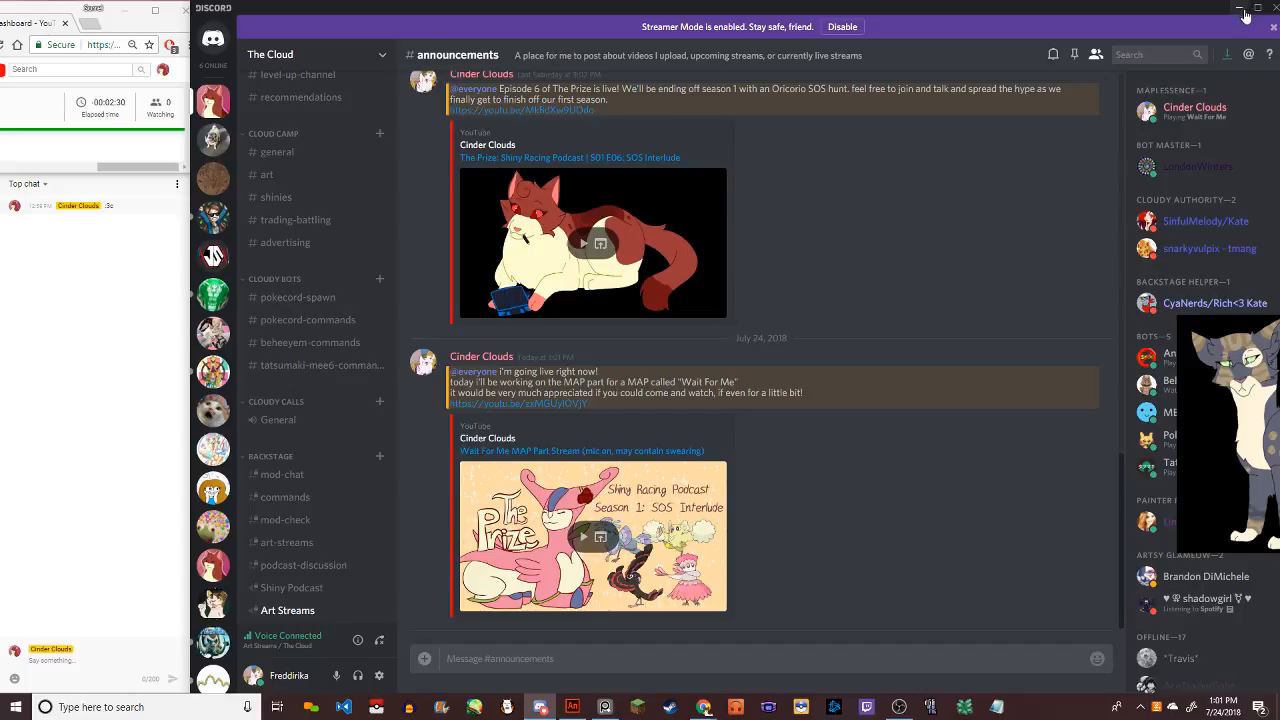
Collapse the Backstage channel category in Discord and minimise the Discord window
left_click(268, 456)
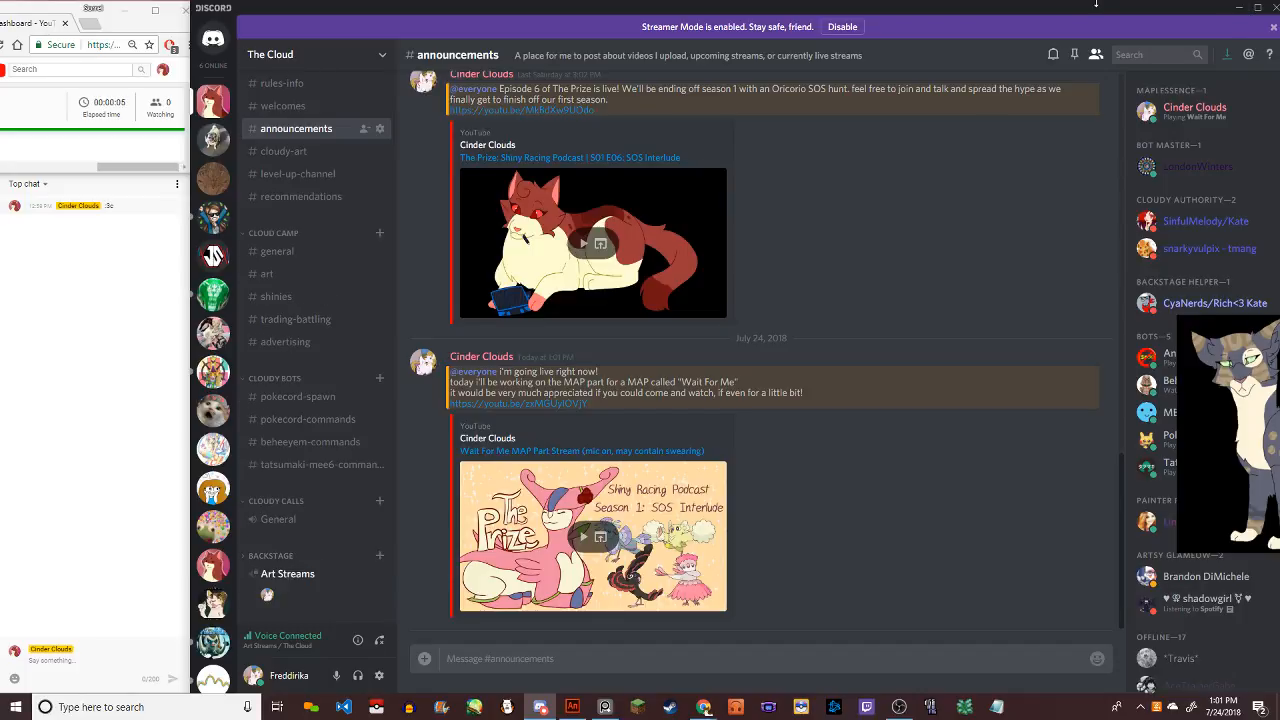
left_click(1237, 6)
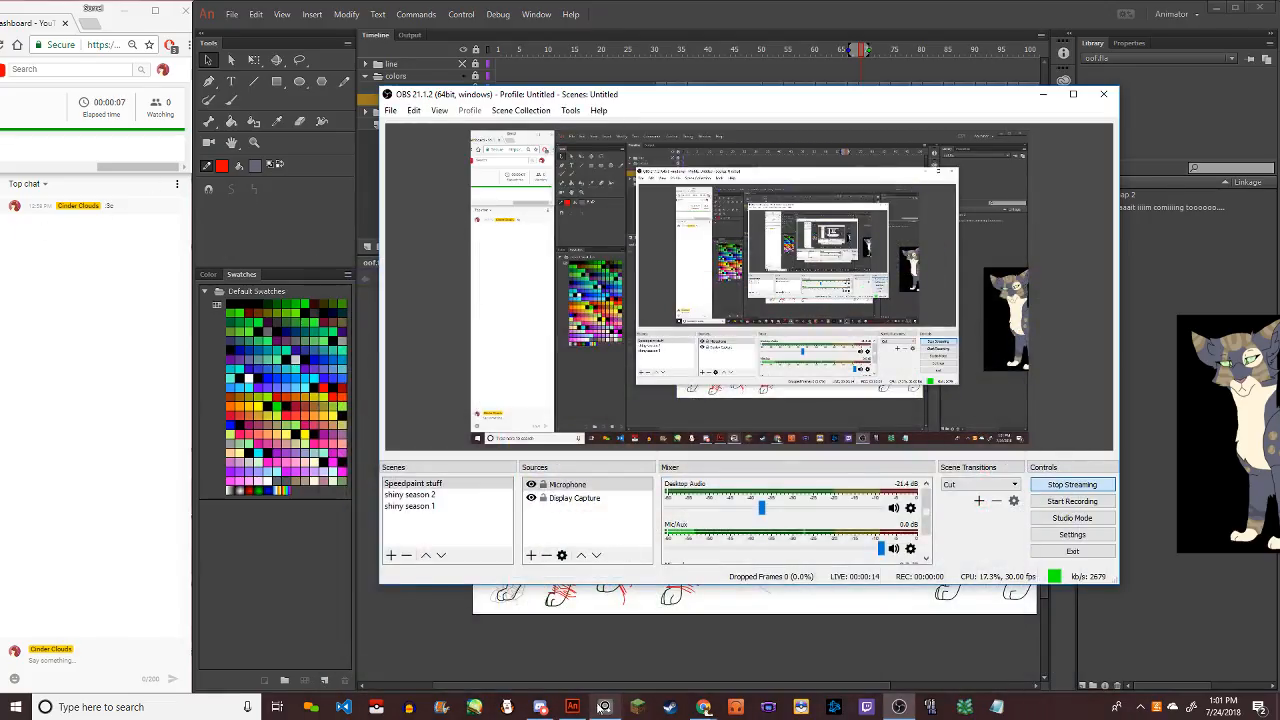
mouse_move(703, 707)
left_click(657, 655)
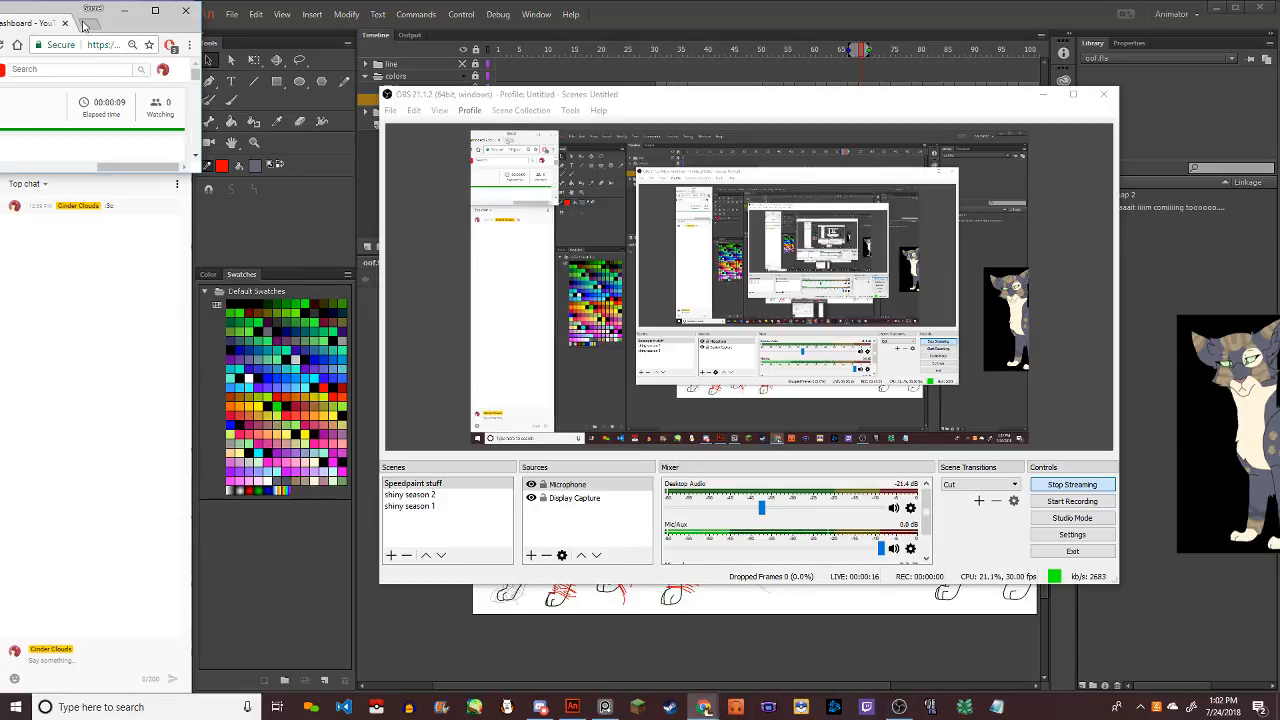
left_click(84, 22)
left_click_drag(100, 22, 365, 70)
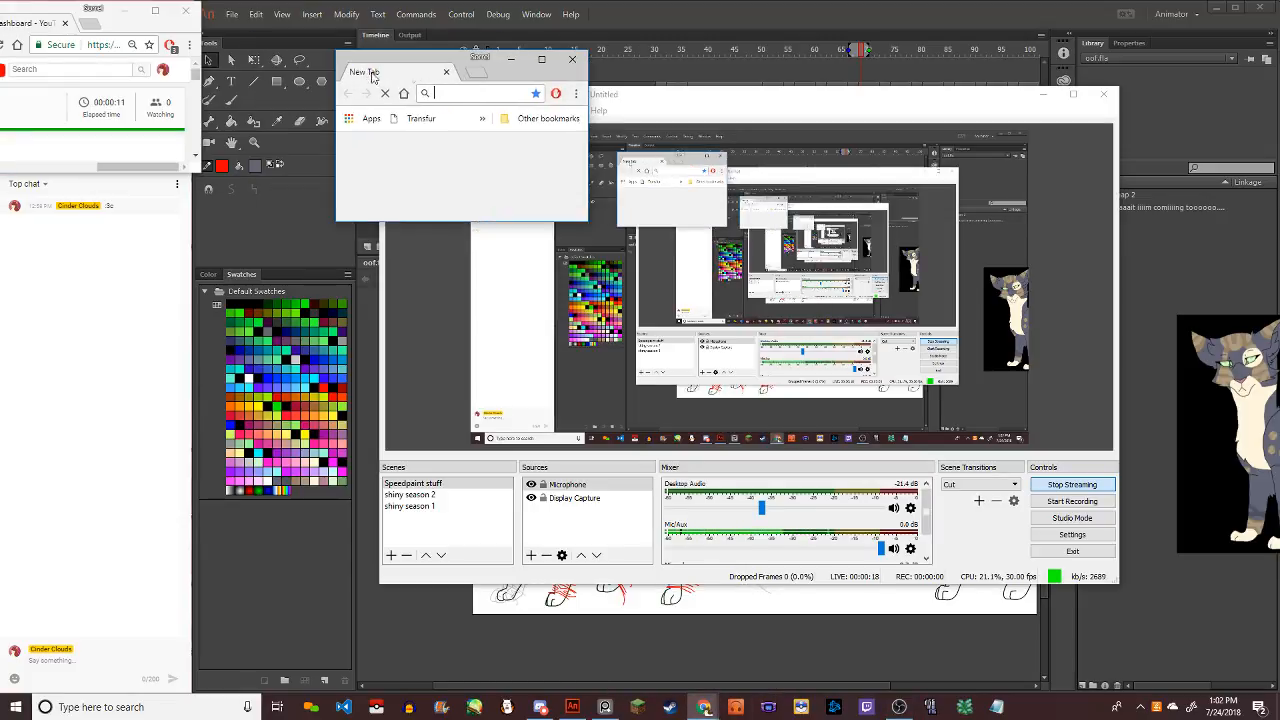
left_click(471, 92)
type("you")
key("Return")
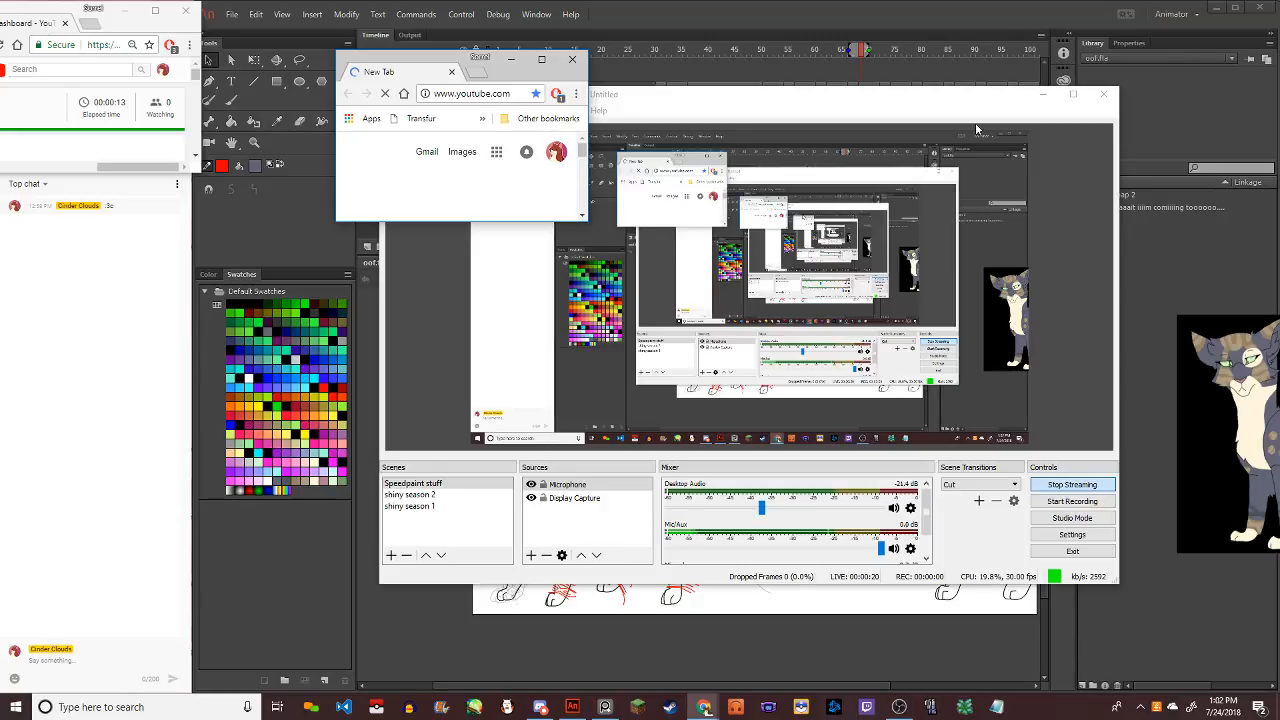
Minimise OBS, enlarge the YouTube window and search for "no copyright sounds playlist"
left_click(1043, 94)
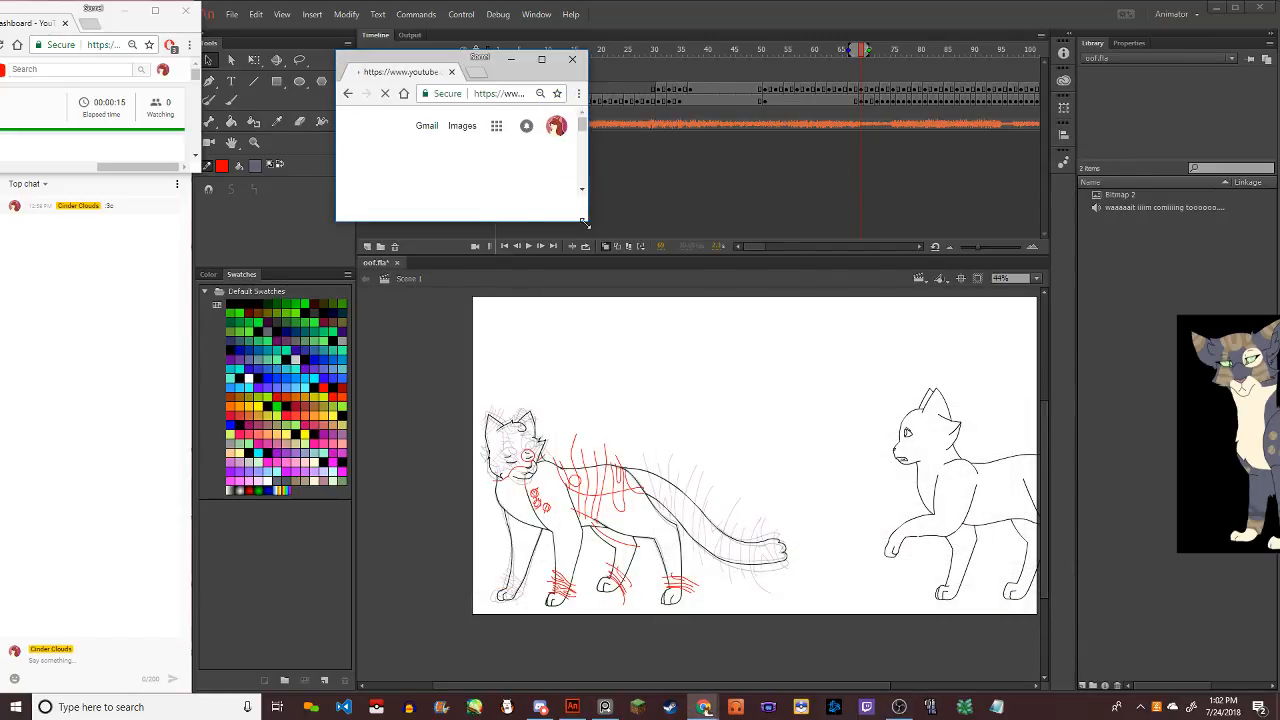
left_click_drag(585, 223, 985, 457)
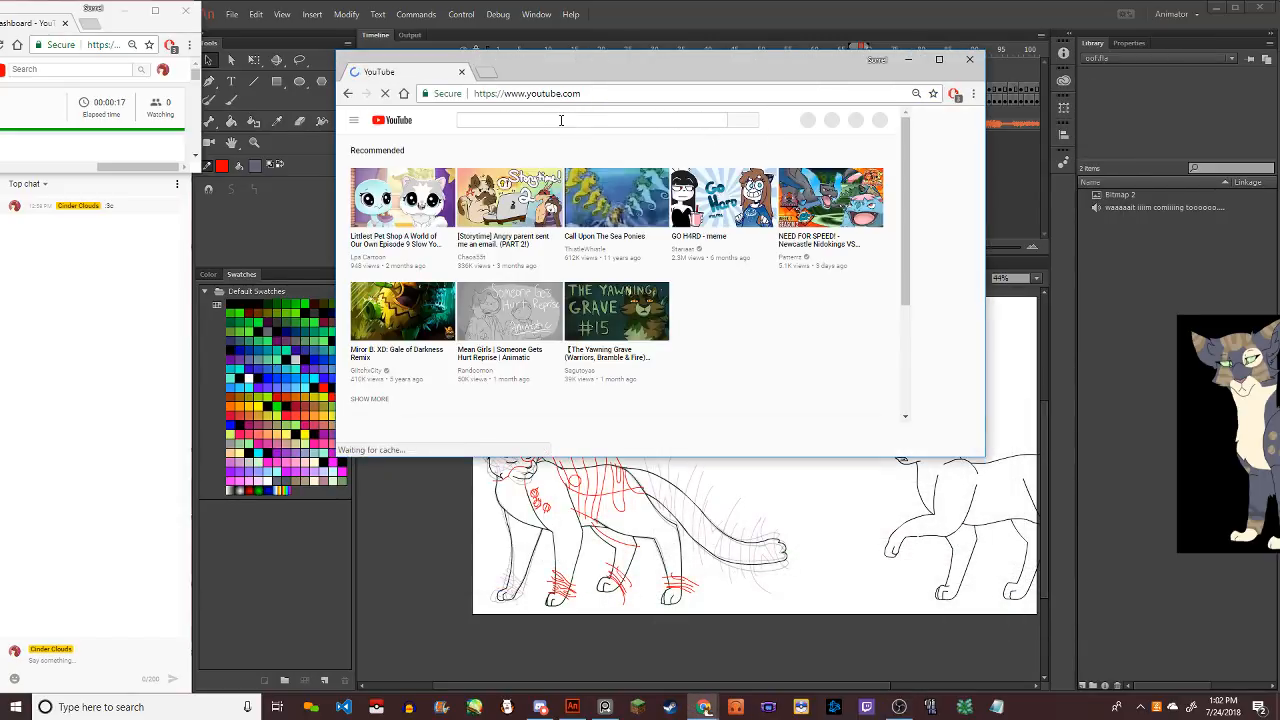
left_click(561, 120)
type("no copyri")
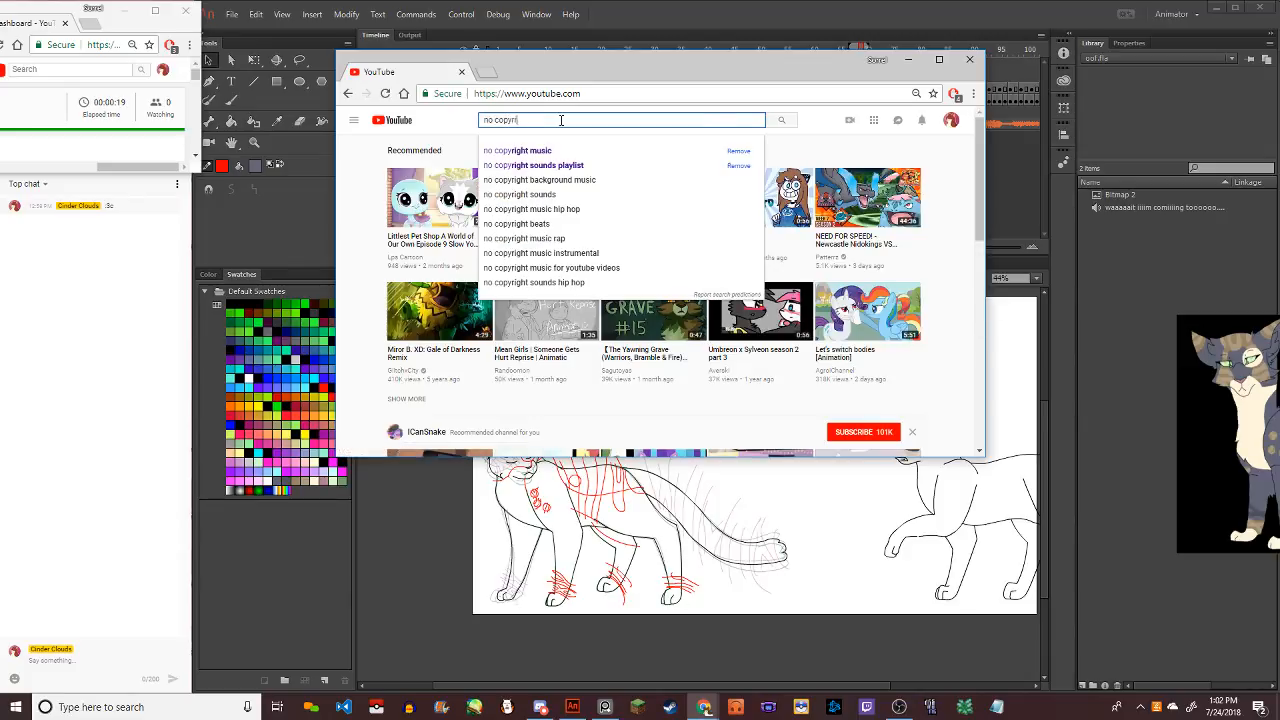
type("ght sounds playlist")
key("Return")
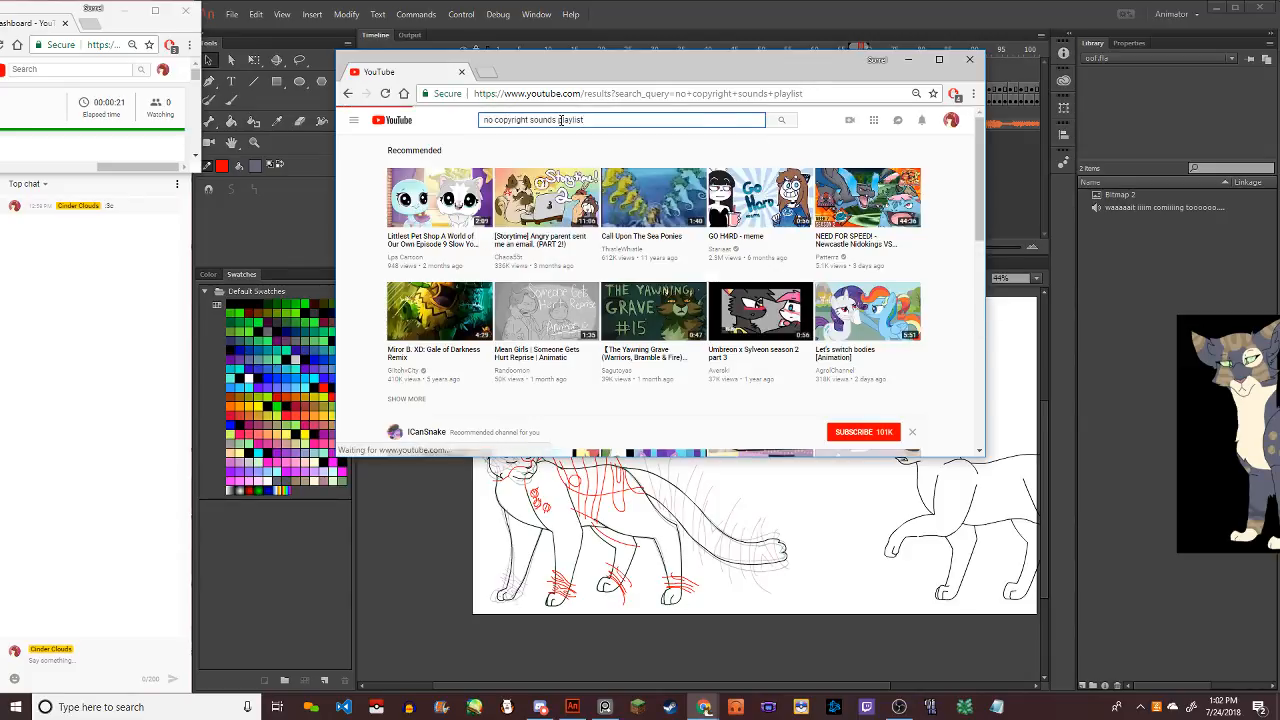
Start the NCS 24/7 Live Stream Gaming Music Radio and minimise its browser window
double_click(568, 120)
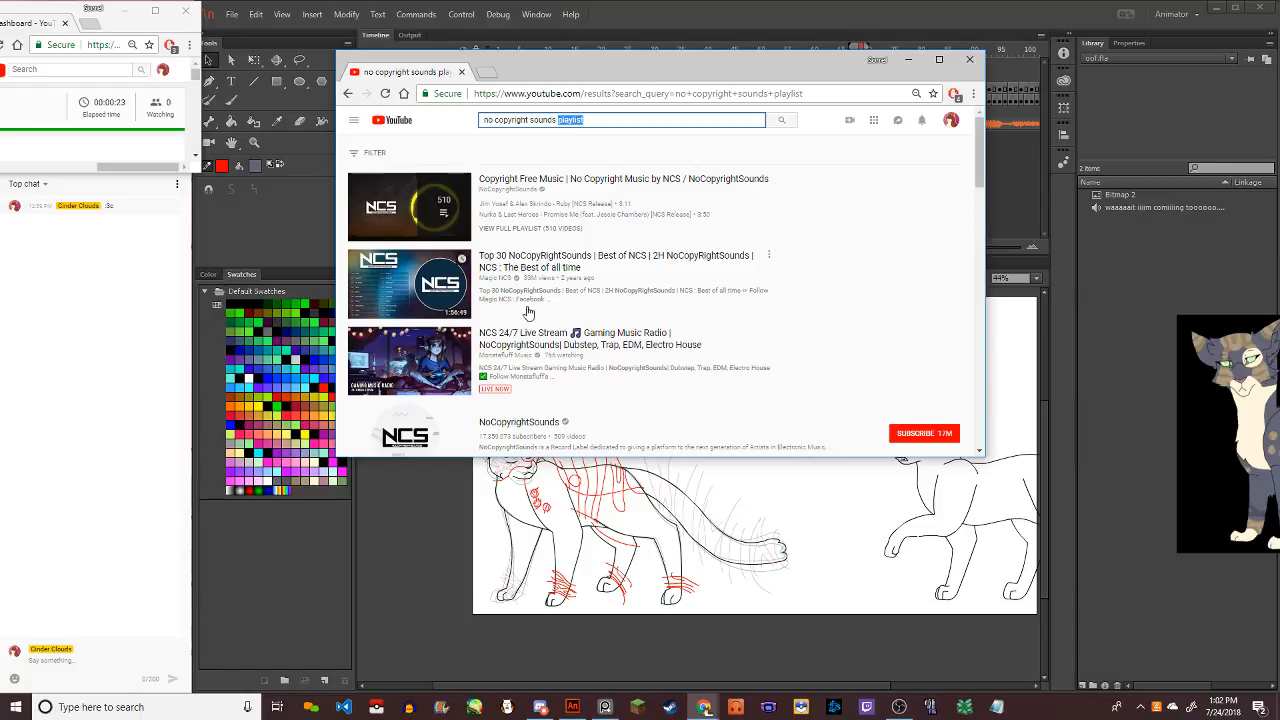
left_click(480, 333)
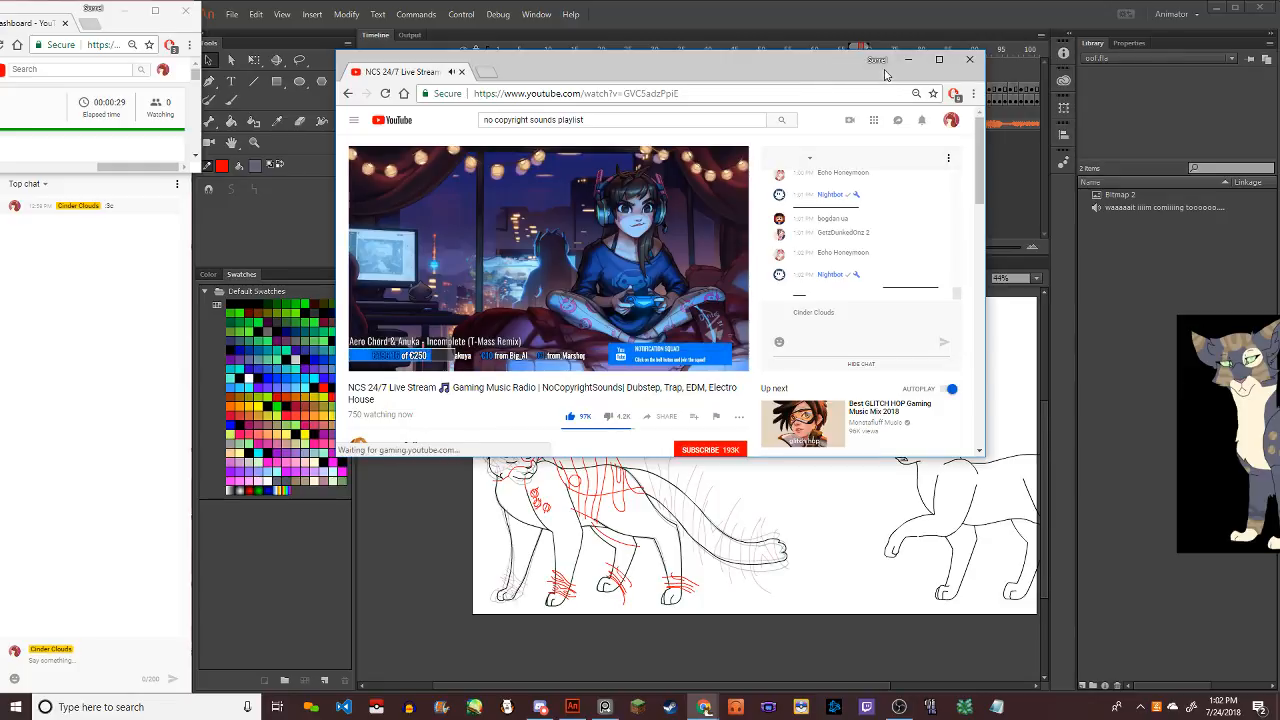
mouse_move(408, 368)
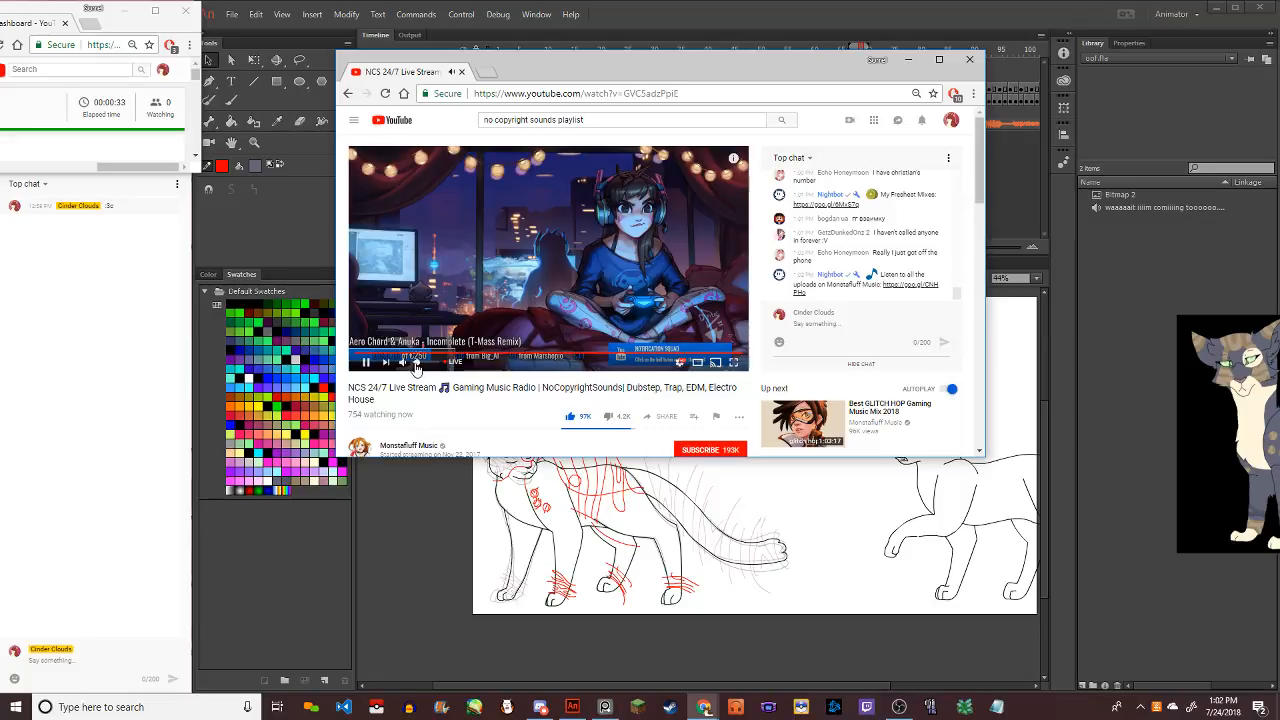
left_click(908, 60)
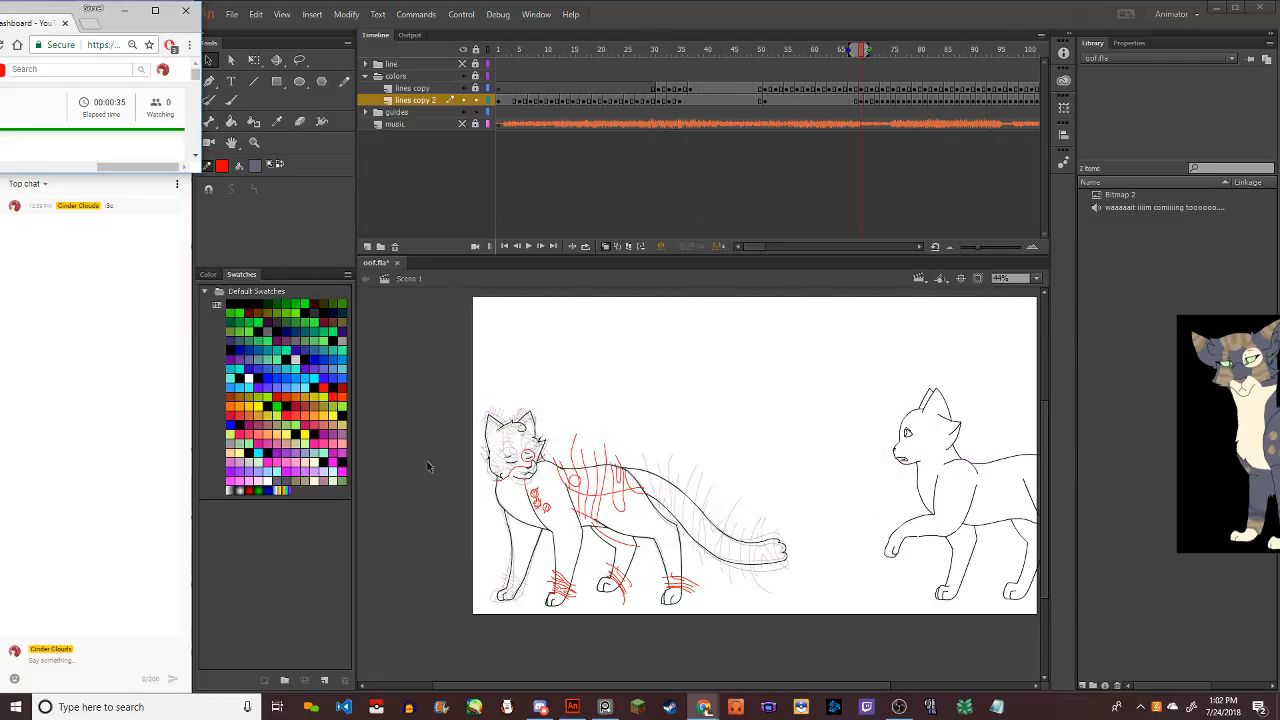
Bring back the music stream window to check its player controls, and minimise it again
mouse_move(540, 707)
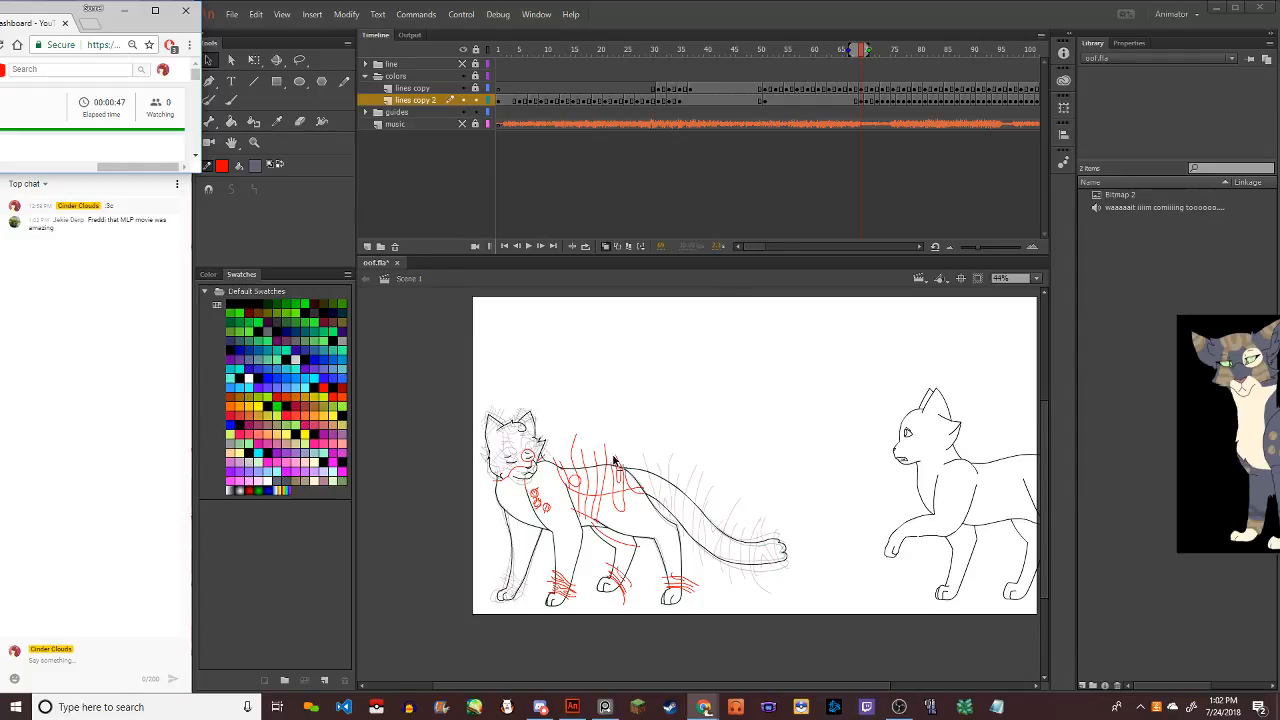
mouse_move(706, 705)
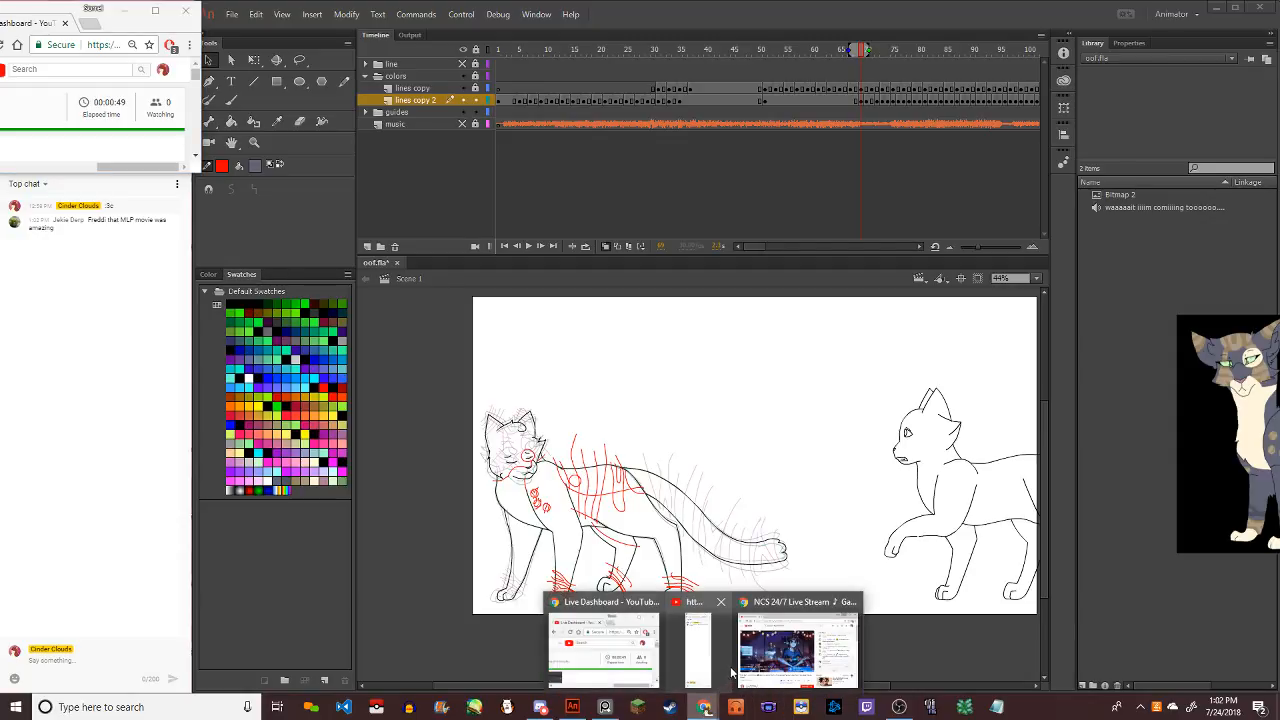
left_click(765, 658)
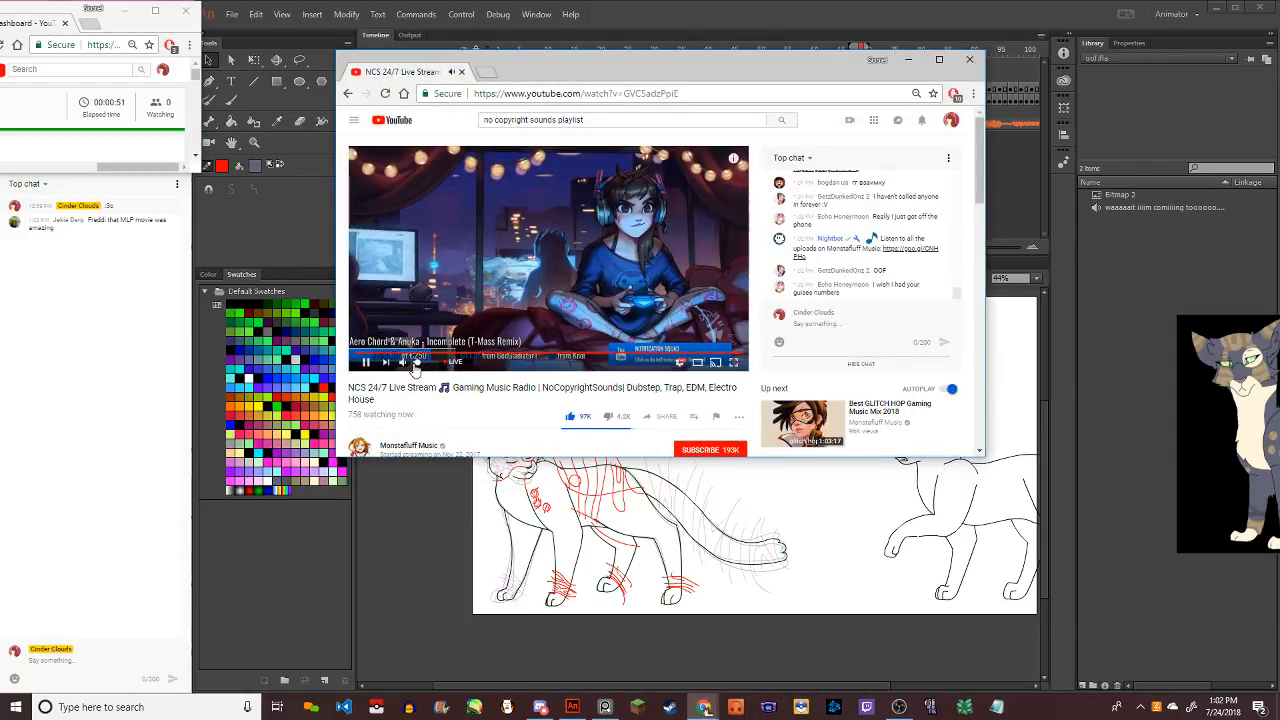
left_click(908, 59)
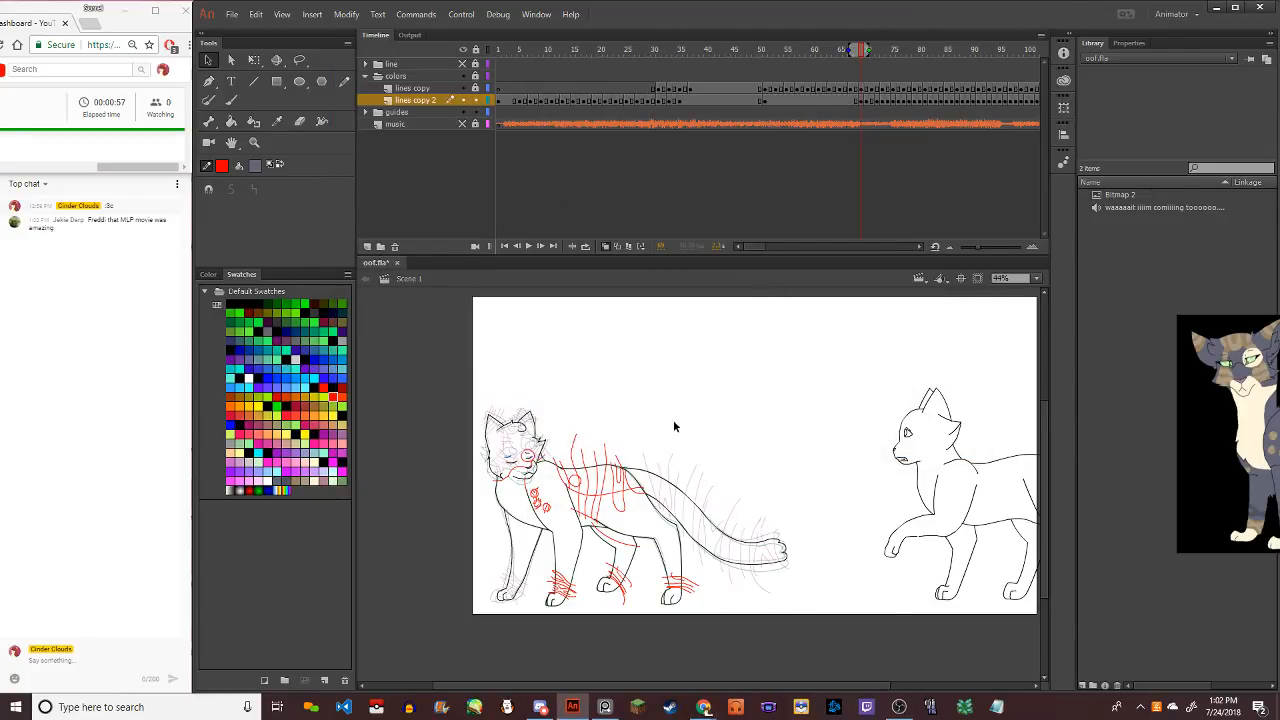
Place the cat reference image beside the canvas and draw red Pencil marking guides on the sketched cat's cheek, around the eye and along the nose bridge
scroll(502, 473, "up", 5)
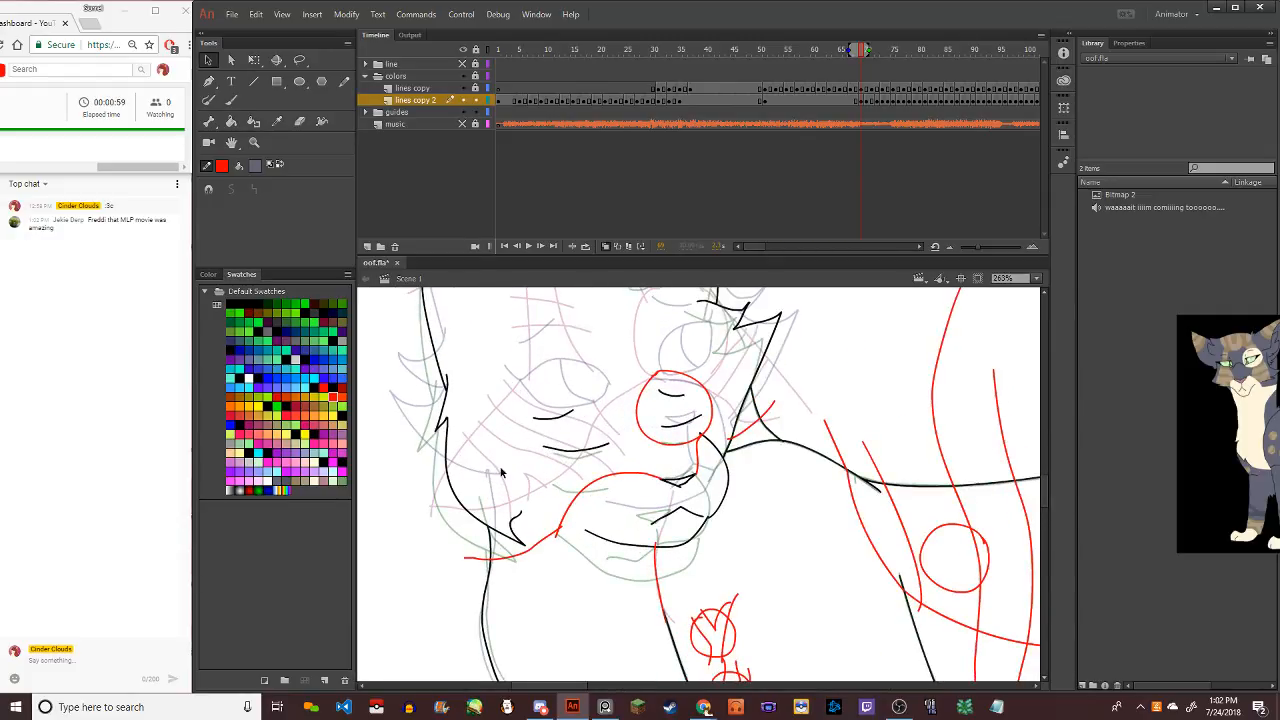
left_click(344, 82)
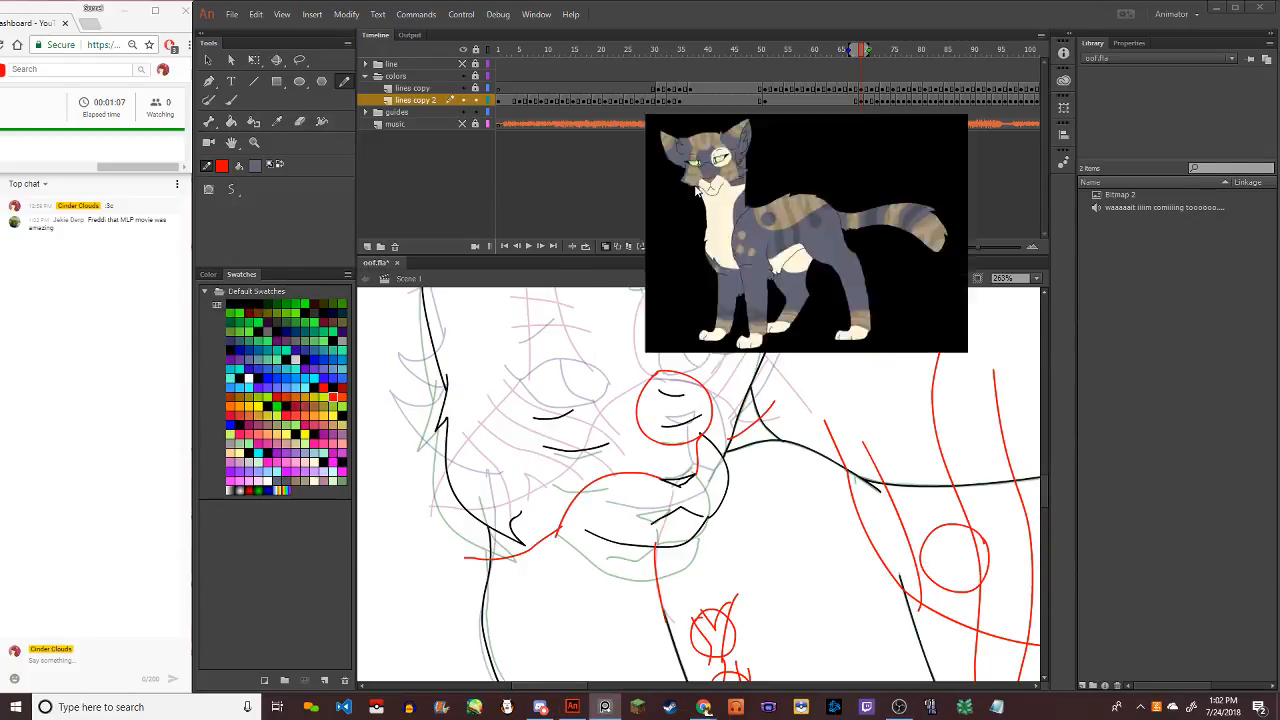
left_click_drag(577, 686, 583, 687)
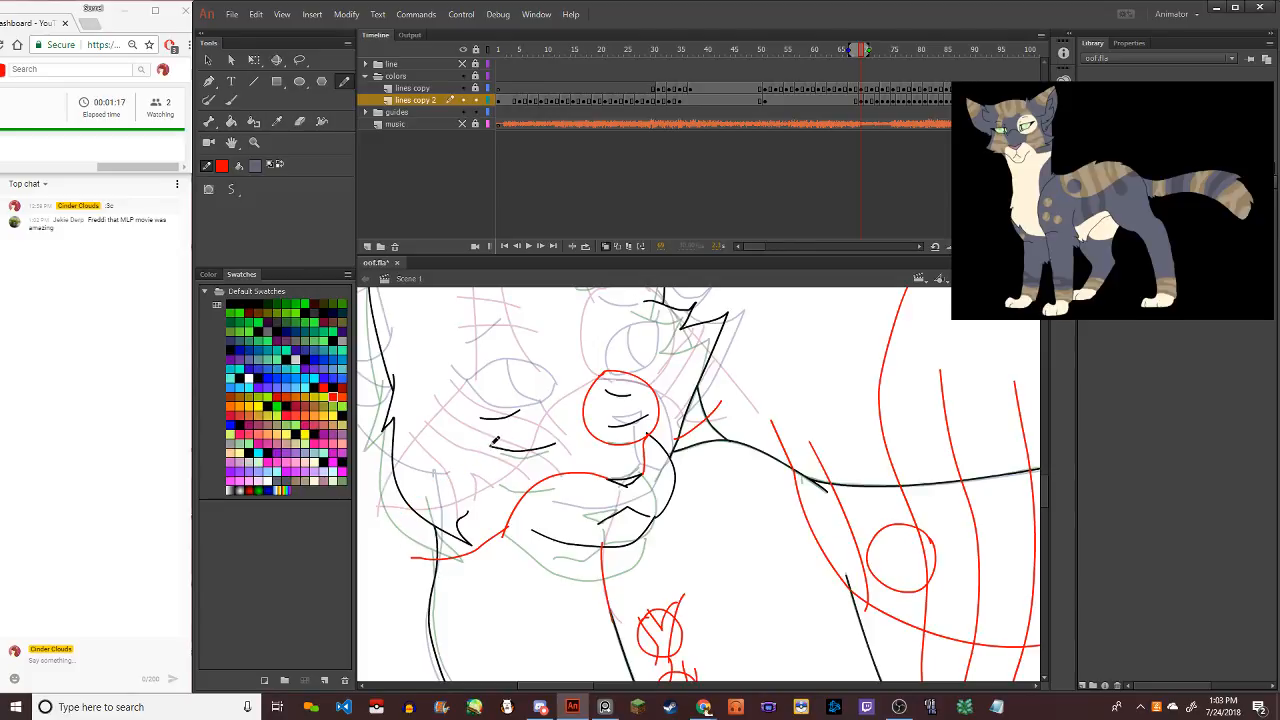
mouse_move(381, 542)
left_mouse_down()
mouse_move(490, 447)
mouse_move(377, 540)
left_mouse_up()
key("ctrl+z")
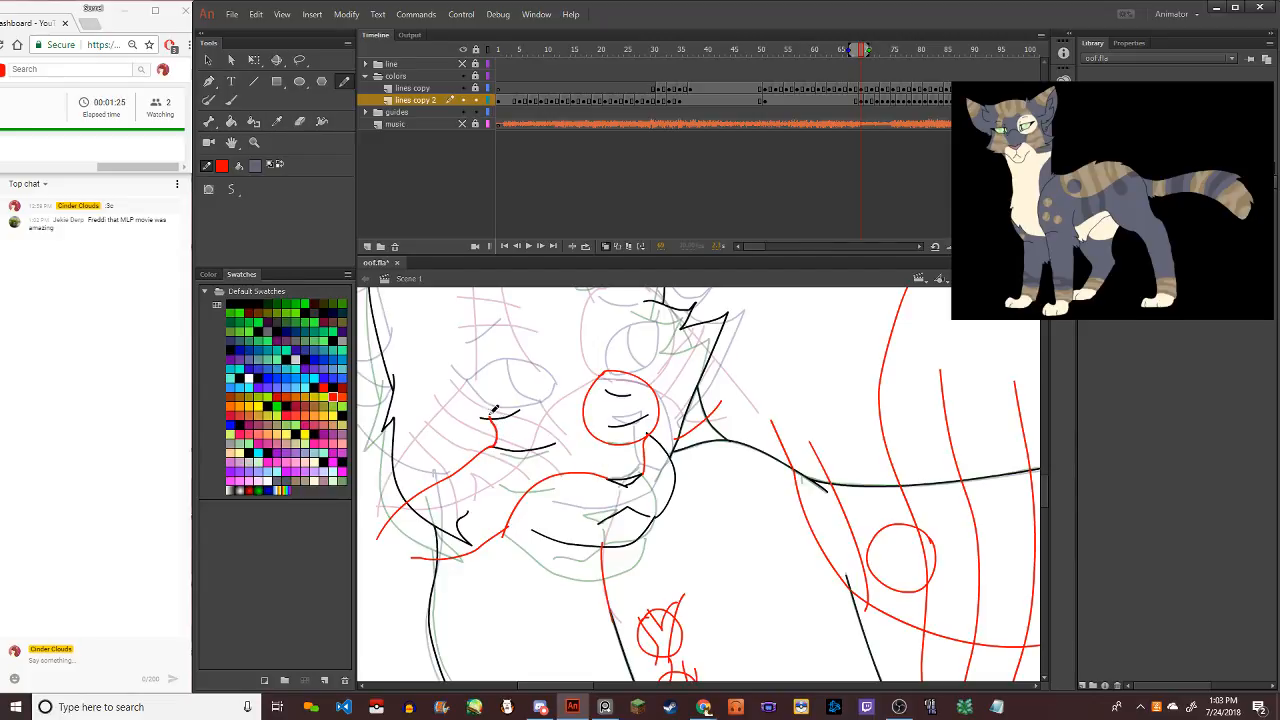
left_click_drag(494, 448, 490, 392)
left_click_drag(556, 441, 549, 472)
key("v")
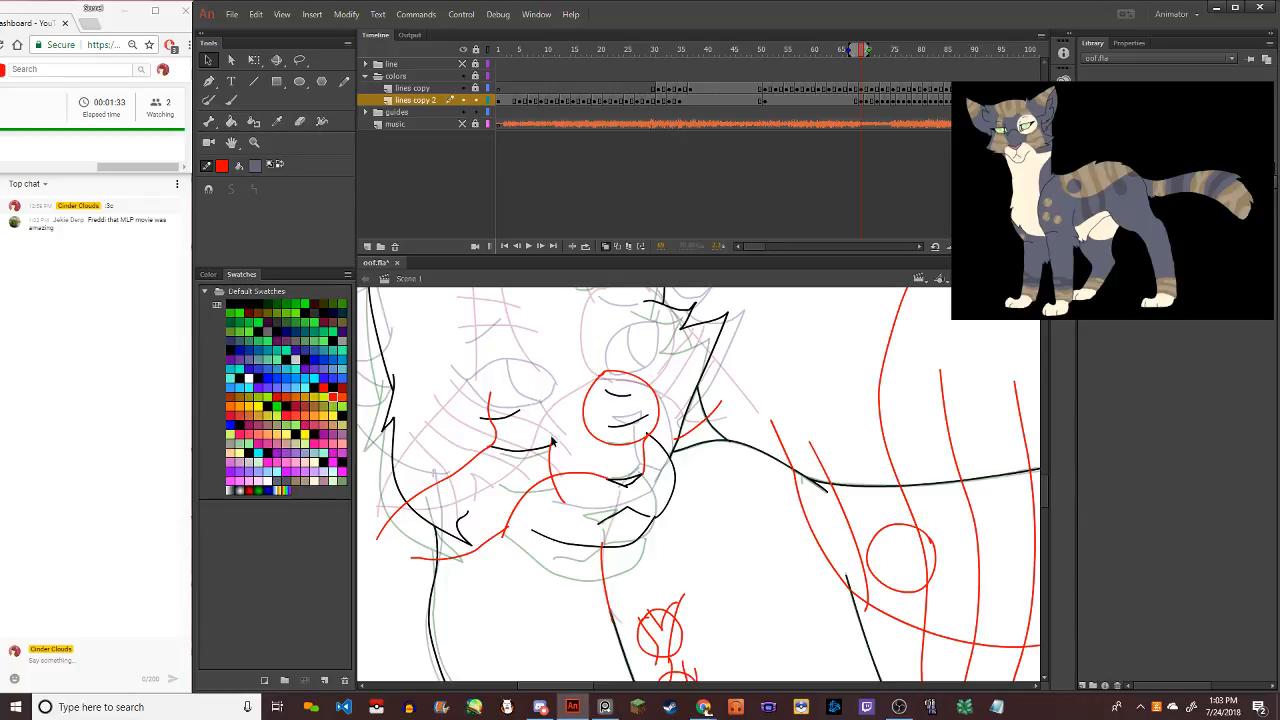
mouse_move(555, 442)
left_mouse_down()
mouse_move(507, 403)
mouse_move(511, 389)
mouse_move(527, 416)
mouse_move(517, 365)
left_mouse_up()
Examine the coloured cat in the first frame, and return to the sketched head with the Pencil tool ready
key("shift+comma")
scroll(650, 425, "down", 9)
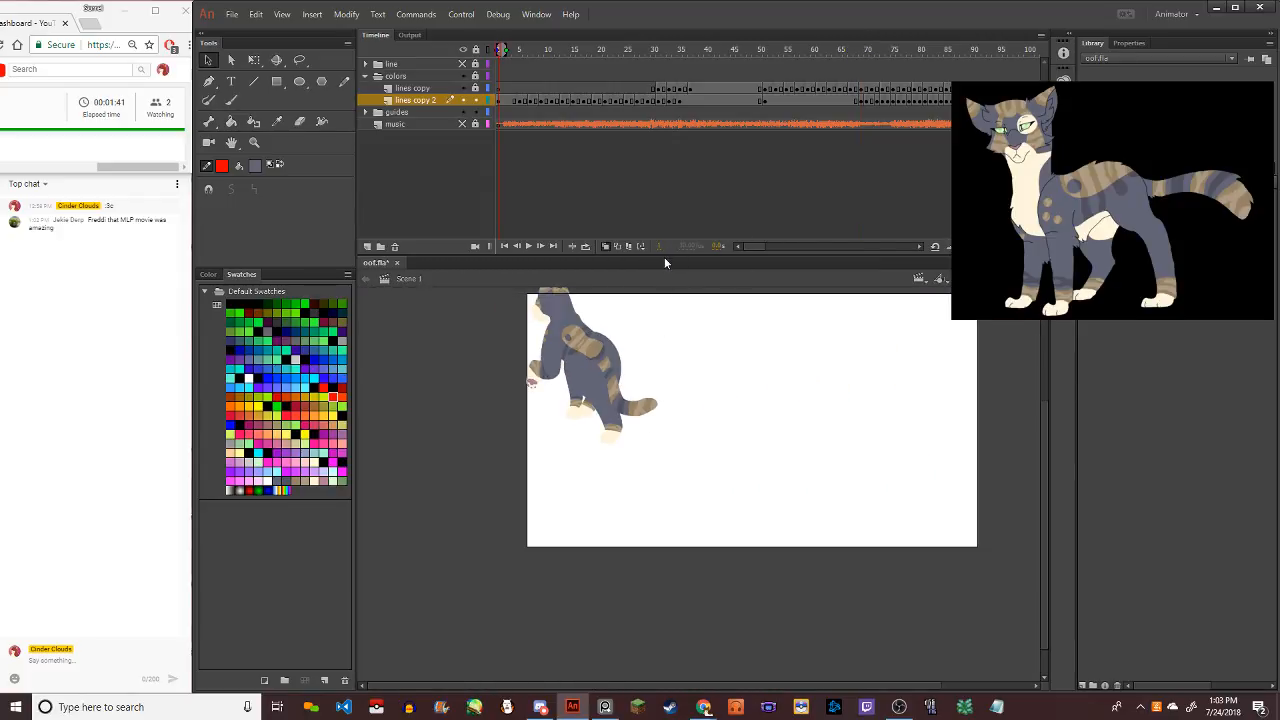
key("Return")
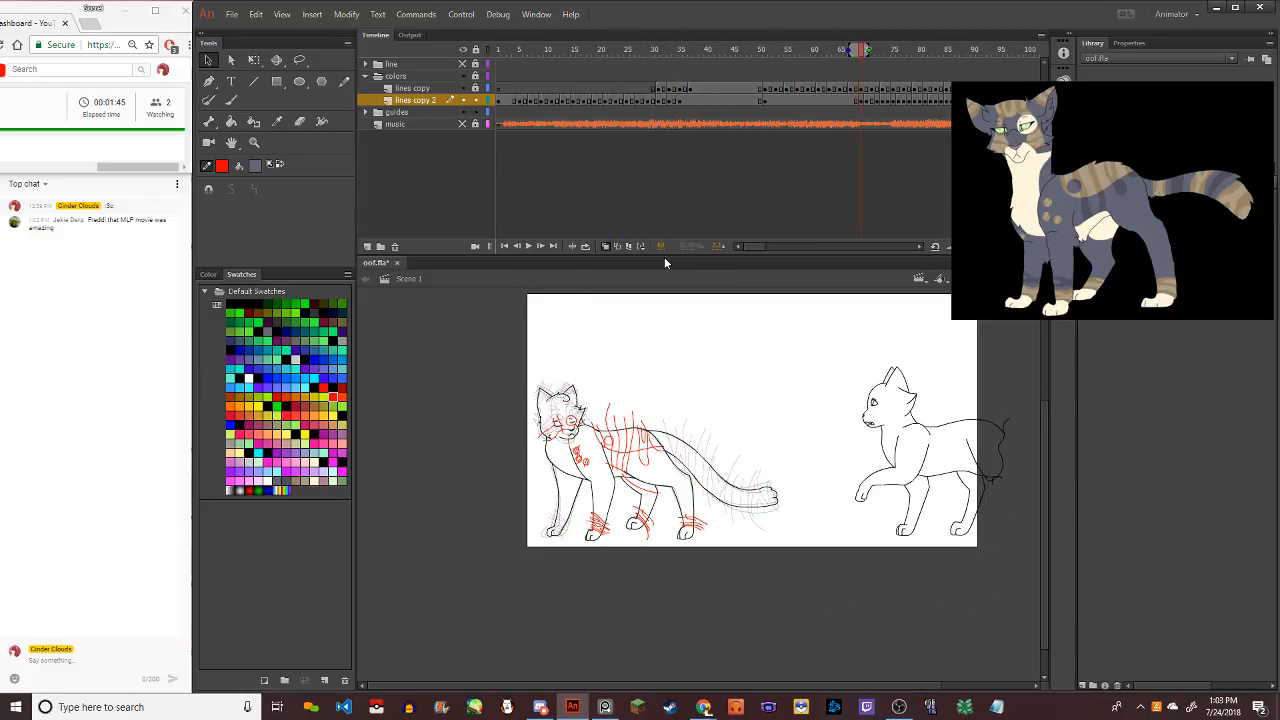
scroll(563, 453, "up", 8)
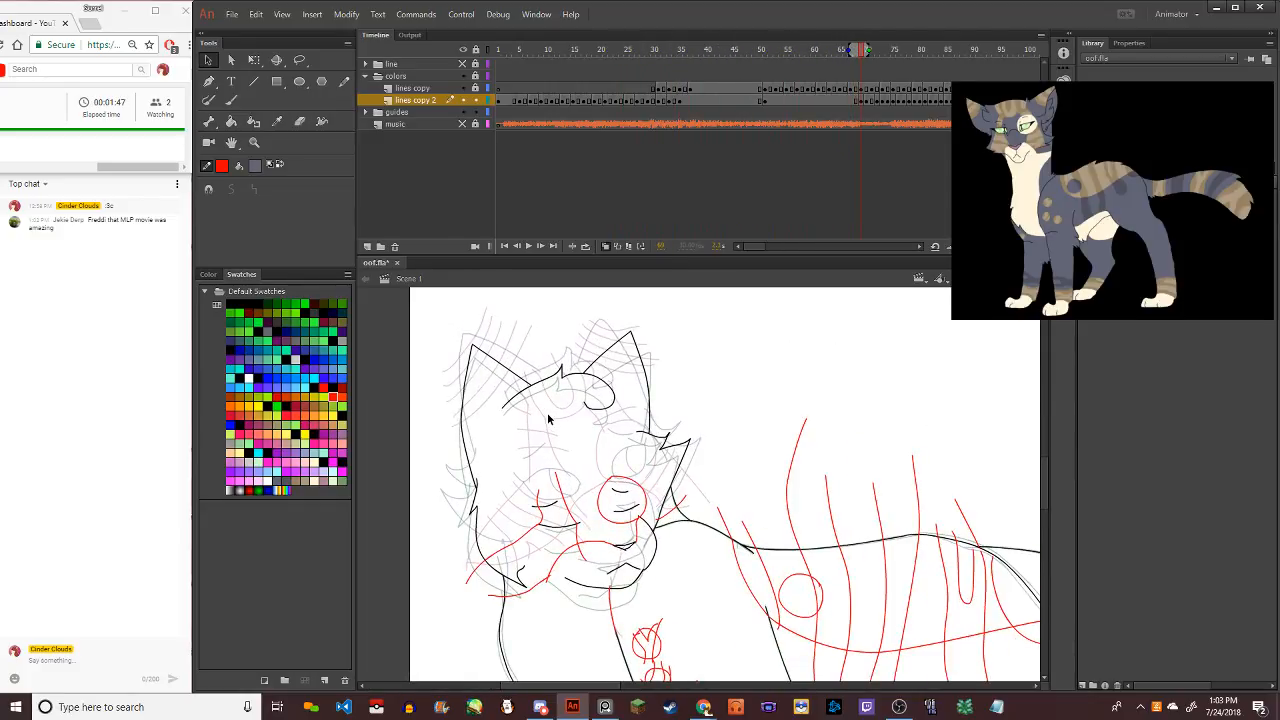
key("y")
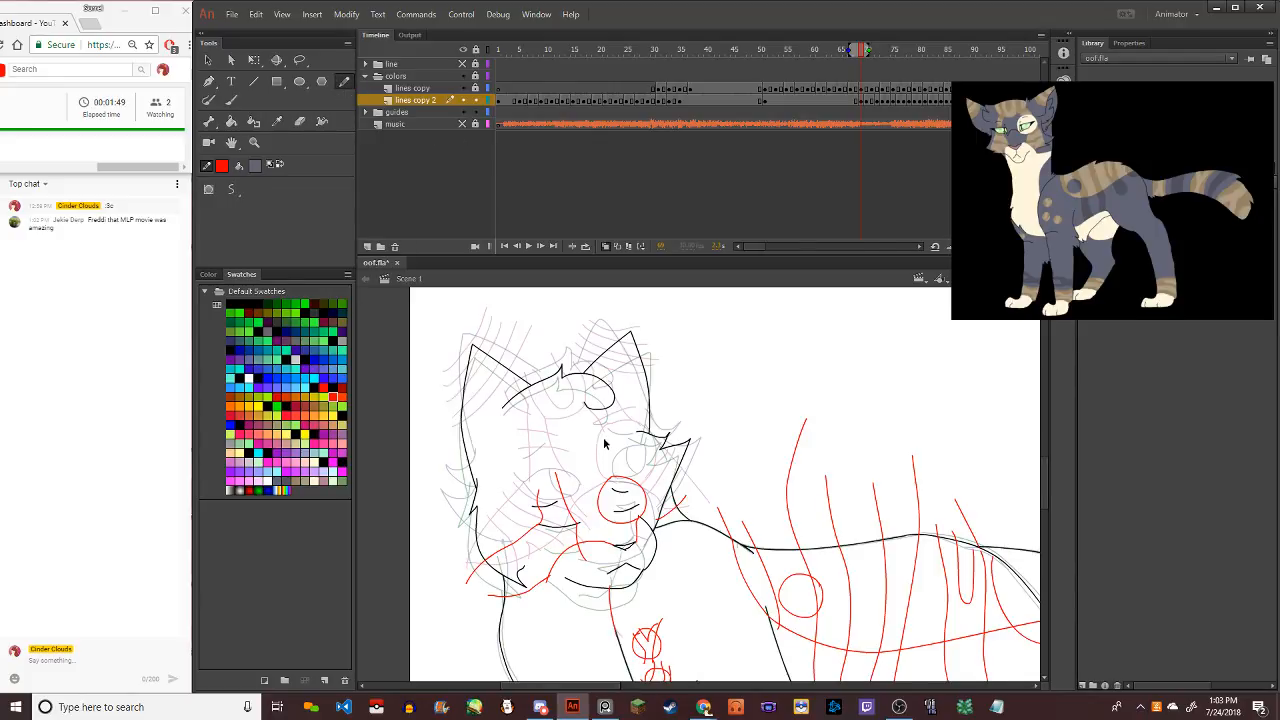
scroll(607, 444, "up", 4)
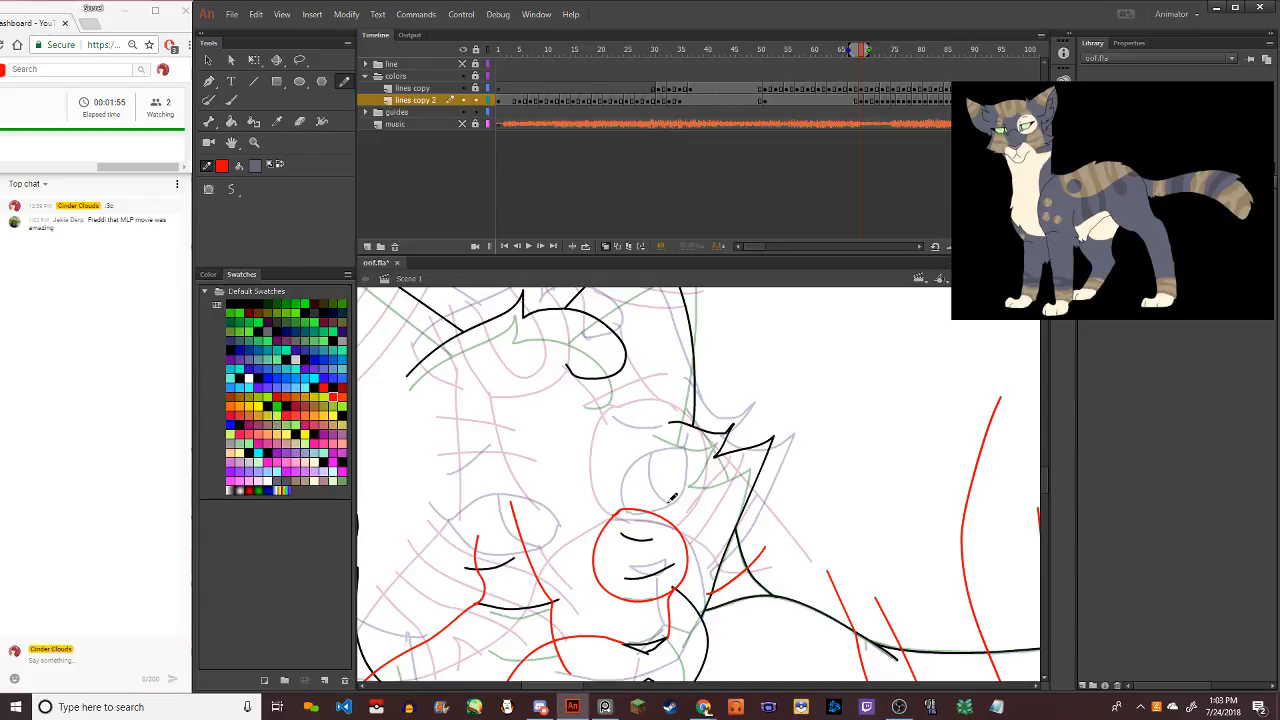
scroll(672, 497, "up", 3)
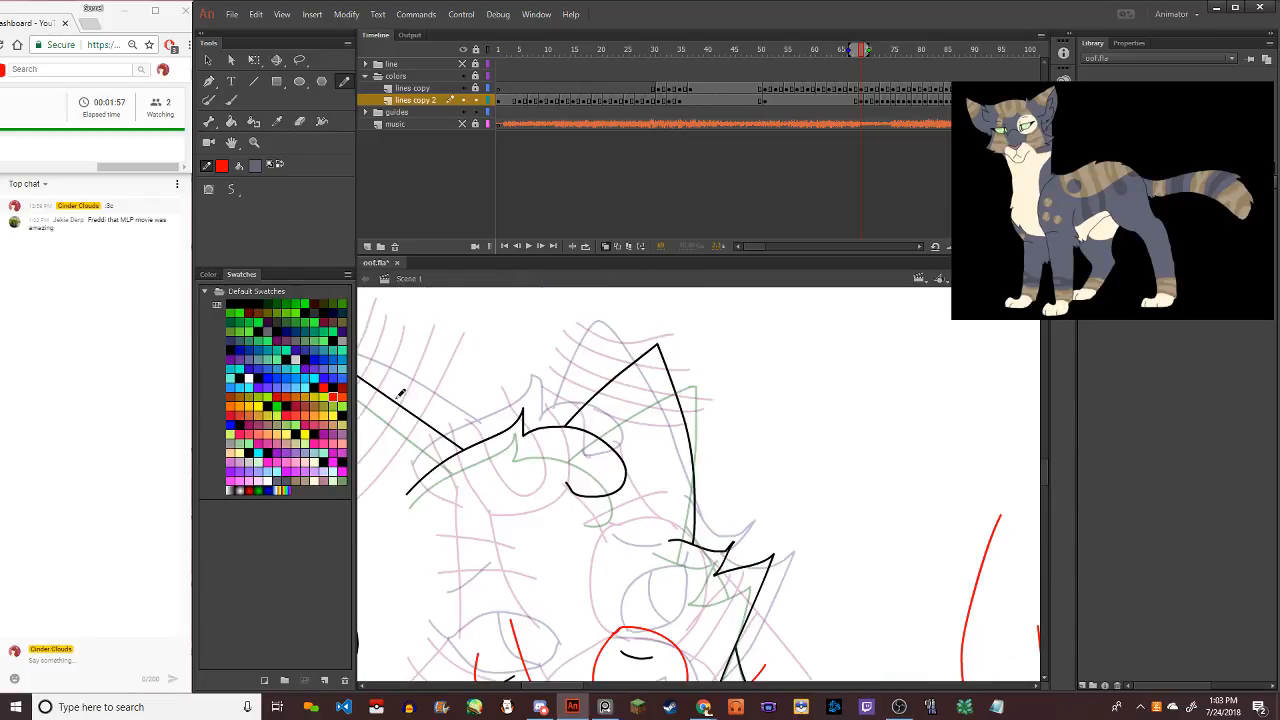
scroll(1036, 470, "down", 3)
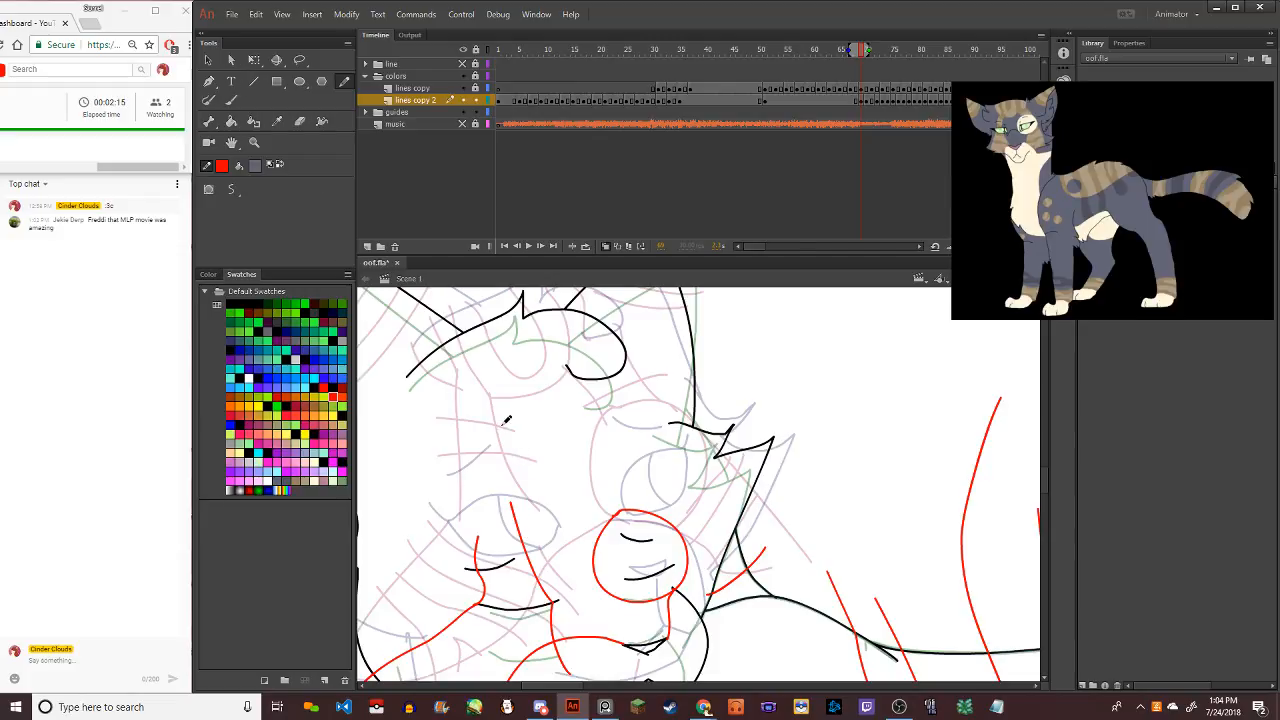
left_click_drag(502, 421, 587, 390)
mouse_move(618, 514)
left_mouse_down()
mouse_move(576, 415)
mouse_move(545, 426)
mouse_move(588, 385)
left_mouse_up()
key("ctrl+z")
key("ctrl+z")
key("ctrl+z")
left_click_drag(624, 514, 581, 445)
key("ctrl+z")
Draw red guide lines from the eye circle up across the brow and down to the nose bridge line
mouse_move(619, 510)
left_mouse_down()
mouse_move(588, 438)
mouse_move(500, 450)
left_mouse_up()
left_click_drag(518, 503, 505, 453)
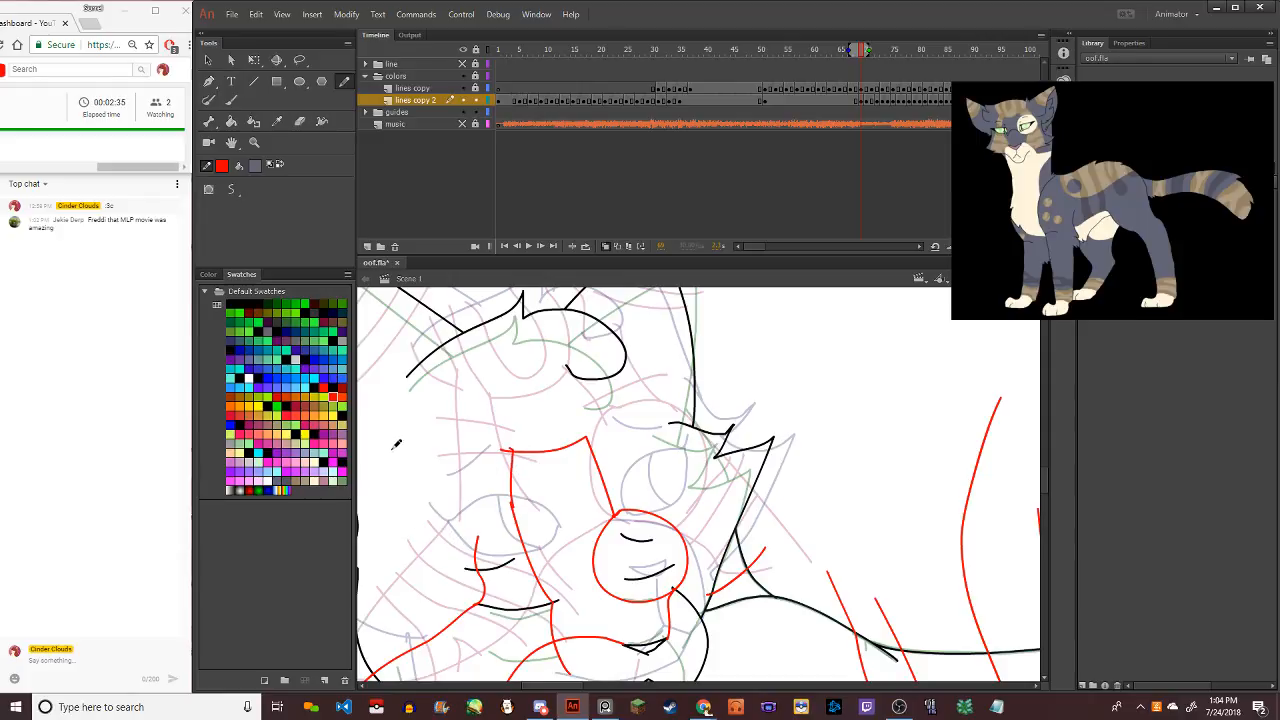
Draw the outer red guide lines of the forehead marking, from the hair tuft down to each eye
scroll(522, 426, "down", 6)
scroll(521, 444, "up", 2)
scroll(520, 444, "down", 1)
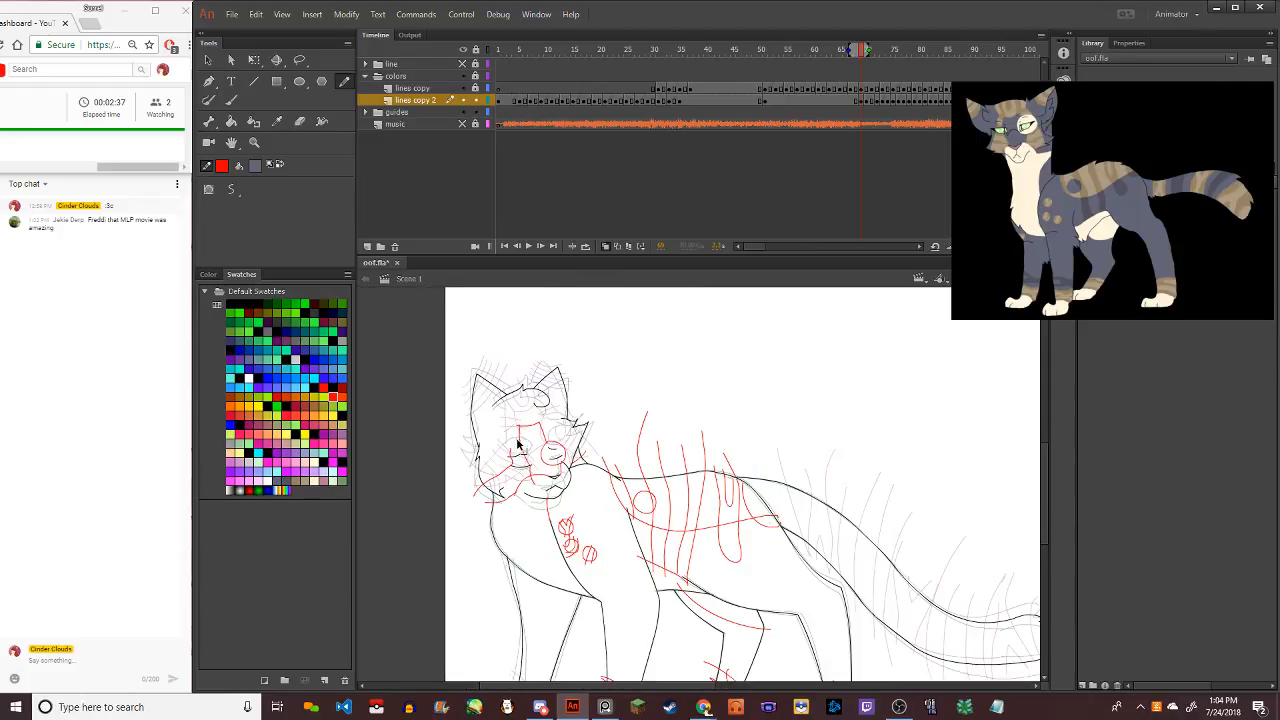
scroll(514, 444, "up", 1)
scroll(513, 444, "up", 1)
scroll(513, 444, "up", 1)
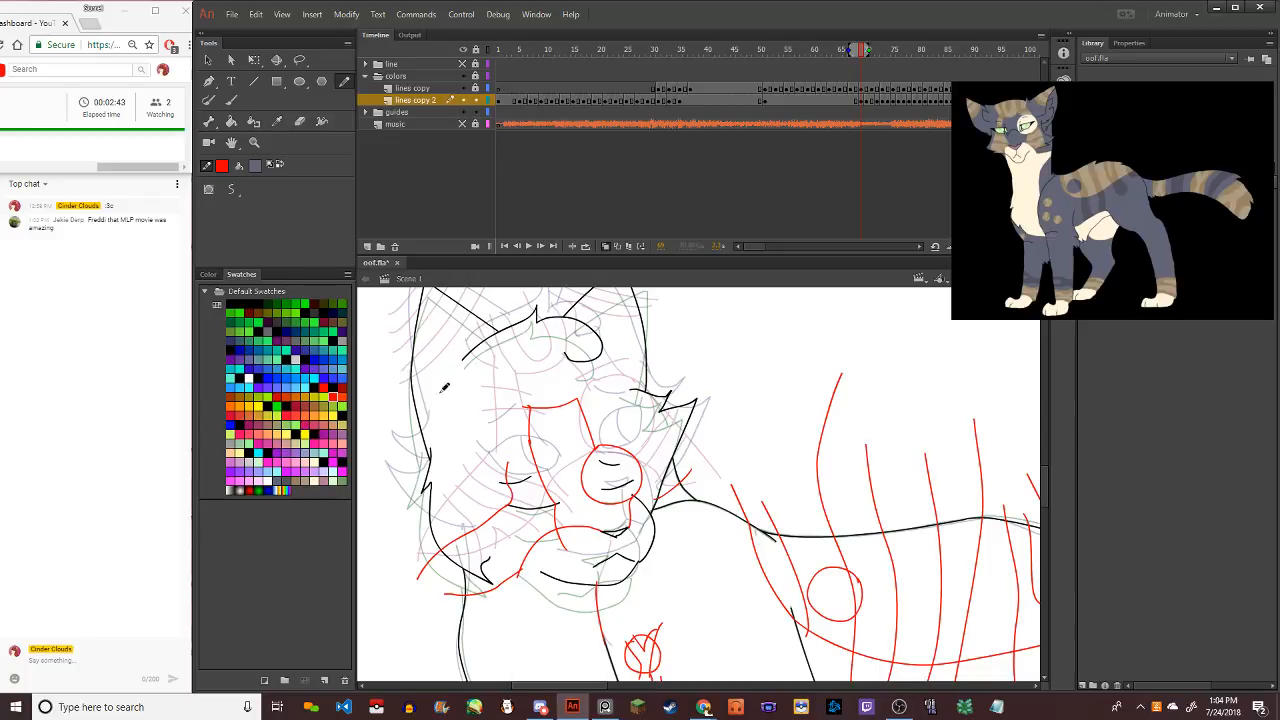
mouse_move(464, 352)
left_mouse_down()
mouse_move(510, 410)
mouse_move(509, 461)
left_mouse_up()
left_click_drag(633, 452, 595, 340)
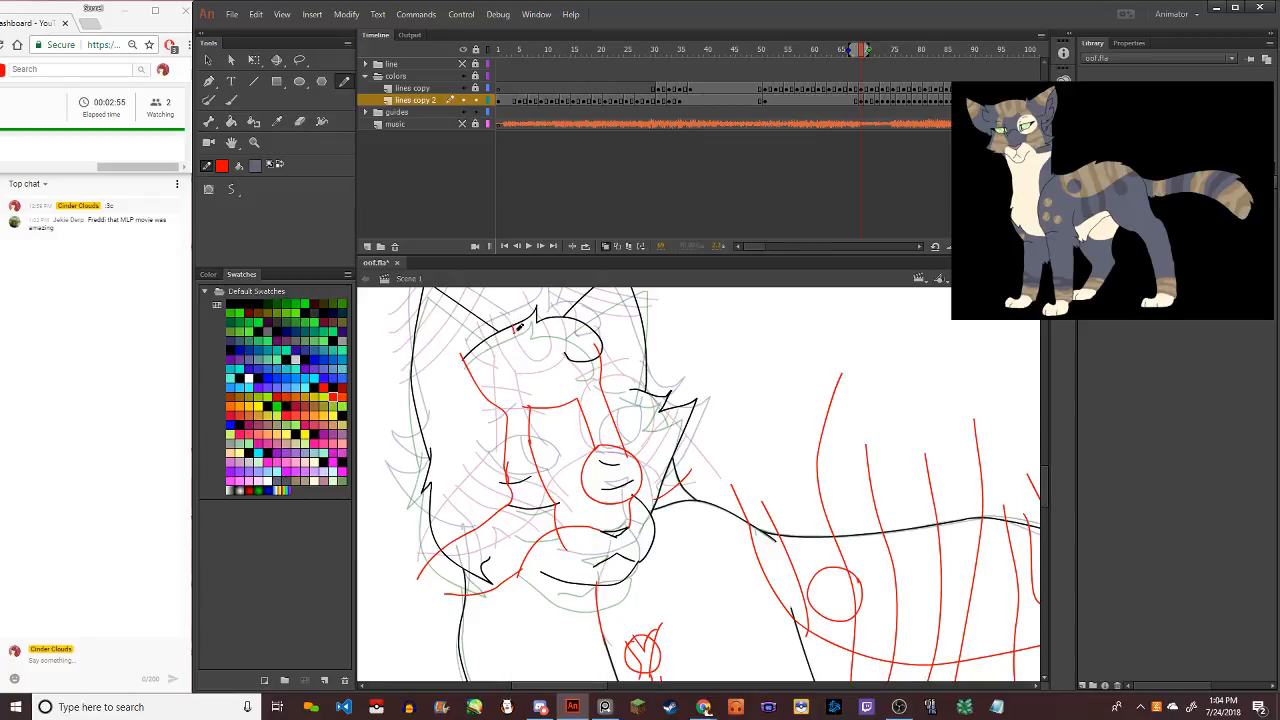
Draw the inner red forehead stripes, with a curved loop below the hair tuft and lines down toward the brow, and refine their curves
mouse_move(519, 327)
left_mouse_down()
mouse_move(542, 370)
mouse_move(565, 363)
mouse_move(553, 307)
mouse_move(512, 339)
left_mouse_up()
key("v")
mouse_move(525, 410)
left_mouse_down()
mouse_move(500, 340)
mouse_move(535, 412)
mouse_move(578, 408)
mouse_move(530, 410)
mouse_move(578, 405)
mouse_move(596, 356)
left_mouse_up()
left_click(254, 81)
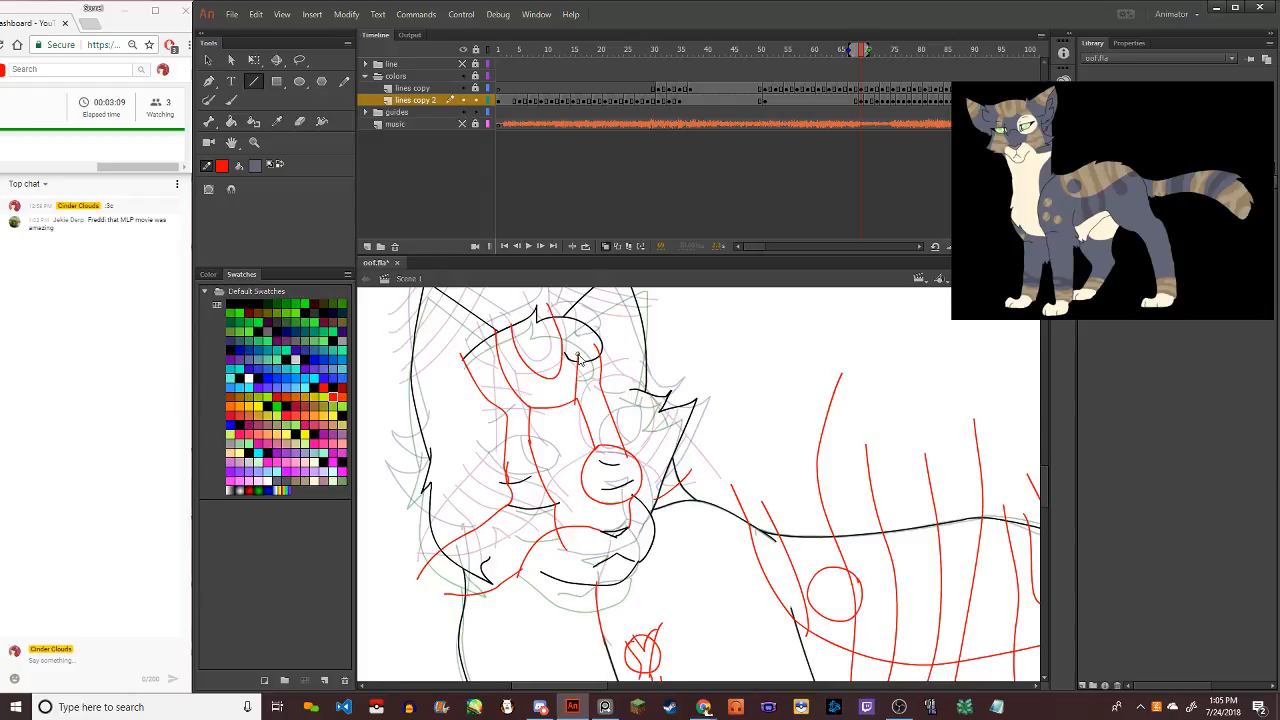
left_click(208, 59)
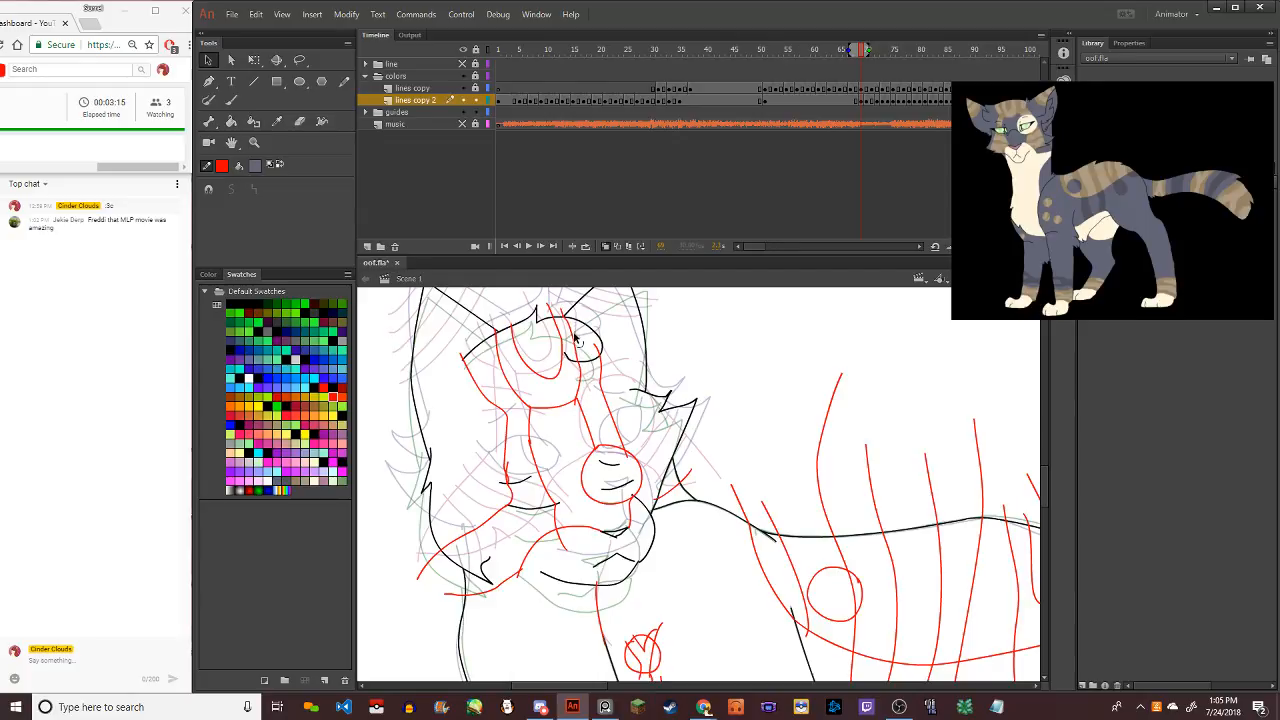
left_click(345, 84)
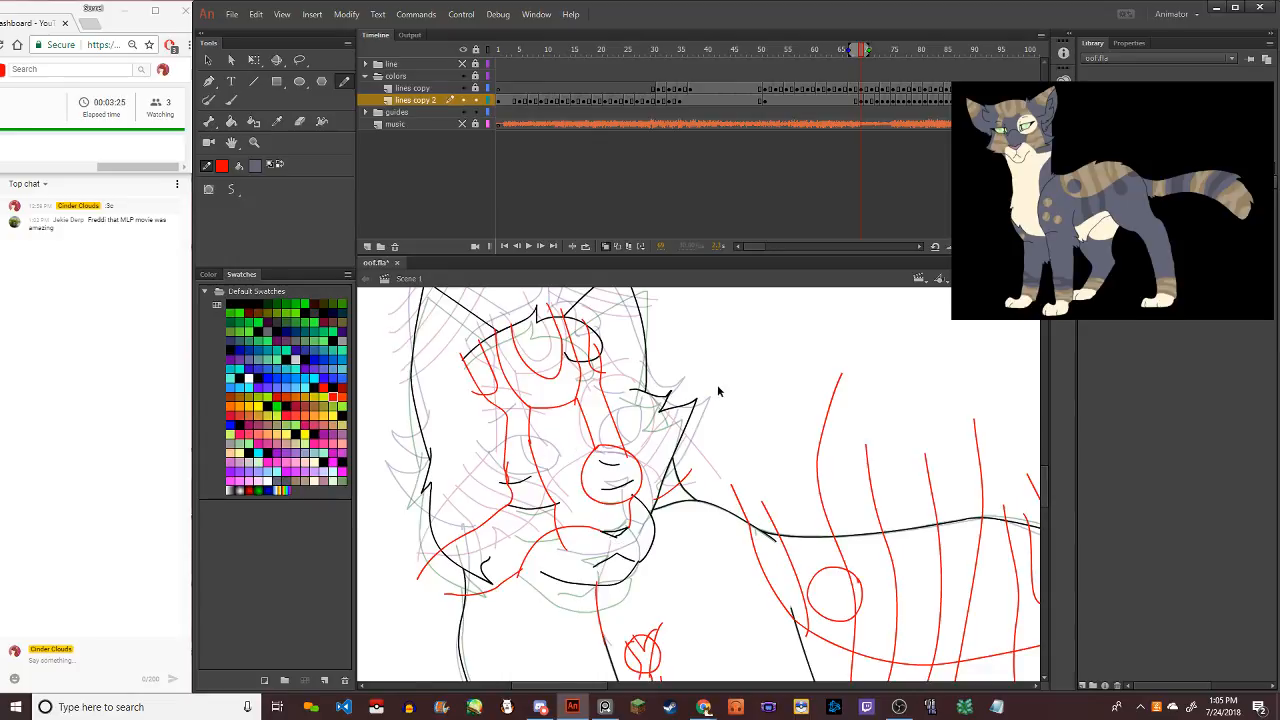
Draw the lower red stripe guides across the leftmost front leg just above the paw, including a small pointed wedge
key("ctrl+minus")
key("ctrl+minus")
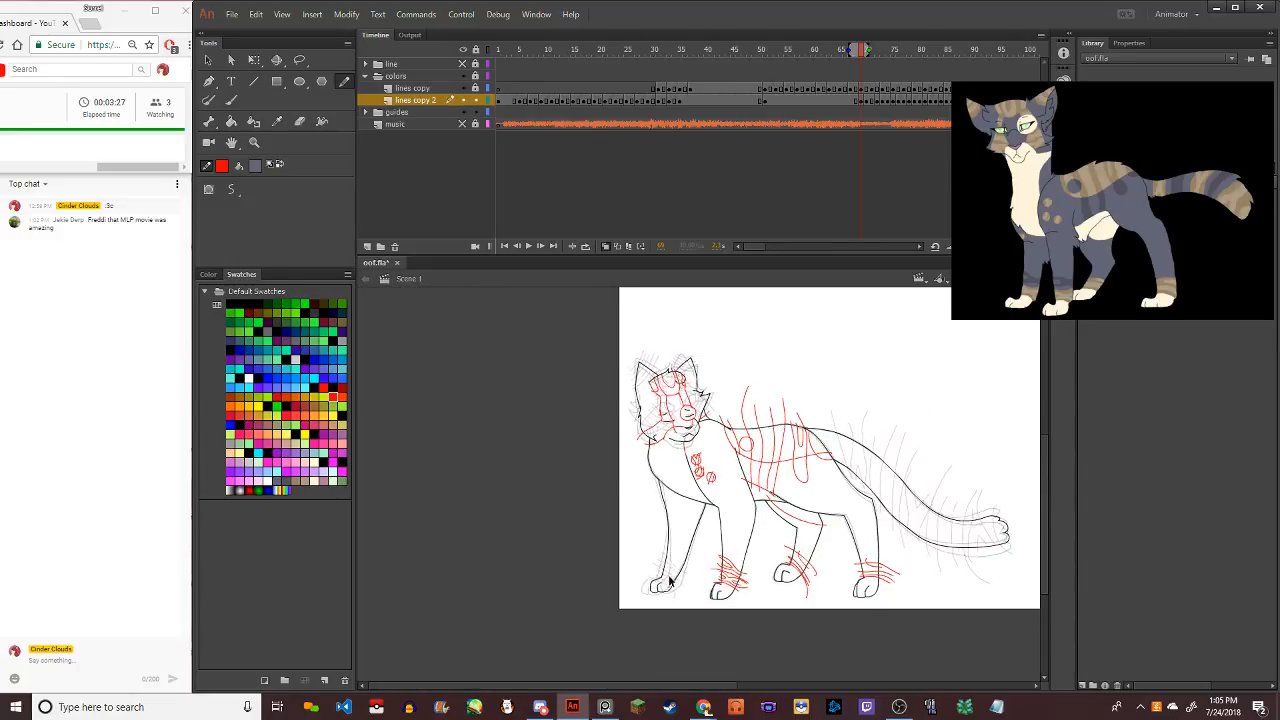
scroll(670, 580, "up", 5)
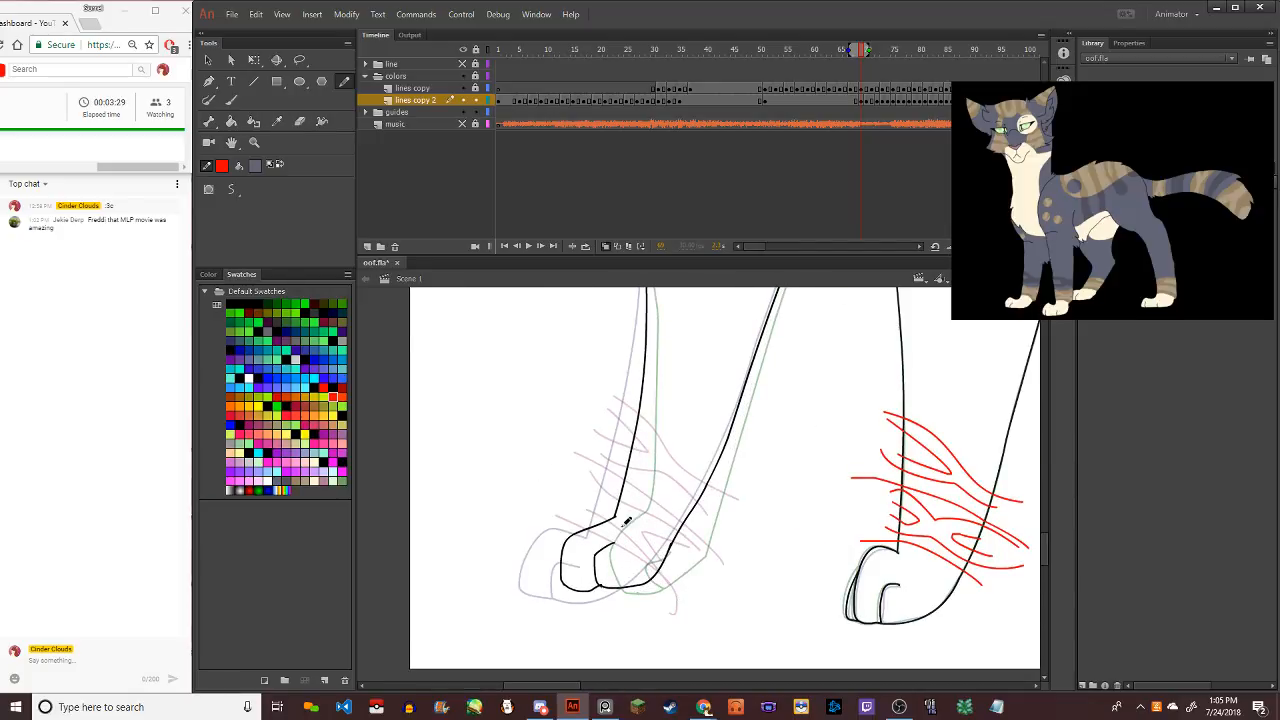
left_click_drag(606, 513, 692, 579)
left_click_drag(595, 442, 724, 540)
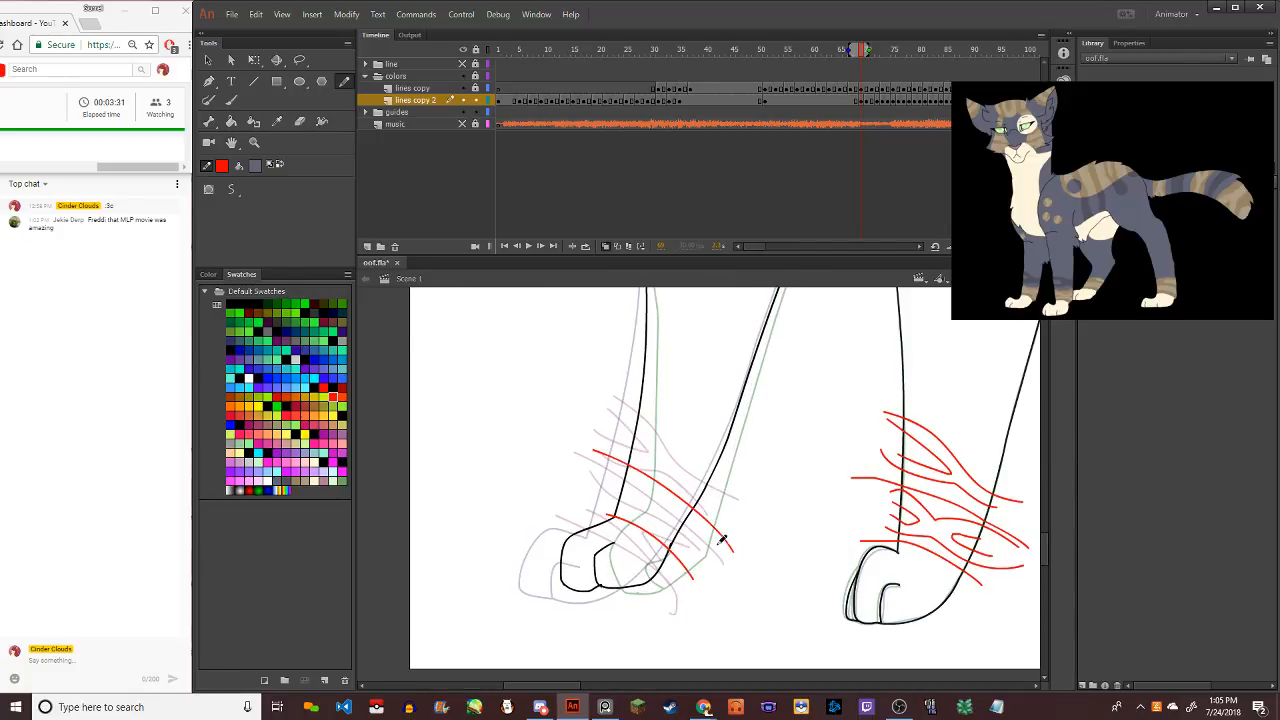
key("ctrl+z")
mouse_move(594, 443)
left_mouse_down()
mouse_move(716, 503)
mouse_move(758, 537)
left_mouse_up()
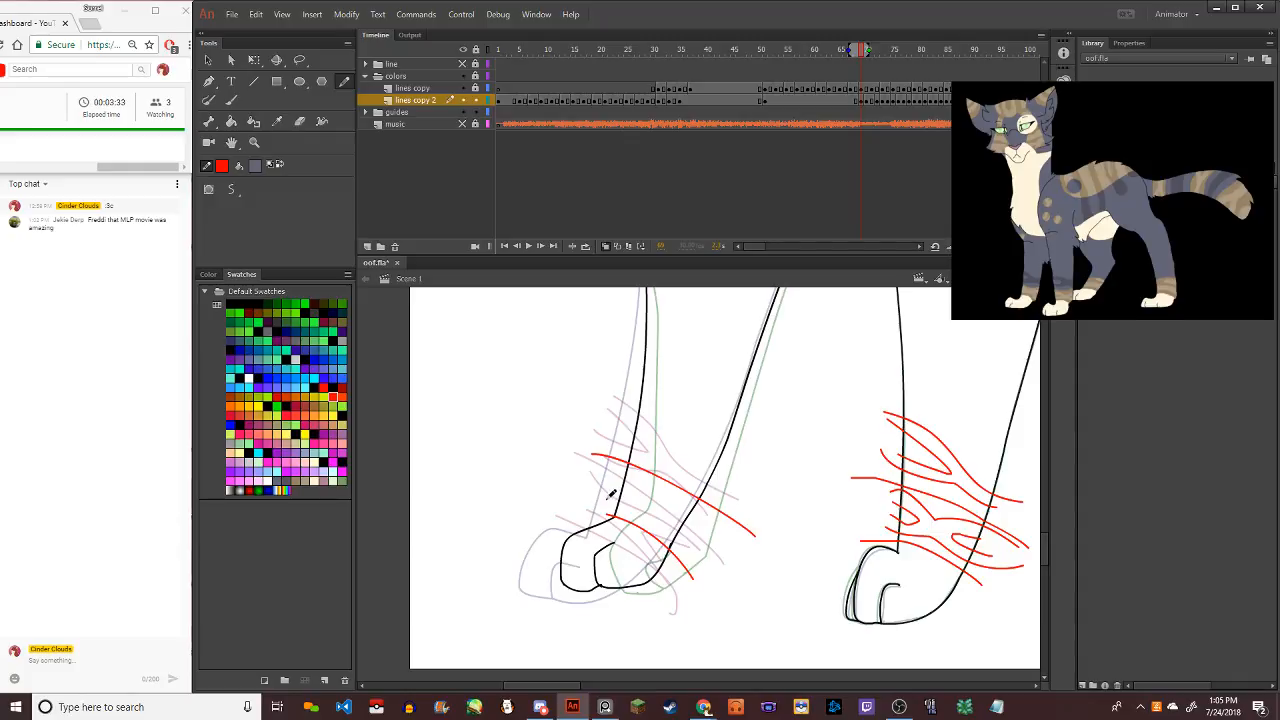
mouse_move(600, 497)
left_mouse_down()
mouse_move(640, 510)
mouse_move(697, 568)
left_mouse_up()
mouse_move(700, 530)
left_mouse_down()
mouse_move(660, 498)
mouse_move(718, 536)
mouse_move(607, 466)
left_mouse_up()
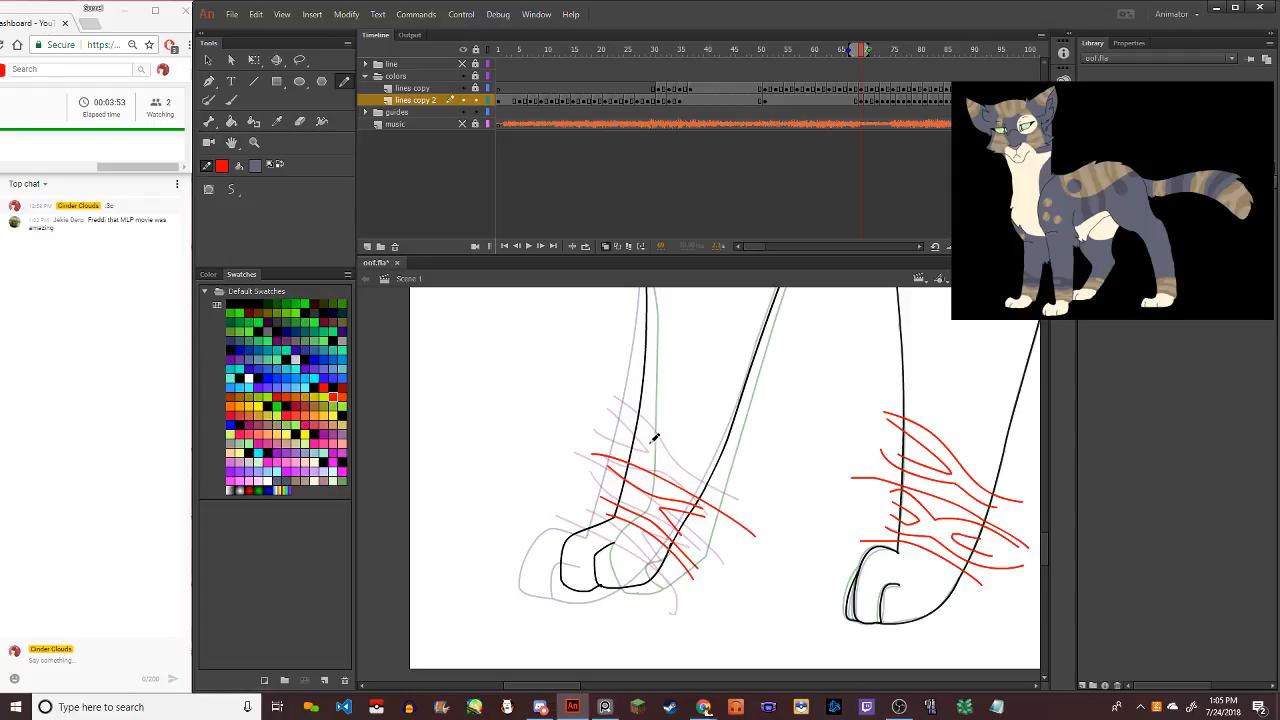
Draw the upper red stripe guides on the leftmost front leg, forming a wedge above the lower bands
mouse_move(623, 425)
left_mouse_down()
mouse_move(686, 450)
mouse_move(622, 402)
mouse_move(638, 446)
mouse_move(668, 439)
left_mouse_up()
key("ctrl+z")
key("ctrl+z")
mouse_move(626, 374)
left_mouse_down()
mouse_move(689, 439)
mouse_move(755, 472)
left_mouse_up()
left_click_drag(620, 442, 760, 500)
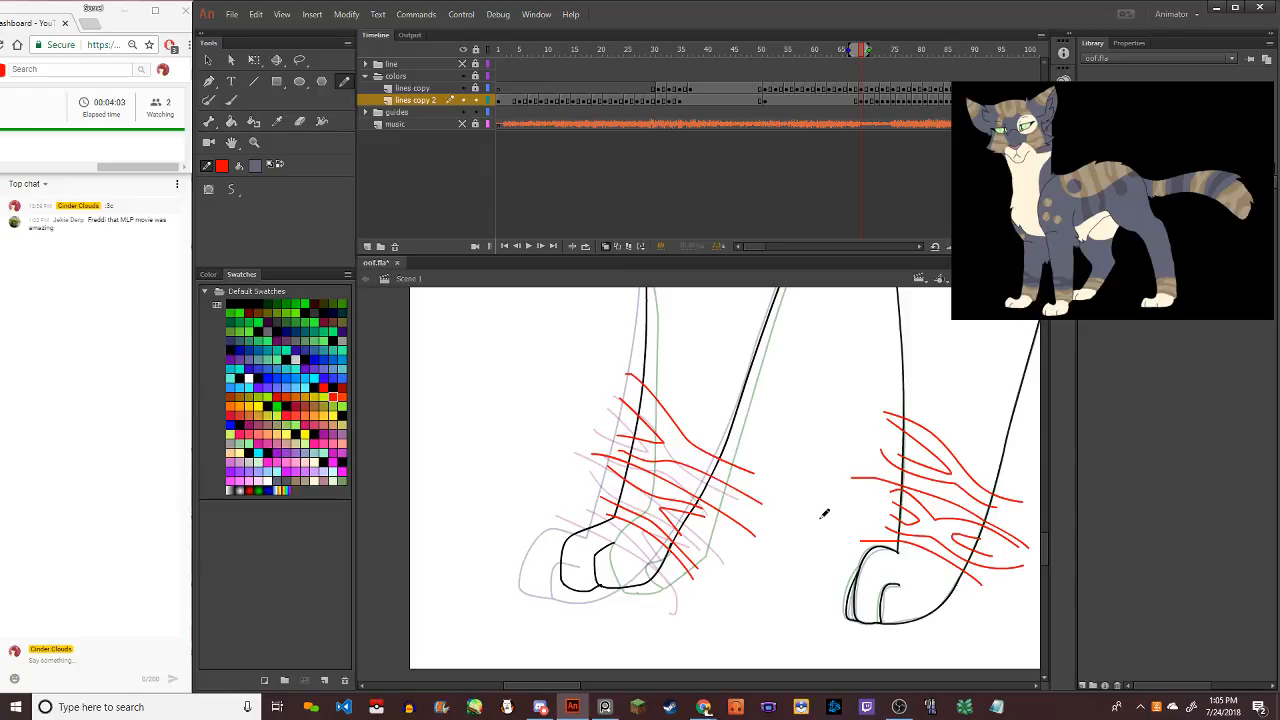
key("ctrl+z")
left_click_drag(618, 446, 760, 510)
Draw the first red stripe guides across the base of the tail, ending with a pointed zigzag and a long curve beside it
key("ctrl+minus")
key("ctrl+minus")
key("ctrl+minus")
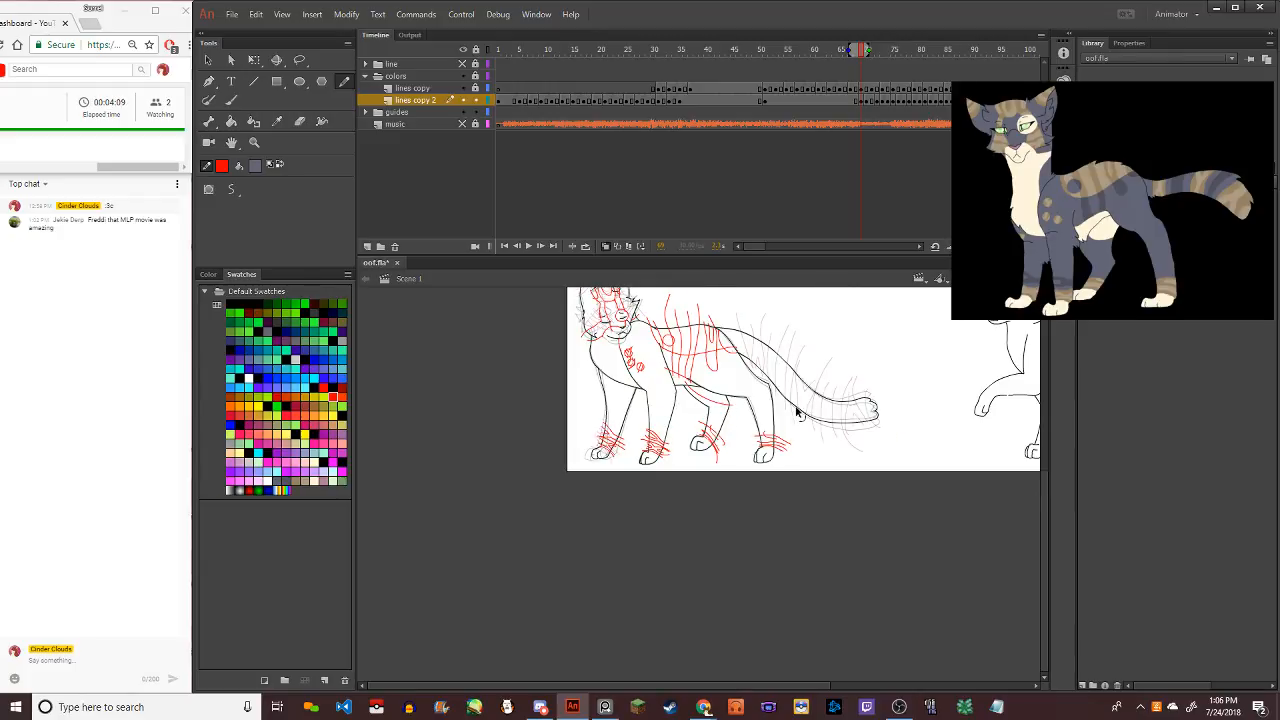
key("ctrl+equal")
key("ctrl+equal")
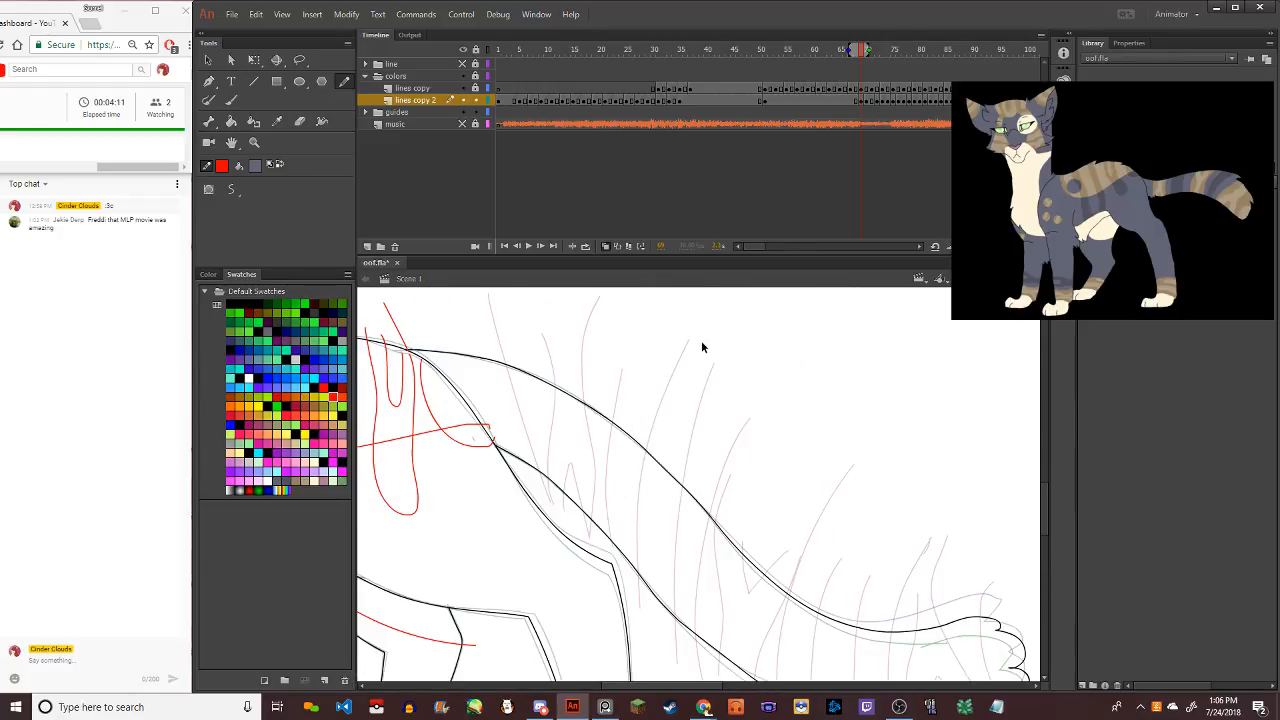
mouse_move(490, 300)
left_mouse_down()
mouse_move(556, 515)
mouse_move(547, 410)
left_mouse_up()
key("ctrl+z")
mouse_move(543, 323)
left_mouse_down()
mouse_move(564, 376)
mouse_move(551, 434)
mouse_move(560, 500)
mouse_move(543, 423)
left_mouse_up()
key("ctrl+z")
key("ctrl+z")
key("ctrl+z")
mouse_move(558, 510)
left_mouse_down()
mouse_move(557, 384)
mouse_move(536, 304)
left_mouse_up()
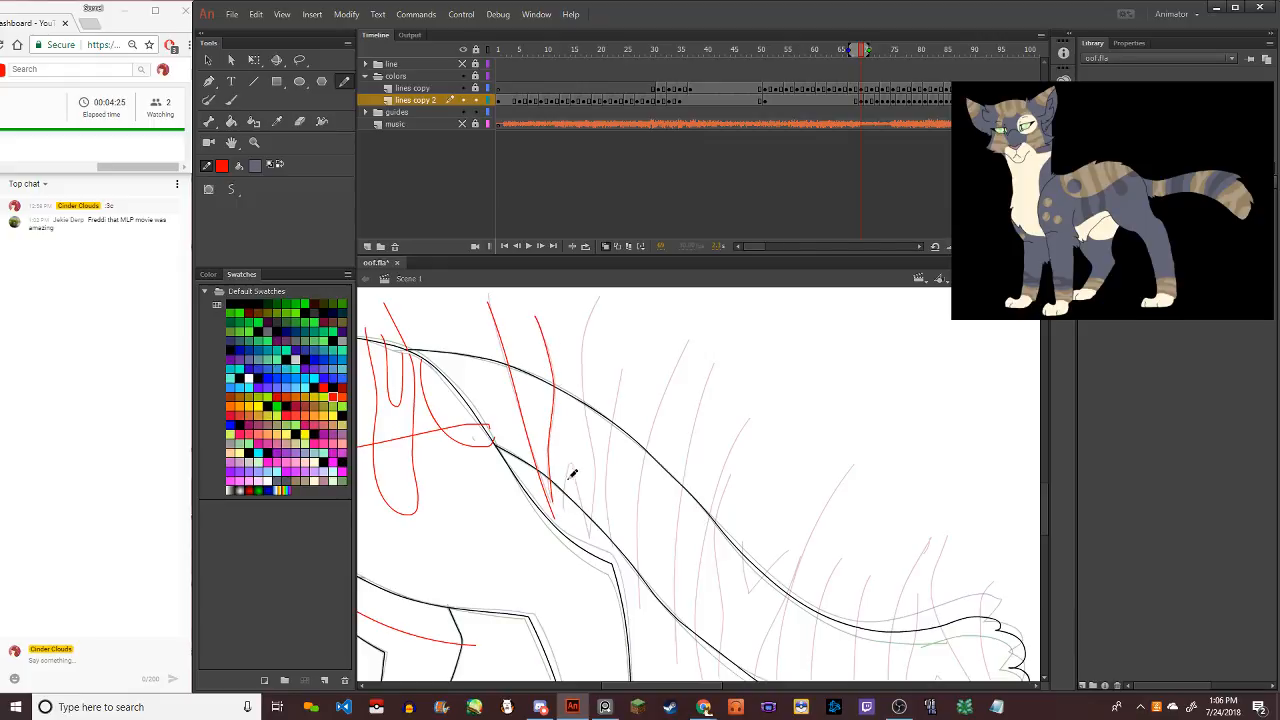
mouse_move(563, 512)
left_mouse_down()
mouse_move(571, 463)
mouse_move(594, 526)
mouse_move(600, 494)
mouse_move(582, 342)
left_mouse_up()
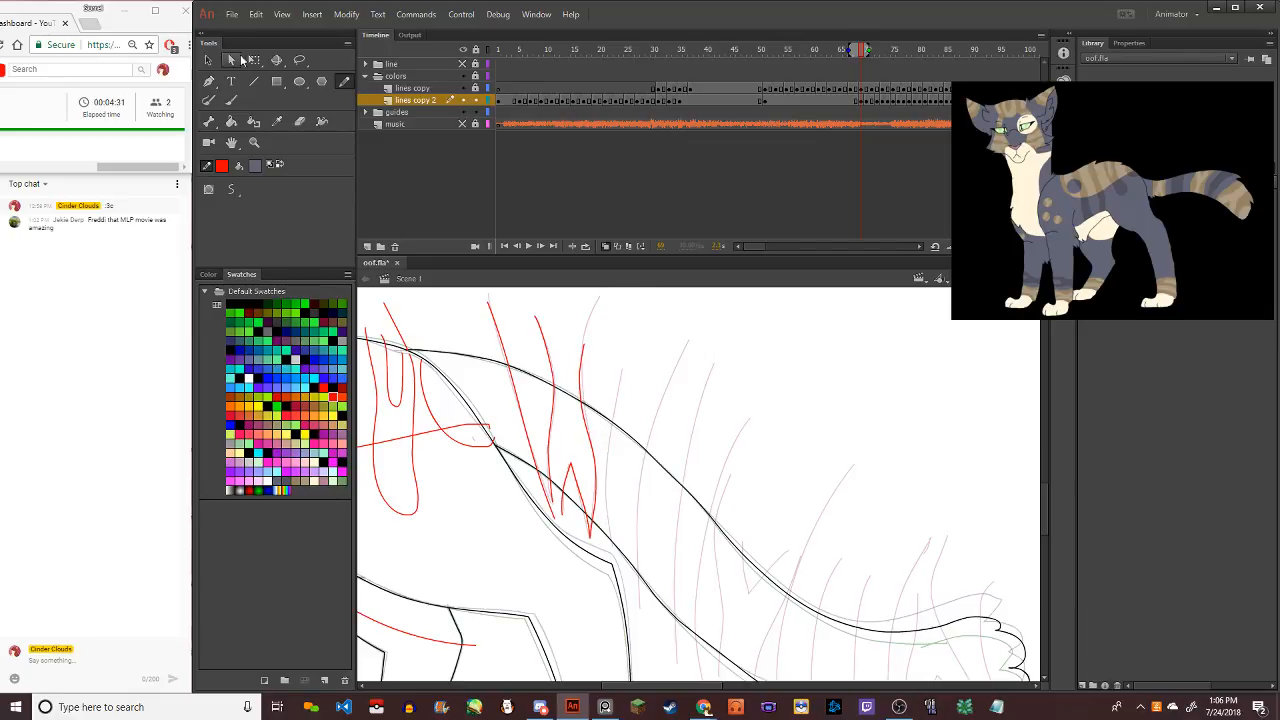
Reshape the zigzag and neighbouring stripe at the tail base with the Selection tool to follow the faint onion-skin lines
left_click(208, 59)
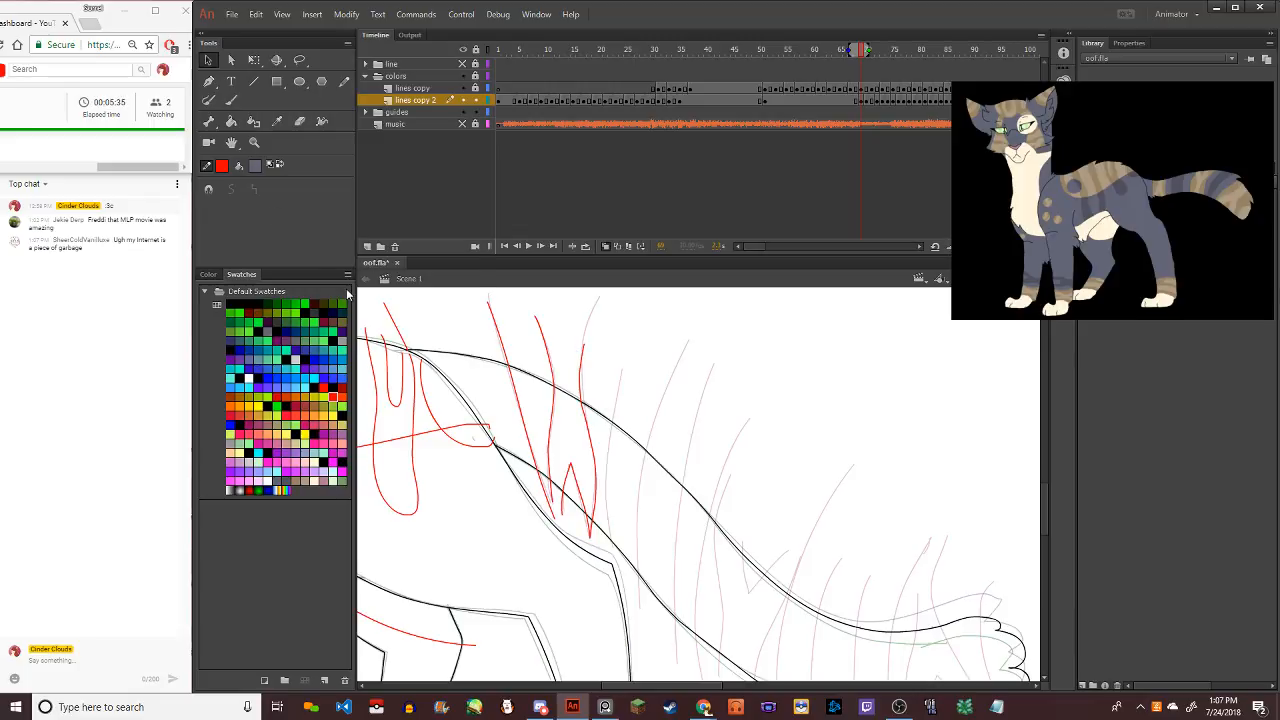
scroll(587, 410, "up", 3)
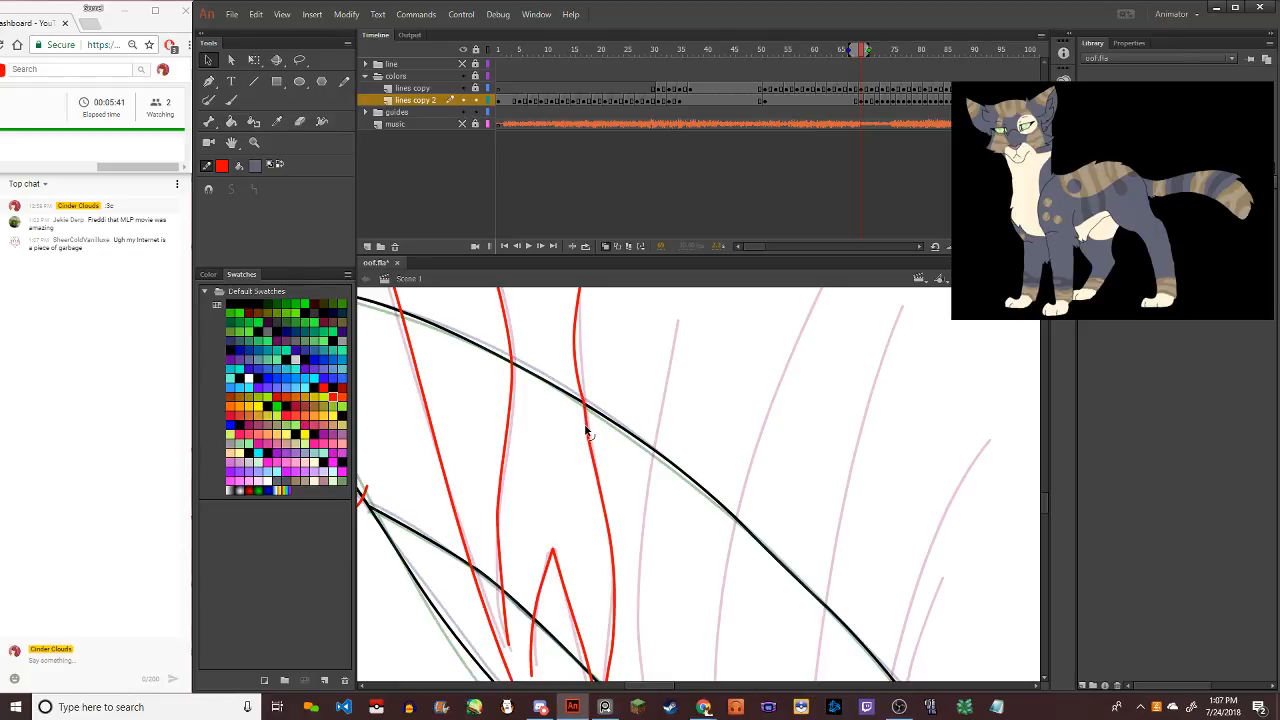
scroll(580, 600, "up", 3)
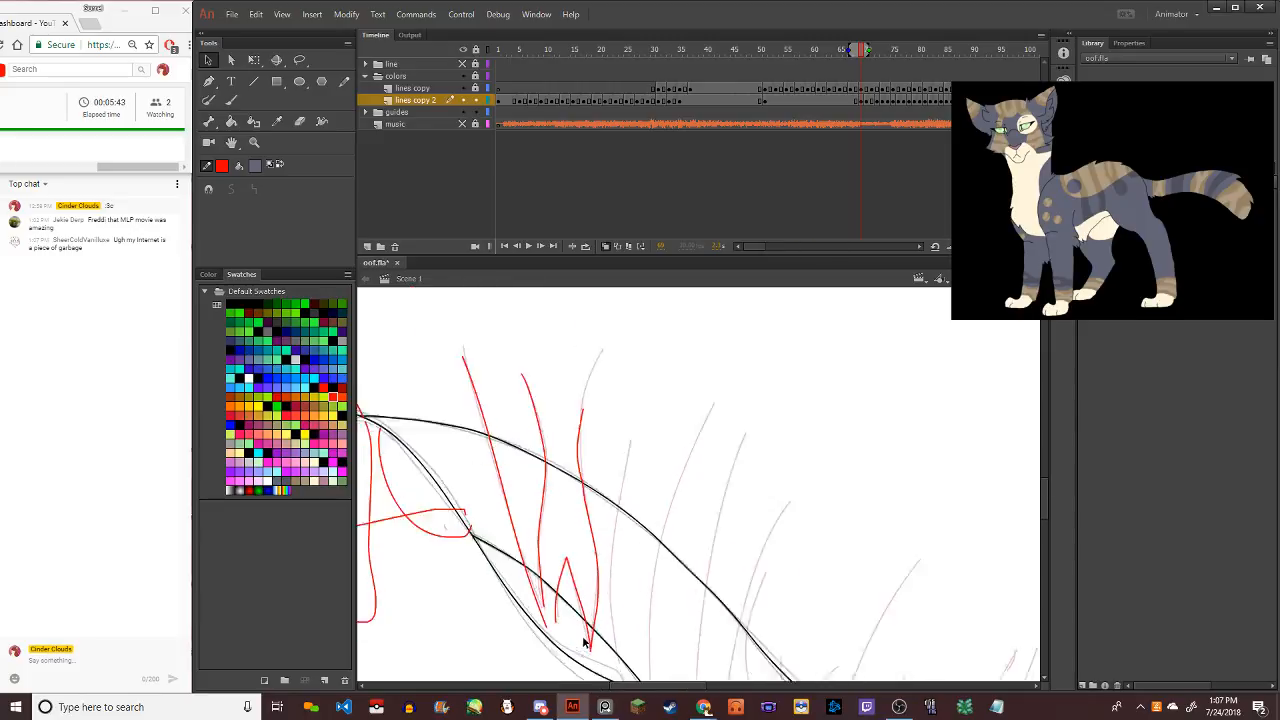
scroll(593, 627, "up", 2)
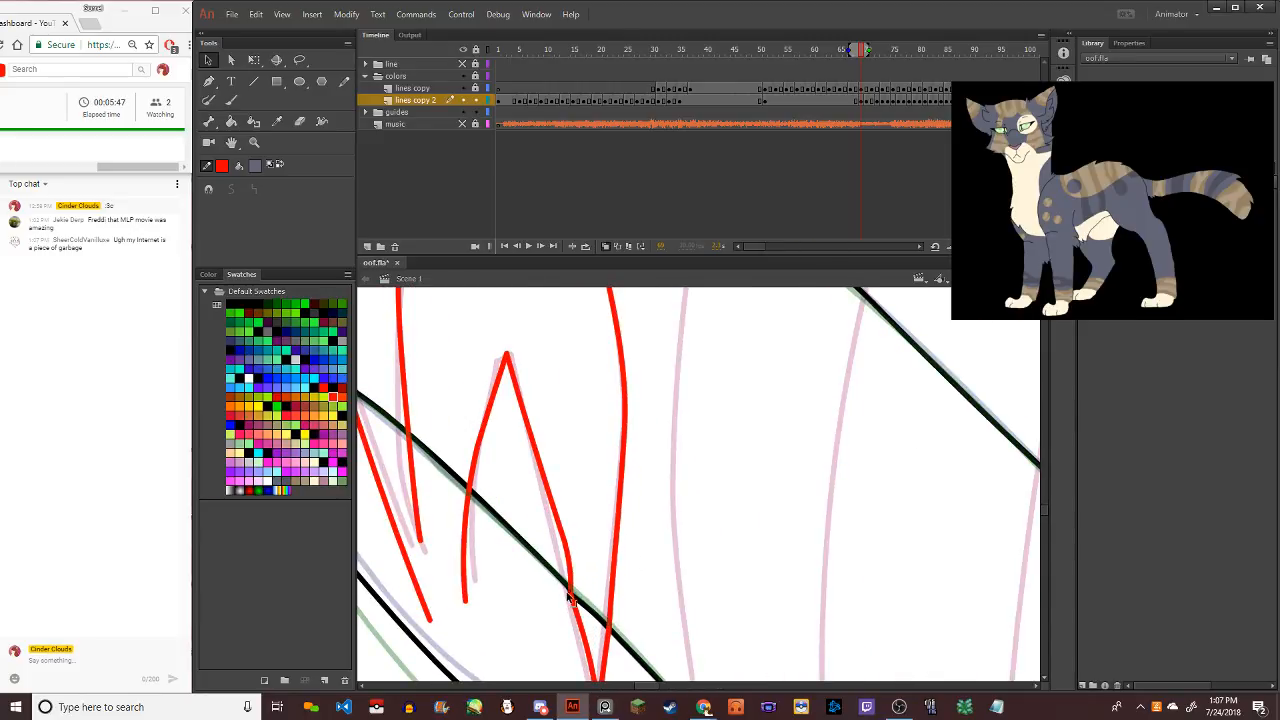
left_click_drag(565, 542, 555, 529)
mouse_move(470, 491)
left_mouse_down()
mouse_move(478, 499)
mouse_move(477, 457)
left_mouse_up()
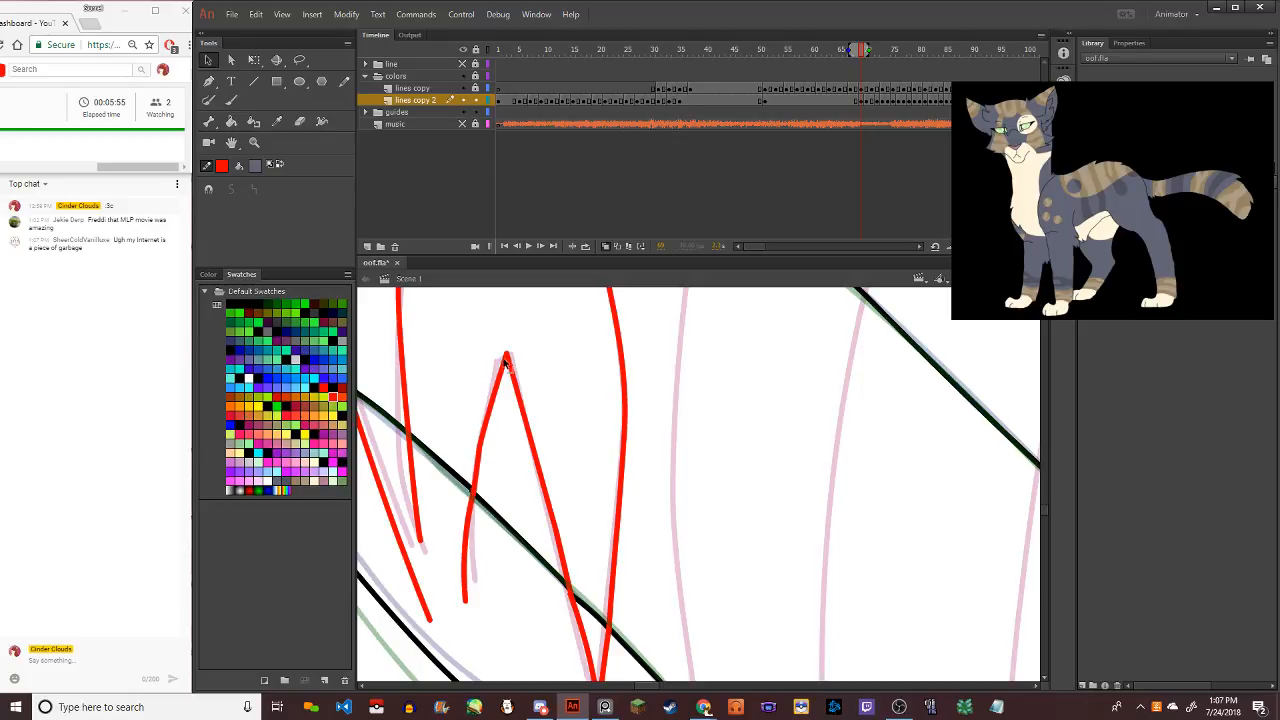
left_click_drag(507, 360, 505, 347)
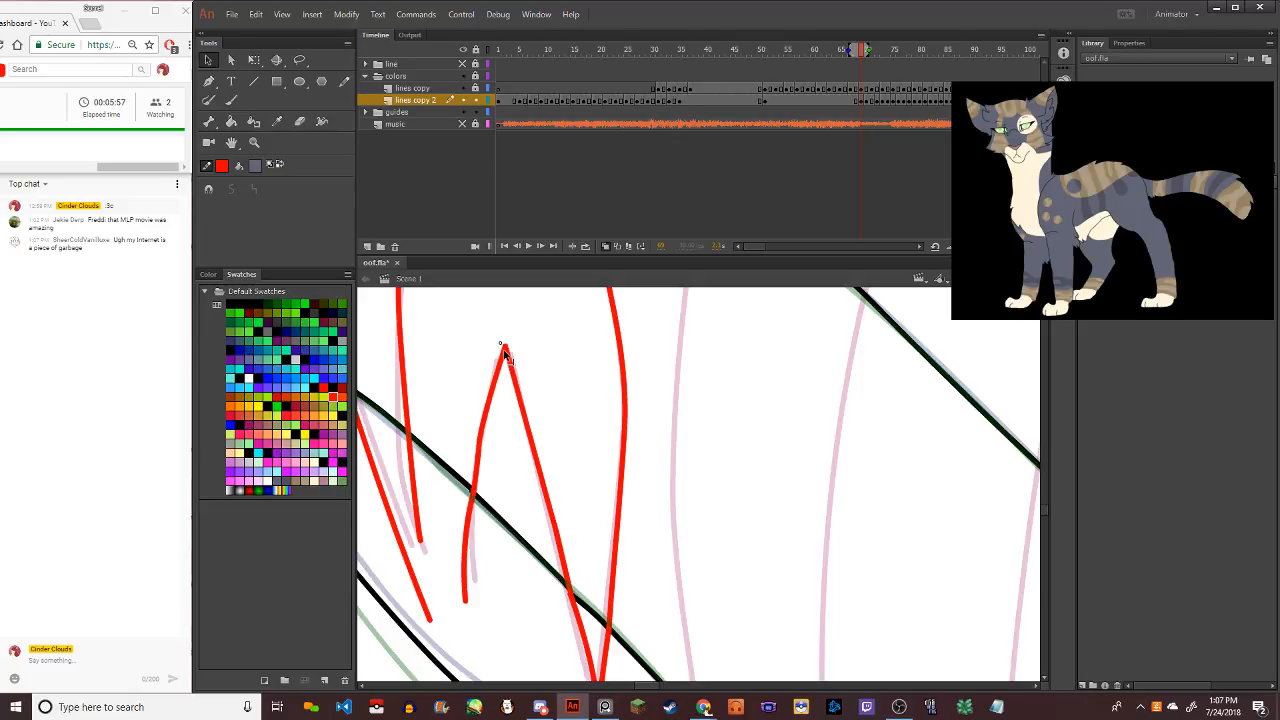
left_click_drag(403, 432, 402, 425)
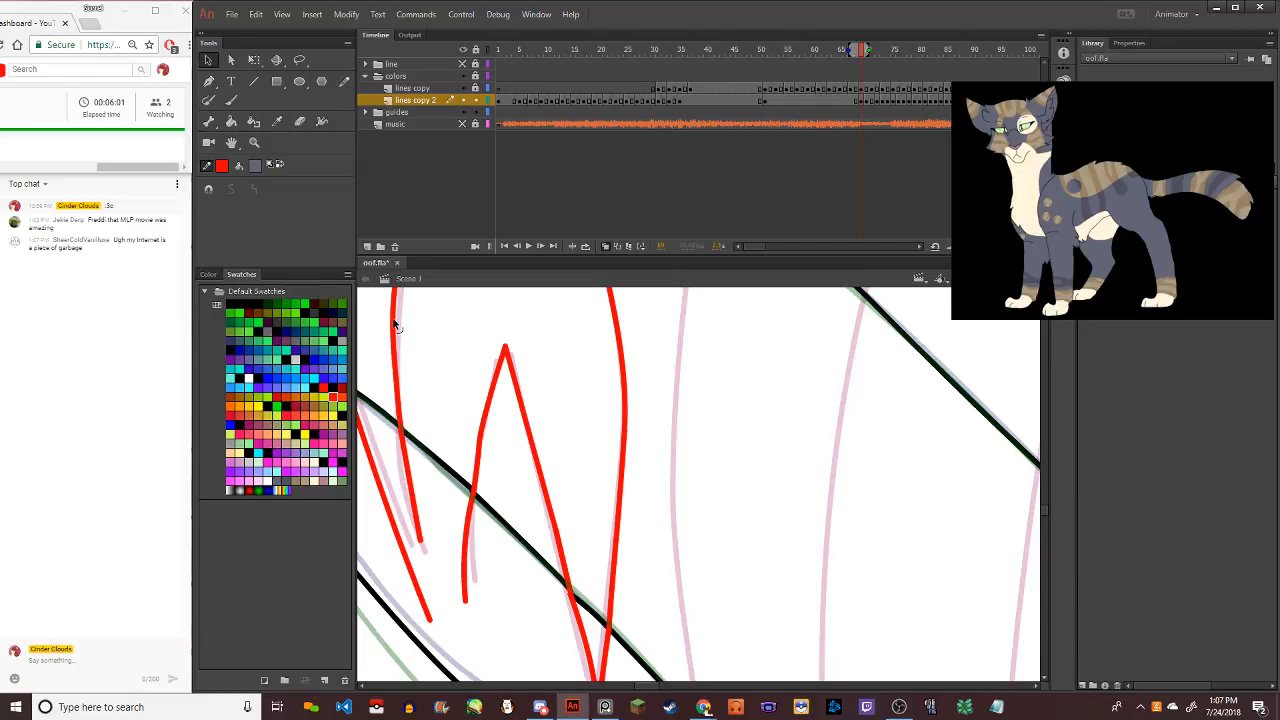
left_click_drag(395, 323, 402, 328)
Draw two red stripes across the tail after the zigzag and bend them to match the onion-skin curves
scroll(399, 360, "down", 2)
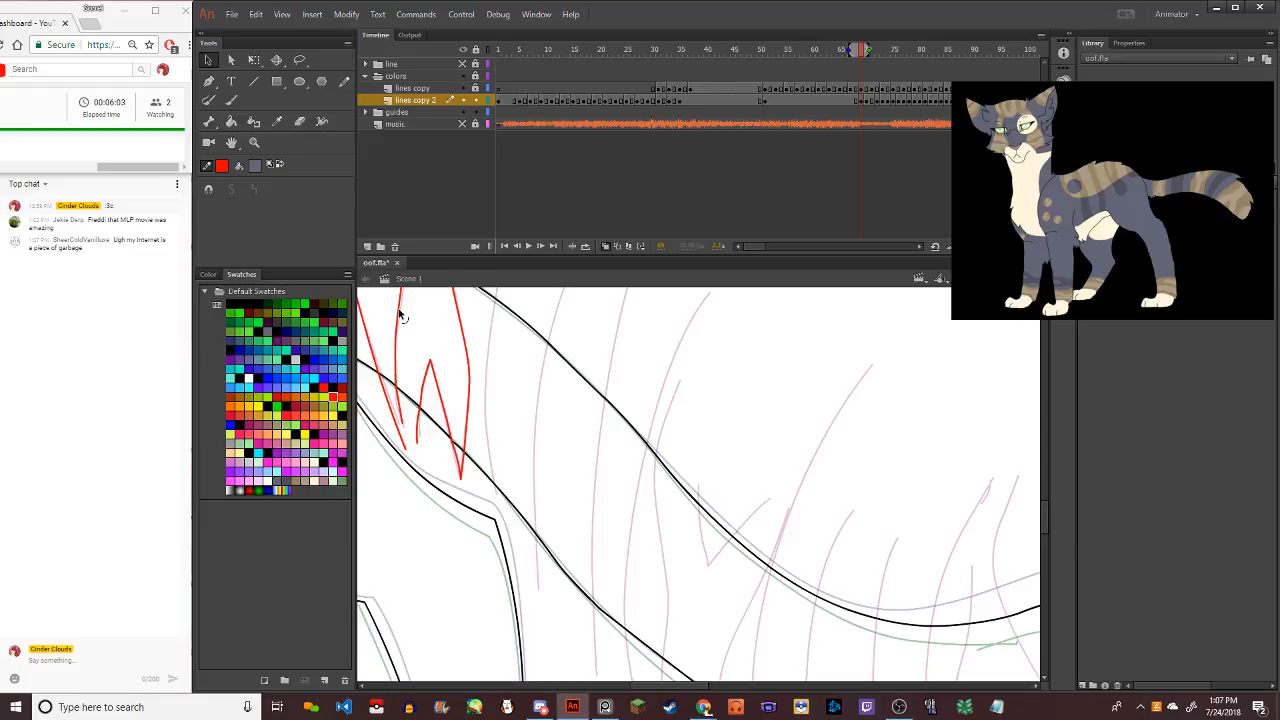
scroll(405, 340, "down", 3)
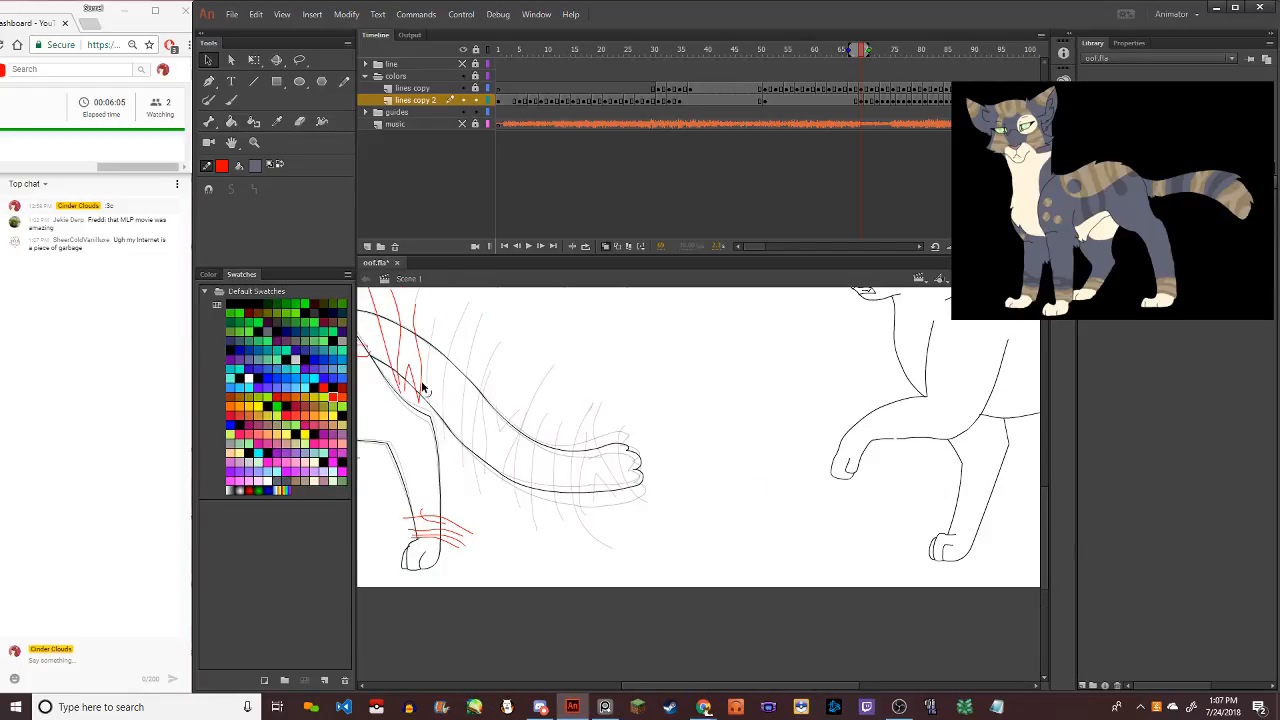
scroll(422, 388, "up", 3)
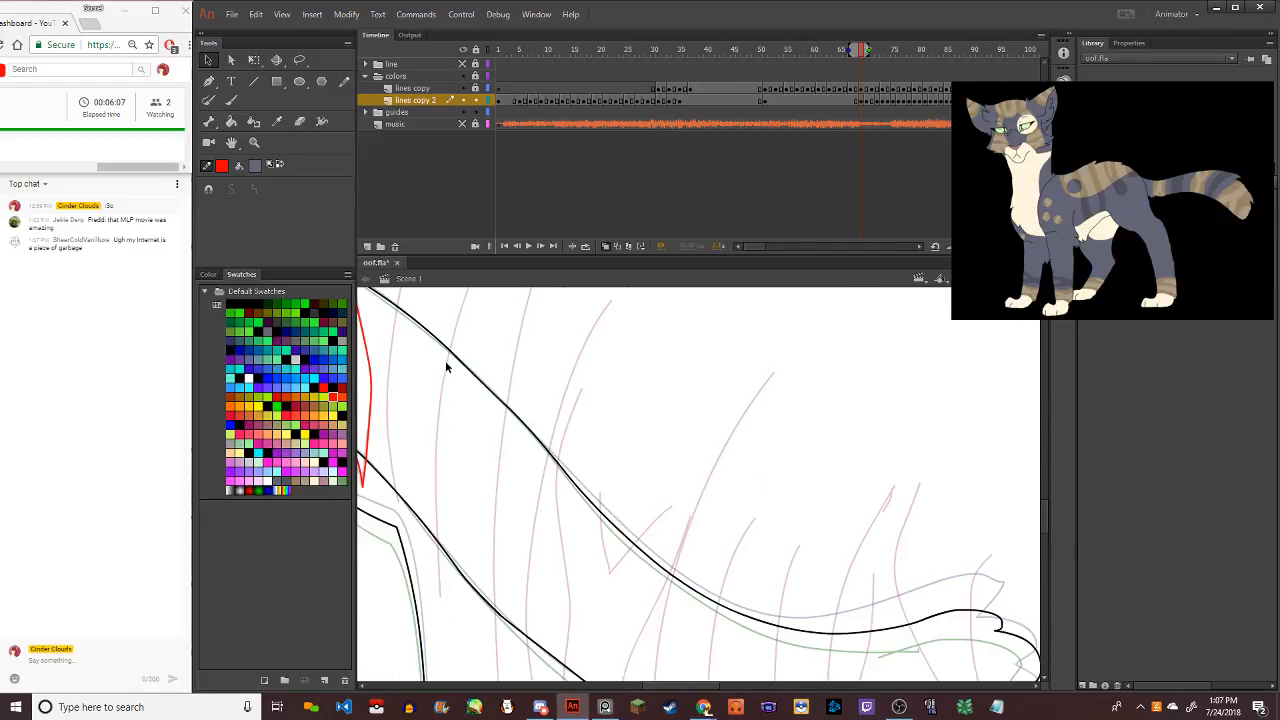
left_click(344, 81)
mouse_move(465, 299)
left_mouse_down()
mouse_move(444, 446)
mouse_move(443, 612)
left_mouse_up()
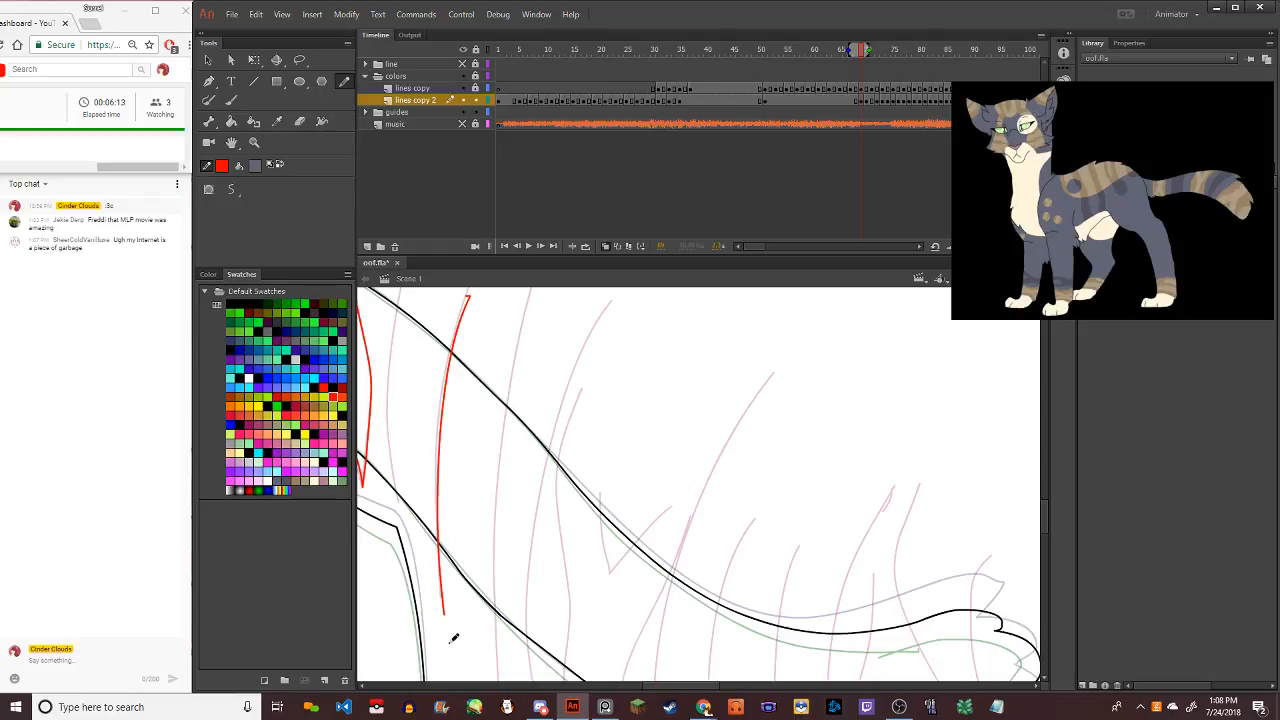
mouse_move(401, 295)
left_mouse_down()
mouse_move(394, 436)
mouse_move(408, 512)
left_mouse_up()
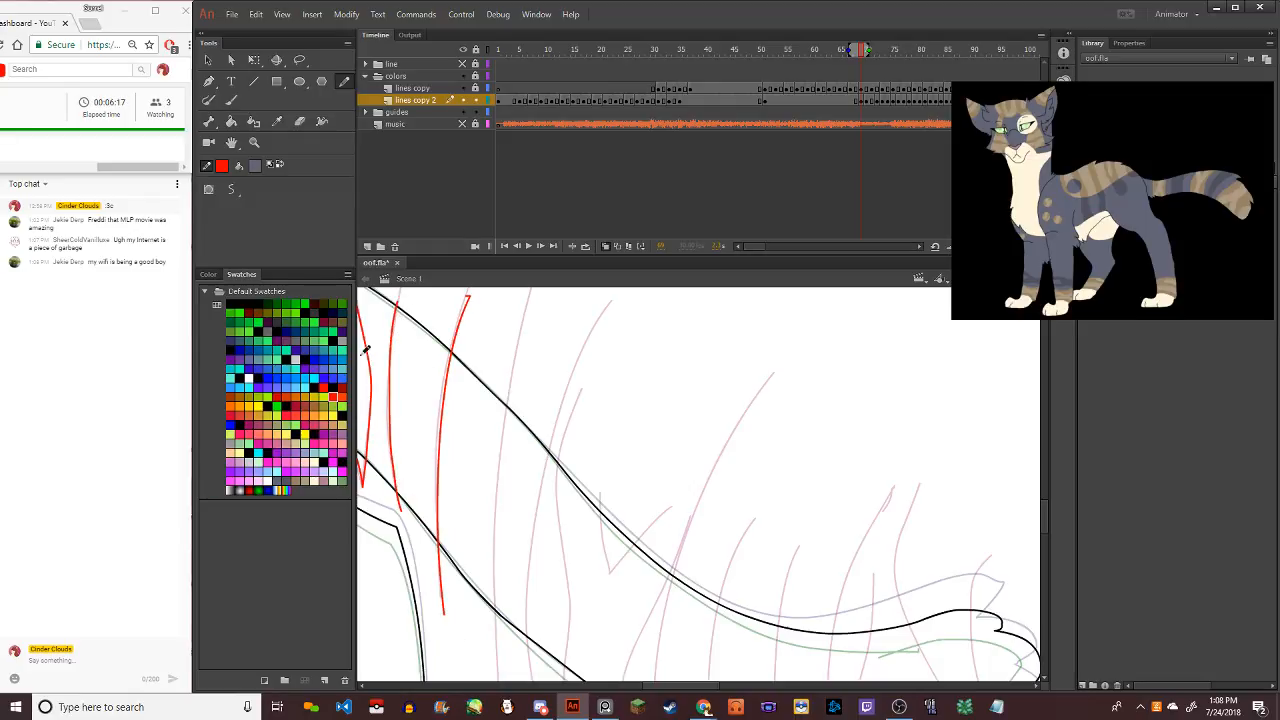
key("v")
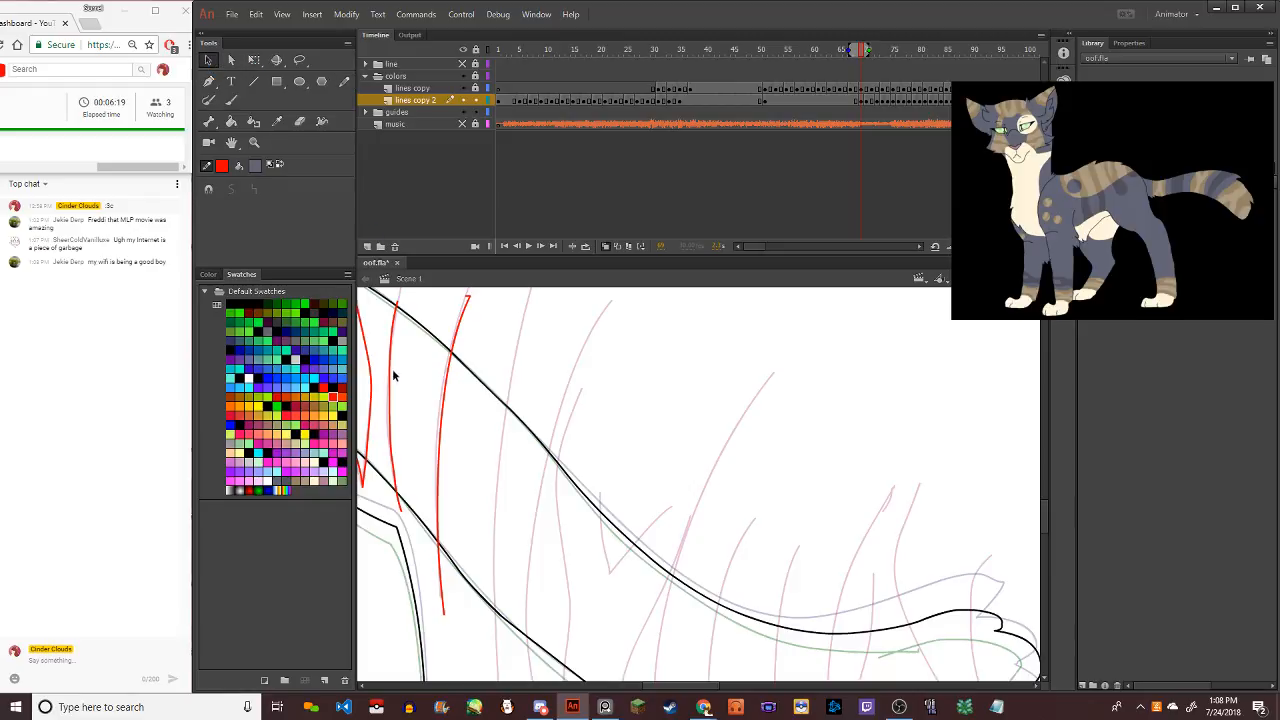
mouse_move(444, 411)
left_mouse_down()
mouse_move(381, 406)
mouse_move(391, 371)
left_mouse_up()
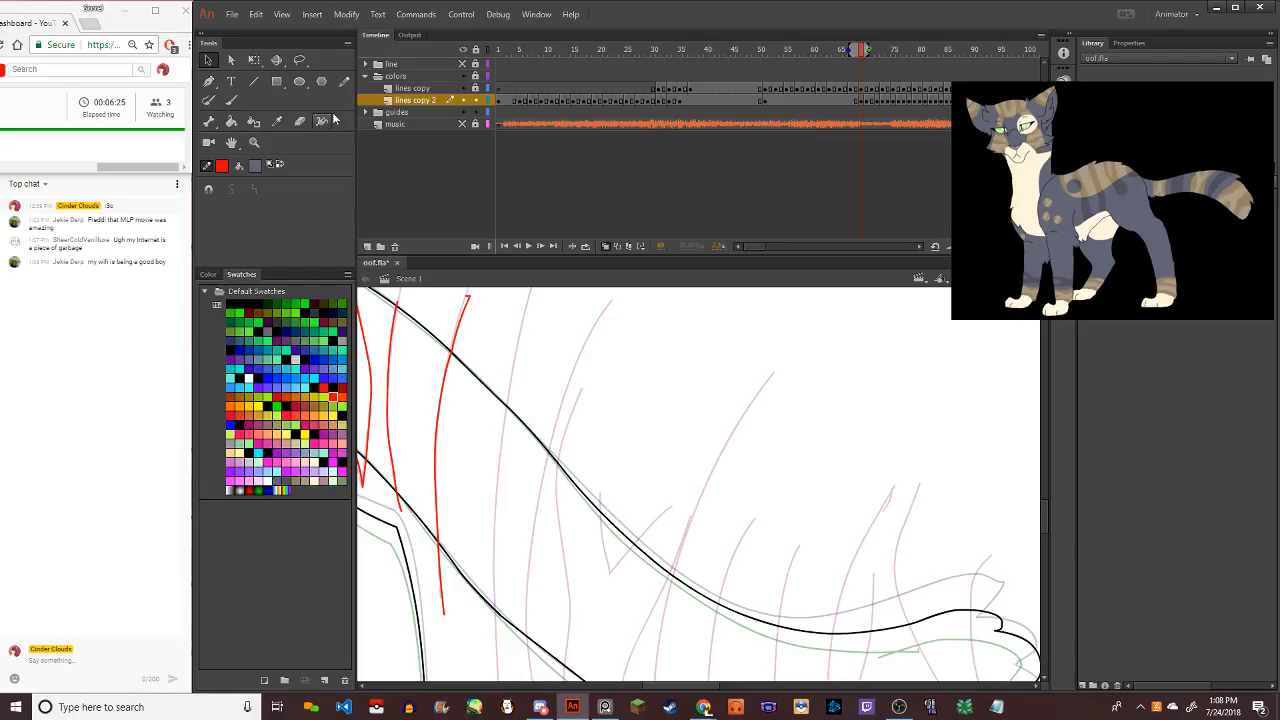
Draw the following red stripe across the upper tail and bend it with the Selection tool to fit the onion skin
left_click(344, 81)
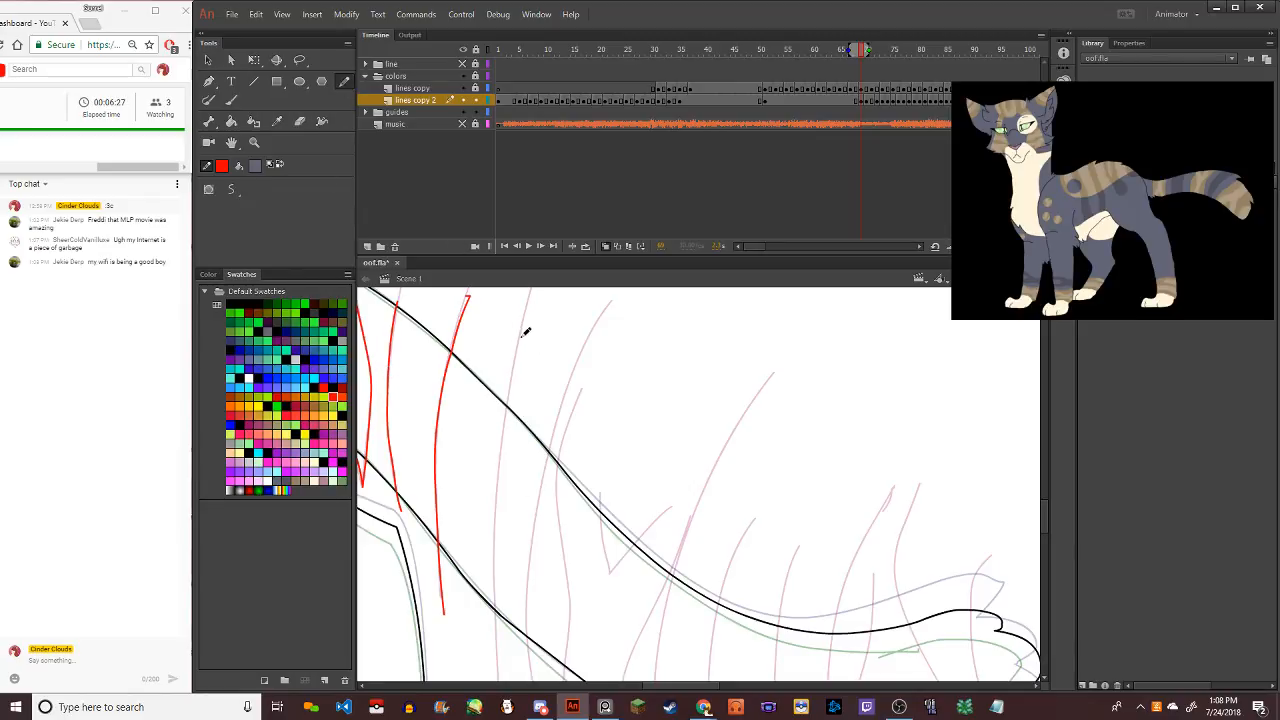
left_click_drag(521, 330, 498, 662)
key("ctrl+z")
left_click_drag(517, 340, 491, 685)
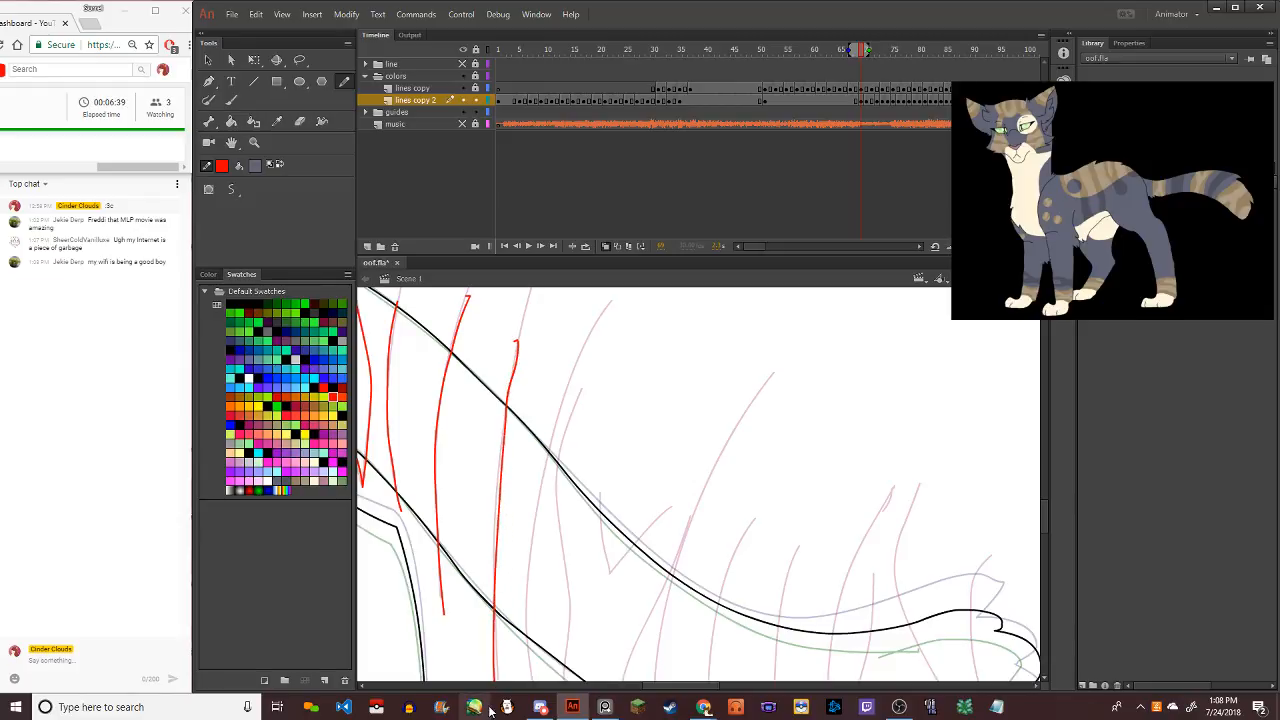
left_click(208, 60)
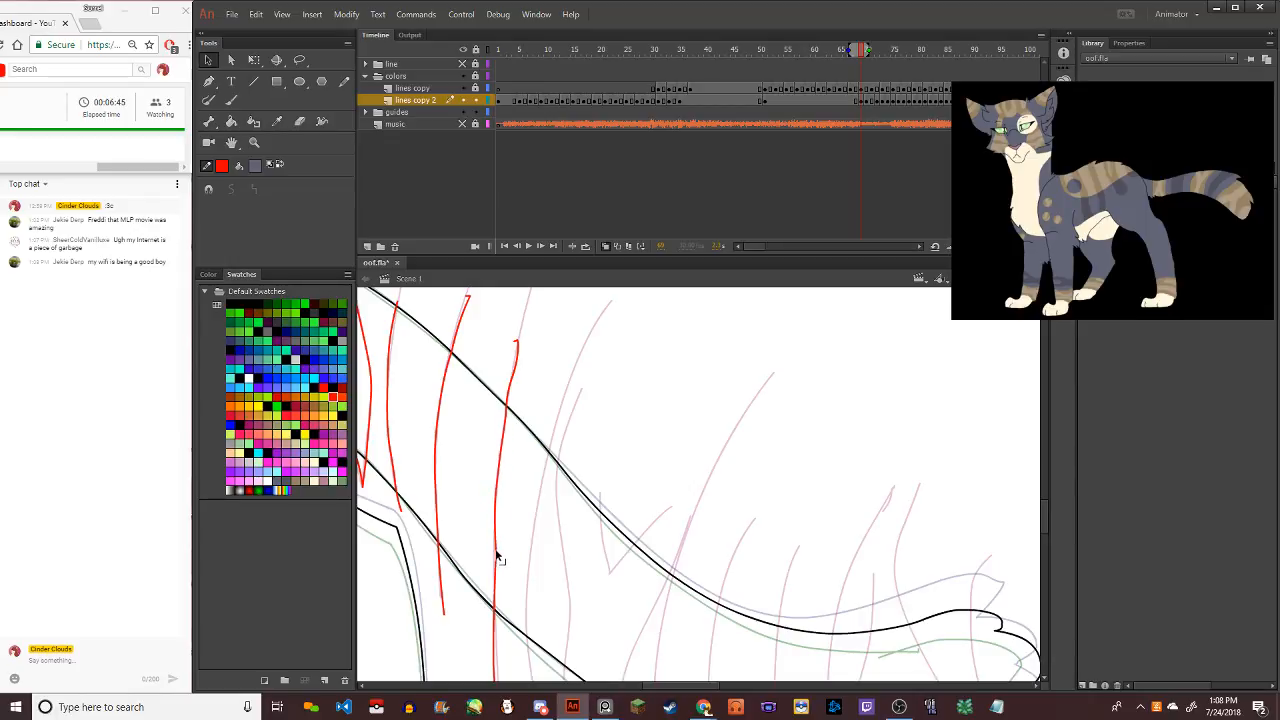
Draw a curved red stripe across the middle of the tail and a V-shaped notch on its upper edge with the Pencil tool
left_click(344, 82)
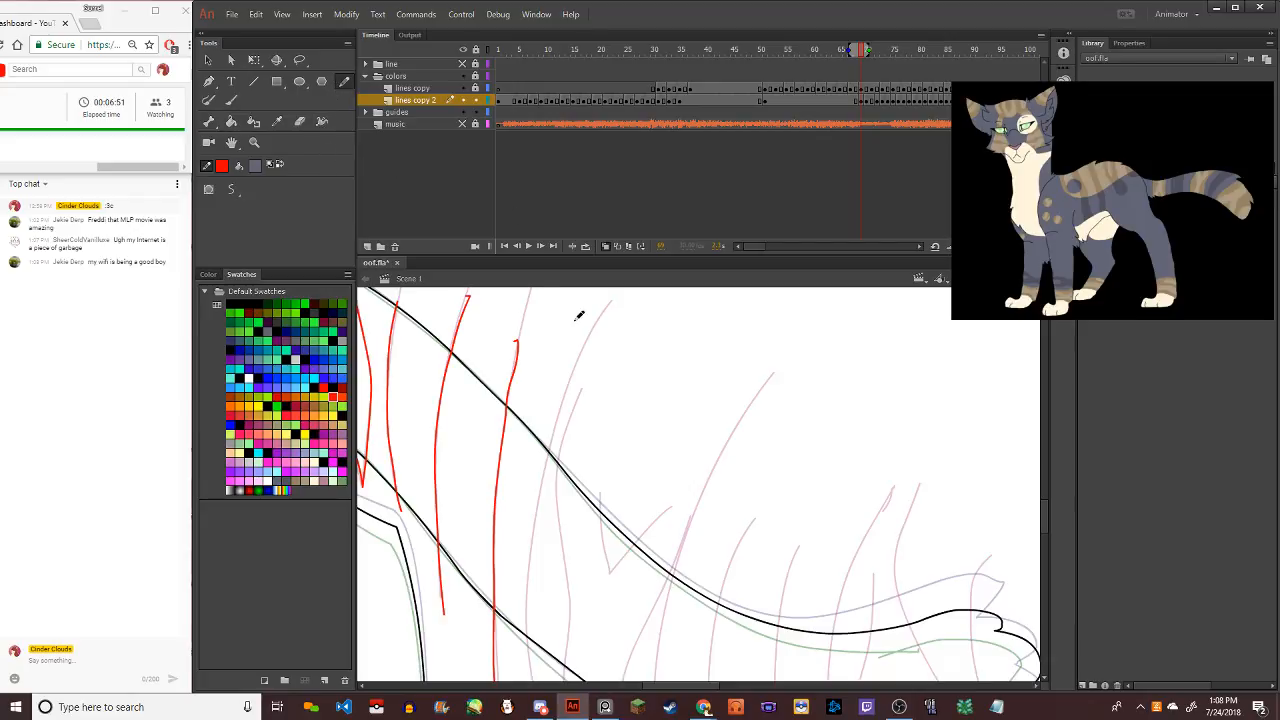
scroll(580, 434, "down", 5)
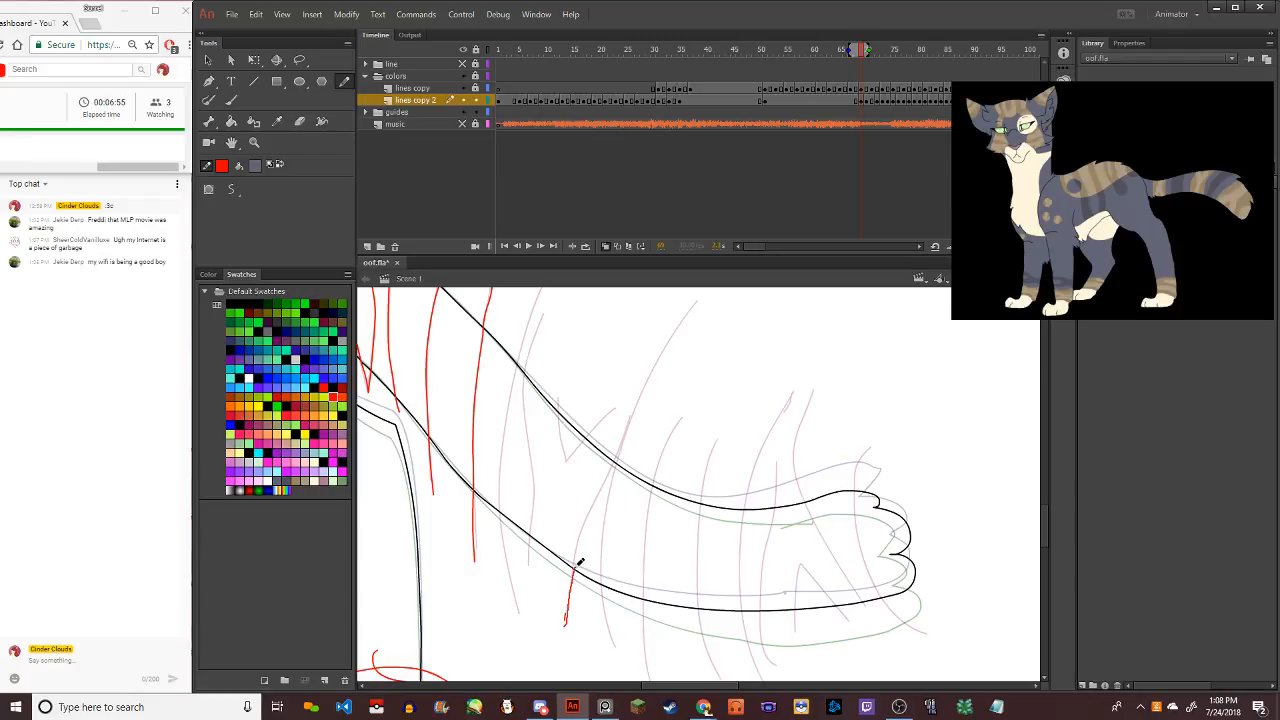
key("ctrl+z")
mouse_move(571, 598)
left_mouse_down()
mouse_move(586, 522)
mouse_move(632, 424)
left_mouse_up()
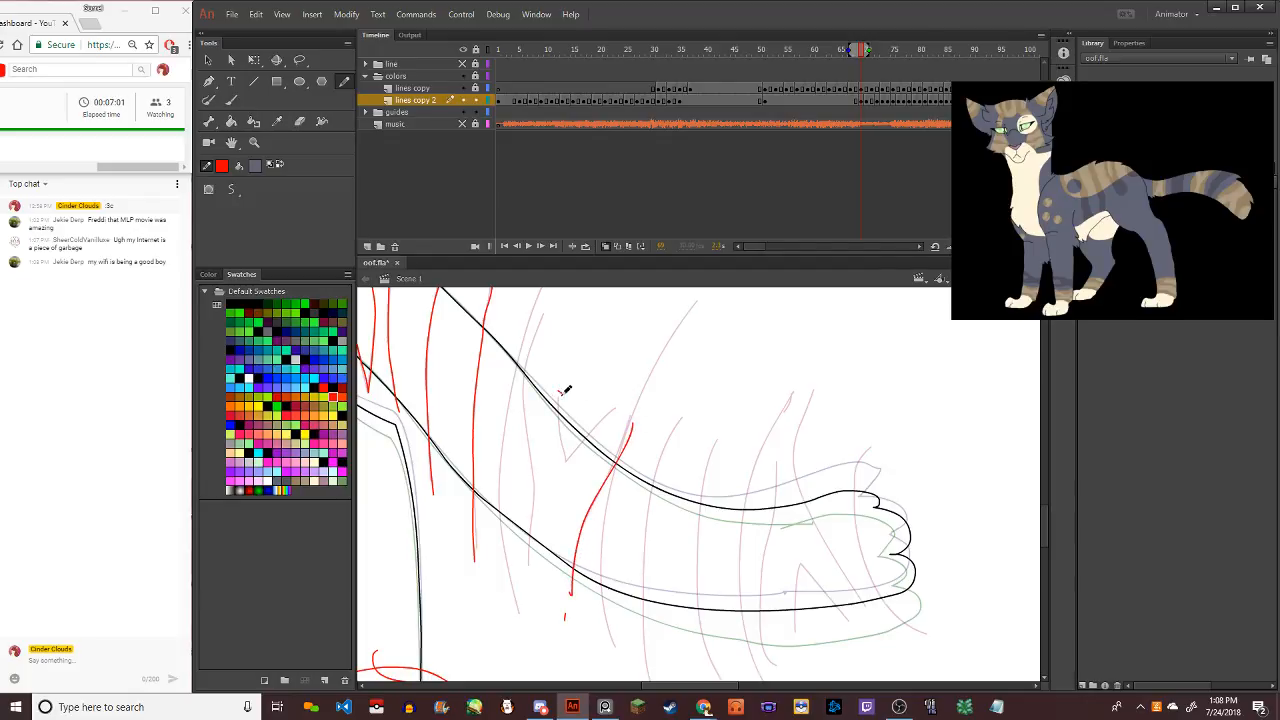
mouse_move(561, 395)
left_mouse_down()
mouse_move(564, 484)
mouse_move(617, 401)
left_mouse_up()
Draw two long red stripes across the tail between the V-shaped notch and the earlier stripes, redoing misplaced strokes
mouse_move(528, 370)
left_mouse_down()
mouse_move(525, 385)
mouse_move(528, 348)
left_mouse_up()
key("ctrl+z")
mouse_move(534, 567)
left_mouse_down()
mouse_move(526, 400)
mouse_move(554, 317)
mouse_move(523, 371)
mouse_move(535, 517)
mouse_move(521, 620)
left_mouse_up()
key("ctrl+z")
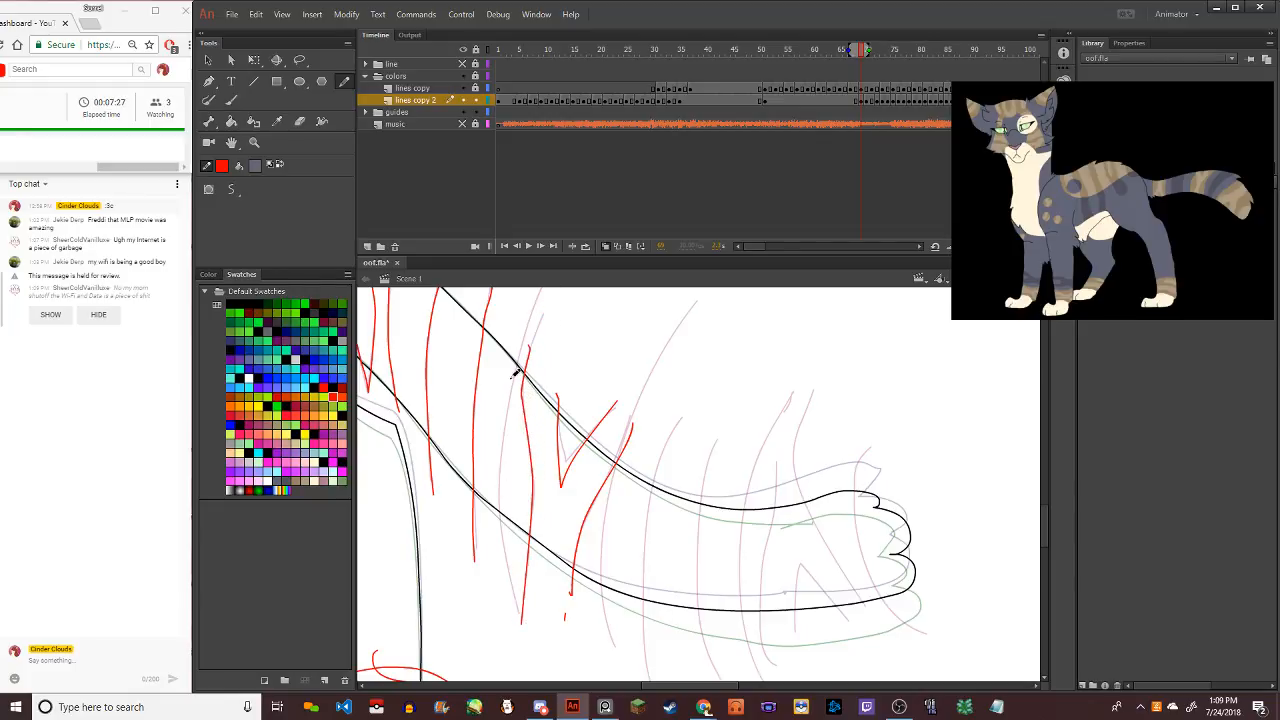
mouse_move(531, 305)
left_mouse_down()
mouse_move(502, 470)
mouse_move(517, 613)
left_mouse_up()
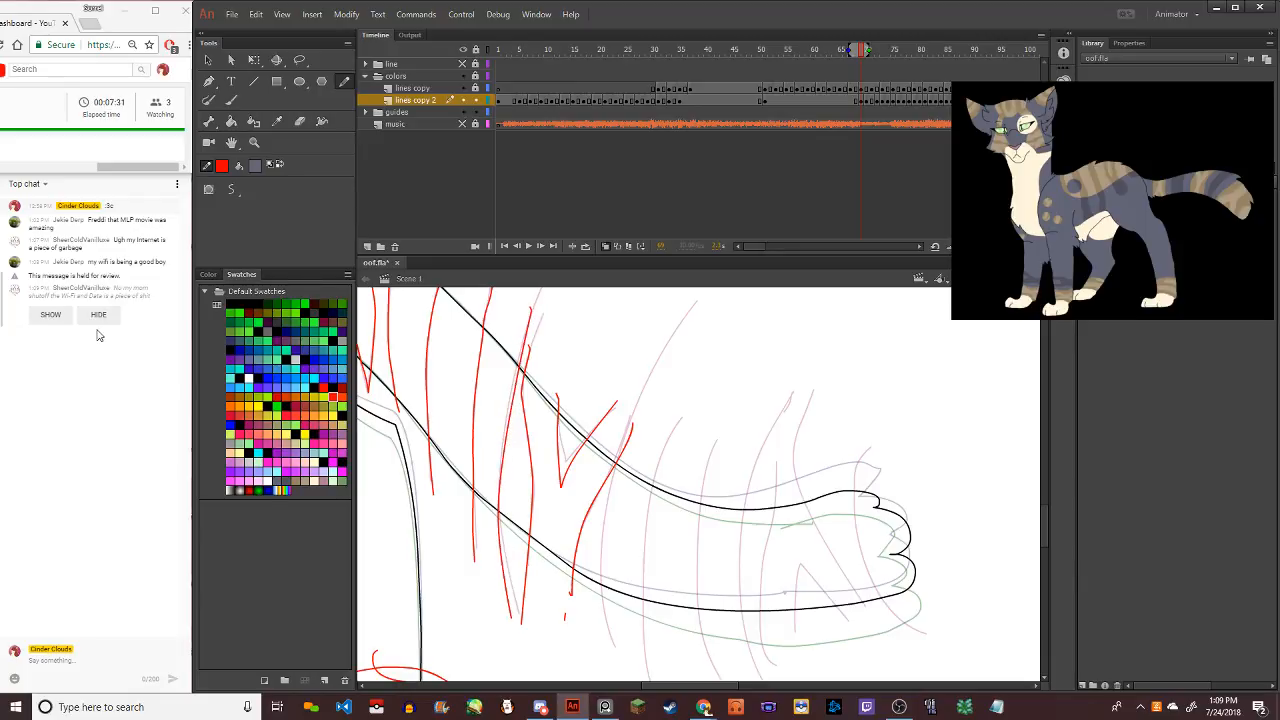
Show the message held for review in the livestream chat
left_click(62, 318)
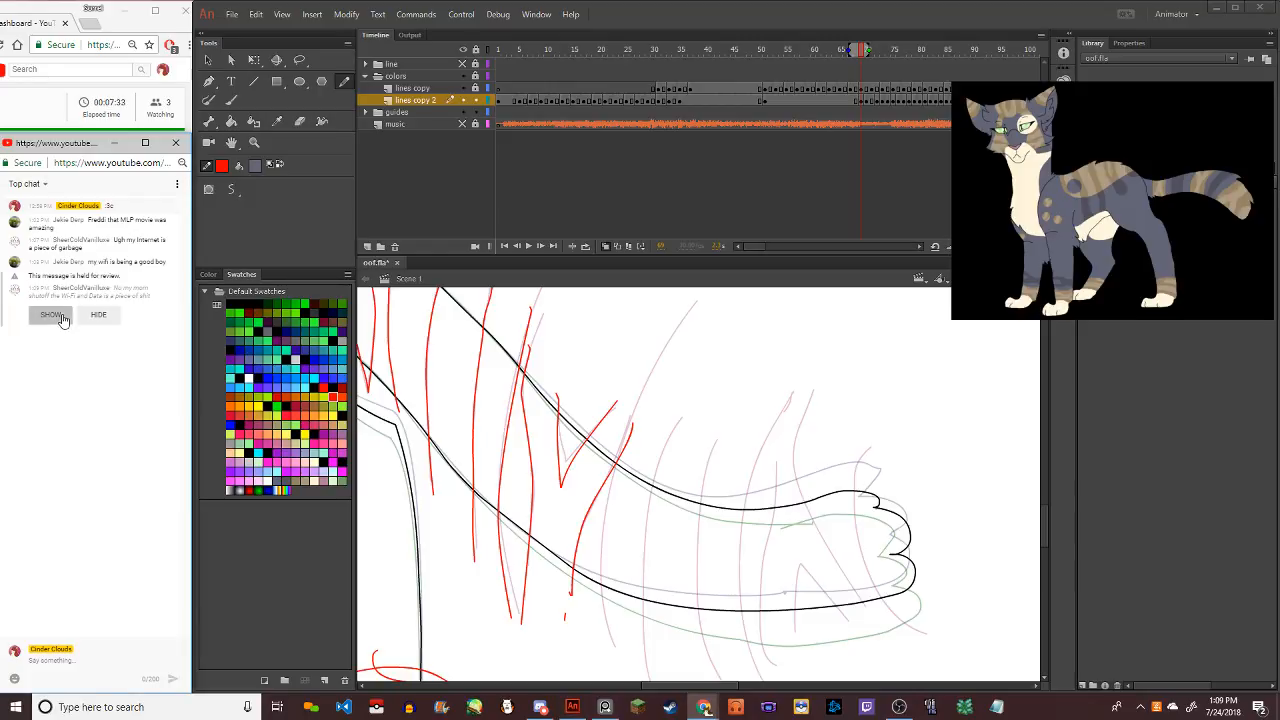
left_click(62, 318)
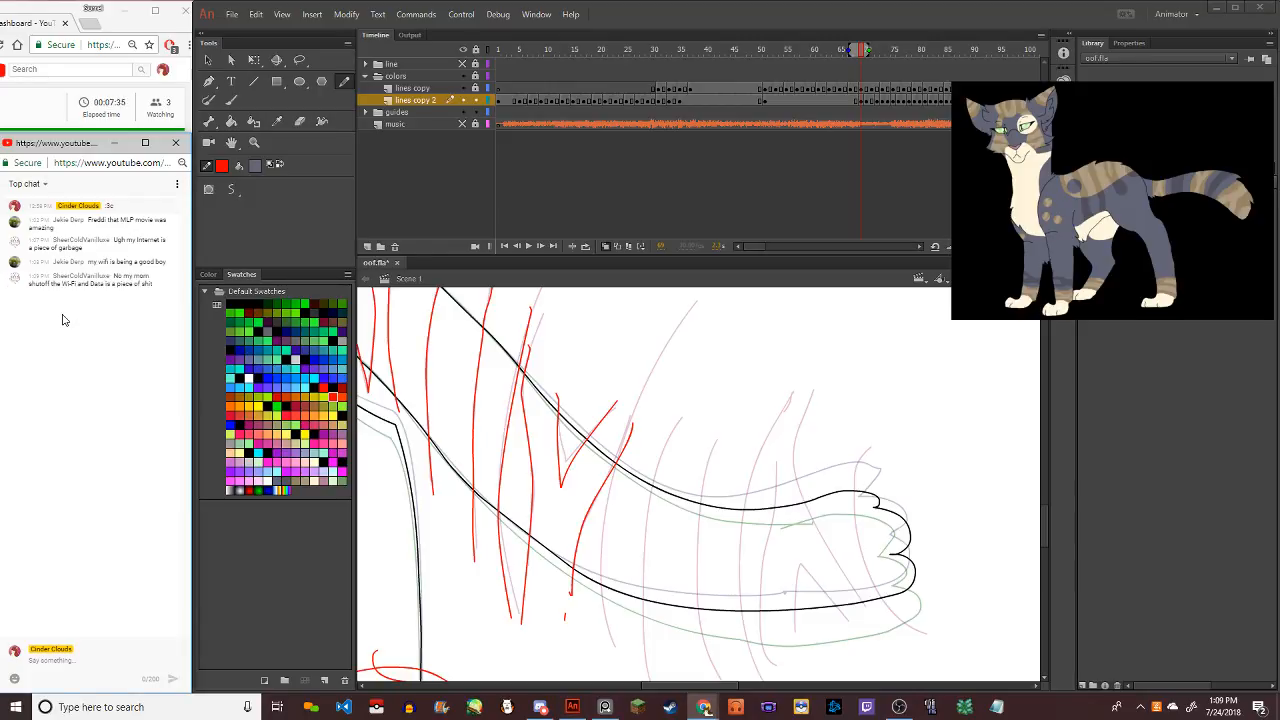
Draw a red stripe across the tail just past the V-shaped notch with the Pencil tool, following the onion-skin line
left_click(208, 59)
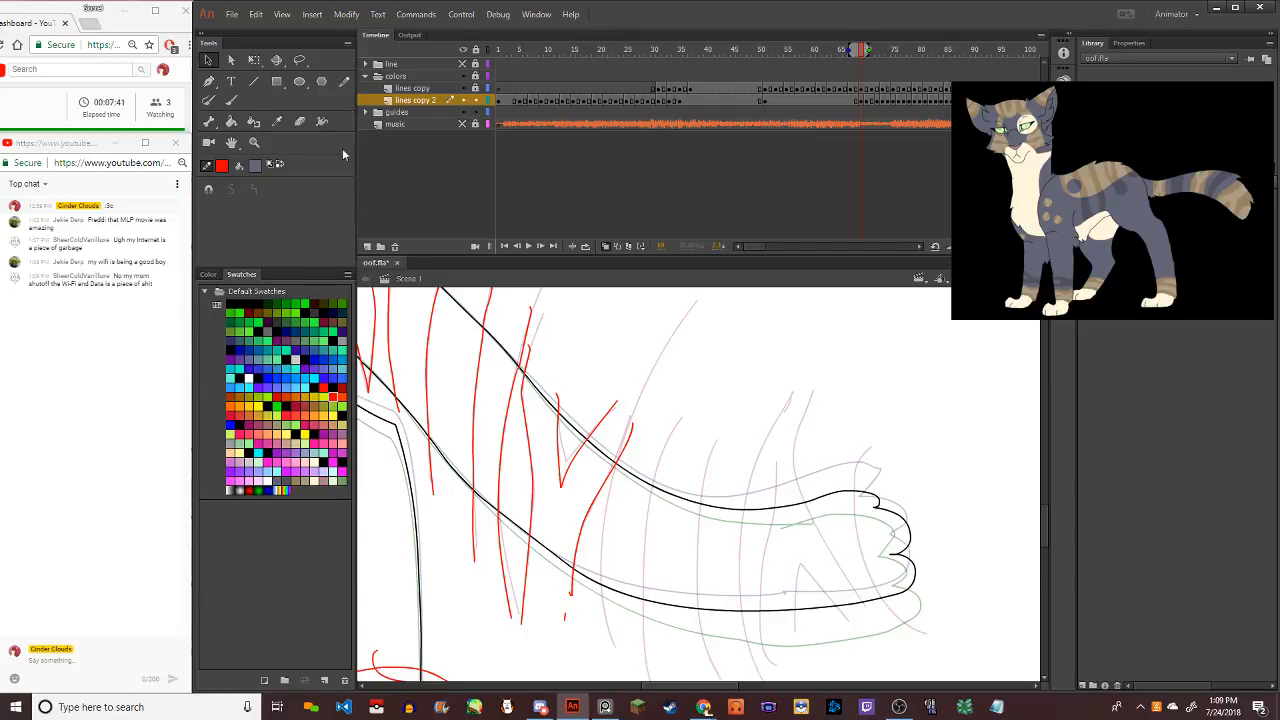
left_click(344, 81)
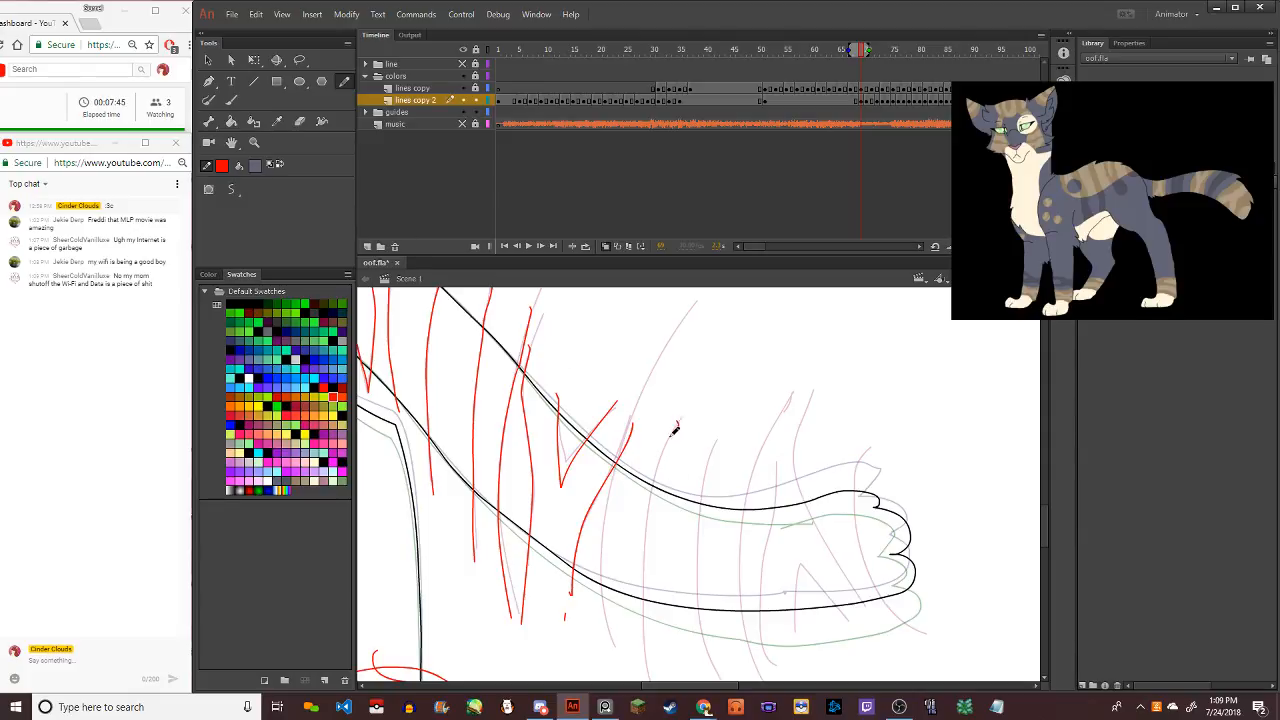
mouse_move(675, 430)
left_mouse_down()
mouse_move(643, 584)
mouse_move(645, 680)
left_mouse_up()
key("ctrl+z")
mouse_move(622, 454)
left_mouse_down()
mouse_move(603, 549)
mouse_move(608, 640)
left_mouse_up()
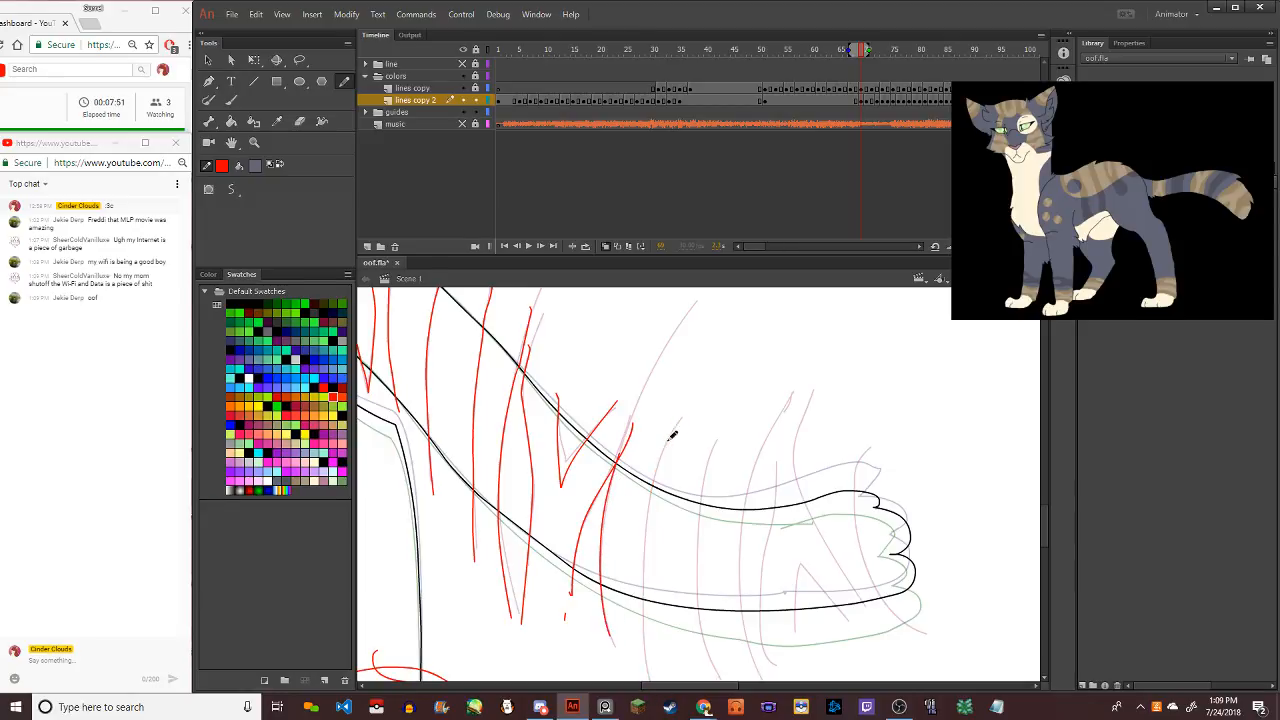
Draw the next red stripe across the tail, redoing the stroke until it follows the onion-skin curve
left_click_drag(678, 420, 650, 500)
key("ctrl+z")
mouse_move(677, 428)
left_mouse_down()
mouse_move(651, 509)
mouse_move(648, 658)
left_mouse_up()
key("ctrl+z")
mouse_move(686, 411)
left_mouse_down()
mouse_move(647, 514)
mouse_move(648, 668)
left_mouse_up()
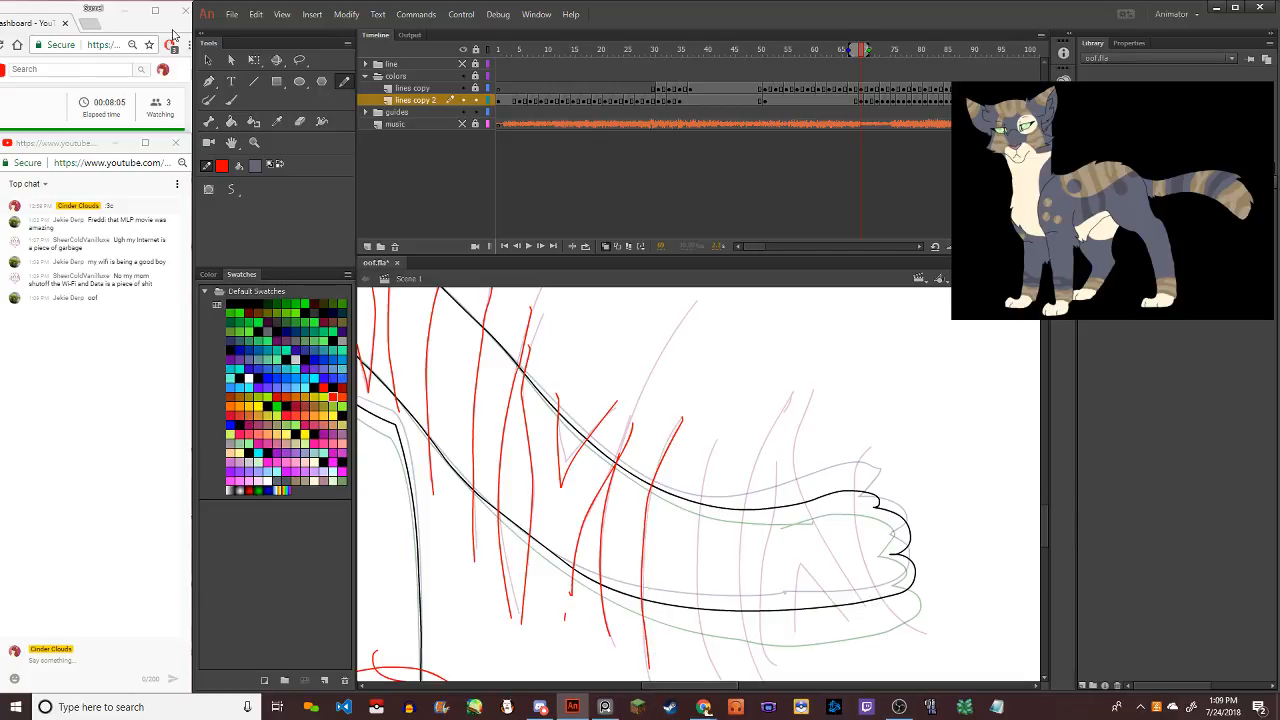
Bend the newest tail stripe with the Selection tool to fit the onion-skin curve
left_click(208, 59)
scroll(648, 497, "up", 5)
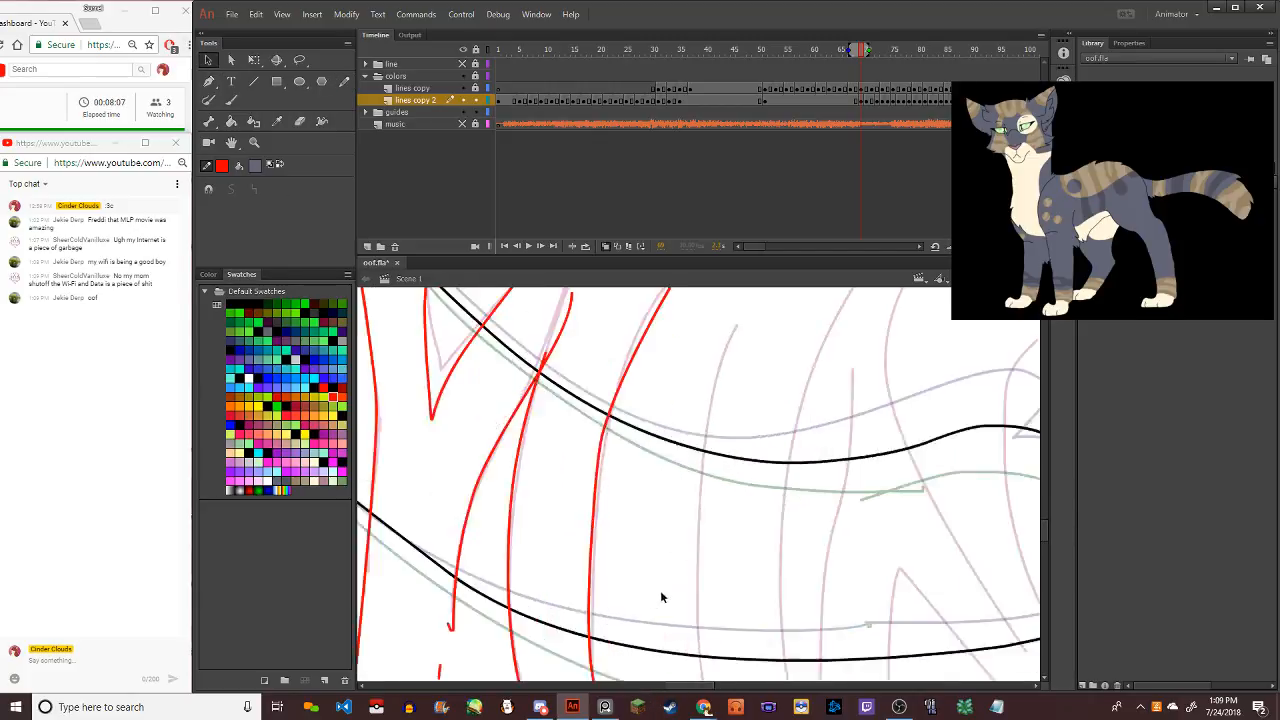
scroll(660, 590, "down", 3)
scroll(622, 517, "up", 4)
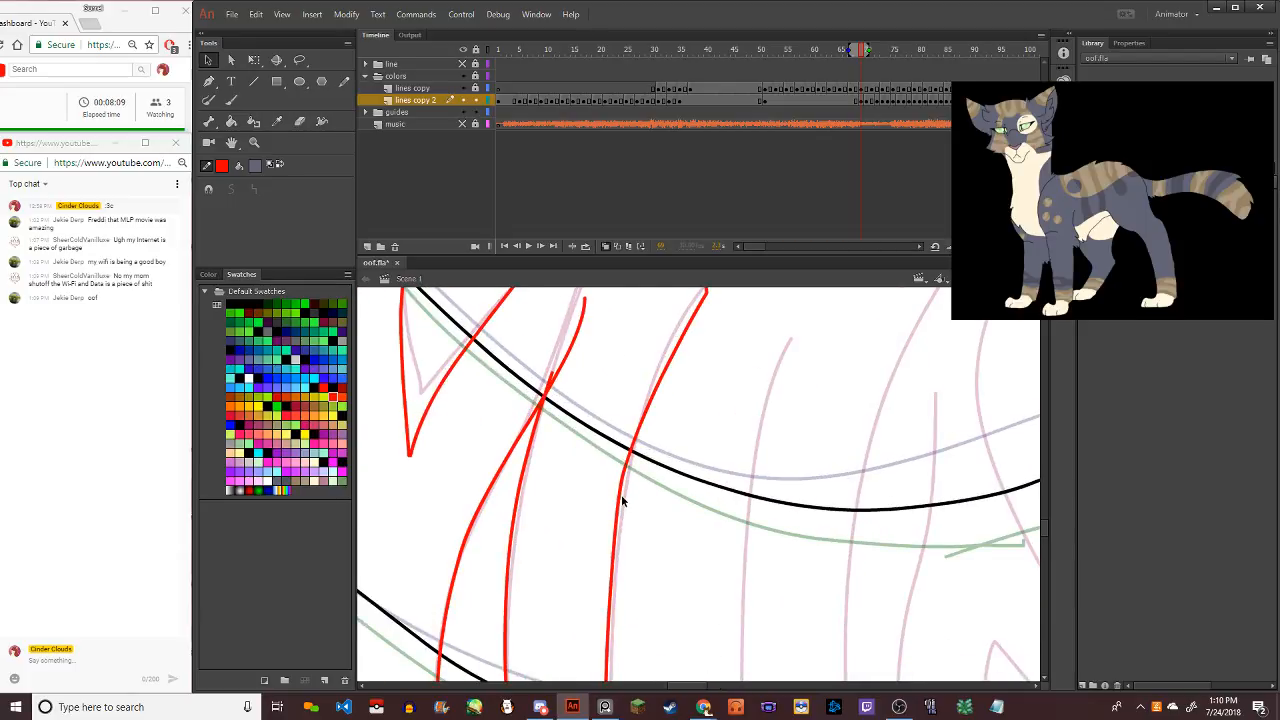
left_click(621, 494)
scroll(630, 480, "down", 2)
scroll(630, 485, "up", 3)
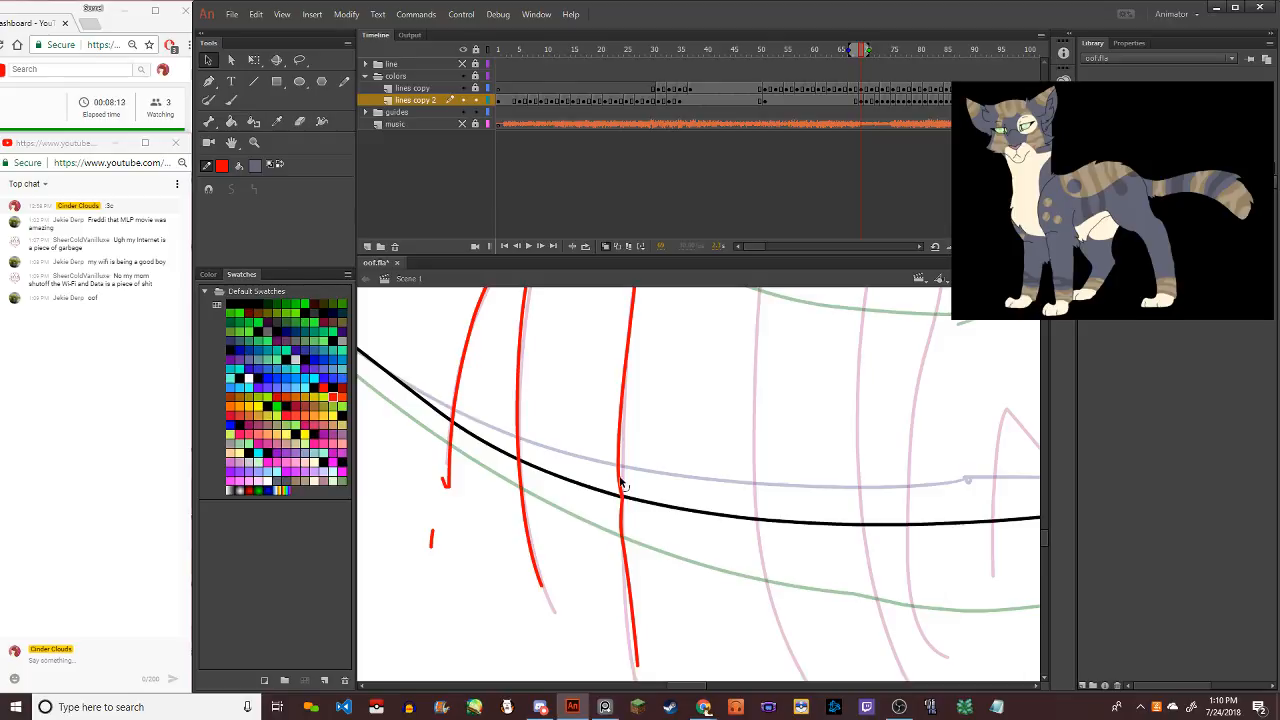
left_click_drag(621, 494, 622, 440)
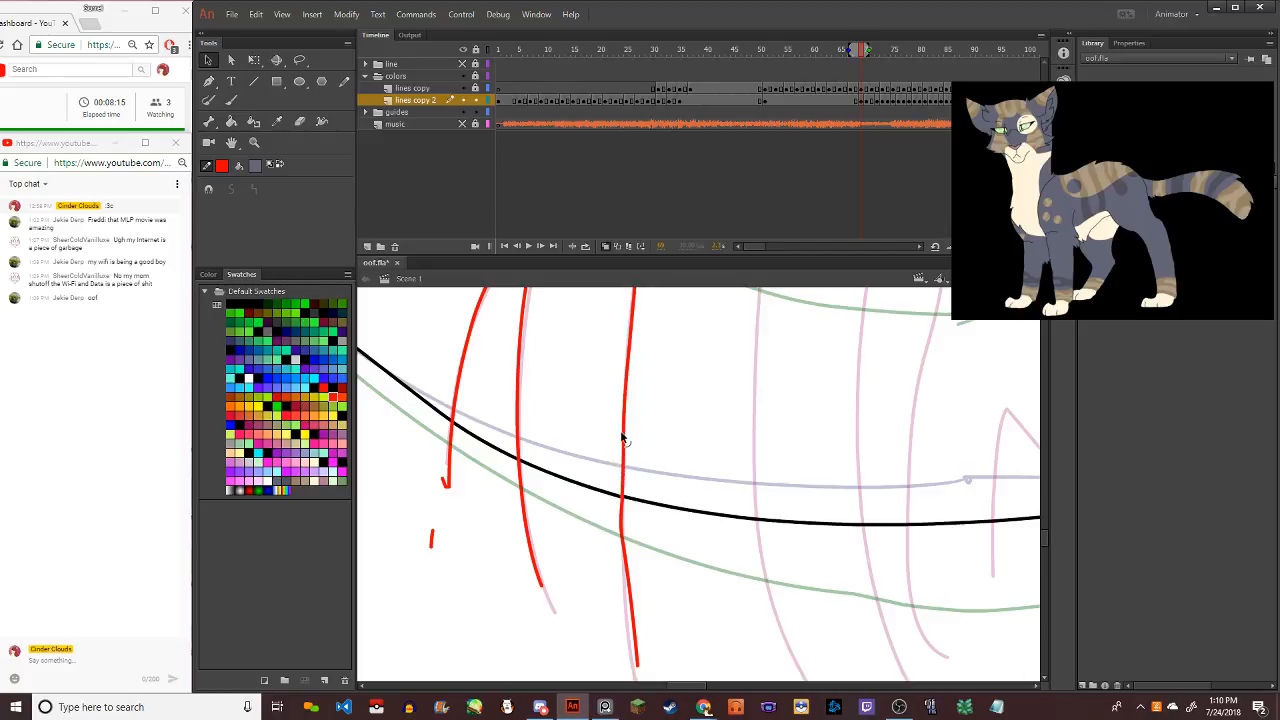
left_click_drag(632, 345, 631, 340)
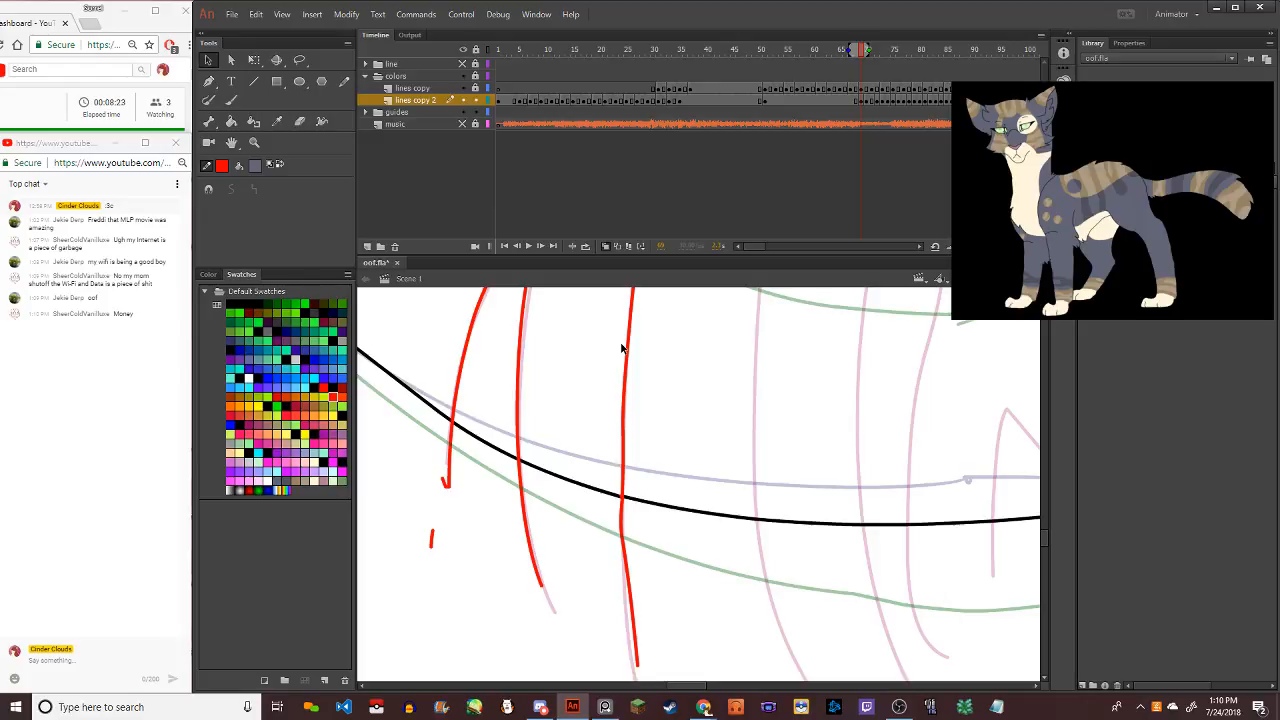
Draw red markings near the tail tip: a wavy stripe, an inverted V on the lower edge and a slanted stripe beside it
scroll(668, 529, "right", 5)
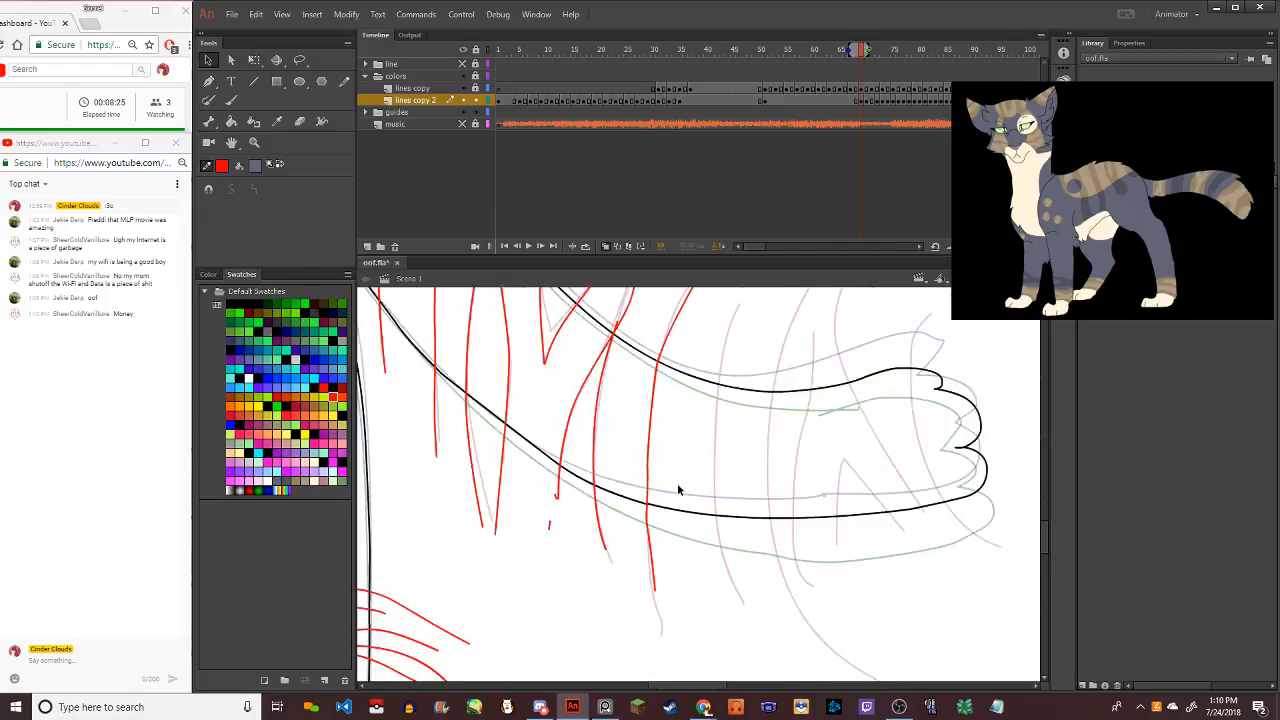
left_click(344, 84)
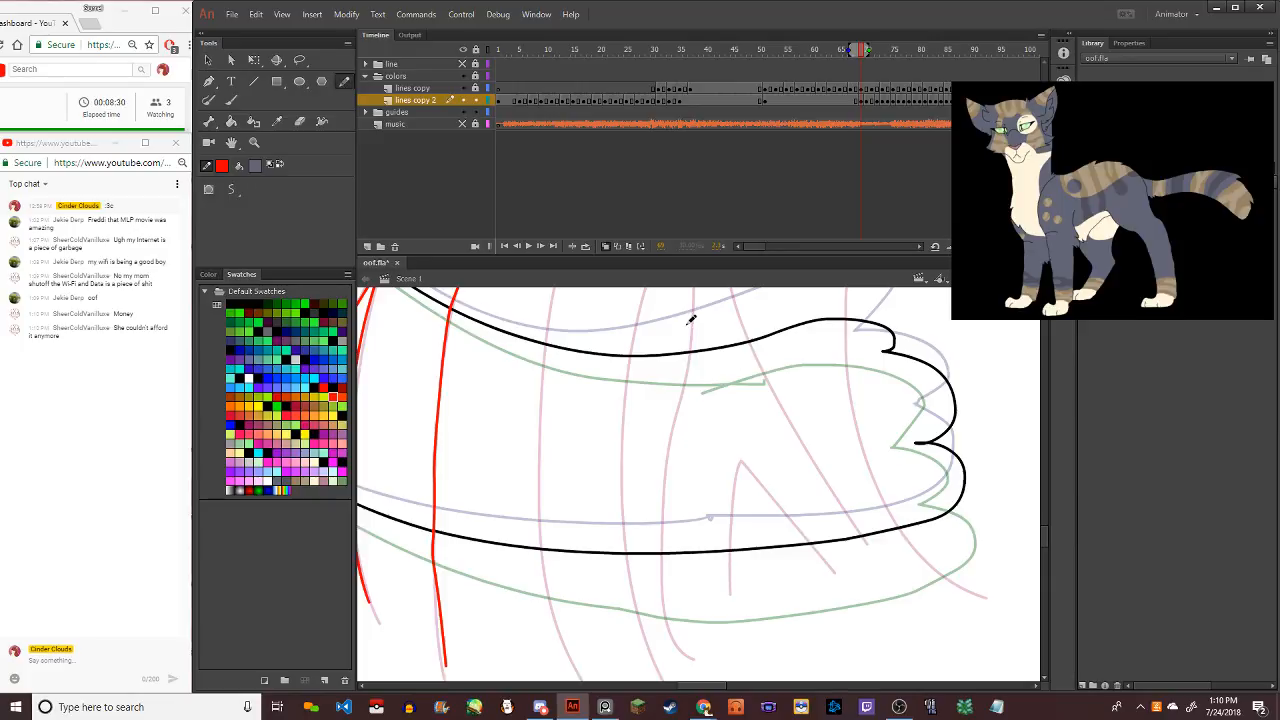
left_click_drag(690, 297, 673, 655)
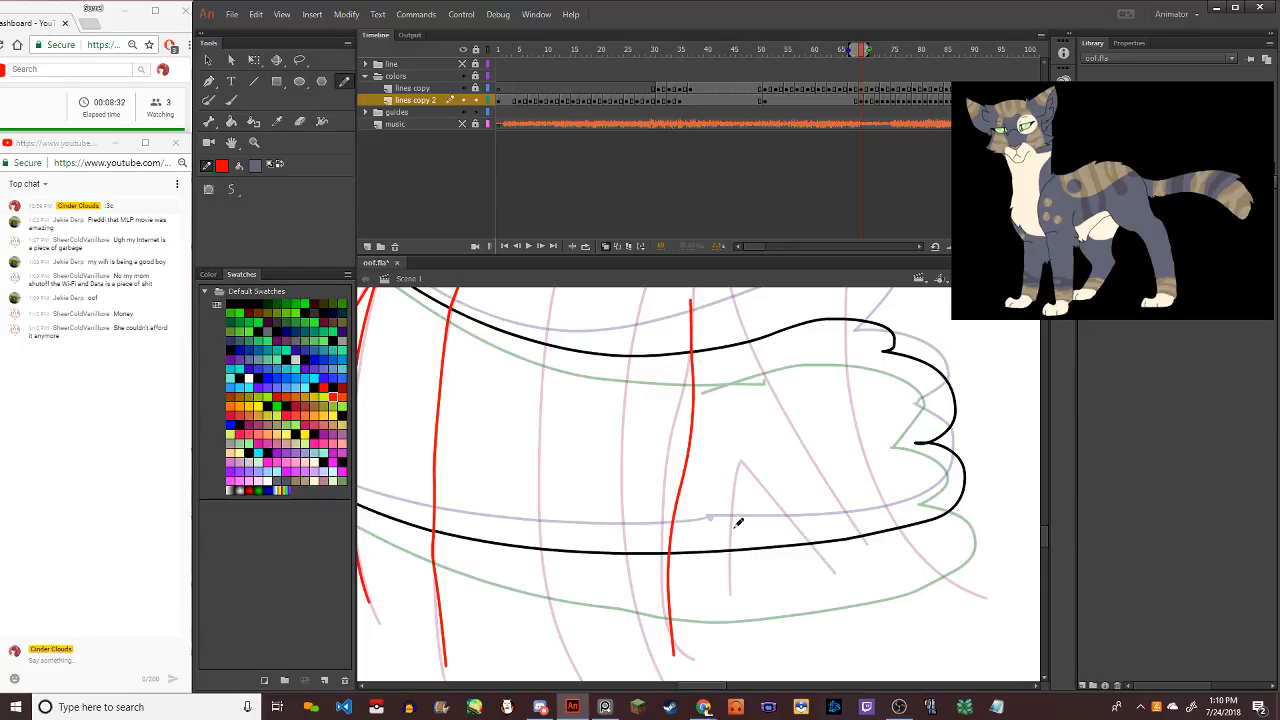
mouse_move(724, 602)
left_mouse_down()
mouse_move(742, 500)
mouse_move(803, 572)
left_mouse_up()
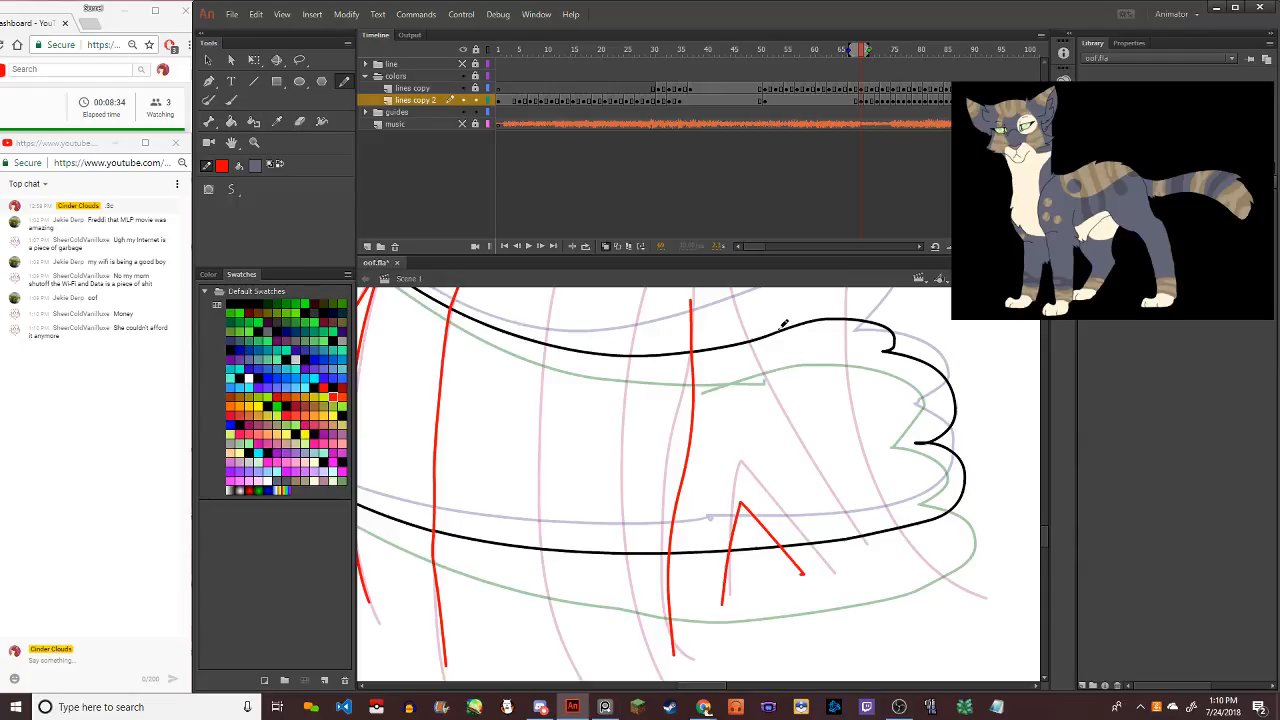
mouse_move(743, 305)
left_mouse_down()
mouse_move(789, 480)
mouse_move(874, 605)
mouse_move(868, 557)
mouse_move(773, 404)
mouse_move(757, 289)
left_mouse_up()
key("ctrl+z")
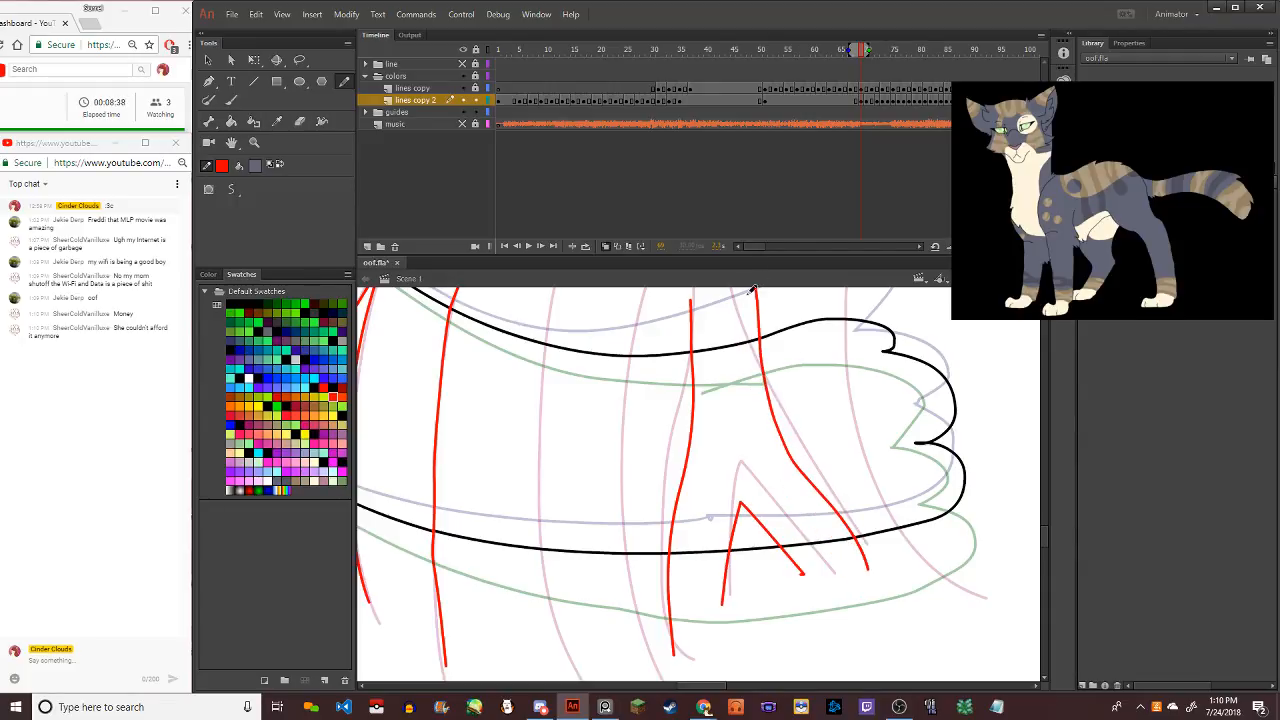
Draw the last curved red stripe at the tail tip, redoing the stroke until it matches the onion skin
mouse_move(873, 310)
left_mouse_down()
mouse_move(889, 541)
mouse_move(986, 606)
left_mouse_up()
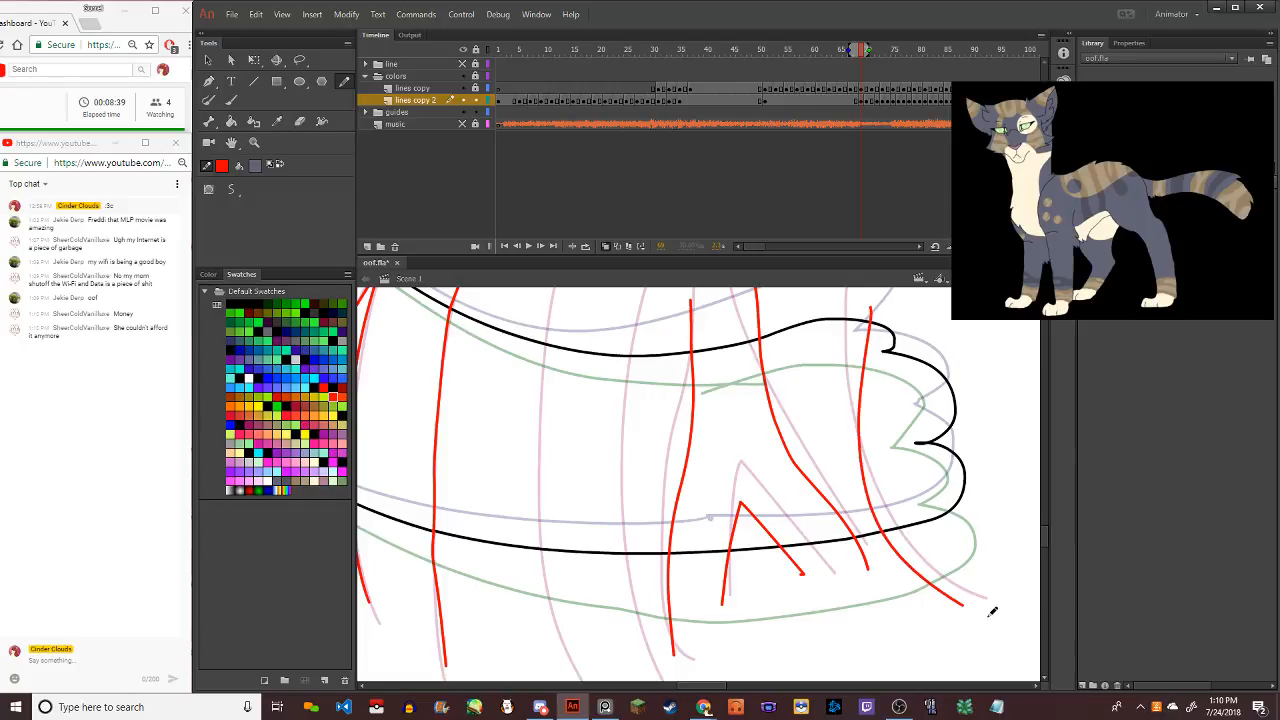
key("ctrl+z")
mouse_move(850, 308)
left_mouse_down()
mouse_move(893, 519)
mouse_move(997, 604)
left_mouse_up()
key("ctrl+z")
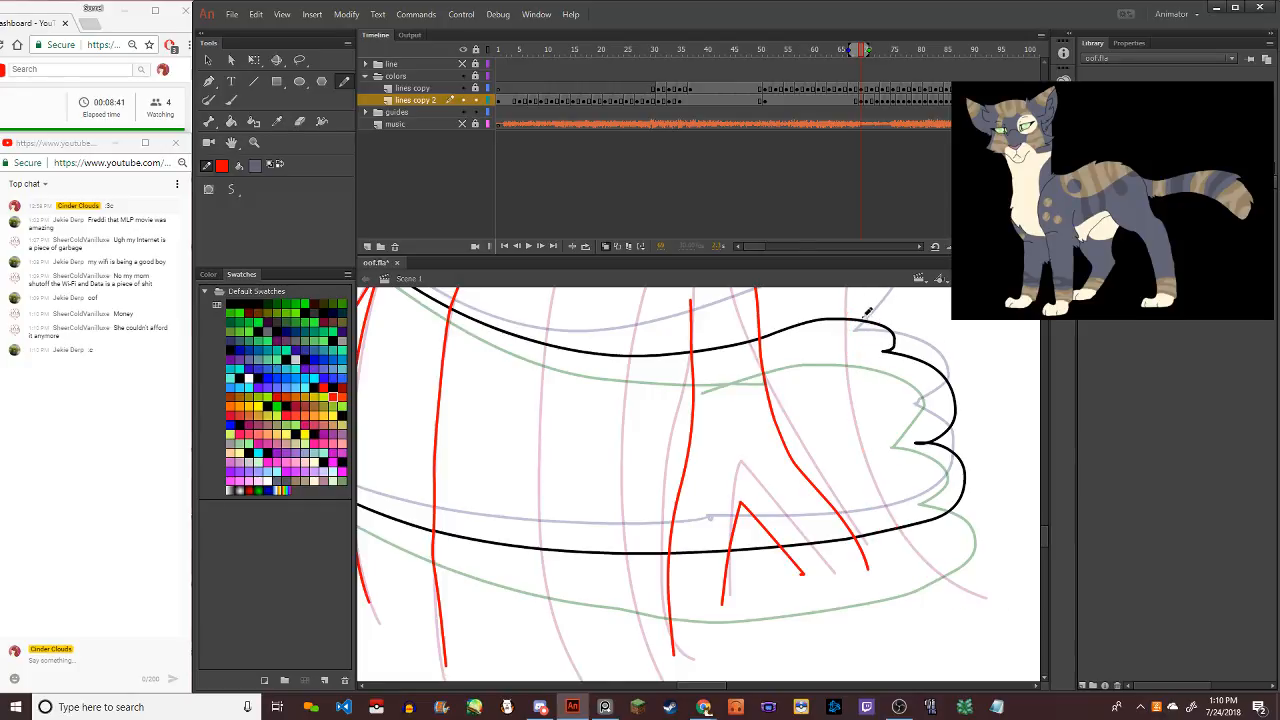
mouse_move(853, 298)
left_mouse_down()
mouse_move(854, 409)
mouse_move(882, 504)
mouse_move(945, 585)
left_mouse_up()
key("ctrl+z")
mouse_move(847, 300)
left_mouse_down()
mouse_move(858, 402)
mouse_move(896, 494)
mouse_move(958, 584)
left_mouse_up()
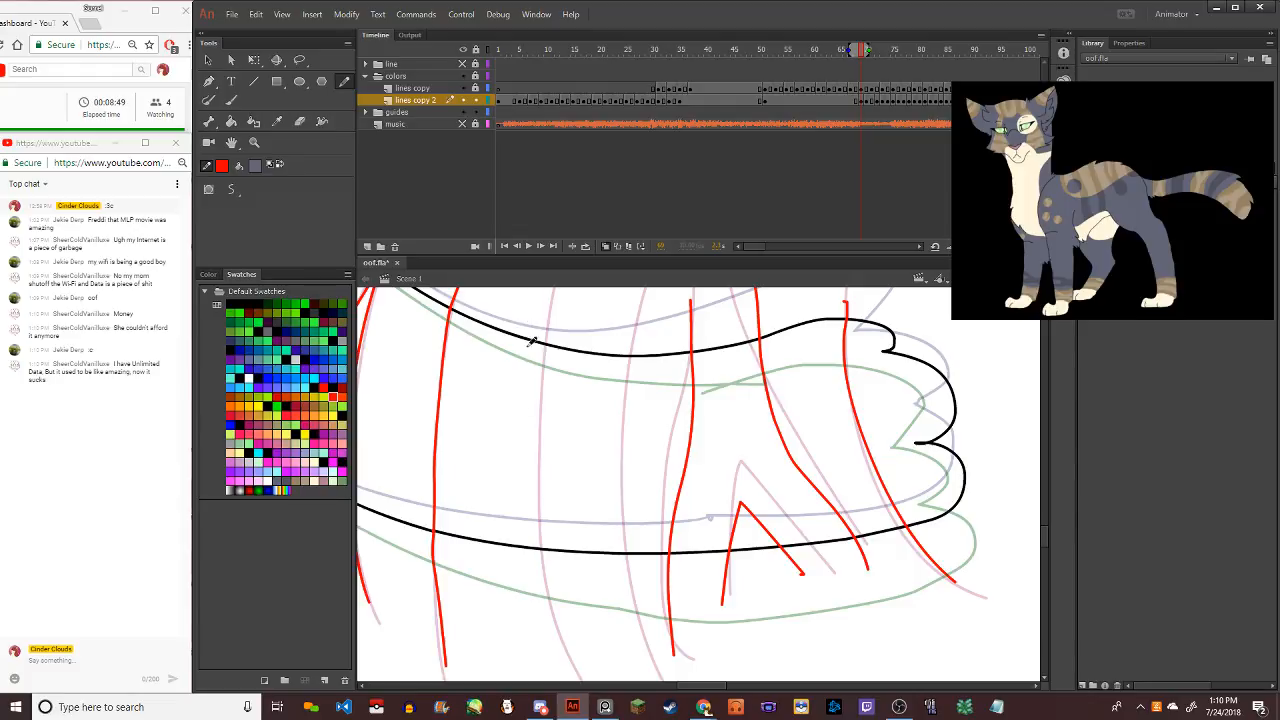
Try to draw a red stripe across the unmarked section of the tail before the tip markings
left_click_drag(549, 316, 549, 533)
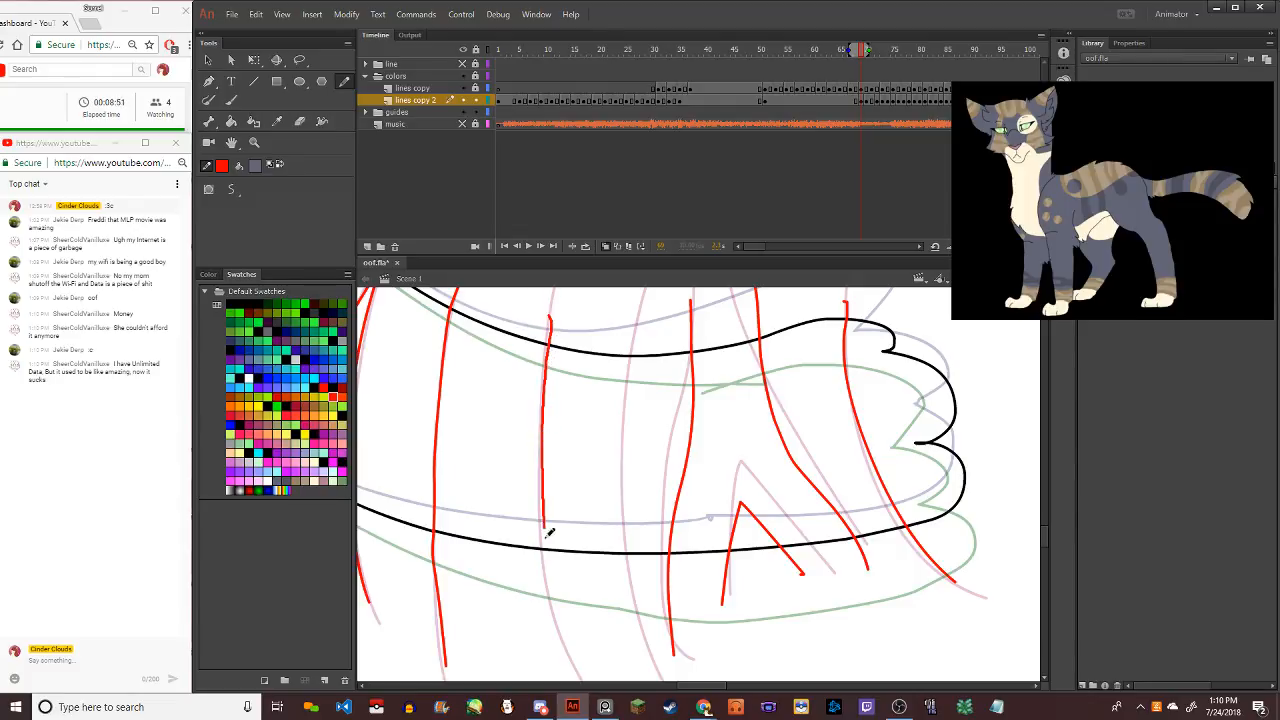
key("ctrl+z")
mouse_move(552, 299)
left_mouse_down()
mouse_move(544, 498)
mouse_move(568, 634)
left_mouse_up()
key("ctrl+z")
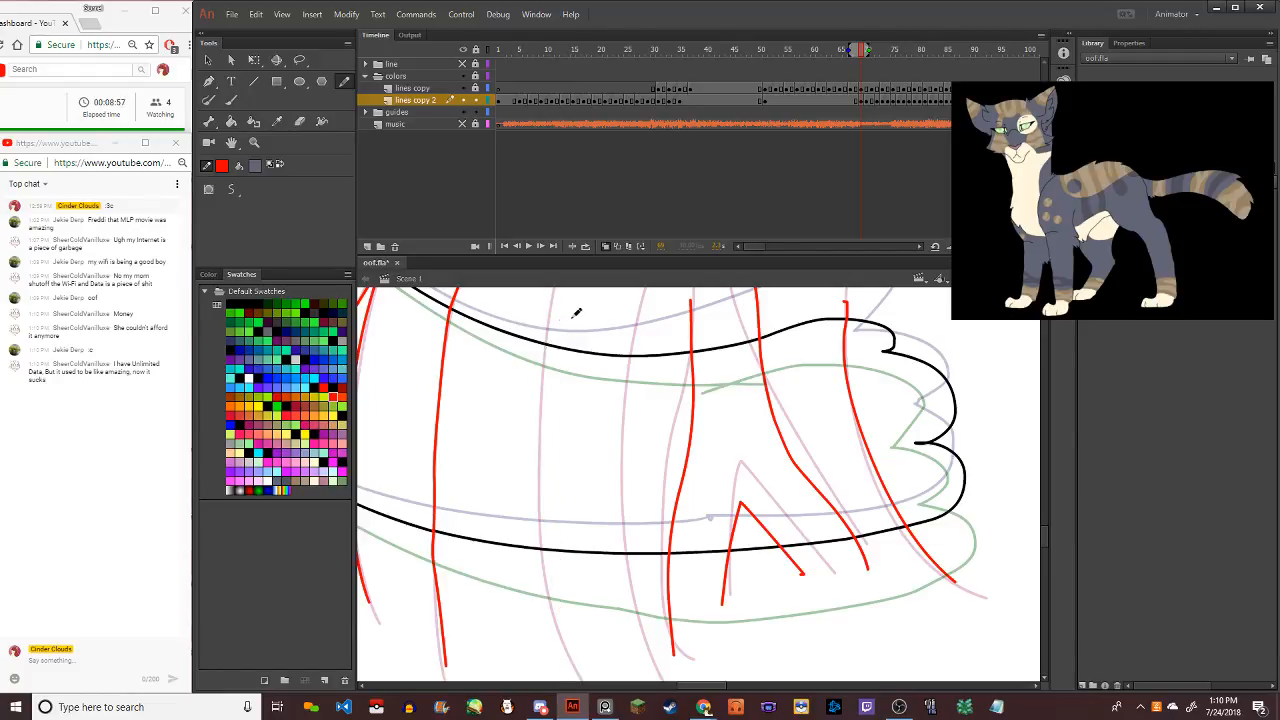
mouse_move(554, 288)
left_mouse_down()
mouse_move(538, 513)
mouse_move(566, 682)
left_mouse_up()
key("ctrl+z")
left_click_drag(553, 296, 547, 350)
key("ctrl+z")
mouse_move(557, 287)
left_mouse_down()
mouse_move(547, 474)
mouse_move(570, 660)
left_mouse_up()
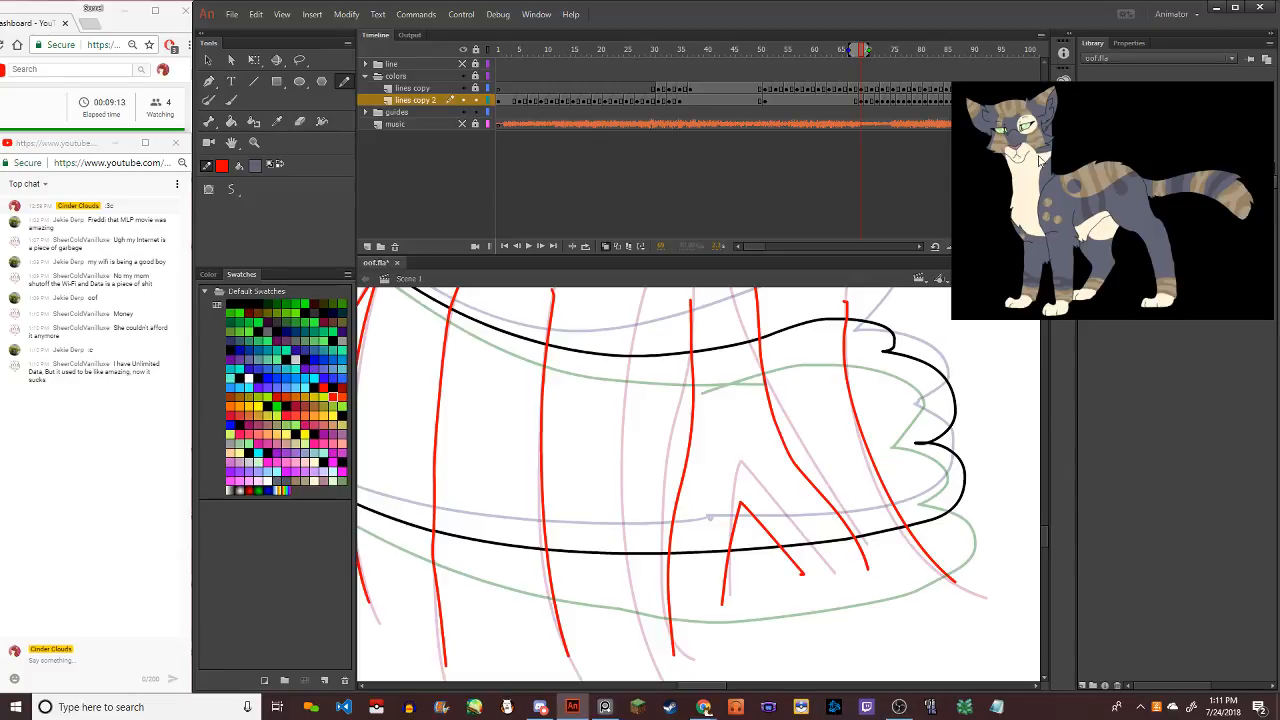
Set the Pencil tool's smoothing to 71 and undo the last tail stripe
left_click(1129, 44)
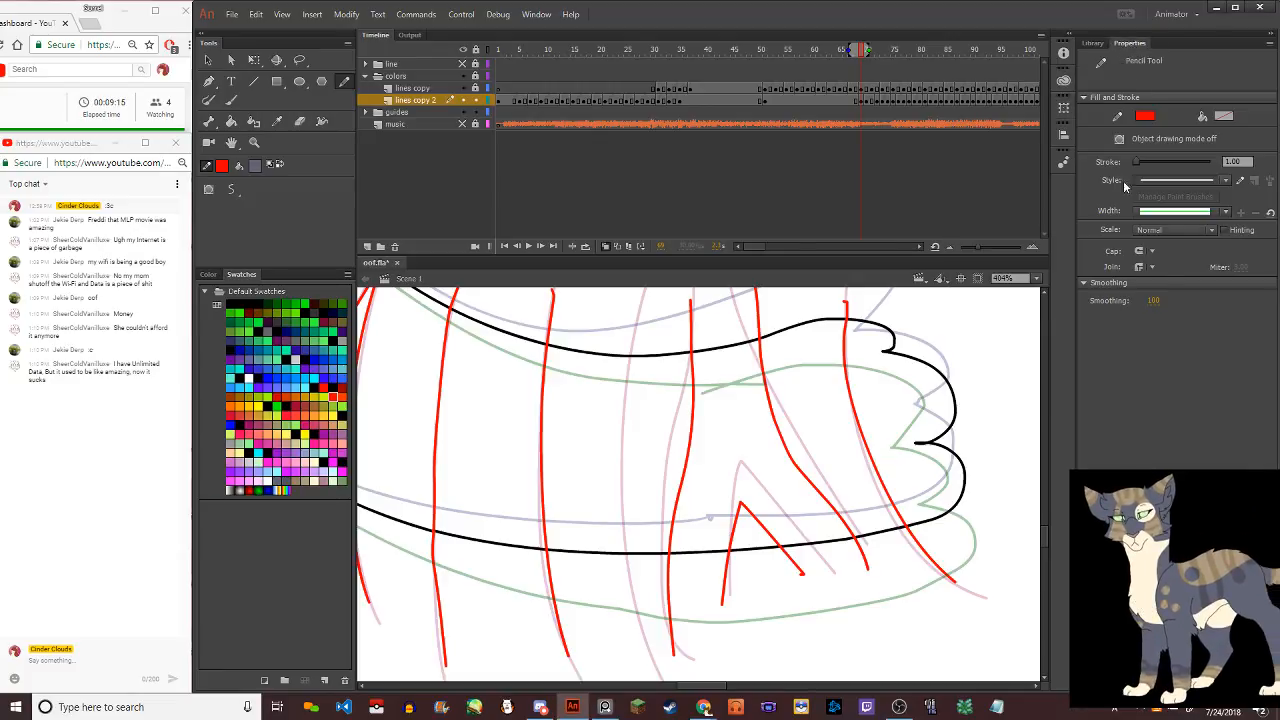
left_click_drag(1155, 307, 1137, 300)
key("ctrl+z")
Draw two curved red stripes across the unmarked section of the tail before the tip markings, following the onion skin
left_click_drag(551, 298, 560, 586)
key("ctrl+z")
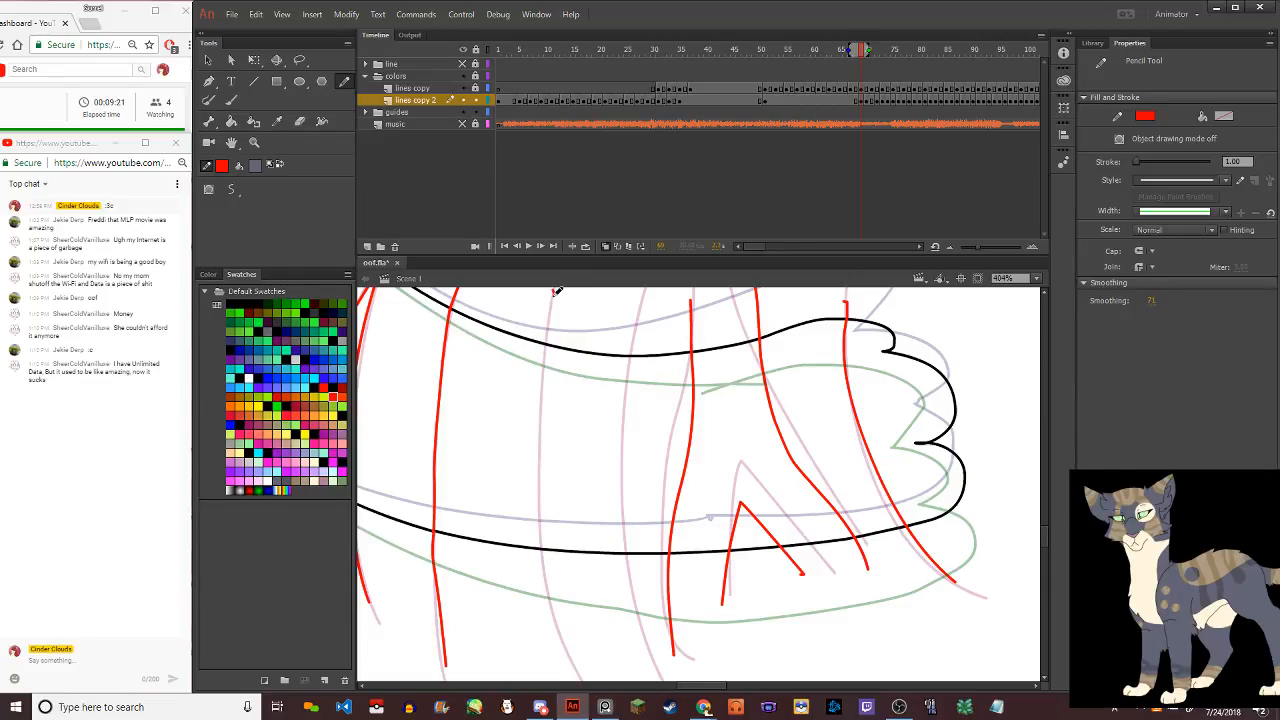
mouse_move(556, 291)
left_mouse_down()
mouse_move(542, 462)
mouse_move(559, 600)
mouse_move(552, 297)
mouse_move(542, 509)
mouse_move(563, 622)
left_mouse_up()
key("ctrl+z")
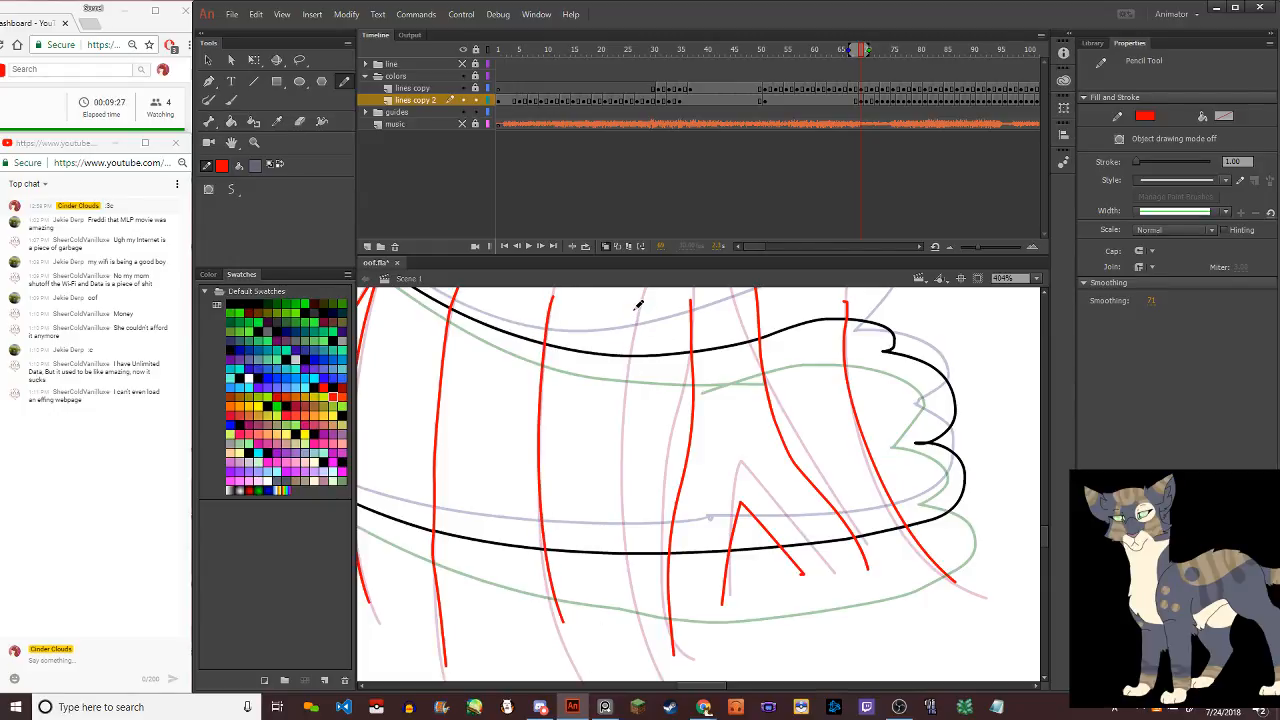
mouse_move(636, 310)
left_mouse_down()
mouse_move(631, 492)
mouse_move(645, 626)
left_mouse_up()
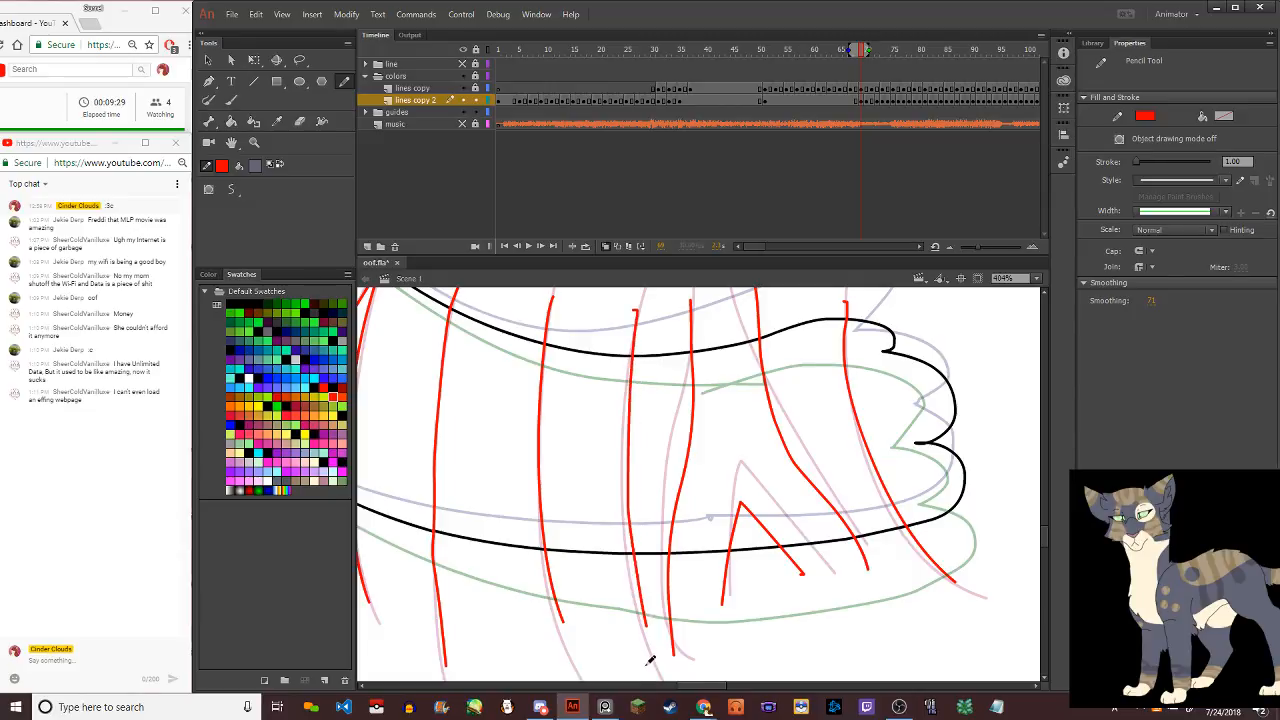
Draw a set of curved red stripes across the cat's ear nearest its back, redoing misplaced strokes
scroll(609, 474, "down", 10)
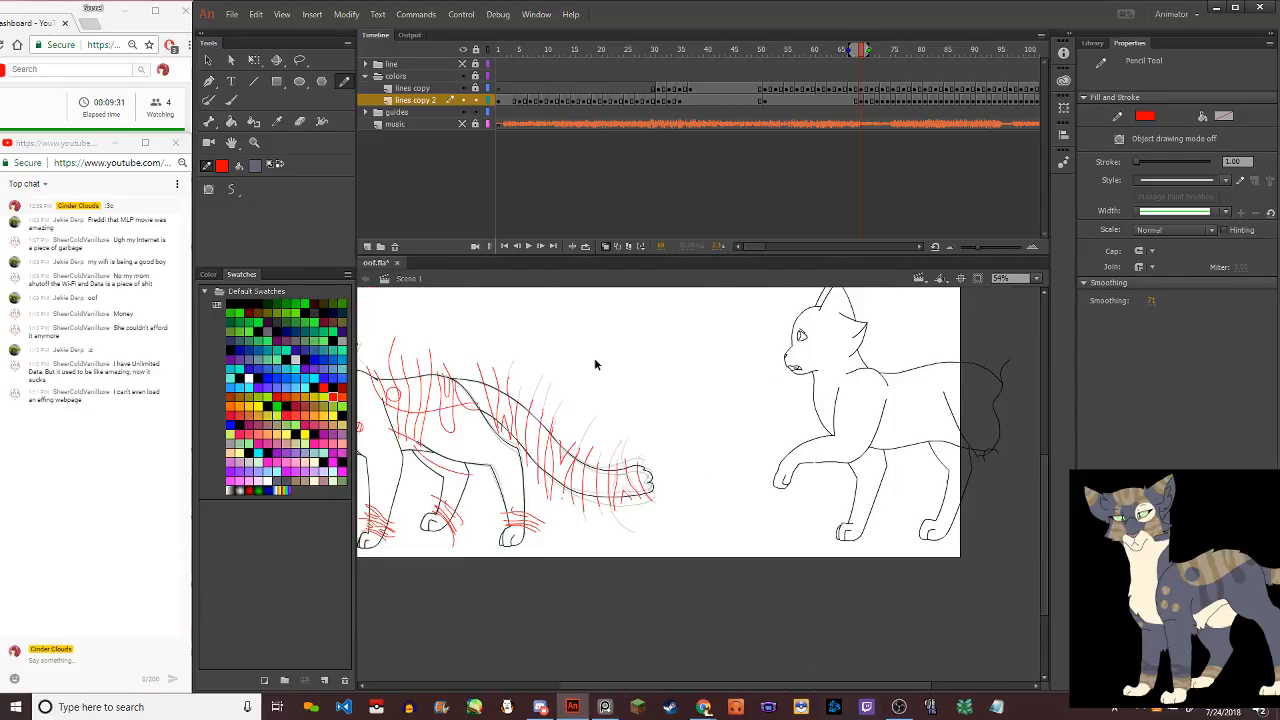
scroll(524, 397, "up", 7)
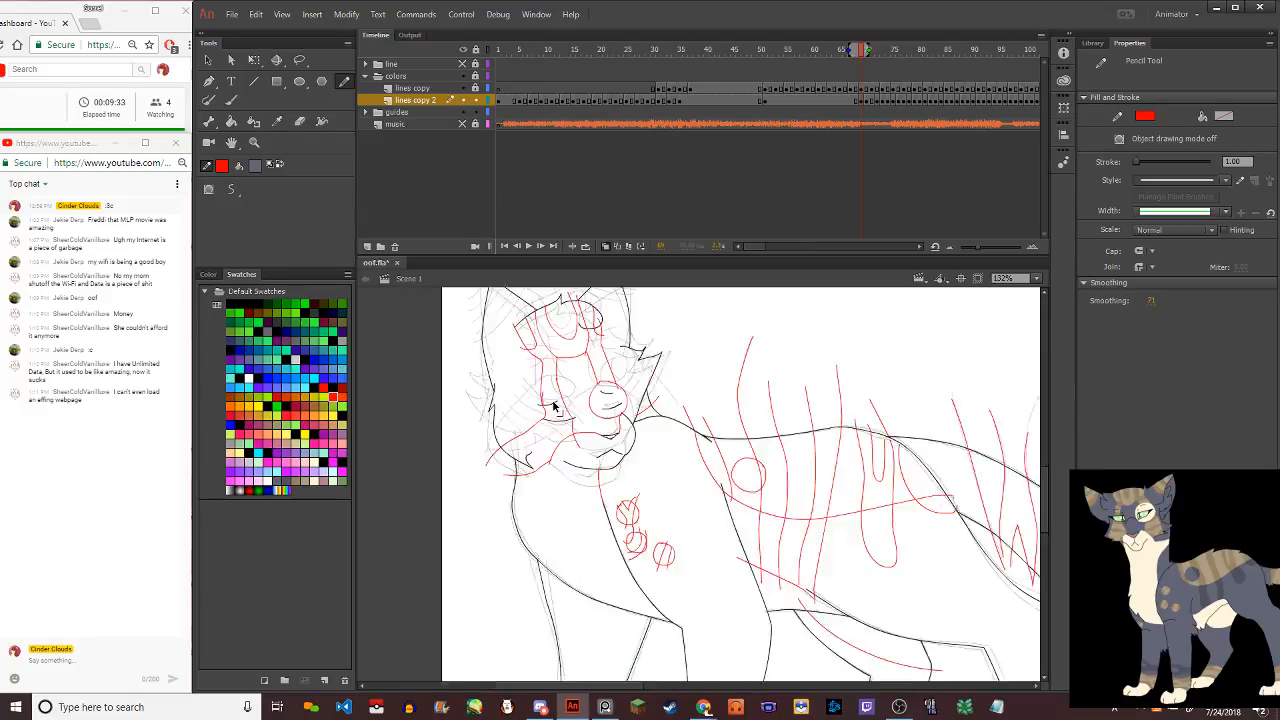
scroll(575, 428, "up", 2)
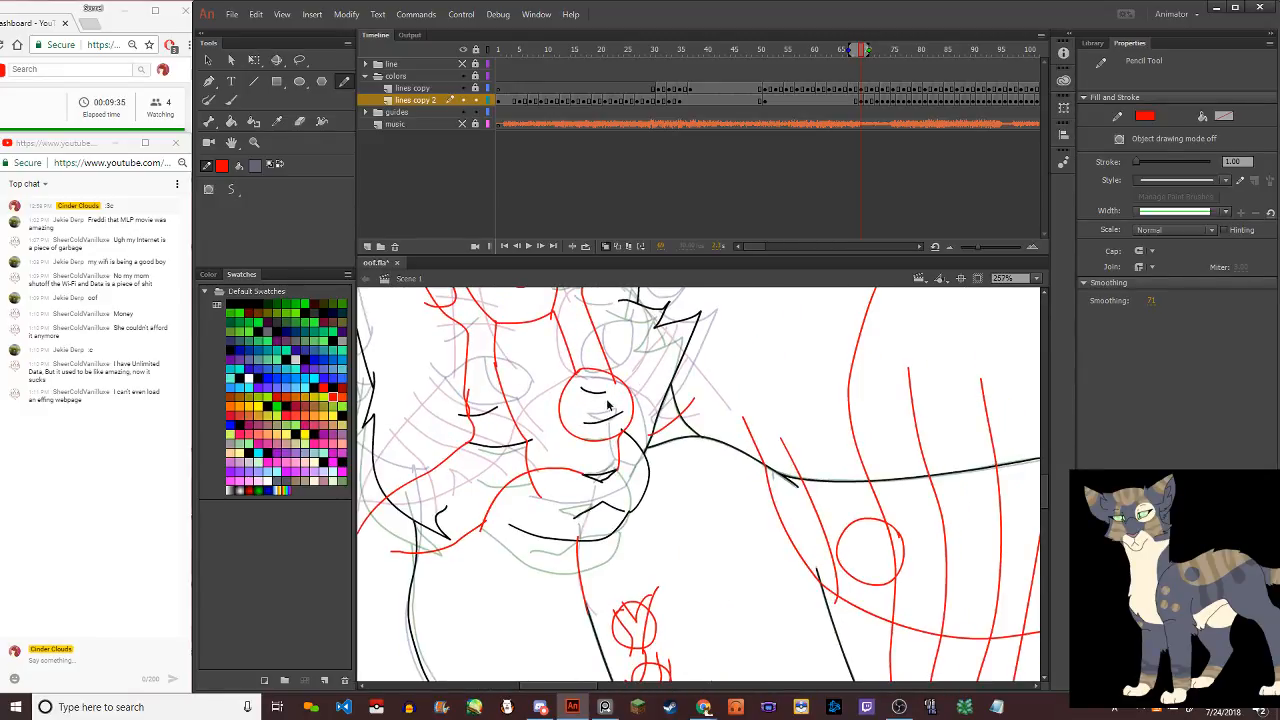
scroll(786, 483, "down", 3)
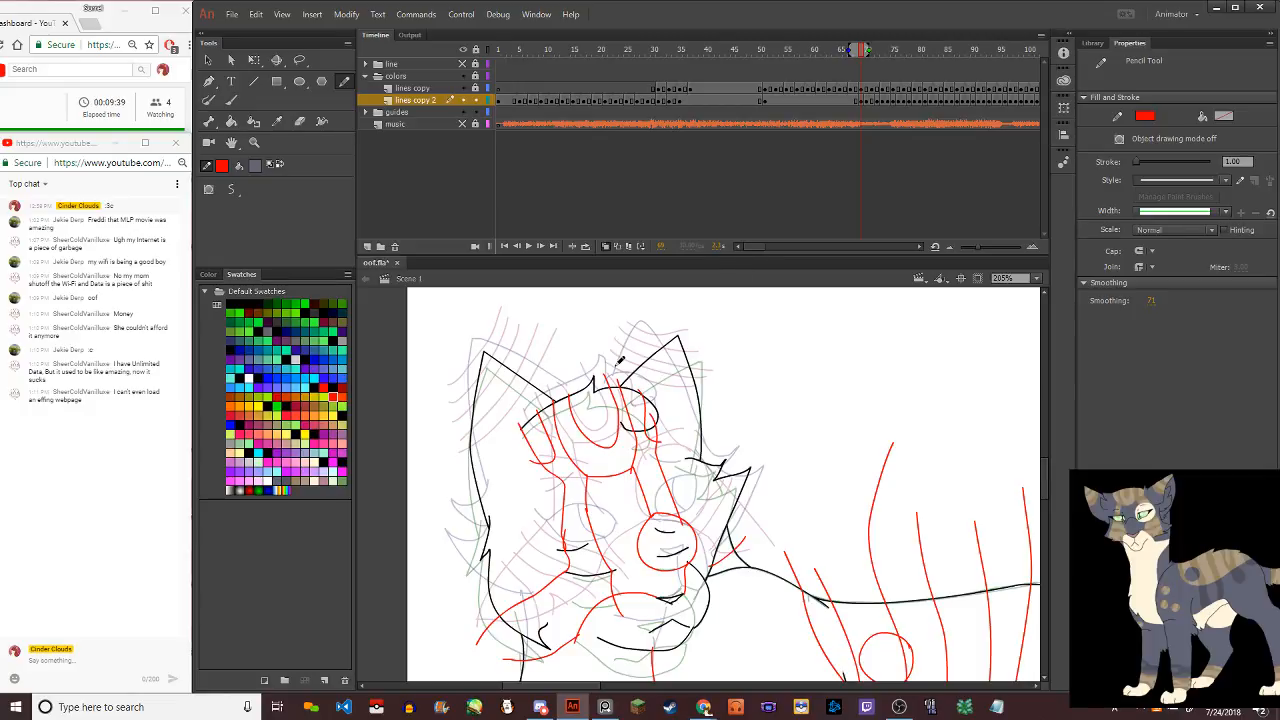
mouse_move(620, 360)
left_mouse_down()
mouse_move(682, 419)
mouse_move(751, 420)
left_mouse_up()
key("ctrl+z")
mouse_move(622, 358)
left_mouse_down()
mouse_move(684, 414)
mouse_move(742, 424)
left_mouse_up()
key("ctrl+z")
left_click_drag(628, 356, 736, 423)
key("ctrl+z")
left_click_drag(636, 347, 748, 398)
mouse_move(653, 326)
left_mouse_down()
mouse_move(671, 359)
mouse_move(735, 372)
left_mouse_up()
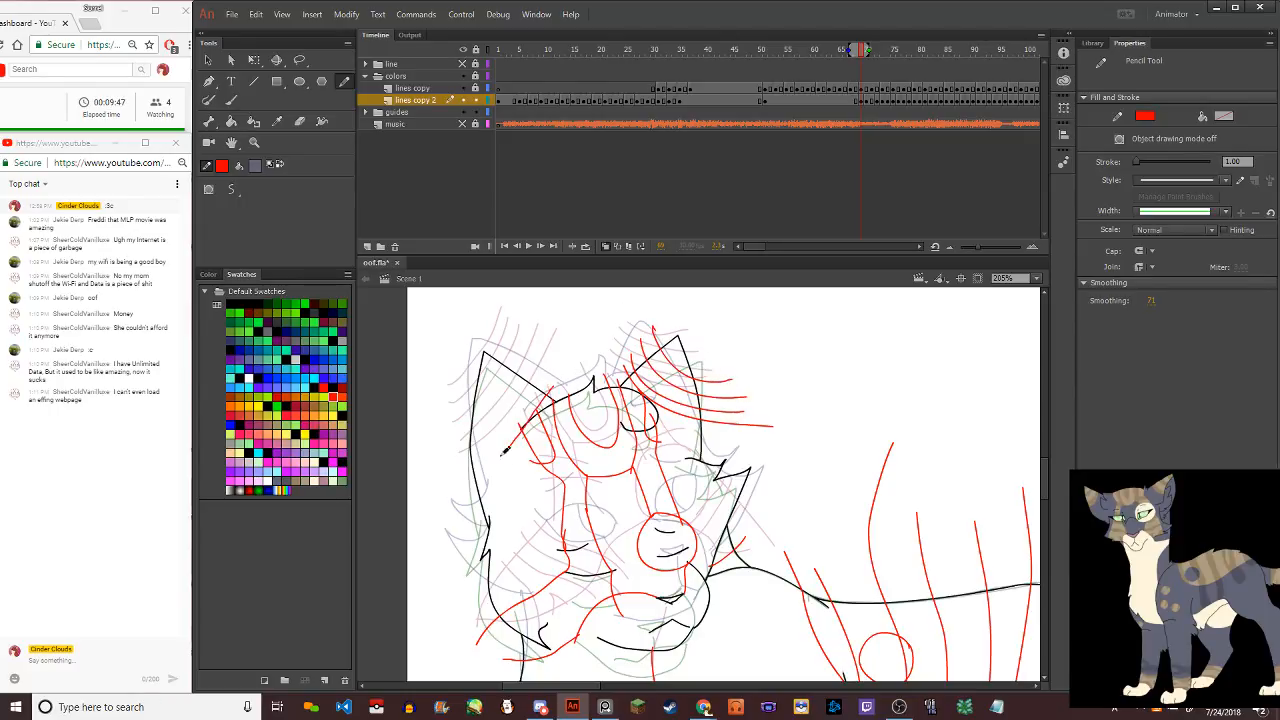
Draw two curved red stripes across the base of the cat's other ear, redoing misplaced strokes
mouse_move(458, 488)
left_mouse_down()
mouse_move(542, 387)
mouse_move(556, 338)
left_mouse_up()
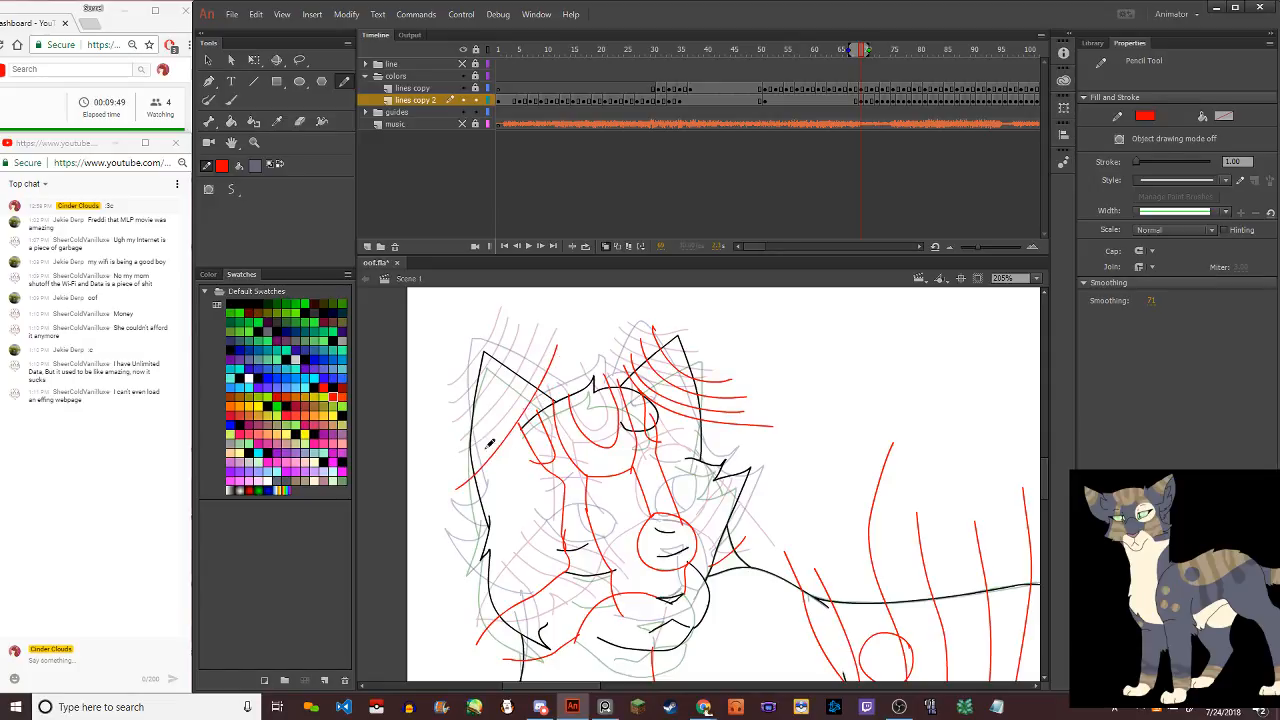
key("ctrl+z")
left_click_drag(455, 490, 550, 340)
key("ctrl+z")
mouse_move(455, 490)
left_mouse_down()
mouse_move(514, 433)
mouse_move(550, 331)
left_mouse_up()
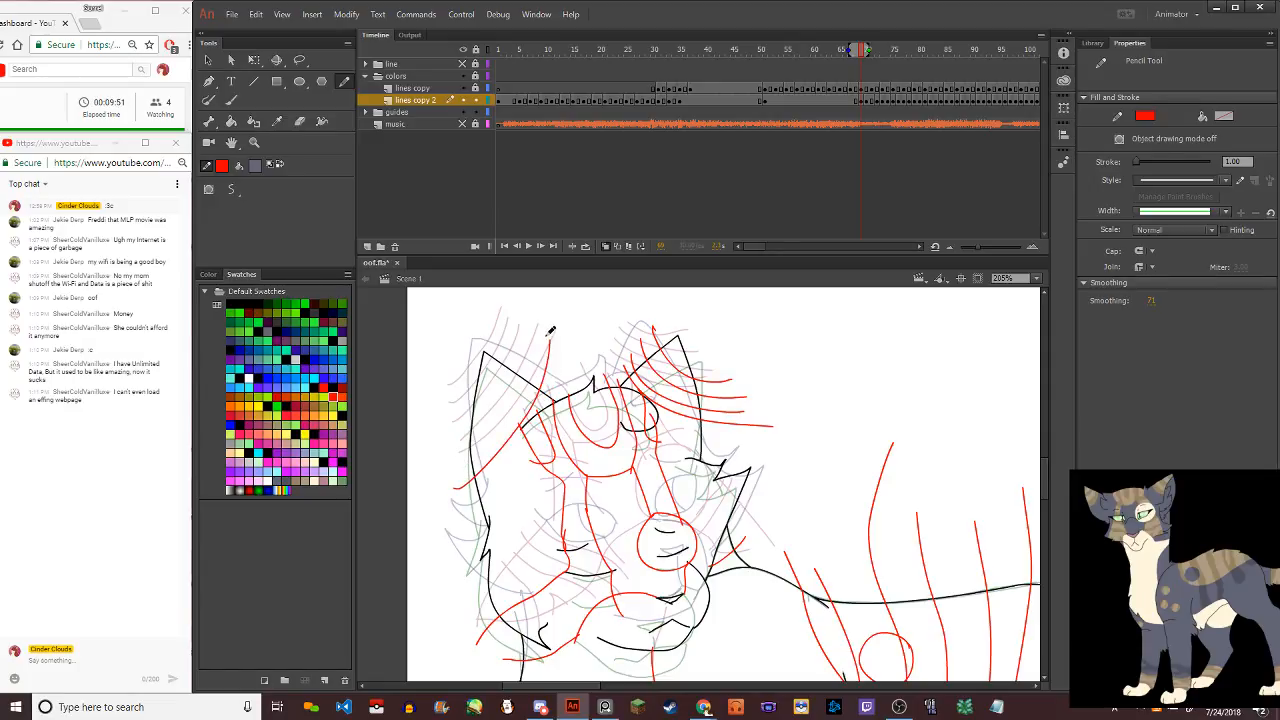
left_click_drag(456, 480, 544, 332)
key("ctrl+z")
Try to draw another curved red stripe closer to the tip of the same ear
mouse_move(442, 490)
left_mouse_down()
mouse_move(490, 419)
mouse_move(514, 354)
mouse_move(436, 460)
left_mouse_up()
key("ctrl+z")
mouse_move(500, 348)
left_mouse_down()
mouse_move(511, 384)
mouse_move(442, 462)
left_mouse_up()
key("ctrl+z")
left_click_drag(514, 328, 446, 456)
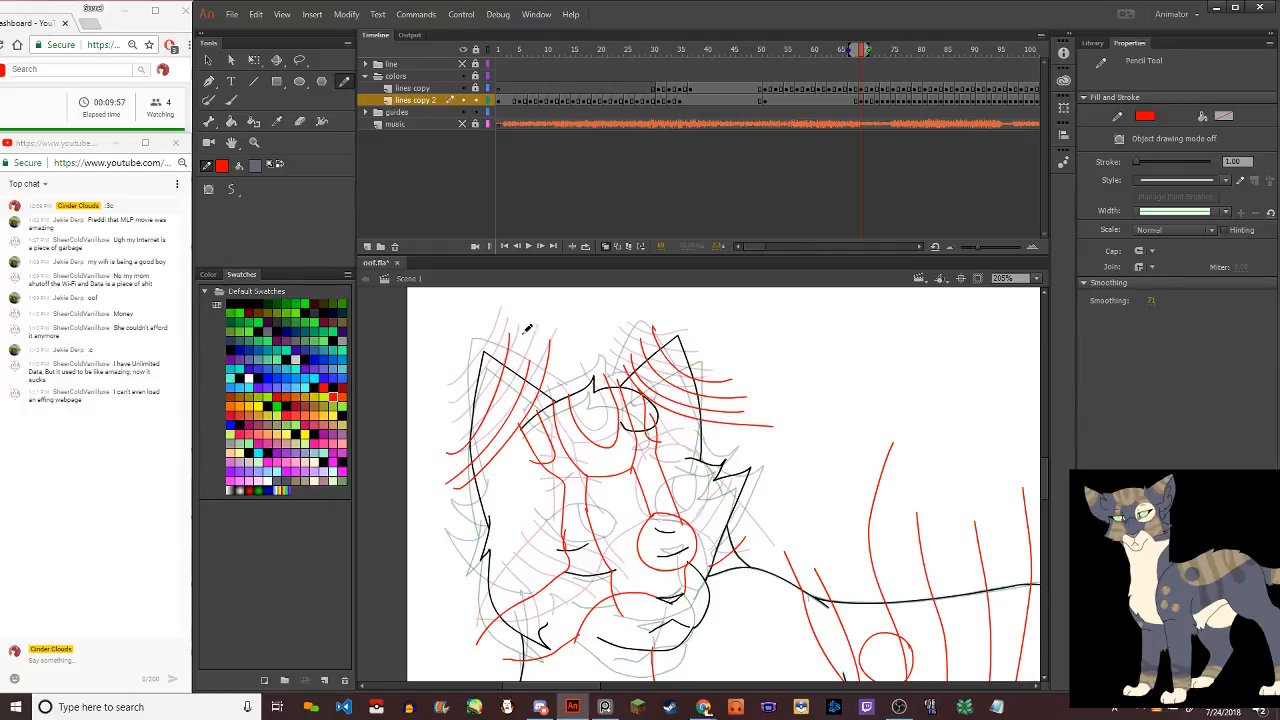
key("ctrl+z")
Set the pencil smoothing to 100 and try a curved red stripe near the tip of the same ear
left_click_drag(1151, 300, 1275, 133)
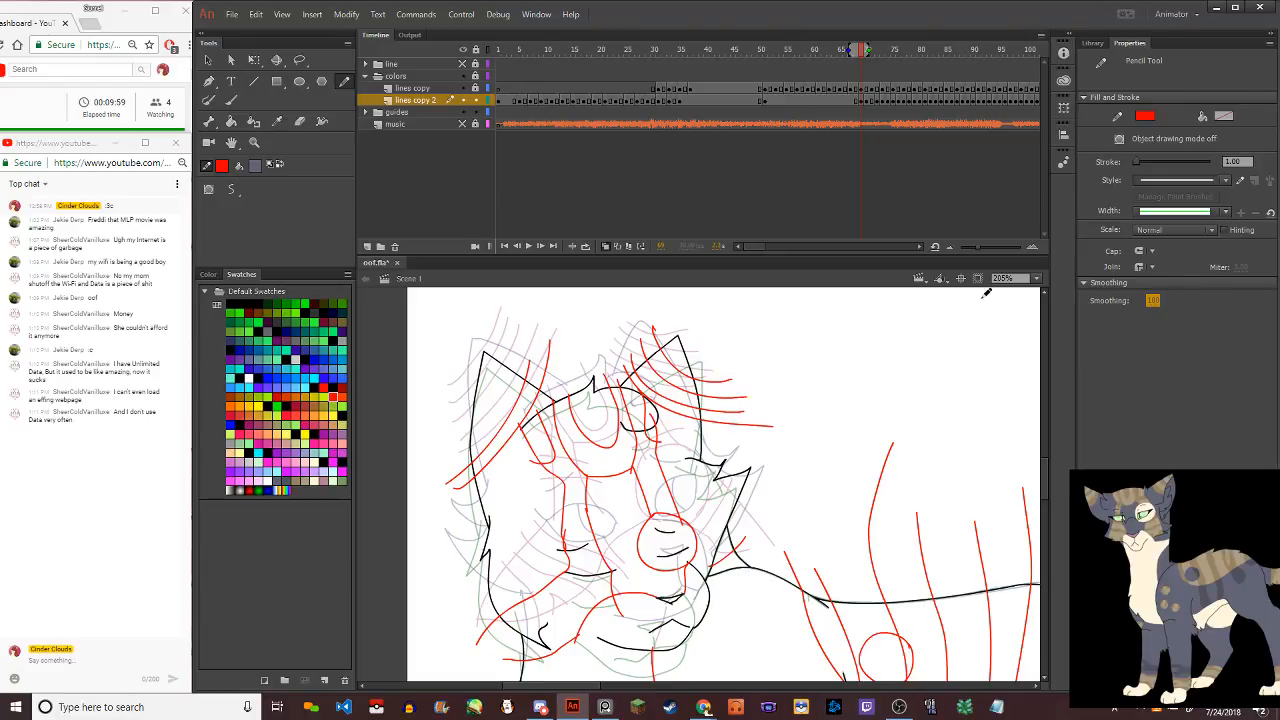
left_click_drag(462, 452, 500, 310)
key("ctrl+z")
mouse_move(466, 446)
left_mouse_down()
mouse_move(510, 363)
mouse_move(504, 326)
left_mouse_up()
key("ctrl+z")
left_click_drag(463, 420, 497, 309)
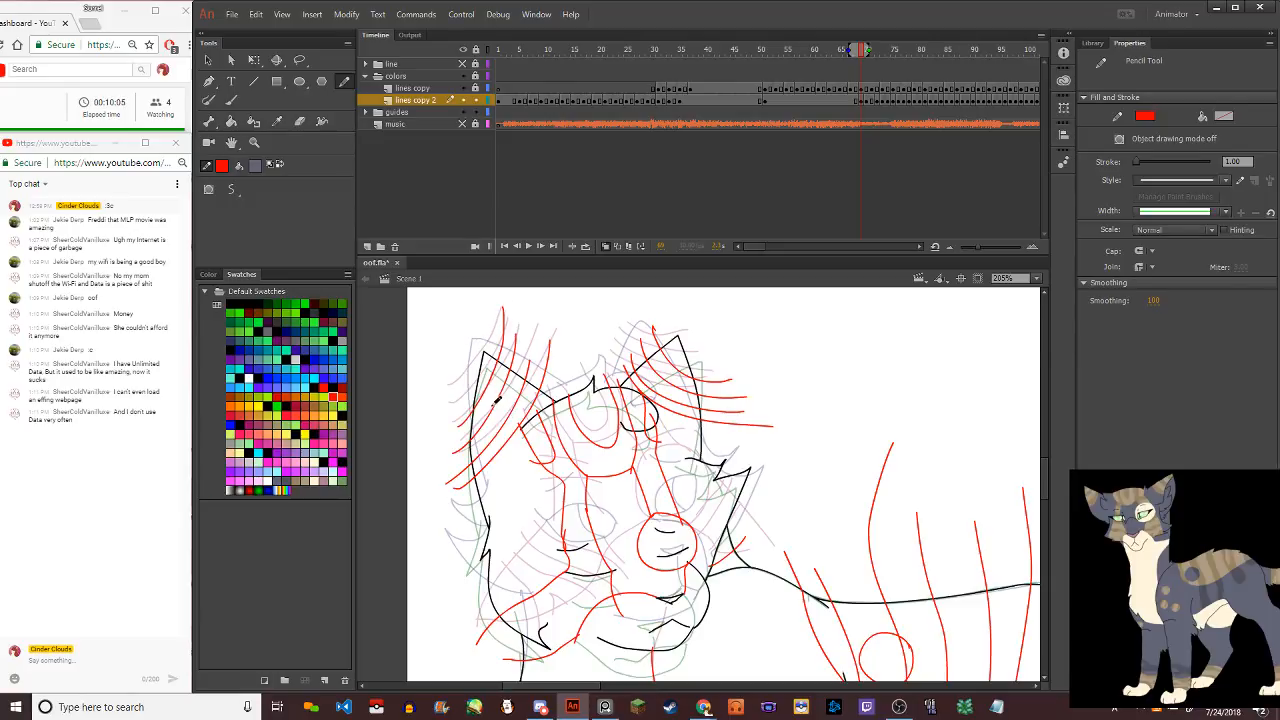
key("ctrl+z")
key("ctrl+z")
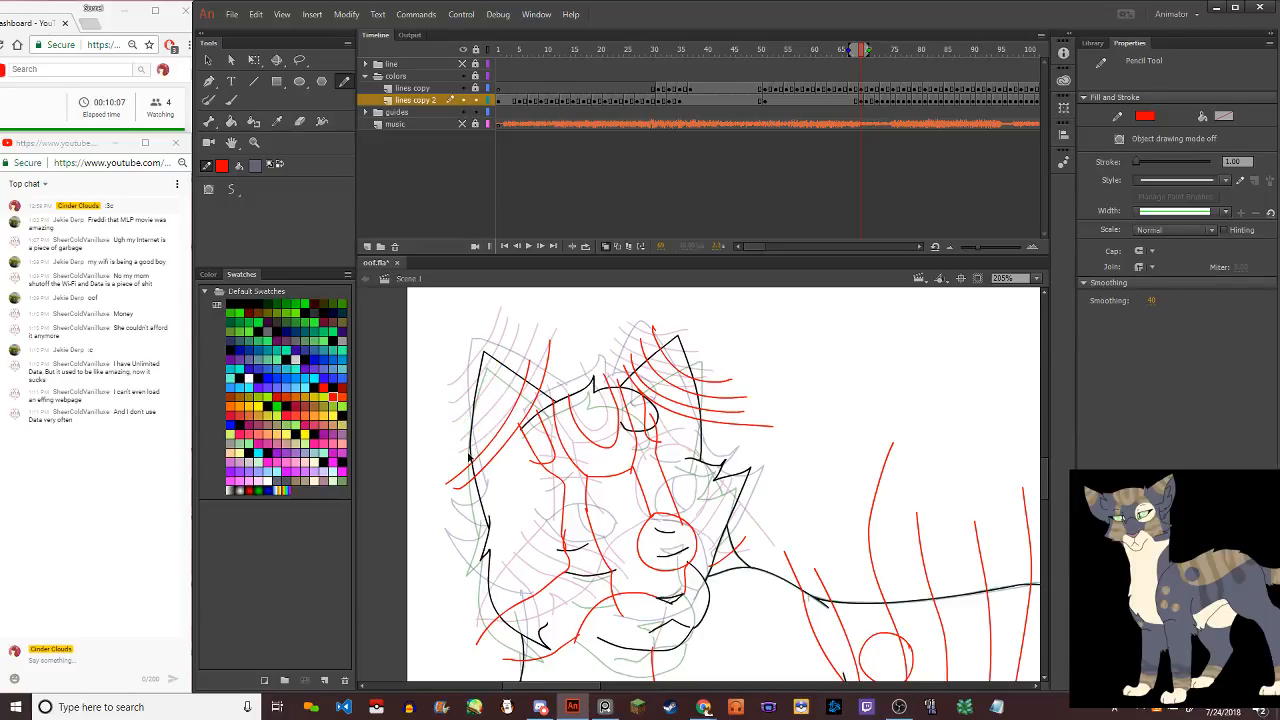
Draw further curved red stripes across the outer part of that ear towards its tip, redoing misplaced strokes
left_click_drag(455, 465, 518, 326)
left_click_drag(455, 460, 526, 308)
key("ctrl+z")
left_click_drag(458, 464, 524, 314)
key("ctrl+z")
mouse_move(450, 455)
left_mouse_down()
mouse_move(487, 418)
mouse_move(524, 426)
left_mouse_up()
mouse_move(445, 468)
left_mouse_down()
mouse_move(498, 408)
mouse_move(510, 367)
left_mouse_up()
left_click_drag(466, 450, 532, 318)
mouse_move(456, 433)
left_mouse_down()
mouse_move(488, 392)
mouse_move(516, 306)
mouse_move(446, 420)
left_mouse_up()
key("ctrl+z")
left_click_drag(507, 344, 421, 440)
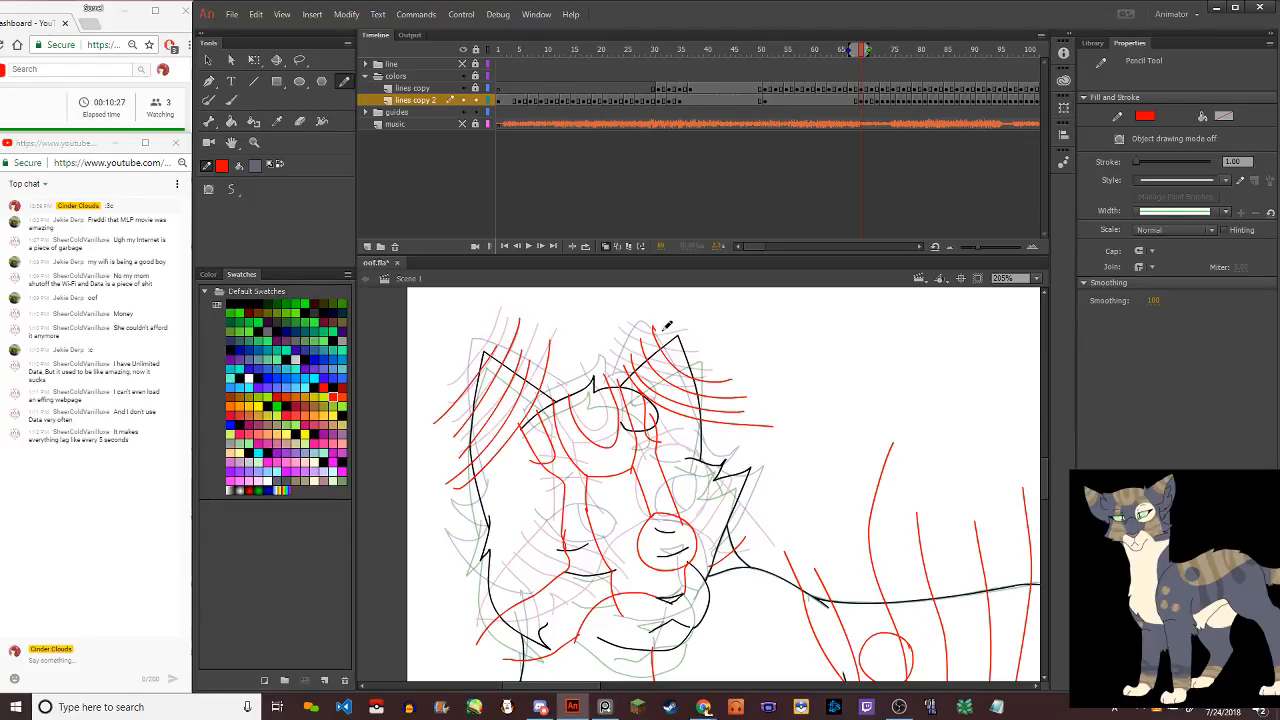
Draw a short curved red stripe across the tip of the ear nearest the cat's back, redoing it once
left_click_drag(665, 327, 728, 352)
key("ctrl+z")
mouse_move(671, 322)
left_mouse_down()
mouse_move(700, 363)
mouse_move(732, 360)
left_mouse_up()
Check the markings over the whole cat and inspect the face for areas still missing guide lines
scroll(702, 405, "down", 3)
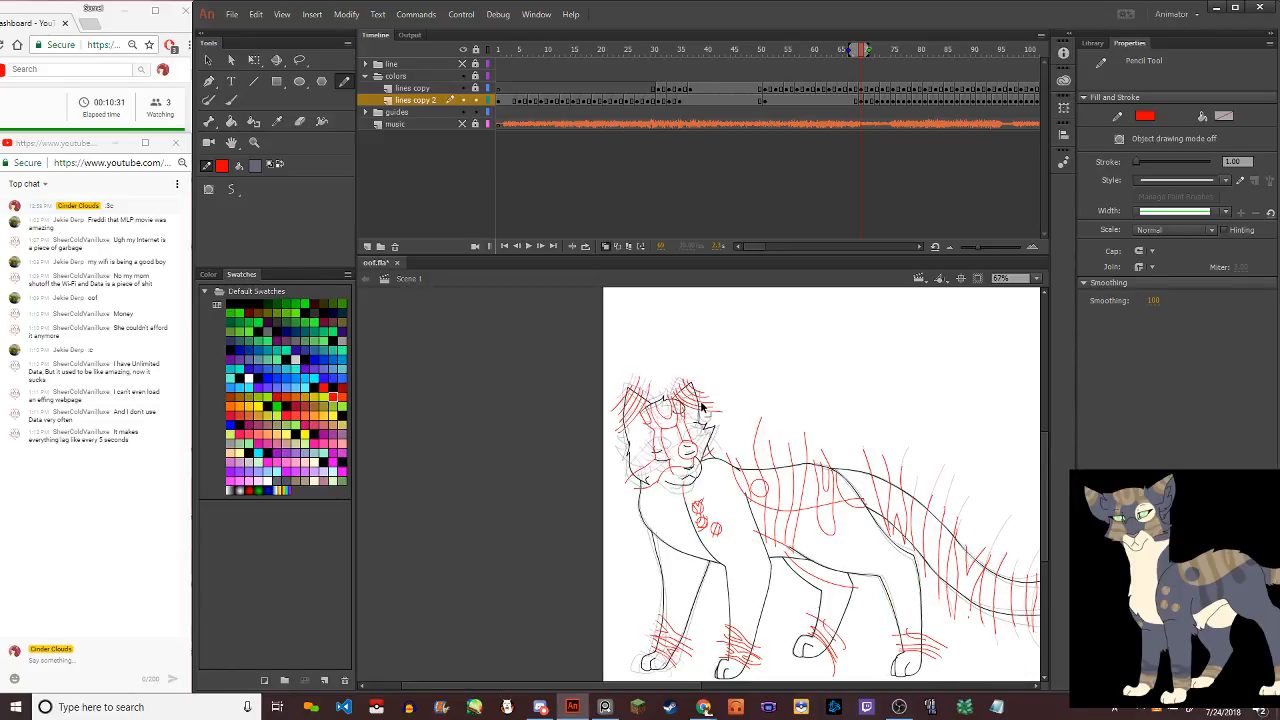
scroll(702, 405, "down", 1)
scroll(560, 440, "up", 3)
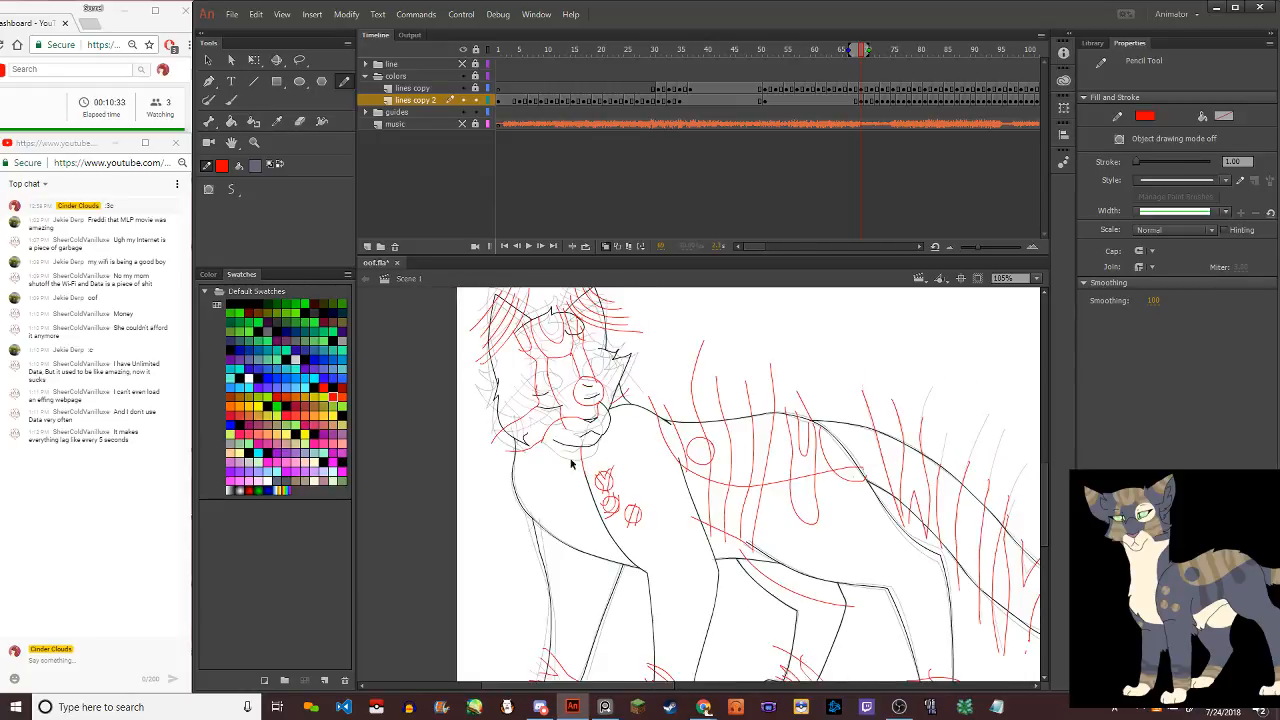
scroll(533, 385, "up", 2)
scroll(866, 522, "down", 4)
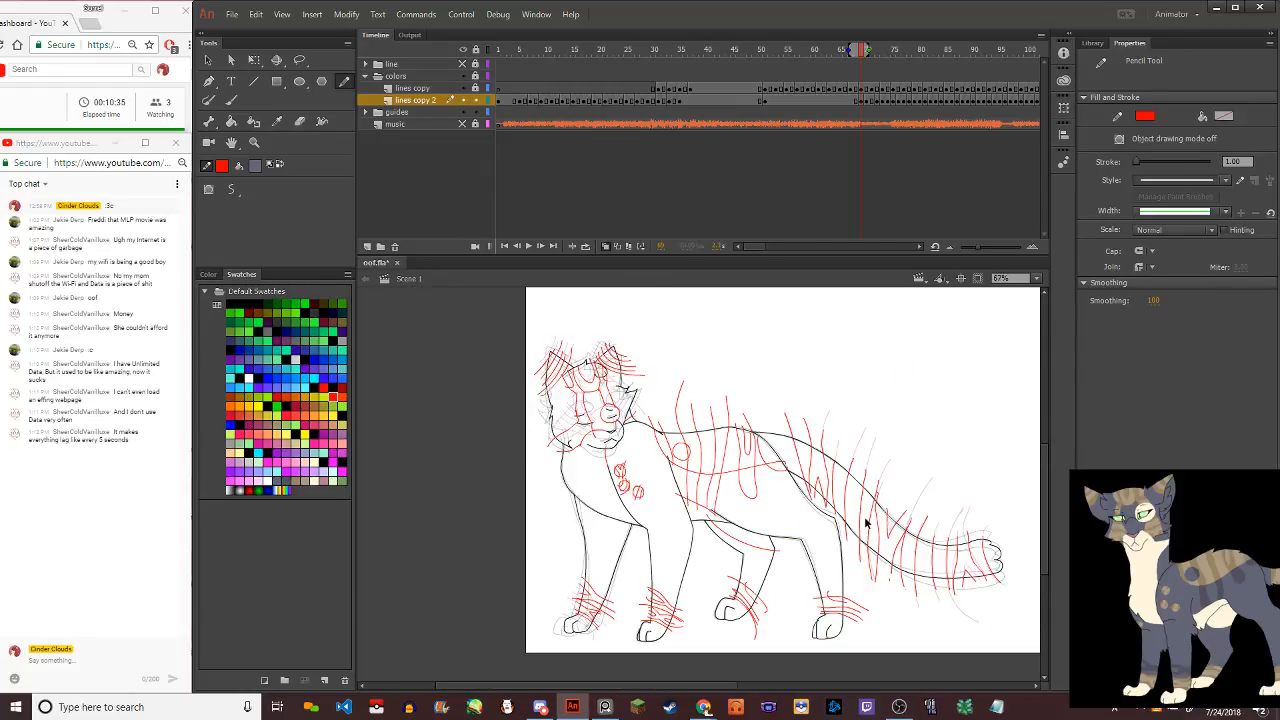
scroll(872, 532, "up", 1)
scroll(516, 342, "up", 4)
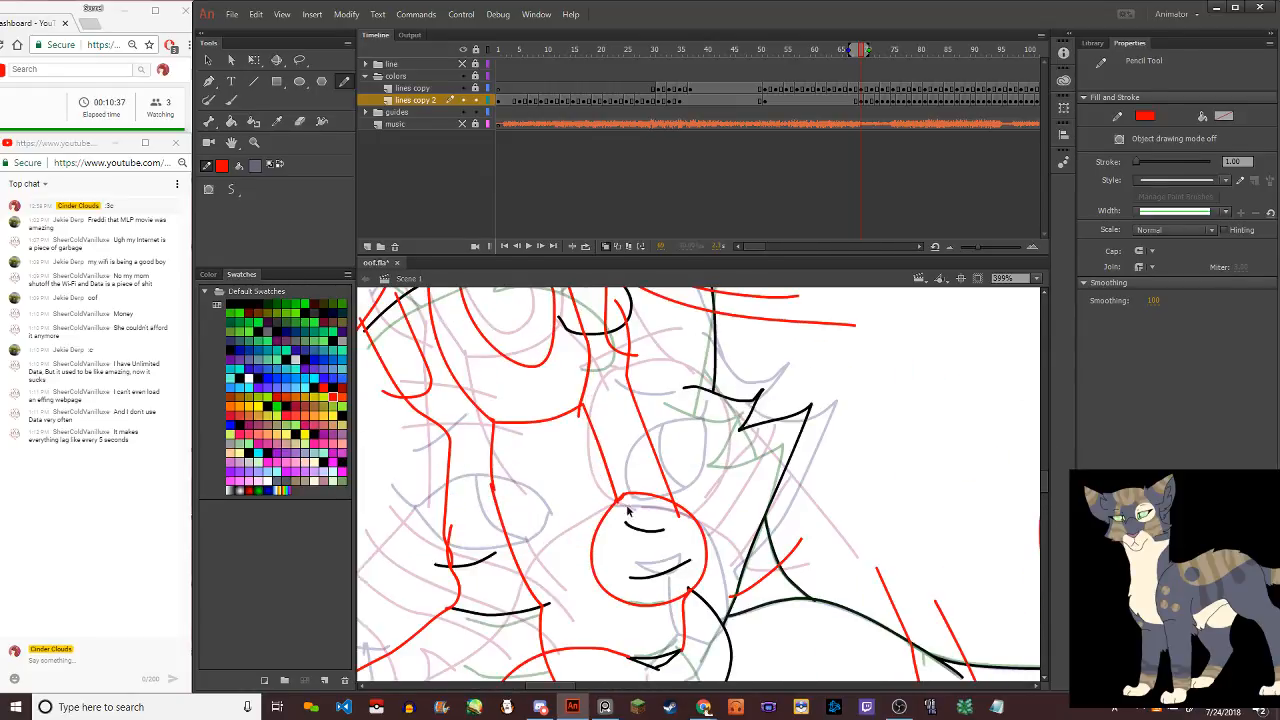
scroll(631, 509, "down", 2)
scroll(600, 540, "up", 2)
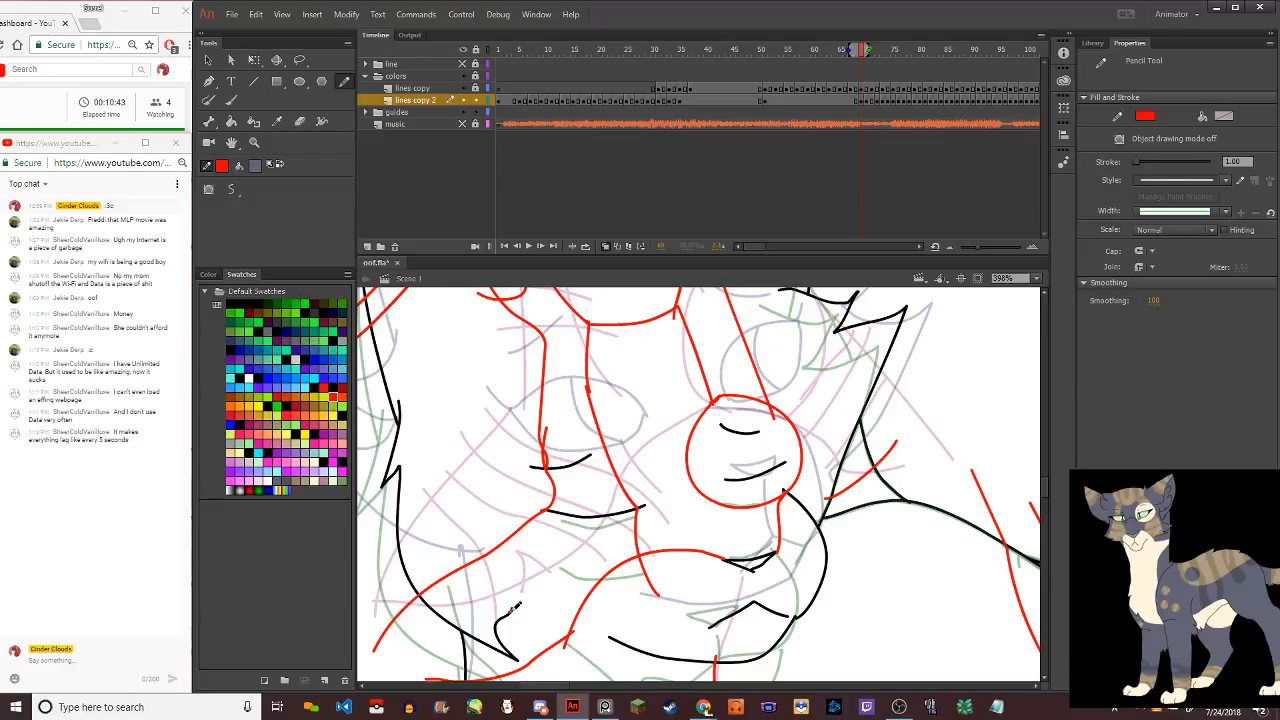
Go back to the open-eyed drawing at frame 67 and delete the lower edge of the cheek marking with the Lasso tool
key("comma")
key("comma")
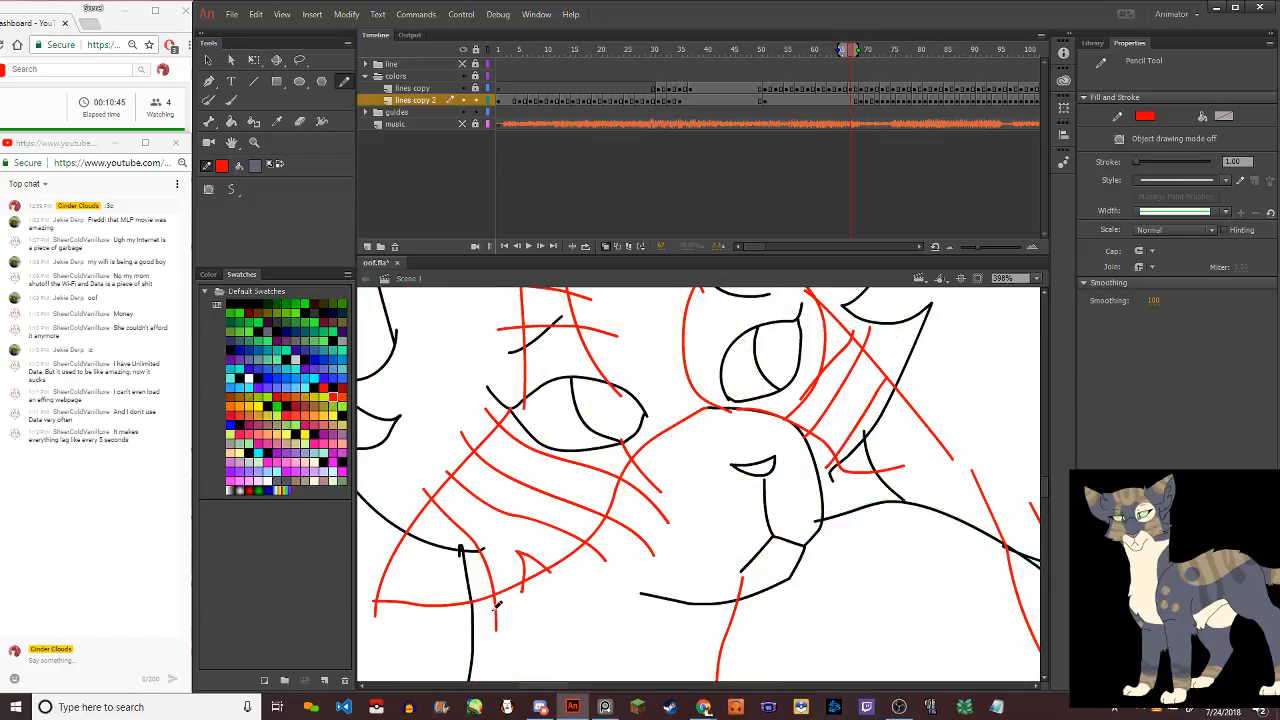
key("comma")
key("l")
mouse_move(654, 464)
left_mouse_down()
mouse_move(483, 548)
mouse_move(484, 617)
mouse_move(648, 516)
mouse_move(657, 449)
left_mouse_up()
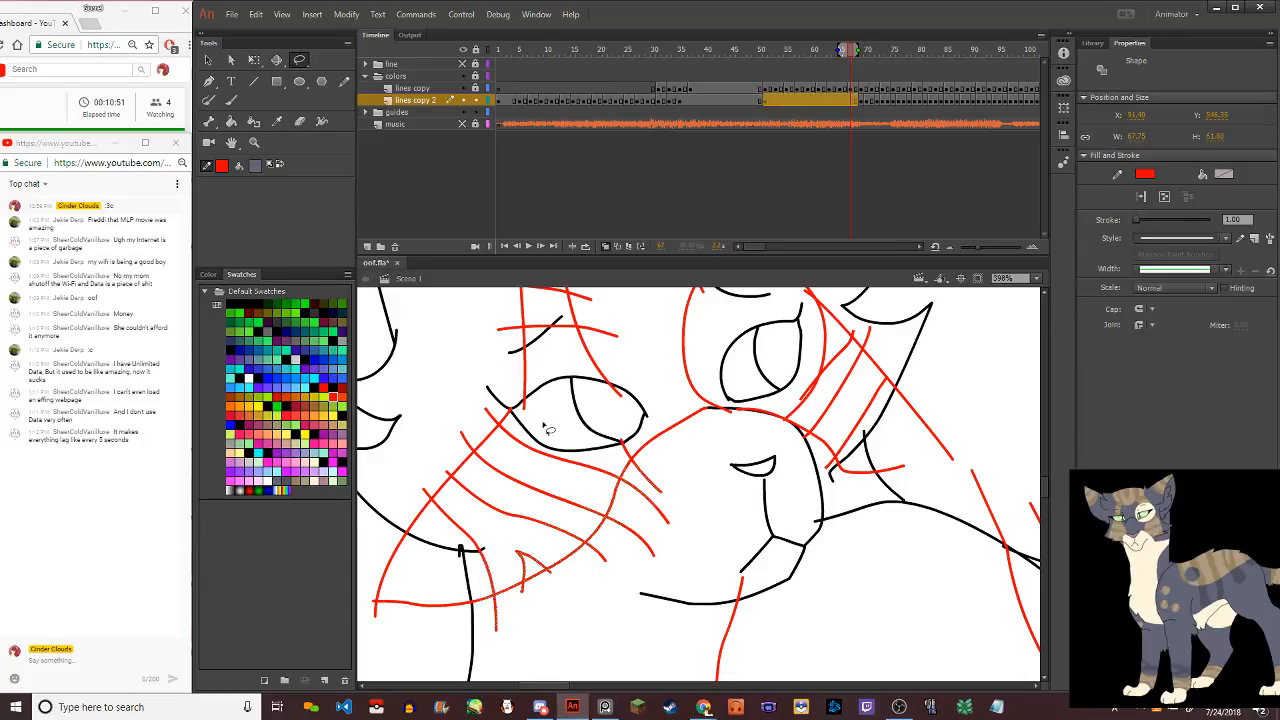
key("Delete")
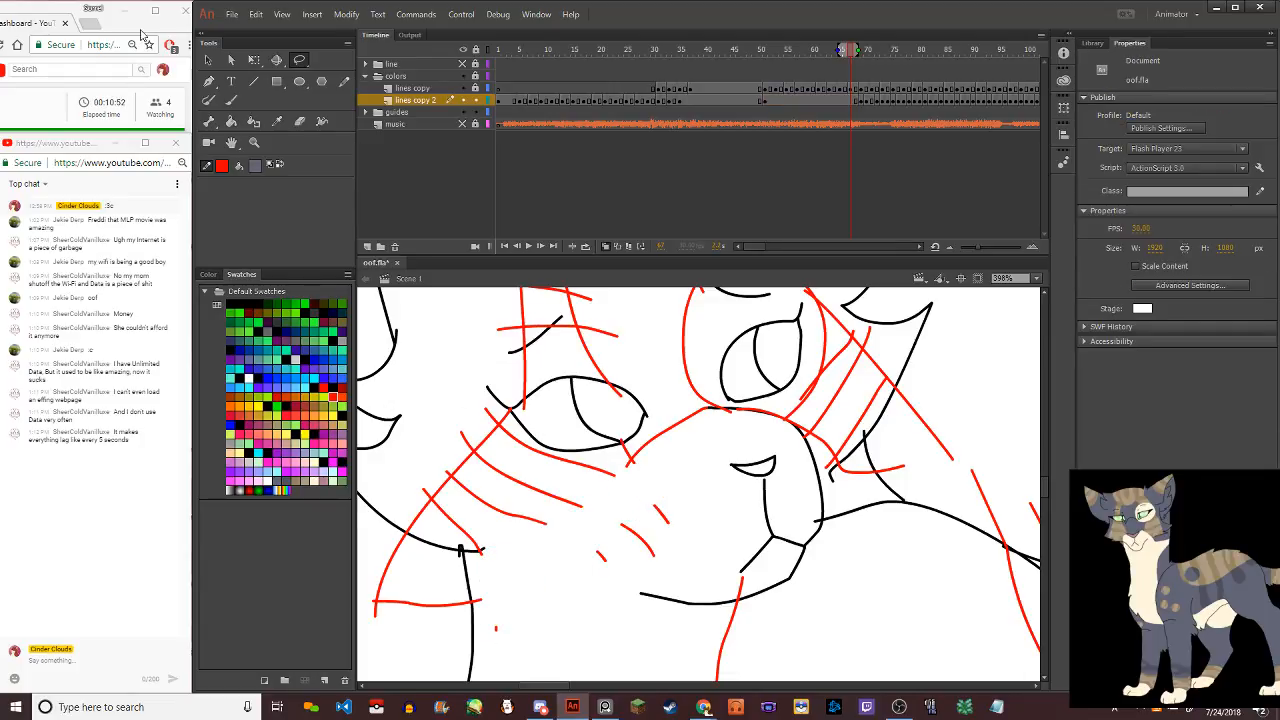
Reshape the cut muzzle line so it curves down to the jaw corner along the ends of the cheek stripes
left_click(208, 59)
left_click_drag(628, 470, 542, 563)
left_click_drag(602, 522, 474, 552)
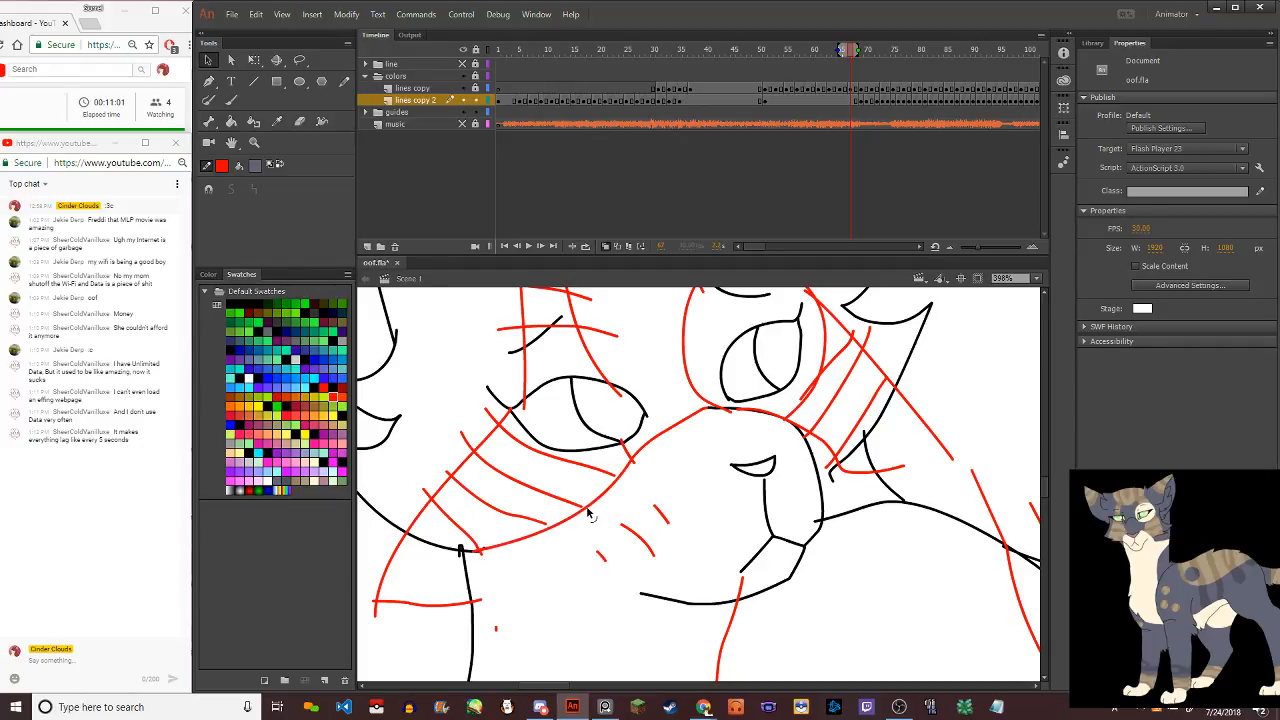
mouse_move(588, 513)
left_mouse_down()
mouse_move(560, 514)
mouse_move(573, 516)
left_mouse_up()
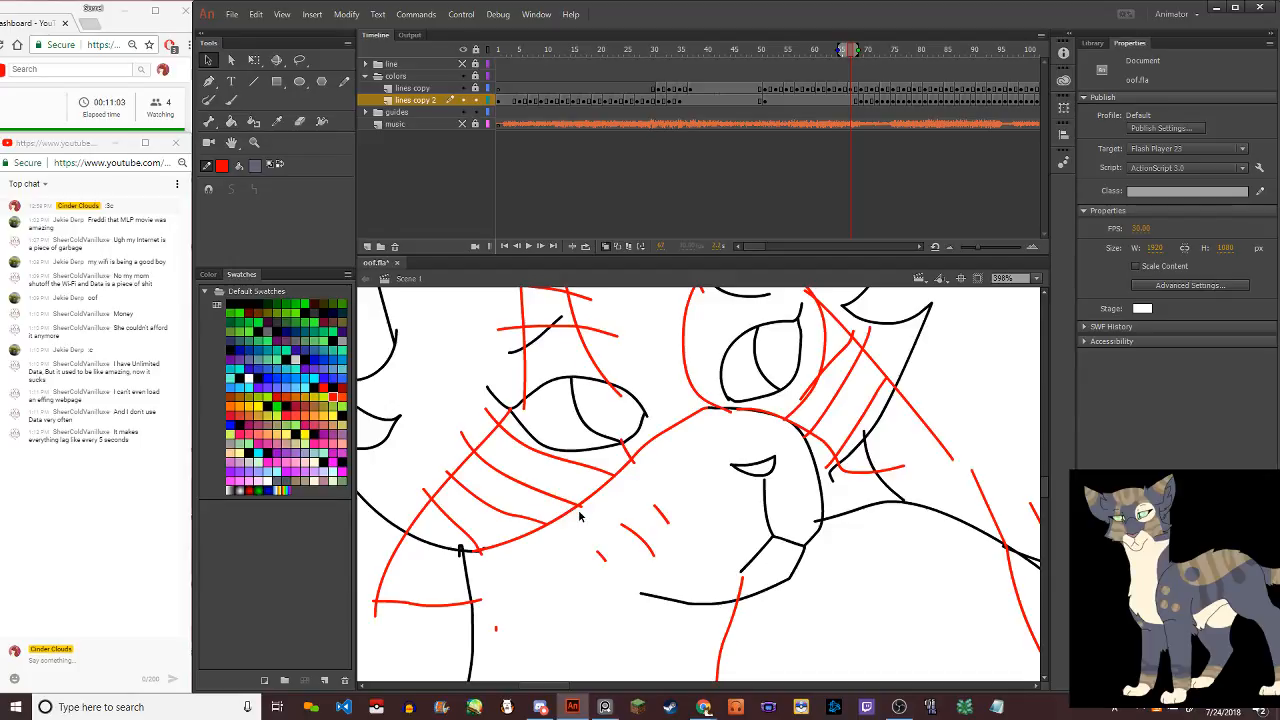
Draw a small red zigzag at the lower end of the cheek marking and erase the stray stroke fragments below it
left_click(344, 82)
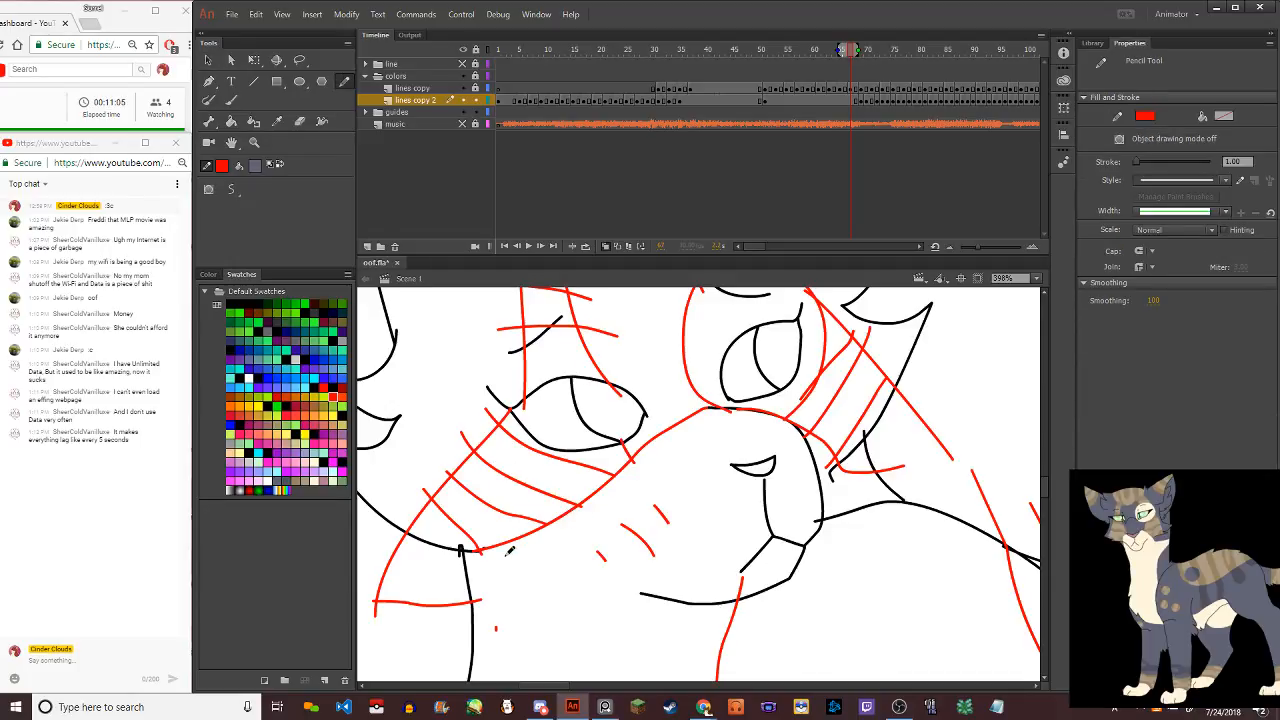
left_click_drag(477, 523, 566, 545)
left_click(299, 121)
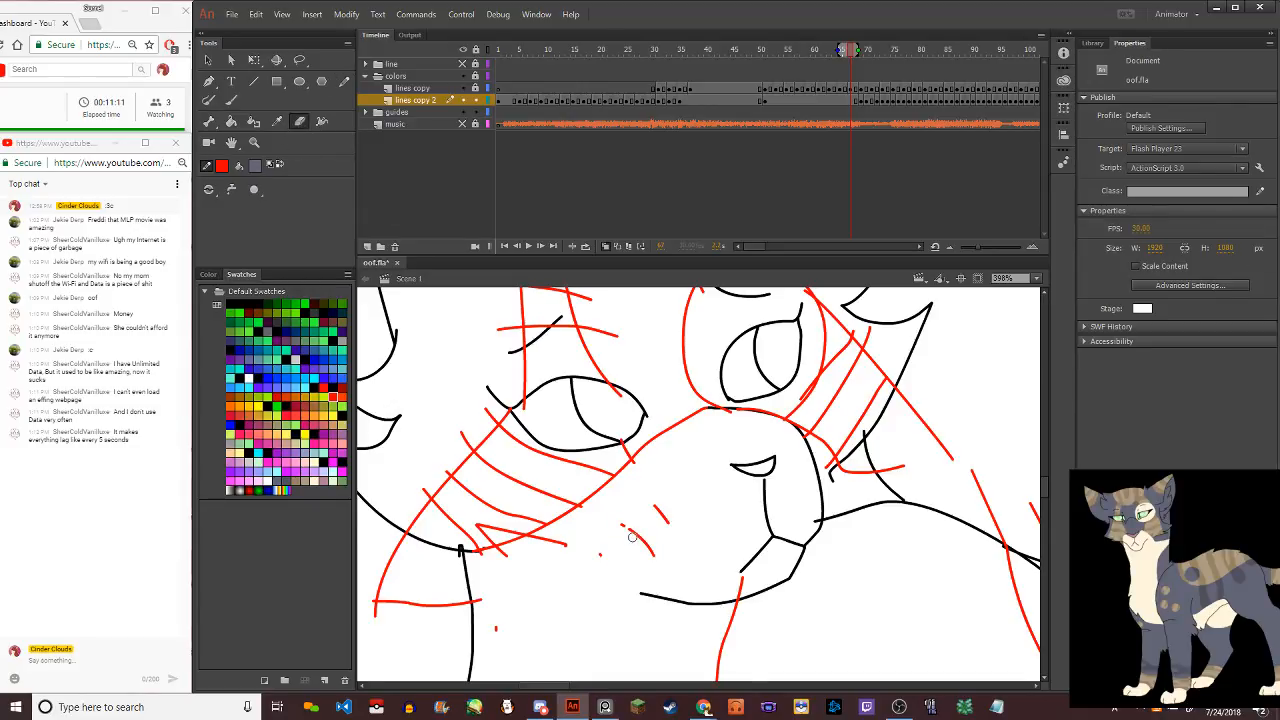
mouse_move(632, 537)
left_mouse_down()
mouse_move(648, 496)
mouse_move(565, 586)
left_mouse_up()
left_click_drag(498, 628, 484, 594)
Remove the leftover horizontal red line across the neck below the cheek marking
left_click(208, 60)
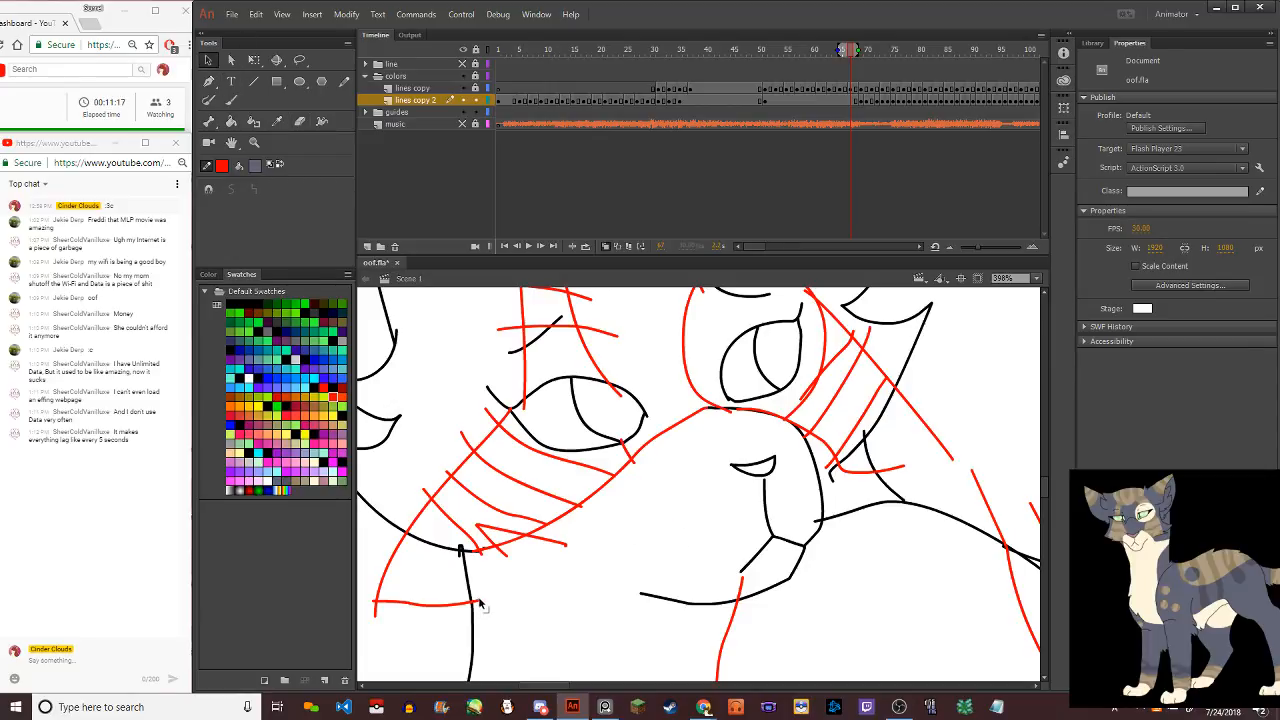
left_click(477, 603)
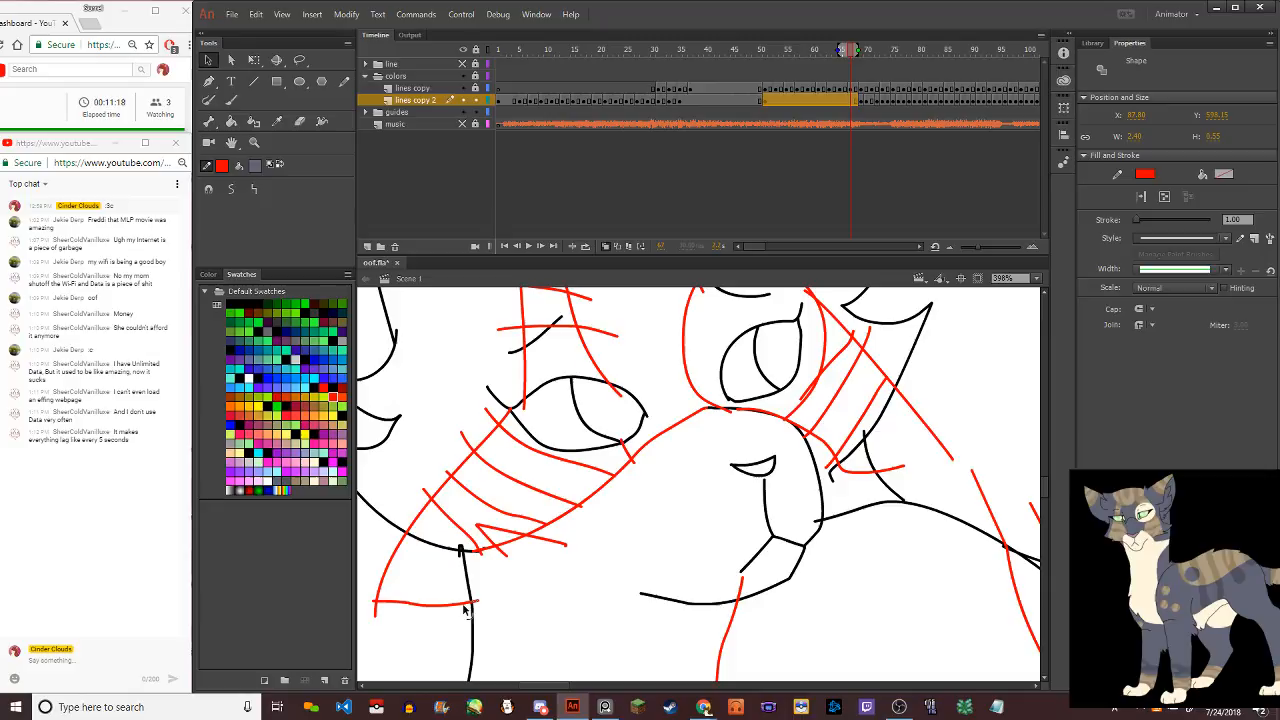
left_click(393, 447)
Examine the face, ear and body markings of the whole cat in this frame
scroll(510, 394, "down", 6)
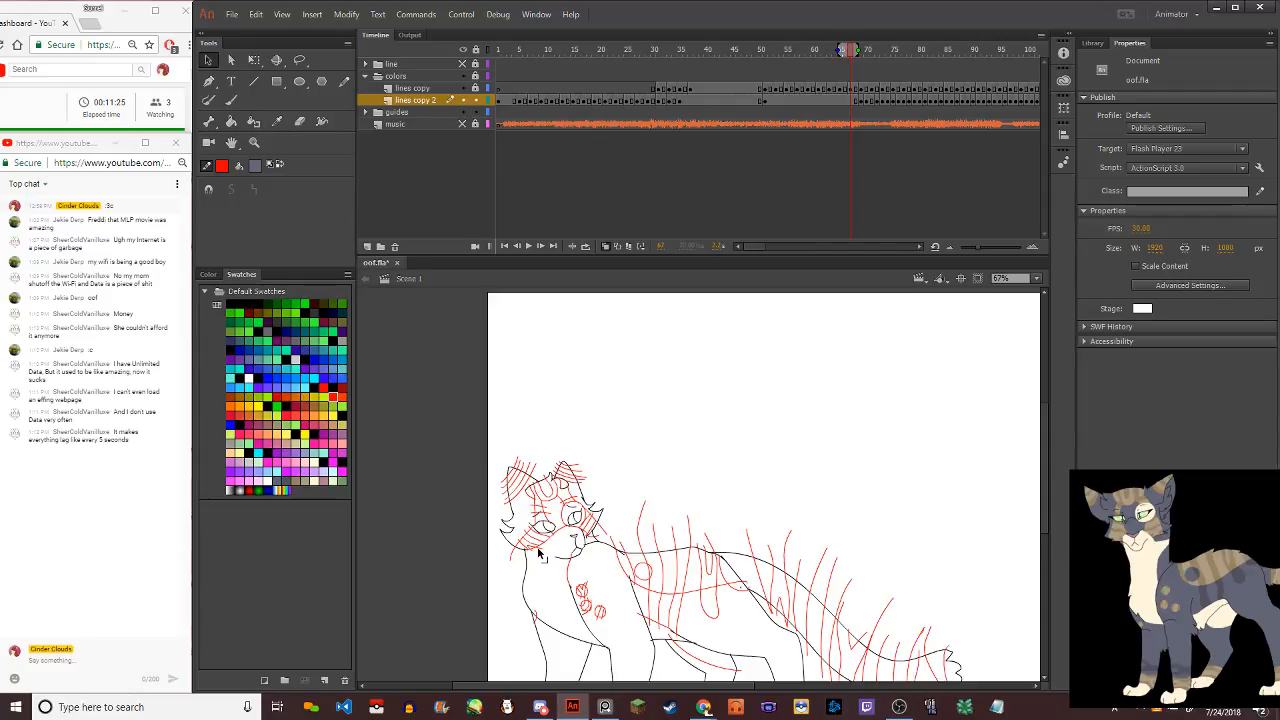
scroll(552, 530, "up", 4)
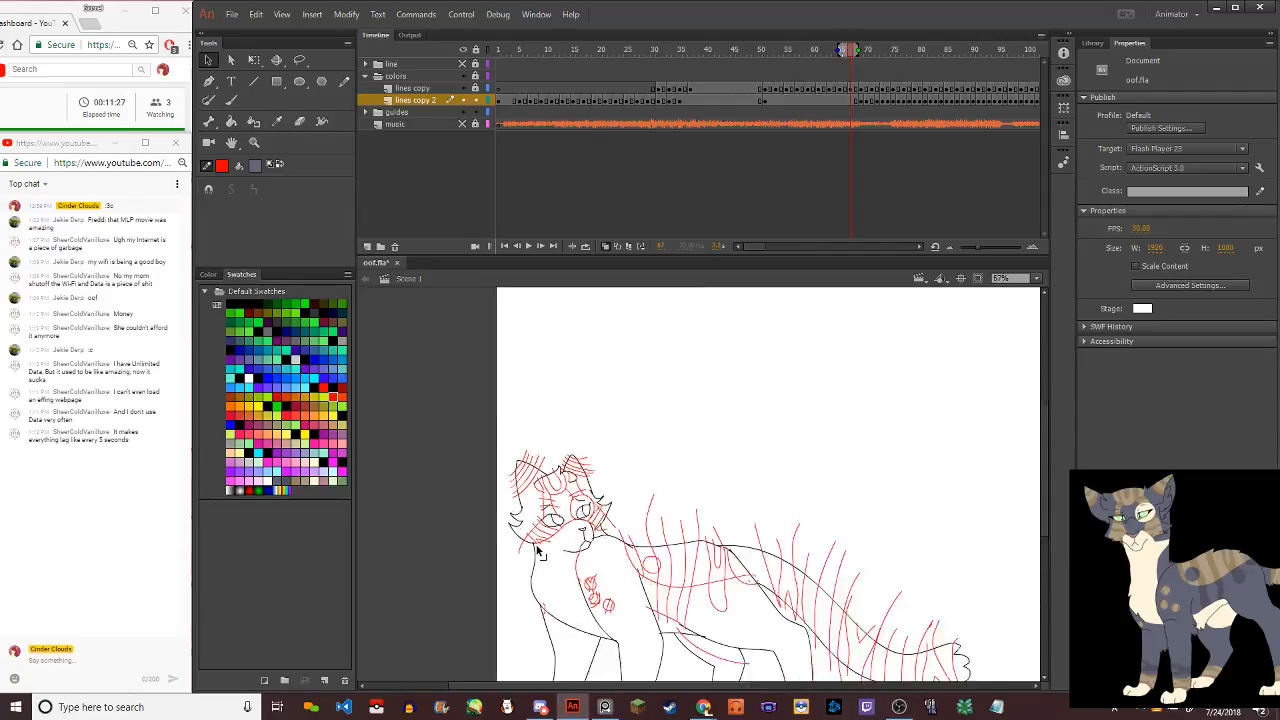
scroll(557, 491, "down", 3)
scroll(620, 470, "up", 2)
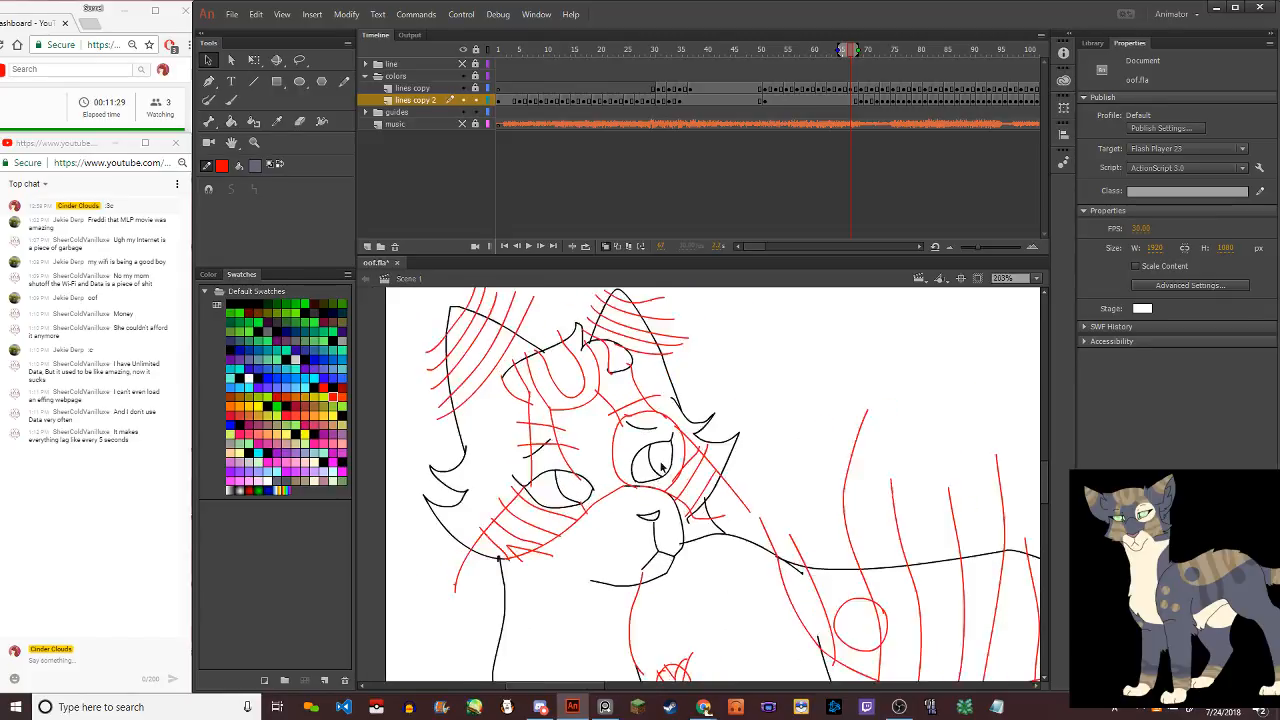
scroll(677, 441, "down", 3)
scroll(677, 441, "down", 3)
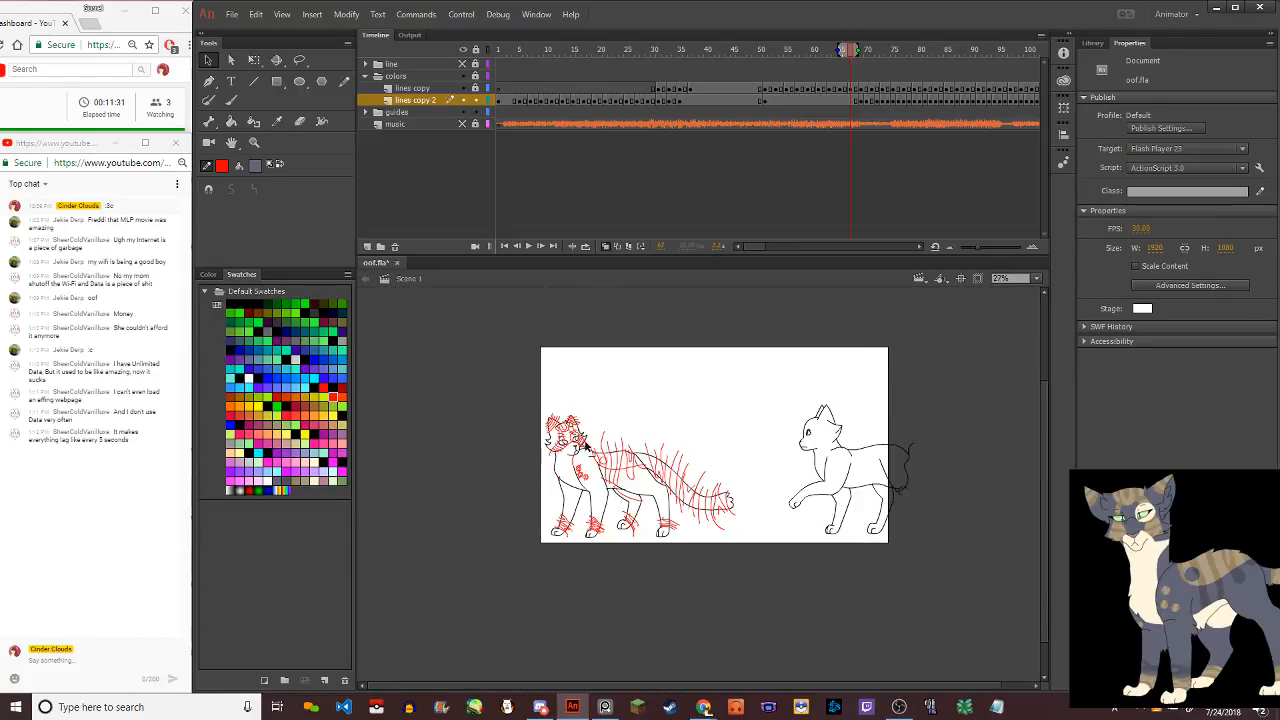
scroll(588, 446, "up", 3)
scroll(566, 443, "down", 2)
scroll(545, 440, "up", 5)
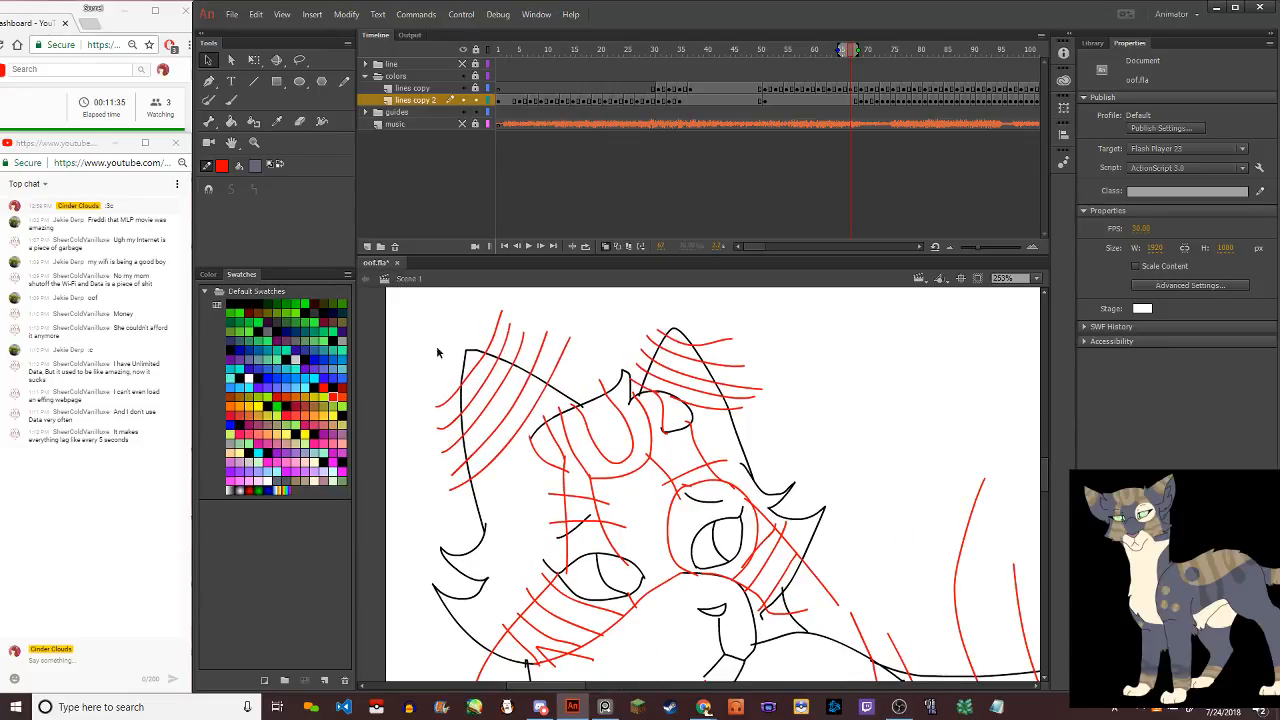
left_click(344, 81)
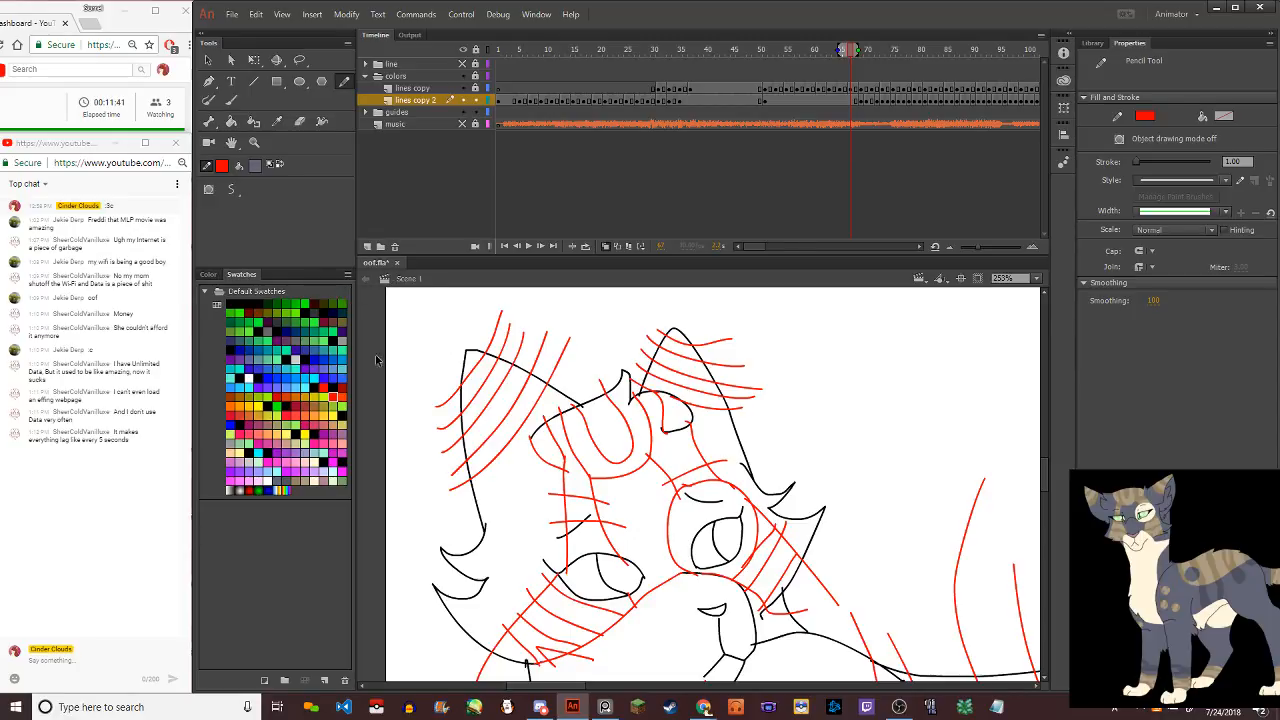
scroll(378, 360, "up", 2)
scroll(441, 398, "down", 5)
scroll(441, 398, "down", 1)
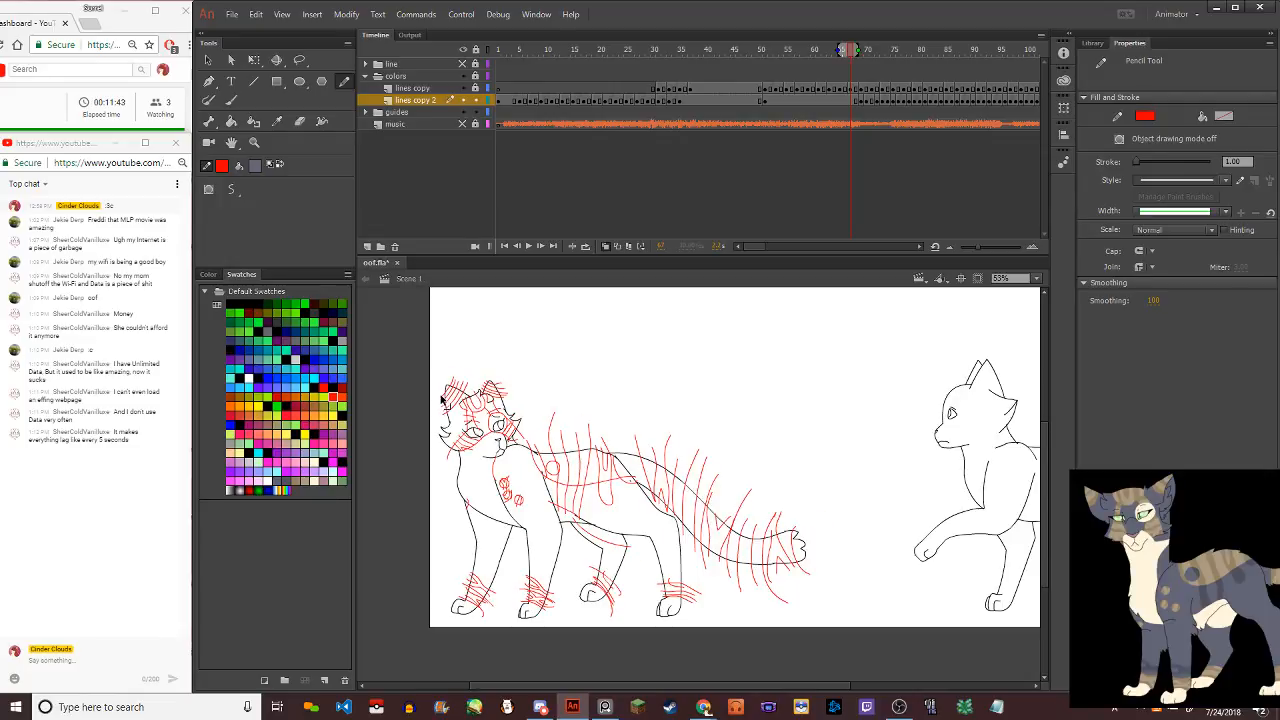
scroll(497, 405, "up", 6)
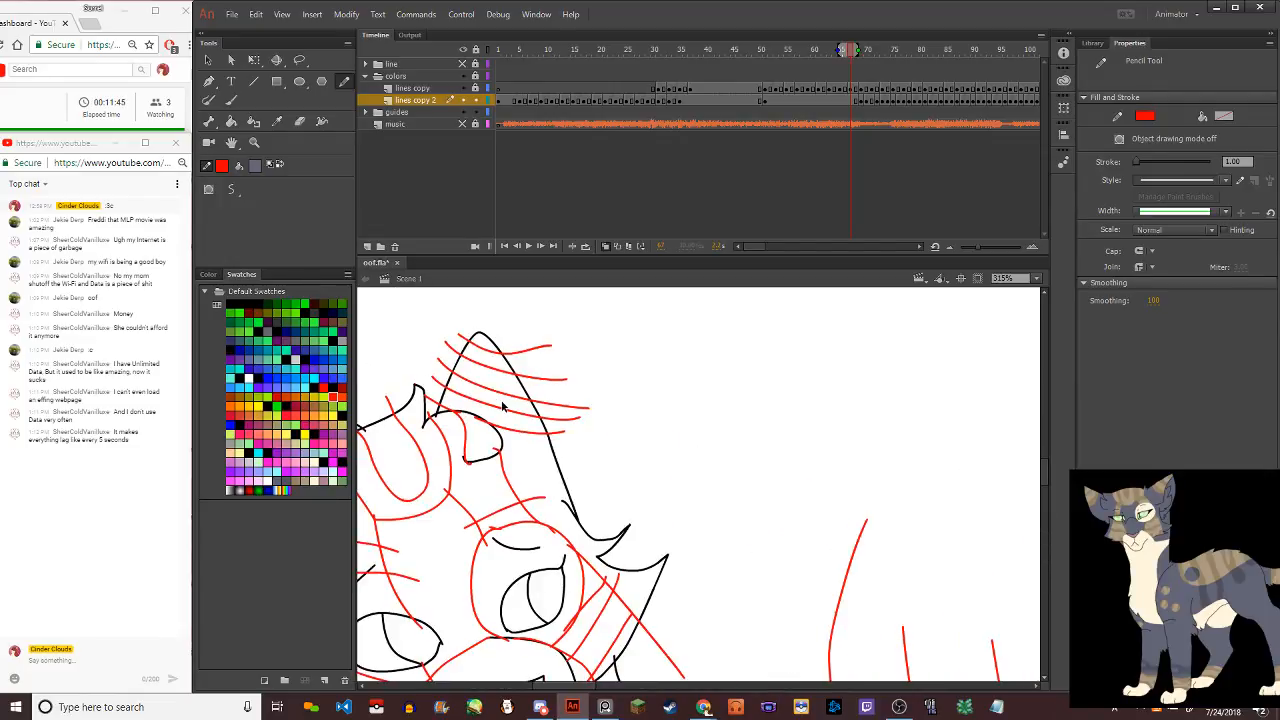
scroll(482, 352, "down", 6)
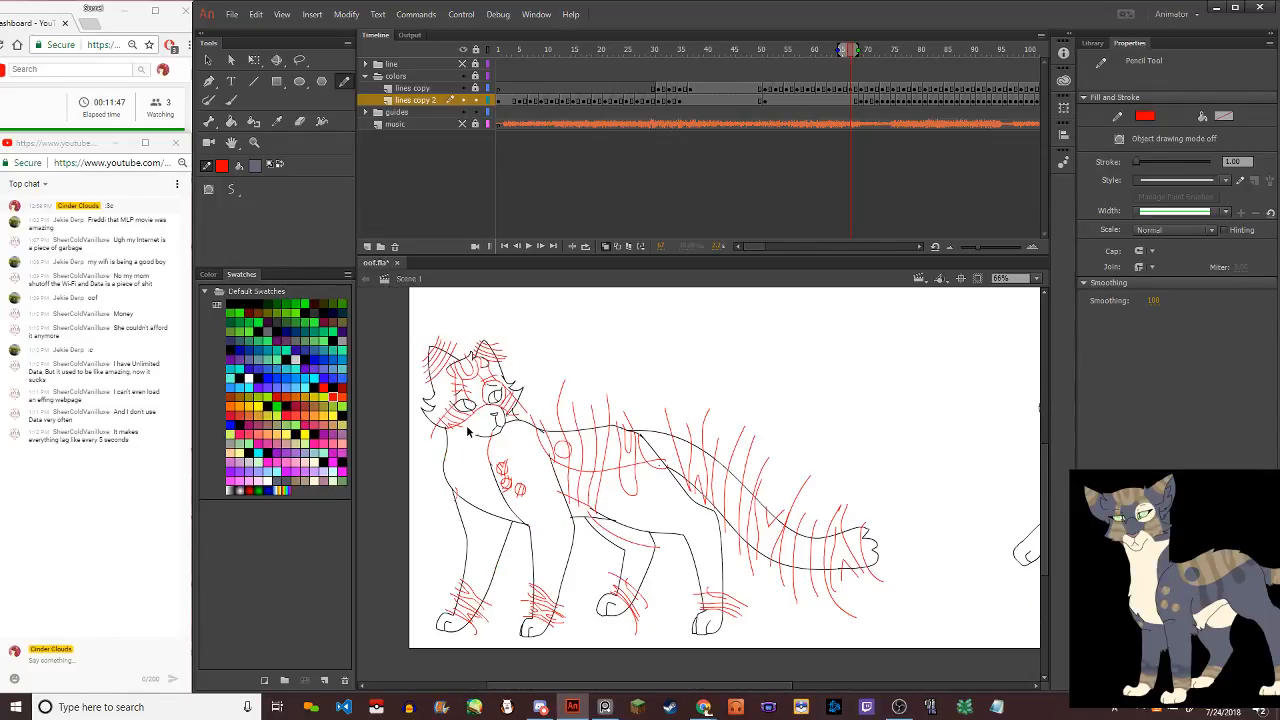
On frame 69, draw the cheek marking's curved lower edge, its outermost stripe and a small zigzag beside the jaw tuft
key("period")
key("period")
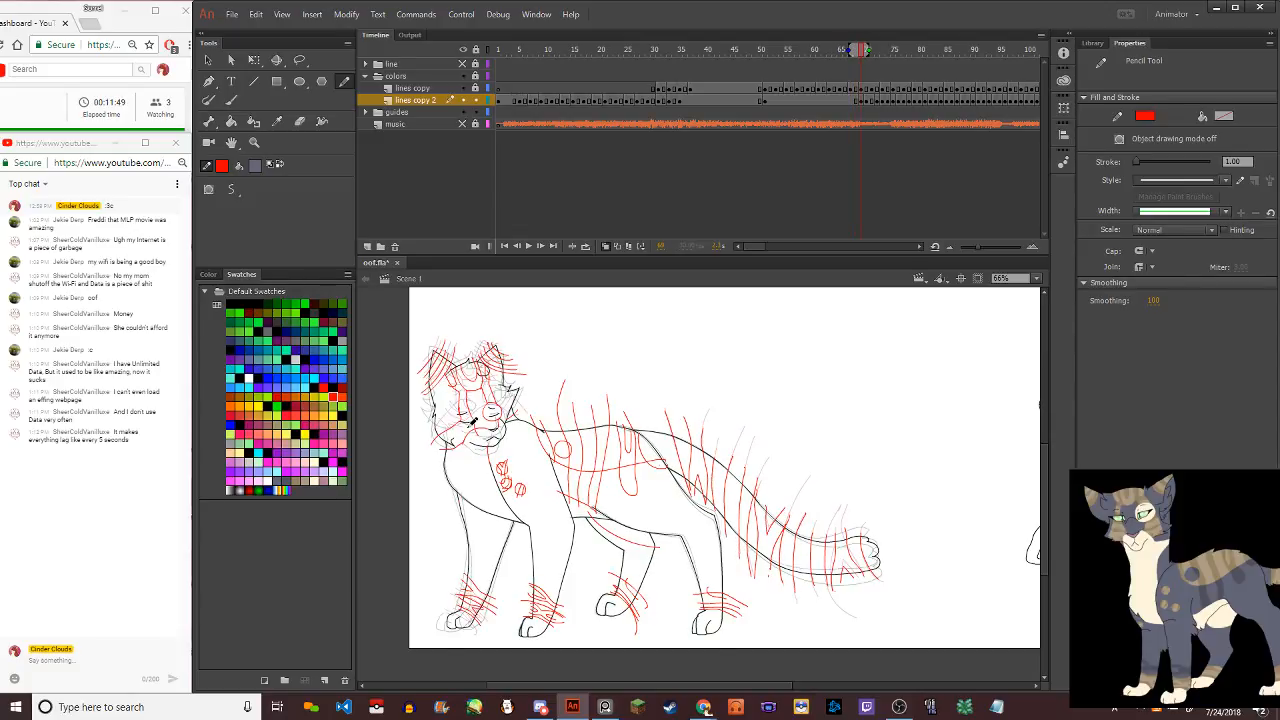
scroll(467, 430, "up", 5)
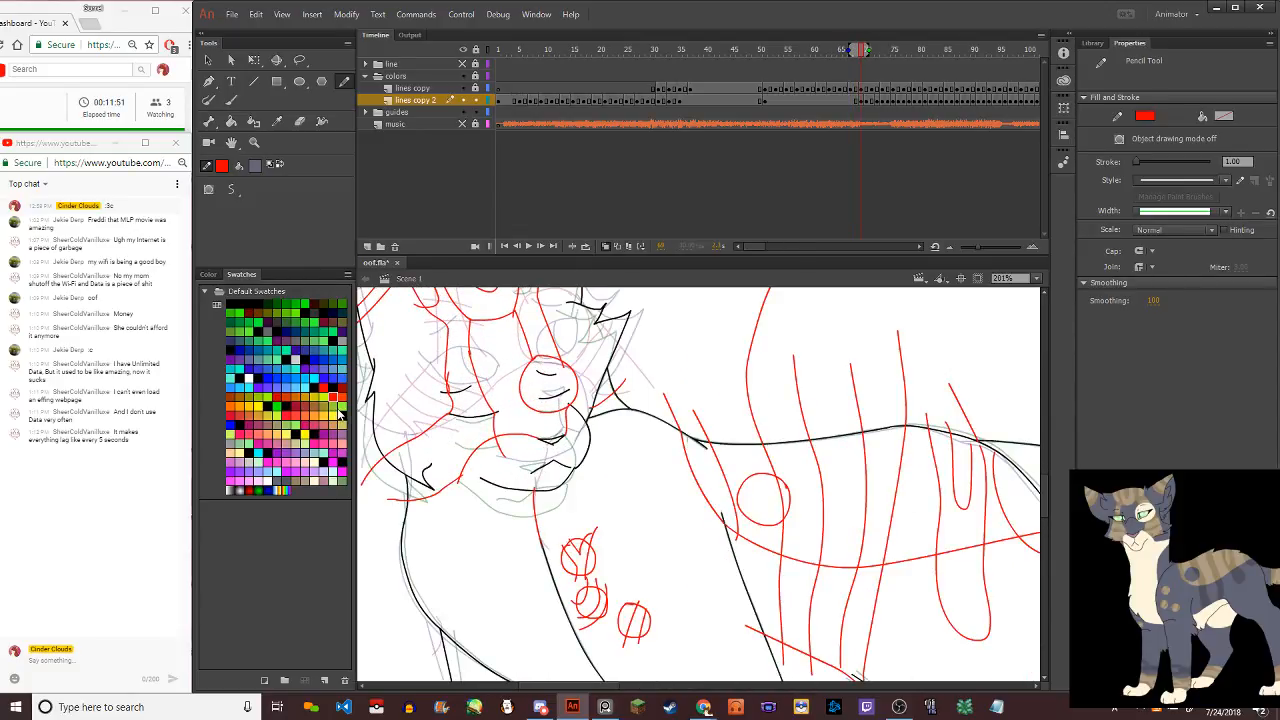
scroll(394, 449, "up", 3)
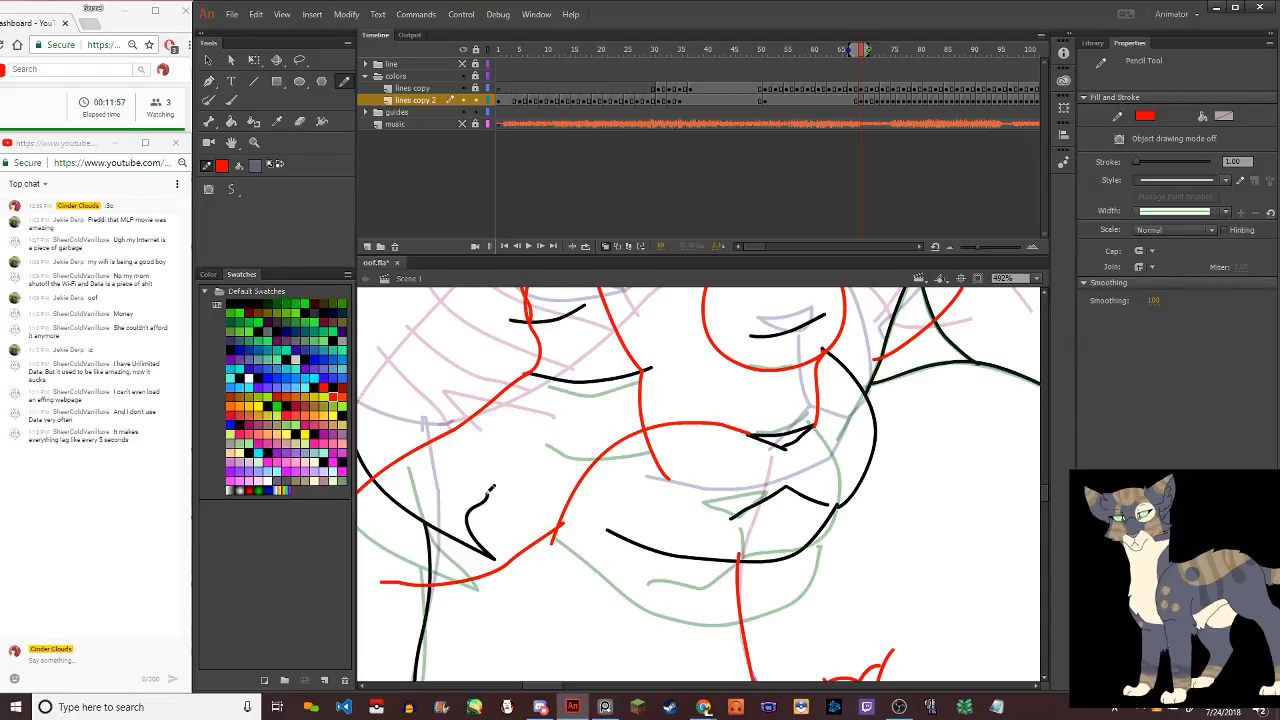
left_click_drag(489, 490, 556, 534)
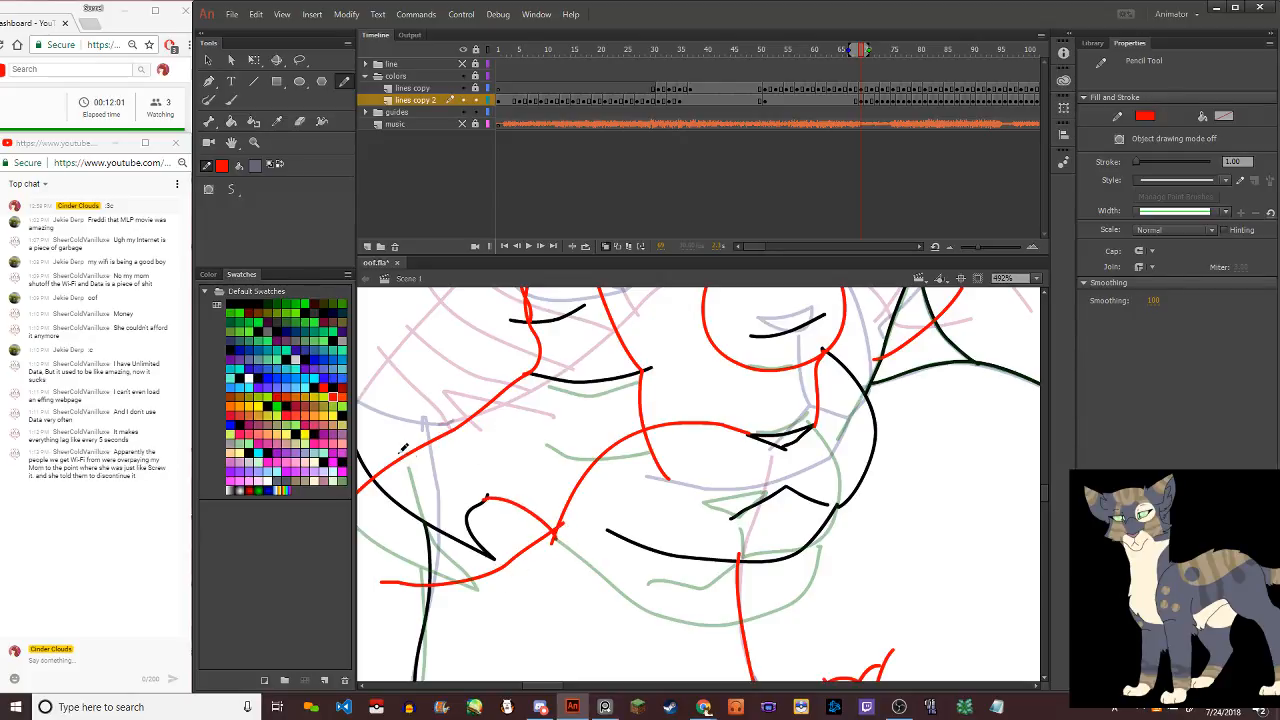
mouse_move(386, 436)
left_mouse_down()
mouse_move(442, 474)
mouse_move(480, 549)
left_mouse_up()
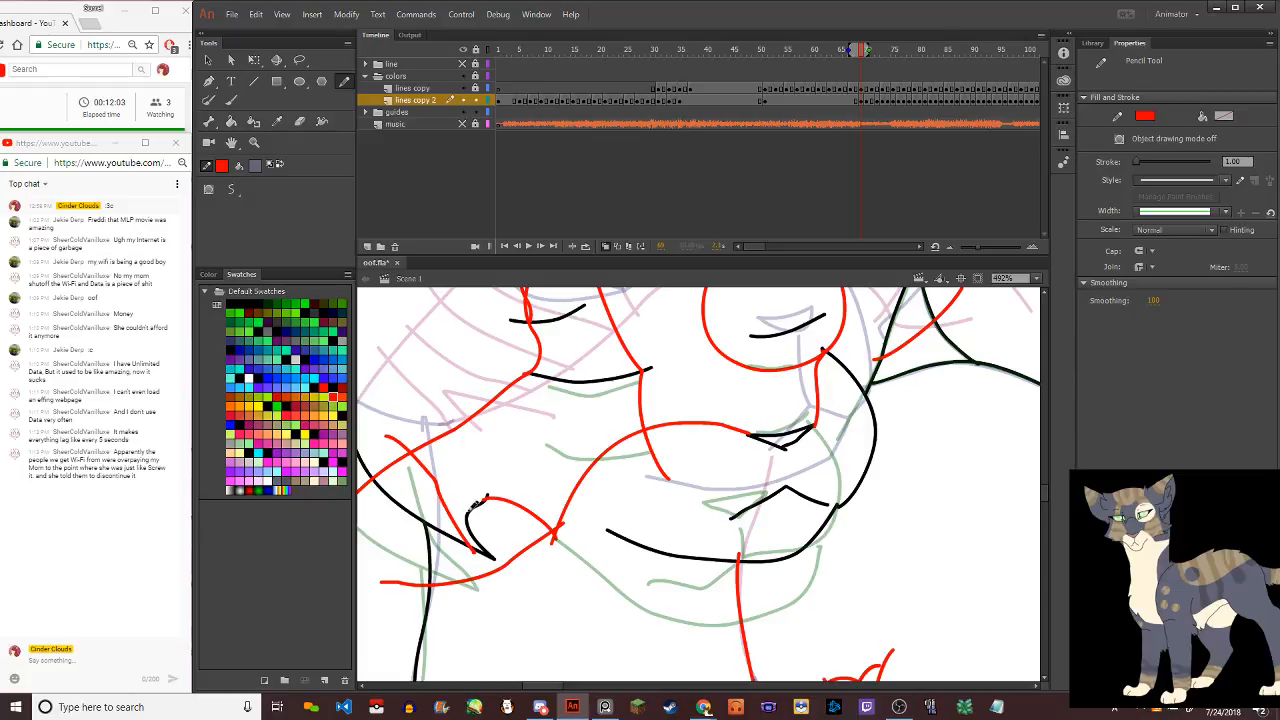
mouse_move(483, 503)
left_mouse_down()
mouse_move(484, 471)
mouse_move(526, 512)
left_mouse_up()
Draw three curved red stripes across the cheek between the zigzag and the closed eye
left_click_drag(450, 446, 424, 381)
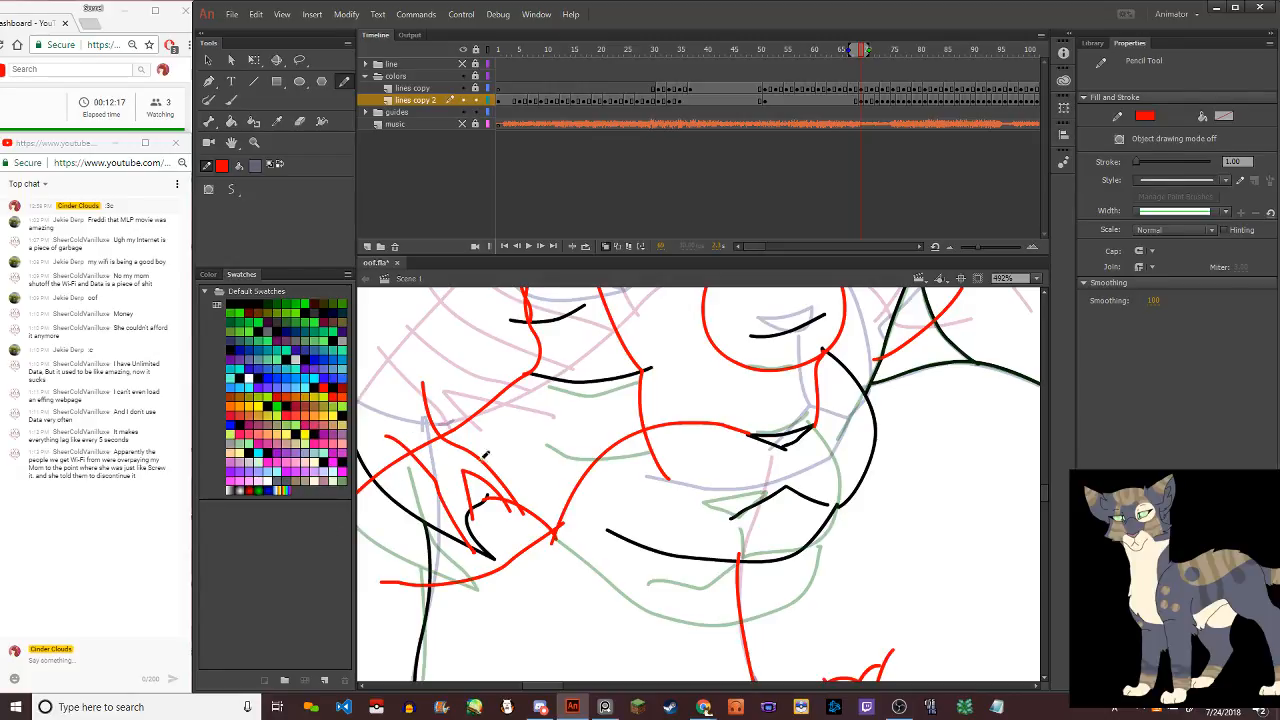
left_click_drag(476, 376, 603, 535)
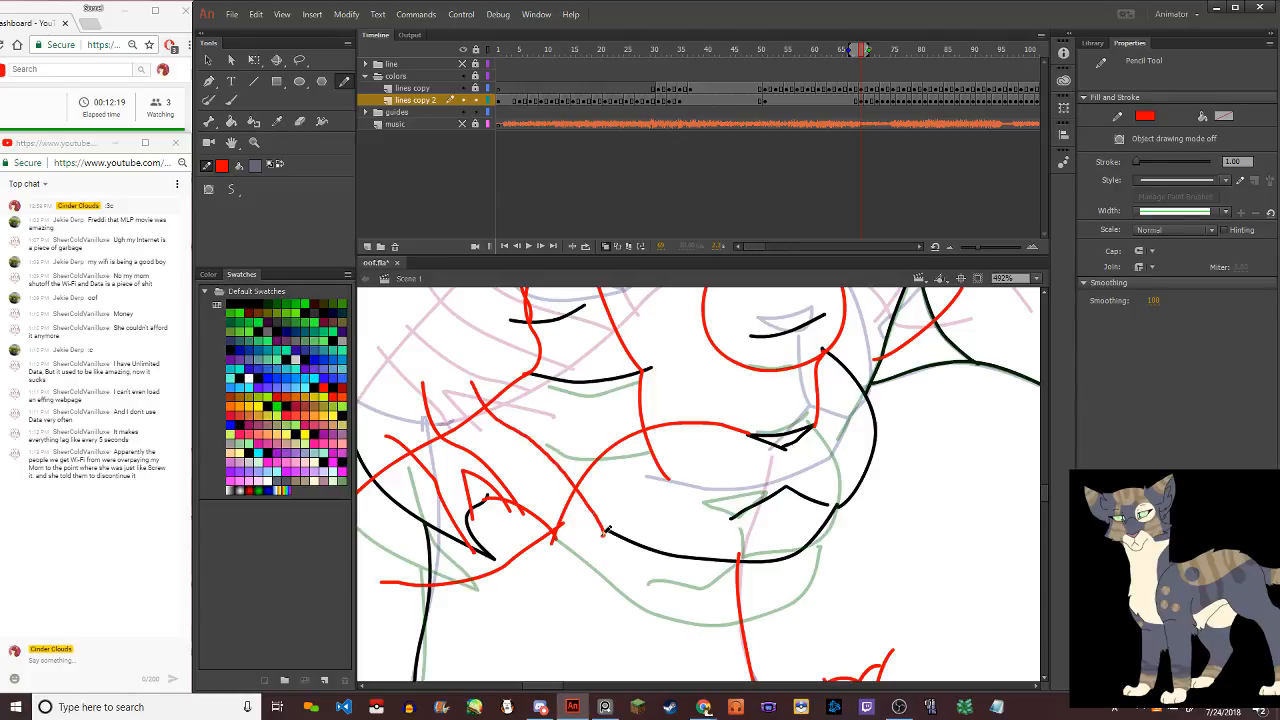
mouse_move(499, 350)
left_mouse_down()
mouse_move(581, 400)
mouse_move(645, 472)
left_mouse_up()
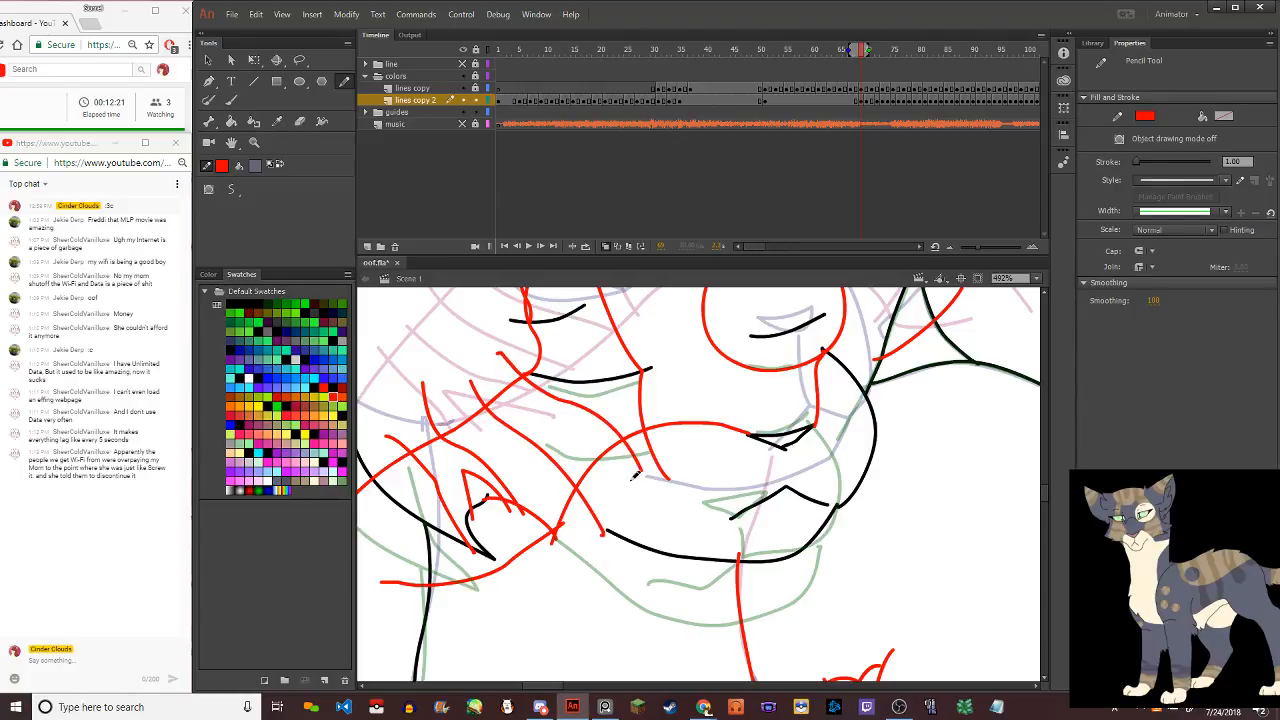
Draw a slightly sloping red stripe across the vertical face marking, just above the near closed eye
scroll(630, 485, "down", 3)
scroll(613, 346, "up", 2)
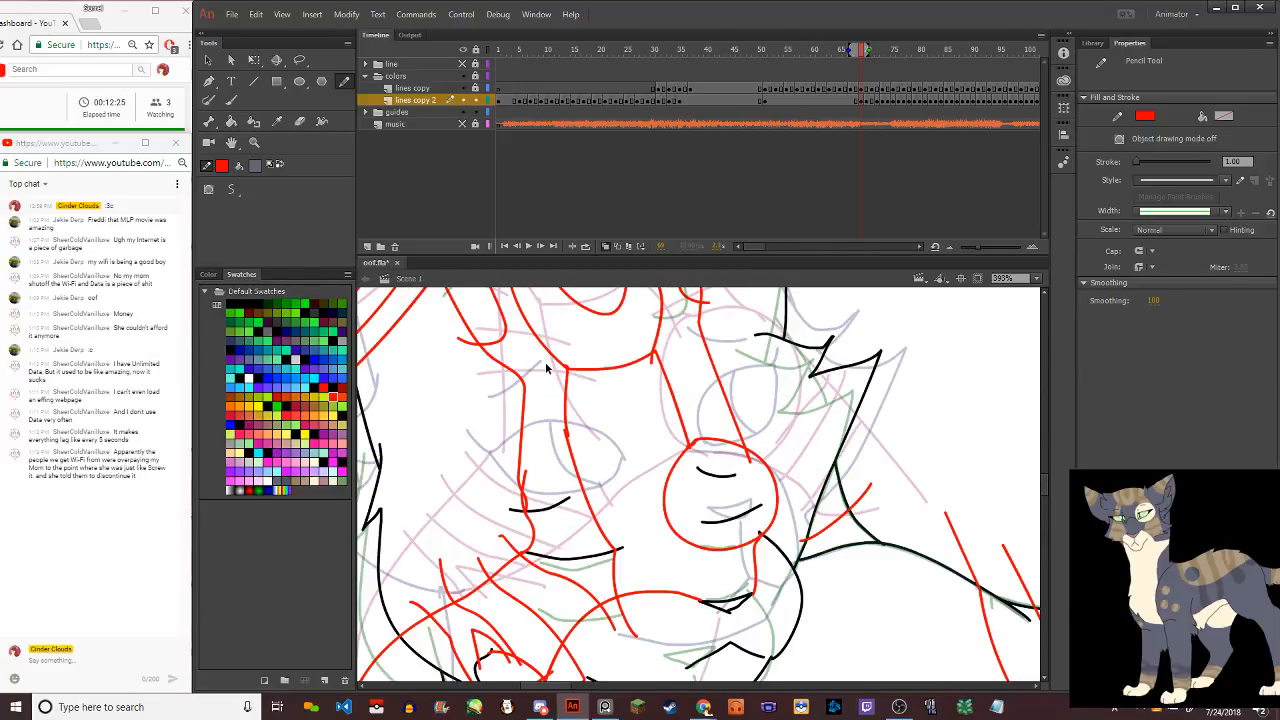
scroll(546, 368, "up", 1)
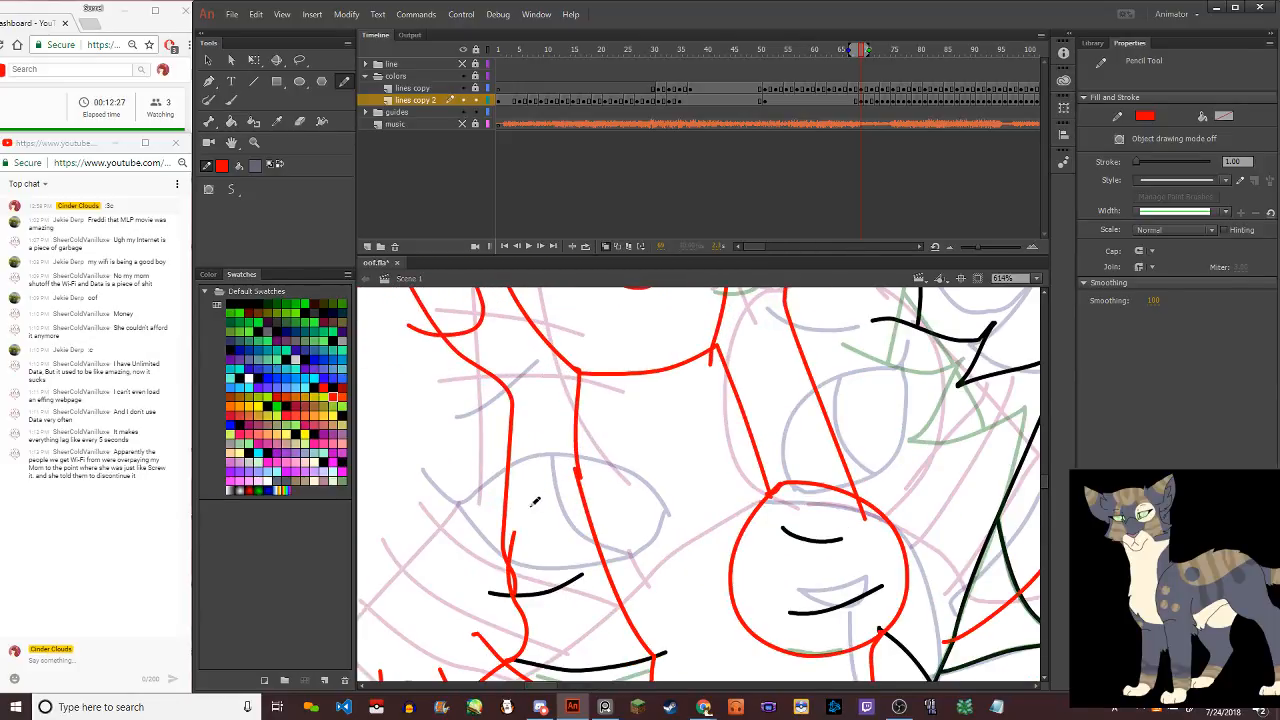
left_click_drag(514, 538, 672, 576)
key("ctrl+z")
left_click_drag(479, 505, 687, 539)
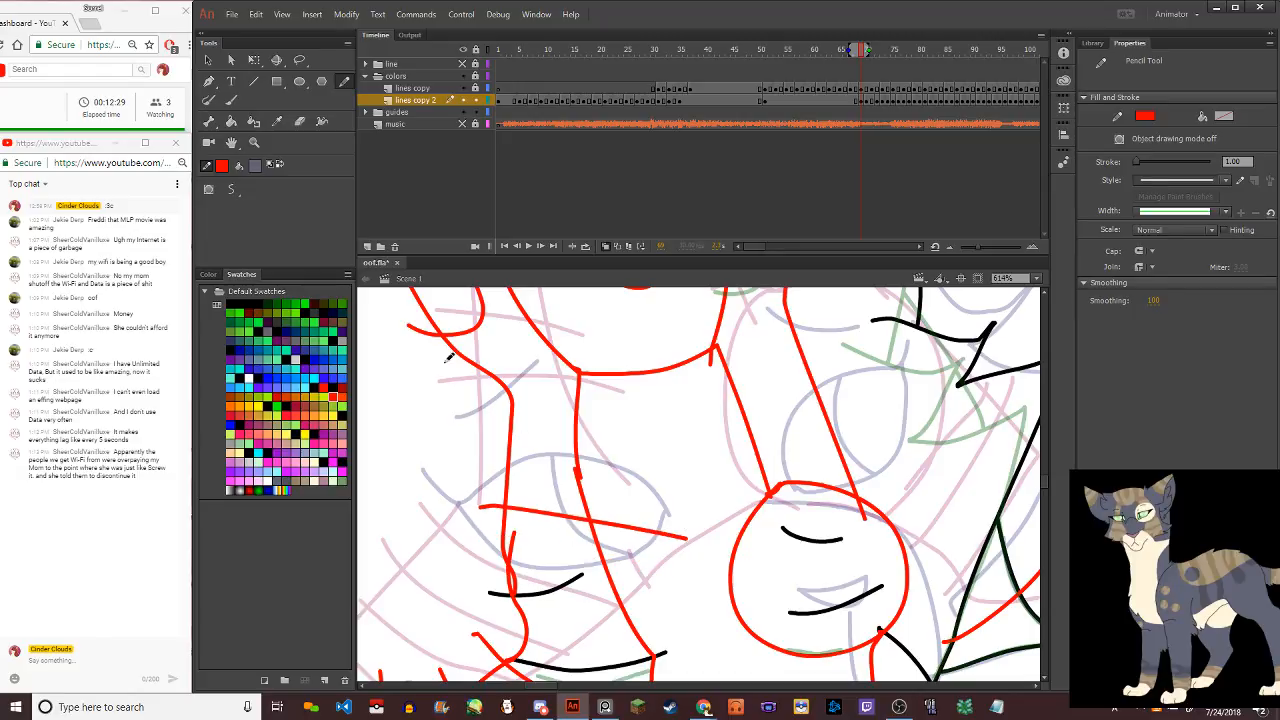
Remove the overlapping stub on the vertical face marking's outer edge and rejoin and reshape that edge down to the cheek stripes
left_click(299, 121)
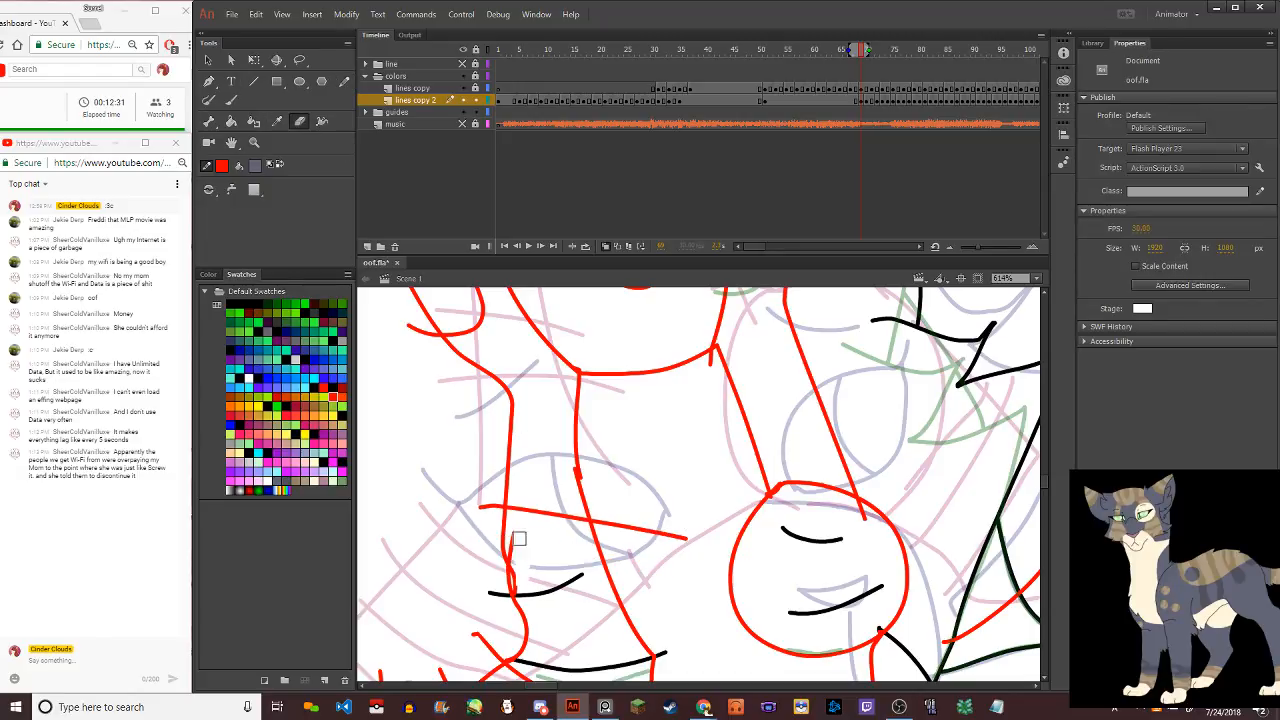
left_click_drag(518, 539, 506, 551)
key("v")
left_click(515, 588)
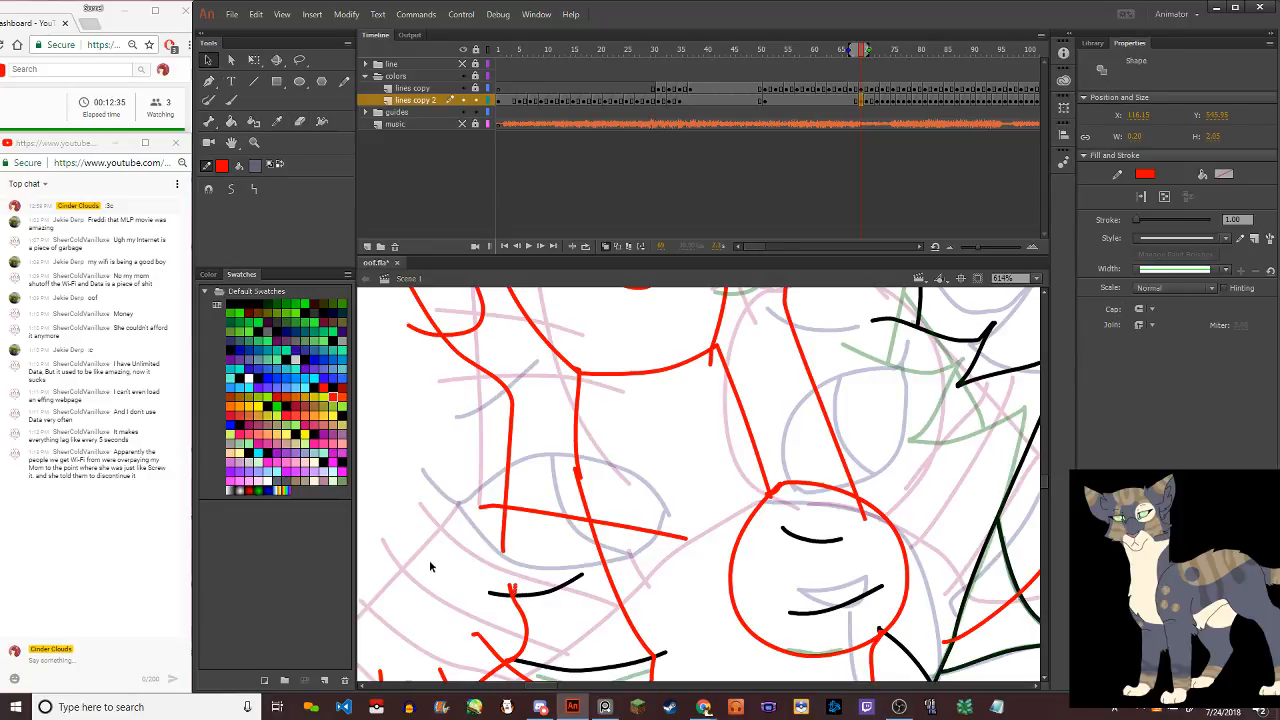
key("Delete")
mouse_move(512, 592)
left_mouse_down()
mouse_move(508, 551)
mouse_move(505, 572)
left_mouse_up()
mouse_move(530, 632)
left_mouse_down()
mouse_move(516, 606)
mouse_move(512, 656)
left_mouse_up()
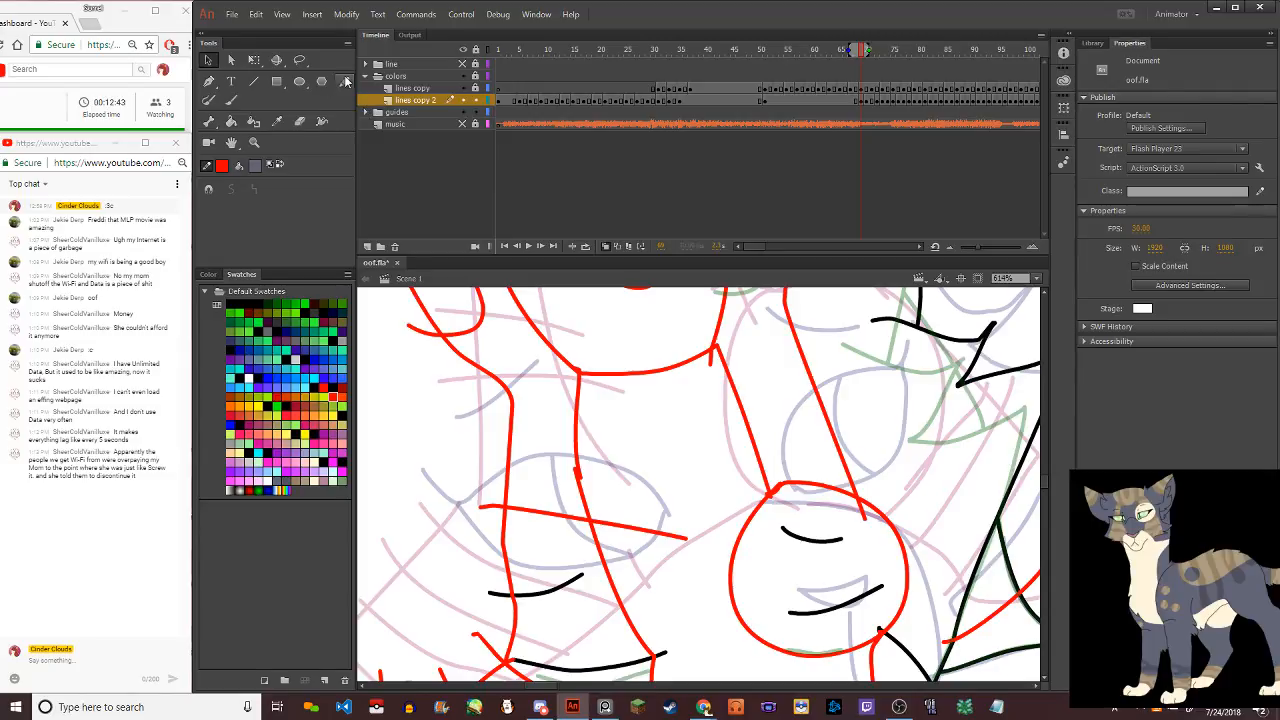
Draw a second, steeper red stripe across the vertical face marking above the first and tidy the joint in the marking's inner edge
left_click(344, 81)
mouse_move(470, 428)
left_mouse_down()
mouse_move(513, 433)
mouse_move(648, 496)
left_mouse_up()
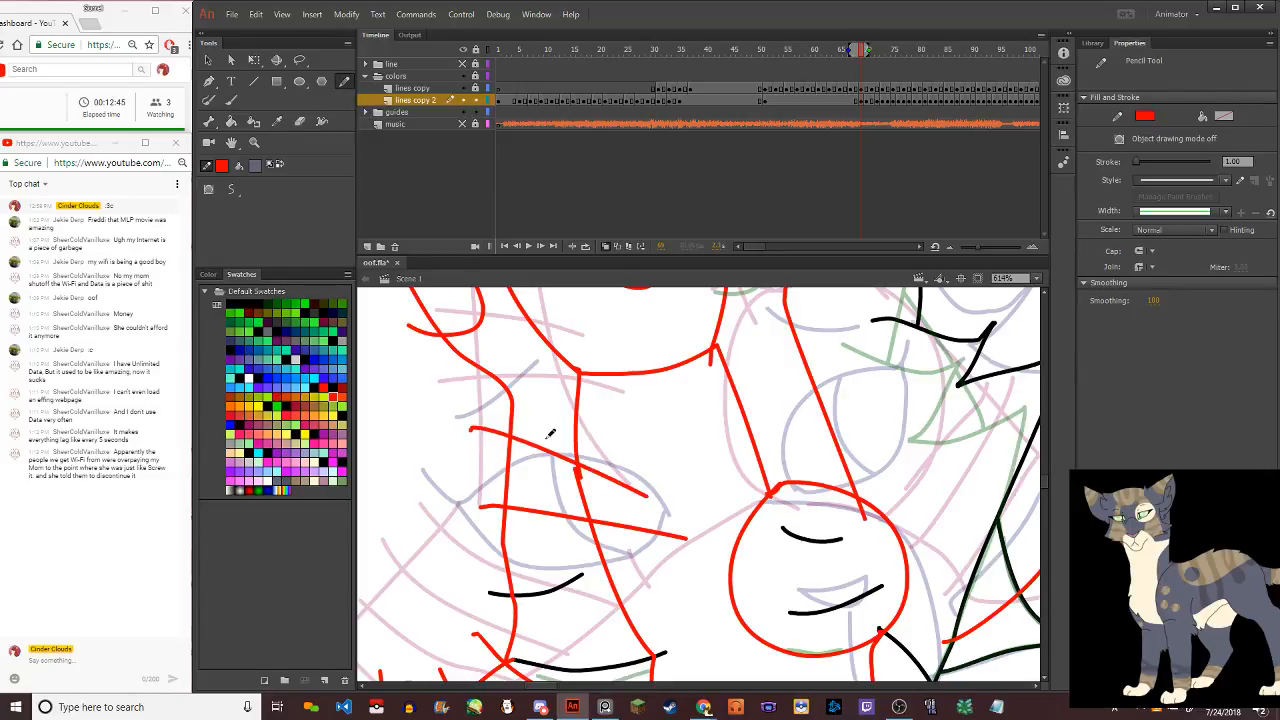
key("v")
key("y")
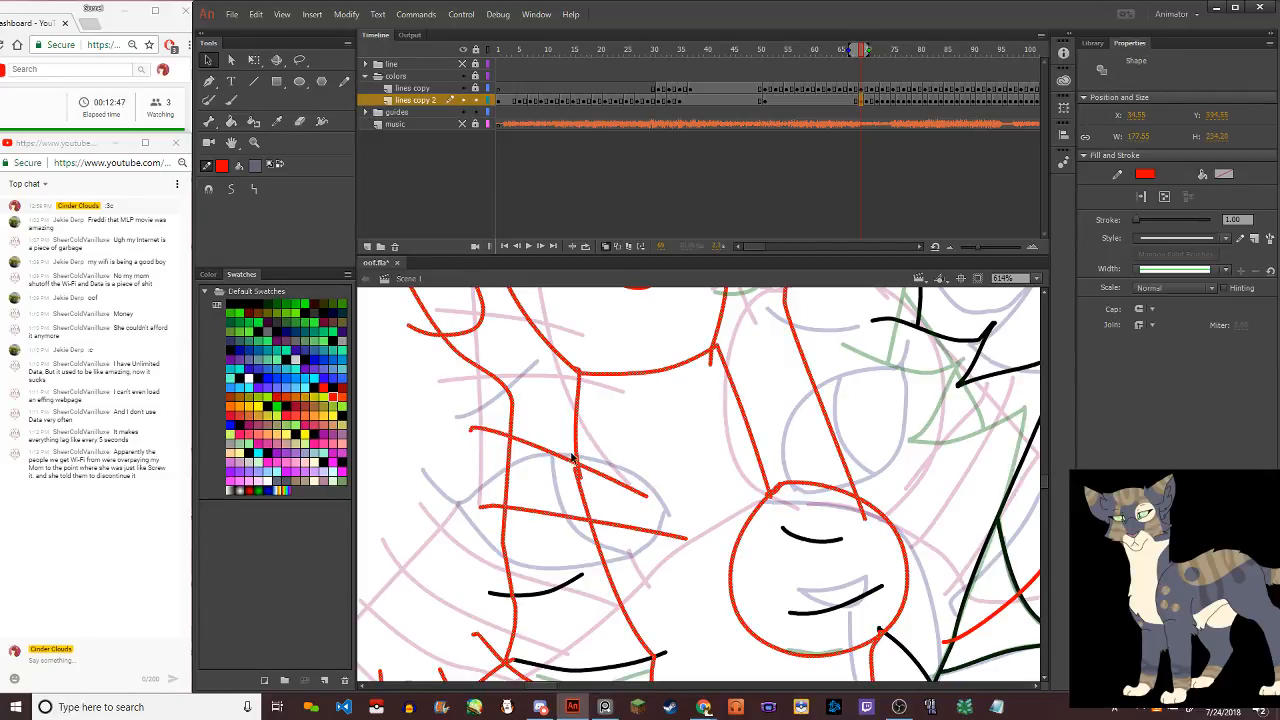
key("v")
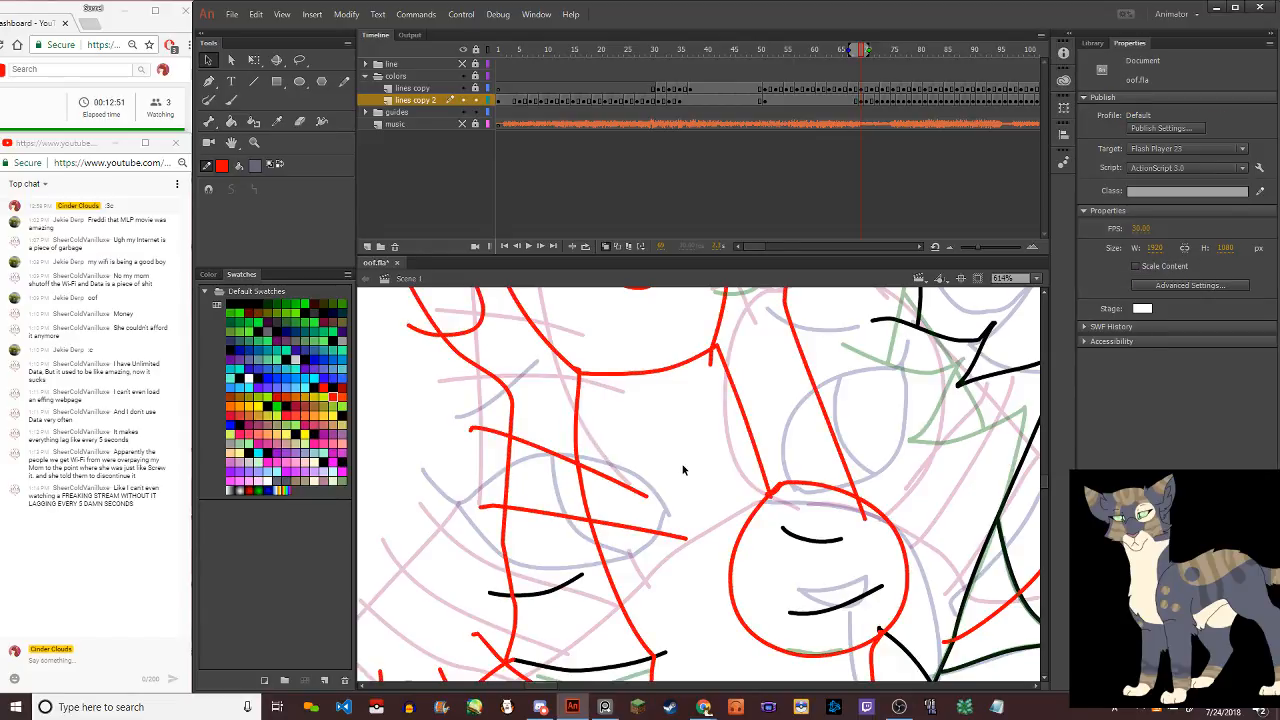
Draw a curved stripe across the marking above the far eye's circle and a short curve from the circle to the far cheek marking
scroll(580, 470, "down", 4)
scroll(623, 449, "up", 4)
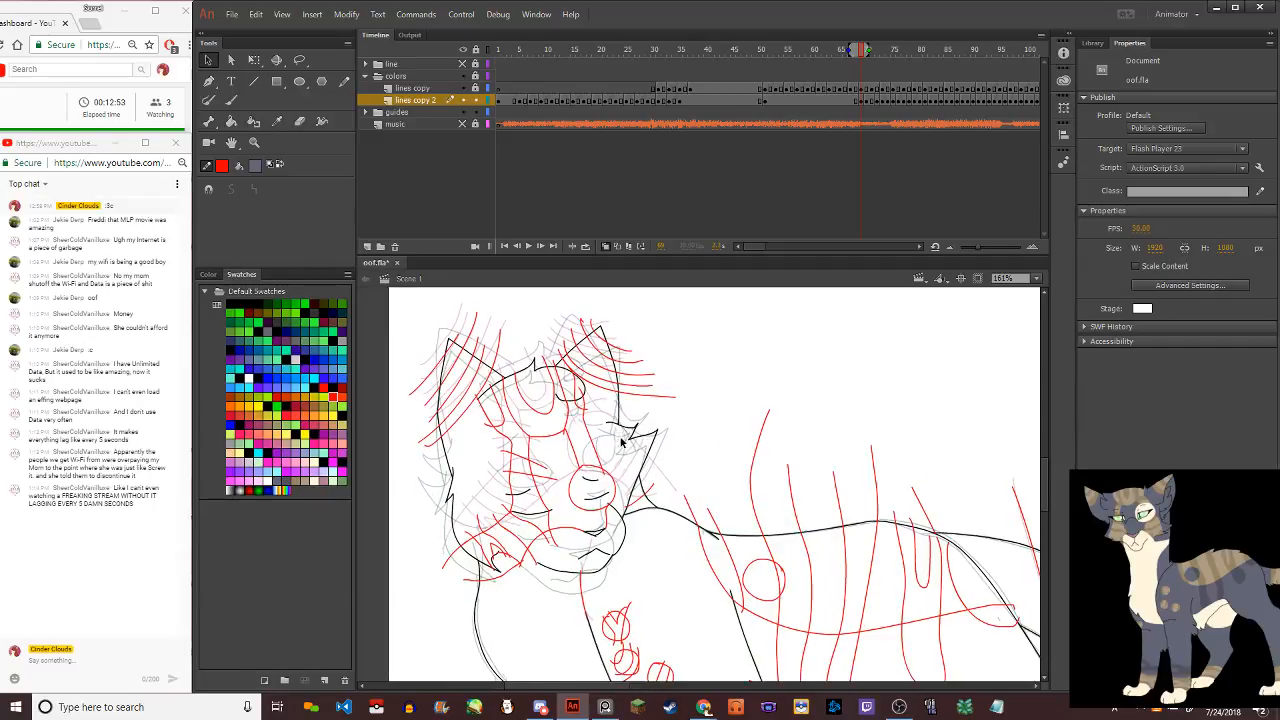
left_click(344, 81)
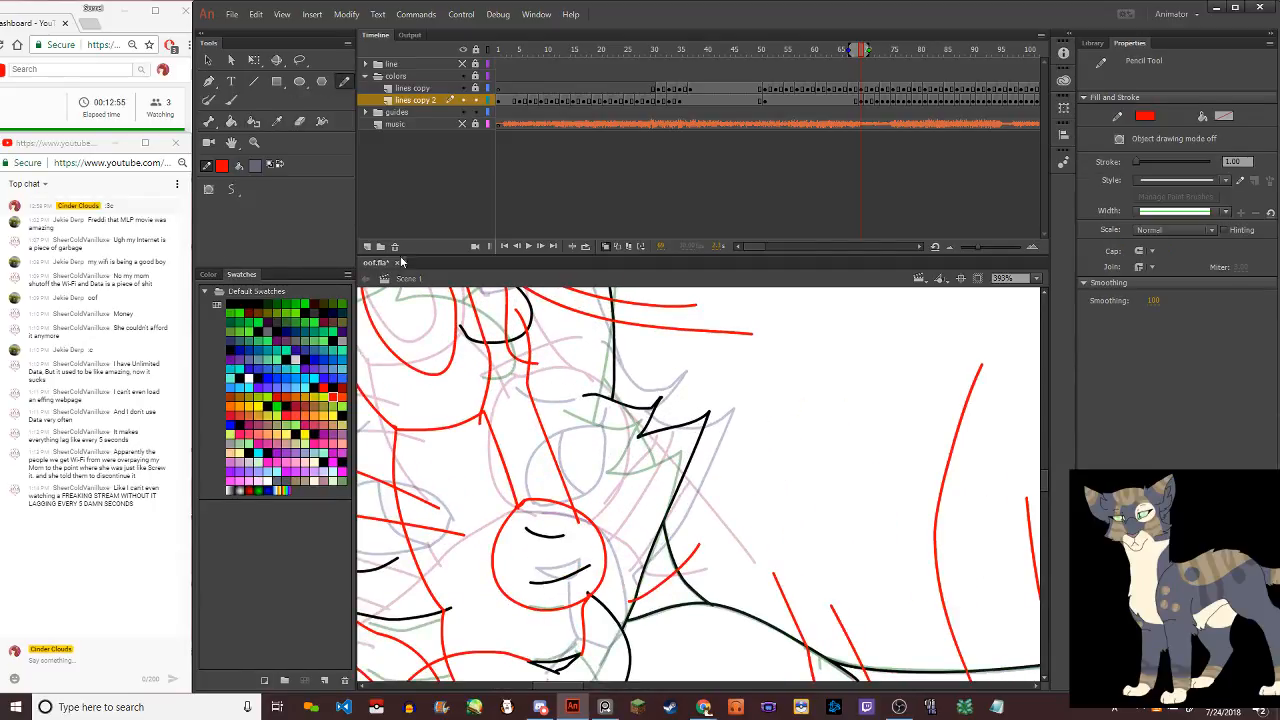
left_click_drag(491, 479, 596, 462)
left_click_drag(606, 552, 662, 596)
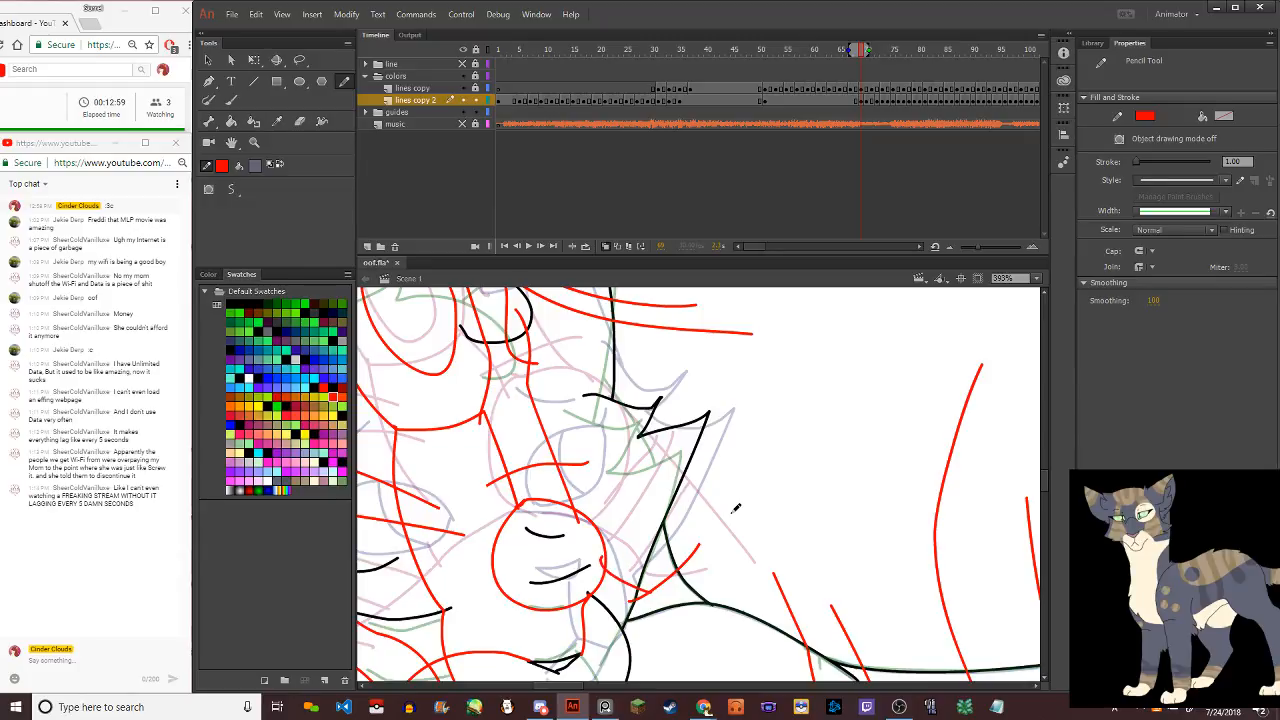
Draw one curved red stripe across the far cheek beside the eye circle, and undo the extra stripe next to it
scroll(527, 411, "down", 7)
scroll(527, 471, "up", 10)
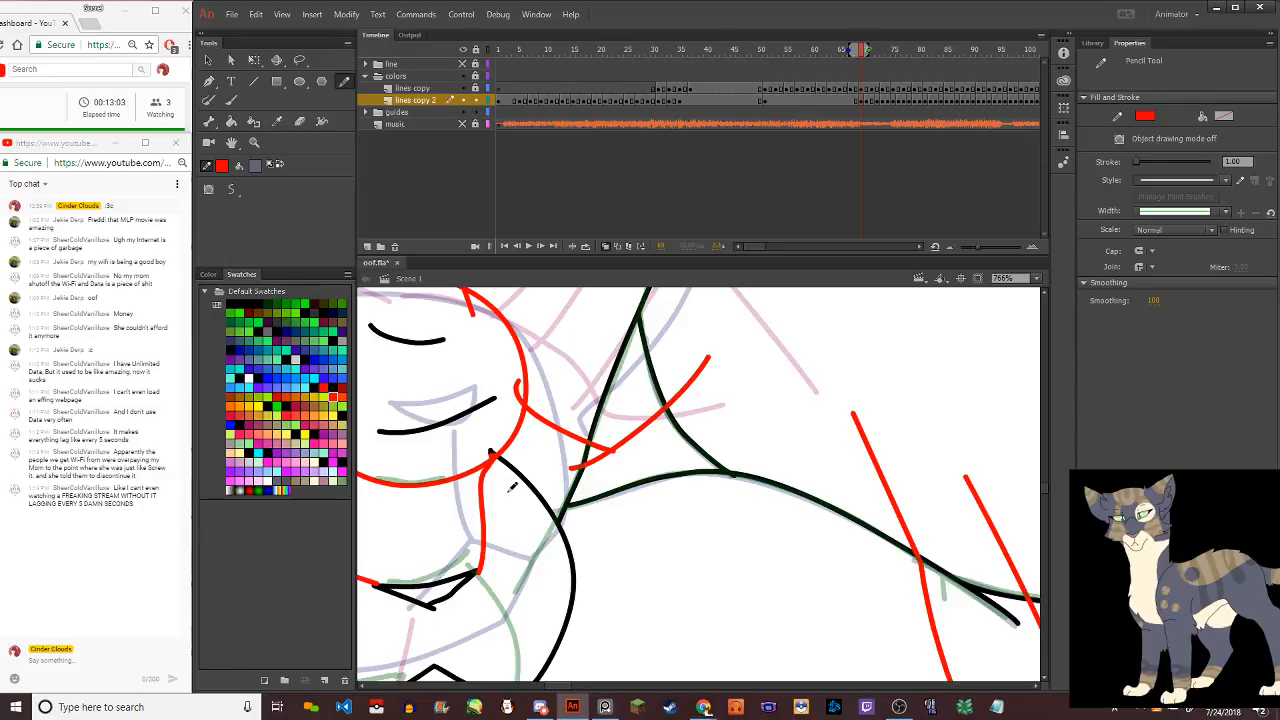
left_click_drag(503, 508, 586, 355)
mouse_move(494, 474)
left_mouse_down()
mouse_move(551, 383)
mouse_move(561, 339)
left_mouse_up()
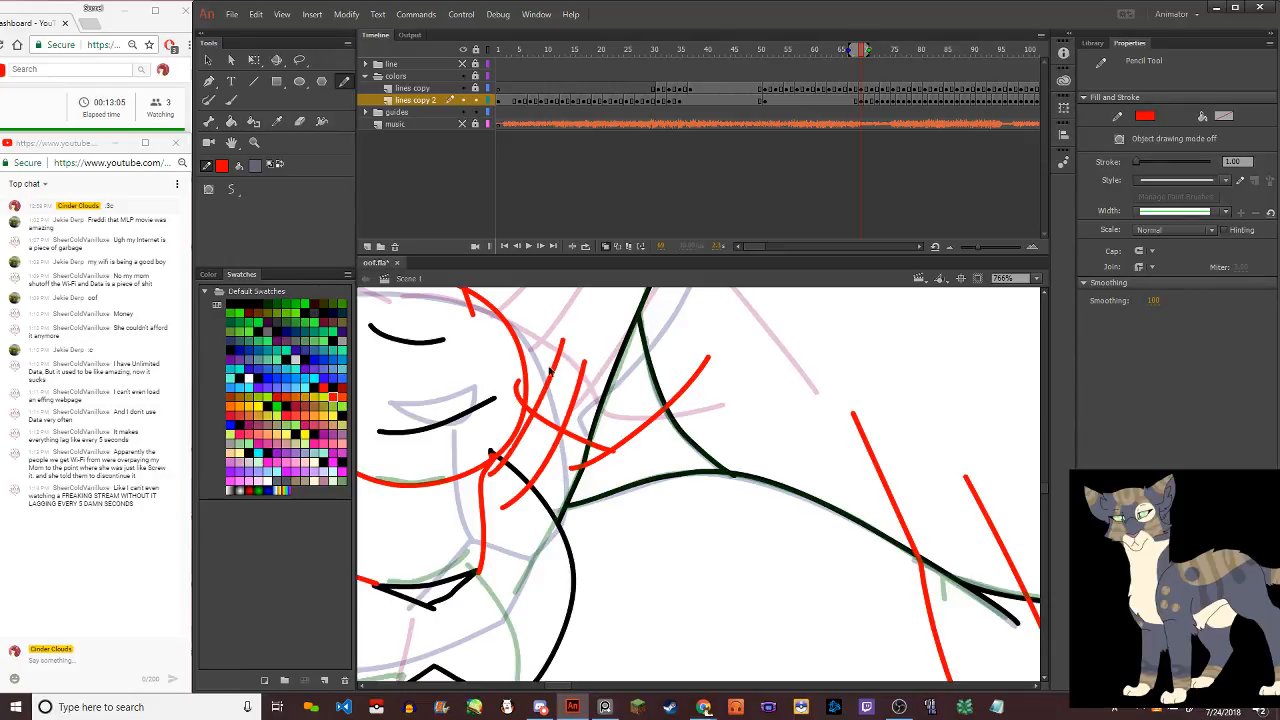
key("ctrl+z")
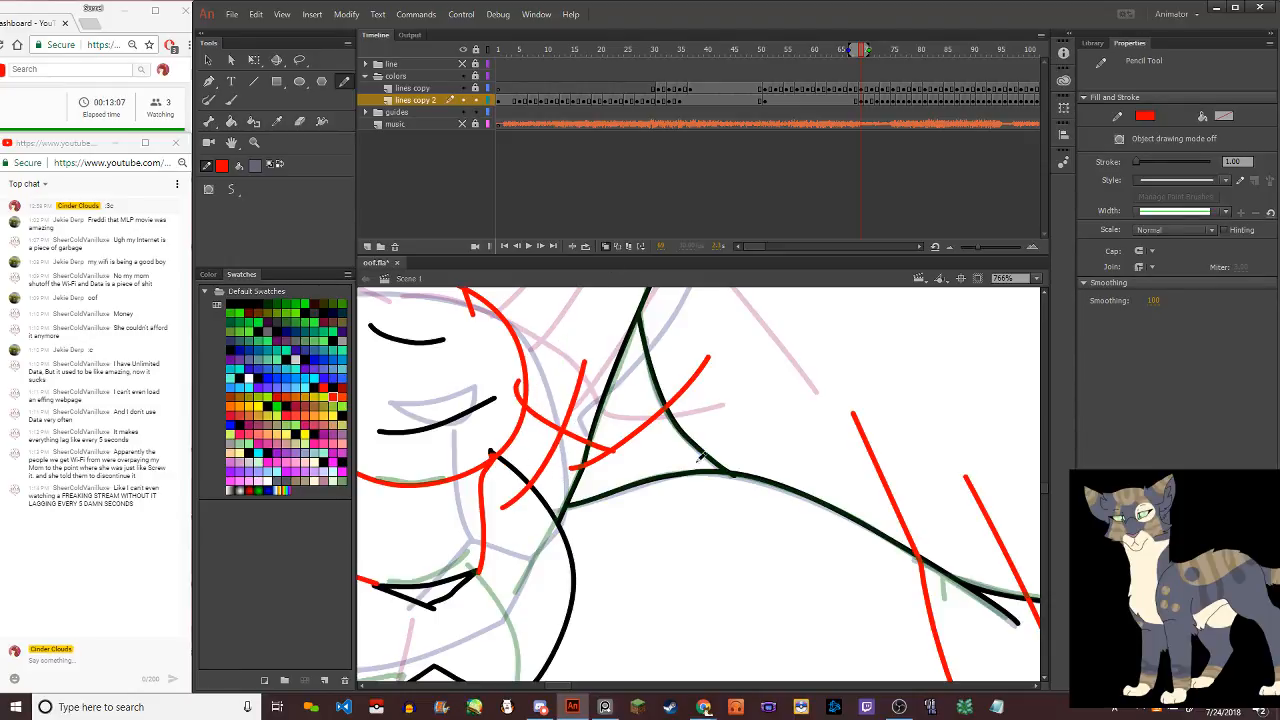
Examine the whole cat's markings and flip between frame 69 and the following frames to compare the poses
scroll(690, 478, "down", 10)
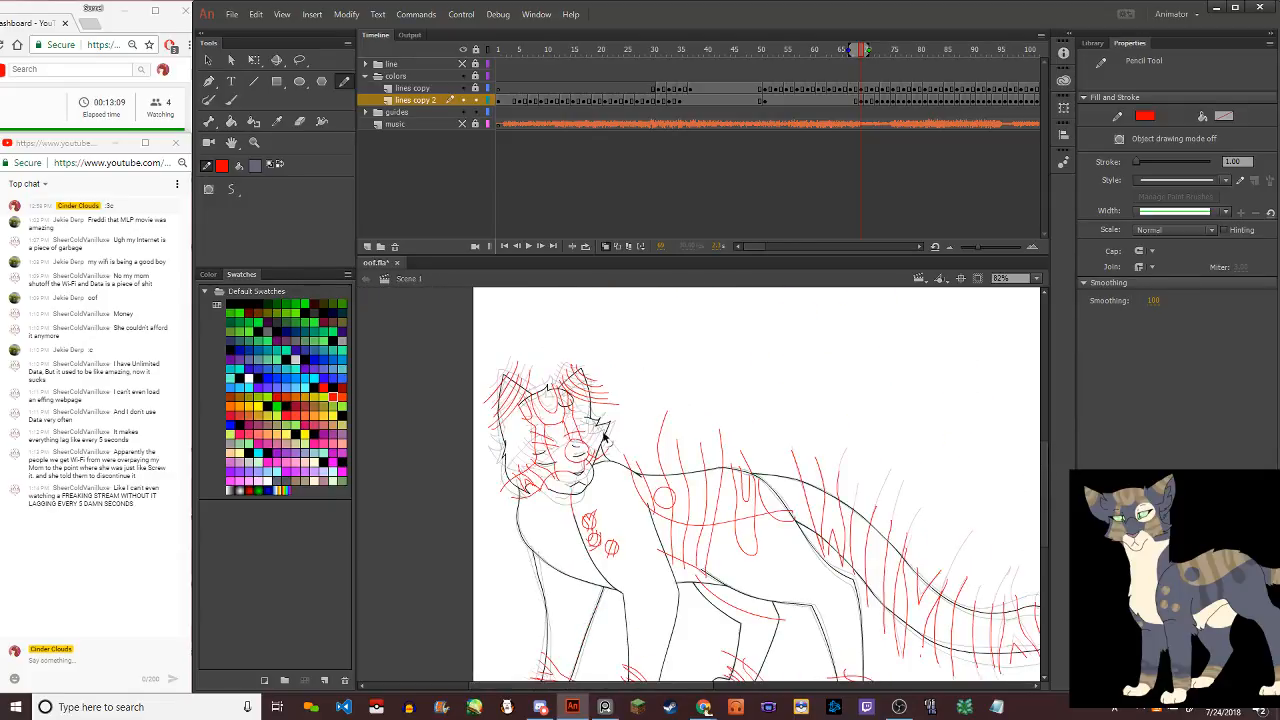
scroll(543, 397, "up", 5)
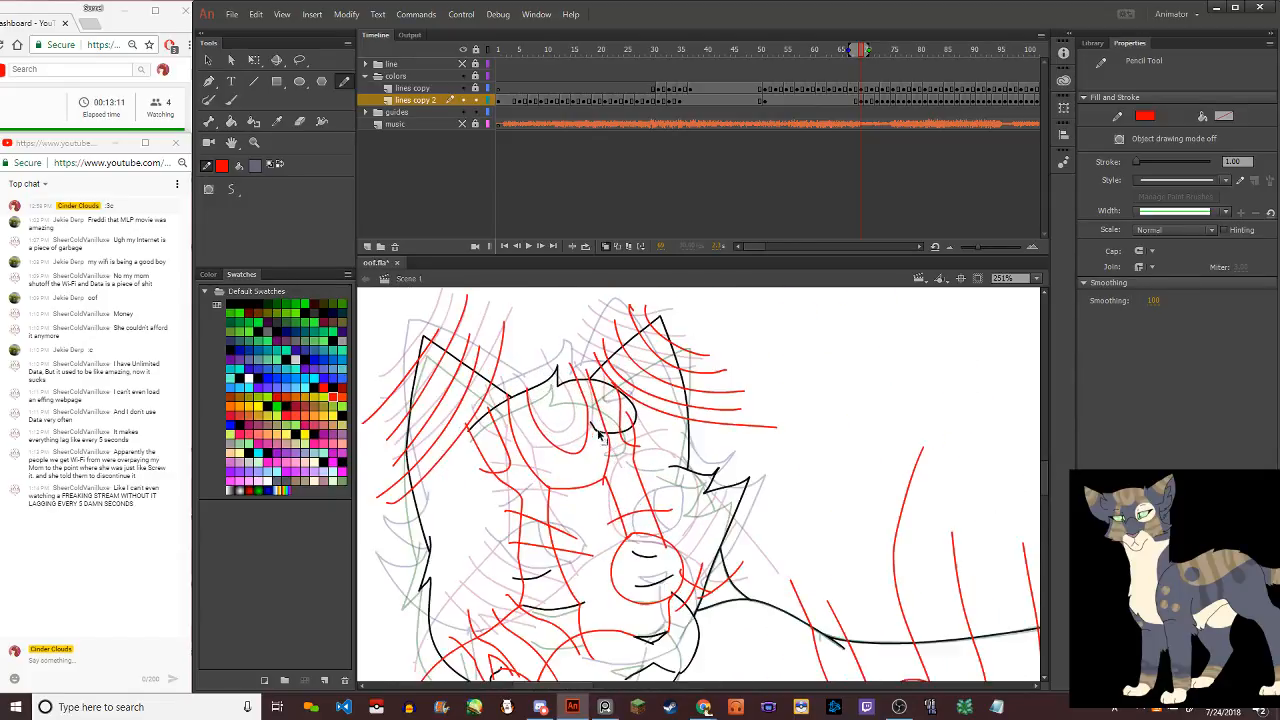
scroll(598, 434, "down", 7)
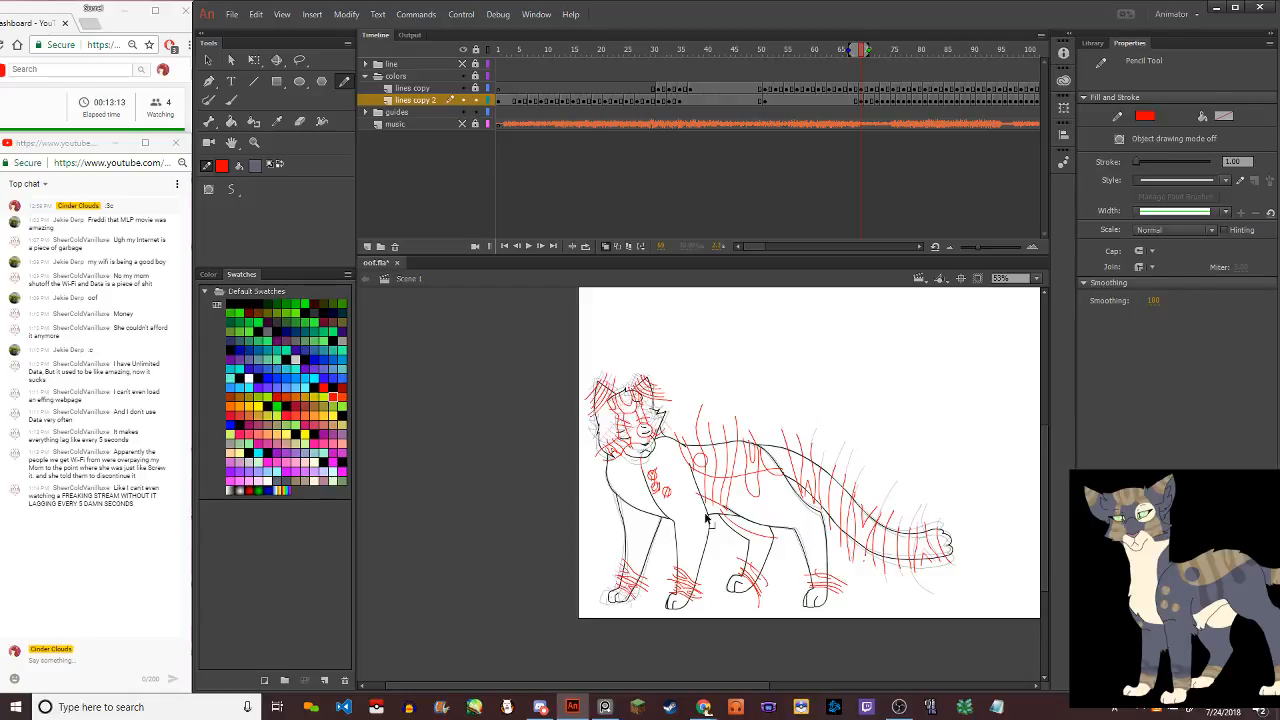
scroll(966, 589, "up", 2)
scroll(920, 540, "down", 1)
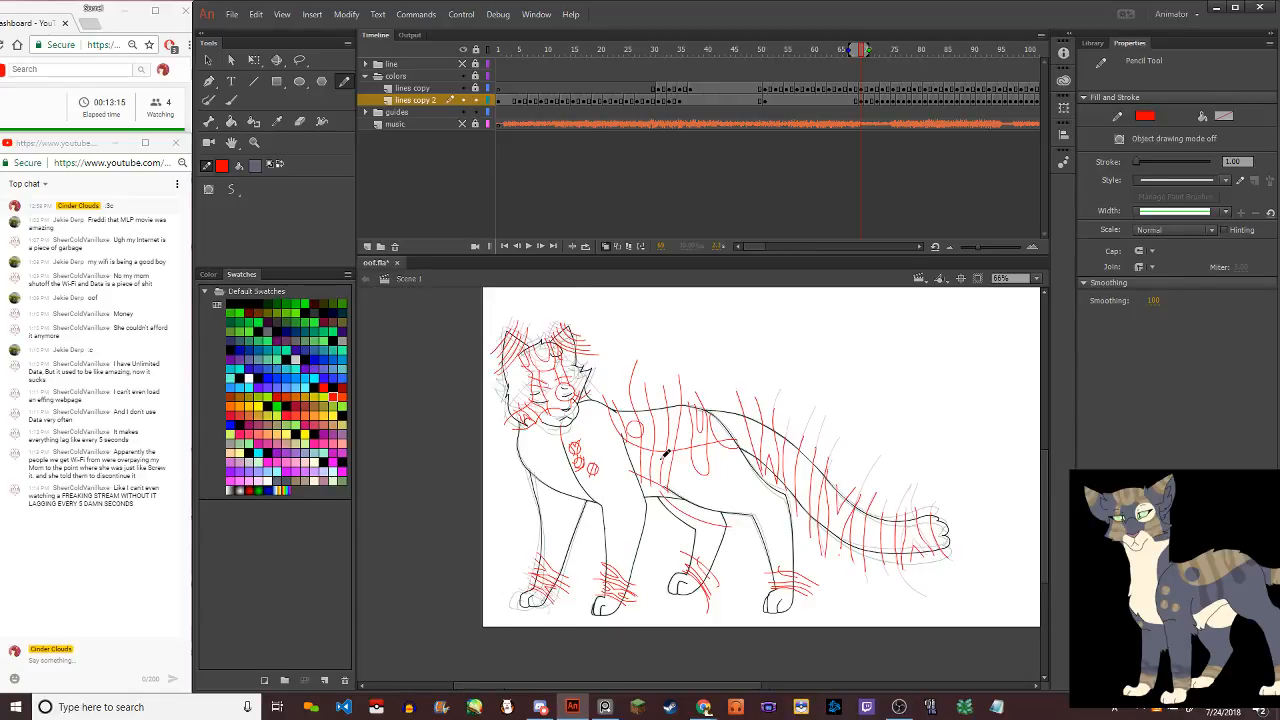
key("period")
key("period")
key("comma")
key("comma")
key("period")
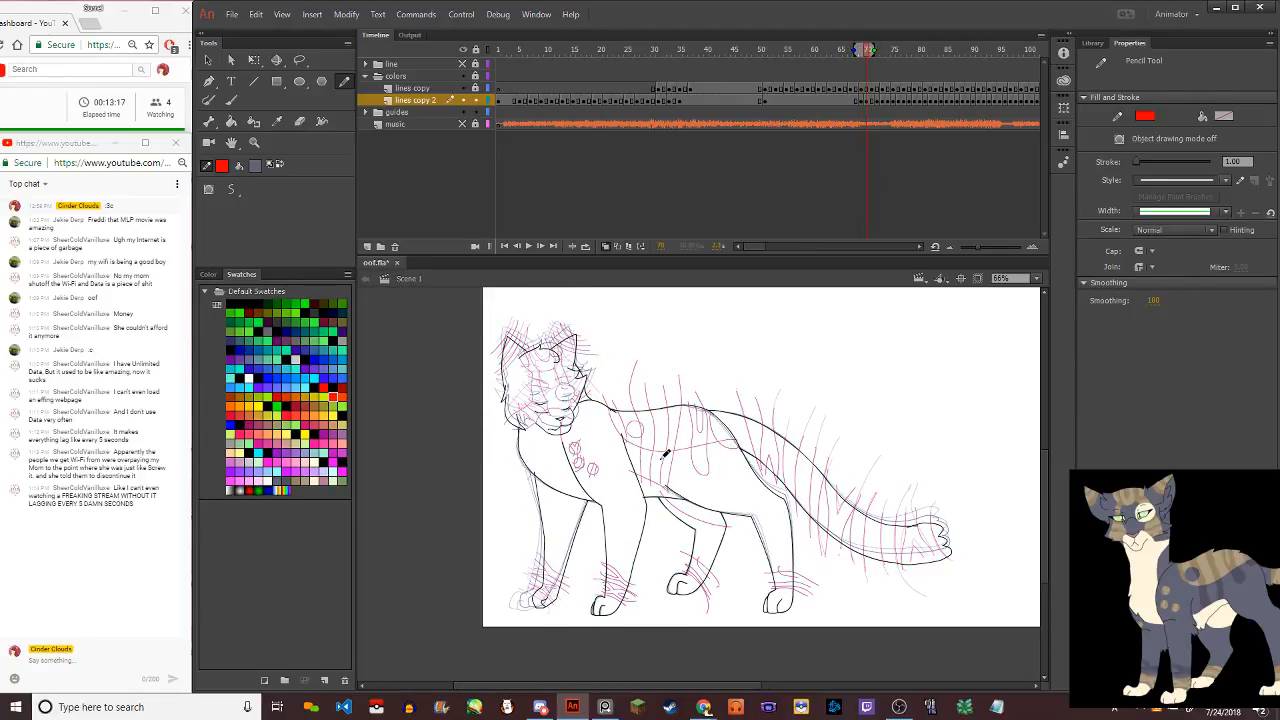
key("period")
key("period")
key("comma")
key("period")
key("period")
key("comma")
key("comma")
key("comma")
key("period")
key("comma")
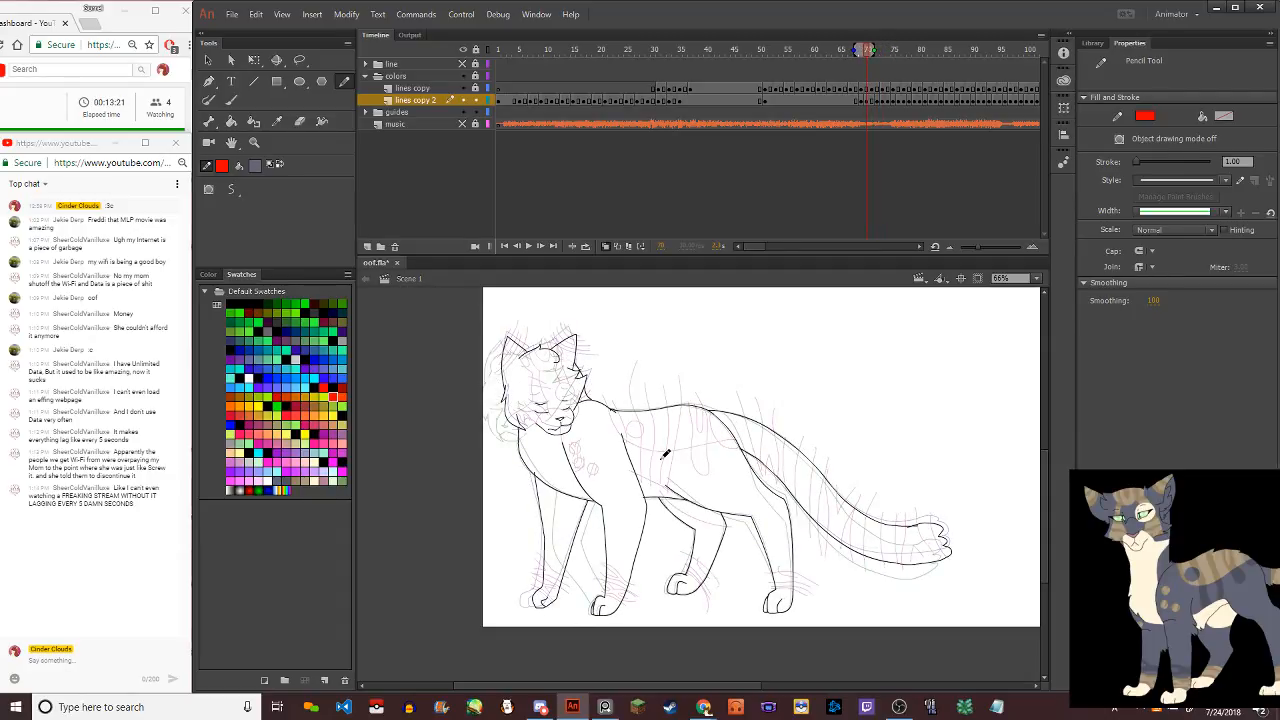
key("period")
key("comma")
key("period")
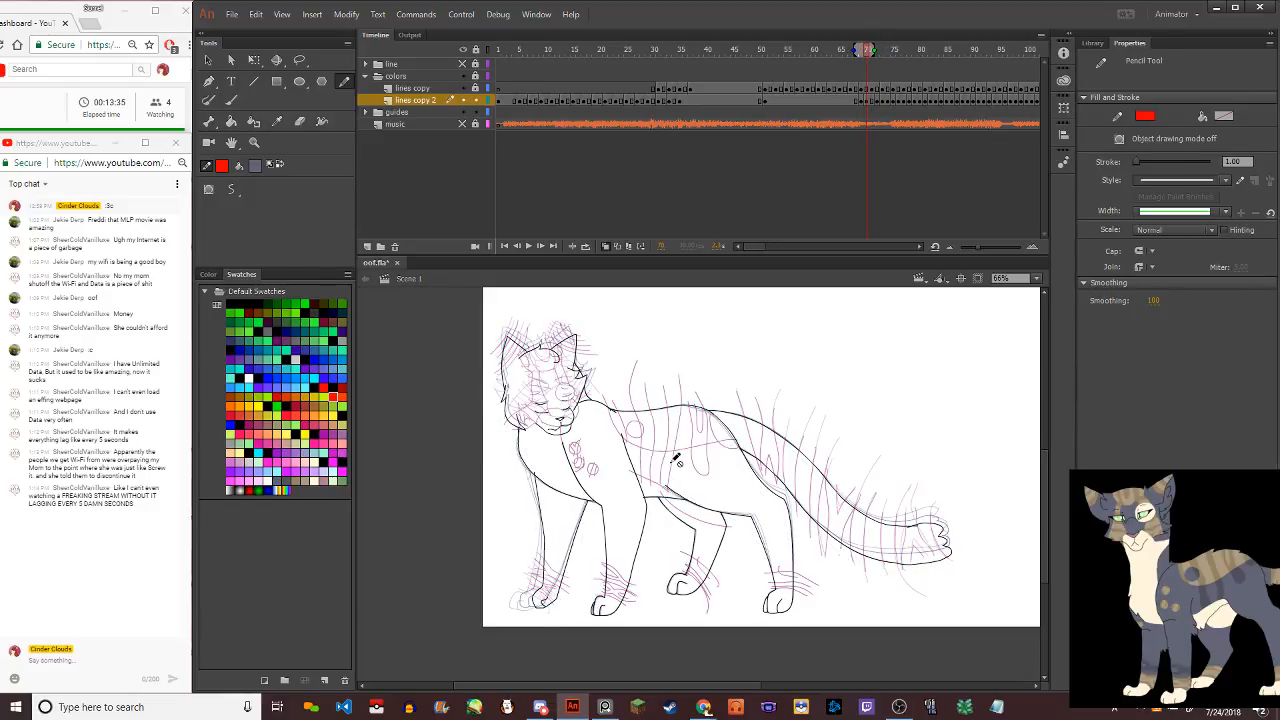
left_click(866, 50)
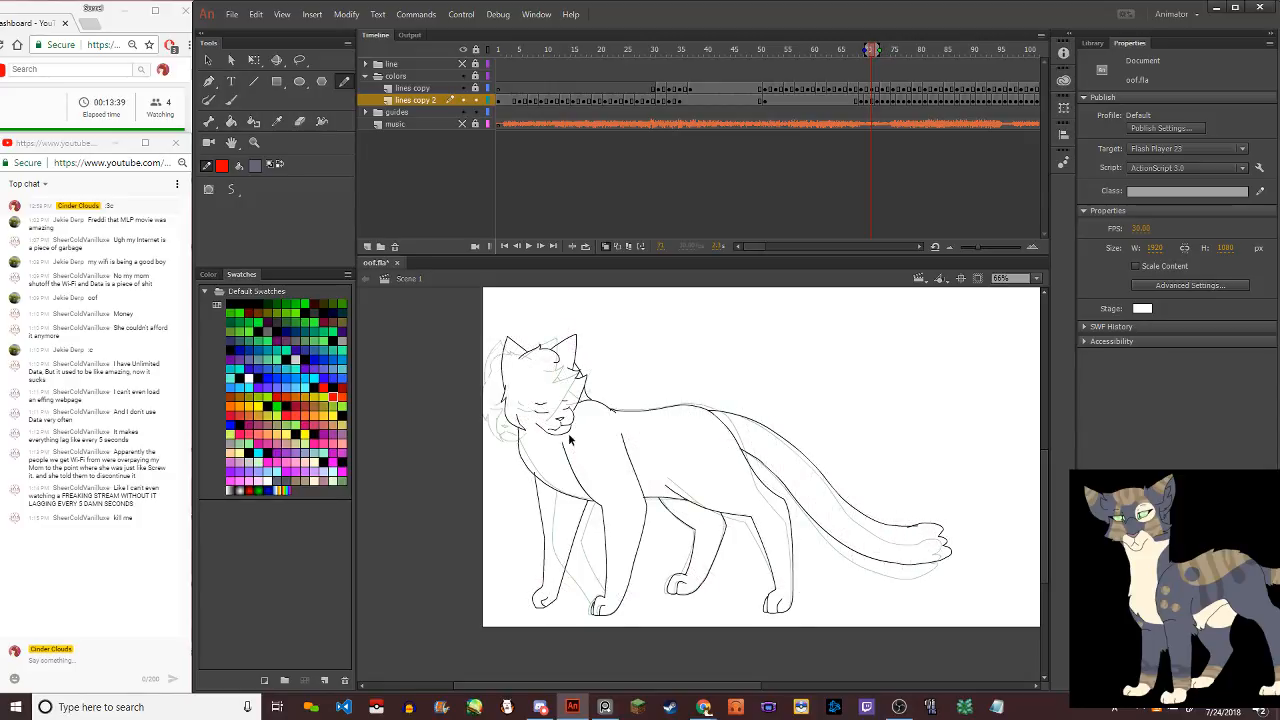
key("comma")
key("comma")
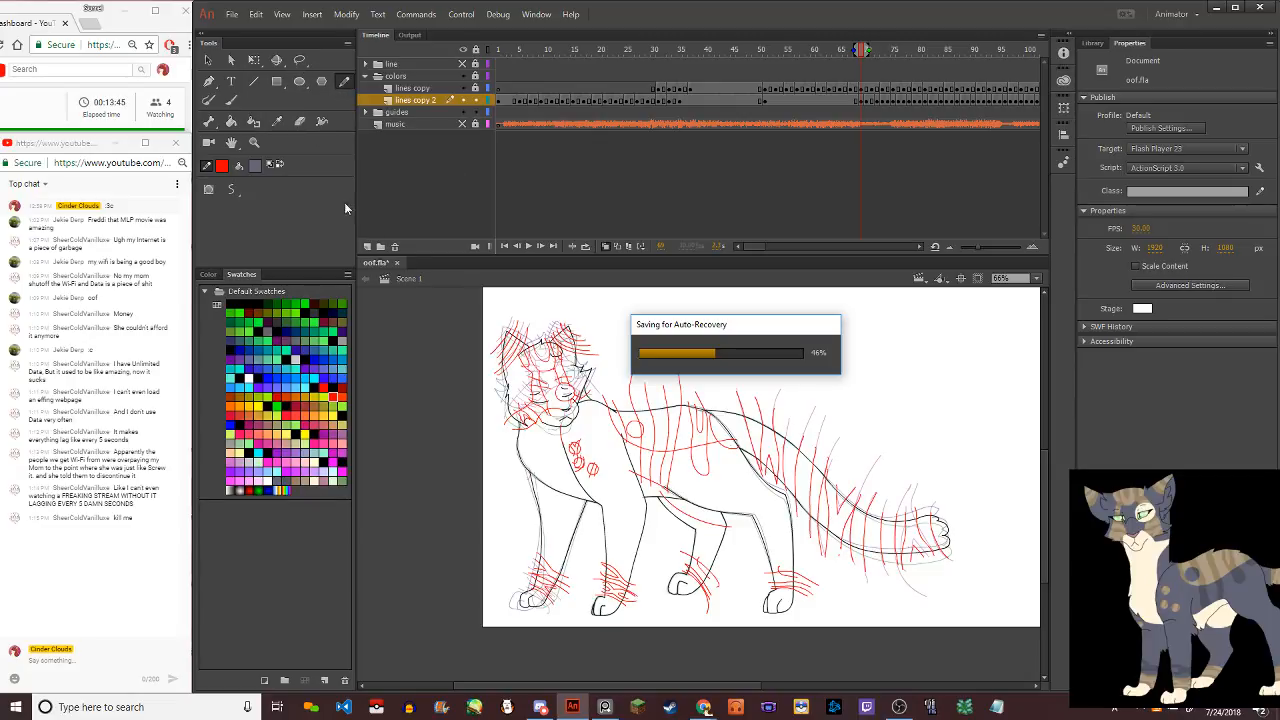
On frame 69, select the red chest spots with the Lasso tool and add the connected body stripes to the selection
left_click(299, 59)
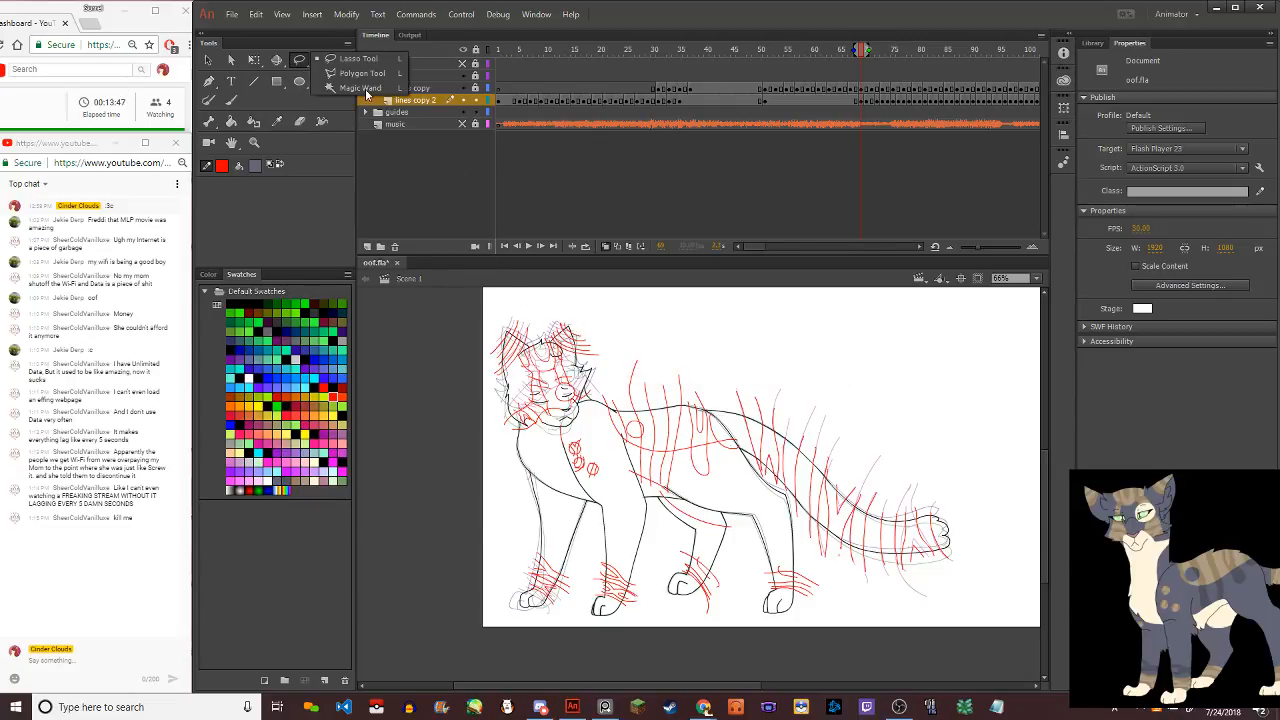
left_click(350, 58)
mouse_move(598, 432)
left_mouse_down()
mouse_move(571, 441)
mouse_move(596, 494)
mouse_move(628, 480)
mouse_move(598, 432)
left_mouse_up()
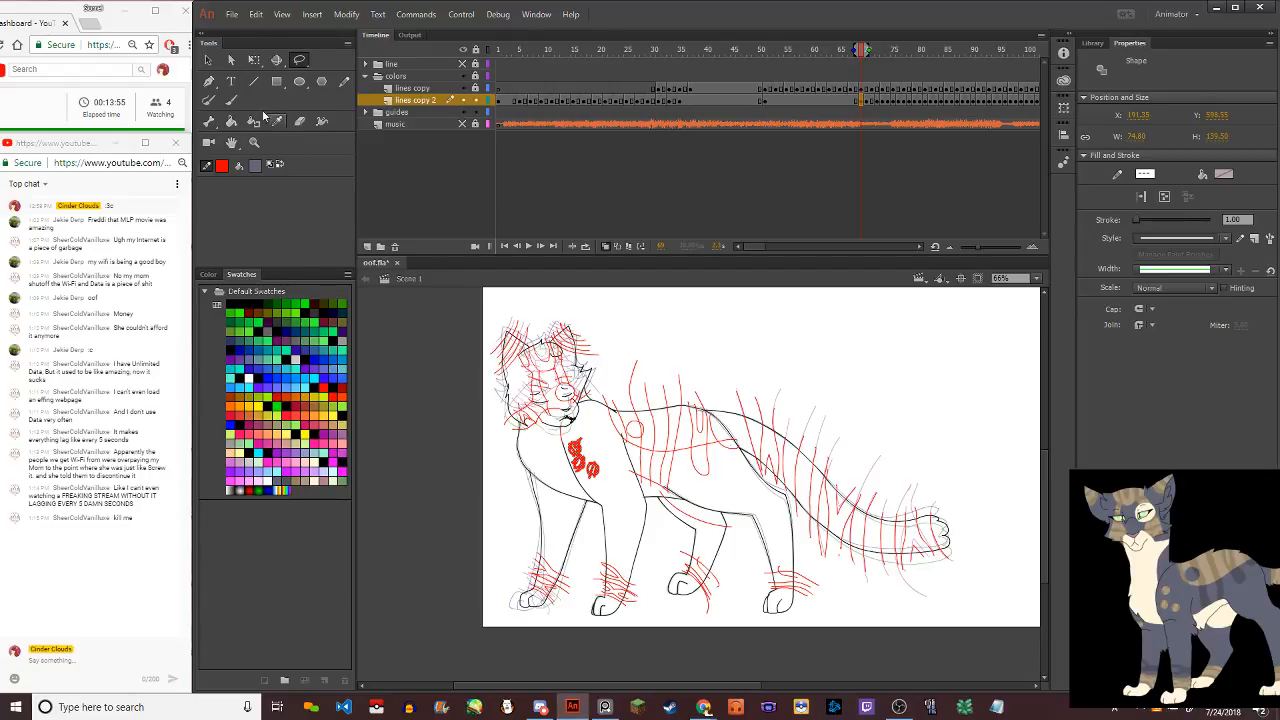
left_click(209, 60)
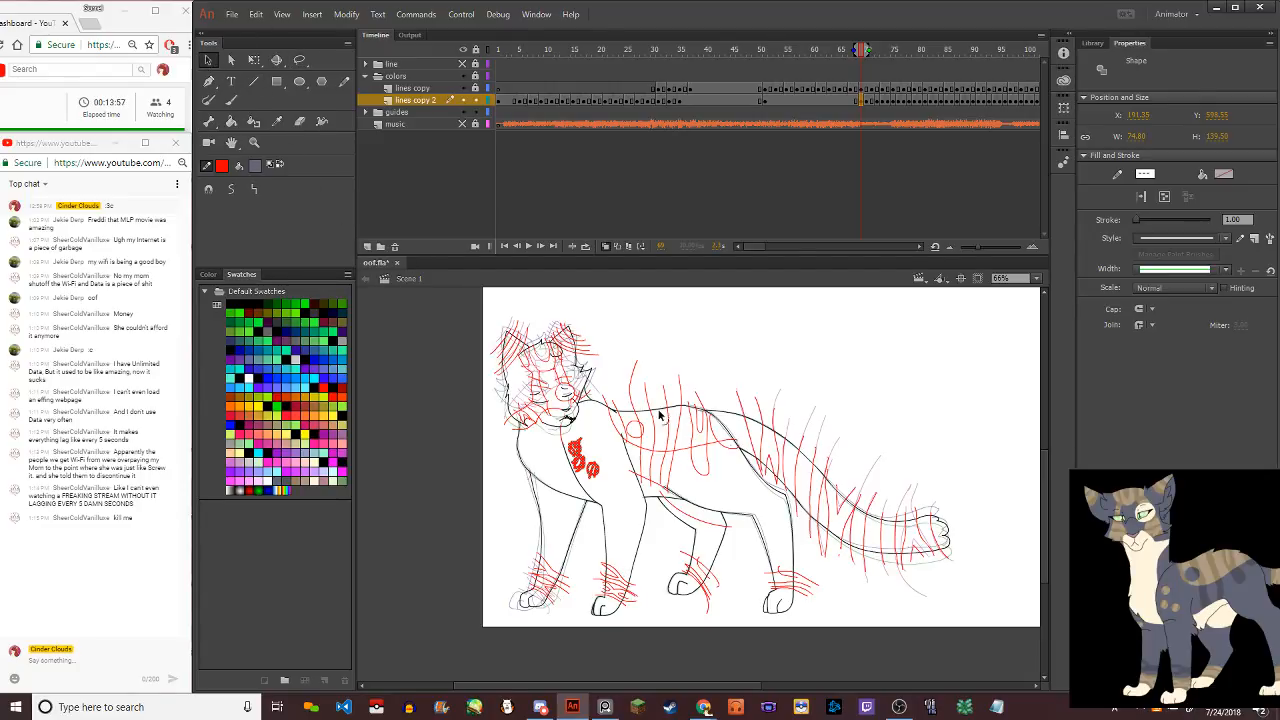
double_click(615, 430)
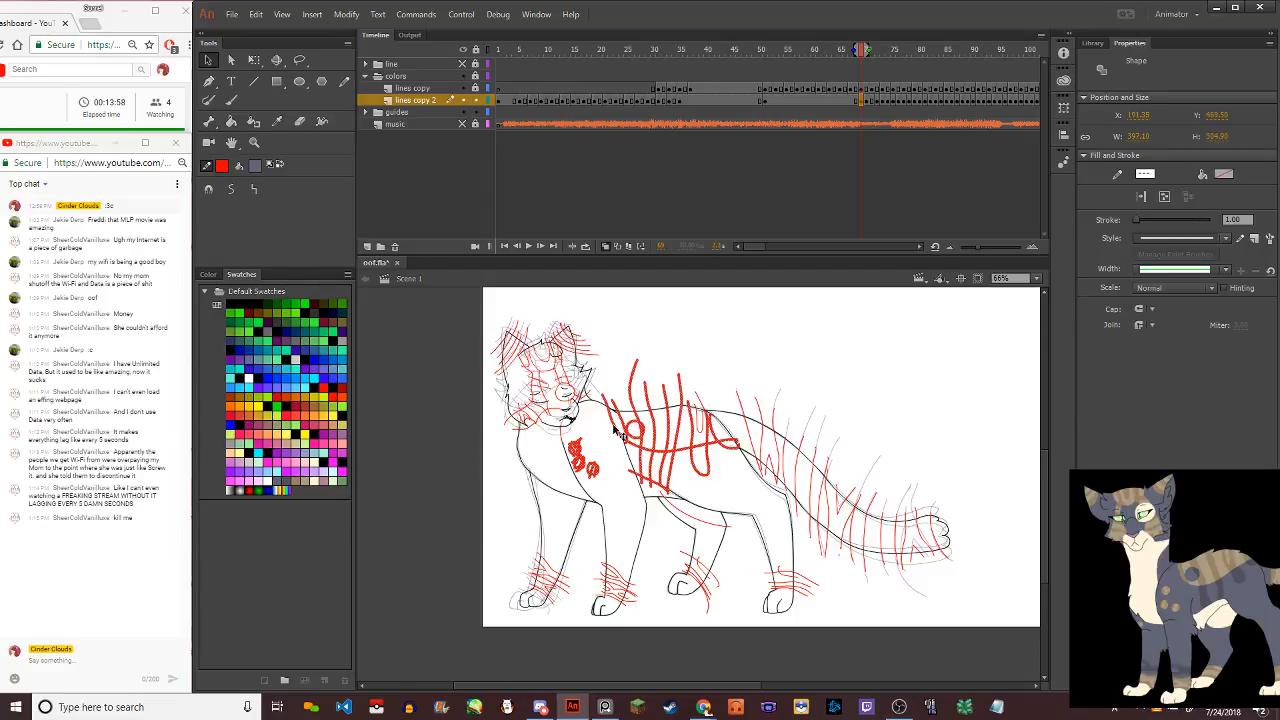
Add the belly line and the lower-leg stripes of both hind legs and the near front leg to the selection
left_click(686, 516, "shift")
double_click(702, 564, "shift")
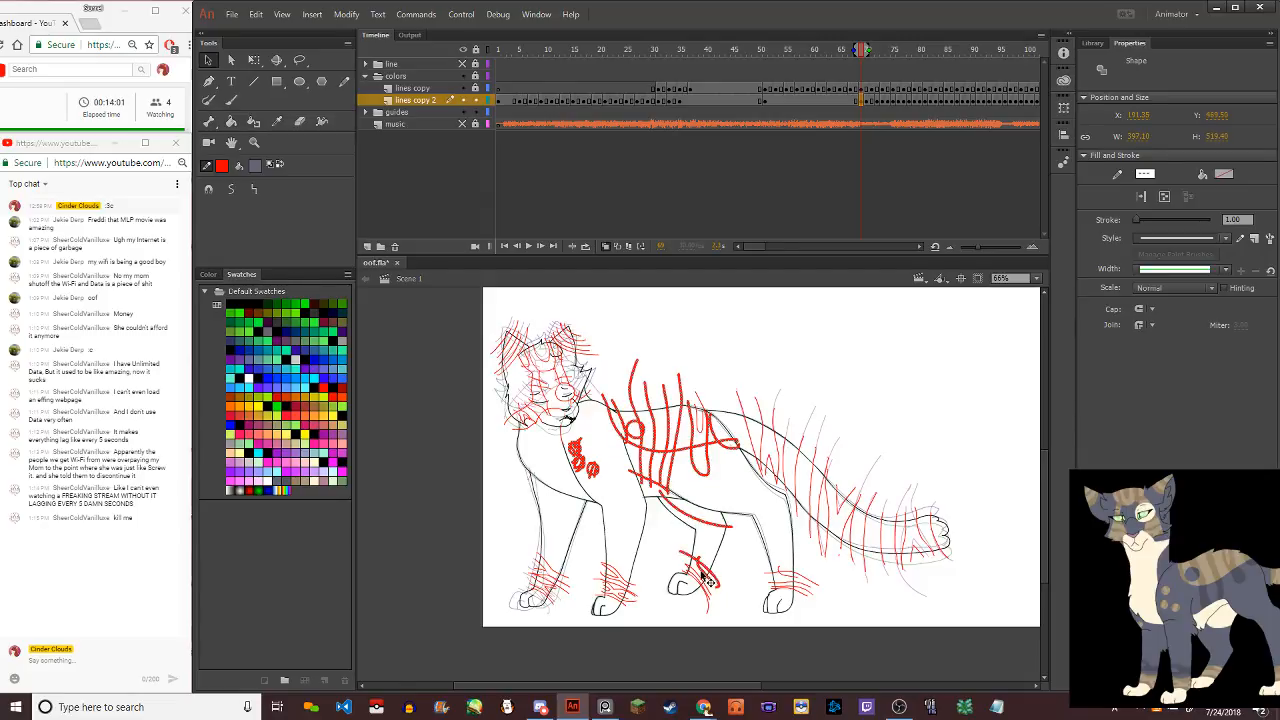
left_click(694, 584, "shift")
left_click(796, 596, "shift")
left_click(790, 578, "shift")
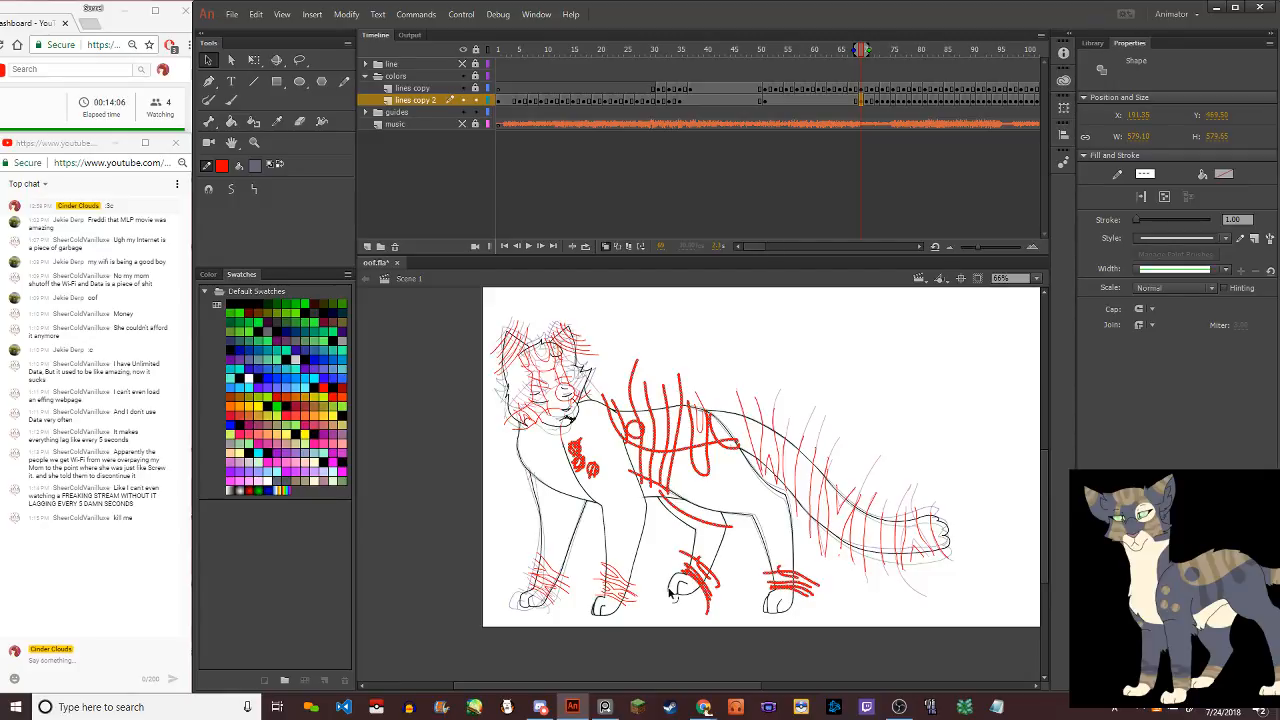
left_click(618, 582, "shift")
left_click(616, 594, "shift")
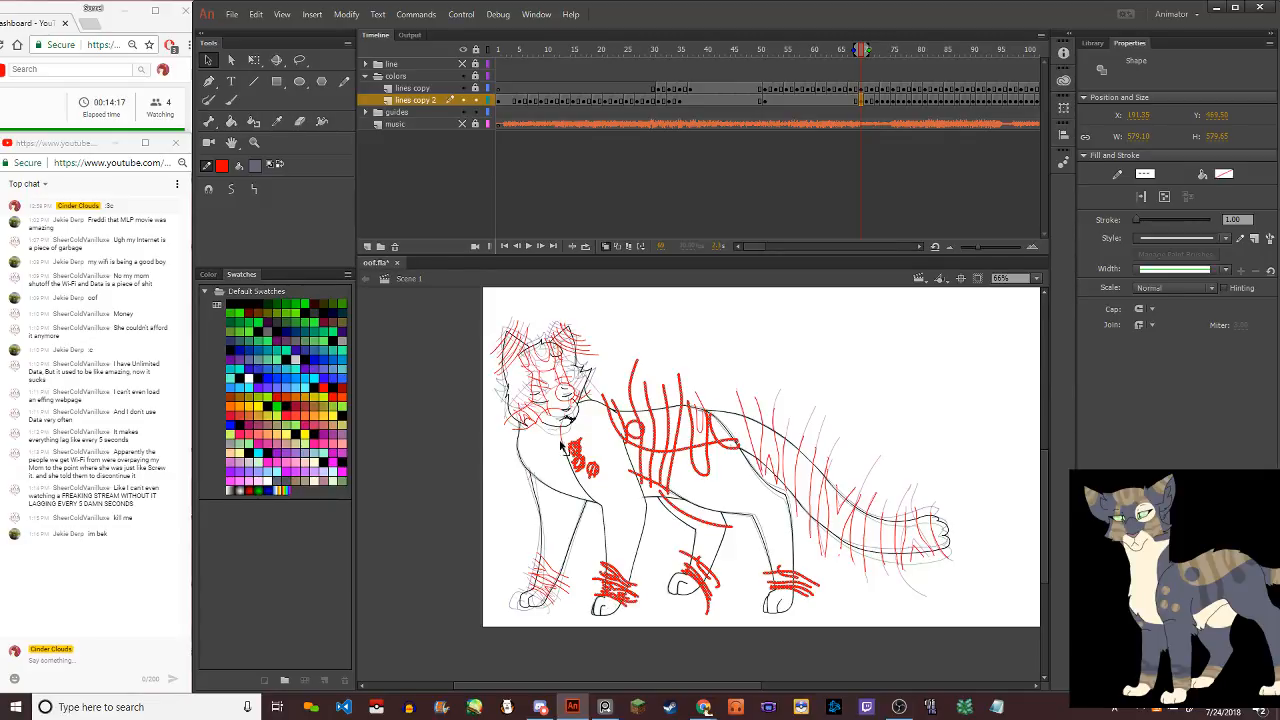
Place the selected chest, body and leg markings on frame 70 and align them with the previous frame's onion-skin markings
key("Delete")
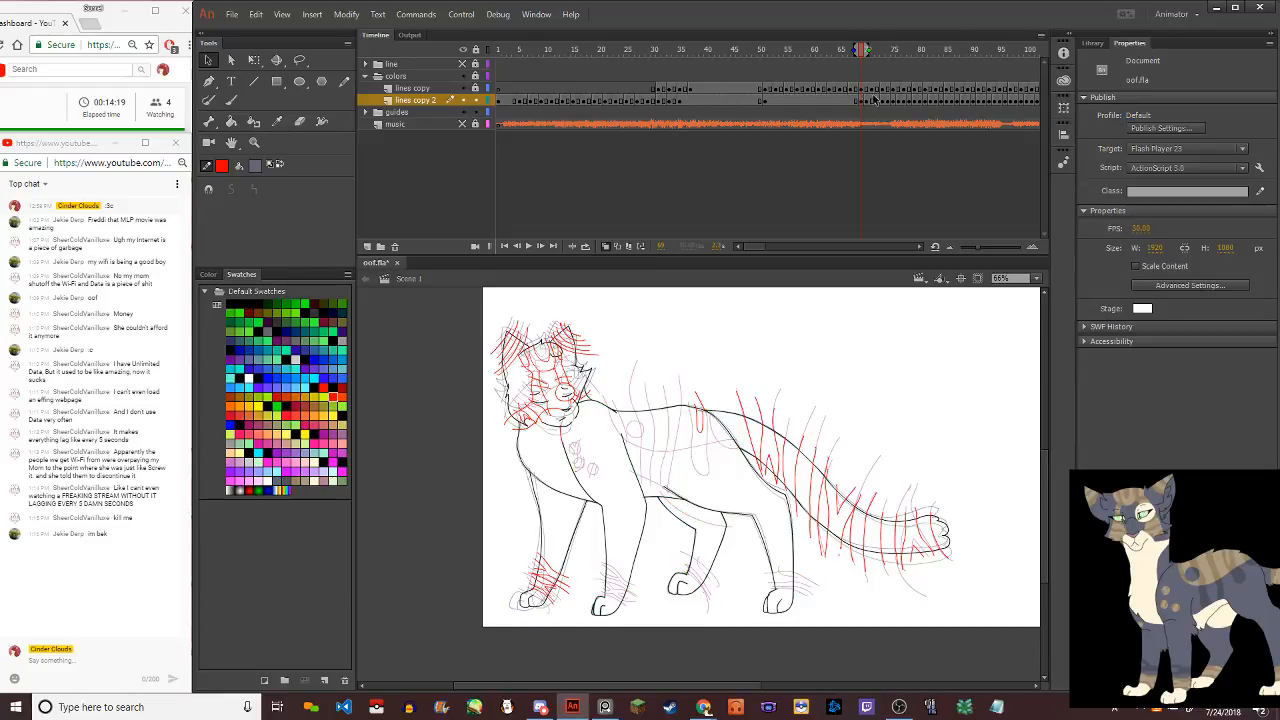
key("ctrl+z")
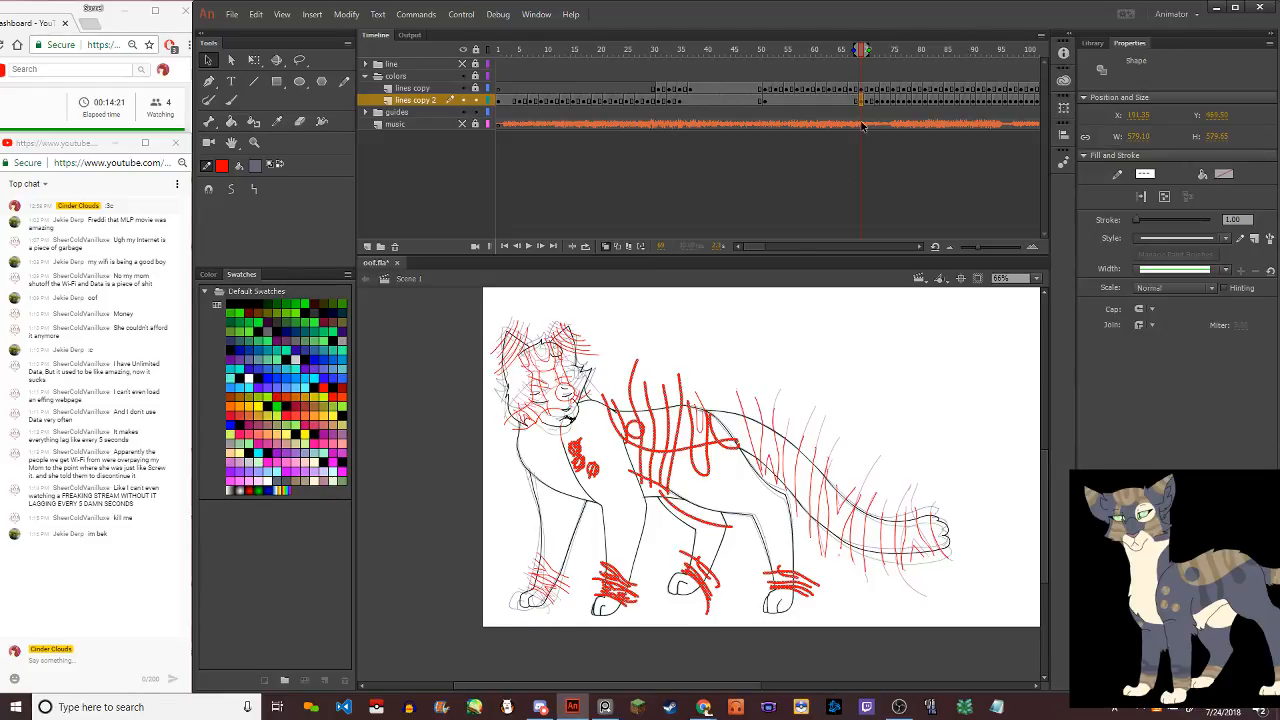
left_click(868, 101)
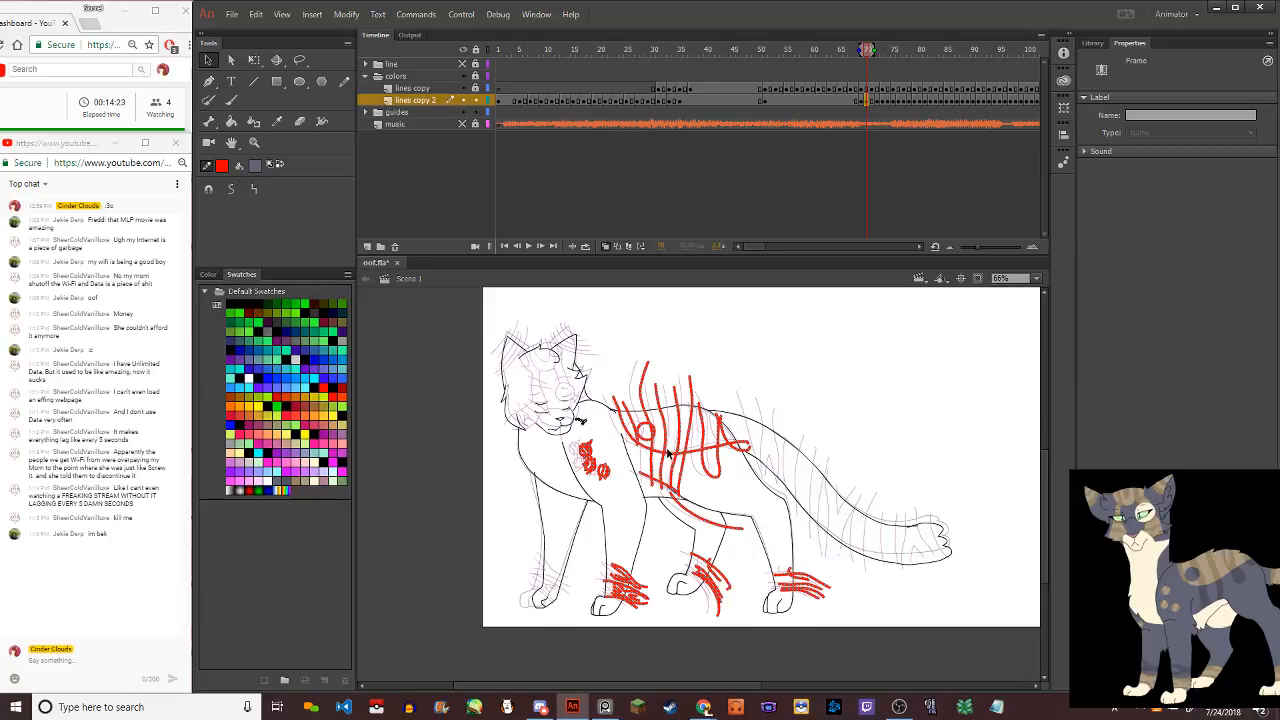
scroll(575, 470, "up", 10)
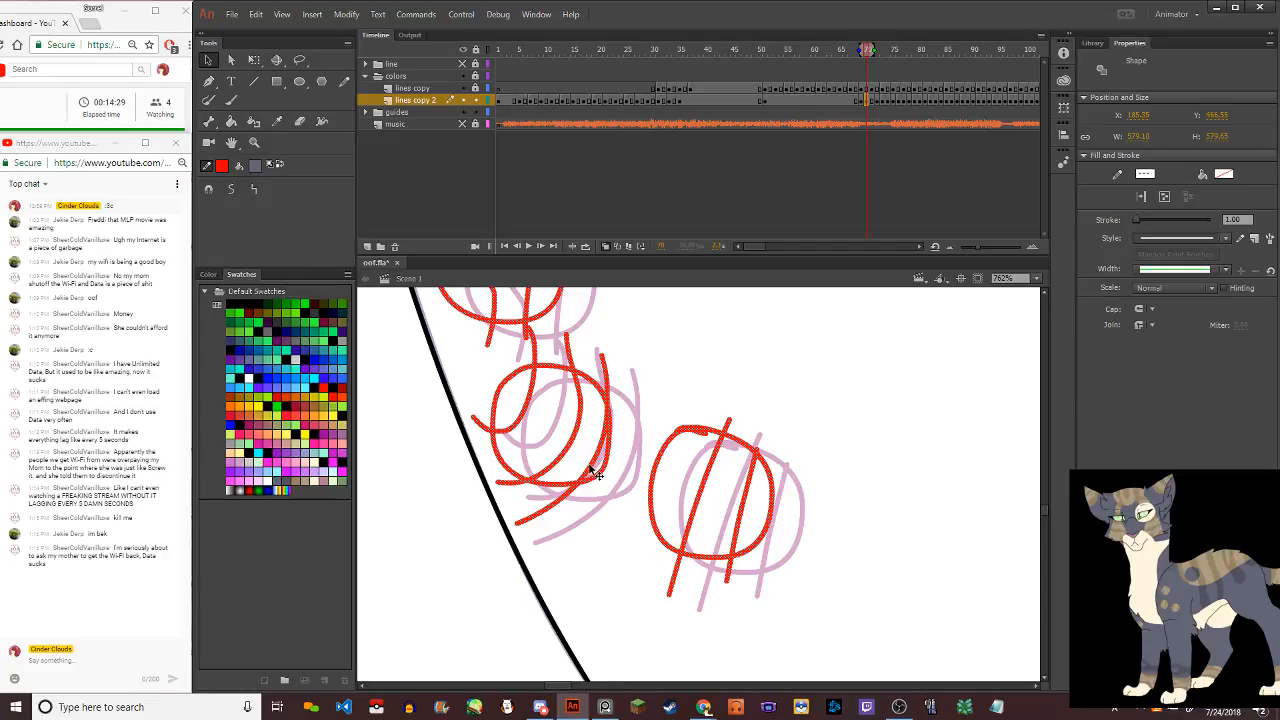
left_click_drag(595, 473, 625, 487)
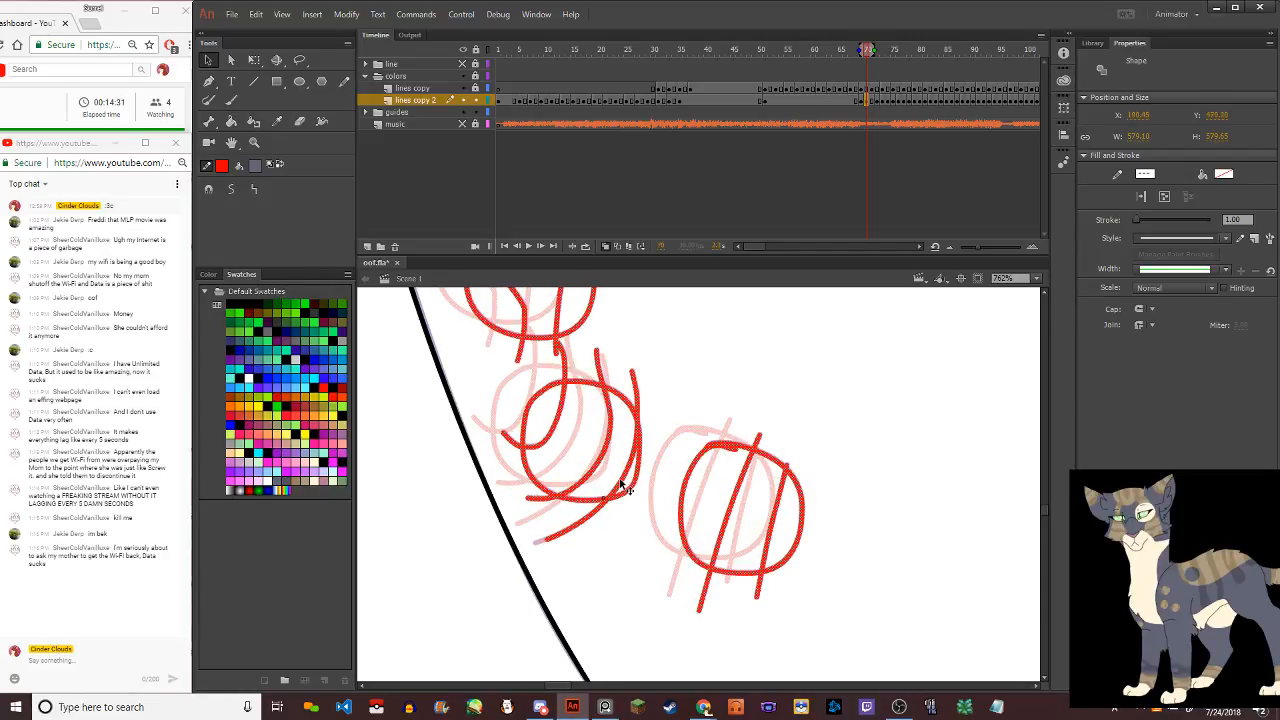
scroll(636, 468, "up", 3)
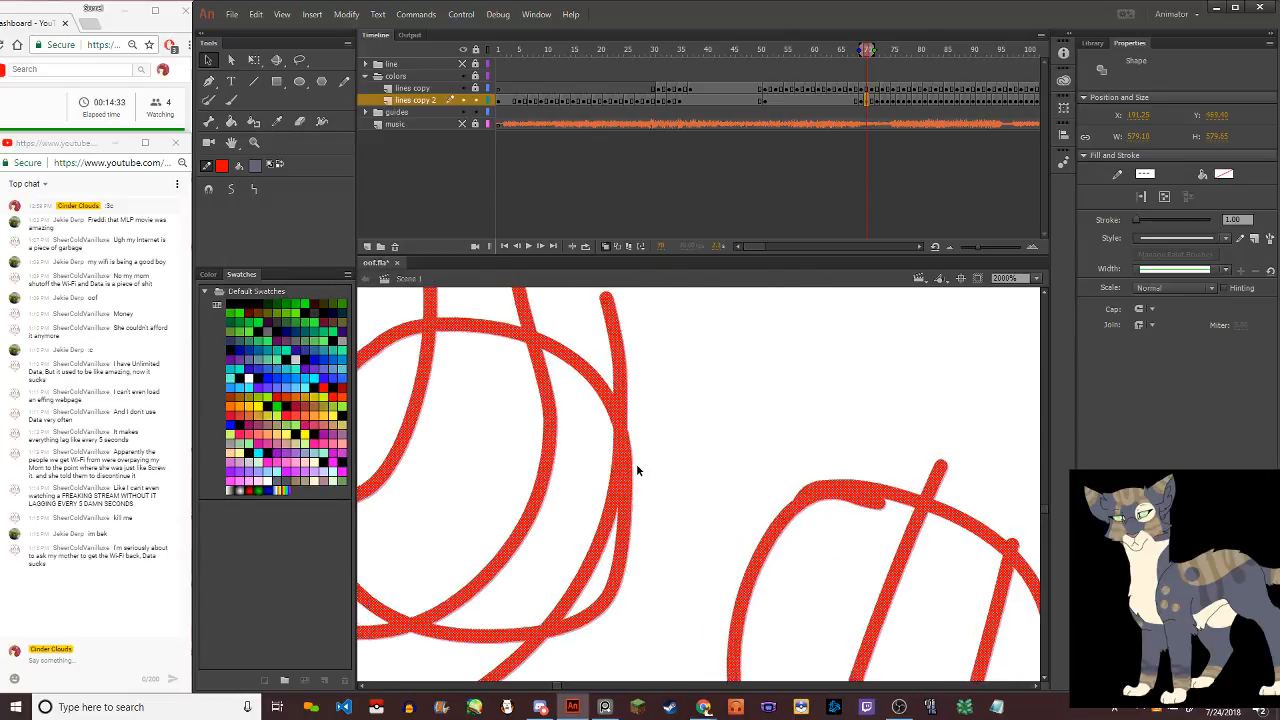
left_click(591, 536)
scroll(591, 536, "down", 5)
scroll(591, 536, "down", 2)
scroll(614, 543, "up", 6)
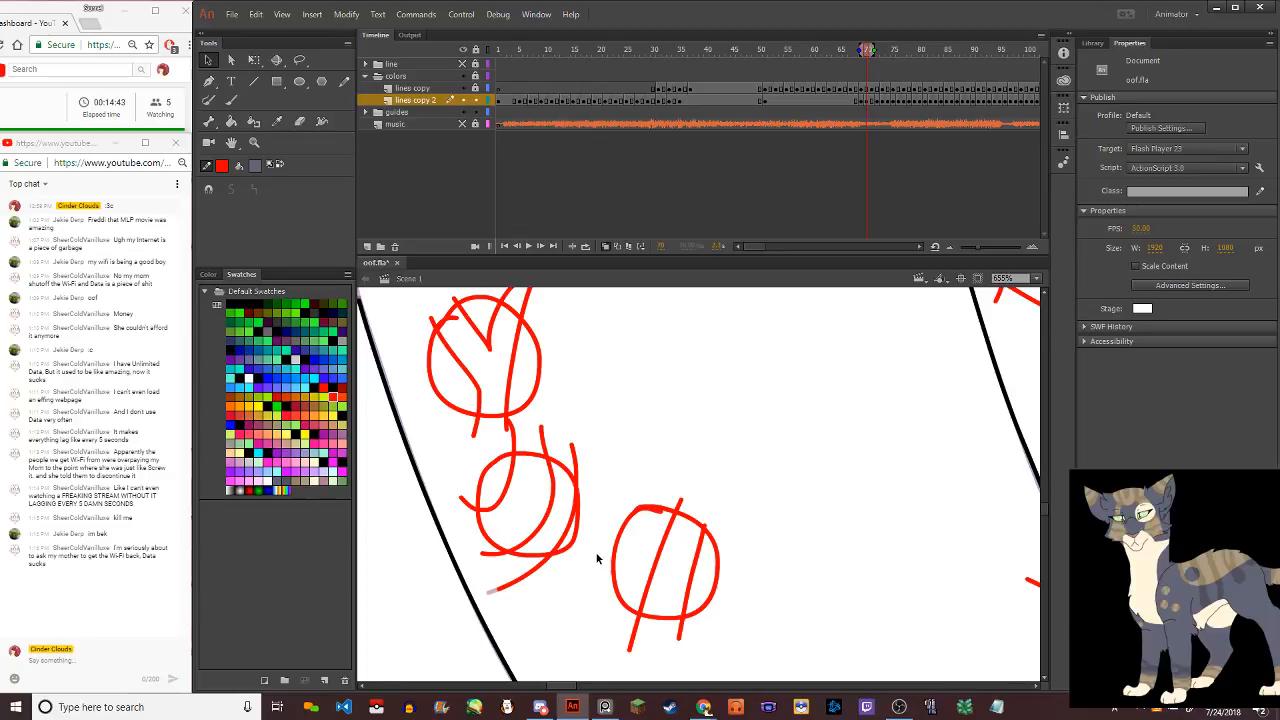
scroll(599, 562, "down", 5)
scroll(598, 593, "down", 1)
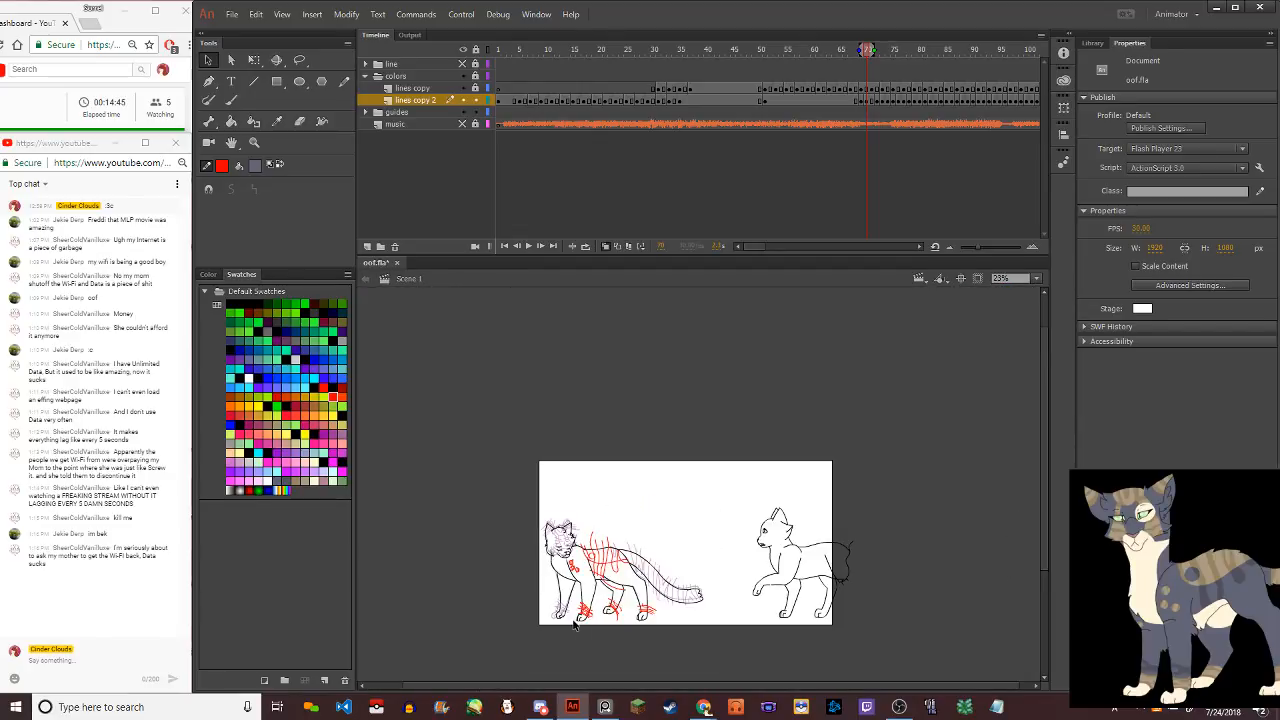
Draw the lowest red stripe across the far front leg just above its paw with the Pencil tool
scroll(590, 595, "up", 5)
scroll(482, 585, "up", 2)
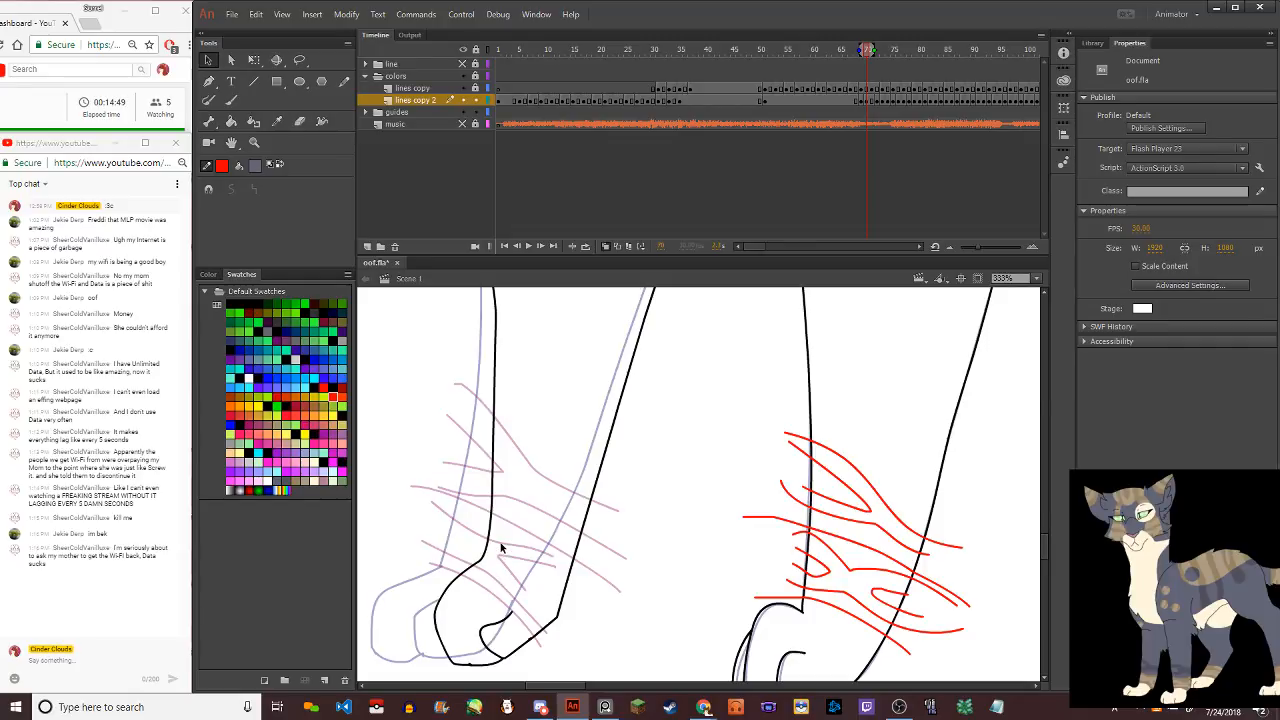
scroll(501, 546, "down", 5)
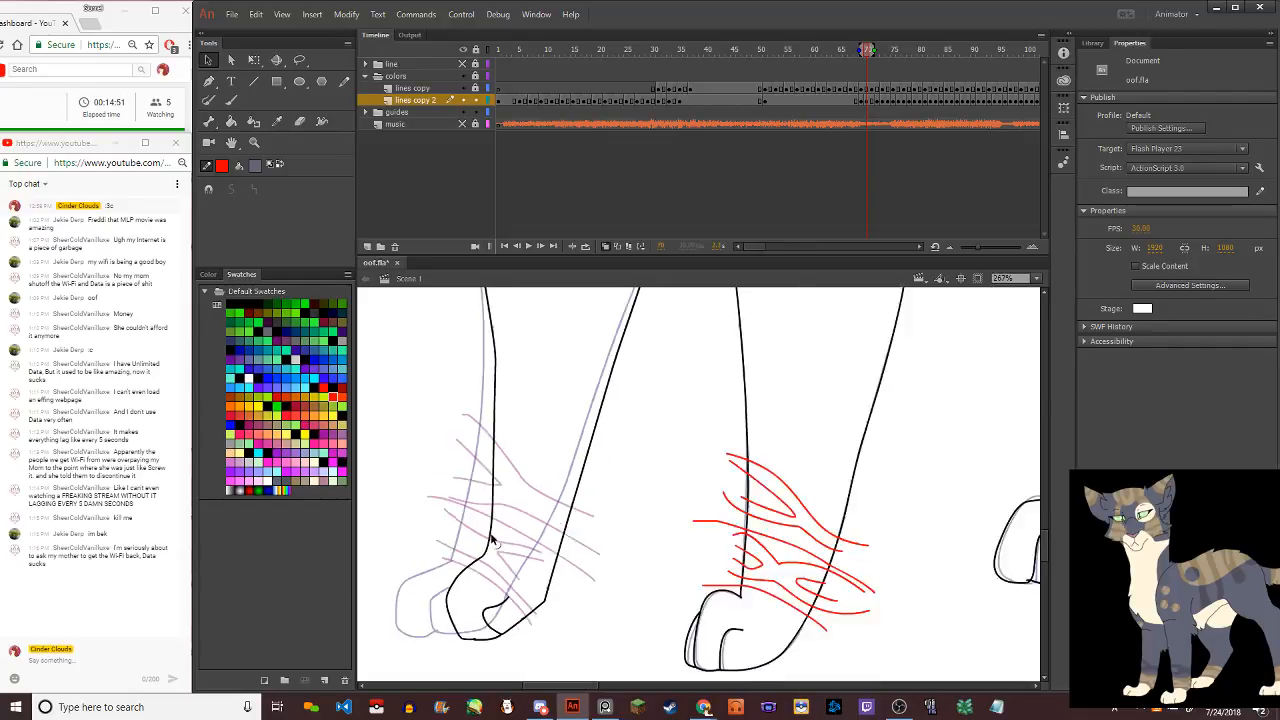
scroll(494, 545, "up", 5)
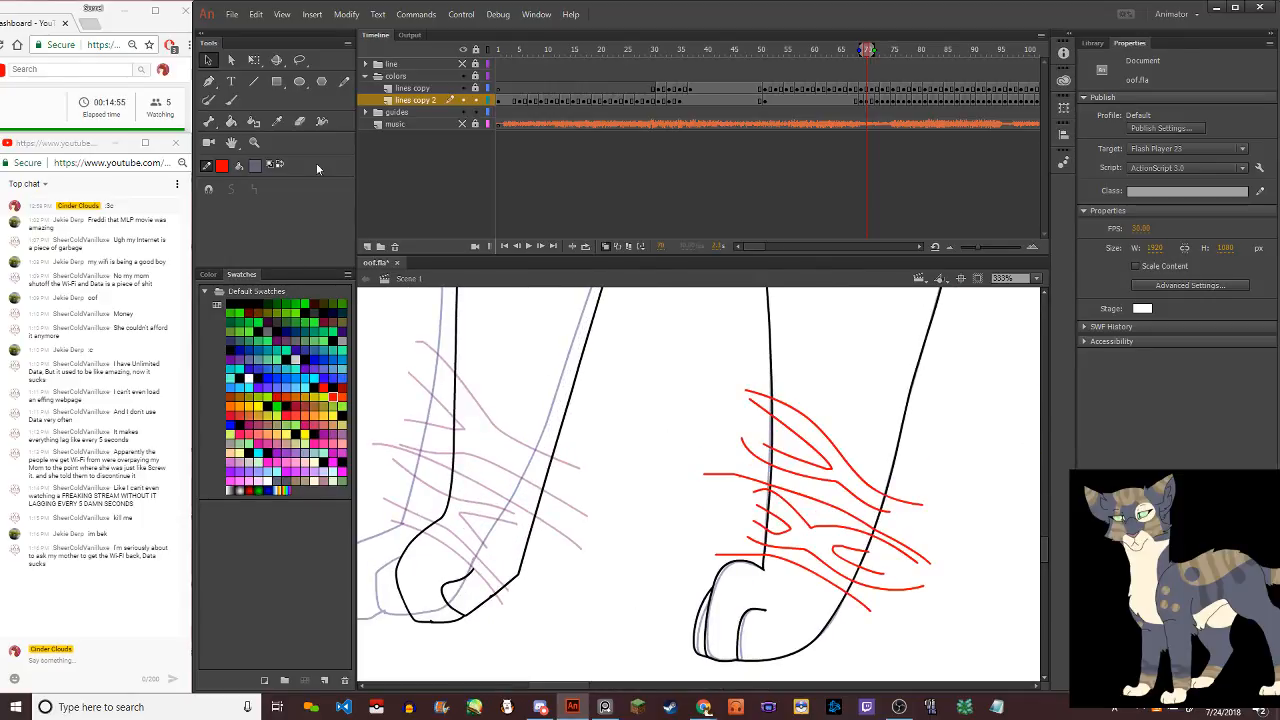
left_click(345, 81)
left_click_drag(427, 513, 604, 594)
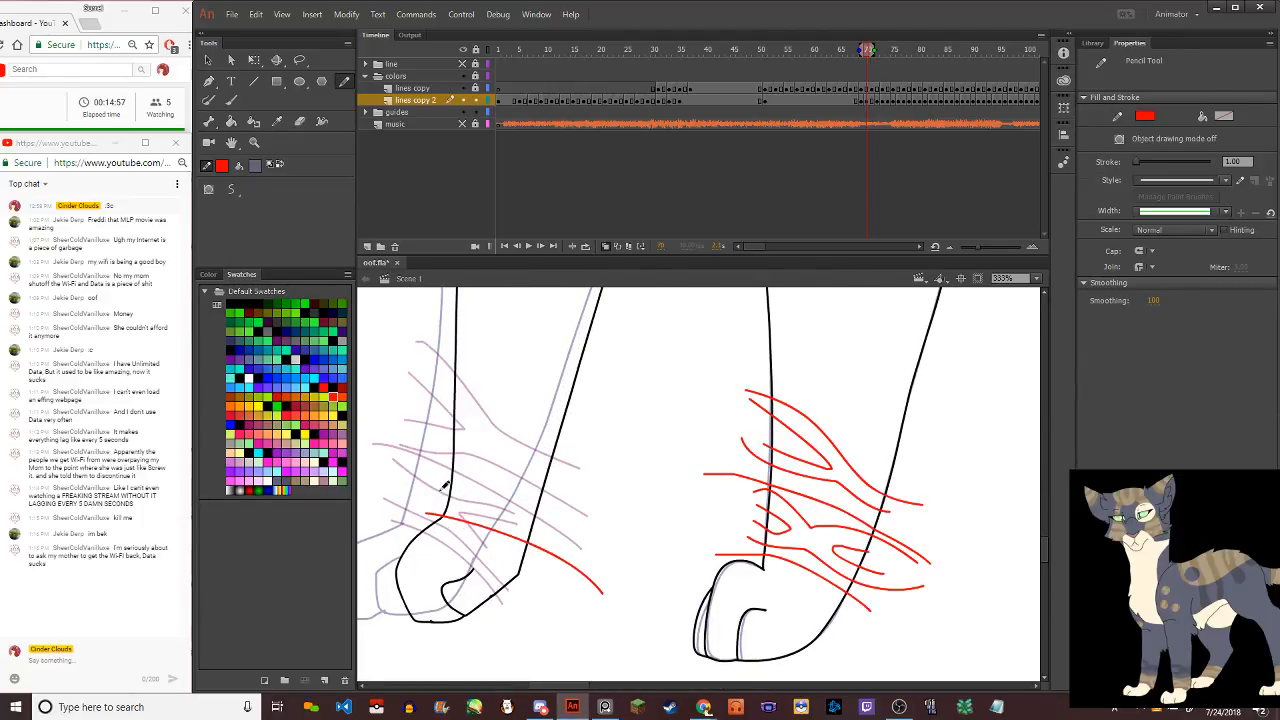
mouse_move(413, 483)
left_mouse_down()
mouse_move(514, 508)
mouse_move(610, 565)
left_mouse_up()
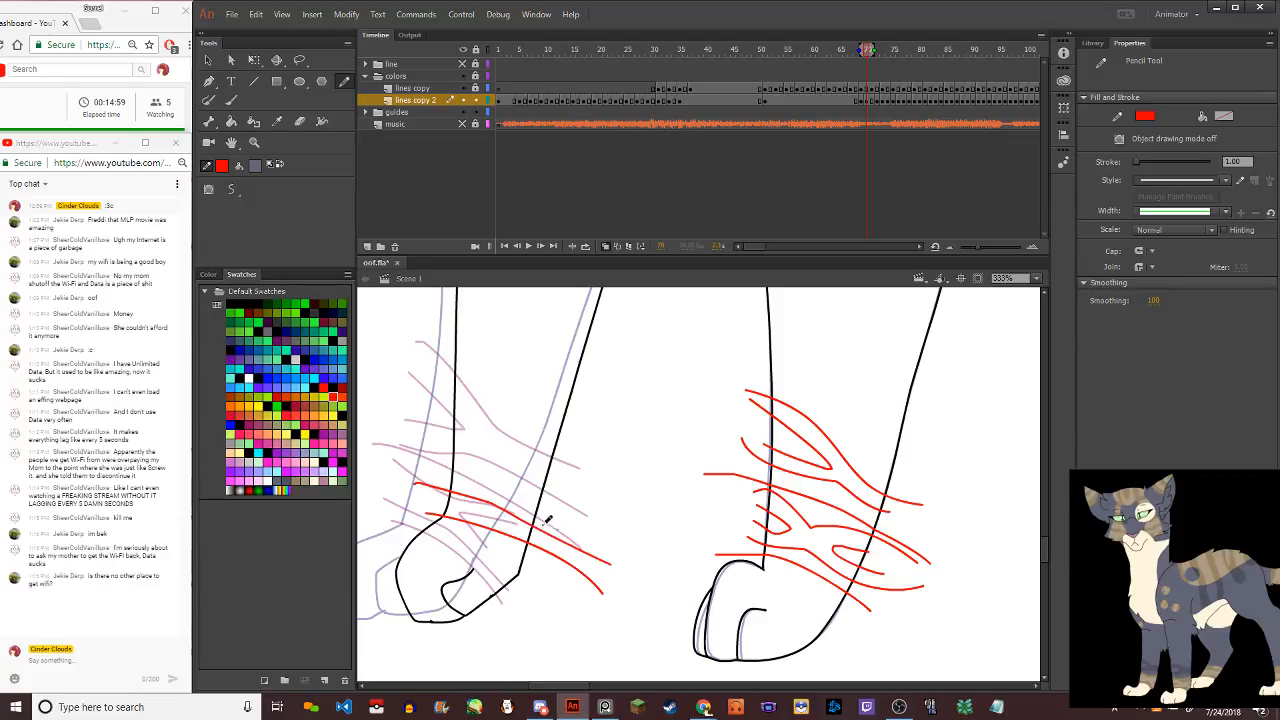
key("ctrl+z")
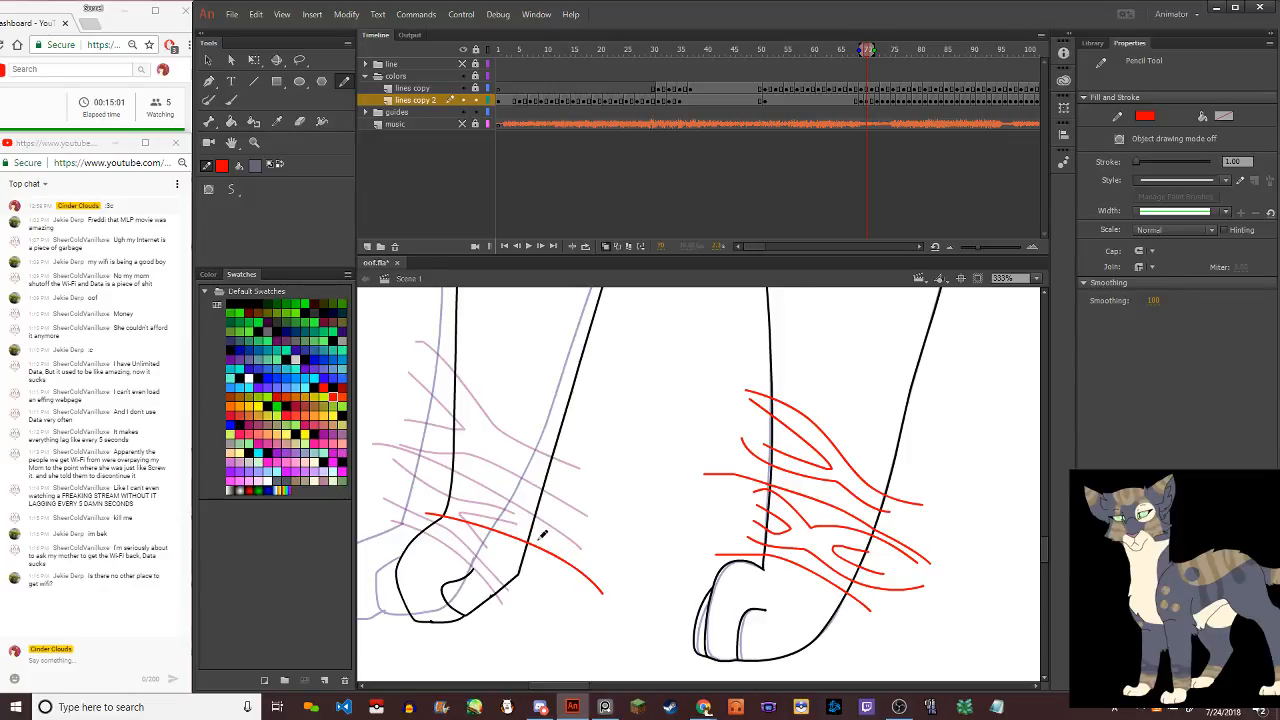
mouse_move(543, 535)
left_mouse_down()
mouse_move(396, 474)
mouse_move(448, 449)
mouse_move(592, 470)
left_mouse_up()
key("ctrl+z")
left_click_drag(434, 452, 590, 472)
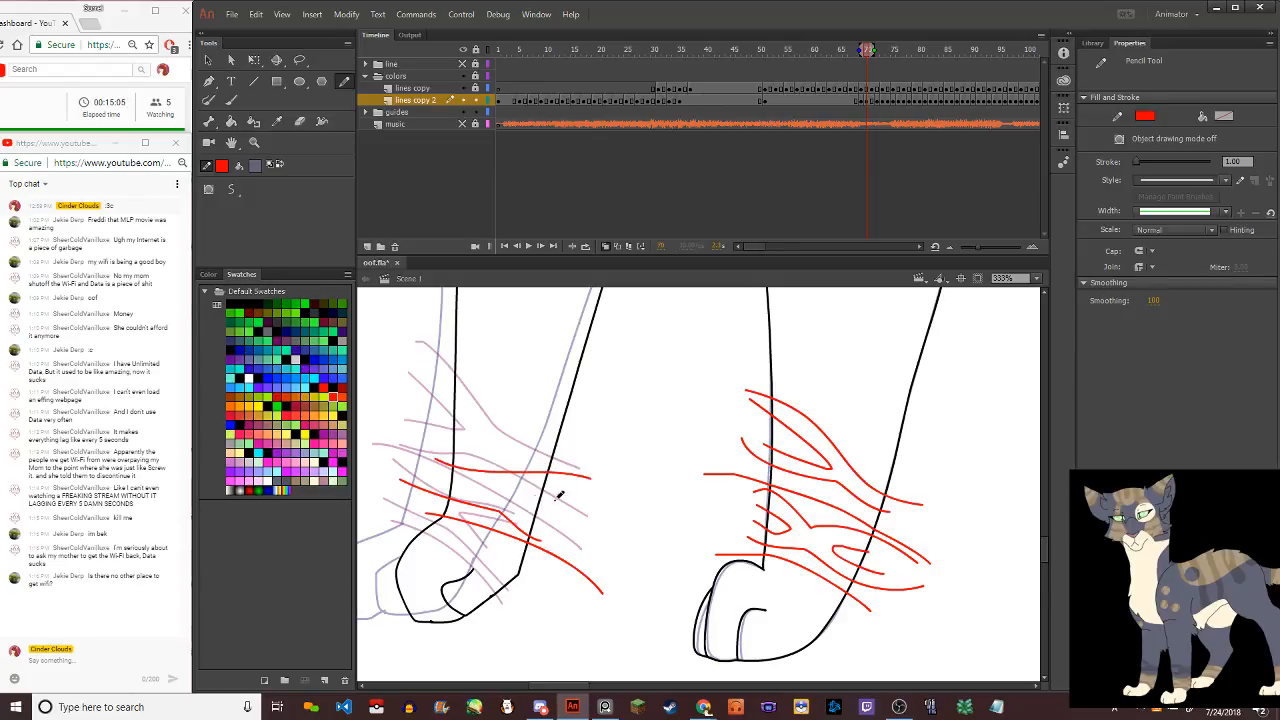
key("ctrl+z")
mouse_move(422, 447)
left_mouse_down()
mouse_move(530, 490)
mouse_move(598, 496)
left_mouse_up()
mouse_move(607, 501)
left_mouse_down()
mouse_move(617, 508)
mouse_move(505, 493)
mouse_move(576, 504)
left_mouse_up()
key("ctrl+z")
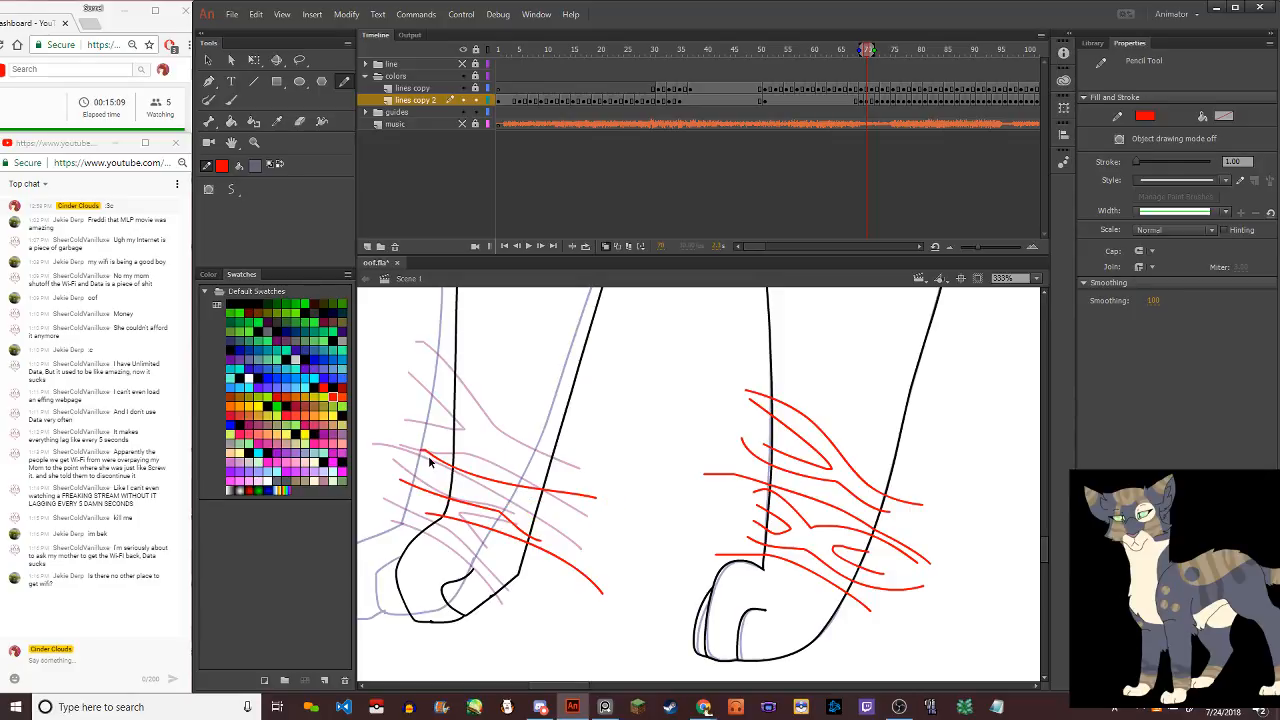
key("ctrl+z")
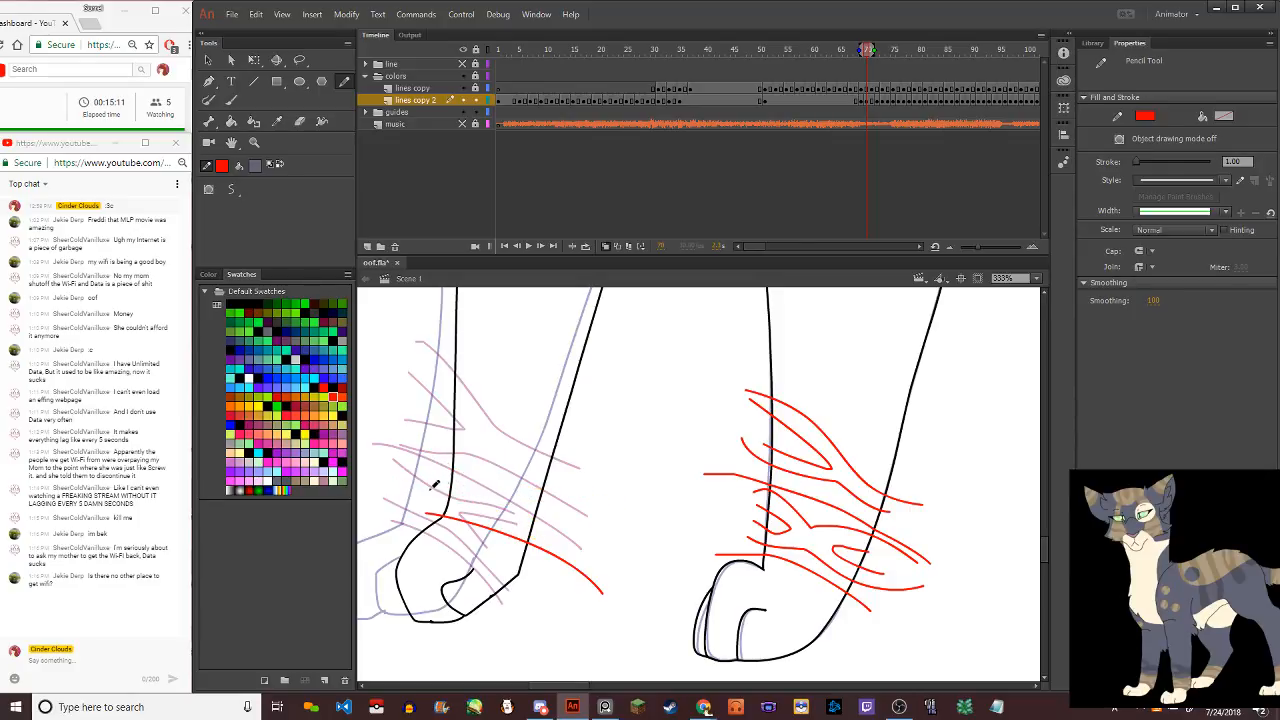
Draw the middle group of red stripes across the far front leg above the lowest stripe, including the short forked lines
mouse_move(537, 536)
left_mouse_down()
mouse_move(390, 466)
mouse_move(444, 476)
mouse_move(434, 461)
mouse_move(590, 510)
mouse_move(540, 526)
mouse_move(506, 502)
mouse_move(570, 497)
left_mouse_up()
left_click_drag(437, 431, 594, 477)
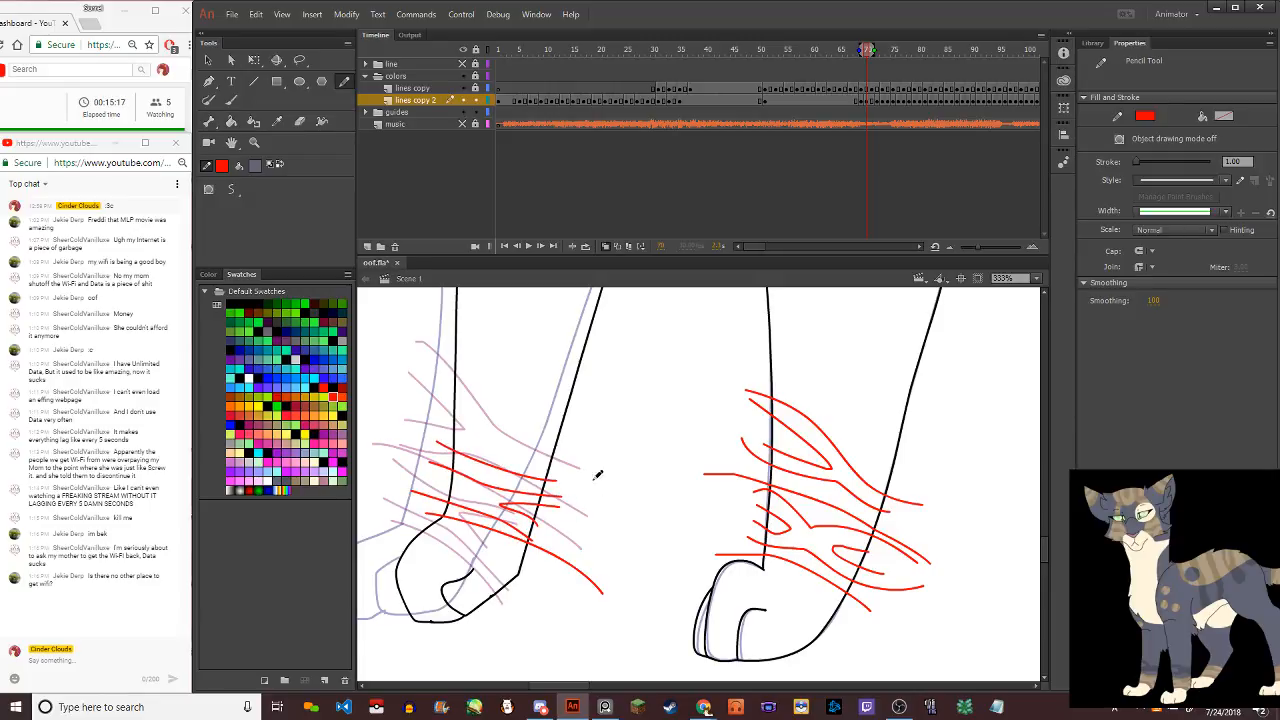
key("ctrl+z")
mouse_move(430, 444)
left_mouse_down()
mouse_move(583, 482)
mouse_move(545, 464)
mouse_move(558, 465)
mouse_move(441, 448)
mouse_move(508, 438)
mouse_move(586, 464)
left_mouse_up()
key("ctrl+z")
key("ctrl+z")
mouse_move(432, 446)
left_mouse_down()
mouse_move(508, 443)
mouse_move(594, 471)
left_mouse_up()
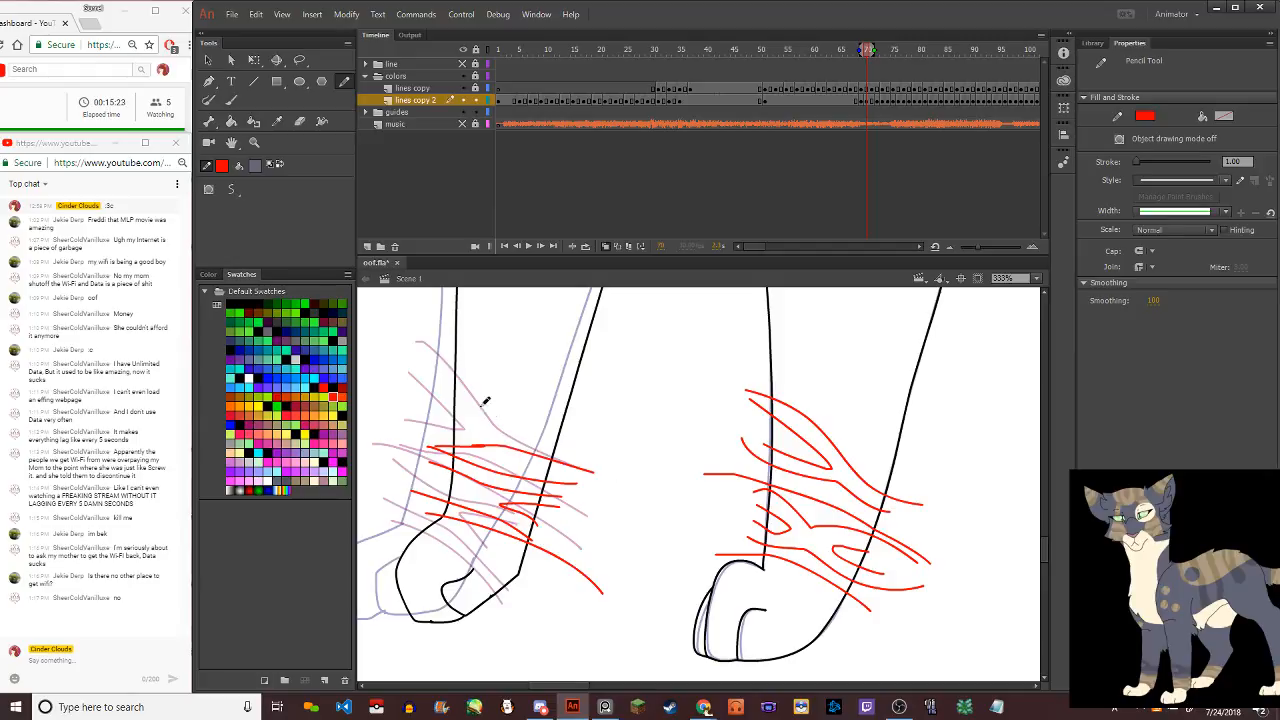
Draw the topmost red stripe slanting down across the far front leg, and undo the misplaced stripe below it
left_click_drag(451, 368, 505, 405)
key("ctrl+z")
key("ctrl+z")
mouse_move(443, 368)
left_mouse_down()
mouse_move(501, 417)
mouse_move(589, 452)
left_mouse_up()
left_click_drag(452, 434, 564, 466)
key("ctrl+z")
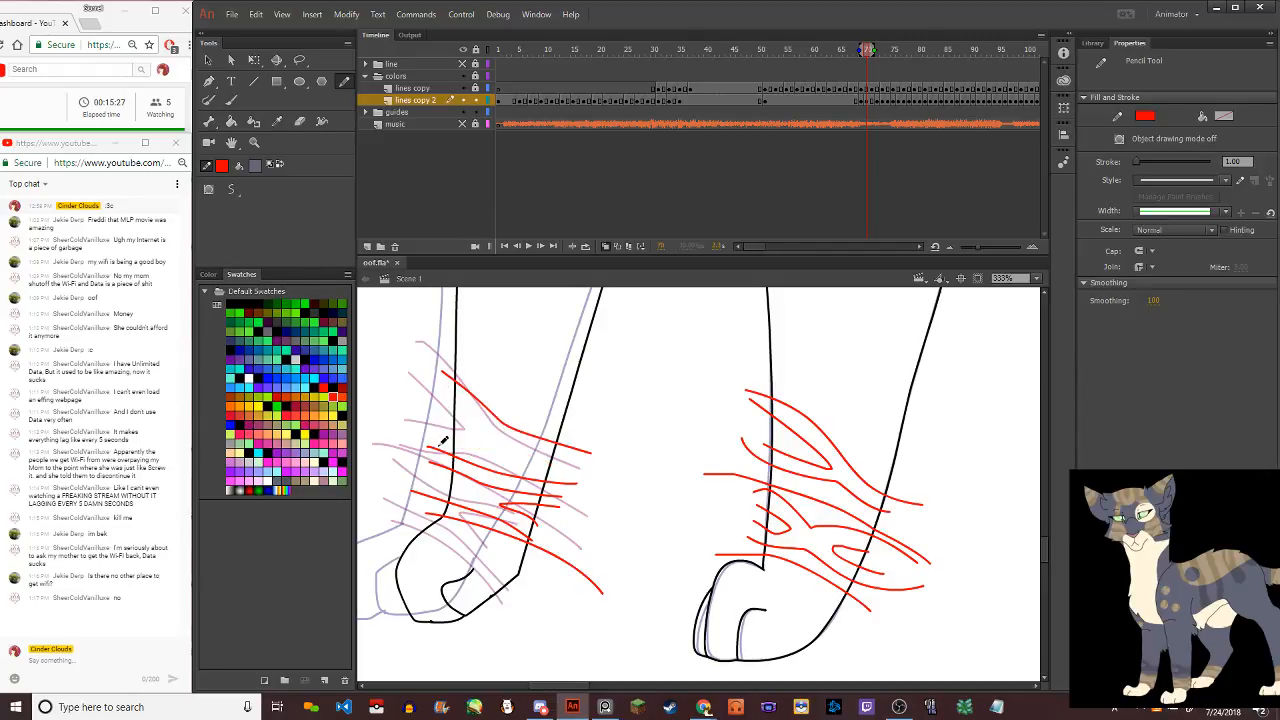
Draw a long red stripe below the far front leg's top stripe and a pointed V-shaped mark between them
left_click_drag(452, 454, 594, 480)
mouse_move(437, 429)
left_mouse_down()
mouse_move(480, 436)
mouse_move(441, 398)
mouse_move(514, 462)
mouse_move(610, 478)
left_mouse_up()
key("ctrl+z")
key("ctrl+z")
key("ctrl+z")
left_click_drag(451, 434, 605, 469)
mouse_move(446, 395)
left_mouse_down()
mouse_move(489, 436)
mouse_move(444, 384)
left_mouse_up()
key("ctrl+z")
key("ctrl+z")
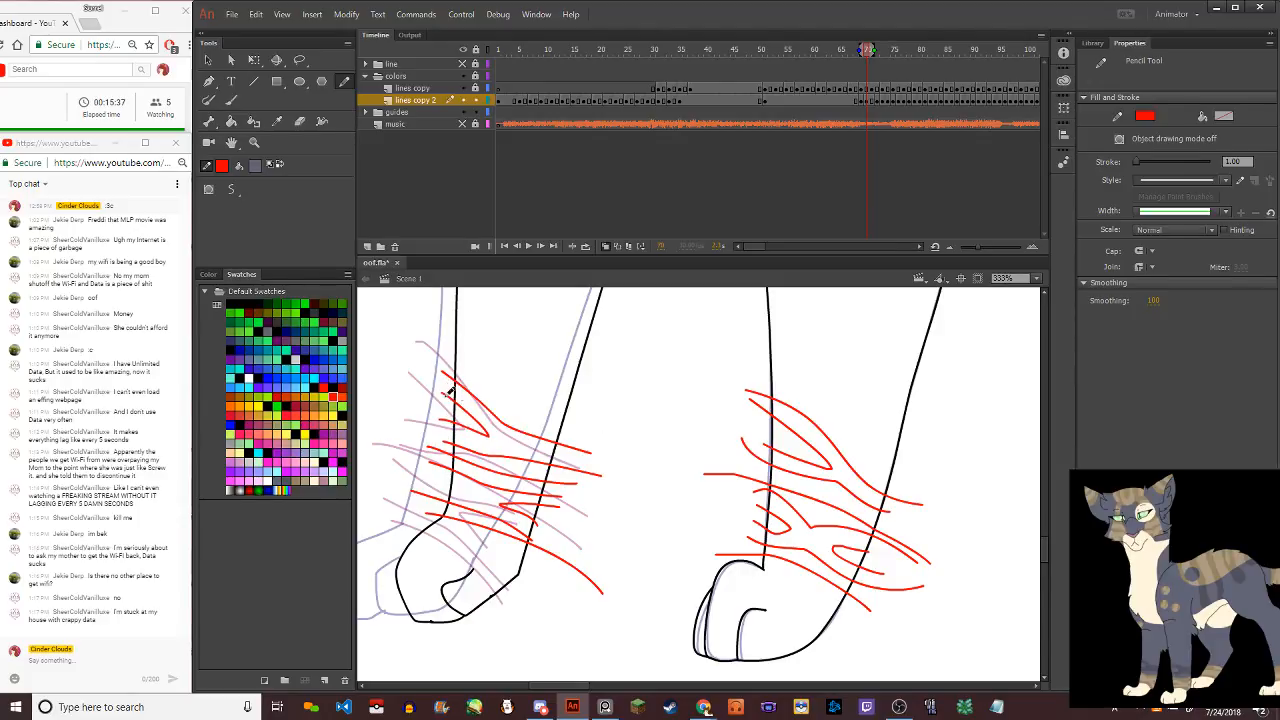
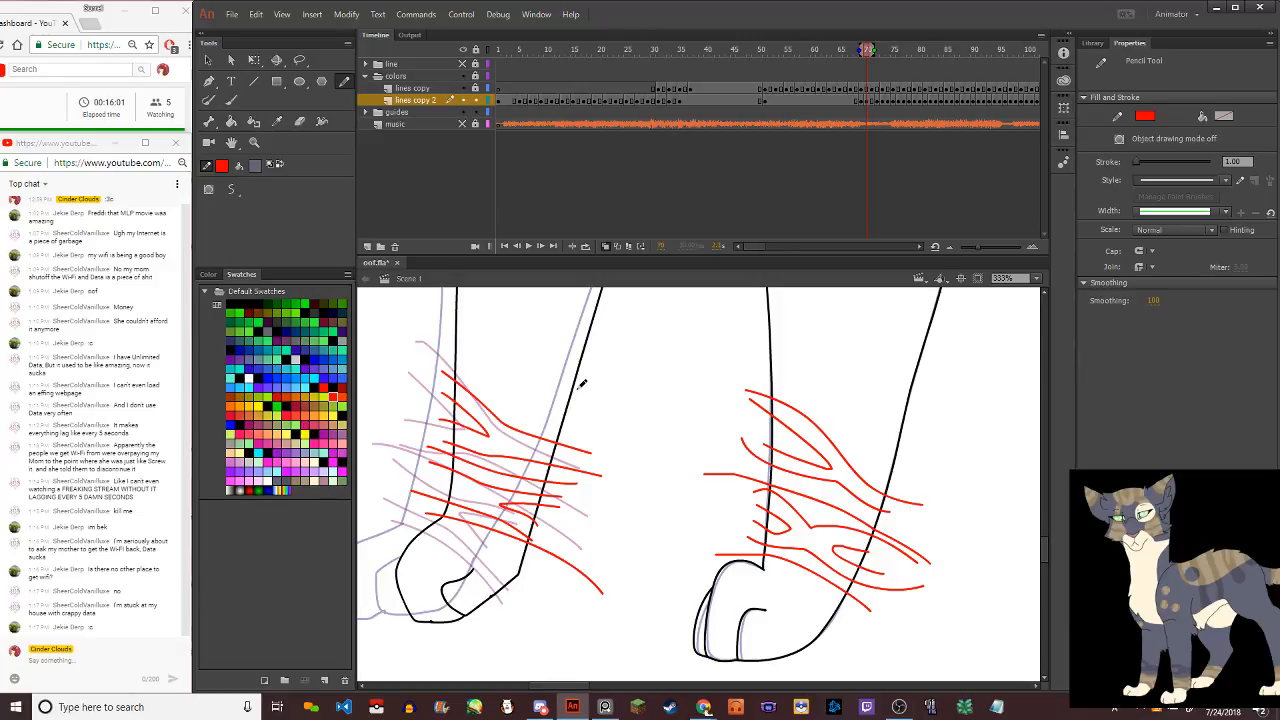
Return to frame 69 and select two neighbouring red stripes on the upper part of the tail
scroll(605, 440, "down", 8)
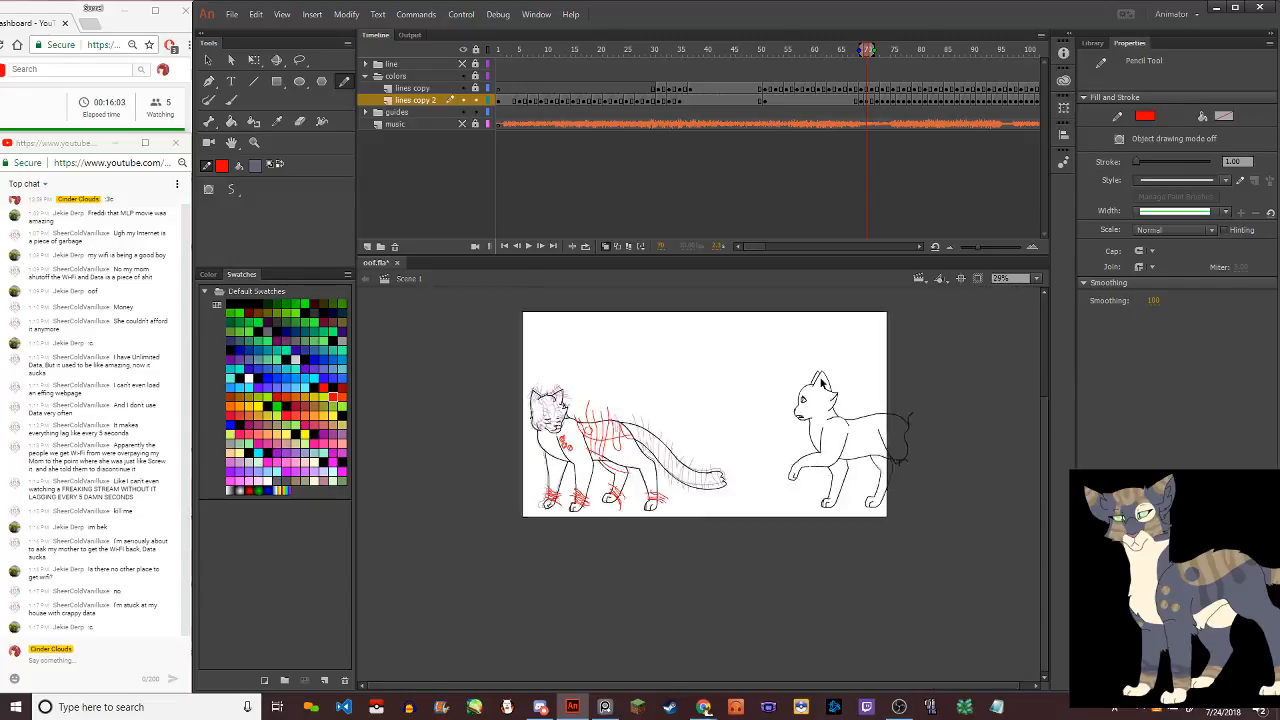
scroll(648, 510, "up", 6)
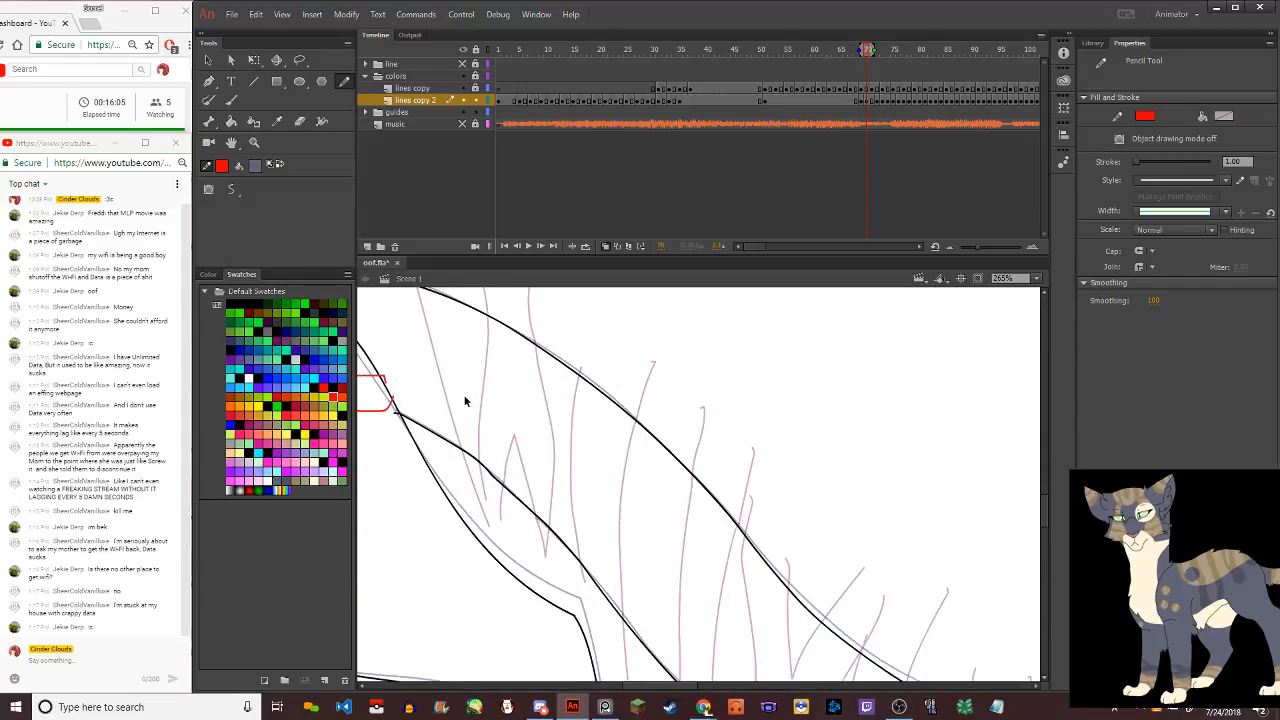
scroll(466, 405, "up", 4)
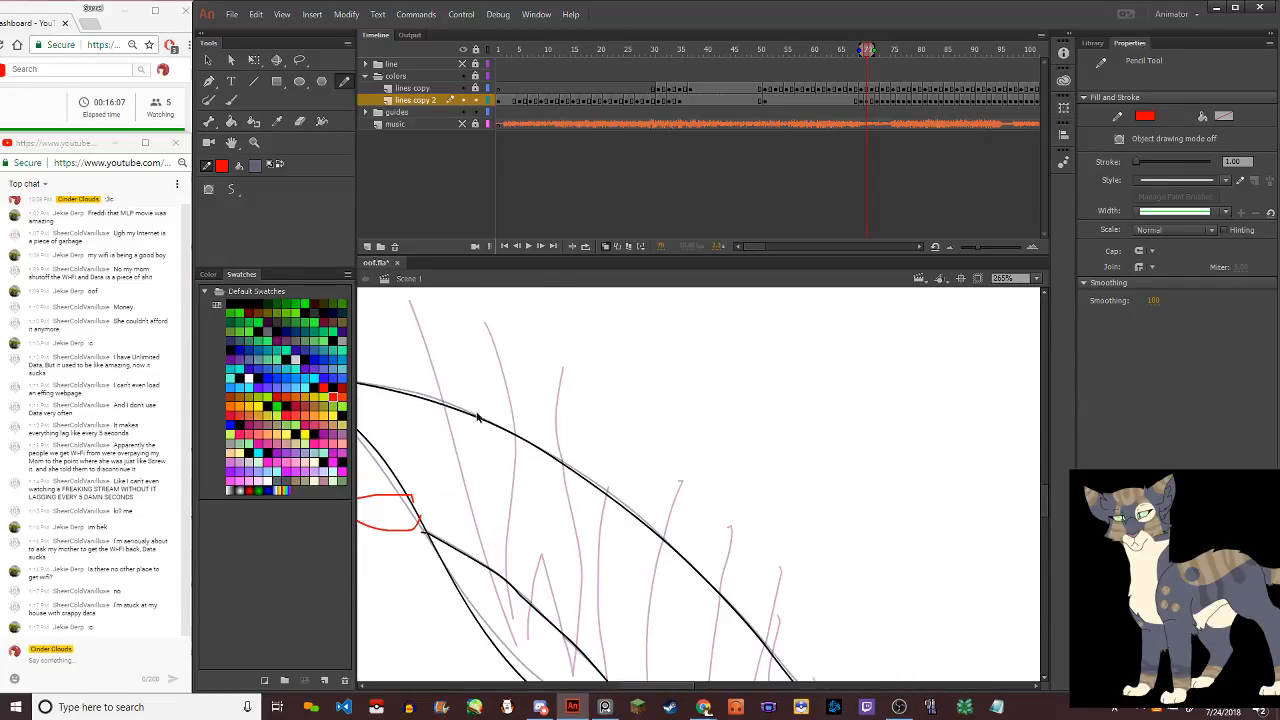
scroll(520, 437, "down", 6)
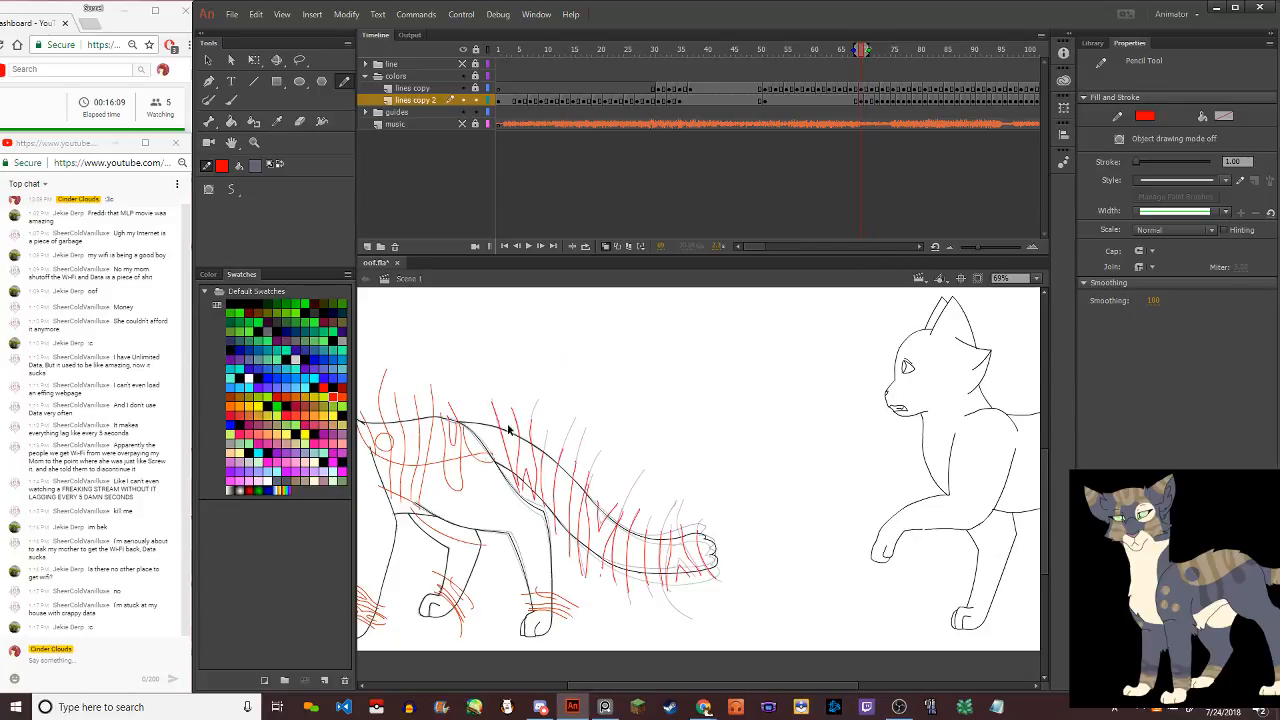
left_click(208, 60)
scroll(583, 538, "up", 6)
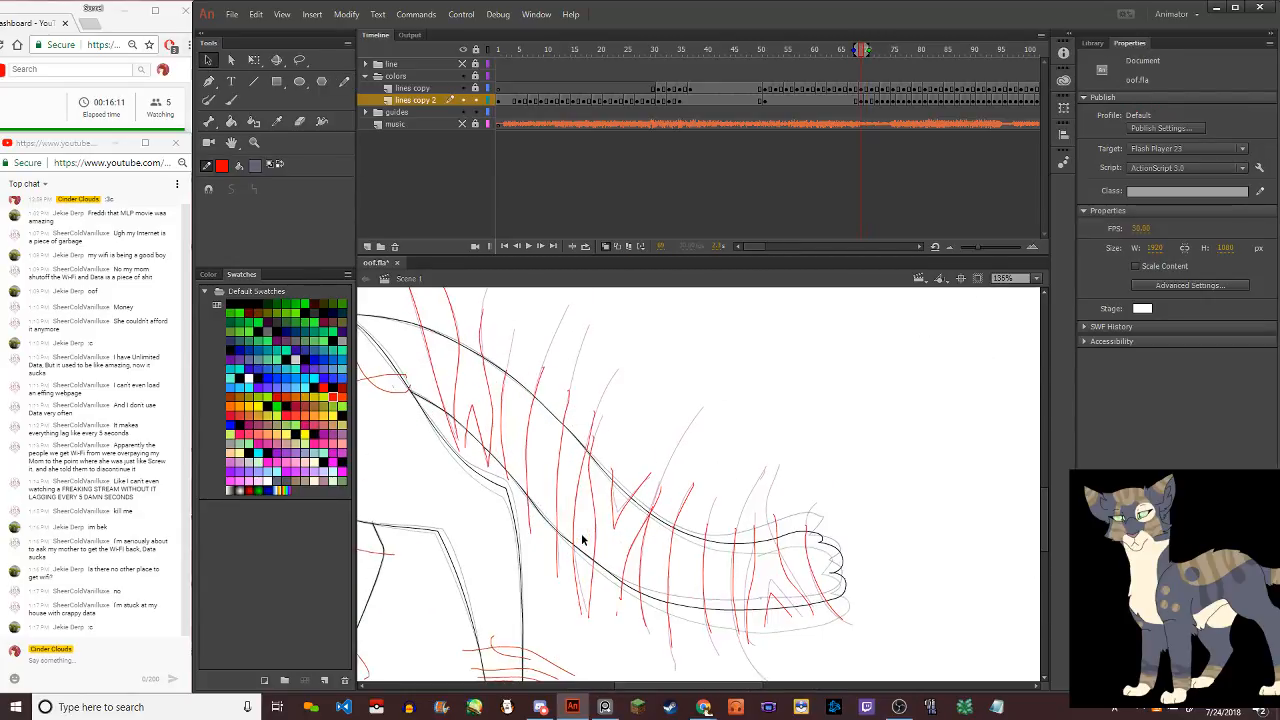
scroll(572, 530, "up", 1)
left_click(480, 466)
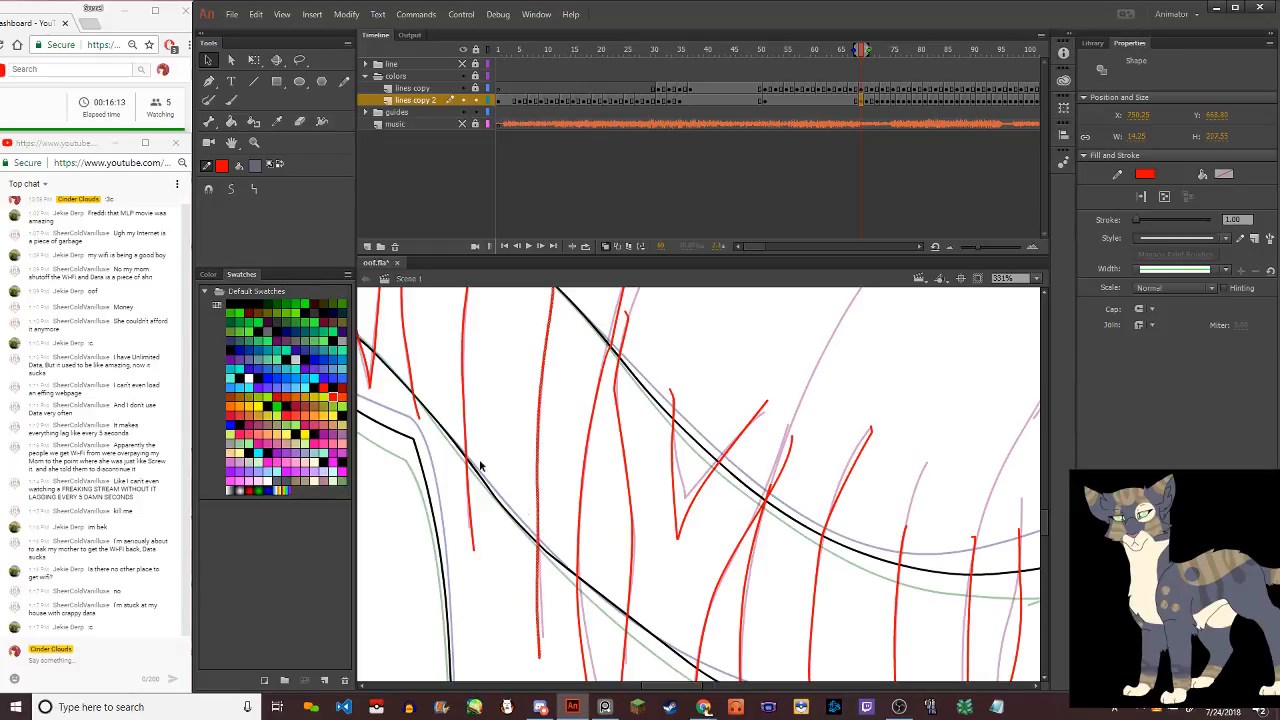
left_click(463, 410)
scroll(445, 425, "down", 2)
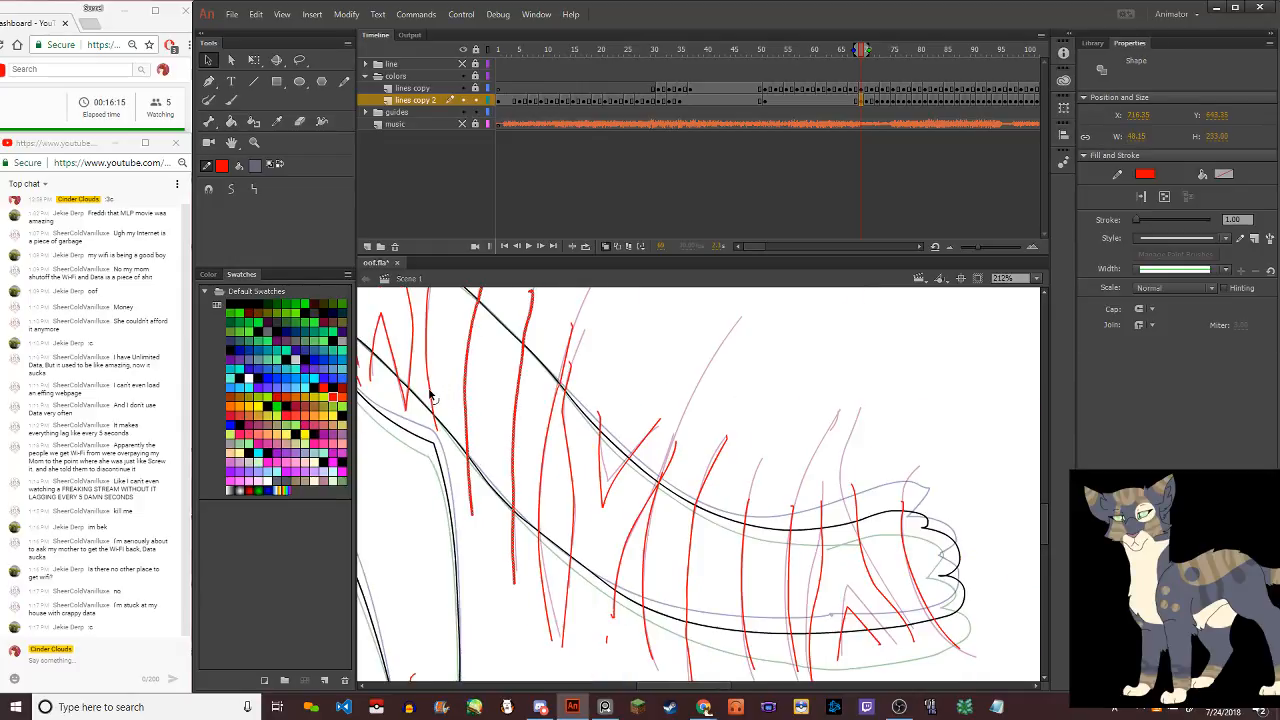
scroll(431, 396, "down", 1)
left_click(432, 397)
left_click(460, 413)
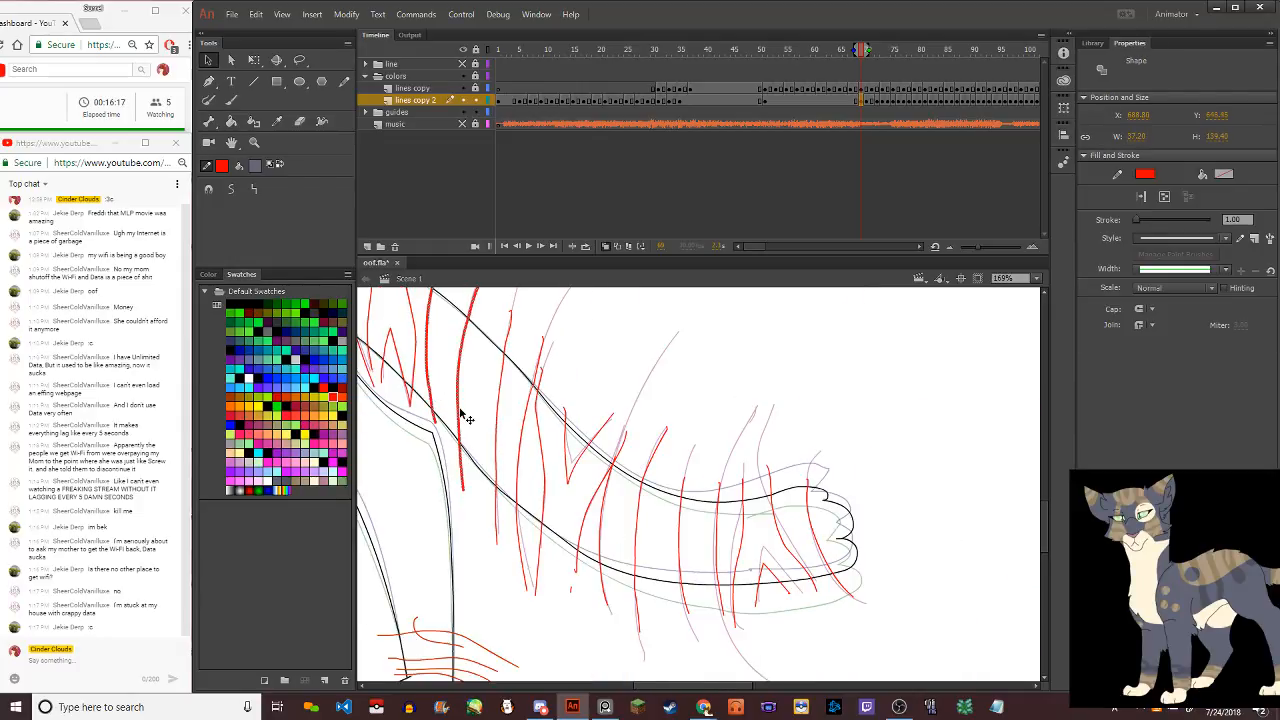
Add the zigzag mark and the remaining red stripes near the tail base to the selection
left_click(507, 356)
scroll(466, 362, "down", 4)
left_click(462, 372, "shift")
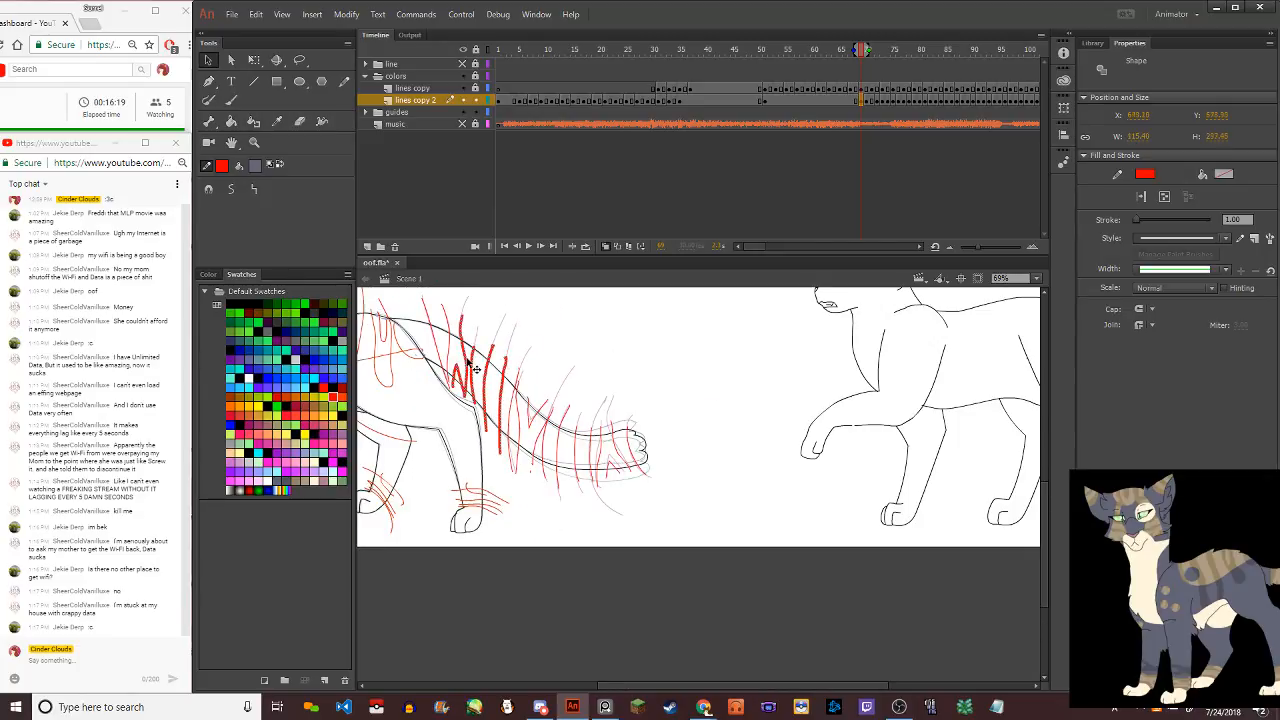
left_click(443, 360, "shift")
left_click(440, 358, "shift")
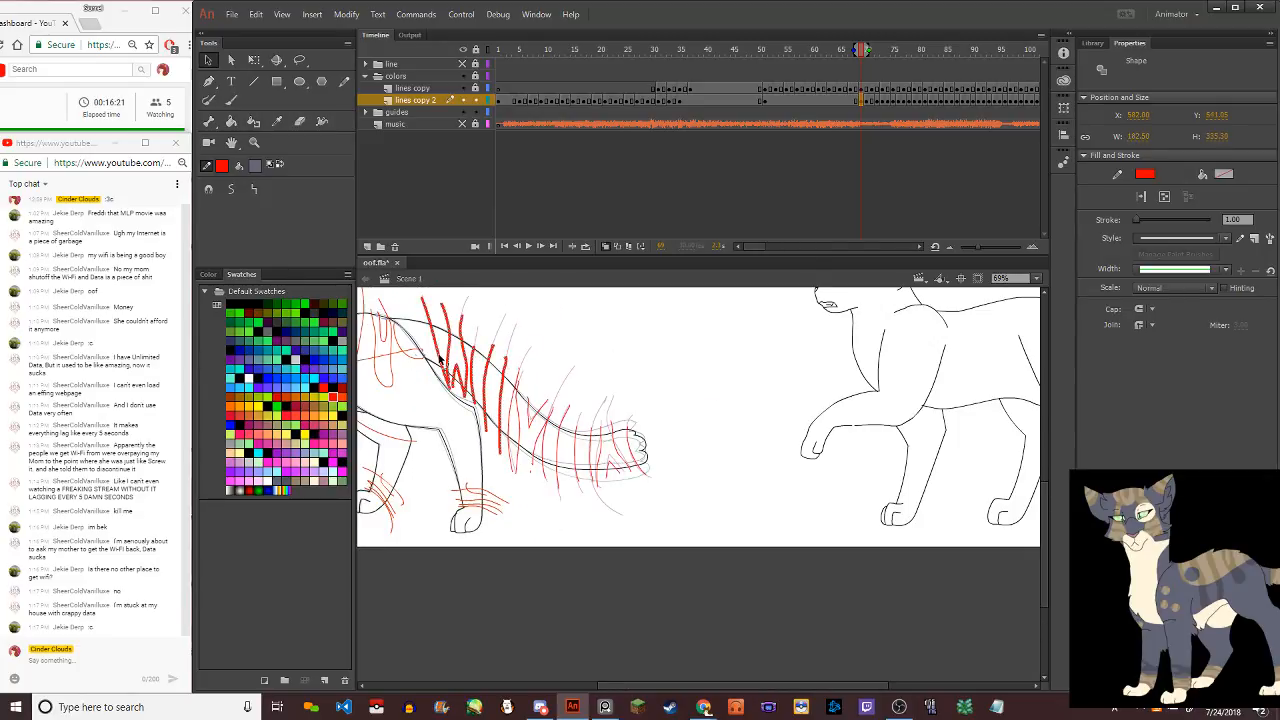
left_click(441, 360, "shift")
Paste the selected tail-base stripes into frame 70 and align them with the previous frame's onion-skin stripes
left_click(868, 104)
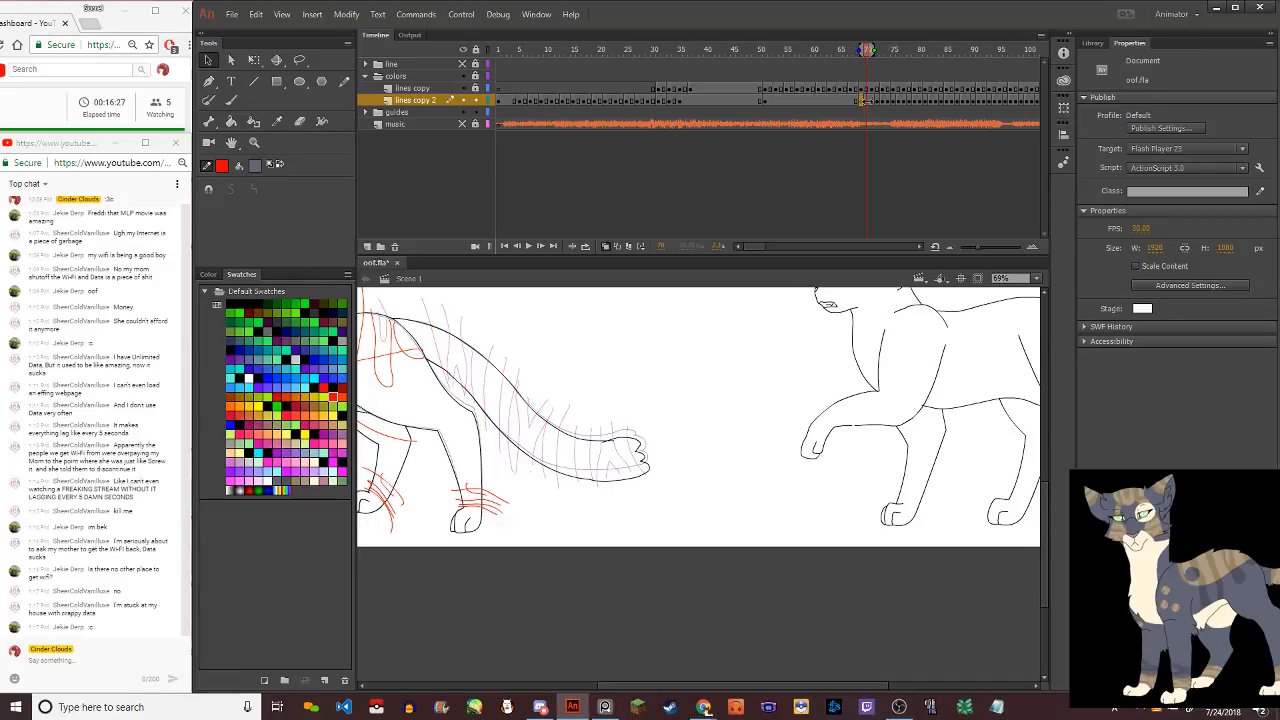
key("ctrl+shift+v")
left_click_drag(690, 490, 540, 412)
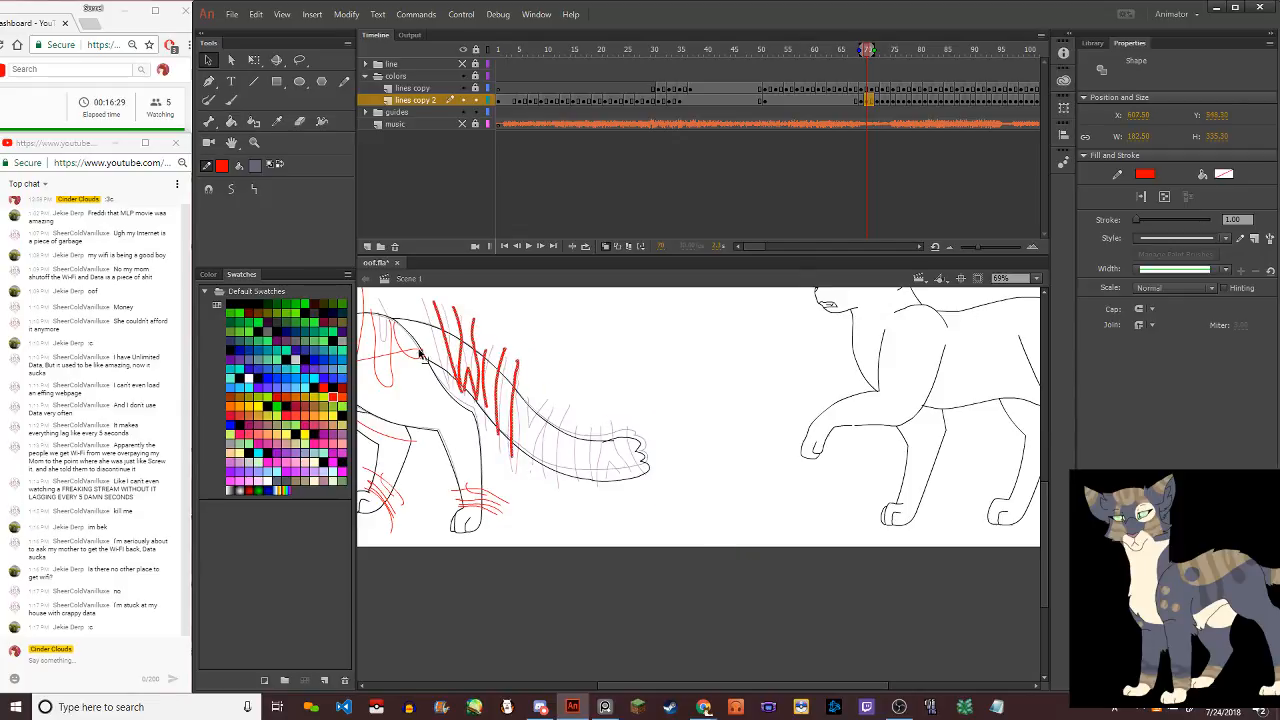
scroll(548, 425, "up", 4)
left_click_drag(551, 508, 467, 487)
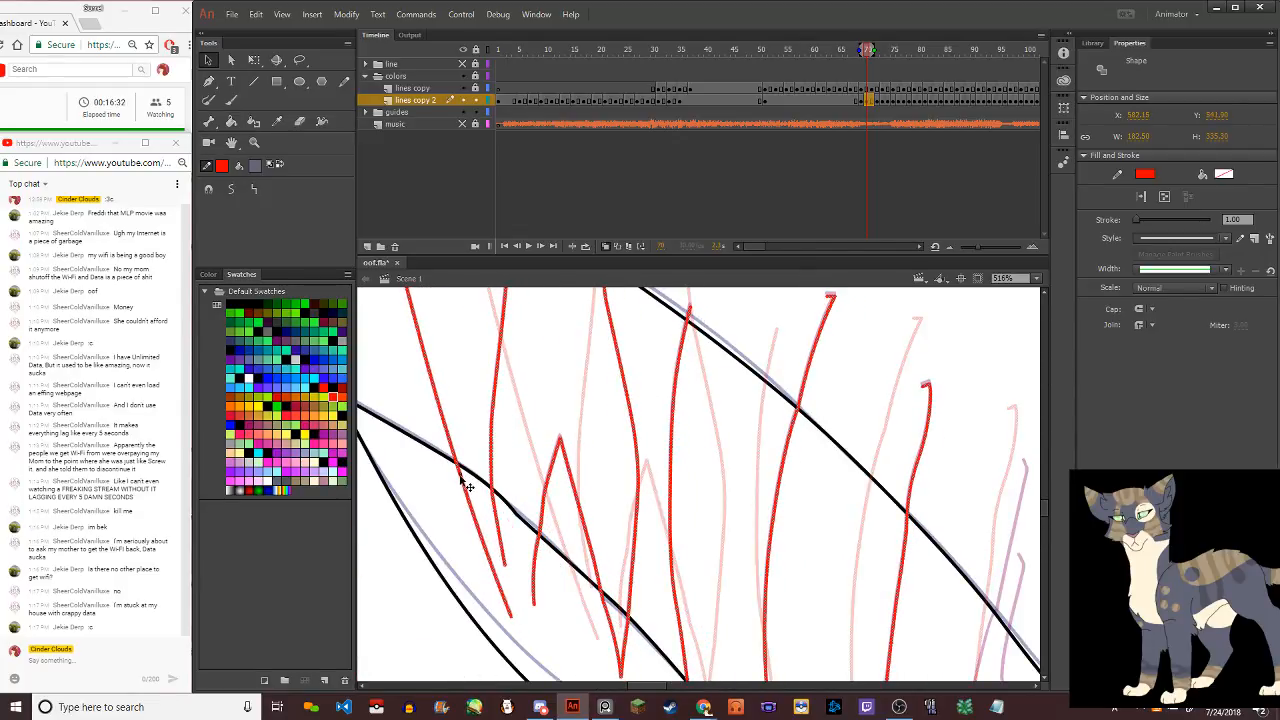
Fine-tune the position of the pasted tail-base stripes against the previous frame's onion-skin stripes
left_click(466, 545)
scroll(557, 599, "up", 4)
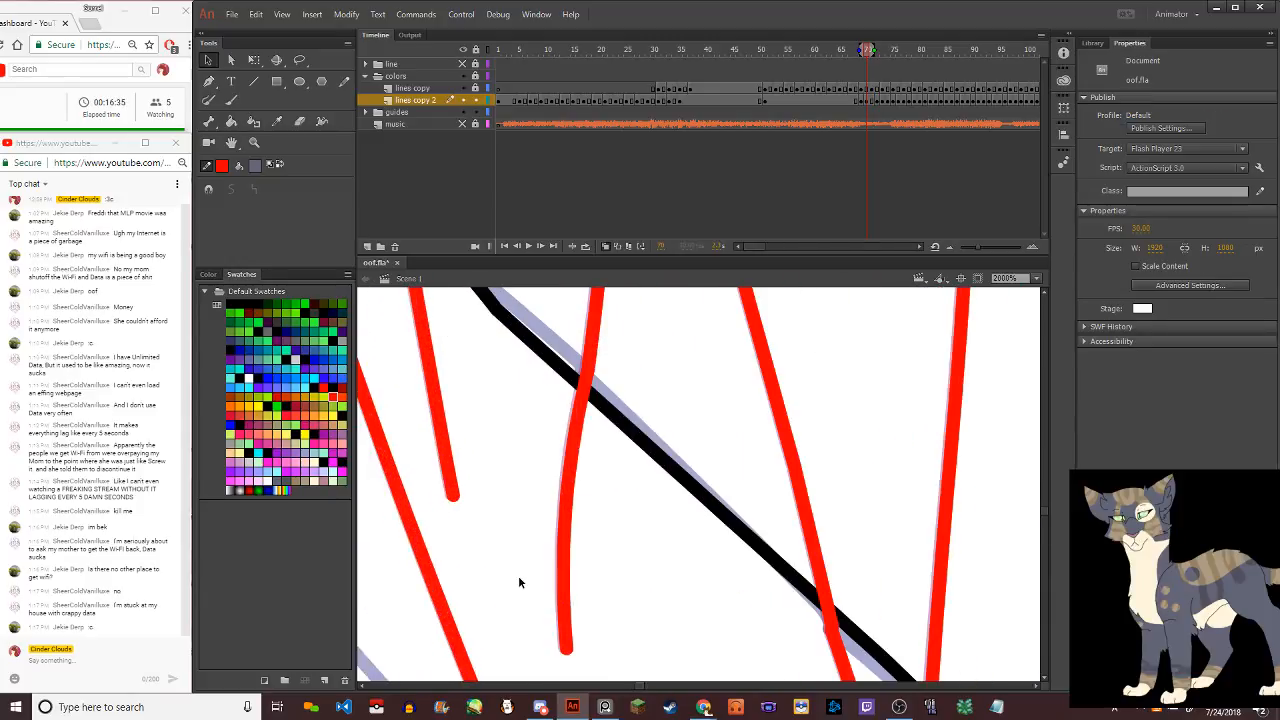
key("ctrl+a")
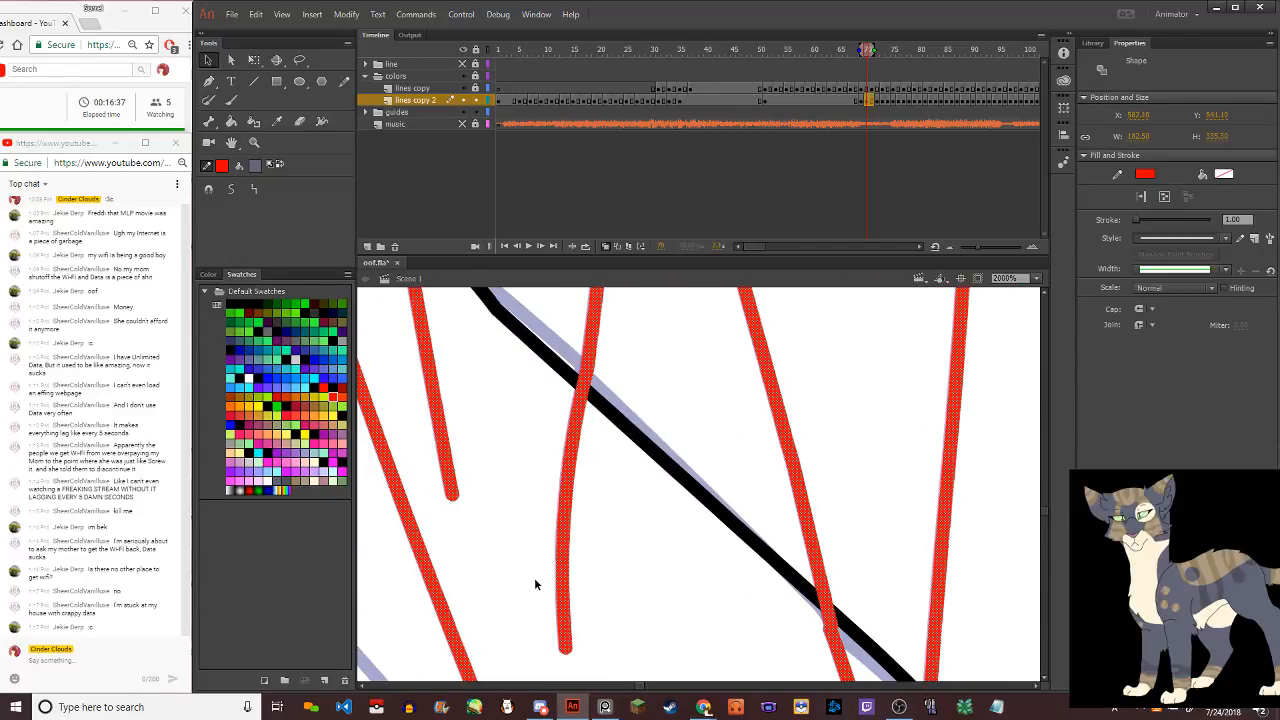
left_click(534, 577)
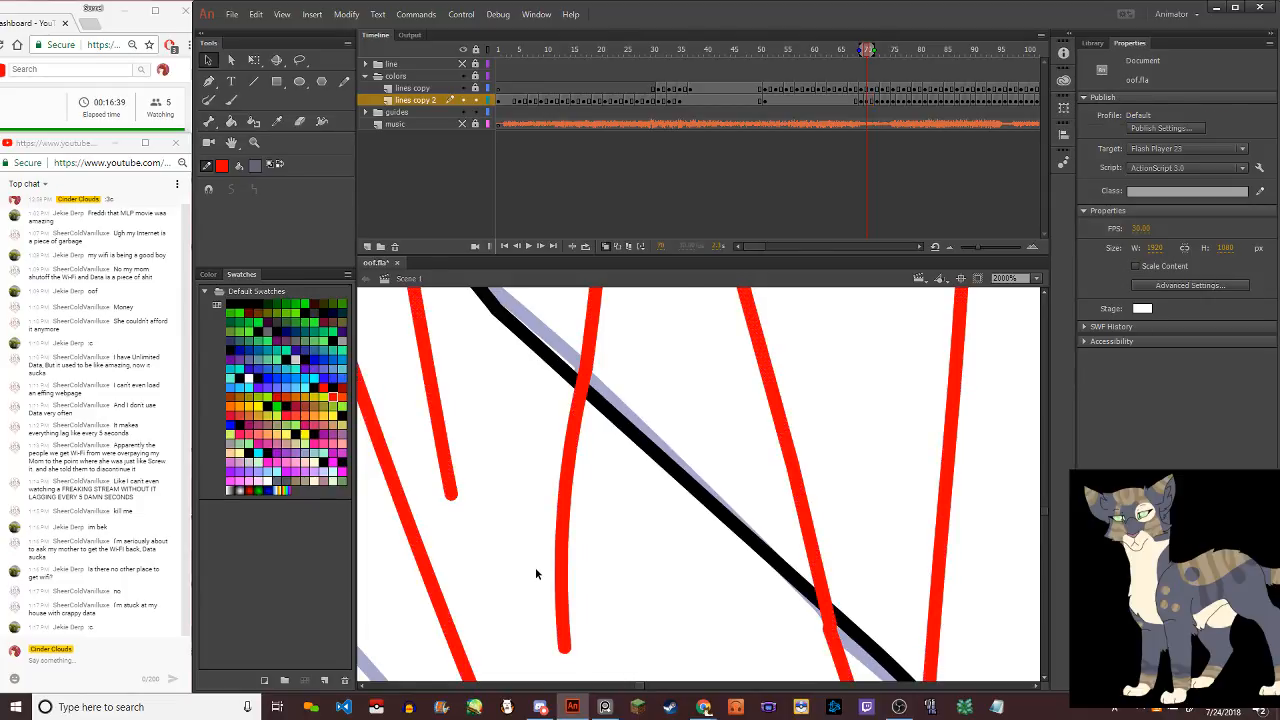
Draw a long curved red stripe across the tail with the Pencil tool, directly beyond the pasted tail-base stripes
scroll(535, 567, "down", 4)
scroll(535, 567, "down", 4)
scroll(545, 592, "up", 1)
scroll(580, 625, "up", 2)
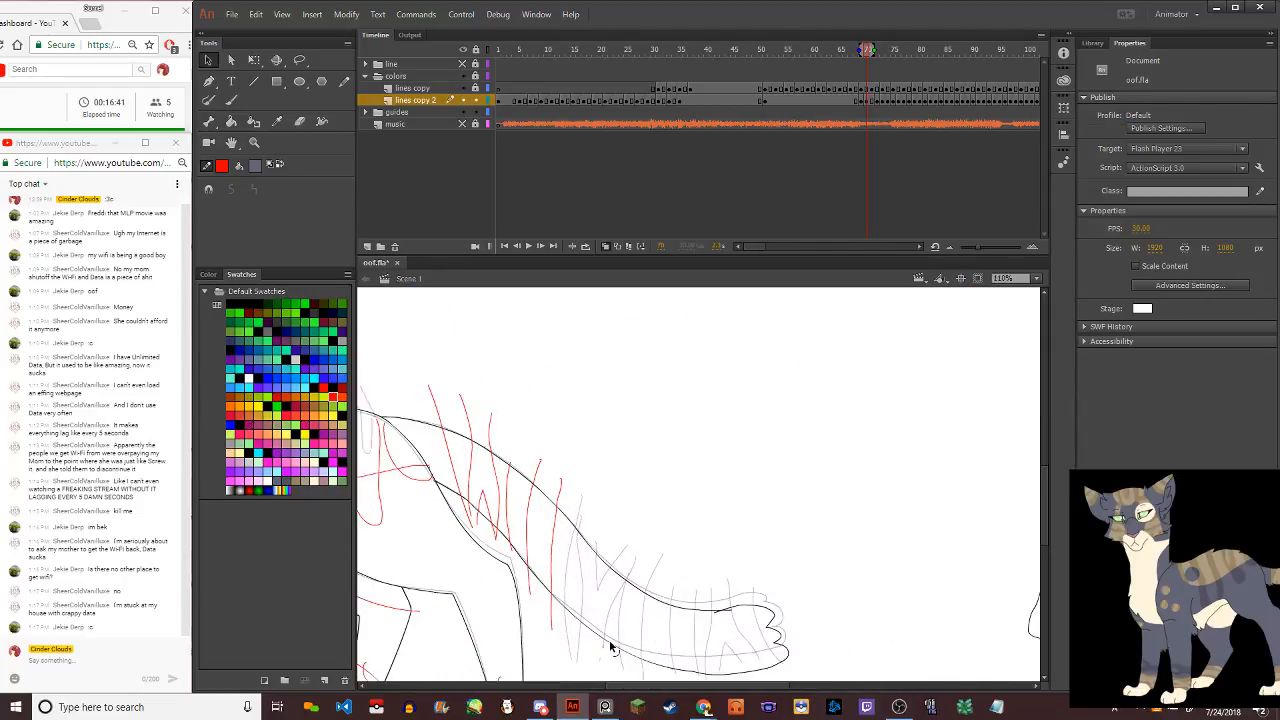
scroll(556, 563, "up", 1)
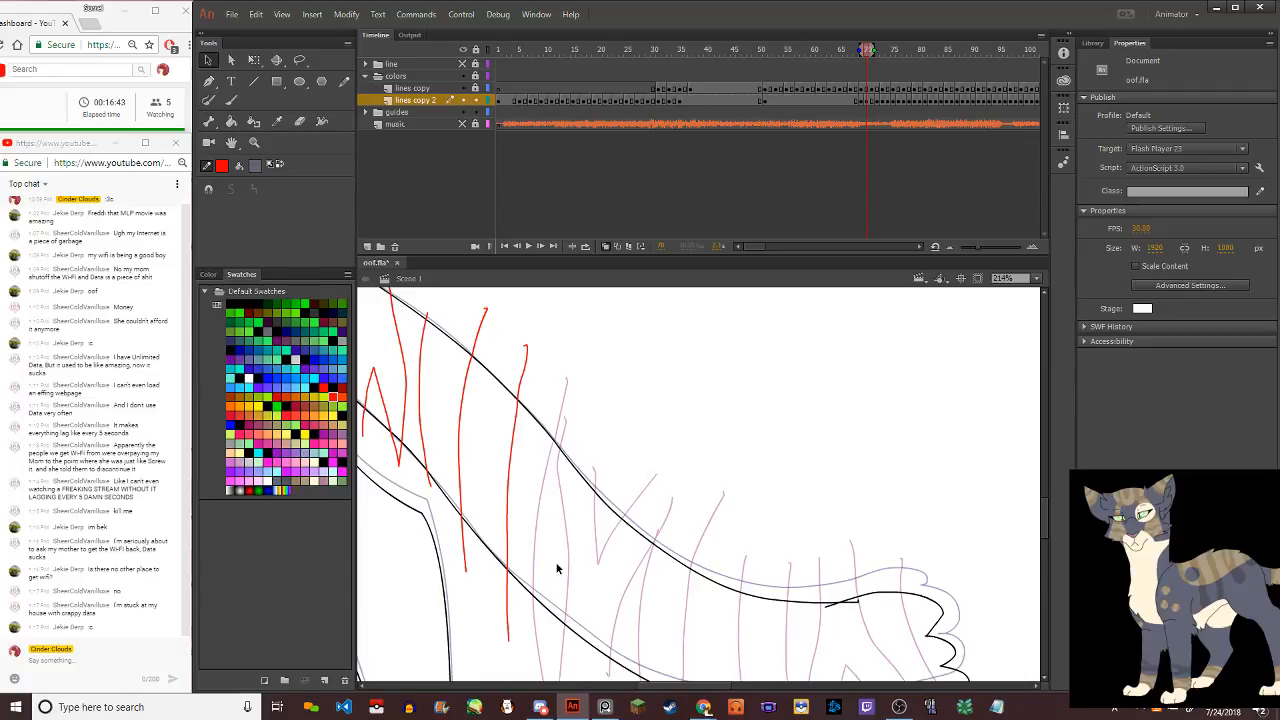
left_click(344, 82)
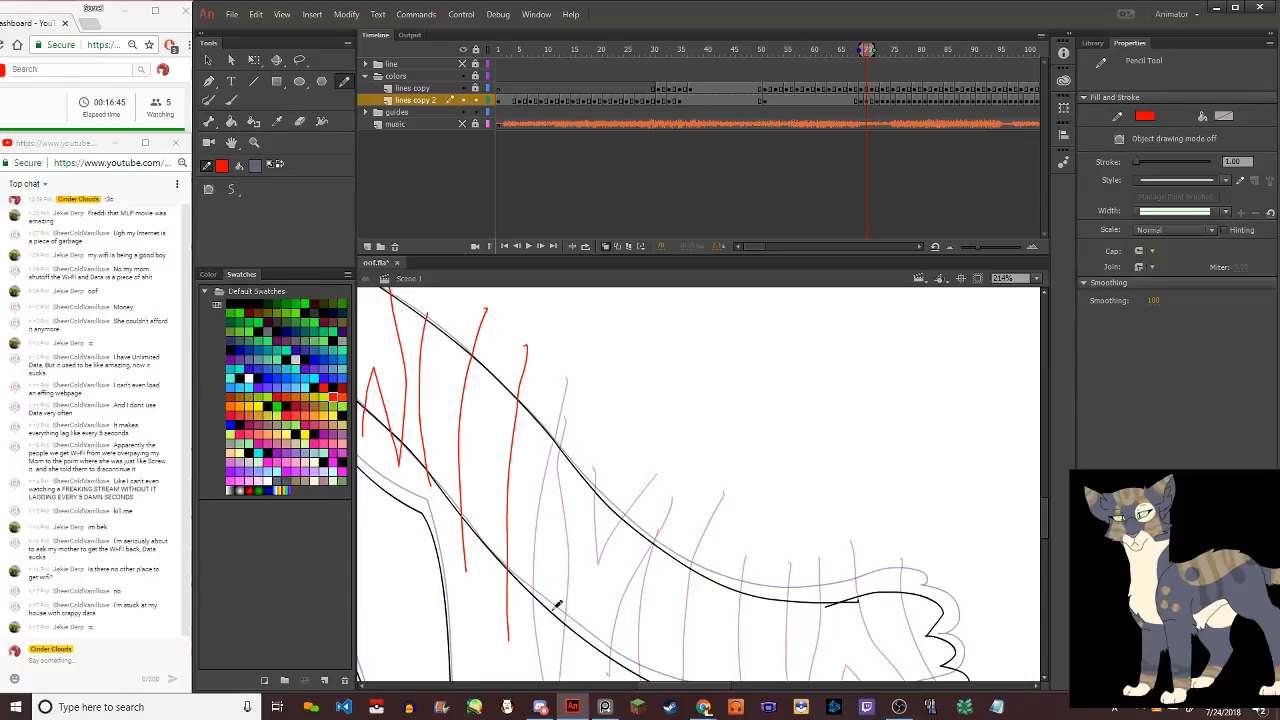
mouse_move(573, 372)
left_mouse_down()
mouse_move(539, 518)
mouse_move(541, 688)
left_mouse_up()
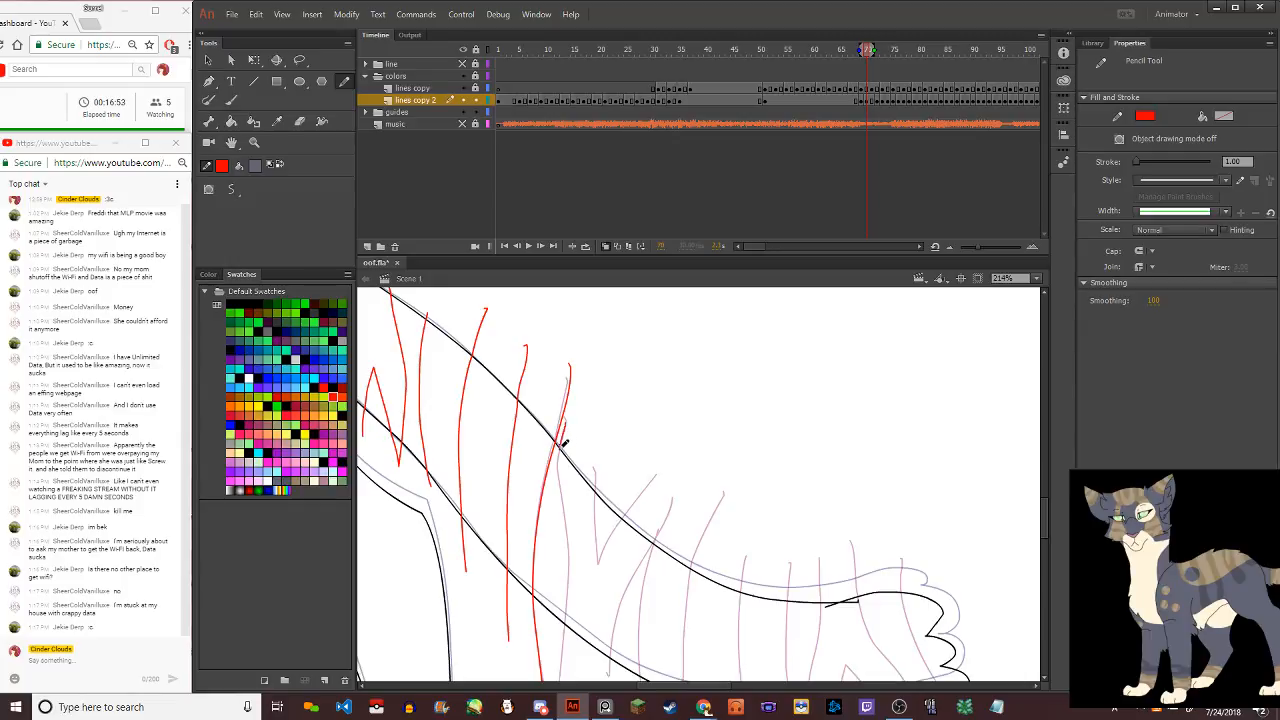
left_click(572, 707)
left_click(573, 707)
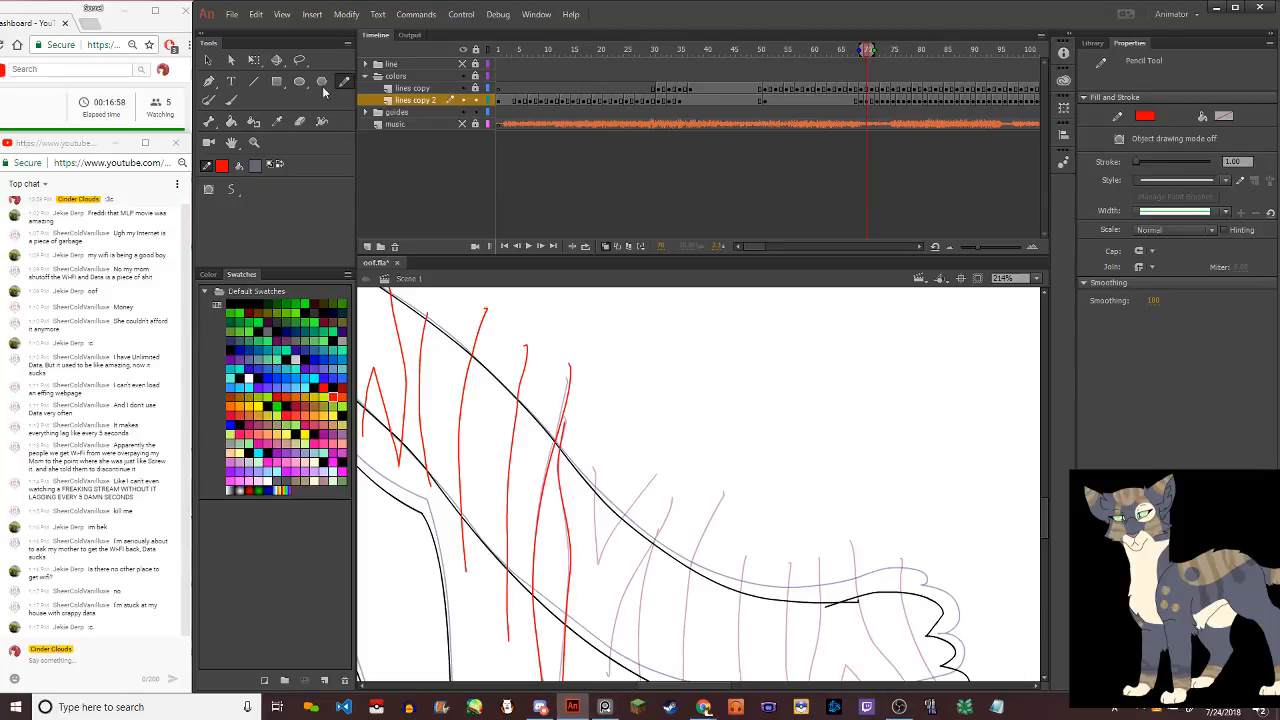
left_click(208, 60)
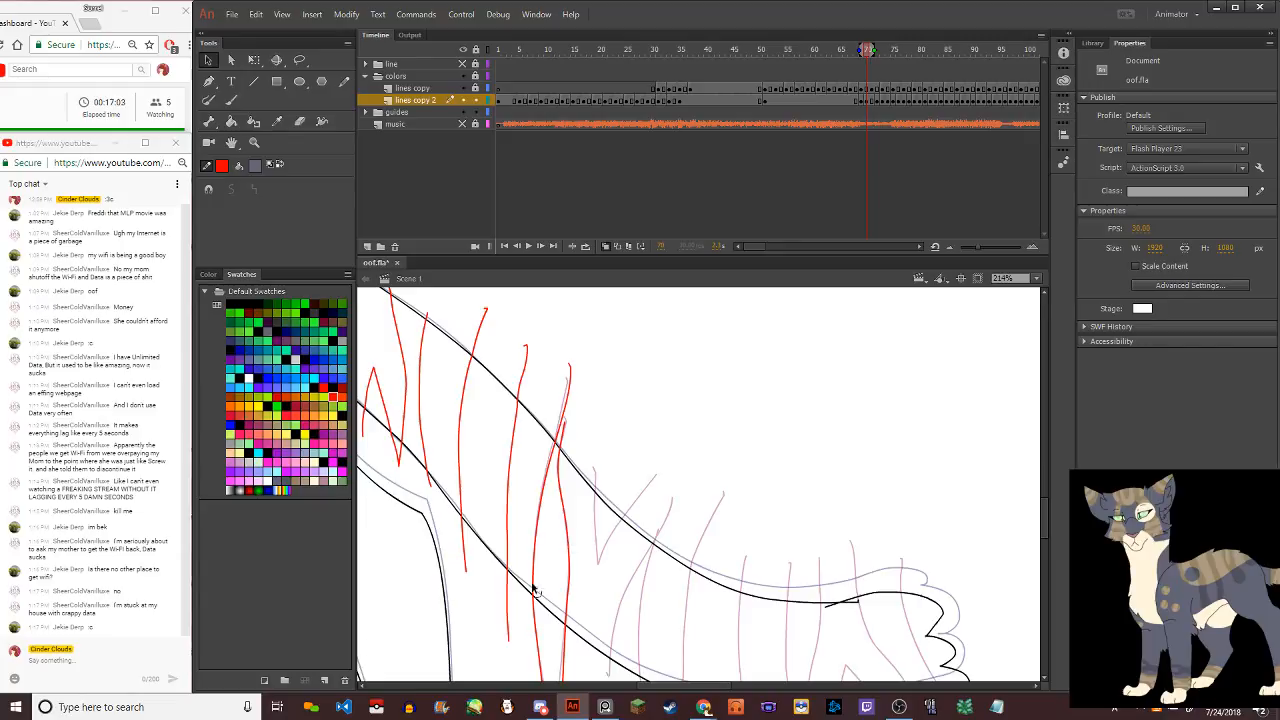
left_click(344, 82)
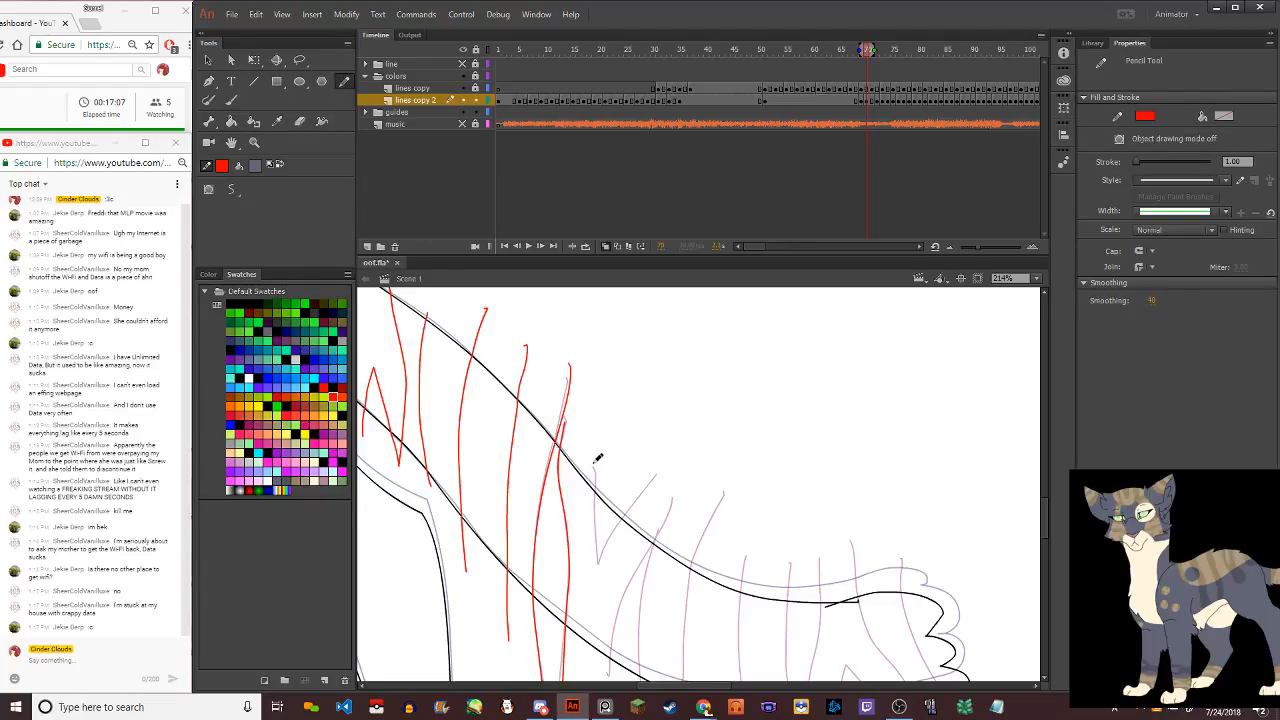
mouse_move(594, 462)
left_mouse_down()
mouse_move(601, 565)
mouse_move(676, 455)
left_mouse_up()
key("ctrl+z")
left_click_drag(601, 563, 652, 491)
key("ctrl+z")
left_click_drag(602, 557, 702, 436)
left_click_drag(604, 557, 605, 425)
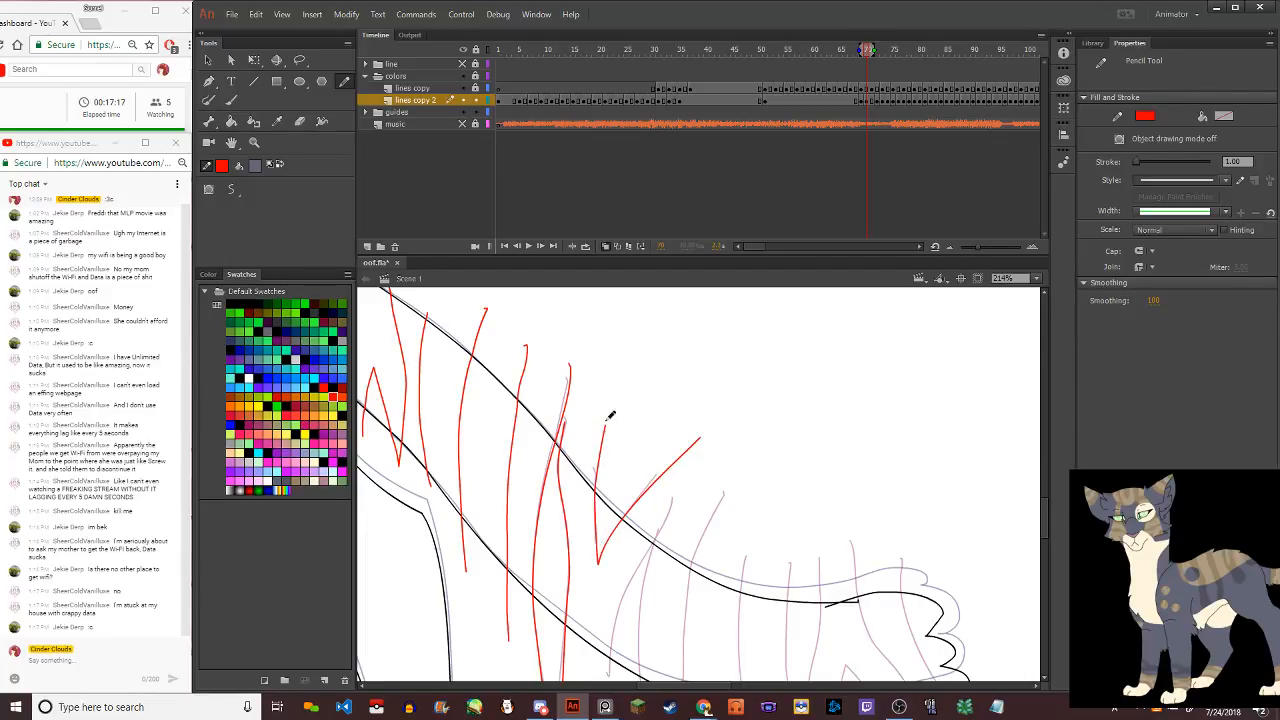
scroll(1044, 519, "down", 5)
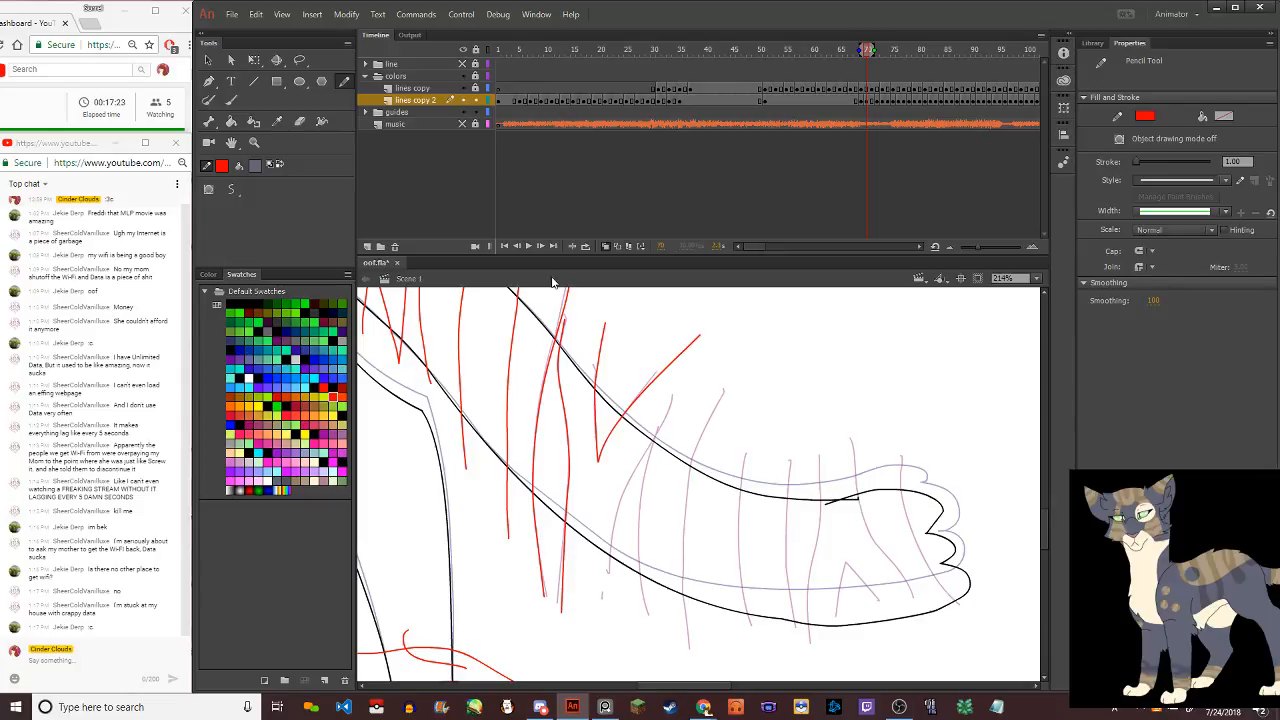
mouse_move(680, 383)
left_mouse_down()
mouse_move(619, 508)
mouse_move(604, 638)
left_mouse_up()
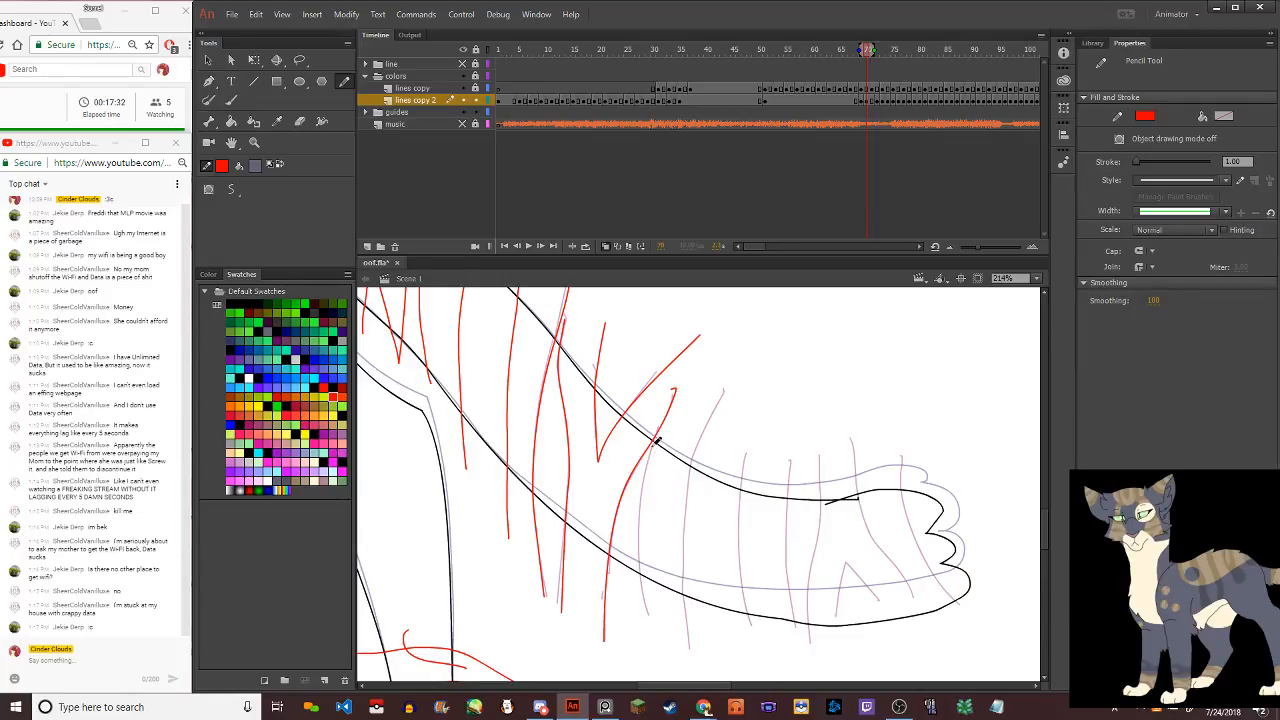
key("ctrl+z")
key("ctrl+z")
key("ctrl+z")
key("ctrl+z")
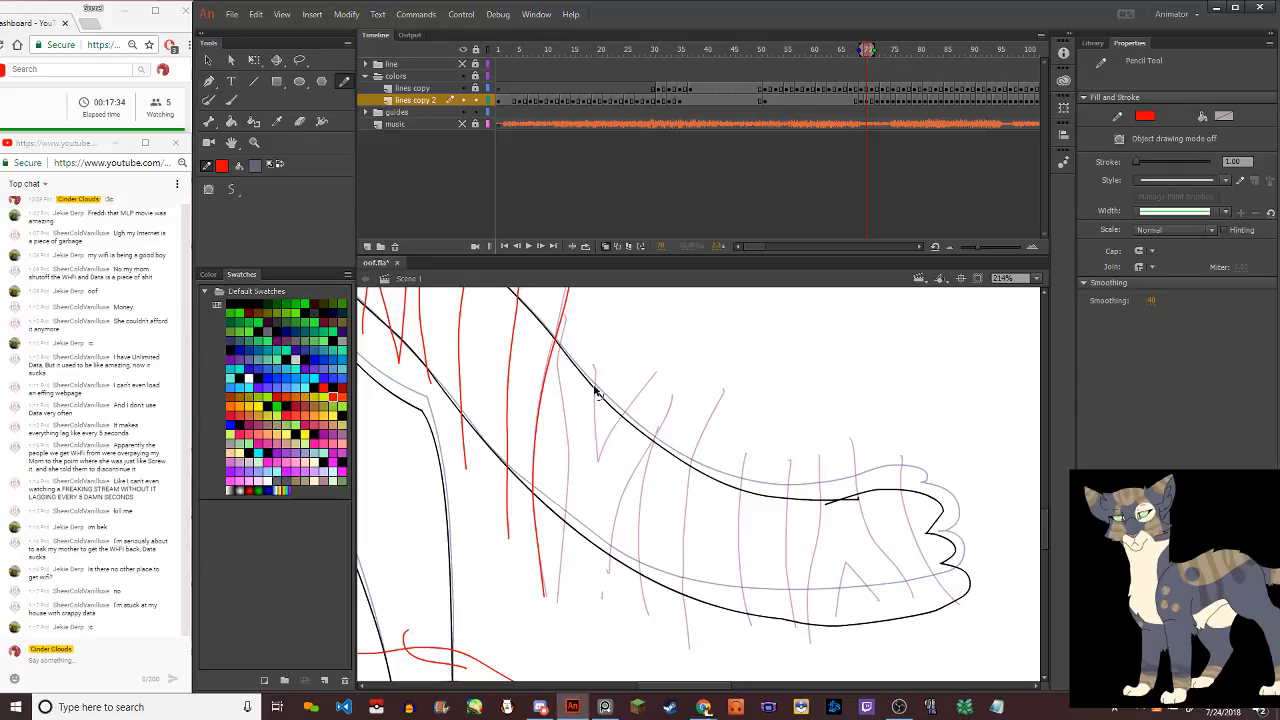
Draw the V-shaped mark on the mid-tail's upper edge and four red stripes around it, following the onion skin
mouse_move(594, 364)
left_mouse_down()
mouse_move(596, 474)
mouse_move(660, 377)
left_mouse_up()
left_click_drag(567, 322, 563, 619)
mouse_move(607, 578)
left_mouse_down()
mouse_move(624, 483)
mouse_move(683, 378)
left_mouse_up()
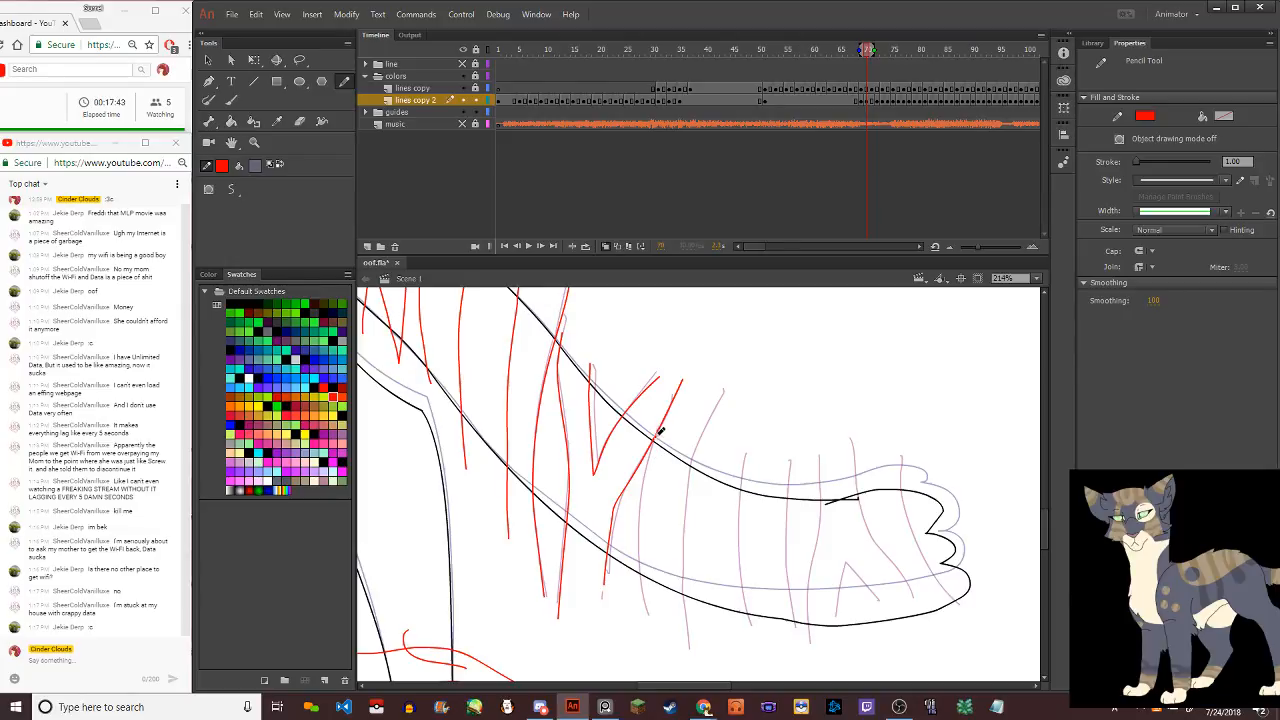
mouse_move(660, 432)
left_mouse_down()
mouse_move(643, 536)
mouse_move(652, 666)
left_mouse_up()
mouse_move(727, 378)
left_mouse_down()
mouse_move(684, 512)
mouse_move(688, 680)
left_mouse_up()
key("v")
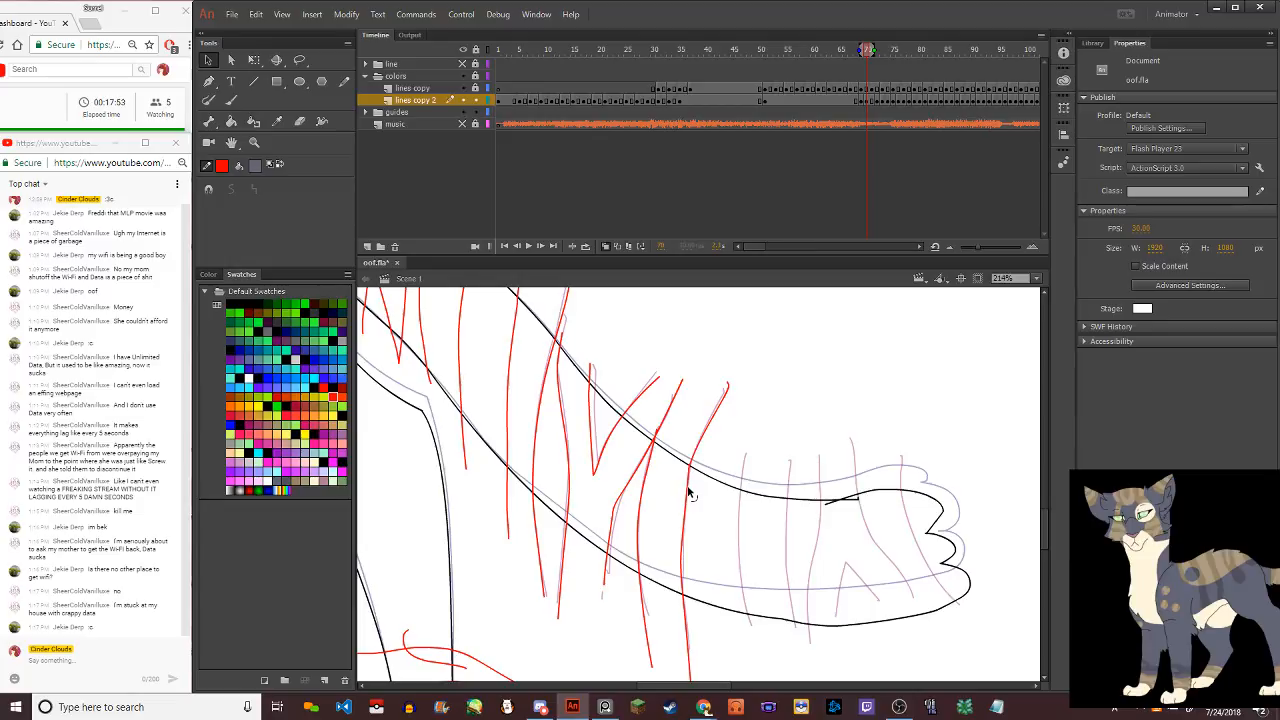
Draw three red stripes, a small inverted V mark and two curved stripes on the tail's tip section
key("y")
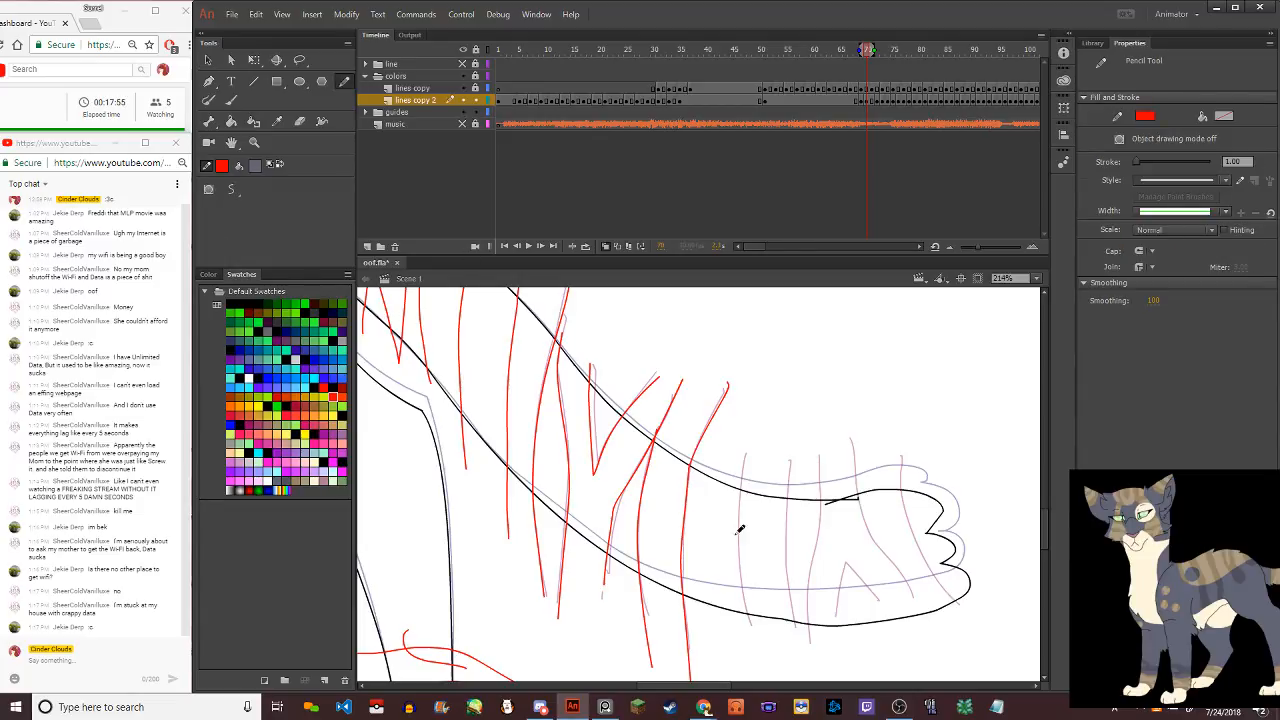
mouse_move(746, 462)
left_mouse_down()
mouse_move(731, 570)
mouse_move(758, 666)
left_mouse_up()
key("ctrl+z")
left_click_drag(789, 460, 800, 668)
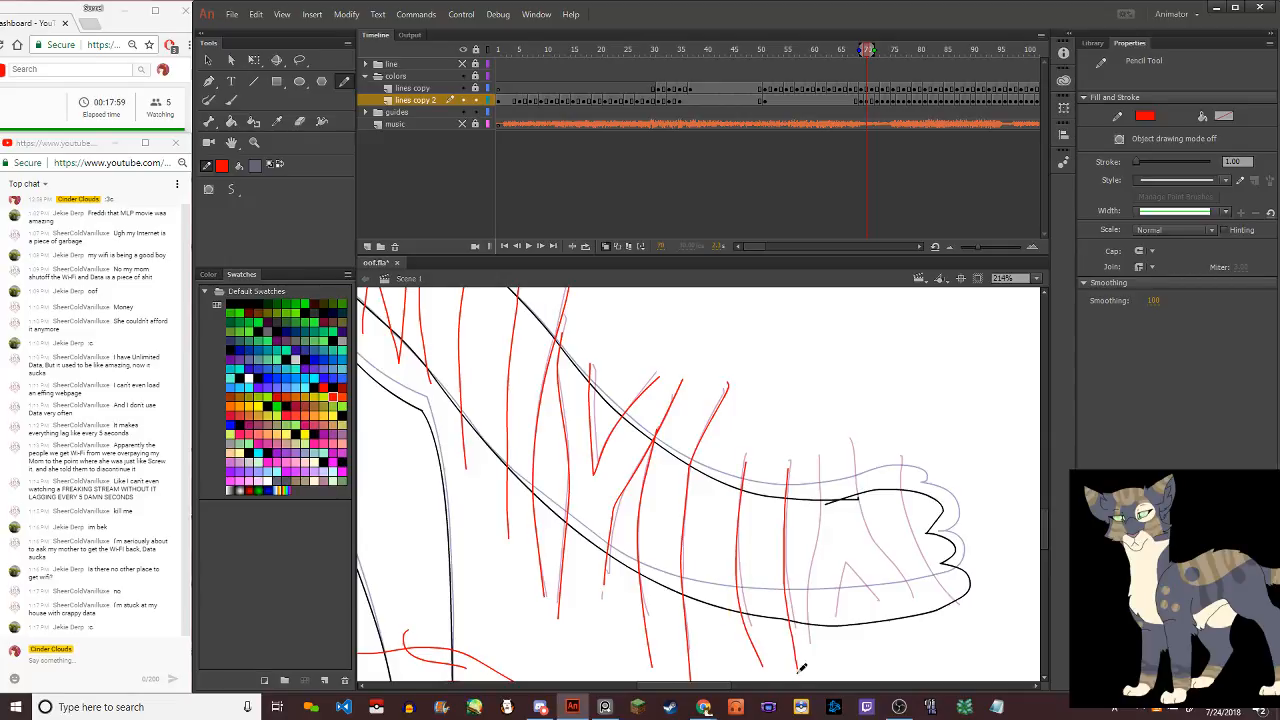
key("ctrl+z")
mouse_move(848, 632)
left_mouse_down()
mouse_move(891, 634)
mouse_move(857, 598)
mouse_move(844, 653)
mouse_move(818, 625)
mouse_move(832, 472)
mouse_move(815, 655)
left_mouse_up()
key("ctrl+z")
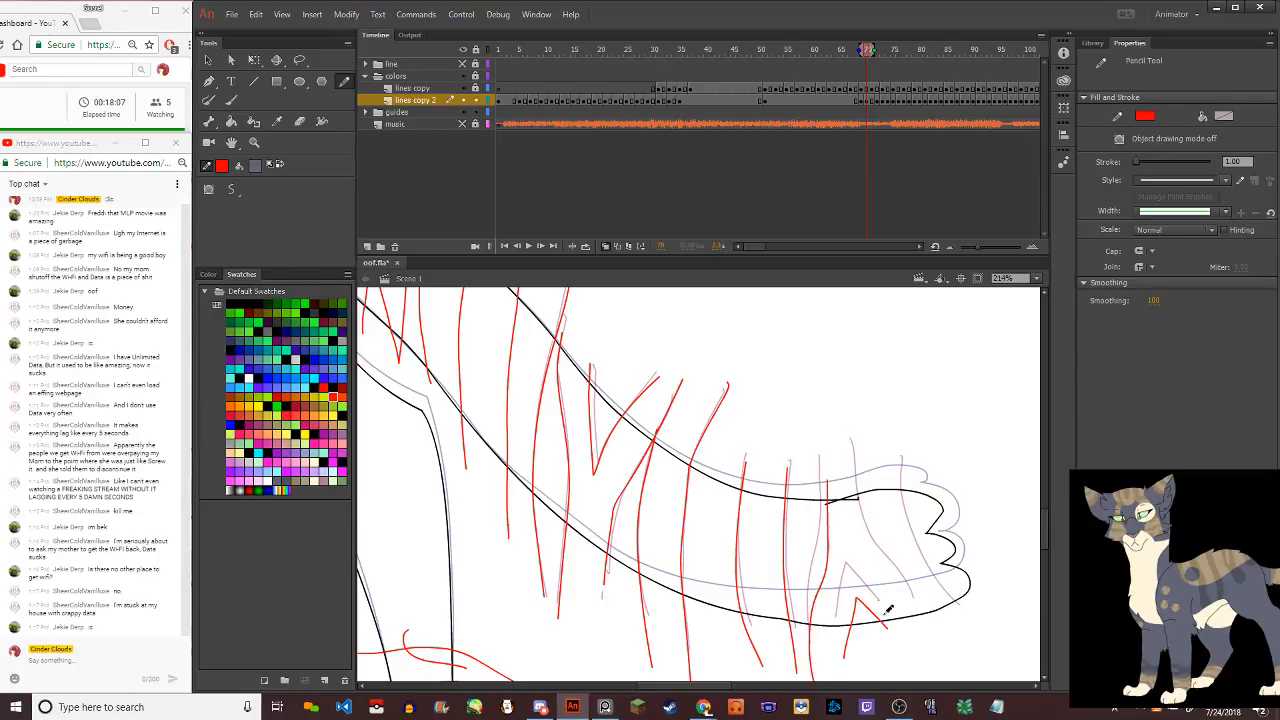
mouse_move(917, 624)
left_mouse_down()
mouse_move(877, 580)
mouse_move(855, 450)
left_mouse_up()
left_click_drag(906, 486, 968, 630)
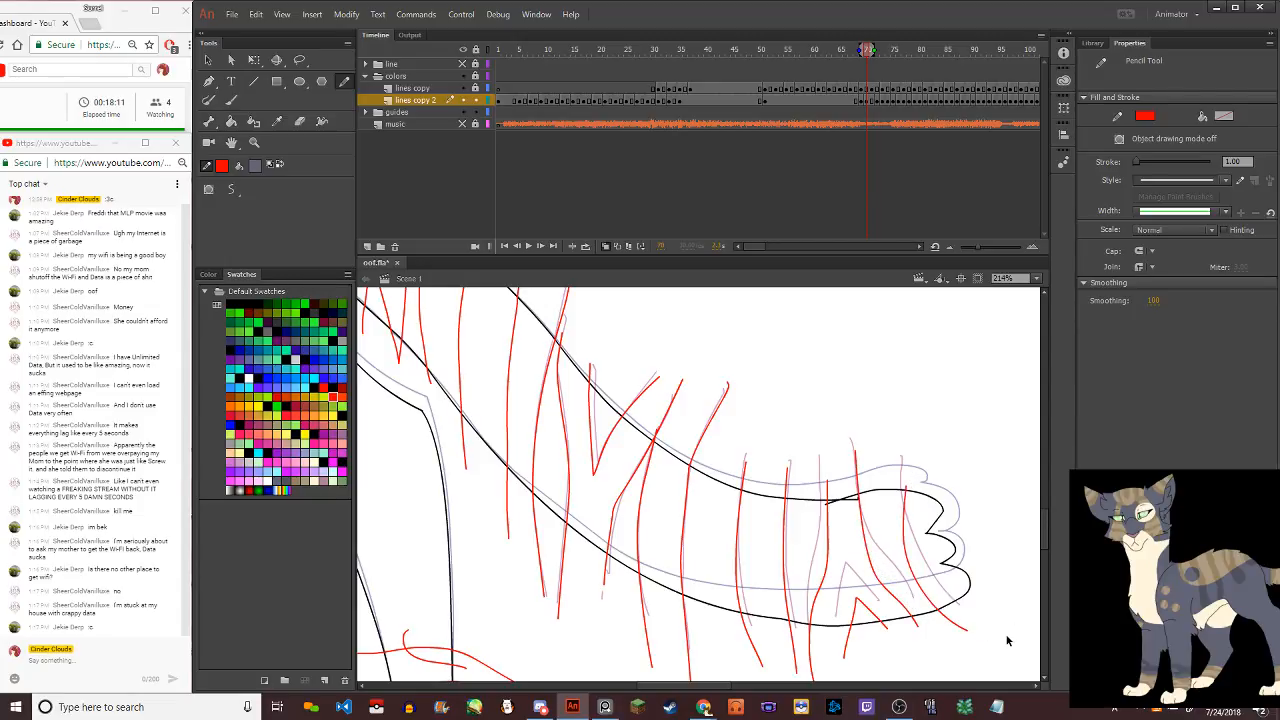
Draw the red muzzle marking line from the nose down past the jaw, plus an arc branching over the cheek fur
scroll(774, 551, "down", 5)
scroll(522, 478, "up", 4)
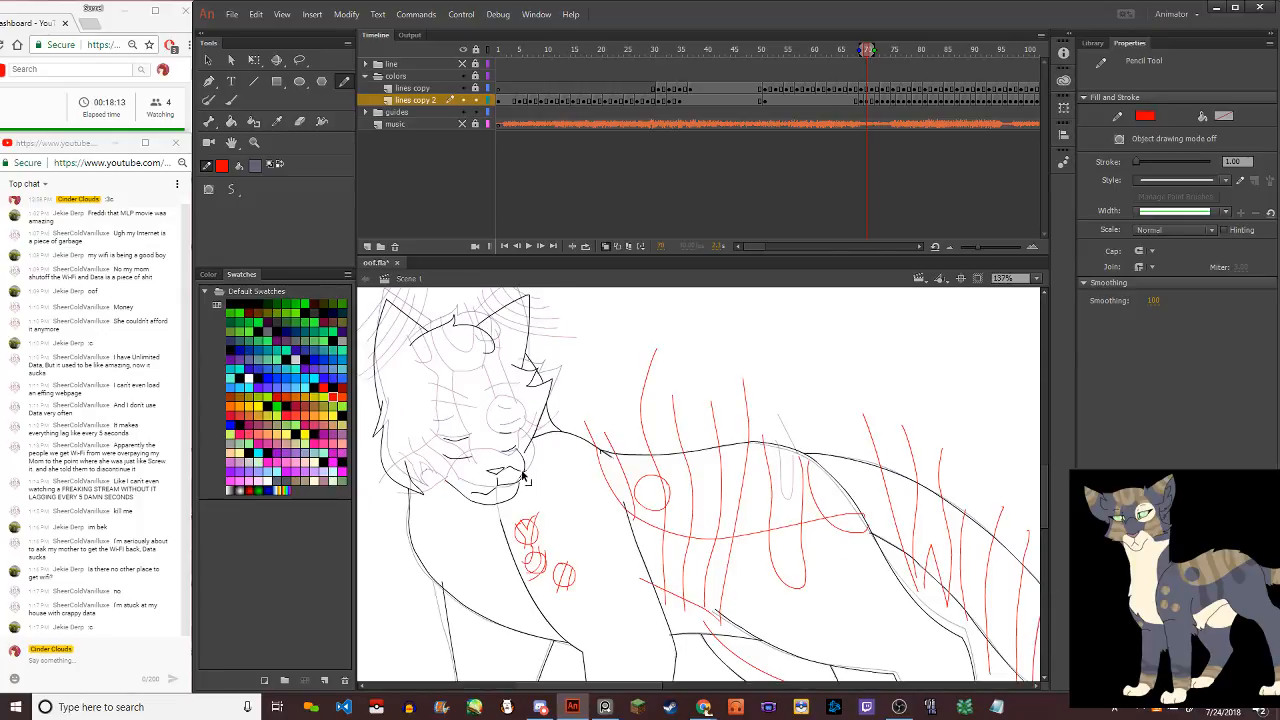
scroll(434, 447, "up", 4)
scroll(434, 486, "down", 4)
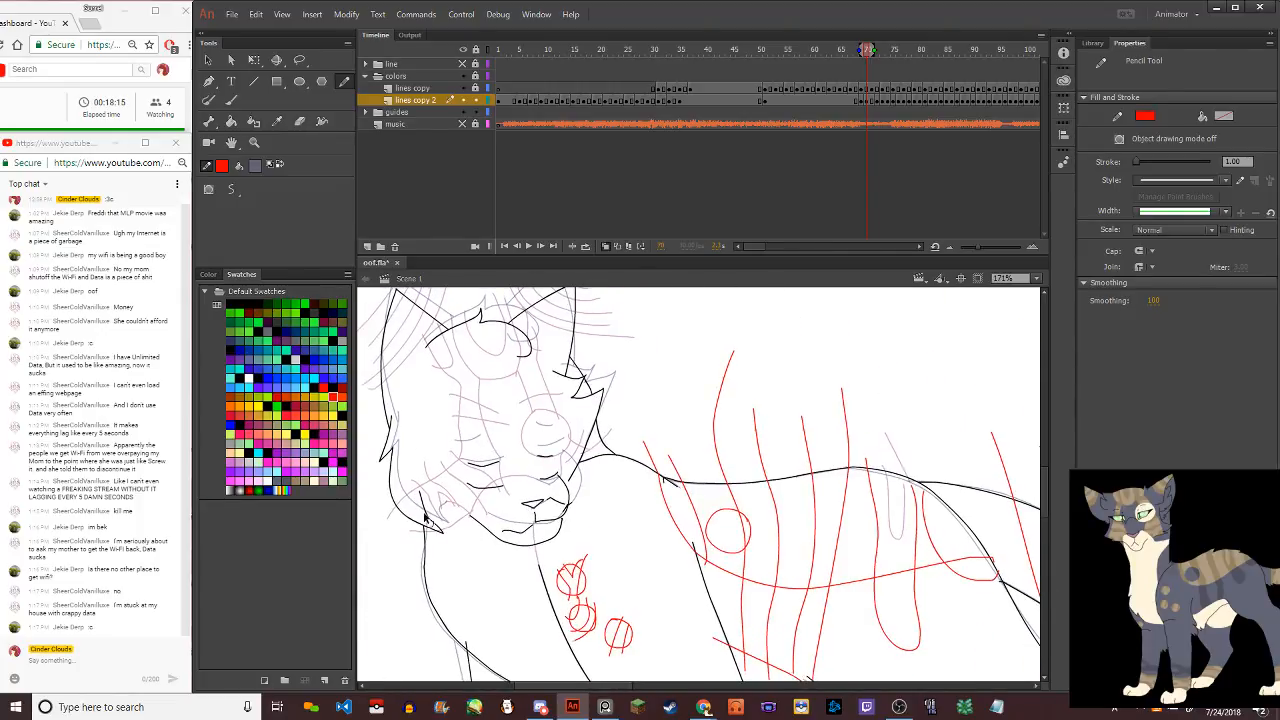
scroll(437, 500, "up", 4)
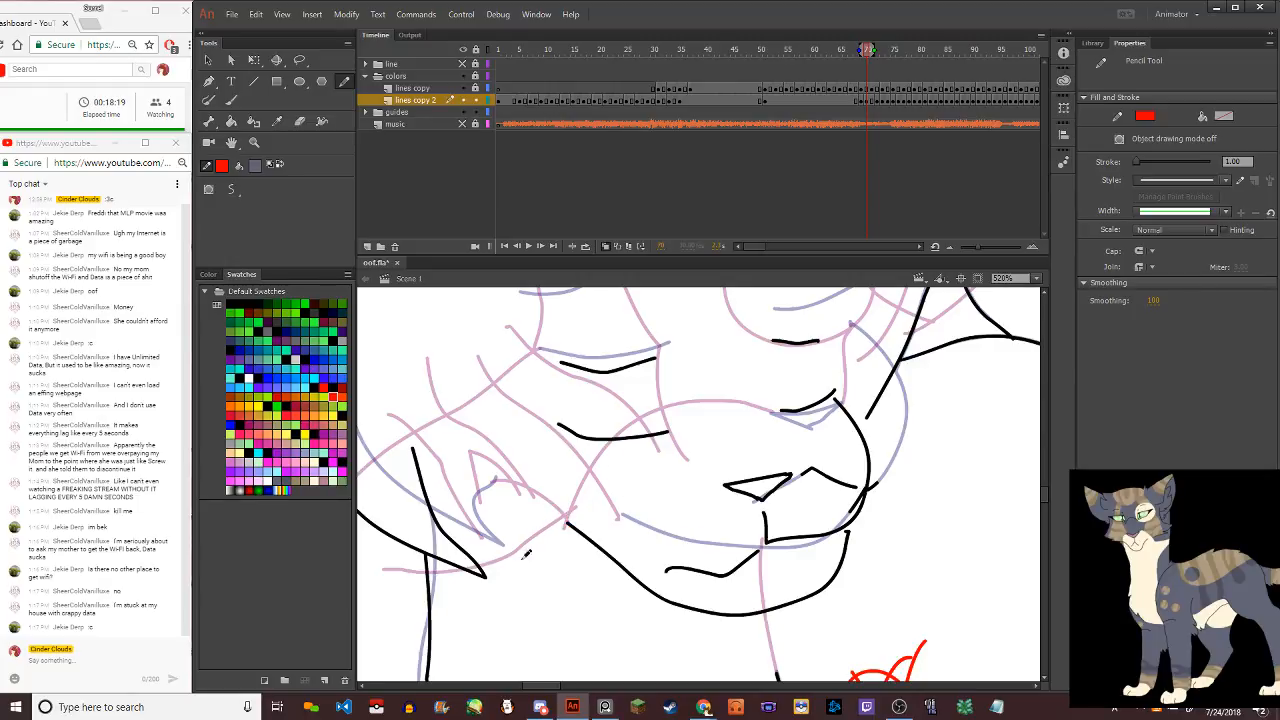
mouse_move(740, 478)
left_mouse_down()
mouse_move(618, 458)
mouse_move(583, 476)
mouse_move(560, 568)
mouse_move(480, 624)
mouse_move(366, 634)
left_mouse_up()
key("ctrl+z")
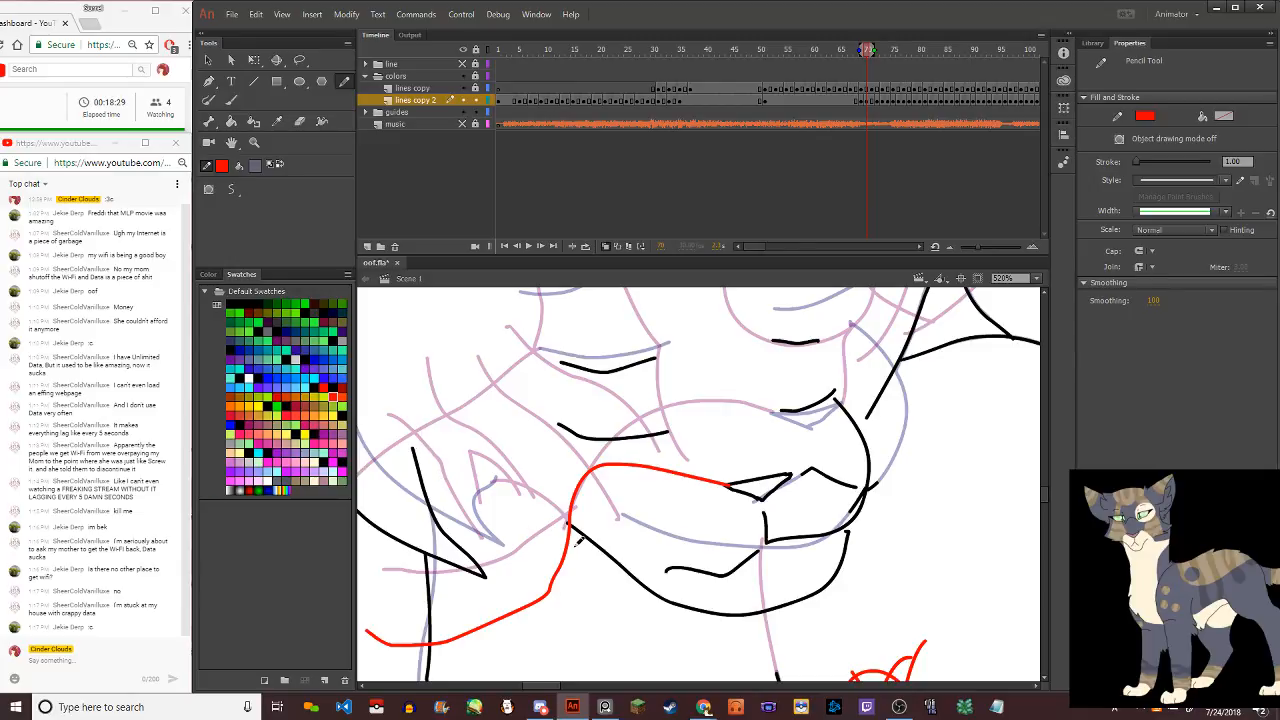
mouse_move(567, 518)
left_mouse_down()
mouse_move(482, 458)
mouse_move(442, 452)
mouse_move(413, 481)
left_mouse_up()
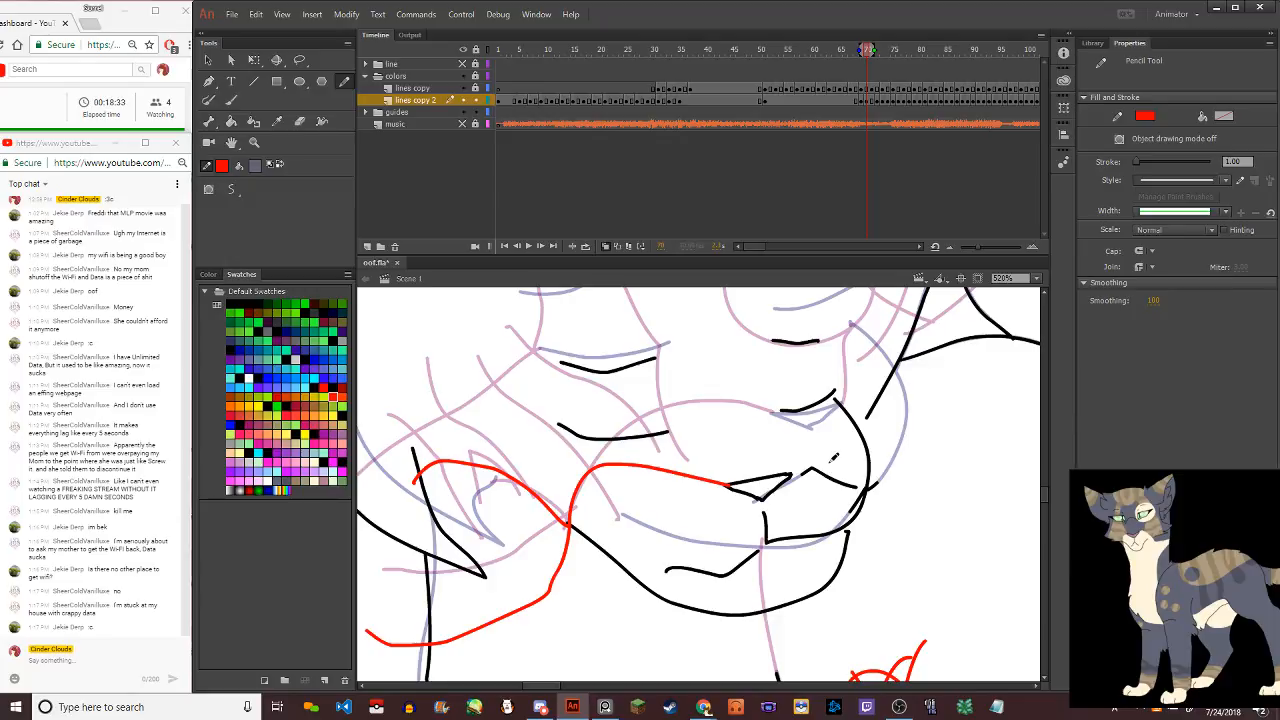
Delete the short peaked black line beside the nose on the cat's muzzle
scroll(866, 440, "down", 6)
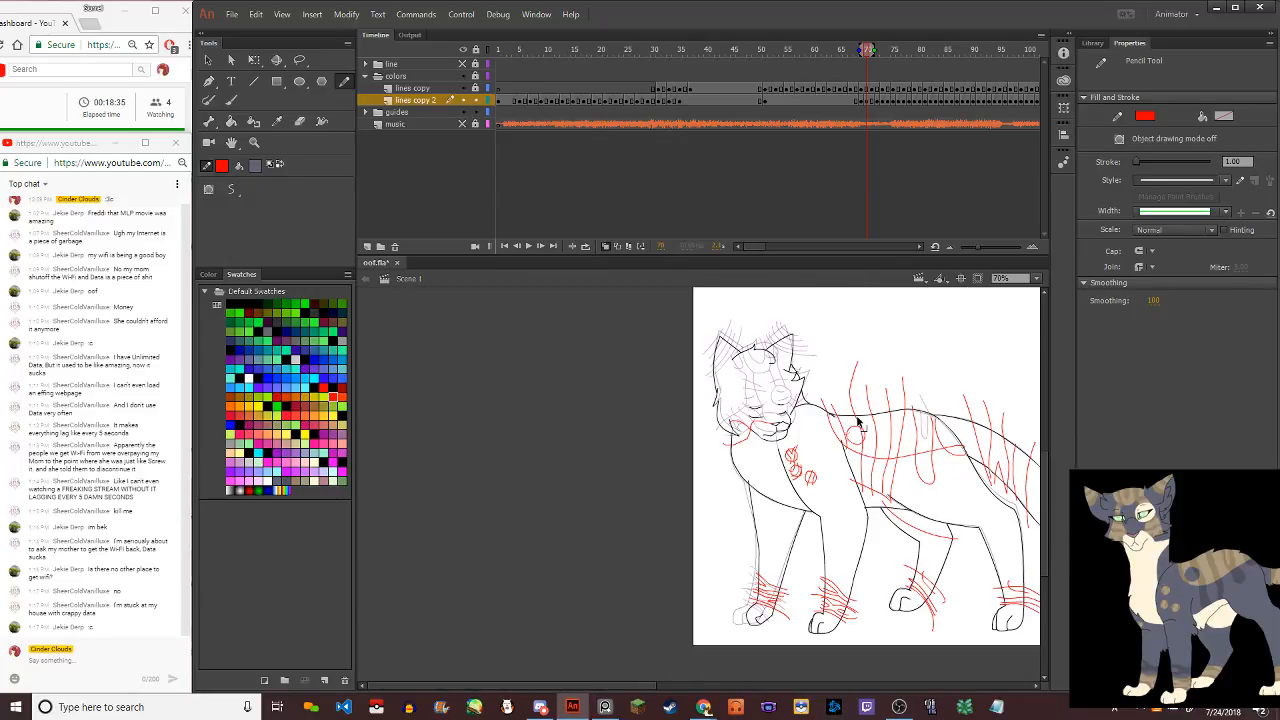
scroll(773, 435, "down", 2)
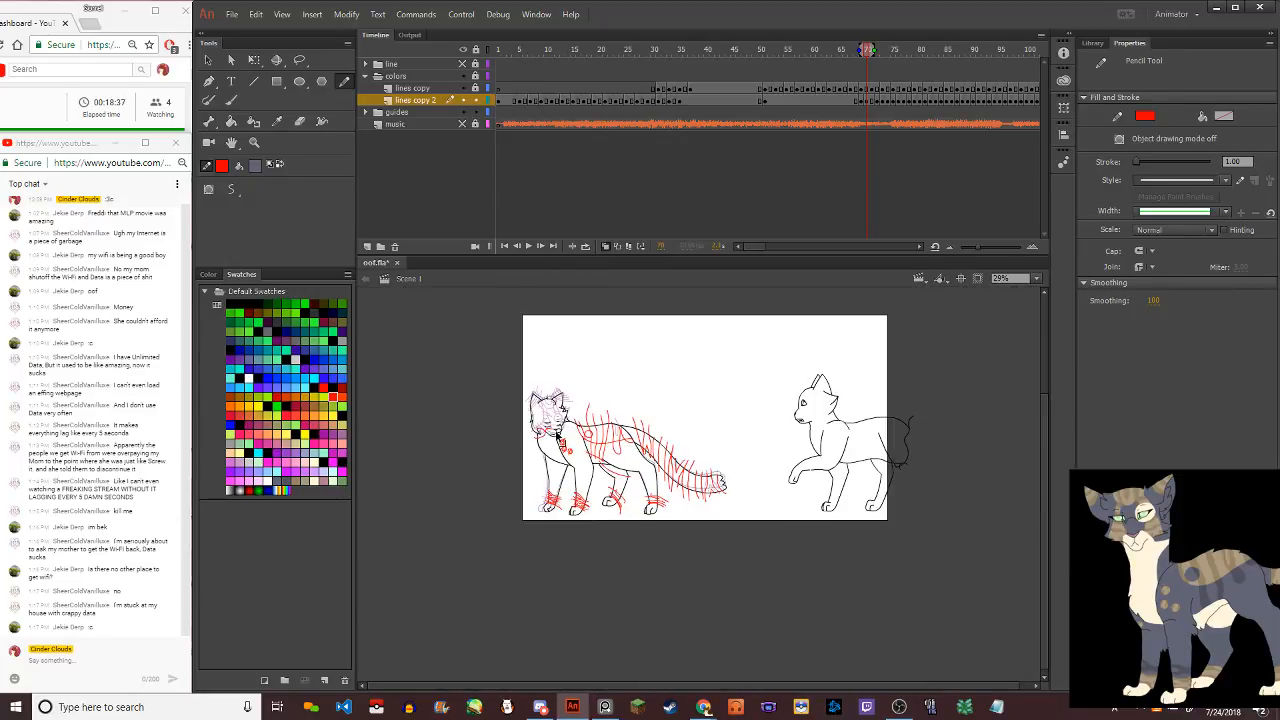
scroll(558, 440, "up", 5)
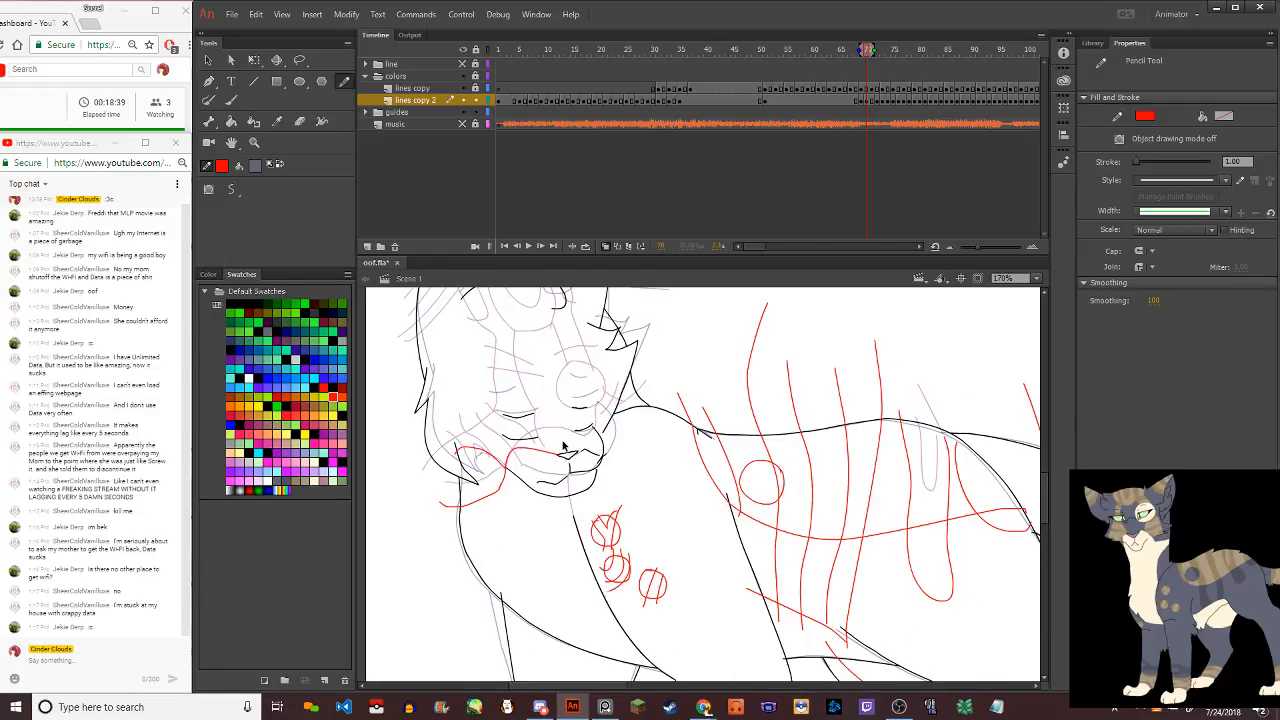
scroll(565, 449, "up", 2)
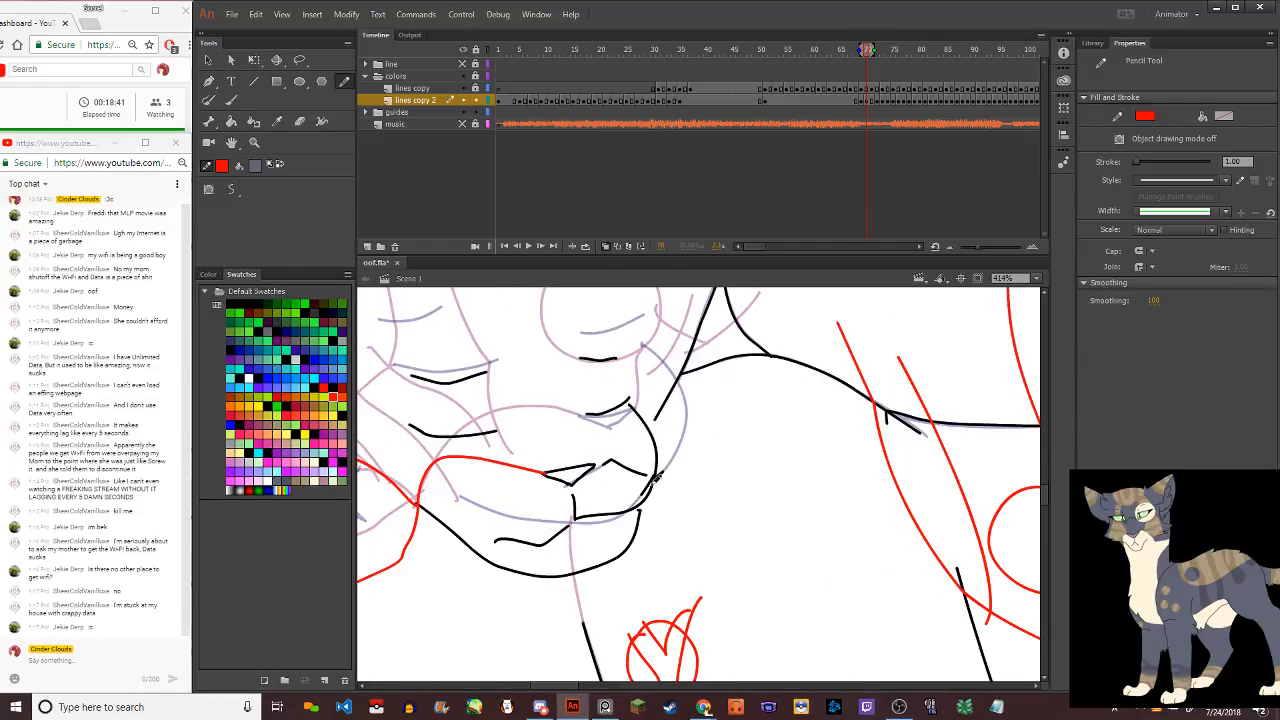
key("v")
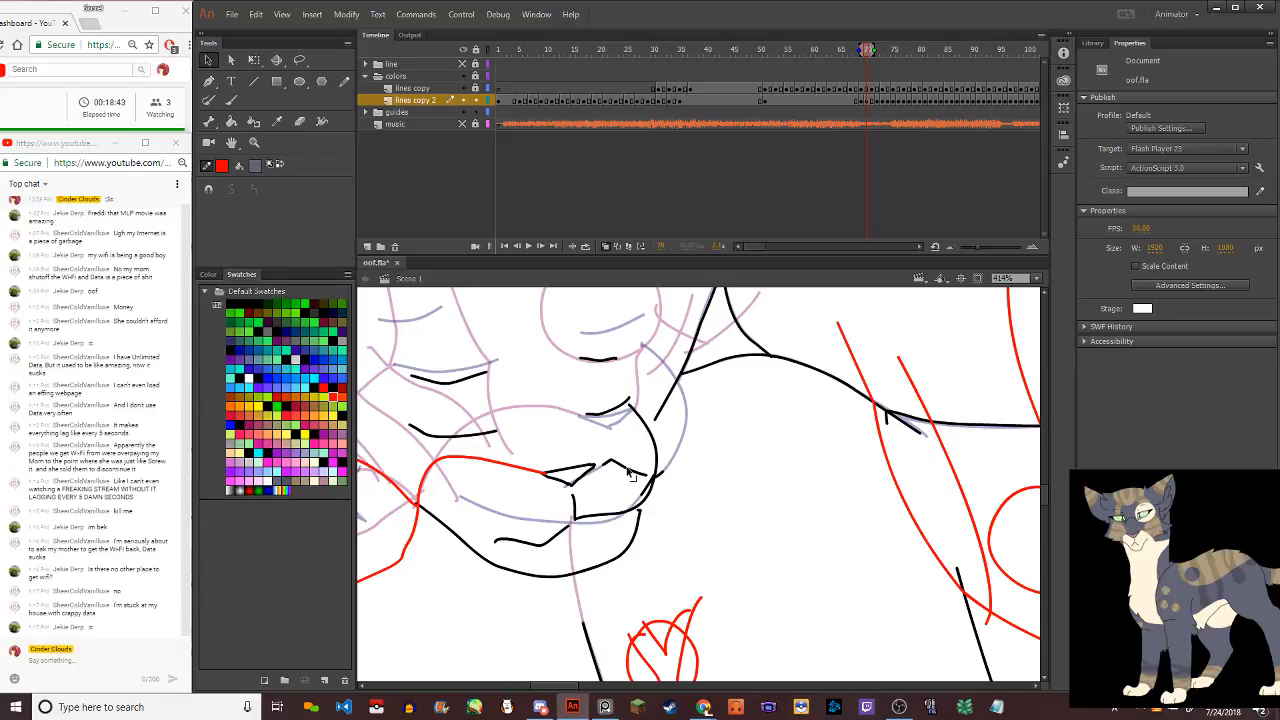
left_click(630, 473)
key("Delete")
left_click(344, 81)
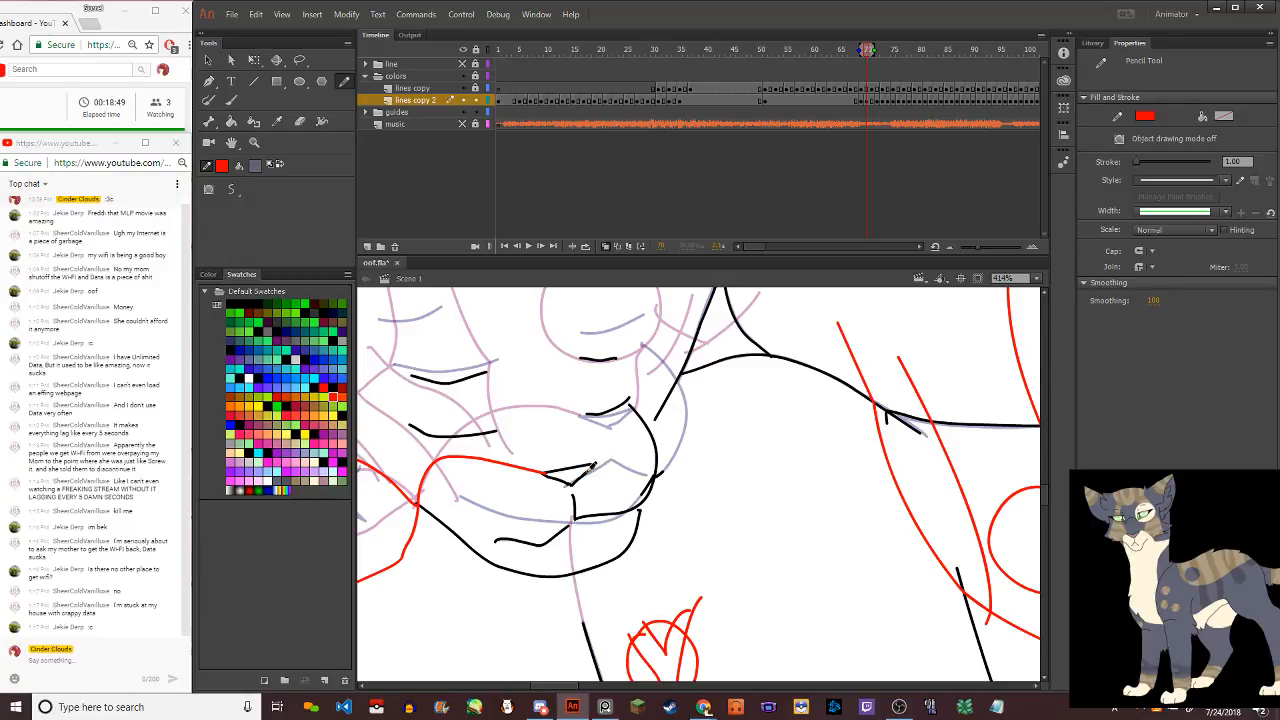
Draw a red curve from the nose to the muzzle's right-hand edge, with a short red mark just above it
mouse_move(592, 467)
left_mouse_down()
mouse_move(676, 452)
mouse_move(596, 467)
mouse_move(661, 455)
left_mouse_up()
key("ctrl+z")
key("ctrl+z")
mouse_move(586, 468)
left_mouse_down()
mouse_move(626, 448)
mouse_move(666, 454)
left_mouse_up()
key("ctrl+z")
left_click_drag(586, 468, 664, 432)
key("ctrl+z")
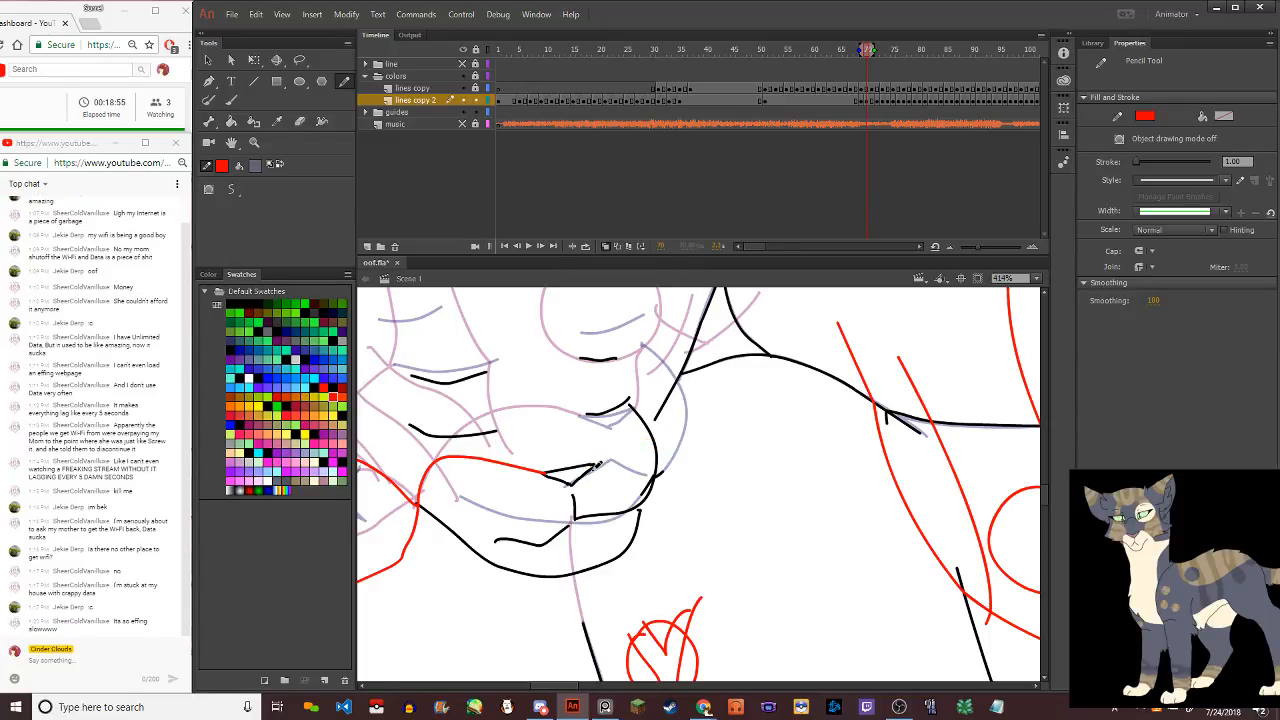
mouse_move(590, 467)
left_mouse_down()
mouse_move(641, 435)
mouse_move(677, 440)
mouse_move(667, 401)
mouse_move(637, 430)
left_mouse_up()
key("ctrl+z")
key("ctrl+z")
scroll(571, 449, "down", 6)
scroll(654, 400, "up", 5)
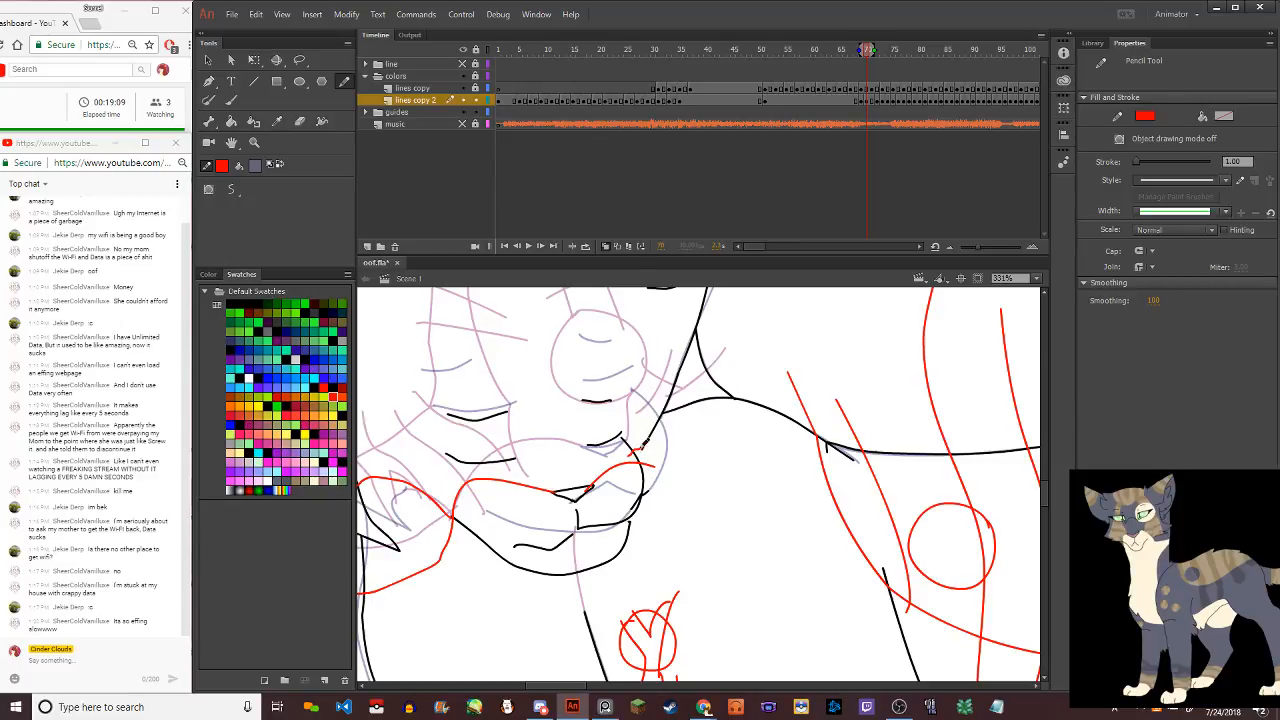
Draw a curved red line rising outward from the right-hand cheek past the neck outline
left_click_drag(676, 403, 742, 310)
key("ctrl+z")
left_click_drag(655, 400, 742, 316)
Draw a red circle around the cat's right-hand closed eye for the eye patch marking
scroll(741, 324, "down", 5)
scroll(703, 376, "up", 5)
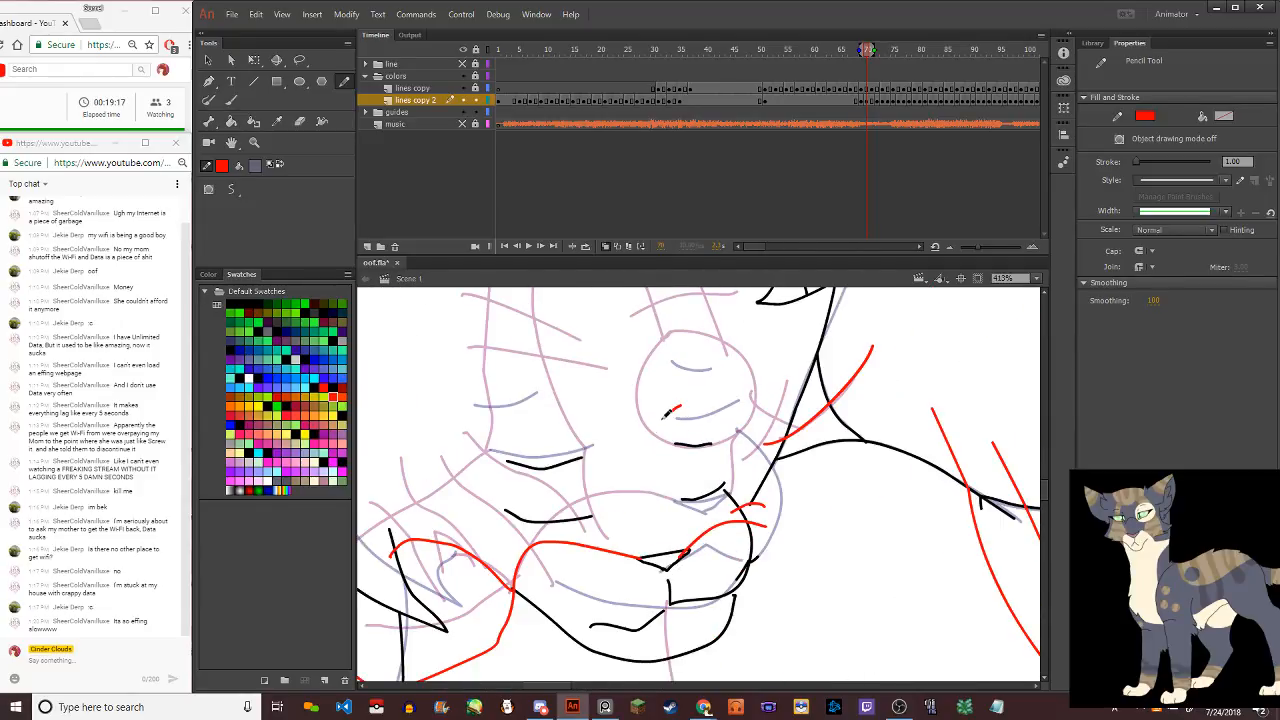
mouse_move(680, 407)
left_mouse_down()
mouse_move(684, 500)
mouse_move(723, 495)
mouse_move(742, 473)
mouse_move(741, 427)
mouse_move(686, 400)
left_mouse_up()
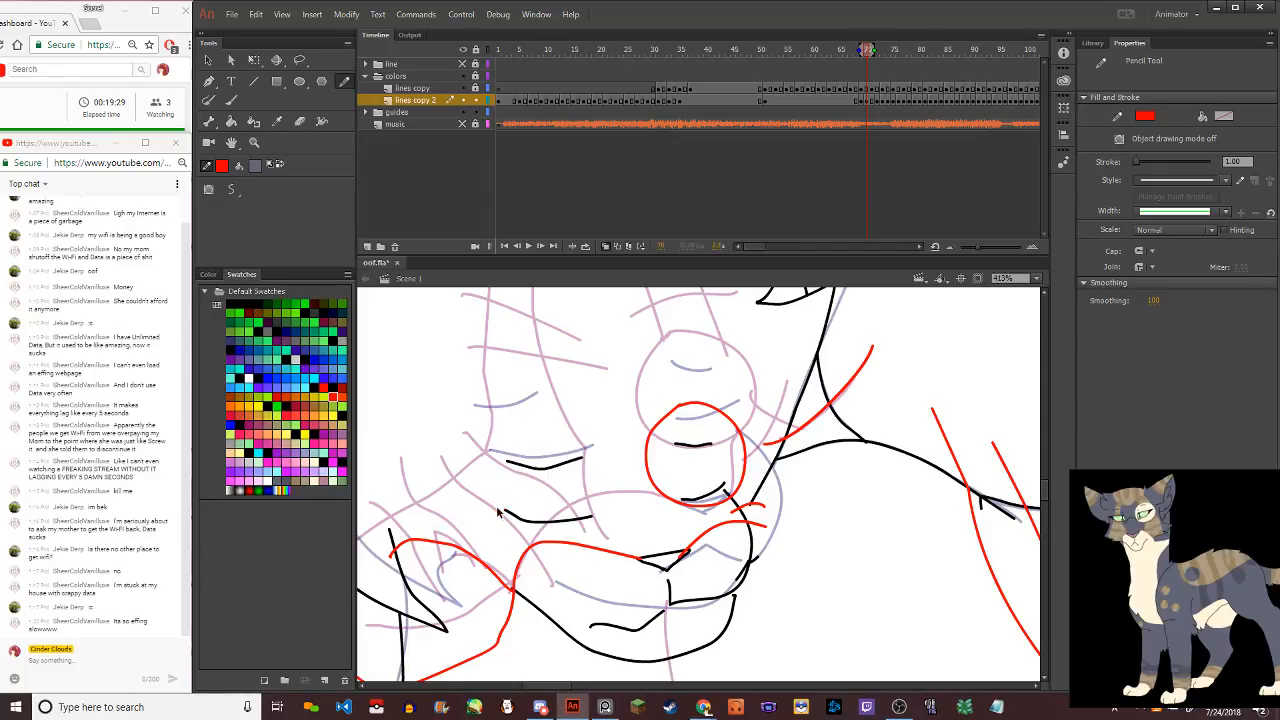
Draw four long red stripe lines running from the cat's forehead down to its two closed eyes, linking the tops of the inner pair
scroll(508, 497, "down", 3)
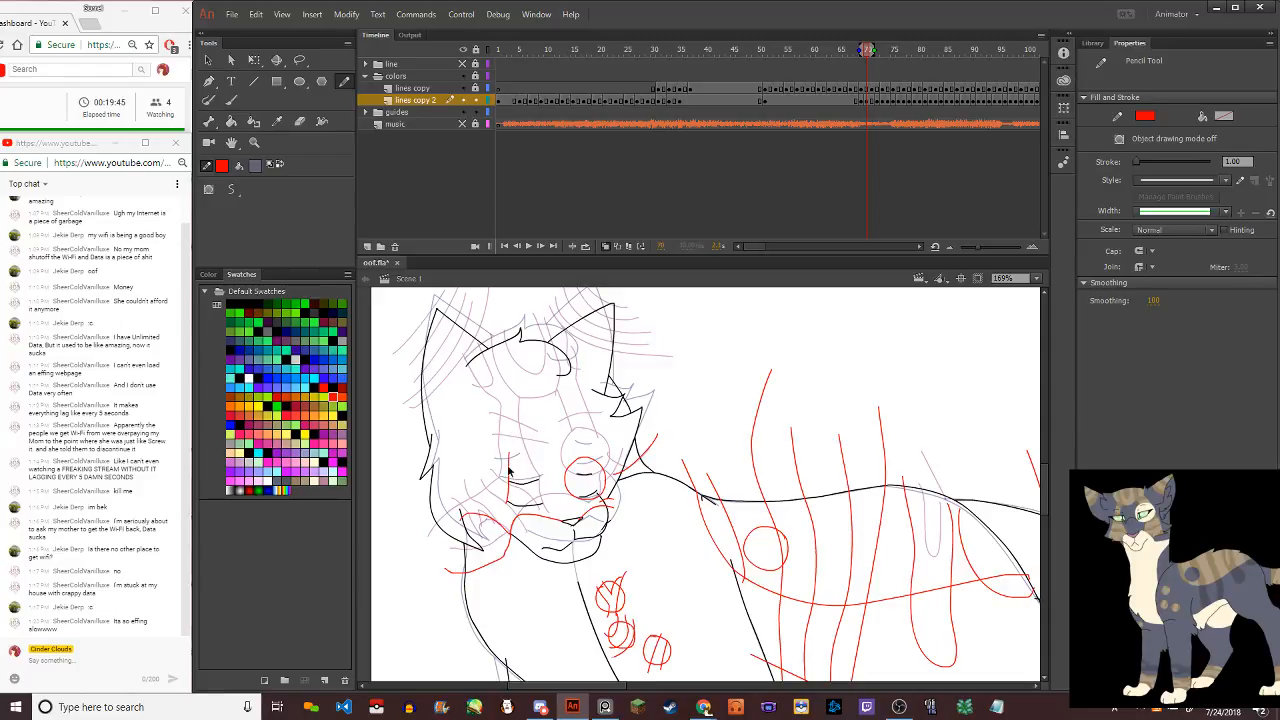
mouse_move(508, 496)
left_mouse_down()
mouse_move(502, 403)
mouse_move(474, 346)
left_mouse_up()
mouse_move(538, 466)
left_mouse_down()
mouse_move(529, 407)
mouse_move(562, 402)
left_mouse_up()
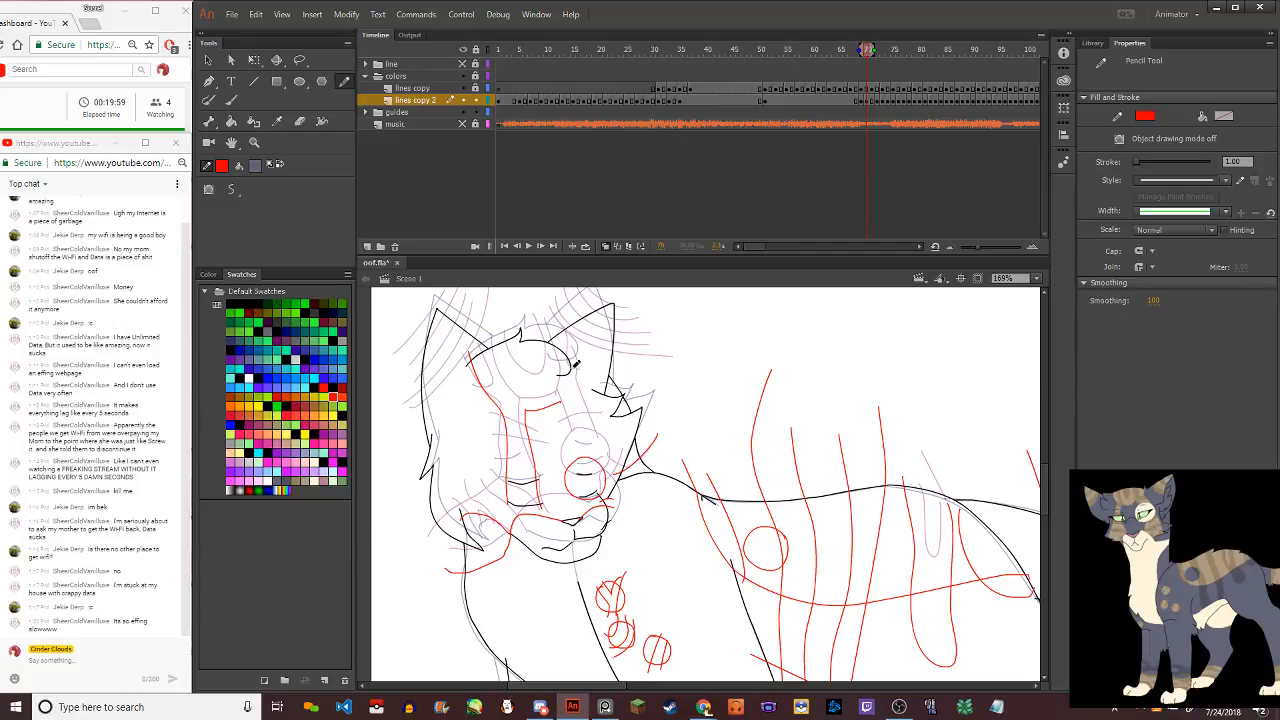
left_click_drag(574, 362, 606, 474)
left_click_drag(554, 398, 584, 467)
Draw a short red line from the eye patch circle down to the nose and another from its outer edge down the cheek
scroll(607, 507, "up", 3)
scroll(607, 507, "up", 2)
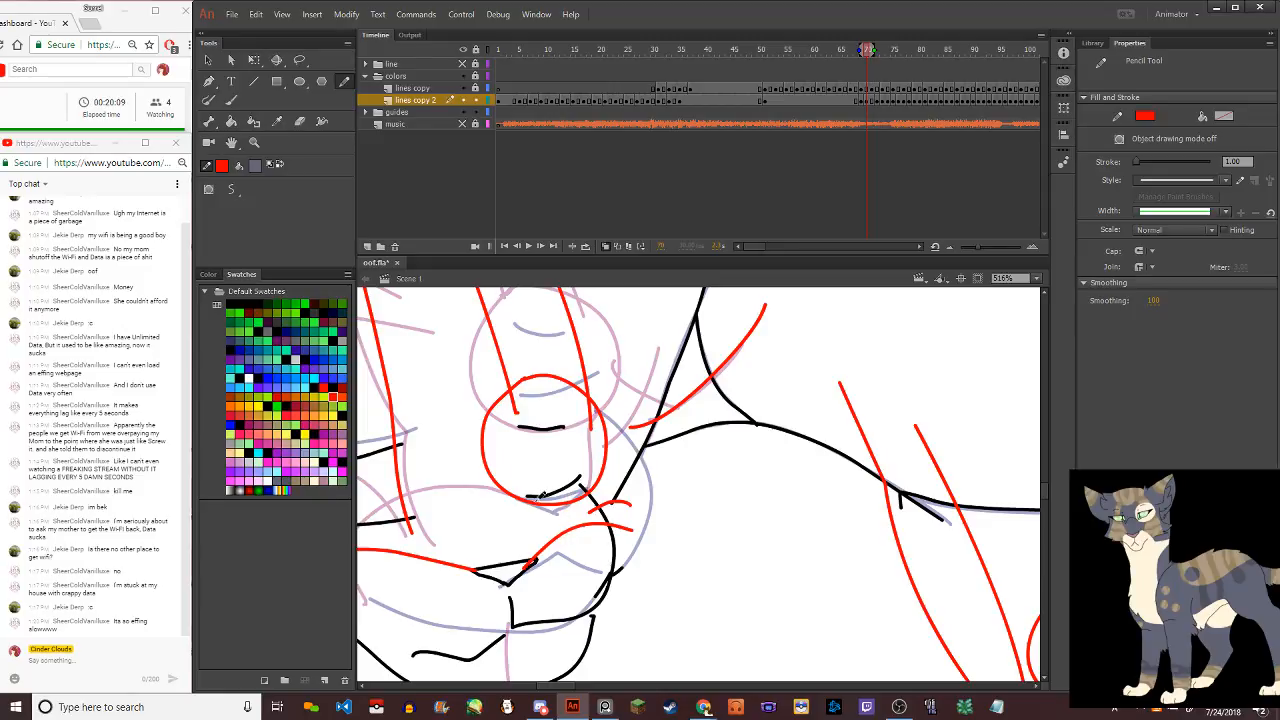
left_click_drag(542, 506, 540, 575)
left_click_drag(610, 426, 632, 496)
scroll(660, 500, "down", 4)
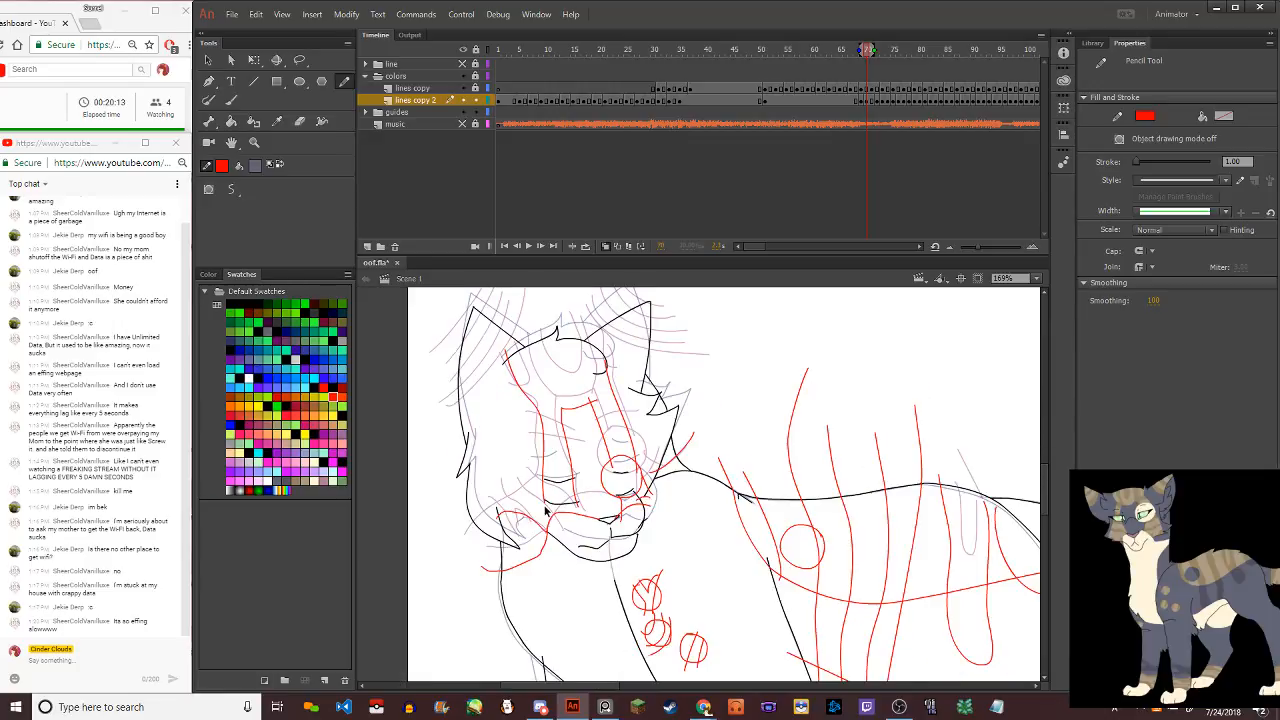
Add a red line from the left-hand eye's outer corner to the cheek fur and adjust its end to meet the cheek outline
scroll(548, 512, "up", 3)
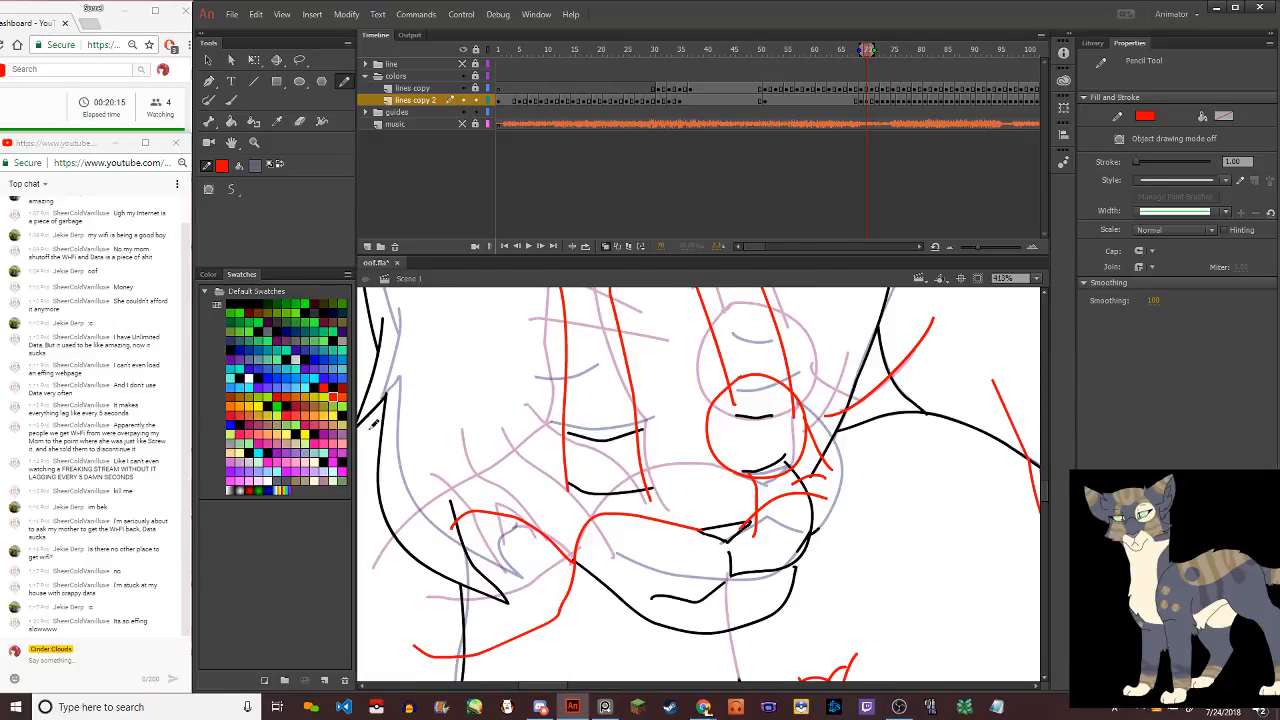
left_click(209, 60)
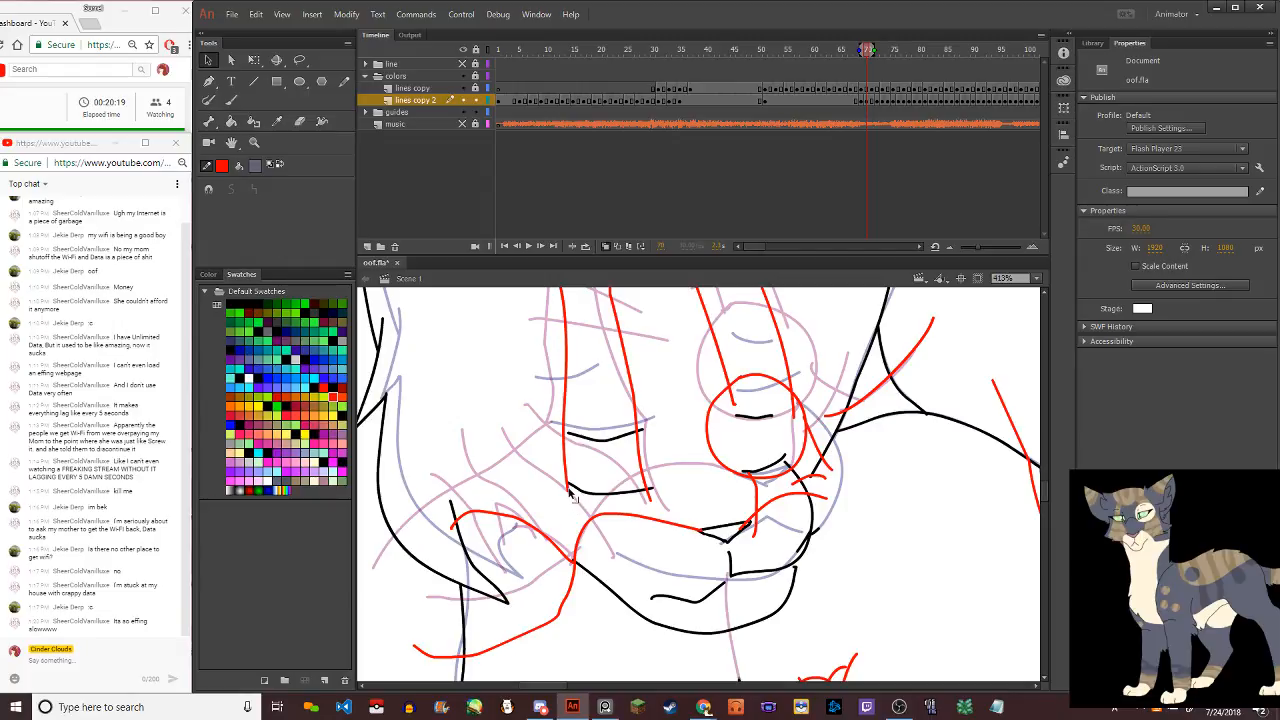
mouse_move(568, 489)
left_mouse_down()
mouse_move(486, 518)
mouse_move(452, 458)
mouse_move(475, 425)
mouse_move(491, 438)
mouse_move(492, 487)
mouse_move(488, 467)
mouse_move(466, 491)
left_mouse_up()
left_click_drag(467, 493, 450, 506)
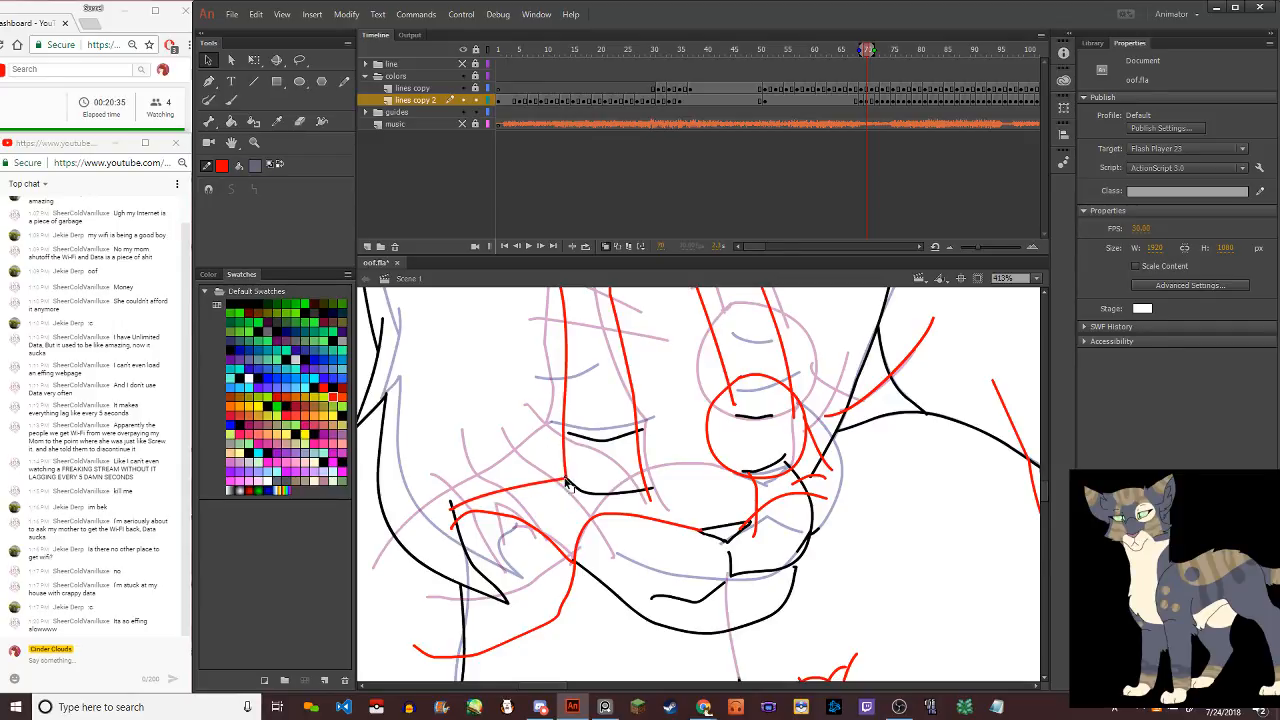
Turn off onion skinning to show only the current frame's drawing of the whole cat
scroll(556, 487, "down", 10)
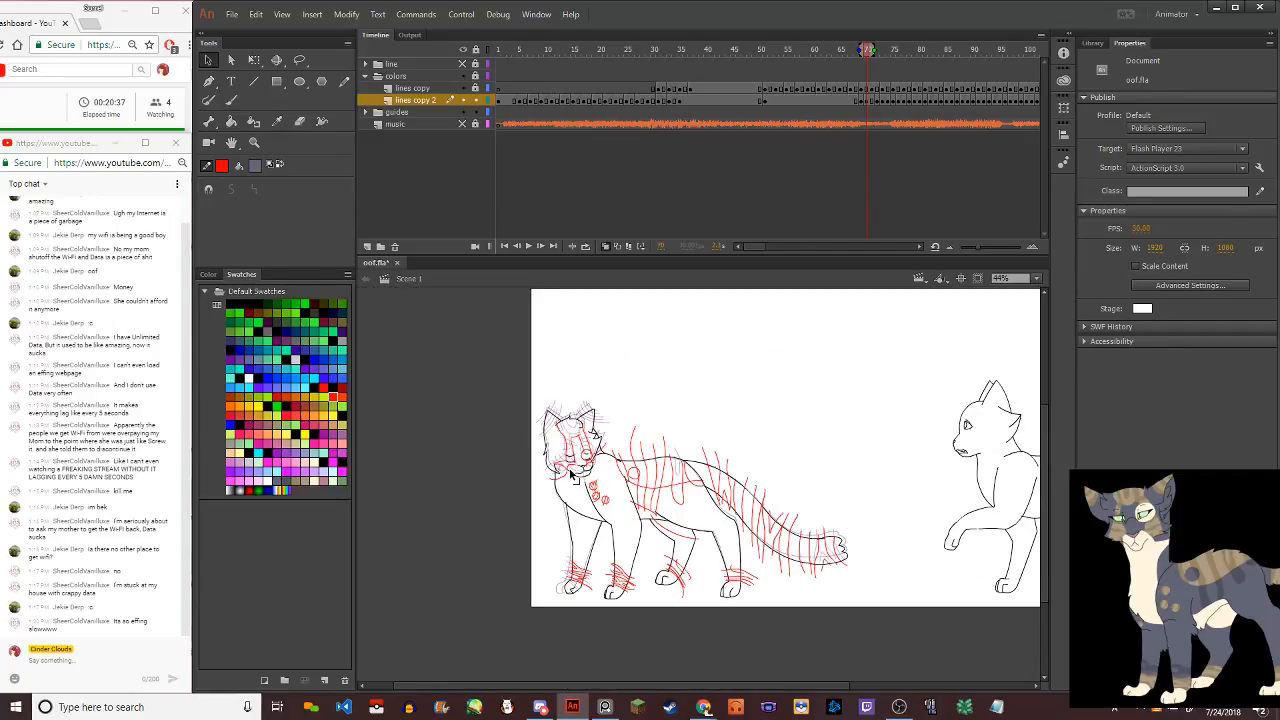
scroll(586, 488, "up", 3)
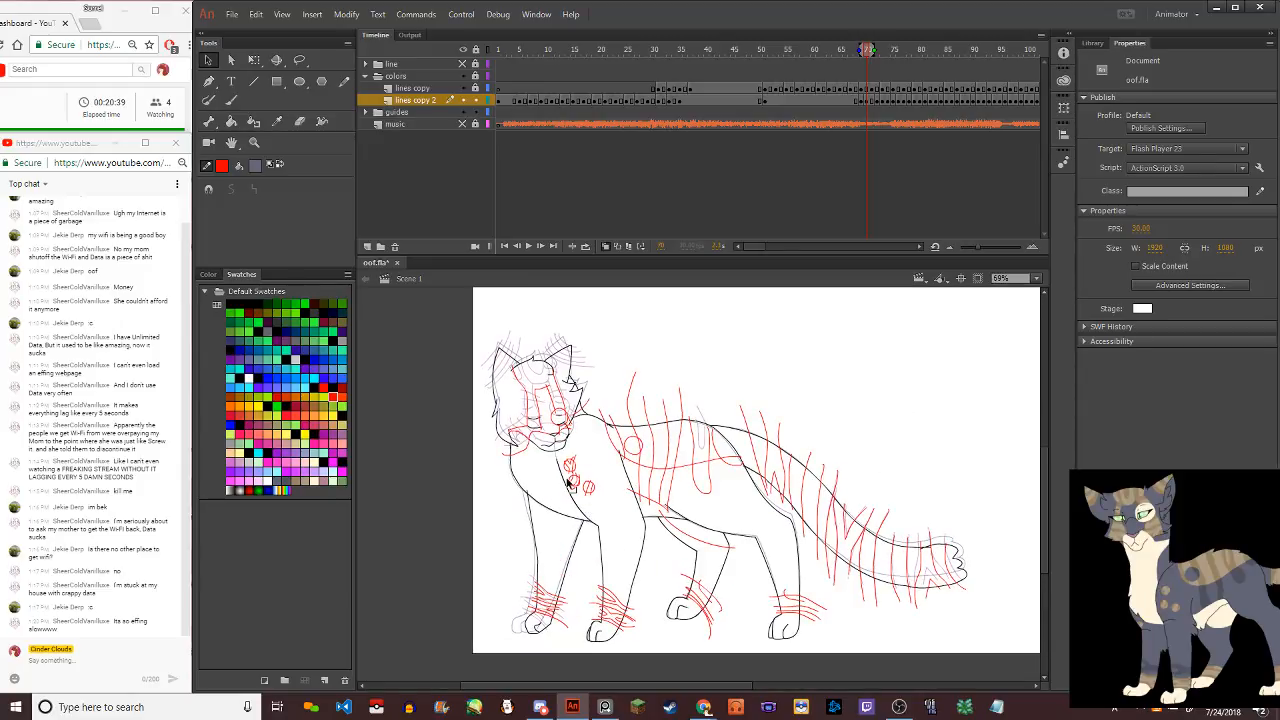
scroll(567, 483, "up", 1)
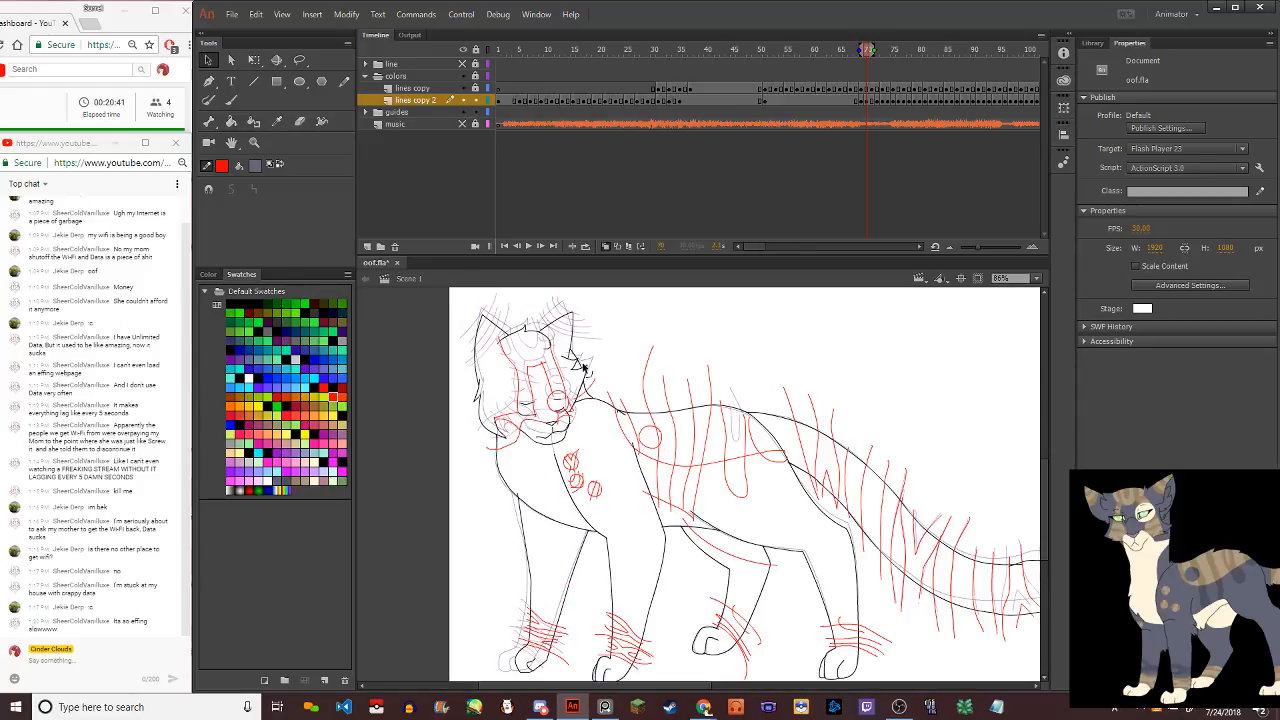
left_click(609, 247)
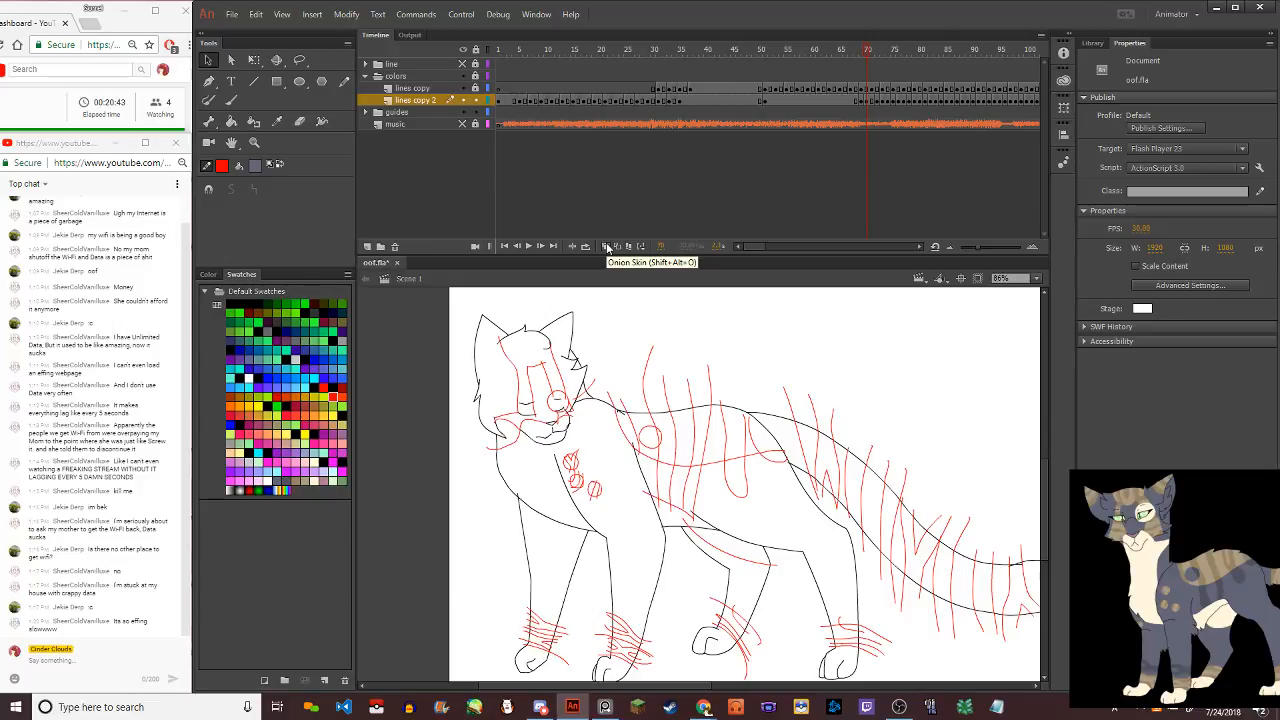
Step back and forth through the neighbouring frames to compare the cat's markings and pose
key(".")
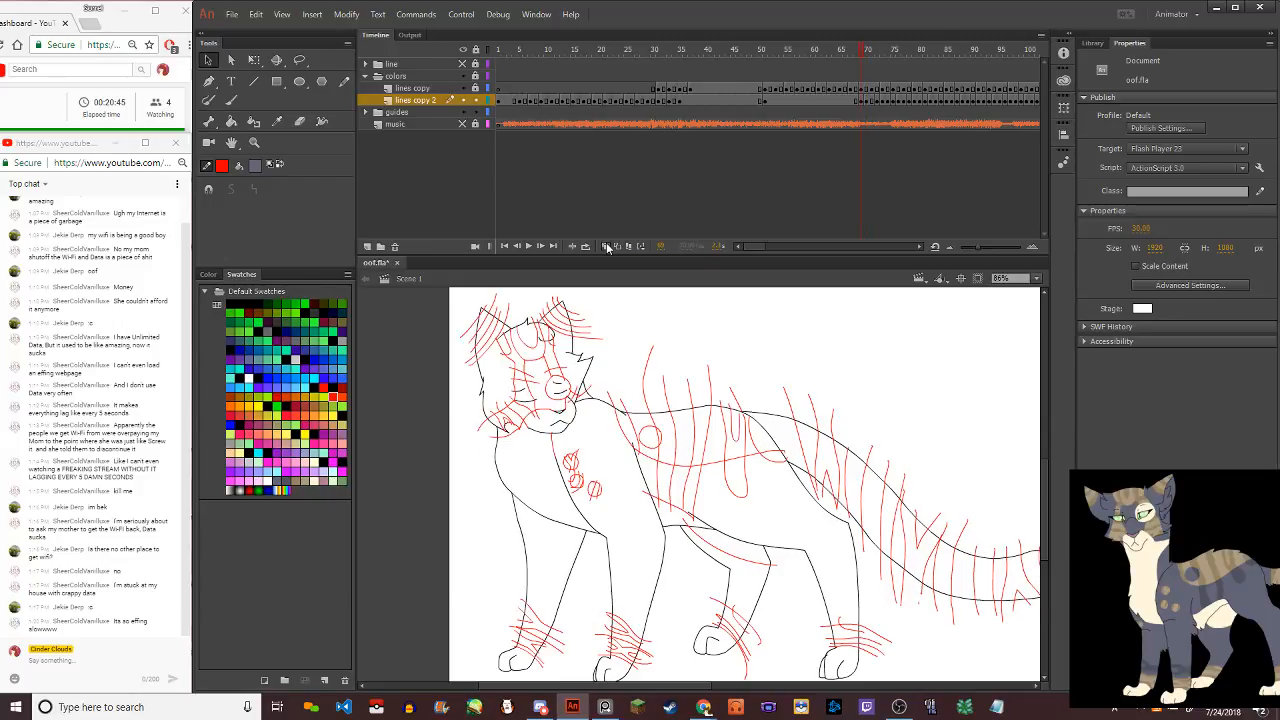
key(".")
key(".")
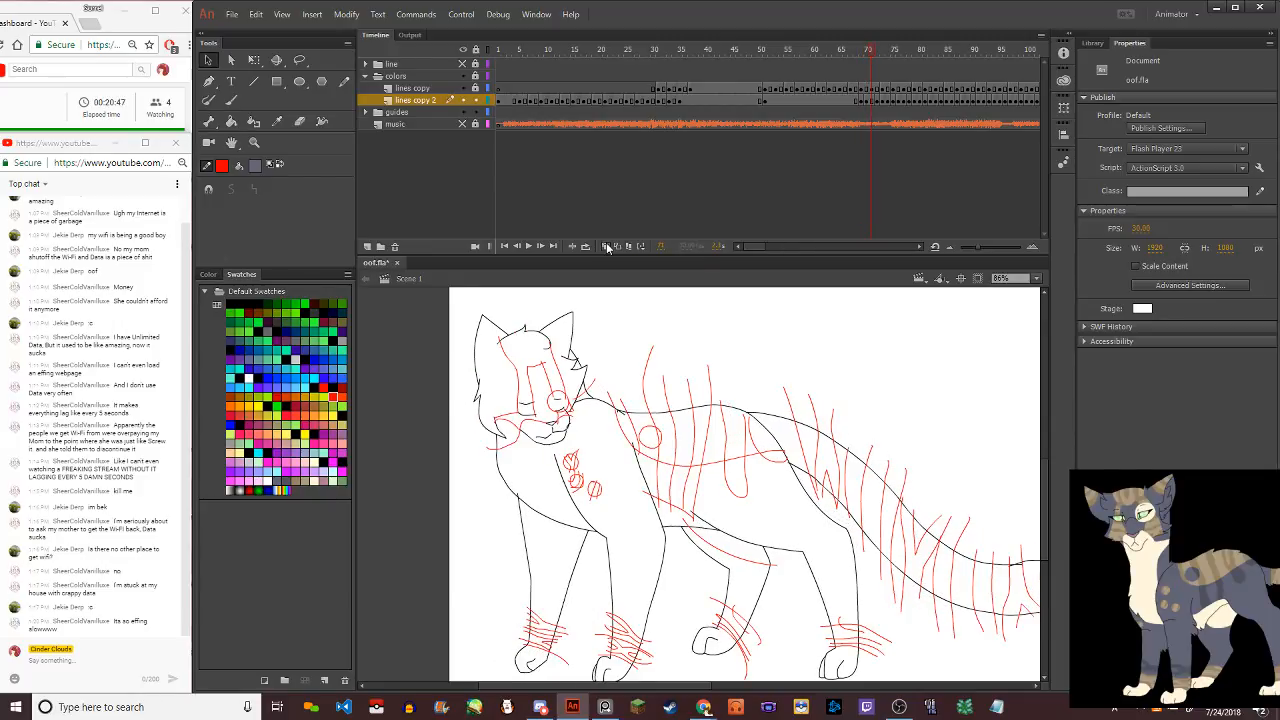
key(".")
key(".")
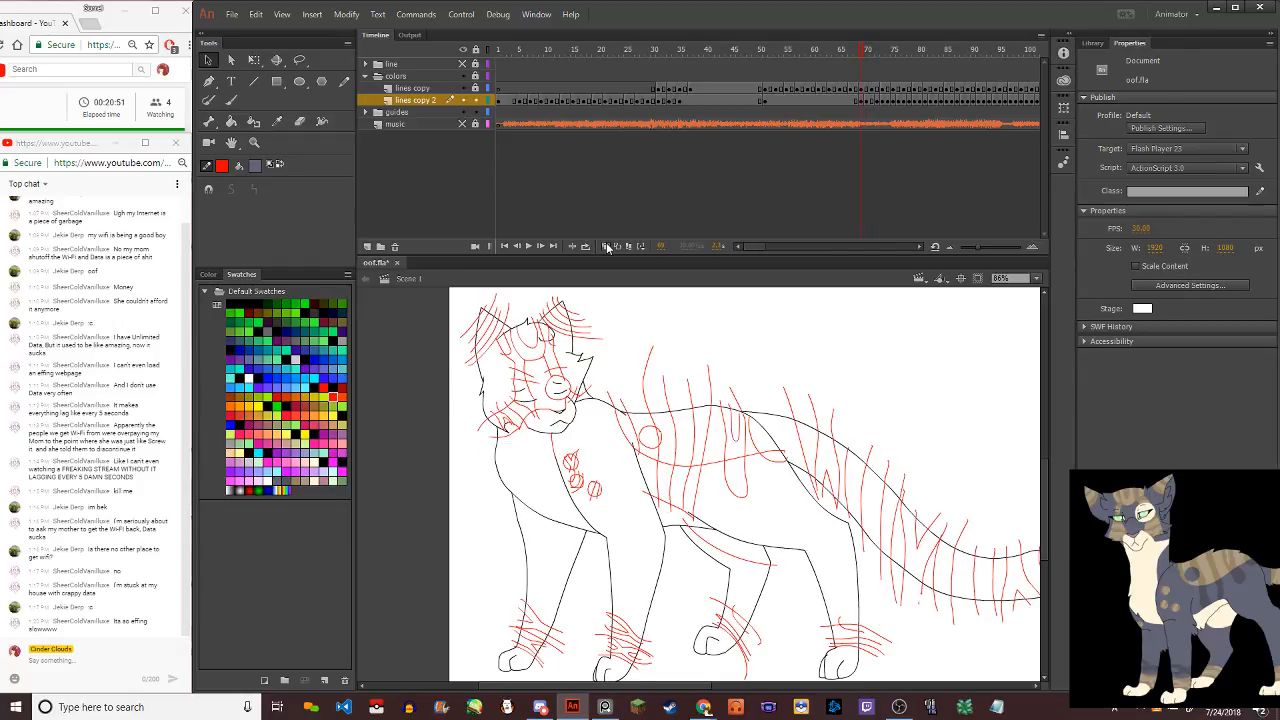
key(".")
key(".")
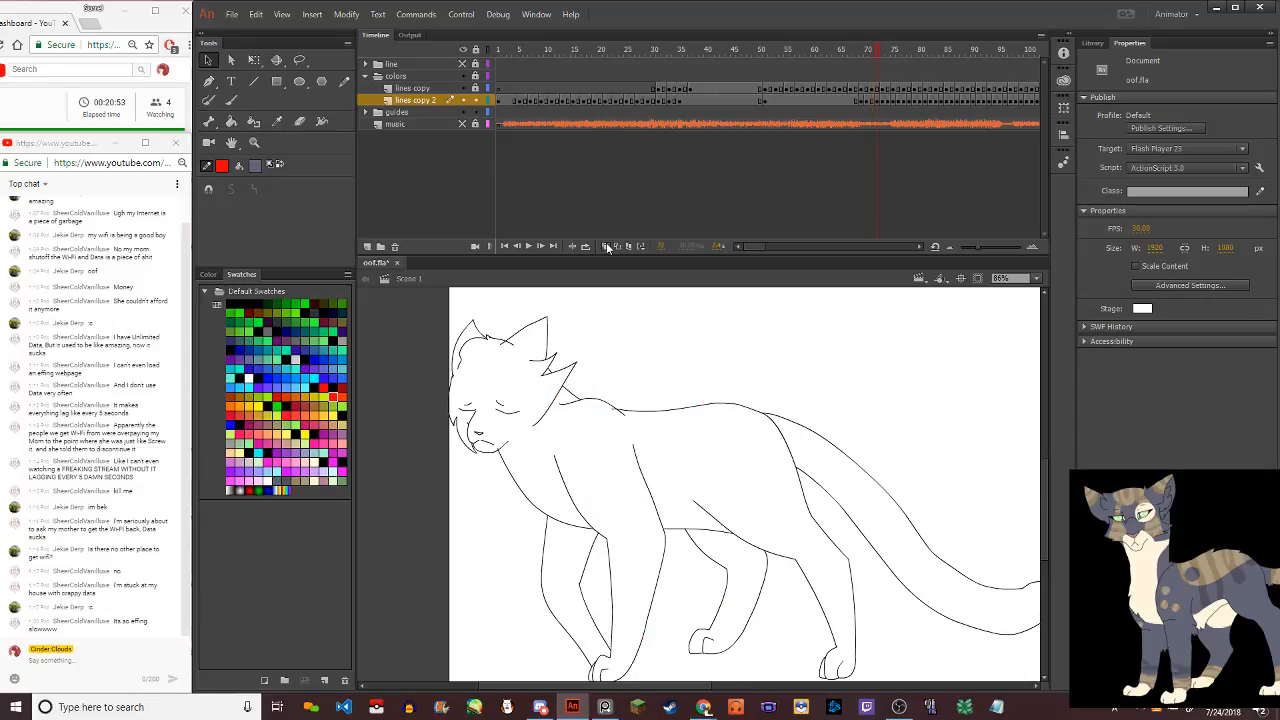
key(".")
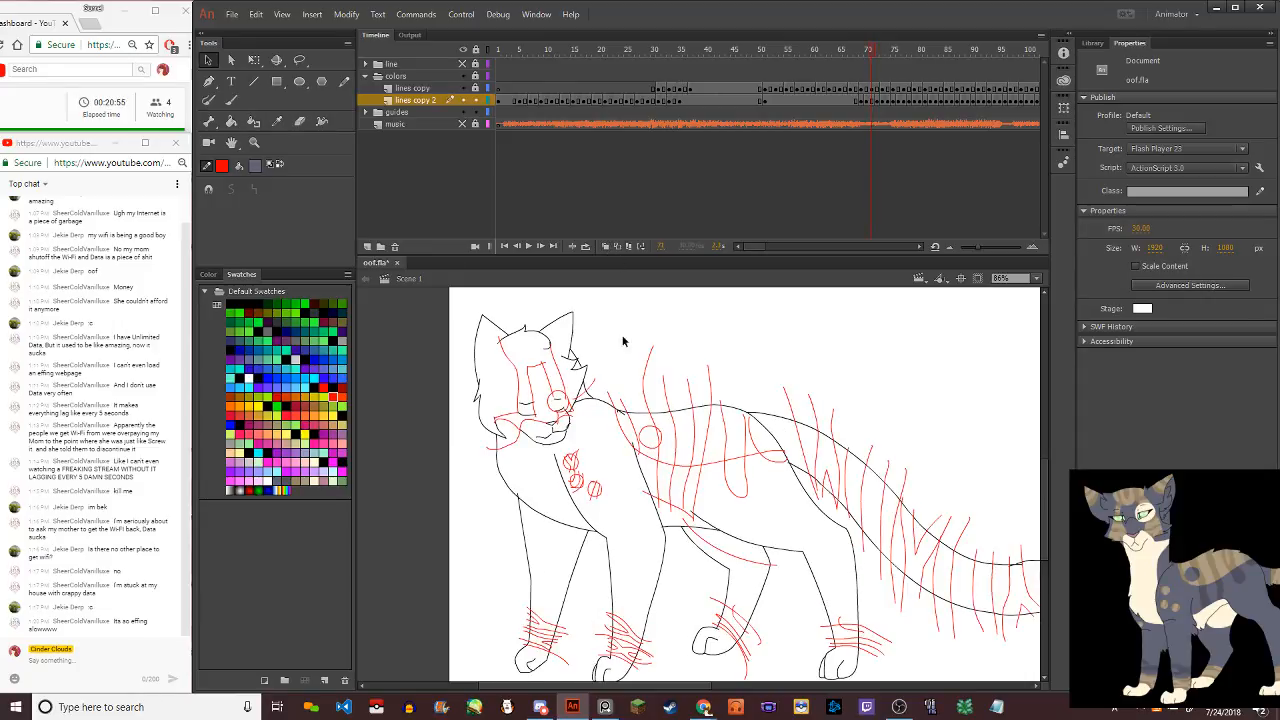
Draw five curved parallel red stripes across the cat's left-hand ear with the Pencil tool
scroll(500, 335, "up", 3)
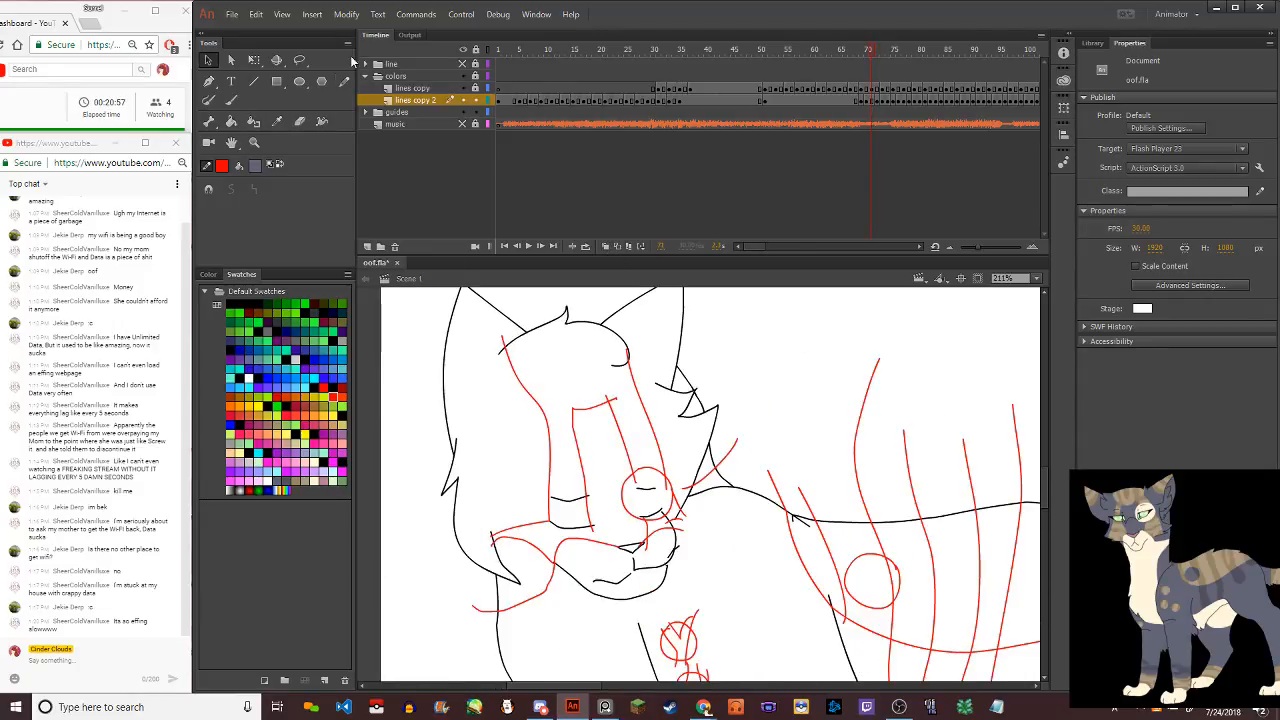
left_click(345, 81)
mouse_move(430, 420)
left_mouse_down()
mouse_move(521, 325)
mouse_move(522, 278)
mouse_move(469, 387)
mouse_move(522, 287)
left_mouse_up()
key("ctrl+z")
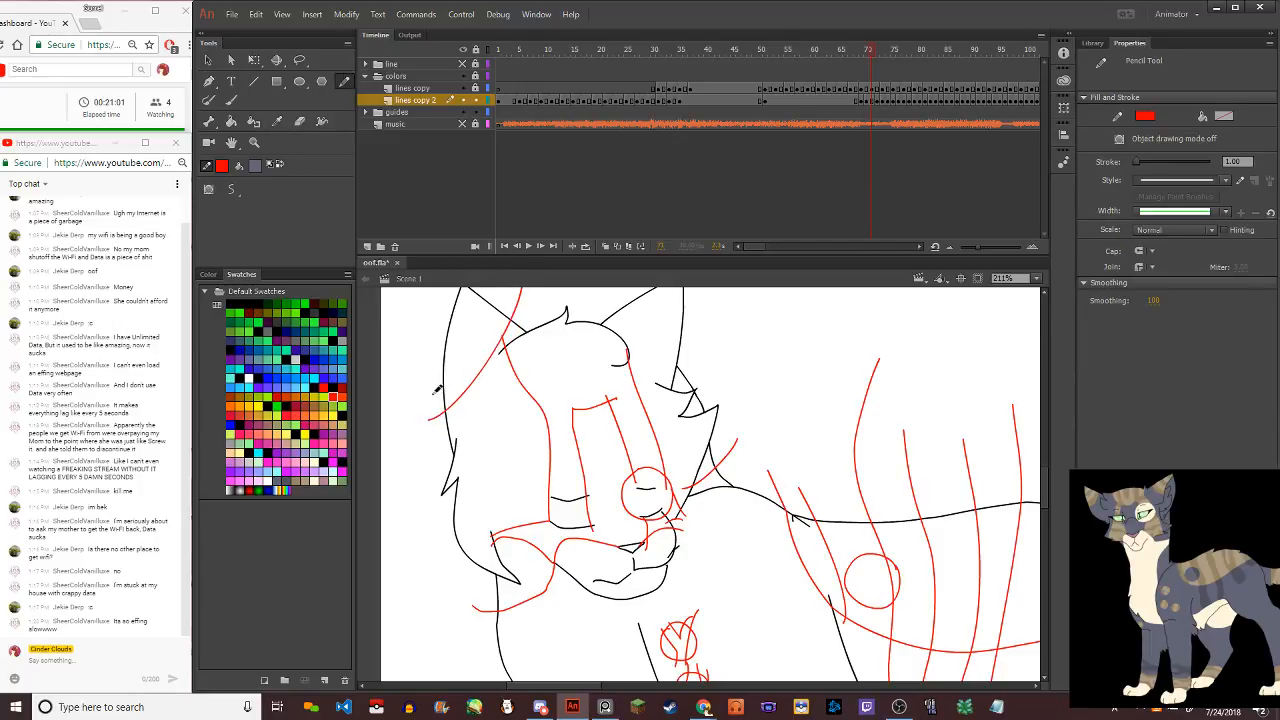
left_click_drag(436, 392, 510, 288)
scroll(1045, 489, "up", 3)
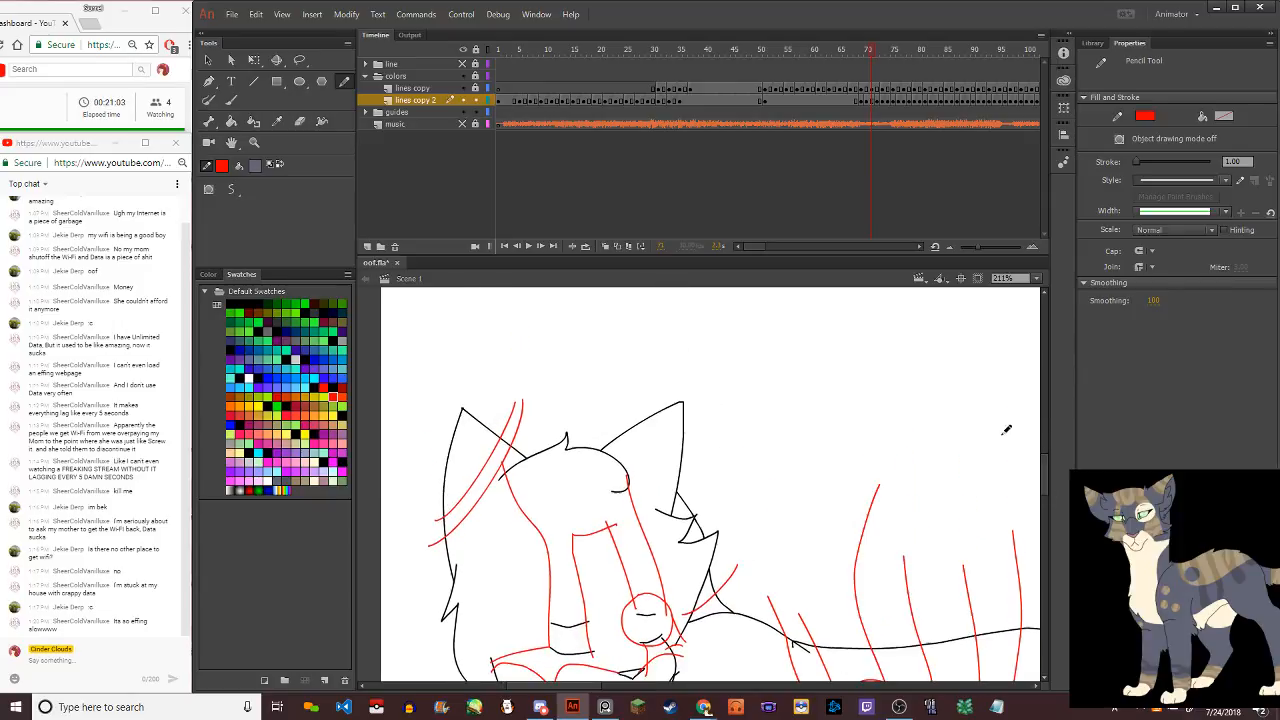
left_click_drag(436, 502, 508, 392)
left_click_drag(432, 476, 503, 370)
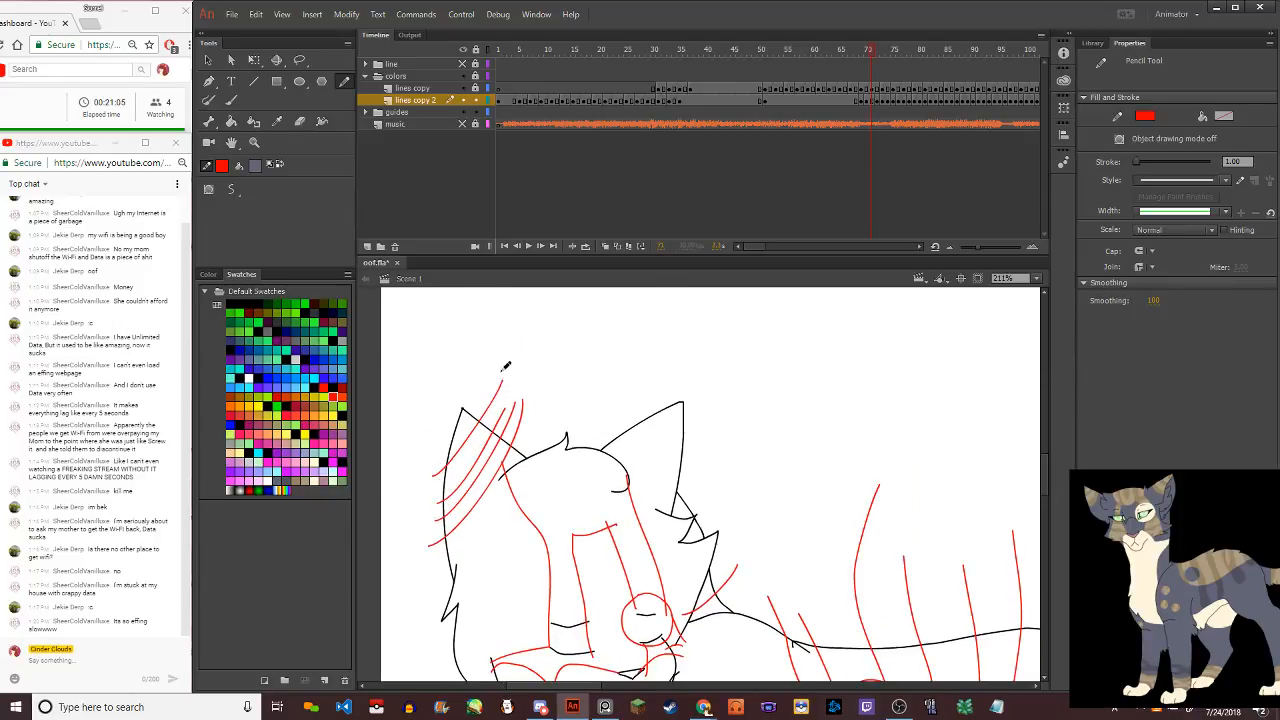
left_click_drag(451, 432, 488, 388)
mouse_move(632, 474)
left_mouse_down()
mouse_move(664, 511)
mouse_move(681, 503)
mouse_move(622, 437)
left_mouse_up()
left_click_drag(681, 488, 630, 424)
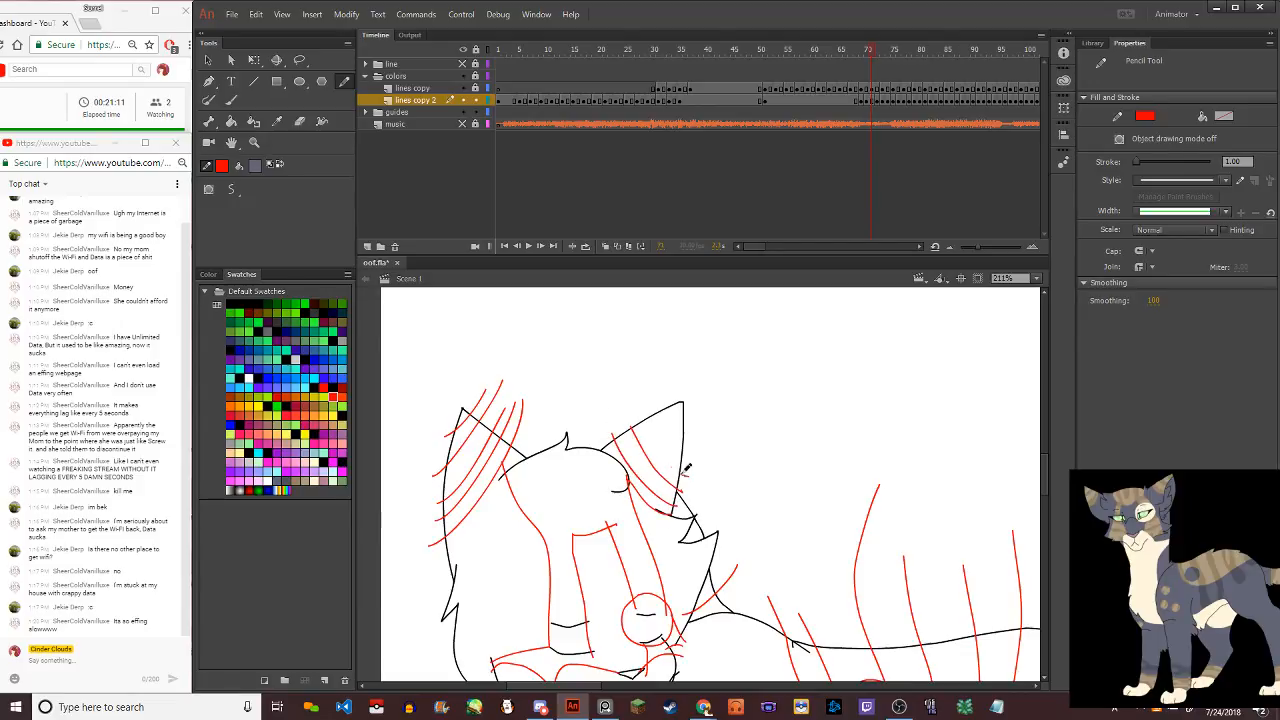
mouse_move(687, 476)
left_mouse_down()
mouse_move(639, 414)
mouse_move(715, 481)
left_mouse_up()
key("ctrl+z")
left_click_drag(665, 399, 714, 454)
key("ctrl+z")
key("ctrl+z")
key("ctrl+z")
key("ctrl+z")
key("ctrl+z")
Draw a set of curved parallel red stripes across the cat's right-hand ear, up to its tip
mouse_move(628, 416)
left_mouse_down()
mouse_move(686, 498)
mouse_move(676, 466)
mouse_move(694, 486)
left_mouse_up()
left_click_drag(662, 392, 722, 476)
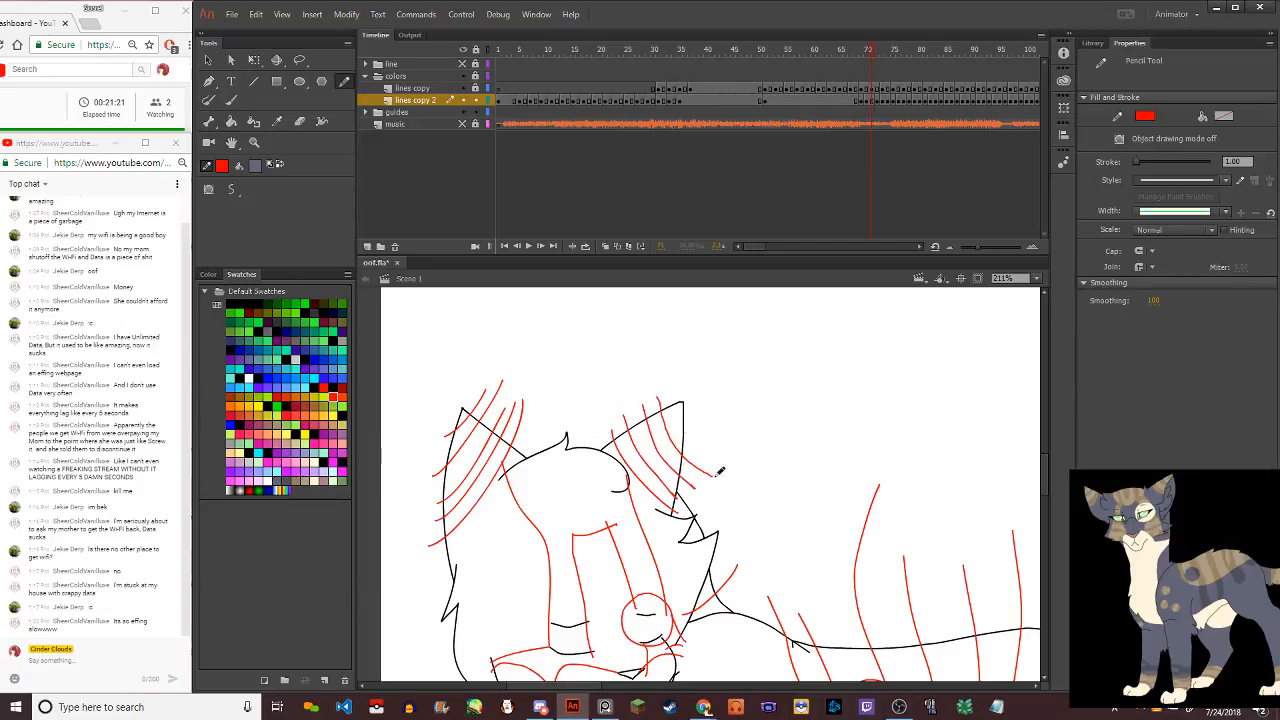
left_click_drag(676, 382, 710, 446)
scroll(702, 440, "down", 12)
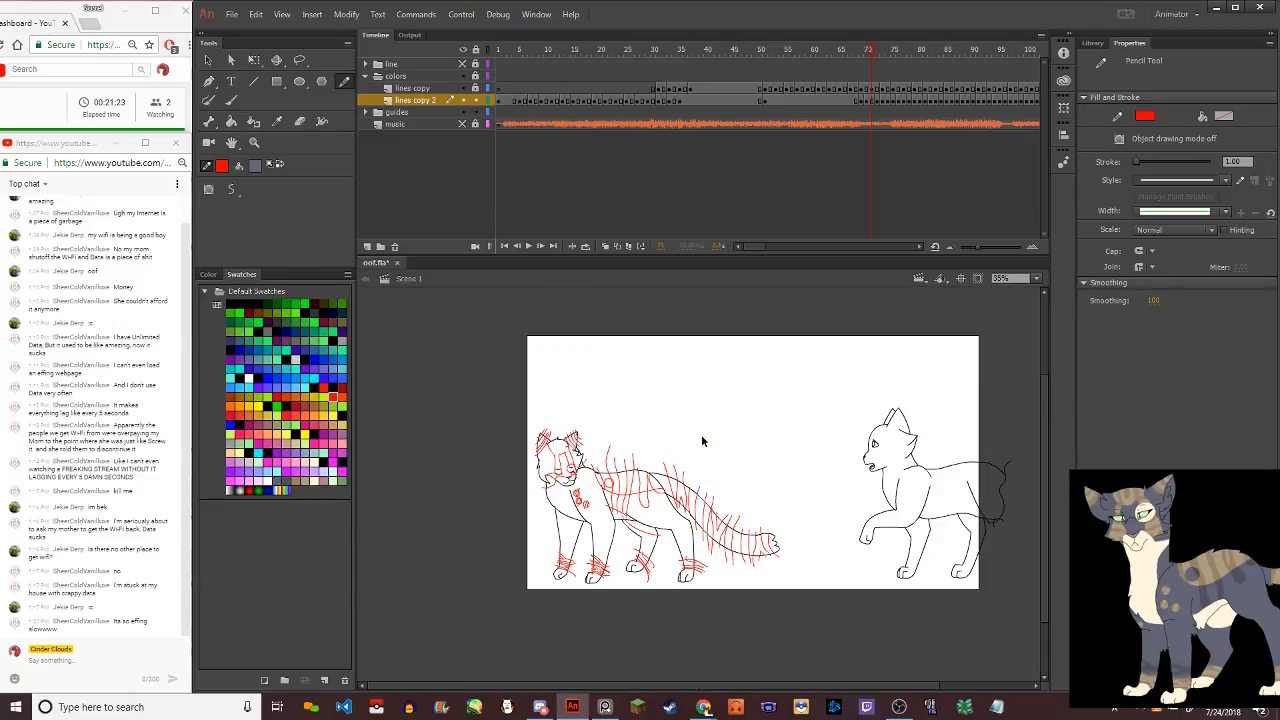
scroll(761, 550, "up", 3)
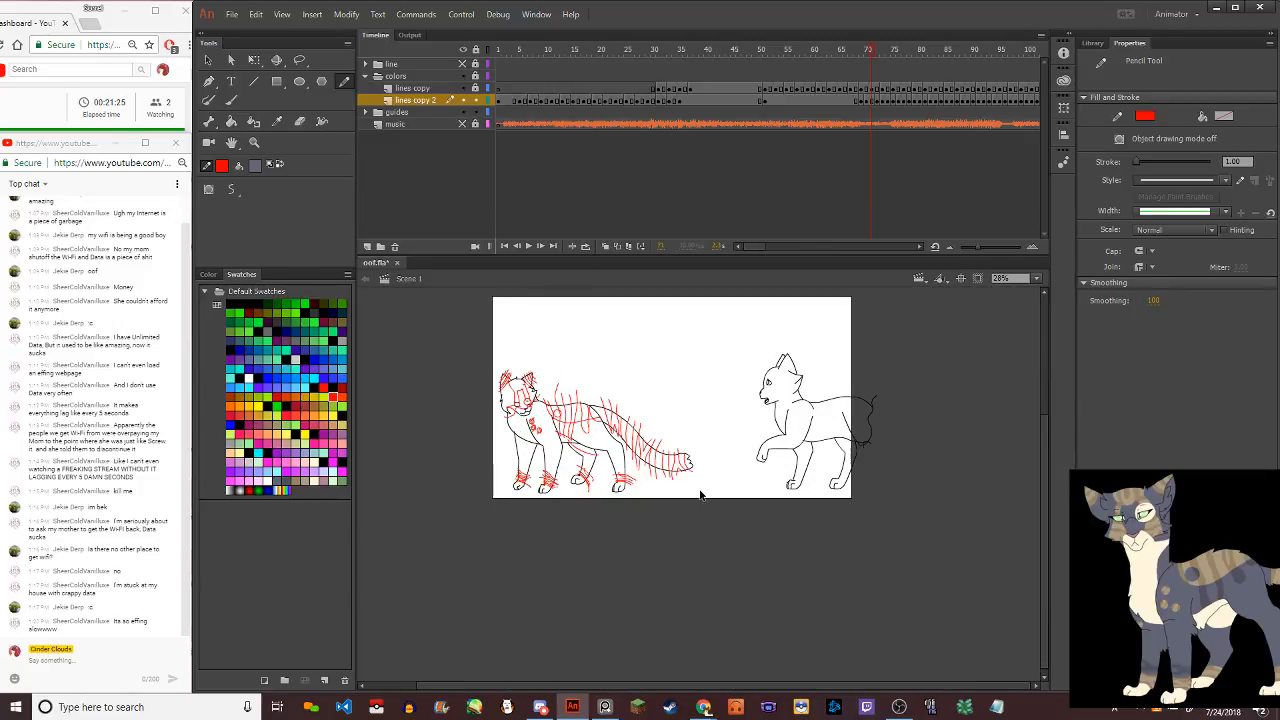
scroll(700, 497, "down", 3)
scroll(663, 491, "up", 6)
scroll(514, 425, "up", 4)
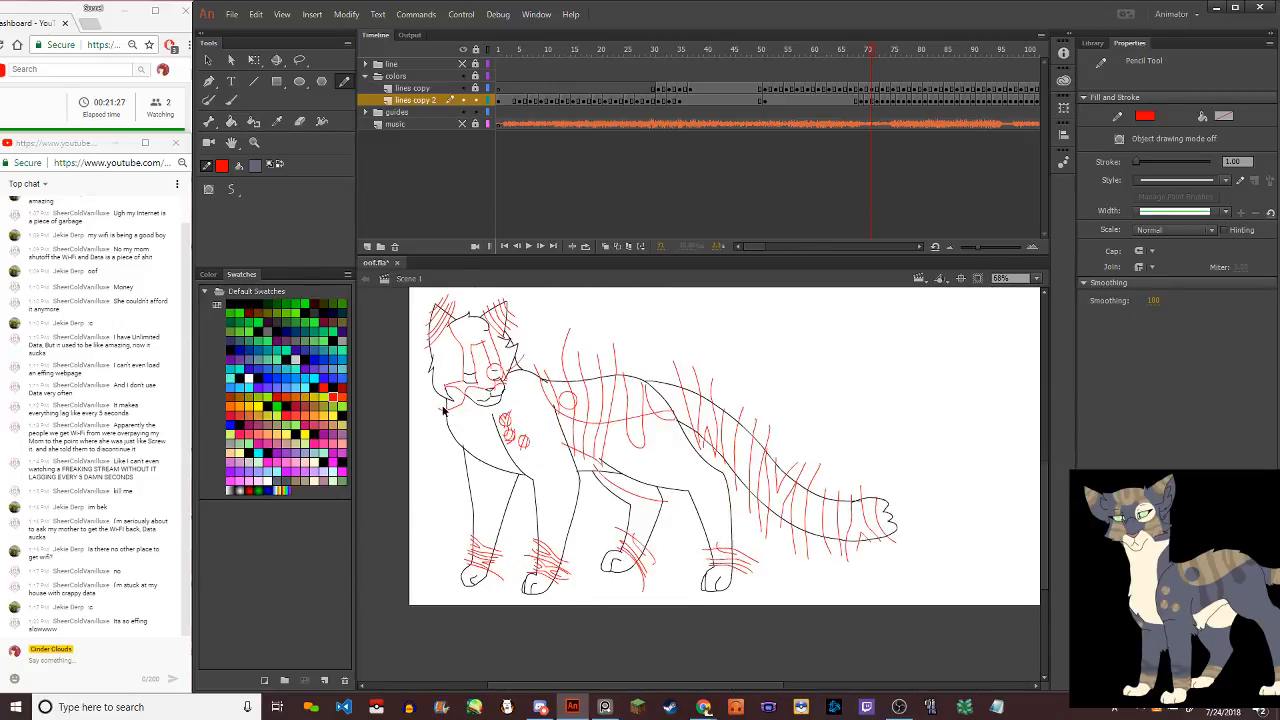
scroll(492, 348, "down", 5)
Extend the inner red stripe of the left-hand eye downward across the muzzle curve beside the nose
scroll(492, 348, "up", 8)
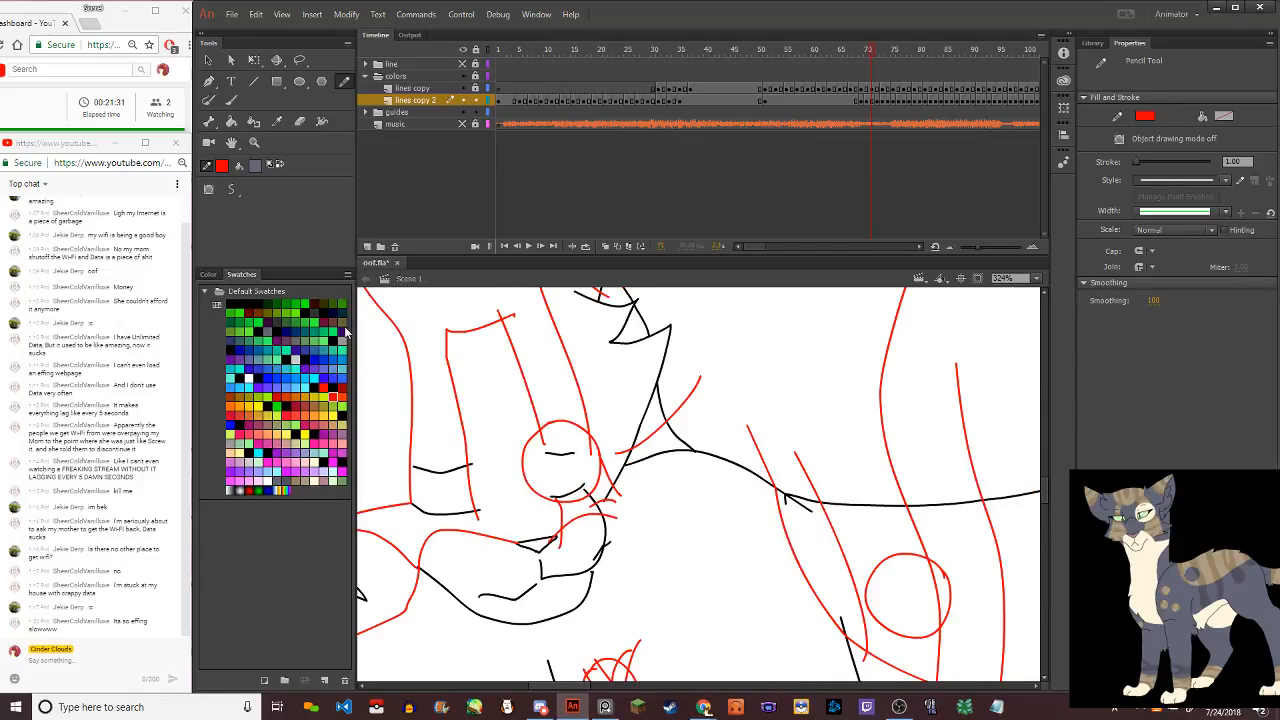
left_click(208, 60)
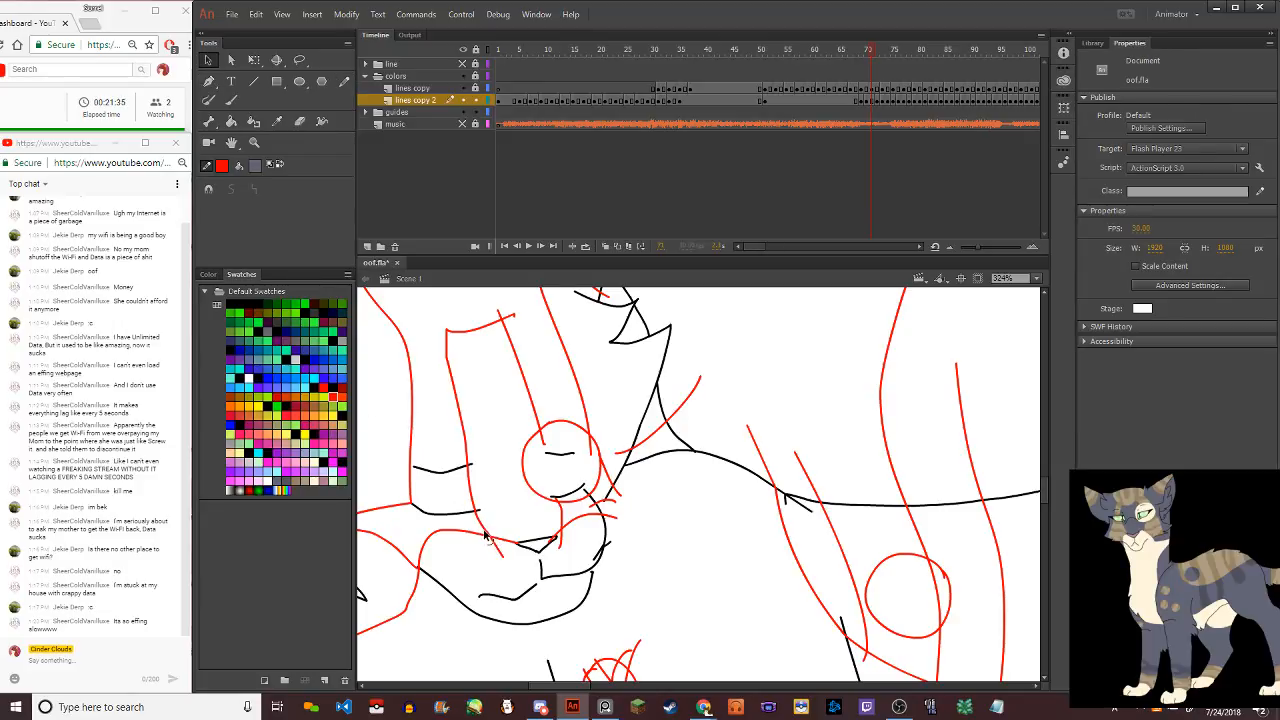
left_click(345, 82)
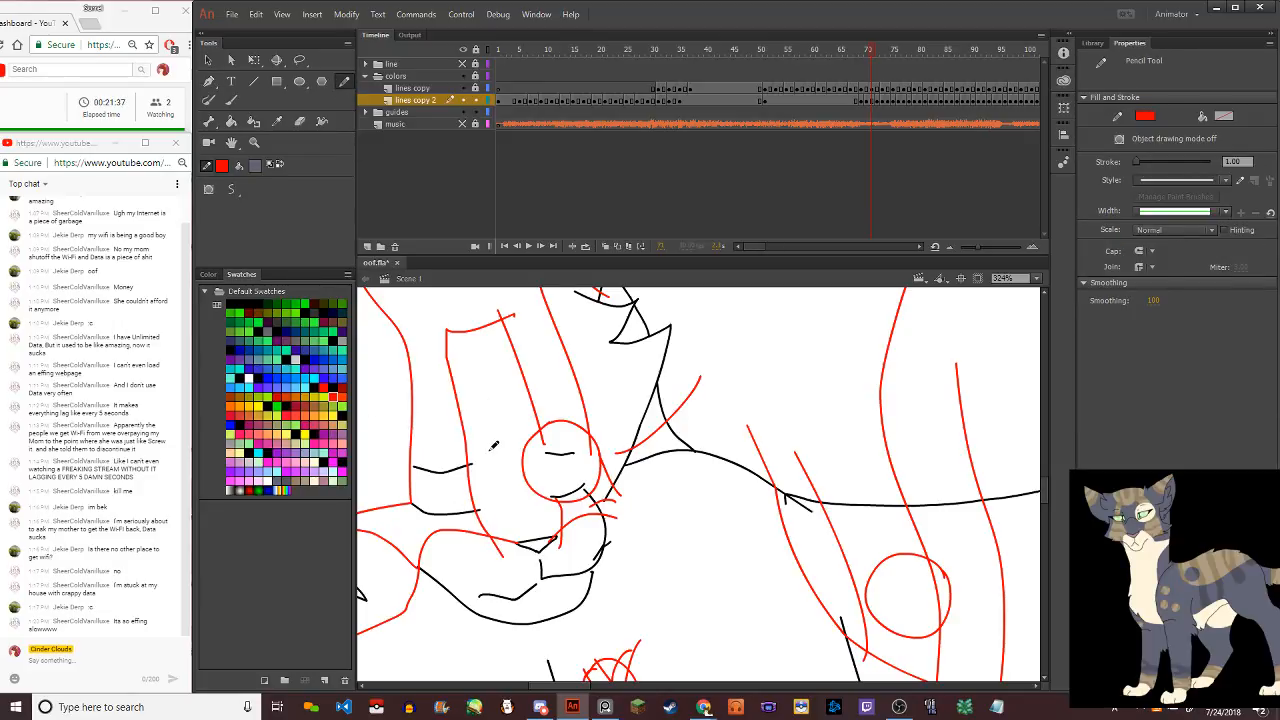
left_click_drag(500, 504, 539, 499)
key("ctrl+z")
scroll(615, 459, "down", 5)
scroll(615, 459, "down", 2)
scroll(681, 441, "down", 2)
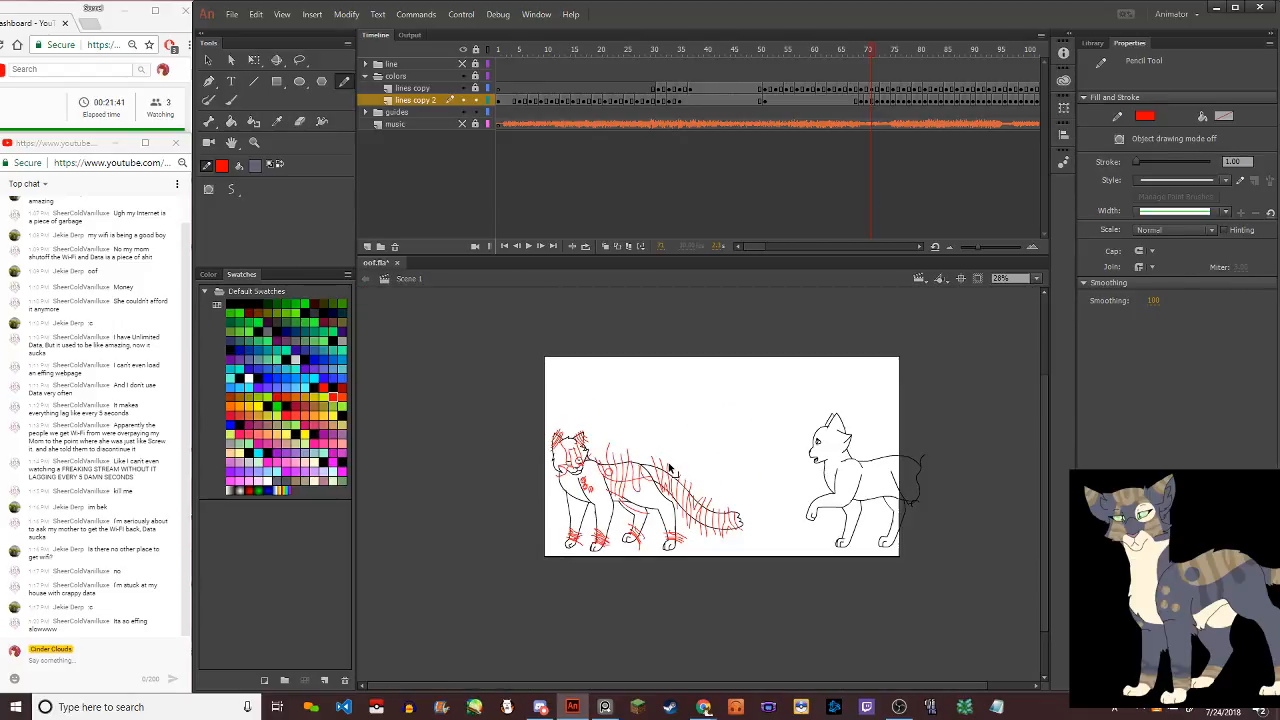
scroll(713, 503, "up", 2)
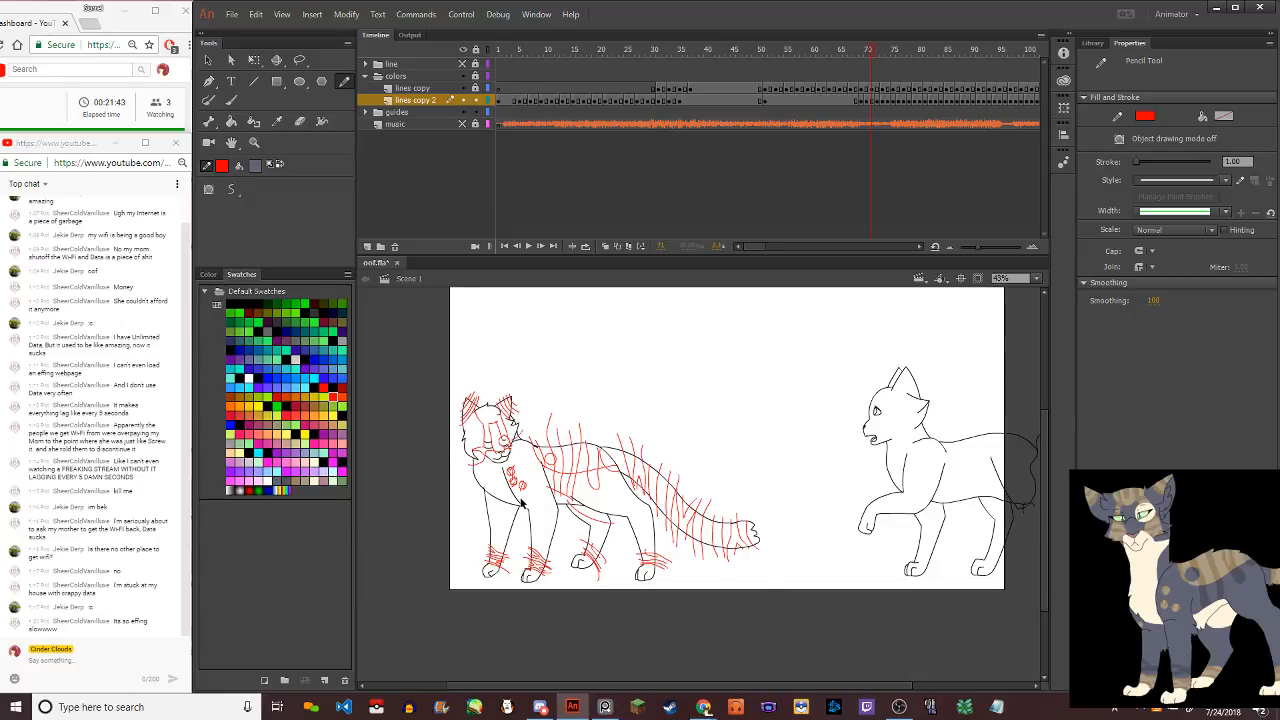
scroll(522, 505, "up", 1)
scroll(515, 498, "down", 2)
scroll(518, 498, "up", 2)
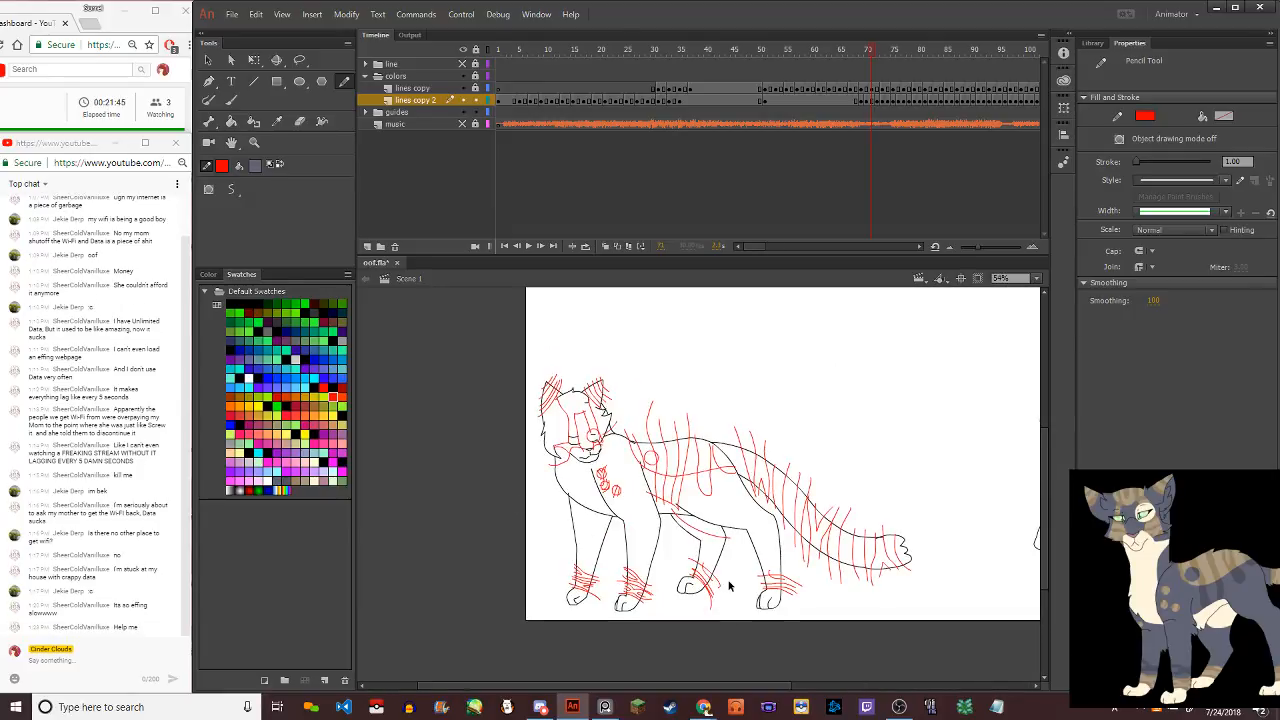
Draw several slanted red stripes across the left-hand cheek below the eye, crossing the existing cheek and muzzle lines
scroll(564, 456, "up", 1)
scroll(564, 456, "up", 5)
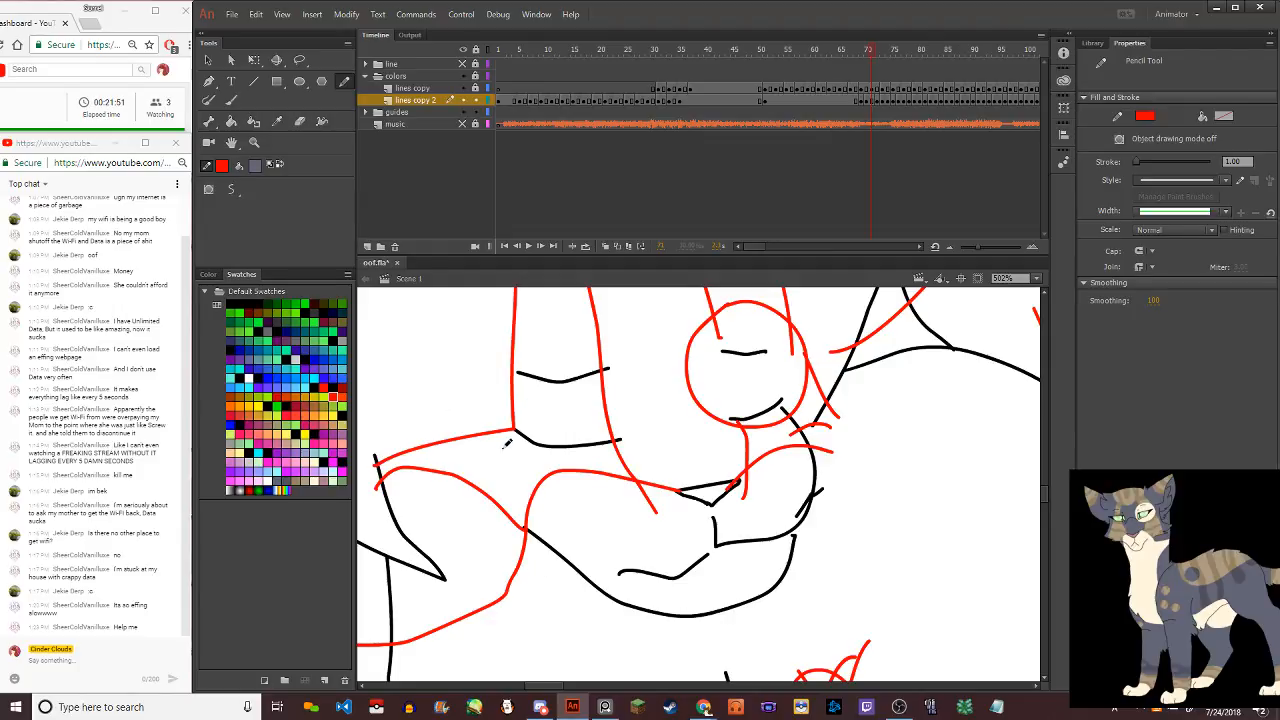
mouse_move(444, 420)
left_mouse_down()
mouse_move(556, 484)
mouse_move(581, 505)
left_mouse_up()
mouse_move(494, 476)
left_mouse_down()
mouse_move(510, 515)
mouse_move(376, 428)
left_mouse_up()
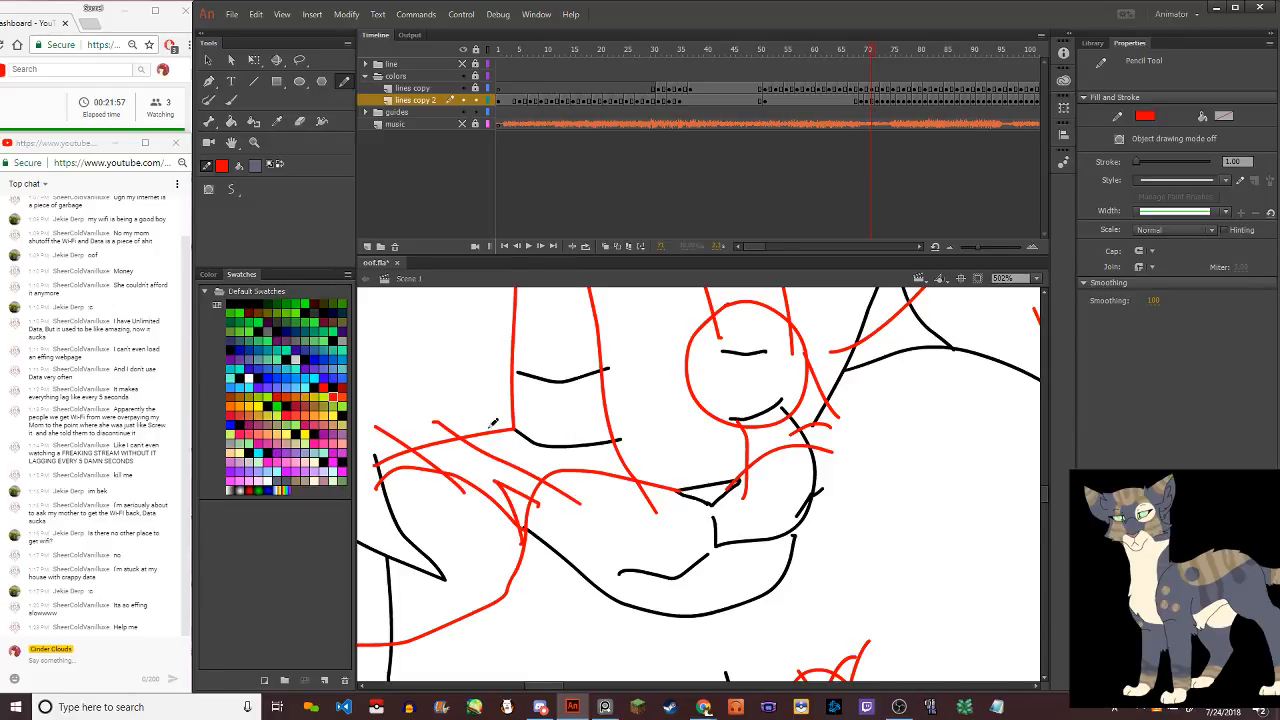
left_click_drag(493, 423, 594, 482)
Draw a curved red stripe under the right-hand eye patch, rising along the cheek's outer edge, replacing a first attempt
mouse_move(737, 437)
left_mouse_down()
mouse_move(806, 436)
mouse_move(789, 429)
left_mouse_up()
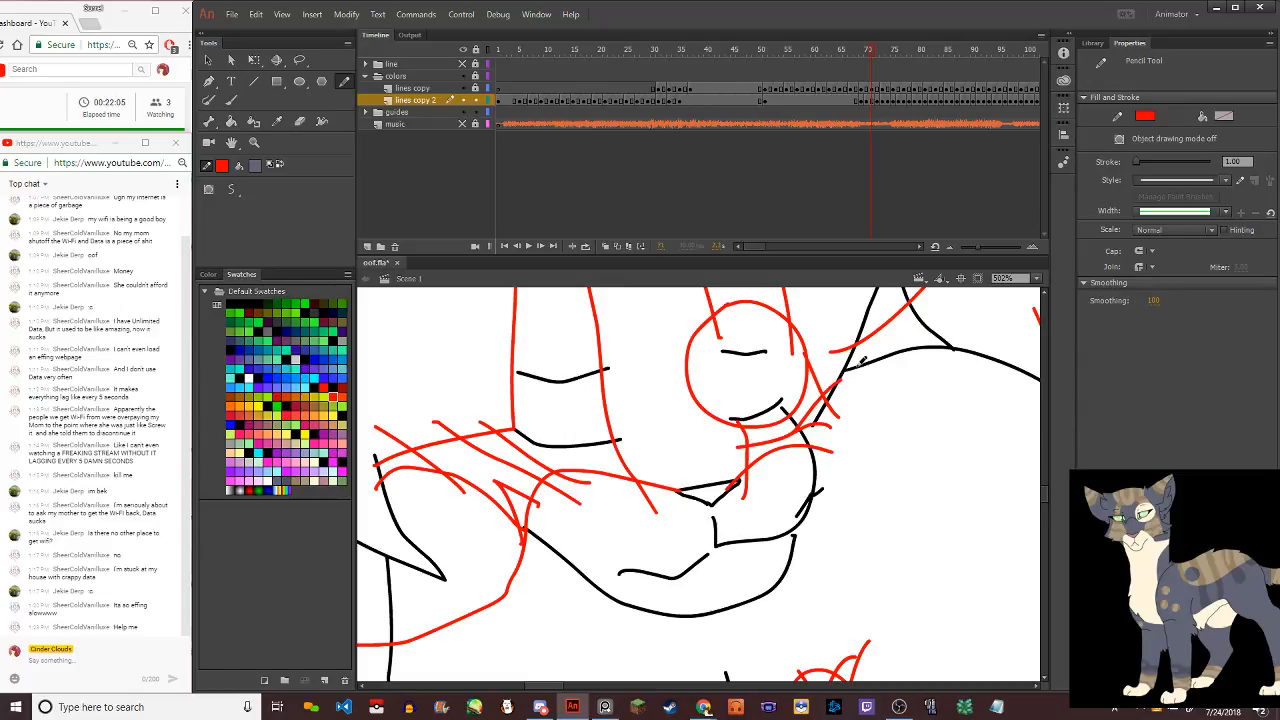
key("ctrl+z")
mouse_move(738, 447)
left_mouse_down()
mouse_move(798, 425)
mouse_move(830, 352)
left_mouse_up()
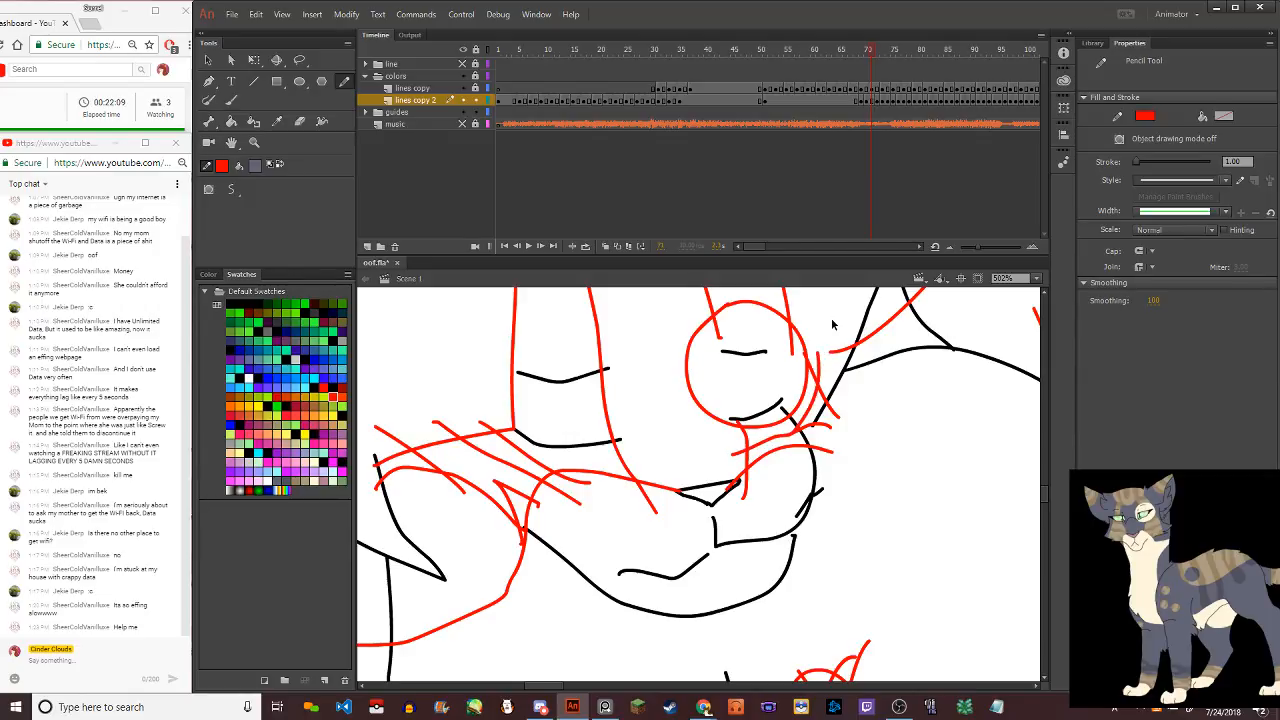
Draw two short curved red stripes across each of the vertical stripes above the cat's eyes
scroll(728, 508, "down", 8)
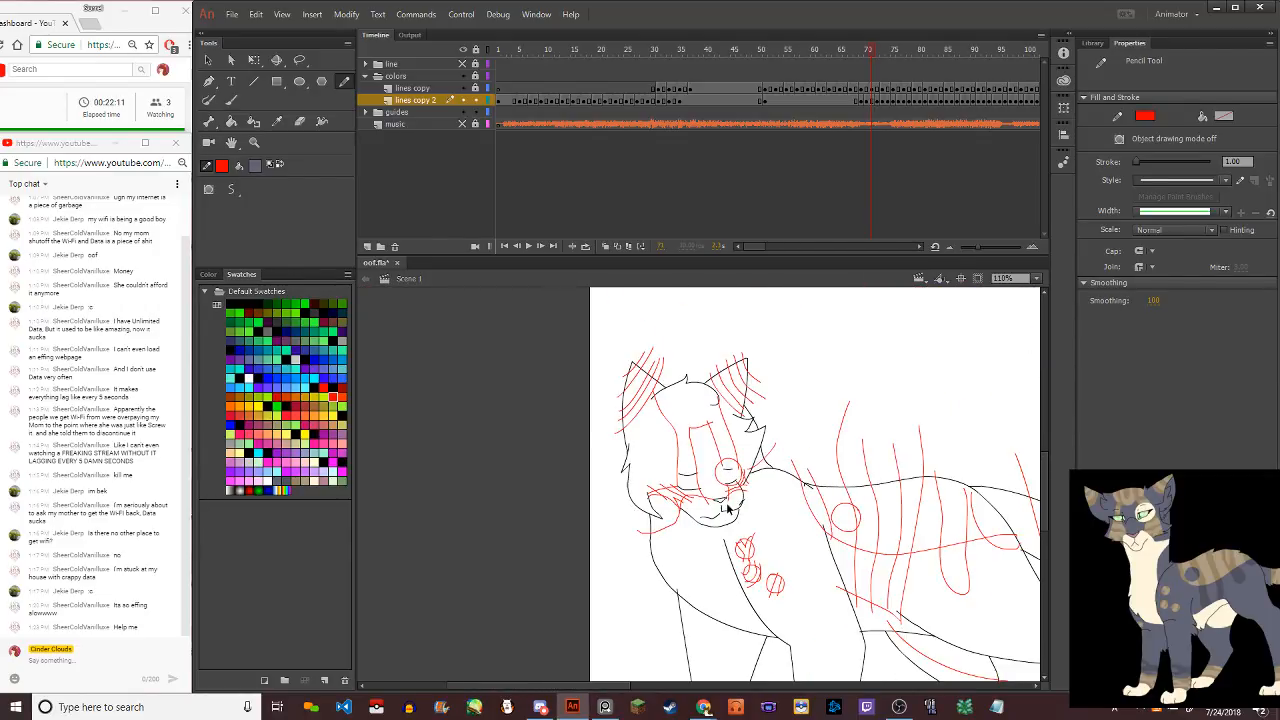
scroll(728, 432, "up", 5)
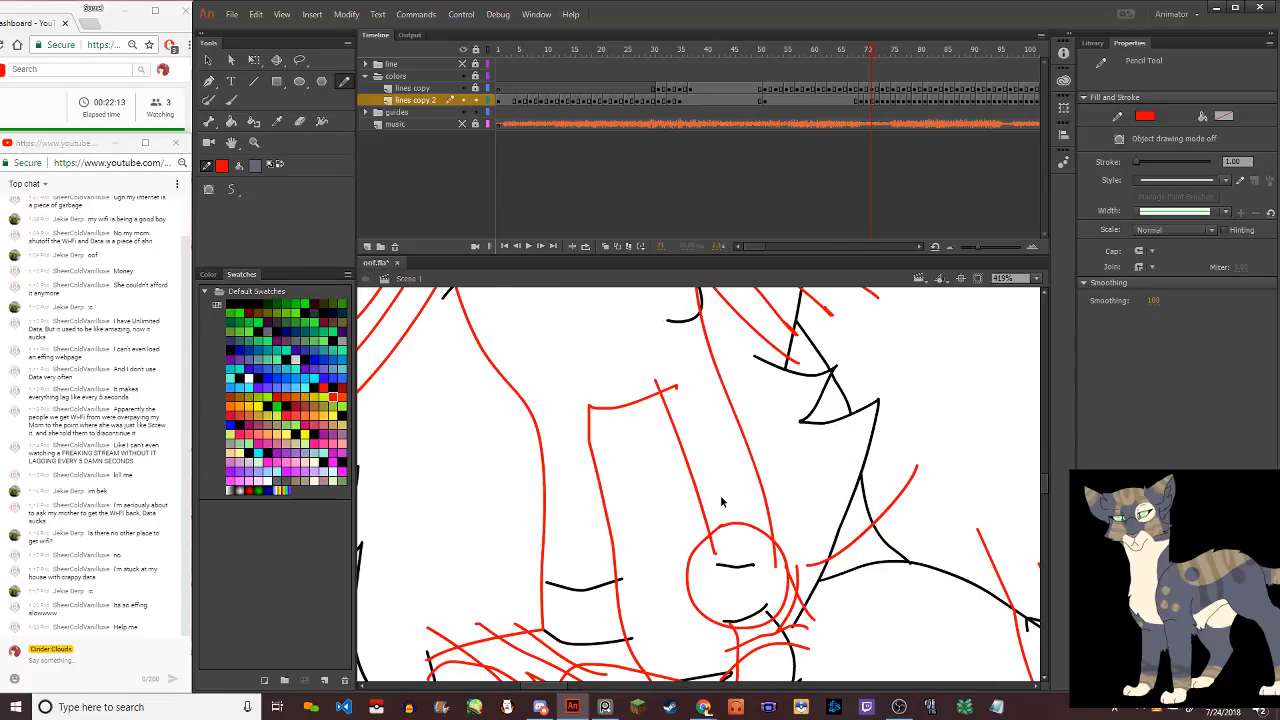
left_click_drag(489, 443, 650, 470)
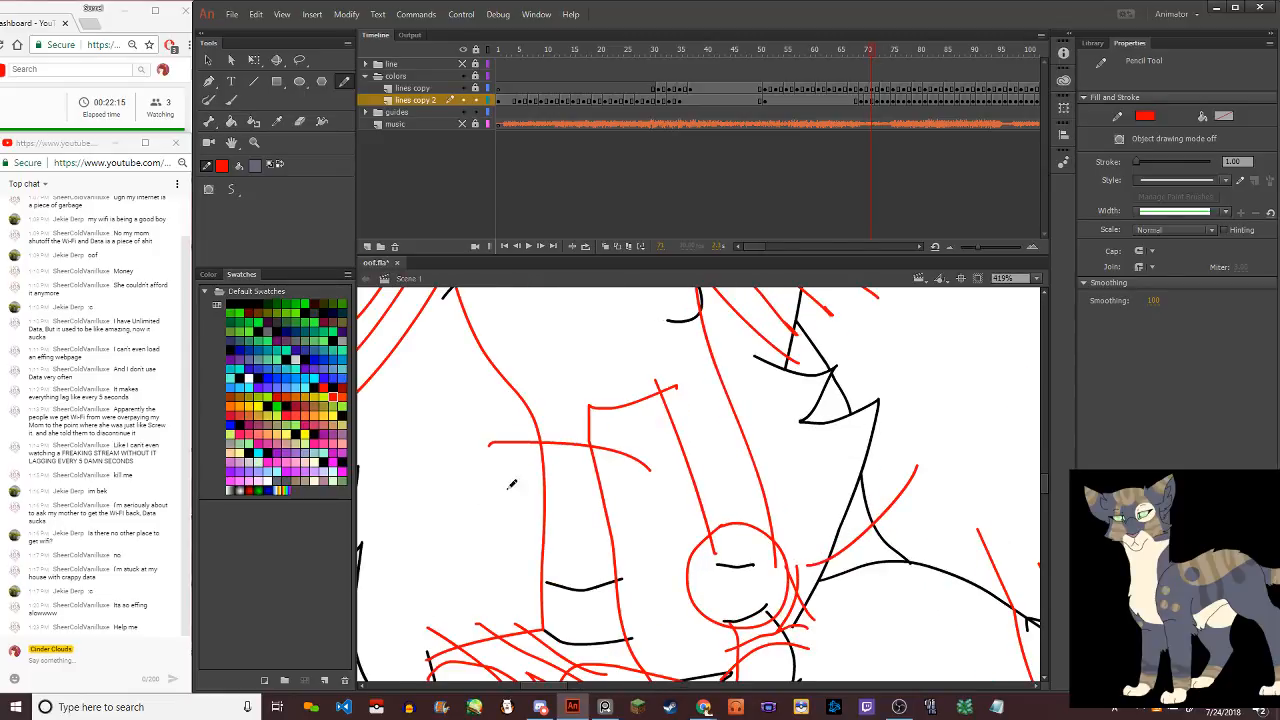
left_click_drag(511, 491, 657, 494)
left_click_drag(655, 447, 786, 403)
left_click_drag(677, 489, 803, 426)
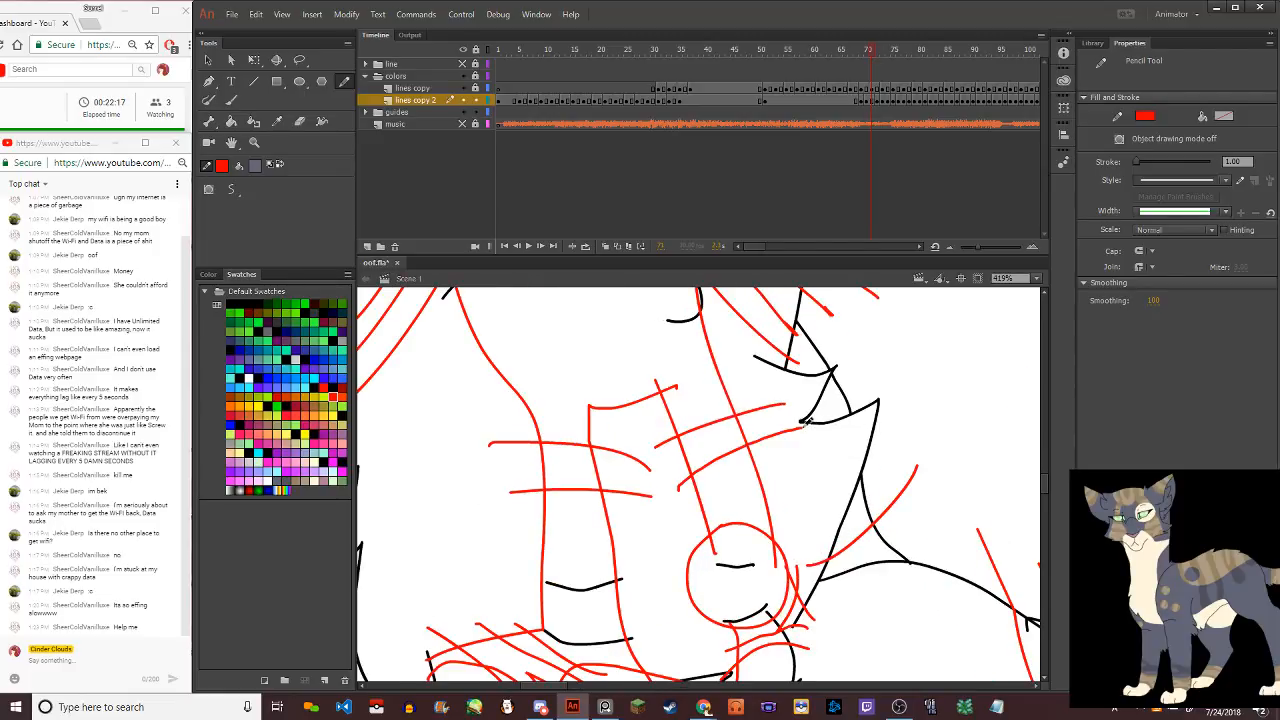
Draw a red U-shaped stripe on the cat's forehead, with a parallel outer line running down its left-hand side to the eye stripe
scroll(750, 452, "down", 4)
scroll(741, 397, "up", 4)
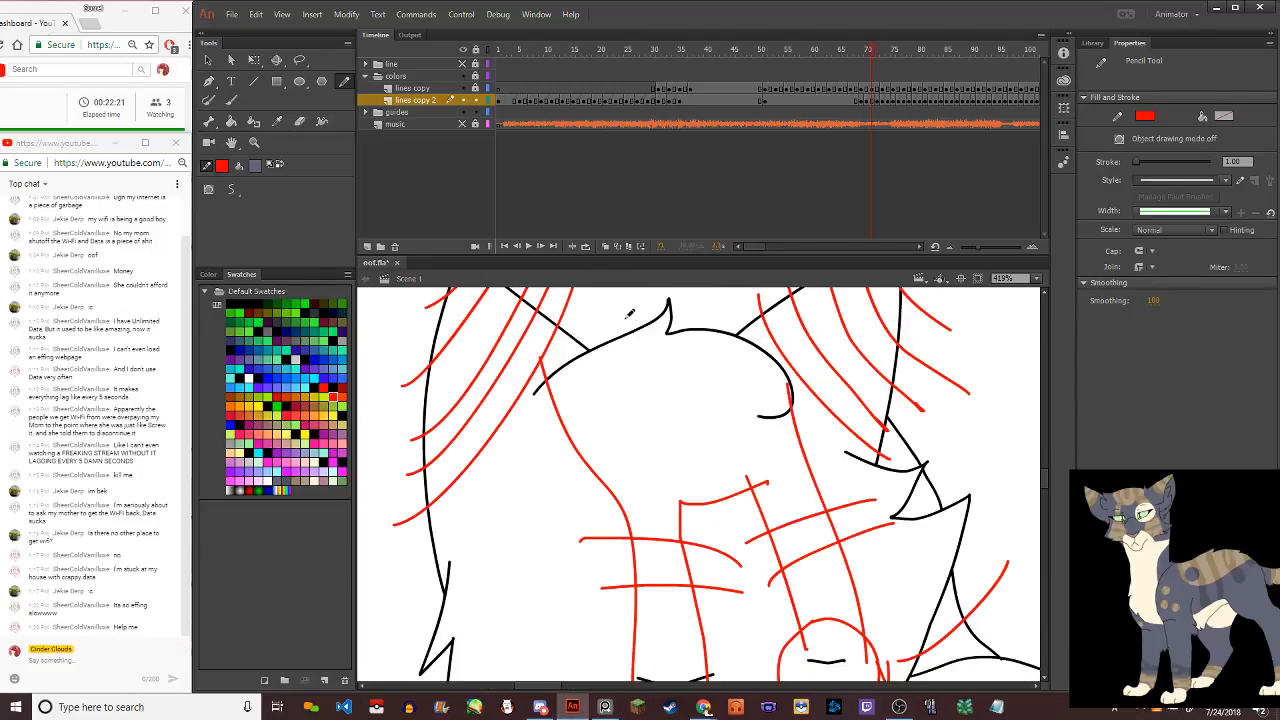
mouse_move(628, 318)
left_mouse_down()
mouse_move(639, 375)
mouse_move(676, 427)
mouse_move(728, 368)
left_mouse_up()
key("ctrl+z")
mouse_move(632, 318)
left_mouse_down()
mouse_move(708, 441)
mouse_move(732, 426)
mouse_move(726, 336)
mouse_move(689, 289)
mouse_move(630, 342)
mouse_move(687, 451)
mouse_move(717, 454)
mouse_move(745, 413)
mouse_move(725, 336)
mouse_move(700, 288)
left_mouse_up()
key("ctrl+z")
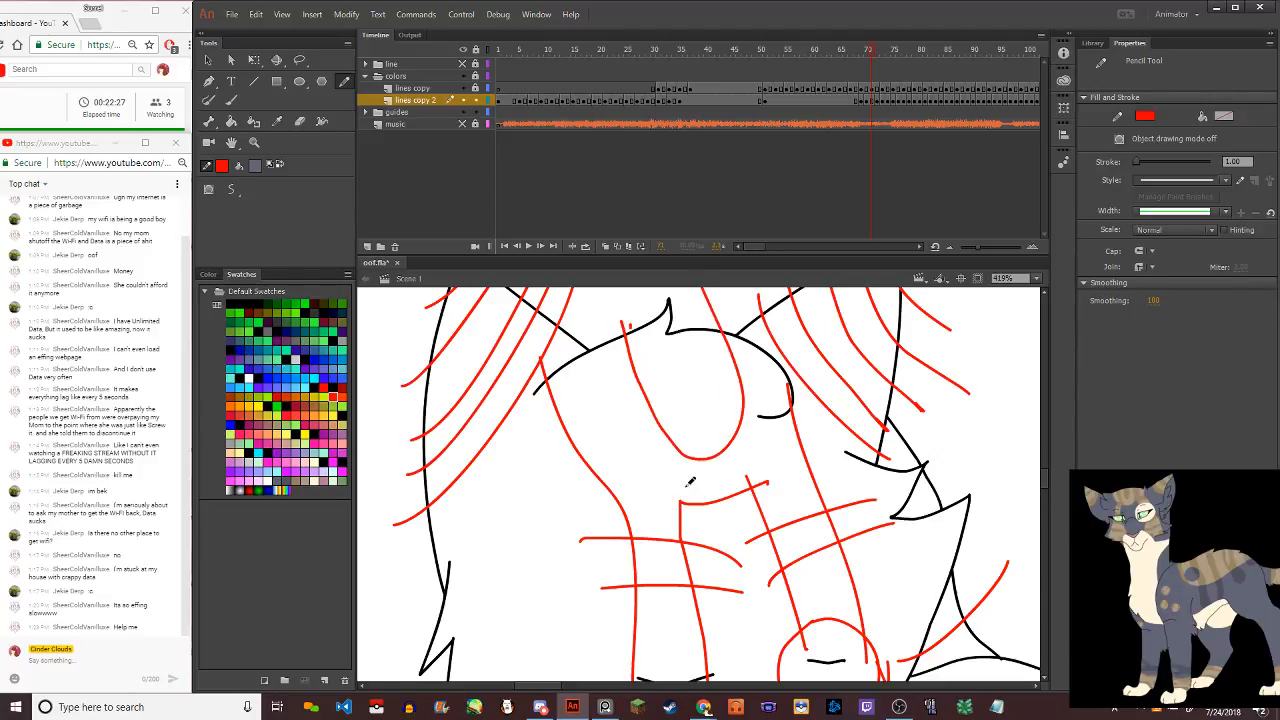
mouse_move(687, 497)
left_mouse_down()
mouse_move(631, 419)
mouse_move(598, 310)
left_mouse_up()
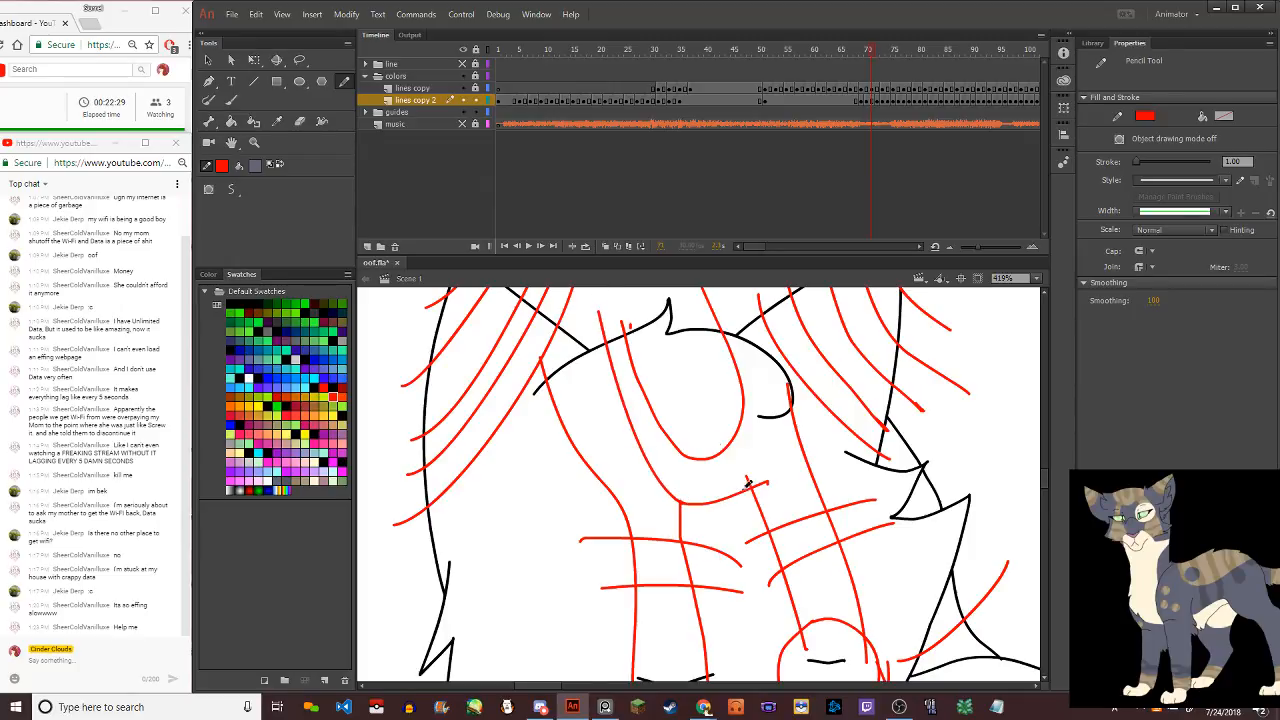
Erase the overshooting stripe end below the forehead marking, close and deepen the inner U, and add the outer line's right-hand side
left_click(299, 121)
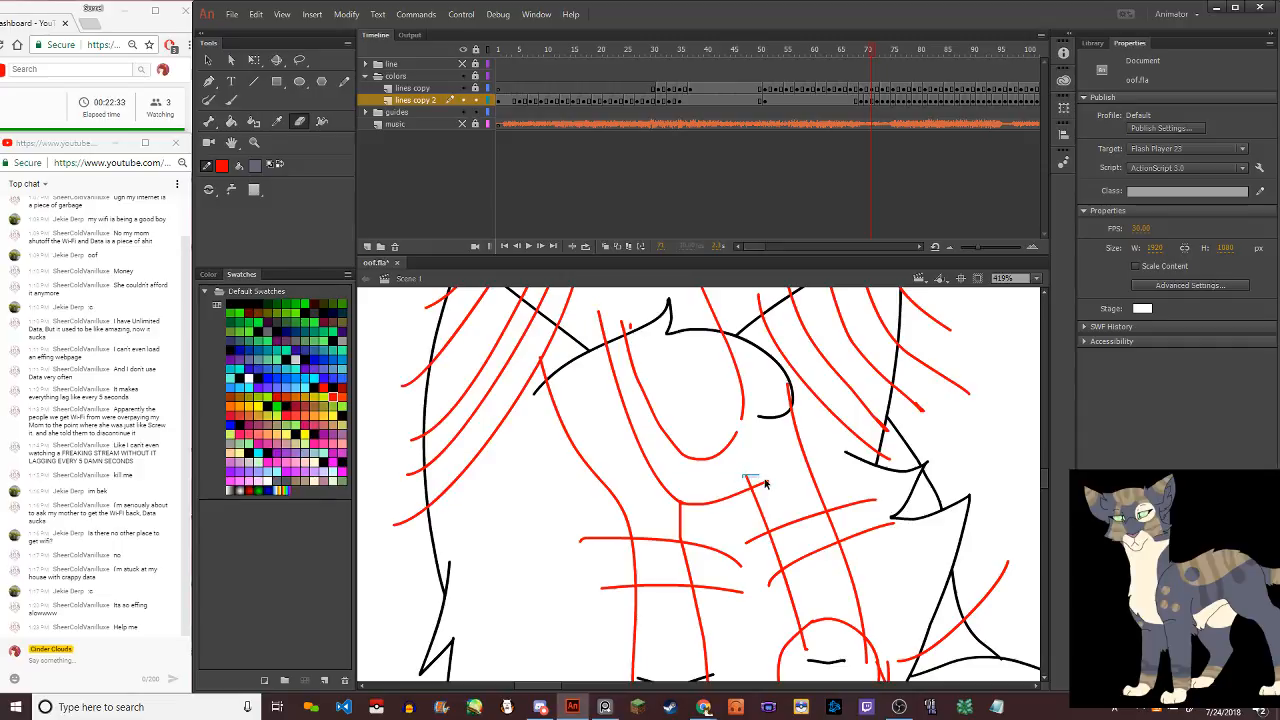
left_click_drag(766, 483, 797, 476)
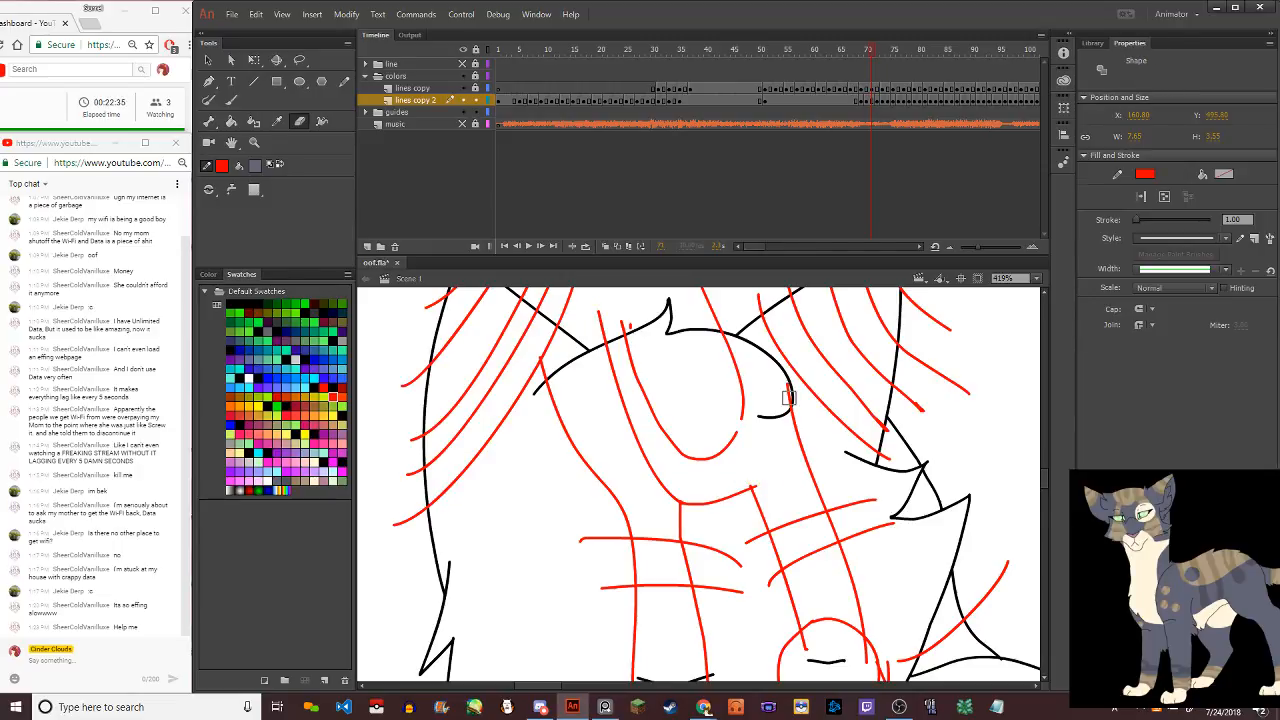
left_click(208, 60)
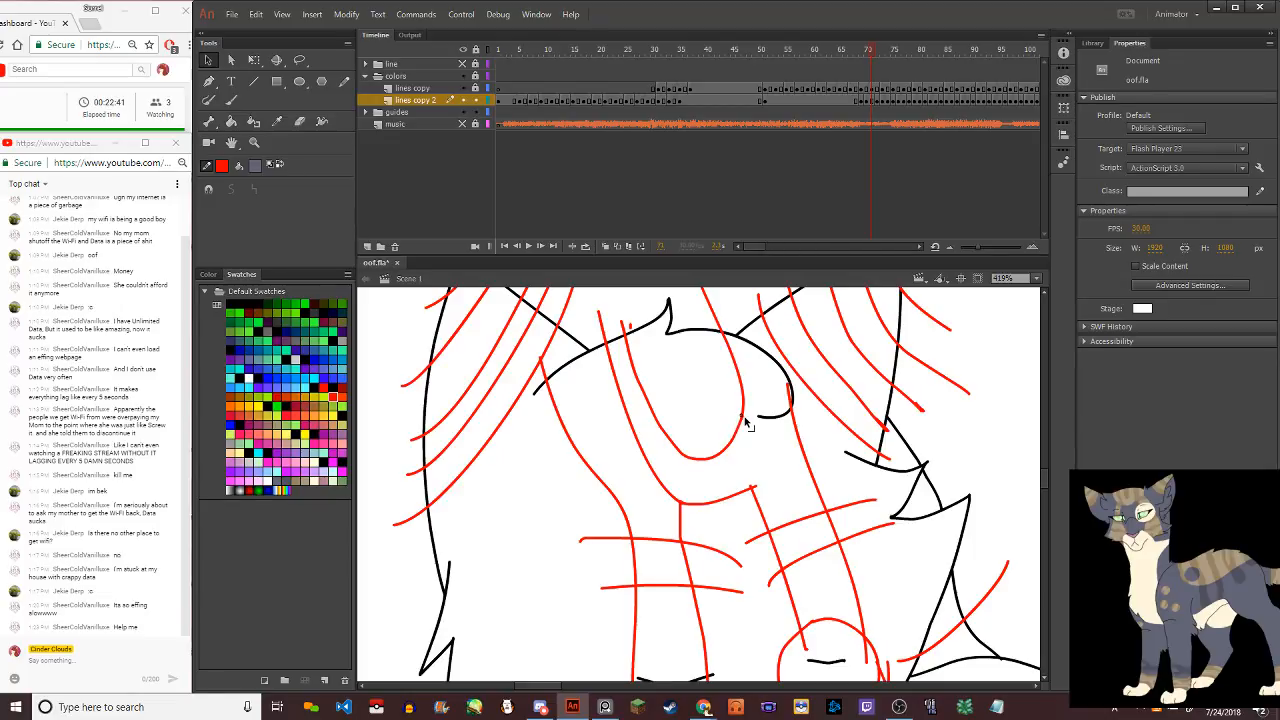
left_click_drag(733, 436, 739, 444)
left_click_drag(757, 492, 747, 342)
left_click_drag(746, 436, 690, 471)
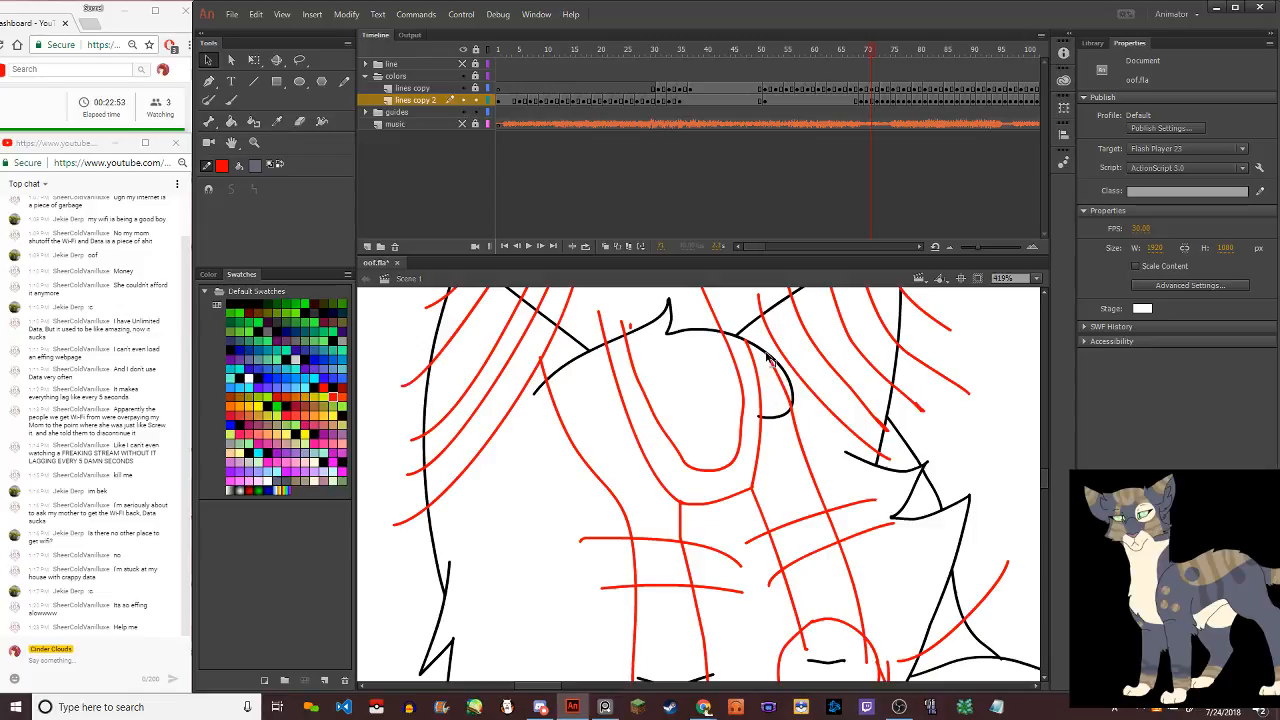
Draw a short curved red stripe on each side of the forehead U, joining the outer face stripes, redoing the left-hand one until smooth
left_click_drag(763, 350, 768, 402)
left_click(344, 80)
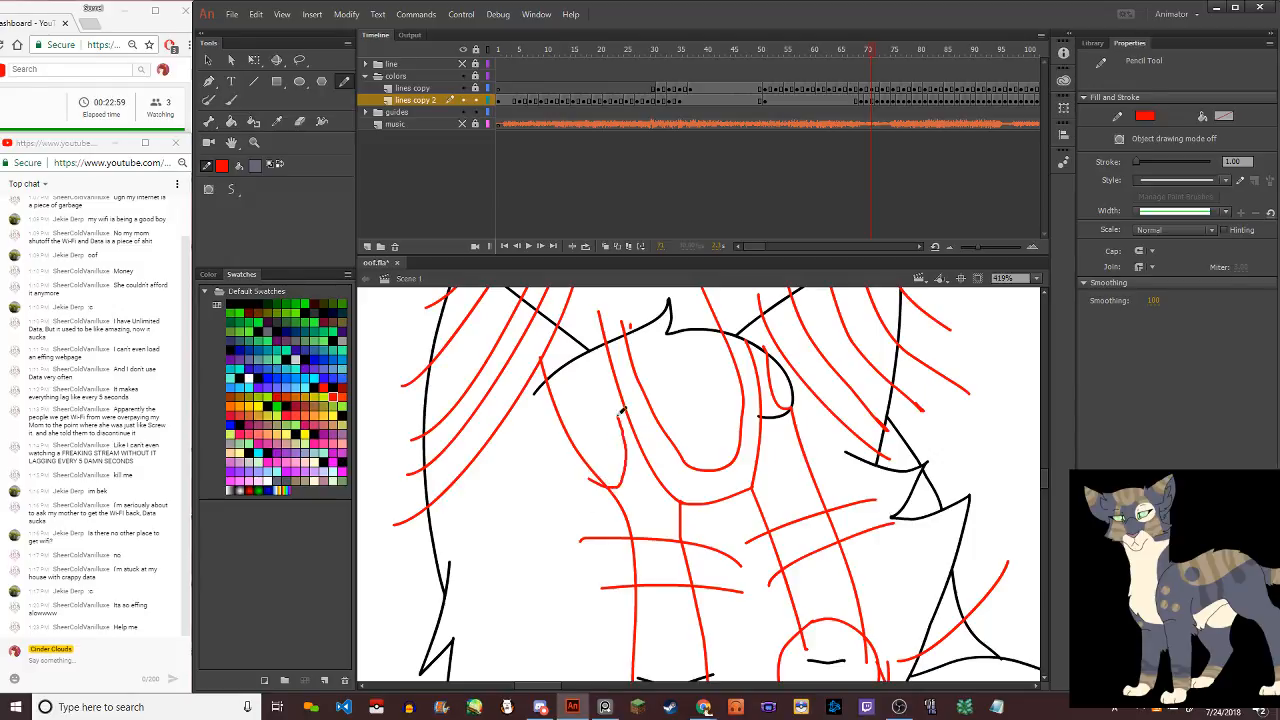
mouse_move(587, 345)
left_mouse_down()
mouse_move(629, 464)
mouse_move(586, 470)
mouse_move(586, 482)
mouse_move(624, 464)
mouse_move(582, 354)
mouse_move(629, 463)
mouse_move(565, 469)
mouse_move(599, 481)
mouse_move(619, 448)
mouse_move(582, 358)
mouse_move(597, 402)
mouse_move(640, 450)
mouse_move(592, 494)
mouse_move(613, 487)
mouse_move(574, 456)
mouse_move(601, 476)
mouse_move(618, 466)
mouse_move(578, 338)
left_mouse_up()
key("ctrl+z")
key("ctrl+z")
key("ctrl+z")
key("ctrl+z")
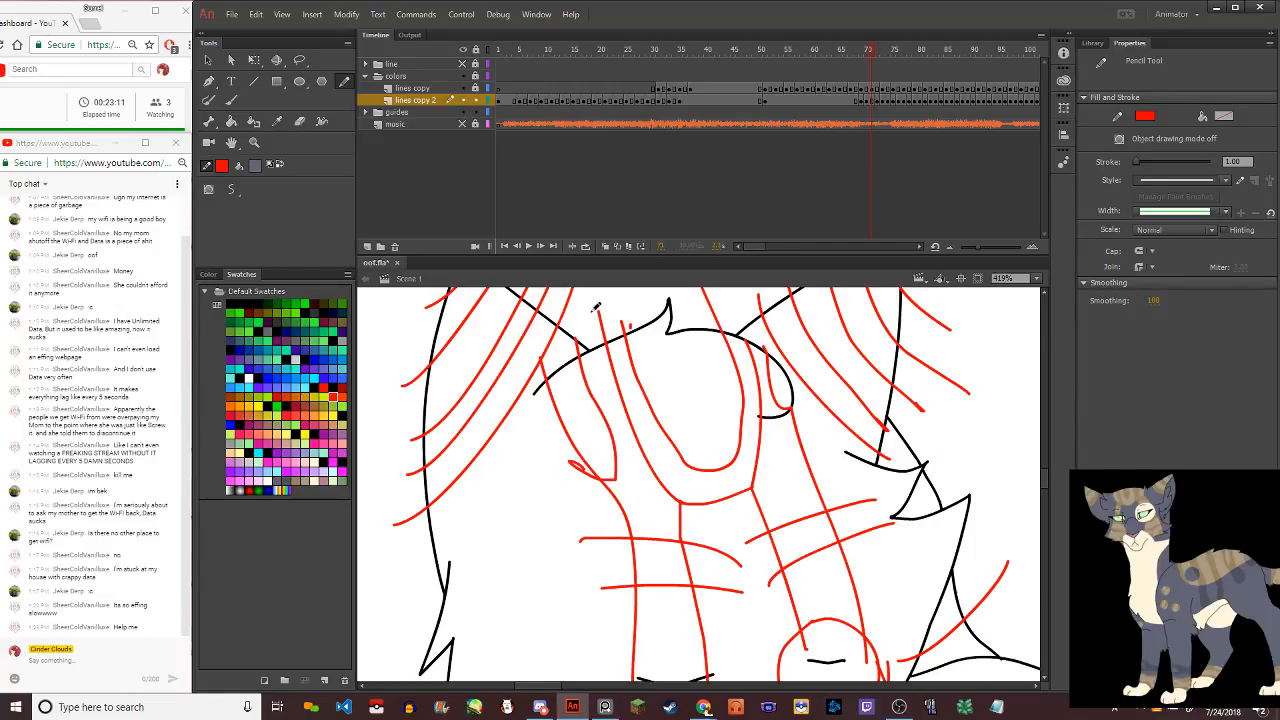
key("ctrl+z")
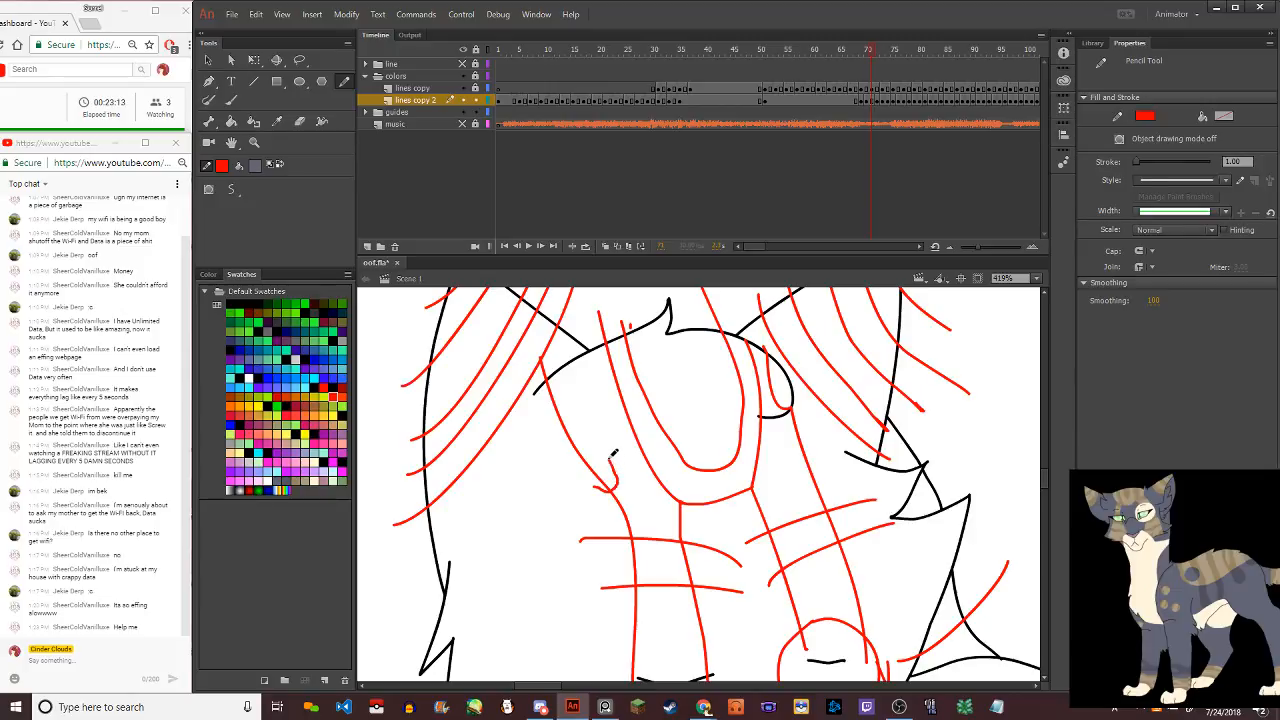
mouse_move(606, 458)
left_mouse_down()
mouse_move(574, 346)
mouse_move(607, 440)
left_mouse_up()
key("ctrl+z")
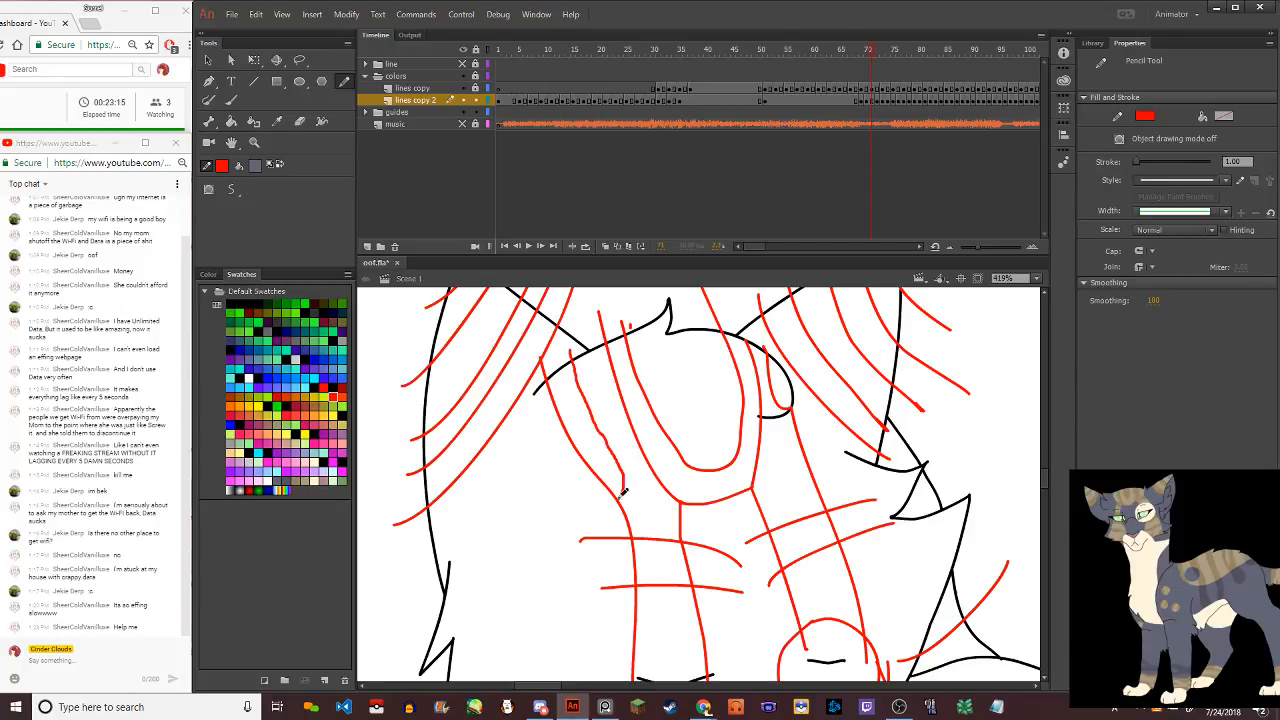
mouse_move(623, 493)
left_mouse_down()
mouse_move(598, 490)
mouse_move(627, 494)
left_mouse_up()
key("ctrl+z")
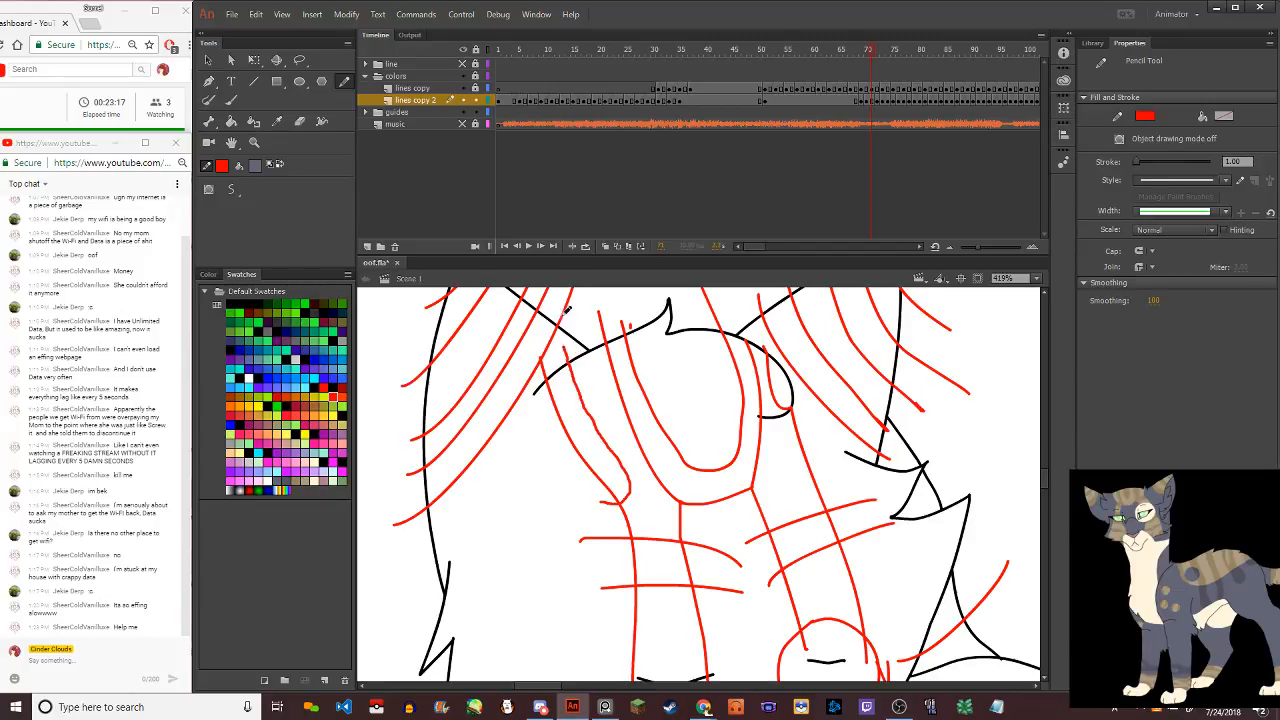
Examine the head markings against the rest of the cat's body drawing
scroll(702, 478, "down", 5)
scroll(702, 478, "down", 2)
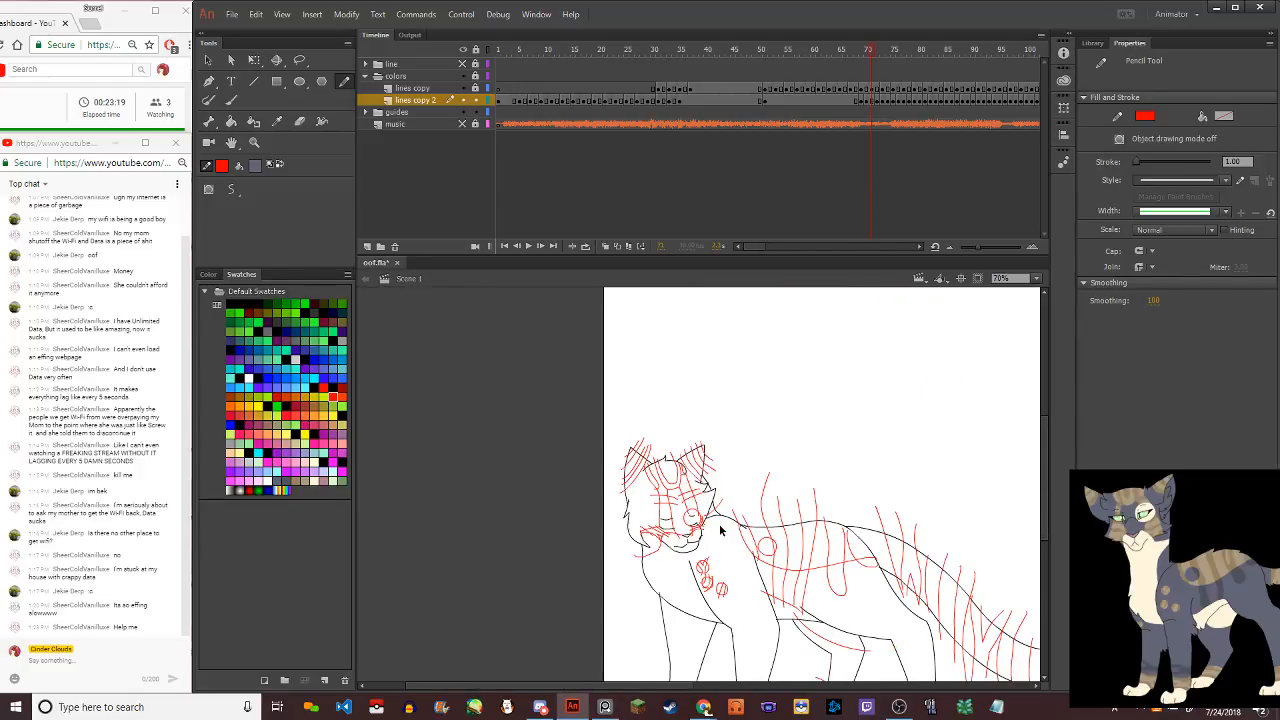
scroll(636, 548, "up", 3)
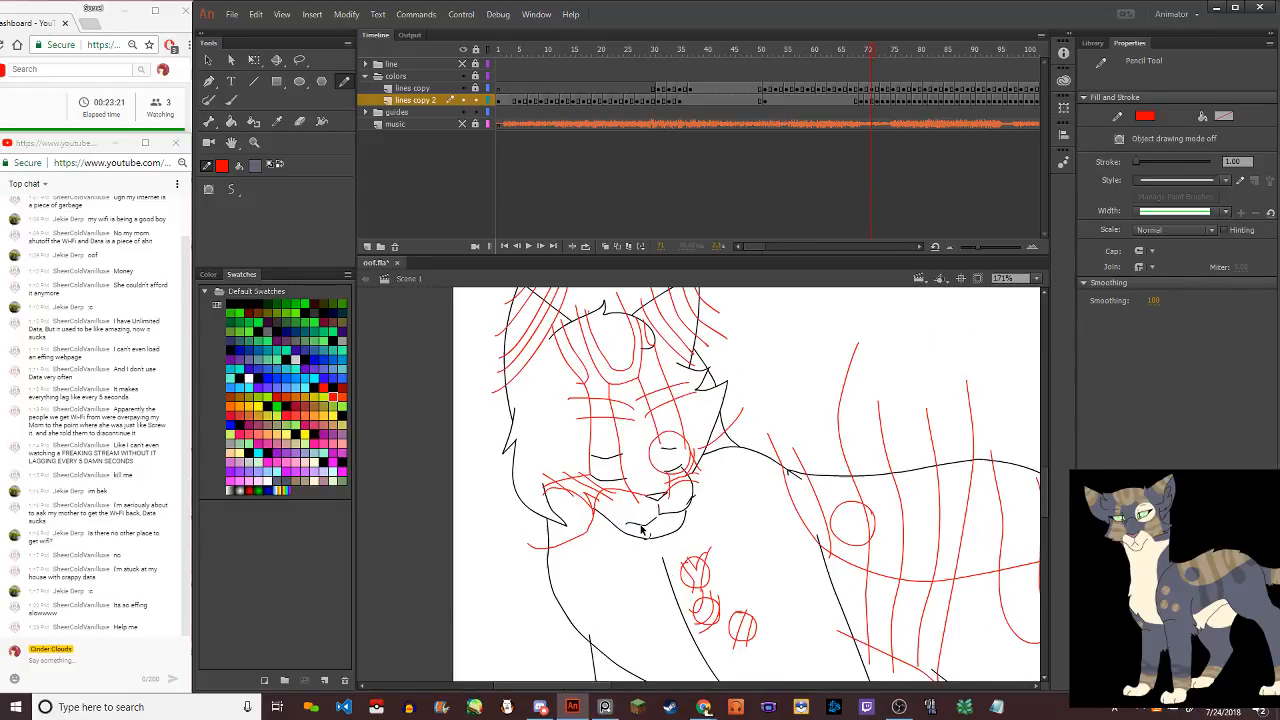
scroll(643, 530, "up", 4)
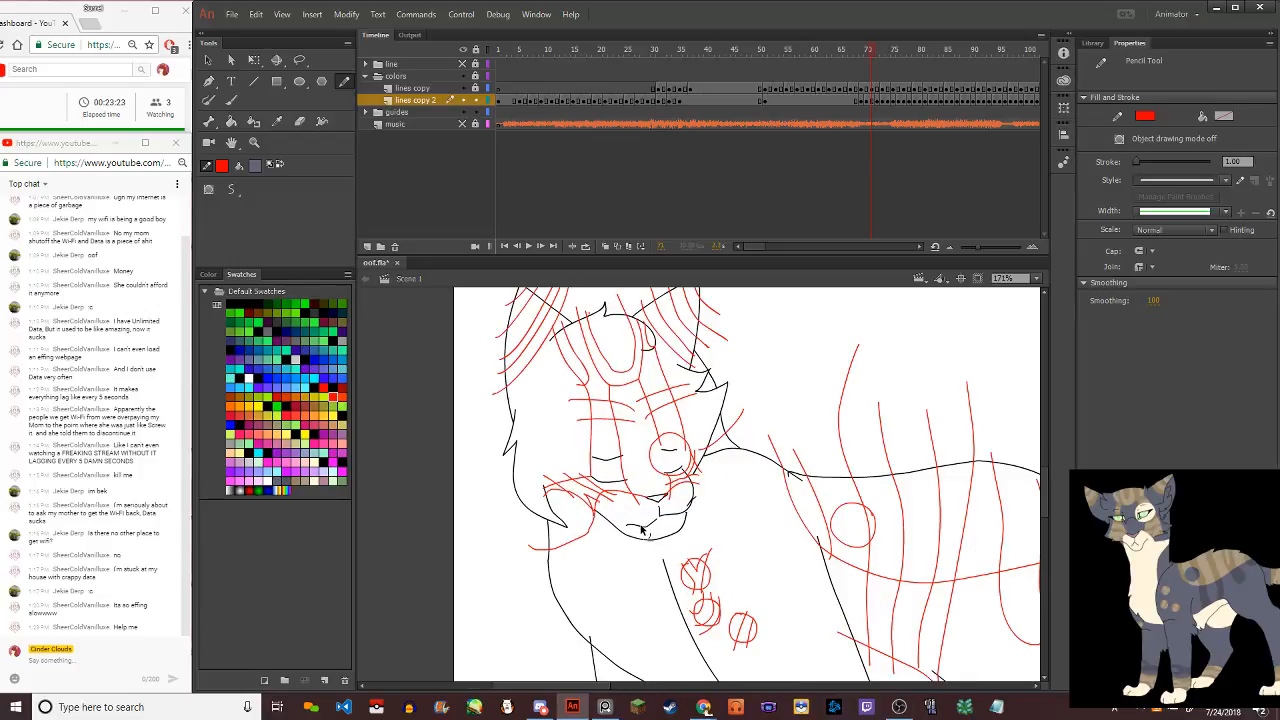
scroll(643, 530, "down", 2)
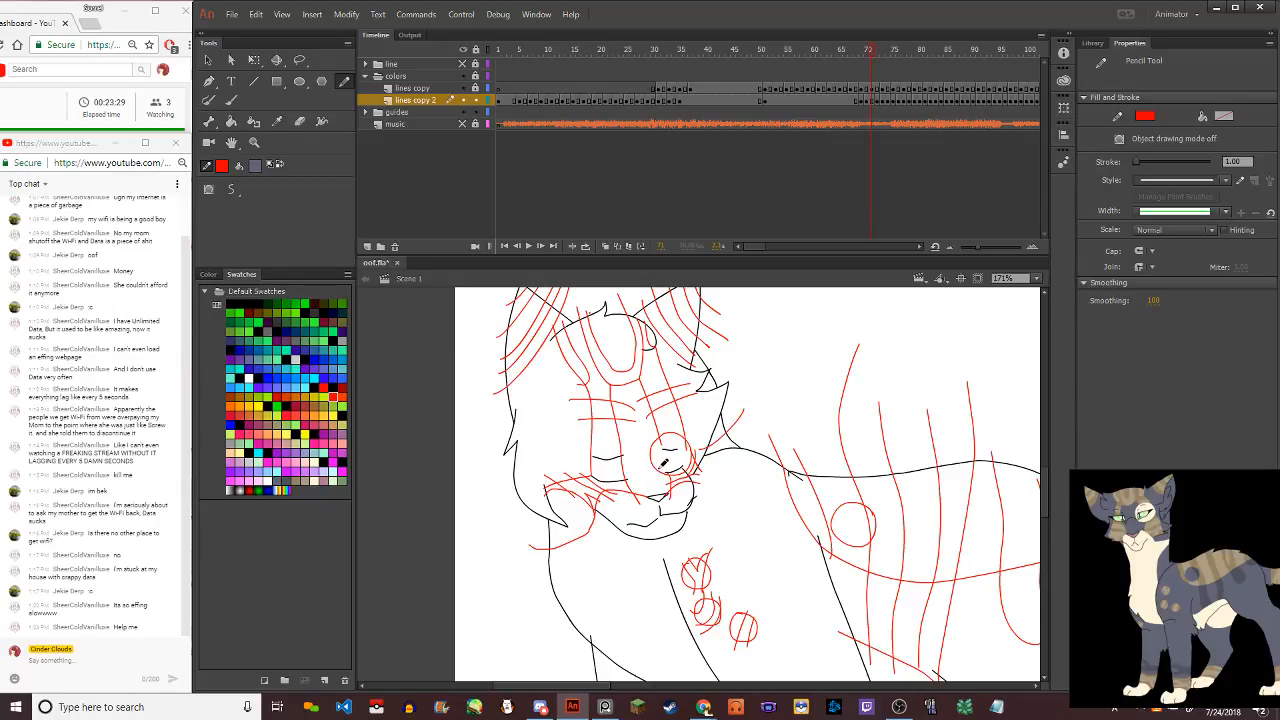
scroll(717, 527, "down", 4)
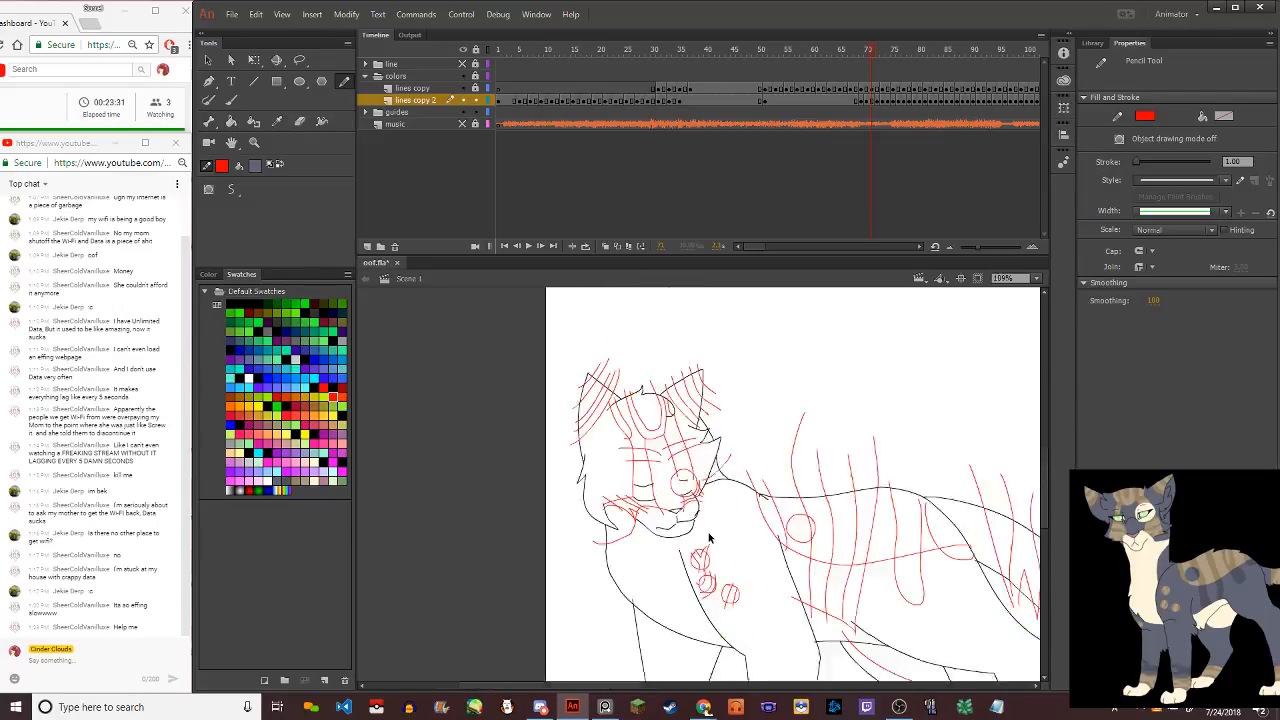
scroll(562, 534, "up", 3)
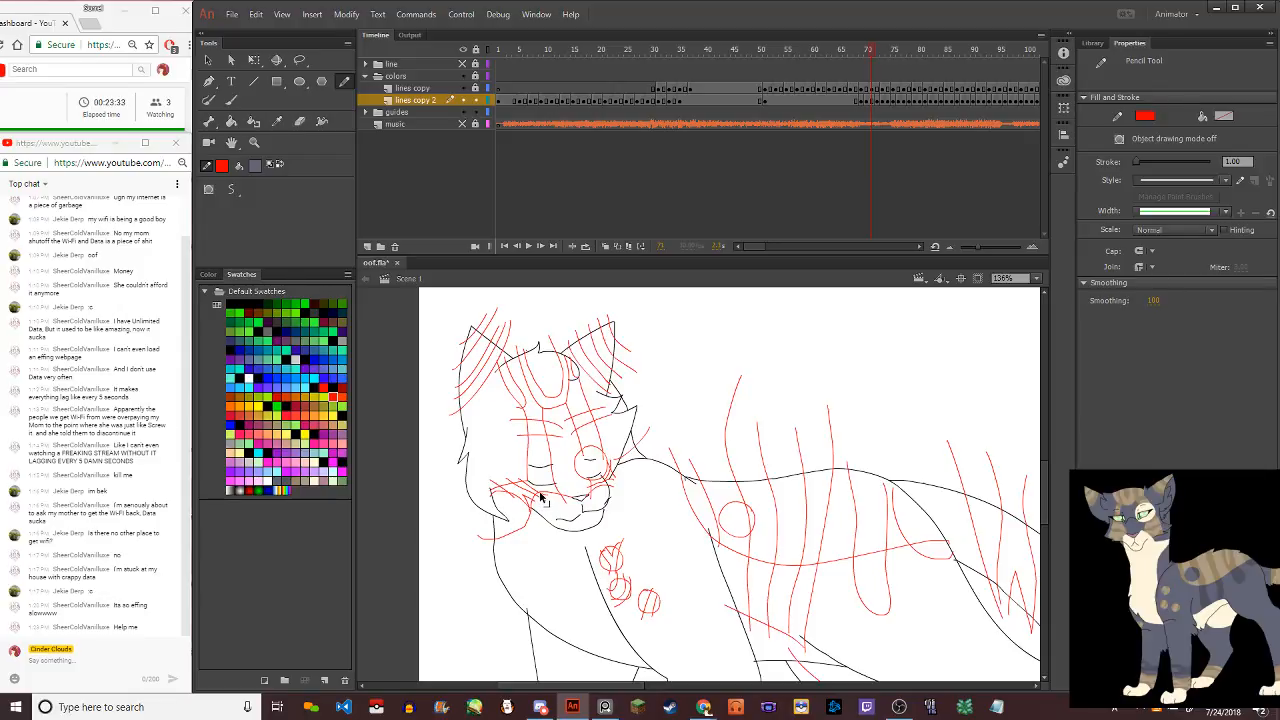
Step back and forth through the neighbouring frames to compare the cat's head poses and markings, returning to the marked frame
key("comma")
key("comma")
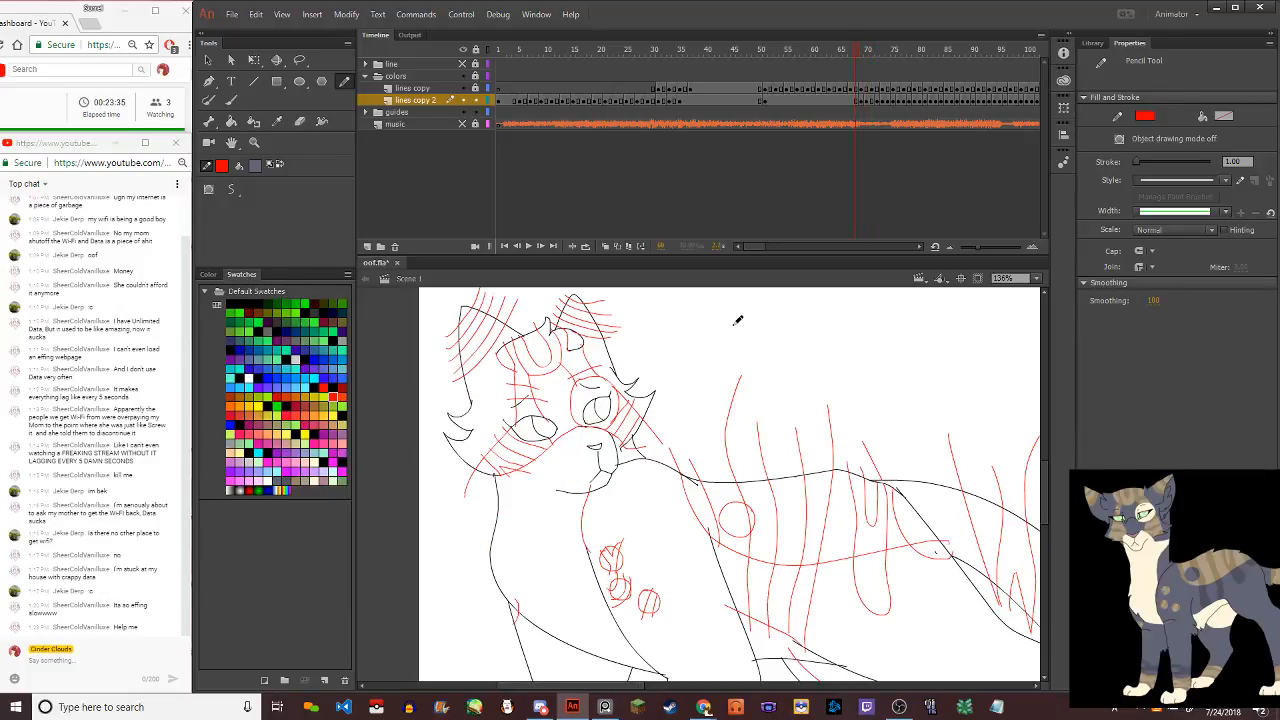
key("period")
key("period")
key("period")
key("period")
key("period")
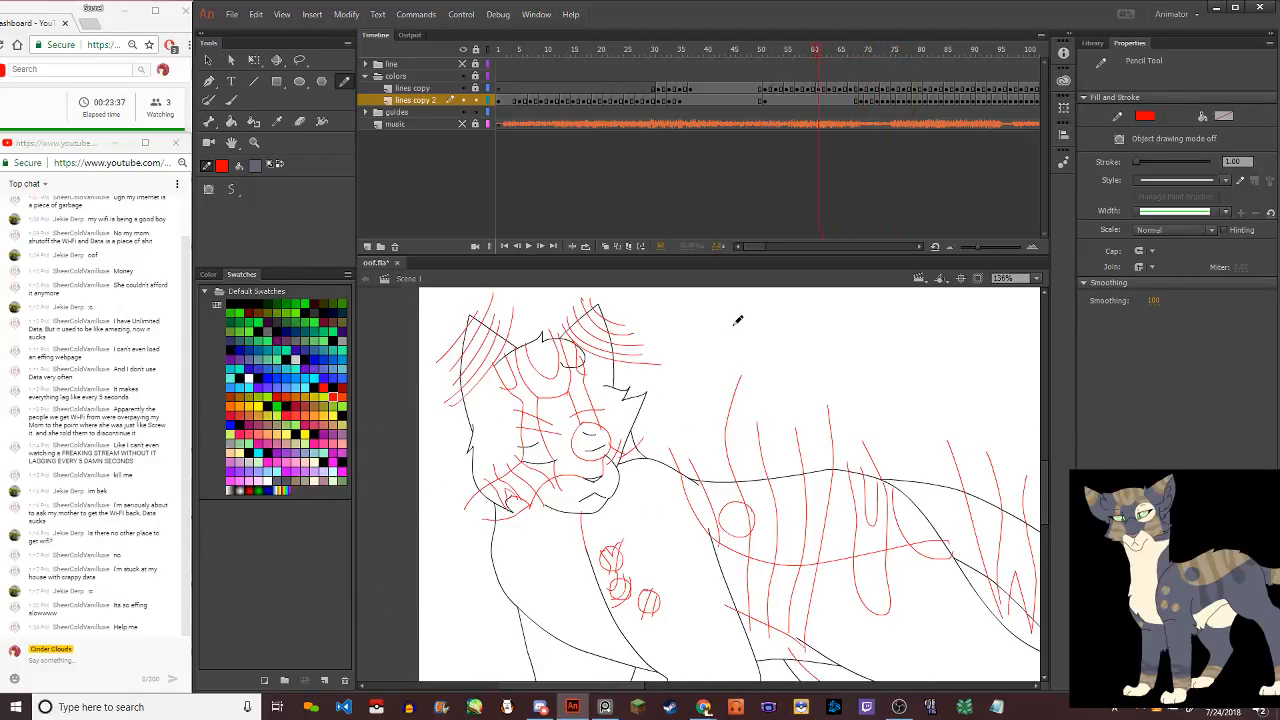
key("comma")
key("comma")
key("comma")
key("comma")
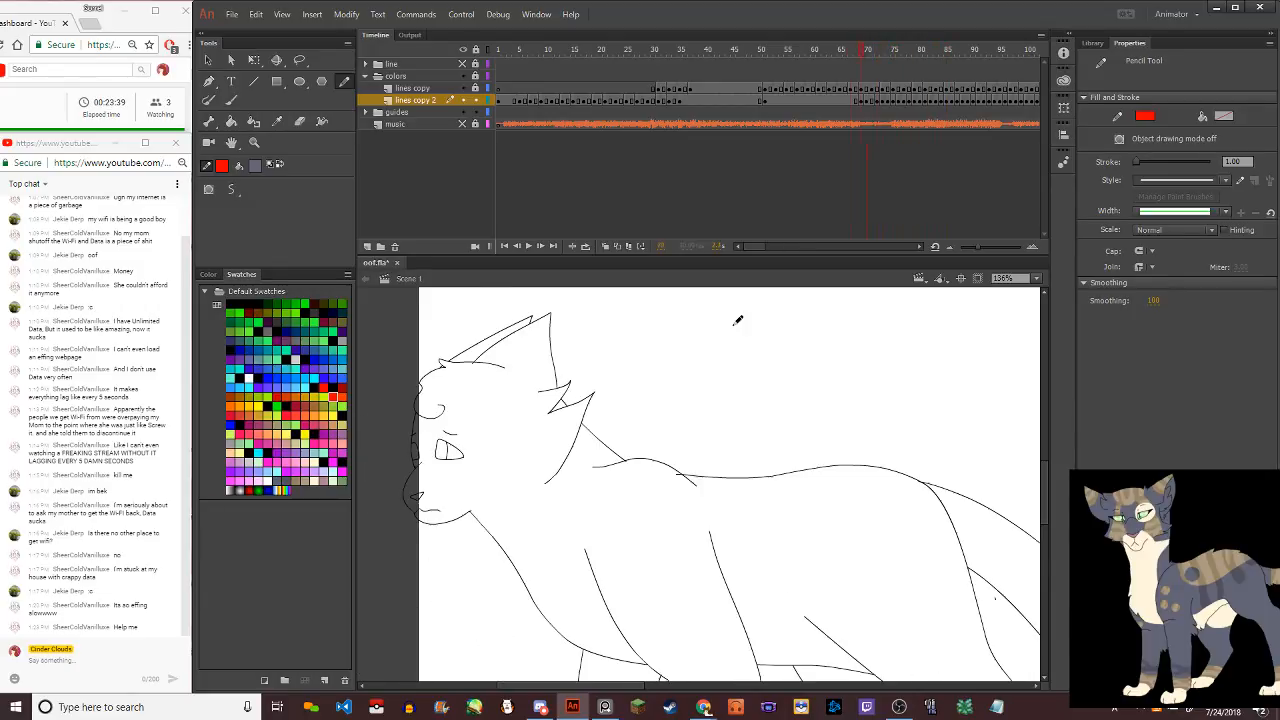
key("period")
key("period")
key("period")
key("period")
key("period")
key("period")
key("comma")
key("comma")
key("comma")
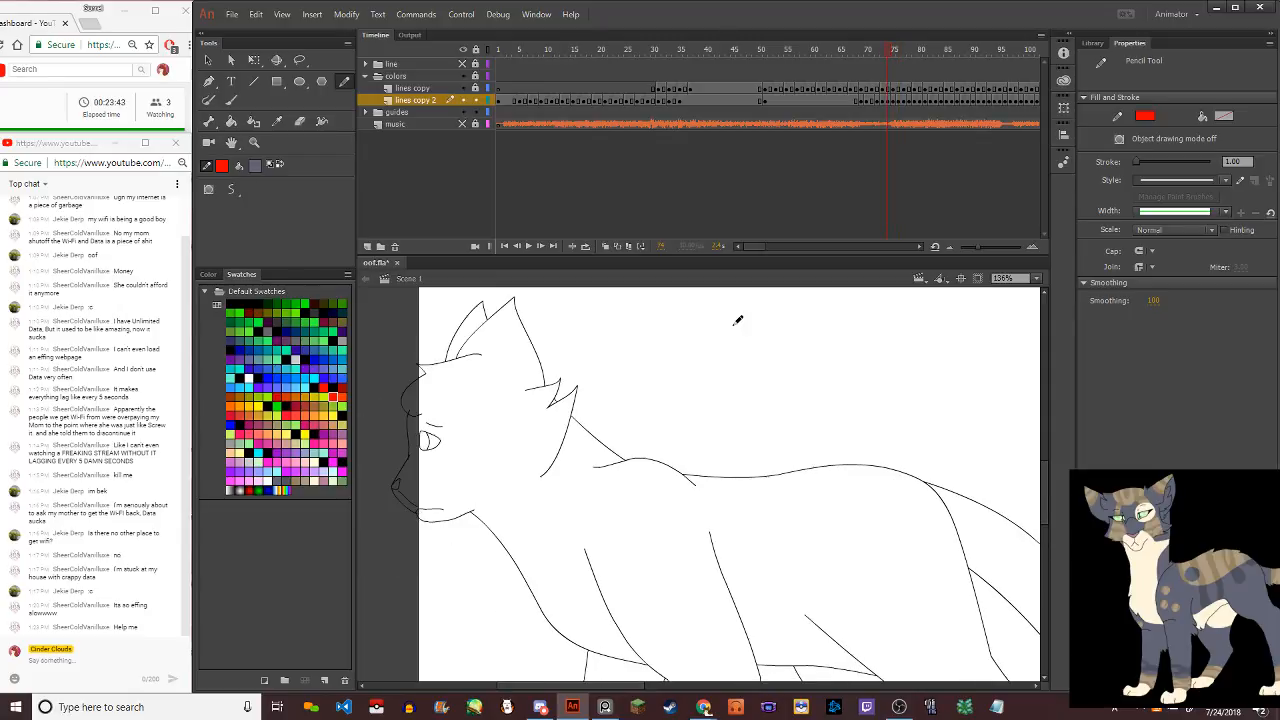
key("comma")
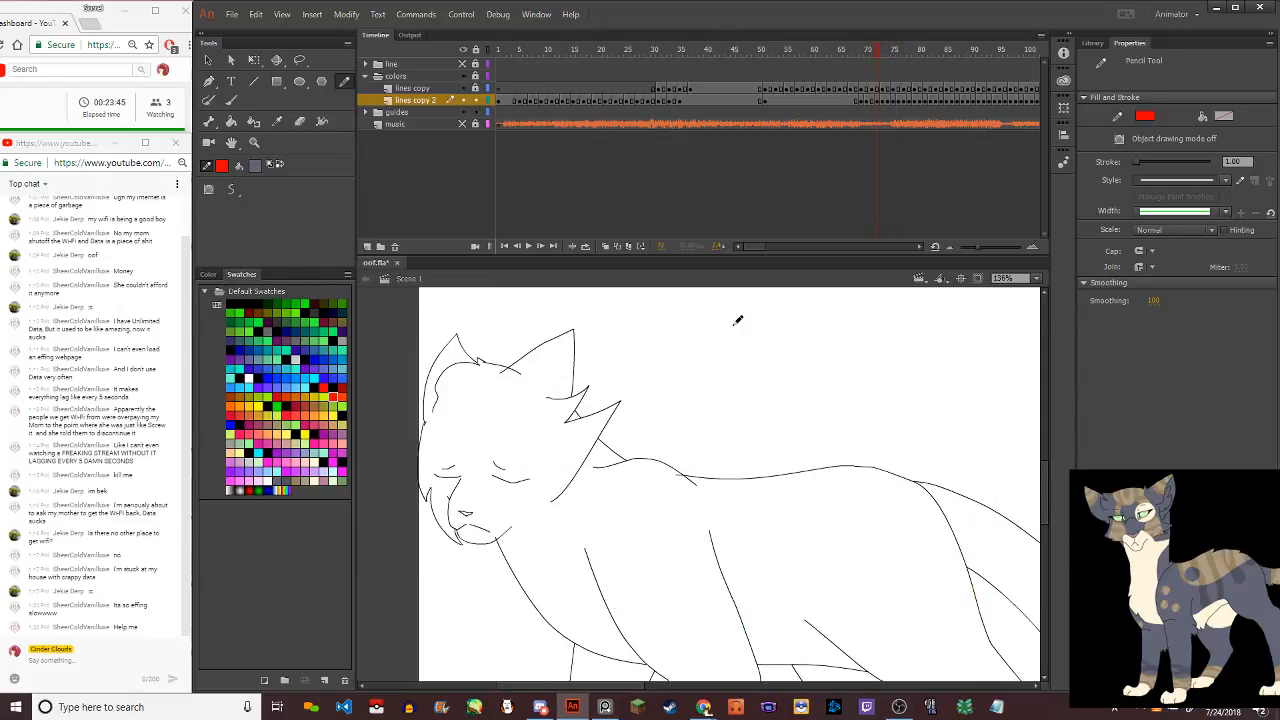
key("comma")
scroll(643, 437, "down", 3)
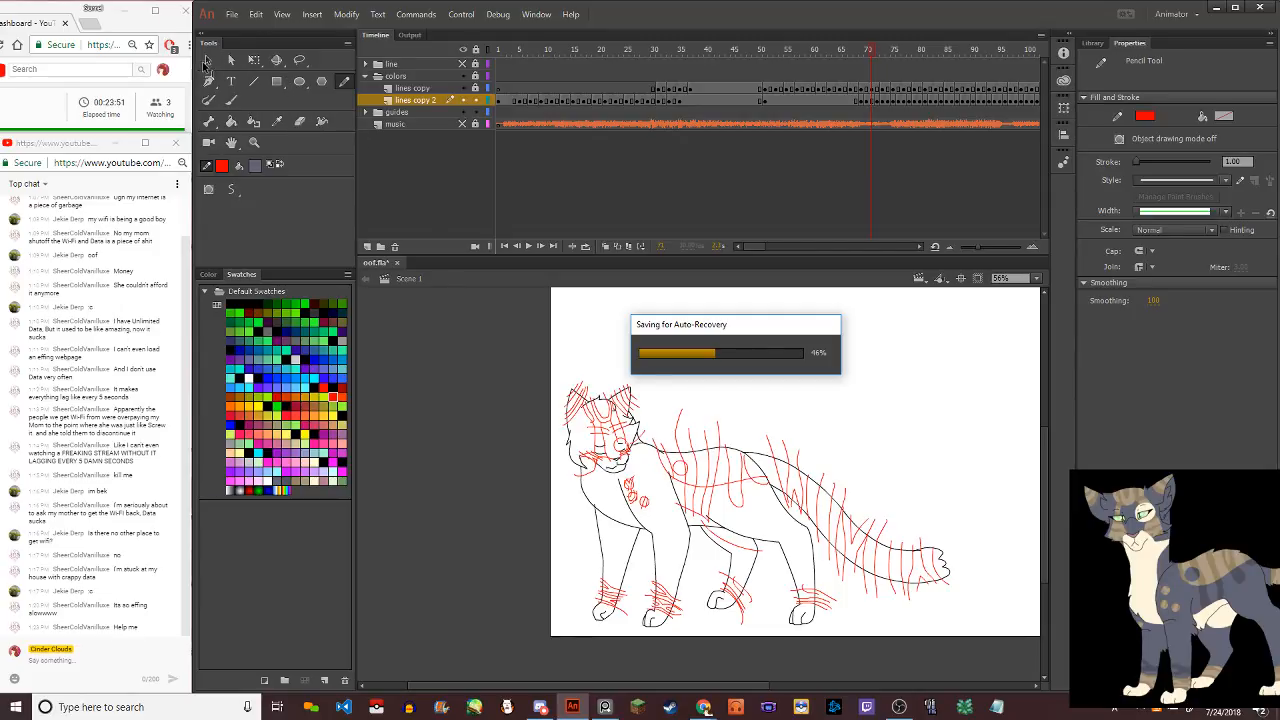
Turn on onion skinning and examine the tail, leg and body markings against the neighbouring frame's lines
left_click(207, 60)
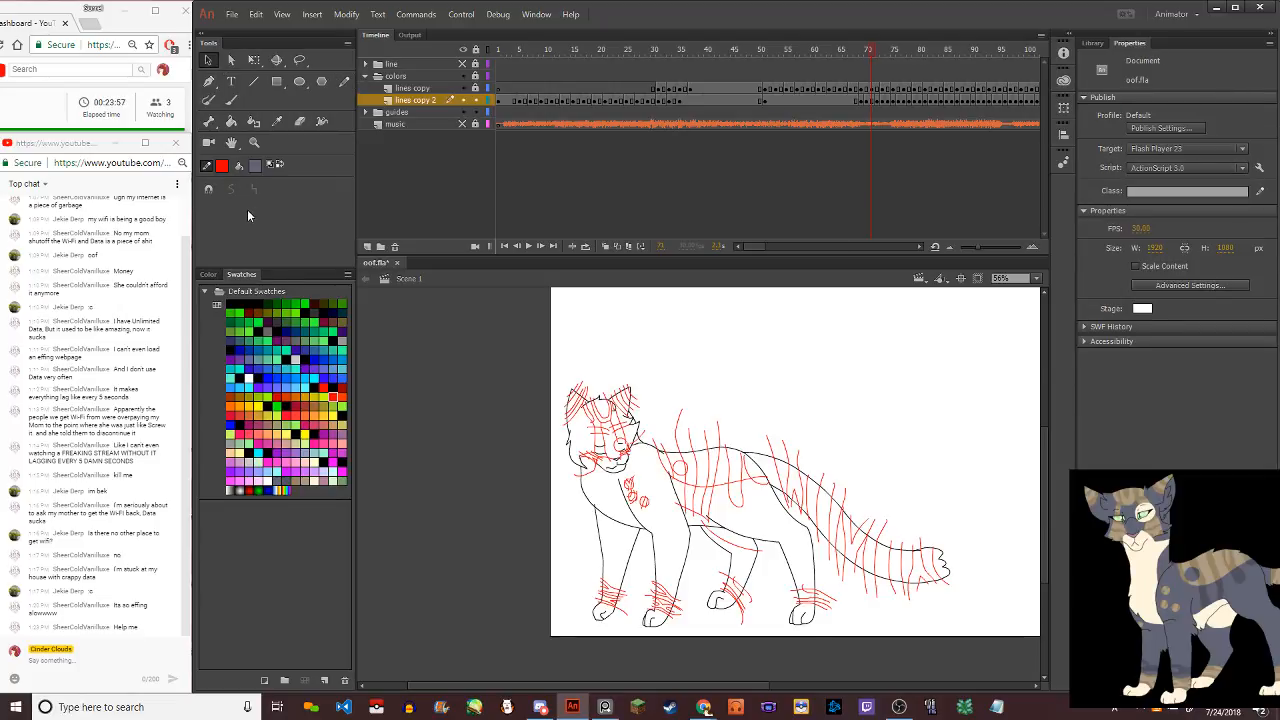
scroll(880, 530, "up", 4)
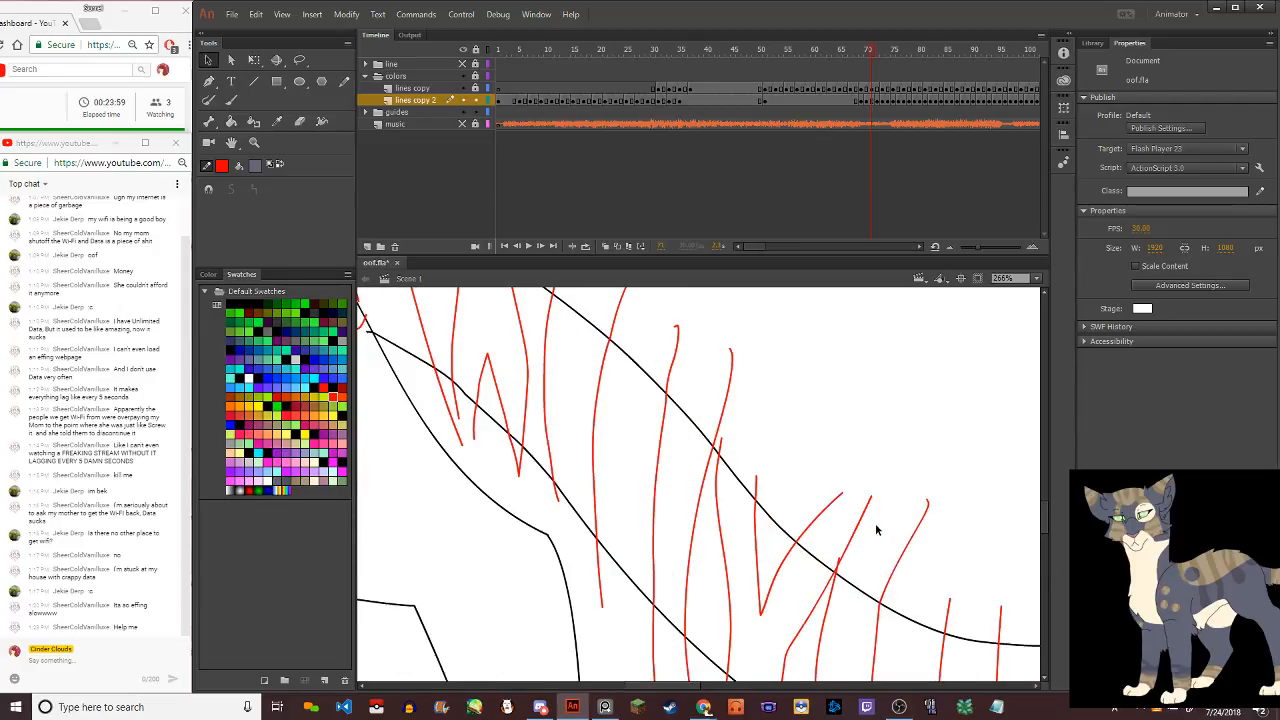
scroll(606, 403, "down", 3)
scroll(640, 470, "up", 2)
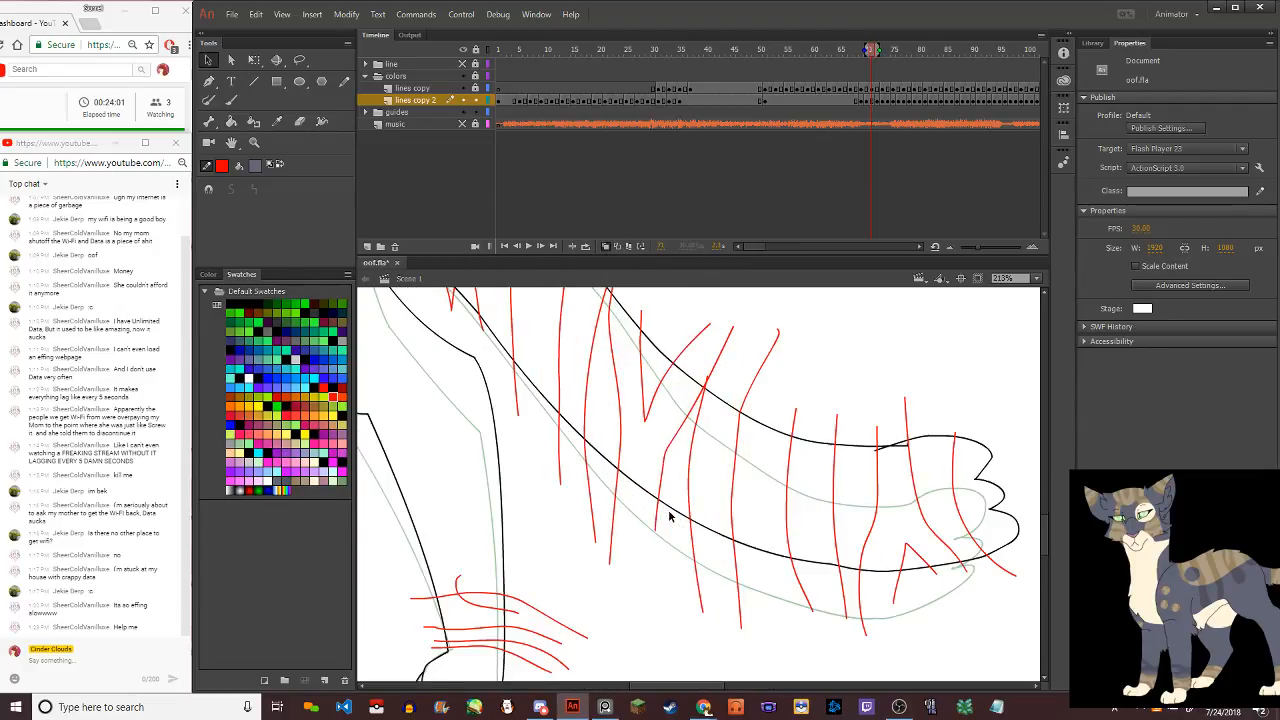
scroll(651, 429, "down", 4)
scroll(545, 355, "up", 4)
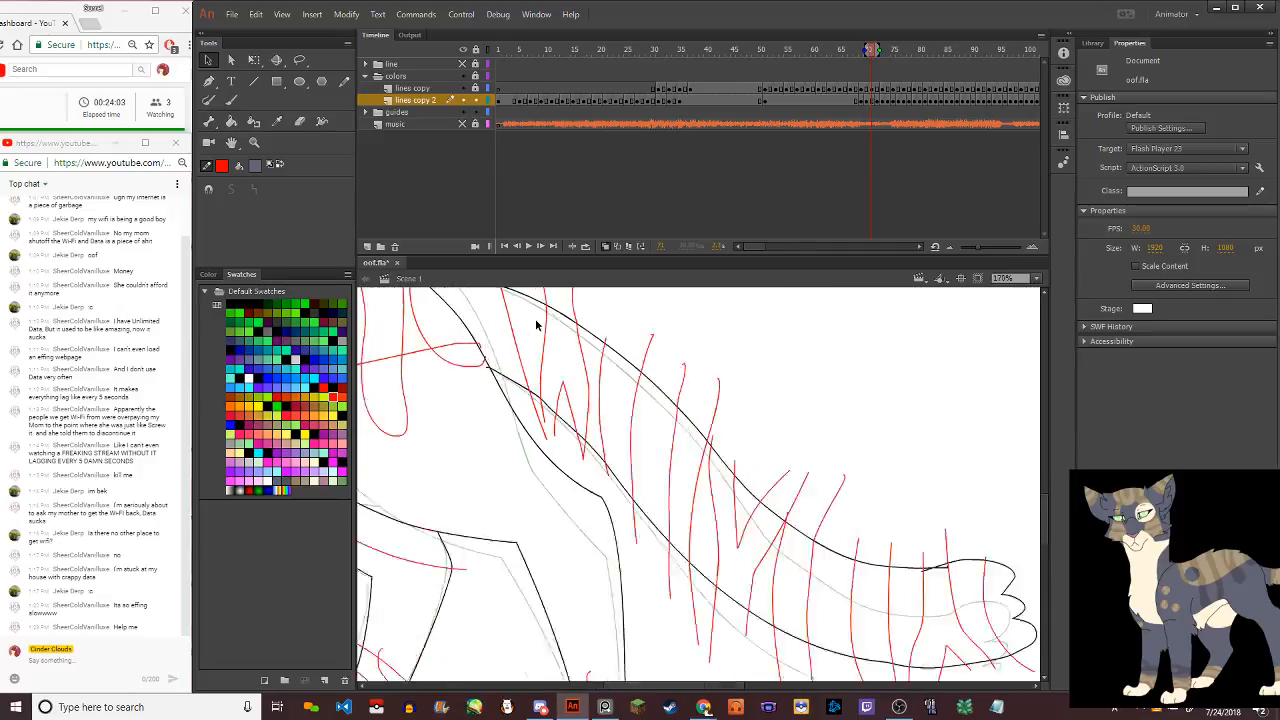
scroll(600, 434, "down", 1)
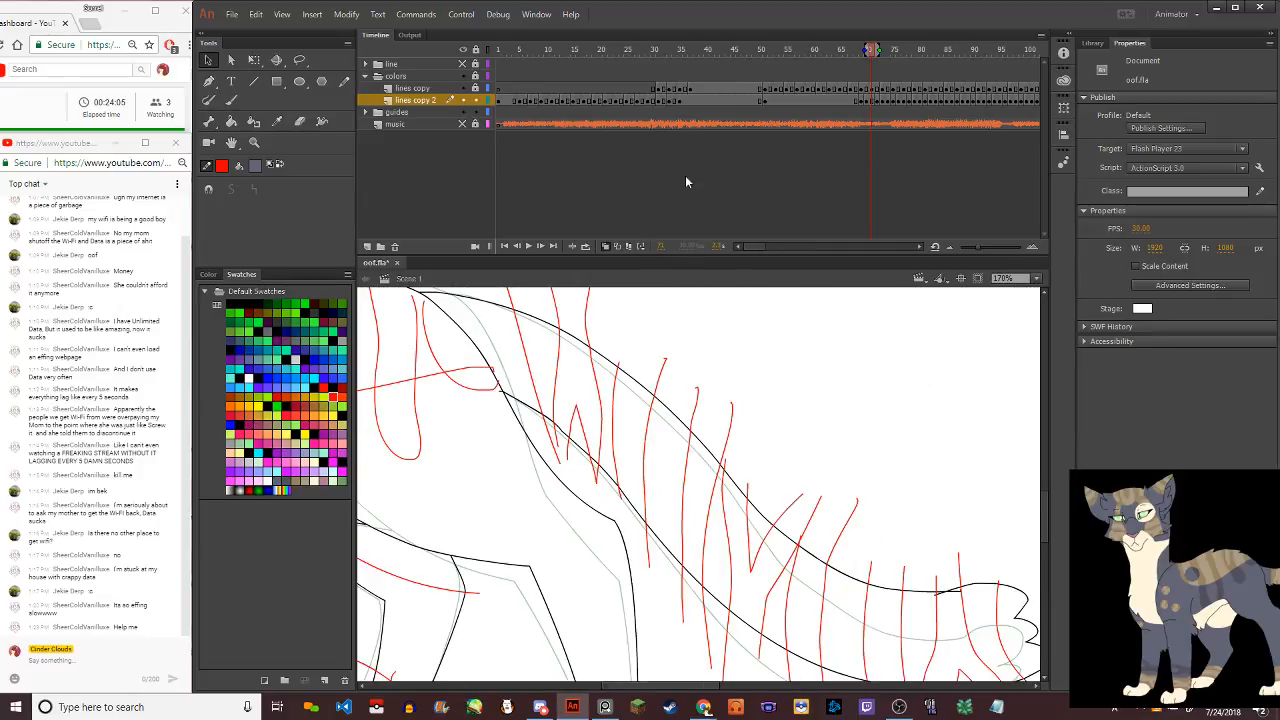
scroll(587, 355, "down", 3)
scroll(657, 360, "up", 3)
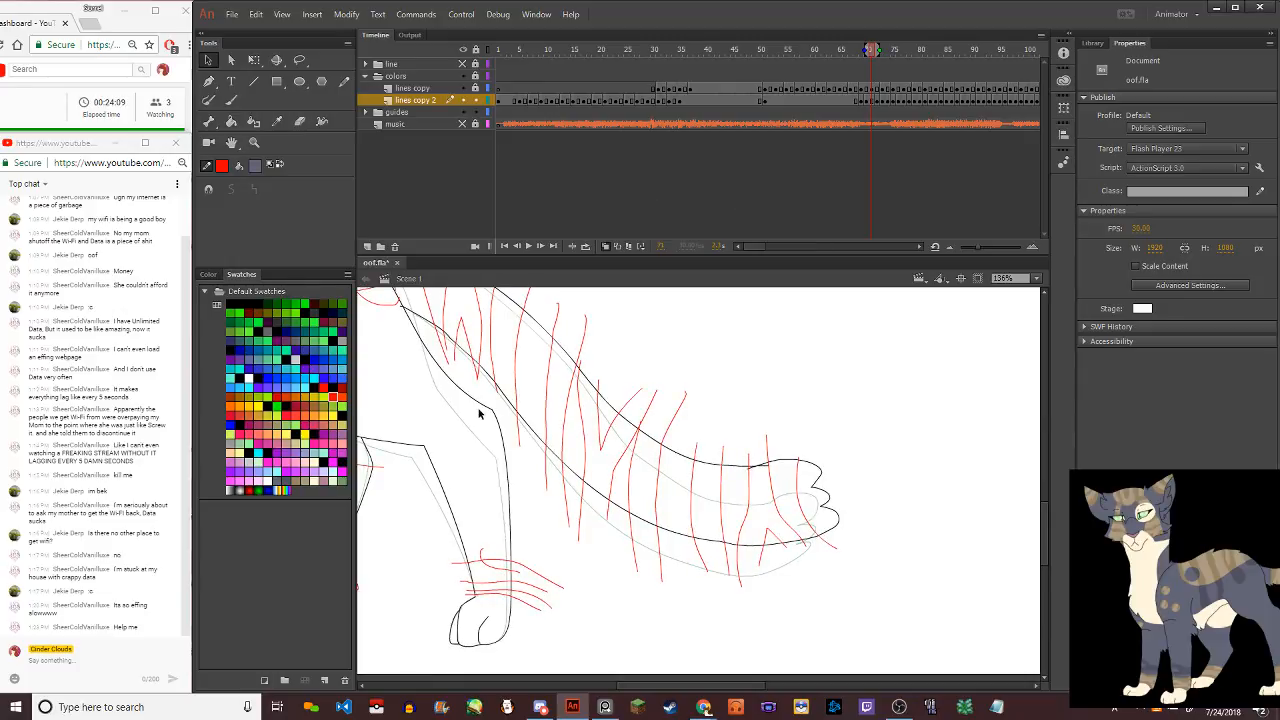
scroll(479, 413, "down", 3)
scroll(477, 424, "up", 2)
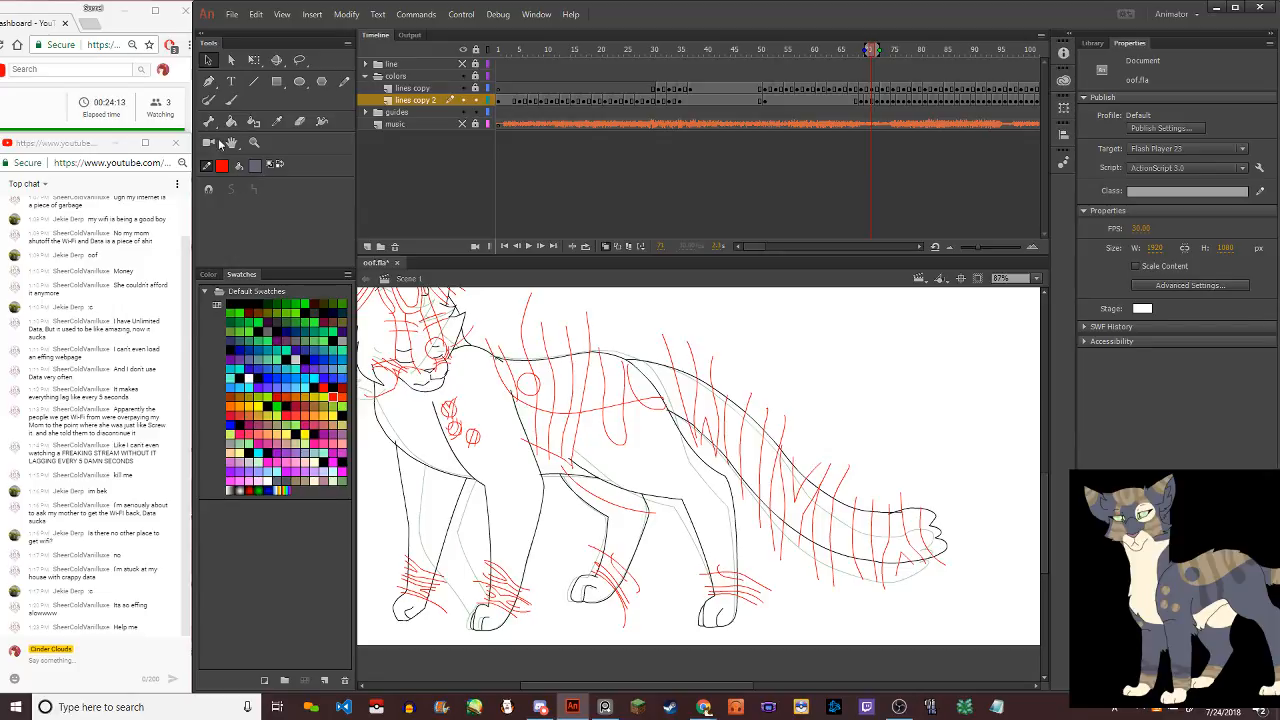
Select the red chest spots and all the red stripes on the nearer front paw
left_click_drag(490, 572, 496, 576)
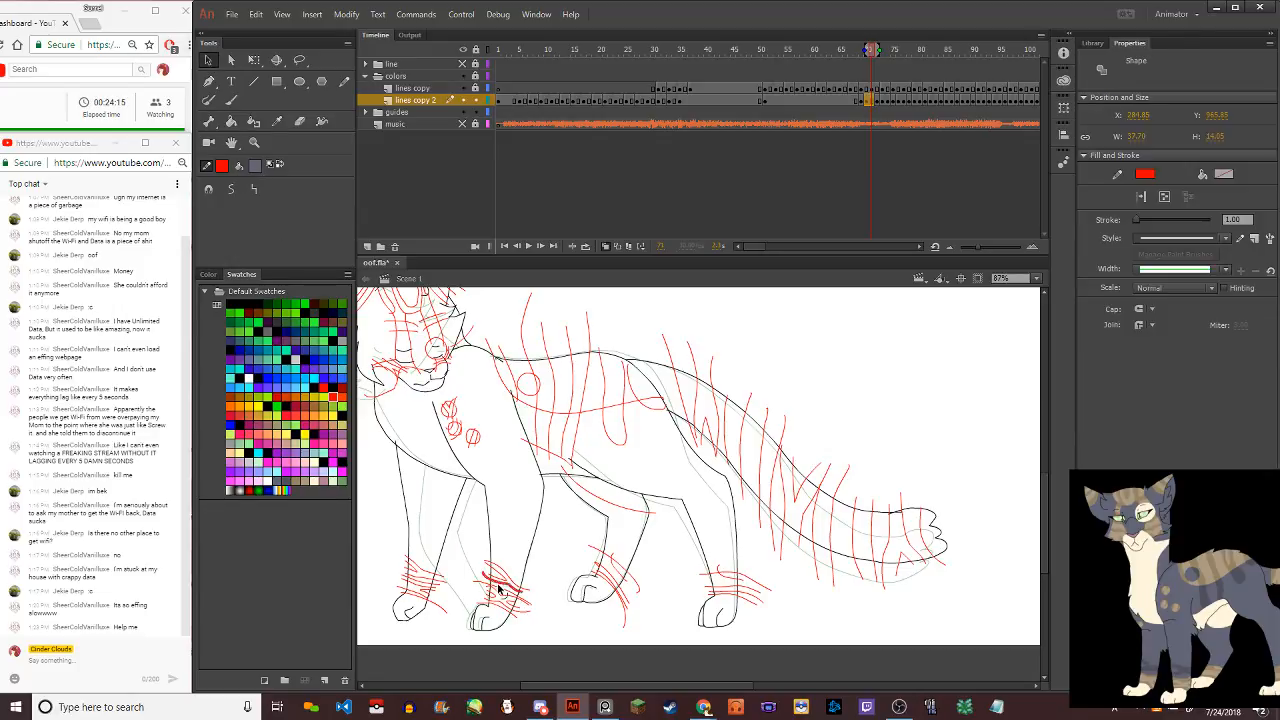
left_click(456, 423, "shift")
left_click(458, 424, "shift")
left_click(453, 413, "shift")
left_click(473, 438, "shift")
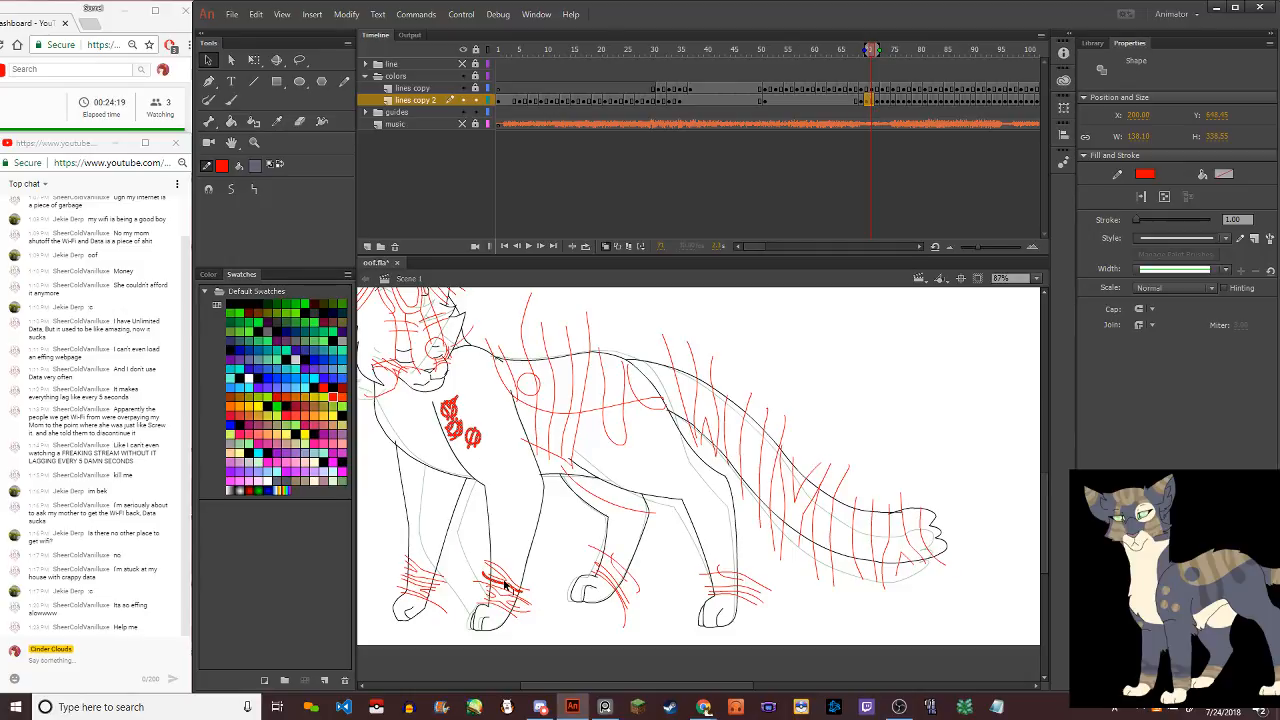
left_click(503, 579, "shift")
left_click(508, 576, "shift")
left_click(524, 599, "shift")
left_click(524, 602, "shift")
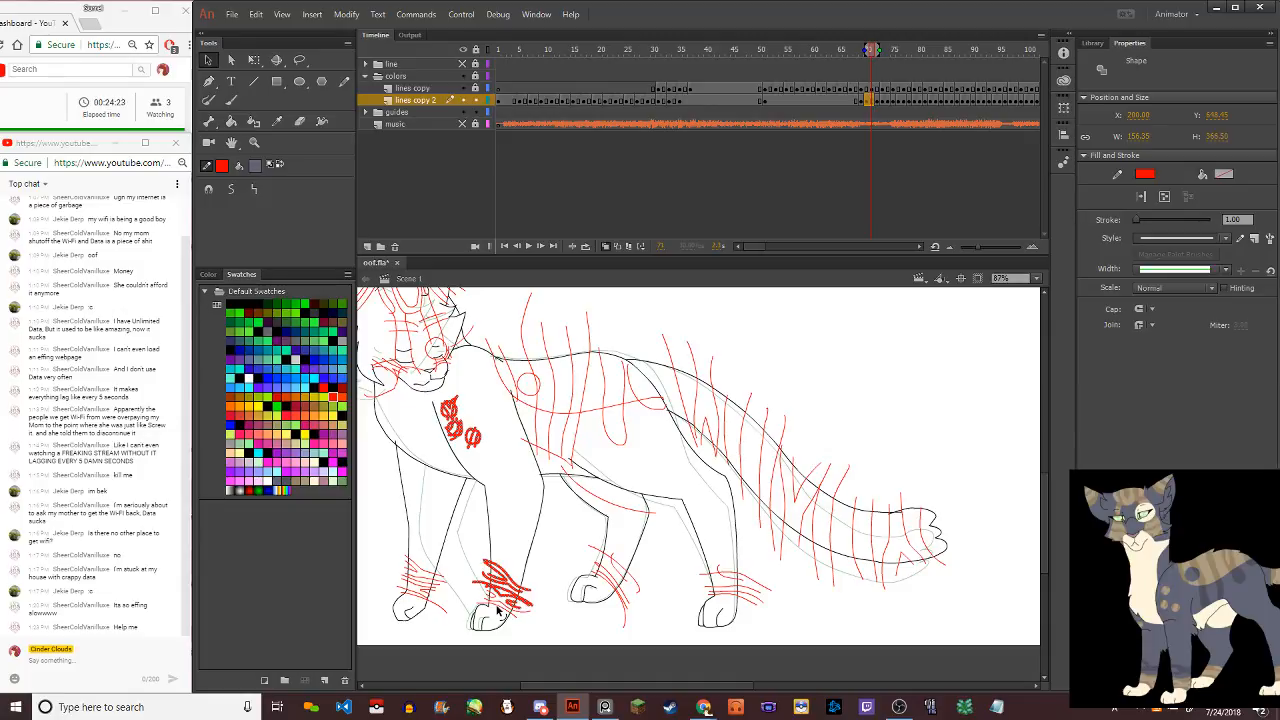
left_click(490, 593, "shift")
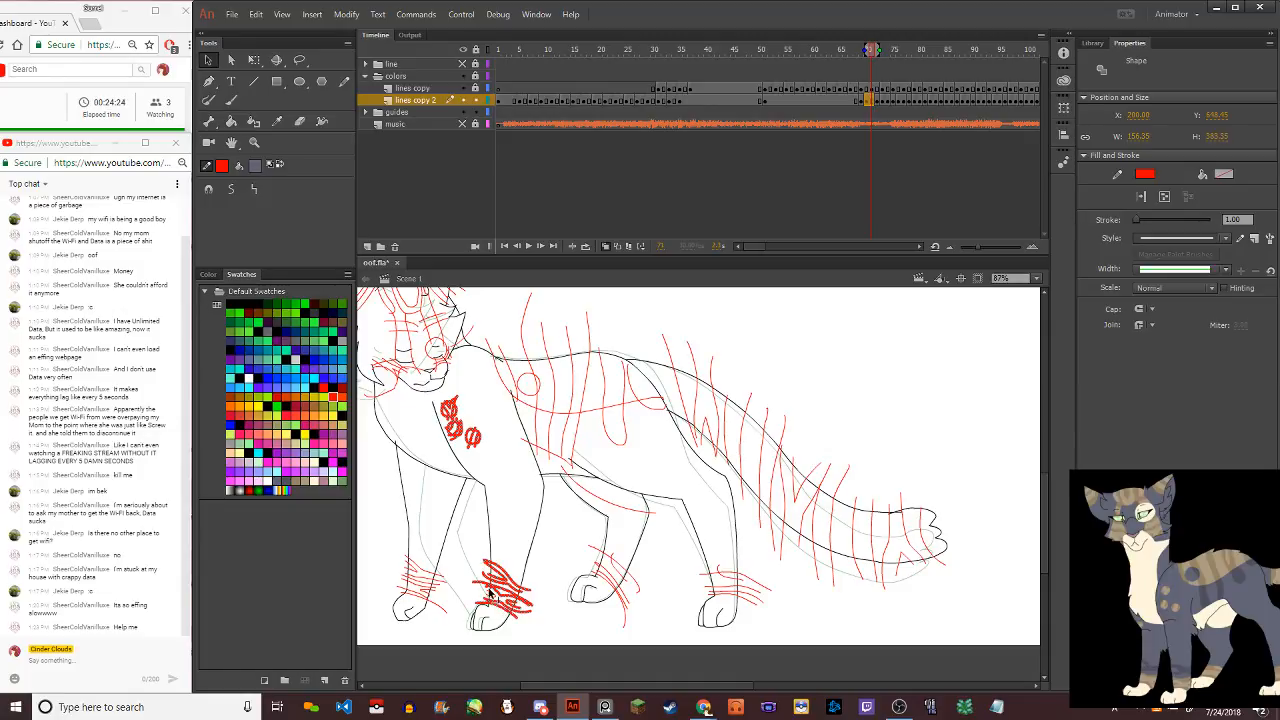
Add the red stripes on both hind legs, the belly lines and the torso markings to the selection
left_click(606, 585, "shift")
left_click(622, 605, "shift")
left_click(618, 587, "shift")
left_click(618, 590, "shift")
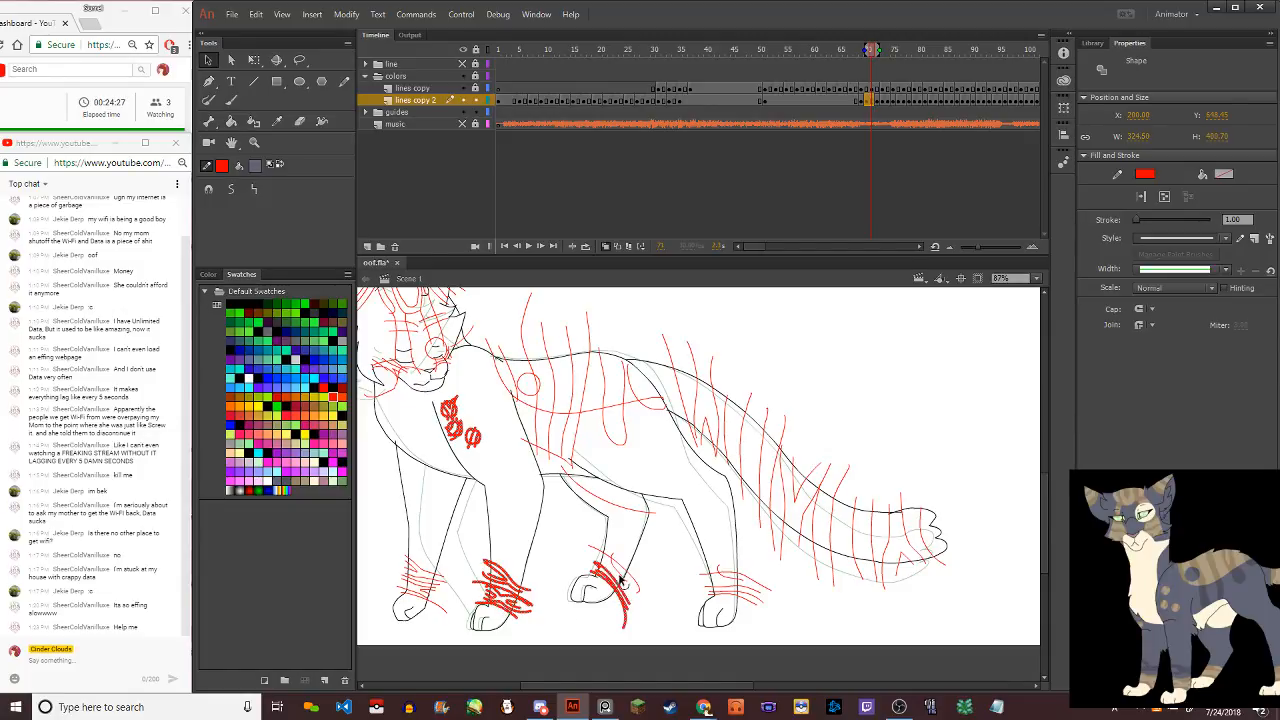
left_click(624, 574, "shift")
left_click(622, 508, "shift")
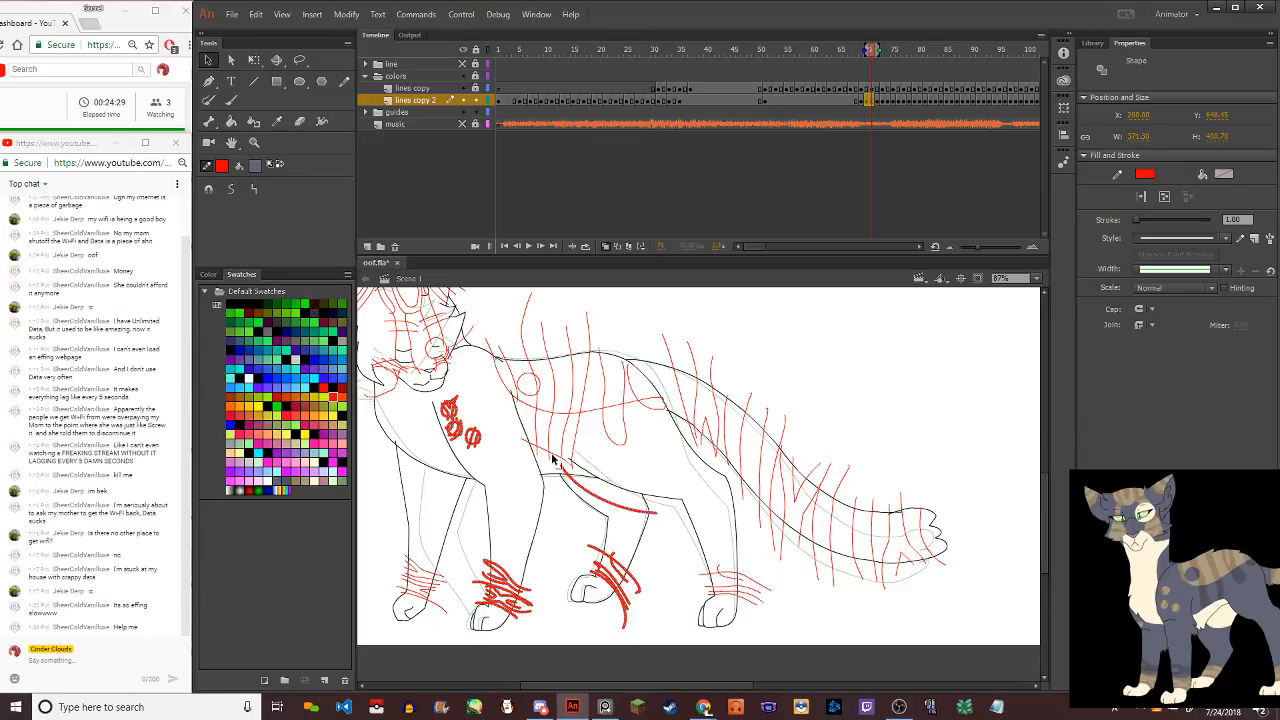
left_click(553, 460, "shift")
left_click(745, 592, "shift")
left_click(760, 598, "shift")
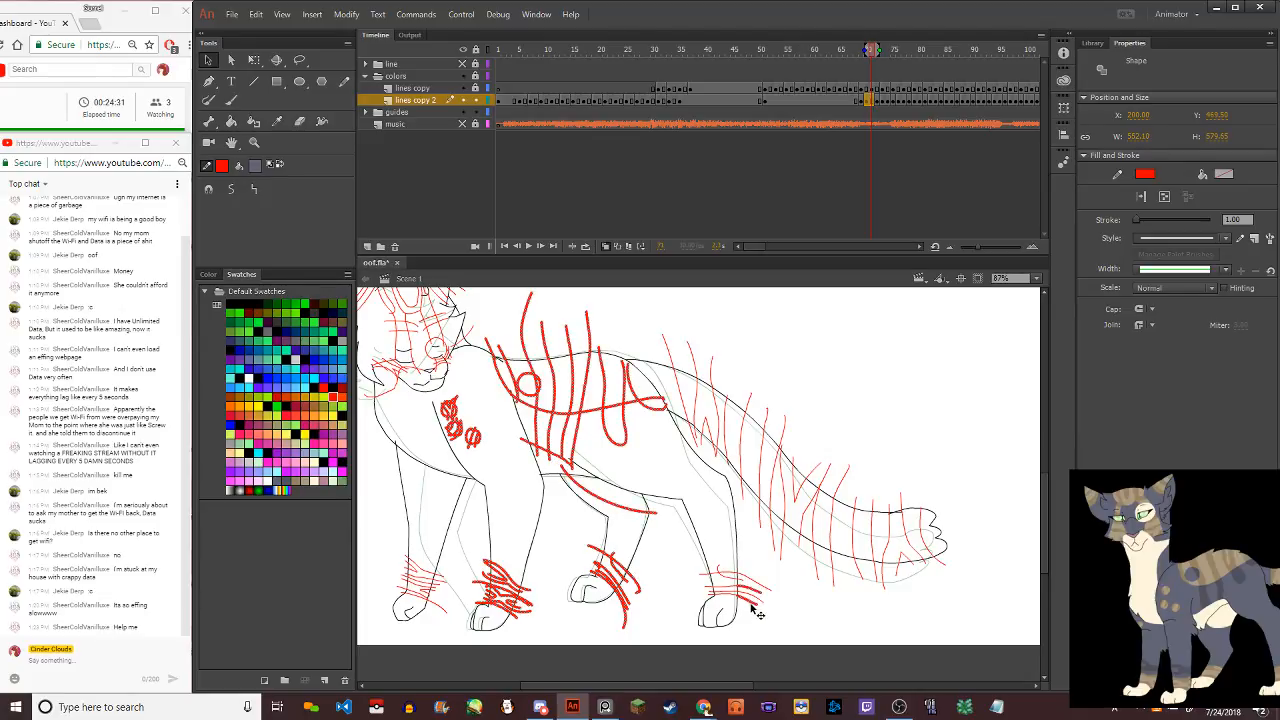
left_click(758, 598, "shift")
left_click(756, 588, "shift")
left_click(756, 578, "shift")
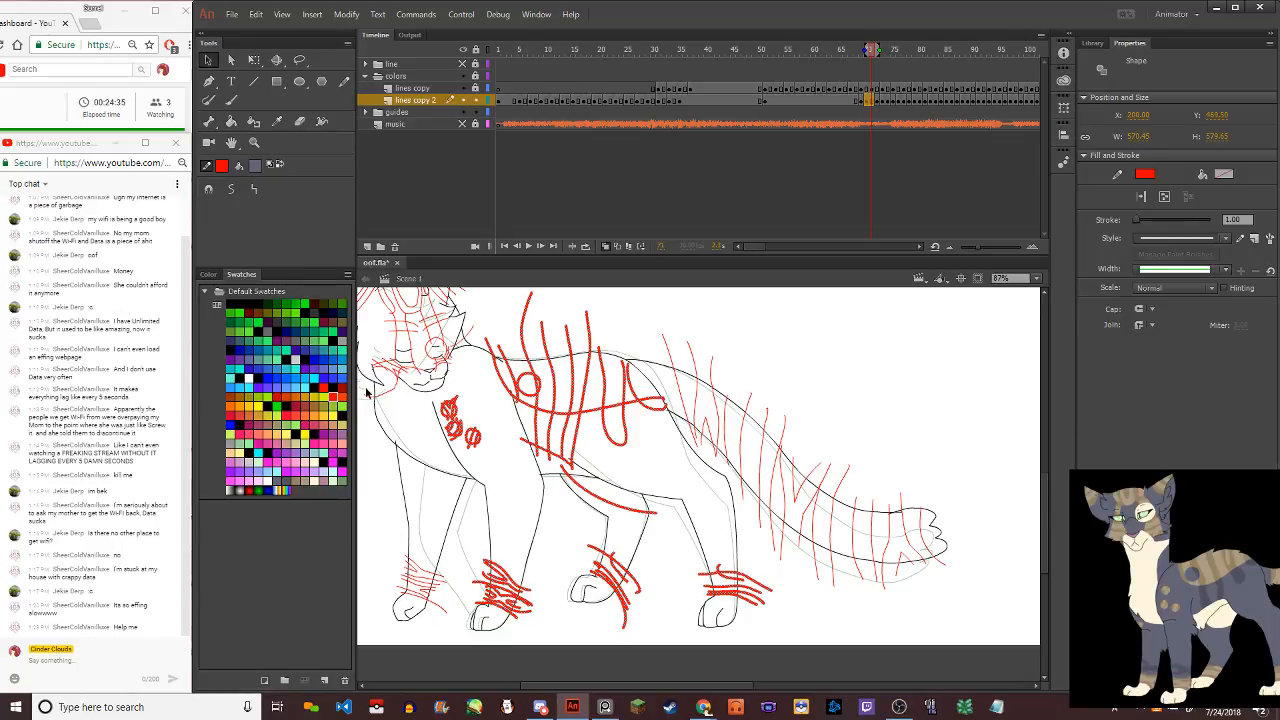
Copy the selected markings into the next keyframe and line them up with the cat's shoulder and body there
left_click(873, 106)
left_click(519, 407)
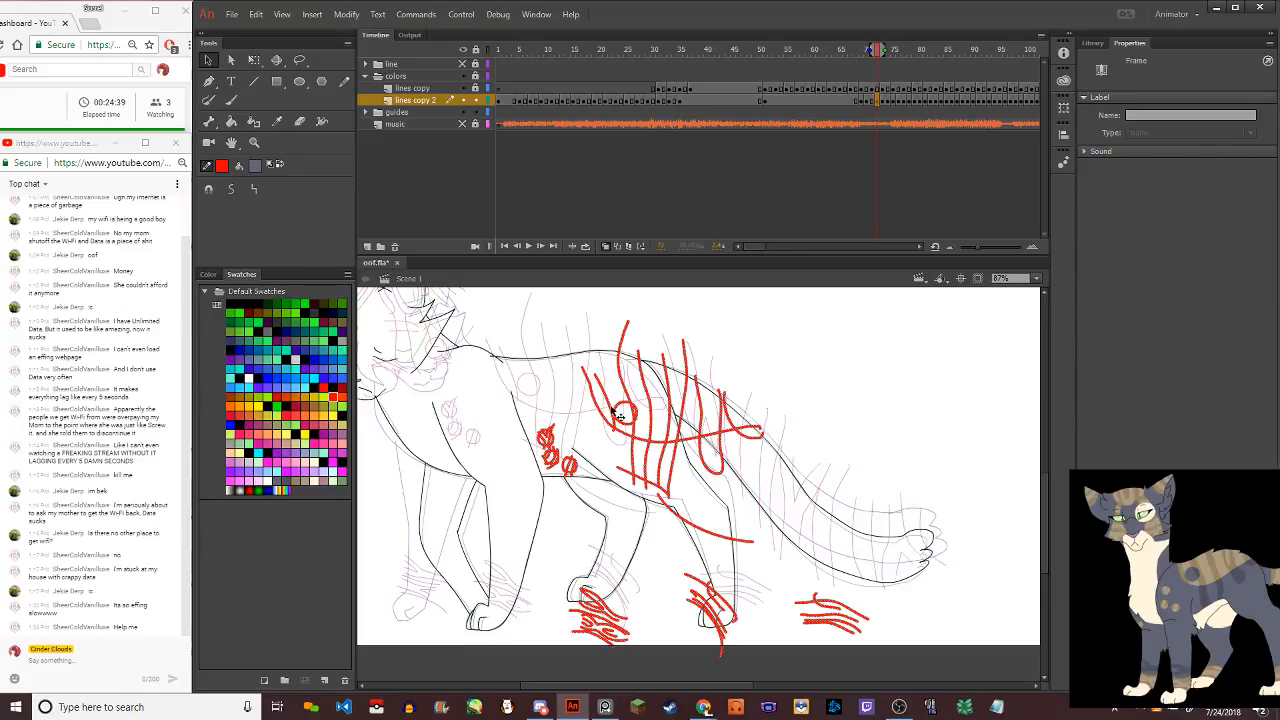
scroll(608, 416, "up", 3)
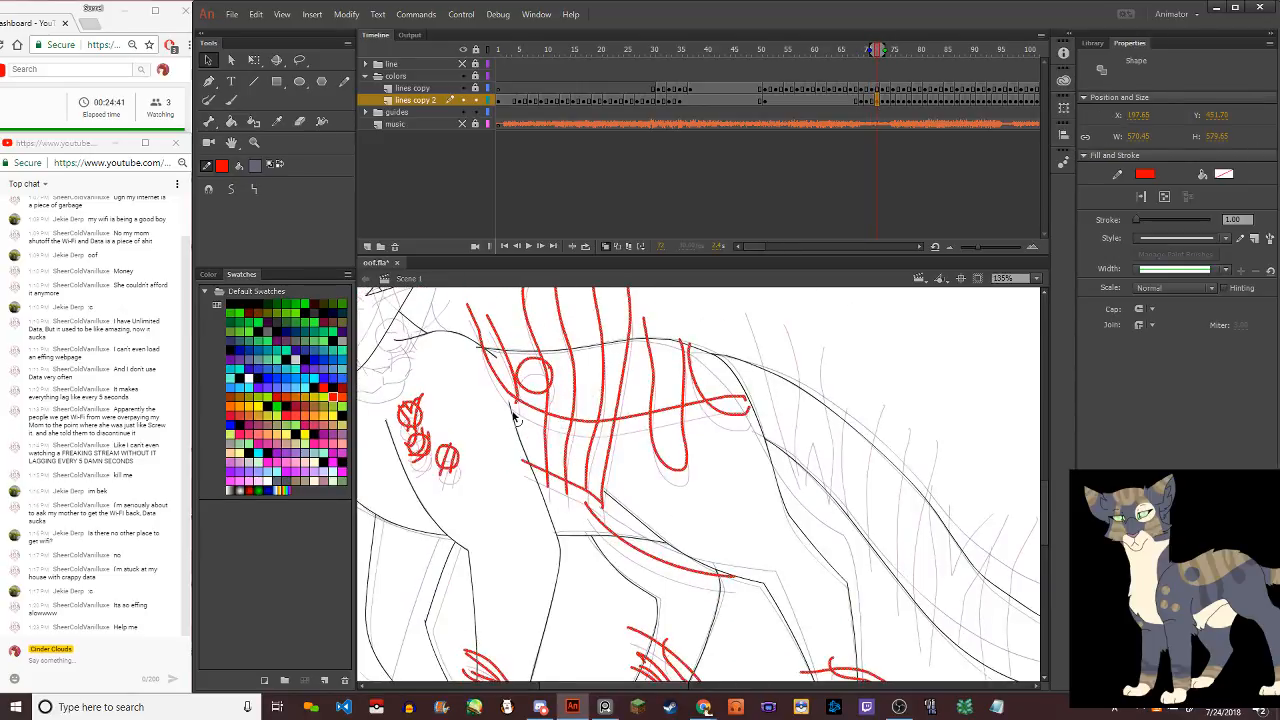
scroll(516, 418, "up", 5)
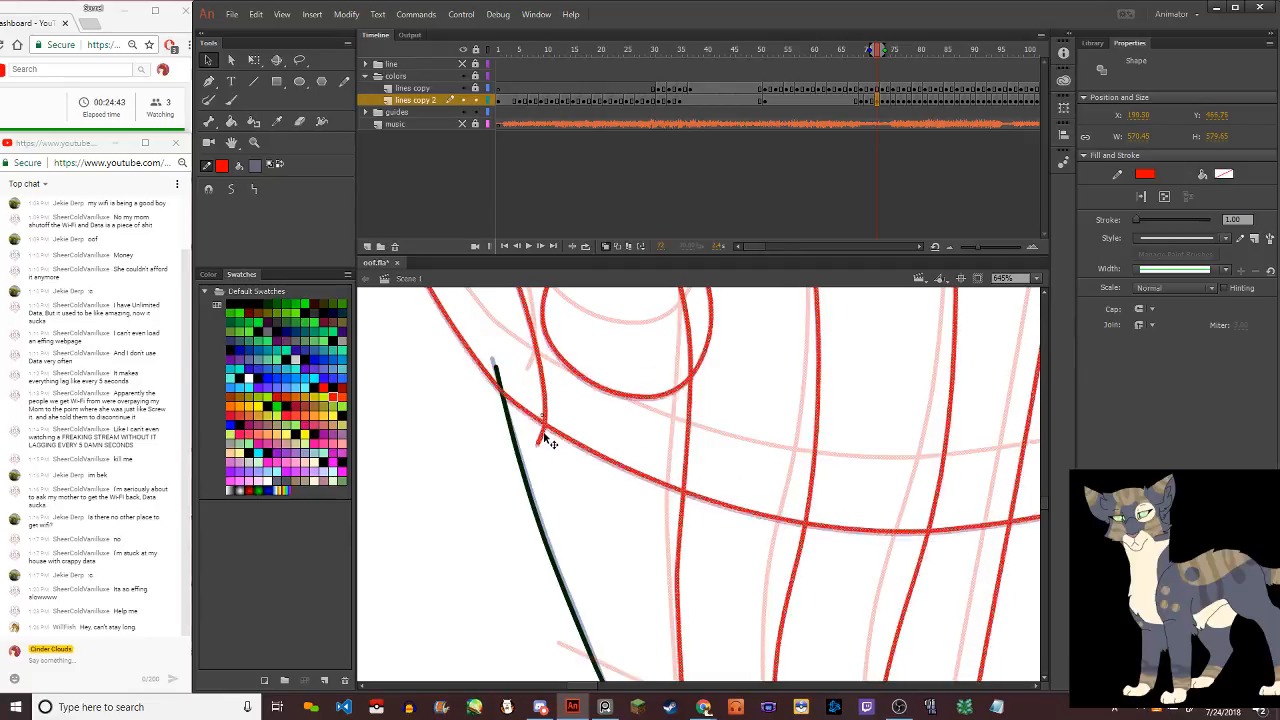
key("Down")
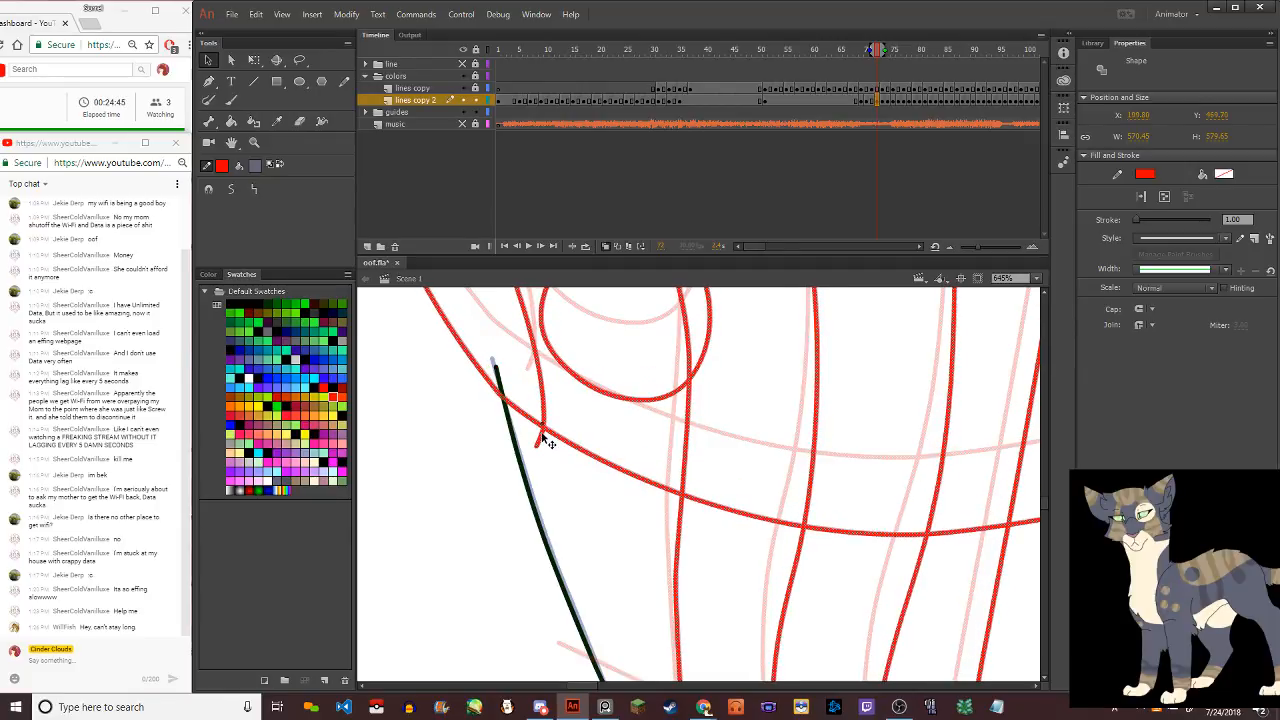
key("Right")
key("Right")
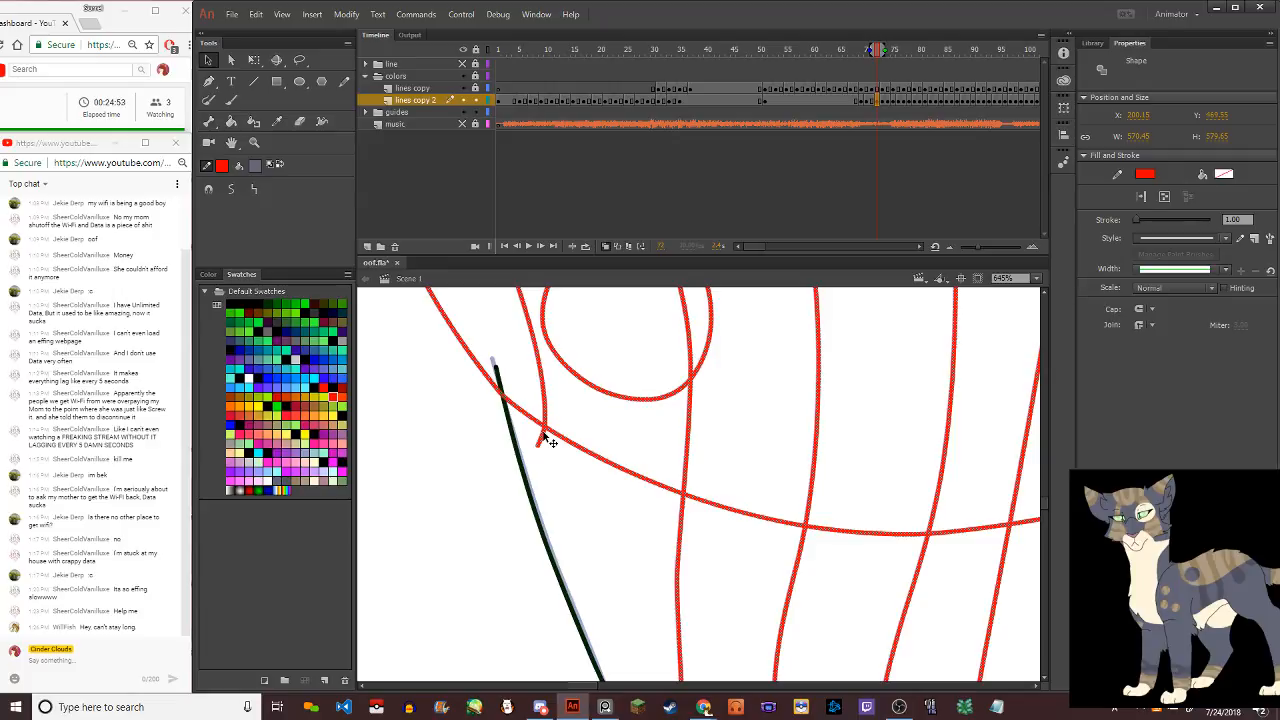
left_click(586, 484)
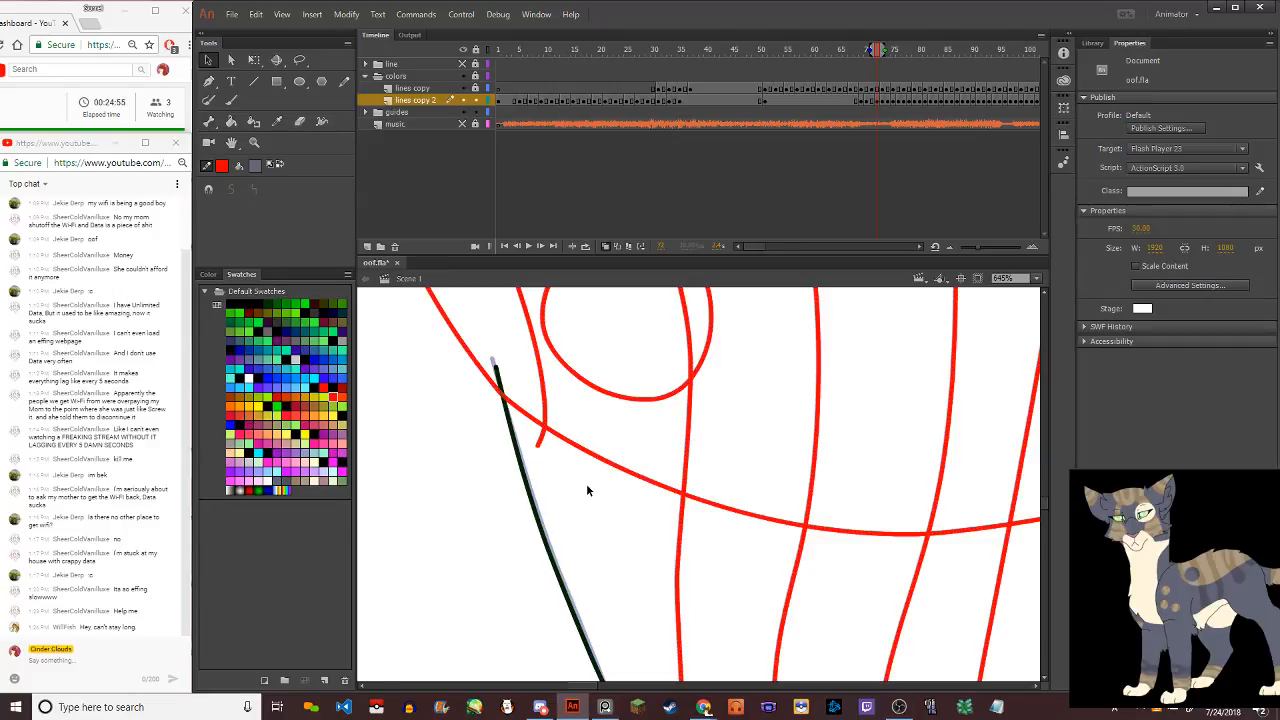
Draw a red circle around the cat's nearer closed eye with the Pencil tool
scroll(586, 483, "down", 5)
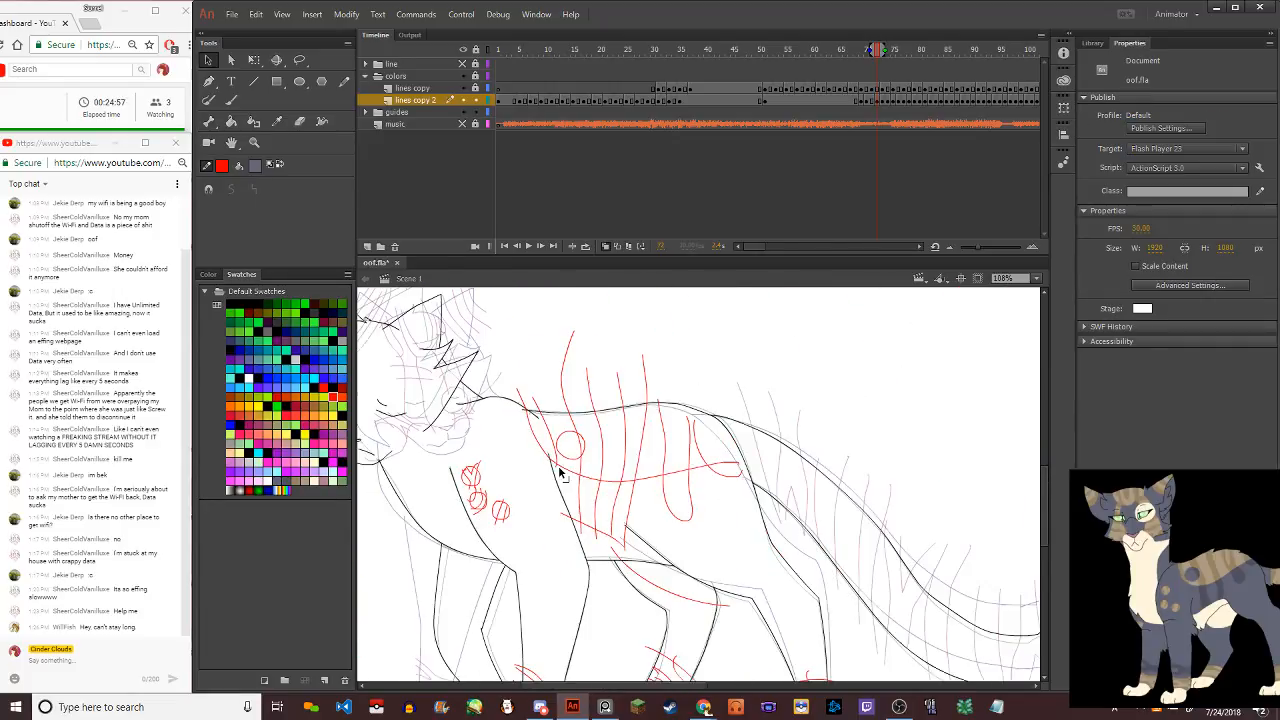
scroll(590, 452, "down", 1)
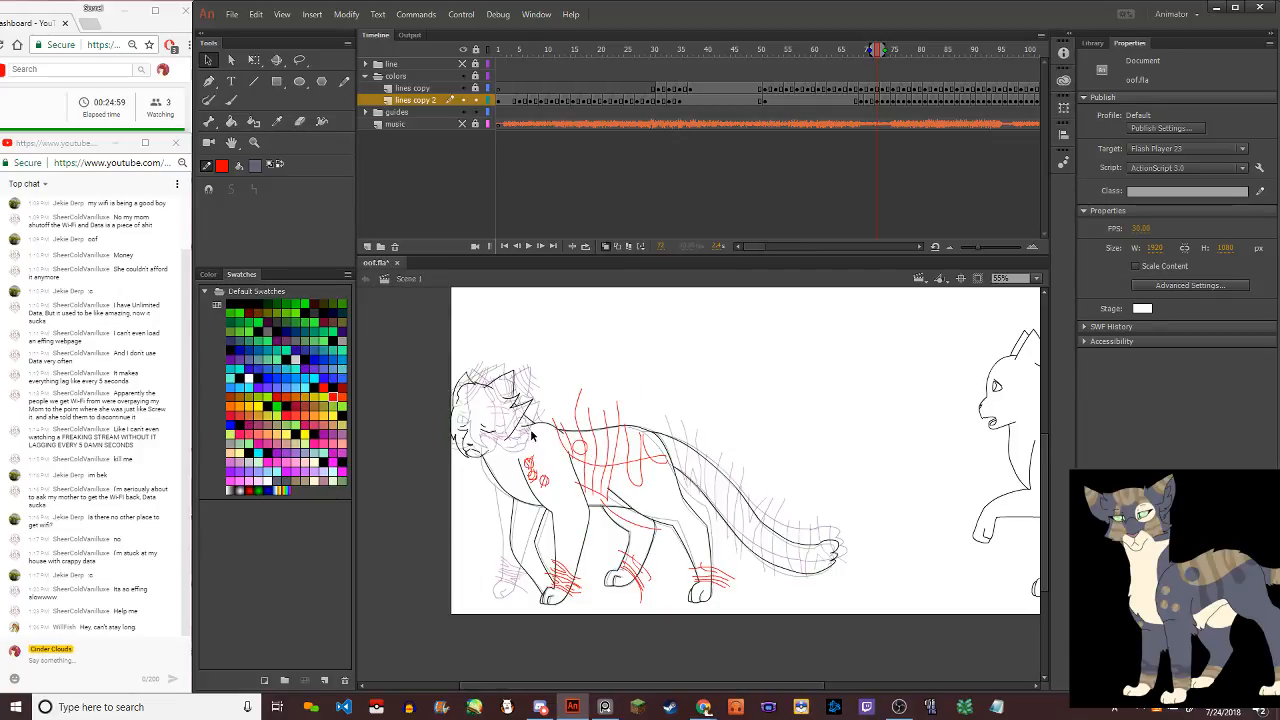
scroll(531, 435, "up", 4)
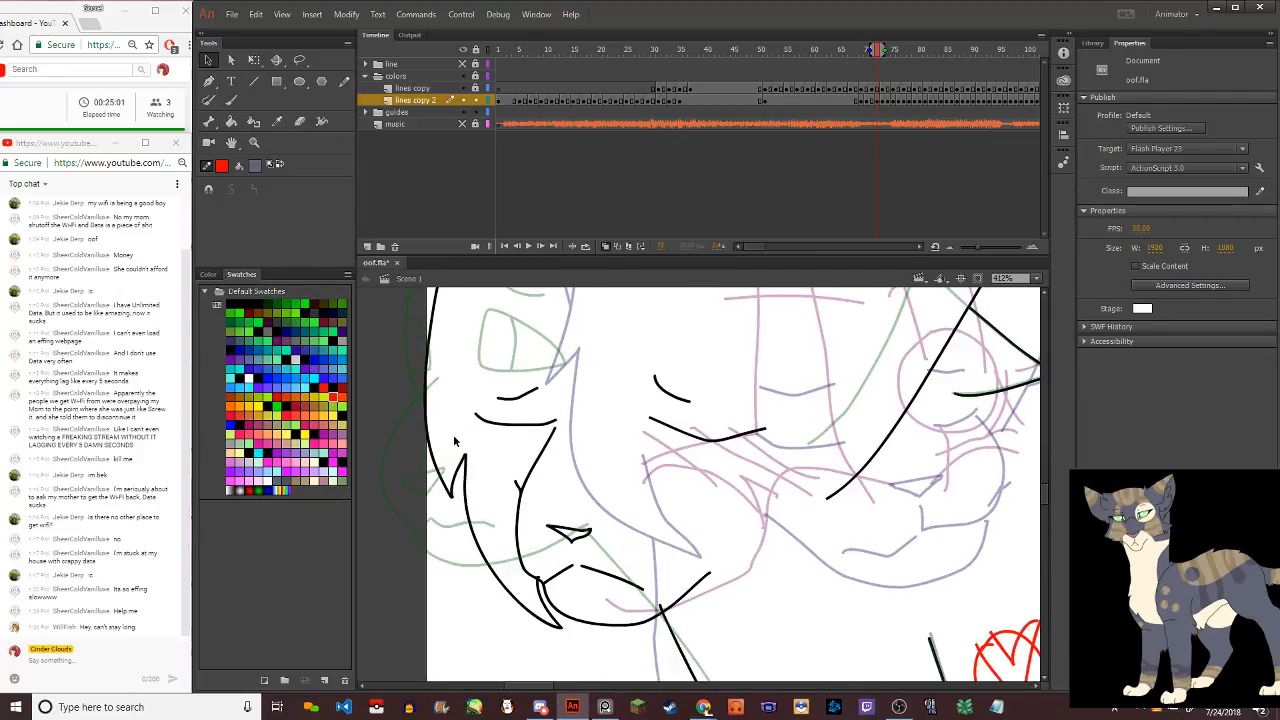
left_click(345, 81)
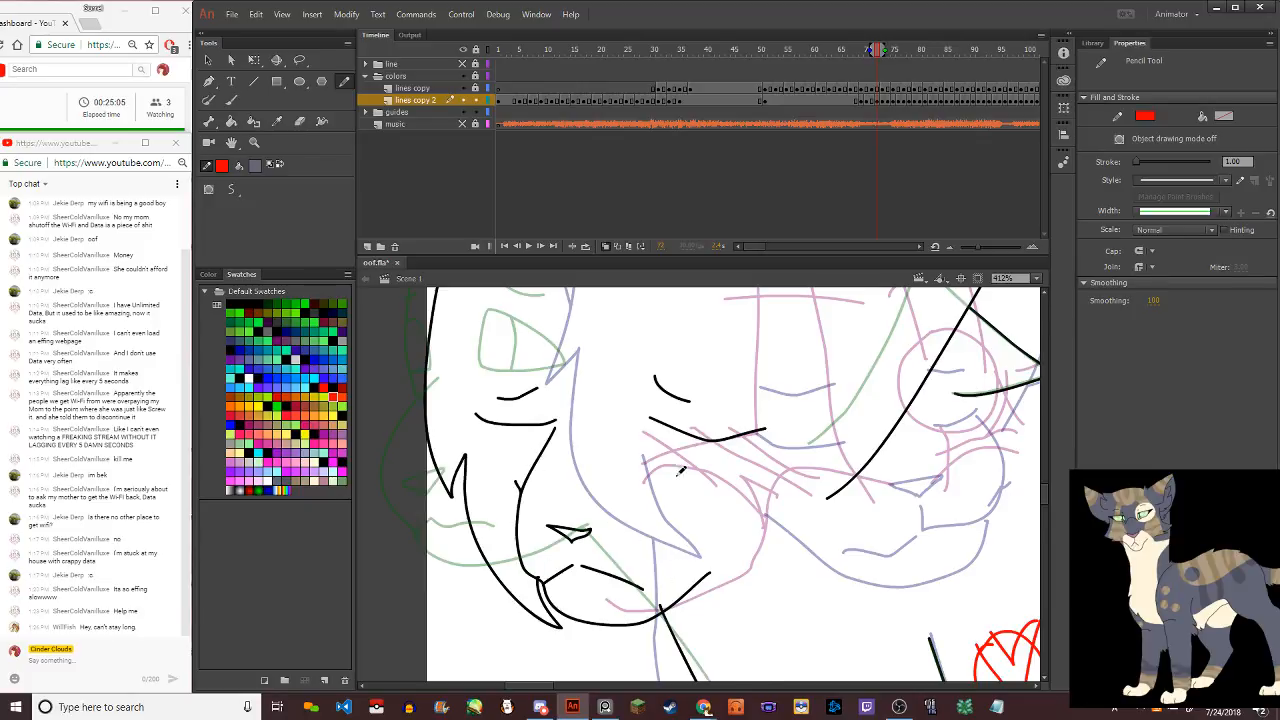
mouse_move(655, 334)
left_mouse_down()
mouse_move(616, 430)
mouse_move(719, 480)
mouse_move(786, 443)
mouse_move(761, 370)
mouse_move(701, 331)
mouse_move(649, 339)
left_mouse_up()
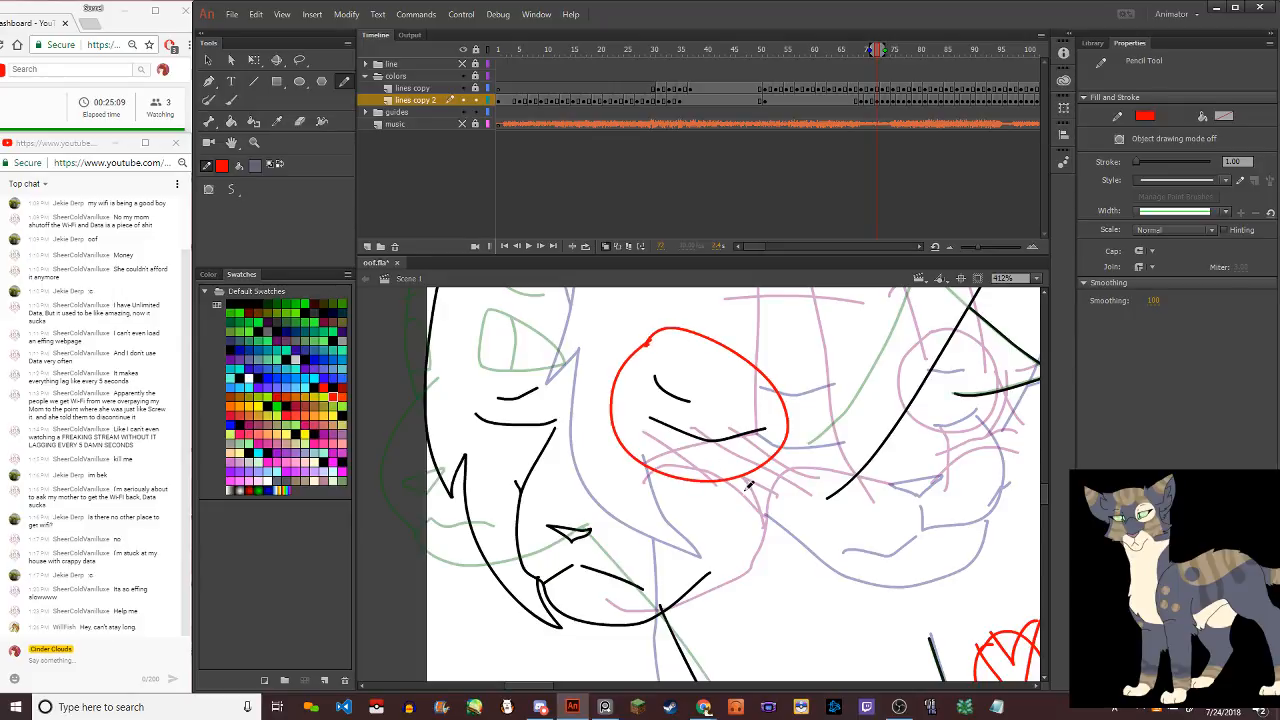
Draw red lines from the nose along the cheek to the neck and down to the chest, plus short strokes on the muzzle and far cheek
scroll(748, 485, "down", 4)
scroll(748, 490, "up", 3)
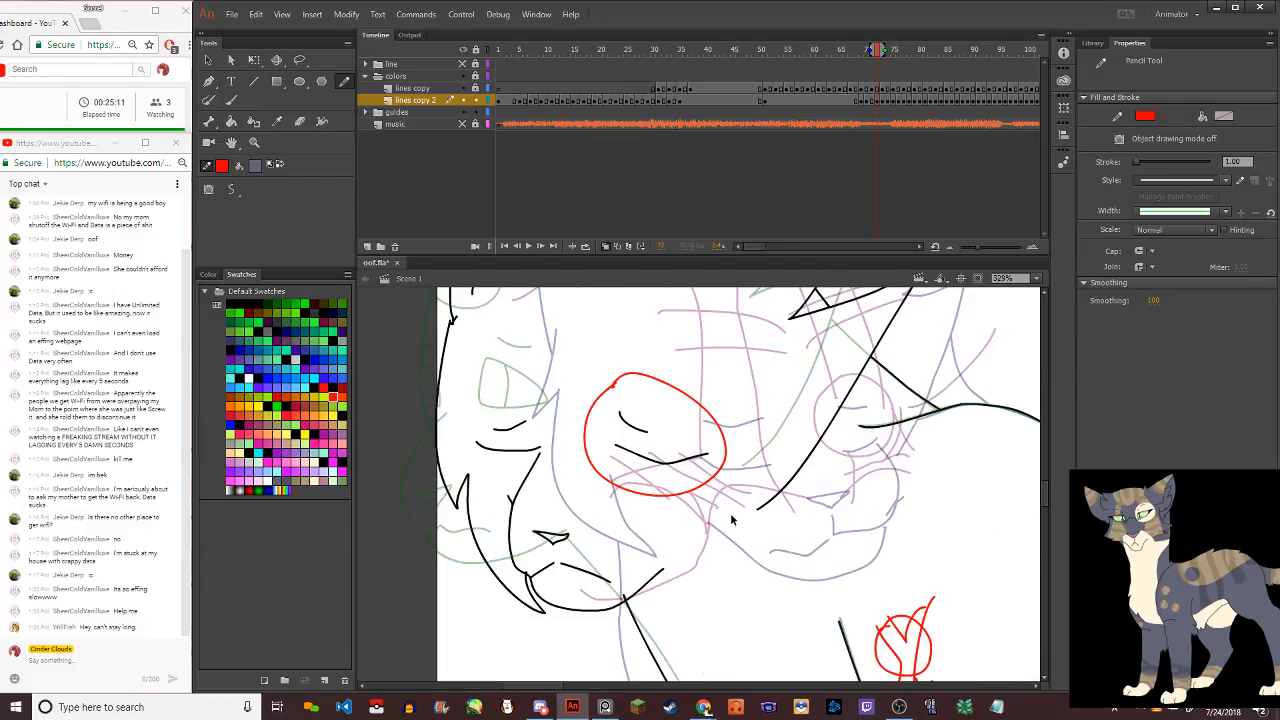
mouse_move(573, 527)
left_mouse_down()
mouse_move(677, 514)
mouse_move(776, 534)
mouse_move(886, 370)
mouse_move(884, 429)
left_mouse_up()
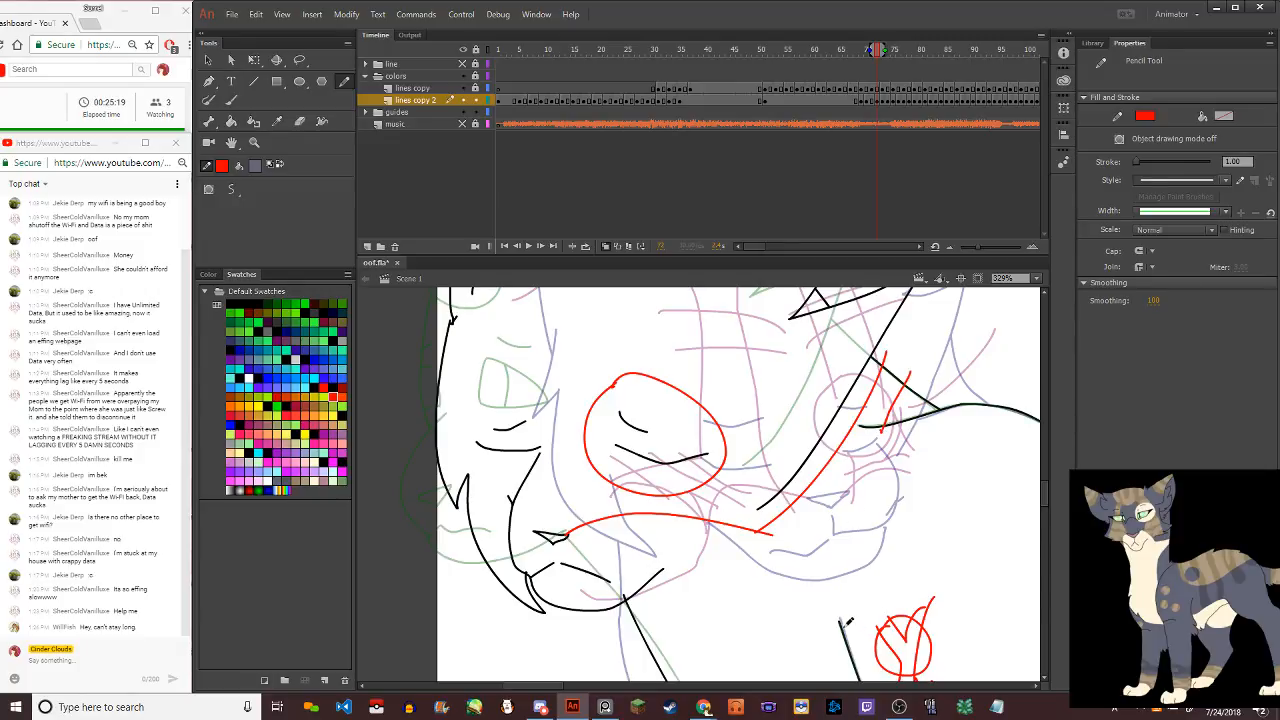
mouse_move(884, 418)
left_mouse_down()
mouse_move(838, 523)
mouse_move(848, 652)
left_mouse_up()
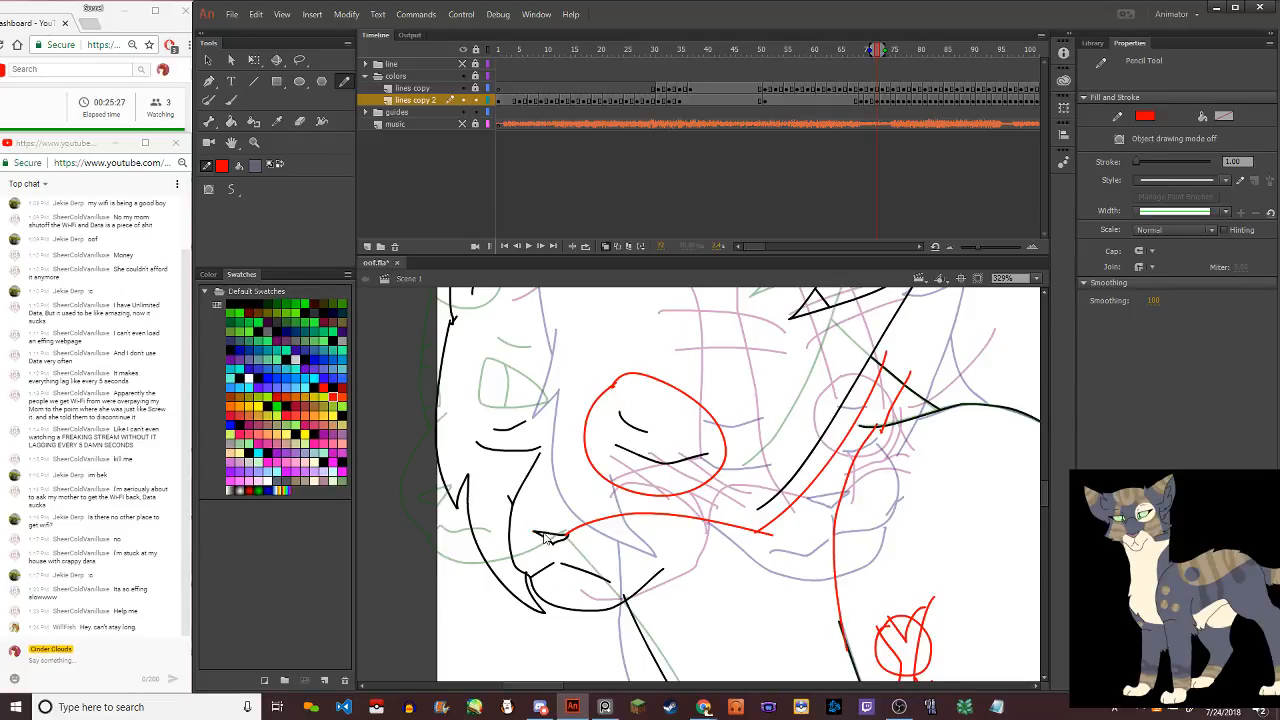
left_click_drag(543, 537, 510, 506)
left_click_drag(441, 480, 487, 437)
scroll(724, 460, "down", 5)
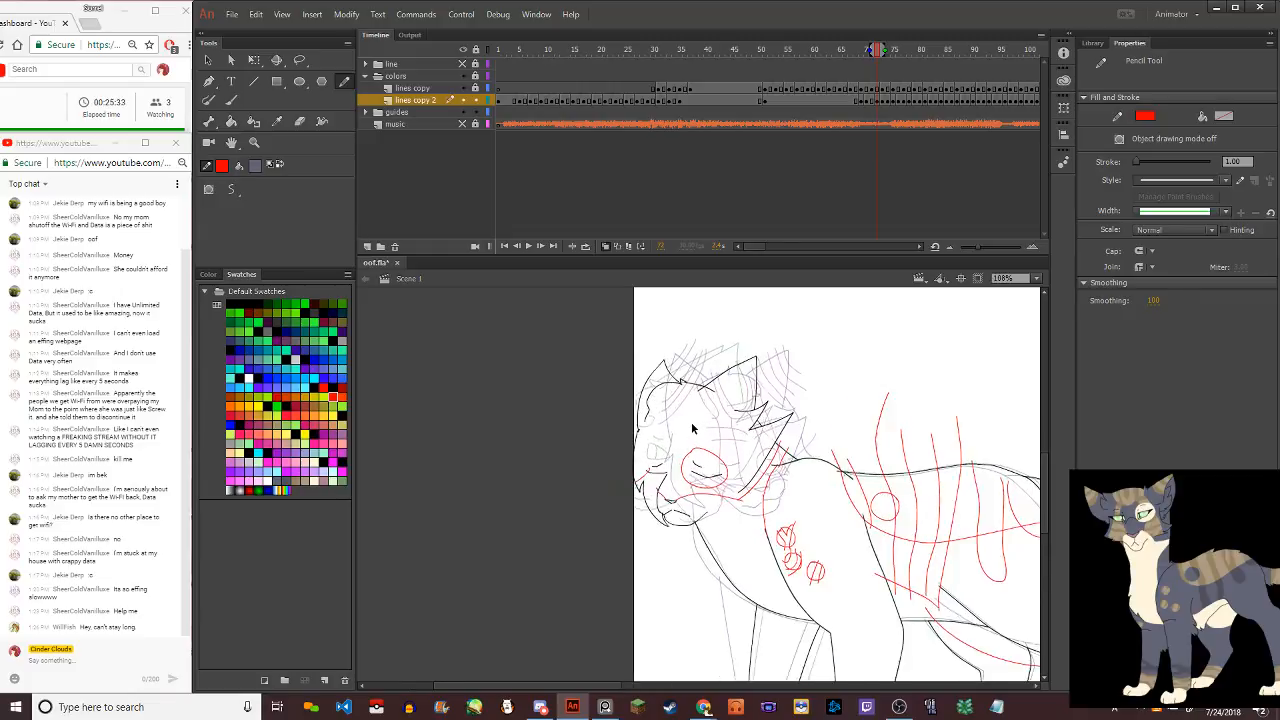
Draw a short red stripe from the eye circle to the cheek fur and another from under the eye across the cheek line
scroll(692, 428, "up", 3)
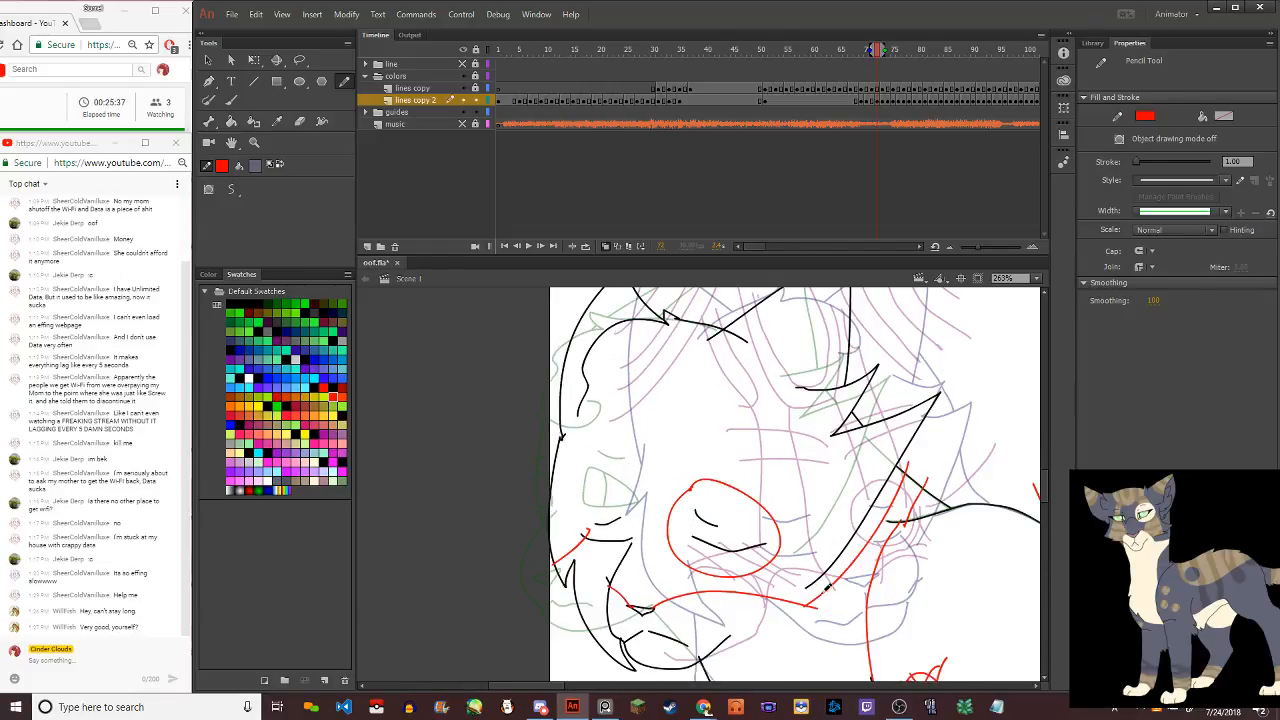
left_click_drag(818, 586, 772, 516)
left_click_drag(706, 558, 695, 630)
left_click(208, 60)
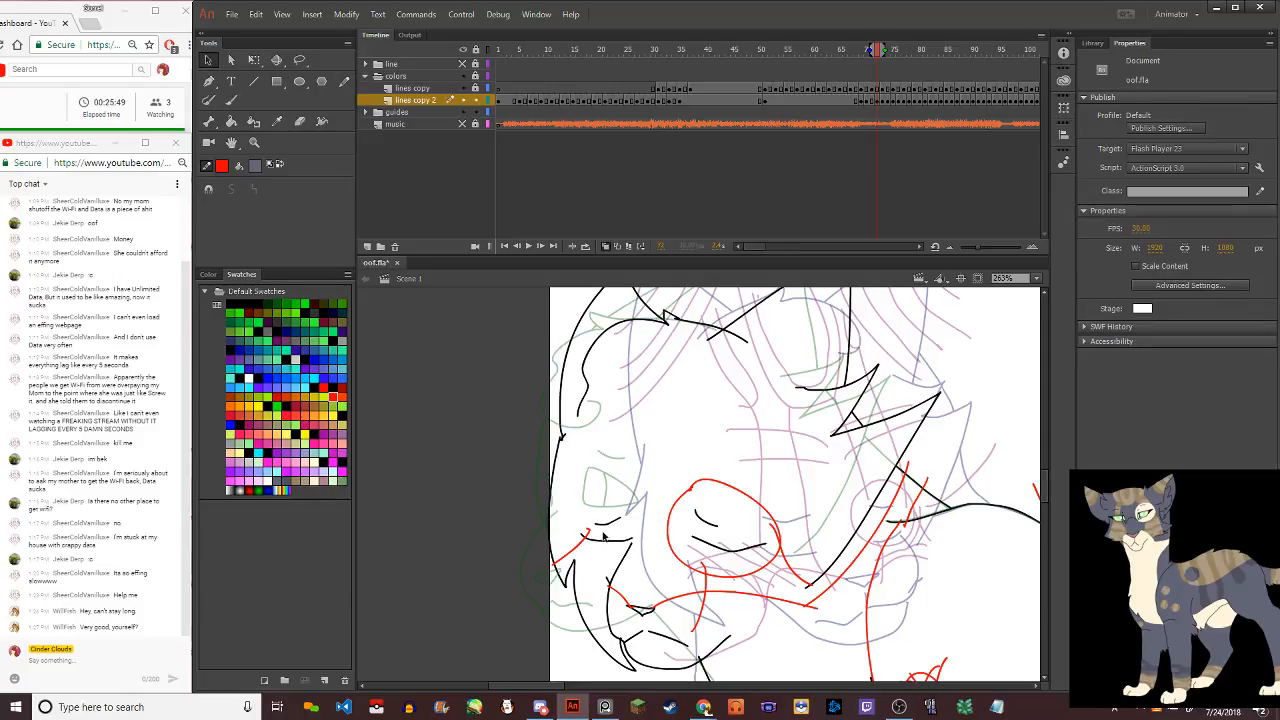
Draw a curved red line across the lower forehead and a long outer stripe from the head top to the eye circle
left_click(344, 82)
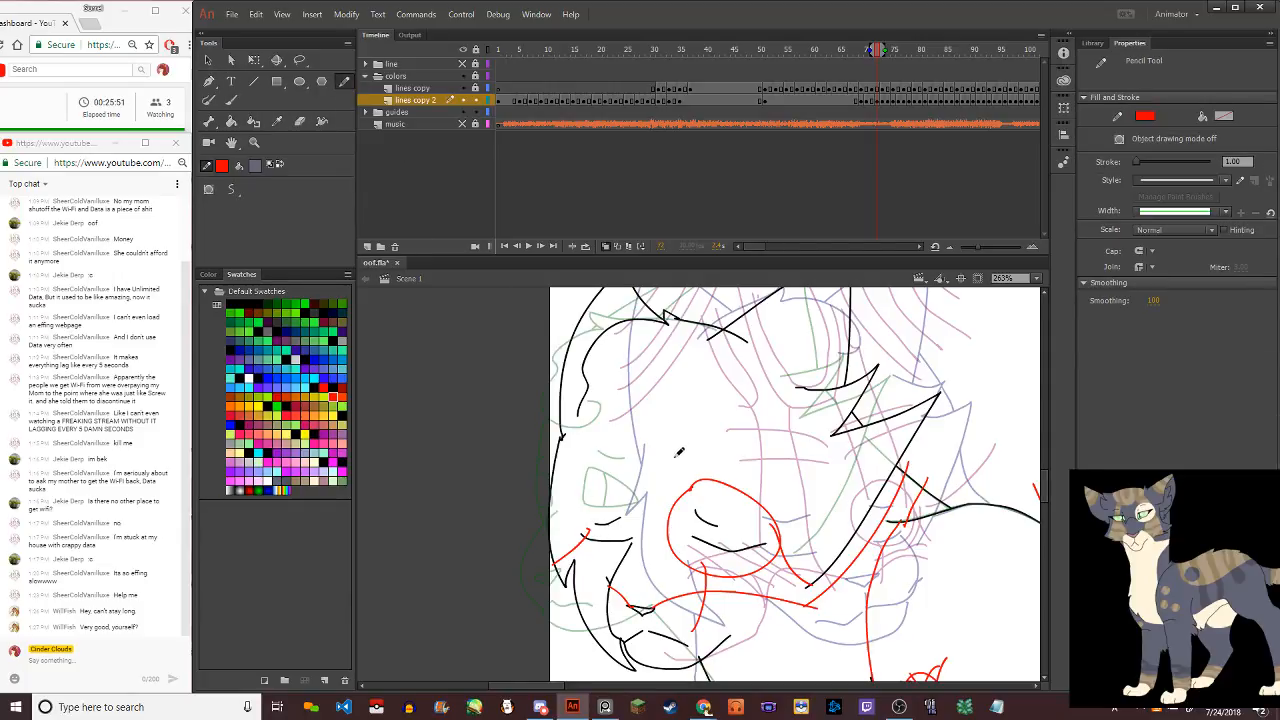
mouse_move(609, 422)
left_mouse_down()
mouse_move(667, 438)
mouse_move(714, 428)
left_mouse_up()
mouse_move(747, 330)
left_mouse_down()
mouse_move(782, 462)
mouse_move(772, 520)
mouse_move(743, 322)
left_mouse_up()
key("ctrl+z")
key("ctrl+z")
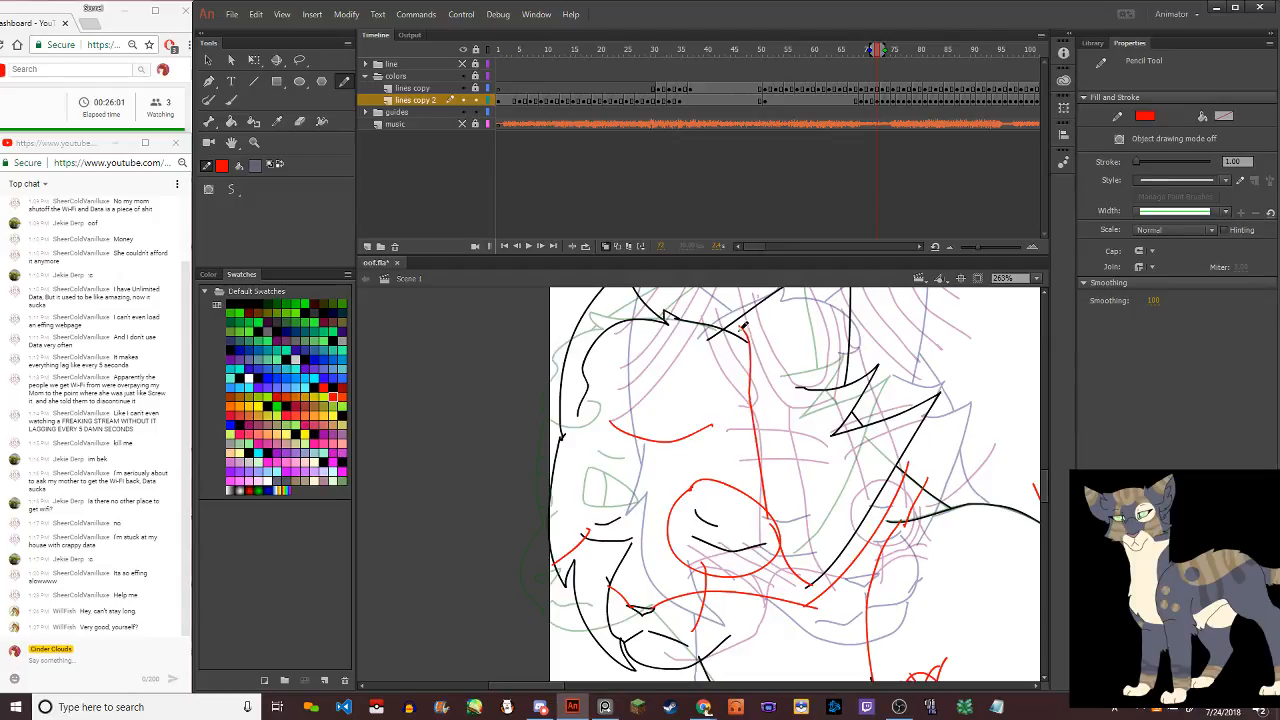
Draw a short red stripe from the forehead curve down to the eye circle, redoing it until it fits
left_click_drag(700, 424, 722, 512)
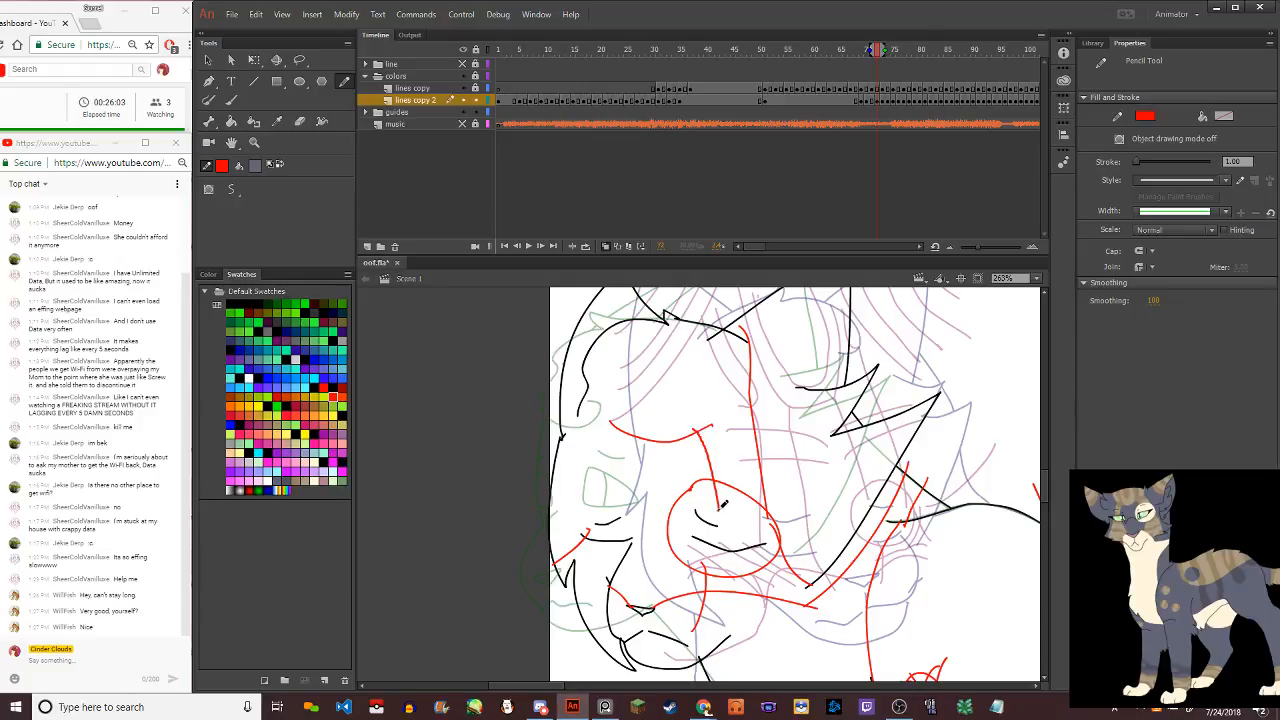
key("ctrl+z")
left_click_drag(707, 426, 704, 505)
key("ctrl+z")
left_click_drag(702, 424, 706, 498)
Draw the far-side red face stripes: one from the forehead curve to the muzzle and an outer one from the head top past the eye
mouse_move(590, 528)
left_mouse_down()
mouse_move(606, 448)
mouse_move(590, 472)
mouse_move(592, 528)
left_mouse_up()
key("ctrl+z")
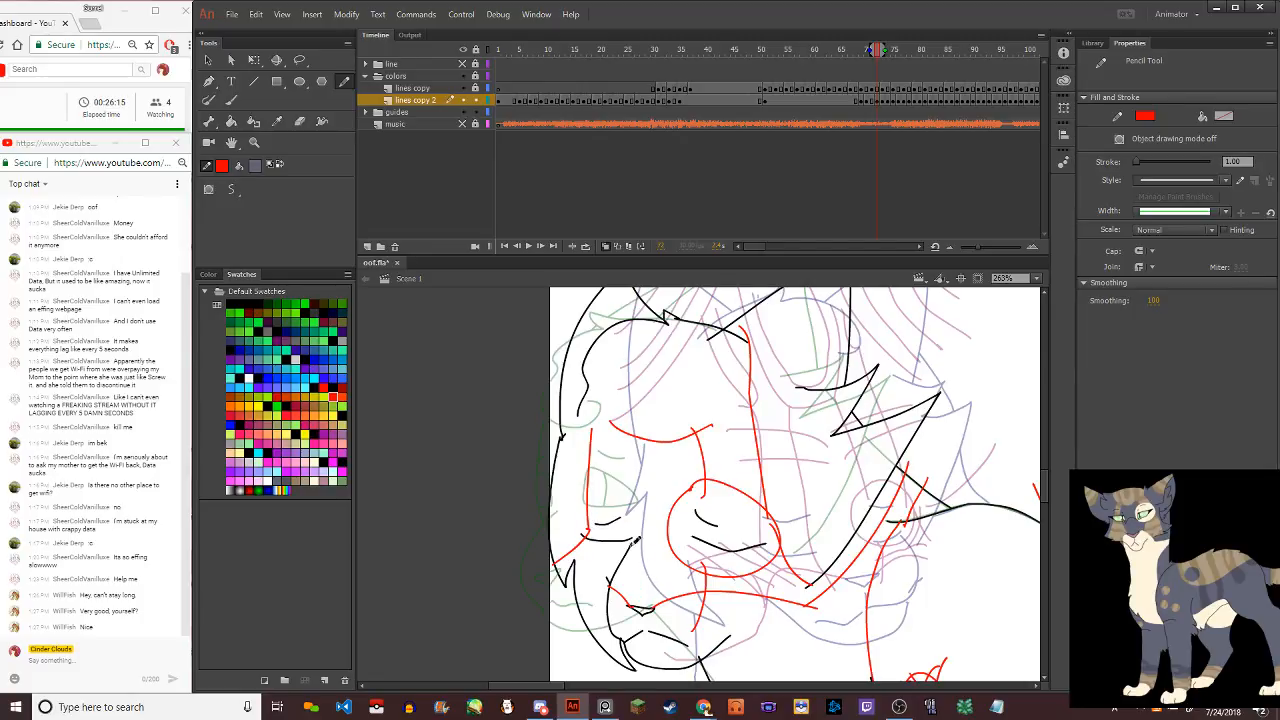
mouse_move(638, 536)
left_mouse_down()
mouse_move(629, 418)
mouse_move(579, 400)
left_mouse_up()
left_click(208, 60)
left_click(343, 83)
mouse_move(588, 380)
left_mouse_down()
mouse_move(607, 344)
mouse_move(606, 312)
left_mouse_up()
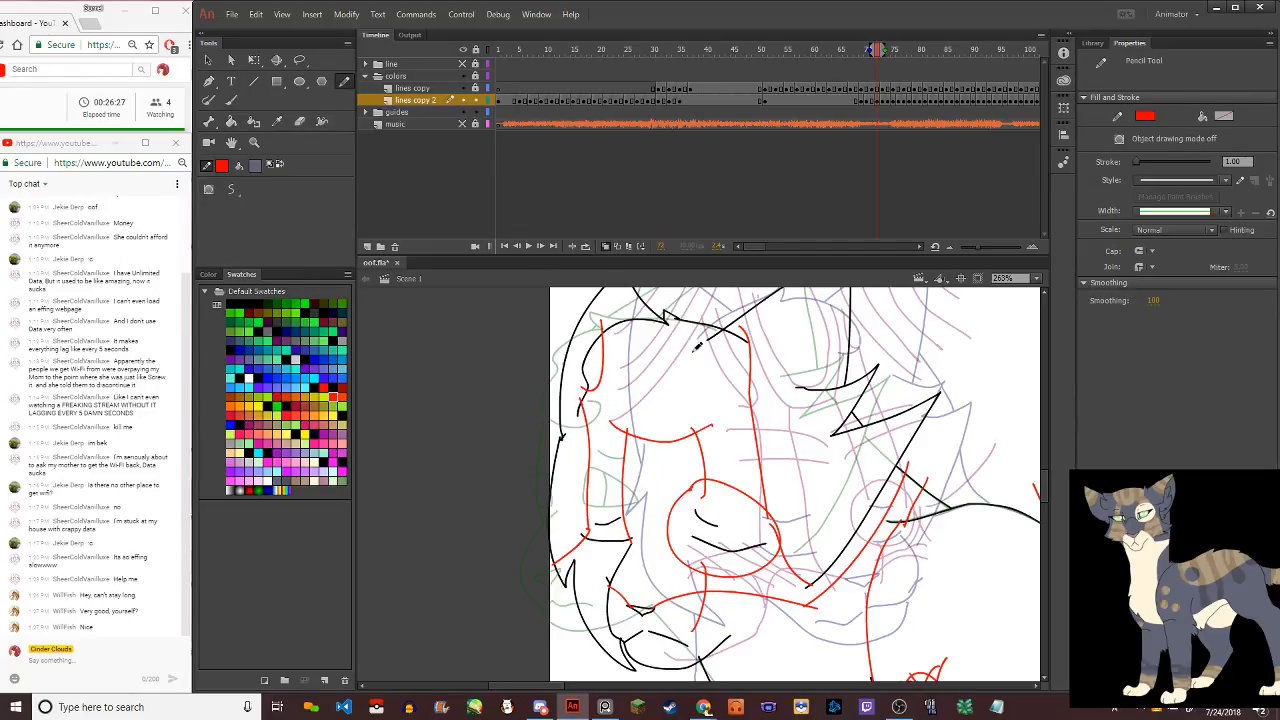
Draw two red U-shaped stripes hanging from the head top onto the forehead, redoing strokes that miss
mouse_move(714, 322)
left_mouse_down()
mouse_move(727, 383)
mouse_move(763, 381)
mouse_move(725, 343)
mouse_move(718, 312)
mouse_move(745, 328)
mouse_move(725, 348)
mouse_move(737, 398)
mouse_move(748, 358)
left_mouse_up()
key("ctrl+z")
key("ctrl+z")
mouse_move(636, 316)
left_mouse_down()
mouse_move(670, 380)
mouse_move(696, 351)
mouse_move(698, 303)
mouse_move(641, 355)
mouse_move(643, 407)
mouse_move(689, 415)
mouse_move(696, 303)
mouse_move(693, 378)
mouse_move(662, 399)
mouse_move(638, 300)
left_mouse_up()
key("ctrl+z")
key("ctrl+z")
key("ctrl+z")
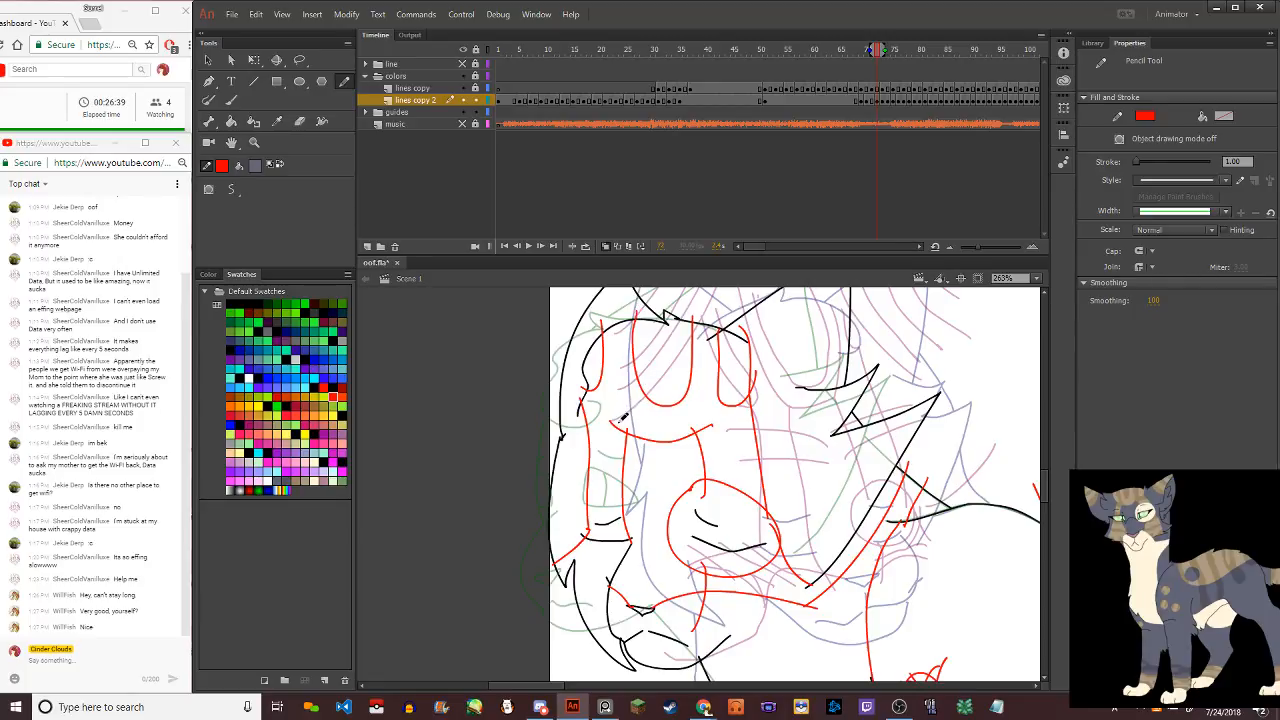
Redraw the middle forehead U narrower and add a curved red stripe on each side, reaching down to the forehead curve
left_click_drag(624, 427, 614, 364)
key("ctrl+z")
key("ctrl+z")
left_click_drag(620, 307, 623, 412)
mouse_move(641, 436)
left_mouse_down()
mouse_move(683, 415)
mouse_move(705, 430)
mouse_move(710, 294)
mouse_move(668, 318)
mouse_move(649, 311)
mouse_move(647, 365)
mouse_move(676, 397)
mouse_move(700, 290)
left_mouse_up()
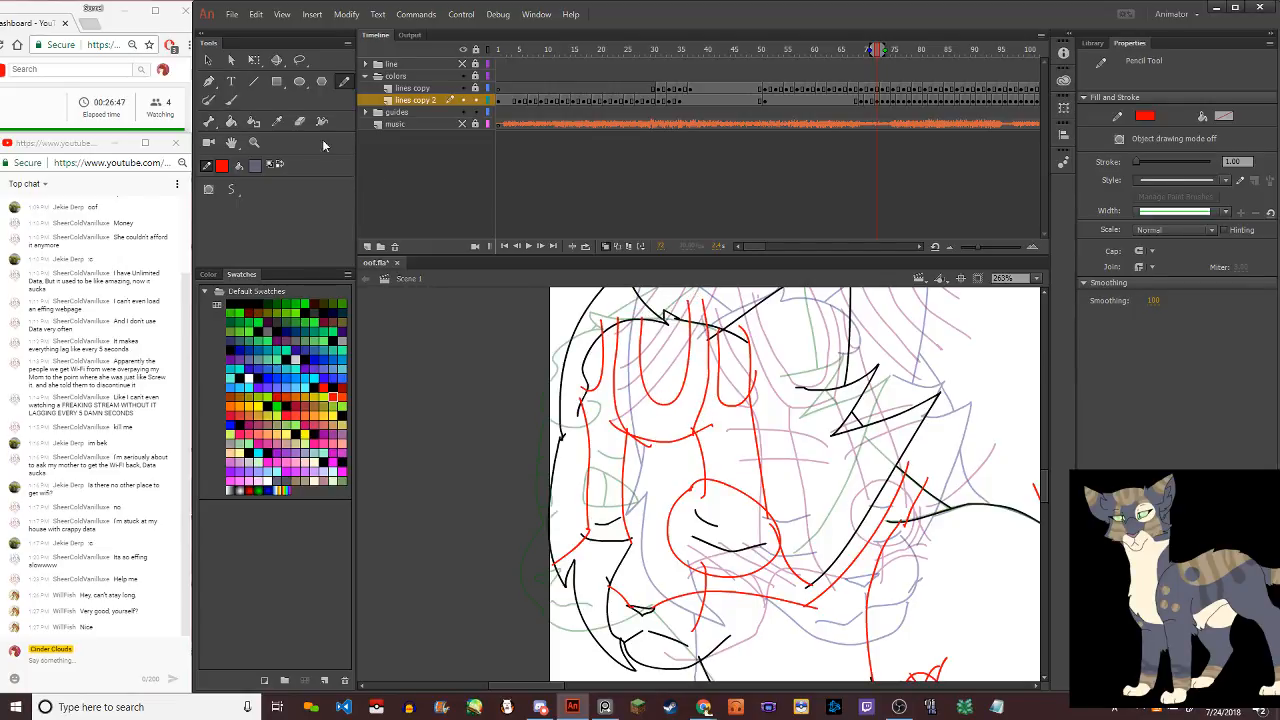
left_click(209, 62)
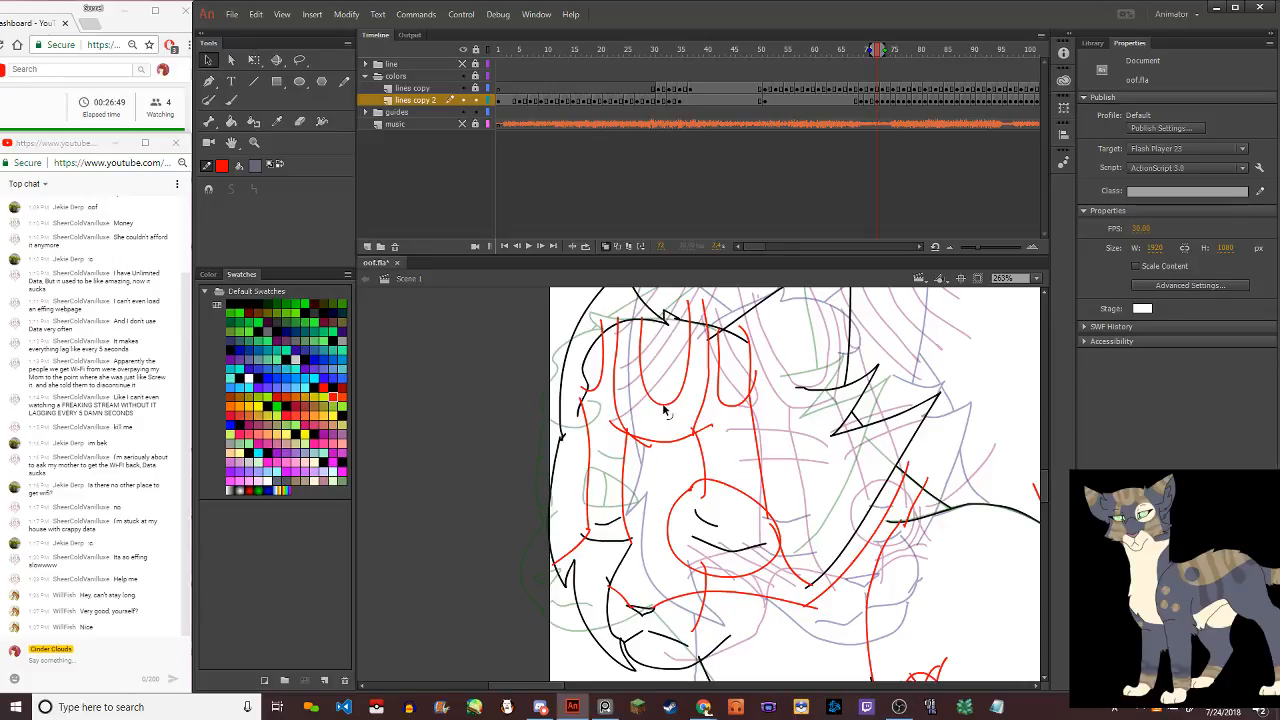
scroll(668, 425, "down", 6)
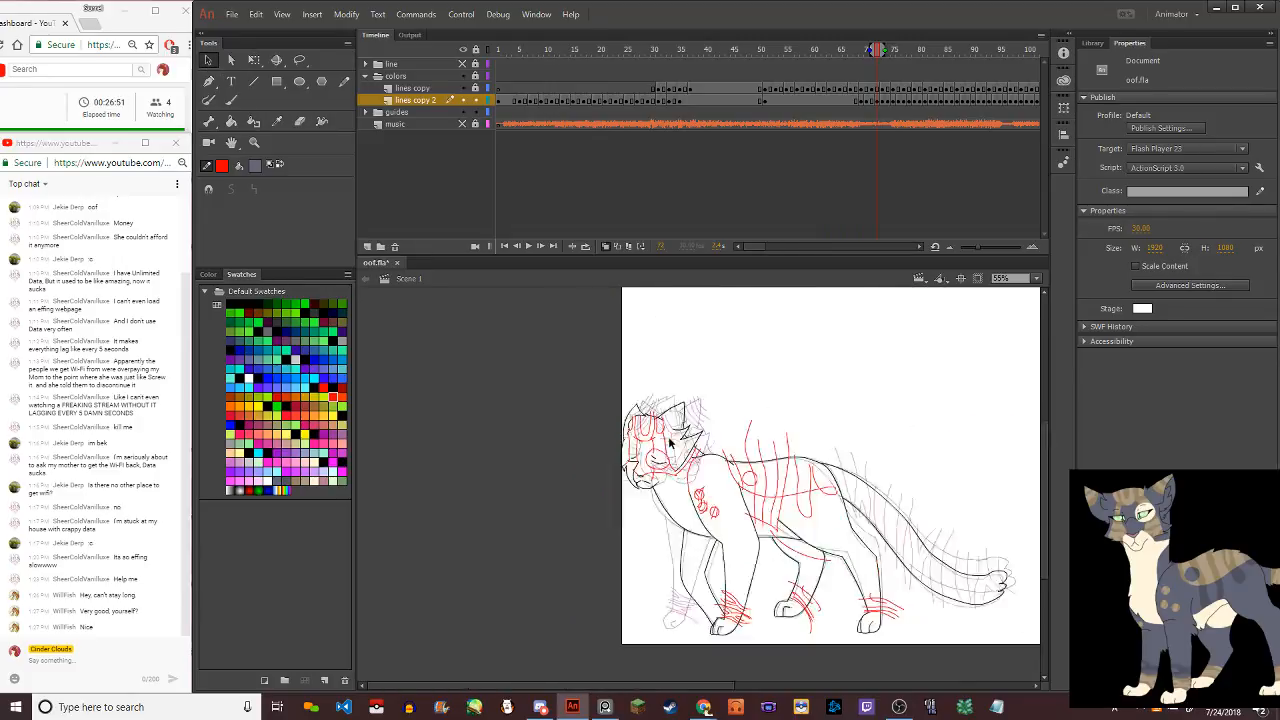
scroll(669, 443, "down", 1)
scroll(600, 440, "up", 7)
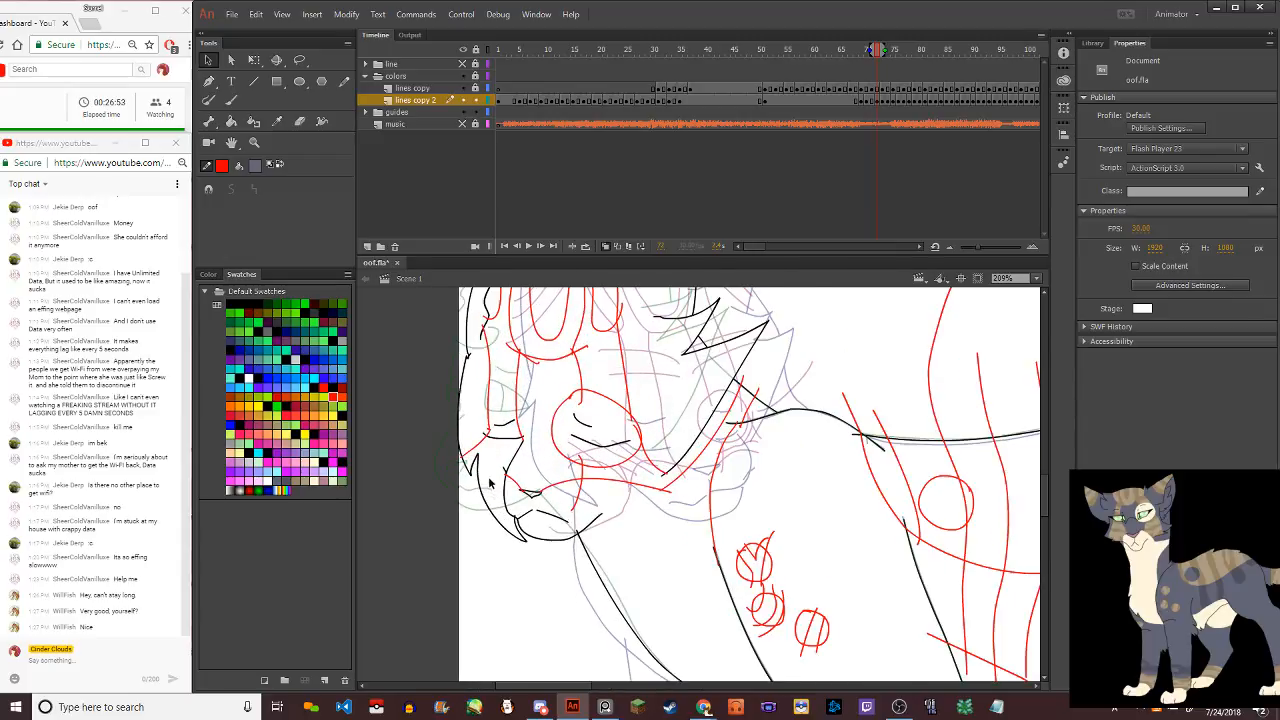
Draw the red stripes on the far side of the face: slanted lines on the far cheek and curved ones across the nose bridge
scroll(490, 483, "up", 3)
key("y")
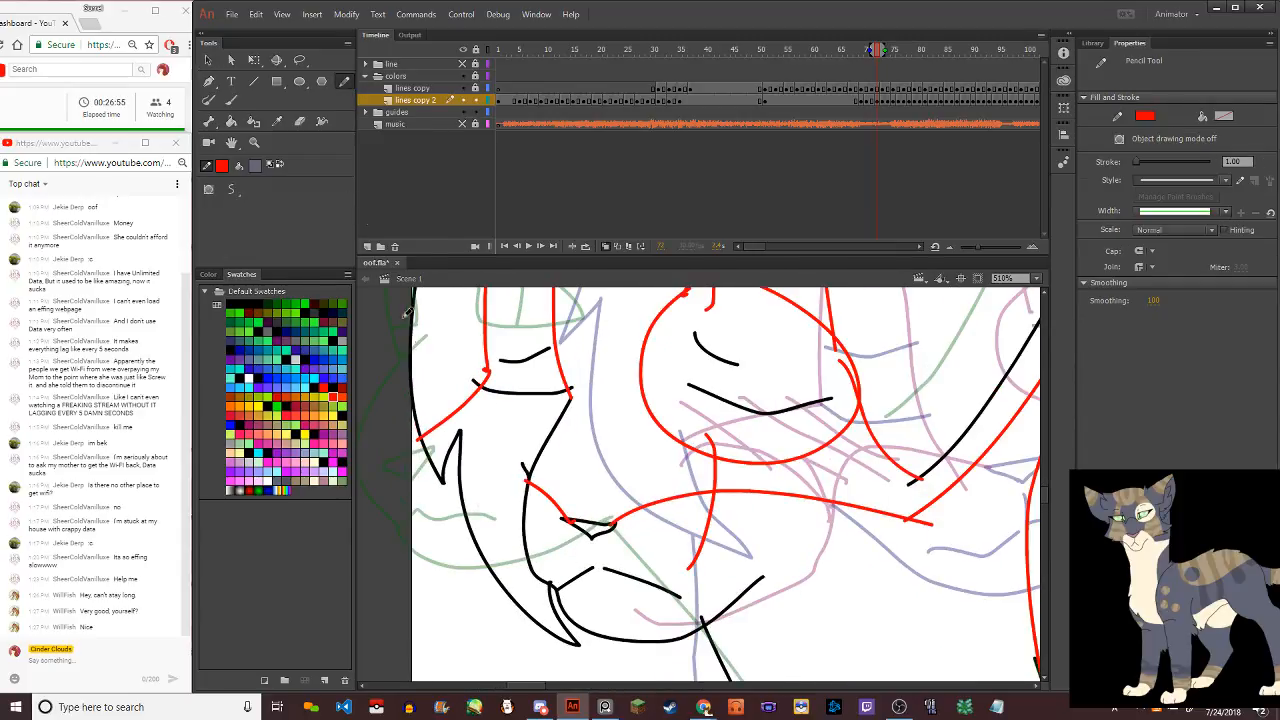
mouse_move(450, 409)
left_mouse_down()
mouse_move(504, 468)
mouse_move(549, 487)
mouse_move(540, 522)
mouse_move(508, 515)
mouse_move(565, 625)
mouse_move(522, 612)
mouse_move(448, 449)
mouse_move(535, 622)
left_mouse_up()
key("ctrl+z")
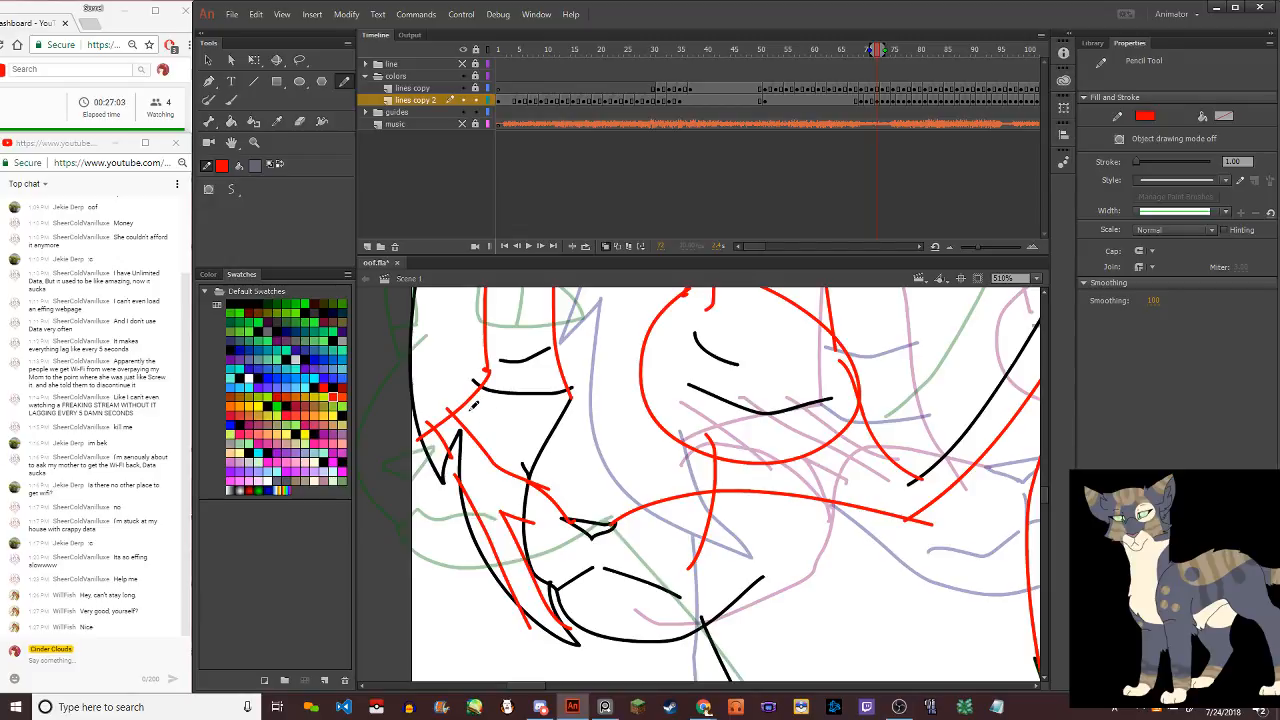
left_click_drag(448, 402, 584, 468)
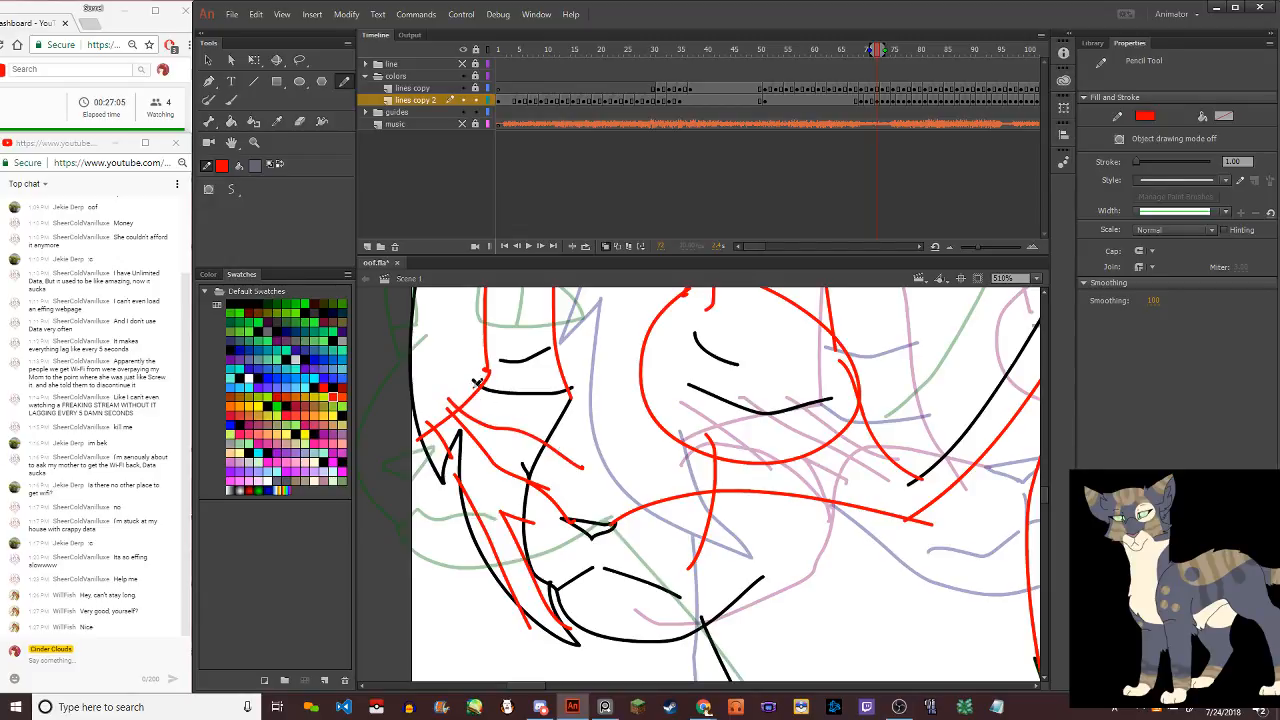
left_click_drag(476, 383, 620, 436)
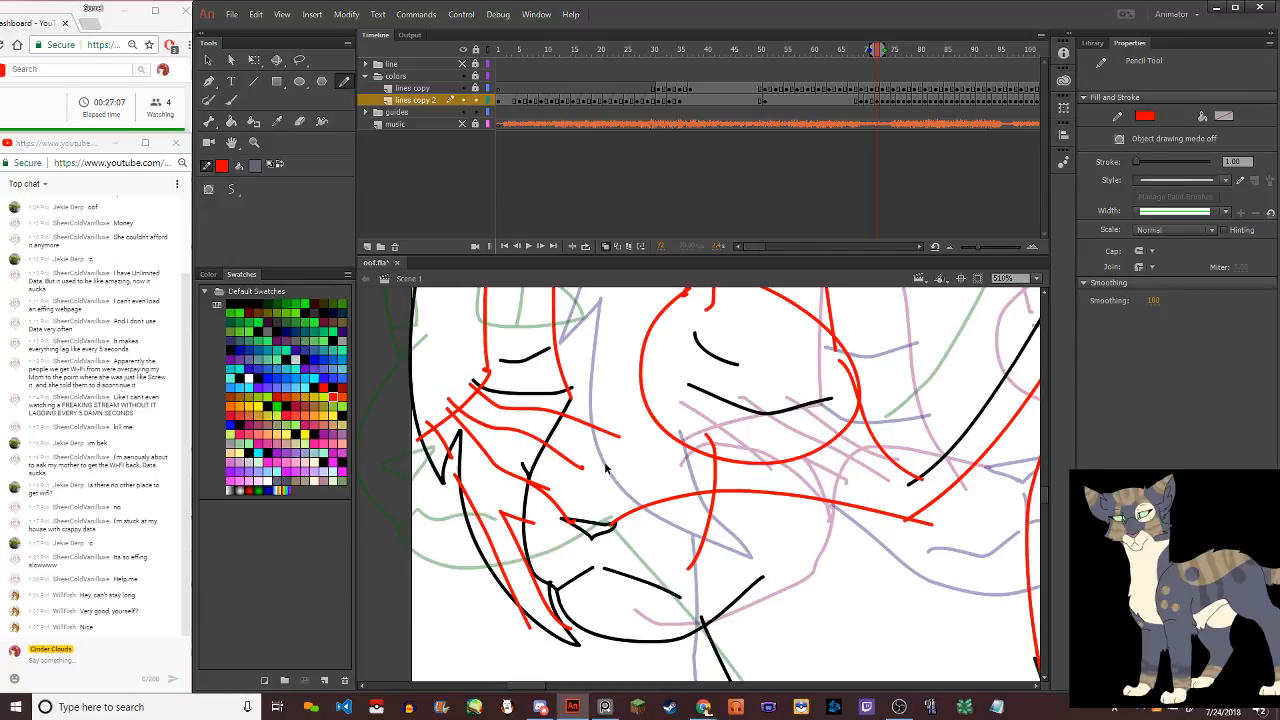
Draw red cheek stripes below the near eye: a curve under the eye circle and slanted strokes crossing the cheek toward the jaw corner
scroll(650, 472, "down", 2)
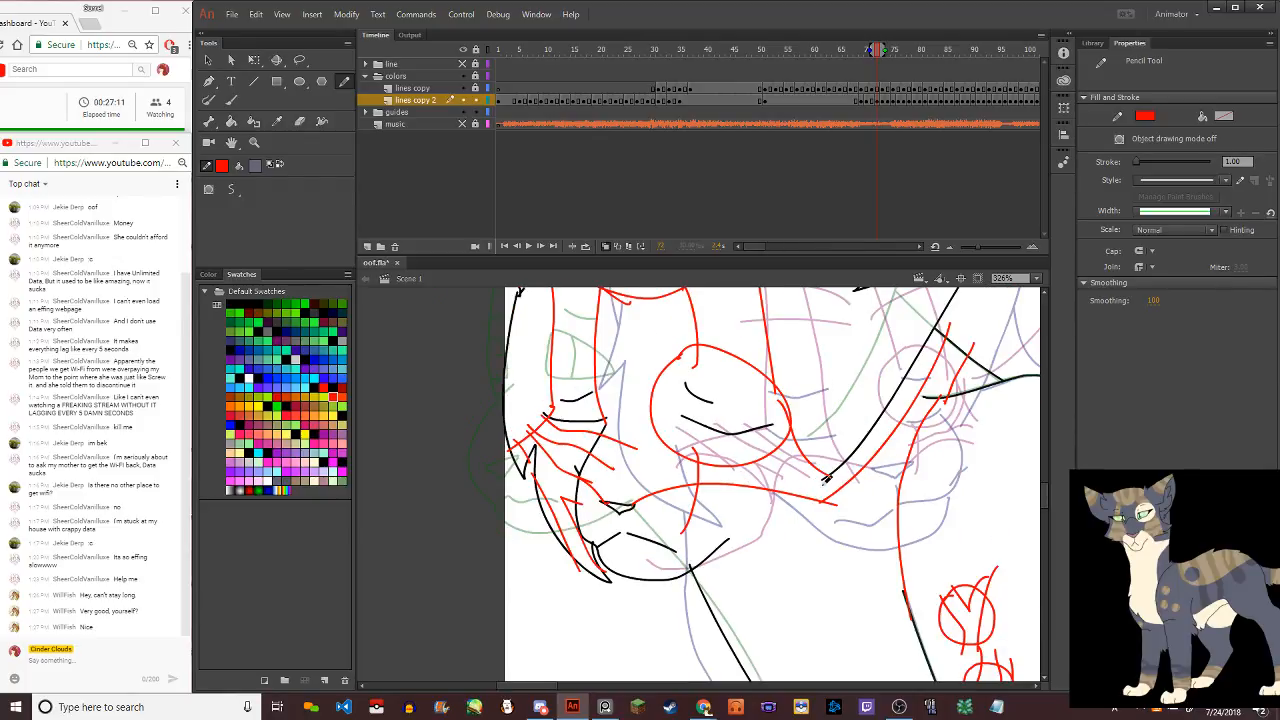
scroll(829, 492, "down", 3)
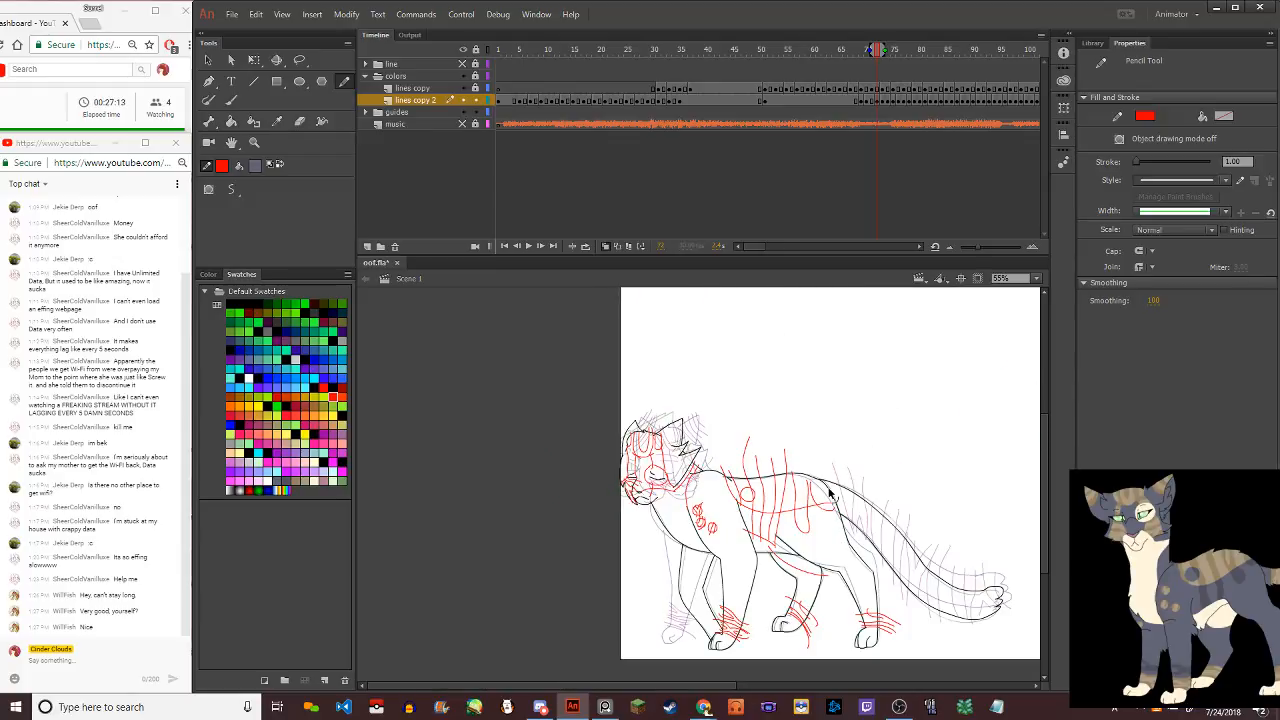
scroll(829, 492, "up", 2)
scroll(650, 487, "up", 1)
scroll(650, 487, "up", 2)
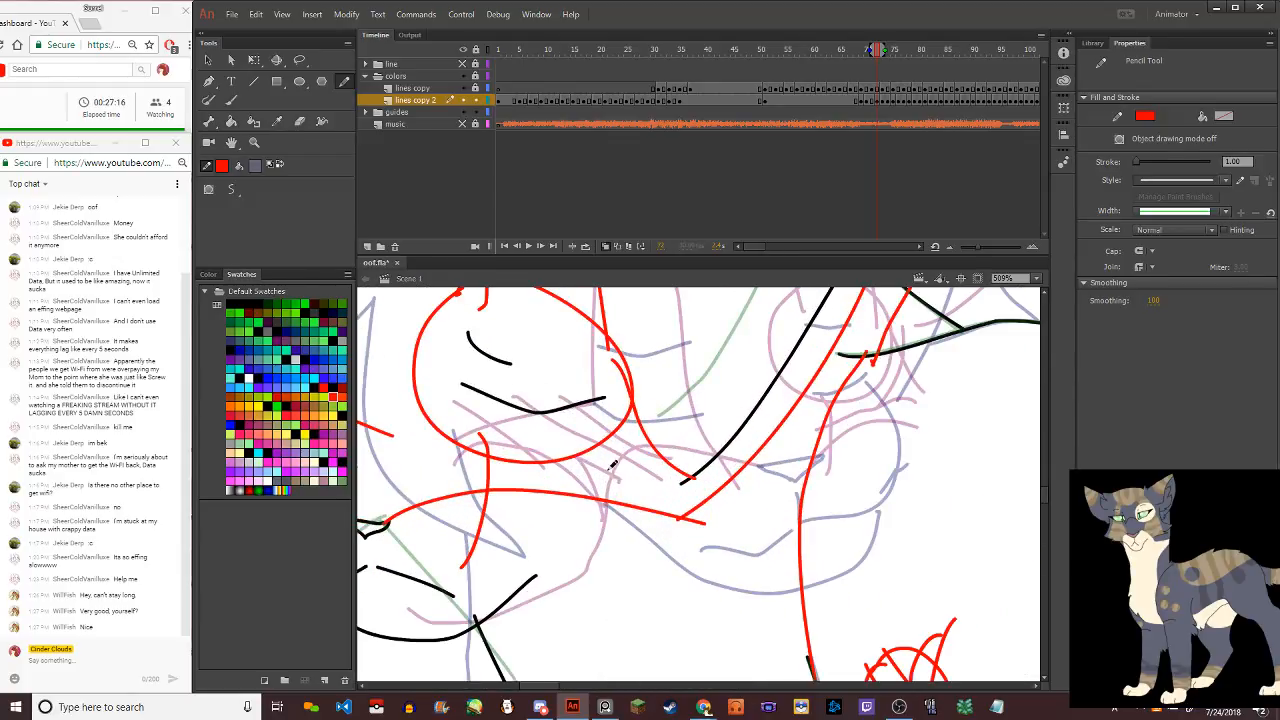
left_click_drag(692, 473, 651, 532)
mouse_move(477, 466)
left_mouse_down()
mouse_move(567, 467)
mouse_move(636, 434)
mouse_move(683, 435)
mouse_move(563, 530)
left_mouse_up()
left_click_drag(676, 448, 580, 548)
scroll(722, 445, "down", 6)
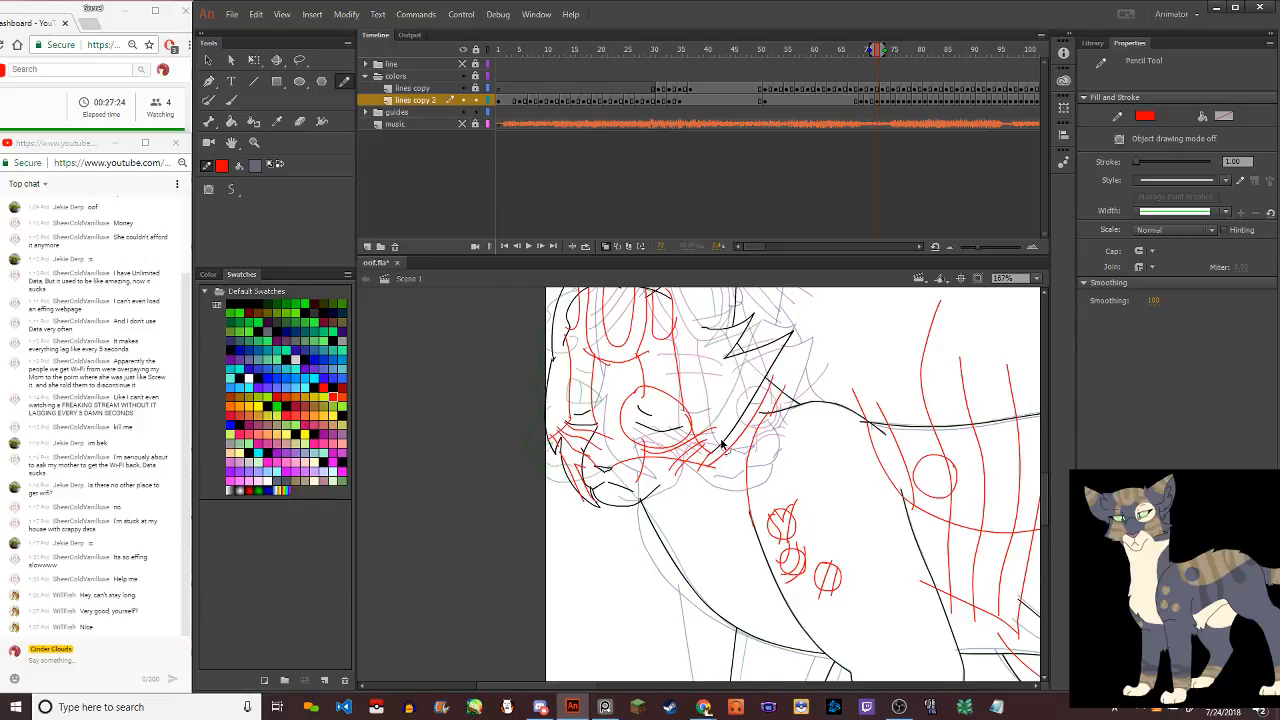
Draw a curved red stripe above the near eye and two roughly horizontal stripes above the far eye, redoing the stroke that misses
scroll(702, 412, "up", 5)
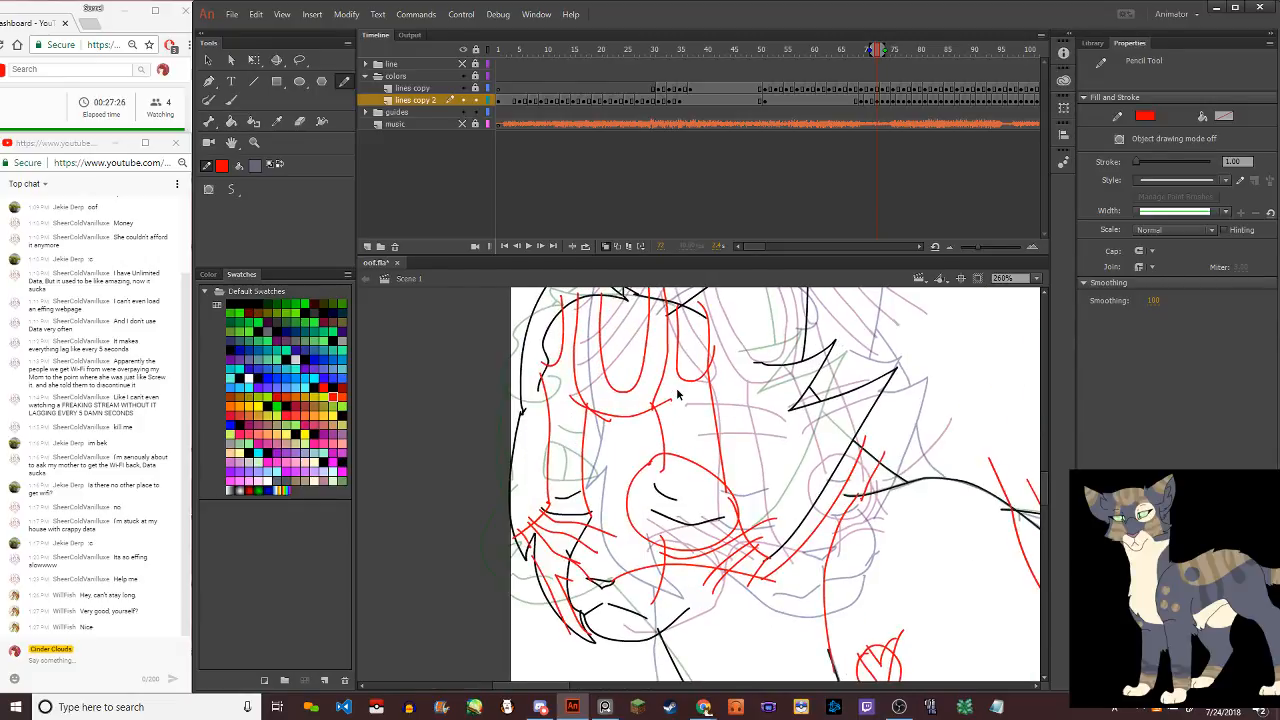
left_click_drag(652, 420, 758, 460)
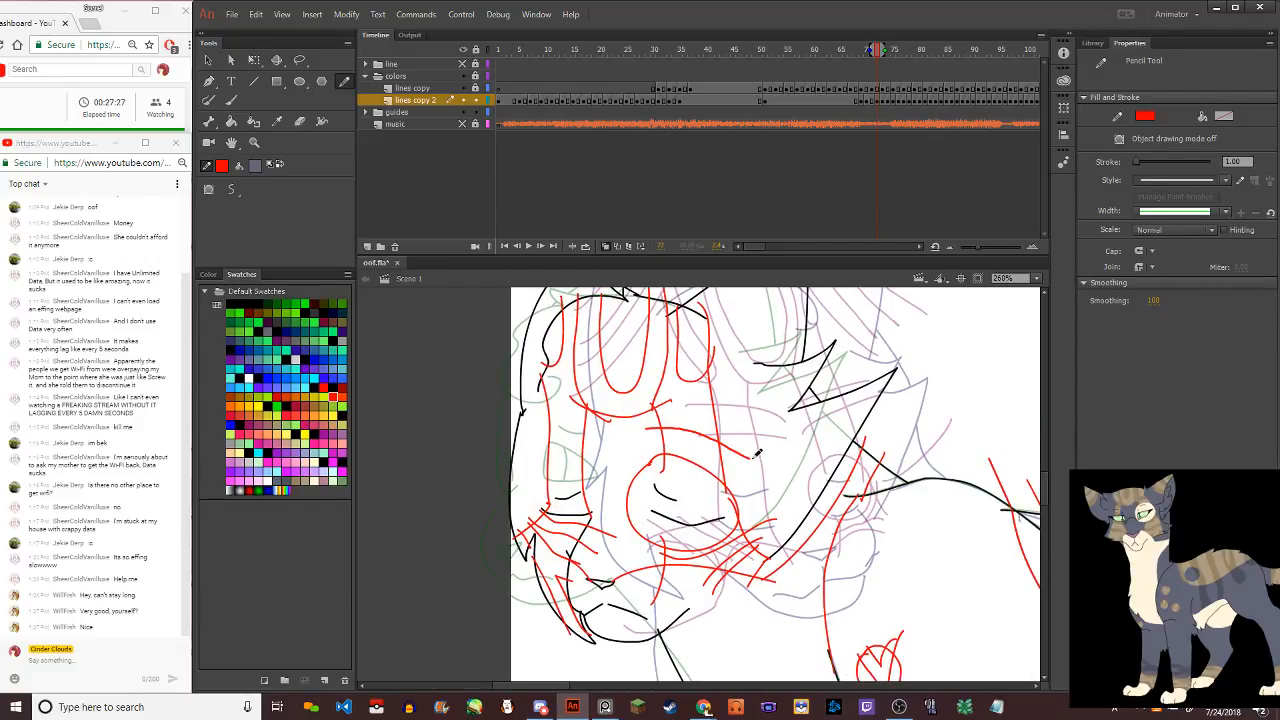
left_click_drag(540, 430, 631, 440)
key("ctrl+z")
left_click_drag(536, 434, 620, 422)
left_click_drag(540, 466, 614, 456)
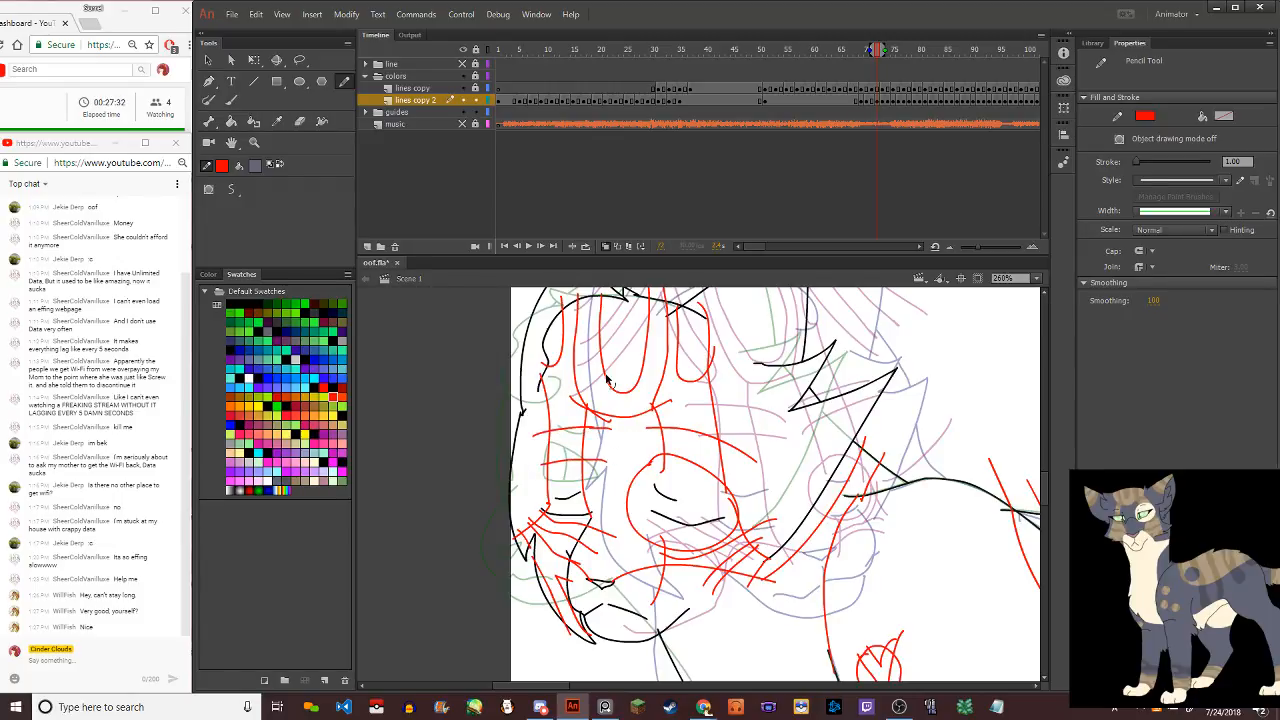
Delete the short end of the outer red stripe that sticks out above the head outline beside the near ear
scroll(714, 474, "down", 3)
scroll(620, 408, "up", 2)
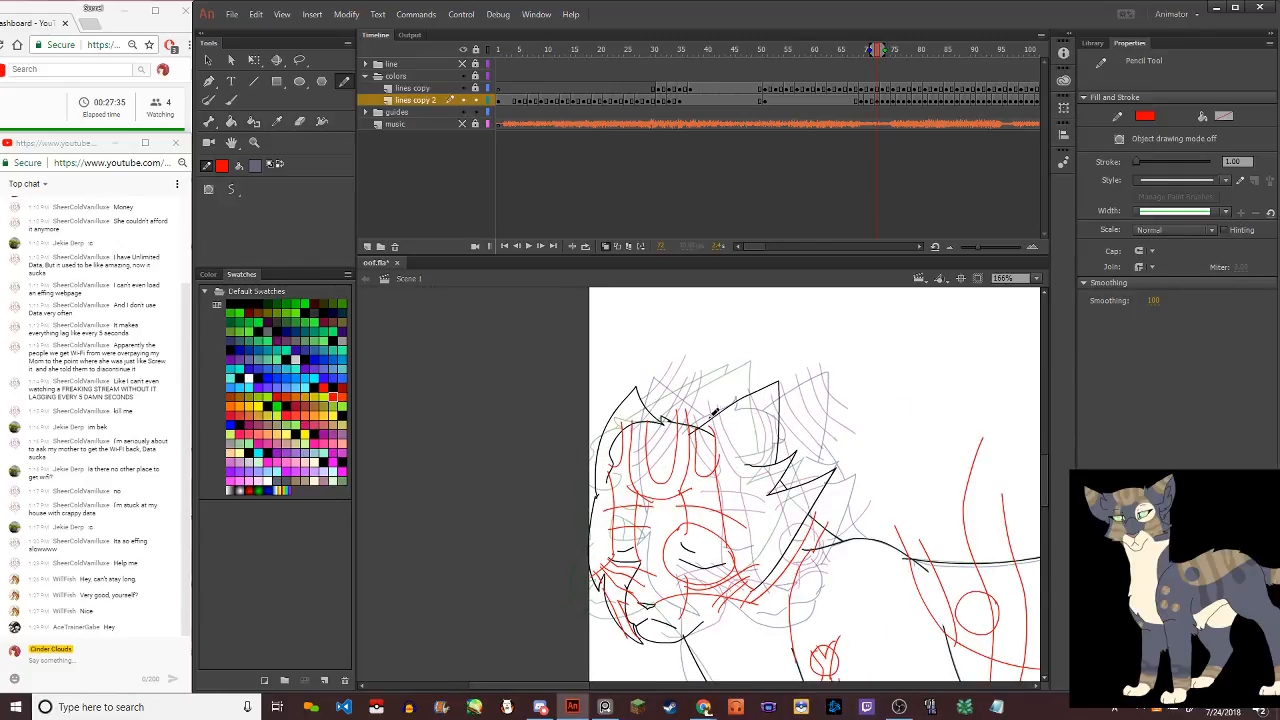
left_click(208, 60)
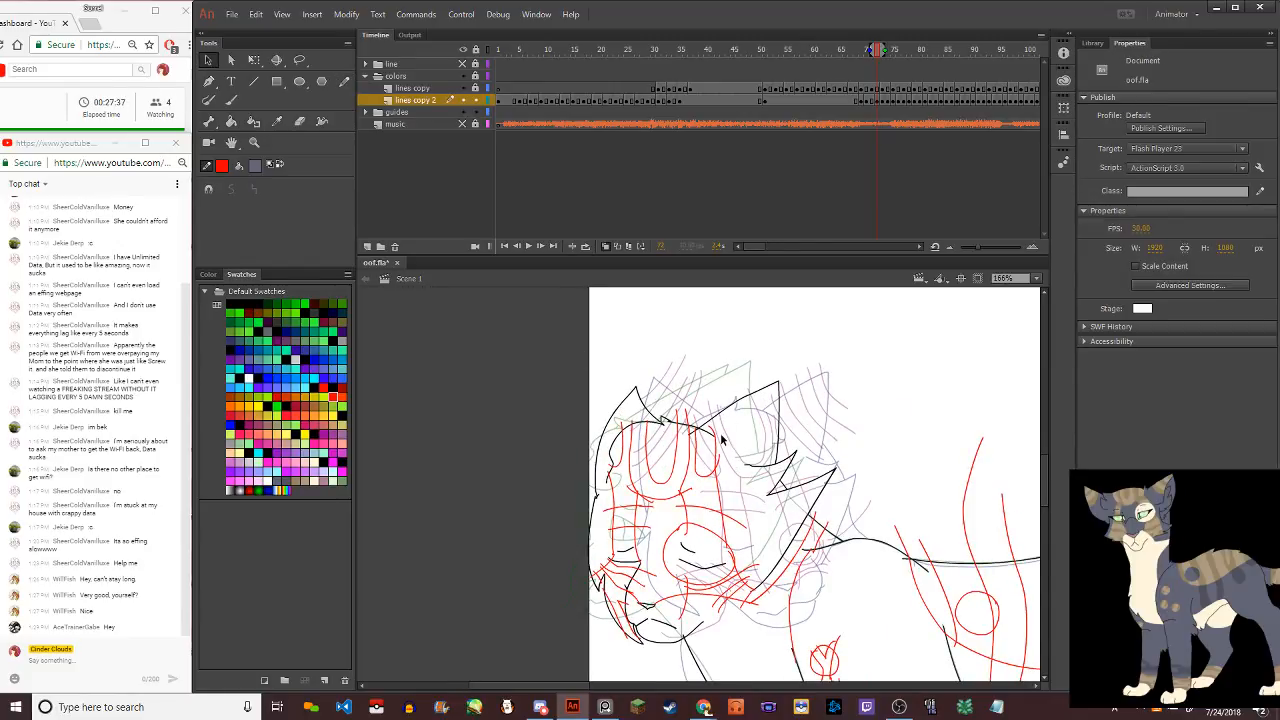
scroll(722, 438, "up", 4)
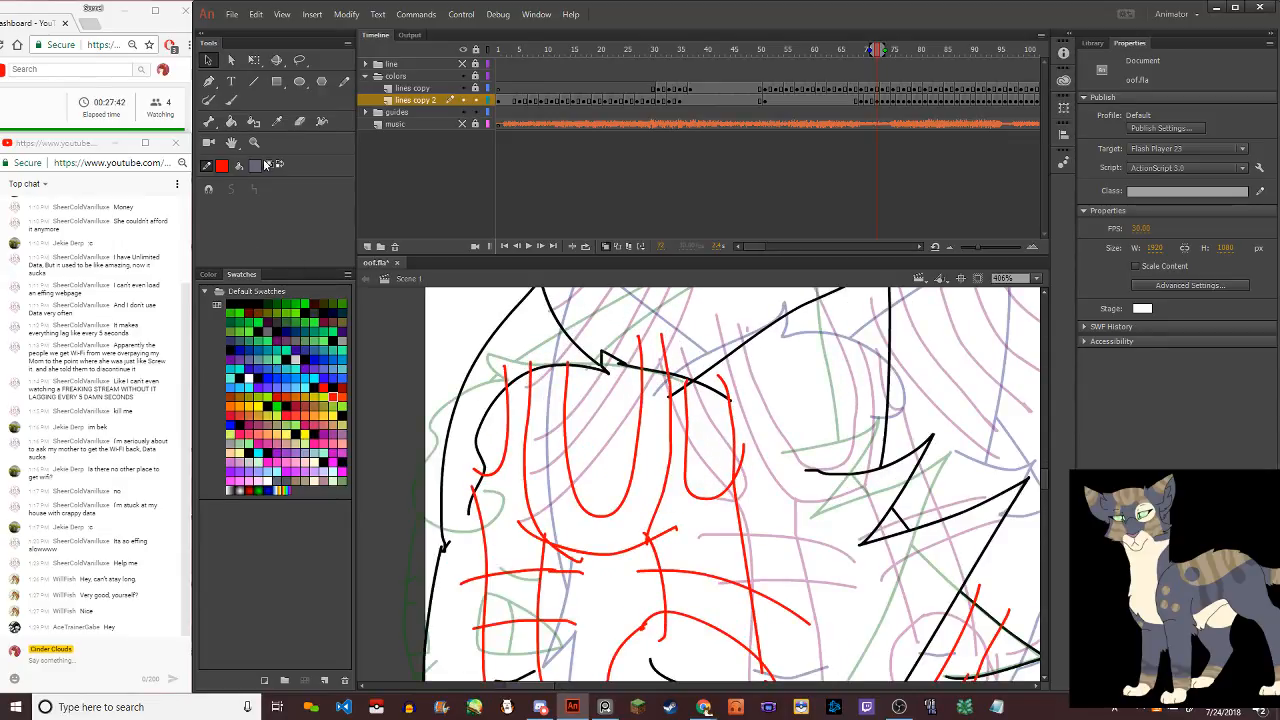
left_click(345, 81)
left_click(208, 59)
left_click(734, 389)
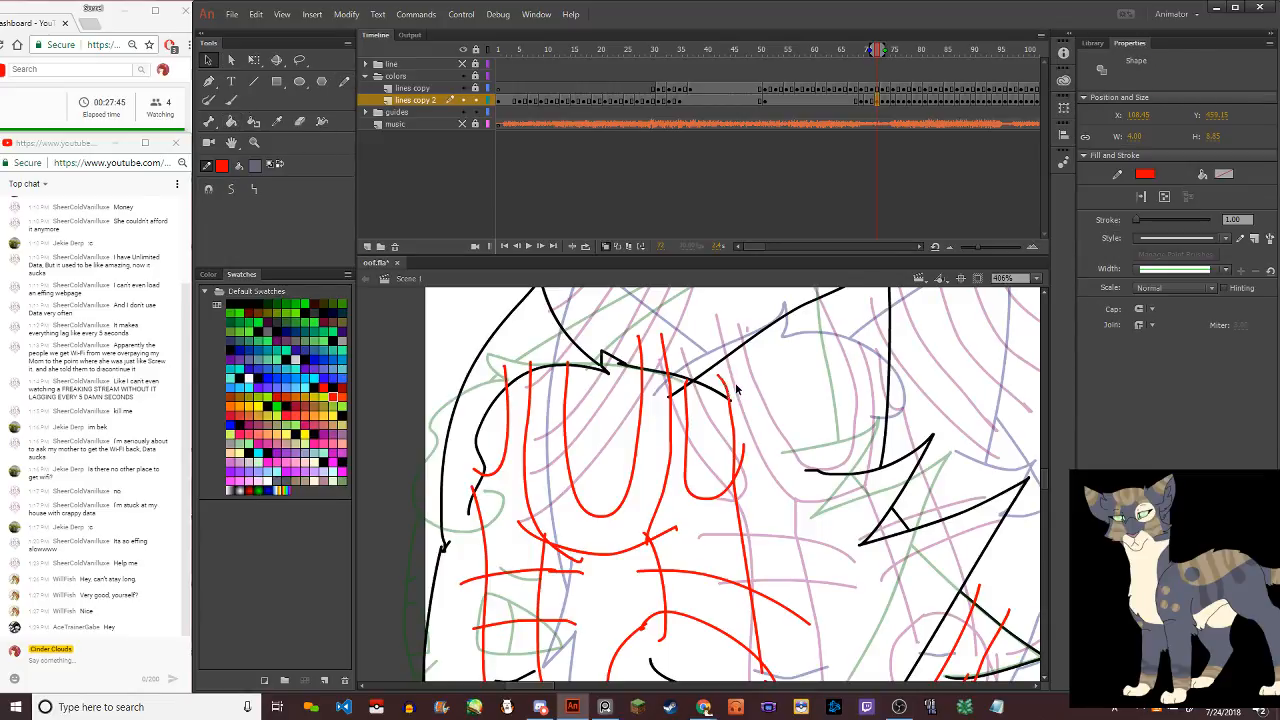
Draw five curved red stripes across the near ear from its base to its tip, redoing the one nearest the tip
left_click(345, 81)
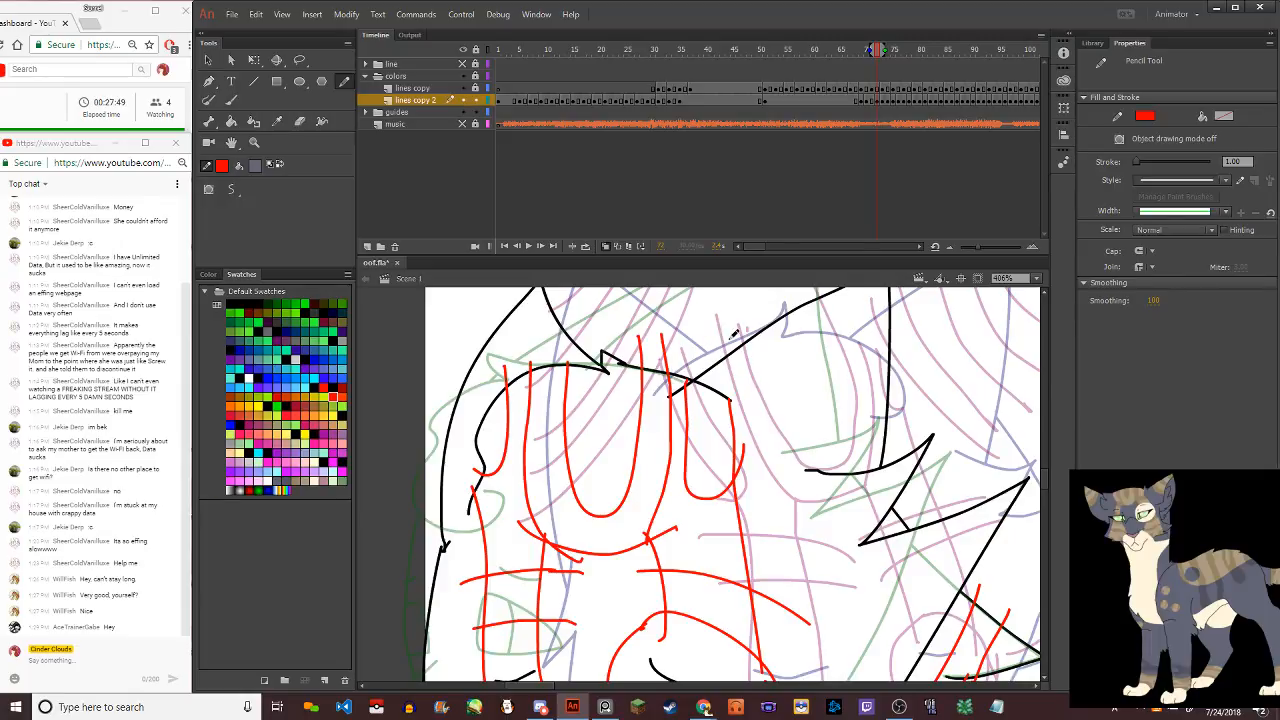
mouse_move(708, 358)
left_mouse_down()
mouse_move(812, 434)
mouse_move(898, 456)
left_mouse_up()
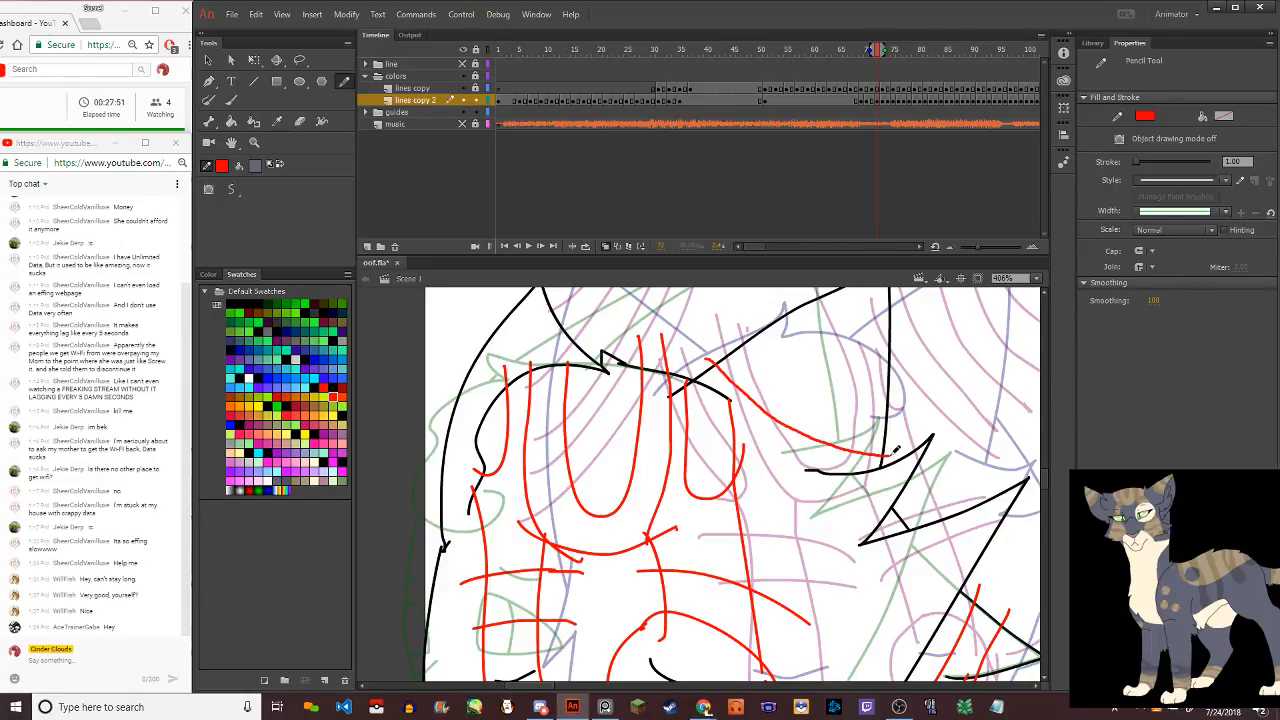
mouse_move(722, 330)
left_mouse_down()
mouse_move(813, 402)
mouse_move(906, 418)
left_mouse_up()
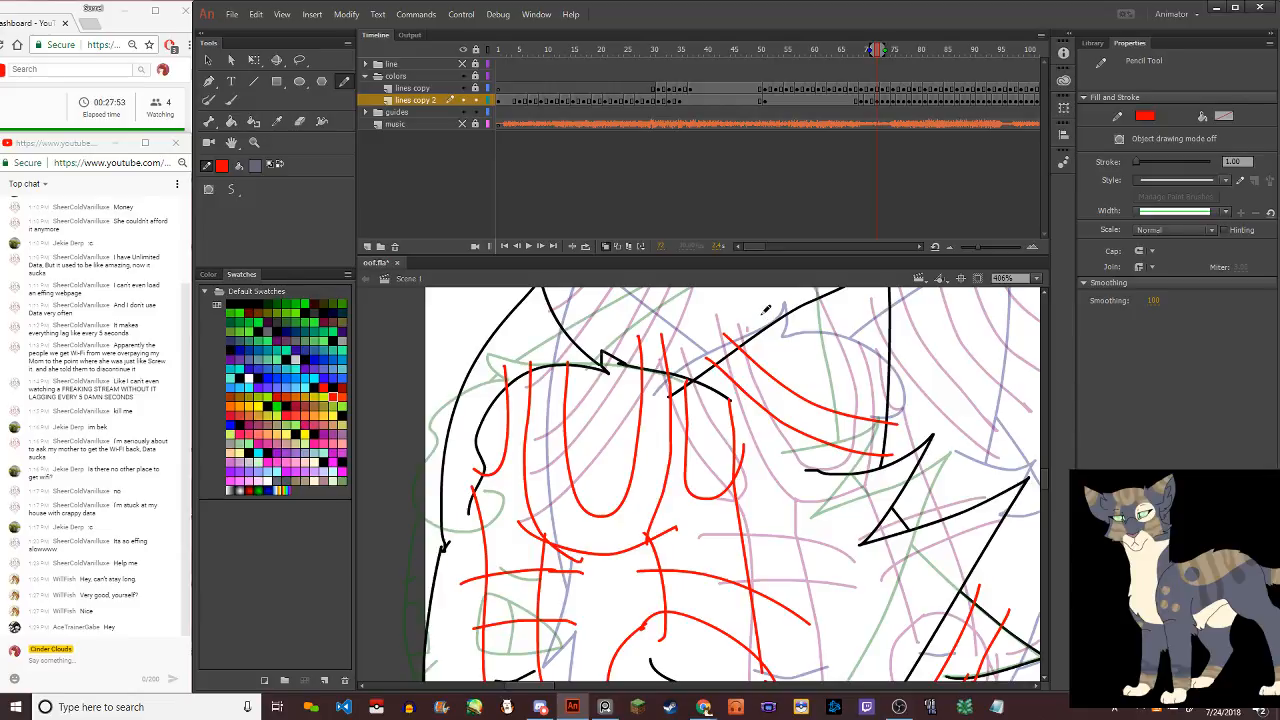
mouse_move(765, 310)
left_mouse_down()
mouse_move(833, 374)
mouse_move(923, 389)
left_mouse_up()
left_click_drag(800, 293, 924, 356)
scroll(1045, 295, "up", 2)
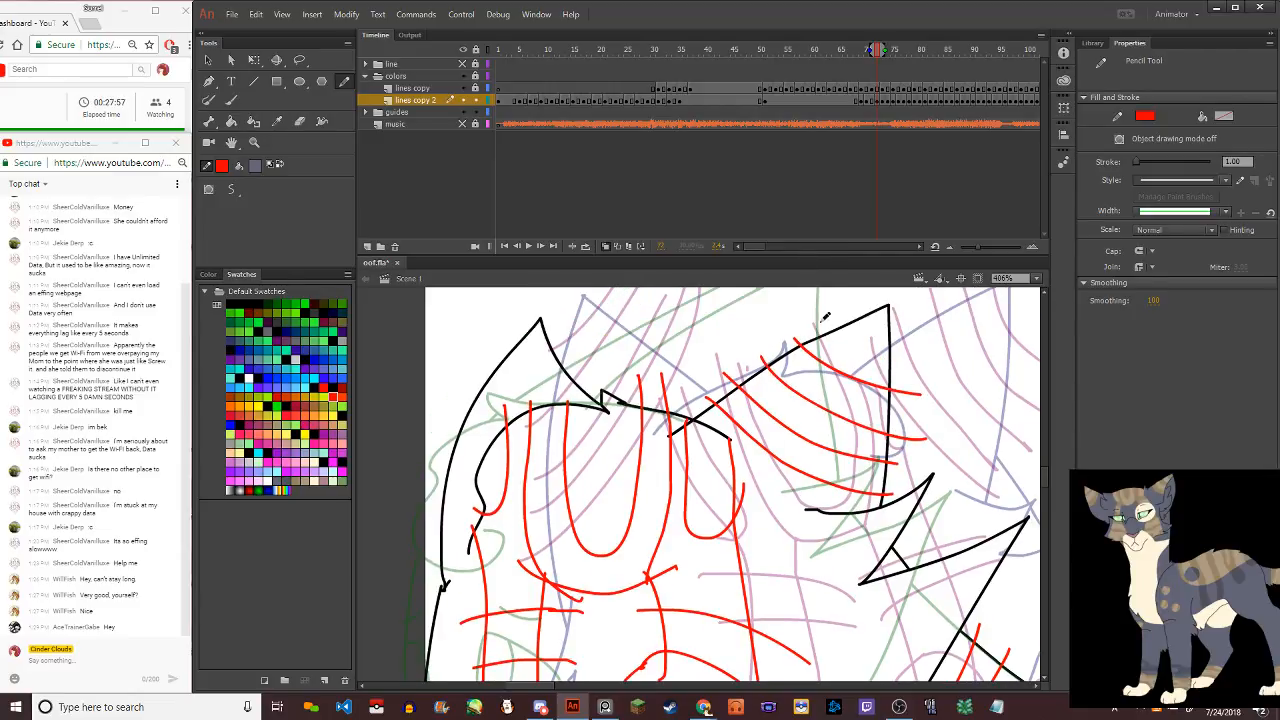
left_click_drag(805, 313, 924, 359)
key("ctrl+z")
left_click_drag(822, 314, 934, 365)
Draw slanted red stripes across the far ear from its base up to its tip, redoing the lowest one
left_click_drag(449, 552, 495, 506)
key("ctrl+z")
mouse_move(437, 546)
left_mouse_down()
mouse_move(470, 527)
mouse_move(502, 491)
left_mouse_up()
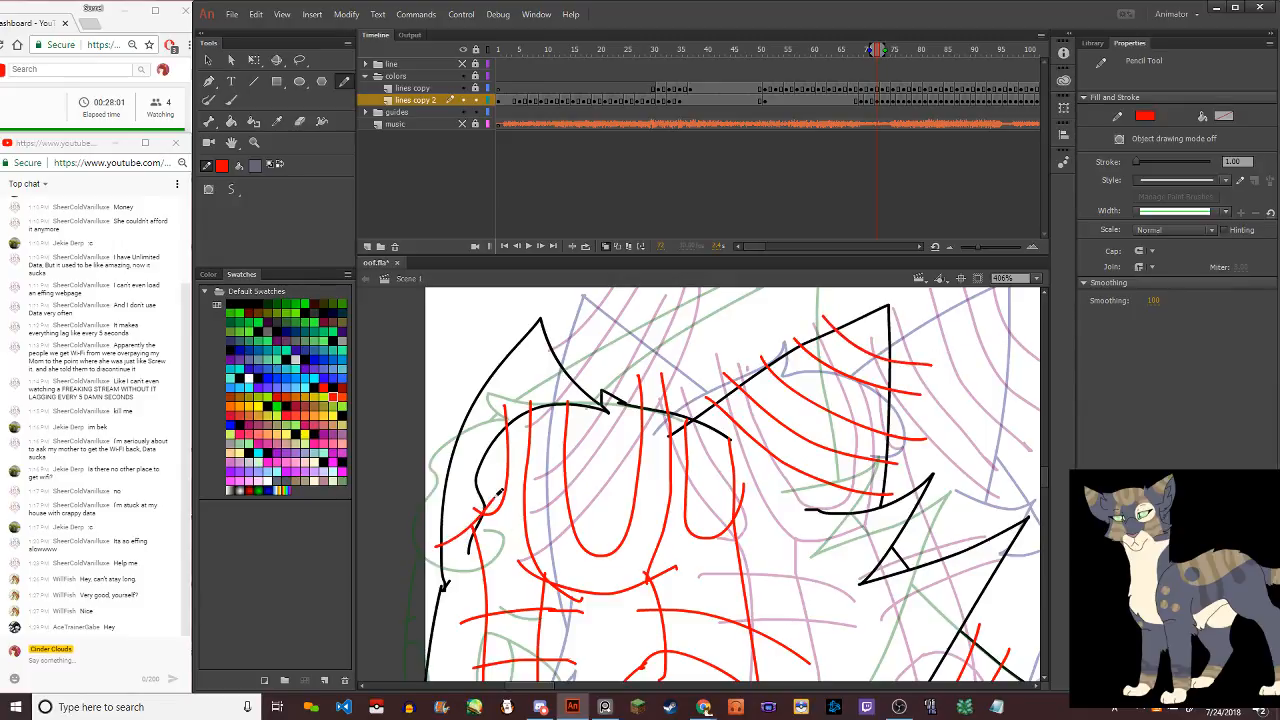
mouse_move(435, 513)
left_mouse_down()
mouse_move(500, 456)
mouse_move(487, 439)
mouse_move(600, 365)
left_mouse_up()
left_click_drag(460, 415, 600, 338)
mouse_move(489, 372)
left_mouse_down()
mouse_move(542, 350)
mouse_move(603, 304)
left_mouse_up()
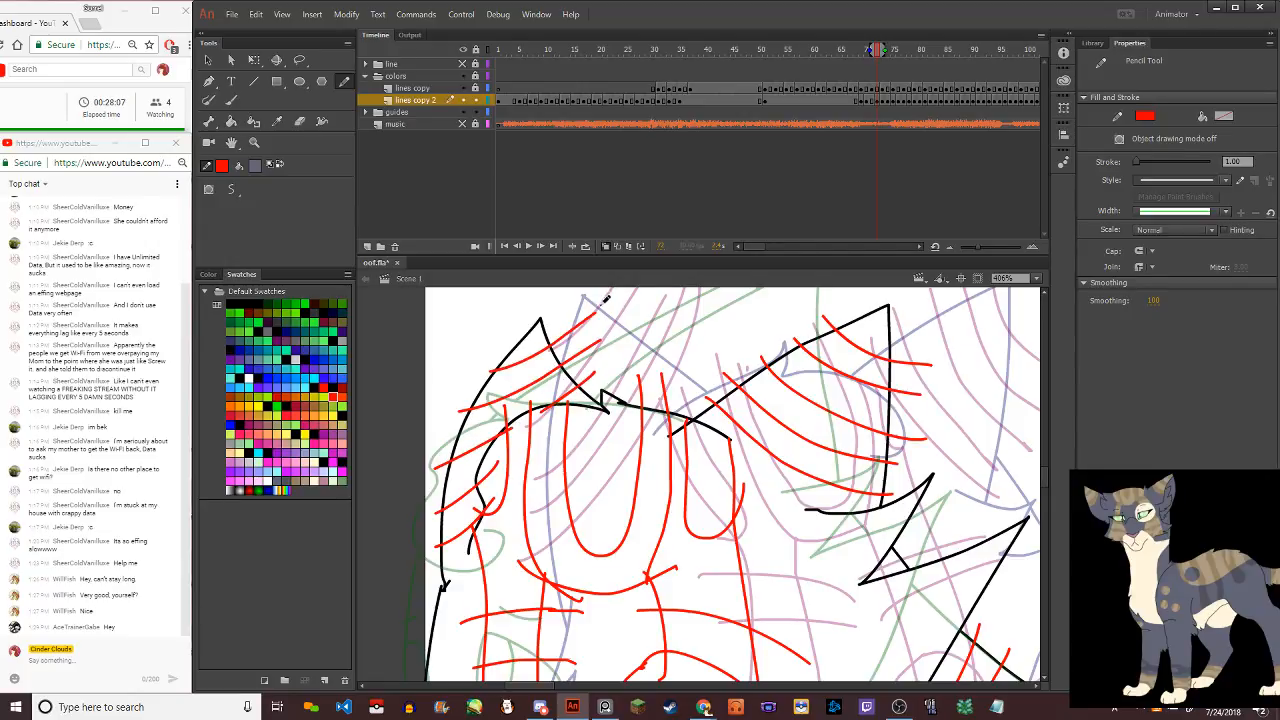
Draw the lower band of forked red stripes on the far front leg, just above the paw
scroll(497, 441, "down", 2)
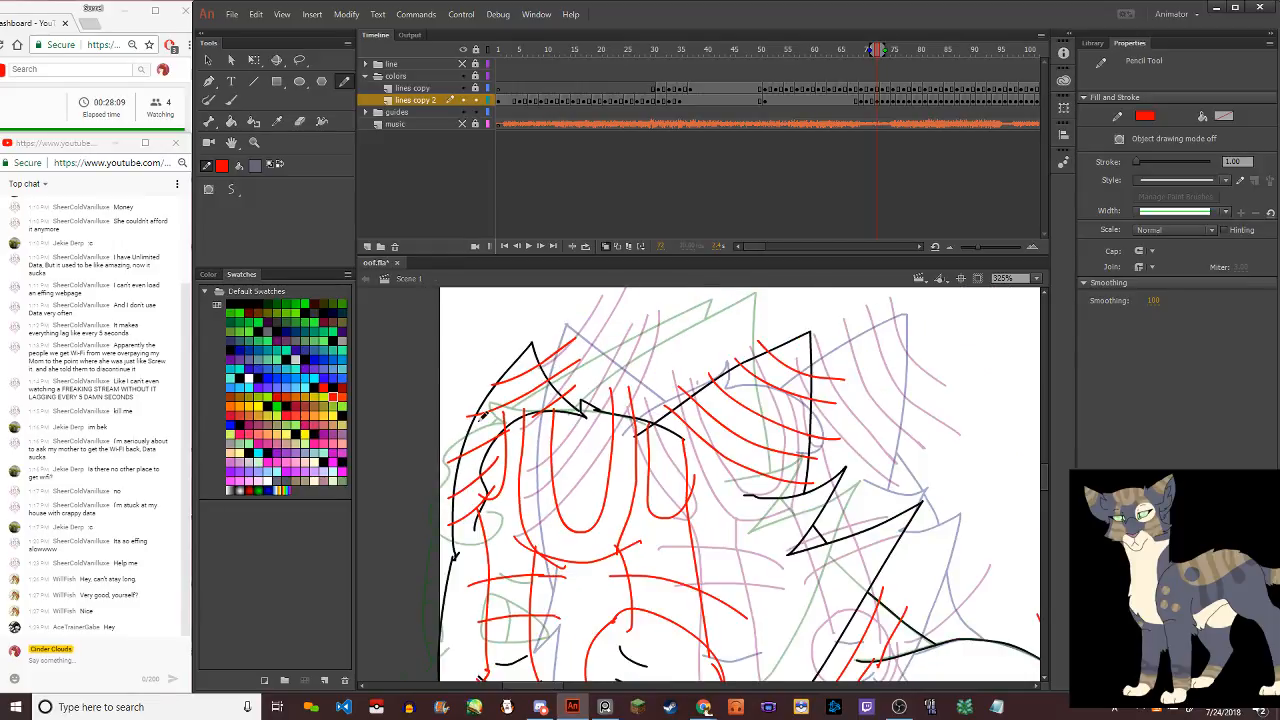
scroll(507, 385, "down", 8)
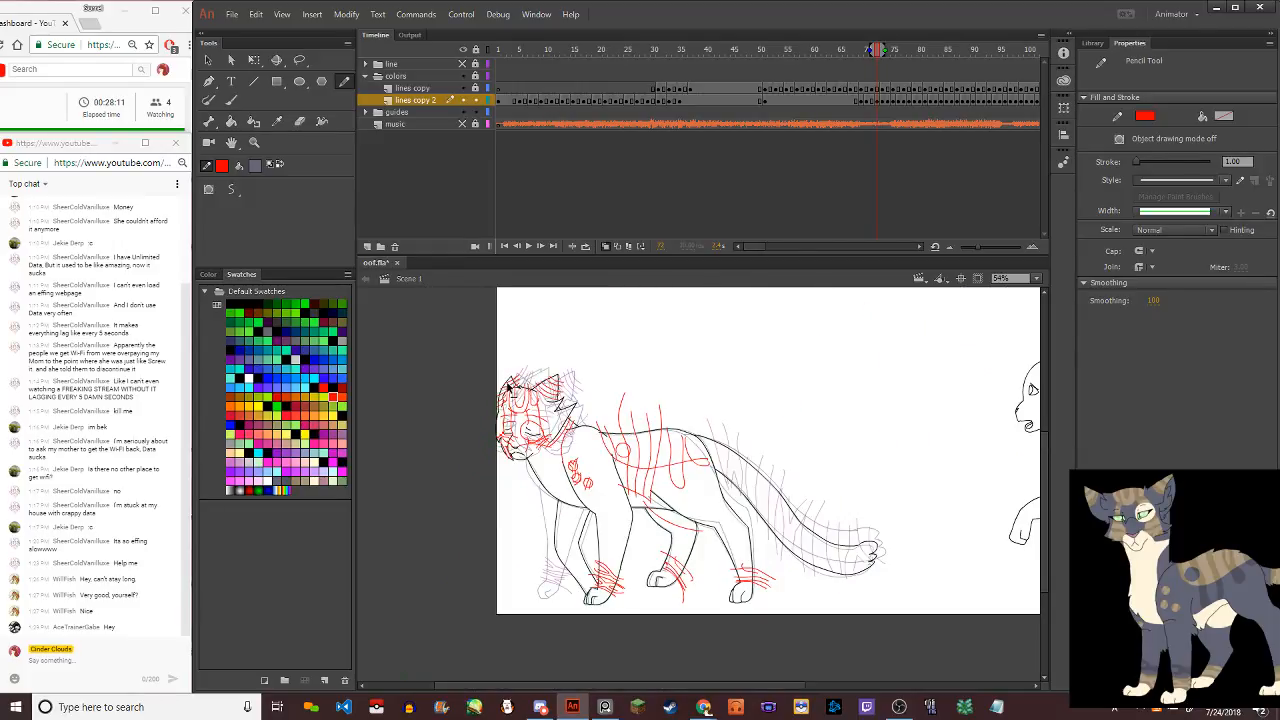
scroll(606, 513, "down", 2)
scroll(698, 565, "up", 2)
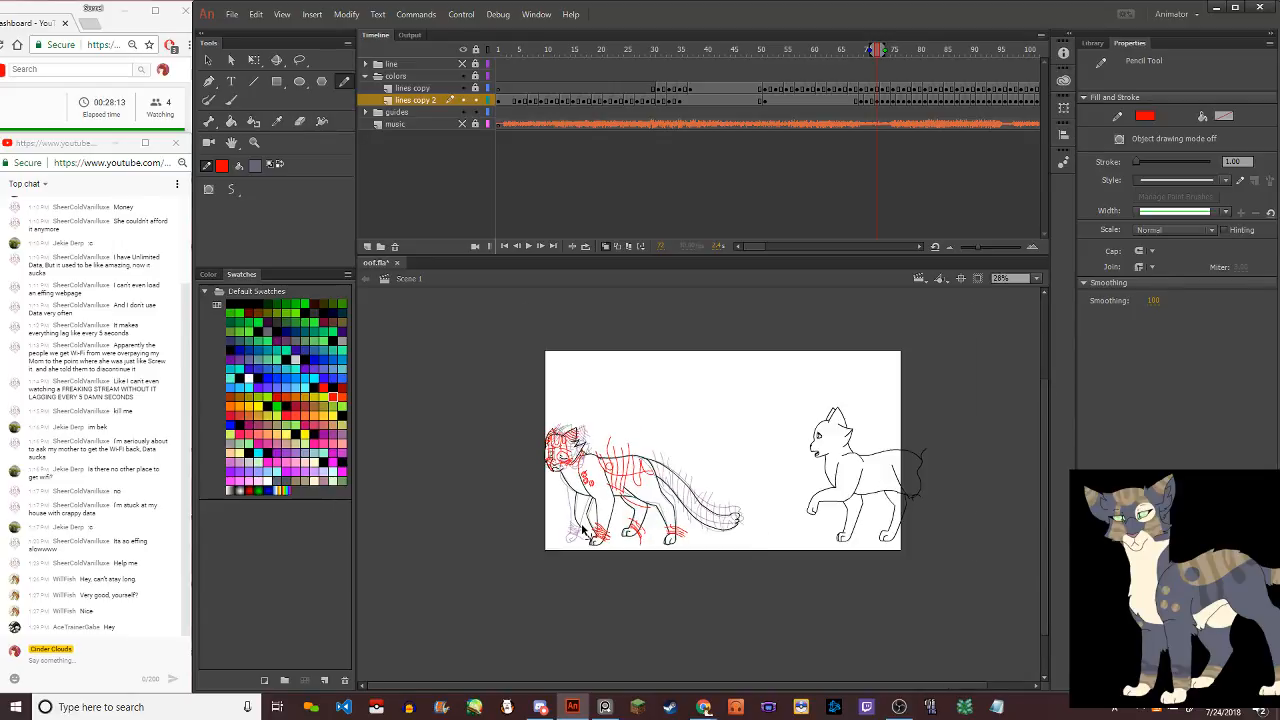
scroll(586, 545, "up", 5)
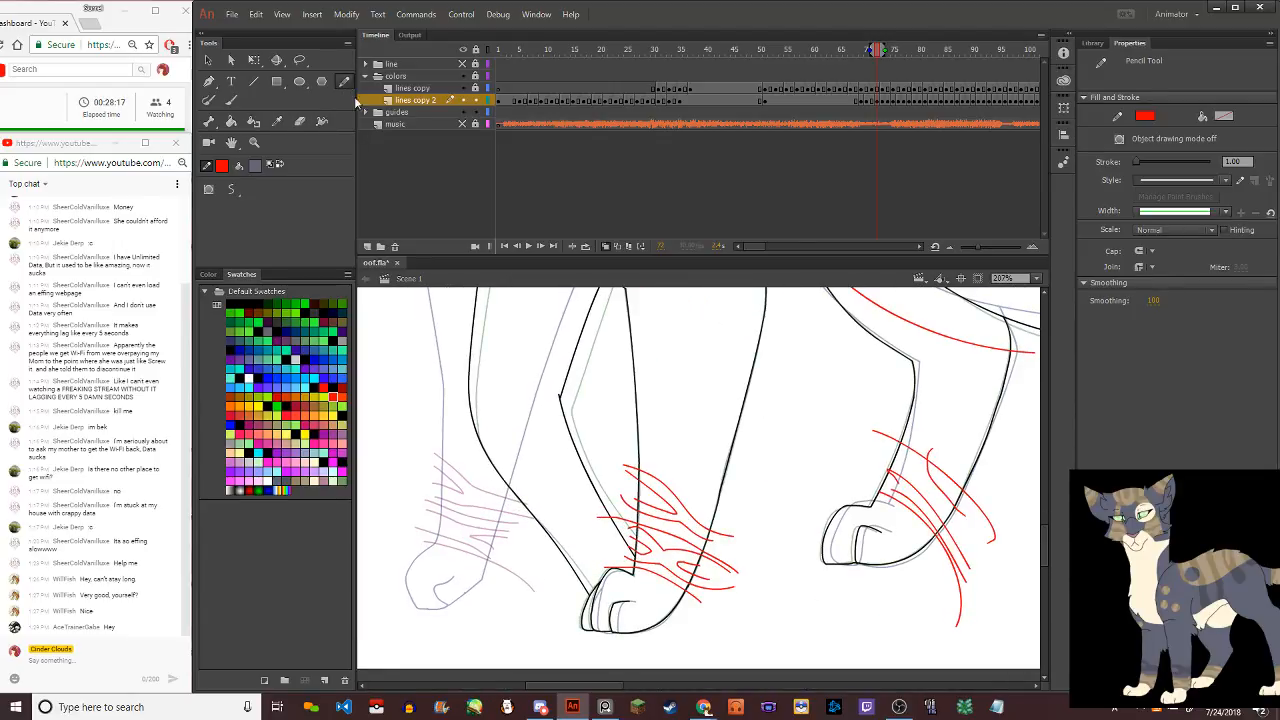
mouse_move(568, 588)
left_mouse_down()
mouse_move(621, 539)
mouse_move(560, 537)
mouse_move(607, 498)
mouse_move(622, 506)
mouse_move(620, 531)
mouse_move(556, 564)
left_mouse_up()
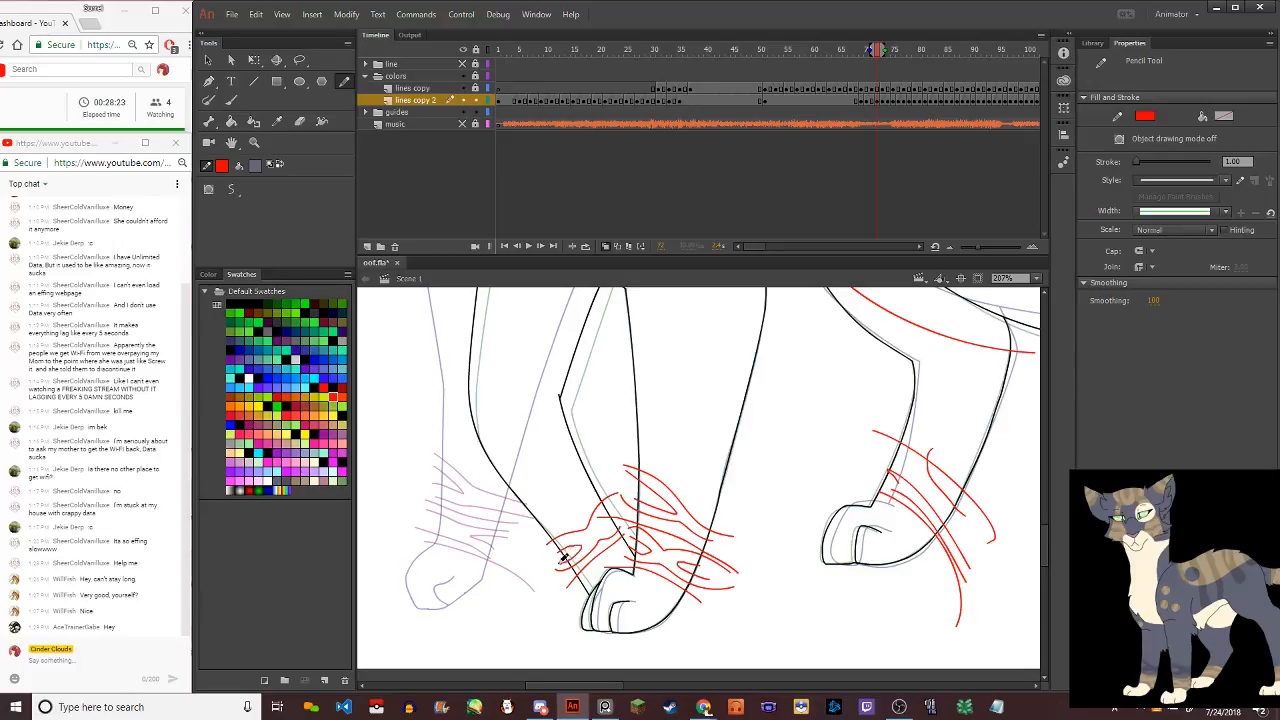
left_click_drag(604, 520, 630, 501)
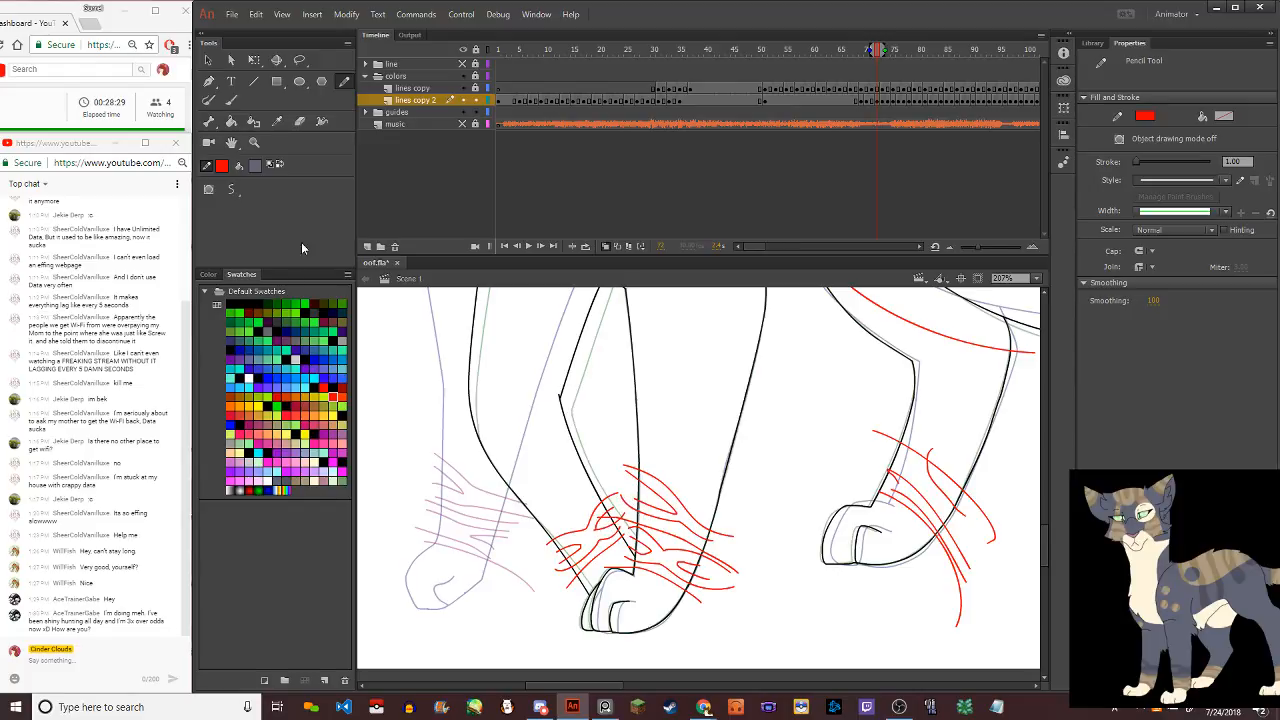
Delete the stray red line segments where the far front leg's stripes meet the near leg's markings
key("v")
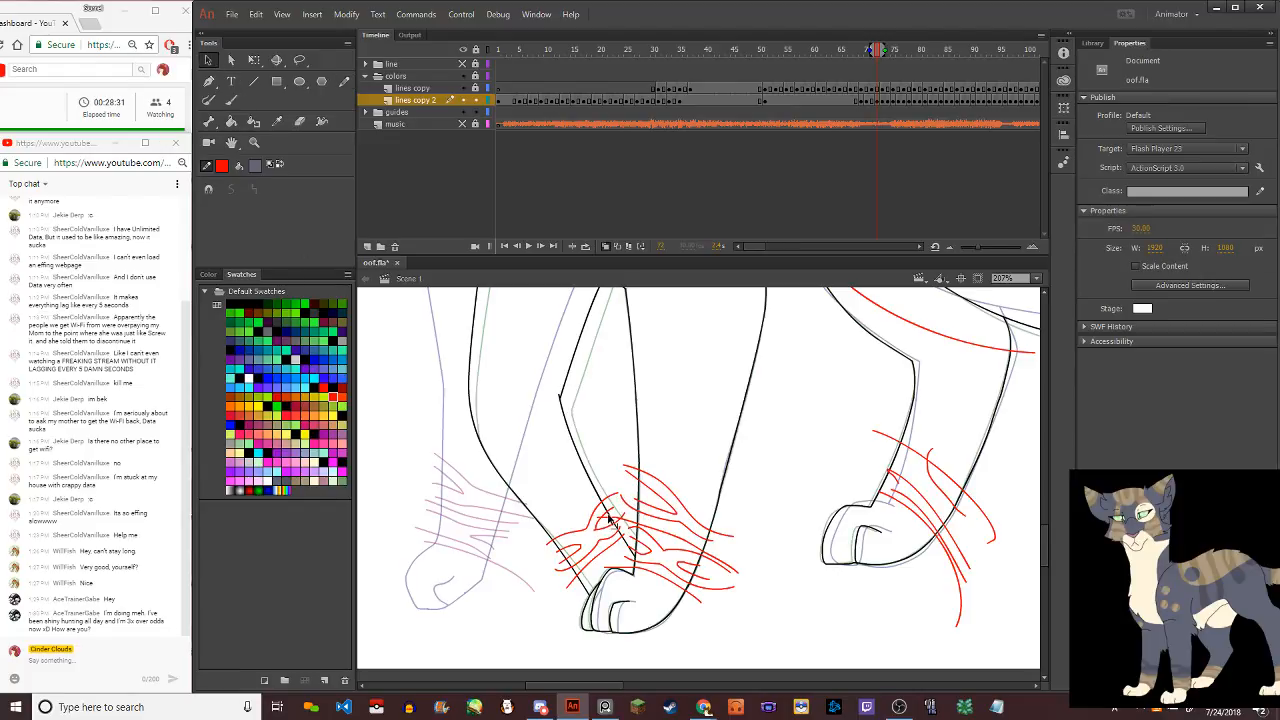
left_click(603, 520)
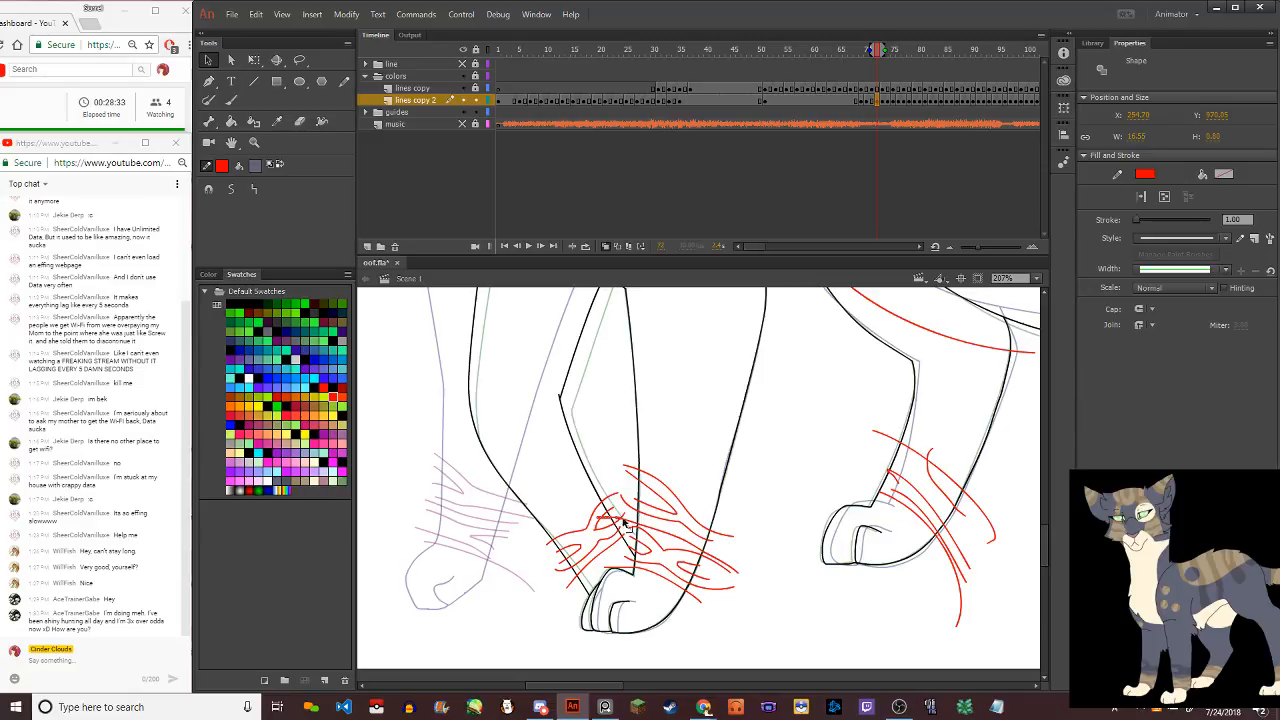
left_click(630, 490)
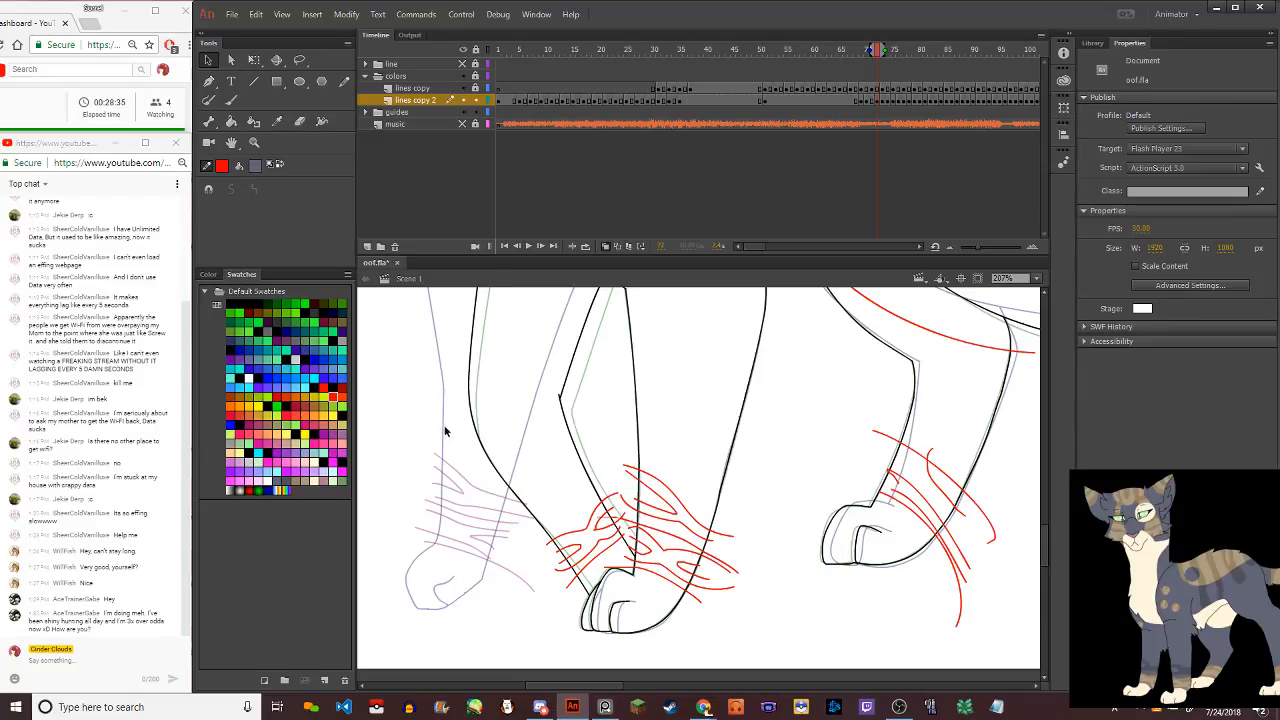
left_click(618, 526)
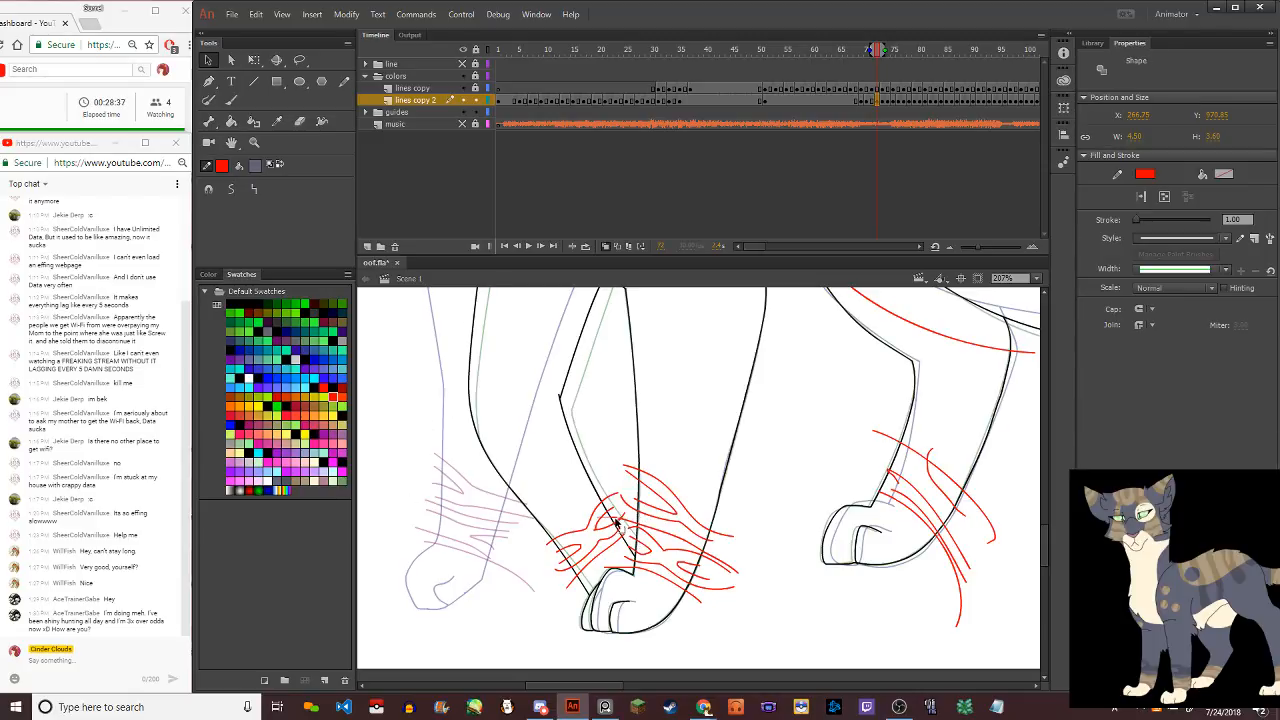
left_click(620, 508)
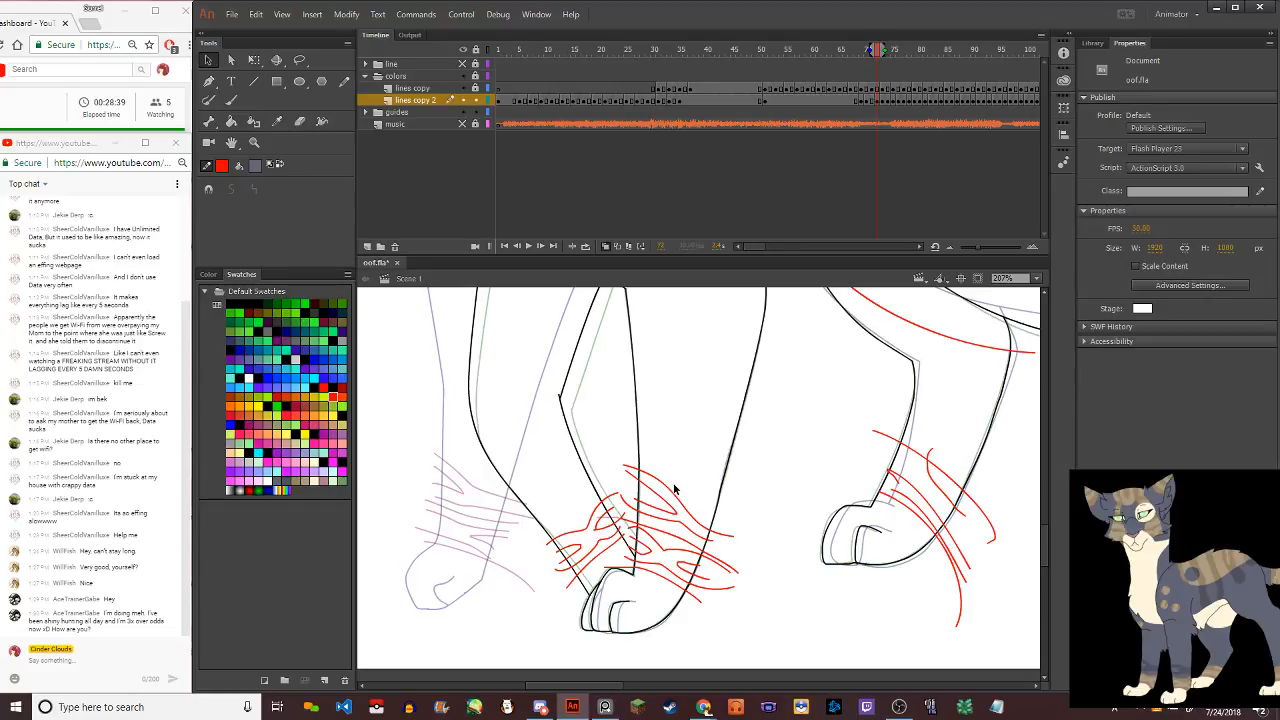
Draw the upper band of forked red stripes across the far front leg above the lower band, redoing the stroke that misses
left_click(344, 81)
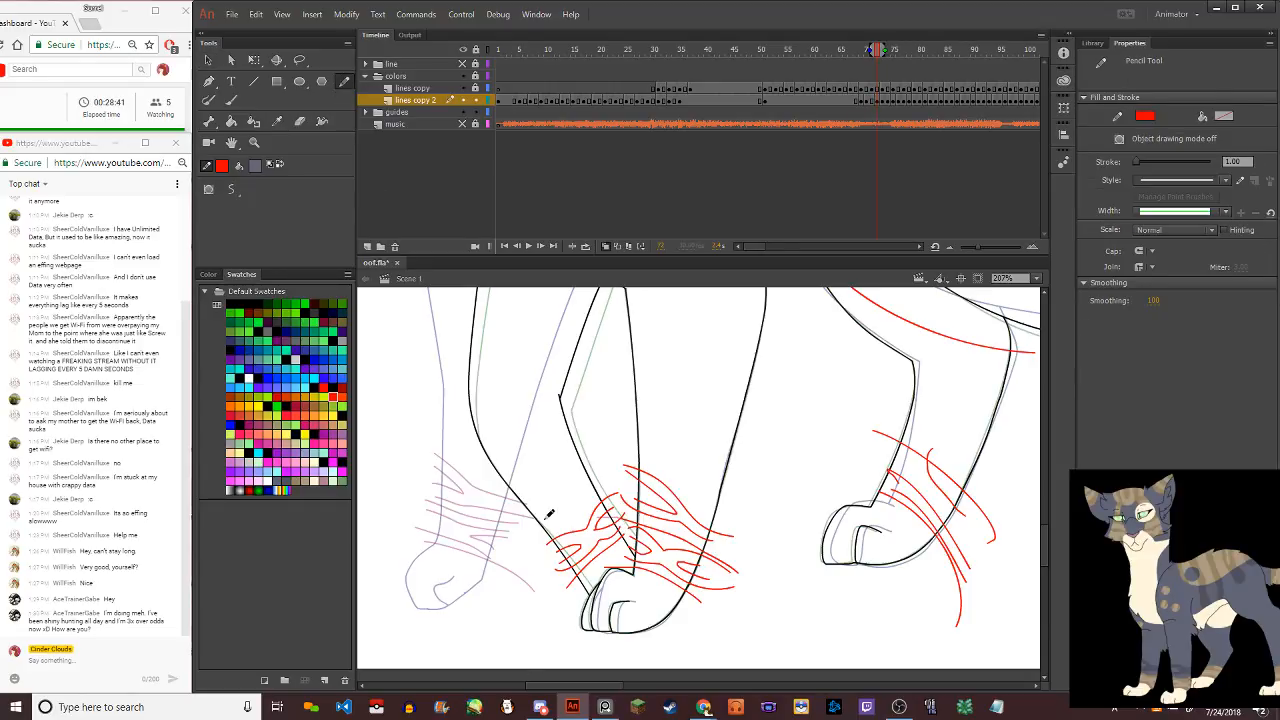
left_click_drag(533, 544, 601, 481)
left_click_drag(533, 540, 622, 437)
key("ctrl+z")
mouse_move(532, 543)
left_mouse_down()
mouse_move(586, 498)
mouse_move(618, 437)
left_mouse_up()
left_click_drag(587, 449, 516, 534)
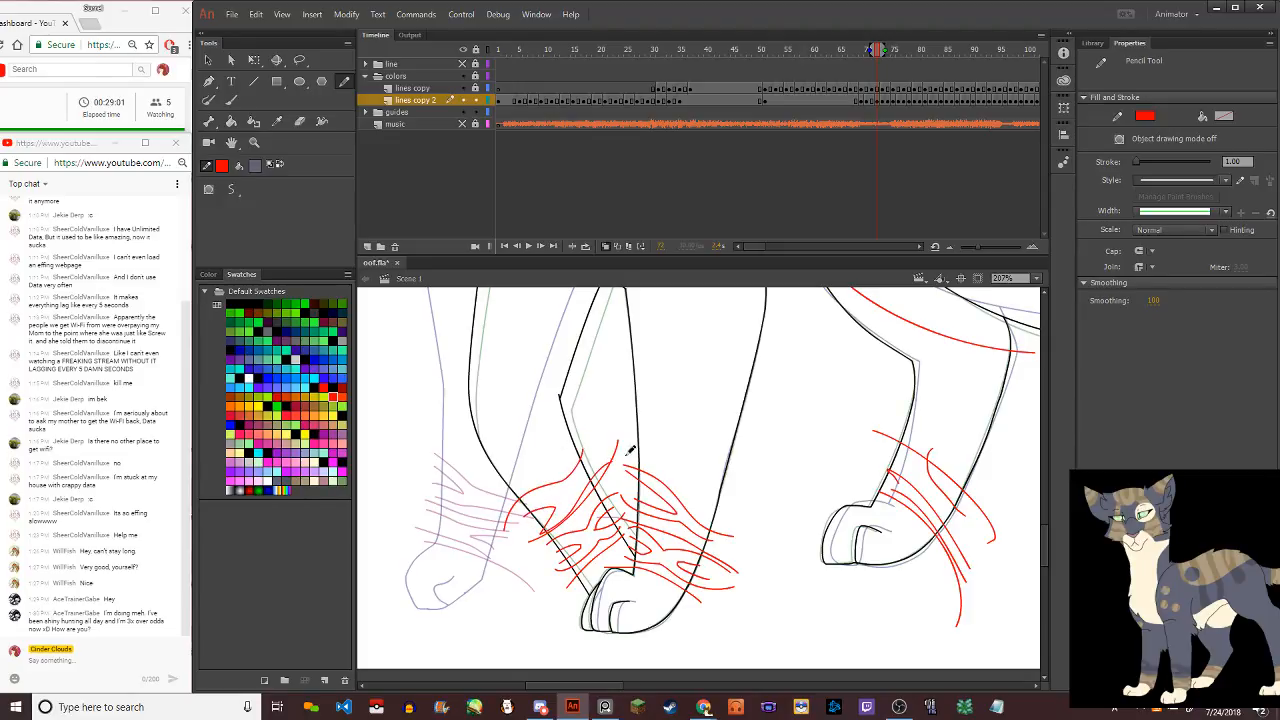
left_click_drag(604, 457, 527, 532)
left_click_drag(570, 493, 520, 518)
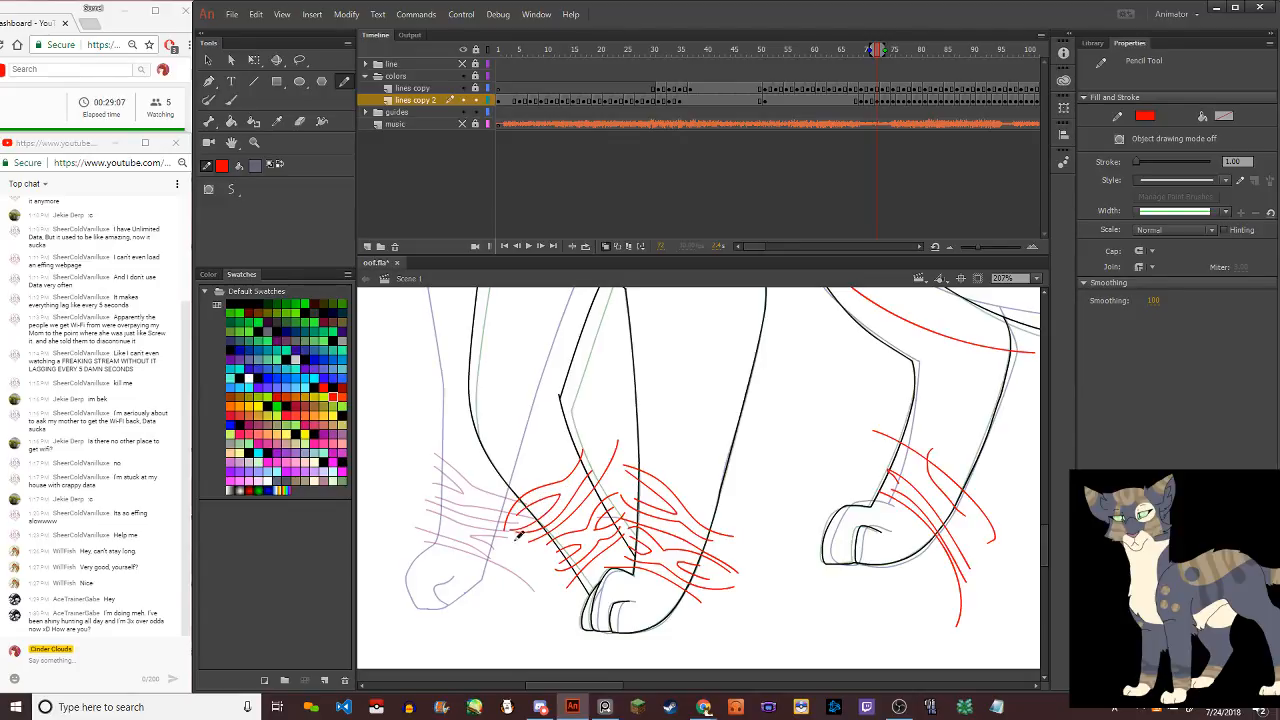
Draw a curved red line across the tail tip to mark off its end, redoing the stroke until it fits
scroll(606, 565, "down", 4)
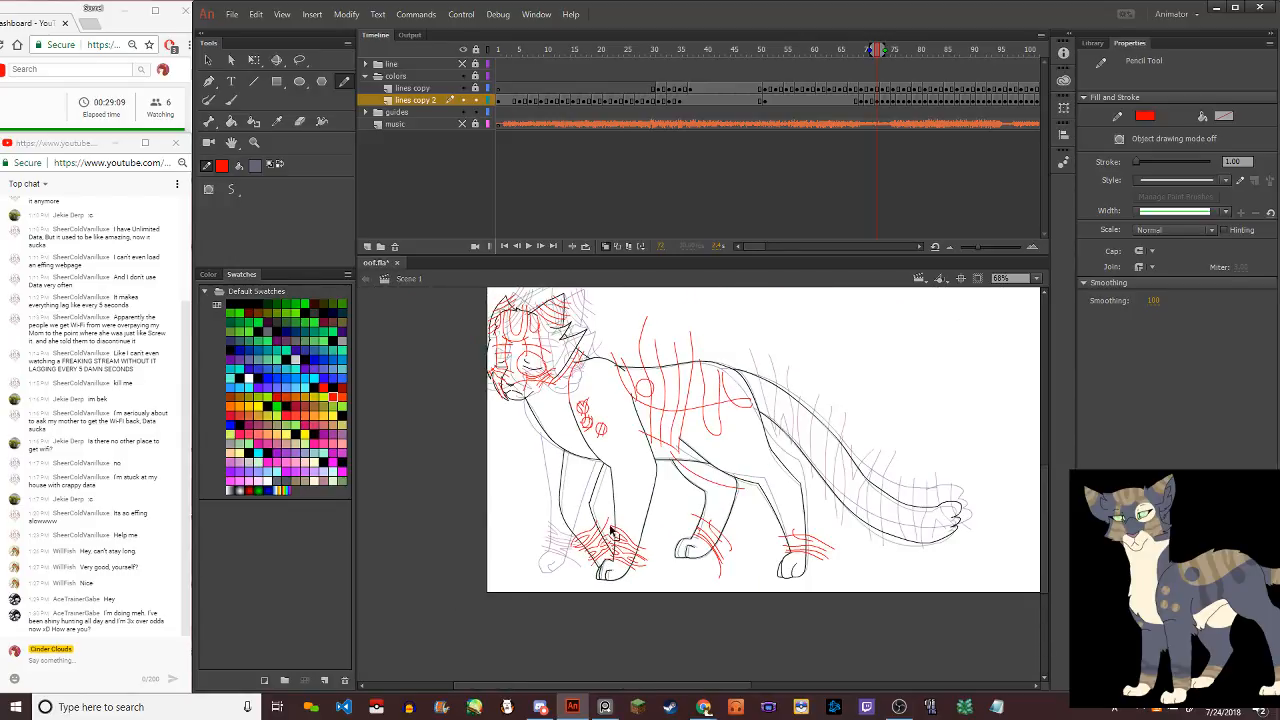
scroll(612, 532, "down", 1)
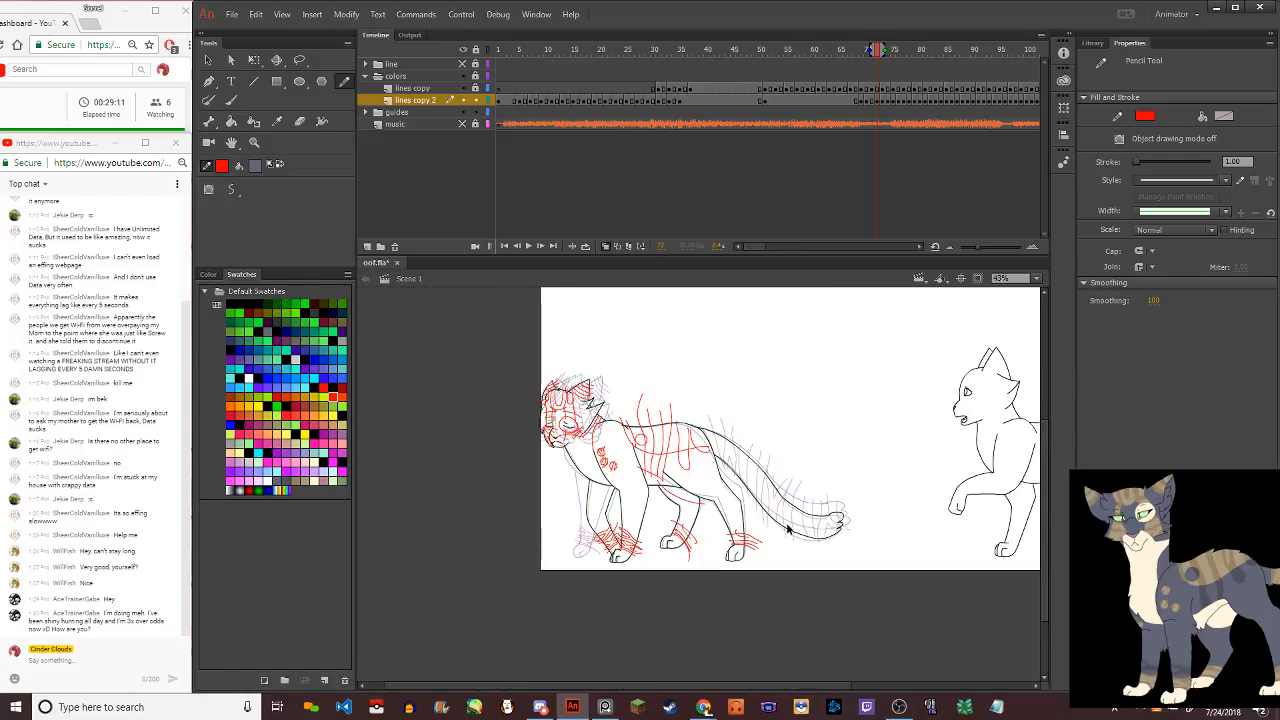
scroll(737, 451, "up", 1)
scroll(560, 392, "up", 1)
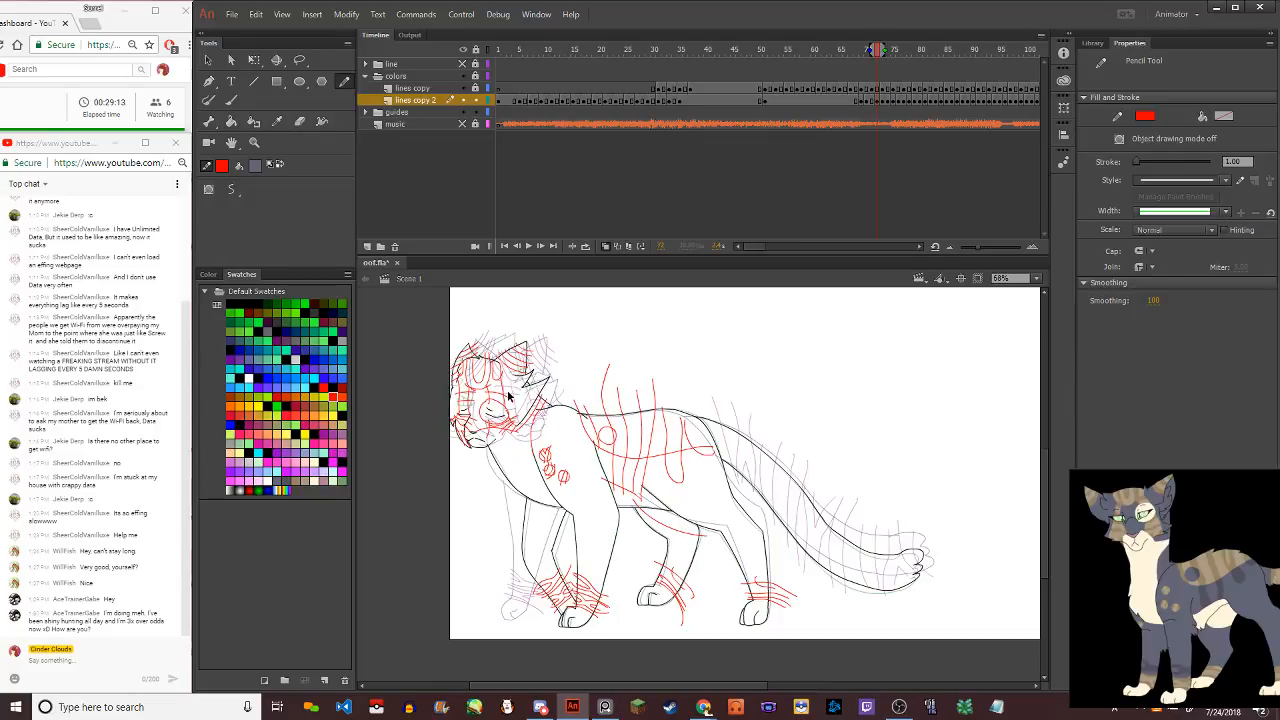
scroll(510, 397, "down", 1)
scroll(638, 420, "up", 1)
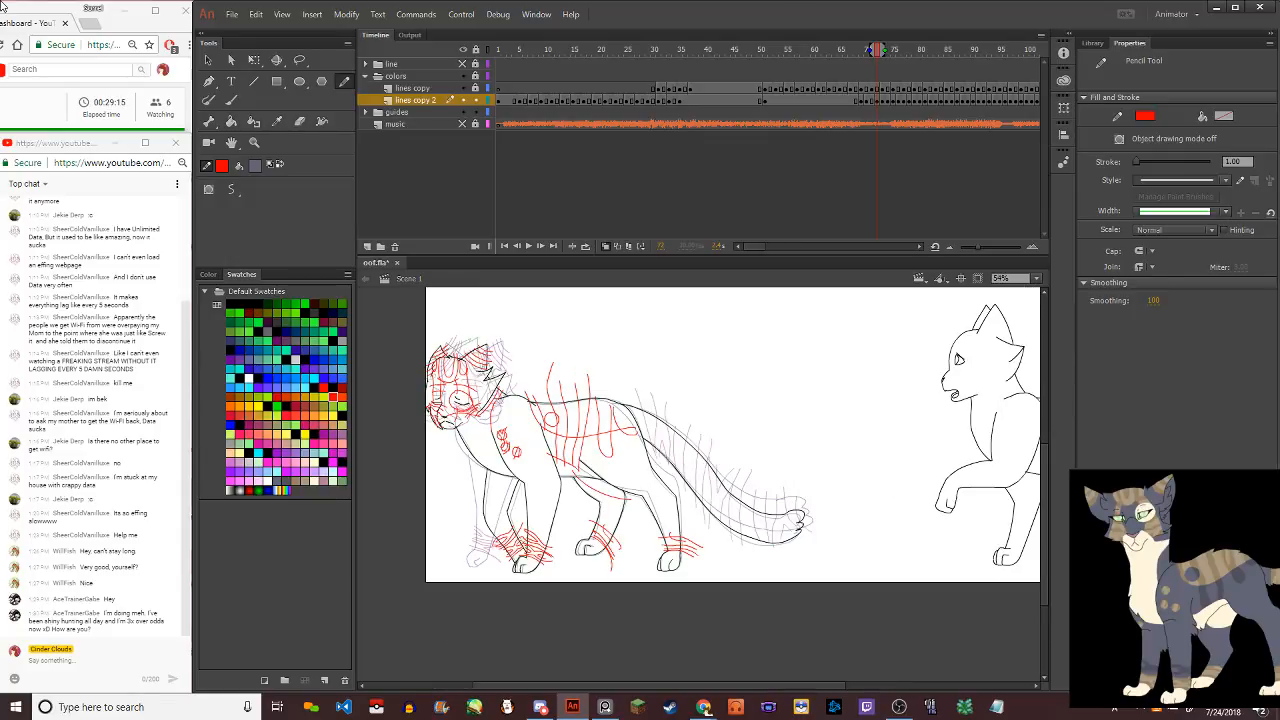
scroll(835, 546, "up", 3)
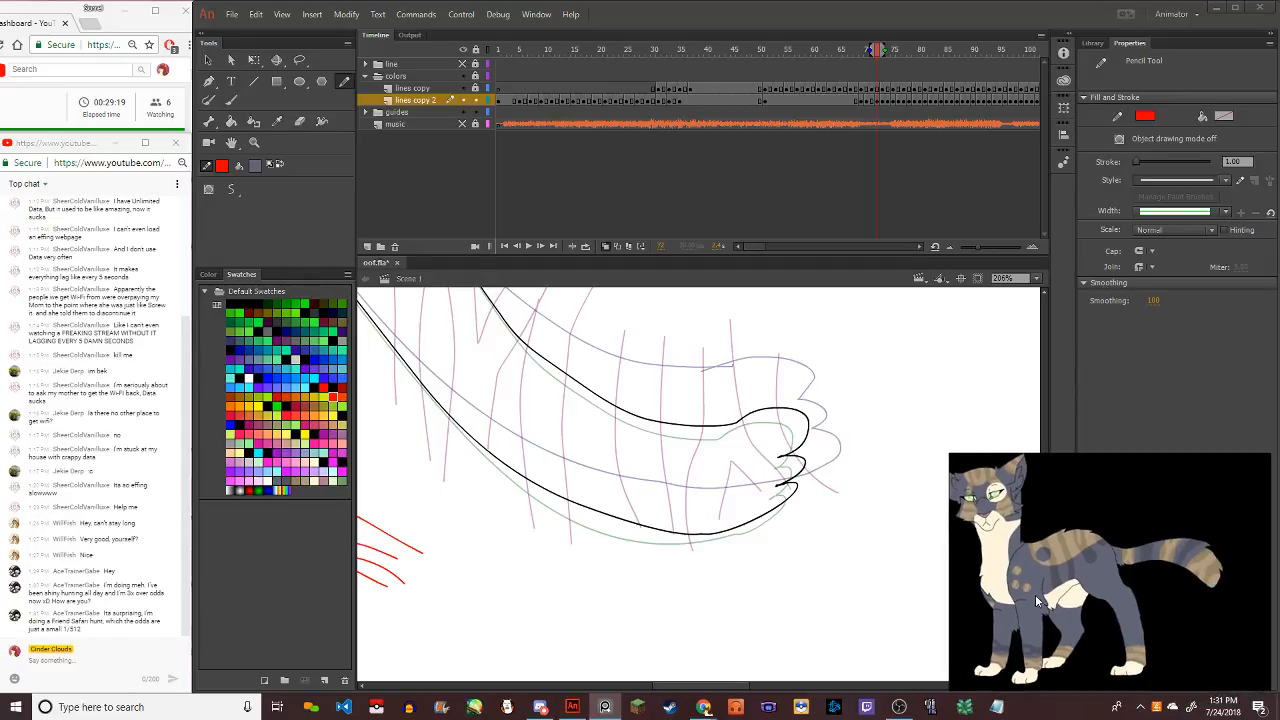
mouse_move(776, 404)
left_mouse_down()
mouse_move(754, 523)
mouse_move(793, 542)
left_mouse_up()
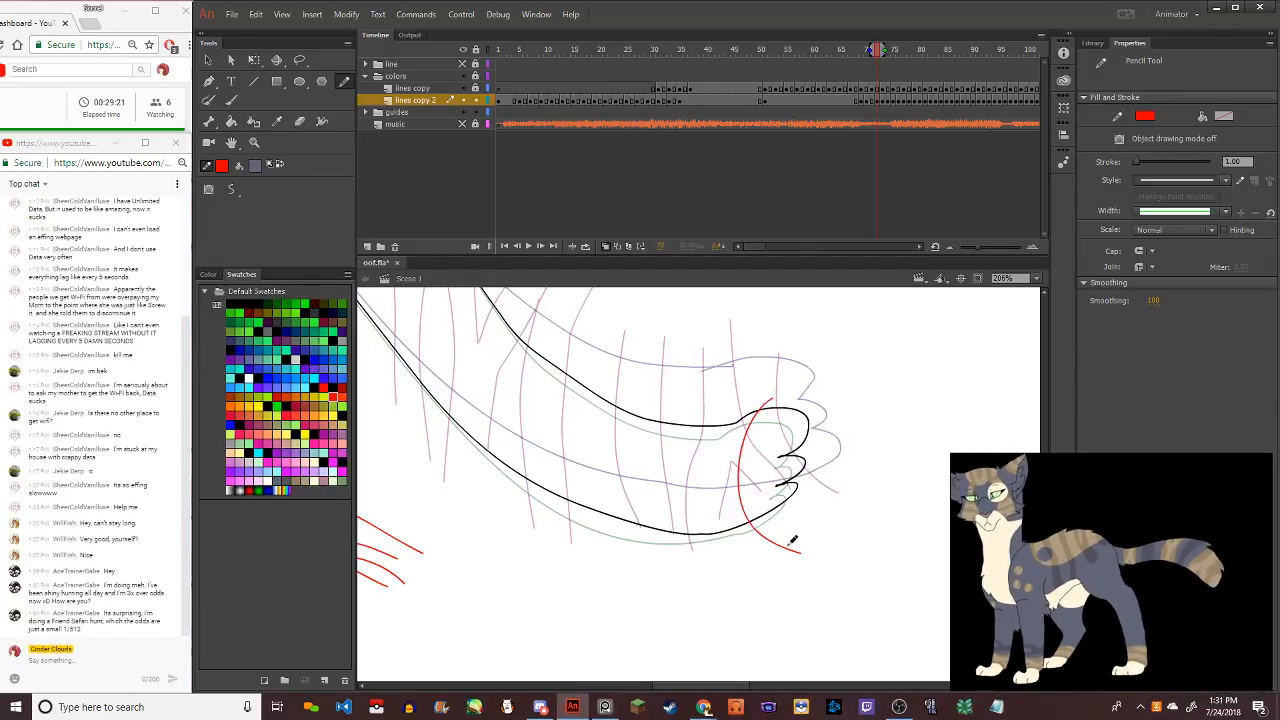
key("ctrl+z")
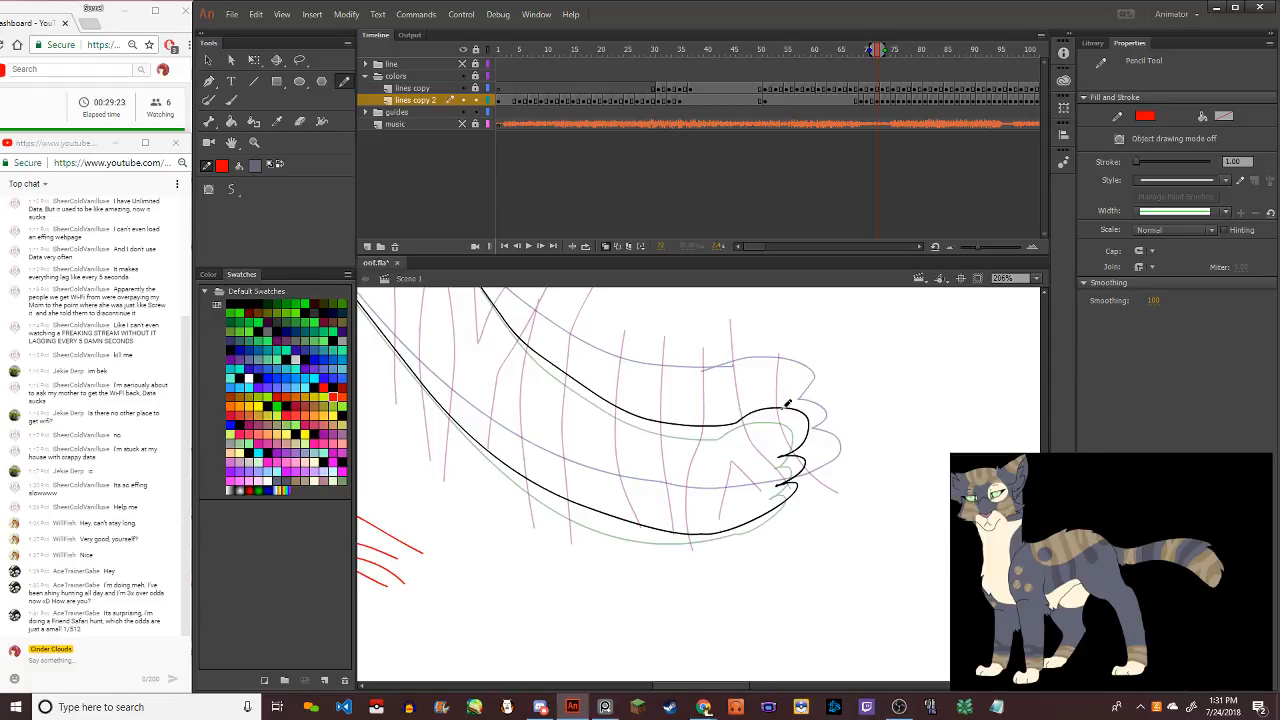
left_click_drag(784, 392, 814, 532)
key("ctrl+z")
left_click_drag(780, 392, 812, 580)
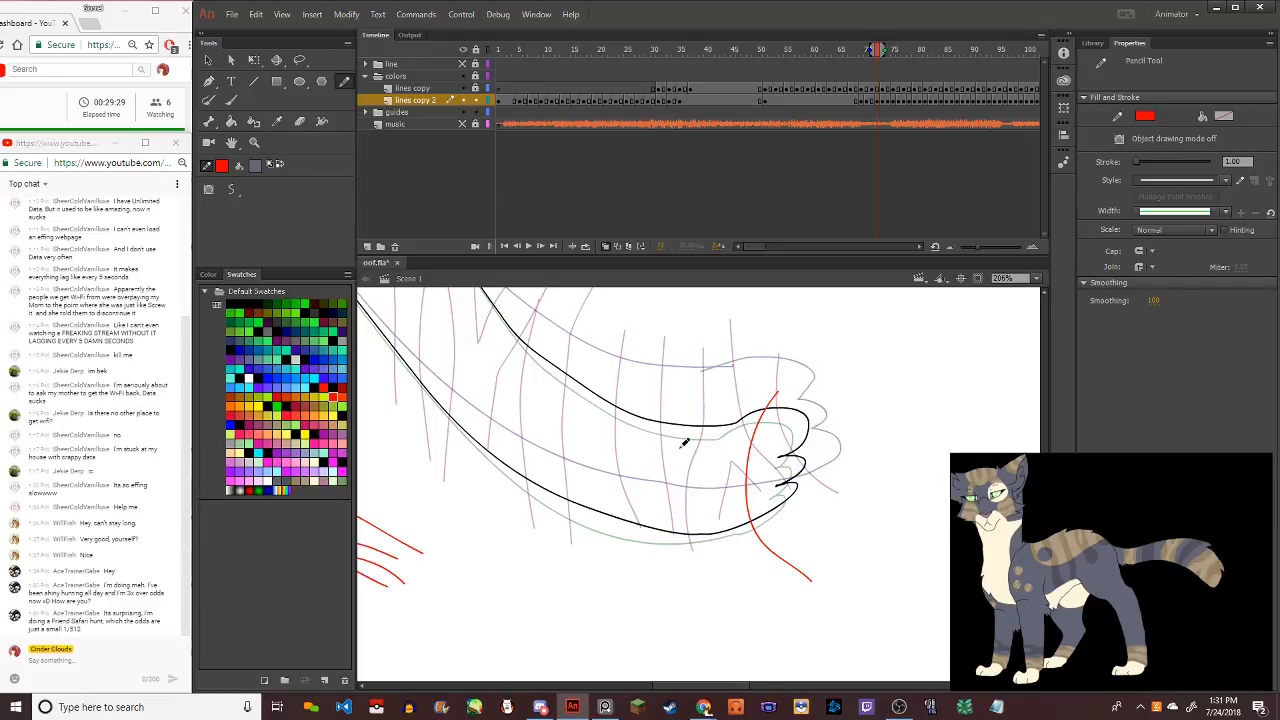
Draw wavy red stripes and an inverted V across the tail just before the tip marking, redoing the strokes that miss
mouse_move(706, 390)
left_mouse_down()
mouse_move(672, 576)
mouse_move(696, 390)
left_mouse_up()
key("ctrl+z")
mouse_move(688, 562)
left_mouse_down()
mouse_move(722, 488)
mouse_move(750, 545)
mouse_move(697, 540)
mouse_move(714, 495)
mouse_move(726, 560)
mouse_move(700, 527)
mouse_move(726, 574)
mouse_move(744, 512)
mouse_move(724, 478)
mouse_move(732, 377)
mouse_move(666, 477)
mouse_move(667, 589)
left_mouse_up()
key("ctrl+z")
key("ctrl+z")
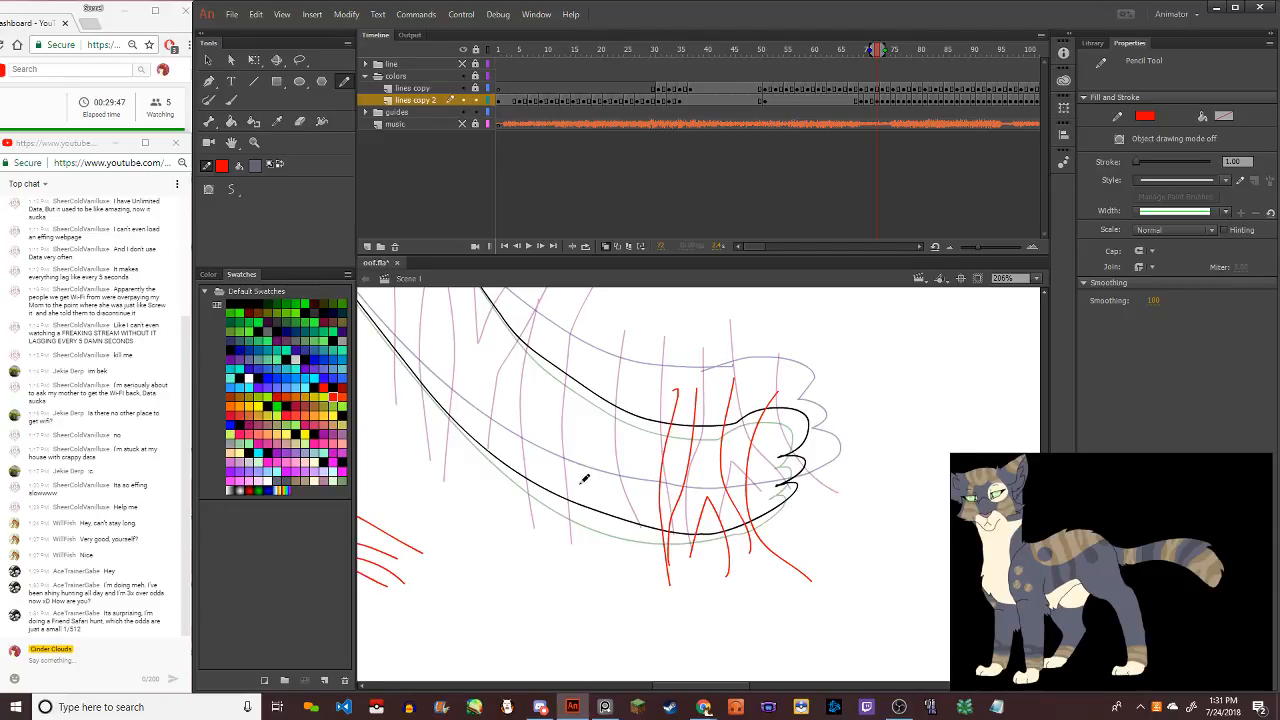
scroll(574, 477, "down", 3)
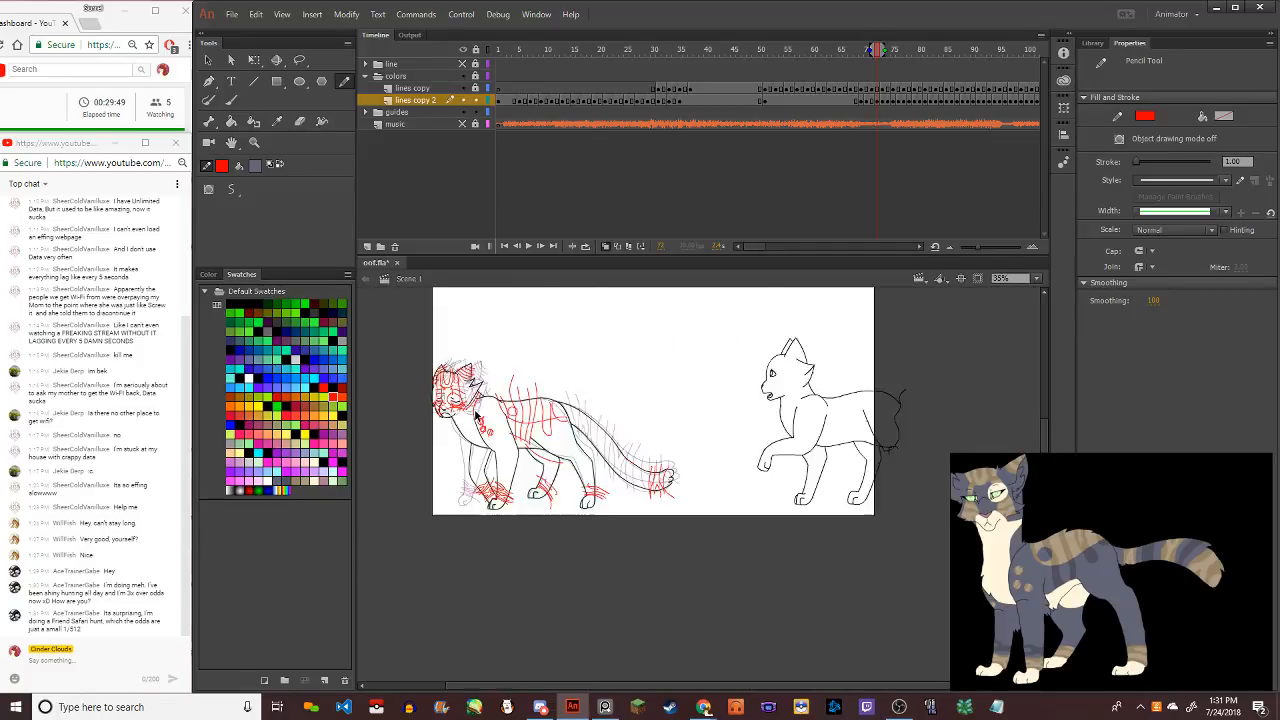
scroll(477, 415, "up", 5)
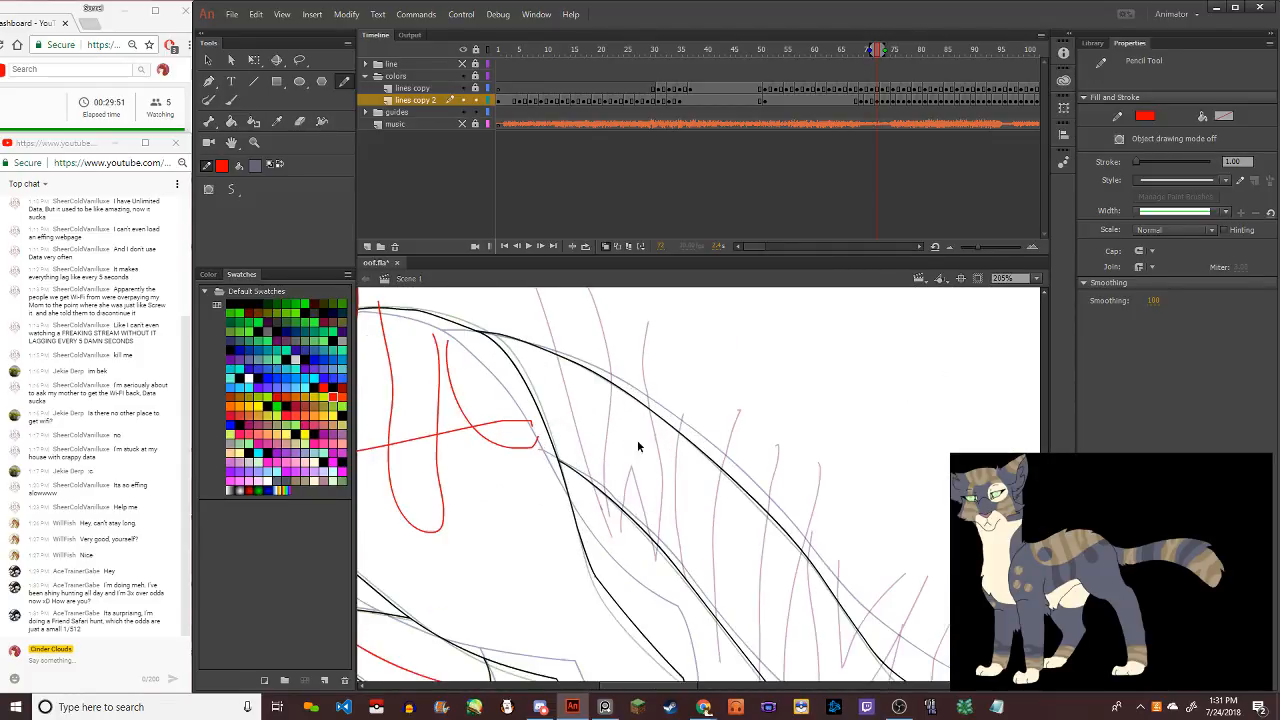
scroll(634, 470, "down", 2)
scroll(680, 520, "up", 2)
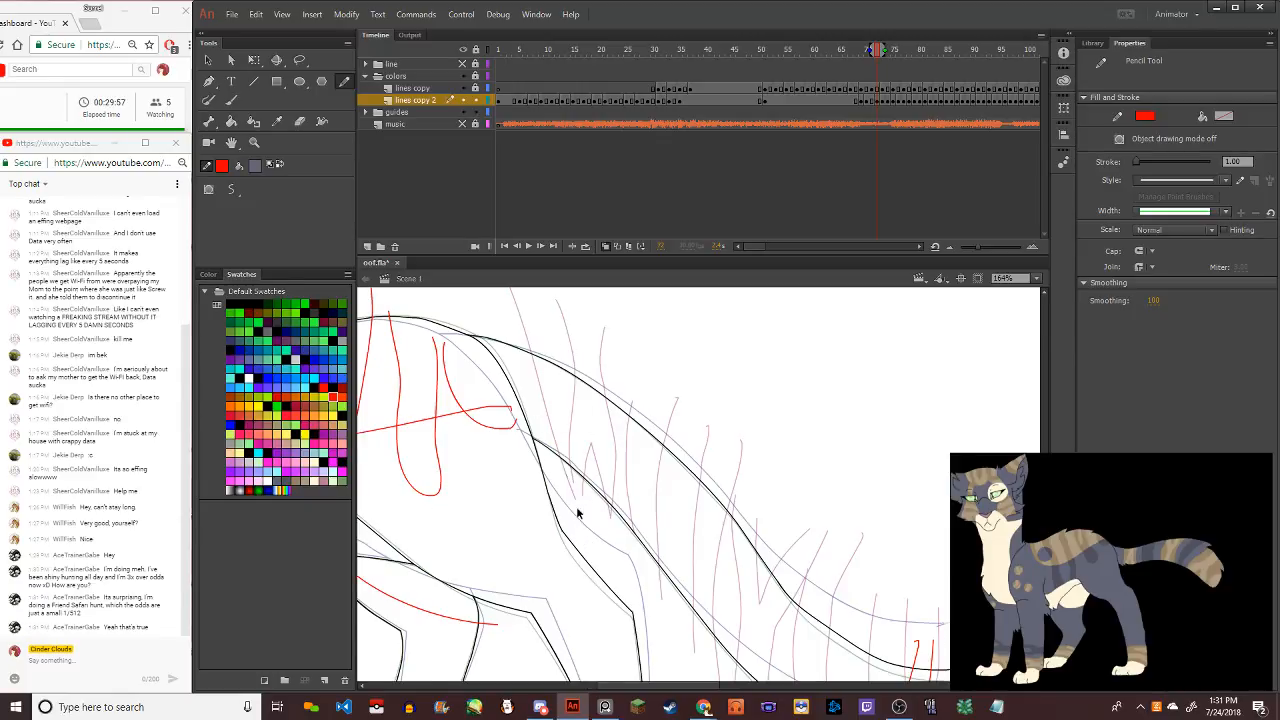
scroll(729, 600, "down", 2)
scroll(712, 628, "up", 3)
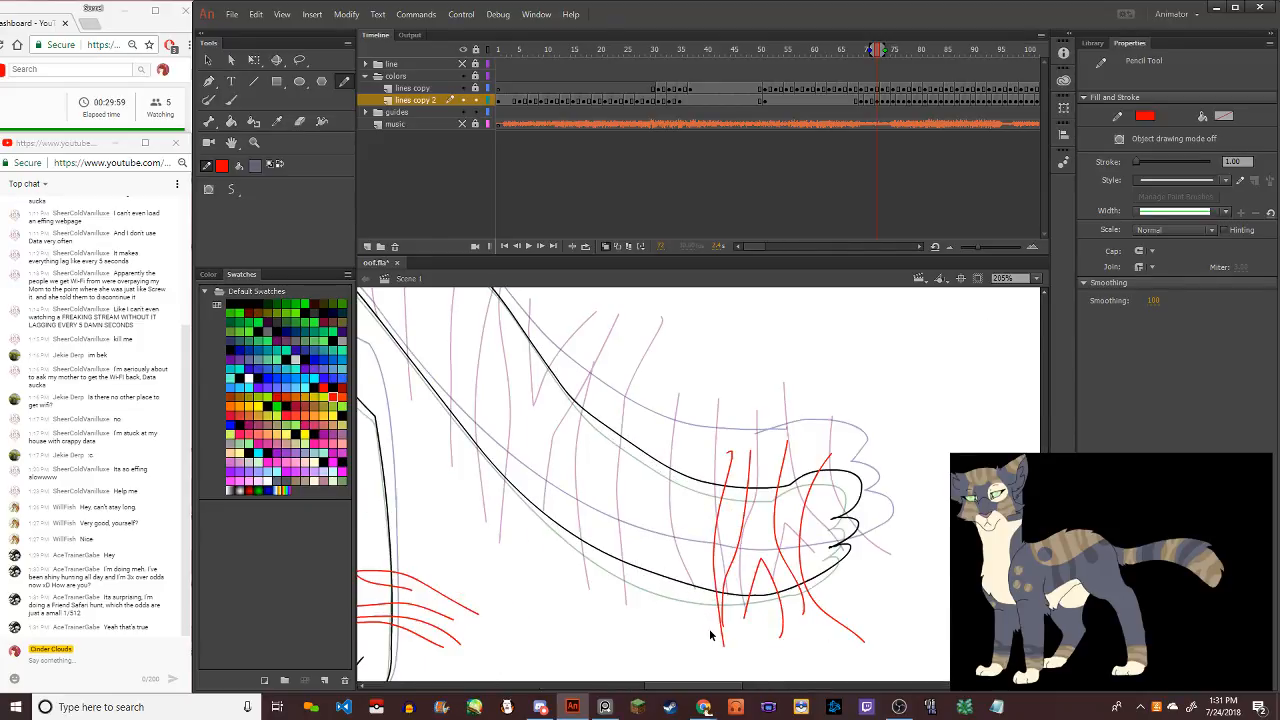
scroll(710, 635, "down", 2)
scroll(699, 652, "up", 1)
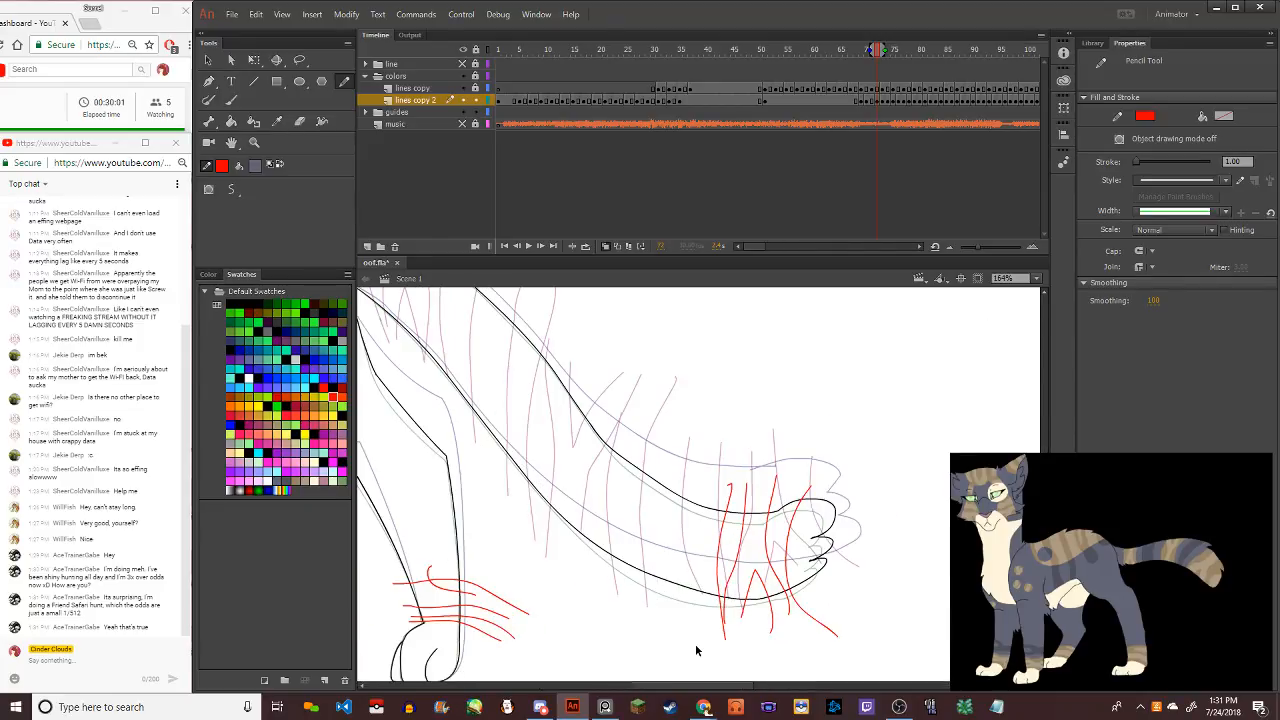
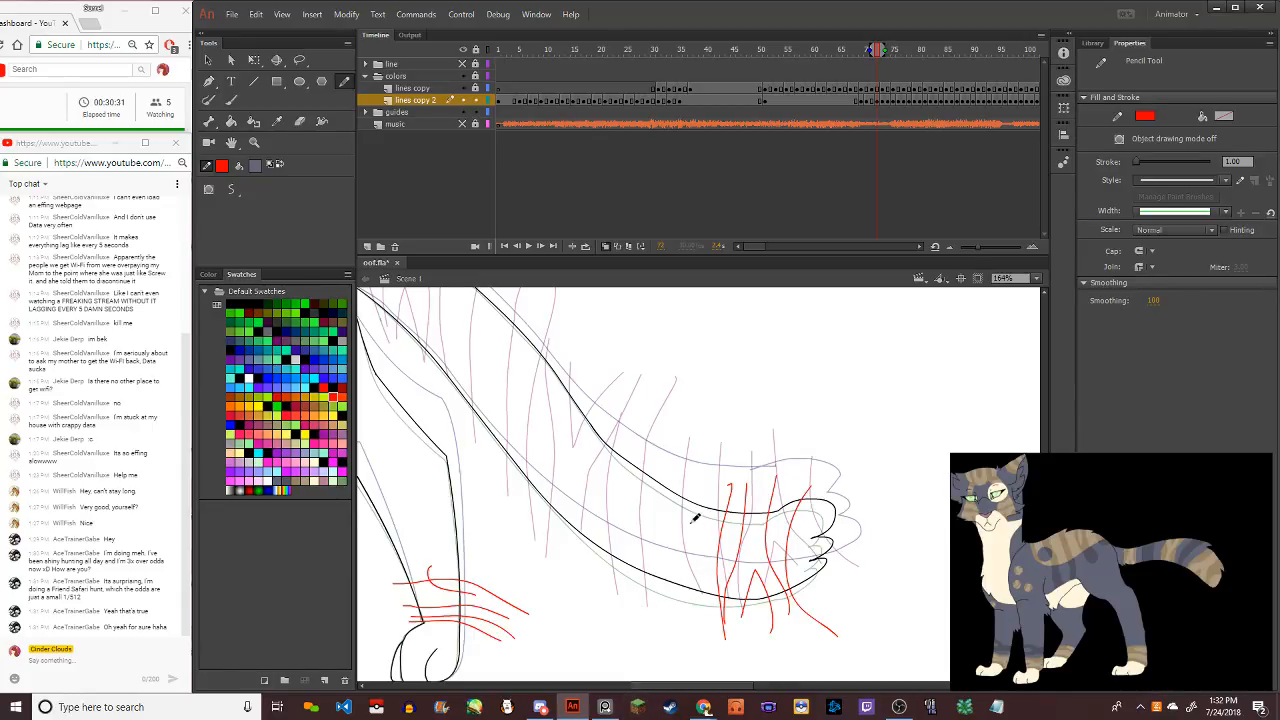
Draw two long red stripes and an inverted V marking across the base of the striped cat's tail, following the faint neighbouring-frame strokes
left_click_drag(706, 686, 689, 686)
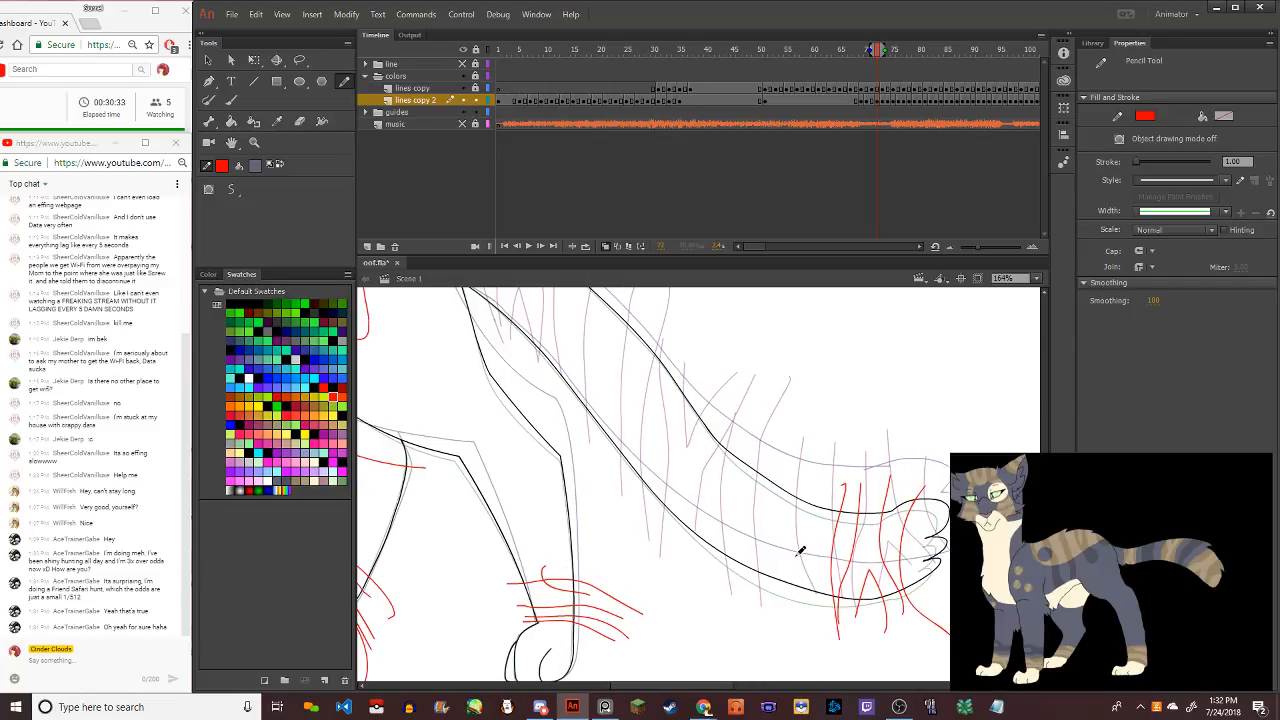
scroll(548, 531, "down", 3)
scroll(514, 377, "up", 5)
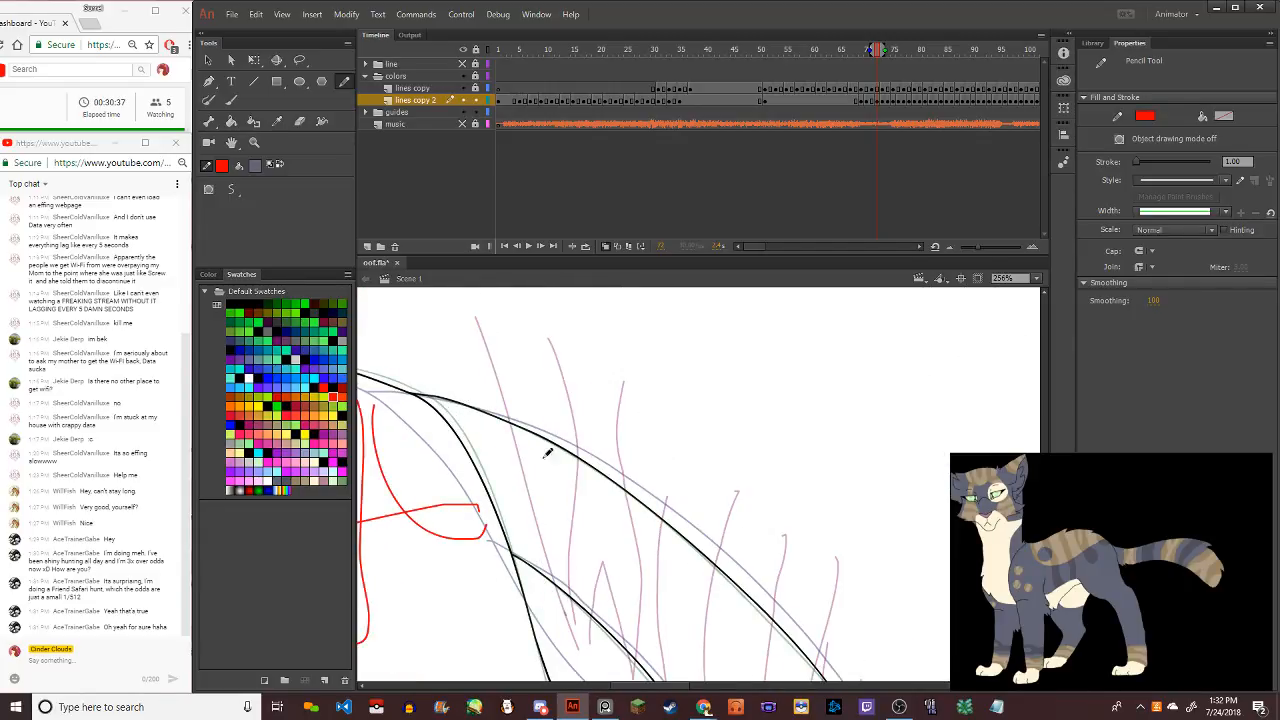
left_click_drag(500, 356, 515, 432)
key("ctrl+z")
left_click_drag(496, 356, 575, 660)
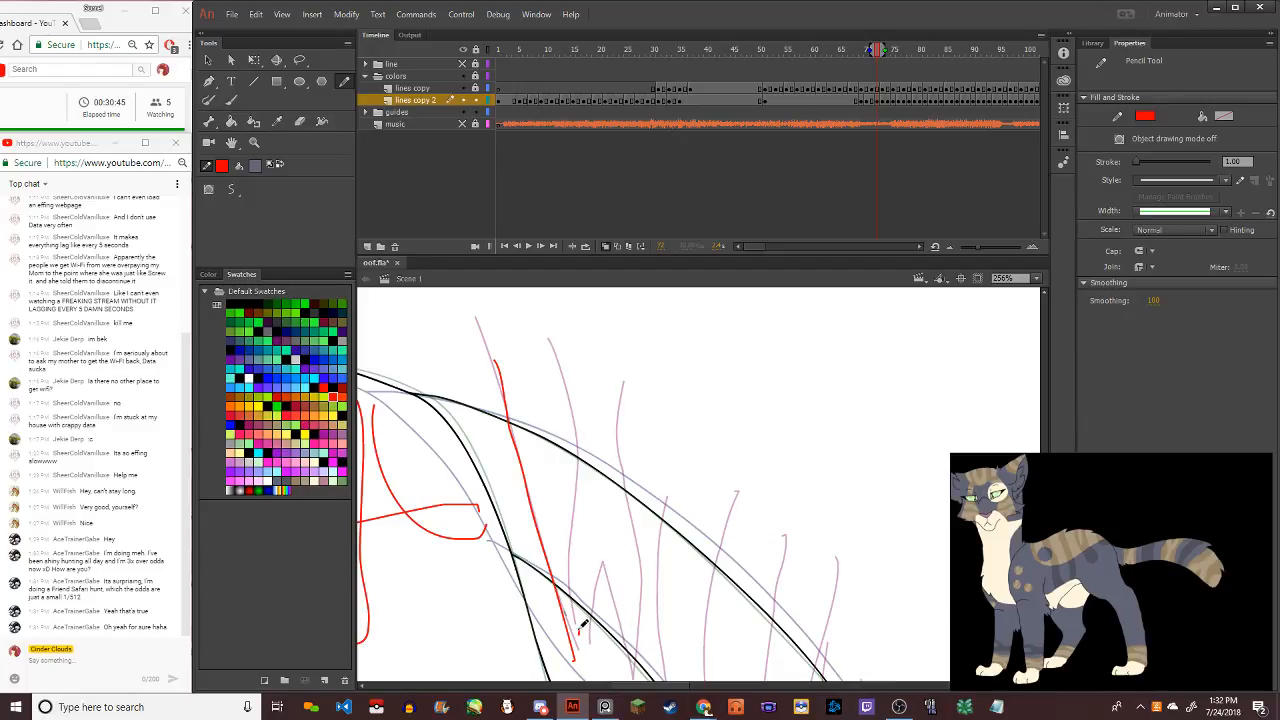
left_click_drag(583, 624, 569, 409)
key("ctrl+z")
mouse_move(558, 366)
left_mouse_down()
mouse_move(578, 408)
mouse_move(577, 662)
mouse_move(602, 562)
mouse_move(628, 707)
left_mouse_up()
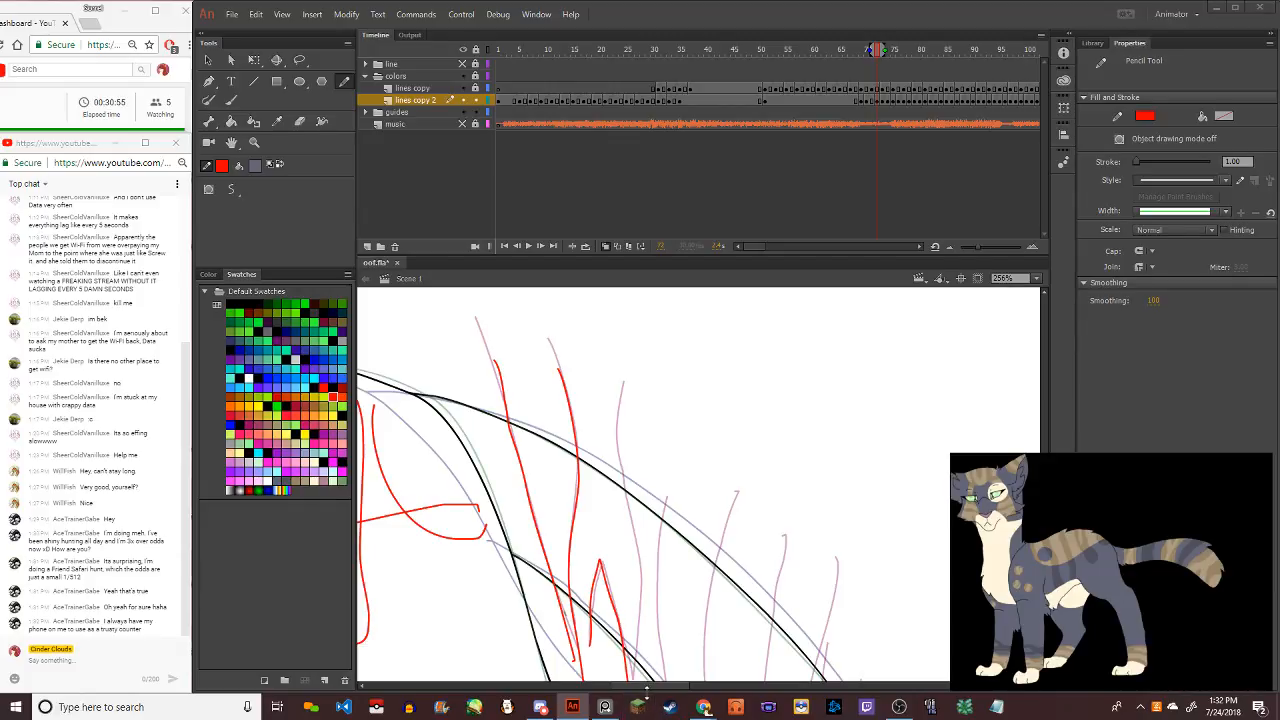
Continue the upper tail markings with three more long red stripes past the inverted V, tracing the faint neighbouring-frame strokes
scroll(528, 528, "down", 5)
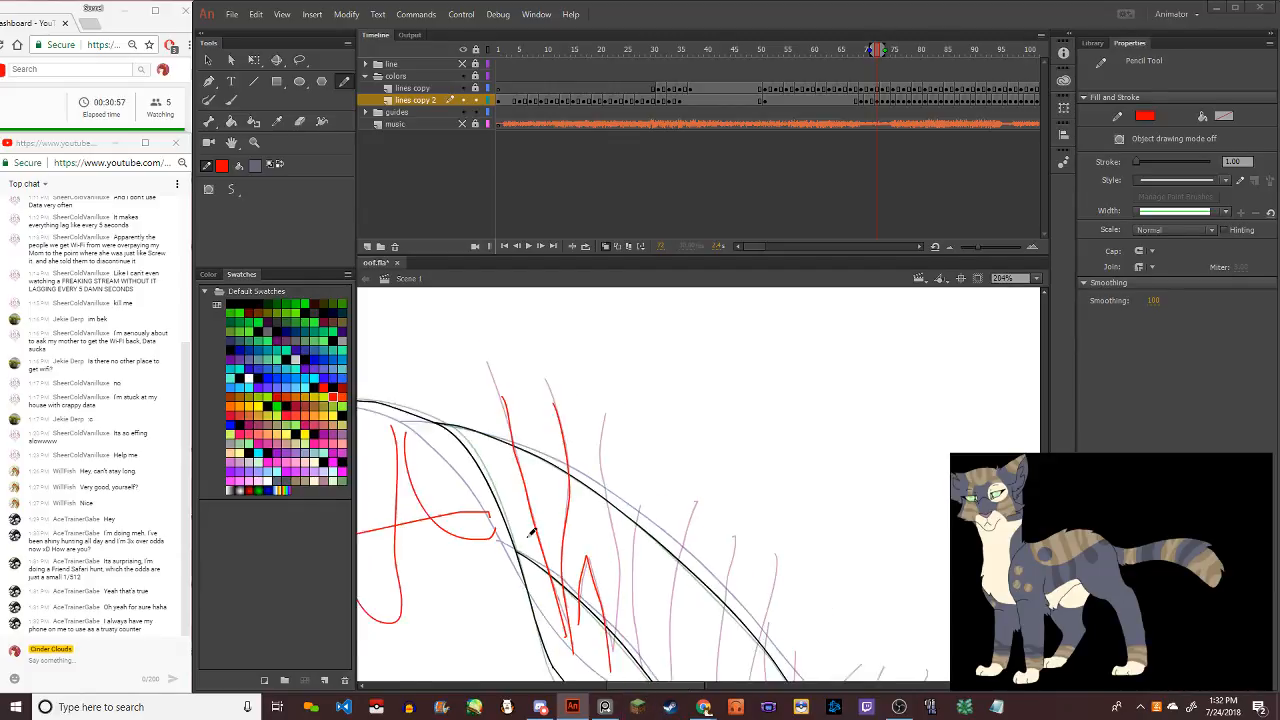
scroll(570, 575, "up", 4)
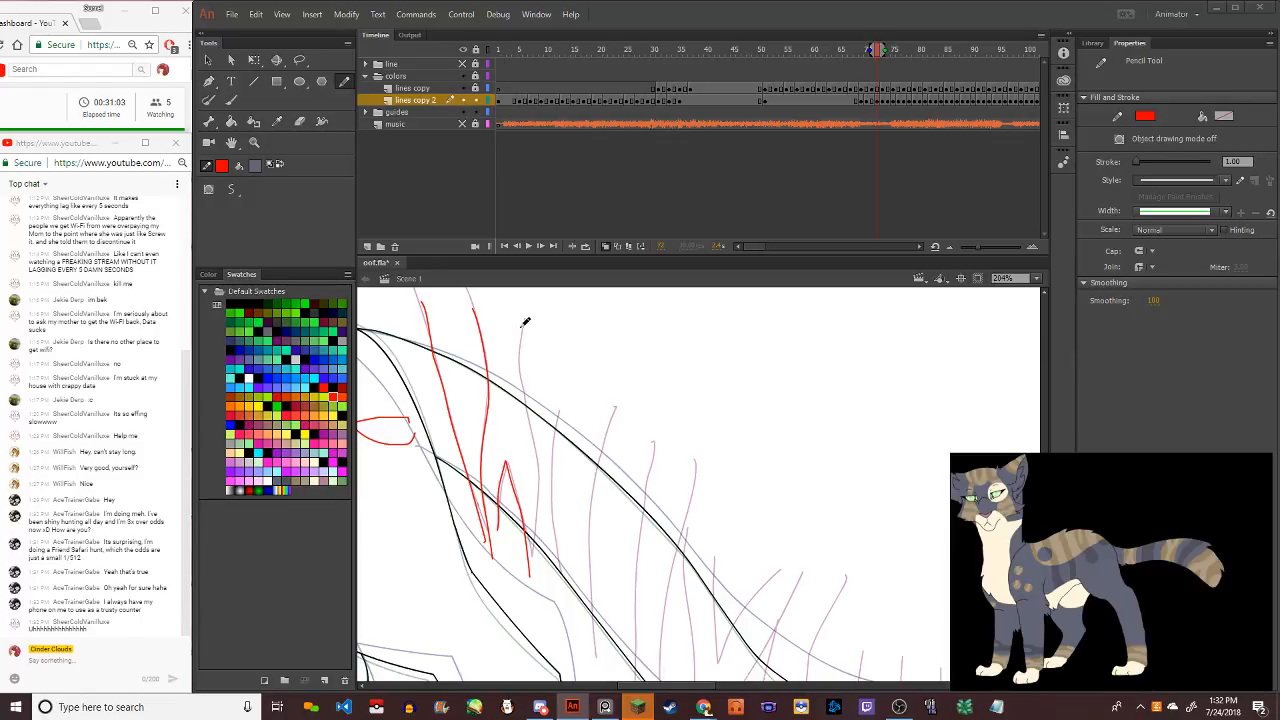
mouse_move(521, 319)
left_mouse_down()
mouse_move(543, 484)
mouse_move(530, 580)
left_mouse_up()
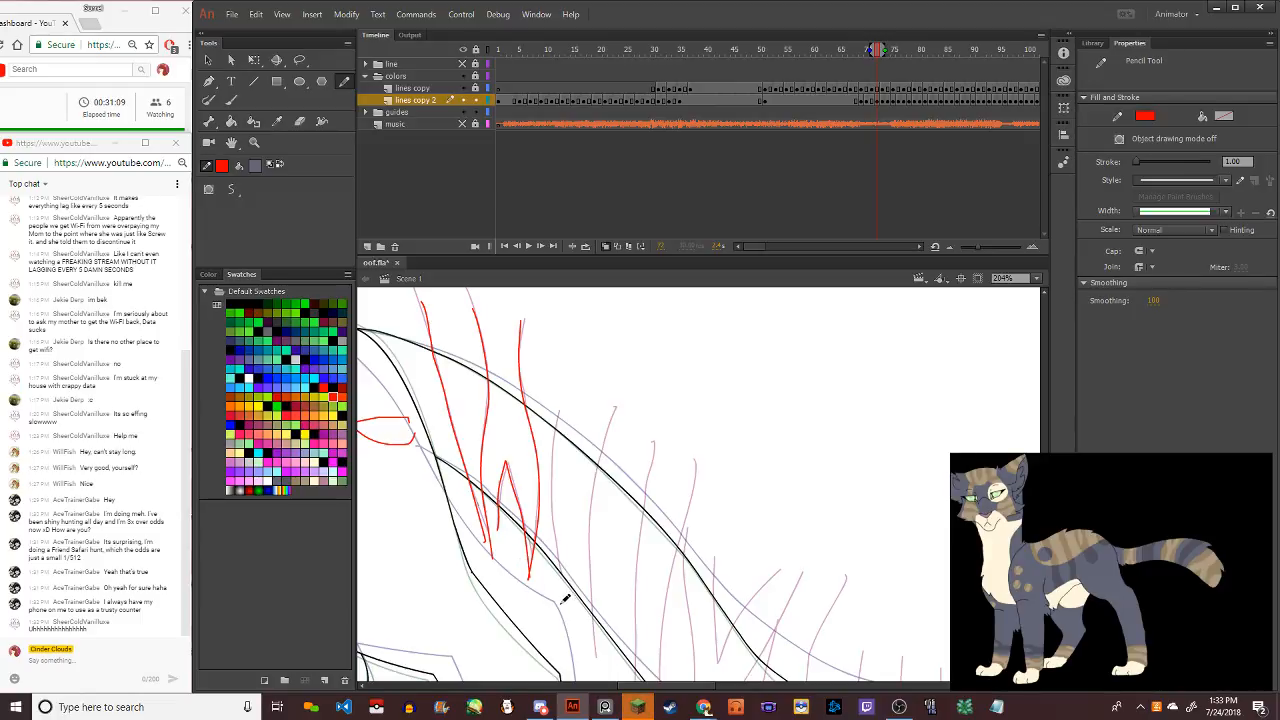
mouse_move(565, 597)
left_mouse_down()
mouse_move(553, 505)
mouse_move(568, 358)
mouse_move(553, 498)
mouse_move(576, 648)
left_mouse_up()
key("ctrl+z")
left_click_drag(564, 377, 563, 638)
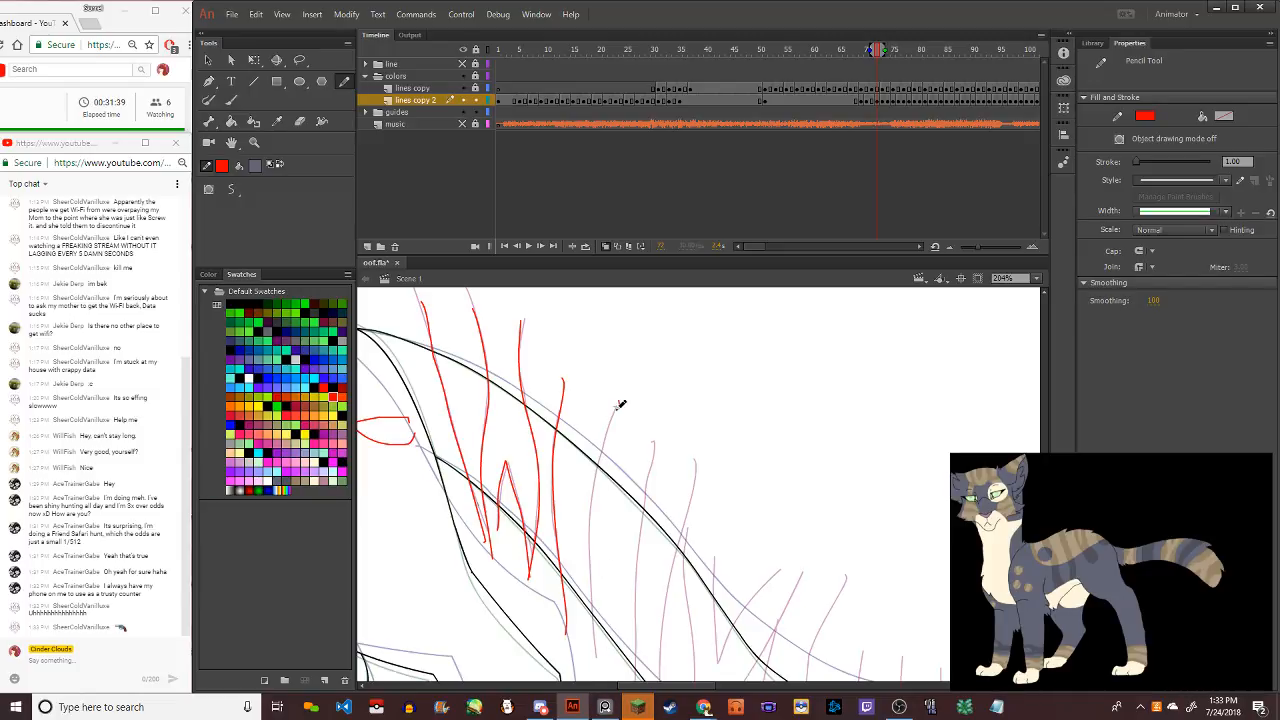
mouse_move(619, 403)
left_mouse_down()
mouse_move(590, 518)
mouse_move(601, 705)
left_mouse_up()
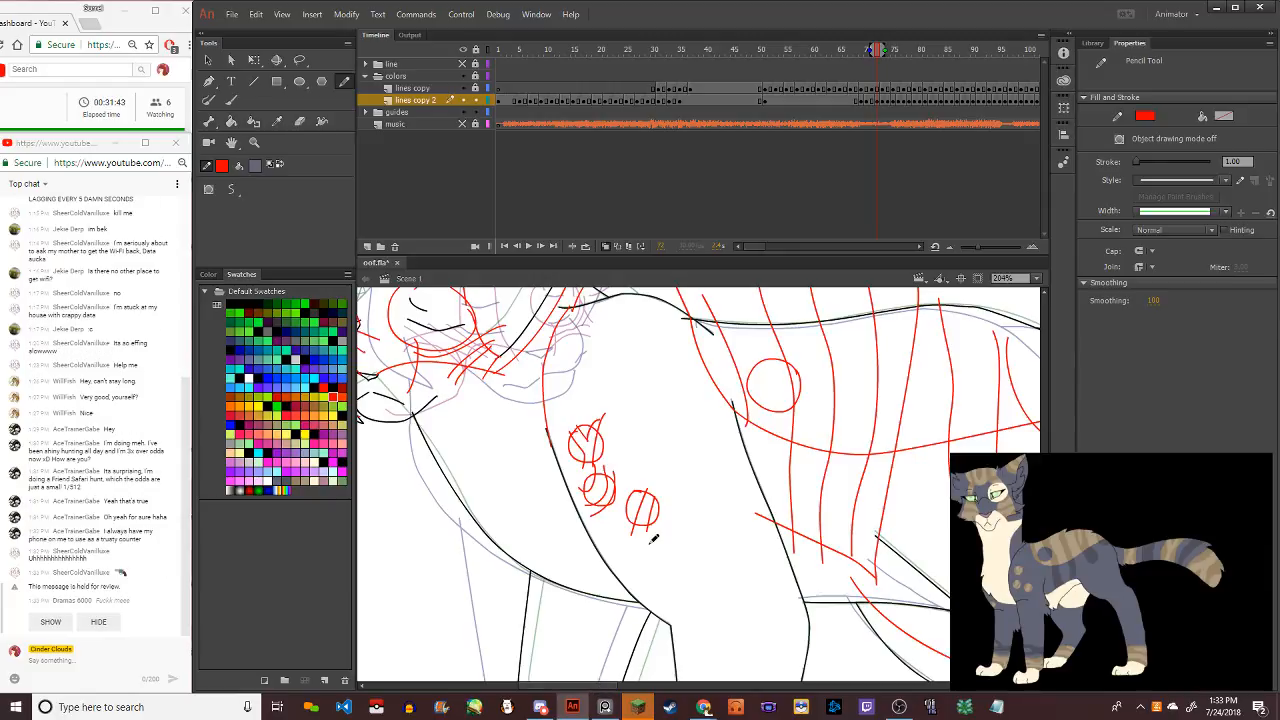
Allow the chat message held for review to be shown in the YouTube live chat
scroll(643, 534, "down", 3)
scroll(640, 536, "down", 5)
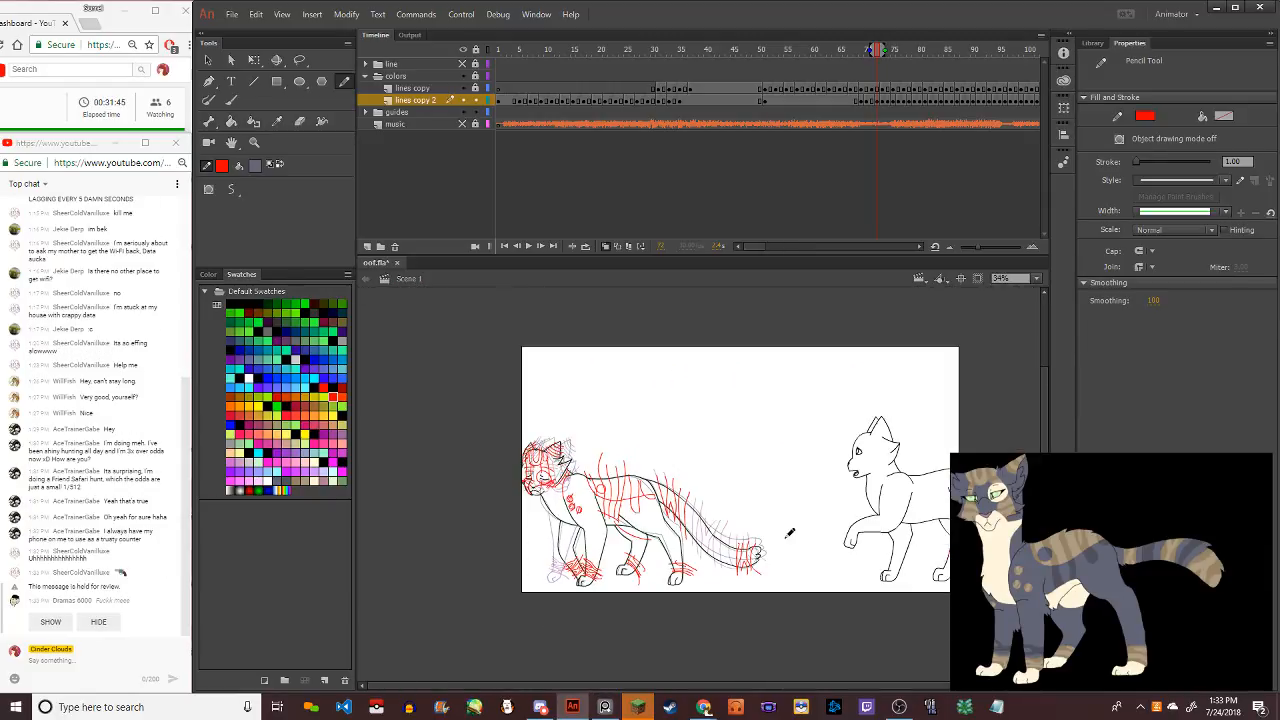
scroll(709, 526, "up", 8)
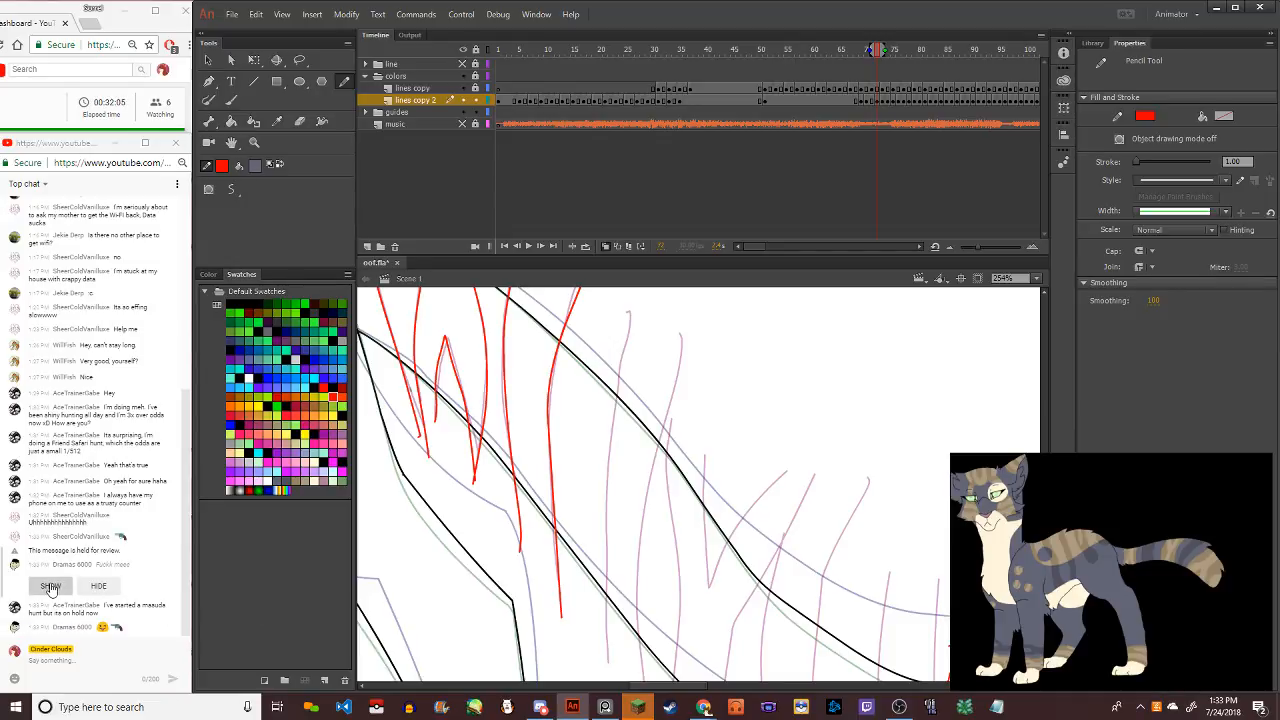
left_click(50, 587)
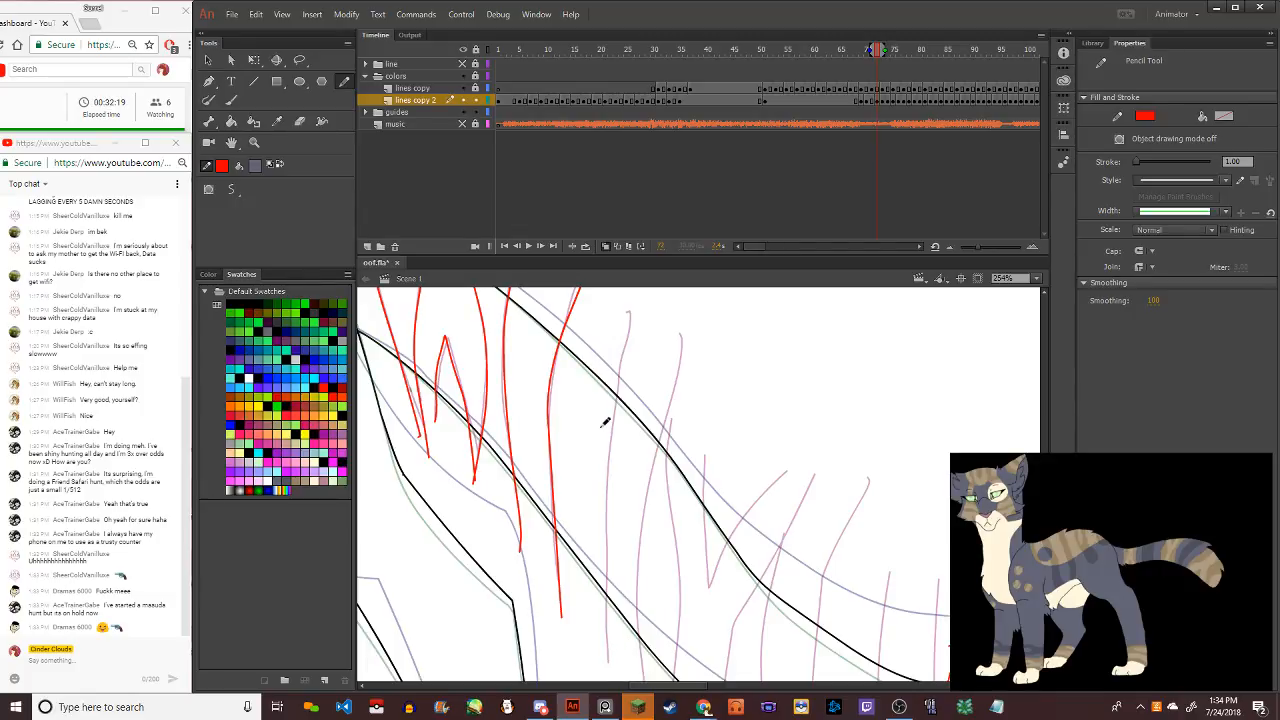
Draw three long red stripes and a V-shaped marking across the middle of the cat's tail
mouse_move(634, 308)
left_mouse_down()
mouse_move(604, 623)
mouse_move(604, 686)
left_mouse_up()
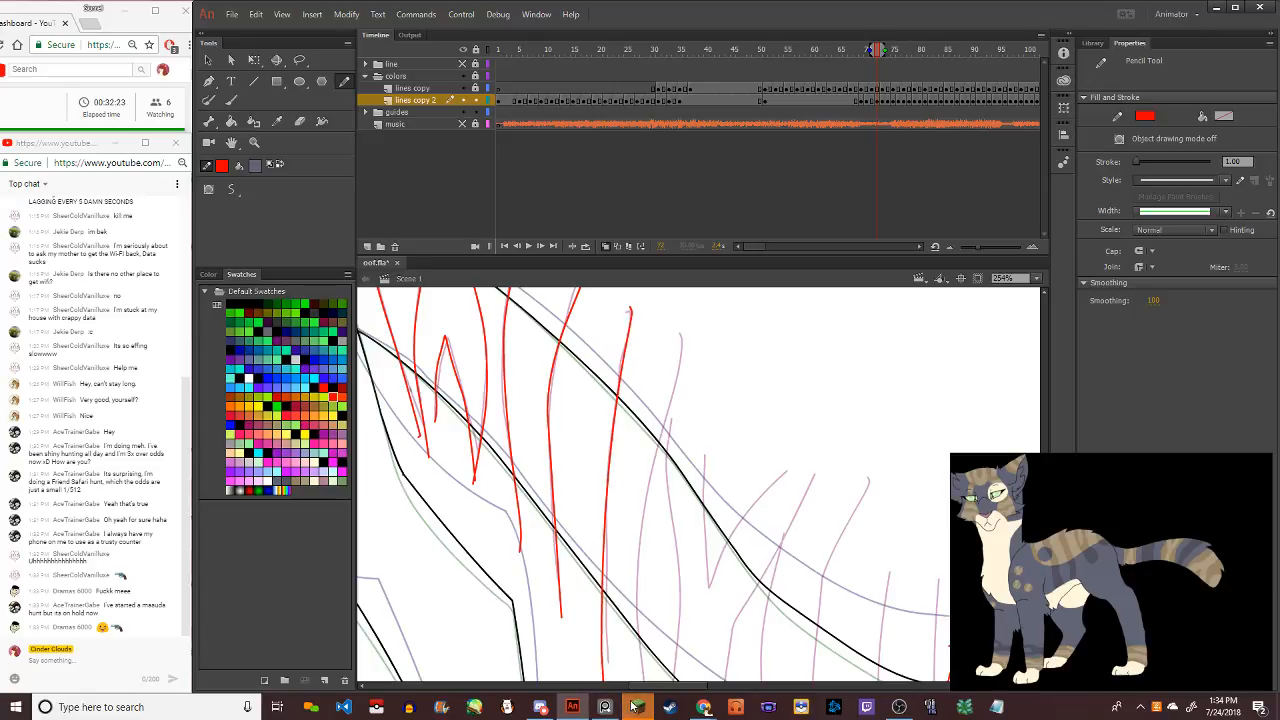
mouse_move(683, 325)
left_mouse_down()
mouse_move(647, 510)
mouse_move(638, 684)
left_mouse_up()
scroll(423, 443, "down", 3)
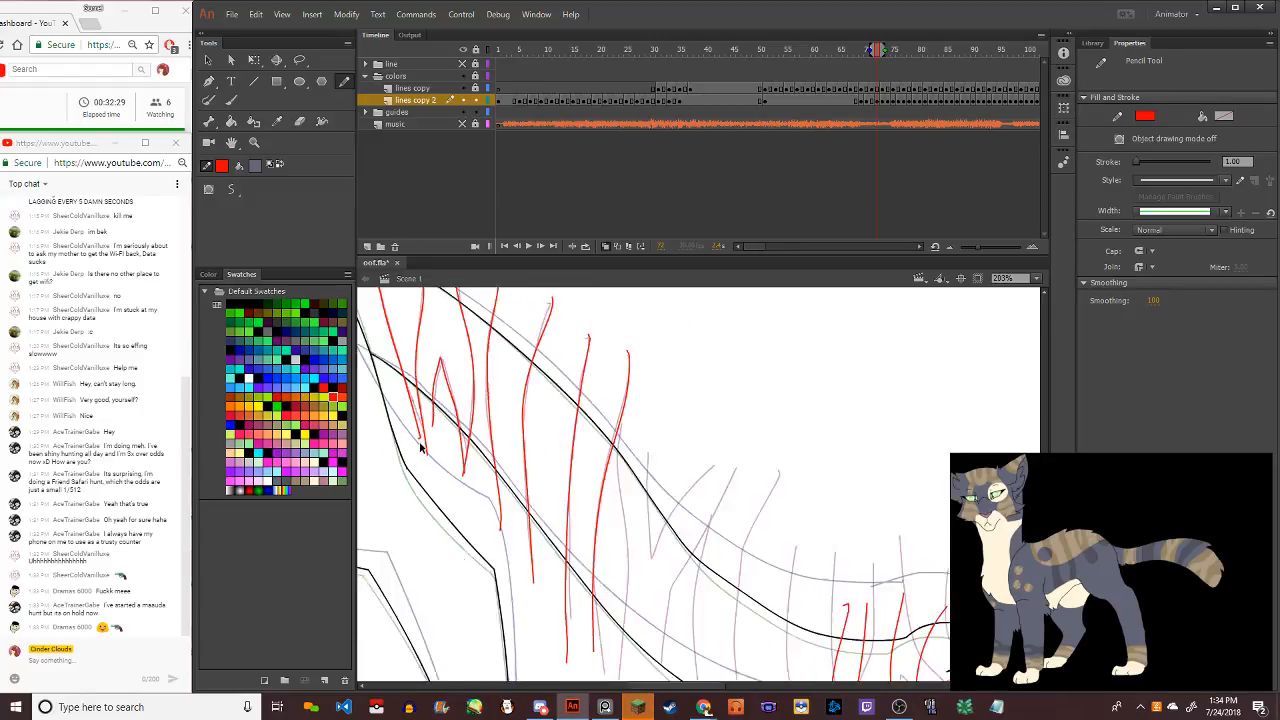
scroll(520, 543, "right", 3)
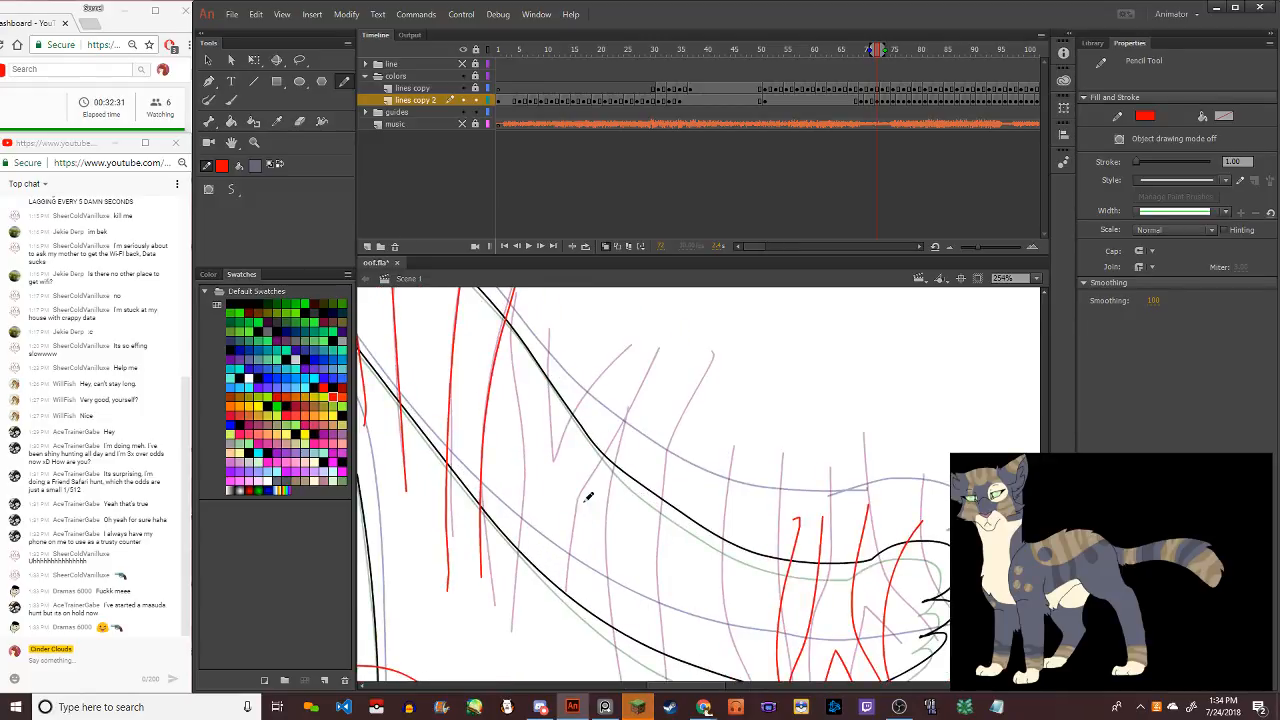
left_click_drag(511, 627, 537, 306)
mouse_move(546, 360)
left_mouse_down()
mouse_move(545, 485)
mouse_move(600, 378)
left_mouse_up()
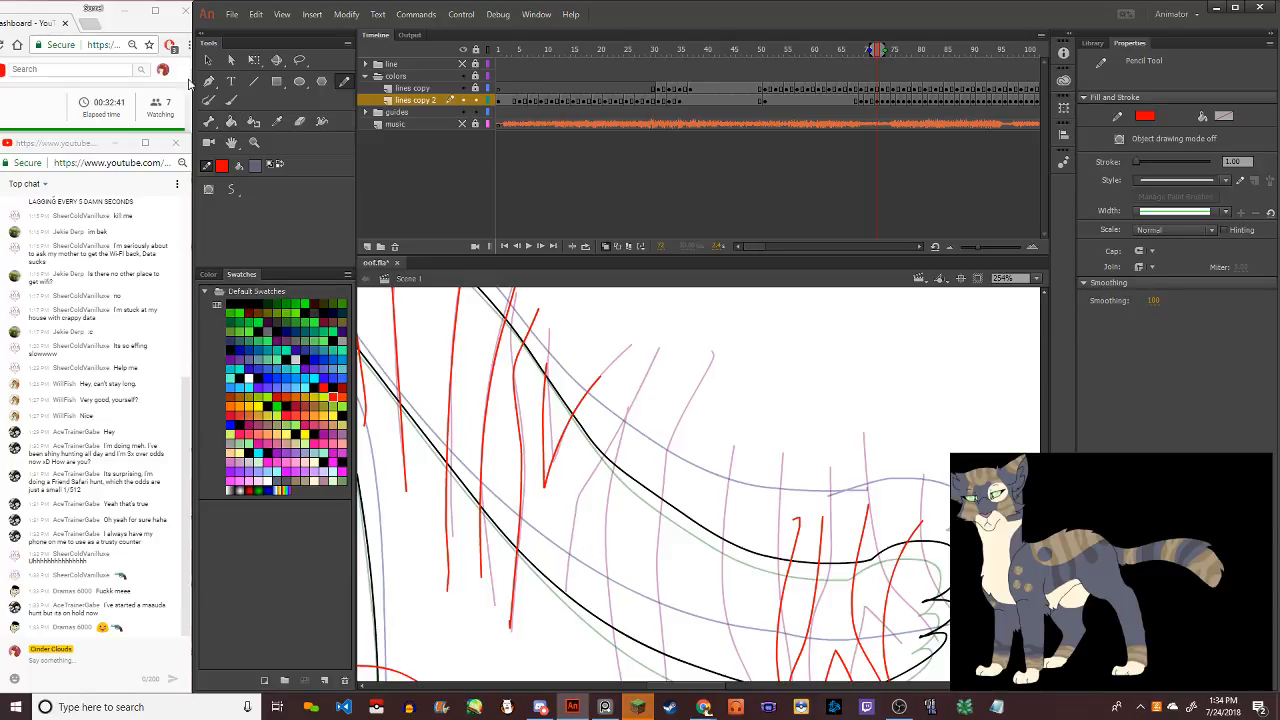
Draw a slanted red stripe across the tail just beyond the V-shaped marking with the Pencil tool
left_click(207, 60)
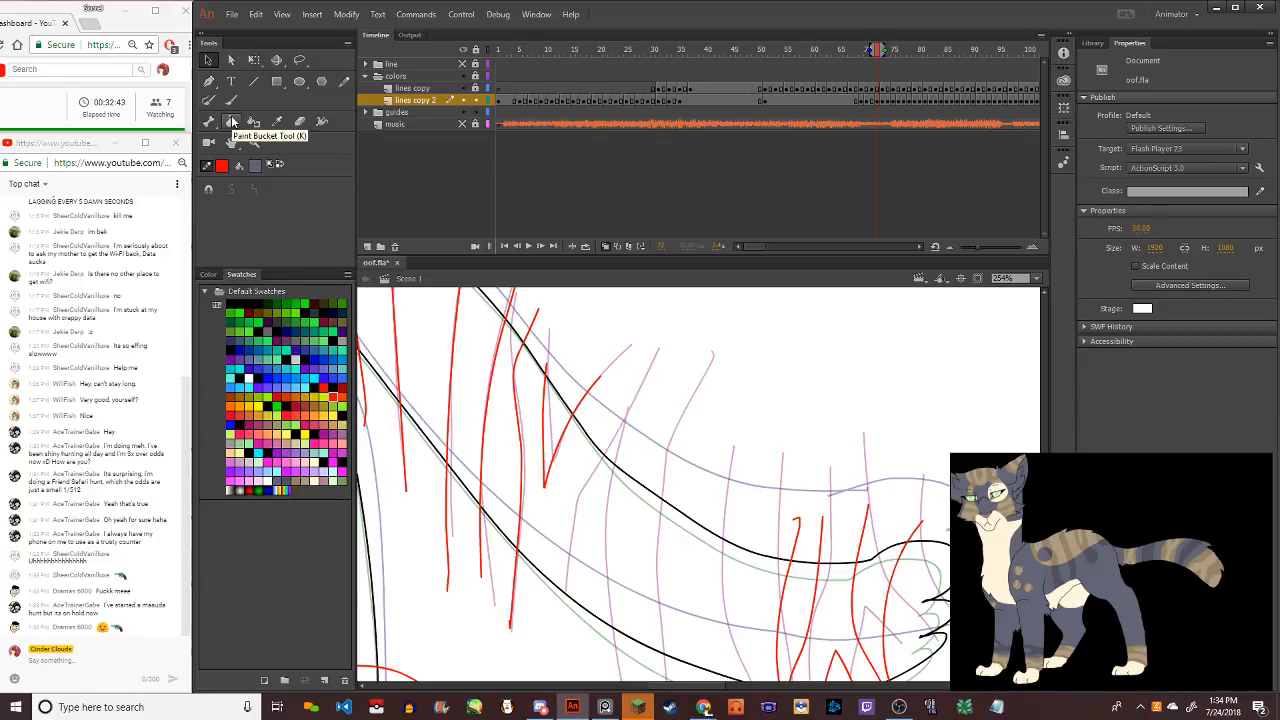
left_click(344, 82)
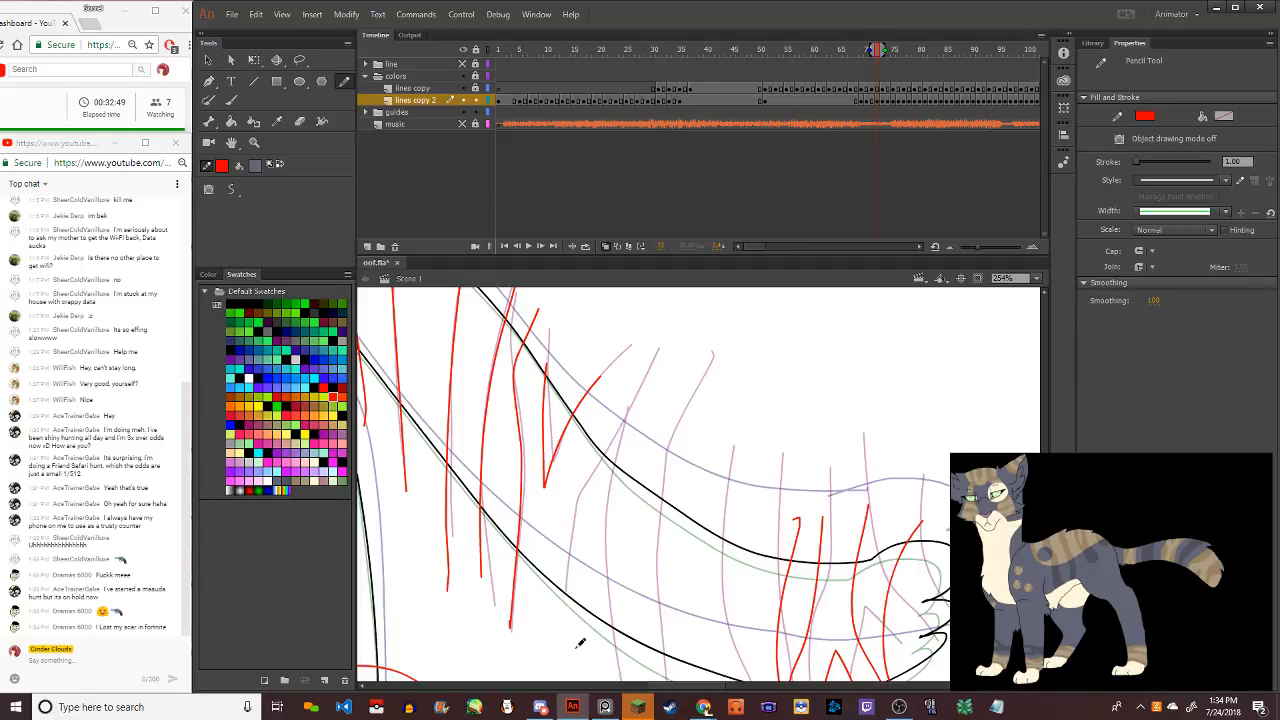
mouse_move(562, 628)
left_mouse_down()
mouse_move(572, 513)
mouse_move(642, 368)
left_mouse_up()
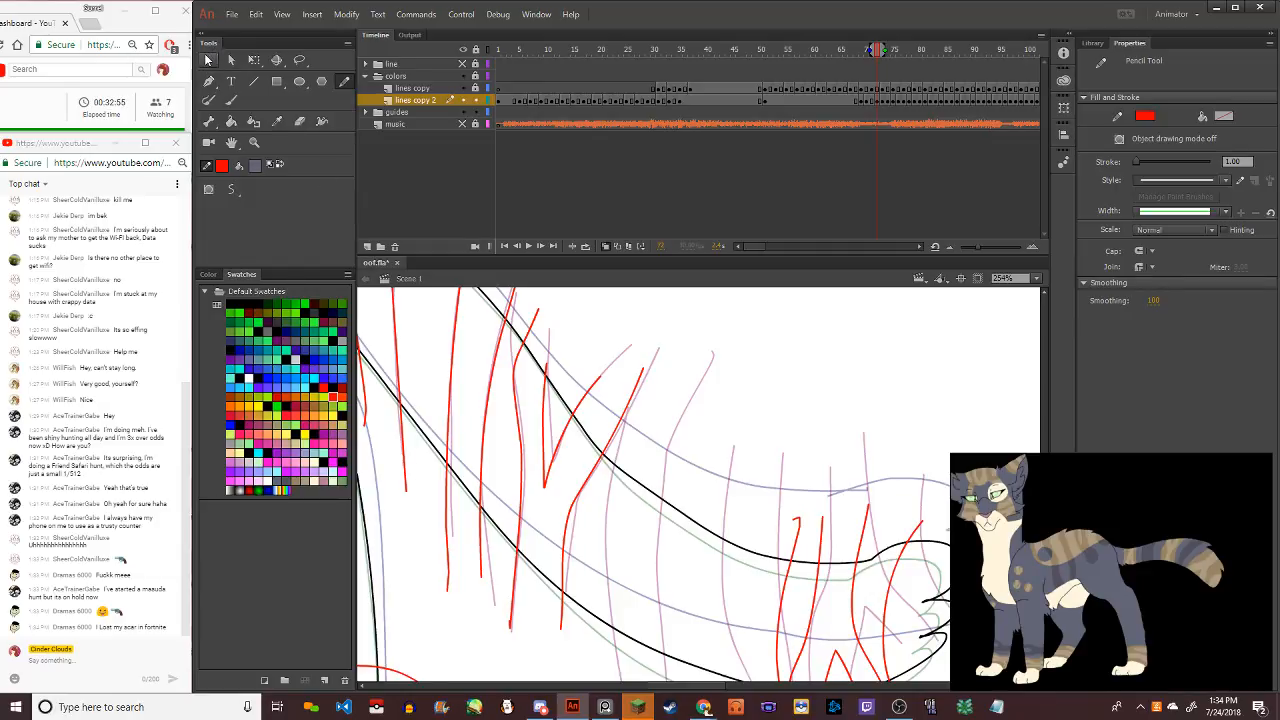
Reshape the upper bend of the stripe before the V marking, and draw another red stripe beyond the slanted one
left_click(208, 59)
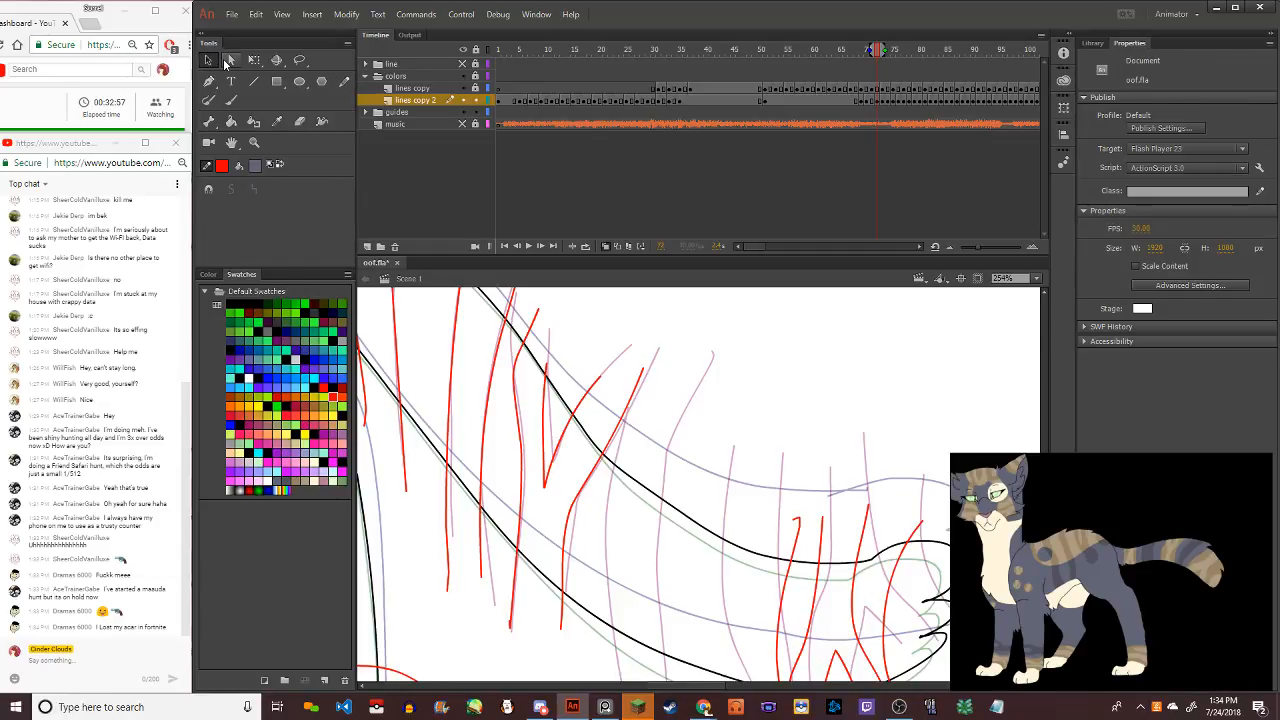
left_click_drag(523, 348, 515, 342)
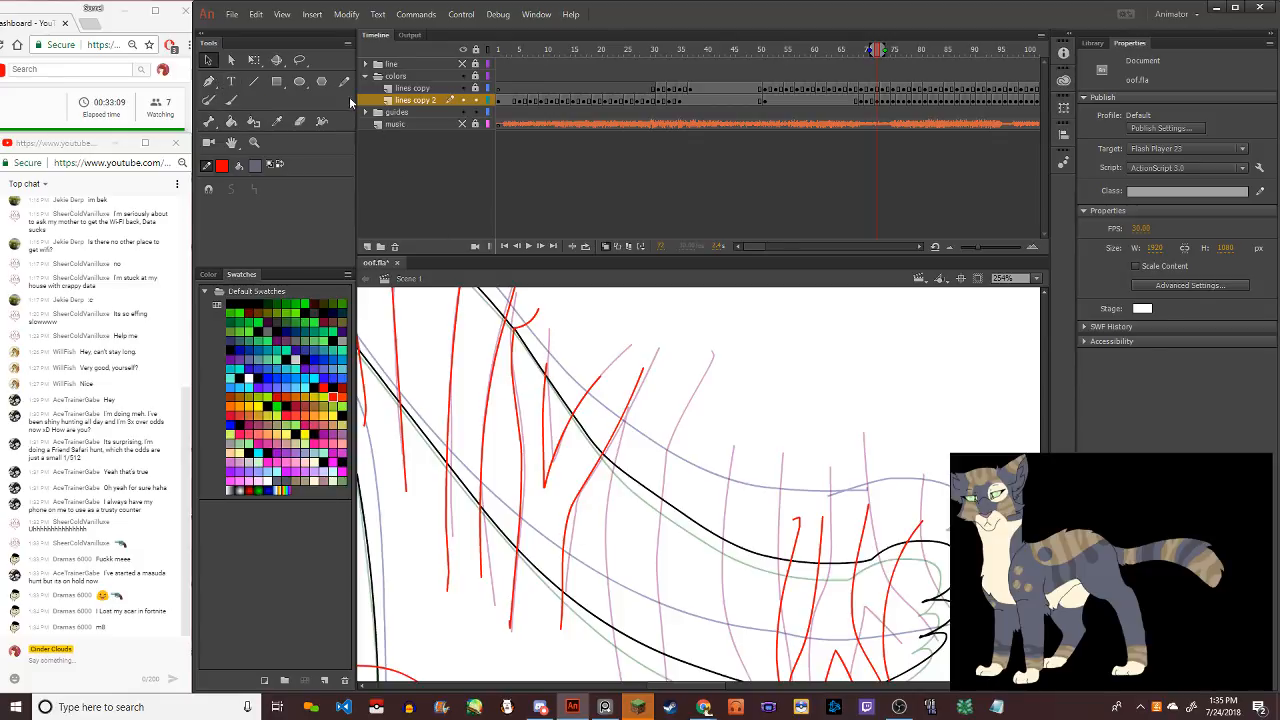
key("y")
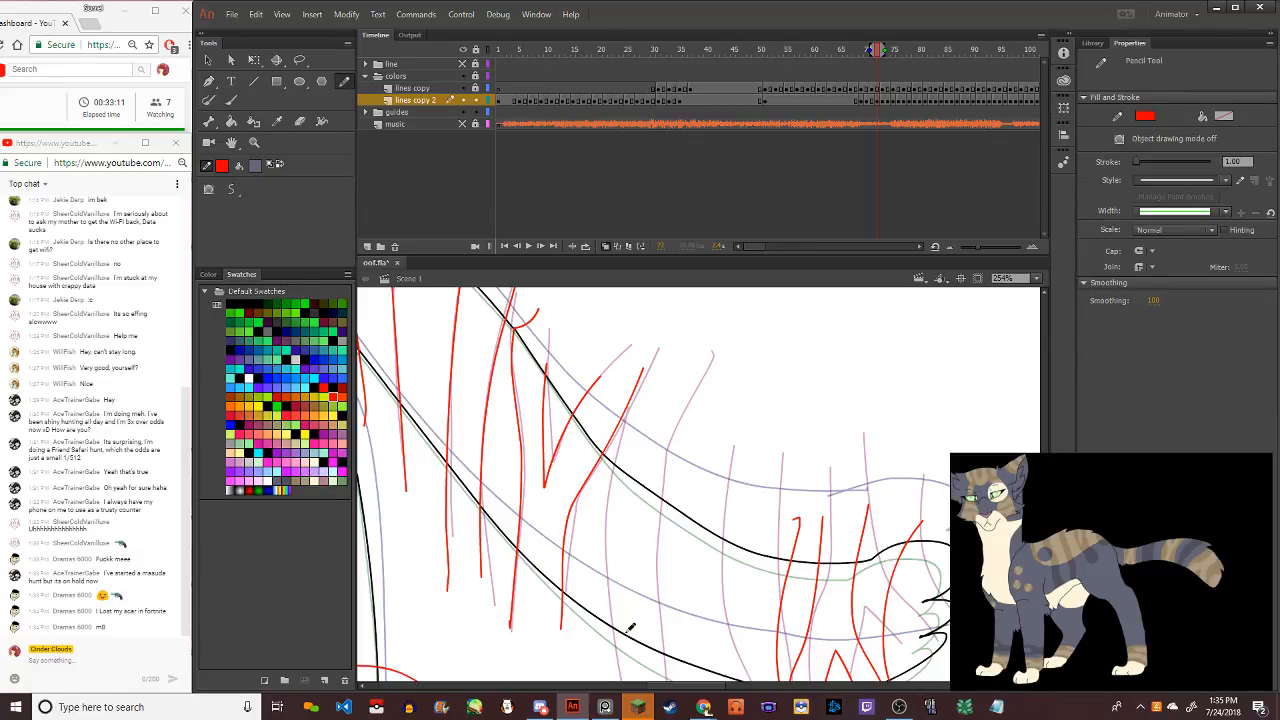
mouse_move(636, 400)
left_mouse_down()
mouse_move(610, 512)
mouse_move(612, 682)
left_mouse_up()
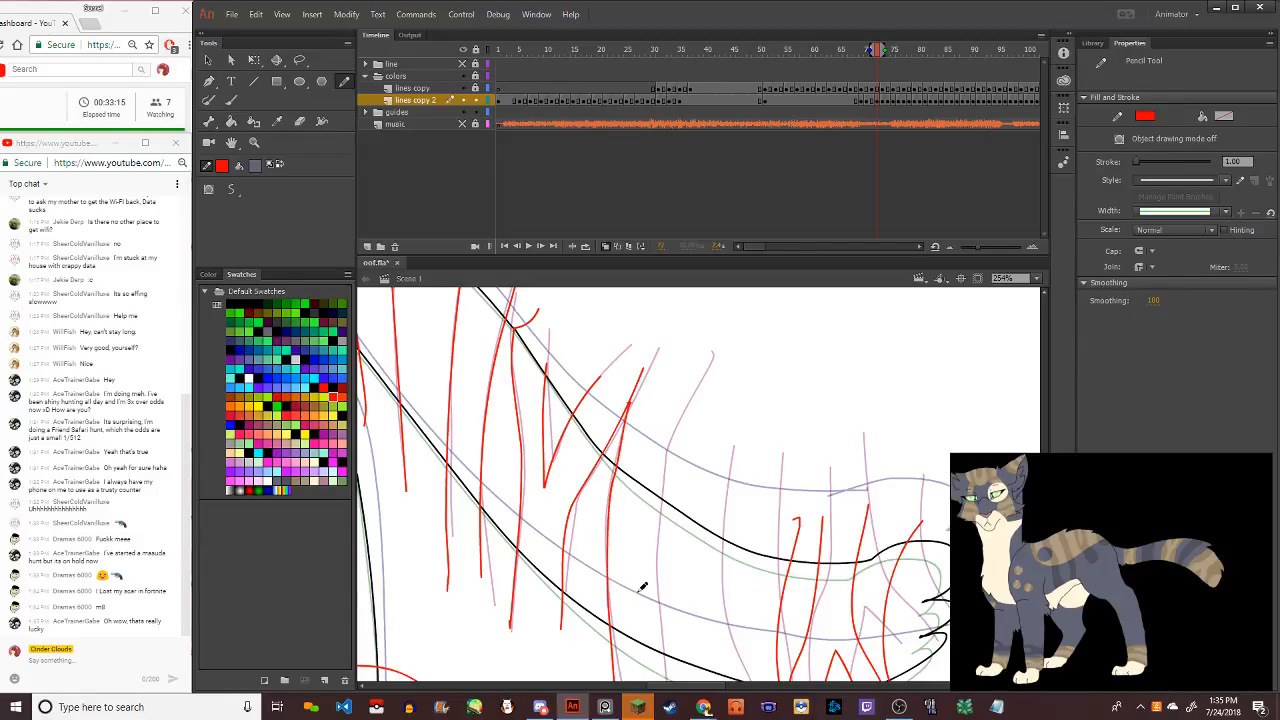
scroll(698, 452, "down", 3)
scroll(578, 526, "up", 3)
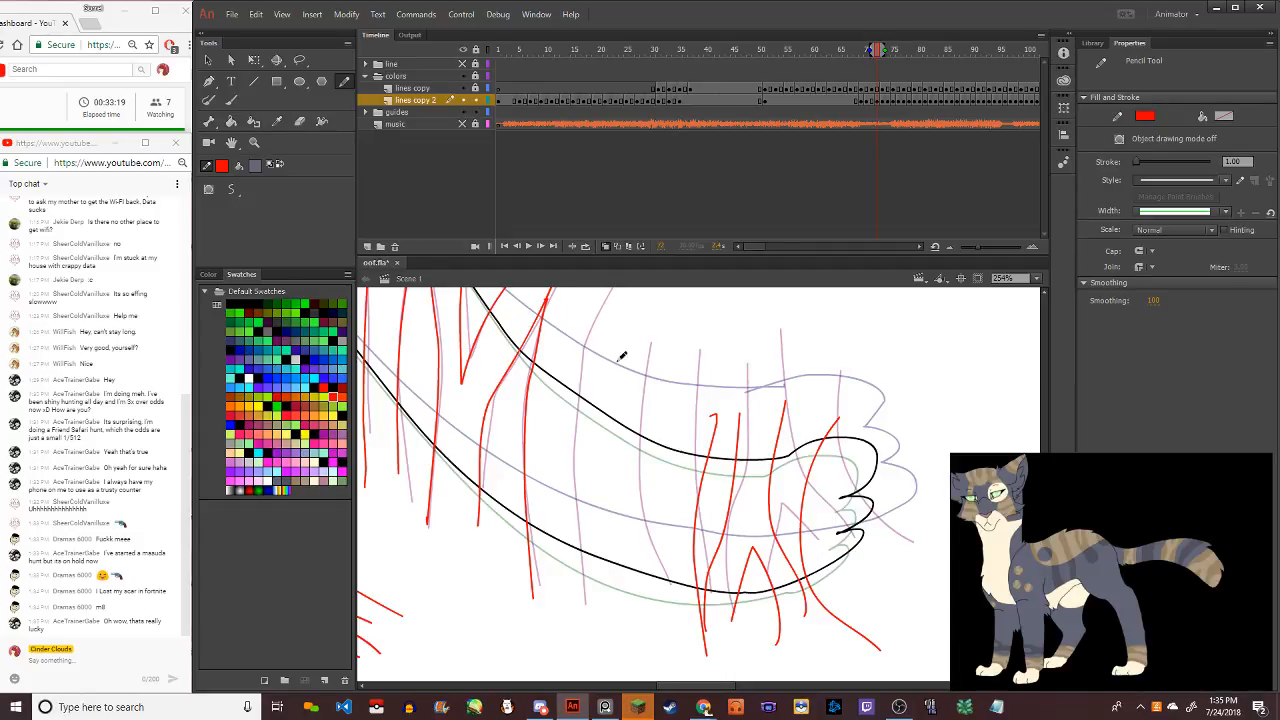
mouse_move(594, 333)
left_mouse_down()
mouse_move(578, 467)
mouse_move(596, 618)
left_mouse_up()
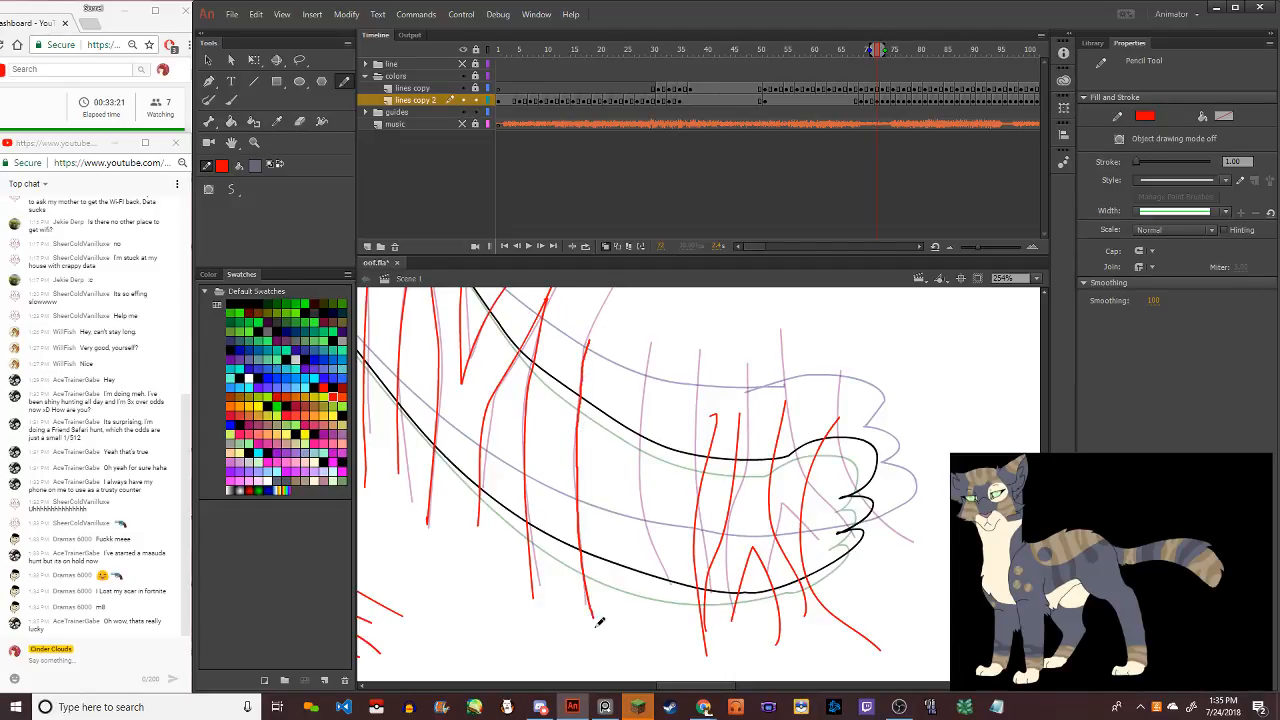
key("ctrl+z")
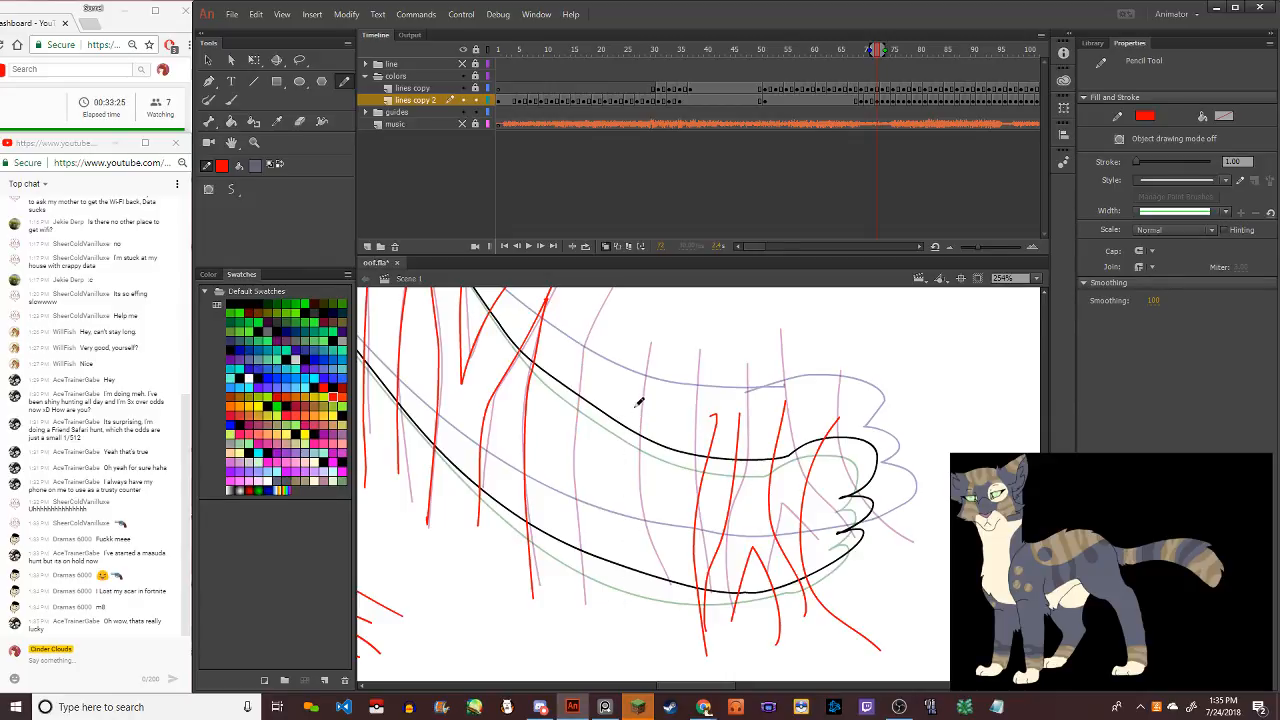
left_click_drag(636, 402, 626, 600)
key("ctrl+z")
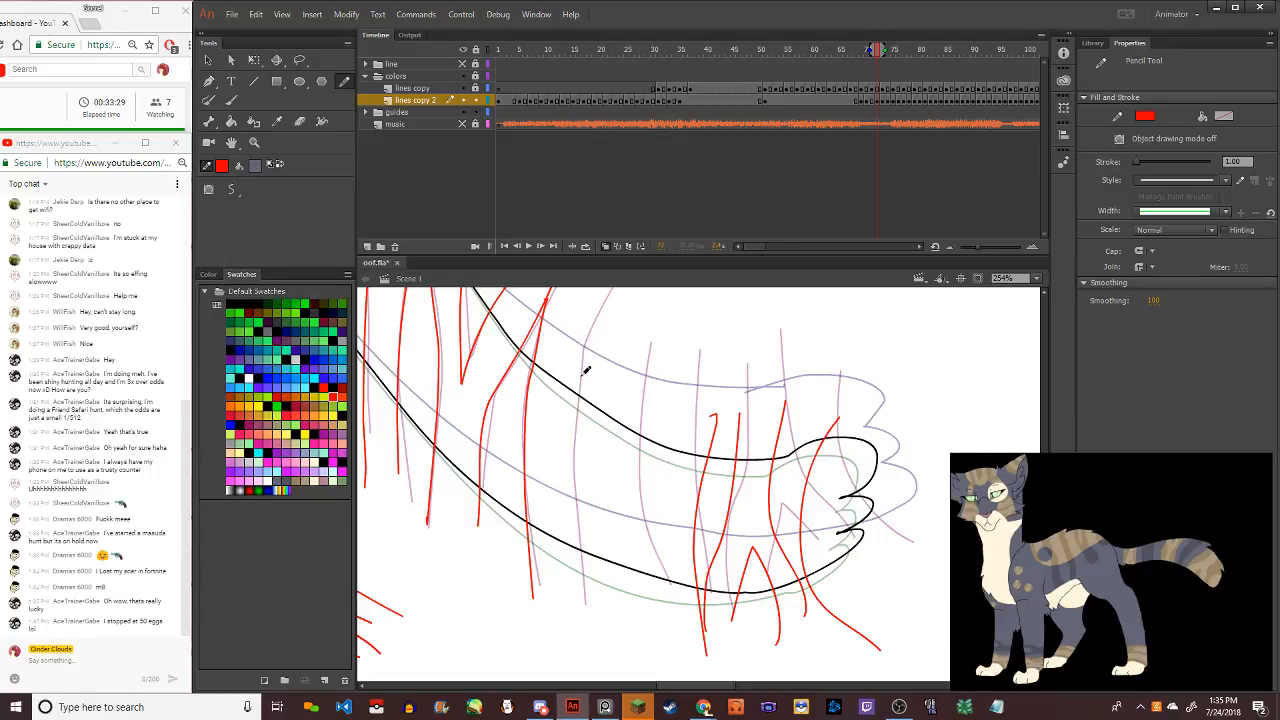
mouse_move(585, 374)
left_mouse_down()
mouse_move(576, 508)
mouse_move(598, 636)
left_mouse_up()
key("ctrl+z")
Draw two long red stripes across the lower tail to fill the gap before the tail-tip markings
scroll(575, 543, "down", 5)
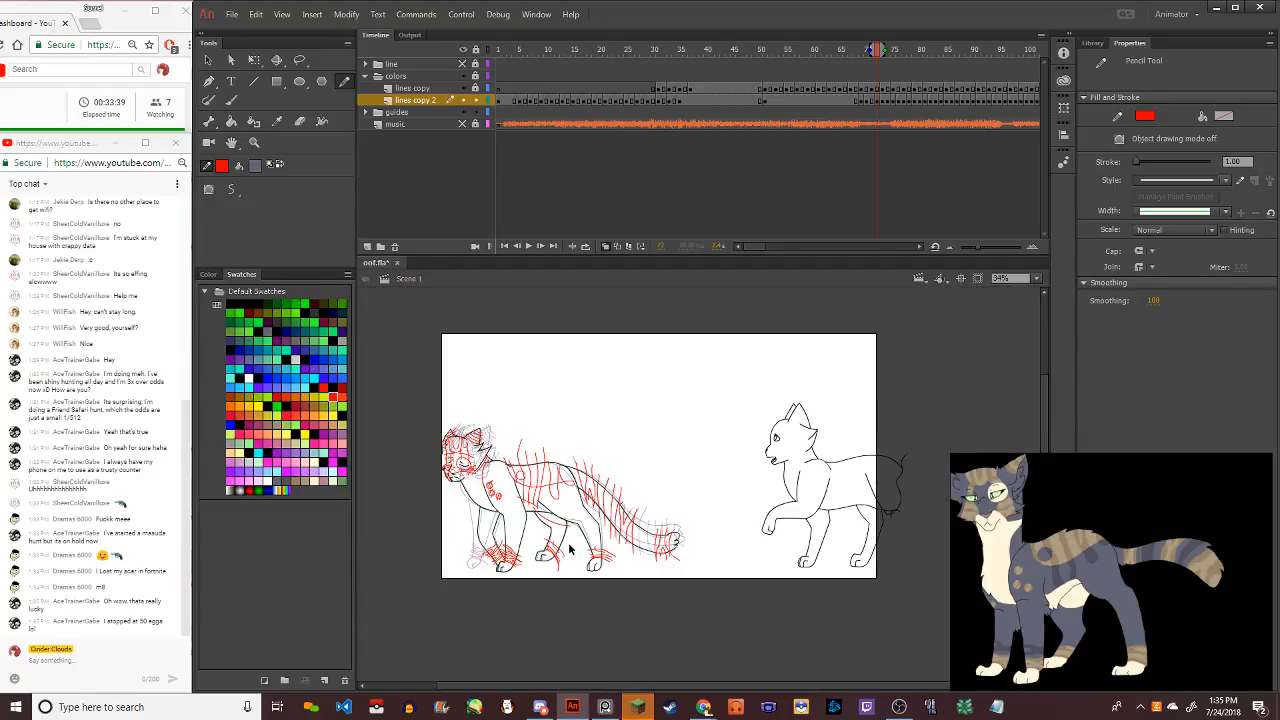
scroll(655, 535, "up", 5)
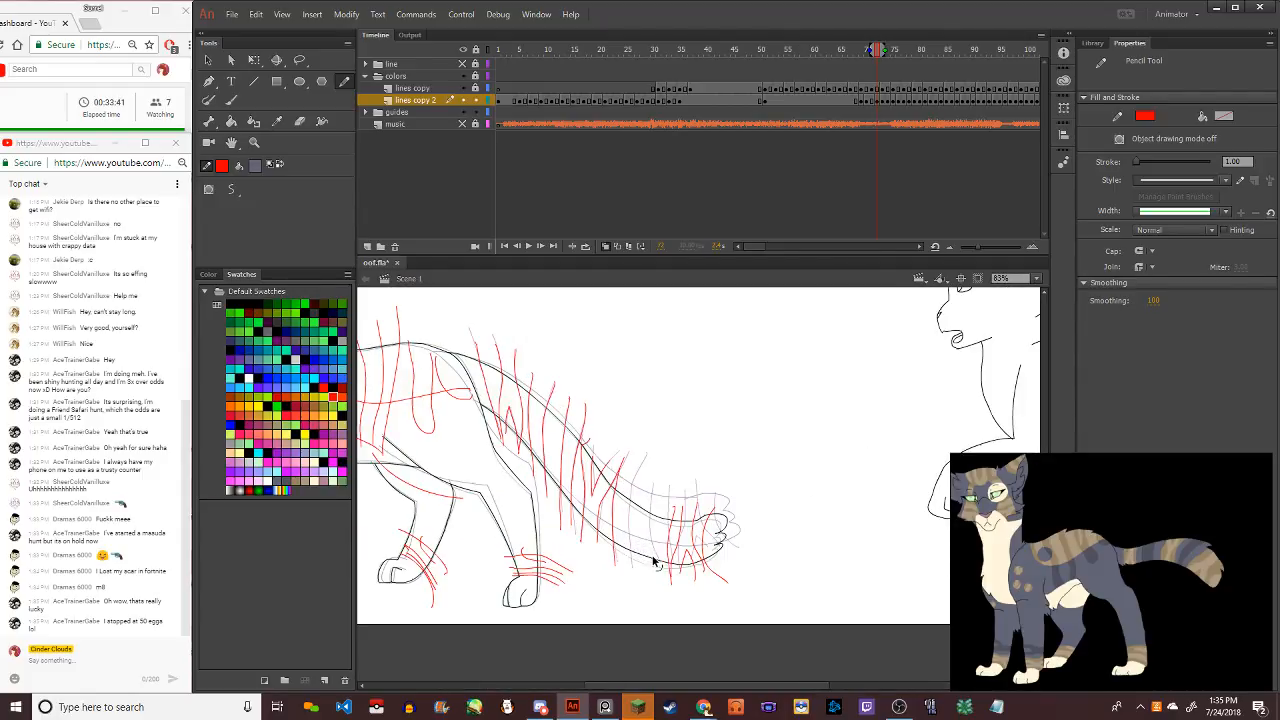
mouse_move(648, 341)
left_mouse_down()
mouse_move(632, 419)
mouse_move(626, 651)
left_mouse_up()
left_click_drag(572, 296, 555, 640)
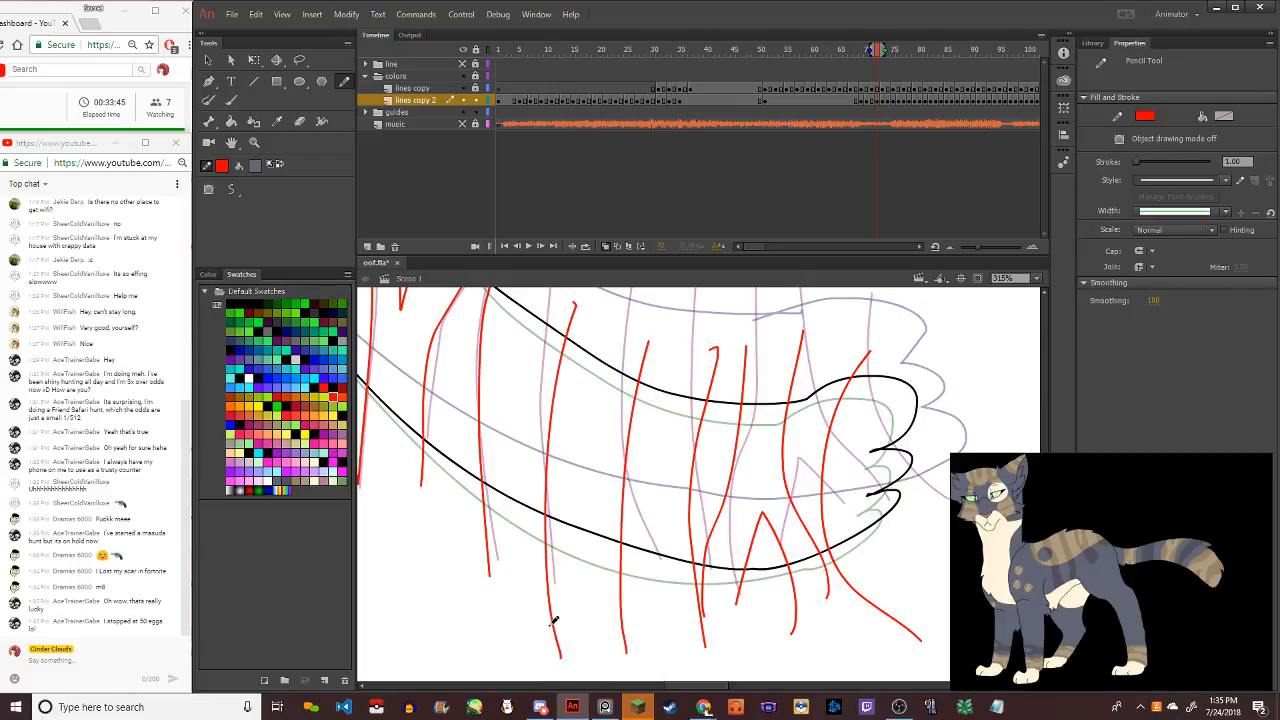
scroll(551, 617, "down", 2)
scroll(551, 617, "down", 5)
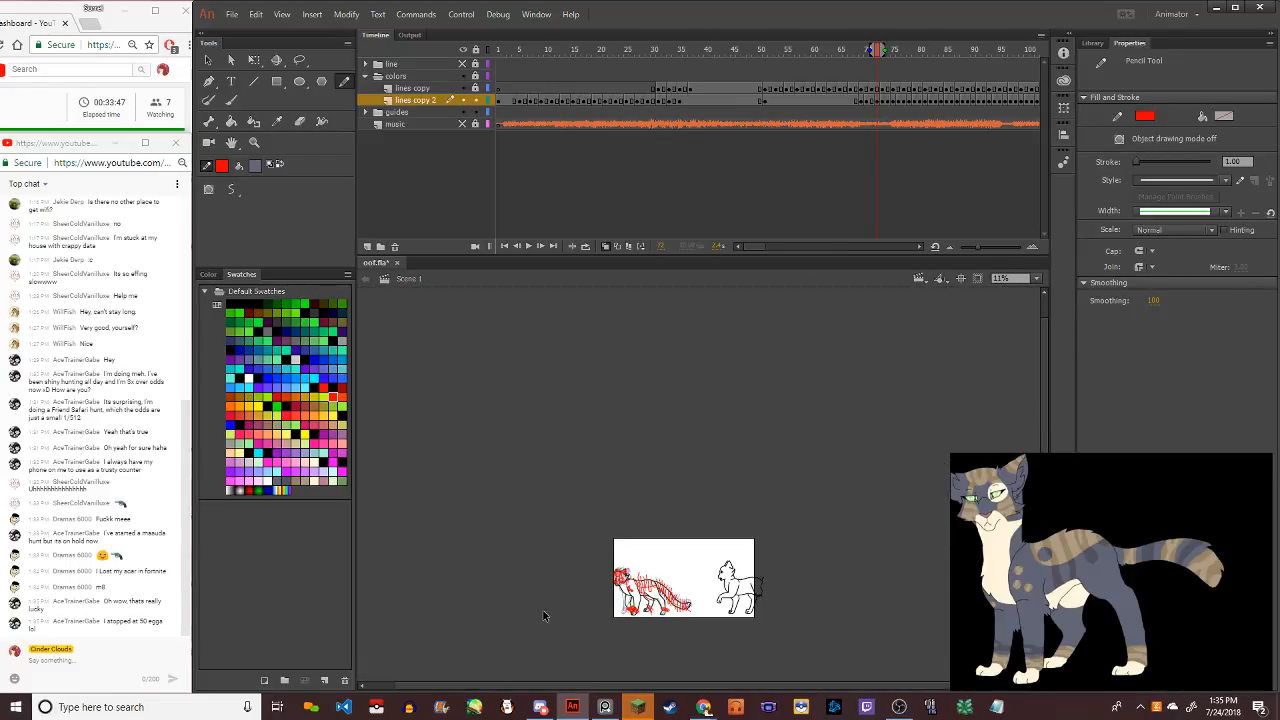
Step back and forth through the earlier frames to examine how the cat's red markings carry across the animation
scroll(652, 620, "up", 2)
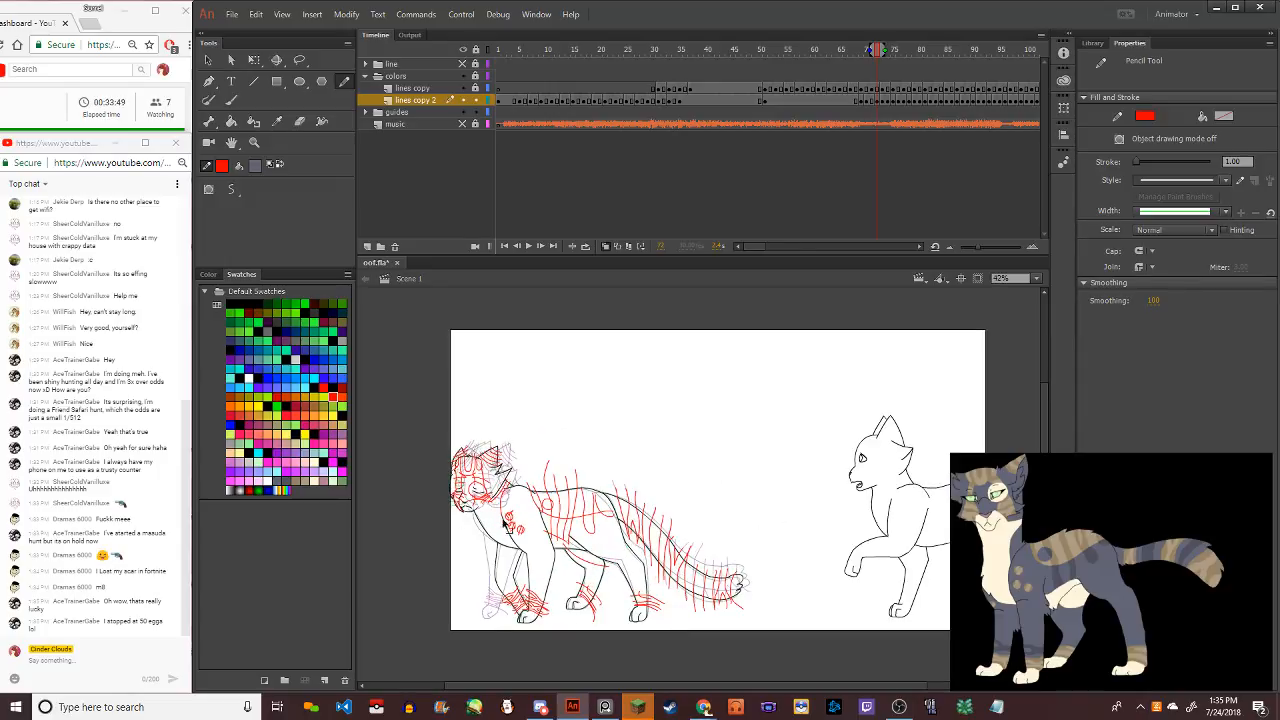
scroll(505, 521, "up", 4)
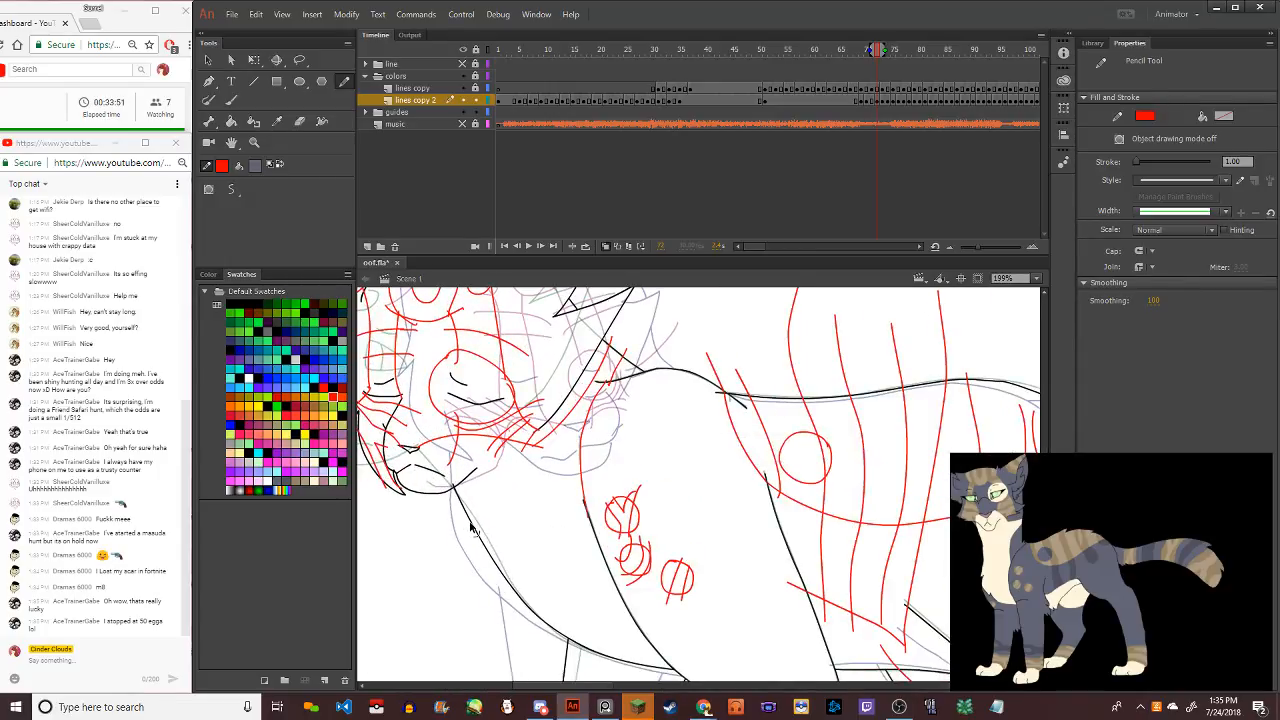
scroll(471, 527, "down", 5)
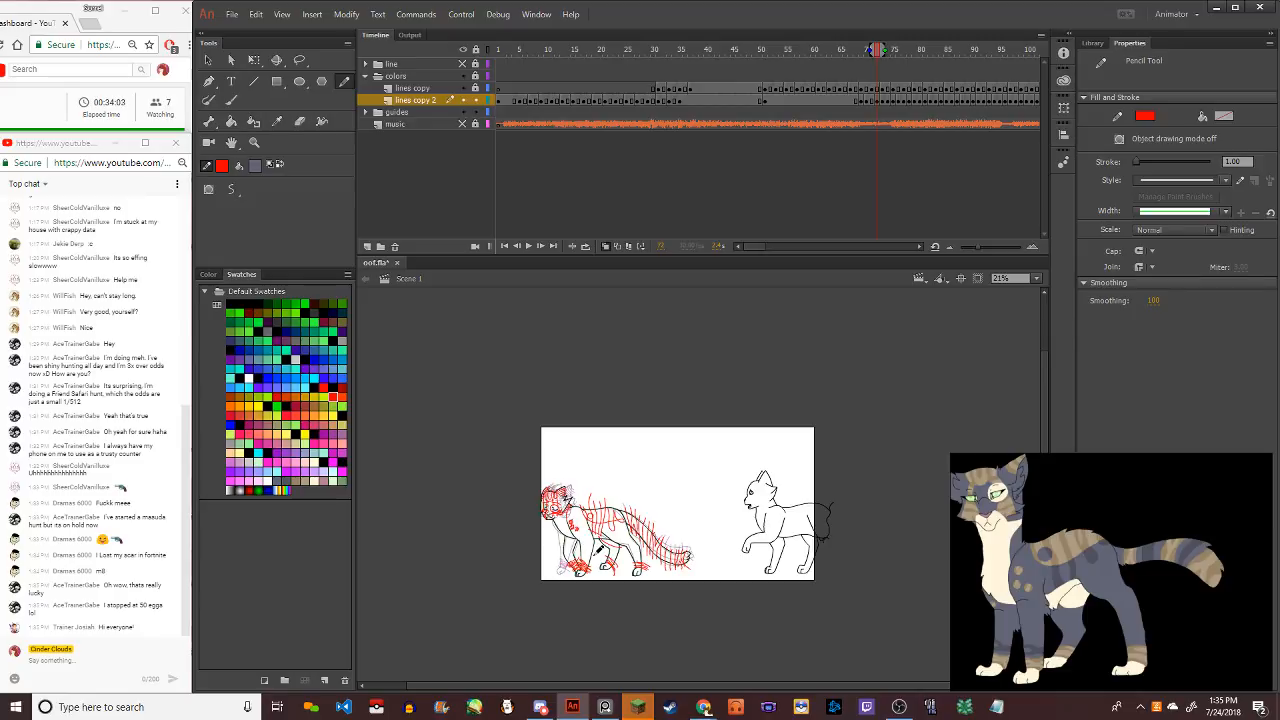
key("period")
key("period")
key("period")
key("comma")
key("comma")
key("comma")
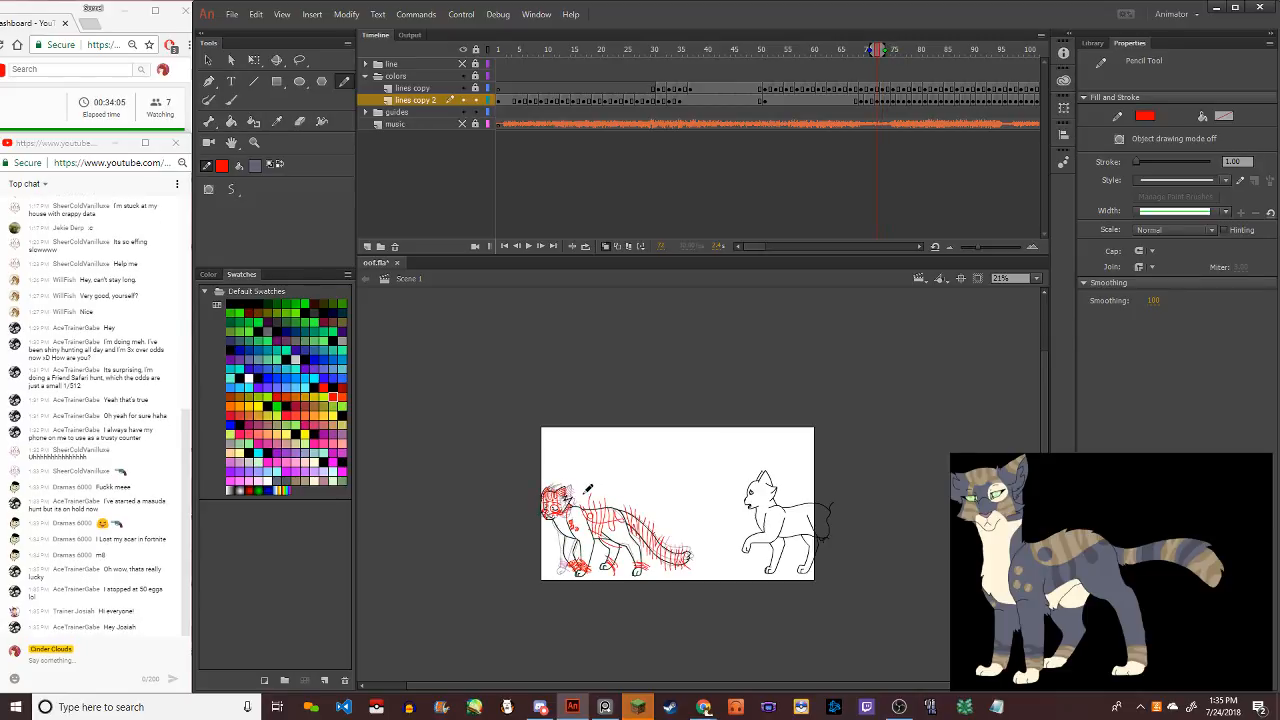
key("period")
key("comma")
key("comma")
key("period")
key("comma")
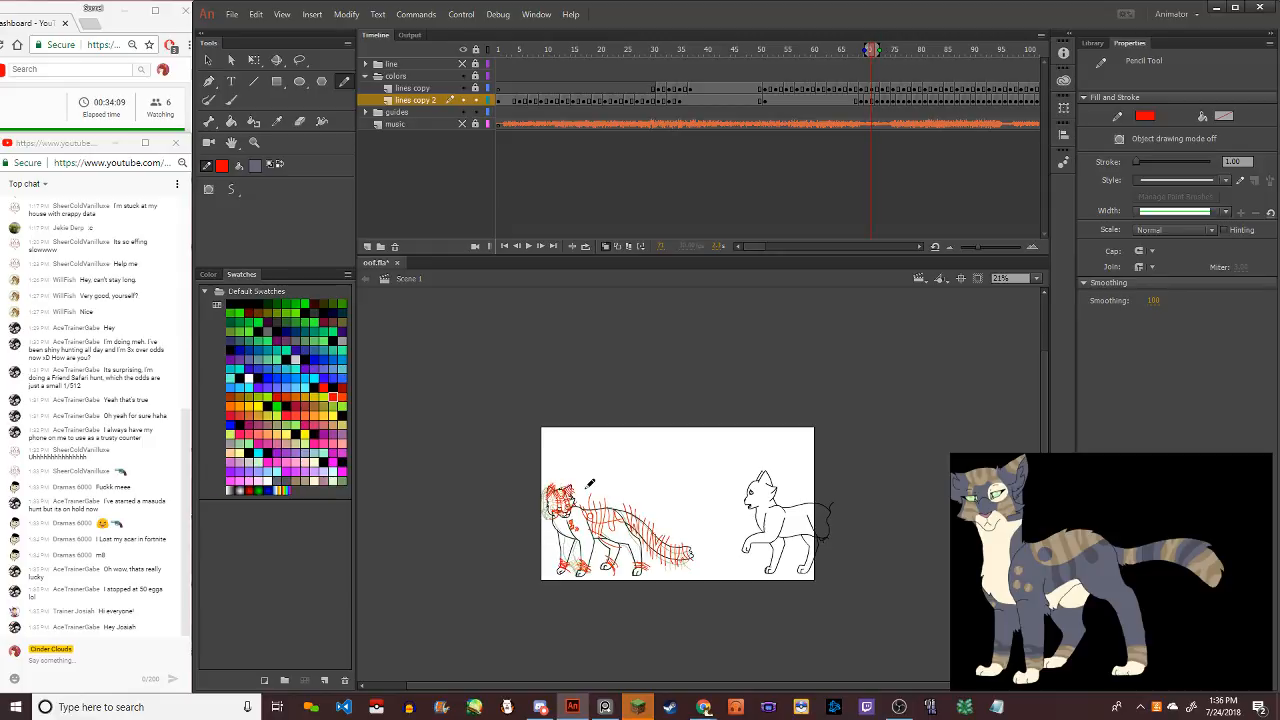
key("comma")
key("comma")
key("comma")
key("comma")
key("comma")
key("comma")
key("comma")
key("comma")
key("comma")
key("comma")
key("comma")
key("comma")
key("comma")
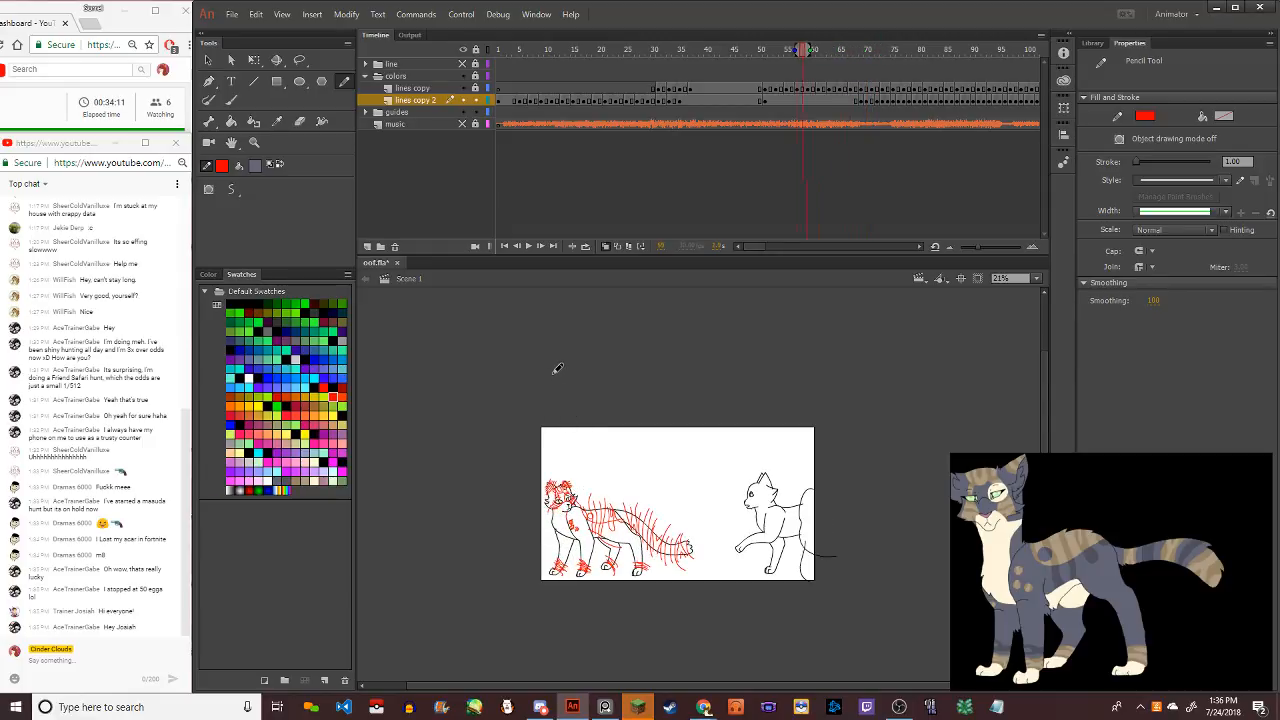
key("period")
key("period")
key("period")
key("period")
key("period")
key("period")
key("period")
key("period")
key("period")
key("period")
key("period")
key("period")
key("period")
key("period")
key("period")
key("period")
key("period")
key("period")
key("period")
key("period")
key("comma")
key("comma")
key("comma")
key("comma")
key("comma")
key("comma")
key("comma")
key("comma")
key("comma")
key("comma")
key("comma")
key("comma")
key("comma")
key("comma")
key("comma")
key("comma")
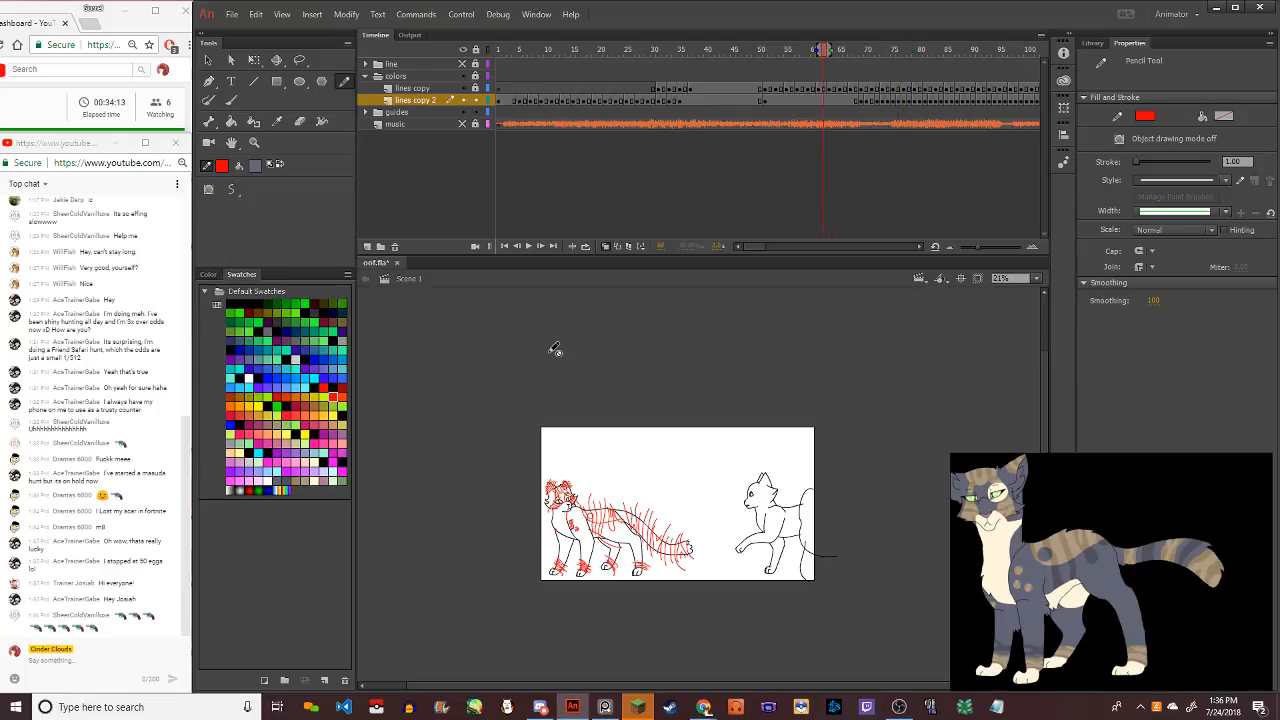
key("comma")
key("comma")
key("comma")
key("comma")
key("comma")
key("comma")
key("comma")
key("period")
key("period")
key("period")
key("period")
key("period")
key("period")
key("period")
key("period")
key("period")
key("period")
key("period")
key("period")
key("period")
key("period")
key("period")
key("period")
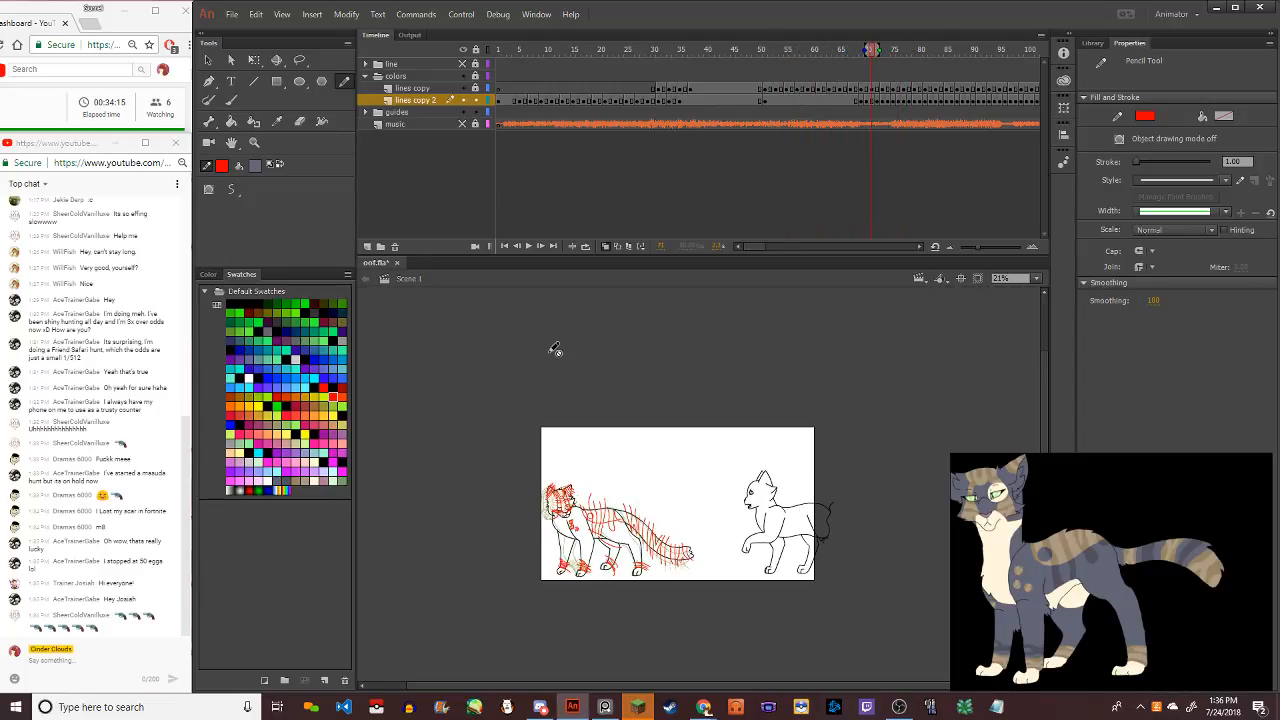
In the next frame without markings, draw a red circle around the cat's eye and a curved line from the forehead down to it
key("period")
key("period")
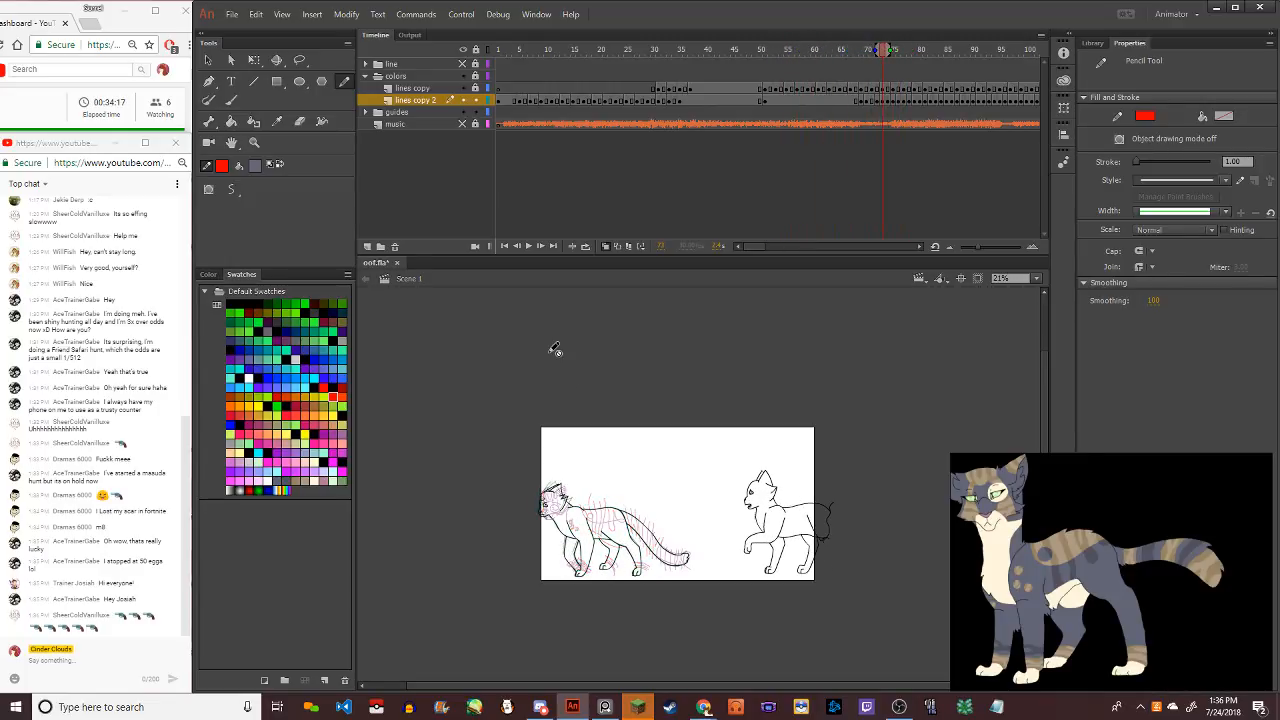
scroll(536, 527, "up", 6)
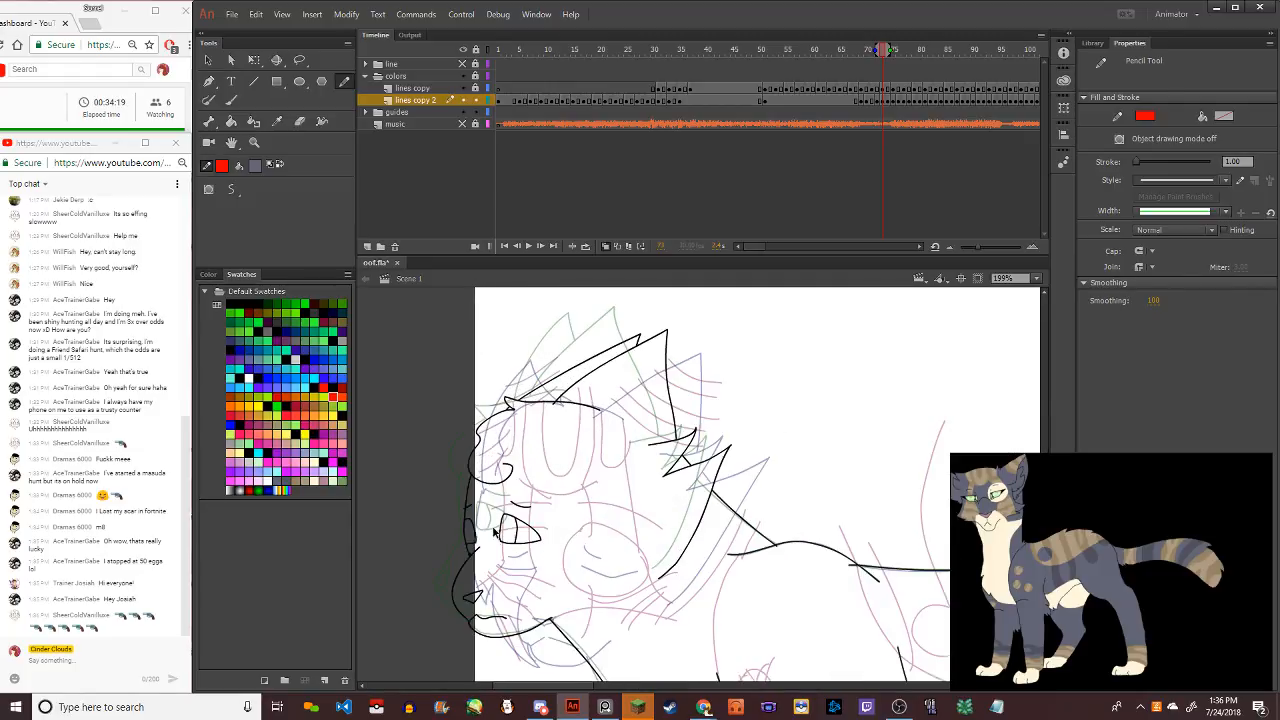
scroll(493, 530, "up", 2)
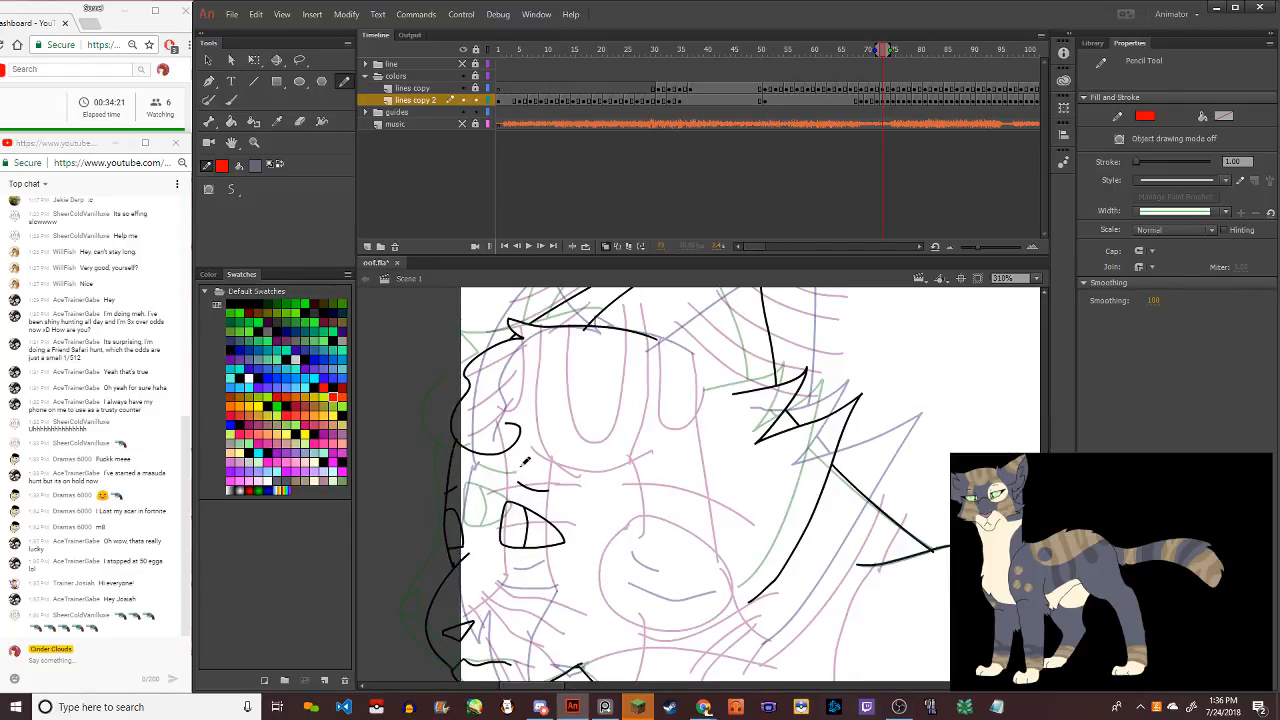
mouse_move(524, 460)
left_mouse_down()
mouse_move(489, 508)
mouse_move(514, 563)
mouse_move(573, 558)
mouse_move(584, 513)
mouse_move(570, 477)
mouse_move(505, 476)
left_mouse_up()
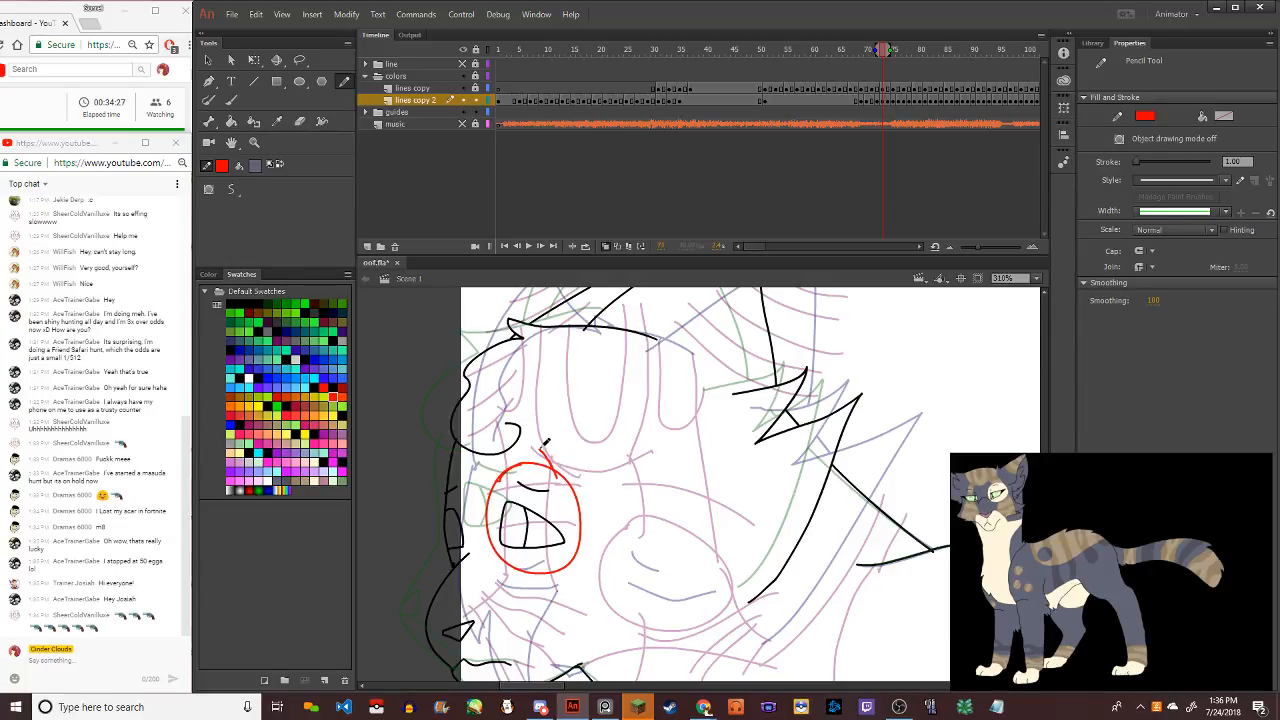
mouse_move(540, 438)
left_mouse_down()
mouse_move(603, 373)
mouse_move(608, 317)
mouse_move(592, 389)
mouse_move(556, 437)
mouse_move(568, 480)
left_mouse_up()
key("ctrl+z")
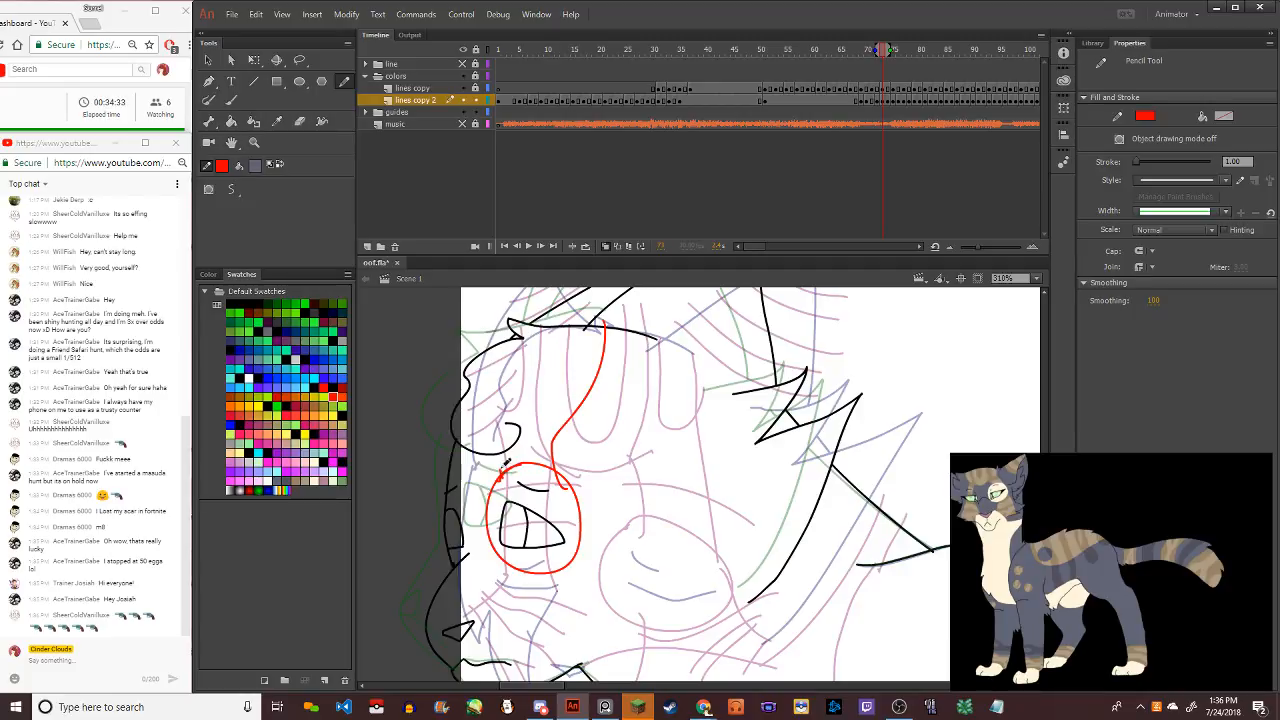
Draw red guide lines along the far edge of the face and a curve arching from the nose under the eye to the cheek
mouse_move(457, 495)
left_mouse_down()
mouse_move(450, 522)
mouse_move(477, 430)
left_mouse_up()
left_click_drag(462, 541, 463, 574)
left_click_drag(468, 624, 510, 582)
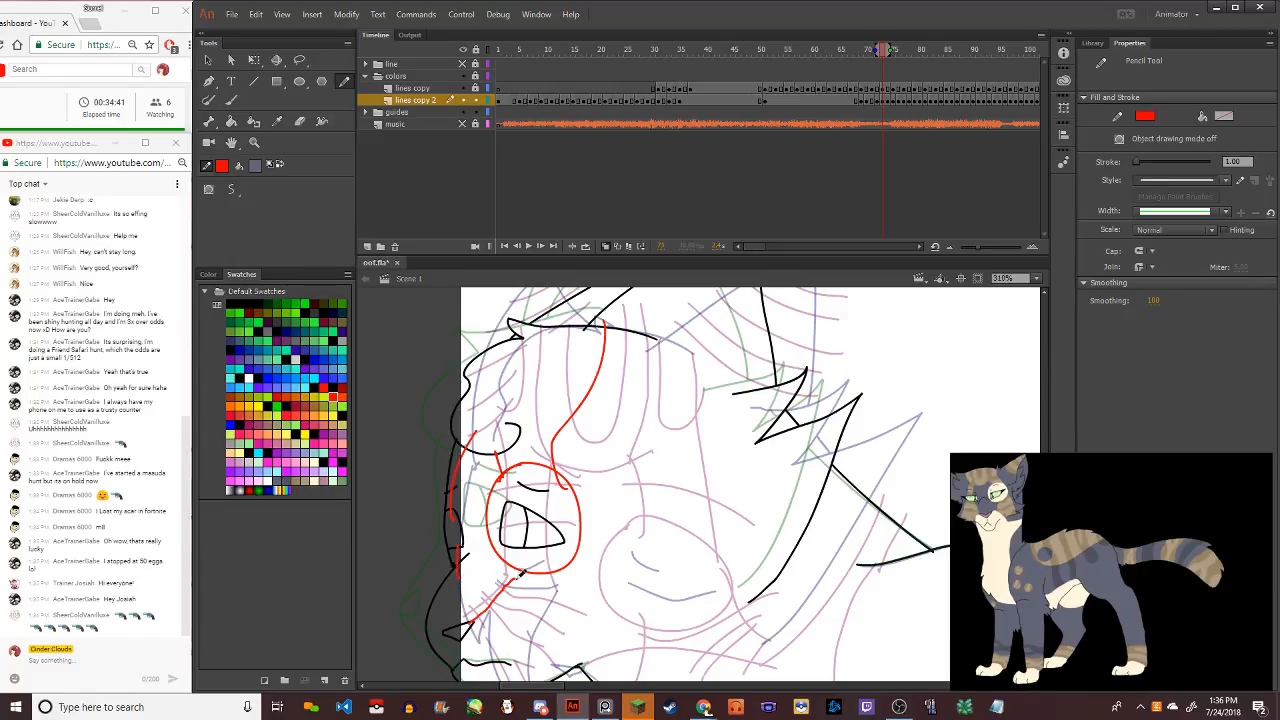
key("ctrl+z")
mouse_move(474, 619)
left_mouse_down()
mouse_move(535, 576)
mouse_move(582, 578)
mouse_move(679, 651)
left_mouse_up()
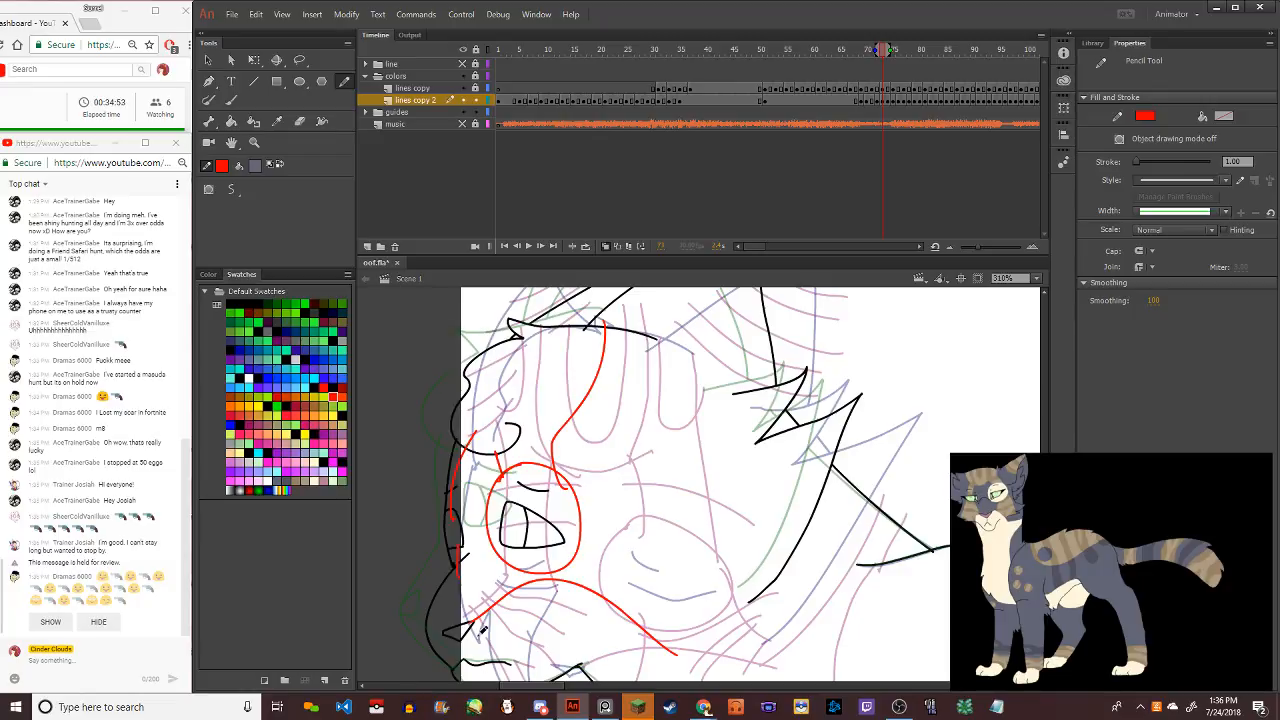
left_click_drag(445, 631, 403, 612)
key("ctrl+z")
Switch to the YouTube live chat and show the message held for review
left_click(50, 621)
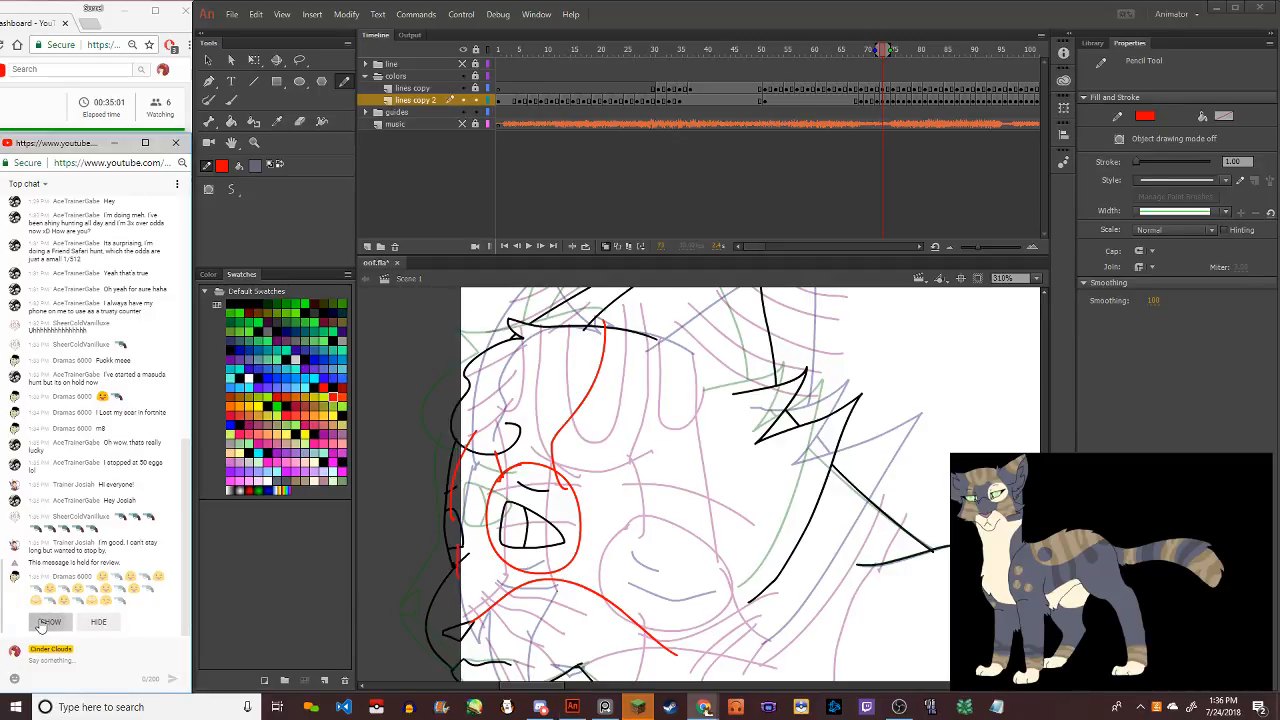
left_click(275, 568)
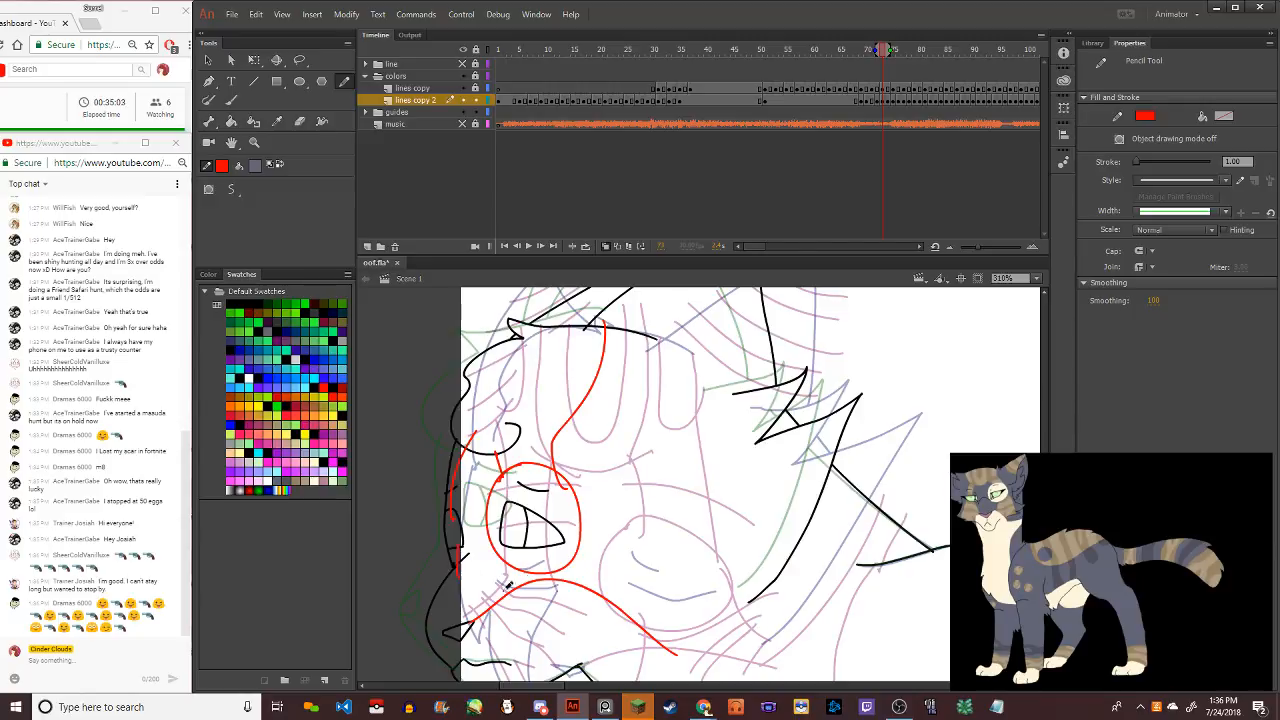
Back in the animation, draw a short red curve extending the muzzle line across the nose to the far side of the face
left_click_drag(466, 619, 421, 603)
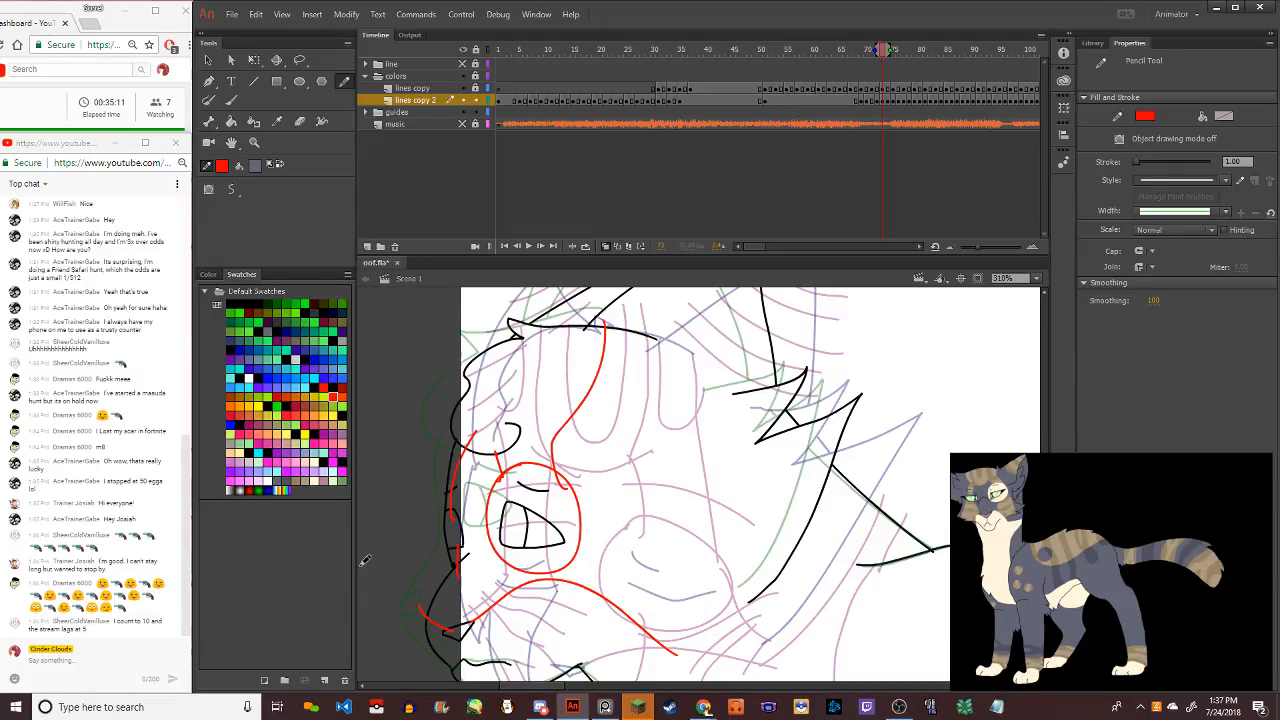
scroll(553, 403, "down", 5)
scroll(585, 477, "up", 5)
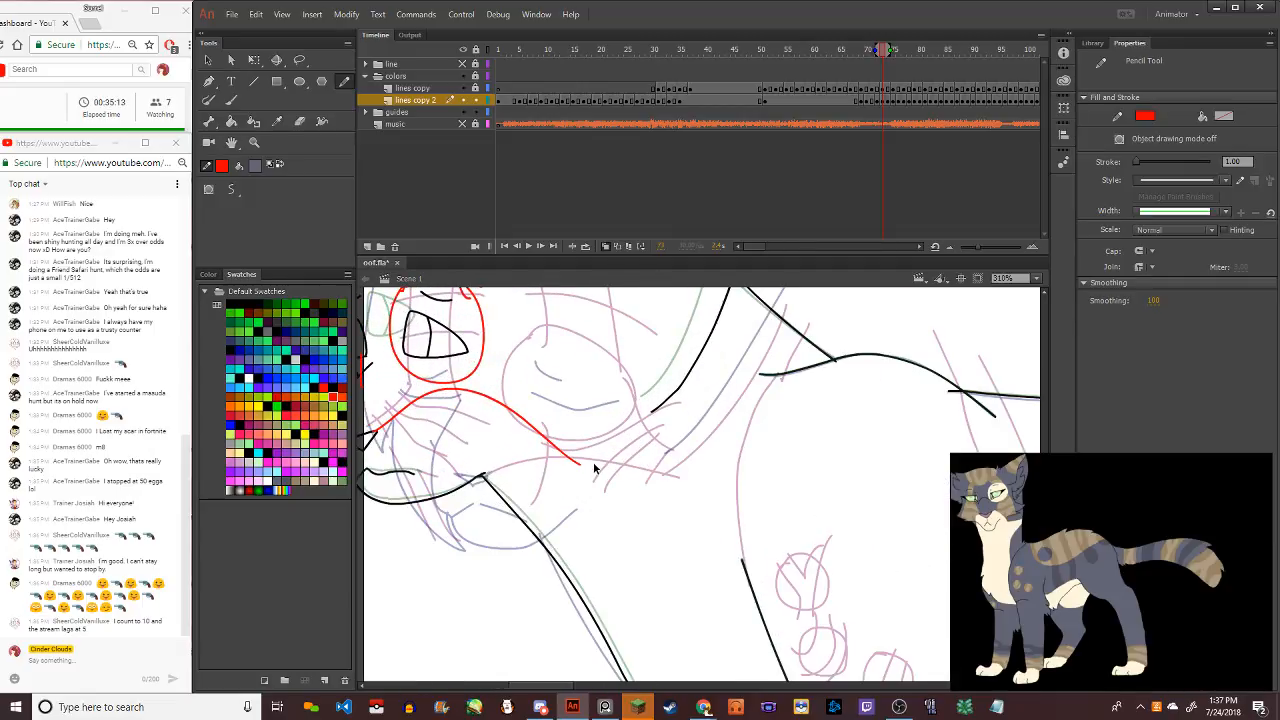
mouse_move(556, 465)
left_mouse_down()
mouse_move(676, 408)
mouse_move(748, 290)
left_mouse_up()
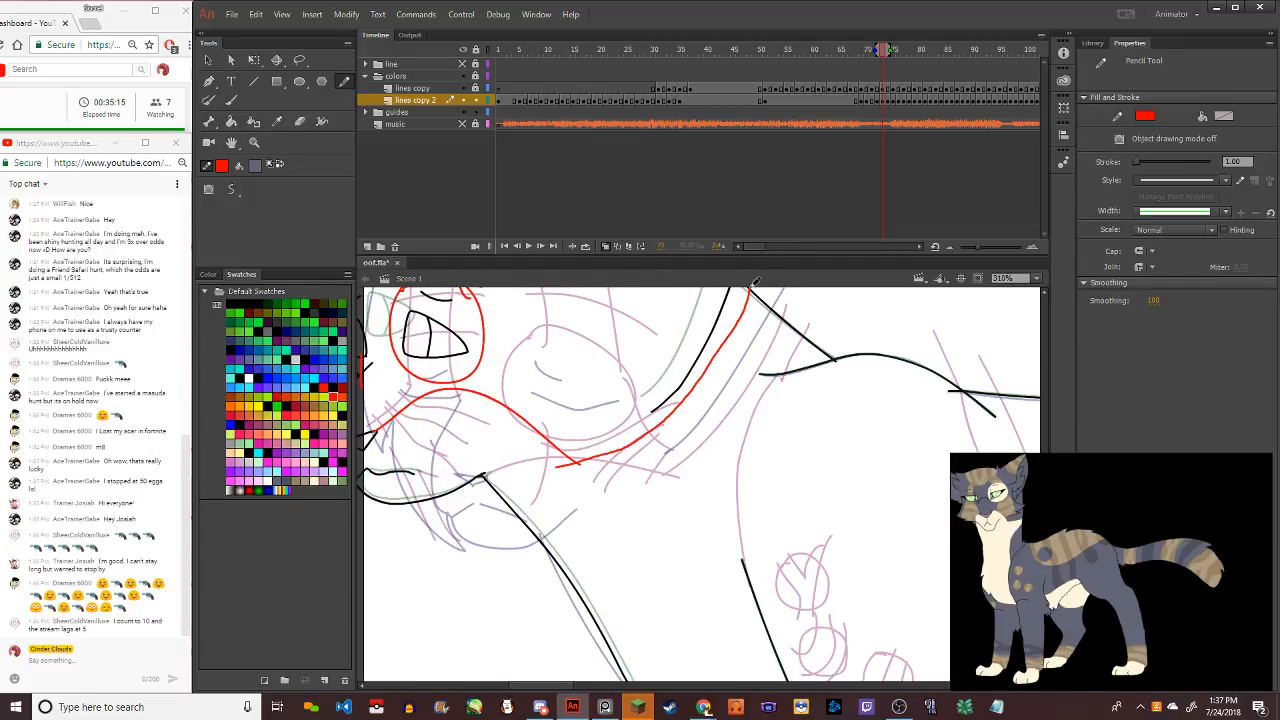
key("ctrl+z")
mouse_move(556, 452)
left_mouse_down()
mouse_move(657, 426)
mouse_move(785, 287)
left_mouse_up()
key("ctrl+z")
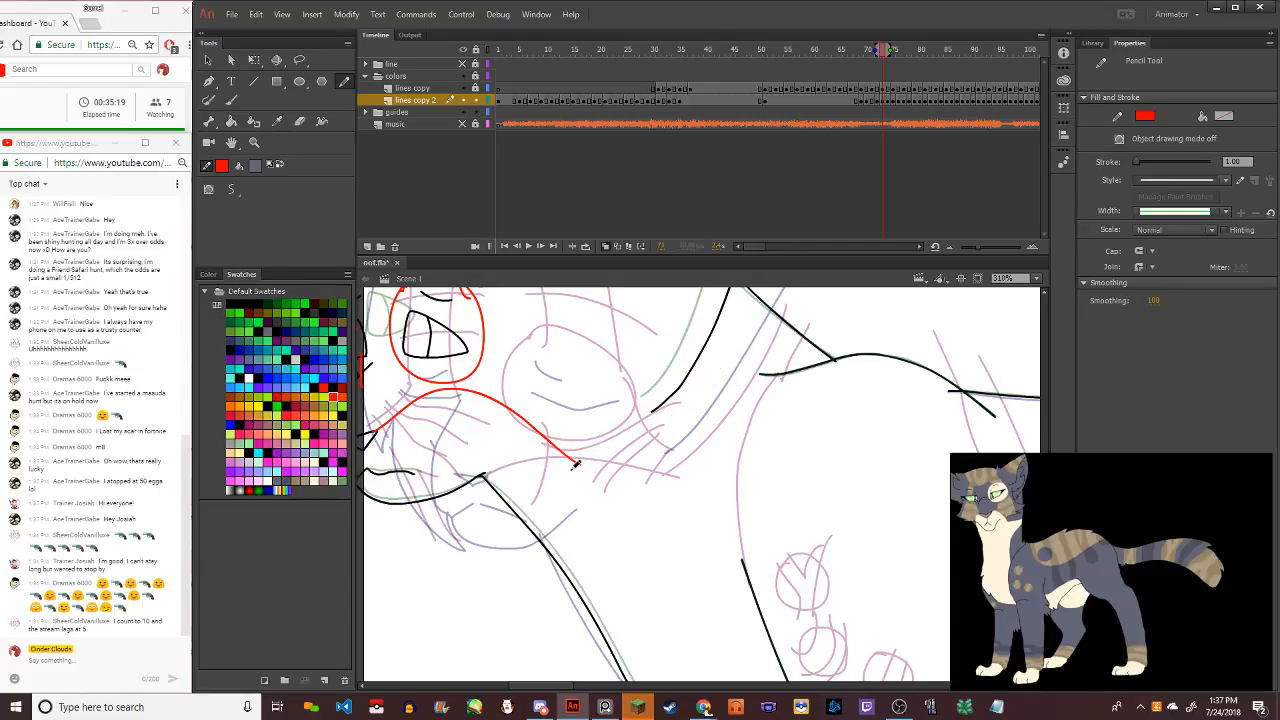
mouse_move(546, 456)
left_mouse_down()
mouse_move(612, 439)
mouse_move(695, 384)
mouse_move(778, 293)
left_mouse_up()
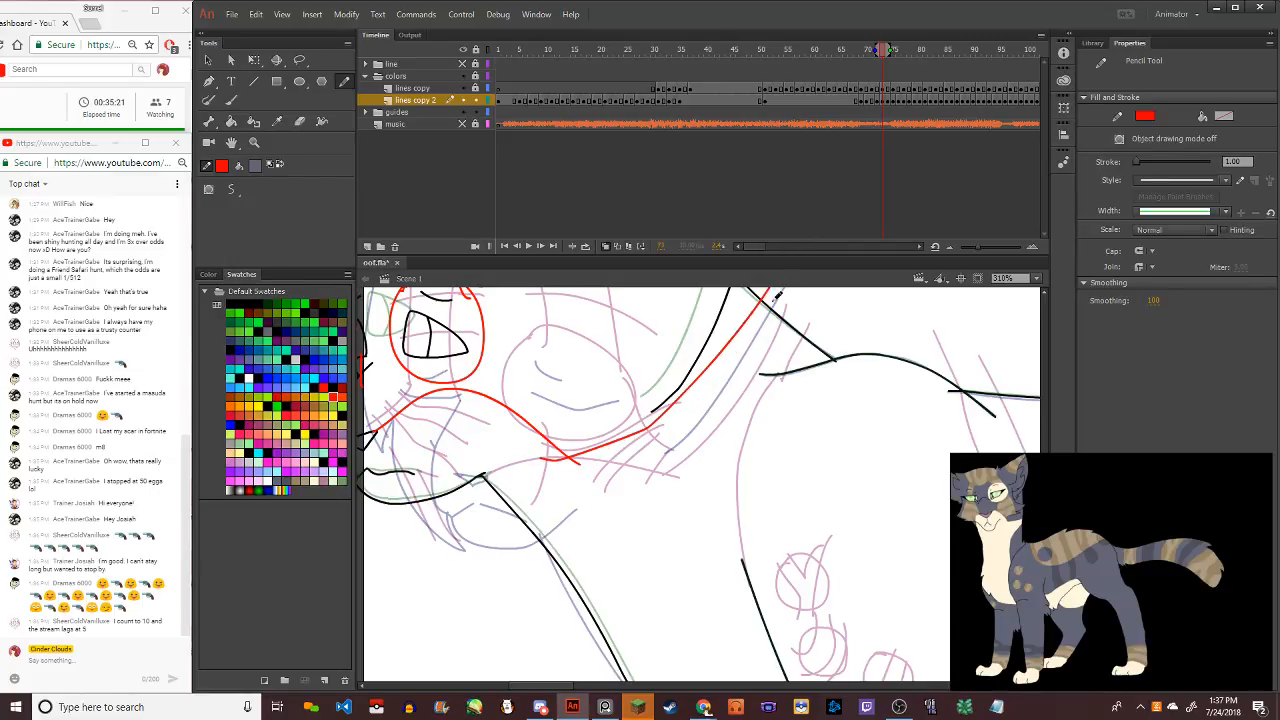
key("ctrl+z")
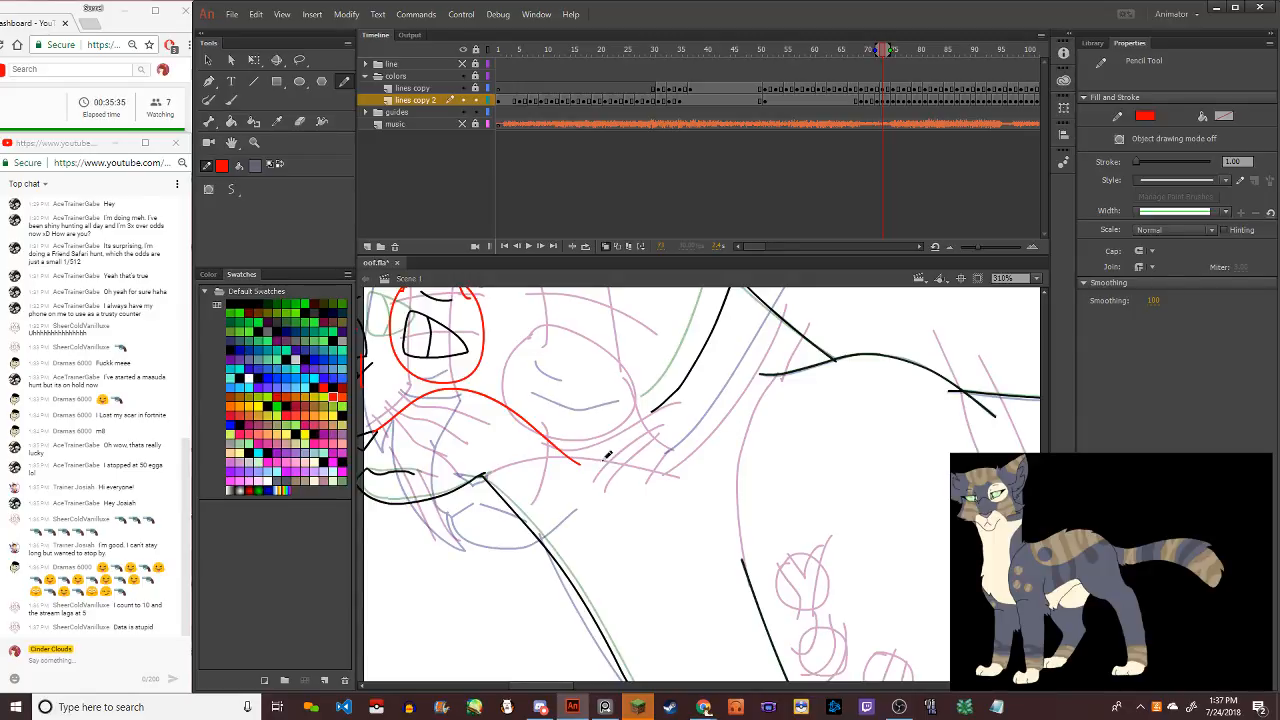
Extend the red cheek line along the jaw with line segments bent into a curve rising behind the cheek fur
scroll(600, 497, "down", 5)
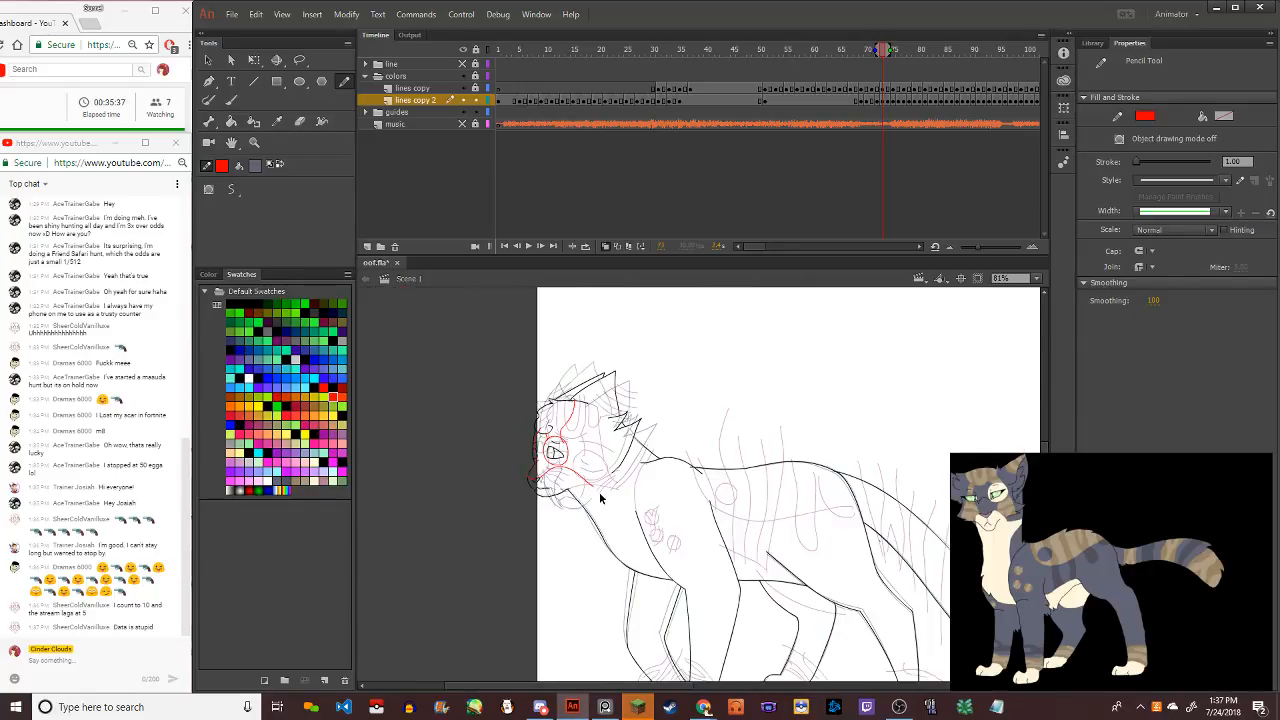
scroll(610, 494, "up", 4)
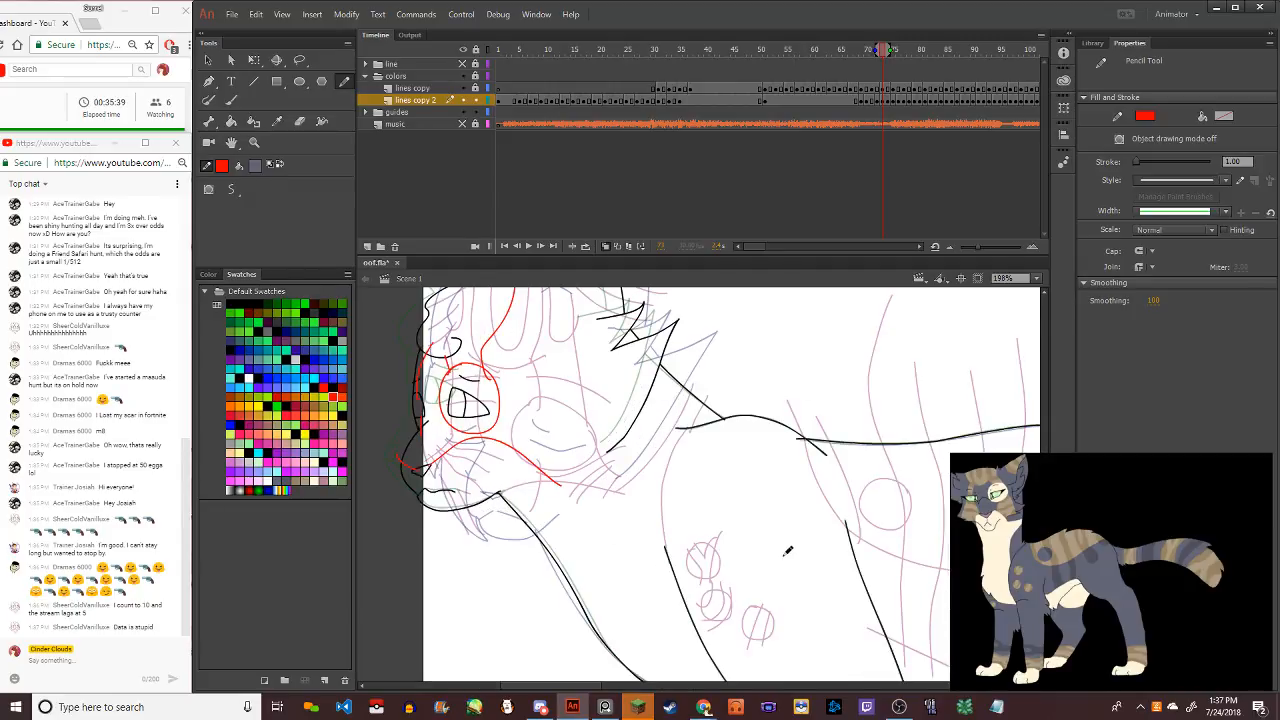
key("v")
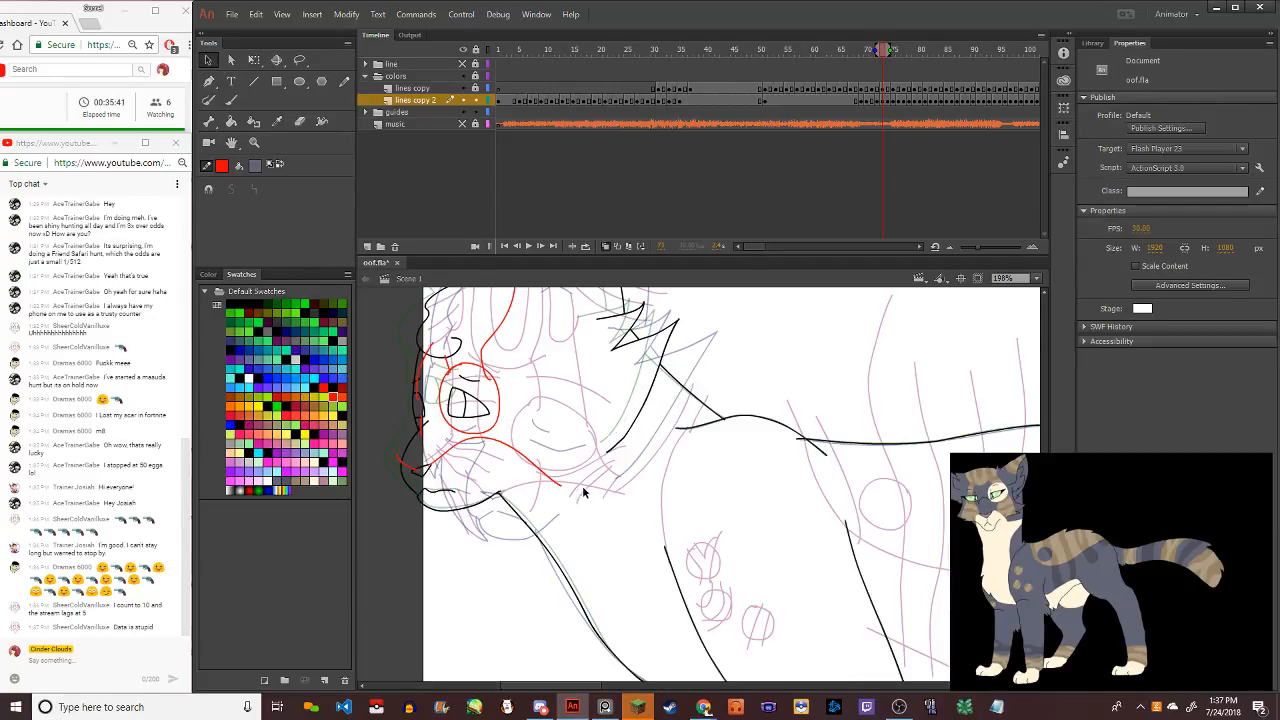
mouse_move(560, 484)
left_mouse_down()
mouse_move(593, 477)
mouse_move(543, 460)
mouse_move(577, 486)
mouse_move(626, 453)
left_mouse_up()
left_click(253, 82)
left_click(232, 60)
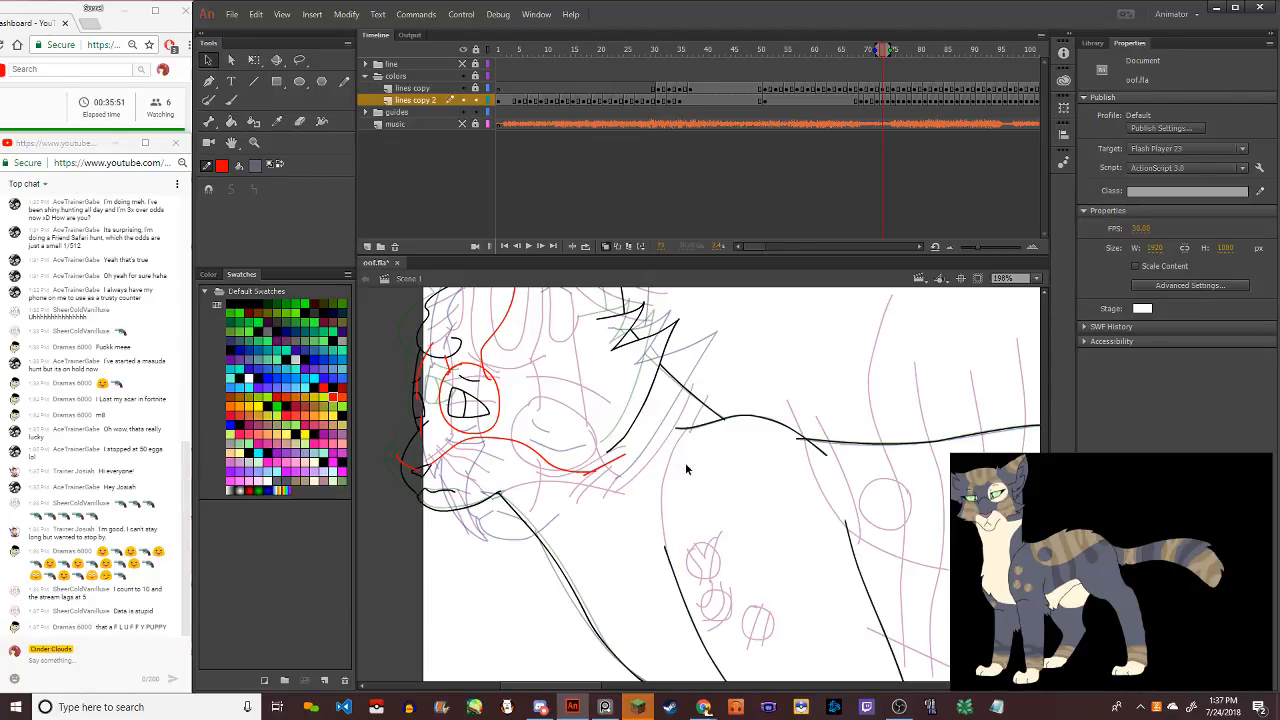
mouse_move(617, 463)
left_mouse_down()
mouse_move(658, 376)
mouse_move(677, 374)
mouse_move(680, 391)
mouse_move(696, 376)
left_mouse_up()
Show the line layer folder and play the animation from the first frame to review it
scroll(620, 460, "down", 5)
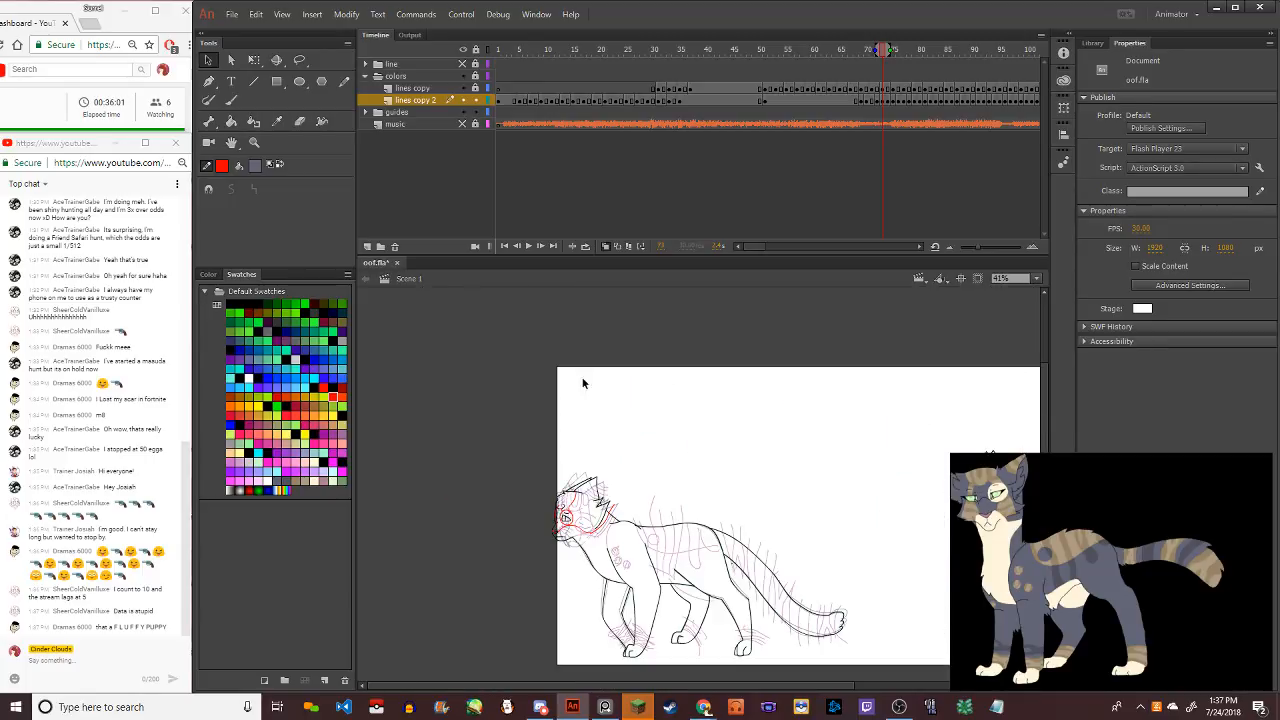
left_click(503, 246)
left_click(463, 64)
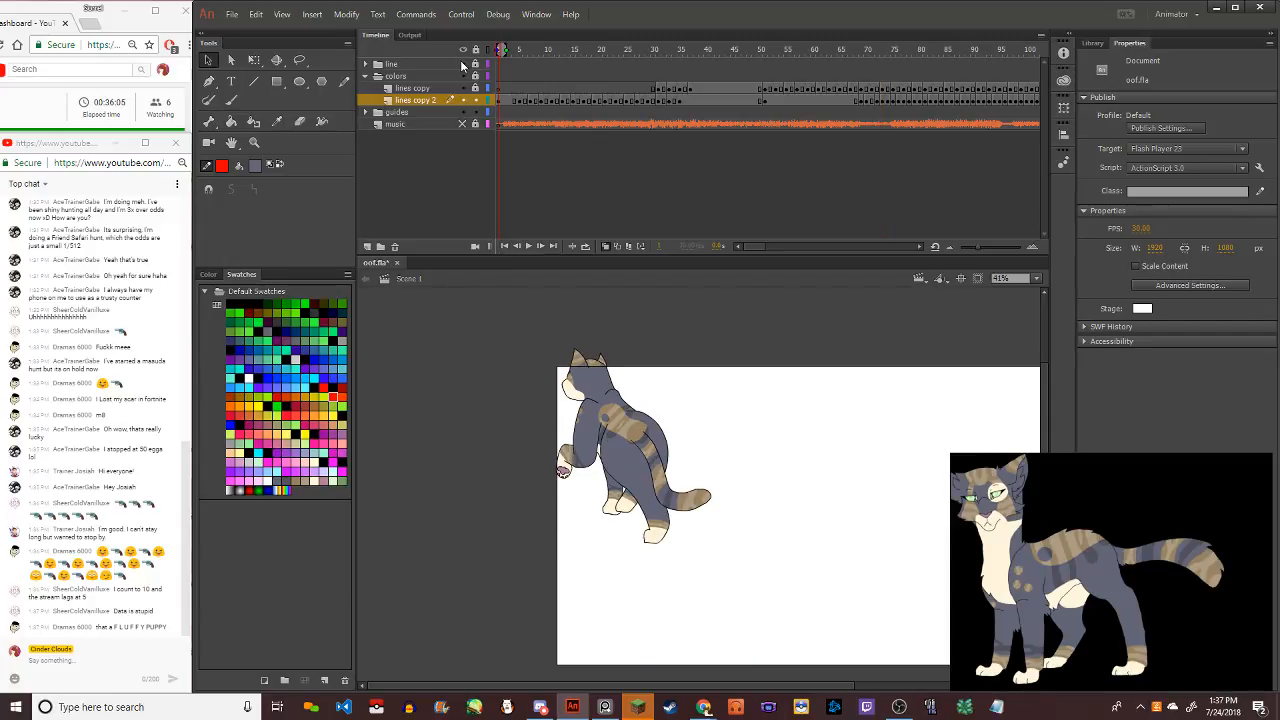
key("Return")
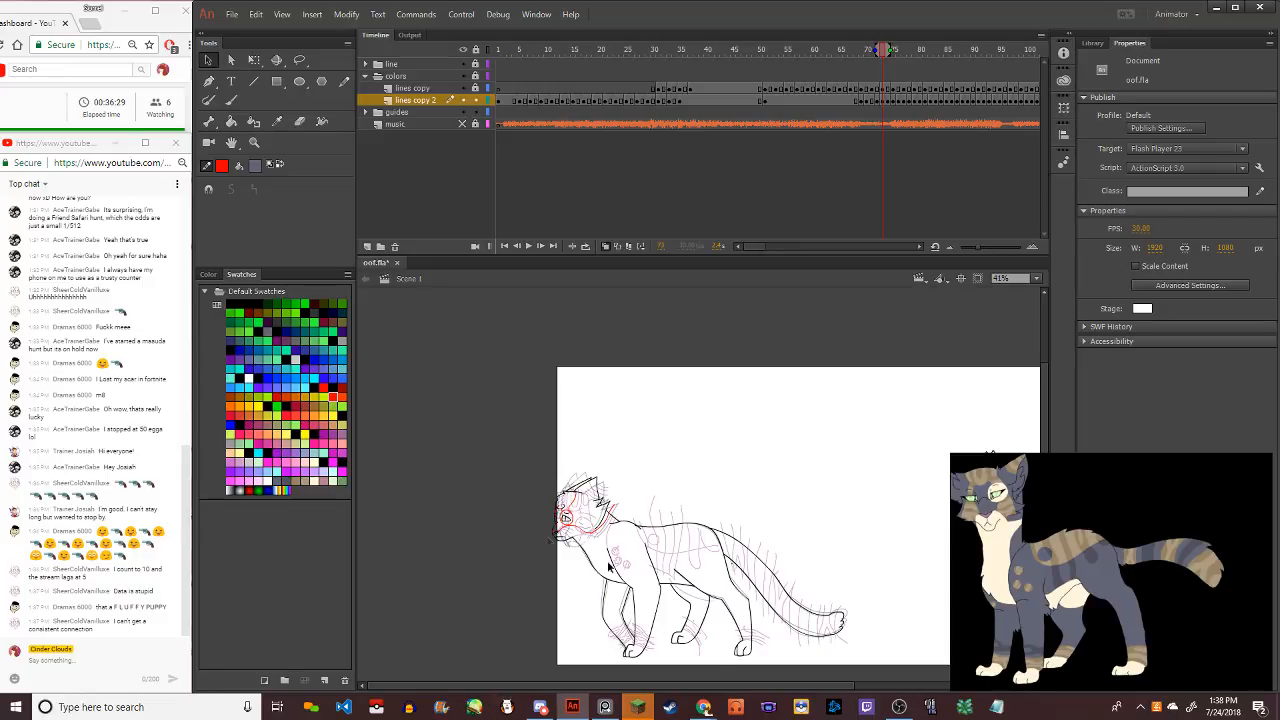
scroll(608, 567, "up", 5)
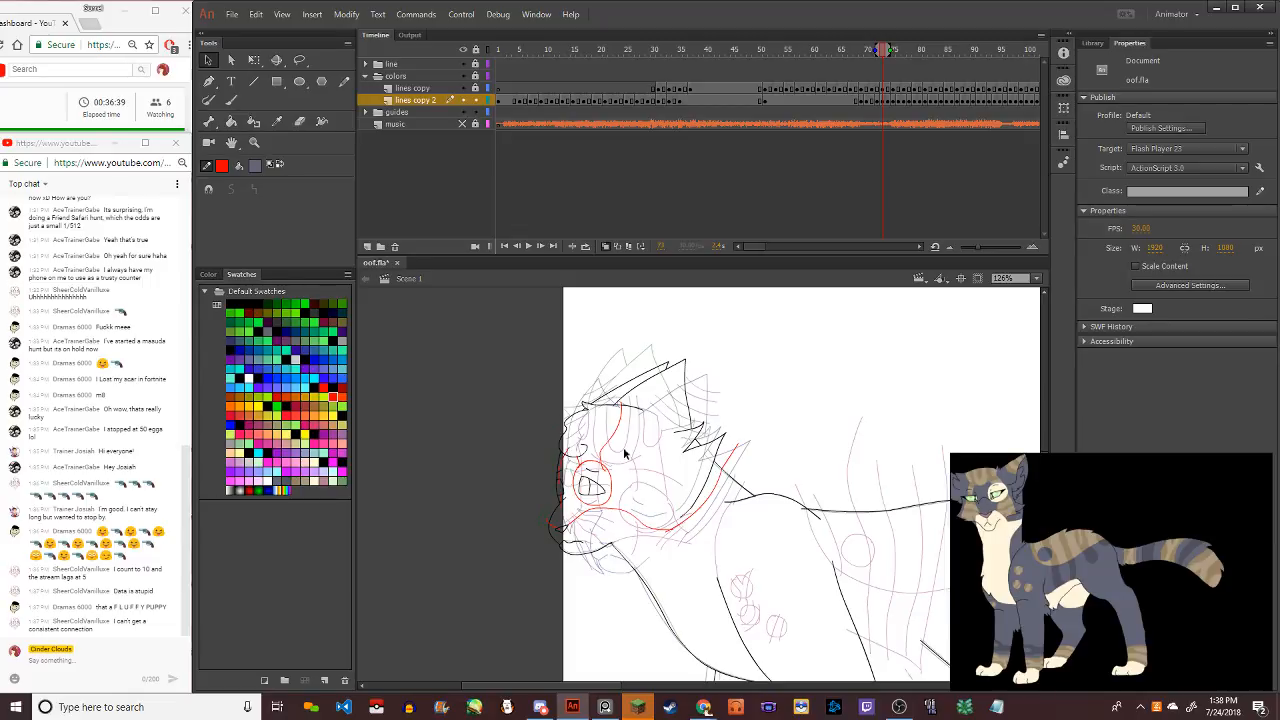
scroll(625, 455, "down", 3)
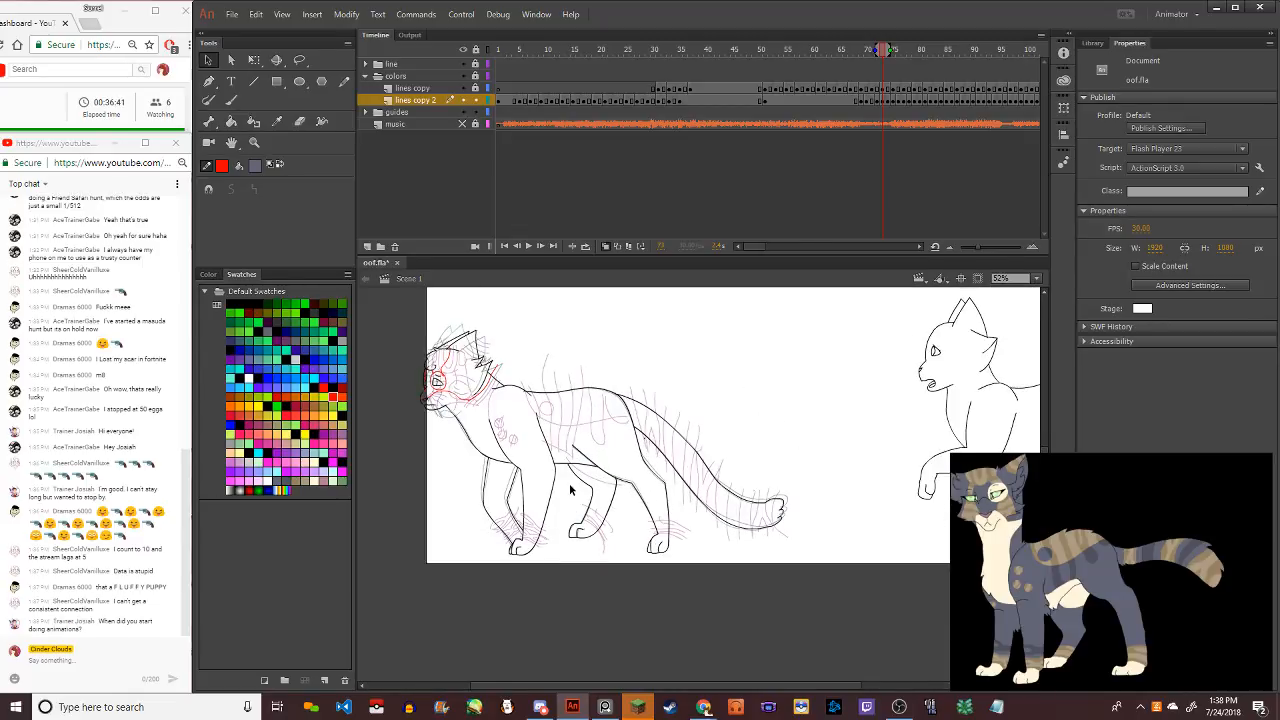
scroll(570, 489, "up", 1)
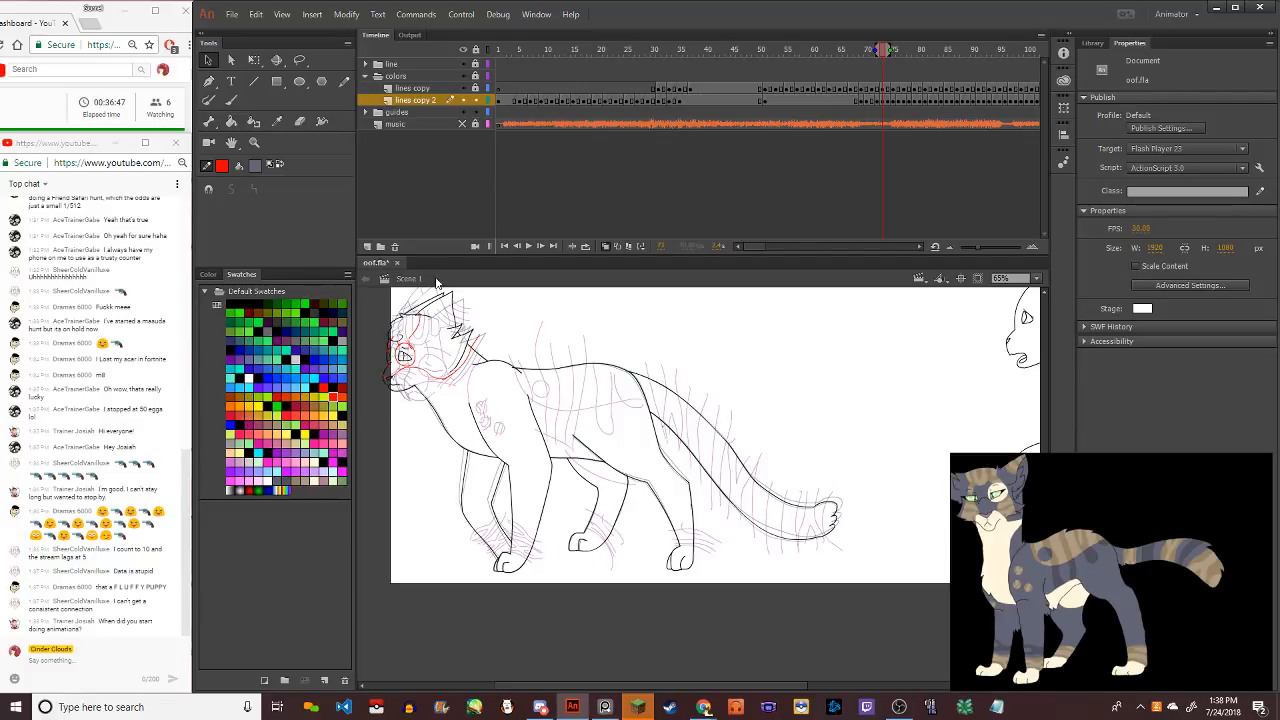
scroll(375, 385, "up", 3)
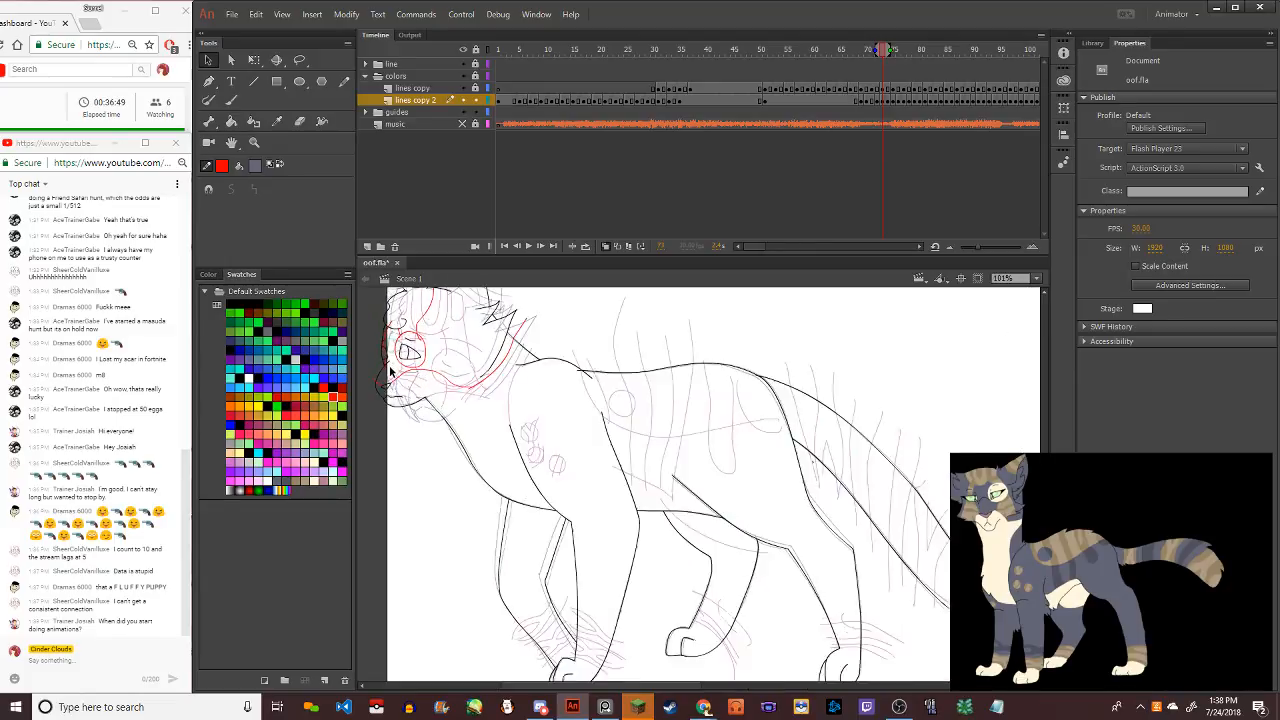
scroll(380, 388, "down", 3)
scroll(401, 393, "up", 1)
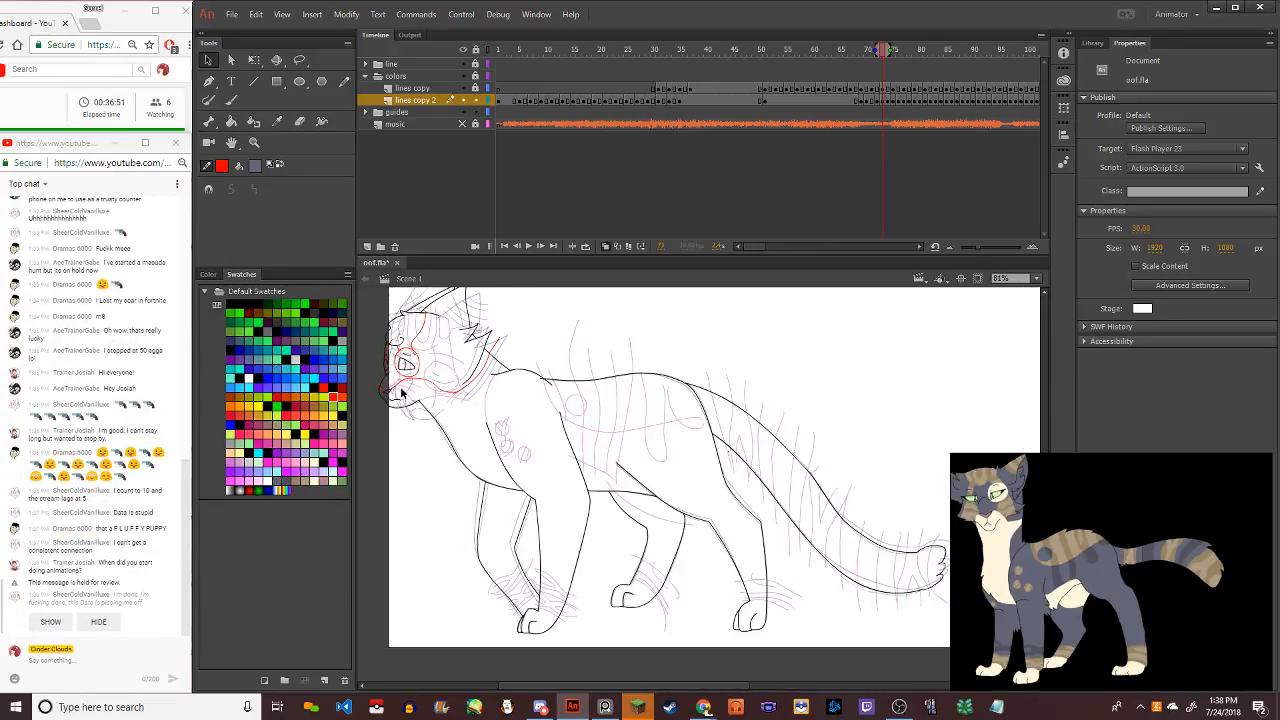
Show the held chat message in the YouTube live chat and return to the animation
left_click(48, 622)
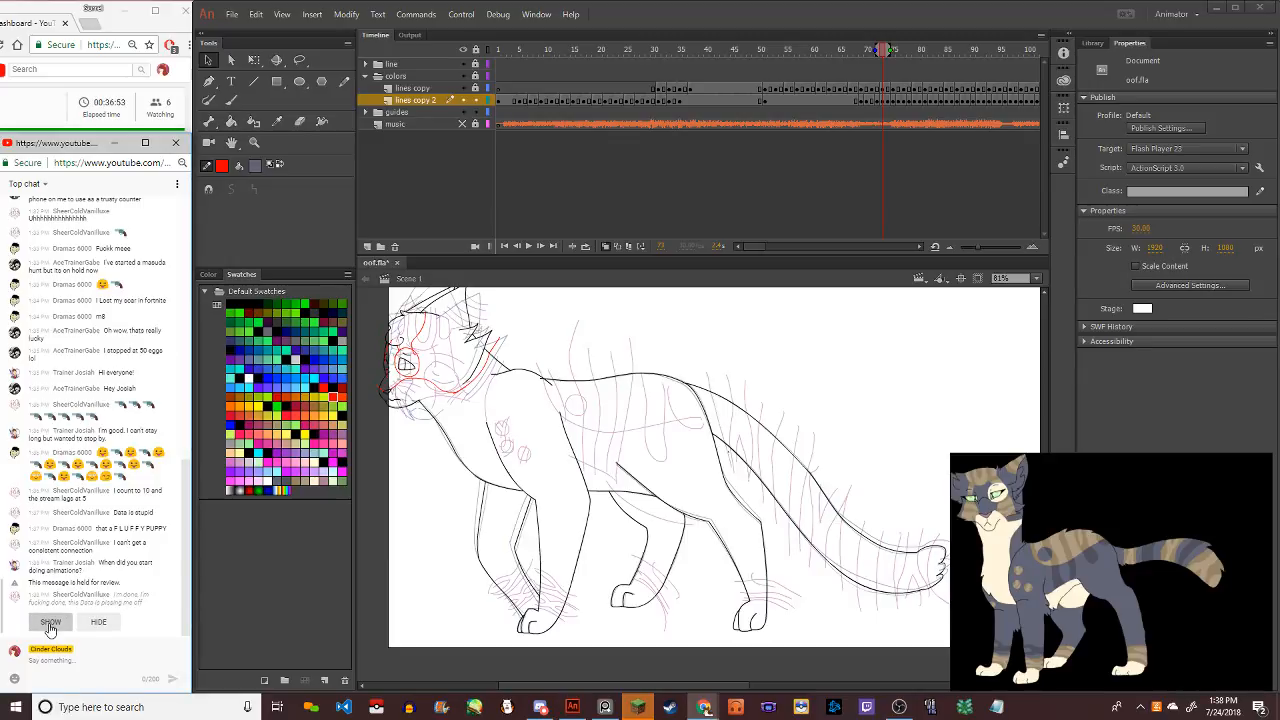
left_click(253, 586)
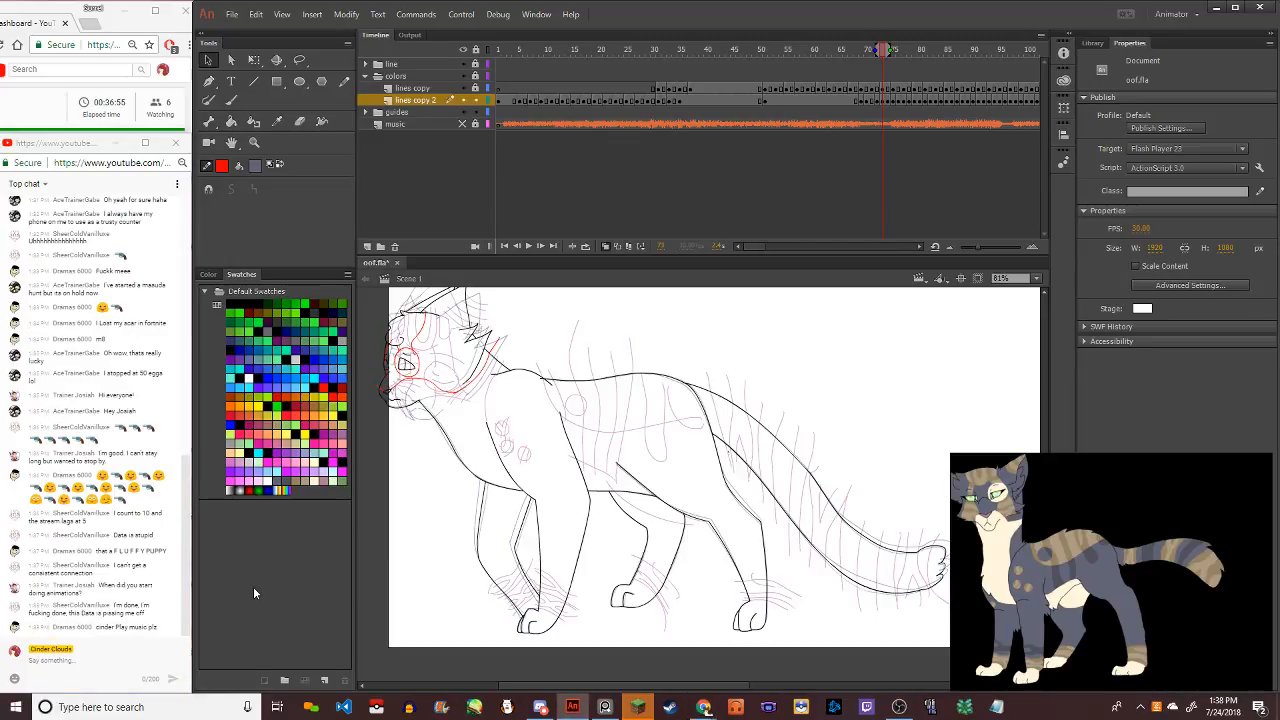
Bring up the NCS 24/7 music stream window in Chrome, minimize it again and lower the system volume to 54
right_click(704, 708)
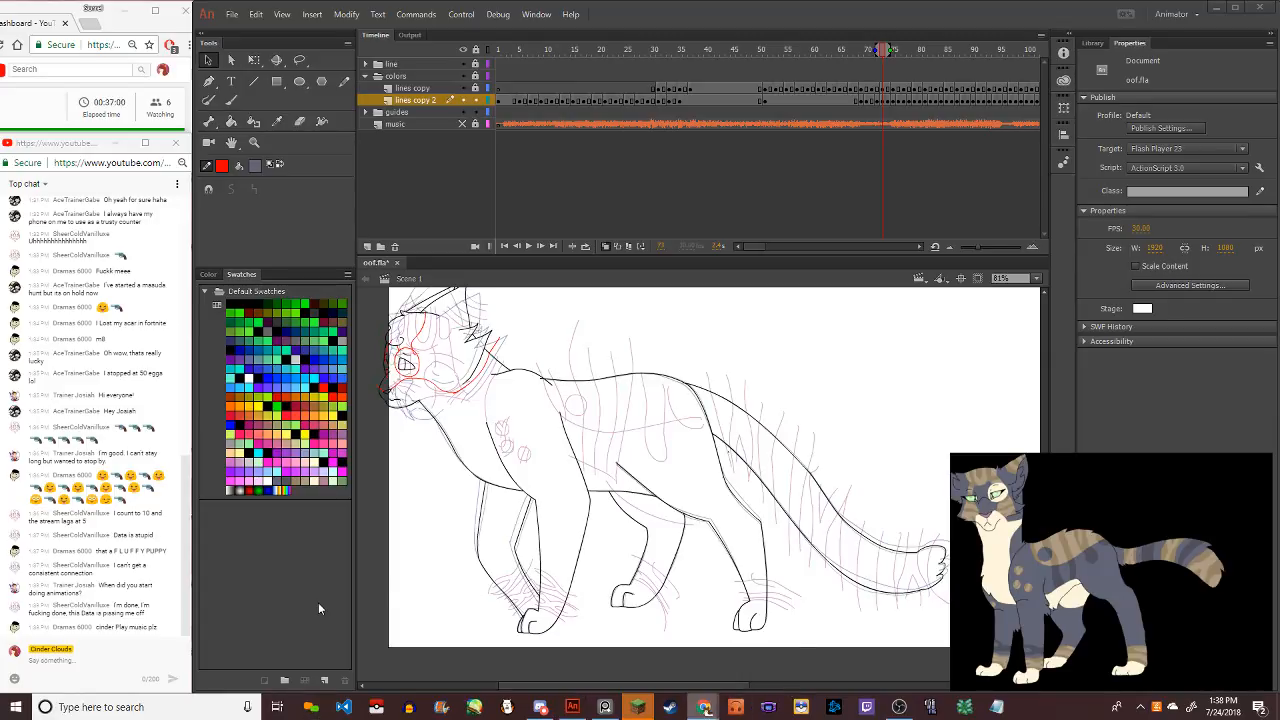
left_click(383, 627)
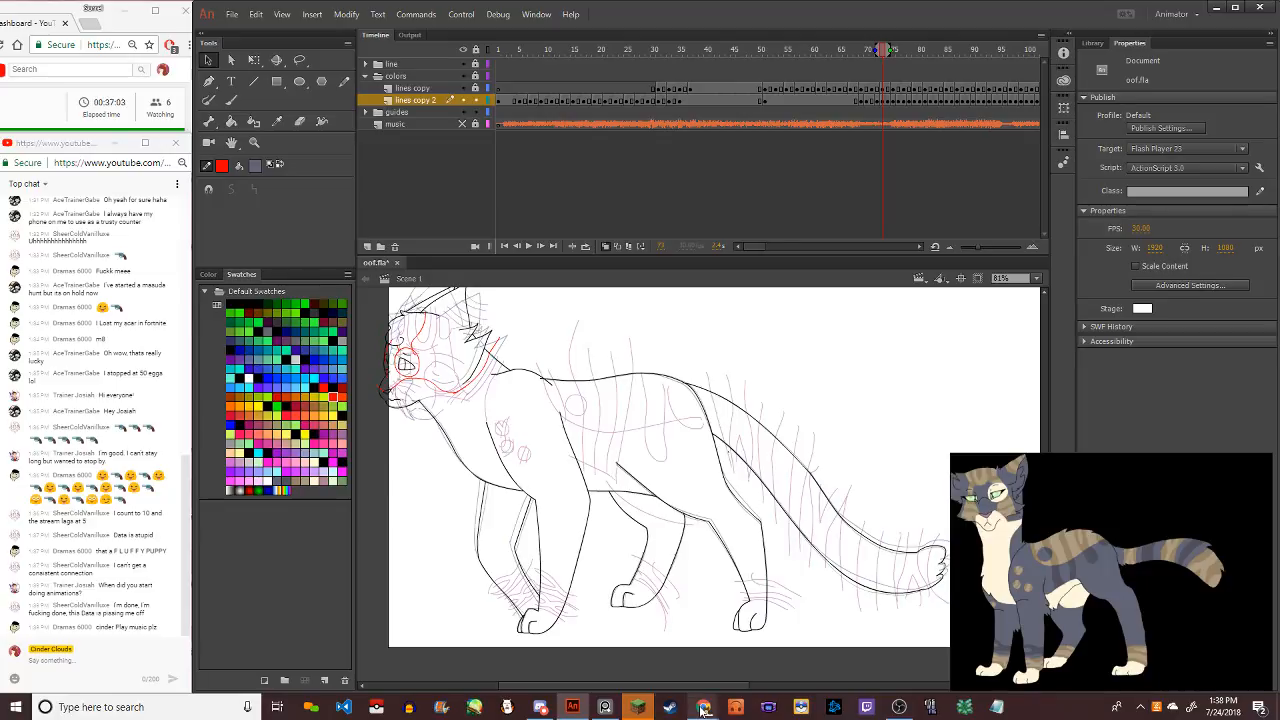
mouse_move(703, 709)
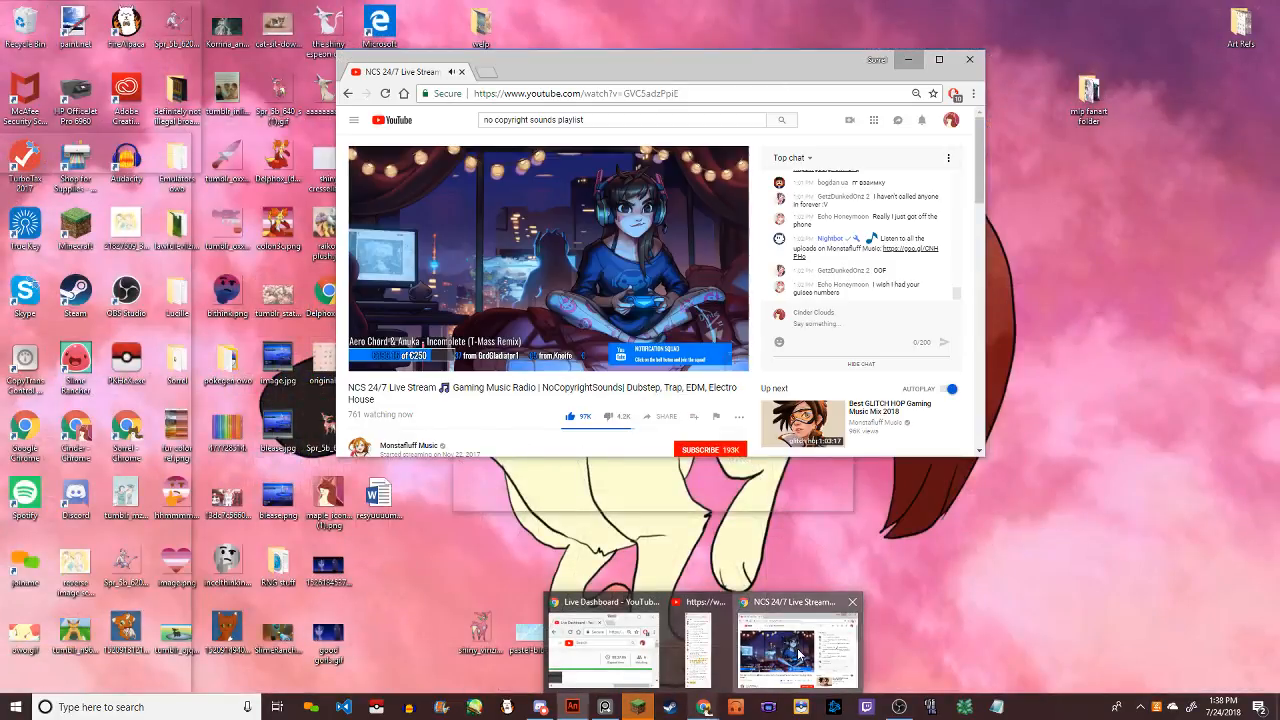
left_click(797, 648)
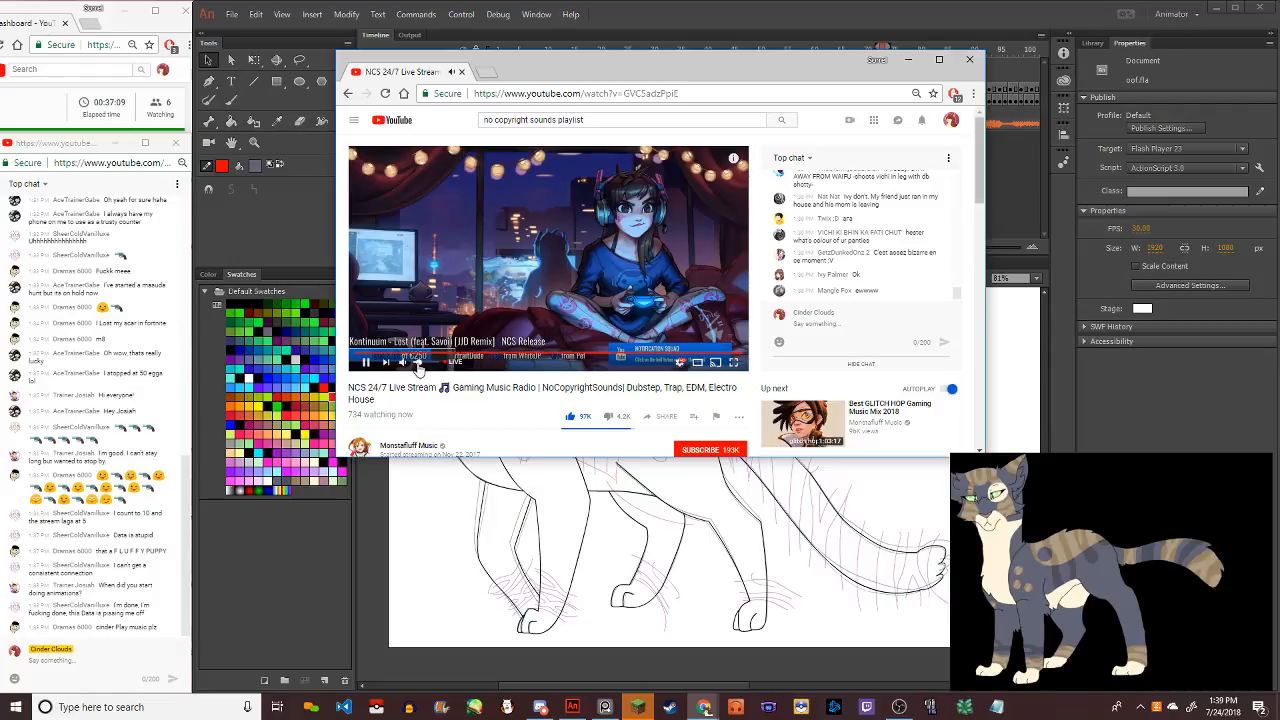
left_click(908, 59)
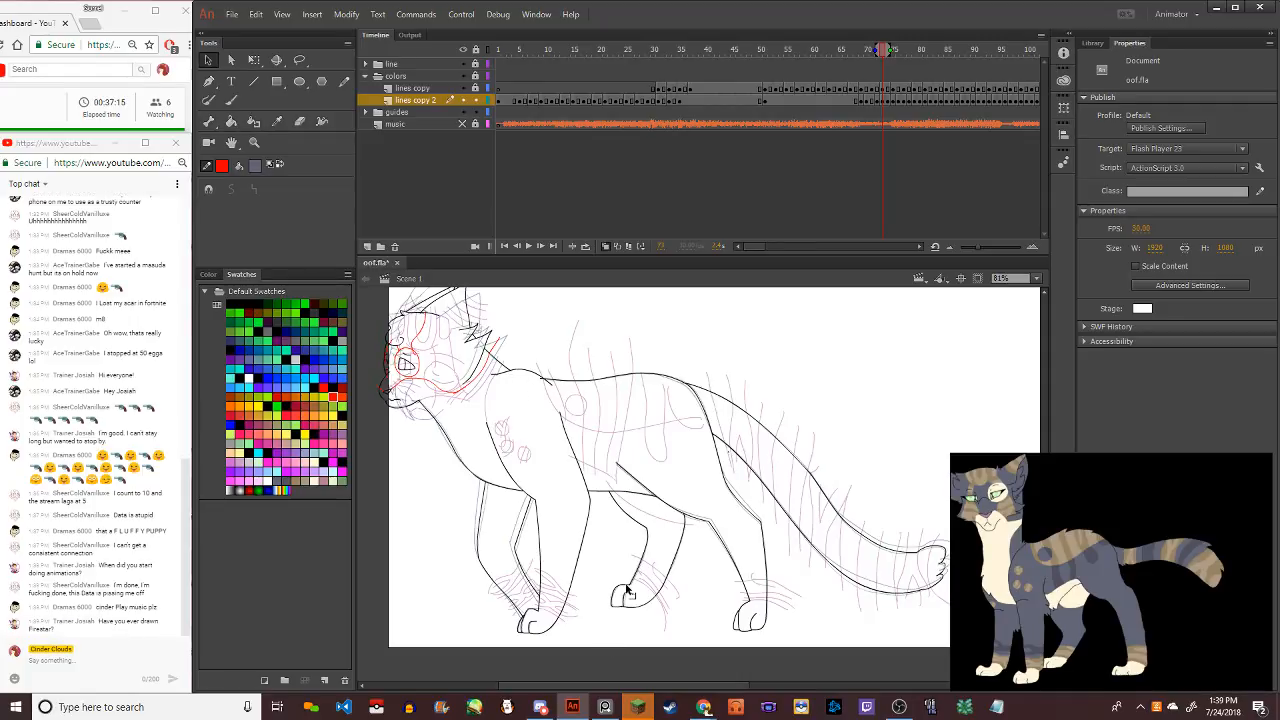
key("XF86AudioLowerVolume")
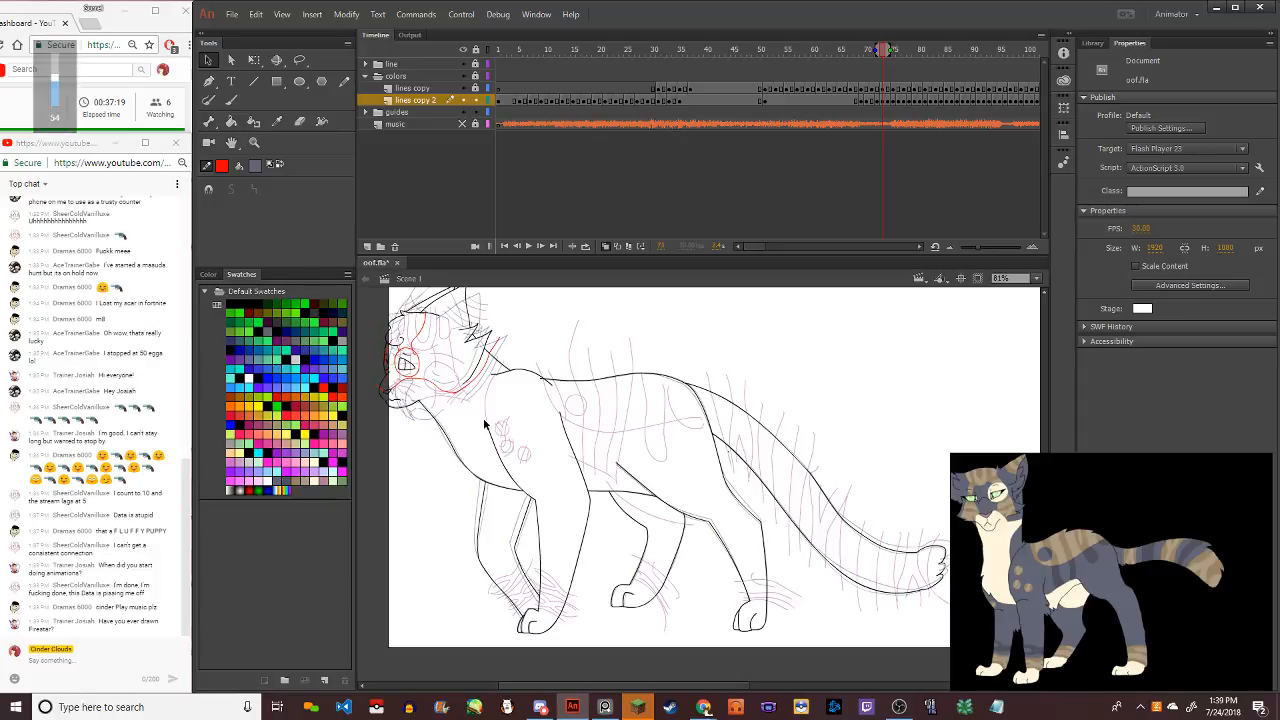
Draw a red pencil line across the neck behind the cheek fur and continue it down along the front of the shoulder
scroll(487, 384, "up", 4)
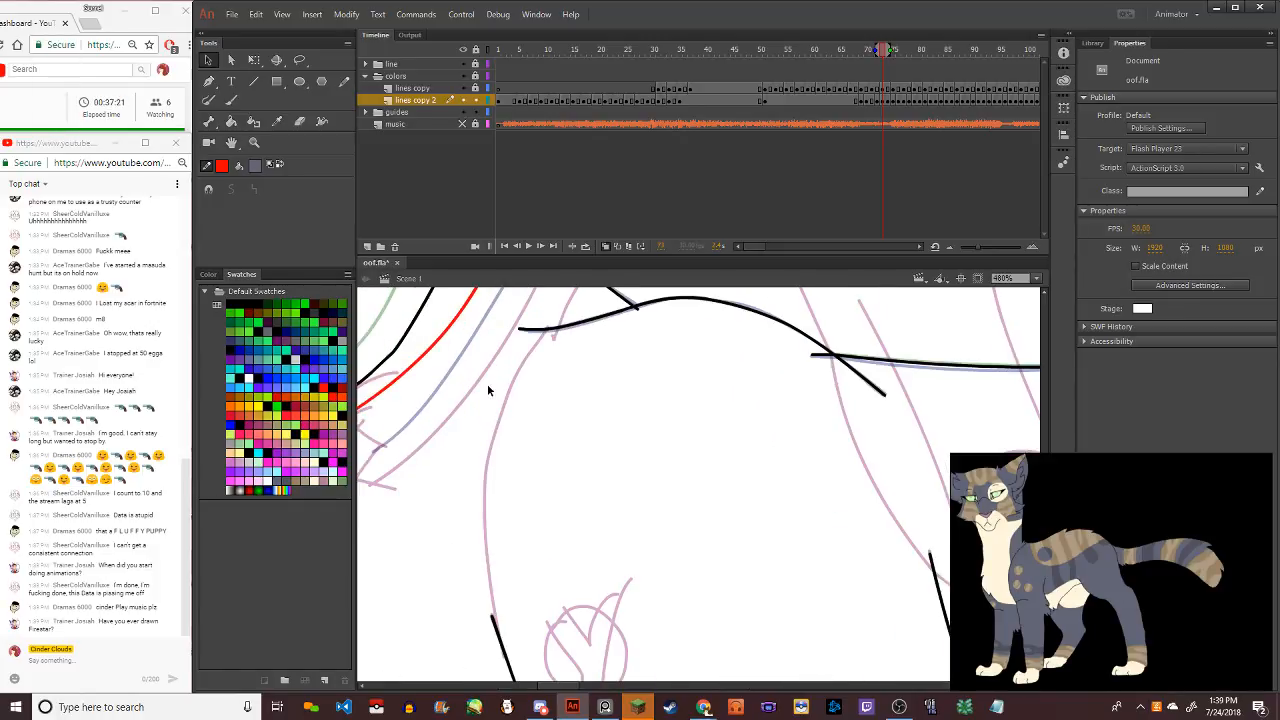
scroll(487, 384, "down", 2)
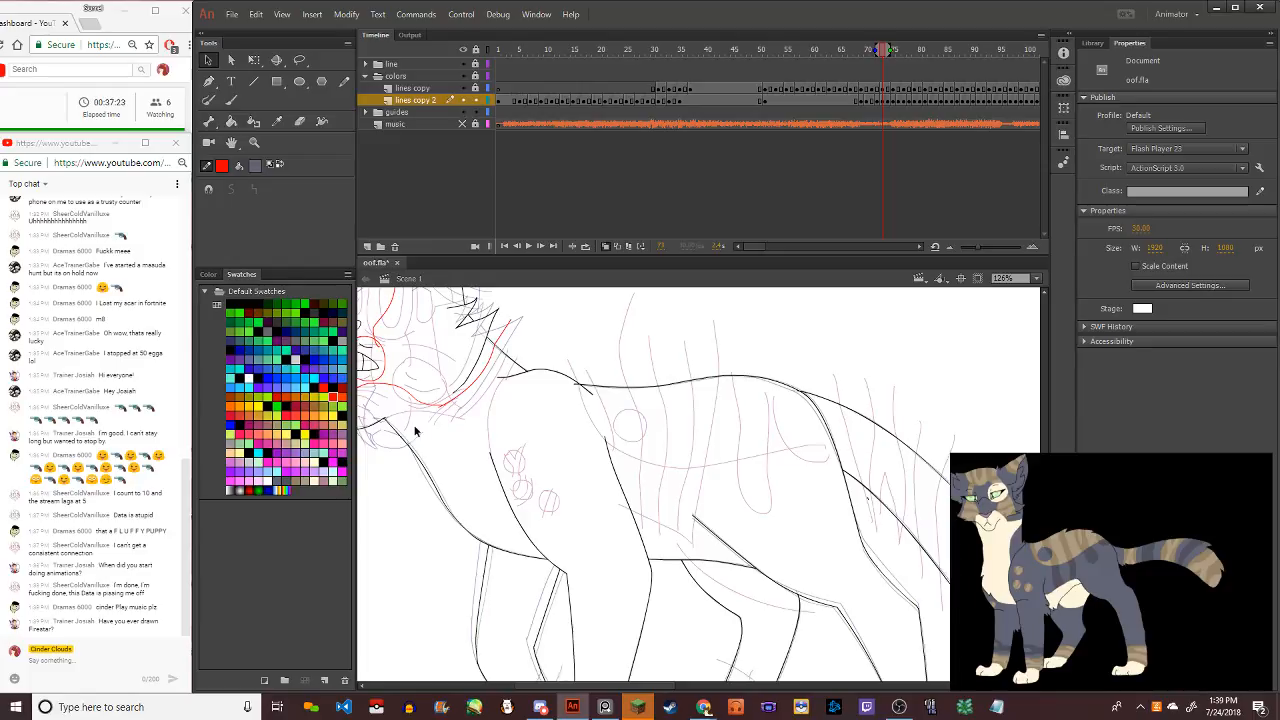
left_click(345, 83)
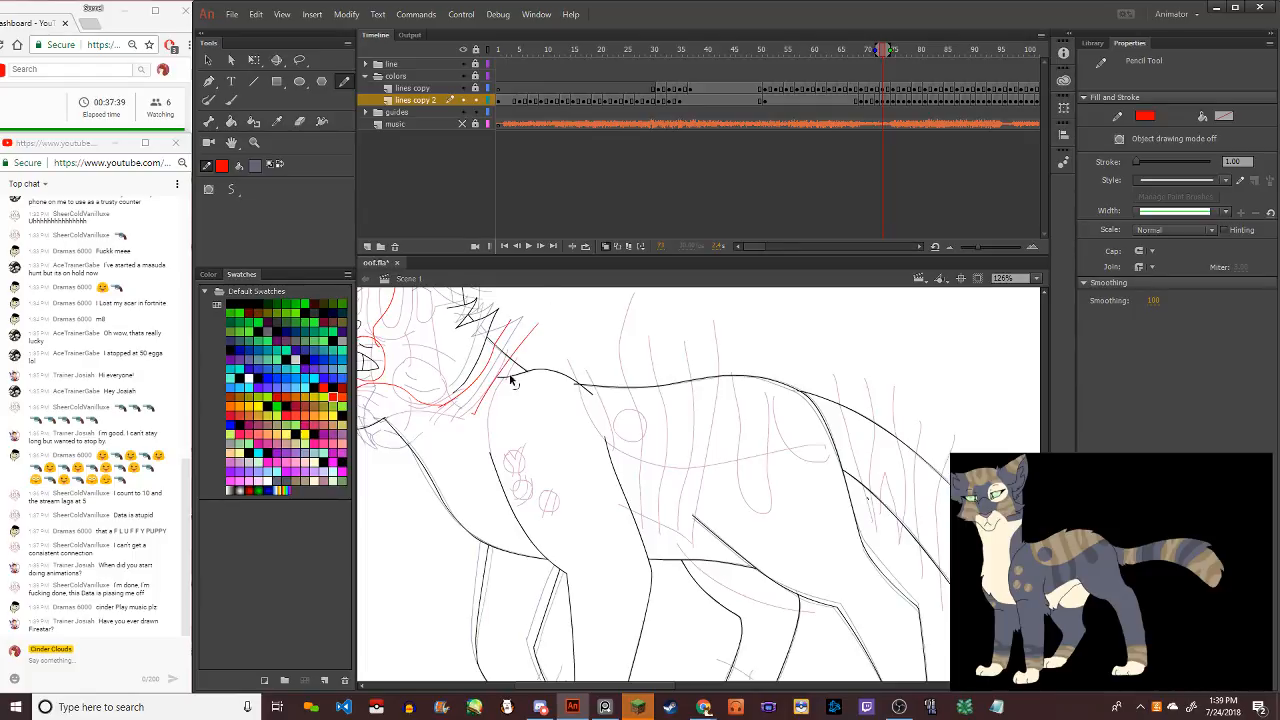
left_click(219, 61)
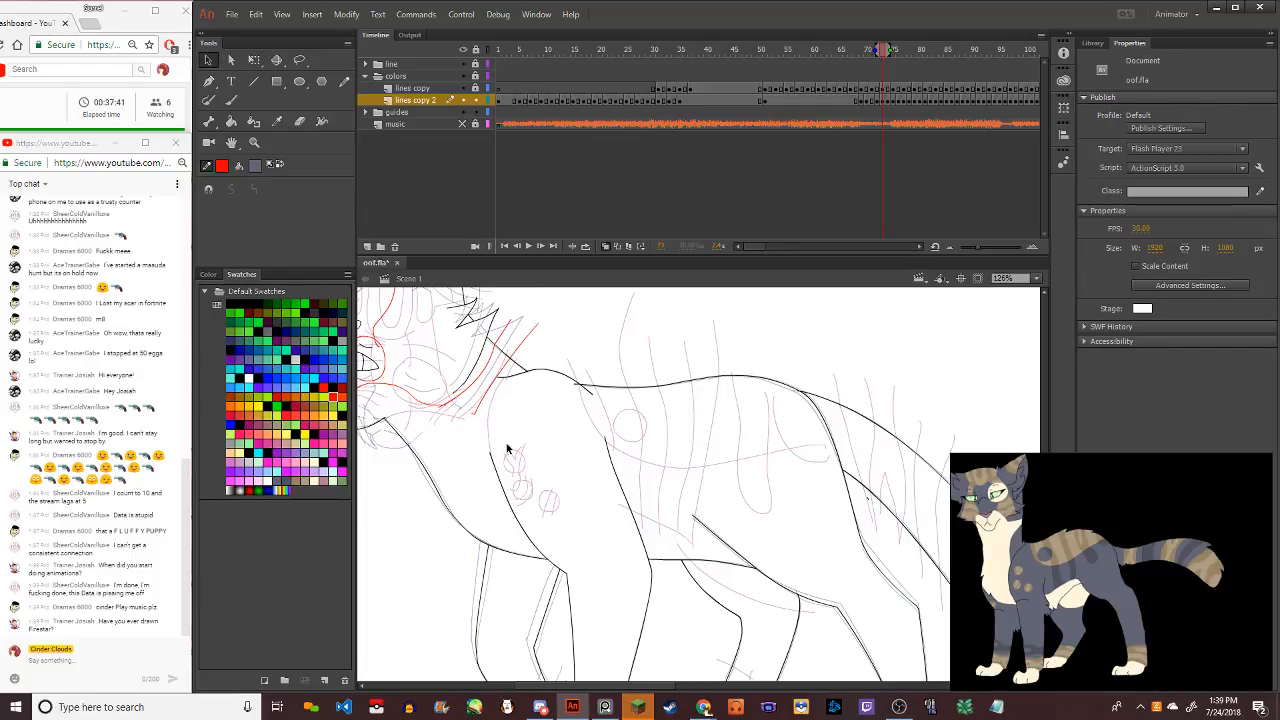
left_click_drag(472, 411, 492, 466)
scroll(454, 406, "down", 3)
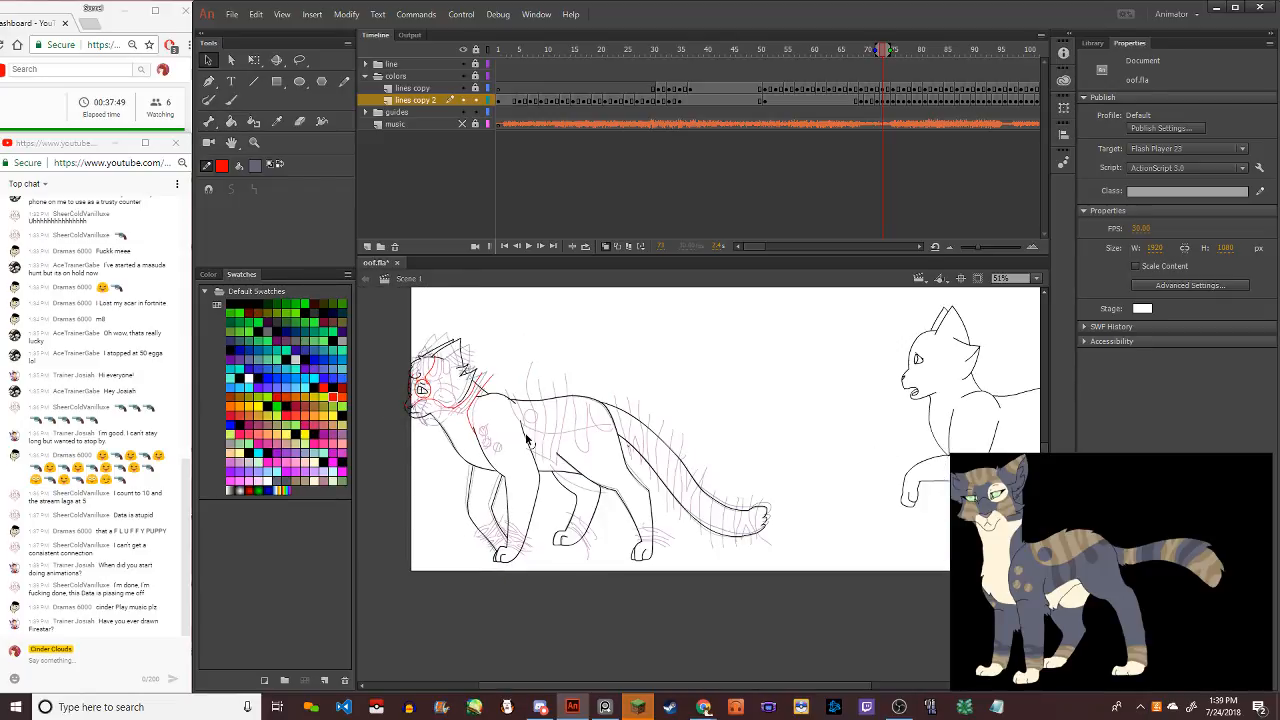
Go back to the previous frame and select all the red stripe lines across the front paws
scroll(500, 555, "up", 4)
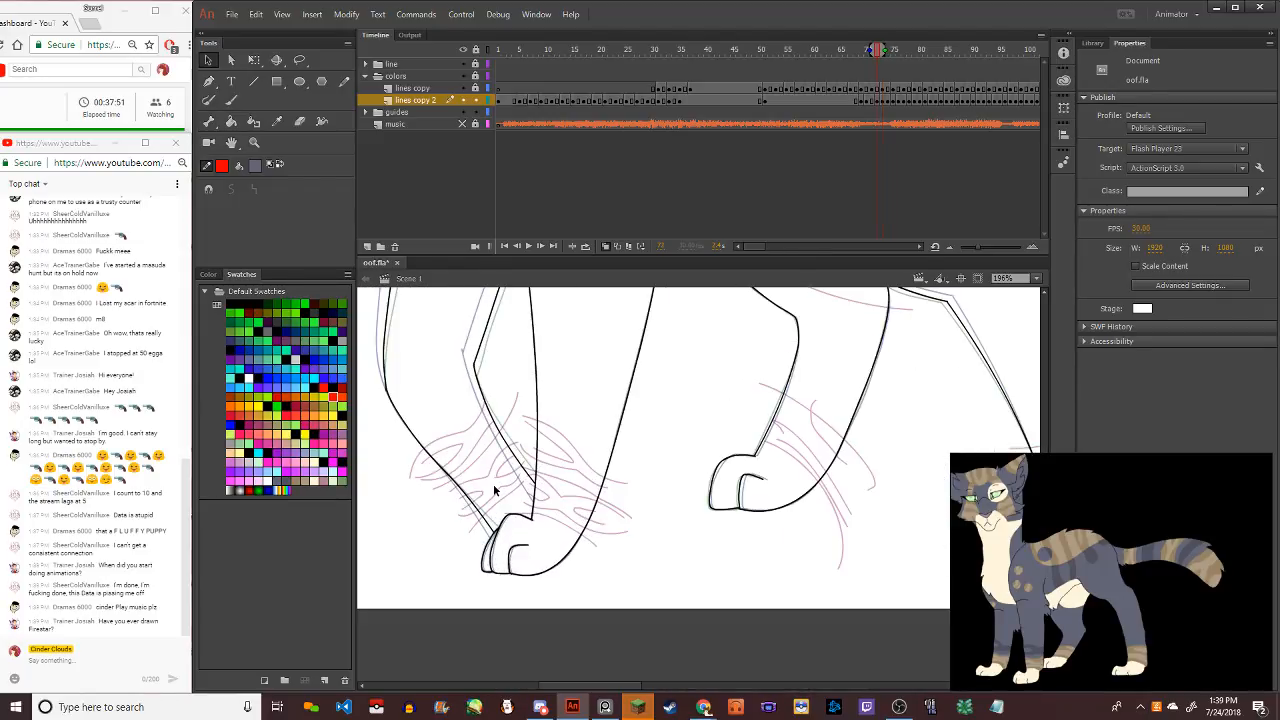
key("comma")
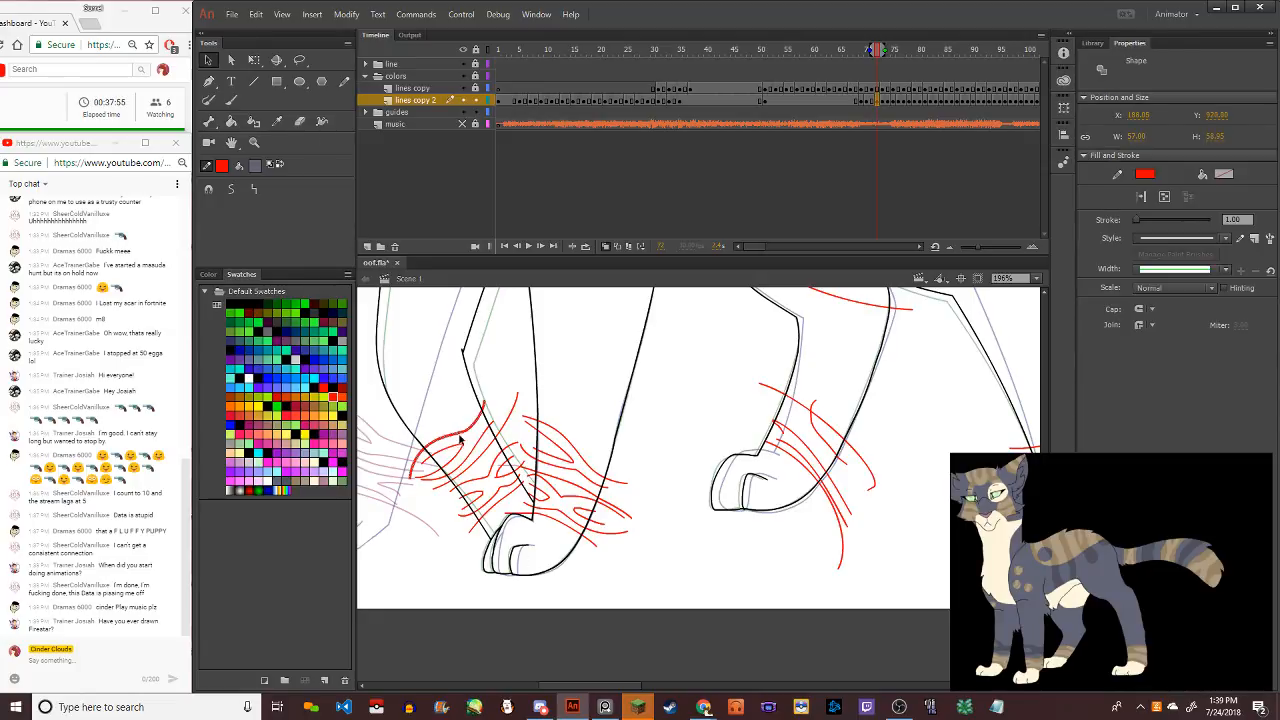
mouse_move(464, 446)
left_mouse_down()
mouse_move(418, 476)
mouse_move(515, 395)
left_mouse_up()
mouse_move(516, 442)
left_mouse_down()
mouse_move(452, 494)
mouse_move(630, 516)
left_mouse_up()
mouse_move(470, 494)
left_mouse_down()
mouse_move(597, 546)
mouse_move(552, 522)
left_mouse_up()
left_click(550, 505, "shift")
left_click(548, 499, "shift")
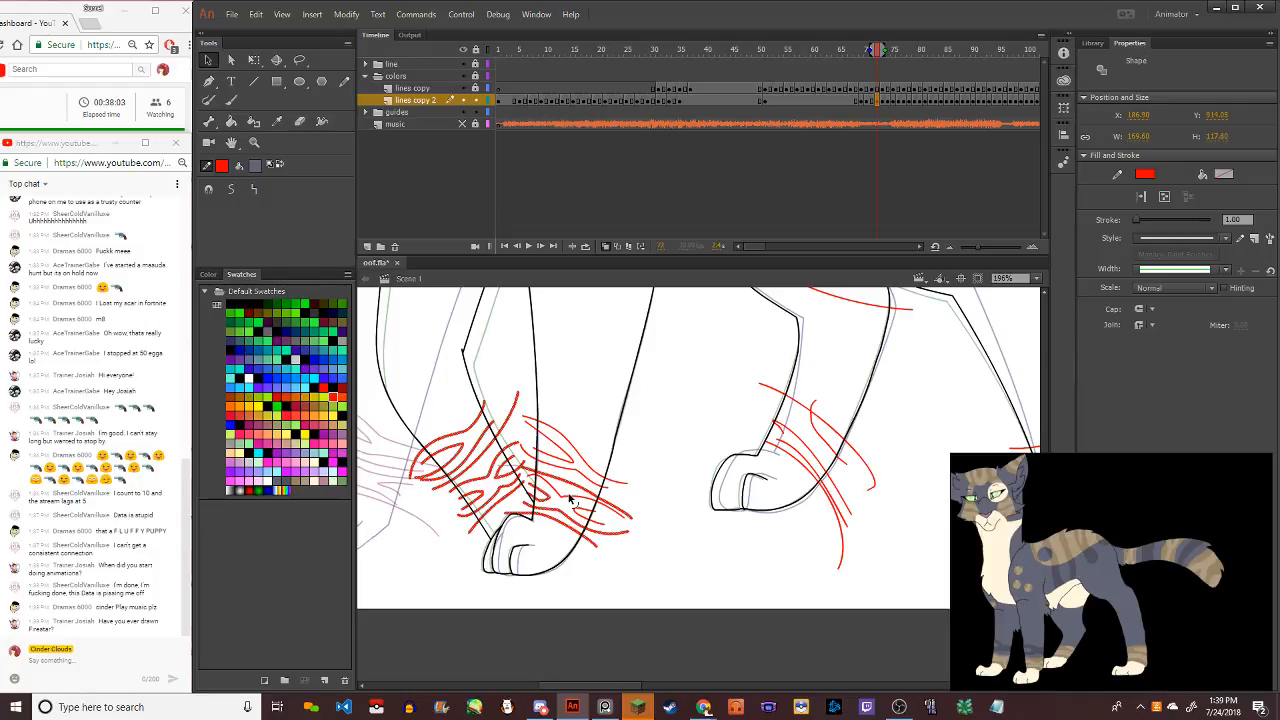
left_click(570, 496, "shift")
left_click(584, 480, "shift")
left_click(570, 466, "shift")
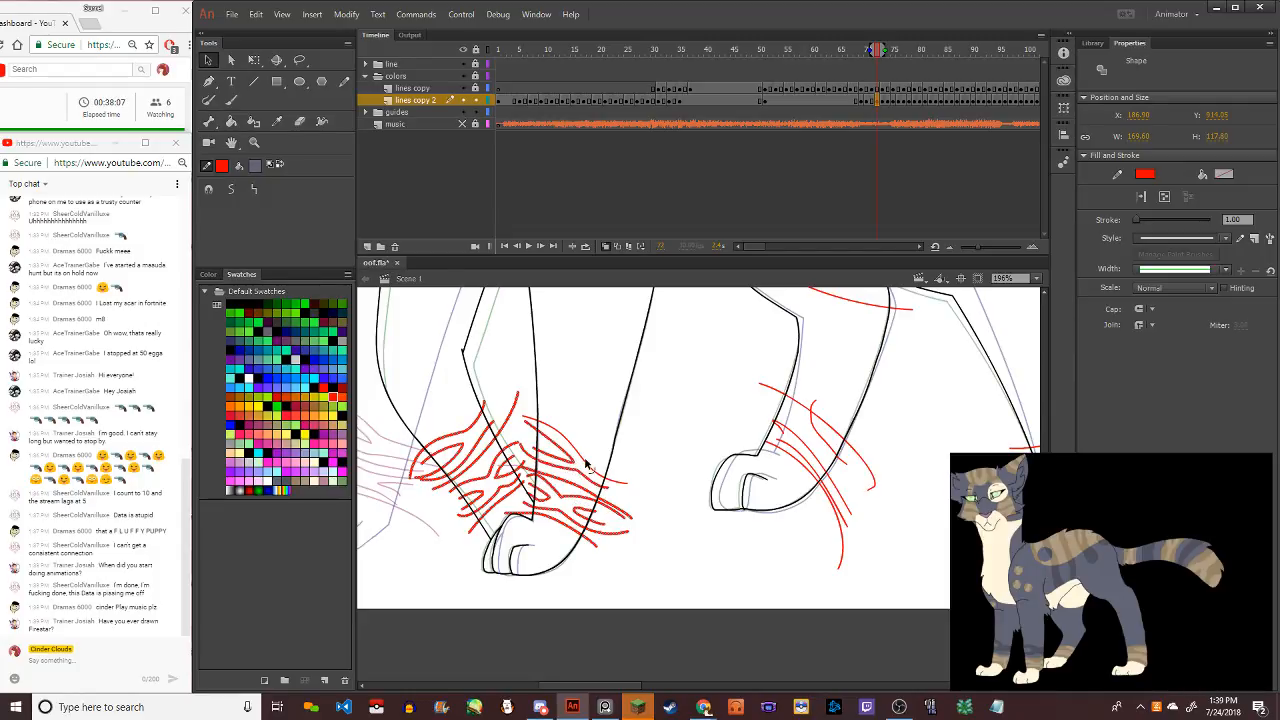
left_click(588, 466, "shift")
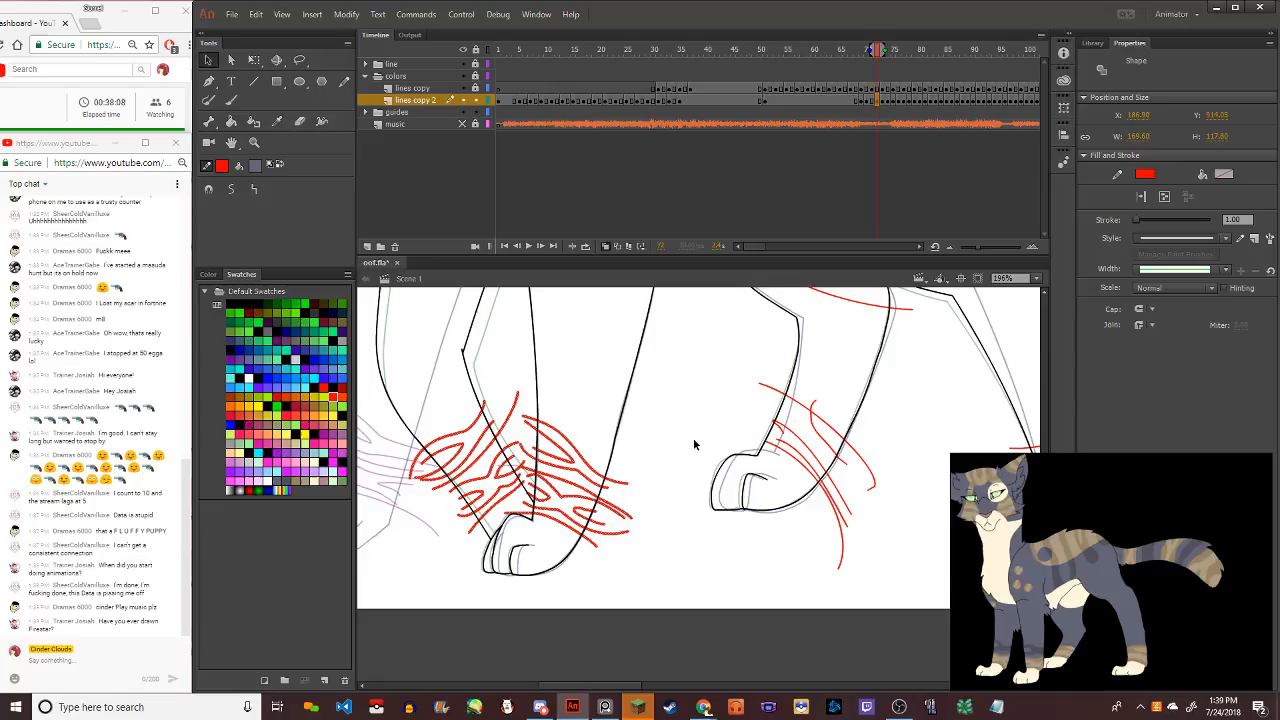
Add the red stripe lines on the far hind paw to the selection
left_click(795, 458, "shift")
left_click(800, 456, "shift")
left_click(800, 455, "shift")
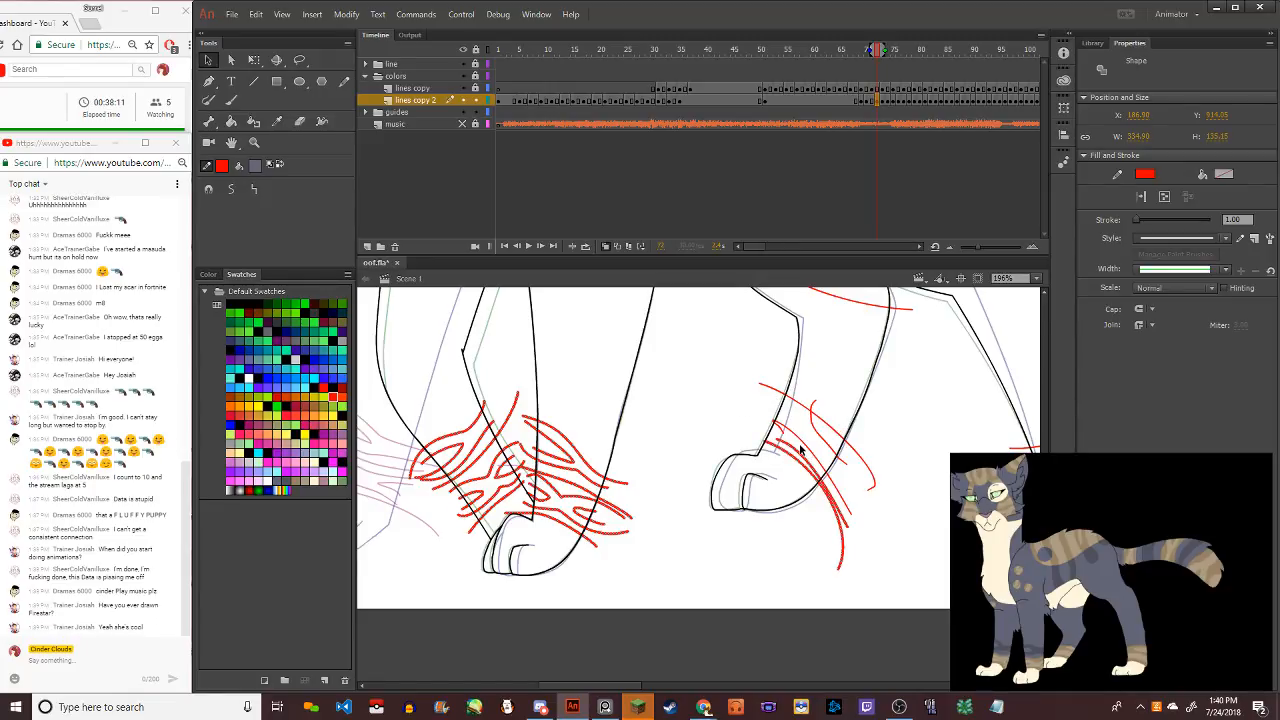
left_click(808, 440, "shift")
left_click(813, 450, "shift")
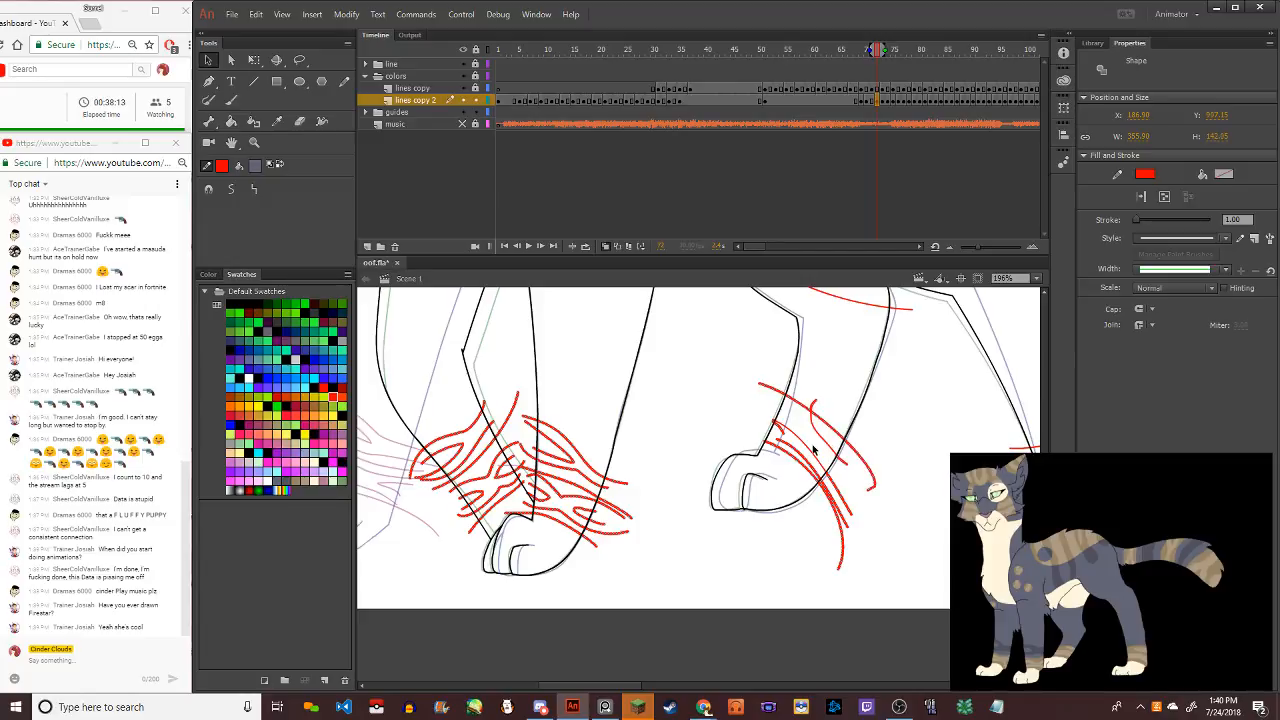
left_click(813, 446, "shift")
Add the five red stripe lines above the near hind paw to the selection
key("ctrl+minus")
key("ctrl+minus")
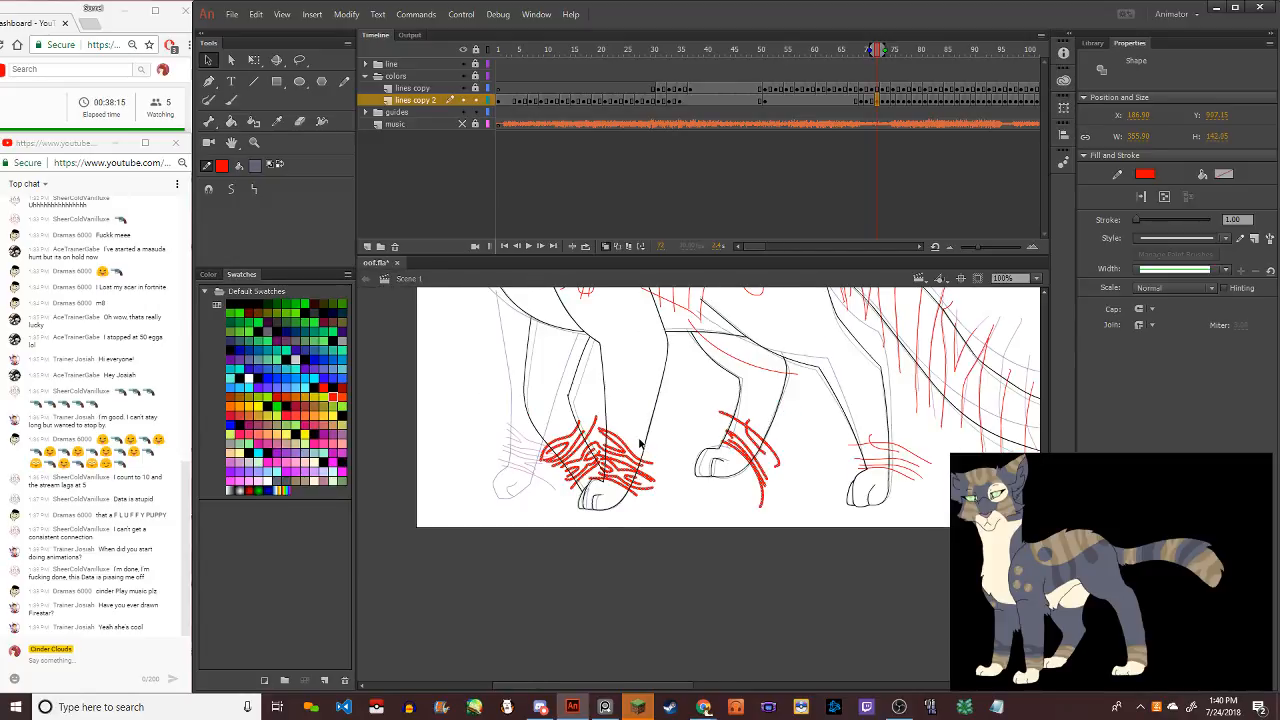
scroll(760, 460, "up", 10)
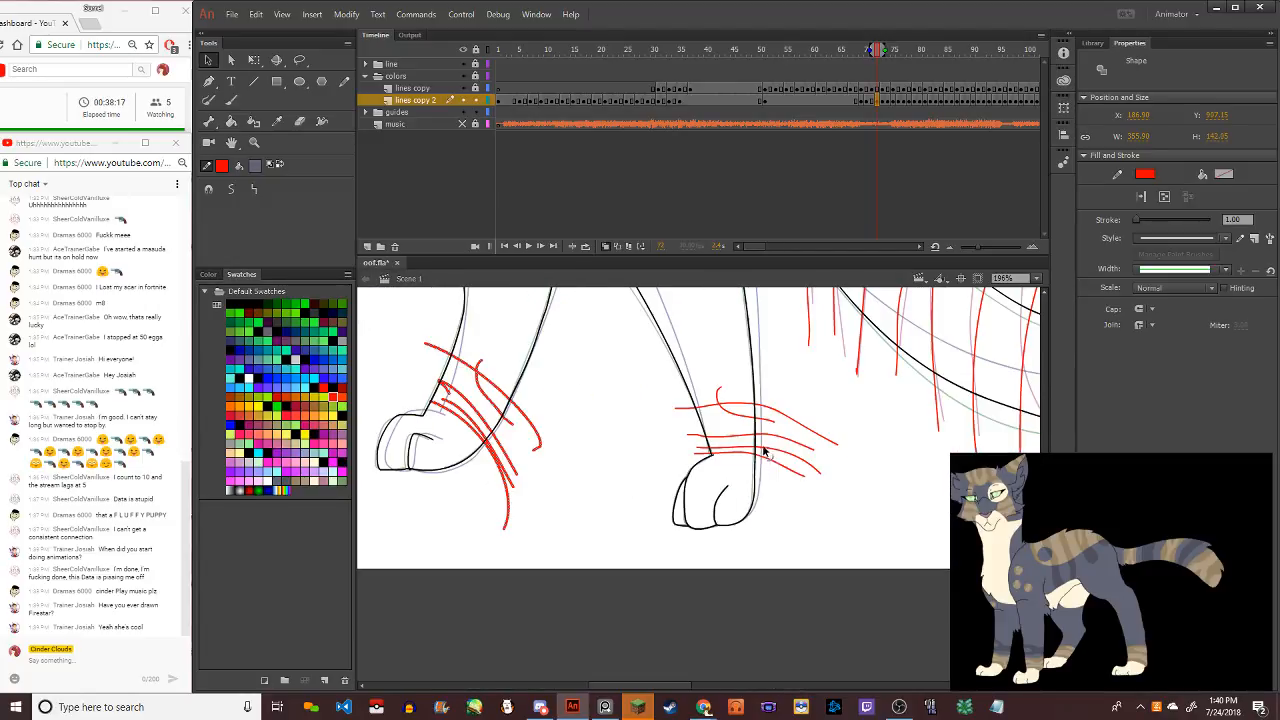
left_click(749, 443, "shift")
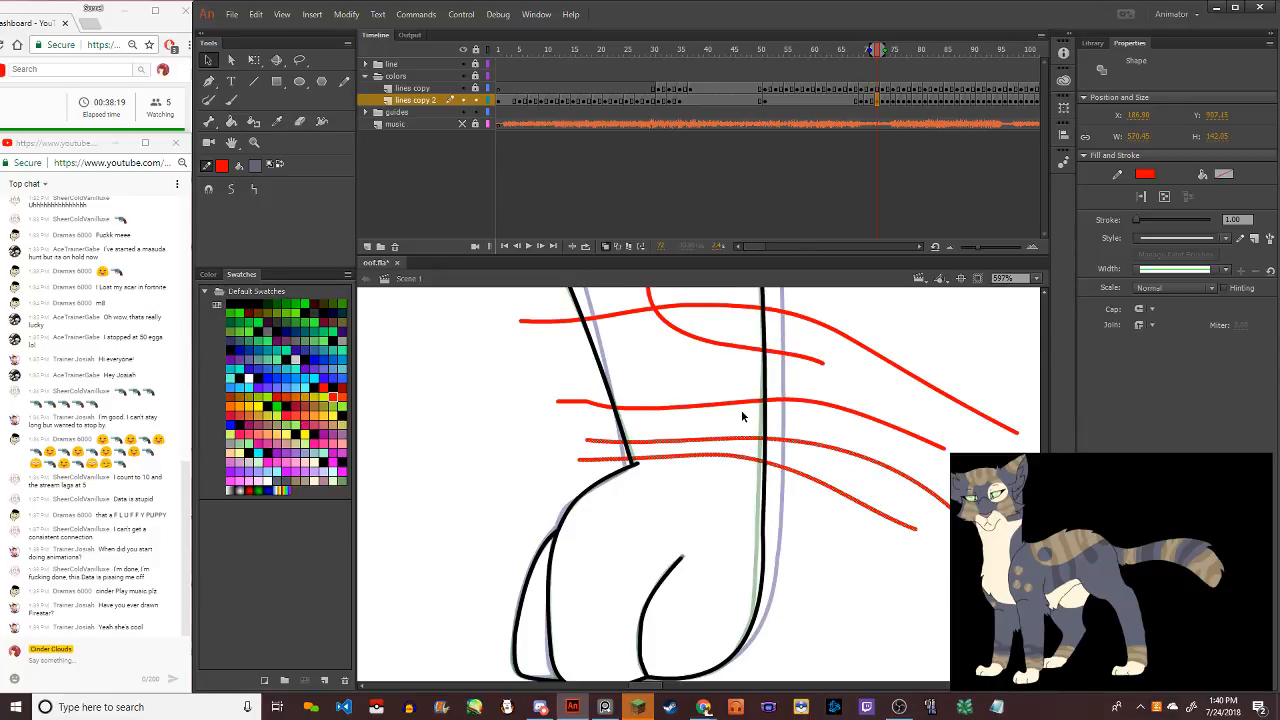
left_click(740, 401, "shift")
left_click(752, 350, "shift")
left_click(716, 305, "shift")
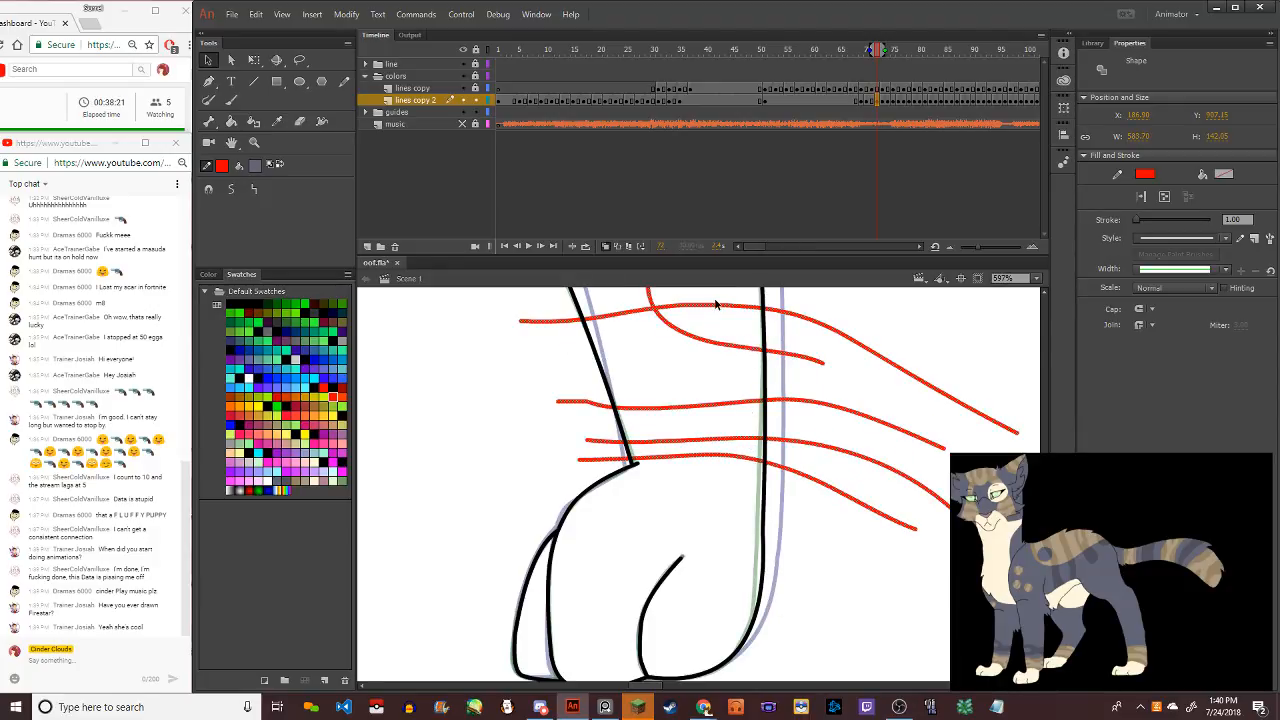
Add the red body stripes, the belly line and the shoulder spots to the selection
scroll(684, 302, "down", 10)
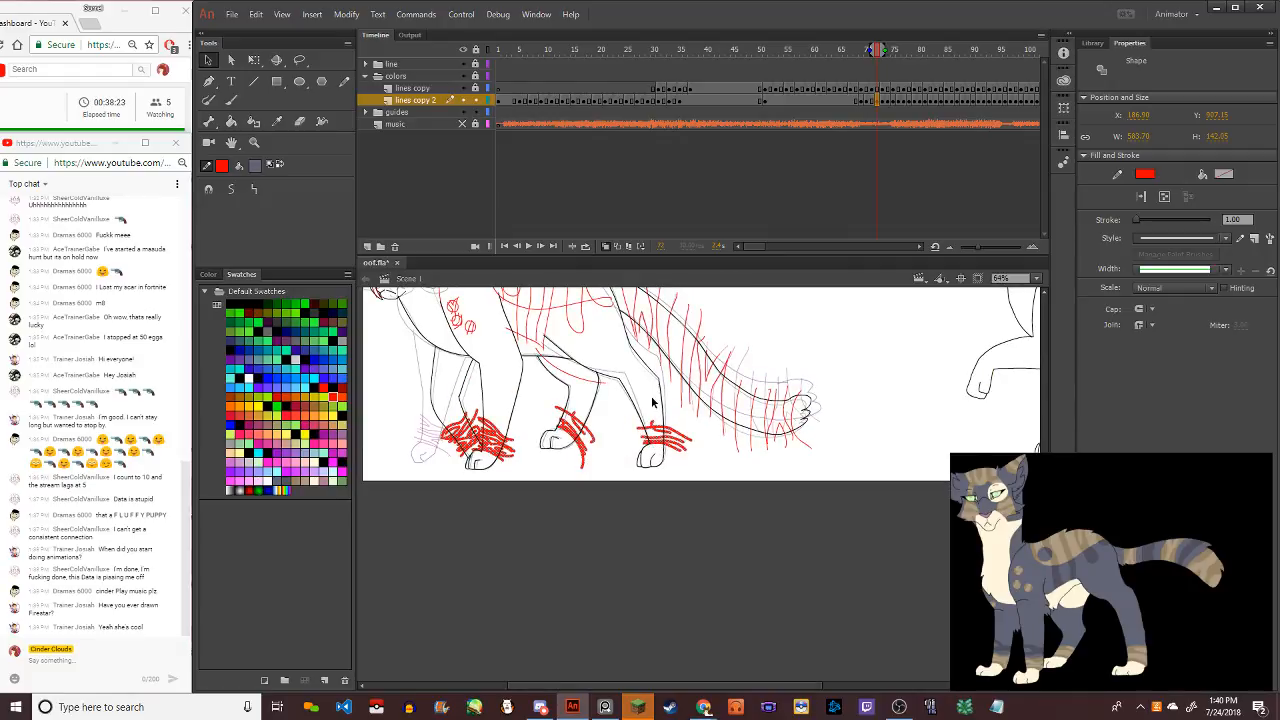
scroll(676, 452, "up", 5)
scroll(676, 452, "down", 4)
scroll(640, 448, "up", 4)
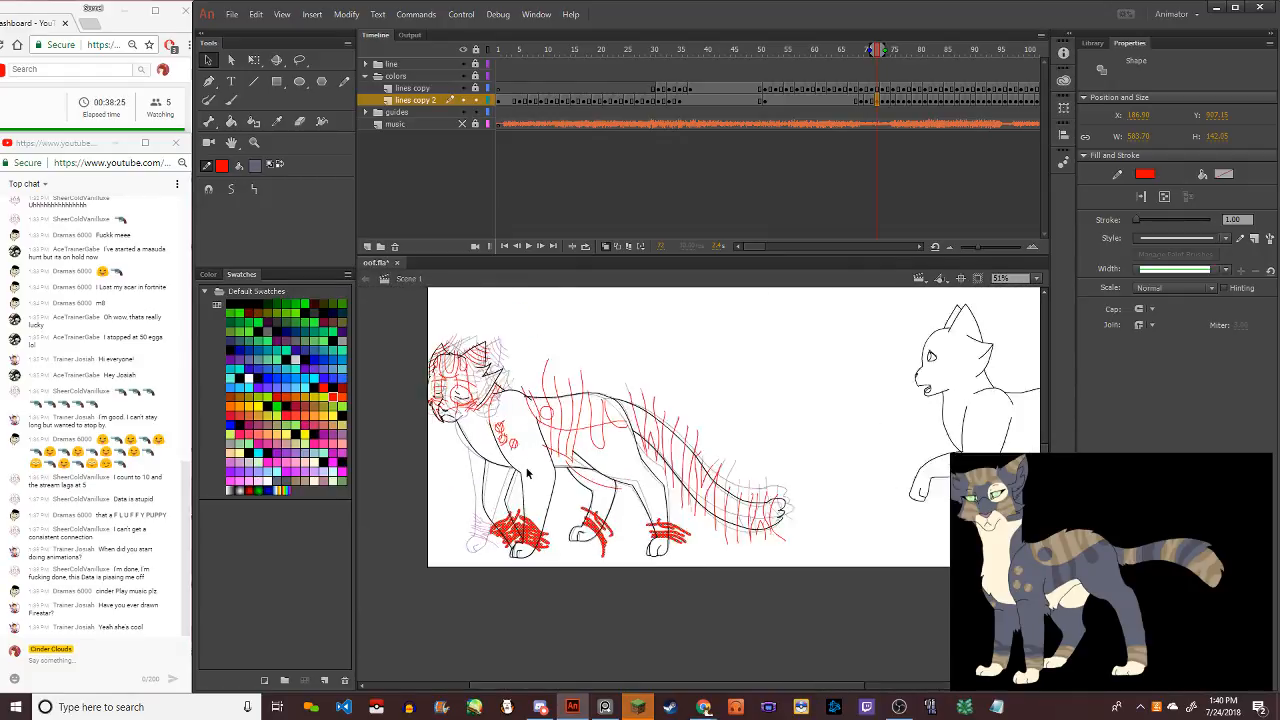
left_click(618, 443, "shift")
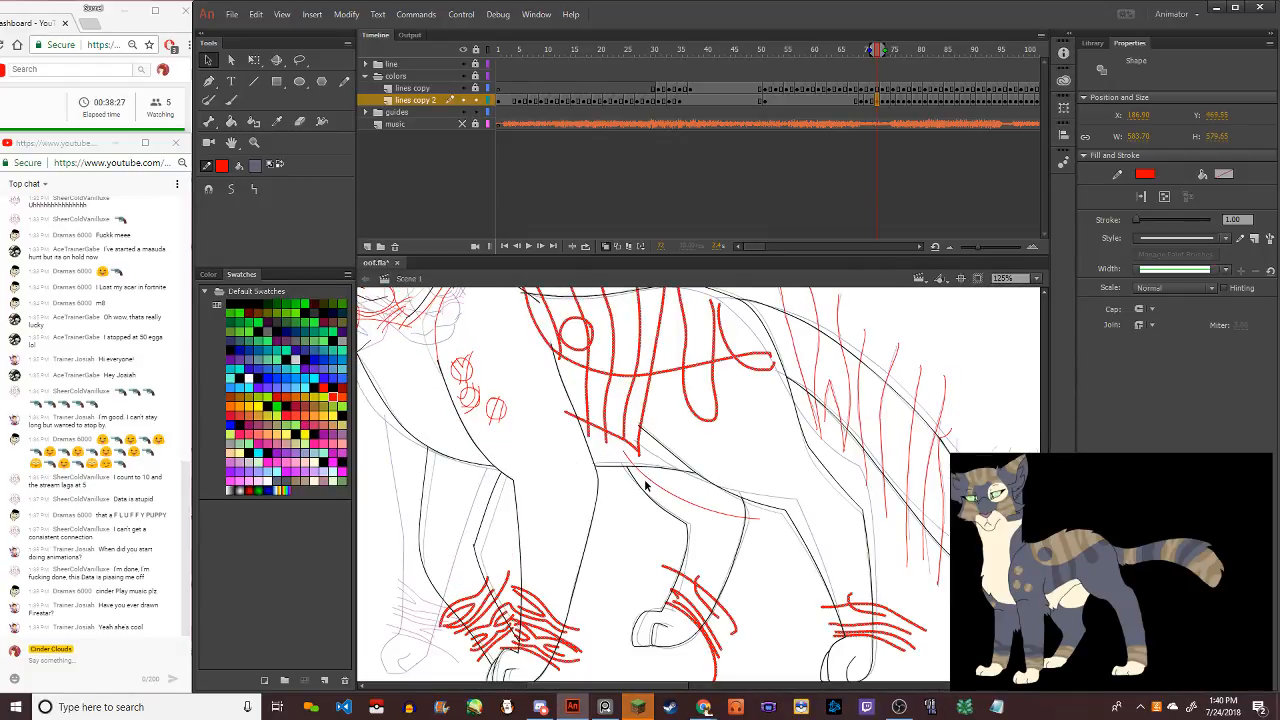
left_click(652, 487, "shift")
left_click(500, 410, "shift")
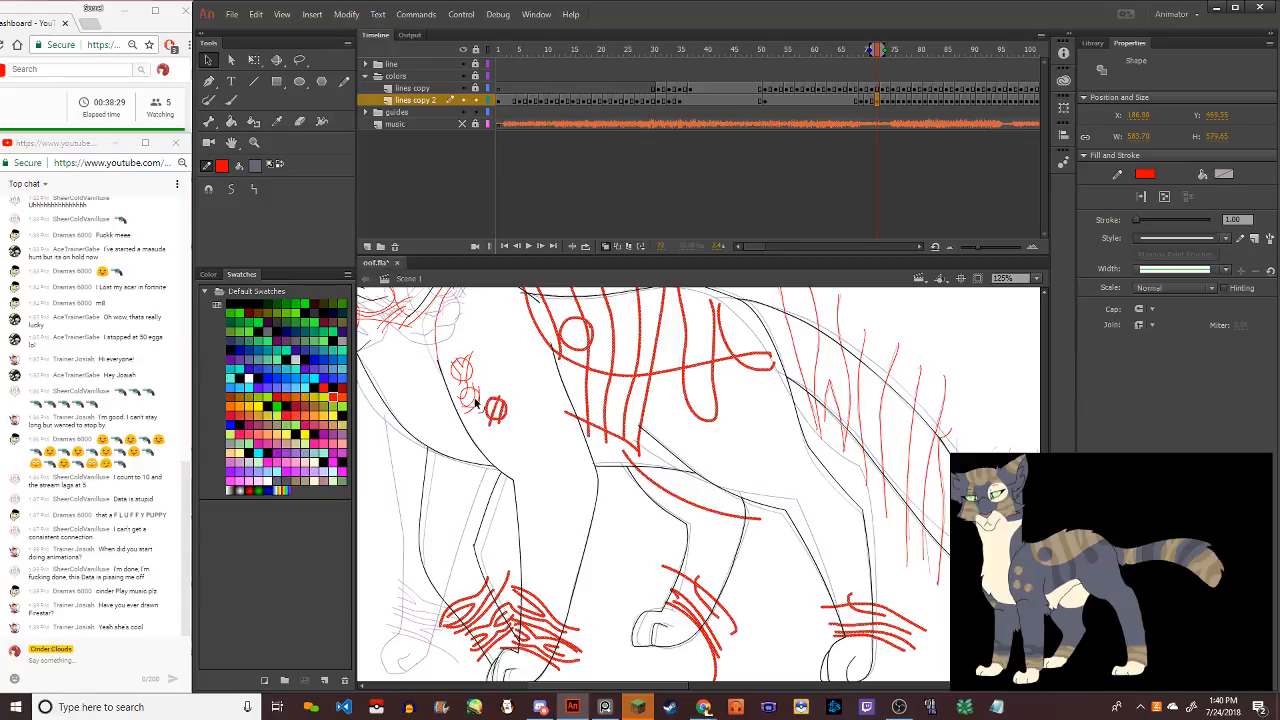
scroll(470, 385, "down", 4)
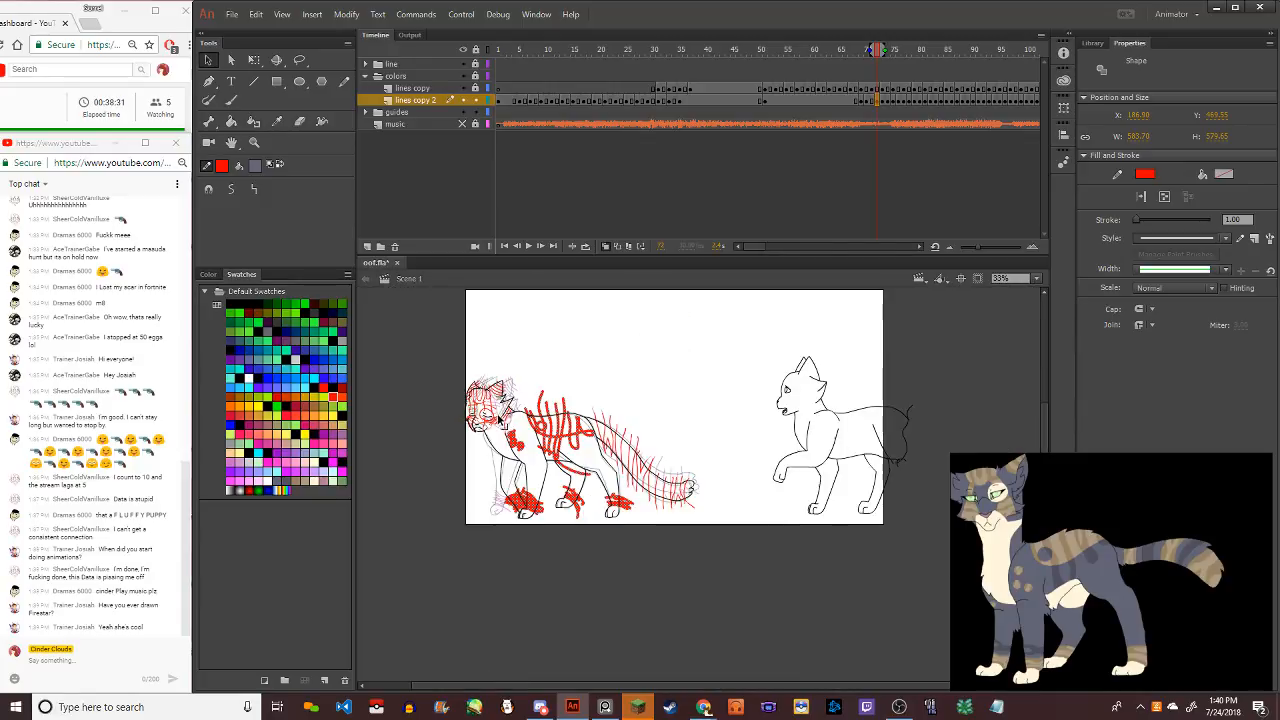
Copy the selected leg, body and shoulder markings and paste them into the next frame of the lines copy 2 layer
scroll(500, 420, "up", 3)
scroll(530, 460, "down", 1)
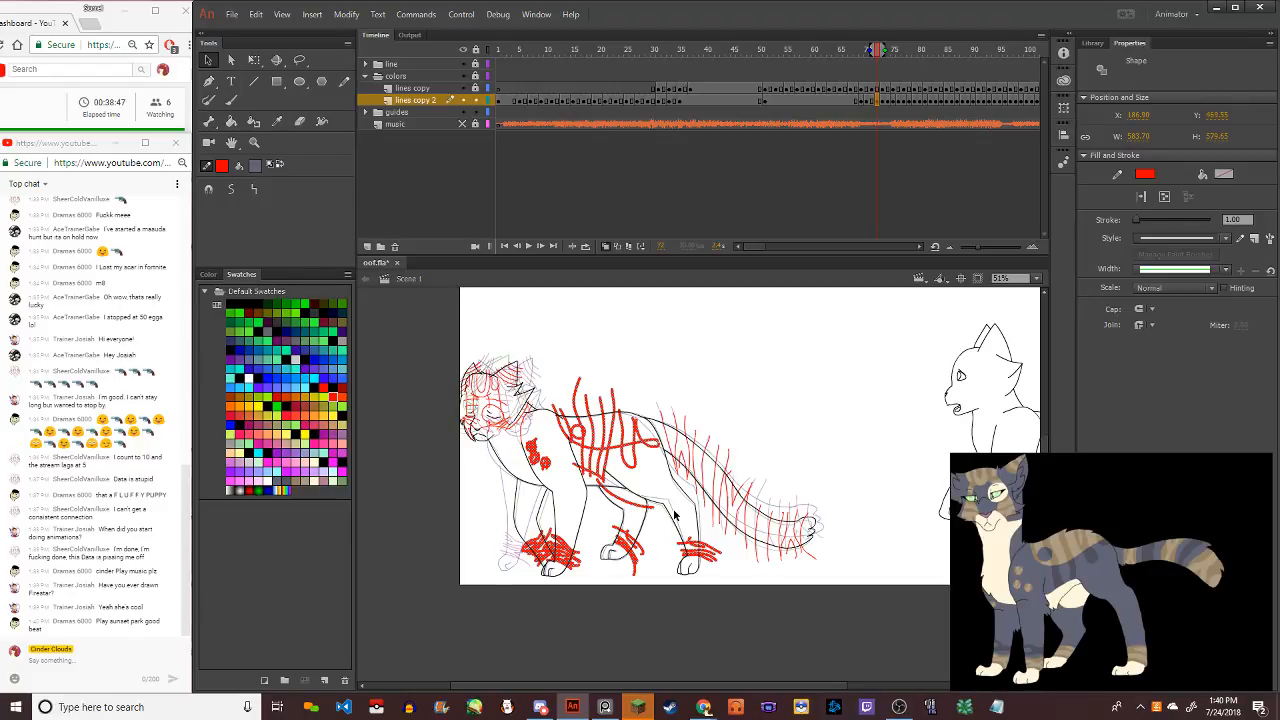
key("XF86AudioLowerVolume")
left_click(883, 102)
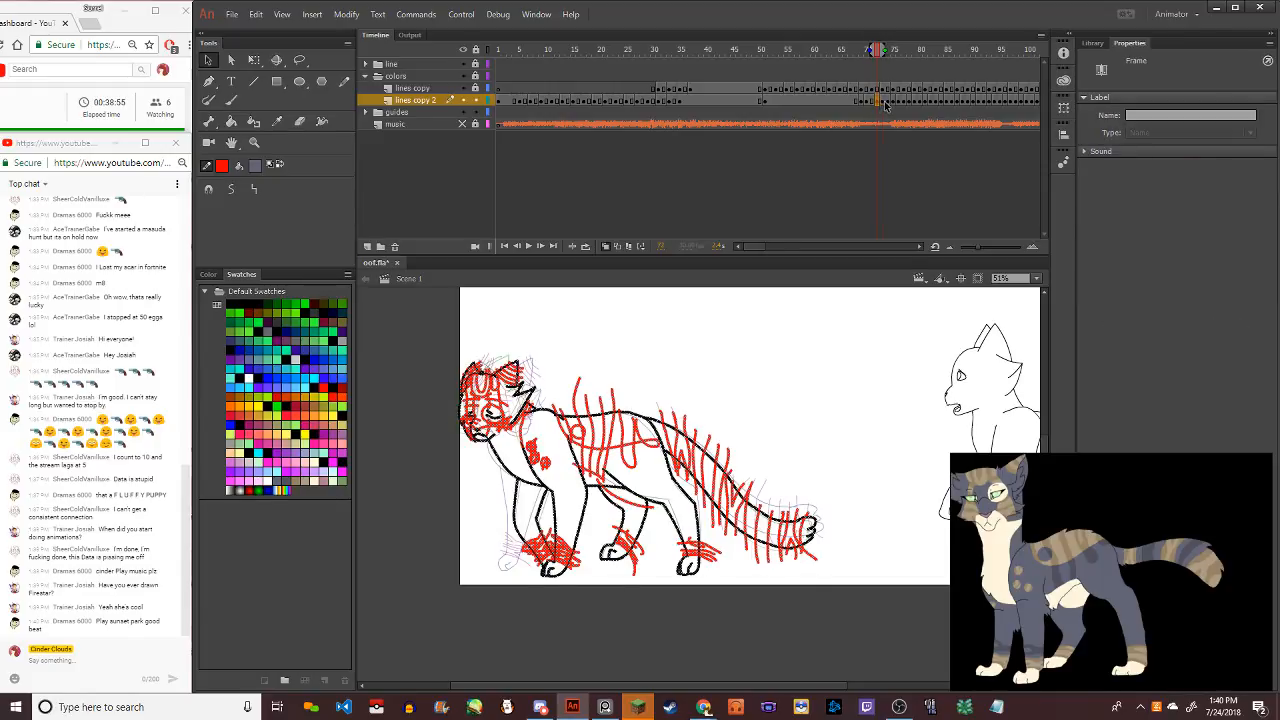
left_click(885, 102)
left_click(507, 425)
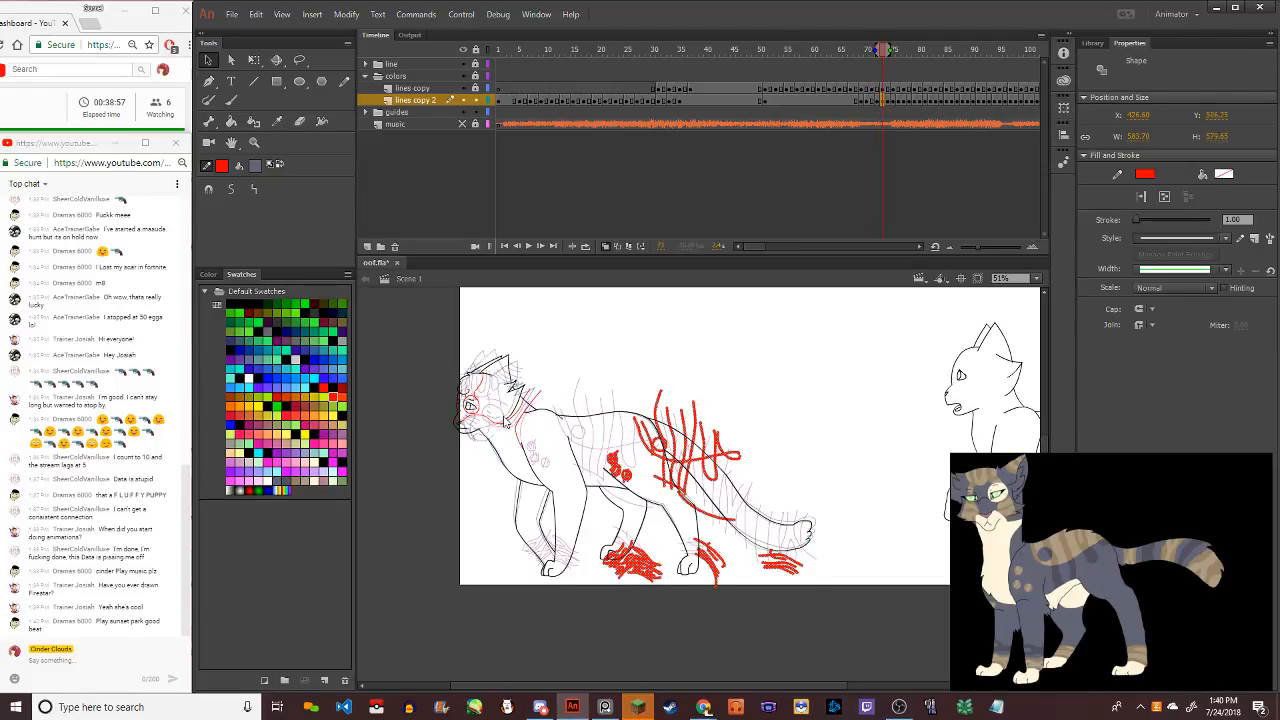
Move the pasted markings to line up exactly with the previous frame's ghosted markings, and deselect them
mouse_move(662, 462)
left_mouse_down()
mouse_move(600, 442)
mouse_move(607, 450)
left_mouse_up()
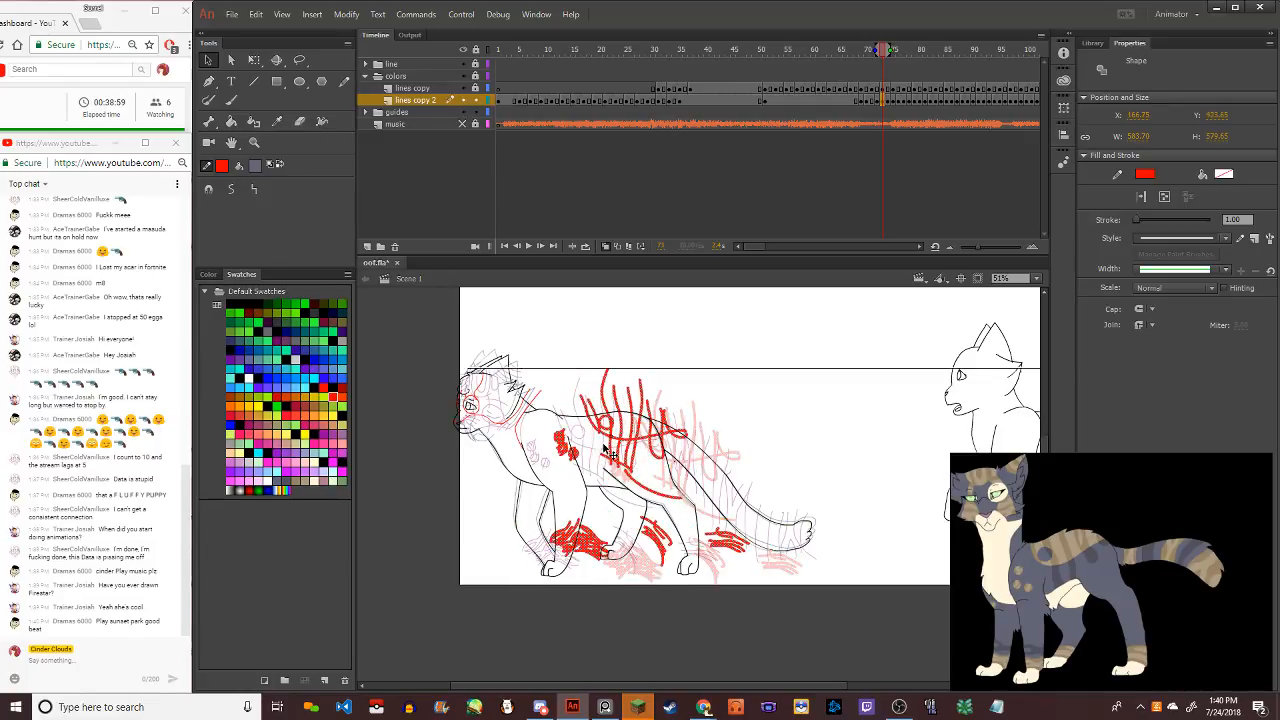
scroll(565, 447, "up", 5)
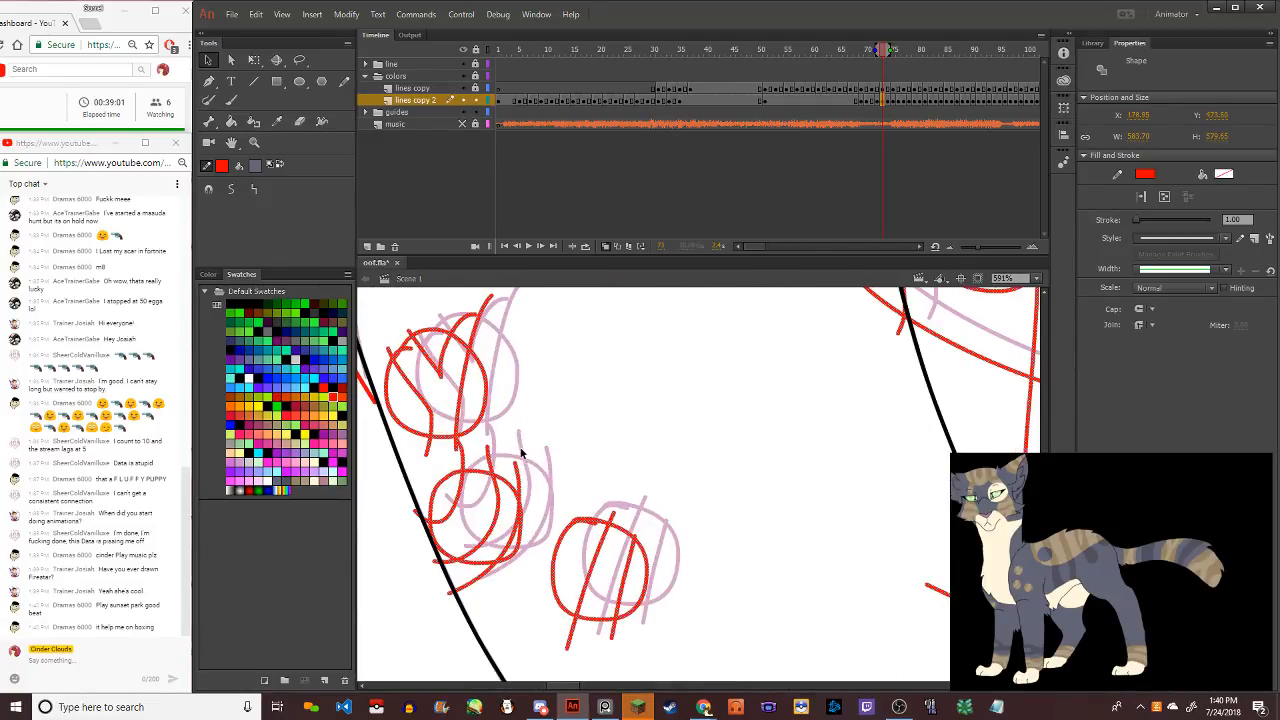
scroll(520, 455, "down", 1)
scroll(525, 480, "up", 3)
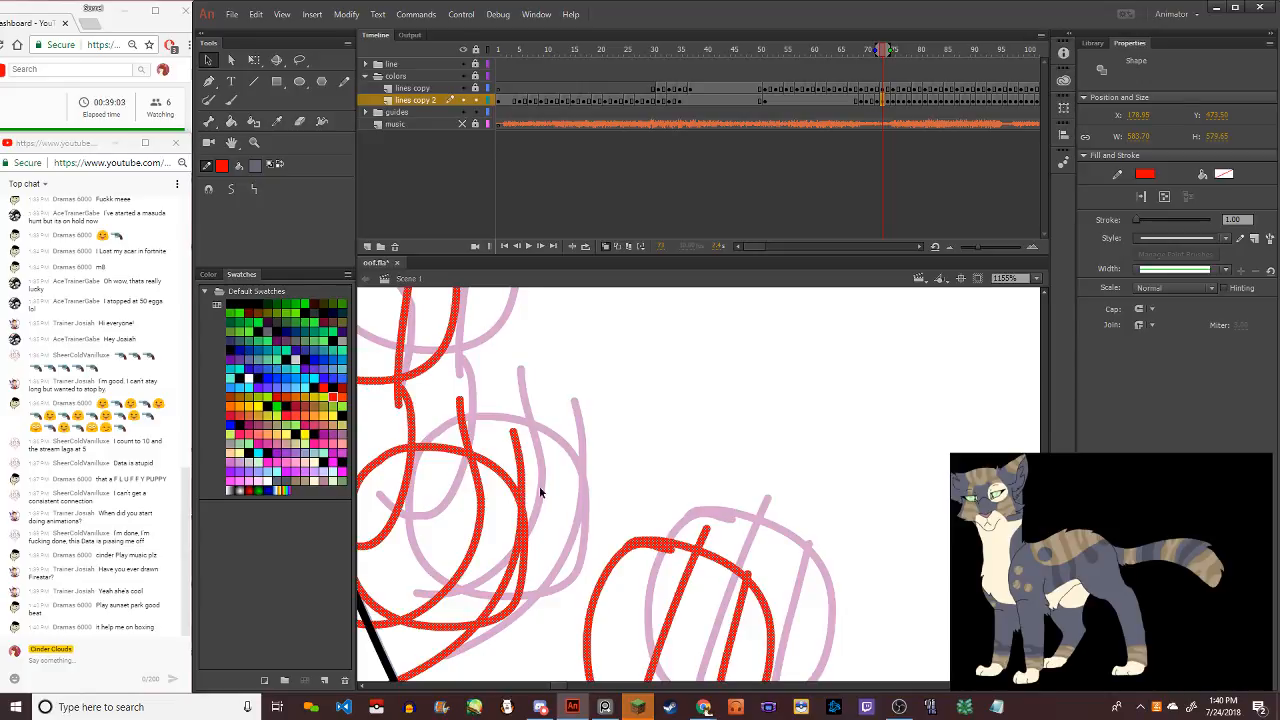
left_click_drag(540, 492, 588, 470)
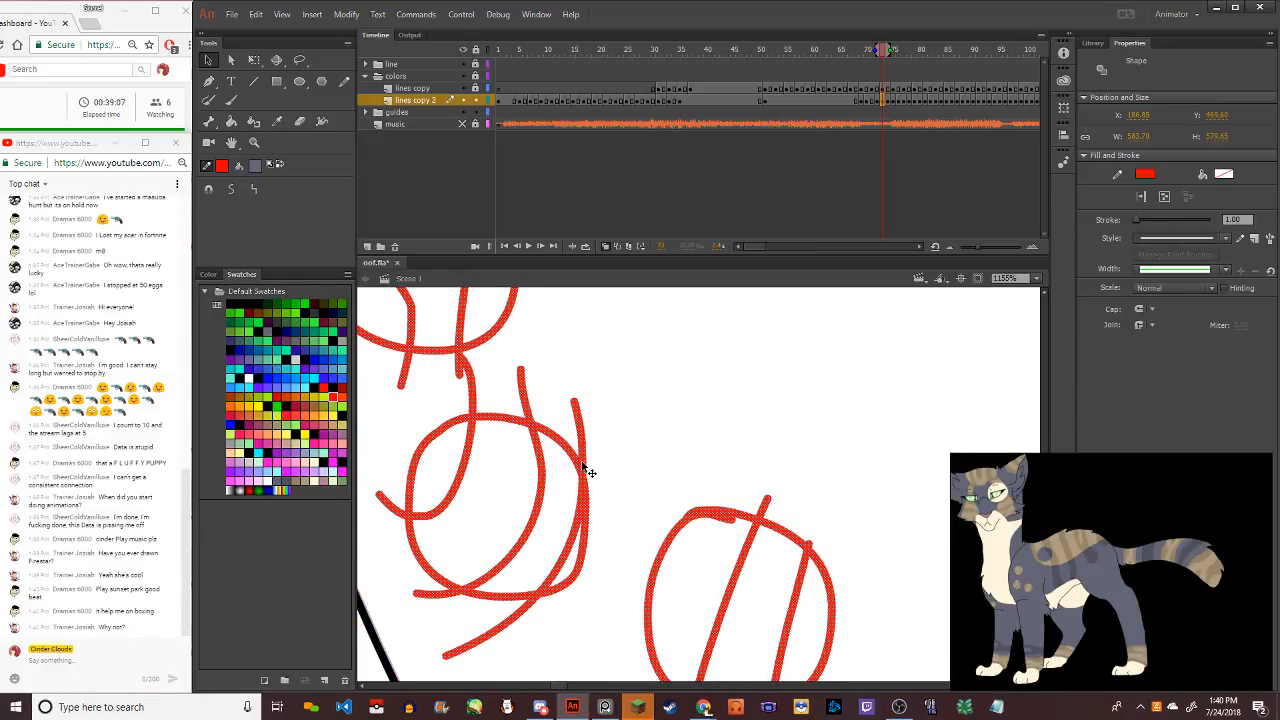
left_click(628, 444)
scroll(627, 438, "down", 10)
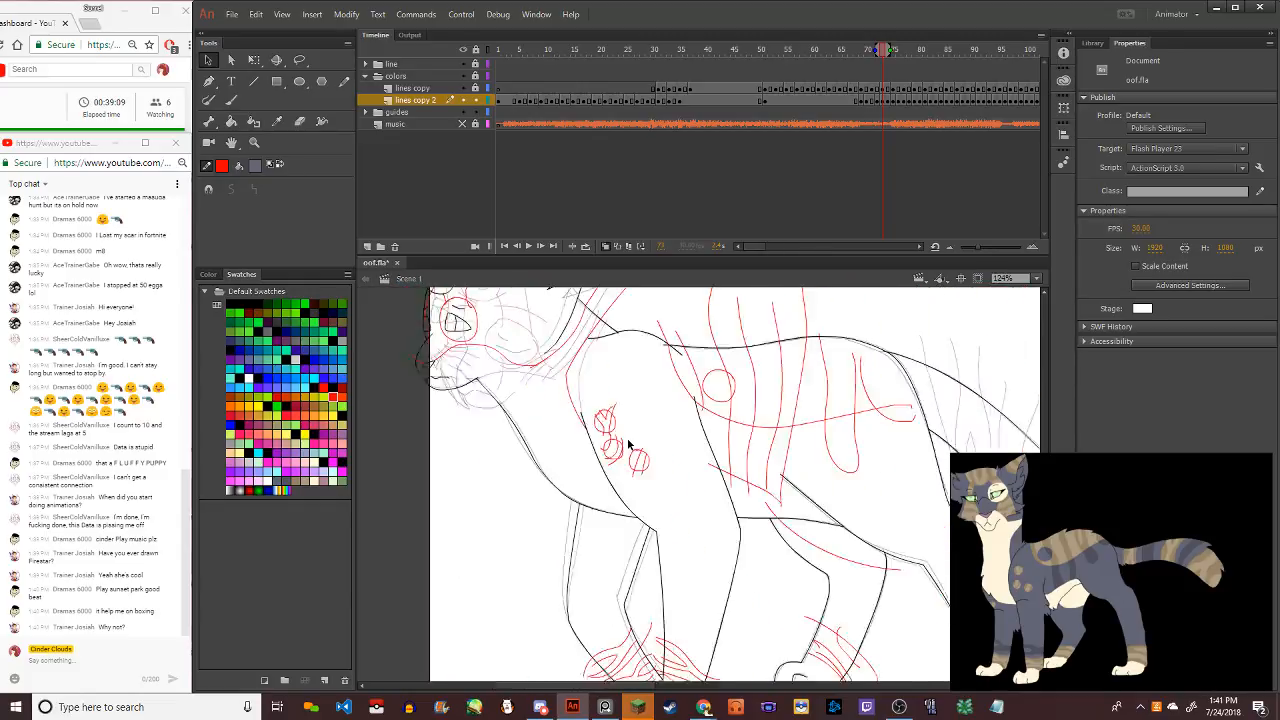
Adjust the lower end of the red chest line so it meets the shoulder outline beside the spots
scroll(607, 440, "up", 6)
scroll(628, 414, "down", 1)
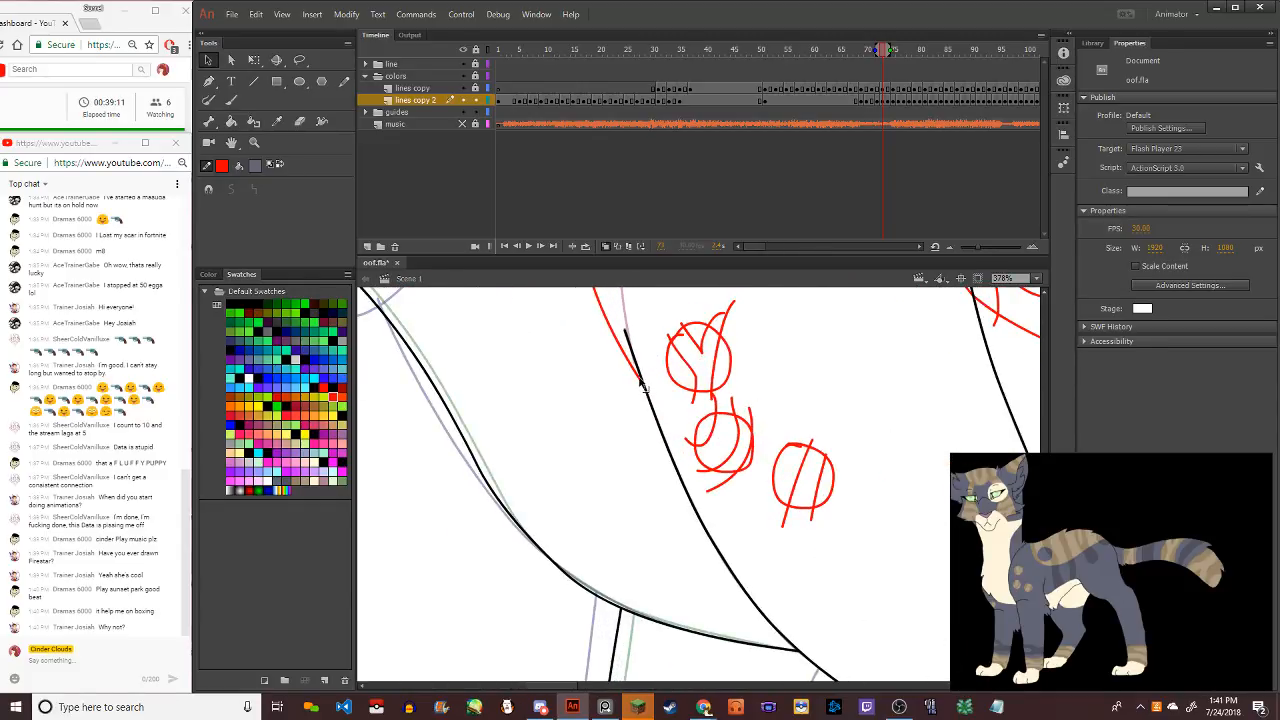
left_click_drag(627, 409, 645, 387)
scroll(647, 393, "down", 8)
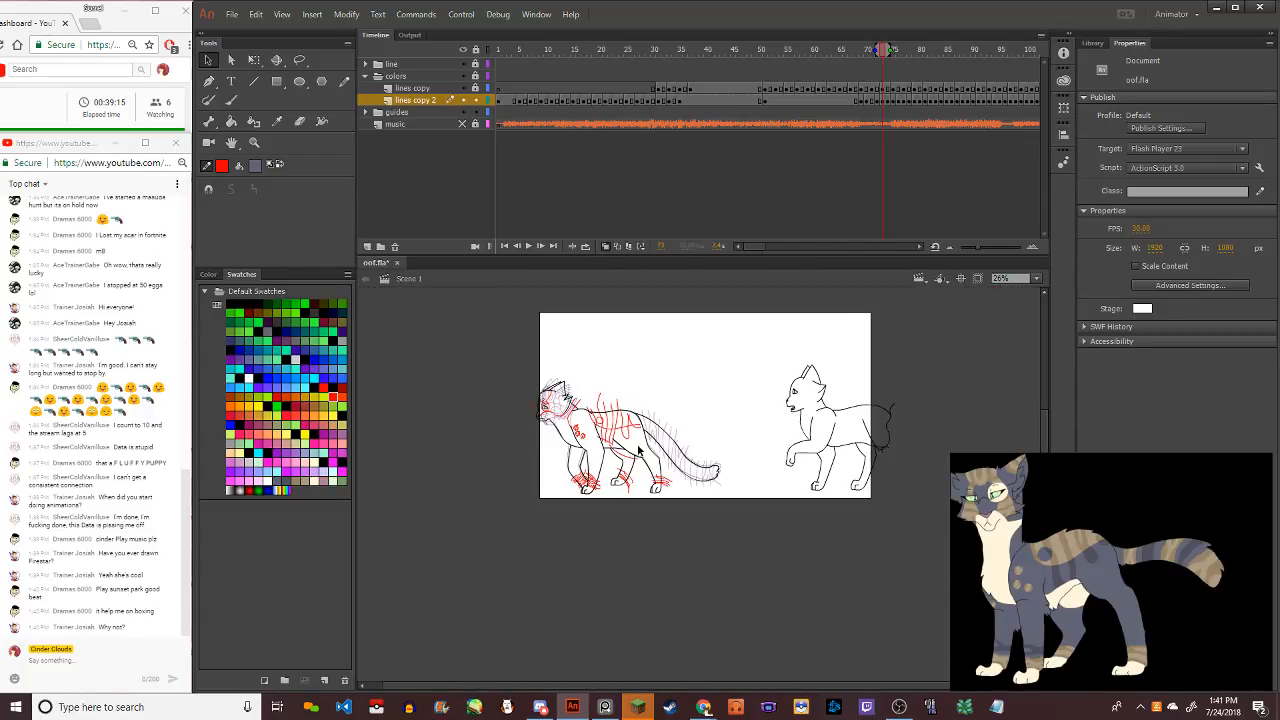
Examine the tail and rump stripes in the current frame against the markings in the earlier frames
scroll(640, 450, "up", 3)
scroll(672, 450, "up", 4)
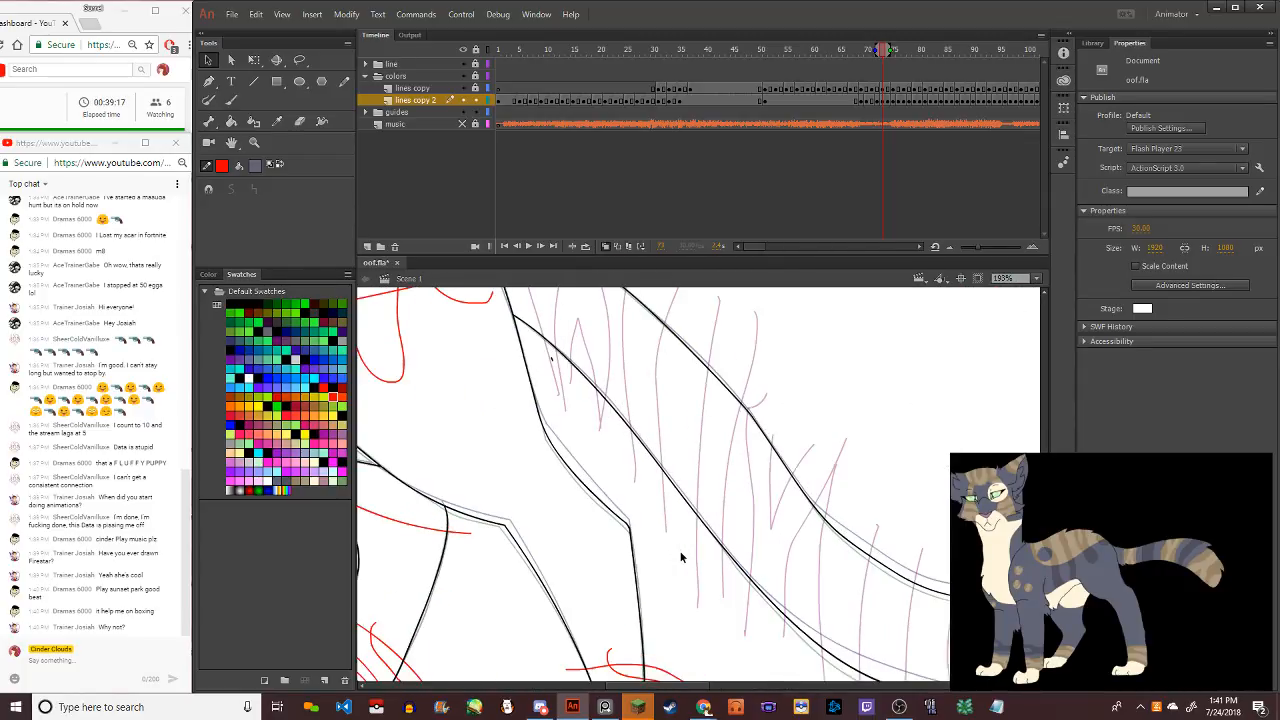
scroll(680, 514, "down", 4)
key("XF86AudioLowerVolume")
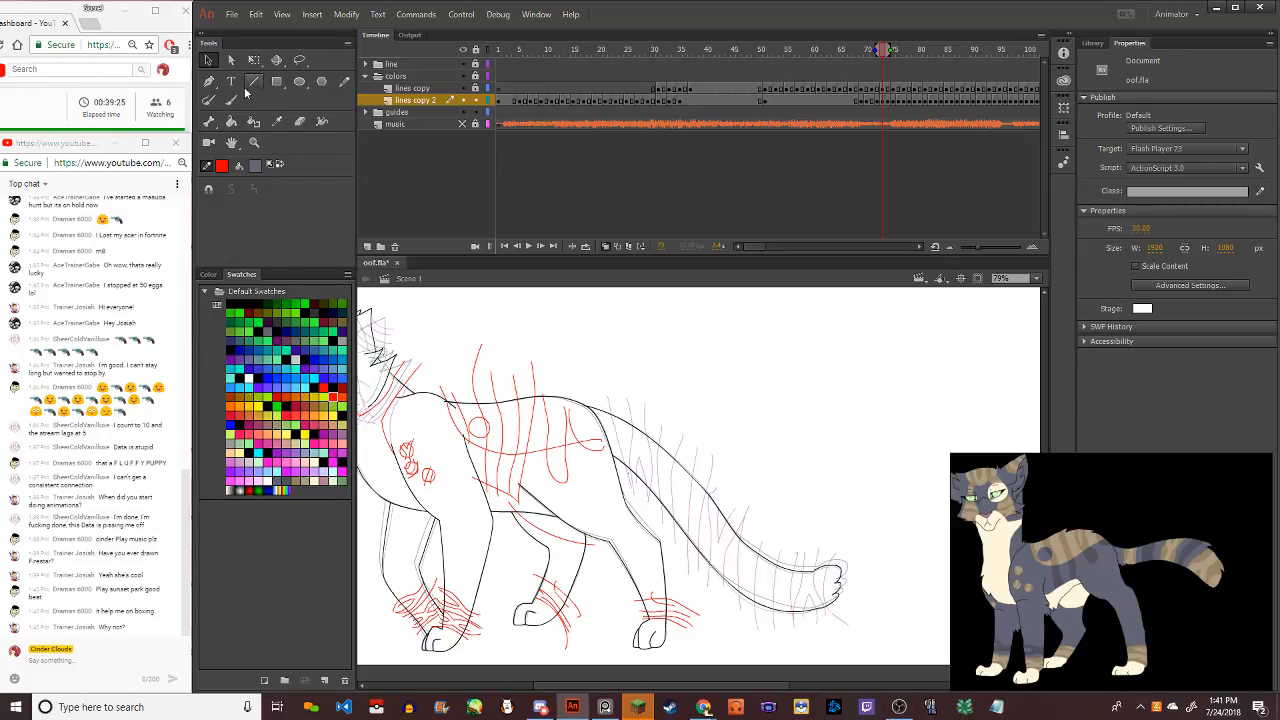
left_click(344, 84)
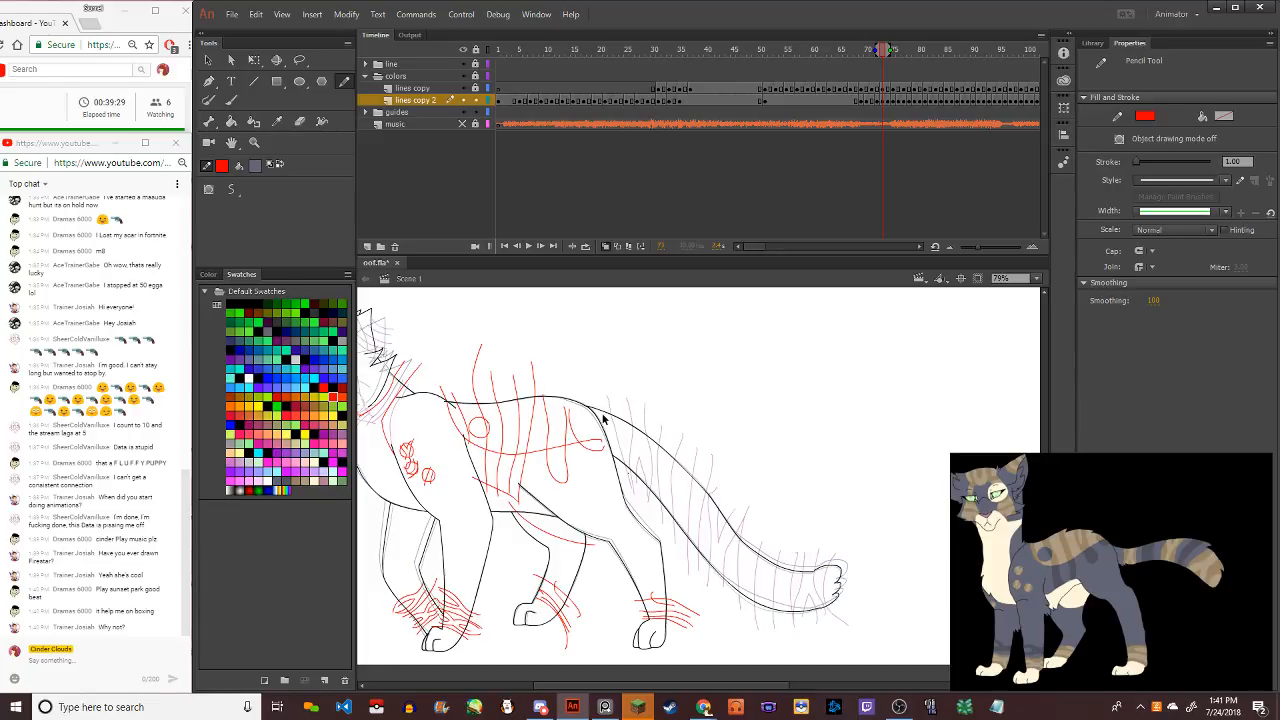
scroll(842, 625, "up", 3)
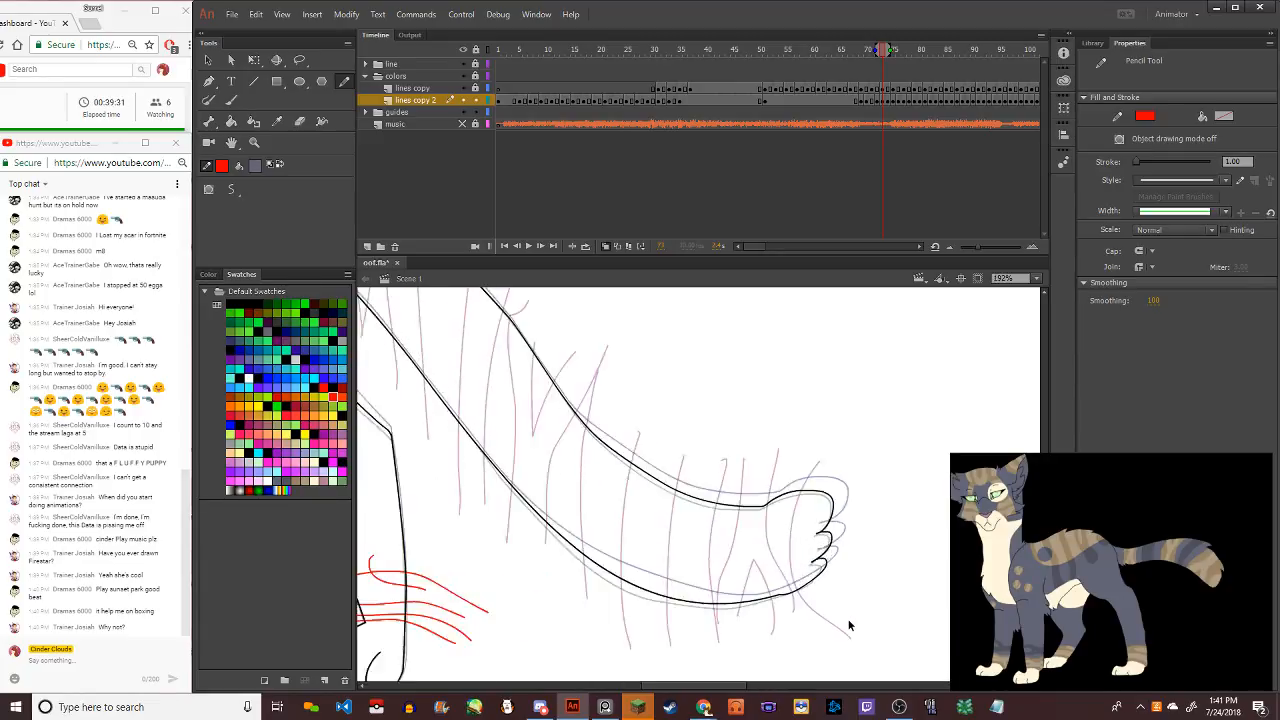
scroll(846, 623, "down", 3)
scroll(826, 606, "up", 2)
scroll(670, 477, "up", 2)
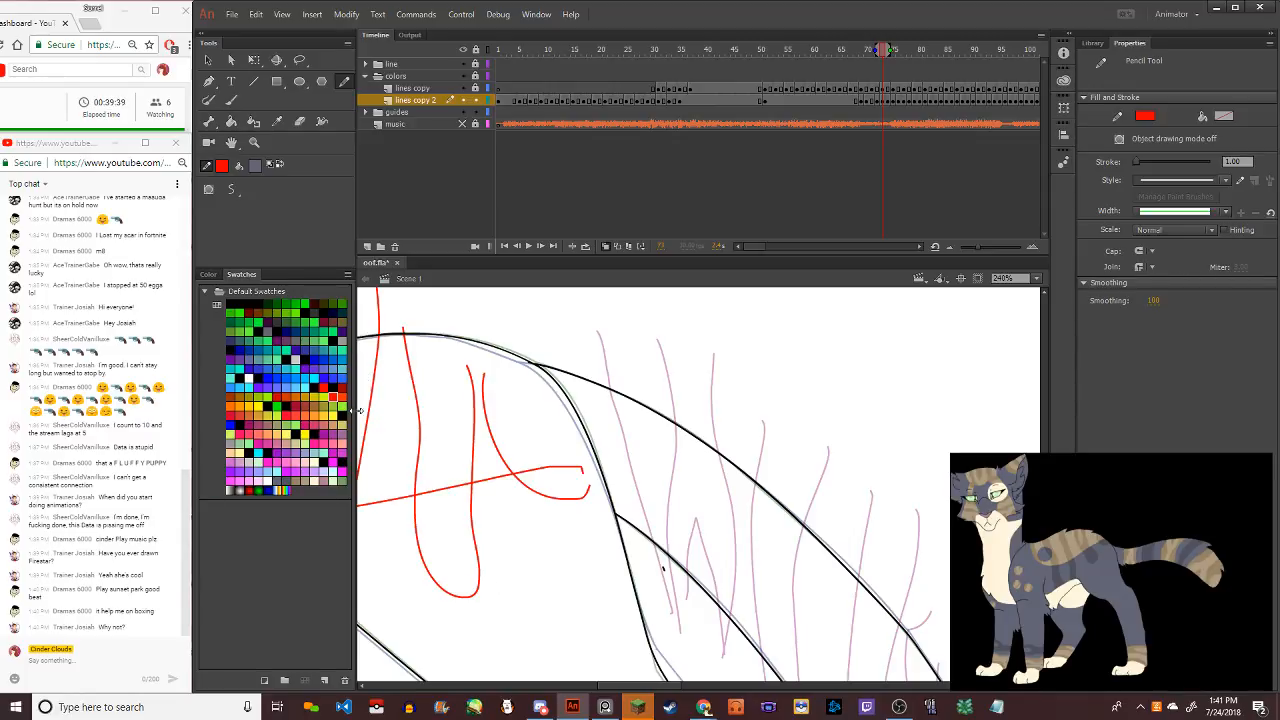
mouse_move(571, 701)
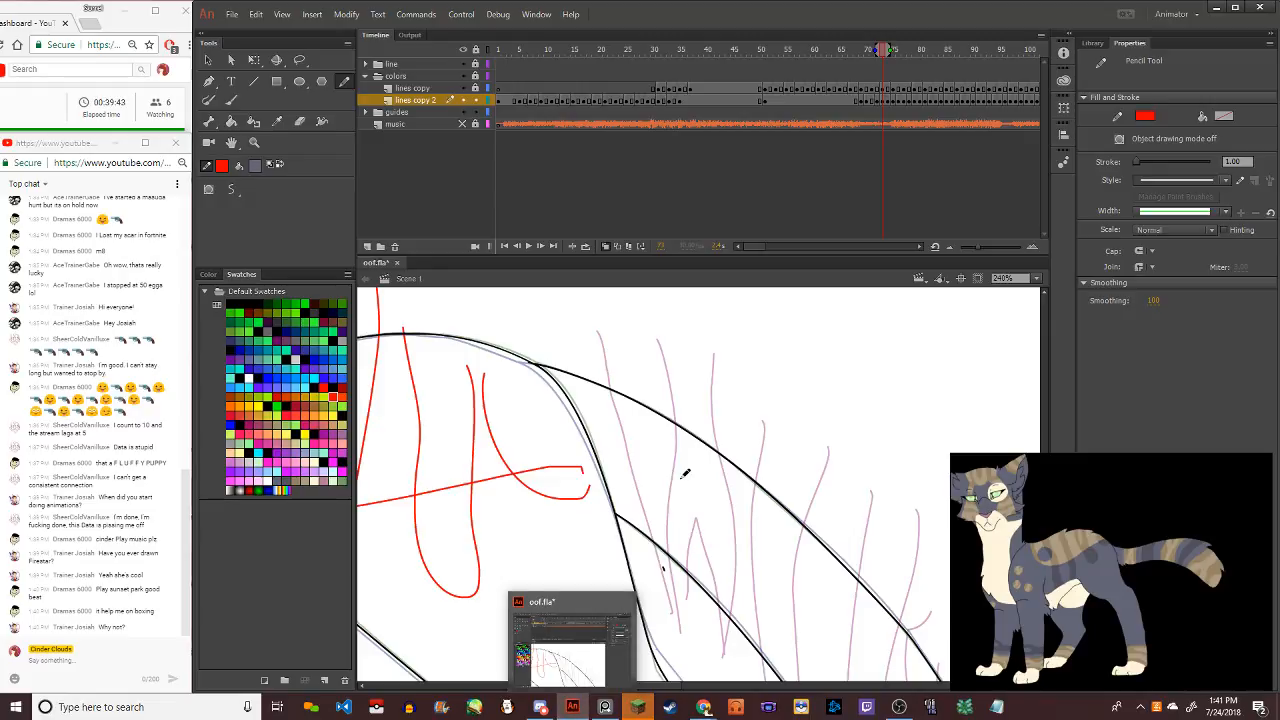
scroll(610, 490, "down", 2)
scroll(602, 498, "up", 3)
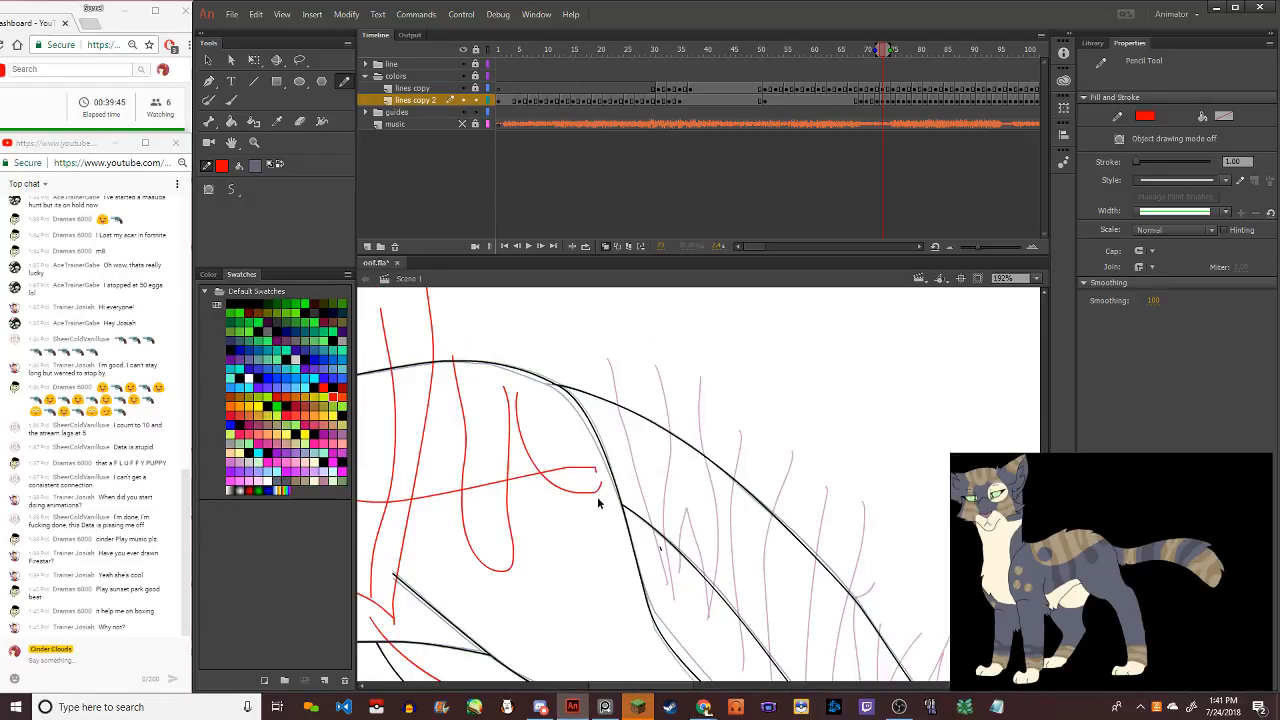
scroll(592, 498, "up", 2)
scroll(592, 498, "down", 4)
scroll(592, 505, "down", 2)
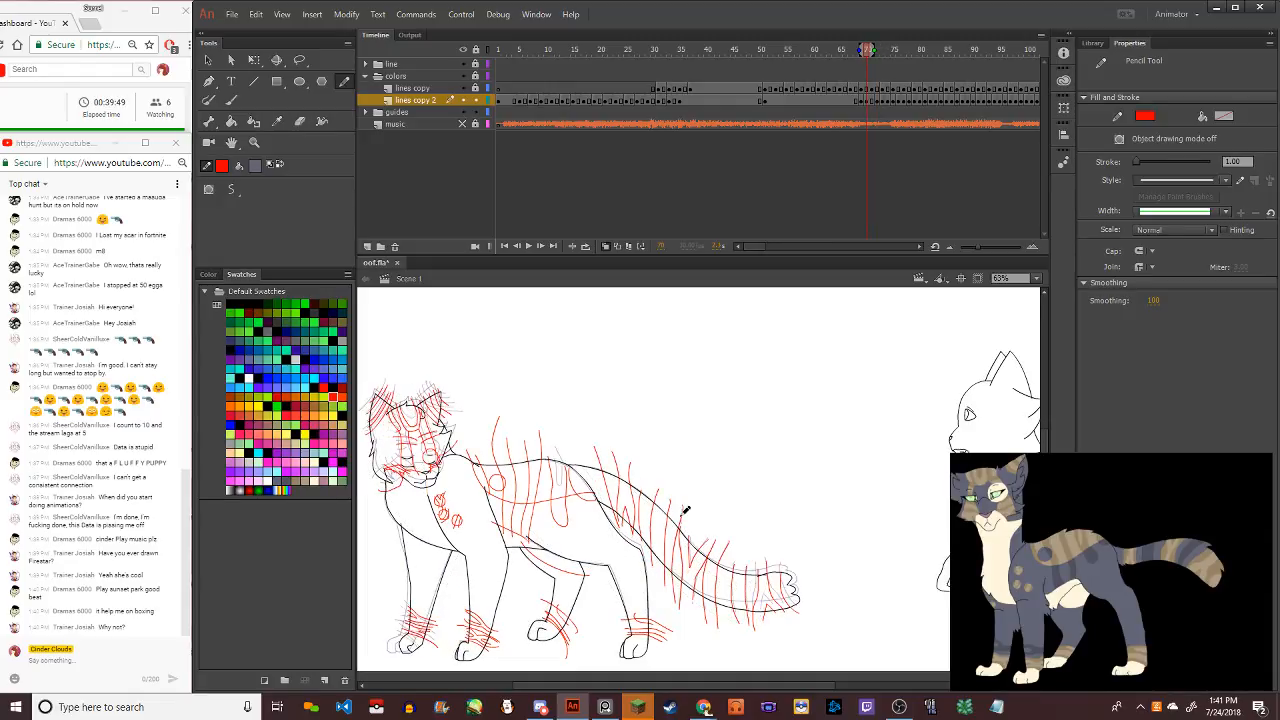
In frame 72, extend the last two rump stripes above the back outline and lengthen the rear ends of the horizontal body line and curved stripe
scroll(606, 493, "up", 6)
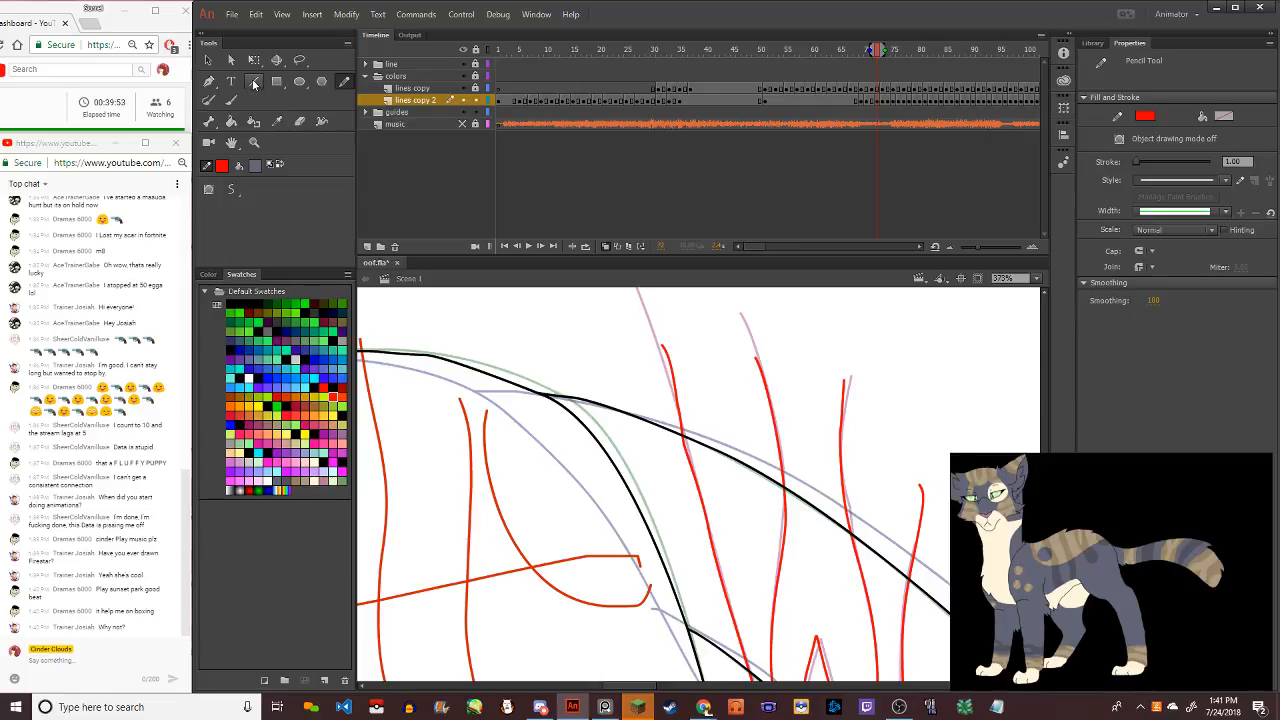
left_click(208, 60)
left_click_drag(462, 404, 439, 310)
left_click_drag(488, 414, 495, 336)
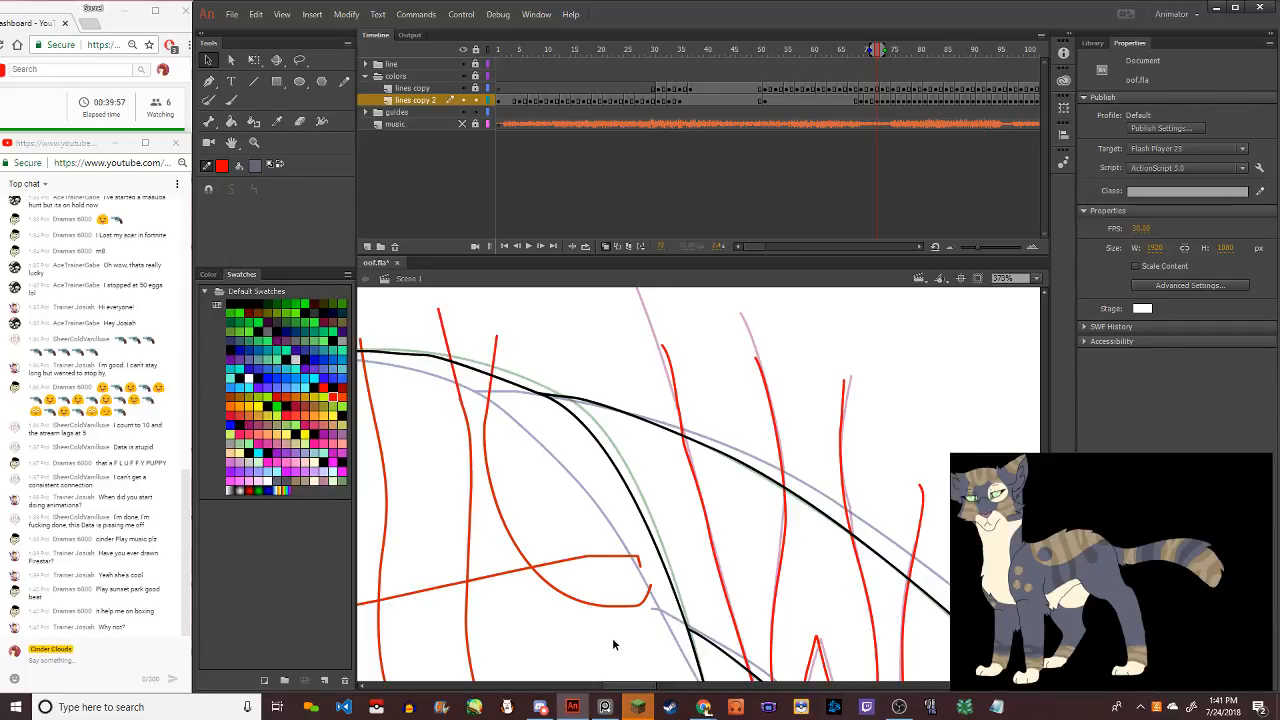
mouse_move(641, 558)
left_mouse_down()
mouse_move(680, 560)
mouse_move(662, 560)
mouse_move(656, 590)
left_mouse_up()
In frame 73, lengthen the rear ends of the horizontal body line and the curved rump stripe to match the previous frame
key("period")
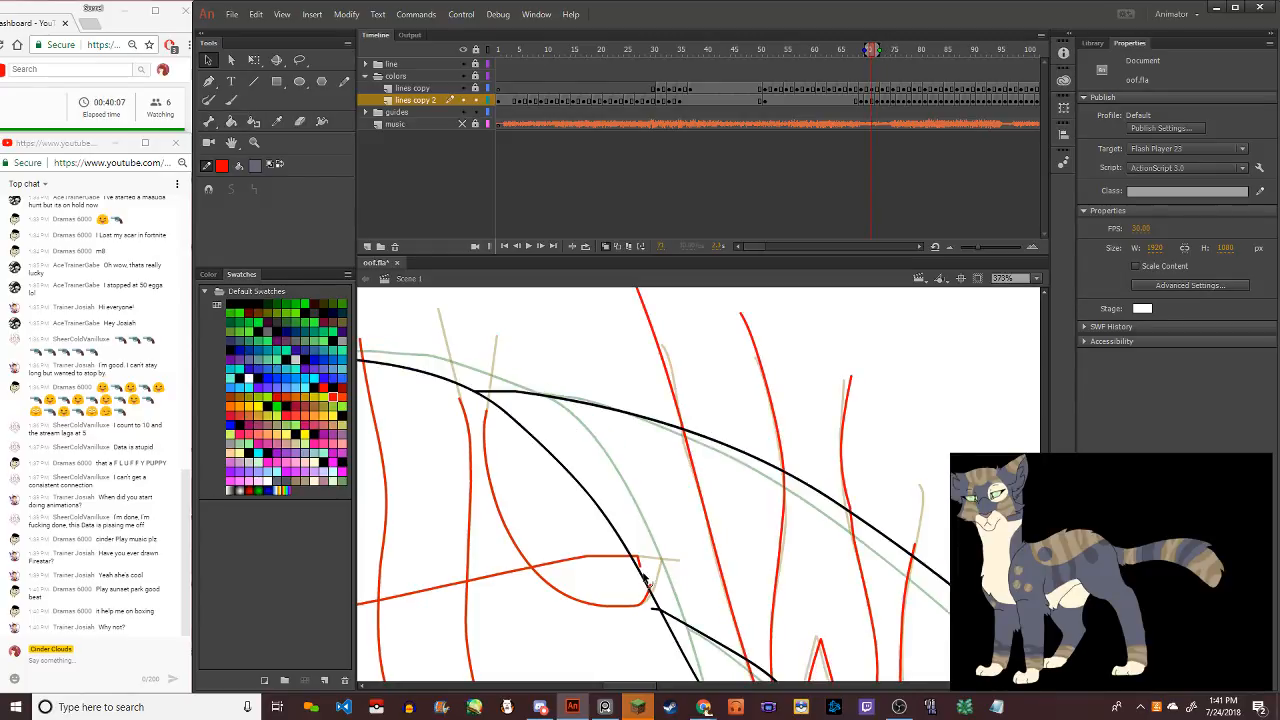
key("comma")
key("period")
key("period")
key("comma")
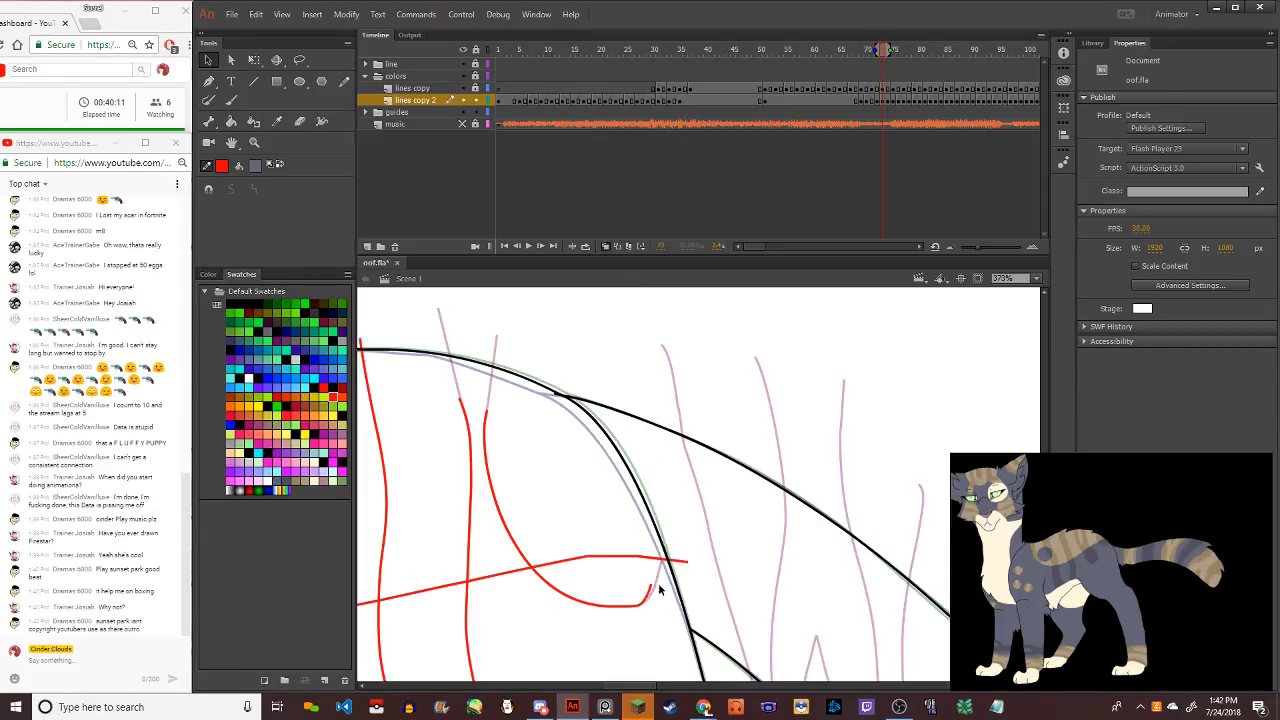
mouse_move(645, 600)
left_mouse_down()
mouse_move(678, 565)
mouse_move(657, 571)
mouse_move(648, 604)
mouse_move(659, 591)
left_mouse_up()
Extend the upper ends of frame 73's last two rump stripes above the back outline, following the ghosted lines
scroll(660, 592, "up", 4)
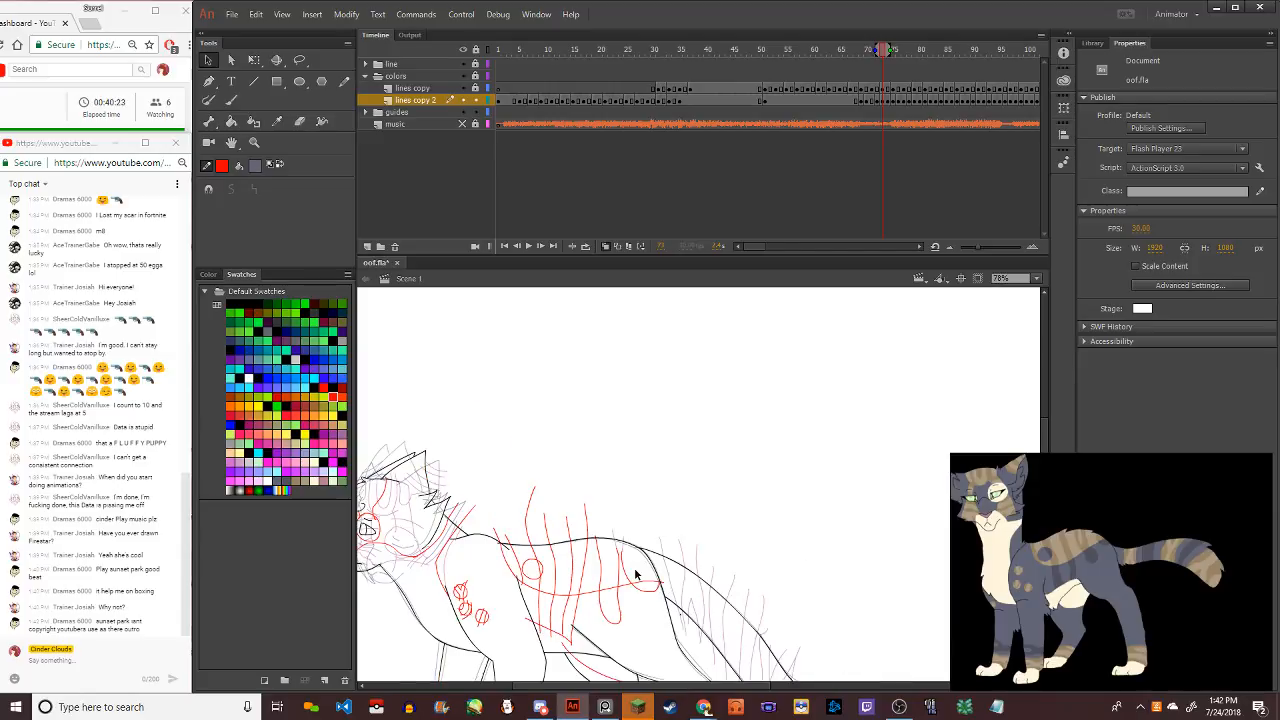
scroll(612, 560, "up", 1)
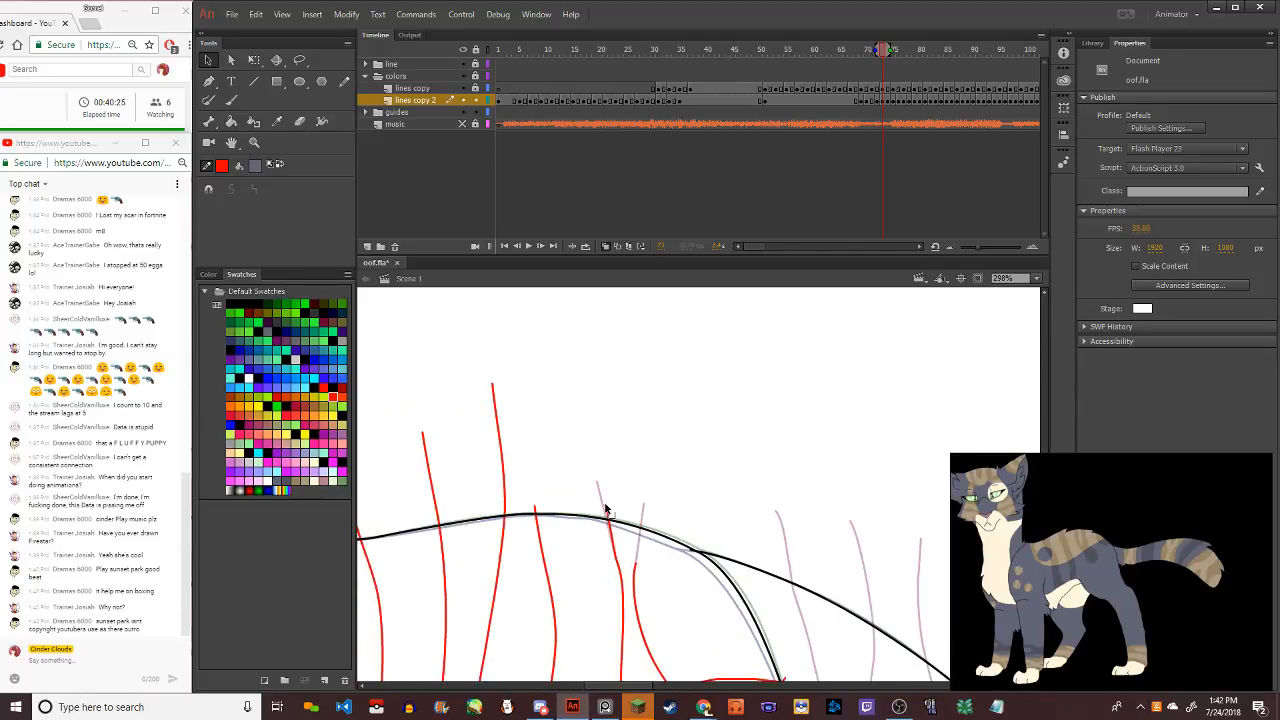
left_click_drag(640, 571, 646, 510)
In frame 70, trace the previous frame's ghosted U-shaped back stripe with the red Pencil tool
key("comma")
key("comma")
key("comma")
key("comma")
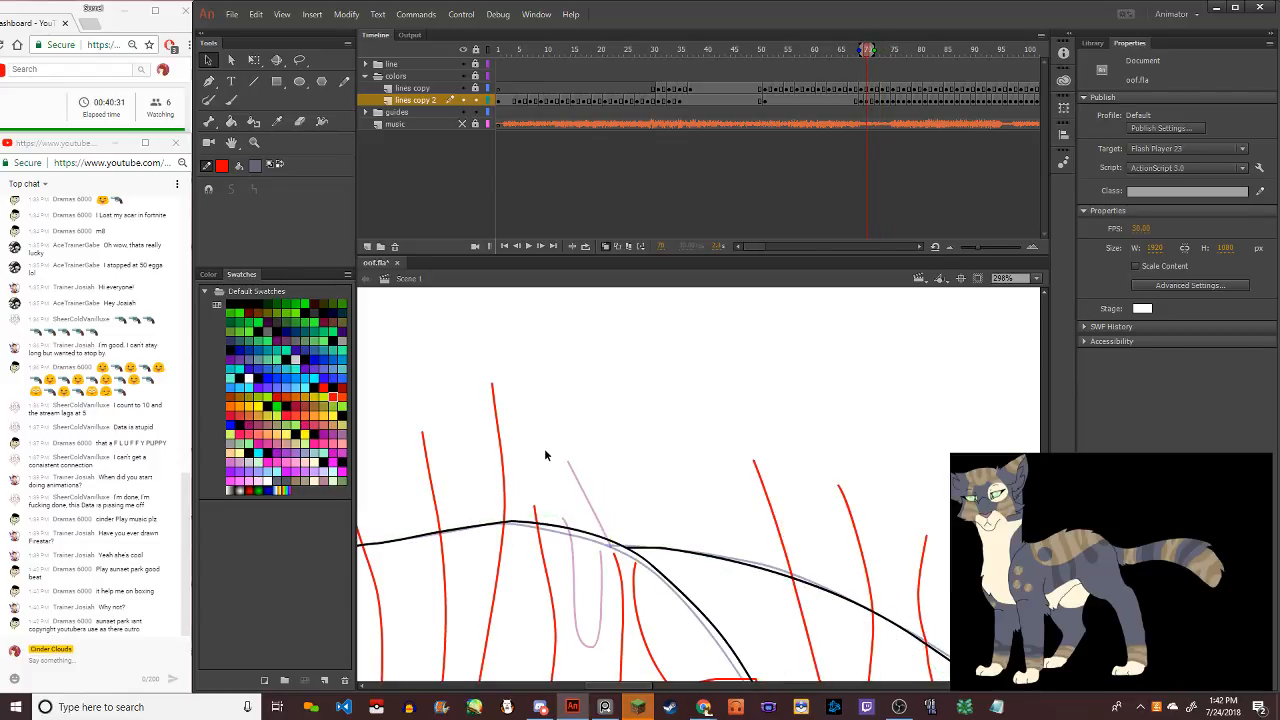
key("comma")
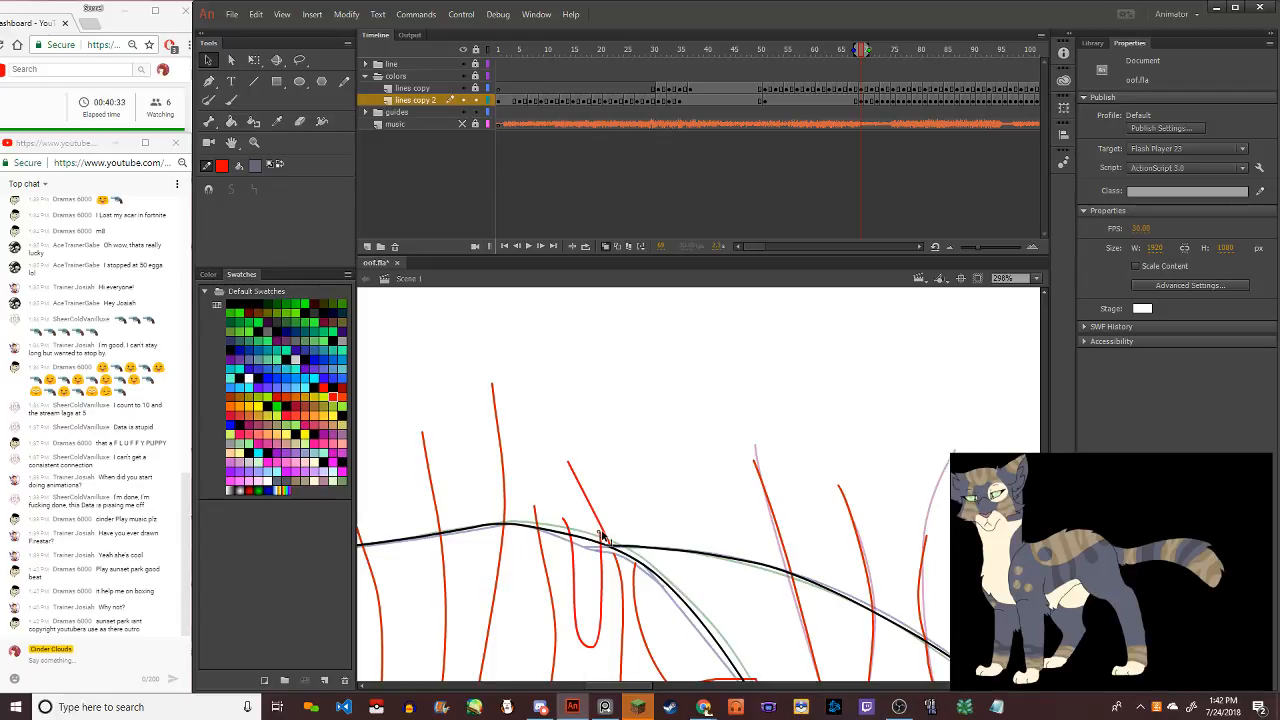
key("period")
key("y")
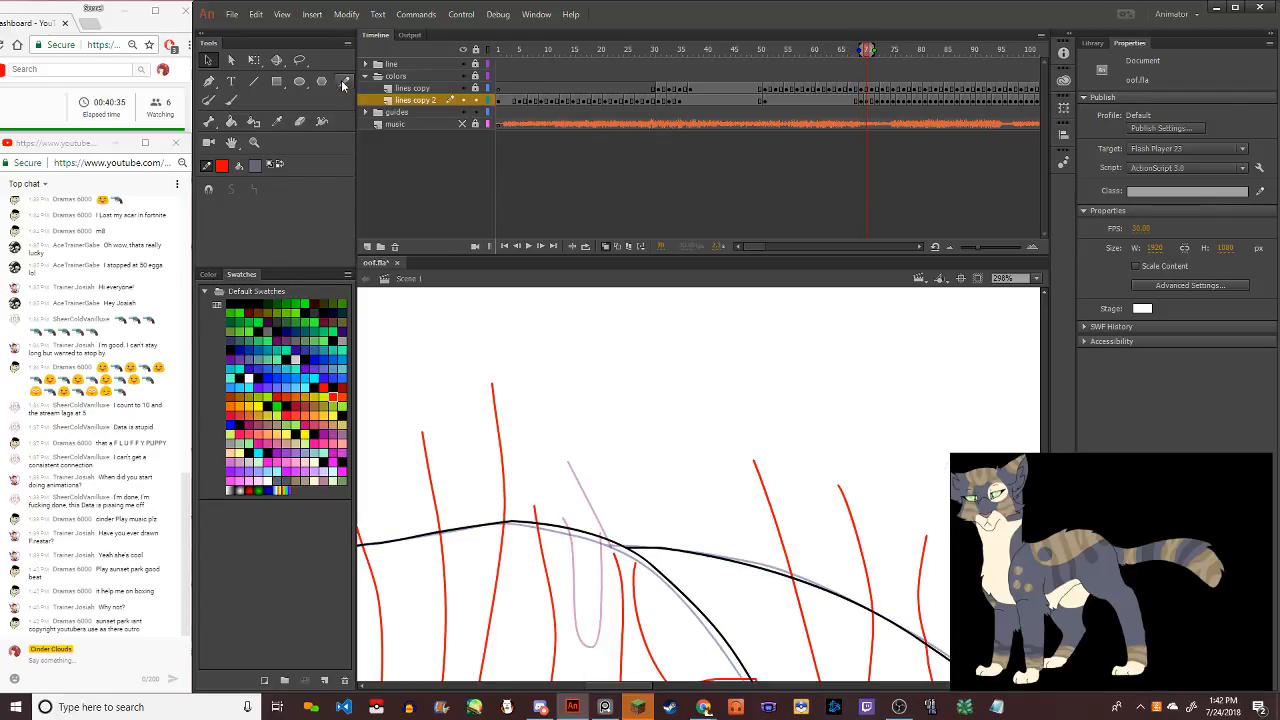
key("period")
key("comma")
mouse_move(562, 508)
left_mouse_down()
mouse_move(589, 642)
mouse_move(603, 623)
mouse_move(598, 498)
left_mouse_up()
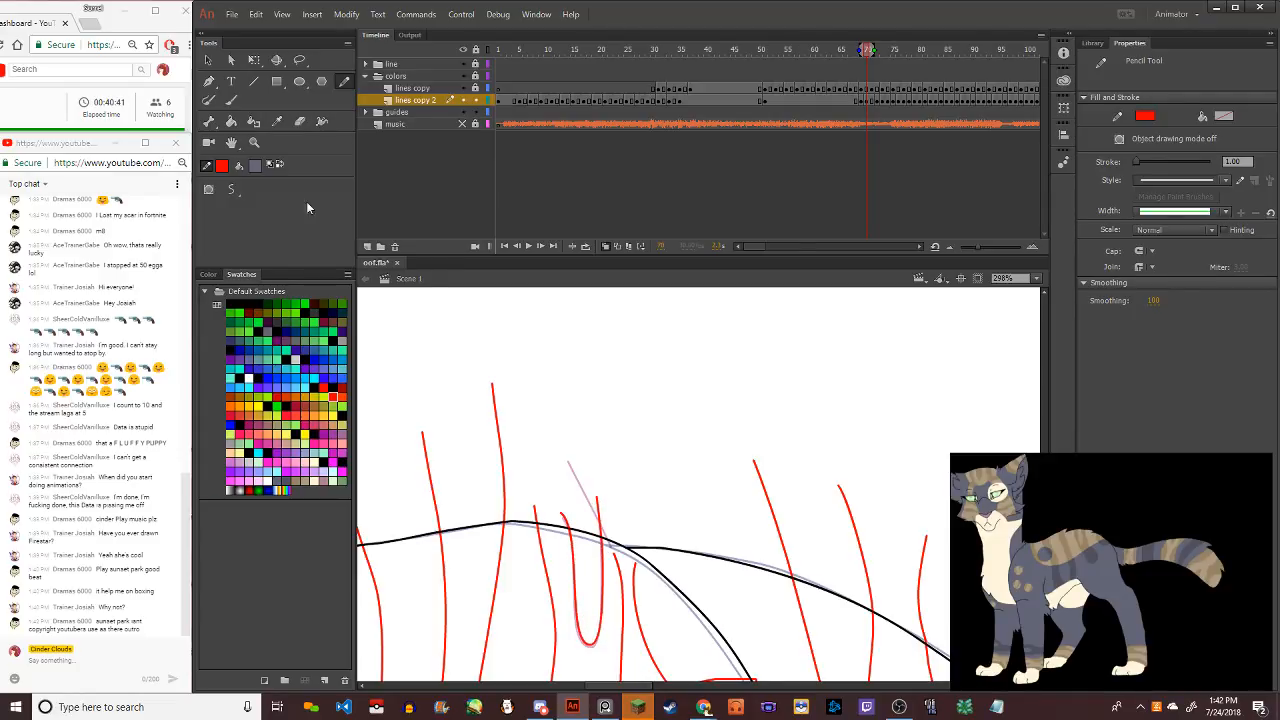
Reshape frame 70's U-shaped stripe to match the ghosted one and extend the nearby rump stripe's upper end to the back outline
left_click(207, 59)
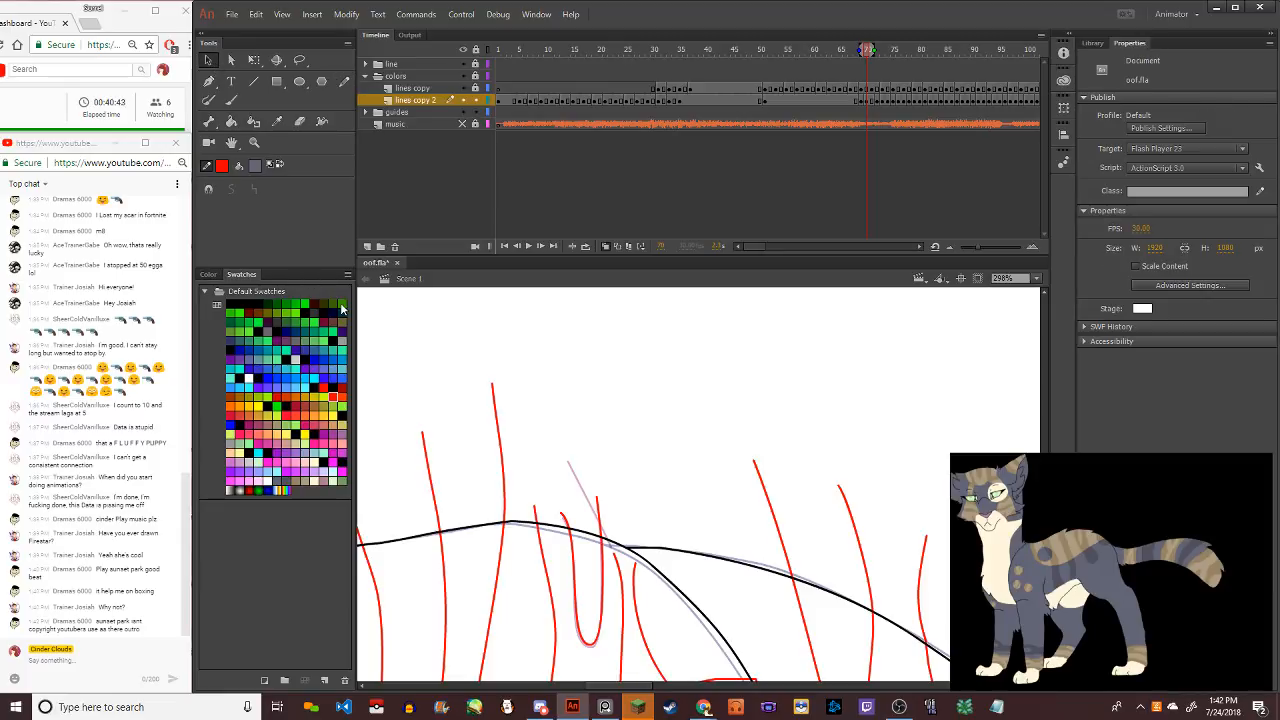
scroll(596, 653, "up", 2)
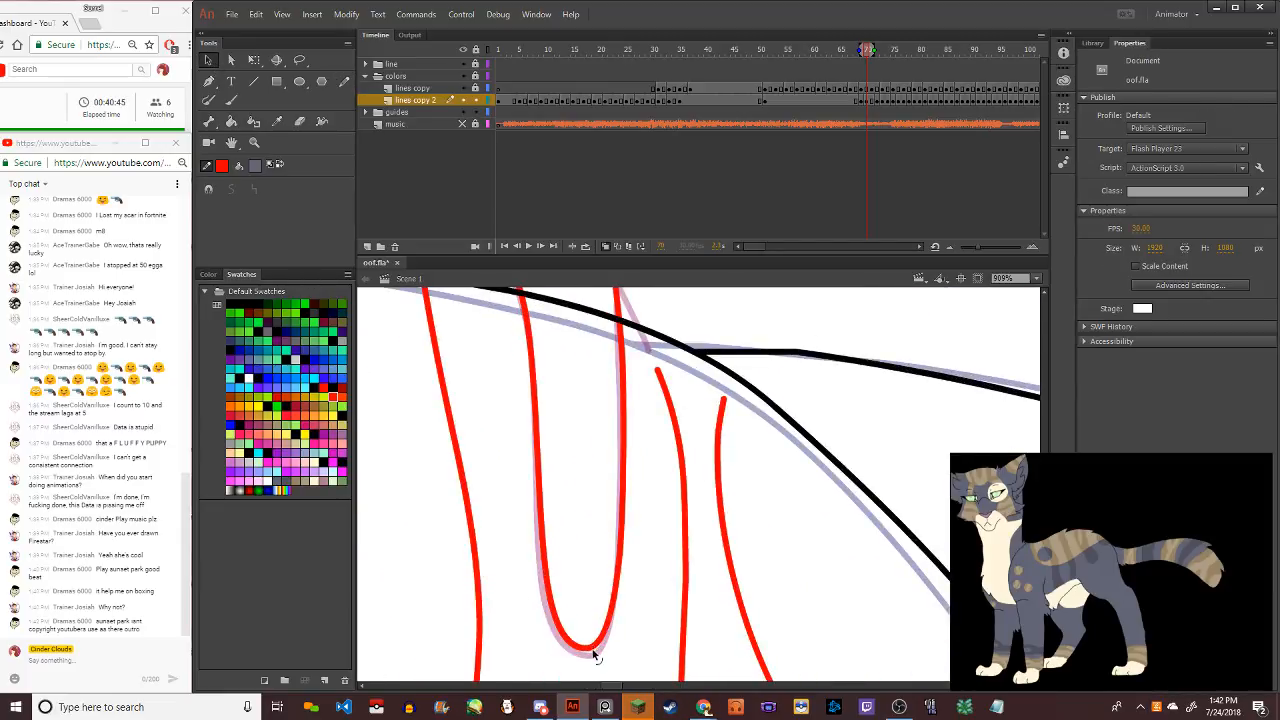
scroll(549, 597, "down", 3)
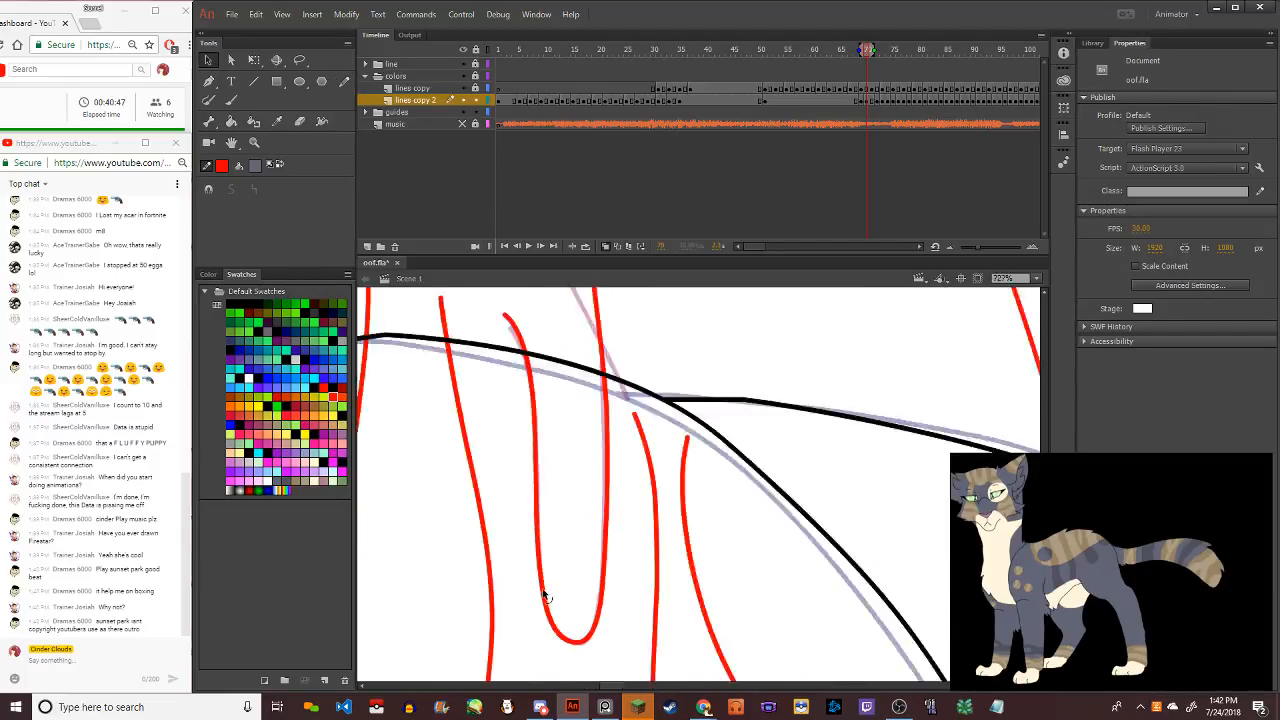
scroll(573, 517, "up", 3)
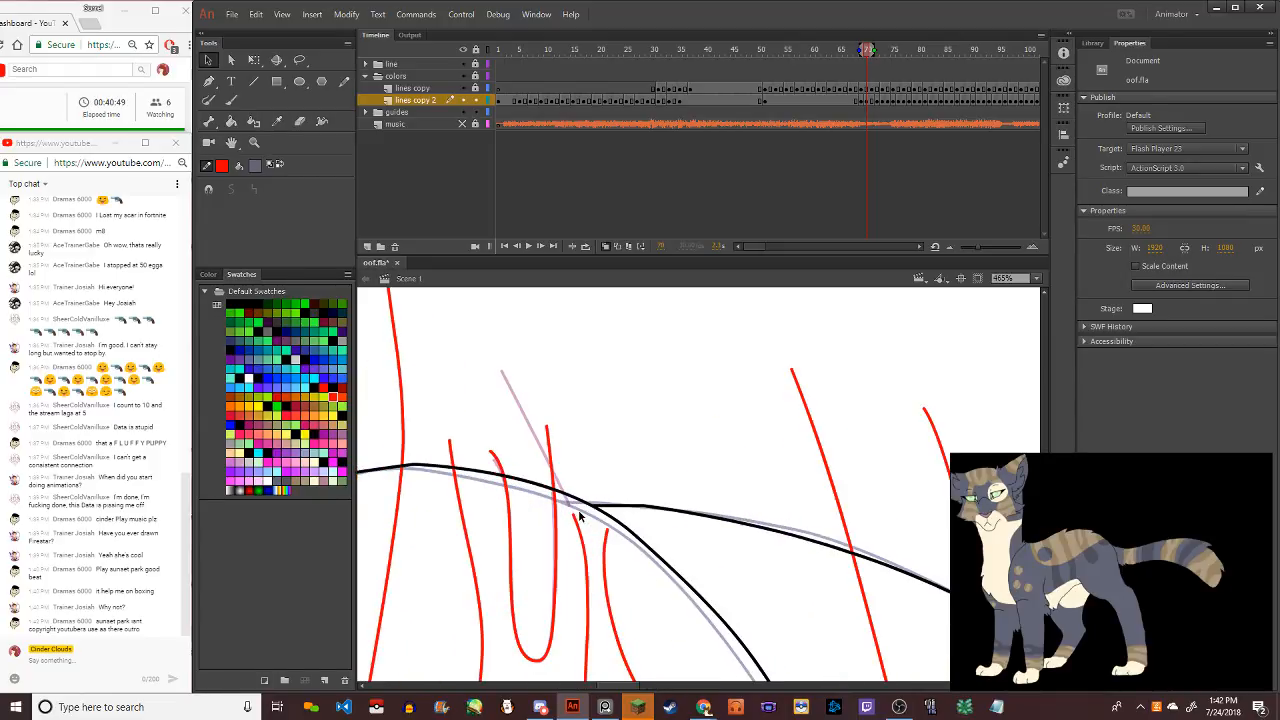
mouse_move(558, 479)
left_mouse_down()
mouse_move(576, 518)
mouse_move(600, 512)
left_mouse_up()
scroll(610, 560, "down", 10)
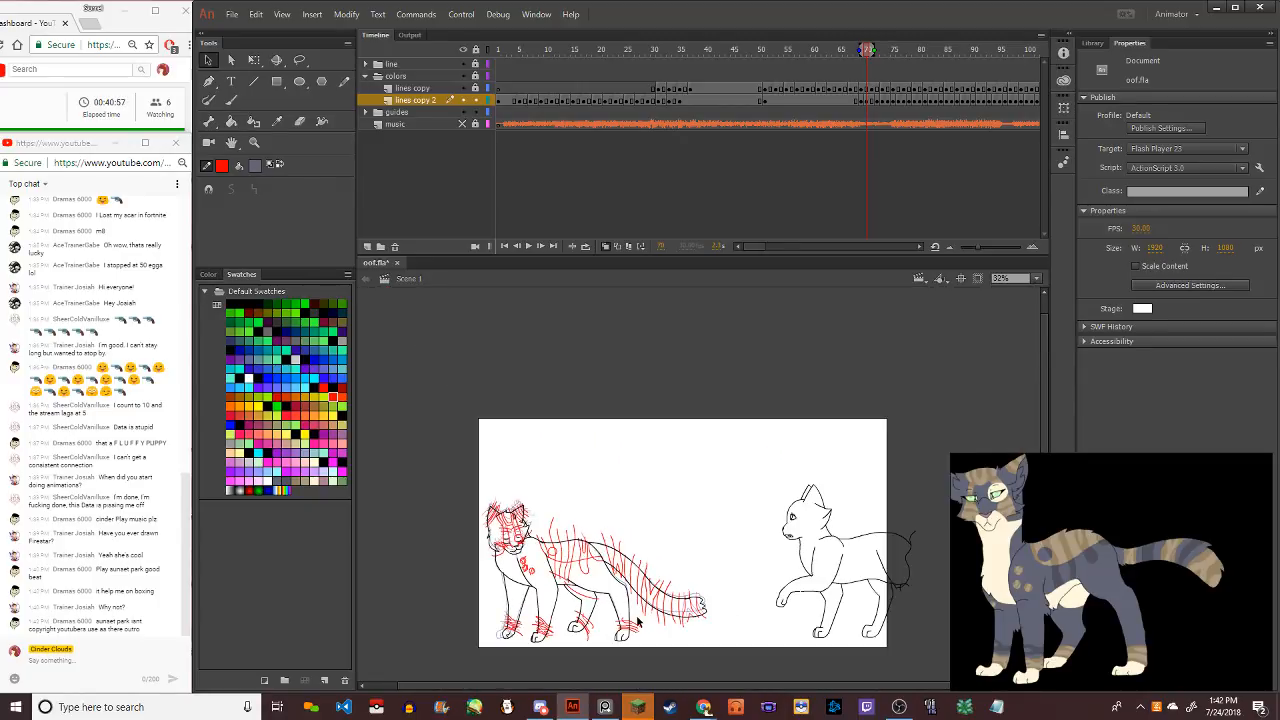
In frame 72, draw the red U-shaped back stripe with the Pencil tool over the ghosted one
key("period")
key("period")
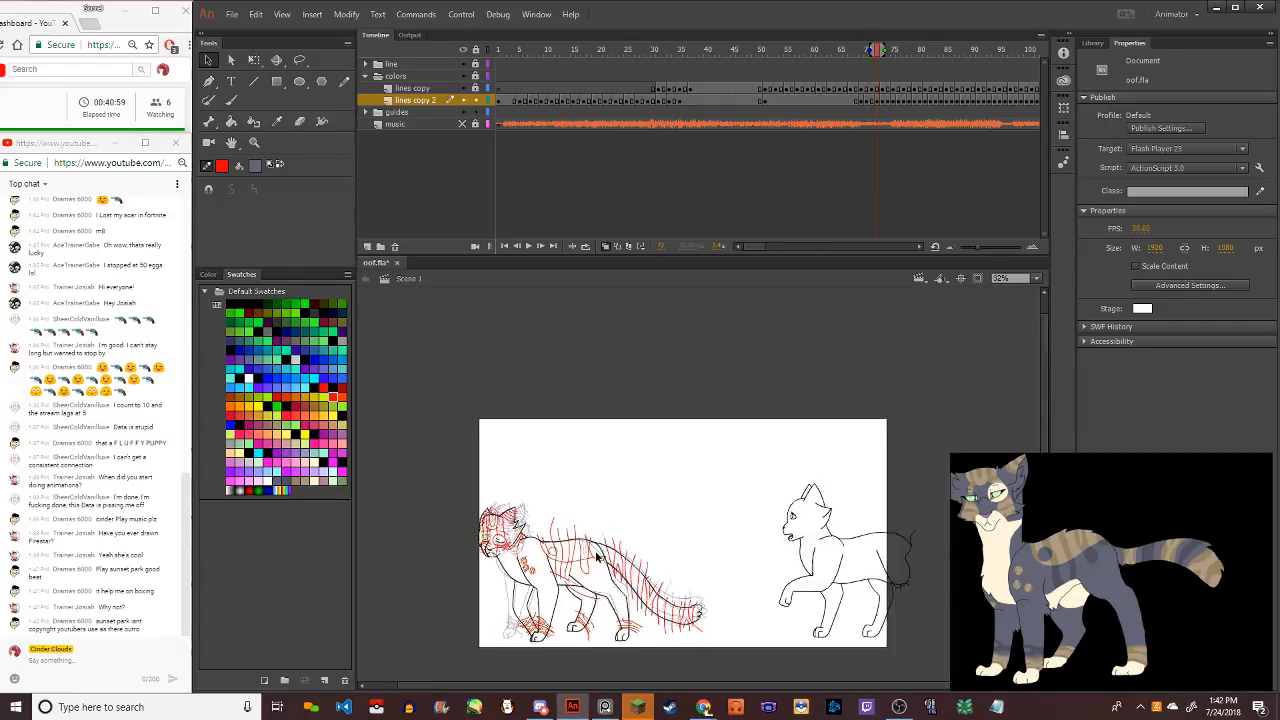
scroll(585, 545, "up", 8)
scroll(590, 545, "down", 2)
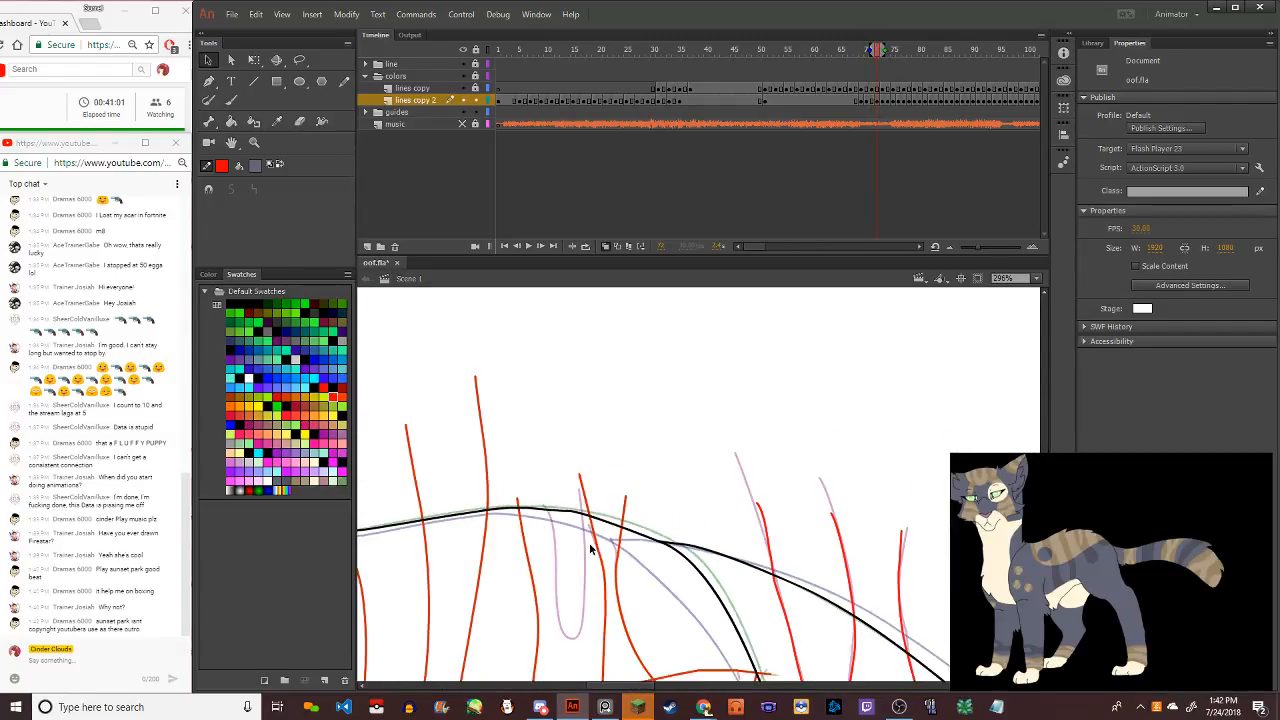
scroll(590, 545, "up", 4)
left_click(344, 82)
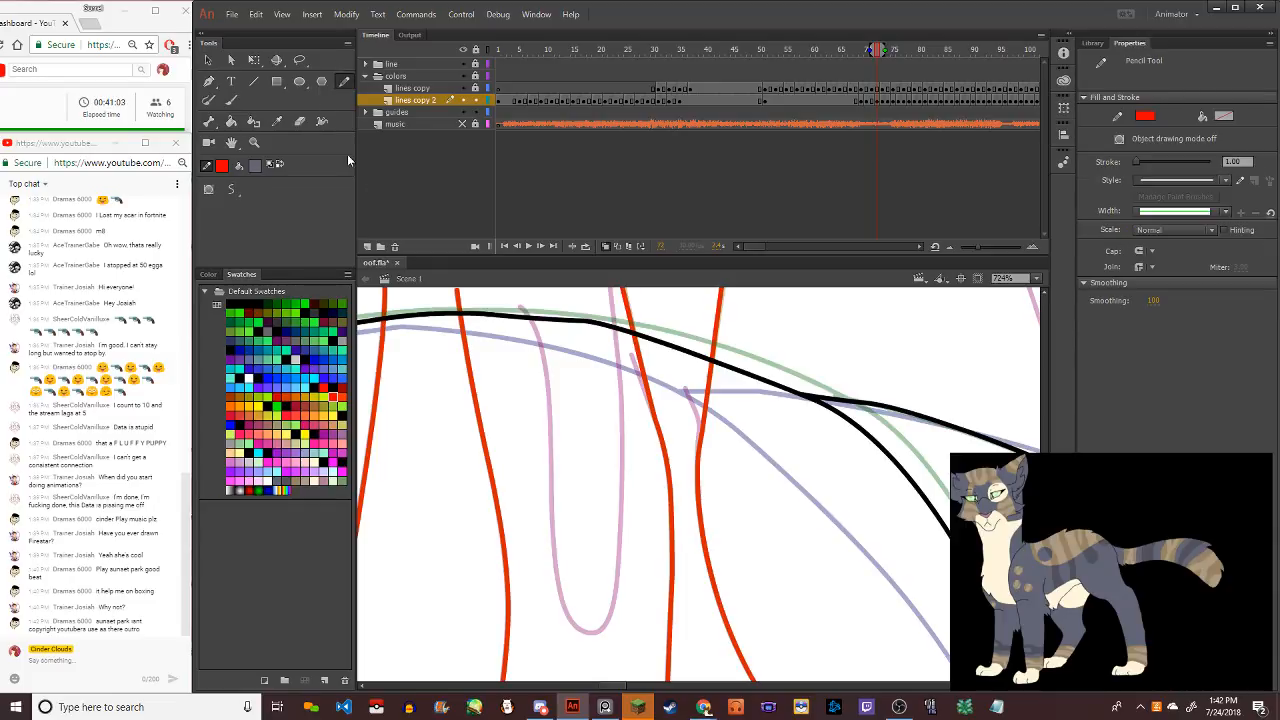
mouse_move(510, 298)
left_mouse_down()
mouse_move(548, 373)
mouse_move(563, 589)
mouse_move(594, 628)
mouse_move(611, 591)
mouse_move(618, 288)
left_mouse_up()
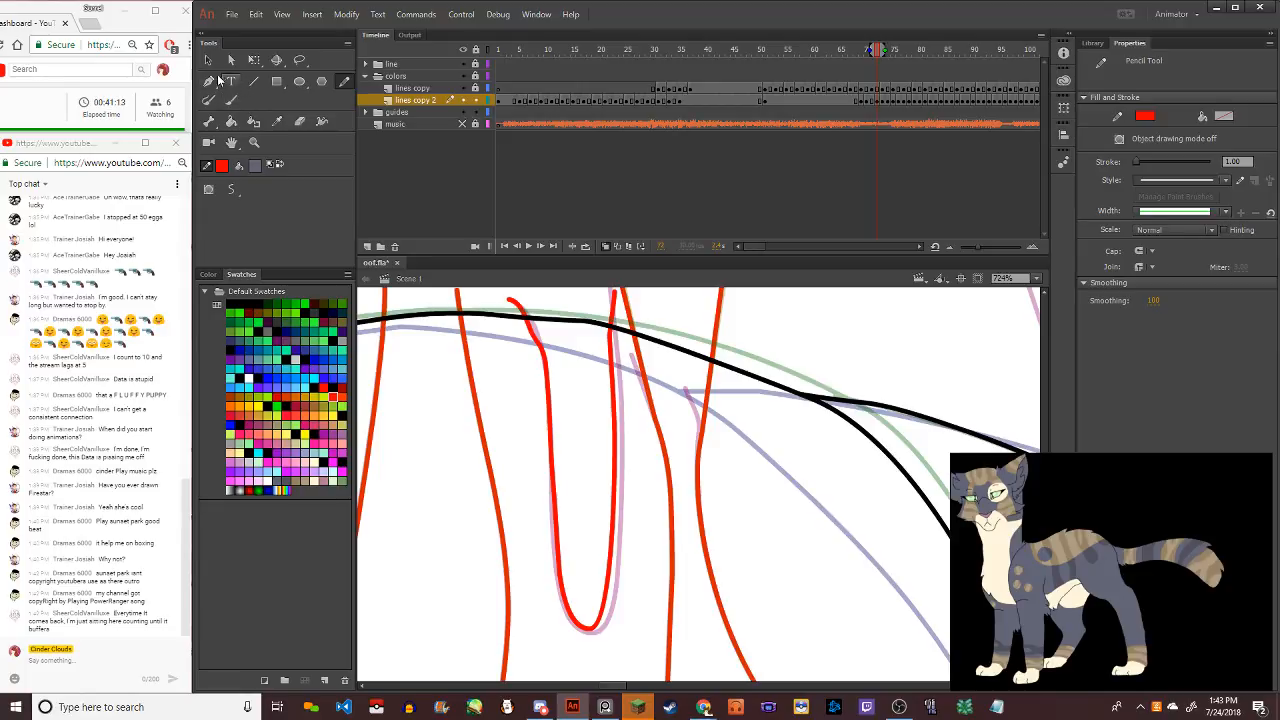
key("v")
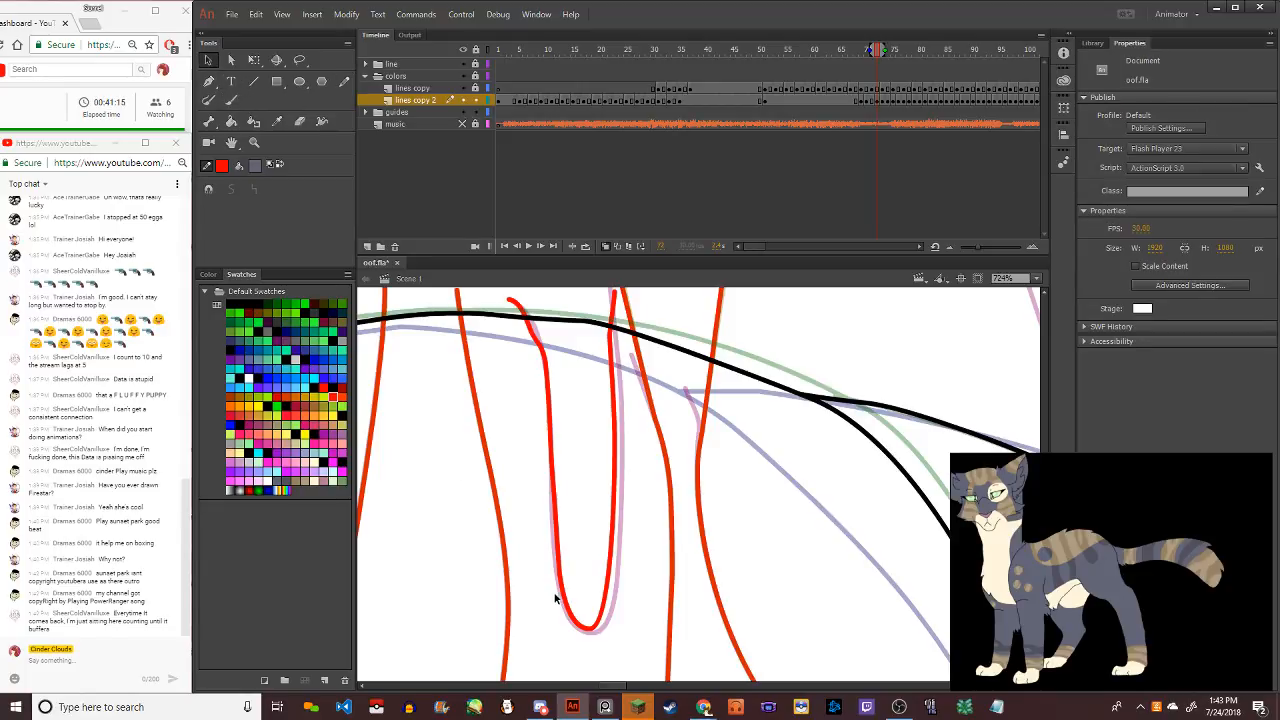
Reshape the sides and rounded bottom of frame 72's red U-shaped back stripe to match the ghosted one
left_click_drag(606, 620, 612, 614)
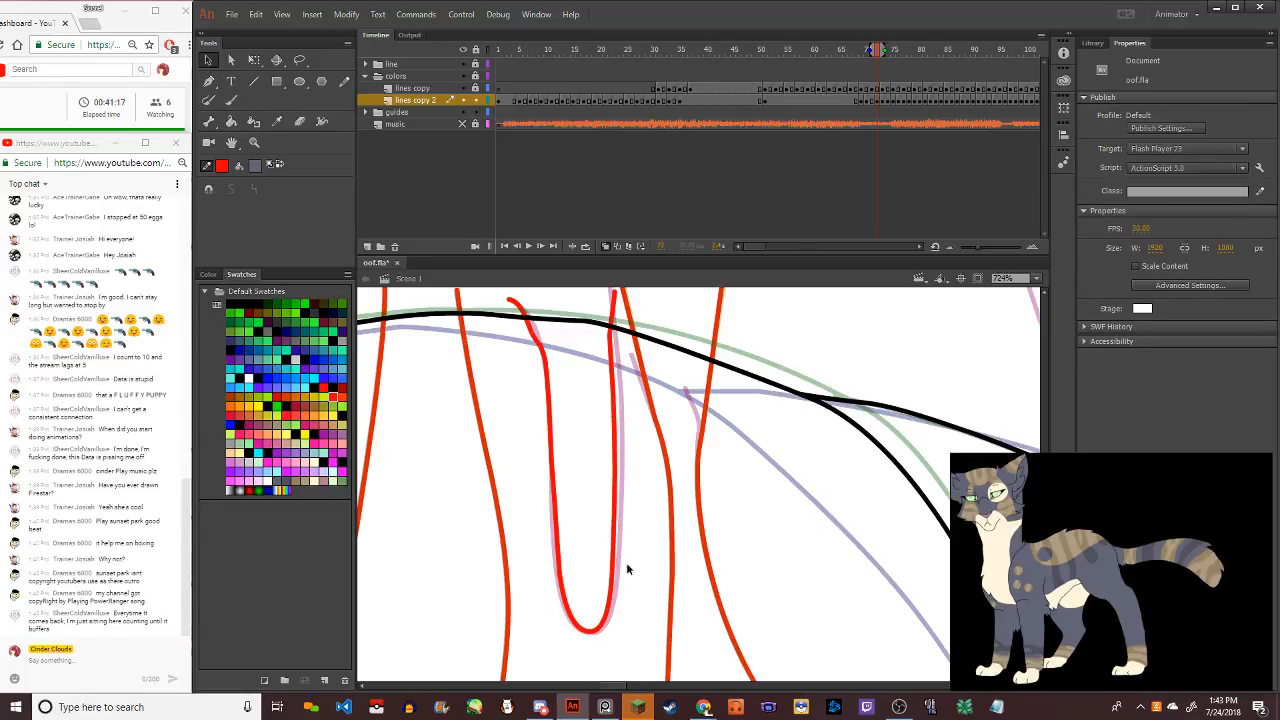
left_click_drag(614, 524, 619, 531)
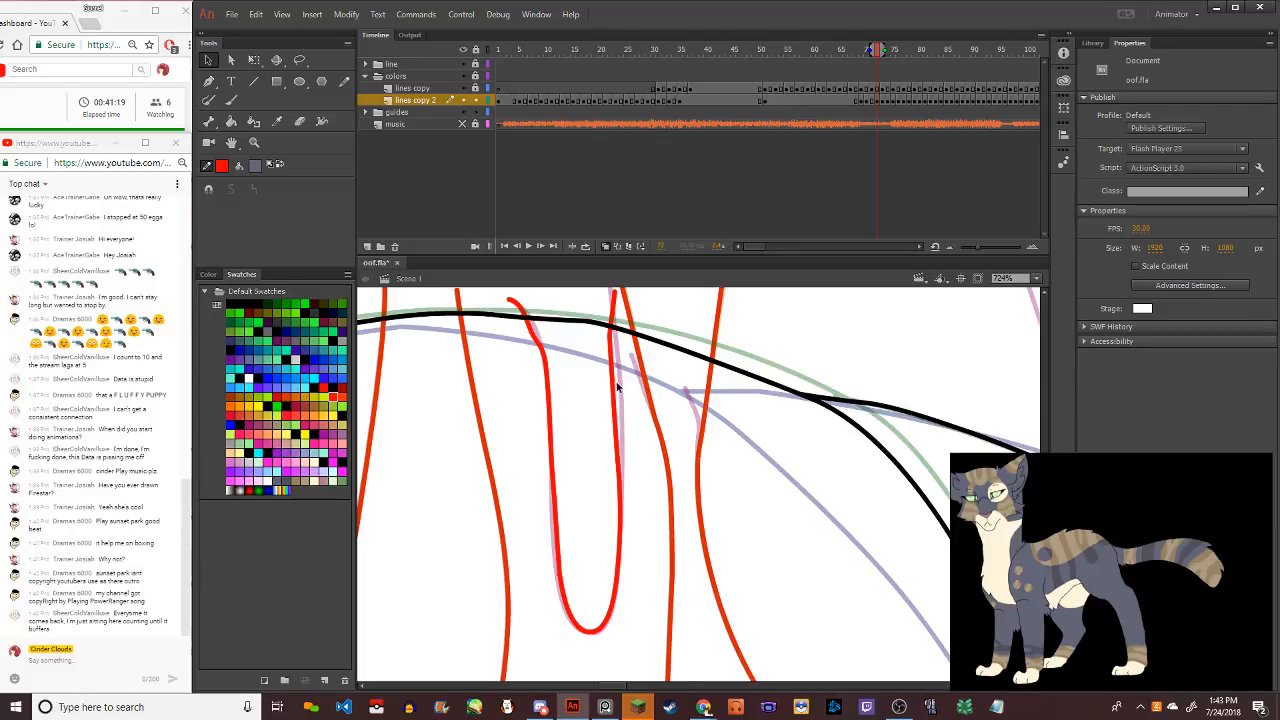
left_click_drag(617, 387, 622, 389)
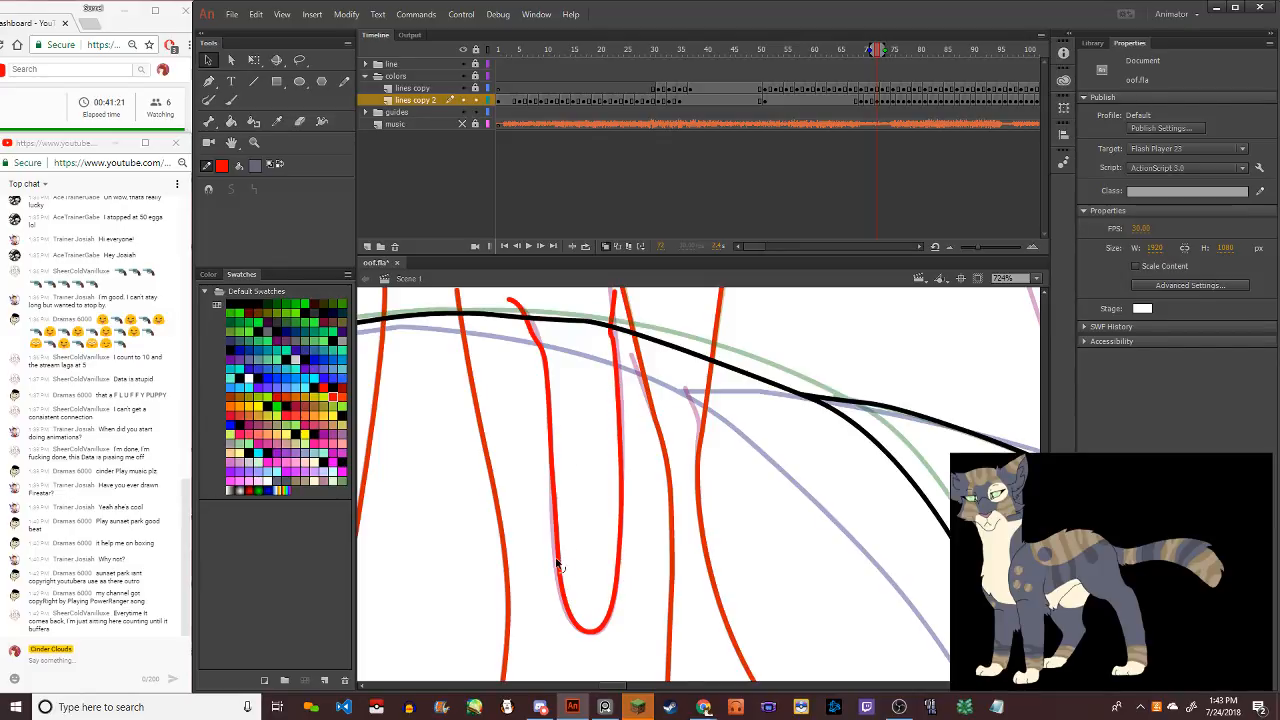
left_click_drag(558, 566, 558, 587)
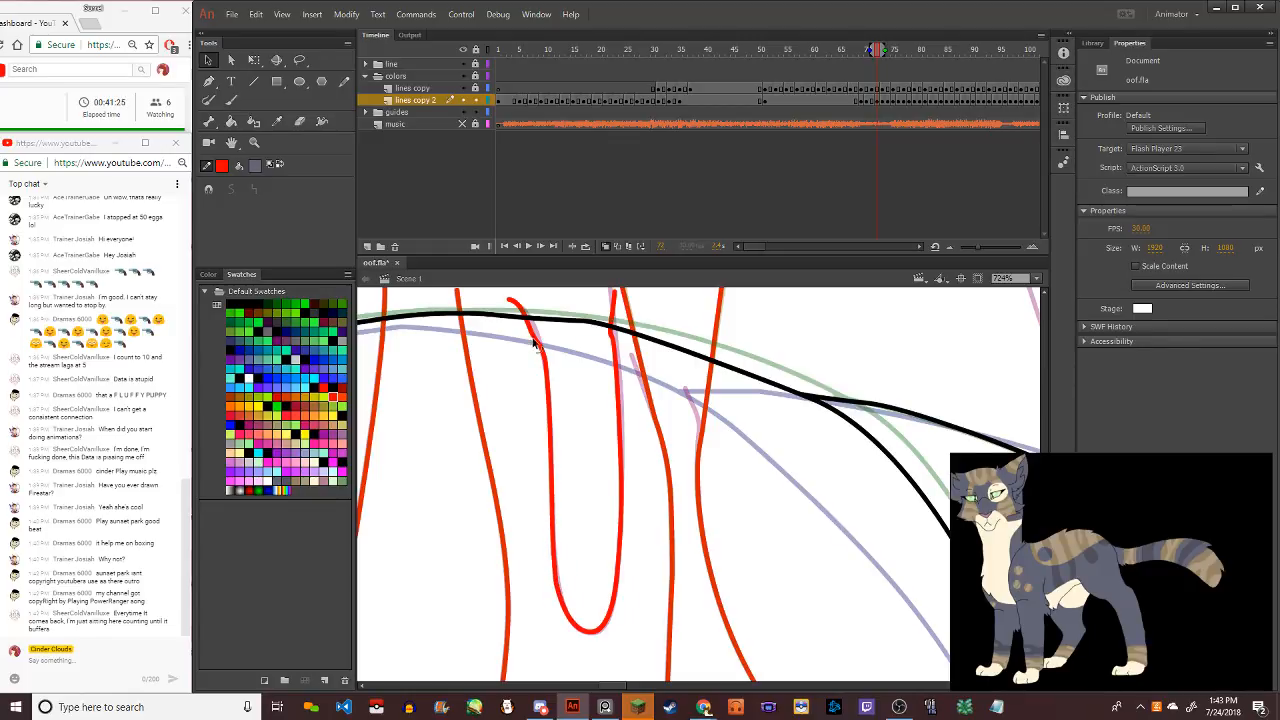
left_click_drag(533, 343, 538, 345)
In frame 69, delete the leftover line ends where the last long flank stripe meets the diagonal belly line
scroll(540, 408, "down", 8)
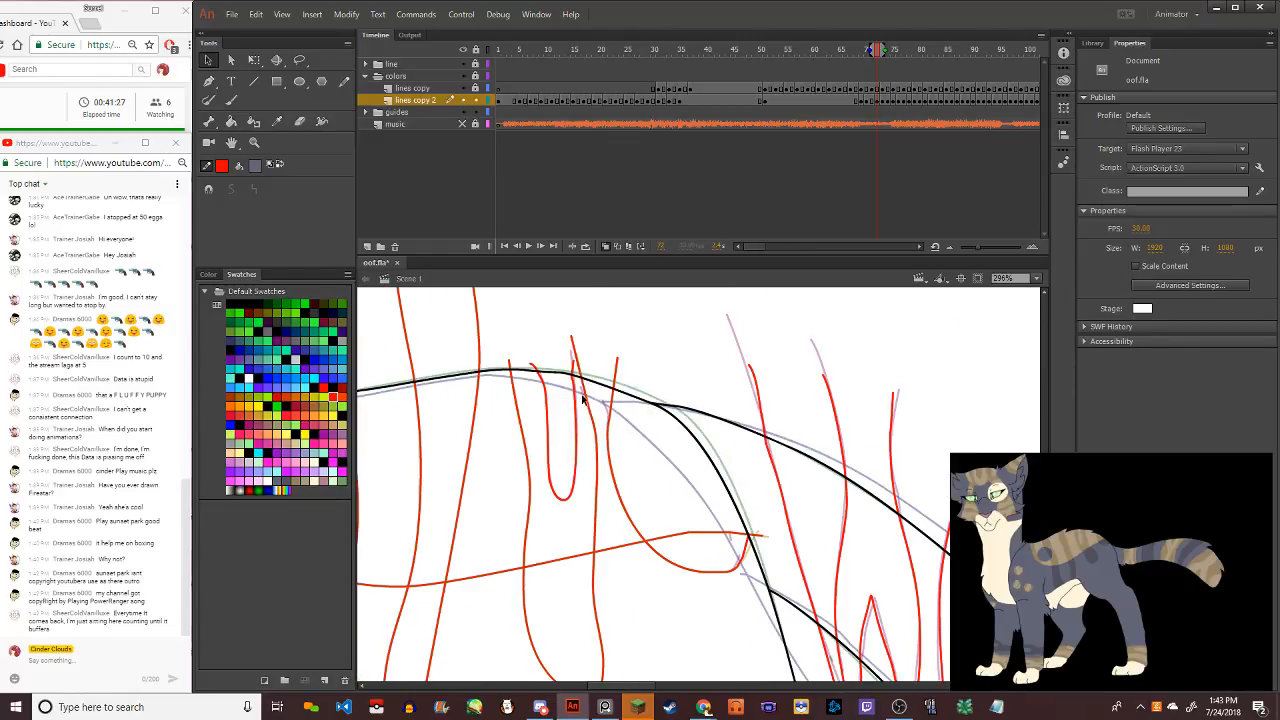
scroll(591, 470, "up", 5)
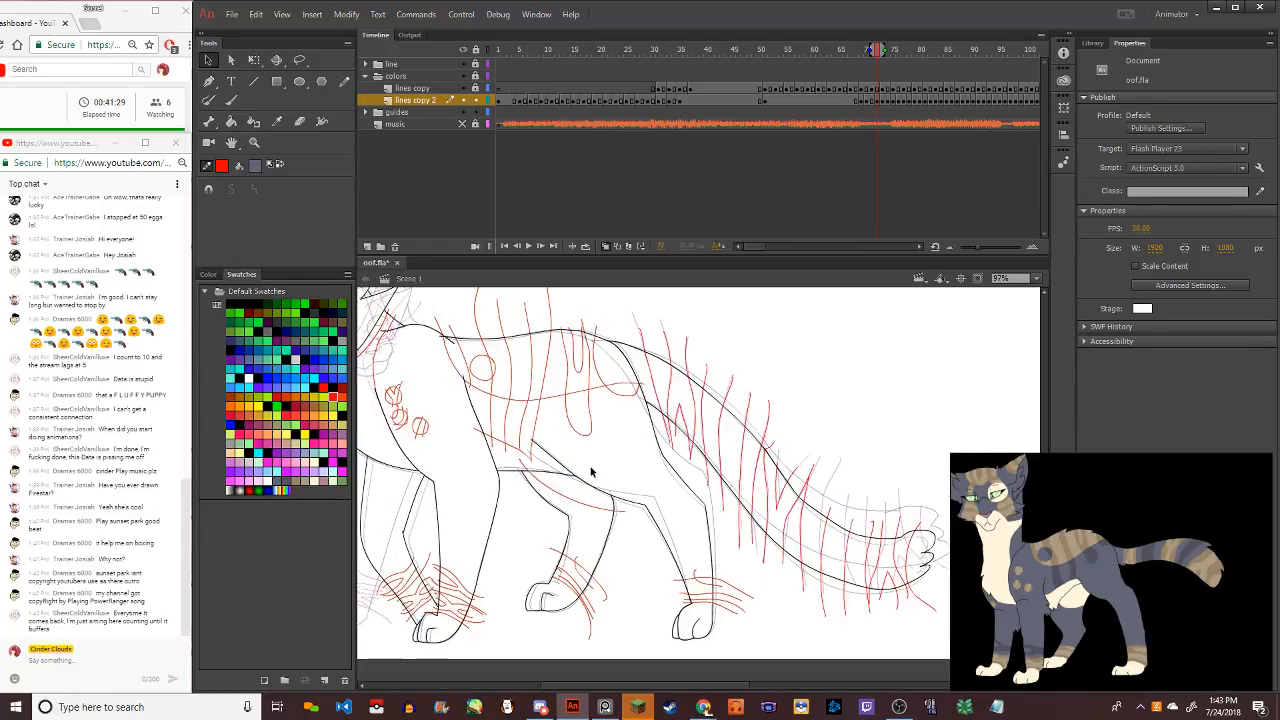
key("comma")
key("comma")
key("comma")
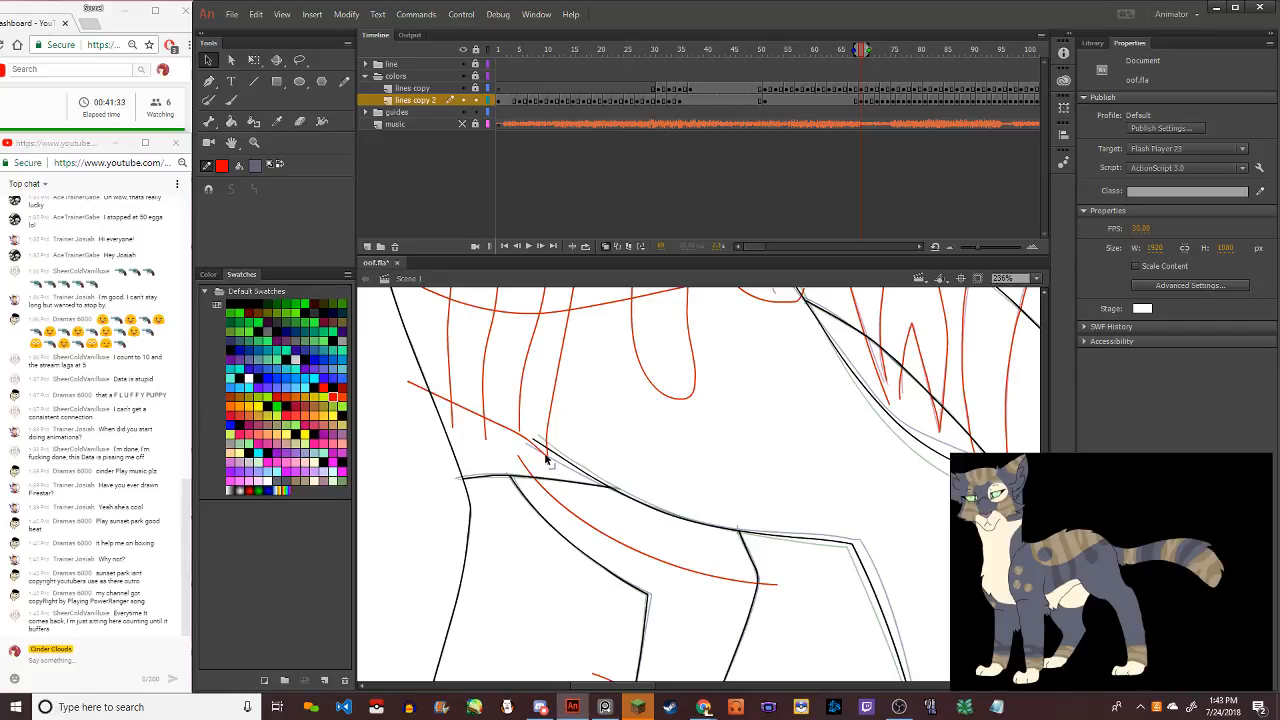
left_click(555, 471)
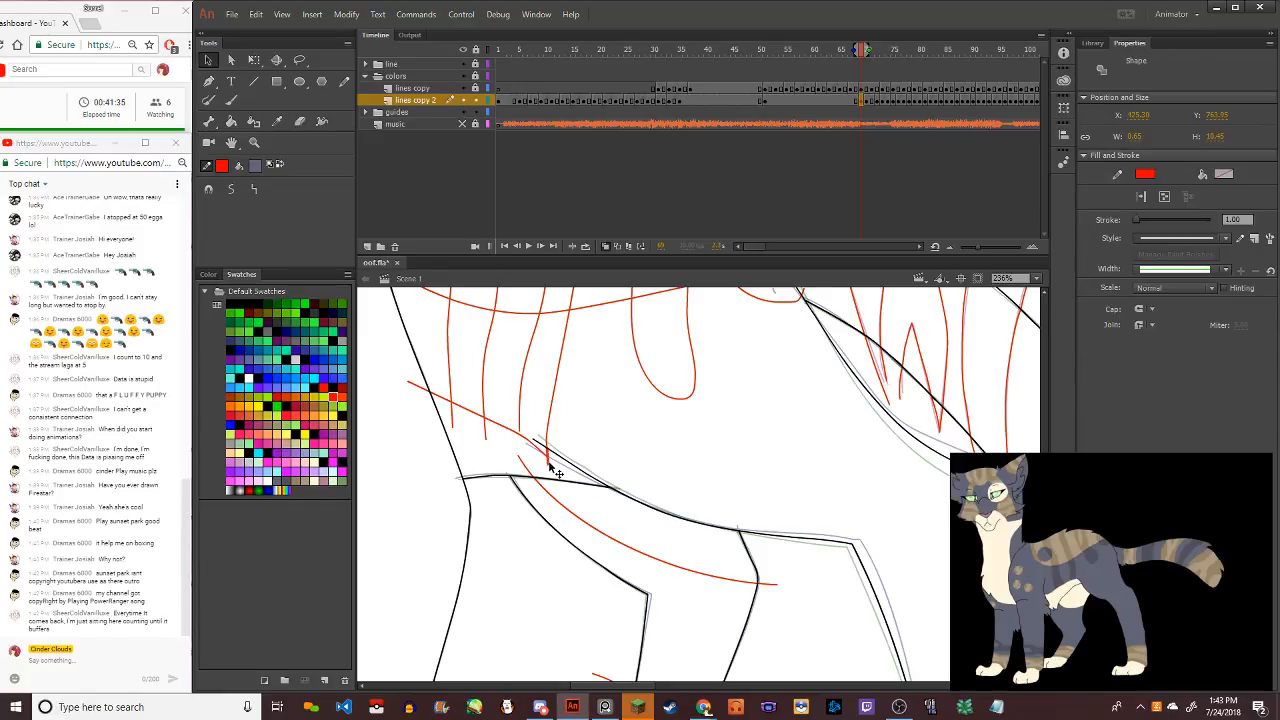
key("Delete")
key("comma")
key("period")
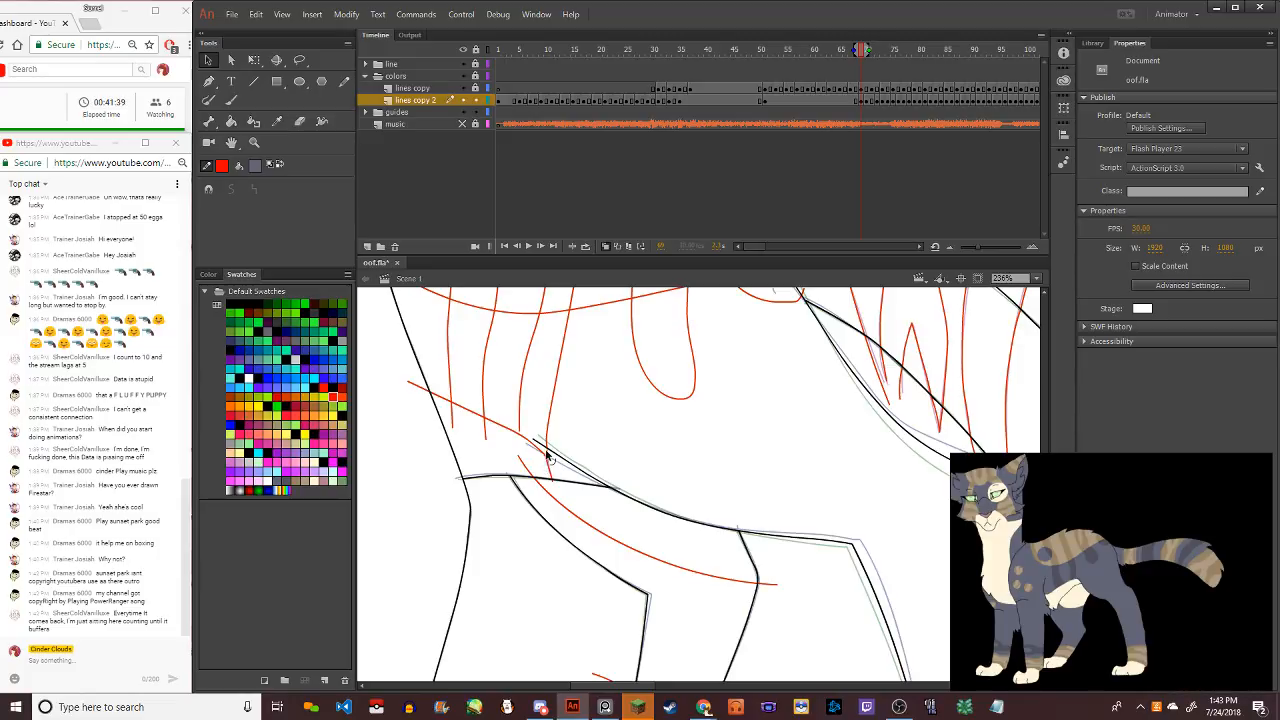
left_click(549, 470)
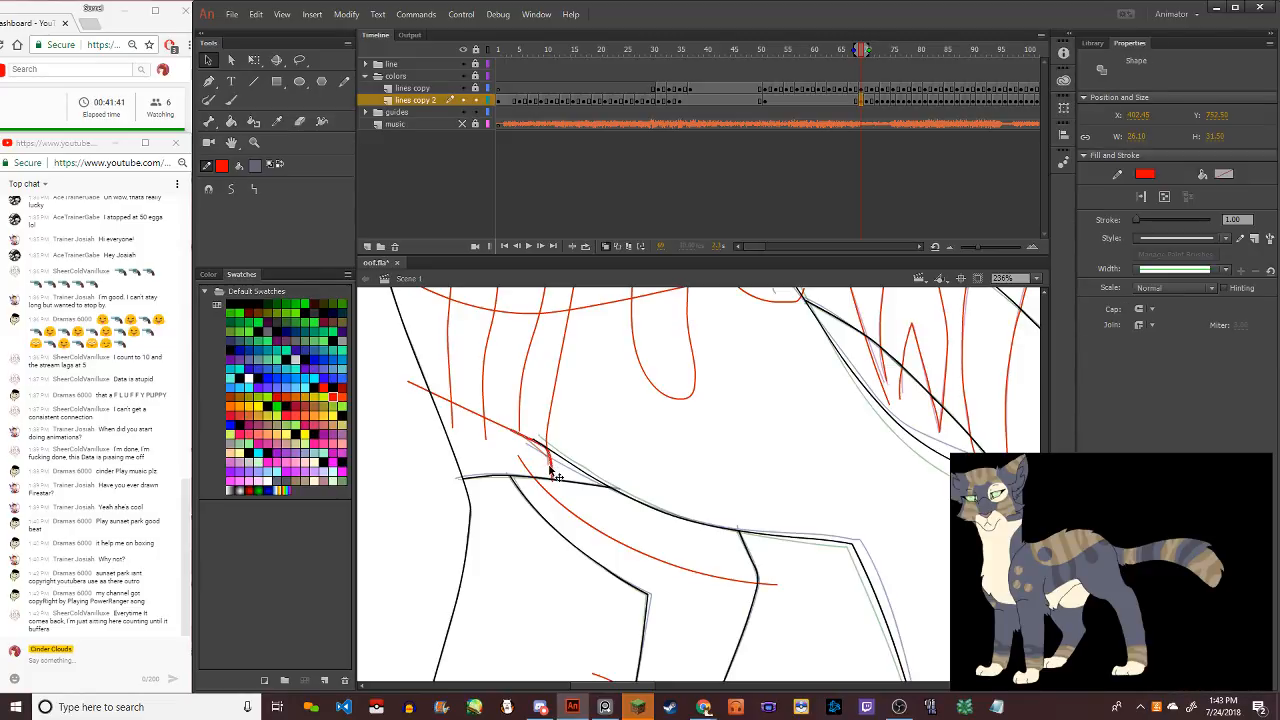
key("Delete")
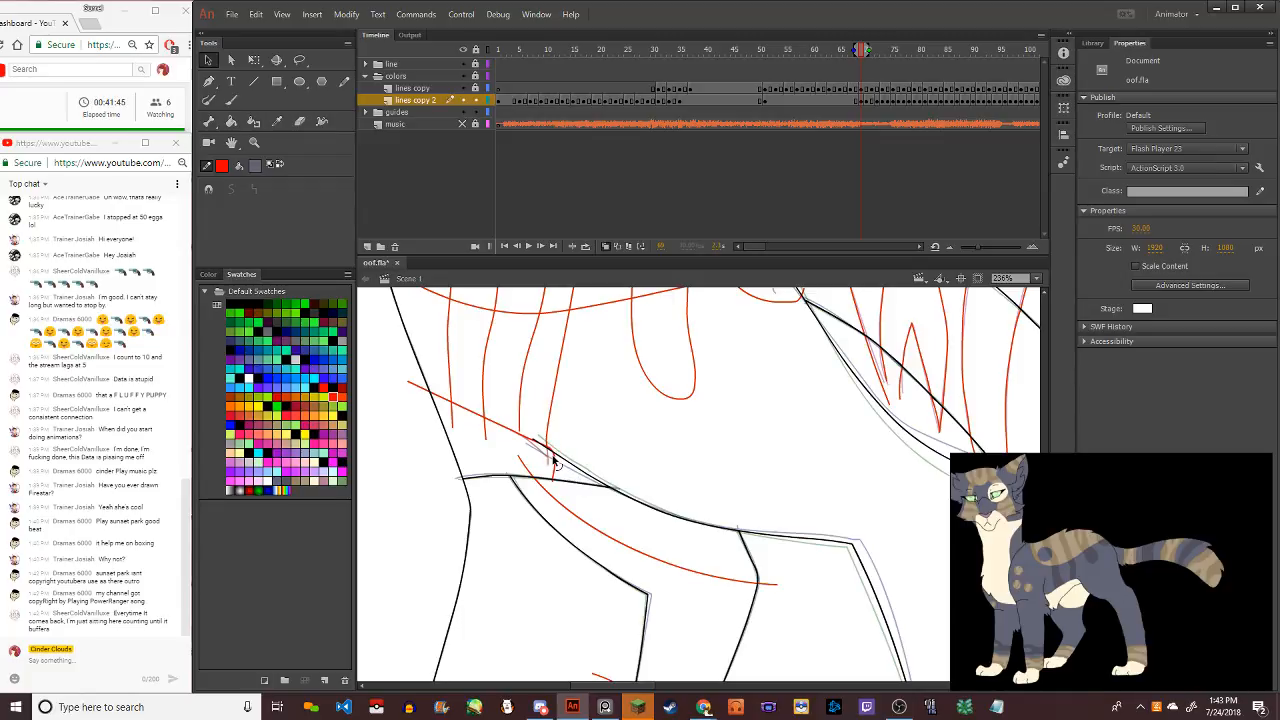
left_click(555, 463)
key("Delete")
In frame 70, delete the stray end below the last long flank stripe and adjust the diagonal belly line's tip
key("period")
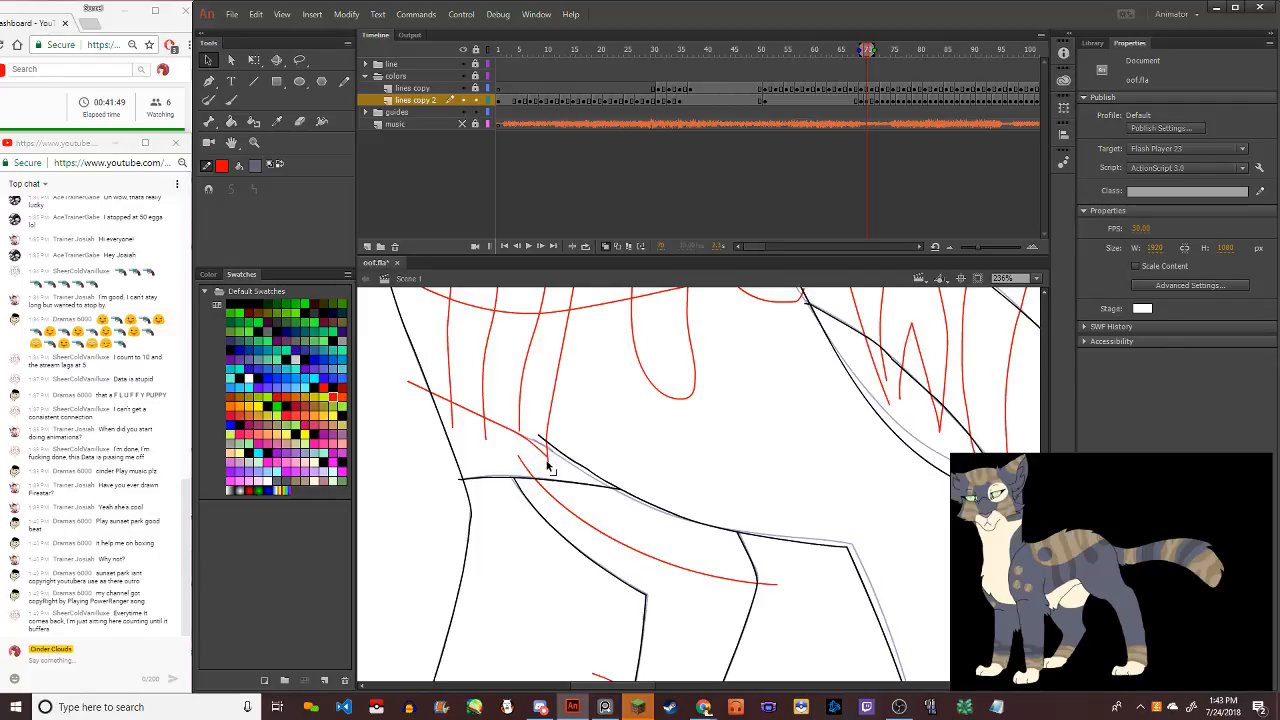
left_click(554, 469)
key("Delete")
left_click_drag(547, 455, 538, 442)
In frame 72, pull apart the joined ends of the flank stripe and diagonal belly line and delete the unwanted segment
key("period")
key("period")
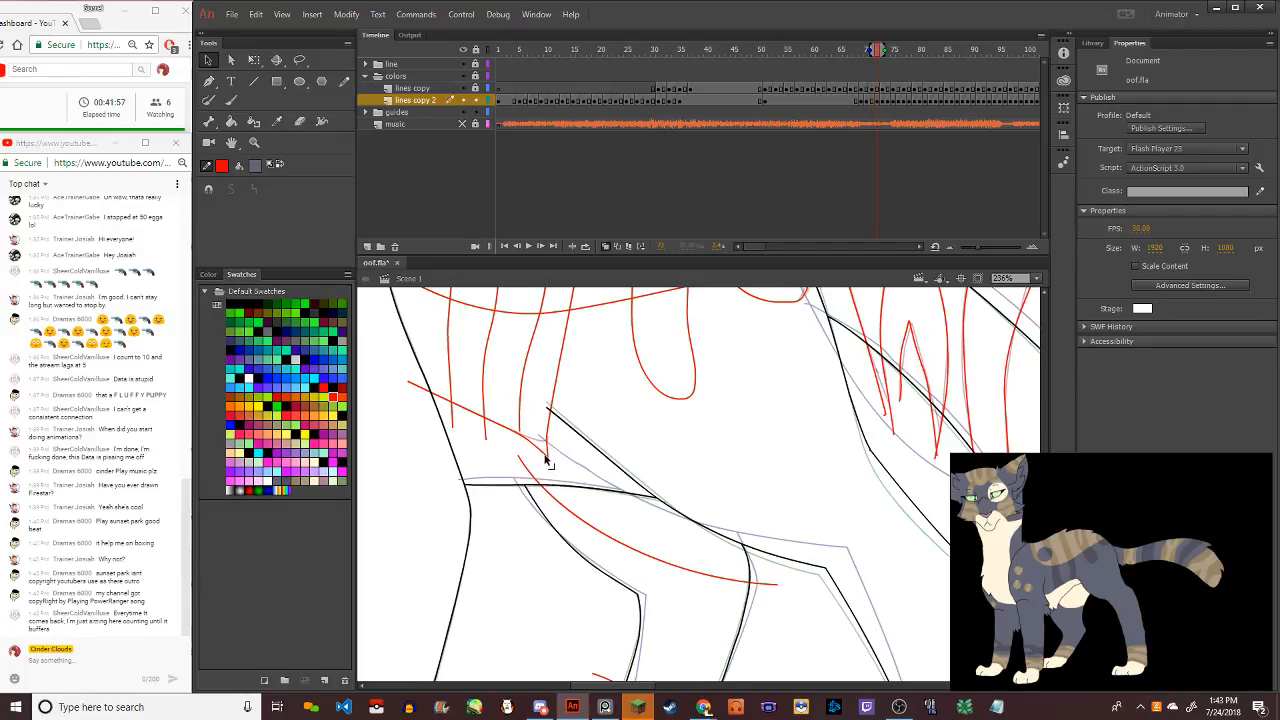
left_click(548, 459)
left_click(545, 455)
mouse_move(530, 440)
left_mouse_down()
mouse_move(544, 445)
mouse_move(551, 408)
left_mouse_up()
left_click_drag(550, 452, 586, 441)
left_click(587, 434)
key("Delete")
scroll(517, 431, "down", 5)
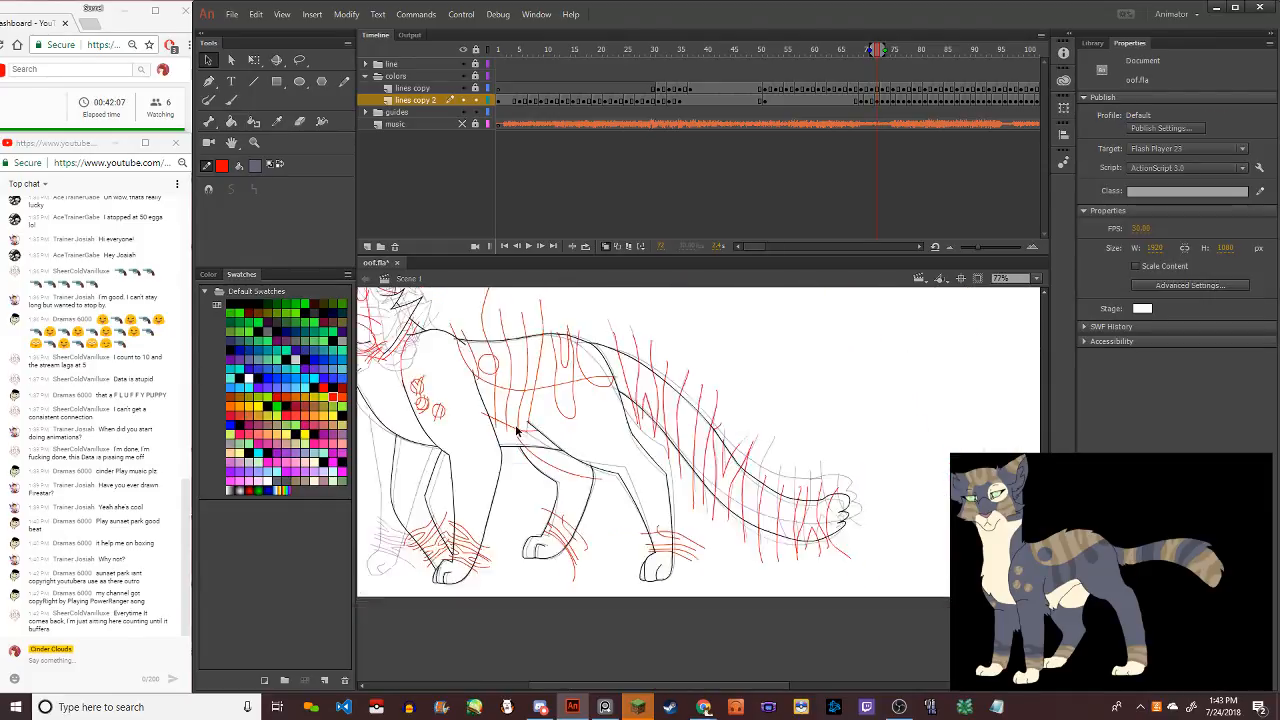
scroll(517, 431, "down", 3)
Compare frames 72 and 73, then turn on the scene's camera layer
key("period")
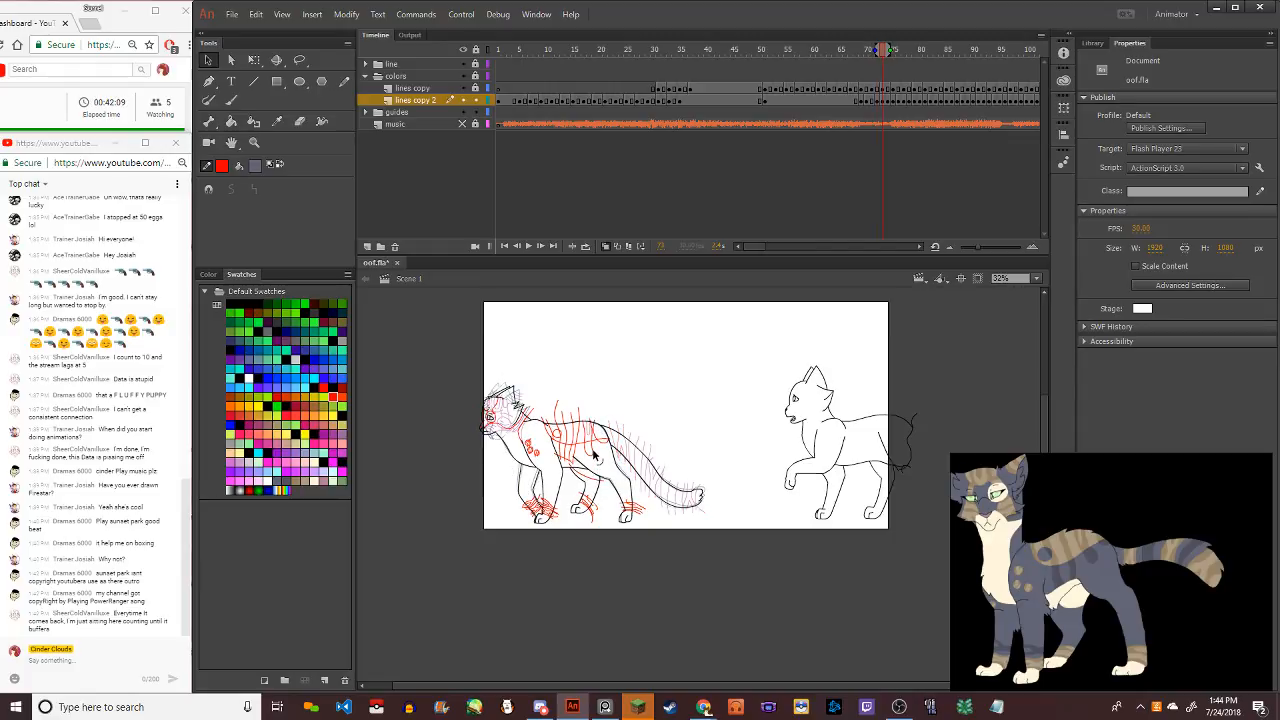
key("comma")
key("period")
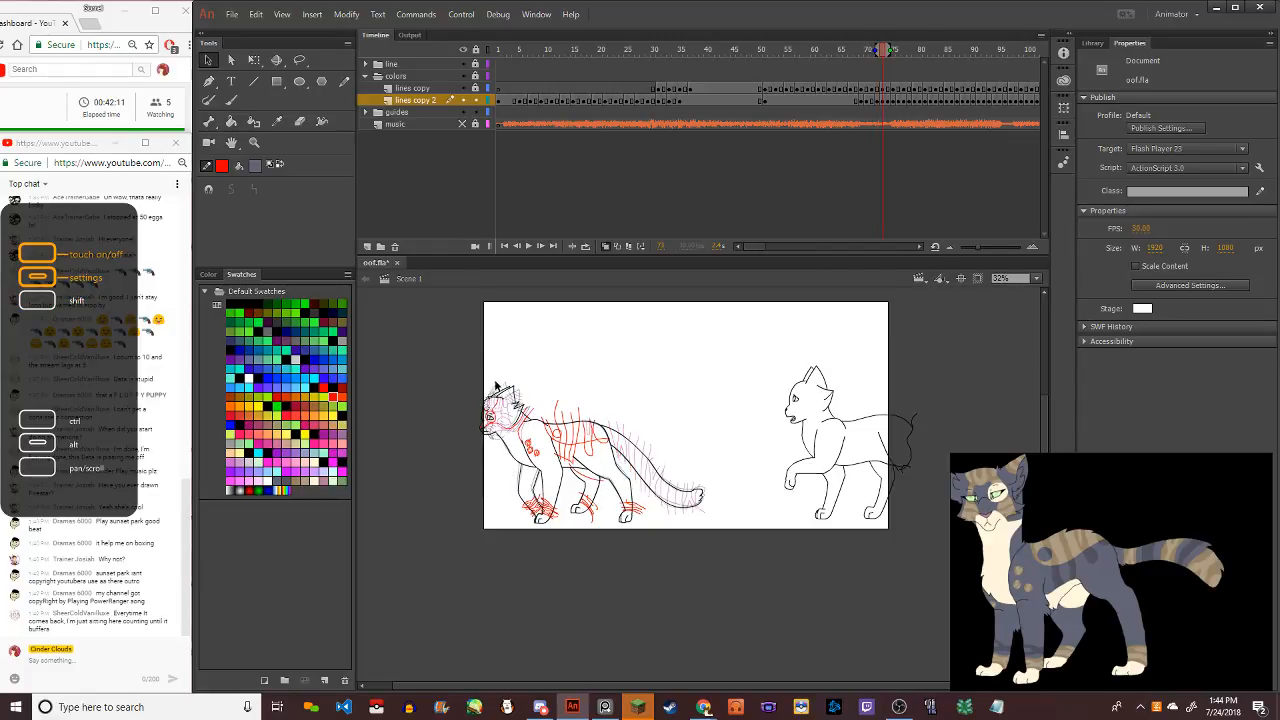
scroll(490, 420, "up", 3)
scroll(534, 397, "up", 1)
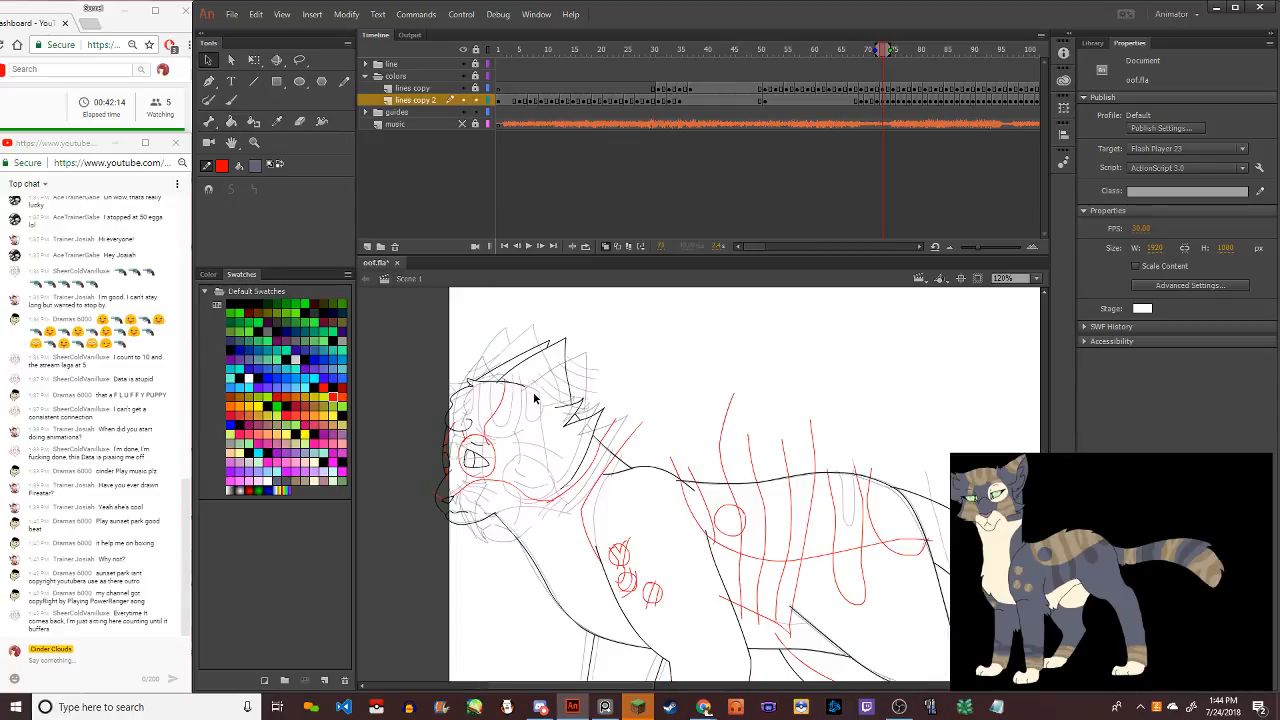
left_click(477, 246)
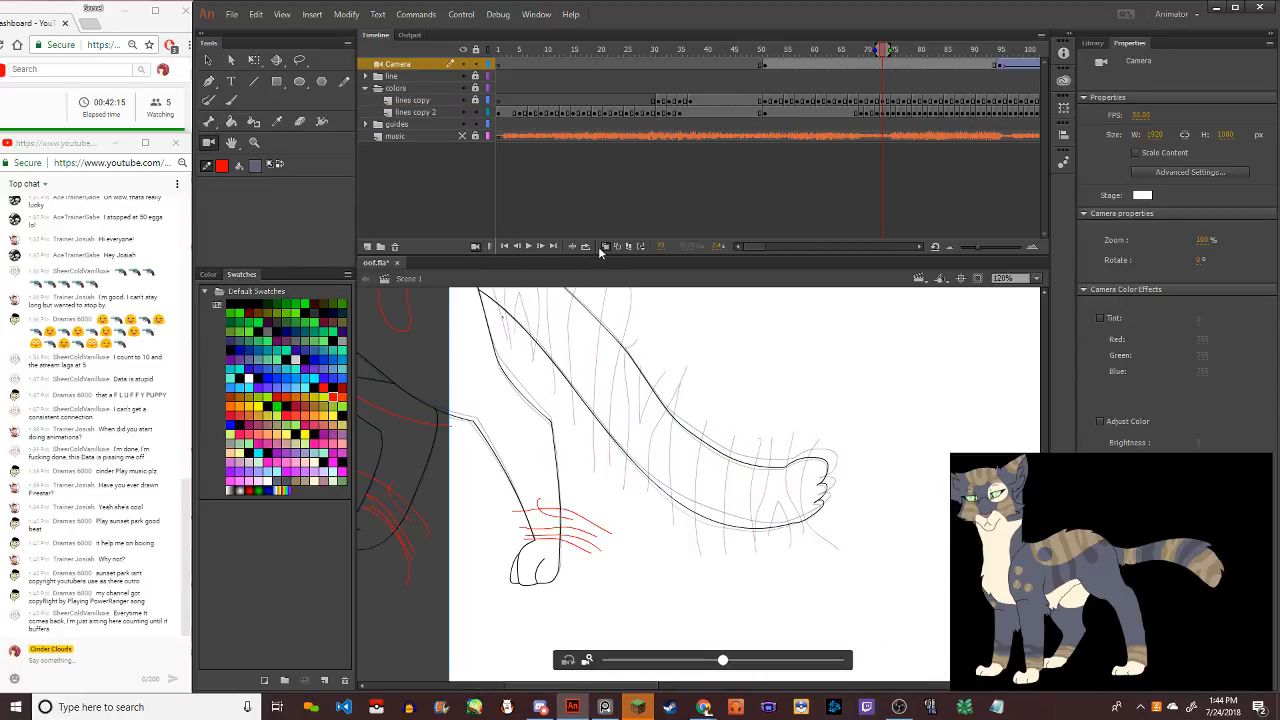
scroll(590, 425, "down", 5)
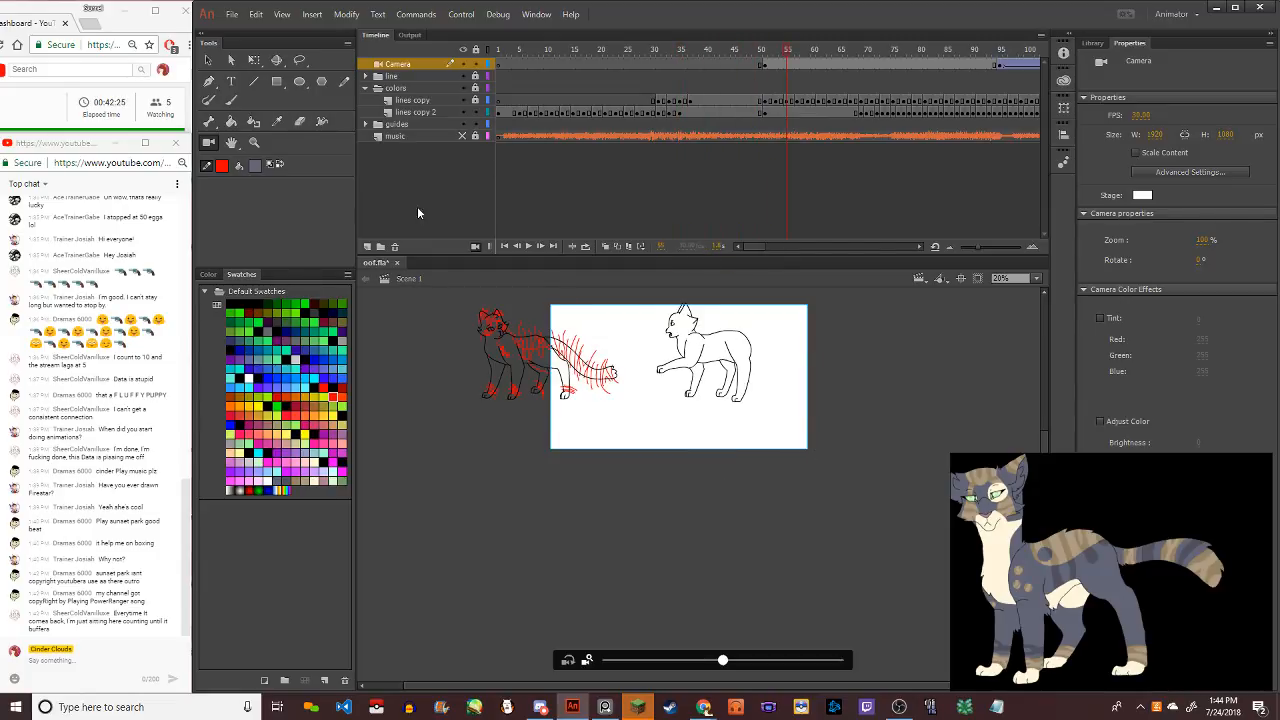
Select the camera's frame 51 keyframe and shift the camera slightly towards the striped cat with the Camera tool
left_click(209, 60)
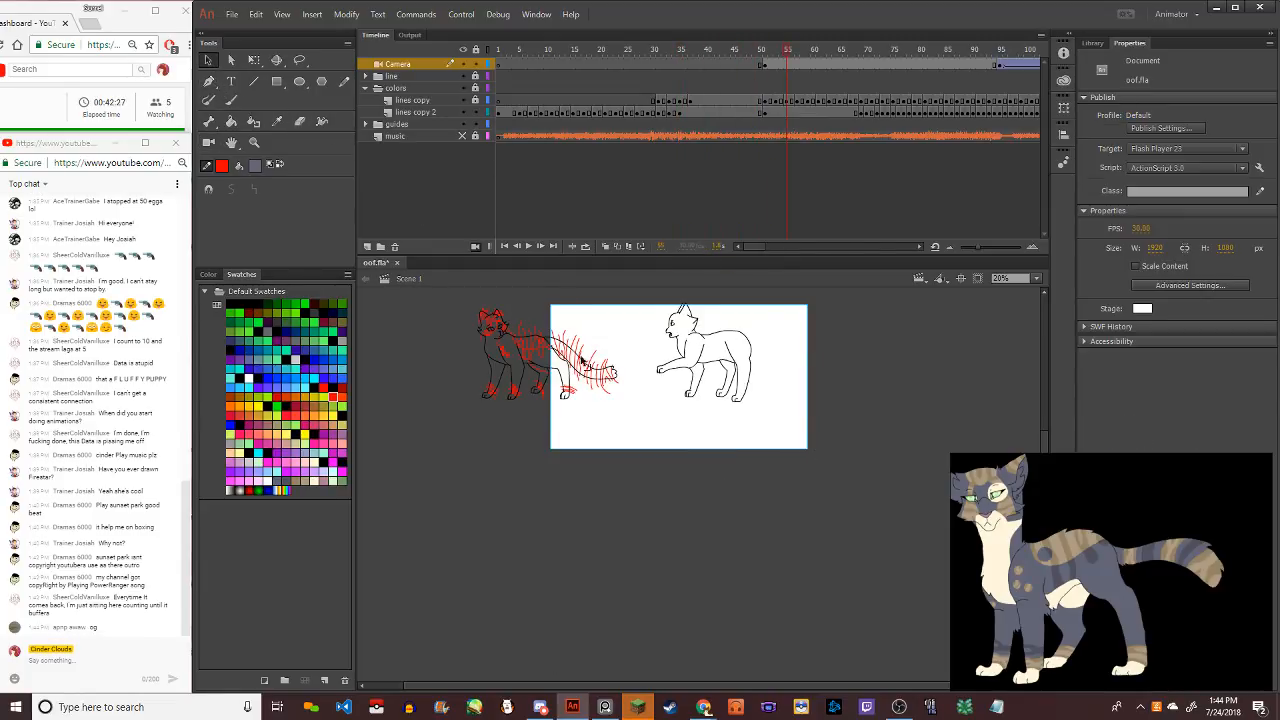
left_click(765, 64)
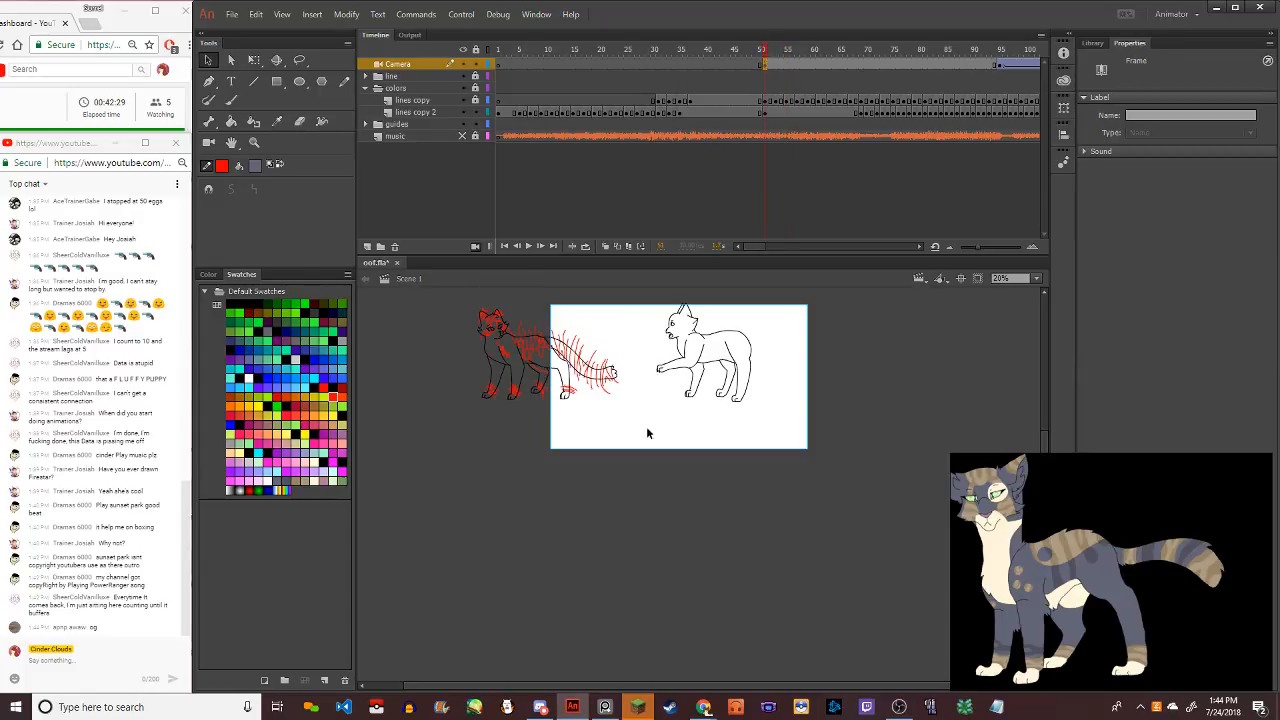
left_click_drag(646, 426, 622, 373)
left_click(208, 142)
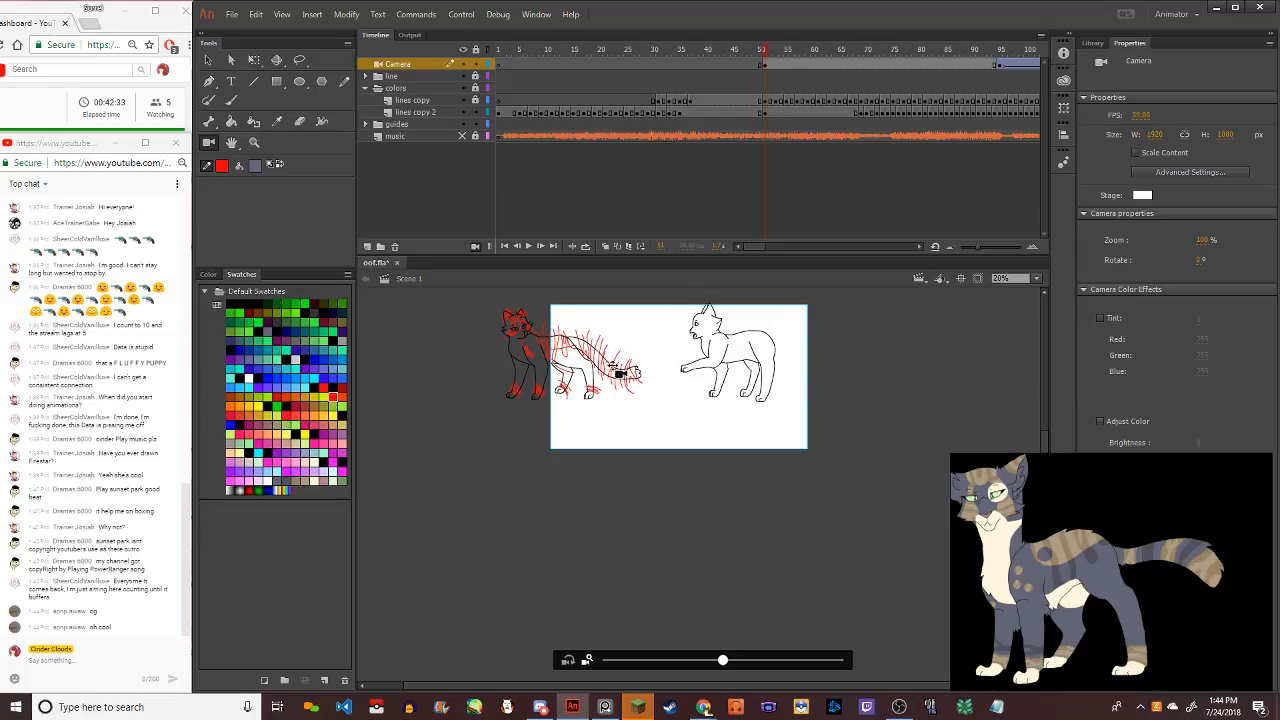
From frame 71, shift the camera farther so the whole striped cat fits inside the stage
key("period")
key("period")
key("period")
key("period")
key("period")
key("period")
key("period")
key("period")
key("period")
key("period")
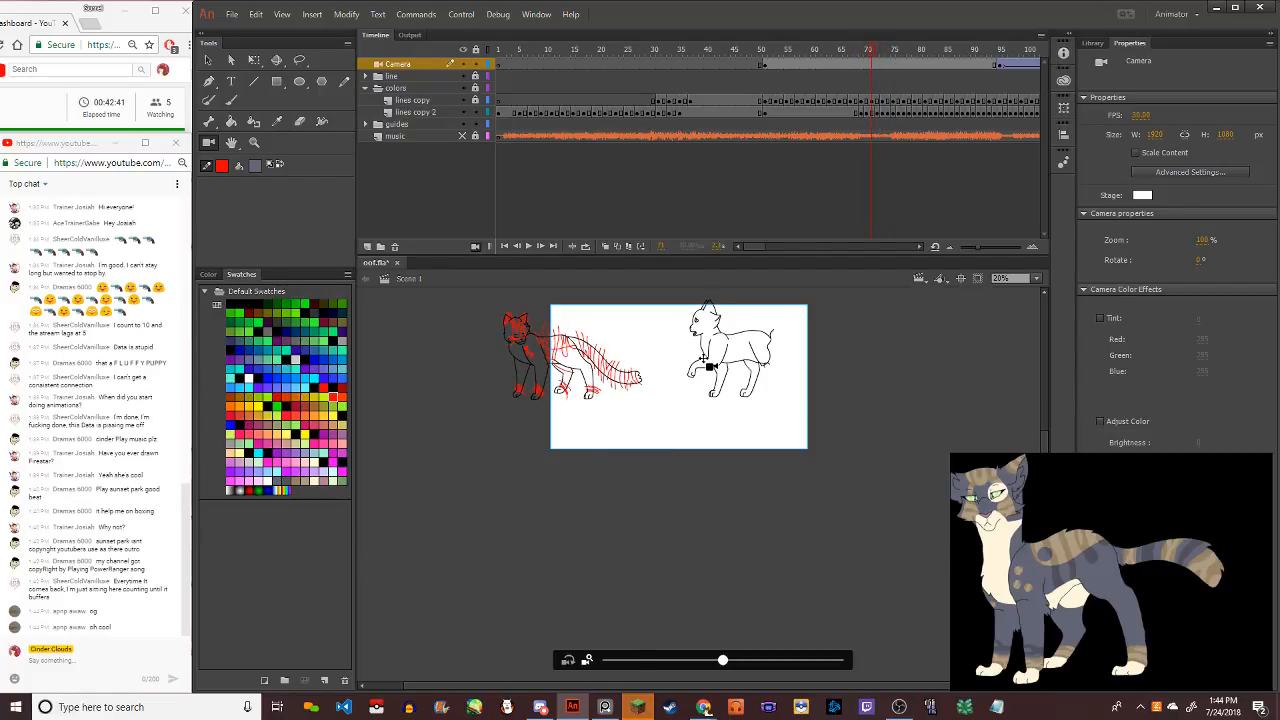
left_click_drag(705, 362, 666, 343)
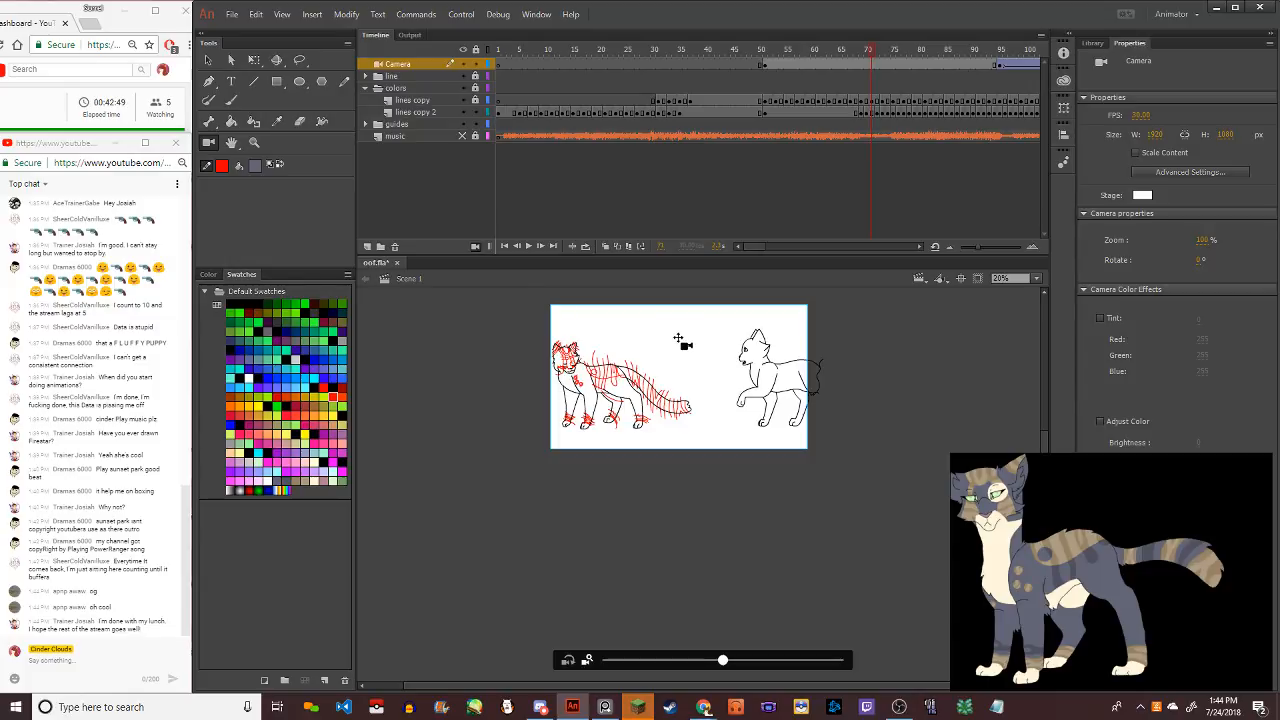
Step through the frames from 51 onward to check how the cats sit within the new camera framing
key("comma")
key("comma")
key("comma")
key("comma")
key("comma")
key("comma")
key("comma")
key("comma")
key("comma")
key("comma")
key("comma")
key("comma")
key("comma")
key("comma")
key("comma")
key("comma")
key("comma")
key("comma")
key("comma")
key("comma")
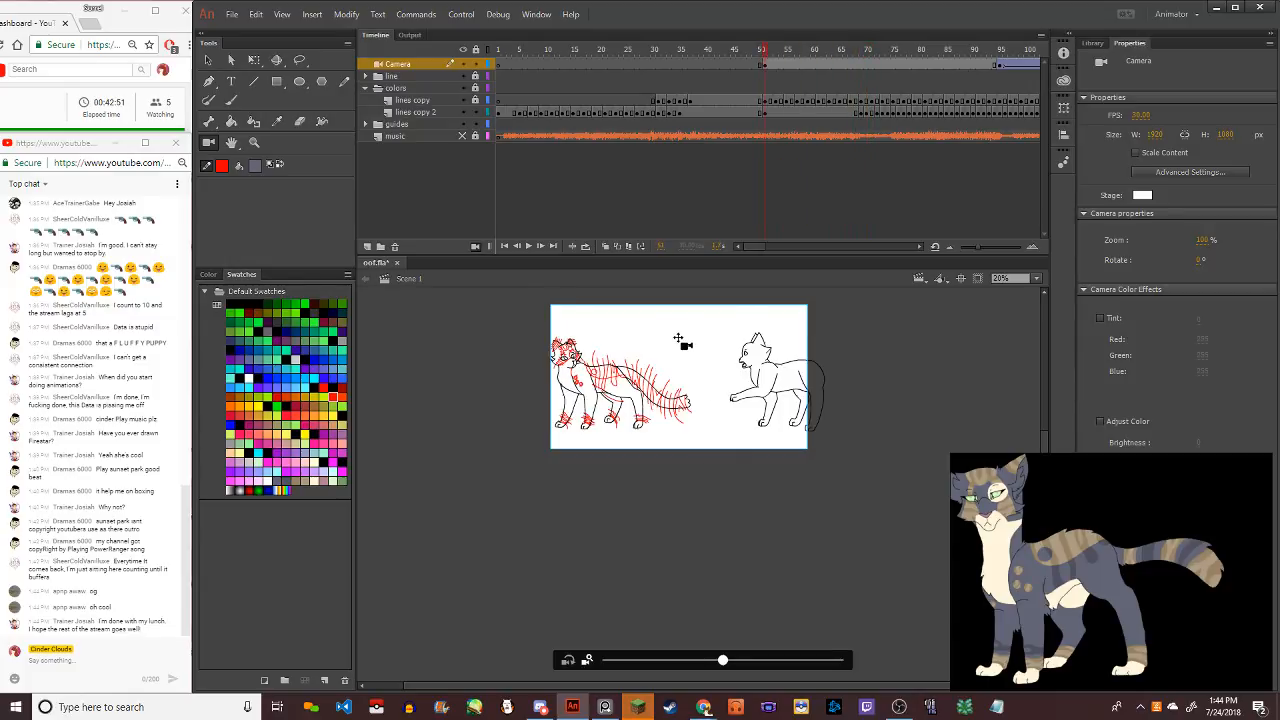
key("period")
key("period")
key("period")
key("comma")
key("comma")
key("comma")
key("comma")
key("comma")
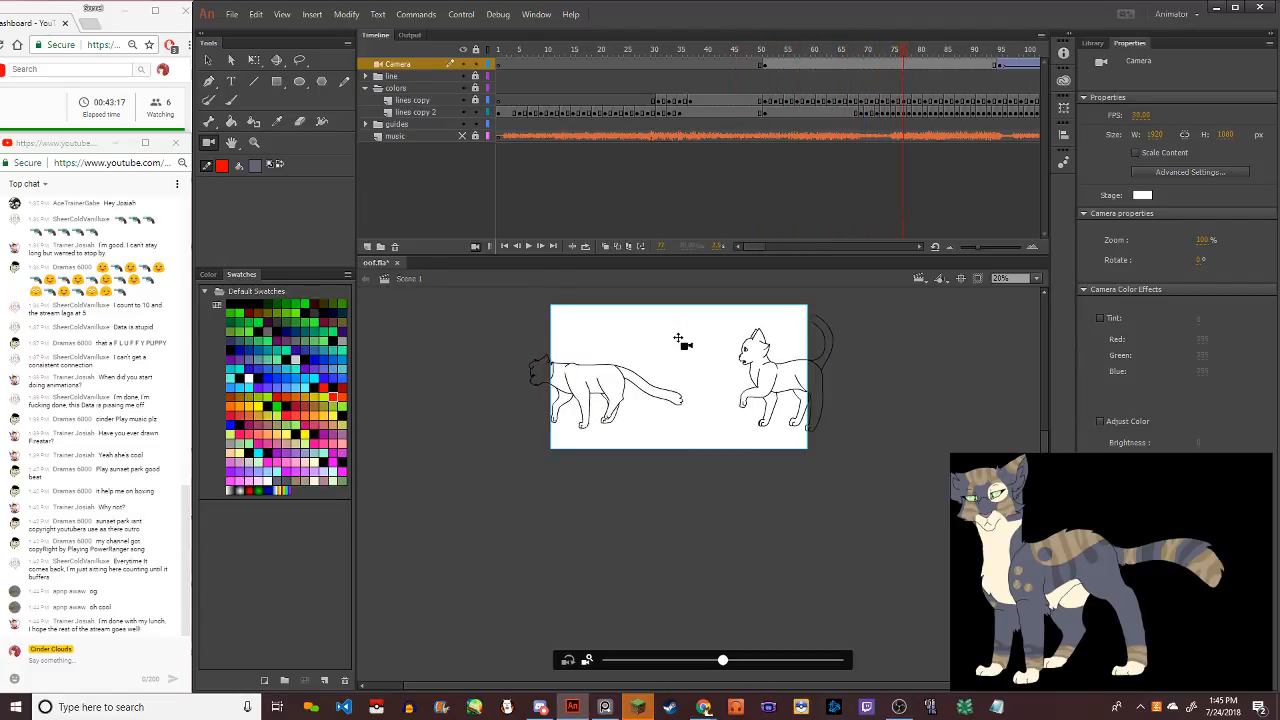
key("comma")
key("comma")
key("comma")
key("comma")
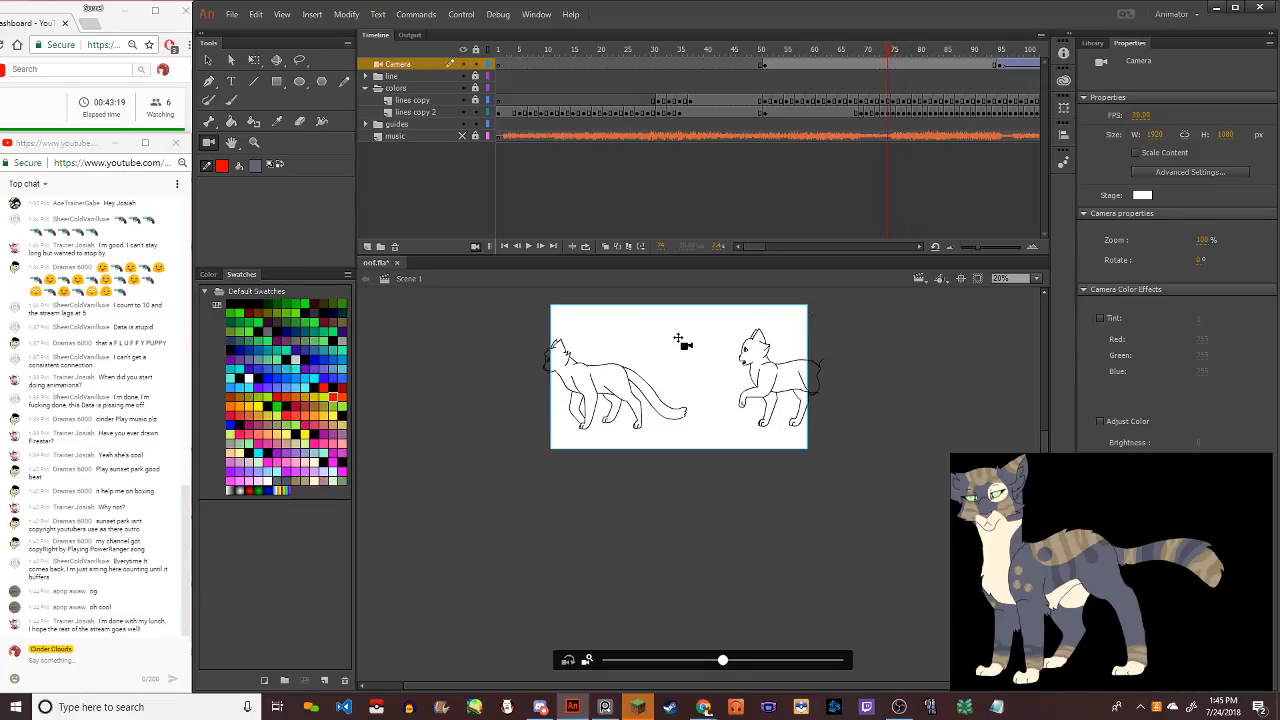
key("comma")
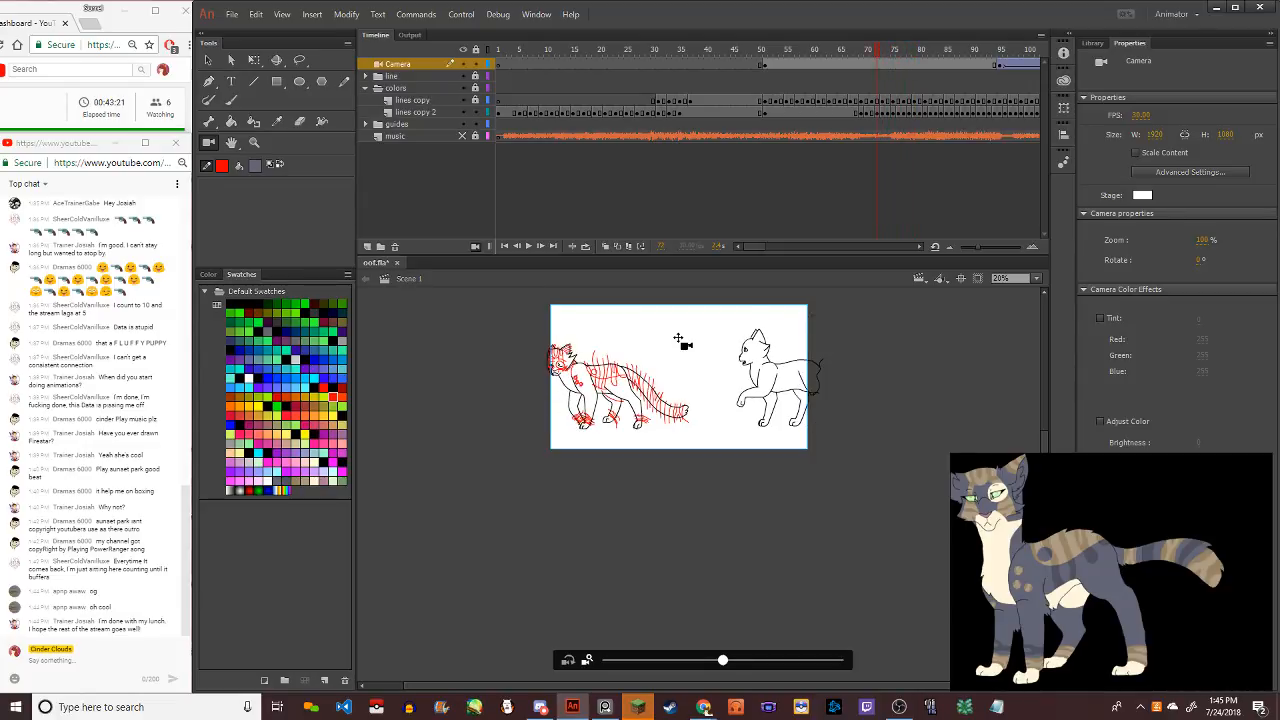
key("comma")
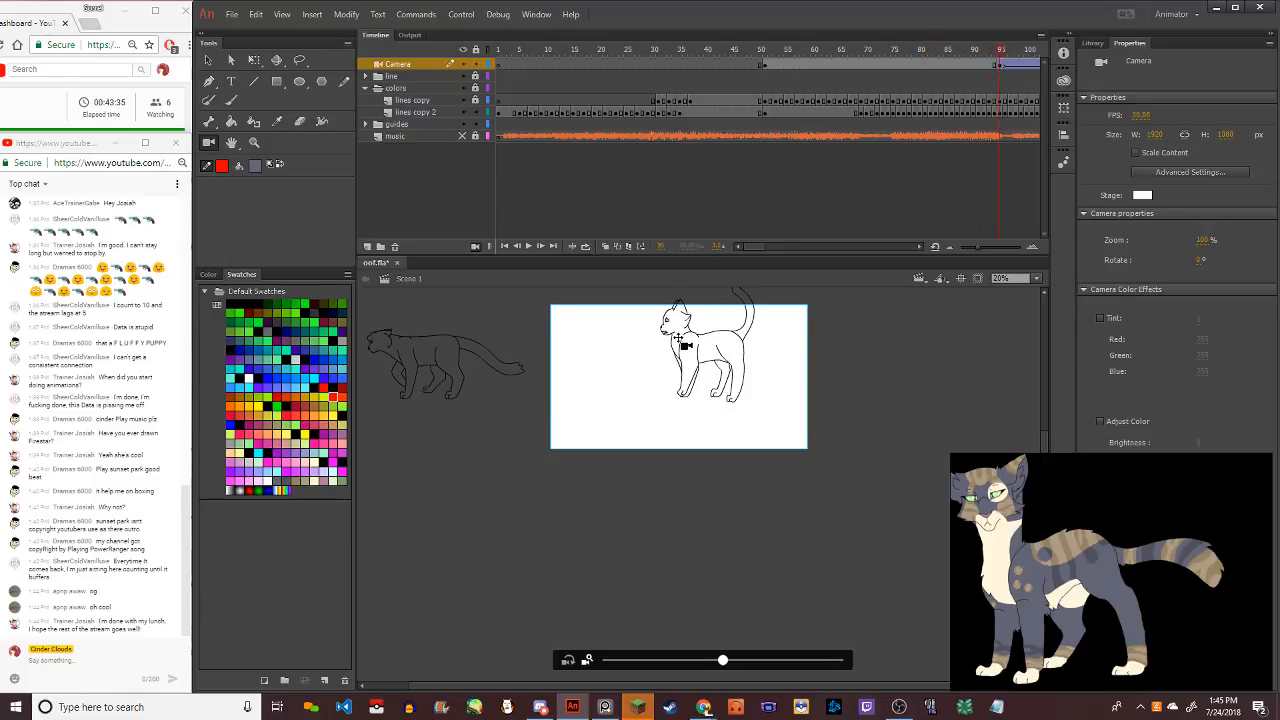
Copy the camera layer's frame 95 keyframe and paste it onto the camera's frame 51
right_click(1000, 66)
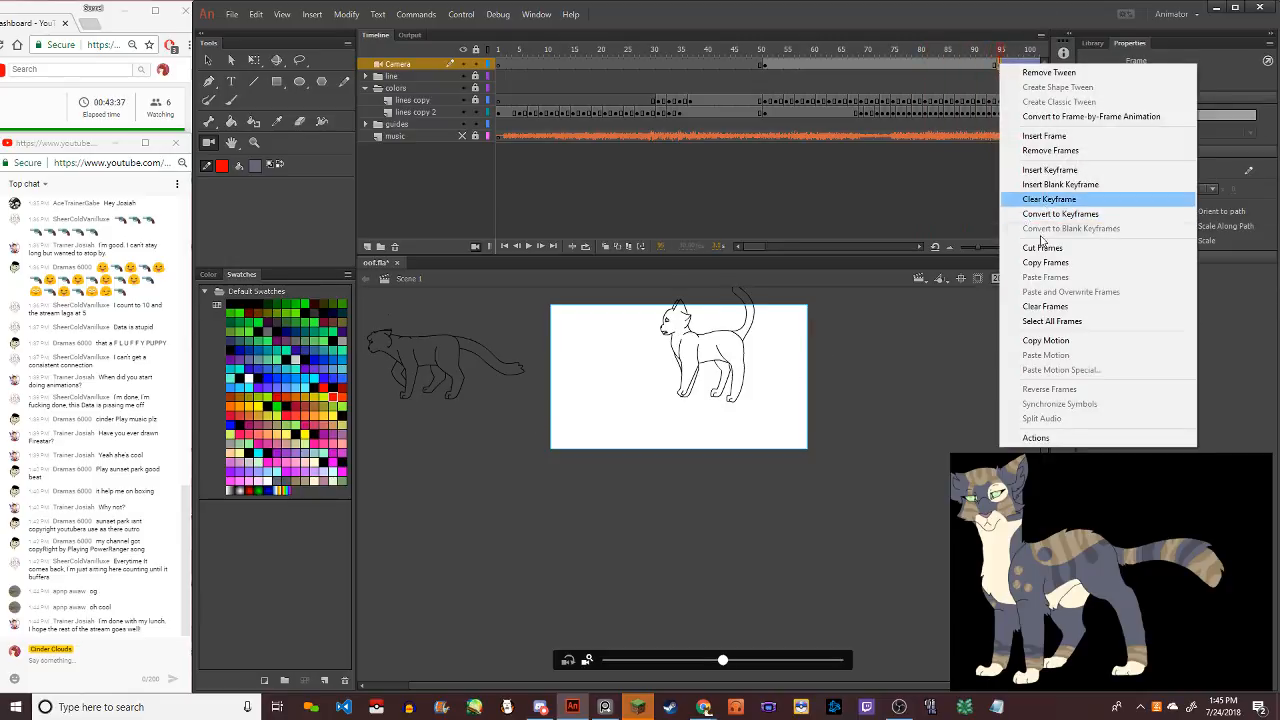
left_click(1046, 262)
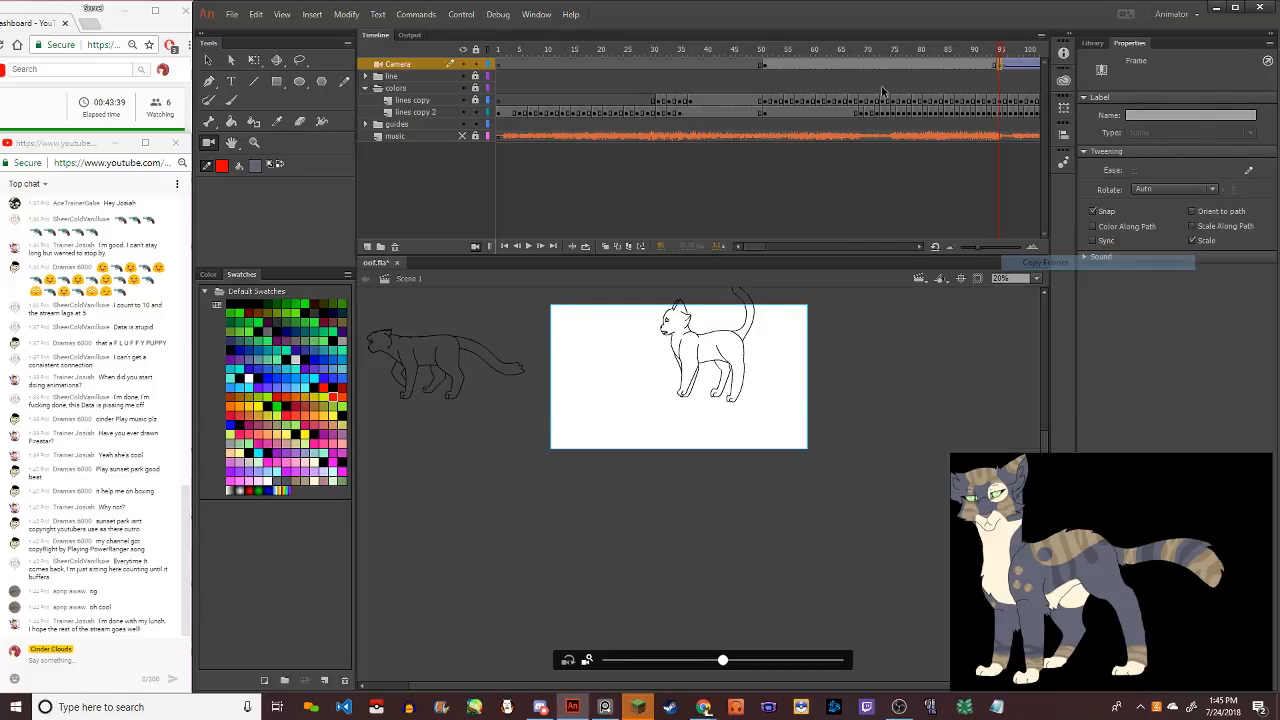
left_click(765, 67)
right_click(765, 67)
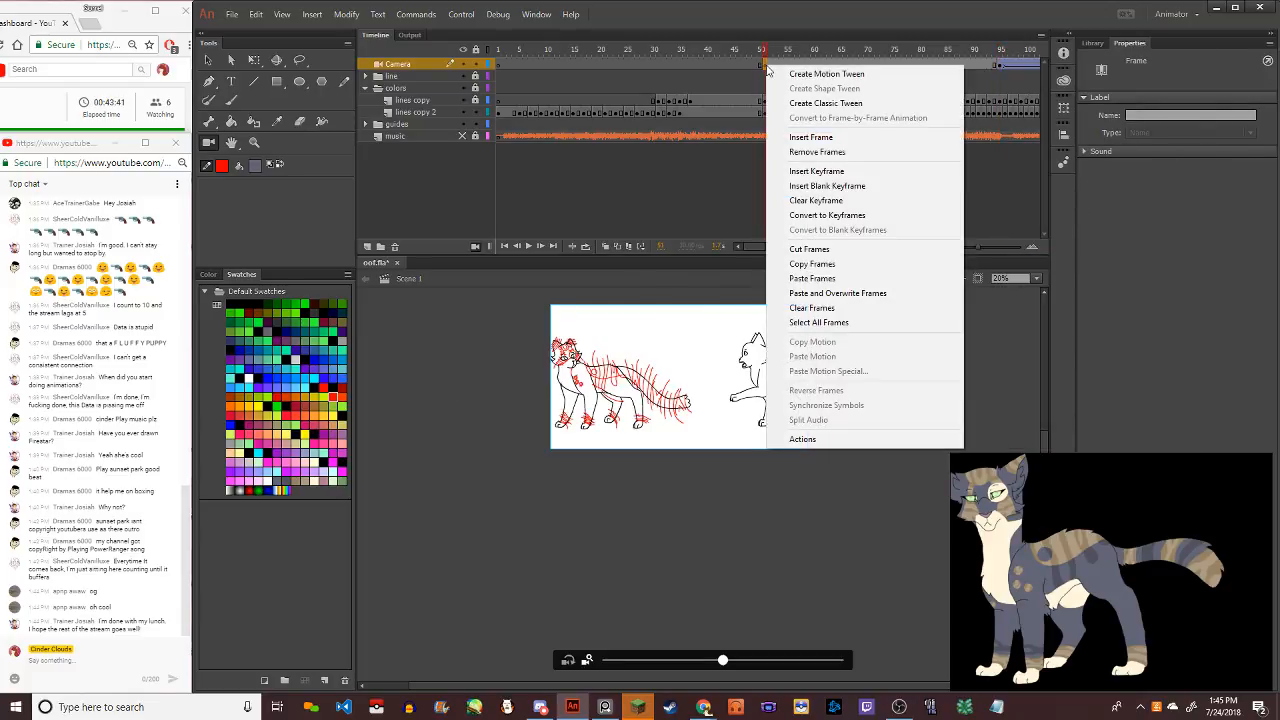
left_click(824, 284)
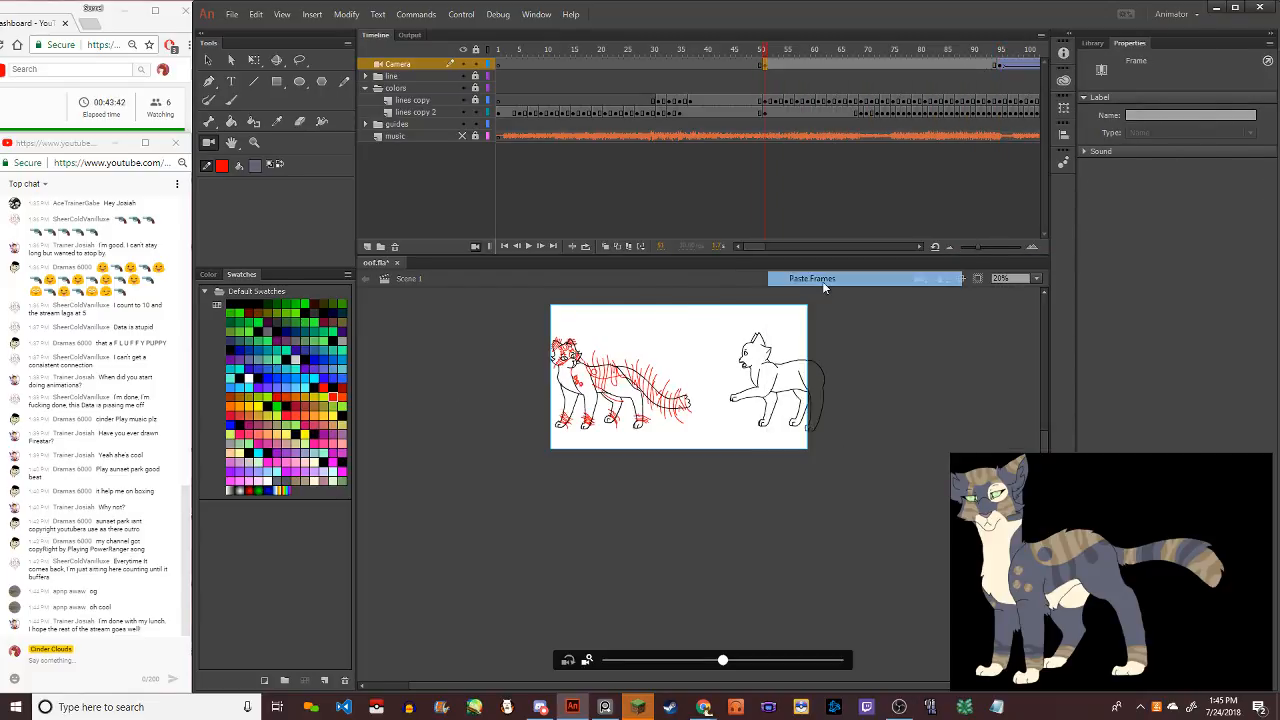
Remove the pasted camera tween between frames 51 and 95, and compare the camera position at both keyframes
right_click(808, 67)
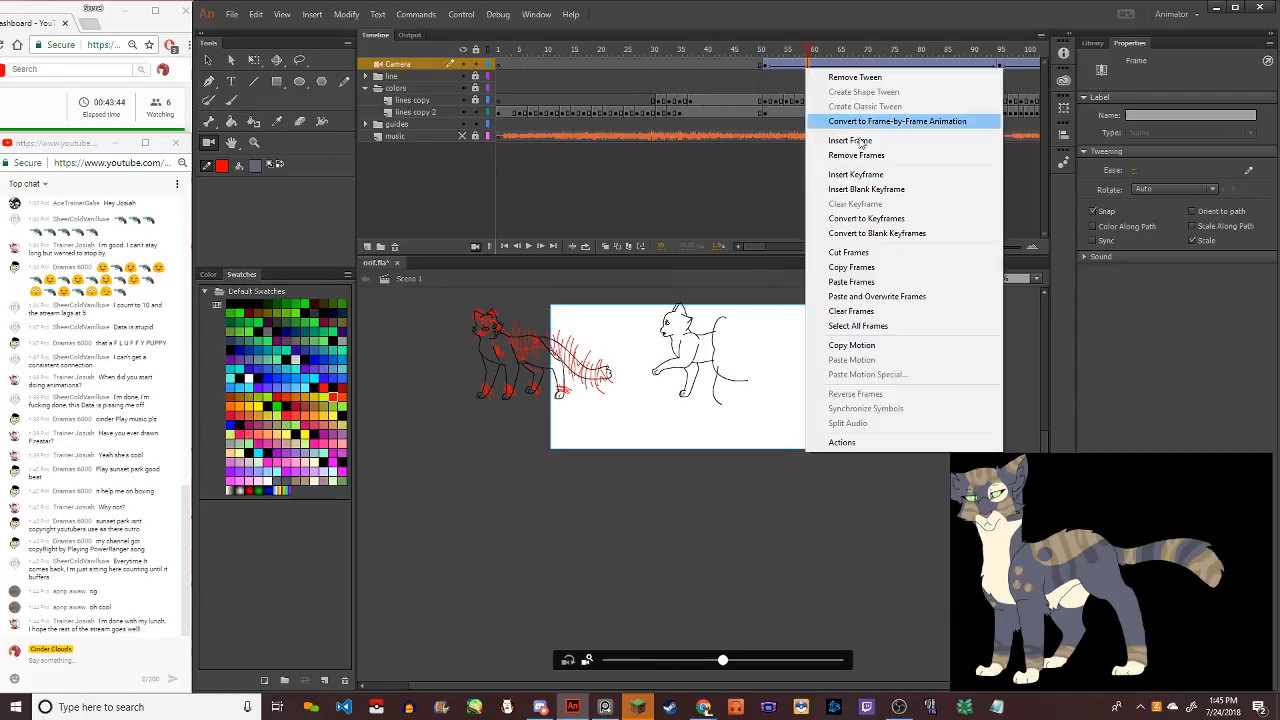
left_click(855, 77)
left_click(767, 70)
left_click(1000, 64)
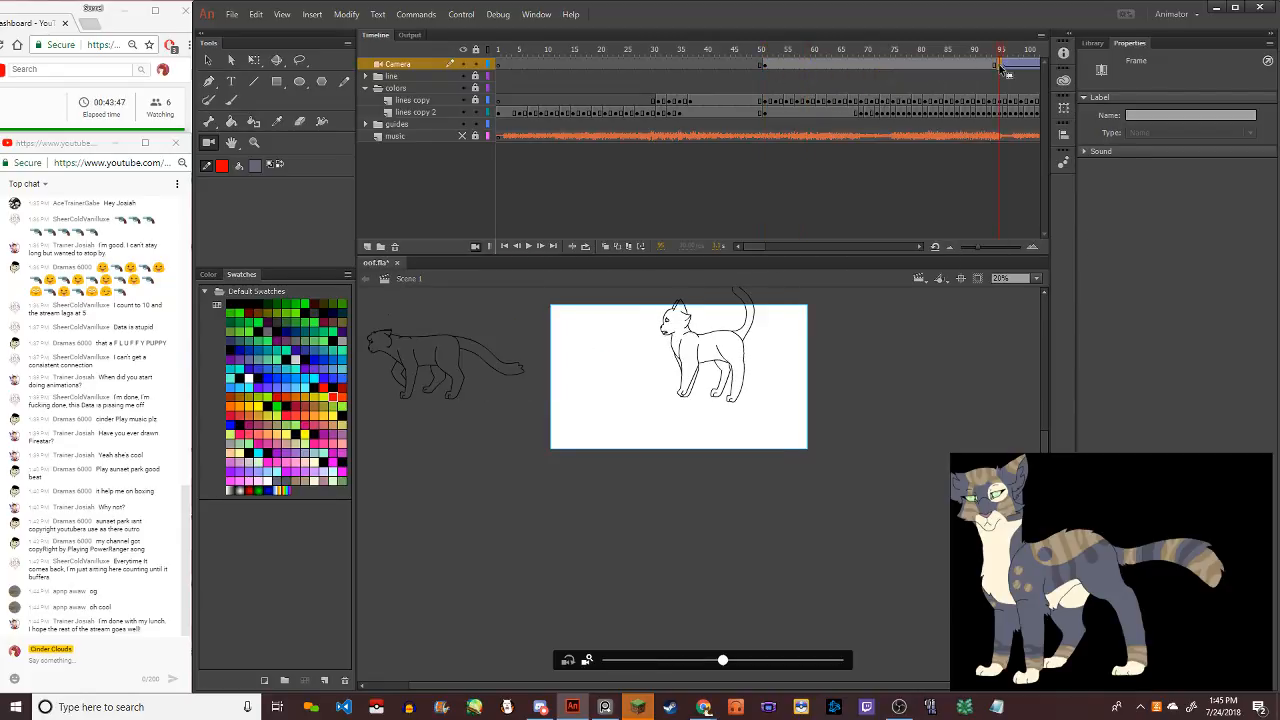
Reposition the camera at frame 95 so both cats sit farther right and lower in the stage, comparing with the preceding frame
left_click_drag(717, 353, 646, 343)
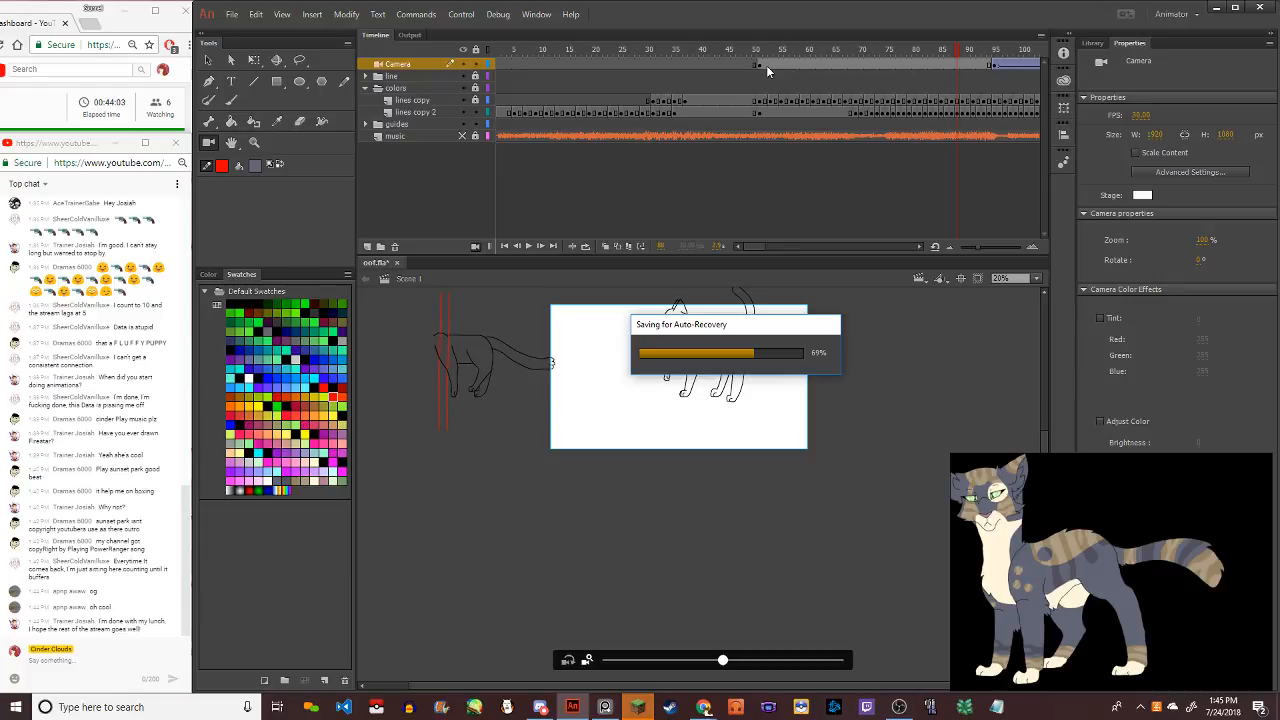
left_click(993, 66)
left_click(826, 362)
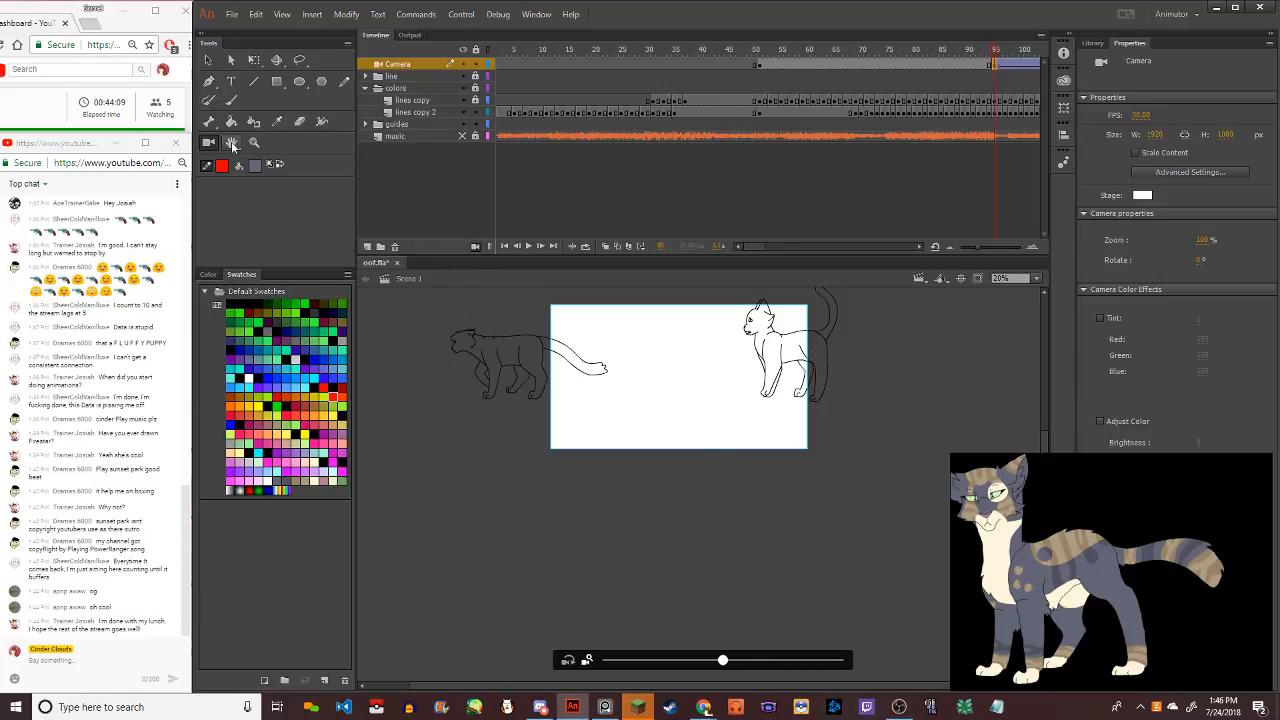
left_click_drag(780, 385, 772, 344)
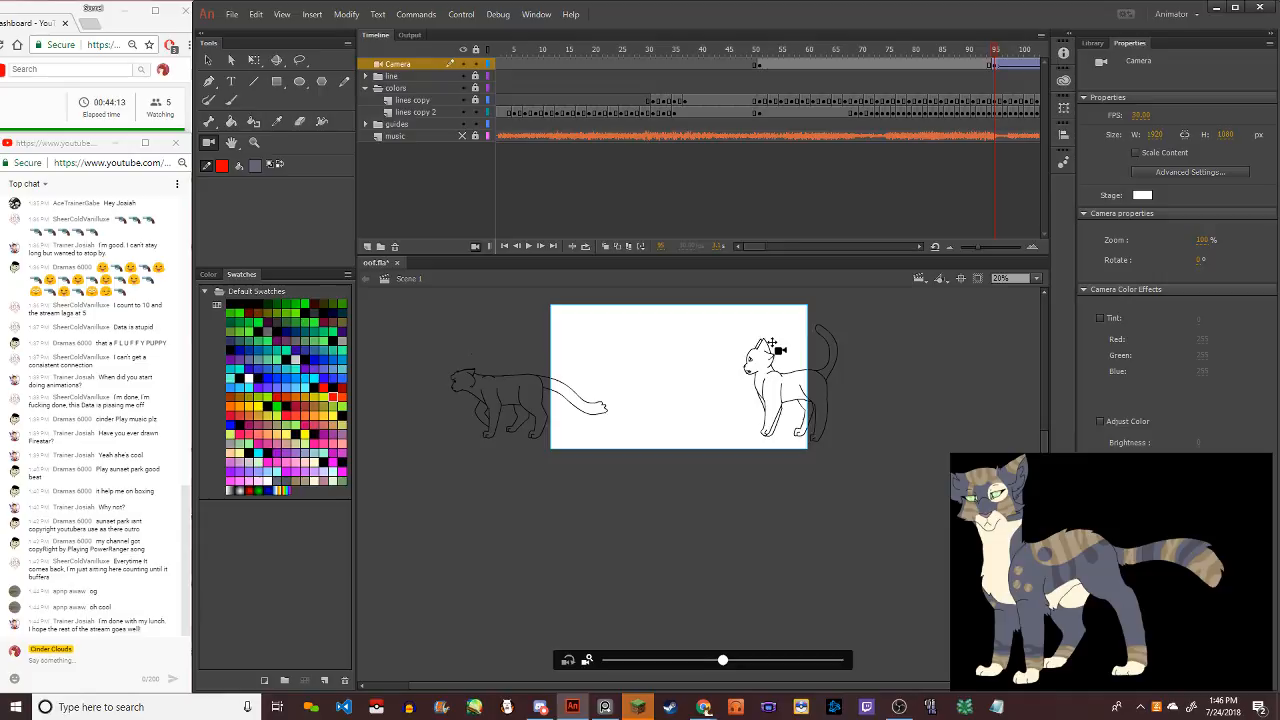
key("comma")
key("period")
key("comma")
key("period")
Copy the camera's frame 95 keyframe onto frame 51 and remove the pasted tween between frames 51 and 95
right_click(997, 66)
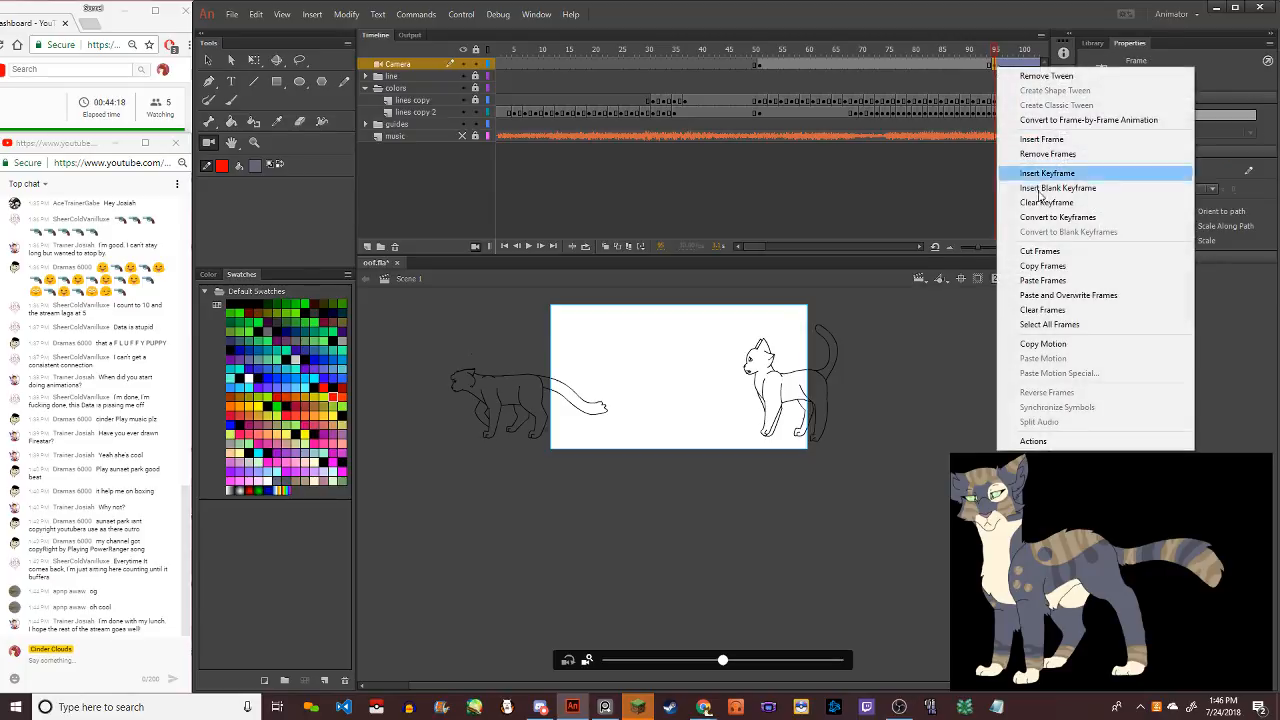
left_click(1043, 266)
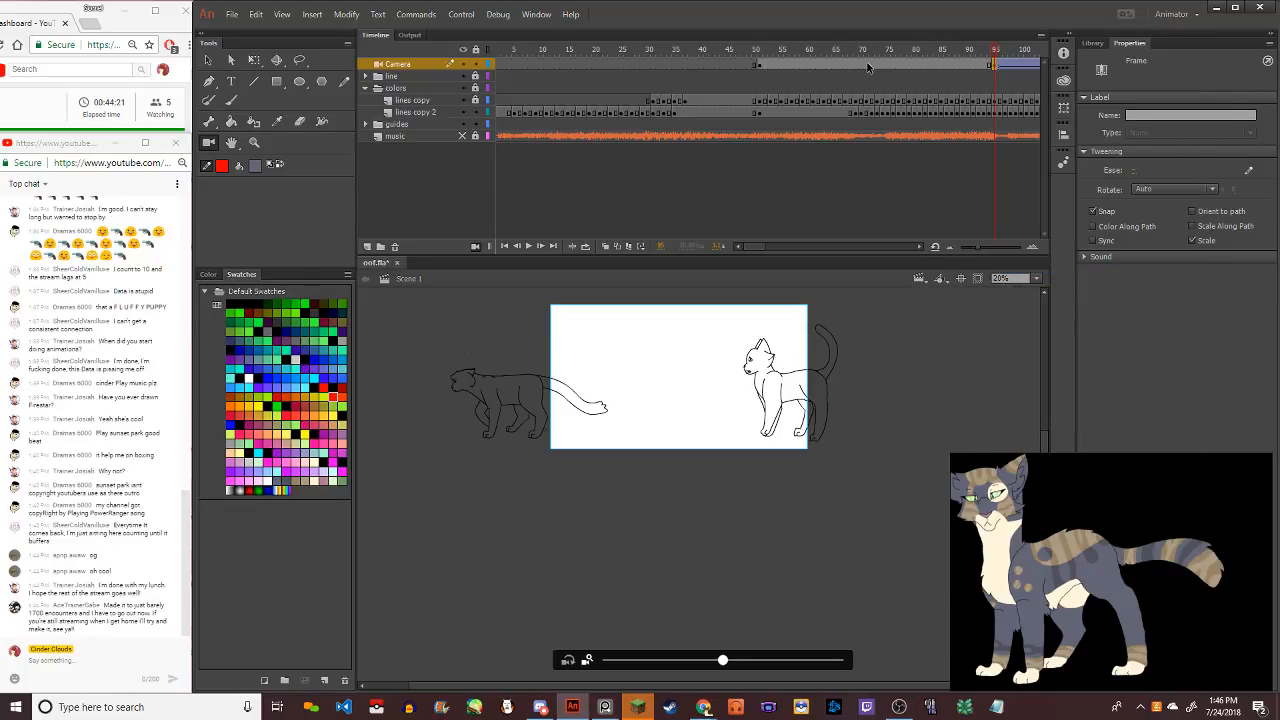
left_click(760, 66)
right_click(761, 70)
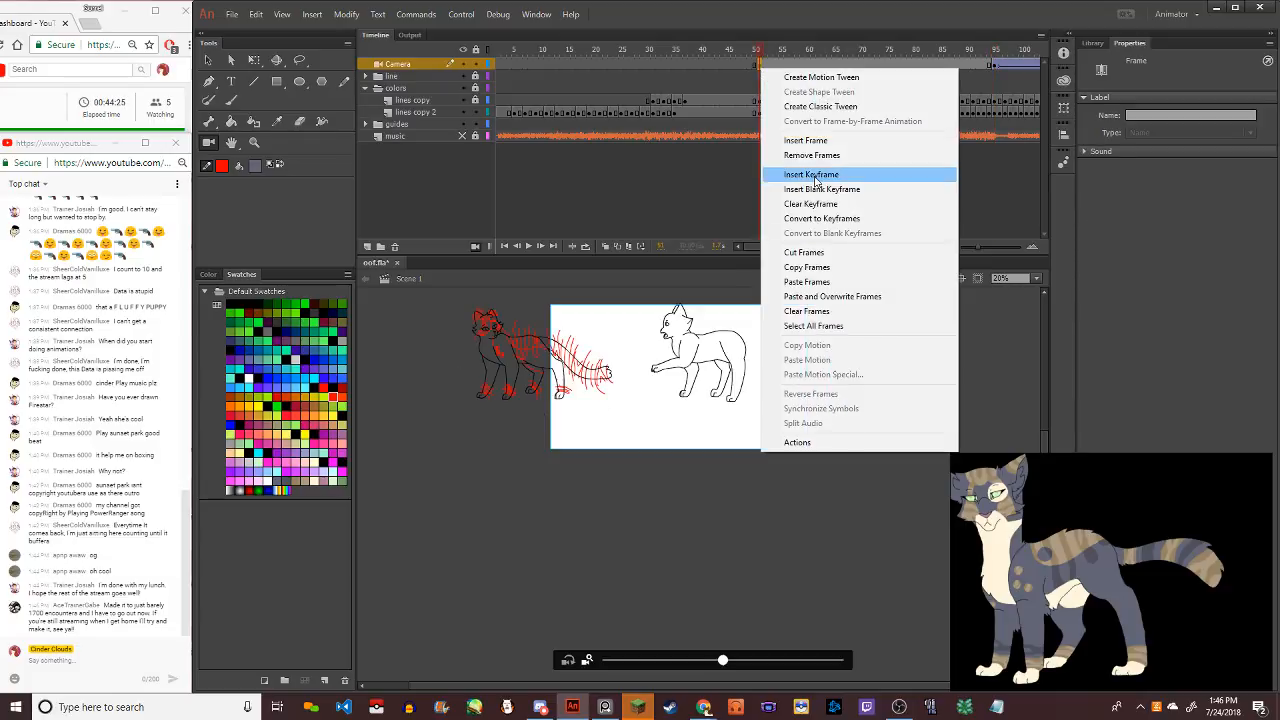
left_click(830, 282)
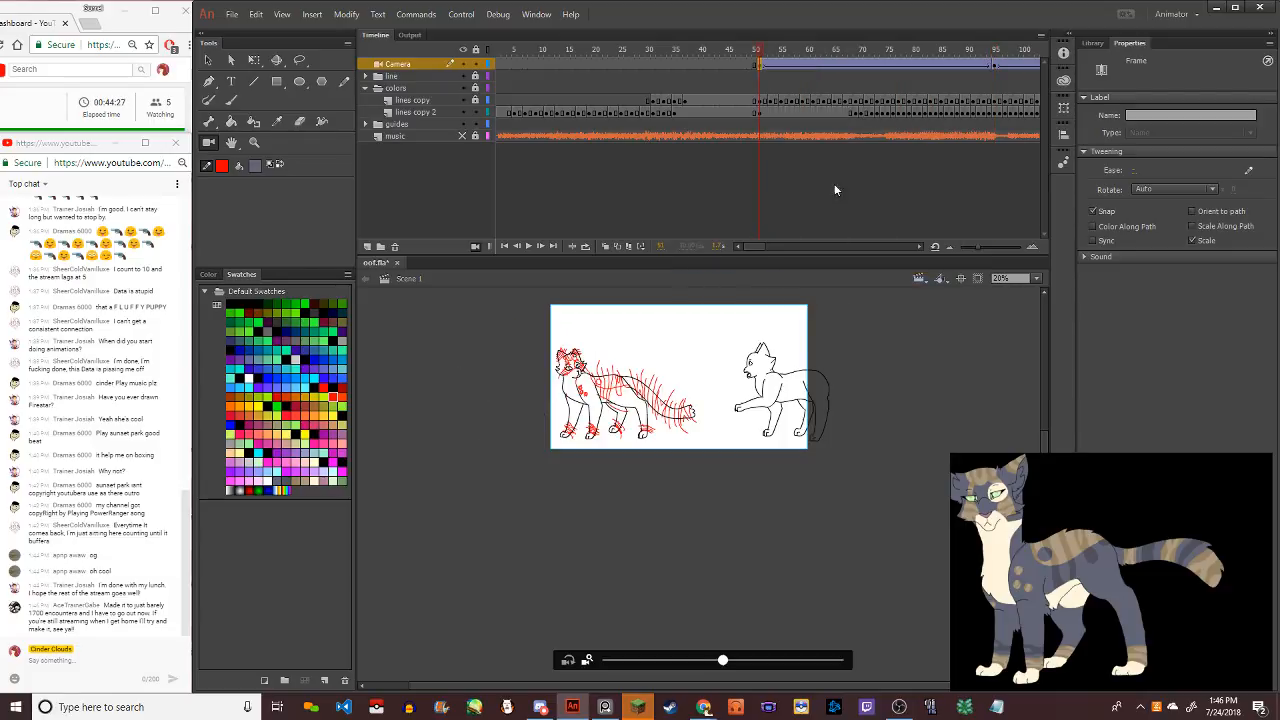
right_click(882, 72)
left_click(932, 79)
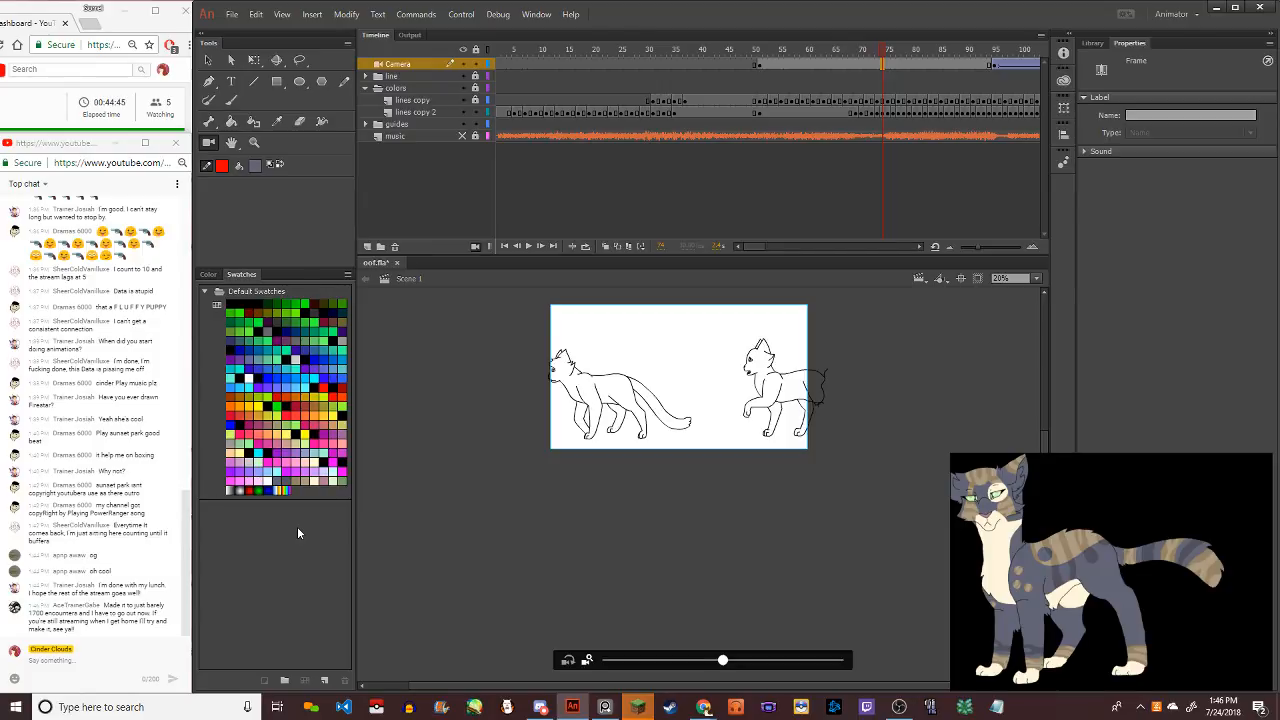
Step back and forth through the frames around 73 to examine where the striped cat's red marking guides are missing
key("comma")
key("comma")
key("comma")
key("comma")
key("period")
key("comma")
key("period")
key("comma")
key("period")
key("comma")
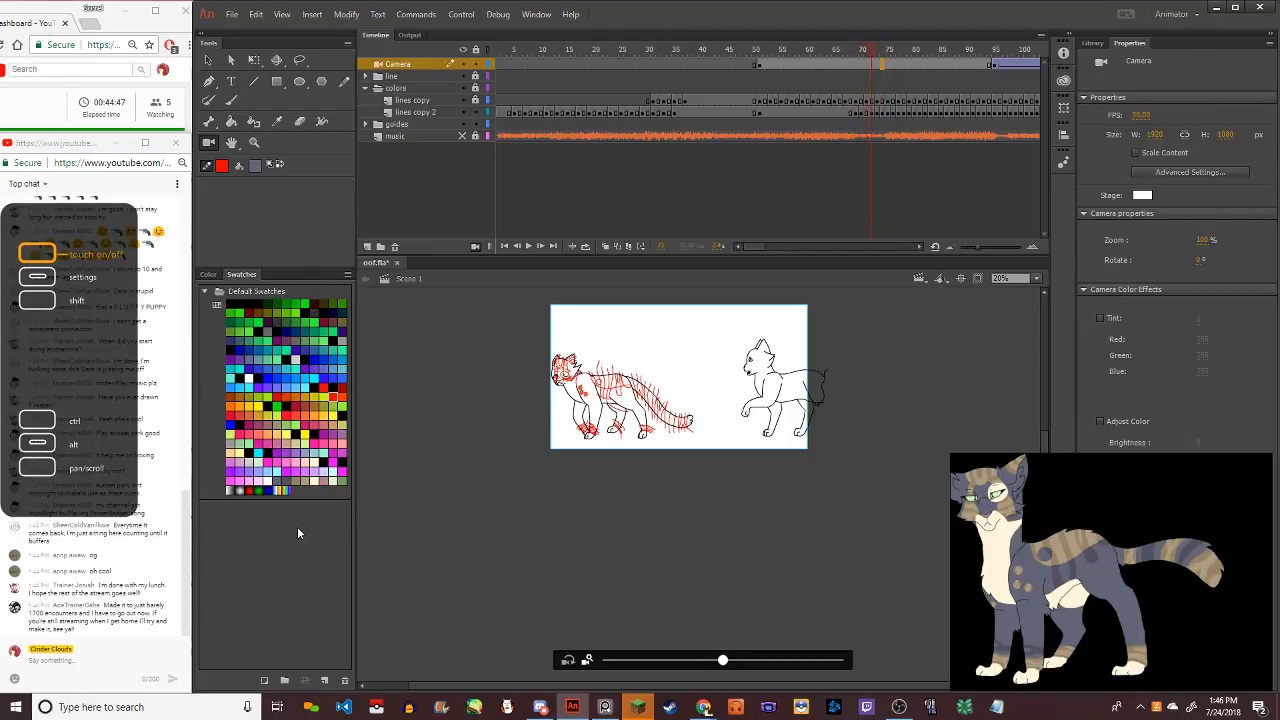
key("period")
key("comma")
key("period")
key("period")
key("comma")
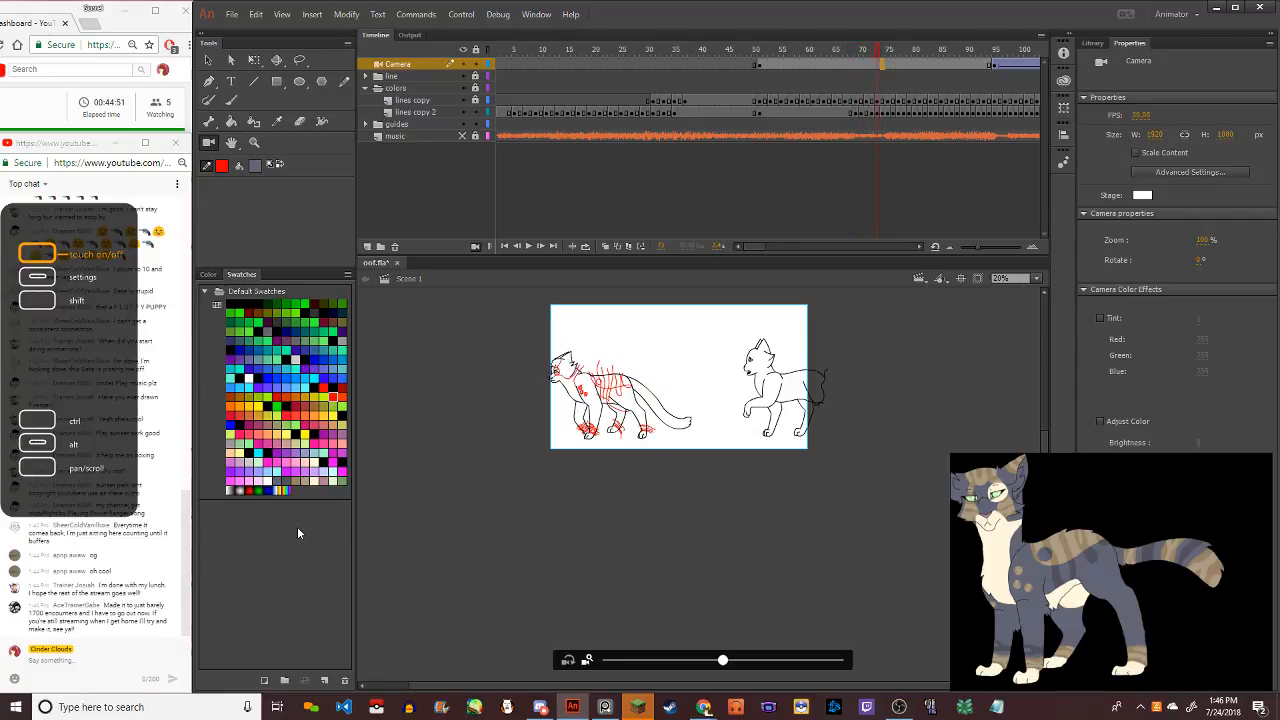
key("comma")
key("period")
key("period")
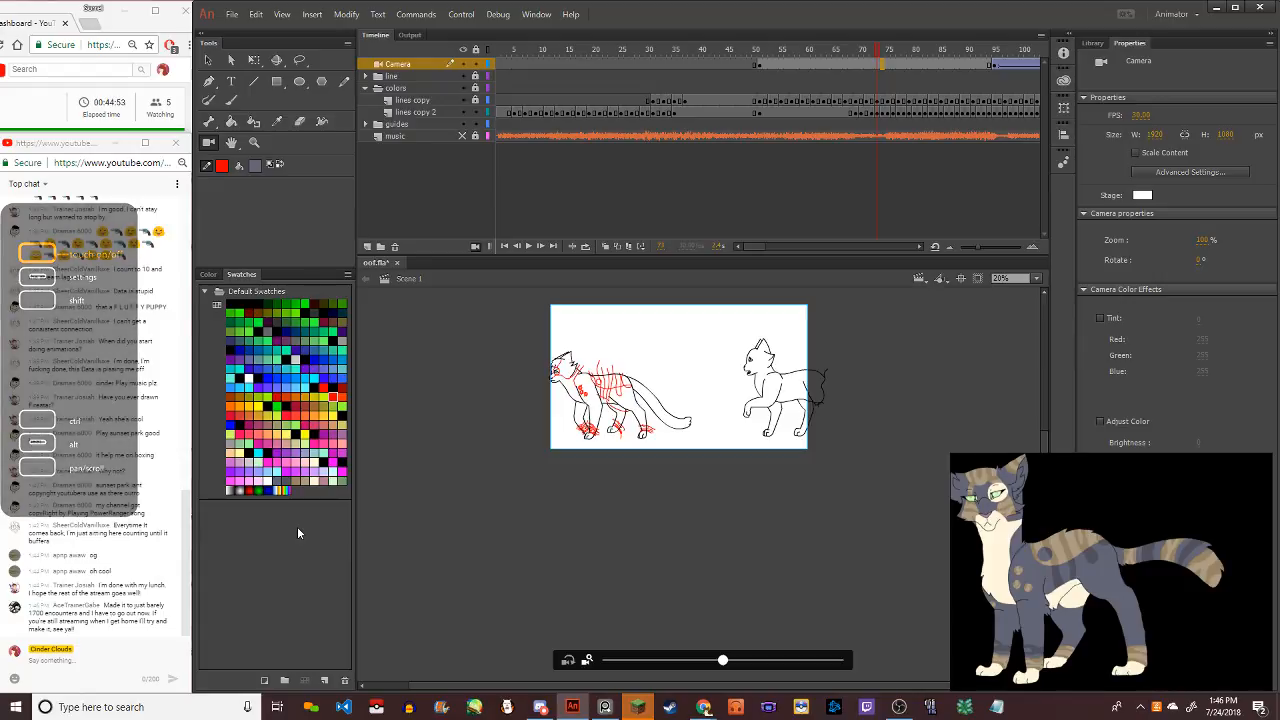
Turn off the camera and prepare the Pencil tool on frame 73 of the "lines copy 2" layer, close on the striped cat's head
scroll(592, 363, "up", 1)
scroll(590, 365, "up", 4)
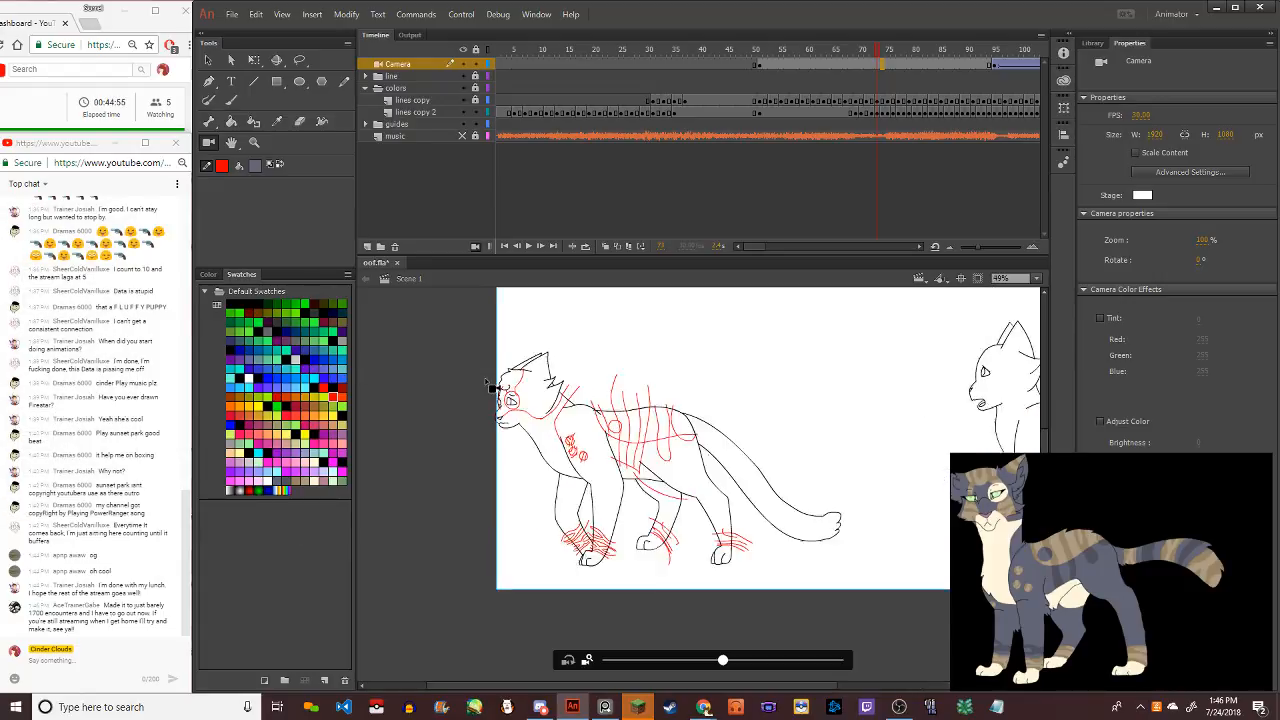
left_click(473, 246)
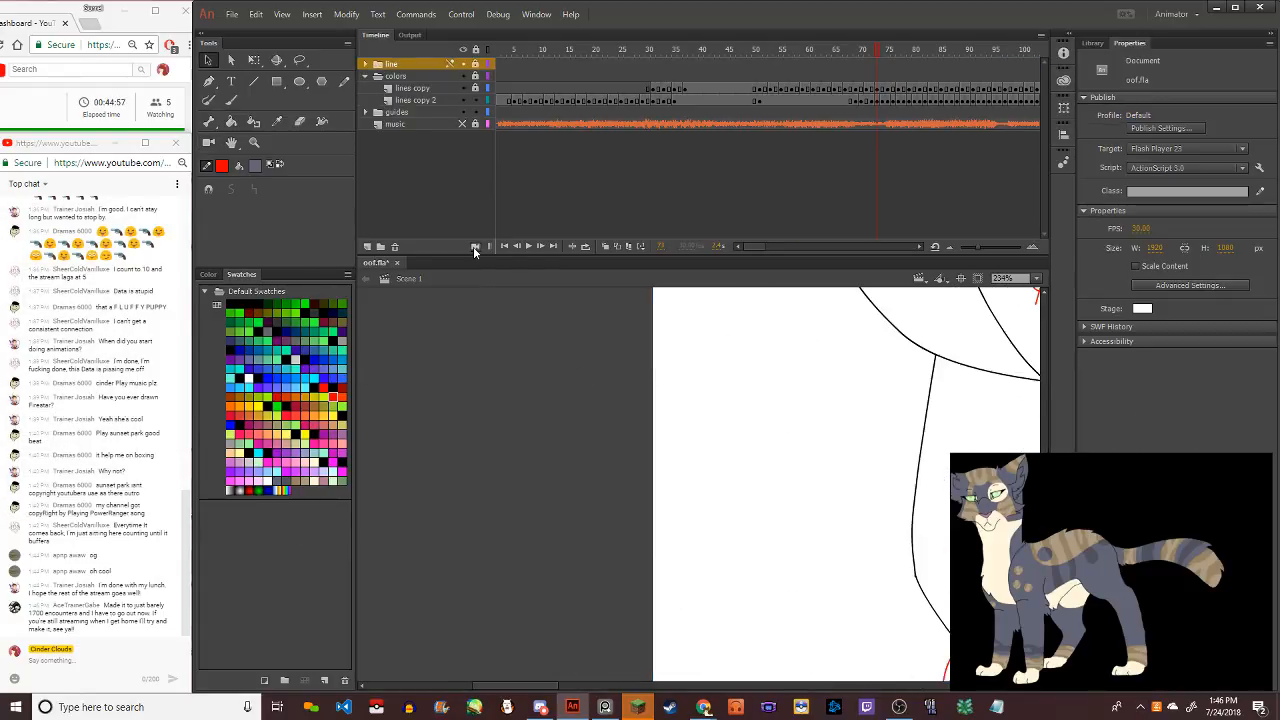
scroll(613, 530, "down", 3)
scroll(567, 437, "up", 2)
scroll(567, 437, "up", 3)
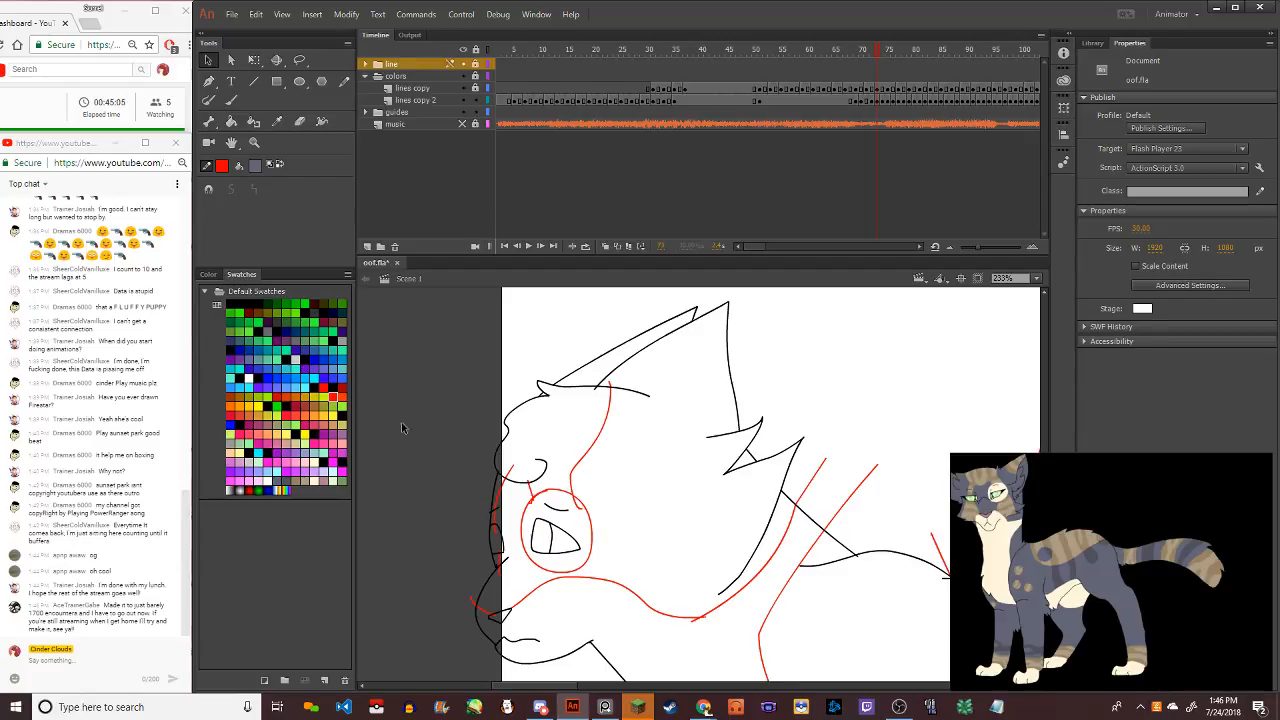
left_click(345, 83)
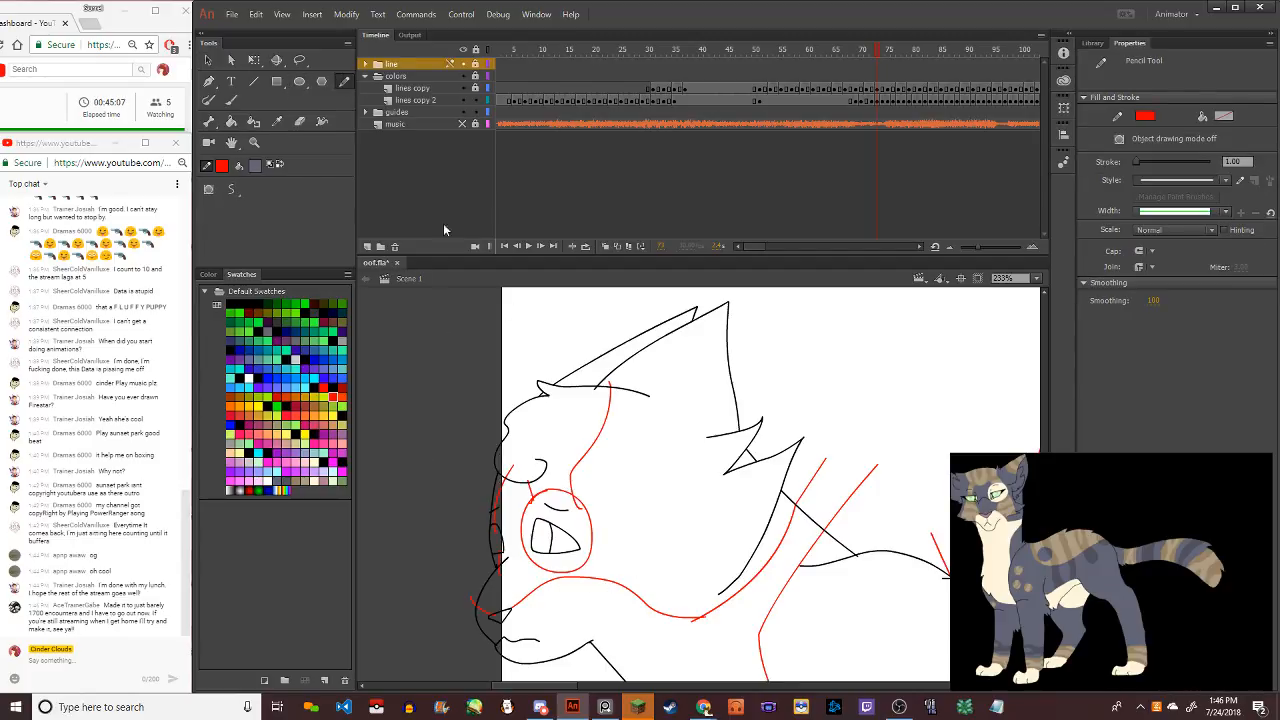
left_click(428, 101)
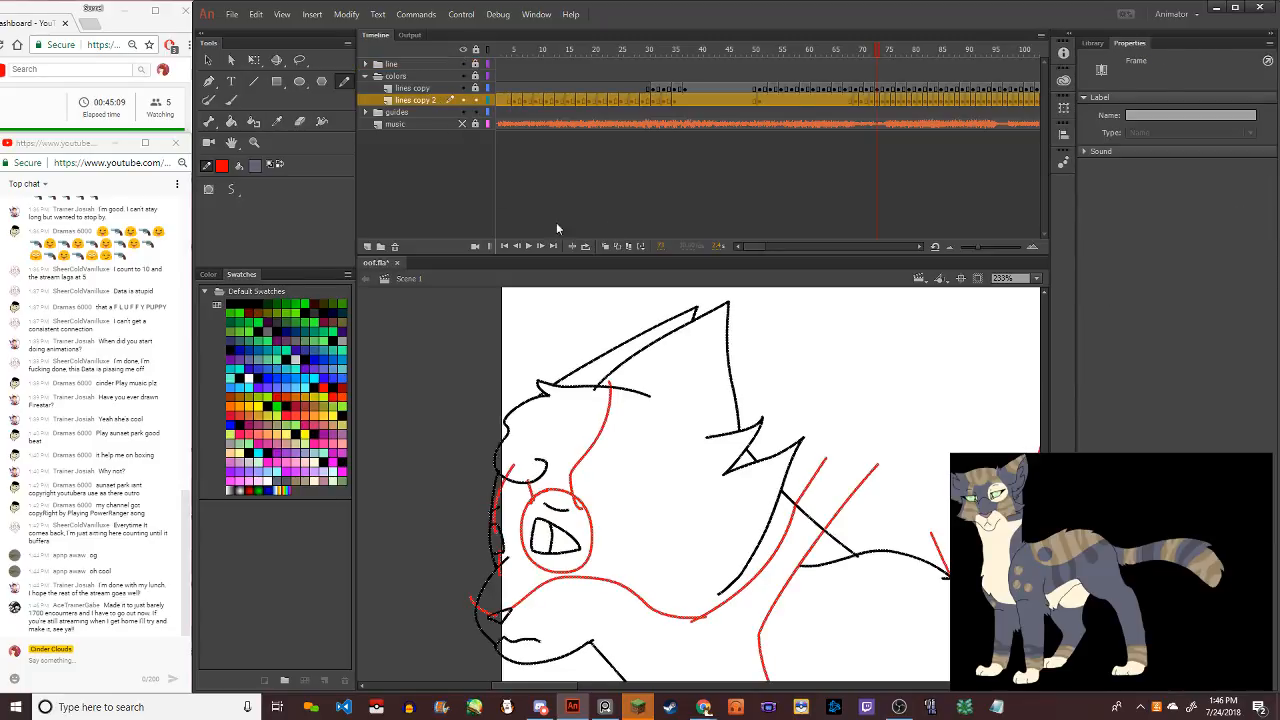
left_click(877, 100)
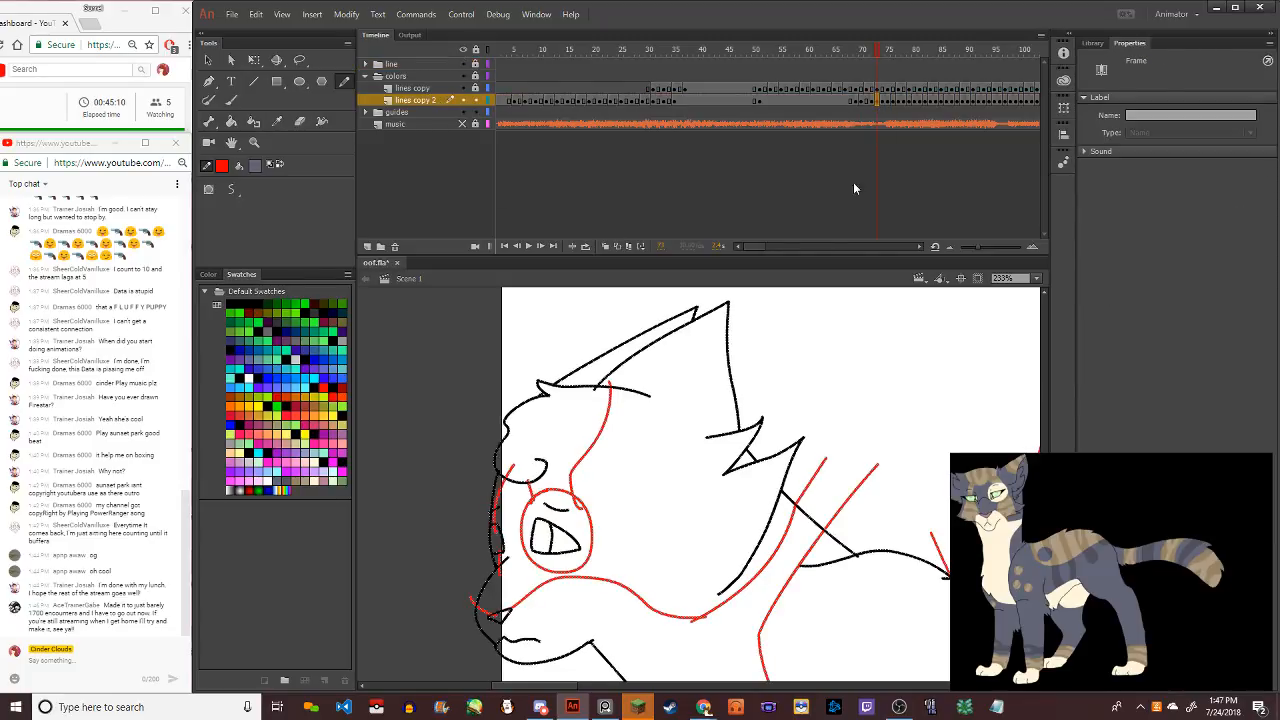
left_click(603, 582)
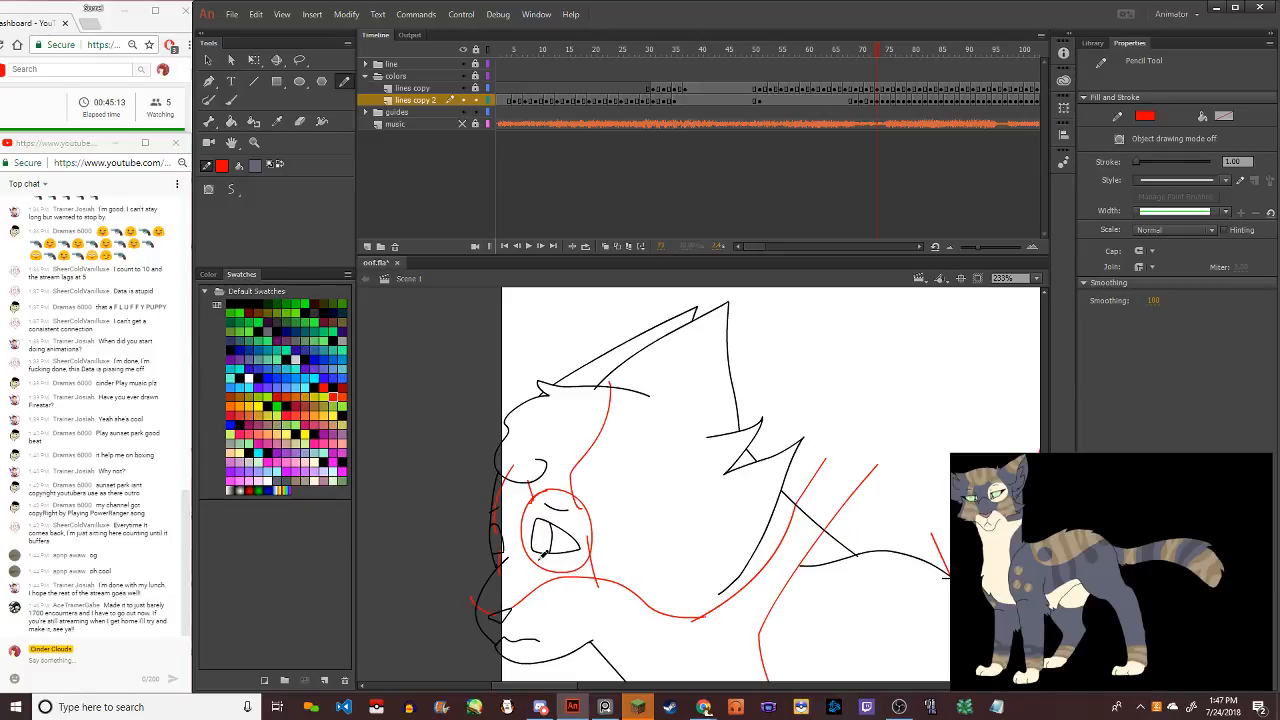
left_click_drag(540, 553, 550, 630)
left_click_drag(541, 555, 545, 628)
key("ctrl+z")
key("ctrl+a")
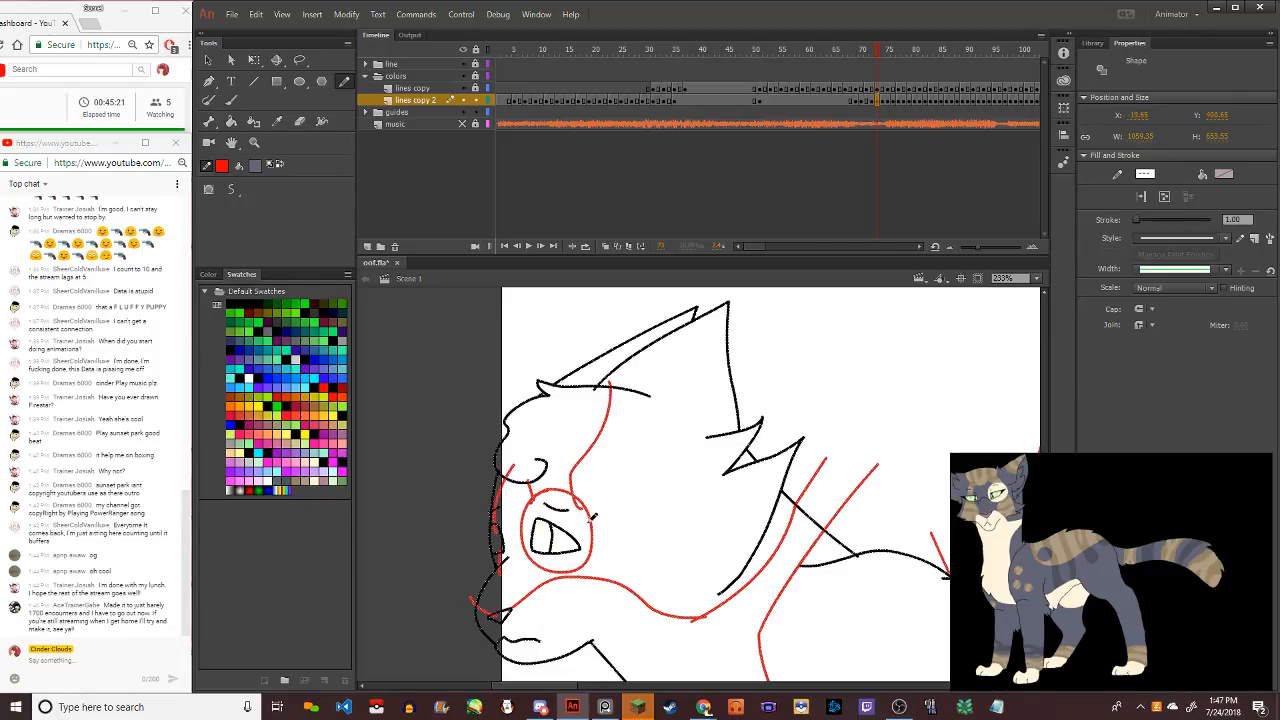
Draw red cheek guides from the eye to the cheek edge, along the lower cheek, and a short one beneath the eye
mouse_move(591, 519)
left_mouse_down()
mouse_move(700, 556)
mouse_move(725, 580)
left_mouse_up()
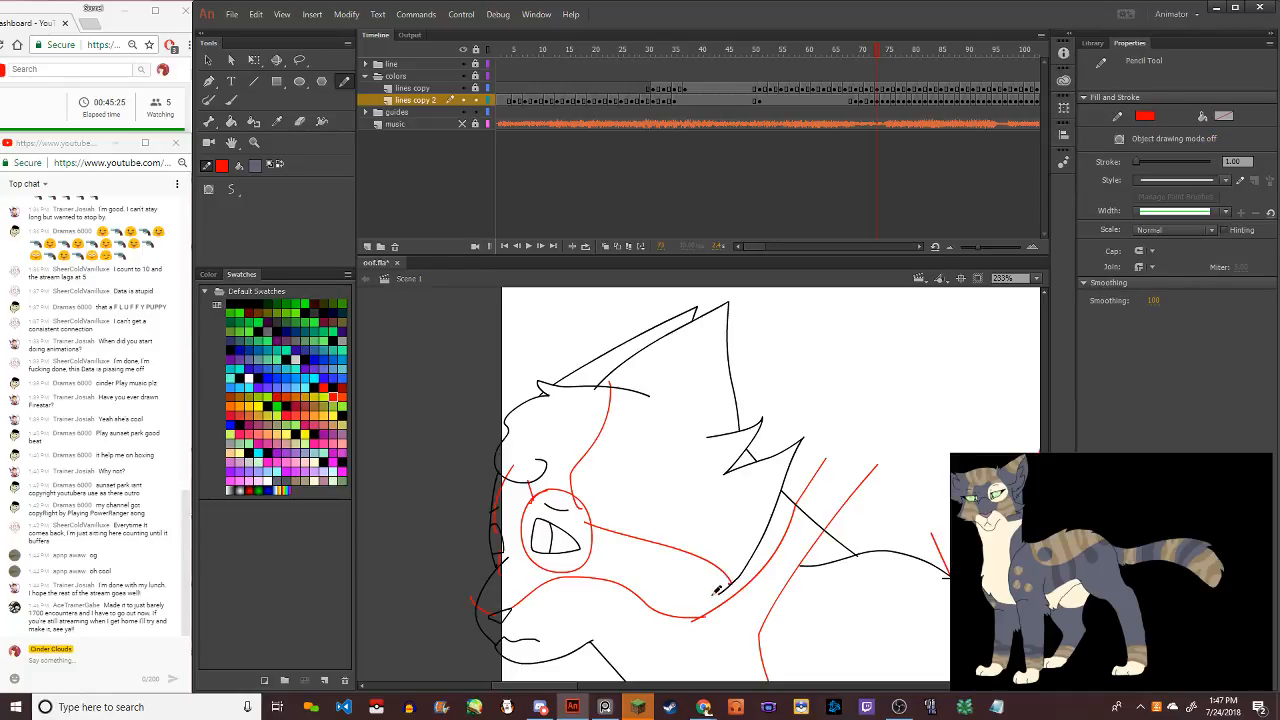
left_click_drag(716, 591, 600, 623)
left_click_drag(550, 563, 588, 594)
Draw a series of slightly curved red stripe guides across the striped cat's near and far ears, redoing poorly placed strokes
mouse_move(610, 366)
left_mouse_down()
mouse_move(701, 406)
mouse_move(752, 409)
left_mouse_up()
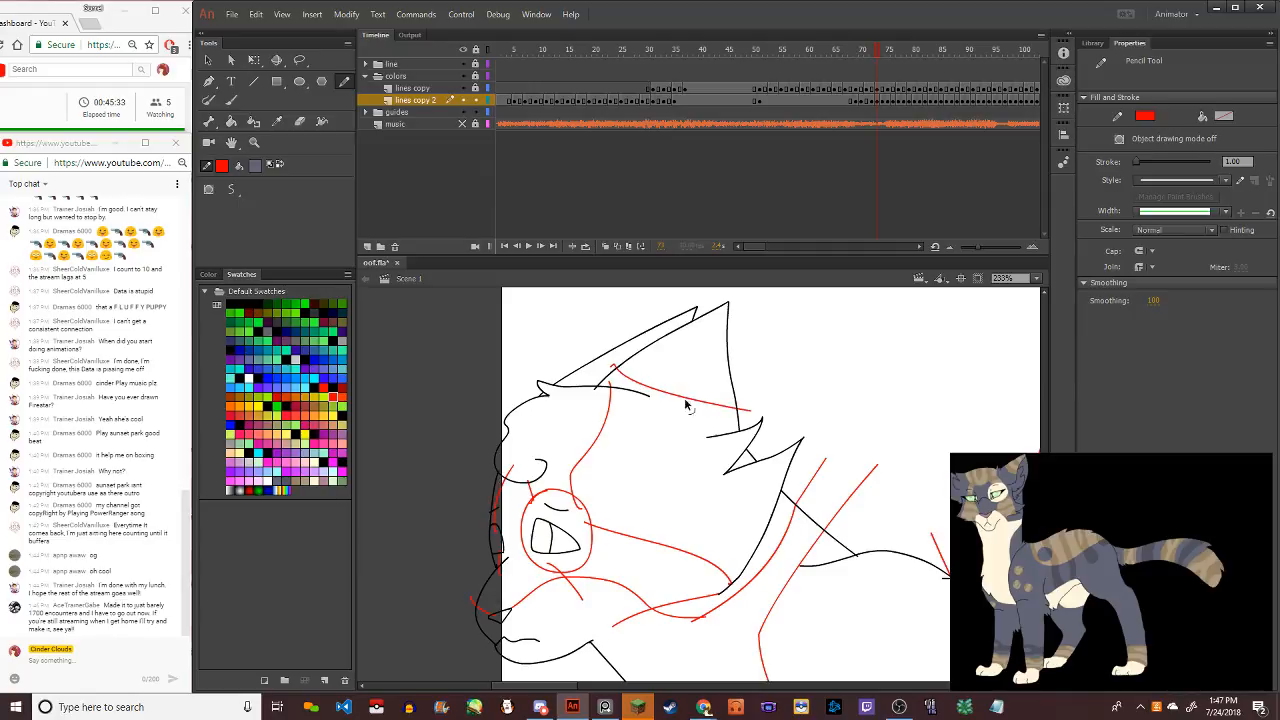
key("ctrl+z")
mouse_move(601, 369)
left_mouse_down()
mouse_move(761, 409)
mouse_move(559, 360)
left_mouse_up()
key("ctrl+z")
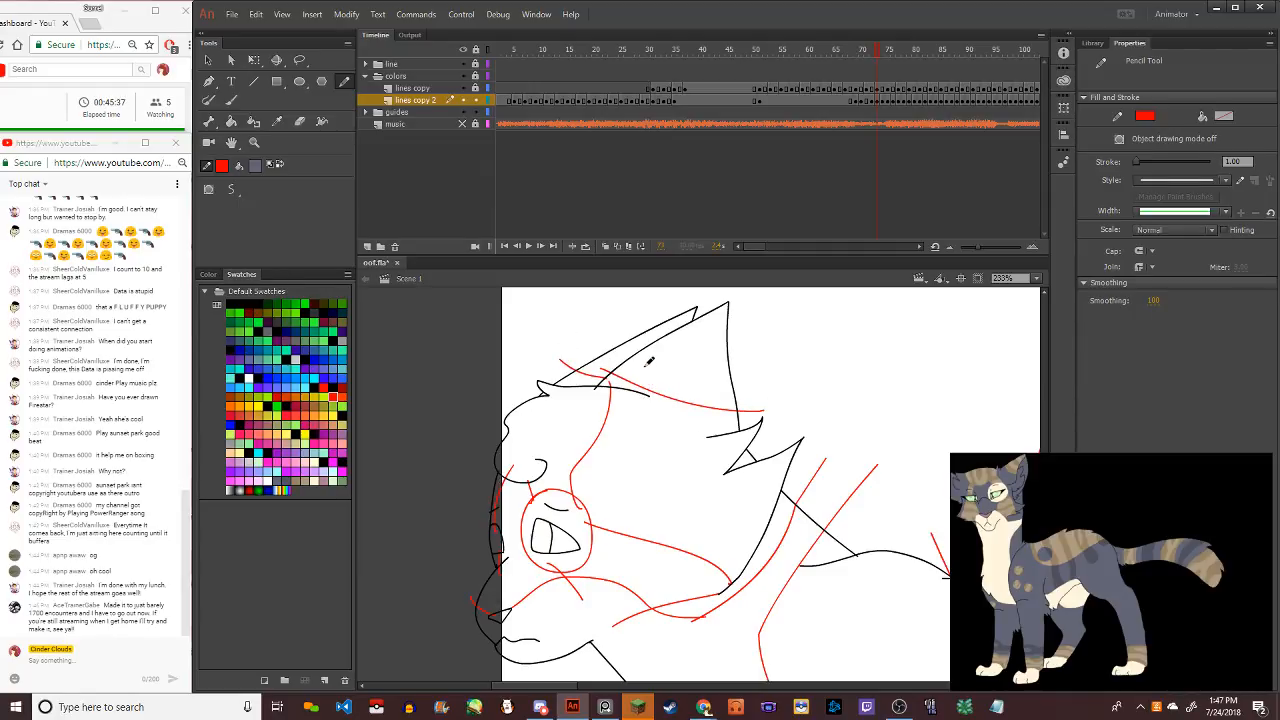
mouse_move(622, 345)
left_mouse_down()
mouse_move(765, 395)
mouse_move(685, 355)
mouse_move(760, 372)
left_mouse_up()
left_click_drag(664, 329, 762, 355)
left_click_drag(700, 310, 757, 330)
key("ctrl+z")
key("ctrl+z")
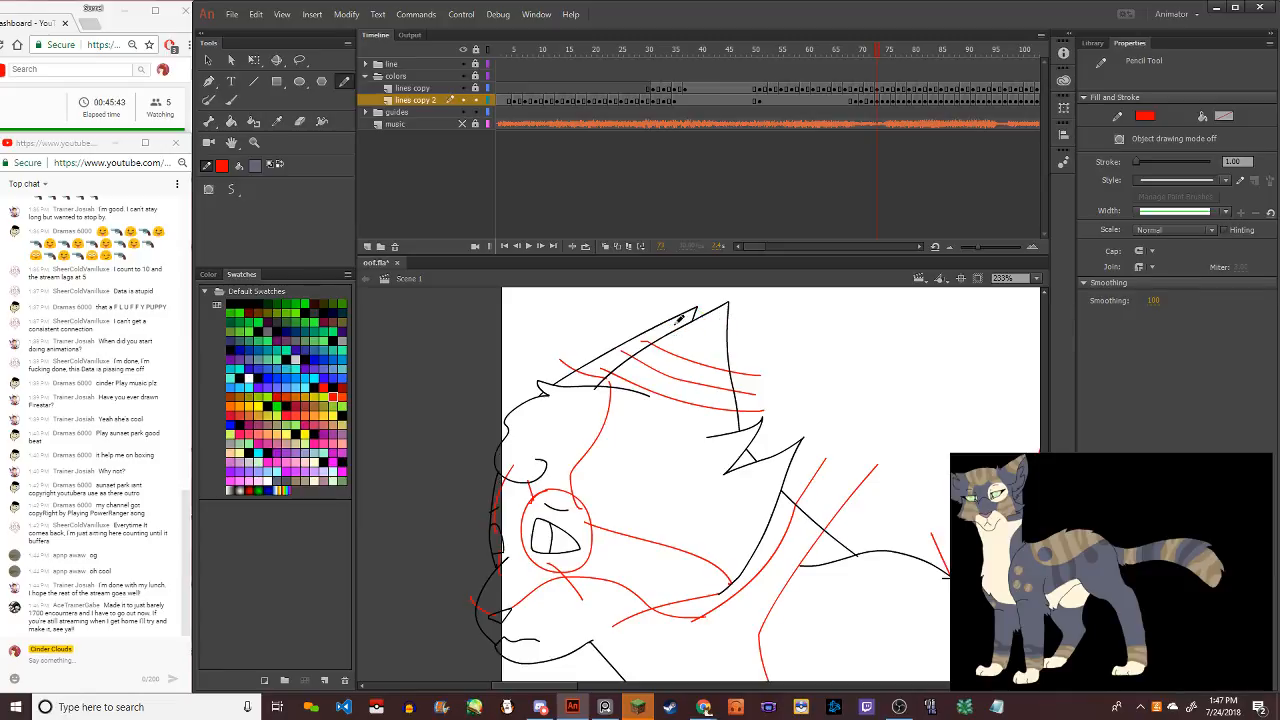
left_click_drag(675, 323, 757, 346)
key("ctrl+z")
left_click_drag(673, 323, 758, 348)
left_click_drag(702, 307, 762, 337)
mouse_move(596, 362)
left_mouse_down()
mouse_move(676, 338)
mouse_move(635, 320)
mouse_move(668, 306)
left_mouse_up()
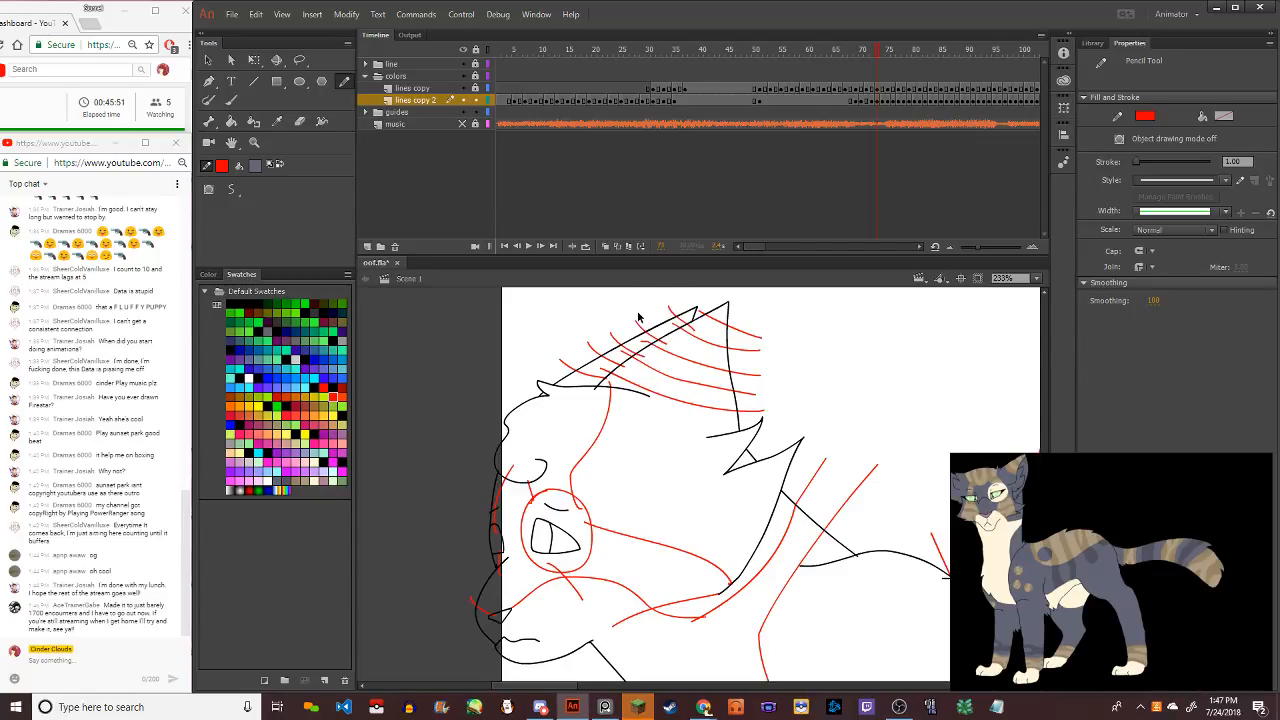
Turn on onion skinning at frame 73 to show the neighbouring frames' stripes over the striped cat's tail
scroll(748, 474, "down", 10)
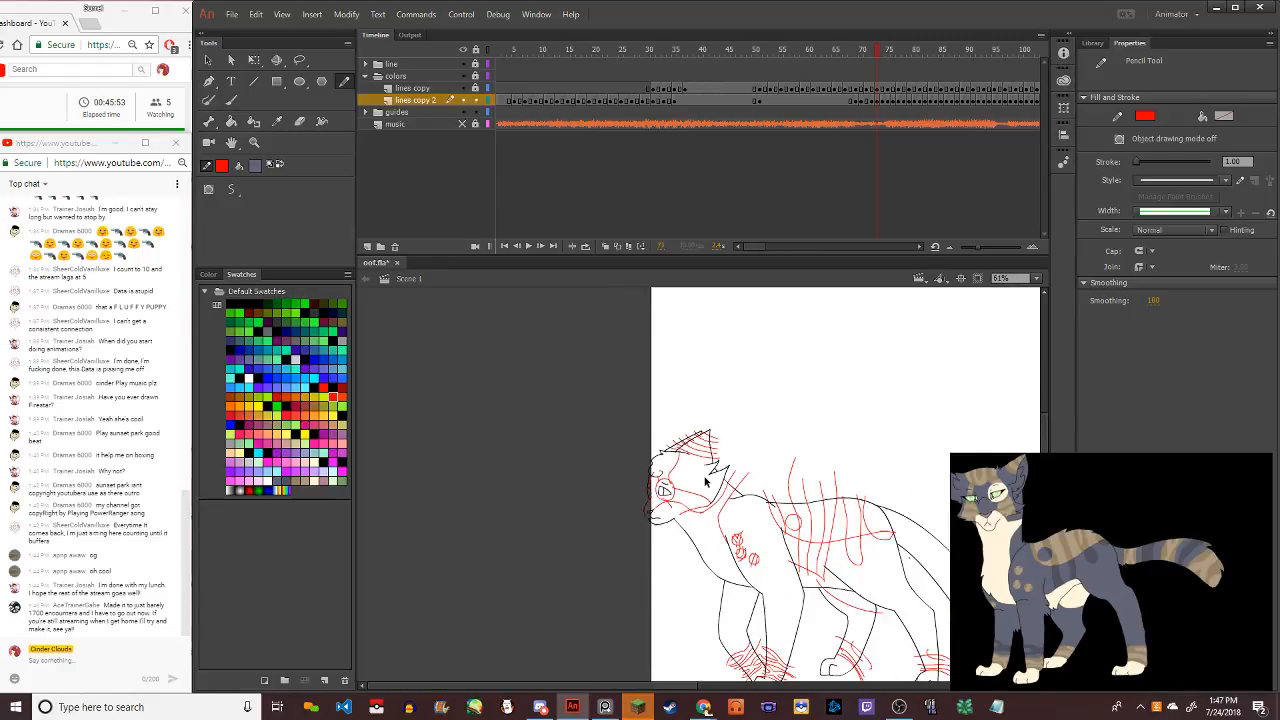
scroll(687, 494, "up", 5)
scroll(560, 485, "down", 2)
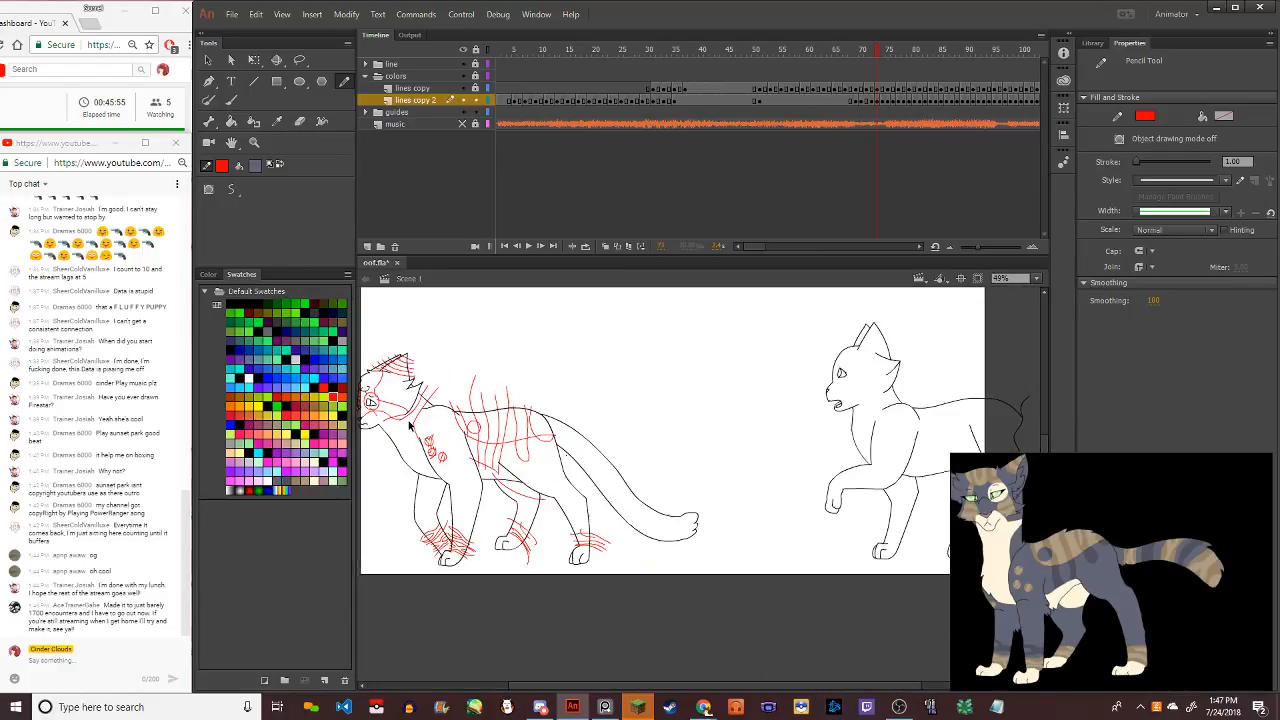
scroll(537, 482, "up", 1)
scroll(600, 470, "up", 2)
scroll(648, 482, "up", 2)
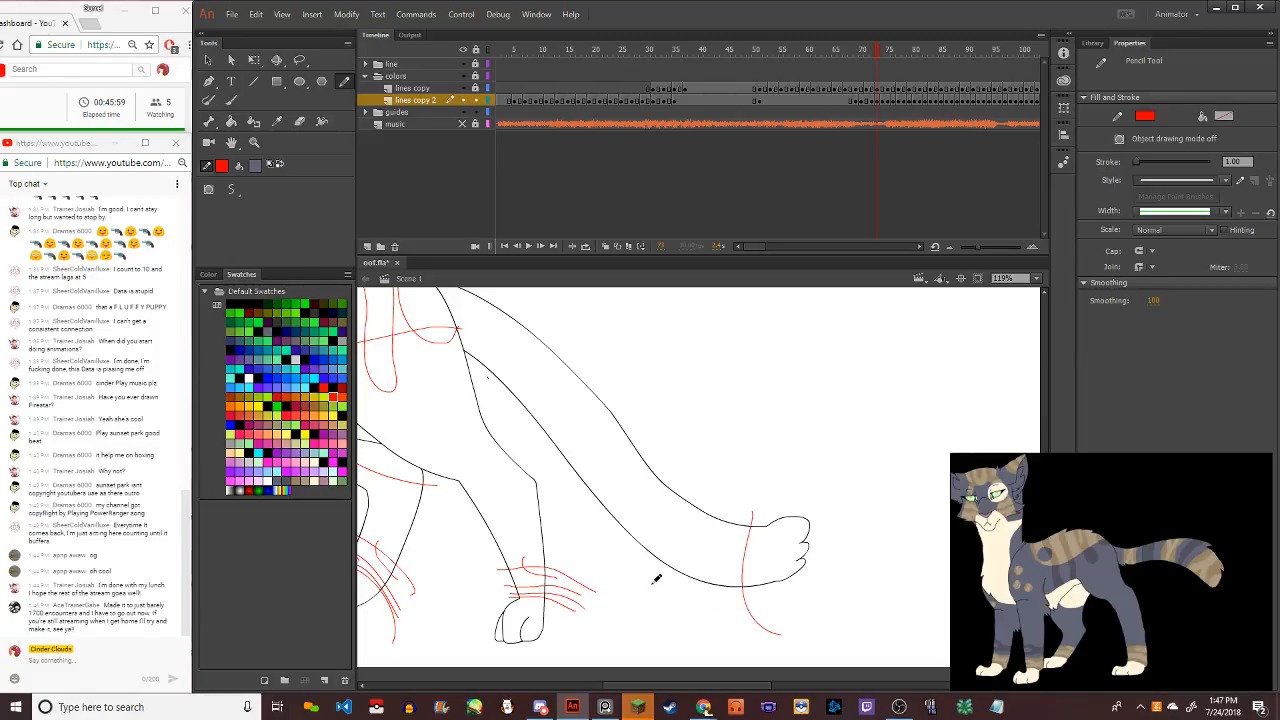
key(".")
key(".")
left_click(610, 247)
left_click(605, 247)
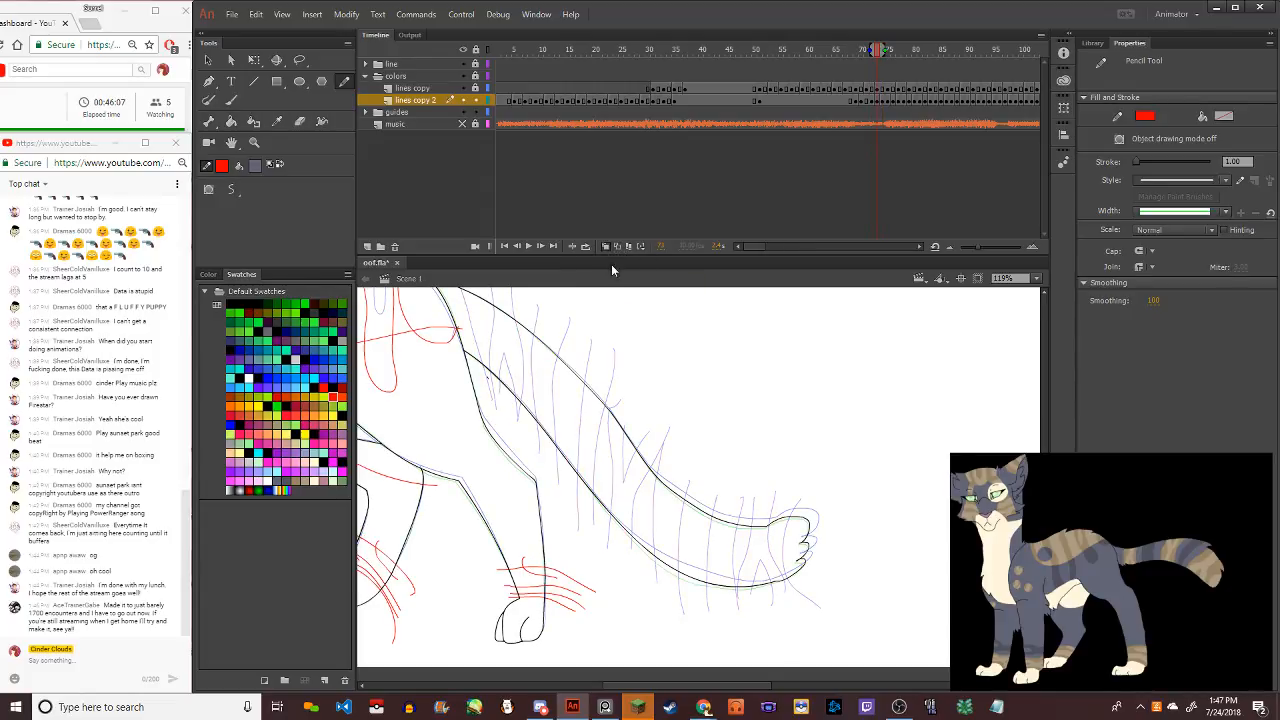
Trace the red inverted-V mark and its two flanking curved stripes near the tail tip, following the onion-skinned markings
mouse_move(798, 491)
left_mouse_down()
mouse_move(784, 535)
mouse_move(803, 609)
left_mouse_up()
scroll(760, 596, "down", 2)
scroll(760, 596, "up", 6)
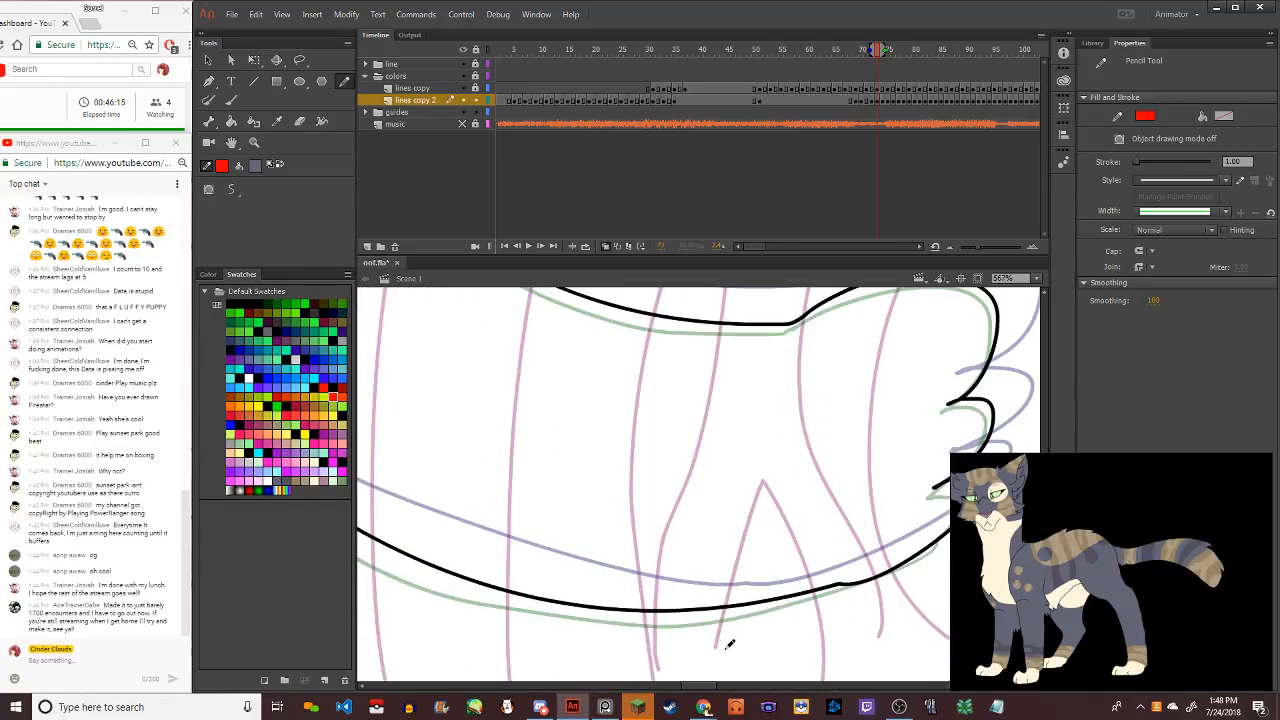
mouse_move(730, 643)
left_mouse_down()
mouse_move(766, 560)
mouse_move(800, 634)
mouse_move(811, 588)
mouse_move(771, 528)
mouse_move(730, 670)
mouse_move(770, 547)
mouse_move(820, 648)
mouse_move(810, 586)
mouse_move(777, 526)
mouse_move(724, 650)
mouse_move(727, 705)
left_mouse_up()
key("ctrl+z")
key("ctrl+z")
key("ctrl+z")
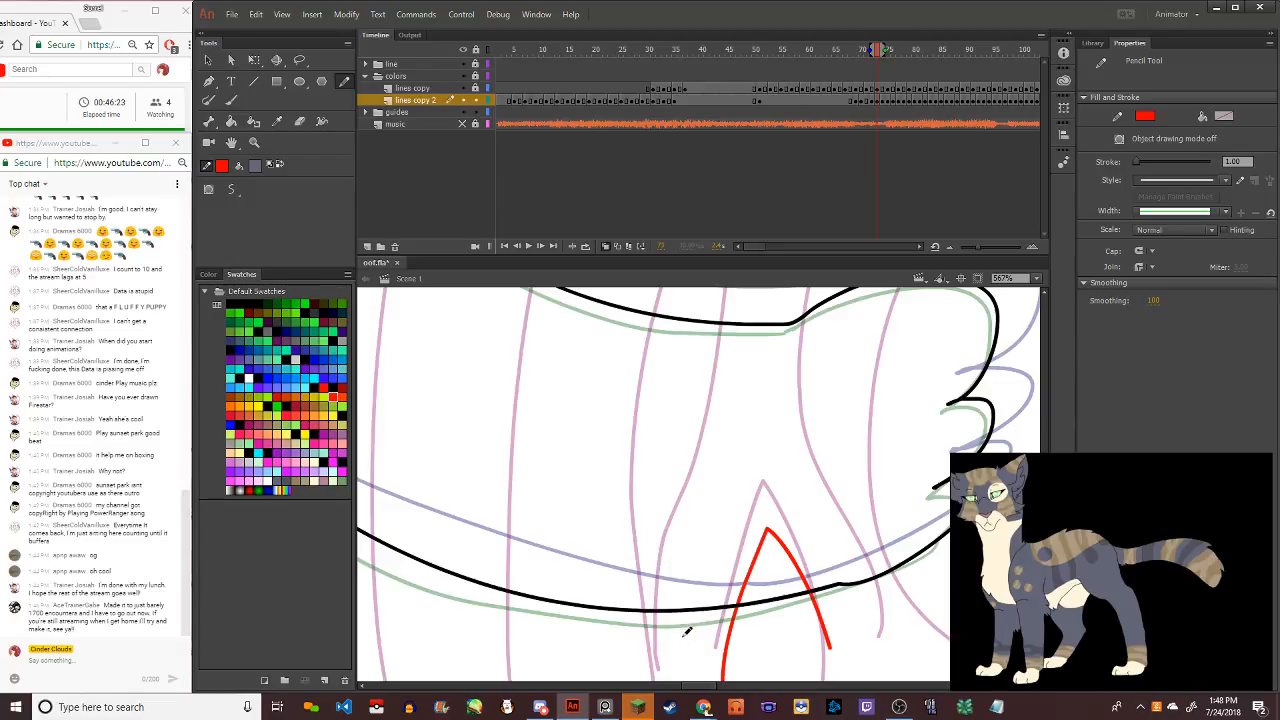
mouse_move(662, 672)
left_mouse_down()
mouse_move(666, 586)
mouse_move(715, 472)
mouse_move(734, 339)
mouse_move(731, 290)
left_mouse_up()
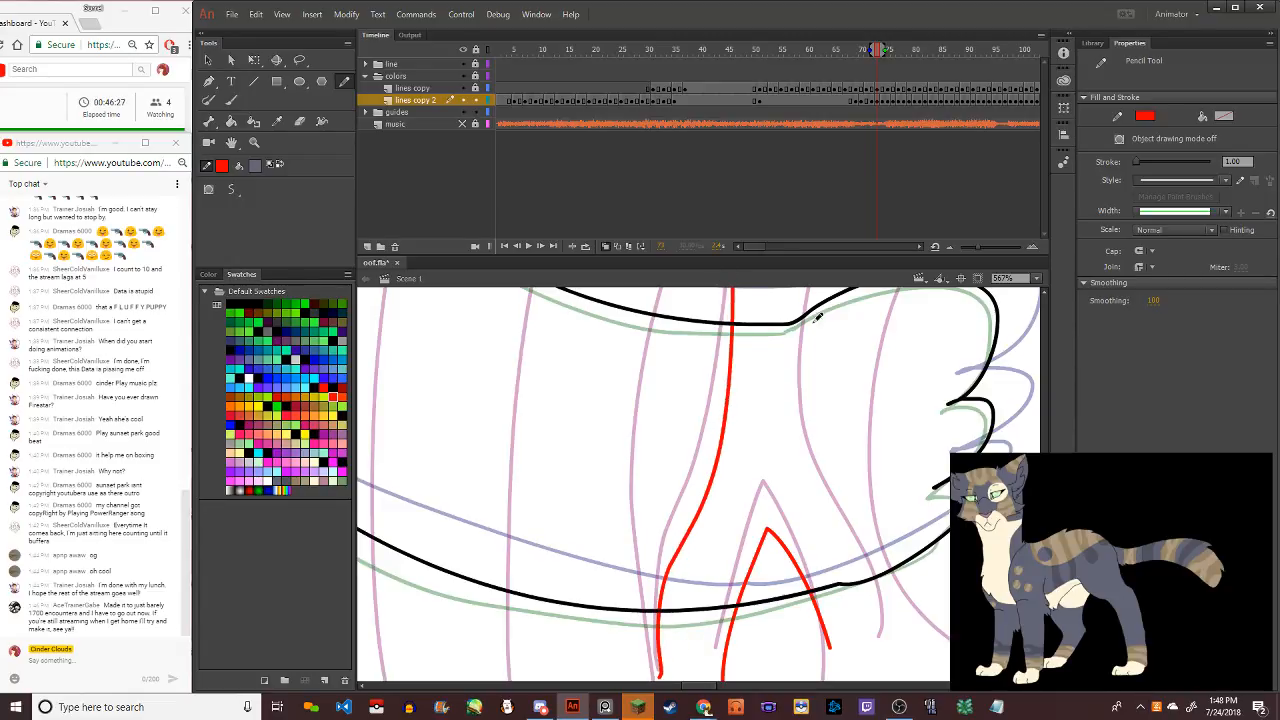
mouse_move(810, 292)
left_mouse_down()
mouse_move(810, 465)
mouse_move(881, 615)
mouse_move(888, 672)
left_mouse_up()
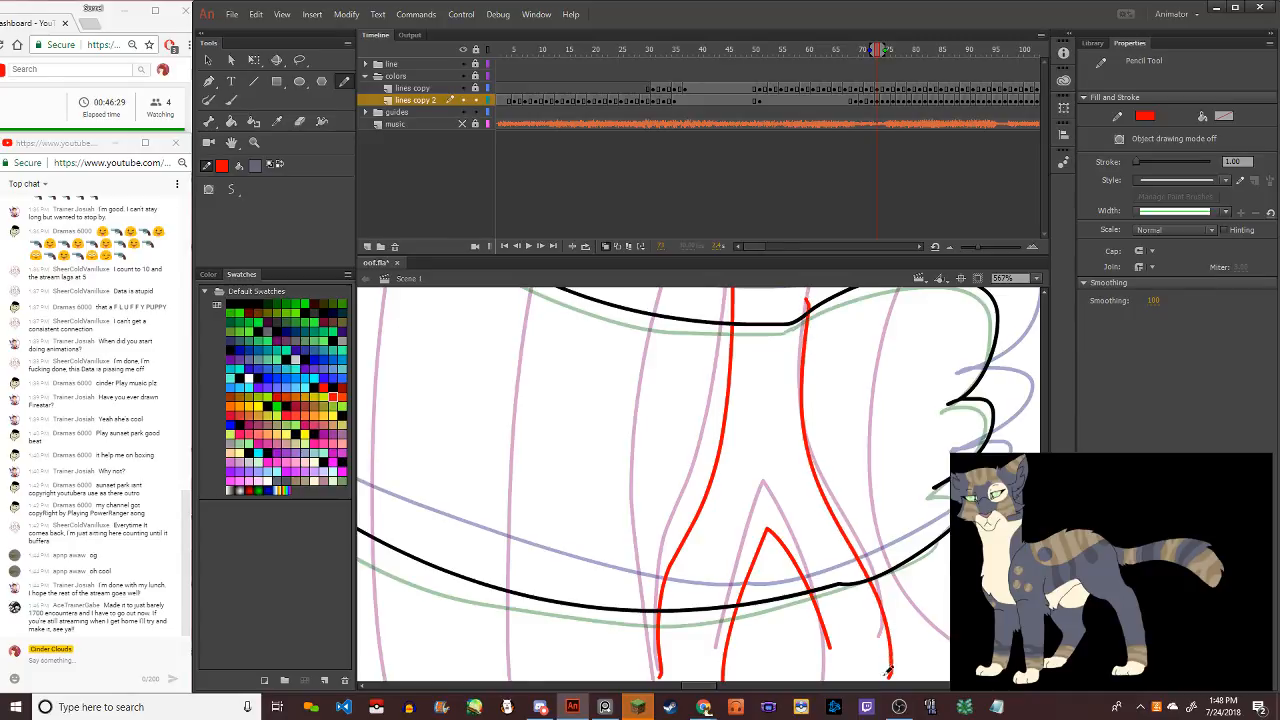
scroll(760, 588, "down", 5)
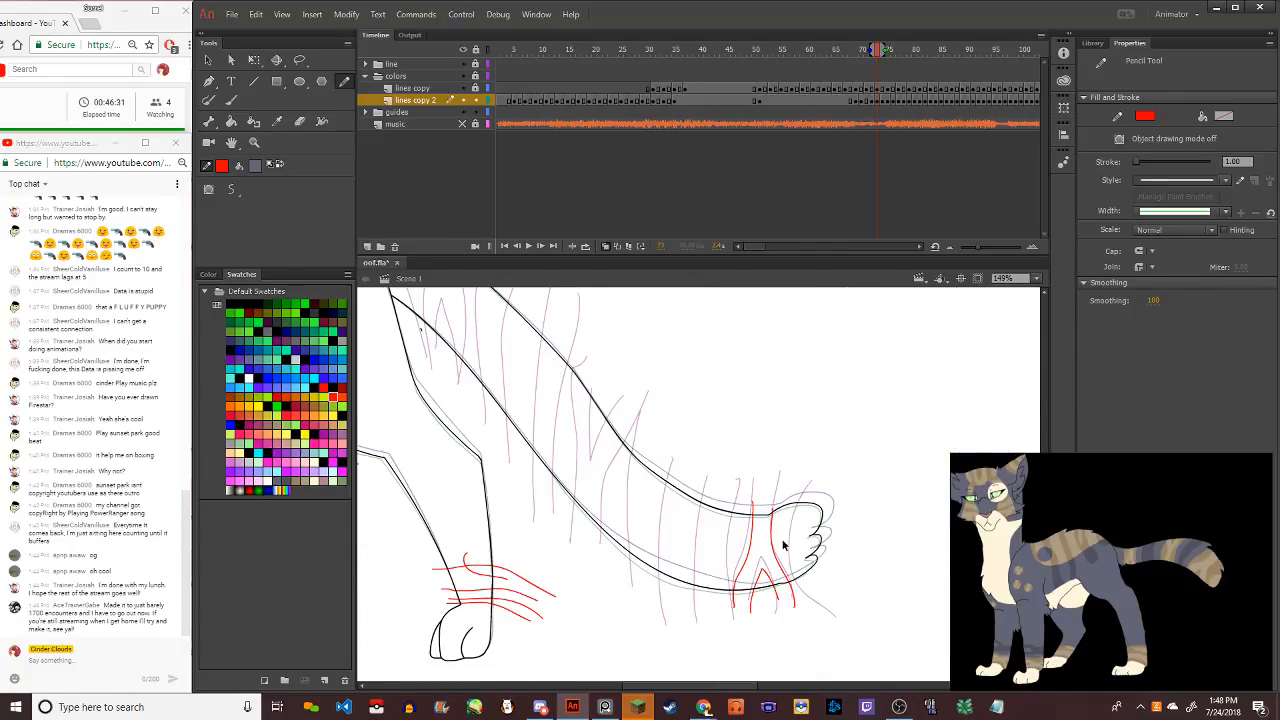
mouse_move(806, 492)
left_mouse_down()
mouse_move(826, 620)
mouse_move(831, 418)
left_mouse_up()
key("ctrl+z")
key("ctrl+z")
mouse_move(820, 480)
left_mouse_down()
mouse_move(798, 533)
mouse_move(811, 604)
mouse_move(797, 513)
mouse_move(808, 484)
mouse_move(793, 587)
mouse_move(811, 596)
mouse_move(795, 527)
mouse_move(830, 457)
left_mouse_up()
key("ctrl+z")
key("ctrl+z")
key("ctrl+z")
left_click_drag(596, 418, 592, 452)
key("ctrl+z")
Trace the red inverted-V mark at the tail base and the curved stripe on its tip-facing side, redoing poorly placed strokes
scroll(598, 448, "down", 1)
scroll(510, 345, "up", 4)
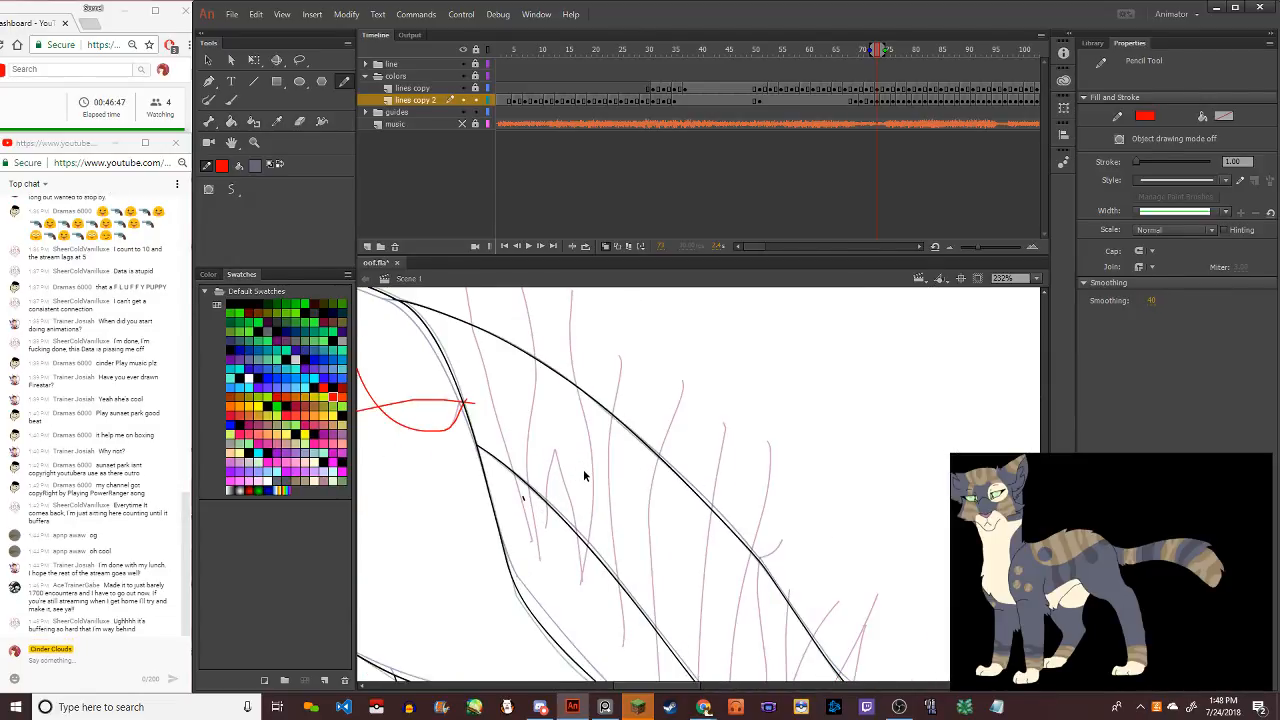
scroll(550, 463, "up", 3)
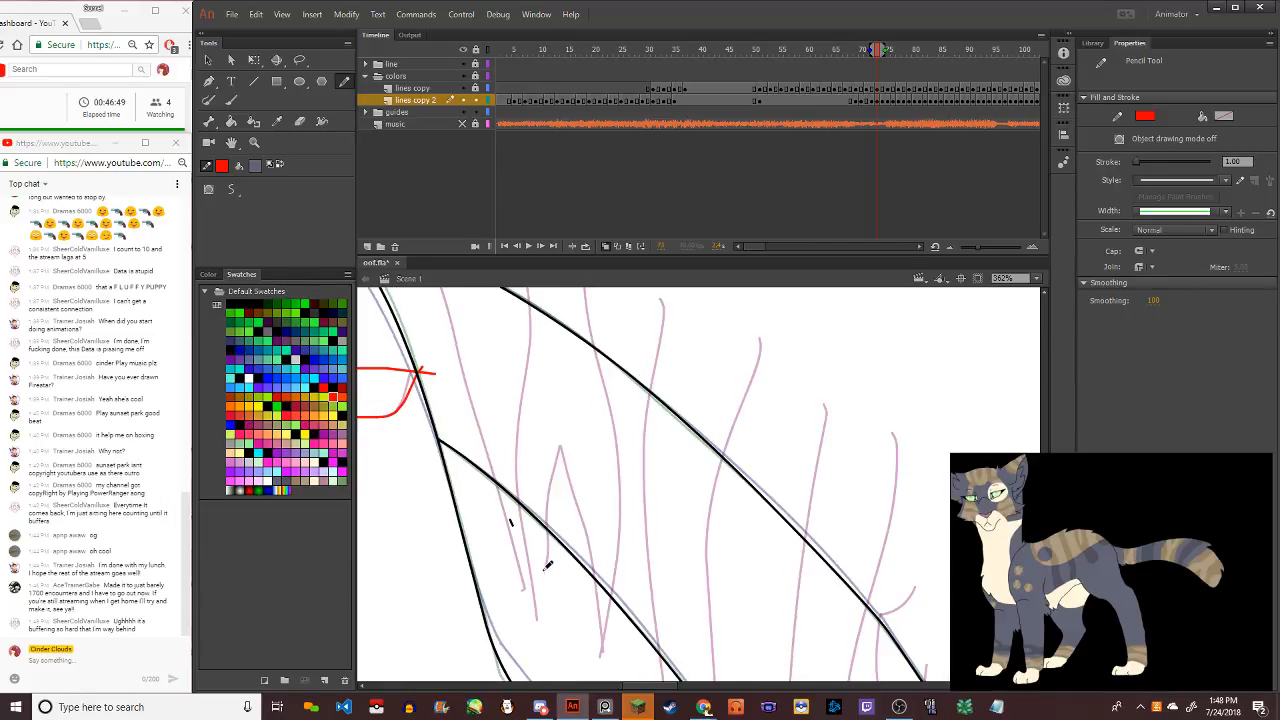
mouse_move(548, 566)
left_mouse_down()
mouse_move(561, 448)
mouse_move(607, 685)
mouse_move(619, 456)
mouse_move(596, 274)
mouse_move(588, 305)
mouse_move(626, 473)
mouse_move(627, 604)
mouse_move(593, 715)
mouse_move(617, 471)
mouse_move(585, 282)
mouse_move(628, 490)
mouse_move(600, 682)
left_mouse_up()
key("ctrl+z")
key("ctrl+z")
key("ctrl+z")
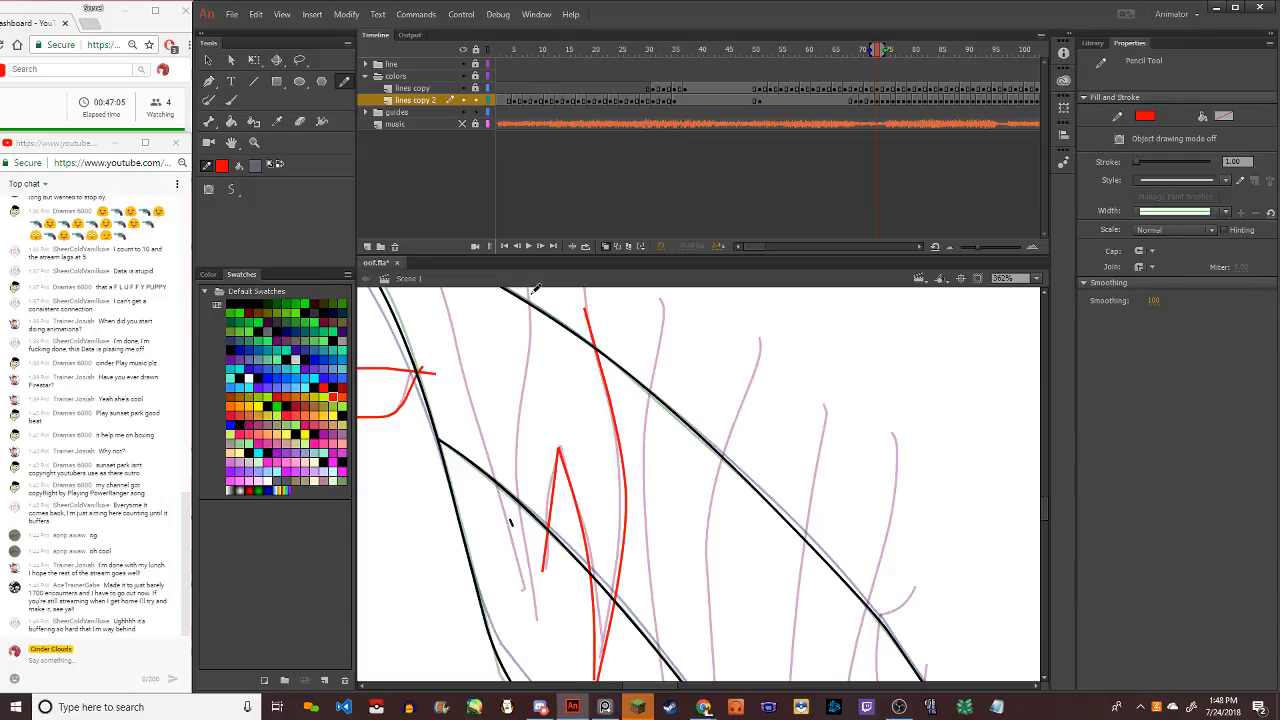
Trace the long curved stripe on the body-facing side of the tail base's inverted V, redrawing it until it follows the onion skin
mouse_move(535, 287)
left_mouse_down()
mouse_move(523, 502)
mouse_move(558, 600)
left_mouse_up()
key("ctrl+z")
mouse_move(534, 284)
left_mouse_down()
mouse_move(514, 448)
mouse_move(545, 602)
left_mouse_up()
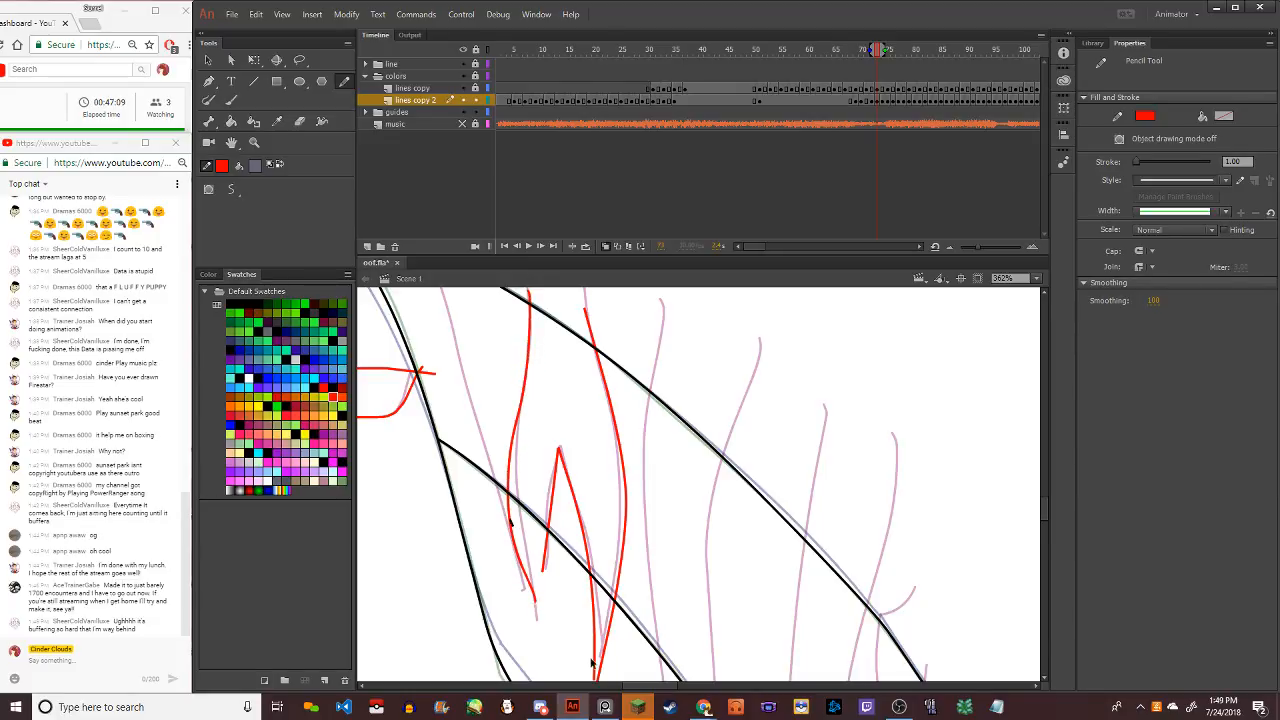
key("ctrl+z")
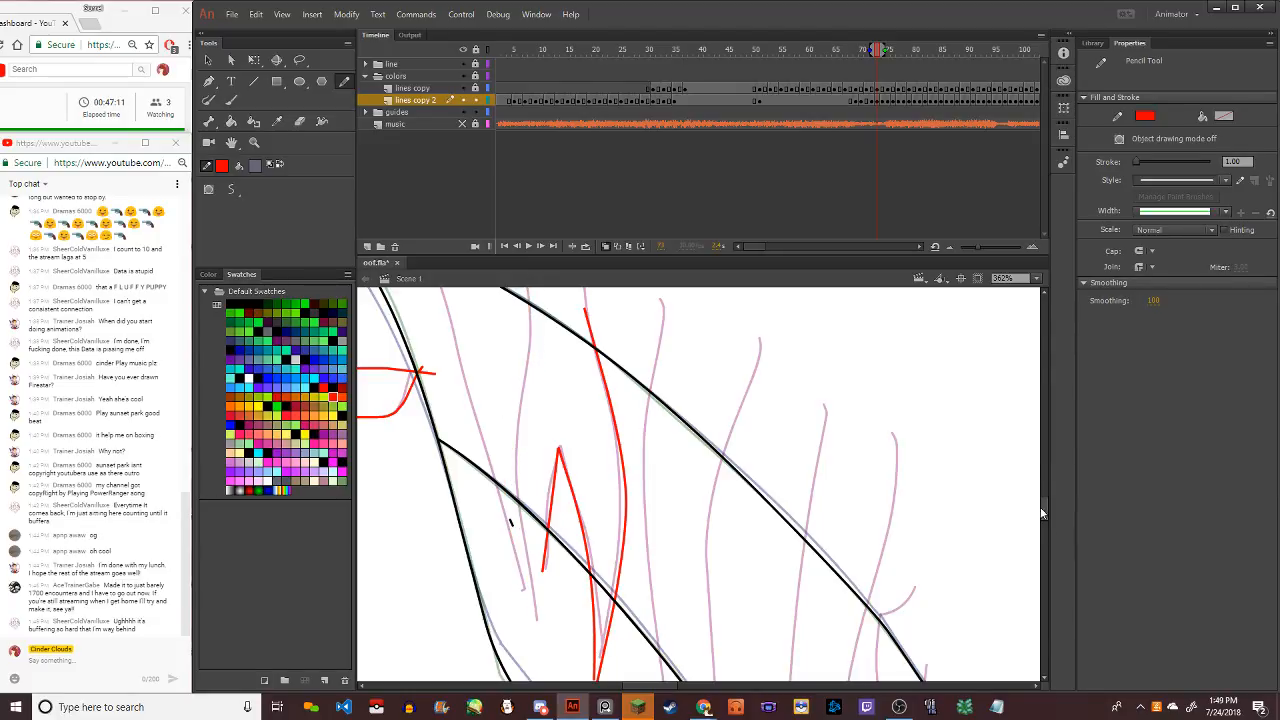
scroll(1042, 513, "up", 3)
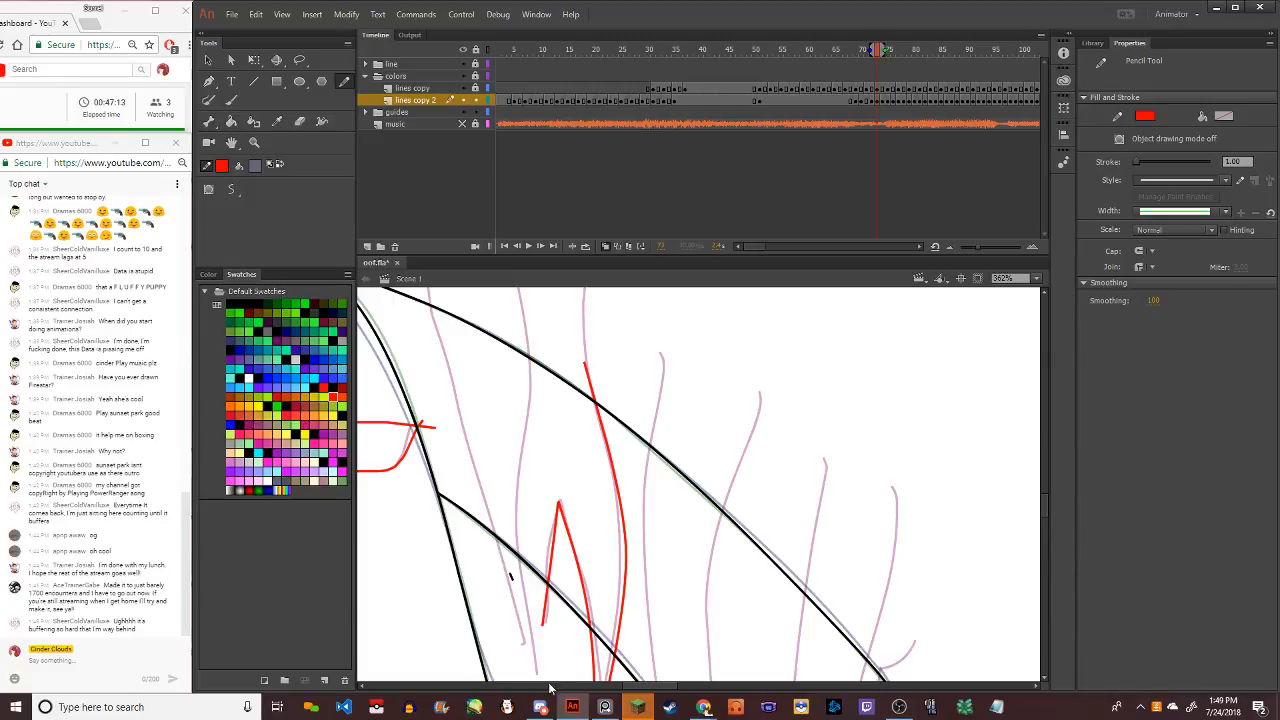
mouse_move(538, 671)
left_mouse_down()
mouse_move(516, 513)
mouse_move(530, 314)
left_mouse_up()
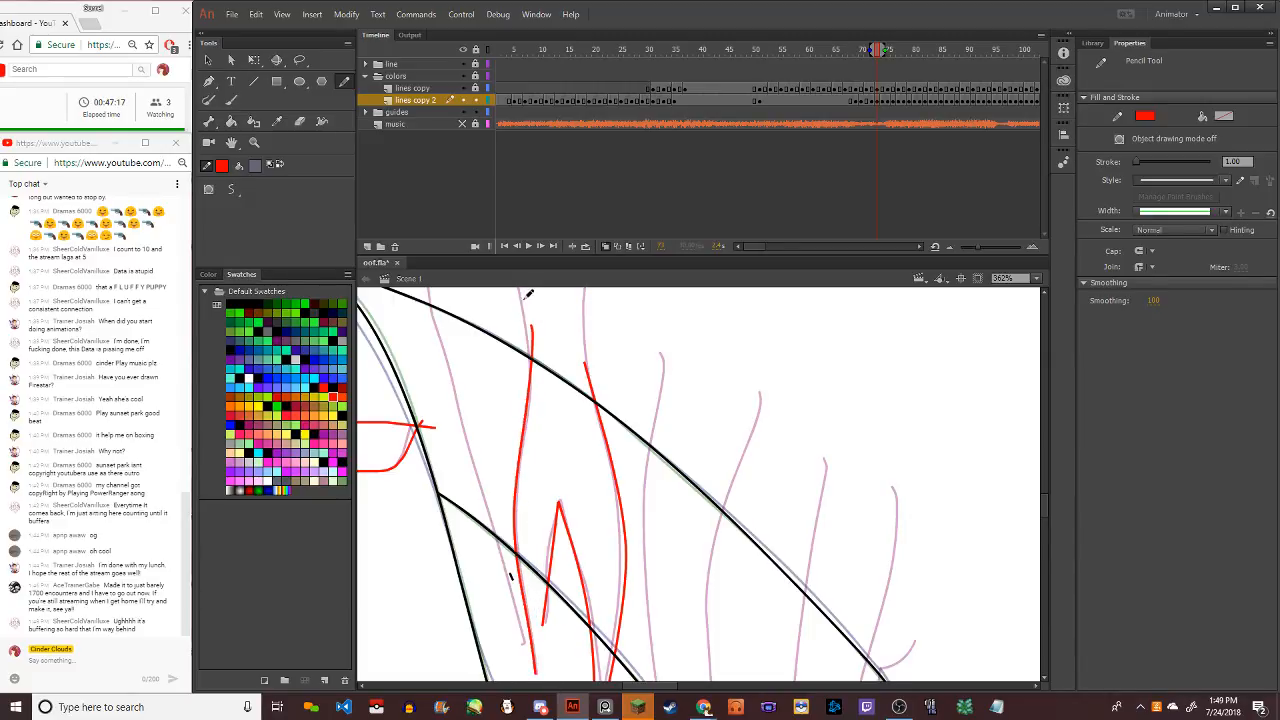
Trace the slanted red stripe nearest the body at the tail base, replacing the misplaced attempts
mouse_move(430, 293)
left_mouse_down()
mouse_move(472, 438)
mouse_move(469, 478)
mouse_move(444, 308)
mouse_move(535, 662)
left_mouse_up()
key("ctrl+z")
key("ctrl+z")
left_click_drag(434, 286, 503, 578)
key("ctrl+z")
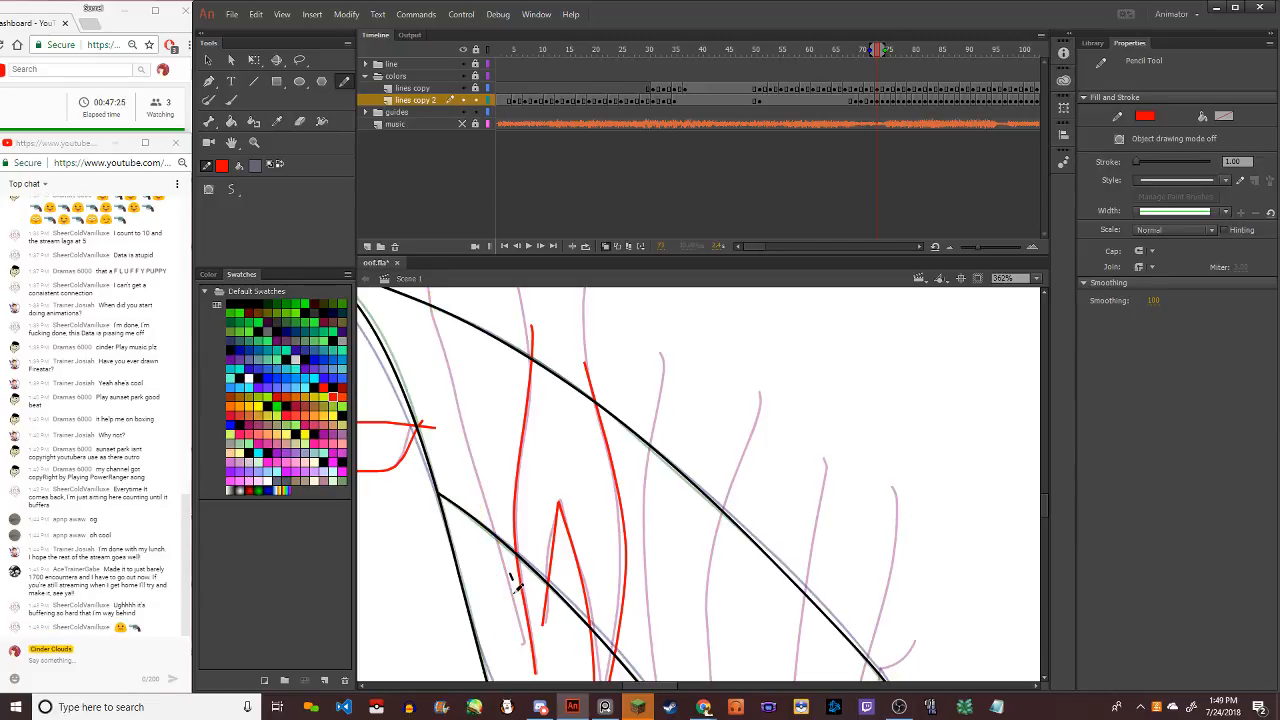
left_click_drag(531, 642, 432, 289)
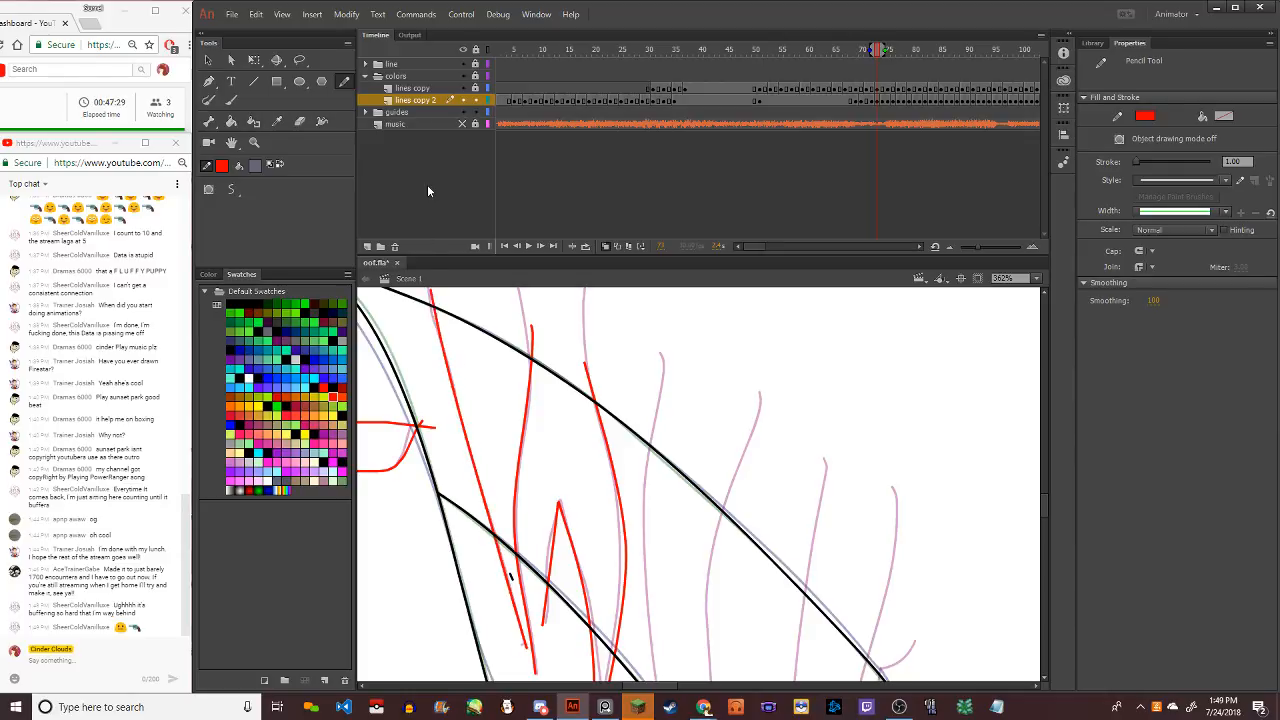
Bend the tip-side stripe and the inverted V's inner stroke at the tail base to match the onion-skinned curves
scroll(629, 437, "down", 4)
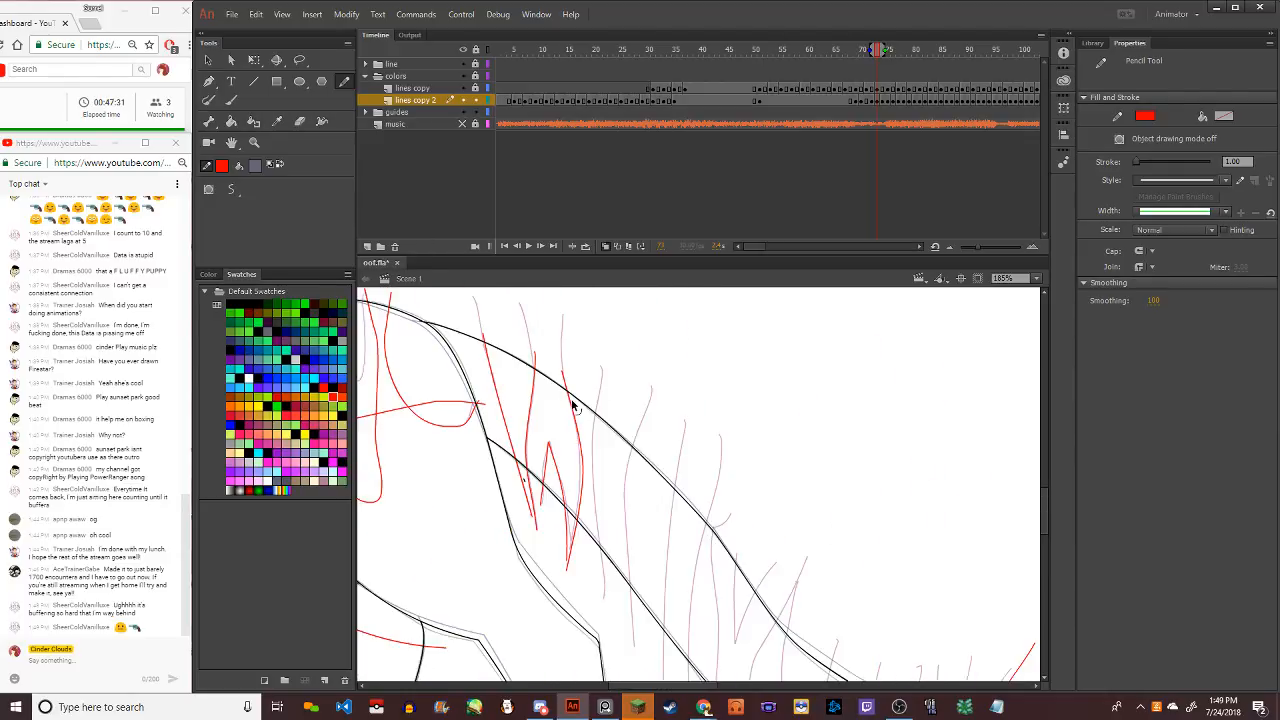
left_click(210, 60)
scroll(605, 486, "up", 3)
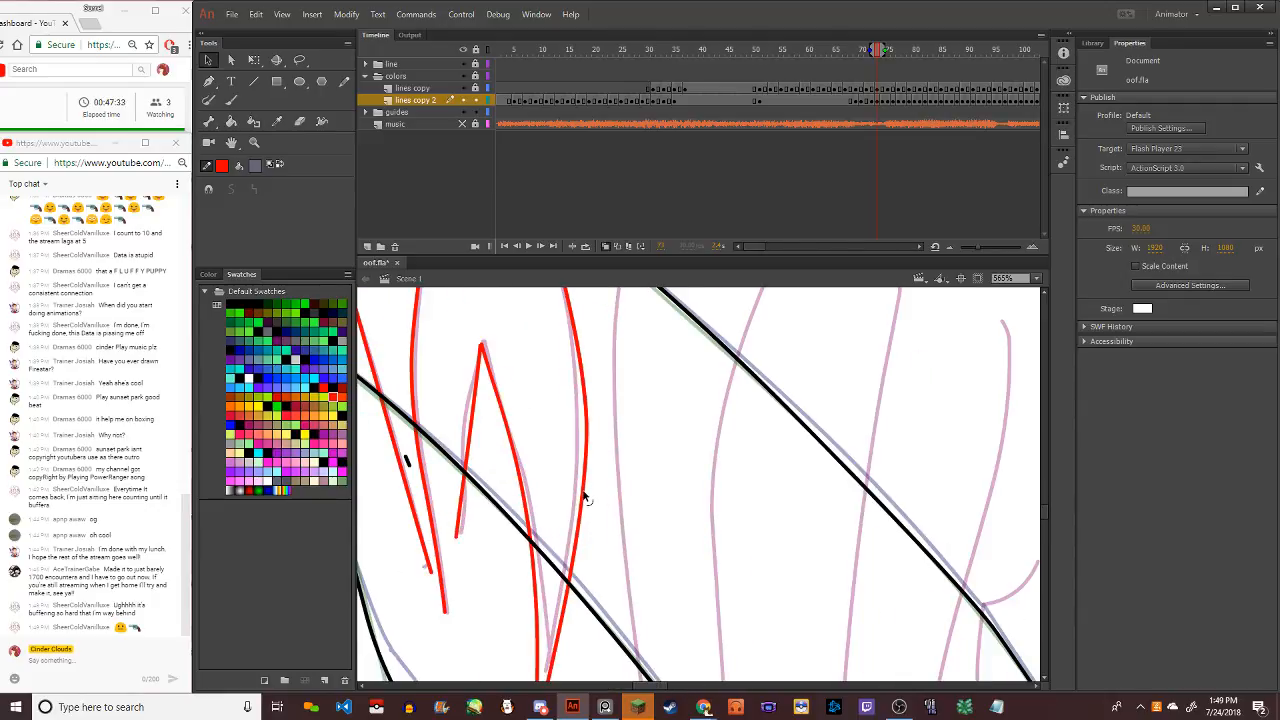
left_click_drag(586, 406, 580, 398)
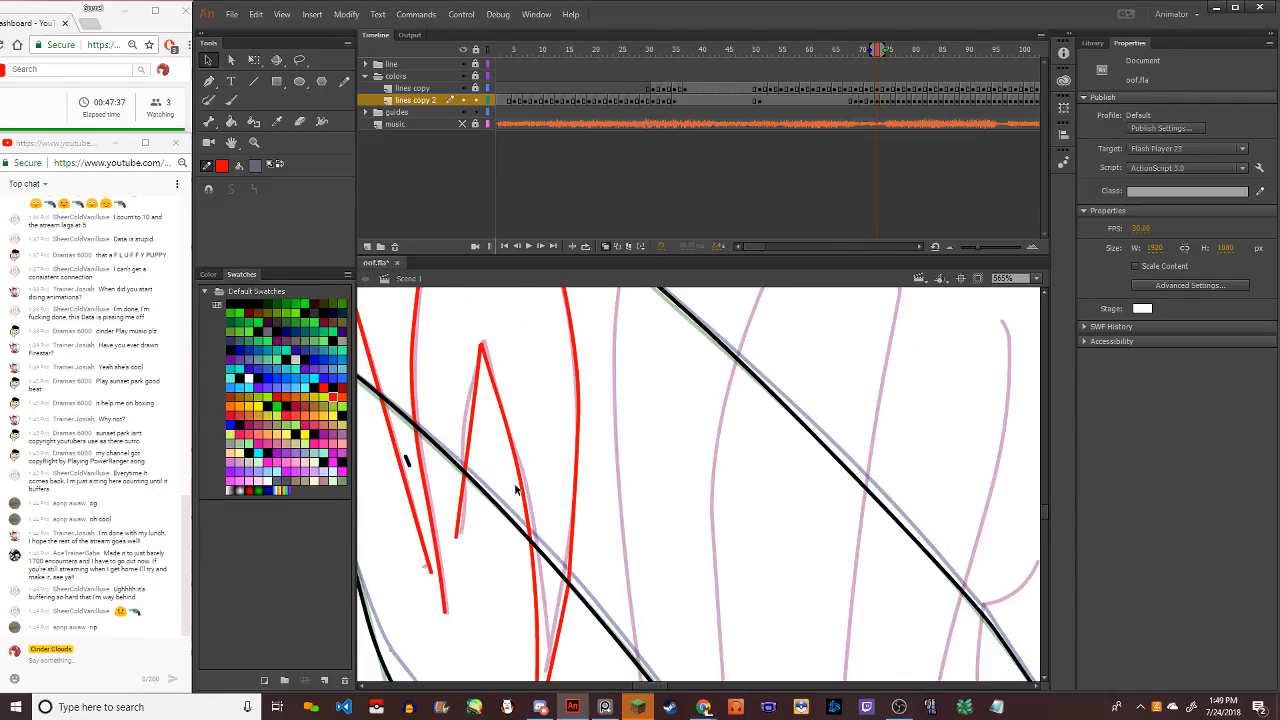
left_click_drag(523, 490, 530, 497)
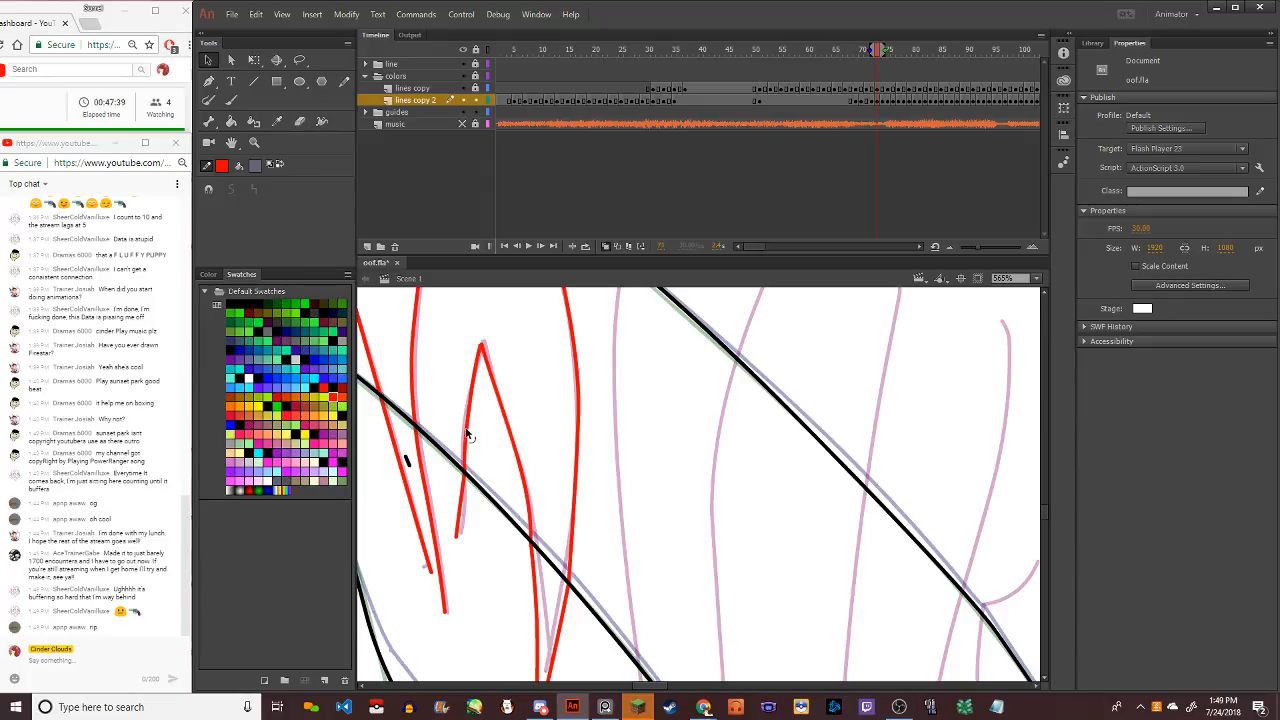
Trace the red V mark on the upper edge of the mid-tail with the Pencil tool, redoing strokes that miss the onion skin
scroll(470, 440, "down", 5)
scroll(615, 575, "up", 4)
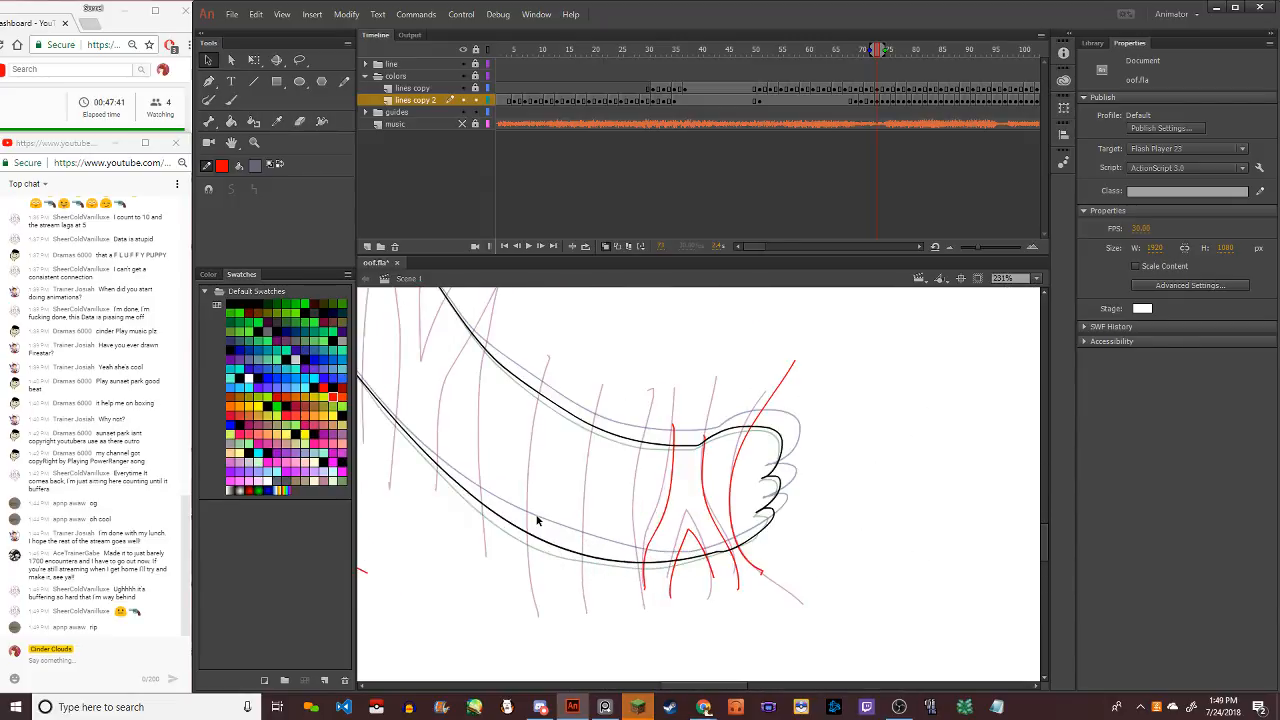
scroll(534, 517, "down", 2)
scroll(486, 433, "up", 2)
scroll(481, 436, "up", 1)
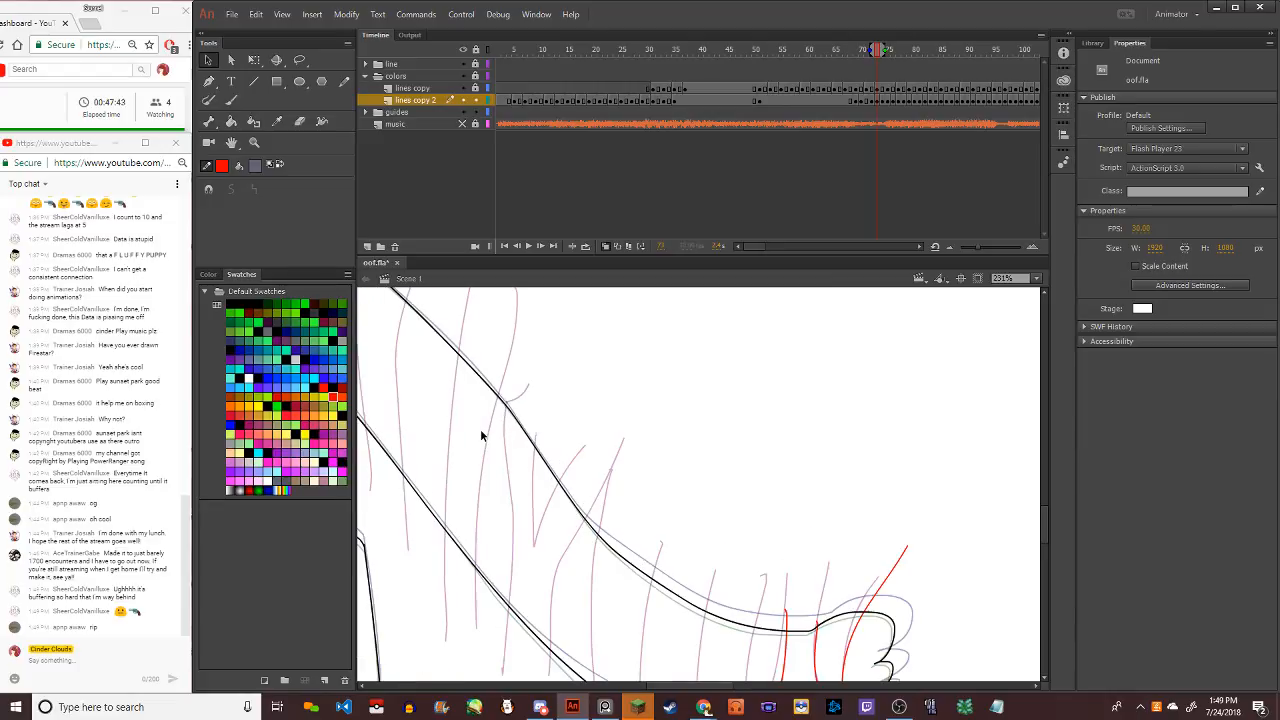
left_click(344, 81)
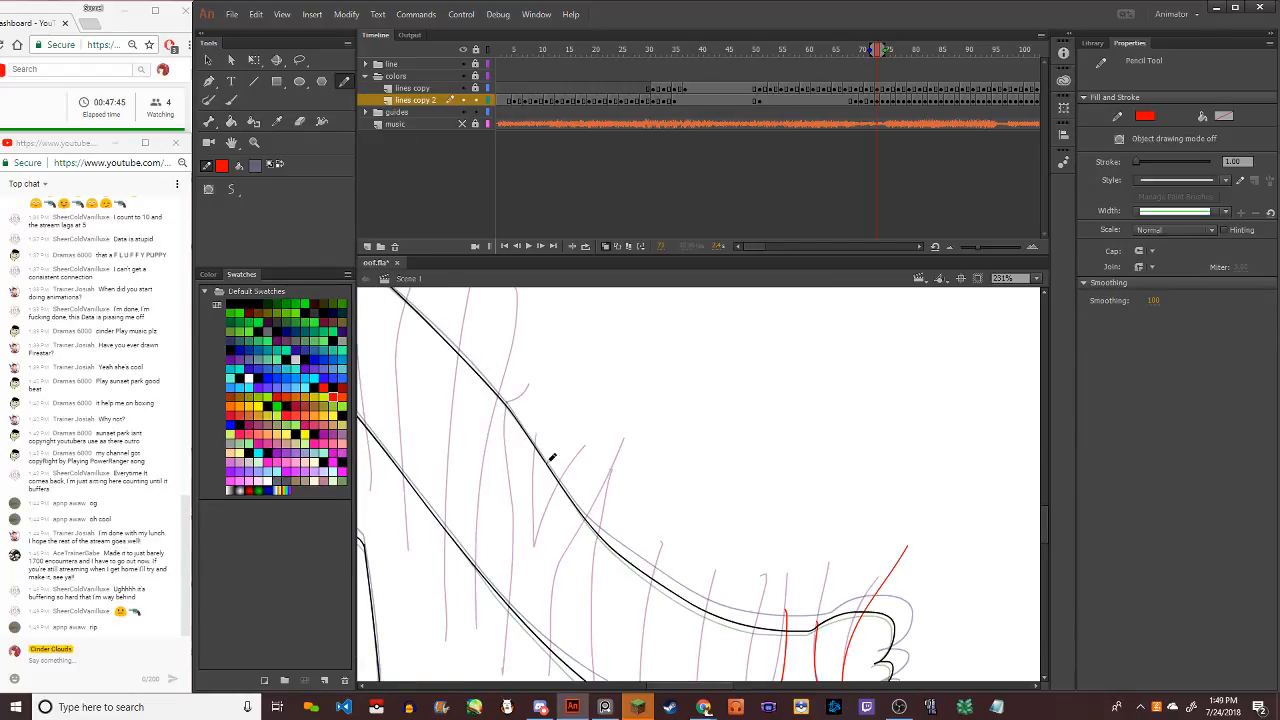
left_click_drag(541, 402, 543, 491)
key("ctrl+z")
mouse_move(543, 417)
left_mouse_down()
mouse_move(538, 543)
mouse_move(600, 400)
left_mouse_up()
key("ctrl+z")
mouse_move(575, 466)
left_mouse_down()
mouse_move(545, 530)
mouse_move(549, 411)
mouse_move(539, 541)
mouse_move(615, 423)
mouse_move(555, 500)
left_mouse_up()
key("ctrl+z")
key("ctrl+z")
key("ctrl+z")
left_click_drag(536, 544, 547, 367)
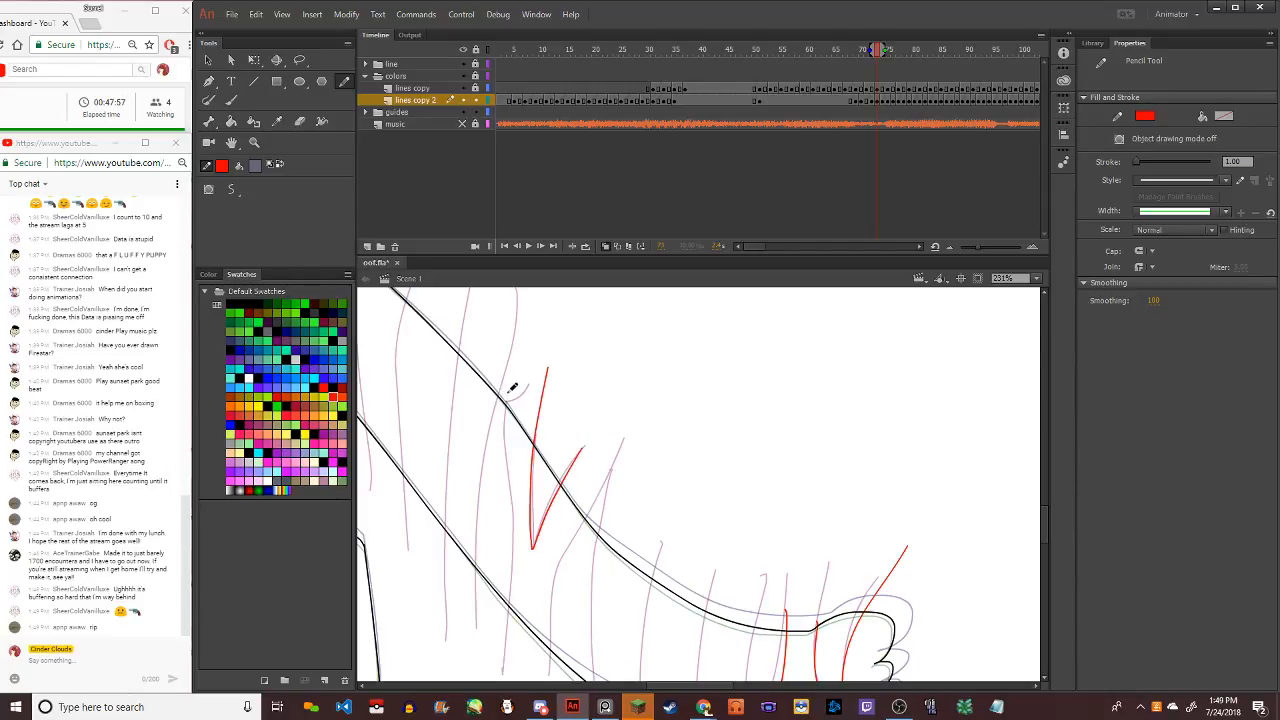
Draw the two long curved stripes flanking the mid-tail V mark across the full width of the tail
left_click_drag(514, 396, 508, 514)
key("ctrl+z")
mouse_move(509, 376)
left_mouse_down()
mouse_move(500, 680)
mouse_move(646, 430)
left_mouse_up()
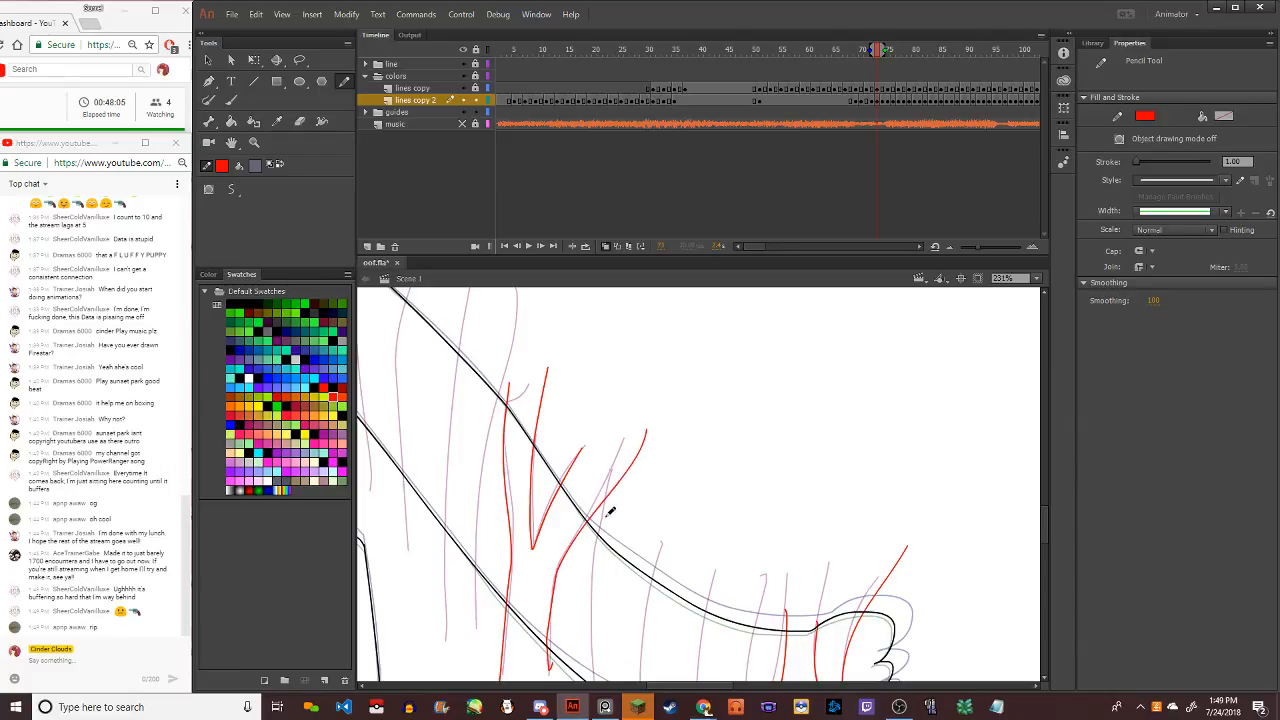
key("v")
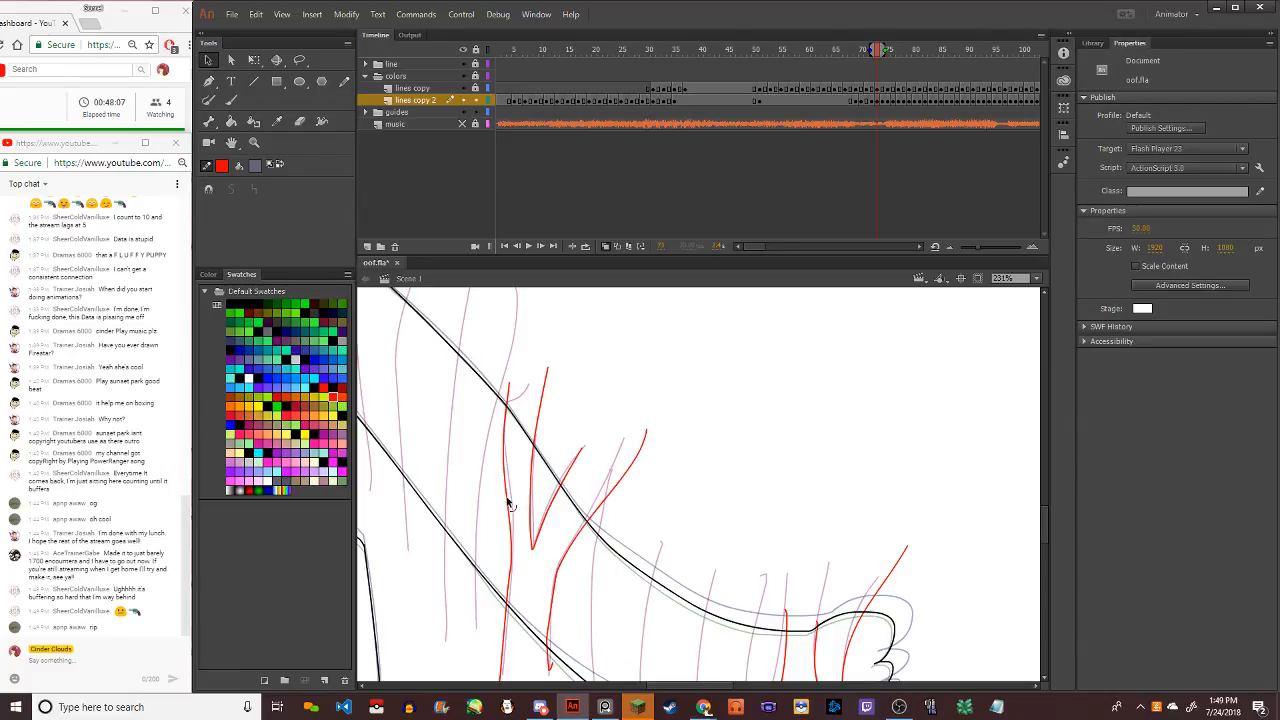
scroll(588, 522, "down", 1)
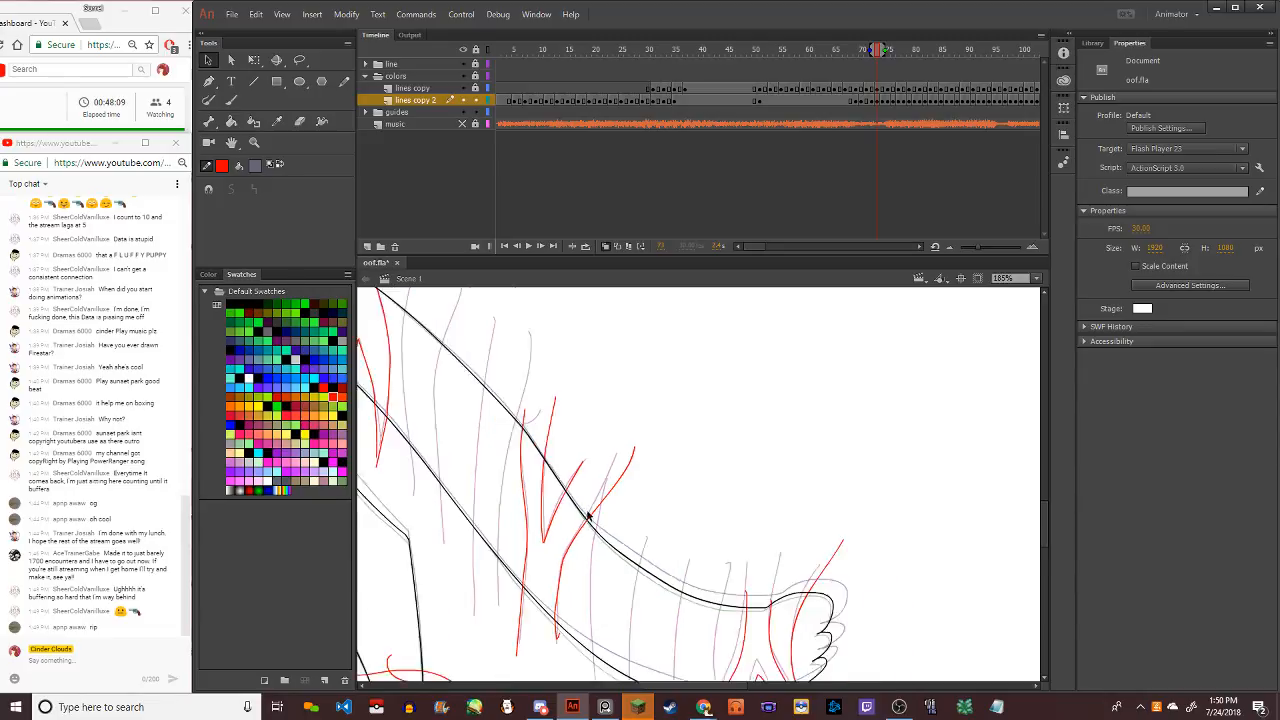
scroll(585, 550, "down", 1)
scroll(575, 572, "up", 3)
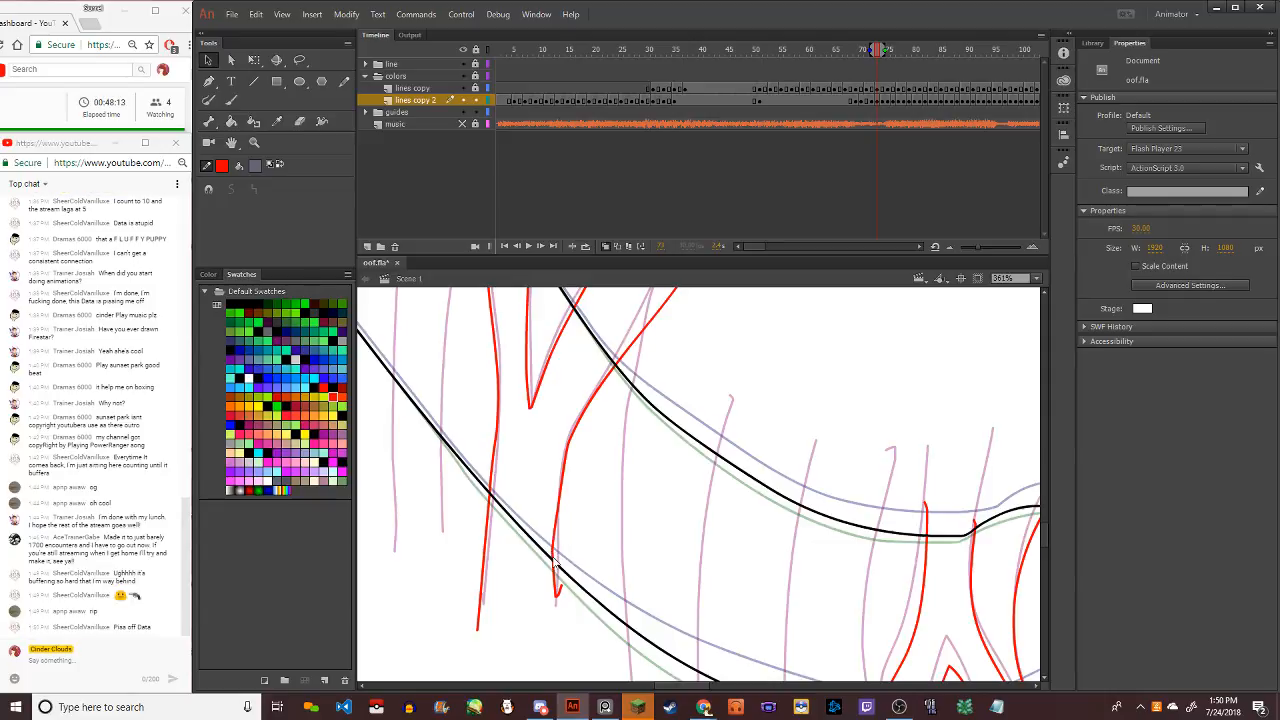
scroll(520, 612, "down", 3)
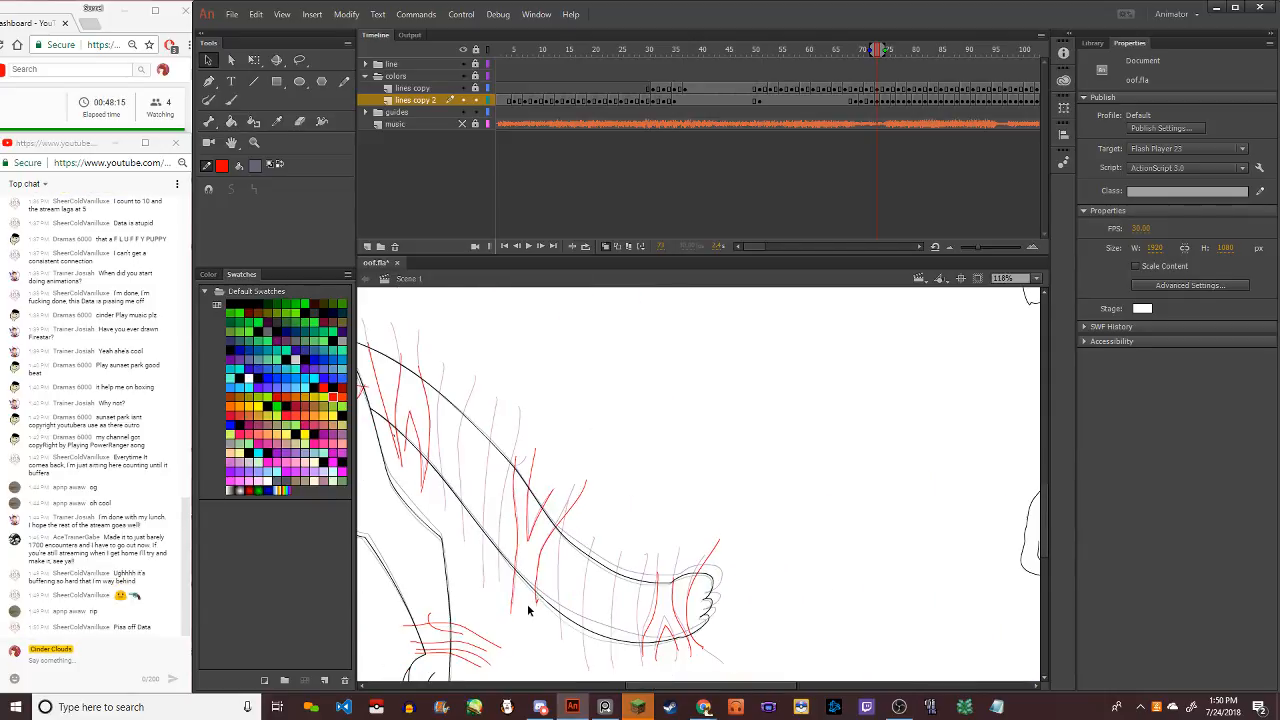
Trace four curved red stripes across the tail between the mid-tail V mark and the tip markings, redoing misplaced ones
key("y")
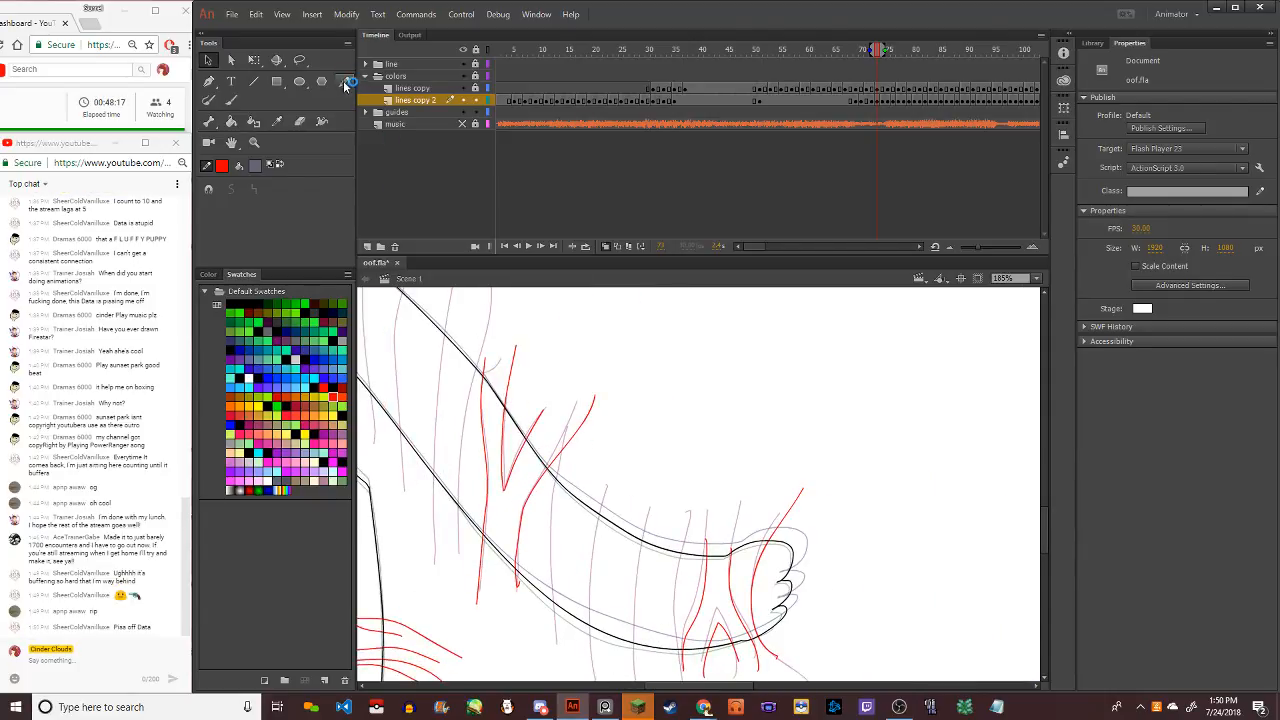
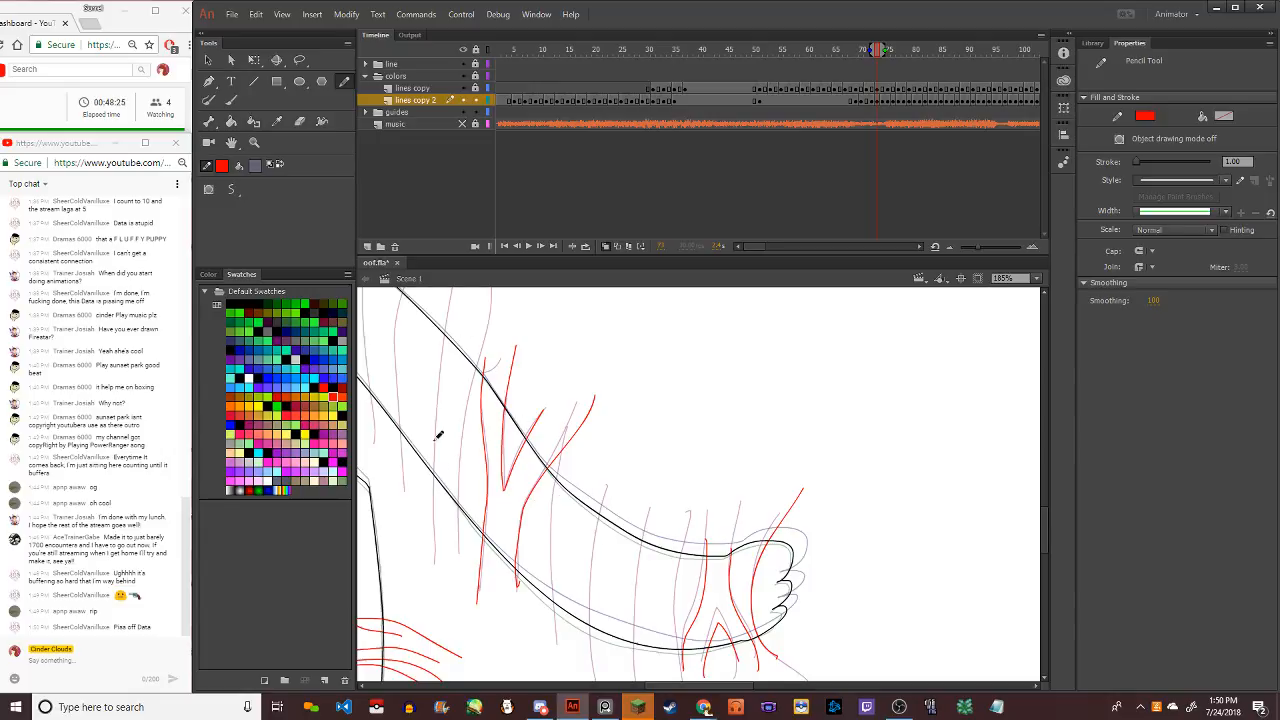
left_click_drag(570, 428, 565, 461)
left_click_drag(555, 509, 567, 688)
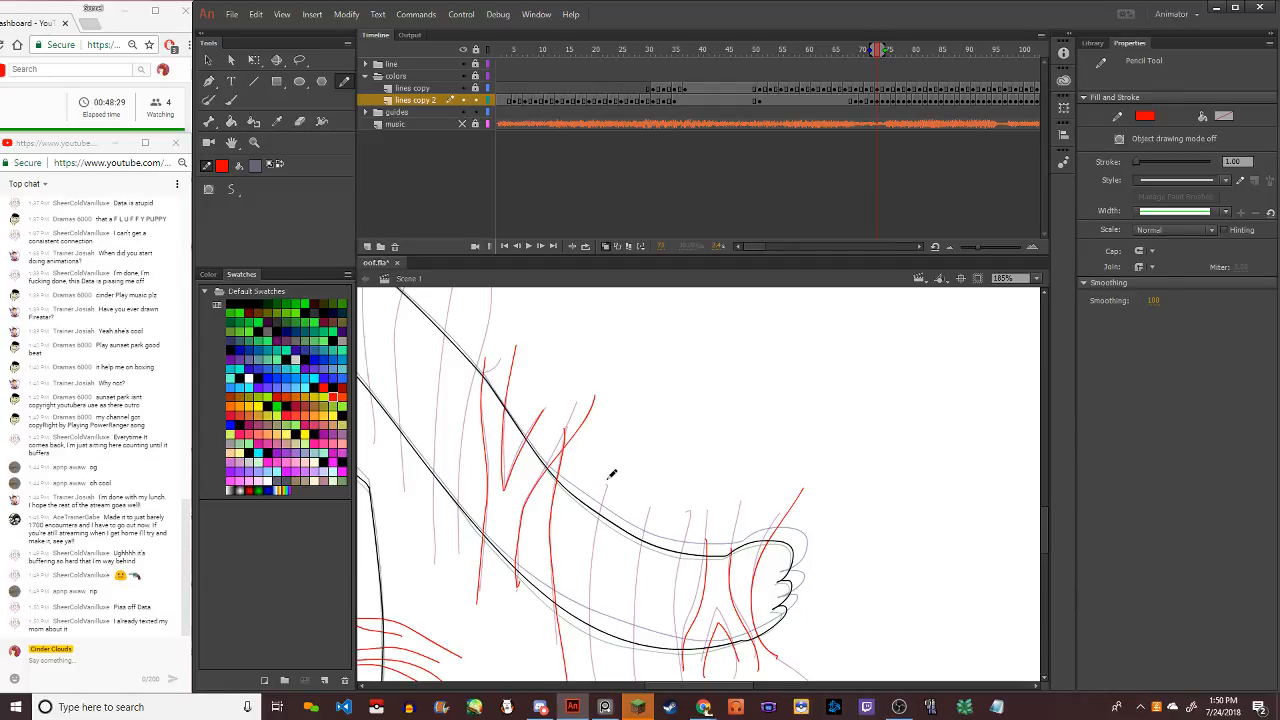
left_click_drag(601, 520, 596, 682)
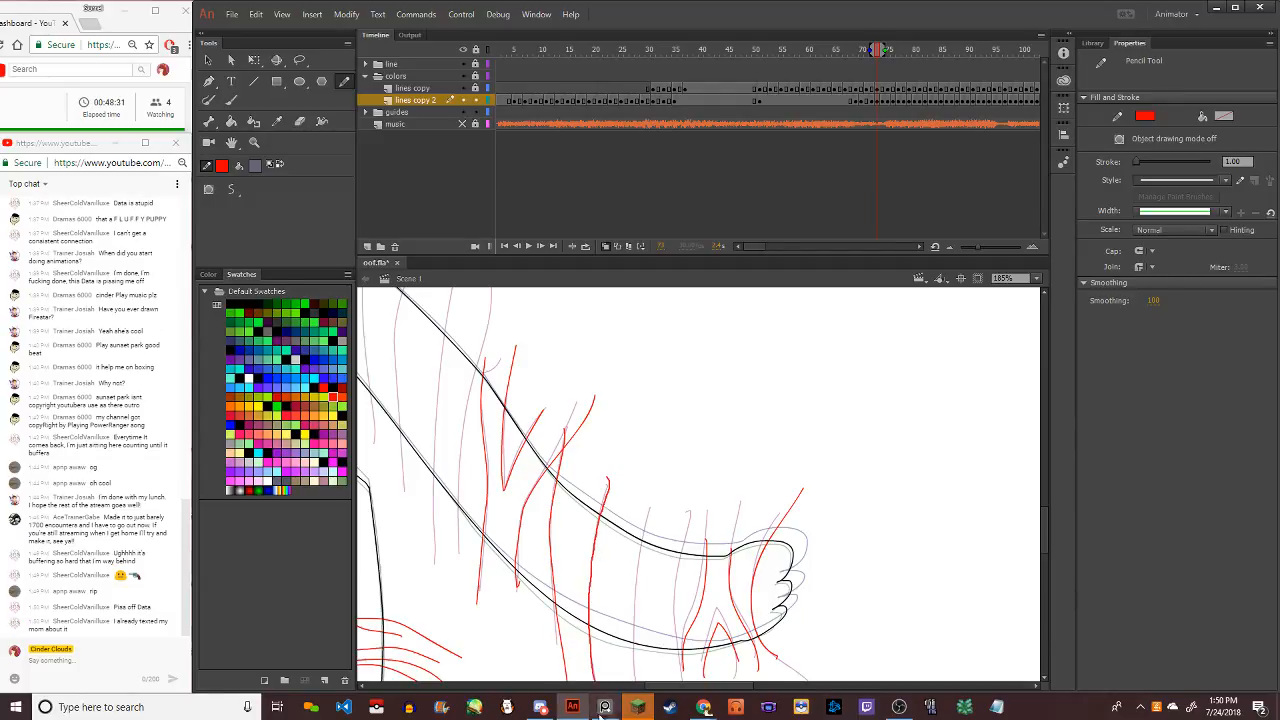
left_click_drag(648, 500, 628, 680)
key("ctrl+z")
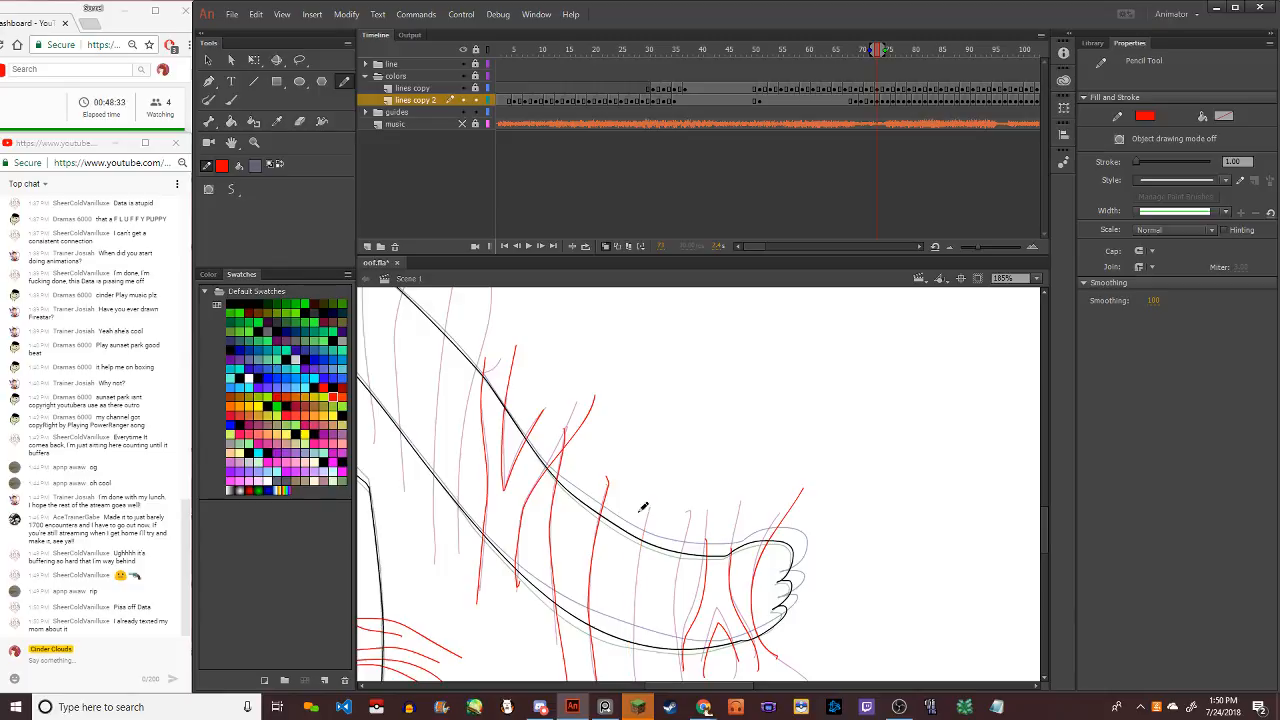
left_click_drag(654, 495, 638, 676)
left_click_drag(697, 516, 680, 682)
key("ctrl+z")
left_click_drag(696, 505, 683, 563)
left_click_drag(678, 608, 678, 686)
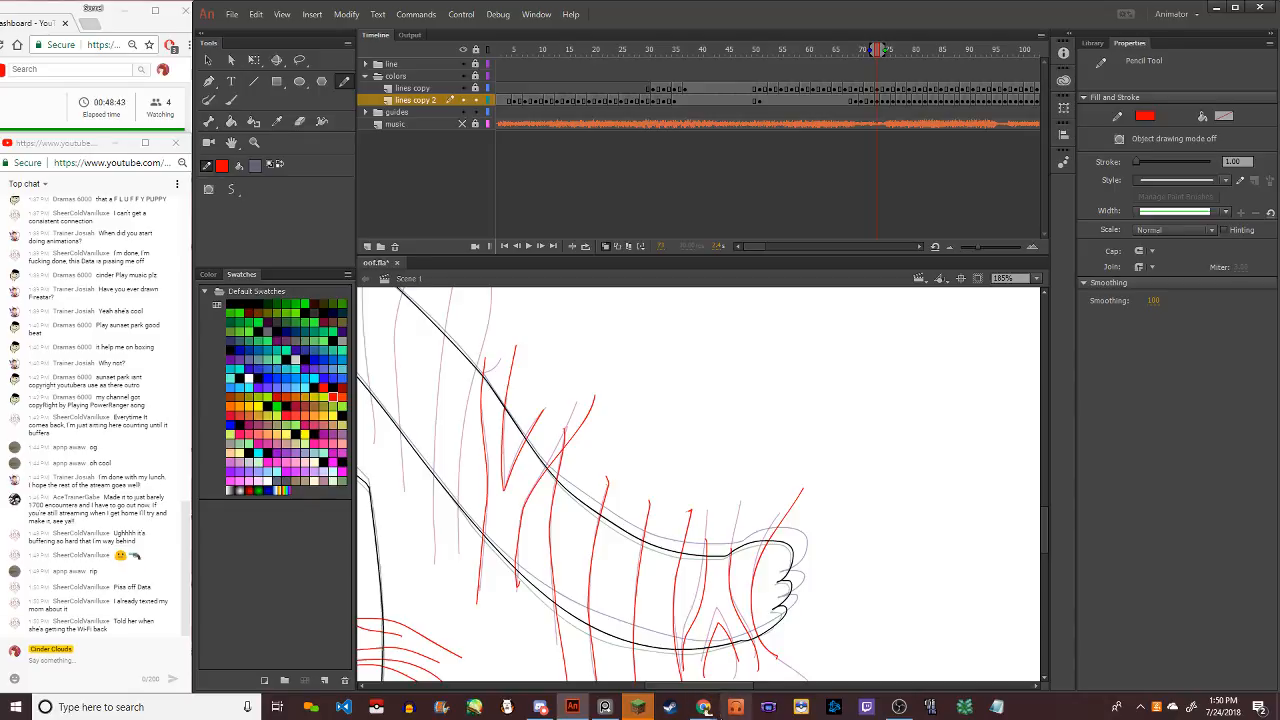
Trace four curved red stripes across the upper tail between the tail-base markings and the mid-tail V mark
key("ctrl+minus")
scroll(500, 530, "down", 3)
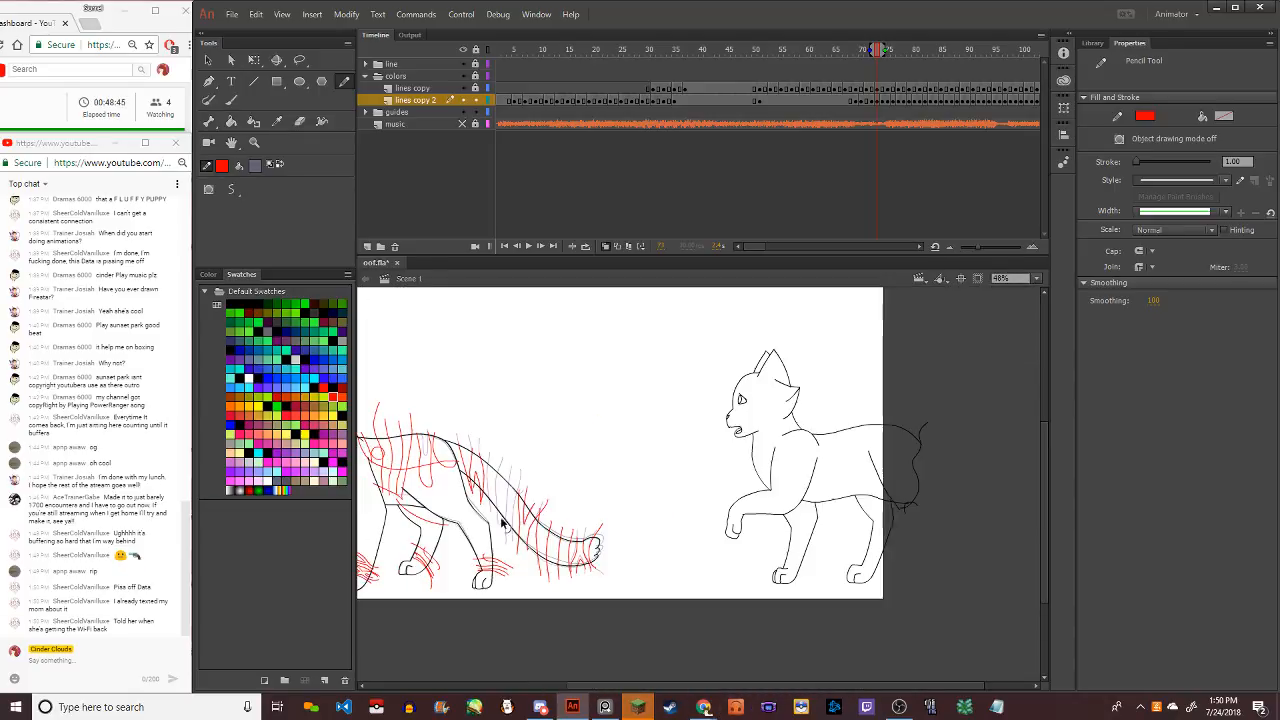
scroll(508, 523, "up", 5)
scroll(527, 481, "up", 2)
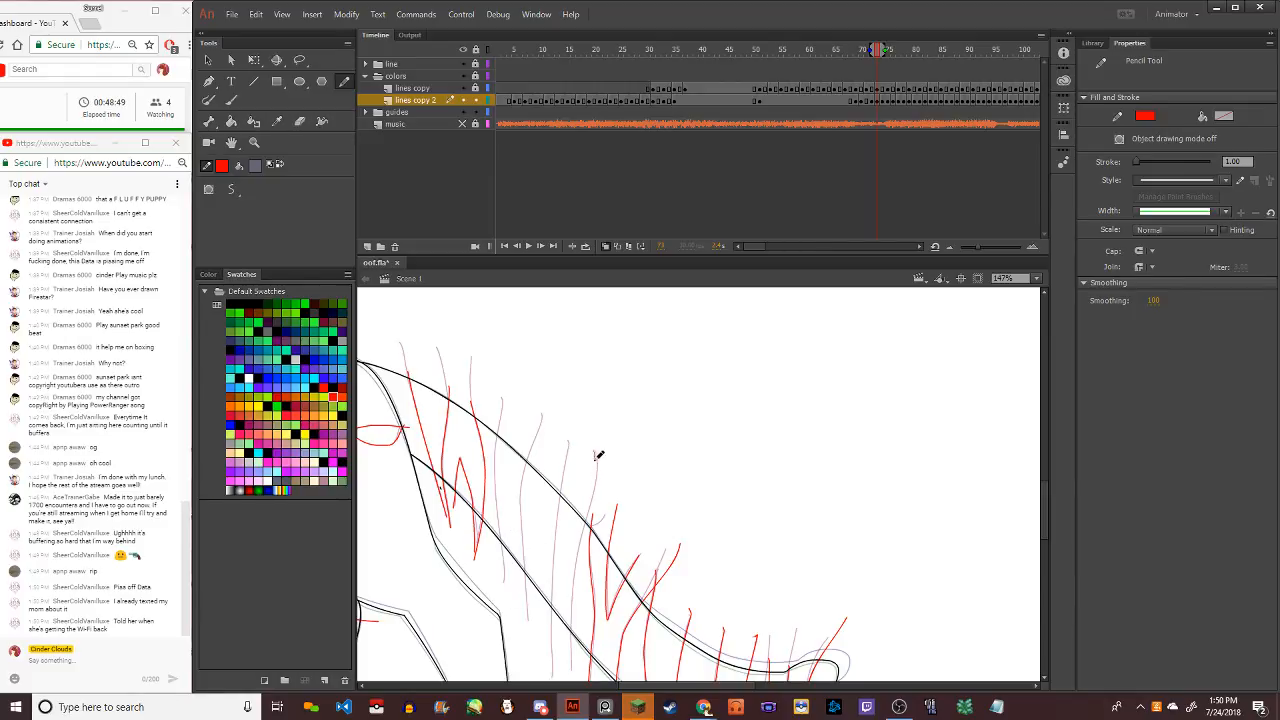
left_click_drag(598, 456, 573, 638)
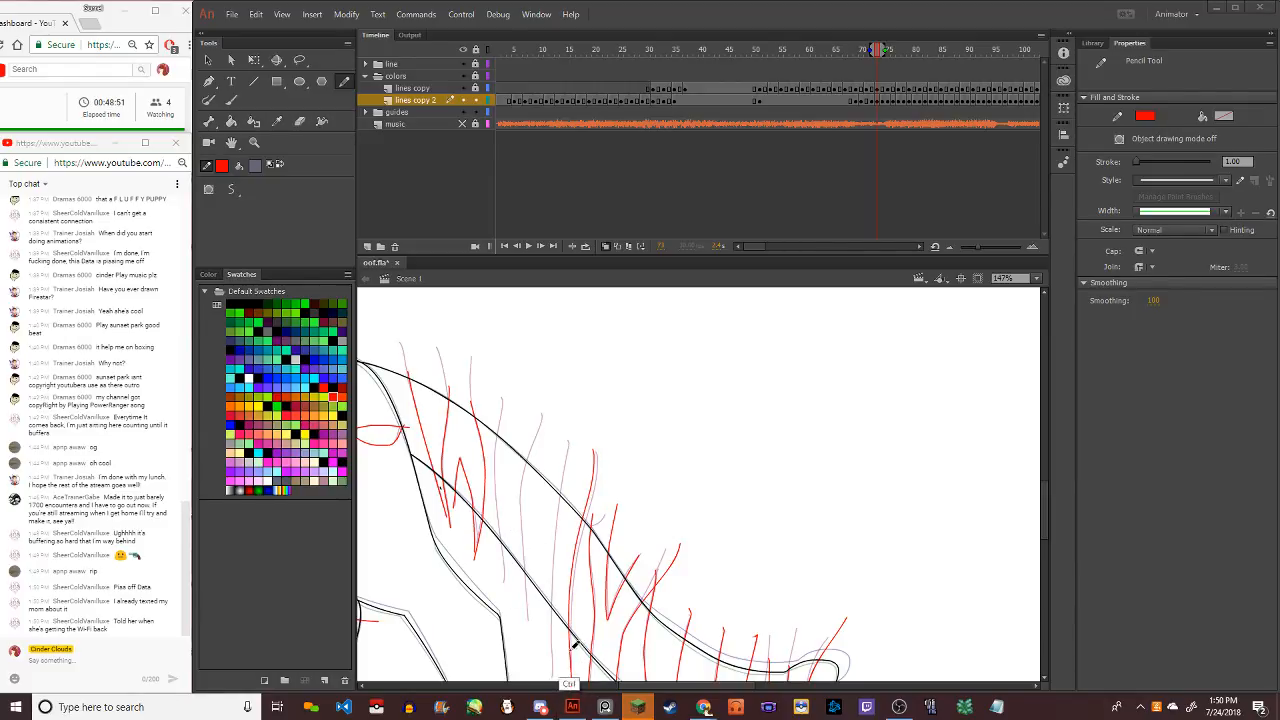
key("ctrl+z")
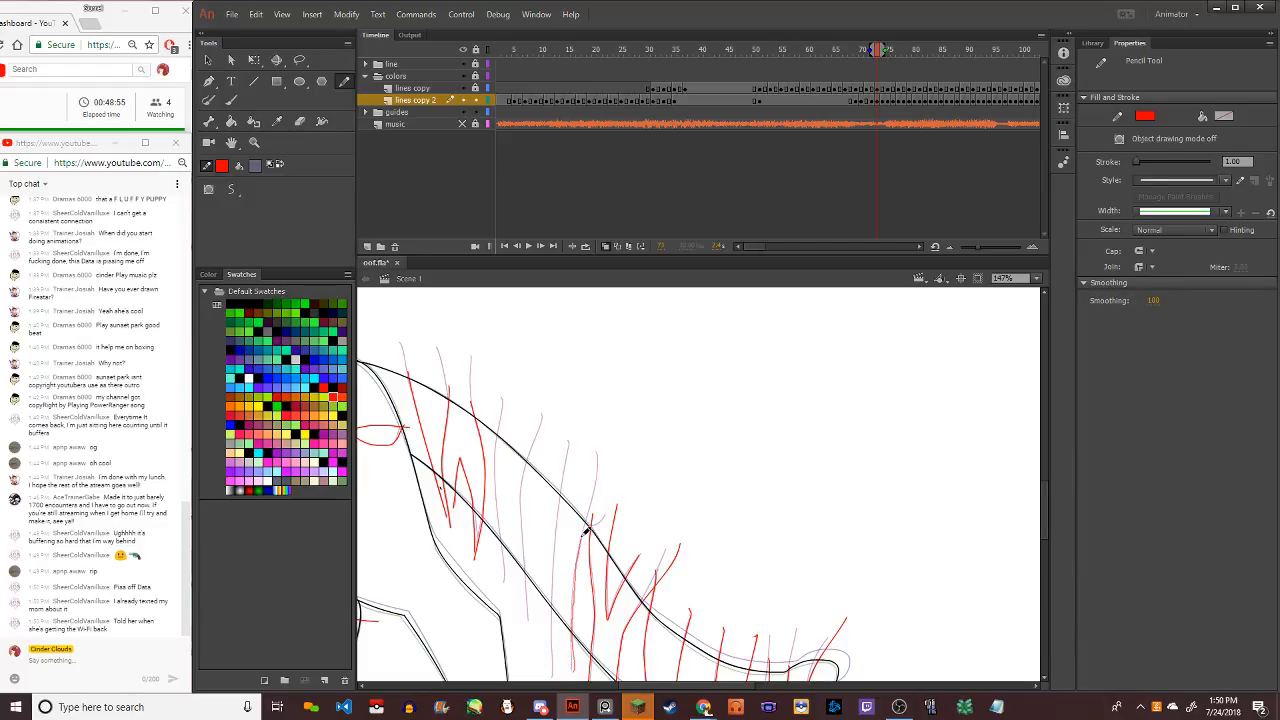
left_click_drag(603, 413, 571, 670)
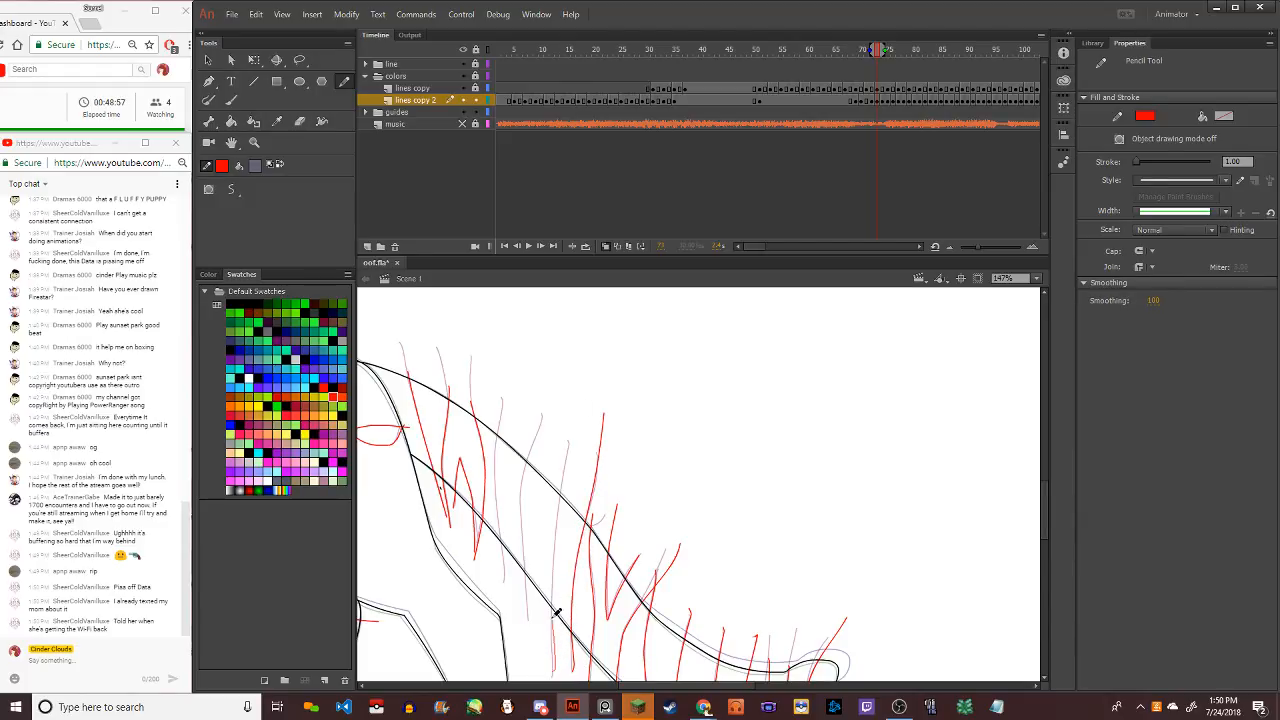
left_click_drag(557, 612, 563, 425)
left_click_drag(533, 632, 529, 598)
left_click_drag(533, 645, 552, 401)
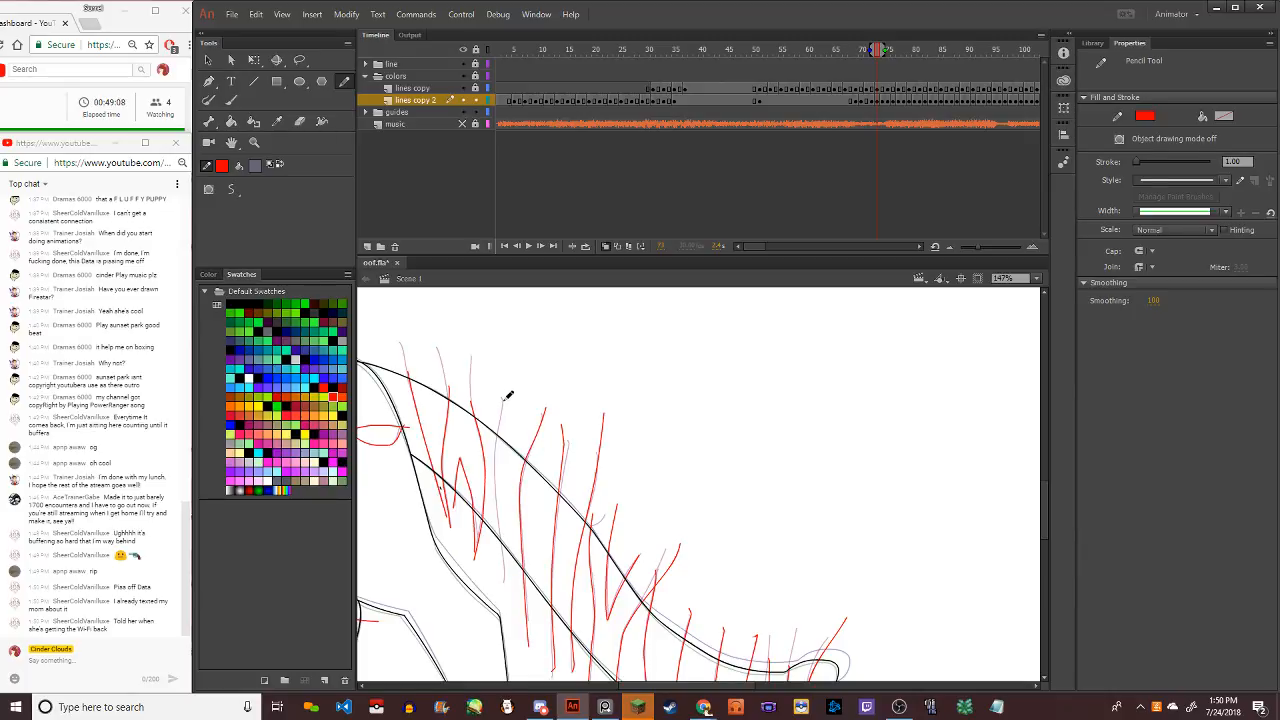
mouse_move(507, 396)
left_mouse_down()
mouse_move(494, 480)
mouse_move(510, 606)
left_mouse_up()
left_click(205, 60)
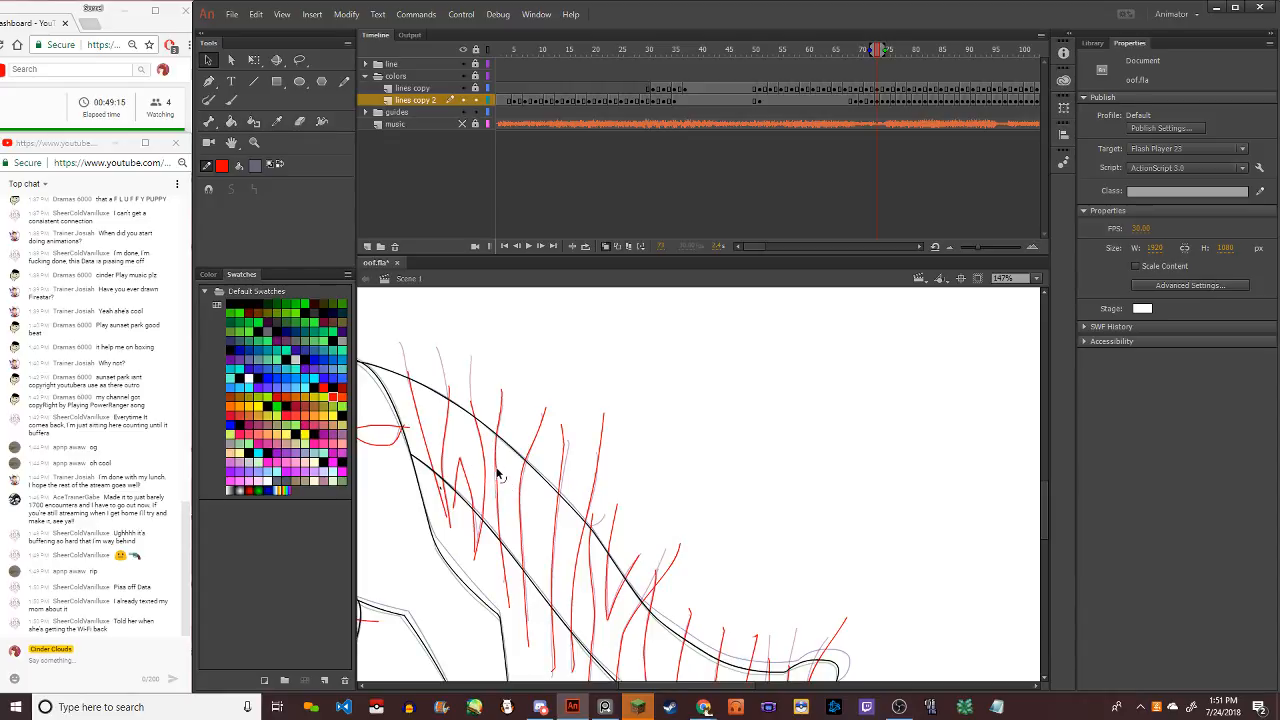
Draw the long U-shaped red stripe on the cat's back above the haunch with the Pencil tool, redoing the first attempt
scroll(495, 477, "down", 3)
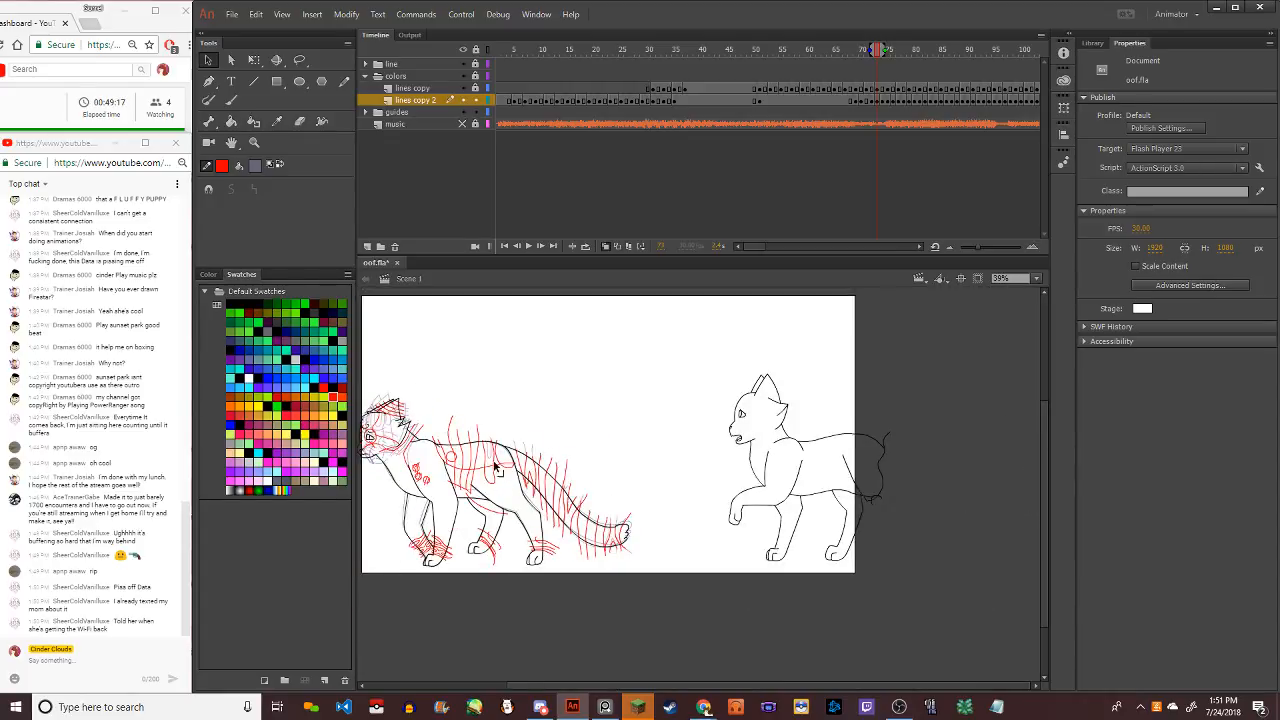
scroll(495, 458, "up", 4)
scroll(397, 460, "up", 1)
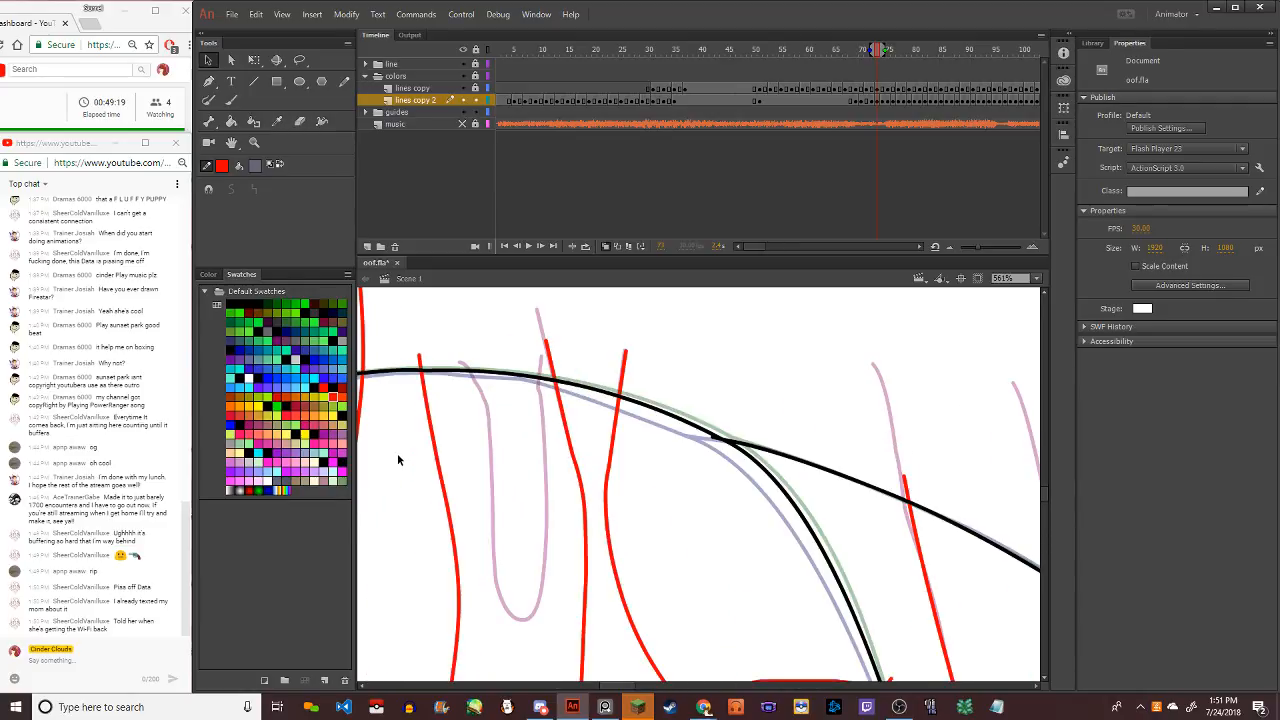
key("y")
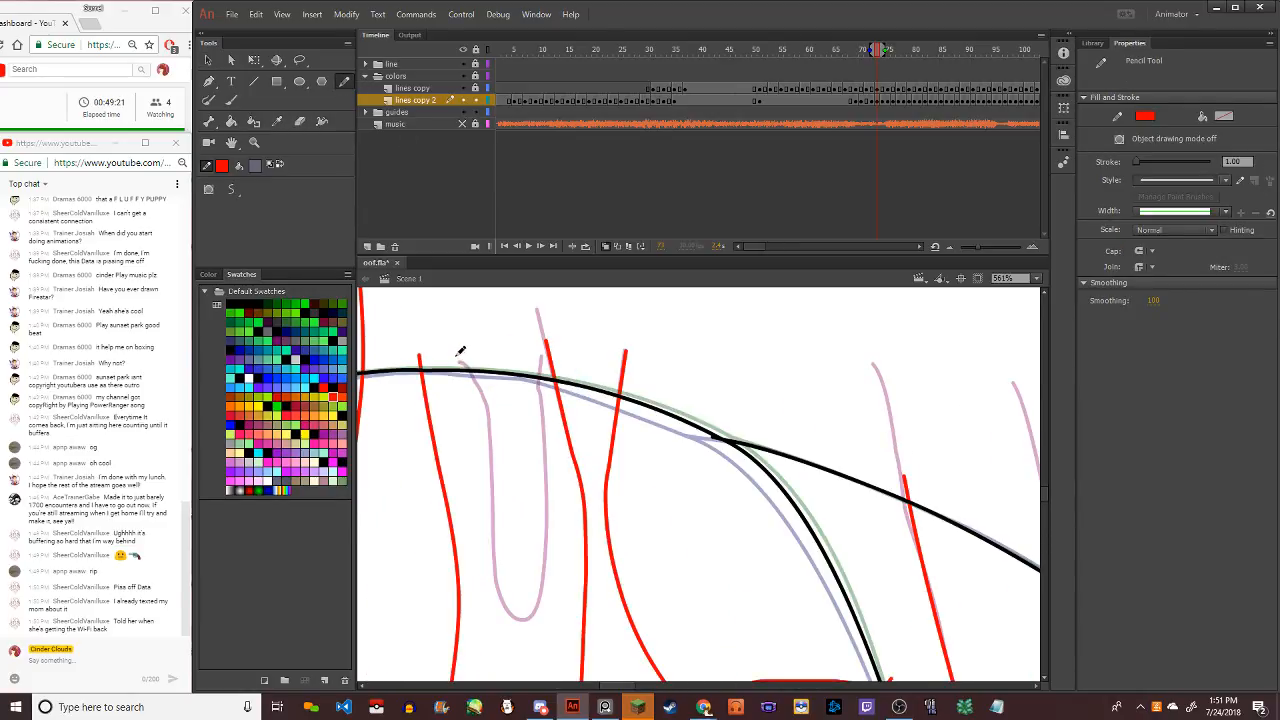
mouse_move(456, 355)
left_mouse_down()
mouse_move(484, 398)
mouse_move(496, 550)
mouse_move(524, 620)
mouse_move(548, 592)
mouse_move(538, 341)
left_mouse_up()
key("ctrl+z")
mouse_move(447, 343)
left_mouse_down()
mouse_move(478, 378)
mouse_move(498, 572)
mouse_move(518, 612)
mouse_move(544, 596)
mouse_move(551, 521)
mouse_move(541, 385)
mouse_move(521, 322)
left_mouse_up()
scroll(535, 332, "down", 6)
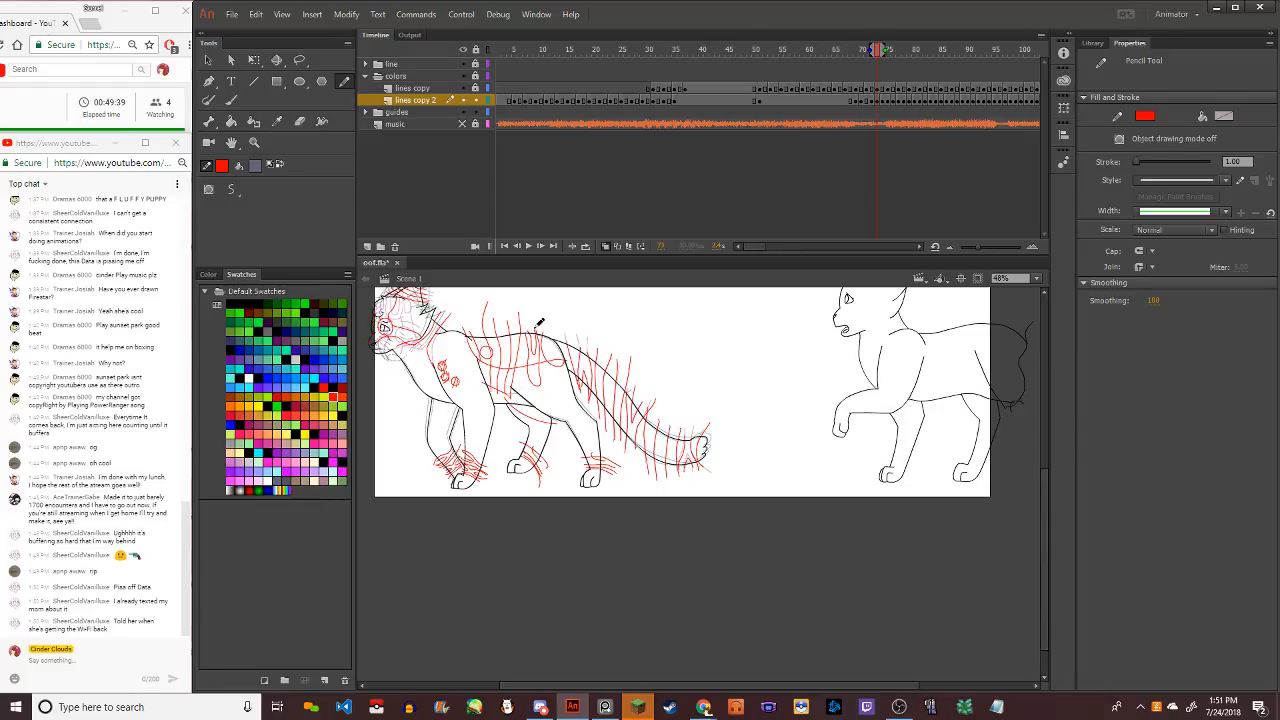
Draw the red brow line above the cat's eye and bring up the coloured reference image of the cat
scroll(497, 355, "up", 3)
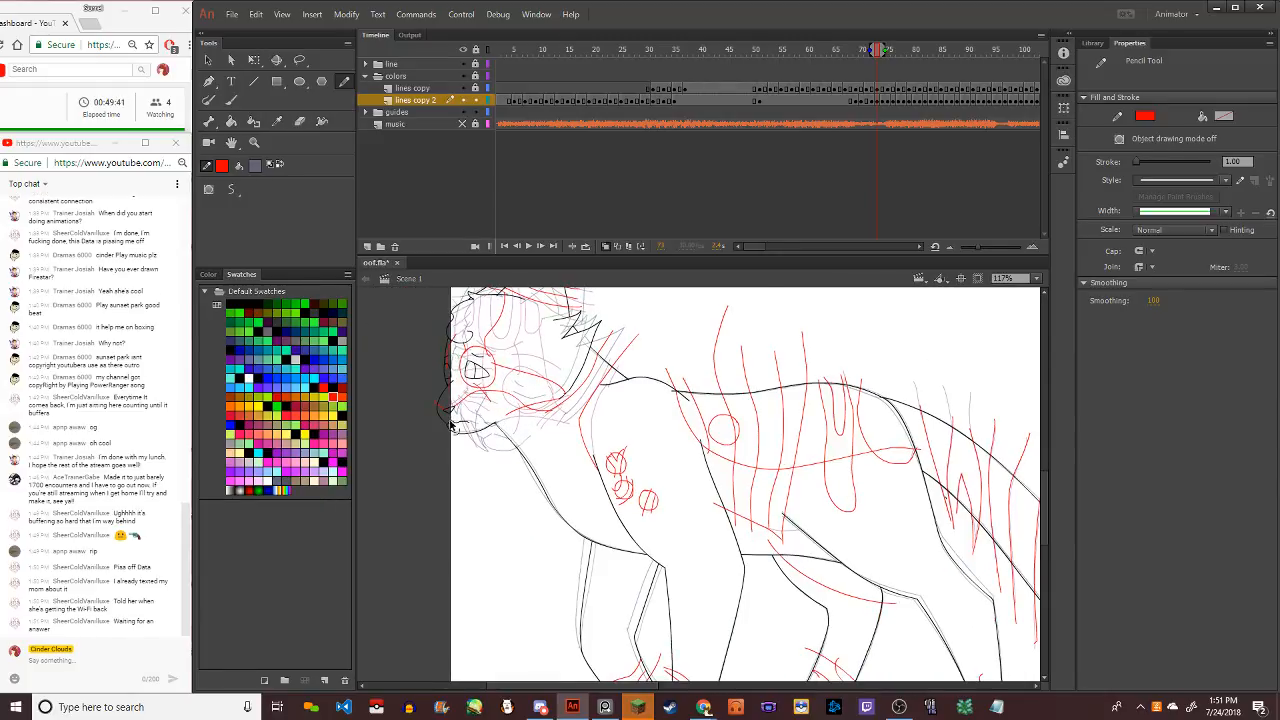
scroll(487, 435, "up", 4)
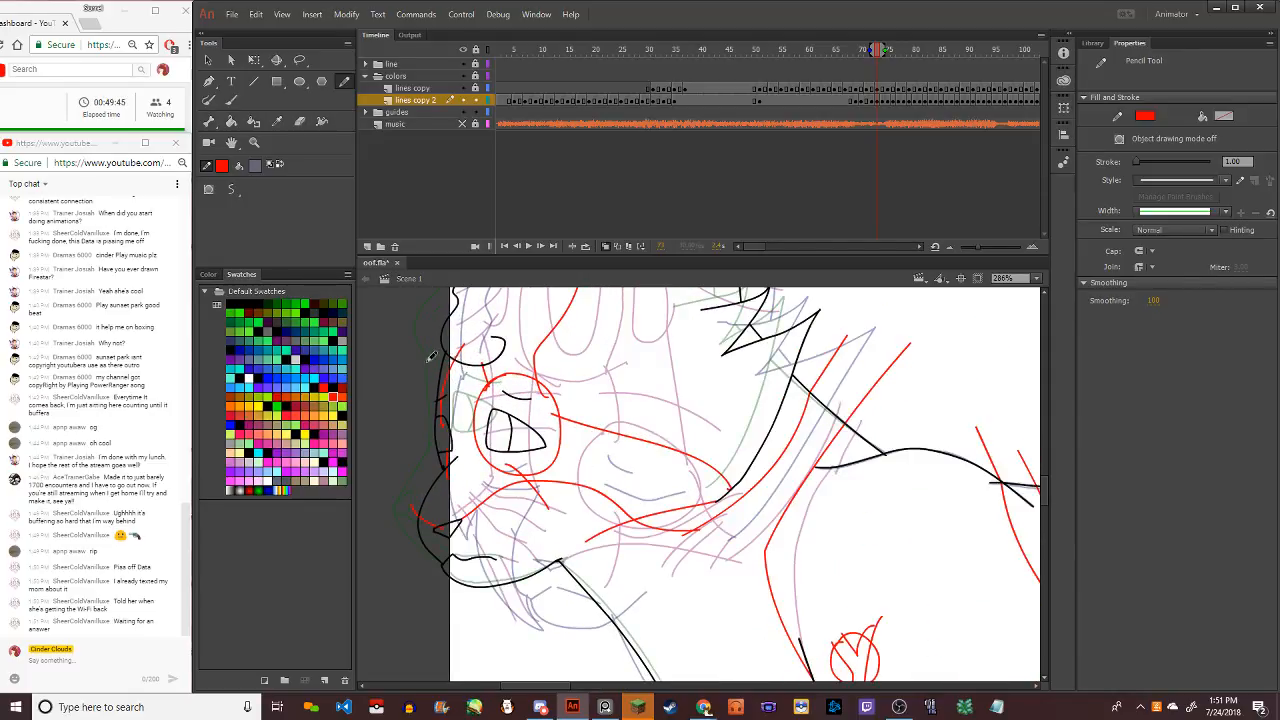
left_click_drag(488, 359, 579, 354)
right_click(637, 707)
left_click(637, 707)
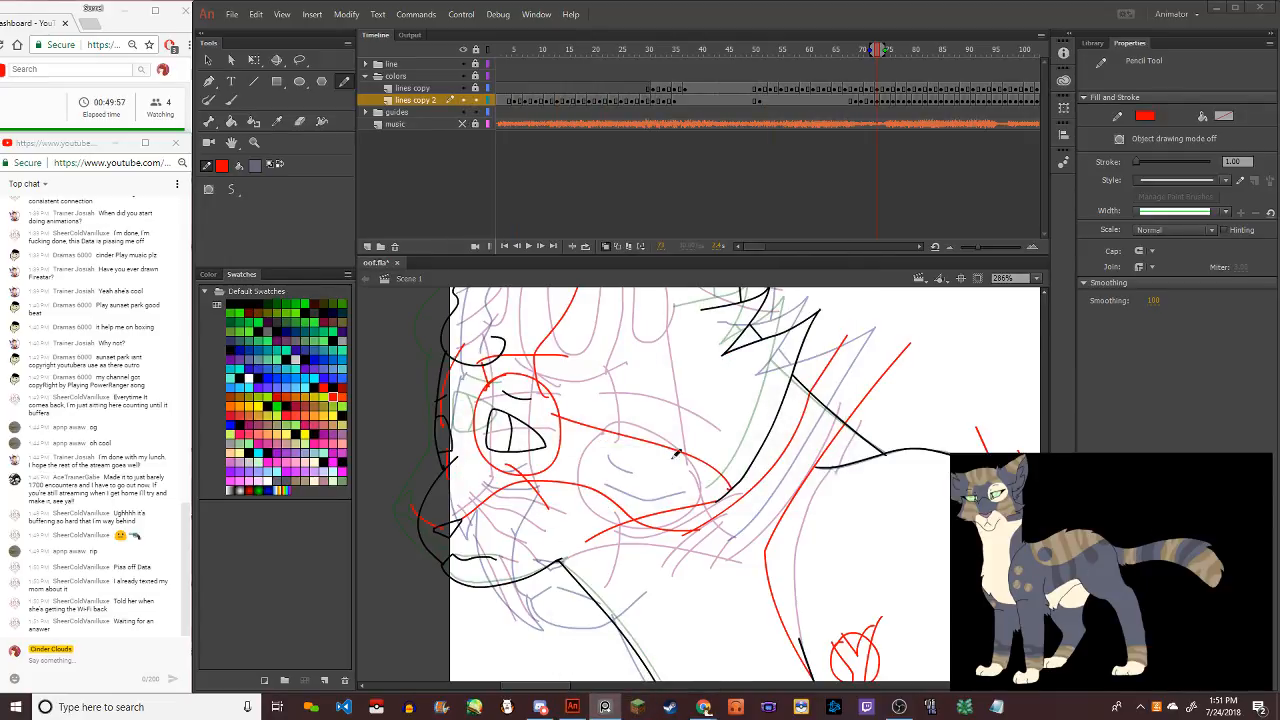
Draw the curved stripes and small zigzag mark at the rear of the red cheek band, redoing a misplaced stroke
mouse_move(679, 428)
left_mouse_down()
mouse_move(623, 532)
mouse_move(674, 495)
mouse_move(672, 521)
mouse_move(725, 448)
mouse_move(697, 471)
left_mouse_up()
key("ctrl+z")
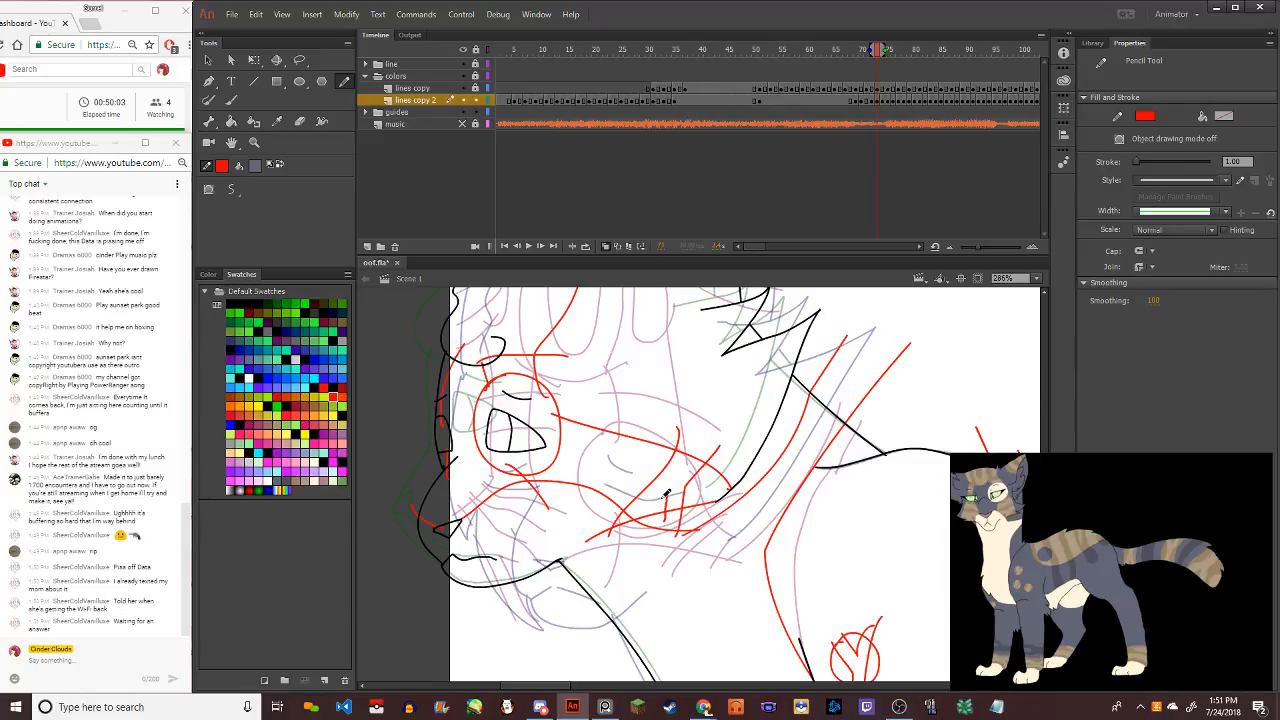
mouse_move(642, 514)
left_mouse_down()
mouse_move(676, 484)
mouse_move(671, 510)
left_mouse_up()
mouse_move(717, 440)
left_mouse_down()
mouse_move(714, 498)
mouse_move(702, 500)
left_mouse_up()
Add two curved red stripes across the front of the cheek band, behind the eye
left_click(209, 62)
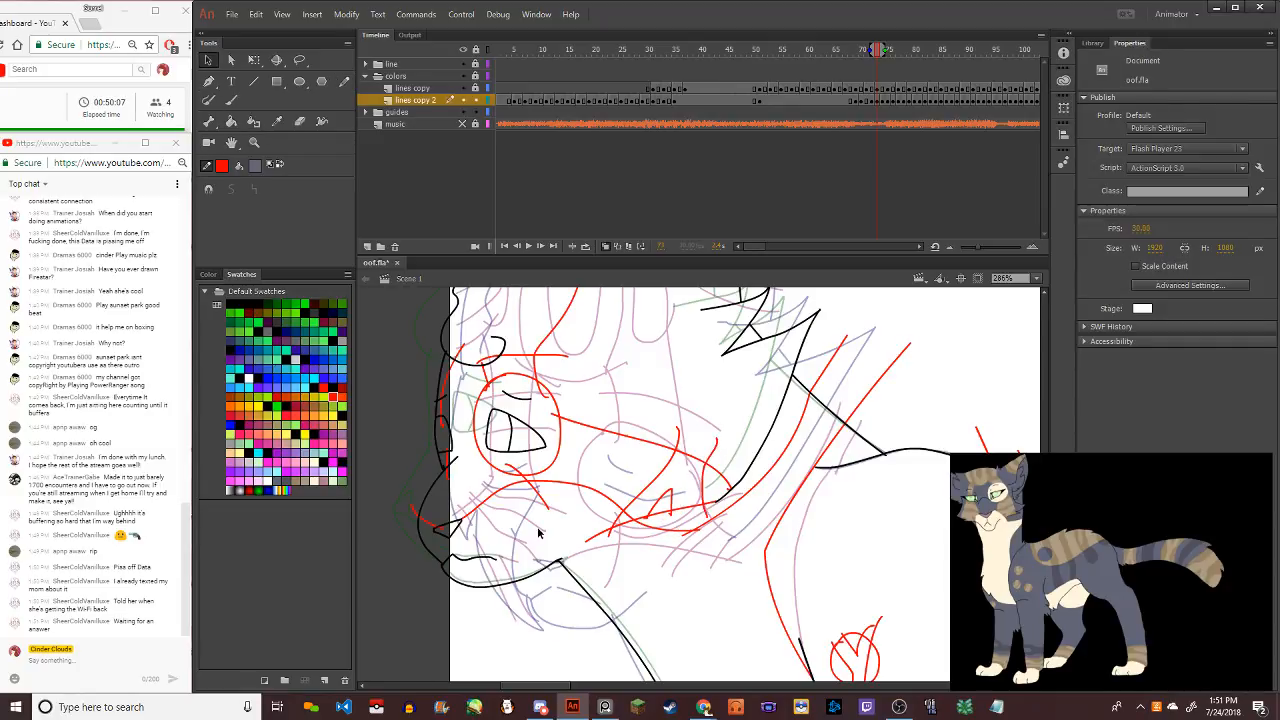
left_click(543, 497)
left_click(345, 81)
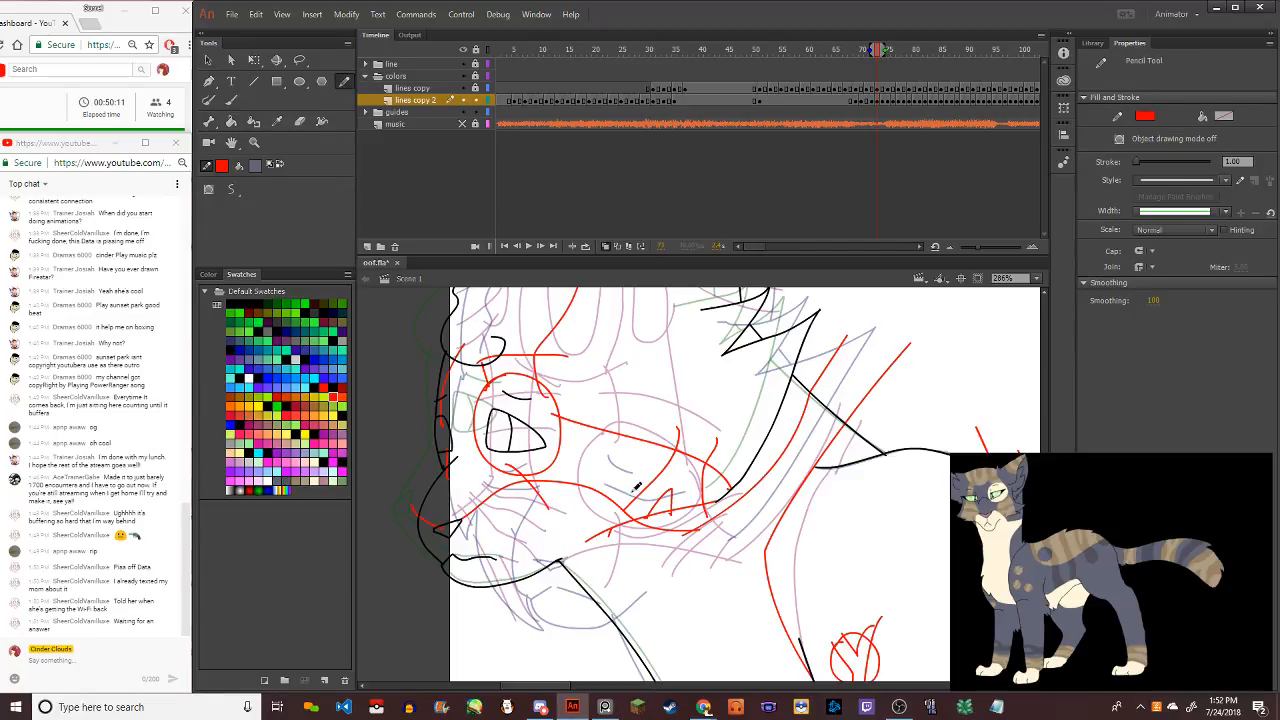
left_click_drag(574, 500, 640, 424)
mouse_move(562, 470)
left_mouse_down()
mouse_move(612, 402)
mouse_move(643, 404)
left_mouse_up()
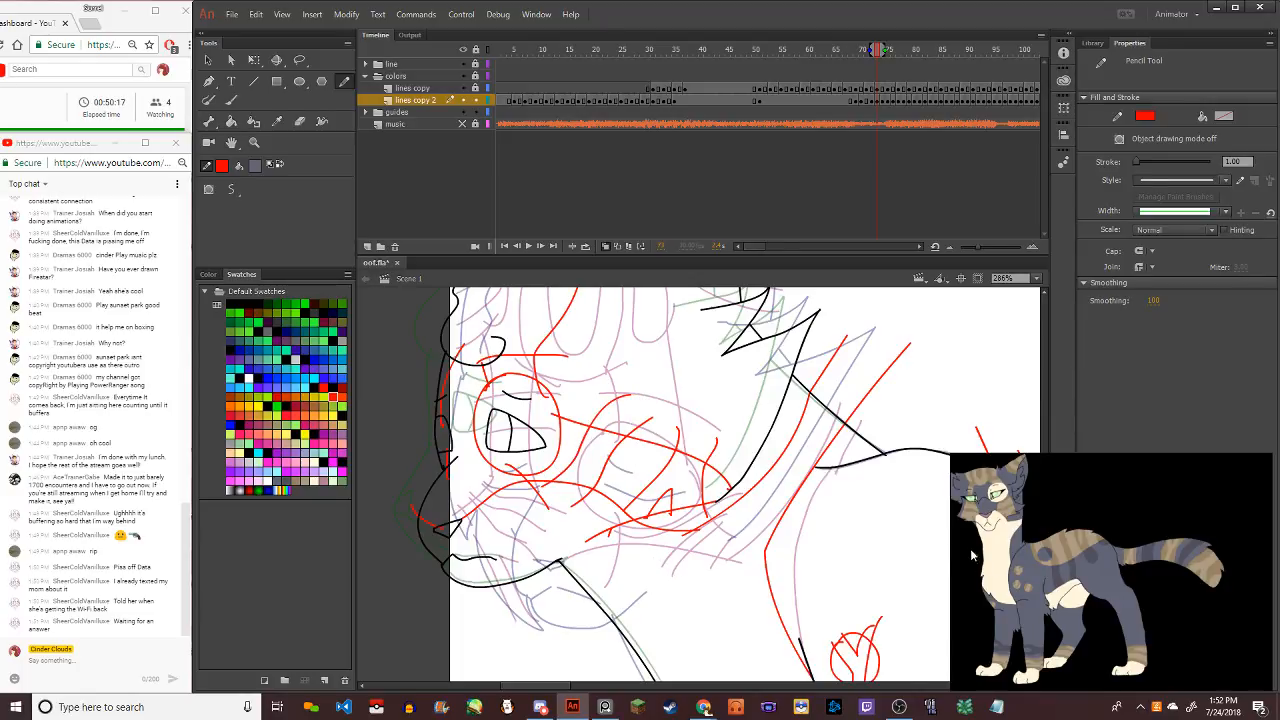
Draw the U-shaped red stripe on the forehead and the stripe beside it, redoing strokes that look wrong
scroll(1043, 503, "up", 1)
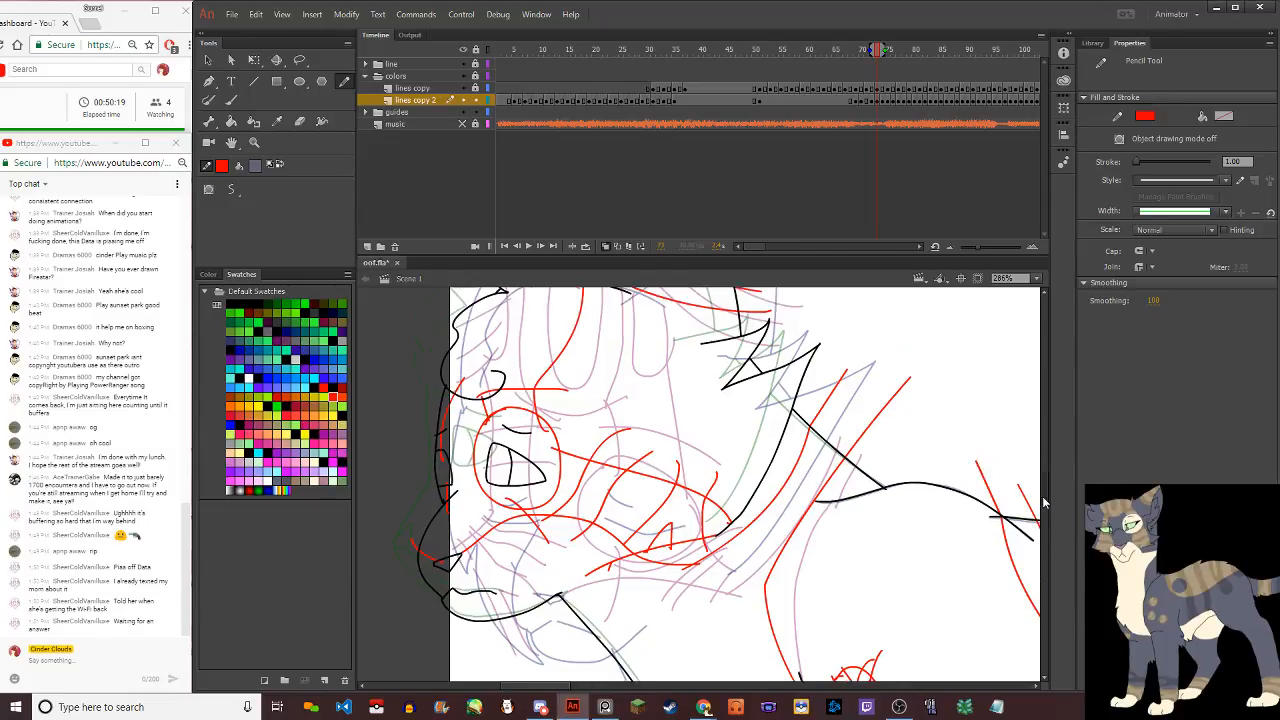
scroll(1043, 503, "up", 2)
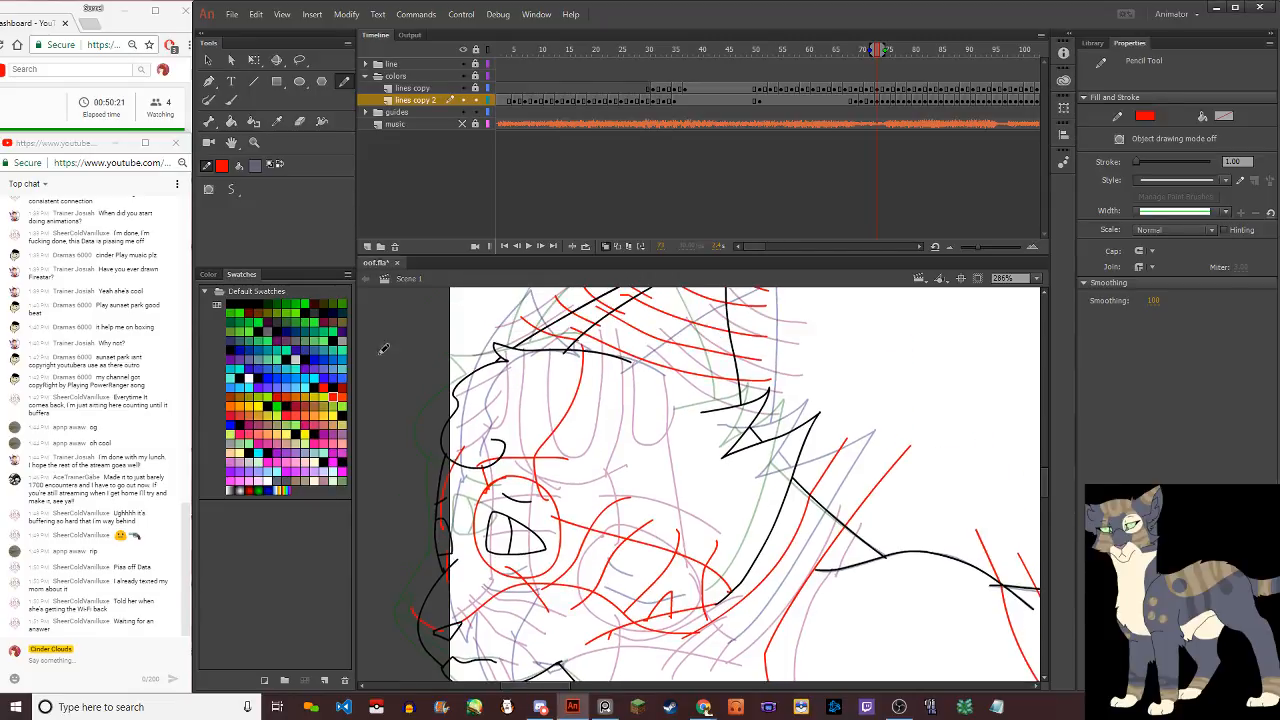
mouse_move(479, 365)
left_mouse_down()
mouse_move(480, 416)
mouse_move(530, 384)
mouse_move(548, 346)
mouse_move(533, 406)
left_mouse_up()
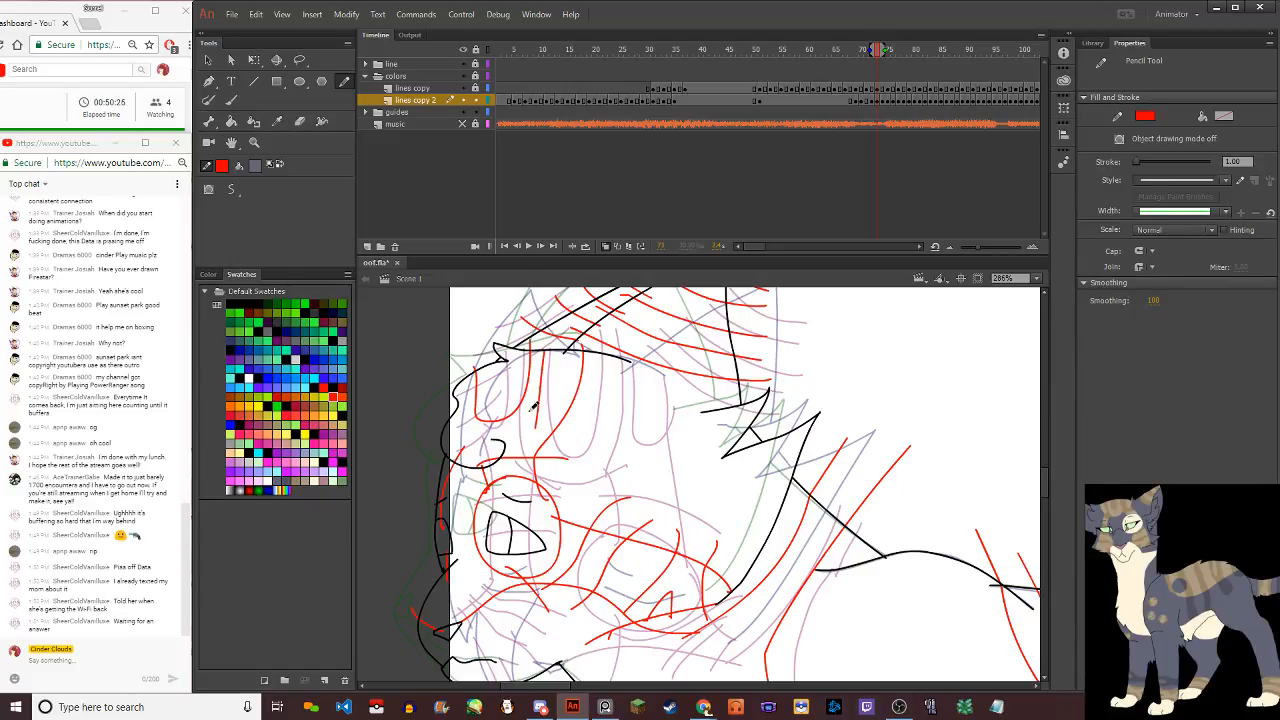
key("ctrl+z")
key("ctrl+z")
mouse_move(488, 360)
left_mouse_down()
mouse_move(487, 404)
mouse_move(548, 383)
mouse_move(540, 430)
left_mouse_up()
key("ctrl+z")
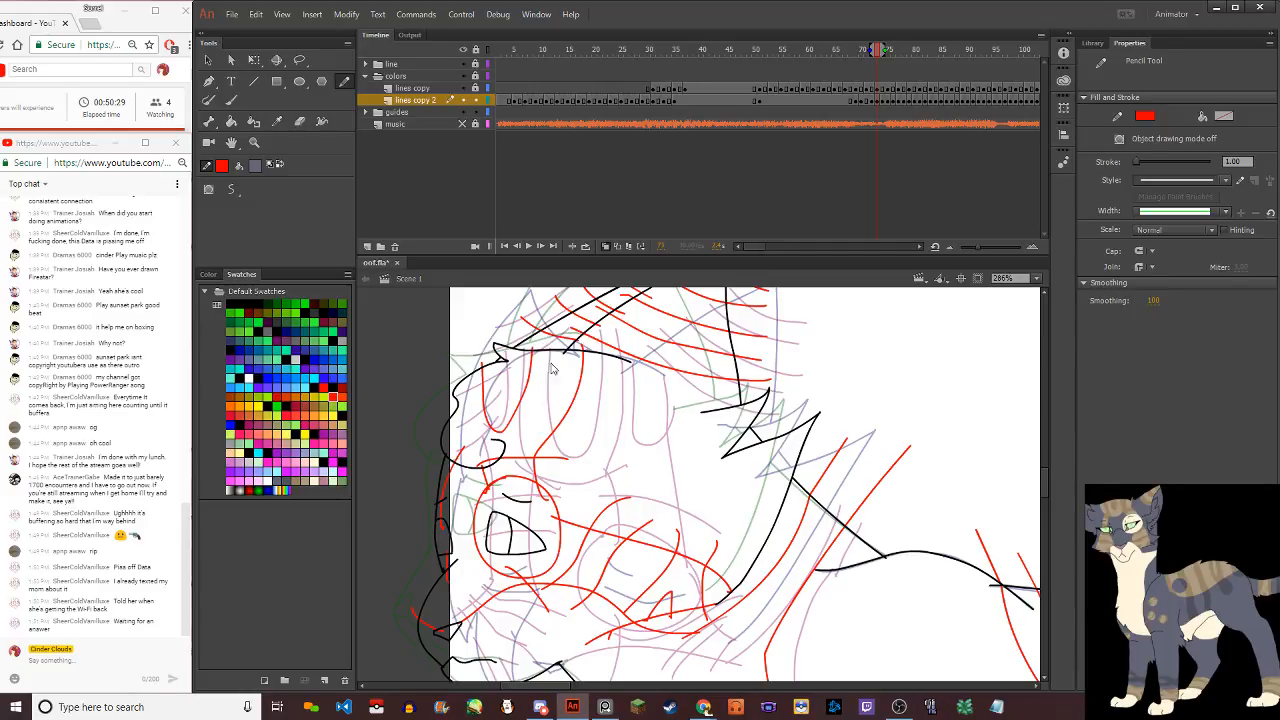
key("ctrl+z")
mouse_move(538, 348)
left_mouse_down()
mouse_move(532, 411)
mouse_move(510, 427)
mouse_move(487, 421)
mouse_move(474, 355)
mouse_move(482, 345)
mouse_move(501, 423)
mouse_move(525, 403)
mouse_move(539, 350)
mouse_move(562, 346)
mouse_move(523, 462)
mouse_move(562, 353)
left_mouse_up()
key("ctrl+z")
key("ctrl+z")
key("ctrl+z")
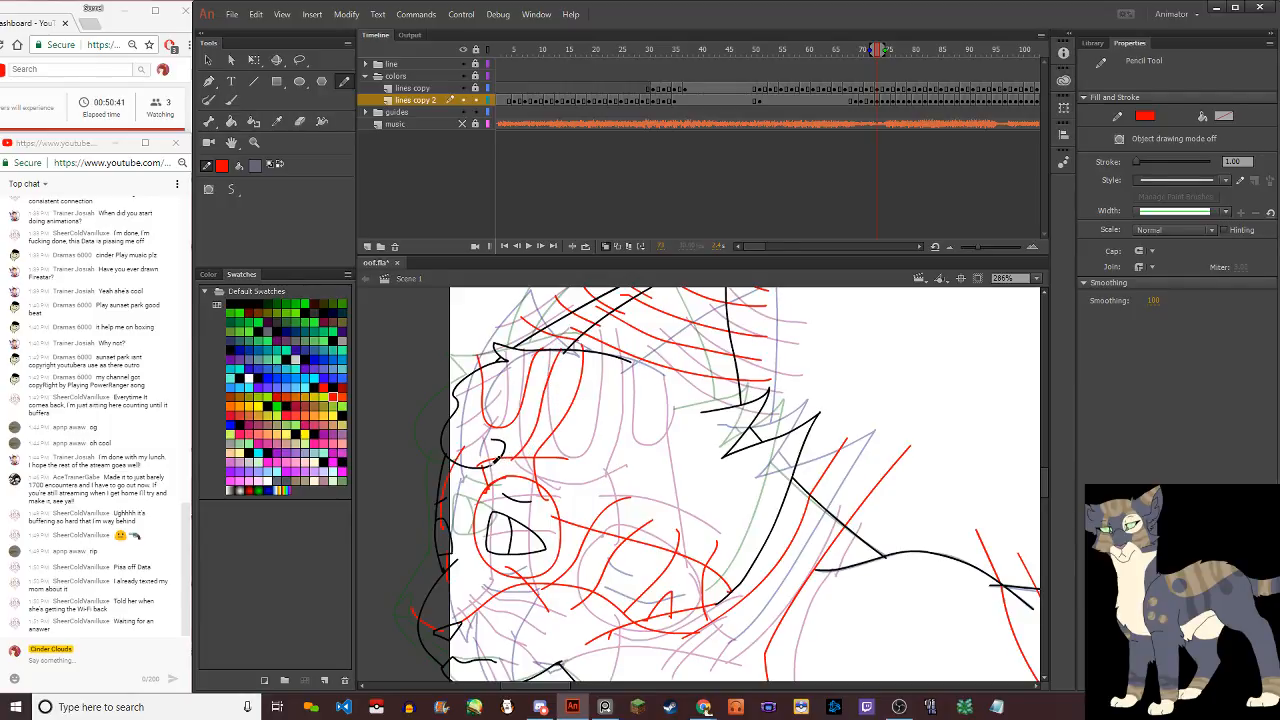
Complete the forehead markings with curved stripes on both sides of the U mark and a short line across the nose bridge
left_click_drag(489, 460, 451, 355)
left_click_drag(578, 339, 554, 422)
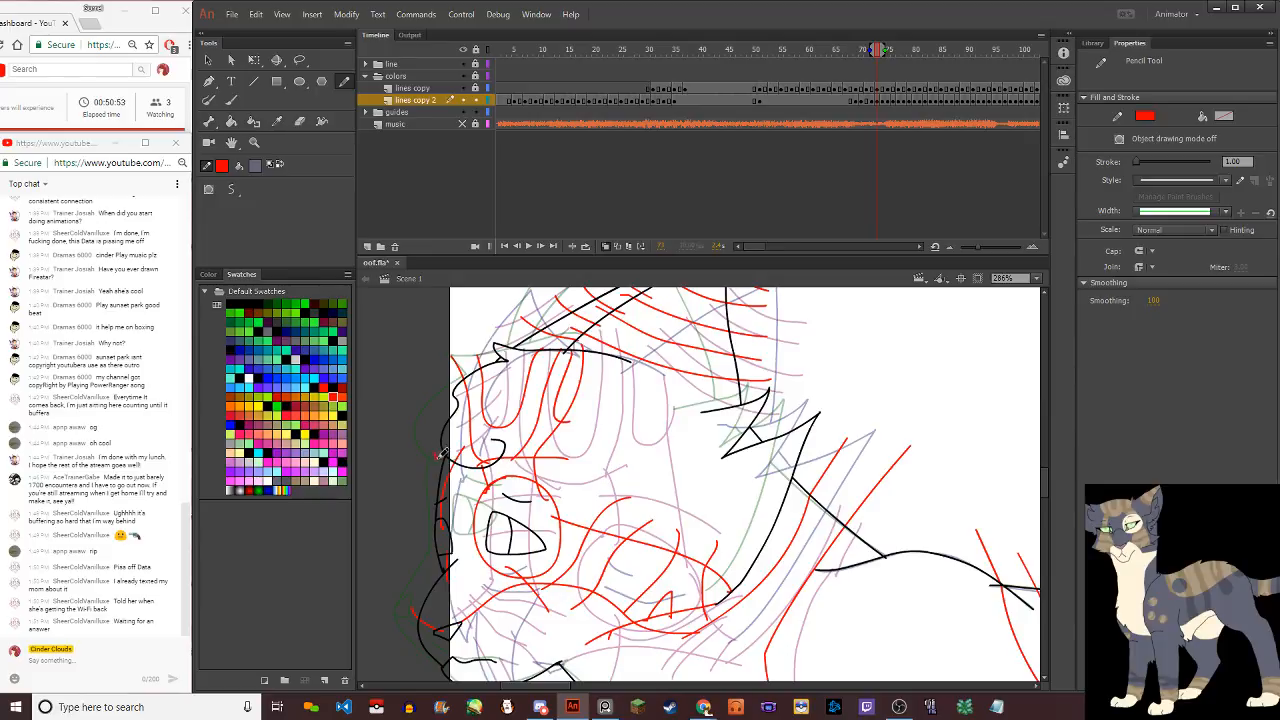
left_click_drag(446, 454, 470, 359)
left_click_drag(455, 430, 451, 360)
left_click_drag(450, 470, 415, 474)
key("ctrl+2")
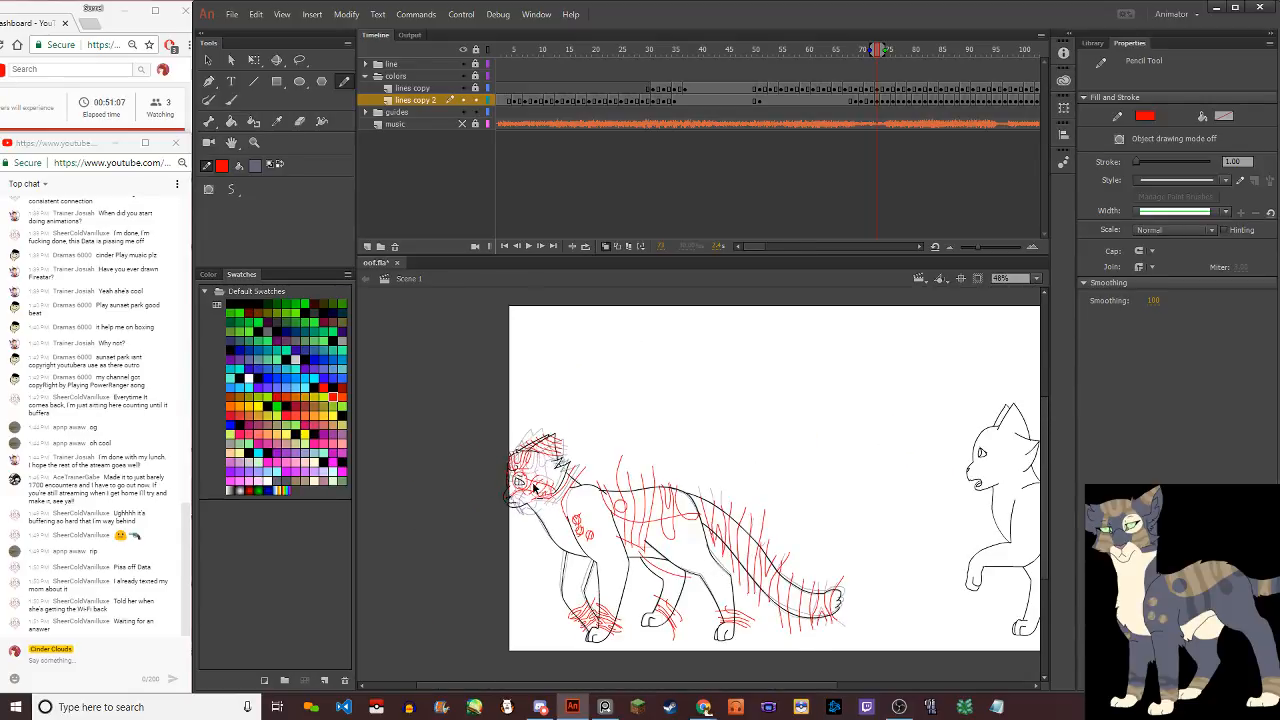
Step back and forth through the neighbouring frames to compare the face markings up close
scroll(534, 487, "up", 5)
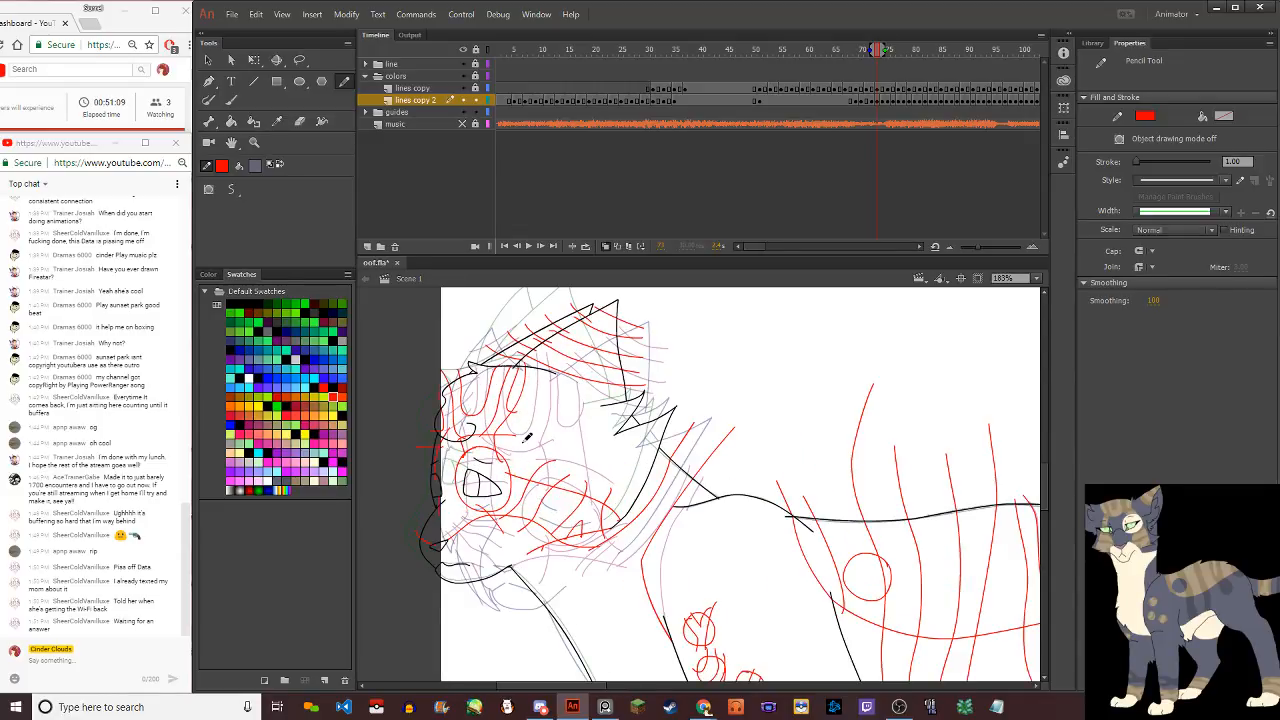
key("period")
key("comma")
key("comma")
key("comma")
key("comma")
key("comma")
key("comma")
key("comma")
key("comma")
key("comma")
key("comma")
key("comma")
key("comma")
key("comma")
key("comma")
key("period")
key("period")
key("period")
key("period")
key("period")
key("period")
key("period")
key("period")
key("period")
key("period")
key("period")
key("period")
key("period")
key("period")
key("period")
key("period")
key("period")
key("period")
key("period")
key("period")
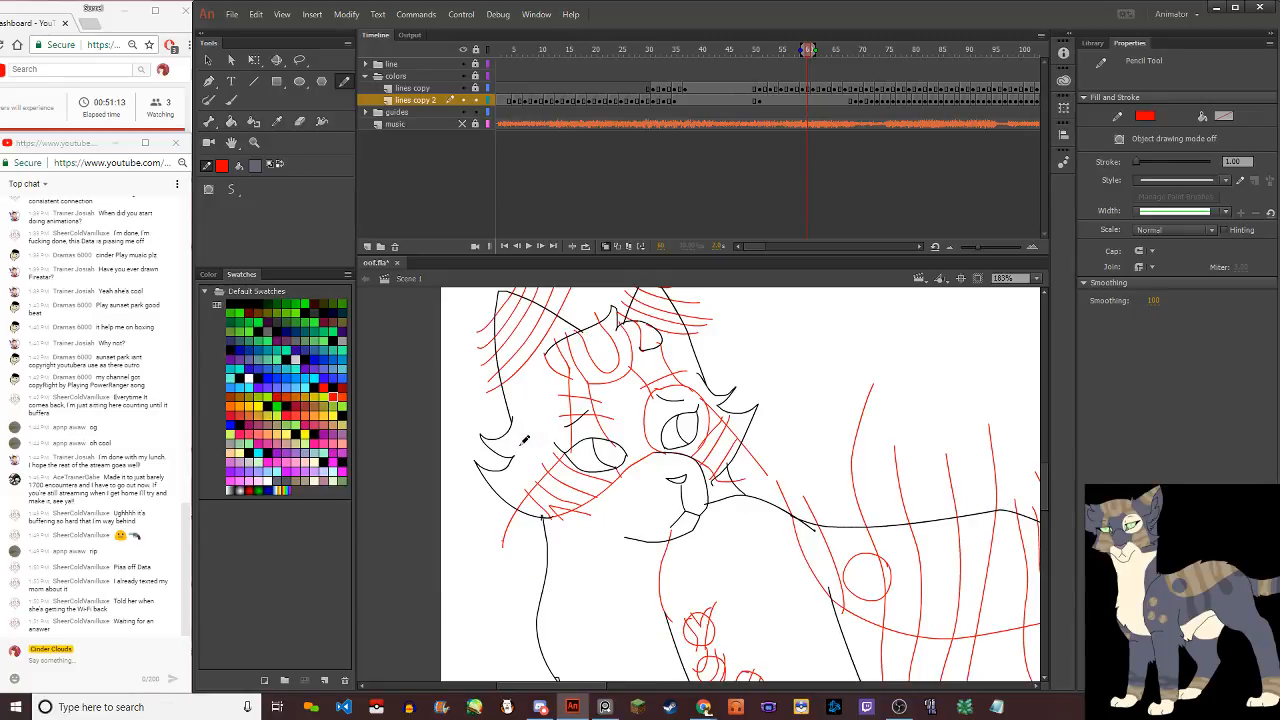
key("comma")
key("comma")
key("comma")
key("comma")
key("comma")
key("comma")
key("comma")
key("comma")
key("comma")
key("comma")
key("comma")
key("comma")
key("comma")
key("comma")
key("comma")
key("comma")
key("comma")
key("comma")
key("comma")
key("comma")
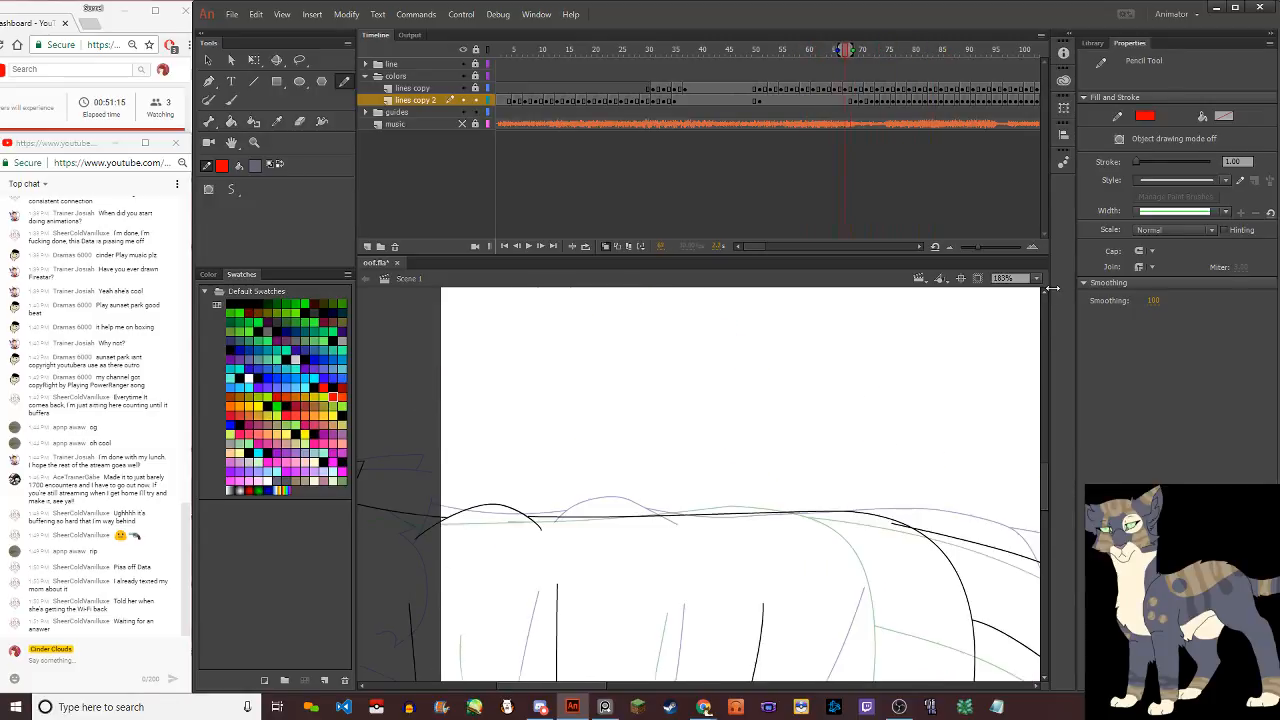
Show both cats at a reduced zoom and step through the frames up to 77 to review the markings in motion
left_click(1037, 278)
left_click(1042, 300)
key("period")
key("period")
key("period")
key("period")
key("period")
key("period")
key("period")
key("period")
key("period")
key("period")
key("period")
key("period")
key("period")
key("period")
key("period")
key("period")
key("period")
key("period")
key("period")
key("period")
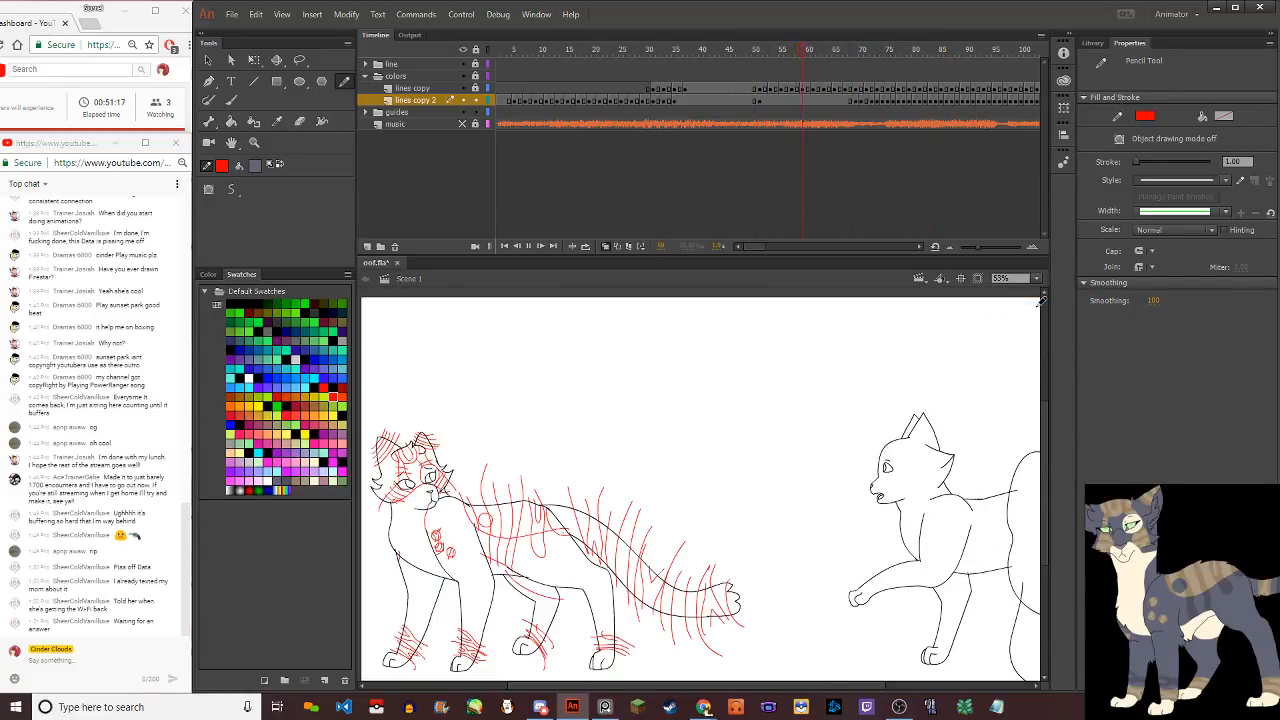
key("comma")
key("comma")
key("comma")
key("comma")
key("comma")
key("comma")
key("comma")
key("comma")
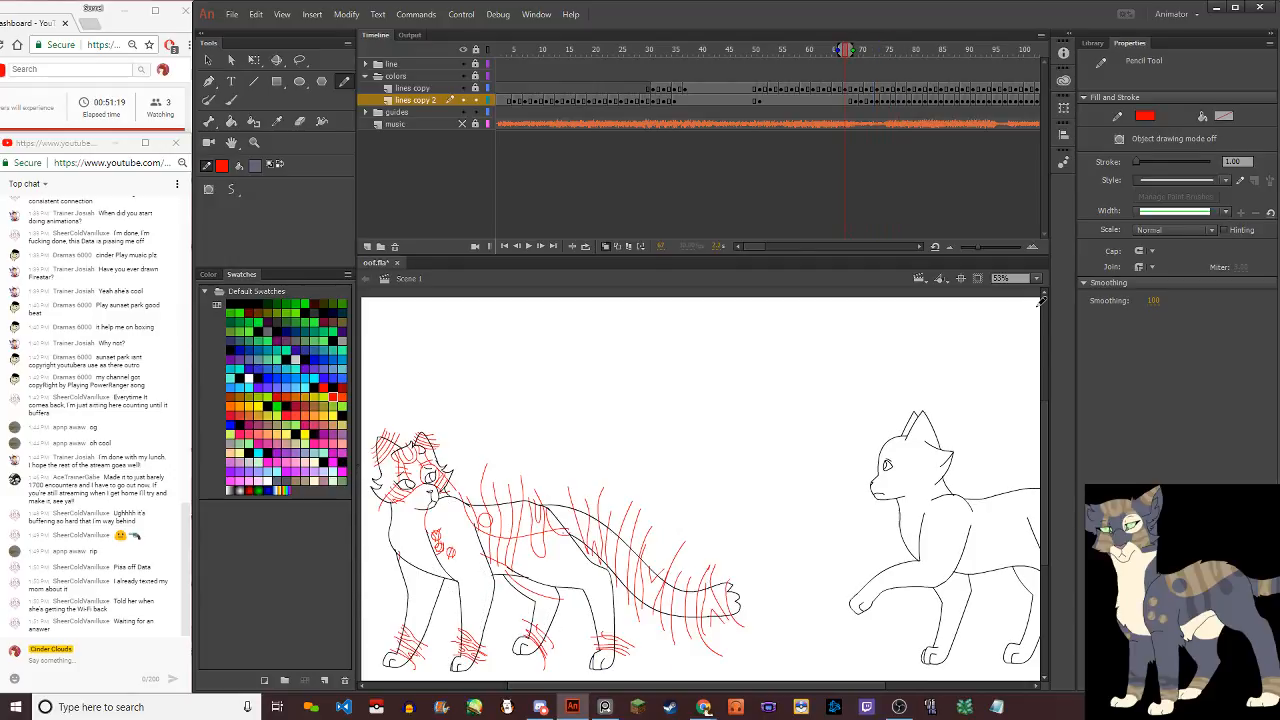
key("period")
key("period")
key("period")
key("period")
key("period")
key("period")
key("period")
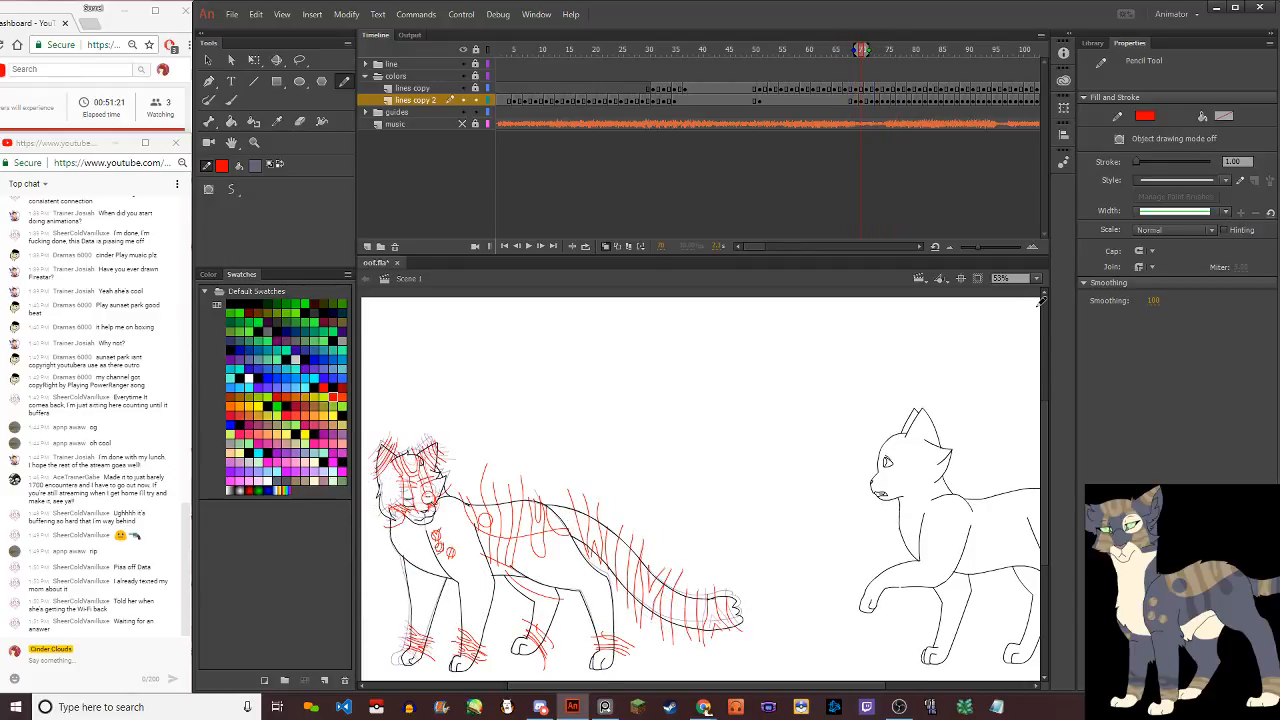
key("period")
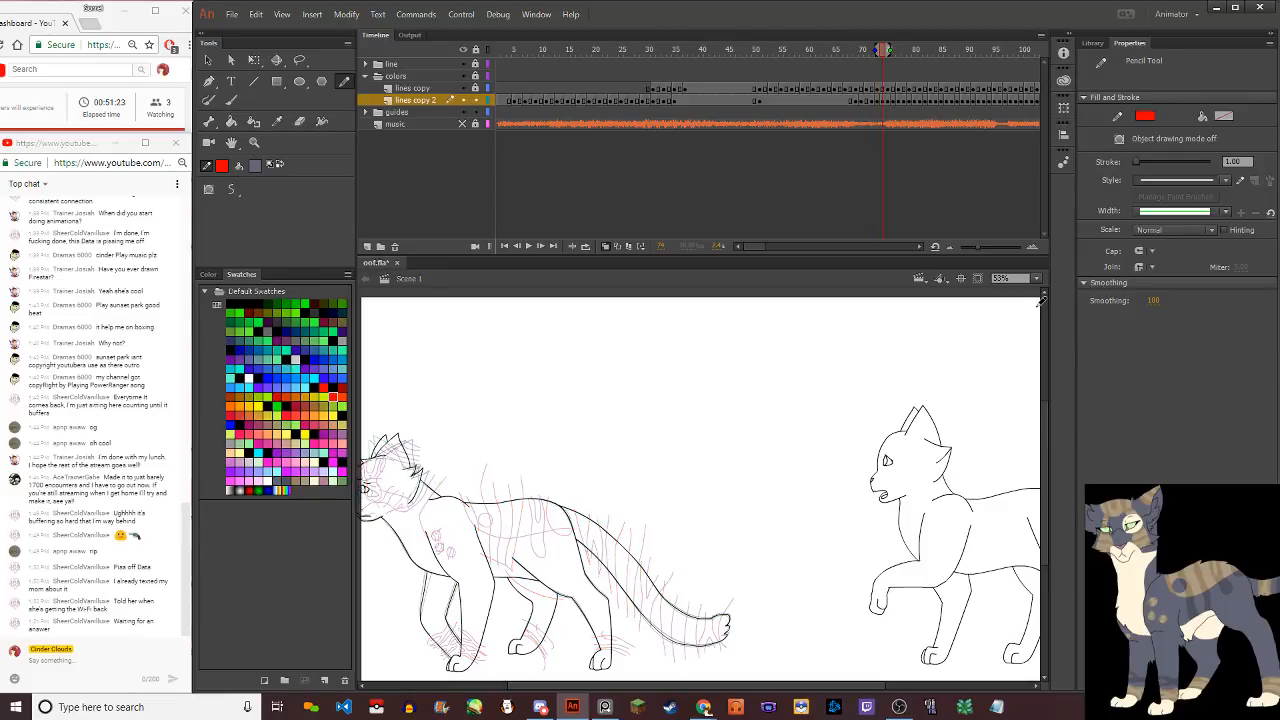
key("comma")
key("comma")
key("comma")
key("comma")
key("comma")
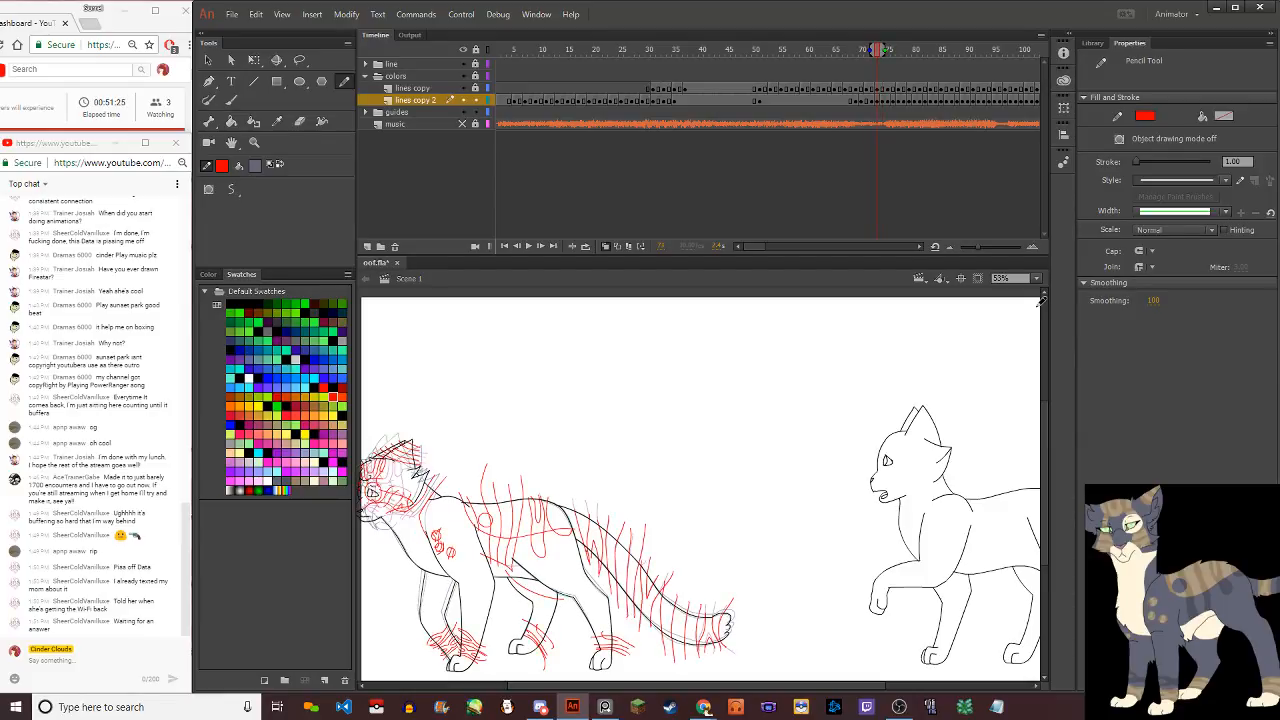
key("comma")
key("comma")
key("comma")
key("period")
key("period")
key("period")
key("period")
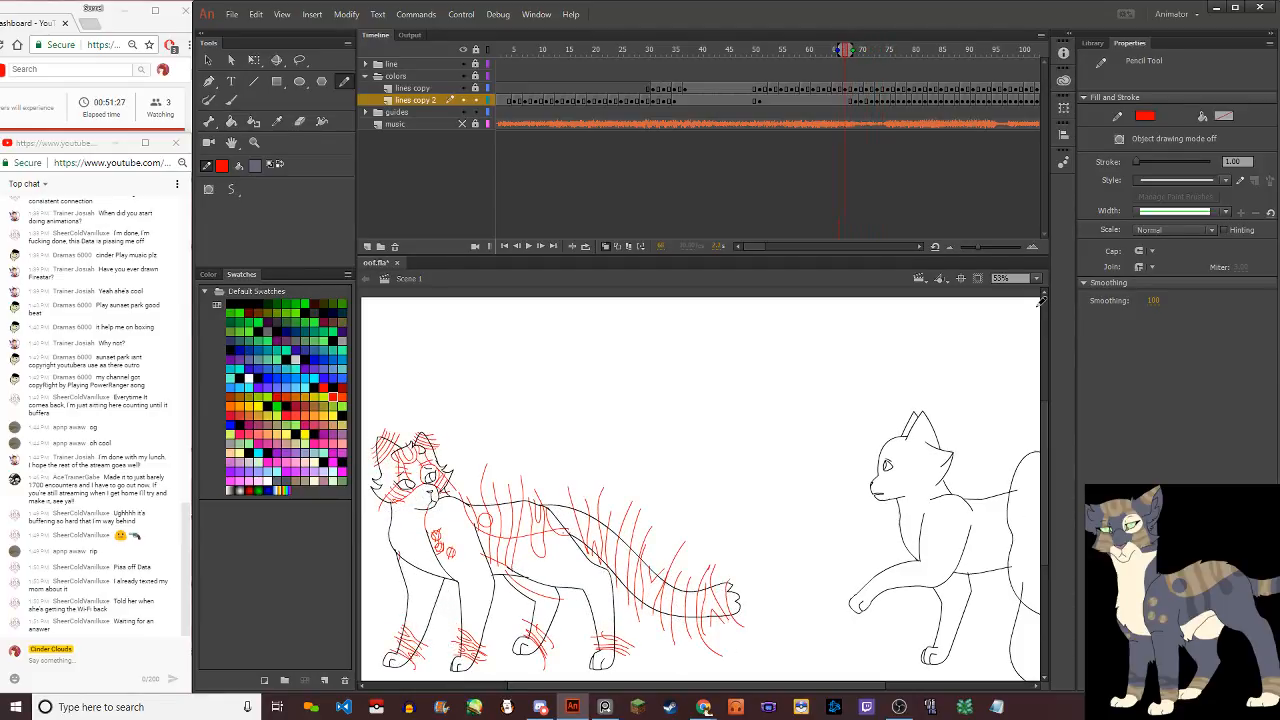
key("period")
key("period")
key("period")
key("period")
key("period")
key("period")
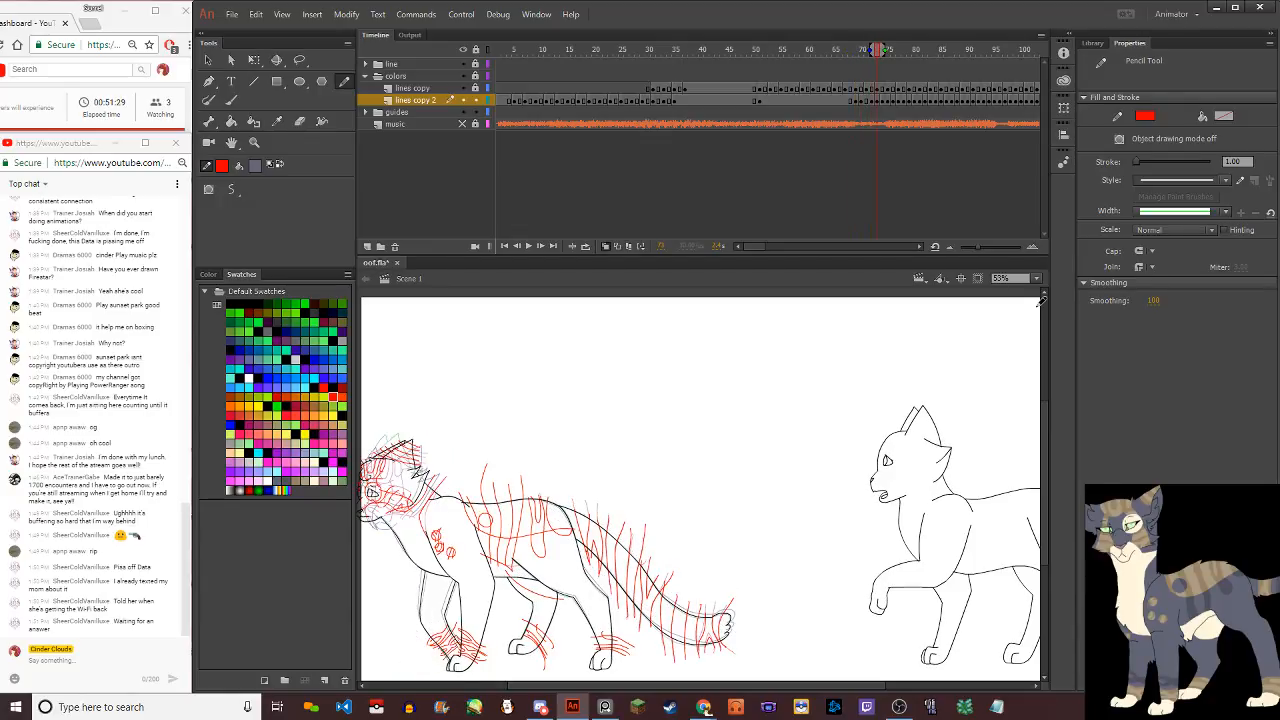
key("period")
key("period")
key("period")
key("period")
key("period")
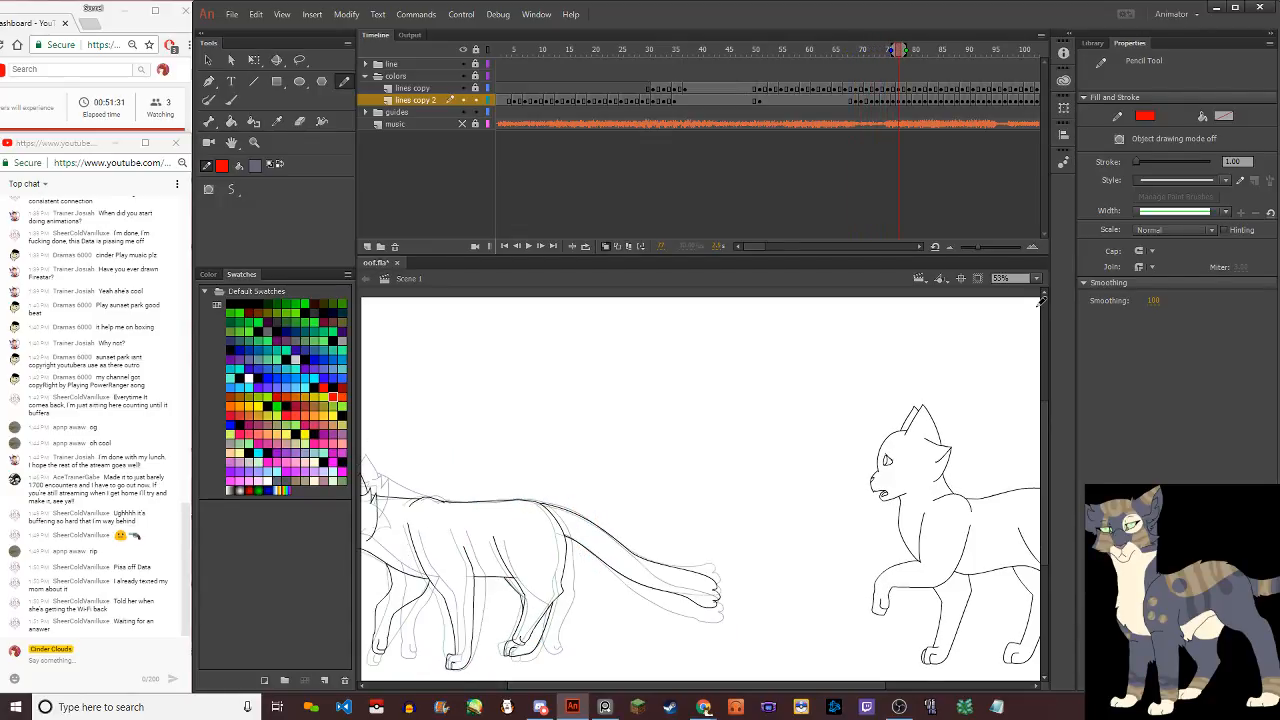
Step back and forth through frames 77 to 88 to examine the walking cat's unmarked line art in motion
key("period")
key("period")
key("period")
key("period")
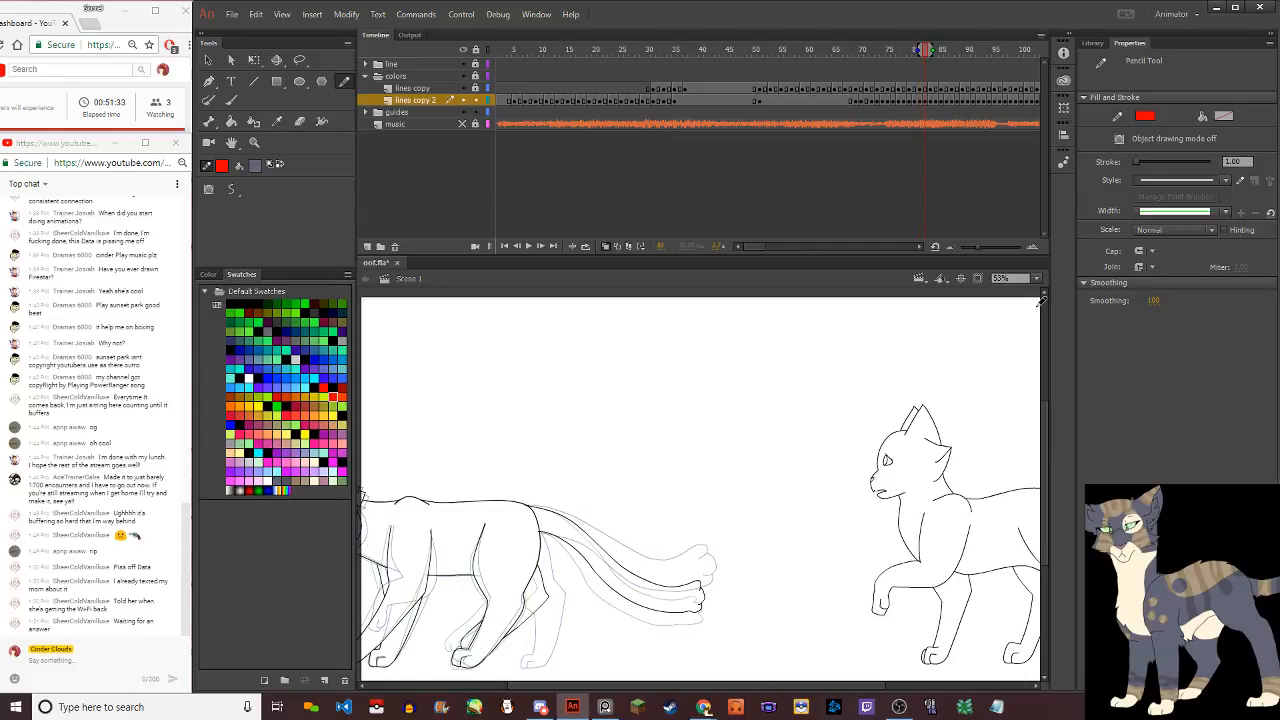
key("comma")
key("comma")
key("comma")
key("comma")
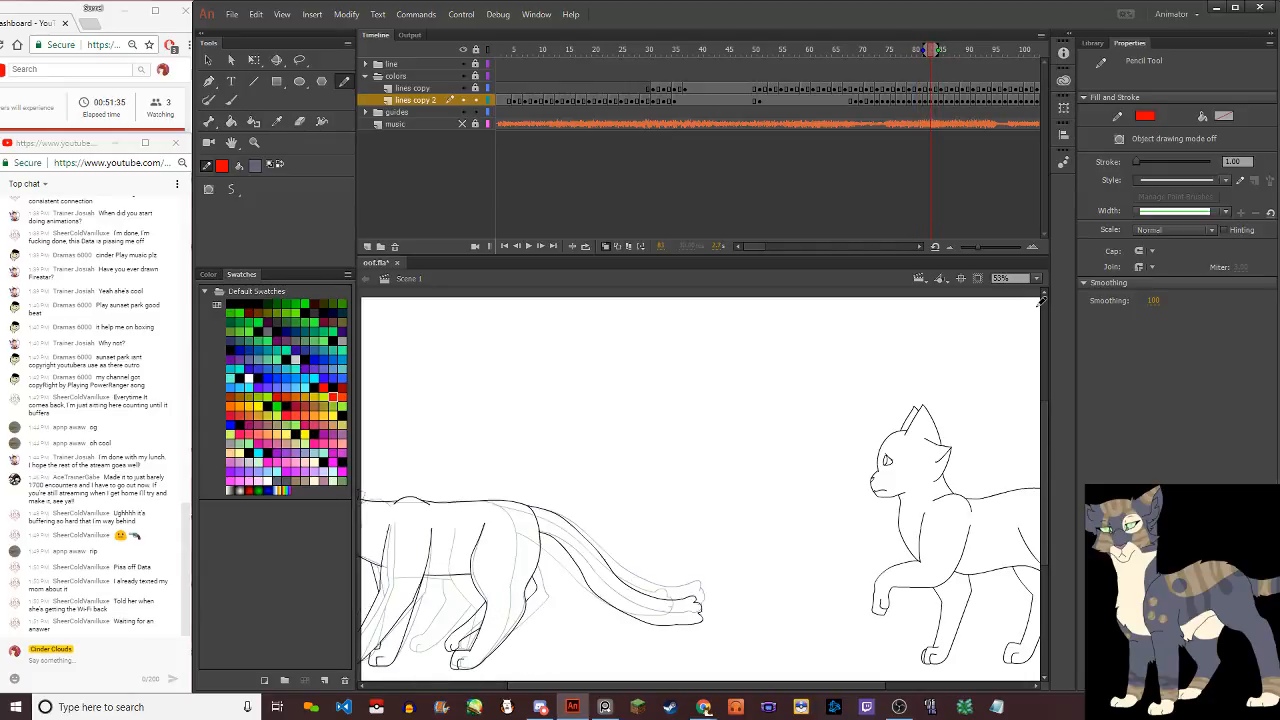
key("period")
key("period")
key("period")
key("period")
key("period")
key("period")
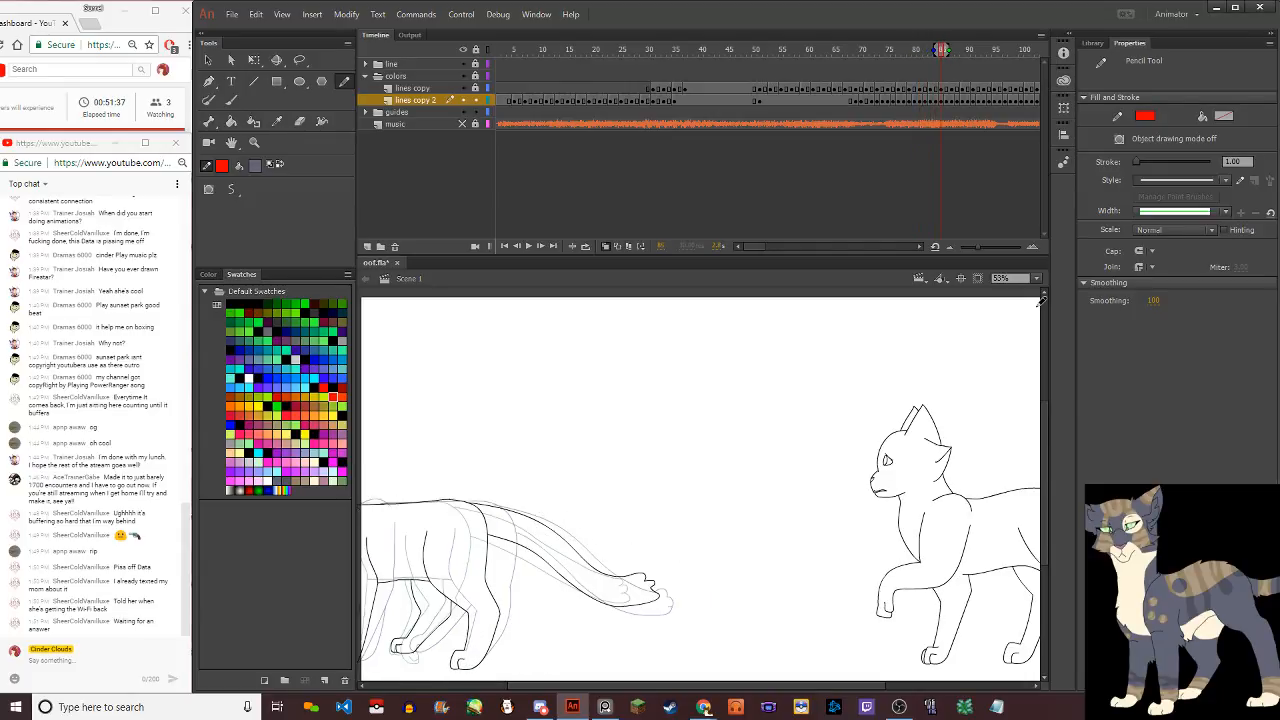
key("comma")
key("comma")
key("period")
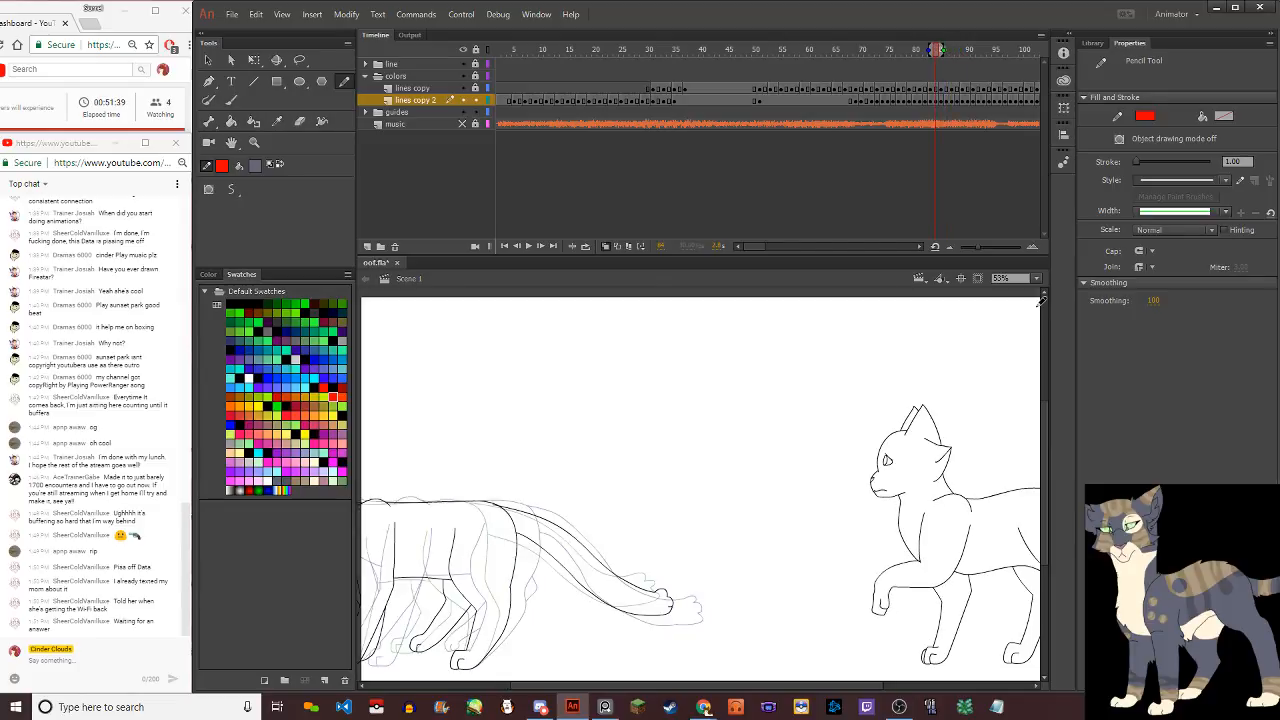
key("comma")
key("period")
key("period")
key("period")
key("period")
key("period")
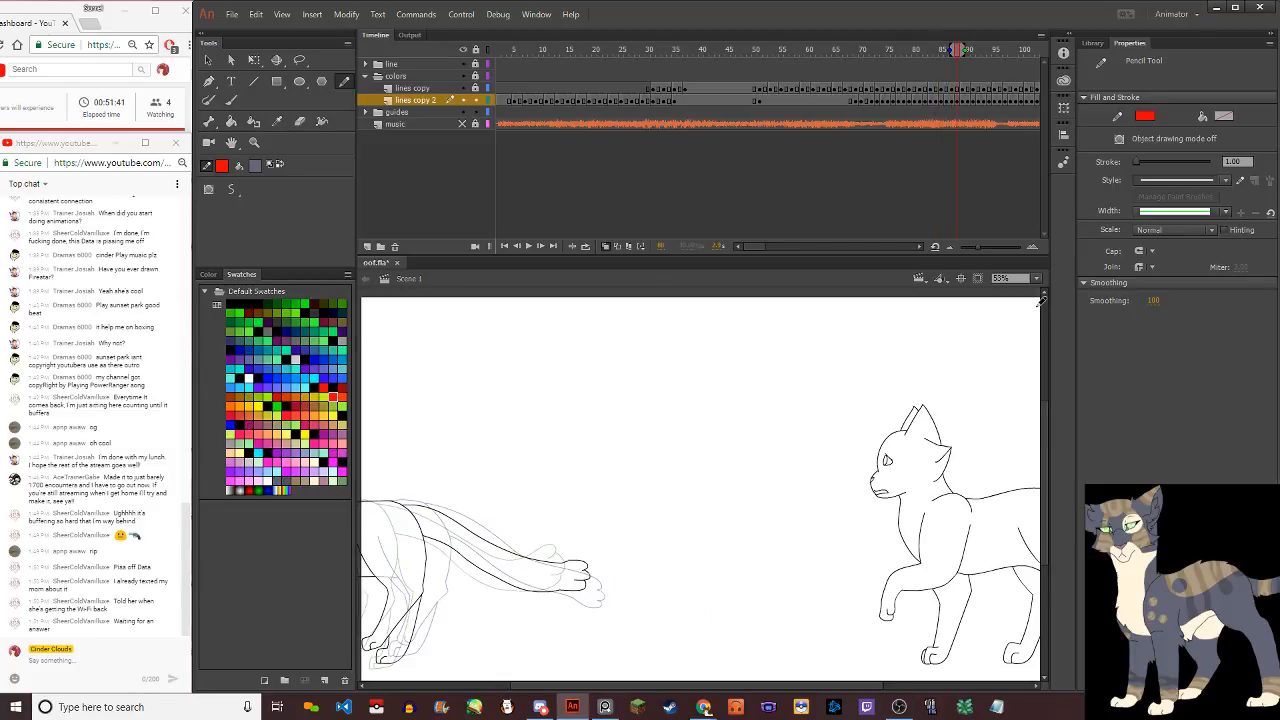
Return to frame 74, right after the last frame with red markings, and bring the striped cat's face up close
key("comma")
key("comma")
key("comma")
key("comma")
key("comma")
key("comma")
key("comma")
key("comma")
key("comma")
key("comma")
key("comma")
key("comma")
key("comma")
key("comma")
key("comma")
key("comma")
key("comma")
key("comma")
key("comma")
key("comma")
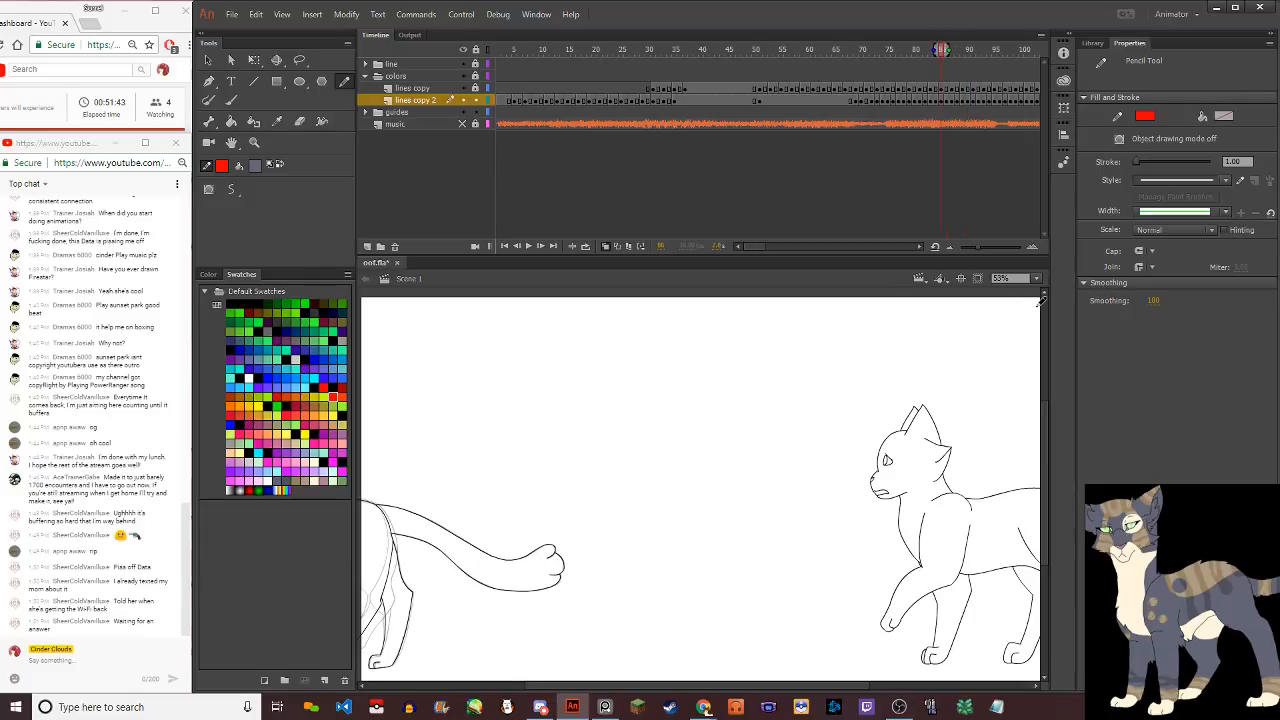
key("period")
key("period")
key("period")
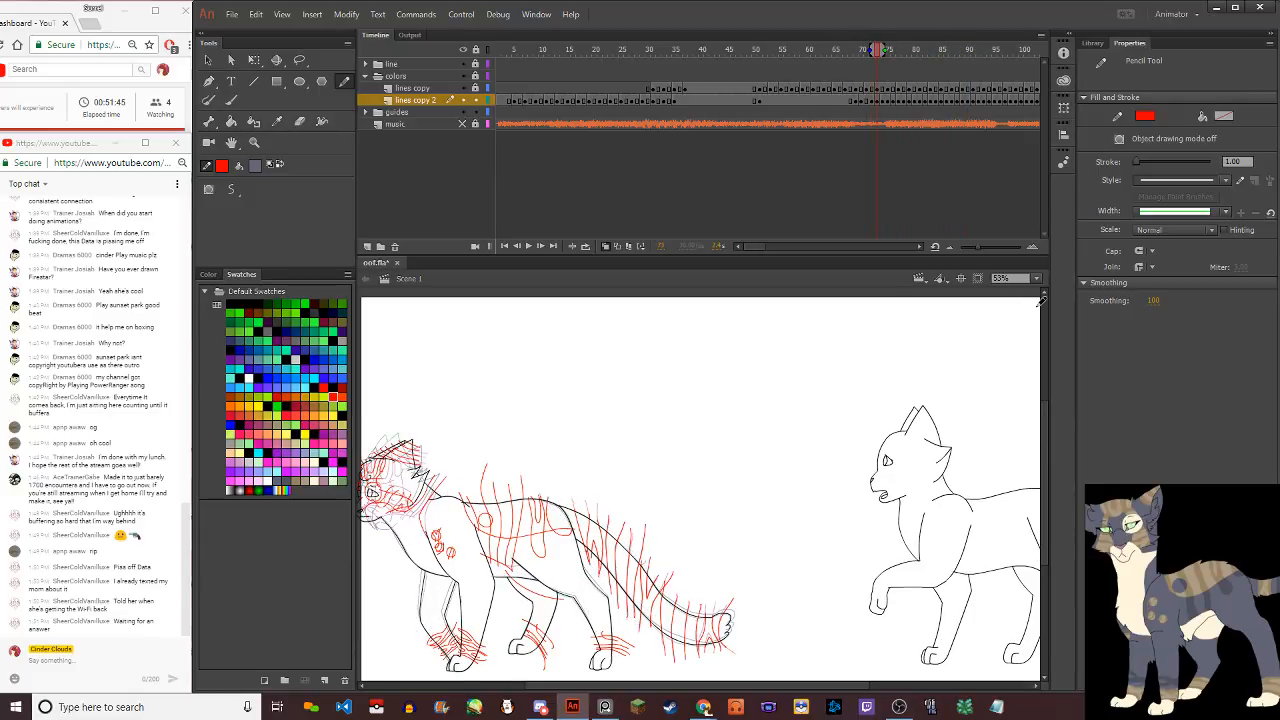
key("period")
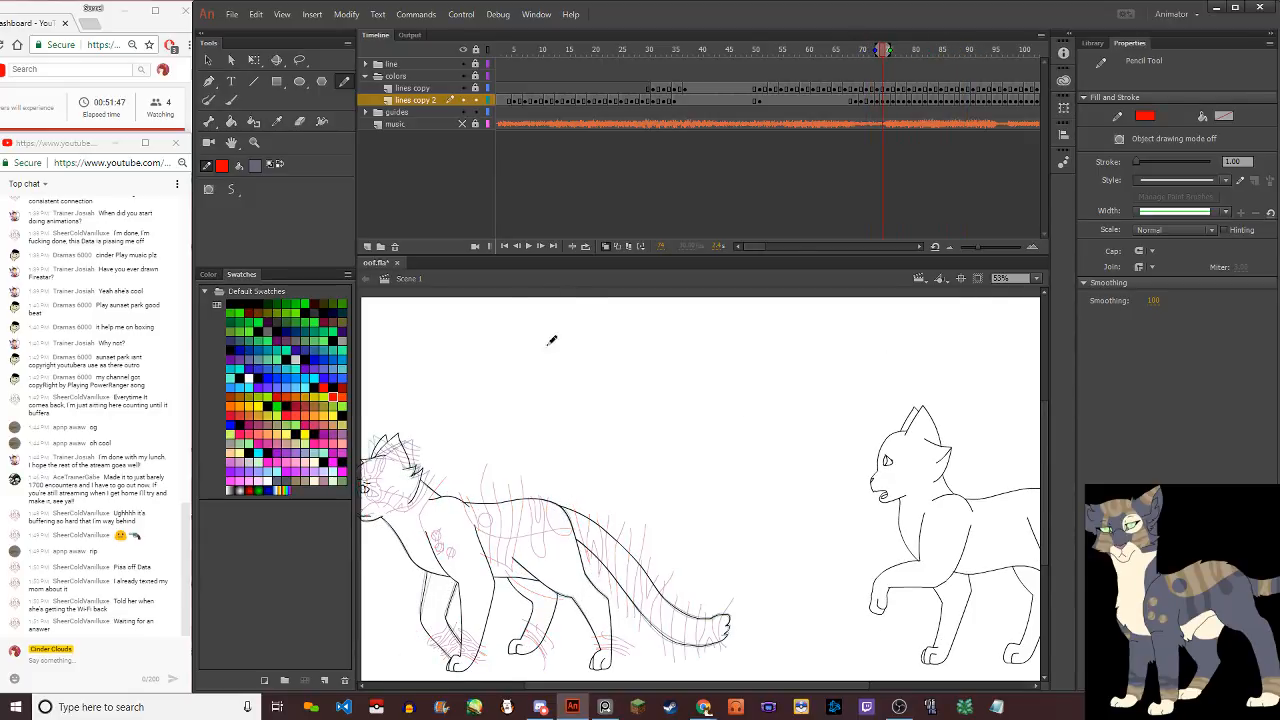
scroll(437, 449, "up", 3)
scroll(437, 449, "down", 5)
scroll(437, 449, "up", 3)
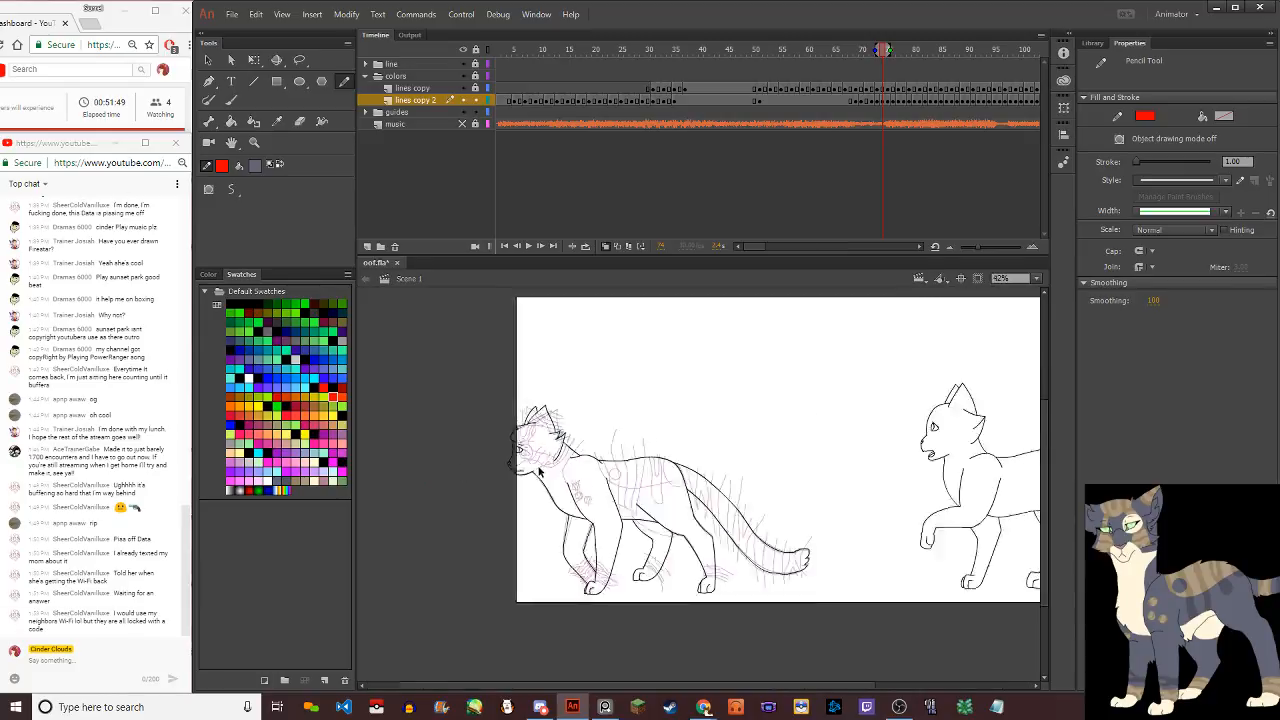
scroll(571, 464, "up", 6)
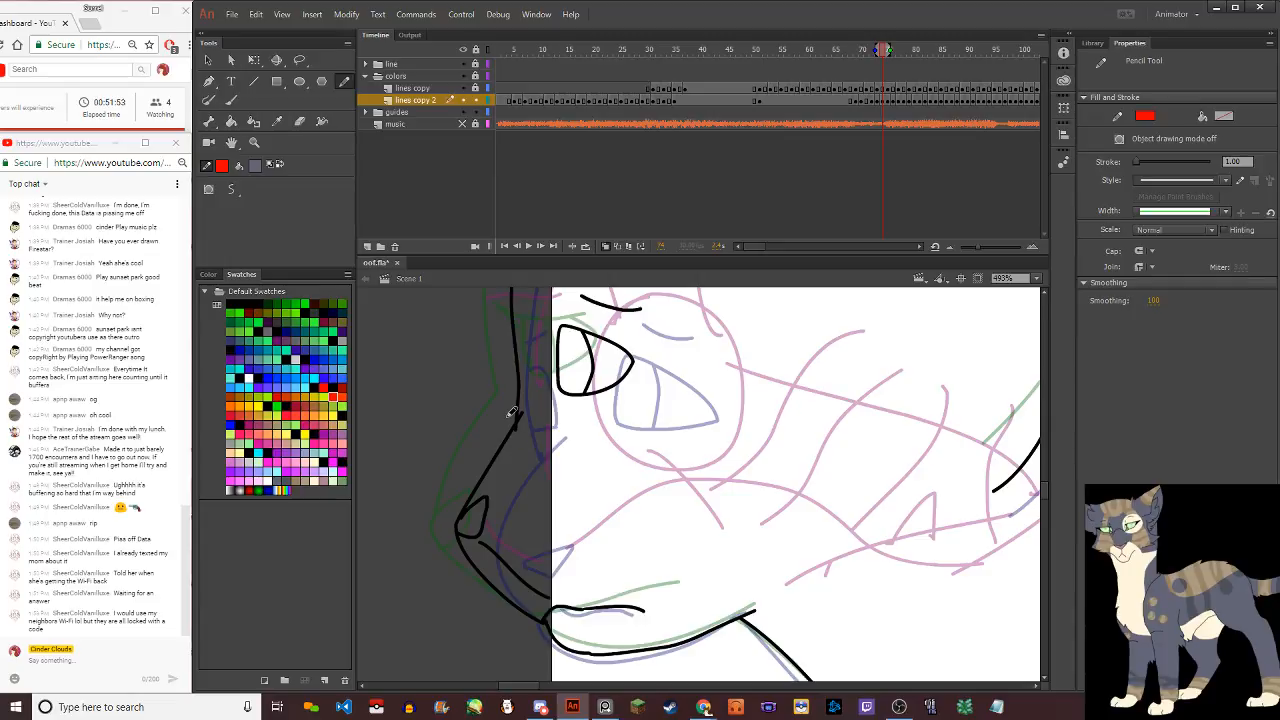
mouse_move(506, 426)
left_mouse_down()
mouse_move(616, 427)
mouse_move(708, 454)
mouse_move(868, 528)
left_mouse_up()
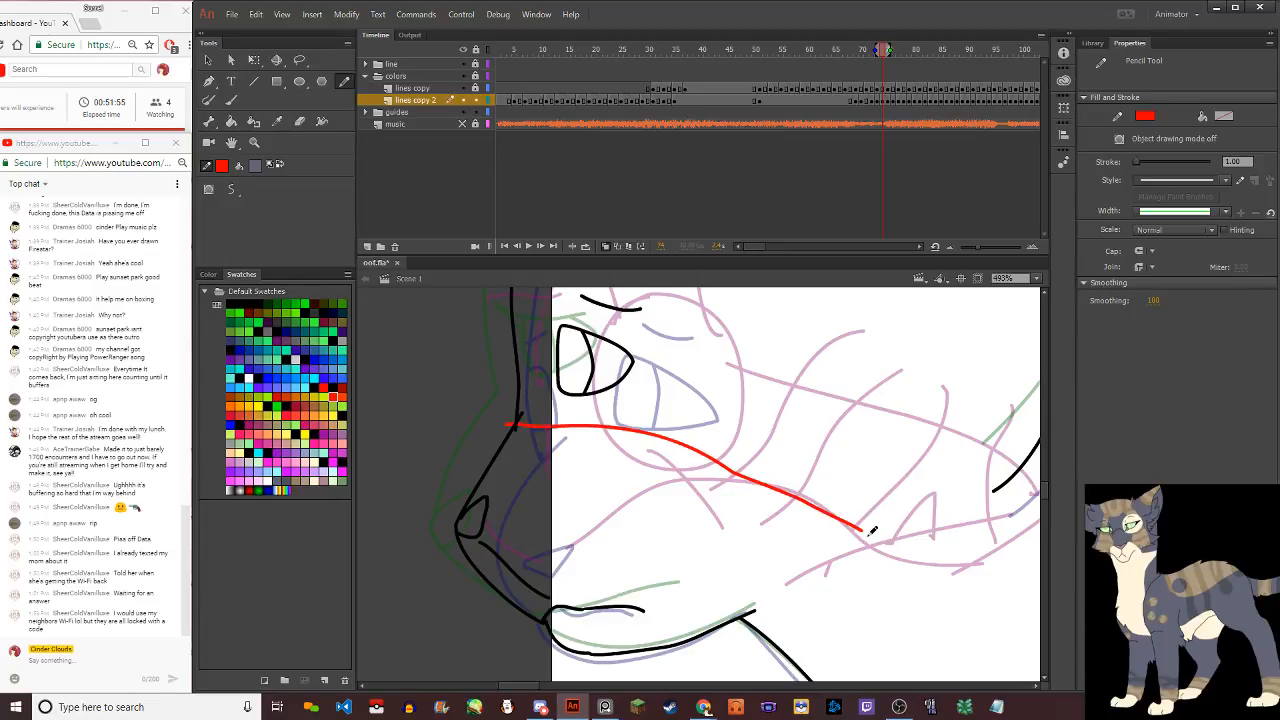
scroll(817, 497, "down", 5)
scroll(925, 521, "up", 3)
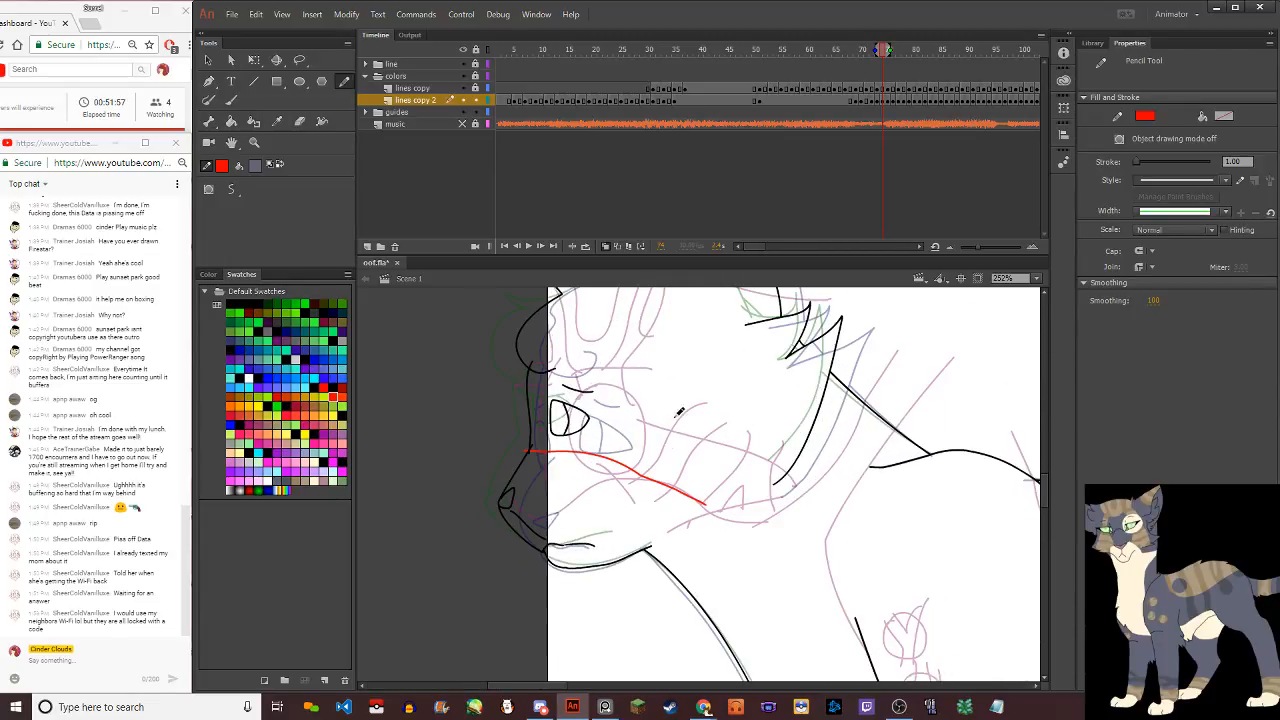
mouse_move(697, 503)
left_mouse_down()
mouse_move(750, 497)
mouse_move(796, 470)
mouse_move(918, 337)
left_mouse_up()
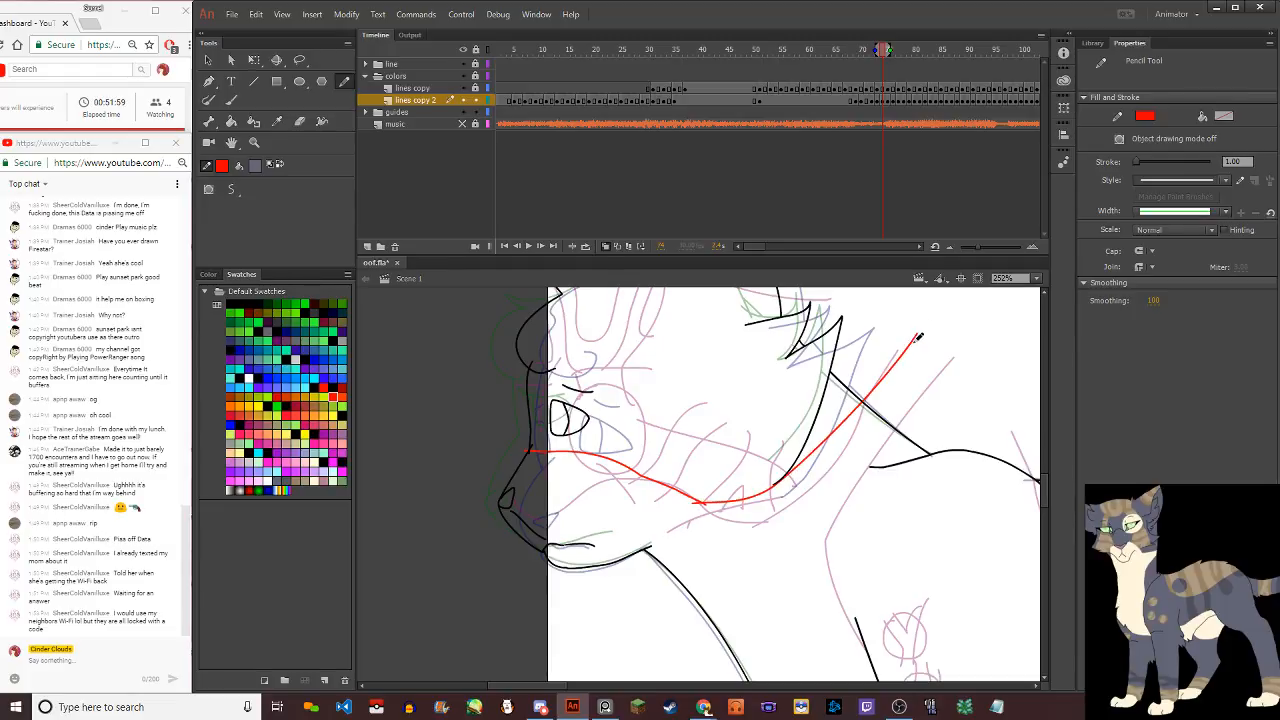
key("ctrl+z")
key("ctrl+z")
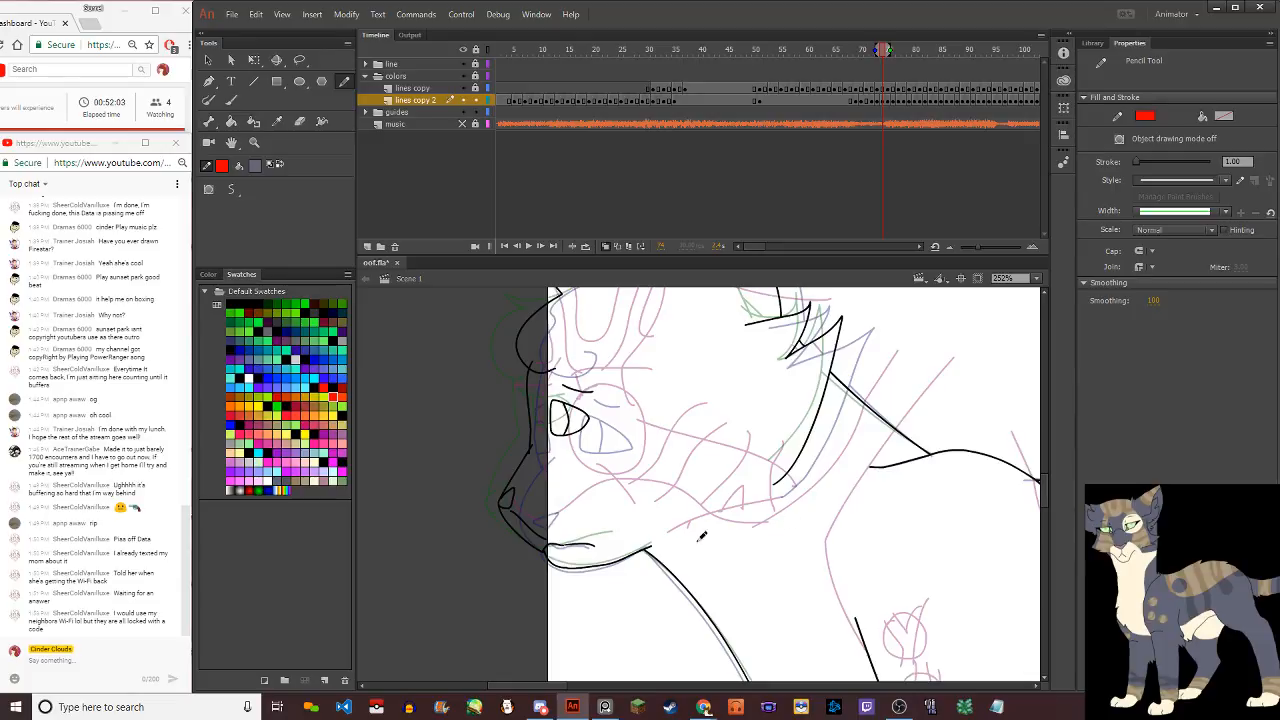
Draw the red line from the nose bridge under the eye to the jaw and neck, plus the neck line running down to the chest
mouse_move(532, 441)
left_mouse_down()
mouse_move(688, 522)
mouse_move(795, 484)
mouse_move(891, 358)
mouse_move(769, 509)
mouse_move(613, 472)
mouse_move(552, 447)
left_mouse_up()
key("ctrl+z")
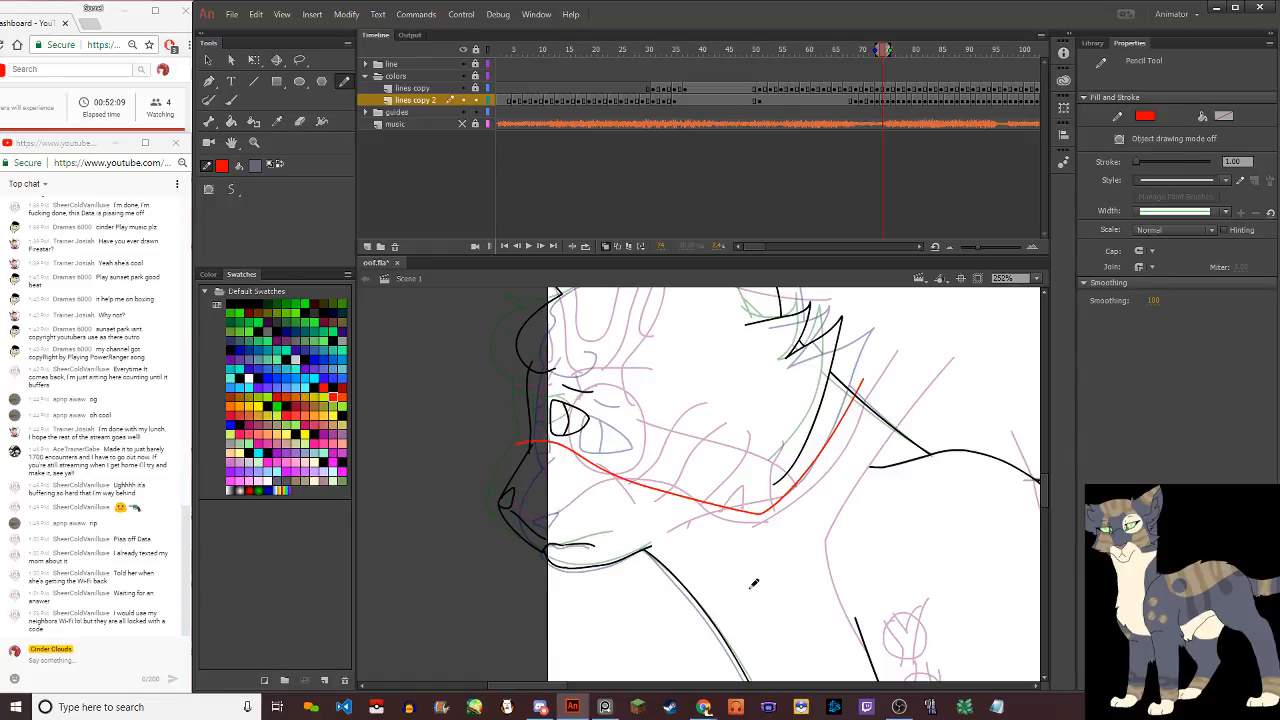
mouse_move(806, 551)
left_mouse_down()
mouse_move(861, 439)
mouse_move(916, 381)
left_mouse_up()
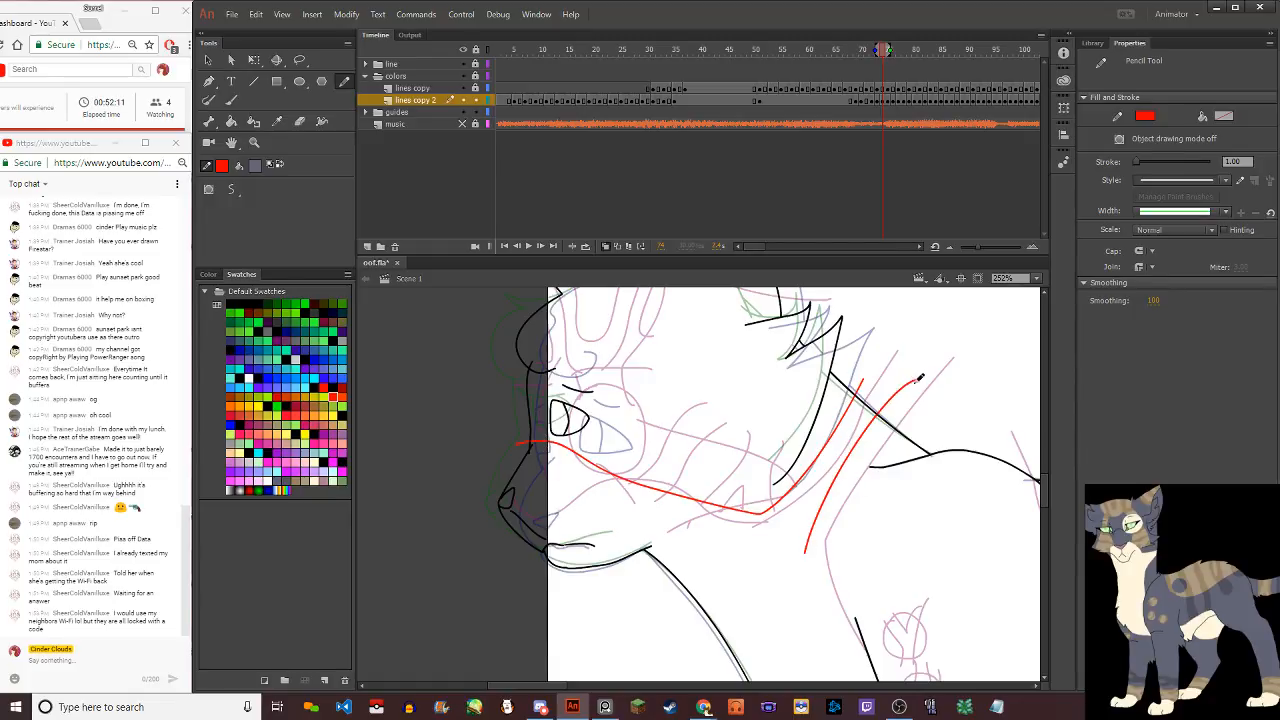
key("ctrl+z")
mouse_move(858, 627)
left_mouse_down()
mouse_move(837, 499)
mouse_move(958, 328)
left_mouse_up()
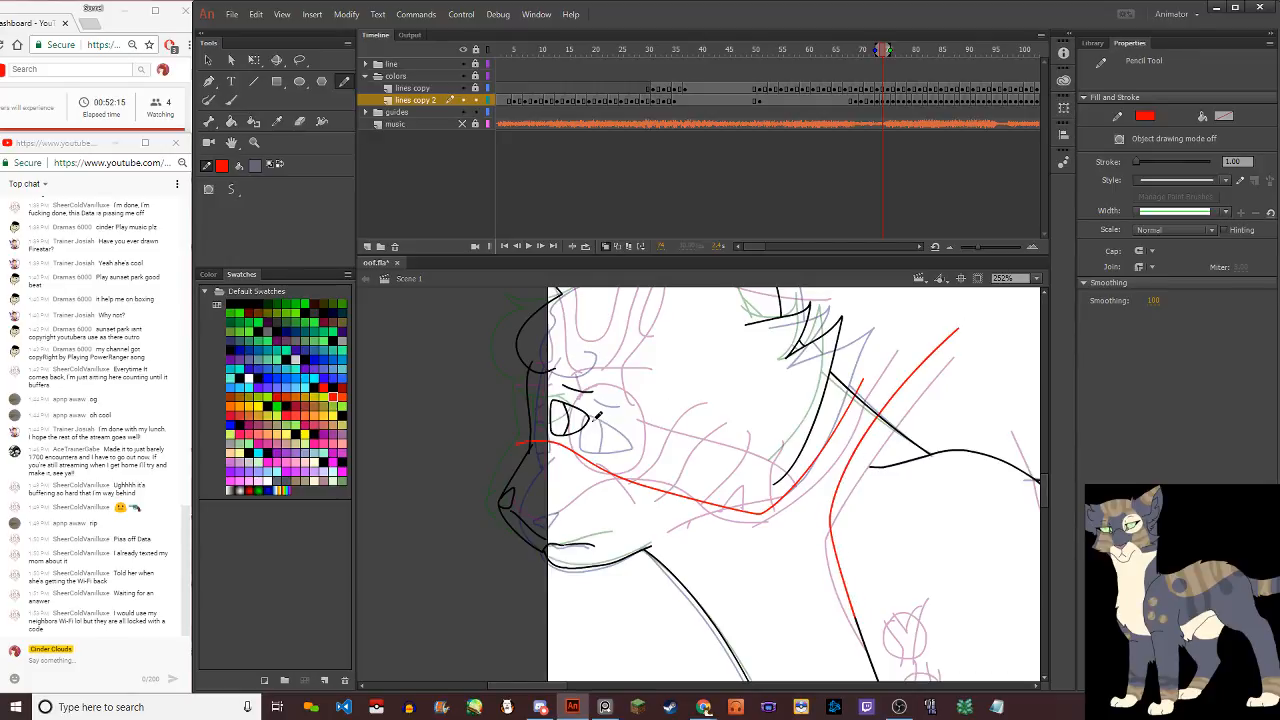
left_click_drag(600, 416, 806, 466)
key("ctrl+z")
left_click_drag(596, 409, 812, 444)
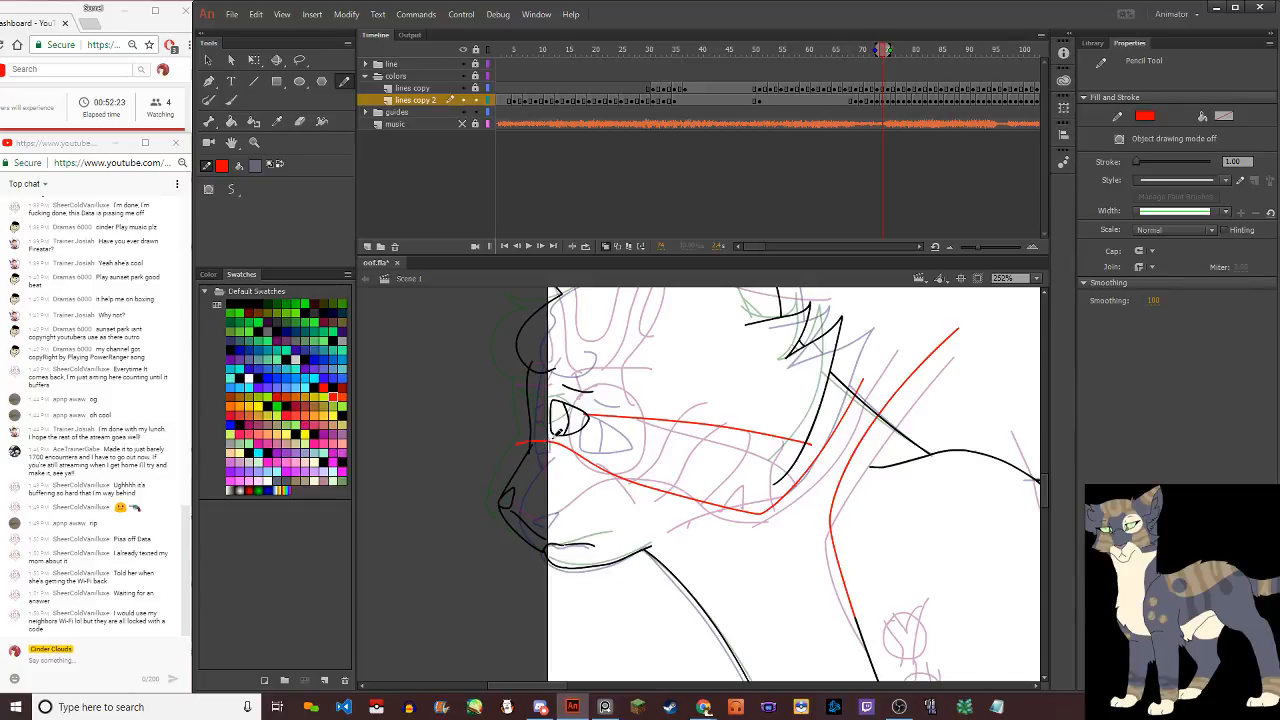
left_click_drag(565, 449, 566, 474)
left_click_drag(588, 413, 580, 384)
scroll(1048, 295, "up", 3)
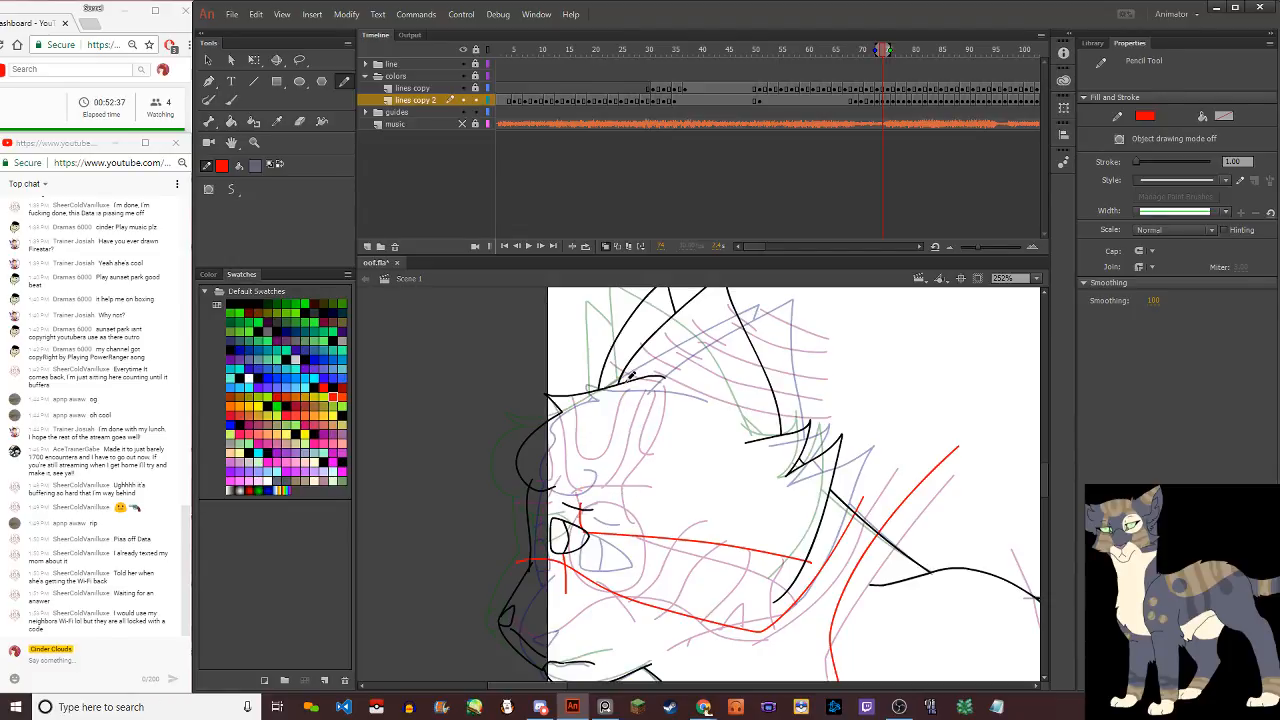
mouse_move(622, 381)
left_mouse_down()
mouse_move(625, 420)
mouse_move(590, 494)
left_mouse_up()
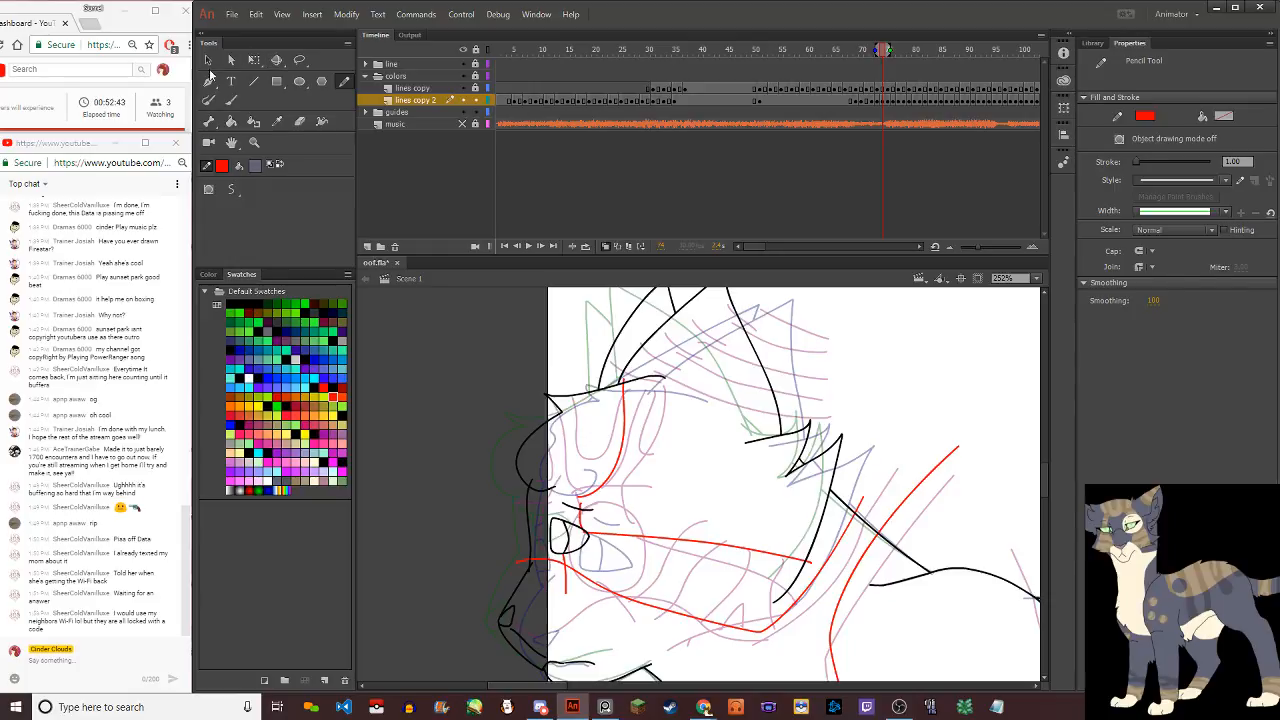
left_click(208, 60)
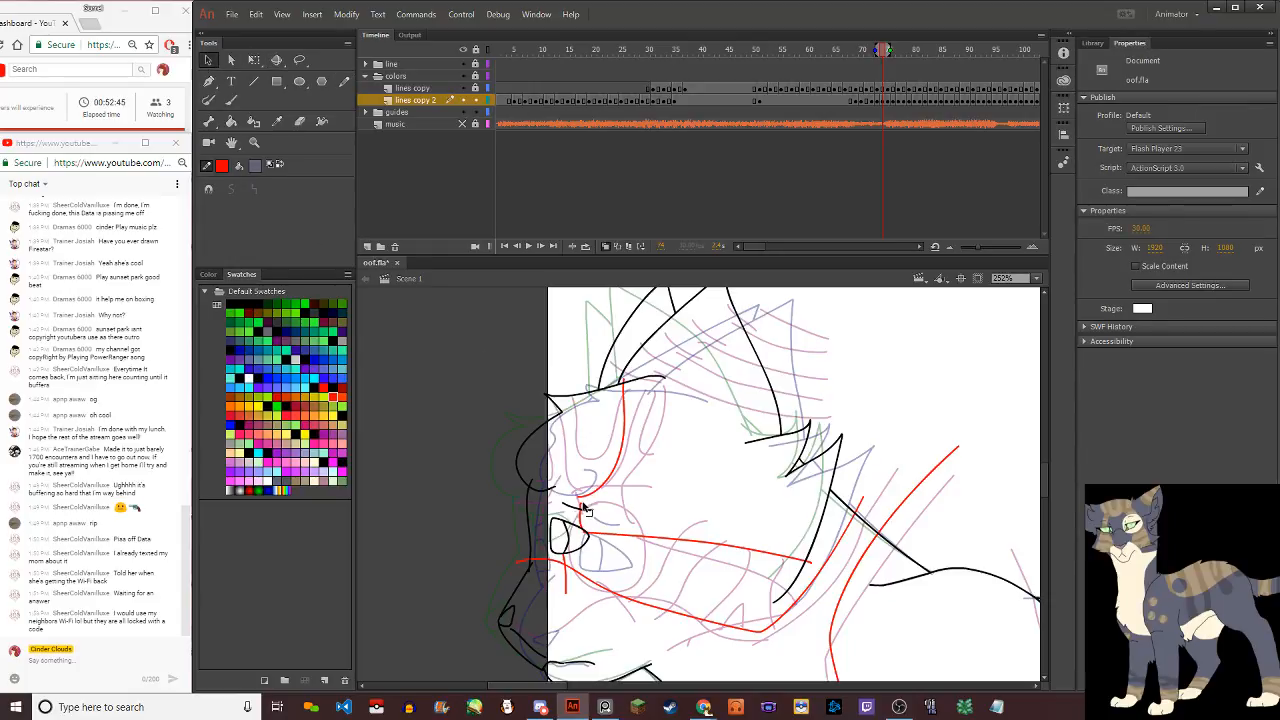
left_click(344, 81)
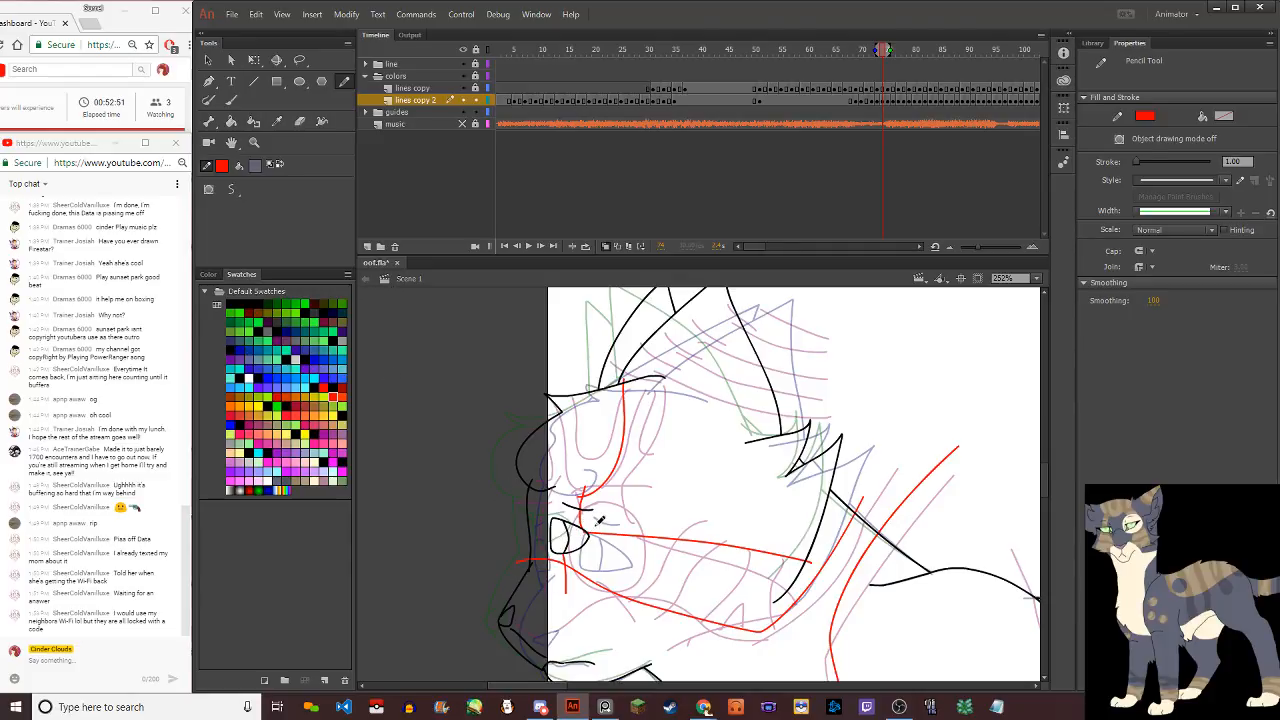
left_click_drag(600, 492, 549, 517)
key("ctrl+z")
key("ctrl+z")
key("ctrl+z")
key("ctrl+z")
key("ctrl+z")
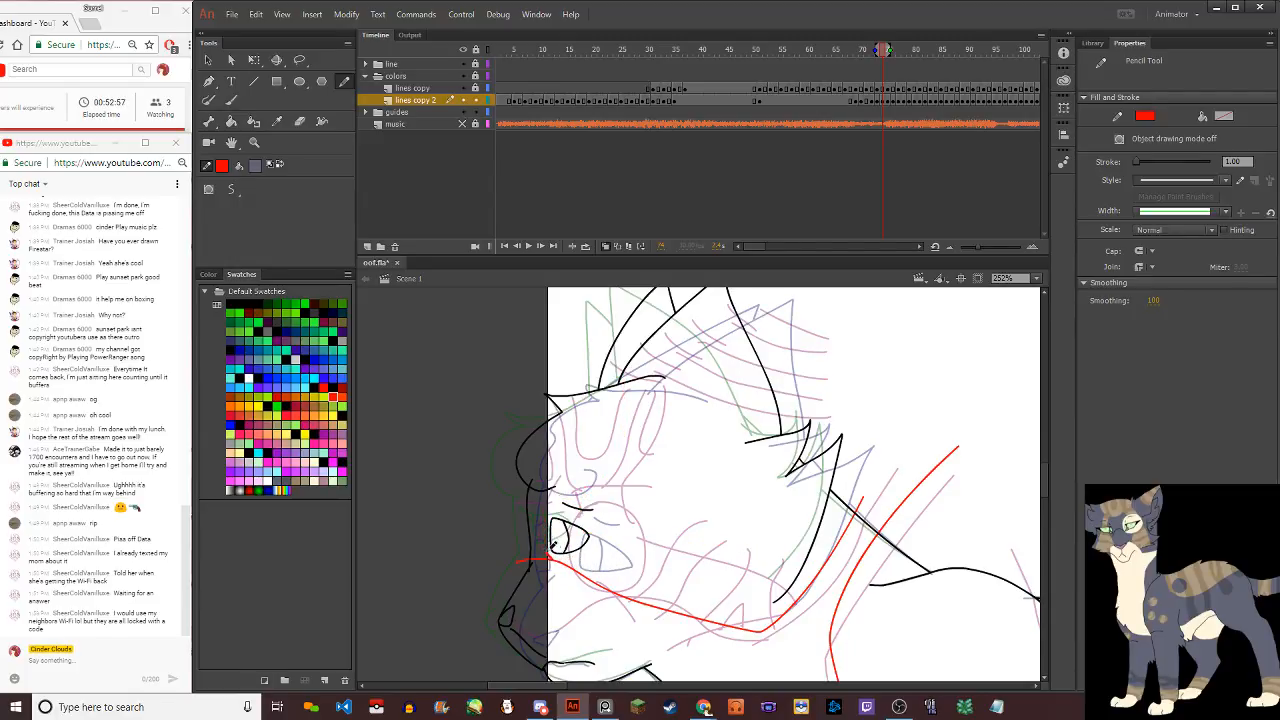
Draw a red ring around the eye, the upper cheek line from it towards the neck fur, and a line along the jaw
mouse_move(551, 546)
left_mouse_down()
mouse_move(568, 490)
mouse_move(587, 484)
mouse_move(614, 518)
mouse_move(593, 555)
mouse_move(566, 555)
mouse_move(555, 547)
mouse_move(703, 550)
mouse_move(752, 565)
left_mouse_up()
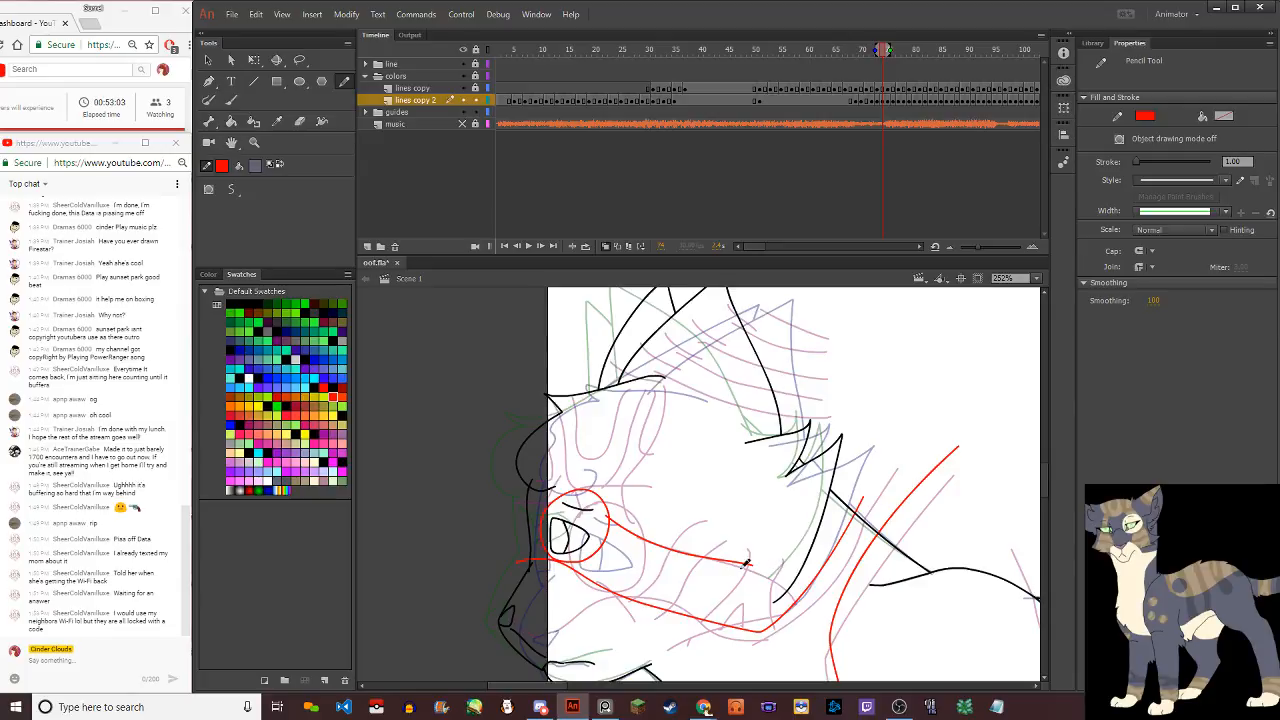
key("ctrl+z")
mouse_move(600, 498)
left_mouse_down()
mouse_move(800, 575)
mouse_move(737, 611)
left_mouse_up()
key("ctrl+z")
left_click_drag(638, 607, 788, 592)
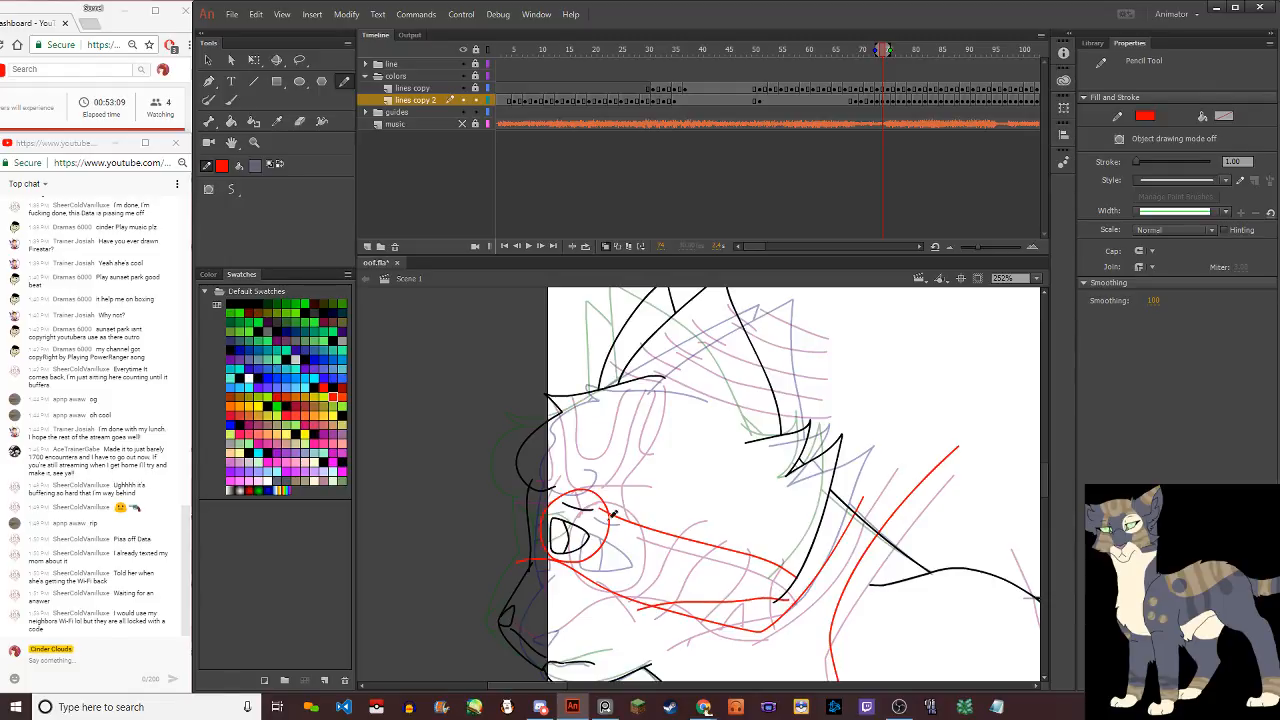
Draw the curved red stripe above the eye and the U-shaped stripe below the ear base
mouse_move(598, 480)
left_mouse_down()
mouse_move(630, 463)
mouse_move(657, 374)
mouse_move(654, 429)
mouse_move(624, 465)
mouse_move(546, 486)
left_mouse_up()
key("ctrl+z")
mouse_move(636, 369)
left_mouse_down()
mouse_move(628, 428)
mouse_move(662, 434)
left_mouse_up()
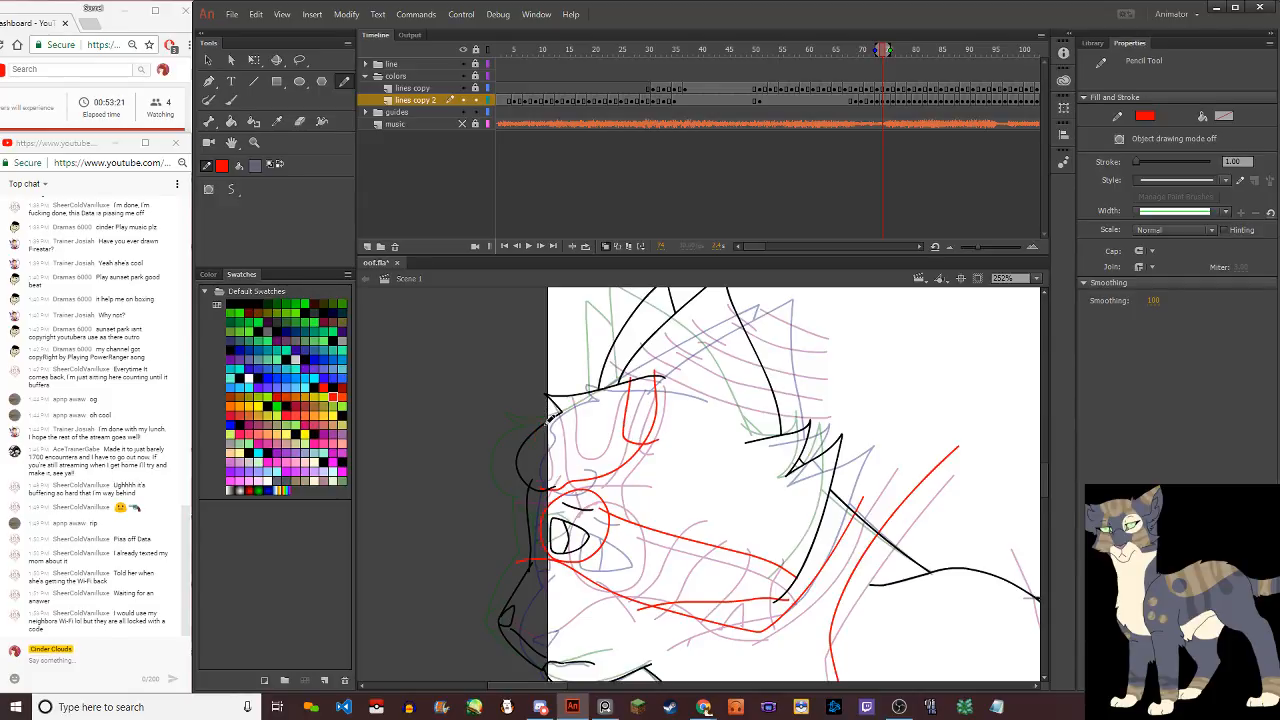
Draw the curved red stripe across the front of the forehead, redoing strokes until the curve fits
left_click_drag(605, 384, 597, 405)
mouse_move(521, 434)
left_mouse_down()
mouse_move(591, 437)
mouse_move(614, 377)
left_mouse_up()
key("ctrl+z")
mouse_move(521, 434)
left_mouse_down()
mouse_move(590, 438)
mouse_move(592, 390)
left_mouse_up()
key("ctrl+z")
key("ctrl+z")
mouse_move(601, 377)
left_mouse_down()
mouse_move(587, 439)
mouse_move(561, 461)
mouse_move(514, 448)
left_mouse_up()
Add a second curved stripe beside the front forehead stripe and adjust the forehead strokes with the Selection tool
left_click_drag(592, 476, 618, 368)
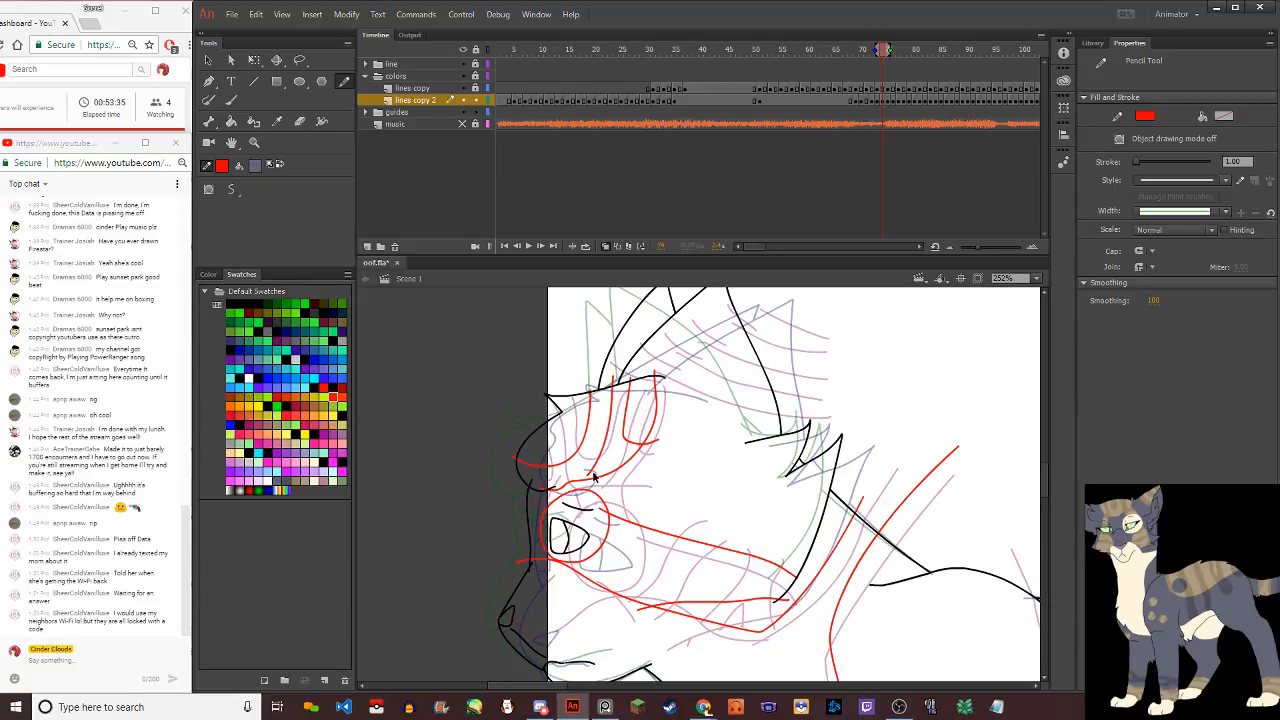
key("ctrl+z")
left_click_drag(588, 477, 620, 369)
key("ctrl+z")
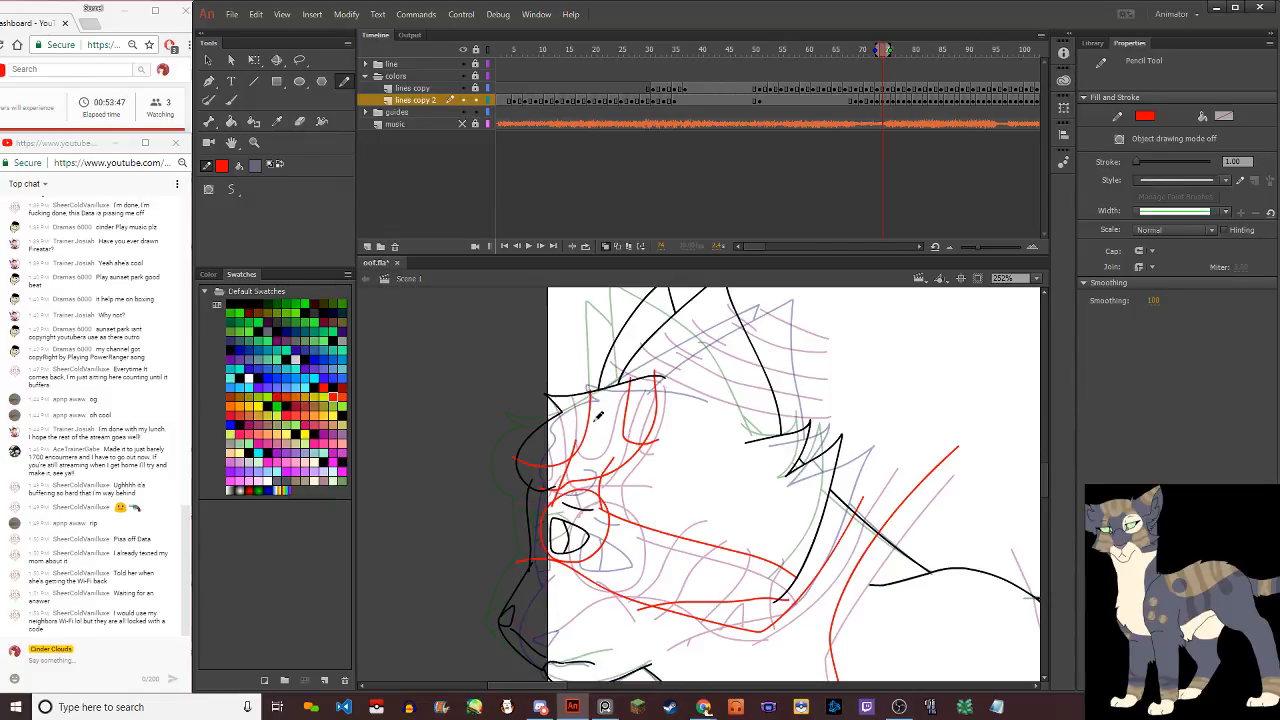
key("ctrl+z")
key("v")
mouse_move(571, 466)
left_mouse_down()
mouse_move(621, 416)
mouse_move(620, 428)
mouse_move(596, 414)
left_mouse_up()
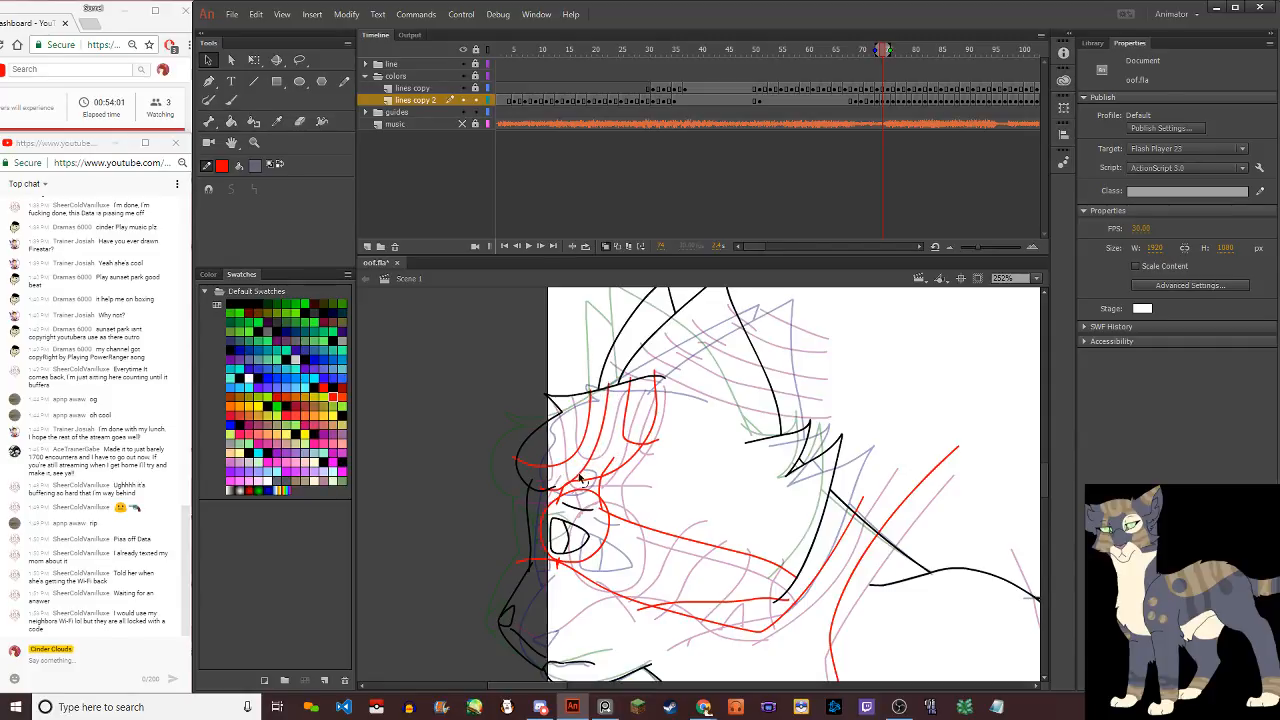
mouse_move(583, 478)
left_mouse_down()
mouse_move(549, 479)
mouse_move(545, 440)
mouse_move(518, 470)
left_mouse_up()
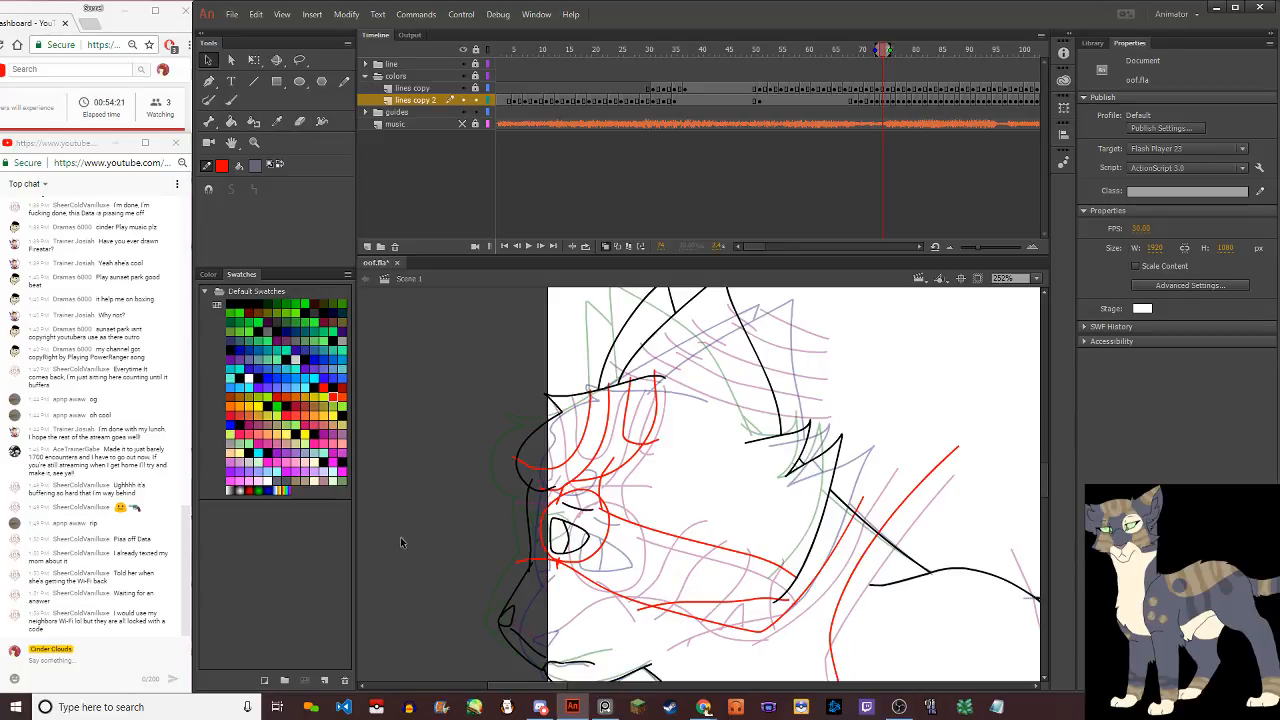
Draw the row of slanted red stripes across the cheek from the eye ring to the jaw with the Pencil tool
left_click(344, 81)
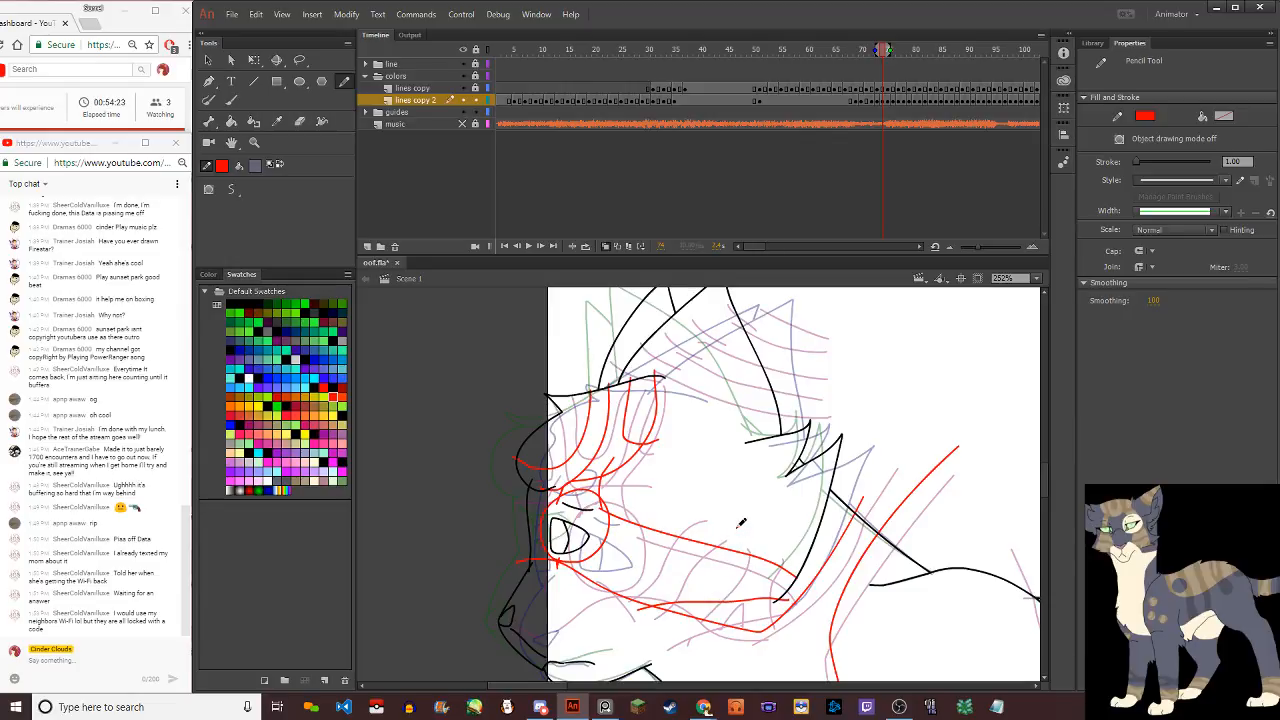
mouse_move(741, 527)
left_mouse_down()
mouse_move(712, 604)
mouse_move(739, 584)
mouse_move(748, 604)
mouse_move(792, 530)
left_mouse_up()
key("ctrl+z")
key("ctrl+z")
left_click_drag(682, 492, 620, 575)
left_click_drag(709, 525, 636, 600)
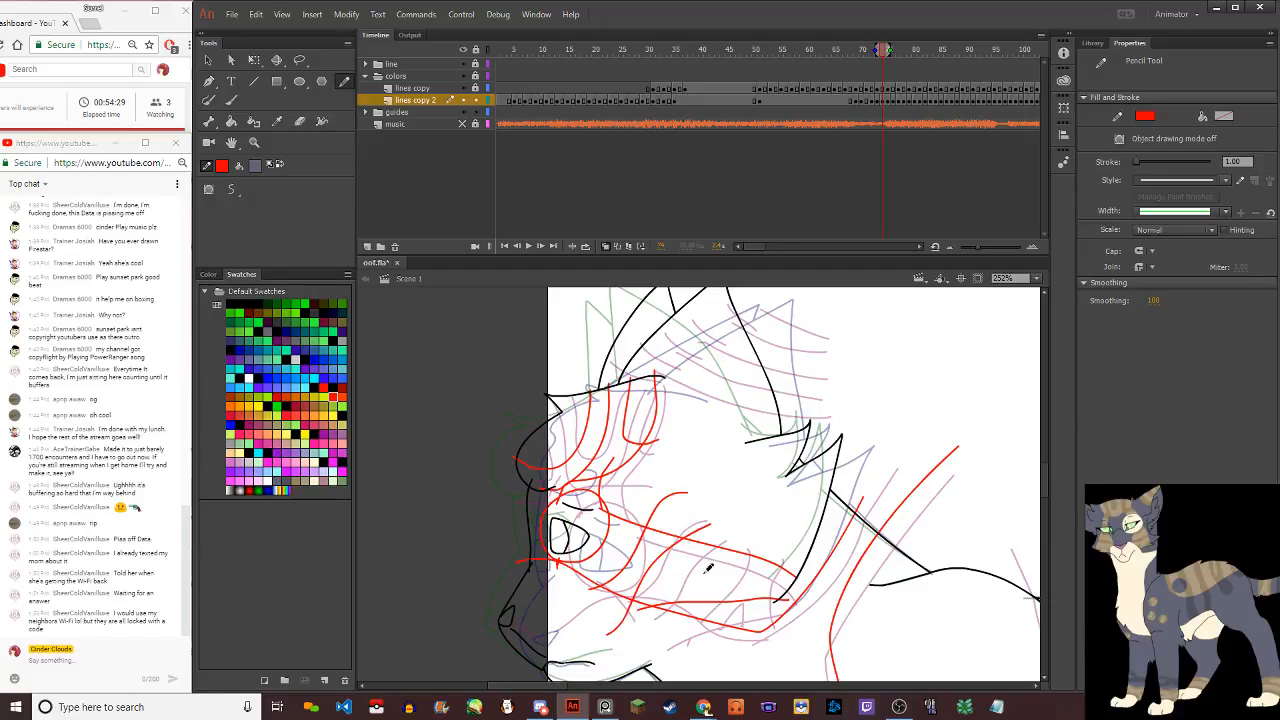
key("ctrl+z")
left_click_drag(702, 522, 622, 608)
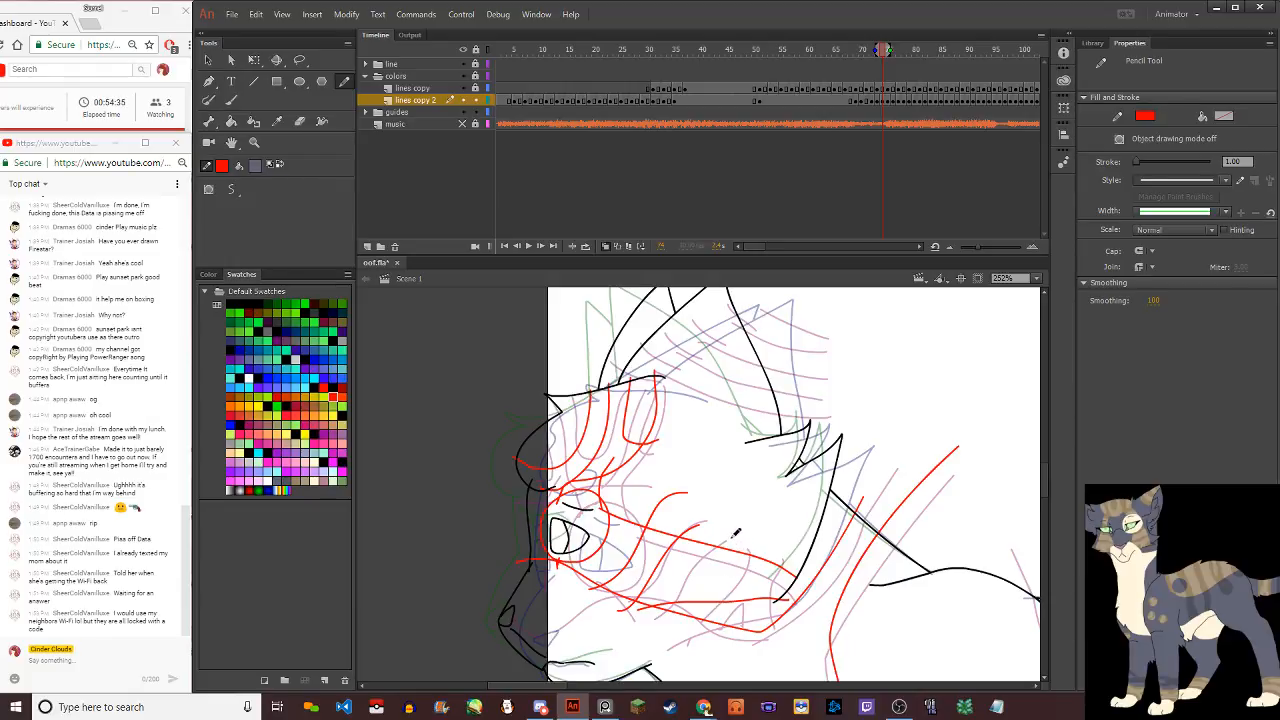
mouse_move(733, 535)
left_mouse_down()
mouse_move(677, 607)
mouse_move(742, 576)
mouse_move(750, 604)
mouse_move(781, 540)
left_mouse_up()
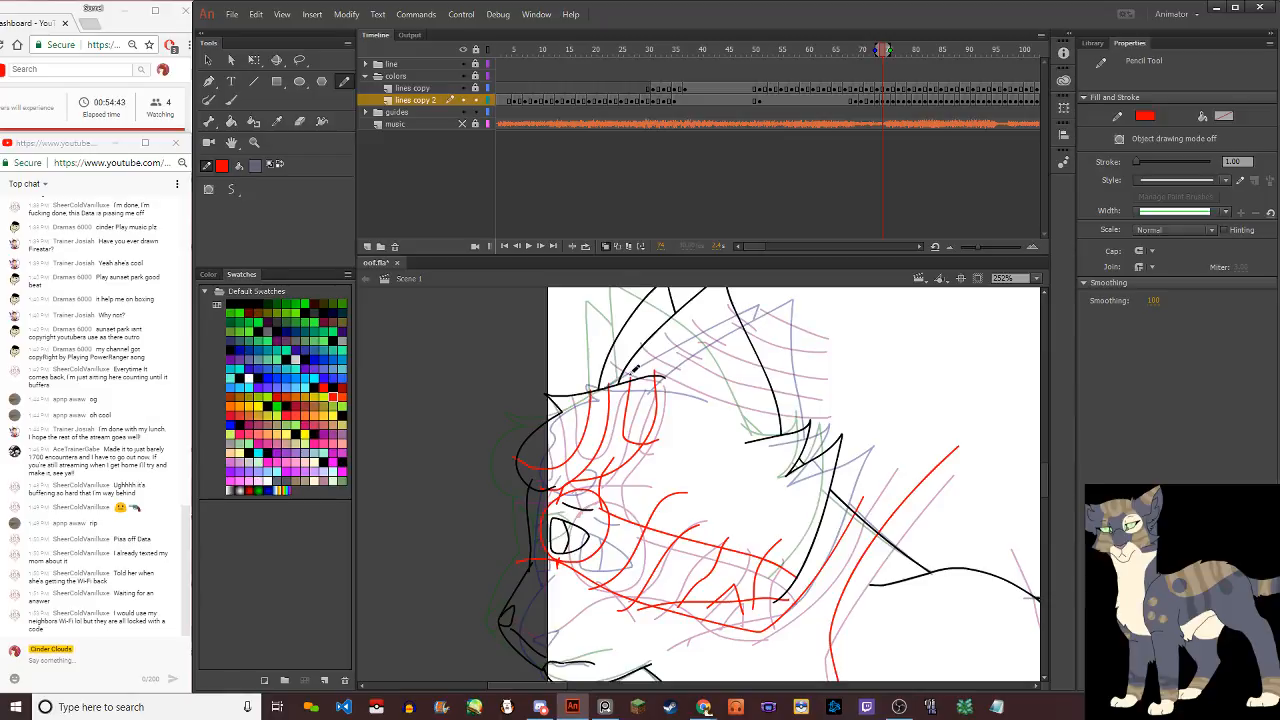
Draw the slightly curved red stripes across the cat's near ear, following the previous frame's ear markings
mouse_move(618, 368)
left_mouse_down()
mouse_move(775, 412)
mouse_move(806, 416)
left_mouse_up()
mouse_move(636, 340)
left_mouse_down()
mouse_move(838, 400)
mouse_move(686, 334)
mouse_move(820, 362)
left_mouse_up()
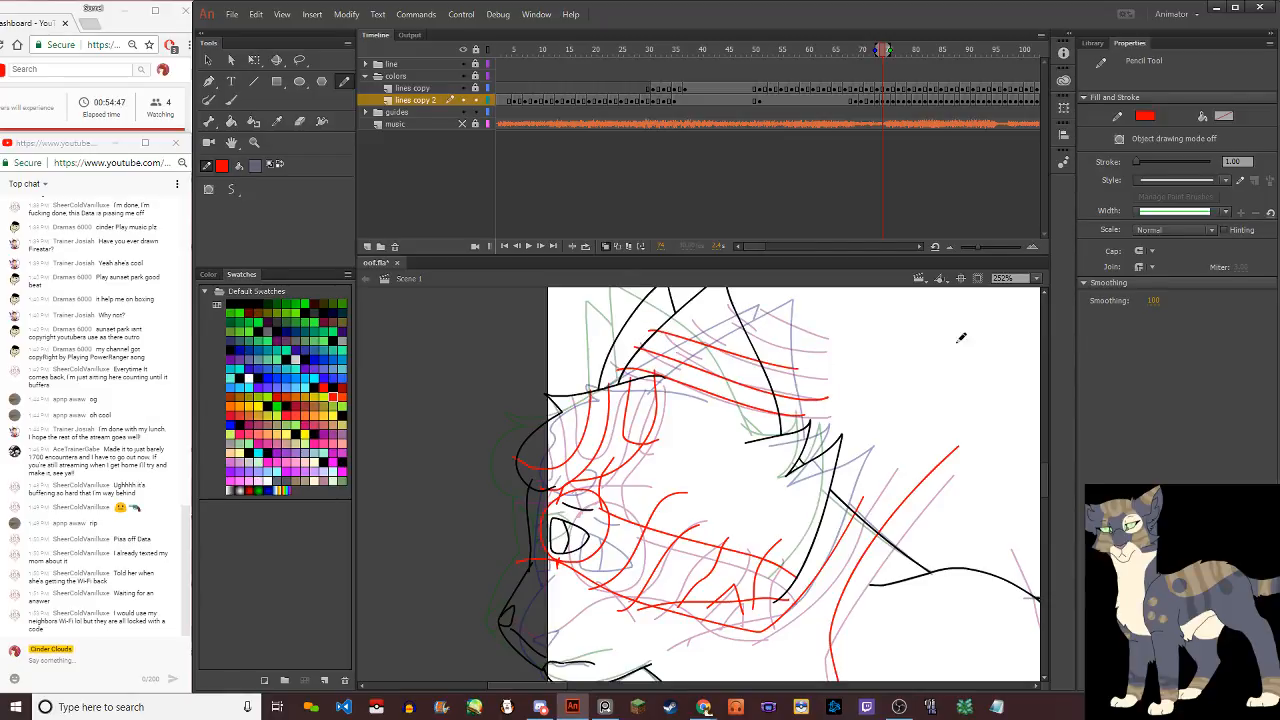
Draw two more slanted red stripes across the upper part of the cat's near ear, up to the tip
left_click(1047, 297)
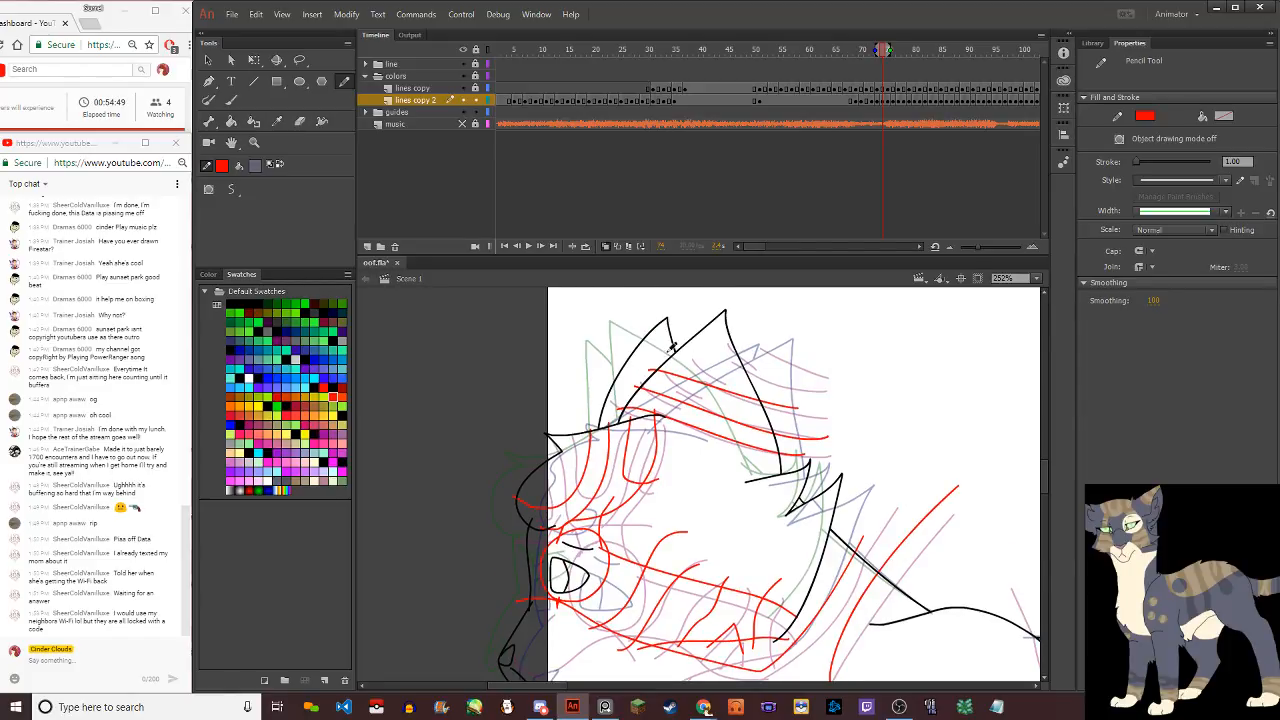
left_click_drag(678, 346, 783, 372)
left_click_drag(688, 330, 793, 347)
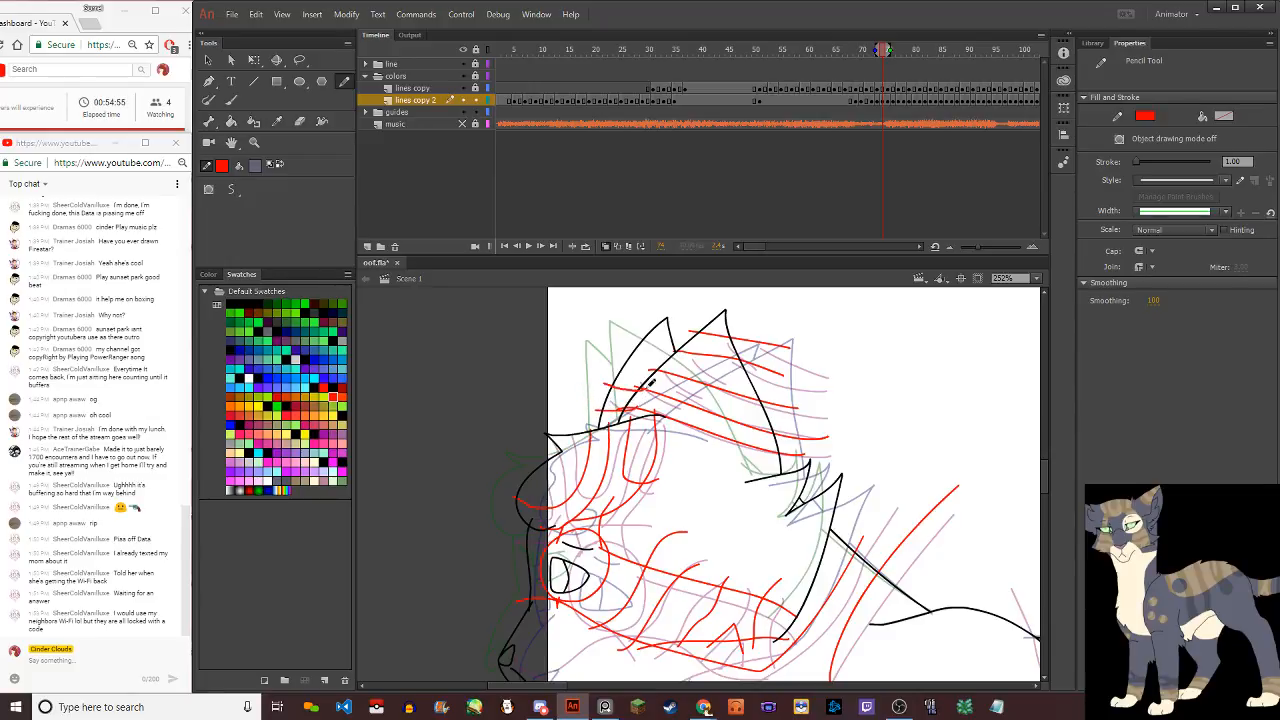
Draw the curved red stripes across the cat's far ear, redoing strokes until they follow the ear's shape
left_click_drag(641, 351, 703, 346)
key("ctrl+z")
key("ctrl+z")
key("ctrl+z")
mouse_move(640, 316)
left_mouse_down()
mouse_move(680, 344)
mouse_move(604, 320)
left_mouse_up()
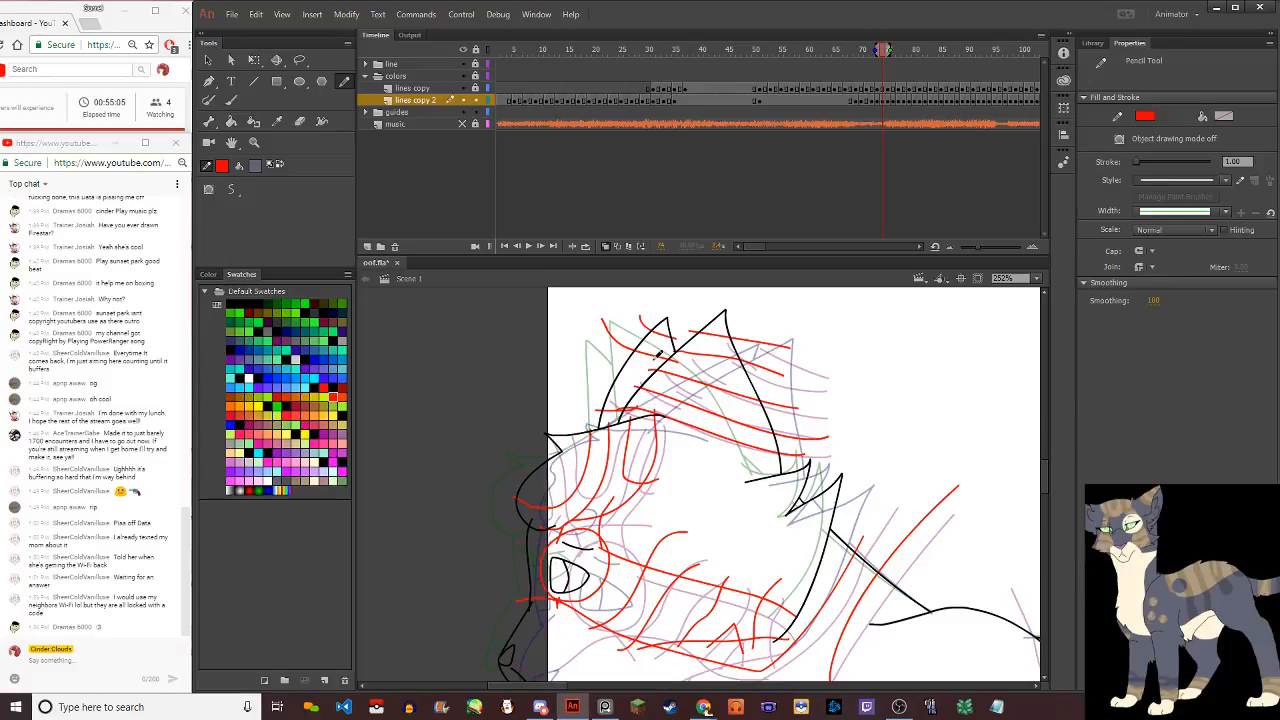
key("ctrl+z")
mouse_move(612, 326)
left_mouse_down()
mouse_move(664, 381)
mouse_move(589, 342)
mouse_move(652, 396)
mouse_move(582, 373)
mouse_move(622, 402)
left_mouse_up()
key("ctrl+z")
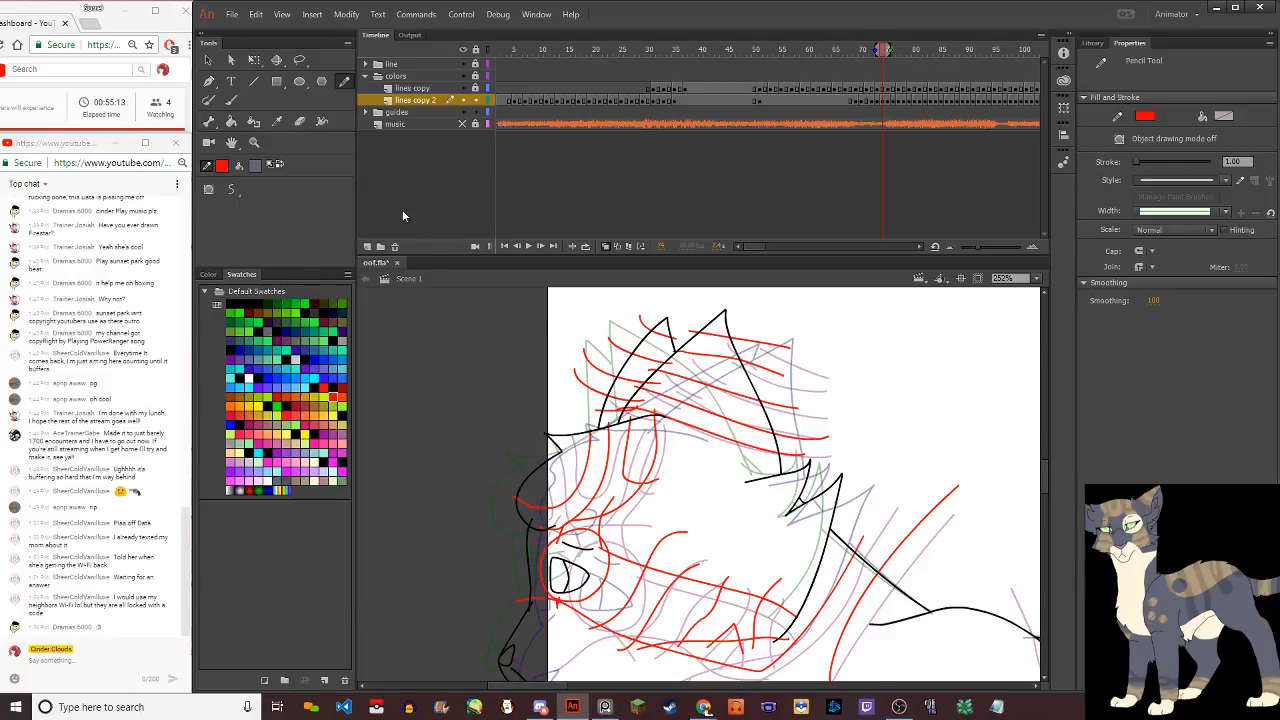
Delete the stray red segments at the base of the far ear with the Selection tool
left_click(206, 60)
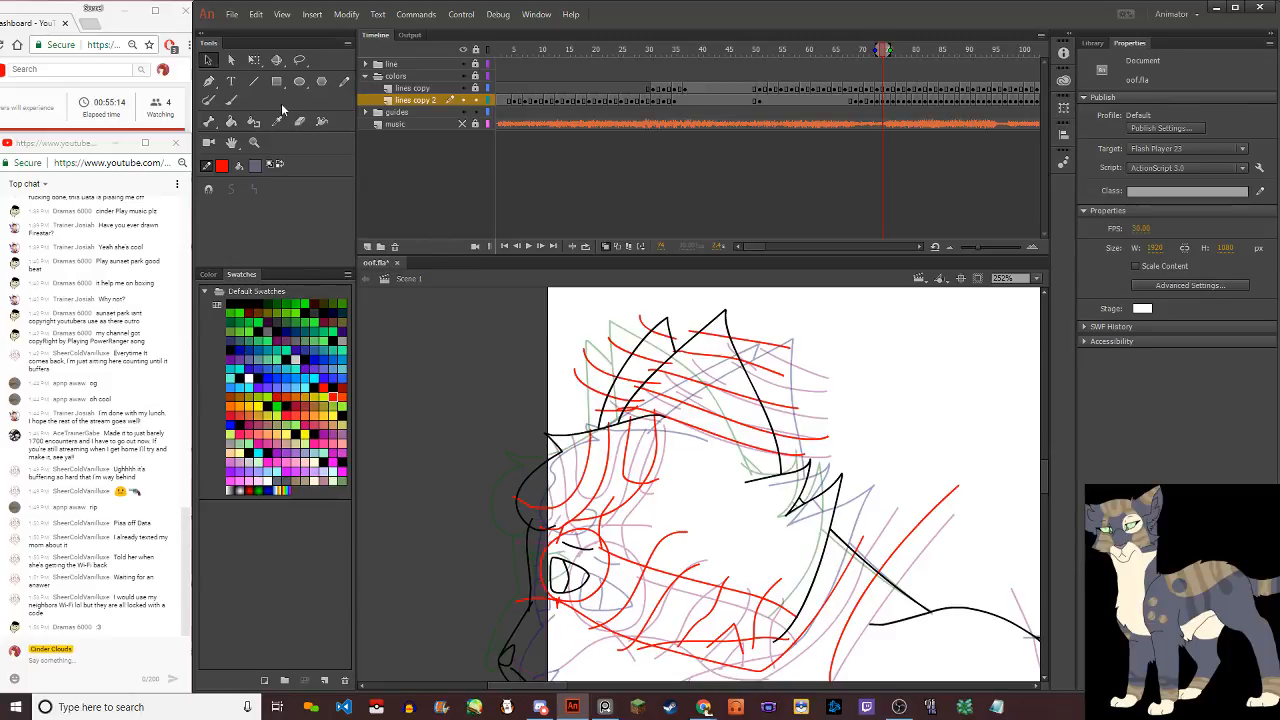
left_click(619, 411)
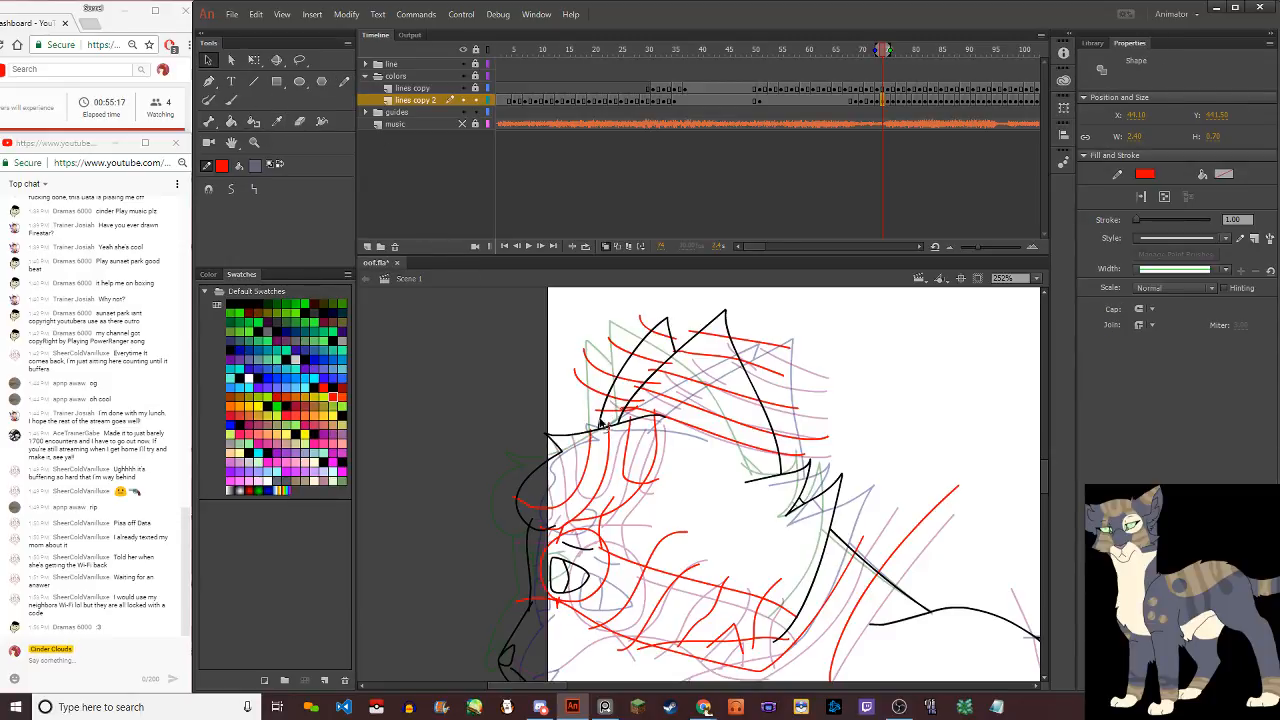
key("Delete")
left_click(619, 421)
key("Delete")
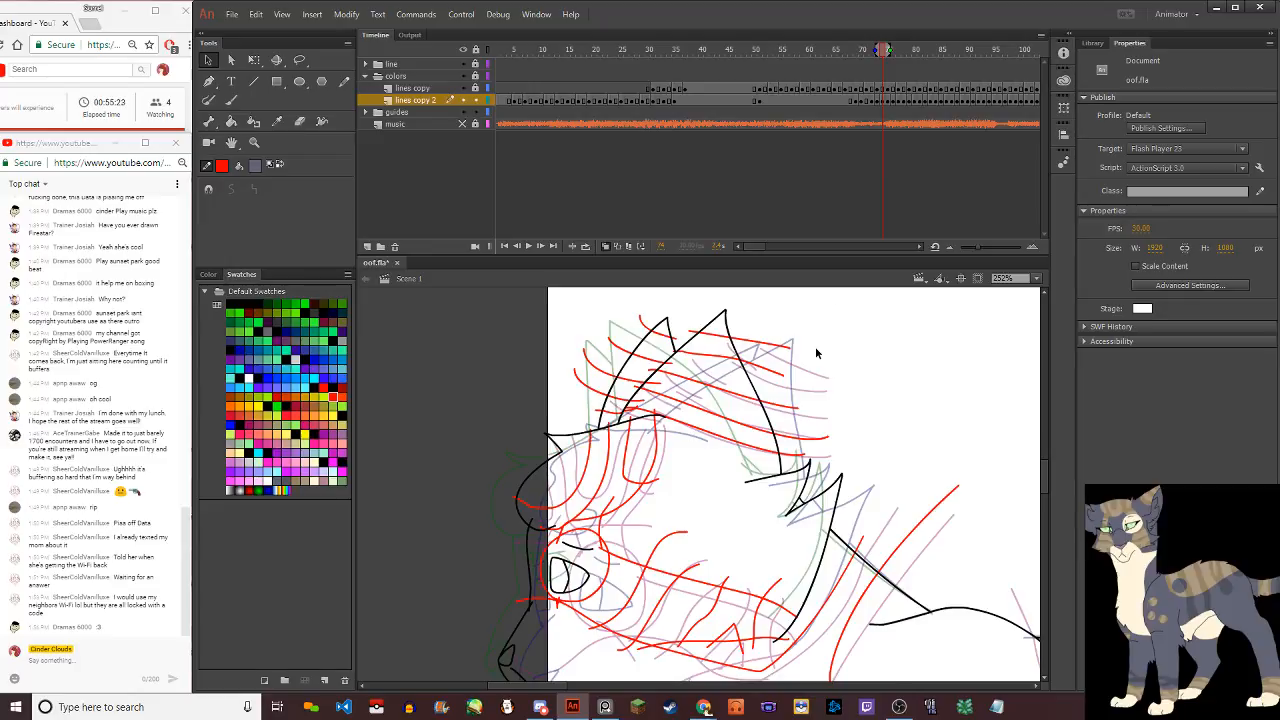
Extend the front ends of the far hind paw's stripes past the leg outline in the frames before frame 74
scroll(754, 445, "down", 5)
scroll(754, 445, "up", 2)
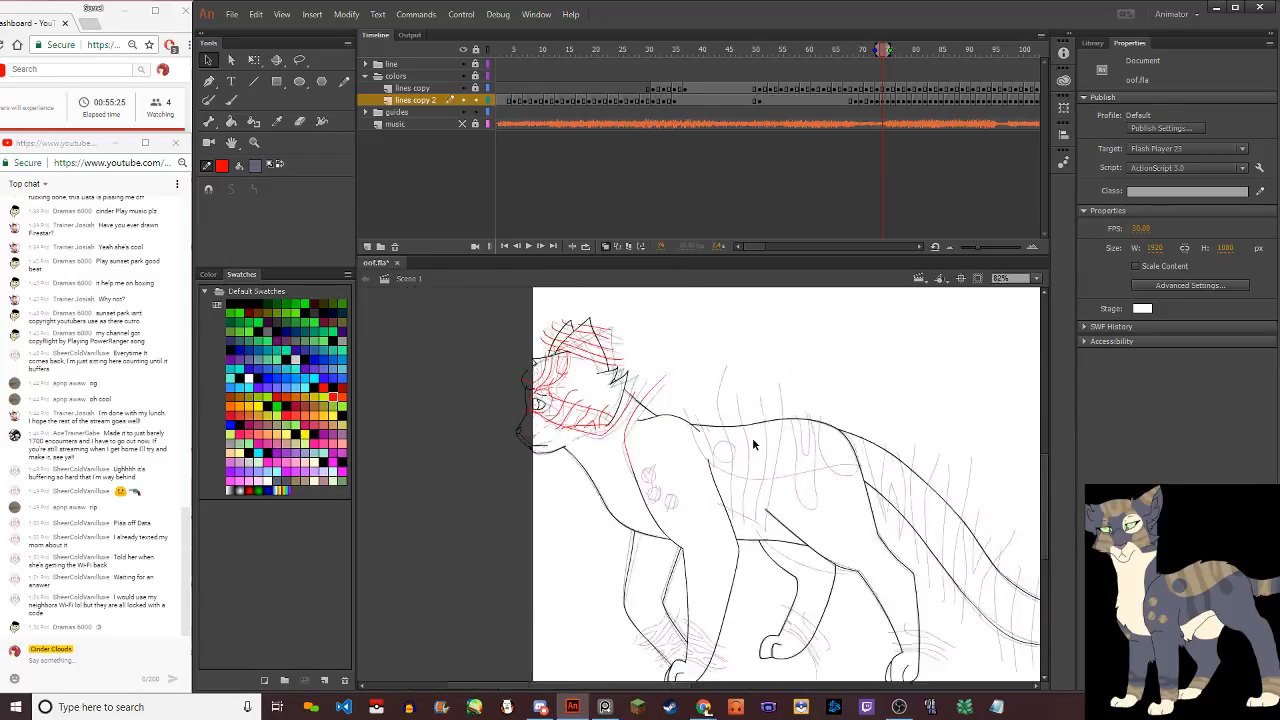
scroll(752, 437, "down", 2)
scroll(681, 527, "up", 2)
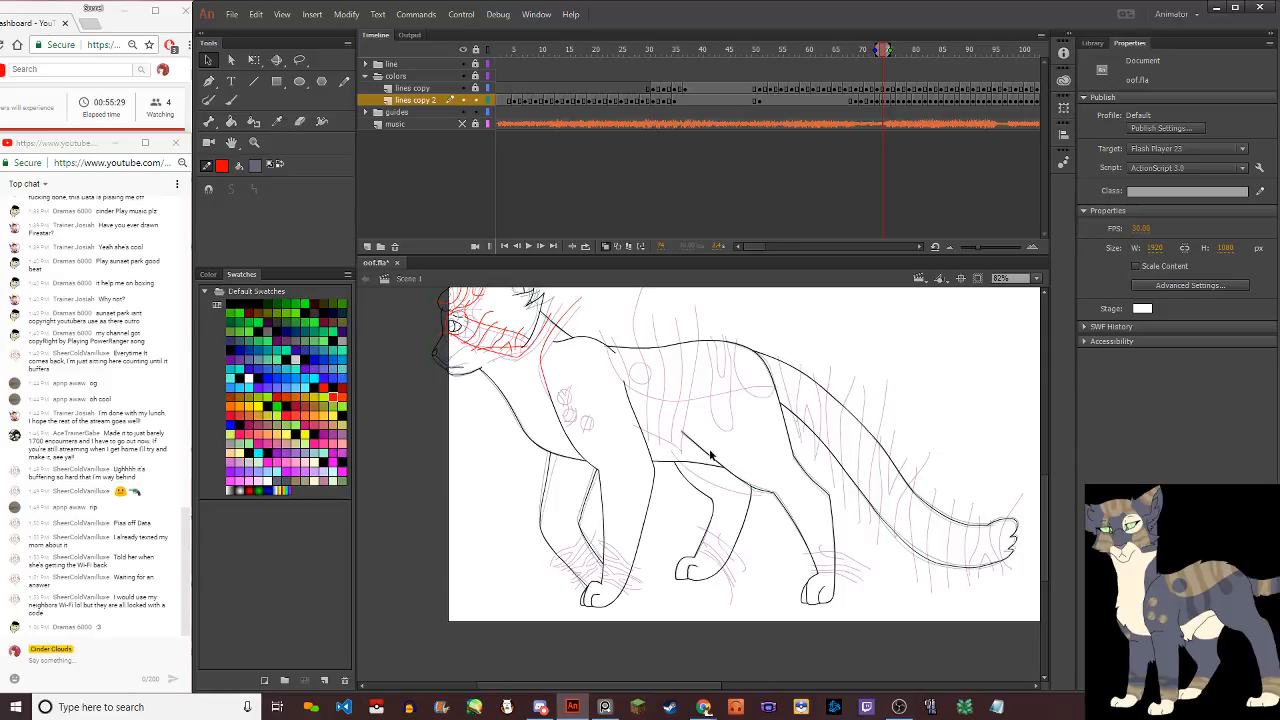
scroll(682, 568, "up", 5)
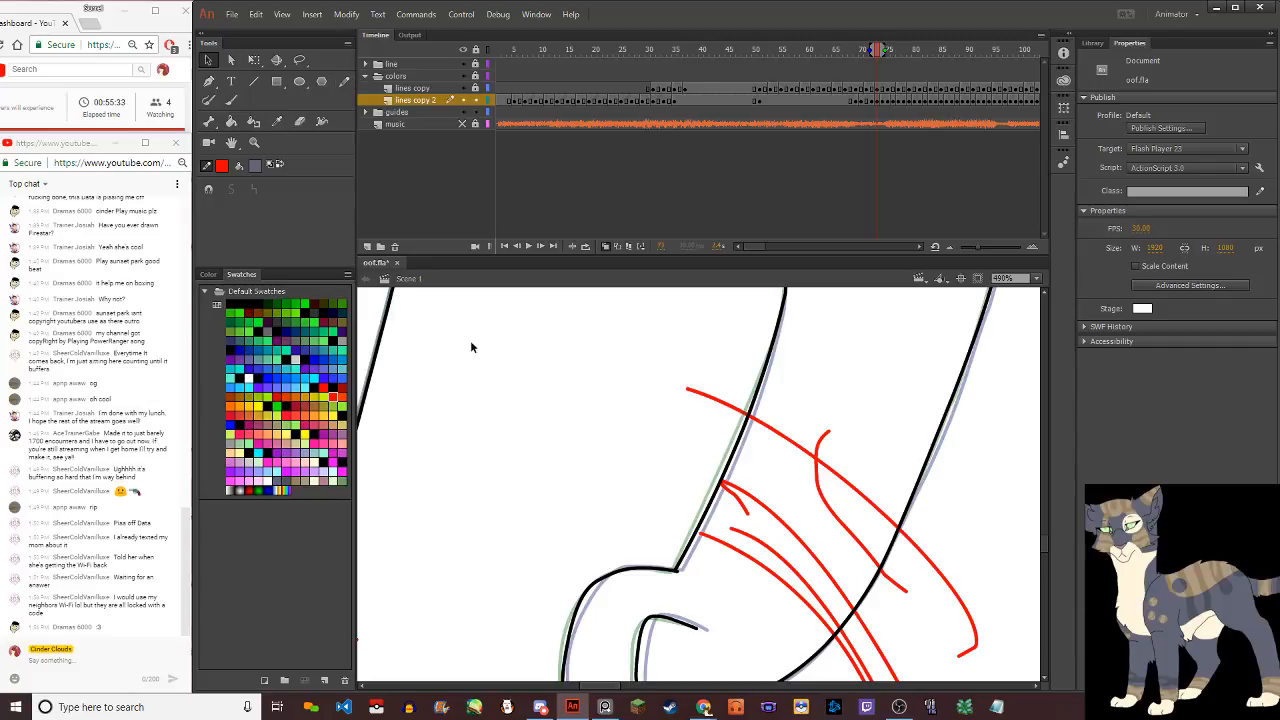
left_click_drag(705, 538, 662, 519)
left_click_drag(725, 490, 690, 468)
left_click_drag(711, 513, 680, 499)
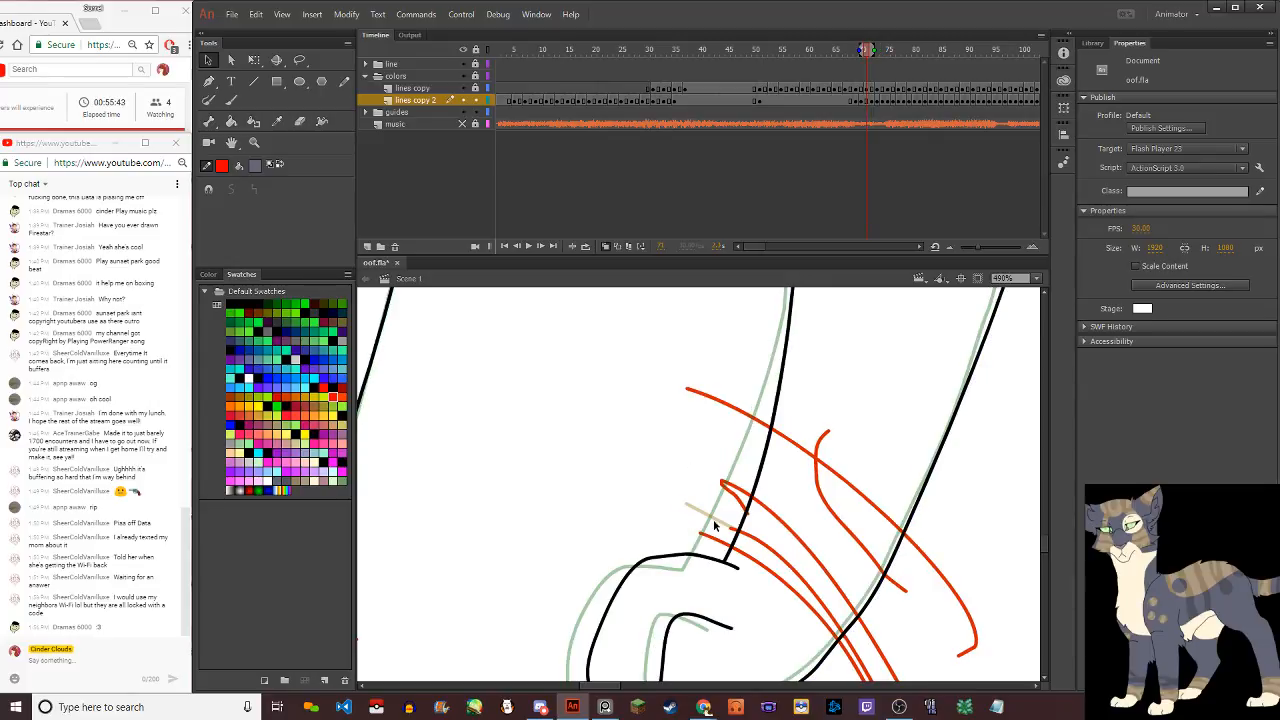
Step through the neighbouring frames and examine the leg, cheek and body markings against frame 74
key(".")
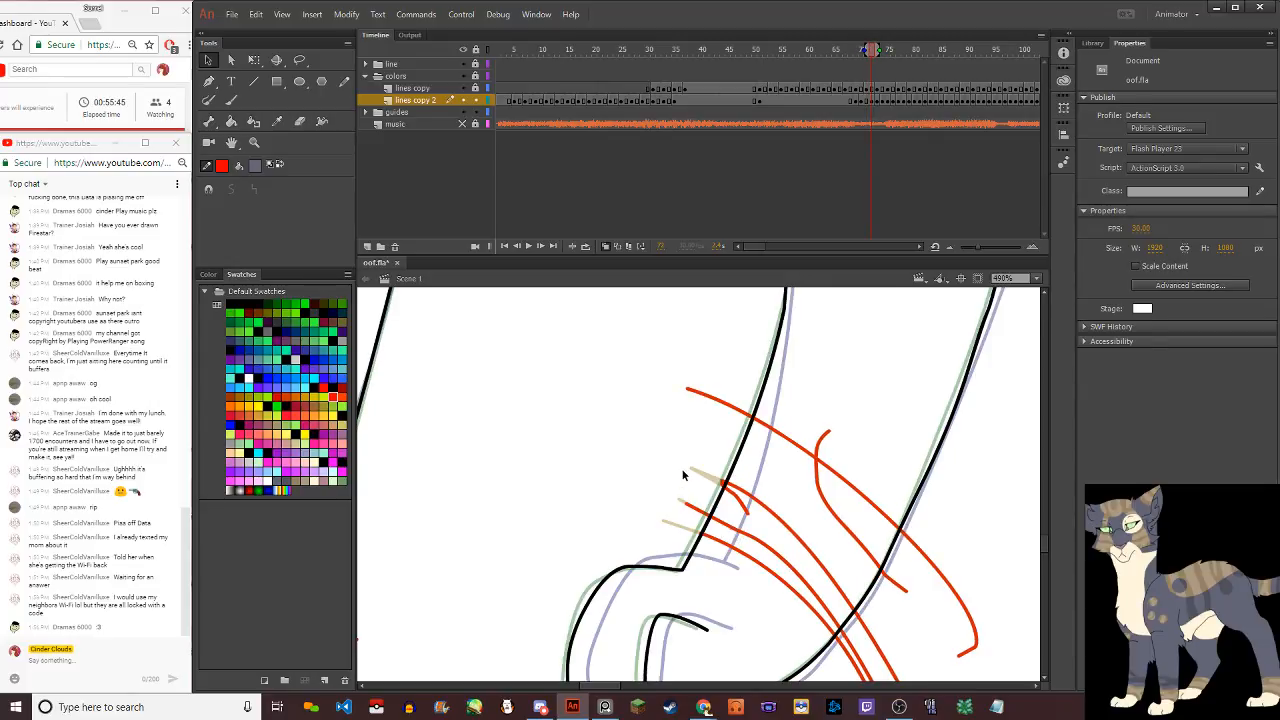
scroll(683, 475, "down", 3)
key(".")
key(".")
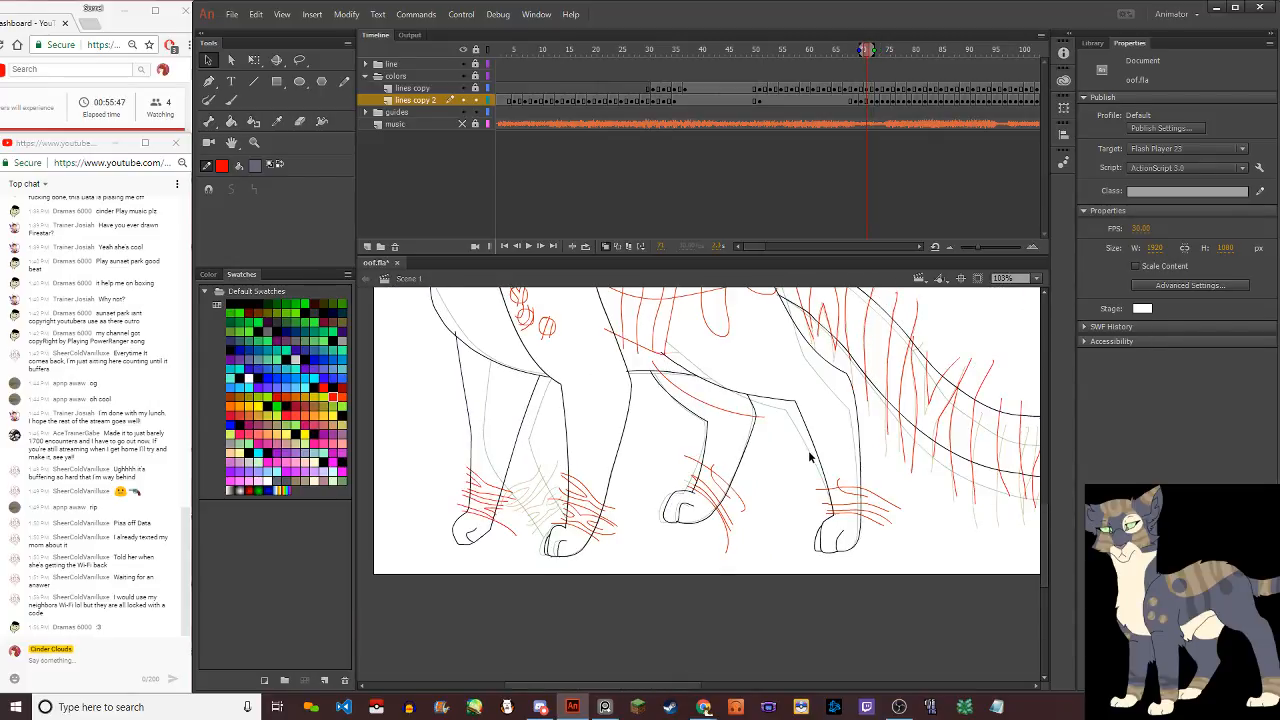
key(".")
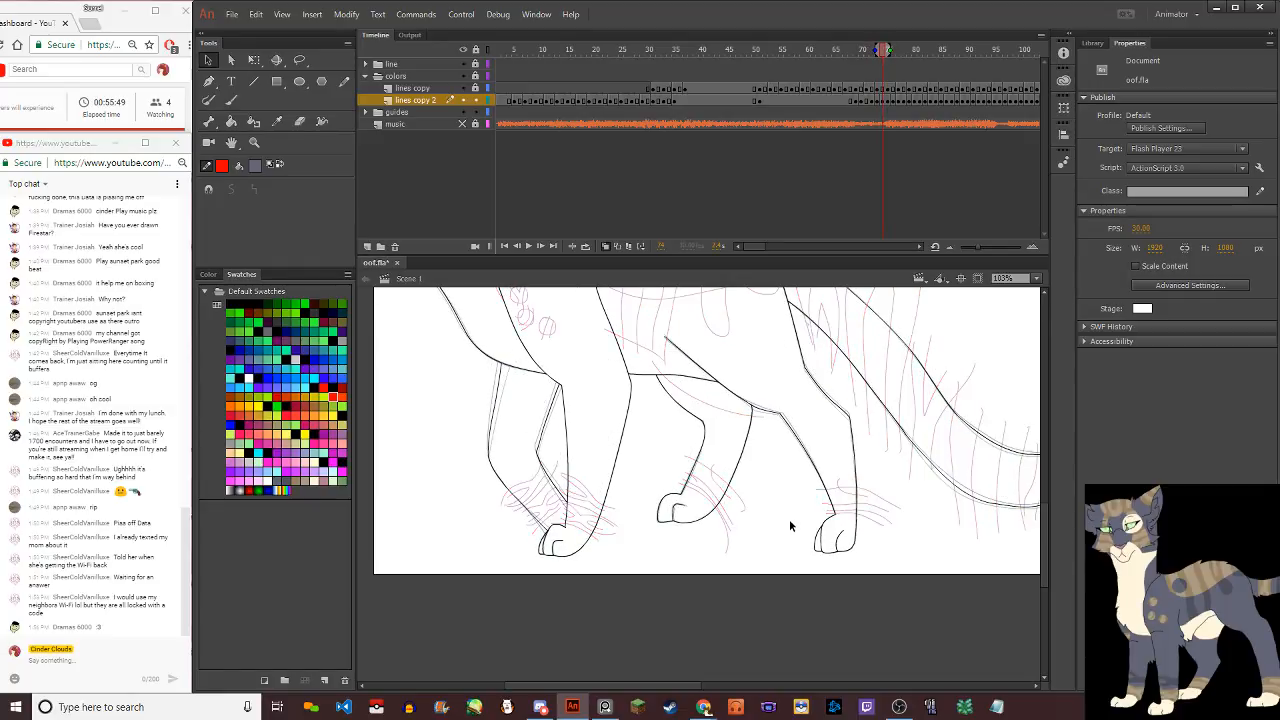
scroll(742, 493, "down", 3)
scroll(657, 368, "up", 4)
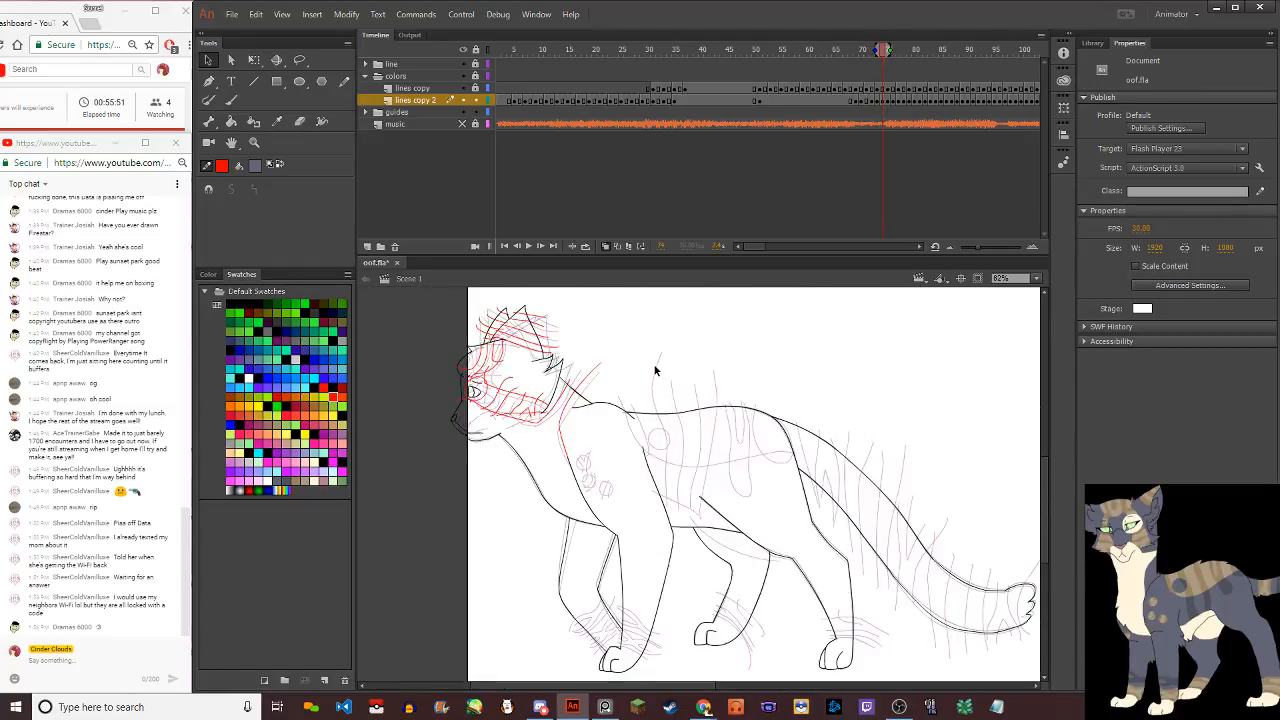
scroll(533, 405, "up", 5)
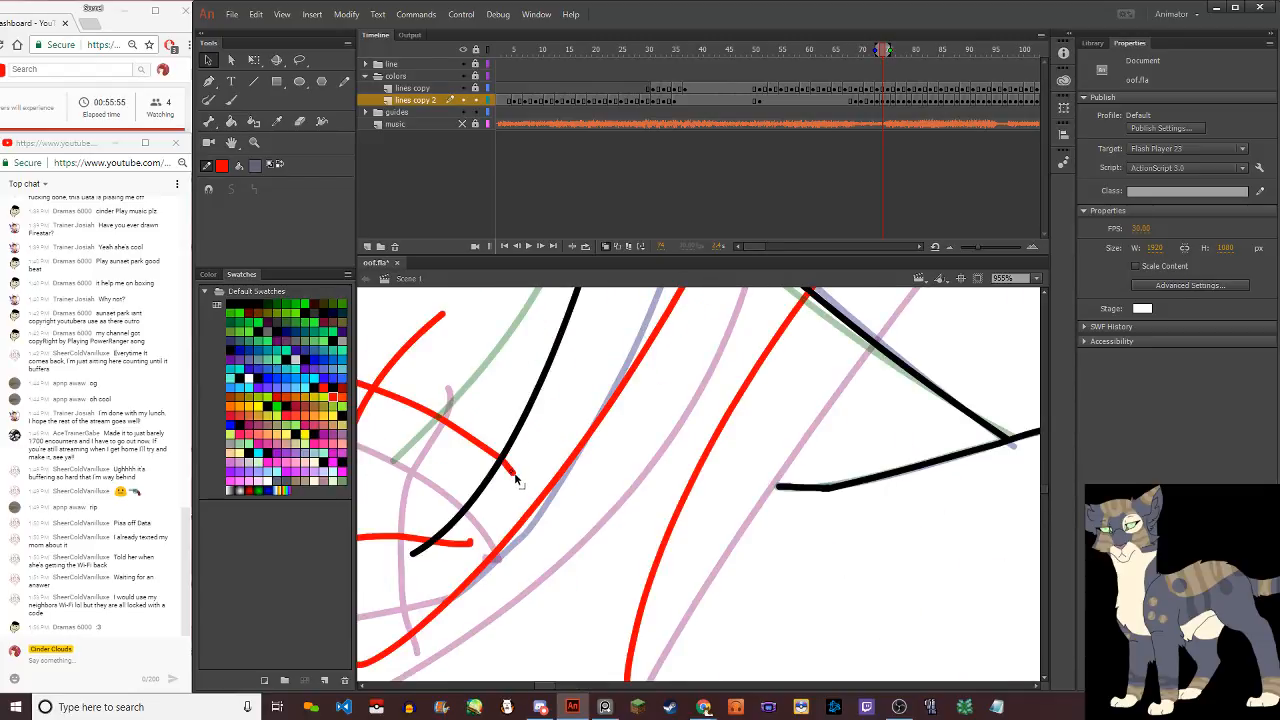
scroll(517, 480, "down", 6)
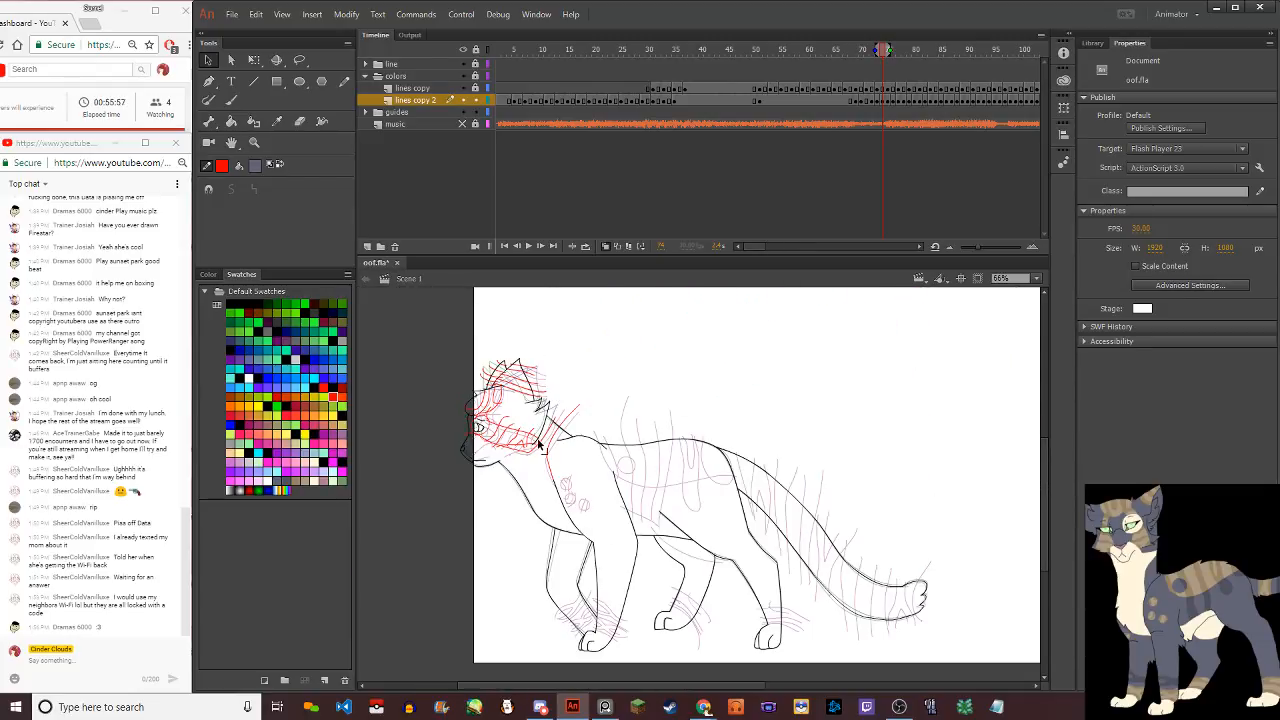
scroll(502, 452, "up", 5)
scroll(505, 453, "down", 5)
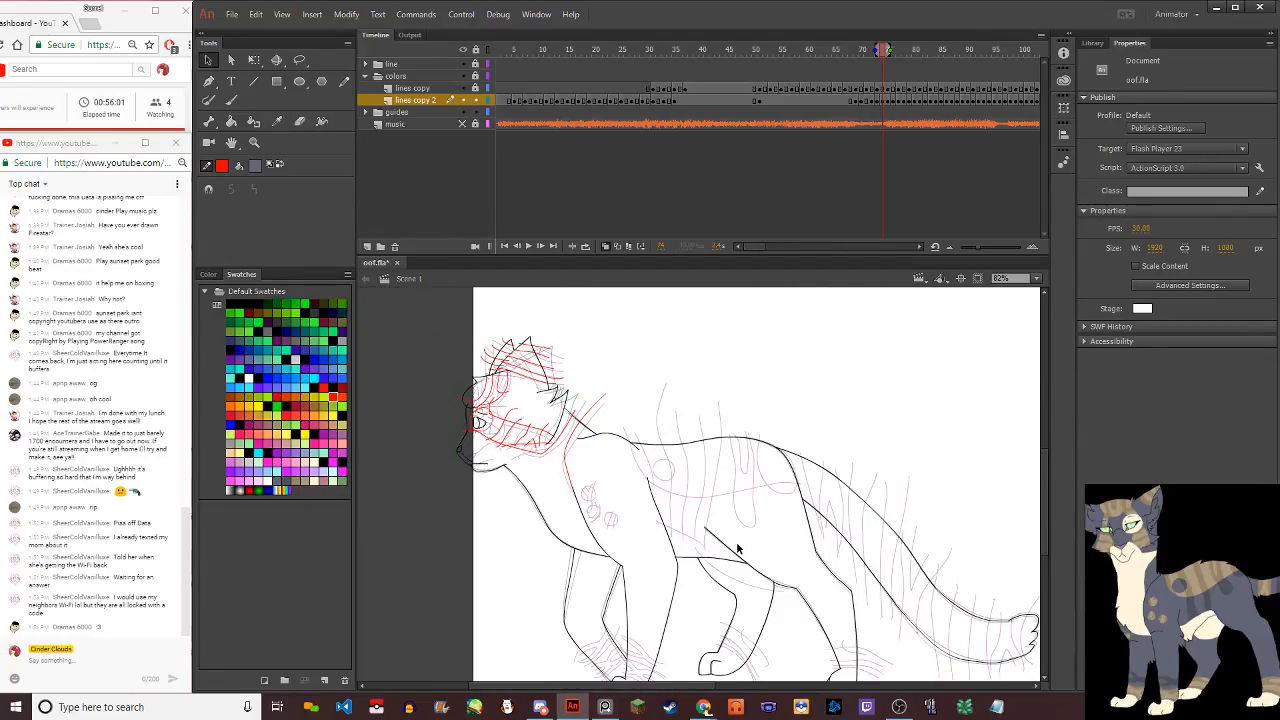
scroll(737, 546, "up", 2)
scroll(737, 546, "down", 3)
scroll(678, 545, "up", 3)
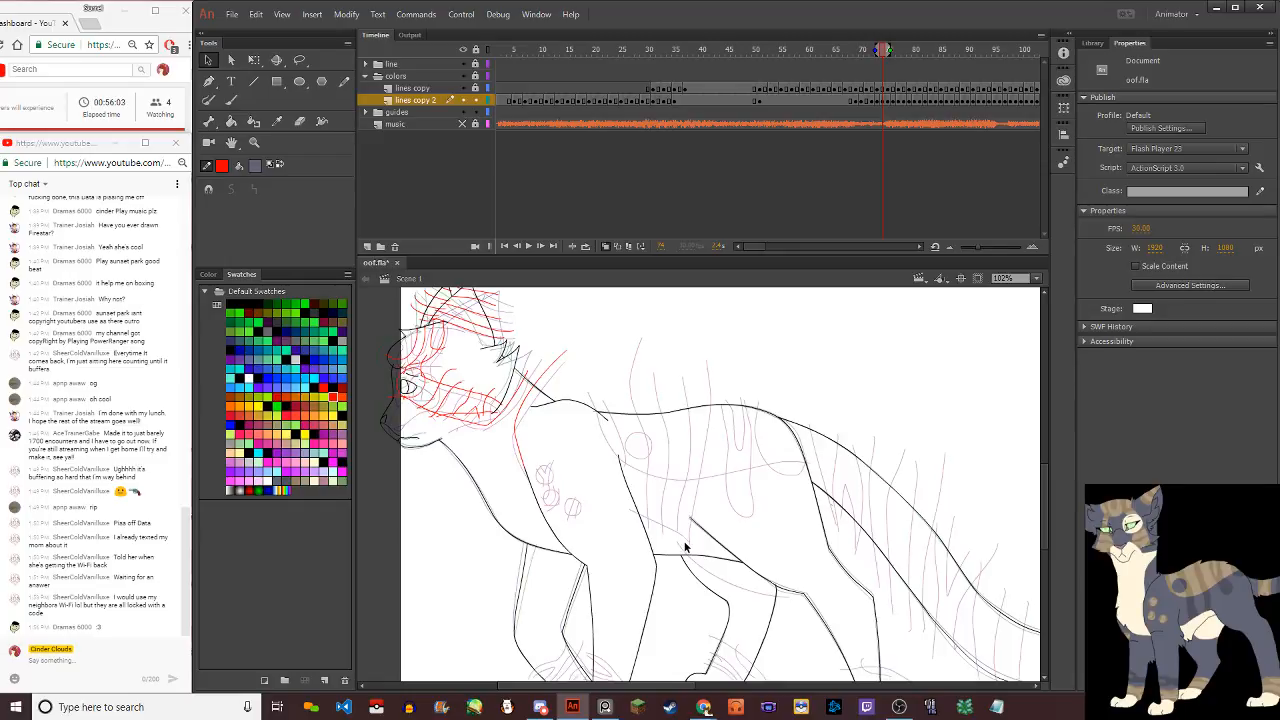
On frame 73, stretch the end of the red belly line across the thigh line and bend it into a smooth curve
key("comma")
key("comma")
key("period")
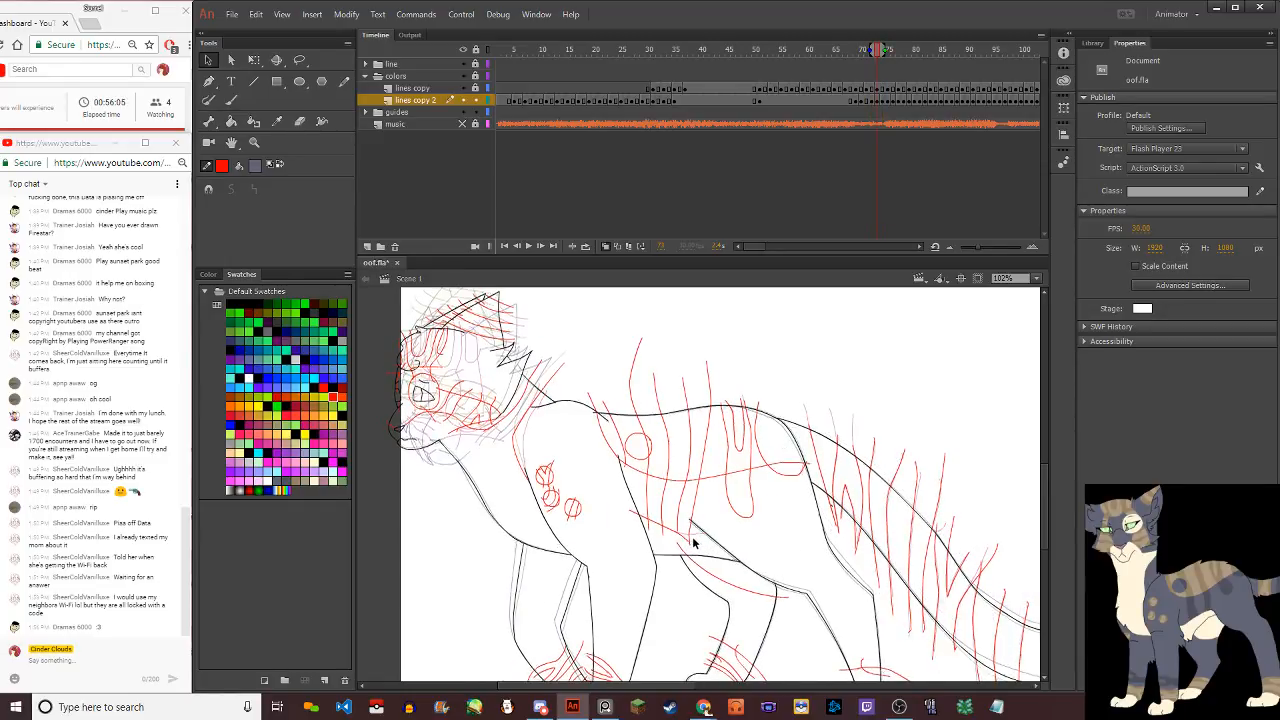
scroll(692, 543, "up", 4)
left_click_drag(687, 569, 684, 572)
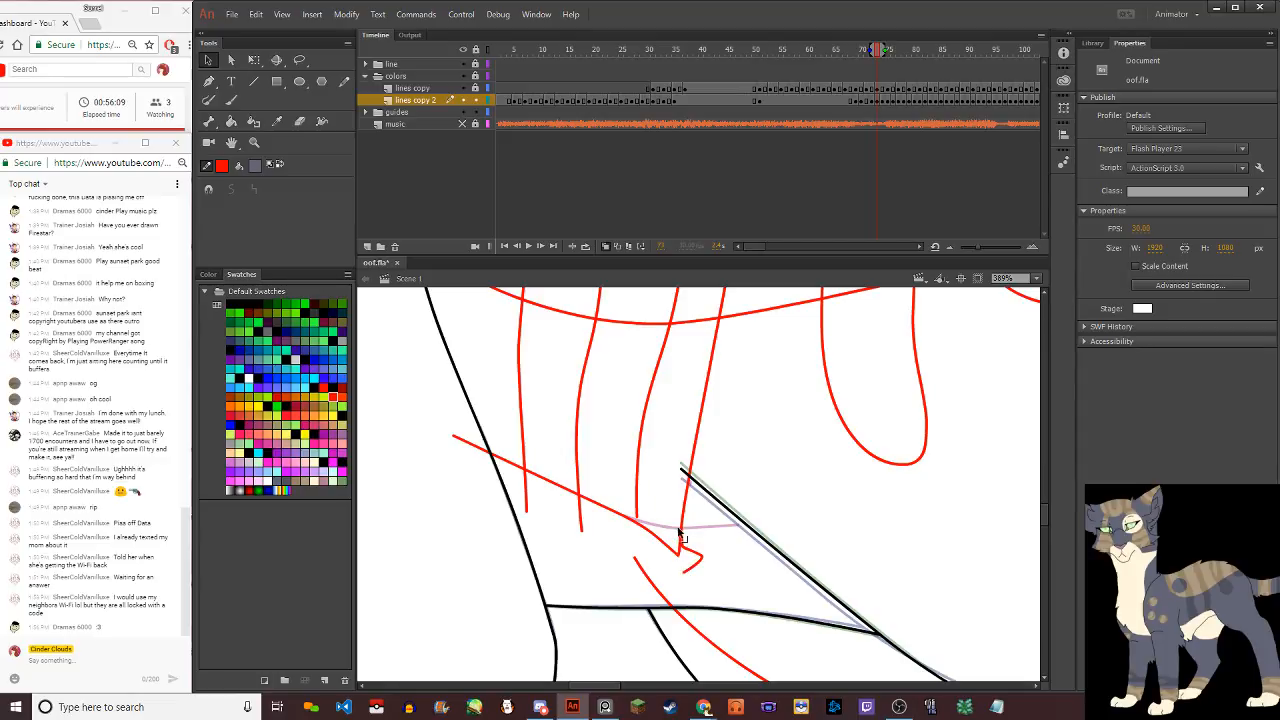
left_click_drag(680, 553, 667, 513)
key("ctrl+z")
left_click_drag(684, 524, 769, 521)
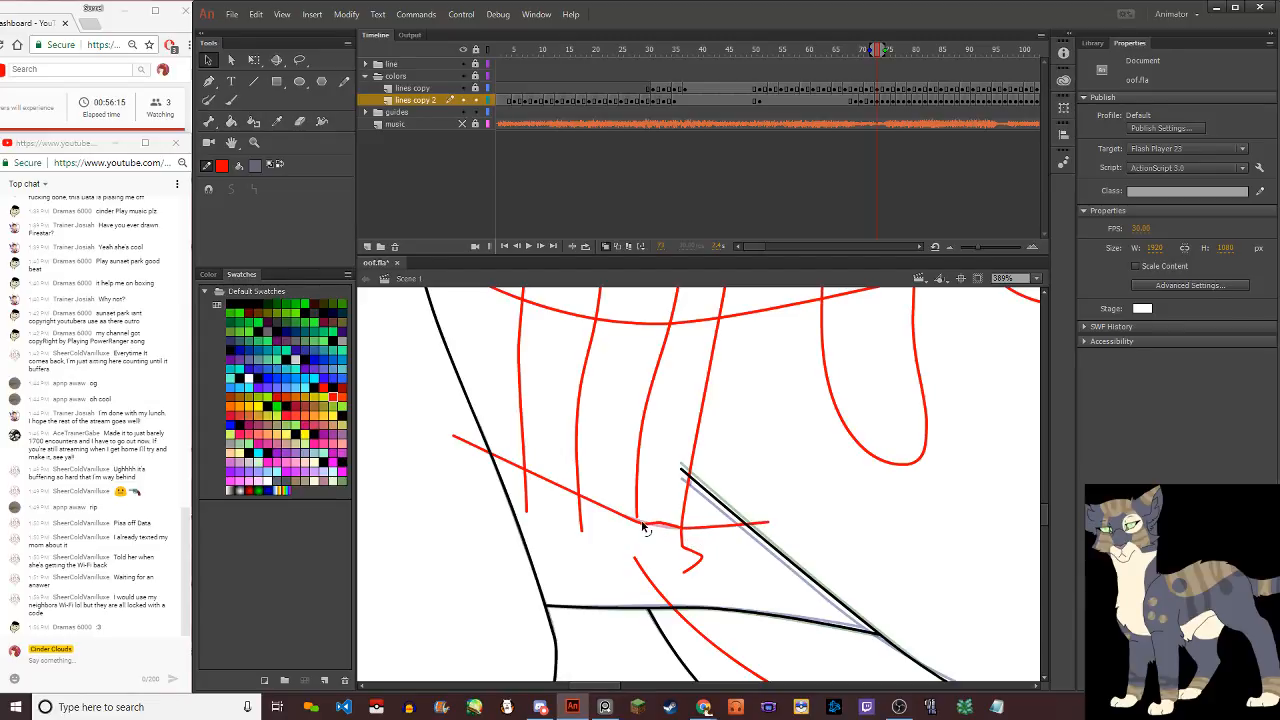
left_click_drag(641, 529, 679, 526)
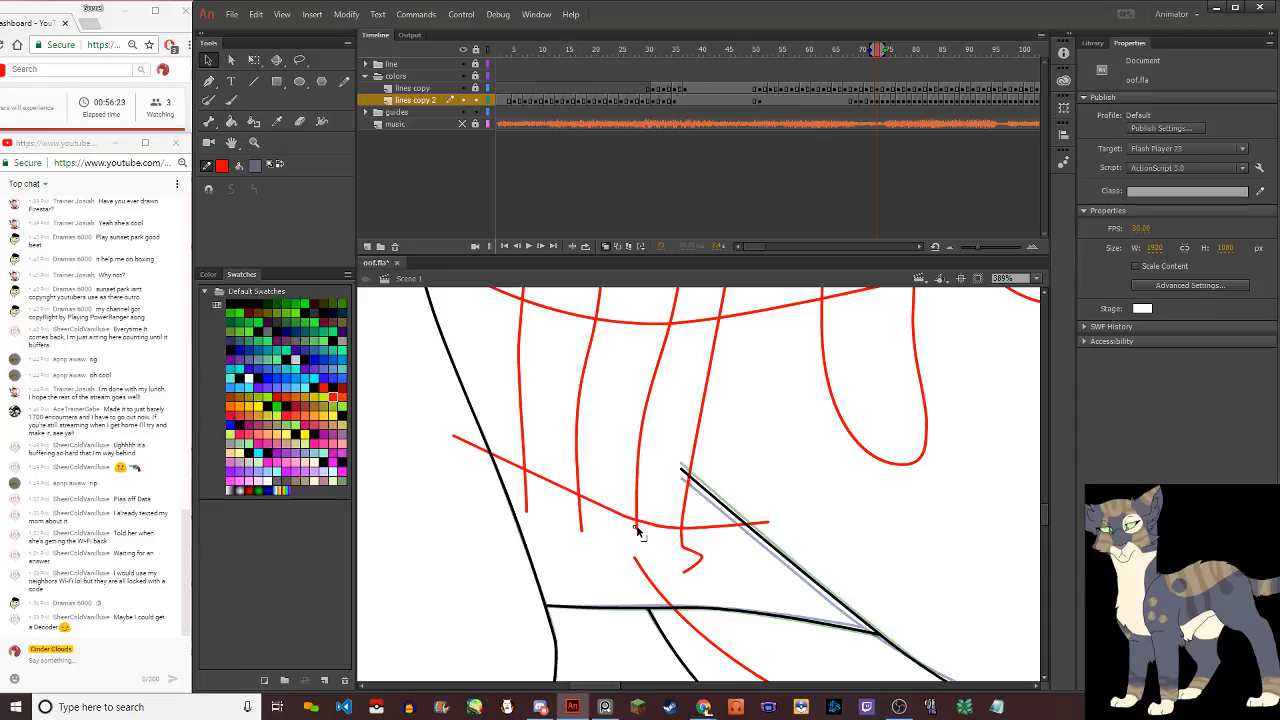
Draw red lines with the Pencil tool along the tail's upper and lower edges to close off the ends of its stripes
scroll(685, 567, "down", 6)
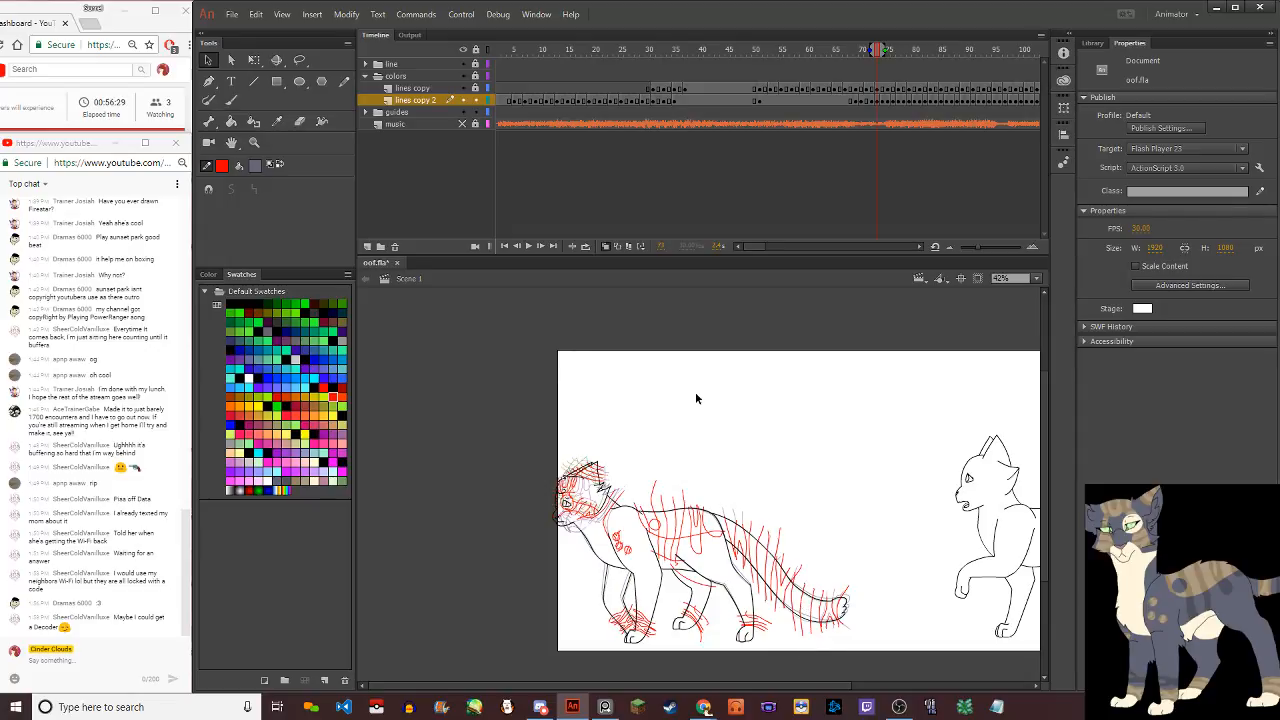
scroll(860, 546, "down", 3)
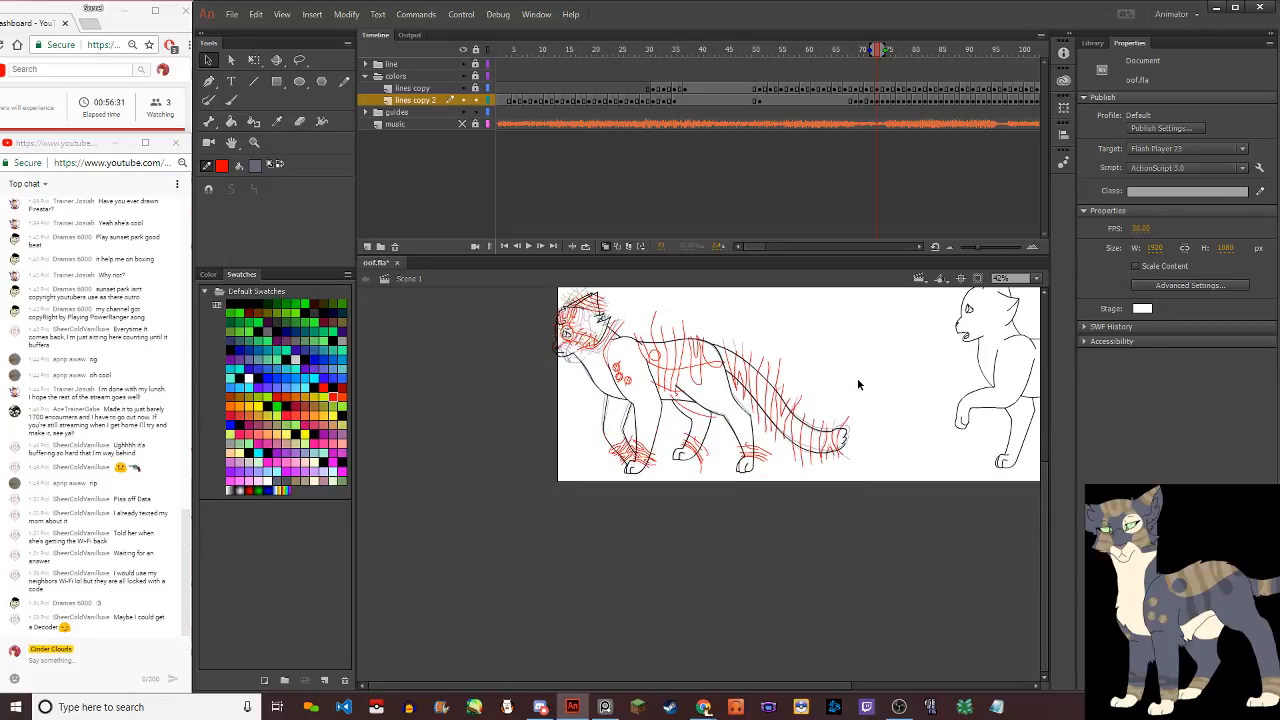
scroll(857, 378, "up", 3)
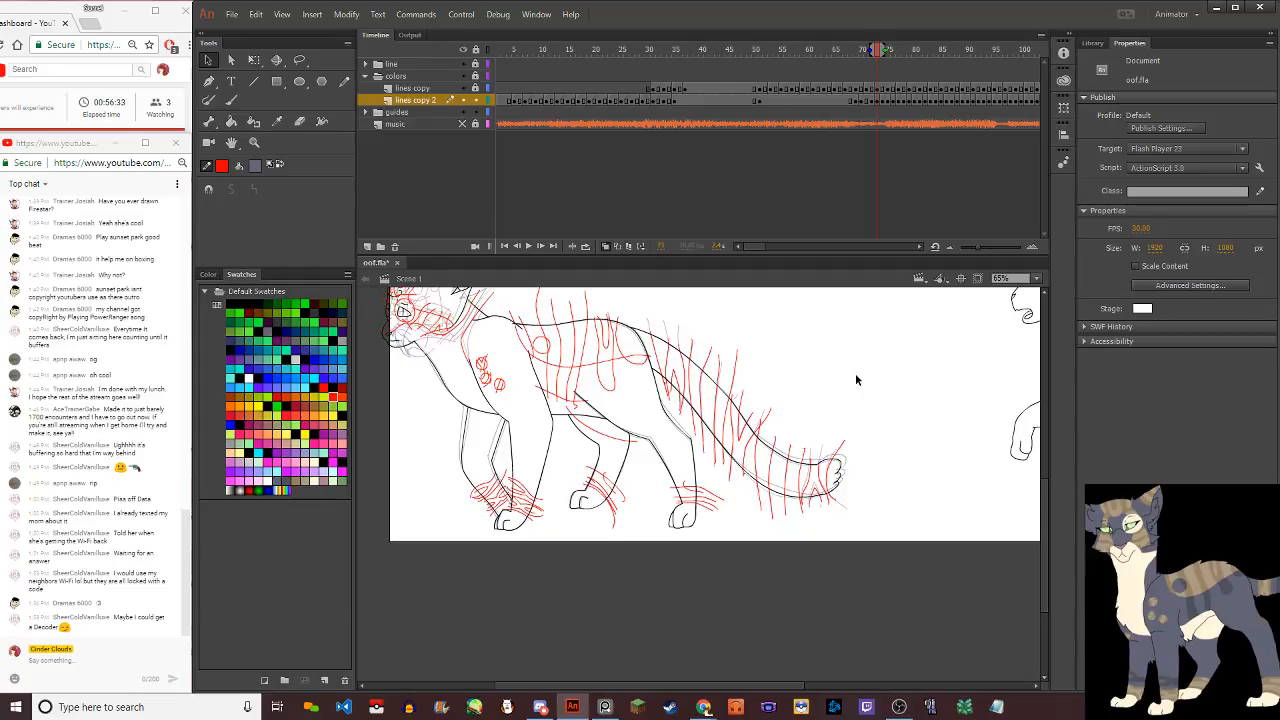
left_click(346, 82)
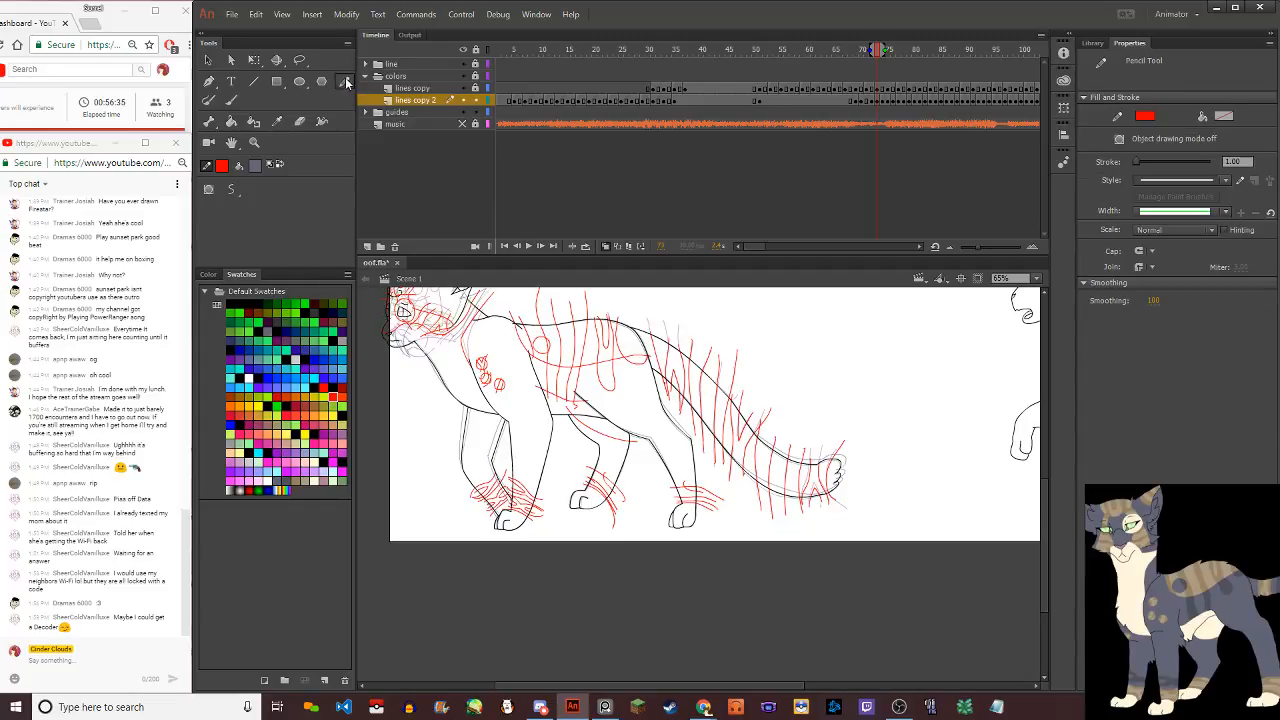
scroll(661, 331, "up", 6)
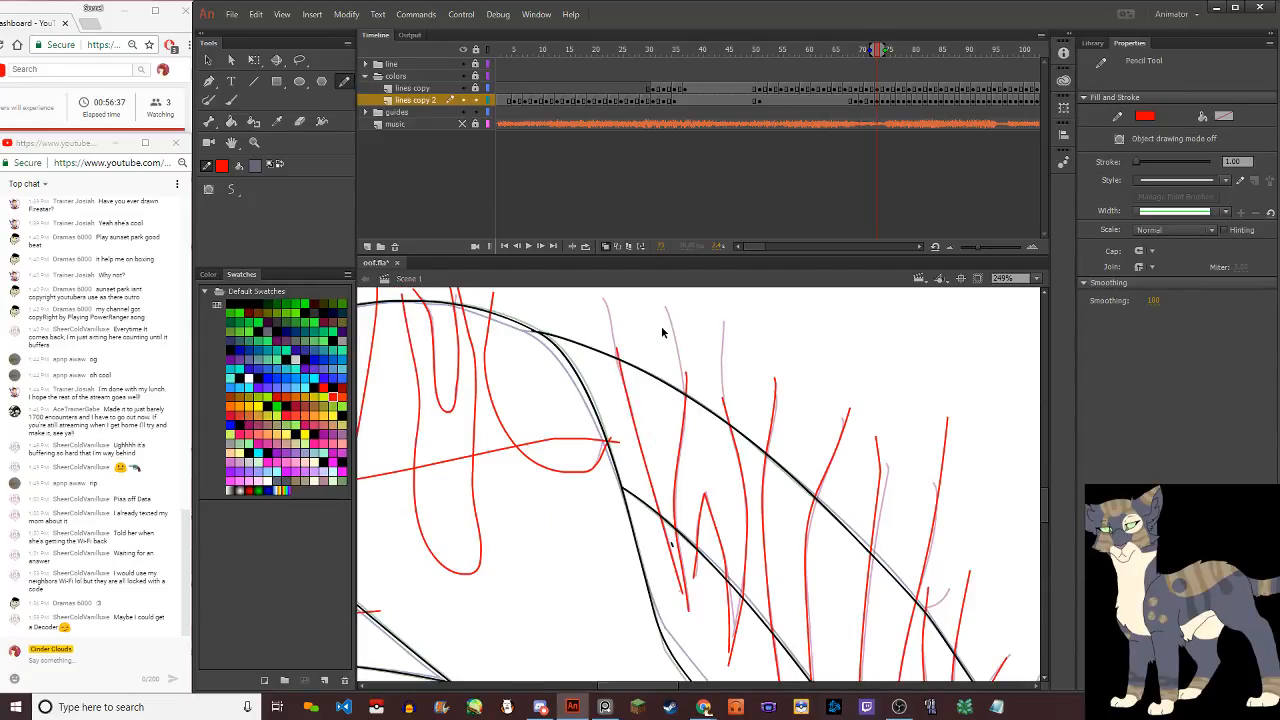
mouse_move(612, 346)
left_mouse_down()
mouse_move(736, 413)
mouse_move(804, 428)
mouse_move(997, 548)
left_mouse_up()
scroll(782, 436, "down", 4)
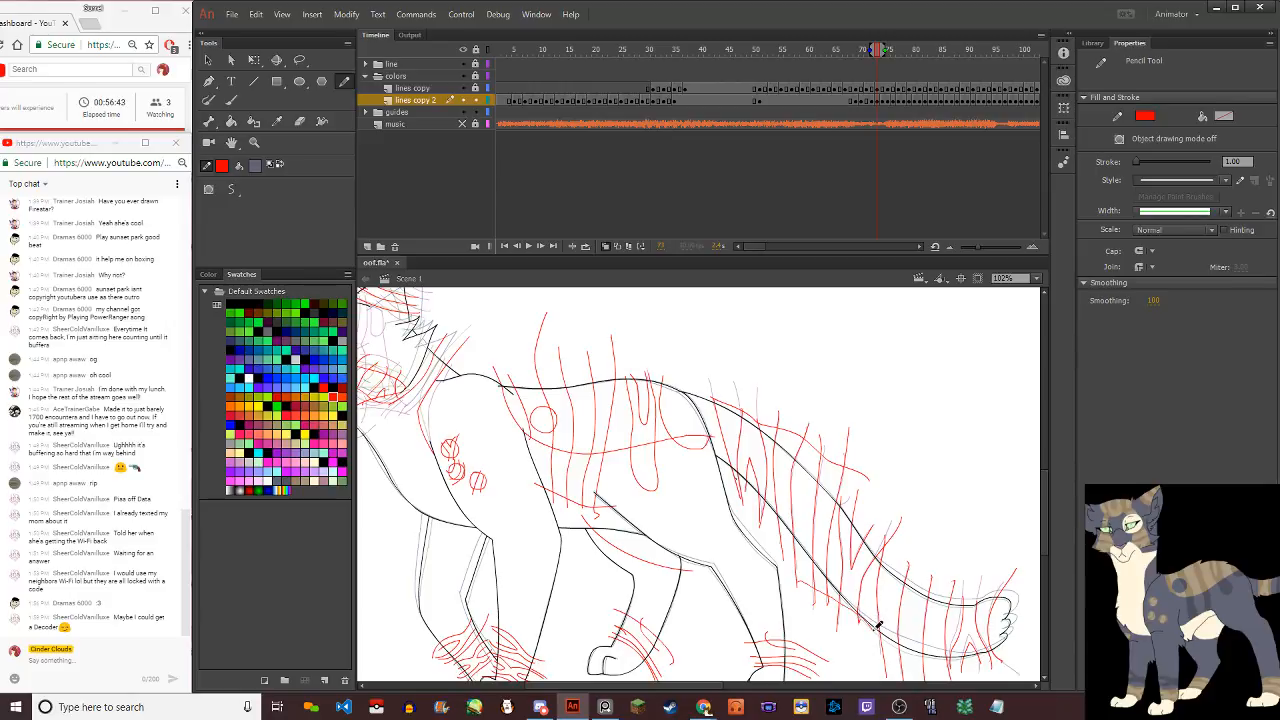
key("ctrl+z")
mouse_move(862, 494)
left_mouse_down()
mouse_move(920, 576)
mouse_move(978, 594)
mouse_move(1040, 578)
left_mouse_up()
mouse_move(1008, 652)
left_mouse_down()
mouse_move(929, 661)
mouse_move(871, 620)
left_mouse_up()
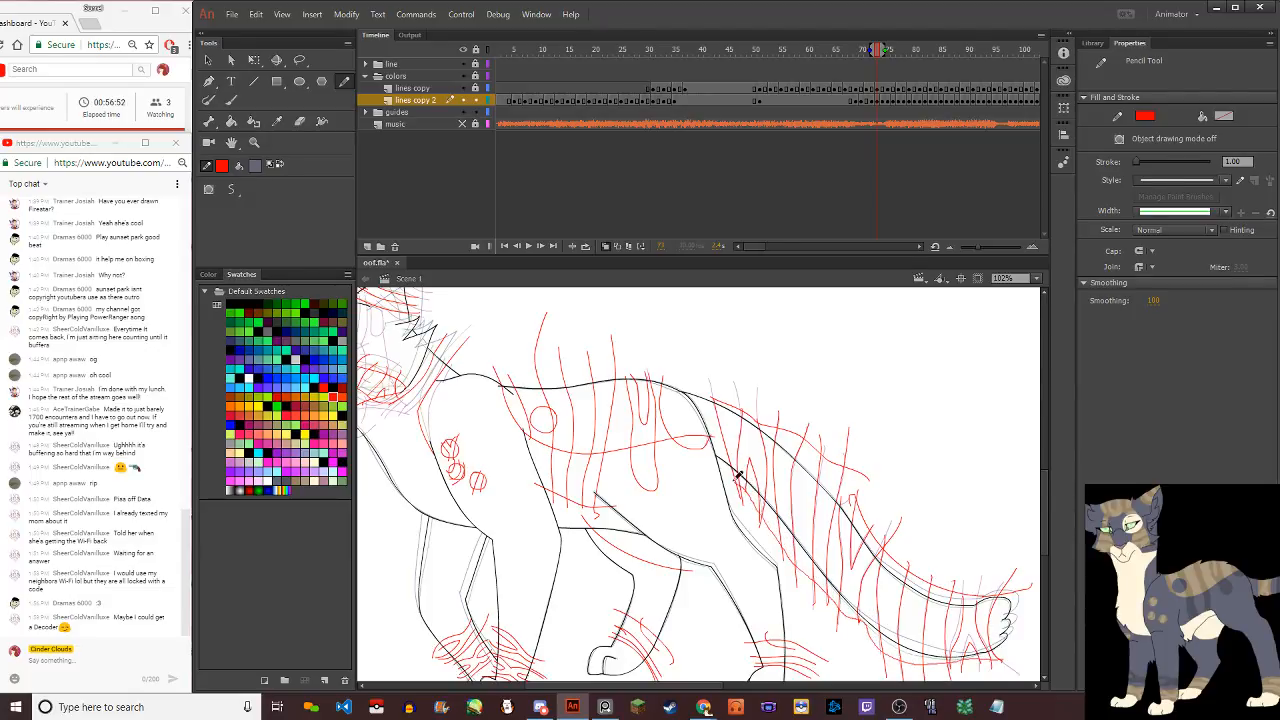
Select the connected red tail markings and check how they join across the whole tail
left_click(208, 59)
left_click(855, 512)
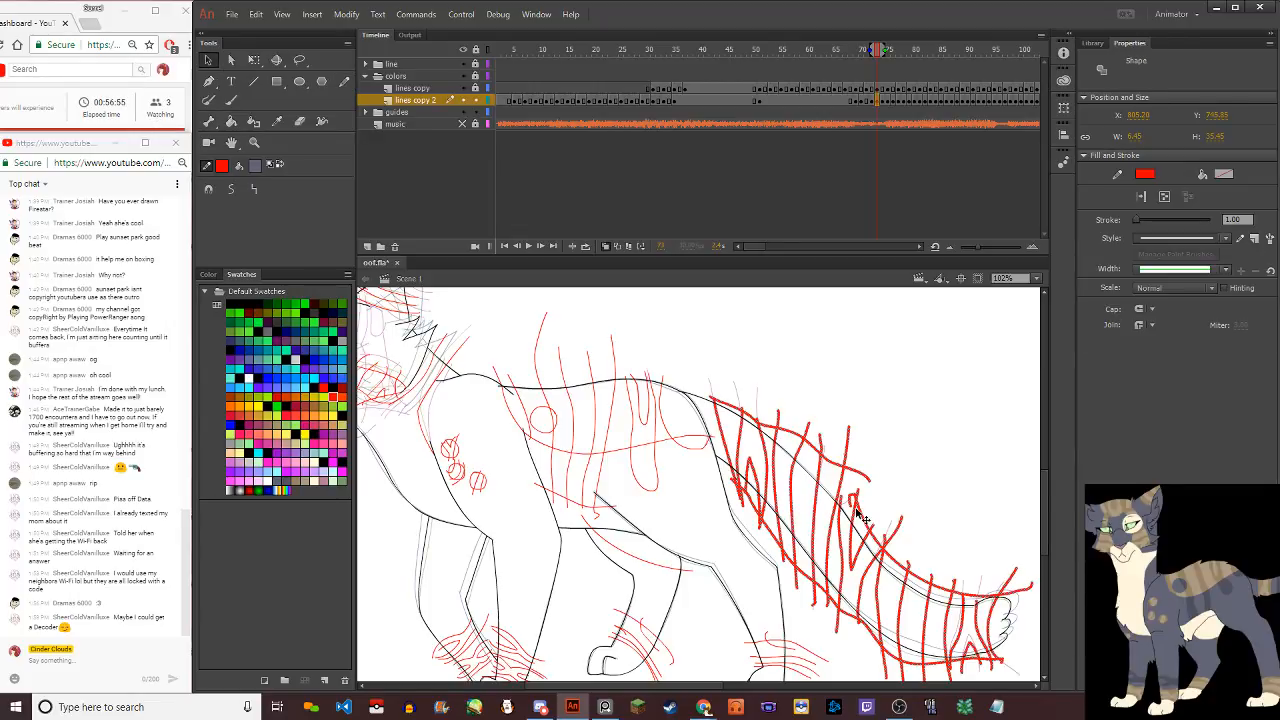
key("ctrl+minus")
key("ctrl+minus")
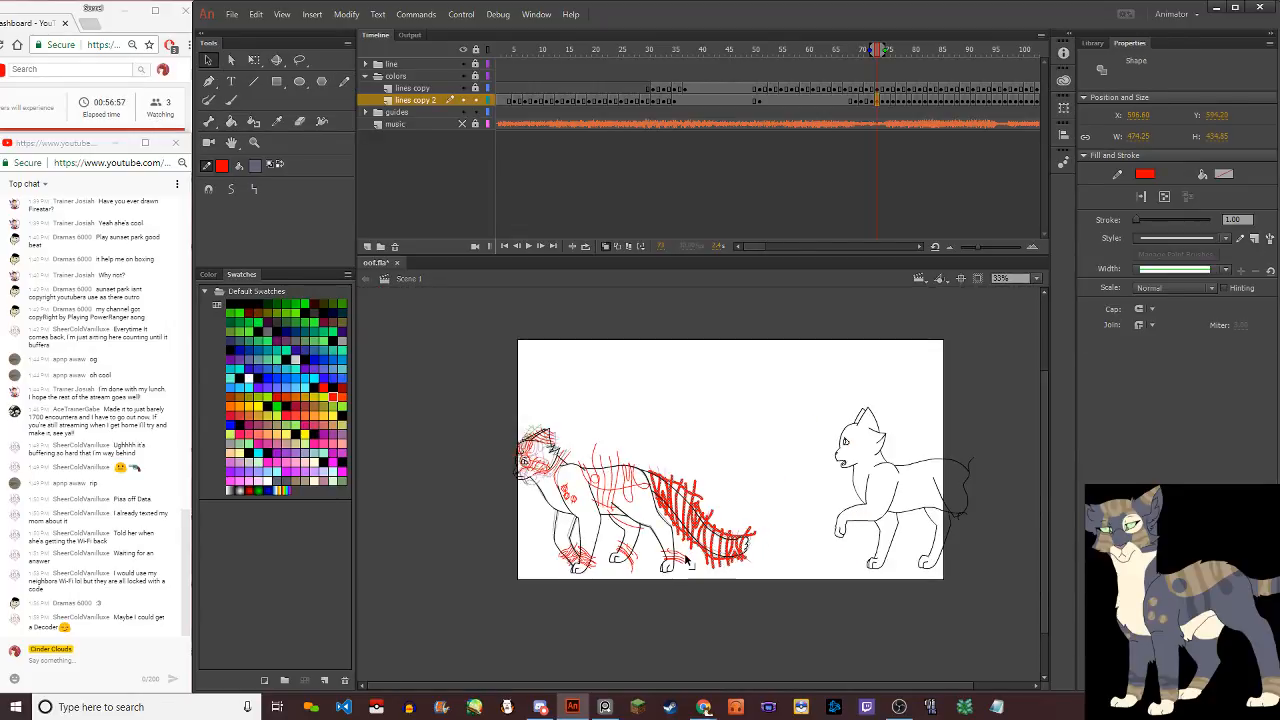
key("ctrl+equal")
key("ctrl+equal")
Draw red closing lines along the back of the stripes on both hind paws with the Pencil tool
key("y")
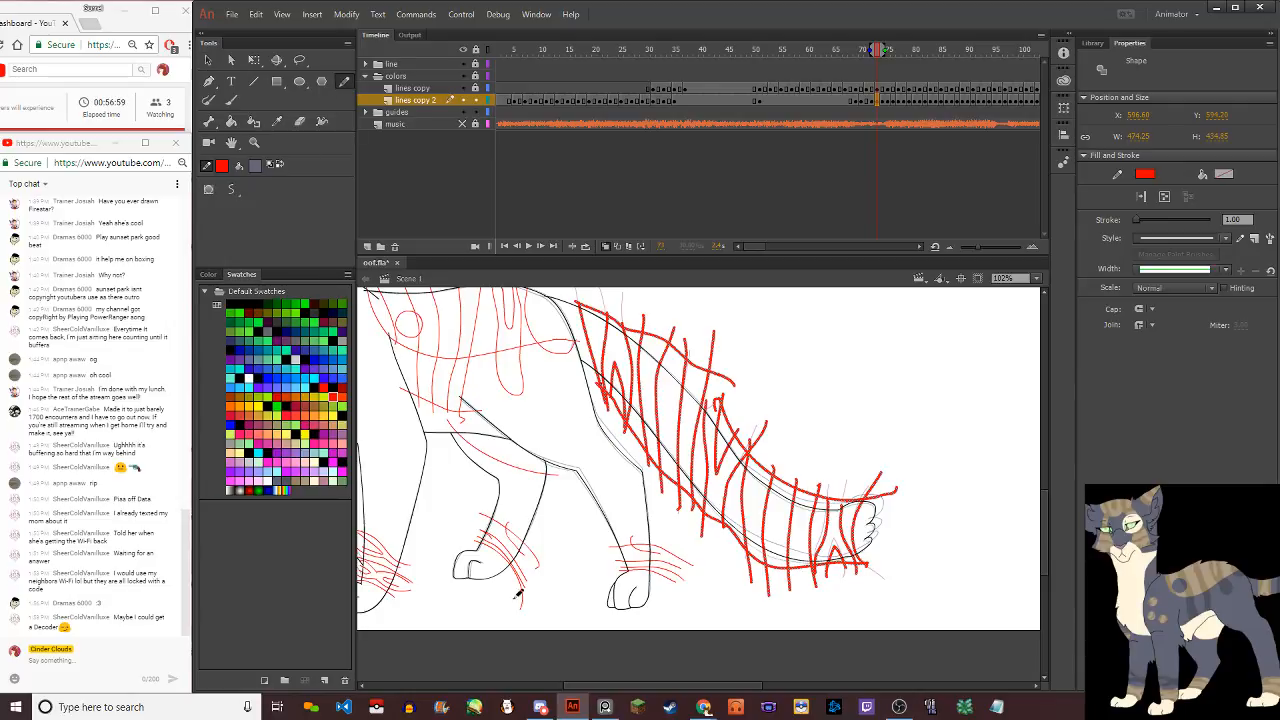
left_click_drag(528, 565, 569, 559)
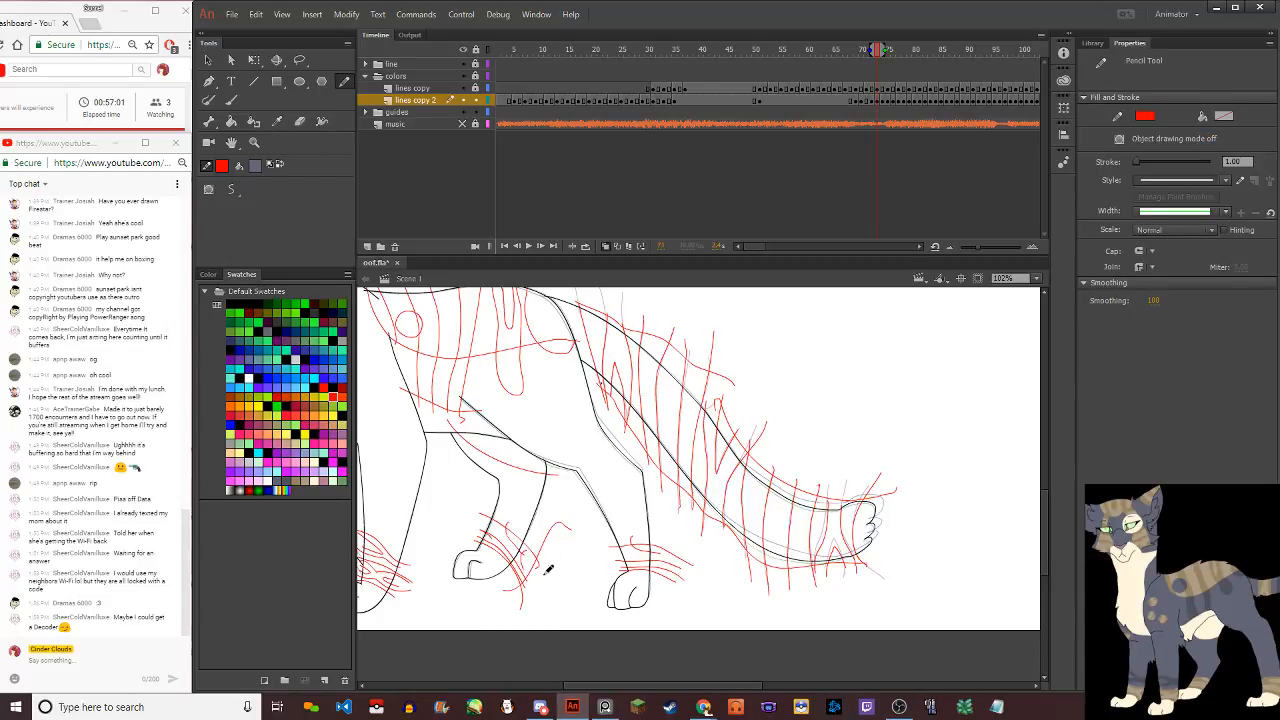
mouse_move(686, 535)
left_mouse_down()
mouse_move(660, 550)
mouse_move(654, 577)
left_mouse_up()
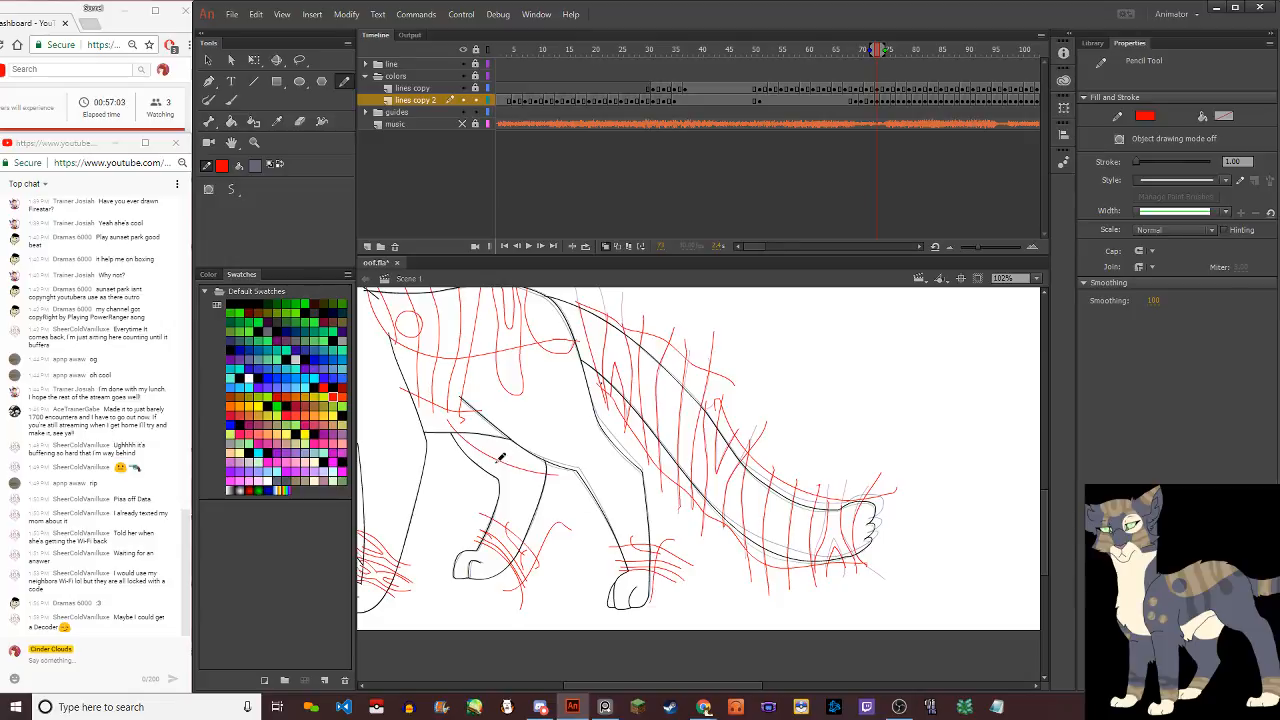
Draw red closing lines from the belly line down the far hind leg and along the outer ends of the stripes on both front paws
left_click_drag(565, 532, 554, 461)
scroll(630, 367, "down", 3)
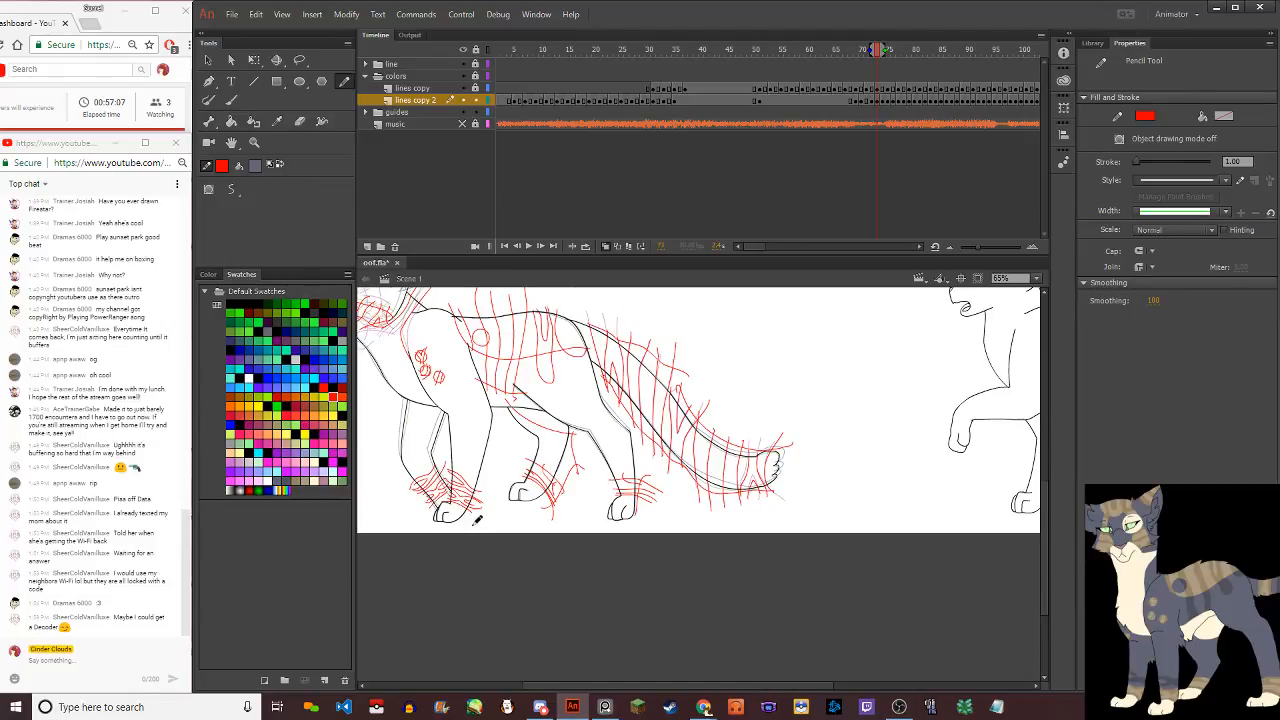
scroll(458, 506, "up", 3)
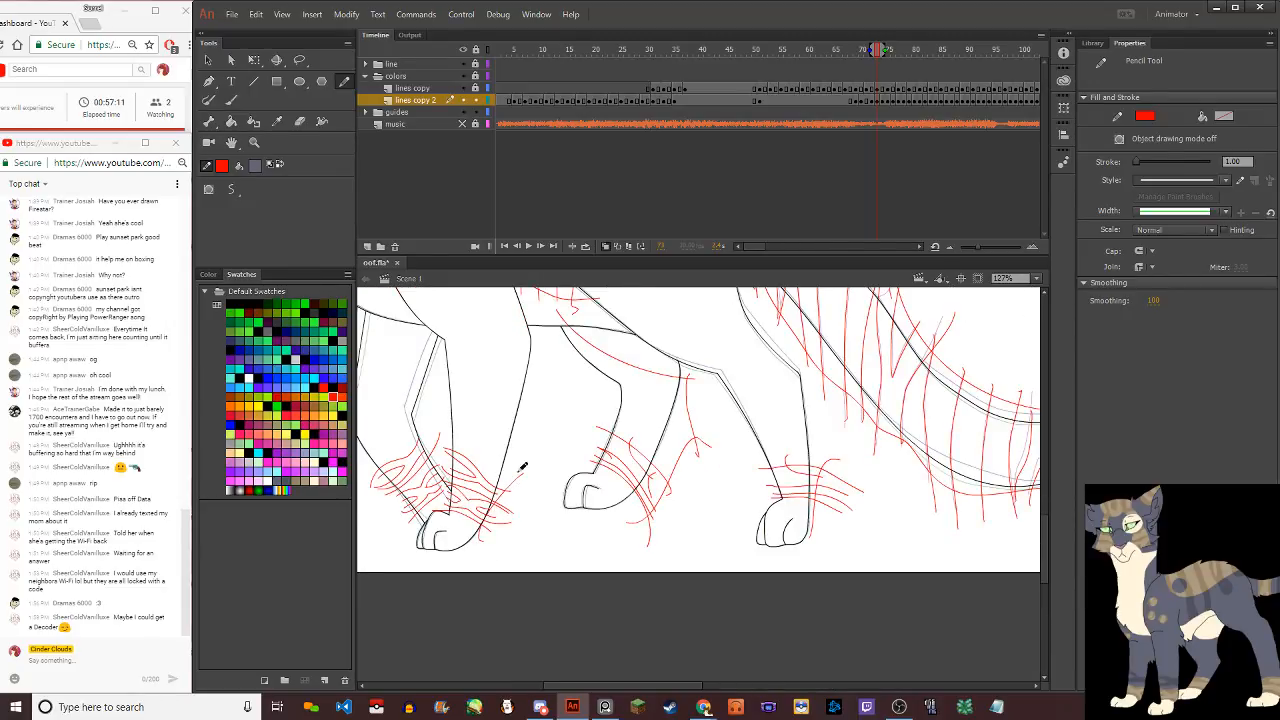
scroll(506, 512, "up", 4)
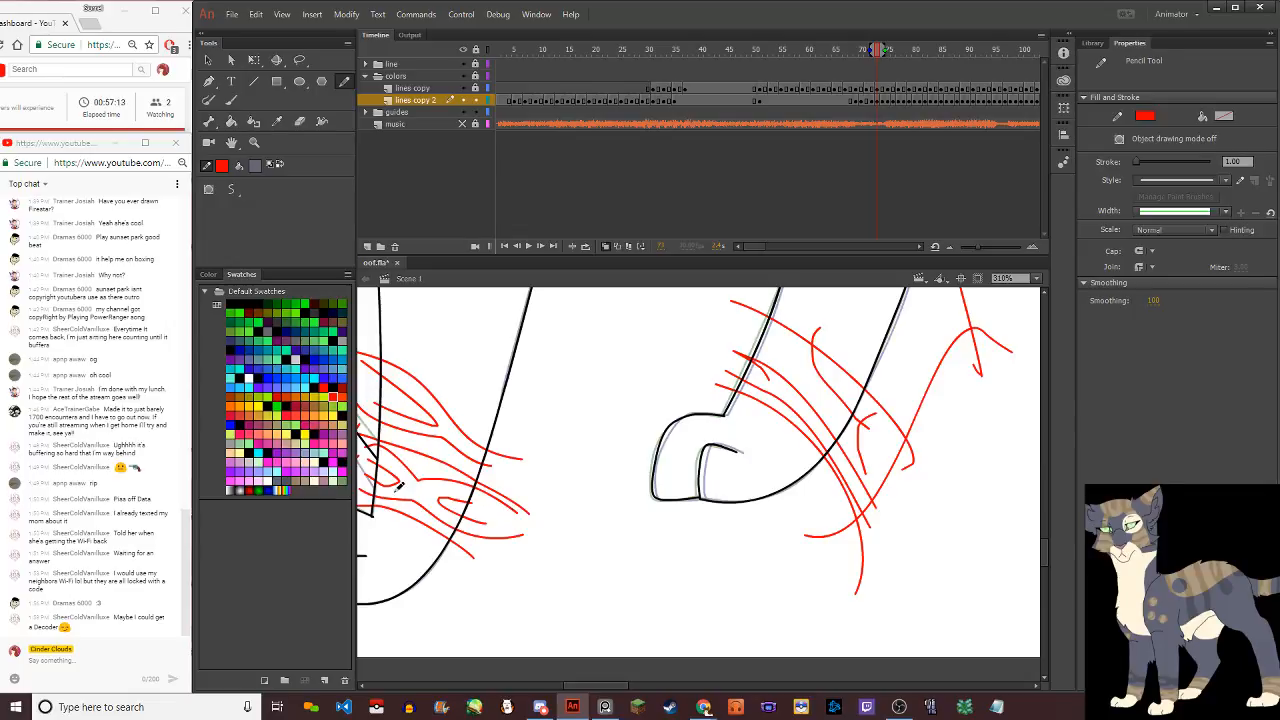
mouse_move(462, 553)
left_mouse_down()
mouse_move(506, 489)
mouse_move(503, 447)
mouse_move(487, 456)
mouse_move(540, 487)
mouse_move(494, 453)
left_mouse_up()
scroll(490, 450, "down", 5)
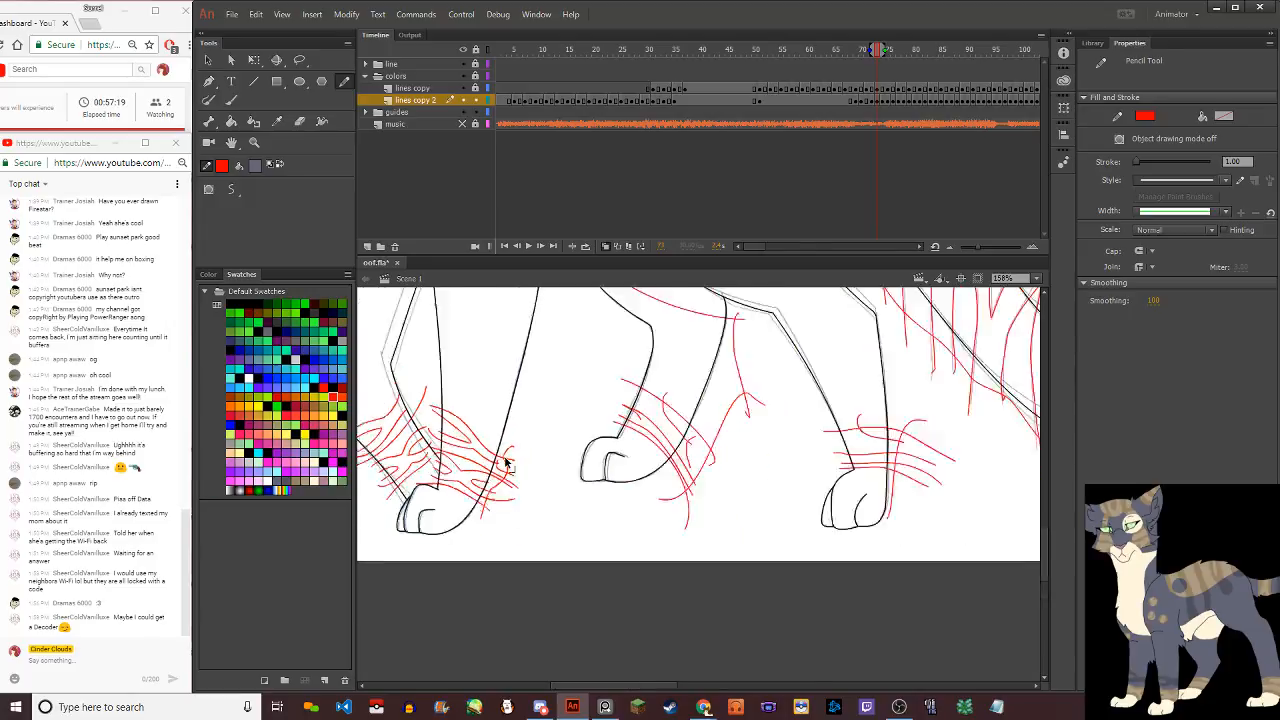
scroll(478, 443, "up", 5)
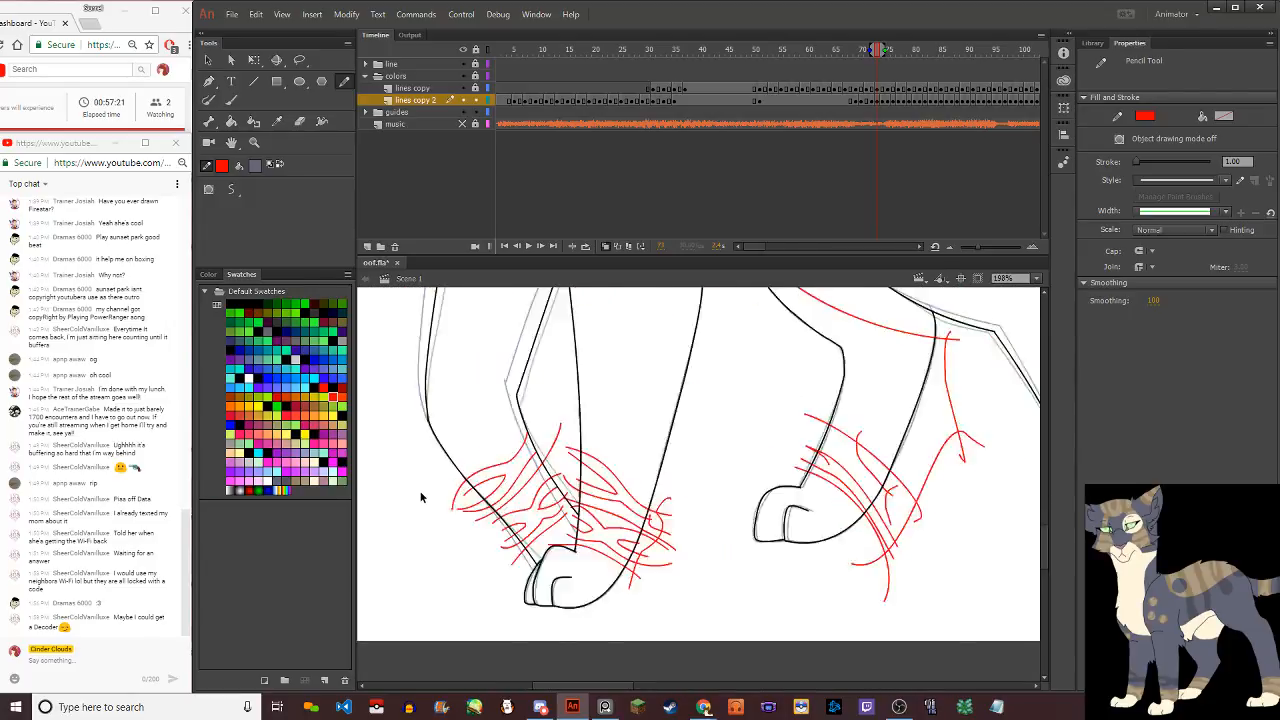
mouse_move(463, 478)
left_mouse_down()
mouse_move(534, 538)
mouse_move(560, 582)
left_mouse_up()
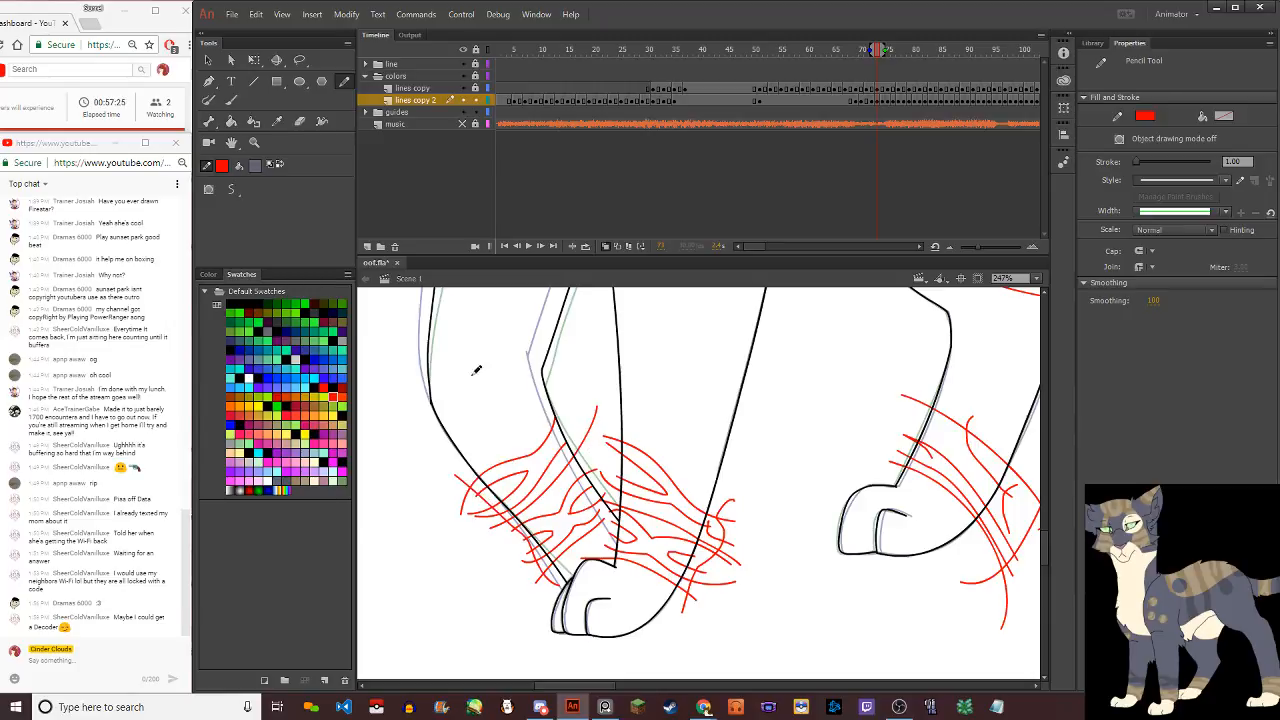
Stretch the top stripe line on the front leg upward past the leg outline and join the neighbouring line ends into a point
left_click(208, 60)
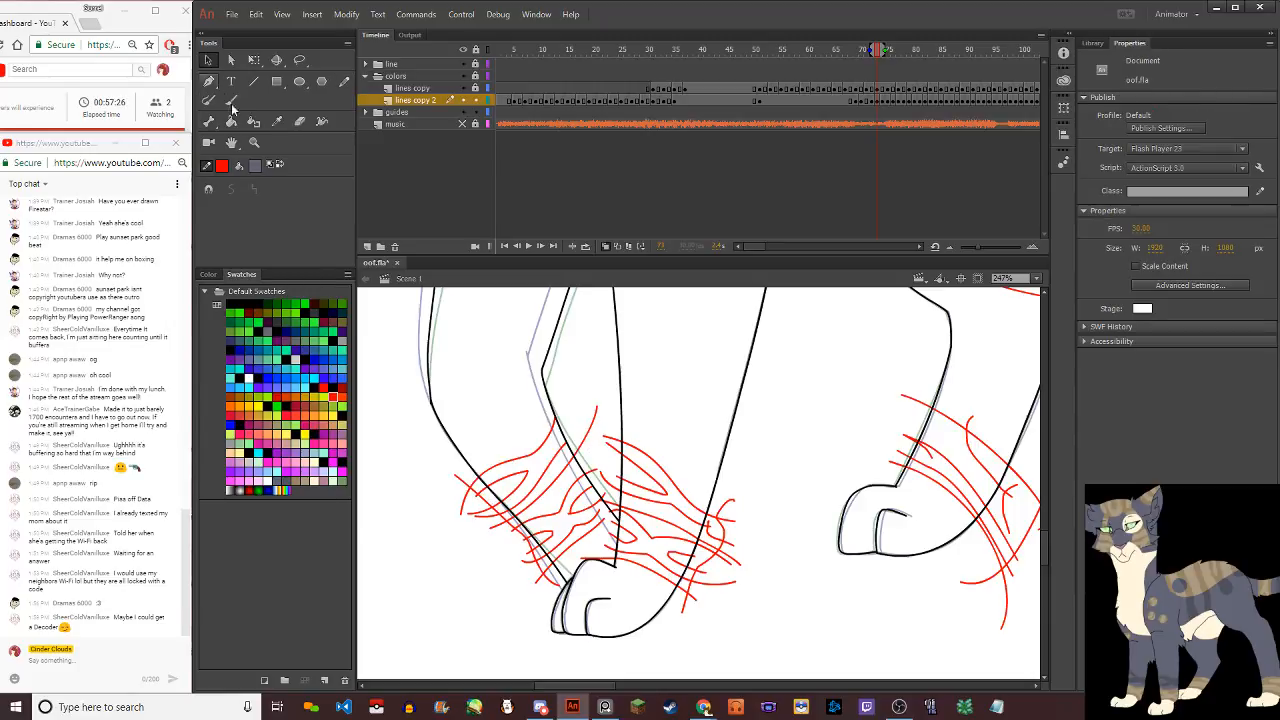
left_click(585, 435)
key("Delete")
key("comma")
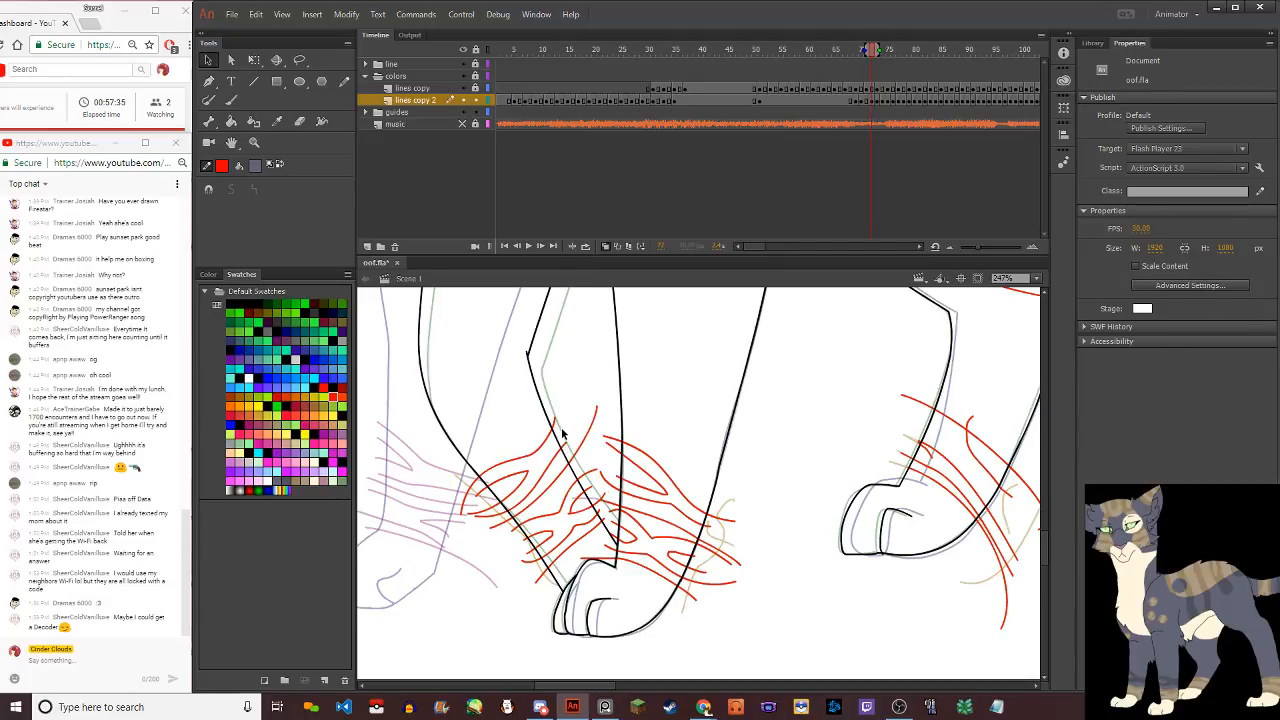
key("period")
left_click_drag(561, 430, 567, 367)
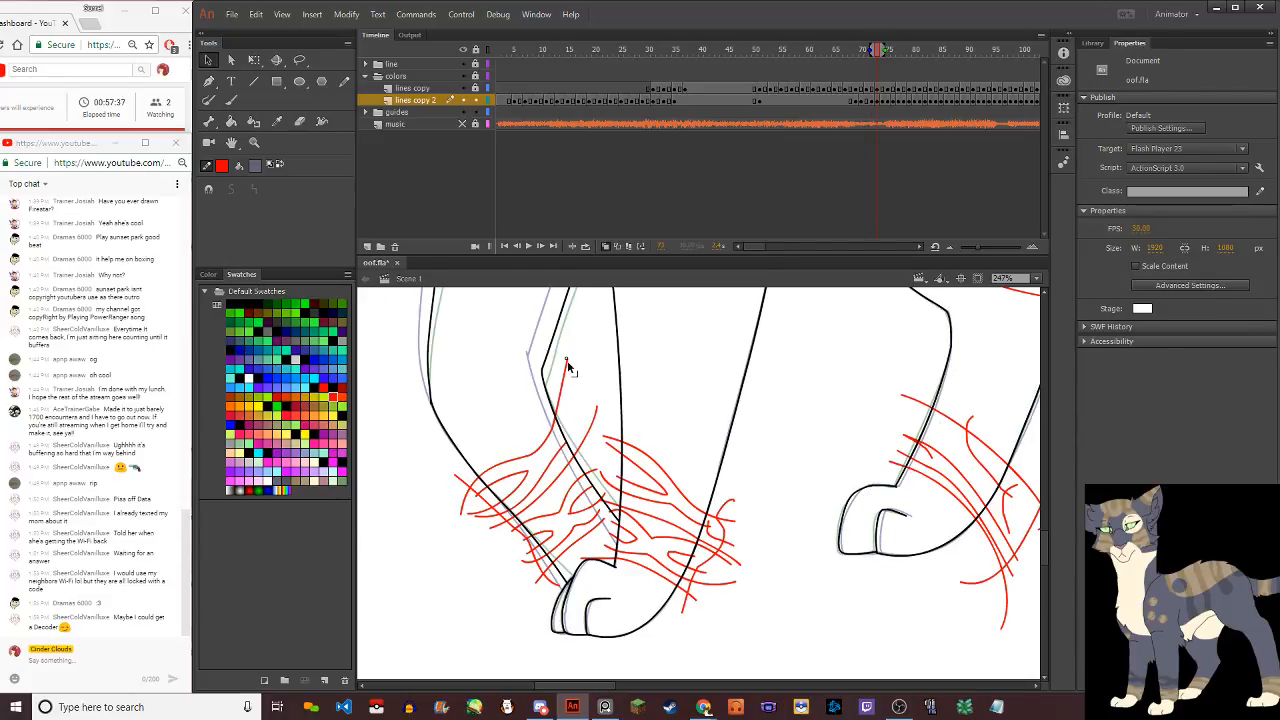
left_click_drag(600, 414, 563, 452)
left_click(591, 427)
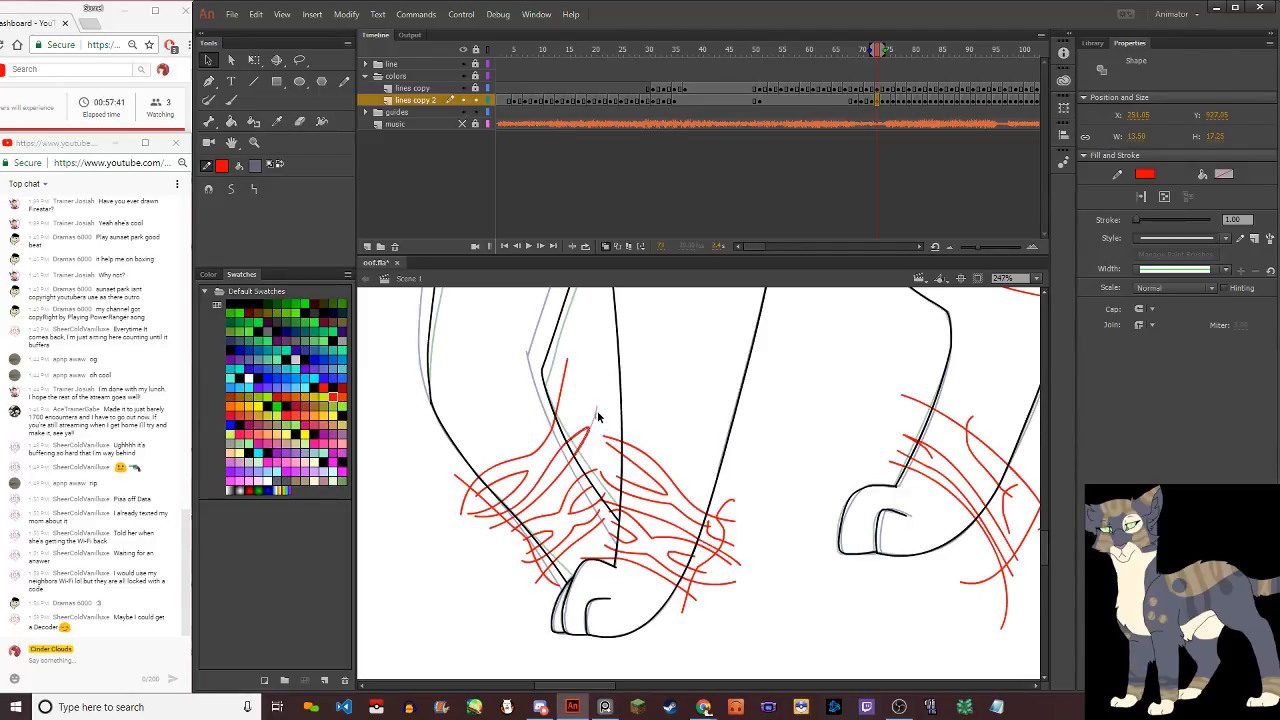
left_click(597, 416)
left_click_drag(591, 432, 602, 406)
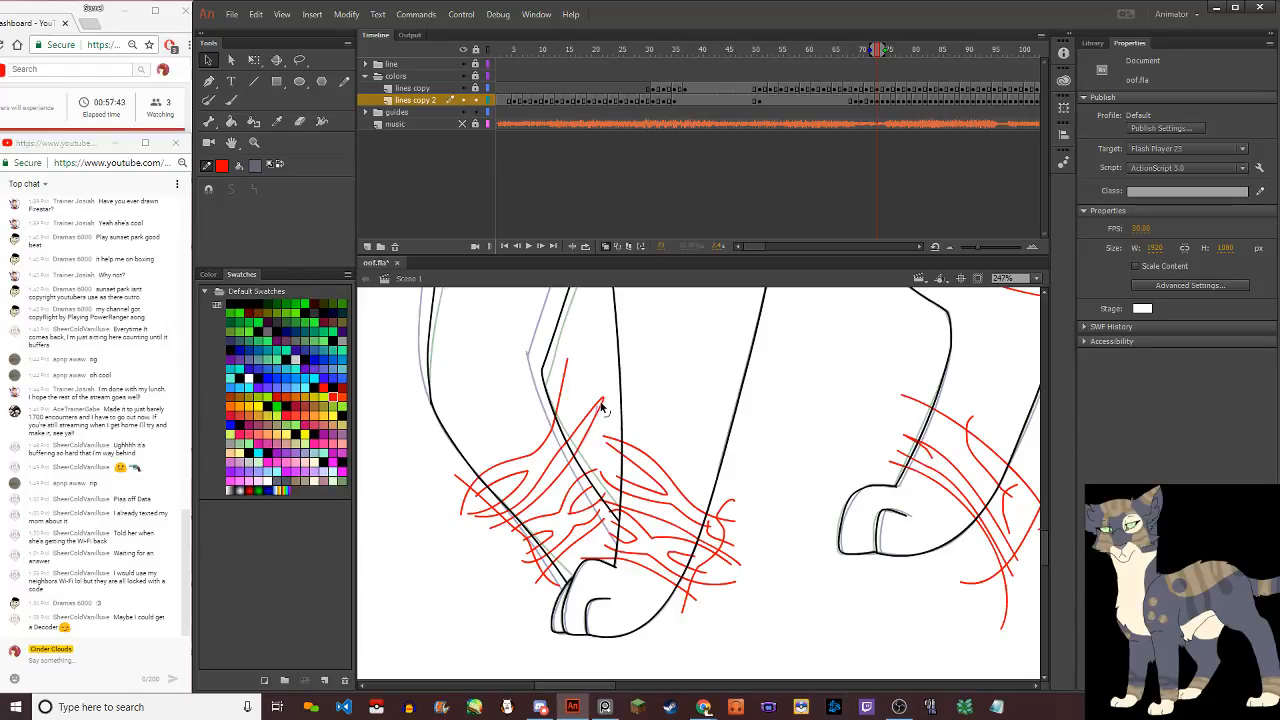
Copy the connected red markings of the paws, tail, belly and back from frame 73 and paste them into frame 74
left_click(546, 456)
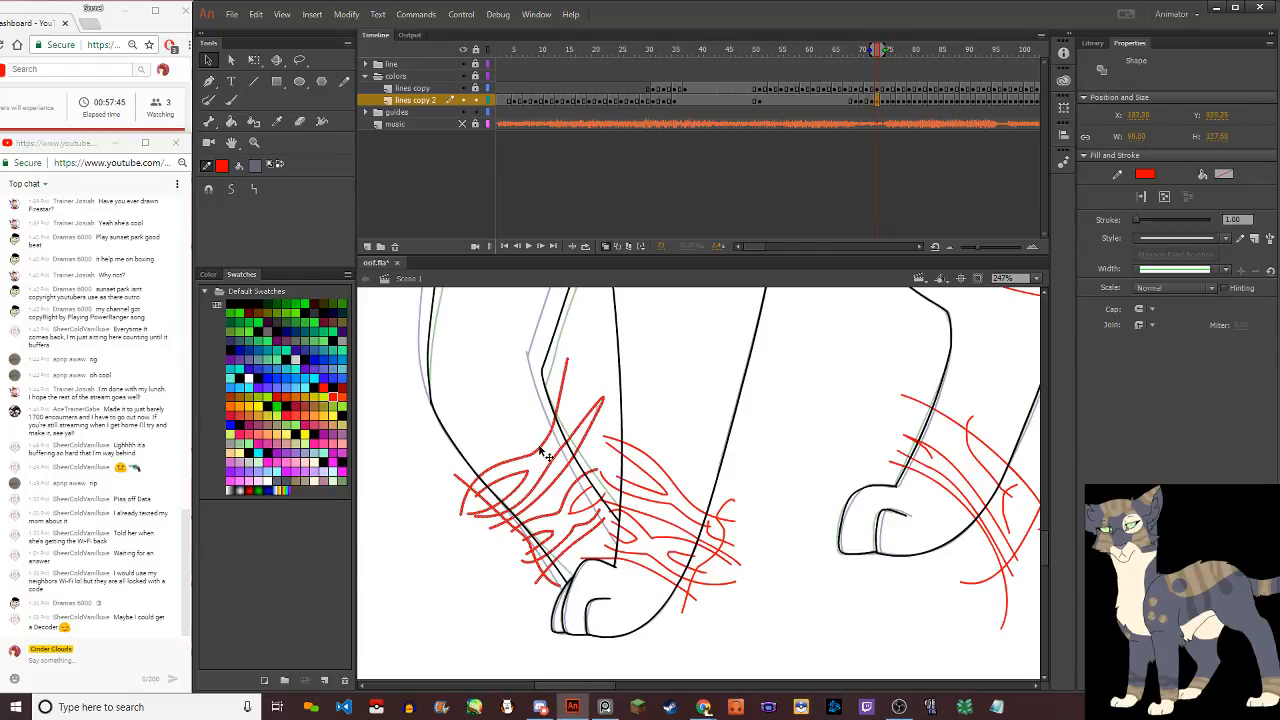
left_click(617, 495, "shift")
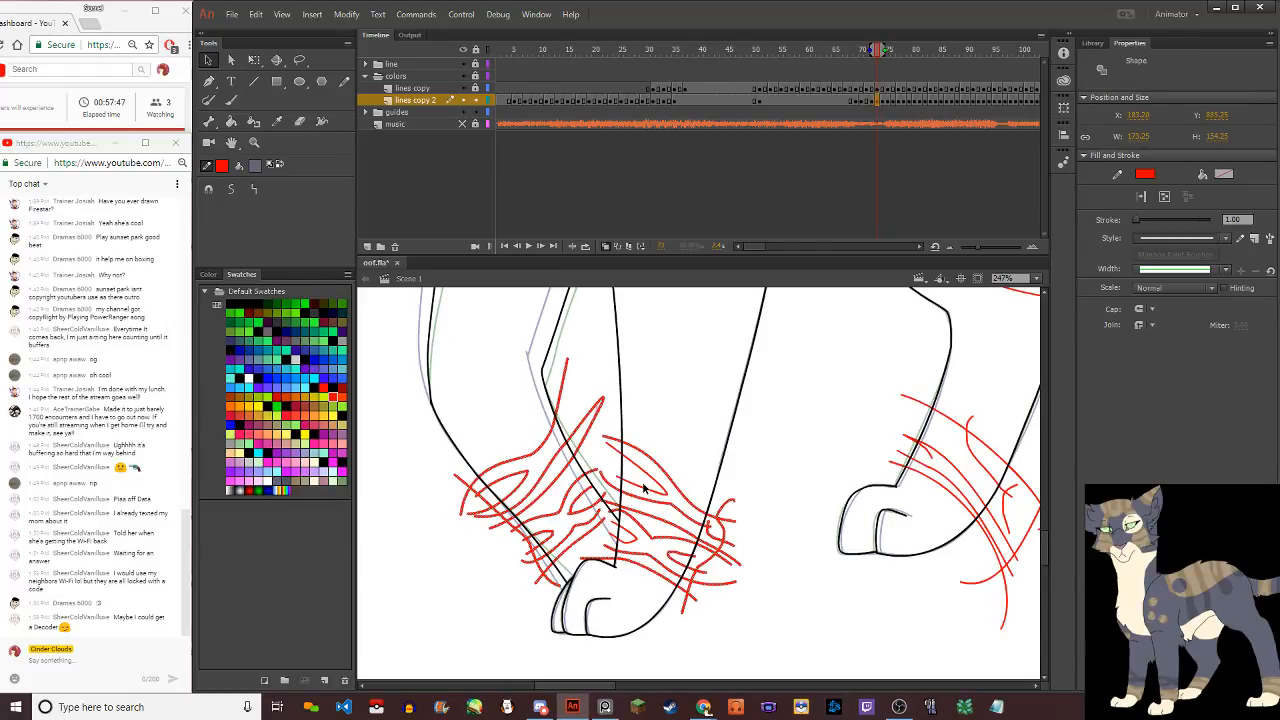
scroll(650, 490, "down", 4)
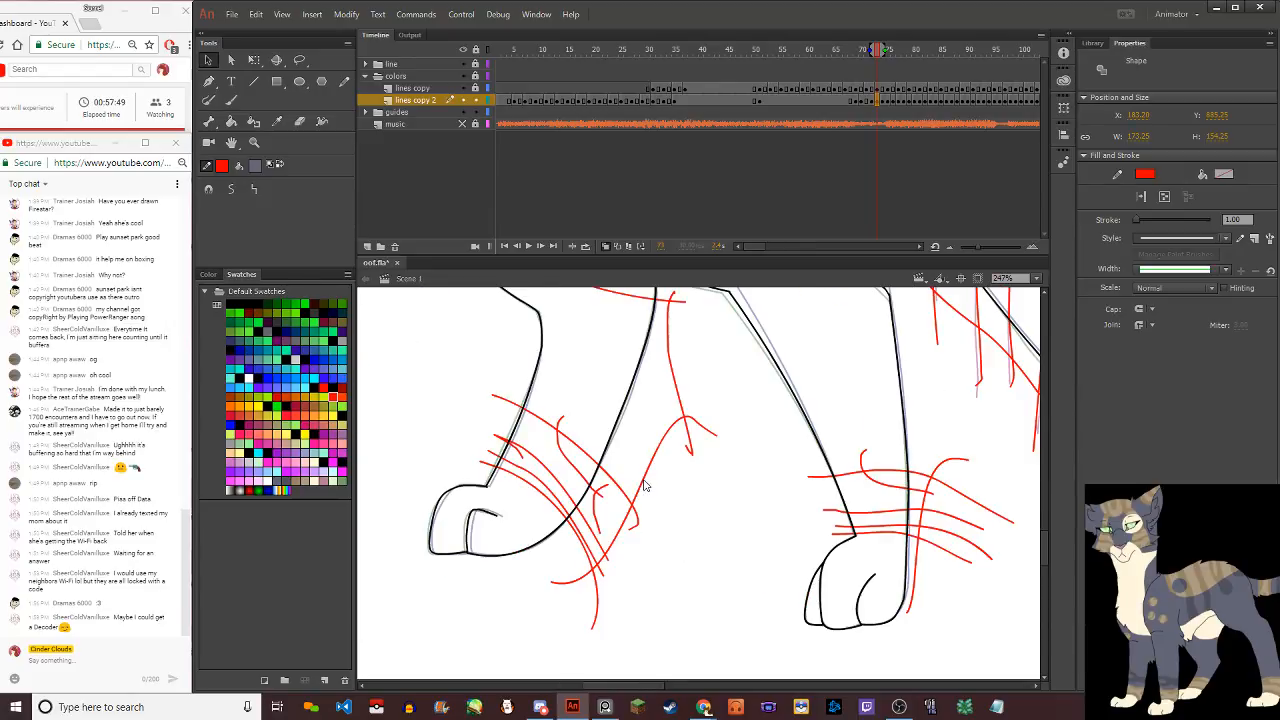
scroll(645, 485, "down", 1)
left_click(646, 504, "shift")
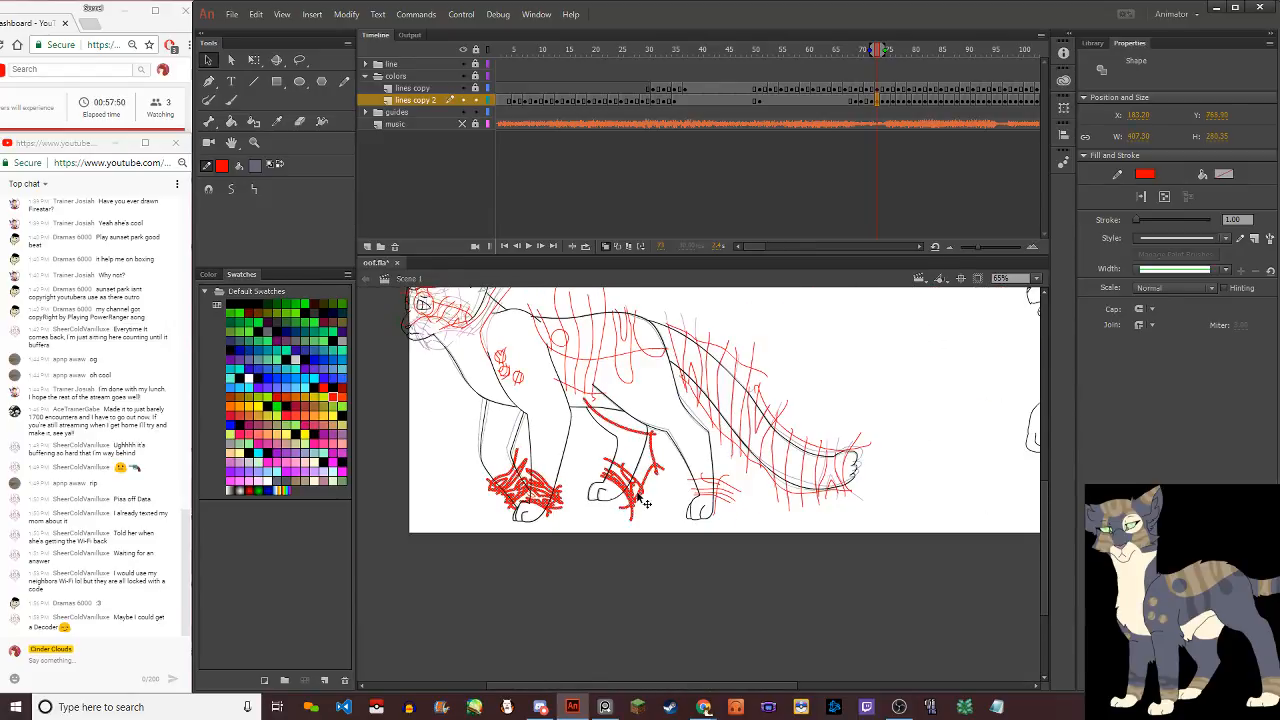
left_click(722, 500, "shift")
left_click(775, 485, "shift")
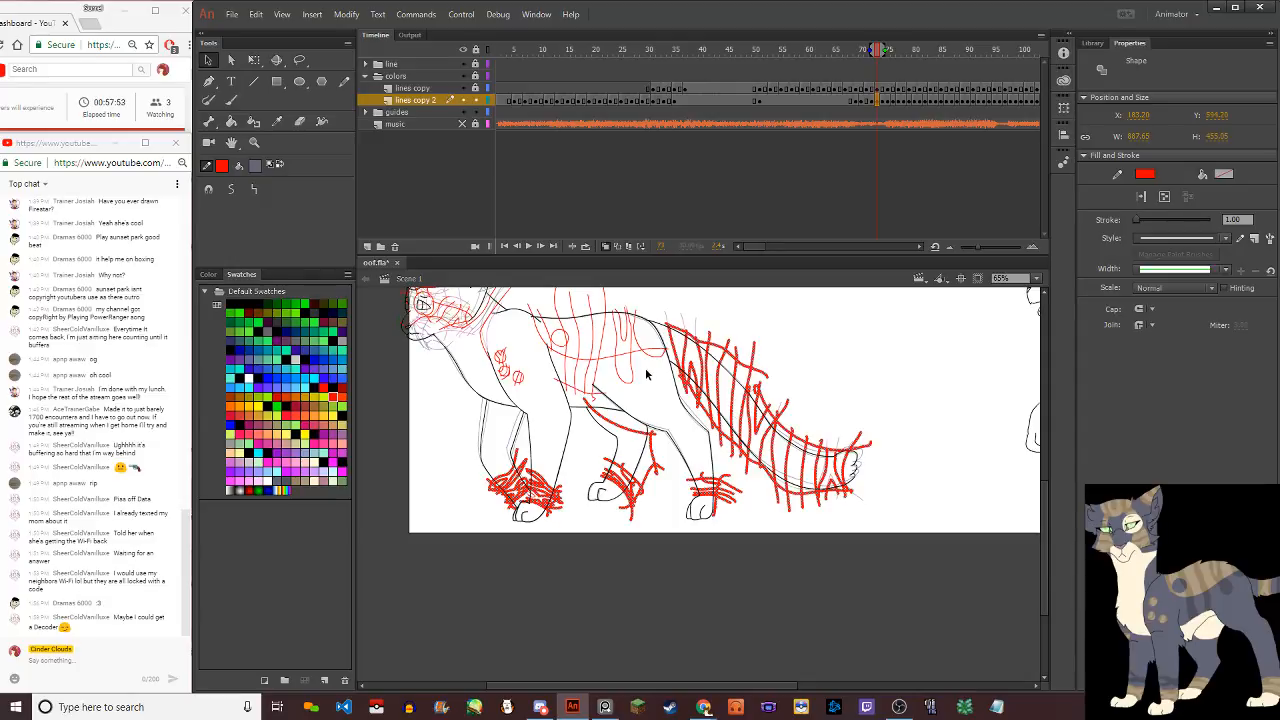
left_click(630, 388, "shift")
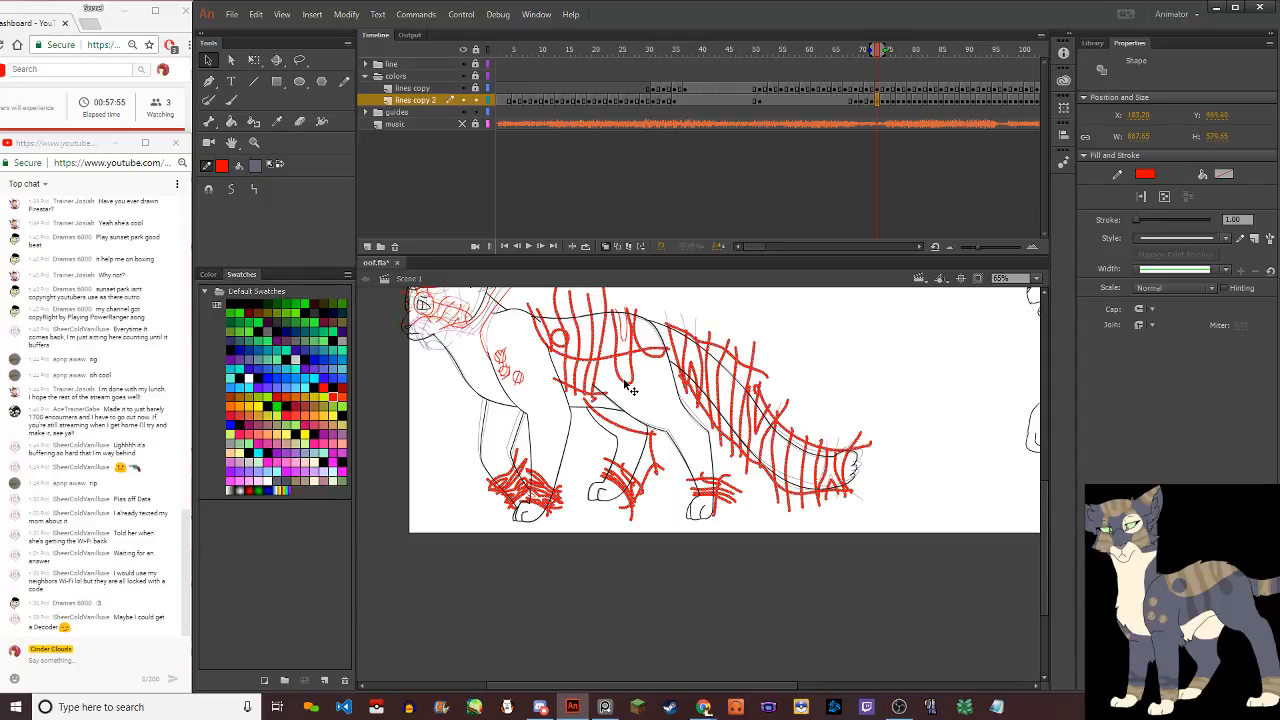
scroll(618, 411, "down", 1)
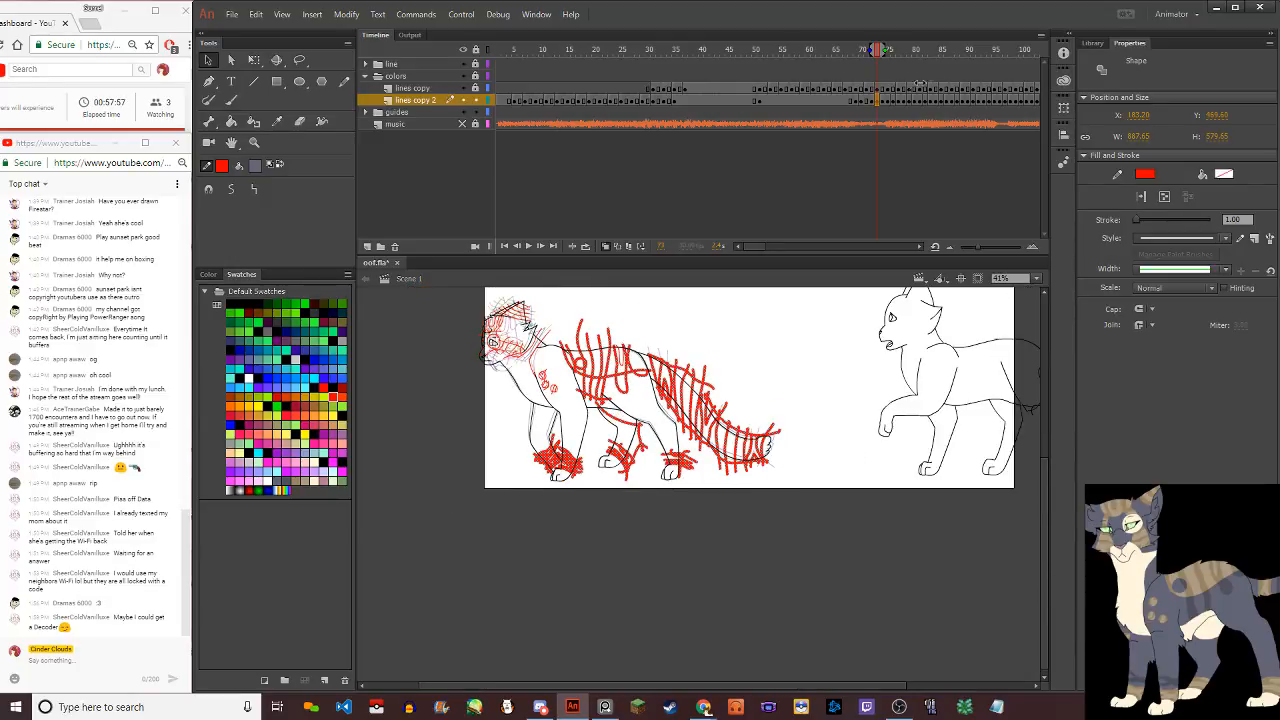
left_click(883, 100)
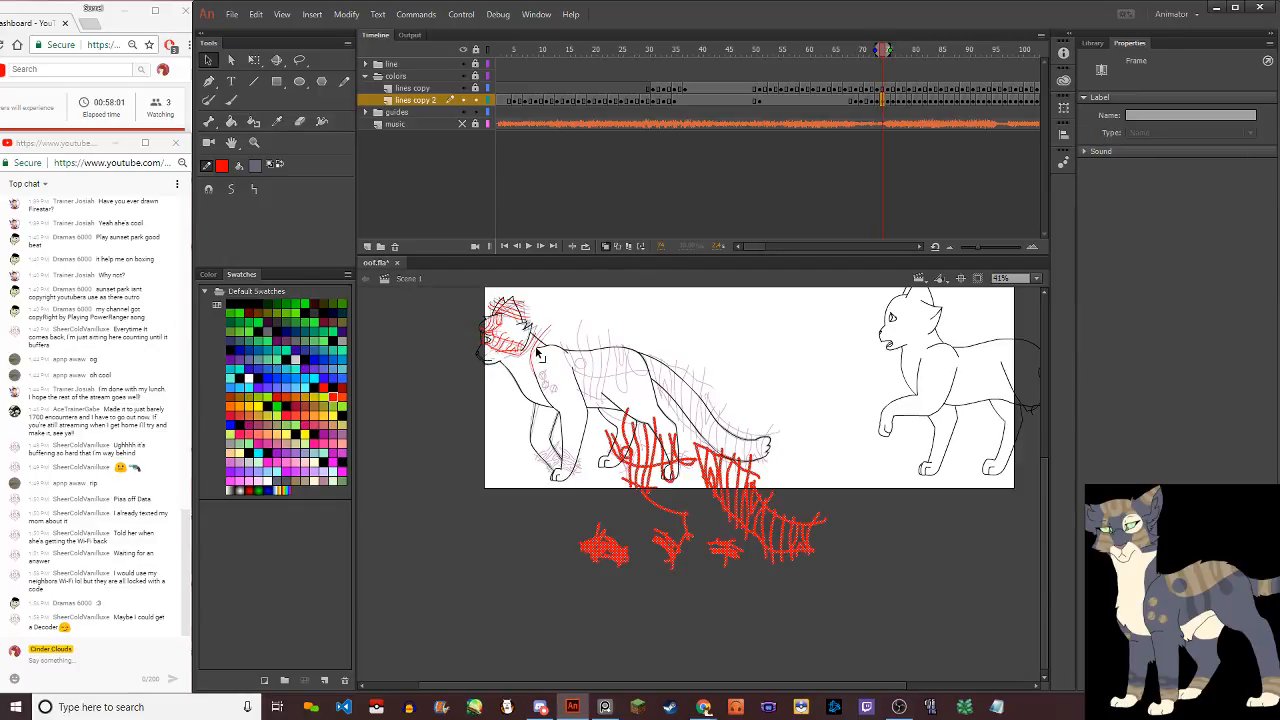
key("ctrl+a")
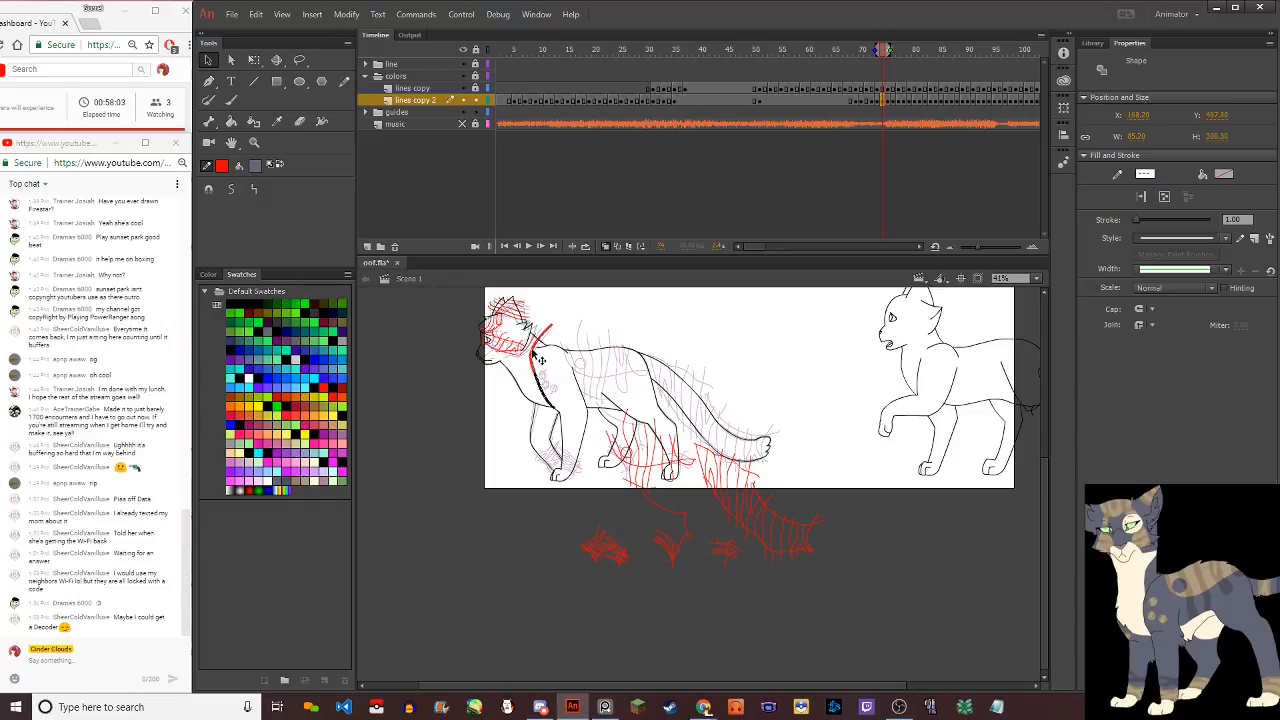
left_click(545, 361)
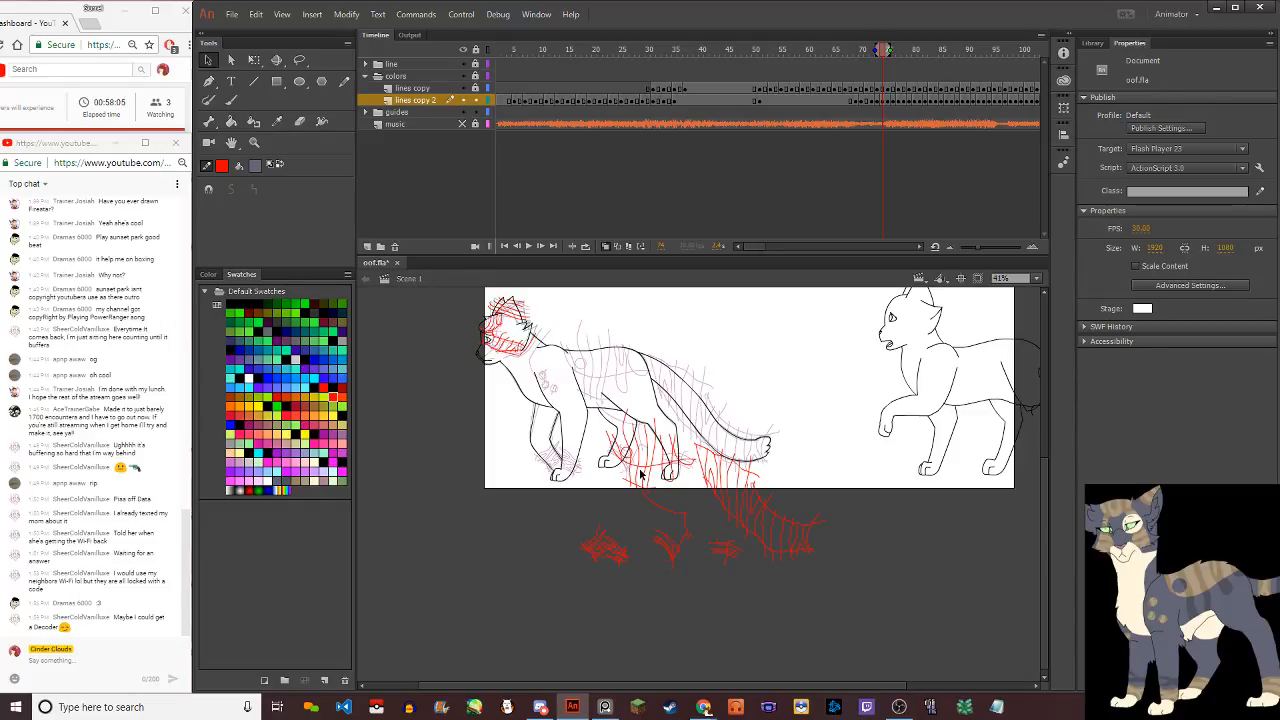
key("ctrl+z")
key("ctrl+z")
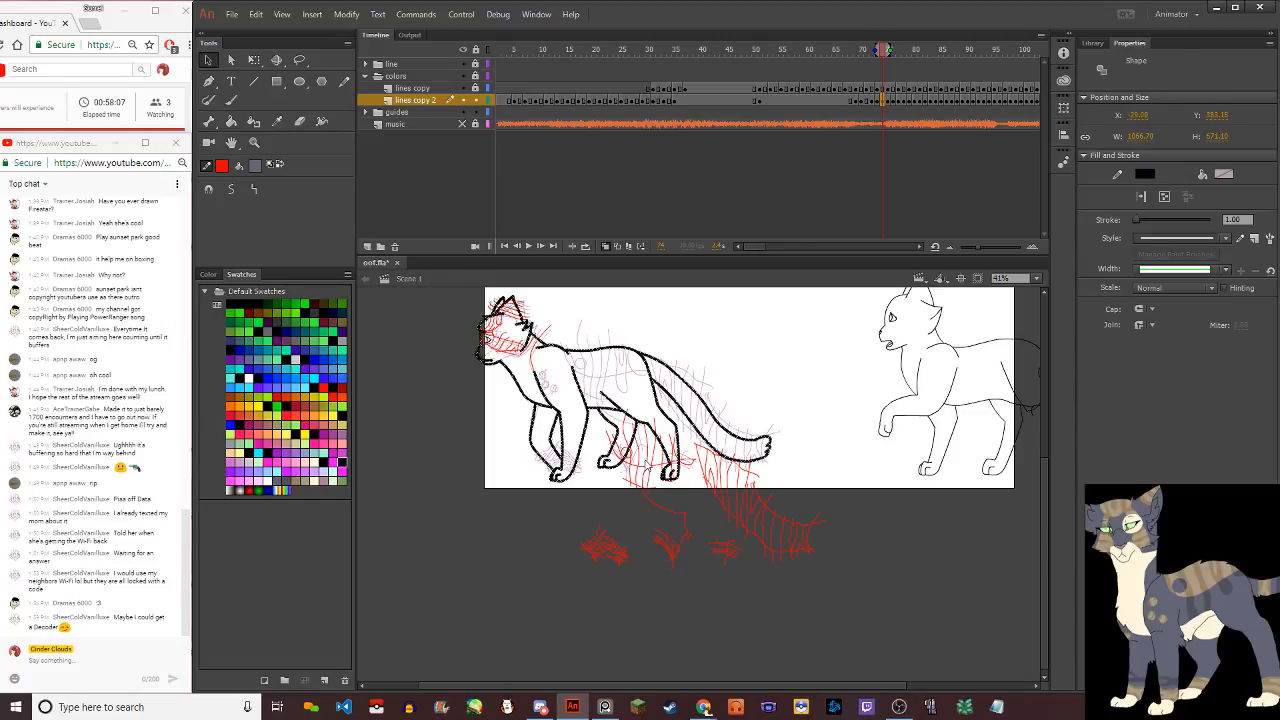
key("ctrl+z")
key("ctrl+z")
key("ctrl+z")
key("ctrl+z")
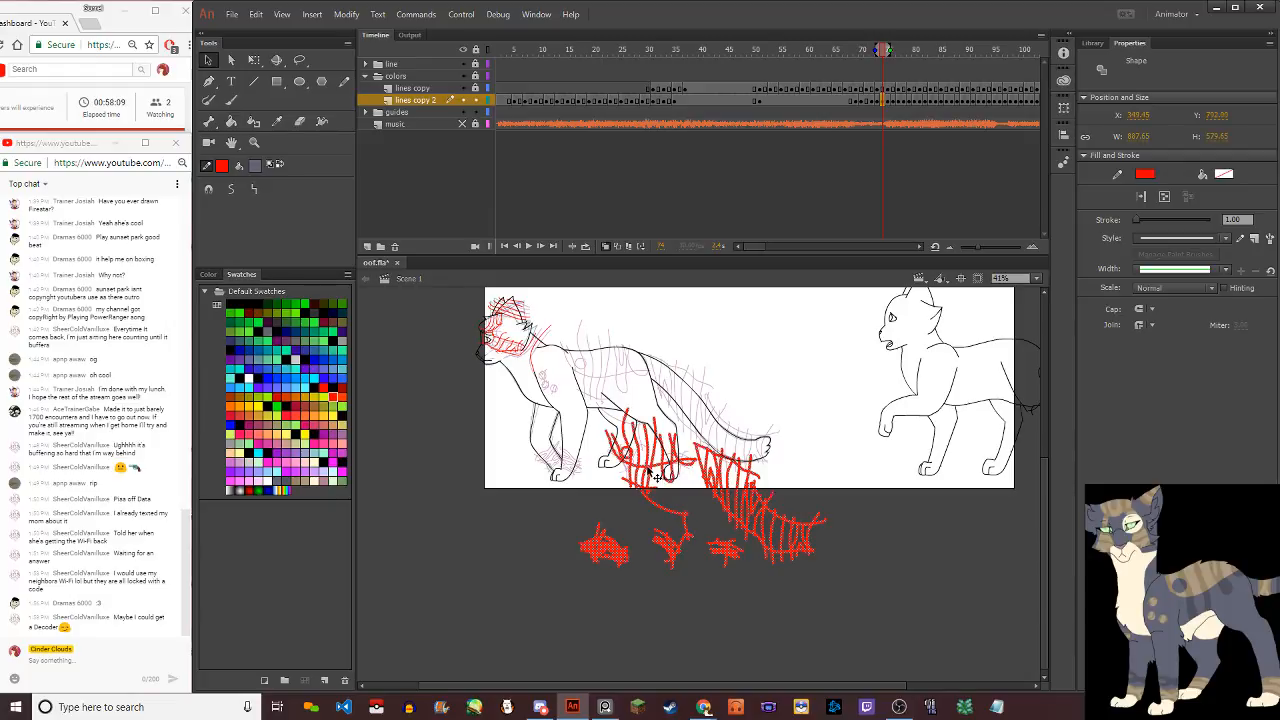
Move the pasted red markings onto the cat in frame 74, nudging them into exact alignment with frame 73's onion-skin lines
scroll(582, 373, "up", 4)
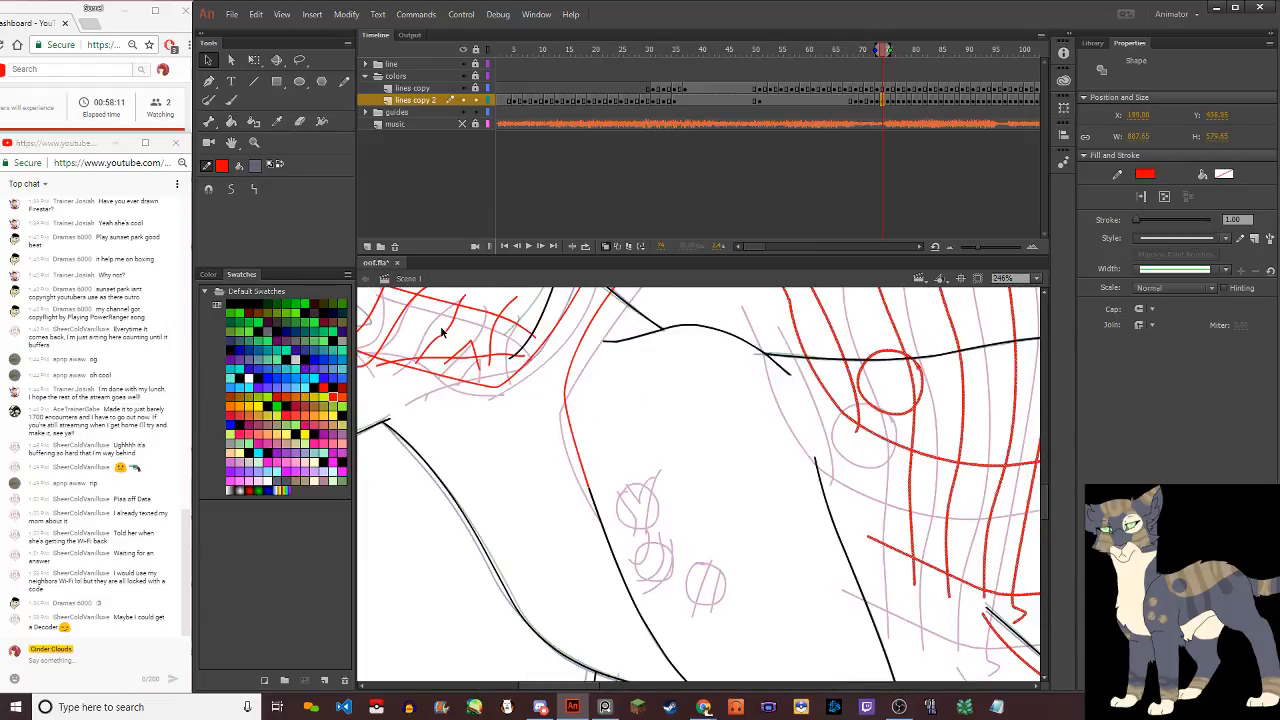
scroll(489, 391, "down", 2)
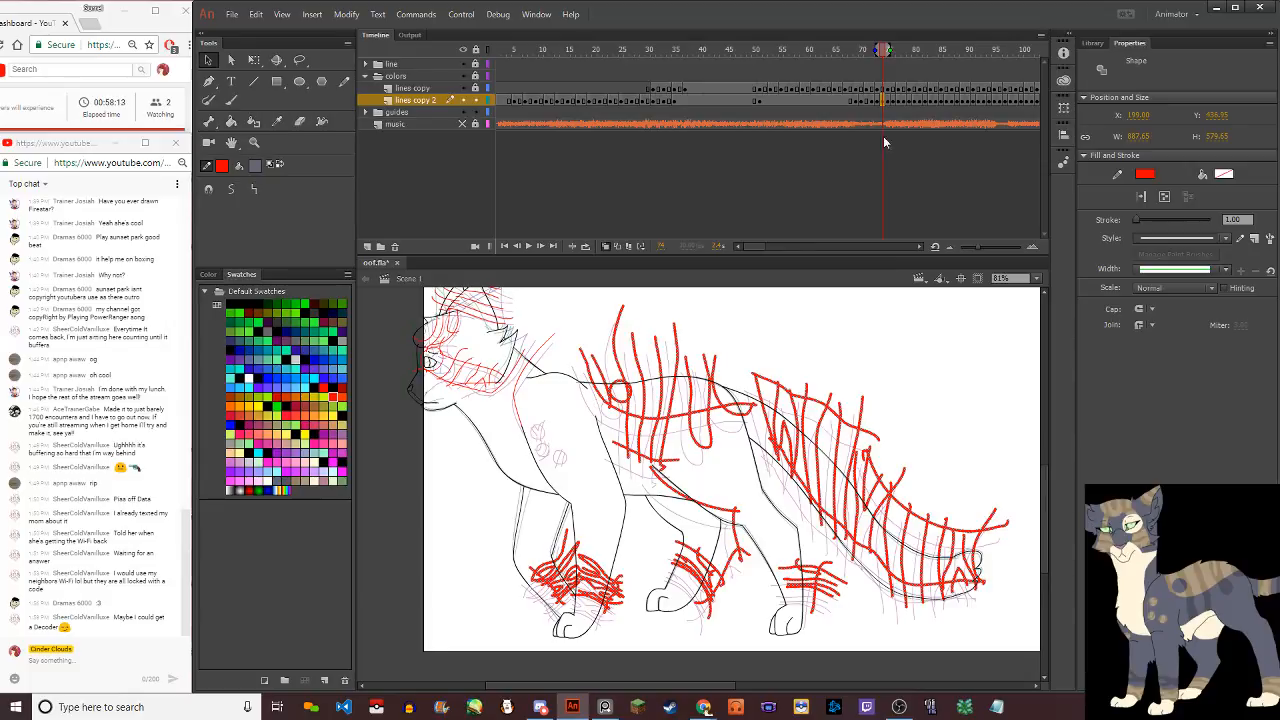
scroll(617, 414, "up", 4)
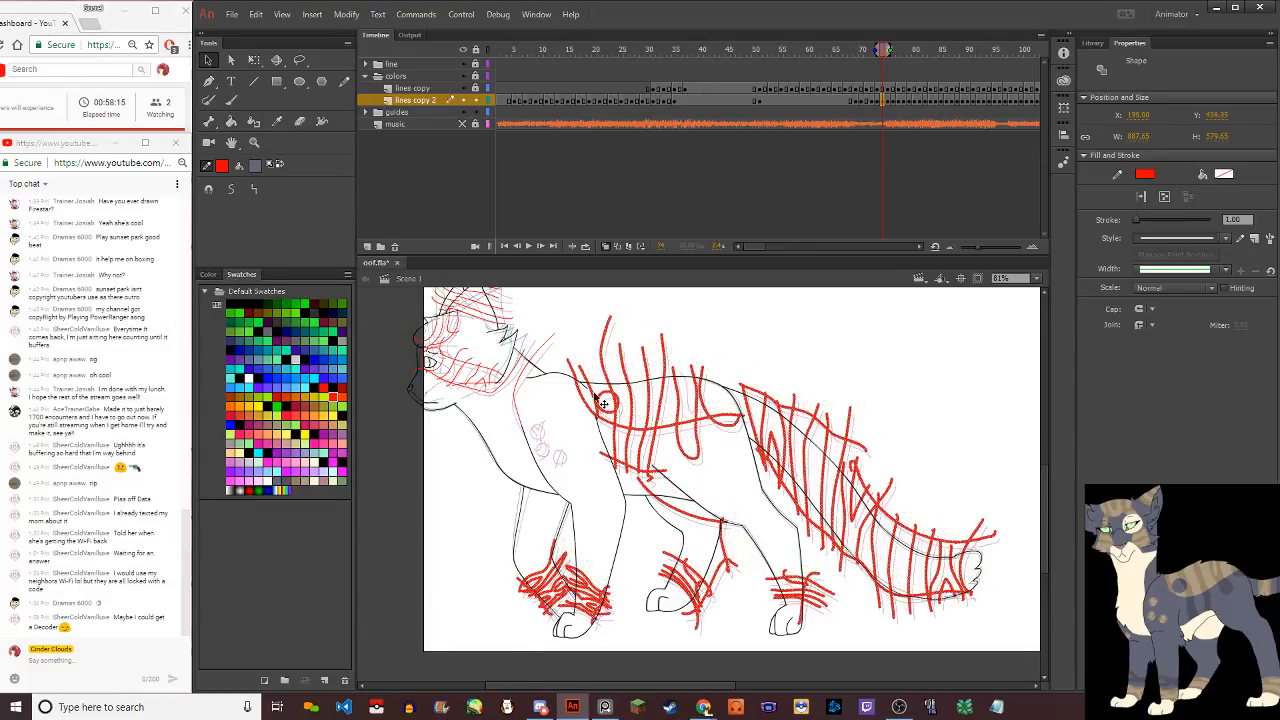
left_click_drag(622, 385, 634, 405)
scroll(631, 410, "up", 7)
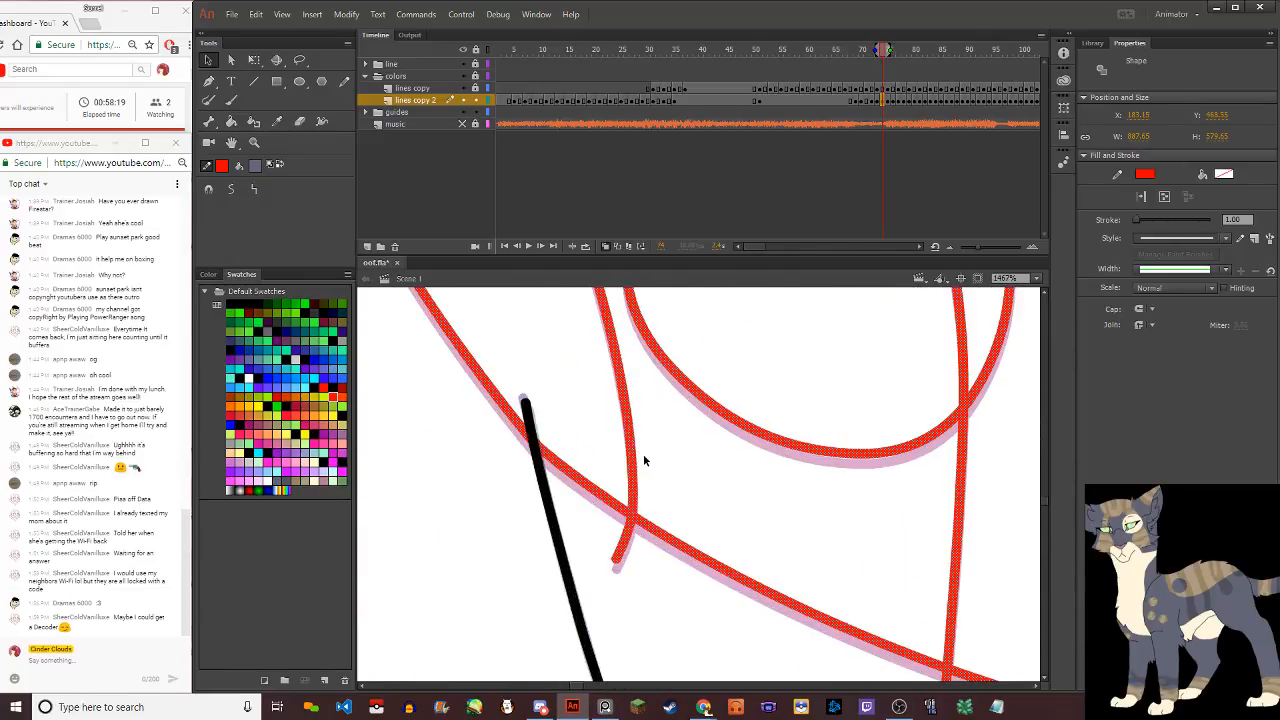
key("Down")
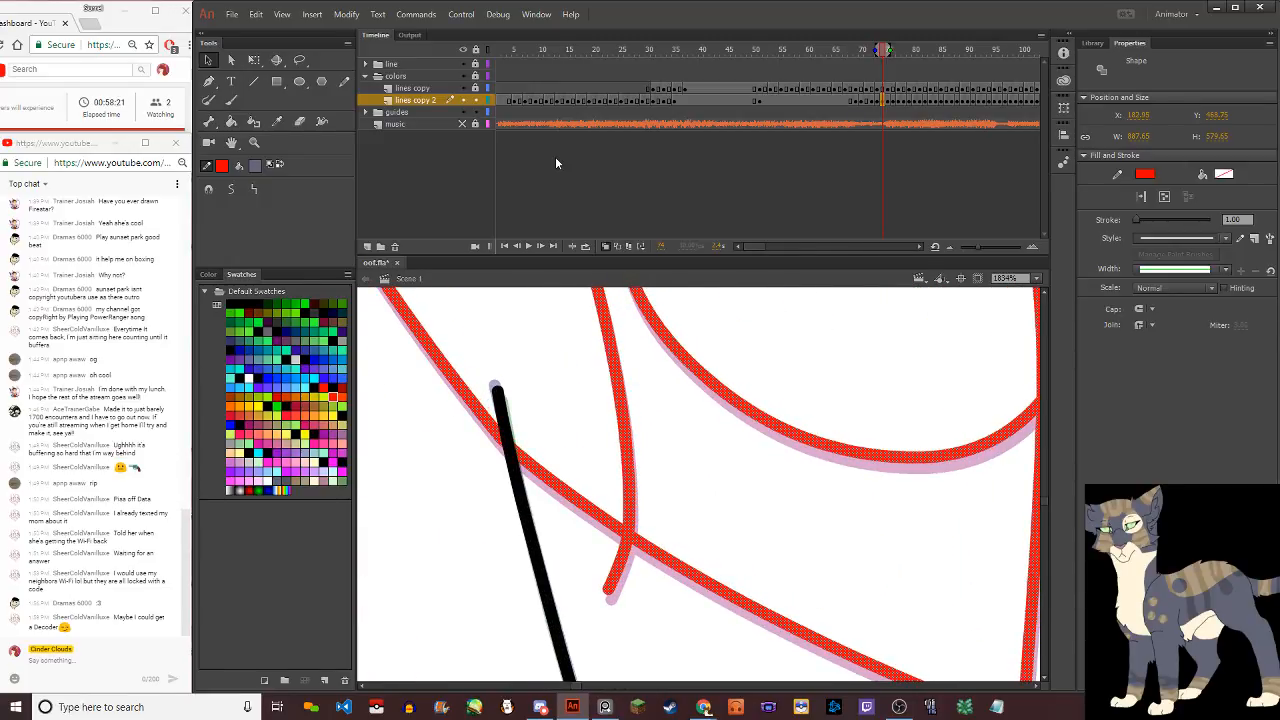
key("Right")
key("Right")
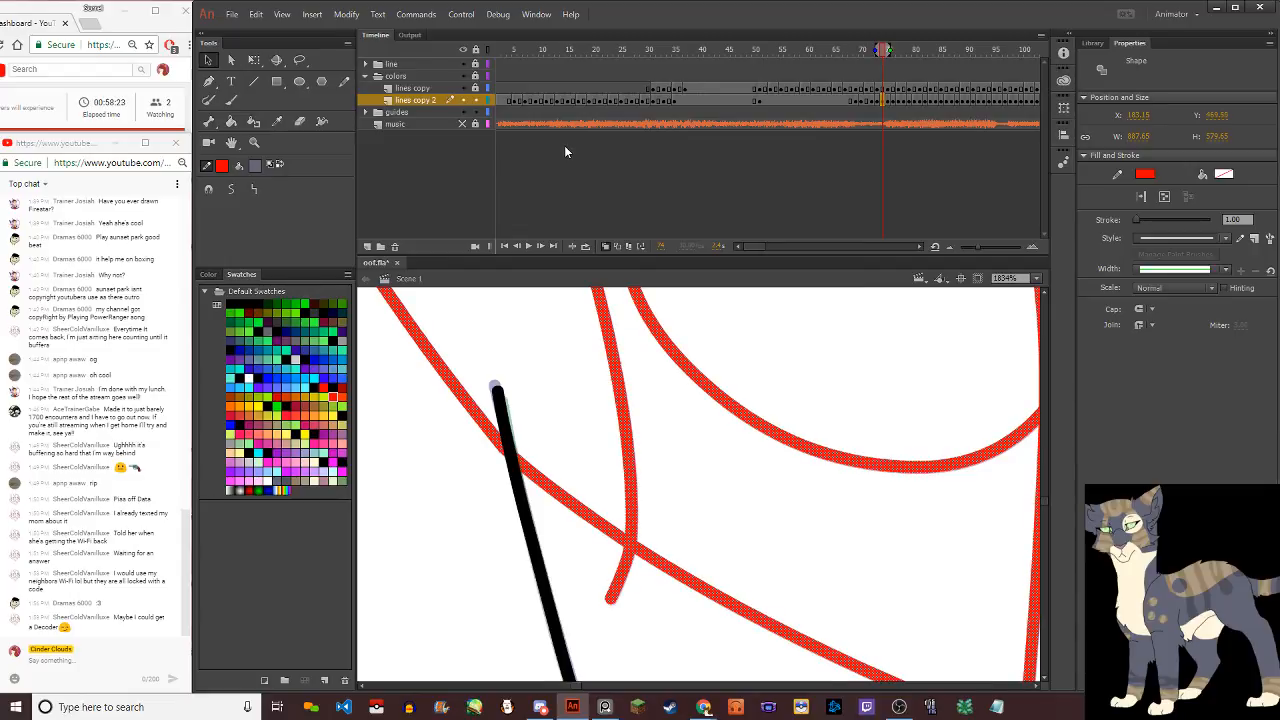
key("Right")
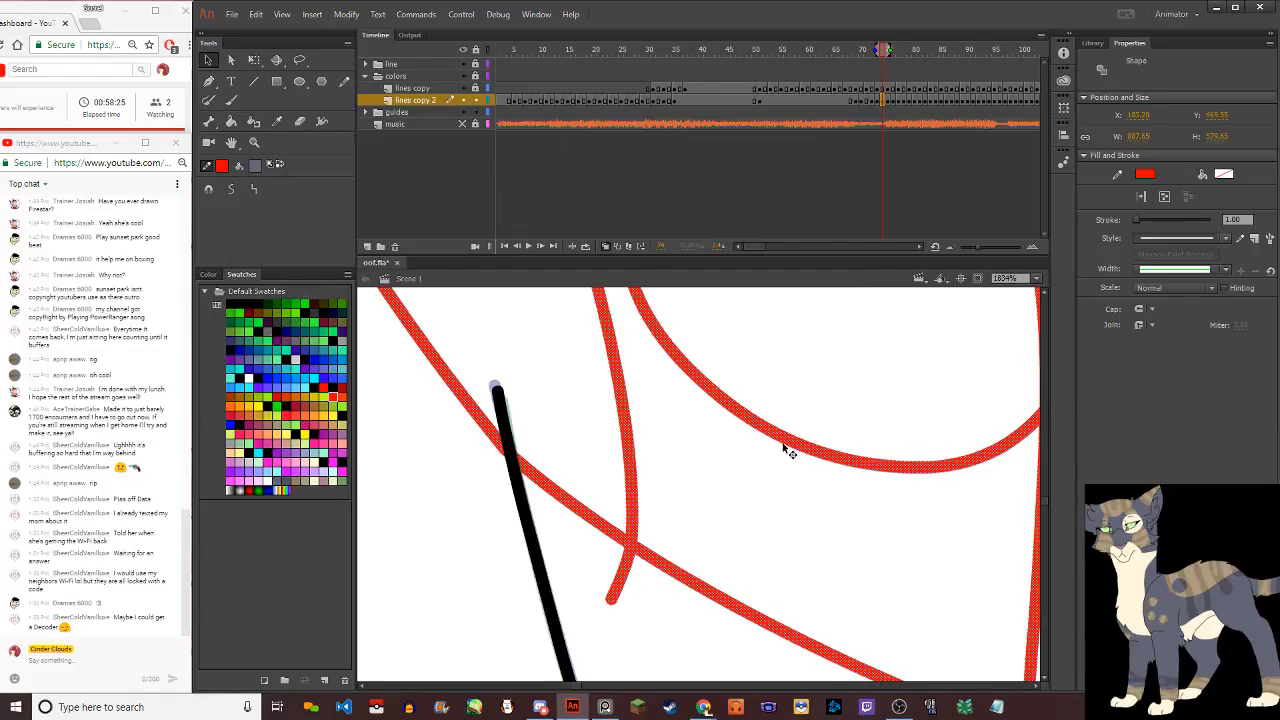
left_click(809, 480)
Check the pasted markings on frame 74 for missing stripes along the back by comparing them with frame 73
scroll(809, 480, "down", 5)
scroll(752, 505, "up", 4)
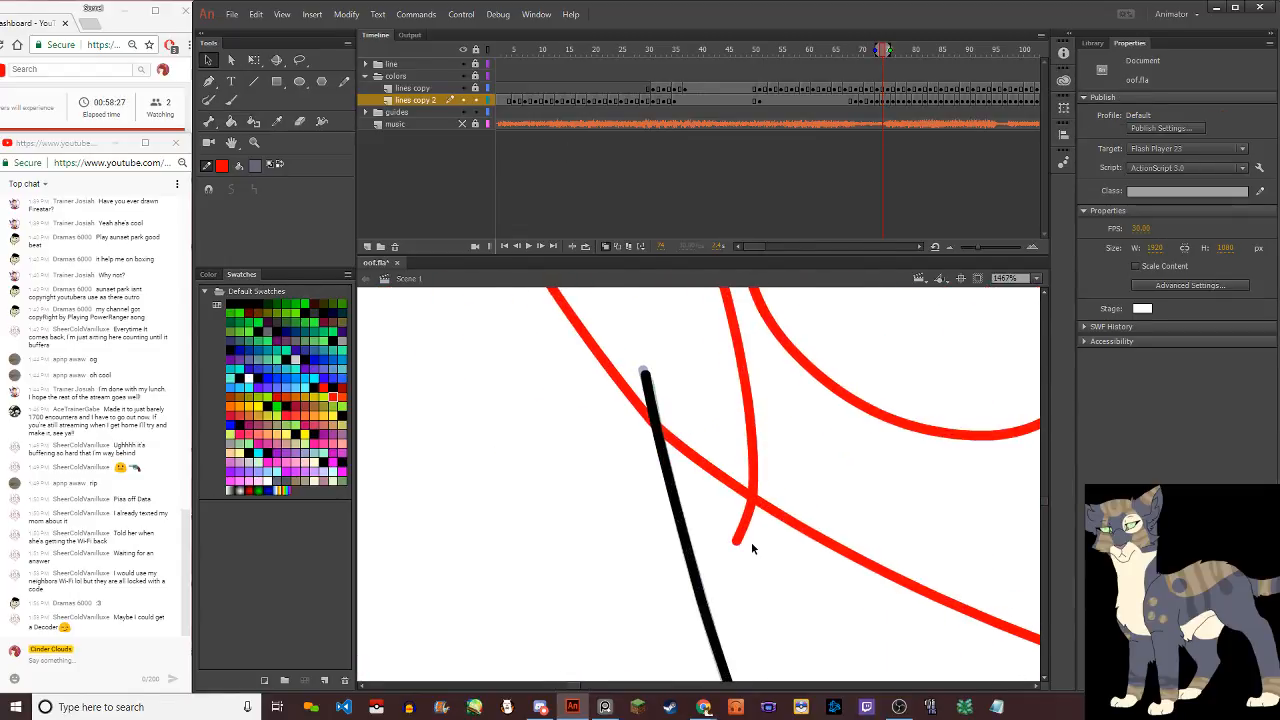
scroll(750, 541, "down", 6)
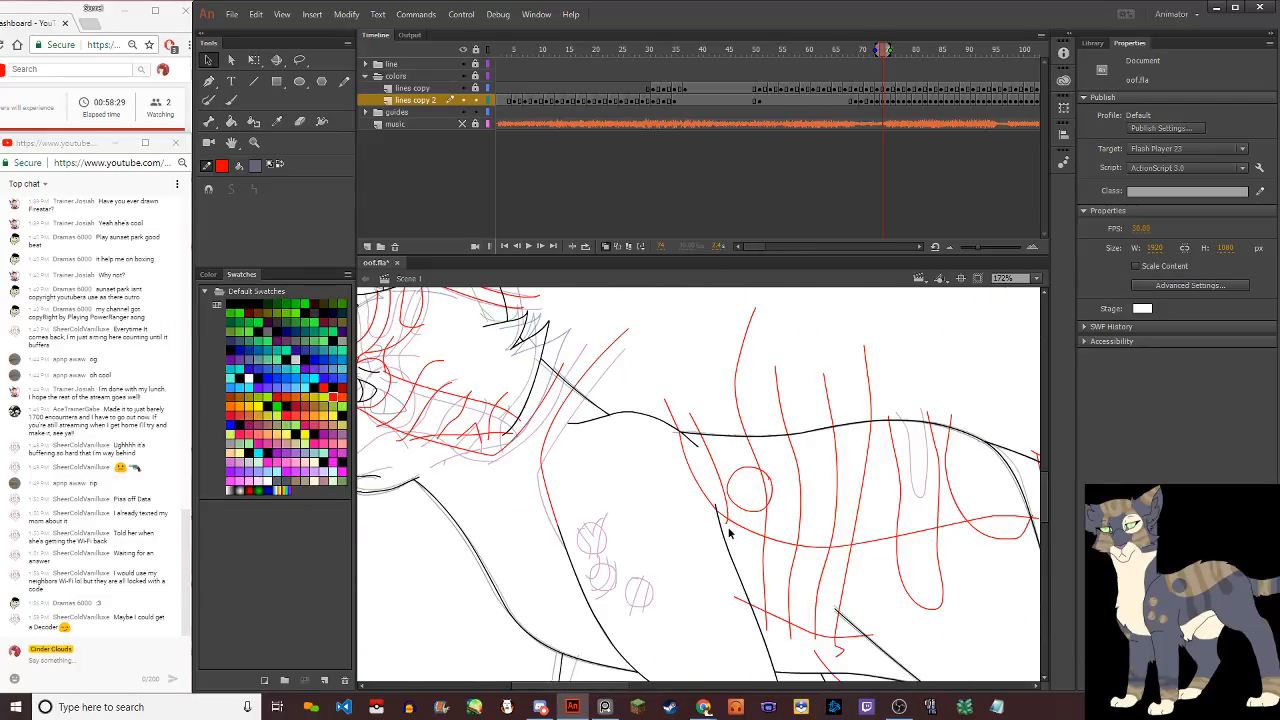
scroll(728, 533, "down", 5)
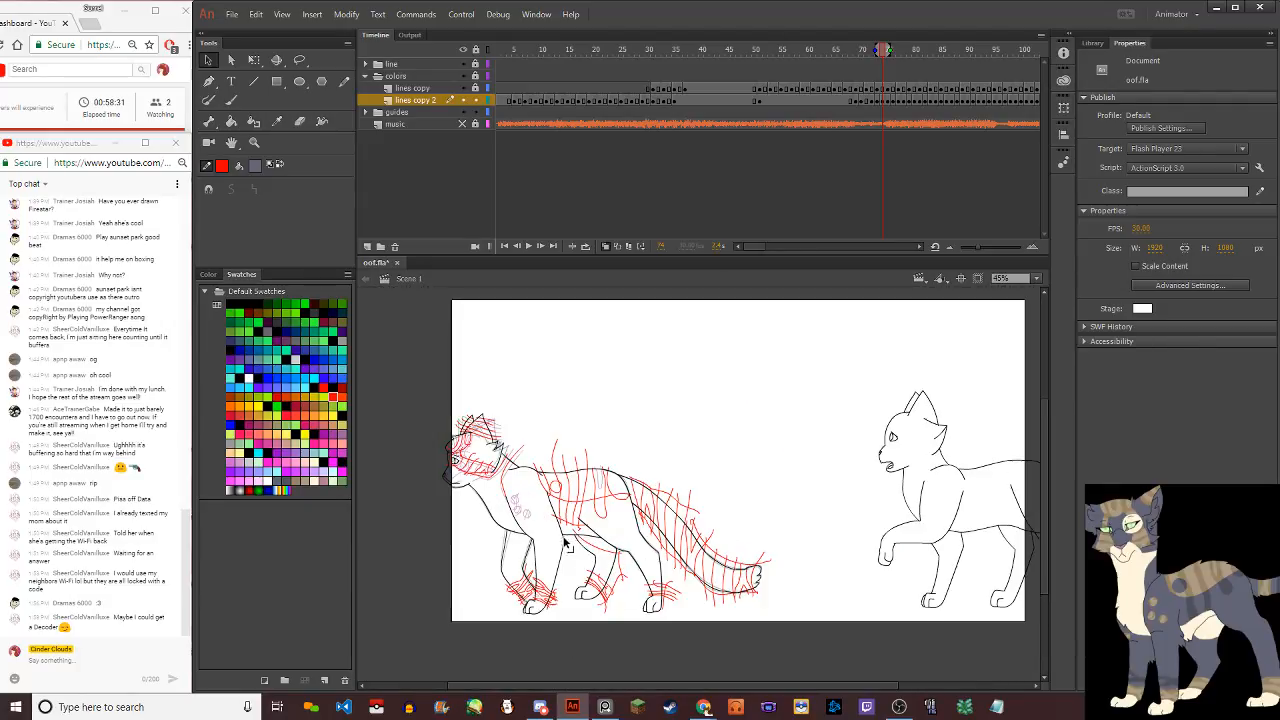
scroll(553, 528, "up", 2)
scroll(650, 455, "up", 3)
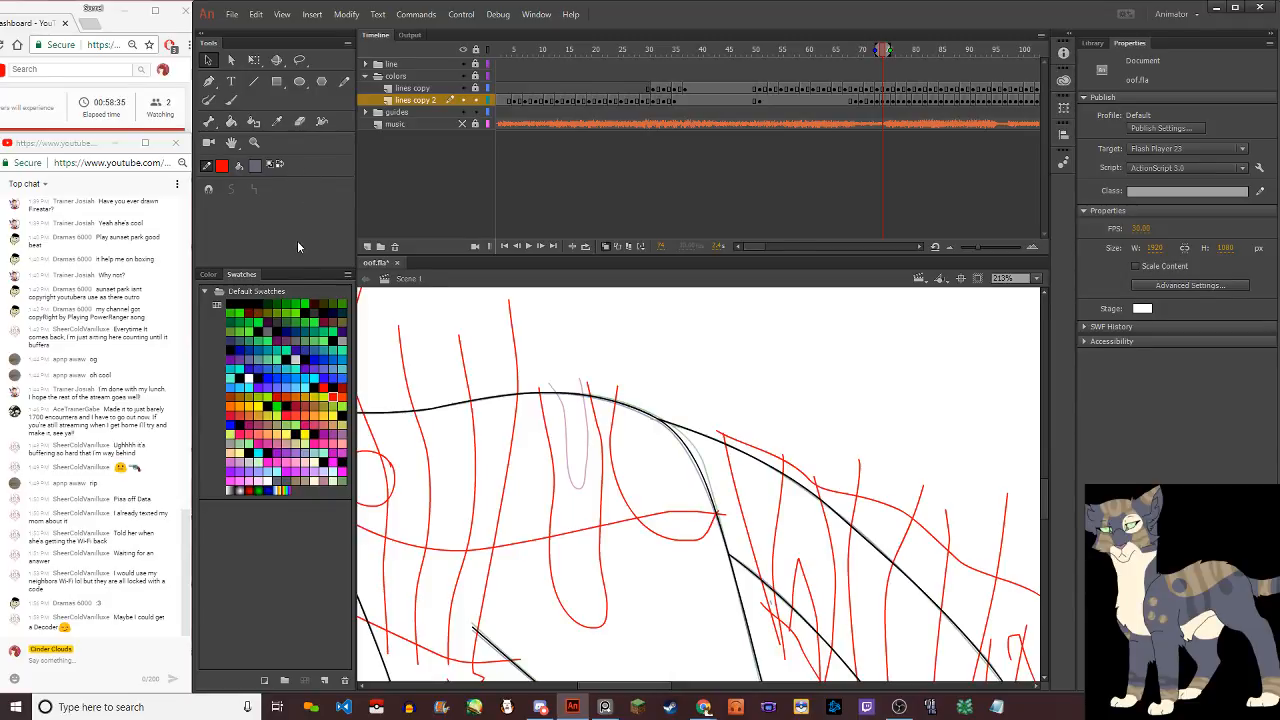
key("comma")
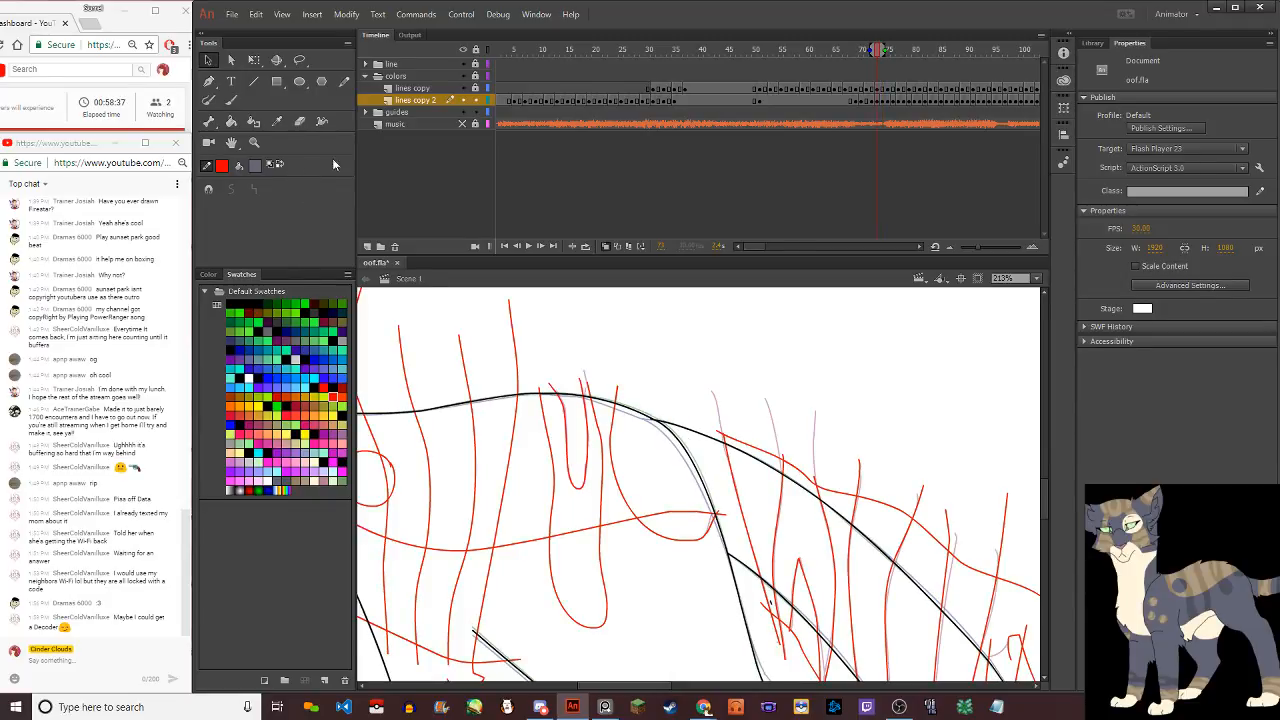
Cap the narrow back stripe with a short pencil line in frame 73 and trace the missing narrow U-shaped stripe in frame 74
left_click(344, 81)
left_click_drag(576, 384, 614, 388)
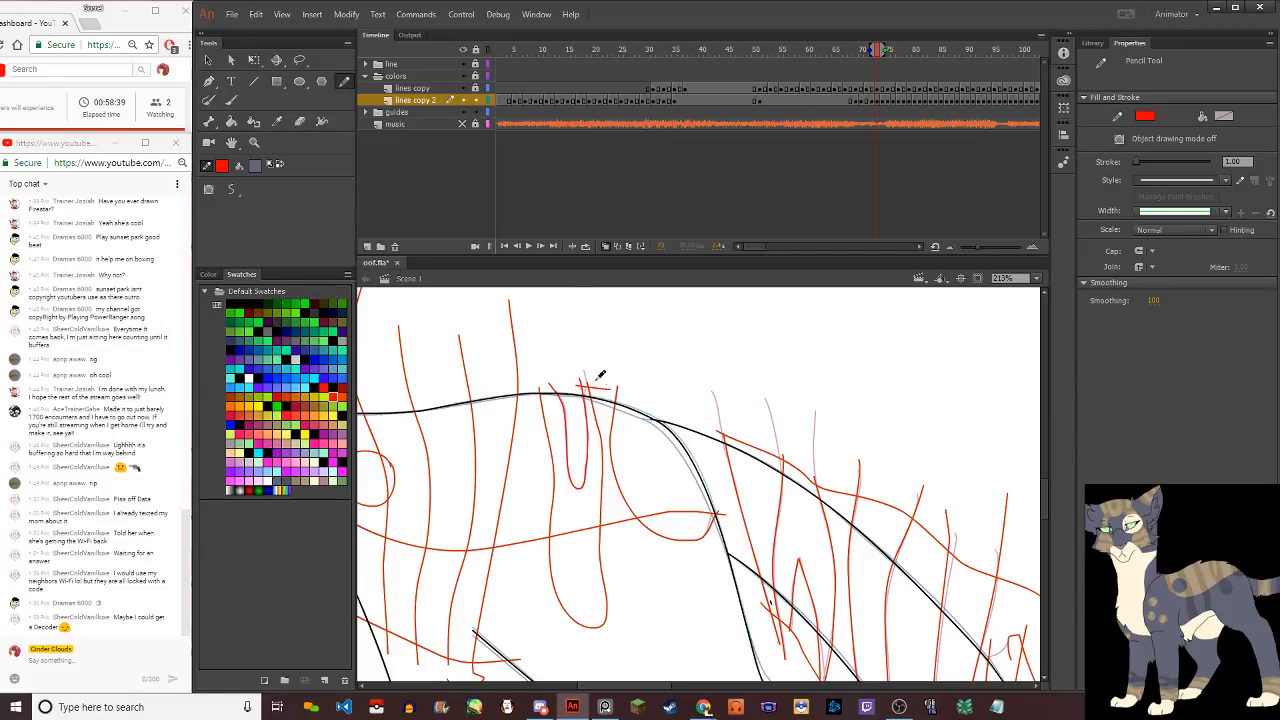
key("period")
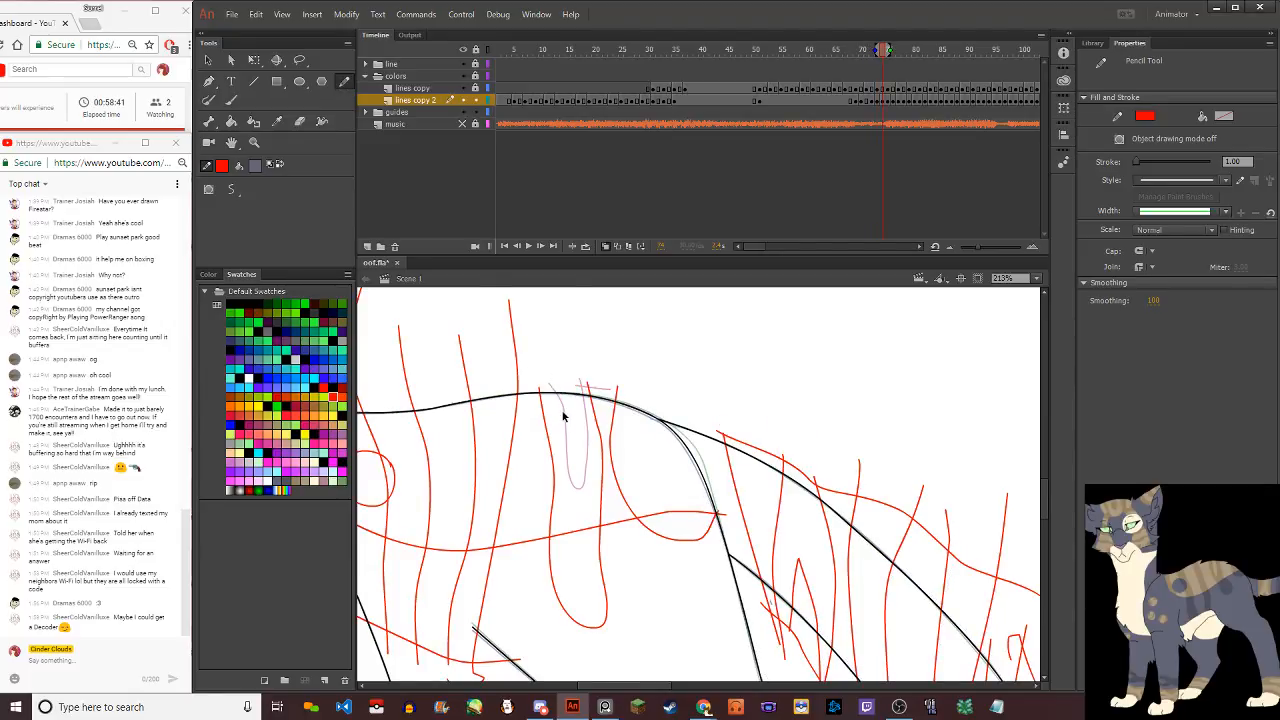
scroll(575, 416, "up", 2)
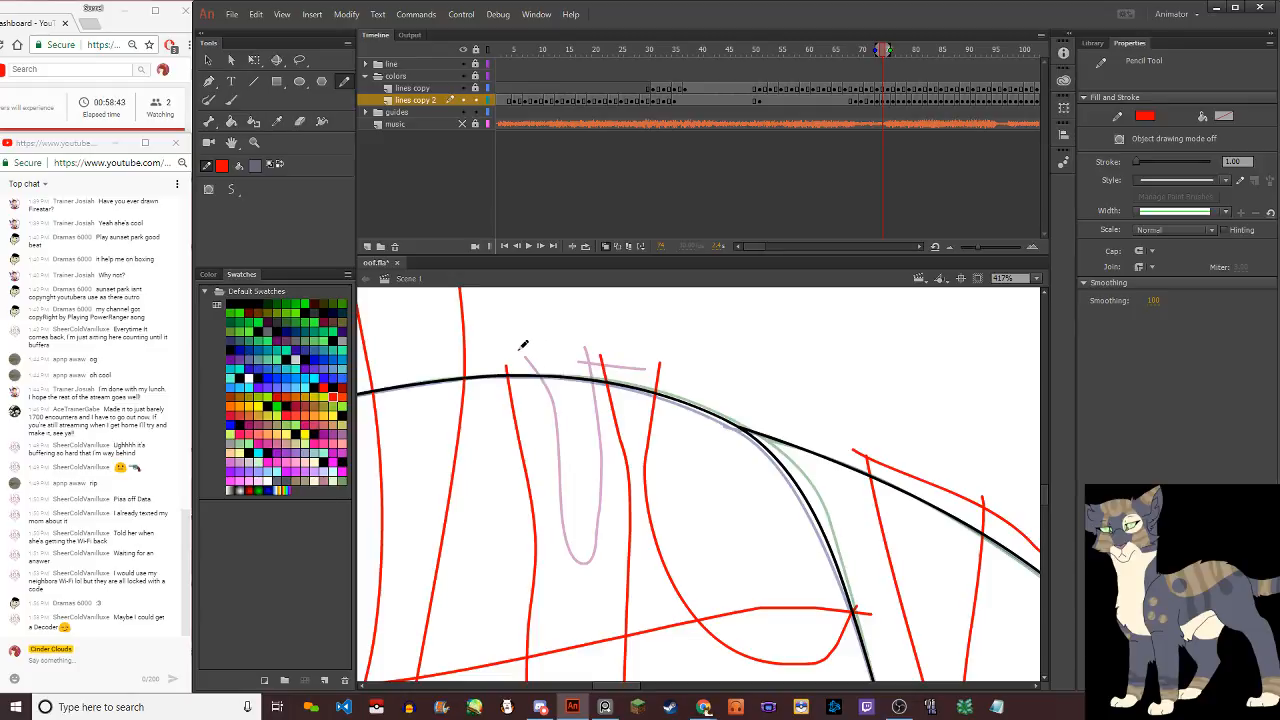
mouse_move(522, 345)
left_mouse_down()
mouse_move(562, 402)
mouse_move(583, 562)
mouse_move(600, 530)
mouse_move(606, 423)
mouse_move(572, 328)
left_mouse_up()
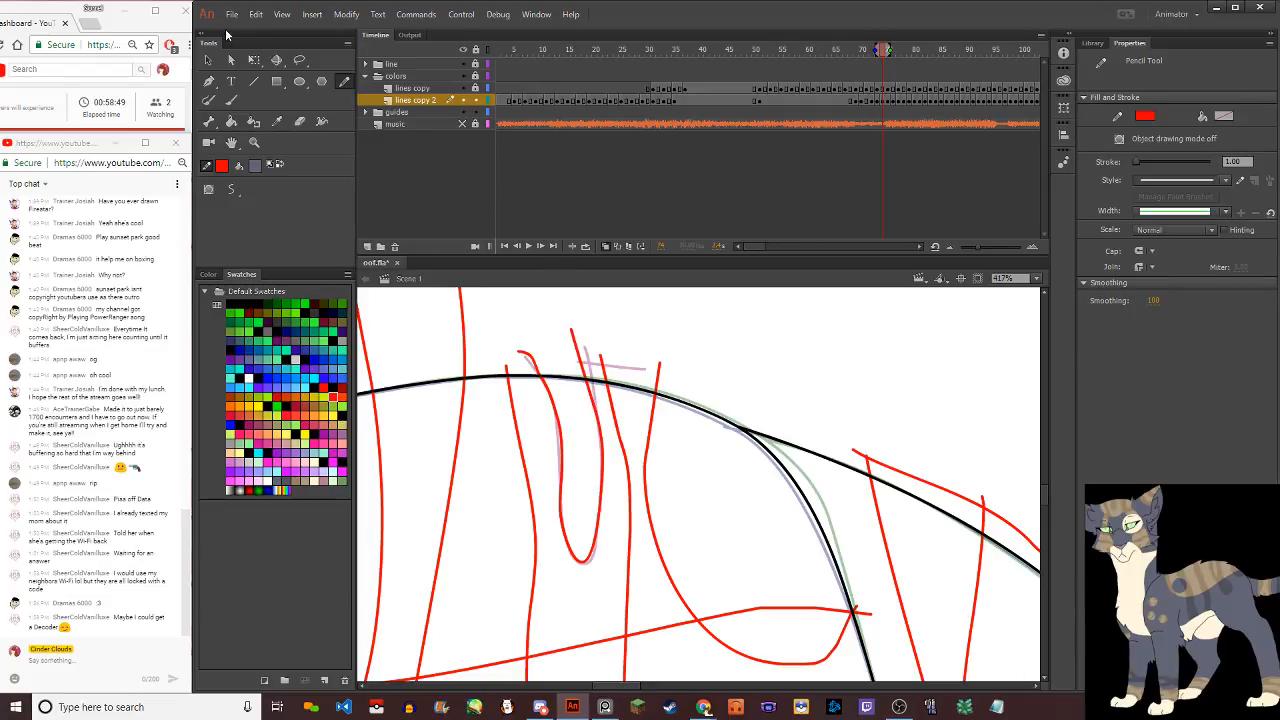
Bend the bottom curve and rear side of the narrow U-shaped back stripe in frame 74 to match frame 73's onion-skin line
key("v")
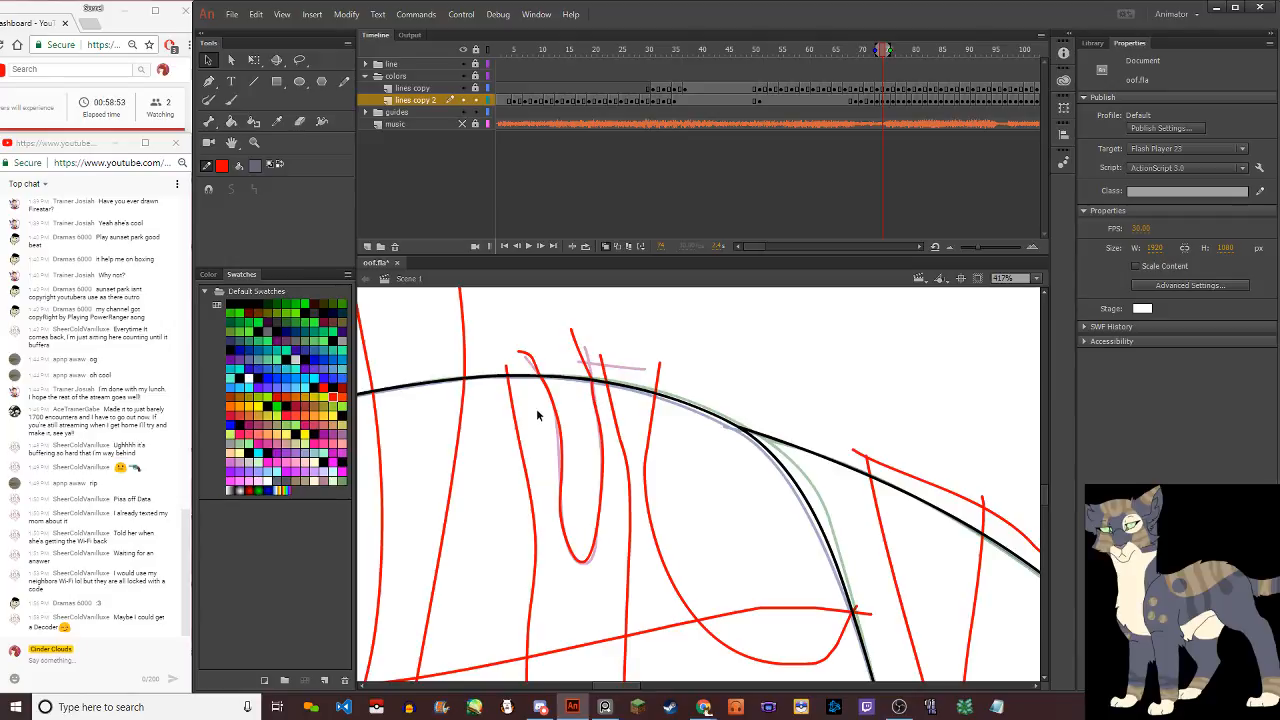
scroll(569, 468, "up", 1)
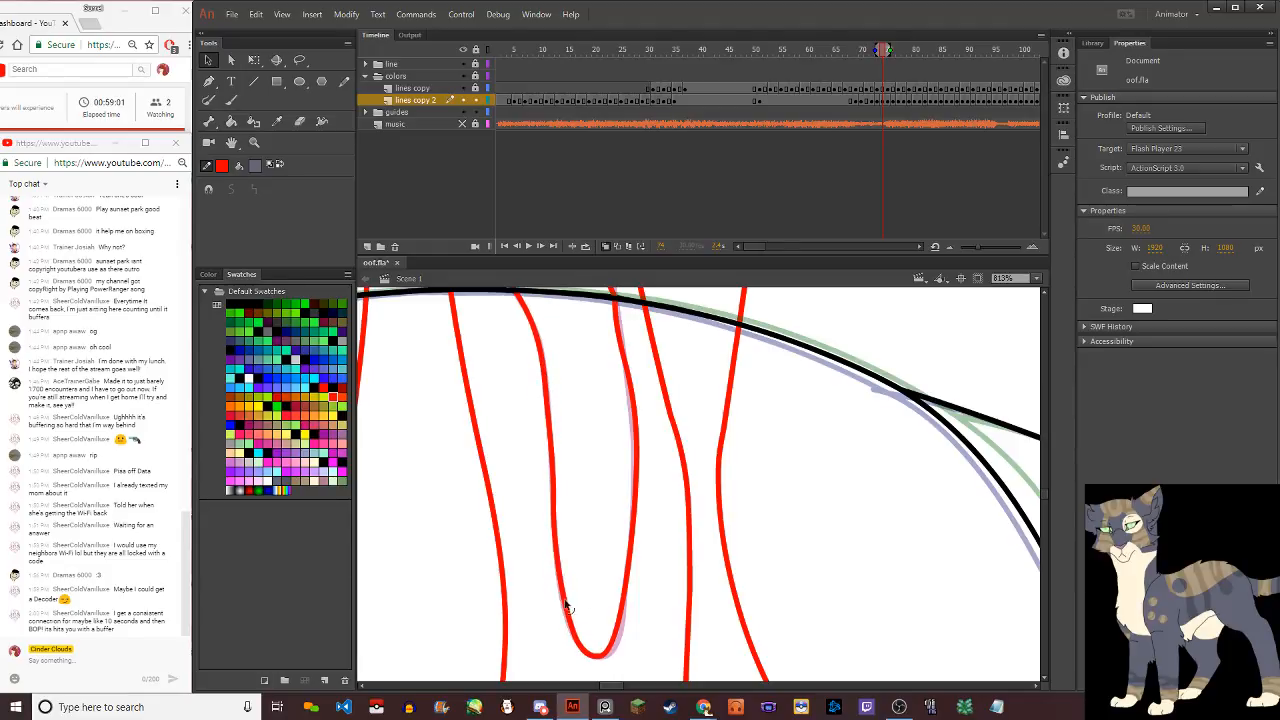
left_click_drag(614, 640, 622, 640)
left_click_drag(634, 586, 630, 585)
left_click_drag(628, 387, 623, 322)
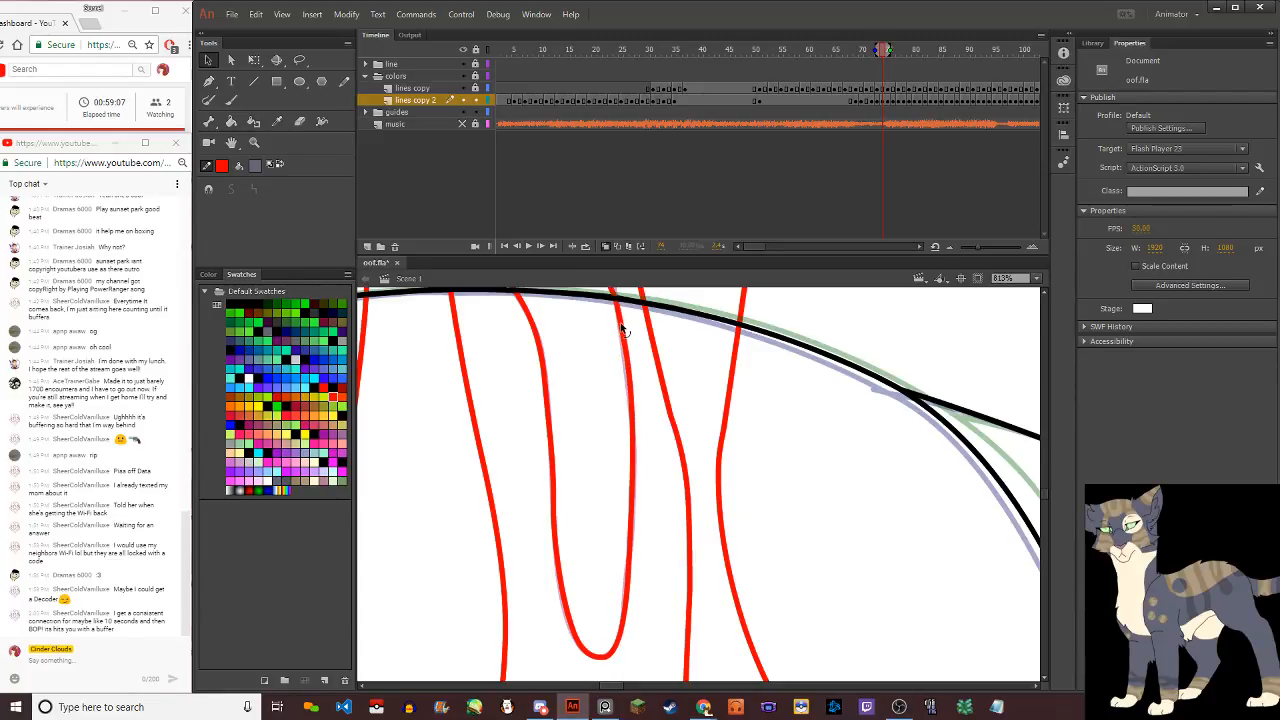
scroll(612, 395, "down", 5)
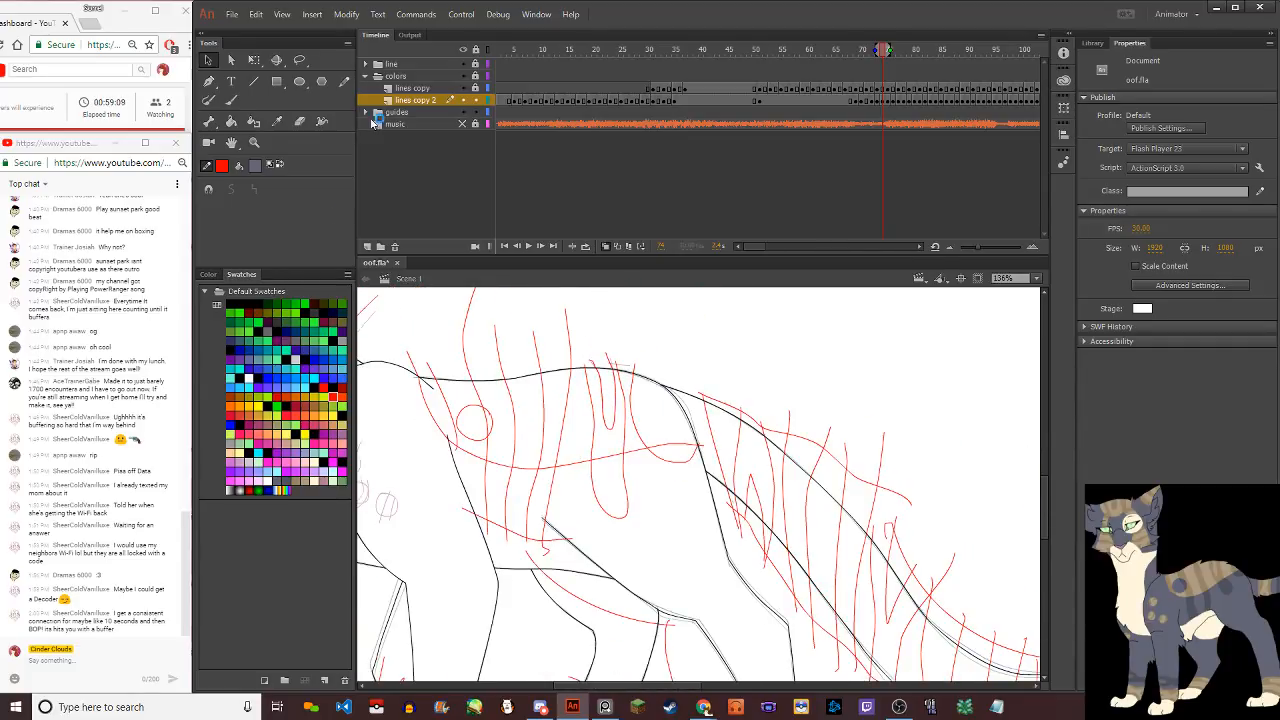
Copy the three crossed-through shoulder spots from frame 73 and paste them into frame 74
left_click(344, 81)
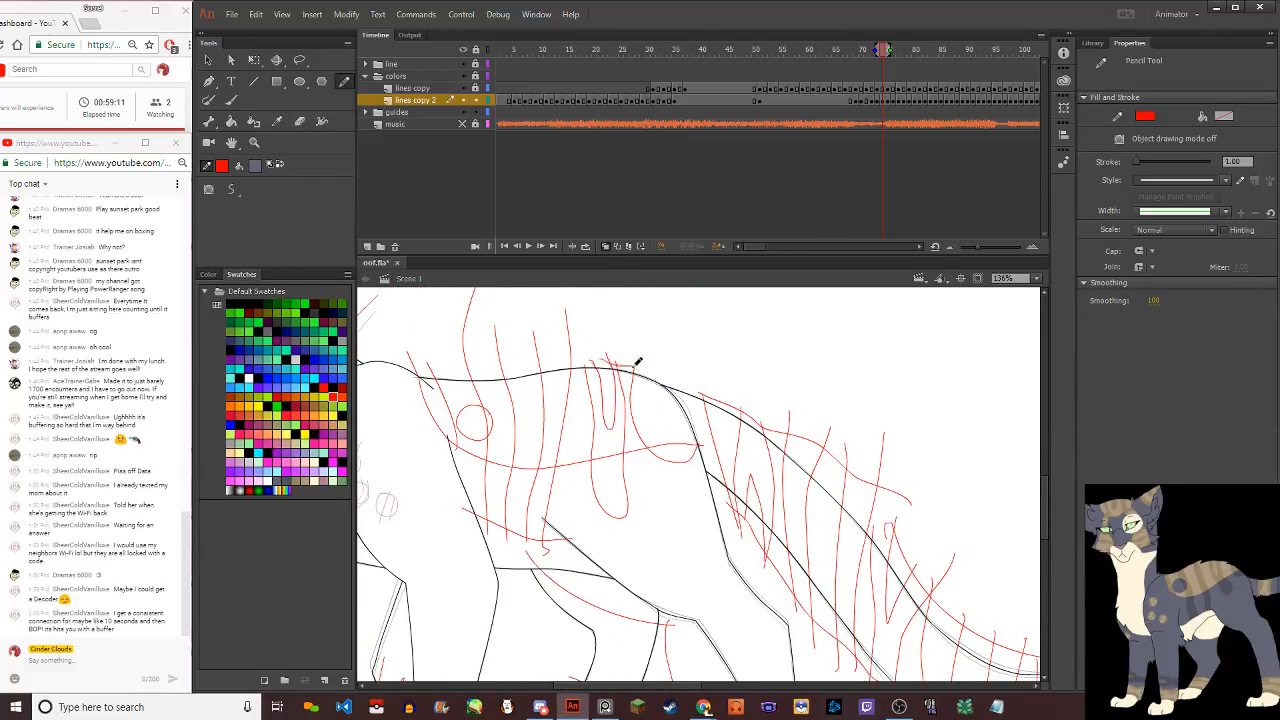
scroll(689, 348, "down", 2)
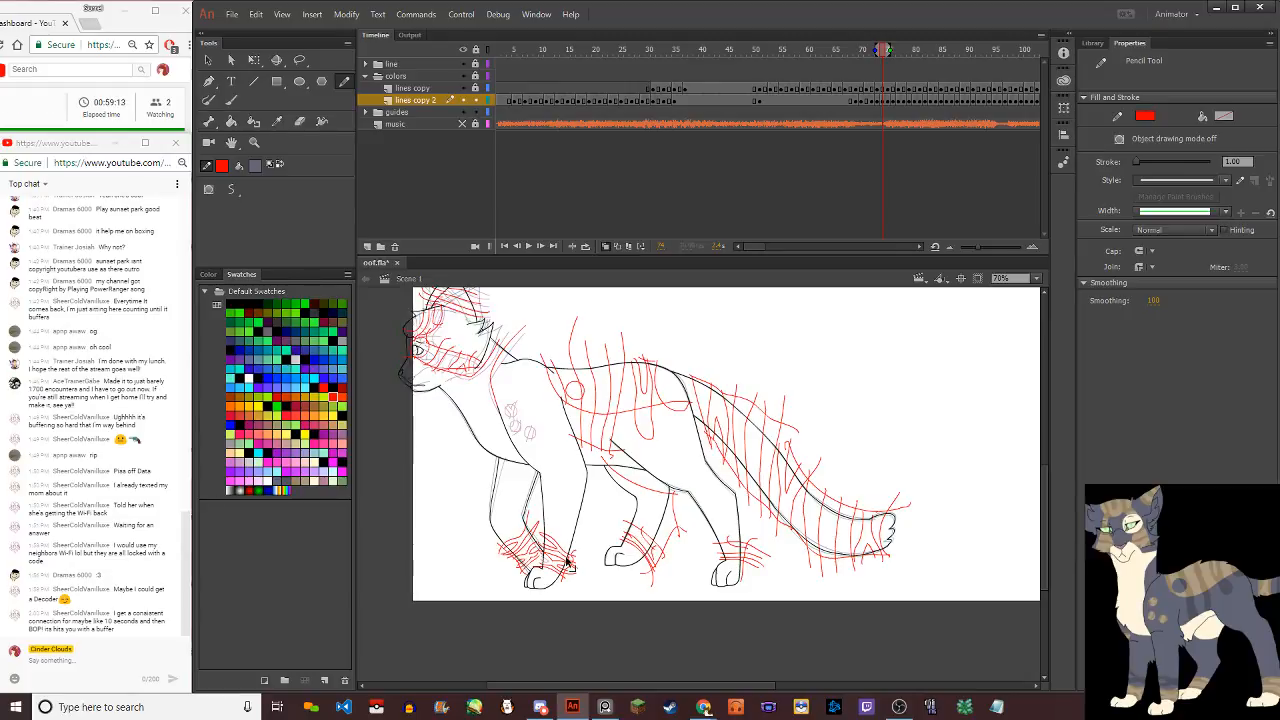
scroll(560, 545, "up", 2)
scroll(523, 429, "down", 2)
scroll(514, 429, "up", 4)
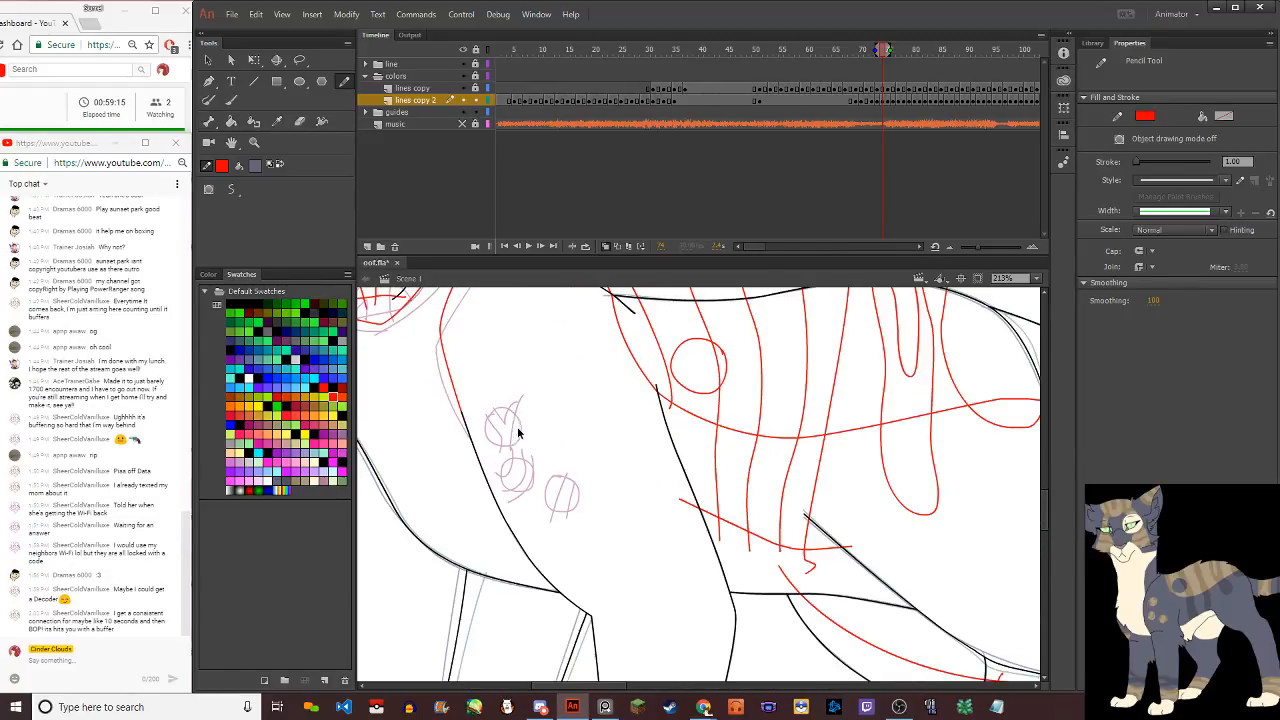
key("l")
mouse_move(515, 378)
left_mouse_down()
mouse_move(484, 434)
mouse_move(531, 531)
mouse_move(547, 414)
left_mouse_up()
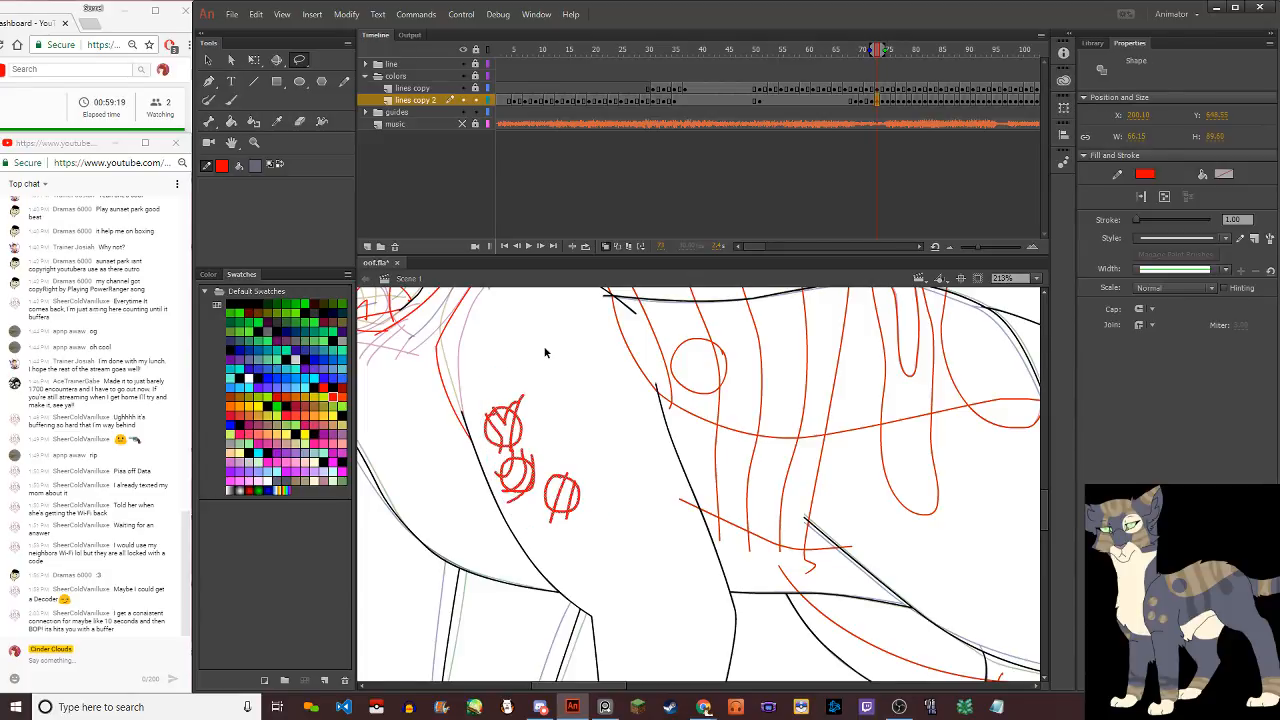
key(".")
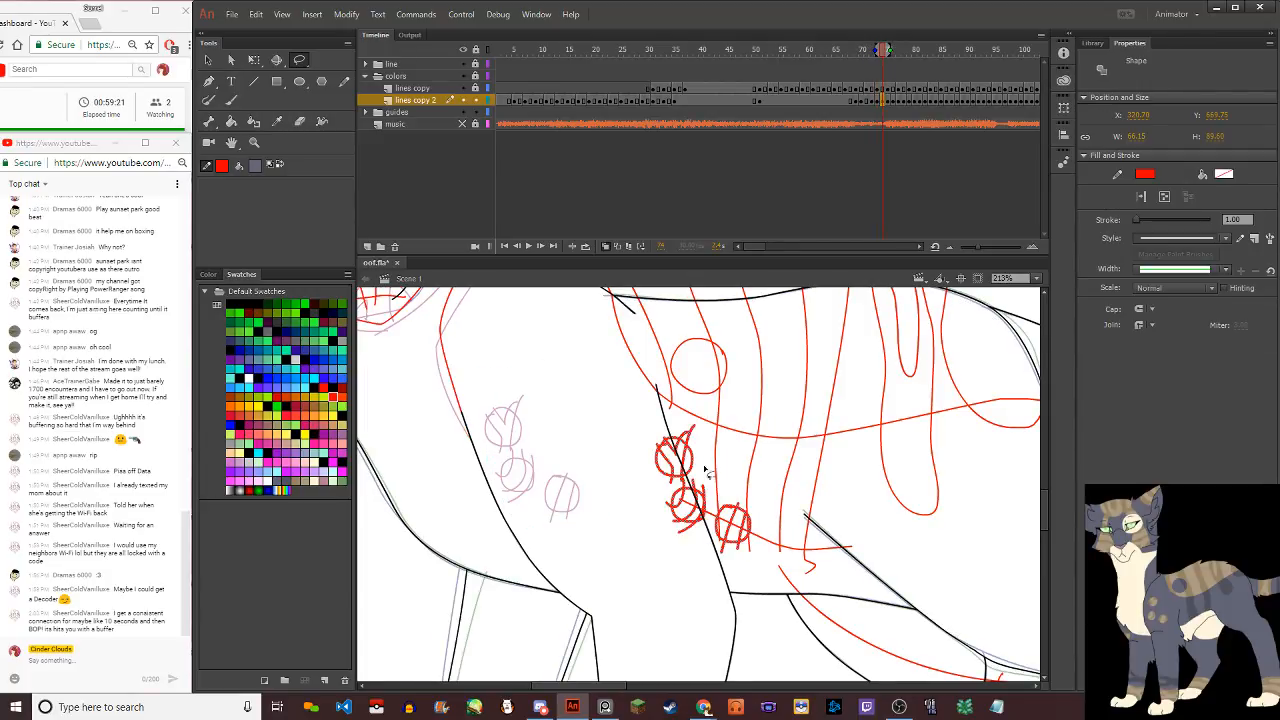
Move the pasted shoulder spots in frame 74 onto frame 73's onion-skin spots
left_click_drag(680, 458, 526, 424)
scroll(523, 487, "up", 2)
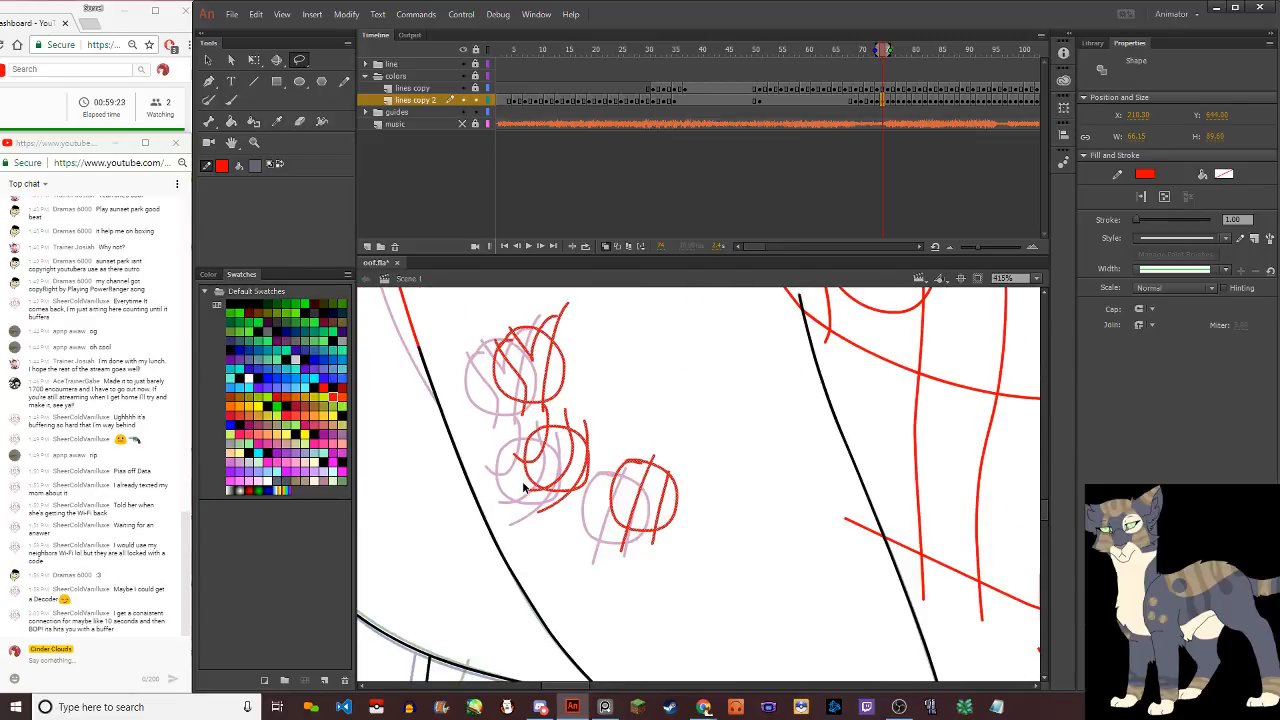
left_click(571, 491)
key("ctrl+z")
scroll(552, 495, "up", 5)
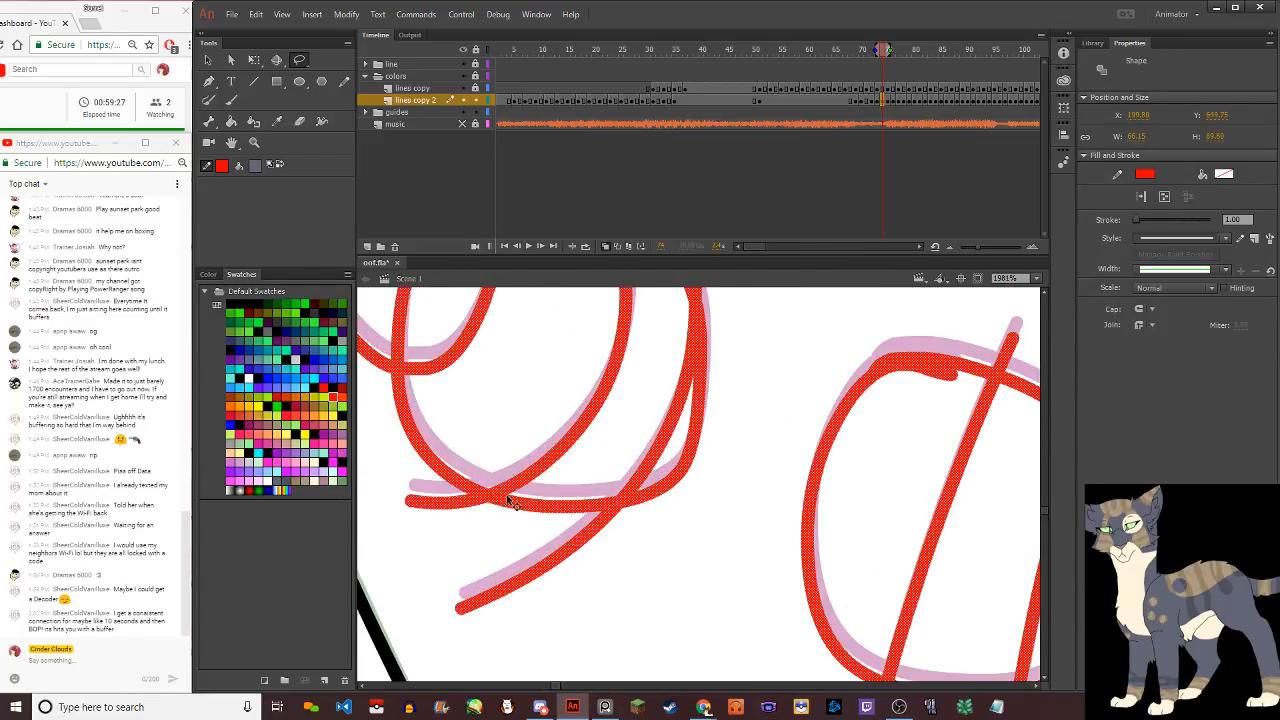
Align the selected chest spot outlines with the onion-skinned spots of the neighbouring frame, and deselect them
left_click_drag(507, 490, 499, 486)
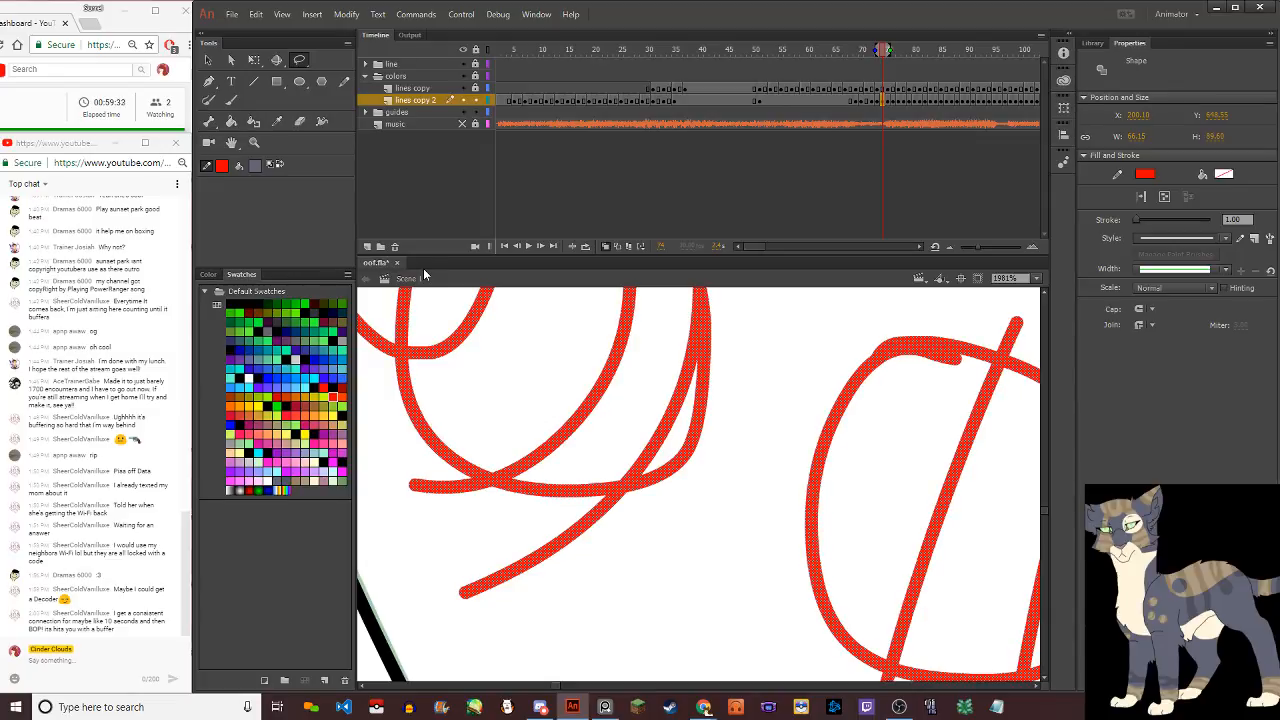
left_click(408, 440)
scroll(408, 440, "down", 15)
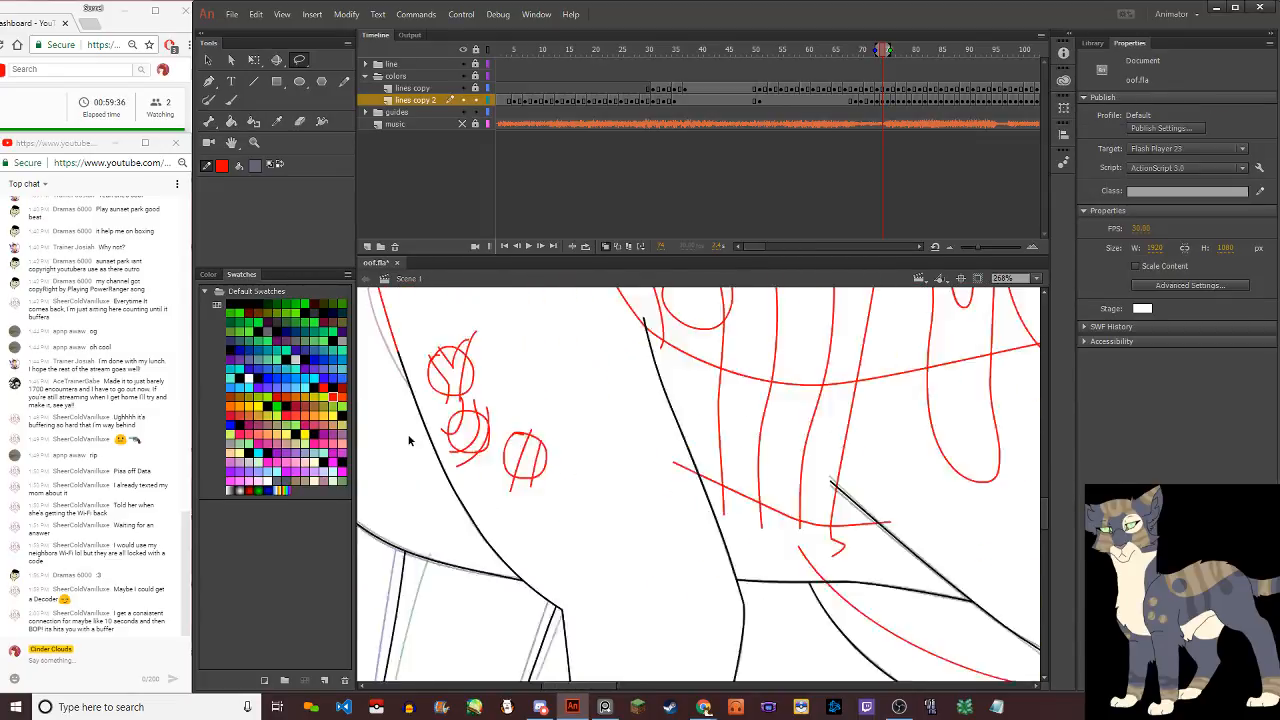
scroll(441, 440, "up", 7)
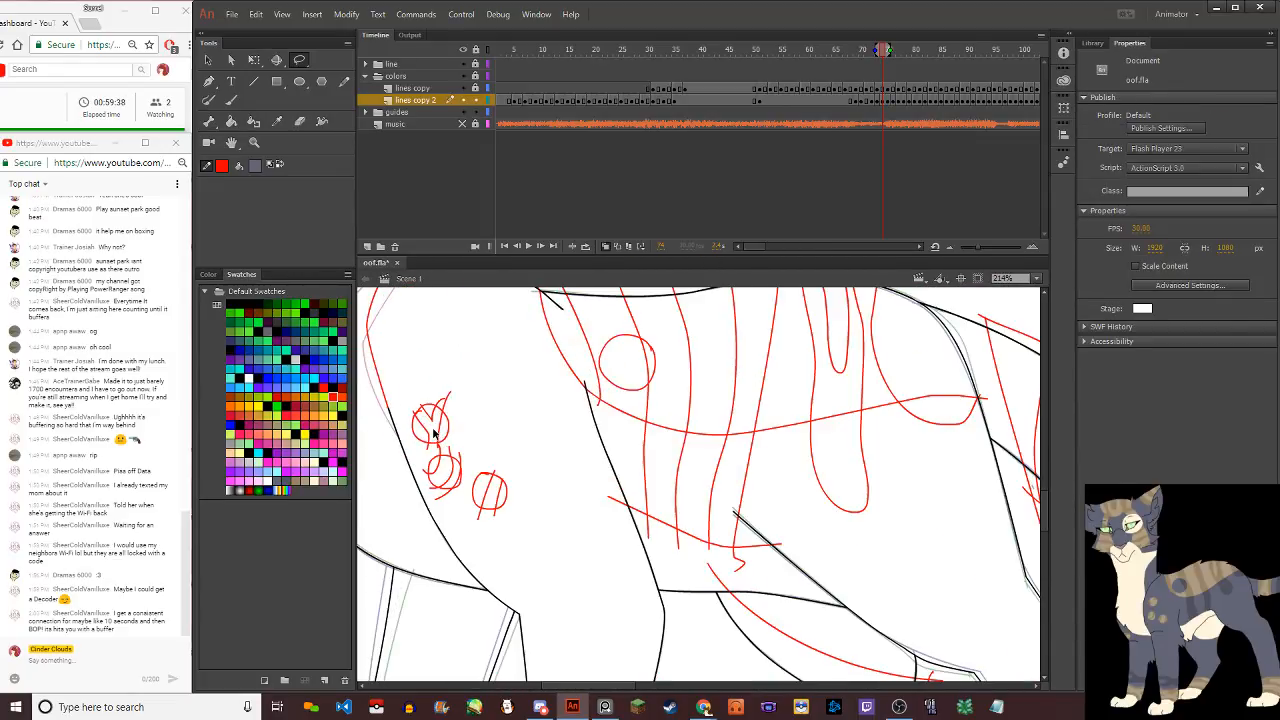
Draw a short slanted red line with the Pencil tool just beneath the cat's chest spots
left_click(344, 81)
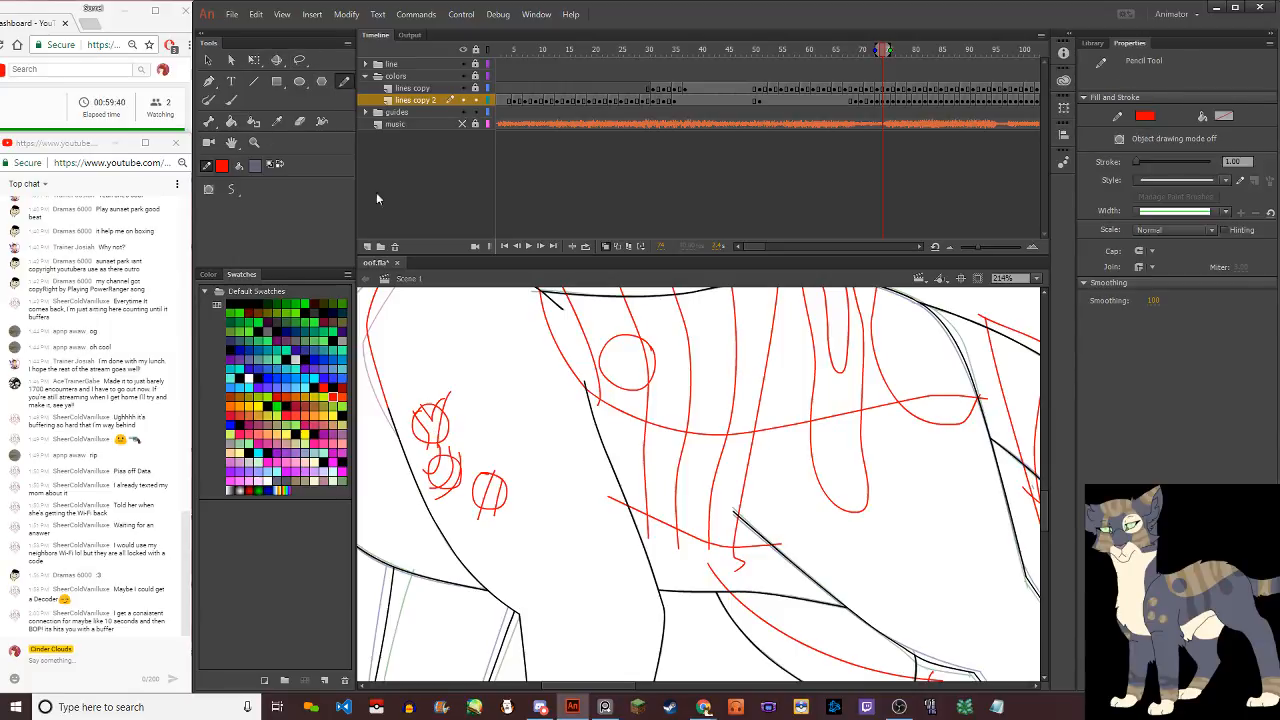
mouse_move(448, 391)
left_mouse_down()
mouse_move(458, 451)
mouse_move(495, 468)
left_mouse_up()
key("ctrl+z")
key("ctrl+z")
left_click_drag(432, 486, 492, 520)
left_click_drag(449, 397, 462, 439)
key("ctrl+z")
key("e")
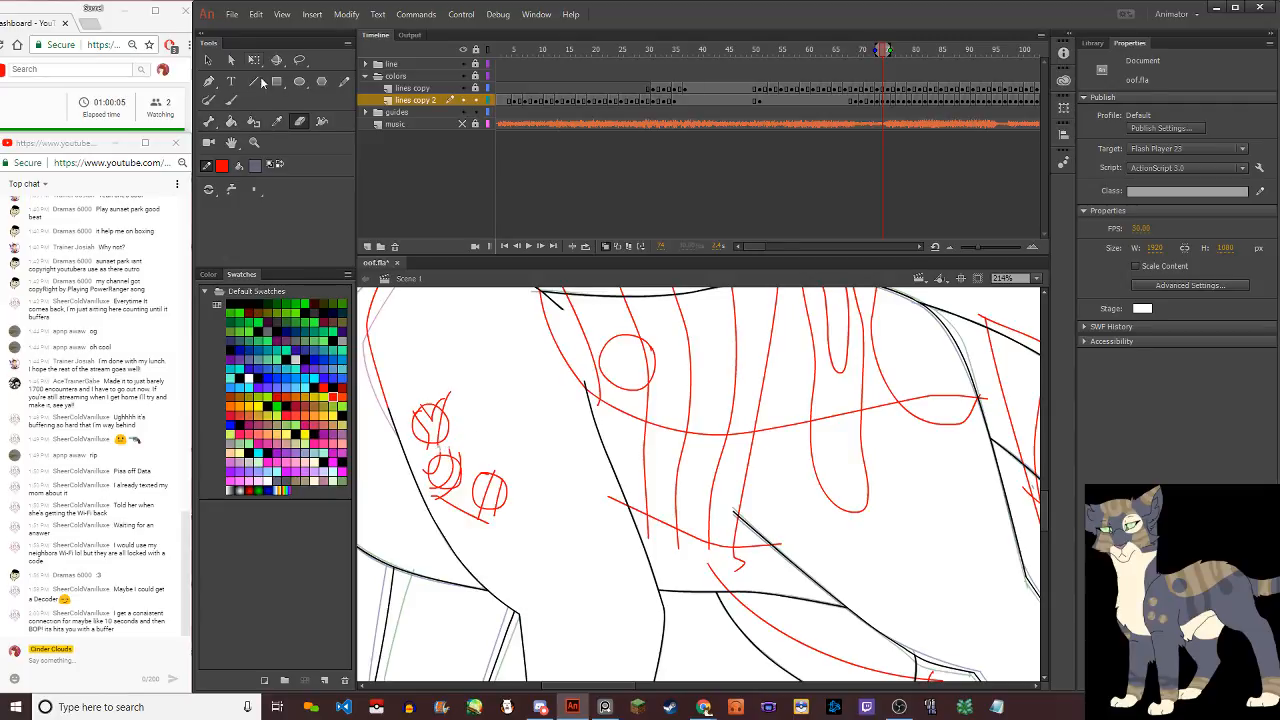
Draw a rounded red pencil outline against the right side of the uppermost chest spot
left_click(344, 81)
mouse_move(452, 446)
left_mouse_down()
mouse_move(475, 426)
mouse_move(471, 401)
mouse_move(443, 371)
left_mouse_up()
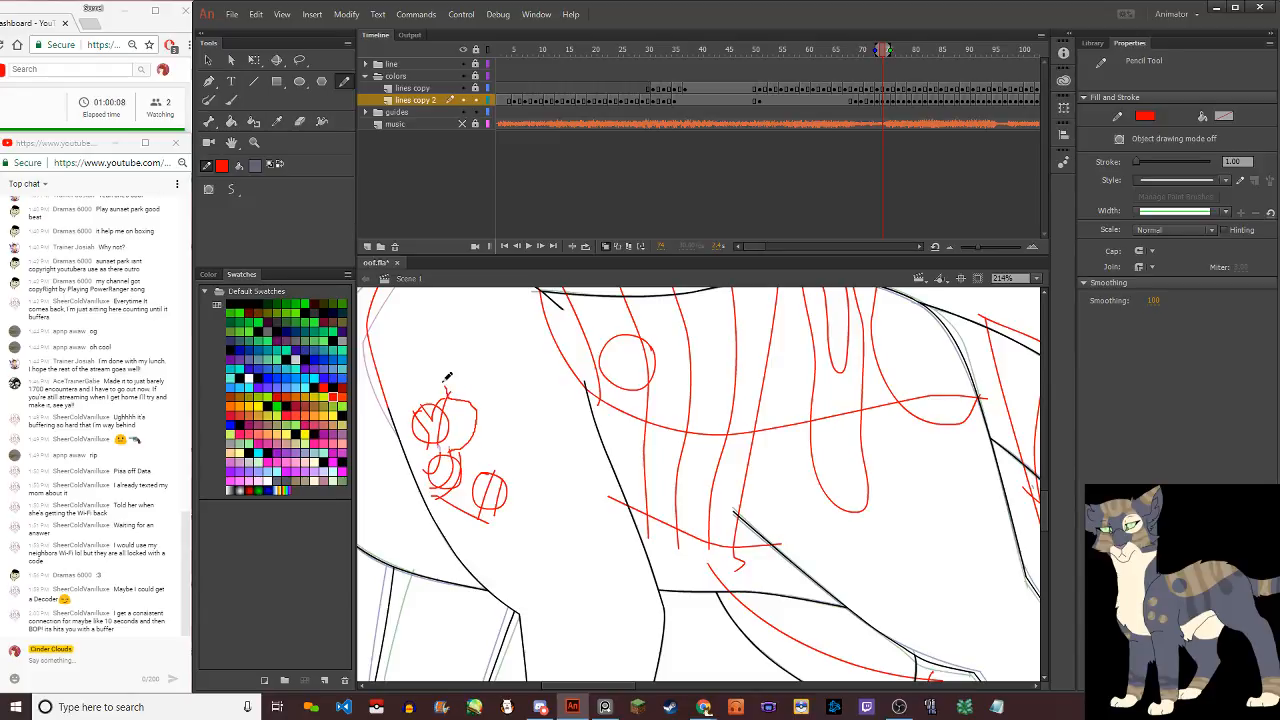
left_click(299, 121)
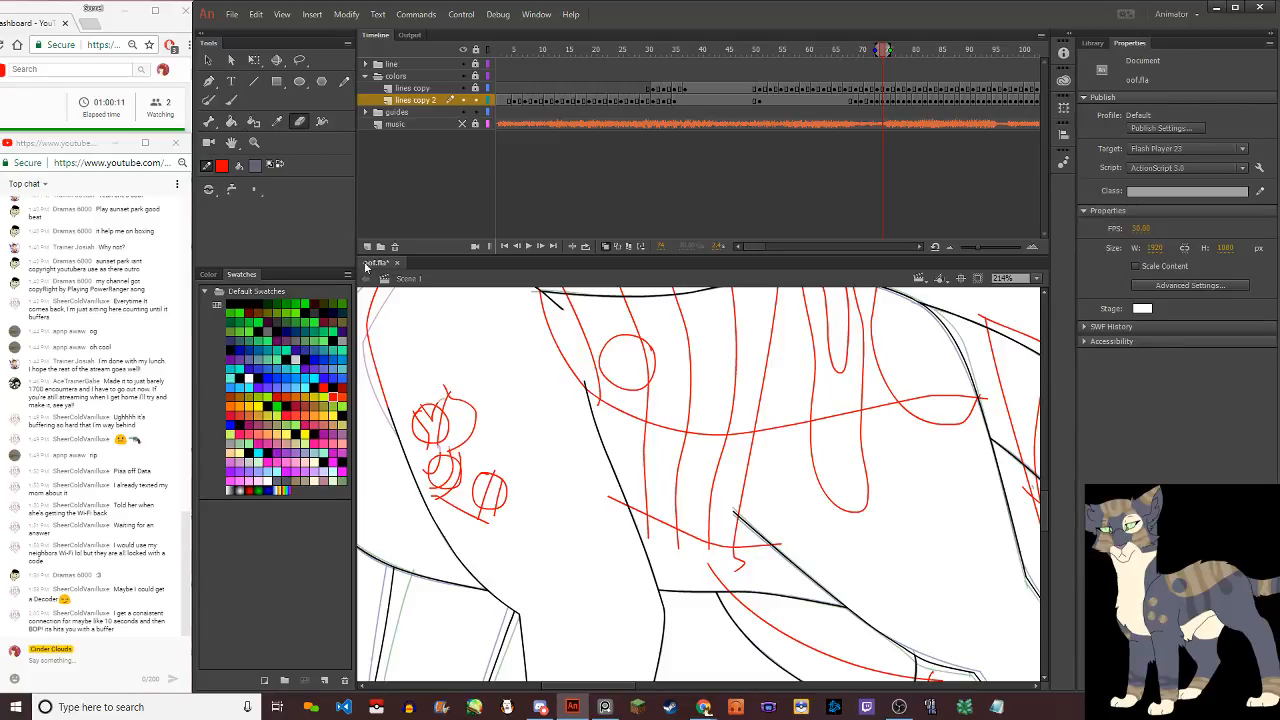
Draw a curved red pencil line from the rounded outline beside the upper chest spot to the shoulder marking
left_click(344, 81)
left_click_drag(476, 408, 559, 323)
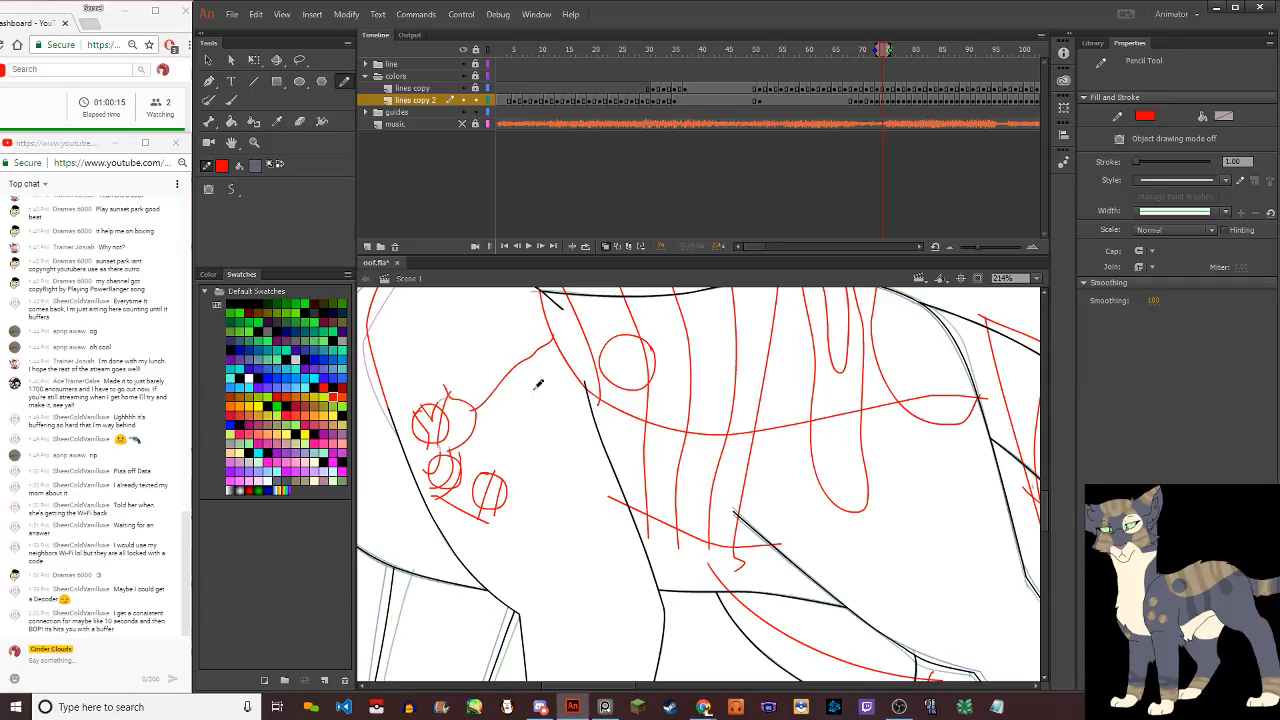
key("ctrl+z")
left_click_drag(455, 386, 520, 328)
key("ctrl+z")
left_click_drag(529, 503, 580, 512)
key("ctrl+z")
left_click_drag(467, 412, 566, 337)
scroll(558, 400, "up", 3)
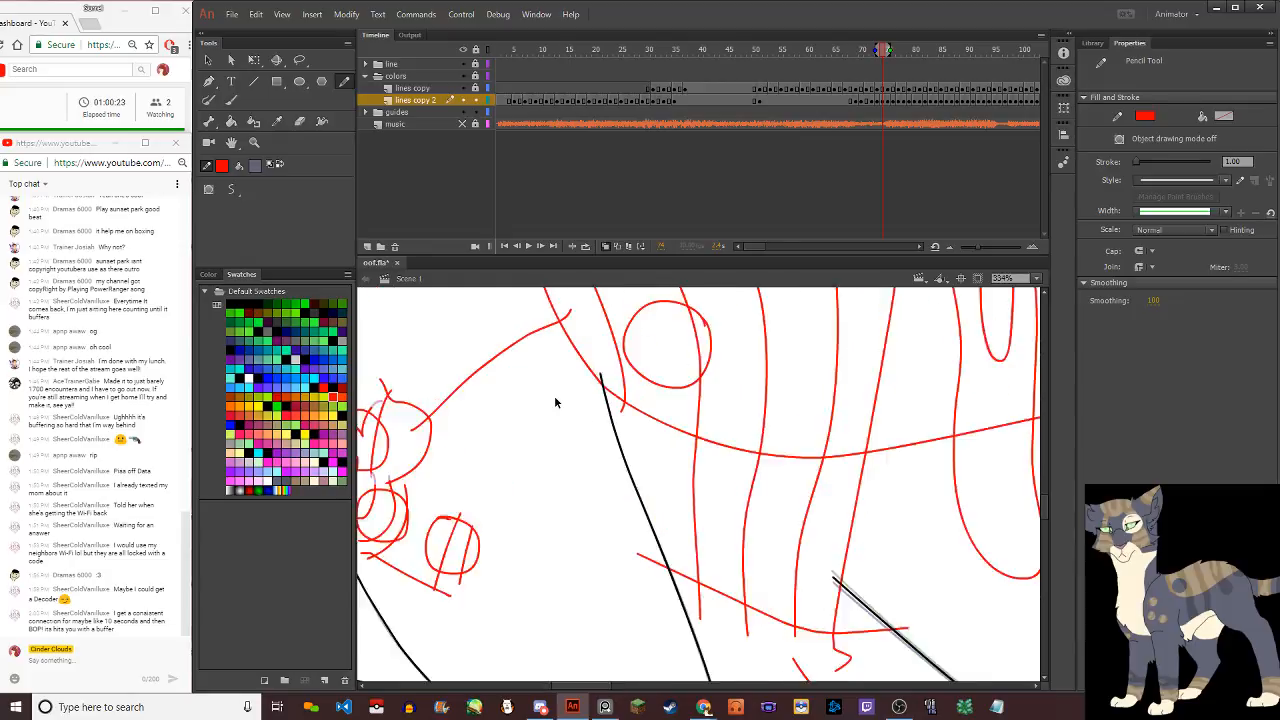
scroll(474, 352, "down", 8)
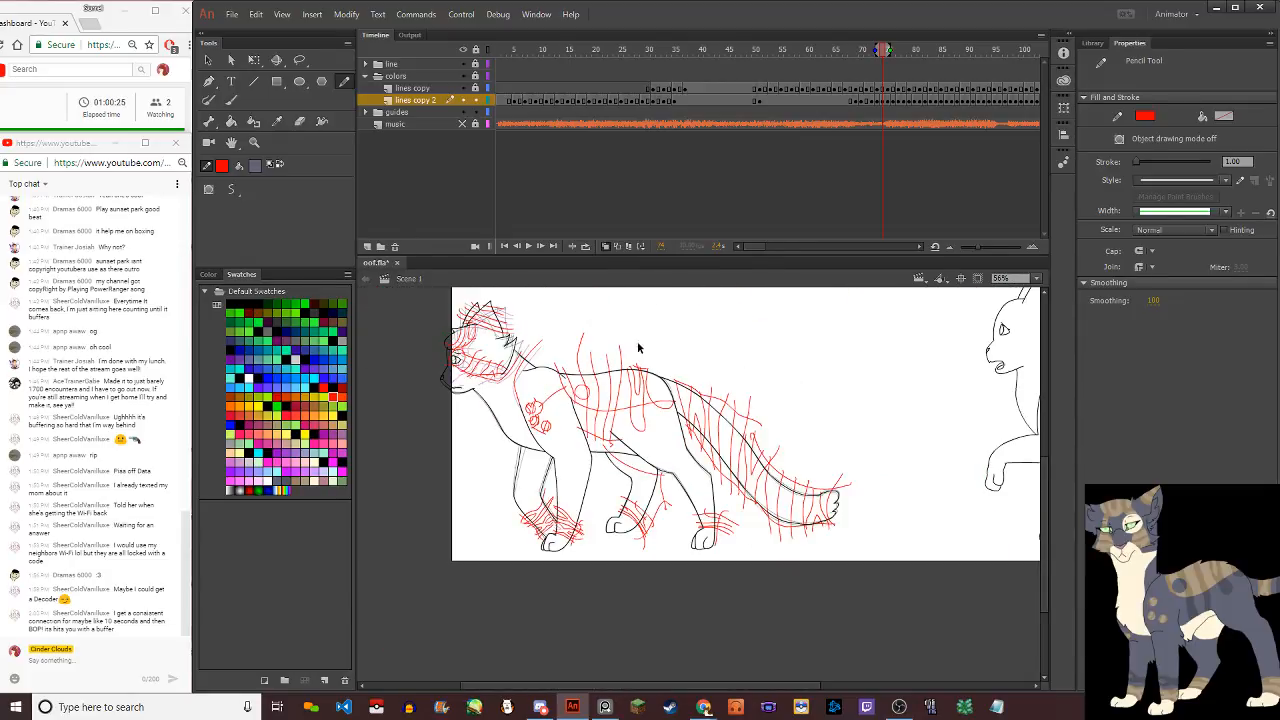
key("period")
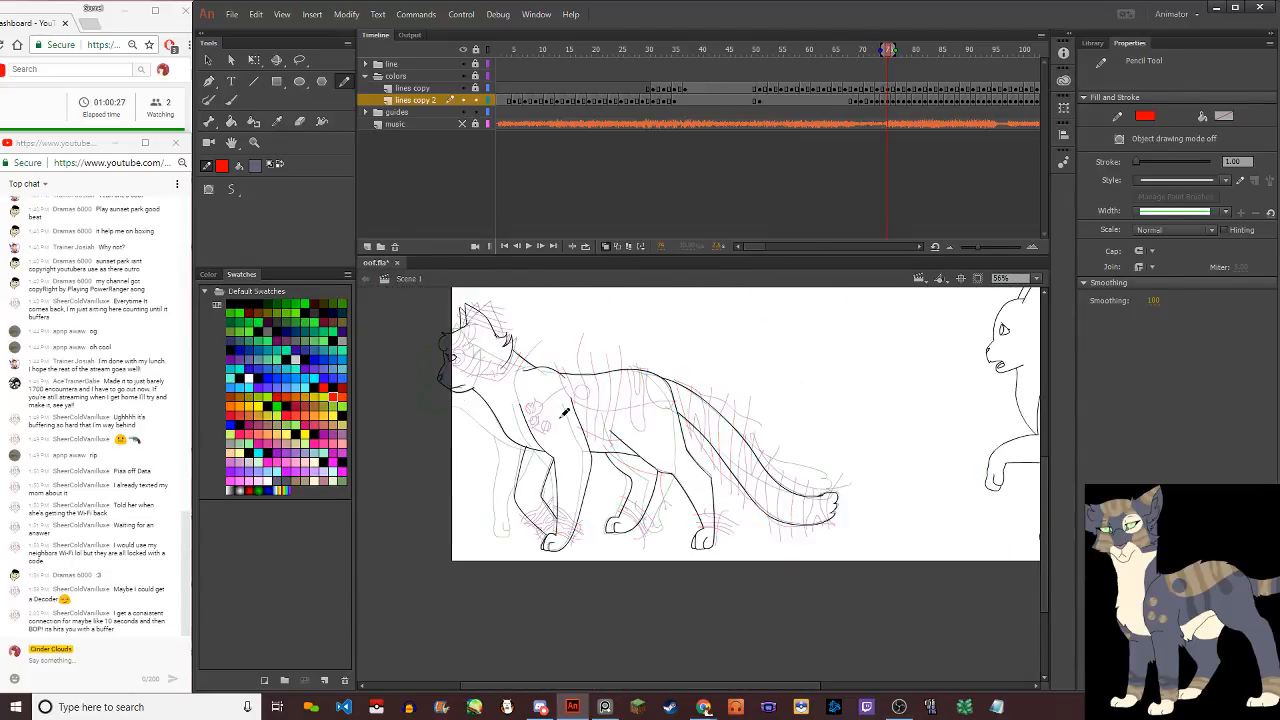
key("comma")
scroll(555, 445, "up", 4)
key("ctrl+v")
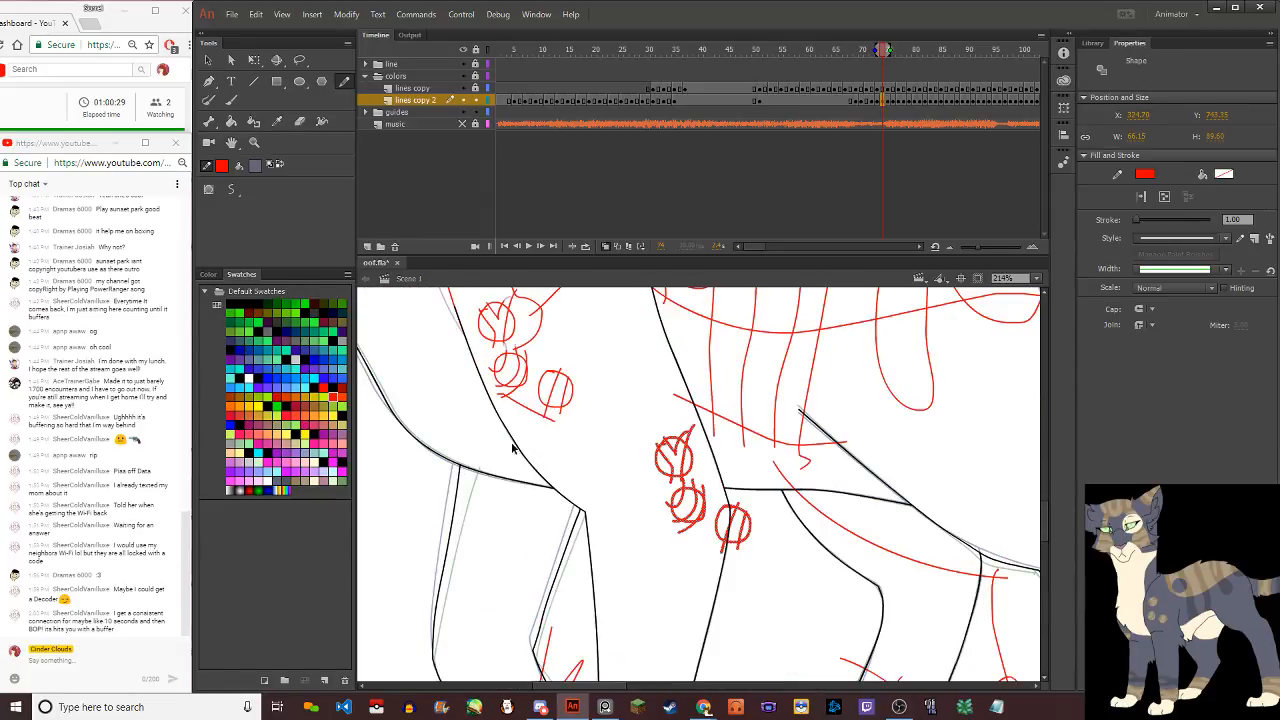
key("period")
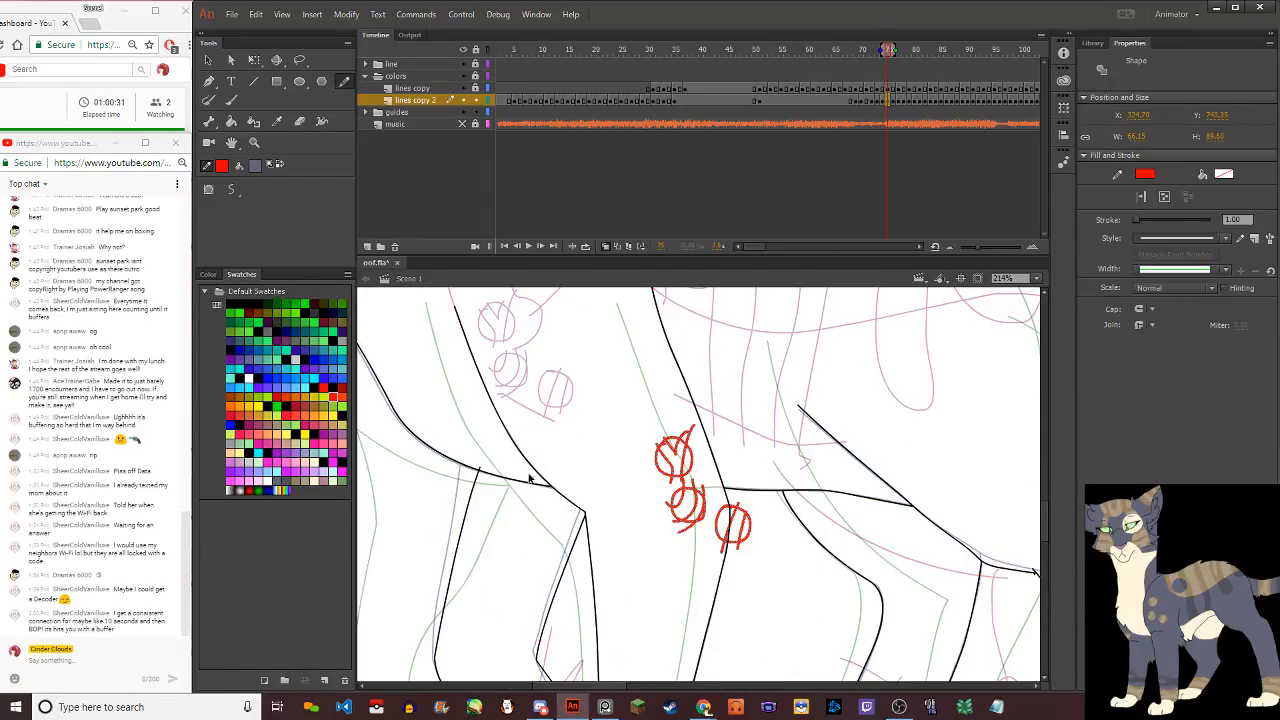
scroll(605, 455, "down", 4)
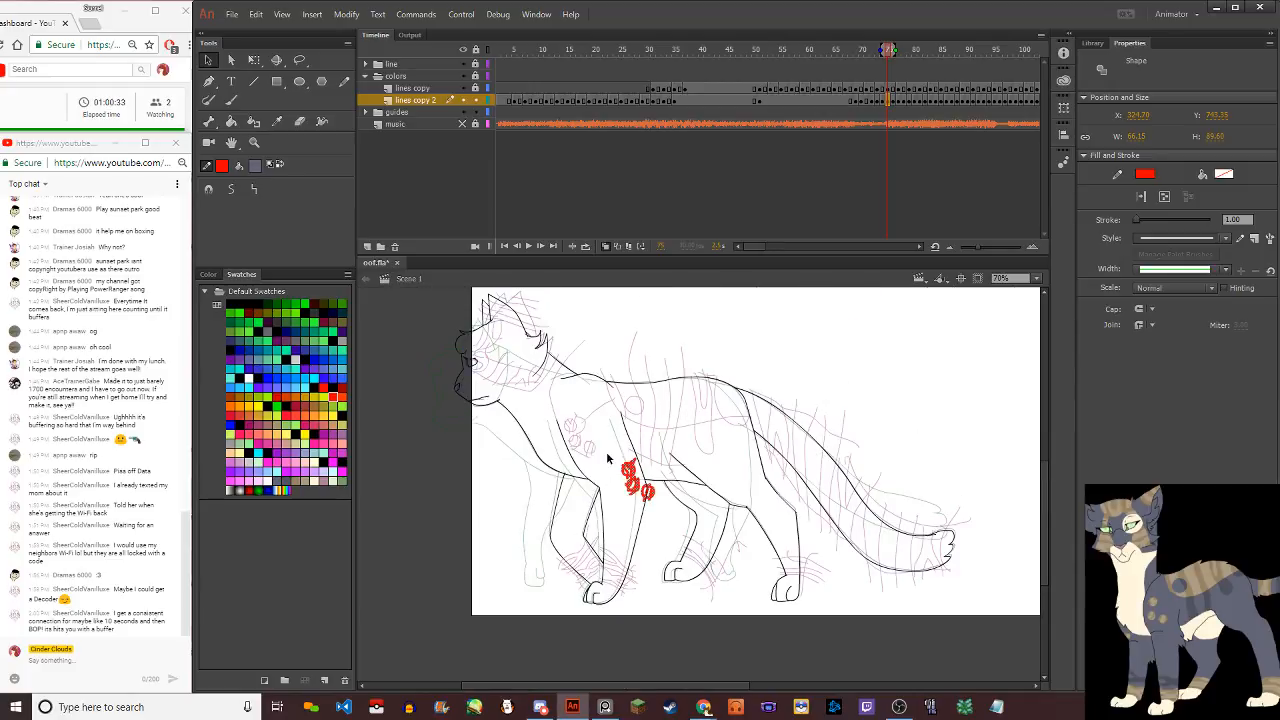
scroll(616, 464, "up", 3)
key("Delete")
key("comma")
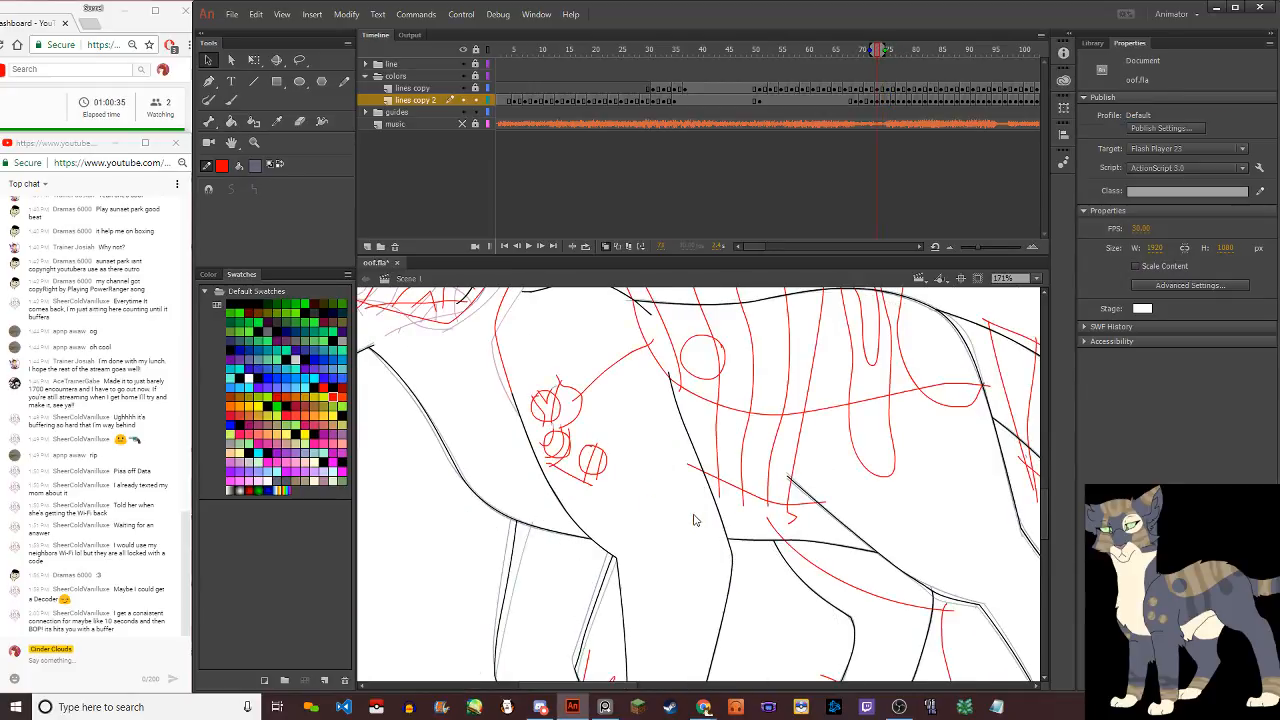
key("comma")
key("period")
Add a small loop and a short connecting stroke in red pencil to the stripe pattern above the front paw
scroll(640, 425, "down", 5)
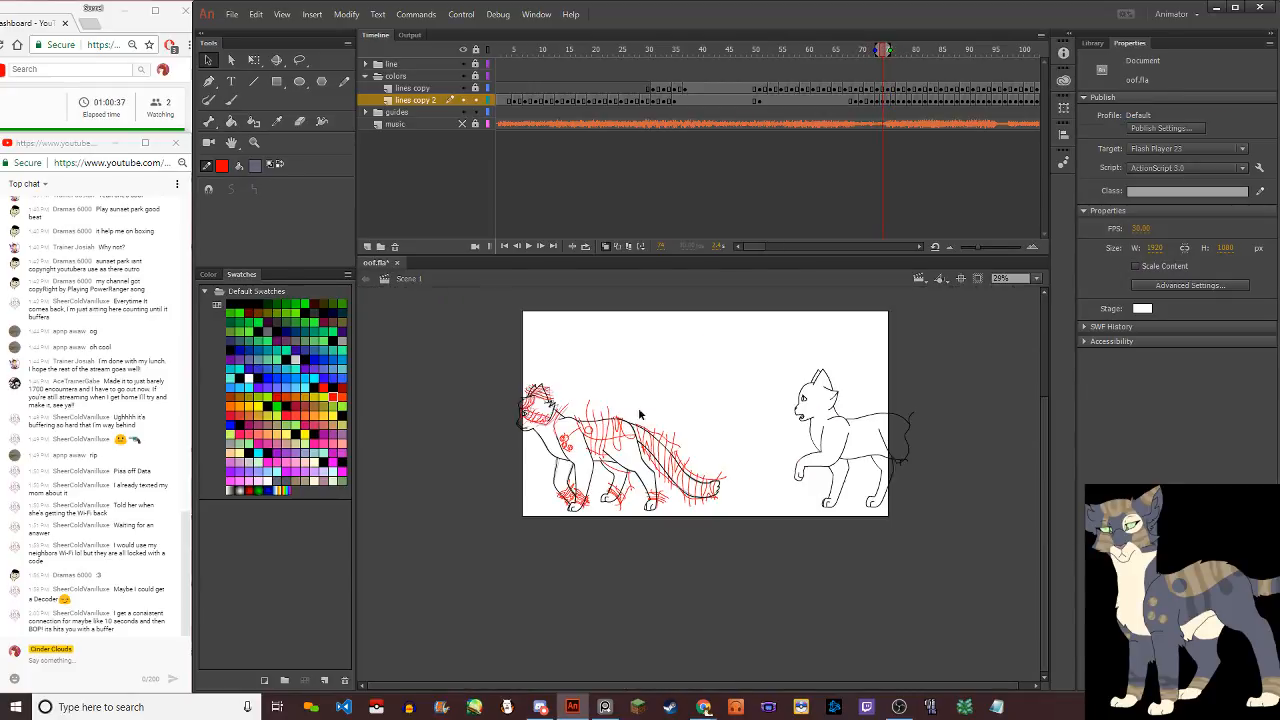
scroll(597, 457, "up", 3)
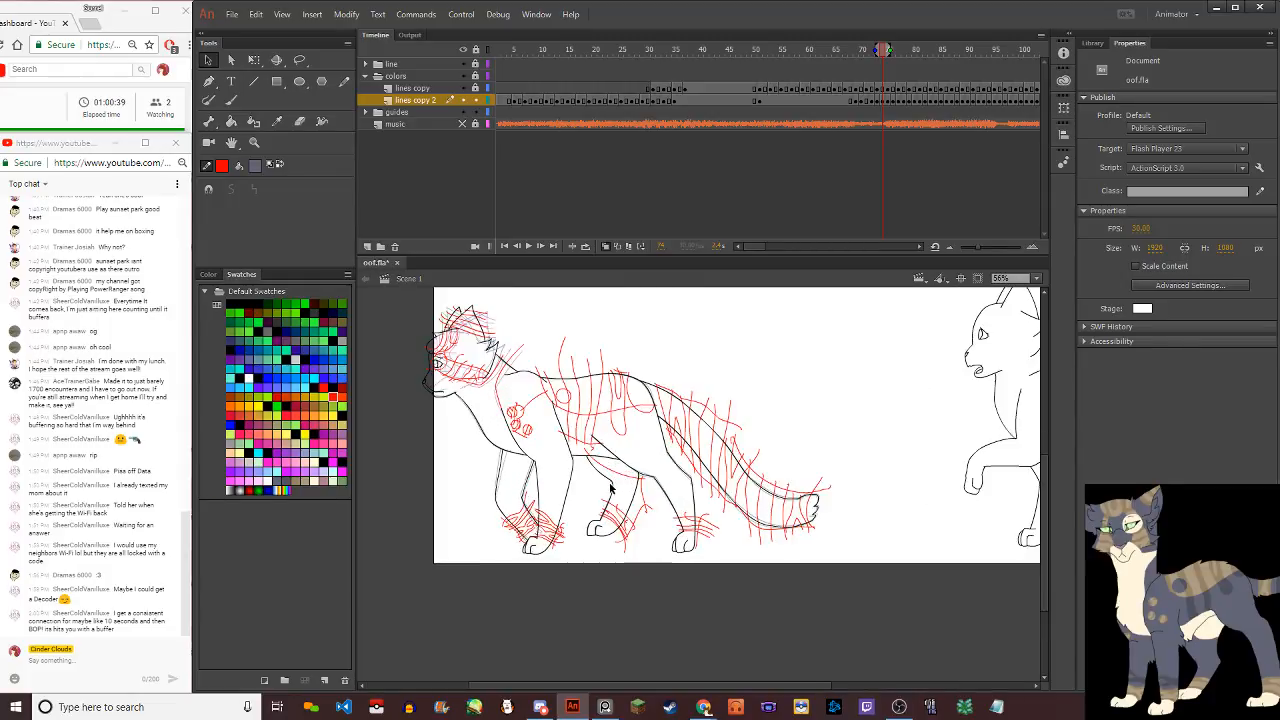
key("period")
key("comma")
mouse_move(552, 530)
left_mouse_down()
mouse_move(535, 538)
mouse_move(548, 545)
left_mouse_up()
scroll(548, 545, "up", 2)
scroll(548, 545, "up", 10)
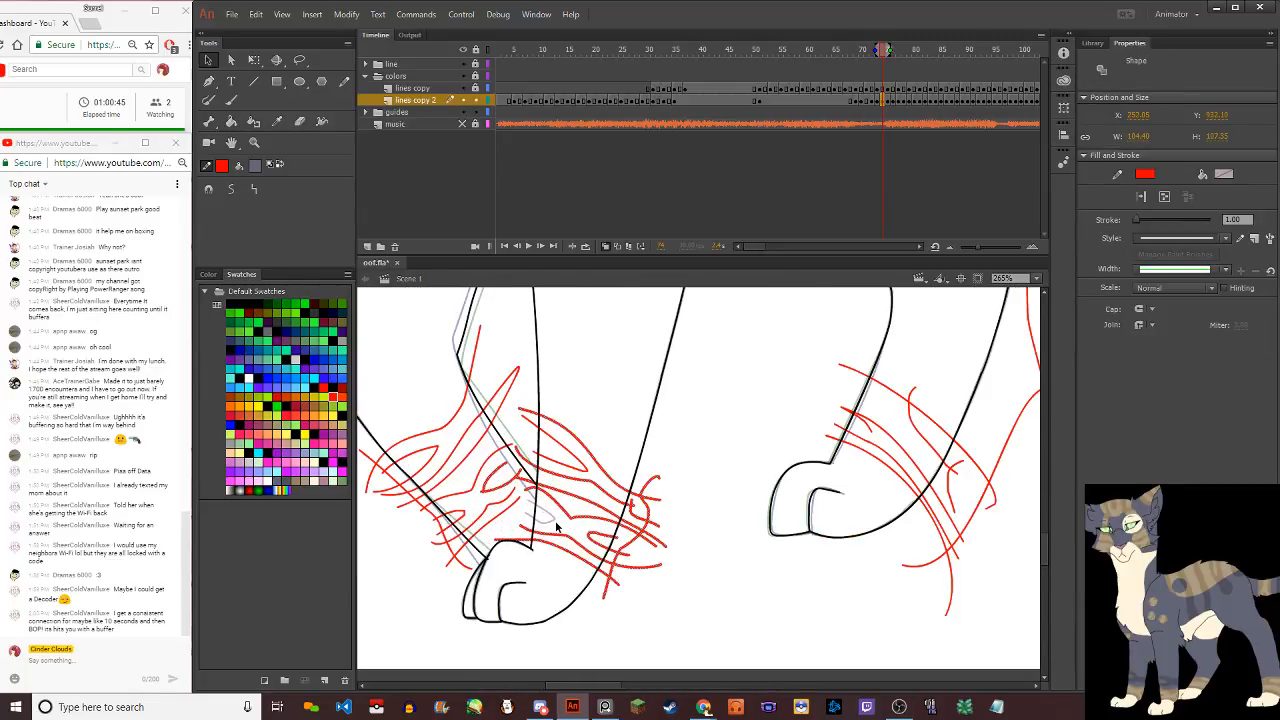
left_click(345, 81)
mouse_move(458, 438)
left_mouse_down()
mouse_move(463, 458)
mouse_move(440, 416)
mouse_move(405, 432)
left_mouse_up()
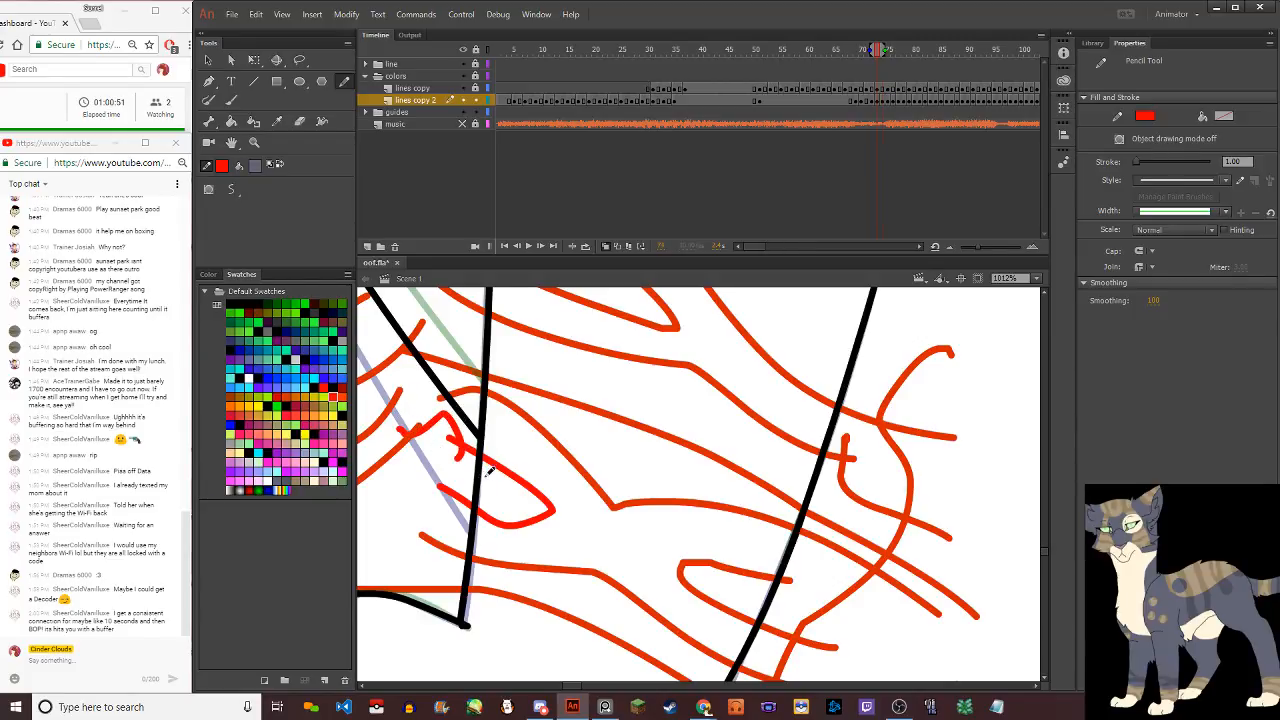
Compare the stripe pattern above the front paw across the neighbouring frames
key(".")
scroll(493, 480, "down", 5)
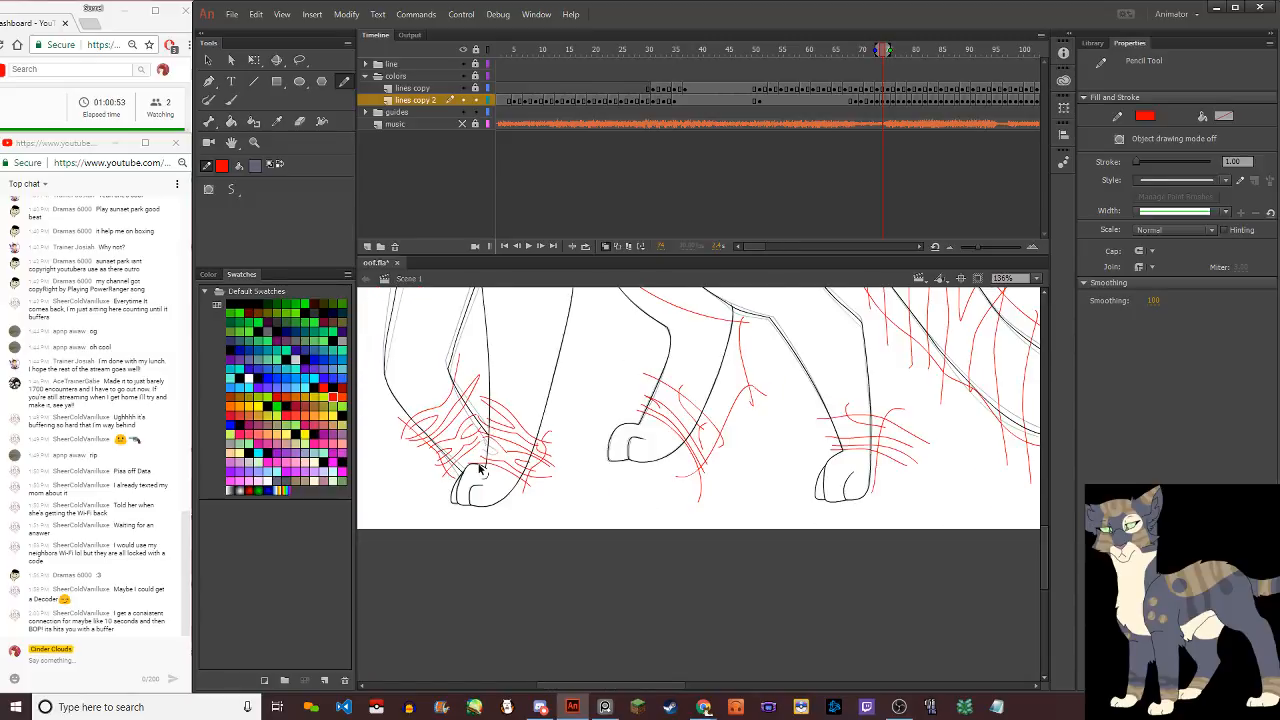
scroll(481, 450, "up", 2)
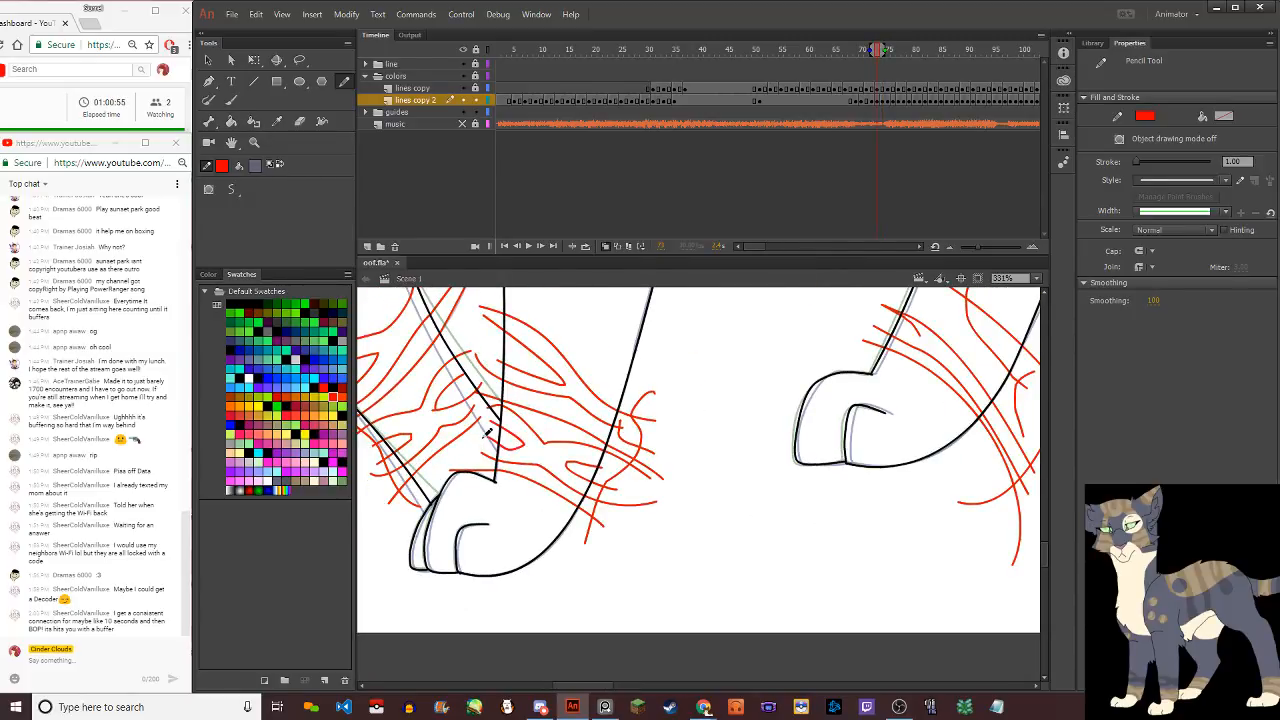
key(".")
key(".")
key(".")
key(".")
key("v")
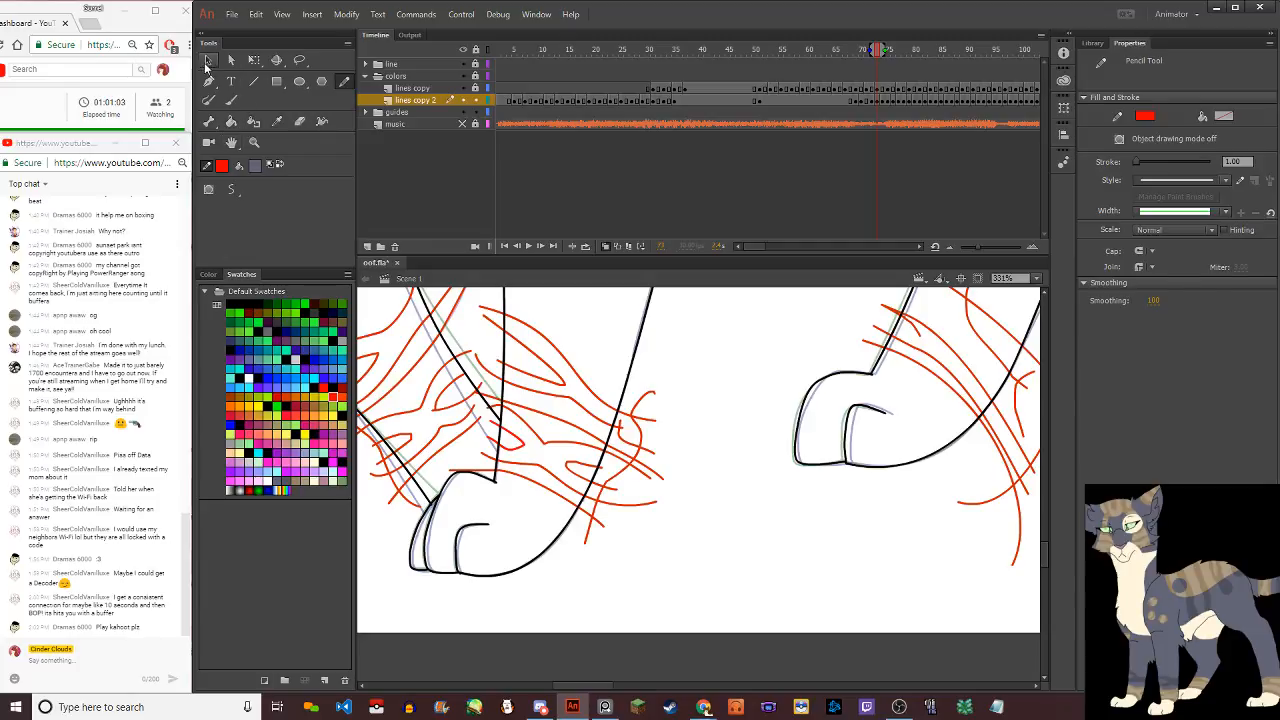
left_click(492, 478)
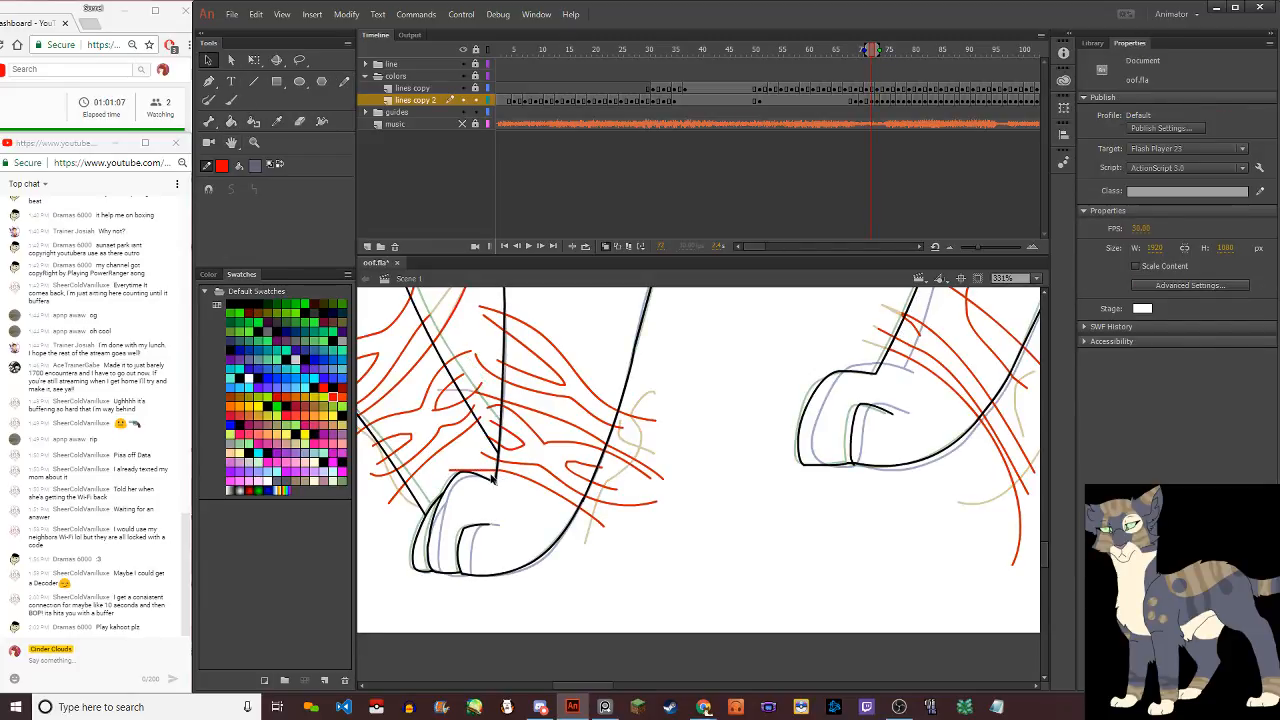
left_click(490, 478)
left_click(639, 134)
key(".")
key(".")
key(".")
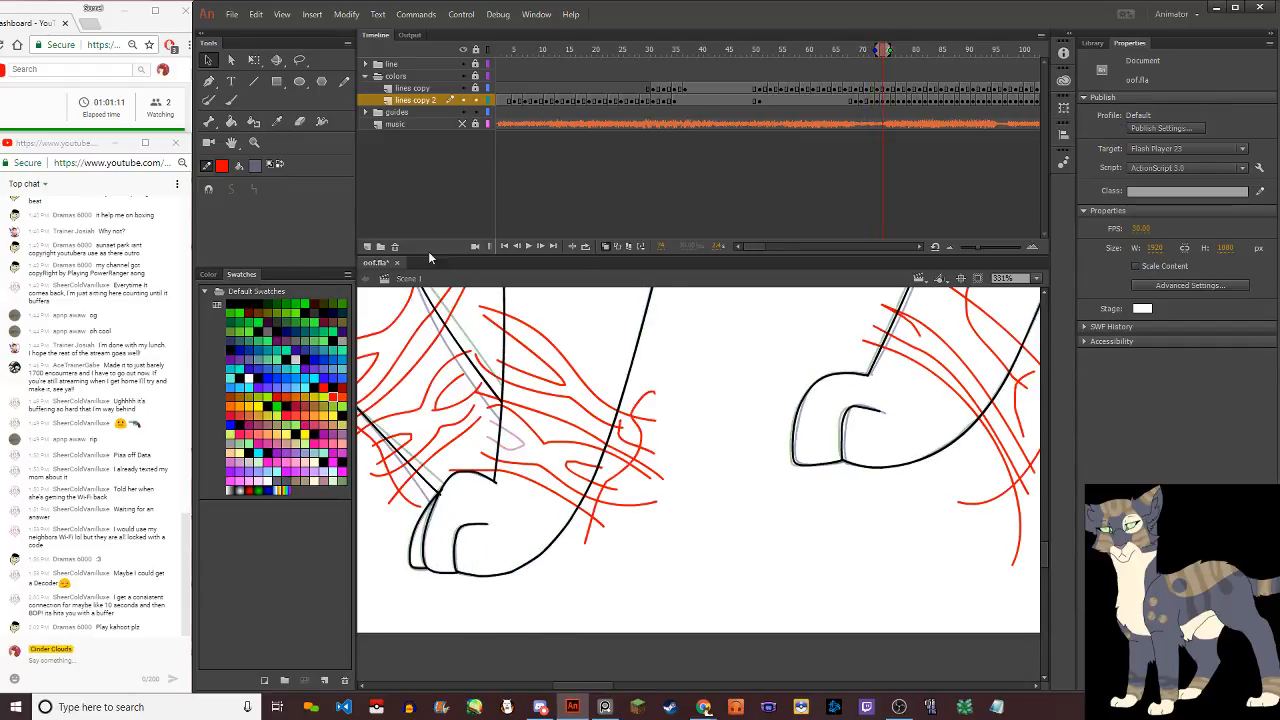
left_click(496, 468)
key("Delete")
key(".")
key(".")
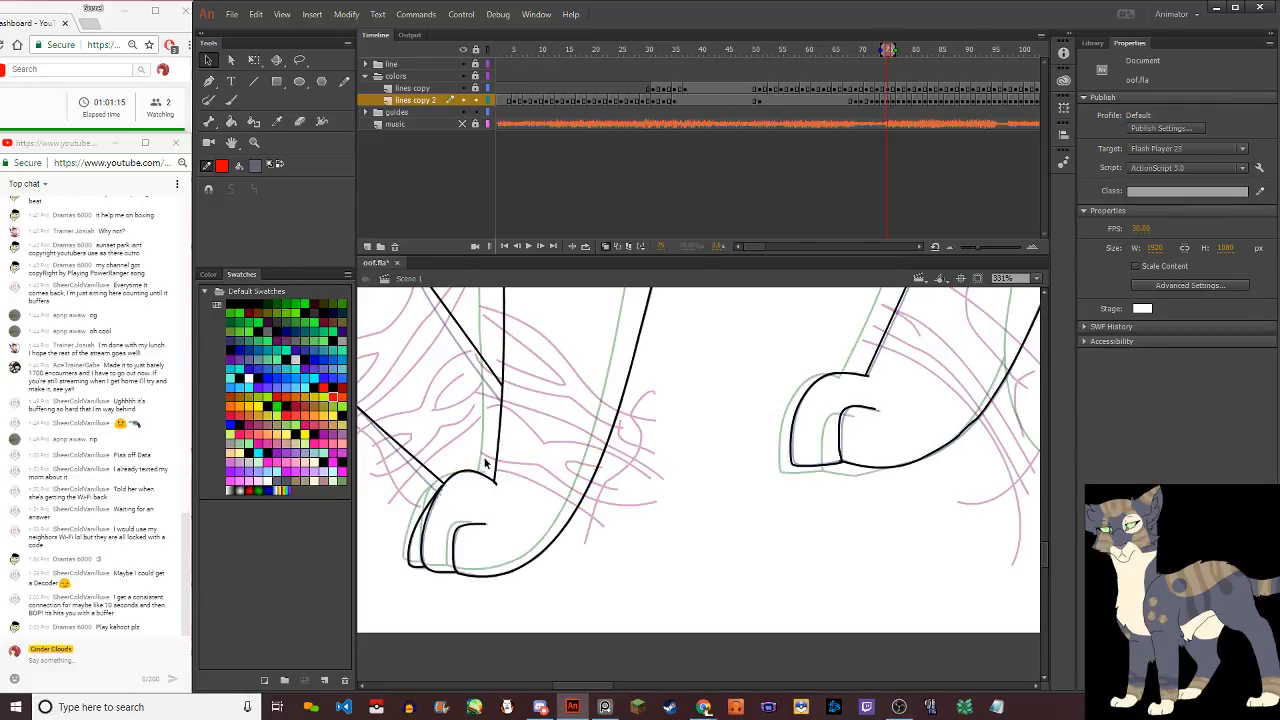
key("ctrl+z")
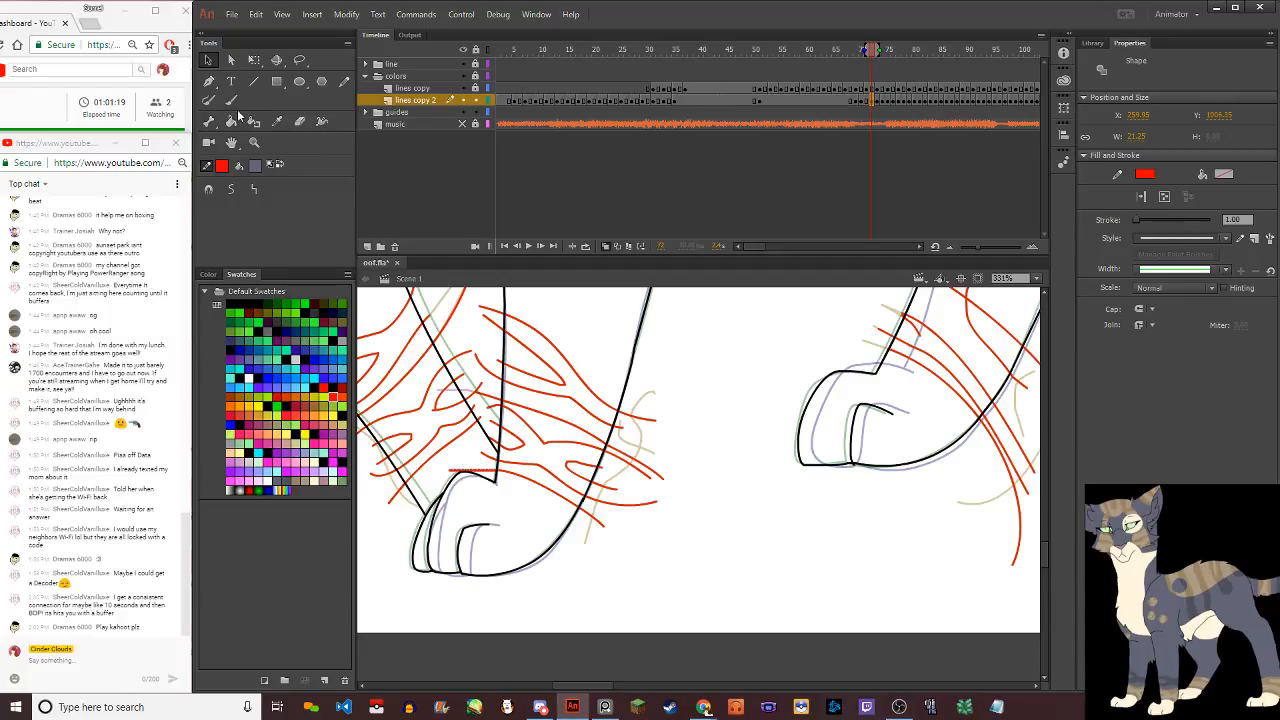
Erase stray bits of the stripe lines above the front paw with the Eraser tool and check the adjacent frame
left_click(303, 121)
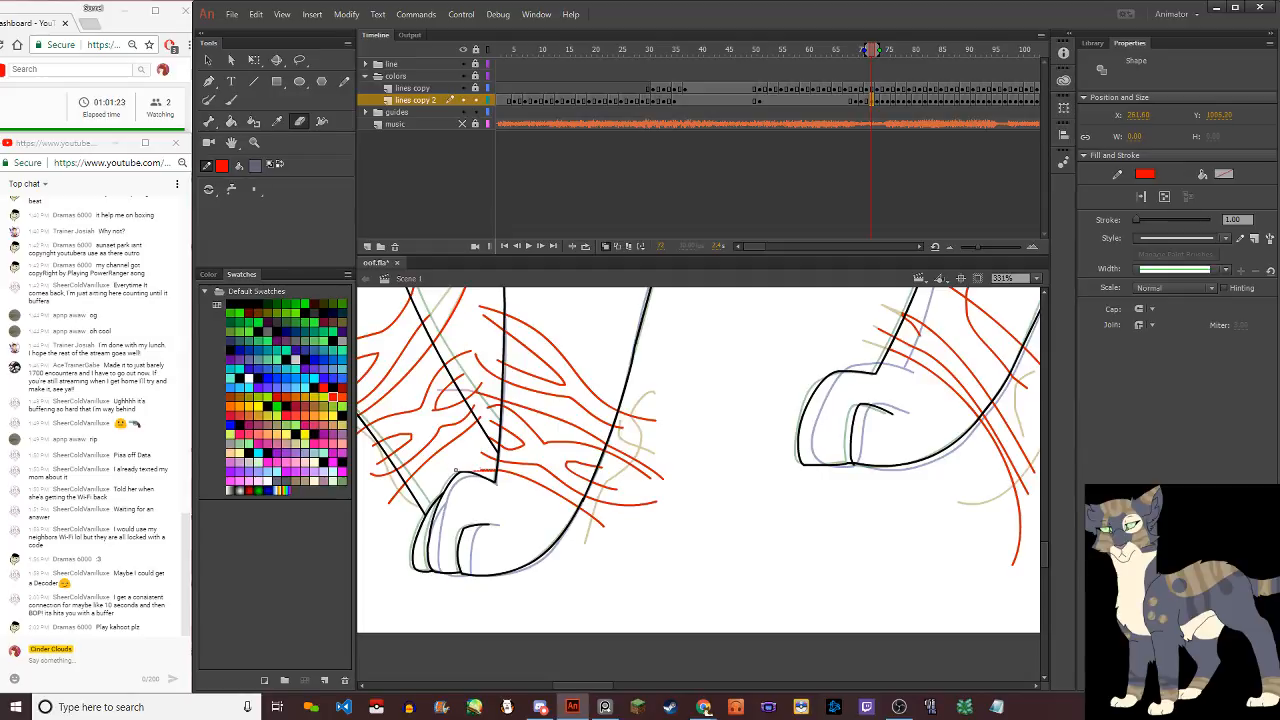
left_click_drag(485, 422, 494, 422)
key("comma")
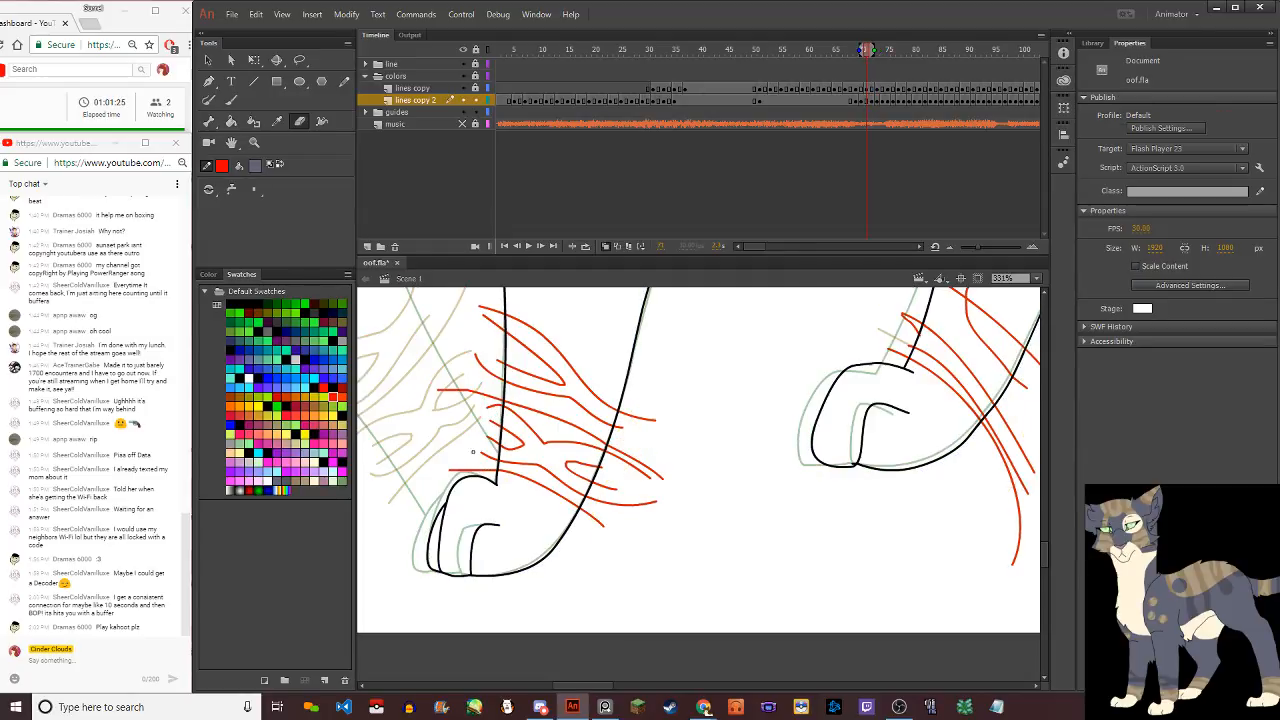
key("period")
key("comma")
Go three frames forward and erase the start of the lowest stripe where it overlaps the top of the front paw
scroll(476, 455, "down", 8)
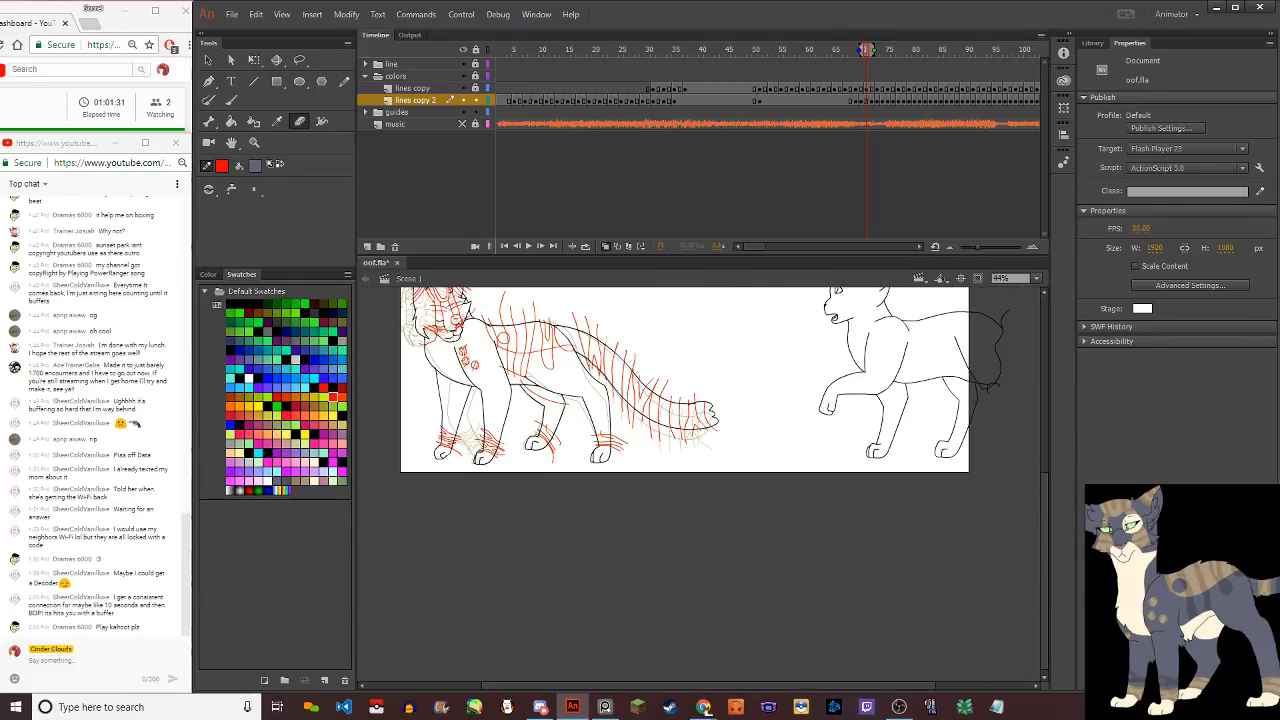
key("period")
key("period")
key("period")
scroll(481, 455, "up", 8)
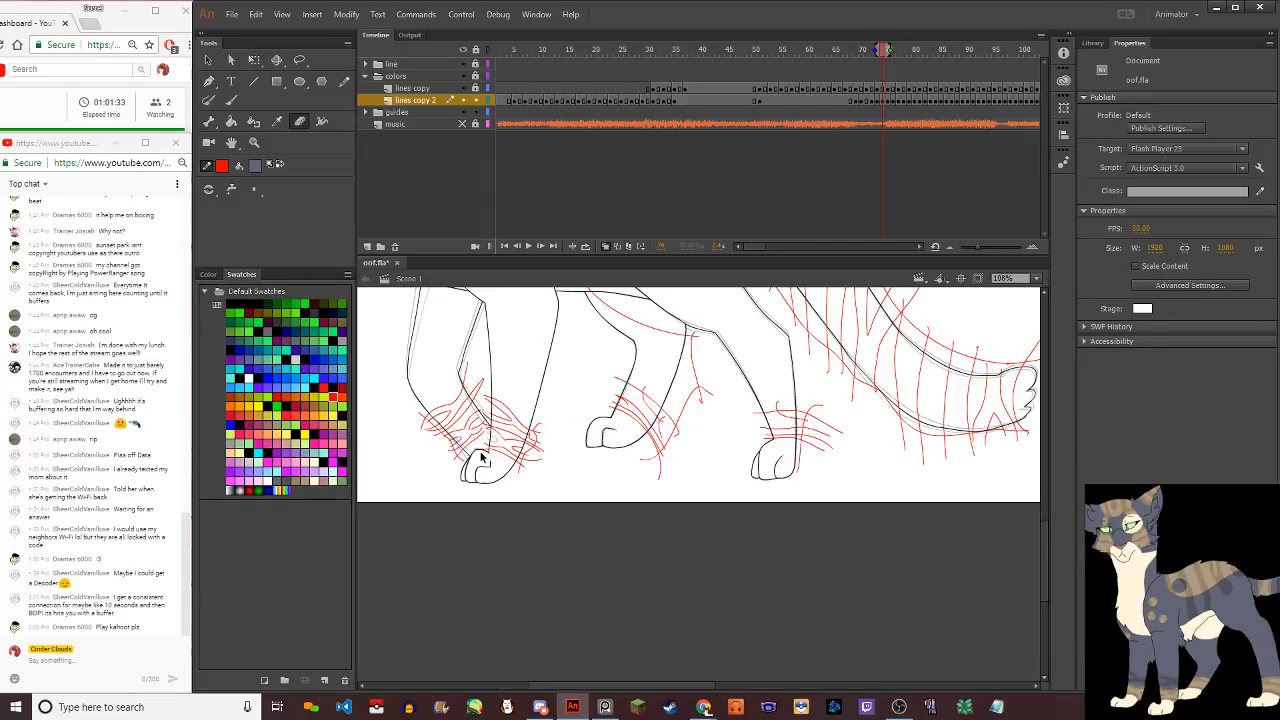
scroll(486, 450, "up", 4)
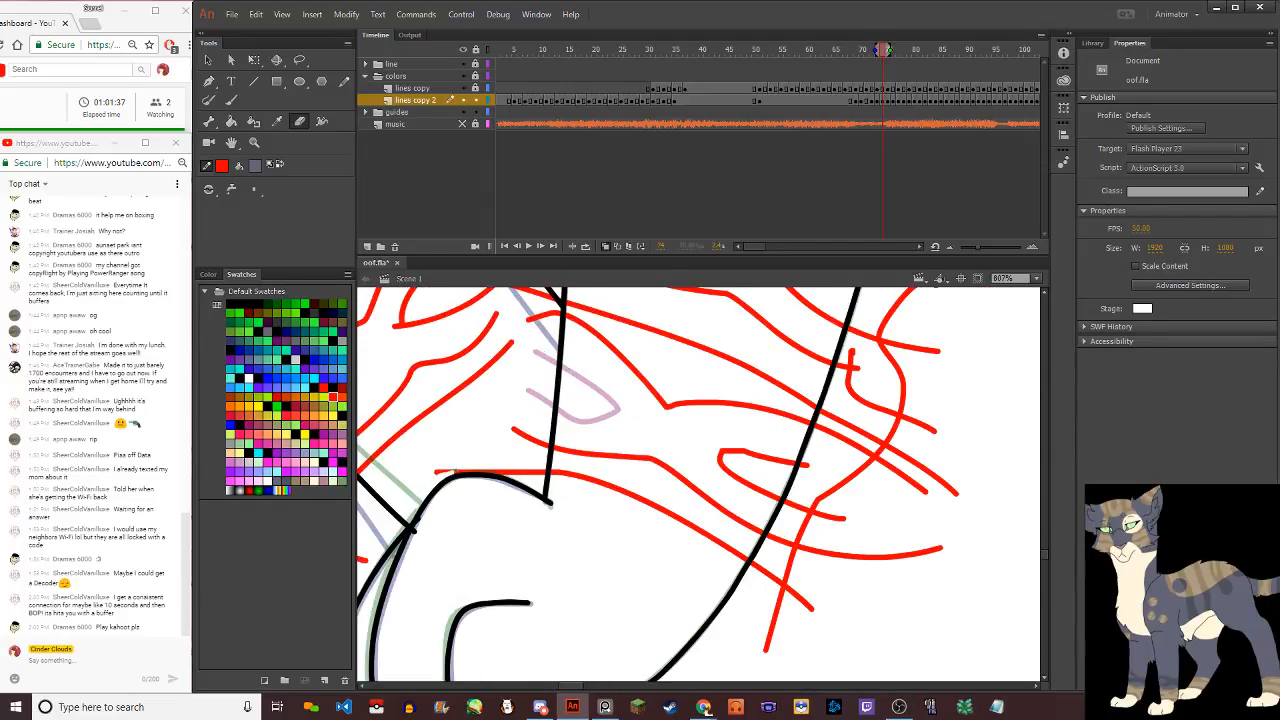
mouse_move(455, 471)
left_mouse_down()
mouse_move(431, 472)
mouse_move(508, 472)
left_mouse_up()
scroll(440, 380, "down", 5)
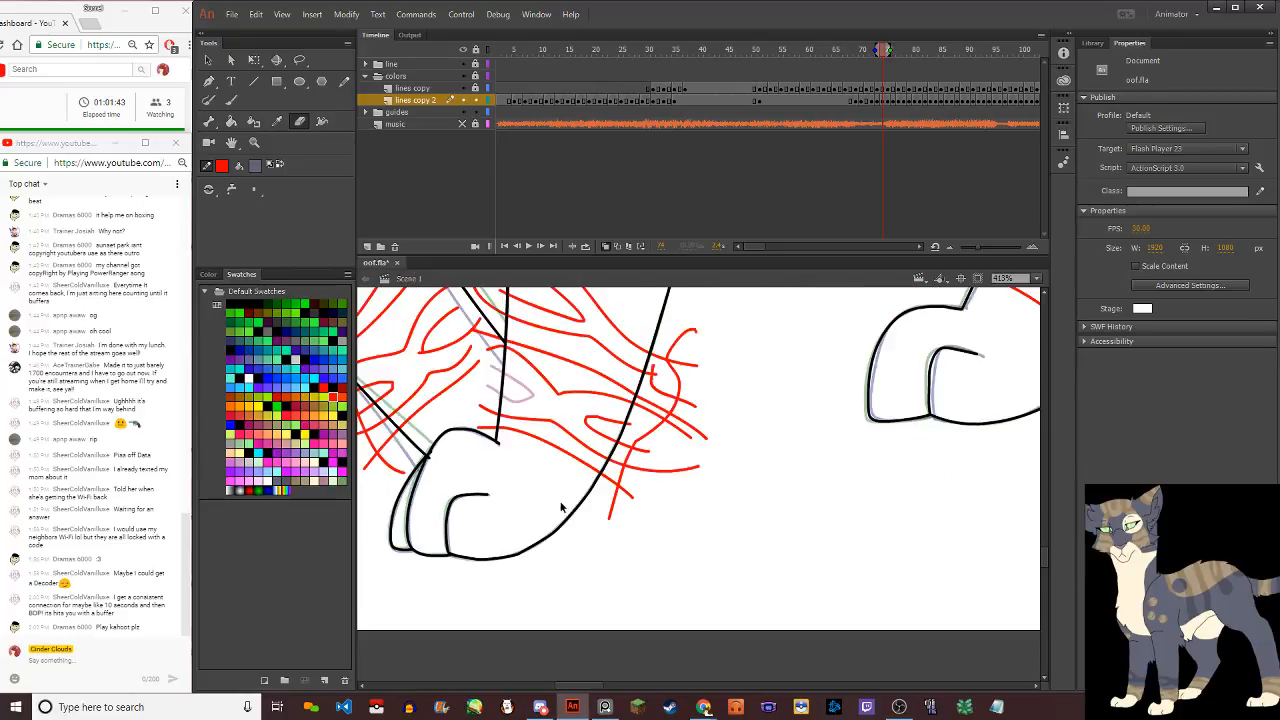
Delete the overlapping stripe ends where the two stripe groups meet above the front paw, and switch to the Pencil tool
scroll(540, 422, "up", 4)
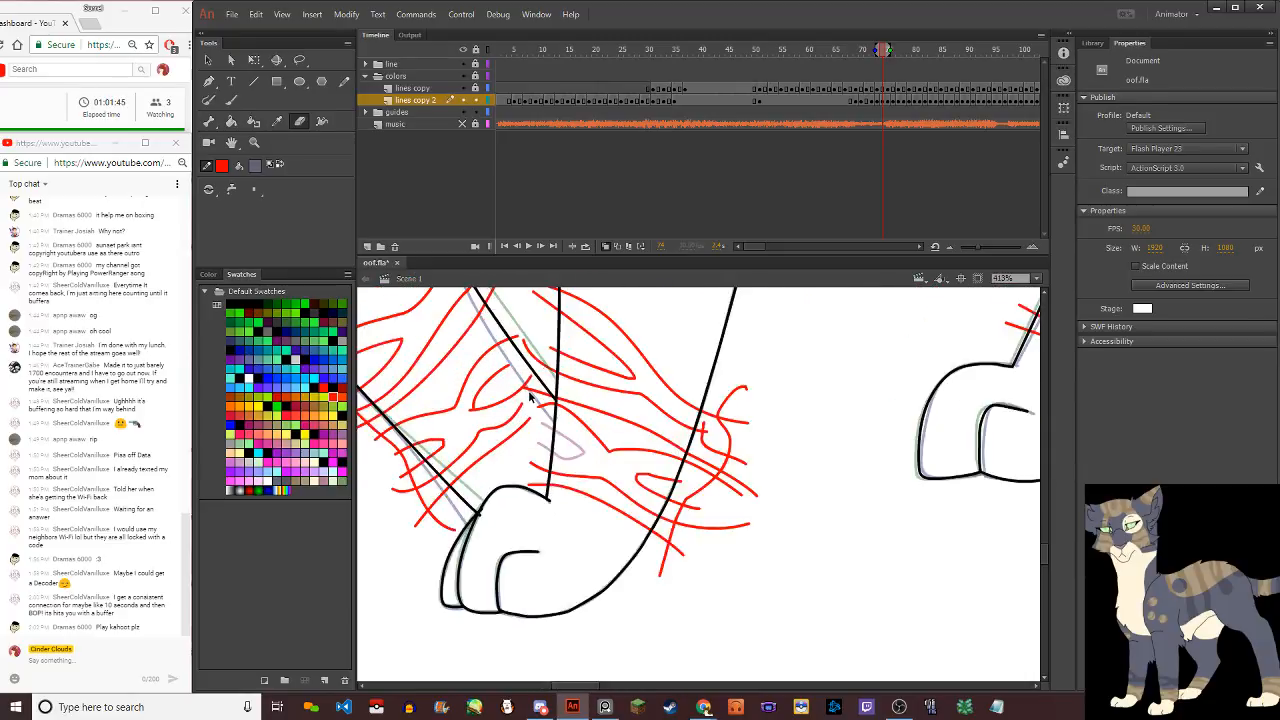
key("v")
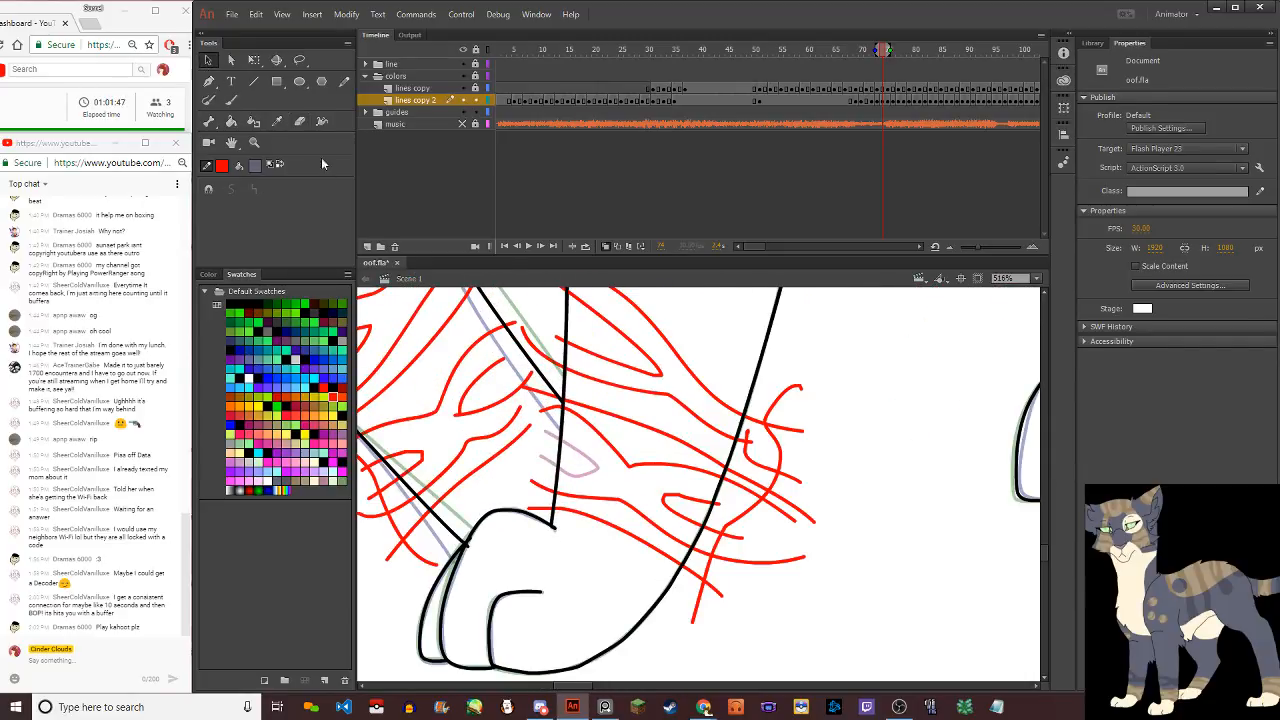
left_click_drag(539, 394, 553, 383)
left_click(532, 389)
key("Delete")
left_click(550, 398)
key("Delete")
left_click(345, 84)
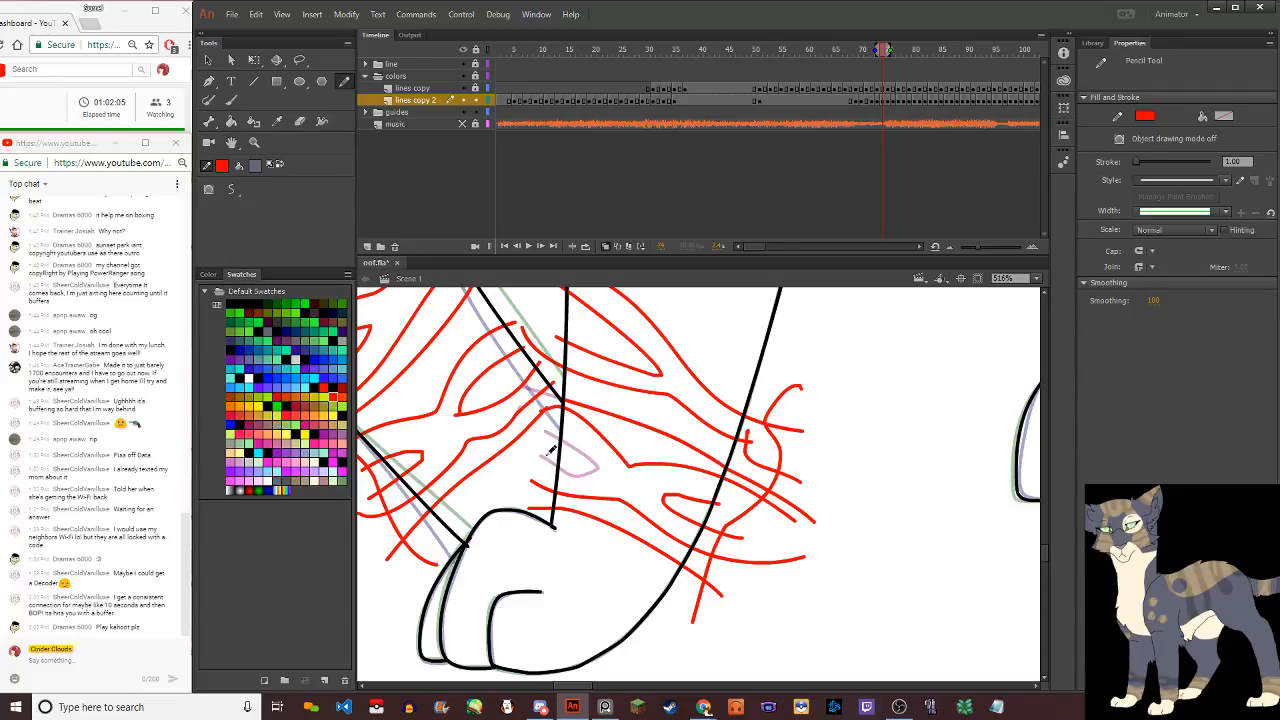
Draw a short red stripe line on the leg above the front paw and check it against the whole cat
mouse_move(538, 446)
left_mouse_down()
mouse_move(584, 474)
mouse_move(600, 458)
mouse_move(560, 430)
left_mouse_up()
scroll(533, 430, "down", 3)
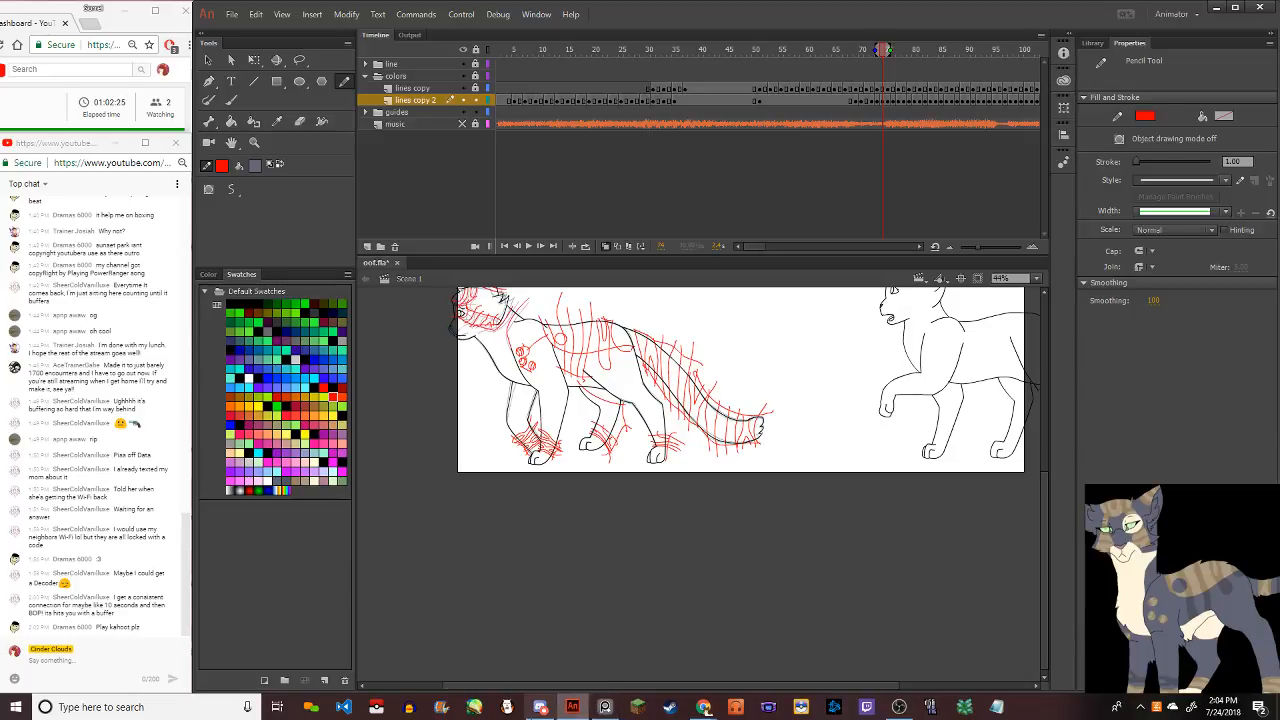
scroll(599, 415, "up", 4)
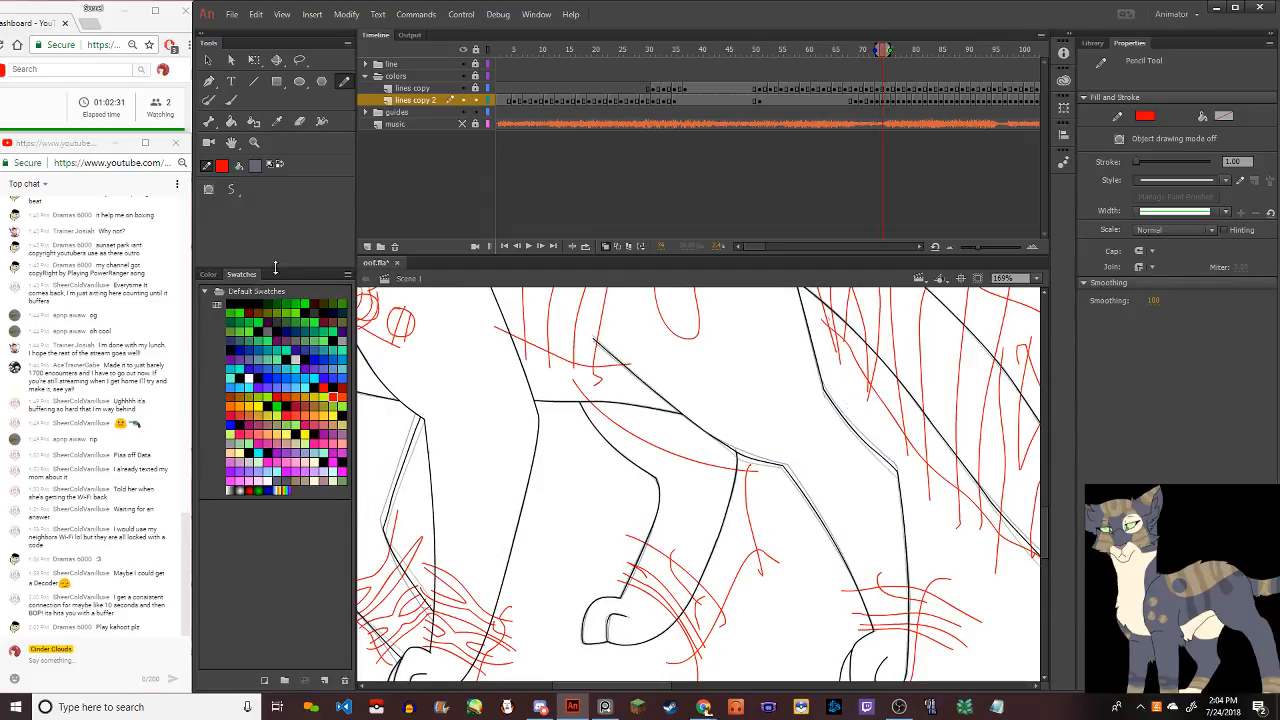
Check the stripe ends above the raised hind paw on the neighbouring frames, picking individual line pieces with the Selection tool
left_click(208, 60)
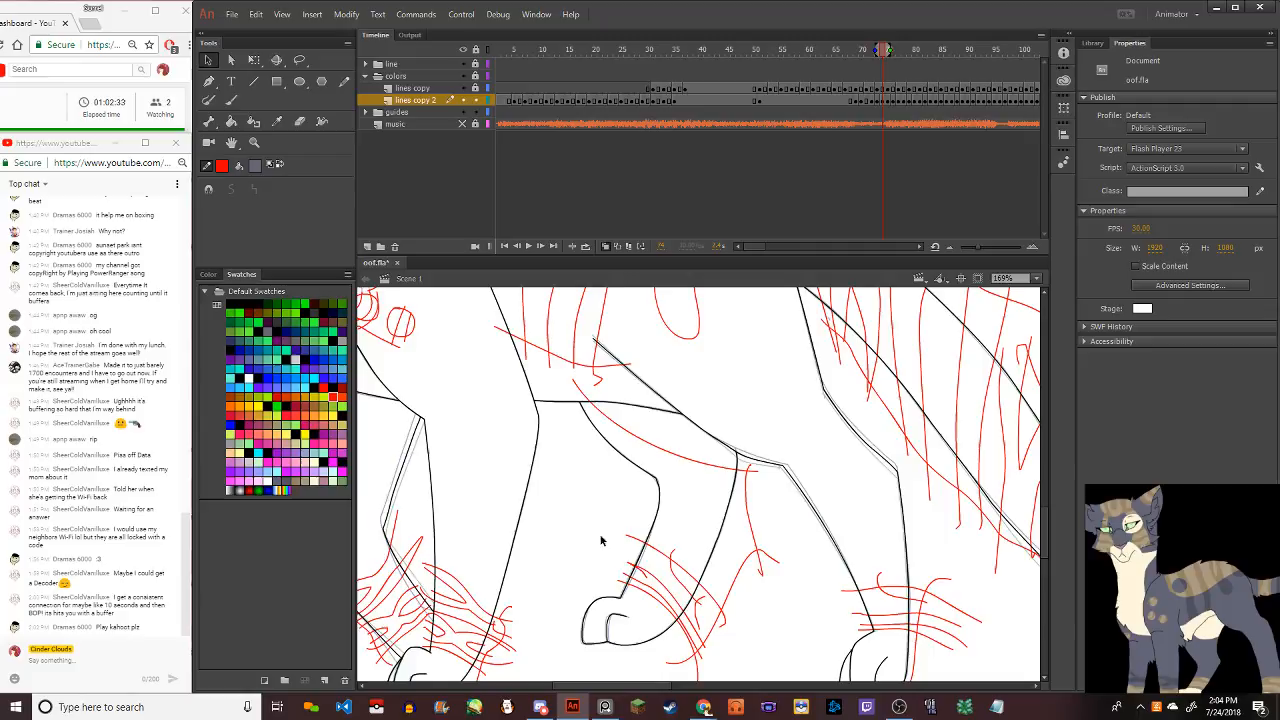
left_click(640, 578)
key("period")
left_click(646, 572)
key("period")
key("comma")
key("comma")
key("comma")
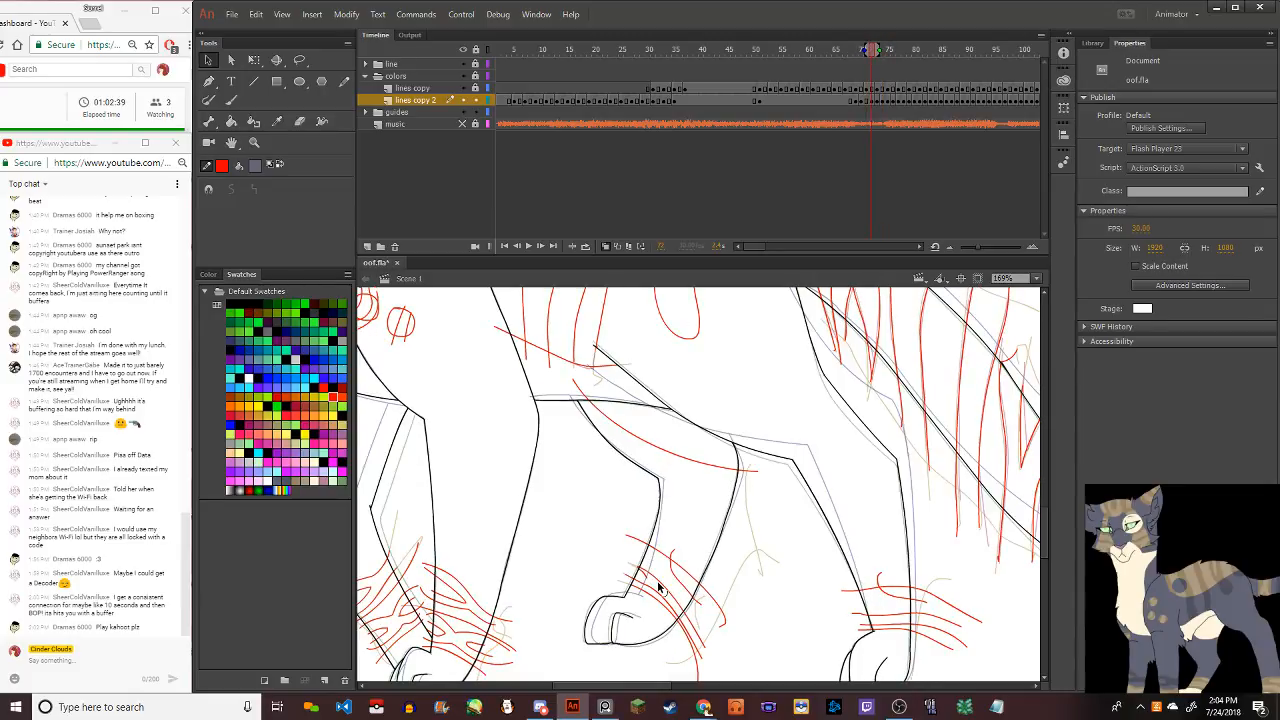
key("comma")
left_click(648, 586)
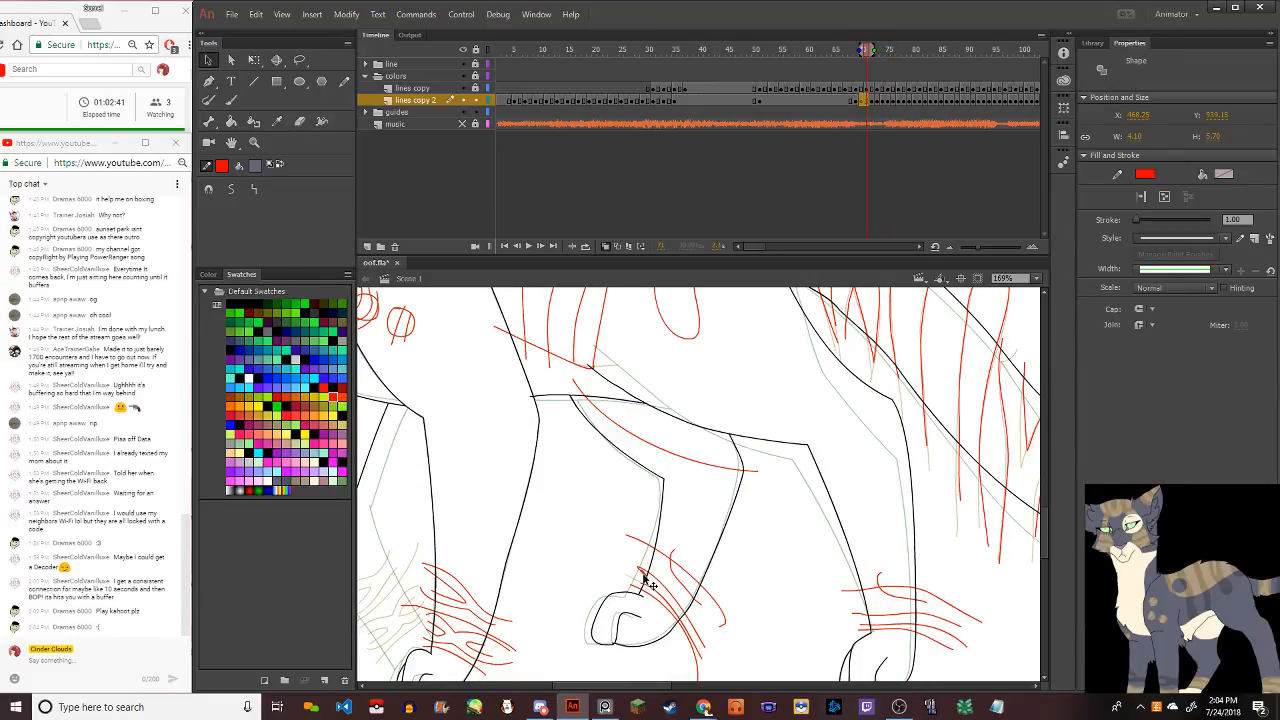
left_click(610, 572)
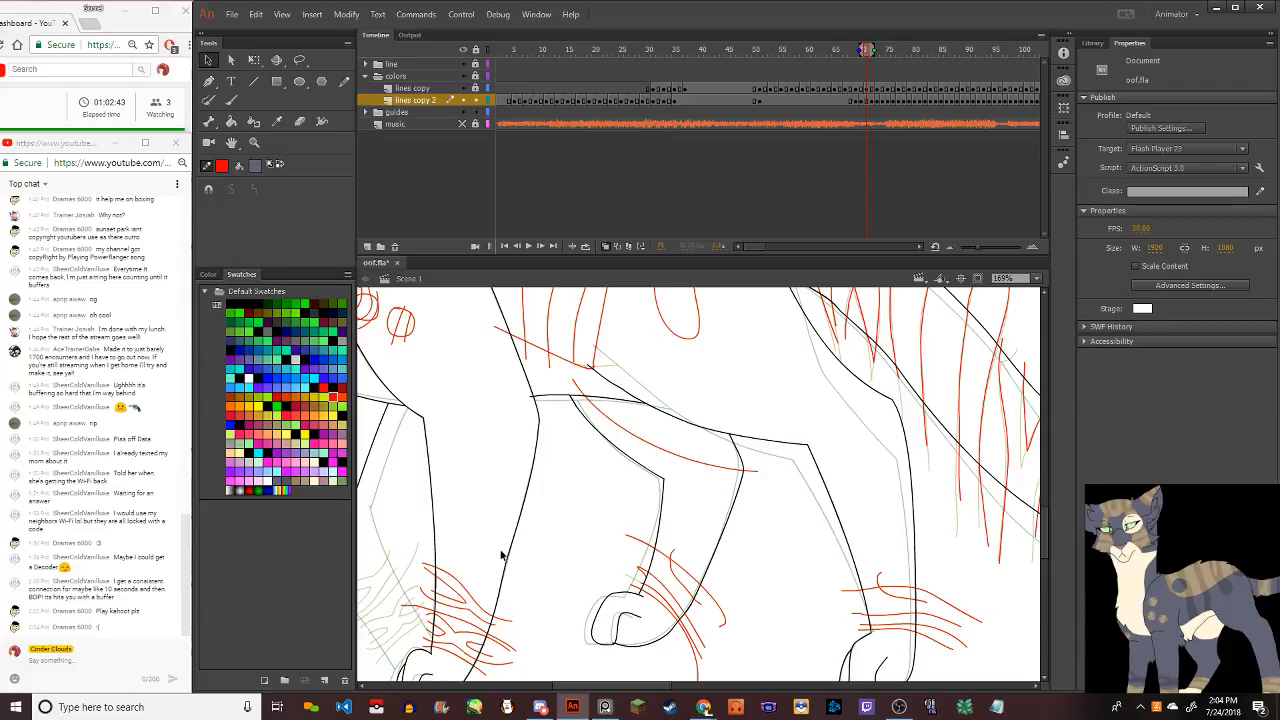
Review the animation backwards frame by frame from the walking cat to about frame 15 of the finished coloured shot
scroll(513, 479, "down", 5)
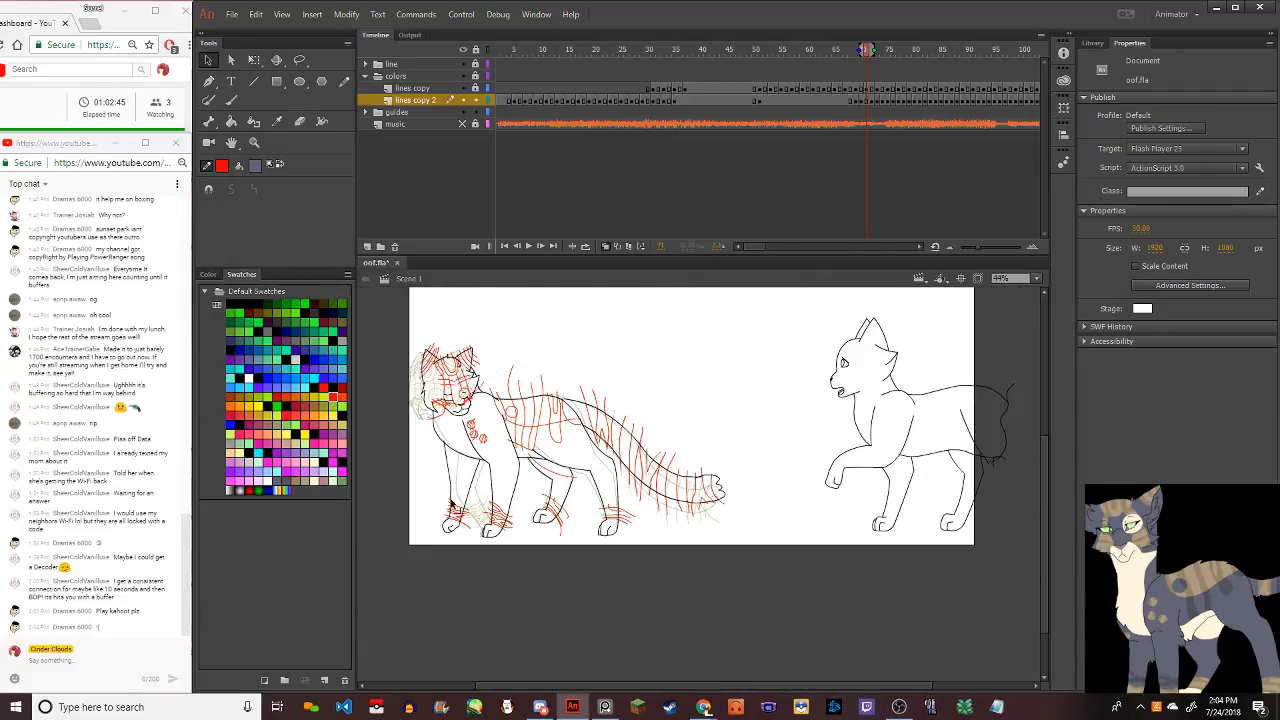
scroll(441, 505, "up", 3)
scroll(436, 505, "up", 4)
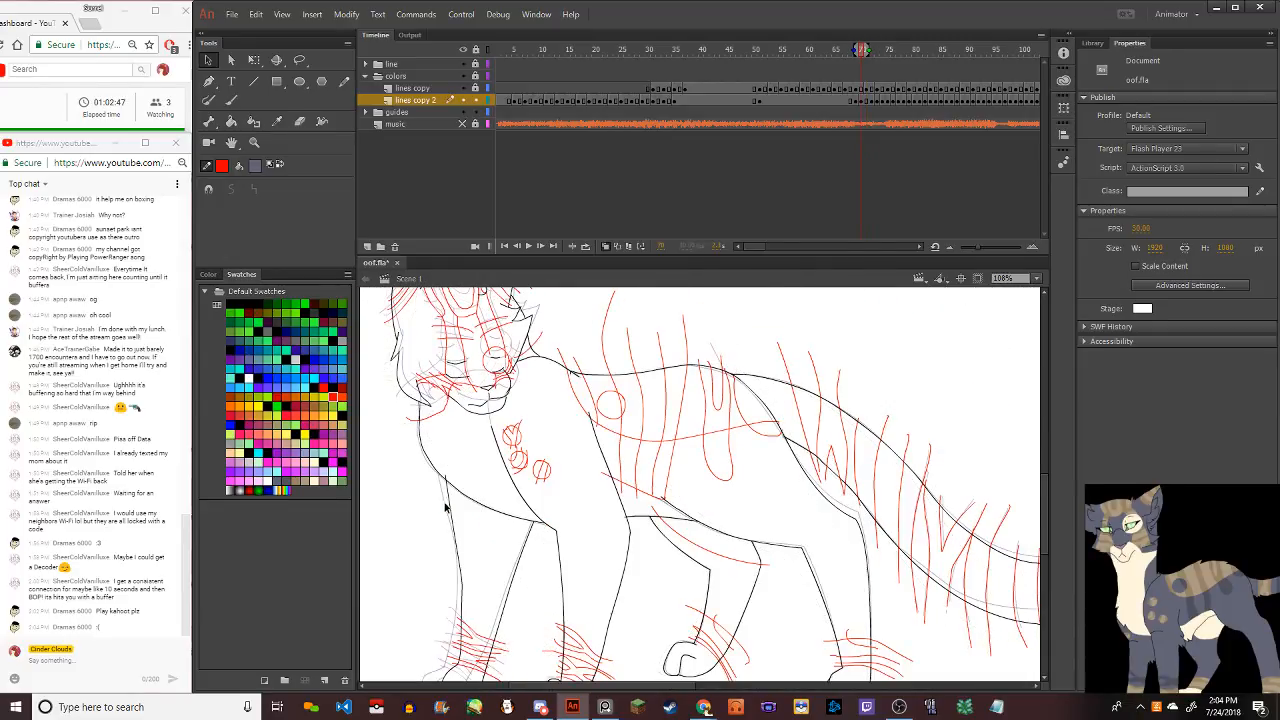
scroll(446, 508, "down", 4)
key("comma")
key("comma")
key("comma")
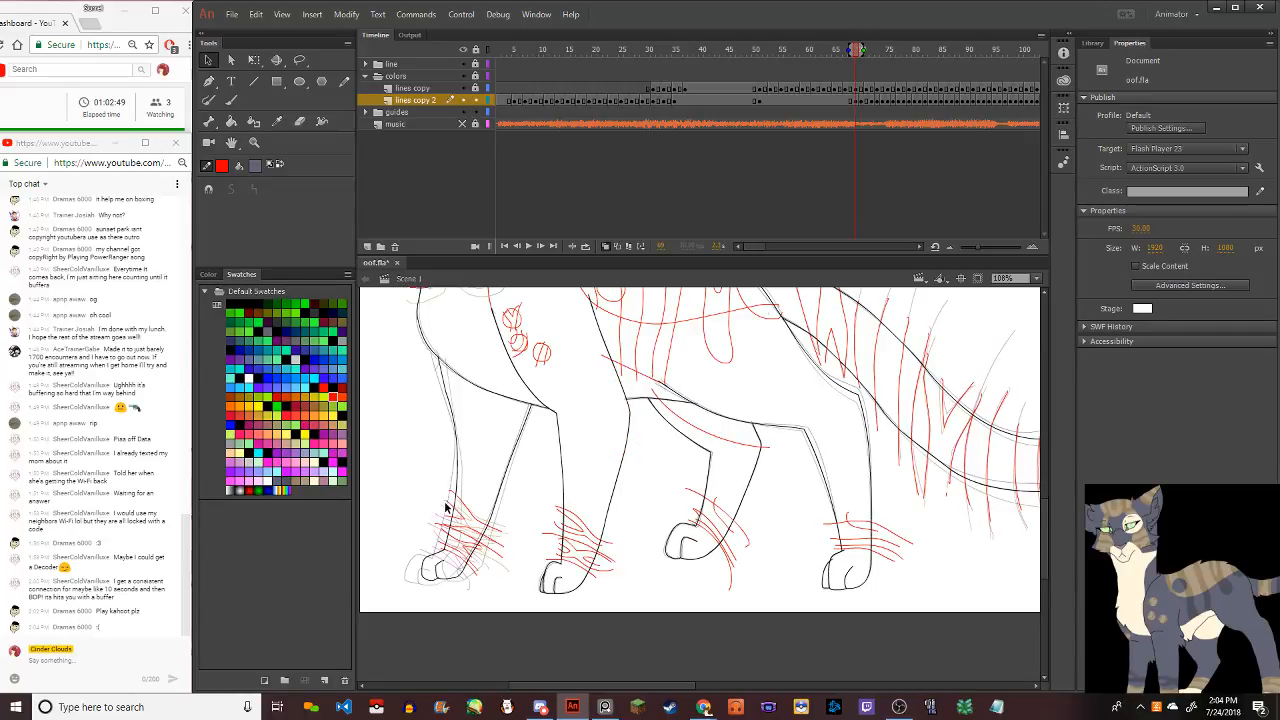
key("b")
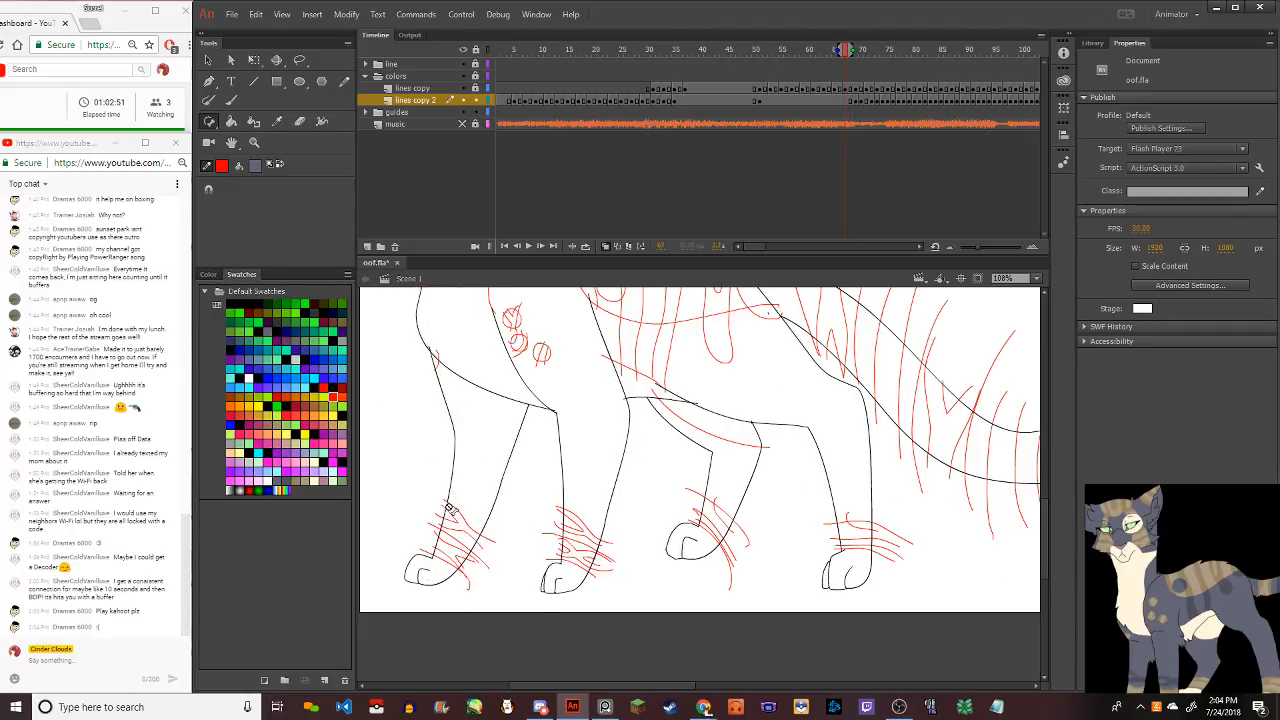
key("comma")
key("comma")
key("comma")
key("comma")
key("comma")
key("comma")
key("comma")
key("comma")
key("comma")
key("comma")
key("comma")
key("comma")
key("comma")
key("comma")
key("comma")
key("comma")
key("comma")
key("comma")
key("comma")
key("comma")
key("comma")
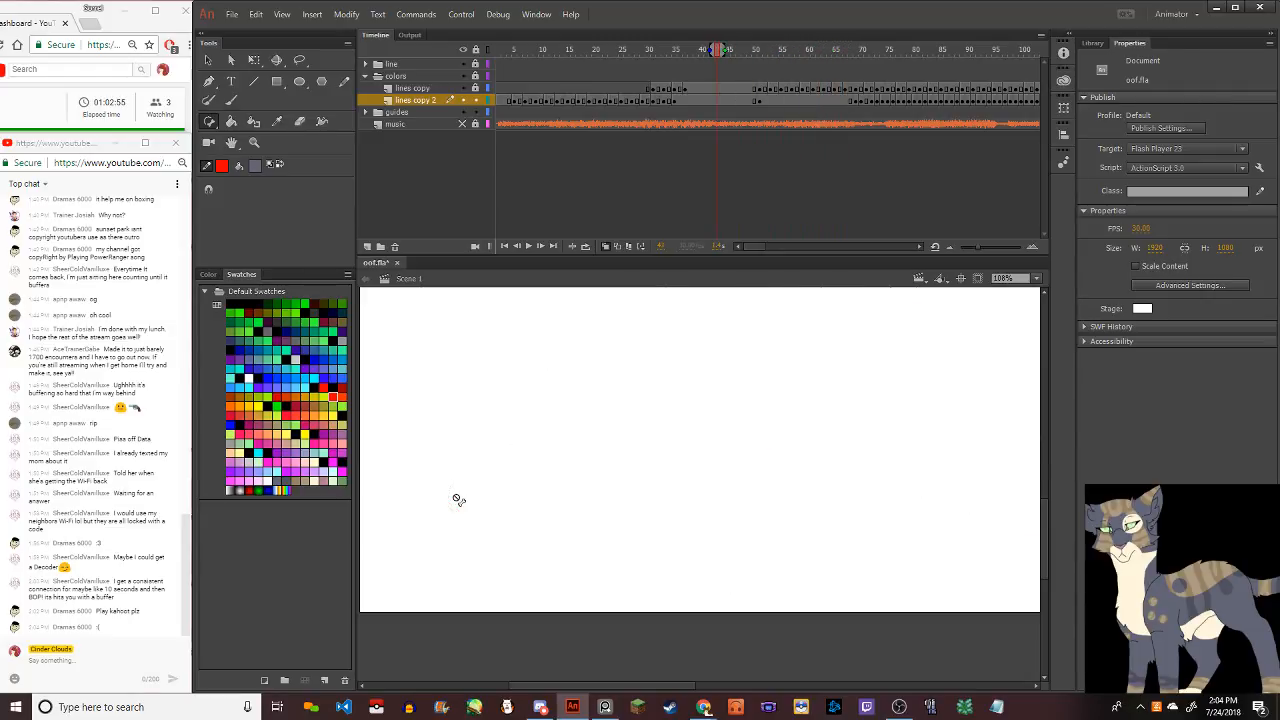
key("comma")
key("comma")
key("comma")
key("comma")
key("comma")
key("comma")
key("comma")
key("comma")
scroll(455, 497, "down", 2)
key("comma")
key("comma")
key("comma")
key("comma")
key("comma")
key("comma")
key("comma")
key("comma")
key("comma")
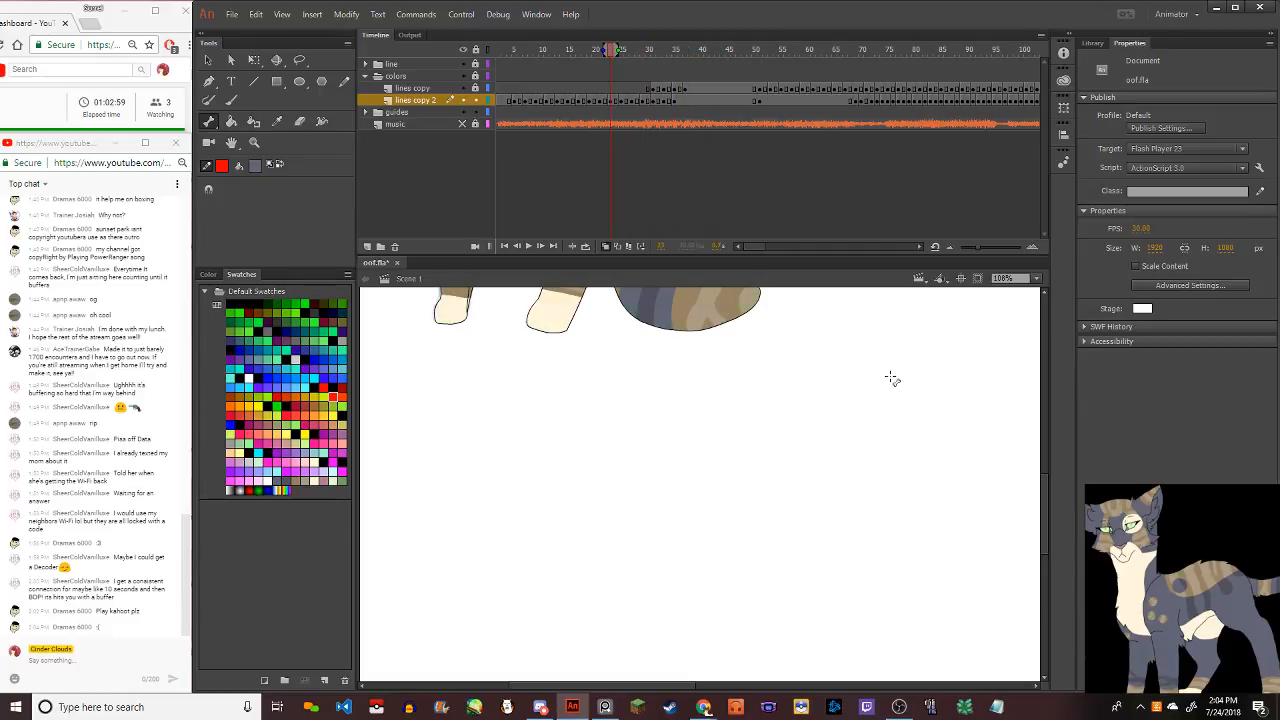
key("comma")
key("comma")
key("comma")
key("comma")
key("comma")
key("comma")
key("comma")
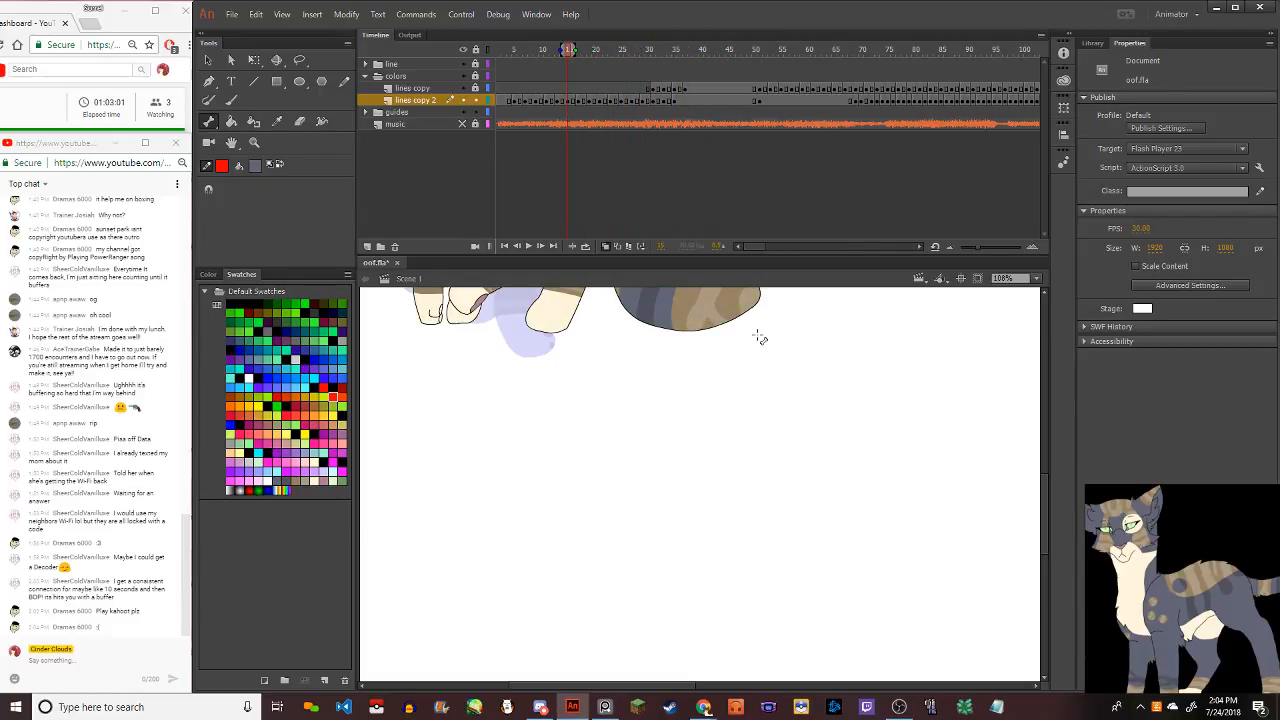
Review the coloured shot forwards frame by frame until the first frames of the walking cat with red markings
key("period")
key("period")
key("period")
key("period")
key("period")
key("period")
key("period")
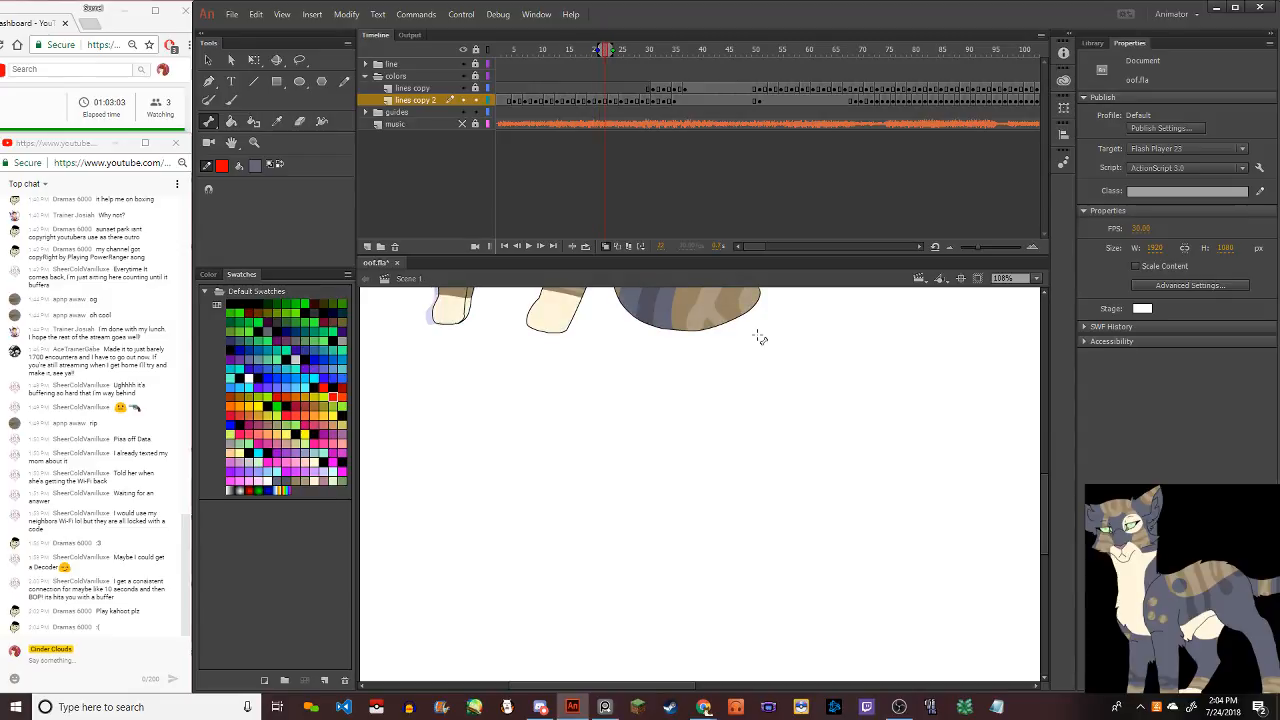
key("period")
key("period")
key("period")
key("period")
key("period")
key("period")
key("period")
key("period")
key("period")
key("period")
key("period")
key("period")
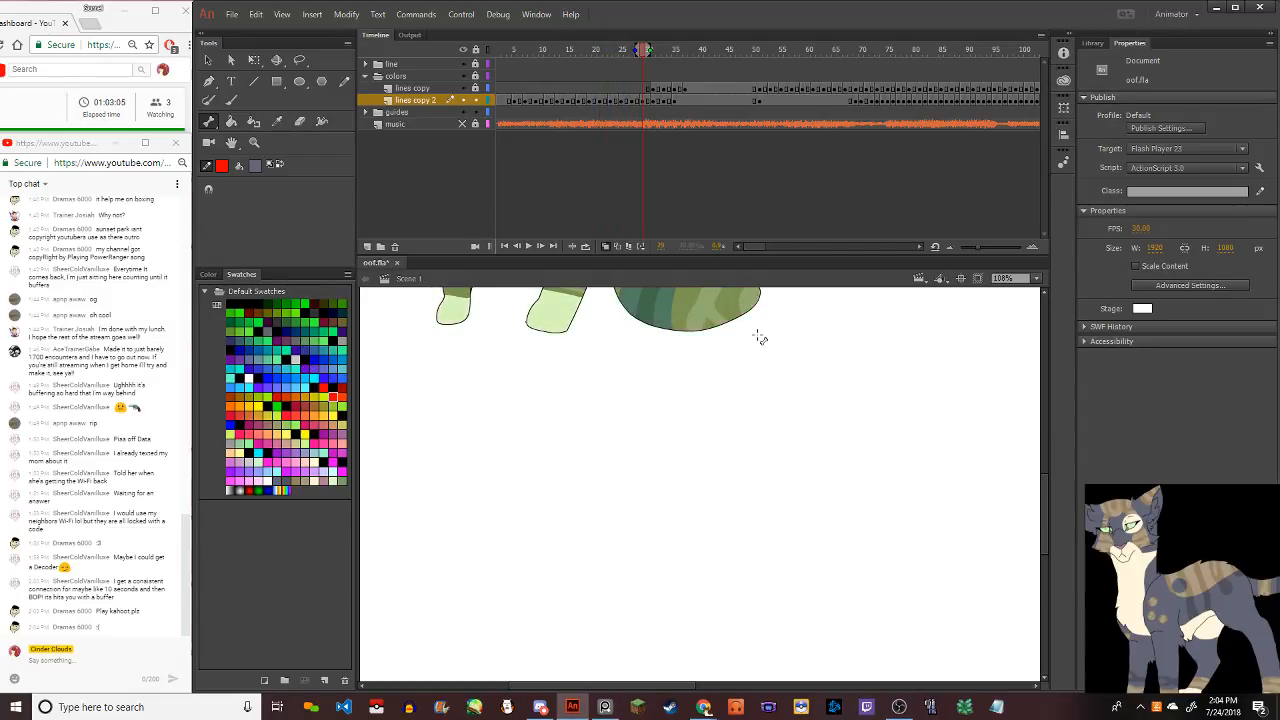
key("period")
key("period")
key("period")
key("period")
key("period")
key("period")
key("period")
key("period")
key("period")
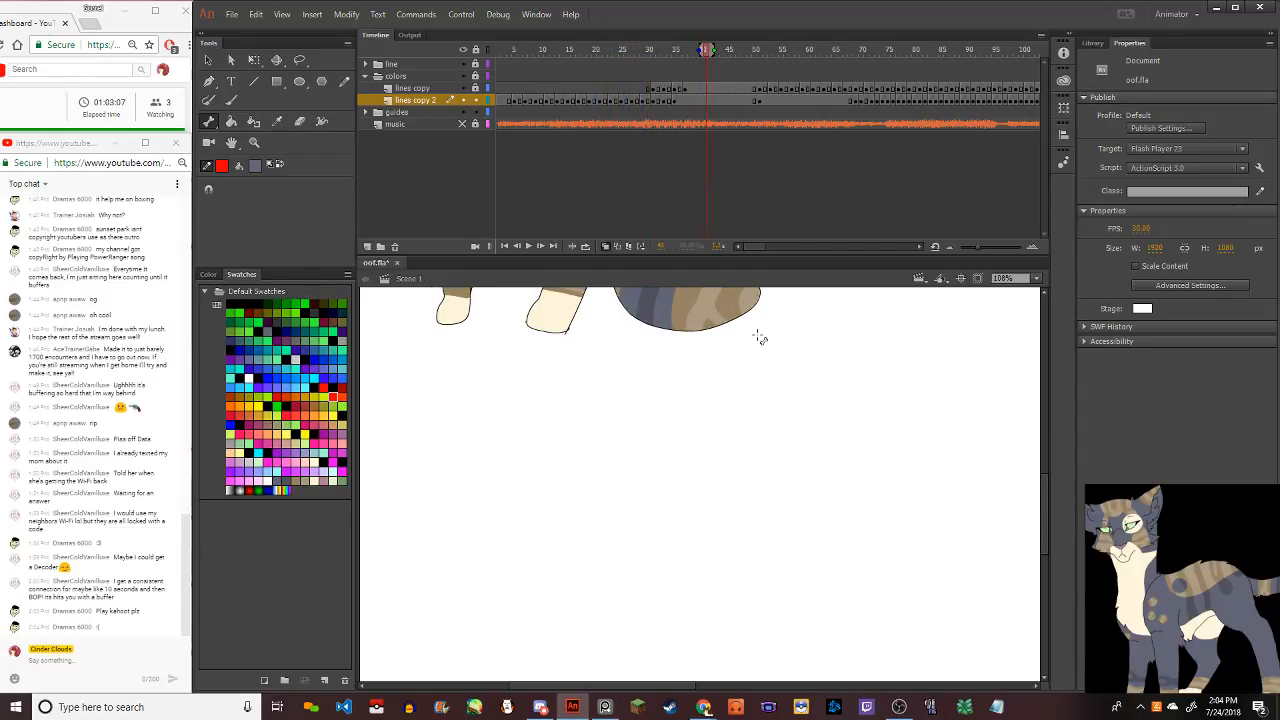
key("period")
key("period")
key("period")
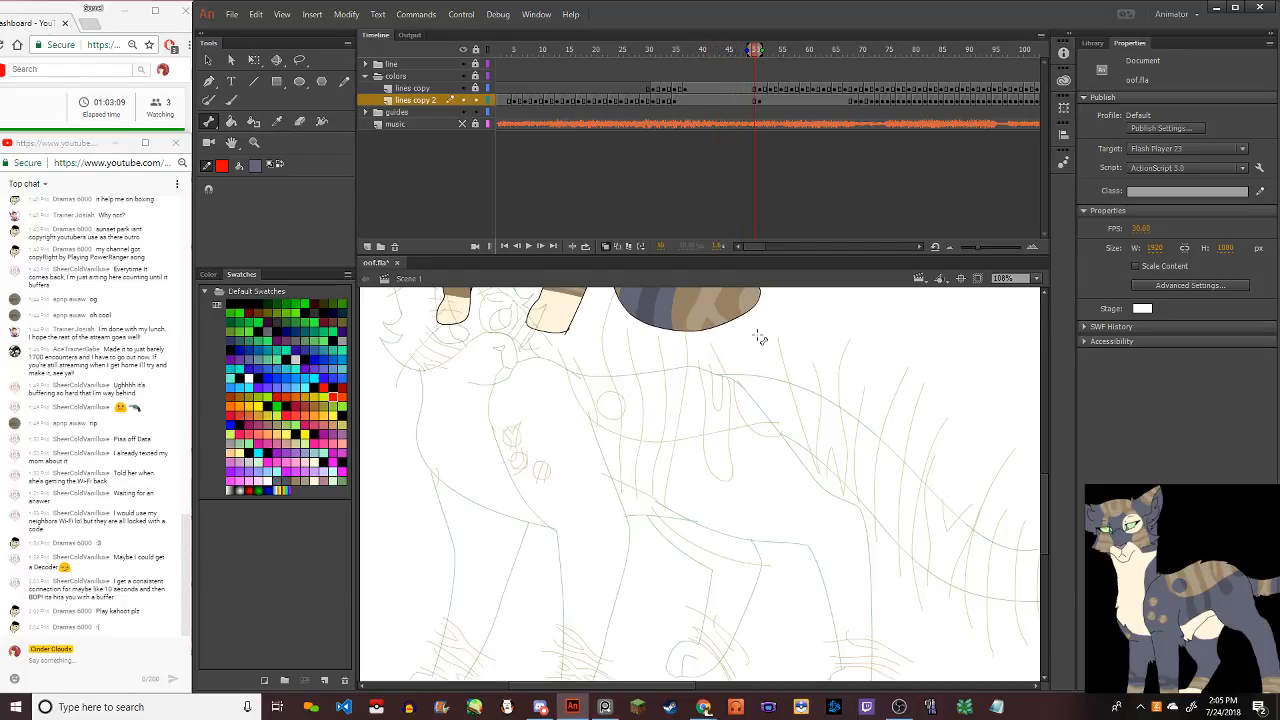
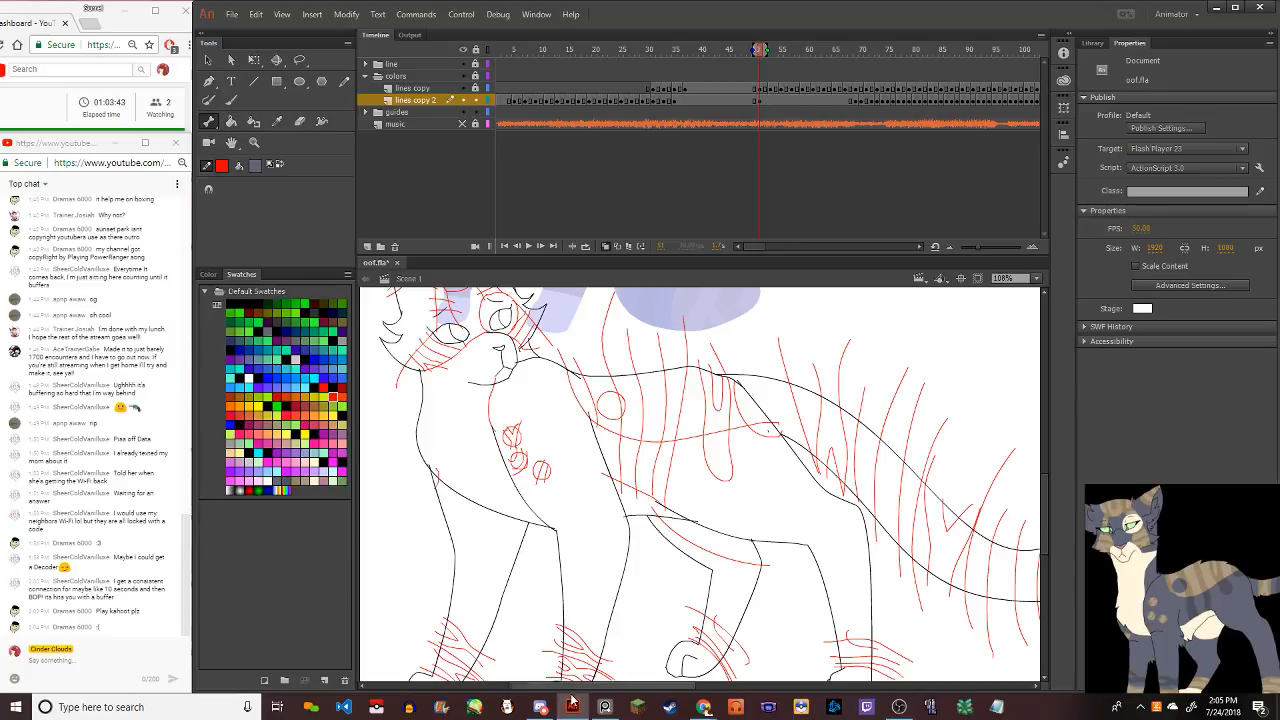
Switch to Discord, raise the user volume of the other participant in the Art Streams voice channel, and return to Animate
mouse_move(548, 708)
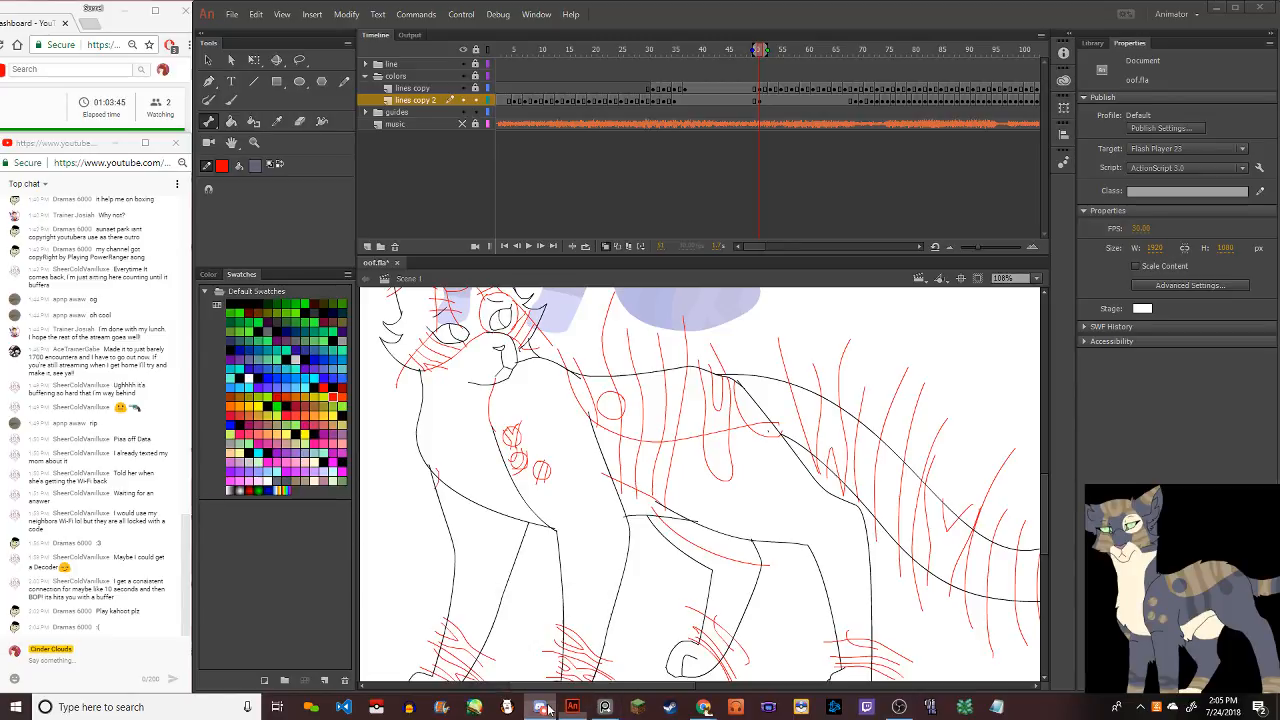
left_click(540, 640)
left_click(258, 556)
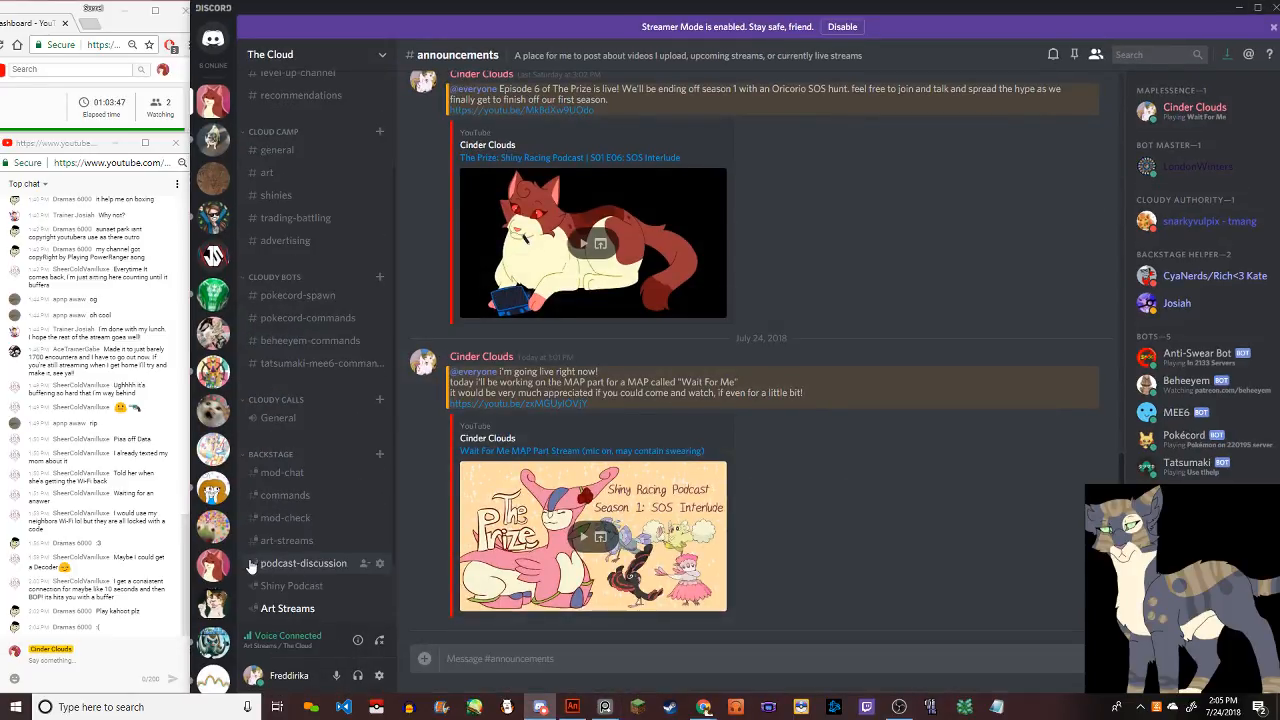
scroll(298, 575, "down", 3)
left_click(298, 574)
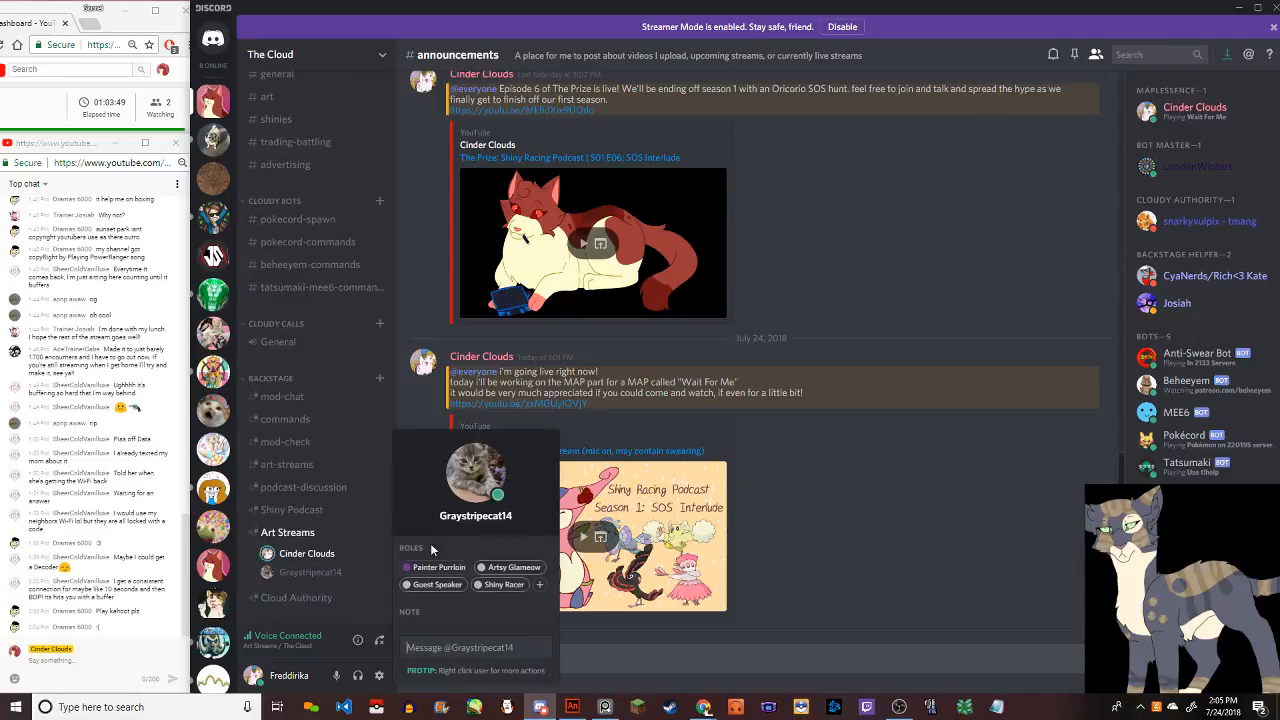
right_click(300, 573)
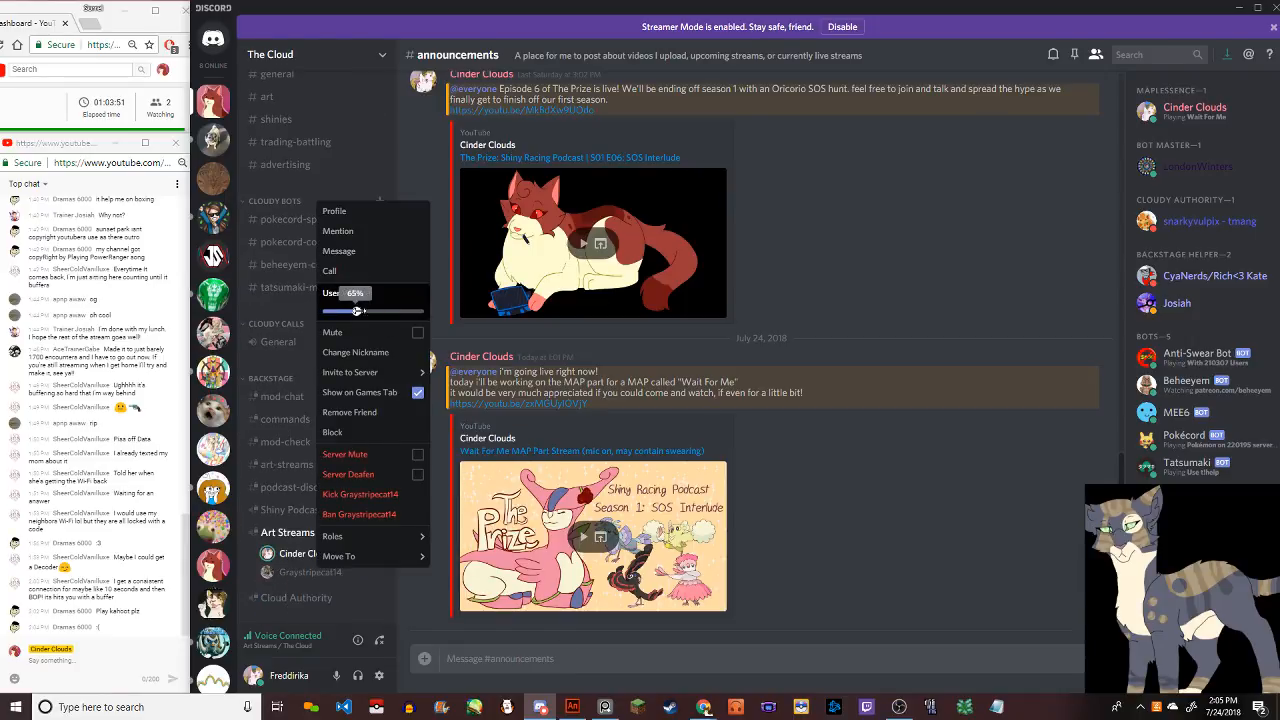
left_click_drag(356, 311, 375, 311)
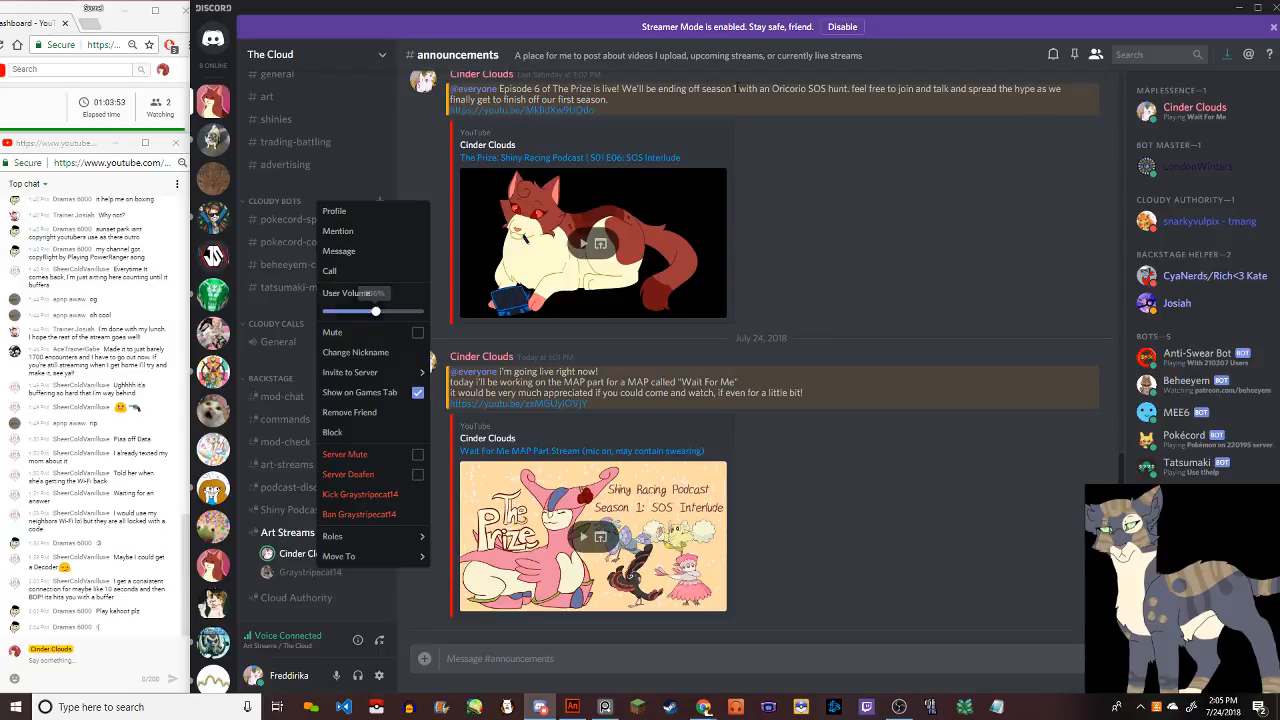
left_click(726, 108)
left_click(1238, 8)
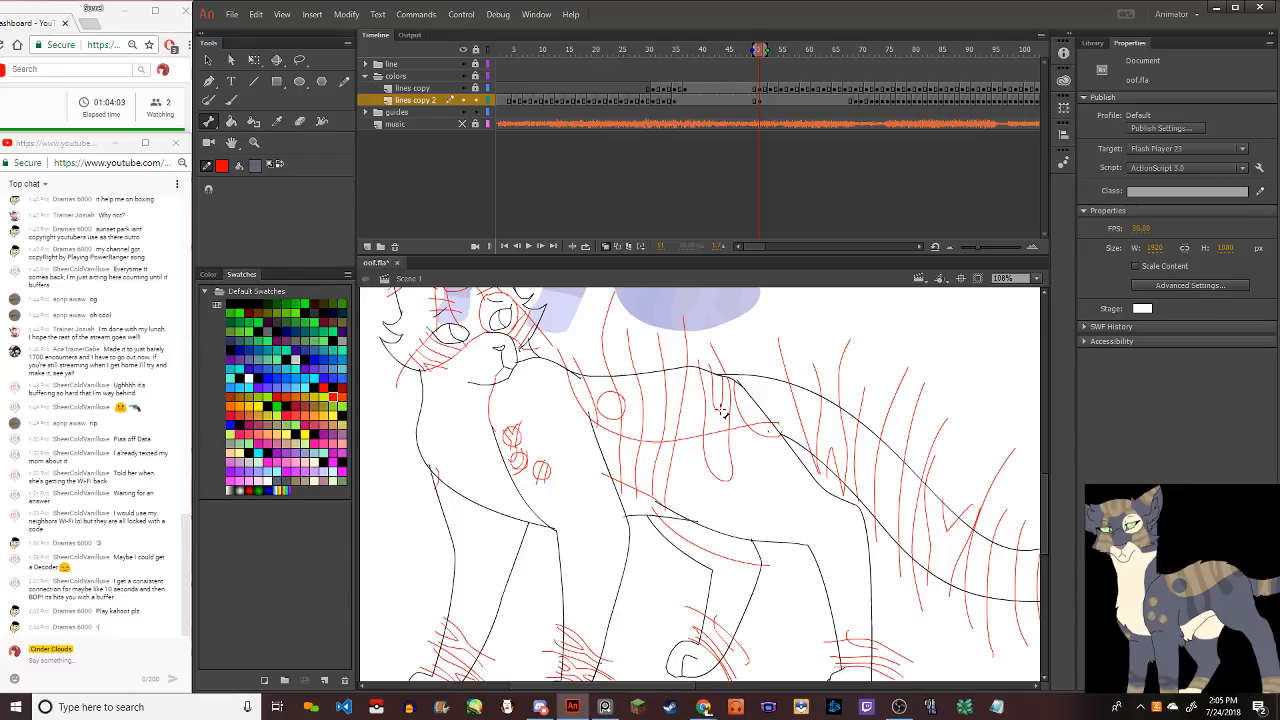
Reopen Discord, set the other Art Streams participant's user volume to the maximum, and return to Animate
left_click(540, 707)
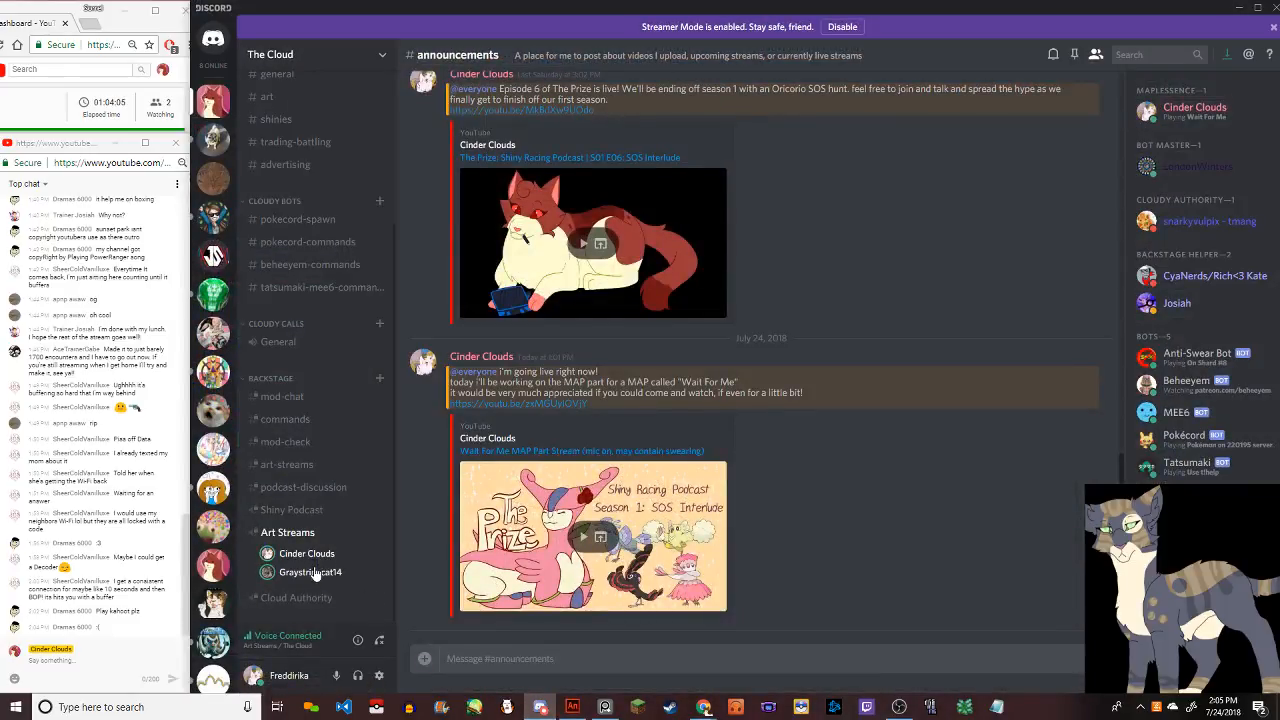
right_click(314, 575)
left_click_drag(368, 311, 653, 301)
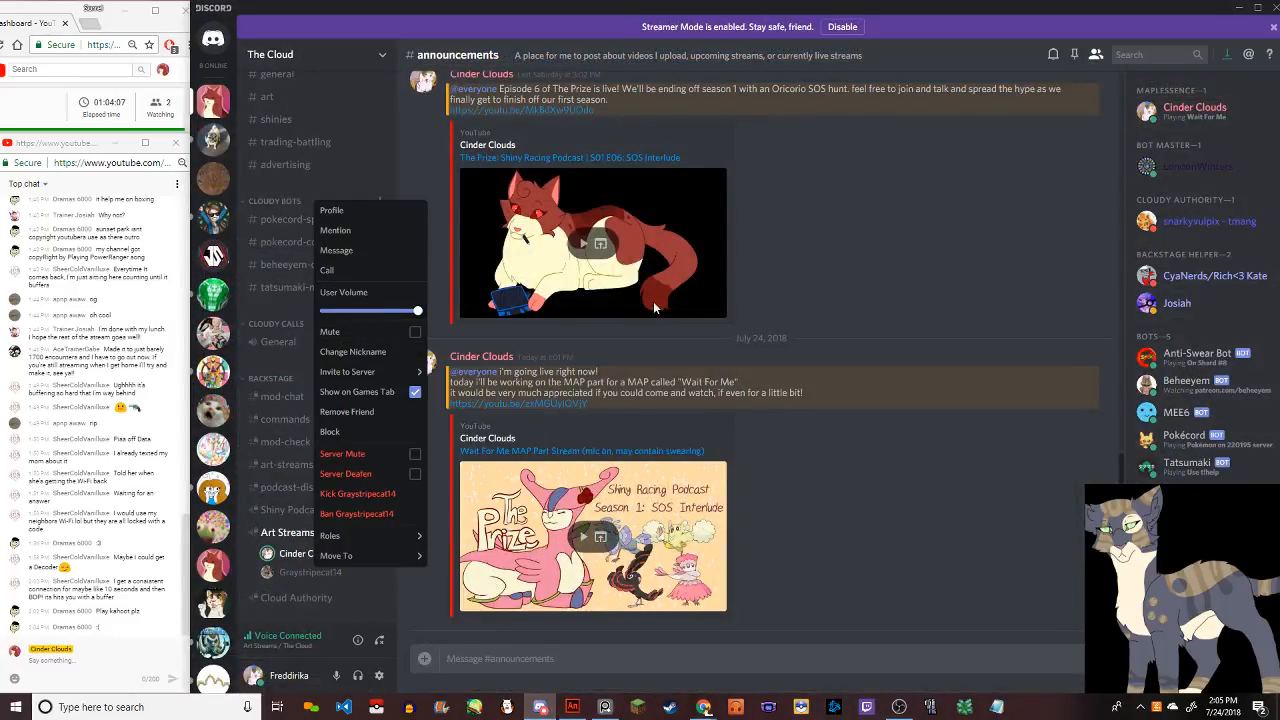
left_click(1240, 7)
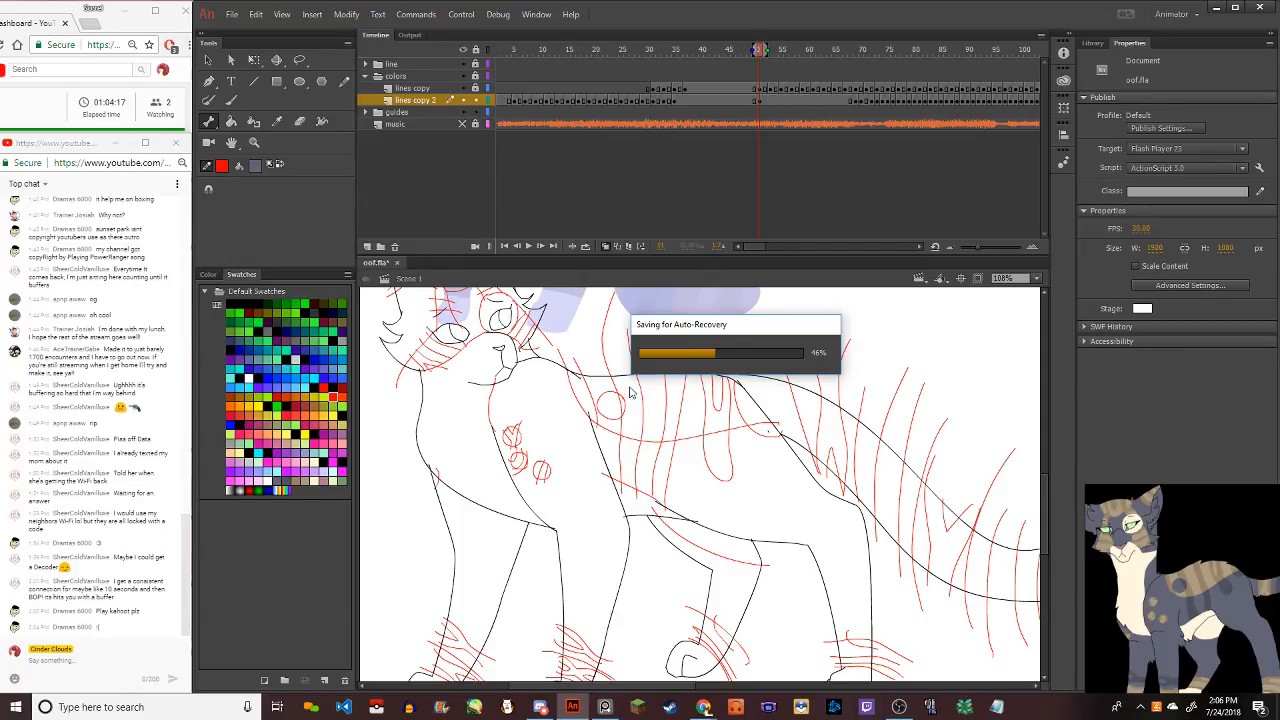
Play back the walking cat sequence and stop on frame 74
key("Return")
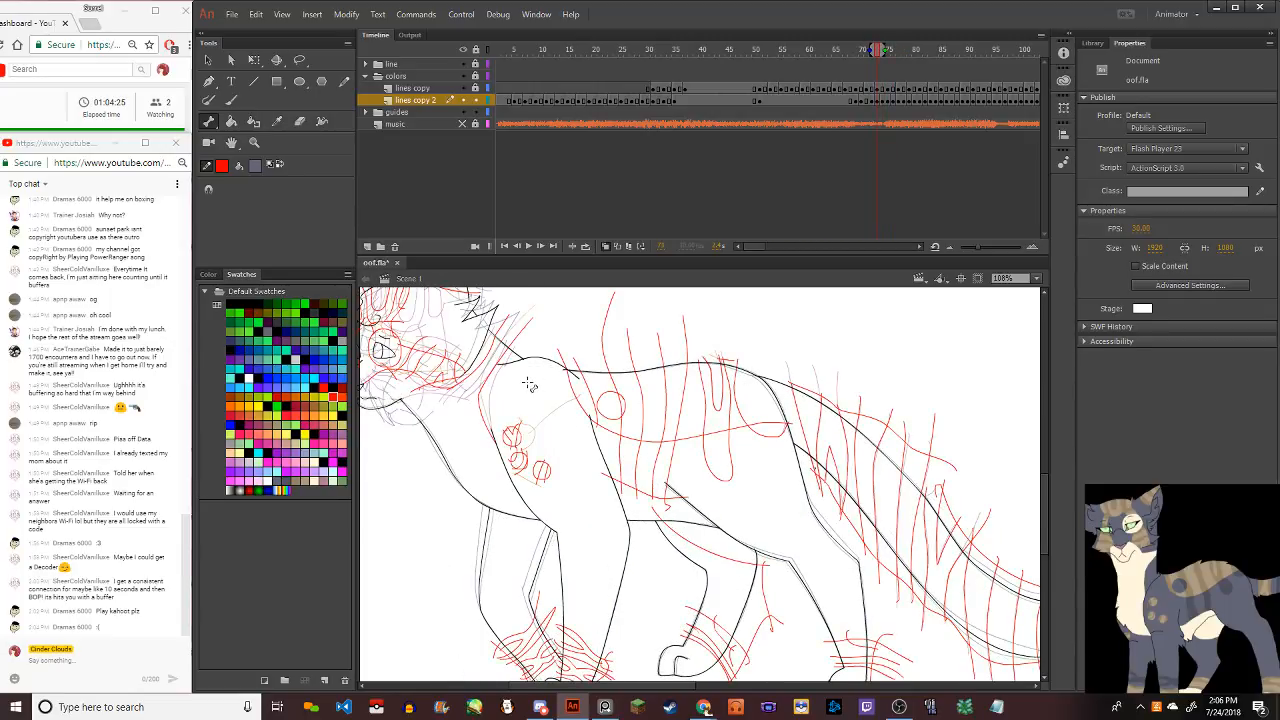
key("comma")
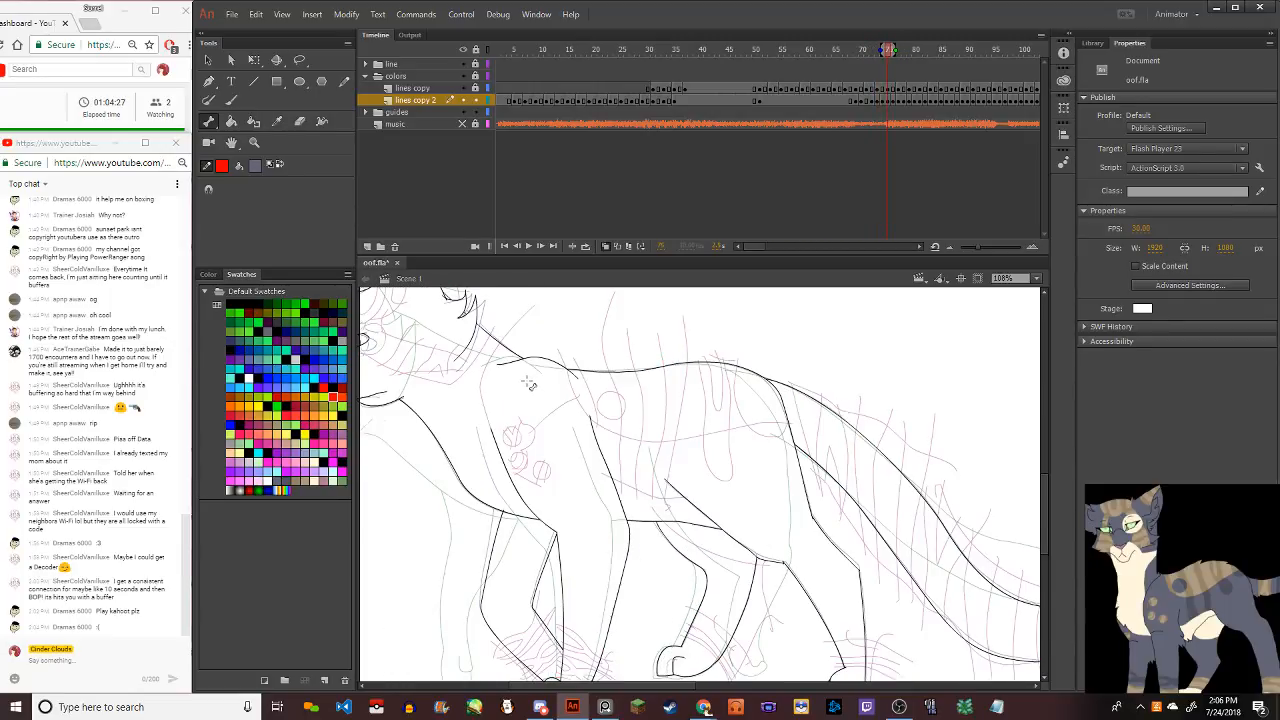
key("comma")
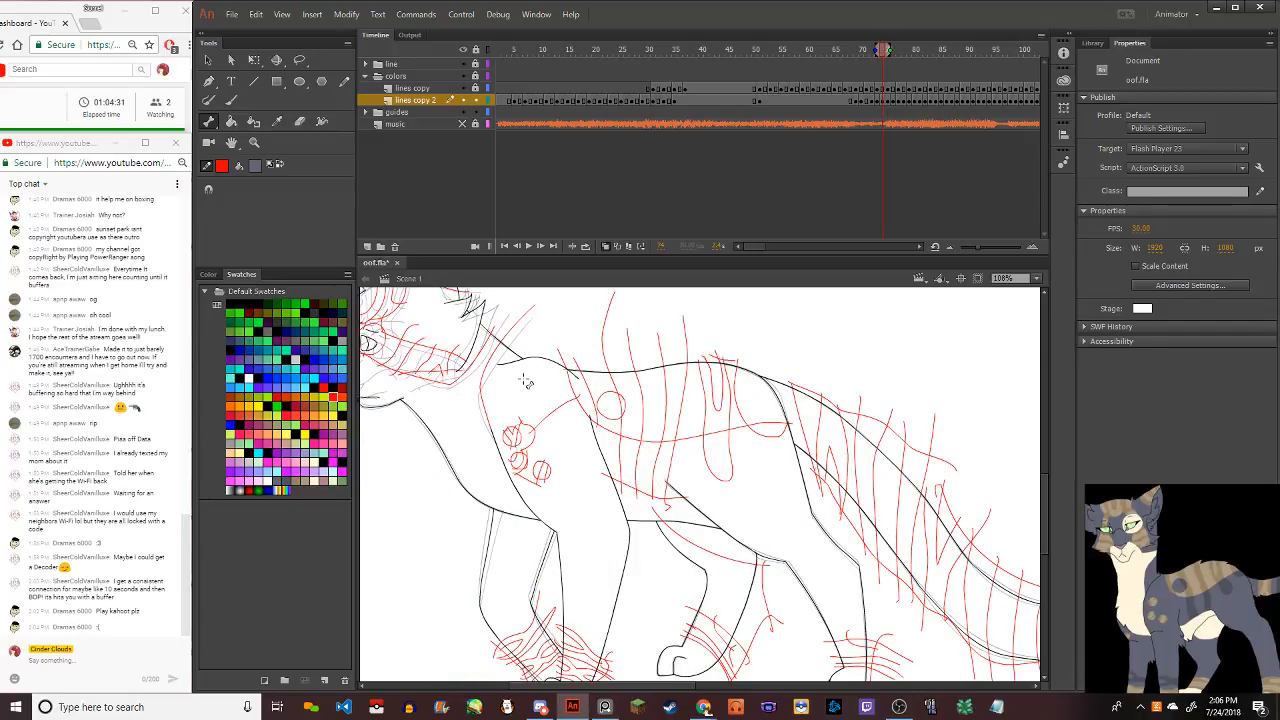
Switch to the browser to check the playback controls of the NCS music live stream, and return to Animate
mouse_move(704, 705)
left_click(634, 586)
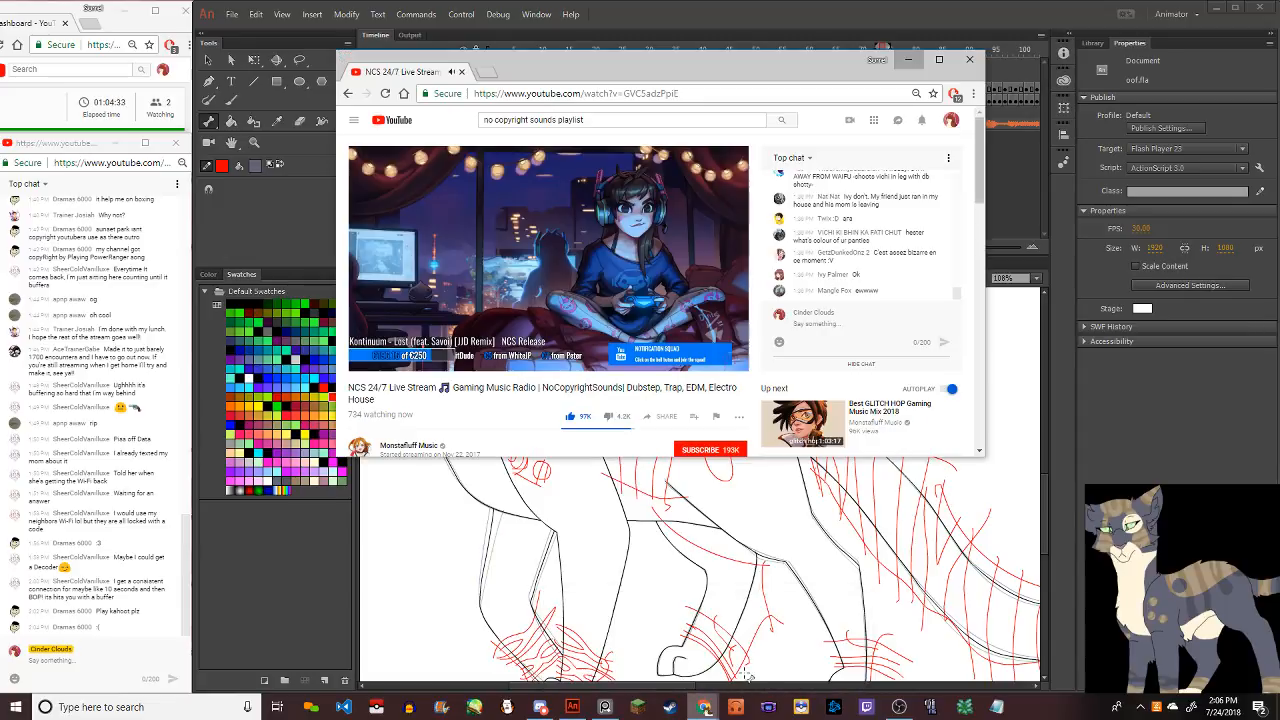
mouse_move(410, 365)
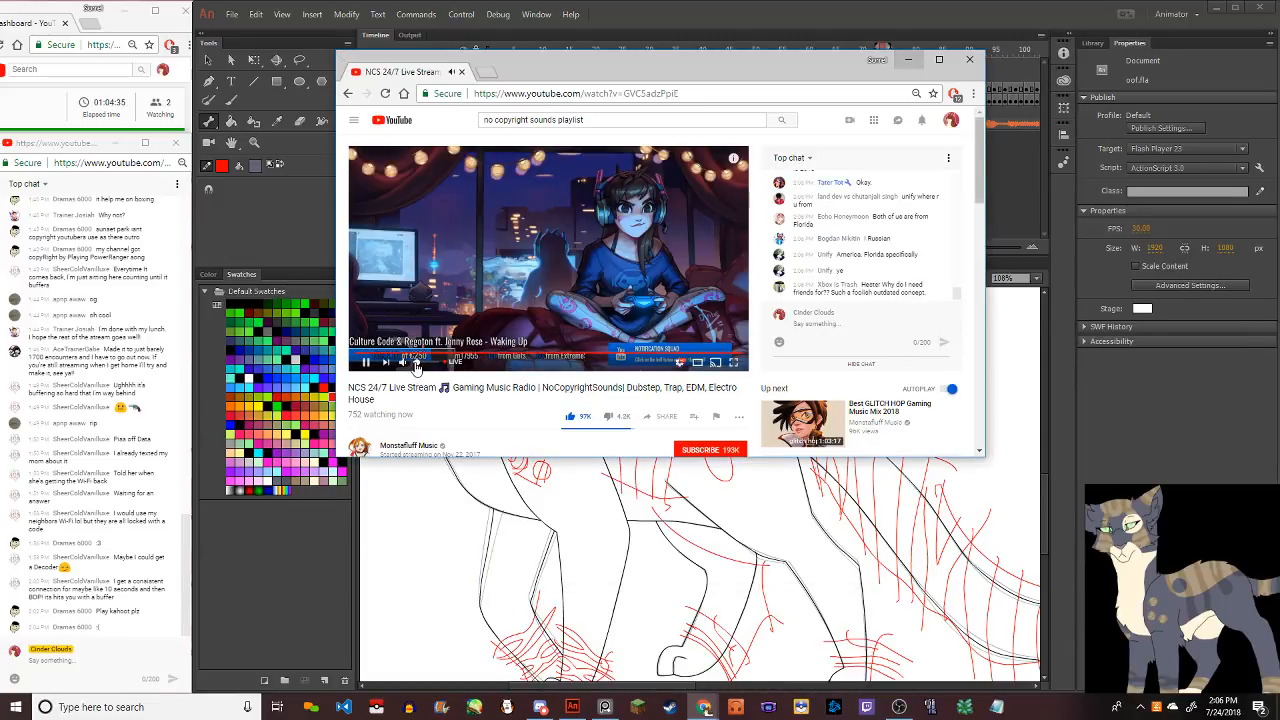
left_click(910, 62)
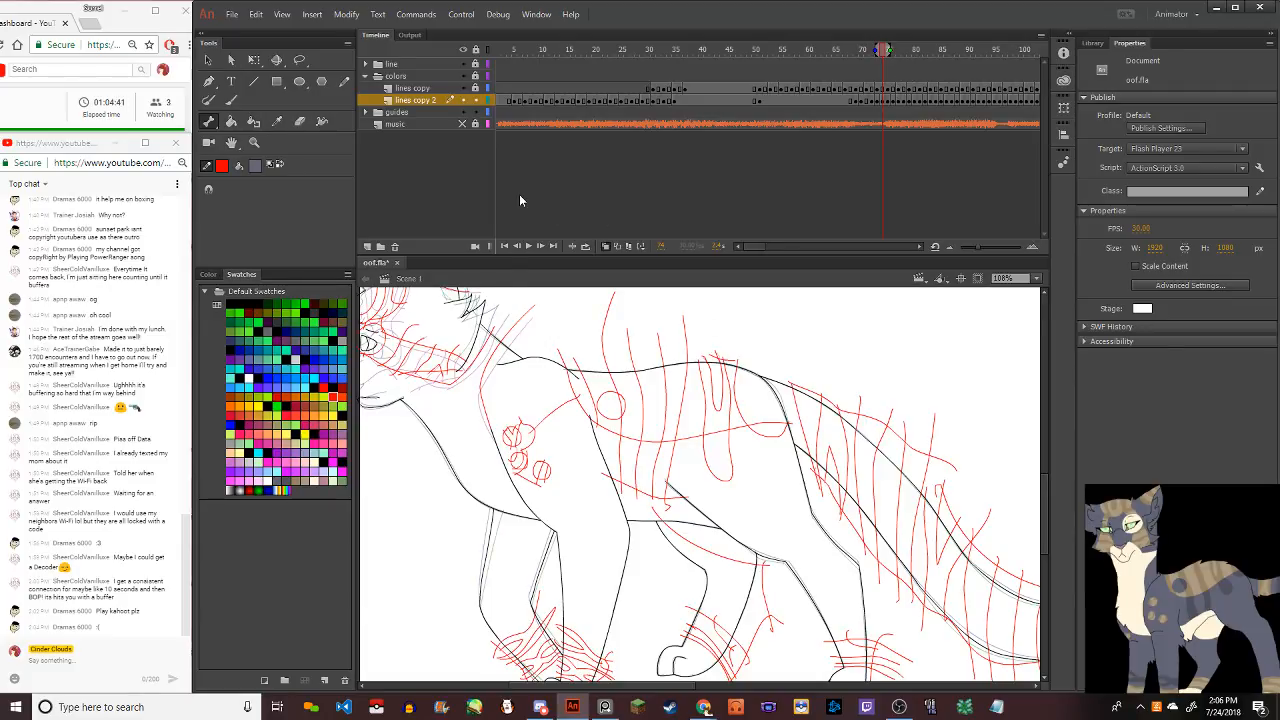
Examine the red markings on frame 74 up close and compare them with the frames just before it
scroll(569, 415, "down", 5)
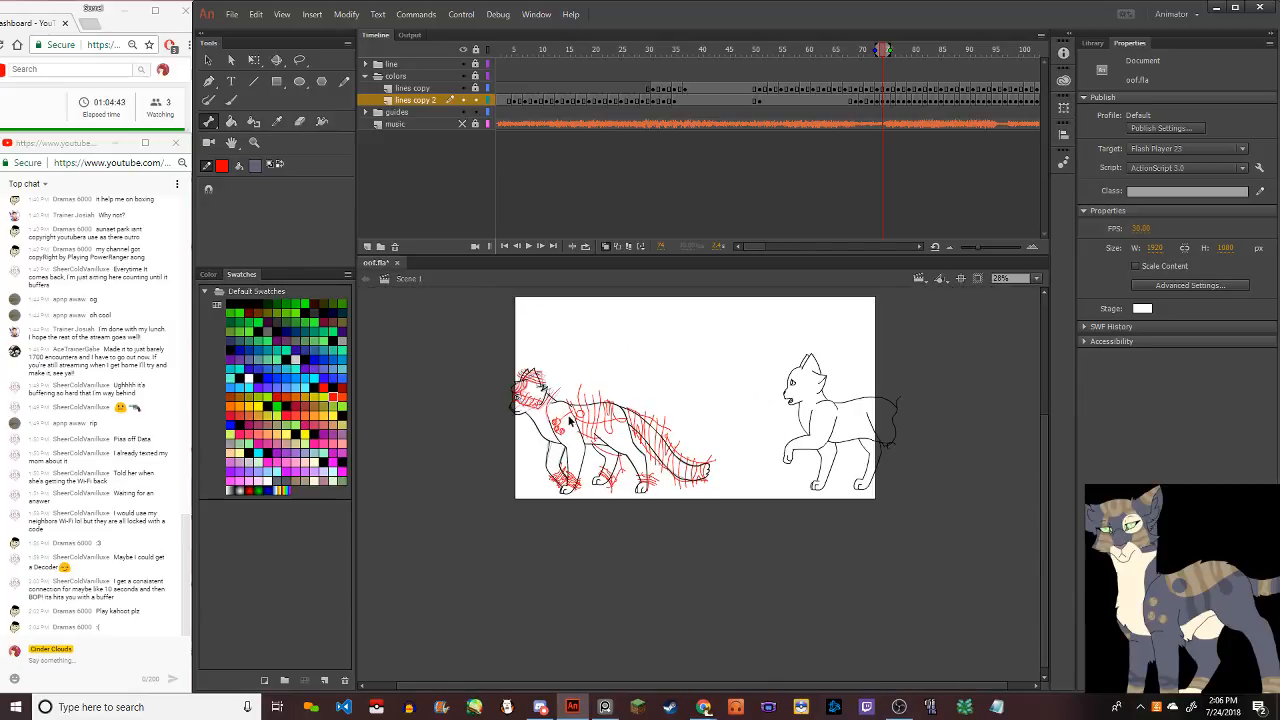
scroll(533, 420, "up", 6)
scroll(555, 425, "up", 3)
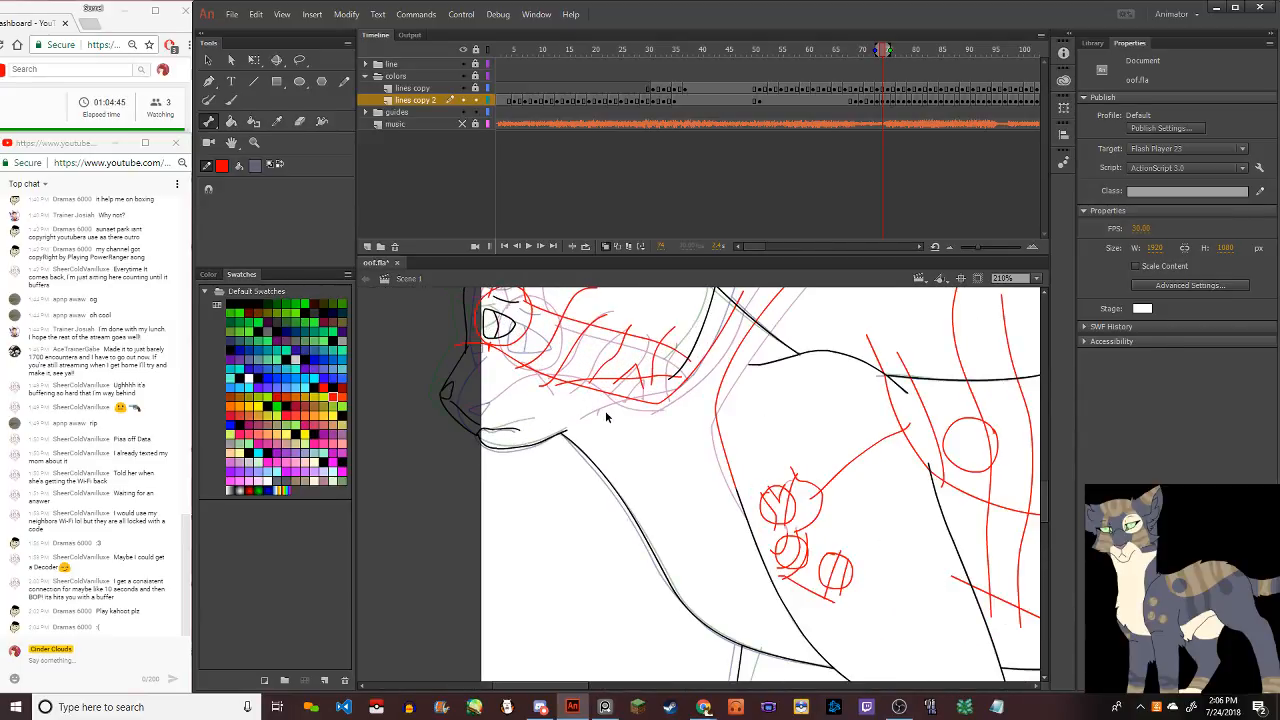
scroll(604, 418, "down", 5)
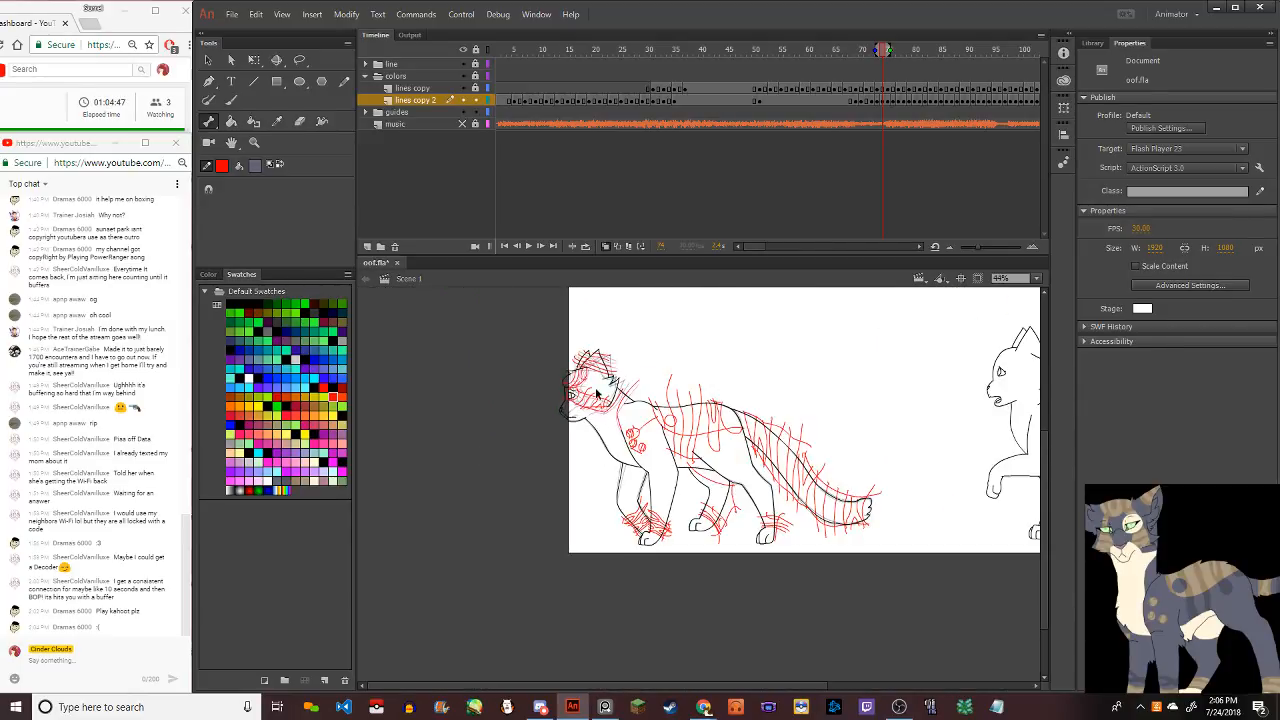
scroll(729, 486, "up", 4)
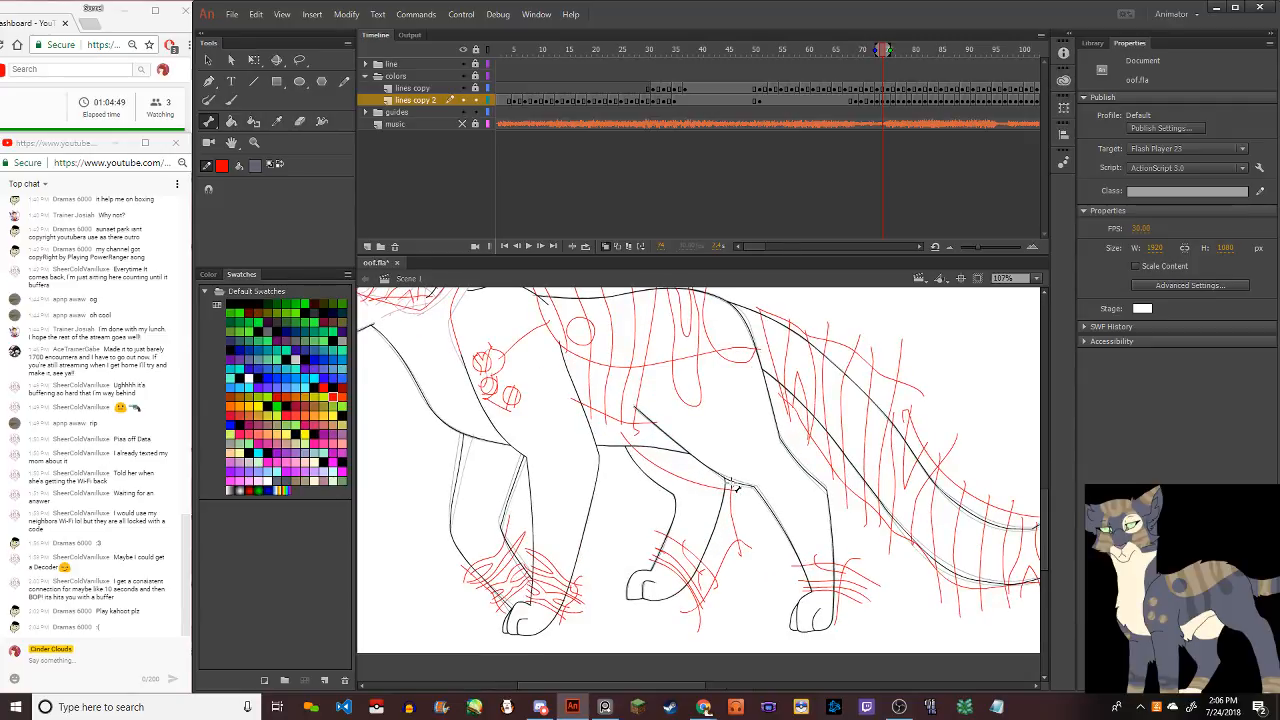
key("comma")
key("comma")
key("comma")
key("comma")
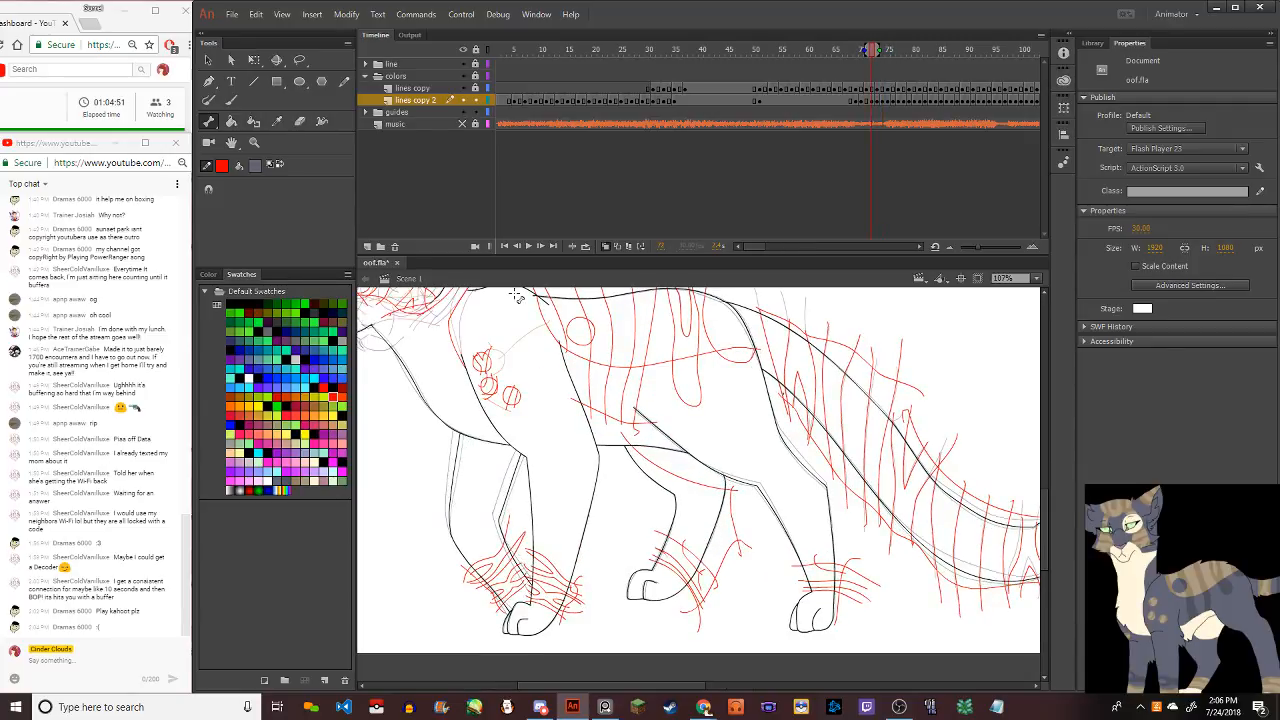
Step forward through the unmarked walk frames to examine how the legs and tail move
key("period")
key("period")
key("period")
key("period")
key("period")
key("period")
key("period")
key("period")
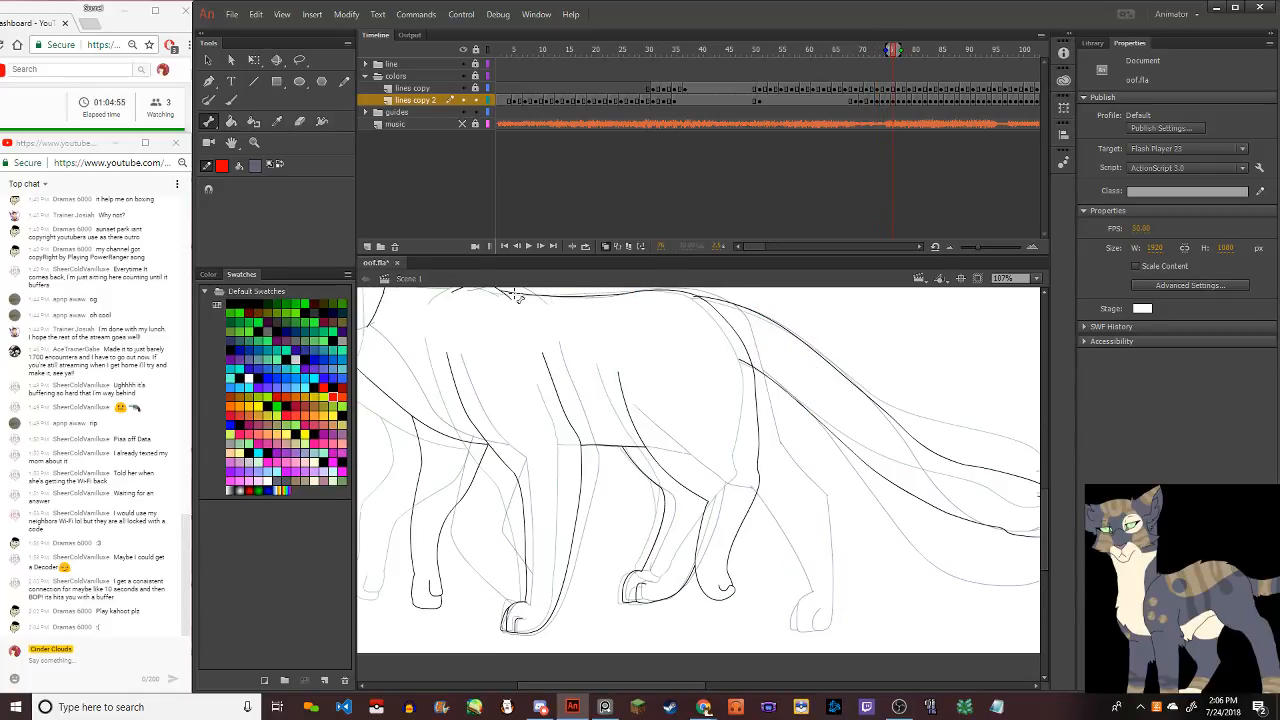
key("period")
key("period")
key("period")
key("period")
key("period")
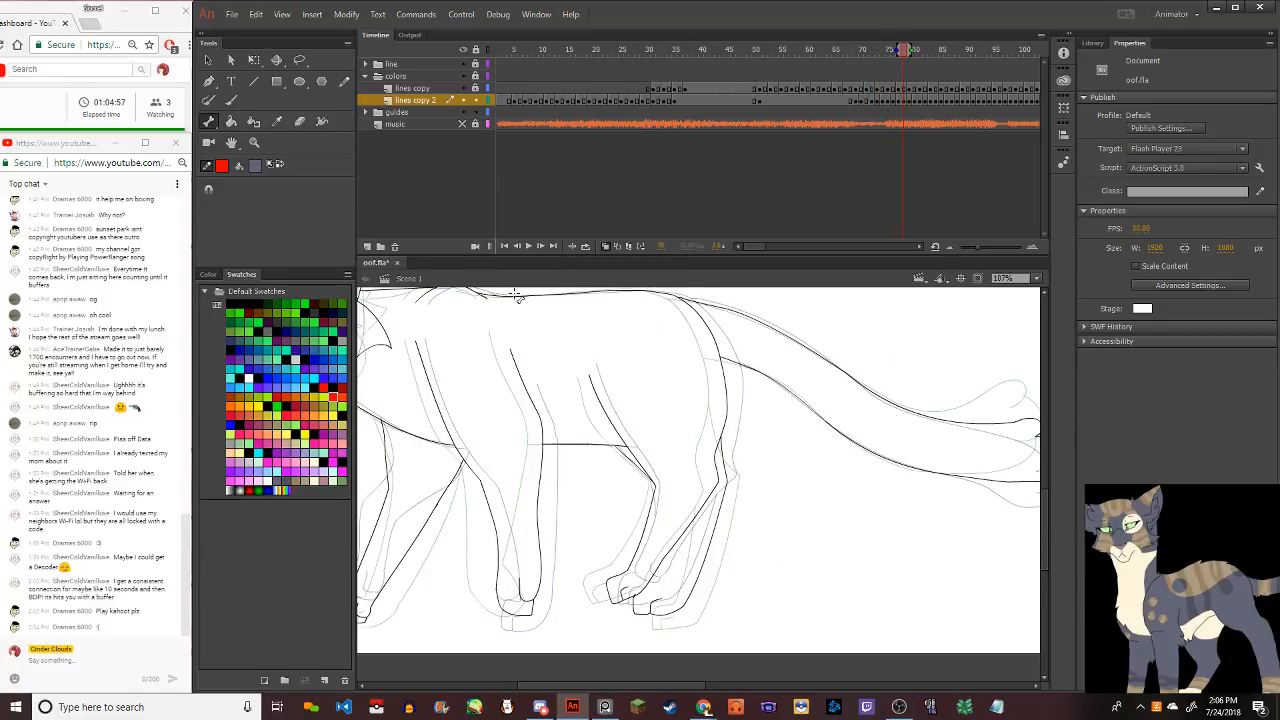
key("period")
key("period")
key("period")
key("period")
key("period")
key("period")
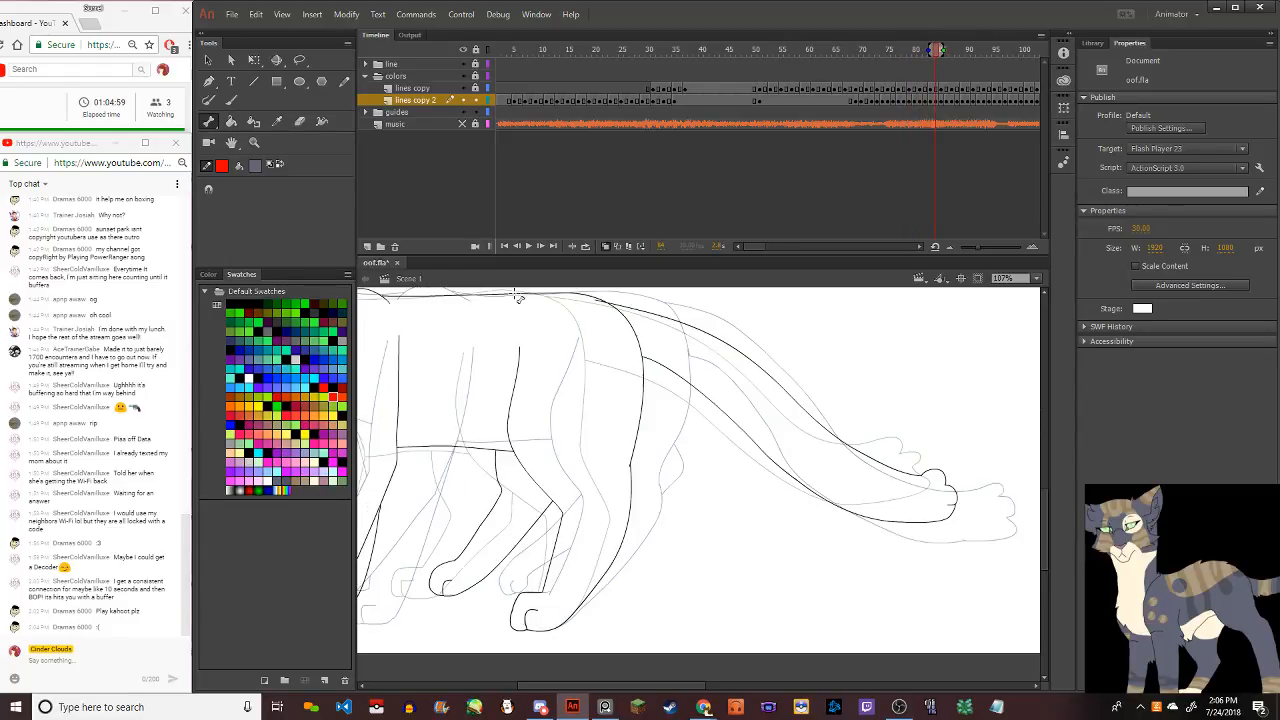
Step back to frame 75 and examine the cat's head against its onion-skinned neighbours
key("comma")
key("comma")
key("comma")
key("comma")
key("comma")
key("comma")
key("comma")
key("comma")
key("comma")
key("comma")
key("comma")
key("comma")
key("comma")
key("comma")
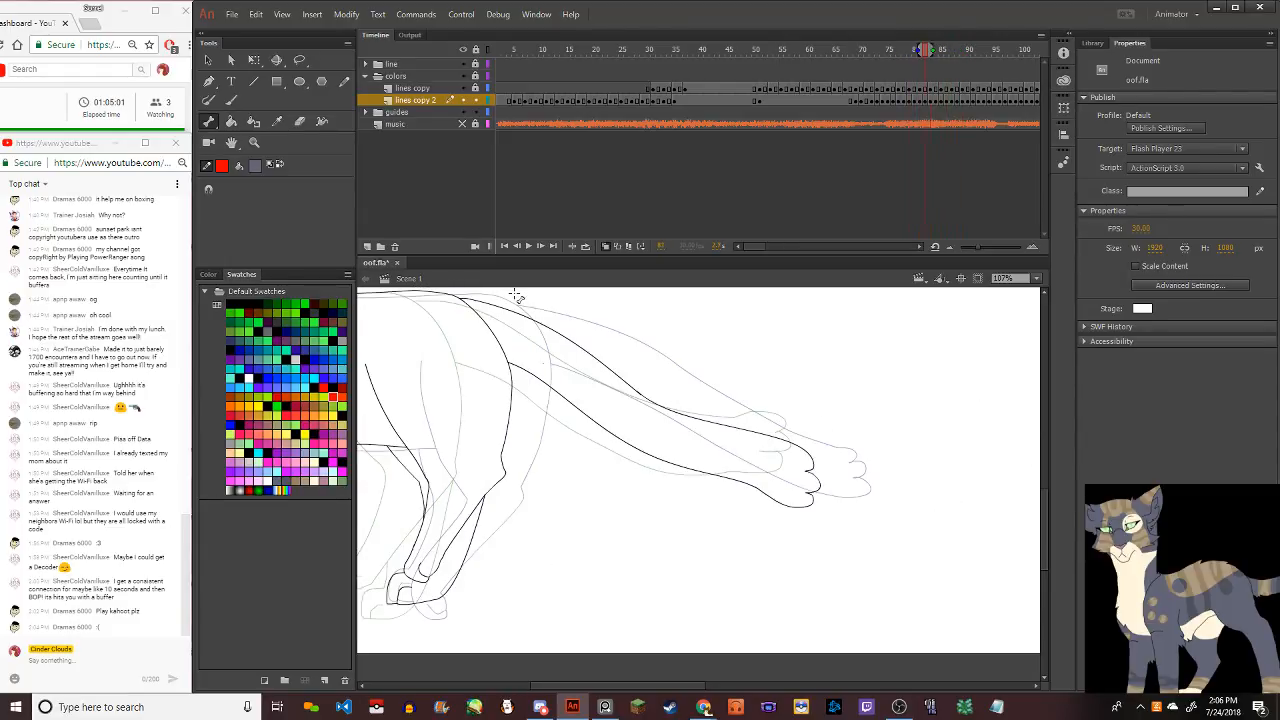
key("period")
key("period")
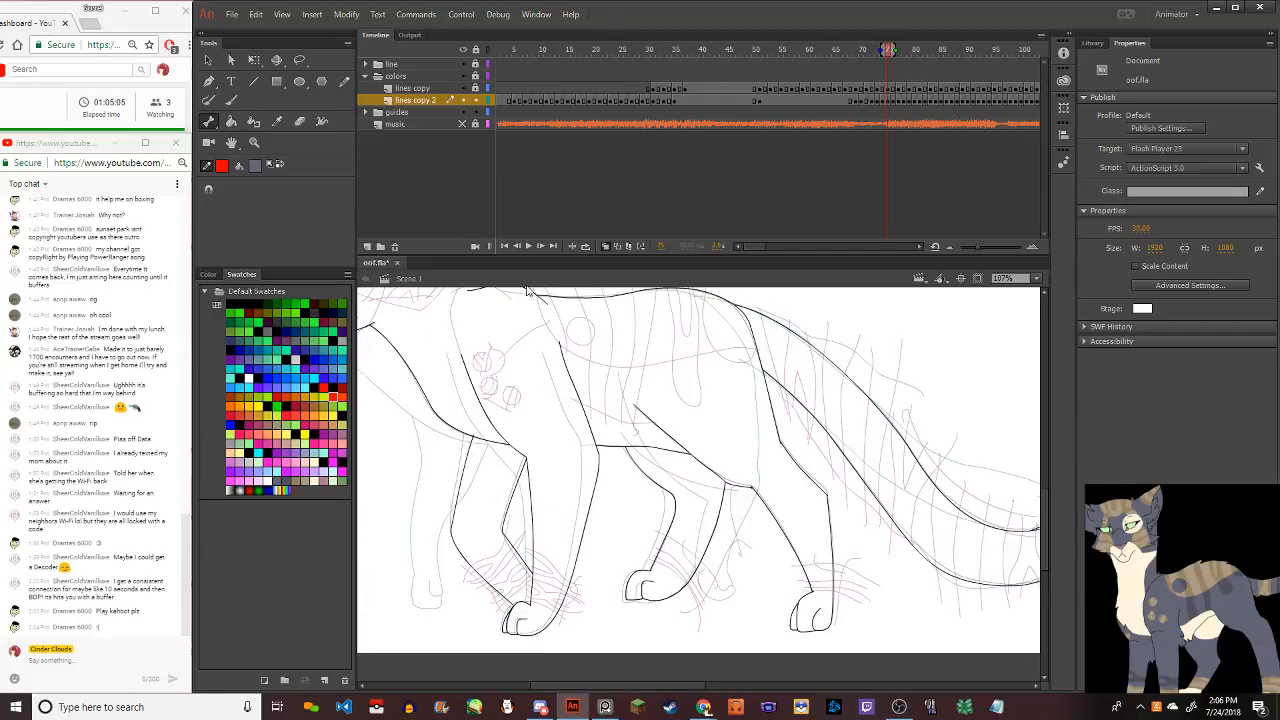
scroll(481, 478, "down", 5)
scroll(438, 442, "up", 8)
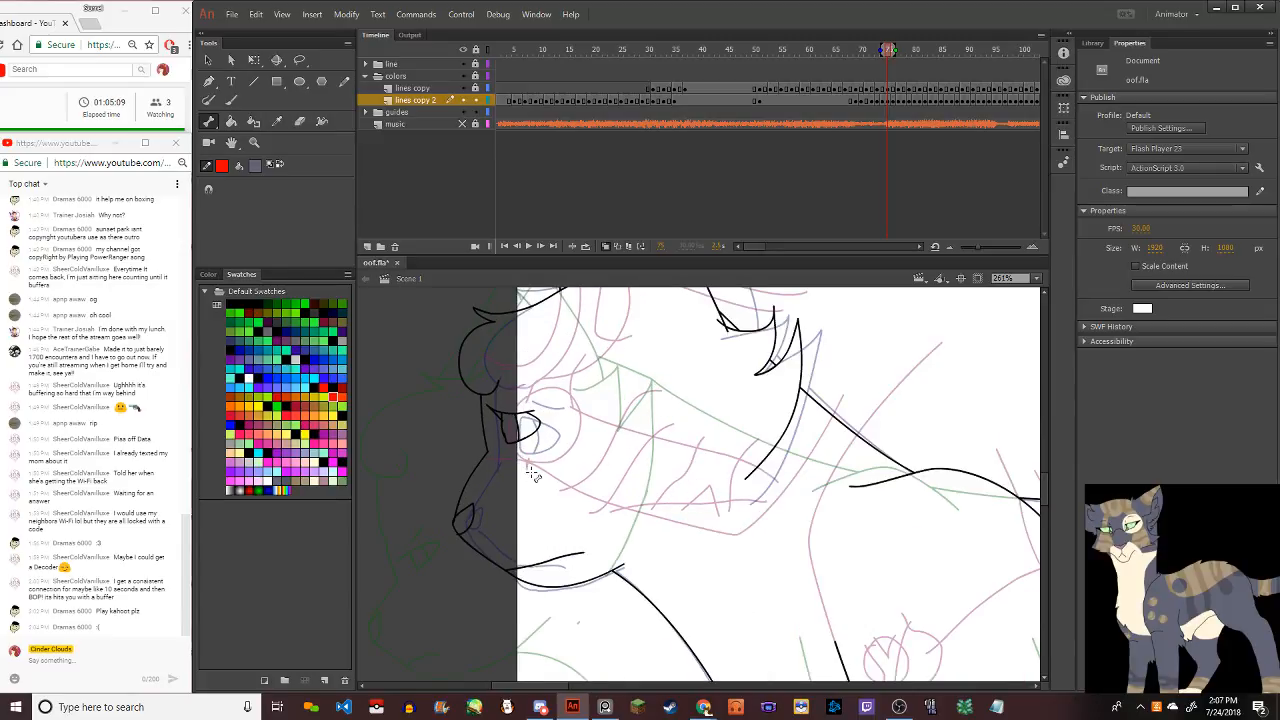
Return to frame 74 and copy the red body, chest, tail and leg markings, leaving out the head
key("comma")
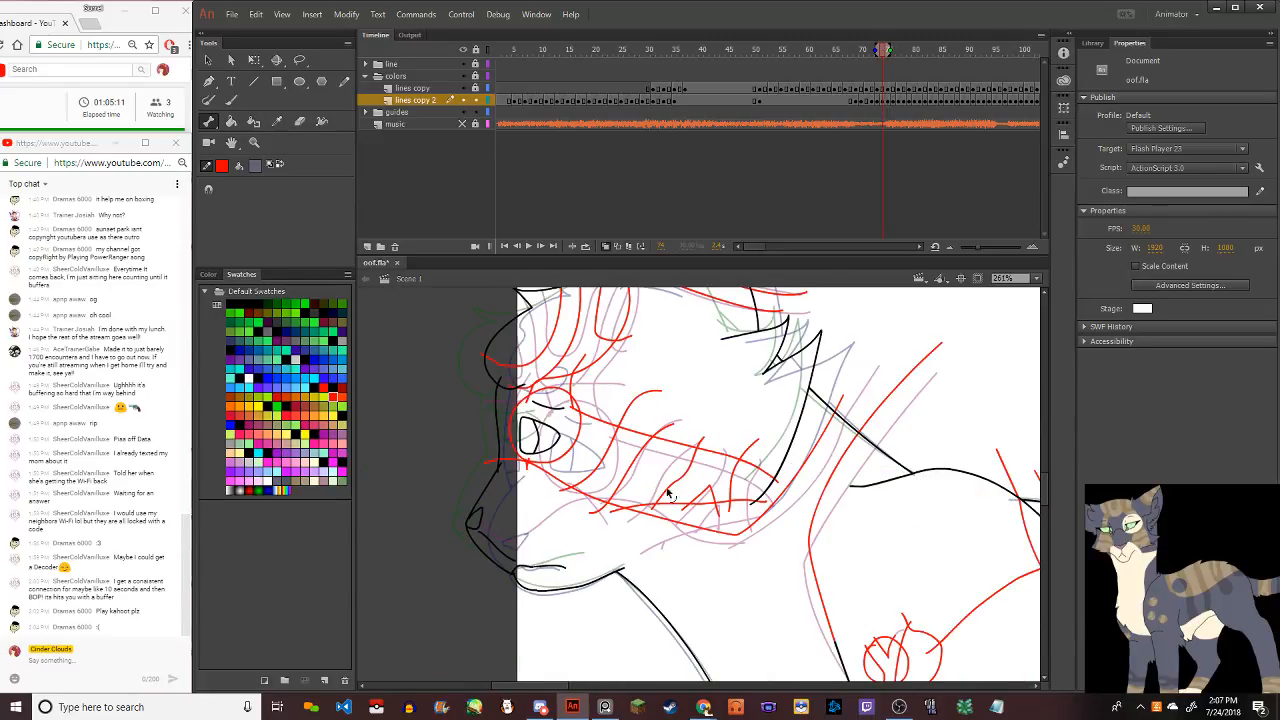
scroll(669, 493, "down", 8)
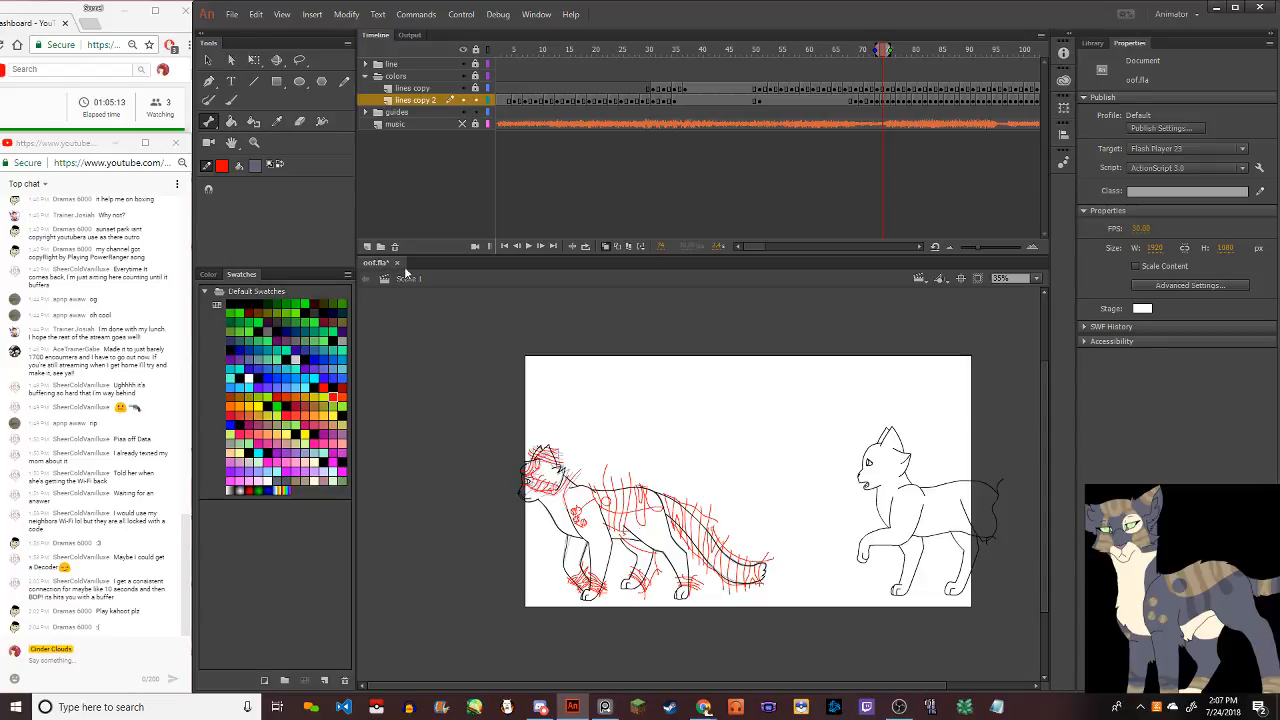
left_click(208, 59)
double_click(624, 519)
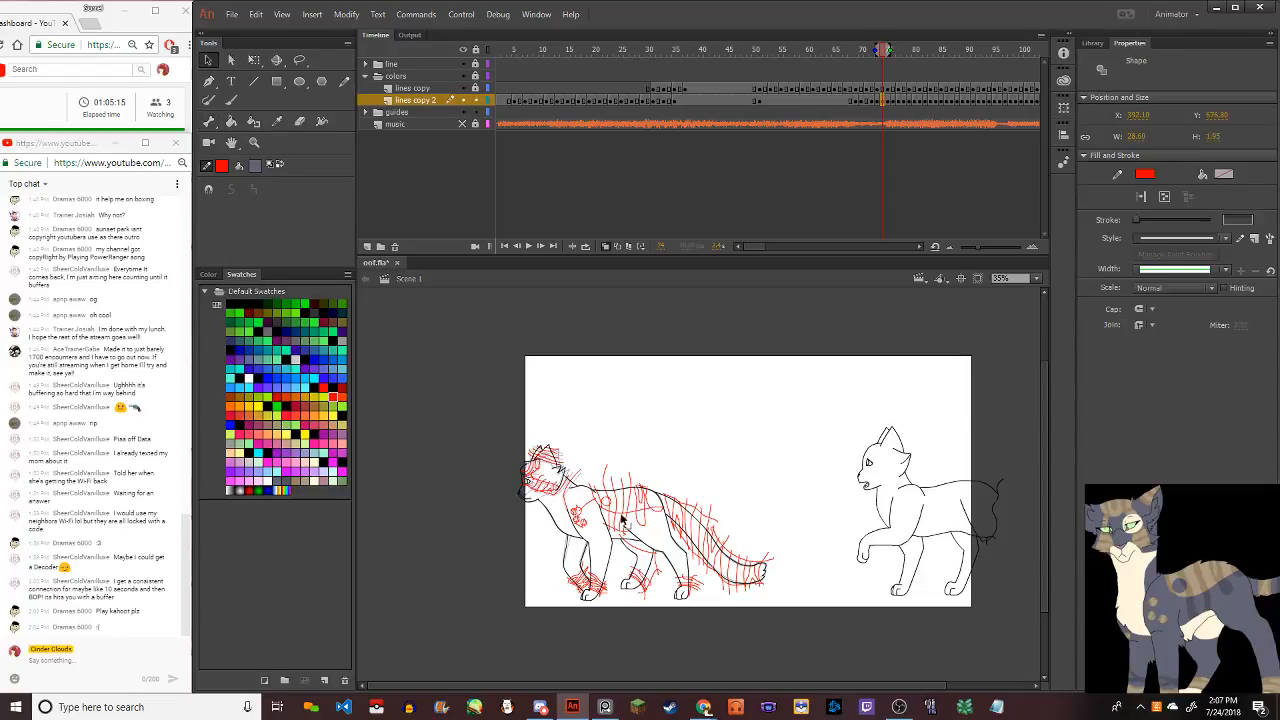
left_click(676, 524, "shift")
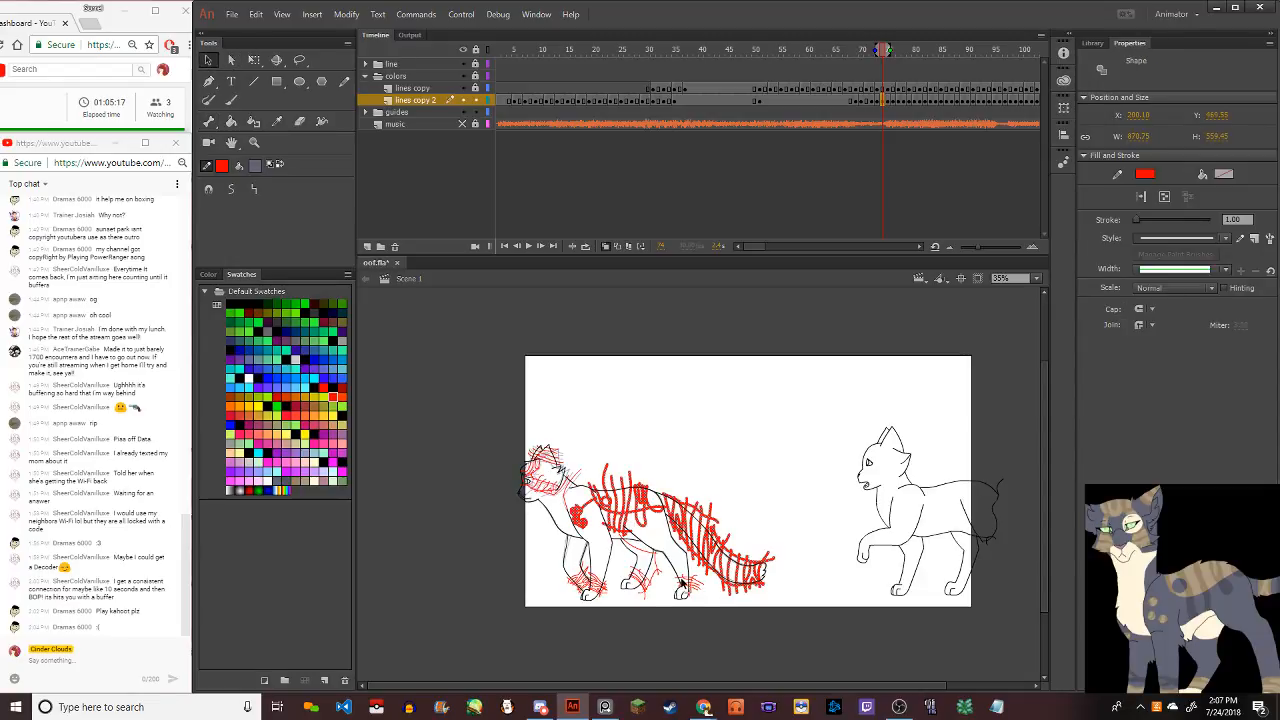
left_click(690, 584, "shift")
left_click(650, 584, "shift")
left_click(592, 584, "shift")
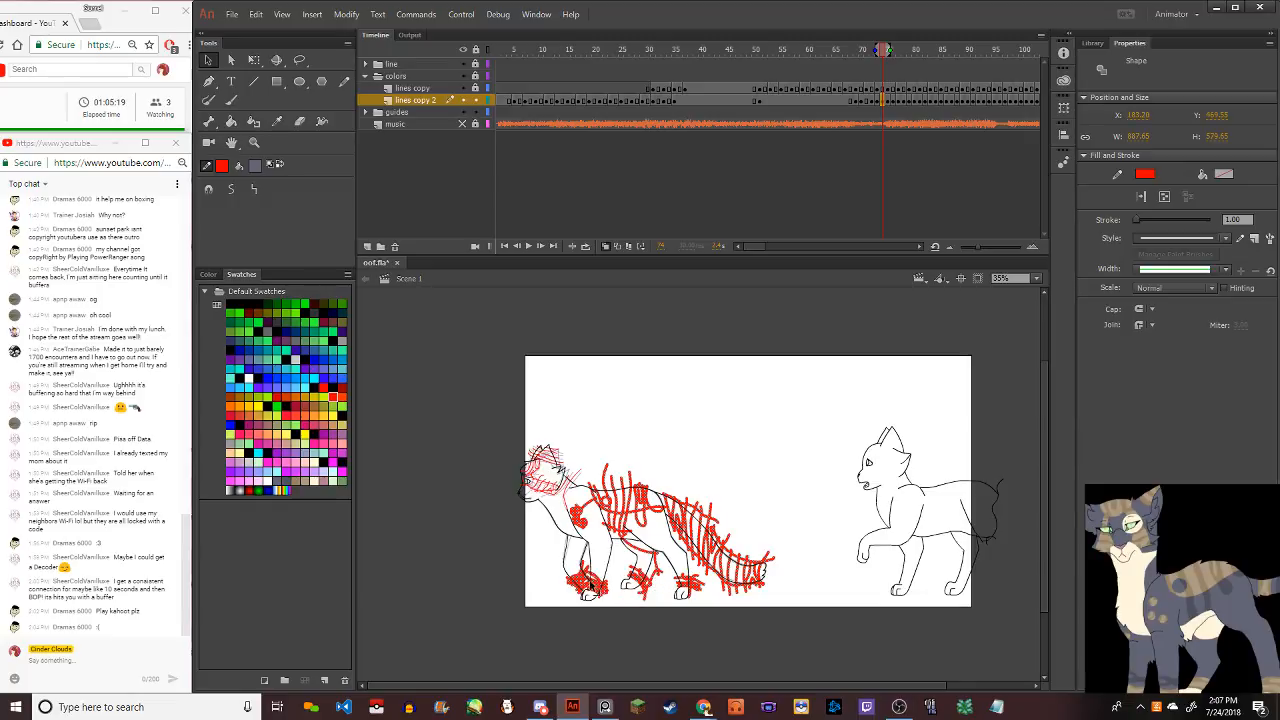
scroll(598, 592, "up", 2)
scroll(598, 600, "up", 7)
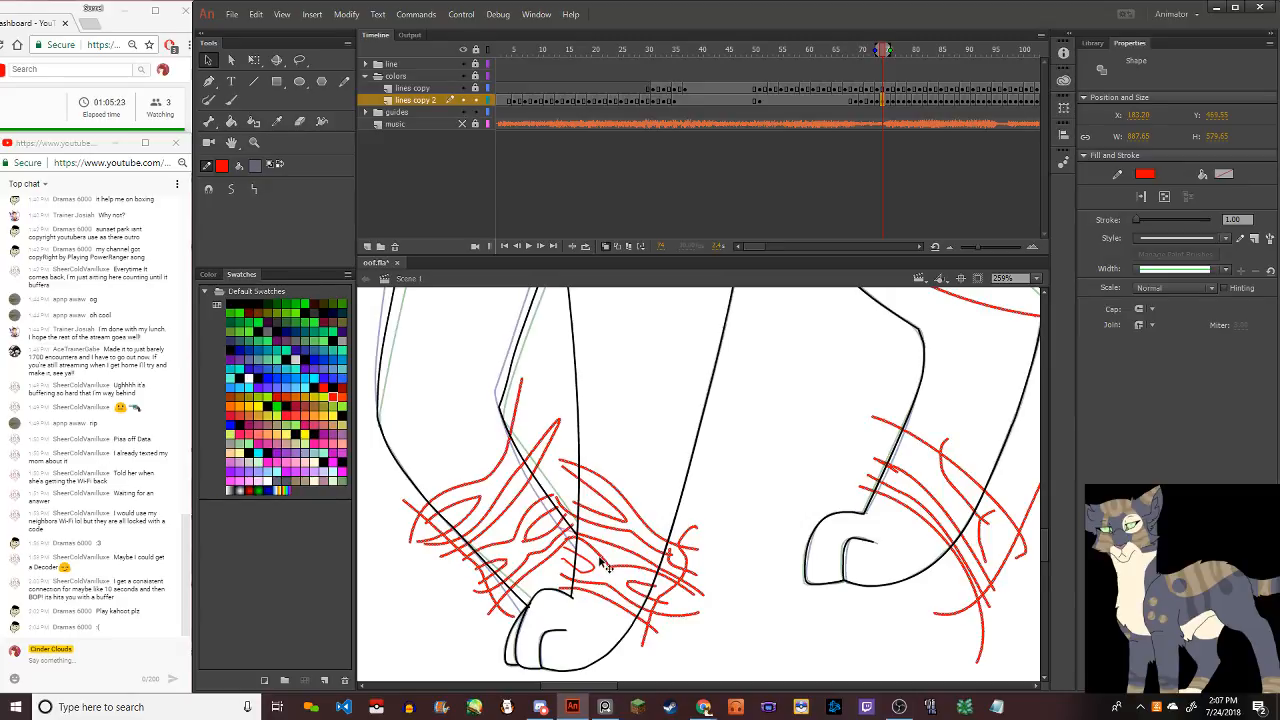
Paste the copied markings into frame 75 of the lines copy 2 layer and align them exactly over the onion-skinned frame 74 markings
left_click(888, 100)
scroll(749, 337, "down", 7)
key("ctrl+v")
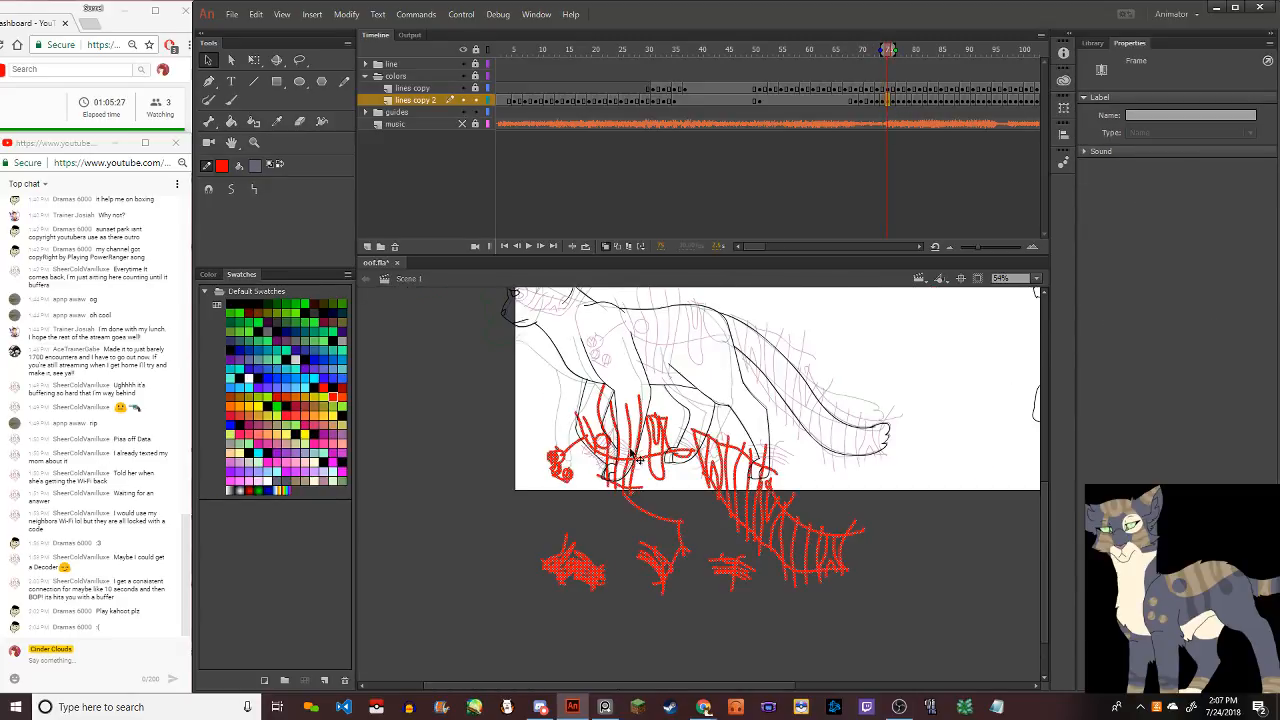
left_click_drag(627, 459, 652, 343)
scroll(650, 342, "up", 1)
scroll(652, 344, "up", 5)
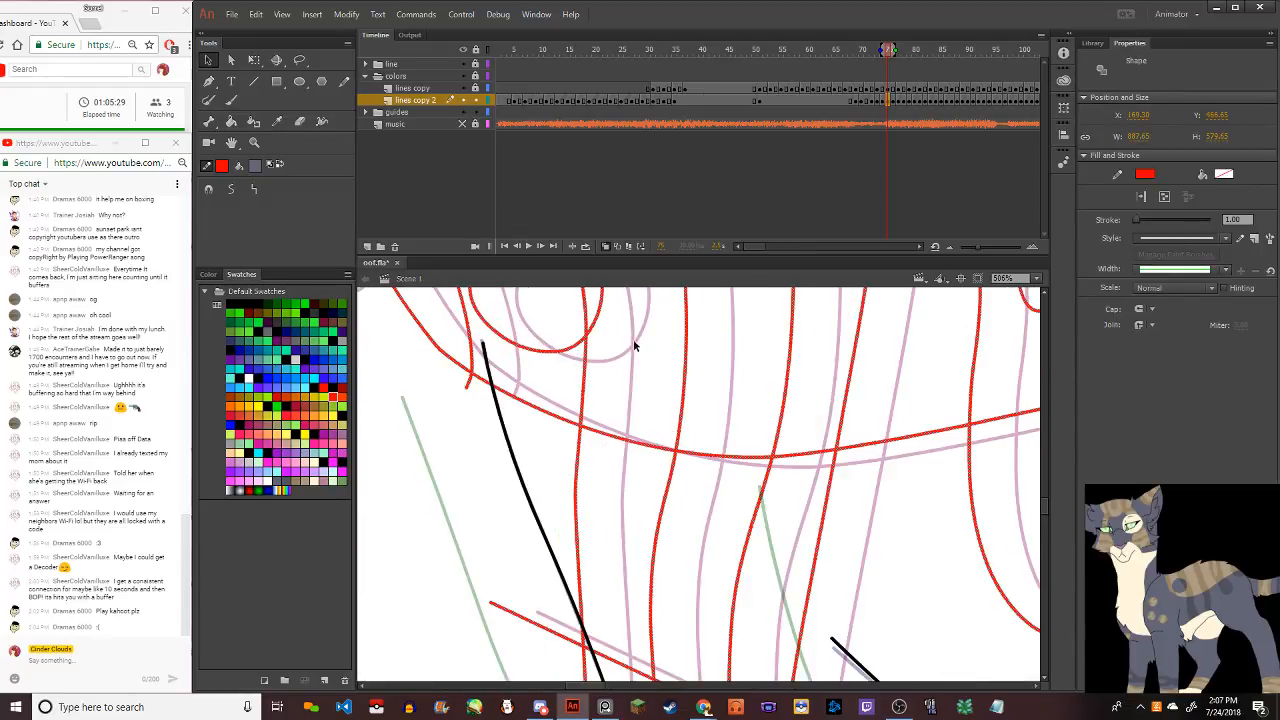
scroll(627, 358, "up", 4)
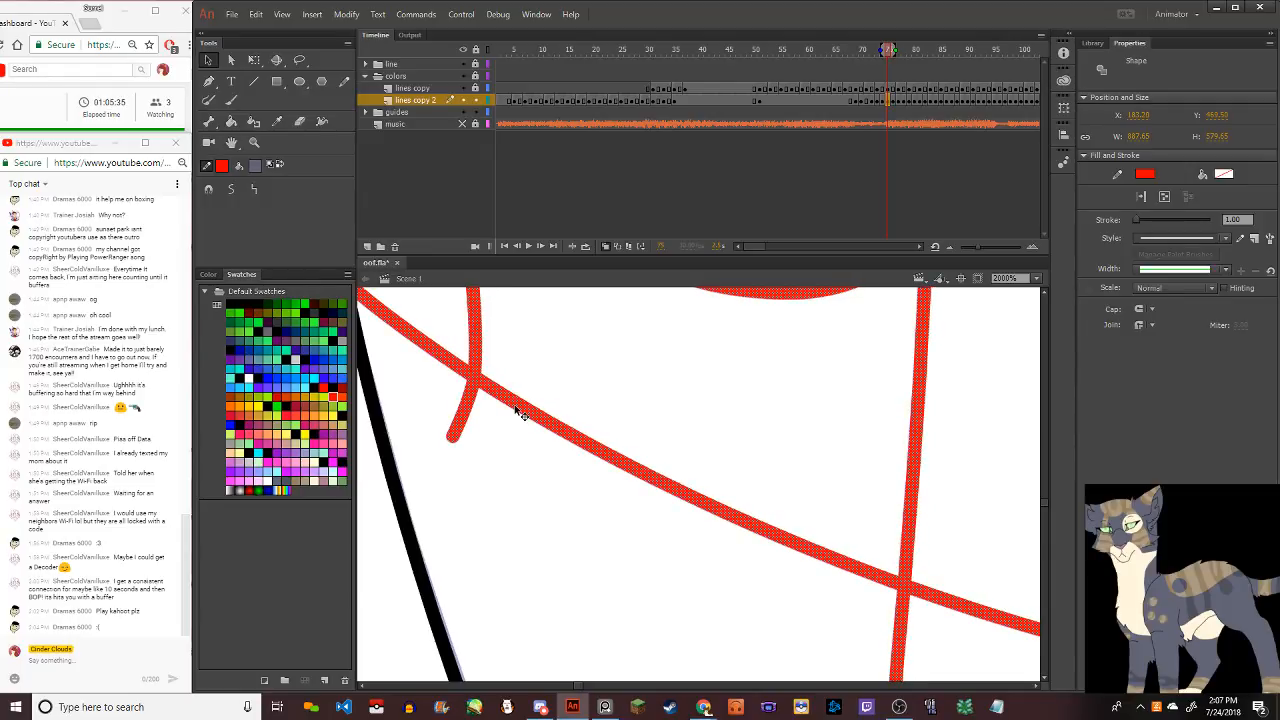
Switch to Discord to check the Art Streams voice channel, and return to Animate
left_click(540, 707)
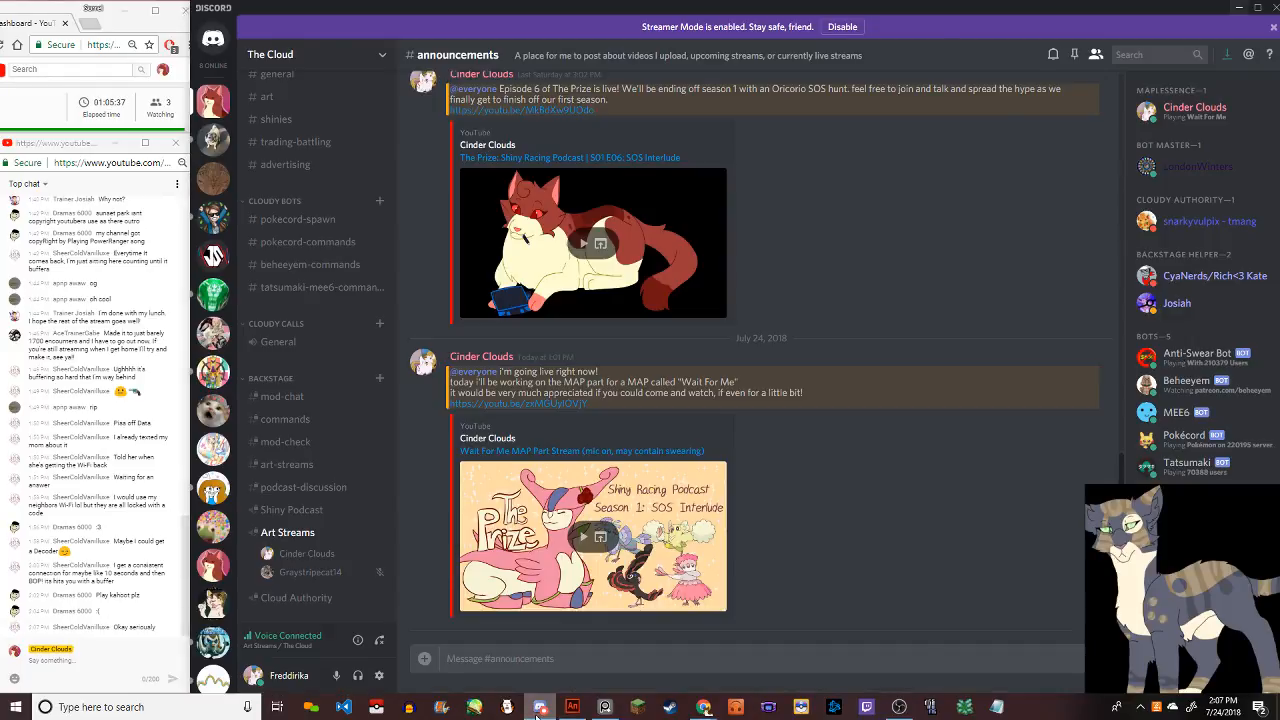
left_click(540, 707)
On frame 75, delete the short stray segment in the front leg markings and extend the neighbouring stripe ends to the shifted leg outline
scroll(490, 497, "down", 6)
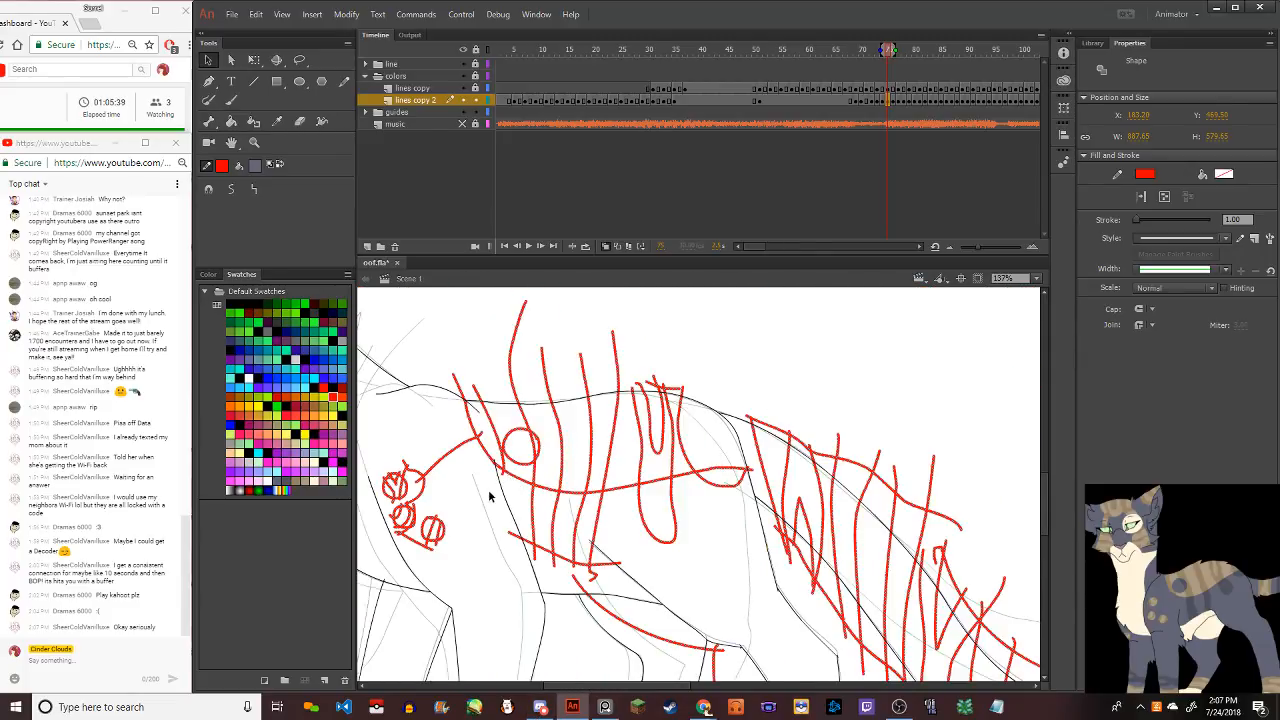
scroll(481, 510, "down", 1)
left_click(543, 423)
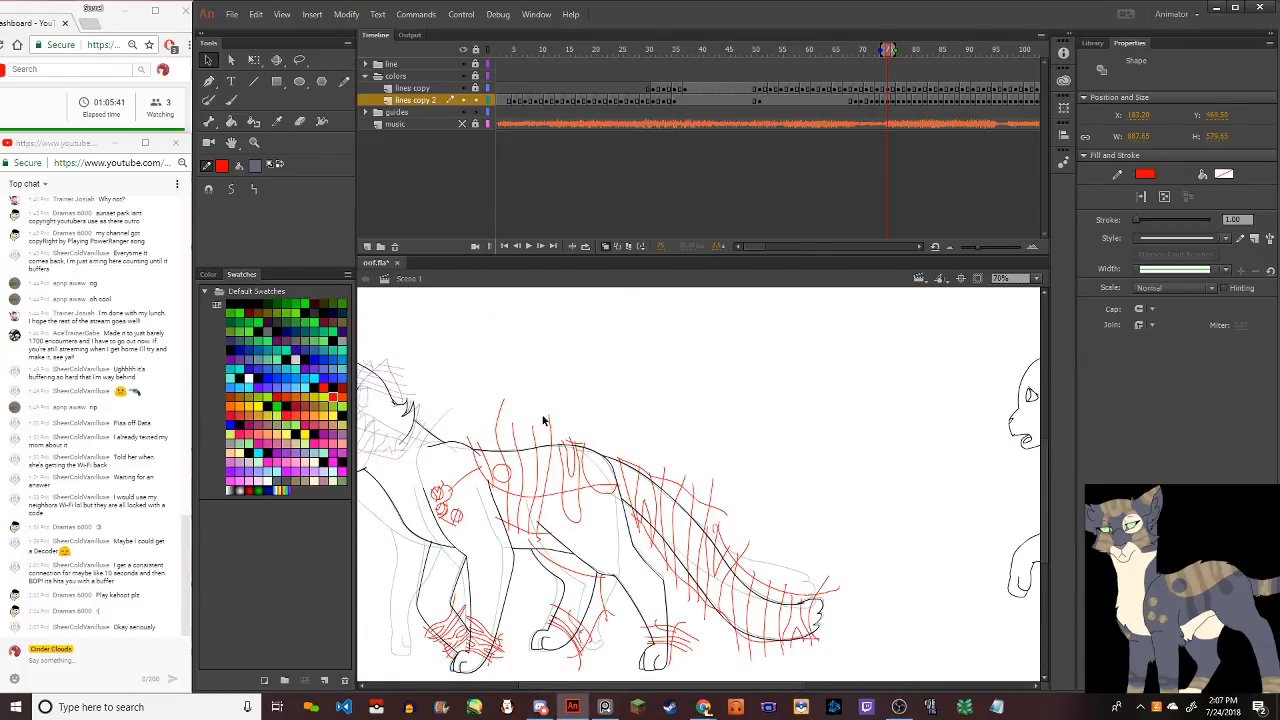
scroll(655, 423, "down", 2)
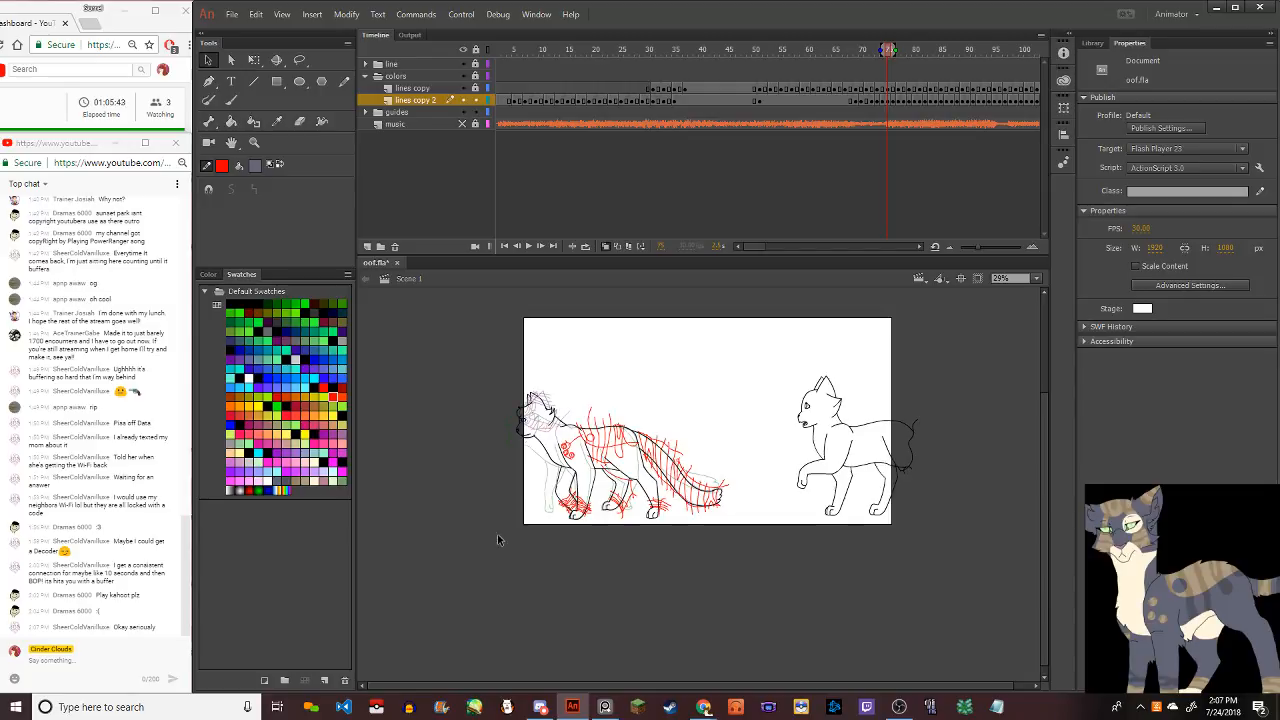
scroll(530, 450, "up", 3)
scroll(620, 509, "up", 1)
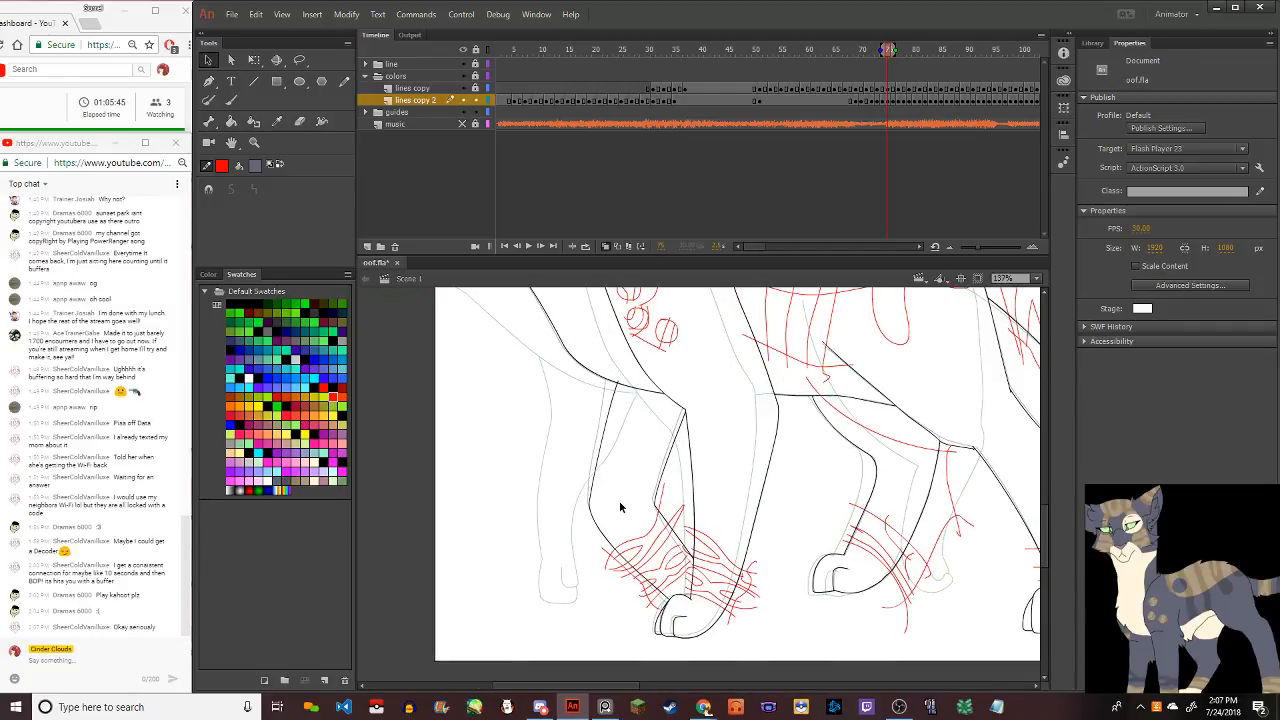
scroll(672, 540, "up", 2)
scroll(672, 540, "up", 1)
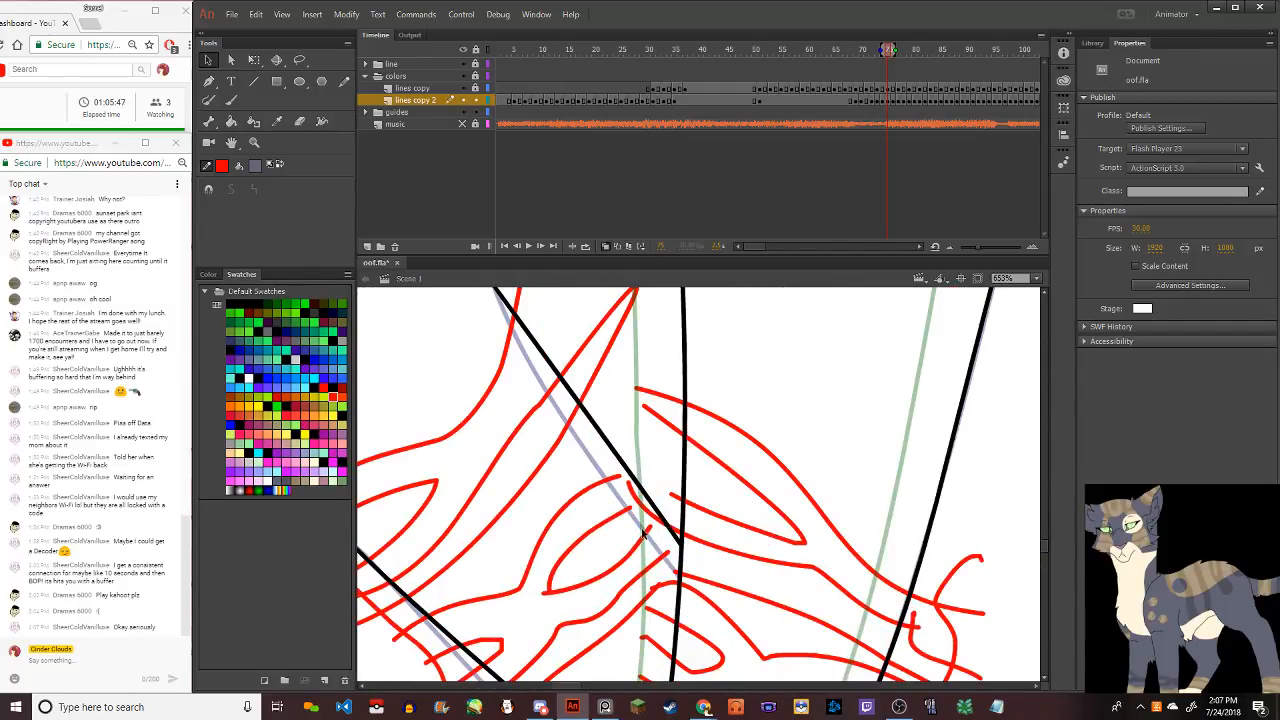
left_click(650, 516)
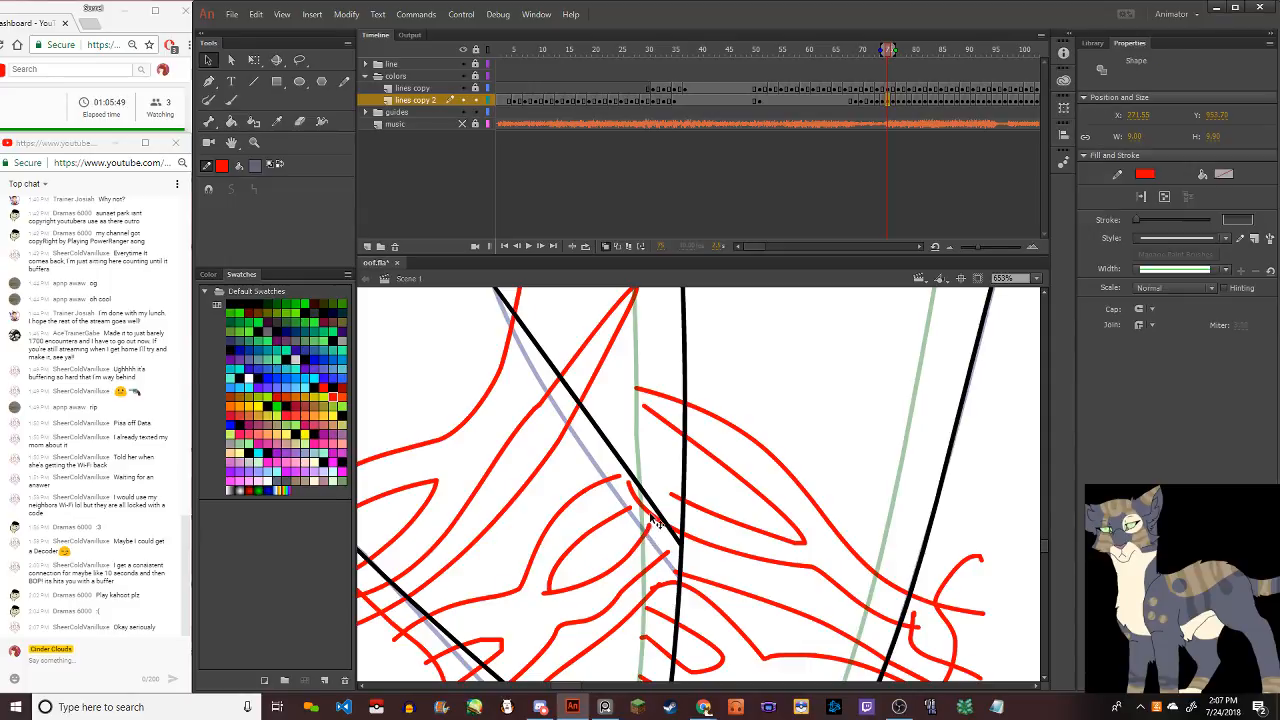
key("Delete")
mouse_move(652, 535)
left_mouse_down()
mouse_move(664, 512)
mouse_move(630, 510)
mouse_move(653, 495)
mouse_move(620, 480)
mouse_move(650, 467)
left_mouse_up()
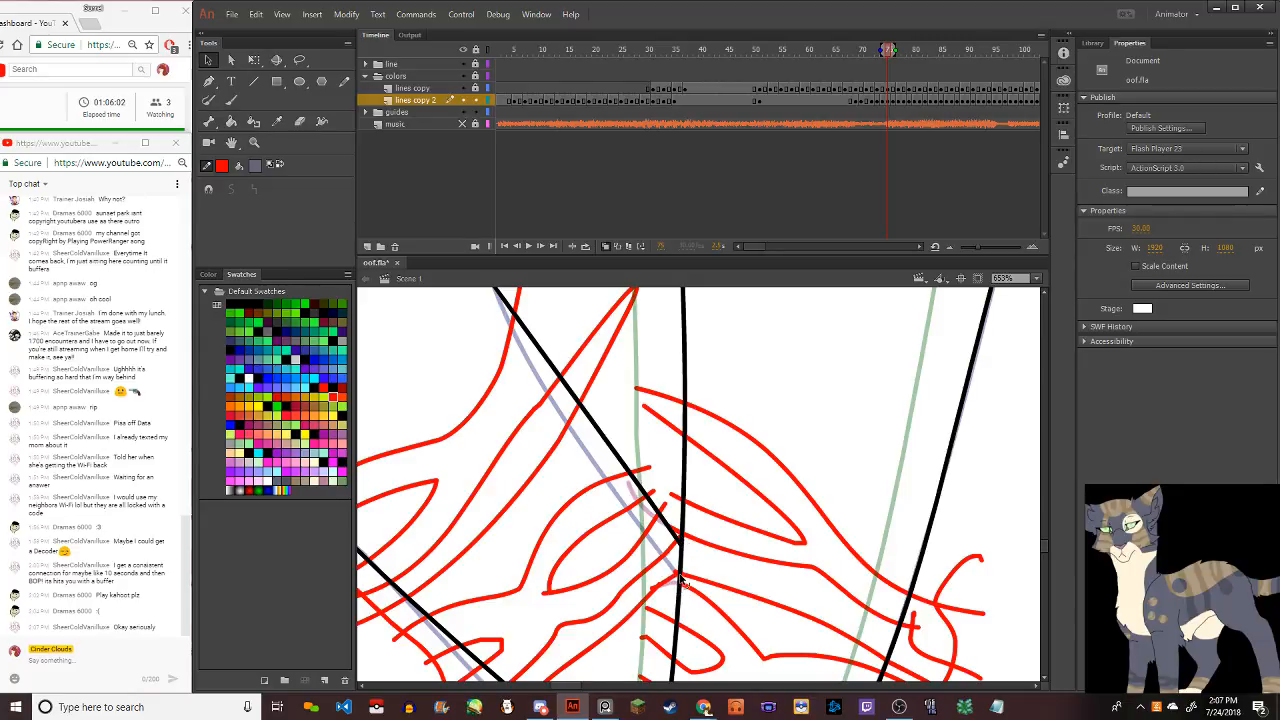
Draw the red lower cheek line across the face and up past the neck on frame 75 with the Pencil tool, following the onion-skinned marking
scroll(680, 580, "down", 6)
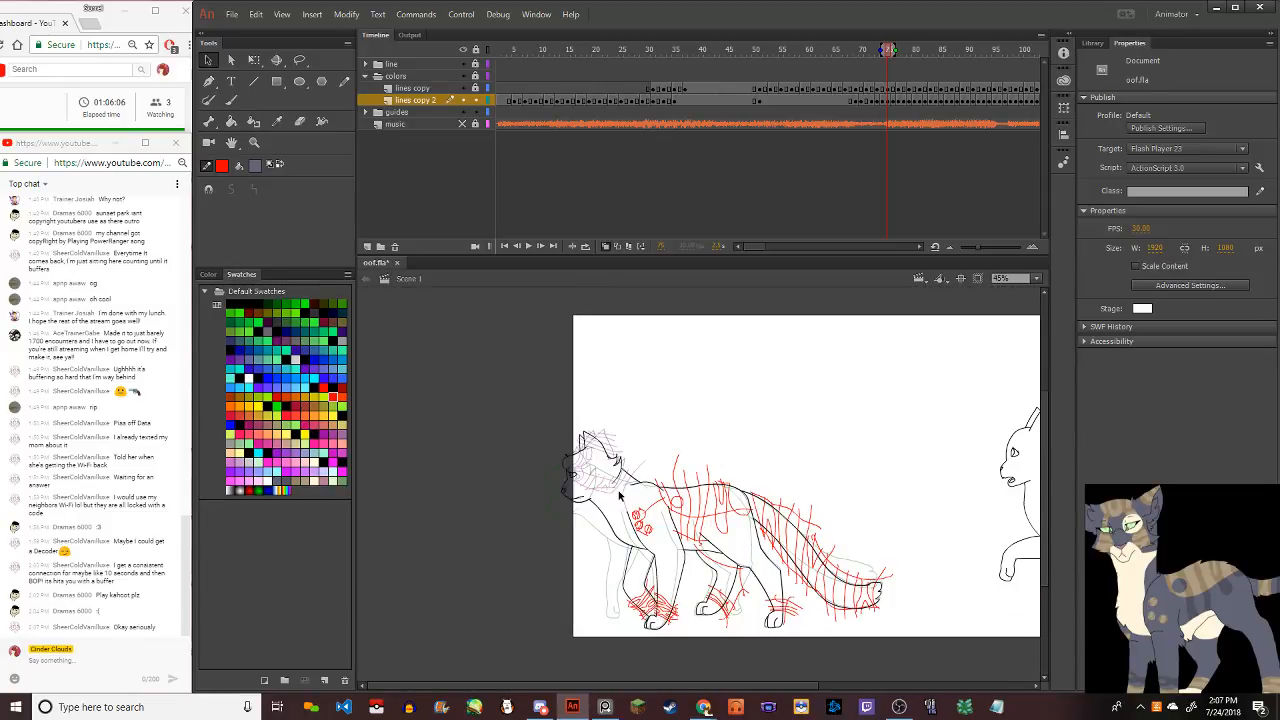
scroll(619, 494, "up", 5)
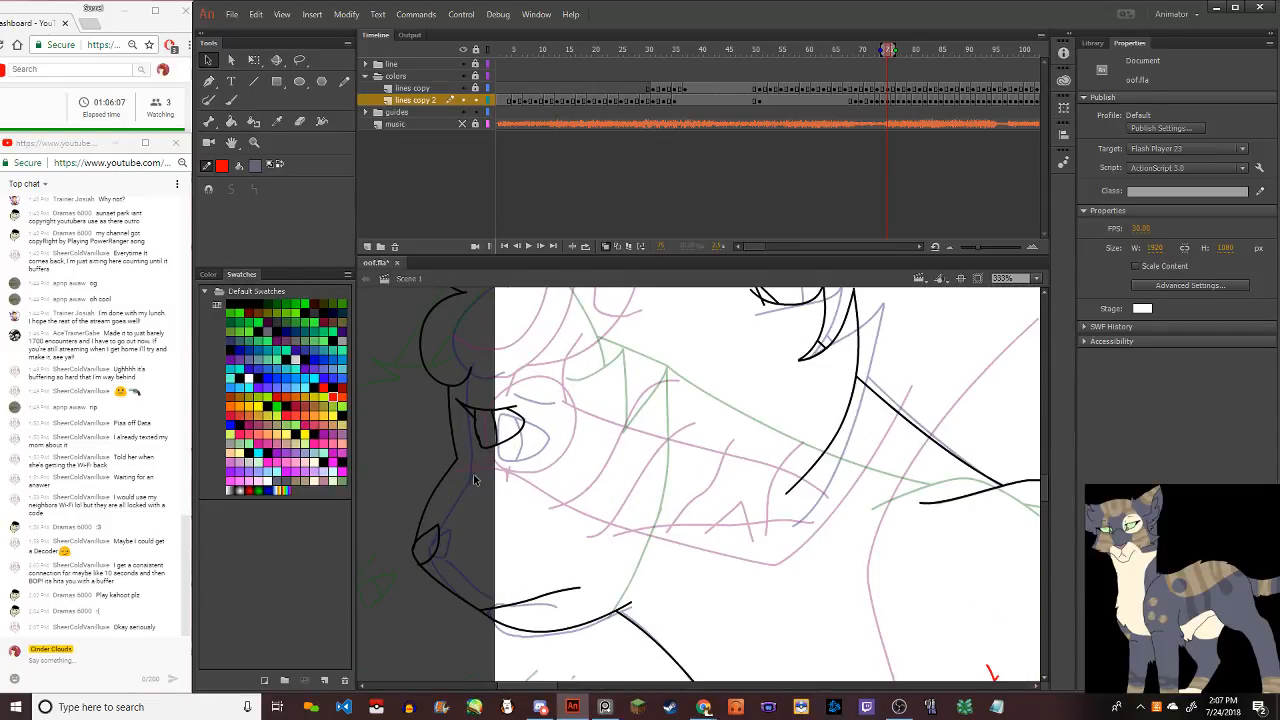
left_click(344, 81)
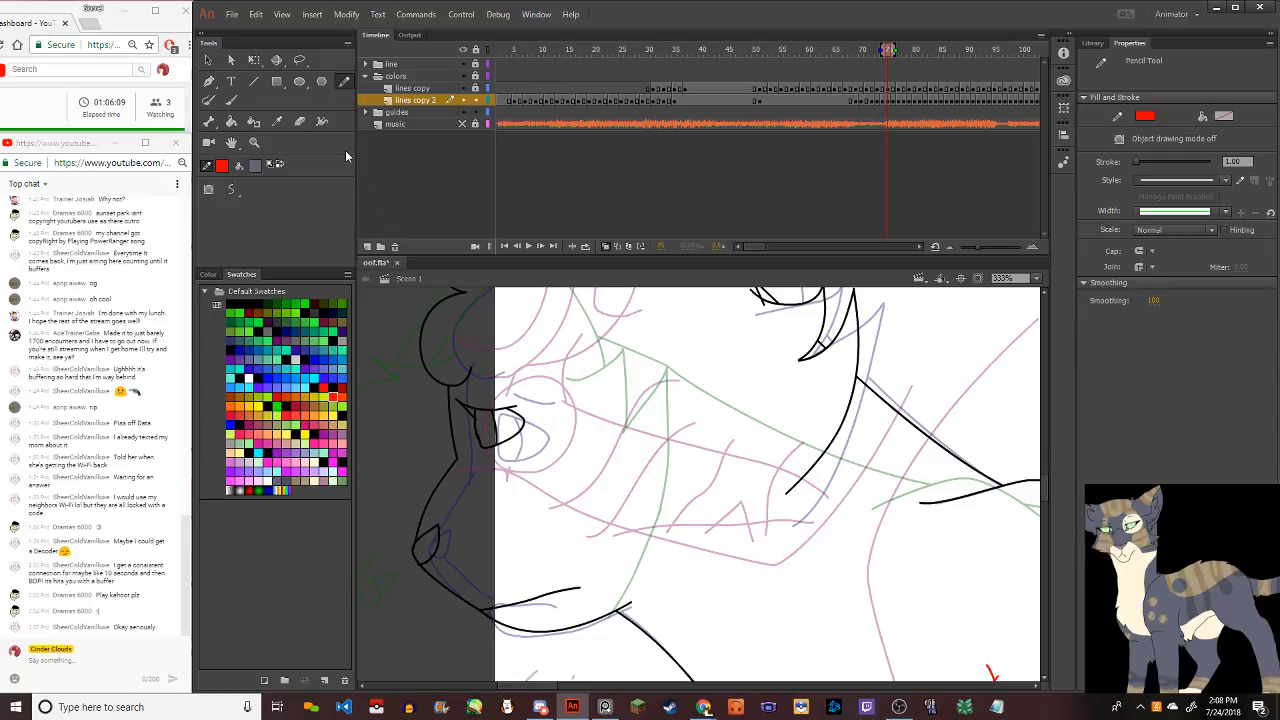
mouse_move(445, 459)
left_mouse_down()
mouse_move(722, 549)
mouse_move(767, 552)
mouse_move(840, 493)
mouse_move(985, 312)
left_mouse_up()
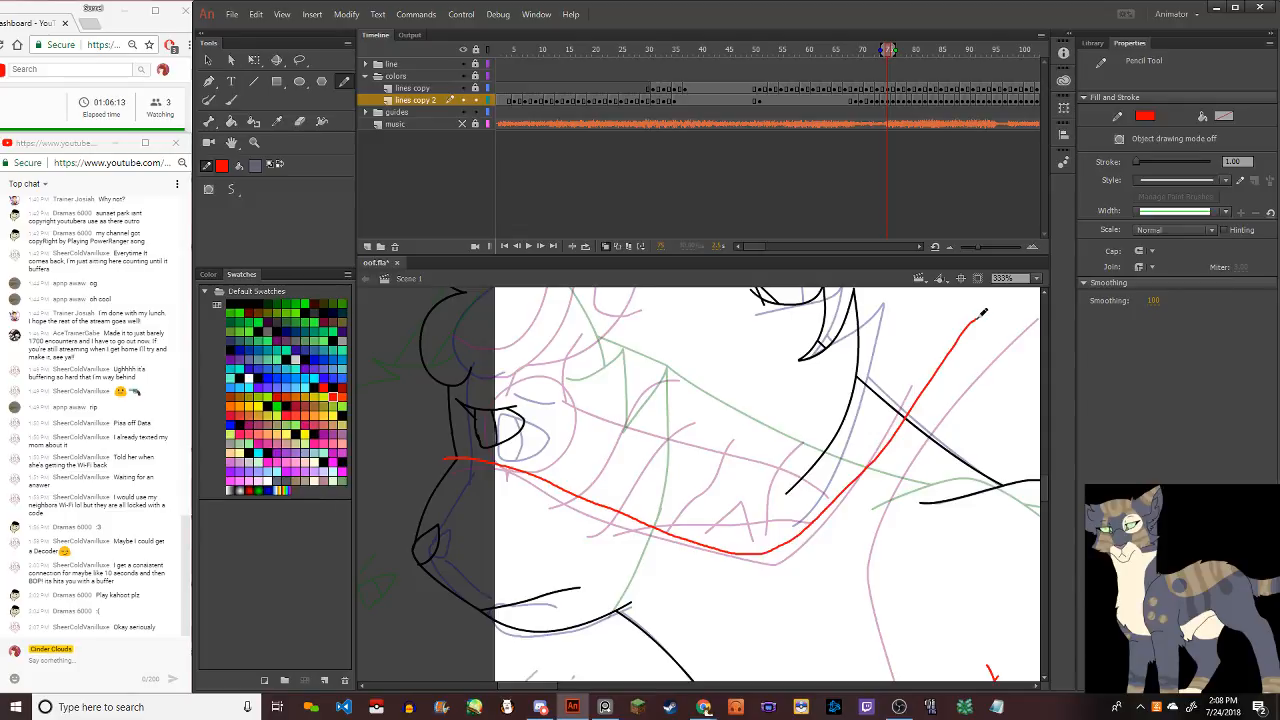
key("ctrl+z")
mouse_move(773, 561)
left_mouse_down()
mouse_move(818, 525)
mouse_move(930, 336)
left_mouse_up()
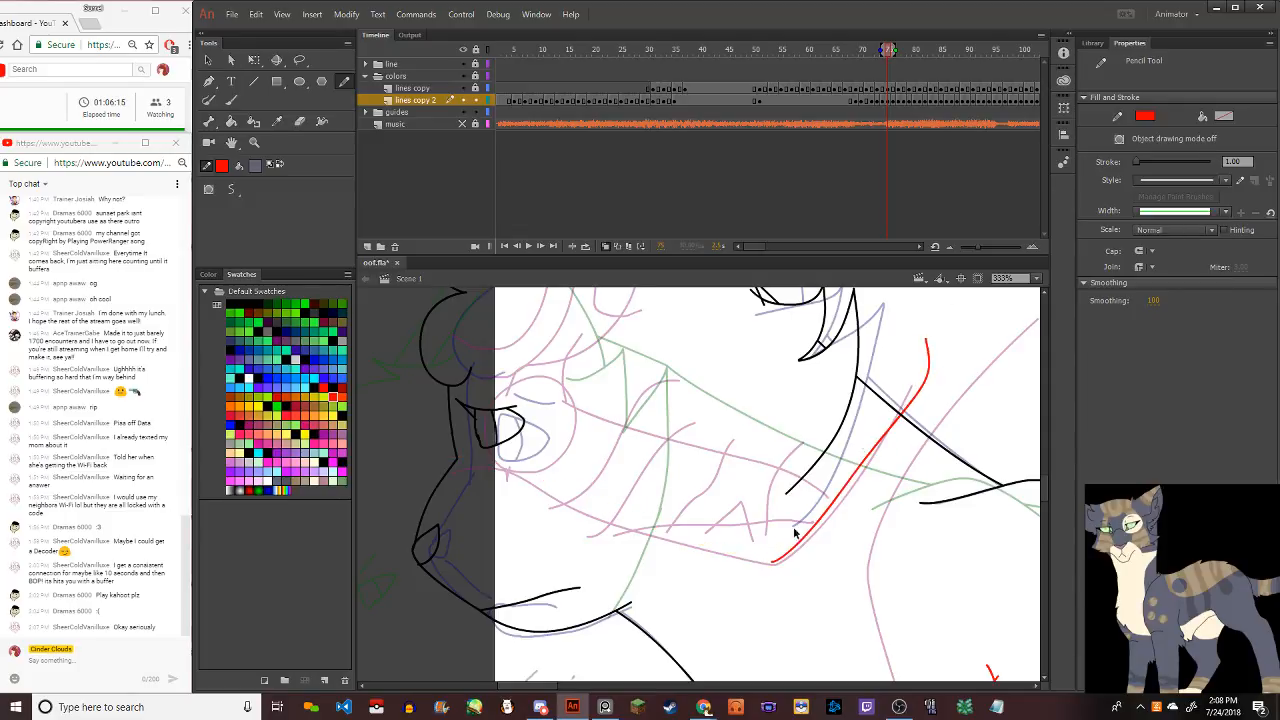
key("ctrl+z")
mouse_move(777, 560)
left_mouse_down()
mouse_move(880, 429)
mouse_move(902, 367)
left_mouse_up()
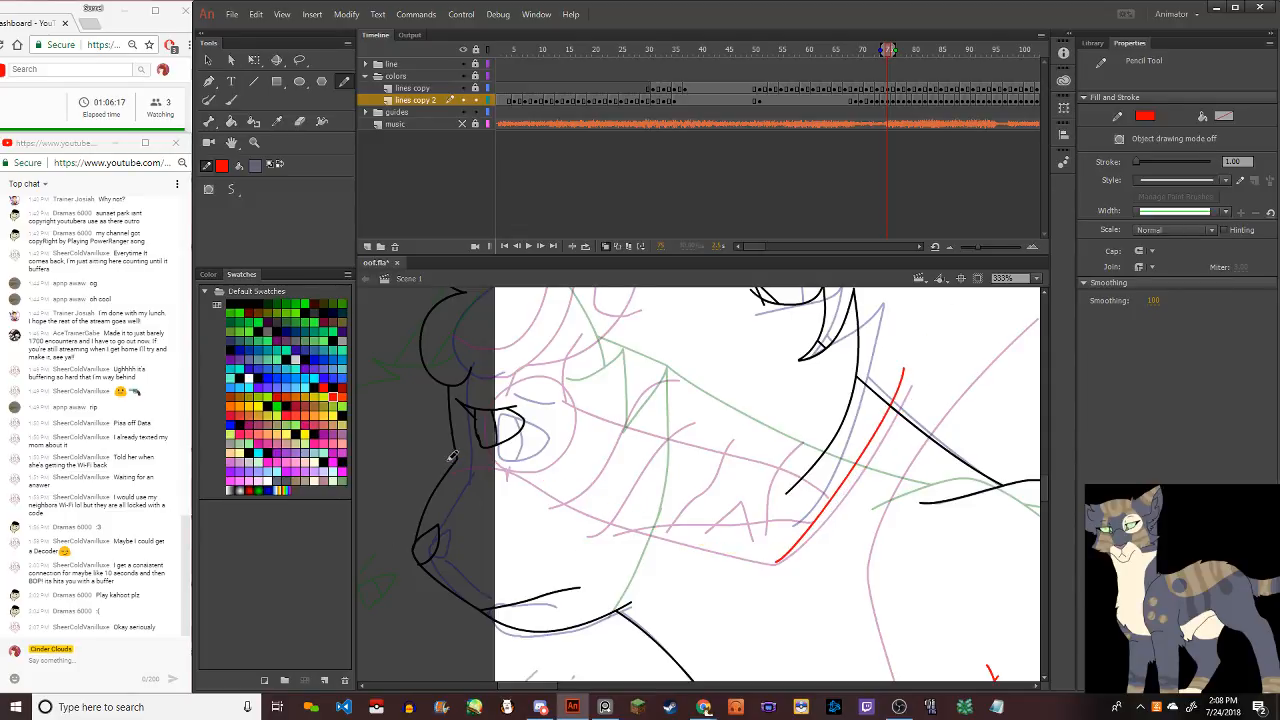
mouse_move(449, 459)
left_mouse_down()
mouse_move(502, 466)
mouse_move(654, 538)
mouse_move(800, 560)
left_mouse_up()
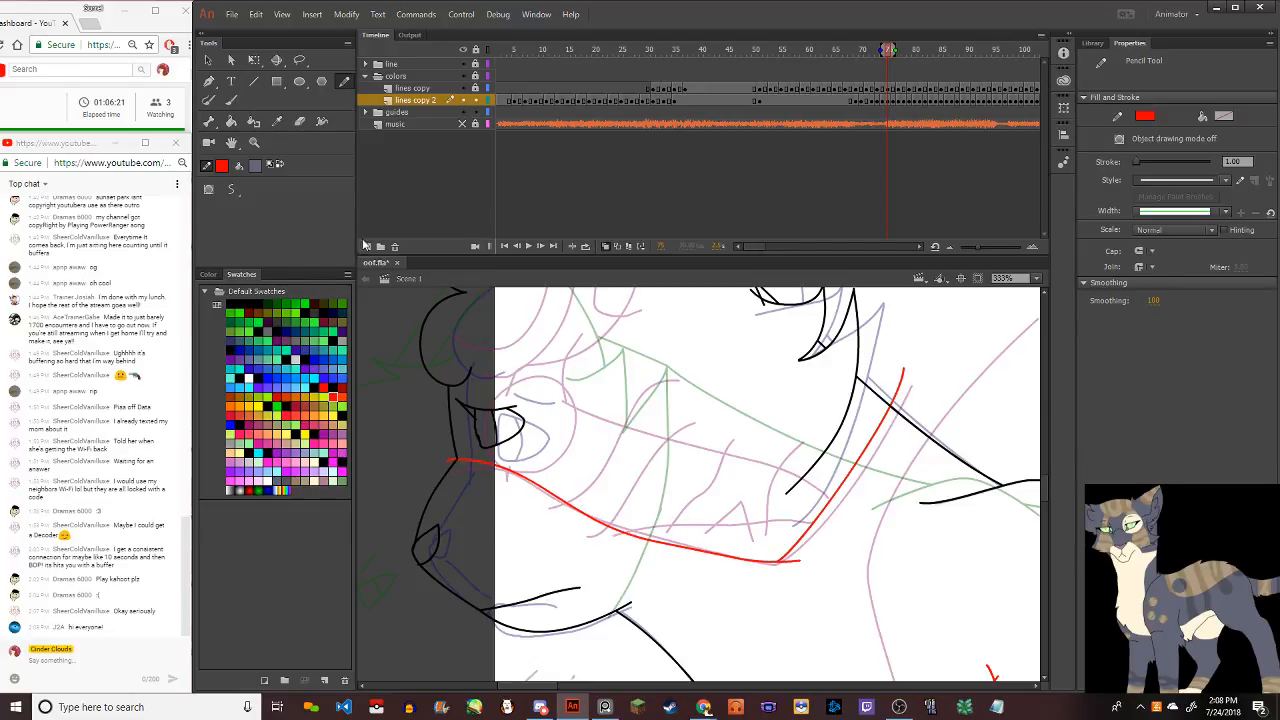
Switch to Discord, open the art-streams channel, look in the Sorrel folder, cancel the file upload, and return to Animate
left_click(208, 60)
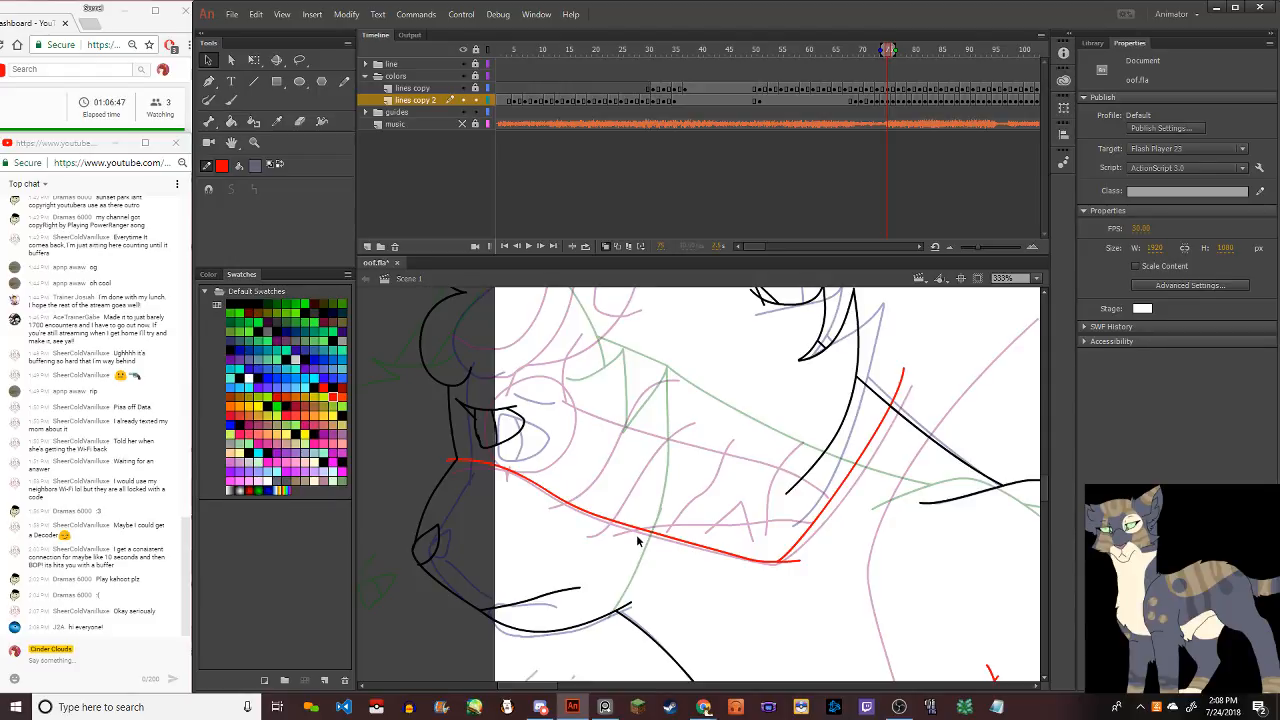
left_click(540, 707)
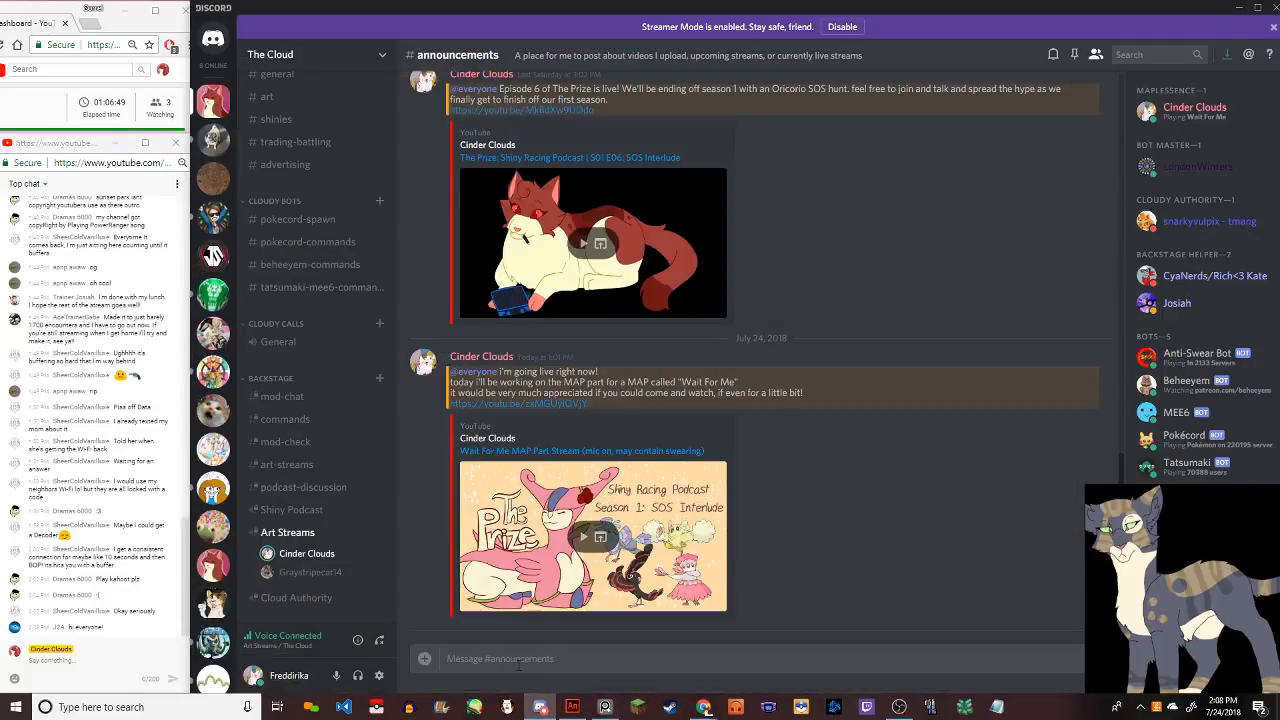
left_click(288, 466)
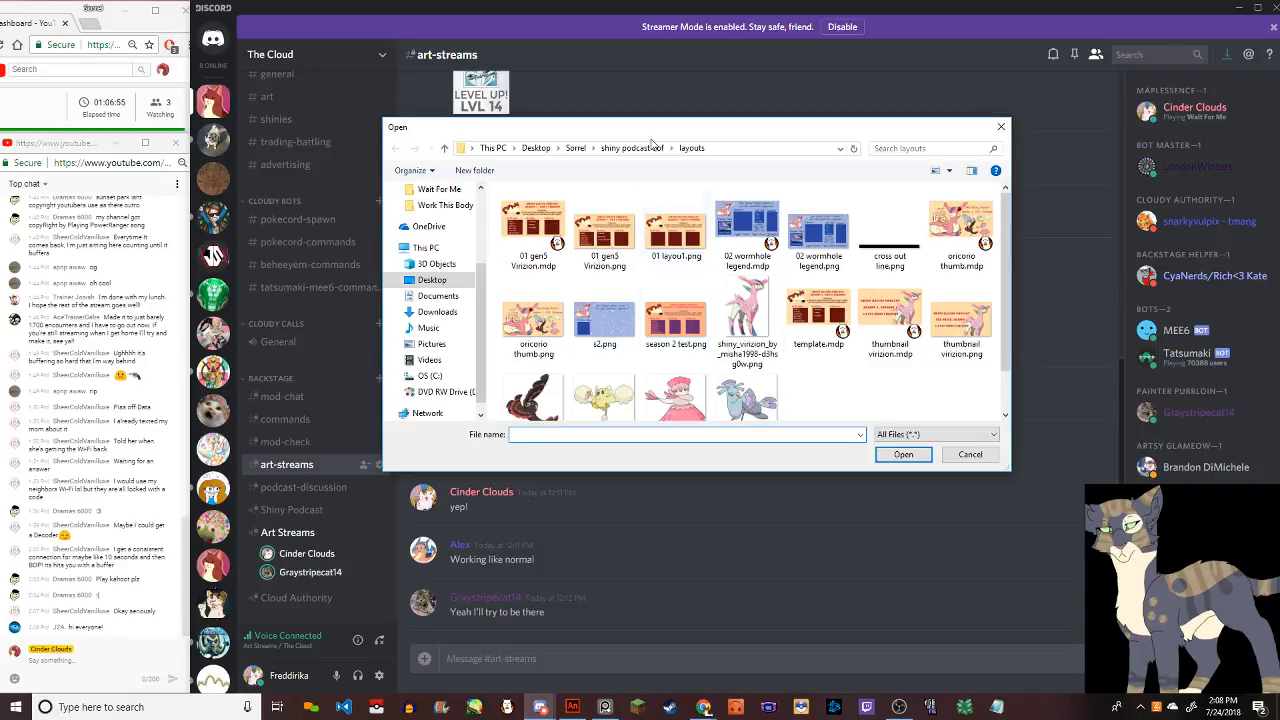
left_click(575, 149)
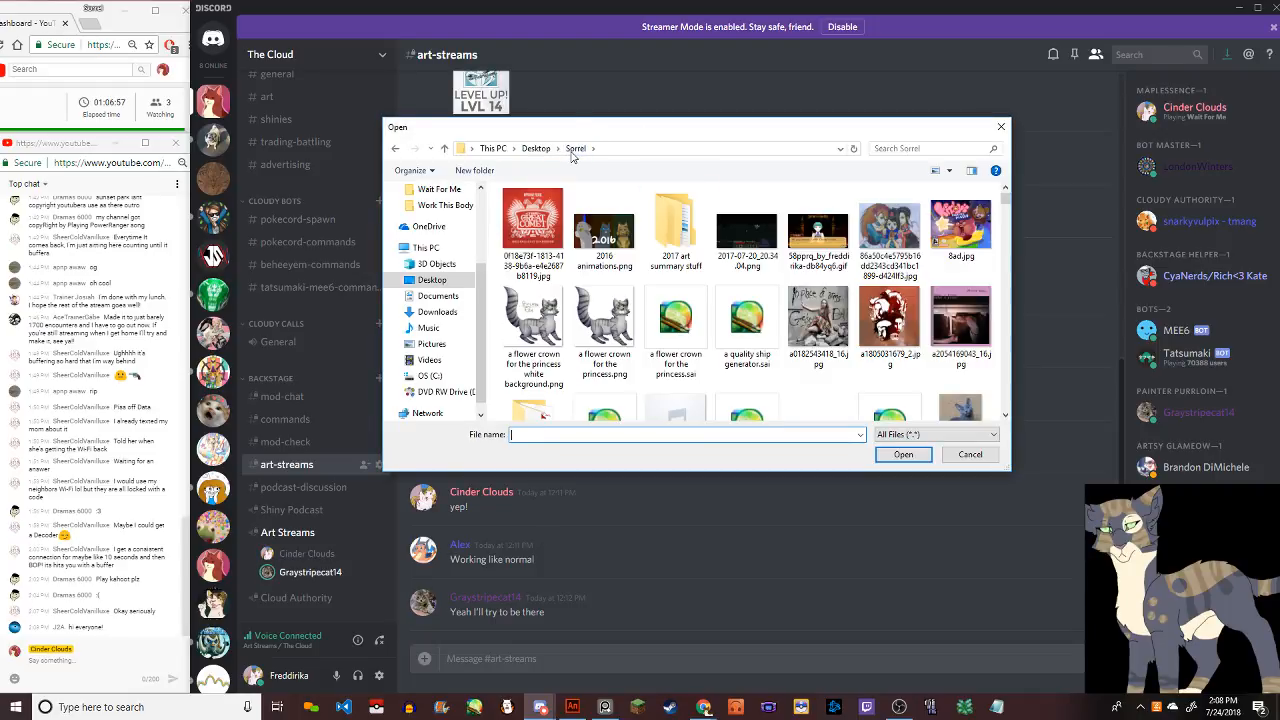
left_click(968, 455)
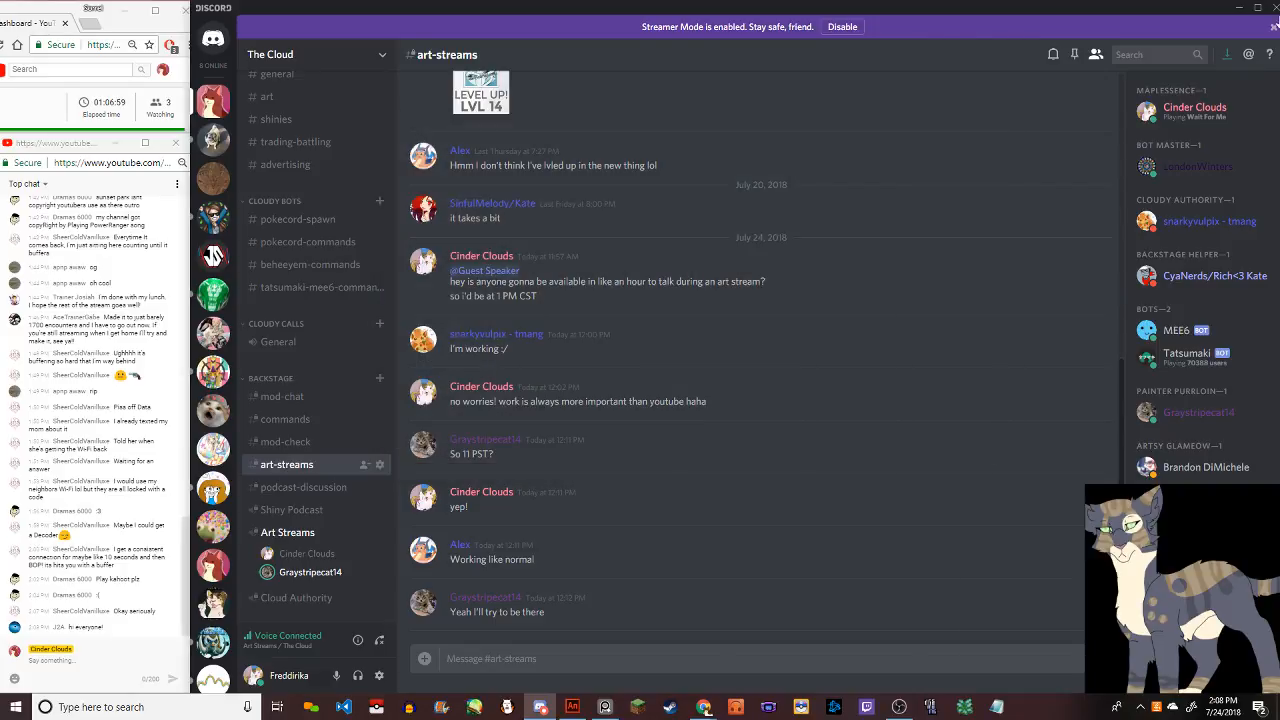
key("alt+Tab")
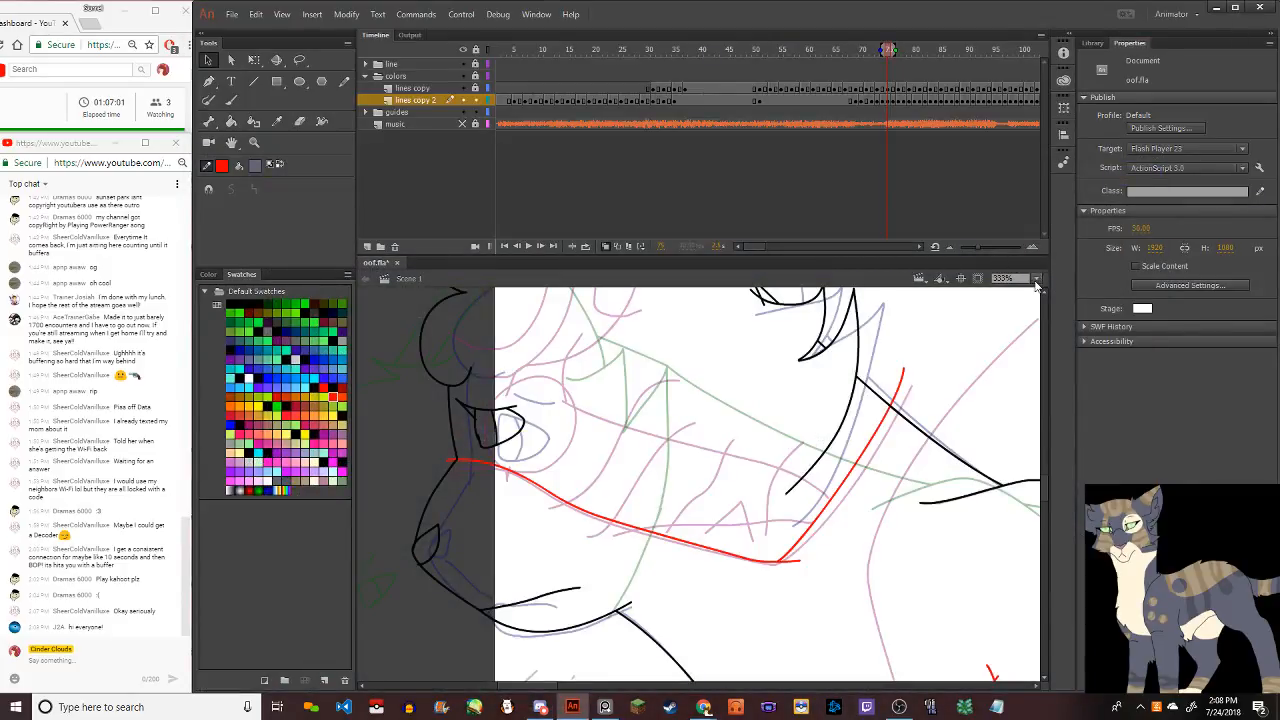
Show the cat walk at reduced zoom and play the animation from the first frame
left_click(1036, 278)
left_click(1010, 306)
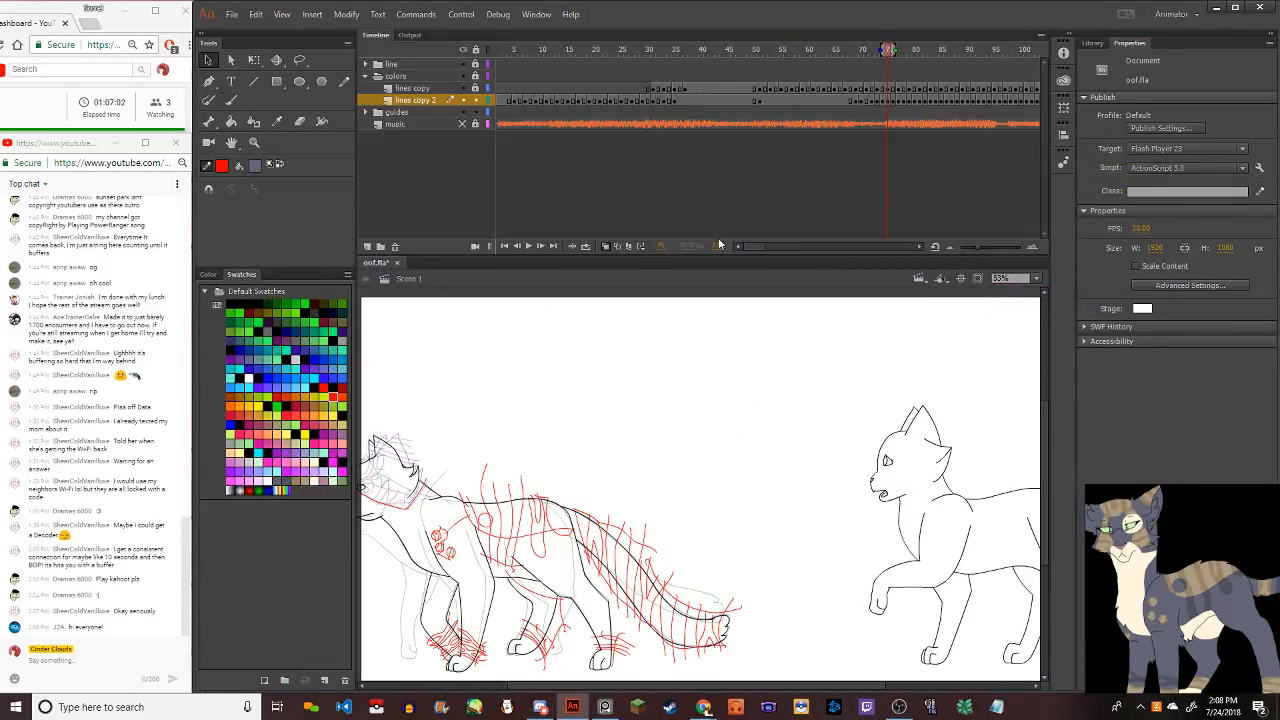
left_click(504, 246)
left_click(528, 246)
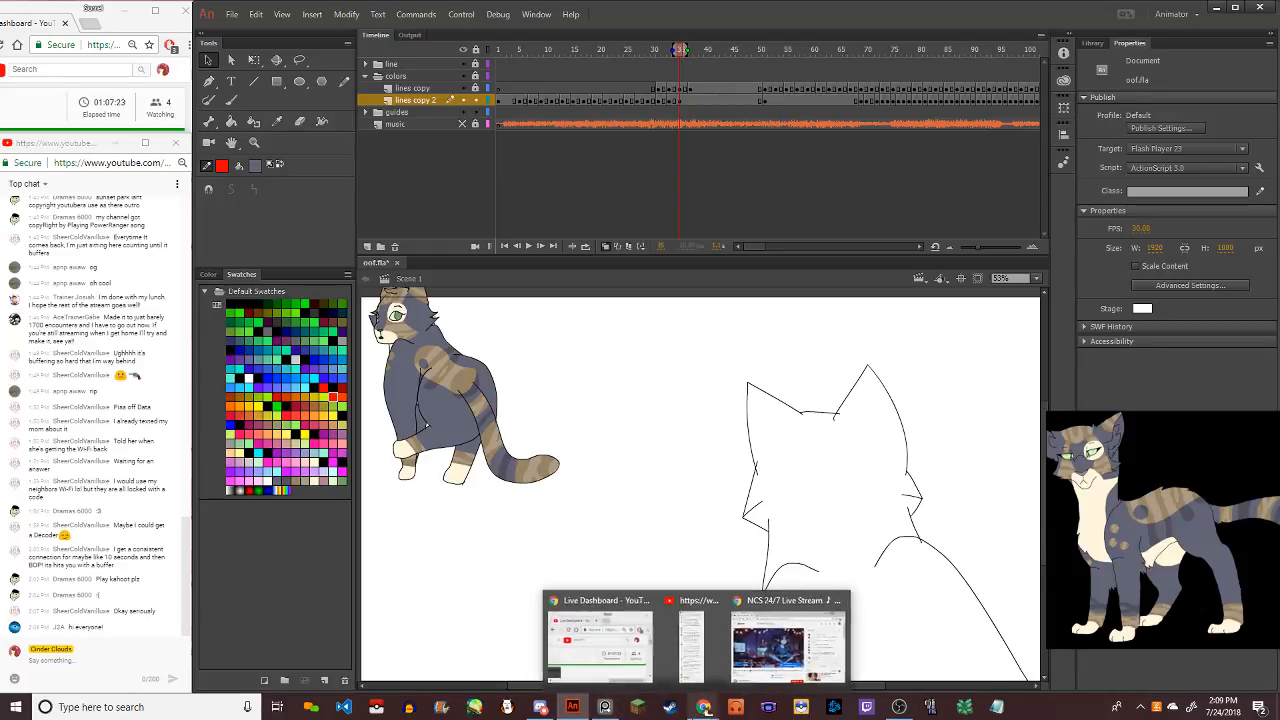
mouse_move(703, 707)
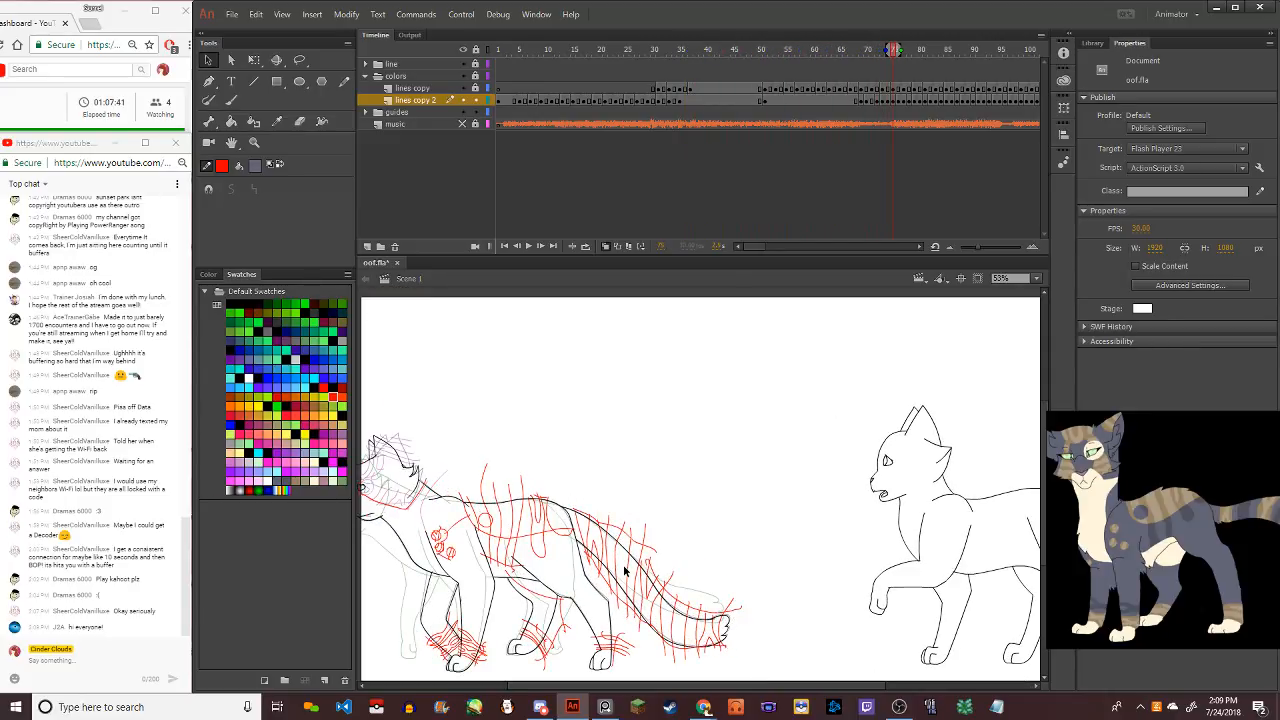
On frame 75, draw the red chest line from beside the shoulder spots up to the neck, and adjust its upper end past the neck outline
scroll(429, 540, "up", 3)
scroll(429, 540, "down", 1)
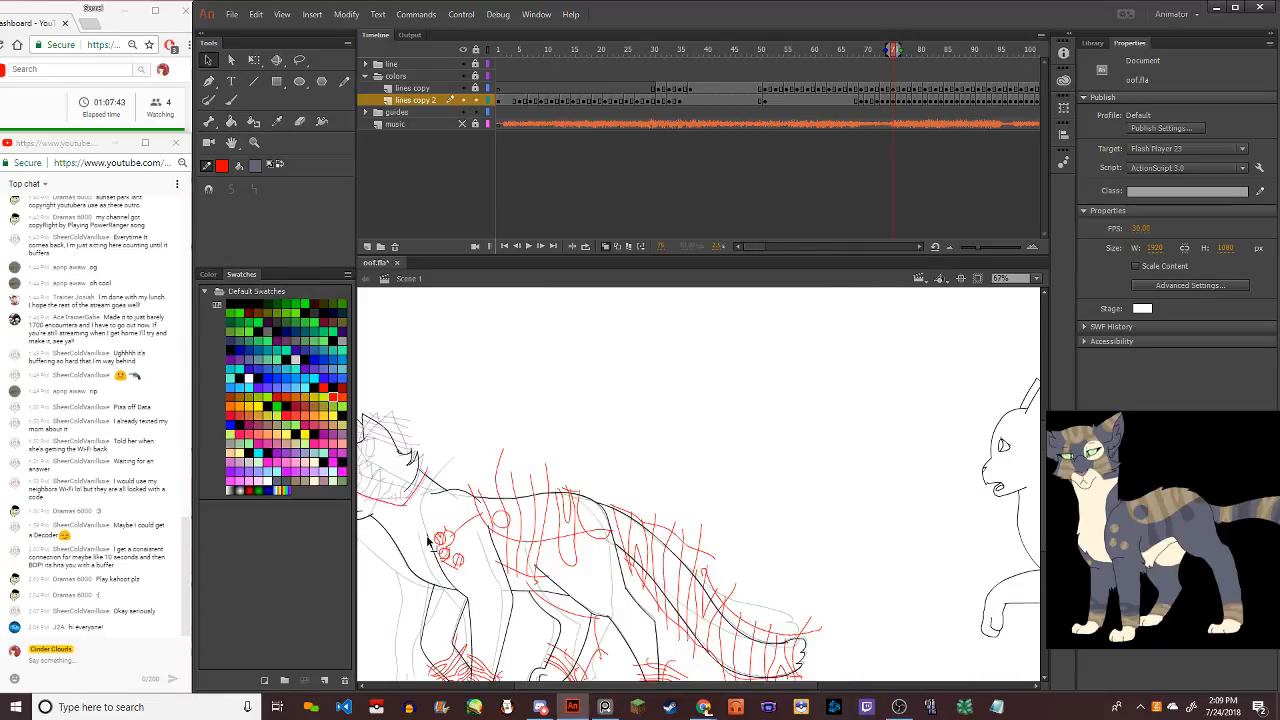
scroll(429, 540, "down", 1)
scroll(420, 520, "up", 5)
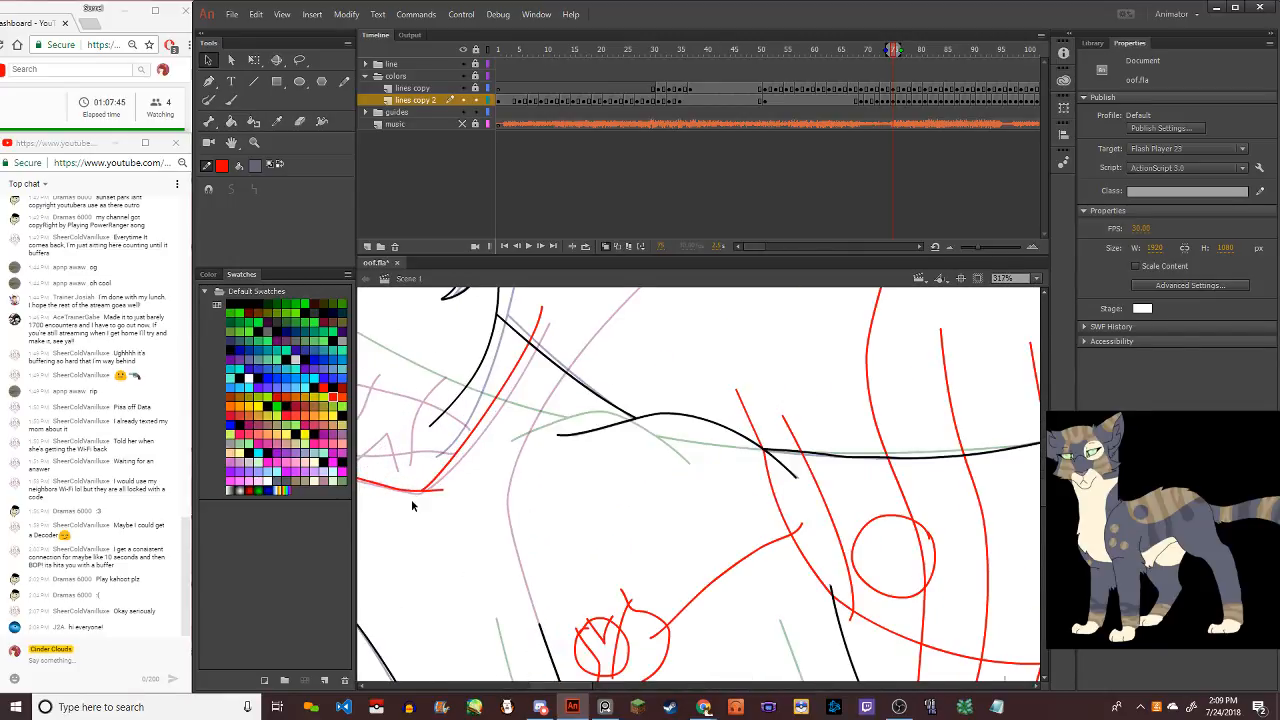
left_click(344, 81)
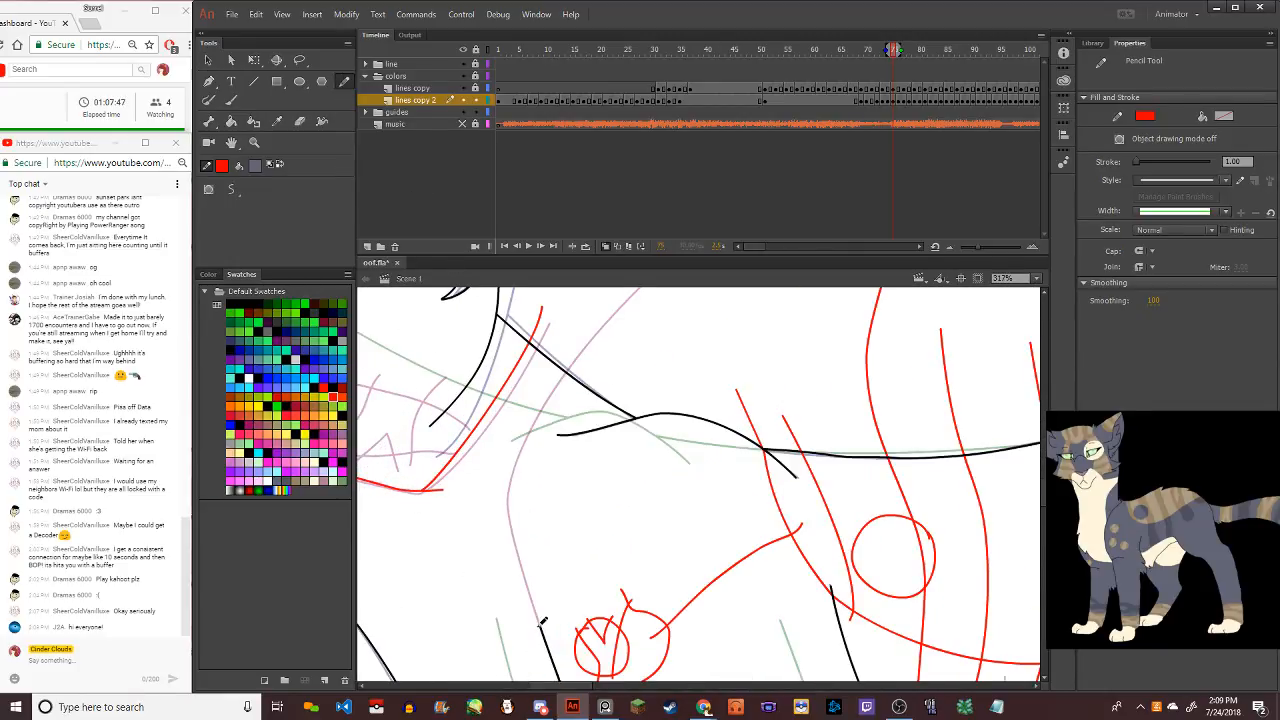
mouse_move(543, 607)
left_mouse_down()
mouse_move(530, 496)
mouse_move(641, 331)
left_mouse_up()
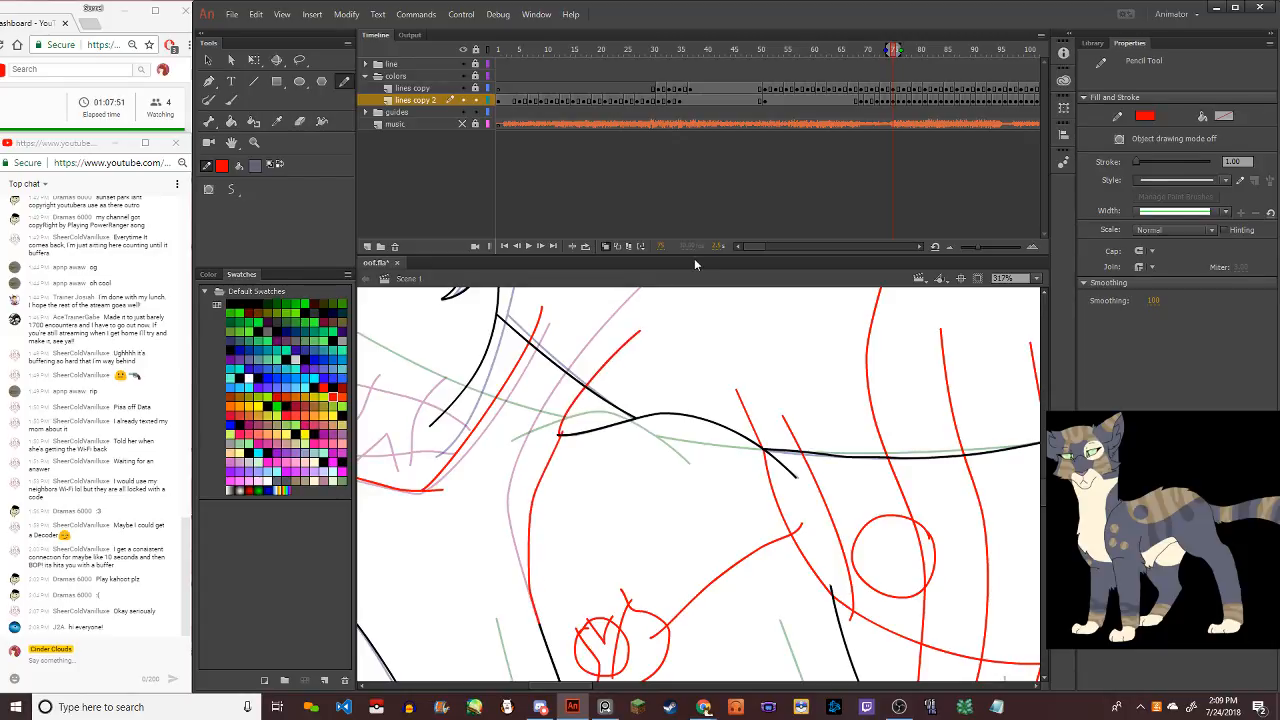
key("ctrl+z")
left_click(208, 60)
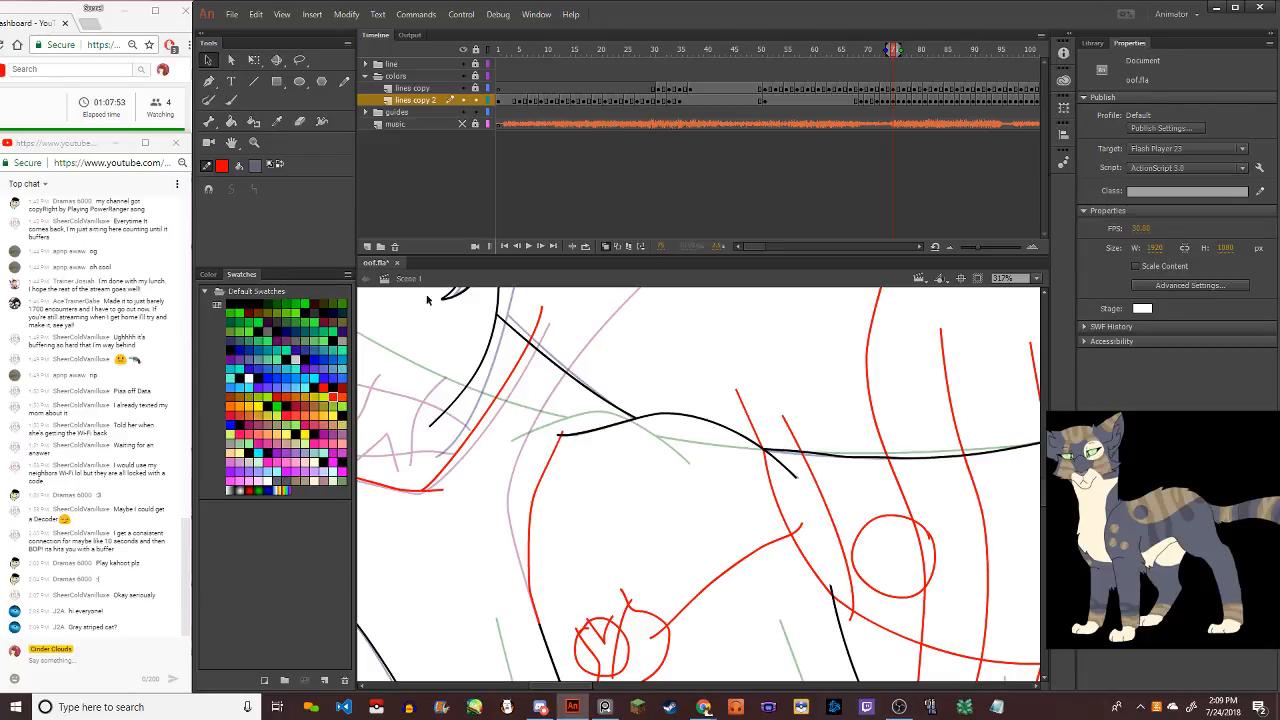
left_click_drag(569, 437, 591, 392)
Look over the whole cat's red markings on frame 75, including the belly and leg markings
scroll(591, 388, "down", 4)
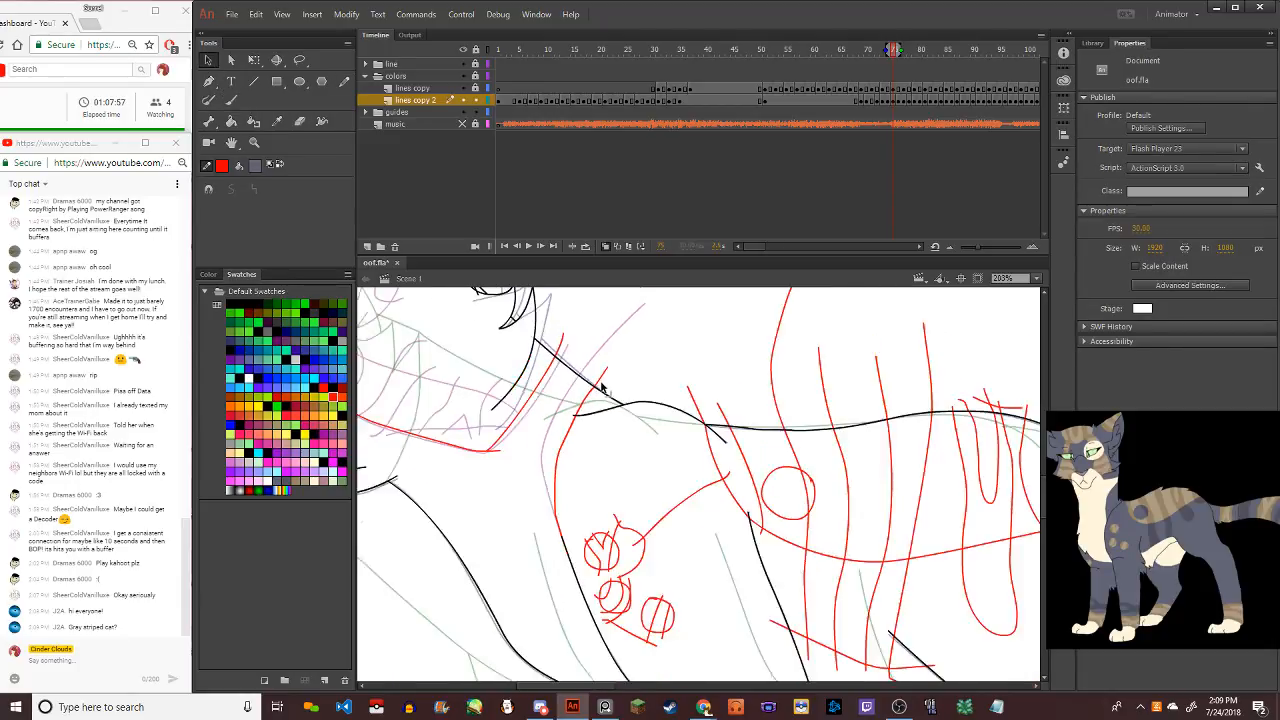
scroll(559, 472, "down", 4)
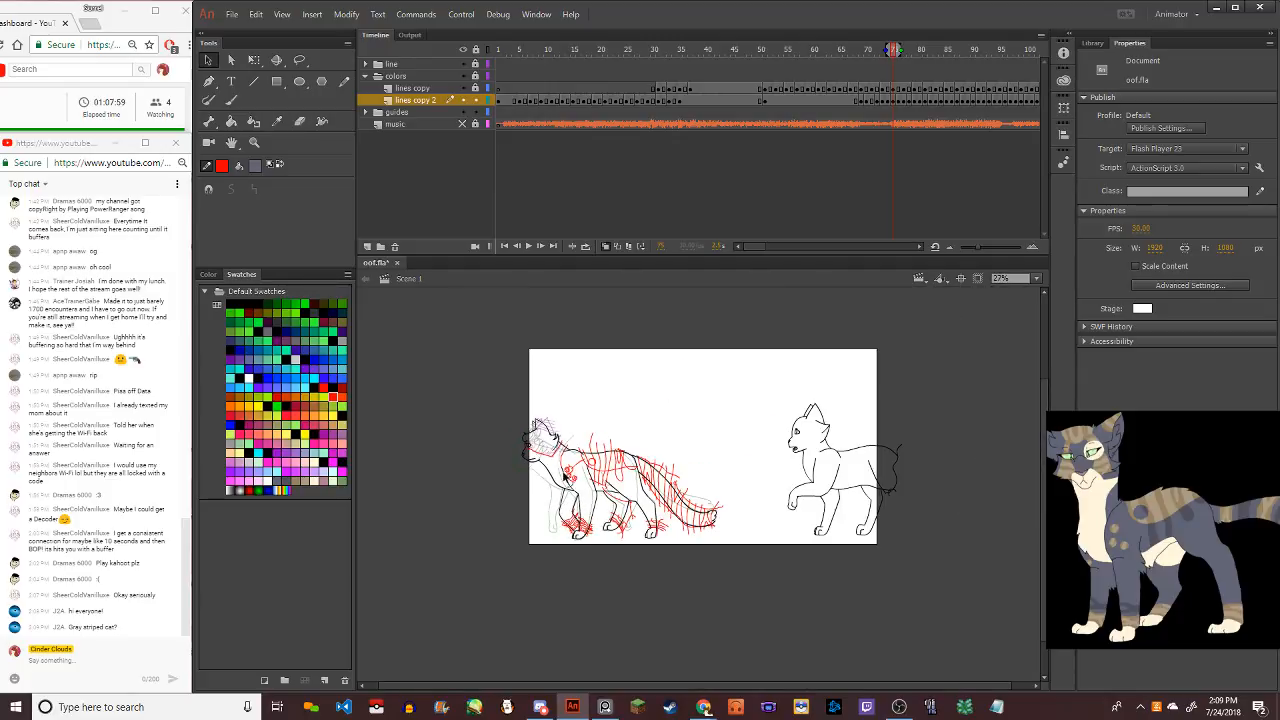
scroll(594, 515, "up", 4)
scroll(559, 468, "down", 4)
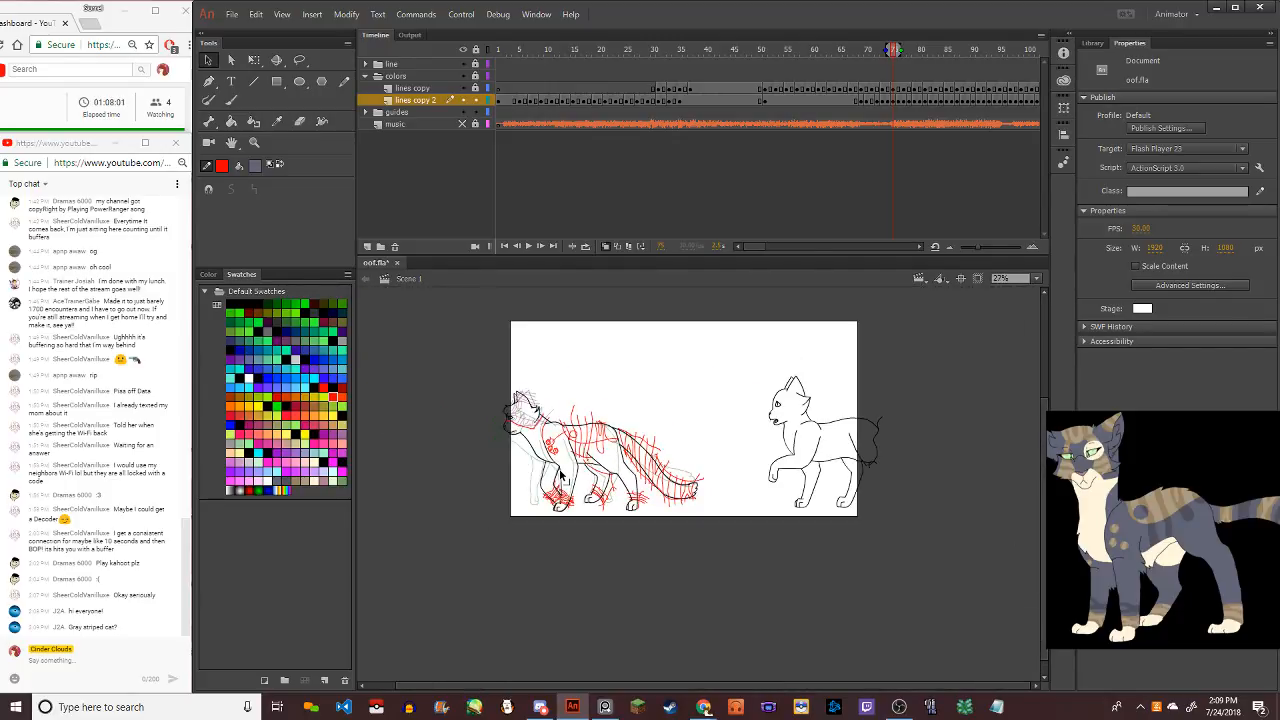
scroll(560, 475, "up", 2)
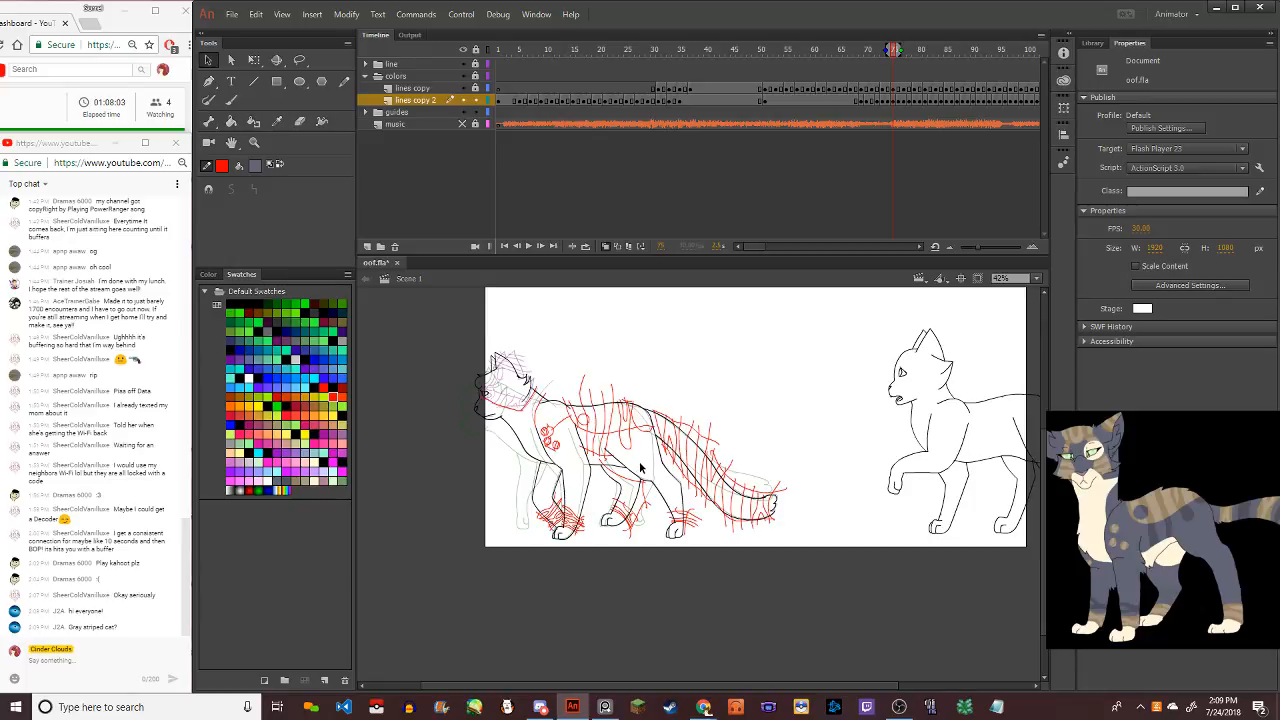
scroll(615, 462, "up", 8)
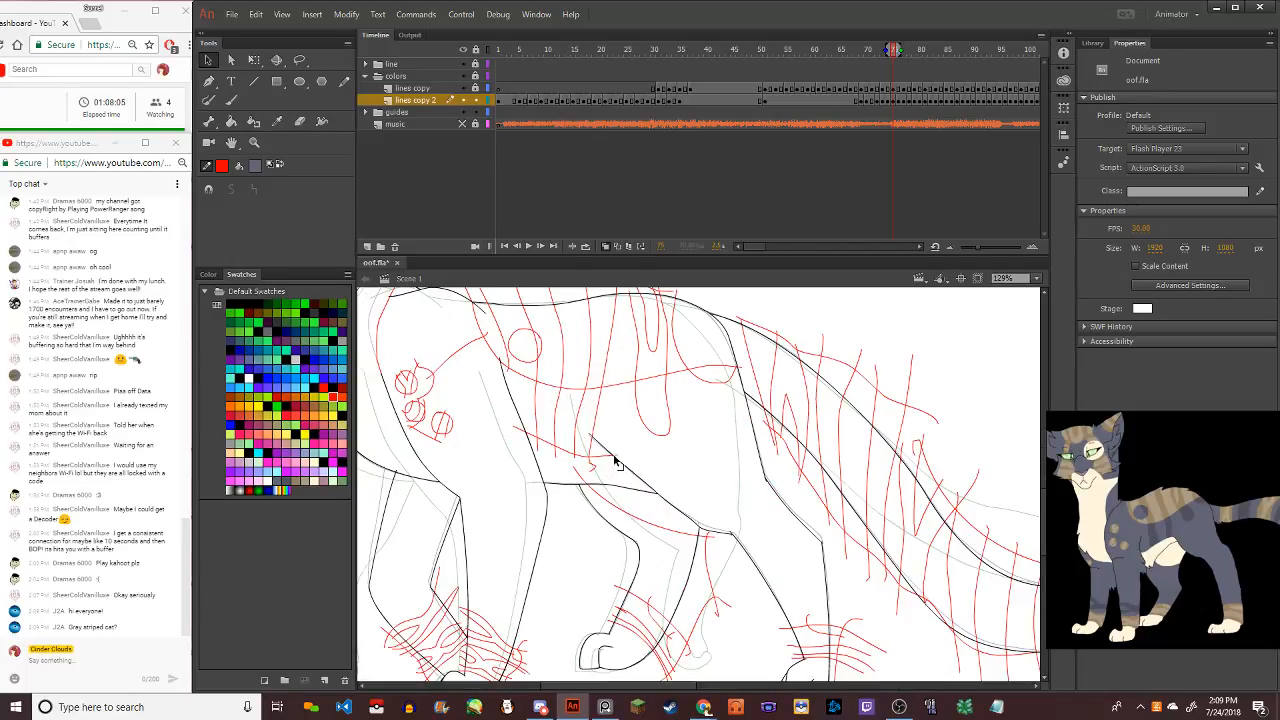
scroll(552, 412, "down", 10)
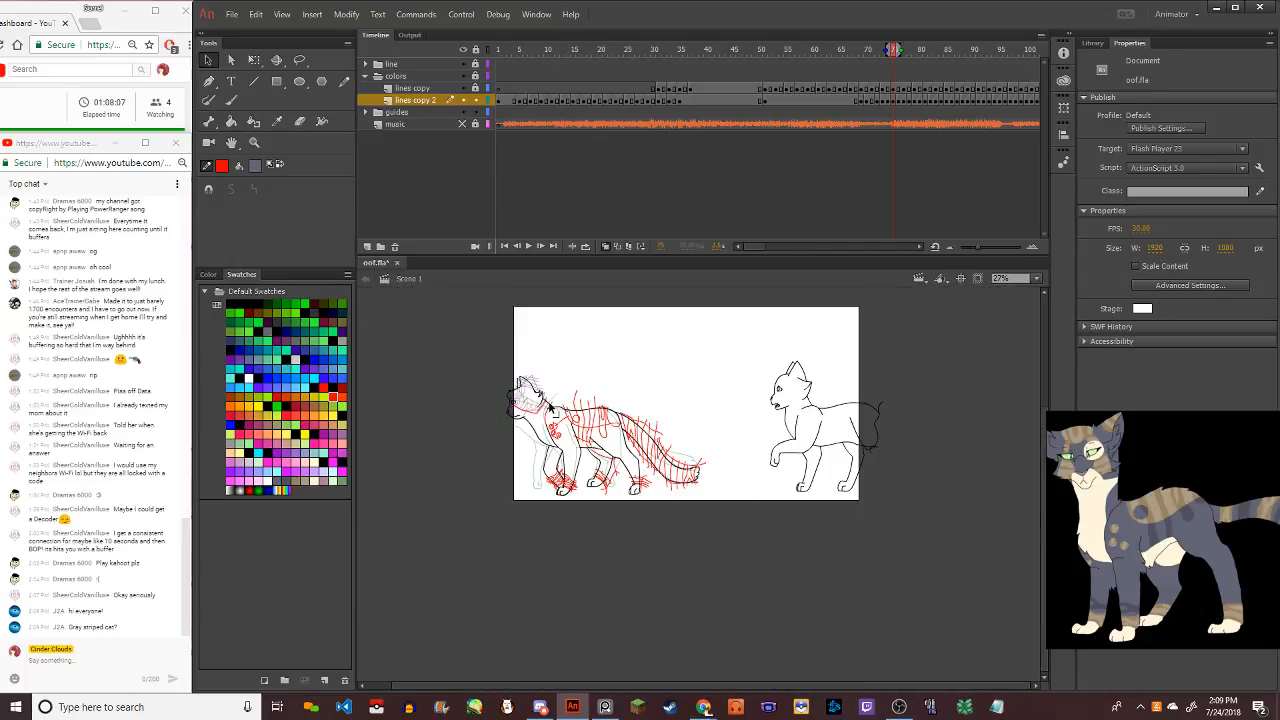
Draw two red curved stripe lines from the brow up to the forehead outline on frame 75, redoing strokes until they fit
scroll(462, 410, "up", 4)
scroll(462, 408, "up", 3)
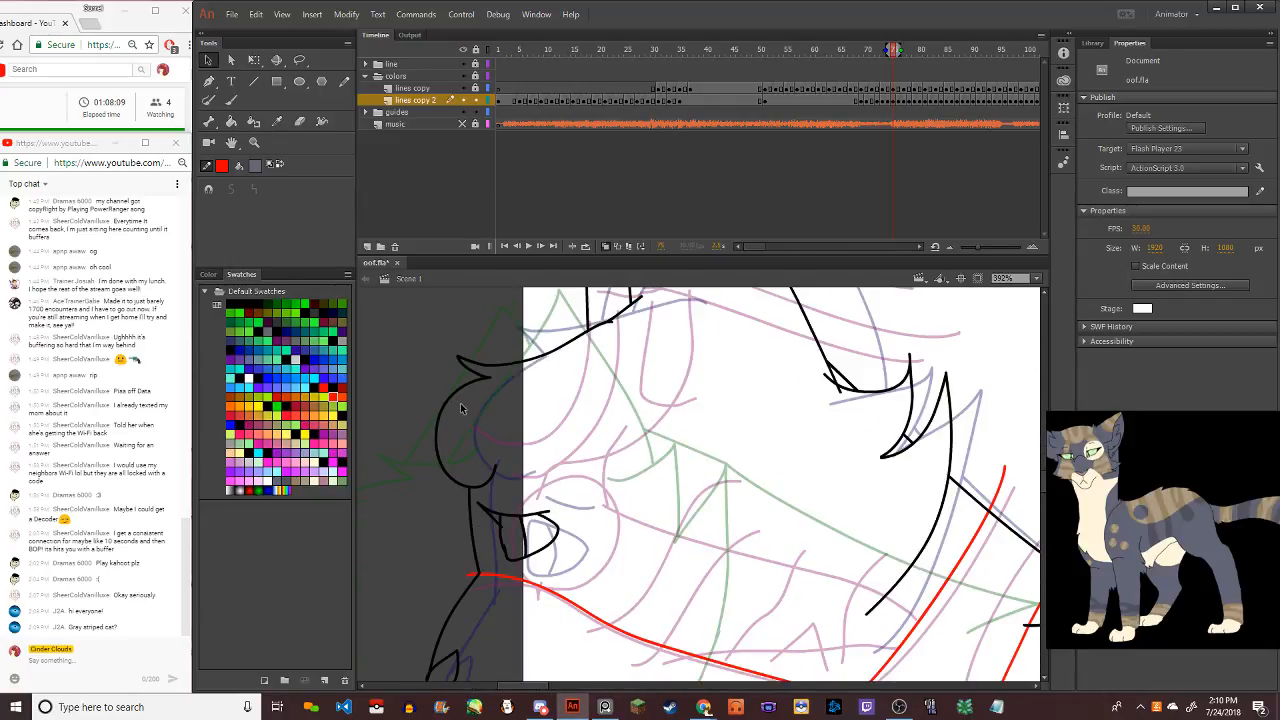
left_click(344, 81)
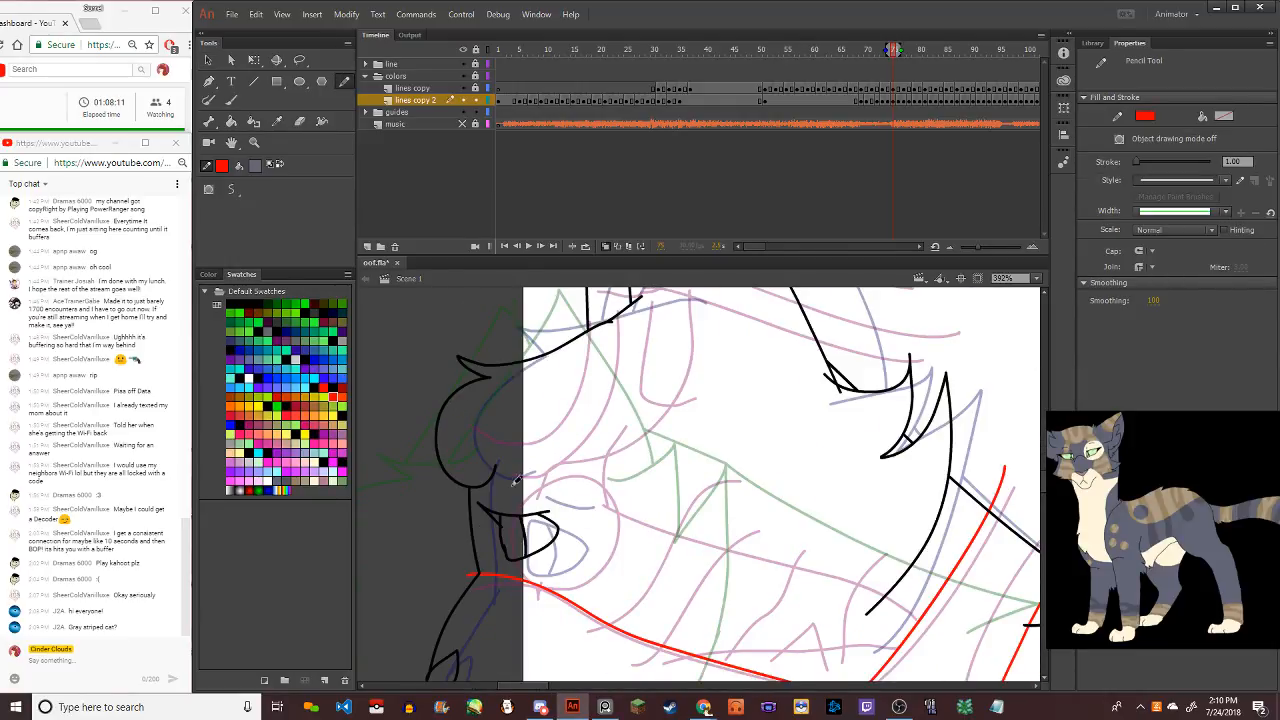
mouse_move(527, 450)
left_mouse_down()
mouse_move(558, 335)
mouse_move(548, 417)
mouse_move(489, 476)
mouse_move(551, 455)
mouse_move(588, 407)
mouse_move(599, 317)
mouse_move(568, 456)
mouse_move(534, 480)
mouse_move(485, 476)
mouse_move(512, 486)
mouse_move(560, 447)
left_mouse_up()
key("ctrl+z")
key("ctrl+z")
key("ctrl+z")
key("ctrl+z")
left_click_drag(478, 486, 559, 448)
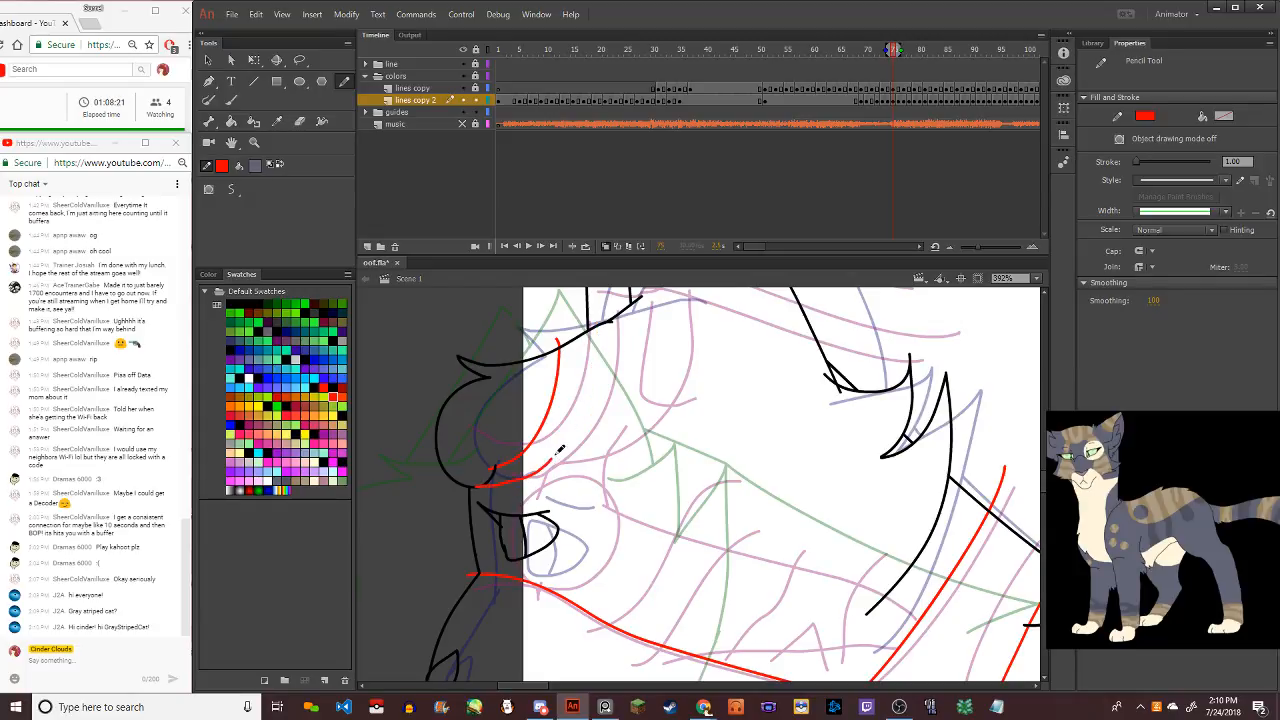
key("ctrl+z")
mouse_move(600, 306)
left_mouse_down()
mouse_move(505, 476)
mouse_move(579, 416)
mouse_move(603, 300)
left_mouse_up()
key("ctrl+z")
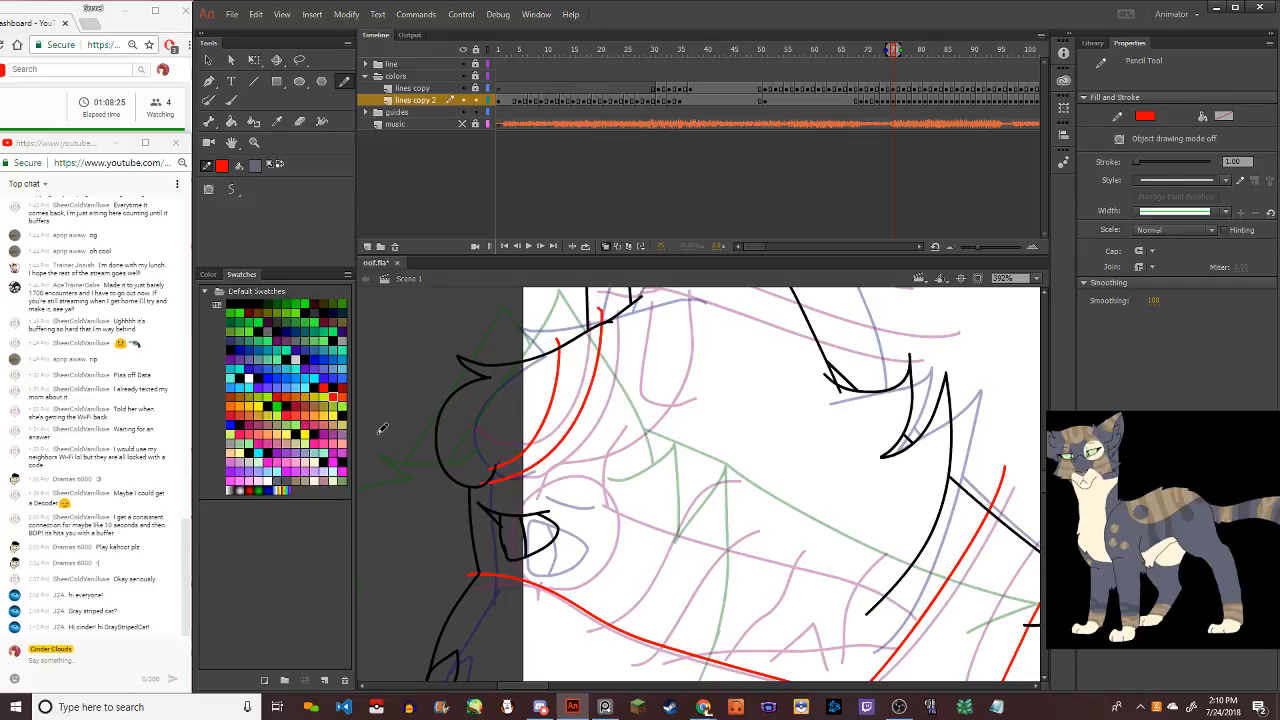
Add two red curves on the far side of the forehead, joining the lower ends of the existing forehead stripe lines
left_click(209, 60)
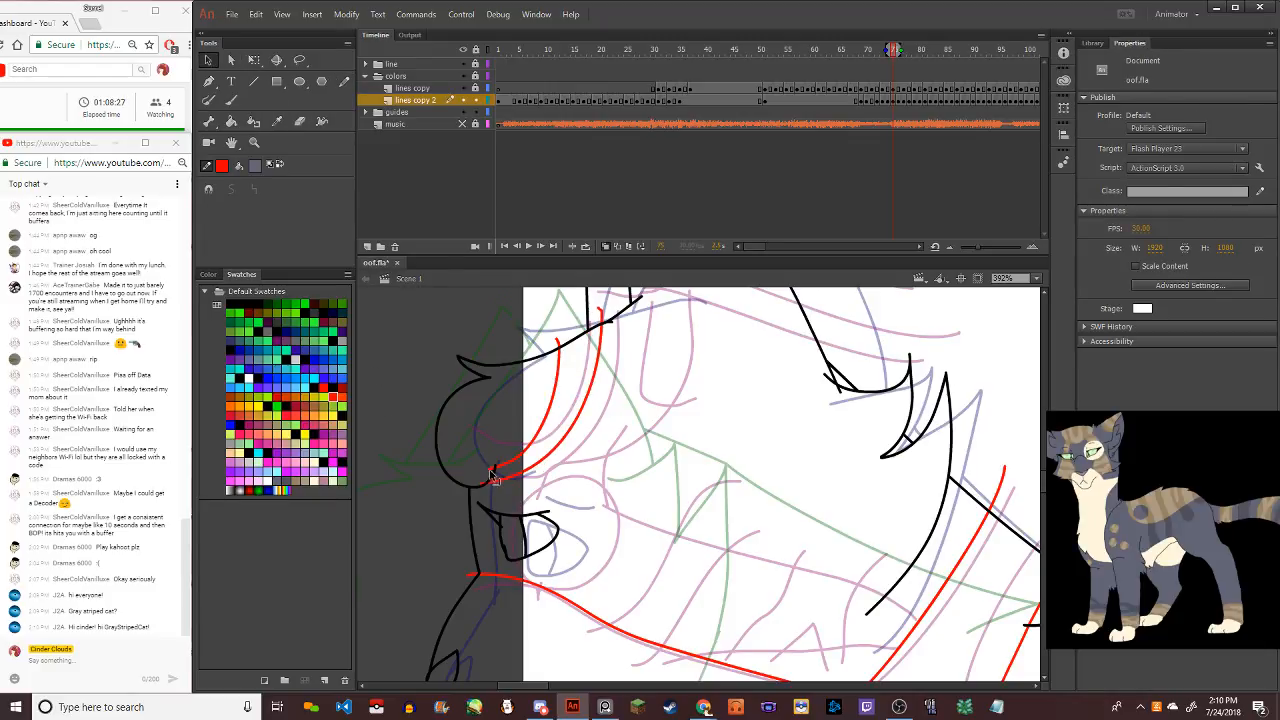
mouse_move(492, 477)
left_mouse_down()
mouse_move(480, 396)
mouse_move(497, 369)
left_mouse_up()
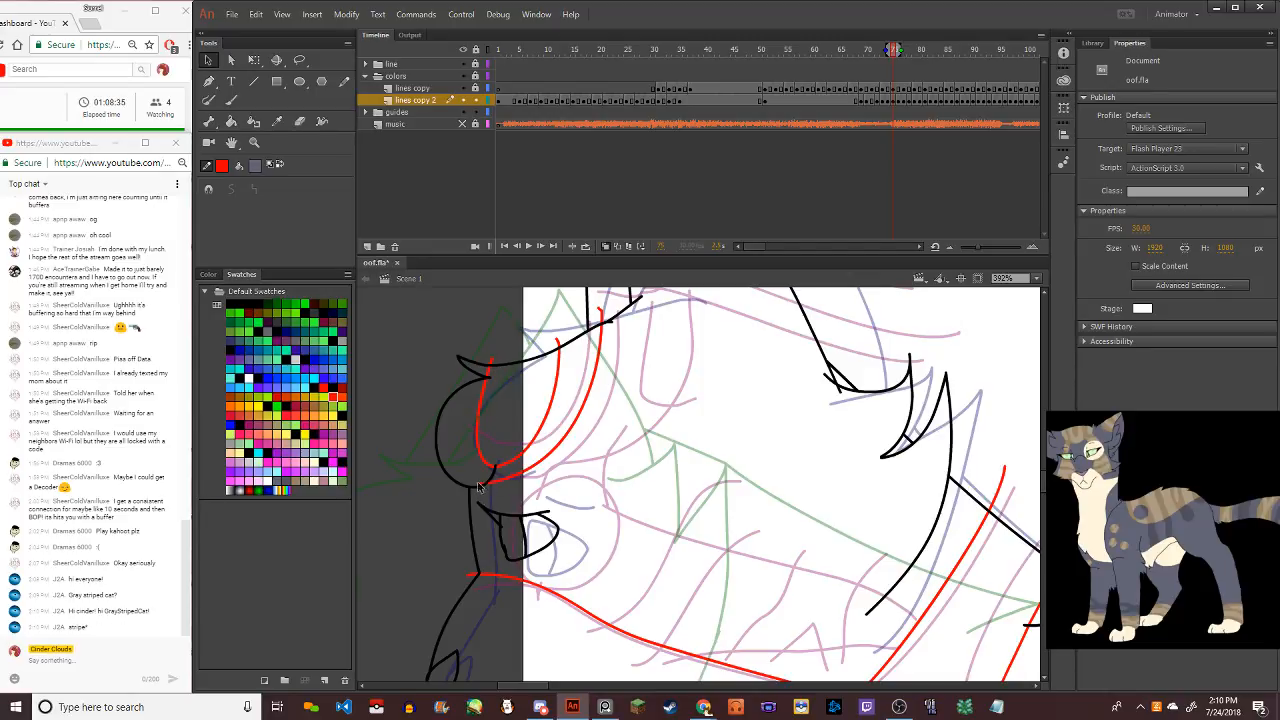
left_click_drag(446, 395, 481, 462)
key("y")
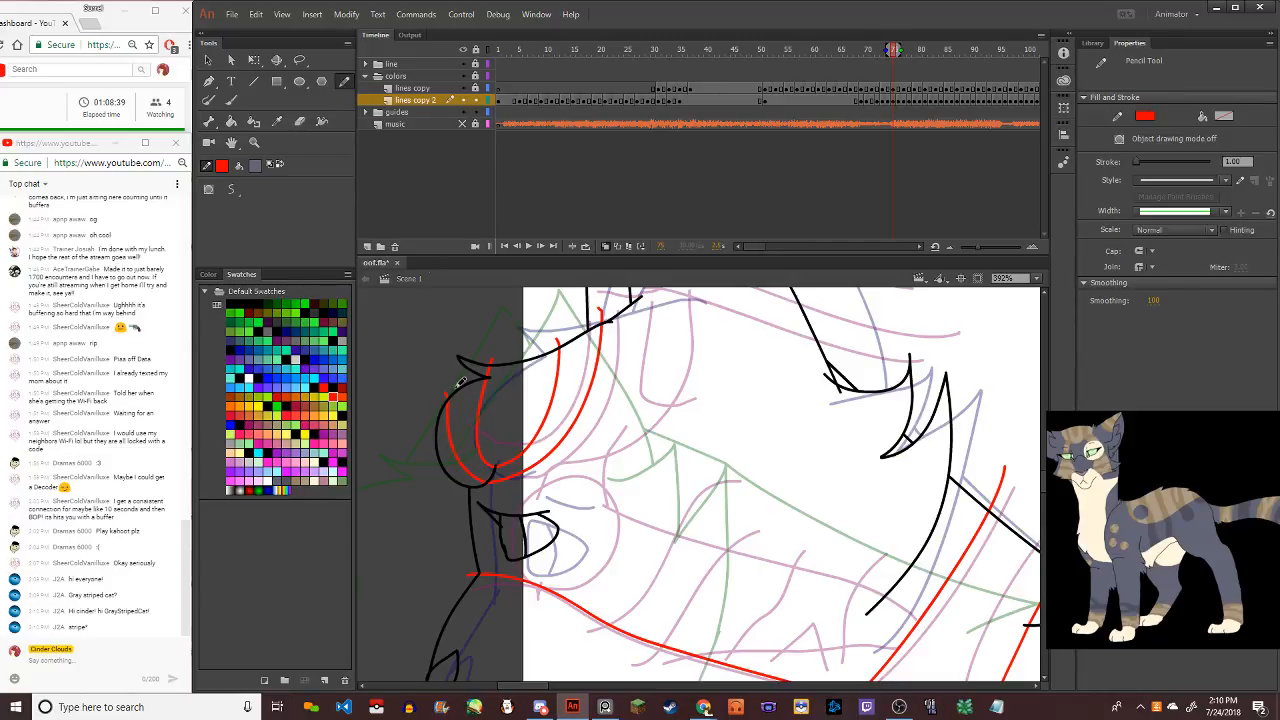
Draw a red circle around the eye and a stripe line from its outer edge up toward the forehead
mouse_move(485, 489)
left_mouse_down()
mouse_move(512, 571)
mouse_move(560, 553)
mouse_move(574, 504)
mouse_move(543, 477)
mouse_move(500, 480)
left_mouse_up()
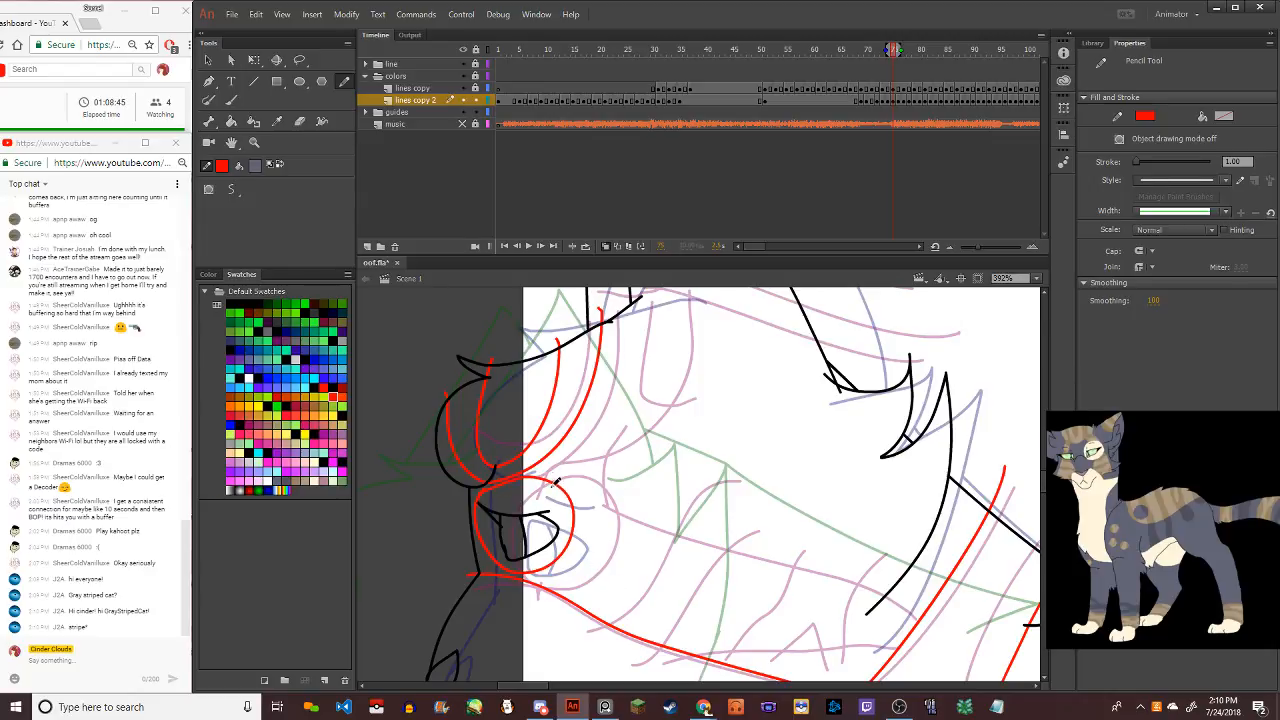
left_click_drag(568, 505, 590, 372)
key("ctrl+z")
mouse_move(568, 505)
left_mouse_down()
mouse_move(579, 432)
mouse_move(615, 352)
left_mouse_up()
key("ctrl+z")
left_click_drag(568, 505, 600, 372)
key("ctrl+z")
mouse_move(568, 508)
left_mouse_down()
mouse_move(580, 392)
mouse_move(598, 356)
left_mouse_up()
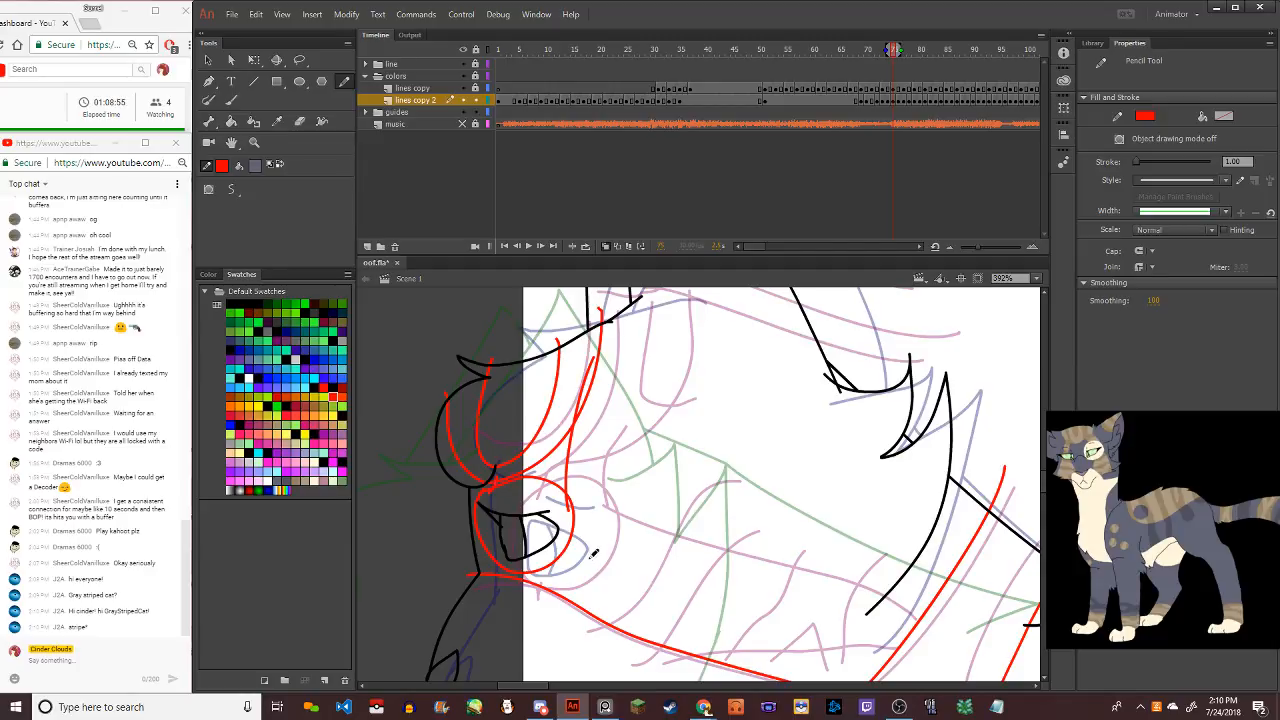
Draw the red upper cheek line from the eye circle to the cheek fur outline and bend it slightly upward in the middle
mouse_move(578, 510)
left_mouse_down()
mouse_move(665, 557)
mouse_move(893, 610)
left_mouse_up()
key("ctrl+z")
left_click_drag(575, 510, 900, 595)
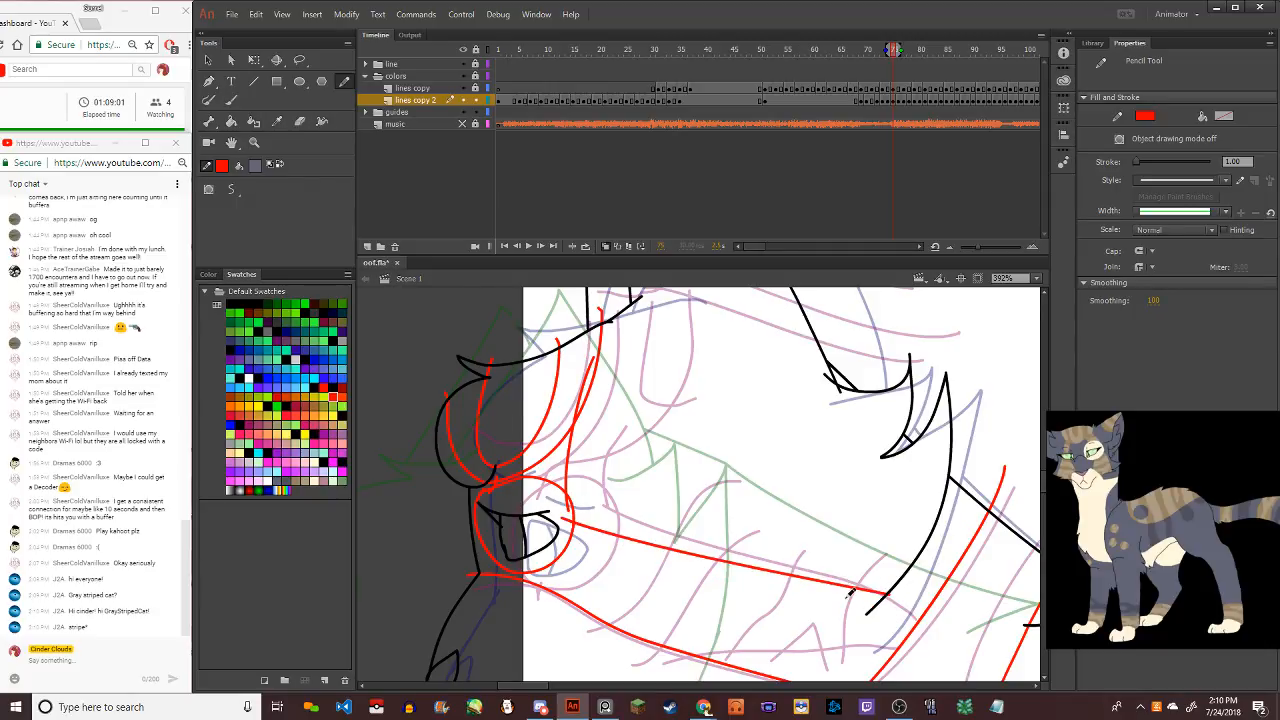
key("v")
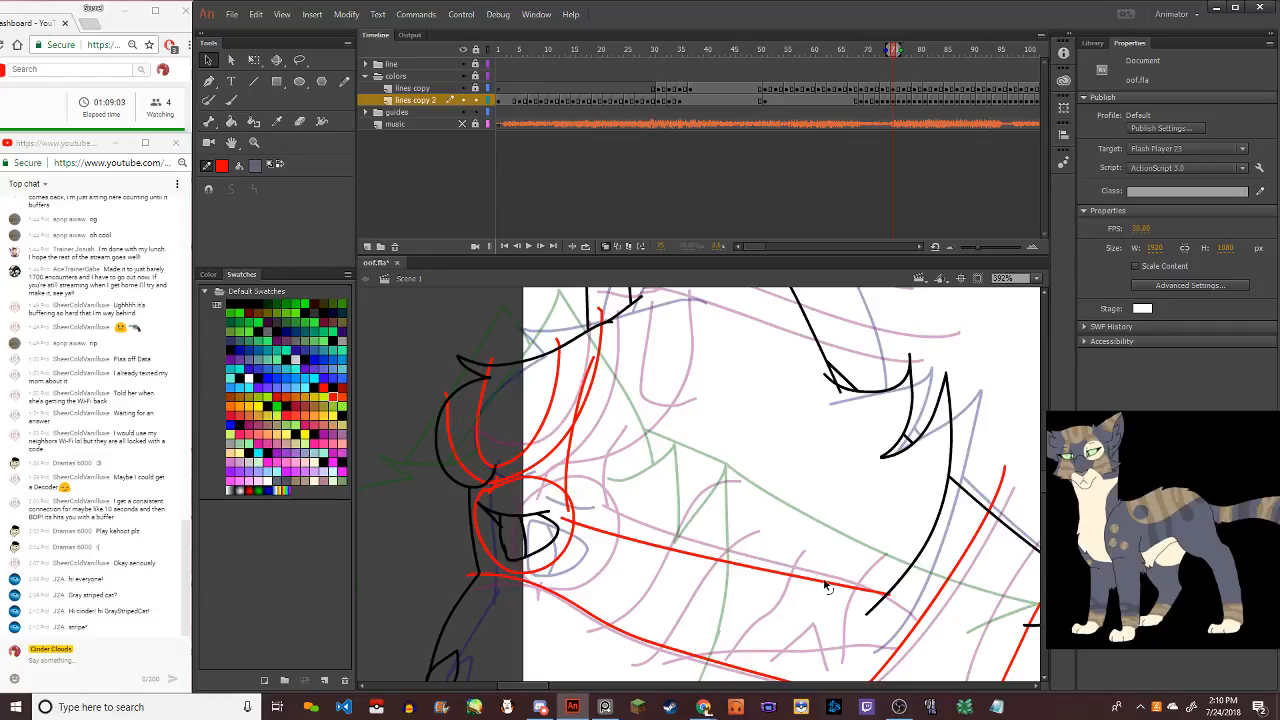
left_click_drag(826, 586, 806, 576)
Draw a short red line below the eye circle and a red line from the cheek fur outline down across the lower cheek line
left_click(343, 83)
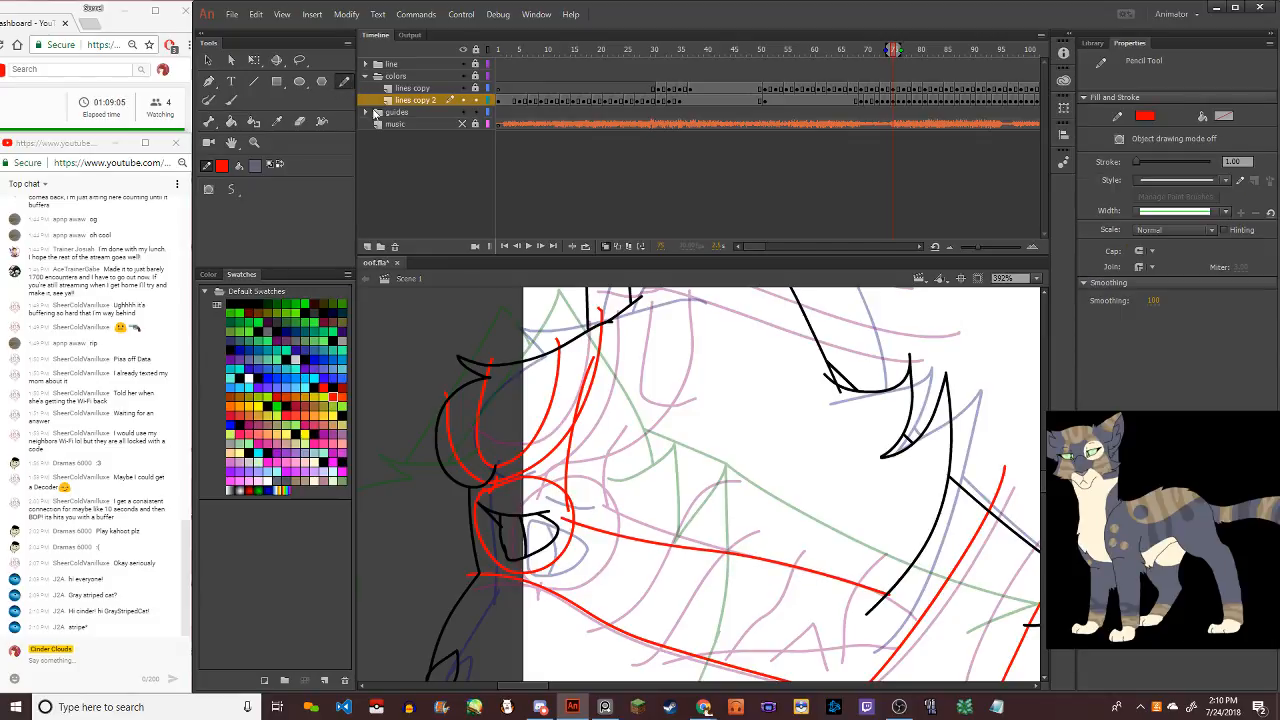
left_click_drag(504, 548, 517, 606)
scroll(657, 538, "down", 4)
scroll(713, 560, "up", 5)
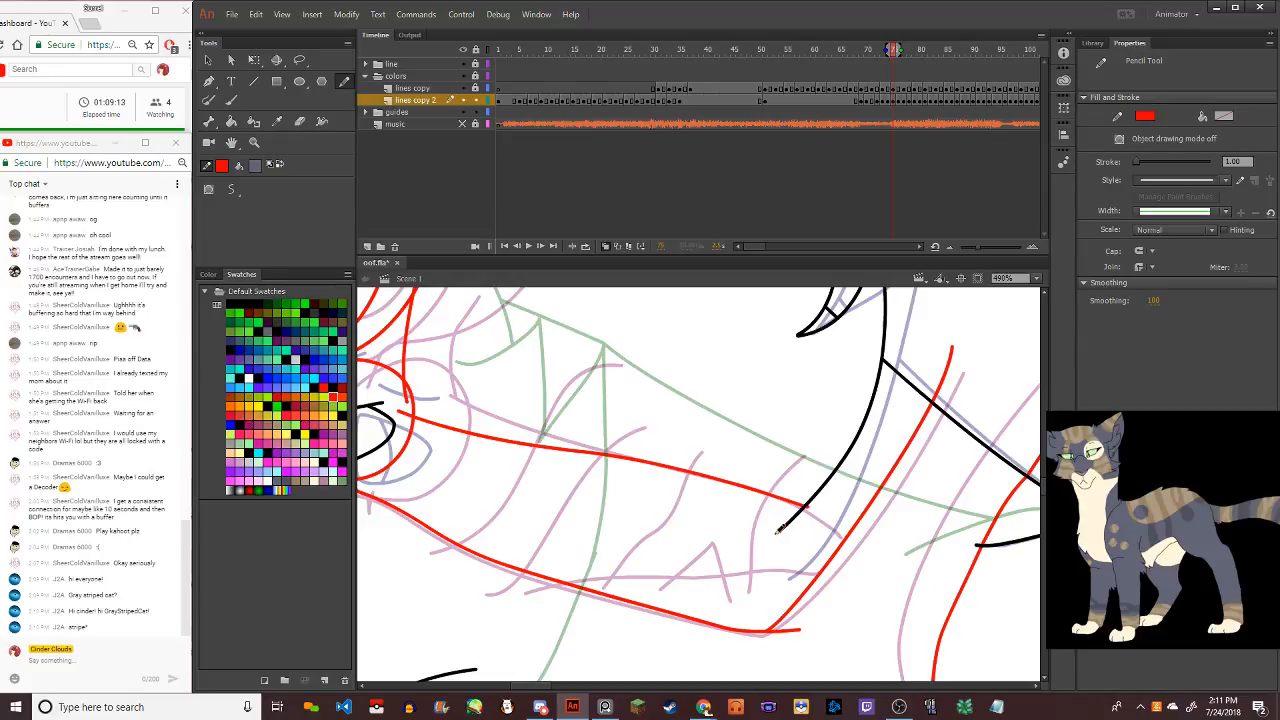
mouse_move(779, 530)
left_mouse_down()
mouse_move(718, 590)
mouse_move(575, 633)
left_mouse_up()
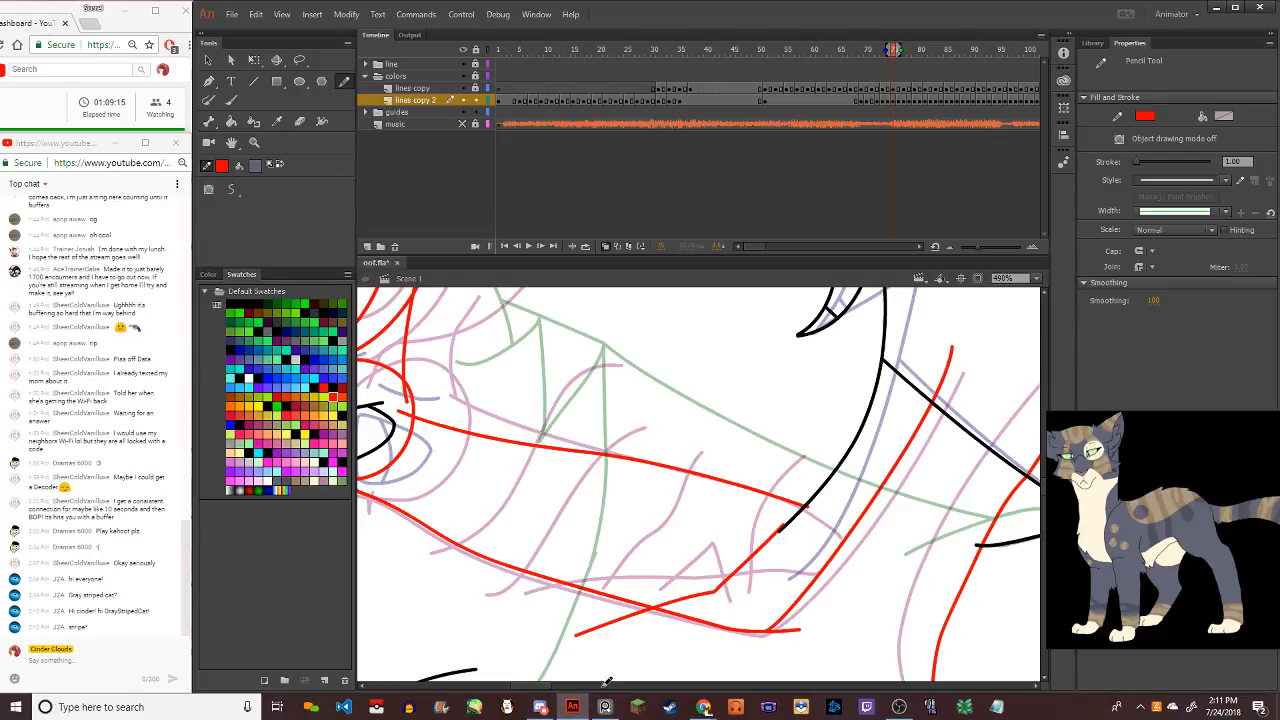
left_click(208, 60)
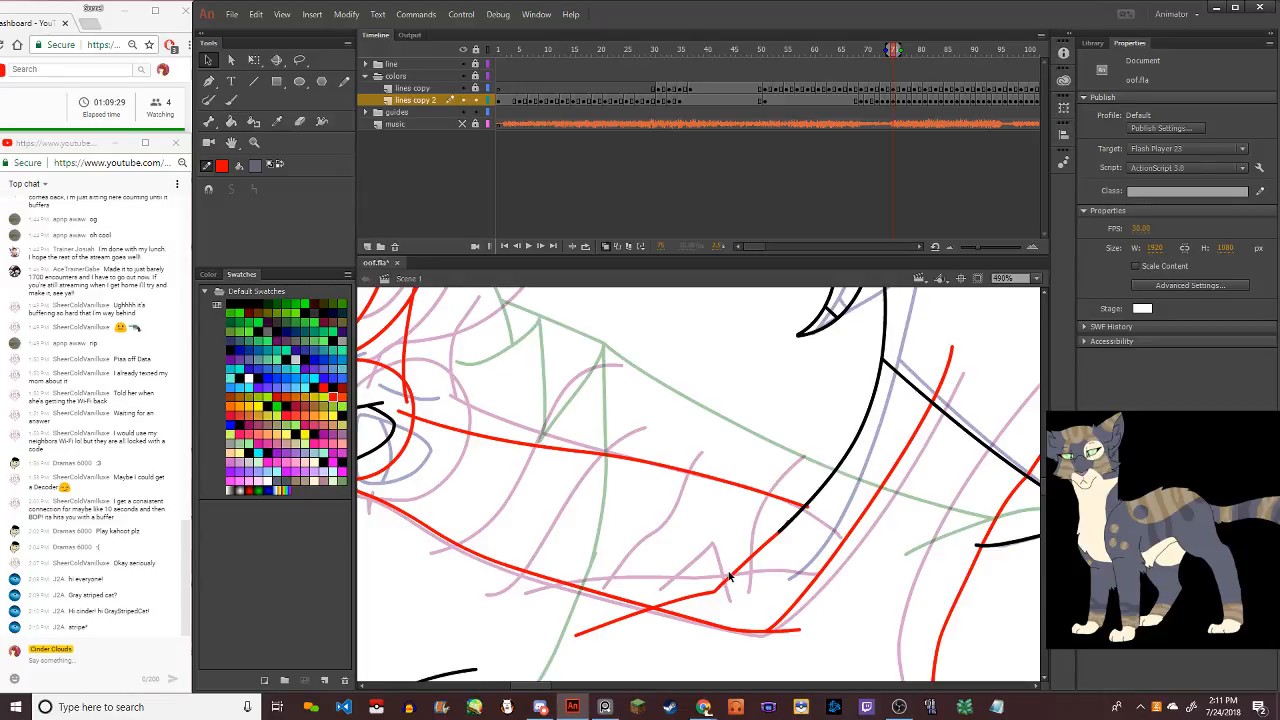
scroll(754, 432, "down", 2)
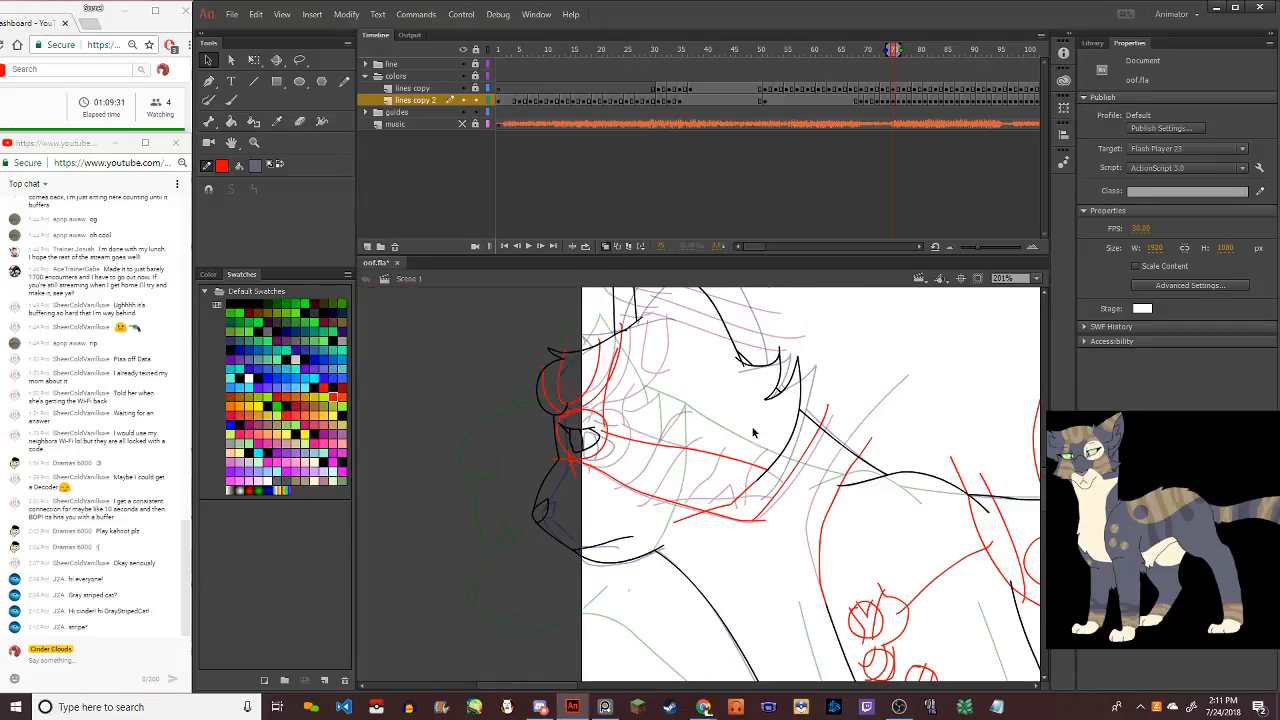
scroll(630, 458, "up", 2)
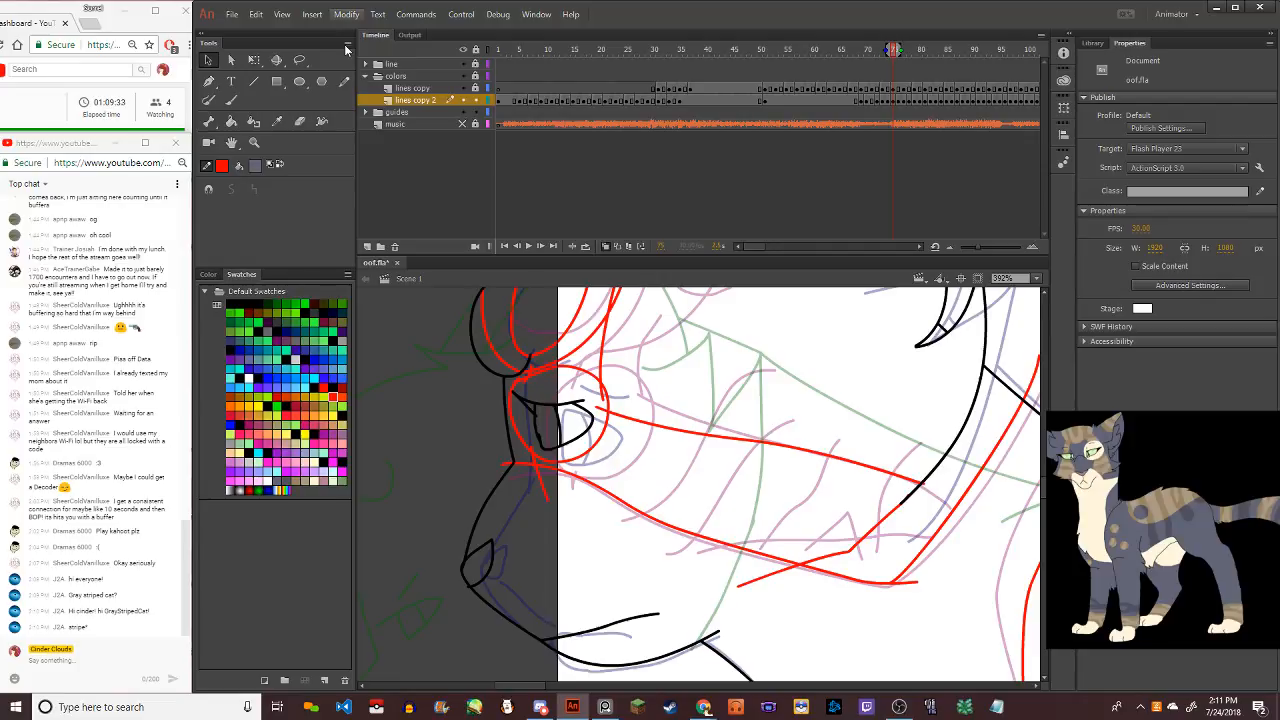
Draw a row of slanted red stripe lines across the cheek between the upper and lower cheek lines, including a small pointed zigzag
left_click(344, 81)
left_click_drag(594, 511, 676, 382)
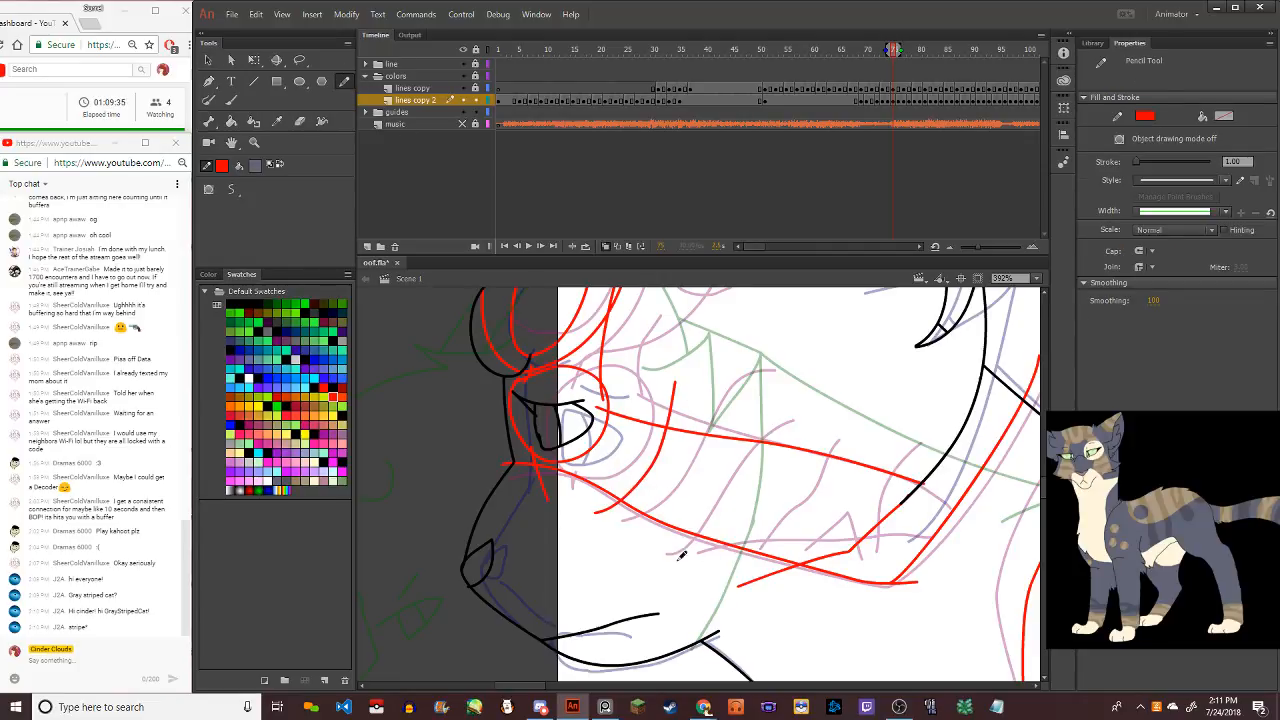
left_click_drag(650, 552, 745, 421)
mouse_move(700, 495)
left_mouse_down()
mouse_move(775, 397)
mouse_move(790, 484)
mouse_move(720, 580)
mouse_move(834, 424)
left_mouse_up()
key("ctrl+z")
mouse_move(772, 566)
left_mouse_down()
mouse_move(822, 518)
mouse_move(835, 557)
mouse_move(859, 551)
mouse_move(867, 452)
left_mouse_up()
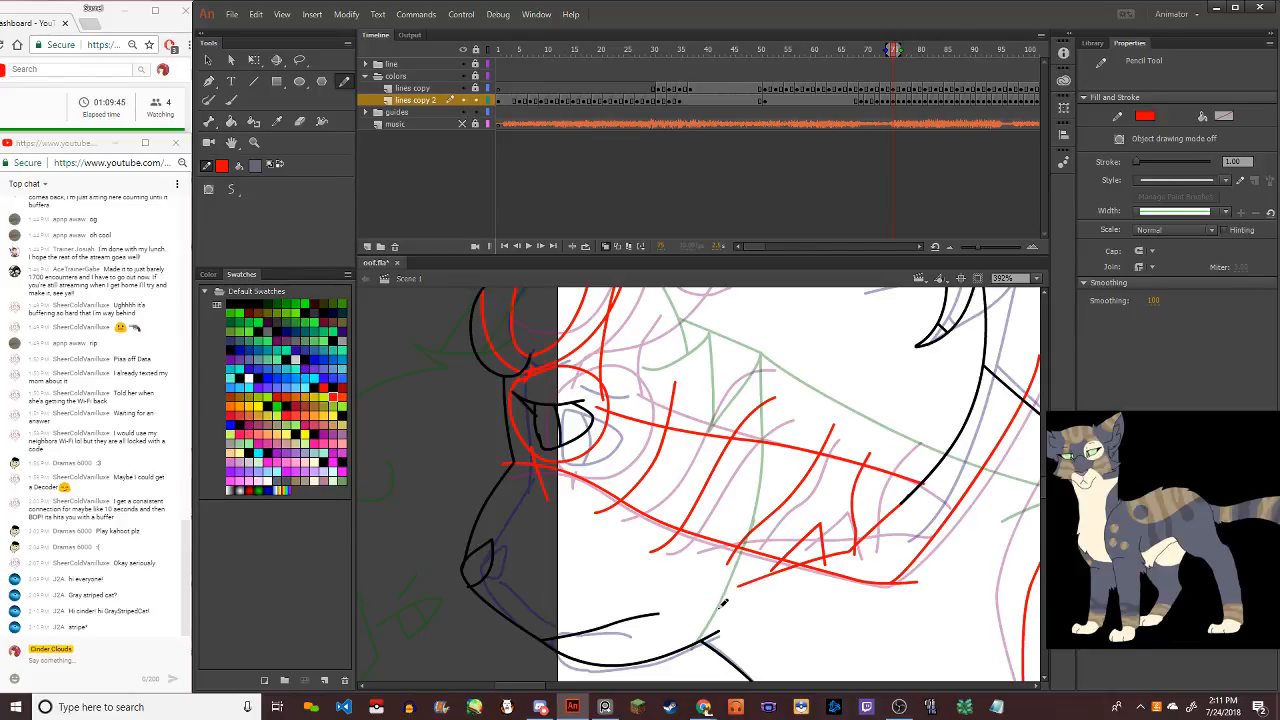
scroll(704, 601, "down", 10)
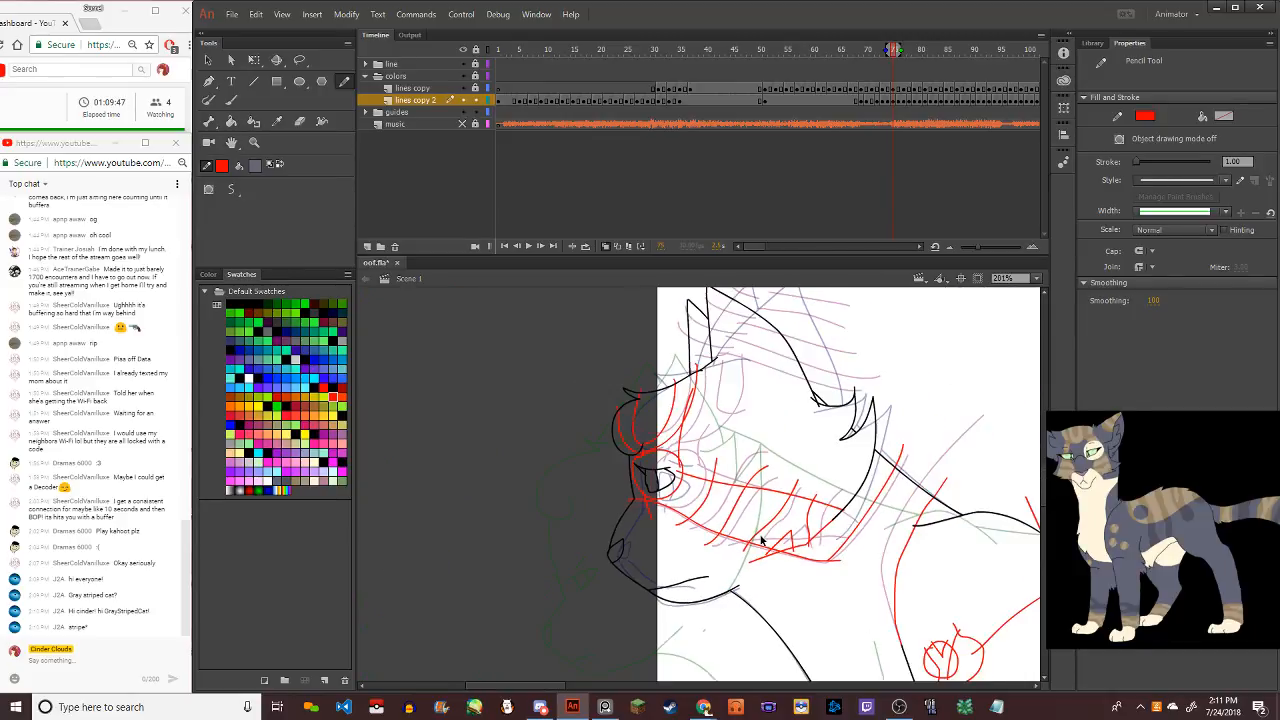
scroll(742, 487, "up", 10)
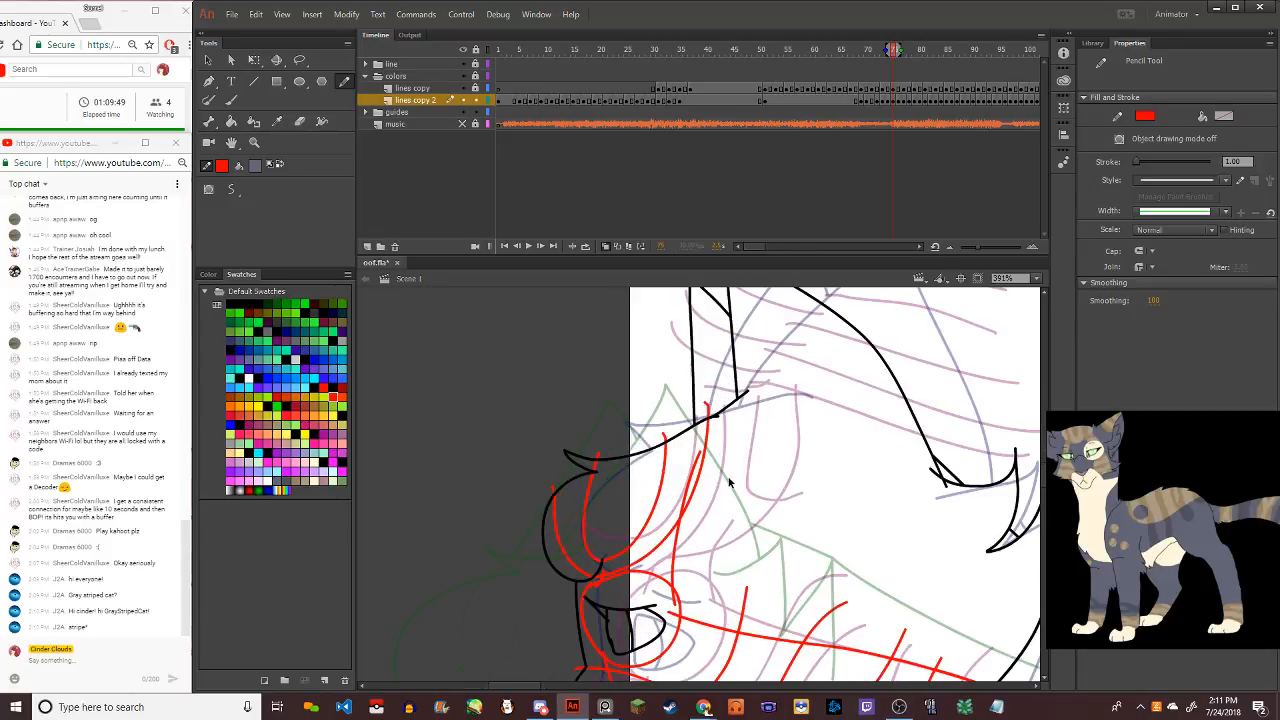
Delete the overlapping piece of the outer forehead stripe and draw a new red curve from the ear base down toward the eye circle
left_click(208, 59)
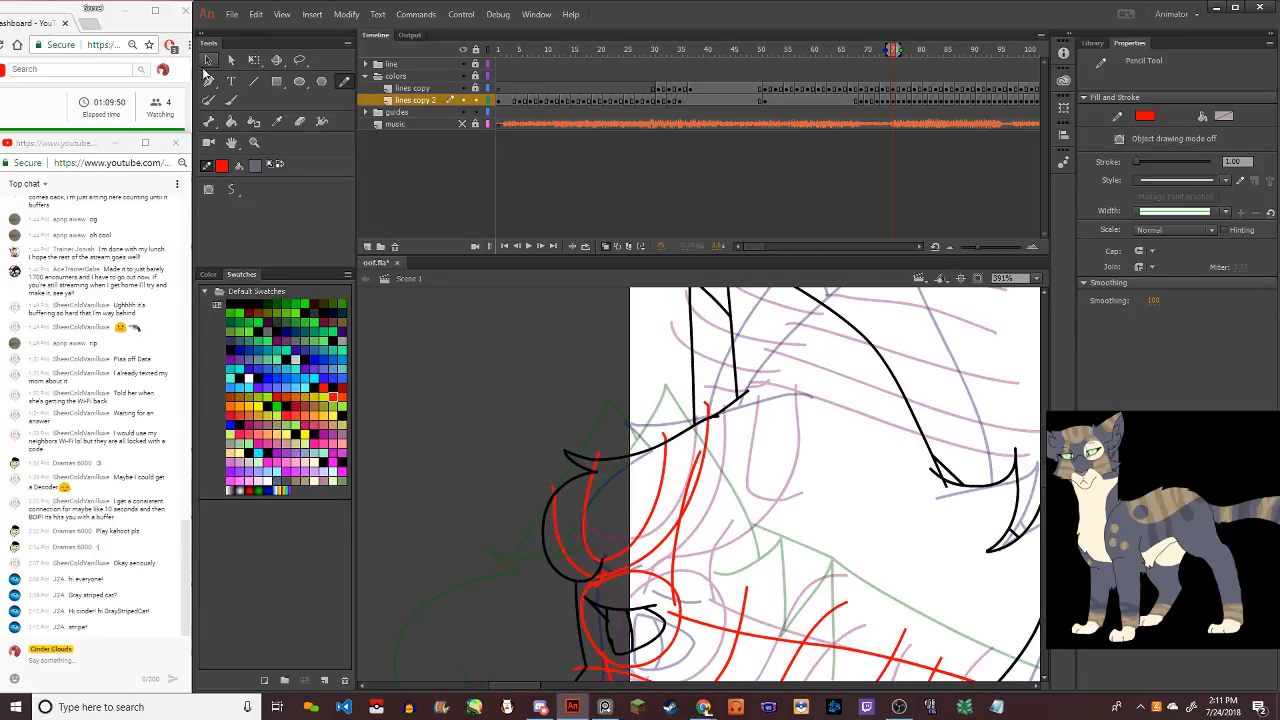
left_click(687, 493)
key("Delete")
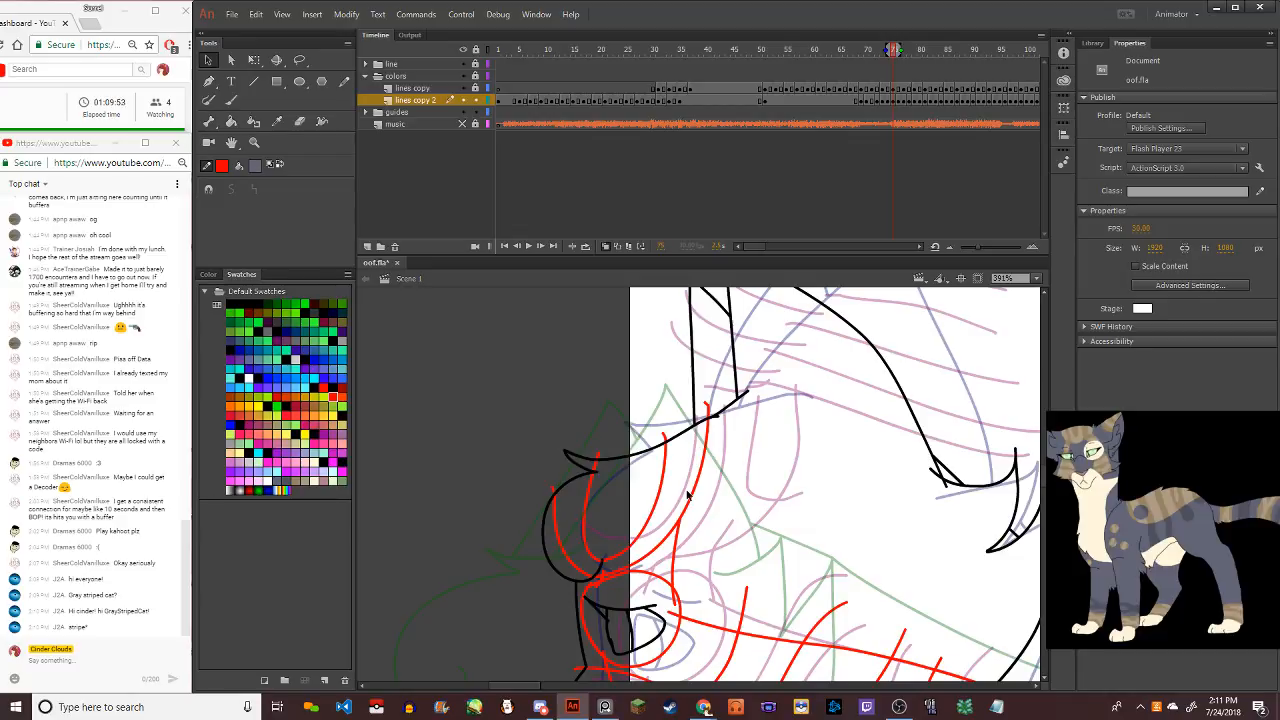
left_click(344, 81)
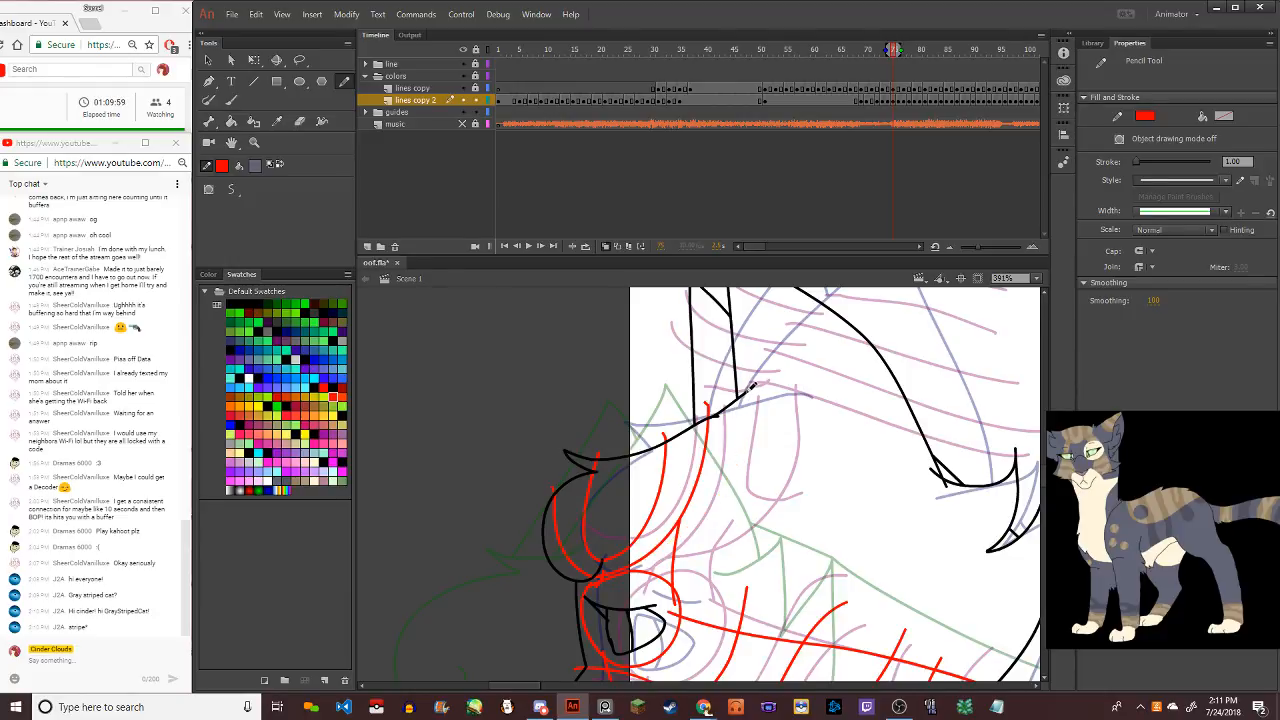
mouse_move(752, 386)
left_mouse_down()
mouse_move(734, 466)
mouse_move(688, 540)
mouse_move(632, 563)
left_mouse_up()
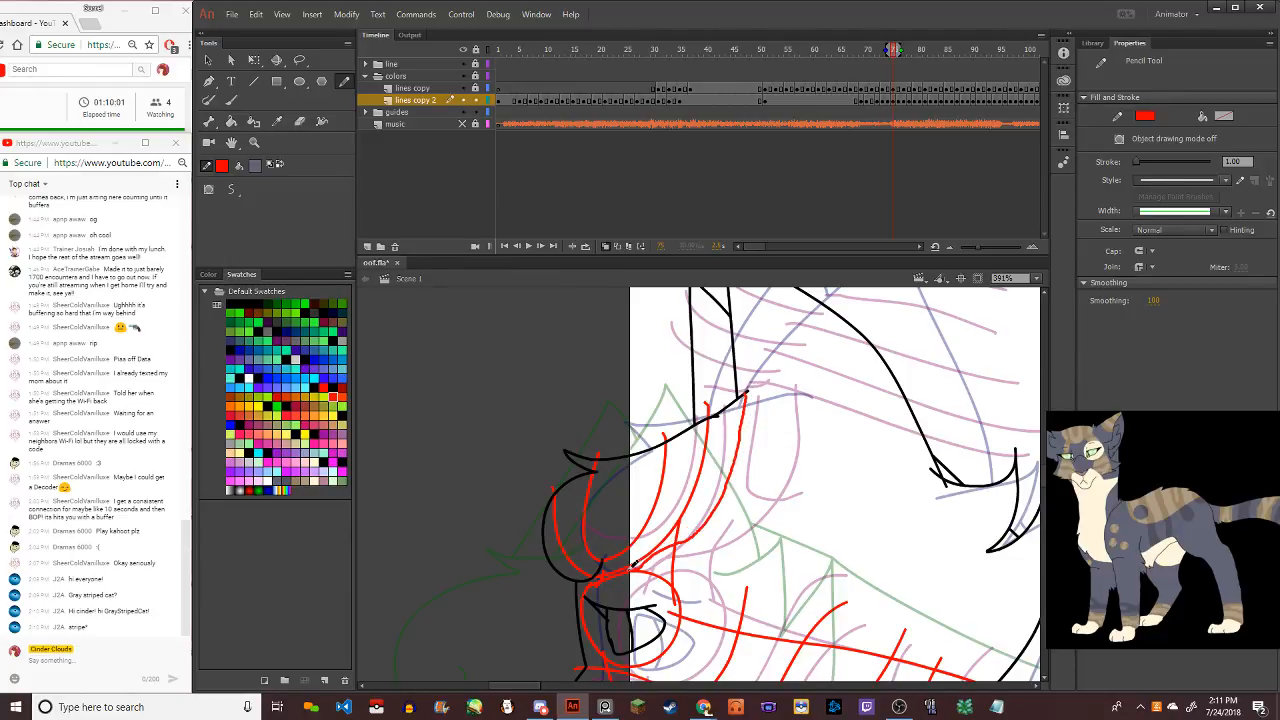
mouse_move(702, 511)
left_mouse_down()
mouse_move(749, 381)
mouse_move(714, 514)
left_mouse_up()
key("ctrl+z")
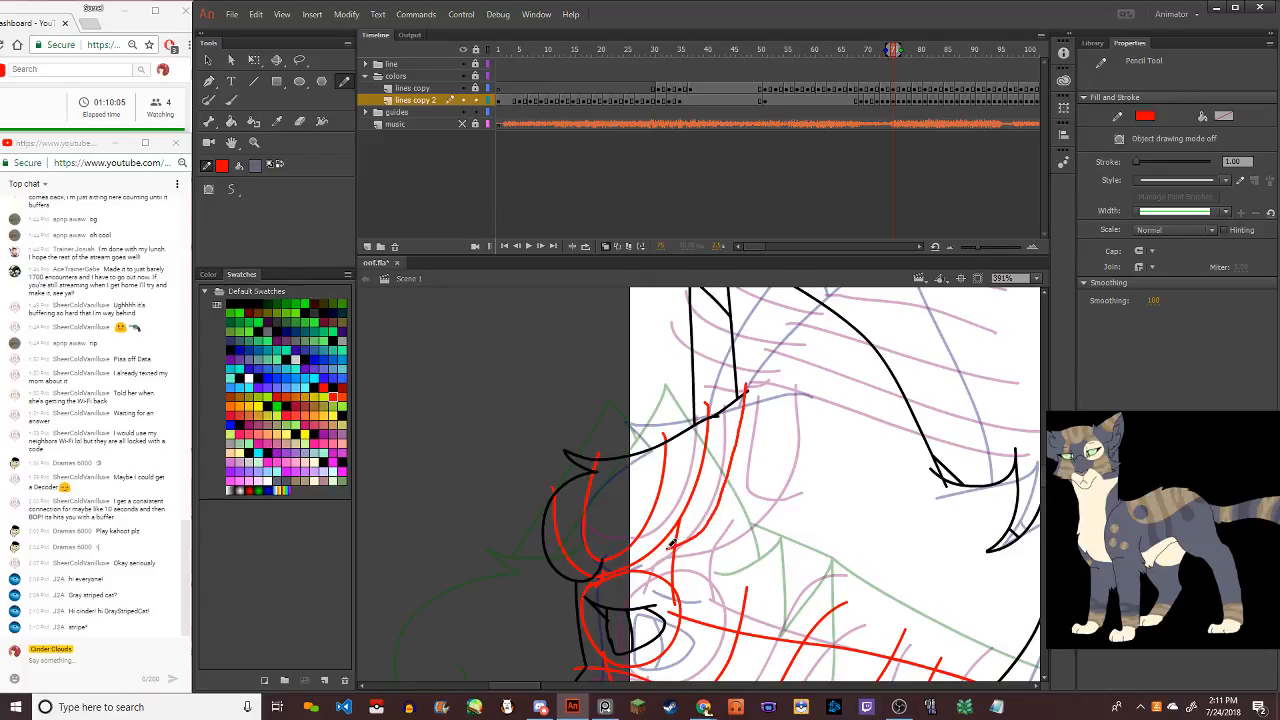
left_click_drag(638, 567, 636, 568)
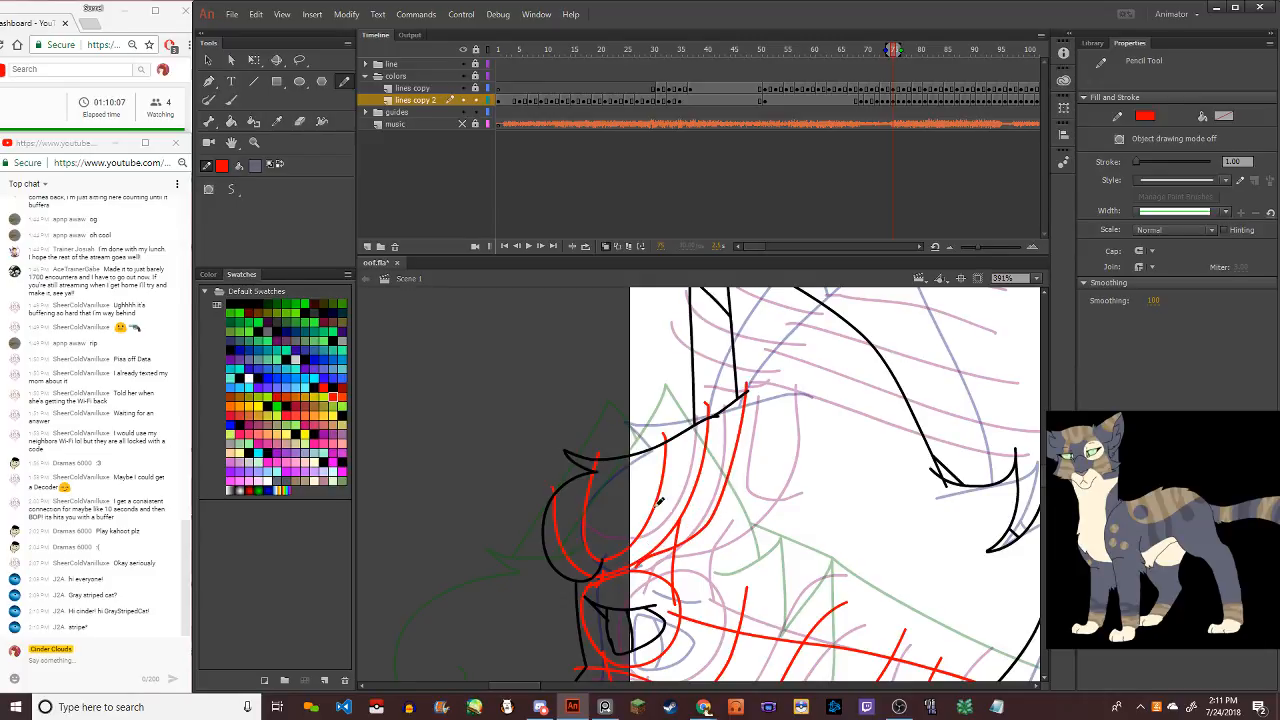
Add a narrow red V at the top of the outer forehead stripes and delete the excess curve segment just above the eye circle
mouse_move(720, 400)
left_mouse_down()
mouse_move(718, 459)
mouse_move(753, 400)
left_mouse_up()
key("v")
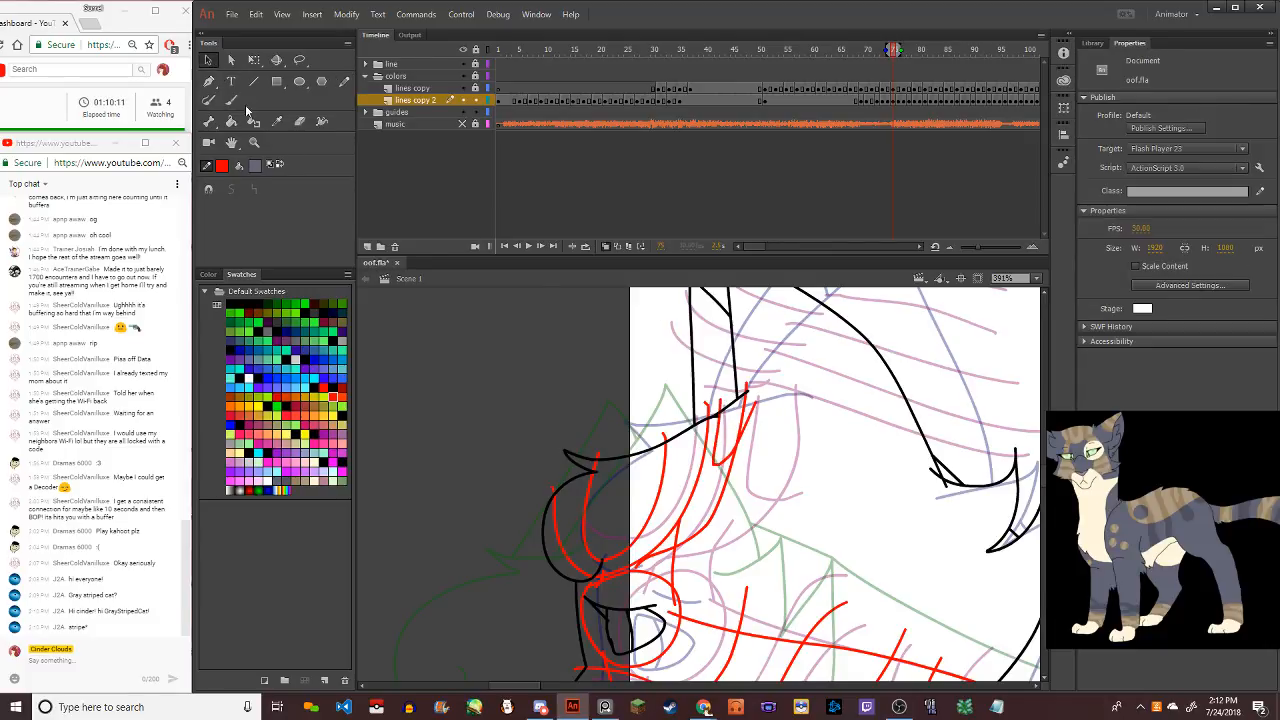
left_click(672, 554)
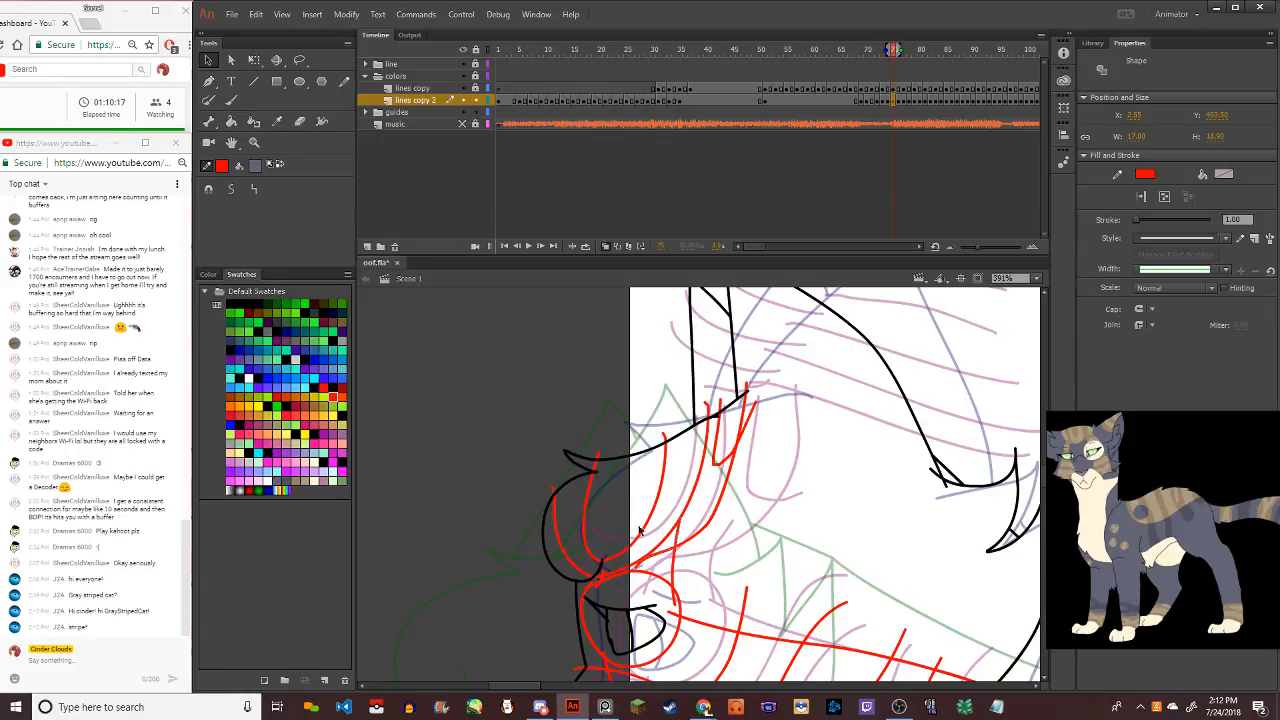
left_click(590, 550)
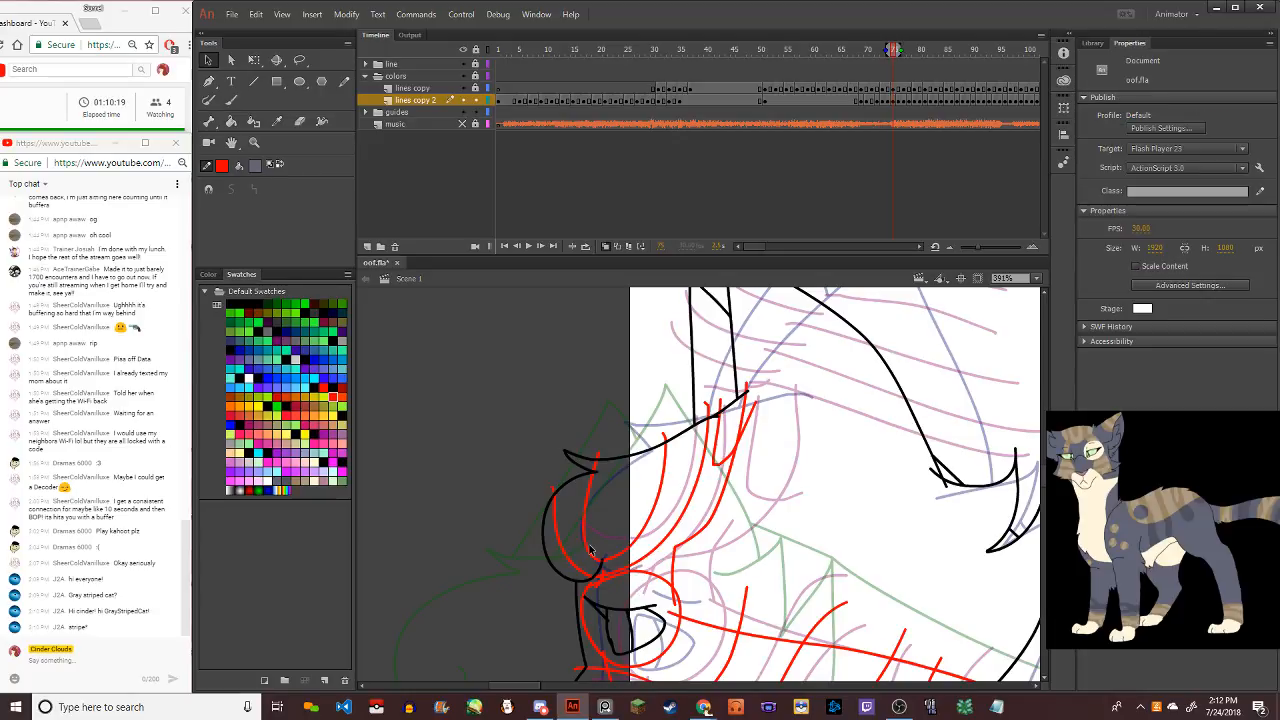
Draw a long red stripe line from the base of the near ear across the back of the head, redoing strokes until it fits
scroll(620, 580, "down", 4)
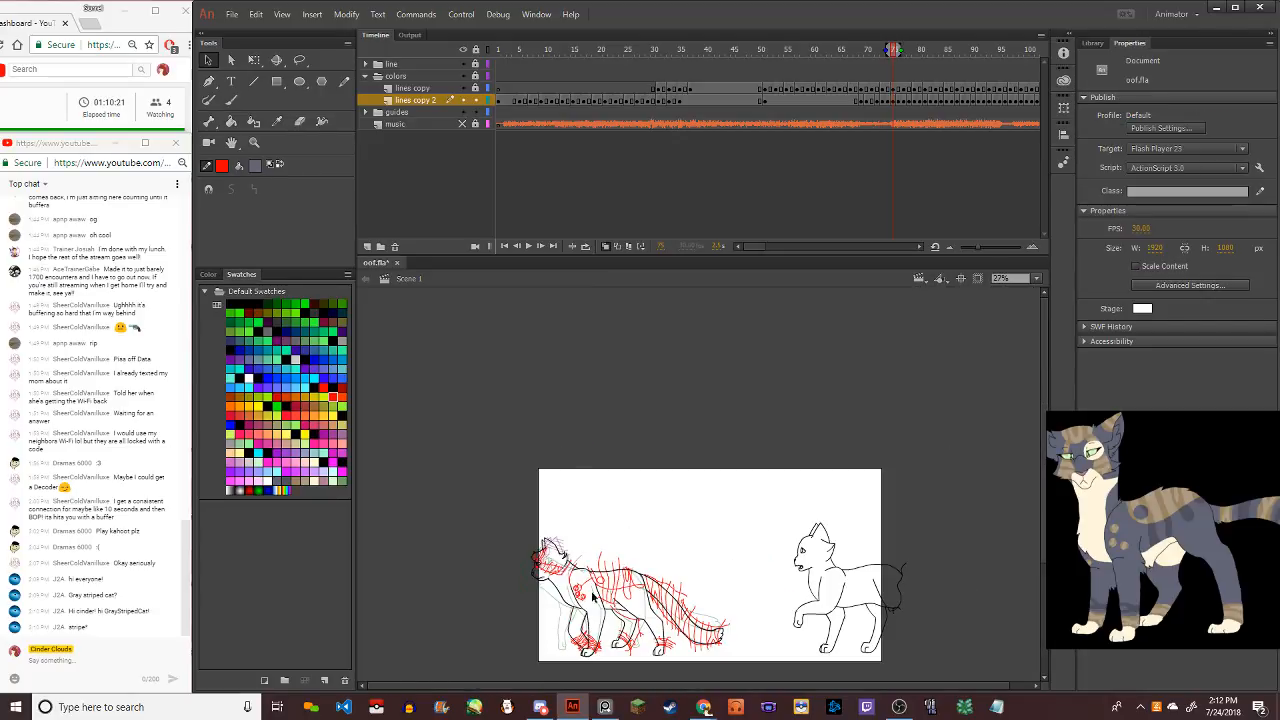
scroll(560, 530, "up", 3)
scroll(530, 520, "up", 2)
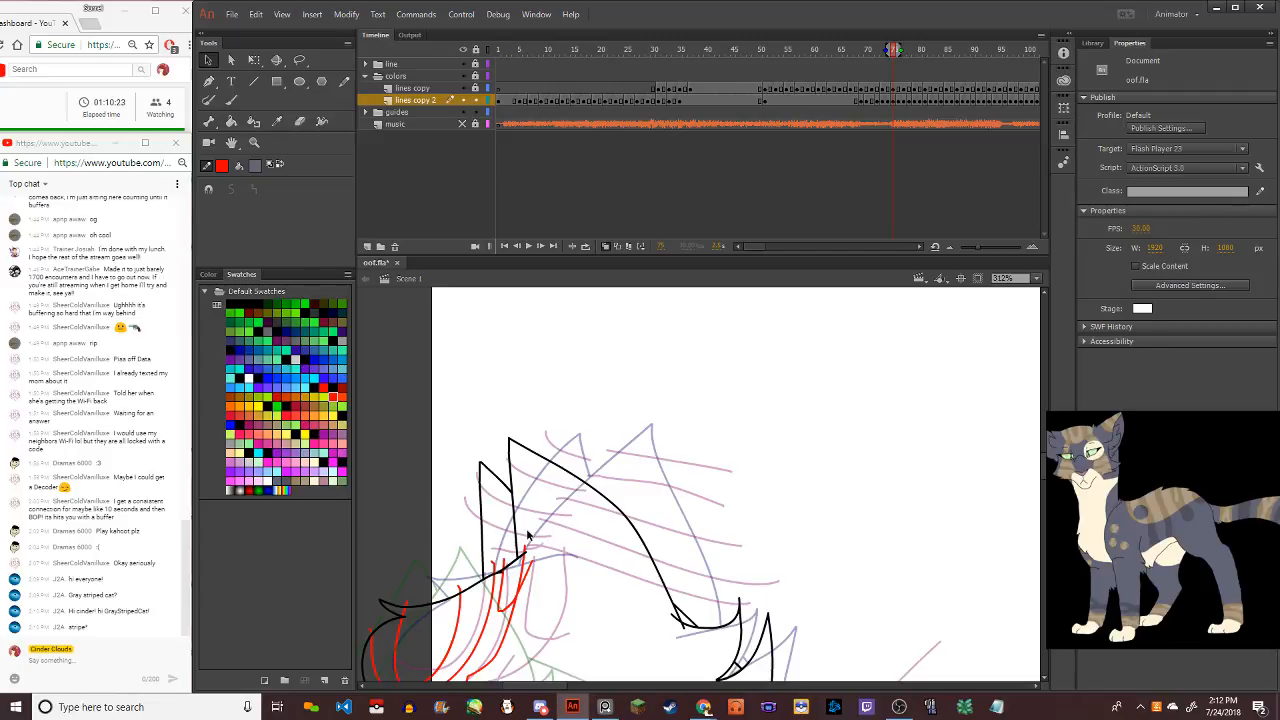
left_click(344, 82)
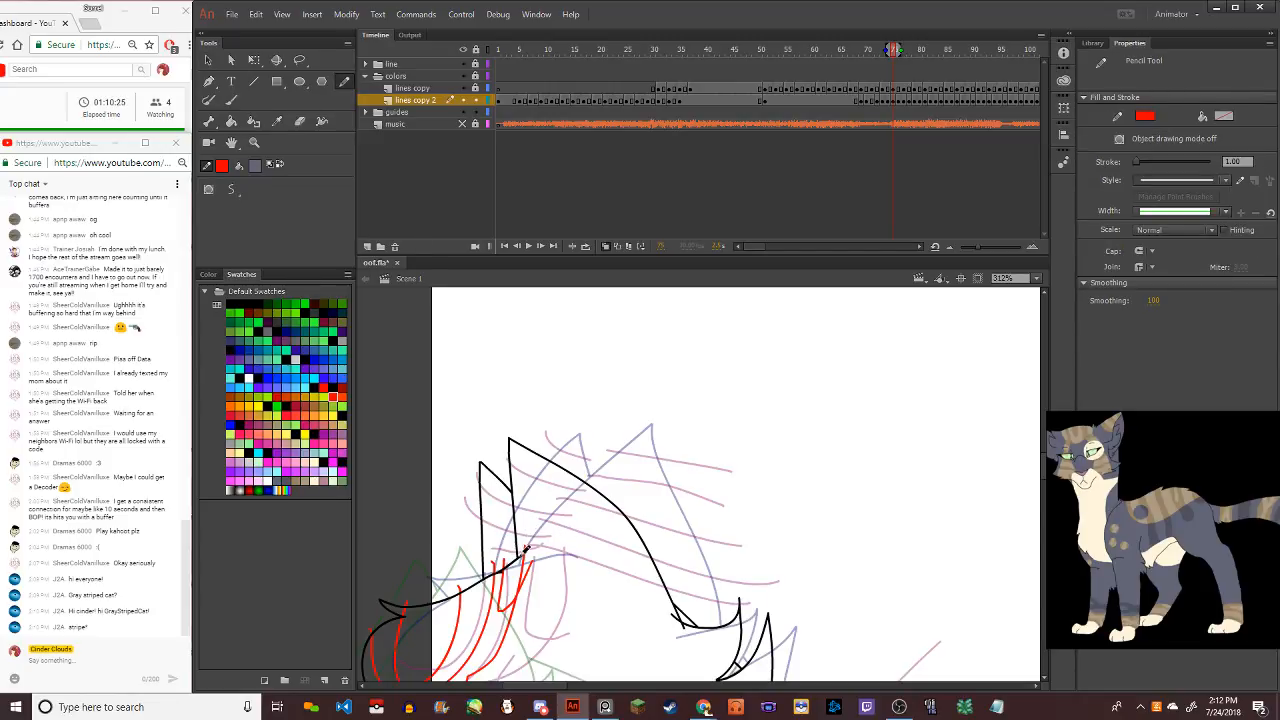
left_click_drag(555, 543, 690, 580)
key("ctrl+z")
mouse_move(530, 548)
left_mouse_down()
mouse_move(738, 592)
mouse_move(516, 524)
mouse_move(536, 550)
mouse_move(686, 560)
left_mouse_up()
key("ctrl+z")
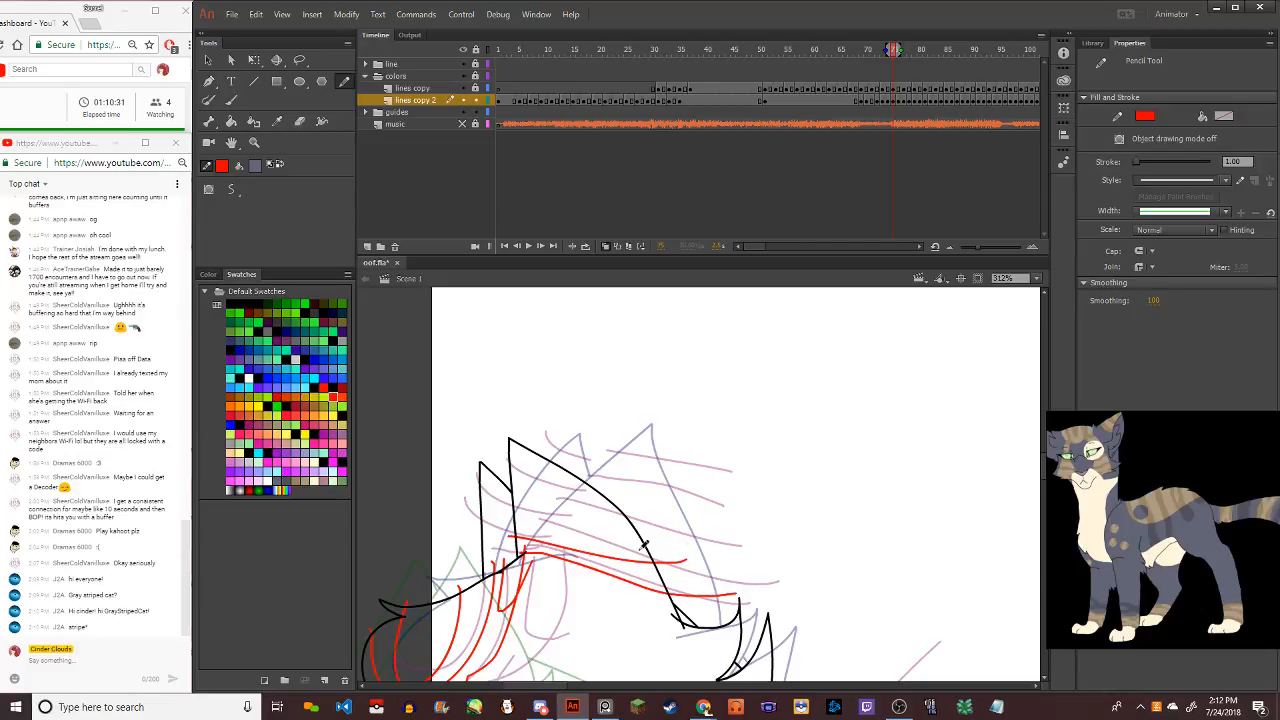
Draw four more red stripe lines across the near ear up to its tip, redoing the lowest one until it fits
key("ctrl+z")
left_click_drag(512, 526, 693, 550)
key("ctrl+z")
left_click_drag(512, 524, 666, 563)
key("ctrl+z")
left_click_drag(504, 526, 684, 566)
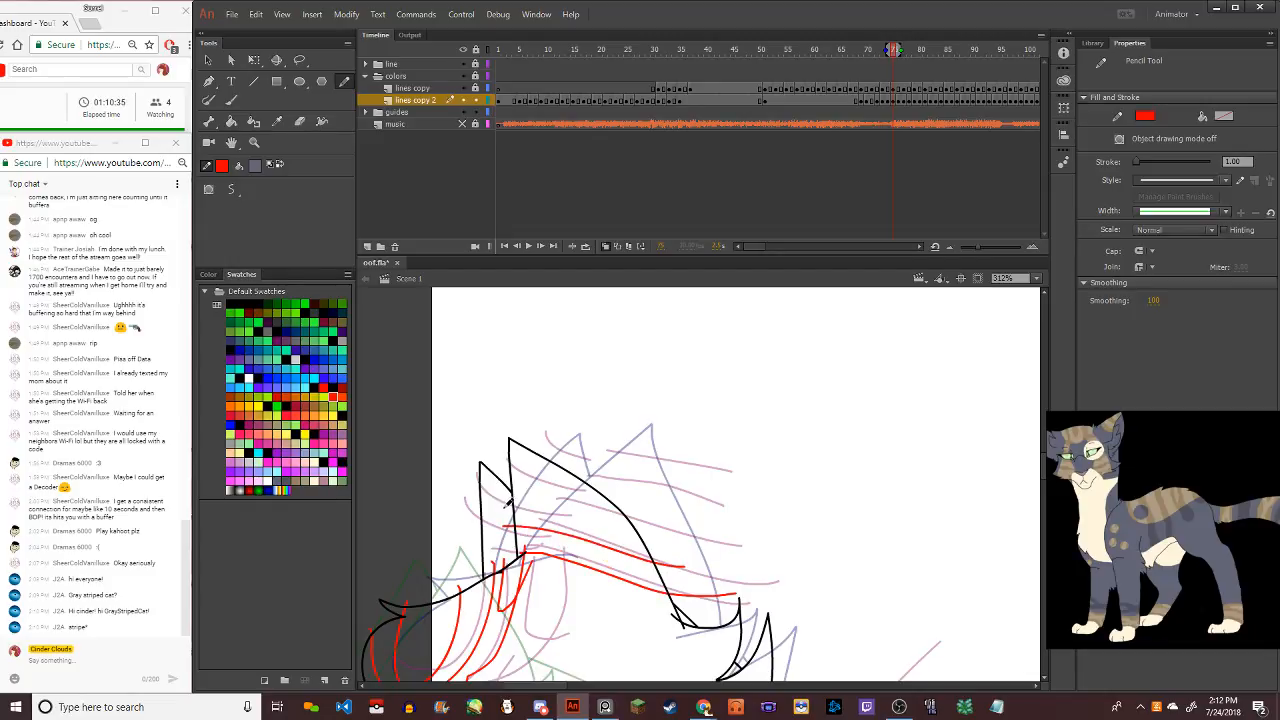
left_click_drag(510, 503, 655, 531)
left_click_drag(506, 484, 651, 480)
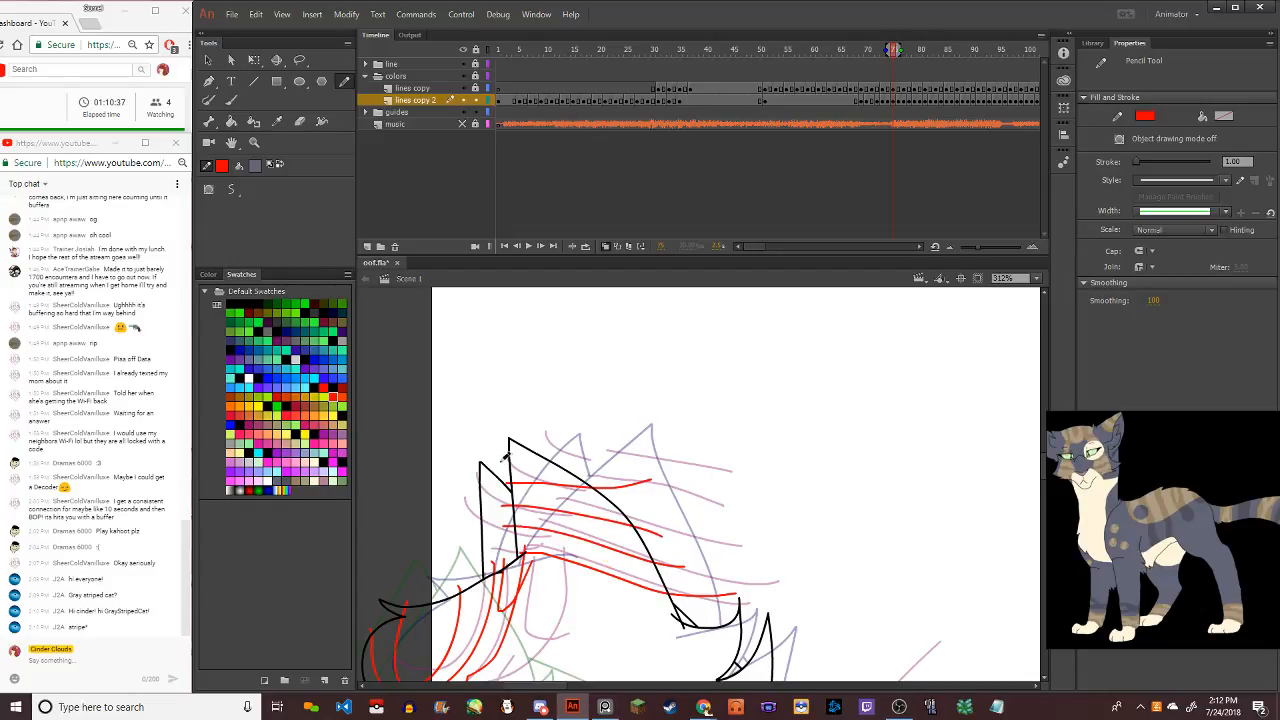
left_click_drag(505, 457, 576, 436)
Draw short curved red stripe lines across the far ear, undoing the strokes that do not fit
left_click_drag(516, 544, 452, 553)
key("ctrl+z")
mouse_move(520, 516)
left_mouse_down()
mouse_move(455, 526)
mouse_move(440, 501)
left_mouse_up()
left_click_drag(521, 488, 456, 481)
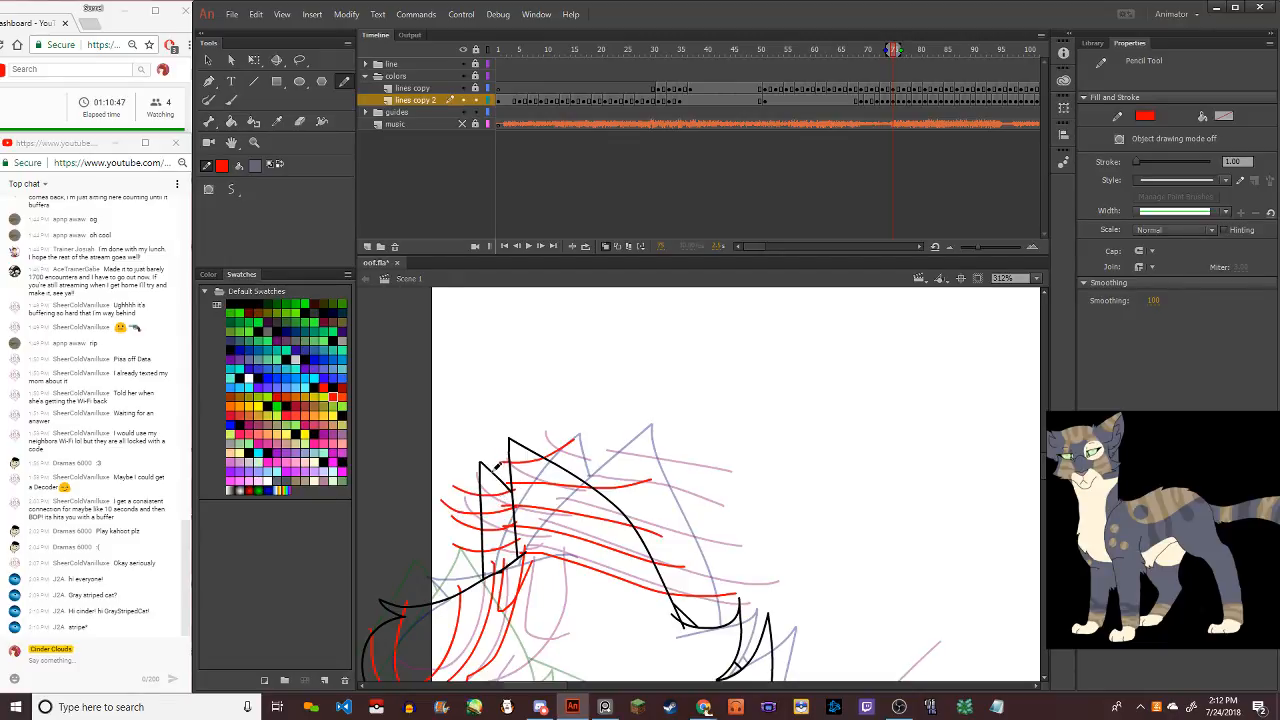
mouse_move(499, 473)
left_mouse_down()
mouse_move(443, 472)
mouse_move(507, 458)
left_mouse_up()
key("ctrl+z")
key("ctrl+z")
Zoom out to the whole cat and step back through the timeline from frame 75 to frame 51
scroll(514, 470, "down", 10)
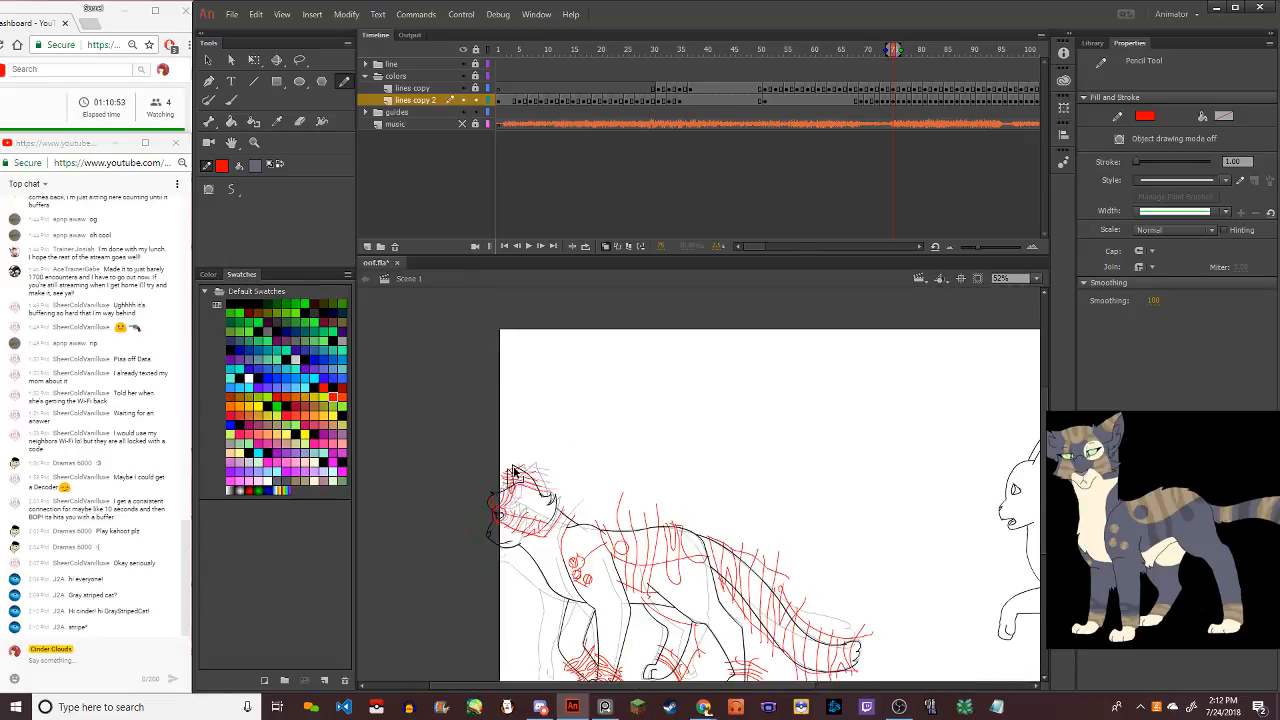
scroll(512, 521, "up", 5)
scroll(512, 521, "down", 3)
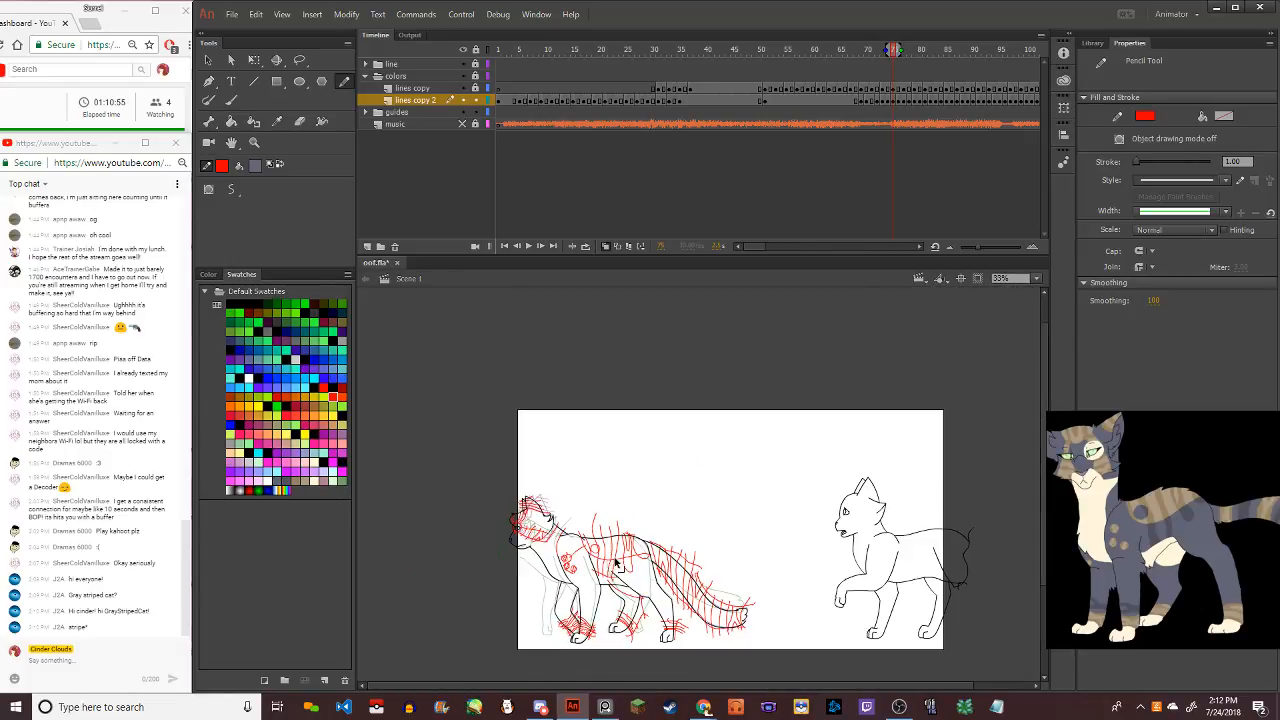
scroll(512, 521, "up", 1)
key("comma")
key("comma")
key("comma")
key("comma")
key("comma")
key("comma")
key("comma")
key("comma")
key("comma")
key("comma")
key("comma")
key("comma")
key("comma")
key("comma")
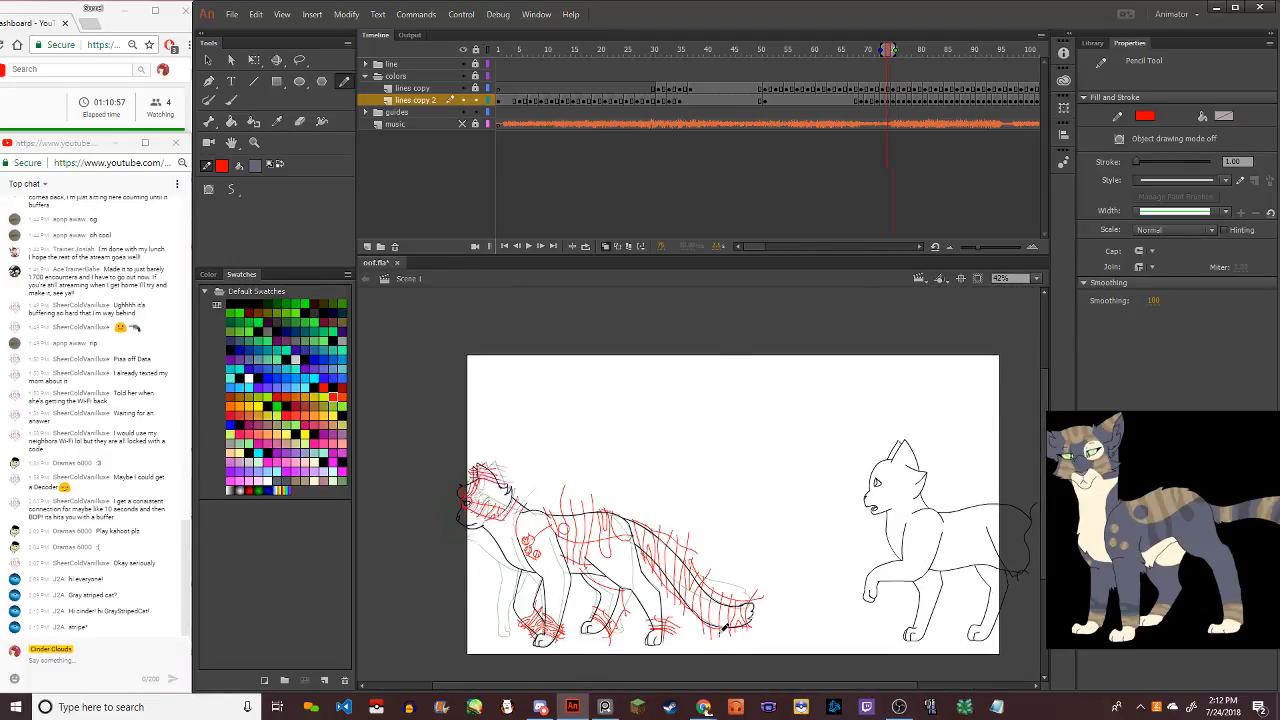
key("comma")
key("comma")
key("comma")
key("comma")
key("comma")
key("comma")
key("comma")
key("comma")
key("comma")
key("comma")
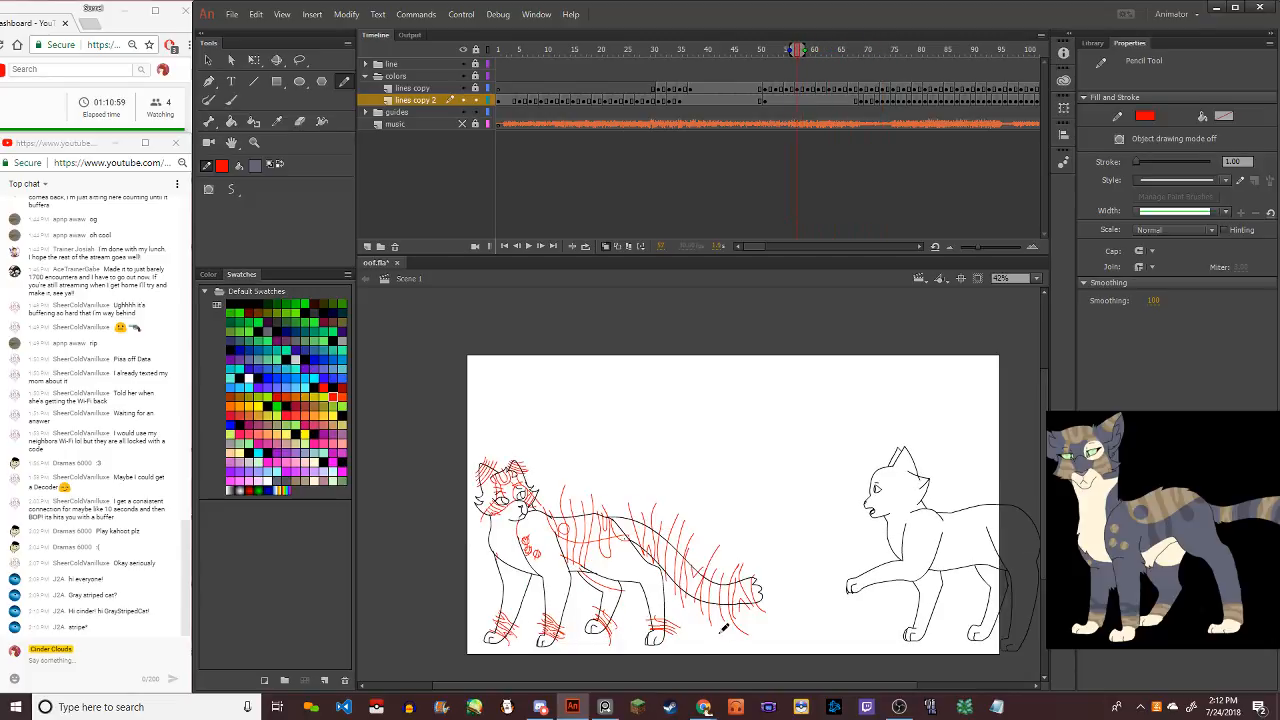
key("period")
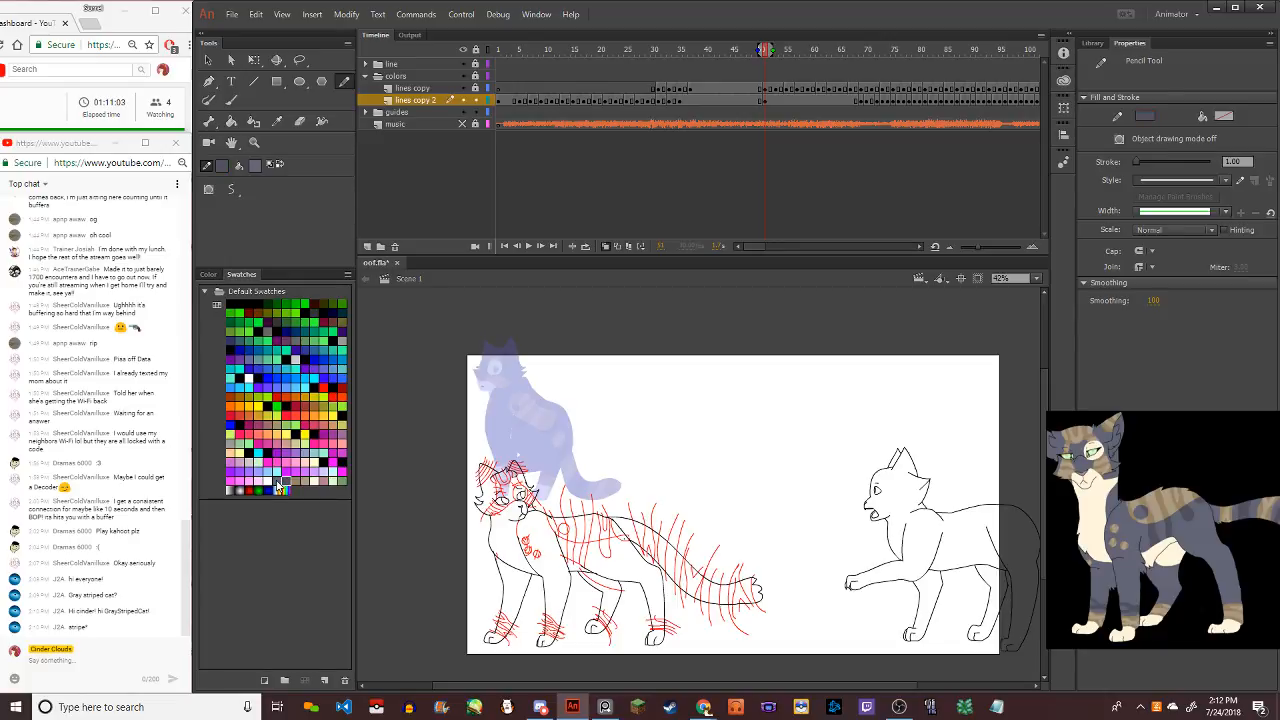
Choose the Paint Bucket's gap size and fill the upper forked stripe on both front legs with dark slate at frame 51
scroll(513, 508, "up", 2)
scroll(640, 580, "up", 2)
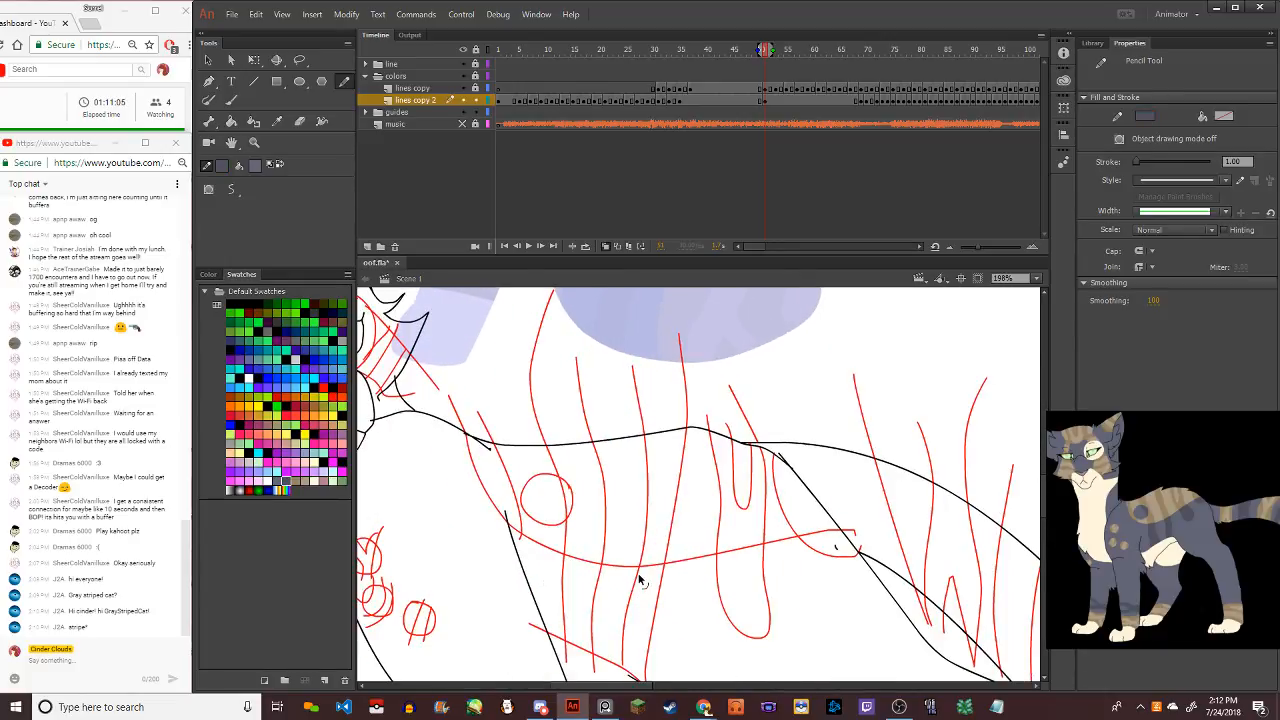
scroll(600, 529, "down", 4)
scroll(463, 655, "up", 4)
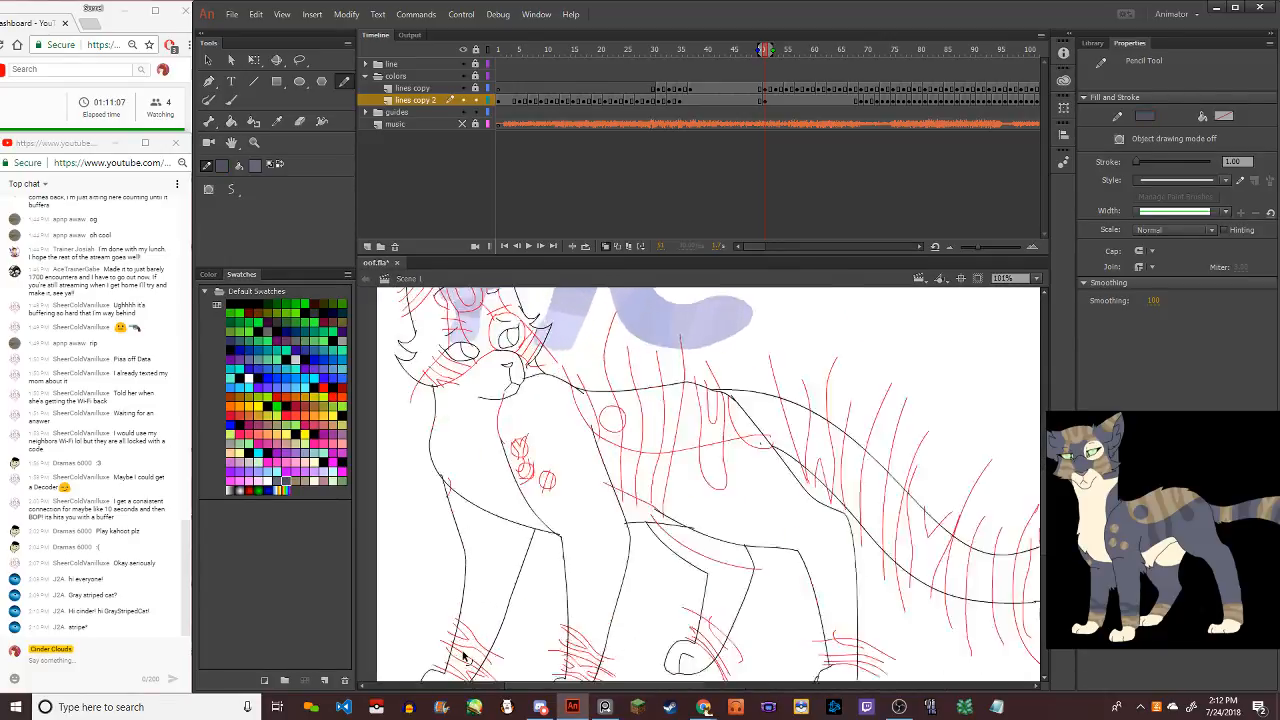
key("k")
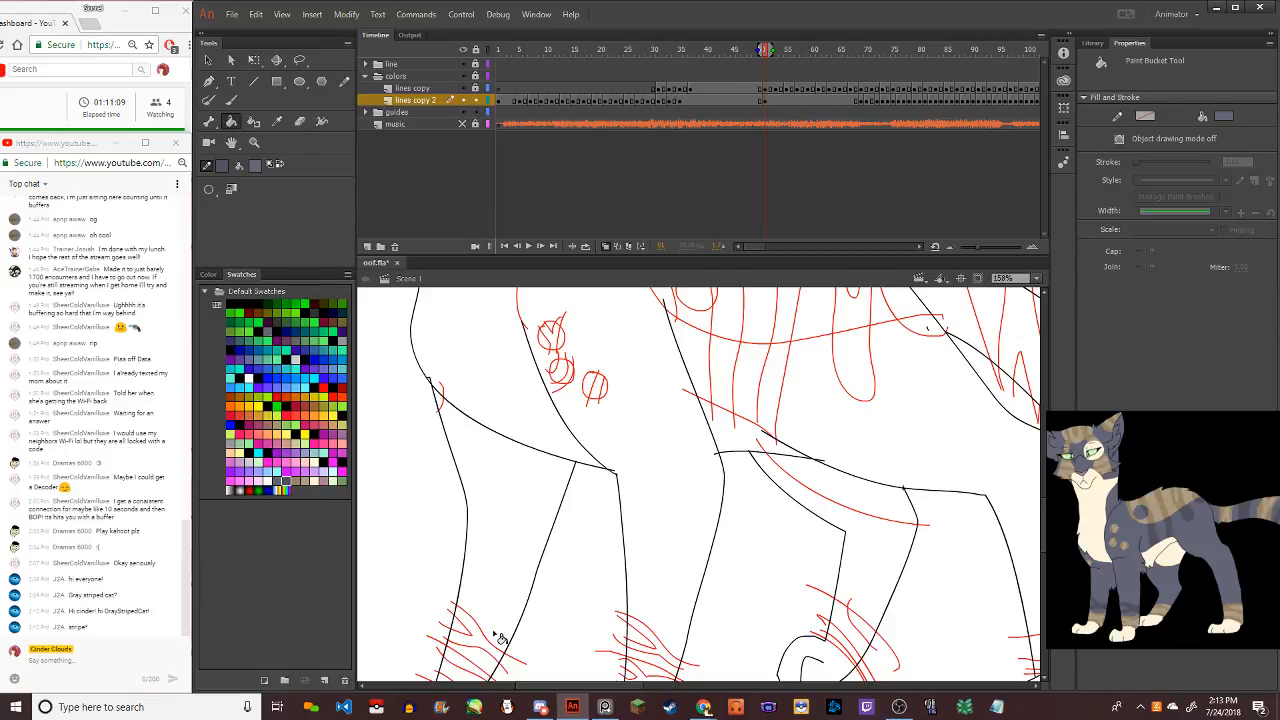
left_click(209, 189)
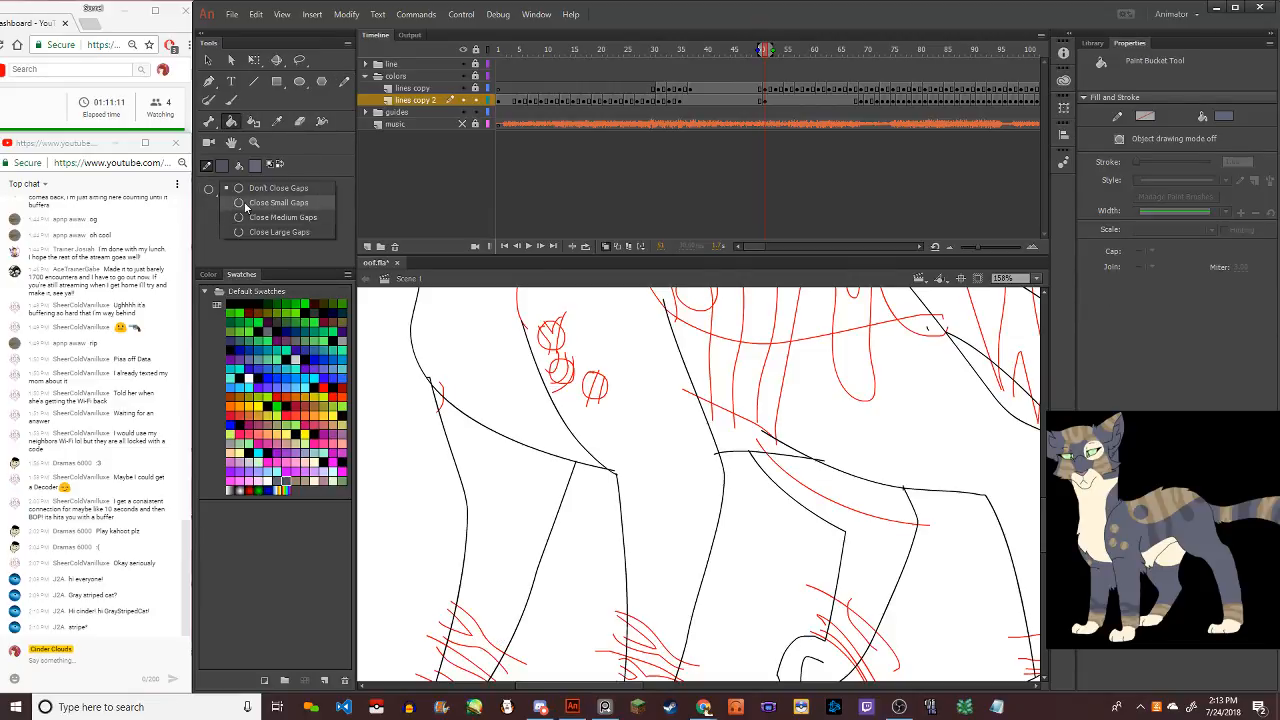
left_click(226, 215)
scroll(456, 512, "down", 3)
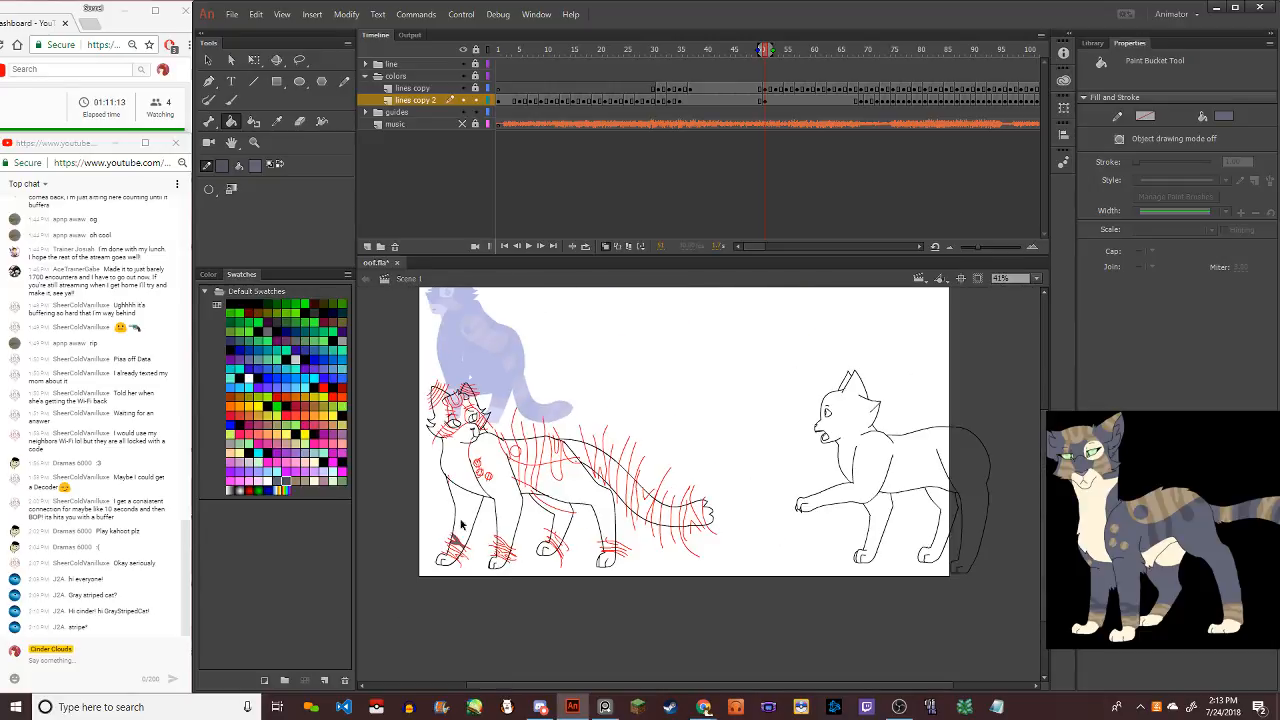
scroll(515, 553, "up", 2)
left_click(510, 555)
scroll(510, 555, "up", 3)
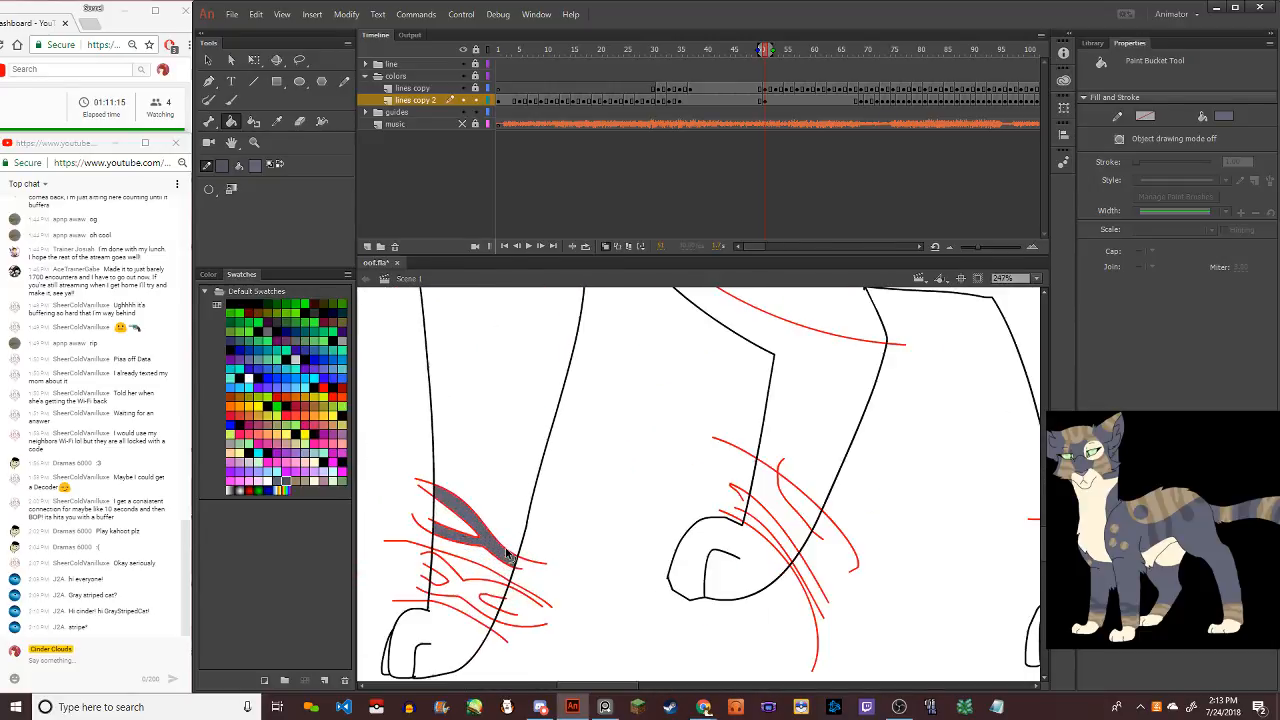
scroll(729, 518, "down", 3)
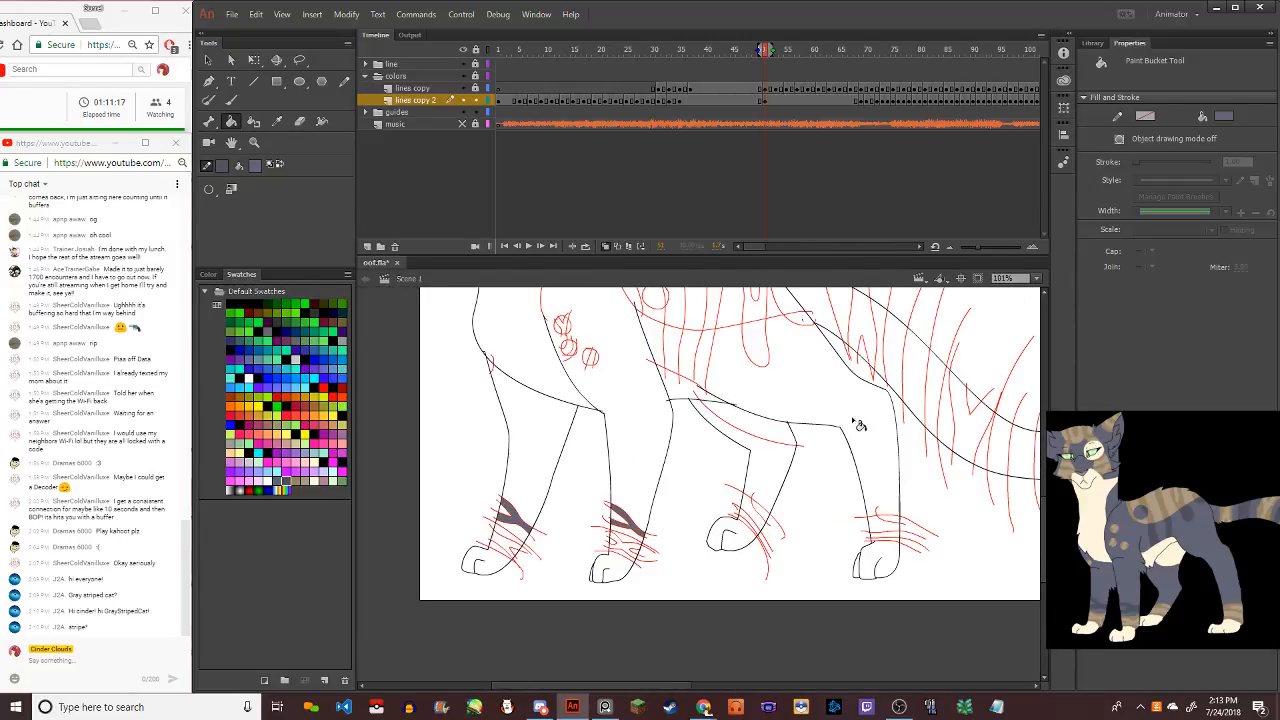
Fill one band in the middle of the tail and one nearer its tip with dark slate
scroll(858, 425, "down", 2)
scroll(843, 443, "up", 3)
left_click(780, 450)
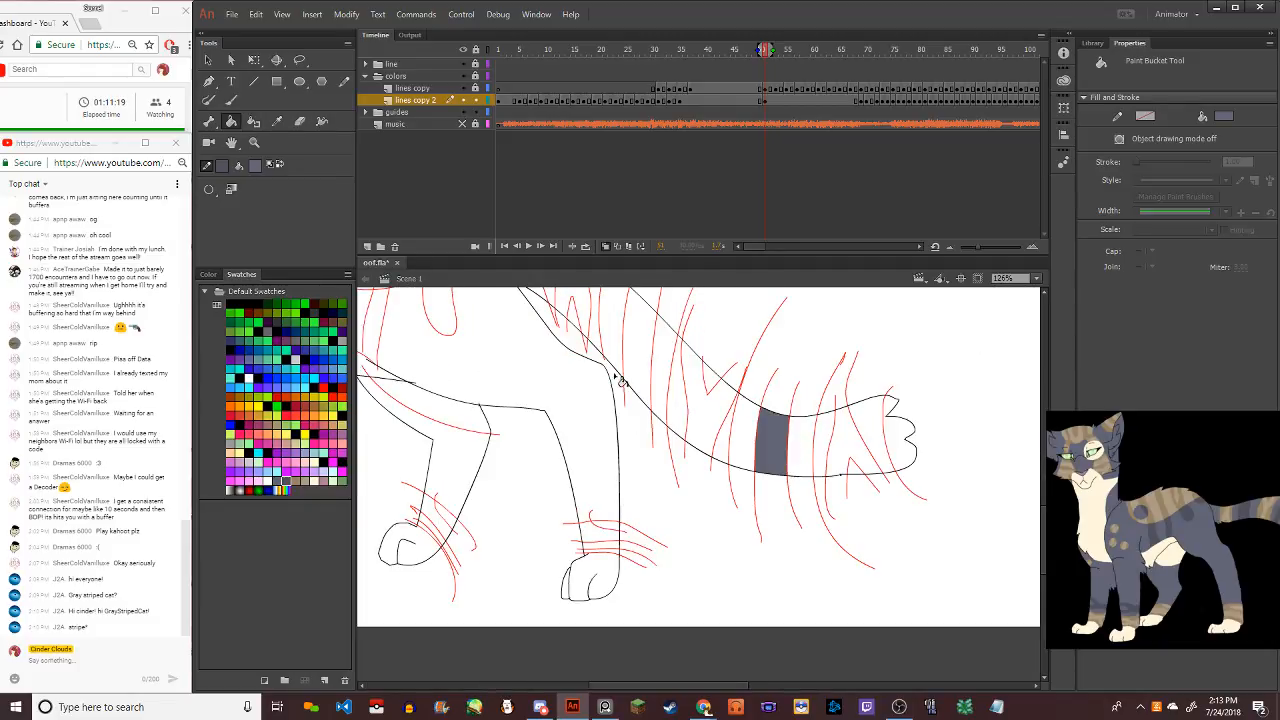
scroll(655, 400, "down", 3)
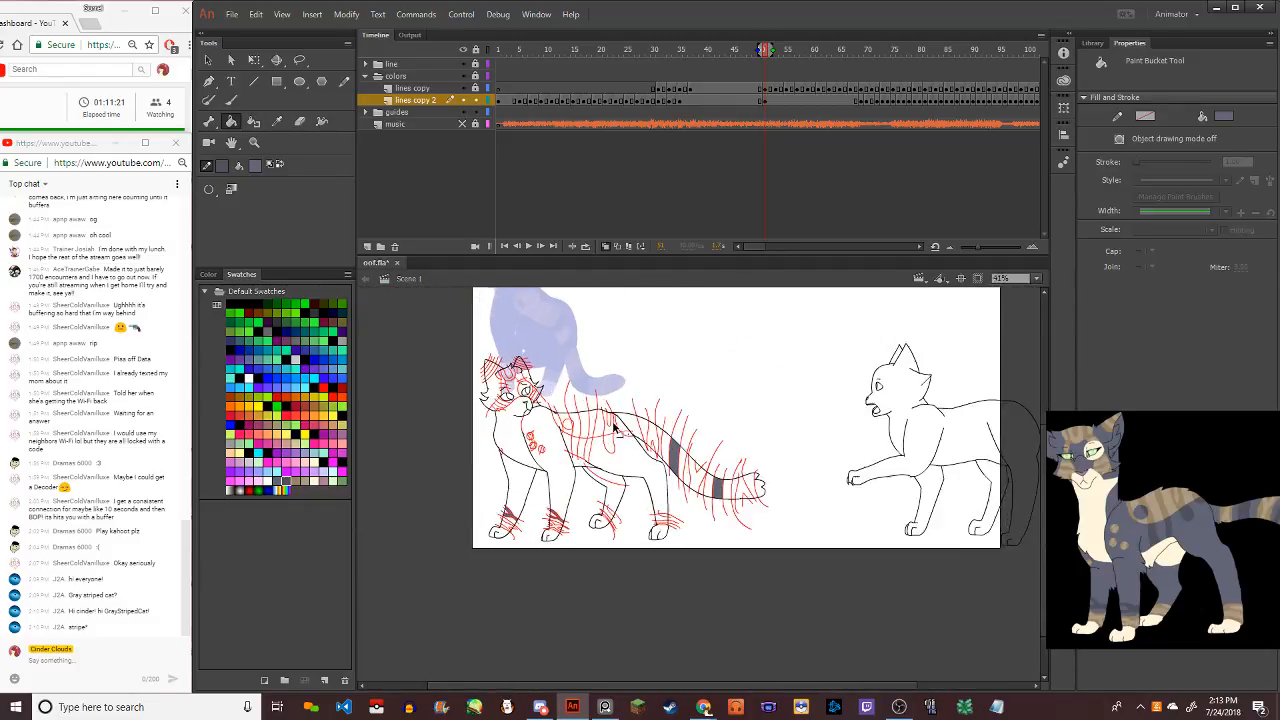
Fill the lower end of the looped flank stripe, the small hip patch and the rear sliver of the shoulder circle with dark slate
scroll(613, 426, "up", 2)
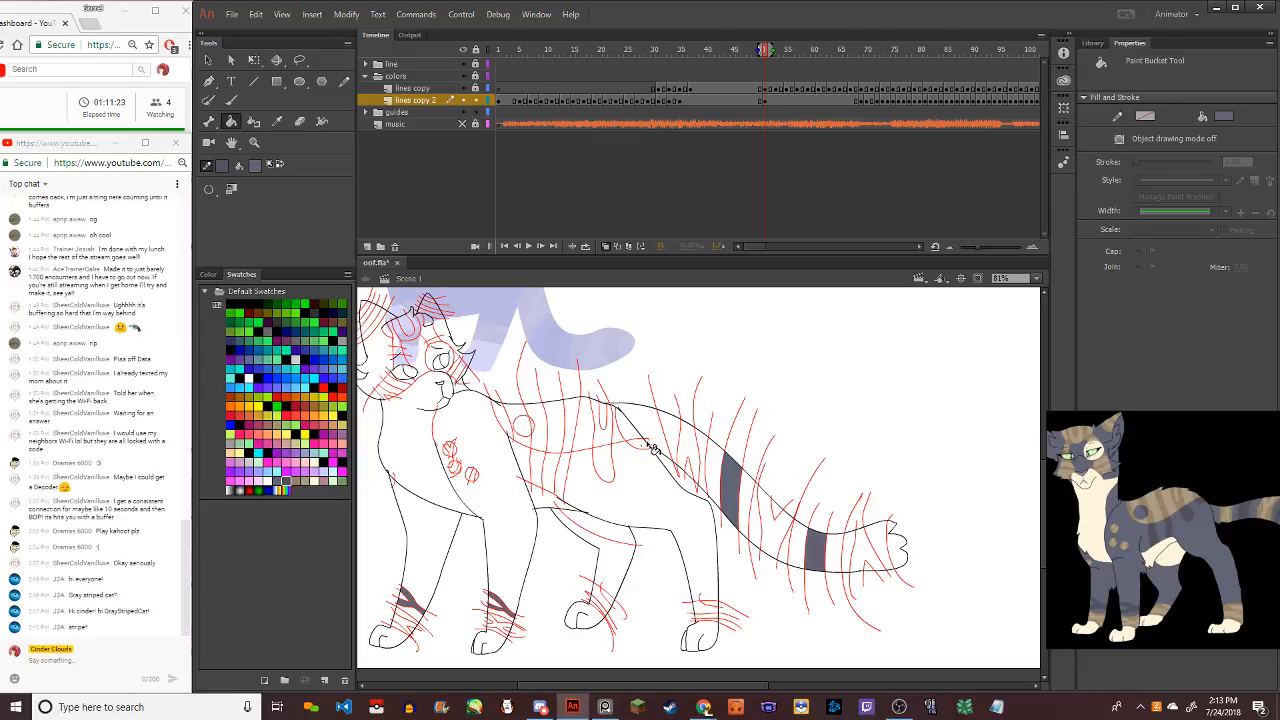
left_click(616, 462)
key("ctrl+z")
left_click(640, 445)
left_click(607, 462)
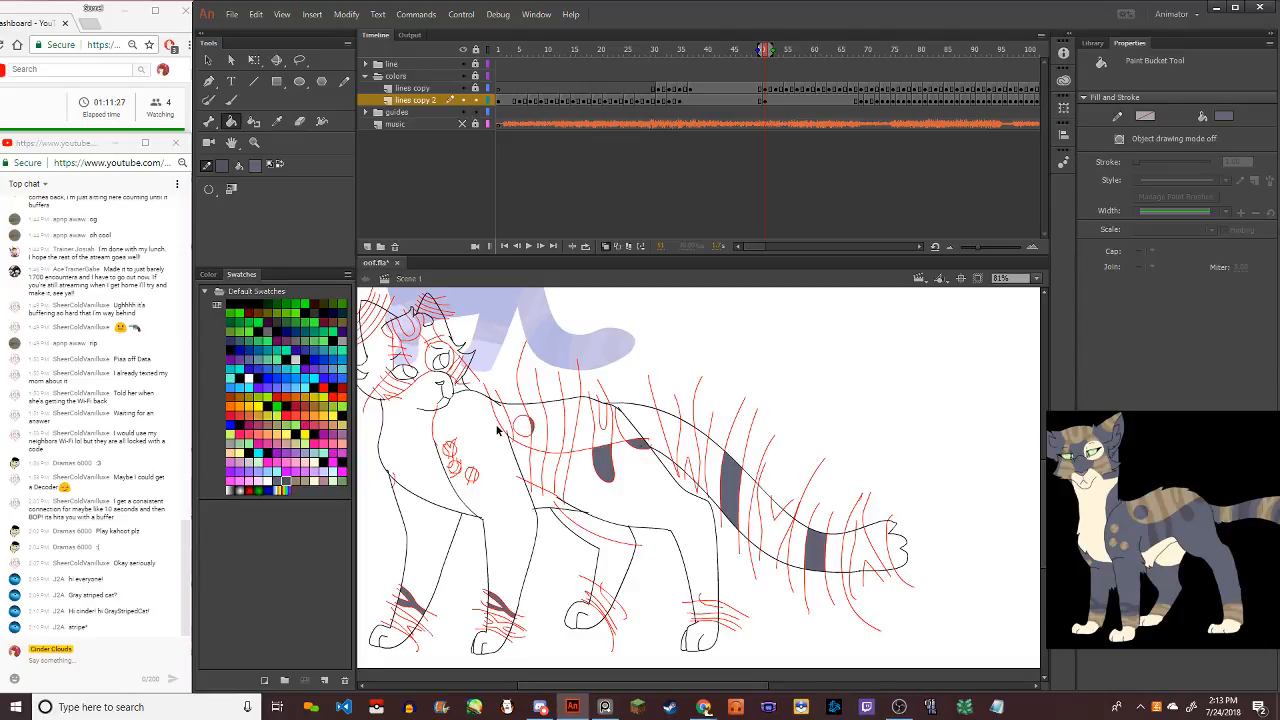
scroll(598, 425, "down", 3)
scroll(579, 435, "up", 2)
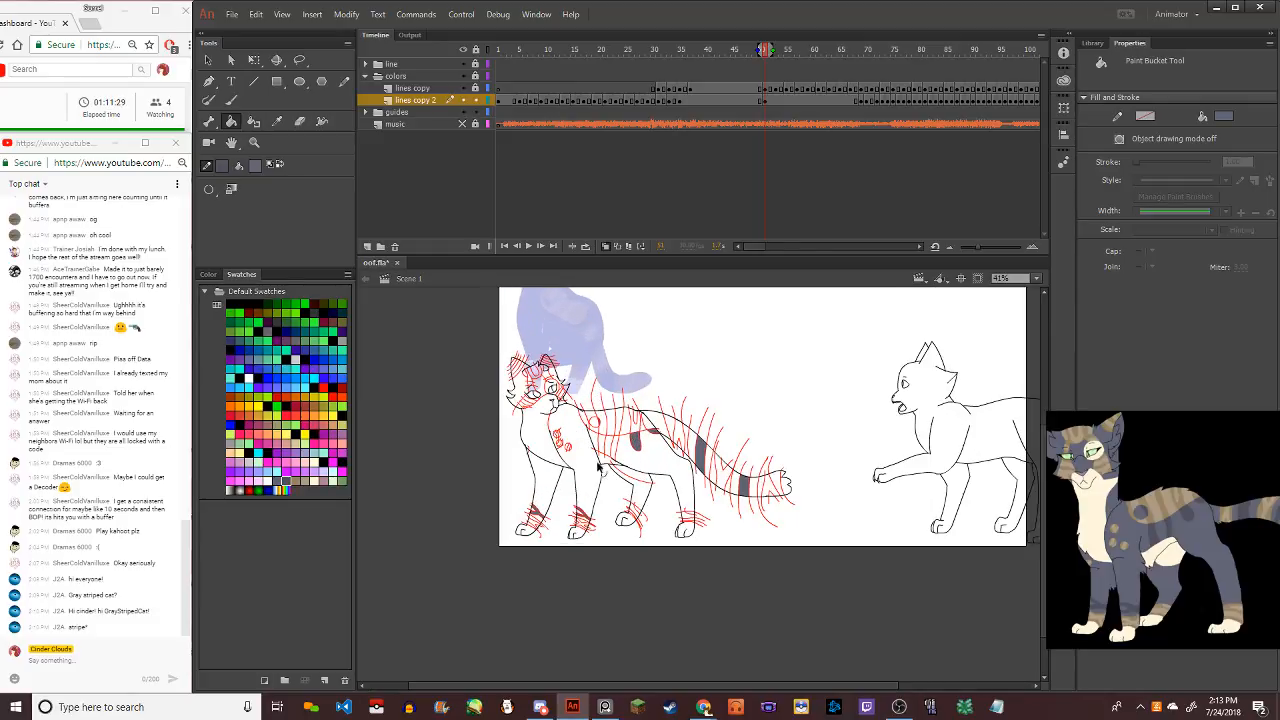
Step forward through the timeline from frame 51 to frame 69 to review the cat's fills and markings
key("period")
key("period")
key("period")
key("period")
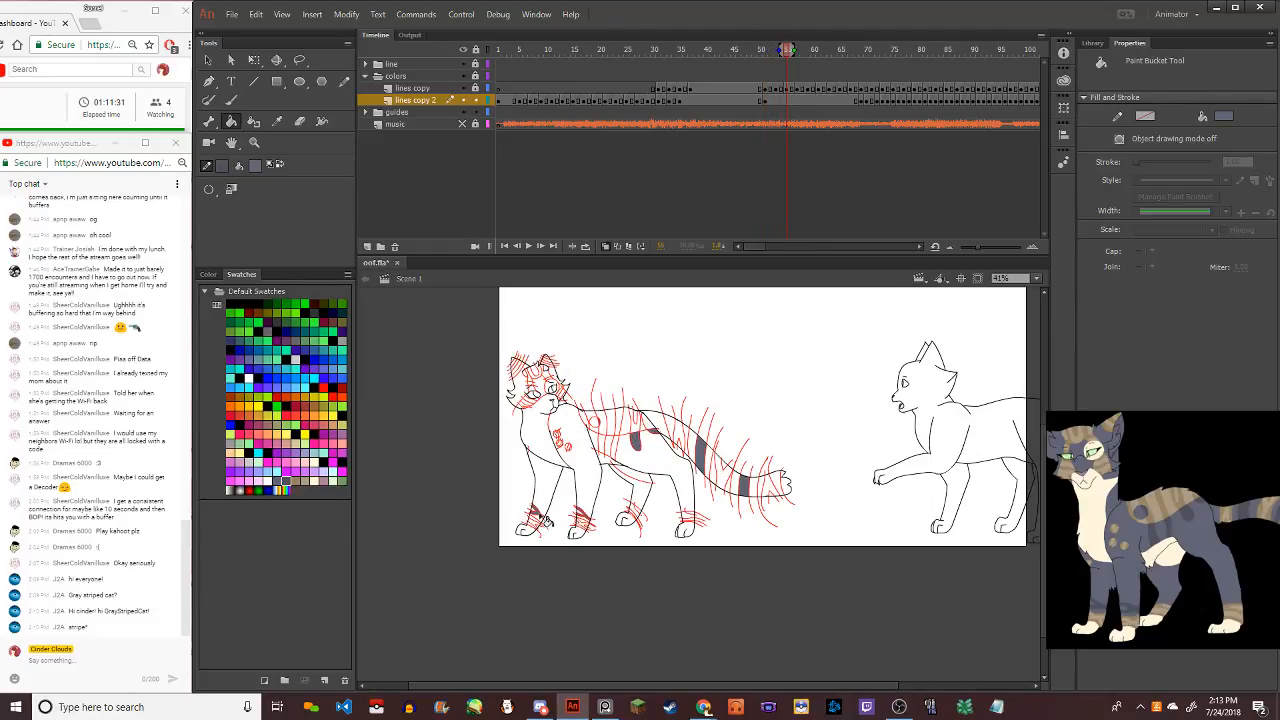
key("period")
key("period")
key("period")
key("period")
key("period")
key("period")
key("period")
key("period")
key("period")
key("period")
key("period")
key("period")
key("period")
key("period")
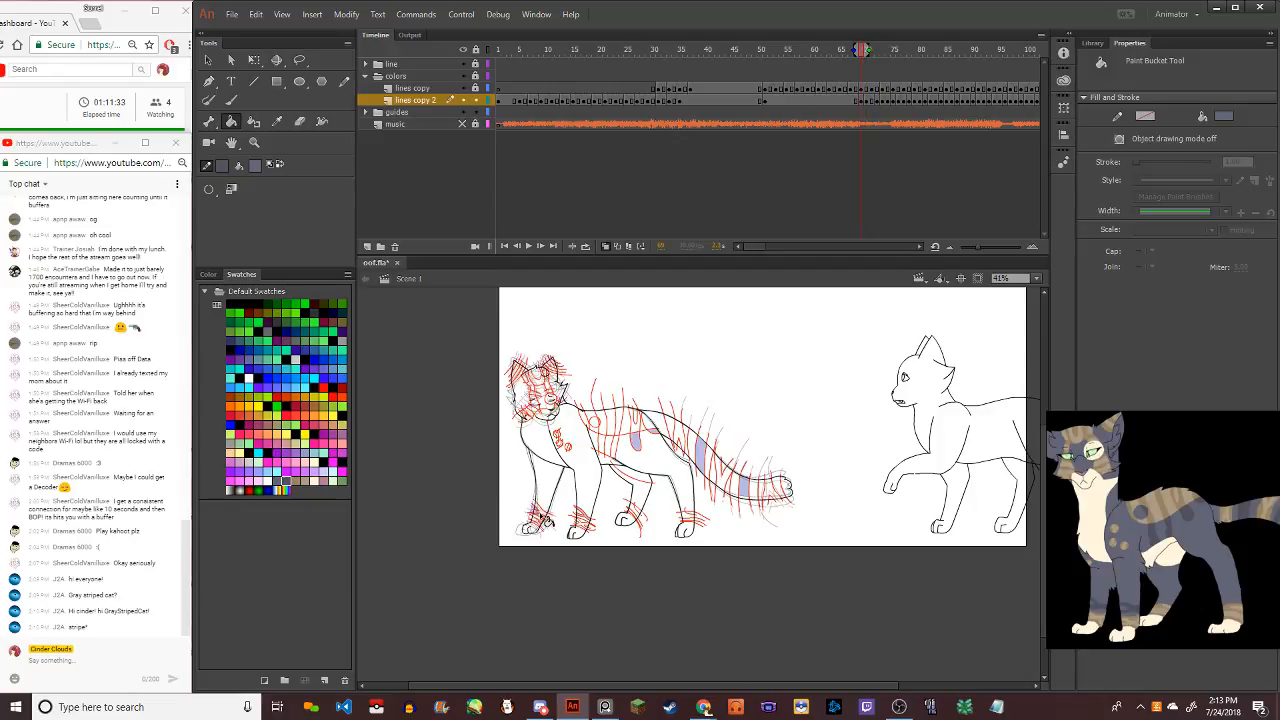
key("period")
key("comma")
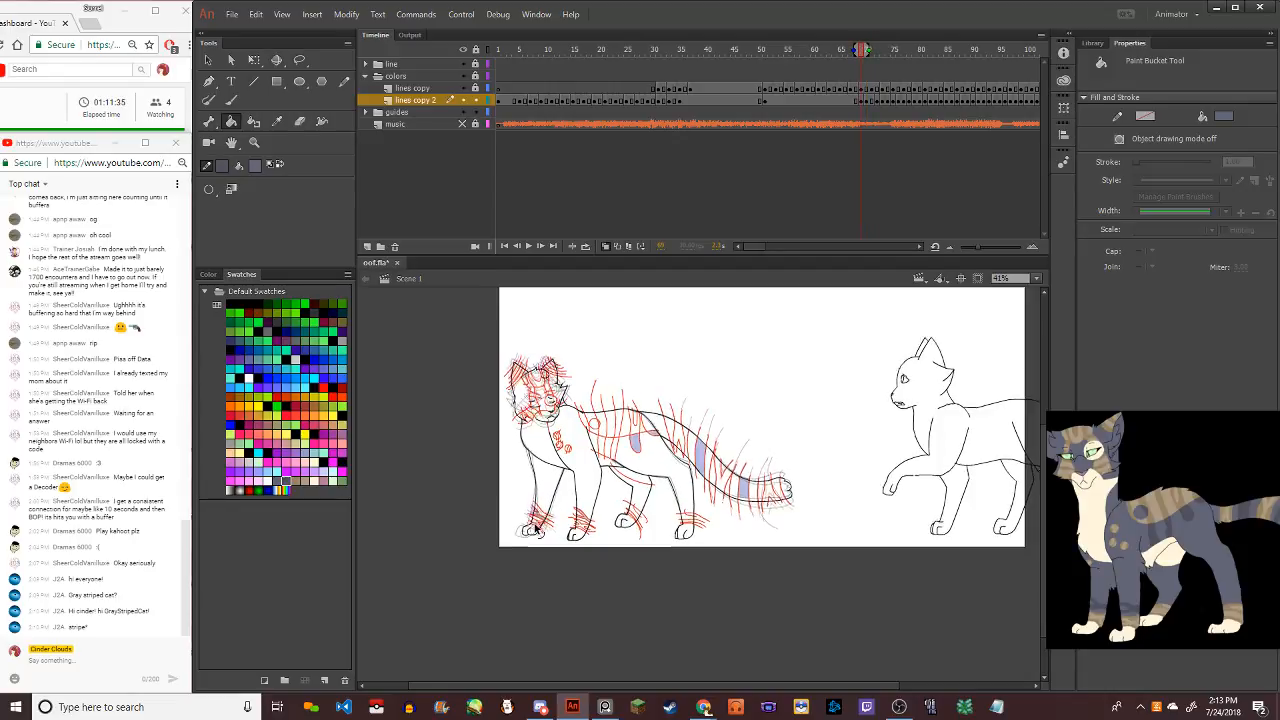
Fill the upper forked stripes on the two front legs with dark slate, frame by frame from 69 to 72
scroll(535, 525, "up", 6)
left_click(550, 522)
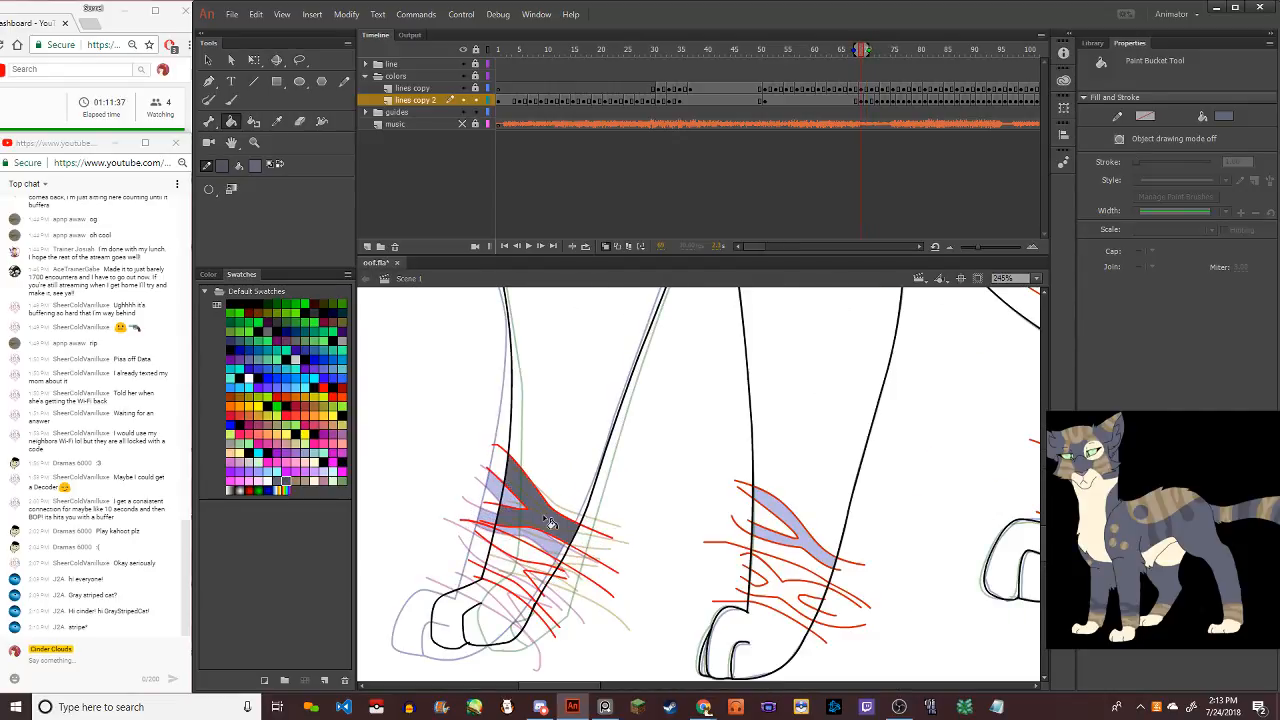
key("period")
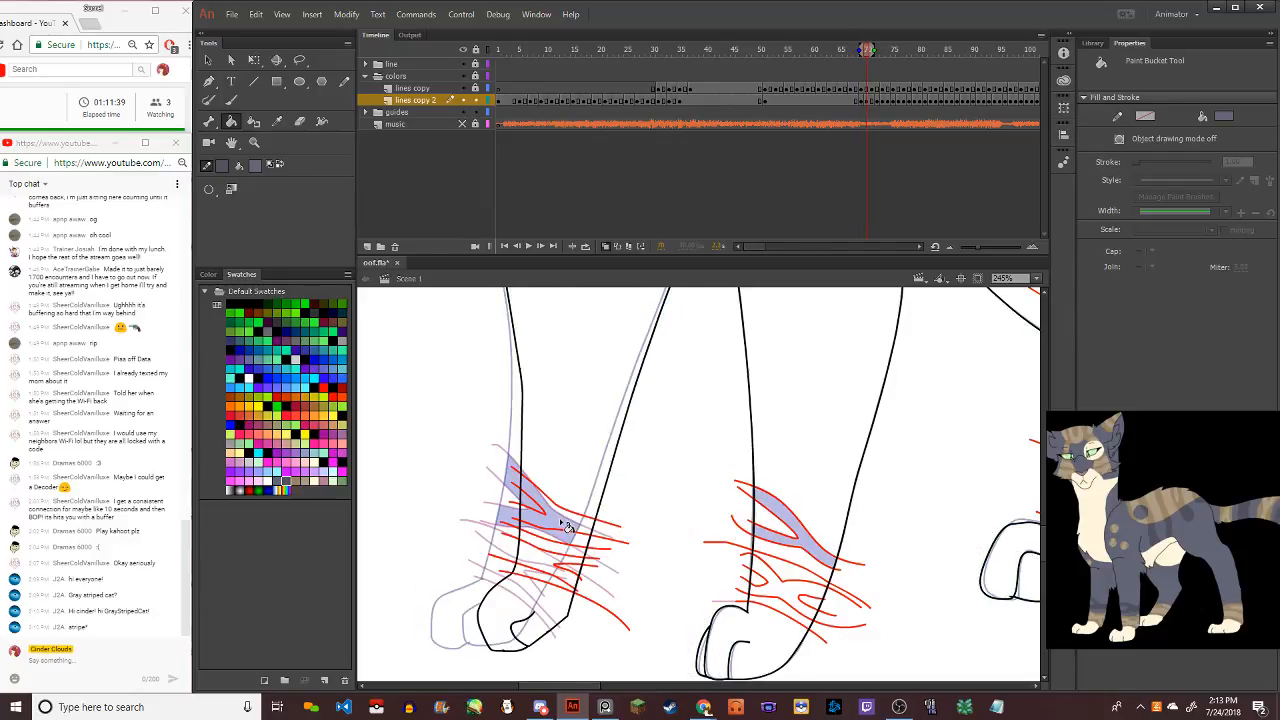
left_click(565, 527)
left_click(808, 545)
key("period")
left_click(808, 545)
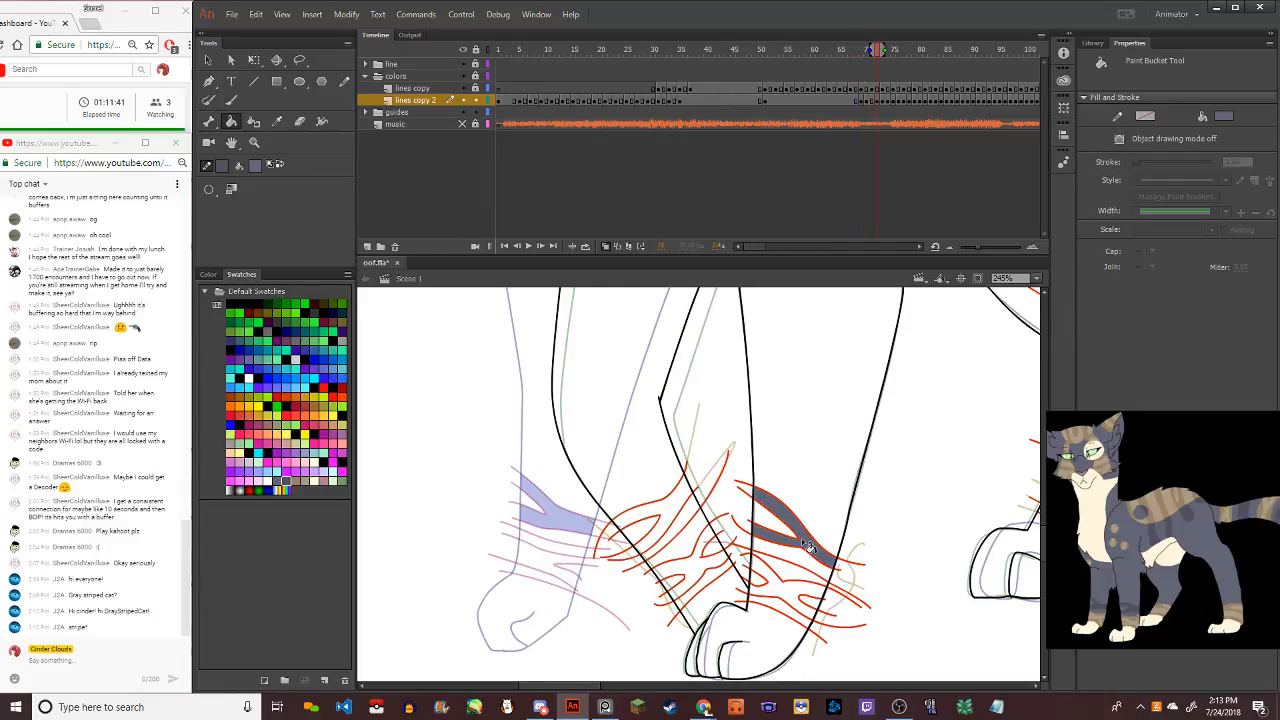
left_click(677, 521)
Turn off onion skinning and fill the front legs' upper forked stripes with dark slate on the frames through 75
left_click(605, 247)
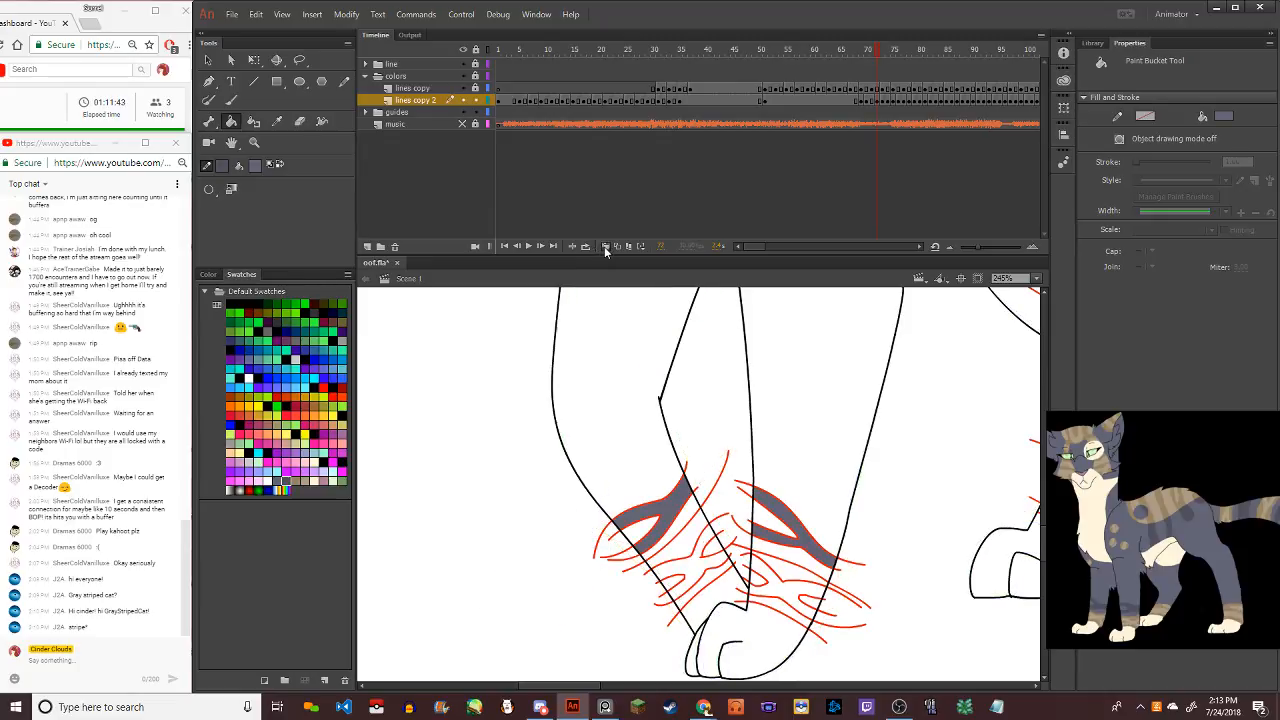
key("period")
key("period")
left_click(679, 510)
key("comma")
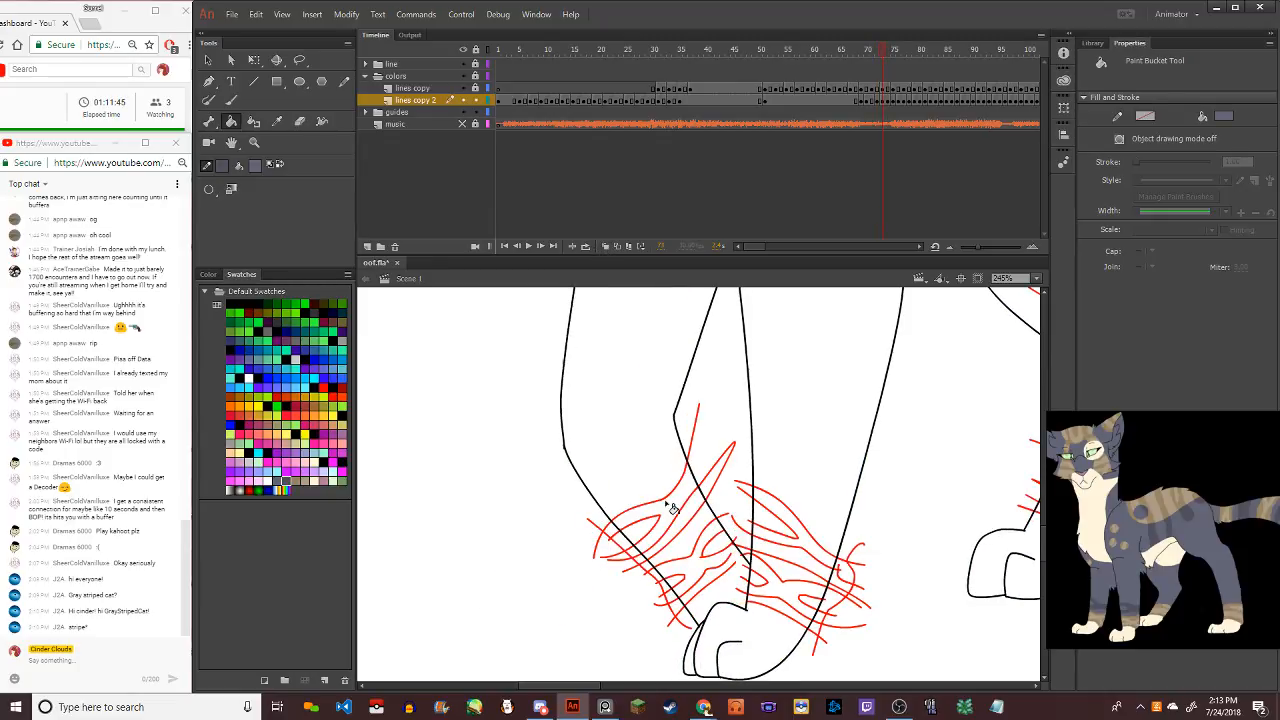
left_click(675, 509)
key("period")
key("period")
key("comma")
key("comma")
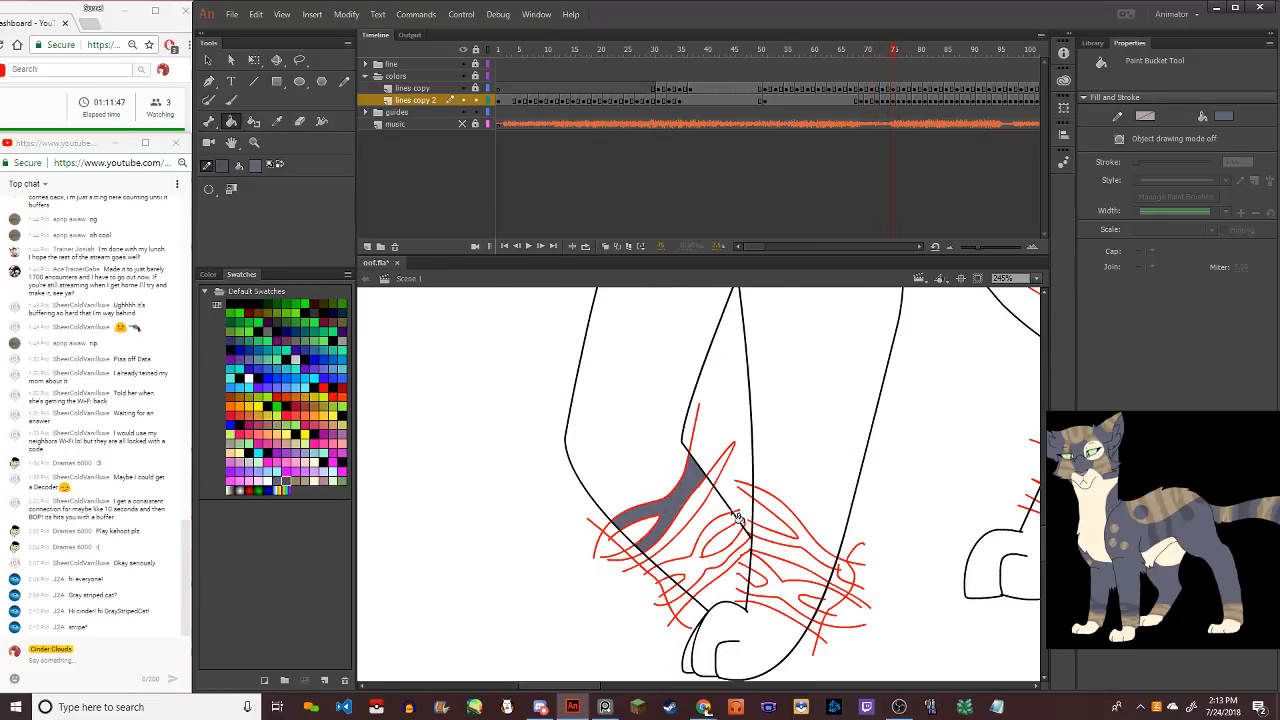
left_click(818, 554)
key("period")
Step back through the timeline to frame 61 to check the front leg stripe fills
key("comma")
key("comma")
key("comma")
key("comma")
key("comma")
key("comma")
key("comma")
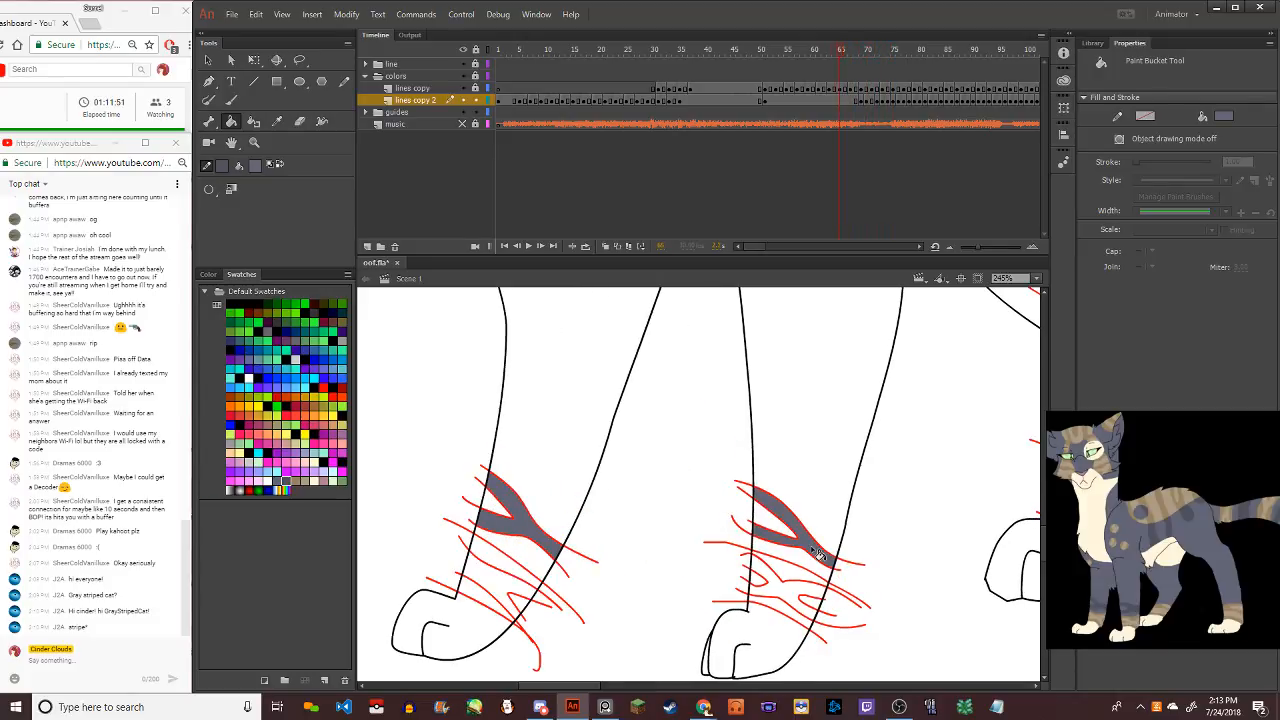
scroll(651, 503, "down", 5)
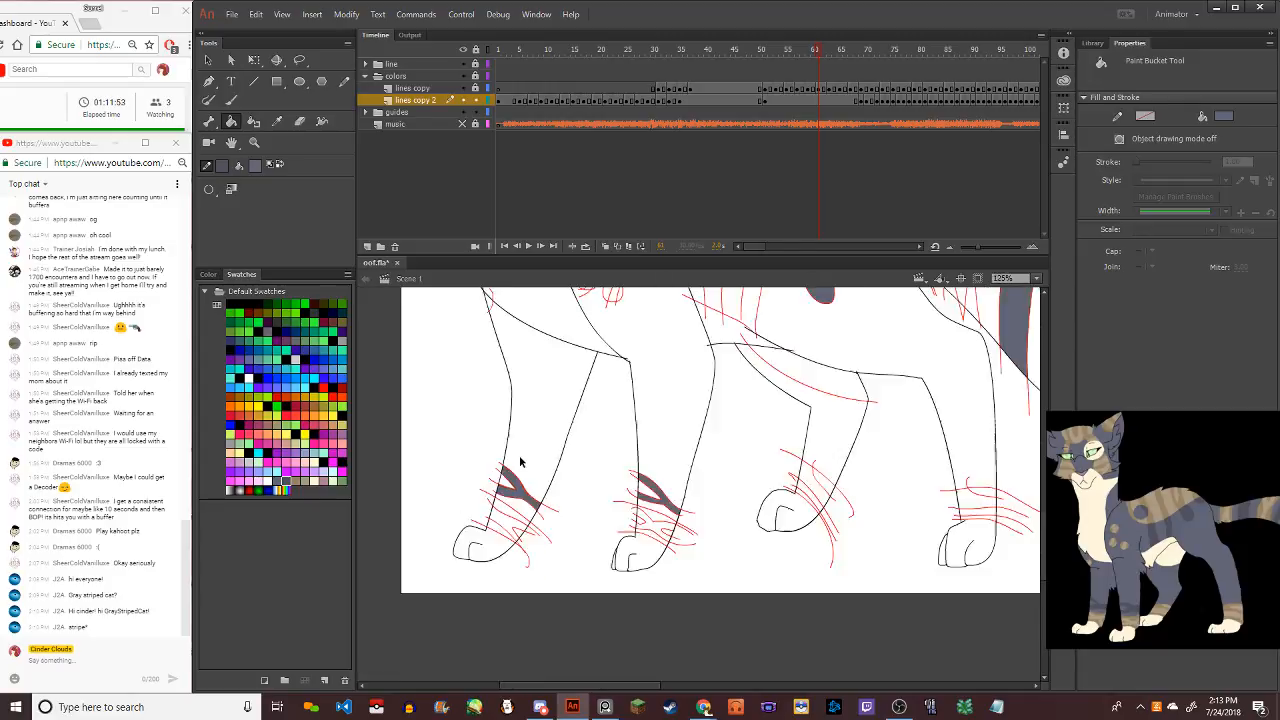
Fill the rear sliver of the shoulder circle with dark slate on frames 72 to 75, undoing a stray extra fill
scroll(567, 377, "up", 2)
scroll(567, 377, "up", 3)
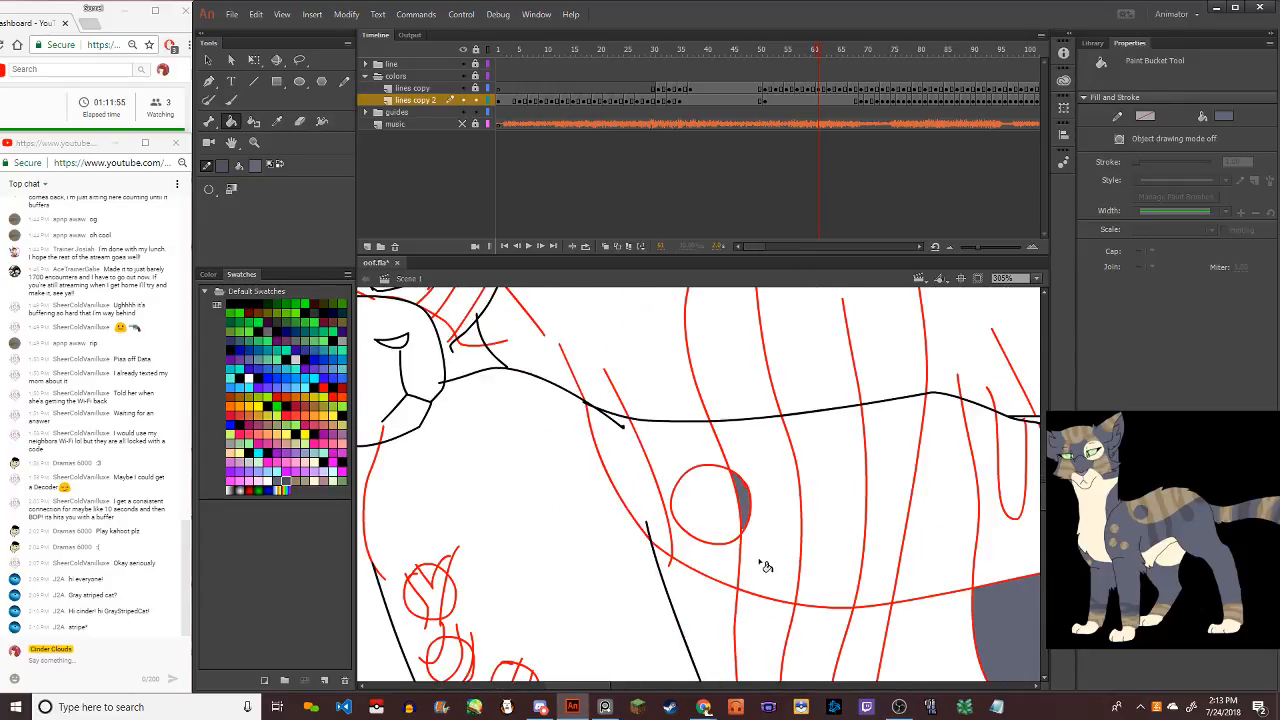
scroll(760, 548, "up", 3)
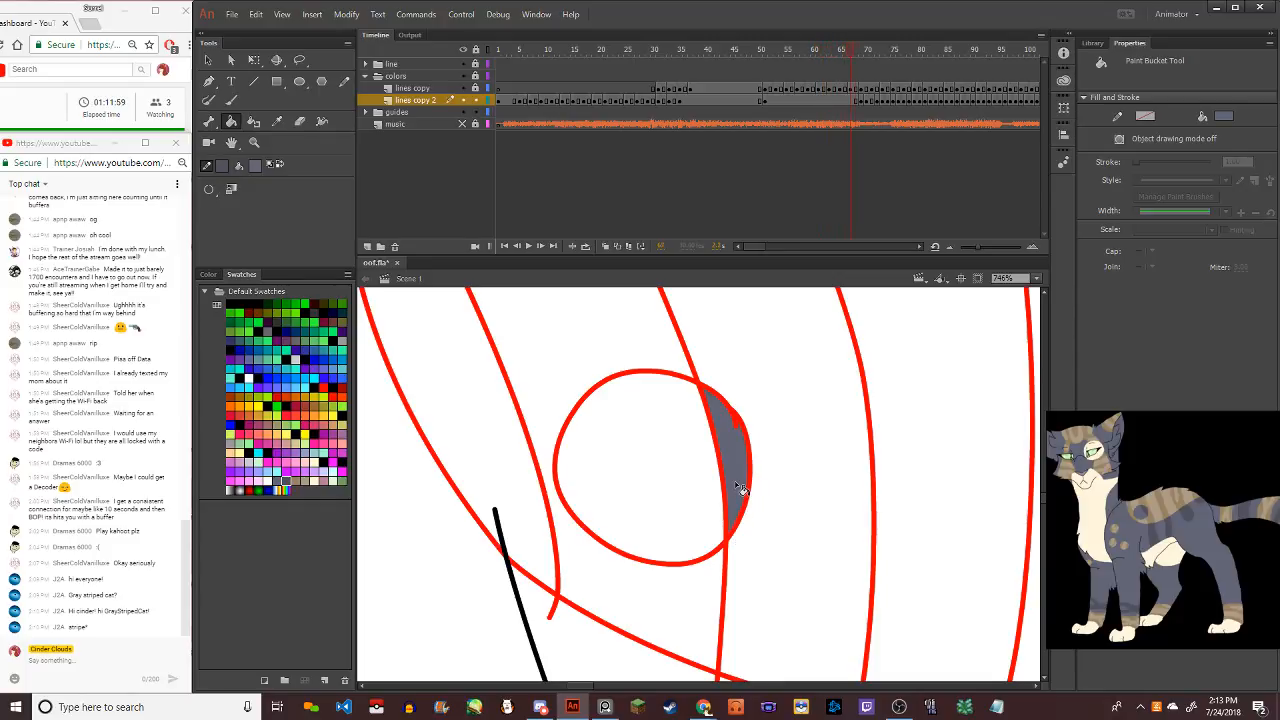
key("Return")
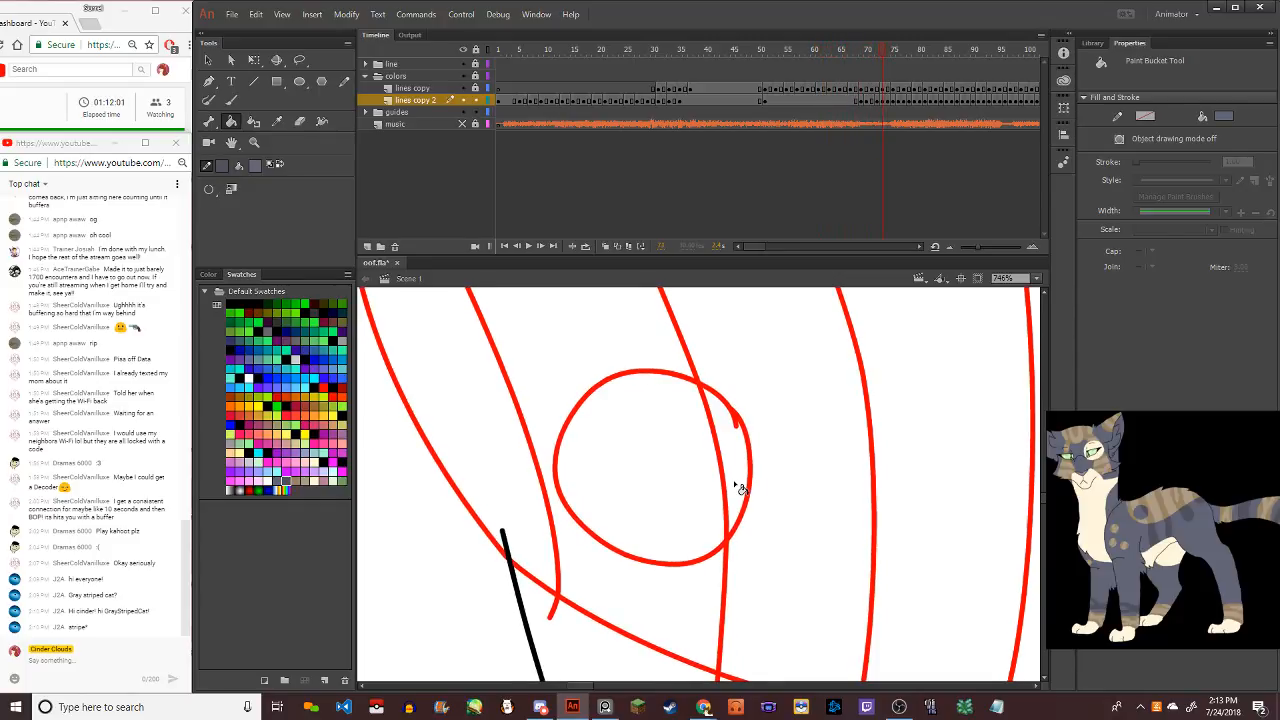
left_click(739, 488)
key(".")
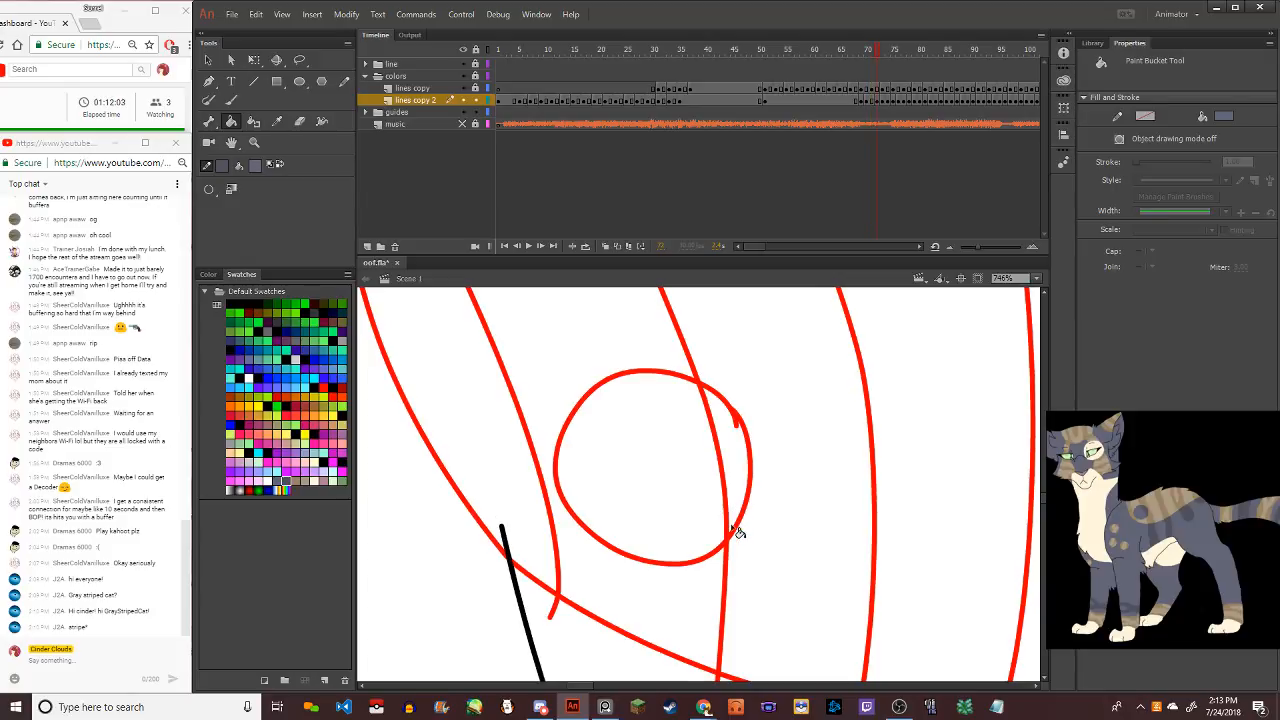
left_click(738, 535)
key(".")
key(".")
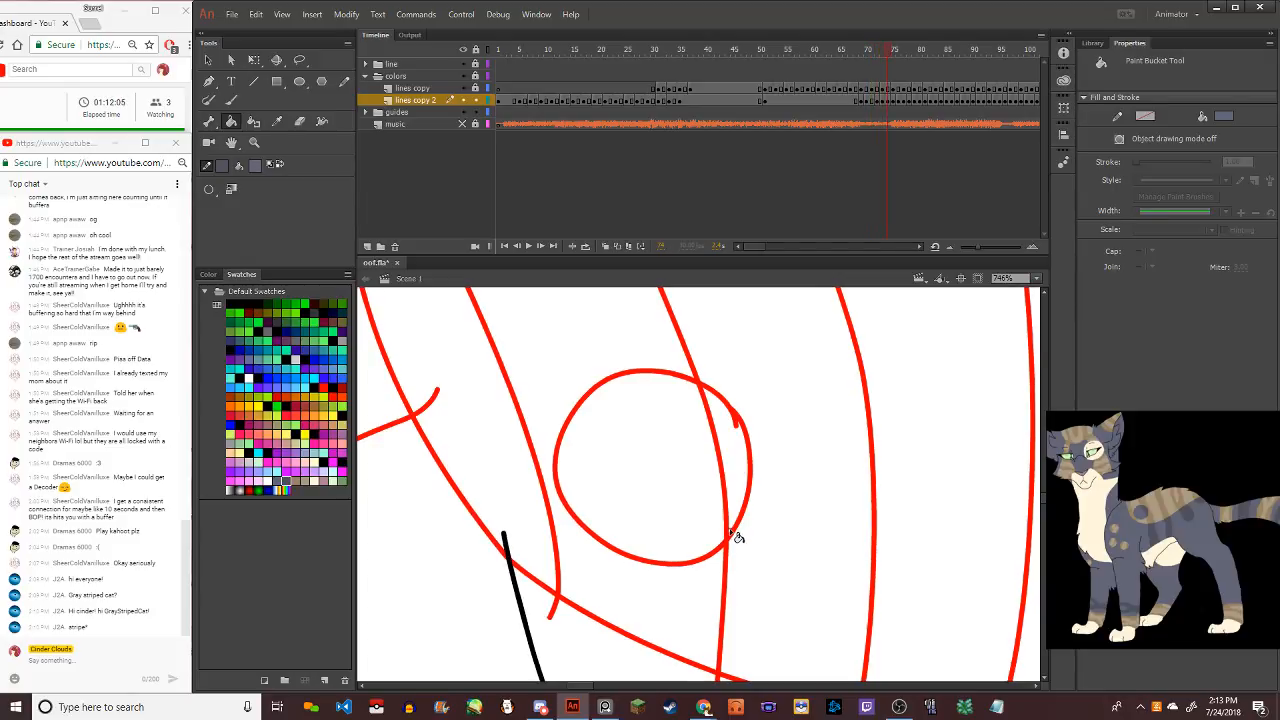
left_click(738, 522)
key(".")
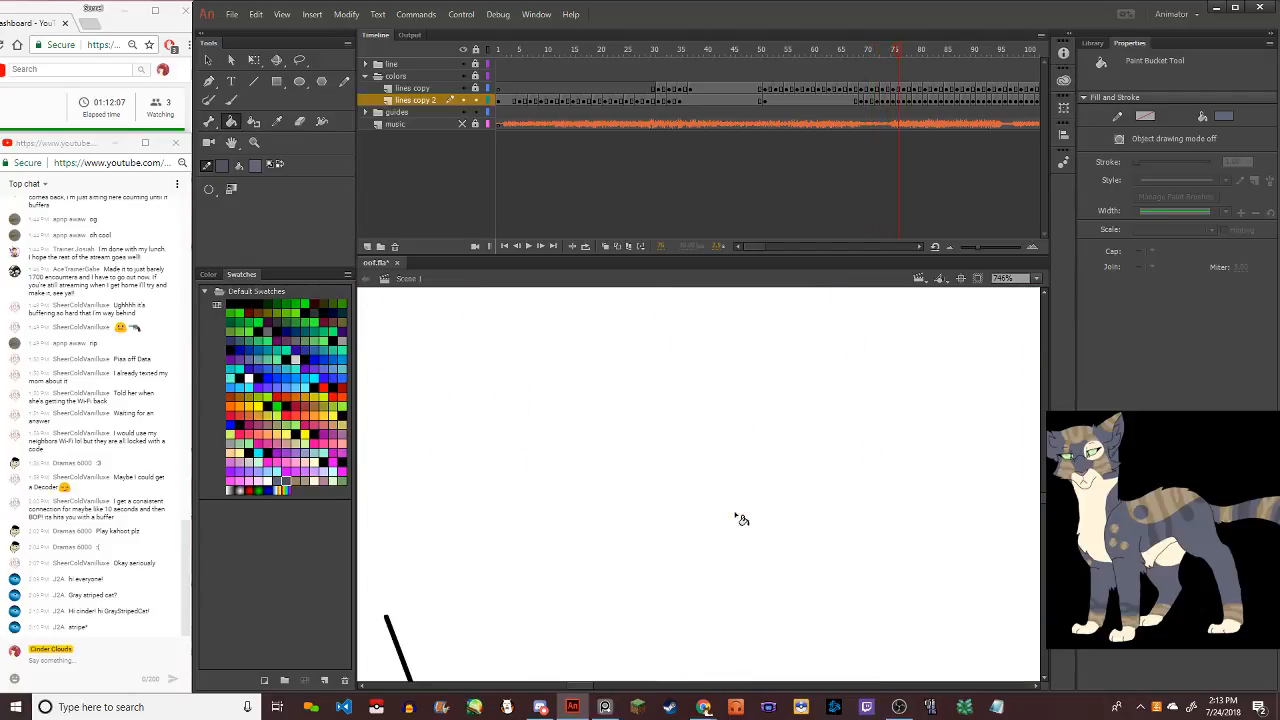
left_click(738, 520)
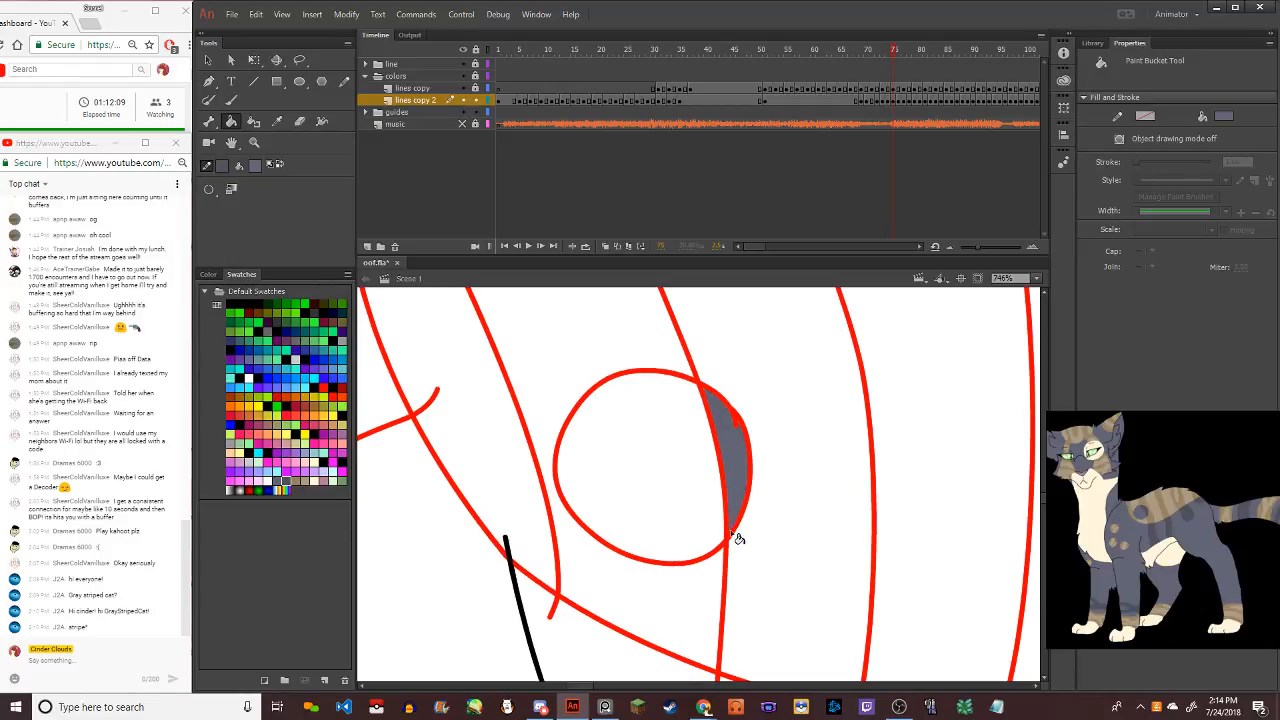
key(".")
key(".")
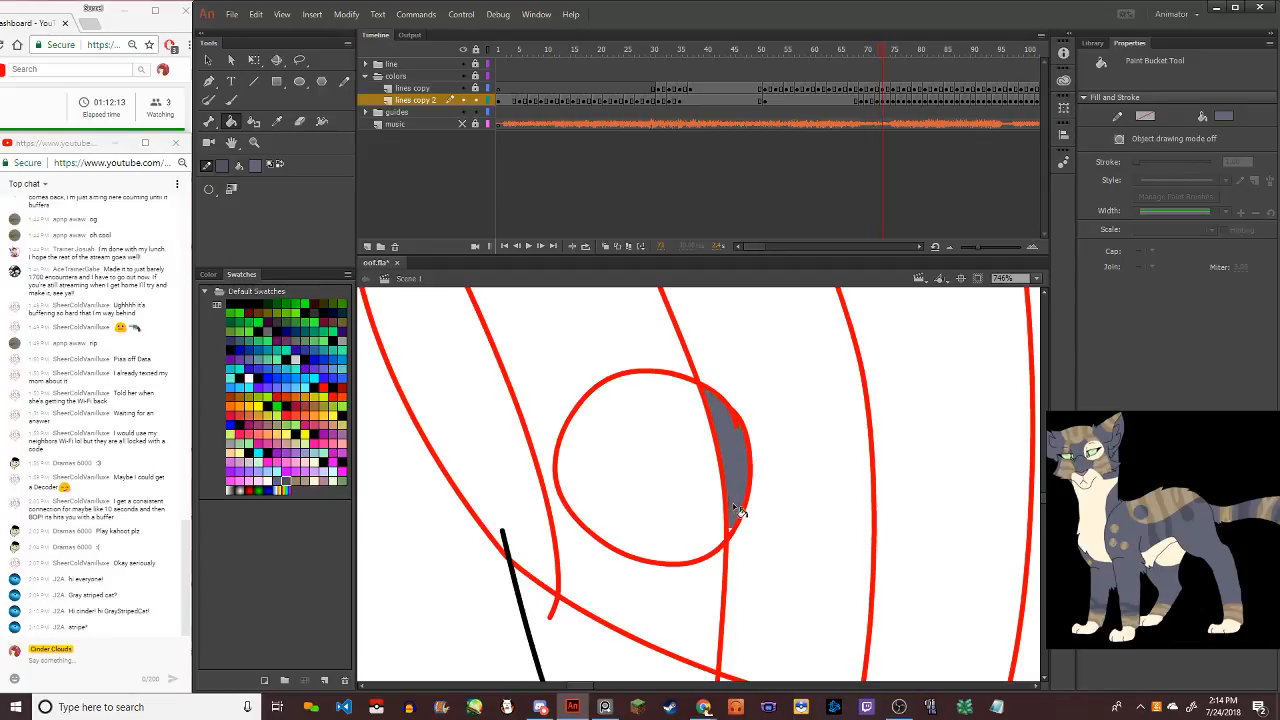
left_click(734, 539)
key("ctrl+z")
Fill the middle band and the outer band of the tail with dark slate at frame 73
scroll(734, 535, "down", 10)
scroll(644, 469, "up", 4)
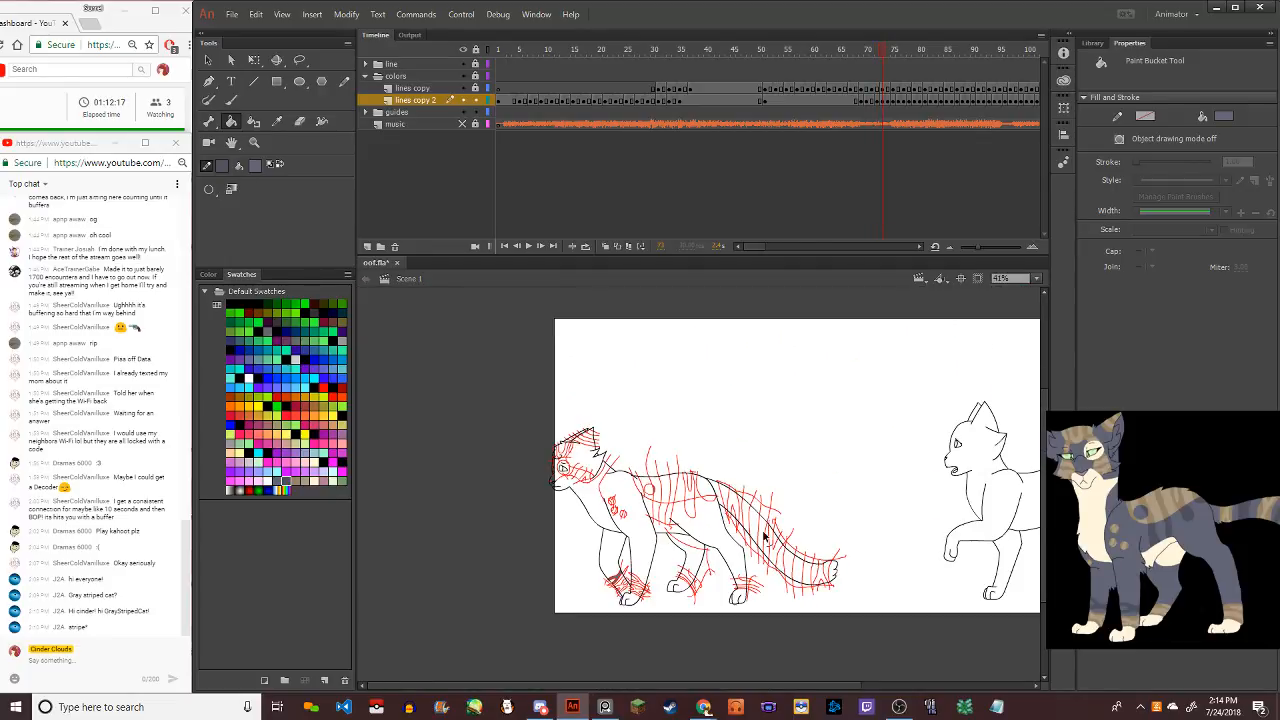
left_click(683, 484)
left_click(787, 598)
key("comma")
key("comma")
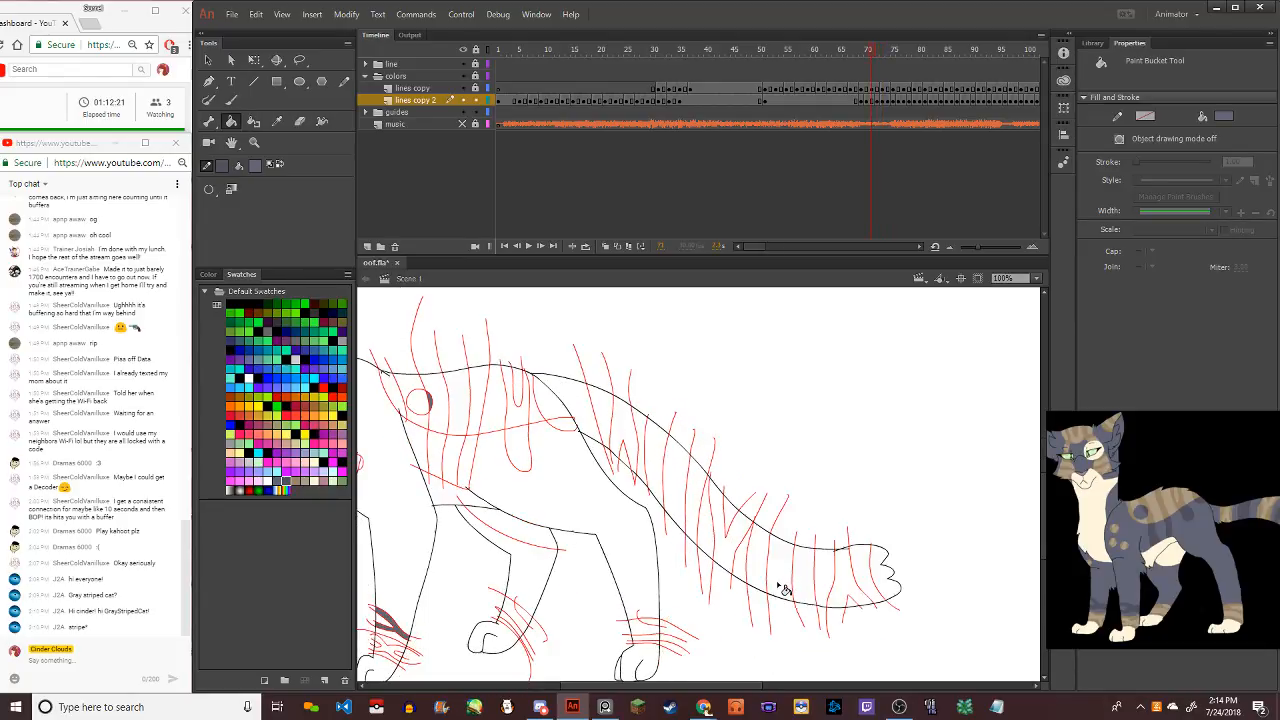
Fill the outer tail band with dark slate on the preceding frames, working backward from frame 72
key("period")
key("period")
key("comma")
left_click(784, 590)
key("comma")
left_click(781, 570)
key("comma")
left_click(786, 568)
key("comma")
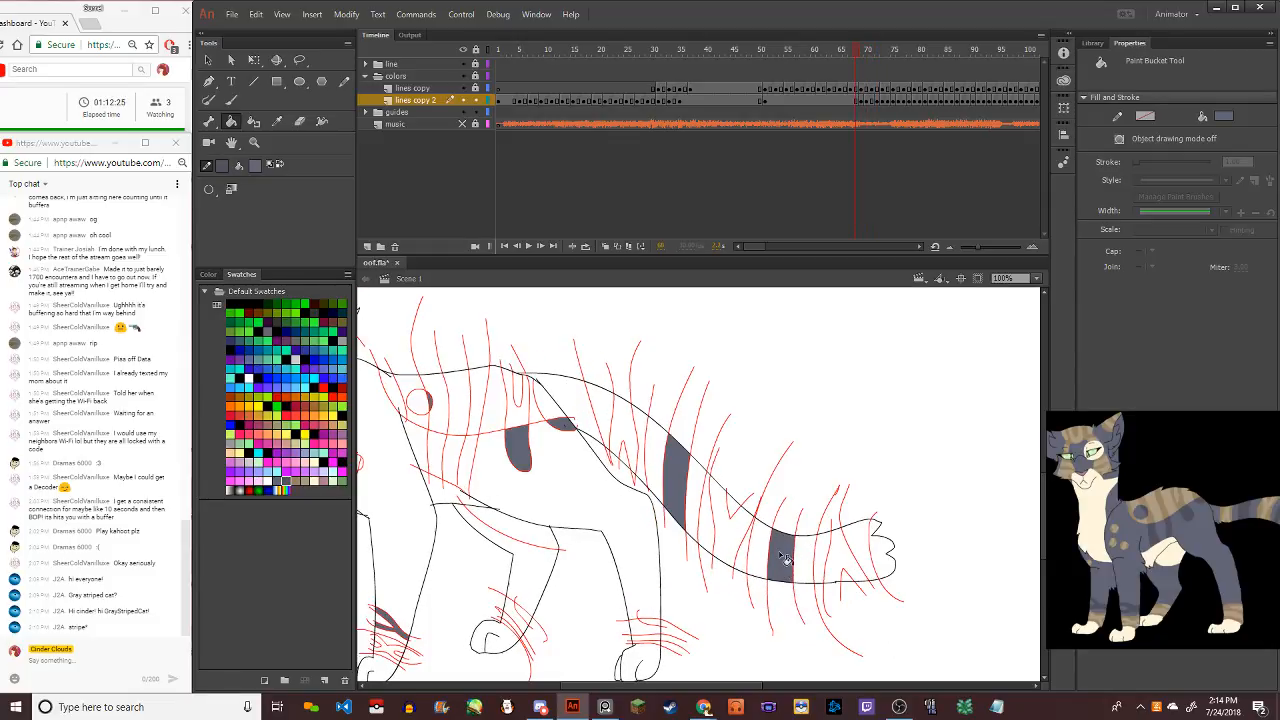
Step forward through the frames from 68 to 73 to check the tail band fills
key("period")
key("period")
key("period")
key("period")
key("period")
key("period")
key("period")
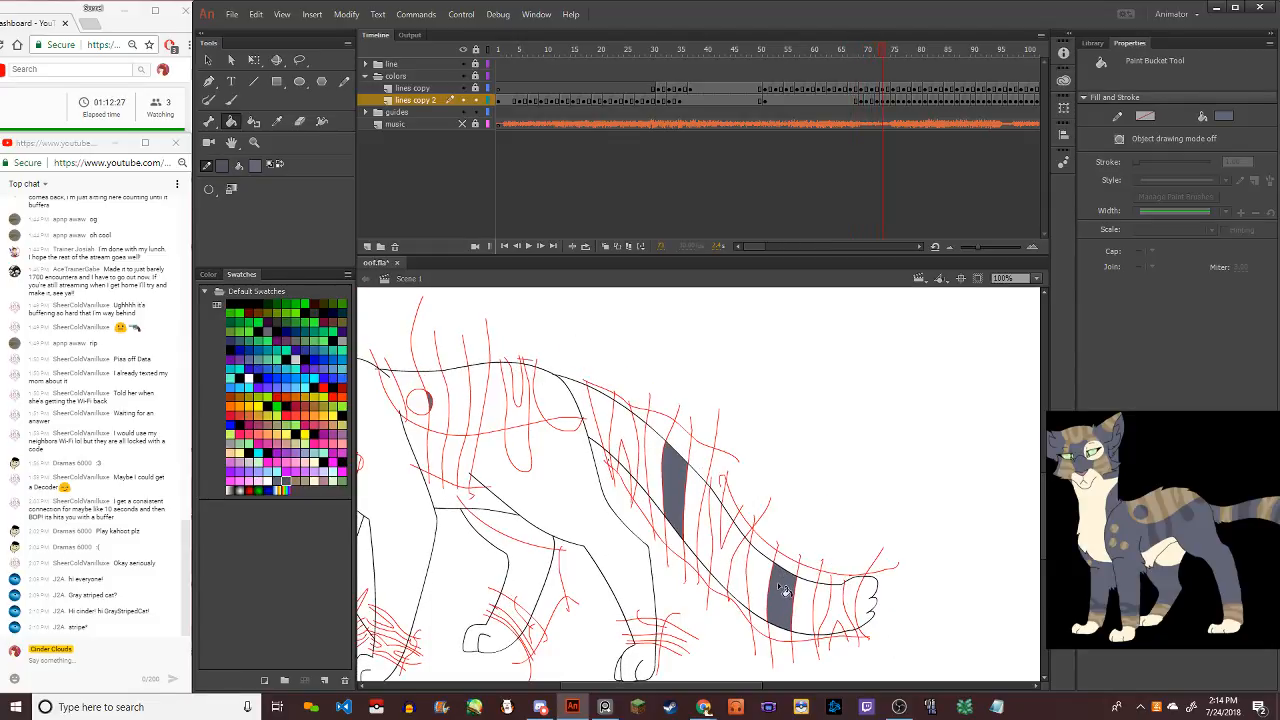
Fill the outer and middle tail bands with dark slate at frame 75
left_click(785, 602)
key("period")
key("period")
key("comma")
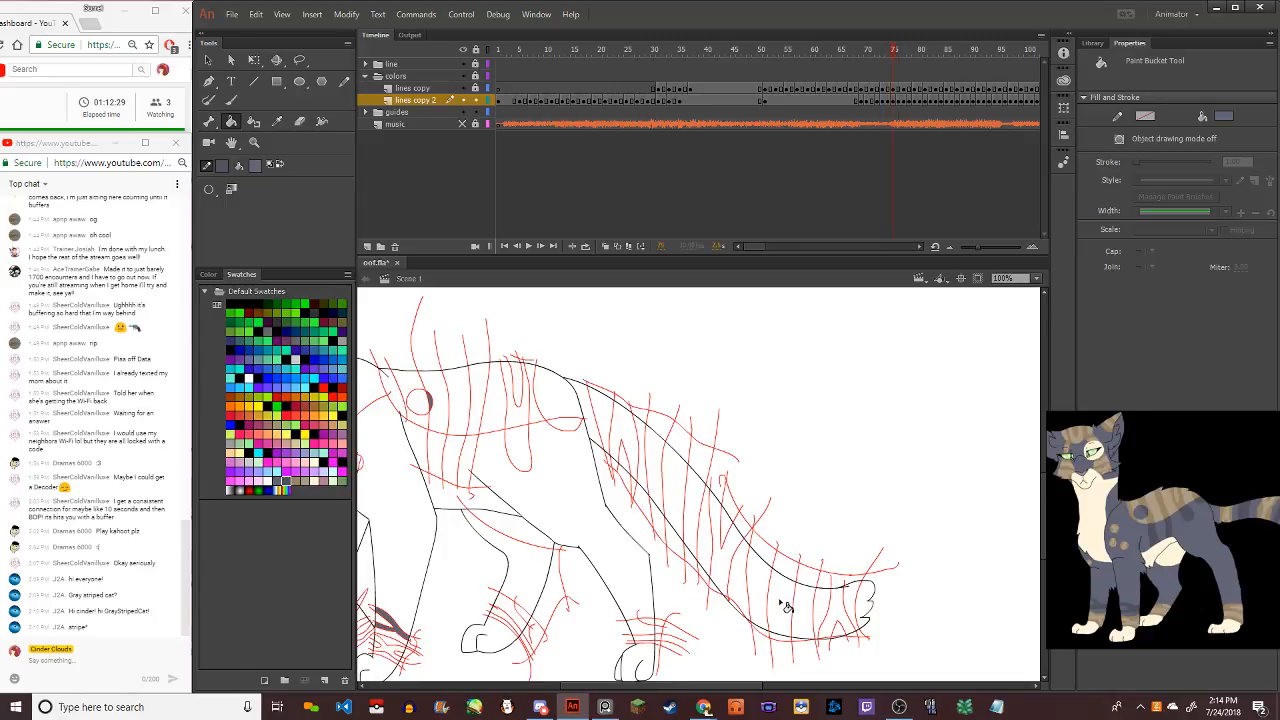
left_click(784, 605)
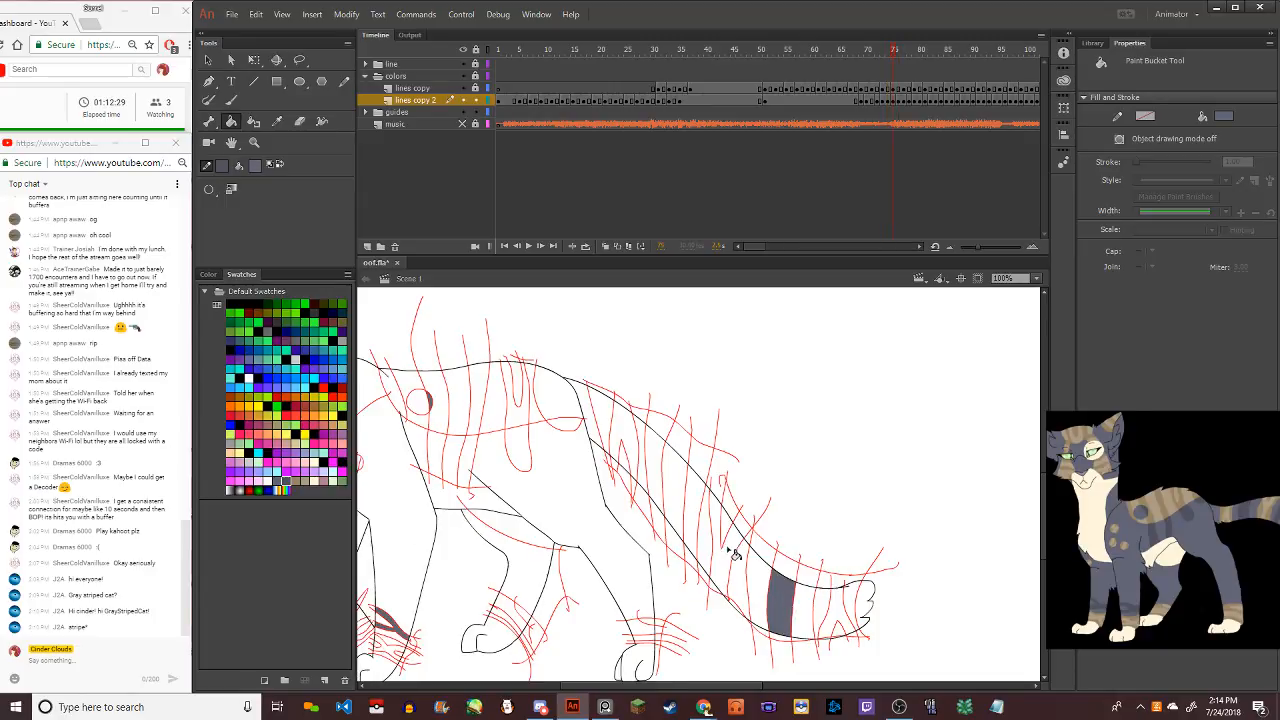
left_click(680, 517)
Fill the middle tail band with dark slate on the unfilled frames before frame 73
key("comma")
key("comma")
key("comma")
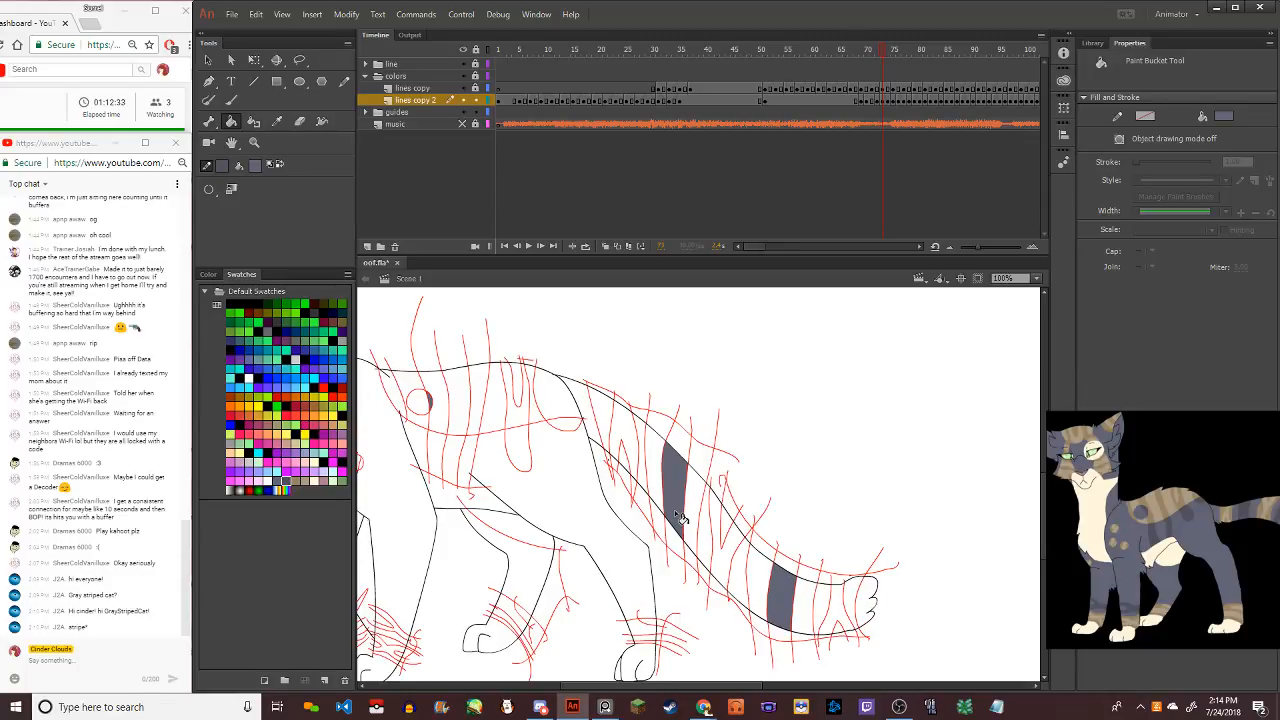
key("comma")
key("comma")
left_click(680, 516)
key("period")
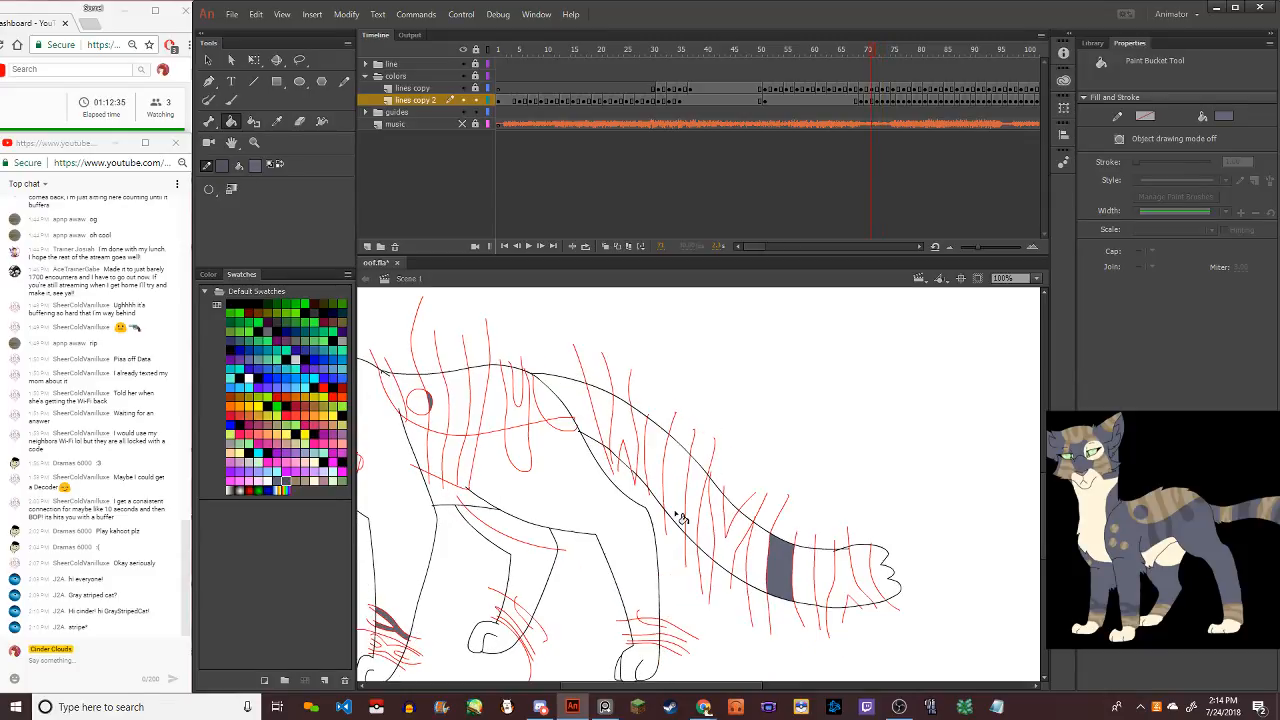
left_click(680, 516)
key("comma")
key("comma")
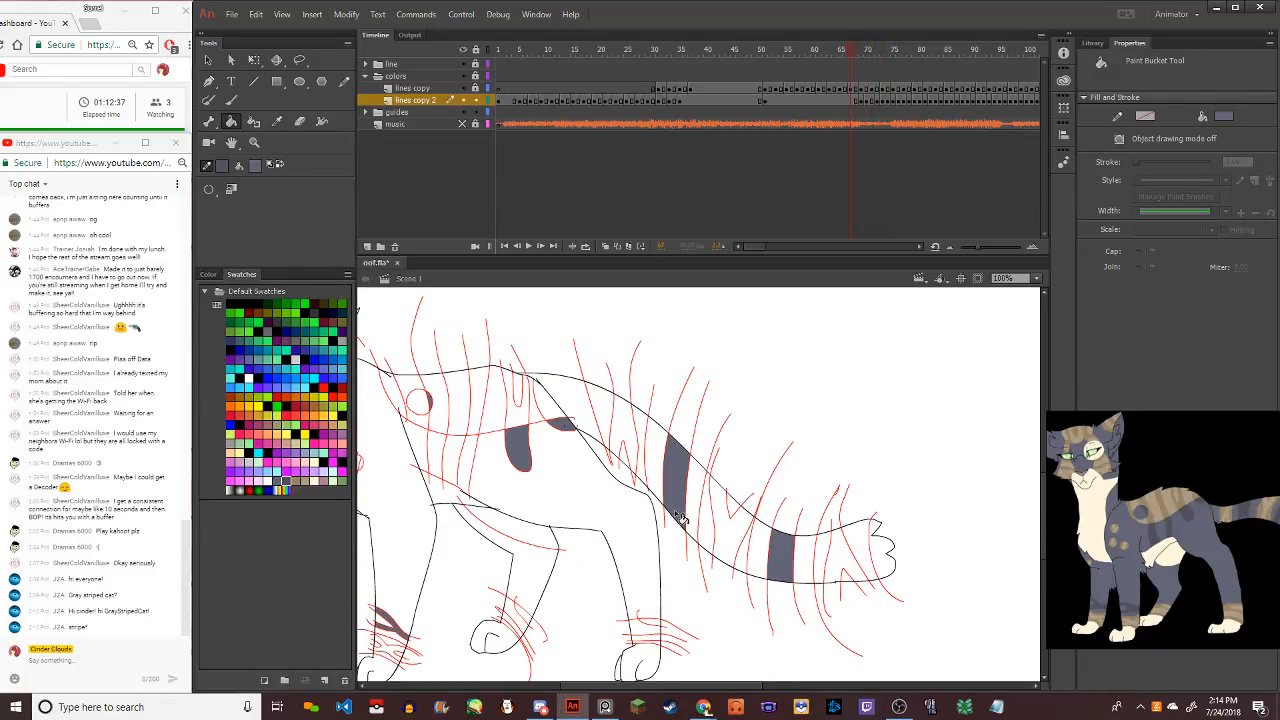
Step through the frames from 67 to 77 and back to 73 to check the tail band fills
key("period")
key("period")
key("period")
key("period")
key("period")
key("period")
key("period")
key("period")
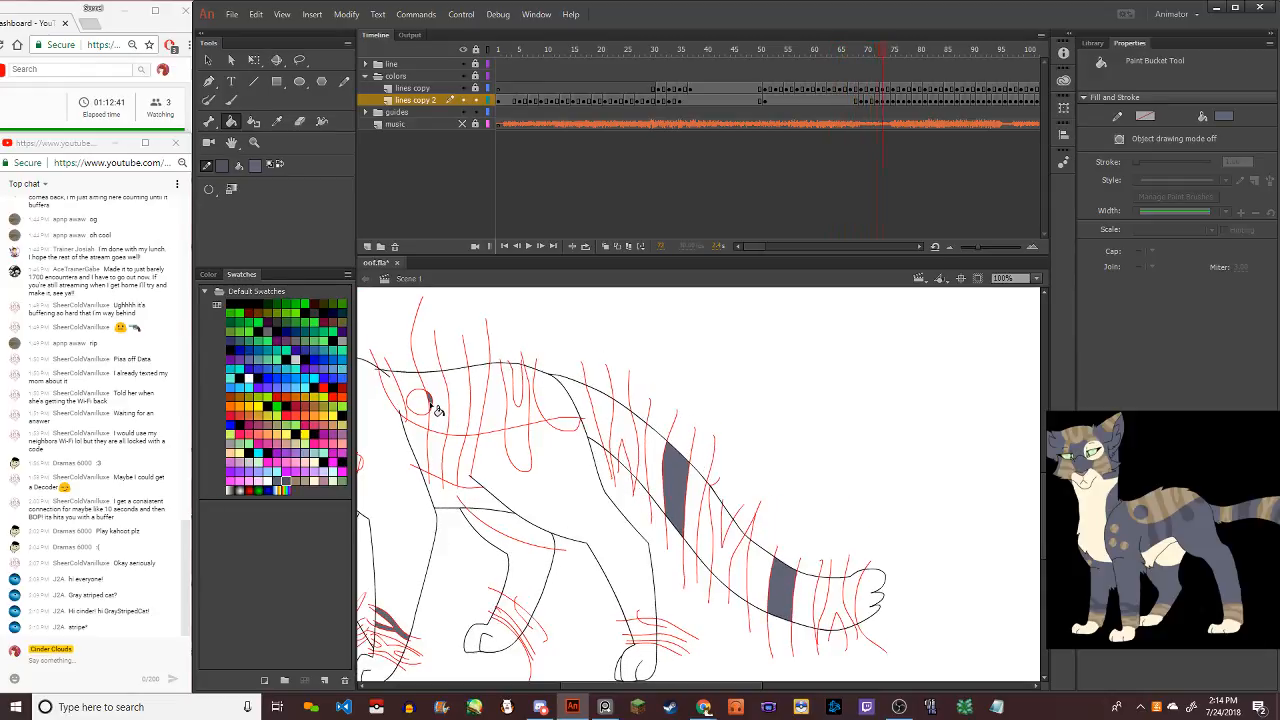
key("period")
key("period")
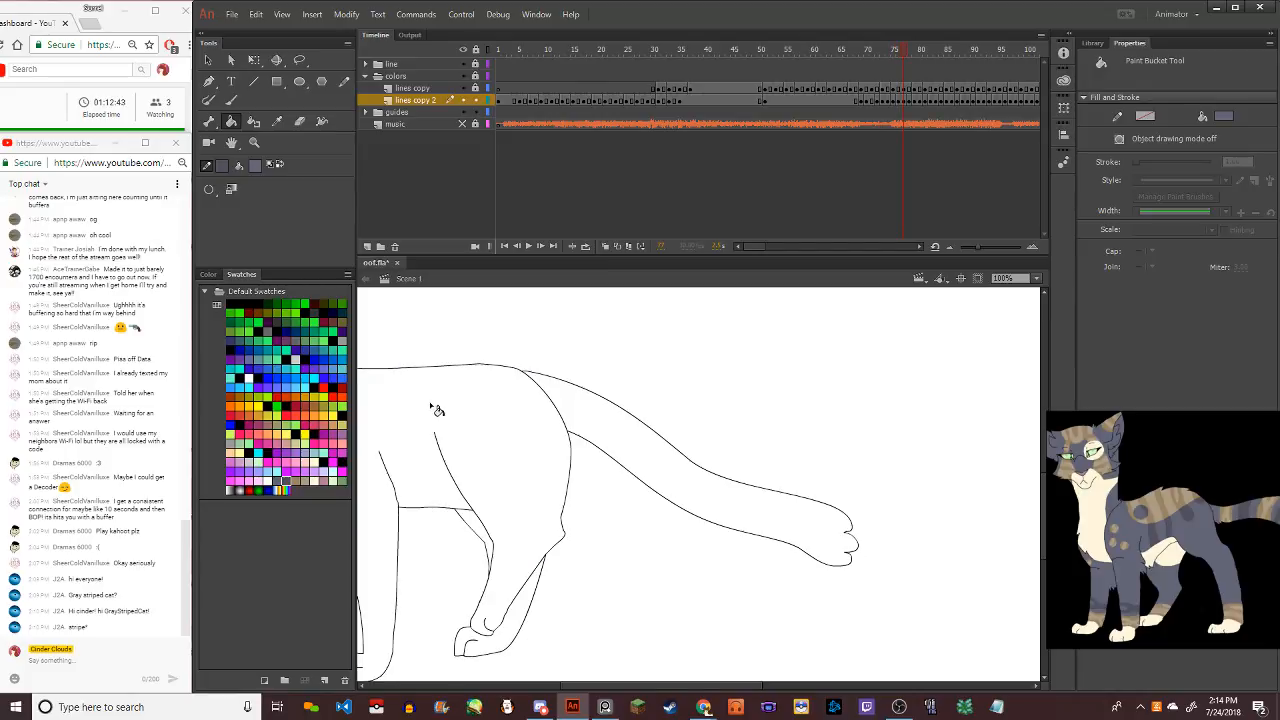
key("comma")
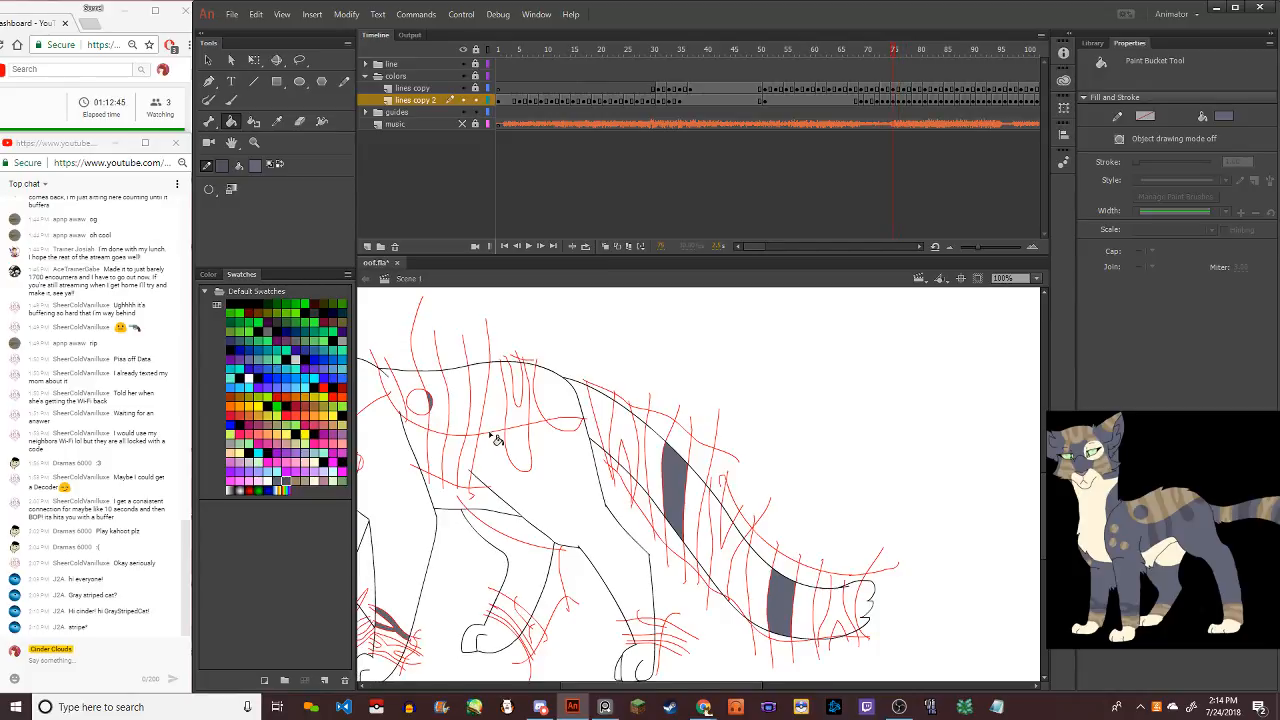
key("period")
key("period")
key("period")
key("period")
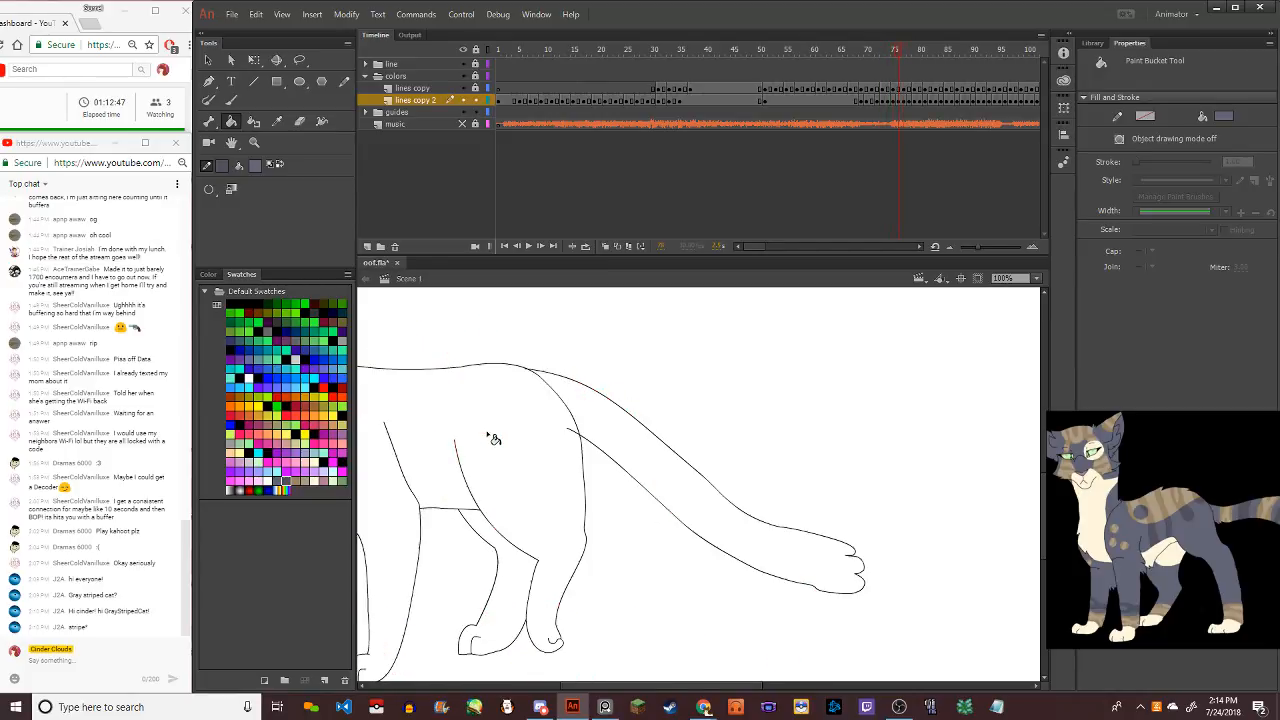
key("comma")
key("comma")
key("comma")
key("comma")
key("comma")
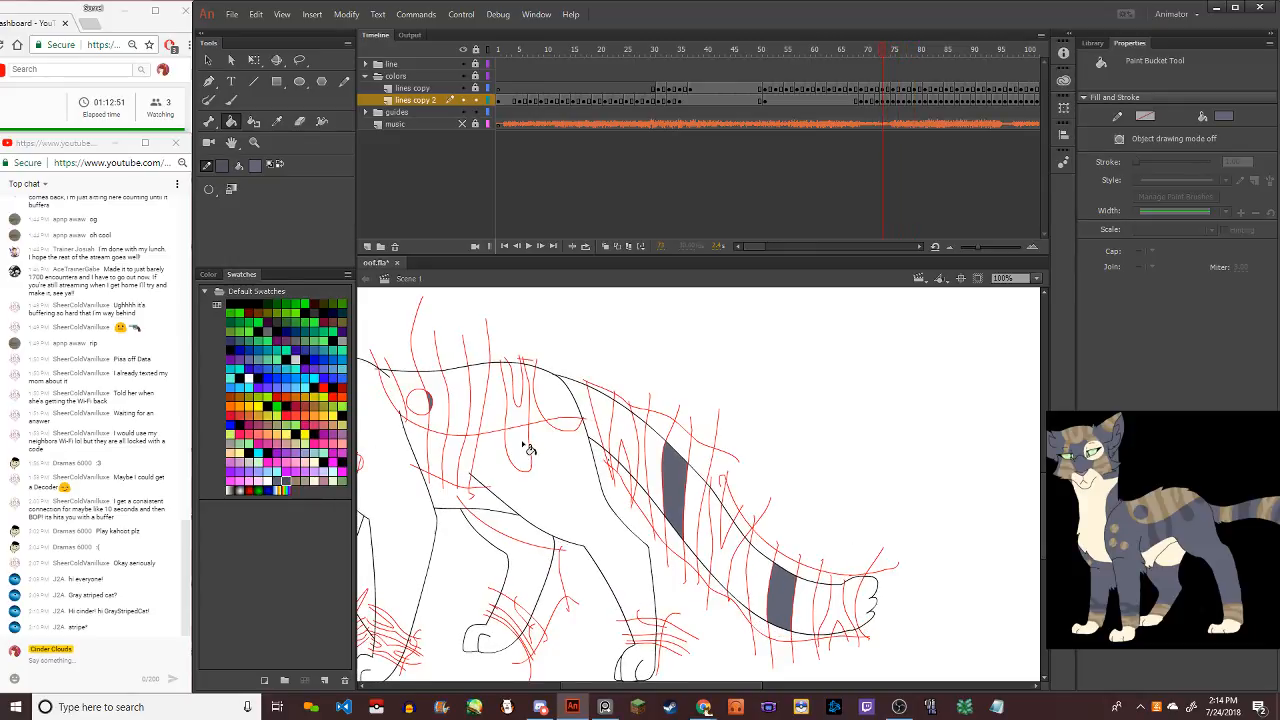
Fill the rounded lower end of the flank stripe with dark slate, working back from frame 73 to frame 69
left_click(524, 446)
key("comma")
key("comma")
key("comma")
key("comma")
key("period")
left_click(524, 446)
key("period")
key("period")
key("comma")
key("comma")
key("comma")
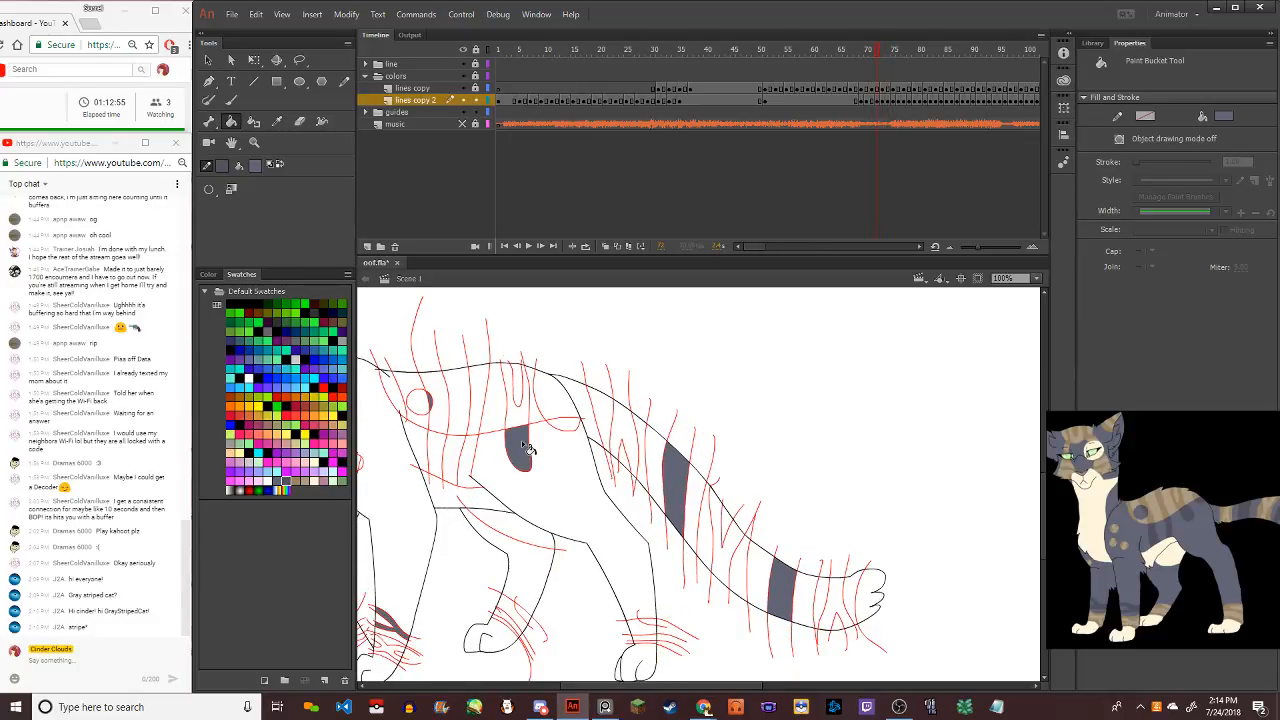
left_click(524, 446)
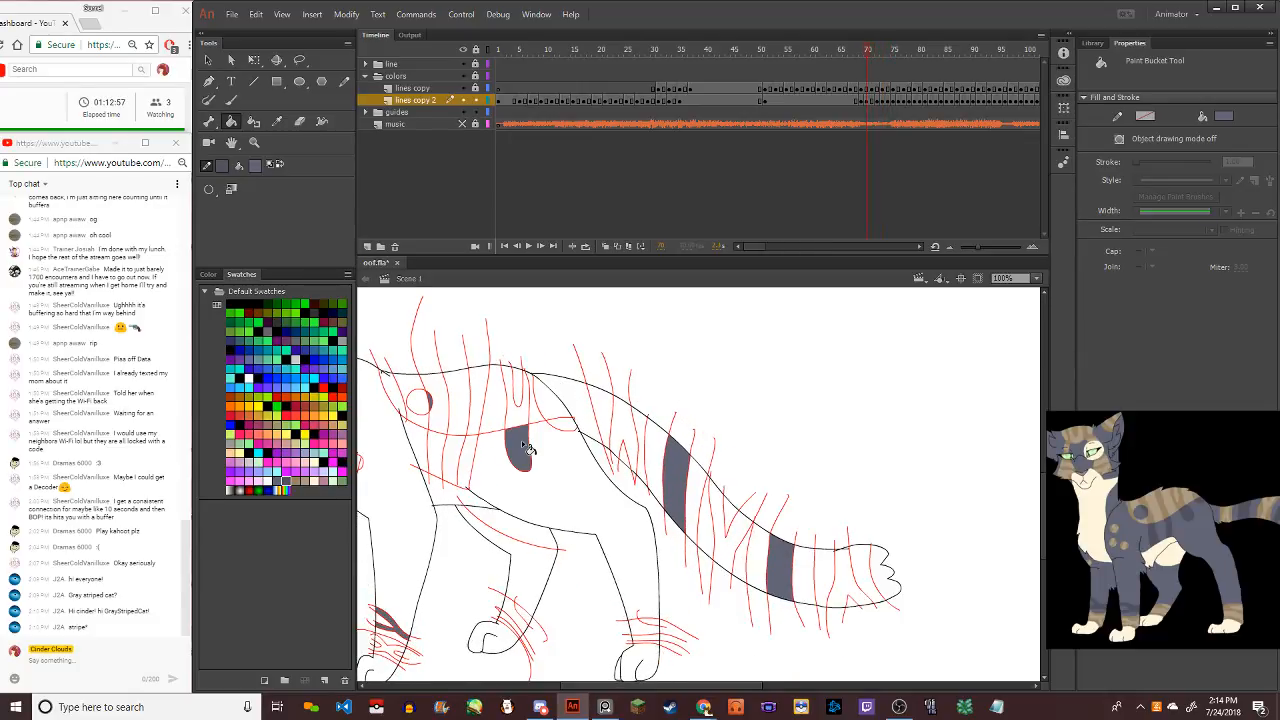
key("comma")
left_click(524, 446)
key("comma")
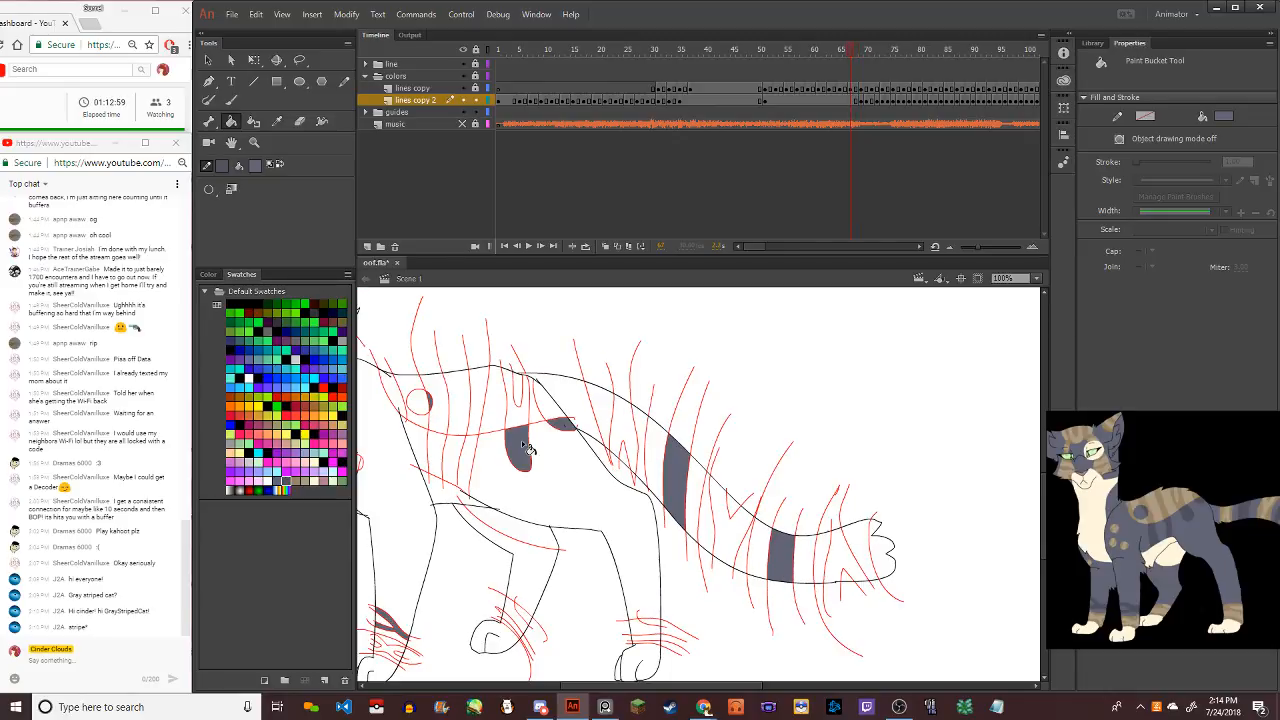
Fill the small haunch patch below the side line with dark slate, frame by frame up to frame 75
key("period")
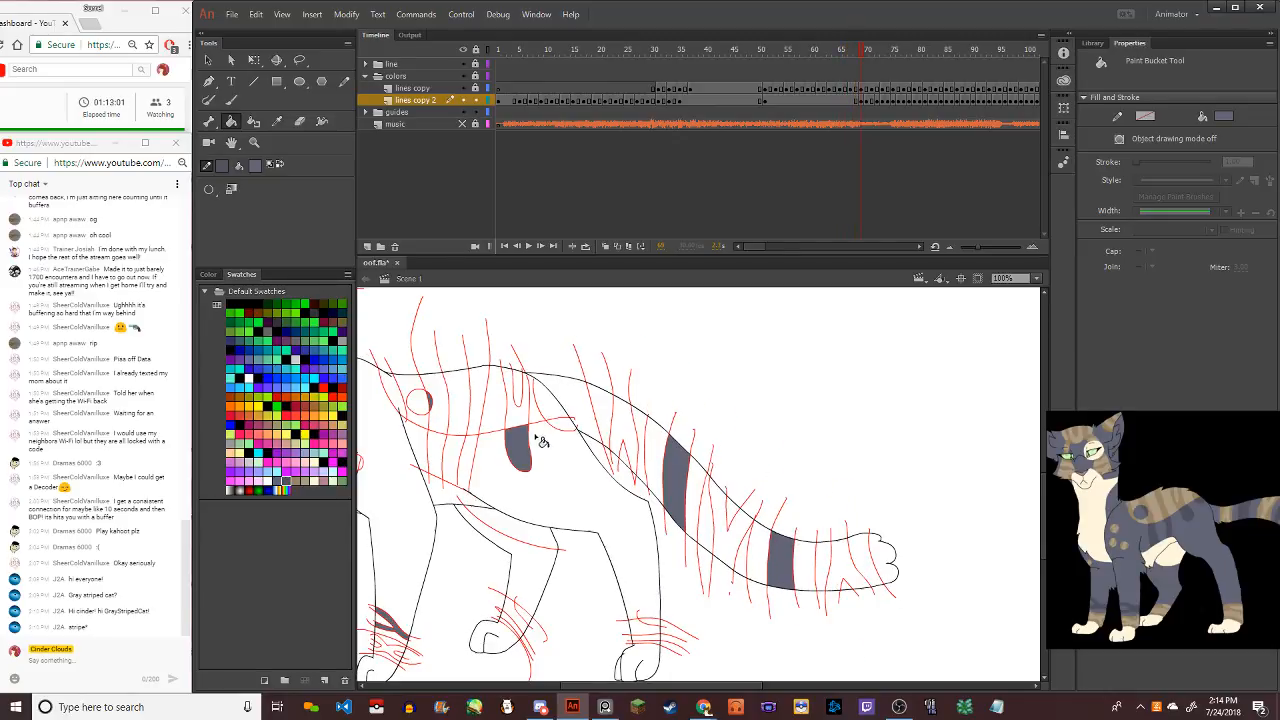
key("period")
key("period")
left_click(566, 430)
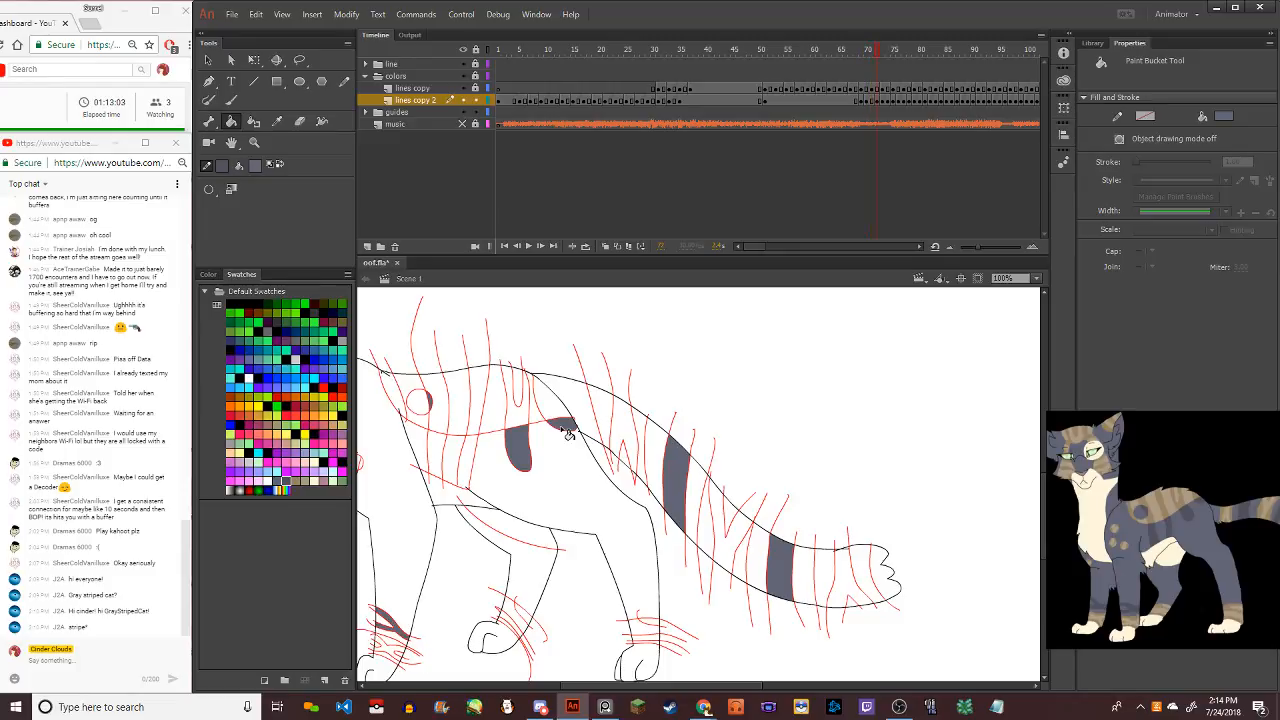
key("period")
left_click(566, 431)
key("period")
key("period")
key("comma")
left_click(566, 431)
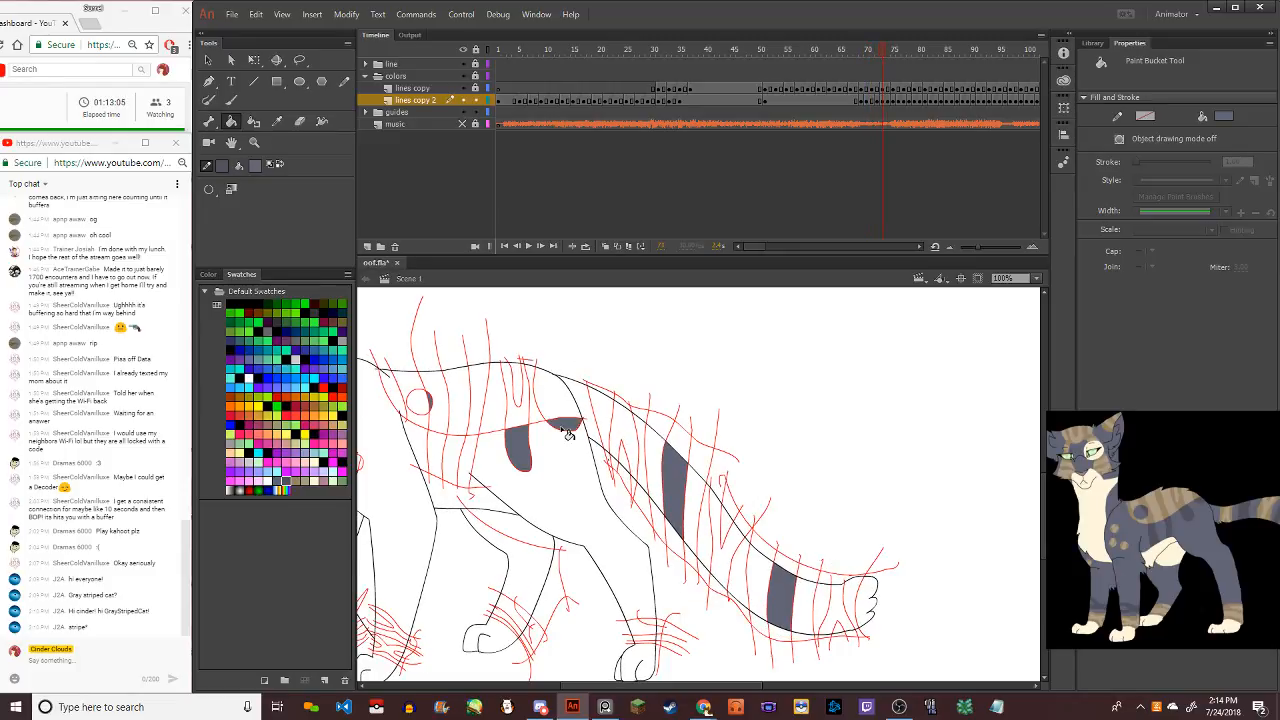
key("period")
key("period")
key("period")
left_click(566, 431)
key("period")
key("period")
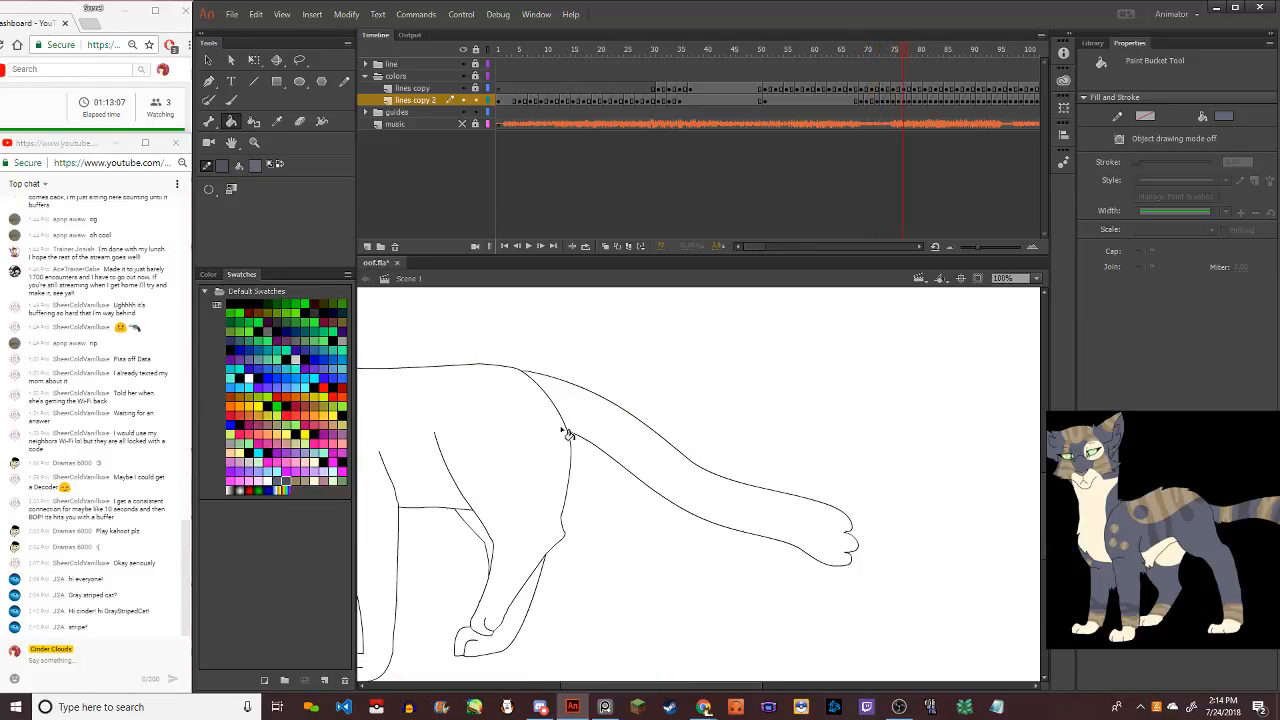
Step backward through the frames from 77 to the low 60s to check the dark slate markings
key("comma")
key("comma")
key("comma")
key("comma")
key("period")
key("period")
key("period")
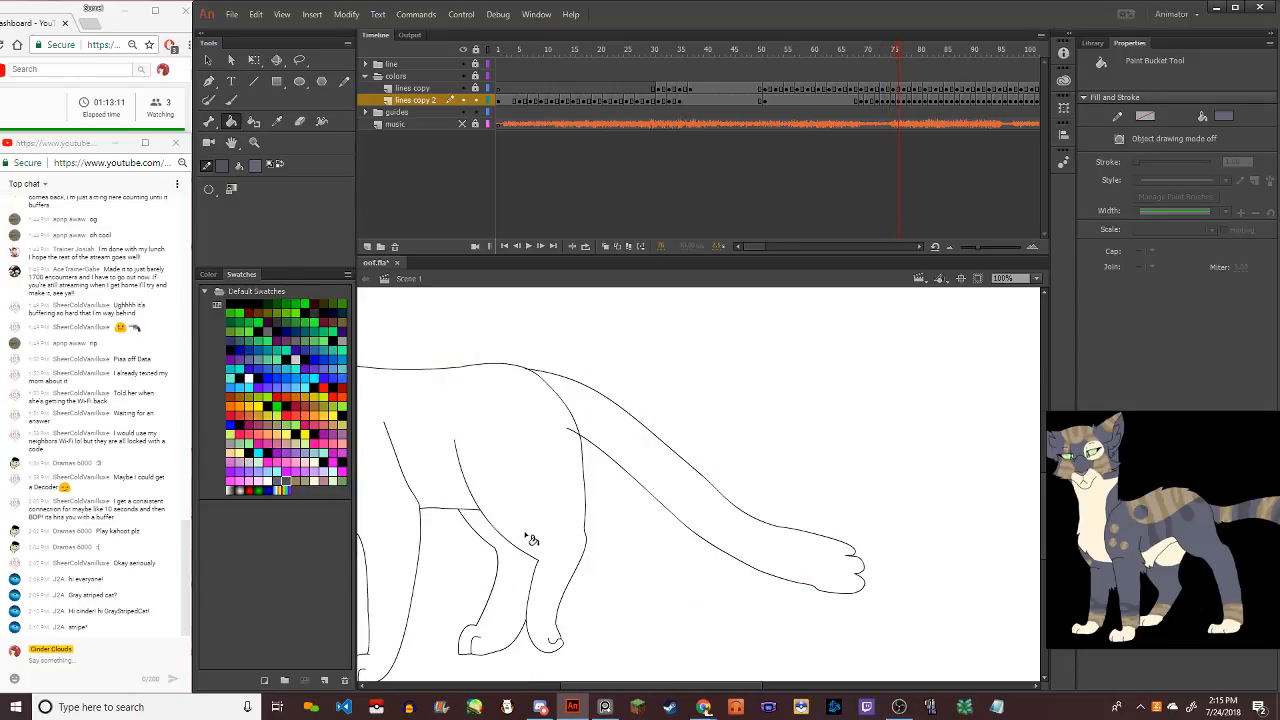
key("comma")
key("comma")
key("comma")
key("comma")
key("comma")
key("comma")
key("comma")
key("comma")
key("comma")
key("comma")
key("comma")
key("comma")
key("comma")
key("comma")
key("comma")
key("comma")
key("comma")
key("comma")
key("comma")
key("comma")
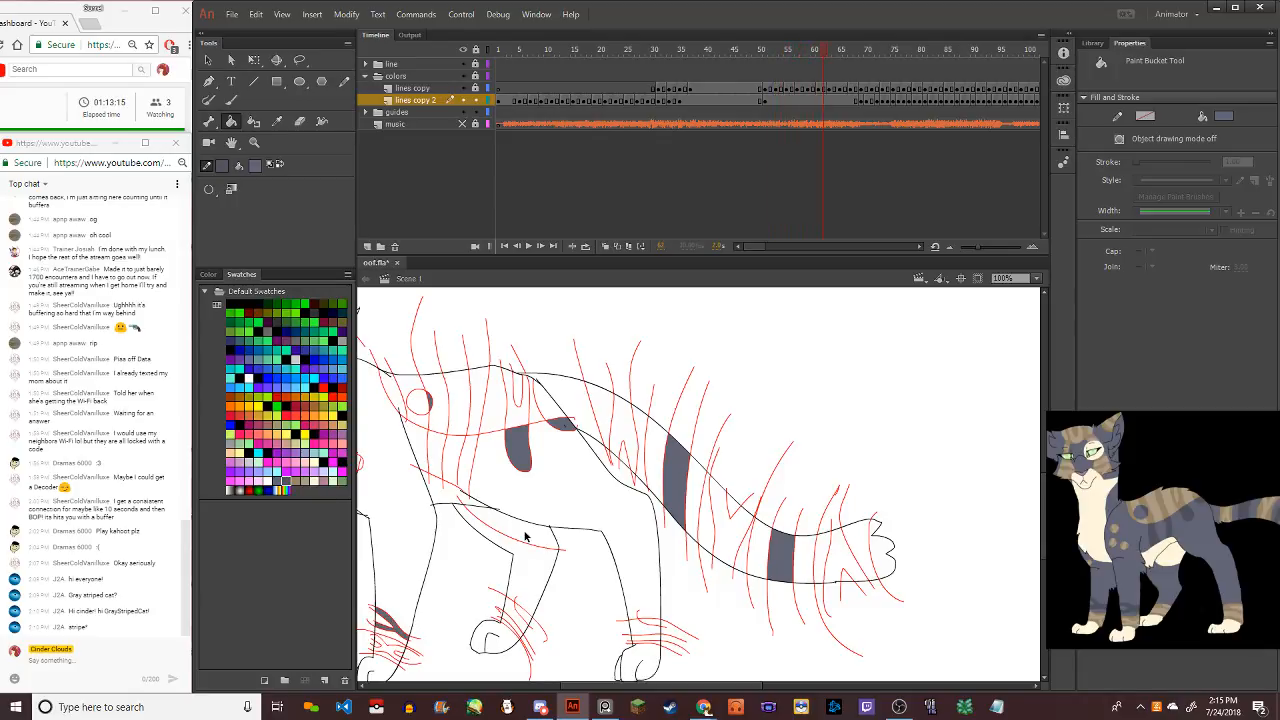
Examine the whole cat on the earlier frames and play back the animation to review the slate markings
scroll(520, 510, "down", 3)
scroll(425, 437, "down", 1)
scroll(440, 441, "up", 2)
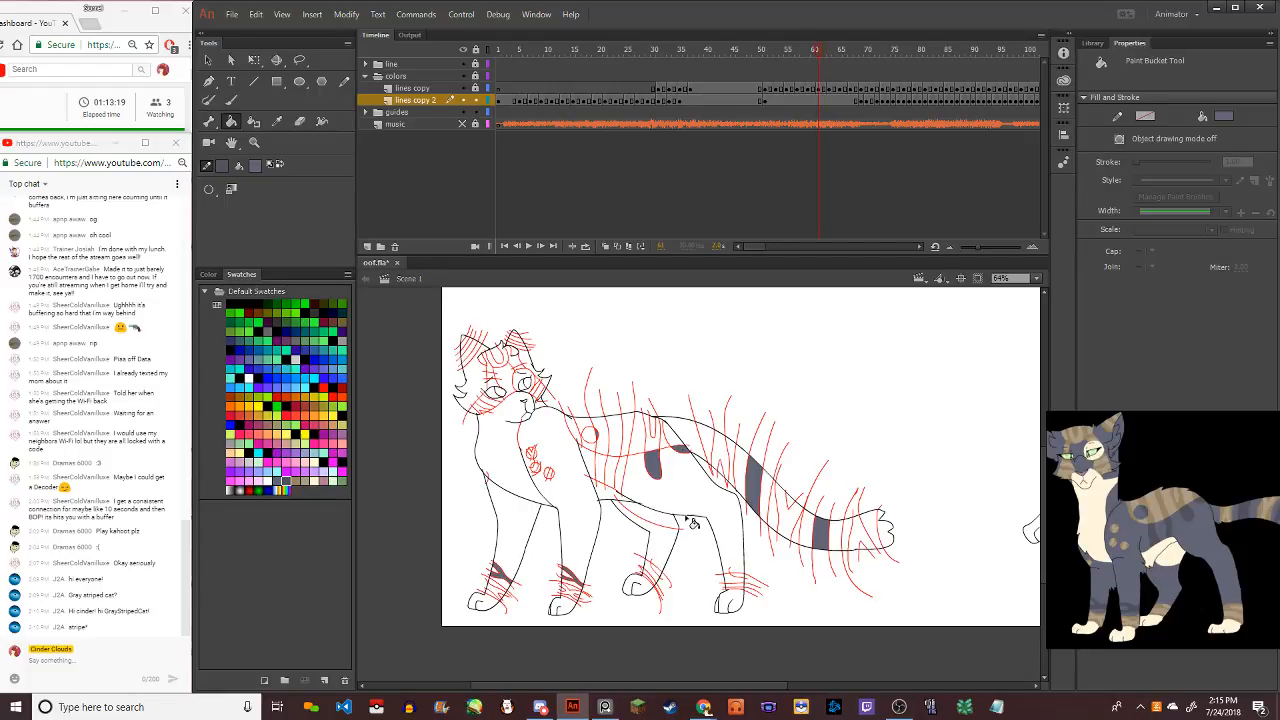
key("comma")
key("comma")
key("comma")
key("comma")
key("comma")
key("comma")
key("comma")
key("comma")
key("comma")
key("comma")
key("comma")
key("comma")
key("Return")
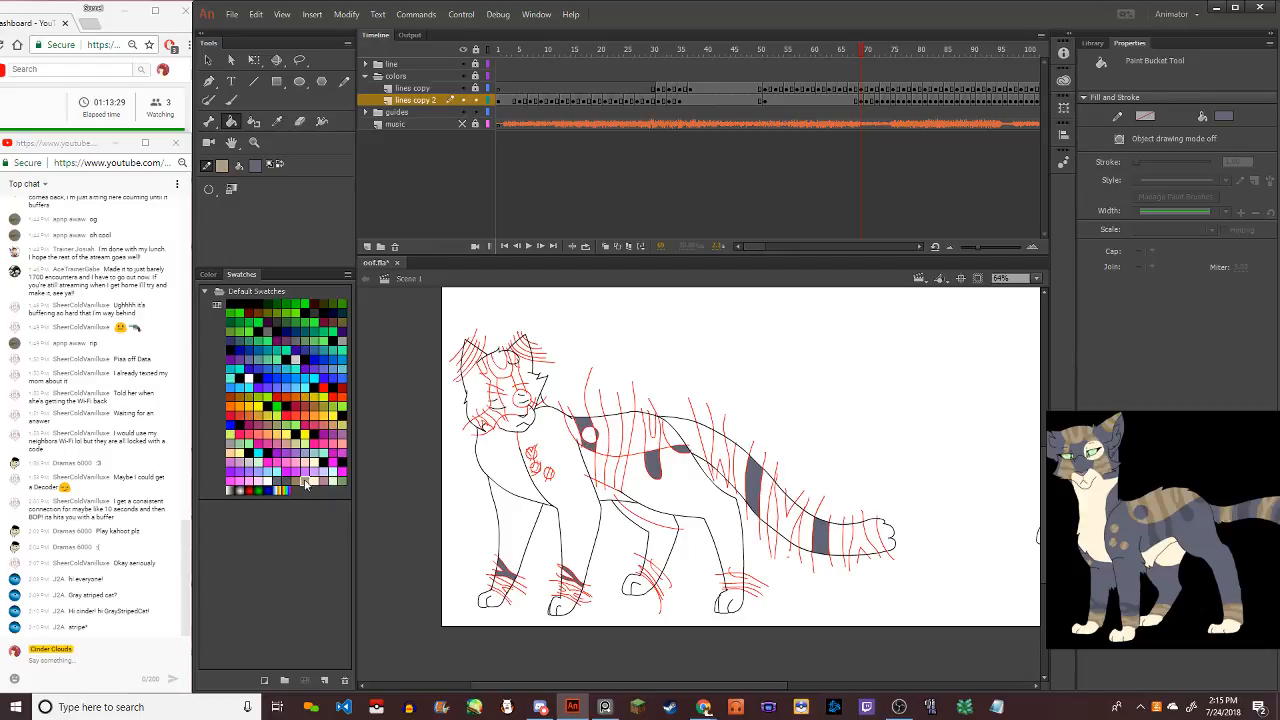
Undo the stray slate fill on the shoulder stripe and set the fill color to tan
key("ctrl+z")
left_click(262, 170)
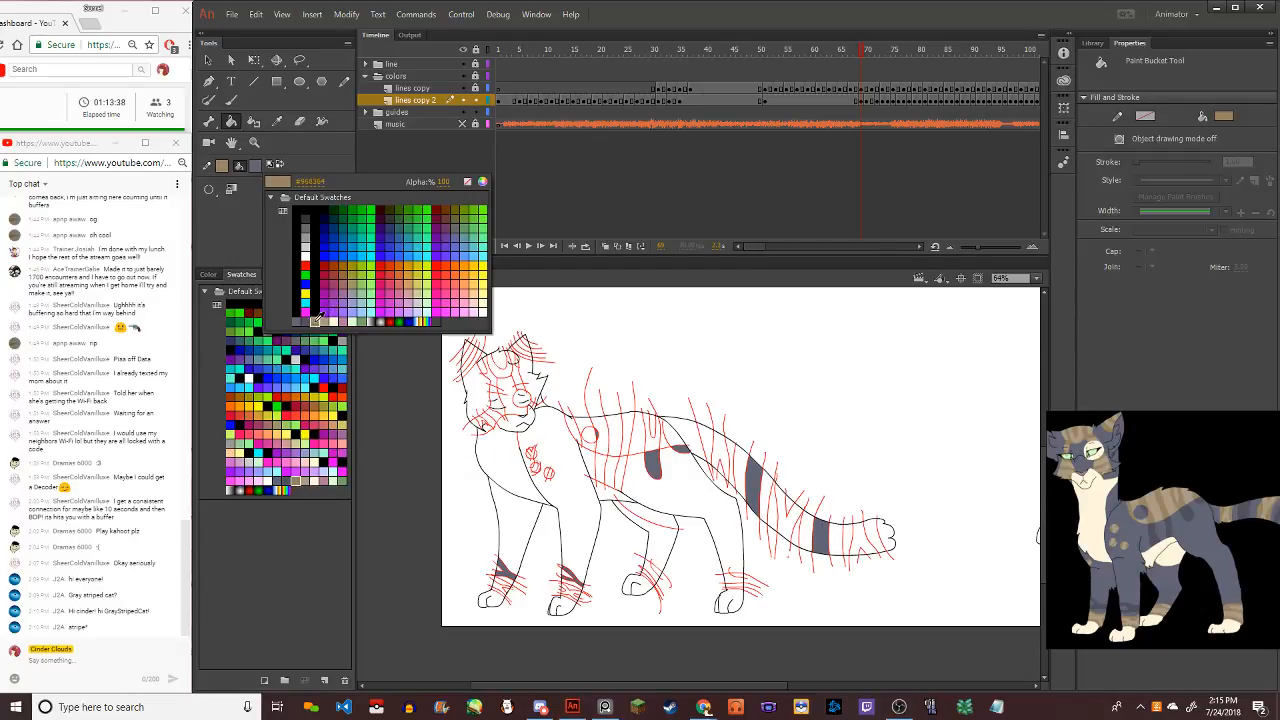
left_click(295, 481)
Fill the five back stripes above the side line with tan at frame 69, undoing one misplaced fill
scroll(668, 462, "up", 3)
left_click(600, 434)
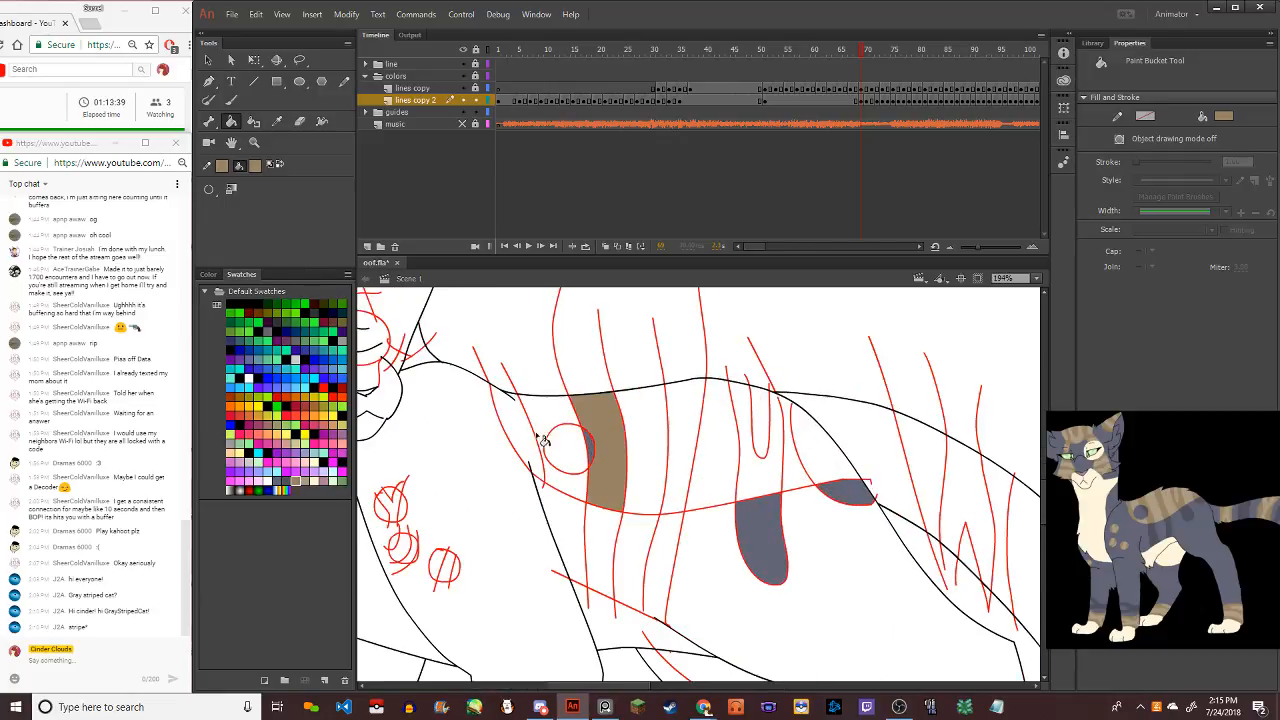
left_click(531, 440)
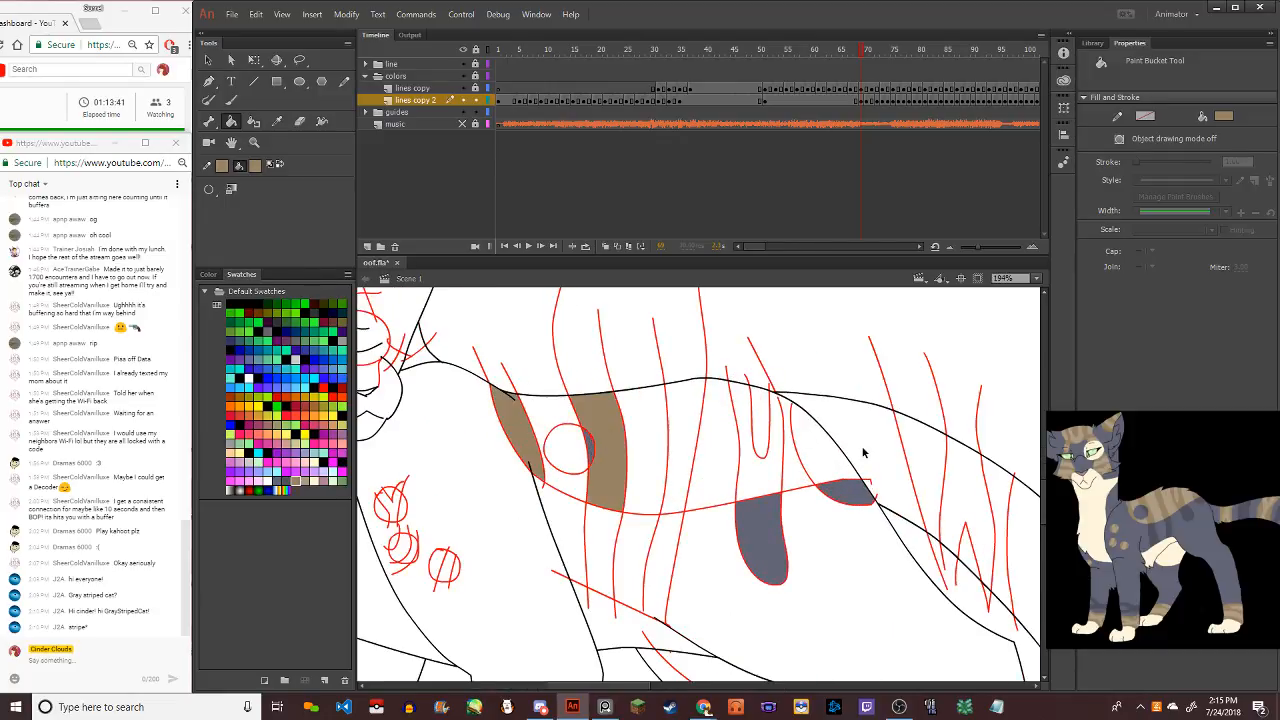
left_click(752, 492)
key("ctrl+z")
key("v")
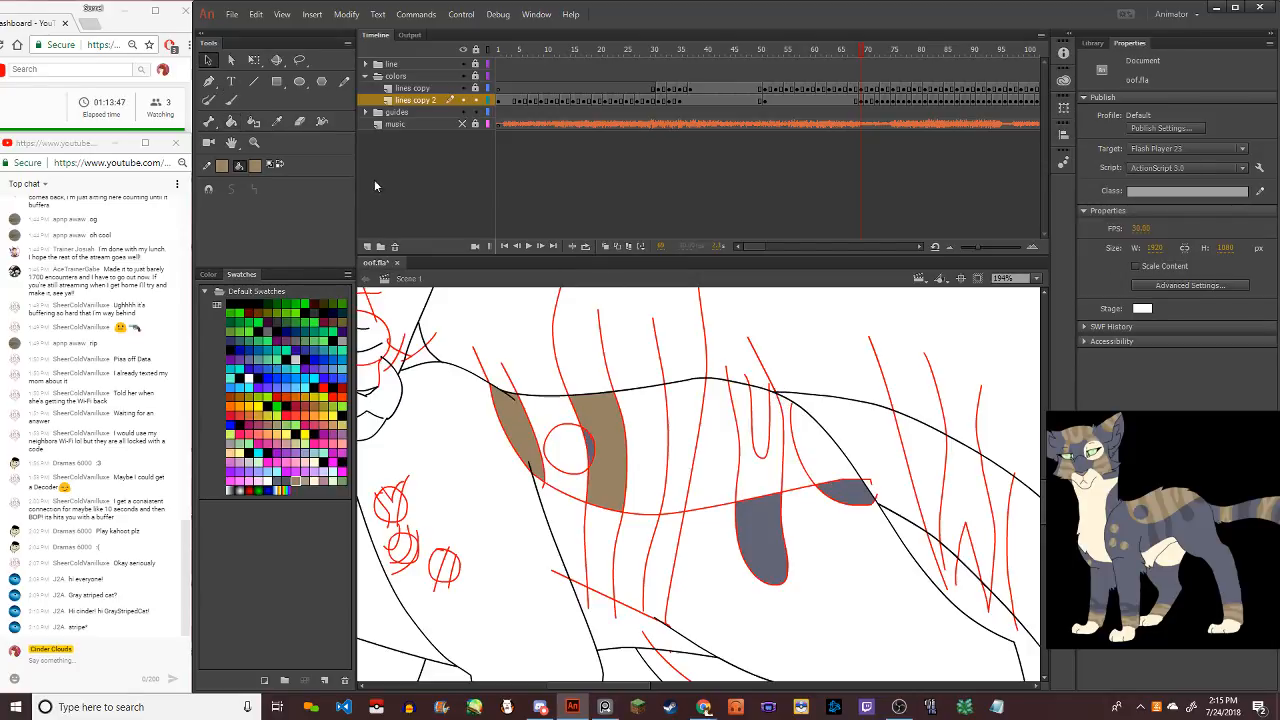
left_click(231, 120)
left_click(754, 462)
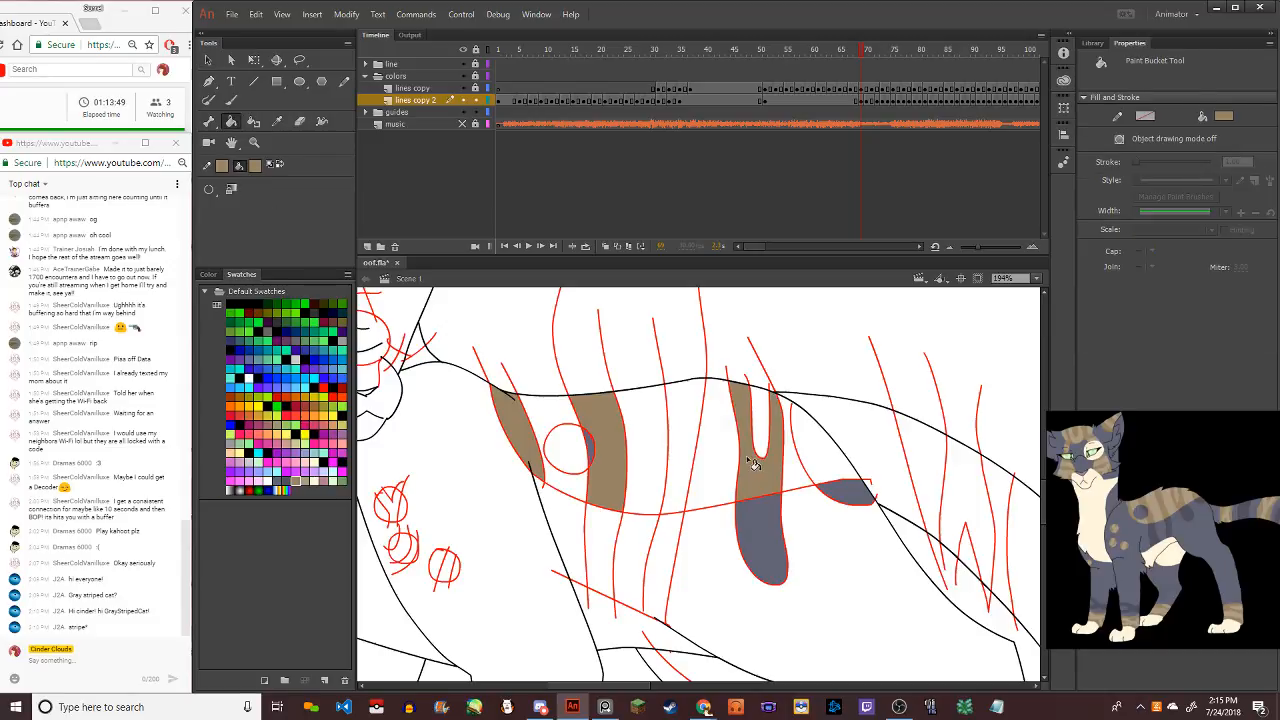
left_click(821, 468)
left_click(688, 462)
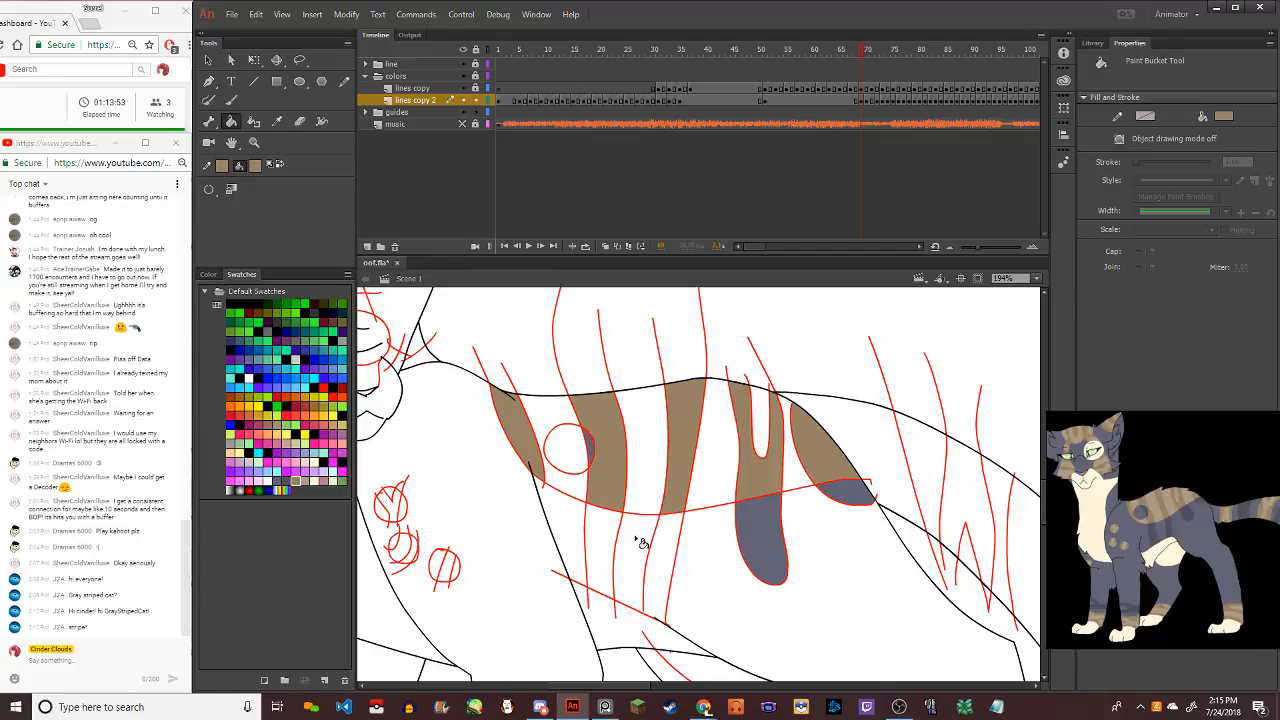
Fill the stripes near the tail tip and between the two slate tail bands with tan at frame 69
scroll(772, 406, "down", 5)
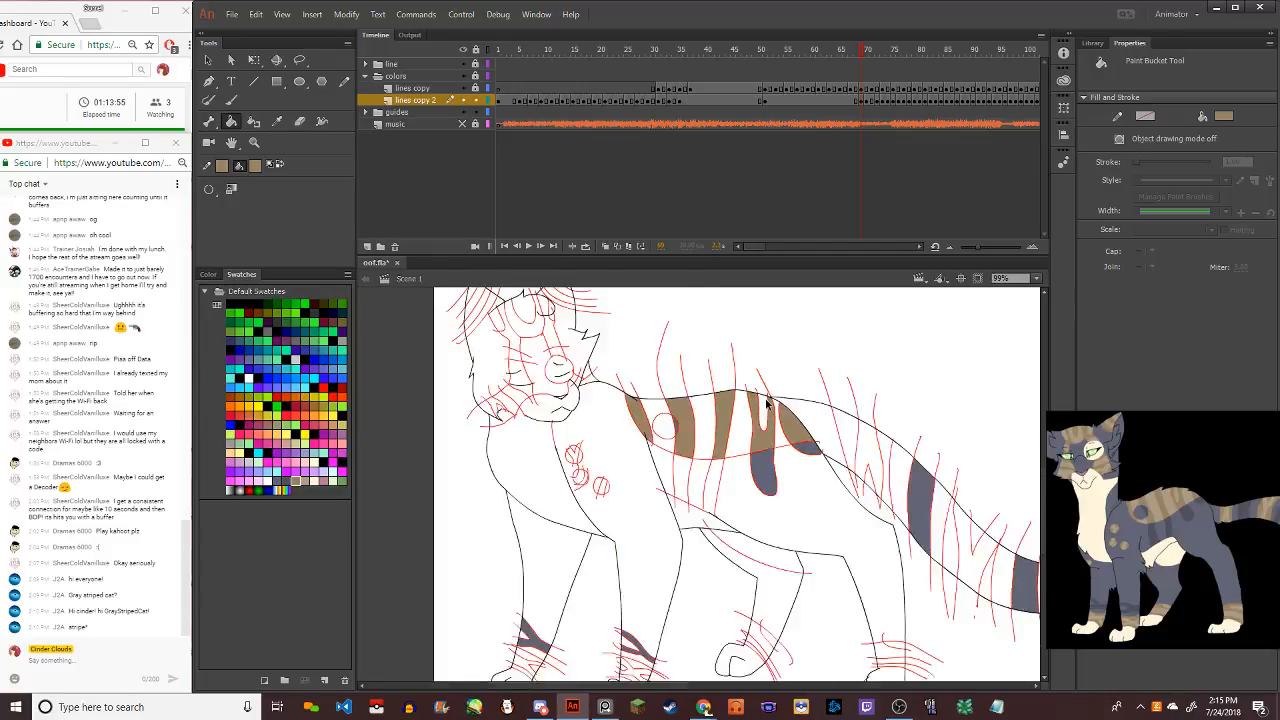
scroll(817, 452, "down", 1)
scroll(916, 510, "up", 3)
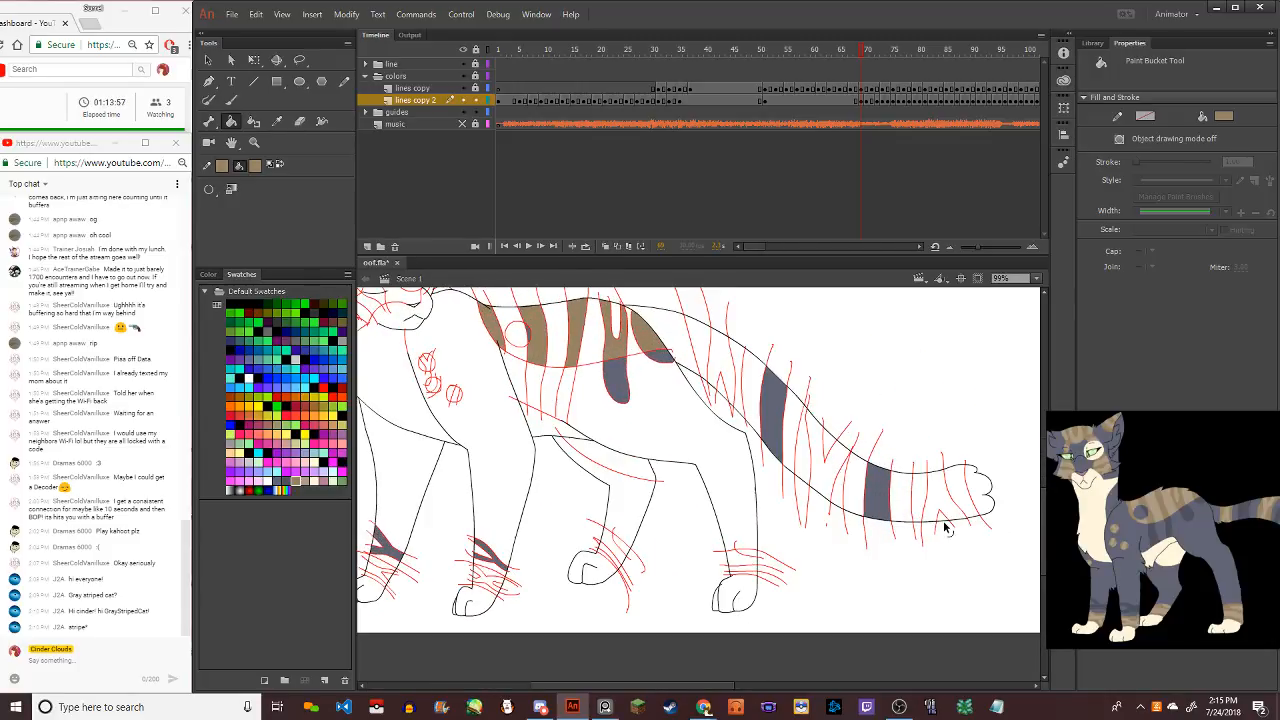
left_click(950, 503)
left_click(924, 500)
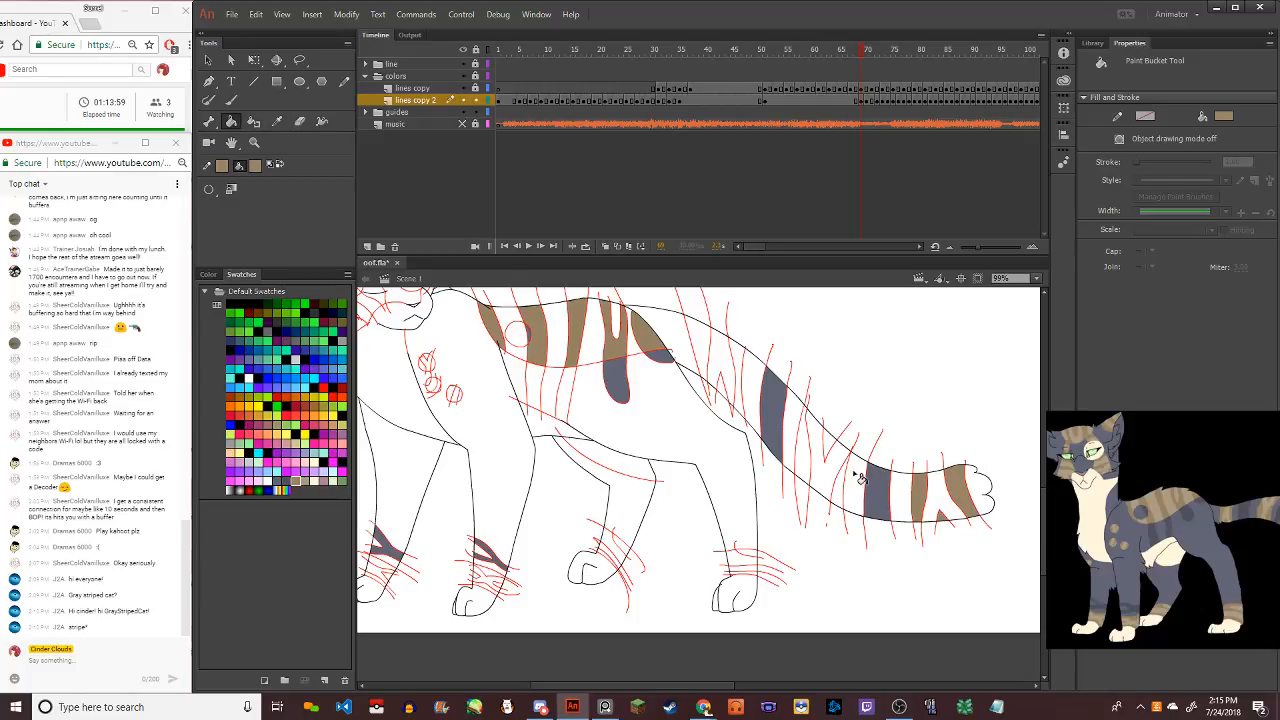
left_click(844, 492)
left_click(836, 452)
left_click(818, 473)
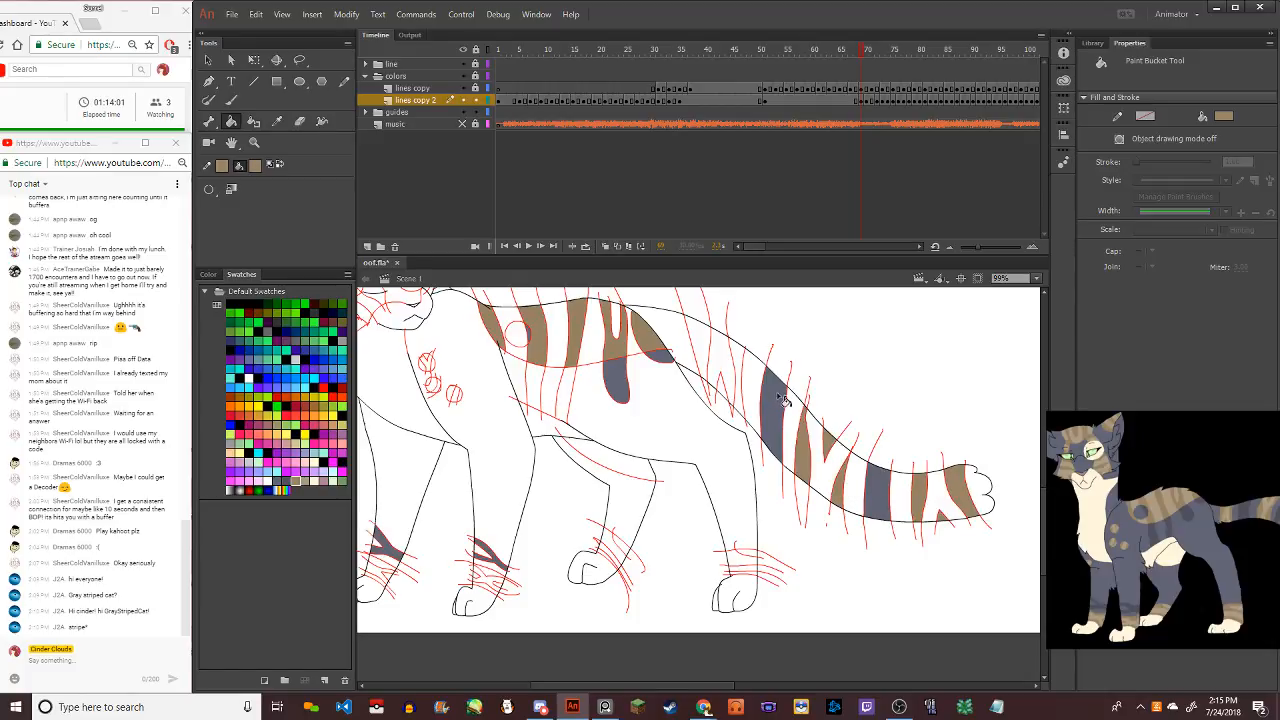
Fill the jagged stripe sections at the base of the tail with tan at frame 69
scroll(739, 375, "up", 2)
scroll(739, 373, "down", 3)
scroll(739, 373, "up", 3)
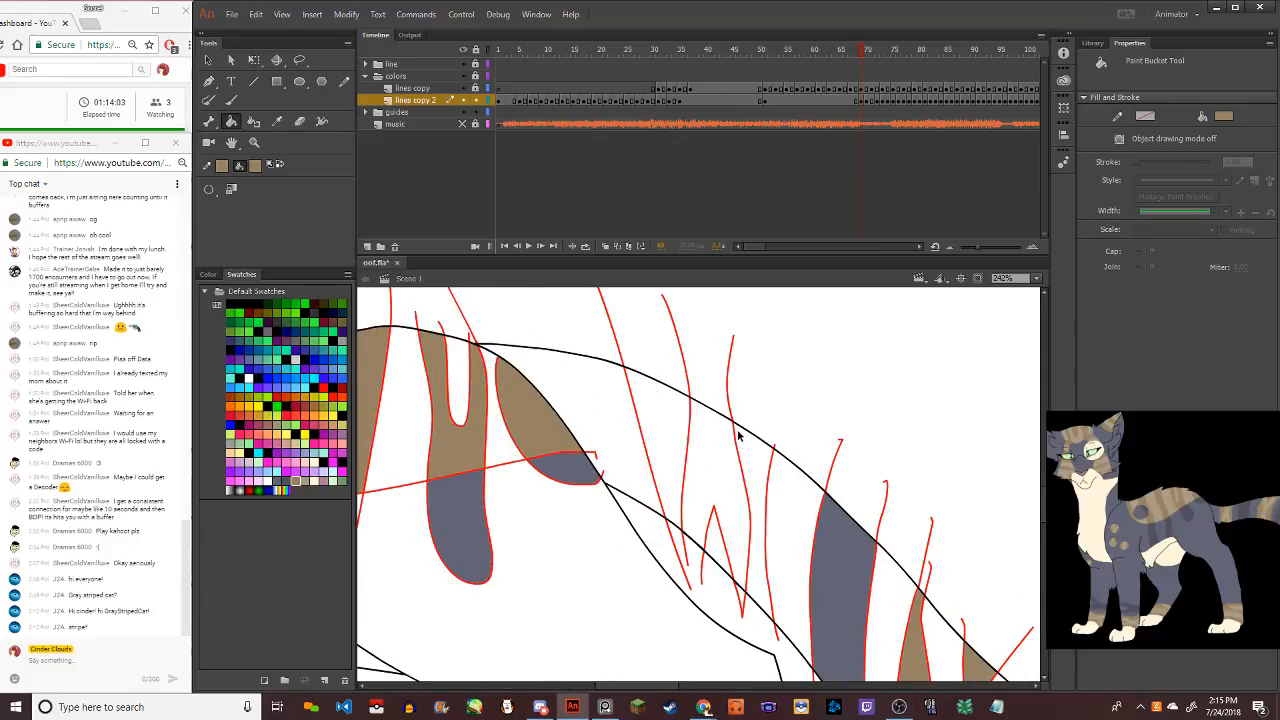
scroll(740, 452, "down", 3)
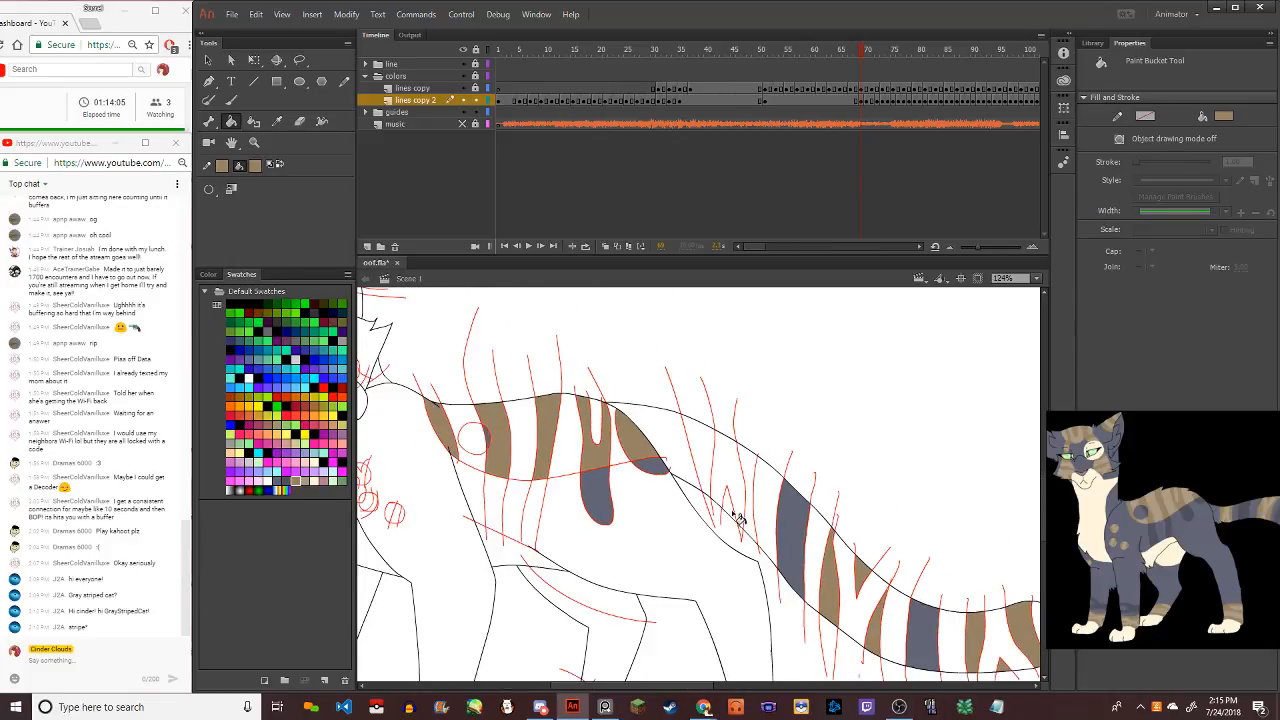
left_click(752, 482)
left_click(710, 445)
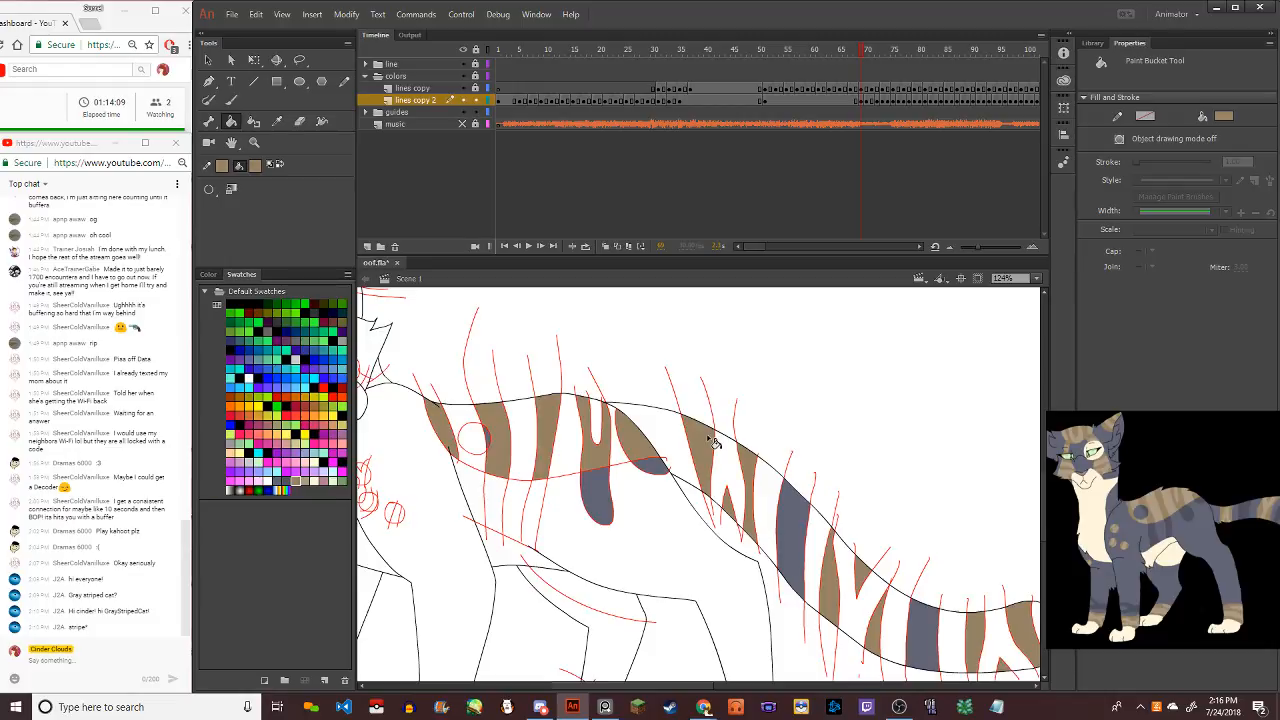
scroll(712, 443, "down", 3)
scroll(737, 457, "up", 3)
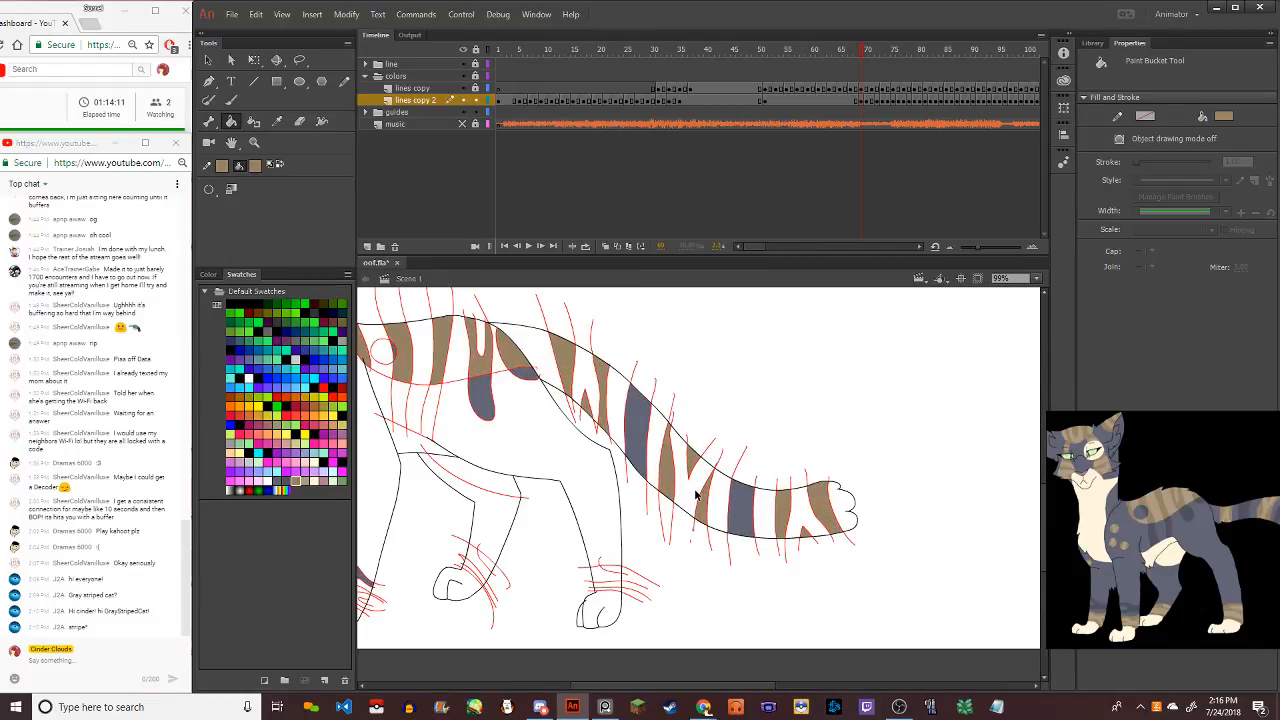
Fill the lower stripe sections above the paw of the second front leg with tan at frame 69
scroll(697, 495, "down", 2)
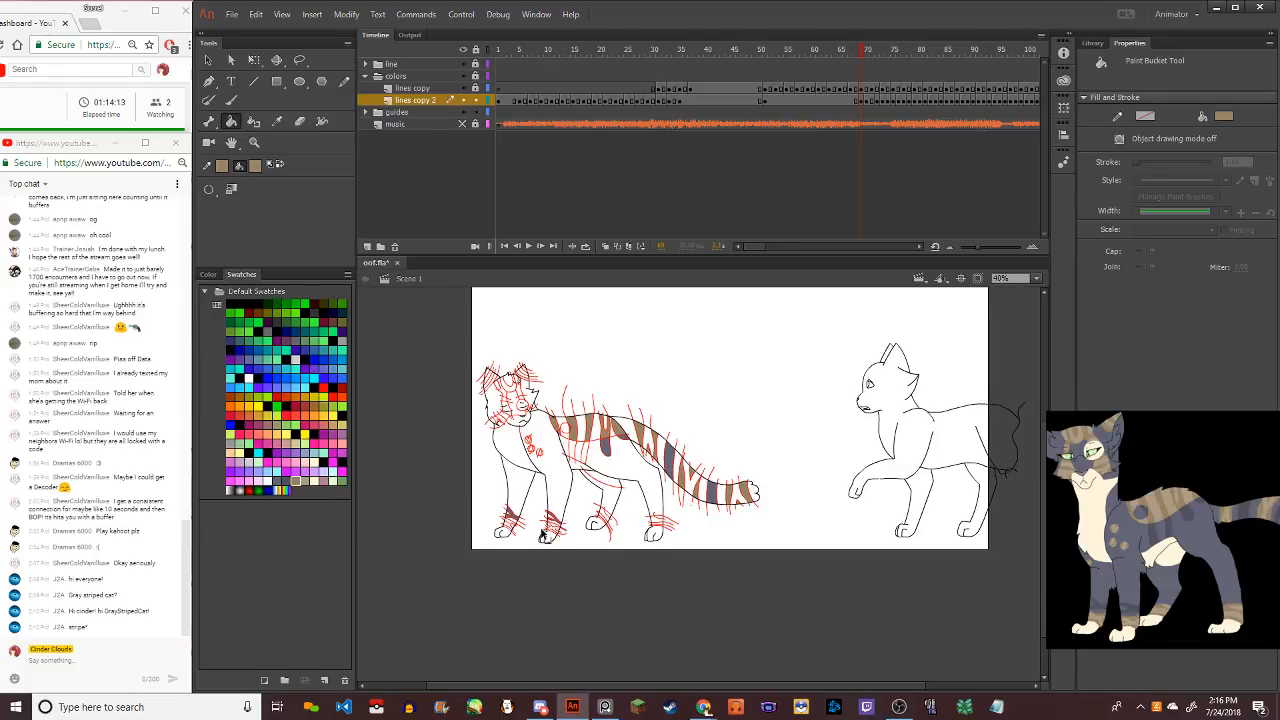
scroll(548, 532, "up", 3)
scroll(550, 533, "up", 2)
left_click(562, 534)
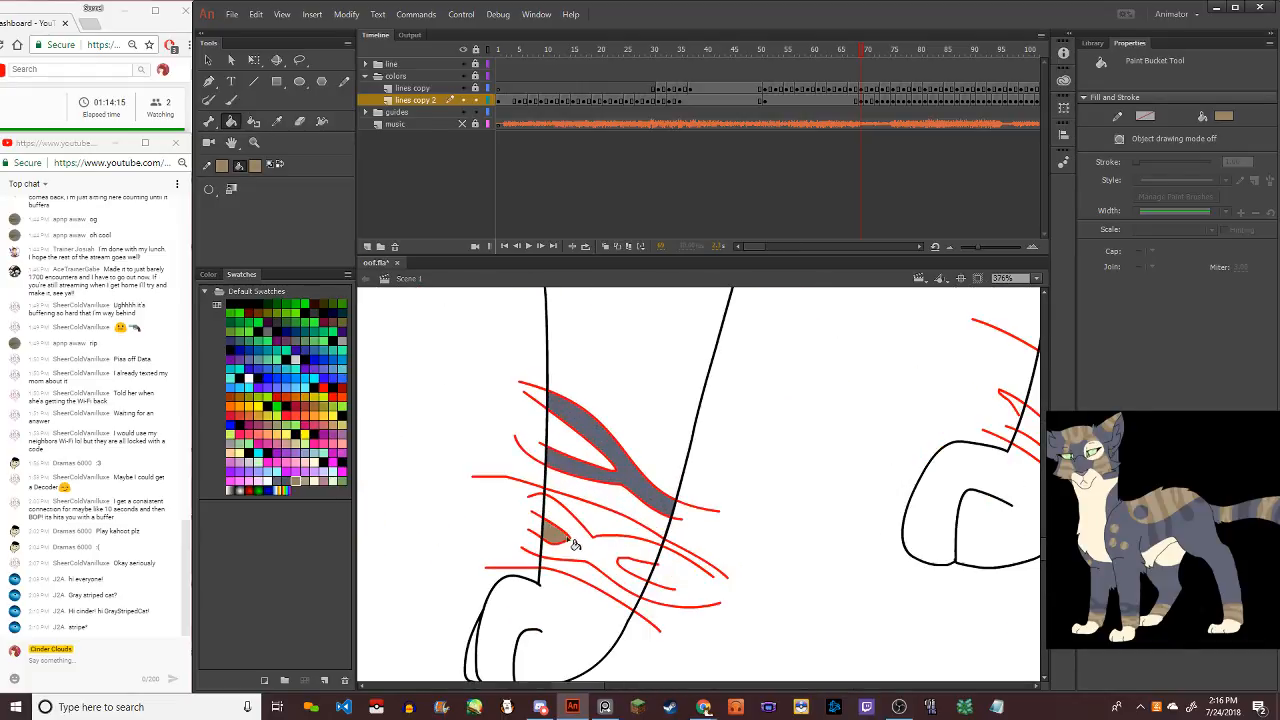
left_click(612, 528)
left_click(636, 568)
left_click(588, 572)
scroll(588, 572, "down", 2)
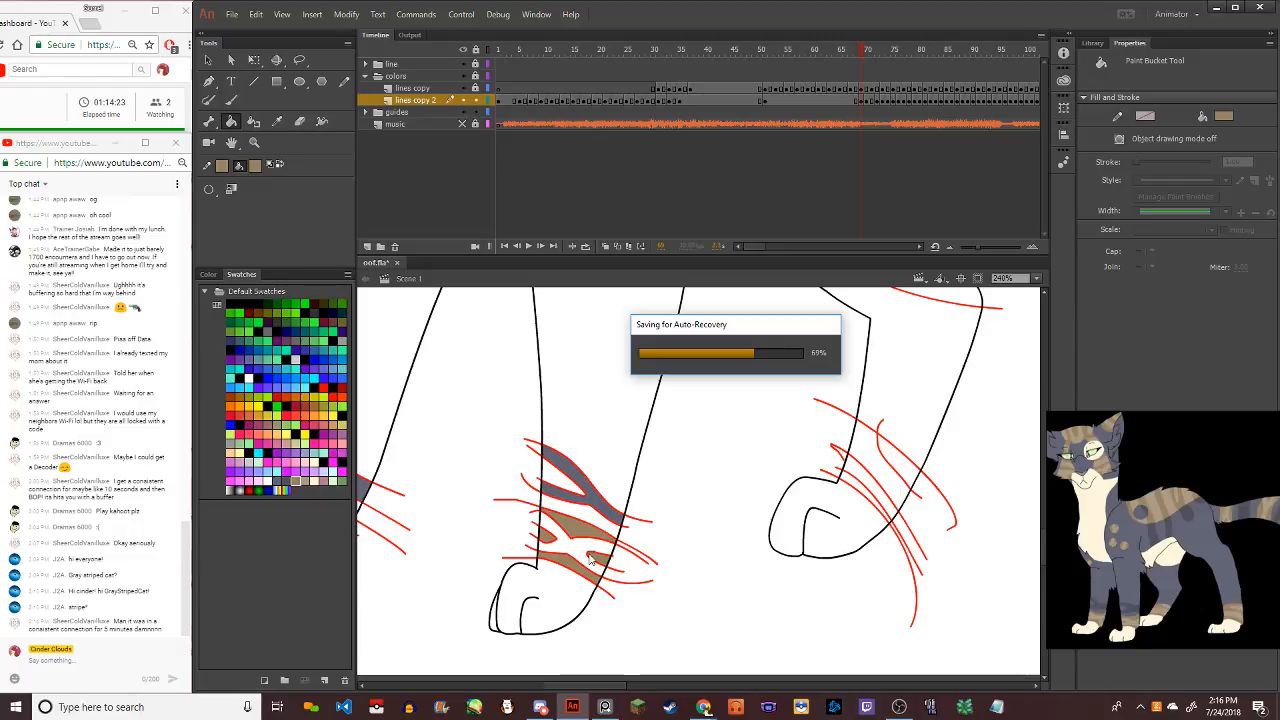
Fill the stripe sections below the slate band on the foremost front leg with tan at frame 69
scroll(527, 500, "down", 4)
scroll(450, 508, "up", 5)
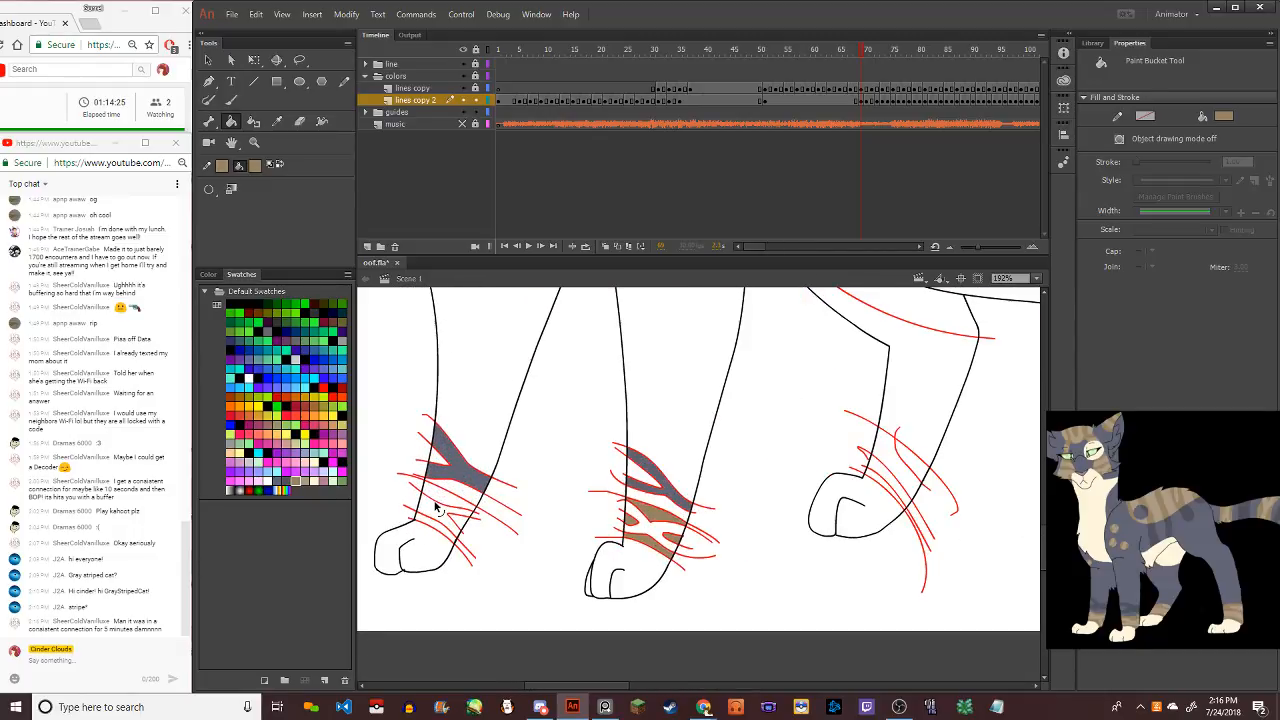
left_click(480, 490)
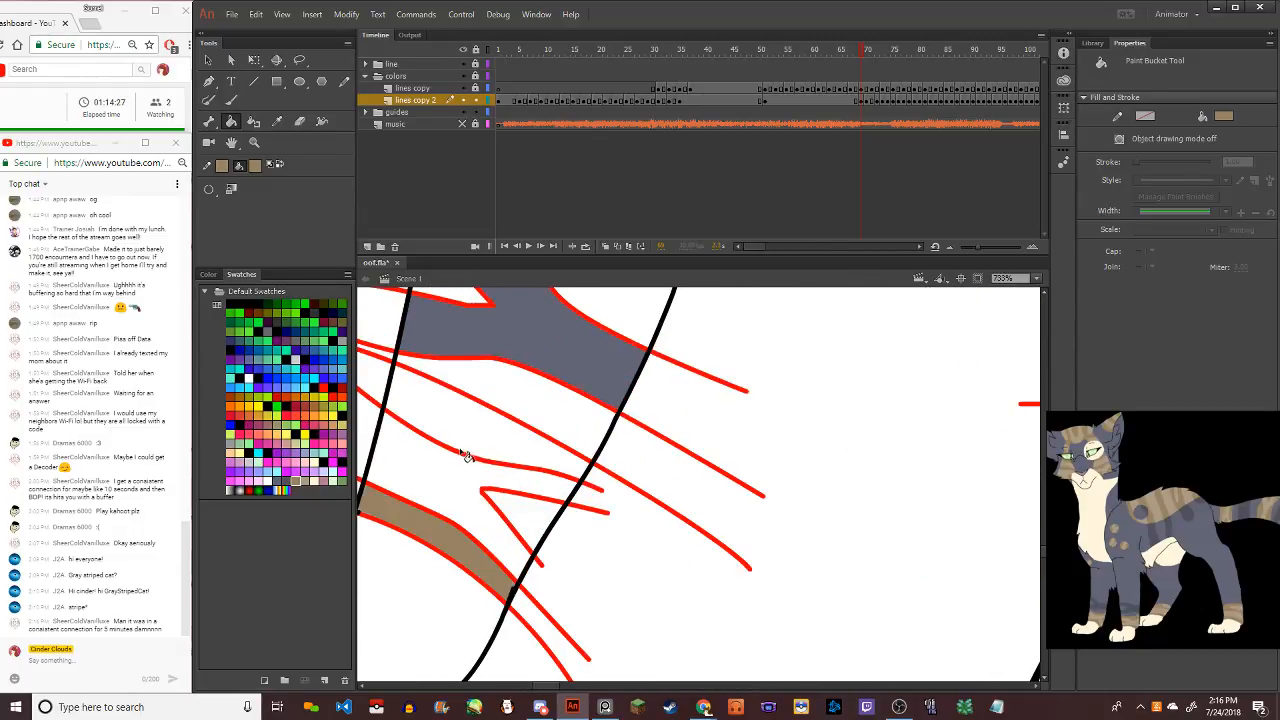
left_click(470, 442)
left_click(528, 528)
scroll(520, 527, "down", 3)
scroll(520, 527, "up", 6)
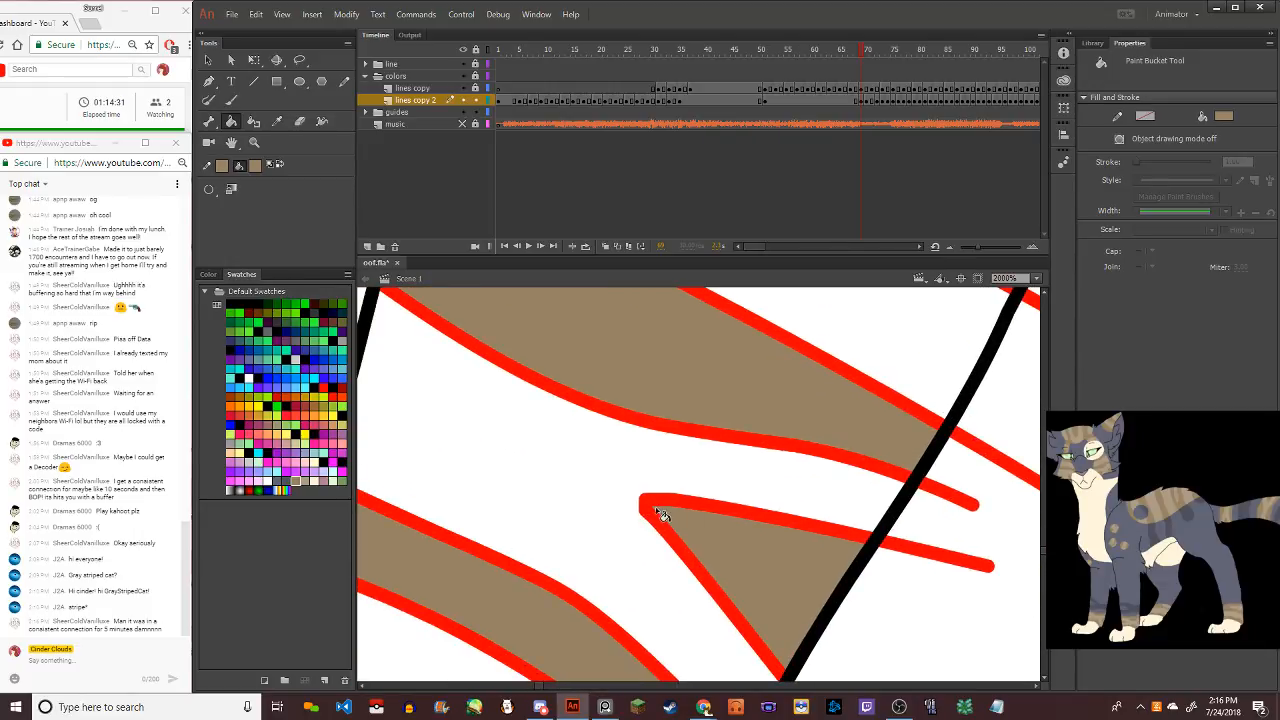
scroll(670, 514, "down", 8)
Fill the two ankle stripes on the rearmost hind leg with tan at frame 69
scroll(876, 500, "up", 4)
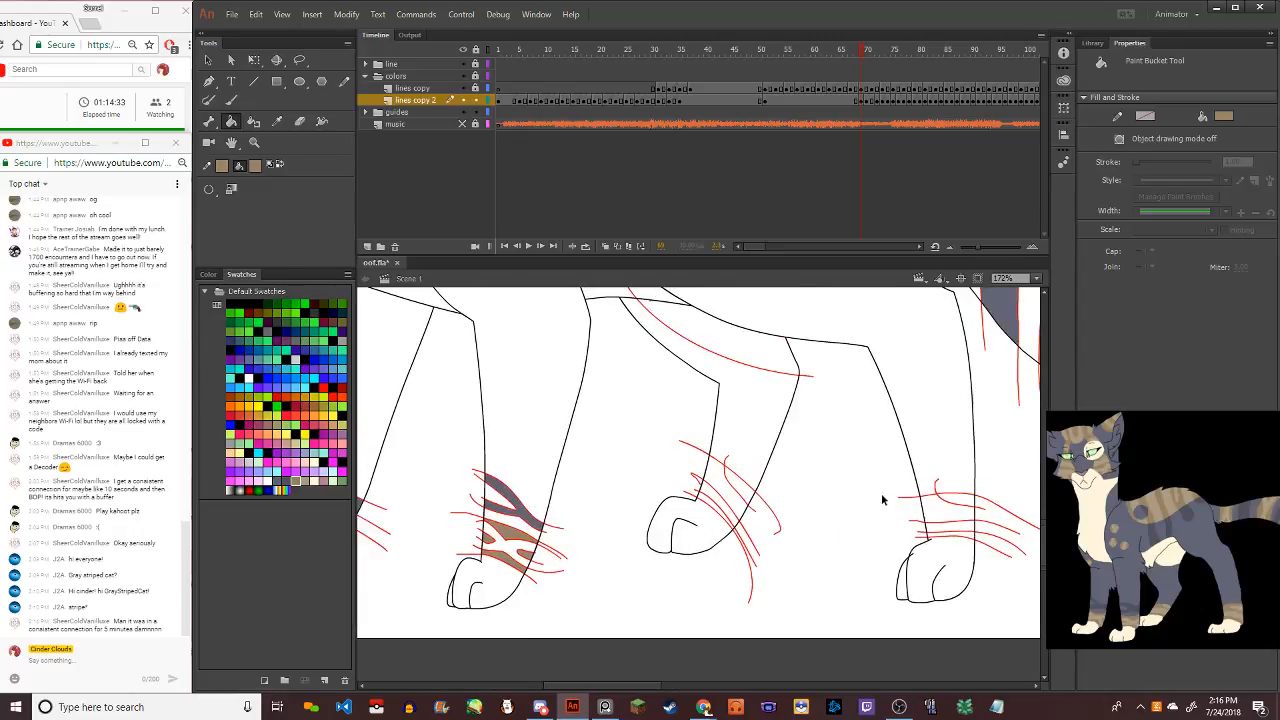
scroll(893, 535, "up", 2)
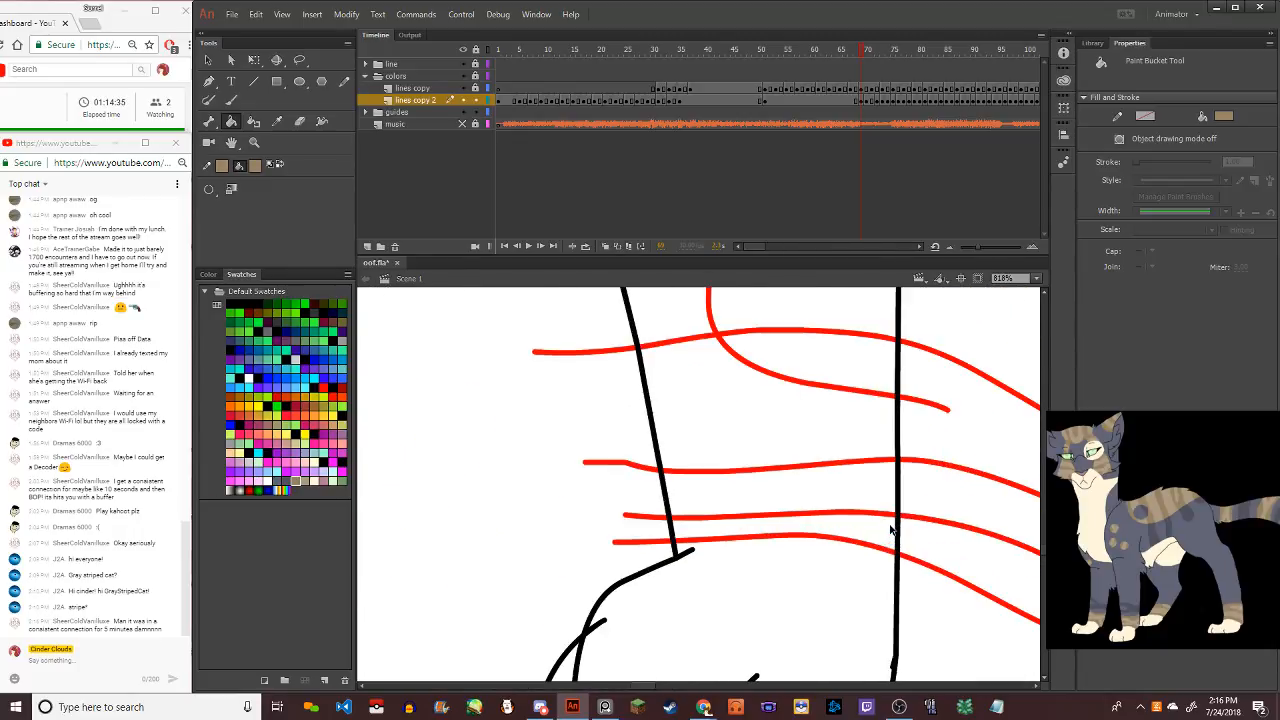
left_click(862, 538)
scroll(814, 449, "down", 2)
left_click(790, 448)
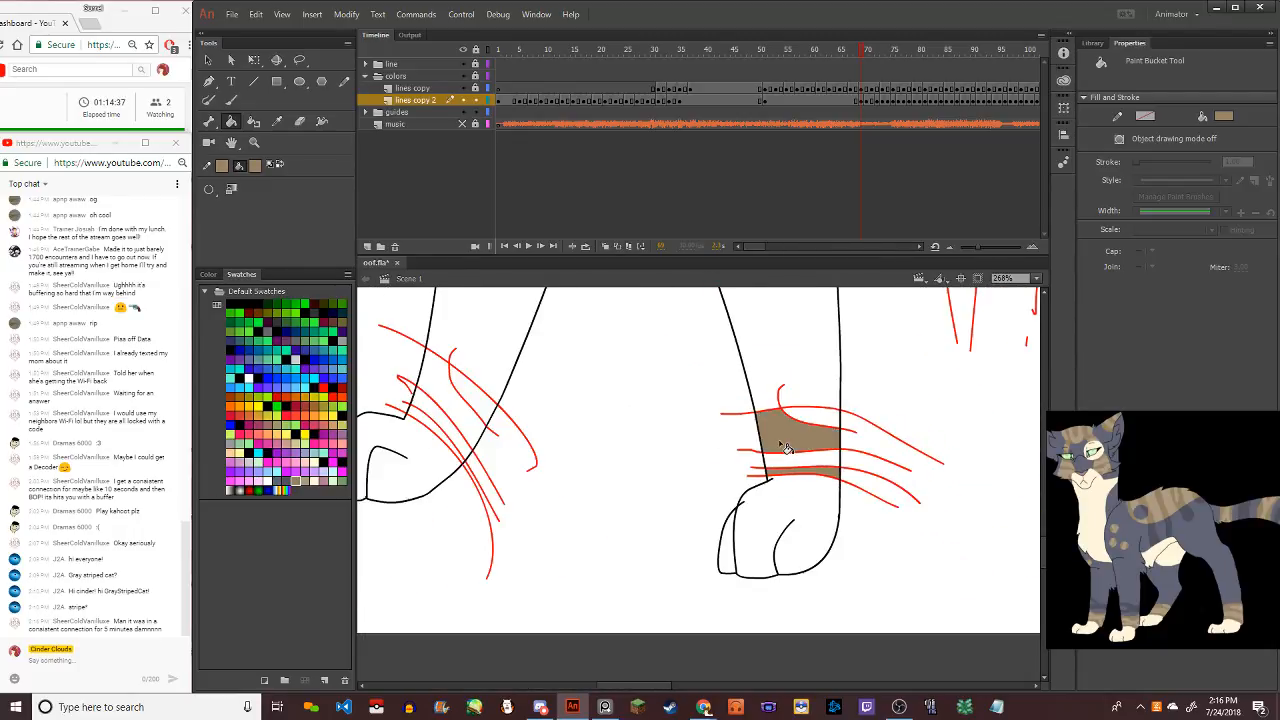
Fill the curved ankle stripes on the other hind leg with tan at frame 69
scroll(655, 459, "down", 2)
scroll(520, 452, "up", 3)
left_click(580, 389)
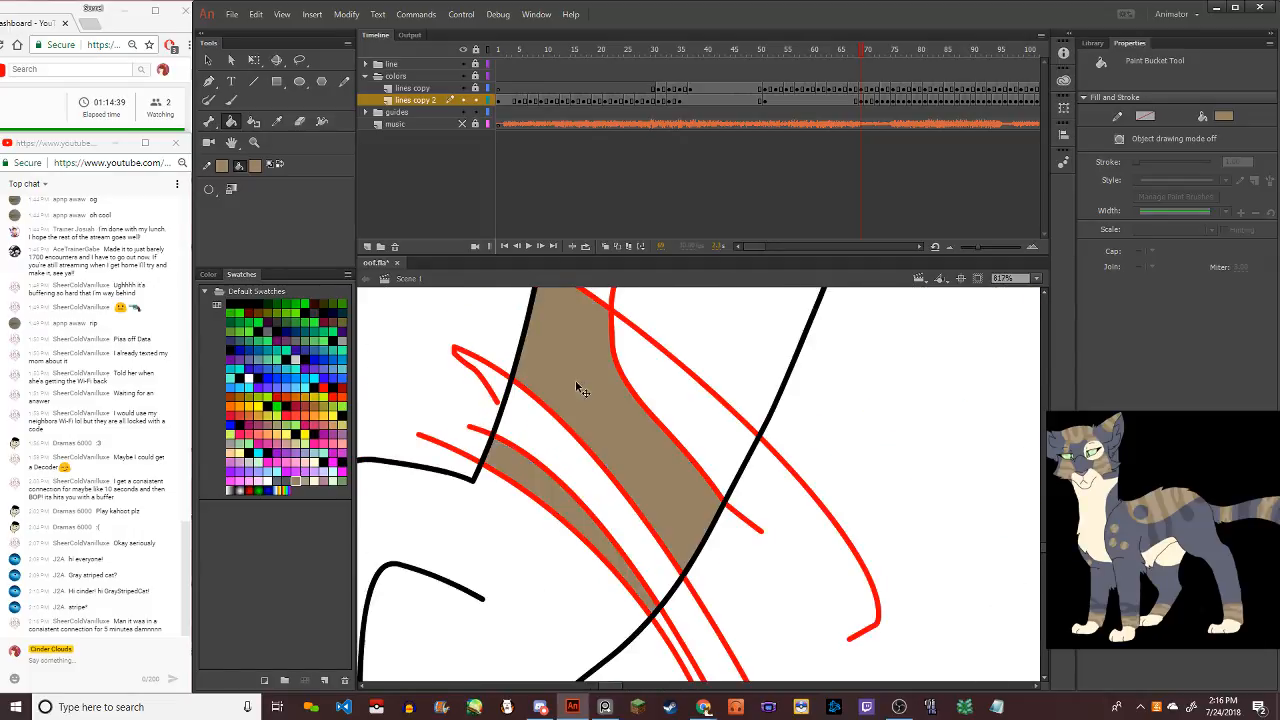
scroll(605, 408, "down", 2)
scroll(605, 408, "down", 3)
scroll(704, 412, "down", 3)
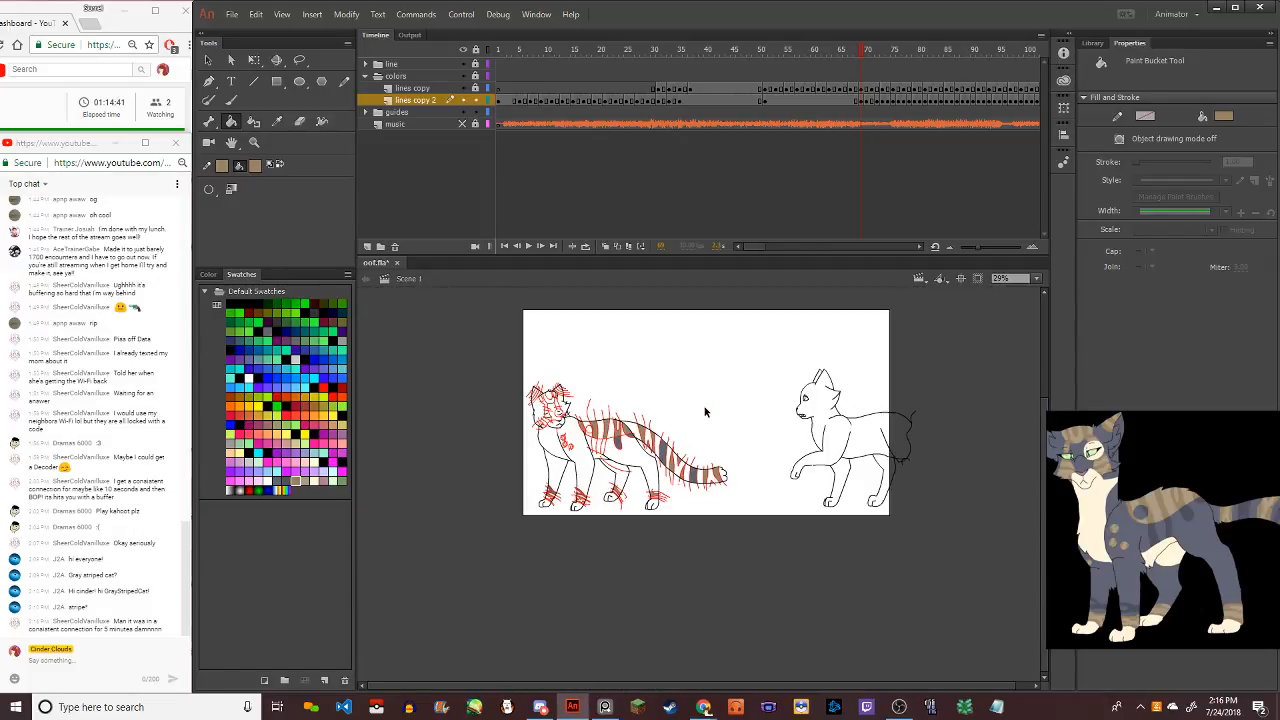
Fill the outer sections of the three round chest spots with tan at frame 69, leaving their center stripes empty
scroll(581, 426, "up", 8)
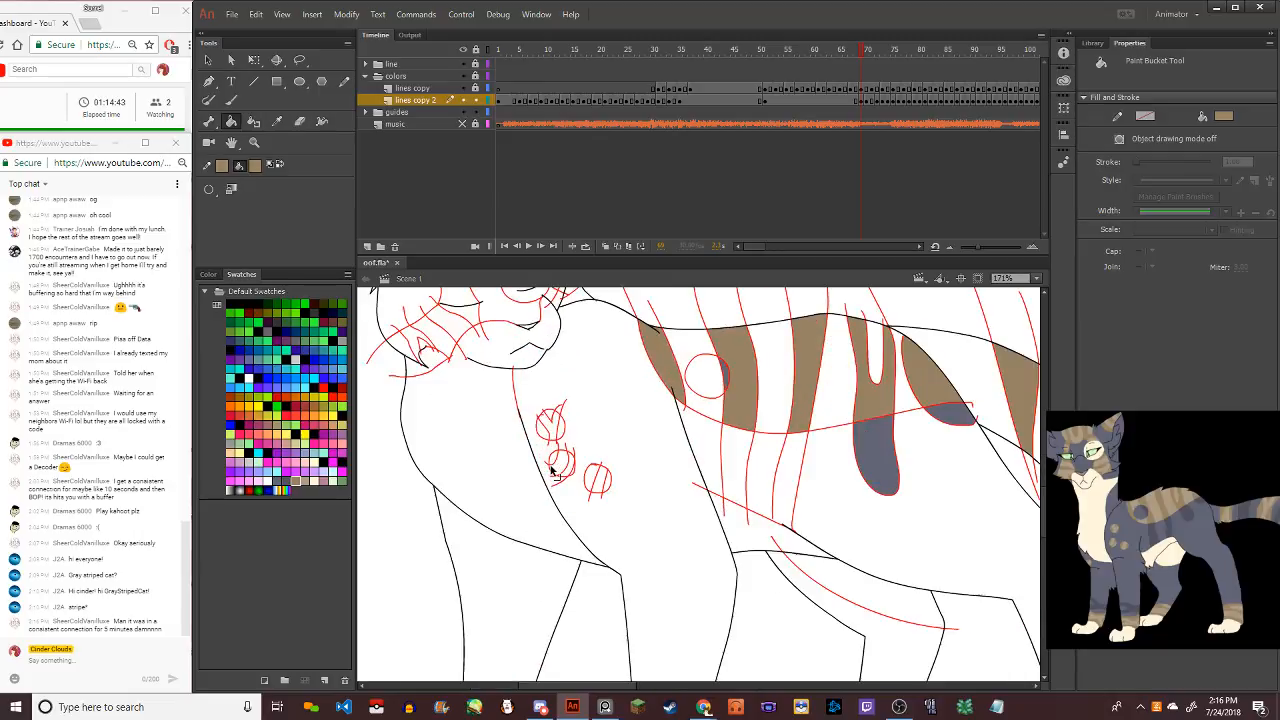
left_click(532, 360)
scroll(532, 360, "up", 2)
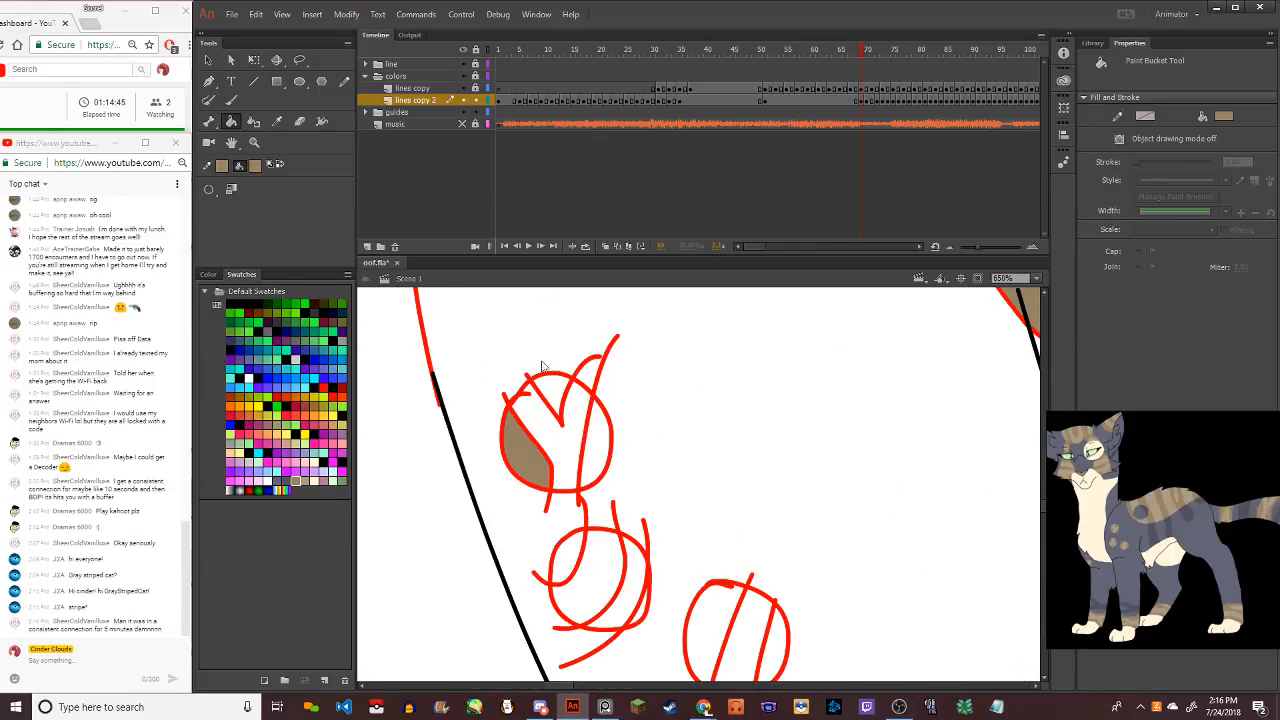
left_click(556, 392)
left_click(578, 437)
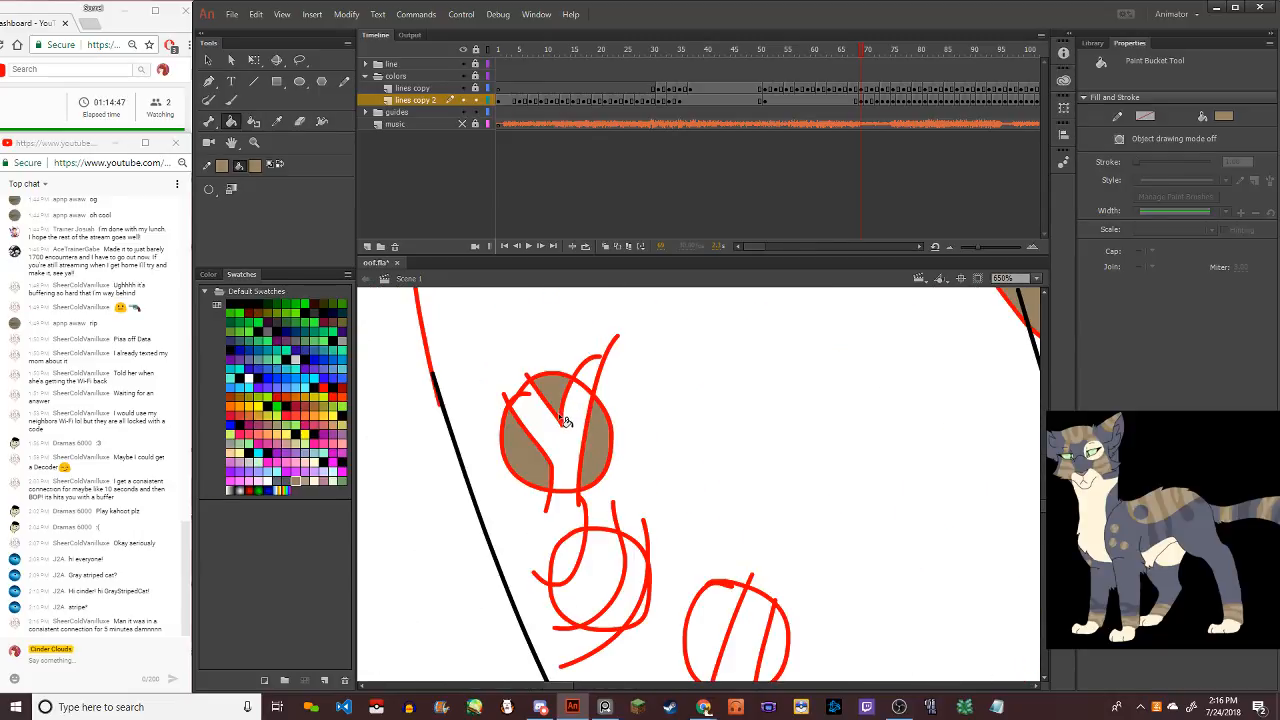
left_click(577, 563)
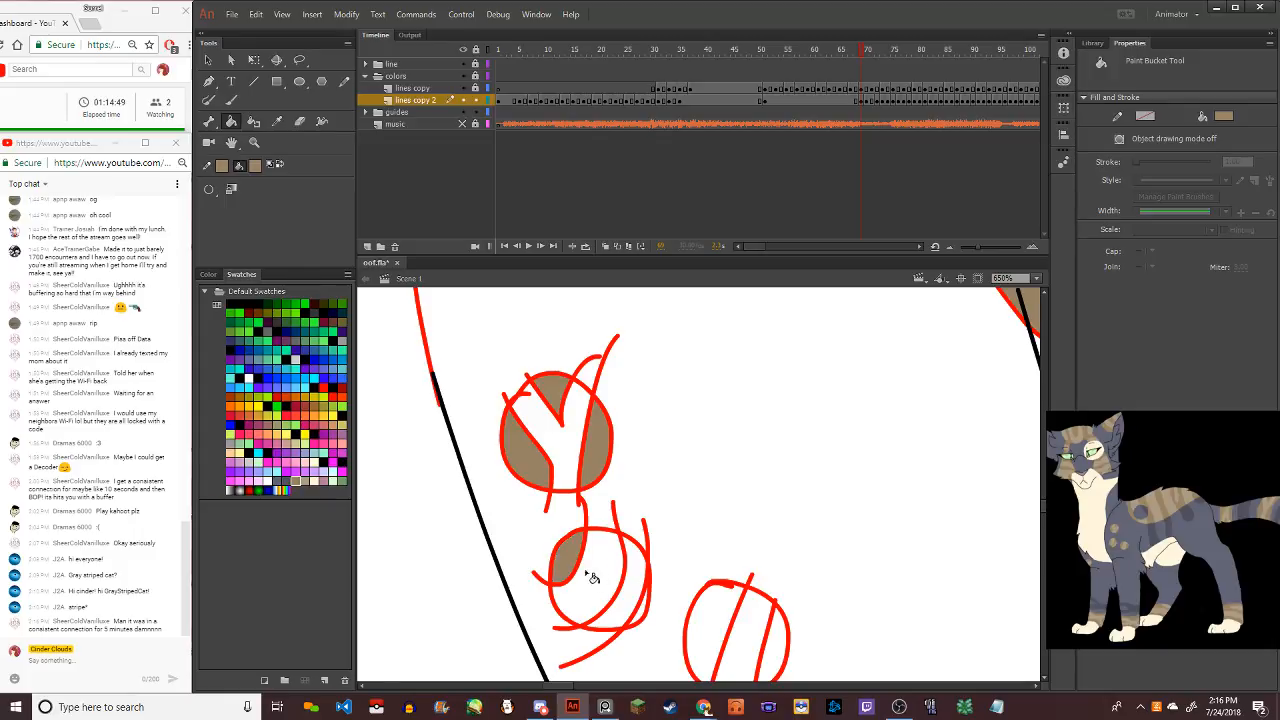
left_click(632, 605)
scroll(704, 598, "down", 2)
left_click(700, 620)
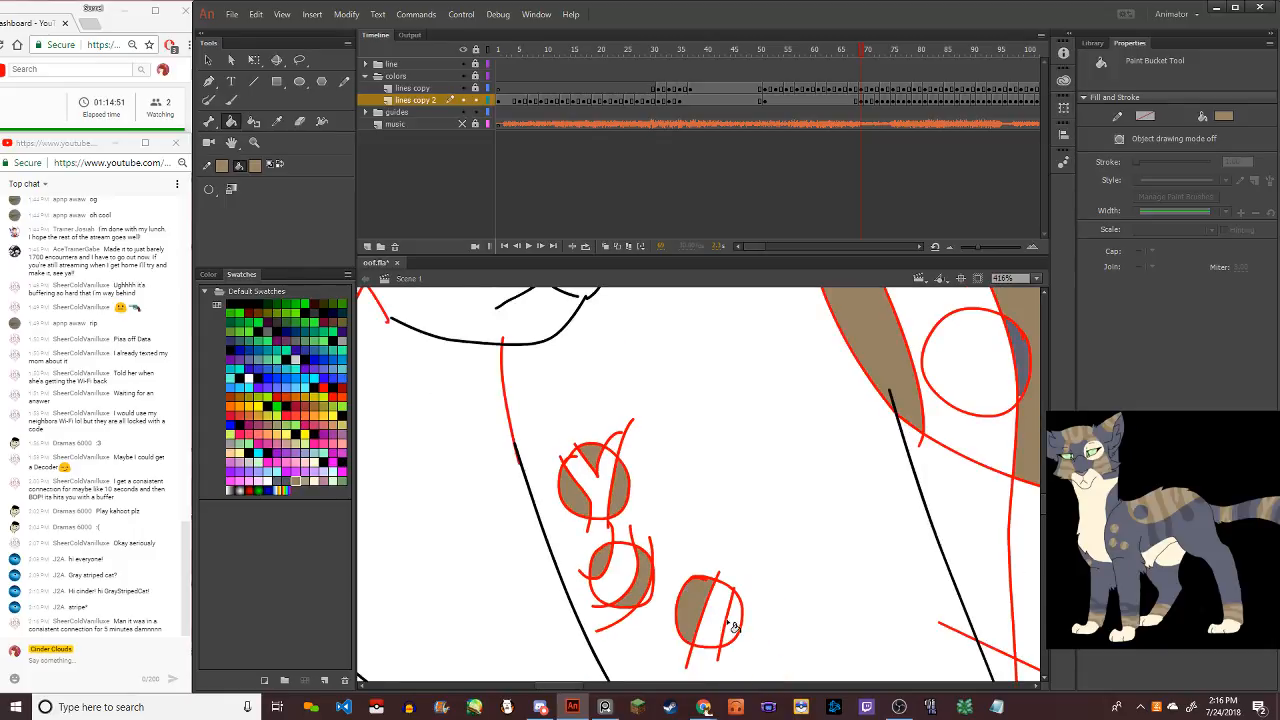
scroll(700, 620, "down", 2)
scroll(670, 563, "down", 2)
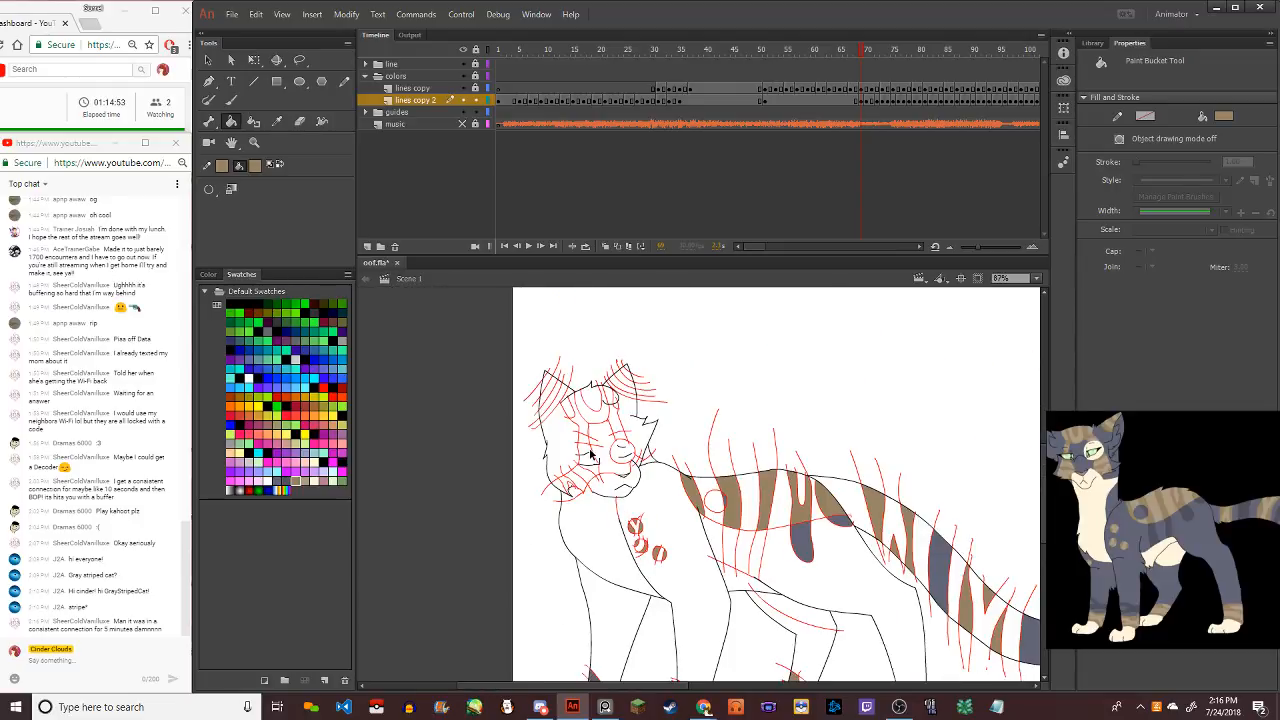
Fill the cheek stripes and the stripe running through the uncircled eye up to the forehead with tan at frame 69
scroll(611, 480, "up", 4)
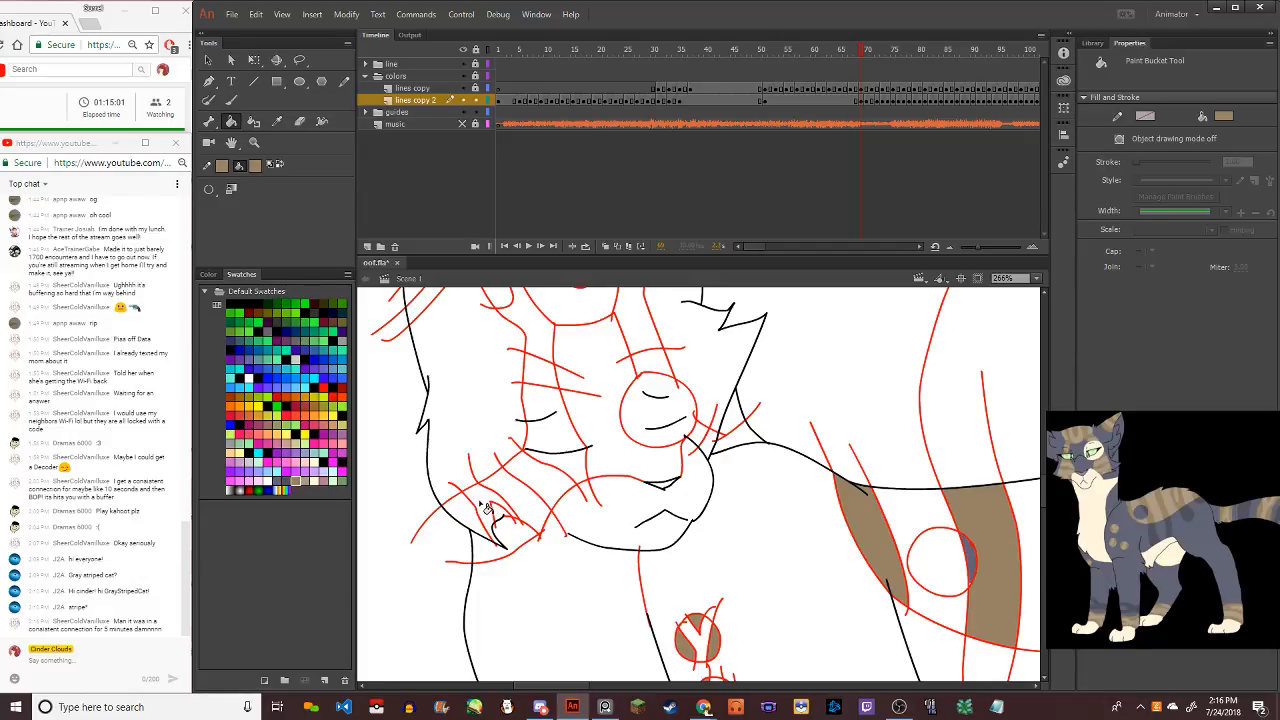
left_click(455, 517)
left_click(522, 510)
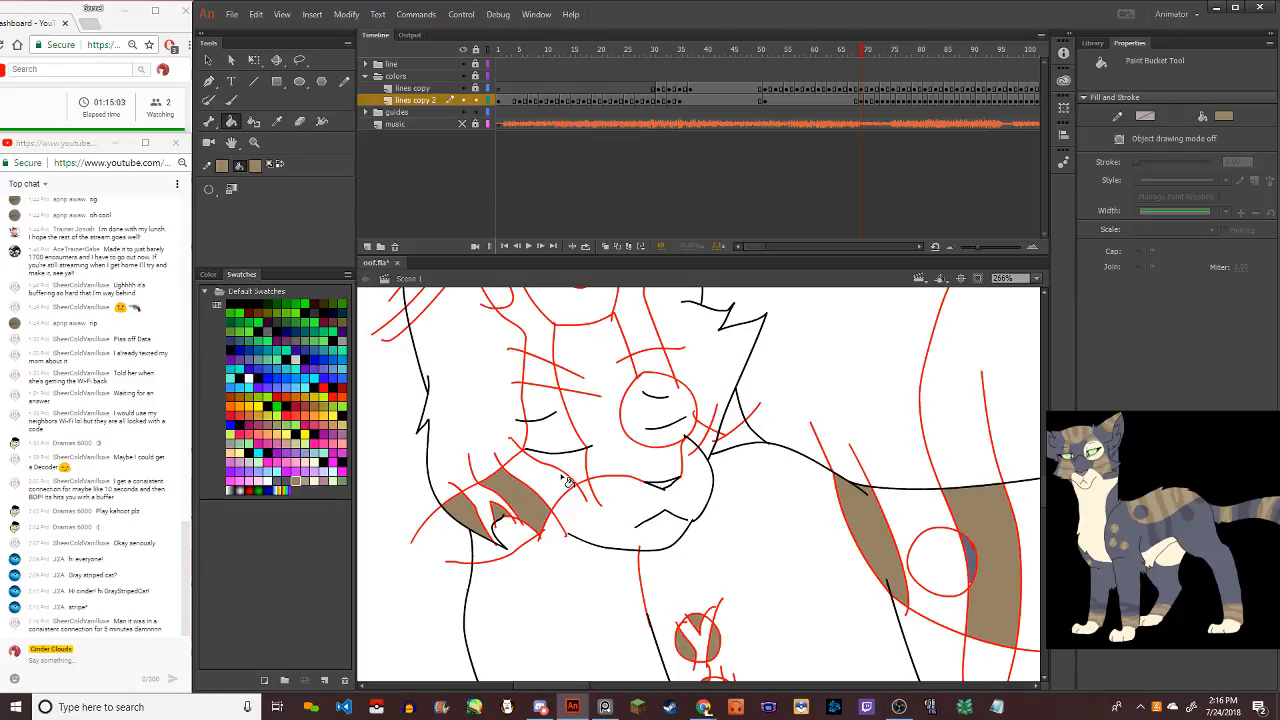
left_click(575, 470)
left_click(567, 391)
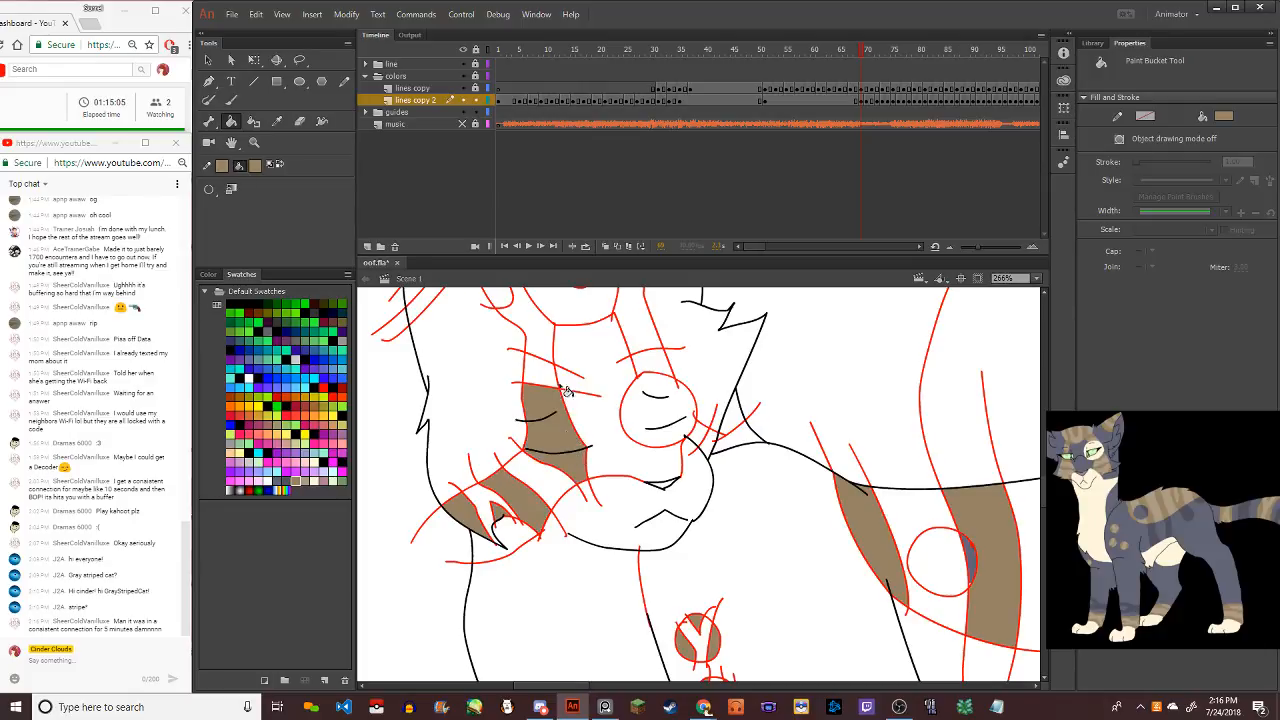
left_click(553, 352)
scroll(553, 352, "down", 2)
Fill the forehead stripe above the circled eye and the small stripe on the far cheek with tan
scroll(553, 366, "down", 2)
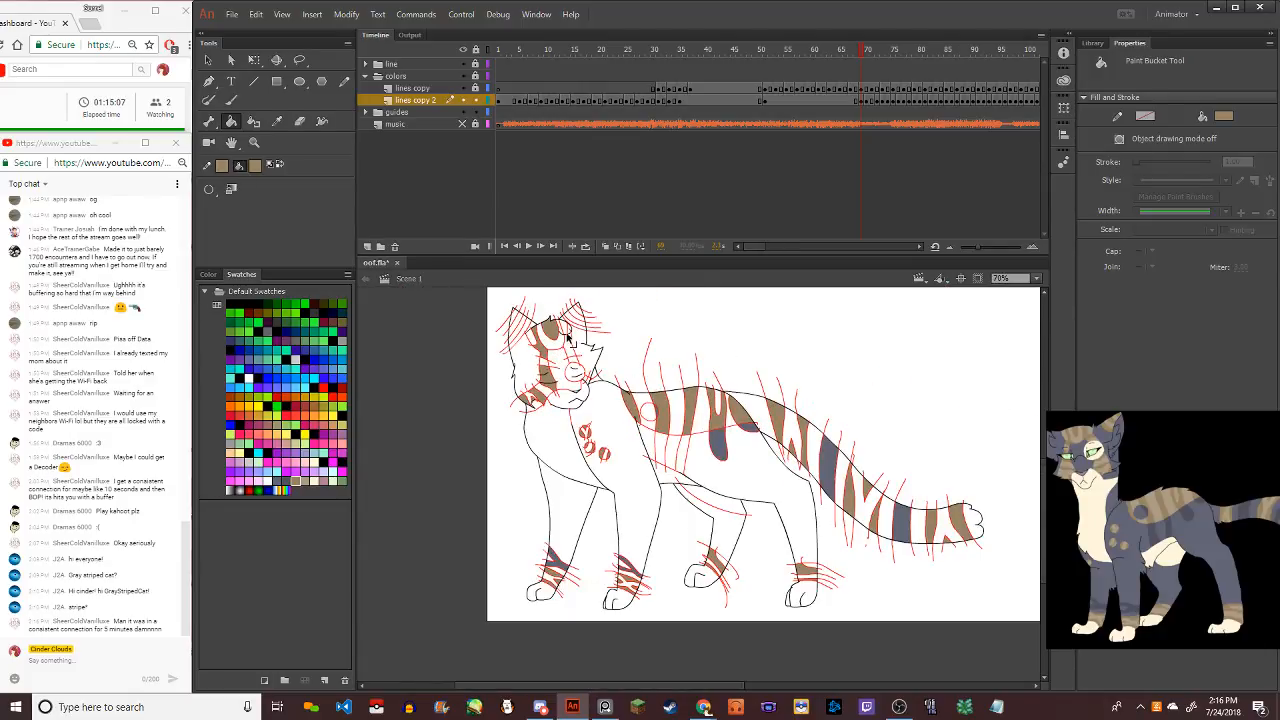
scroll(566, 341, "up", 4)
left_click(566, 341)
left_click(571, 365)
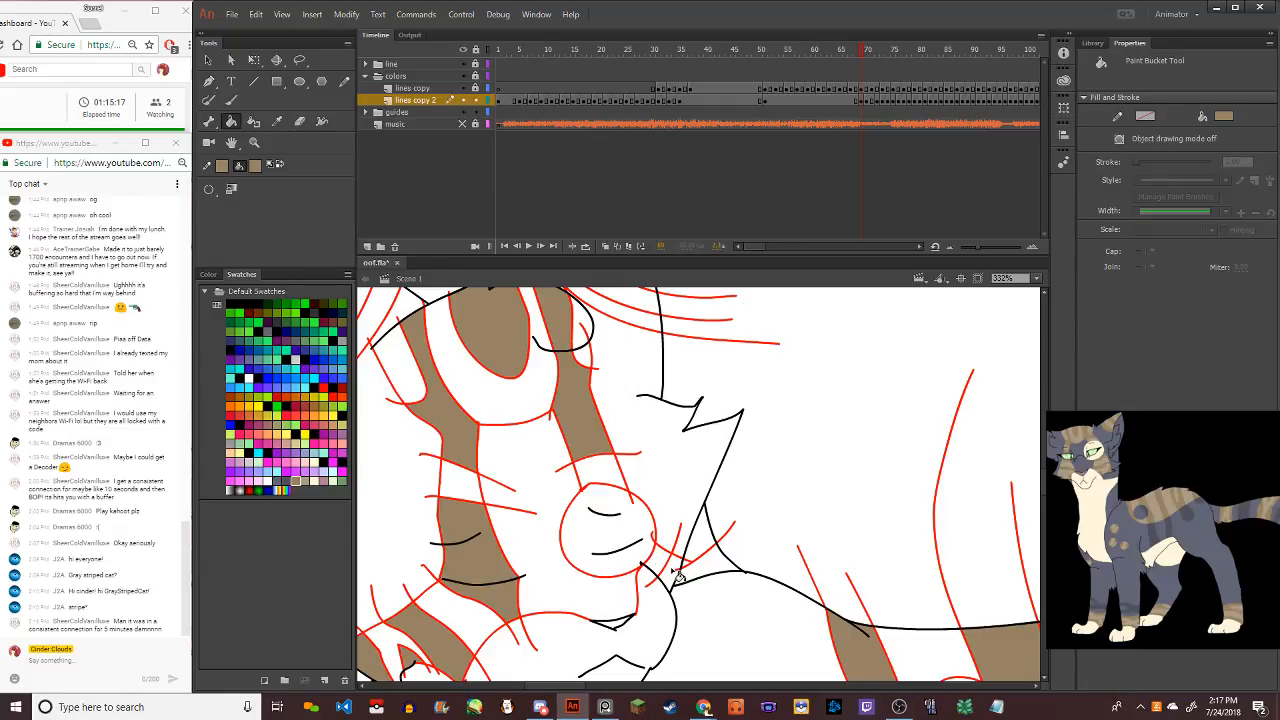
left_click(674, 574)
scroll(688, 572, "down", 6)
scroll(663, 578, "up", 2)
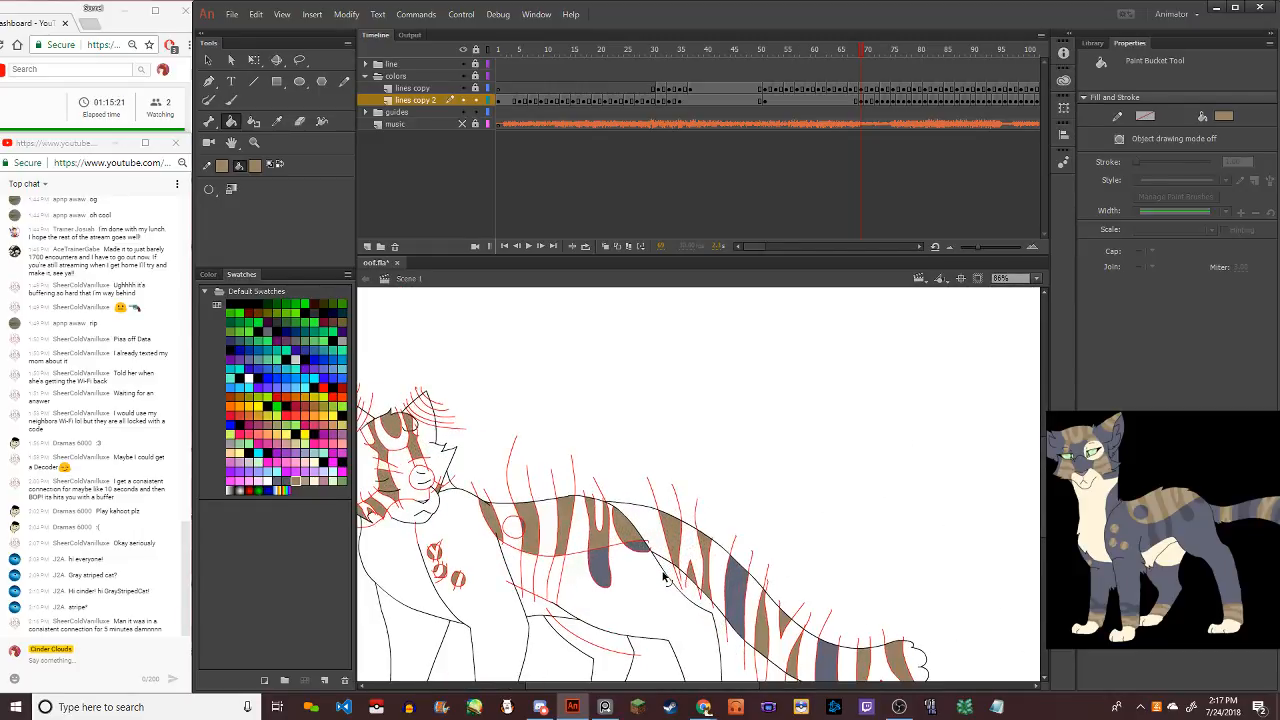
Sample the slate color from the round shoulder spot and fill the tiny gap at the lower tip of its slate section
scroll(517, 522, "up", 2)
scroll(530, 535, "down", 3)
scroll(530, 535, "up", 1)
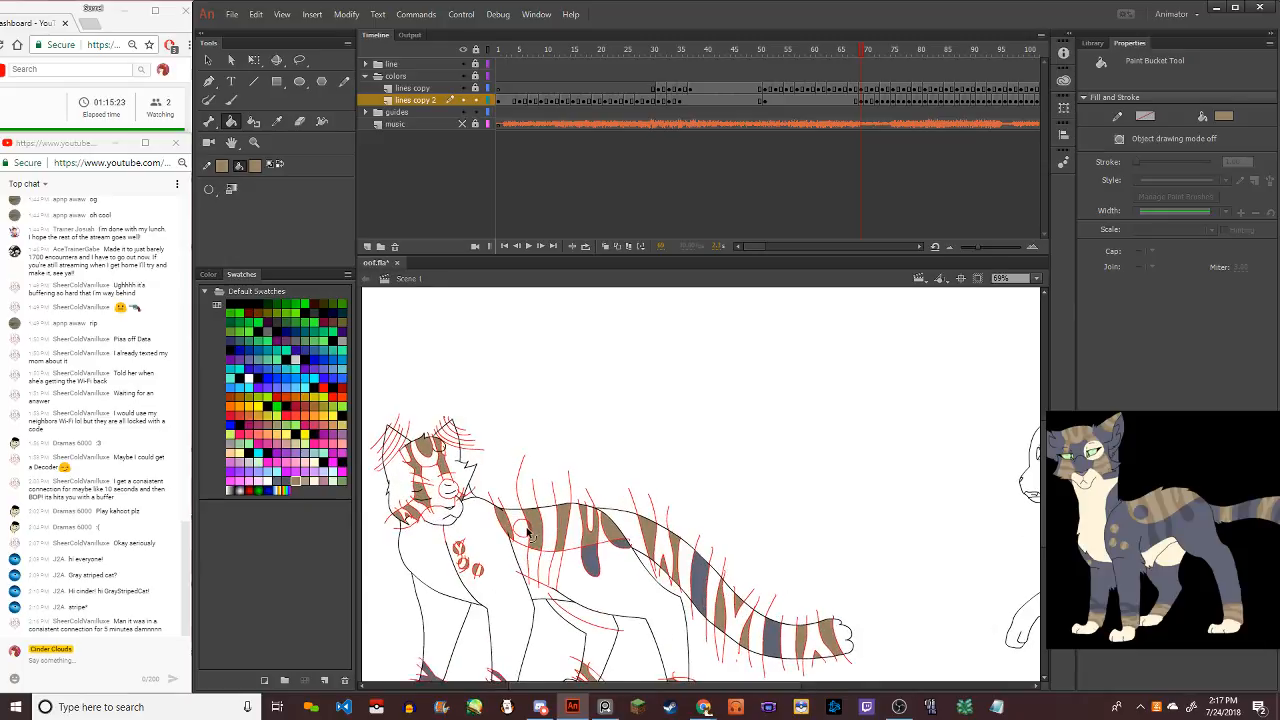
scroll(530, 535, "up", 5)
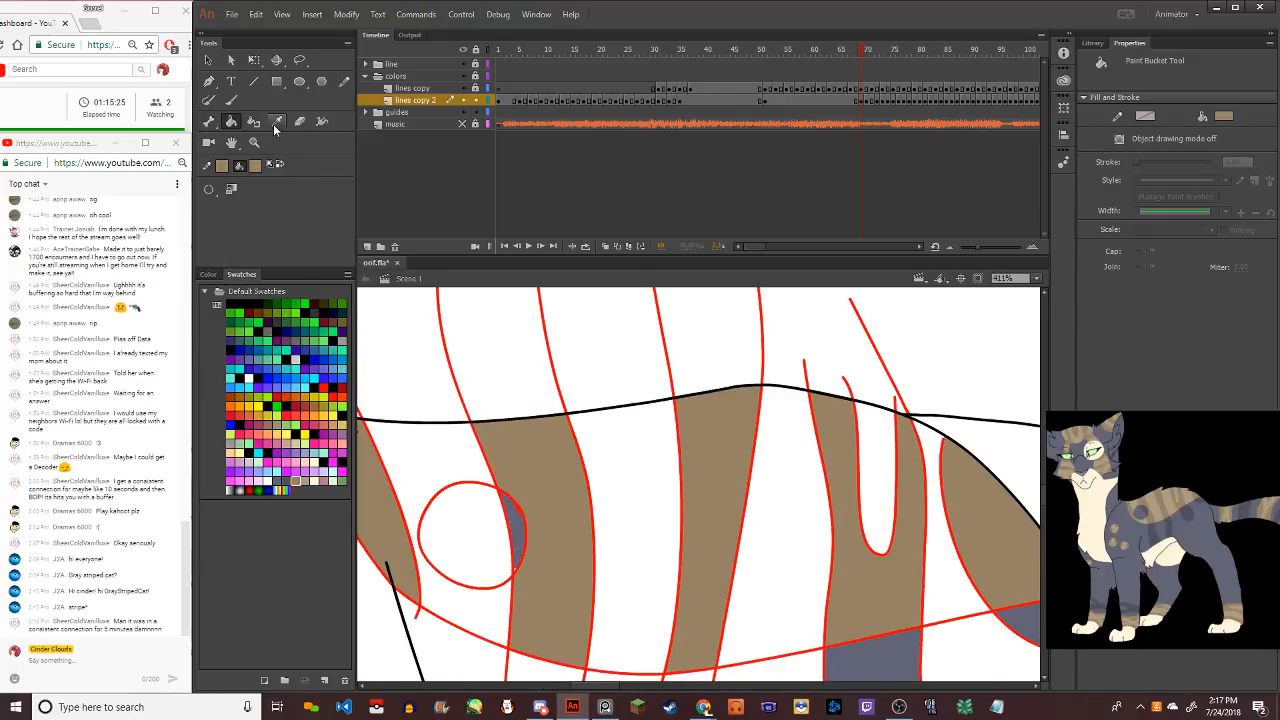
left_click(276, 124)
left_click(518, 540)
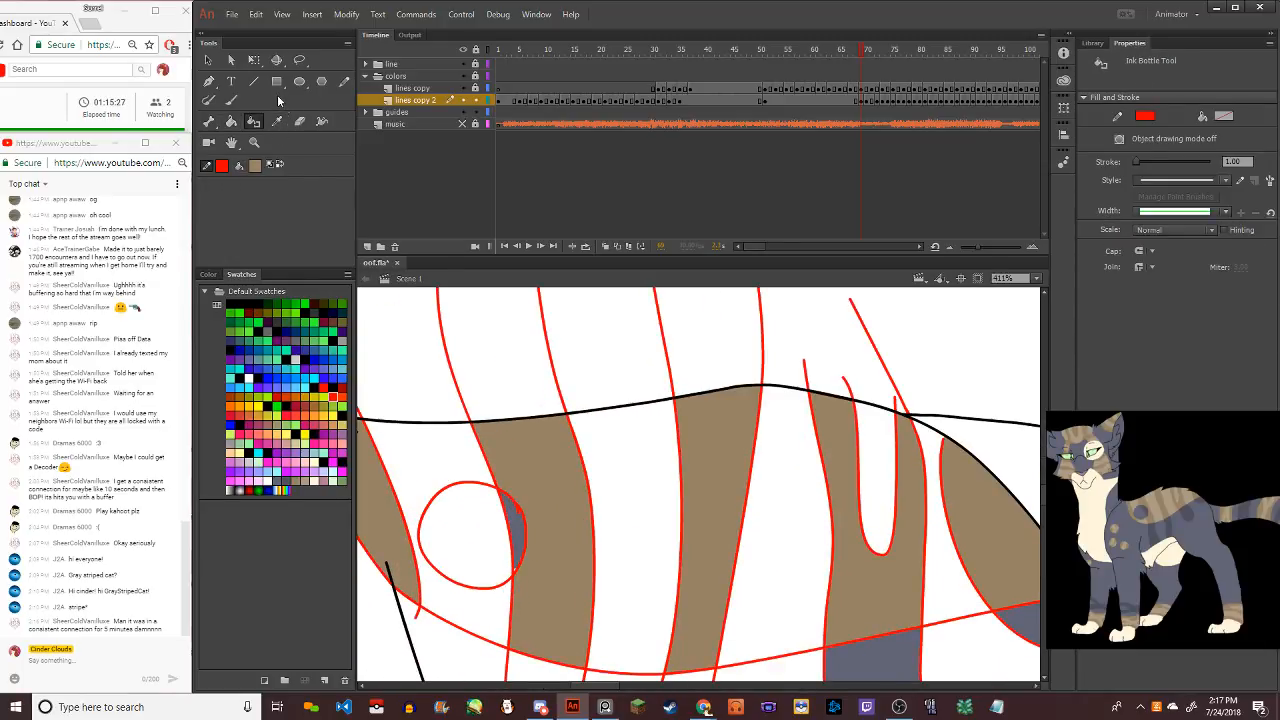
left_click(285, 121)
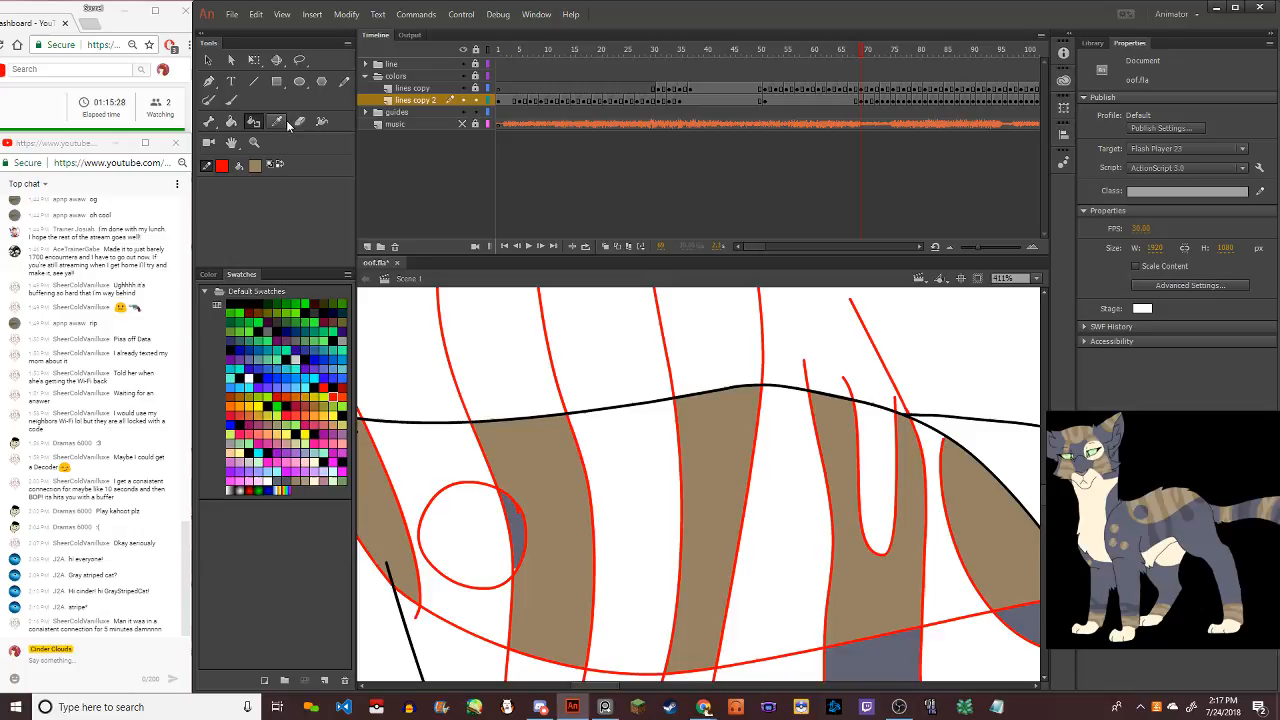
left_click(517, 513)
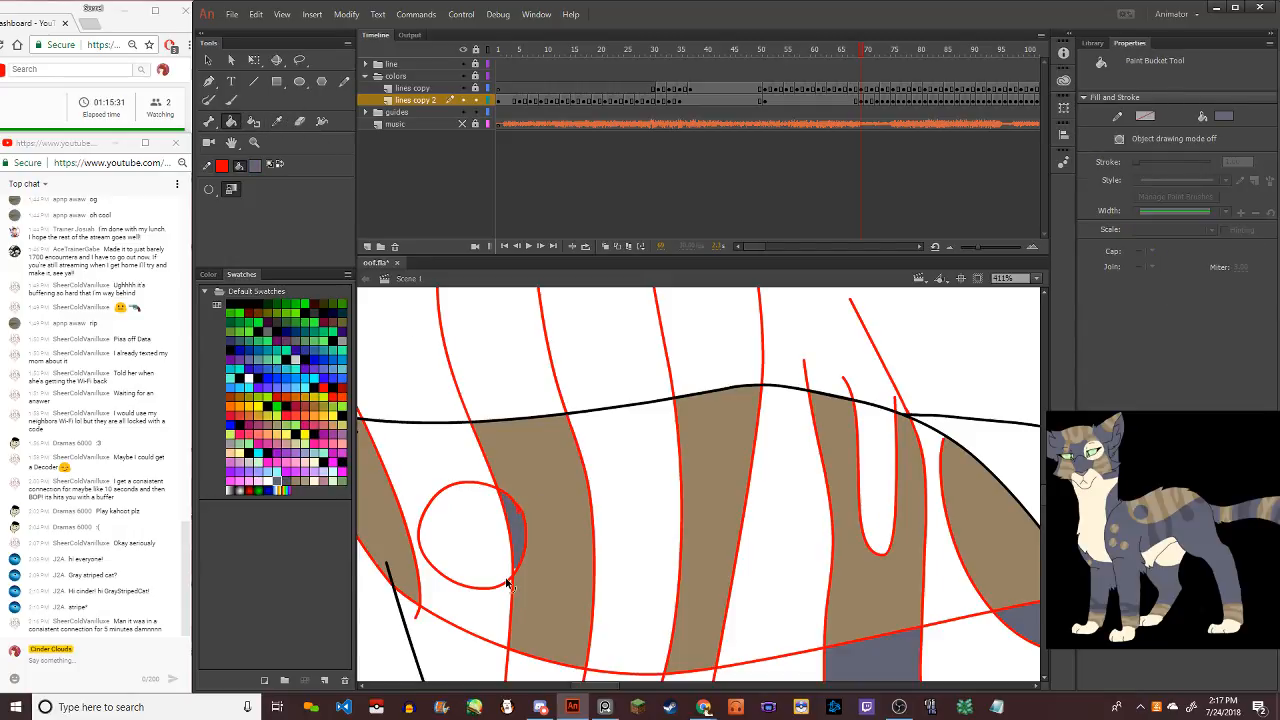
scroll(516, 540, "up", 10)
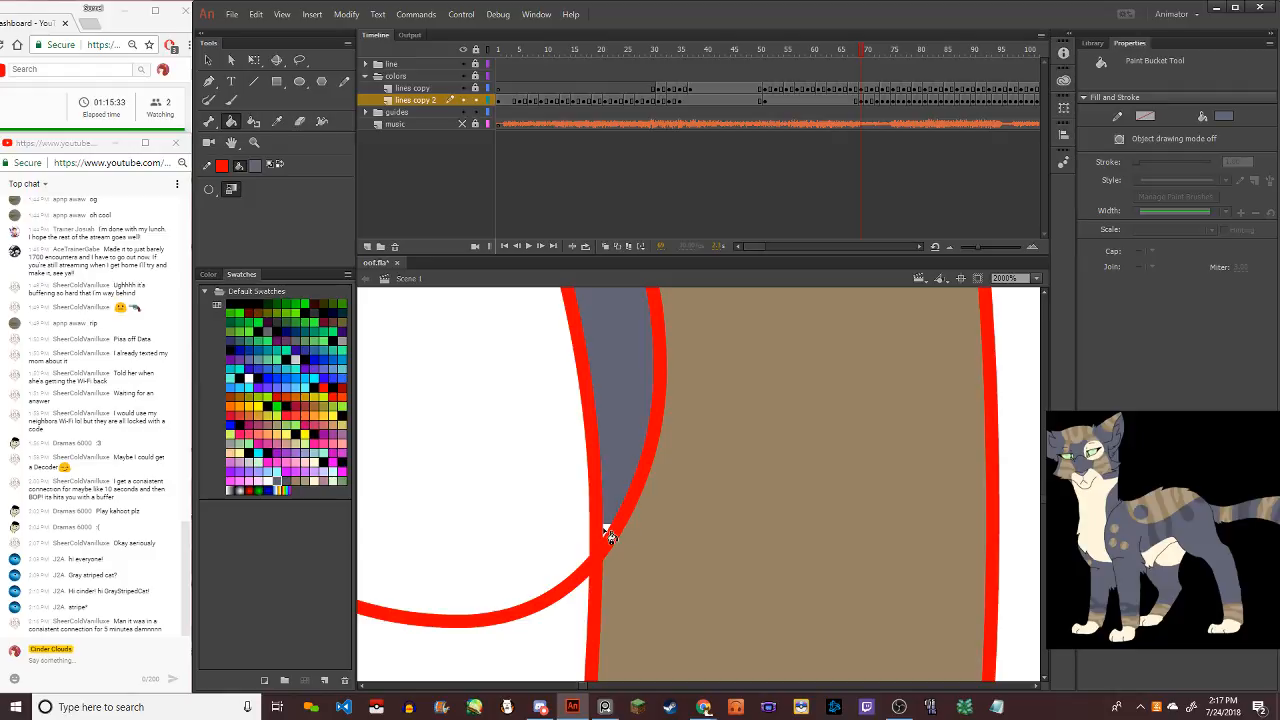
left_click(604, 528)
scroll(597, 514, "down", 10)
scroll(447, 393, "down", 3)
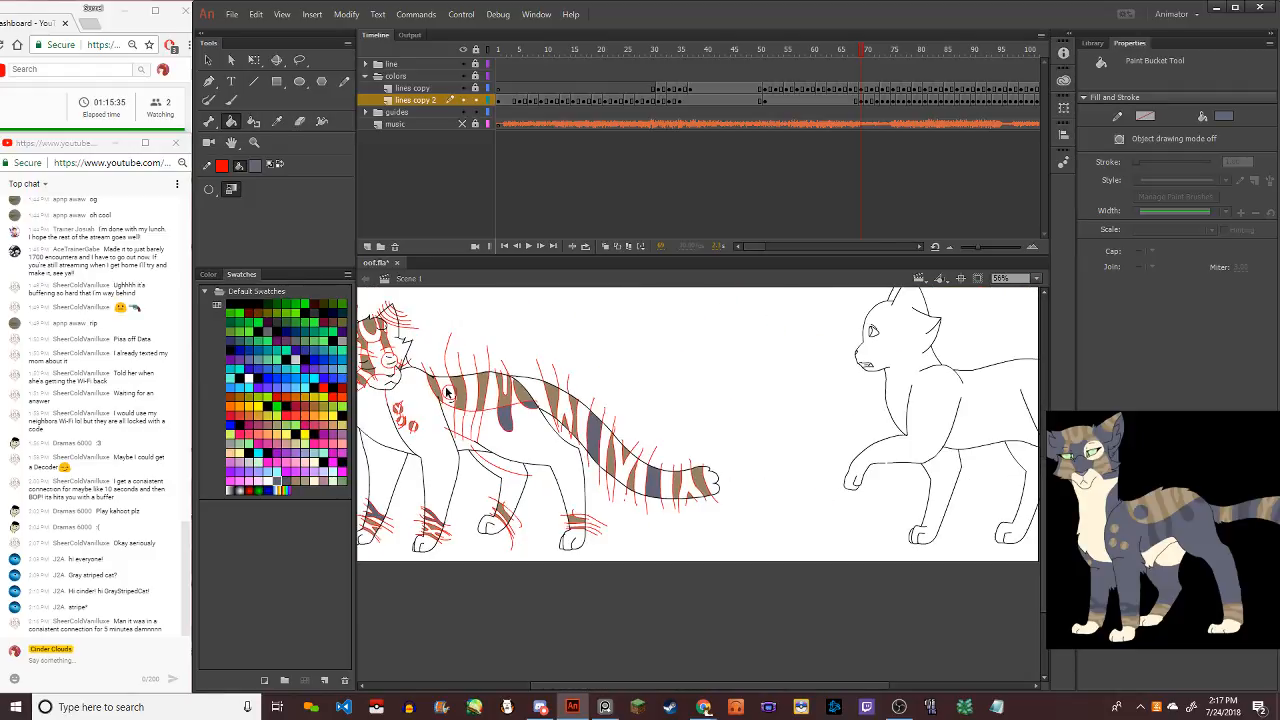
Set the fill color to cream and fill the circular patch around the closed eye at frame 69
left_click(277, 121)
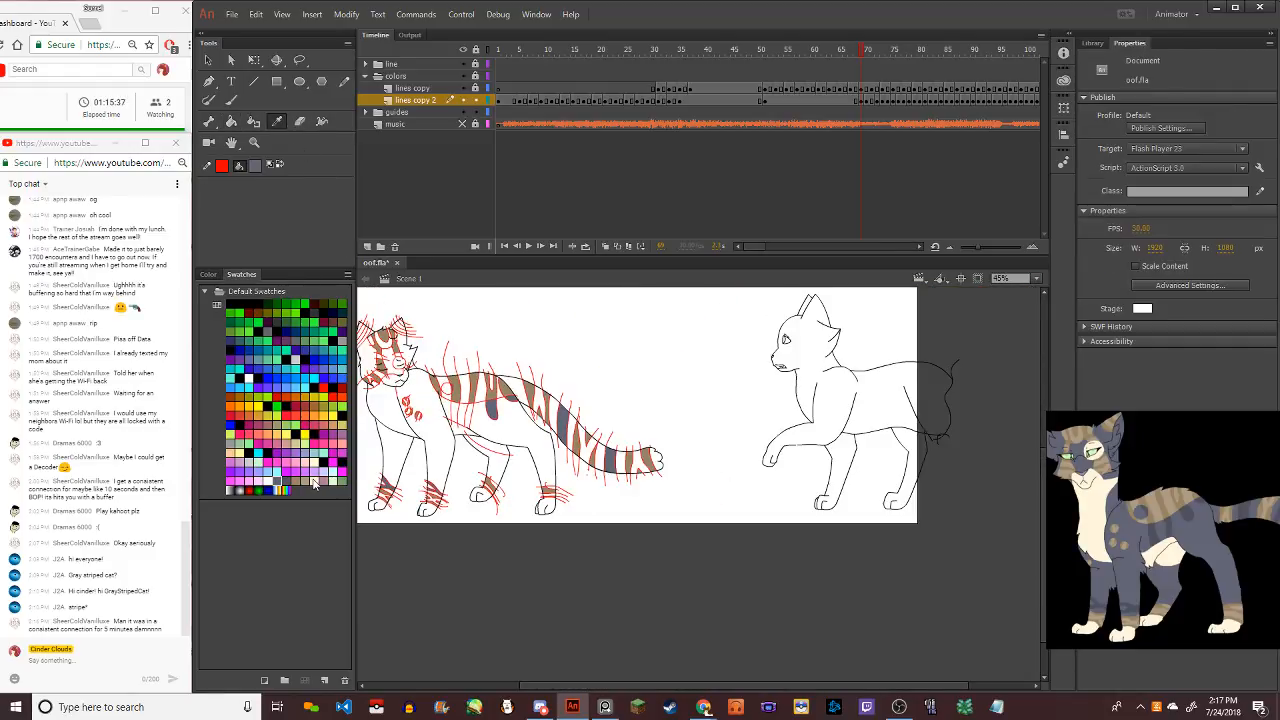
left_click(315, 483)
scroll(443, 374, "down", 2)
scroll(443, 374, "up", 4)
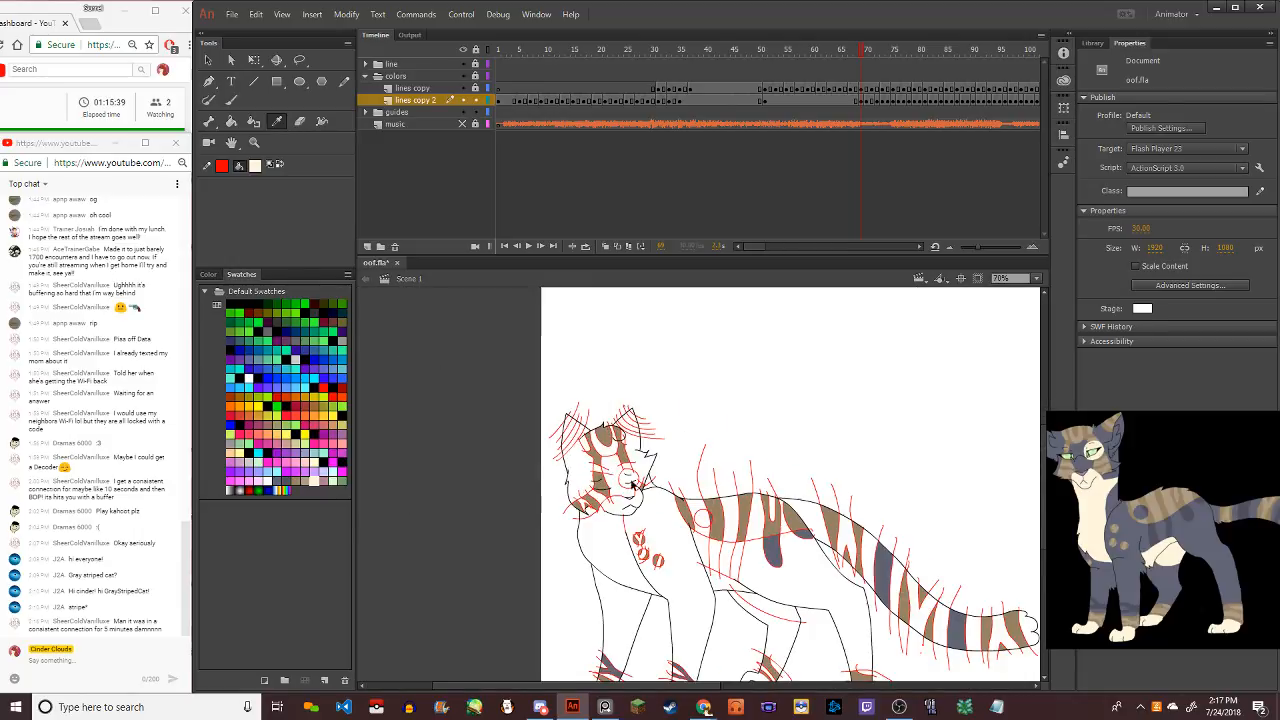
scroll(632, 484, "up", 5)
key("k")
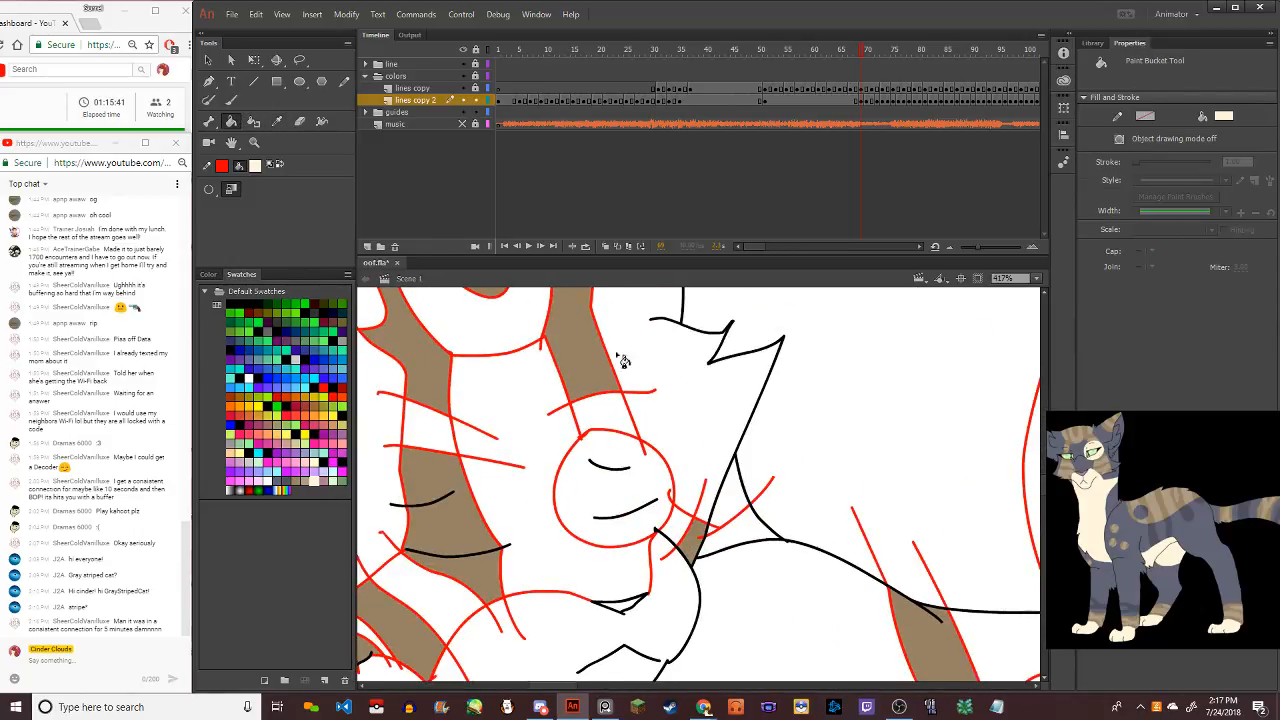
left_click(595, 491)
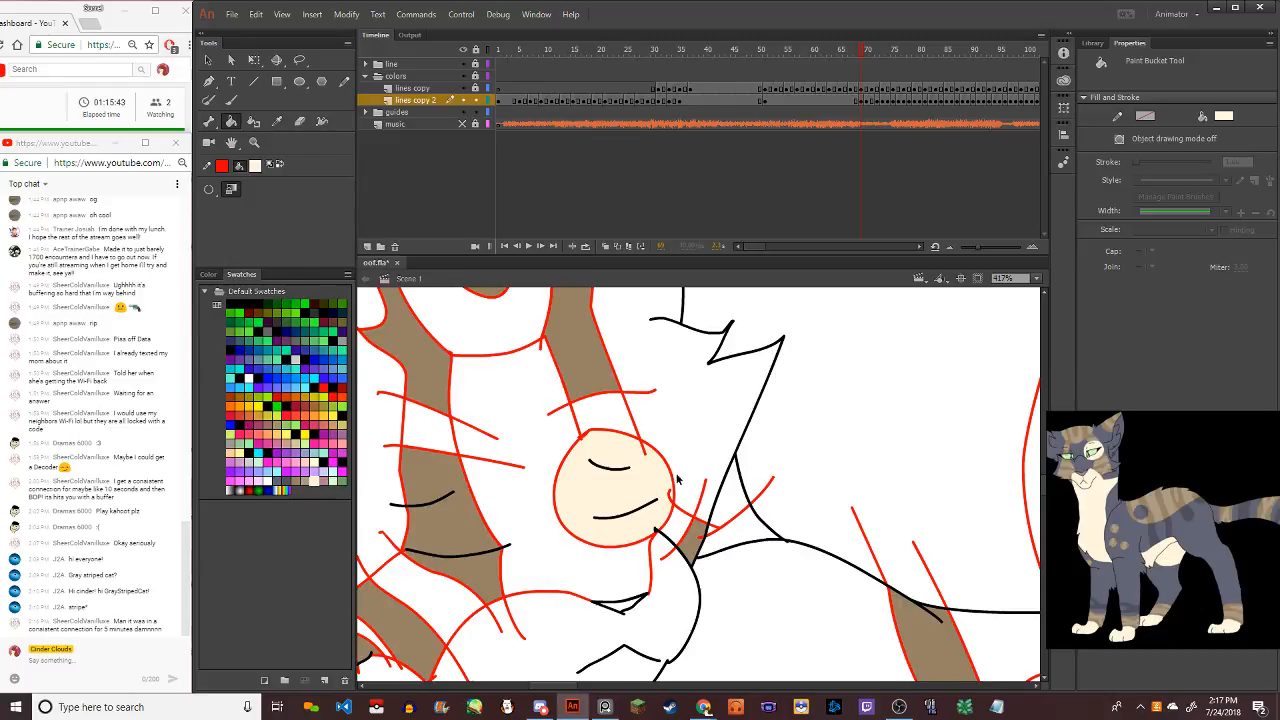
scroll(677, 480, "down", 3)
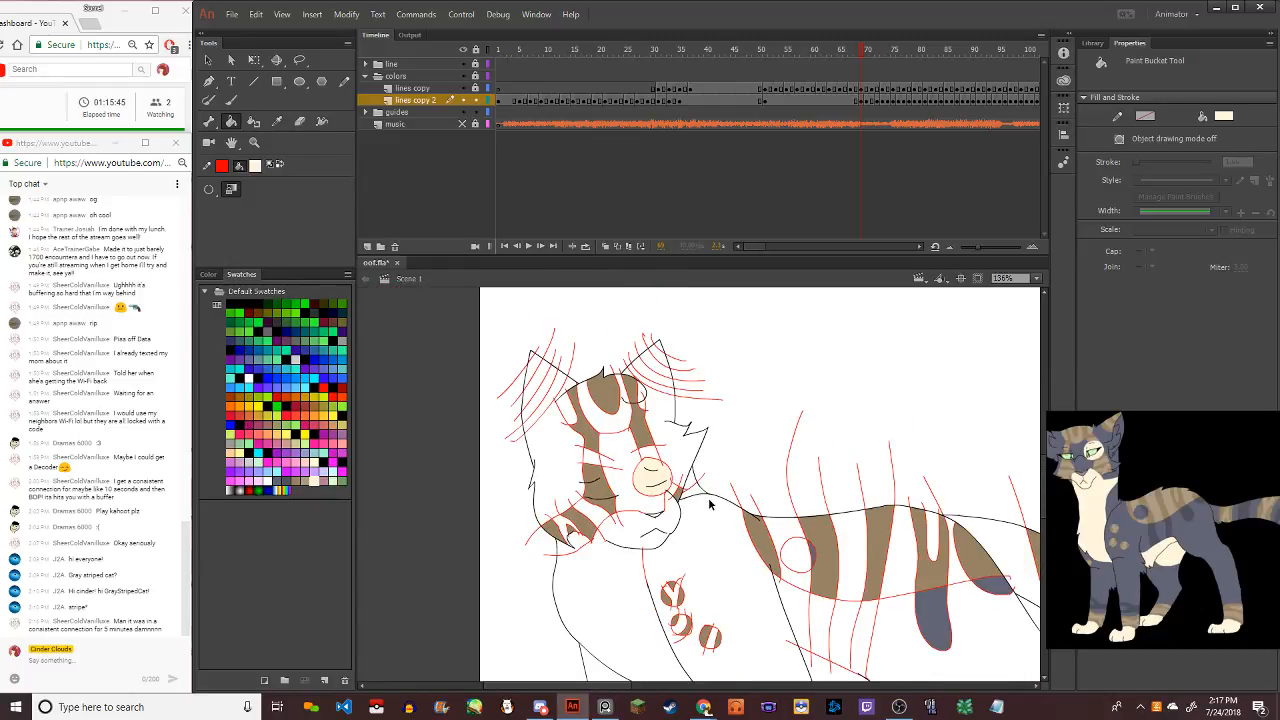
Sample the tan from the shoulder stripe and fill the stripes on both ears at frame 69
scroll(672, 492, "down", 3)
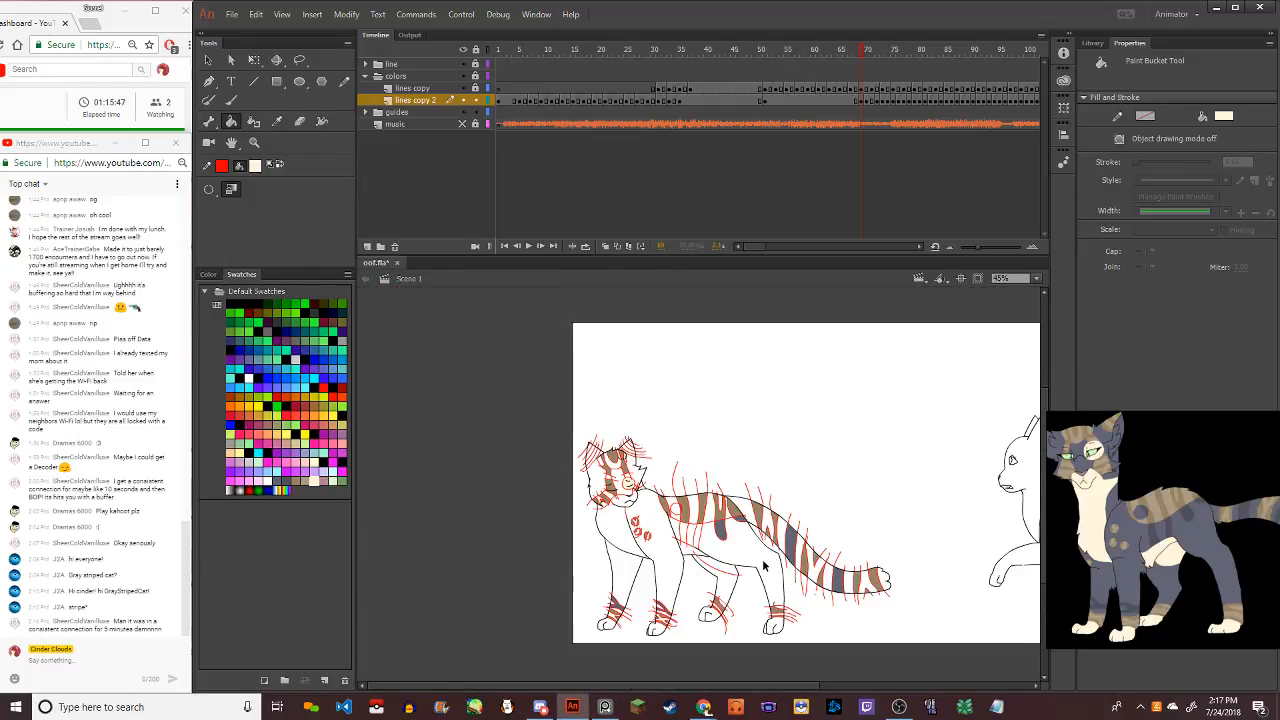
scroll(678, 508, "up", 2)
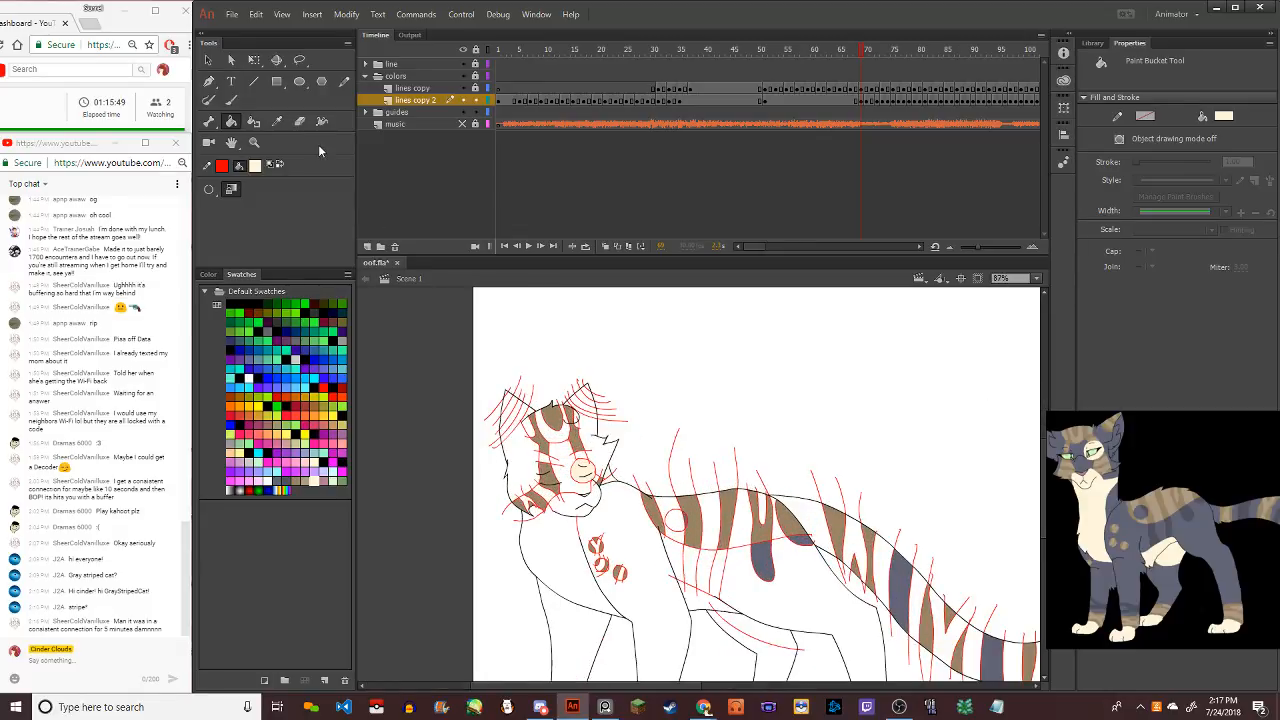
left_click(278, 121)
left_click(657, 511)
scroll(497, 428, "up", 4)
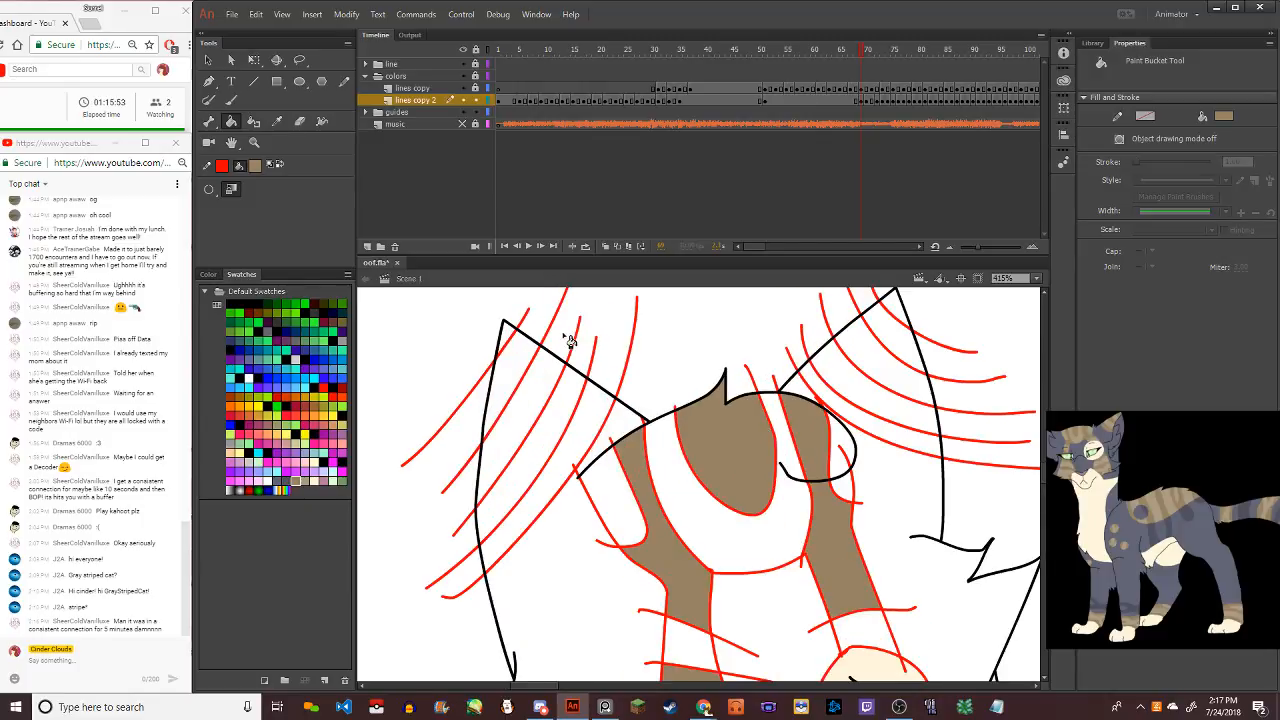
left_click(552, 406)
left_click(592, 430)
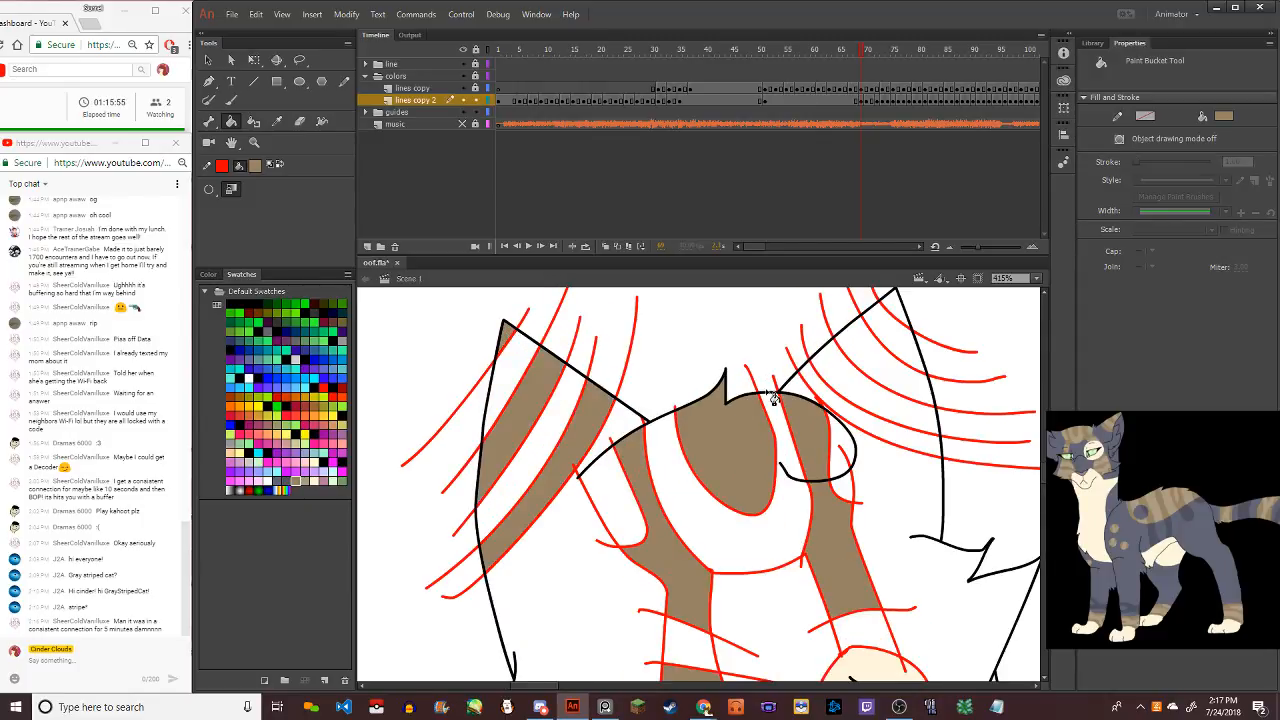
left_click(850, 398)
left_click(895, 343)
scroll(776, 488, "down", 6)
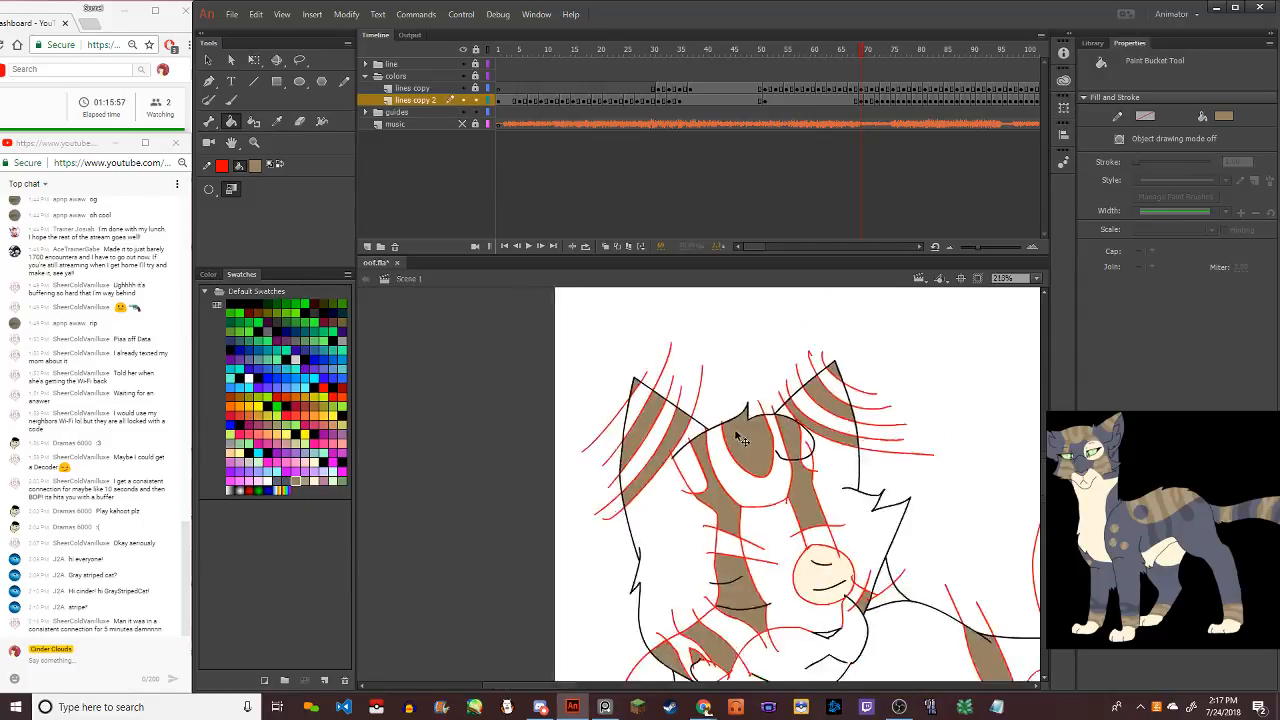
scroll(776, 488, "up", 2)
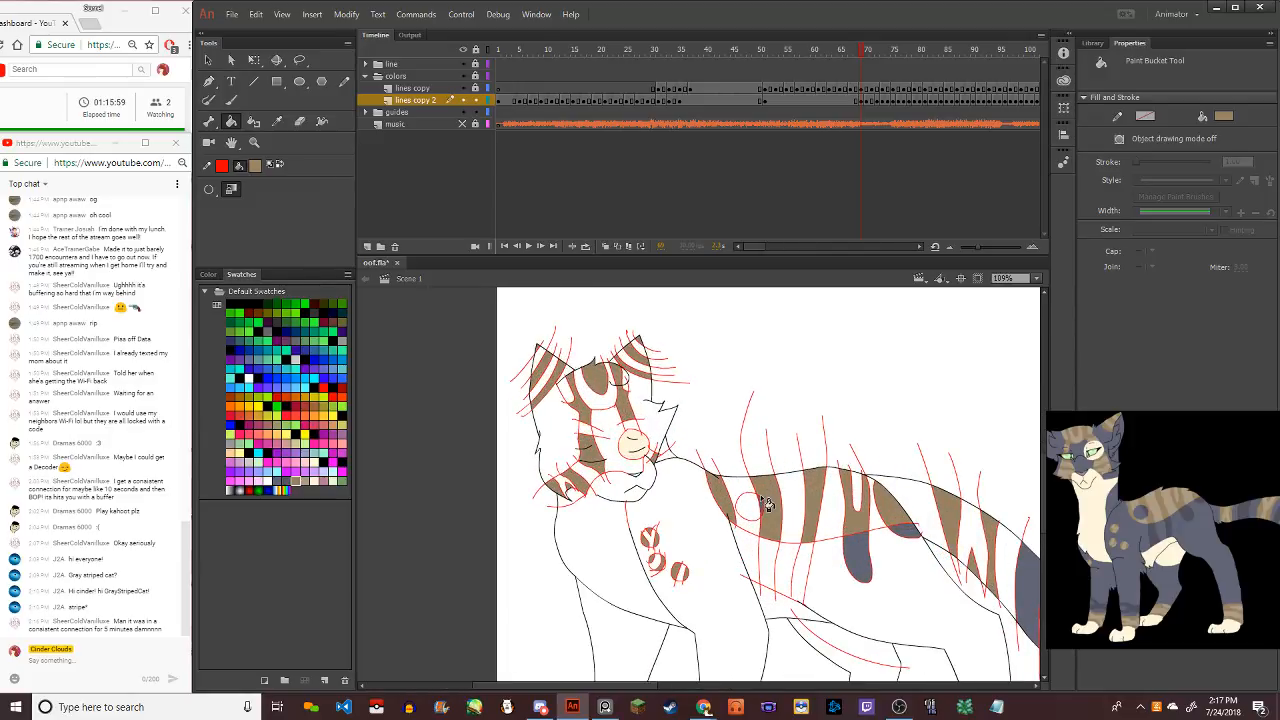
scroll(686, 466, "up", 3)
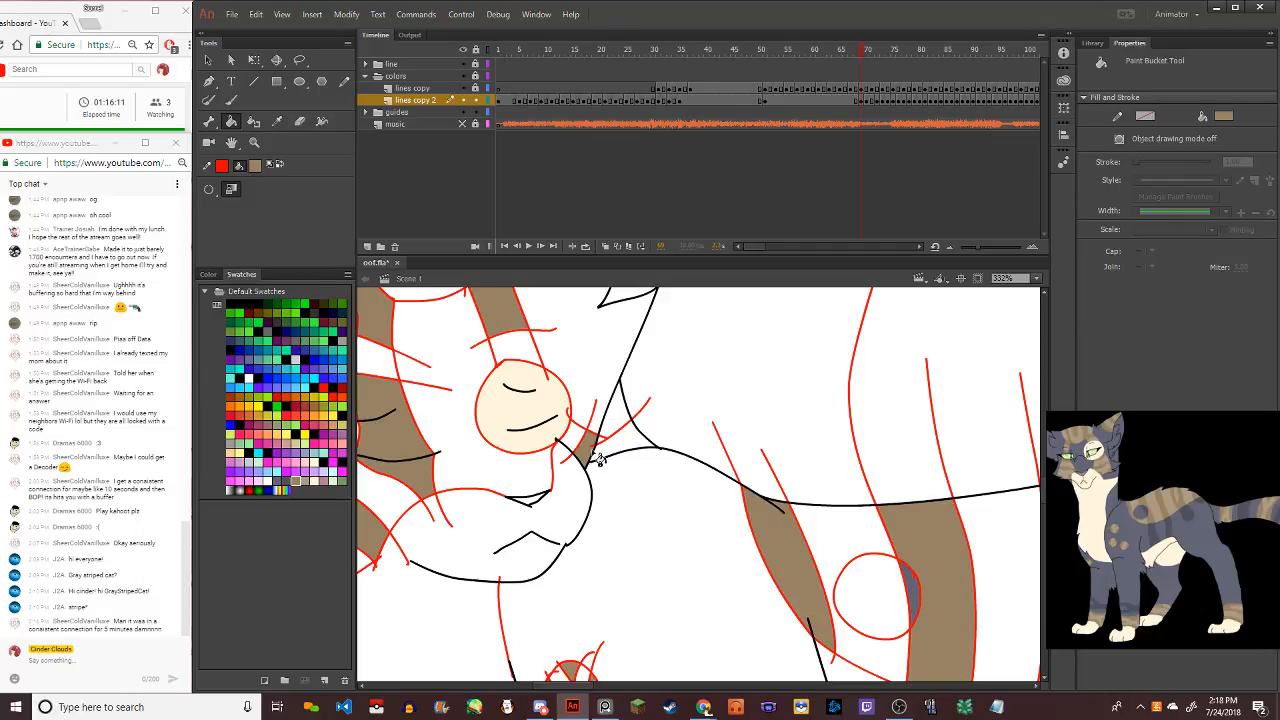
scroll(598, 458, "down", 5)
scroll(575, 455, "up", 3)
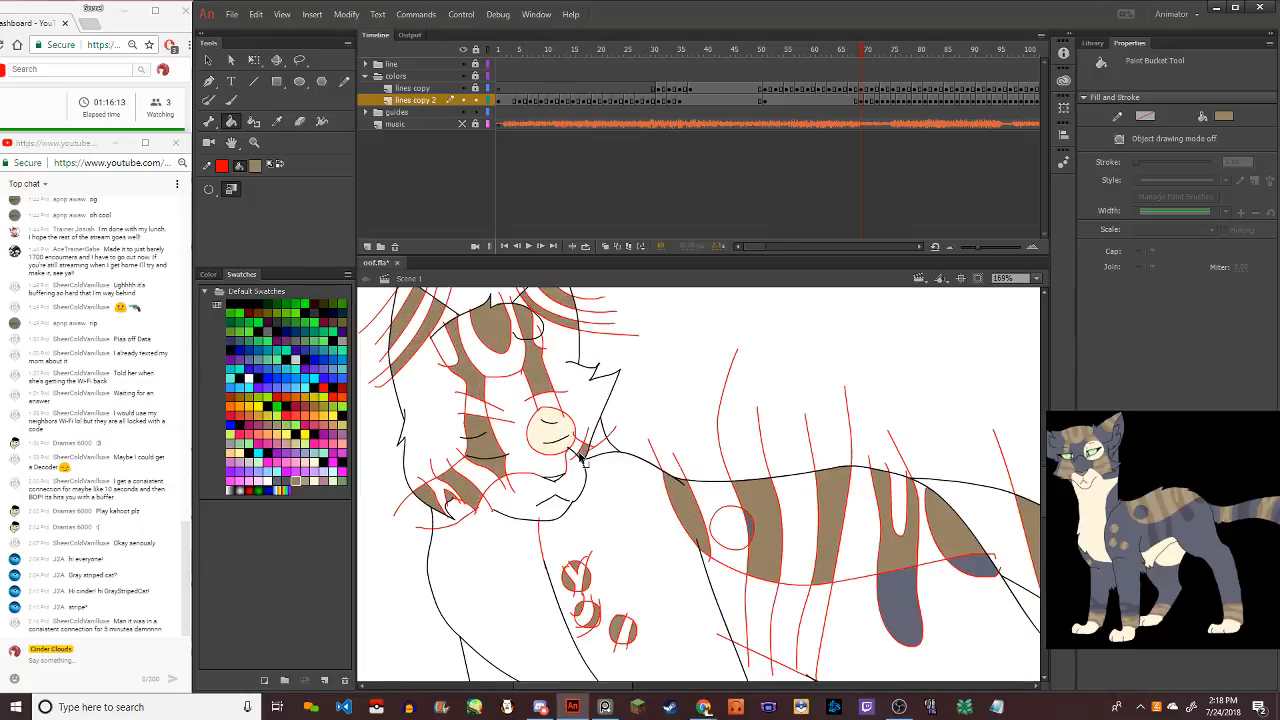
scroll(566, 452, "down", 3)
scroll(560, 448, "up", 5)
scroll(520, 436, "down", 4)
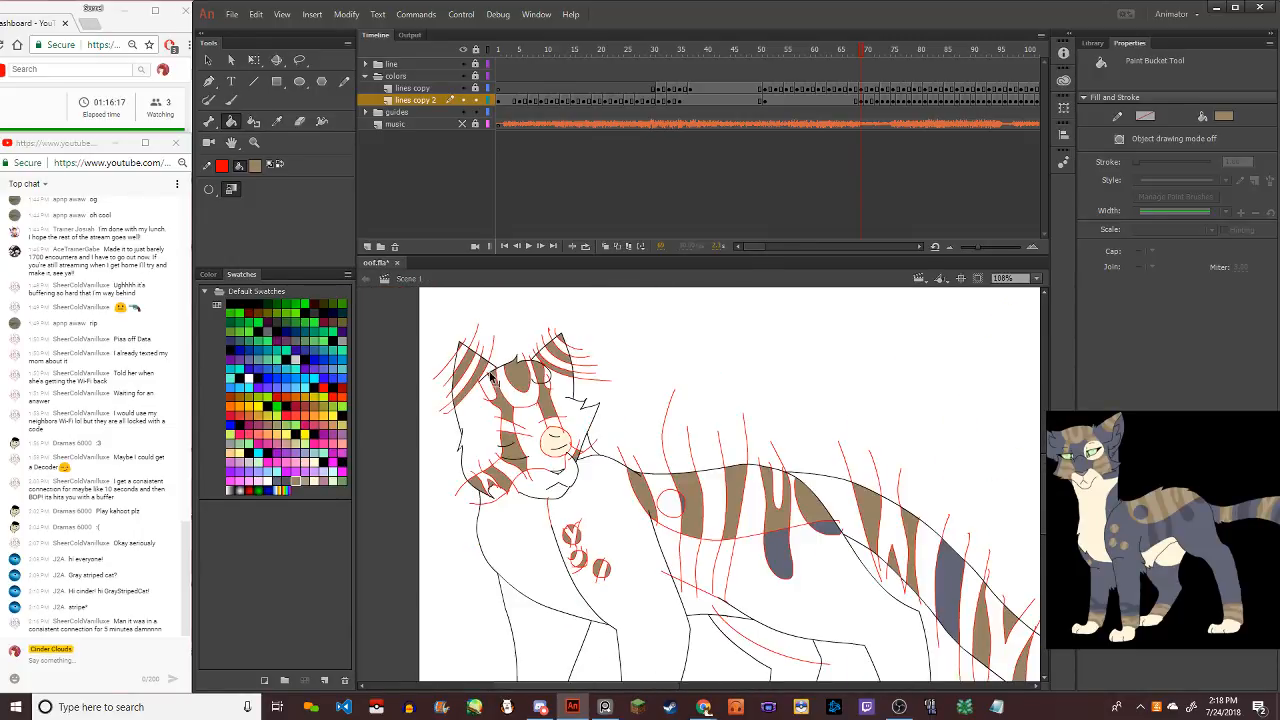
Set the fill color to dark slate and fill the lower parts of the two flank stripes above the belly
scroll(495, 388, "down", 4)
scroll(475, 430, "up", 4)
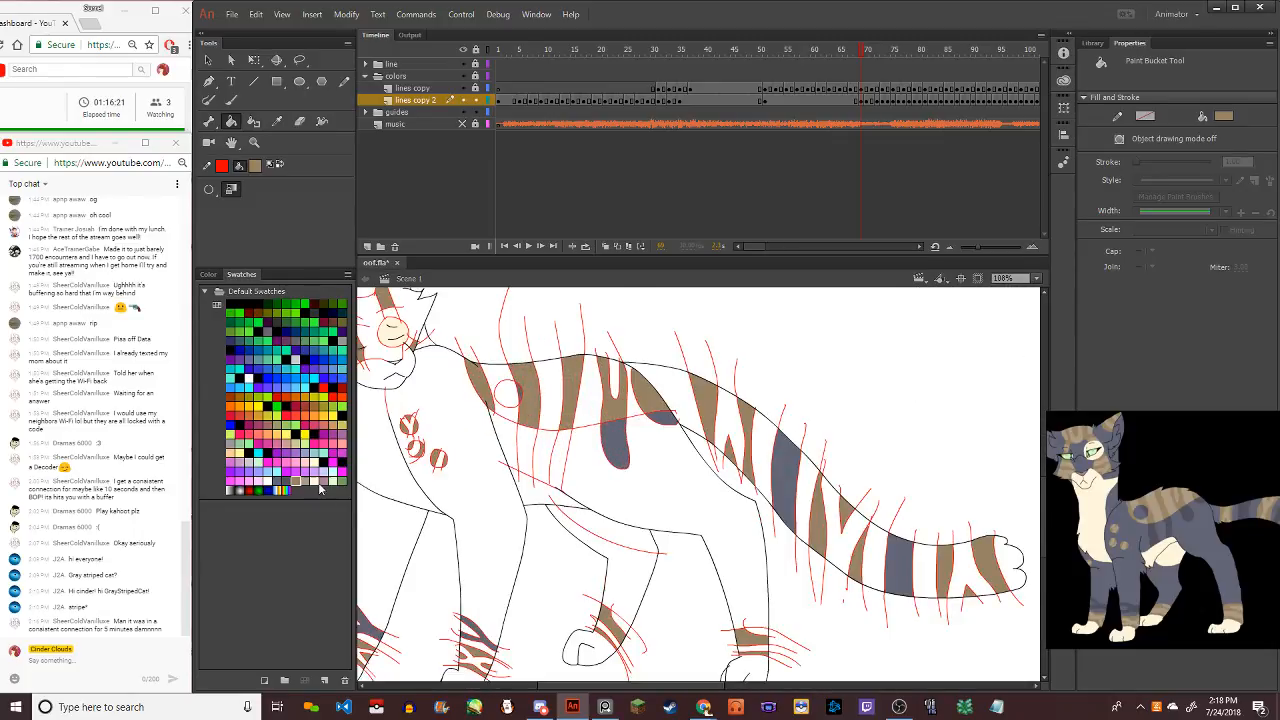
left_click(285, 487)
left_click(524, 458)
left_click(567, 456)
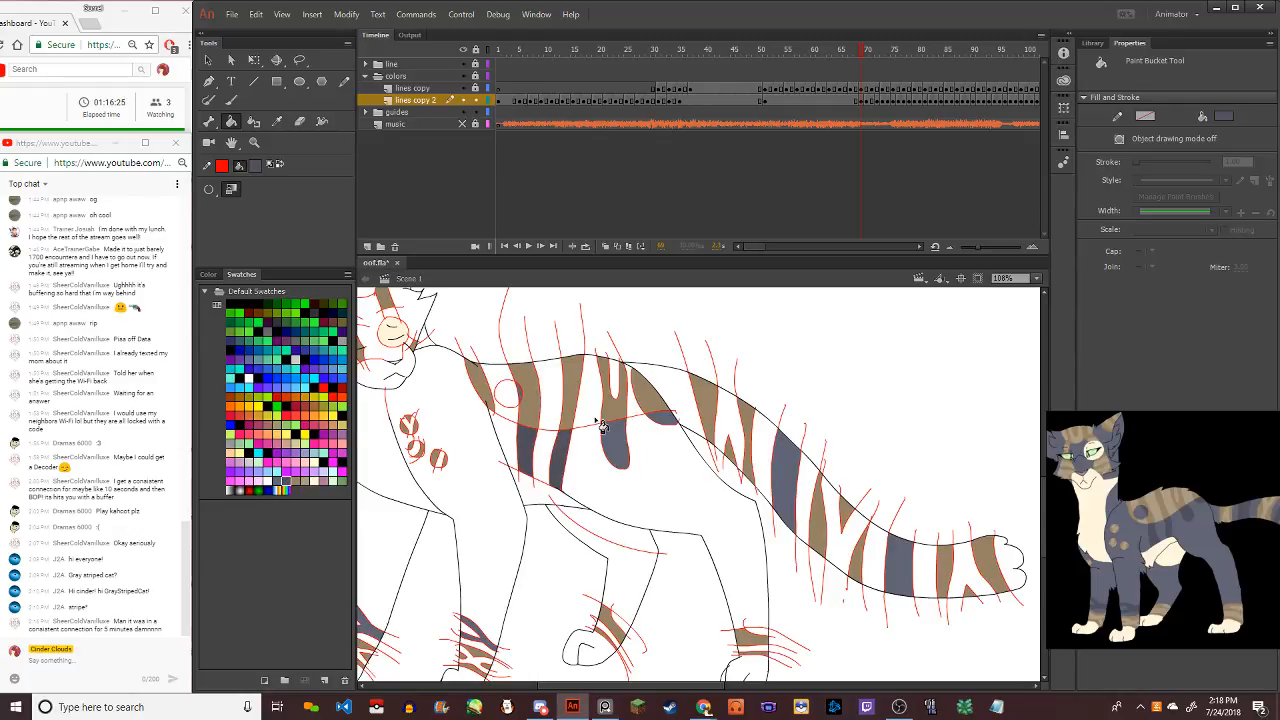
Refill the rounded lower end of the rear flank stripe and both slate tail bands with dark slate
scroll(603, 427, "down", 3)
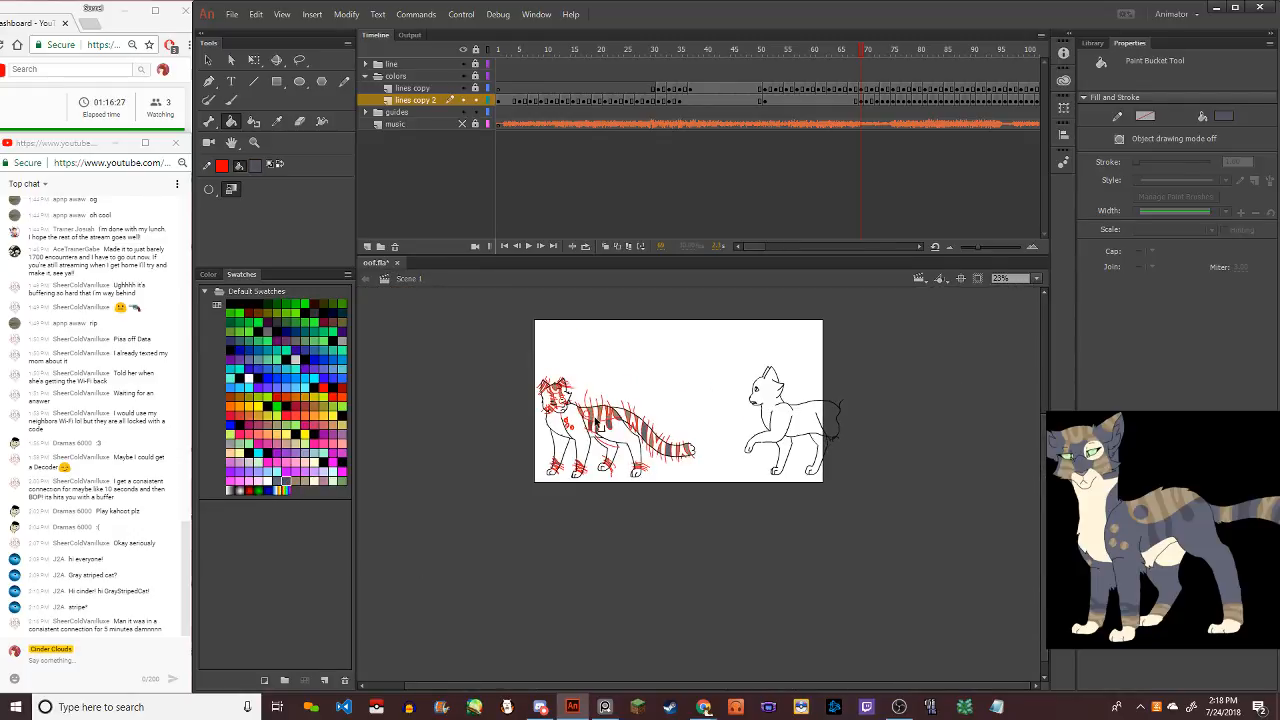
scroll(600, 428, "up", 2)
scroll(598, 430, "up", 4)
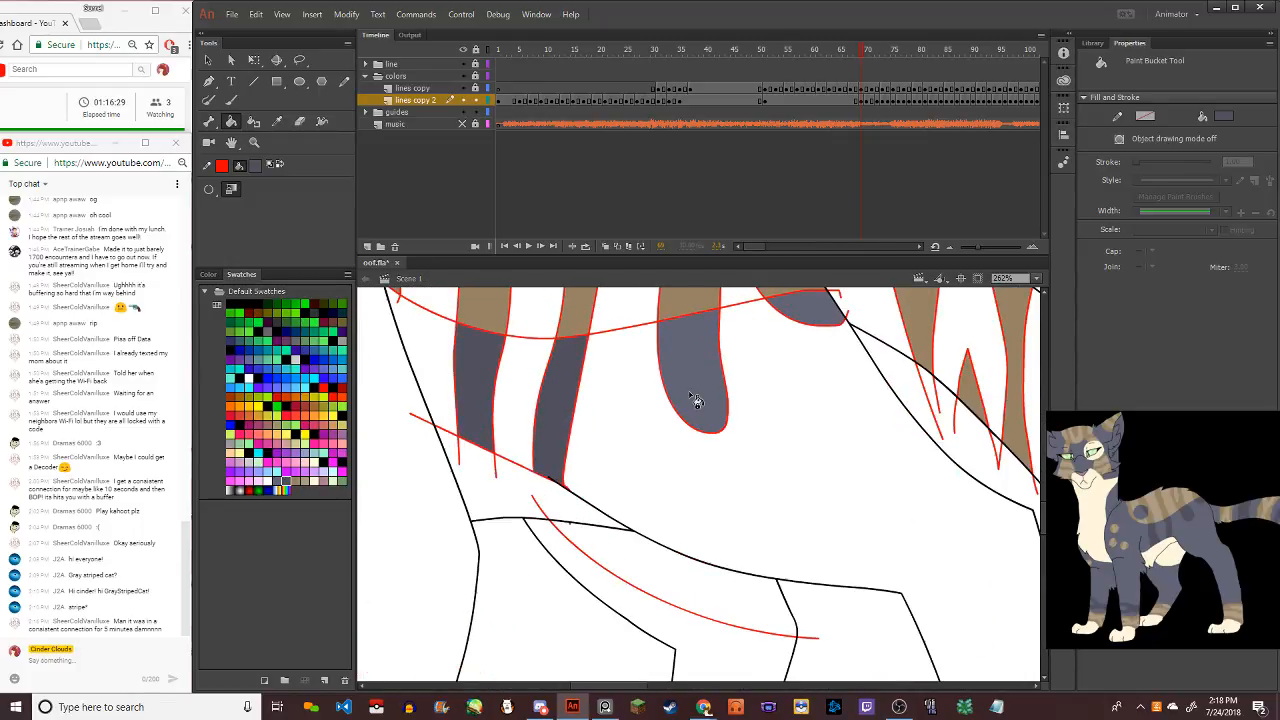
left_click(694, 400)
scroll(557, 445, "down", 4)
scroll(562, 440, "up", 2)
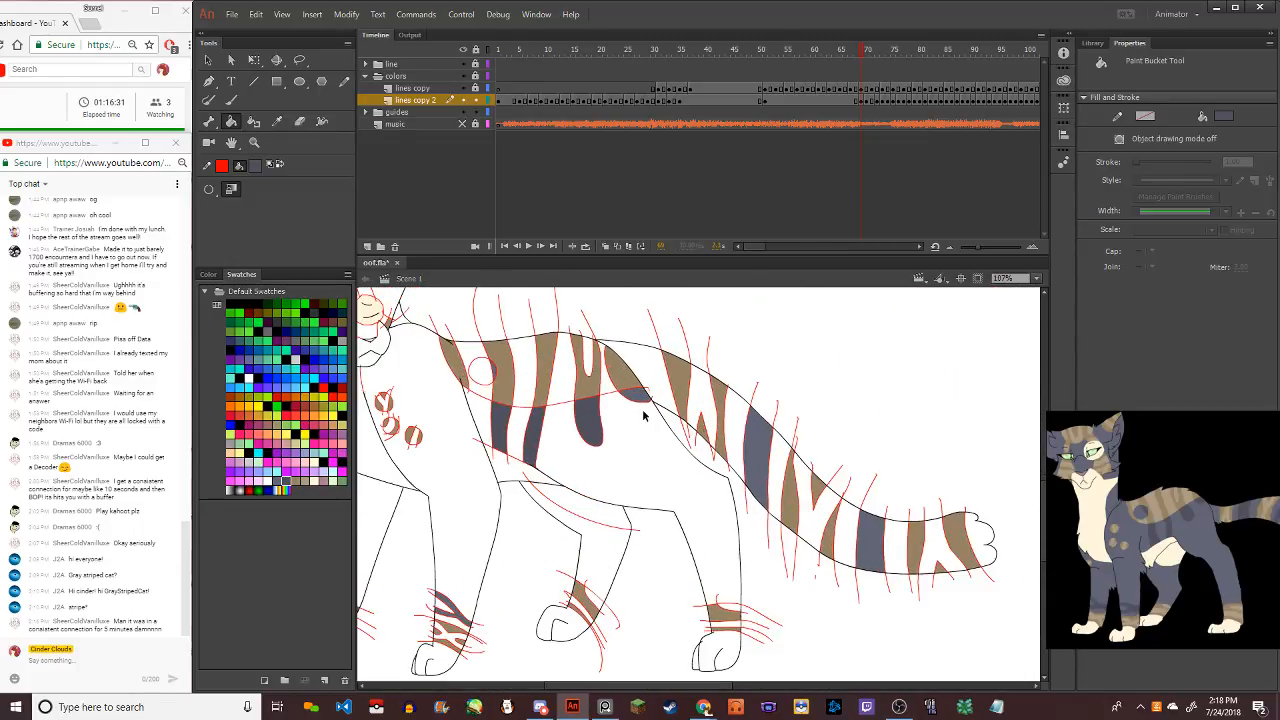
left_click(752, 453)
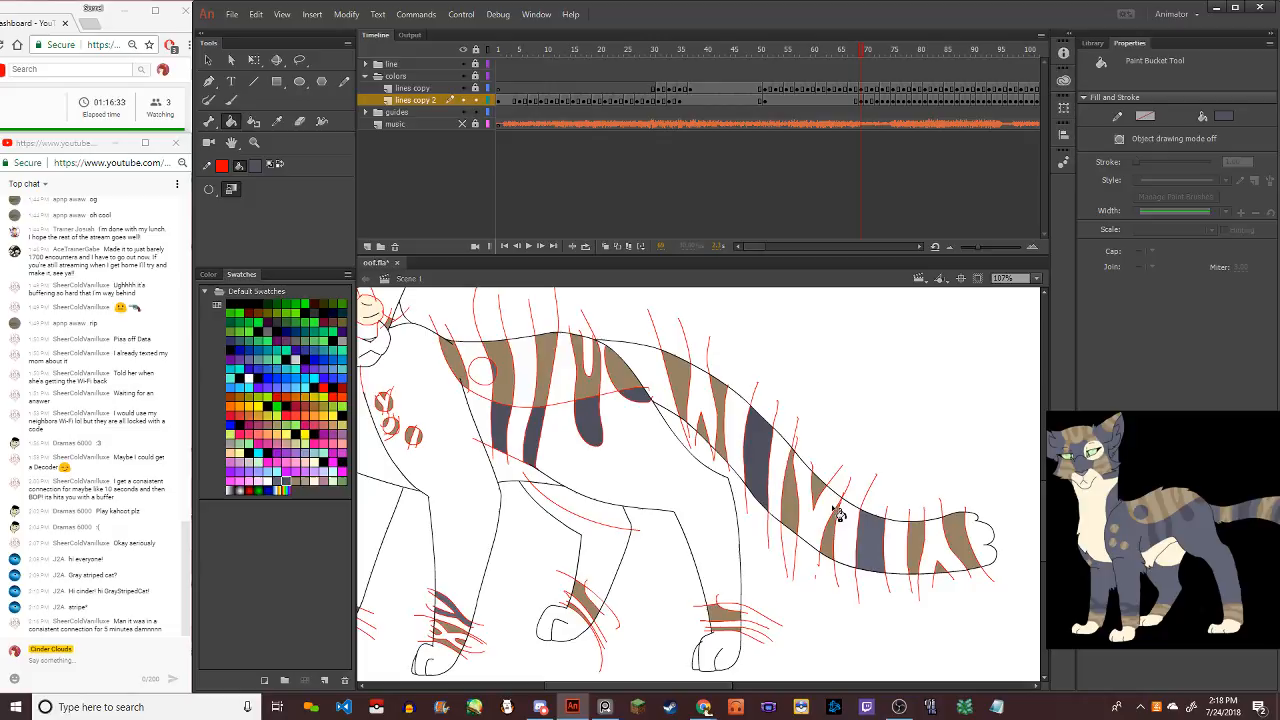
left_click(873, 553)
scroll(862, 550, "down", 2)
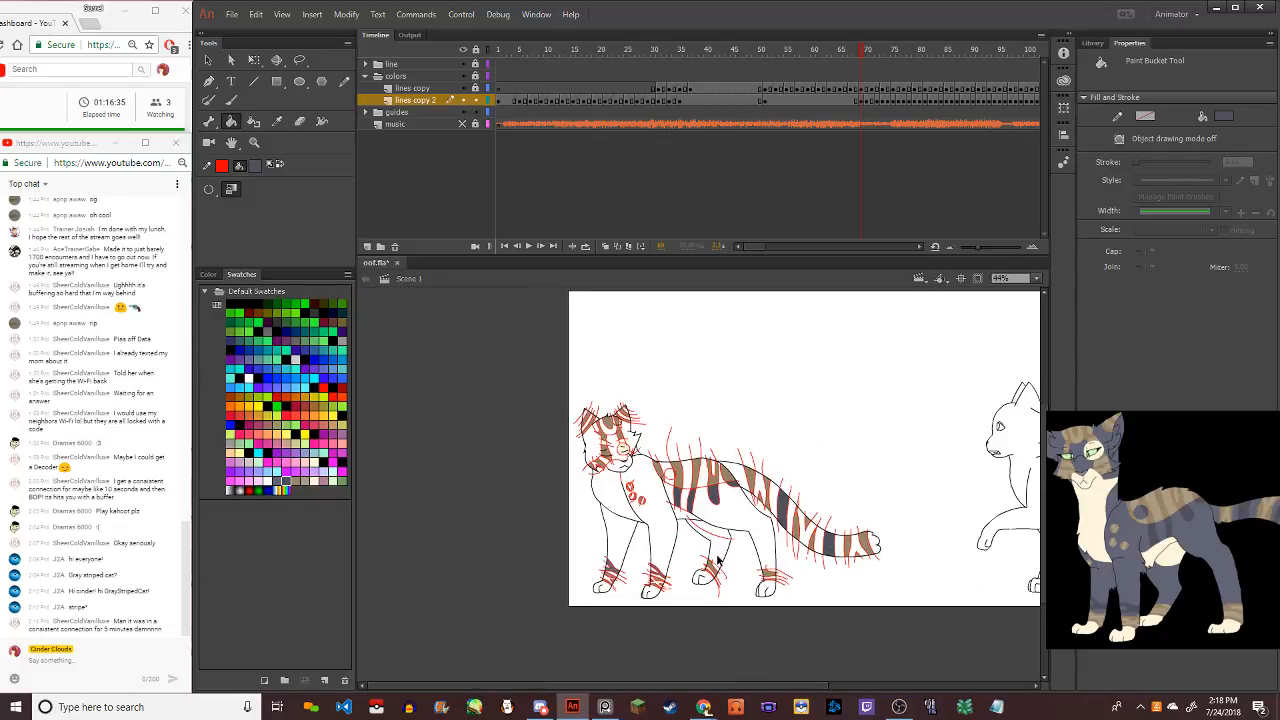
Set the fill color to cream and fill the underbelly and the adjoining strip on the inner hind leg
scroll(636, 498, "up", 3)
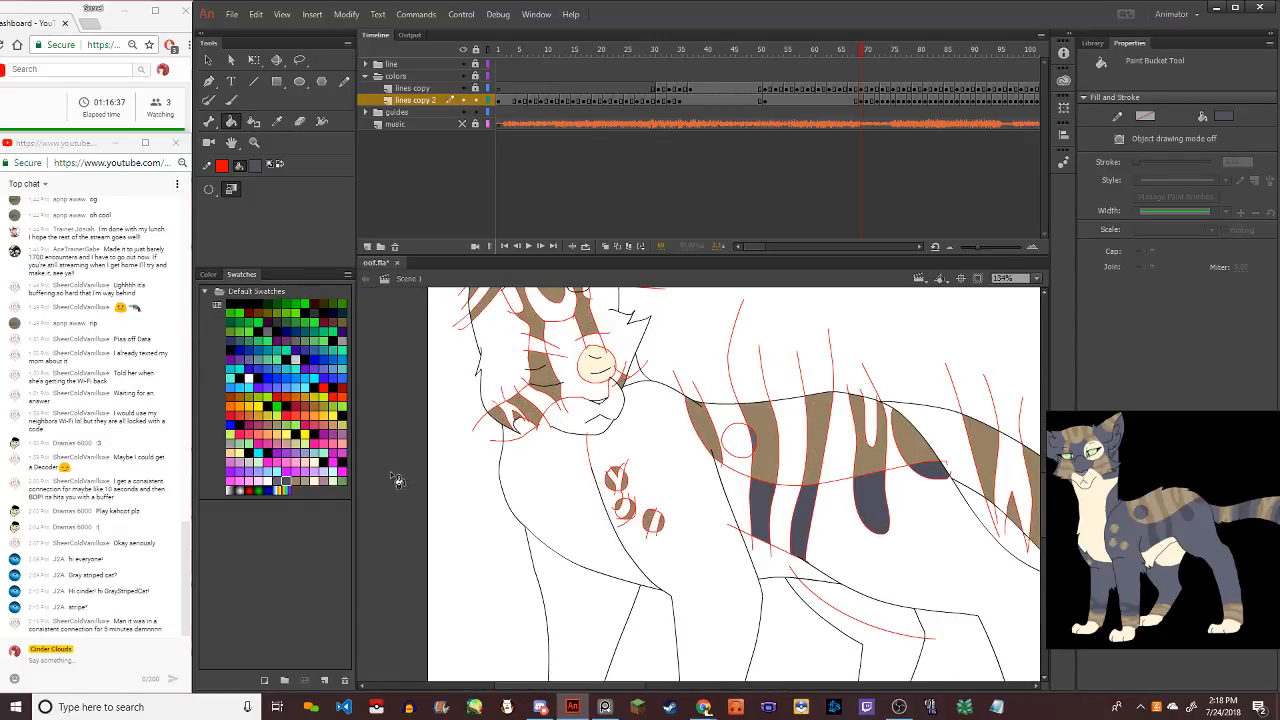
scroll(527, 340, "down", 3)
scroll(632, 462, "up", 3)
scroll(632, 462, "down", 1)
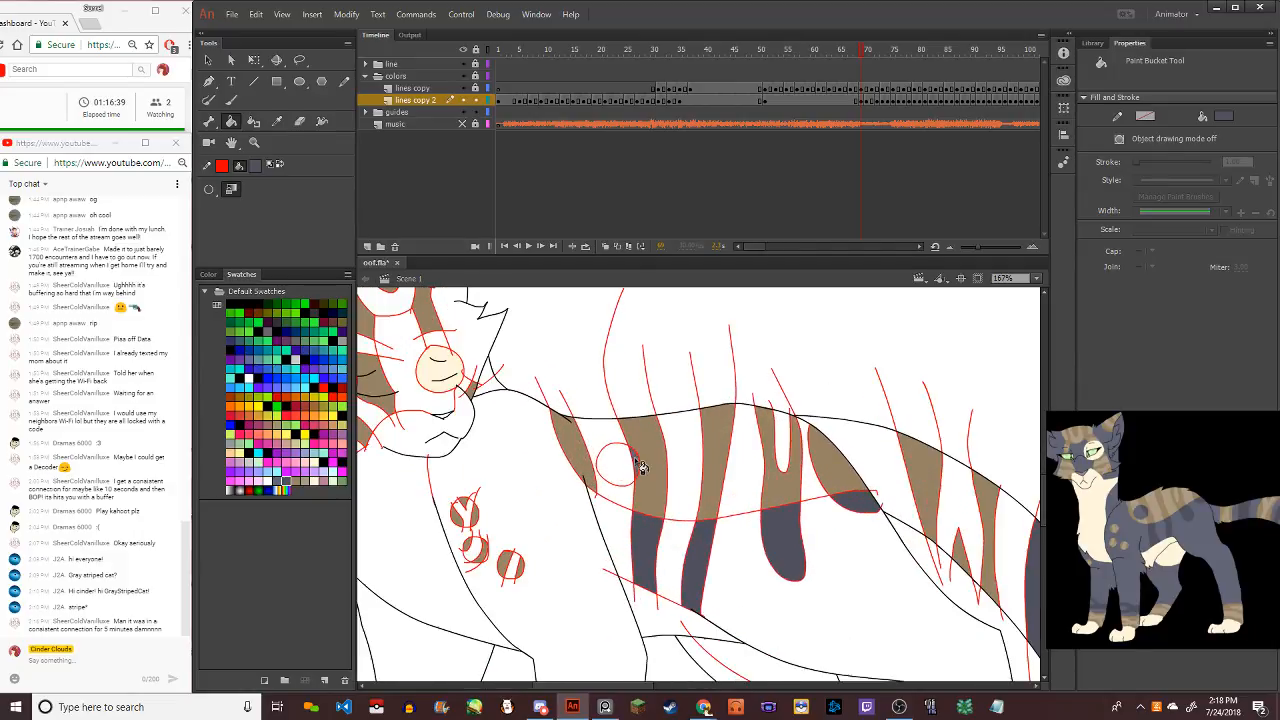
scroll(640, 476, "down", 2)
scroll(643, 481, "up", 1)
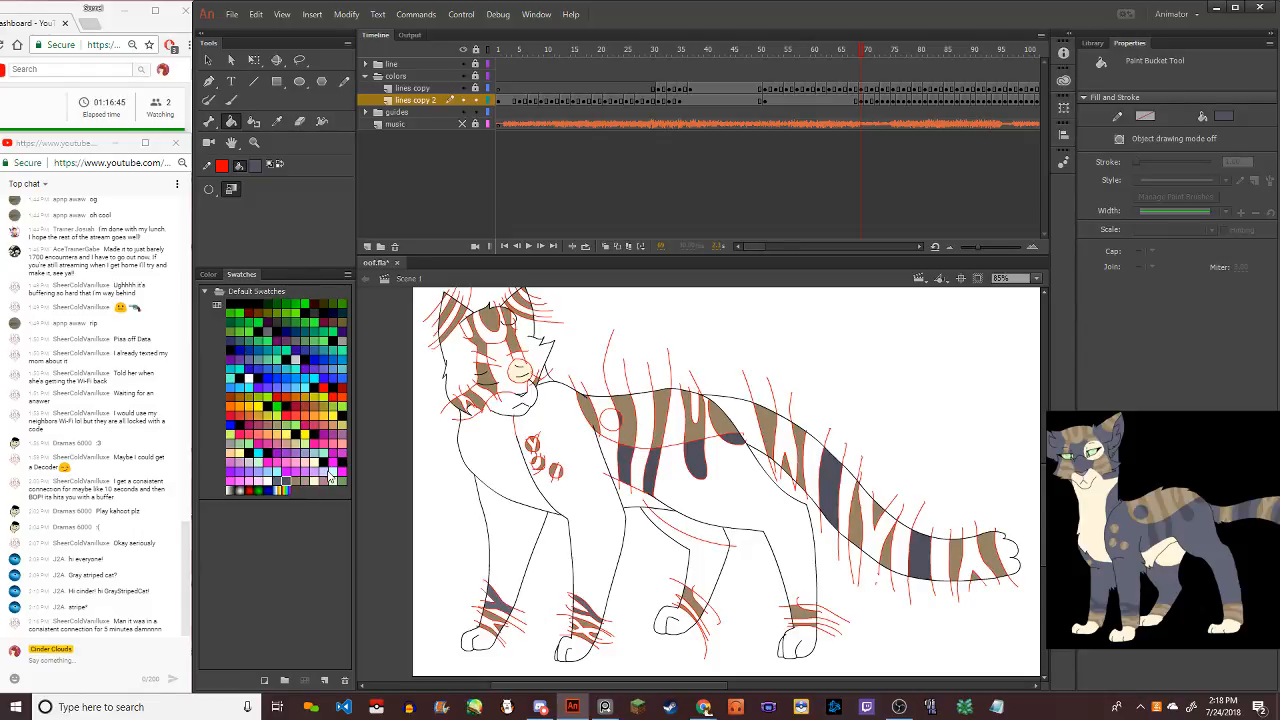
left_click(286, 482)
left_click(645, 509)
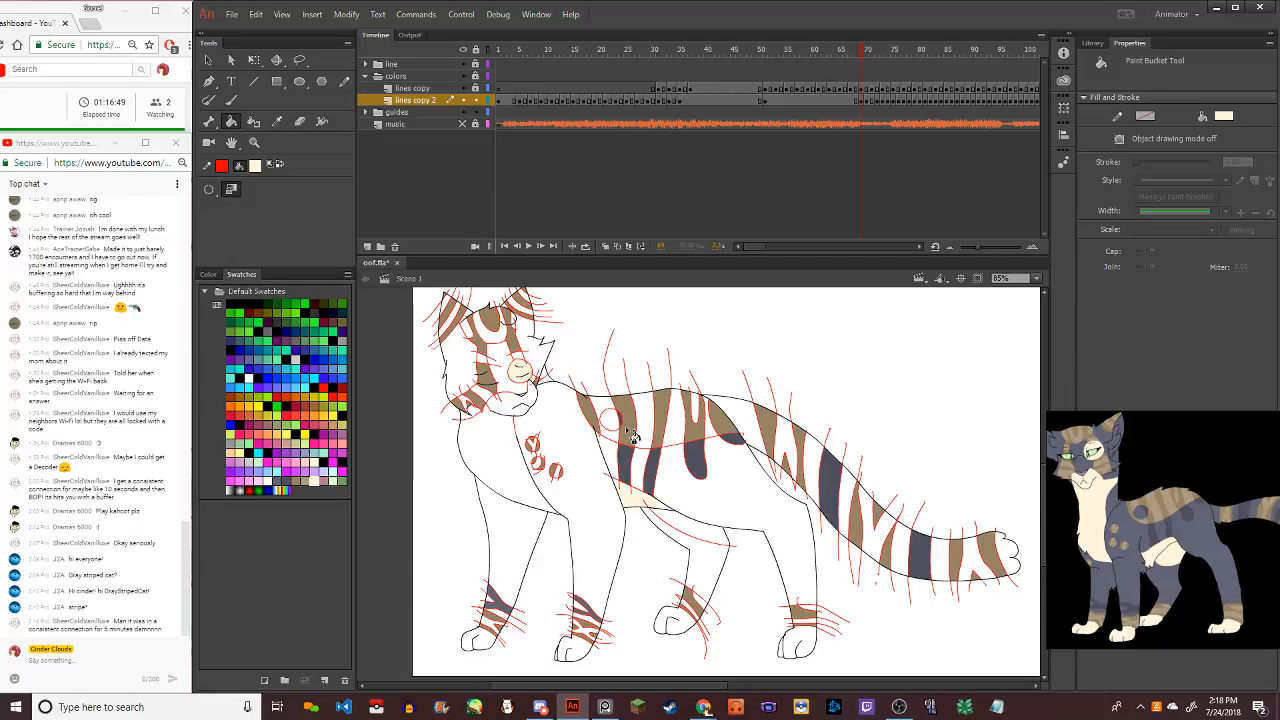
left_click(700, 536)
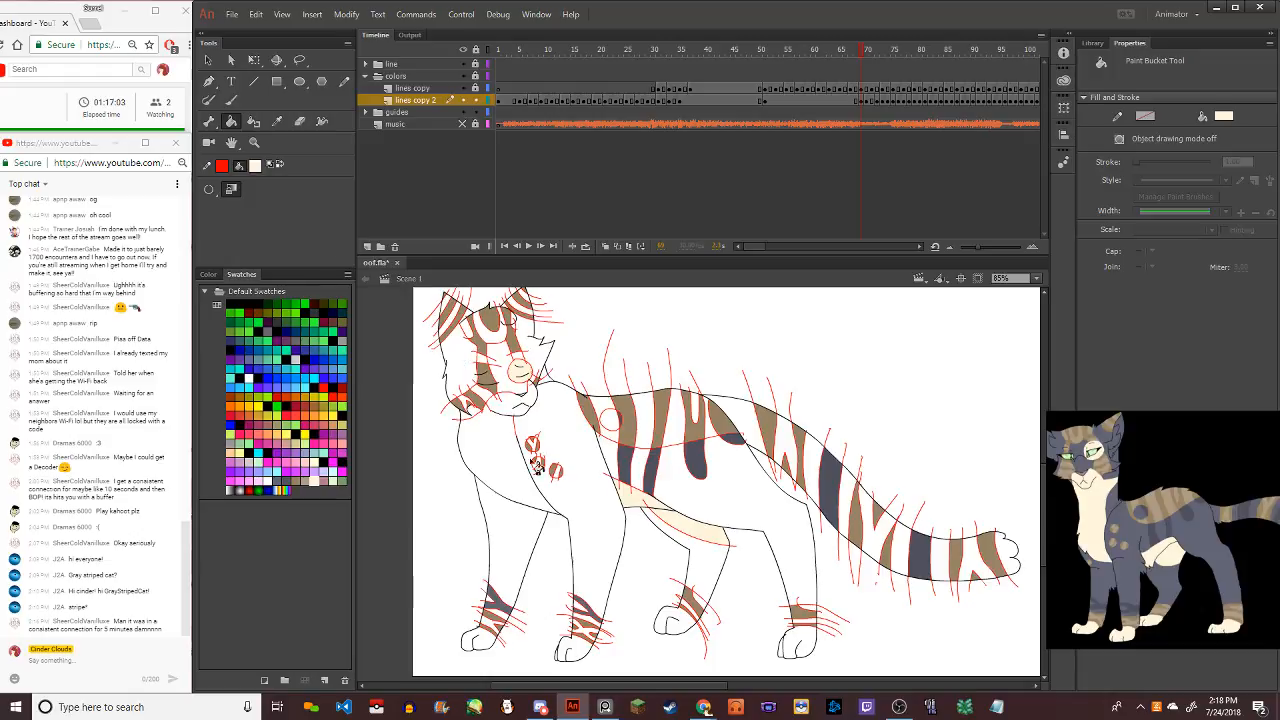
Set the fill color to dusty pink and fill the small mouth opening below the muzzle
scroll(458, 360, "up", 5)
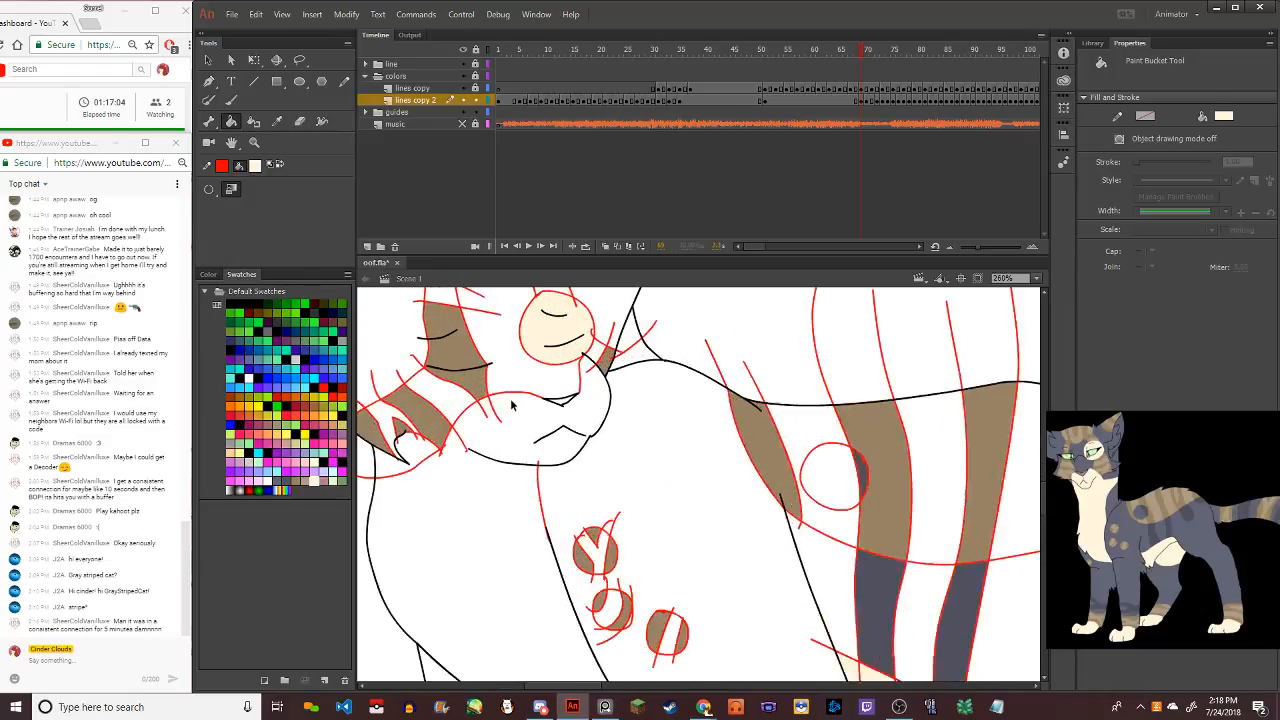
left_click(327, 486)
left_click(571, 423)
scroll(571, 423, "down", 6)
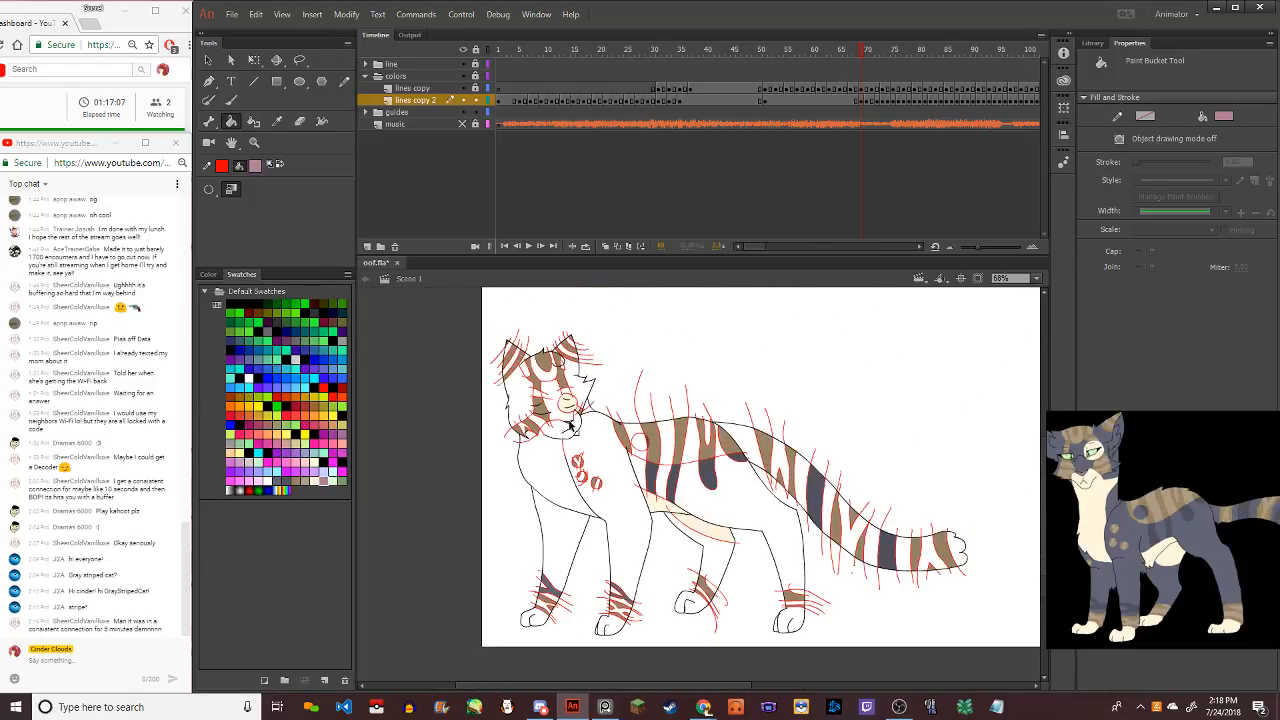
Set the fill color to light tan and fill the gaps in the two face stripes beside and above the circled eye
scroll(572, 412, "up", 2)
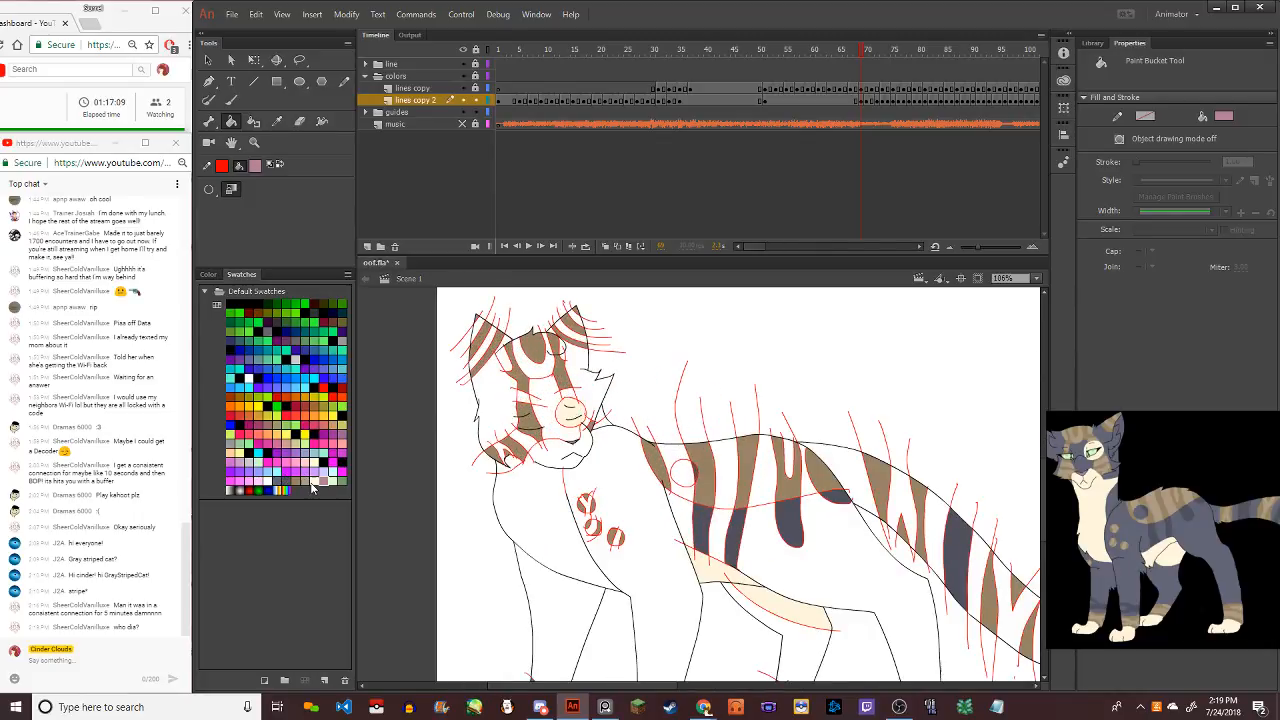
left_click(318, 484)
scroll(577, 370, "down", 2)
scroll(545, 403, "up", 4)
scroll(545, 403, "up", 2)
left_click(518, 432)
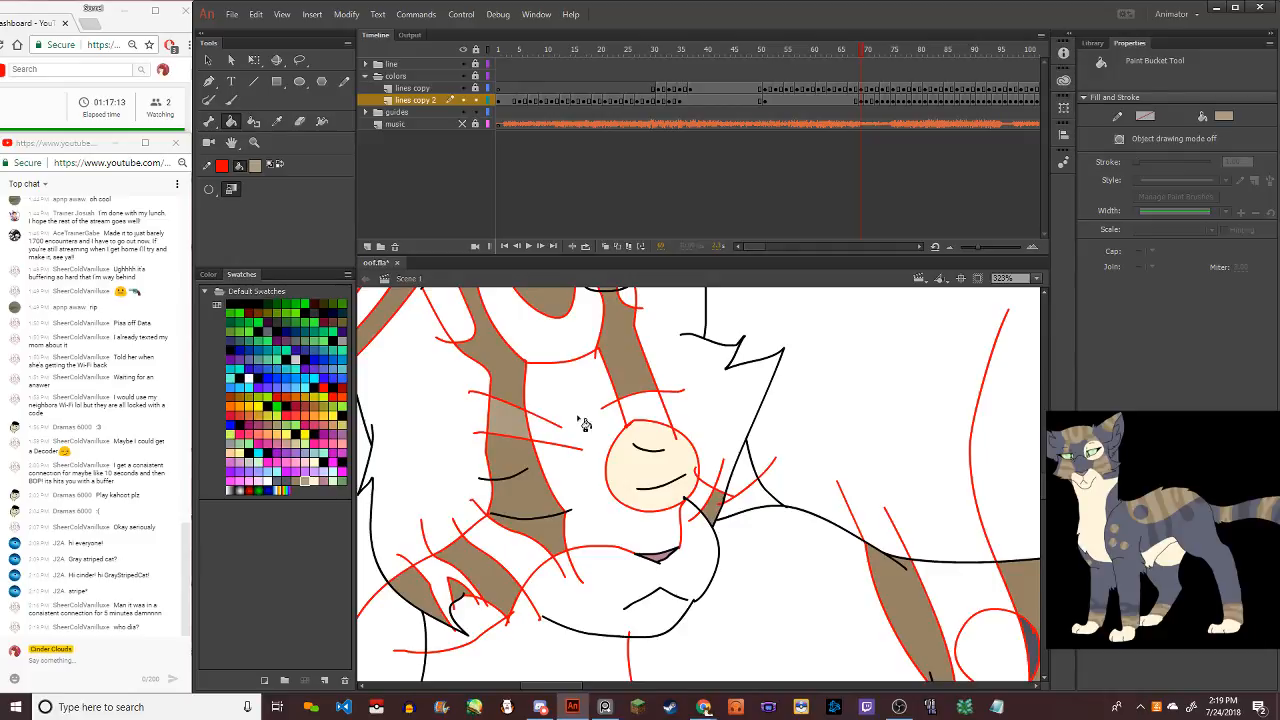
left_click(647, 415)
scroll(647, 415, "down", 6)
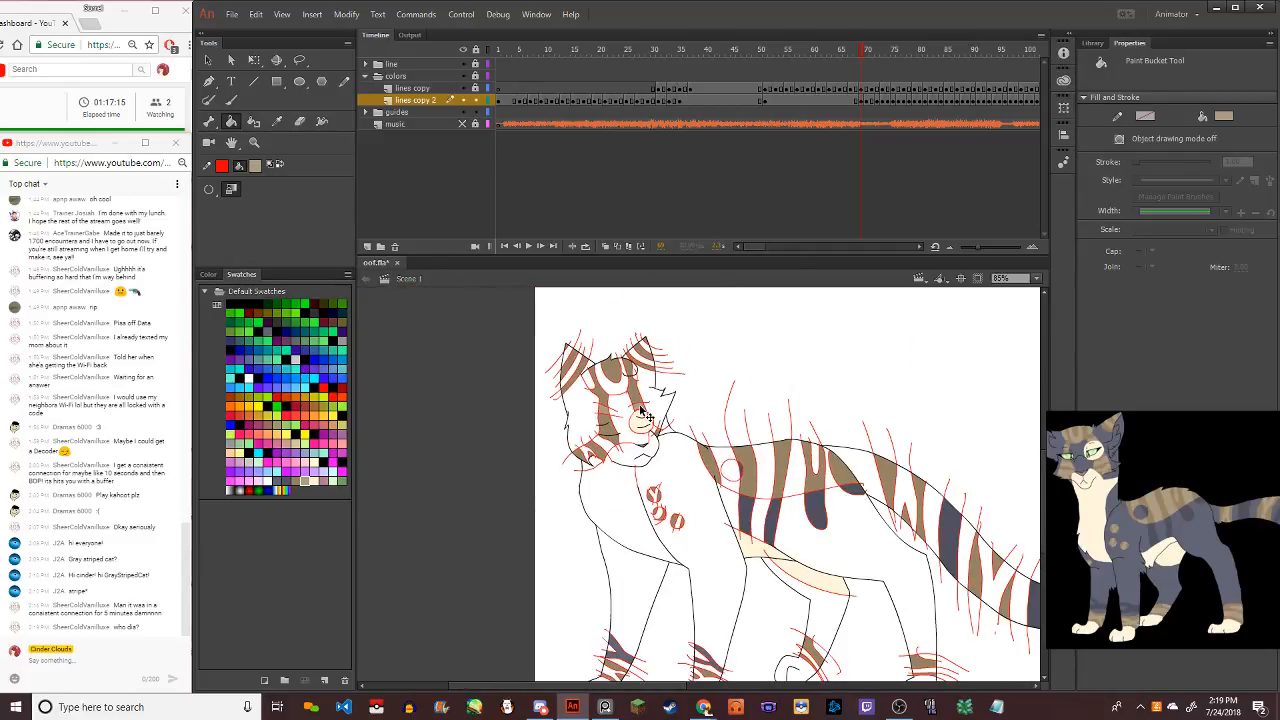
Fill the spaces between the tan stripes across the back, from shoulder to rump, with light tan
scroll(690, 465, "up", 3)
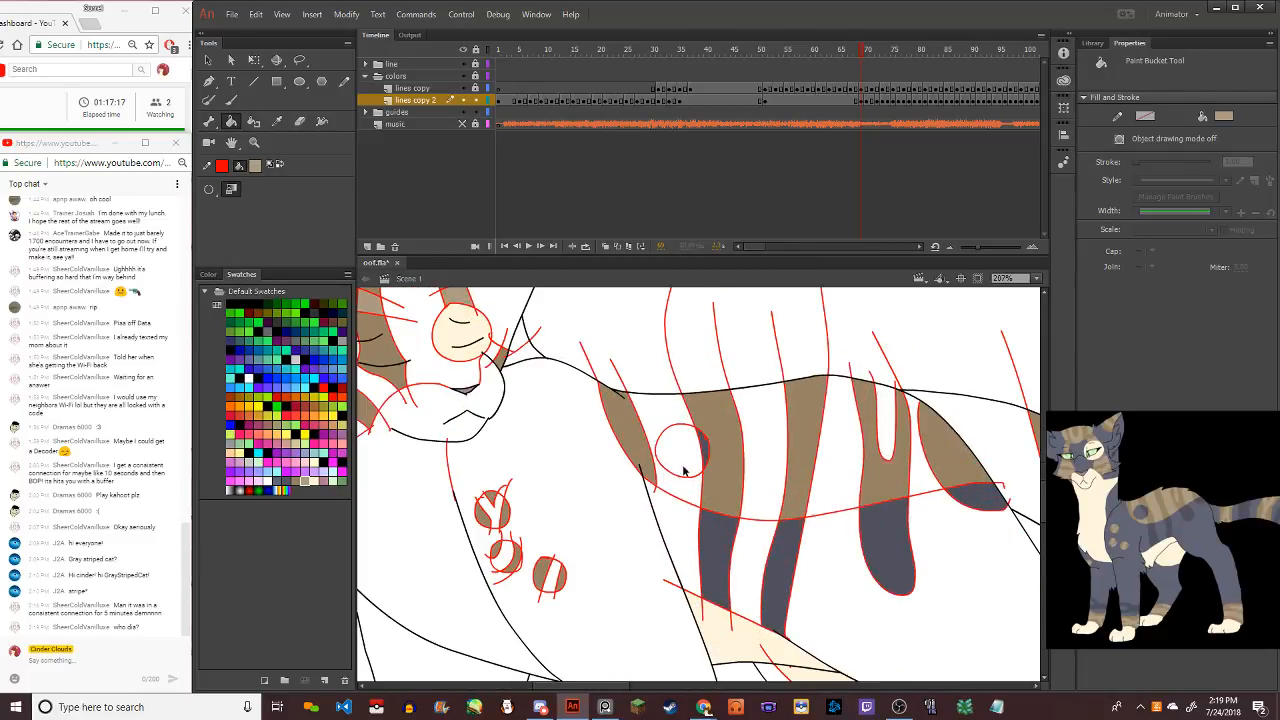
left_click(696, 499)
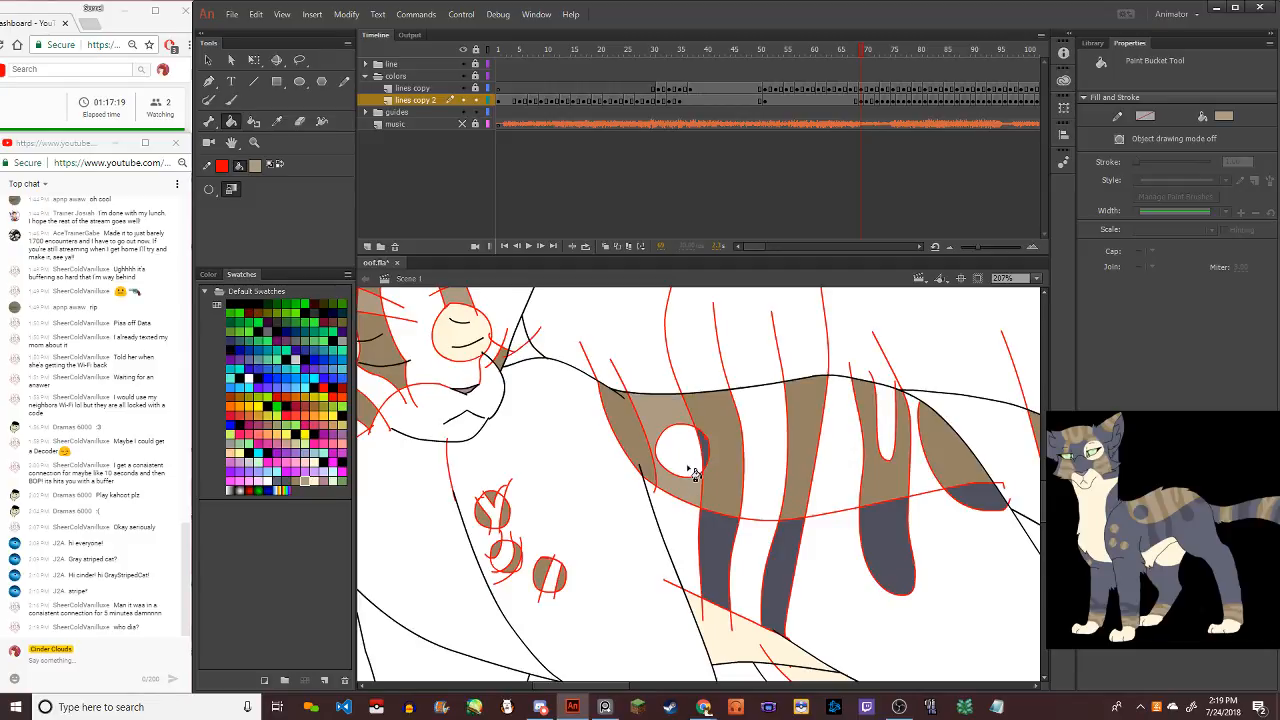
left_click(756, 465)
left_click(857, 461)
left_click(886, 436)
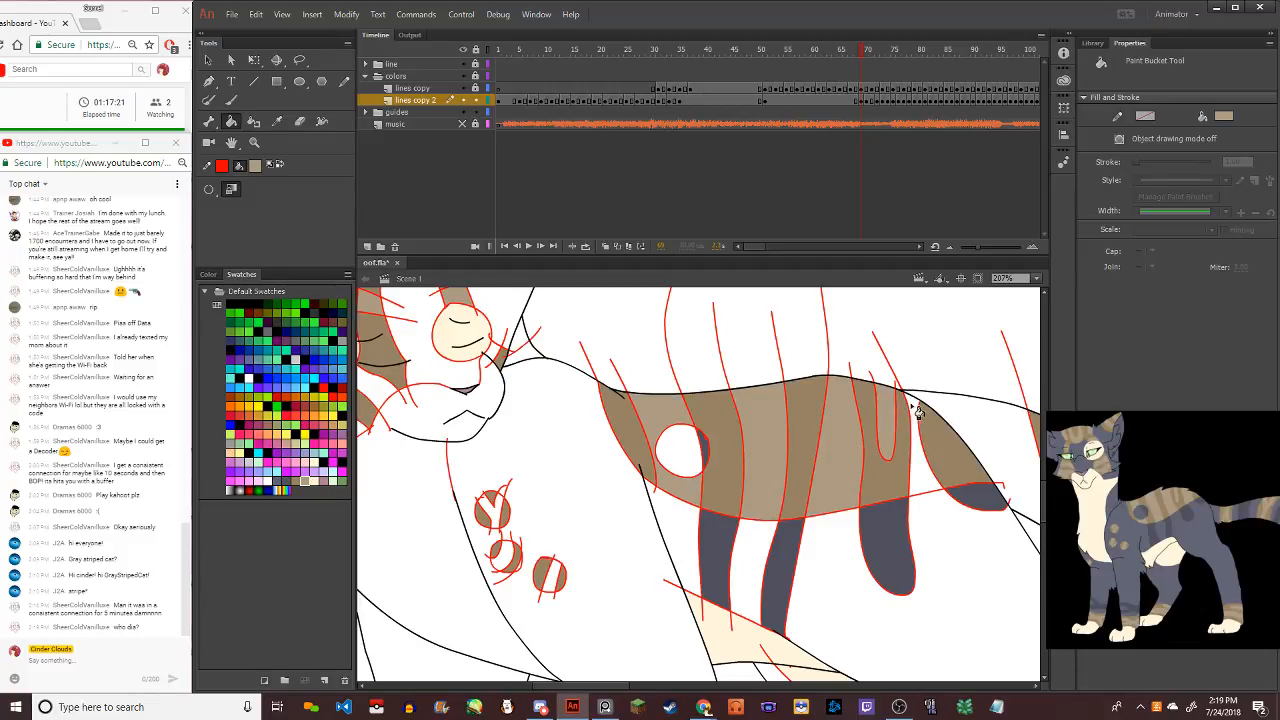
left_click(918, 412)
Fill the gaps between the tan tail stripes and the tail tip with light tan
scroll(755, 398, "down", 2)
scroll(755, 398, "down", 3)
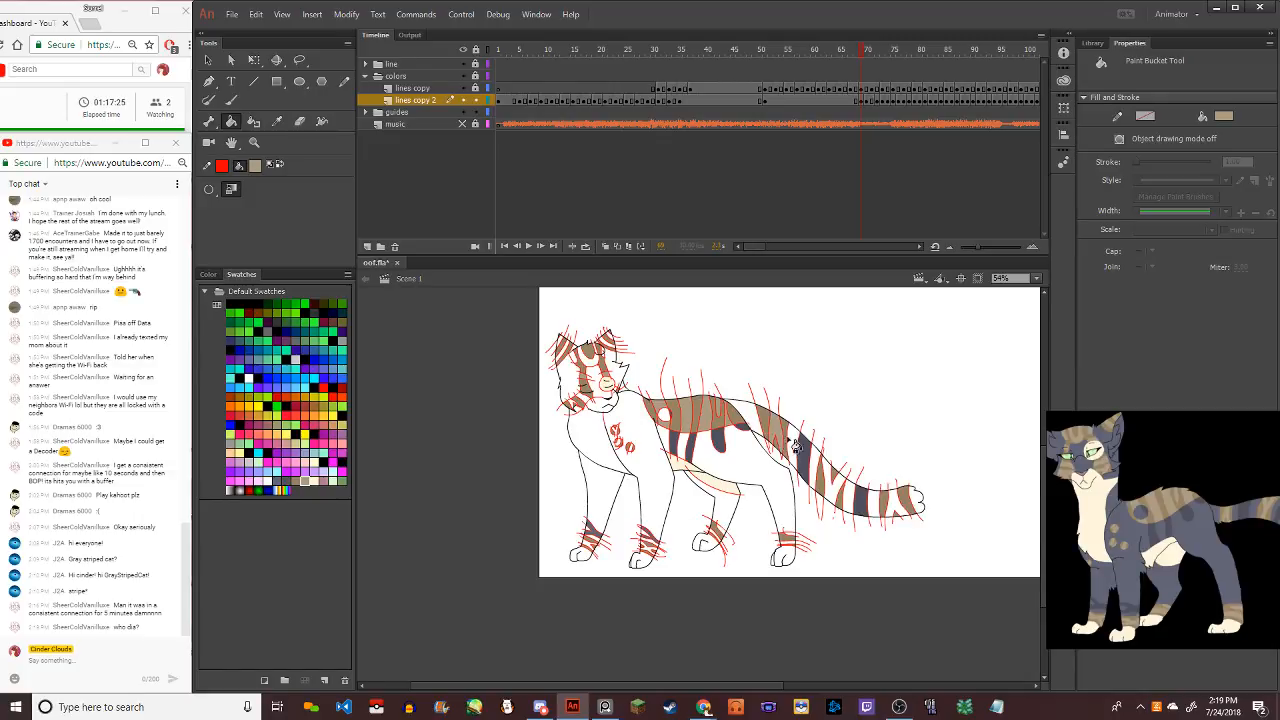
left_click(838, 492)
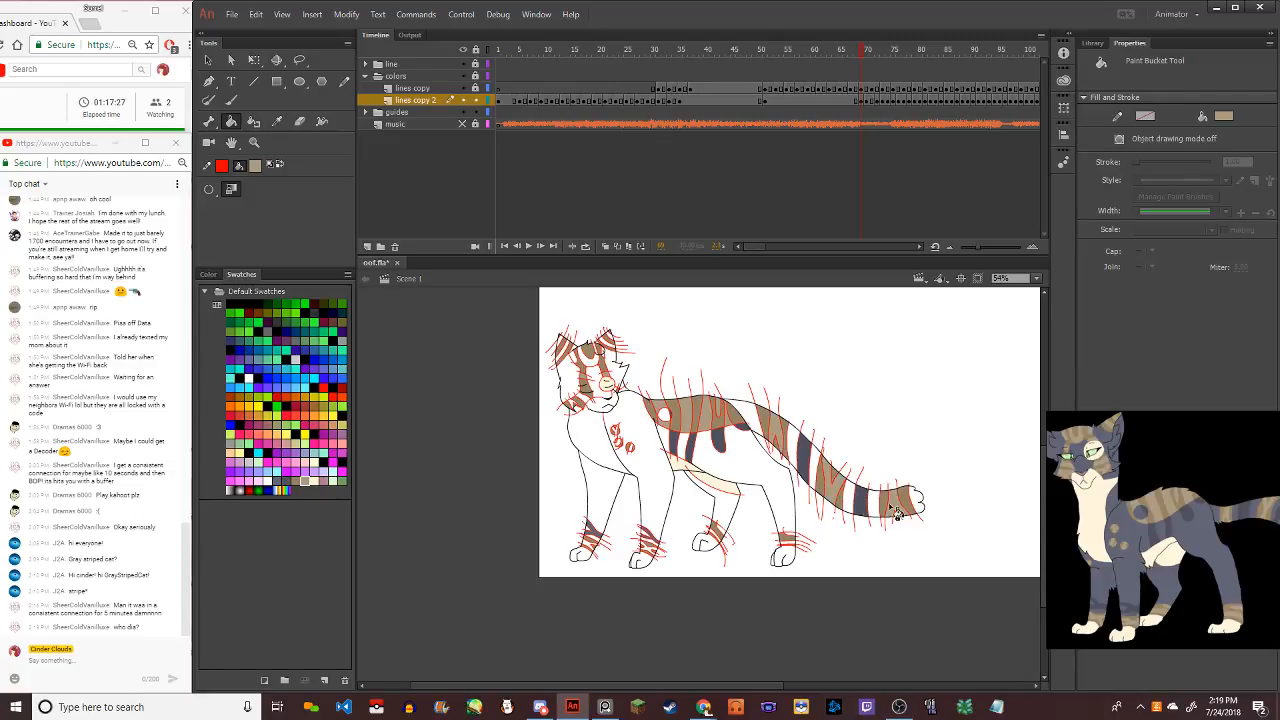
left_click(922, 508)
Fill the gaps between the tan stripes above the hind and front paws with light tan
scroll(816, 558, "up", 5)
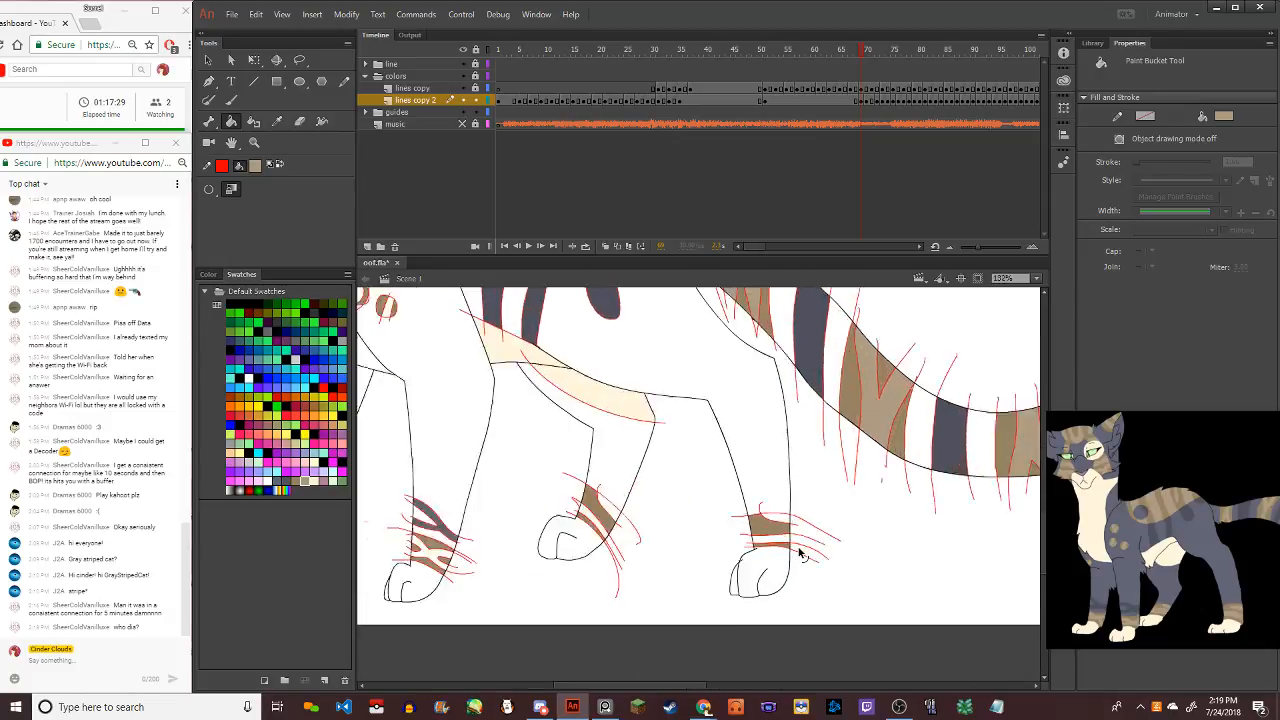
left_click(745, 500)
scroll(675, 470, "down", 3)
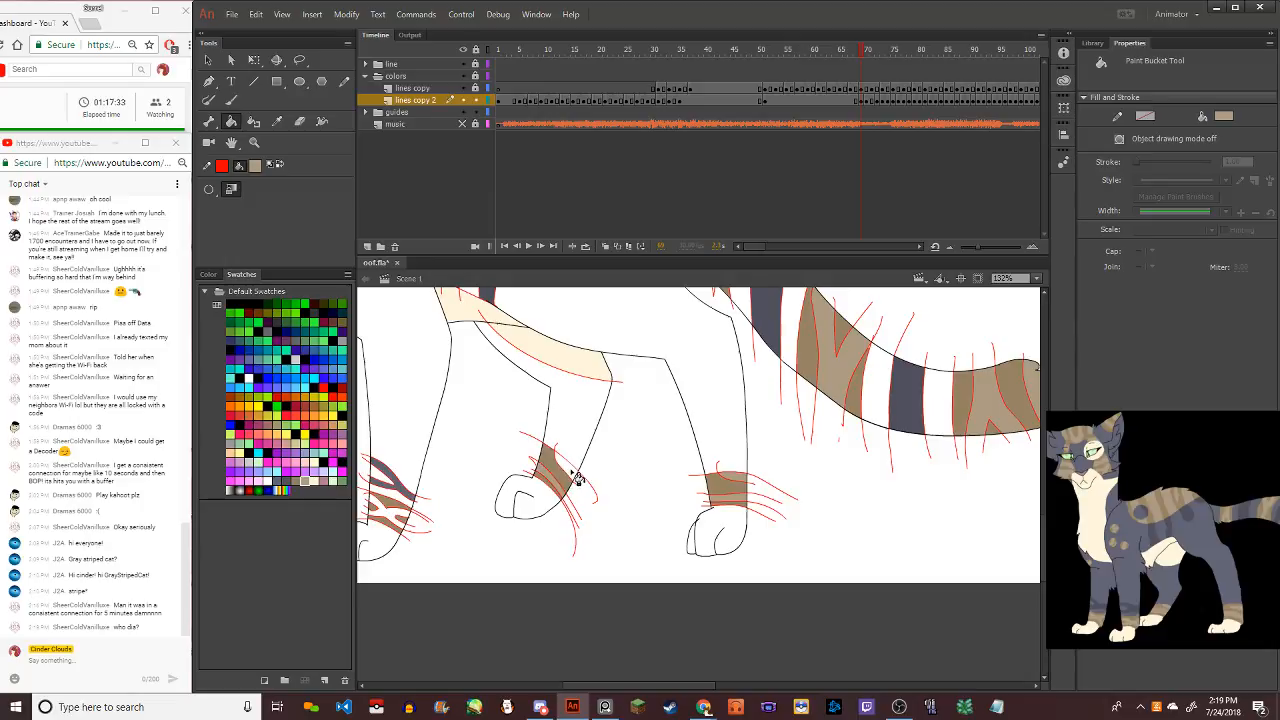
scroll(546, 480, "down", 2)
scroll(546, 480, "up", 4)
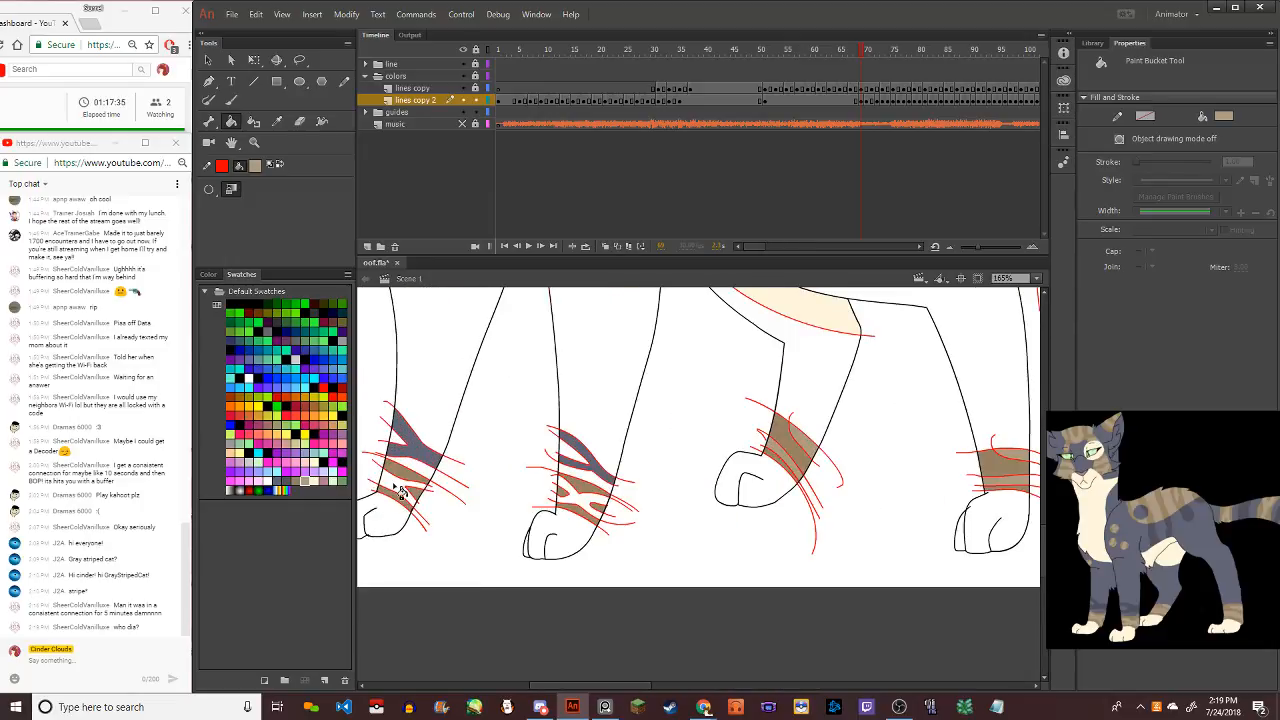
left_click(398, 490)
left_click(578, 500)
scroll(583, 496, "down", 3)
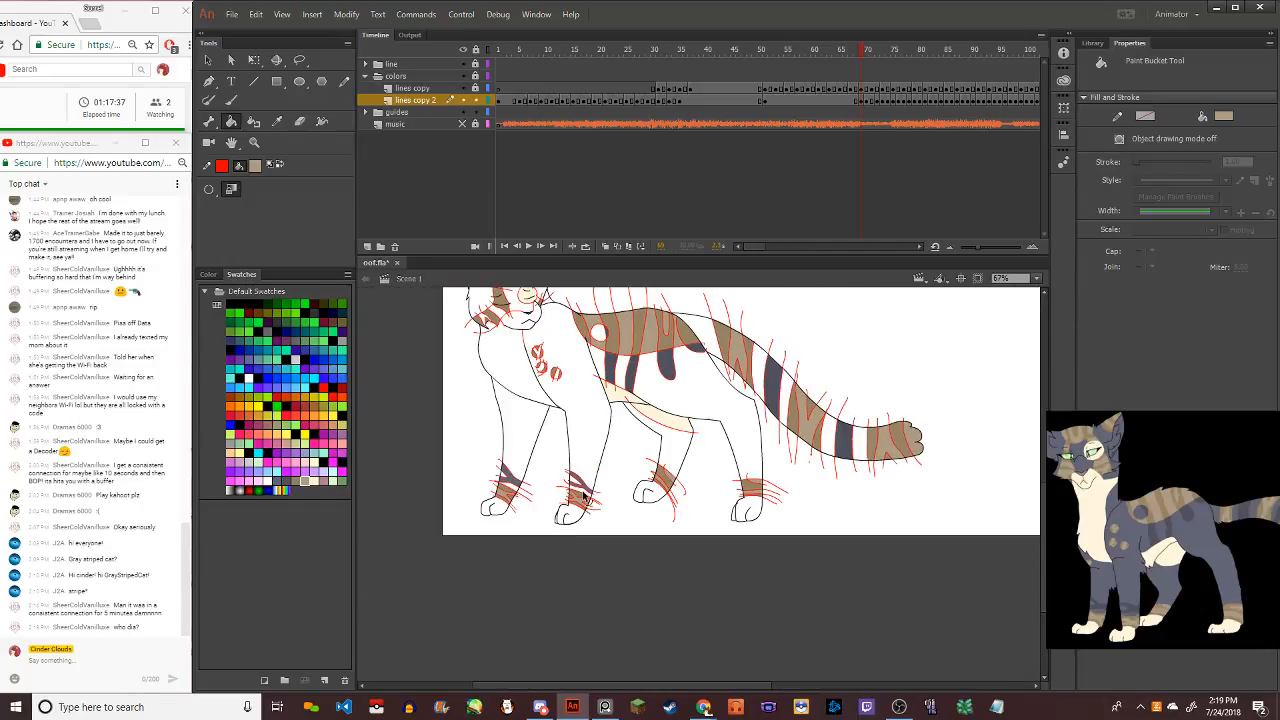
Fill the gaps in the three chest spots and between the cheek stripes with light tan
scroll(548, 362, "up", 3)
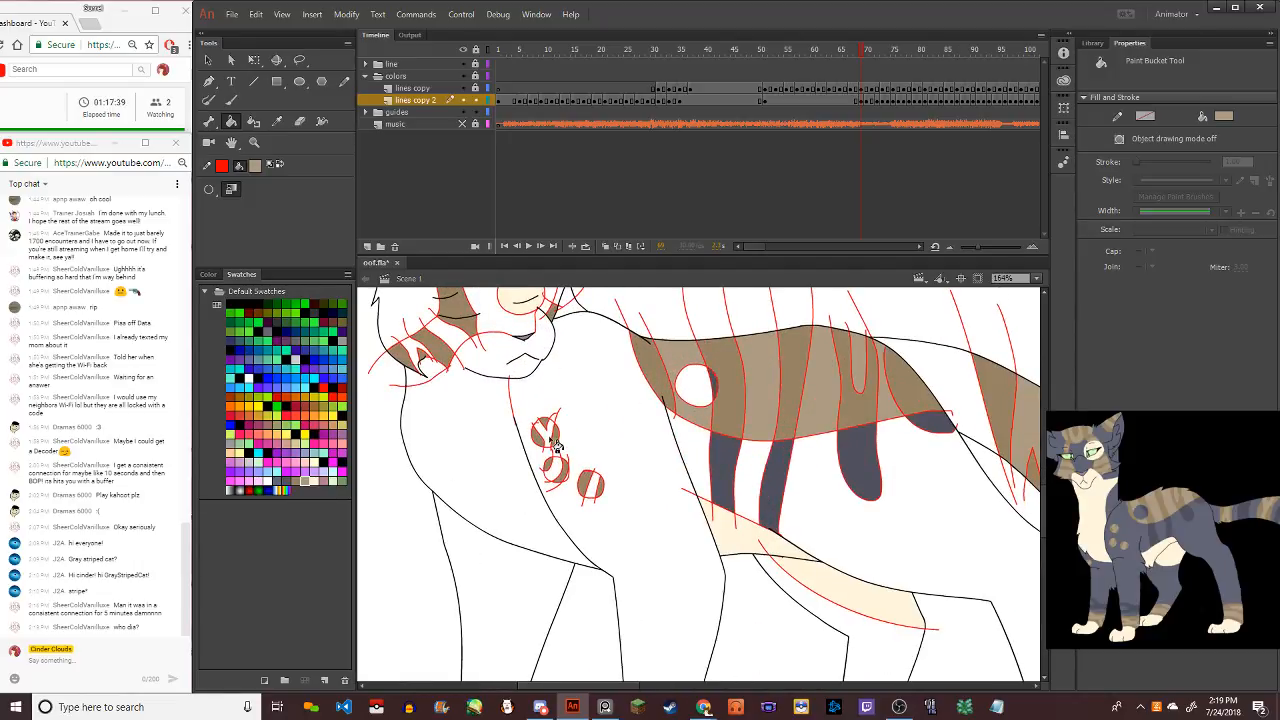
left_click(545, 432)
left_click(556, 468)
left_click(596, 494)
scroll(596, 494, "up", 3)
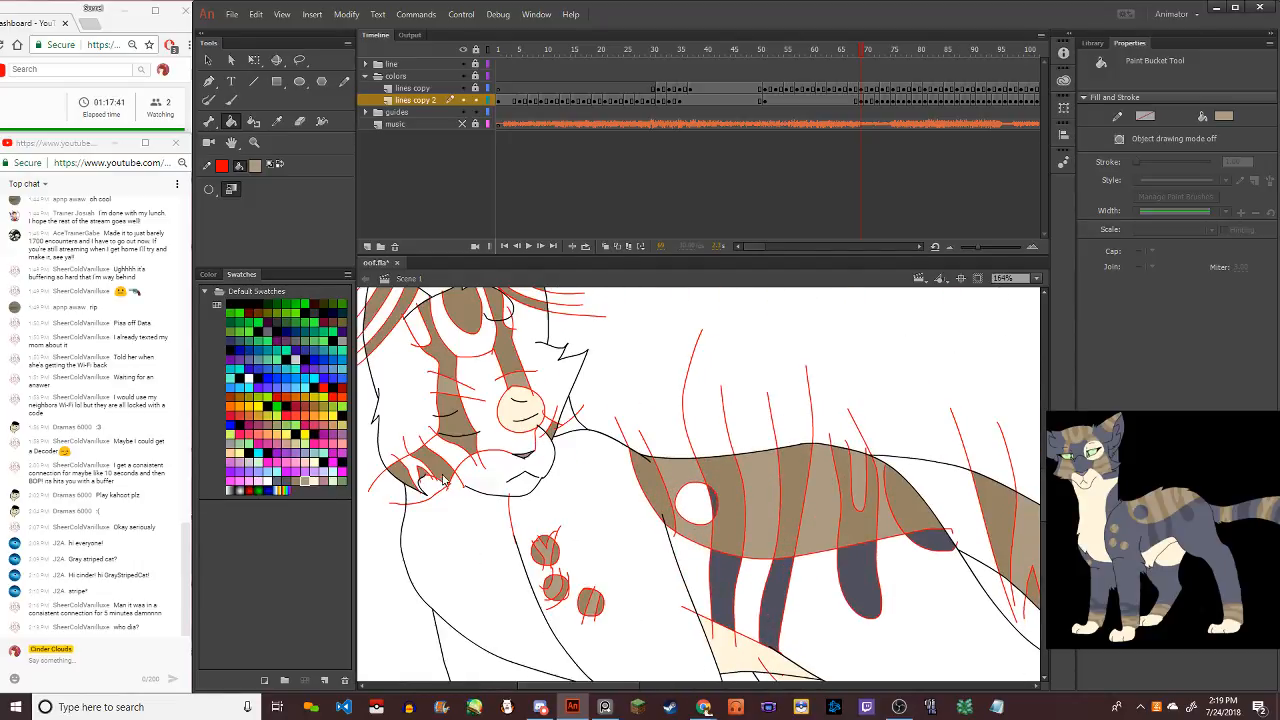
left_click(450, 466)
left_click(418, 474)
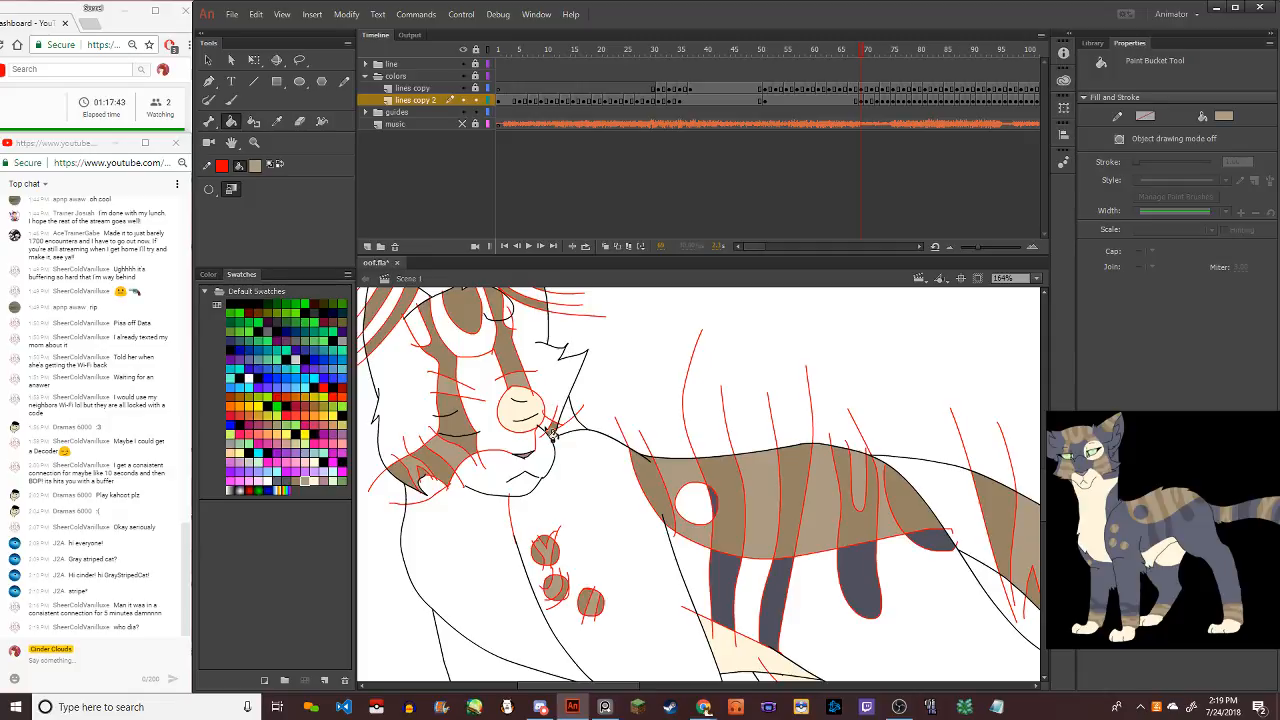
Fill the gaps between the tan stripes inside both ears with light tan
scroll(554, 430, "up", 5)
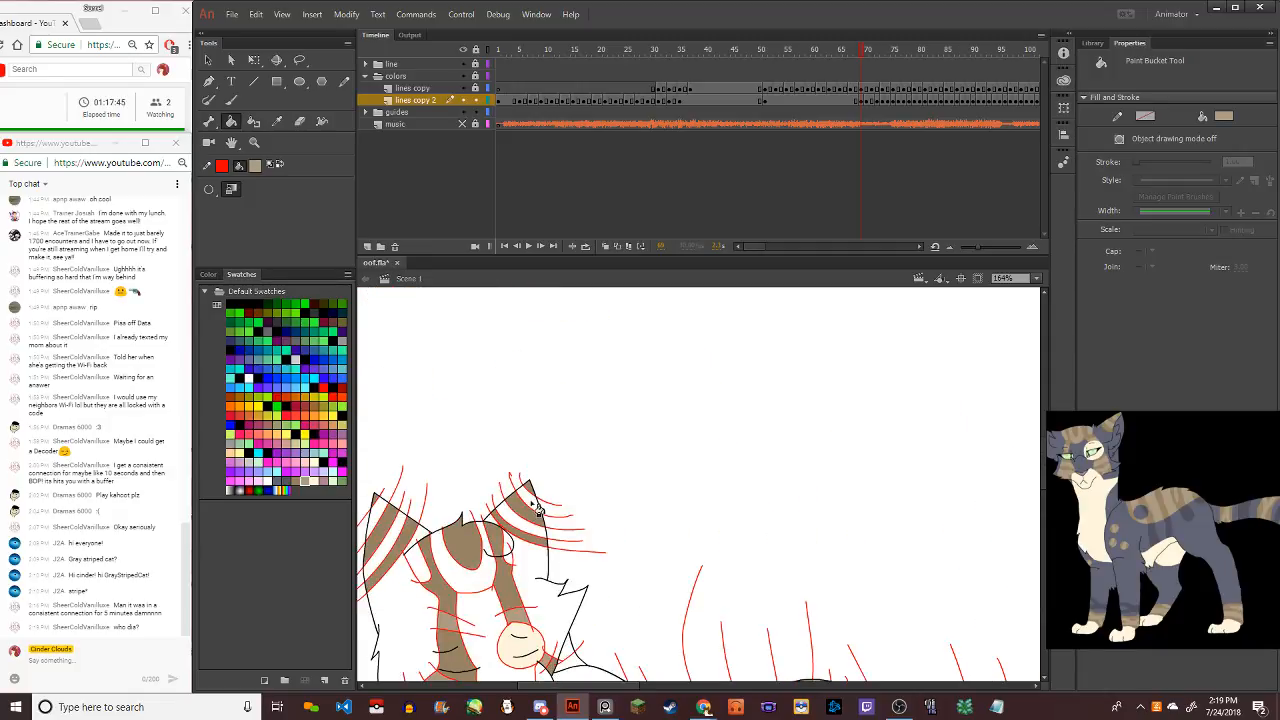
left_click(528, 498)
left_click(521, 520)
left_click(390, 523)
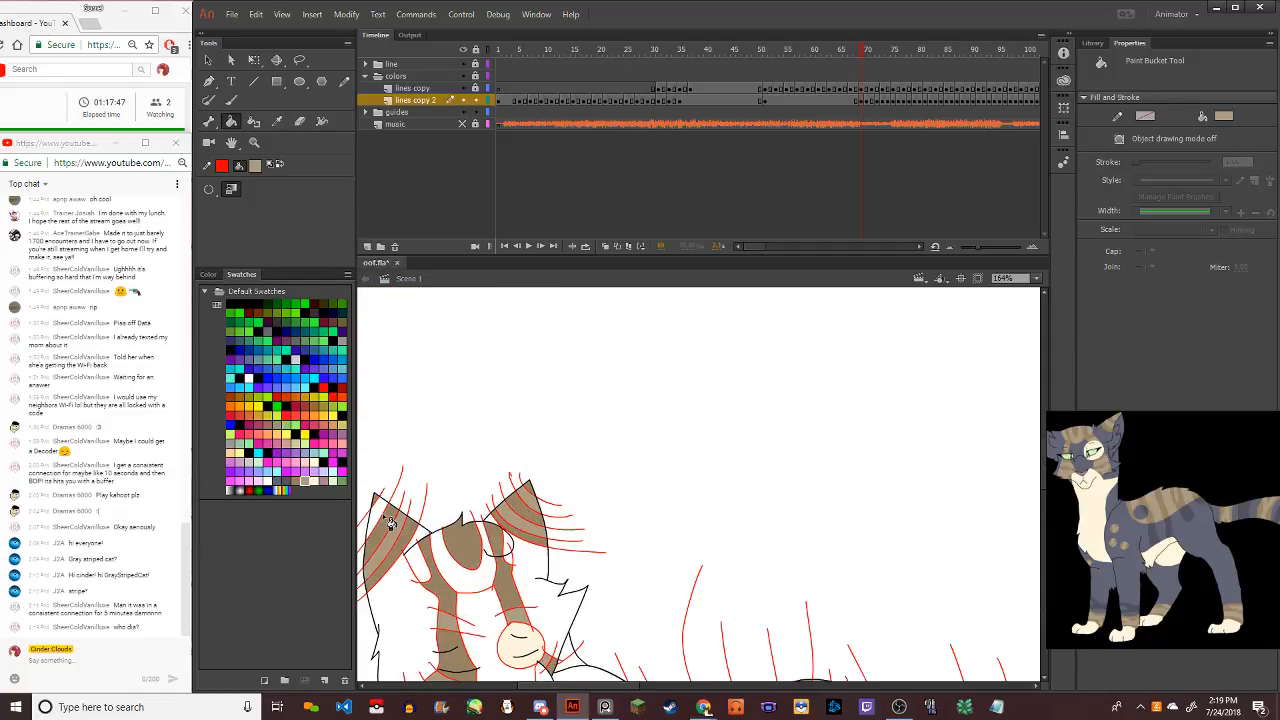
scroll(386, 520, "down", 3)
scroll(537, 511, "up", 3)
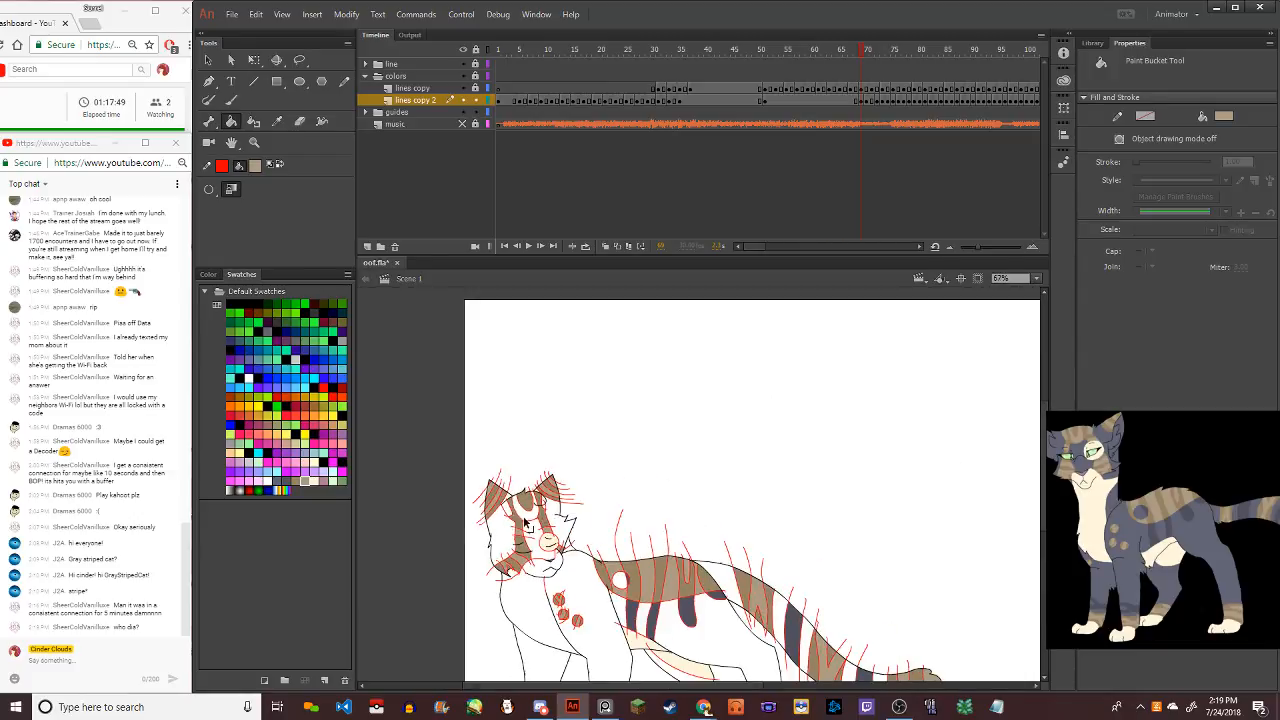
Fill the gaps around the forehead stripes, from the brow by one ear across to the other, with light tan
scroll(537, 511, "up", 3)
left_click(575, 515)
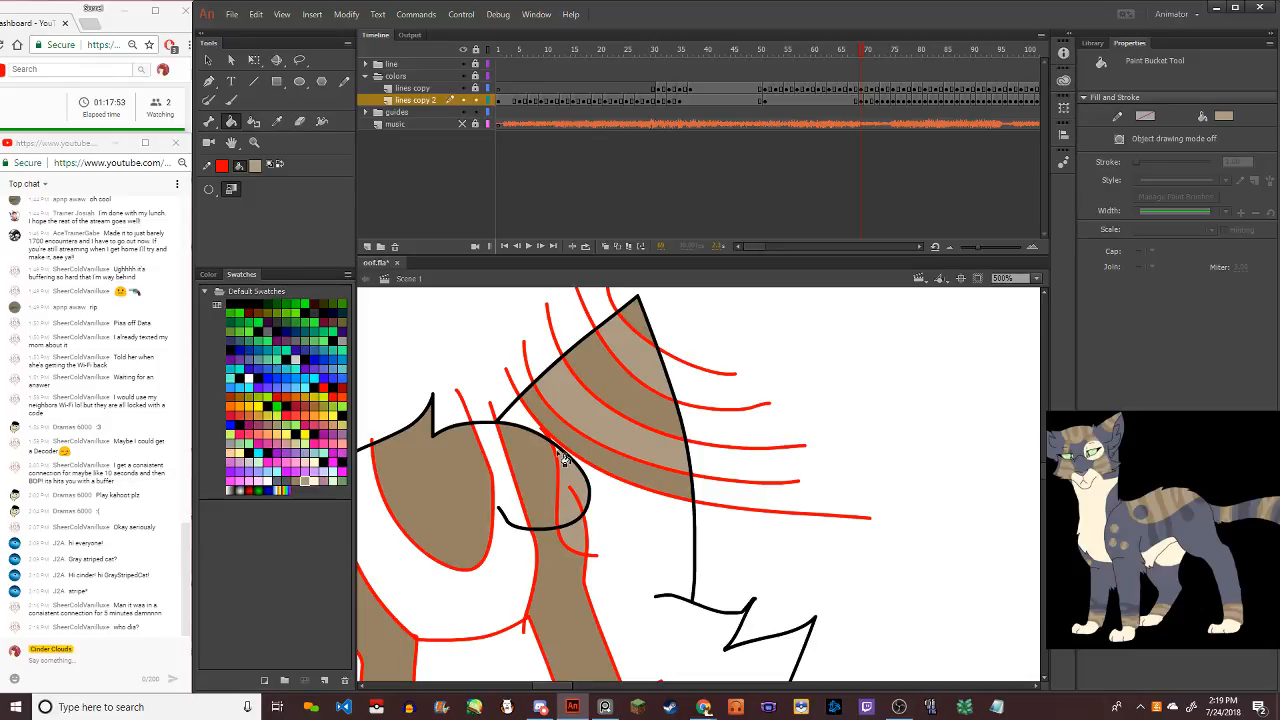
left_click(508, 495)
scroll(495, 540, "down", 4)
scroll(480, 548, "up", 4)
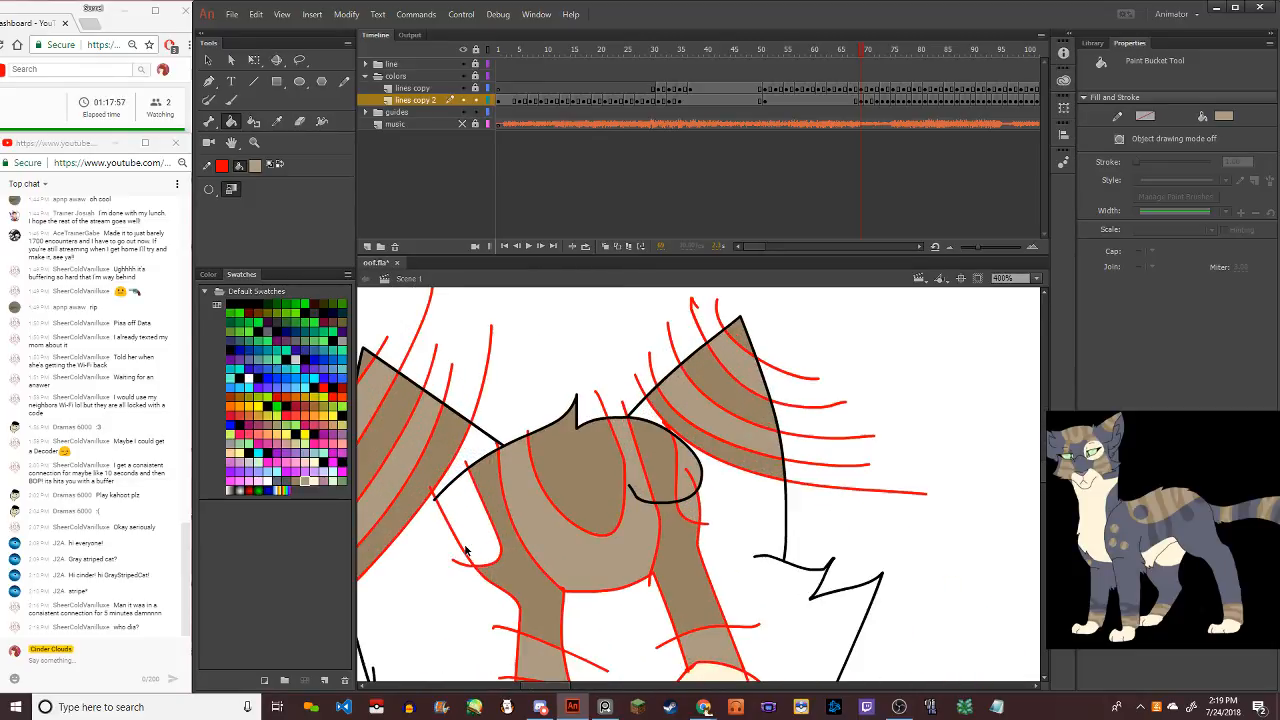
left_click(470, 545)
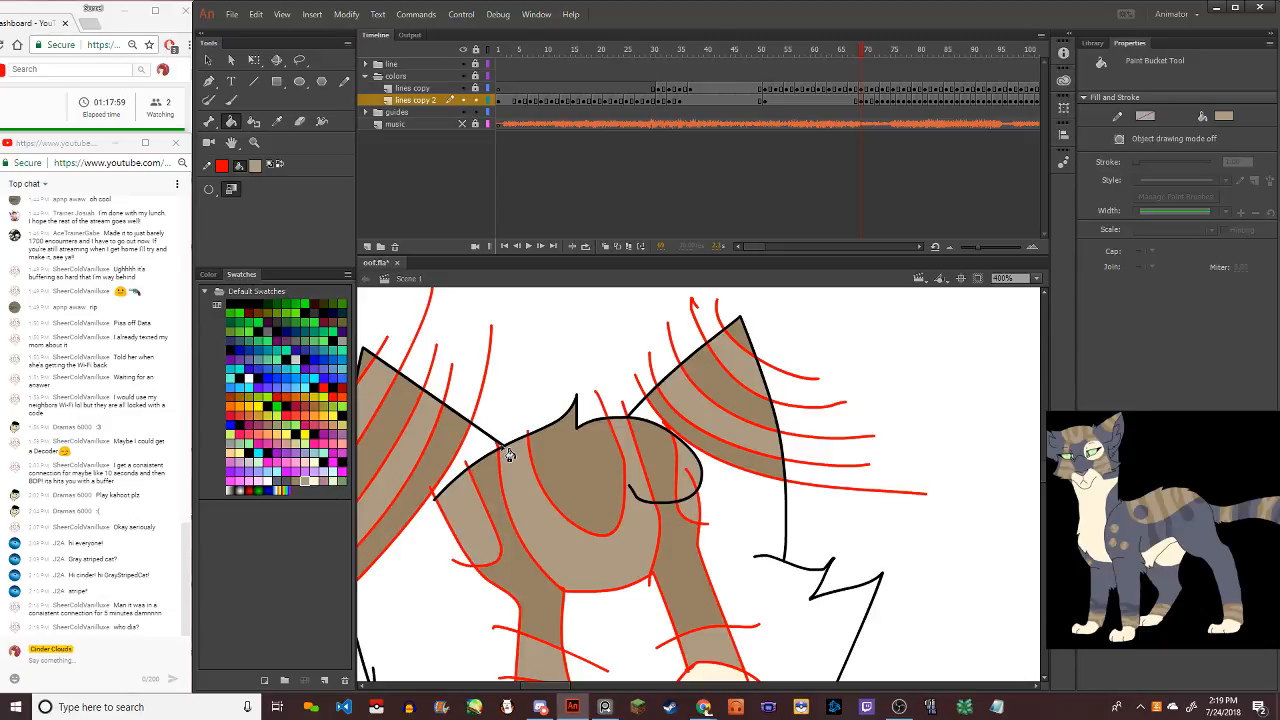
scroll(508, 455, "down", 4)
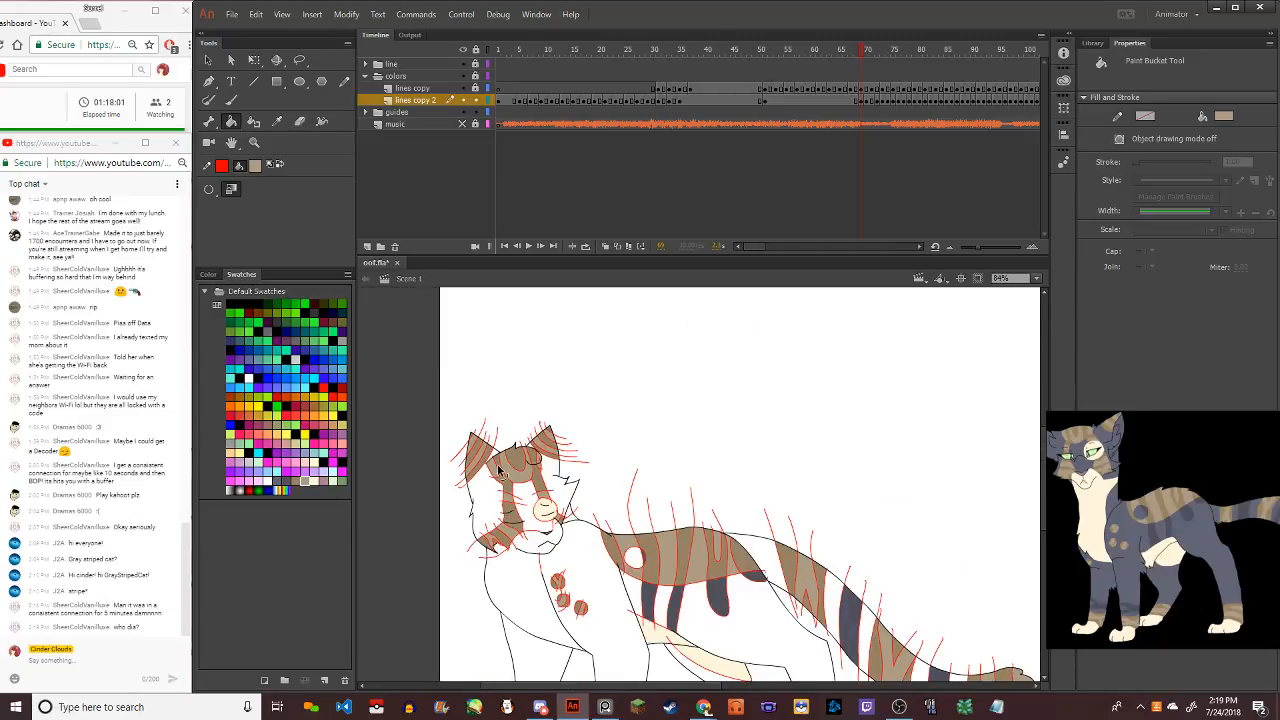
scroll(512, 492, "down", 1)
Set the fill color to cream and fill the chest and the small neck patch behind the cheek
scroll(520, 500, "up", 3)
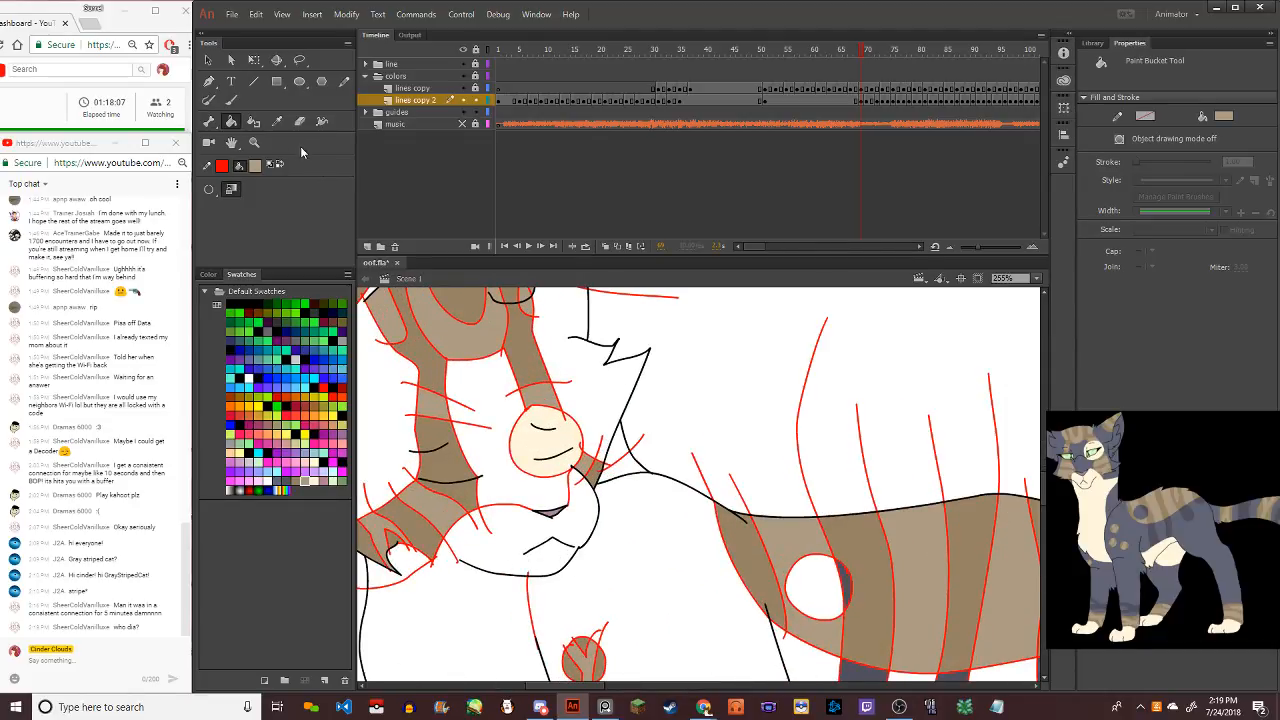
scroll(480, 453, "down", 3)
scroll(480, 453, "up", 3)
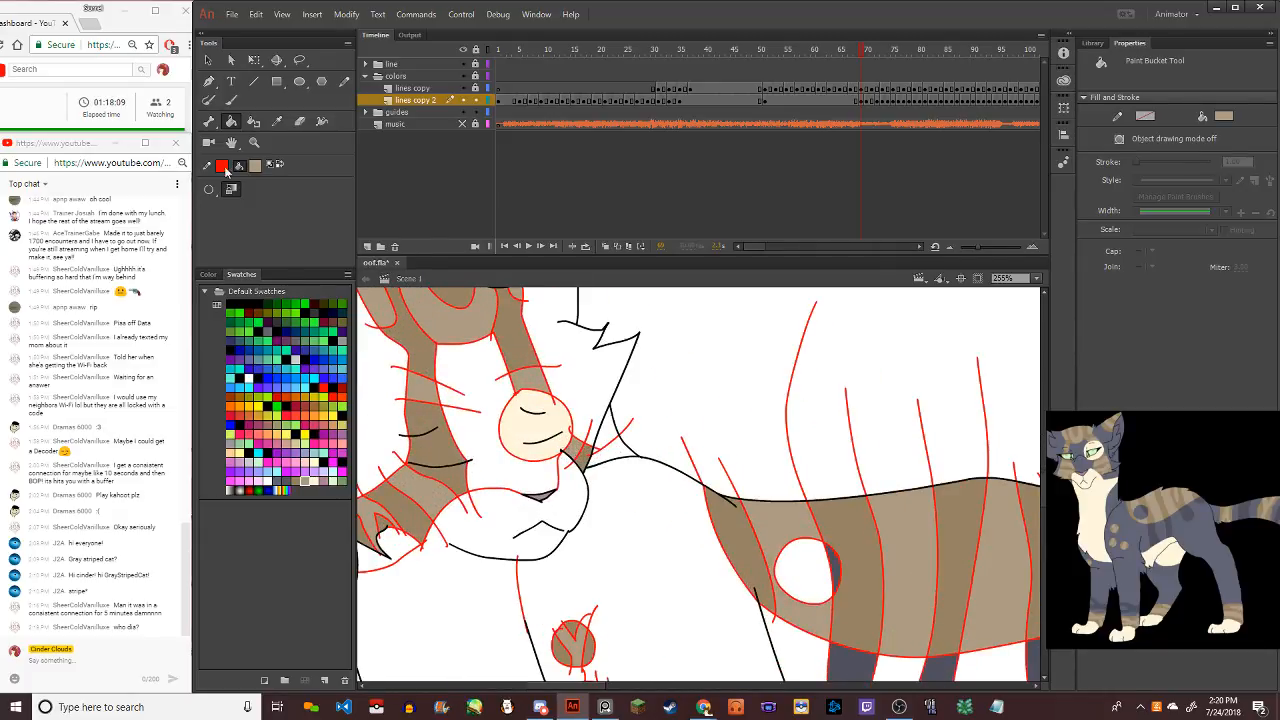
scroll(577, 591, "down", 3)
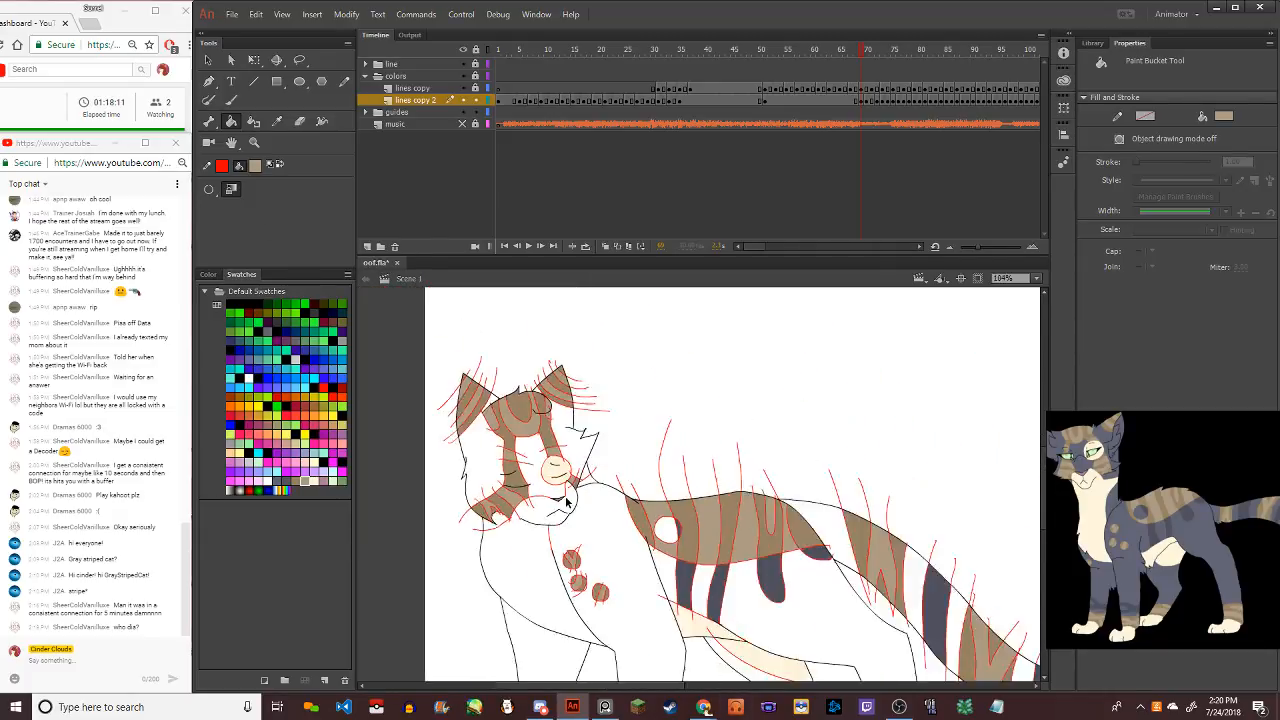
scroll(577, 591, "up", 2)
key("i")
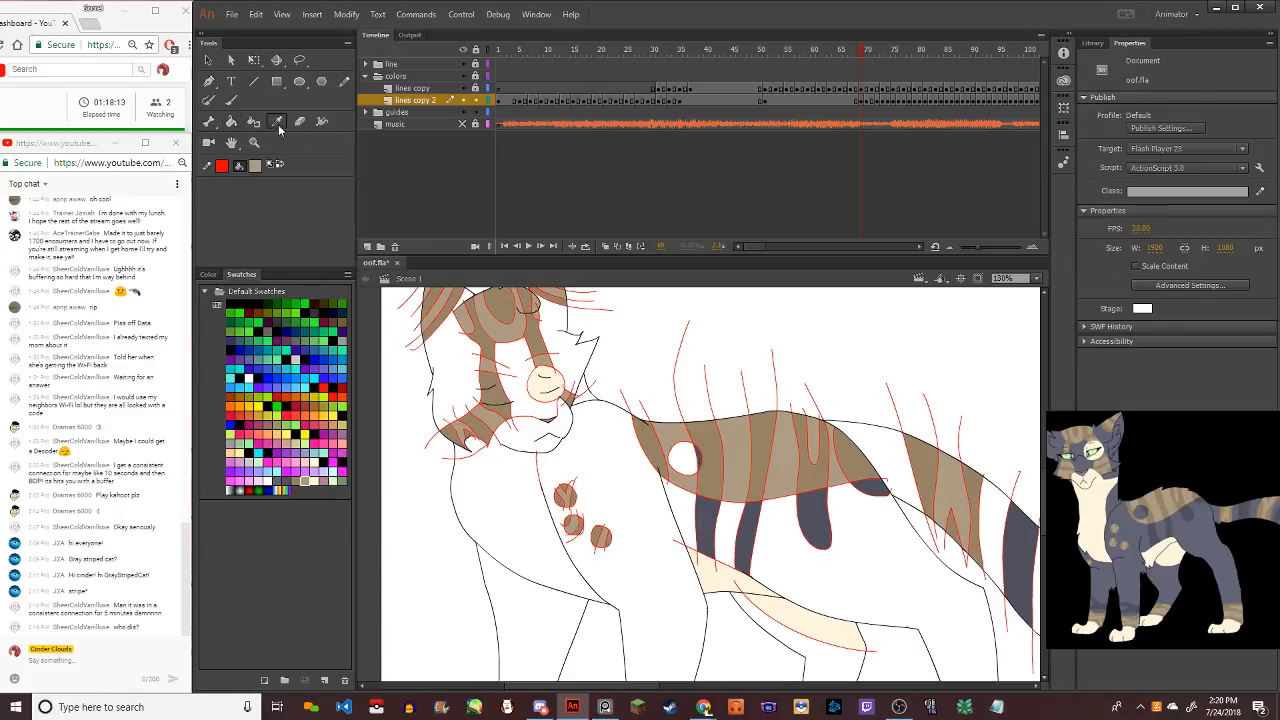
left_click(528, 470)
left_click(530, 468)
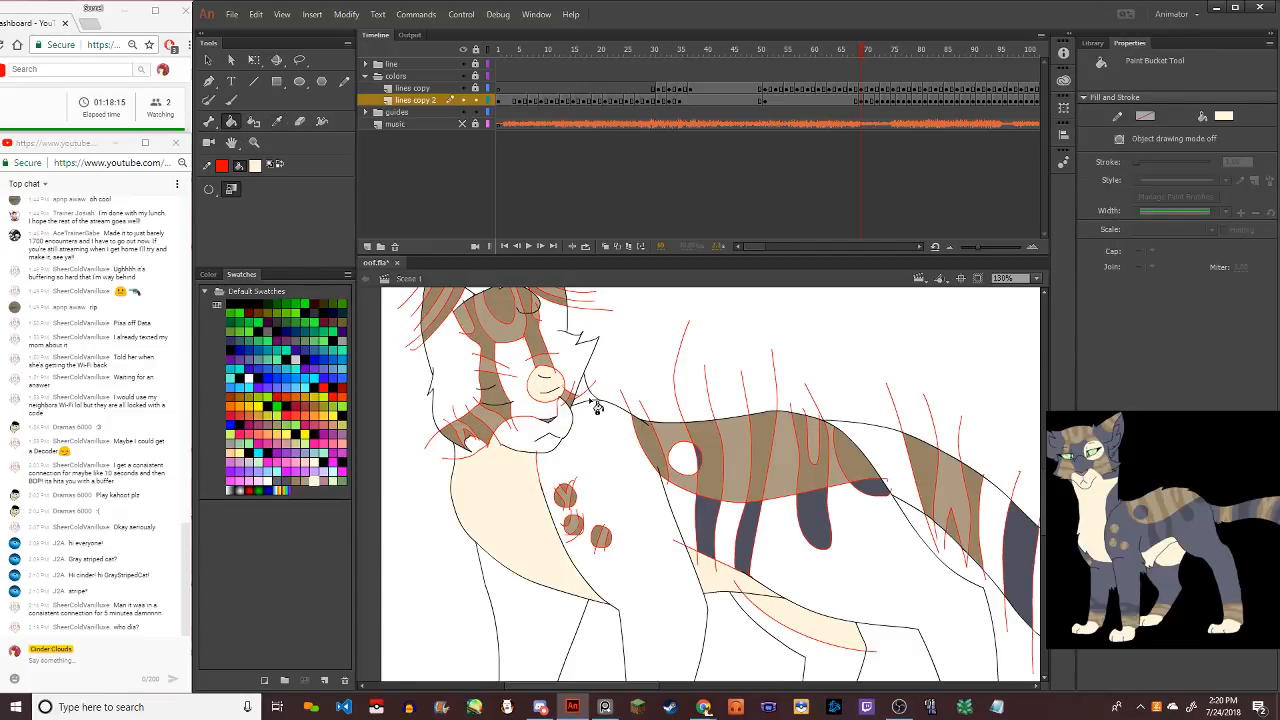
scroll(596, 407, "down", 2)
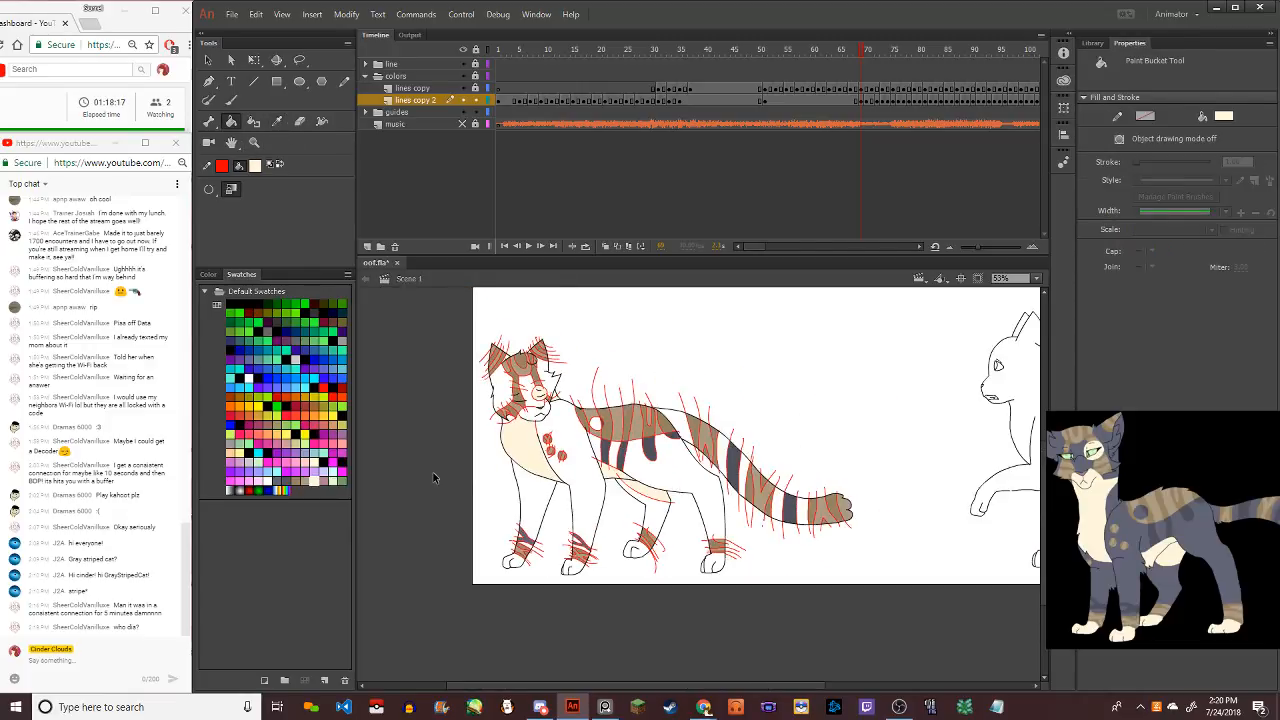
scroll(433, 477, "down", 1)
Set the fill color to the slate body color and fill the area beneath the cheek stripes, around the fur tuft
scroll(493, 432, "up", 3)
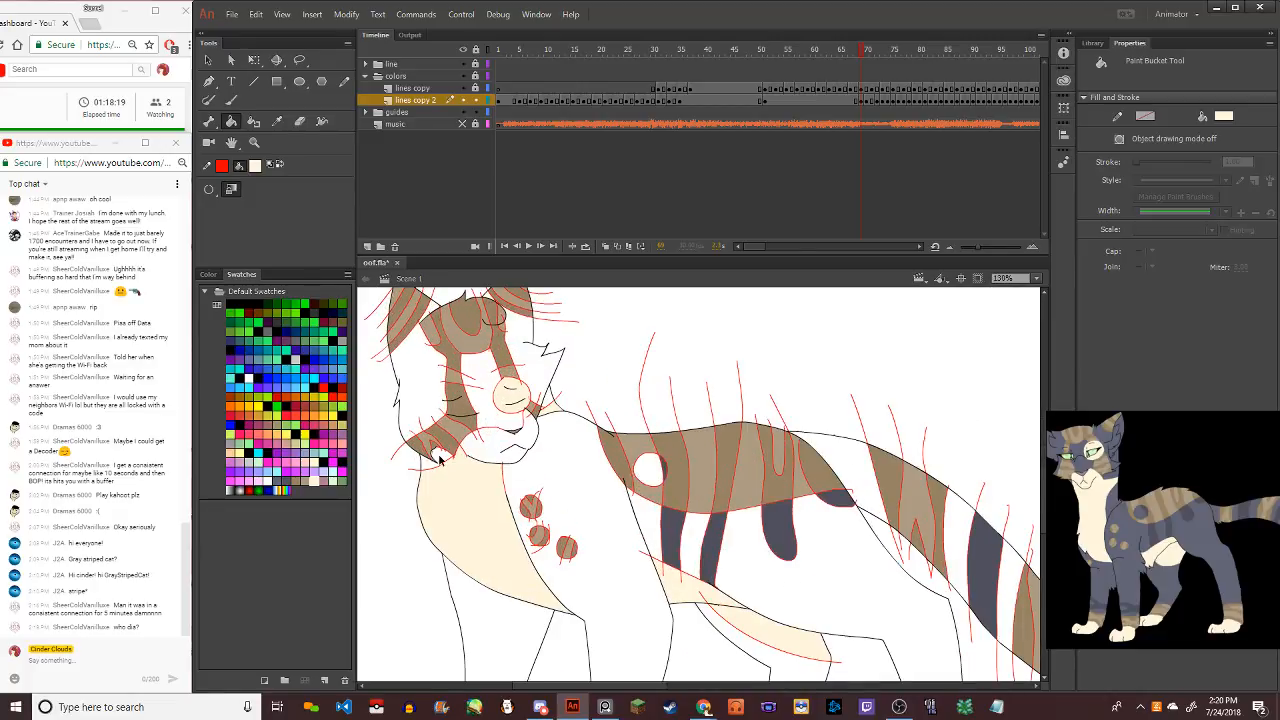
scroll(440, 458, "up", 1)
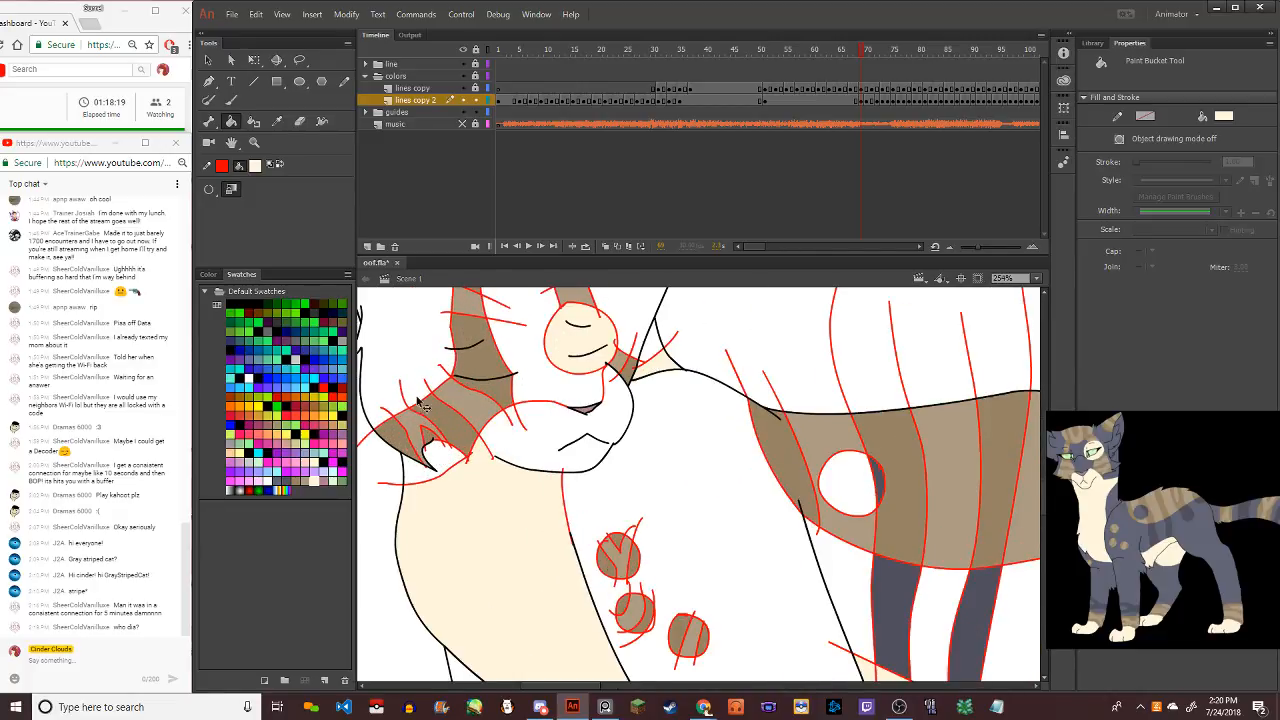
left_click(276, 487)
left_click(425, 462)
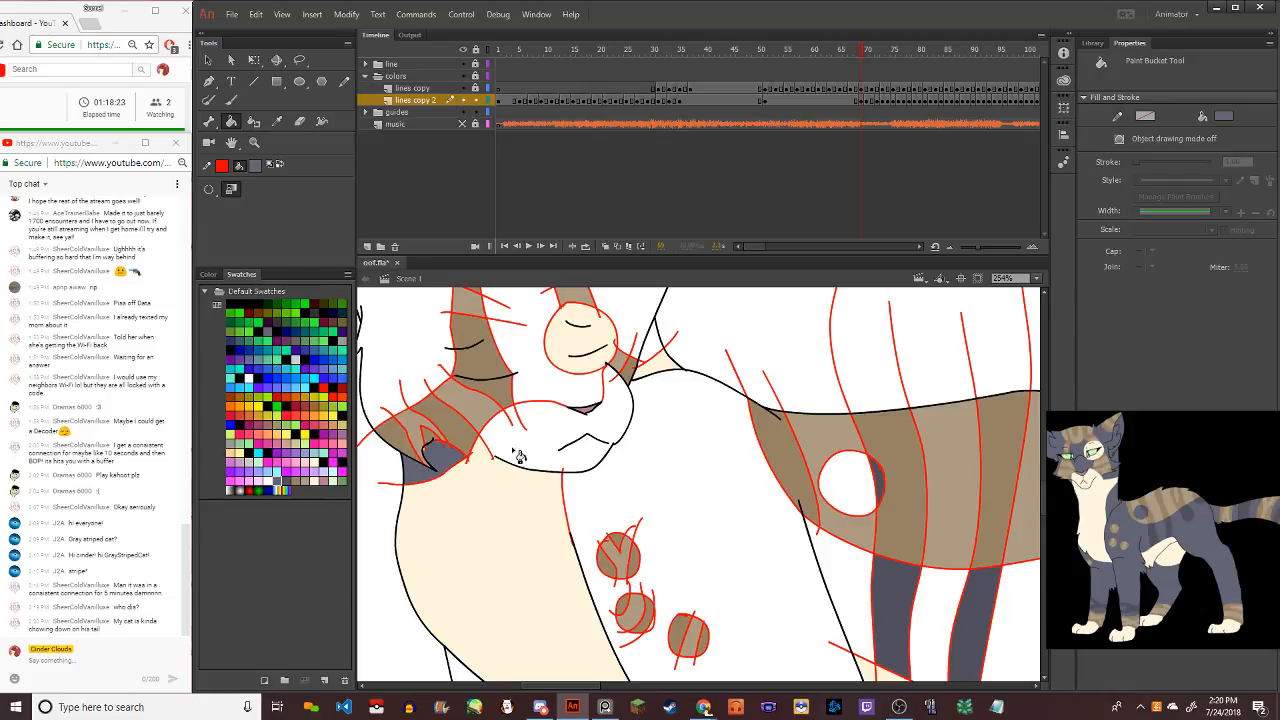
scroll(428, 460, "up", 2)
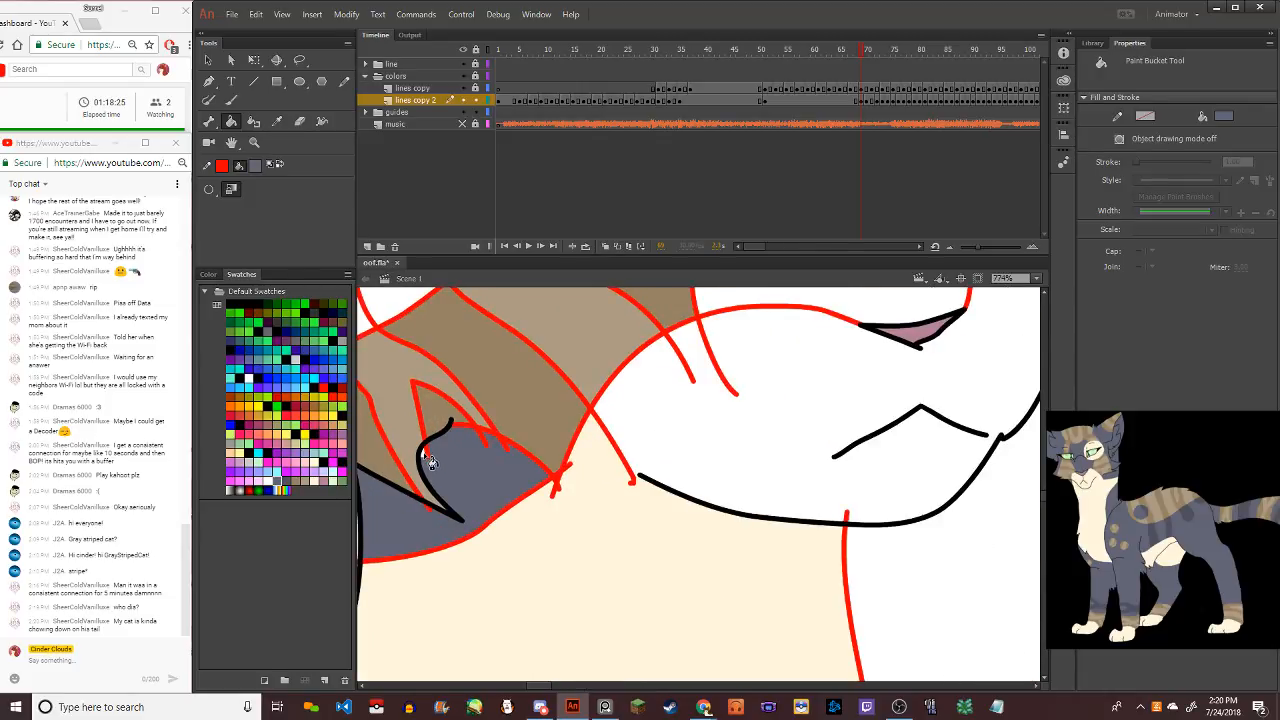
scroll(747, 443, "down", 3)
Fill the rest of the face, the cheek behind the circled eye and the small neck triangle with slate
left_click(766, 400)
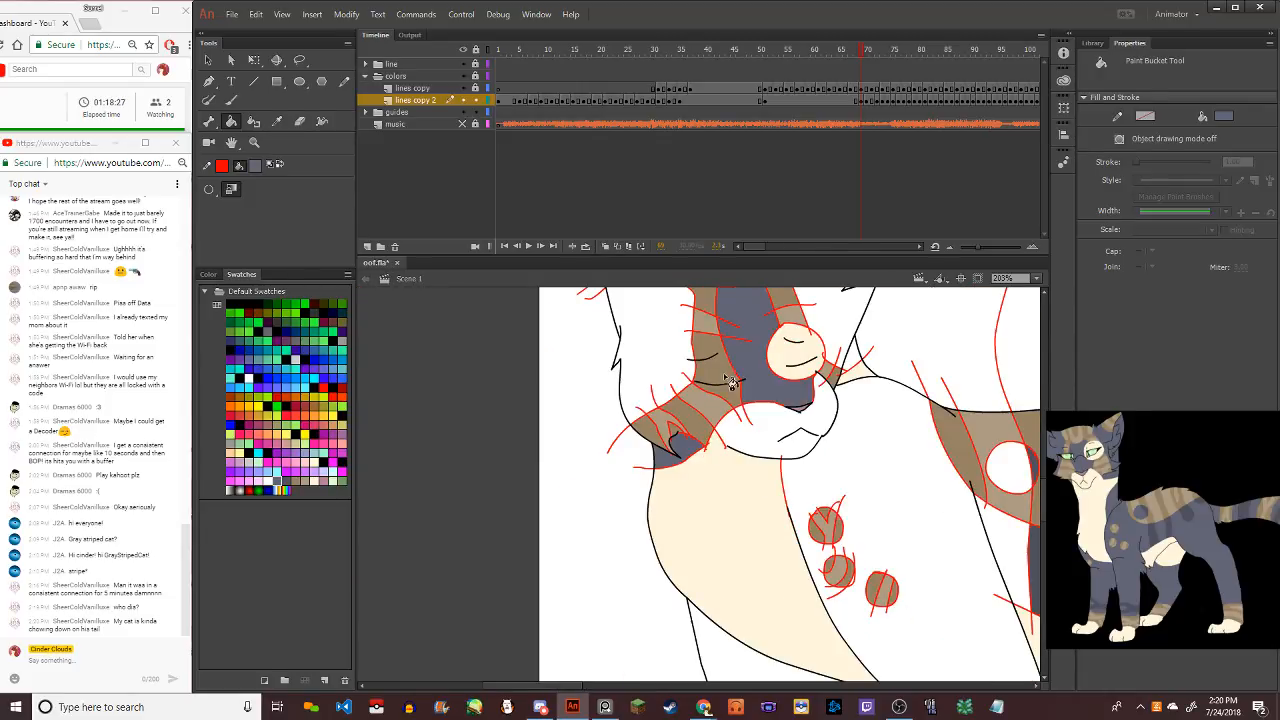
left_click(690, 372)
scroll(720, 372, "down", 3)
scroll(745, 370, "up", 5)
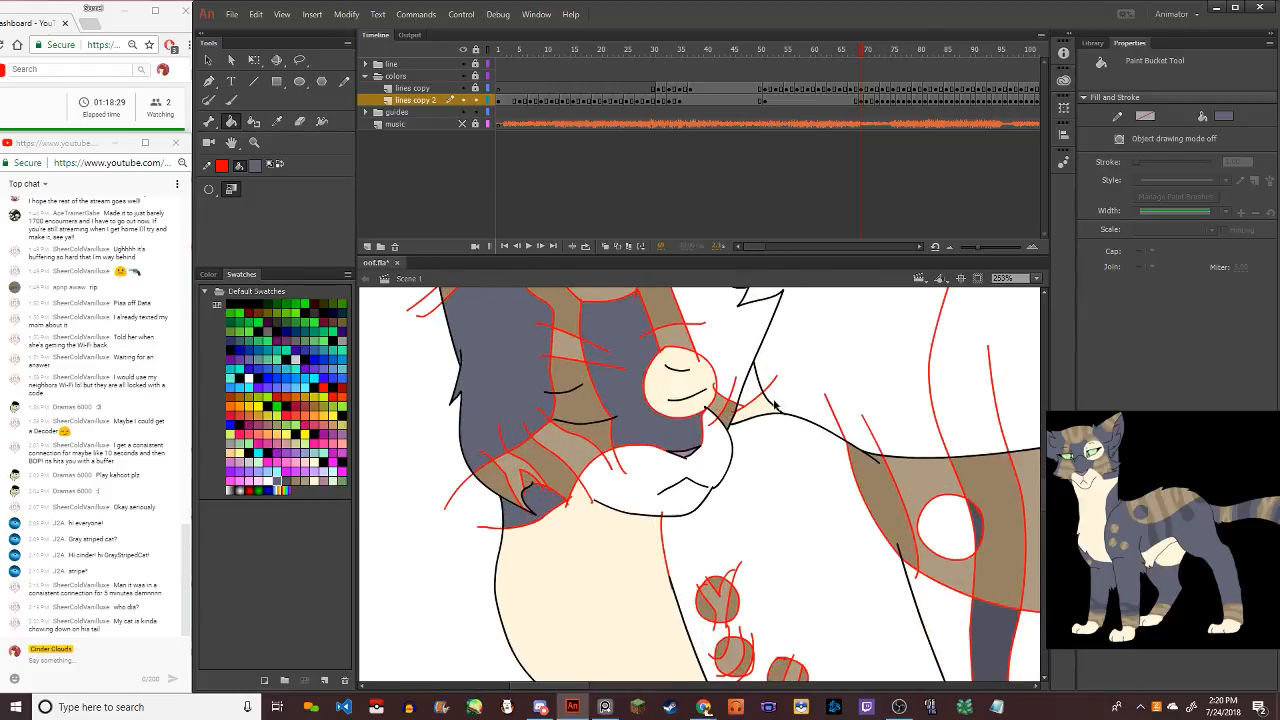
left_click(768, 404)
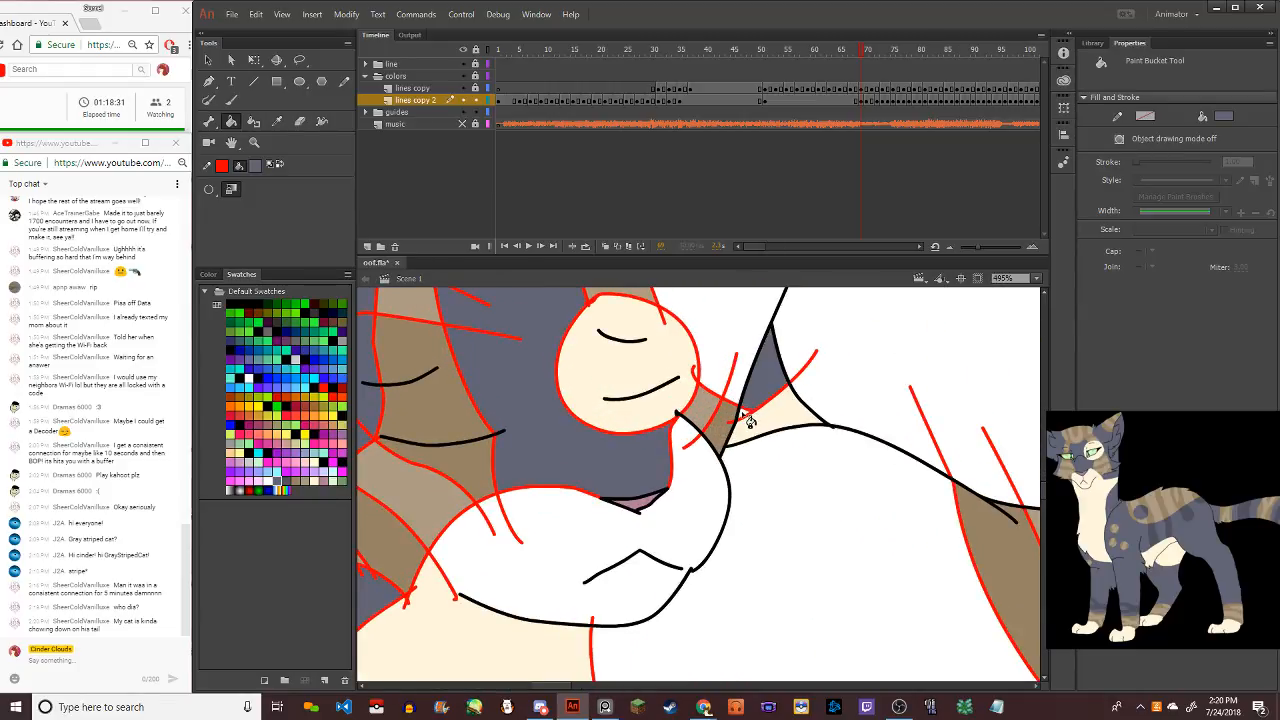
left_click(737, 377)
scroll(700, 340, "down", 5)
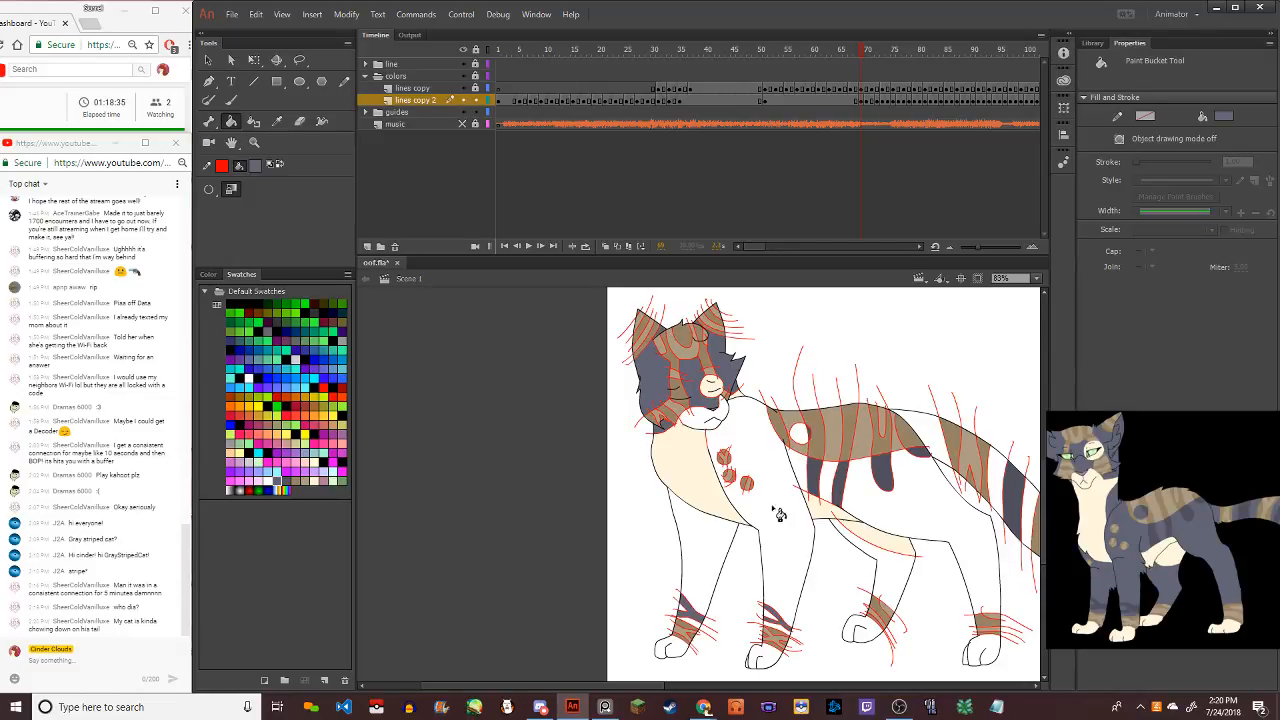
Fill the round back spot, the shoulder, torso, tail base and all four legs with the slate body color
scroll(777, 514, "down", 1)
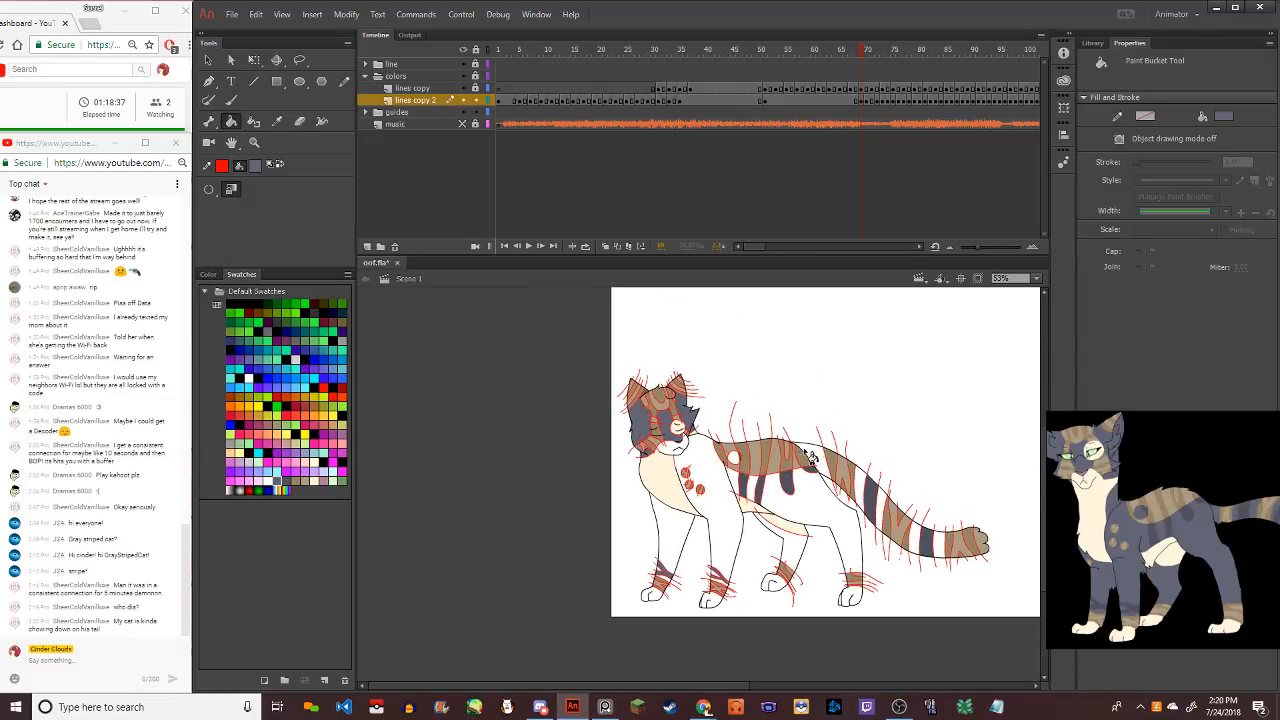
left_click(735, 458)
left_click(725, 496)
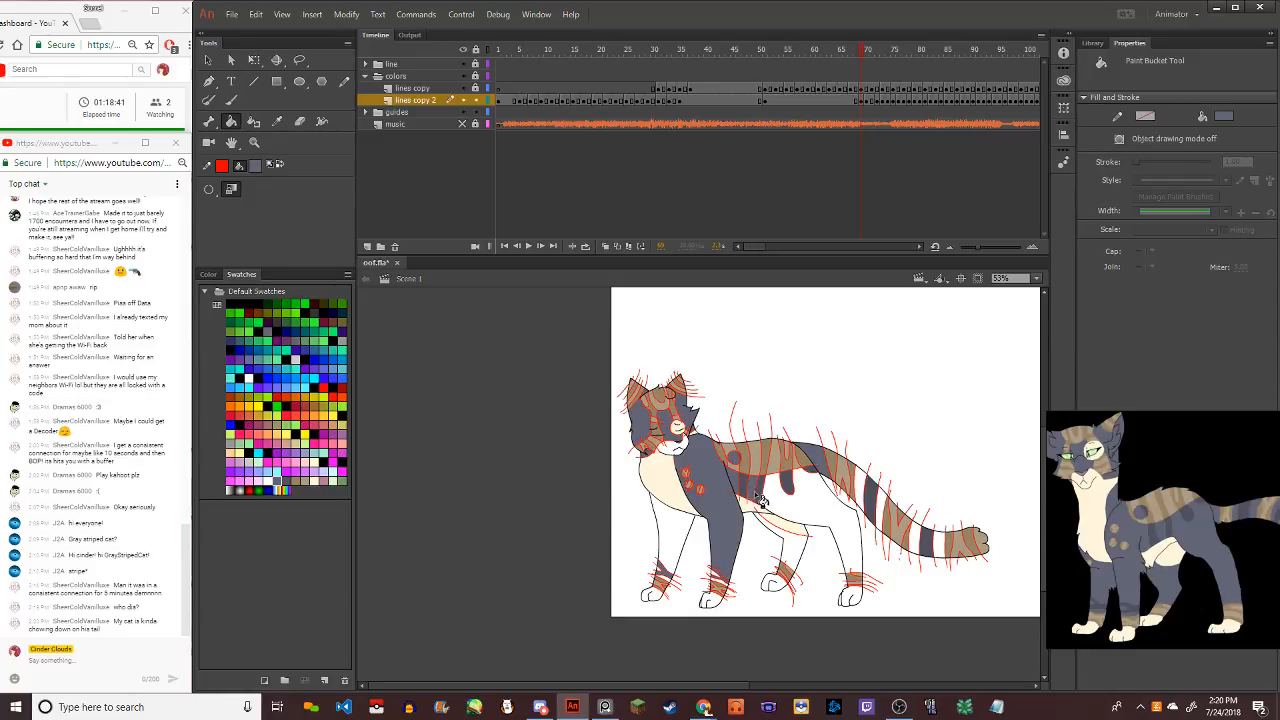
left_click(805, 540)
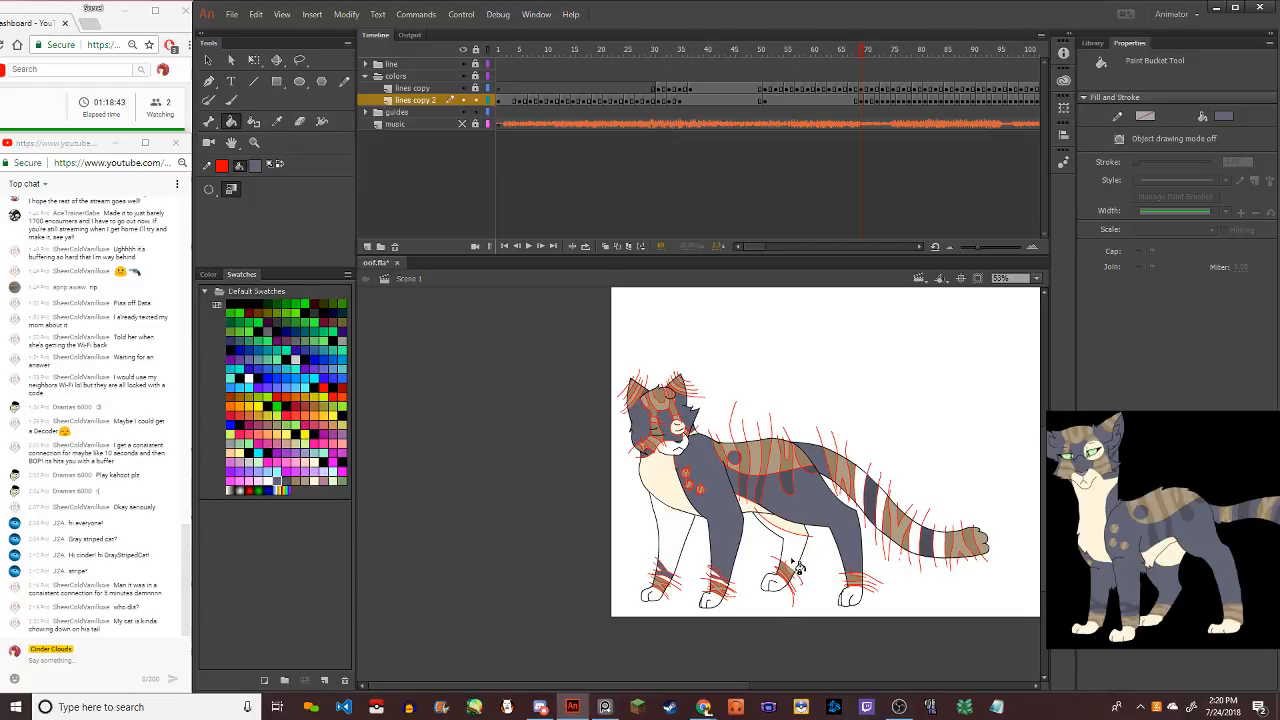
left_click(797, 568)
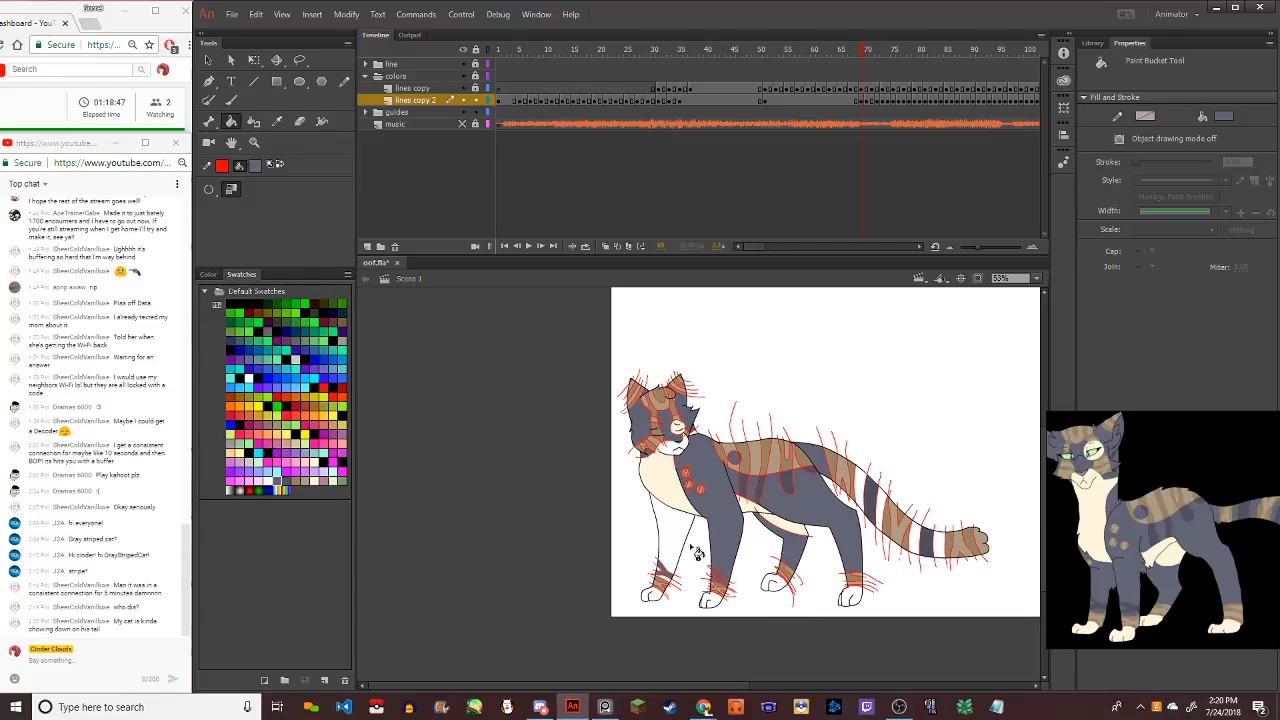
left_click(663, 571)
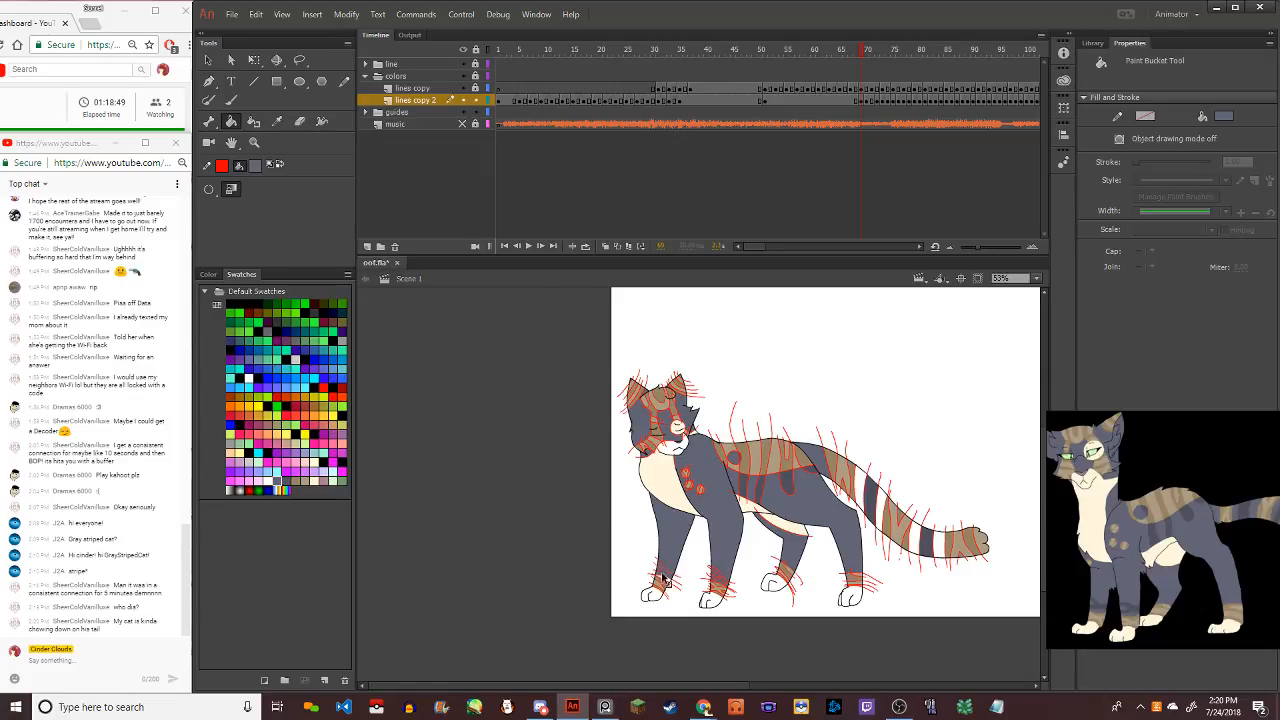
Set the fill color to the darker slate and fill the markings above the two front paws
scroll(663, 578, "up", 5)
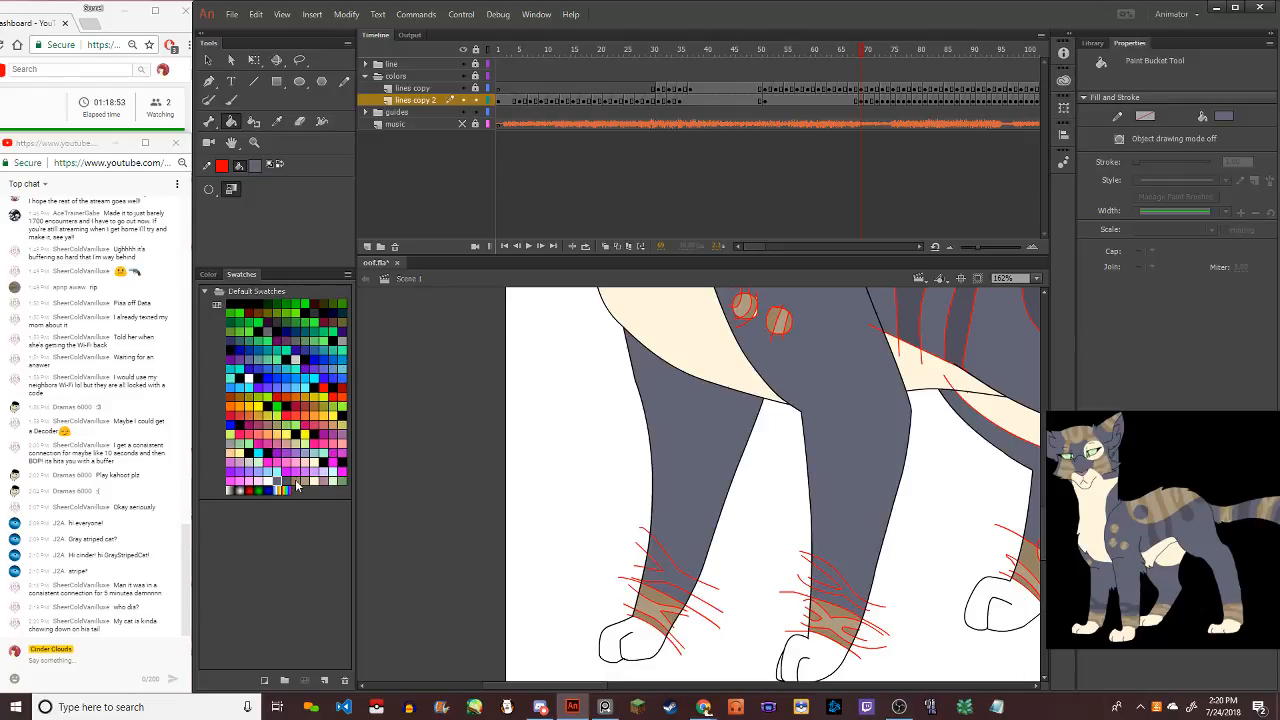
left_click(285, 484)
left_click(670, 578)
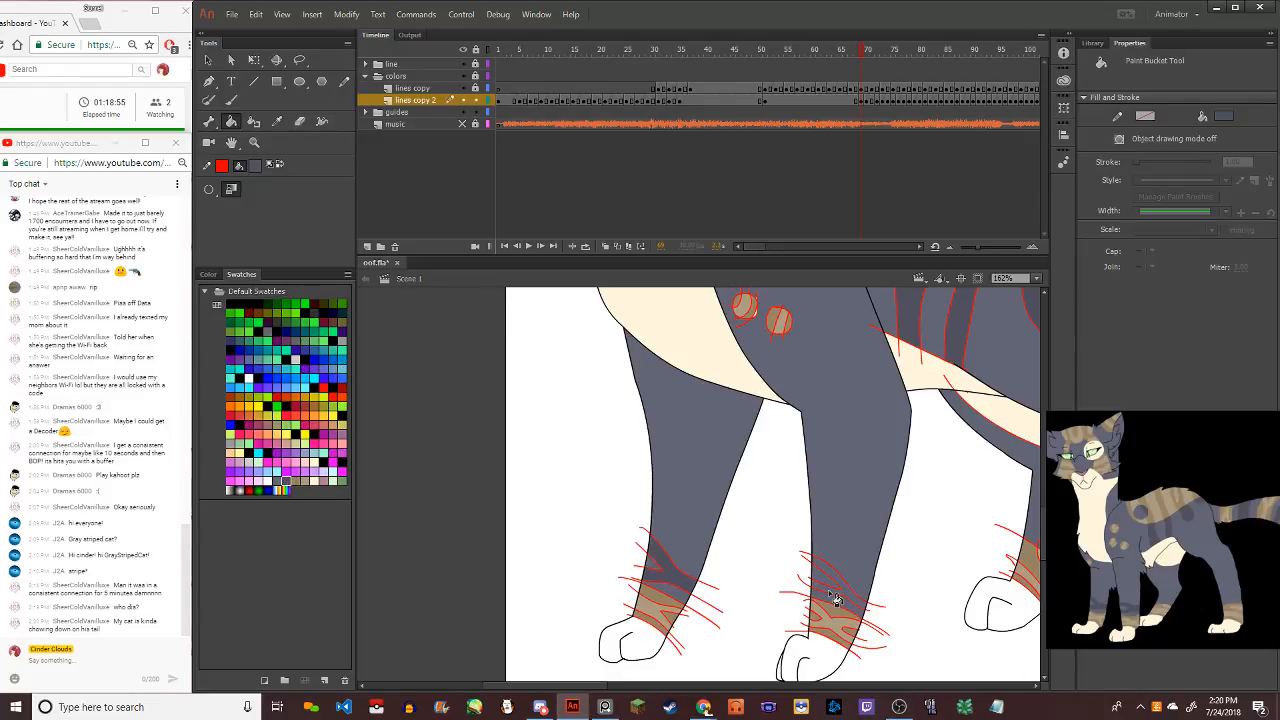
left_click(855, 600)
scroll(855, 600, "down", 5)
scroll(711, 509, "up", 5)
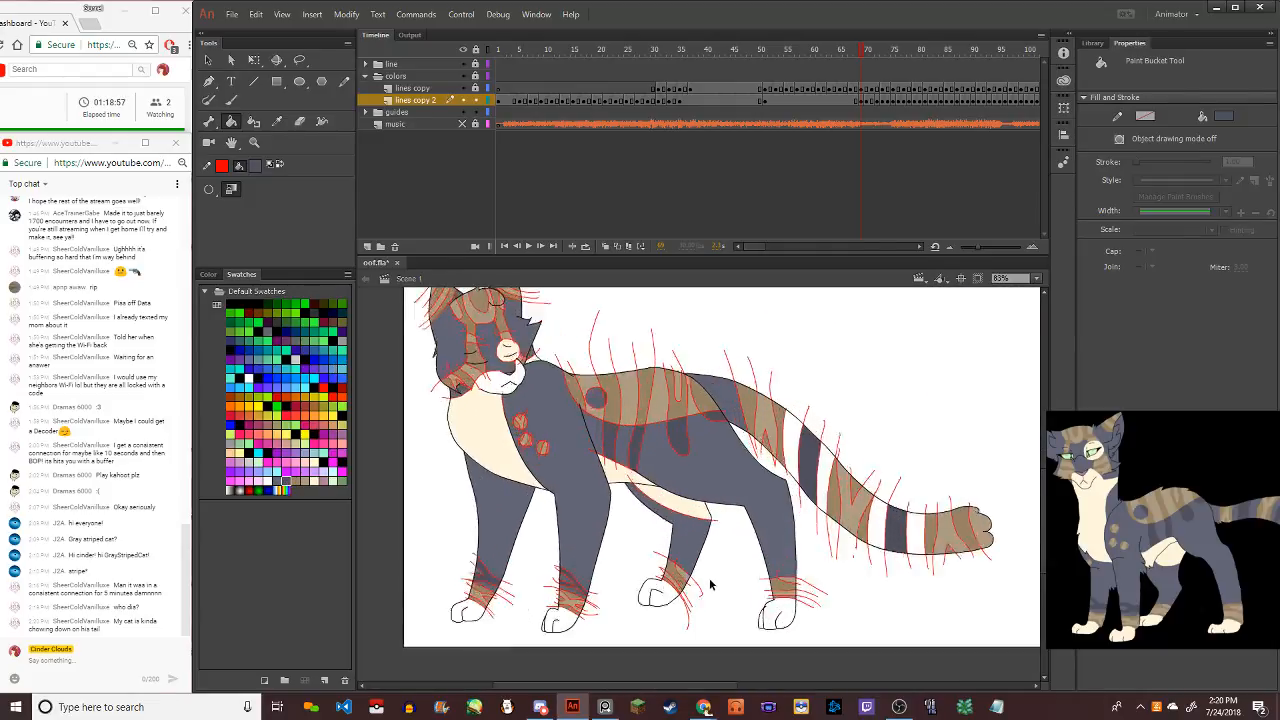
Sample the slate body color and fill the remaining white bands along the tail with it
scroll(685, 585, "down", 5)
scroll(680, 570, "up", 2)
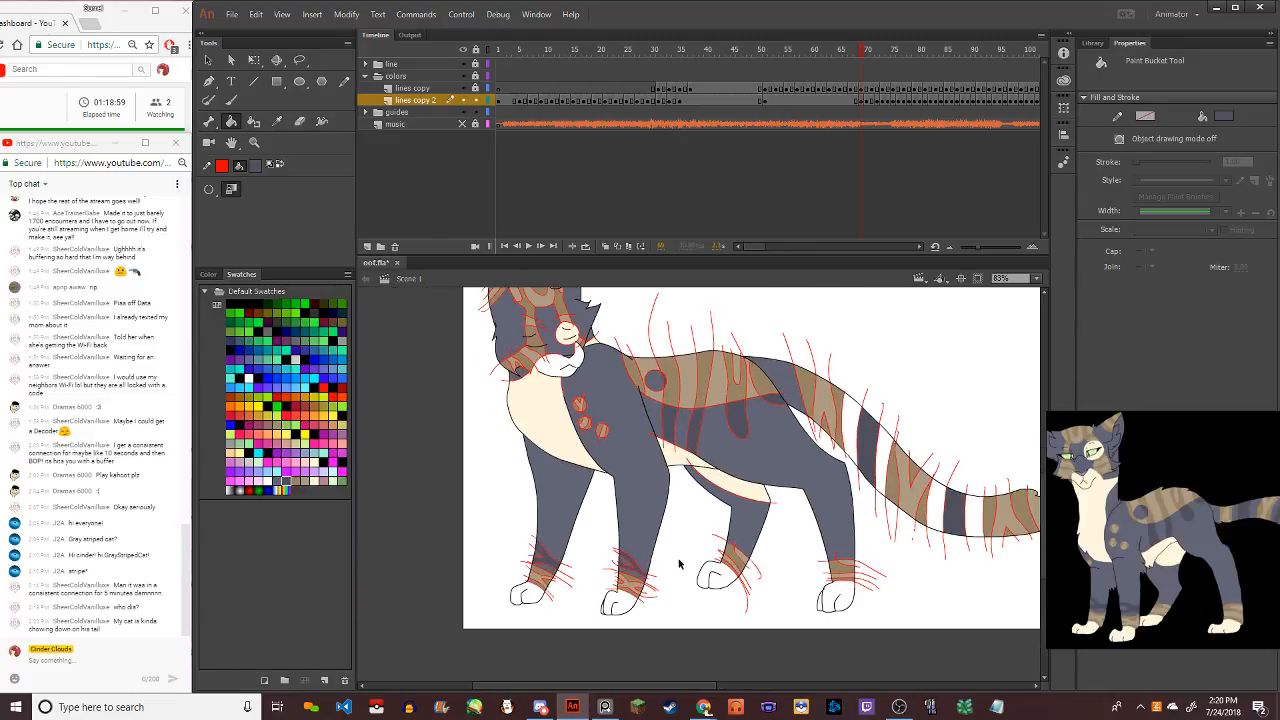
left_click(277, 121)
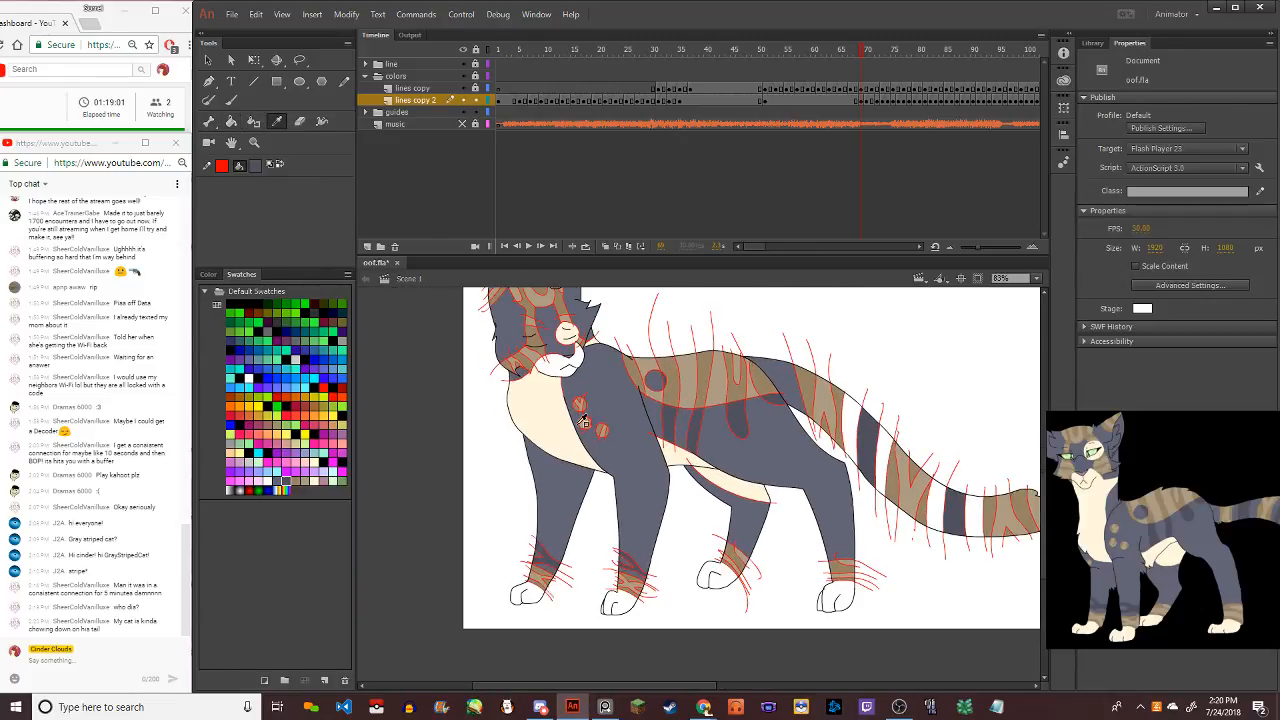
left_click(628, 403)
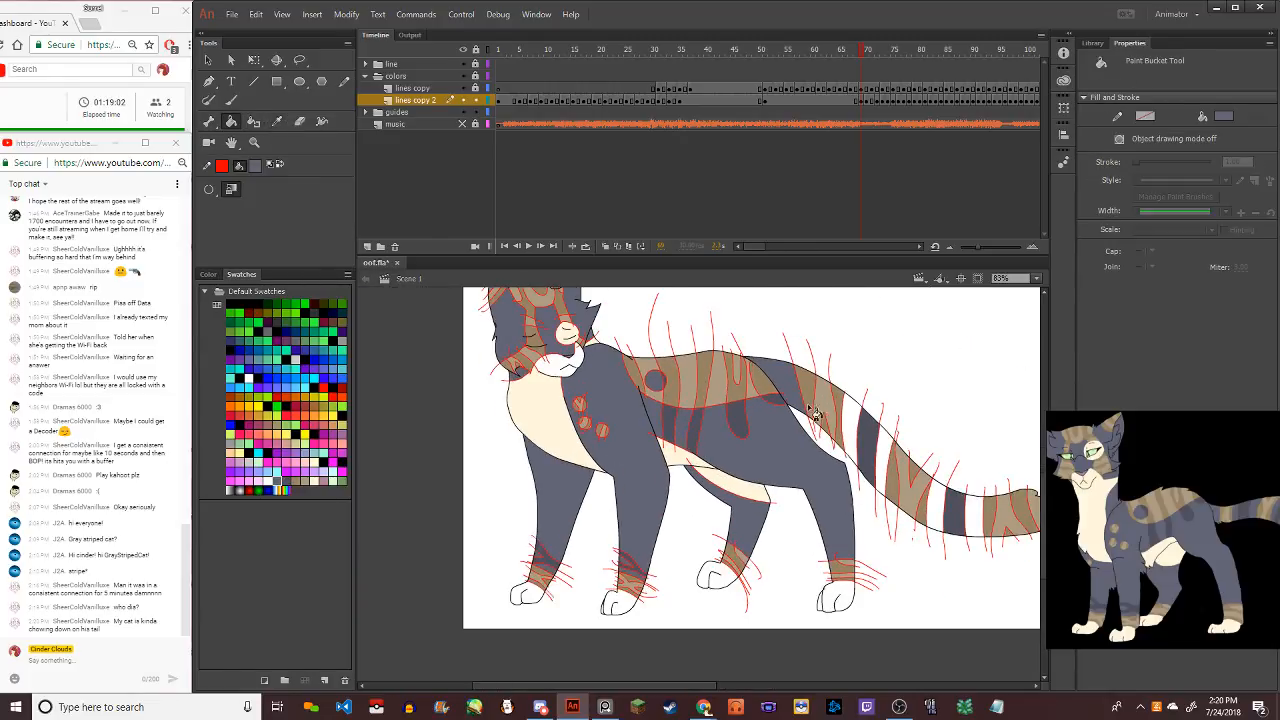
left_click(858, 445)
left_click(891, 458)
left_click(940, 508)
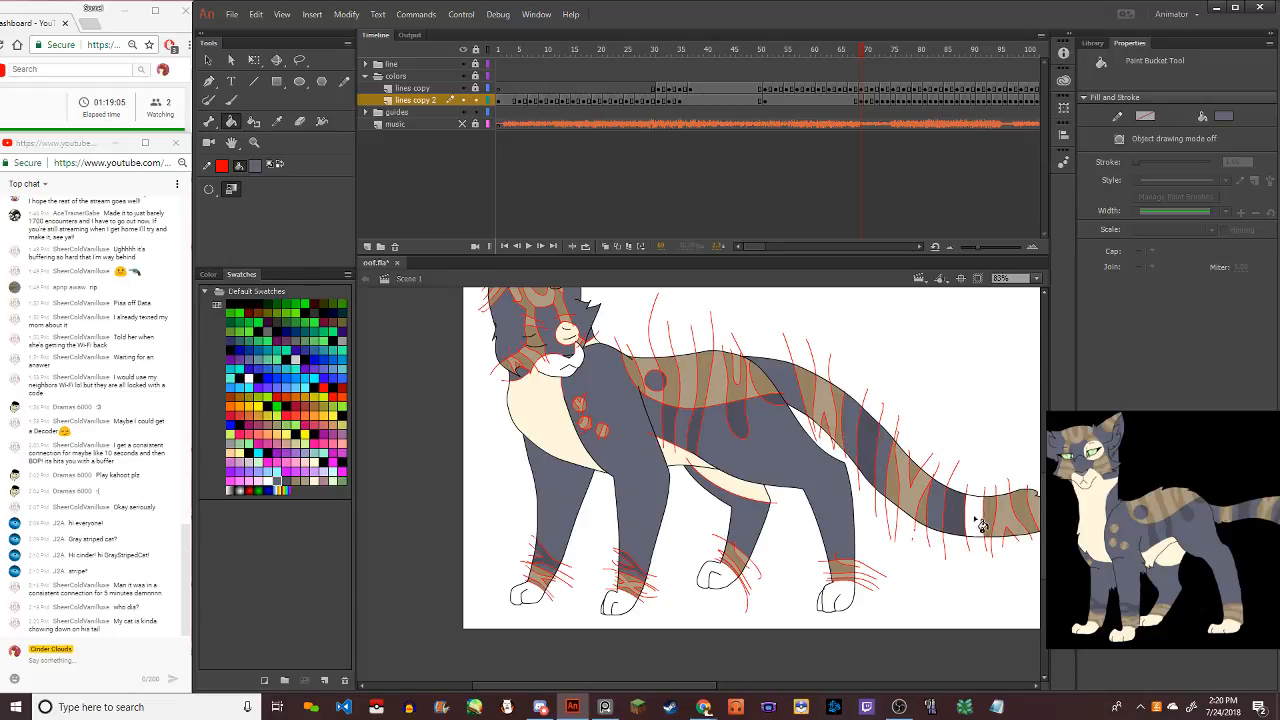
left_click(986, 527)
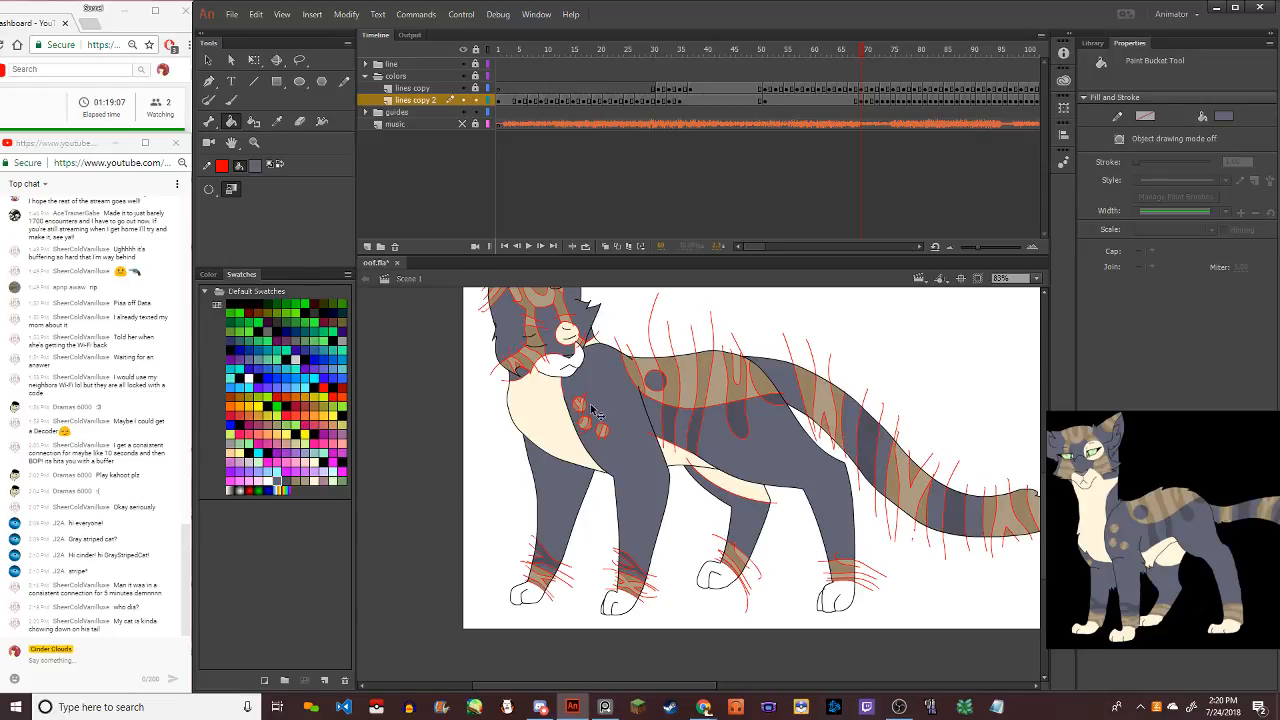
Sample the cream from the chest and fill the muzzle and all four paws with it
left_click(299, 121)
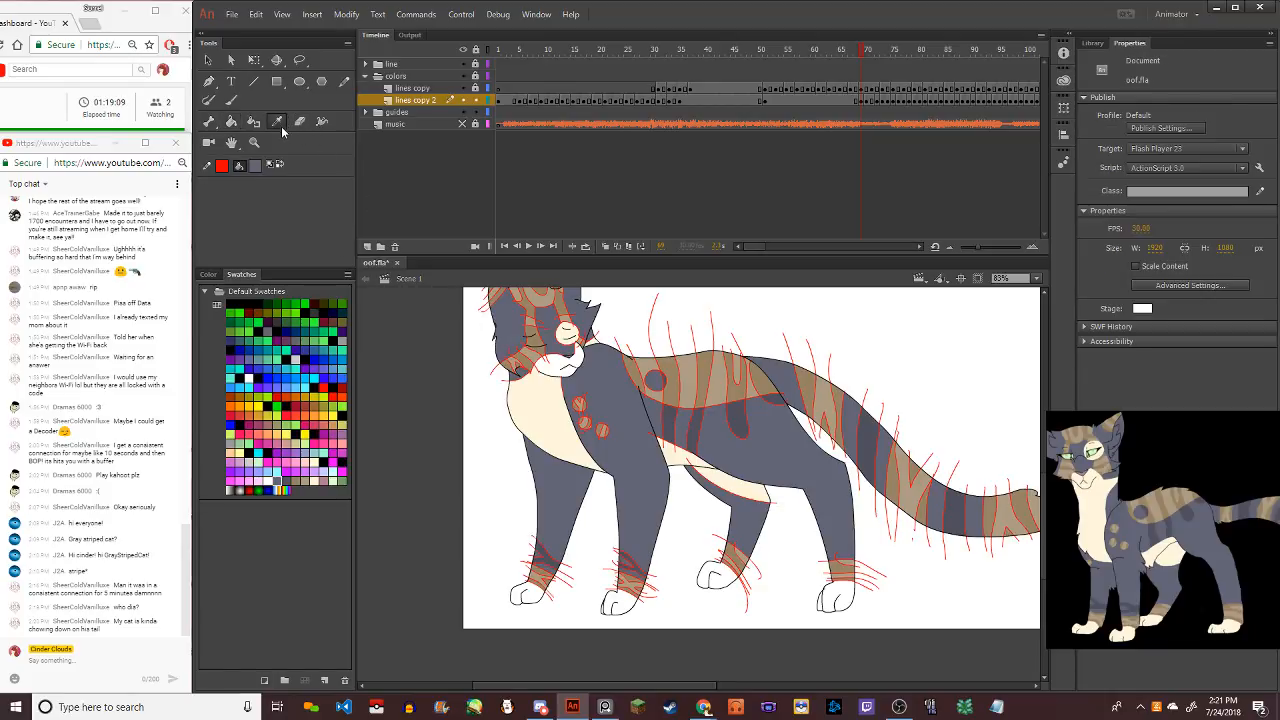
left_click(552, 440)
left_click(566, 366)
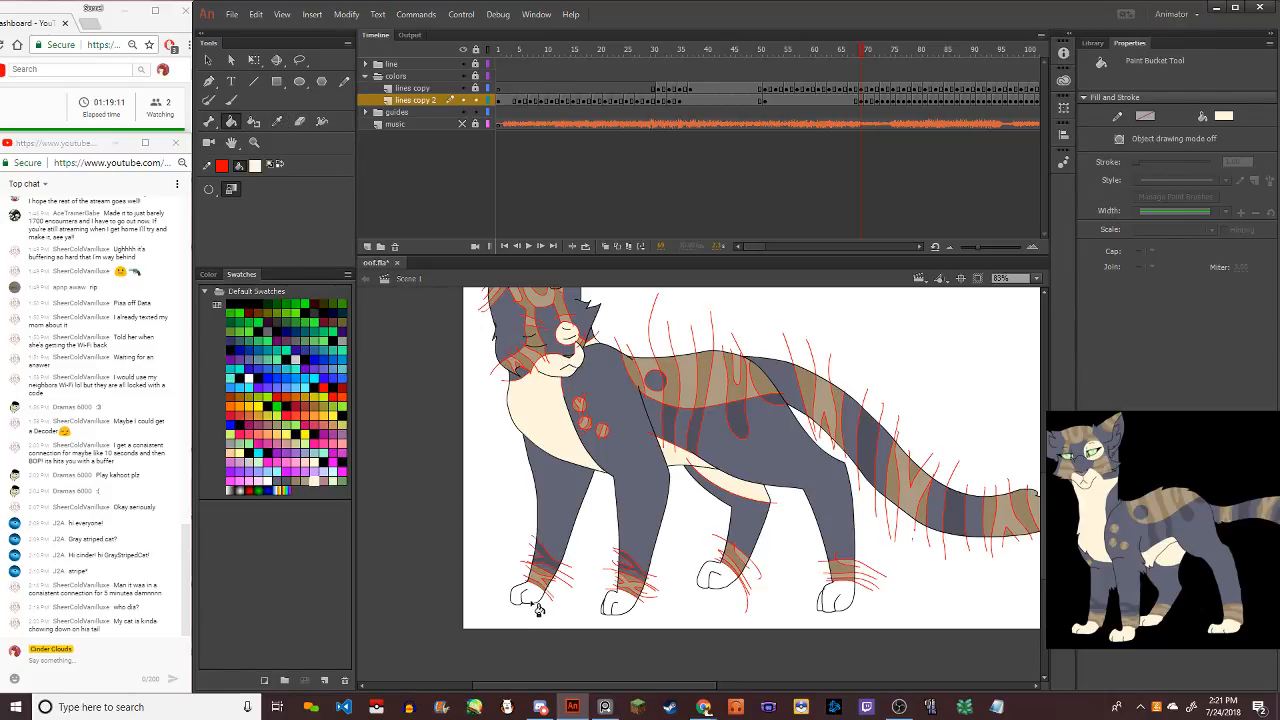
scroll(621, 617, "up", 5)
left_click(593, 621)
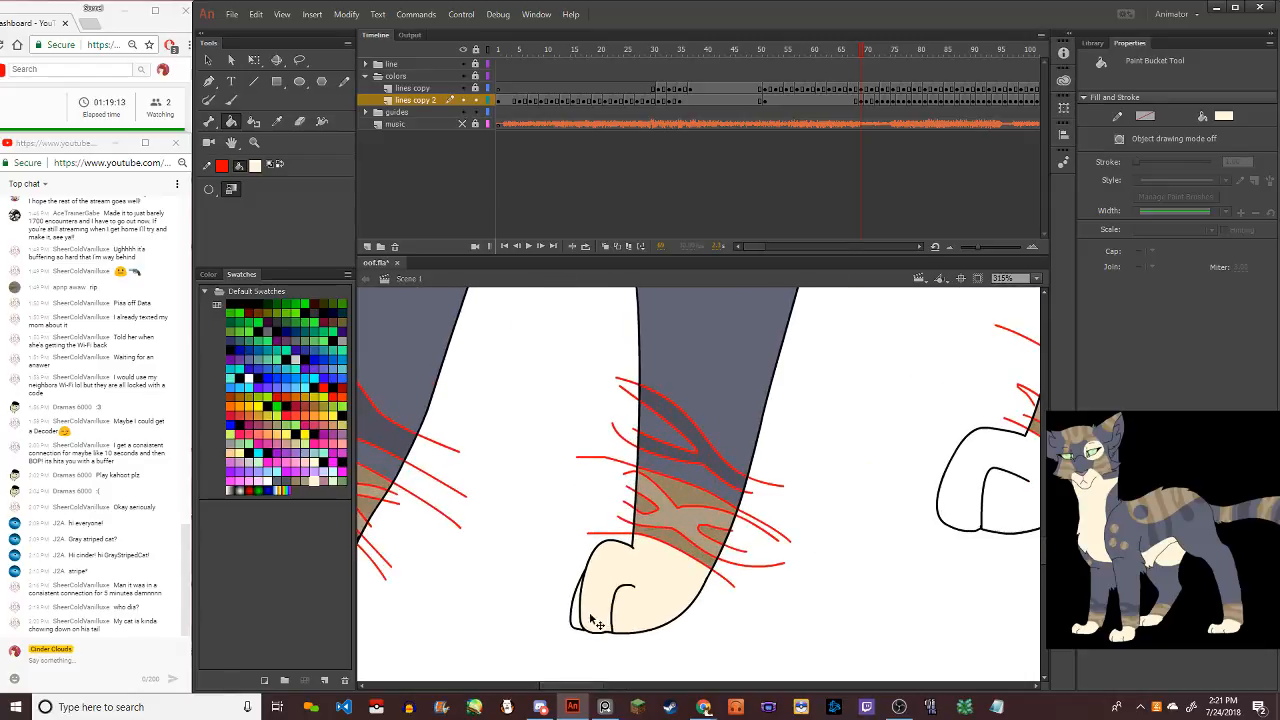
left_click(962, 497)
scroll(850, 480, "down", 6)
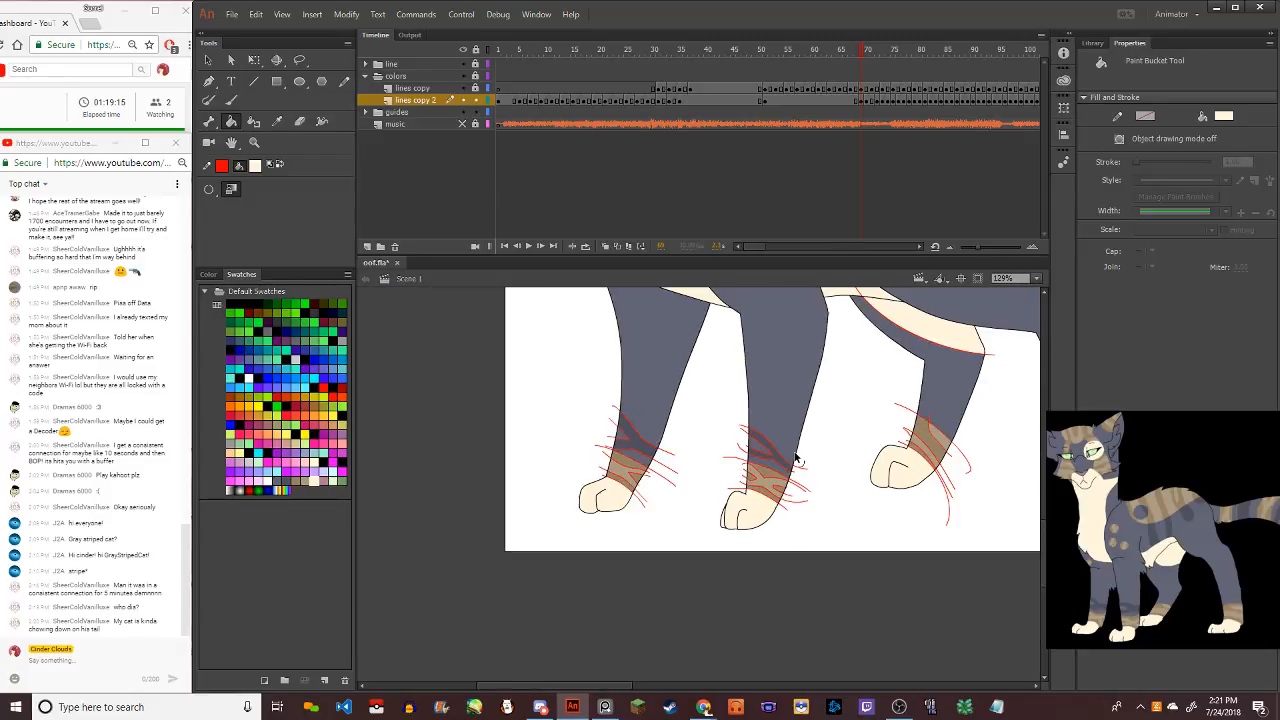
scroll(858, 488, "up", 3)
left_click(835, 485)
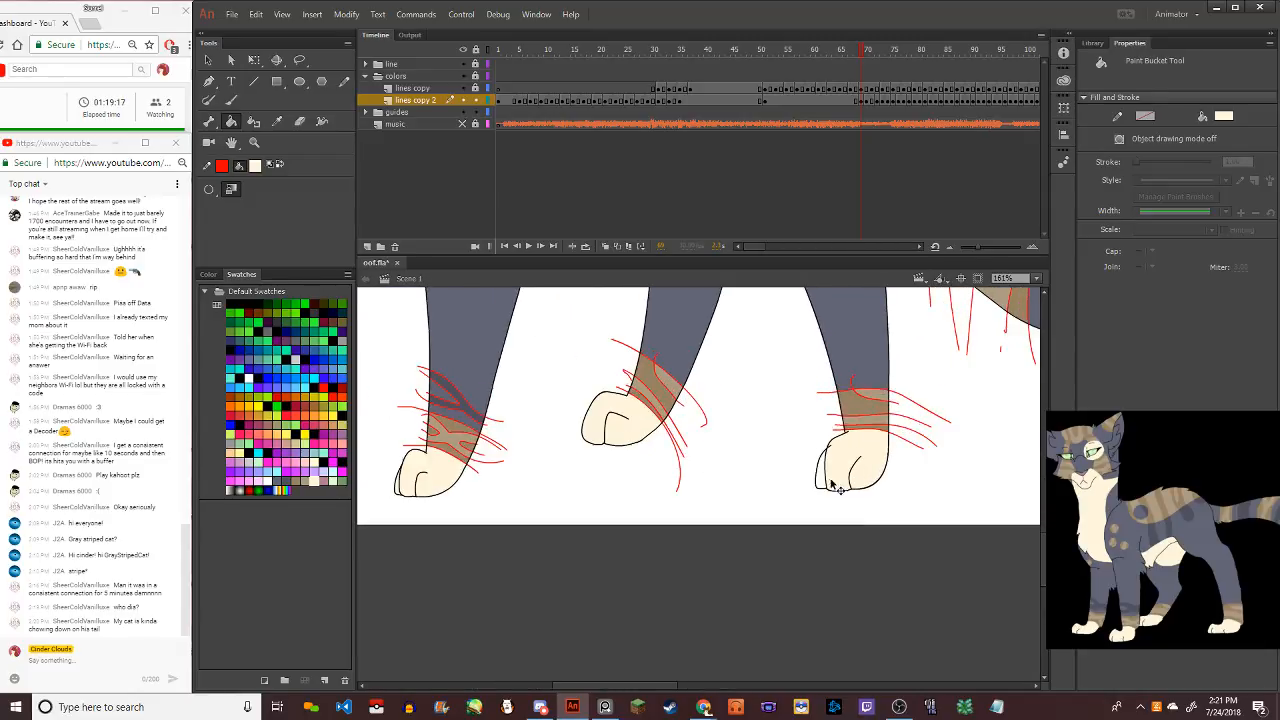
Examine the colored cat on frame 69 from head to tail for areas left unfilled
scroll(828, 488, "down", 3)
scroll(713, 398, "up", 1)
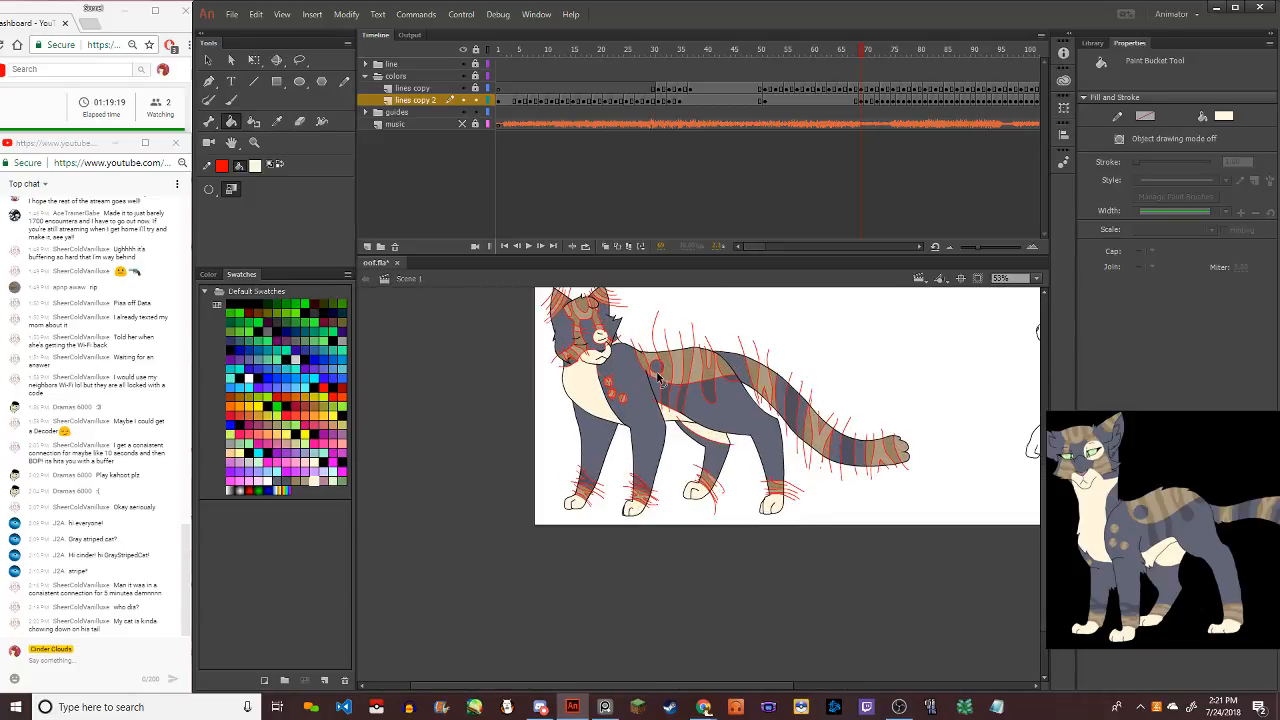
scroll(649, 393, "down", 2)
scroll(586, 406, "up", 4)
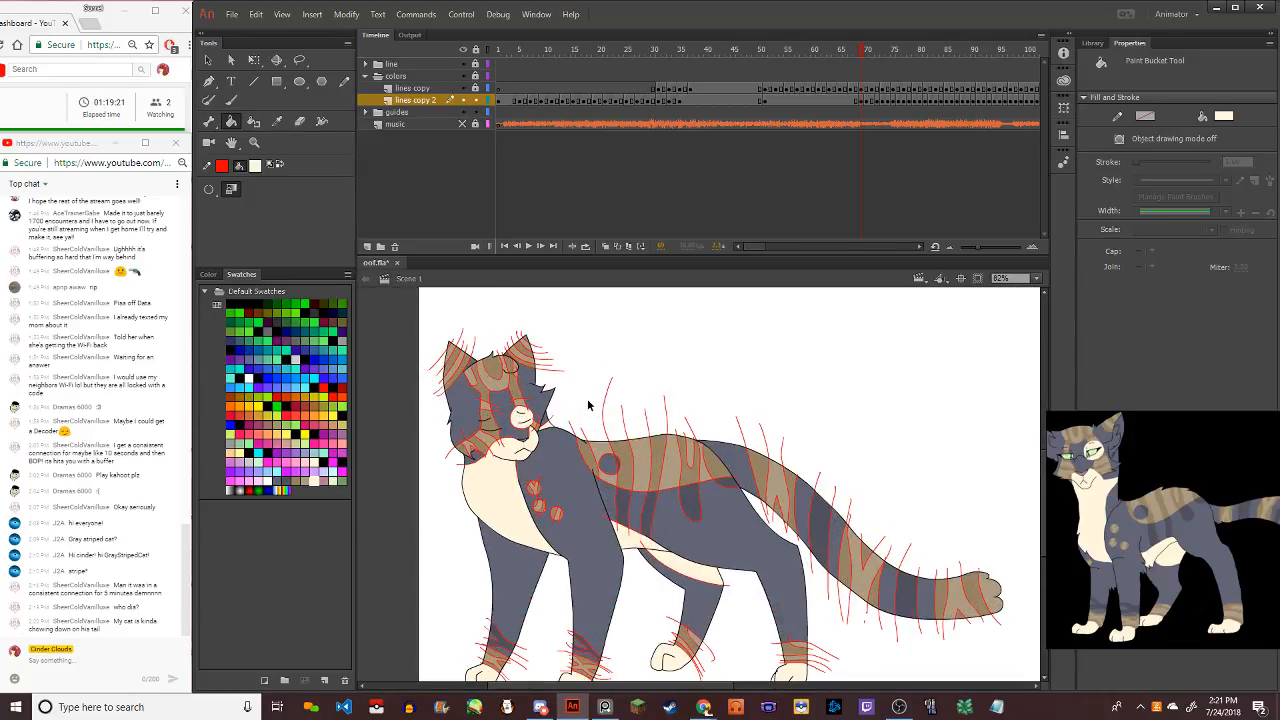
scroll(592, 498, "down", 2)
scroll(598, 510, "up", 1)
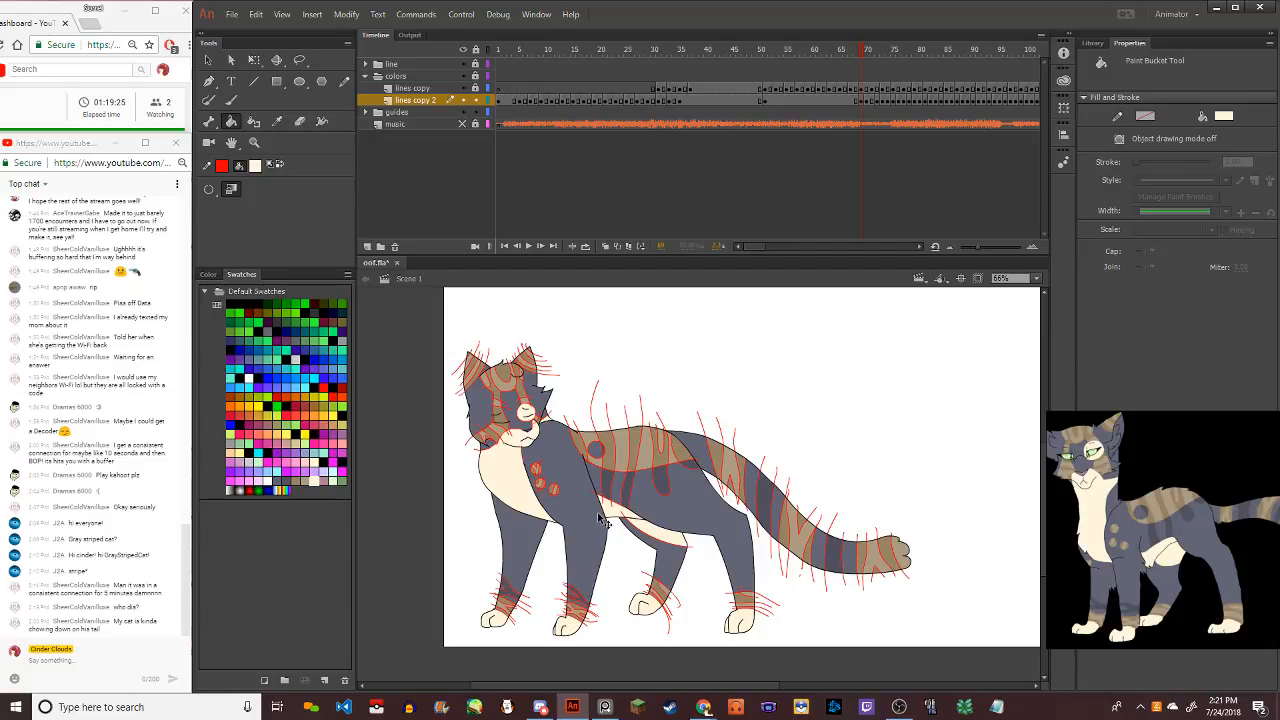
scroll(605, 445, "up", 4)
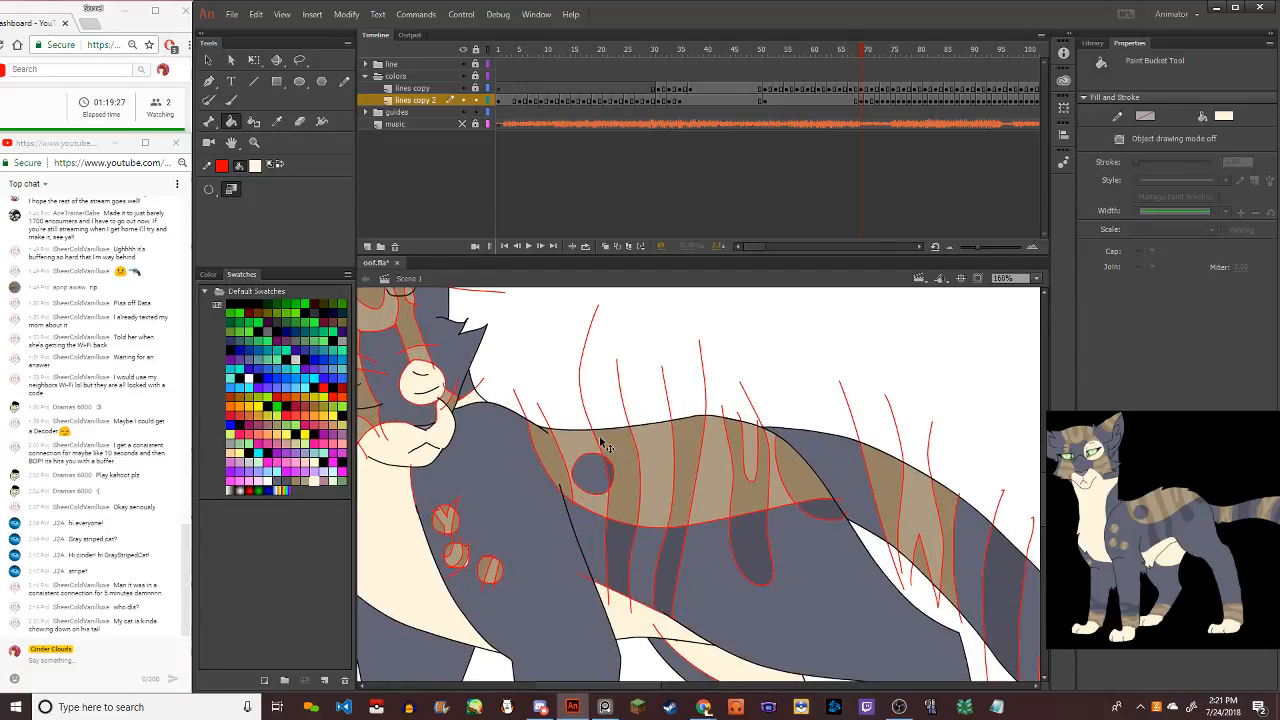
left_click(277, 121)
scroll(486, 400, "down", 3)
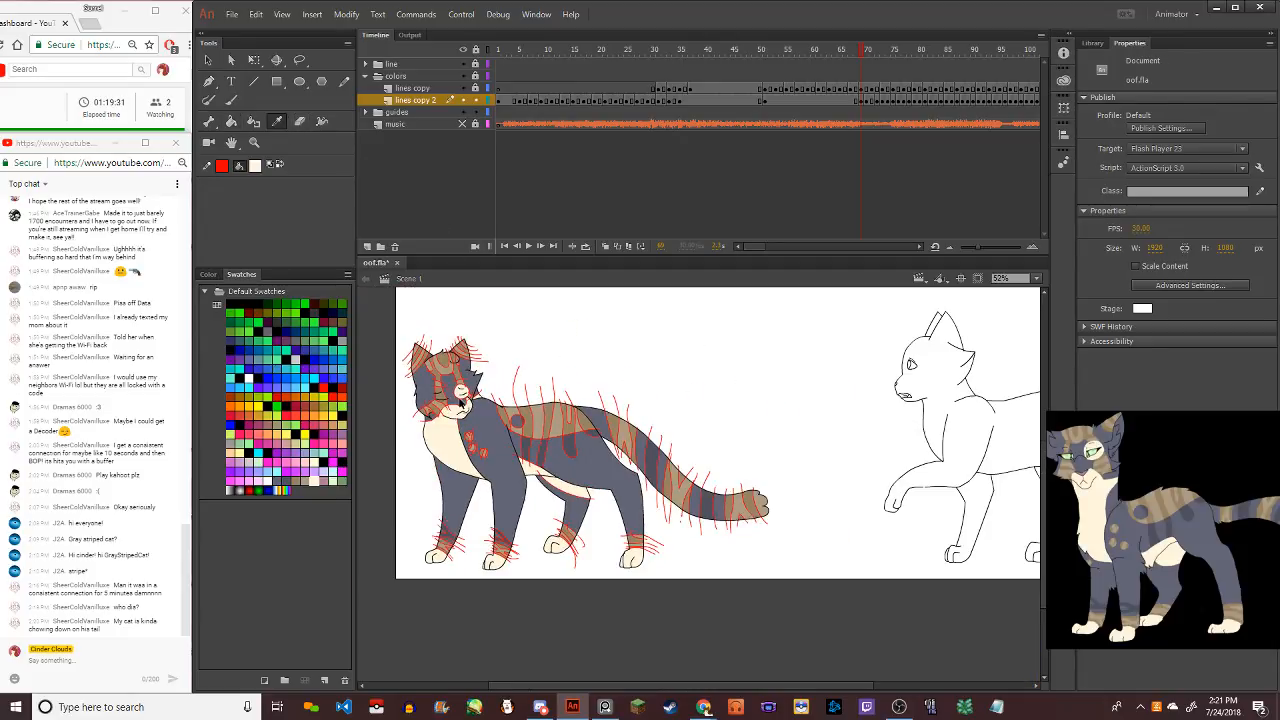
scroll(470, 355, "down", 2)
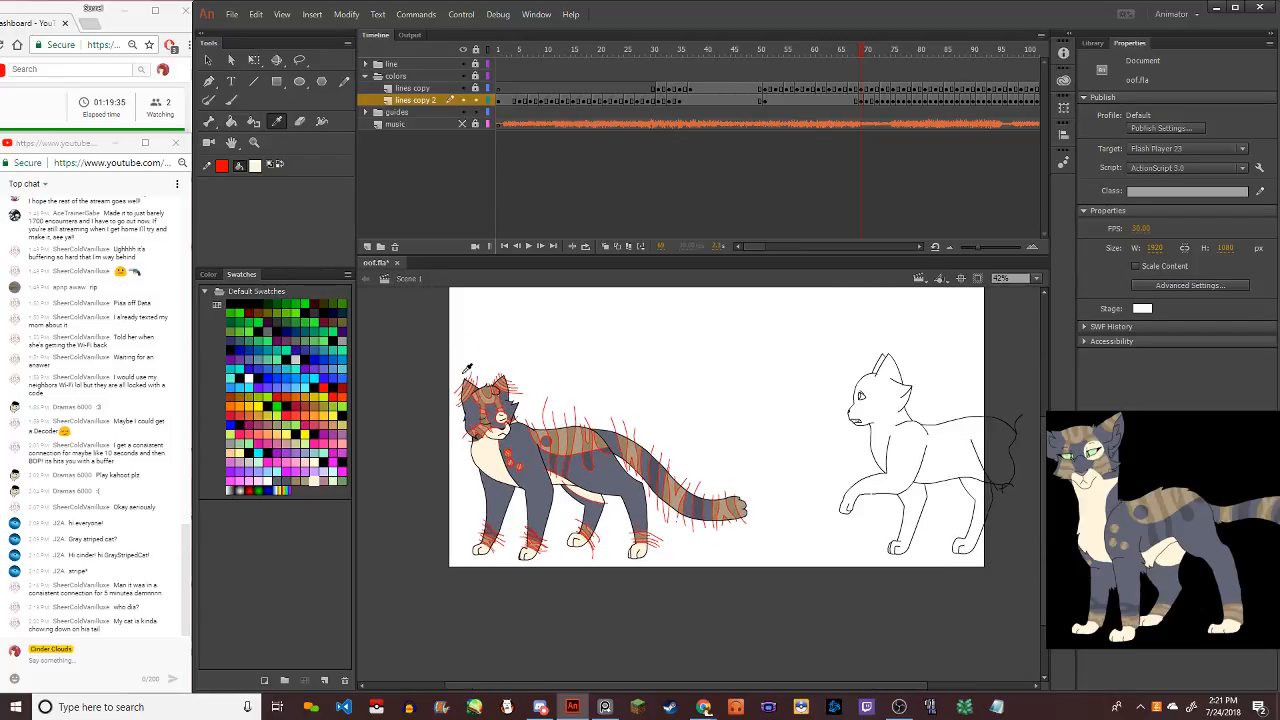
key("l")
mouse_move(545, 336)
left_mouse_down()
mouse_move(412, 572)
mouse_move(719, 590)
mouse_move(746, 483)
mouse_move(738, 452)
mouse_move(476, 350)
left_mouse_up()
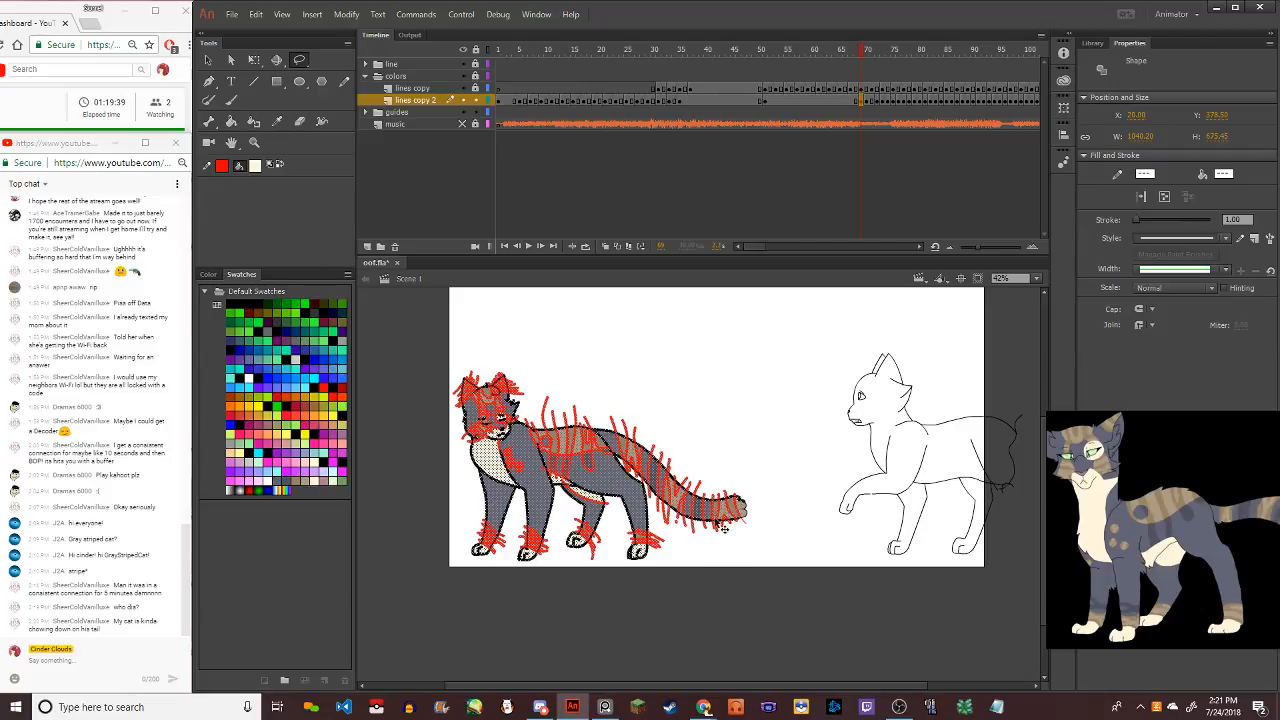
mouse_move(703, 497)
left_mouse_down()
mouse_move(735, 571)
mouse_move(706, 530)
left_mouse_up()
key("ctrl+shift+a")
left_click(208, 60)
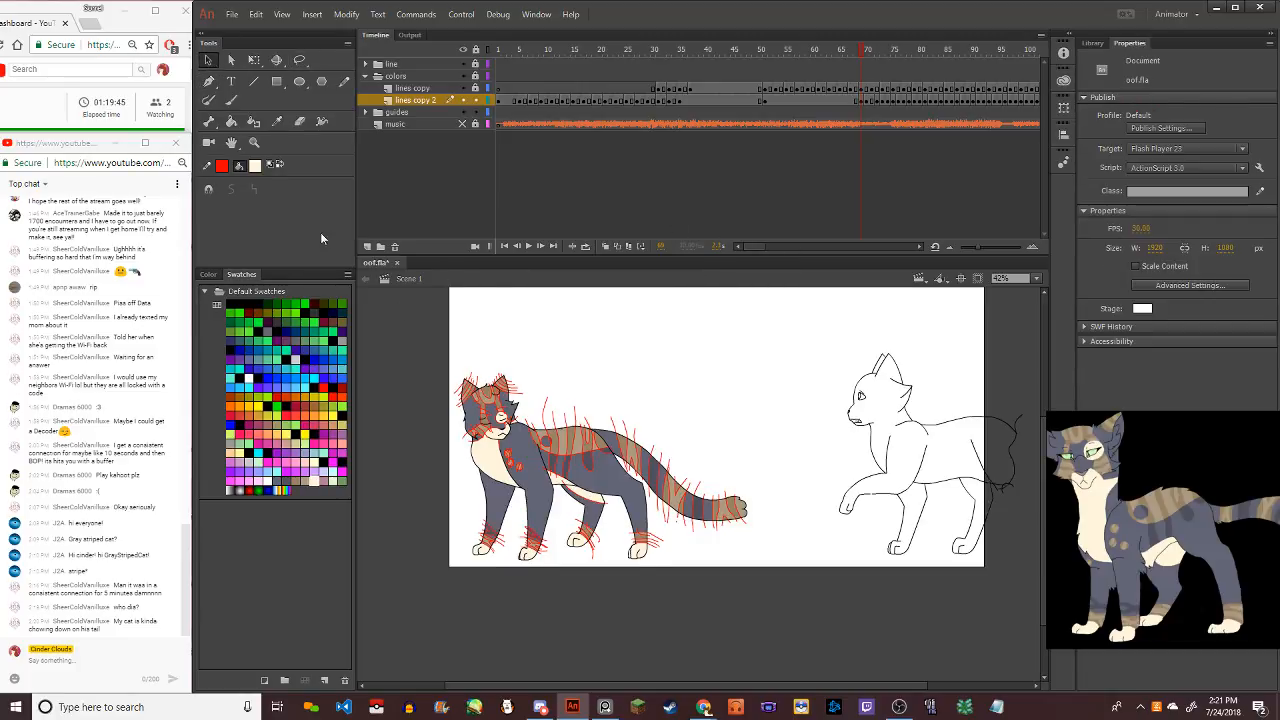
Go to frame 70, set the fill color to the muted pink and fill the cat's nose
key(".")
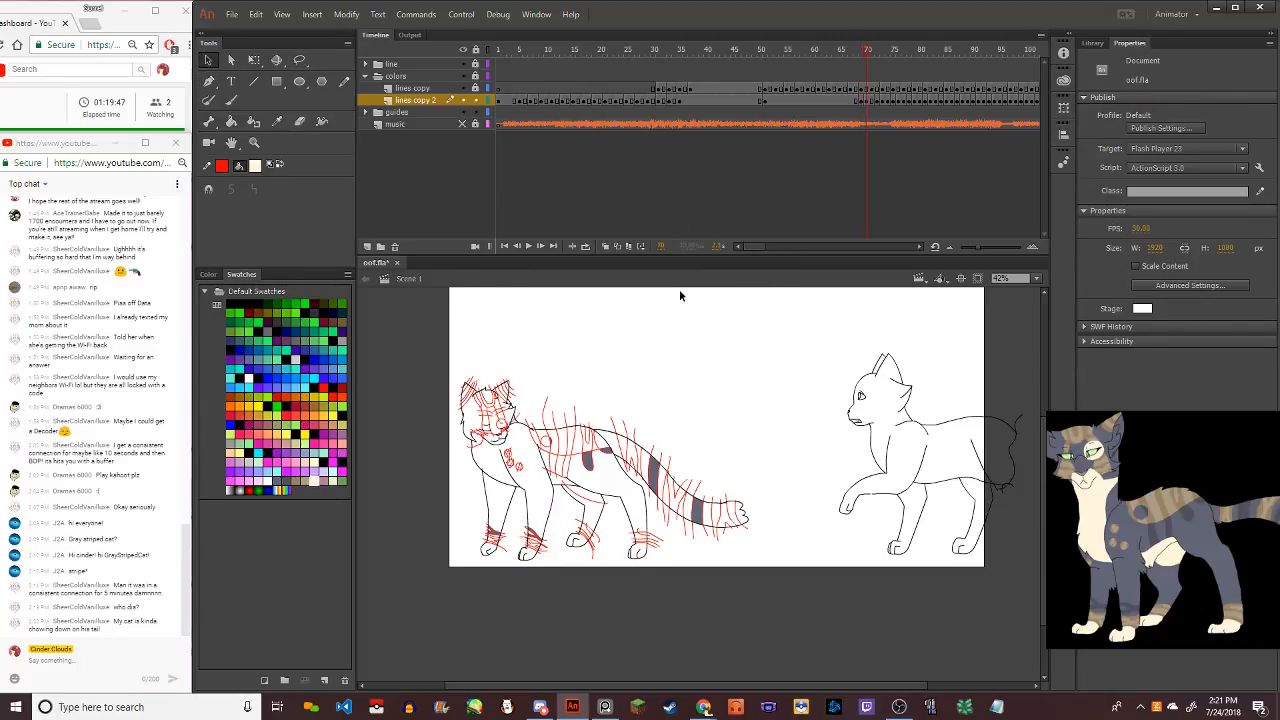
scroll(513, 452, "up", 5)
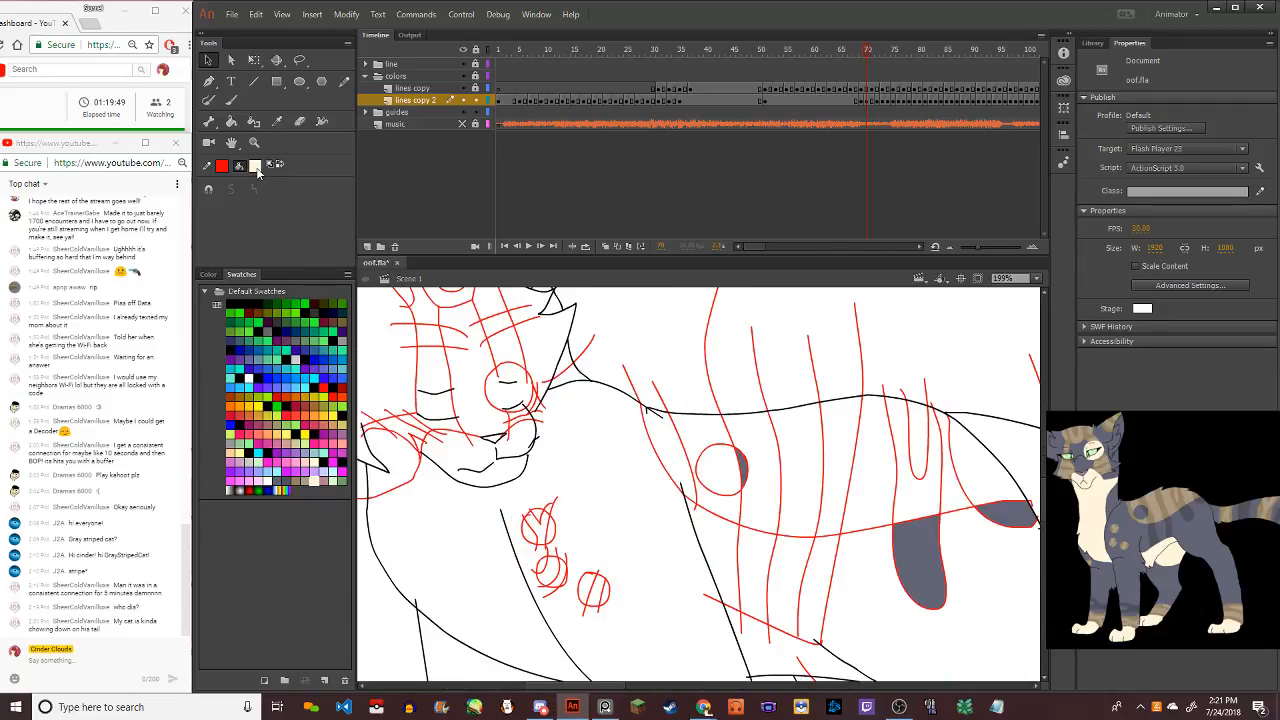
left_click(232, 122)
key("ctrl+=")
key("ctrl+=")
key("ctrl+=")
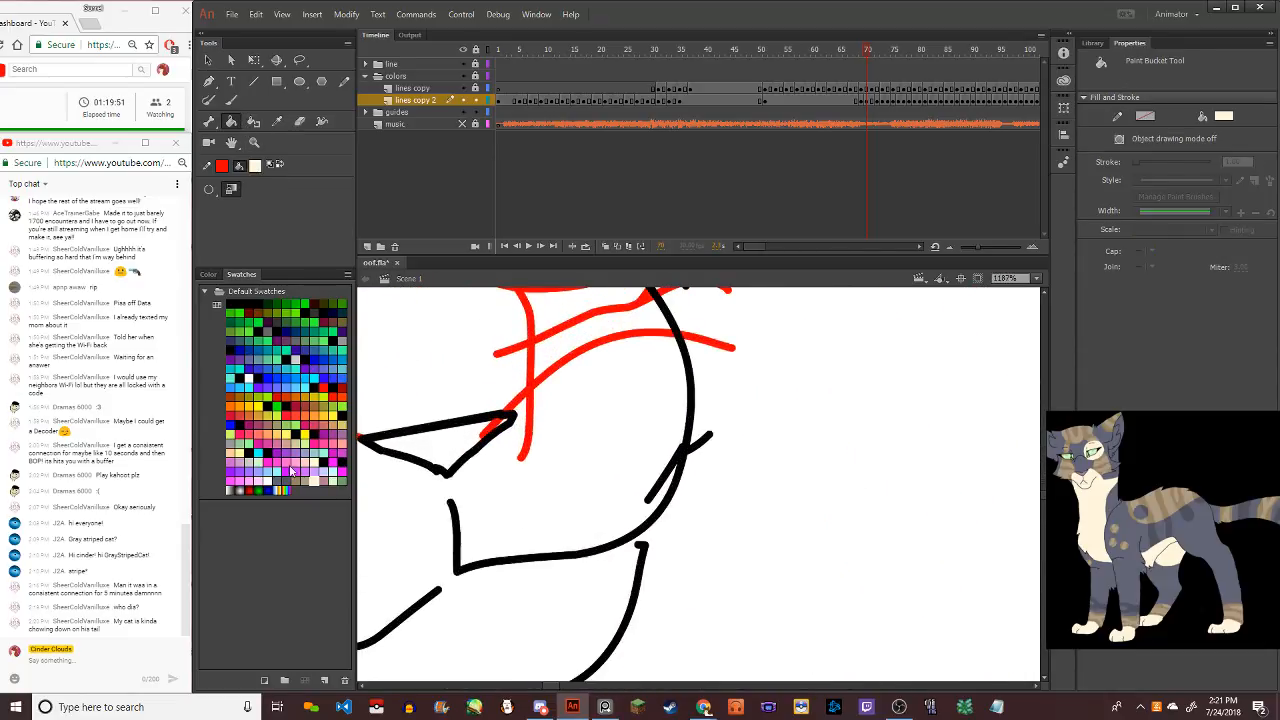
left_click(323, 480)
left_click(505, 425)
scroll(512, 427, "down", 6)
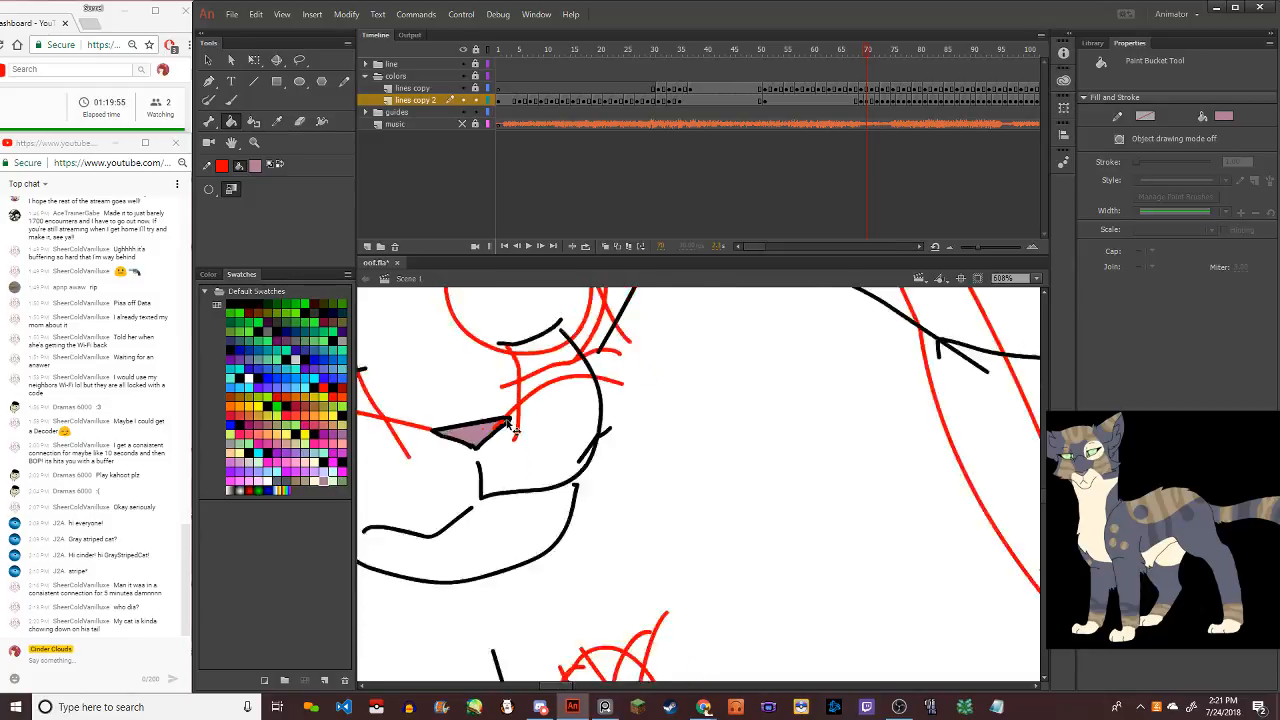
Set the fill color to cream and fill the muzzle and the circle around the eye
scroll(483, 447, "up", 3)
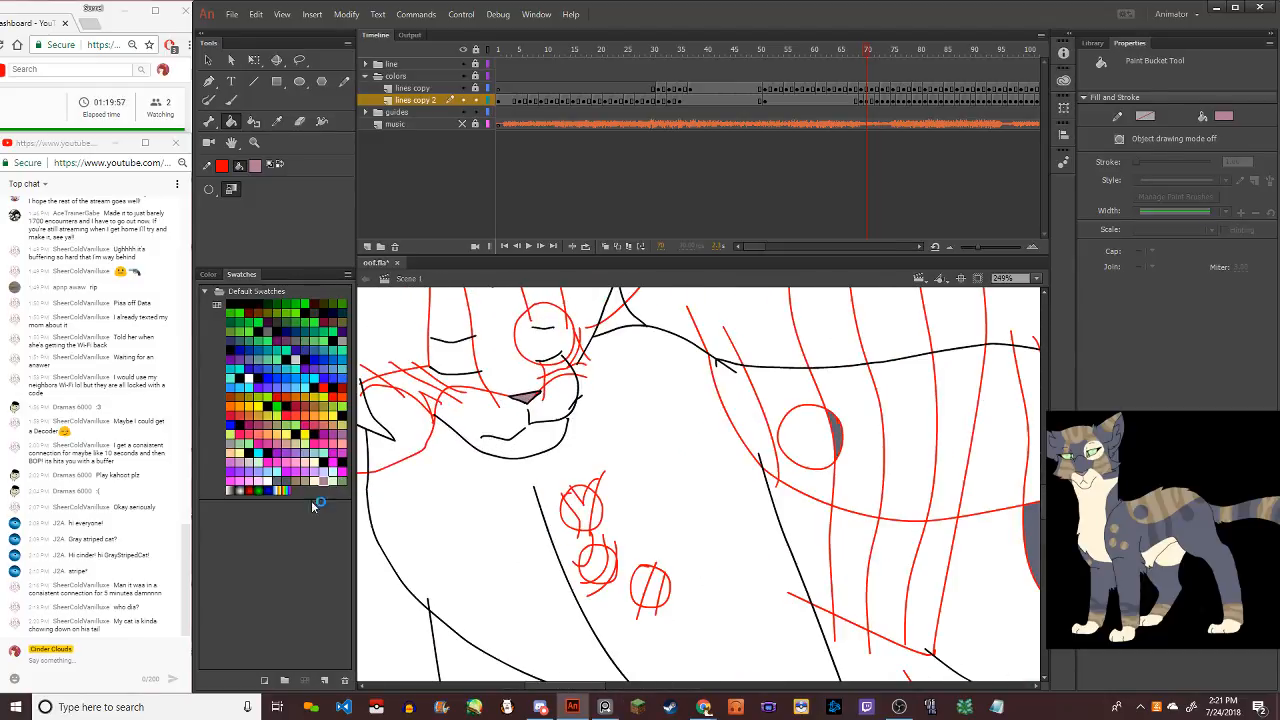
left_click(302, 468)
left_click(500, 437)
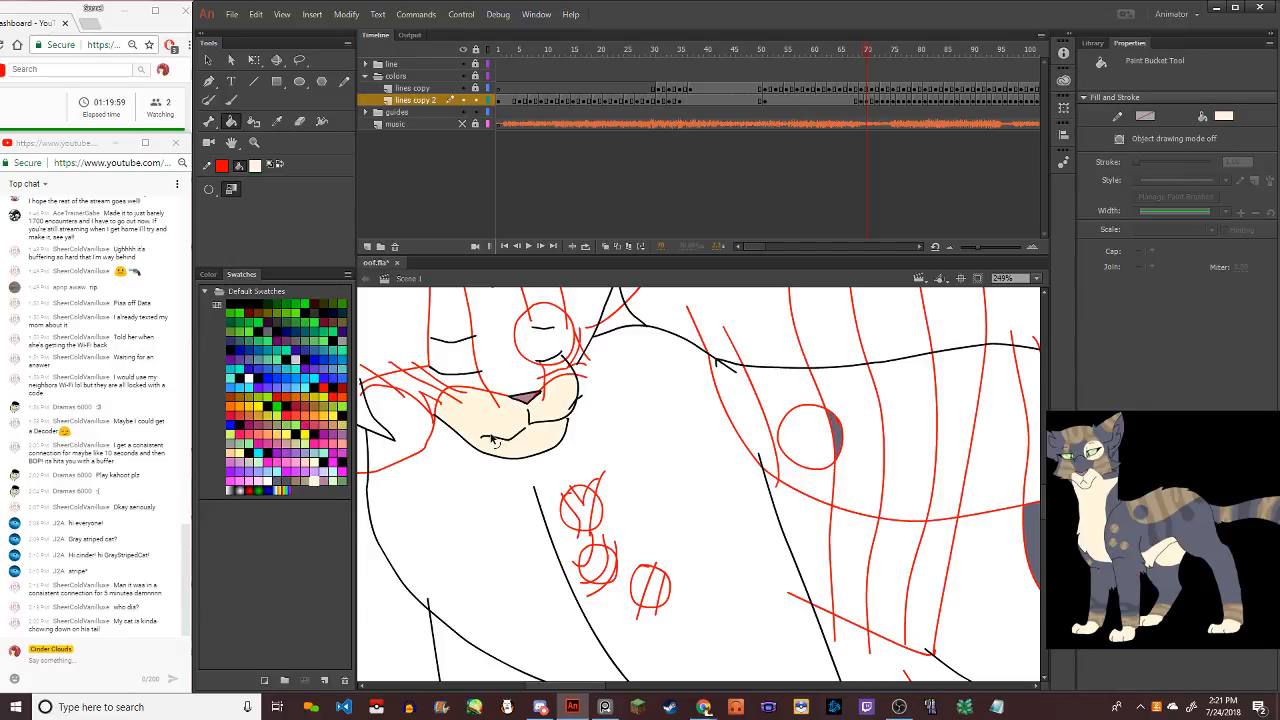
scroll(492, 440, "down", 4)
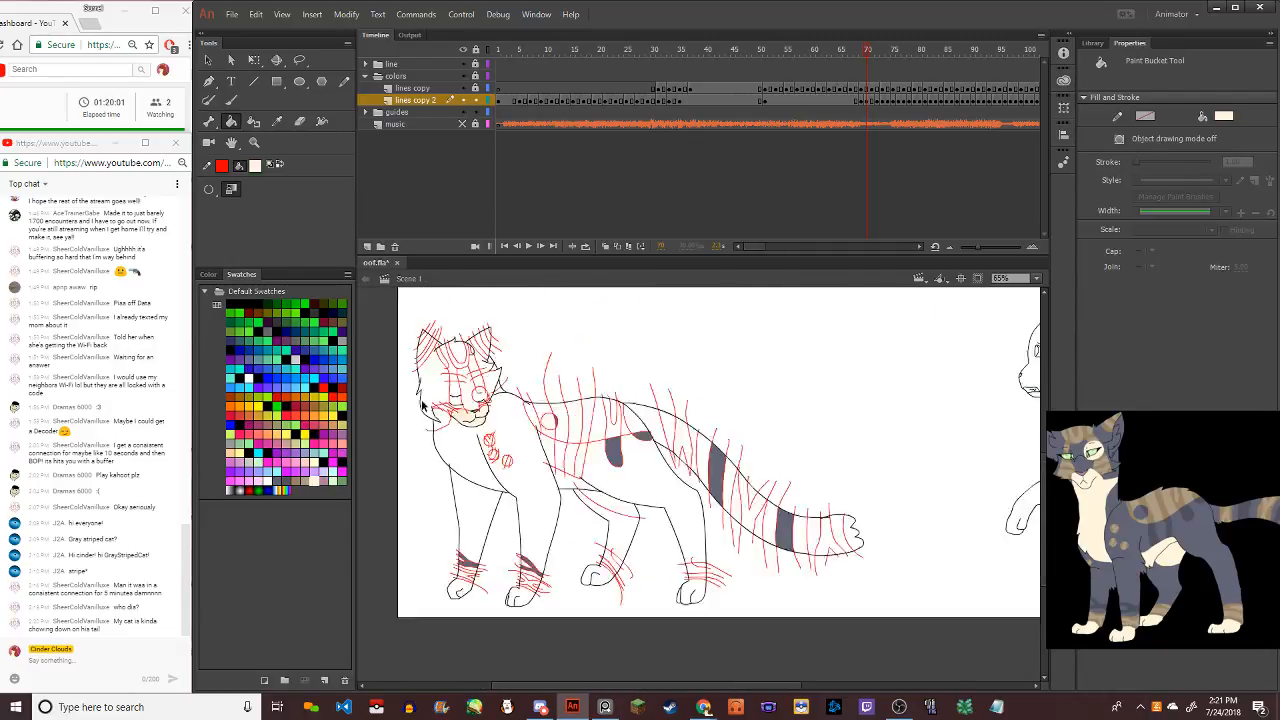
scroll(422, 404, "down", 1)
scroll(425, 390, "up", 1)
scroll(468, 418, "up", 2)
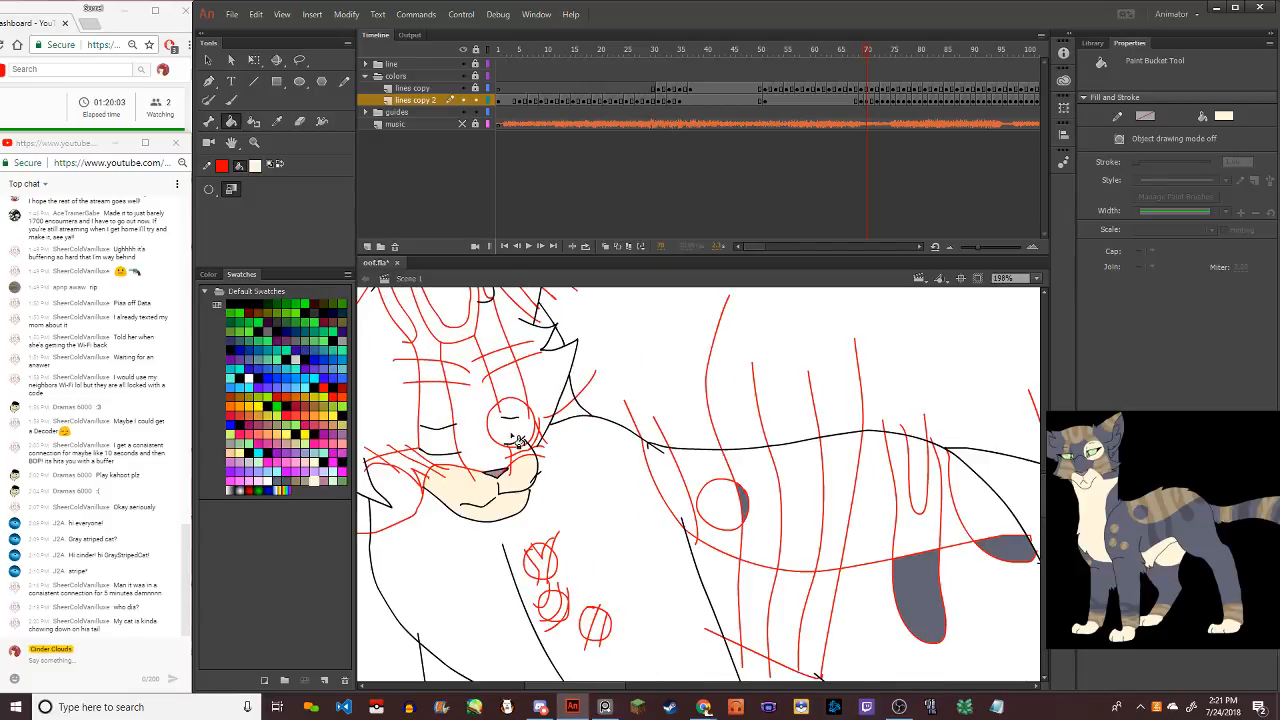
Close the gap between the chin and the chest line with a red pencil stroke and fill the chest with cream
left_click(495, 604)
key("ctrl+z")
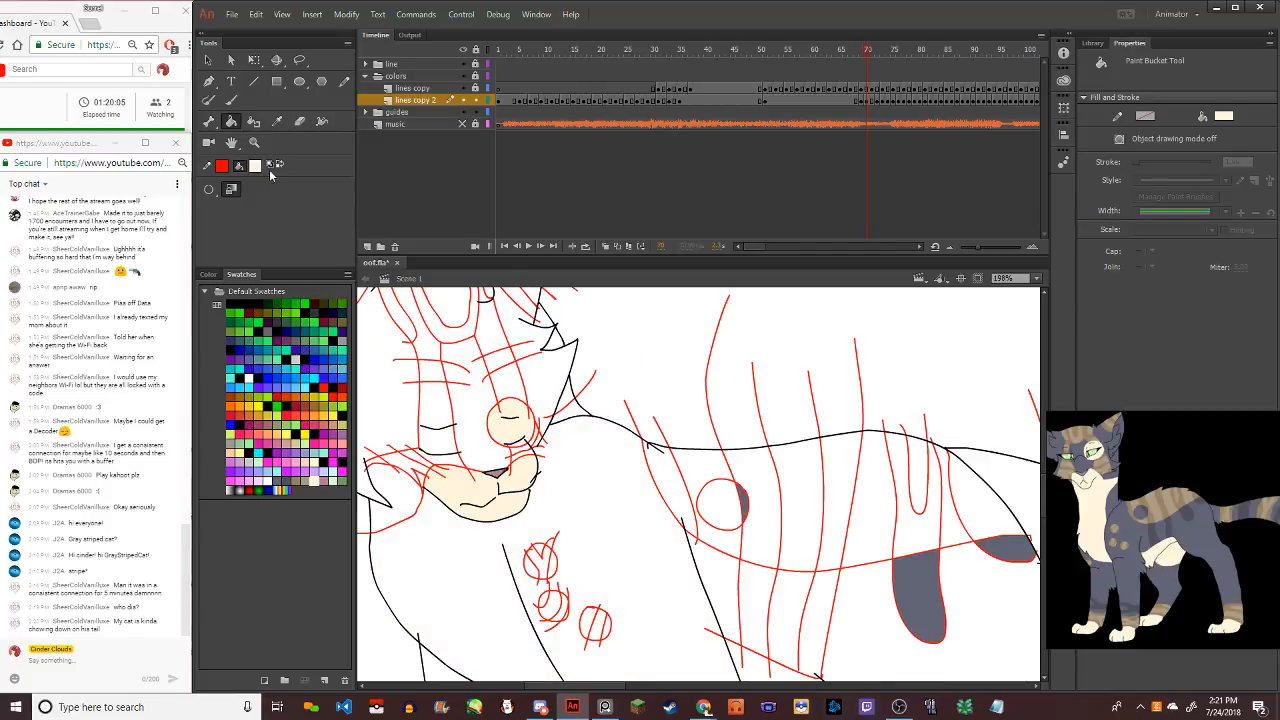
left_click(344, 81)
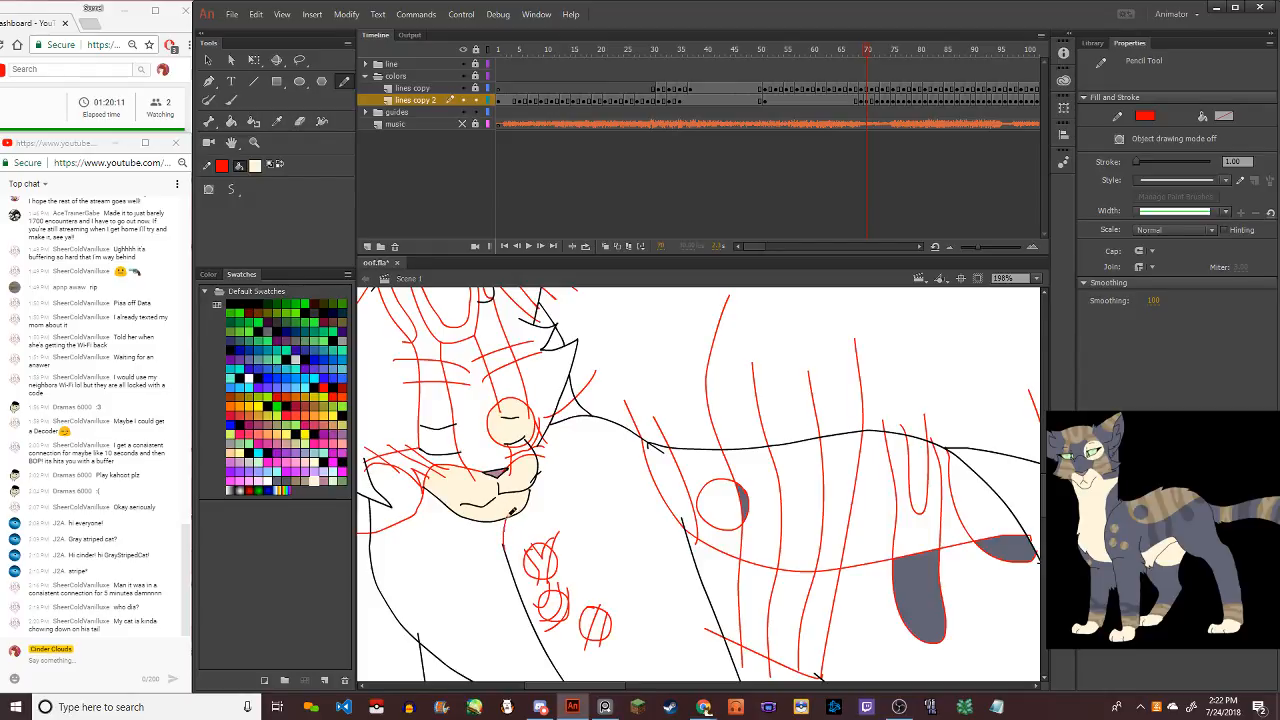
left_click(231, 121)
left_click(453, 547)
Fill the belly patch behind the front leg and all four paws with cream
scroll(496, 540, "down", 3)
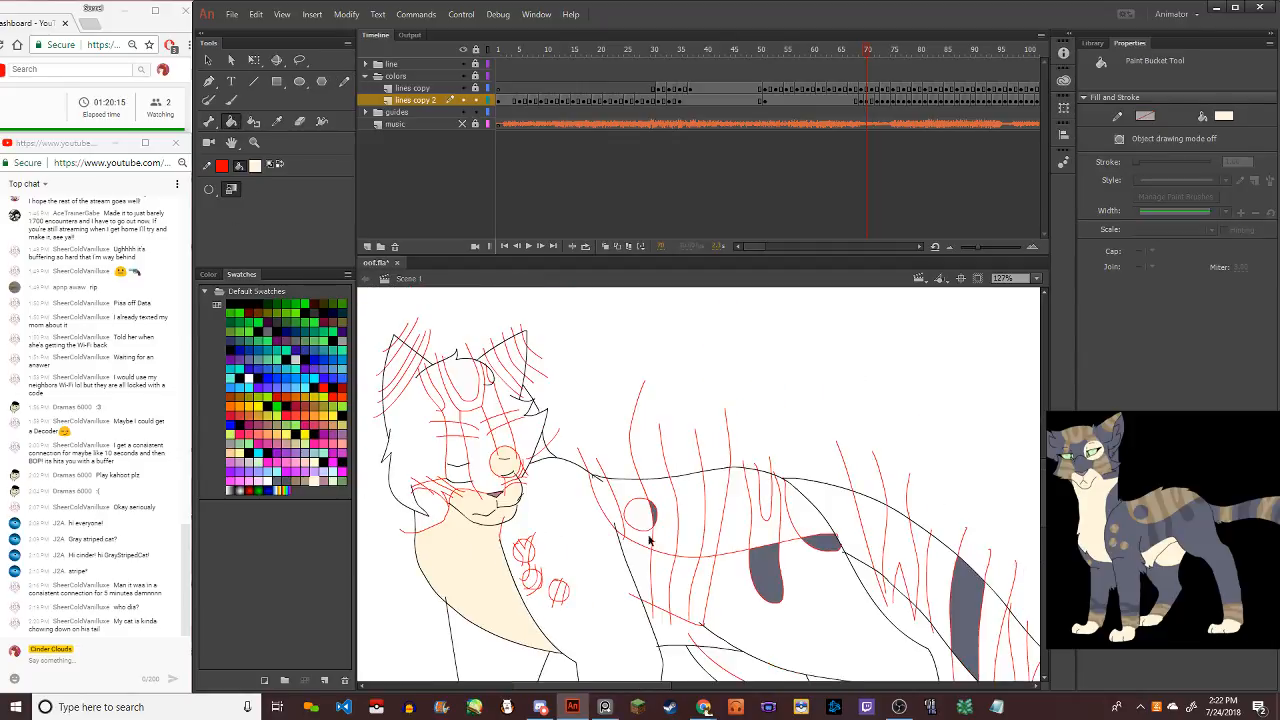
scroll(622, 583, "down", 4)
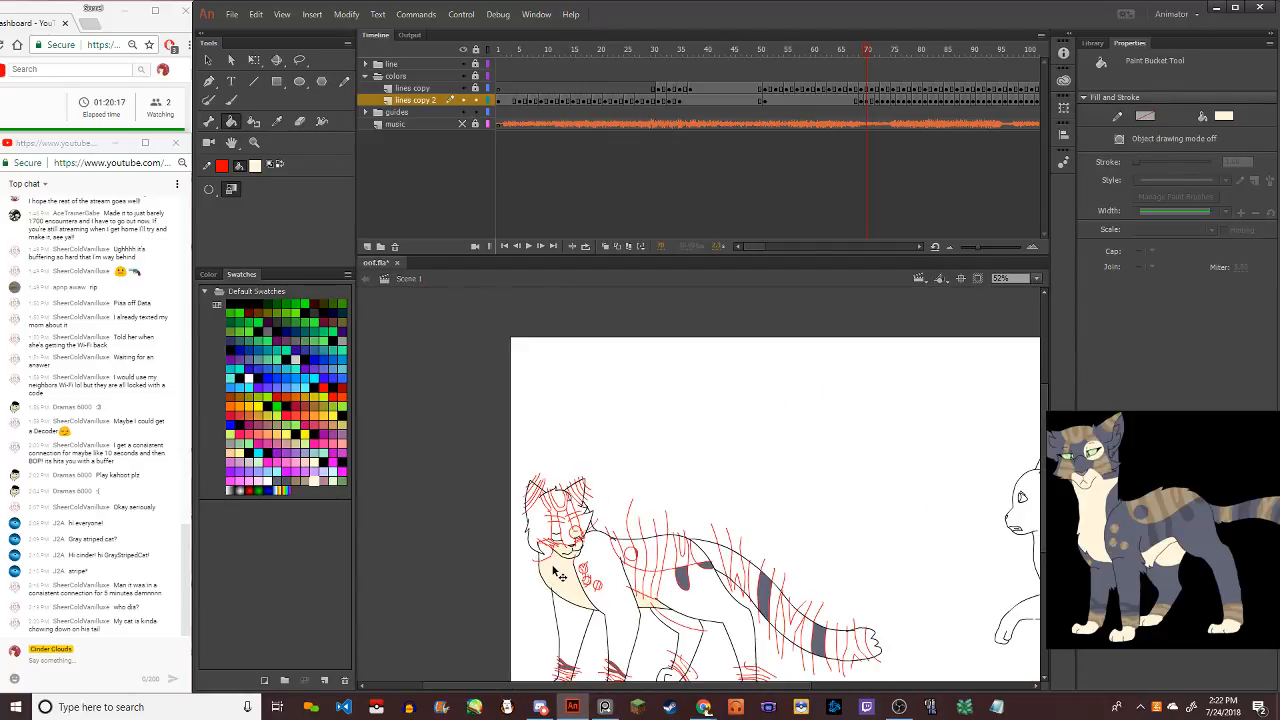
scroll(557, 573, "down", 2)
scroll(556, 570, "up", 6)
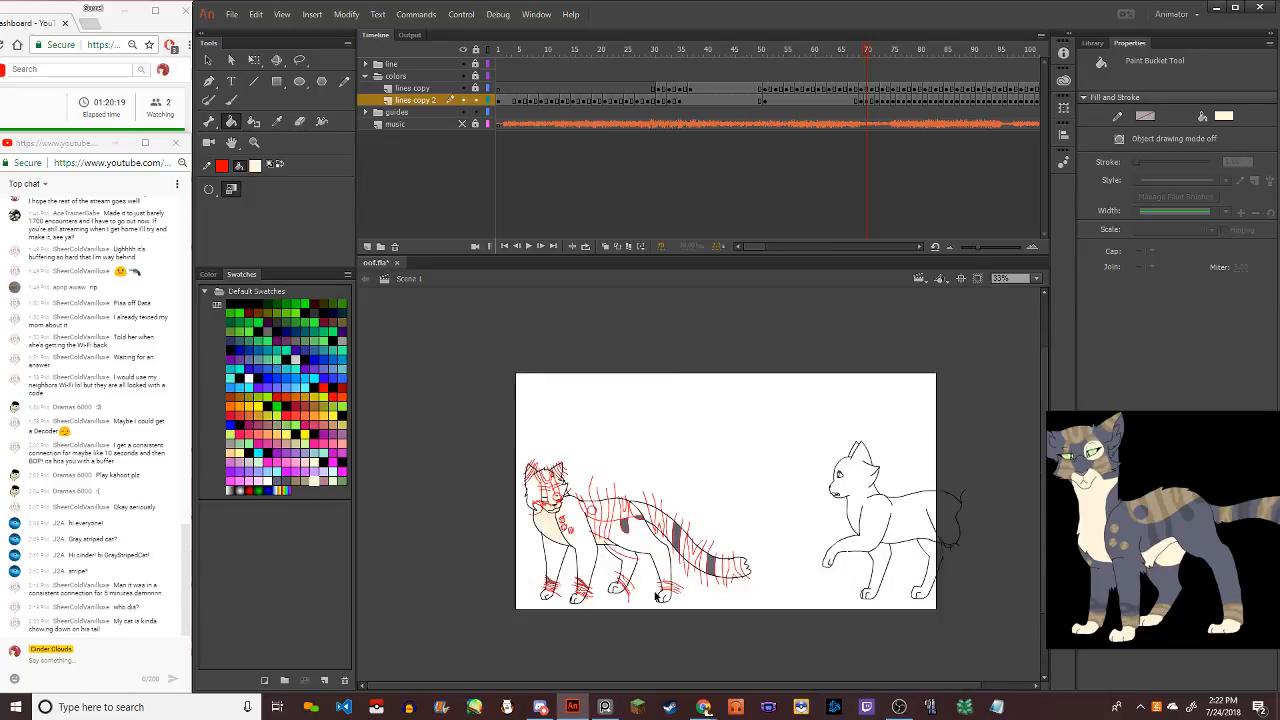
scroll(606, 473, "down", 4)
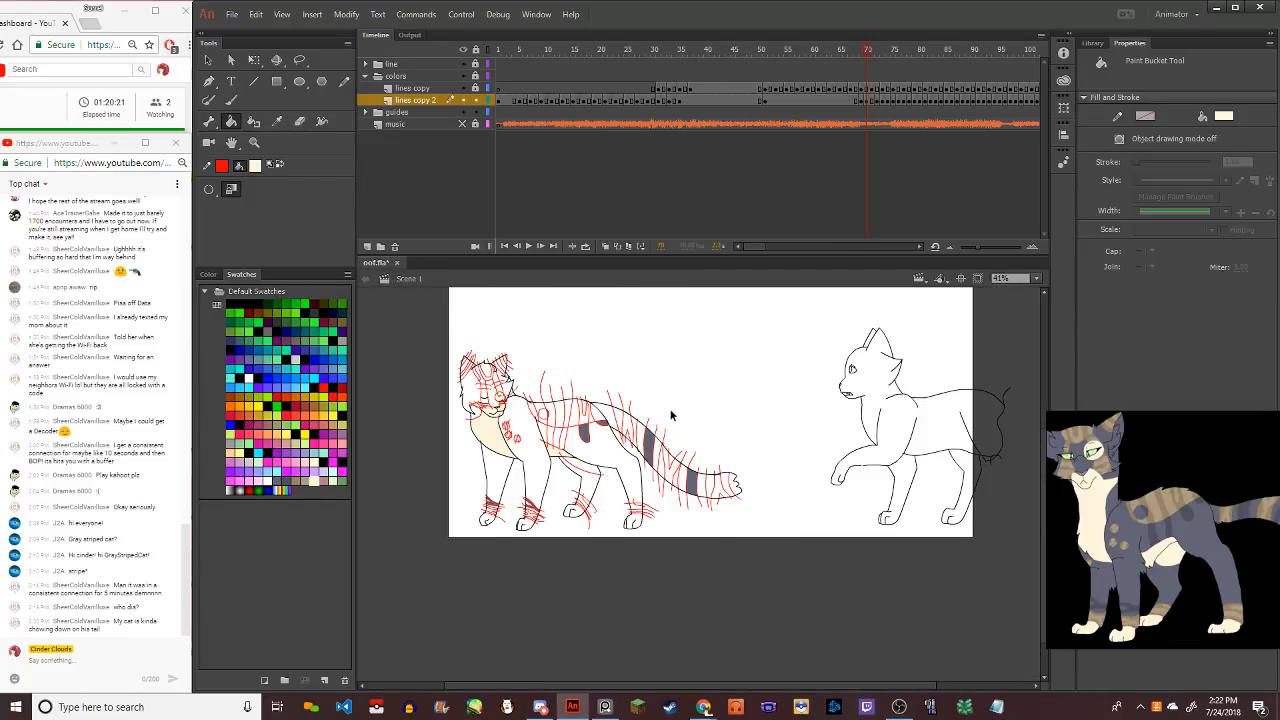
scroll(522, 528, "up", 2)
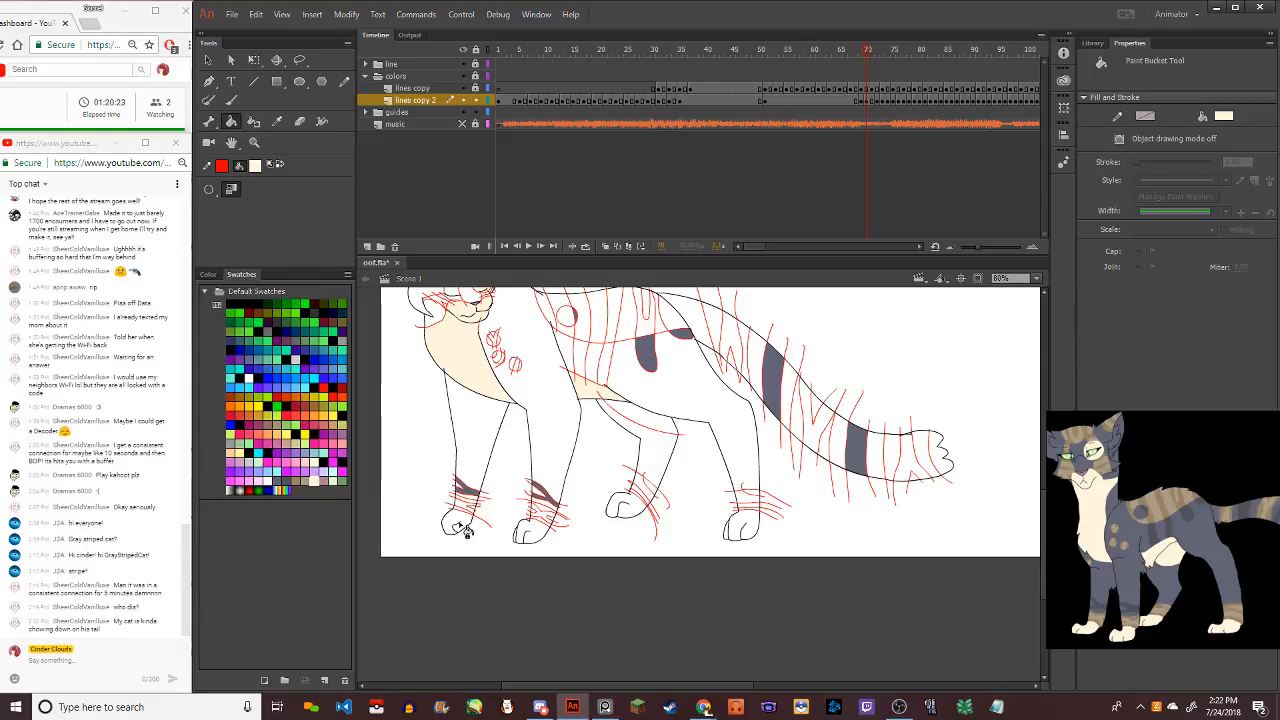
left_click(463, 528)
left_click(523, 541)
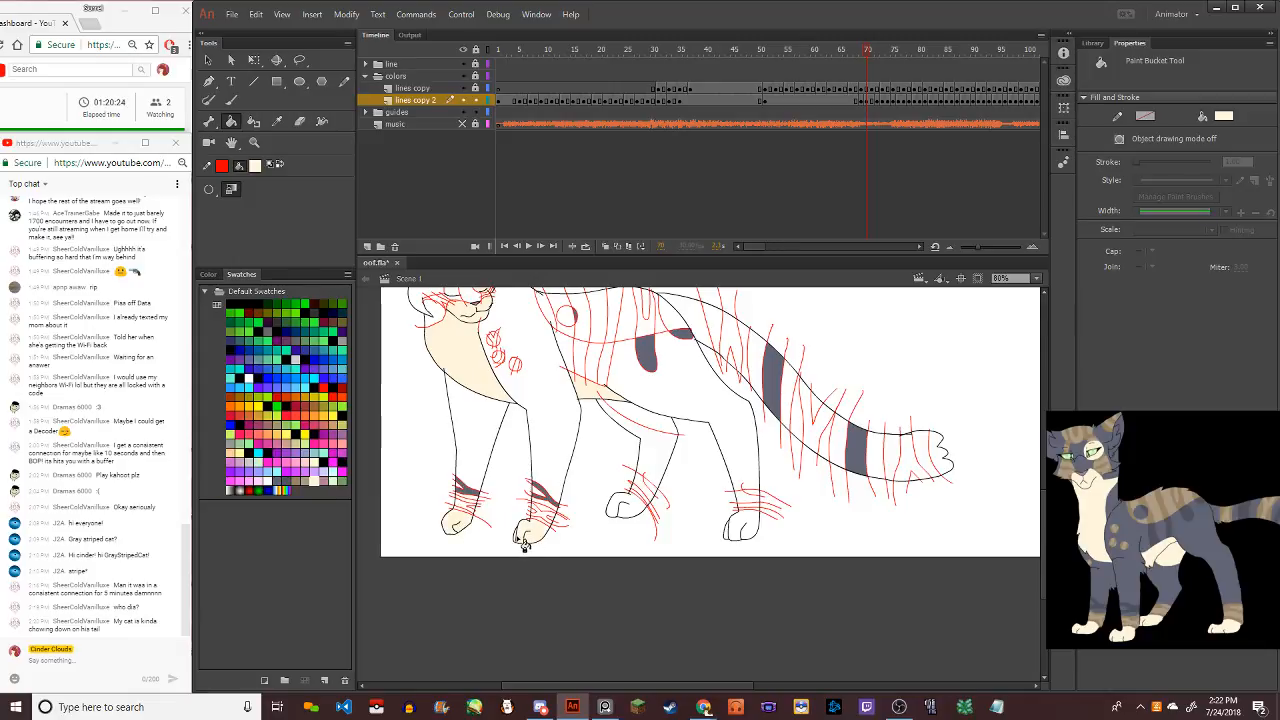
left_click(632, 512)
left_click(751, 532)
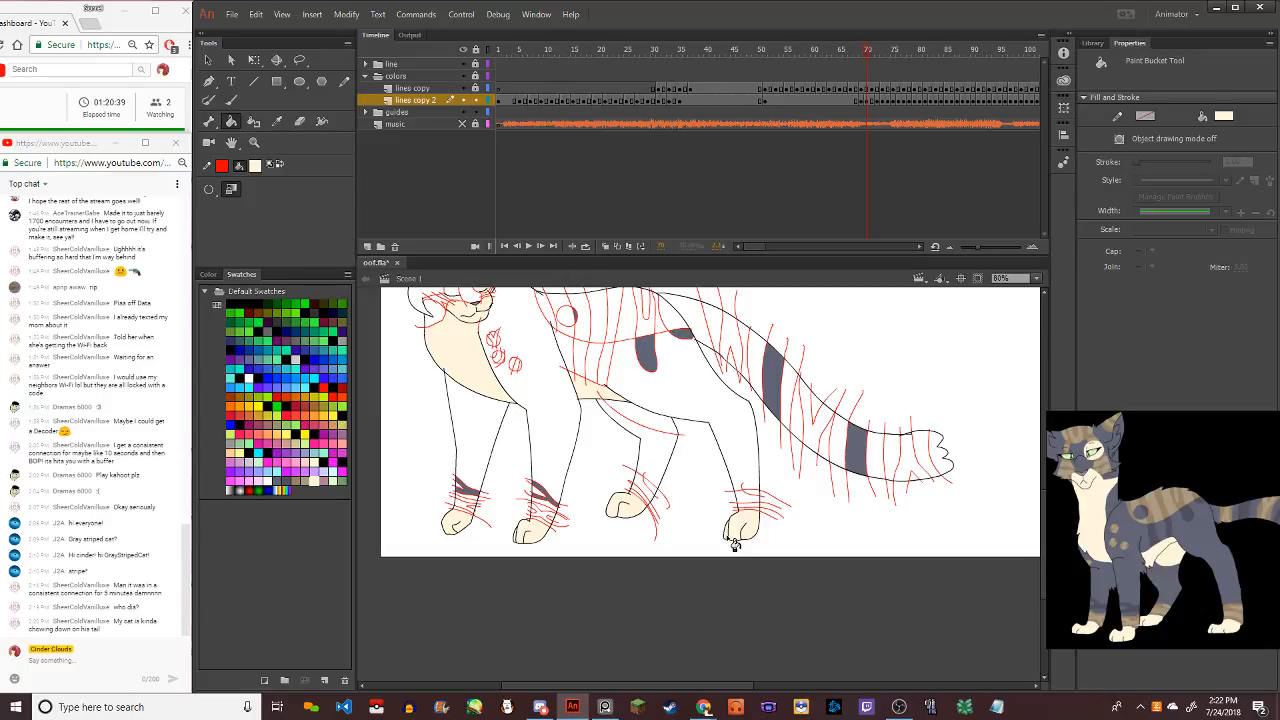
Set the fill color to tan and fill the lower bands just above the paws on both front legs
scroll(448, 522, "up", 3)
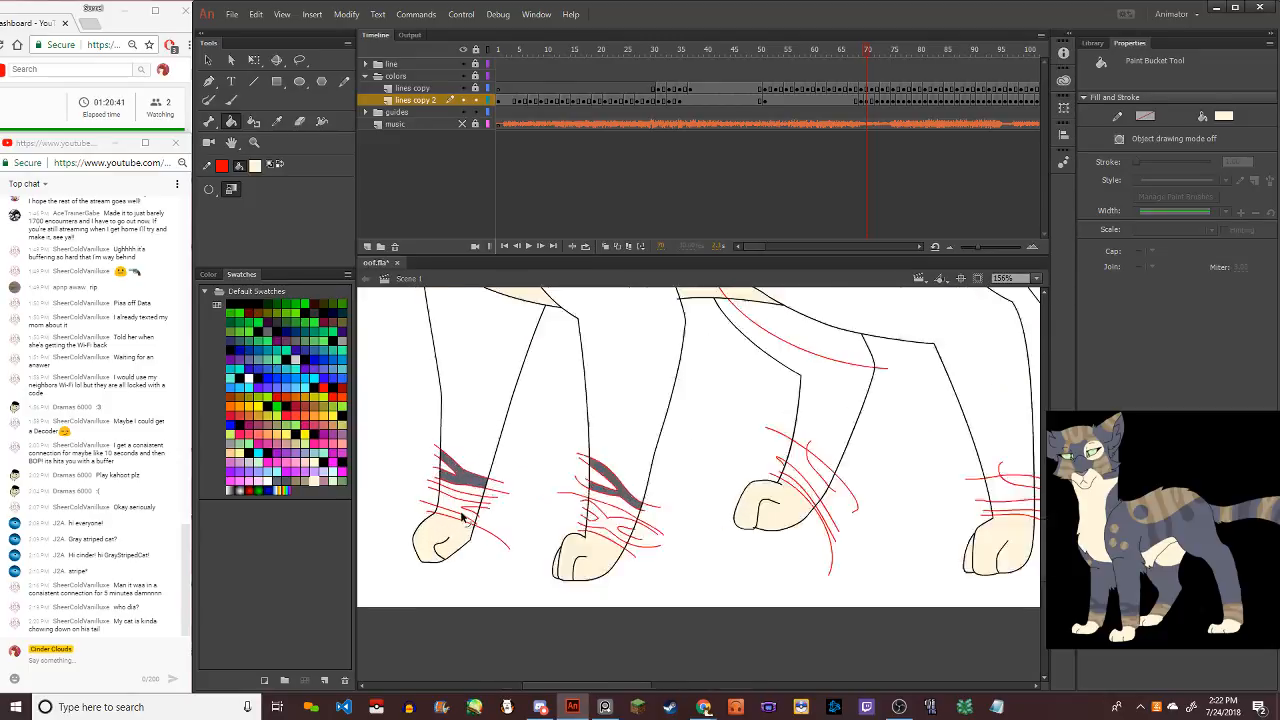
scroll(480, 500, "down", 6)
scroll(512, 474, "up", 5)
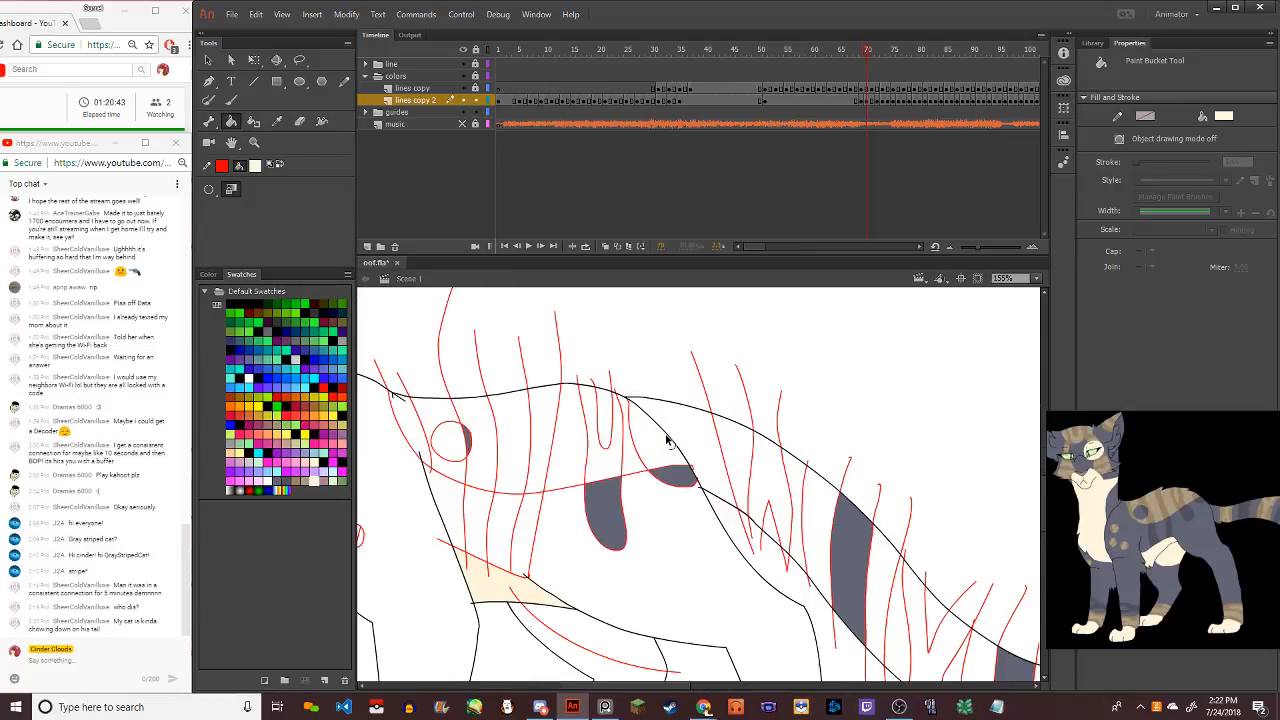
scroll(663, 429, "down", 2)
left_click(303, 488)
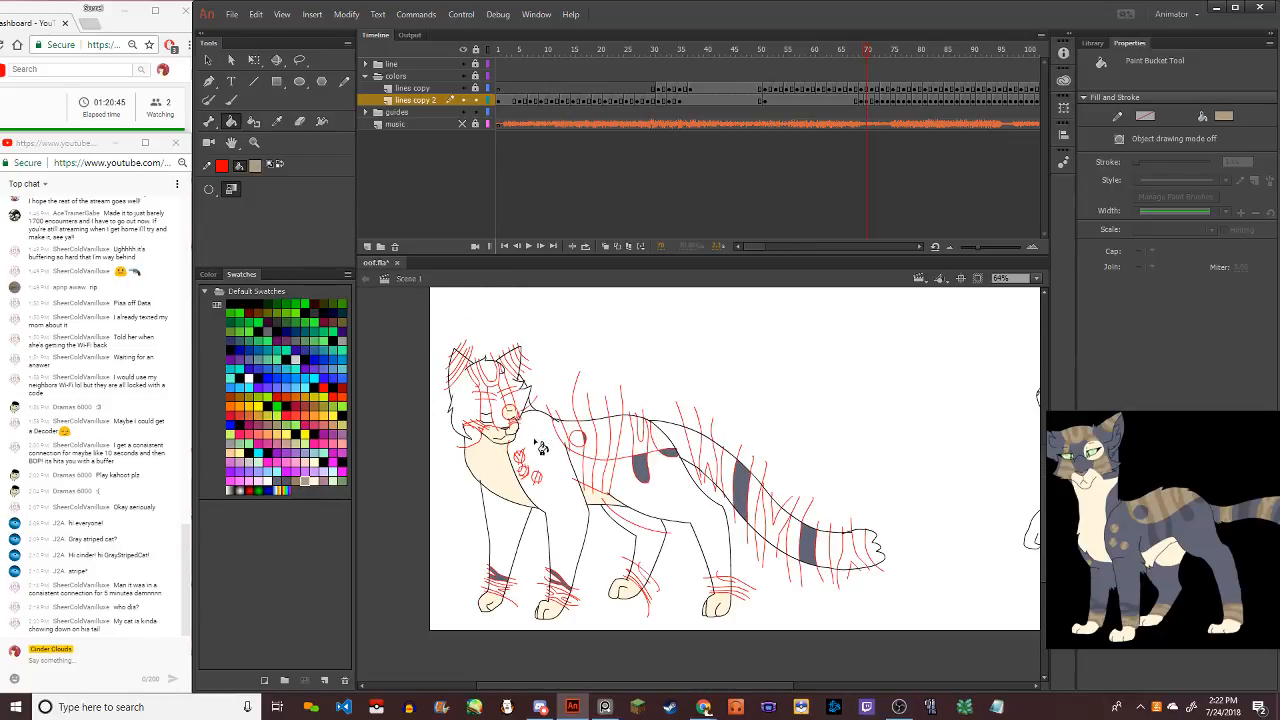
scroll(503, 595, "up", 3)
left_click(505, 597)
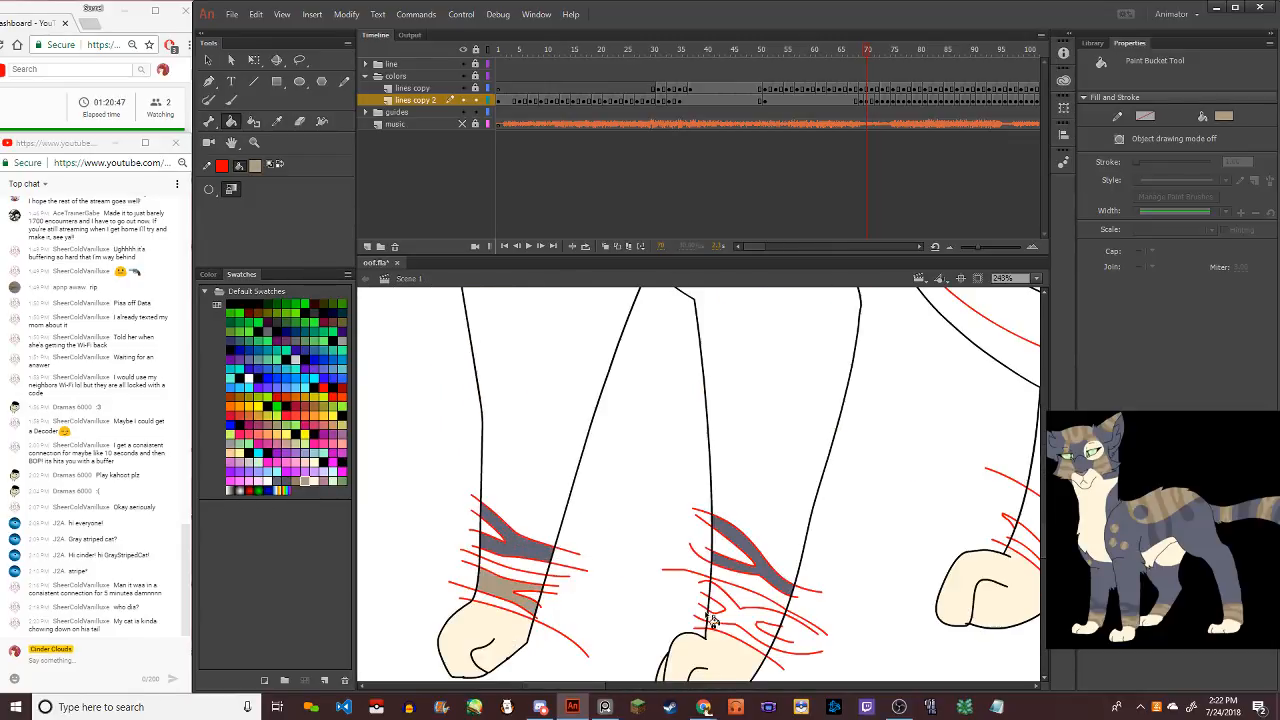
left_click(744, 618)
Fill the stripe markings above the paws on both hind legs with tan
scroll(745, 613, "down", 2)
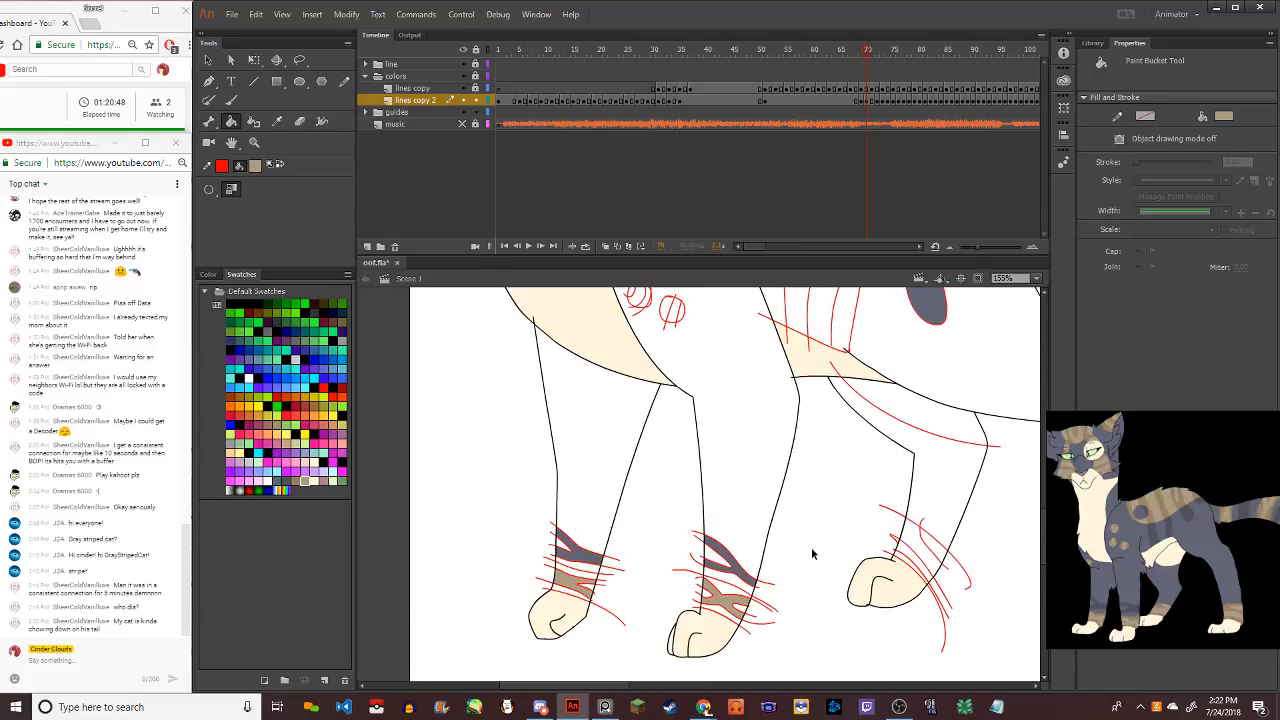
left_click(918, 562)
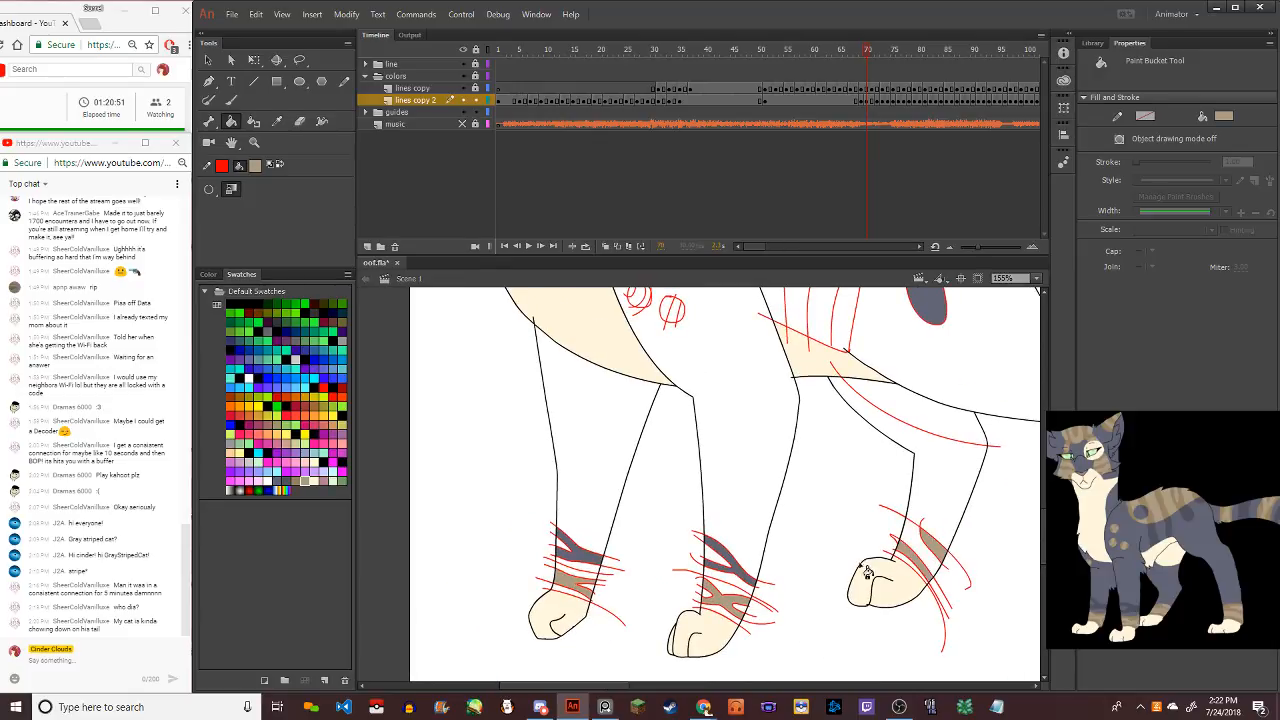
scroll(868, 572, "down", 3)
scroll(805, 592, "up", 3)
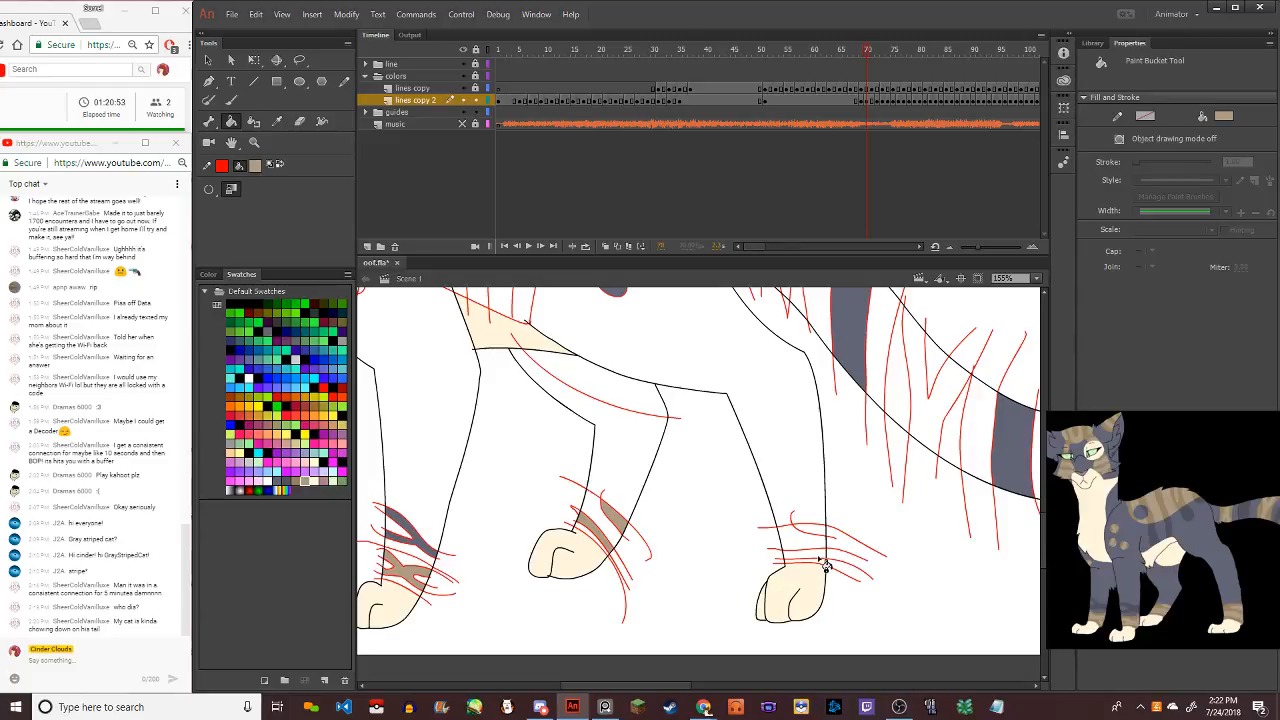
left_click(805, 553)
left_click(822, 533)
Fill the tail tip and the forked stripes along the tail with tan, leaving the slate bands between them
scroll(828, 540, "down", 3)
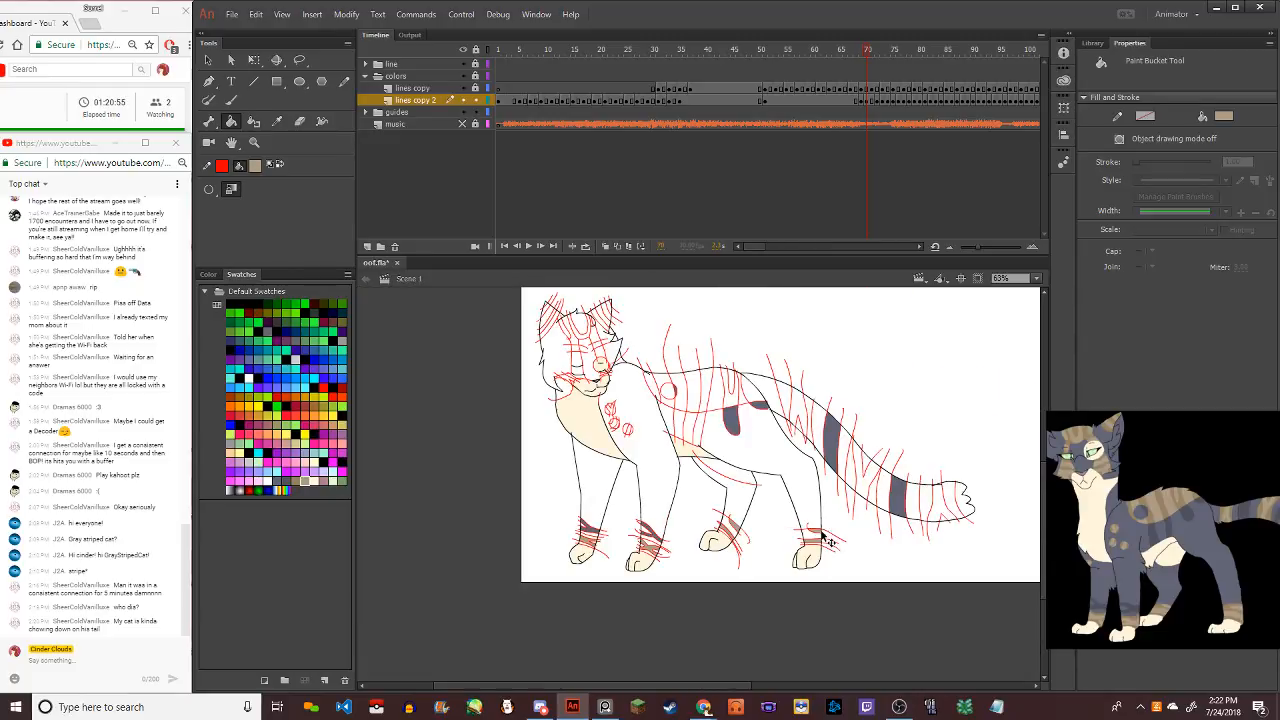
left_click(945, 510)
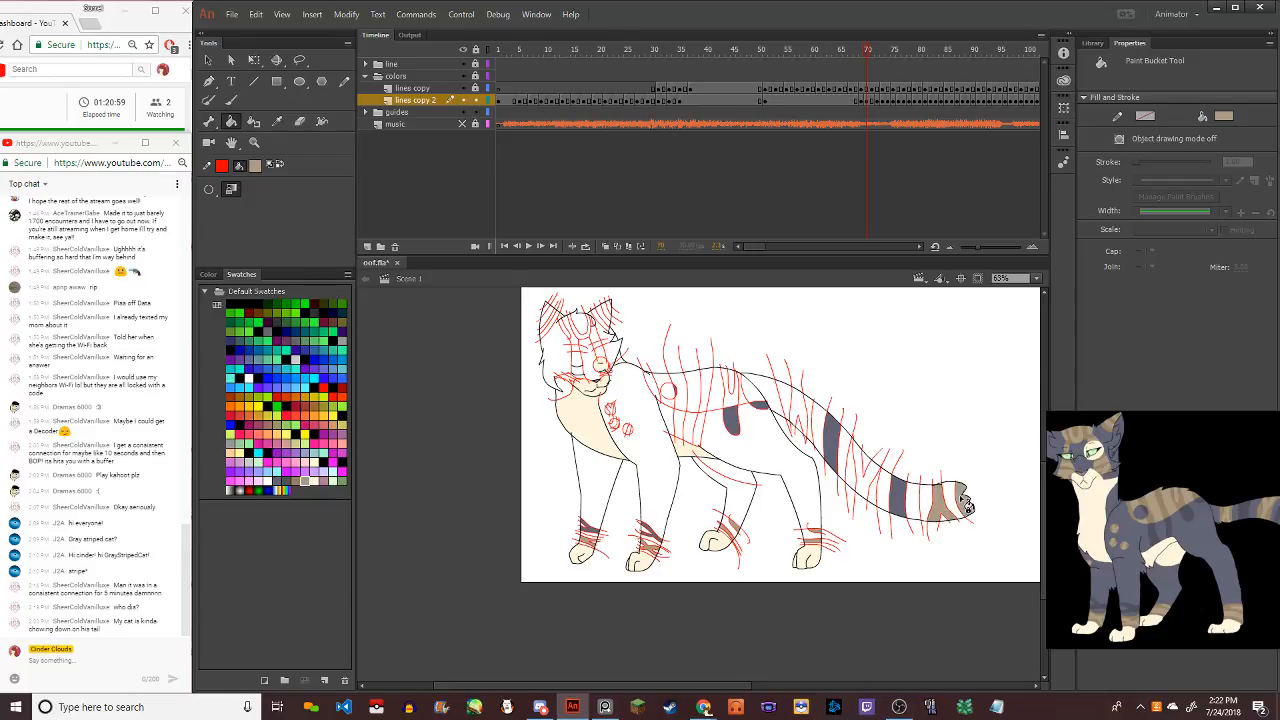
scroll(940, 485, "up", 5)
scroll(900, 497, "down", 3)
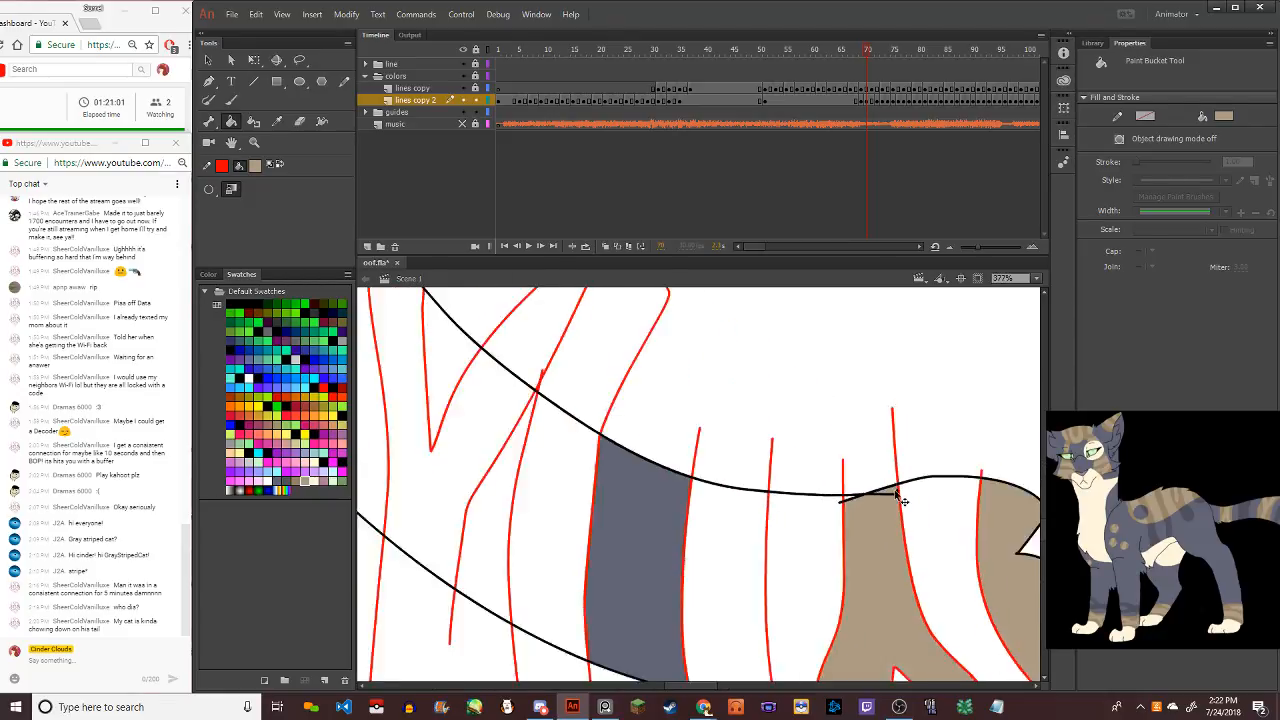
scroll(730, 483, "down", 2)
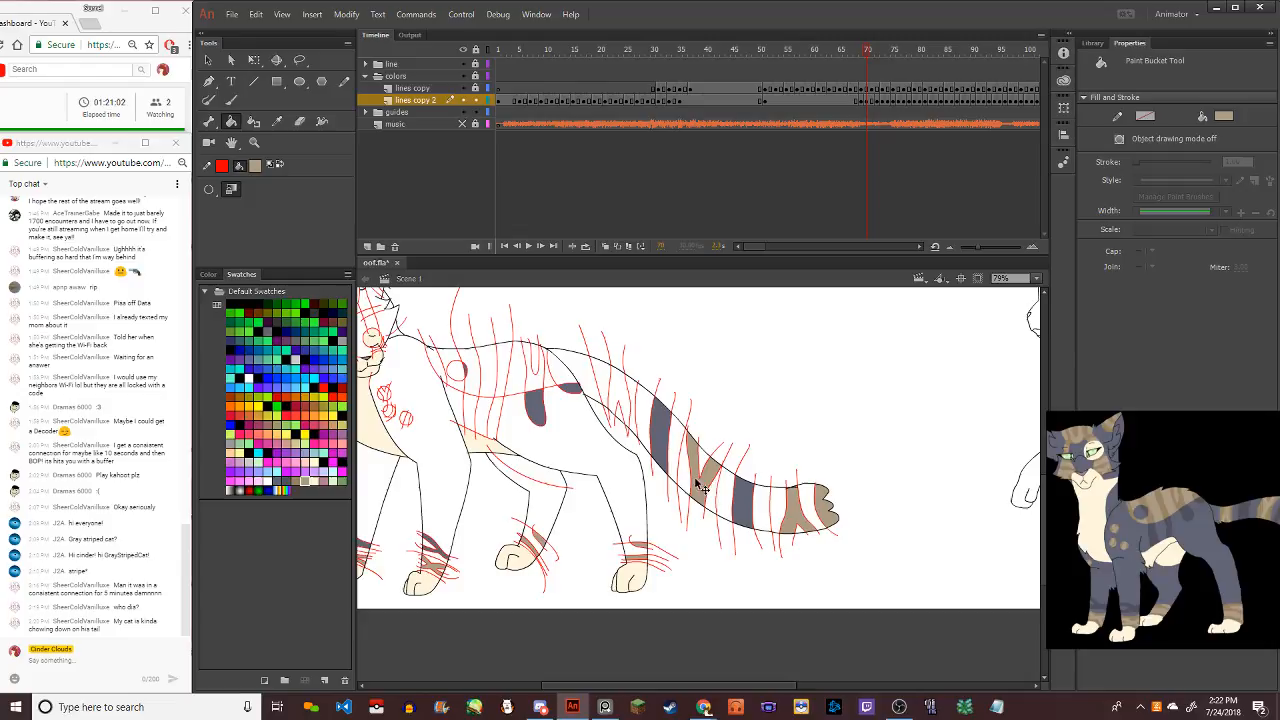
left_click(621, 398)
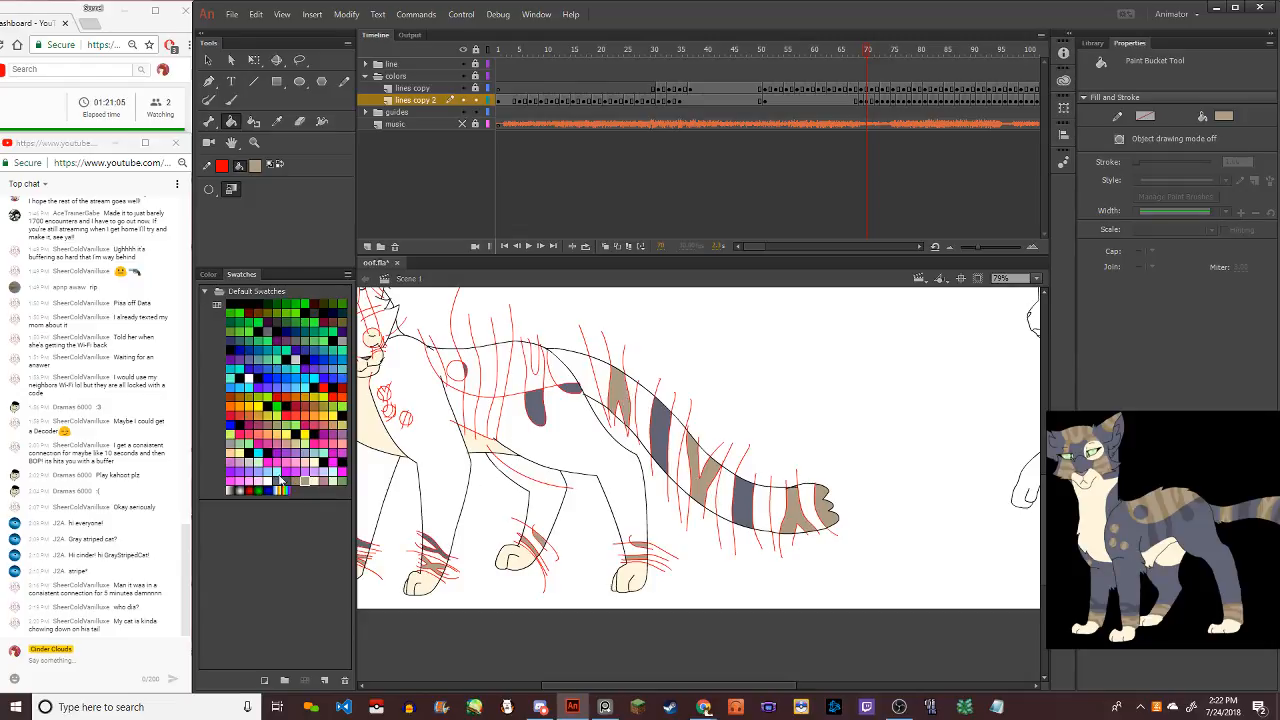
scroll(470, 445, "down", 2)
scroll(480, 492, "up", 4)
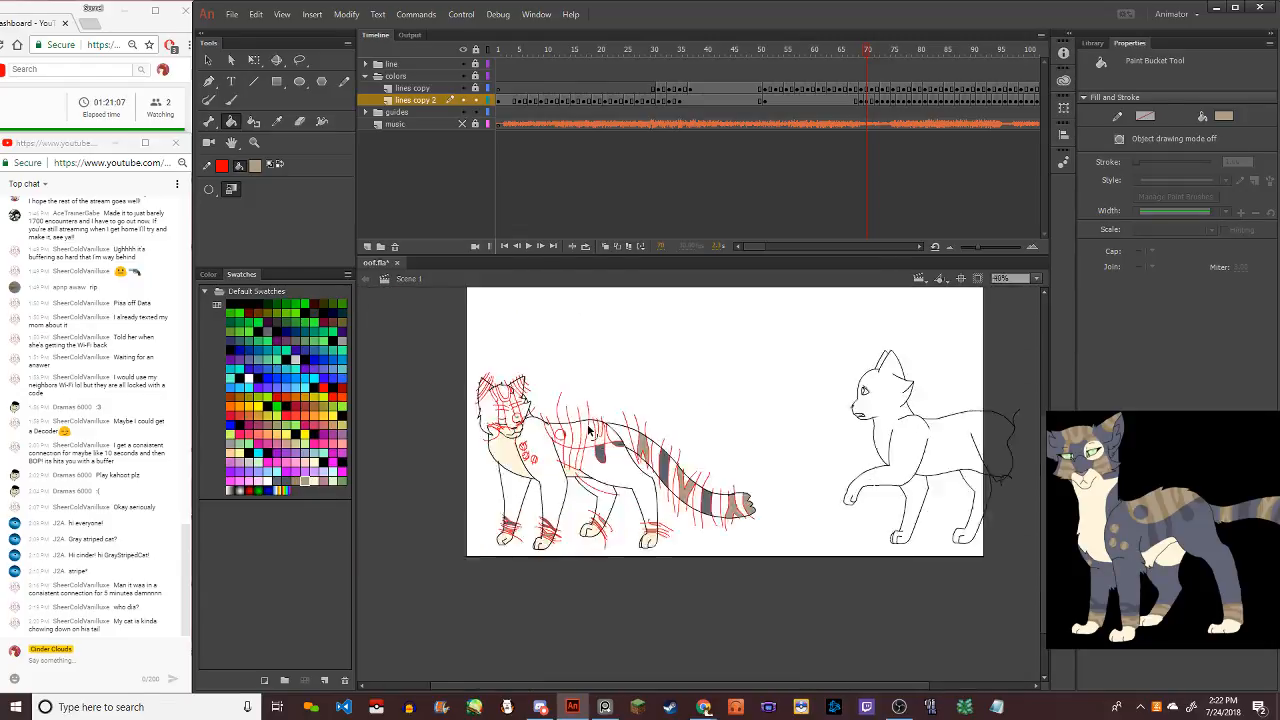
left_click(548, 450)
left_click(588, 446)
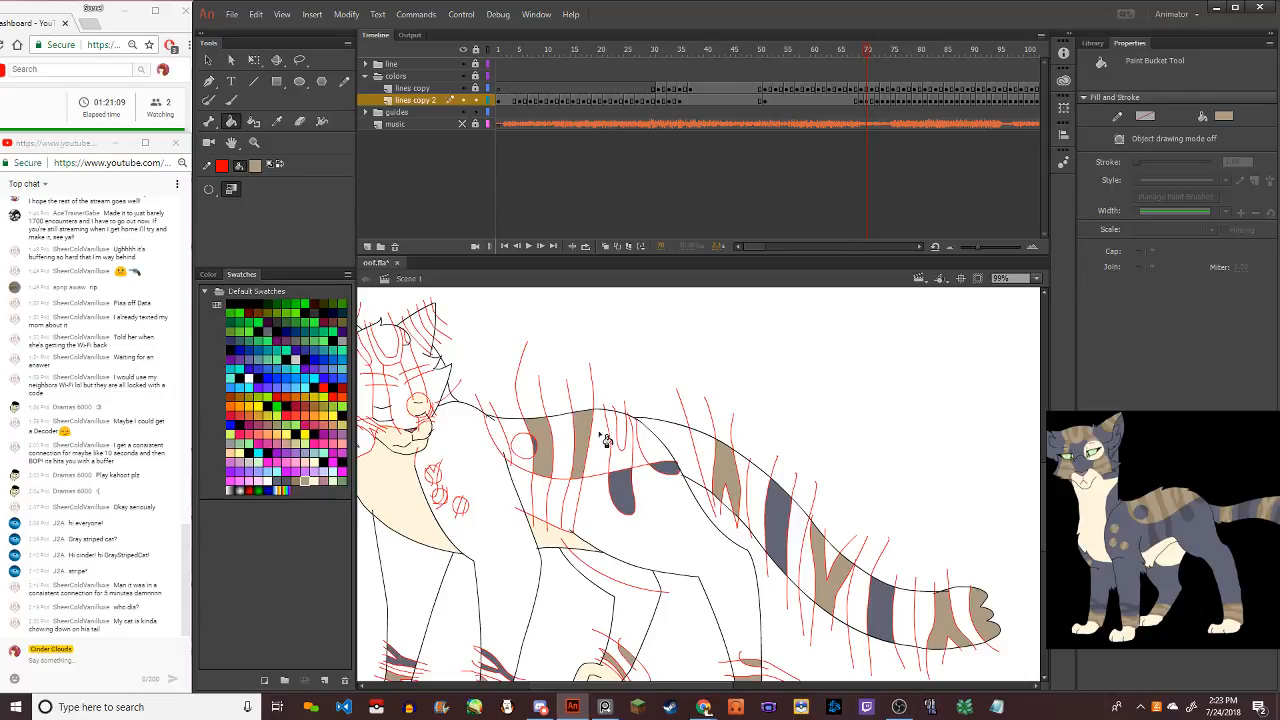
left_click(627, 463)
key("ctrl+z")
key("ctrl+z")
key("ctrl+z")
Fill the alternate stripes on the middle and rear of the back with tan, including the U-shaped marking above the hip
left_click(597, 459)
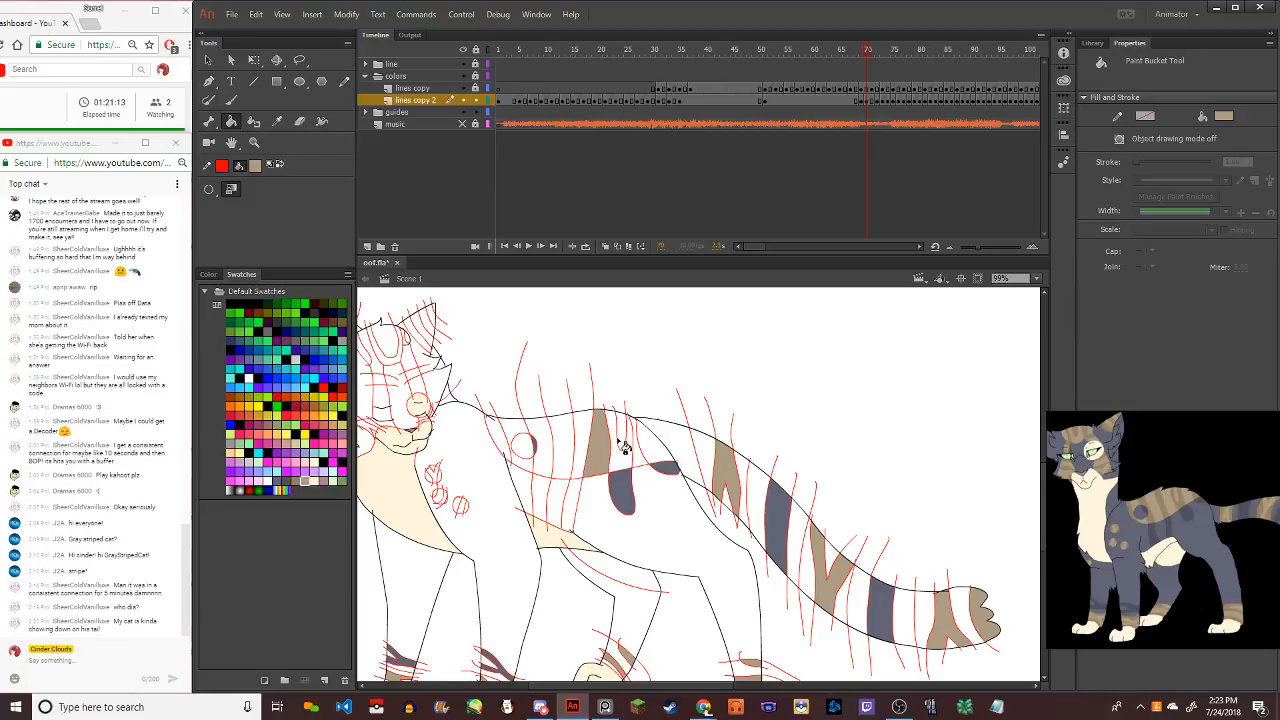
left_click(624, 440)
left_click(640, 452)
left_click(568, 463)
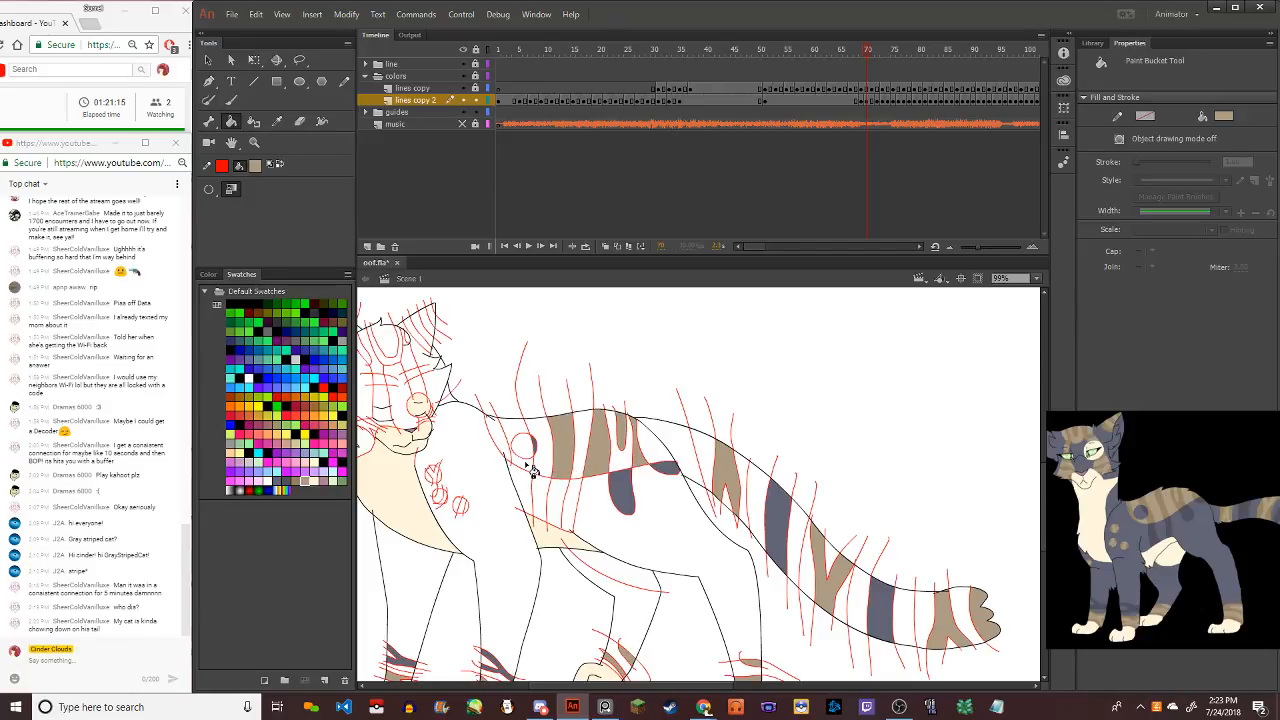
Fill the shoulder stripe around the white circle and the inner stripes of the three chest spots with light tan
left_click(533, 466)
scroll(440, 508, "up", 3)
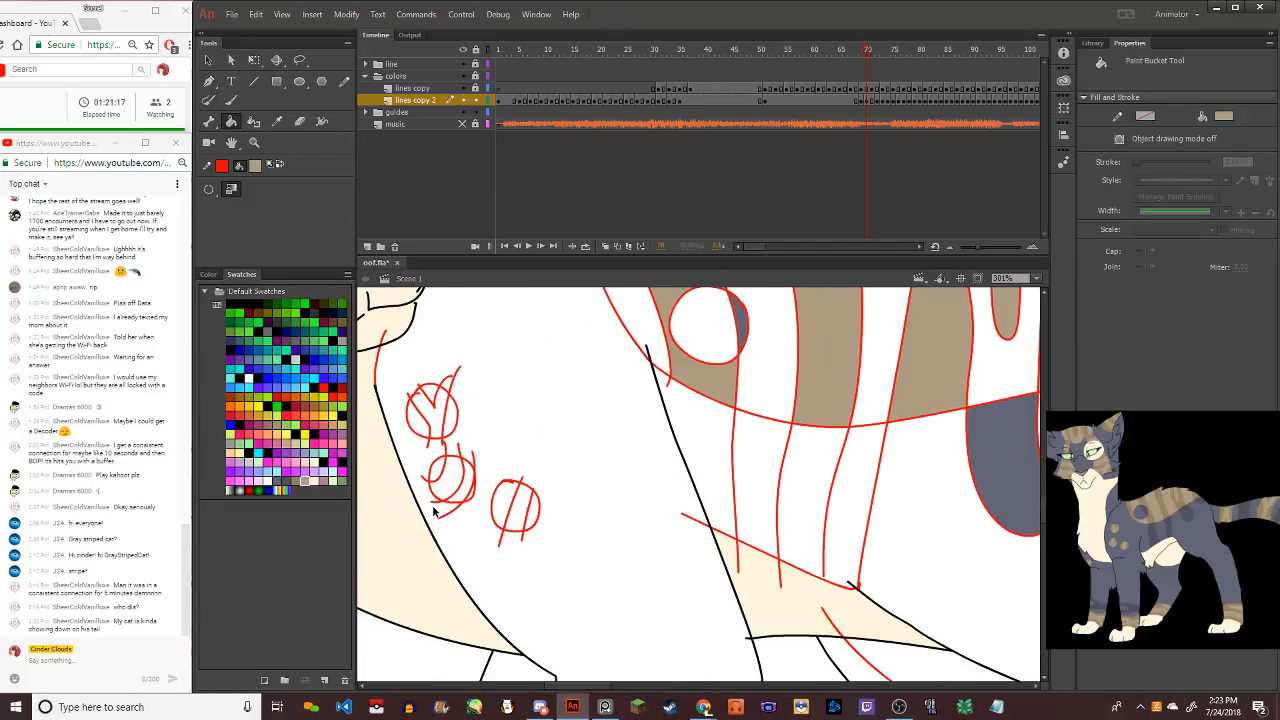
left_click(441, 437)
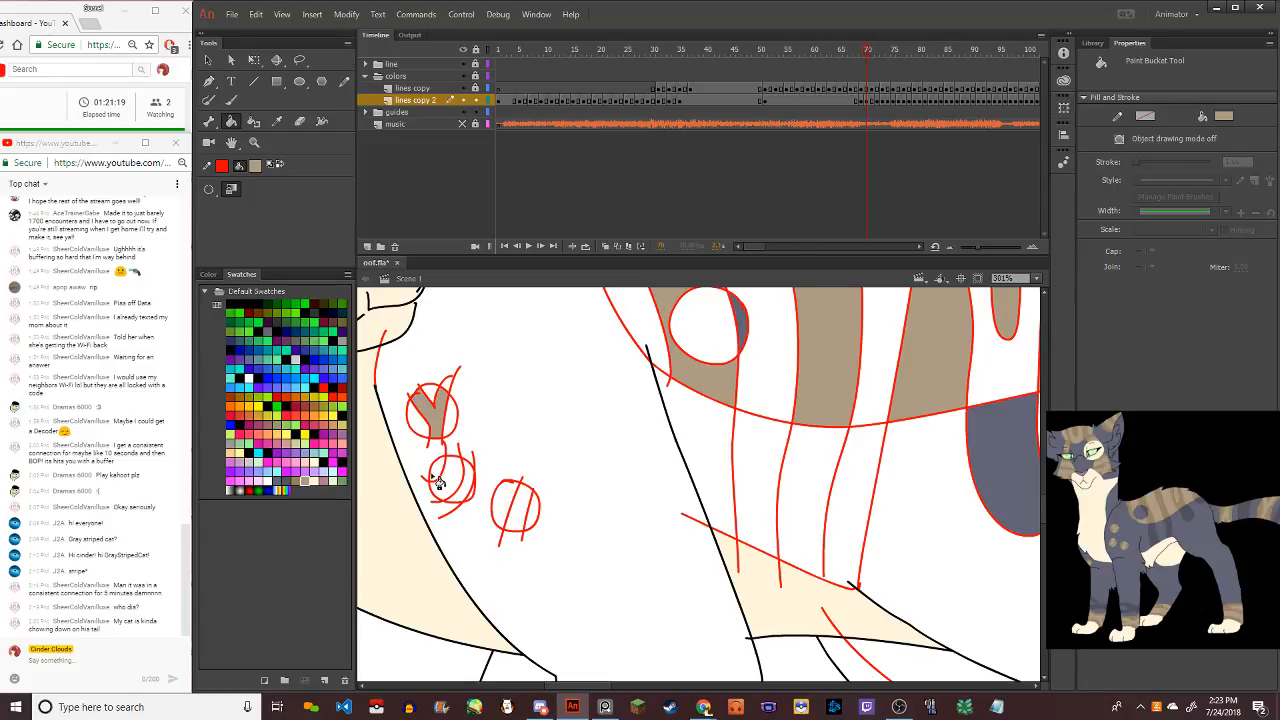
left_click(433, 476)
key("ctrl+z")
left_click(448, 484)
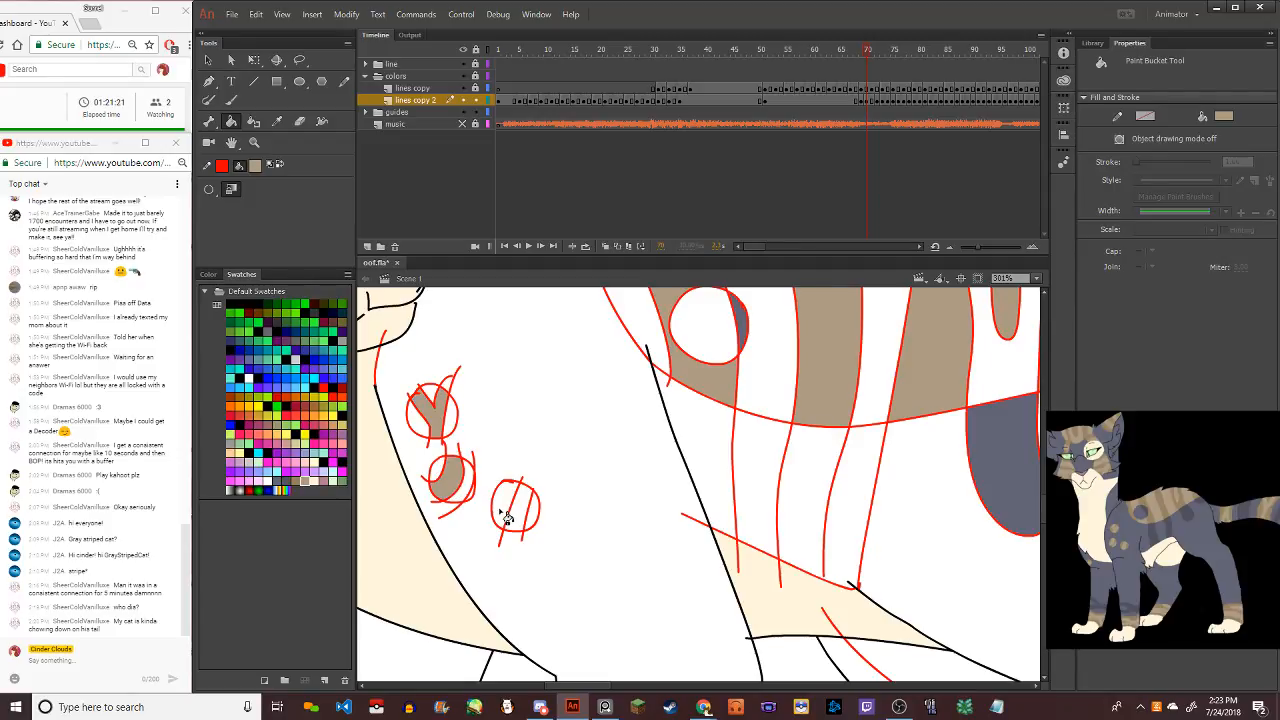
left_click(527, 518)
scroll(500, 512, "down", 6)
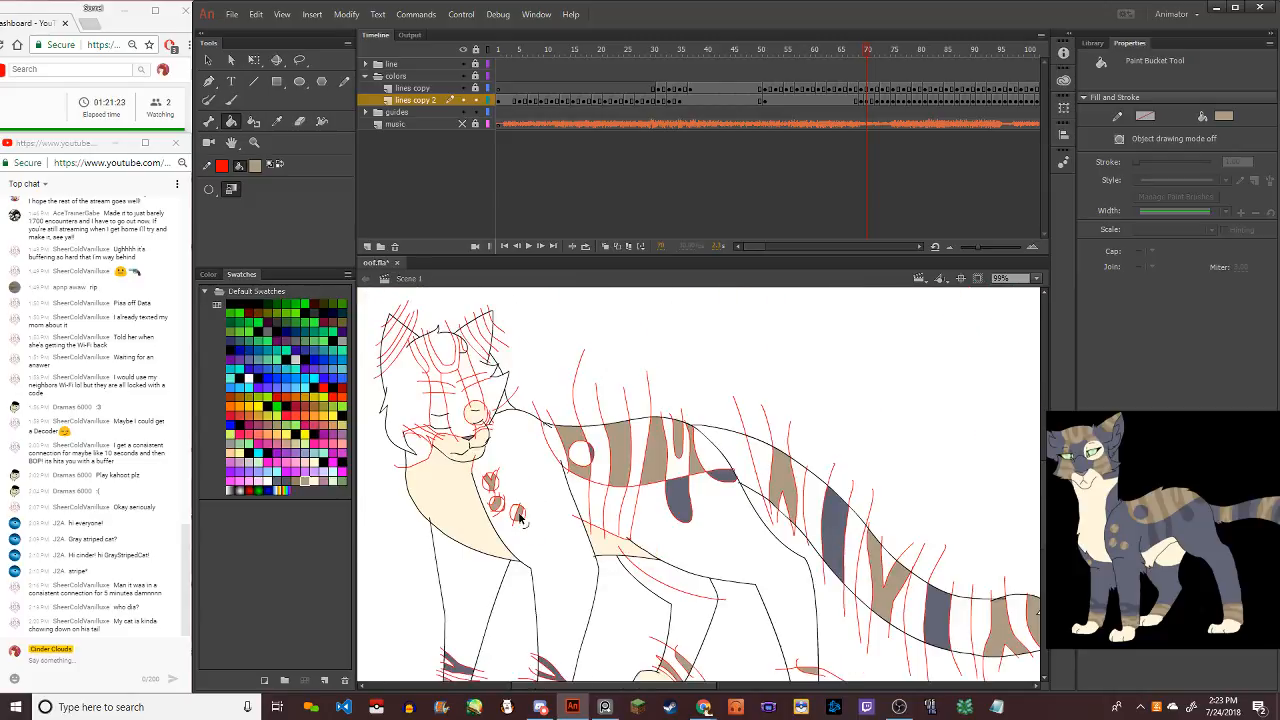
Fill the U-shaped forehead marking, the stripe beside it and the bars above both eyes with light tan
scroll(450, 453, "up", 3)
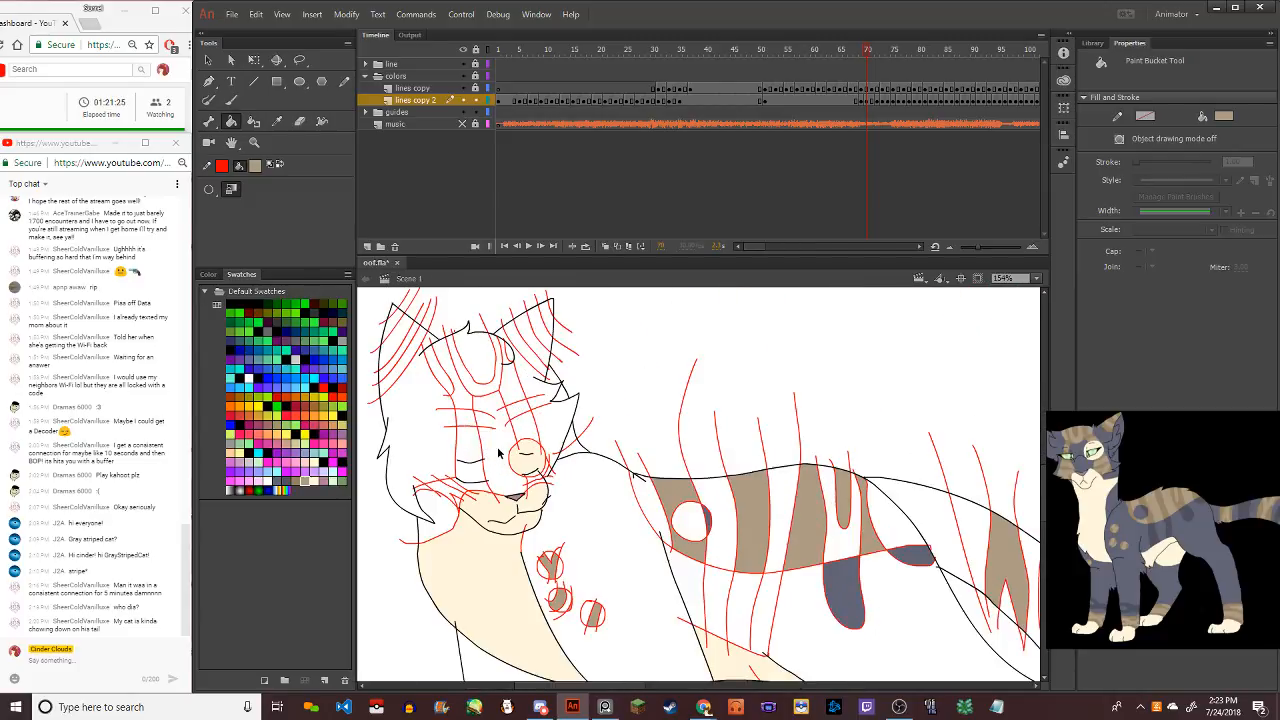
left_click(486, 390)
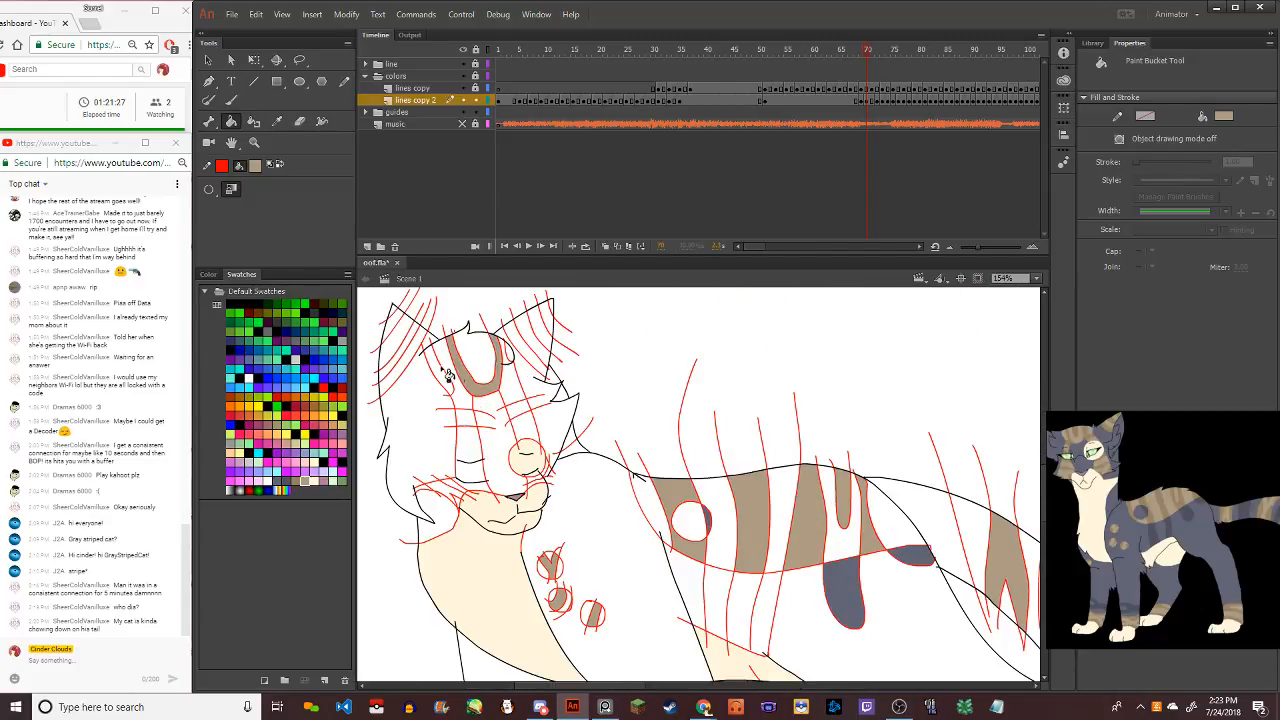
left_click(449, 386)
left_click(468, 420)
left_click(515, 411)
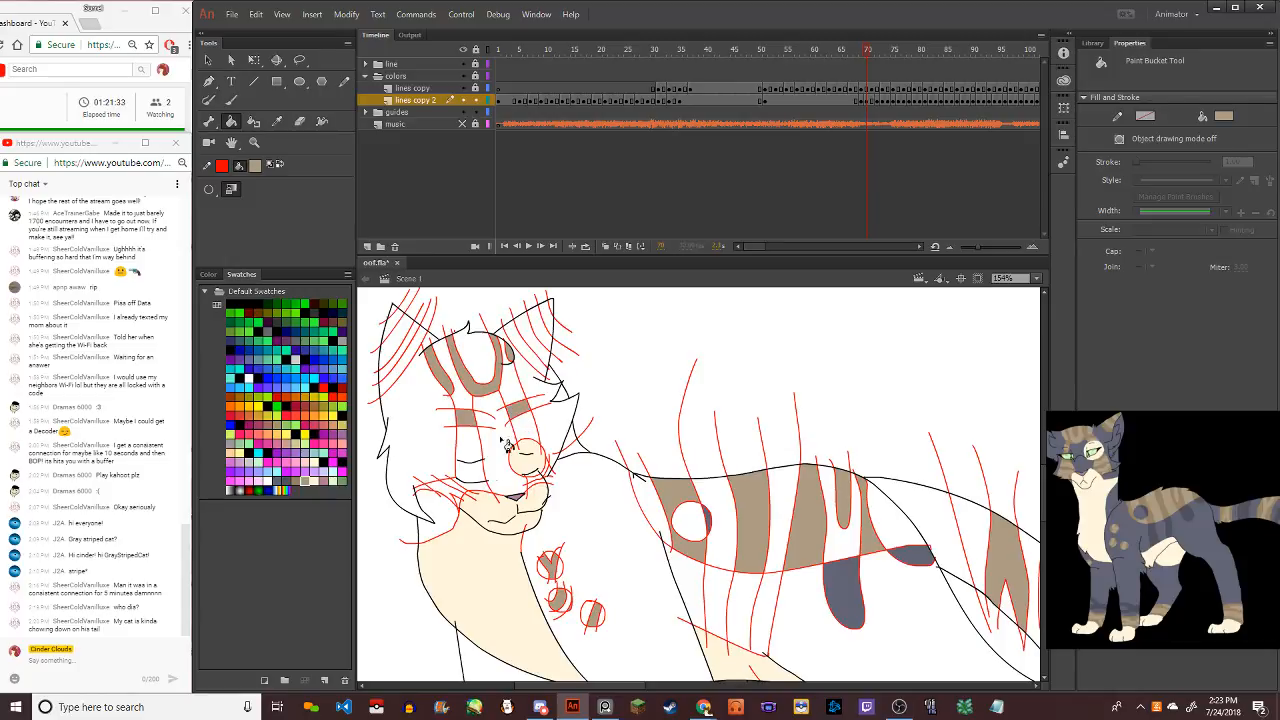
Fill the cheek stripes and the small marking under the circled eye with light tan
scroll(475, 498, "up", 3)
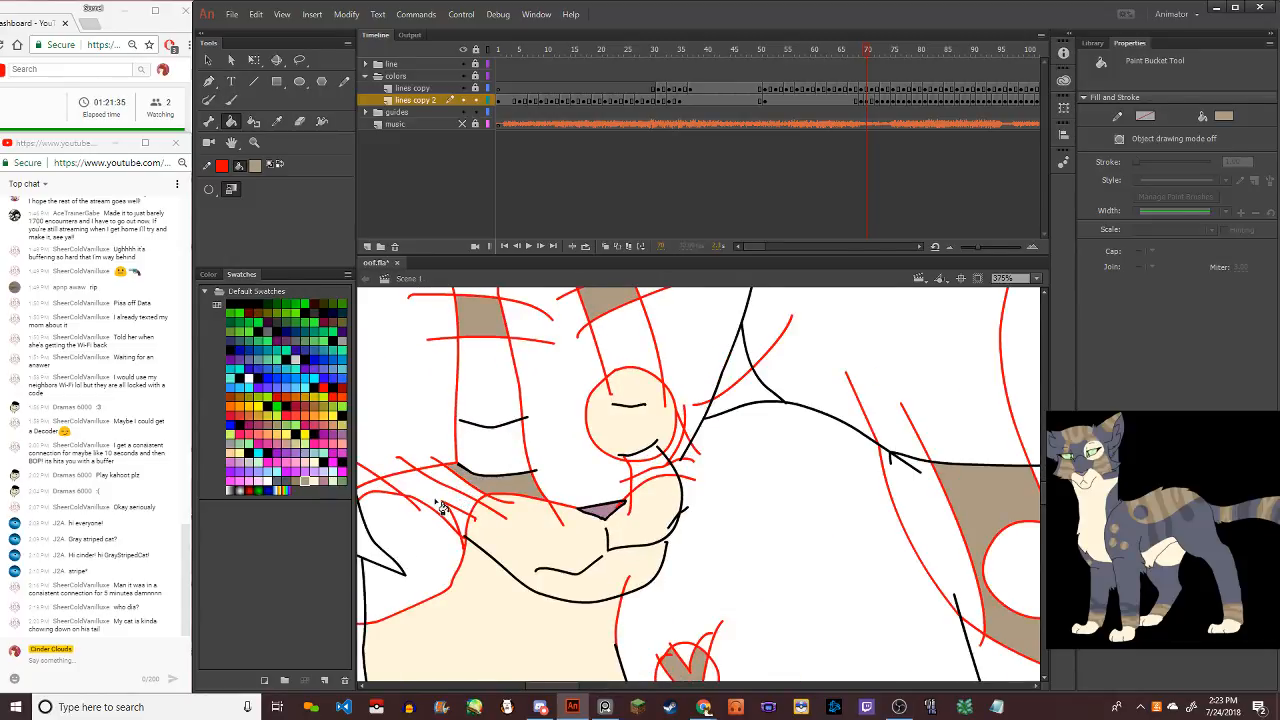
left_click(645, 468)
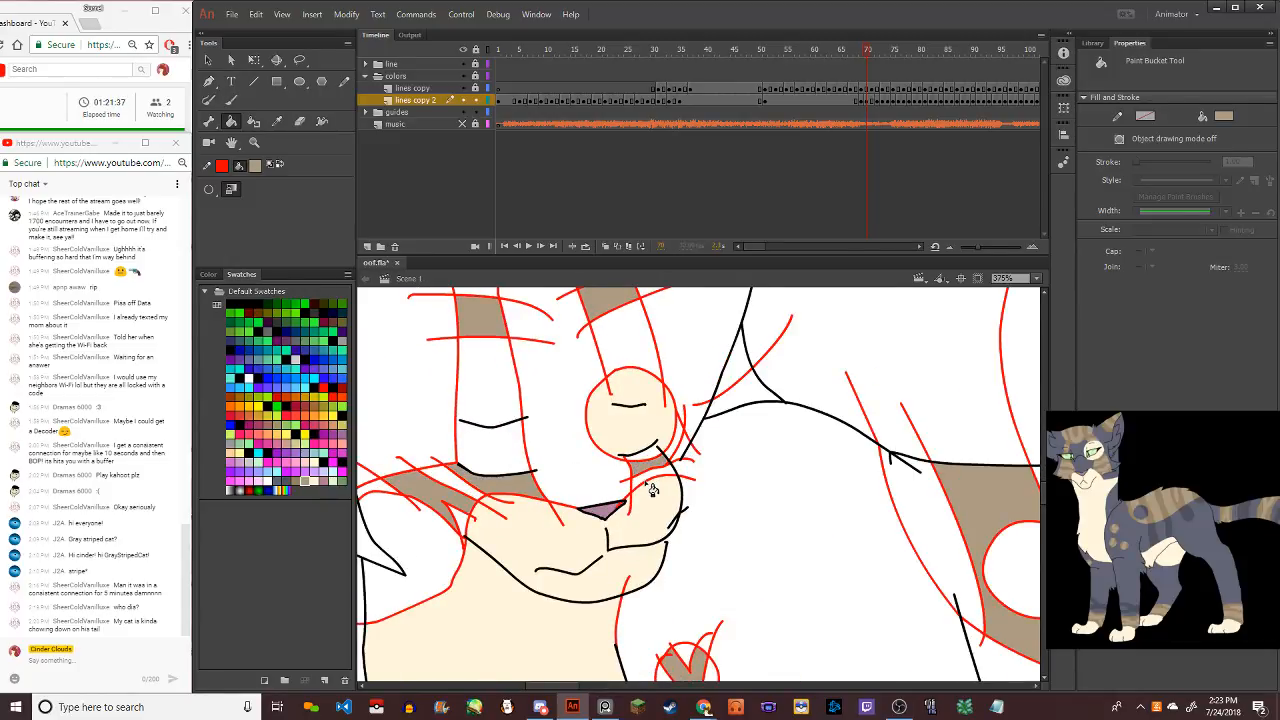
key("ctrl+z")
left_click(645, 470)
Sample the cream fill colour from the circular patch around the closed eye
left_click(277, 121)
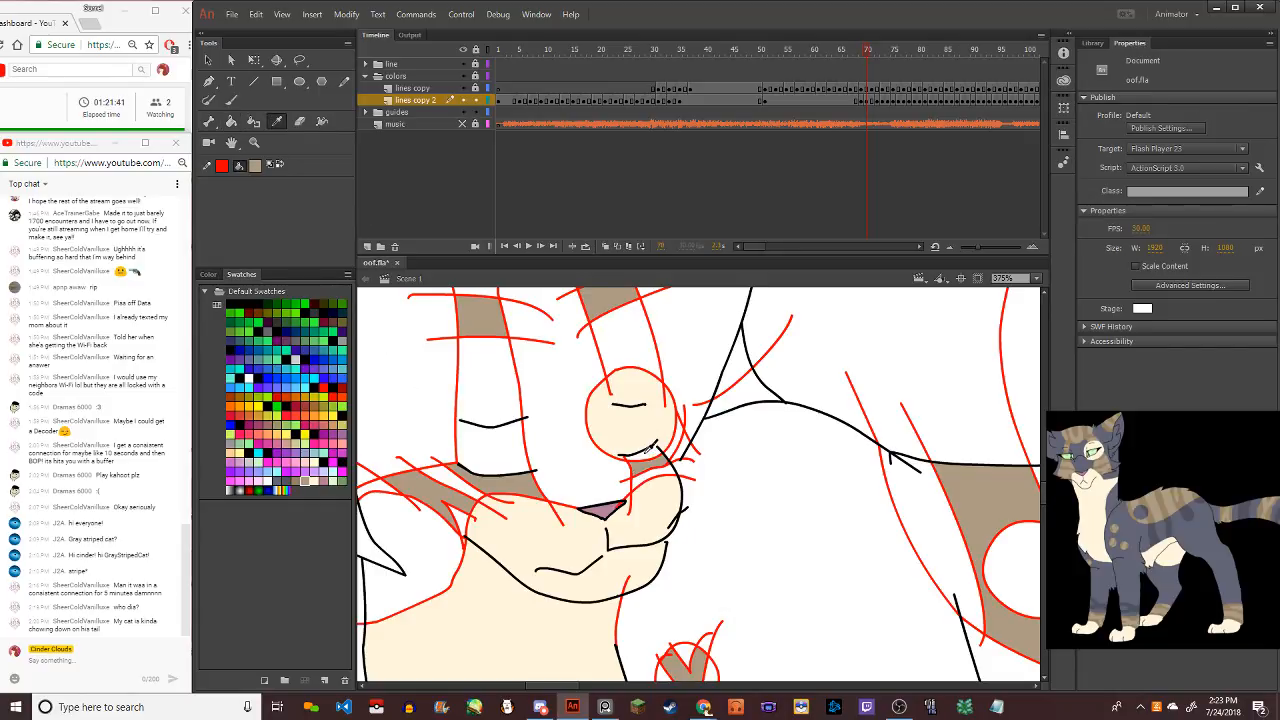
left_click(645, 458)
left_click(279, 122)
left_click(640, 446)
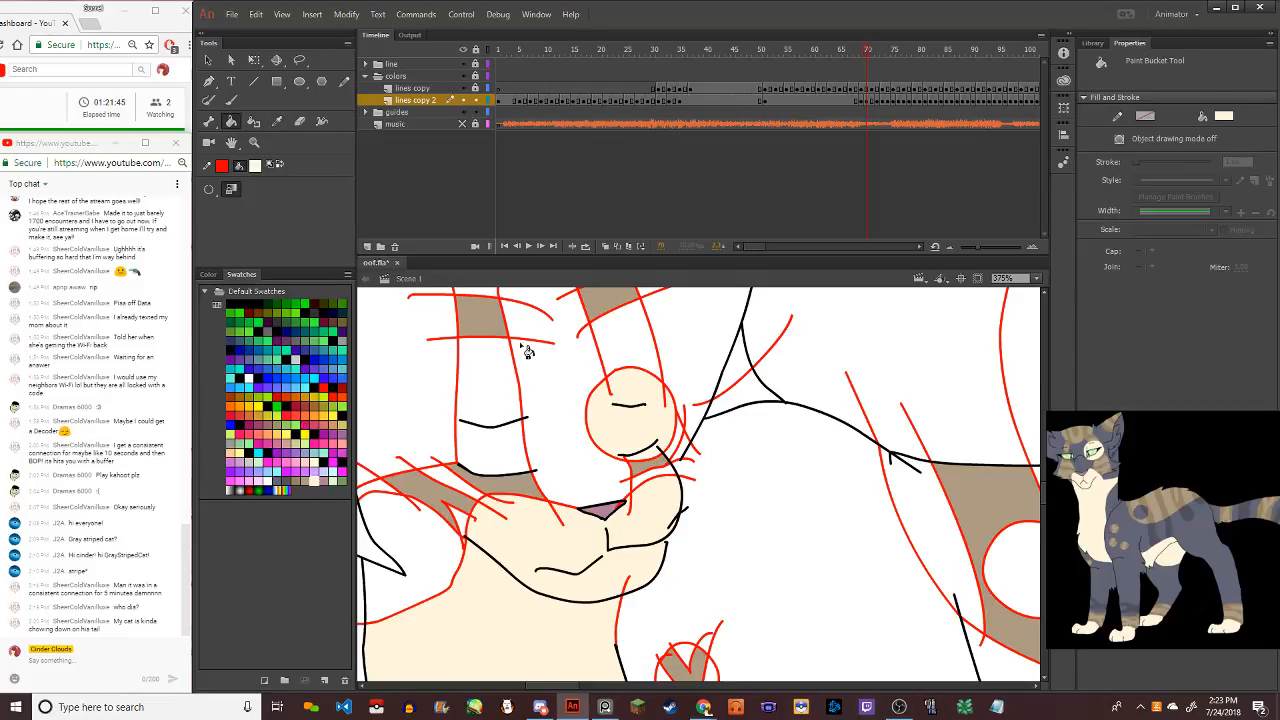
Return to the light tan swatch and fill the stripes on both ears
left_click(306, 486)
scroll(489, 455, "down", 4)
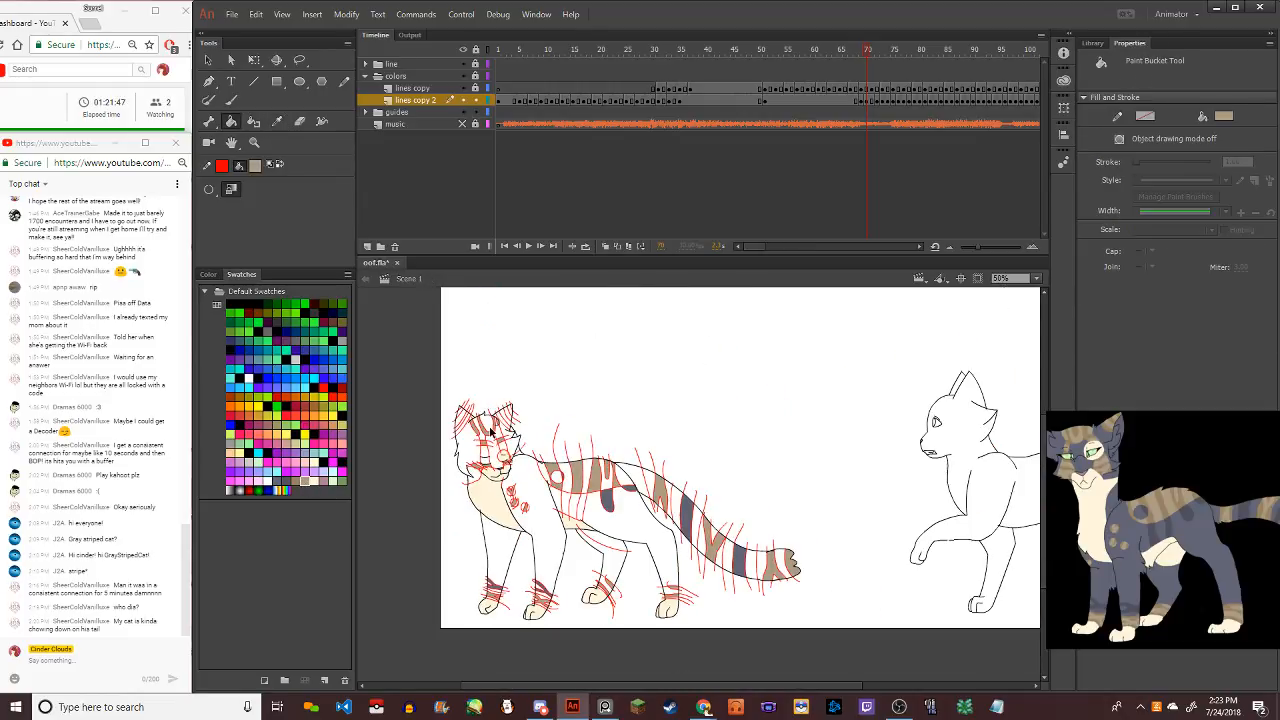
scroll(473, 436, "up", 3)
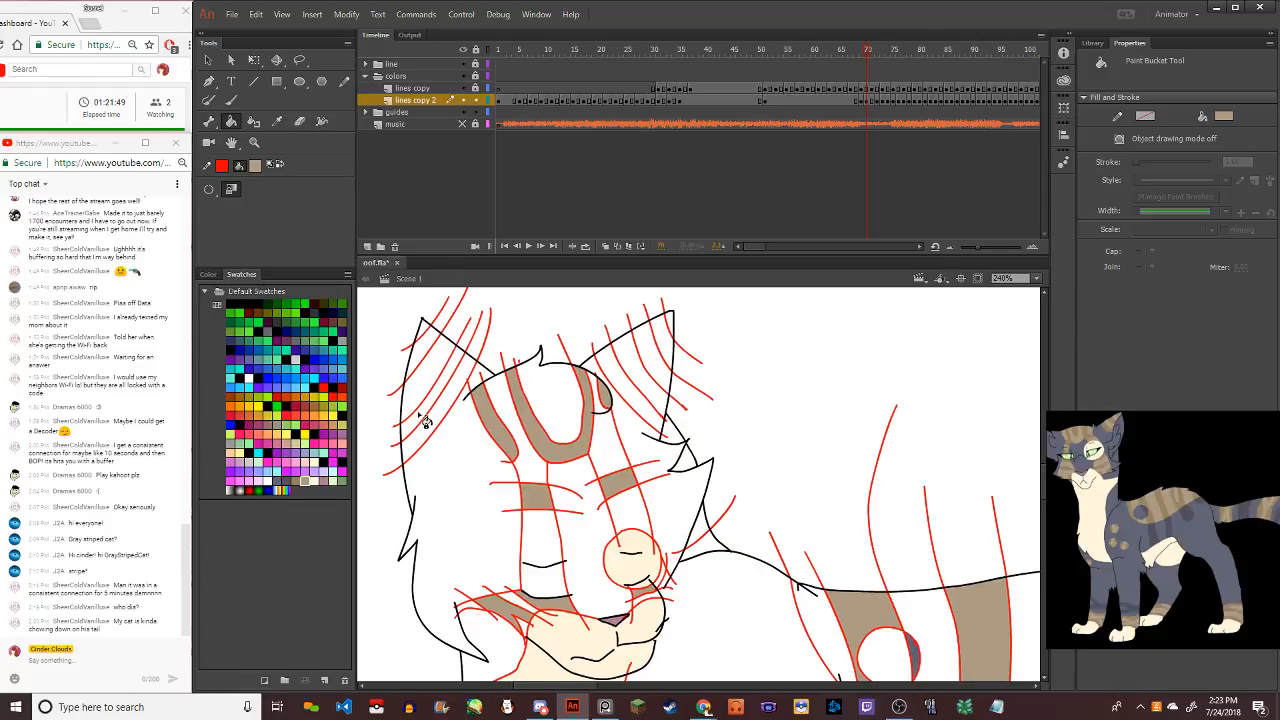
left_click(425, 412)
left_click(424, 342)
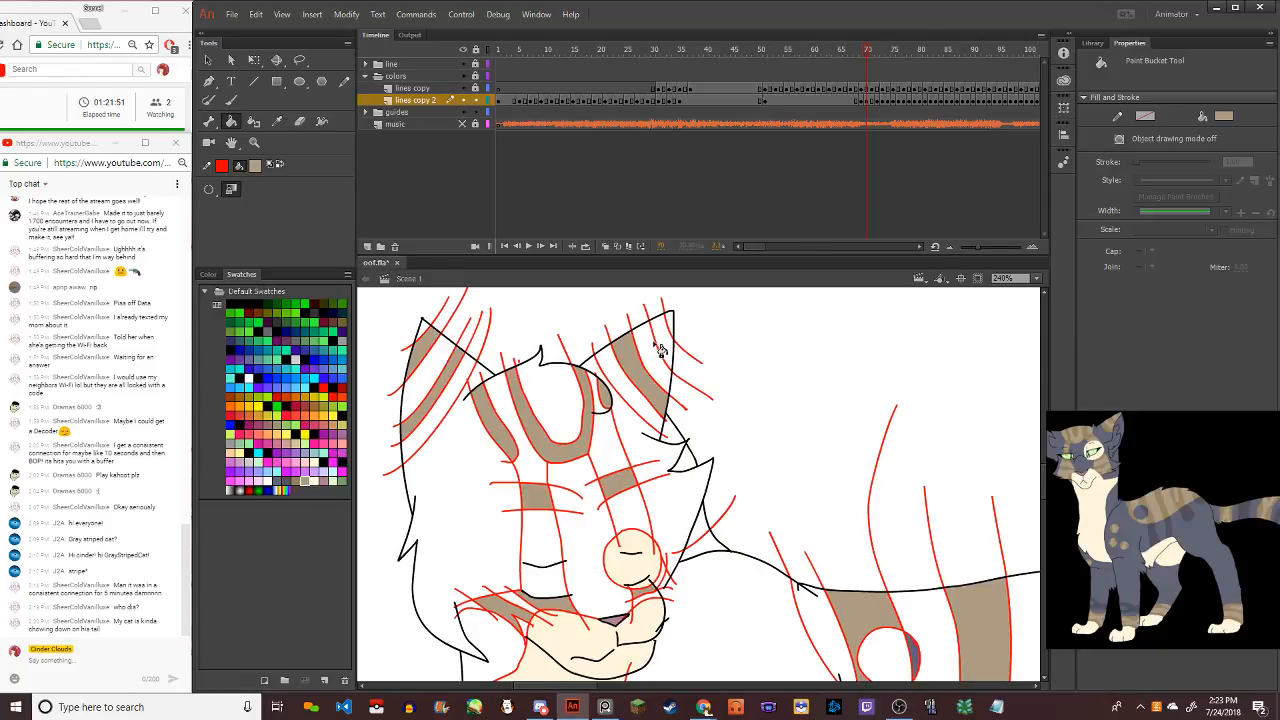
scroll(668, 352, "down", 4)
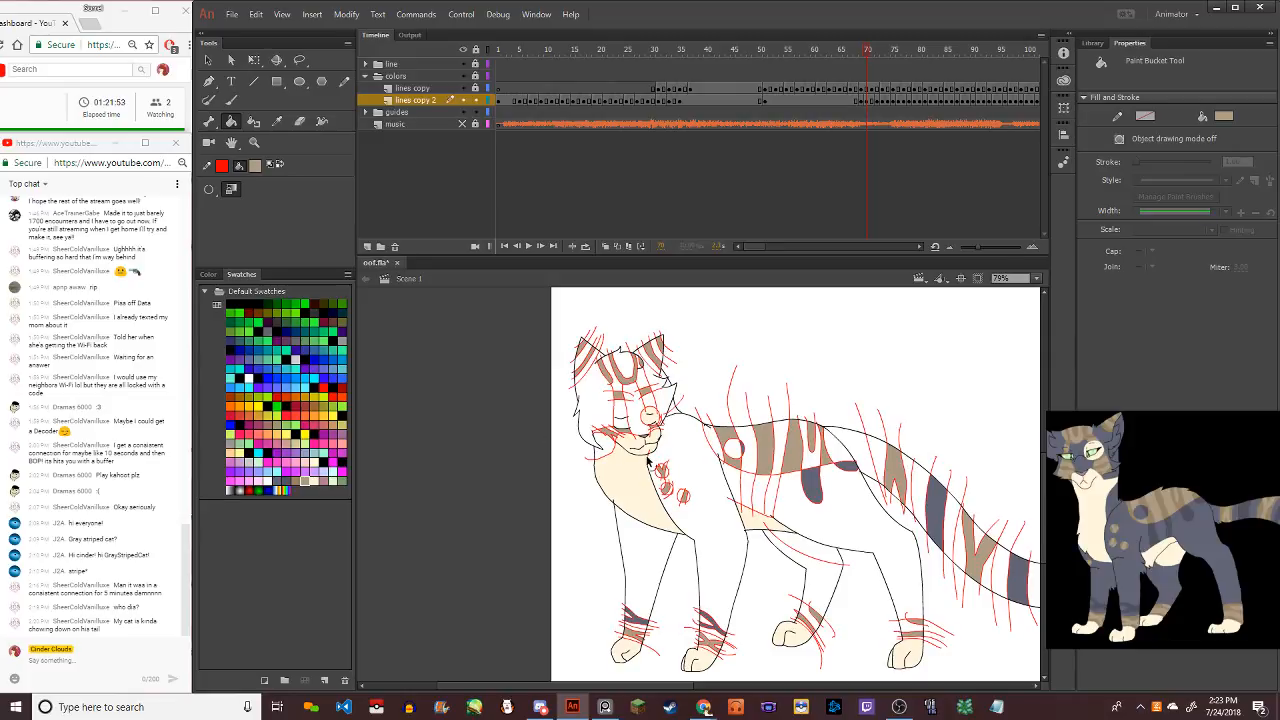
Fill the gaps between the lower stripes above both front paws with the darker tan swatch
scroll(560, 416, "down", 1)
scroll(668, 476, "up", 5)
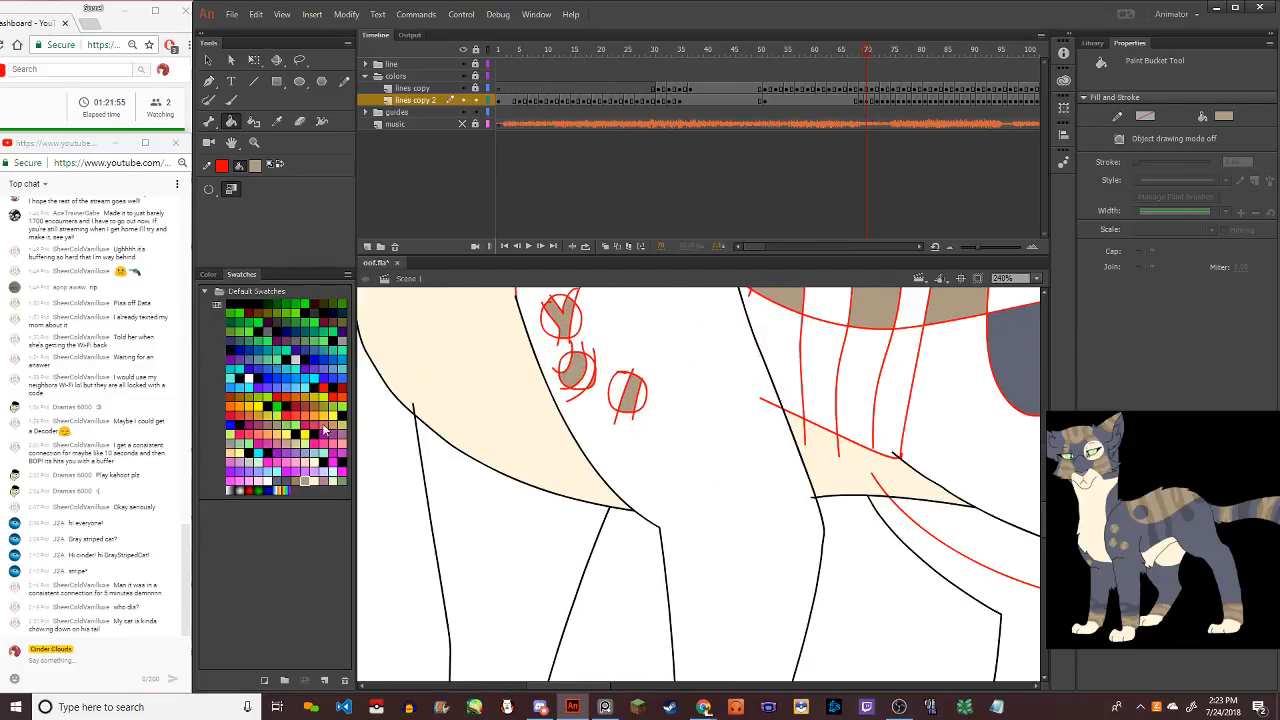
scroll(818, 500, "down", 4)
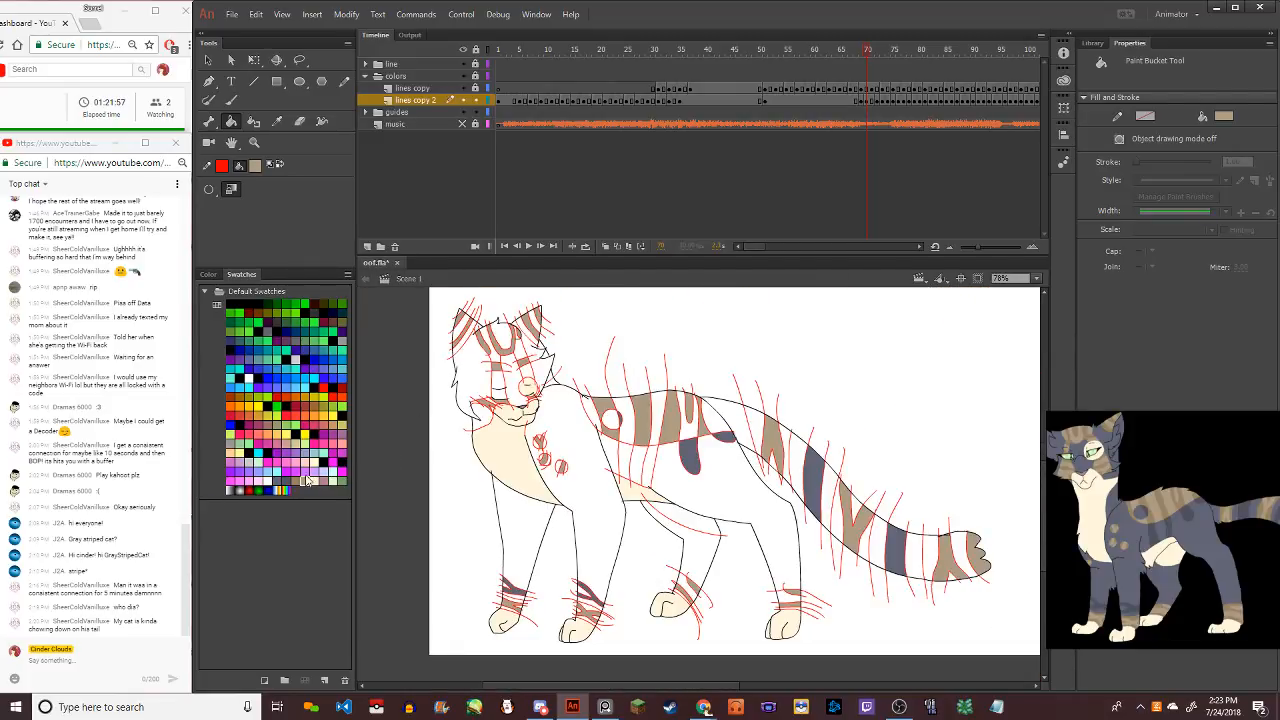
scroll(550, 622, "up", 3)
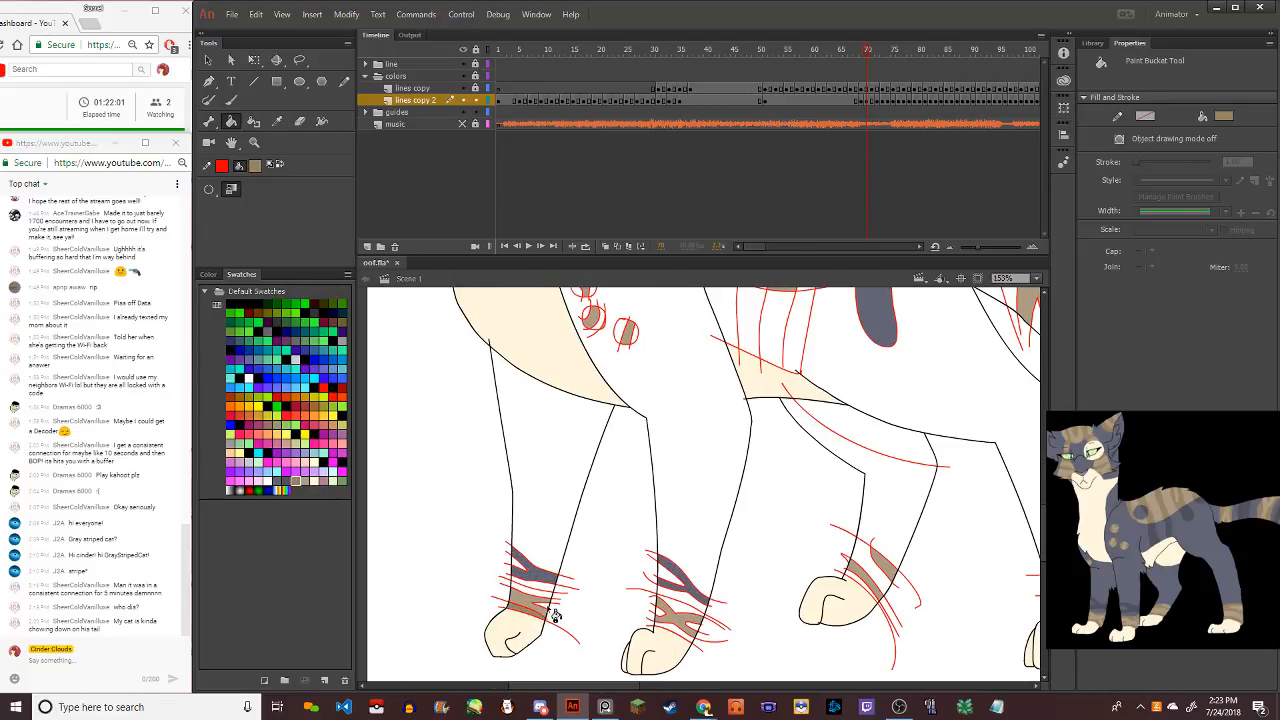
left_click(550, 601)
left_click(699, 633)
left_click(668, 625)
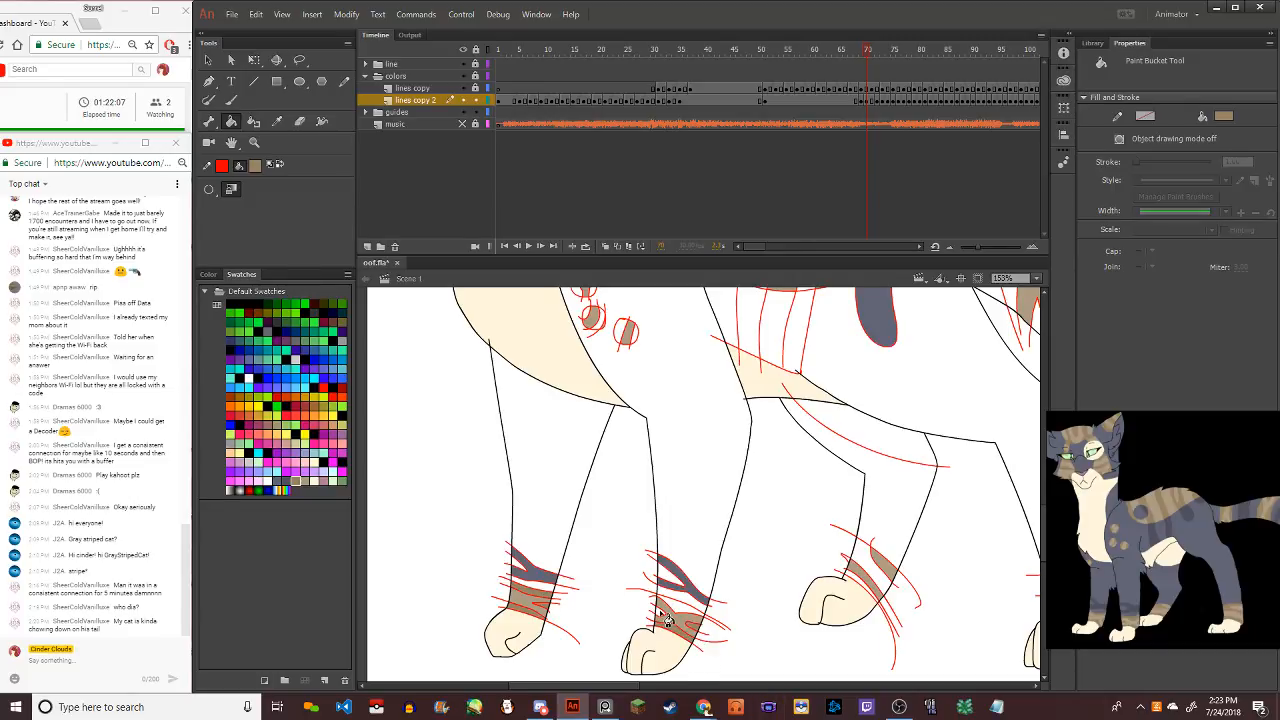
left_click(685, 605)
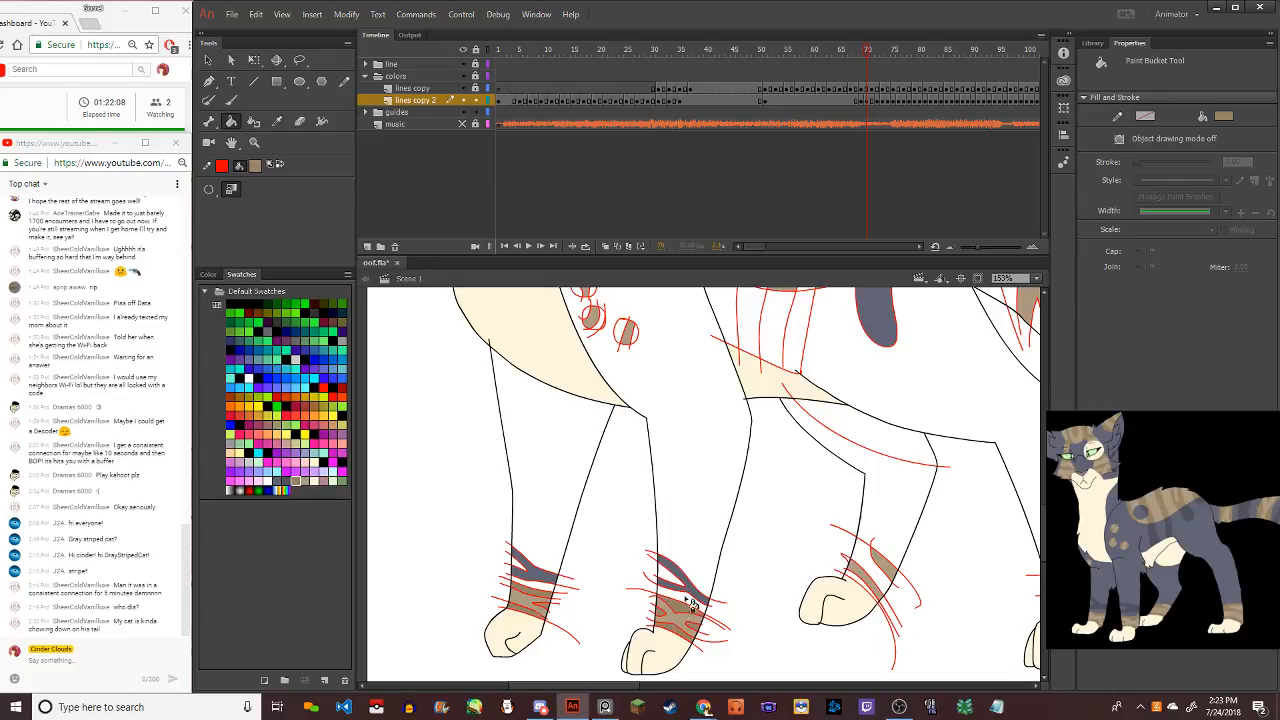
Fill the gaps between the stripes above both hind paws with the darker tan
left_click(872, 566)
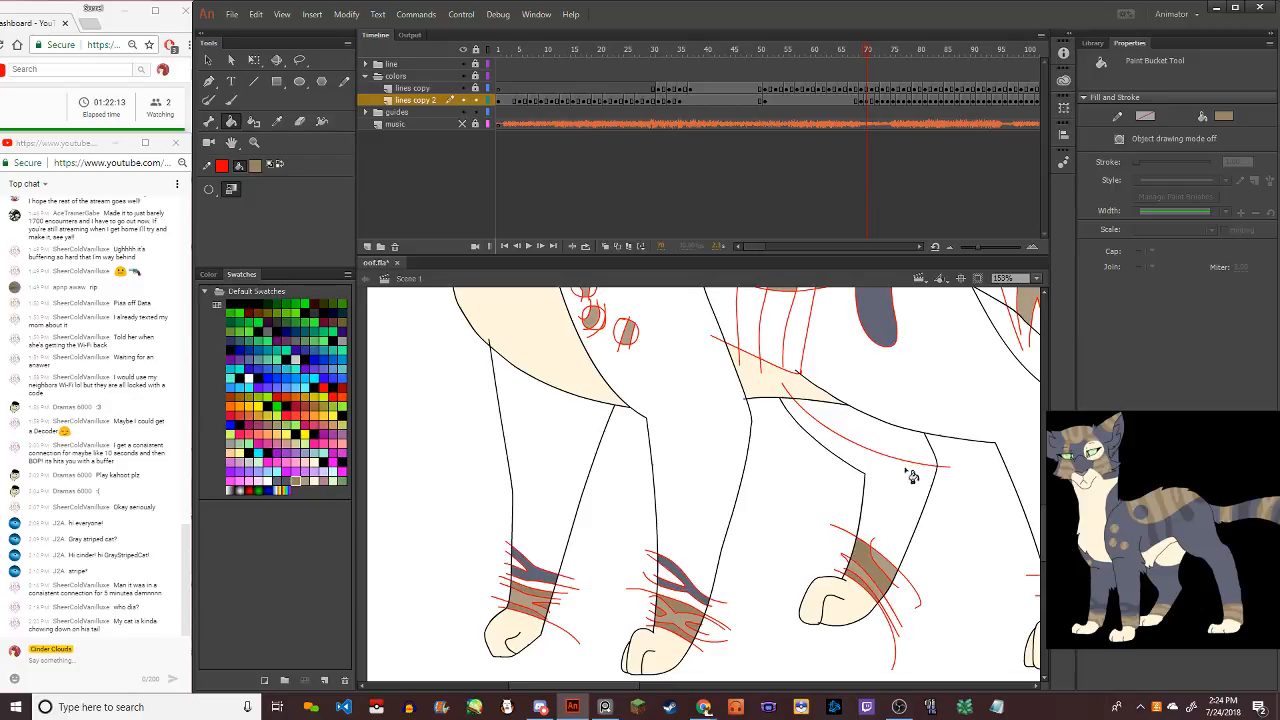
key("ctrl+minus")
key("ctrl+minus")
scroll(864, 519, "up", 3)
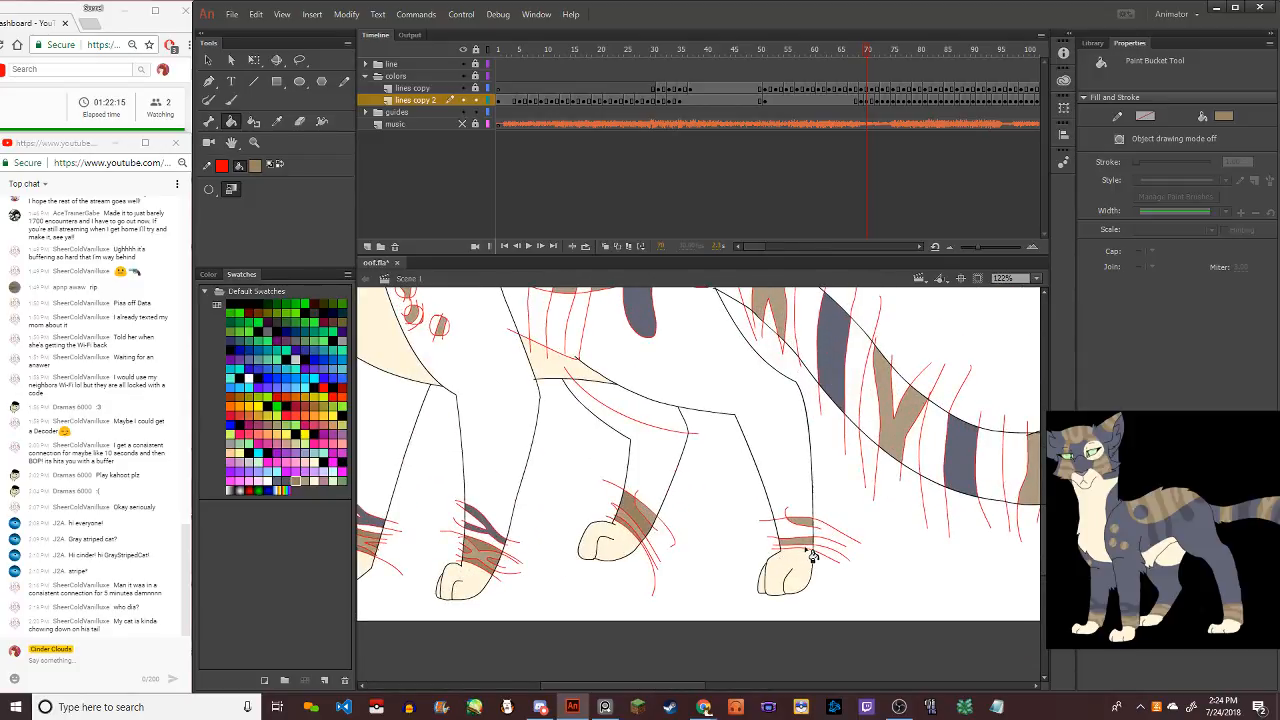
left_click(795, 532)
Choose the cream swatch and fill the inner-thigh patch behind the belly
left_click(312, 484)
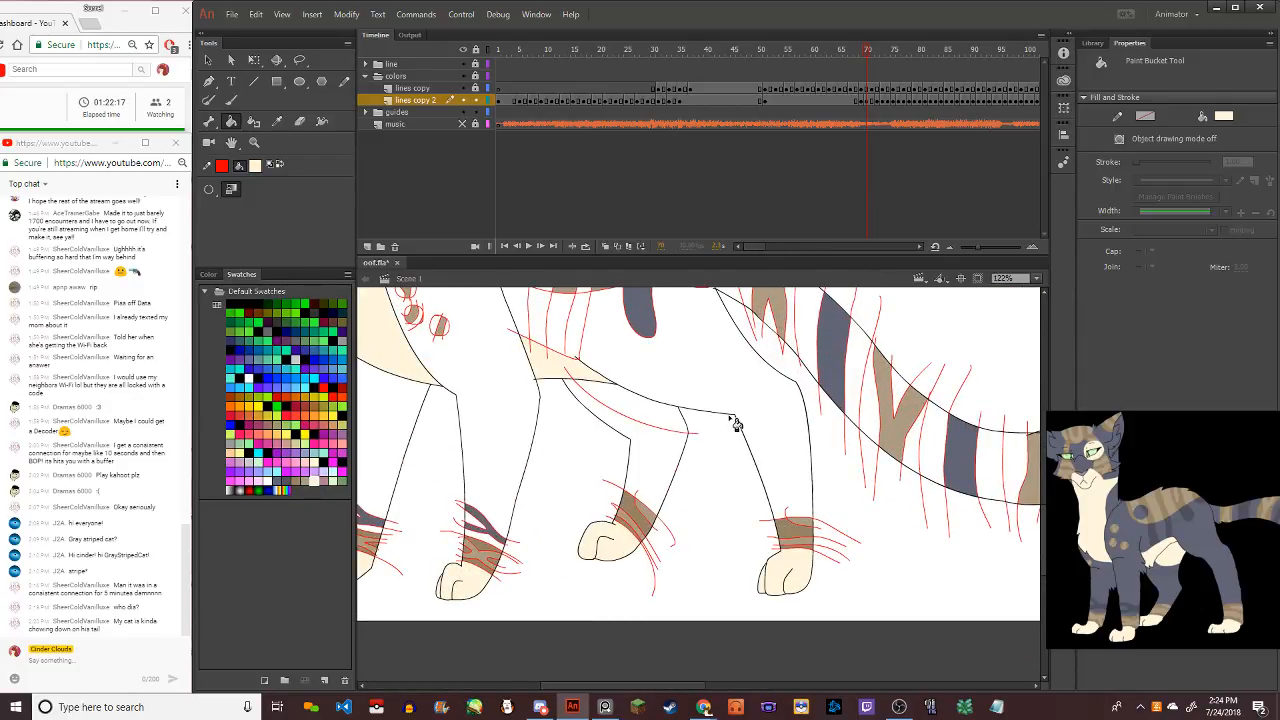
left_click(662, 422)
scroll(731, 452, "down", 2)
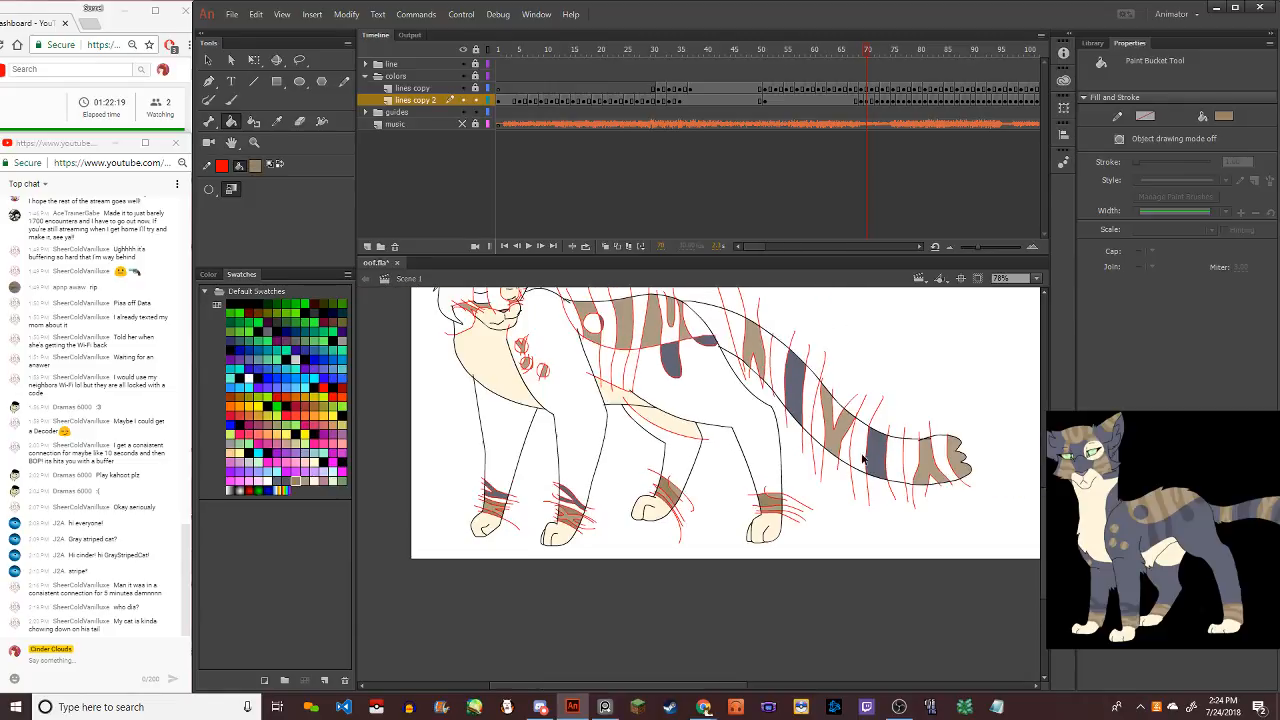
Fill the gaps beside the light tan stripes along the tail, from tip to base, with the darker tan
left_click(953, 471)
left_click(918, 463)
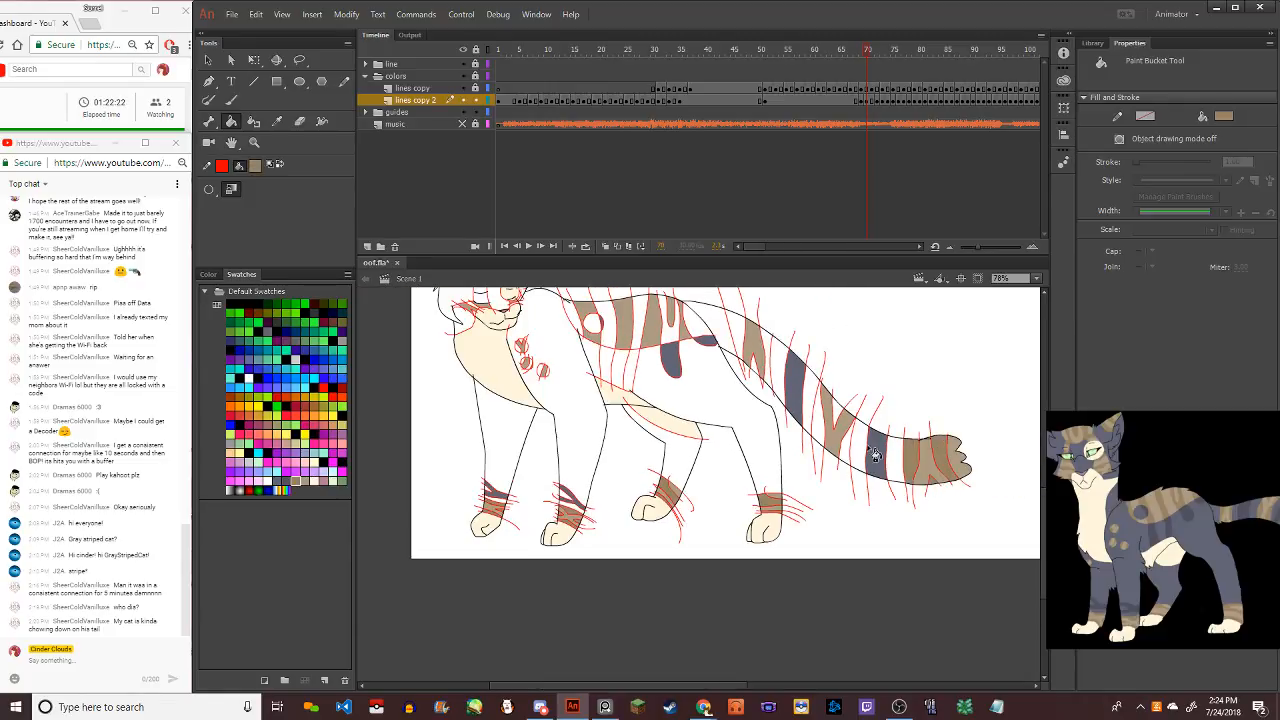
left_click(828, 428)
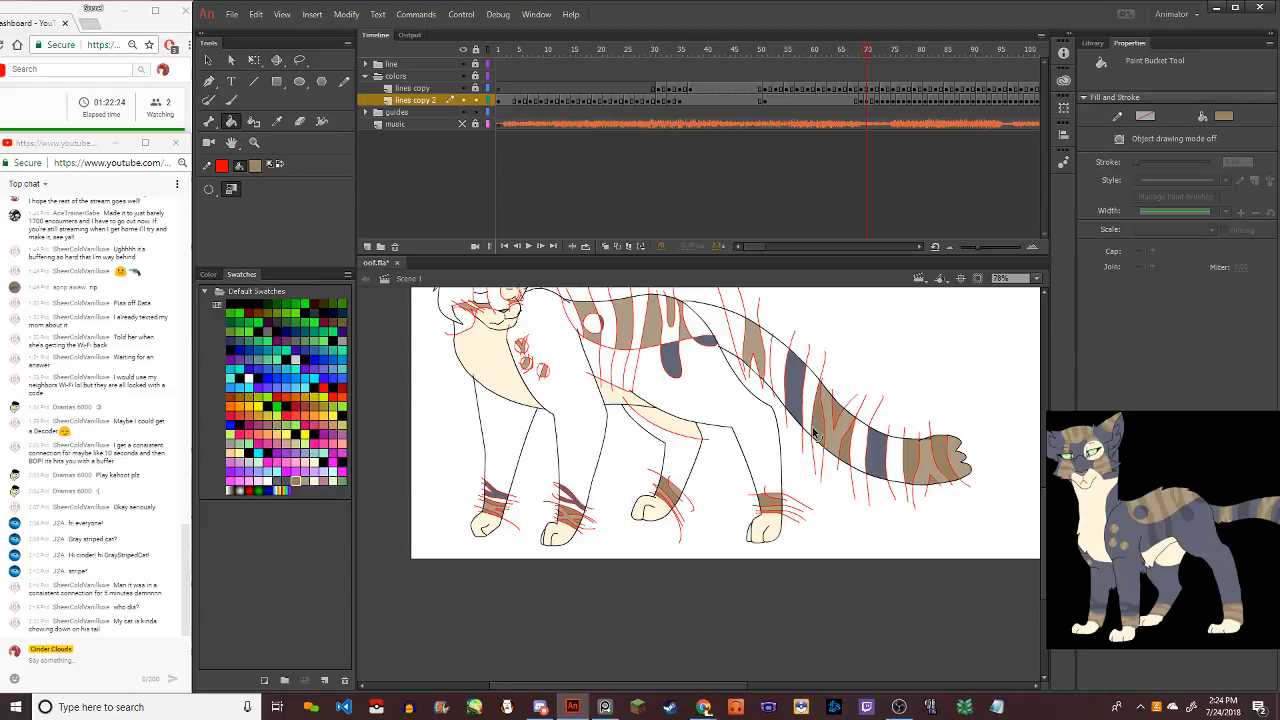
scroll(770, 380, "down", 1)
scroll(721, 403, "up", 2)
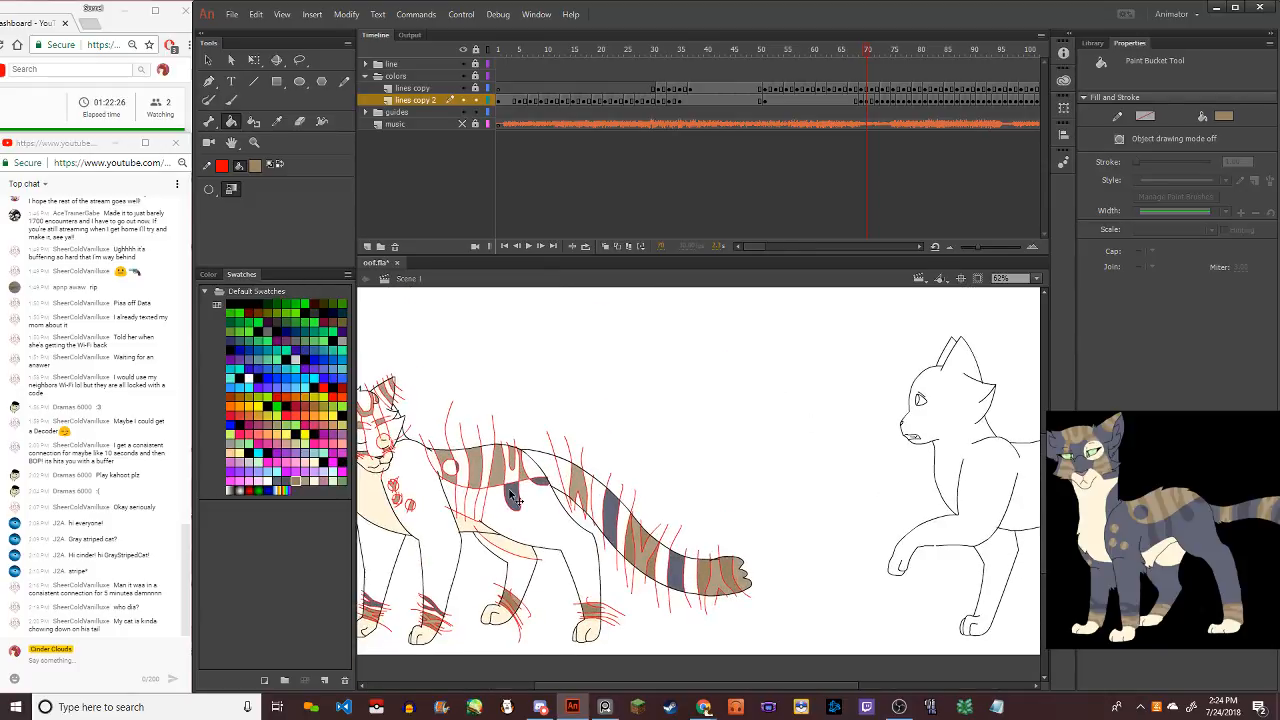
scroll(540, 495, "up", 2)
left_click(600, 514)
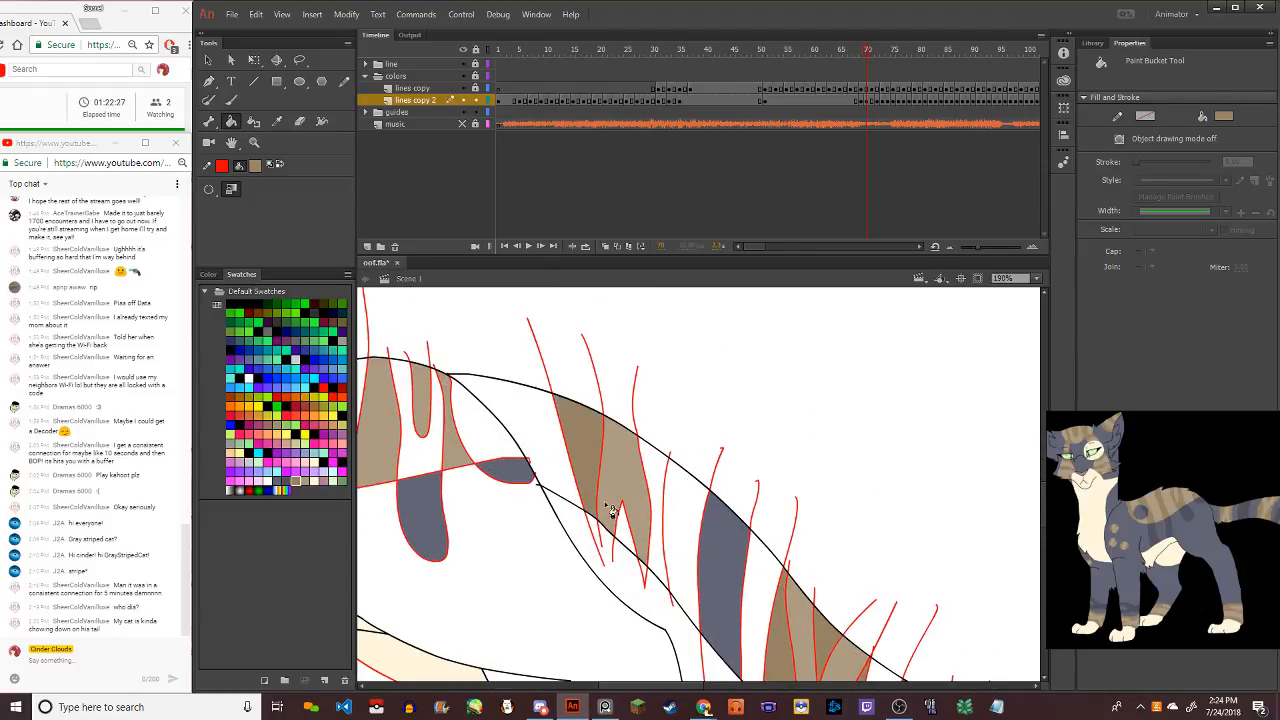
left_click(663, 506)
Fill the gaps between the light tan stripes on the back, from hip to shoulder, with the darker tan
scroll(663, 506, "down", 2)
scroll(663, 506, "down", 2)
scroll(663, 506, "up", 4)
left_click(668, 510)
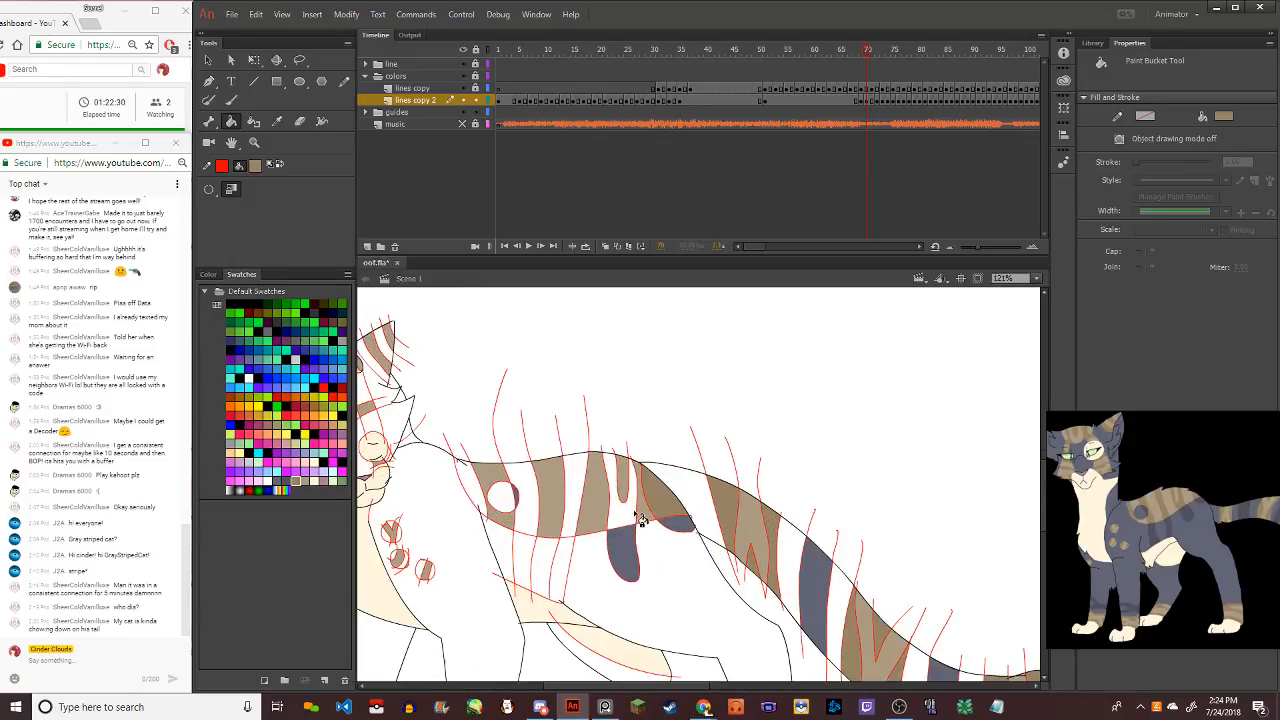
left_click(615, 512)
left_click(551, 514)
left_click(530, 517)
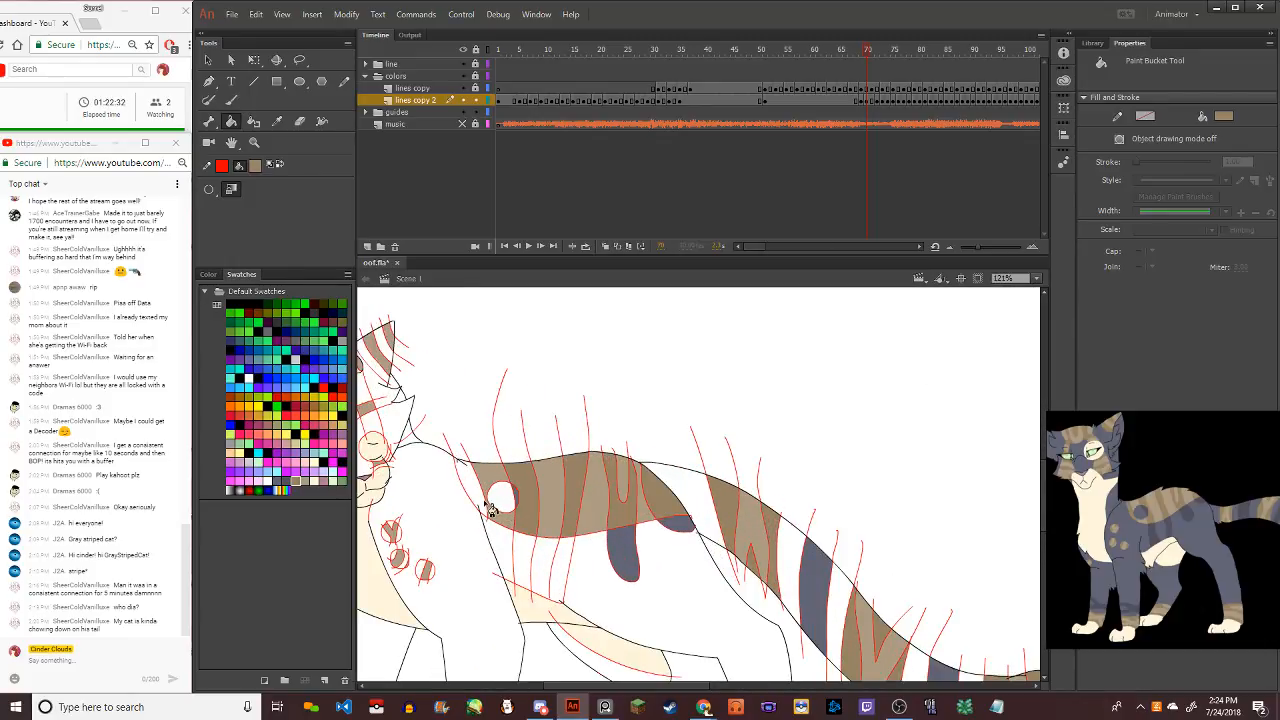
left_click(482, 507)
Fill the areas between the light tan markings on the forehead and around the eyes with the darker tan
scroll(482, 507, "down", 2)
scroll(424, 510, "up", 5)
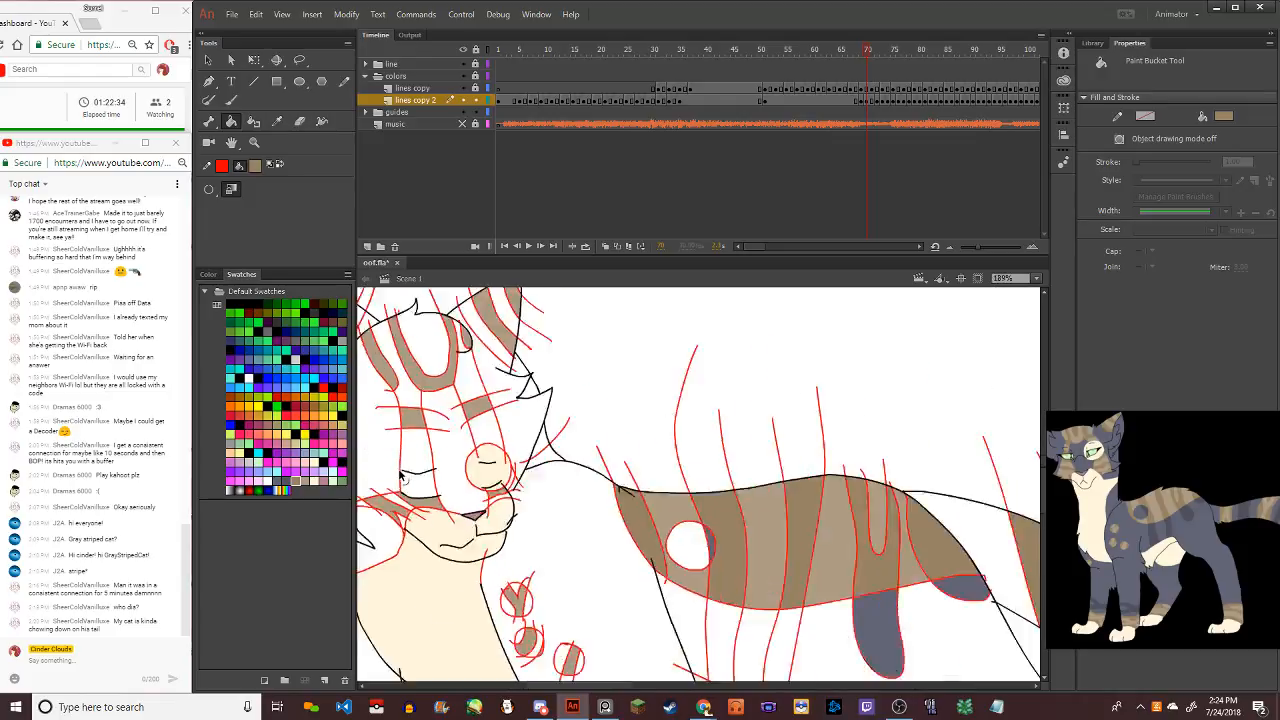
left_click(424, 510)
left_click(434, 457)
left_click(569, 400)
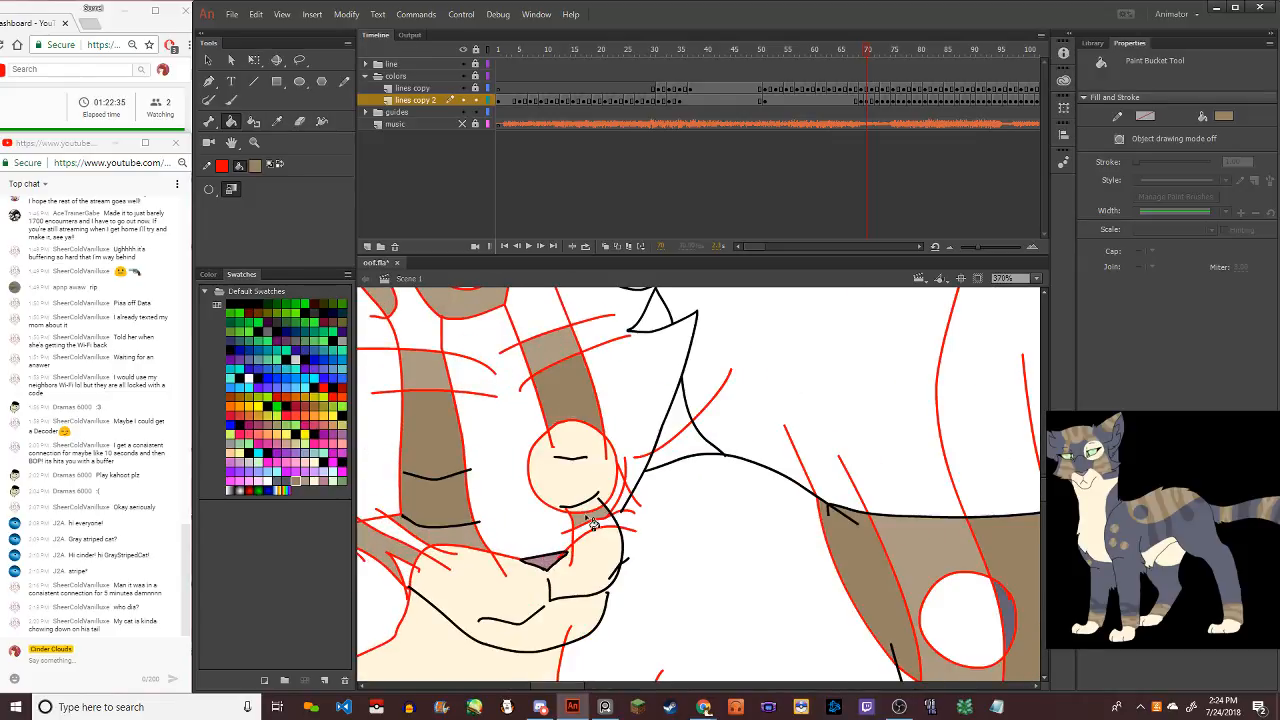
left_click(532, 314)
Fill the gaps between the light tan stripes on both ears with the darker tan
scroll(515, 383, "down", 4)
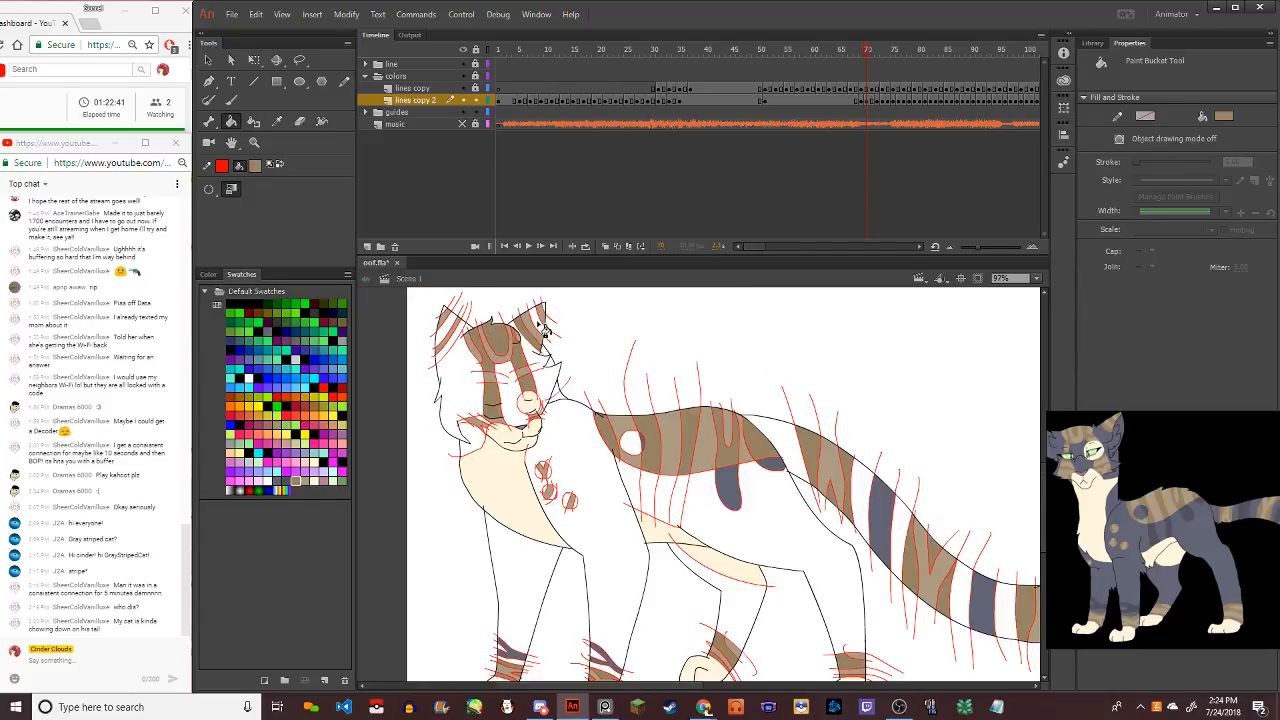
left_click(450, 338)
left_click(448, 318)
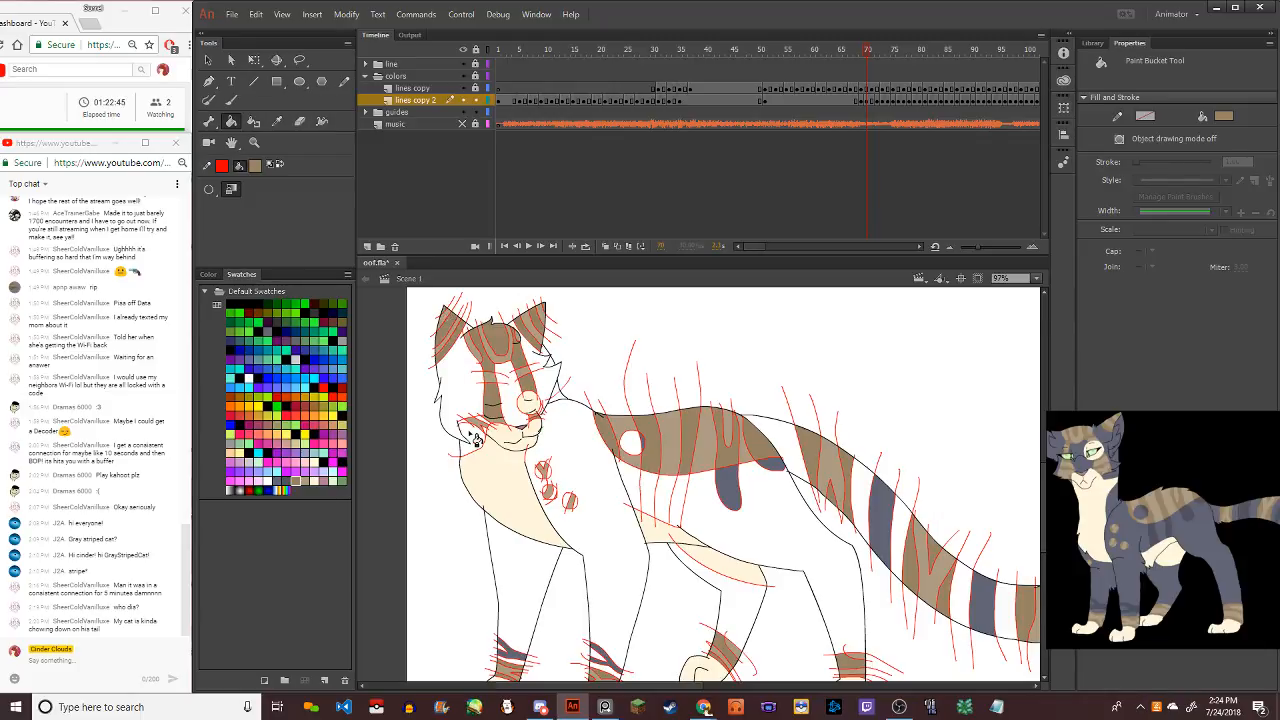
Fill the gaps beside the light tan stripes on the cheek marking with the darker tan
scroll(478, 440, "down", 2)
scroll(478, 440, "up", 8)
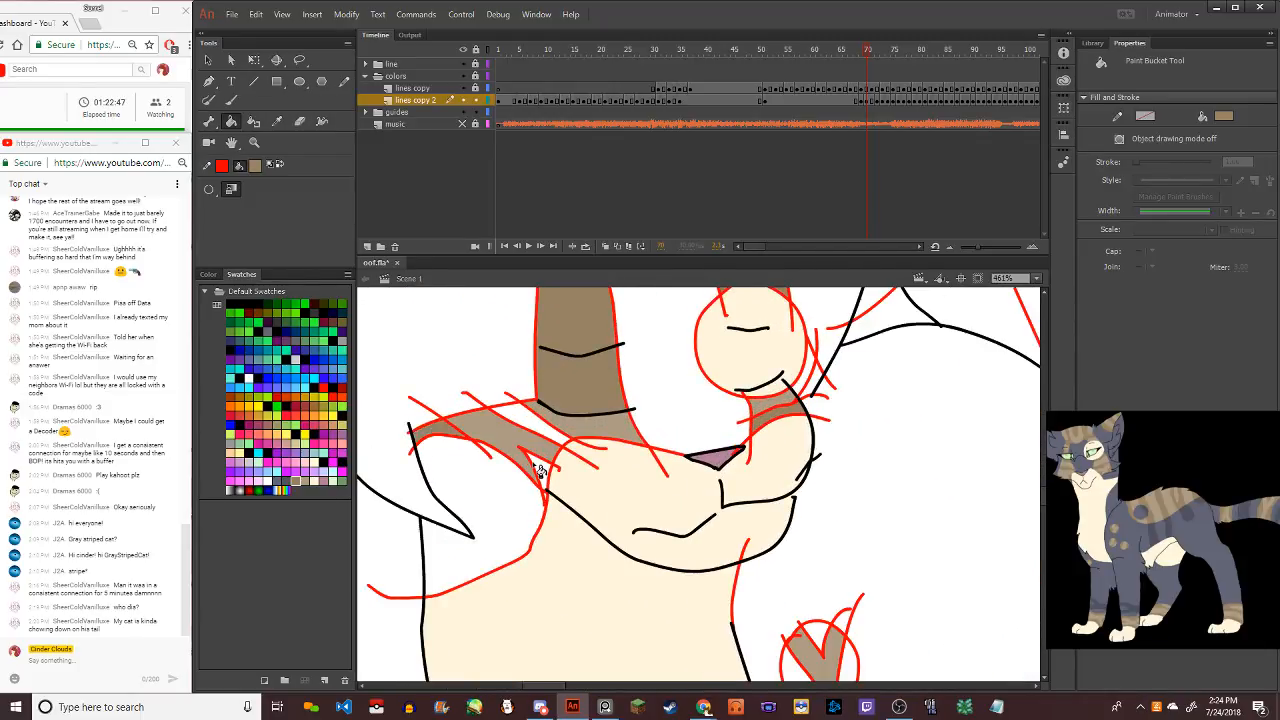
left_click(540, 470)
left_click(550, 436)
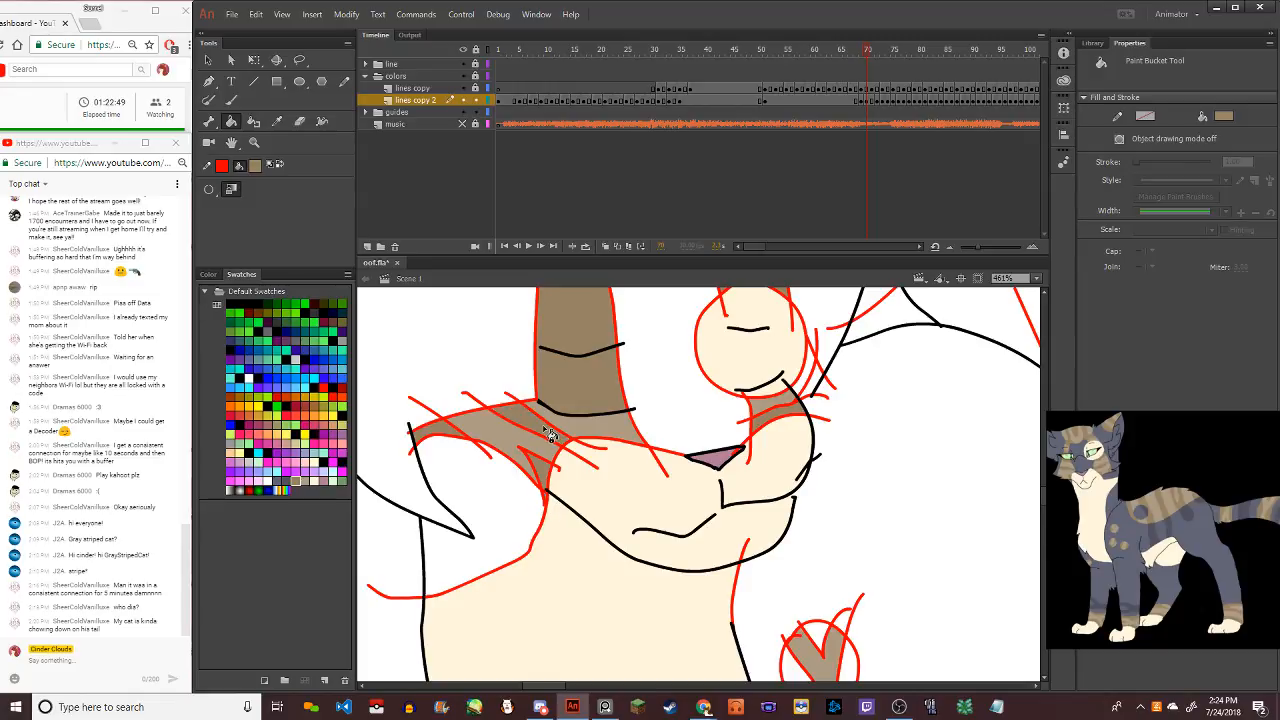
Fill the gaps beside the light tan stripes in the three round shoulder spots with the darker tan
scroll(546, 432, "down", 9)
scroll(610, 490, "up", 9)
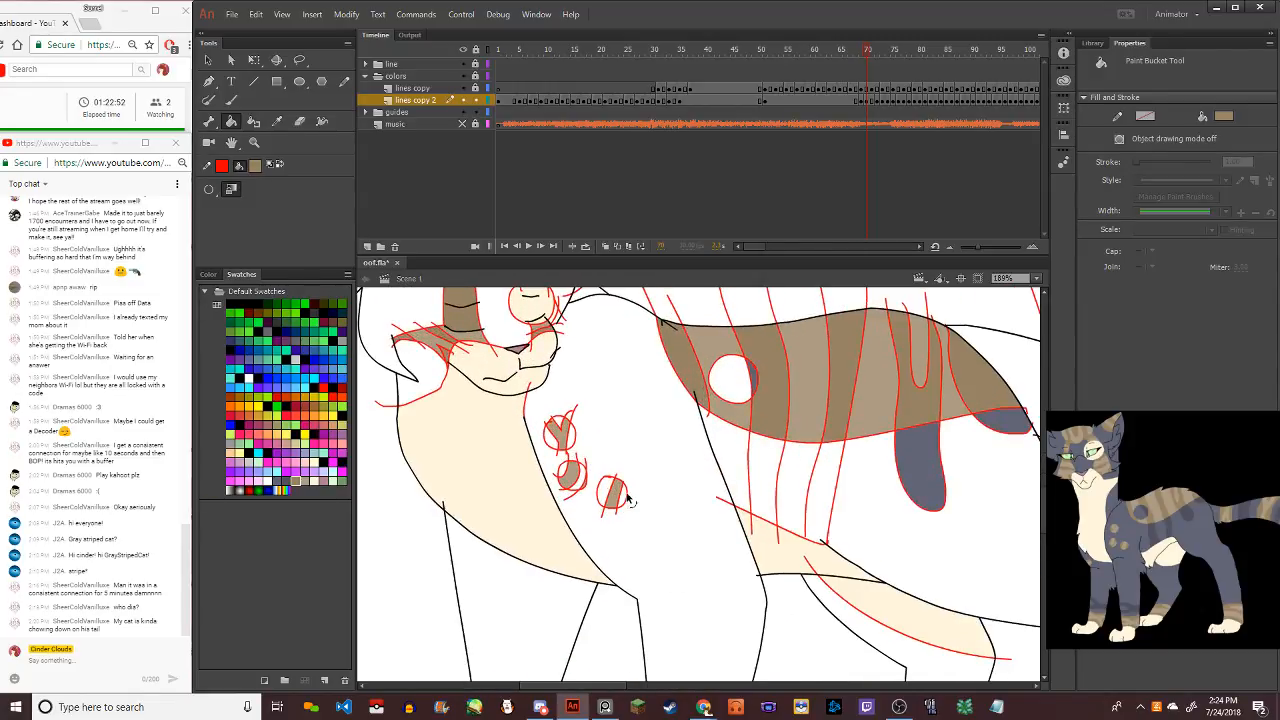
left_click(612, 502)
left_click(551, 488)
left_click(443, 470)
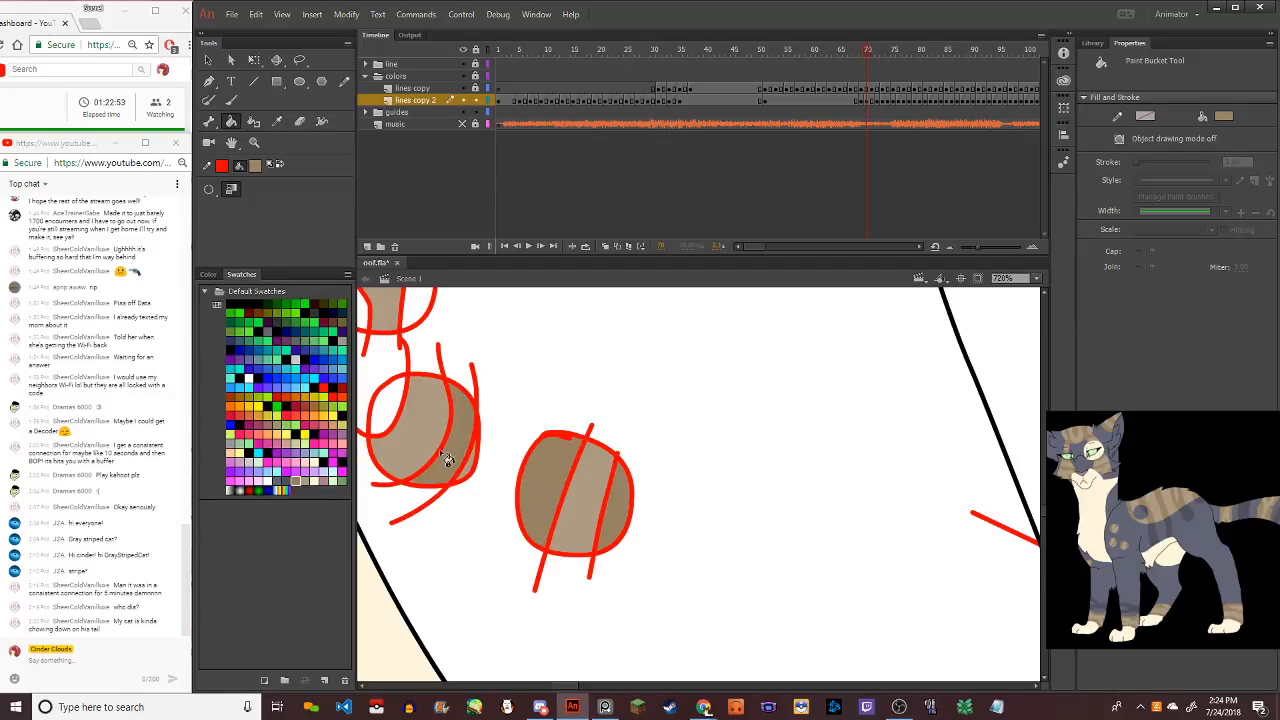
left_click(389, 410)
scroll(400, 381, "down", 4)
left_click(396, 376)
left_click(402, 352)
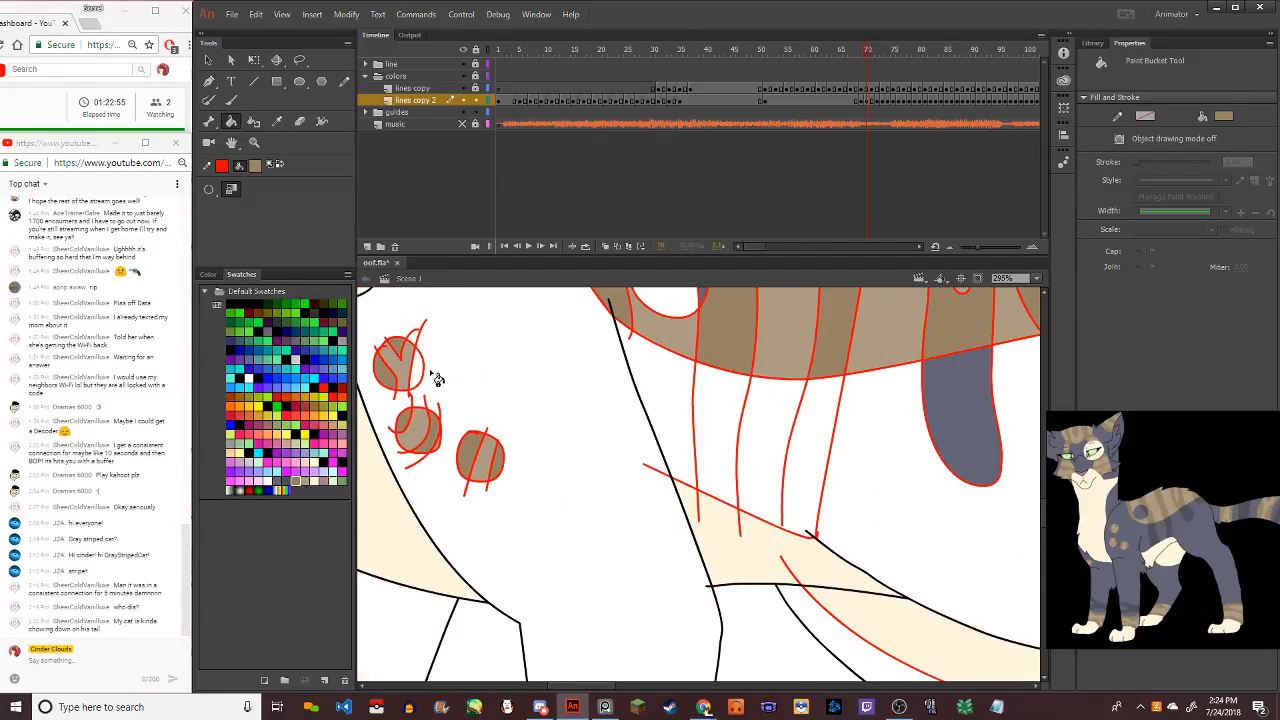
scroll(395, 358, "up", 6)
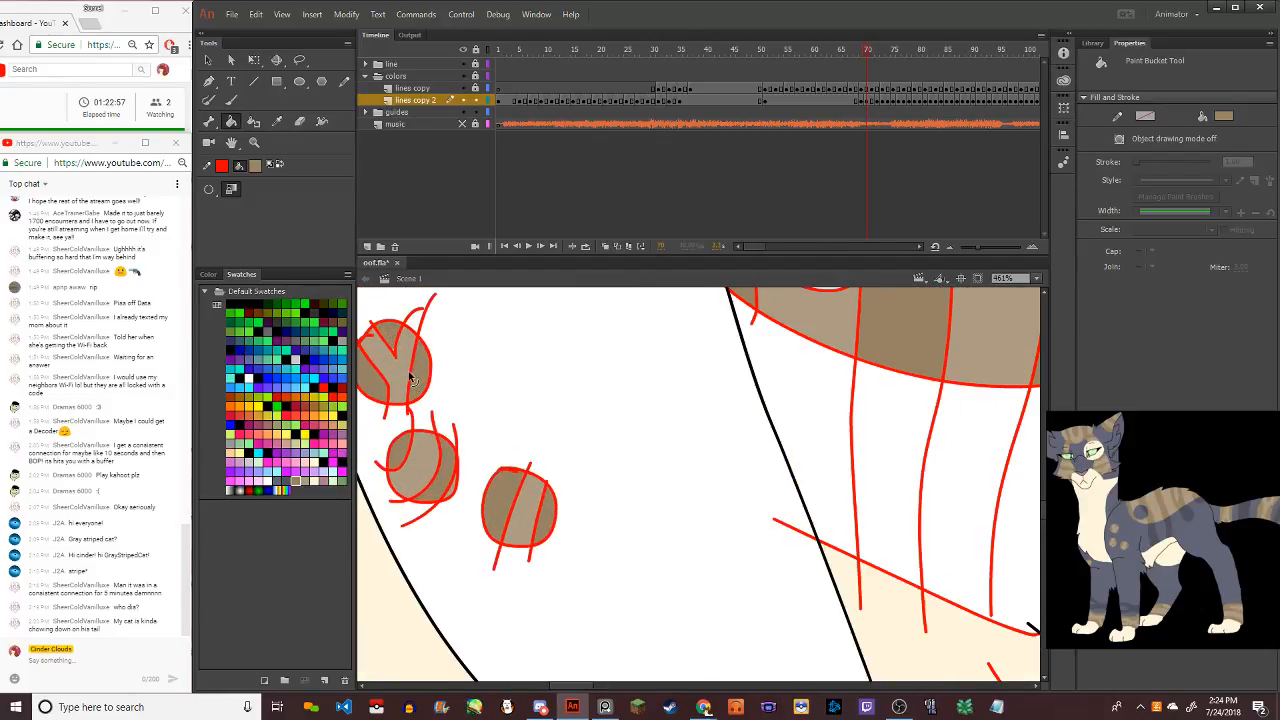
Pick up the dark grey stripe colour and fill two stripes on the flank below the tan back patch
scroll(417, 376, "down", 10)
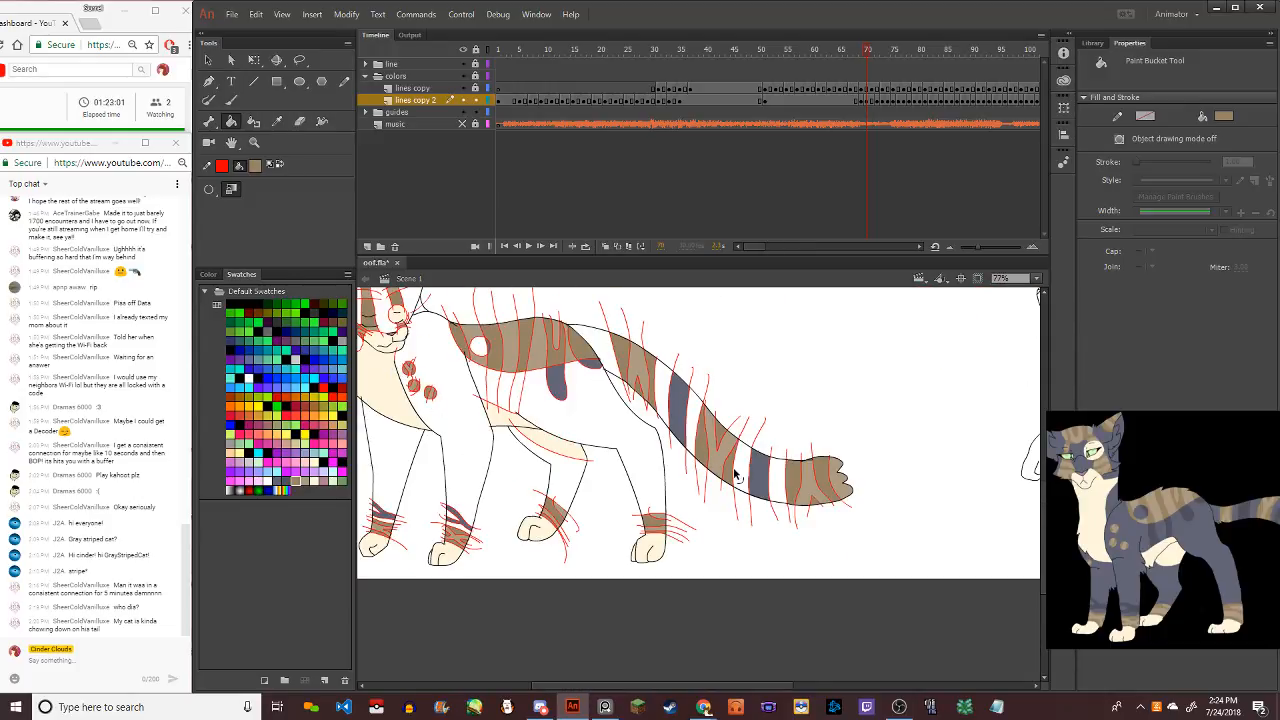
scroll(533, 408, "down", 1)
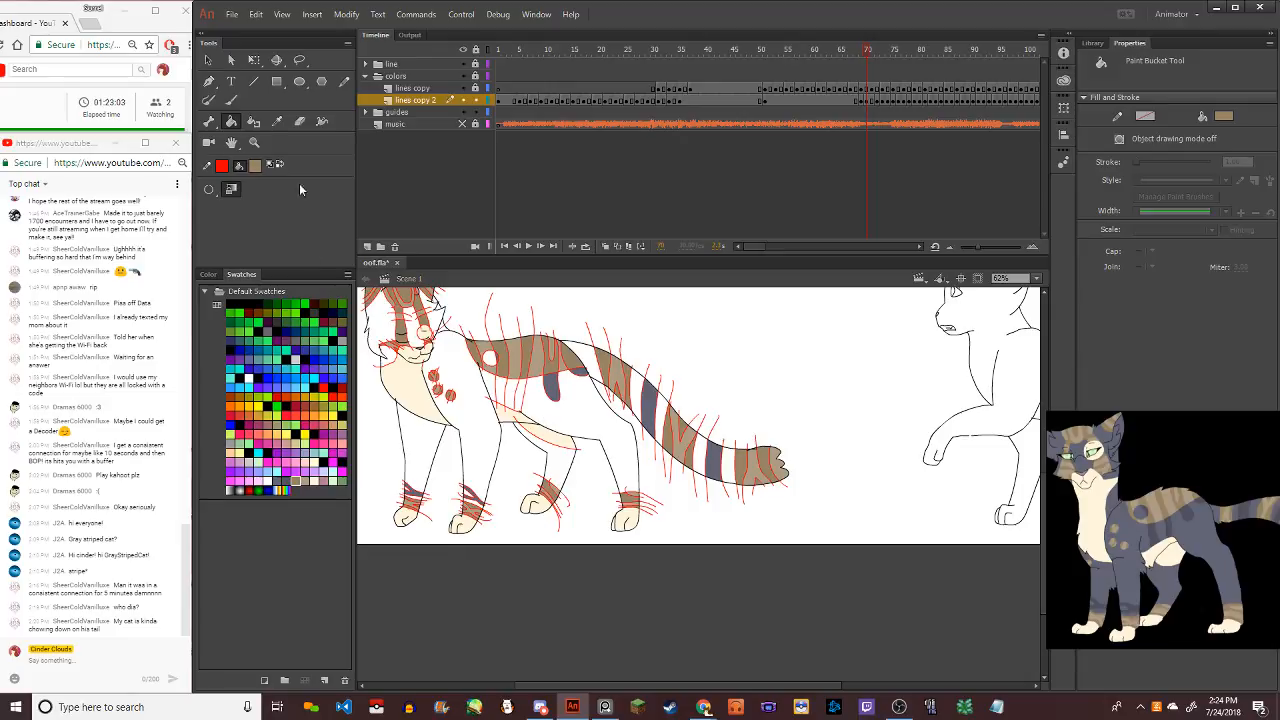
left_click(277, 121)
left_click(563, 387)
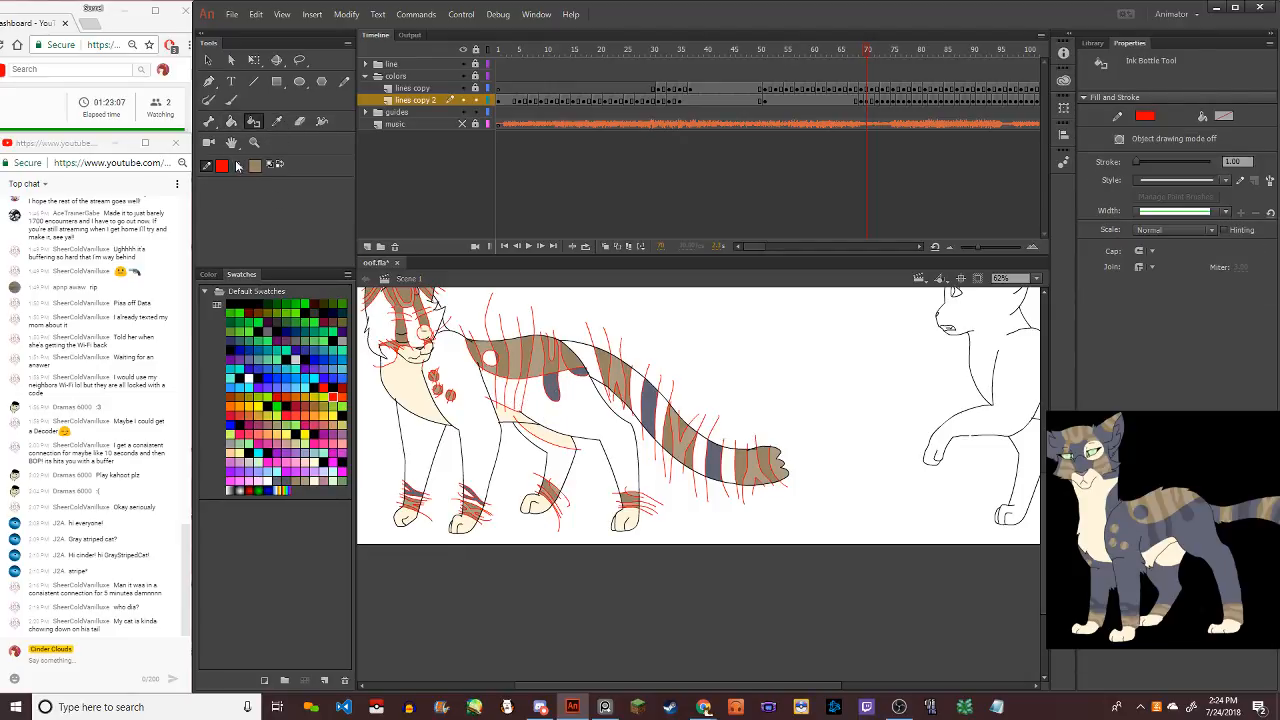
left_click(254, 166)
left_click(533, 390)
scroll(500, 398, "up", 3)
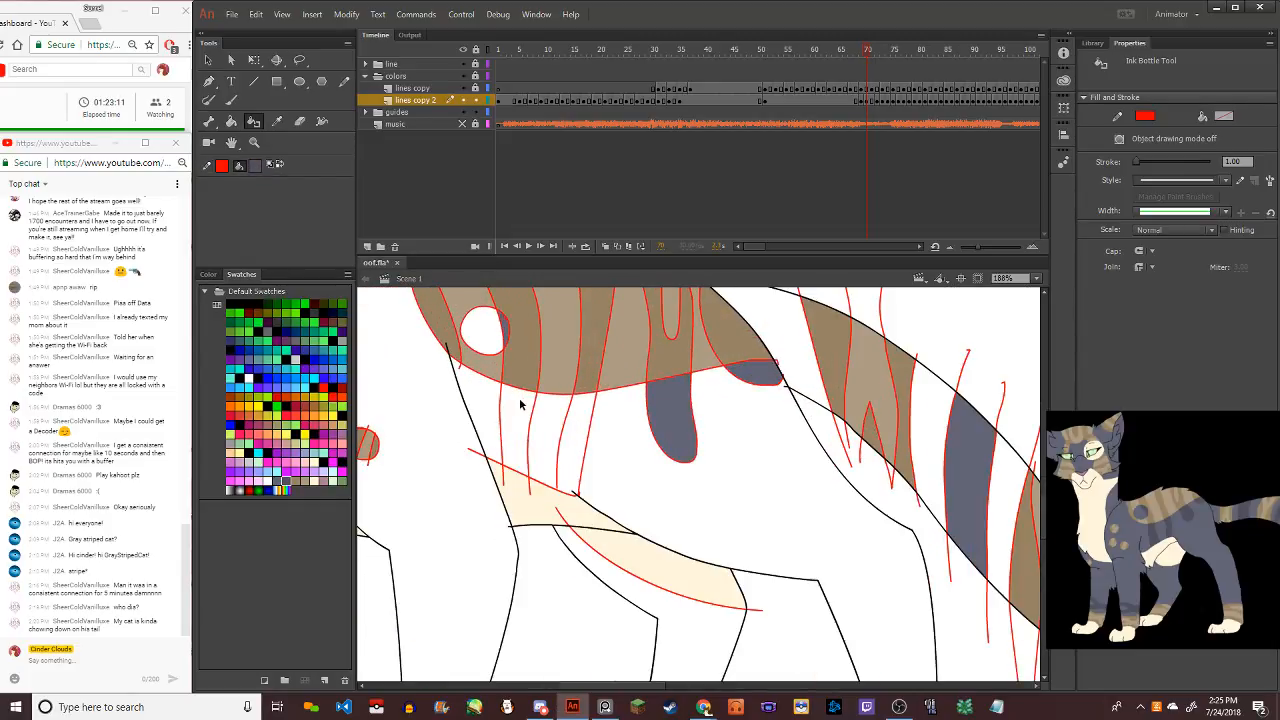
left_click(231, 121)
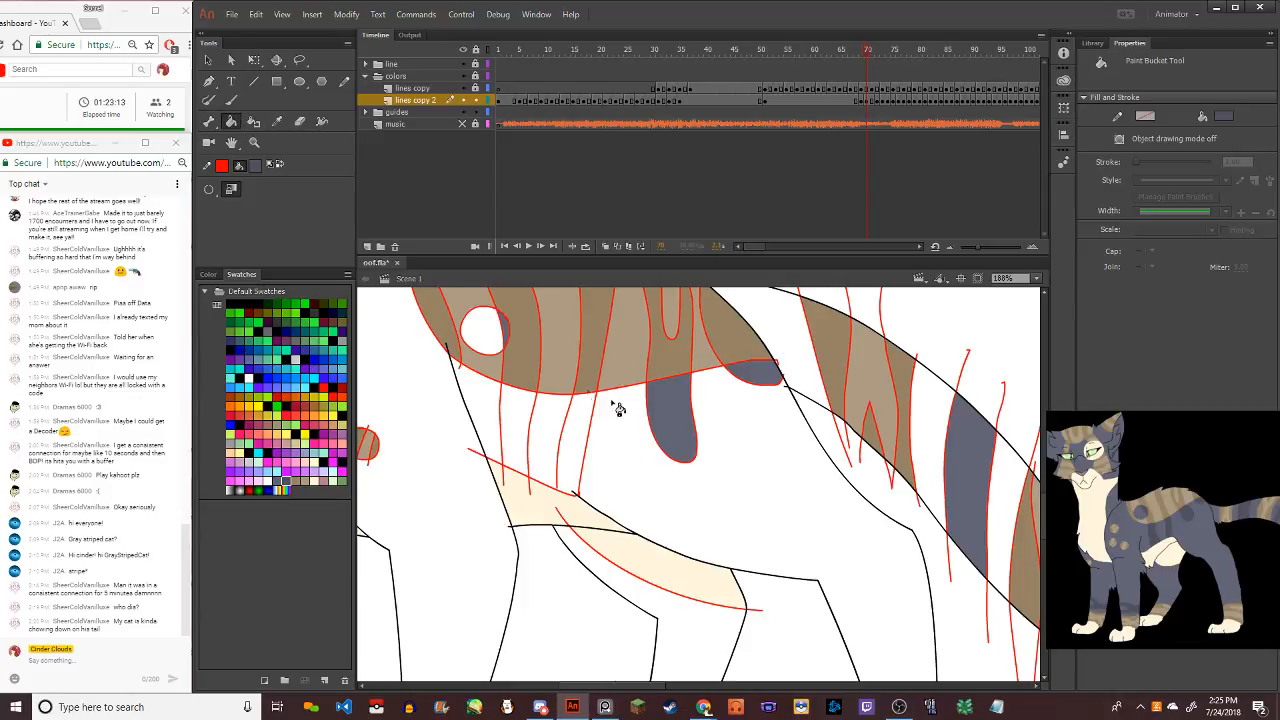
left_click(520, 425)
left_click(584, 432)
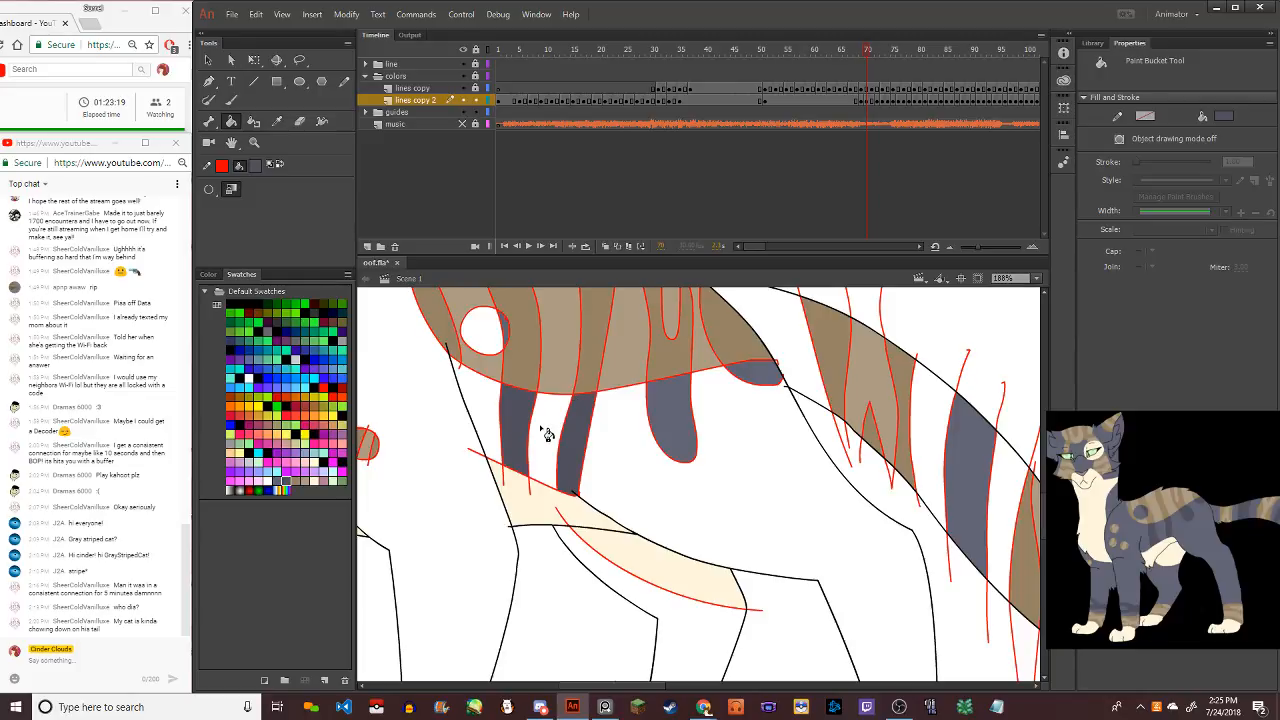
Choose the slate grey base colour and fill the face, near shoulder and near front leg
scroll(540, 428, "down", 4)
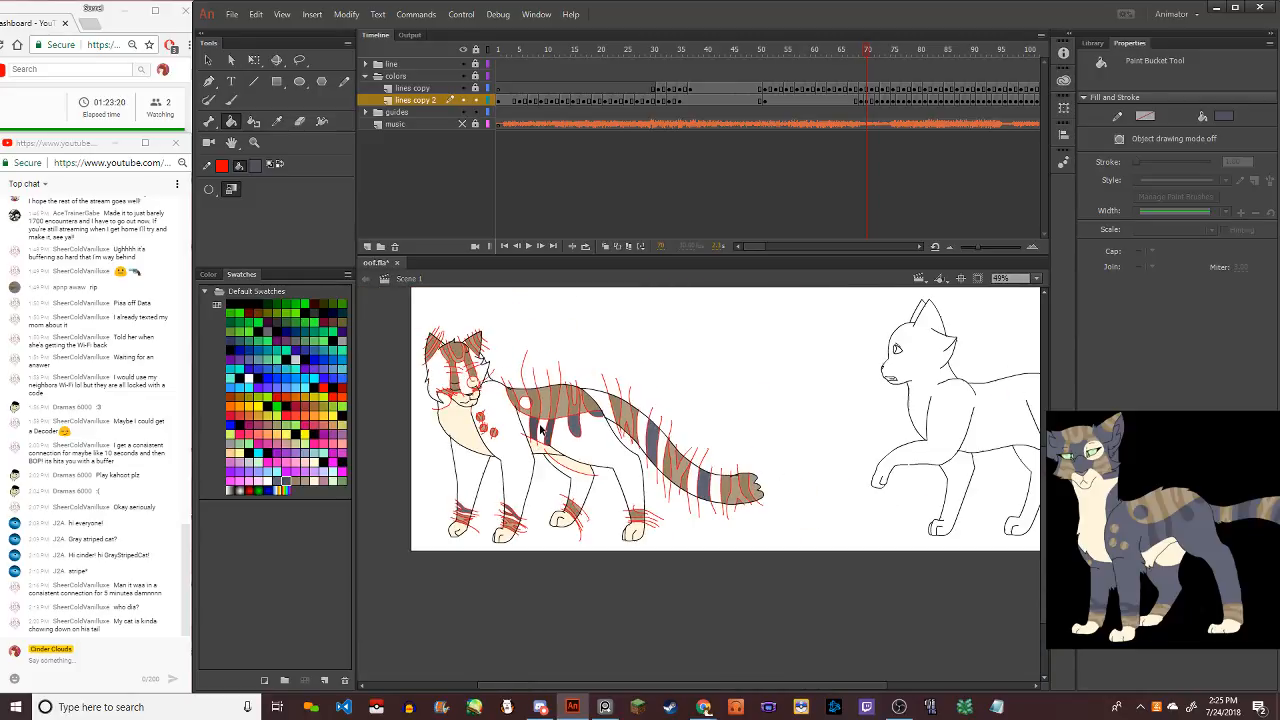
left_click(254, 168)
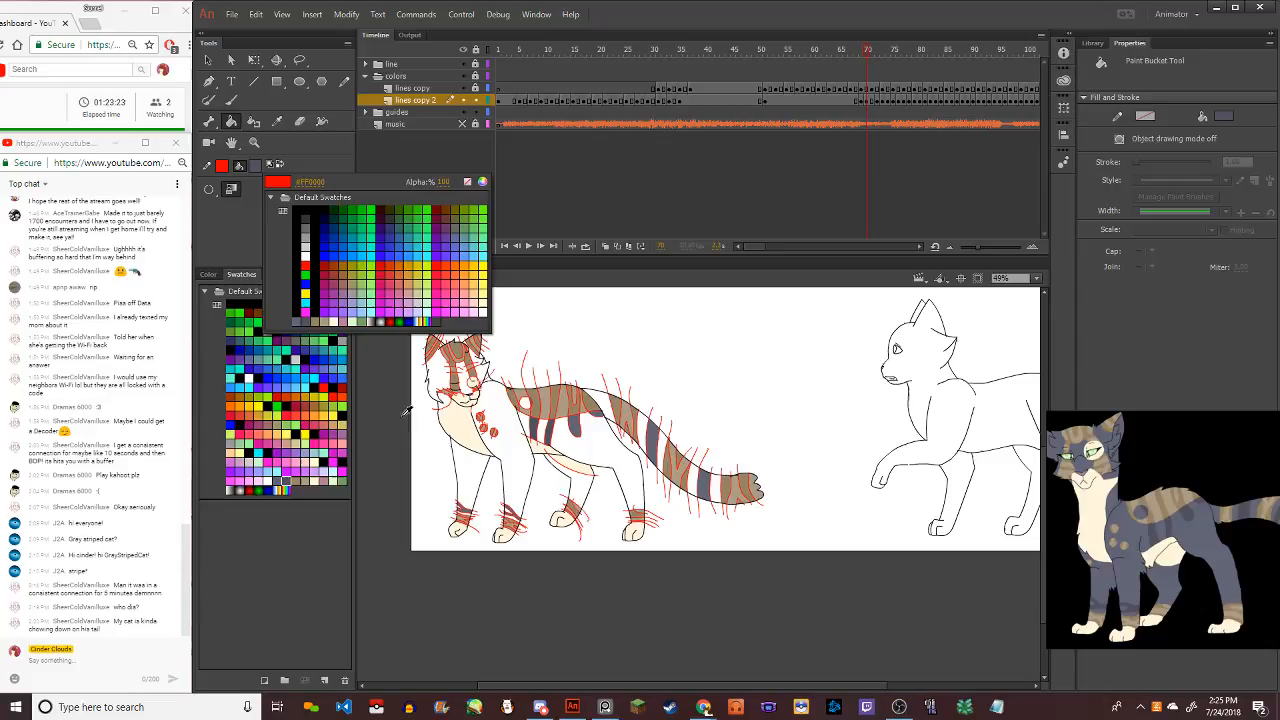
left_click(305, 320)
left_click(446, 400)
scroll(447, 403, "up", 3)
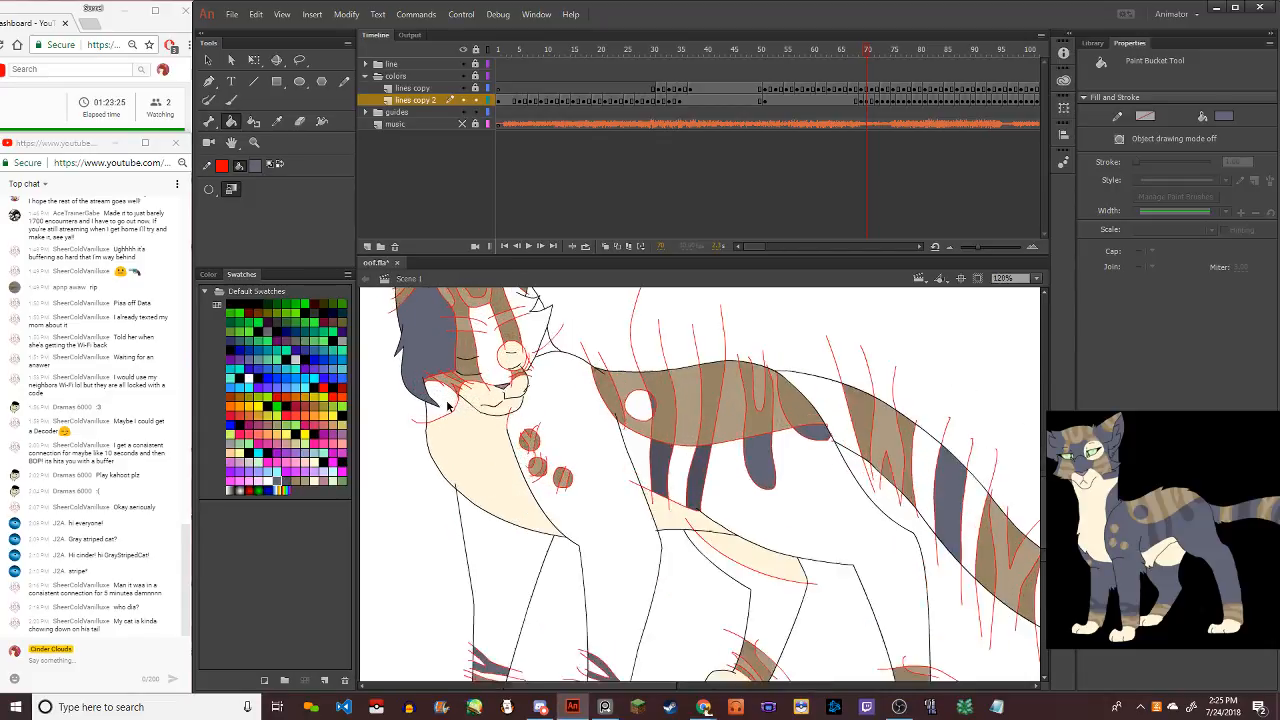
left_click(500, 375)
left_click(591, 418)
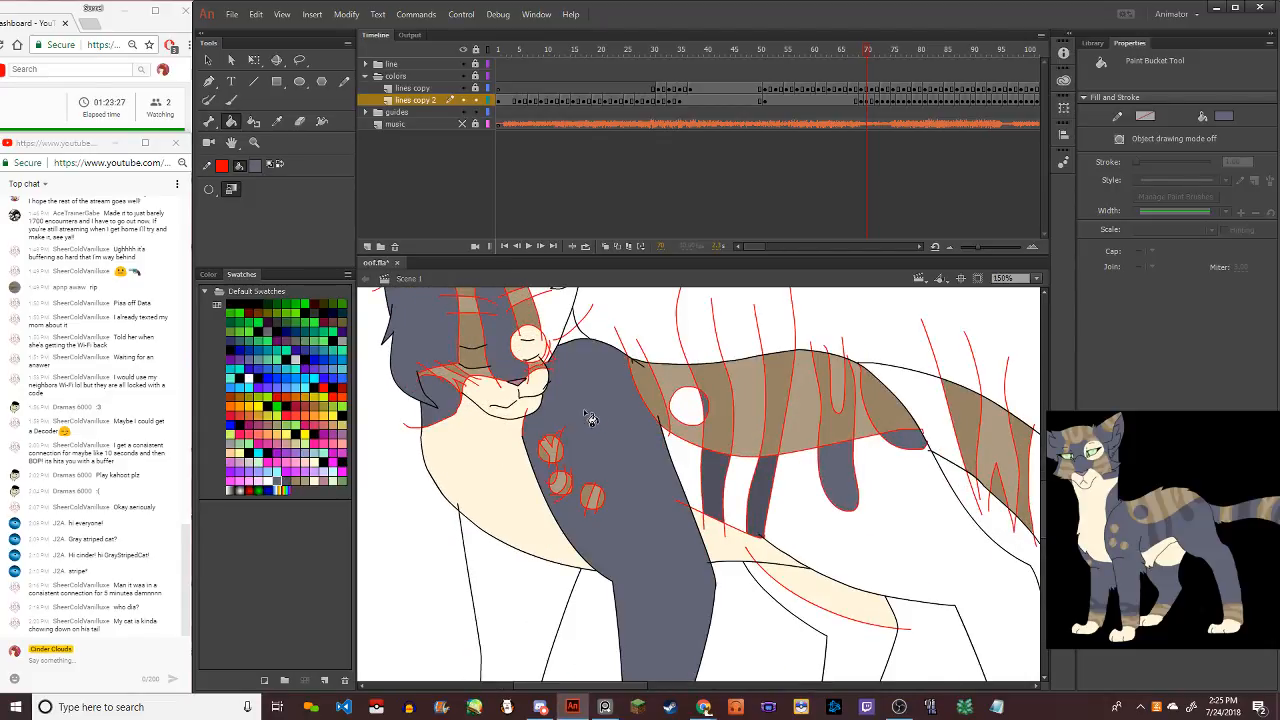
Fill the small gaps behind the cheek fur and below the ear with the slate grey
left_click(573, 344)
left_click(569, 338)
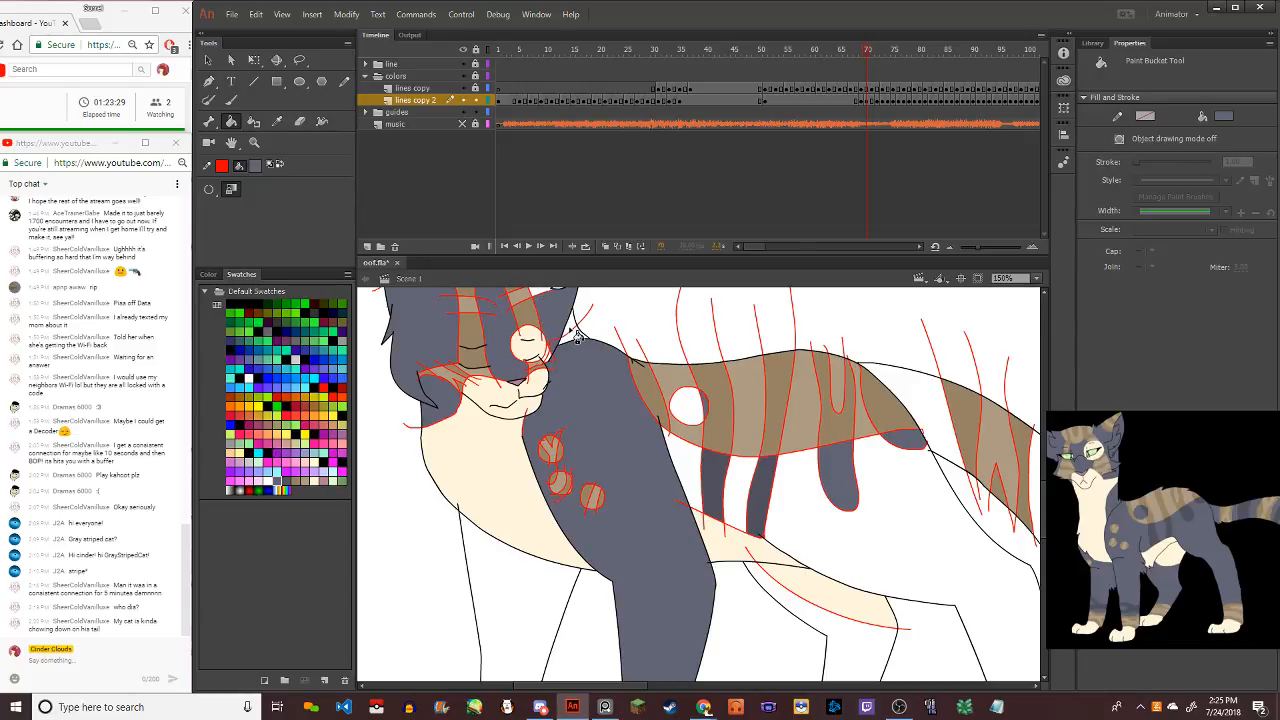
scroll(576, 389, "up", 3)
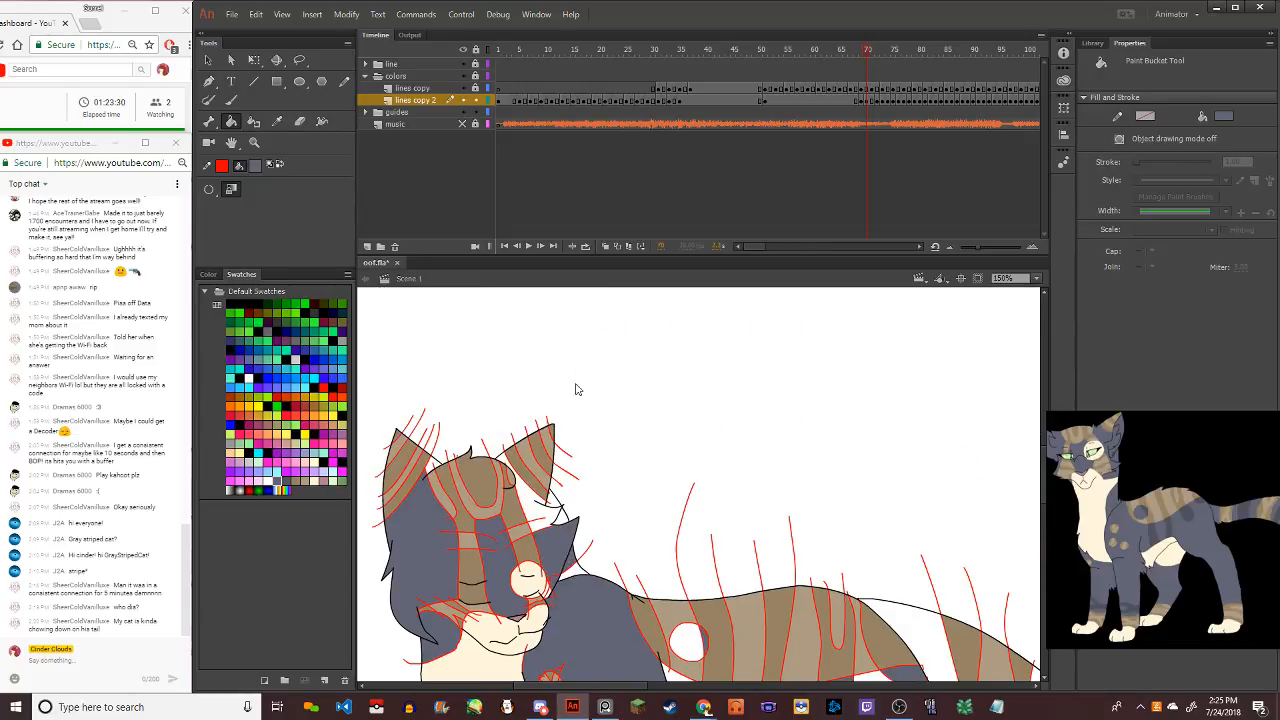
left_click(548, 526)
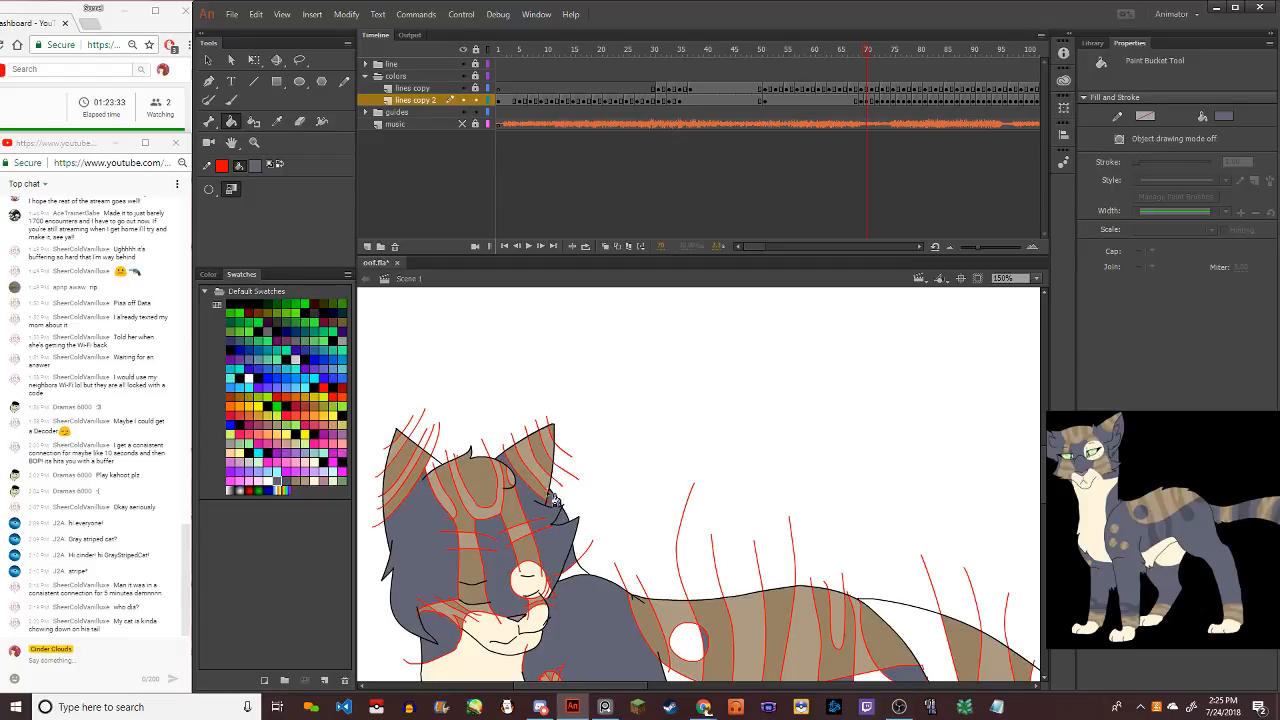
left_click(278, 122)
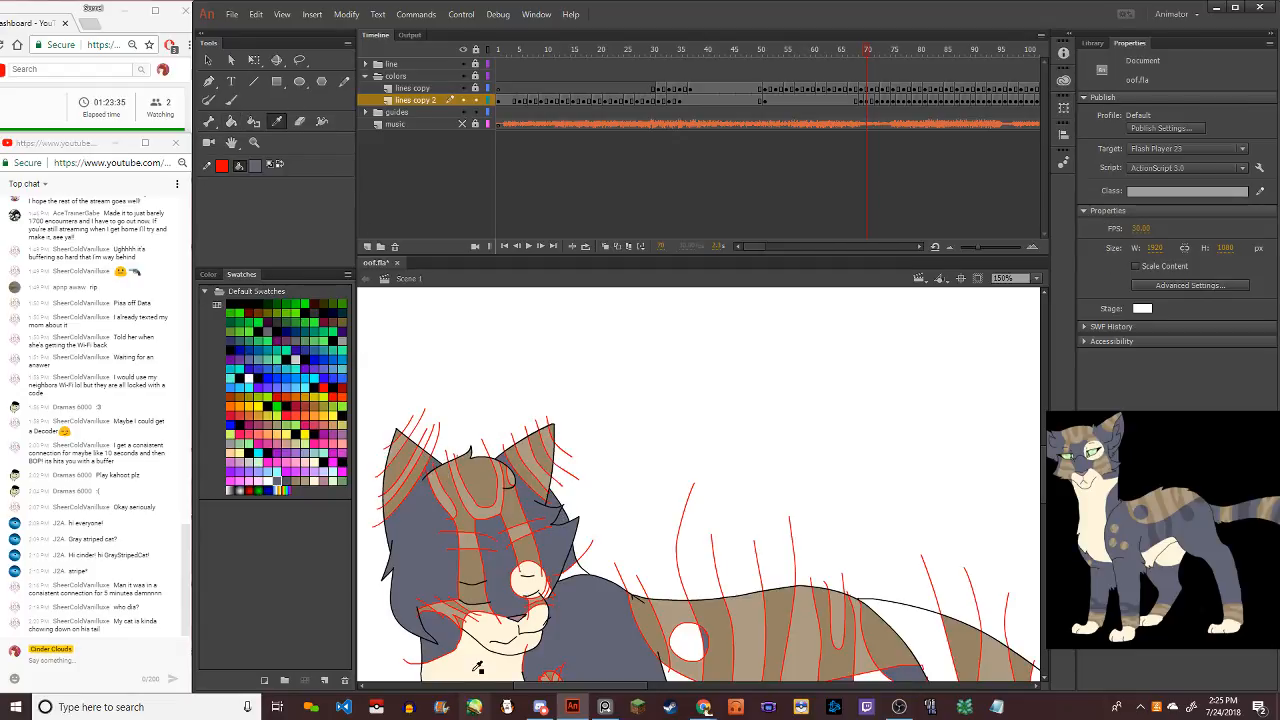
left_click(478, 664)
left_click(278, 122)
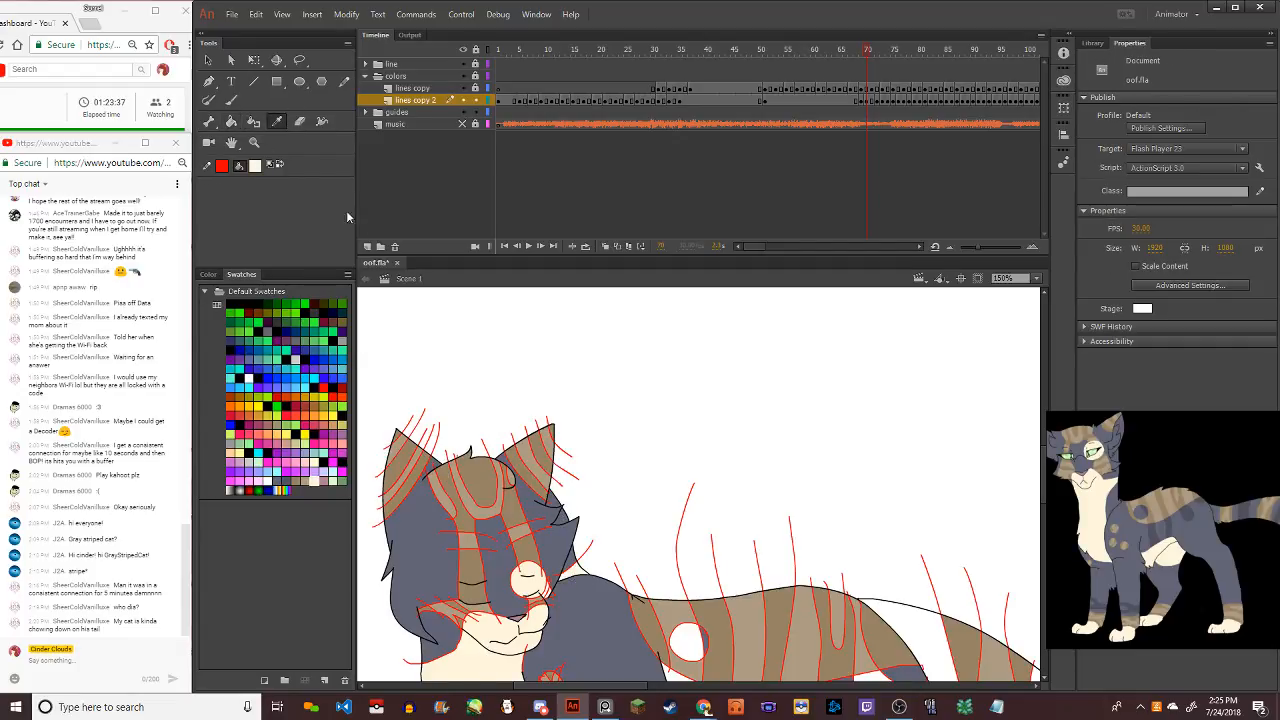
left_click(437, 563)
Fill the torso, the round back spot, both hind legs and the far front leg with the slate grey
key("ctrl+minus")
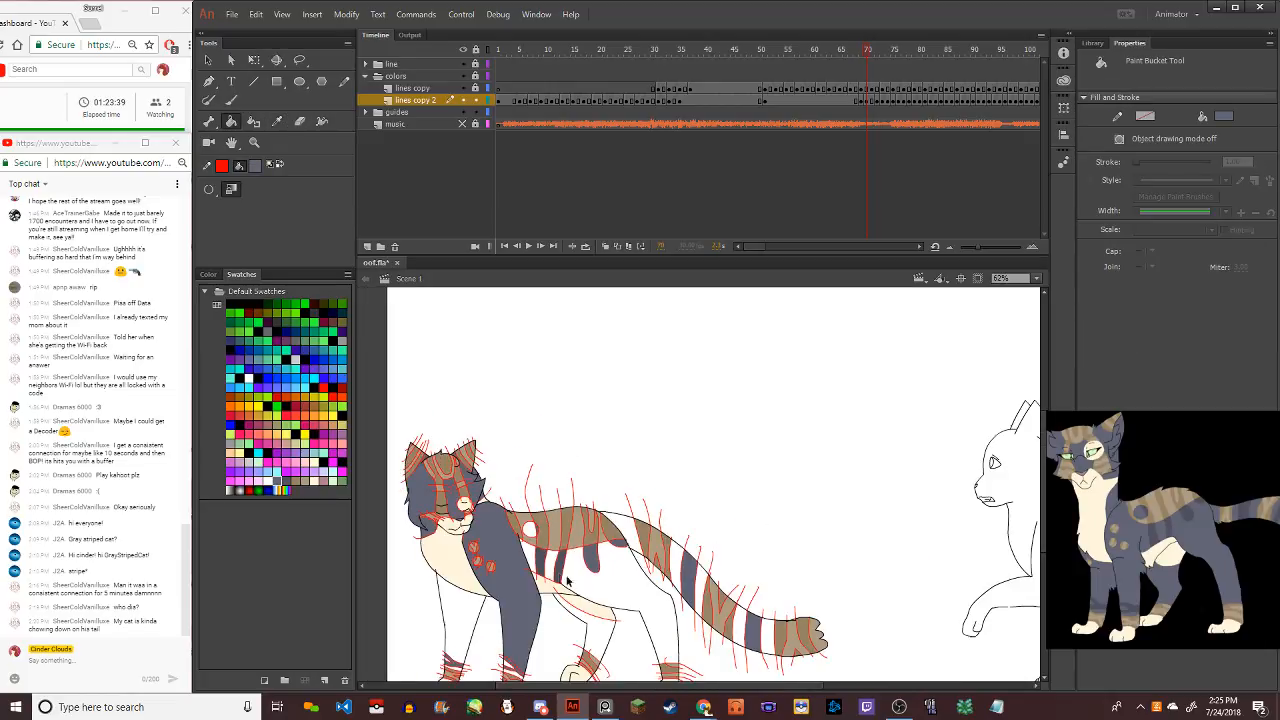
left_click(537, 556)
left_click(564, 572)
left_click(590, 582)
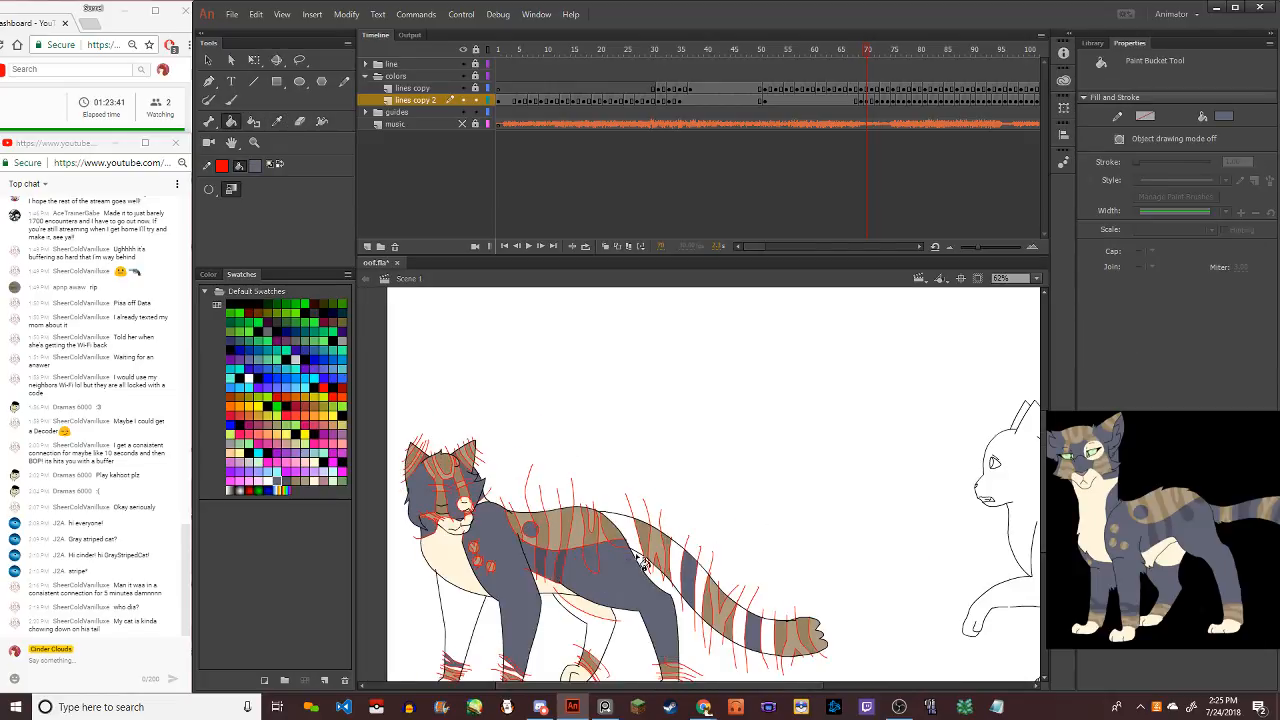
left_click(590, 645)
scroll(625, 615, "down", 2)
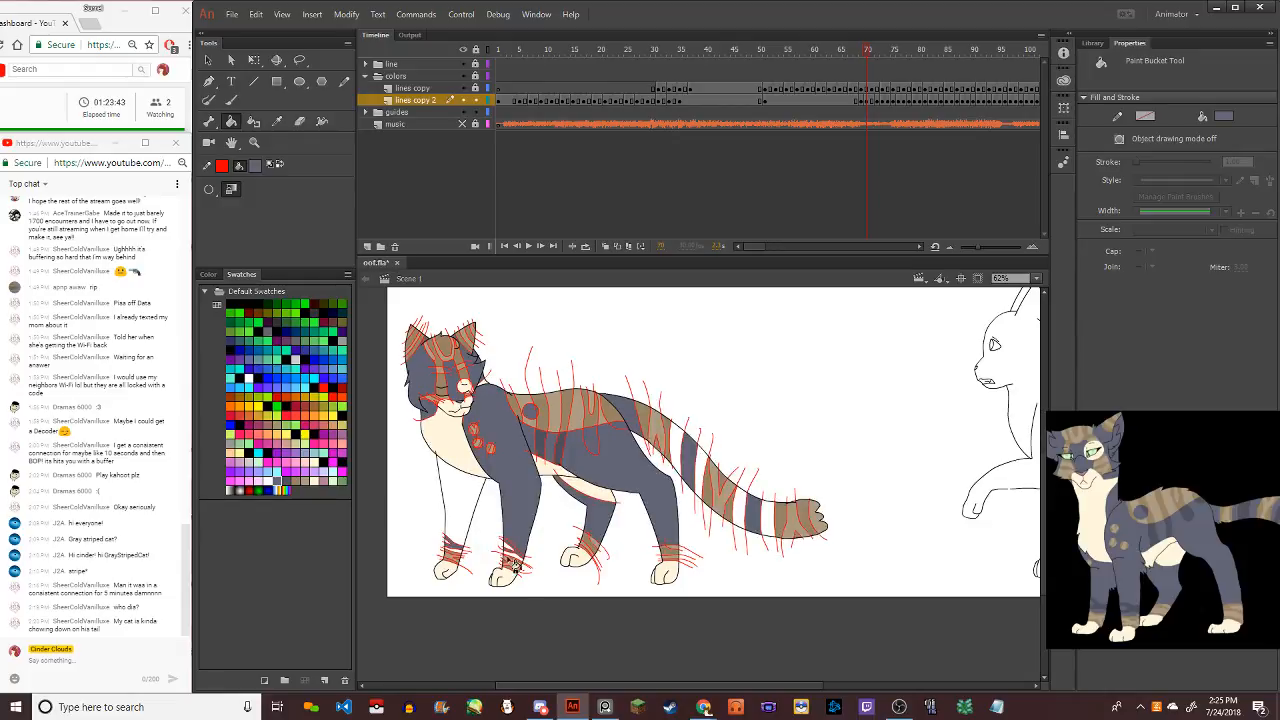
scroll(452, 535, "up", 2)
left_click(461, 546)
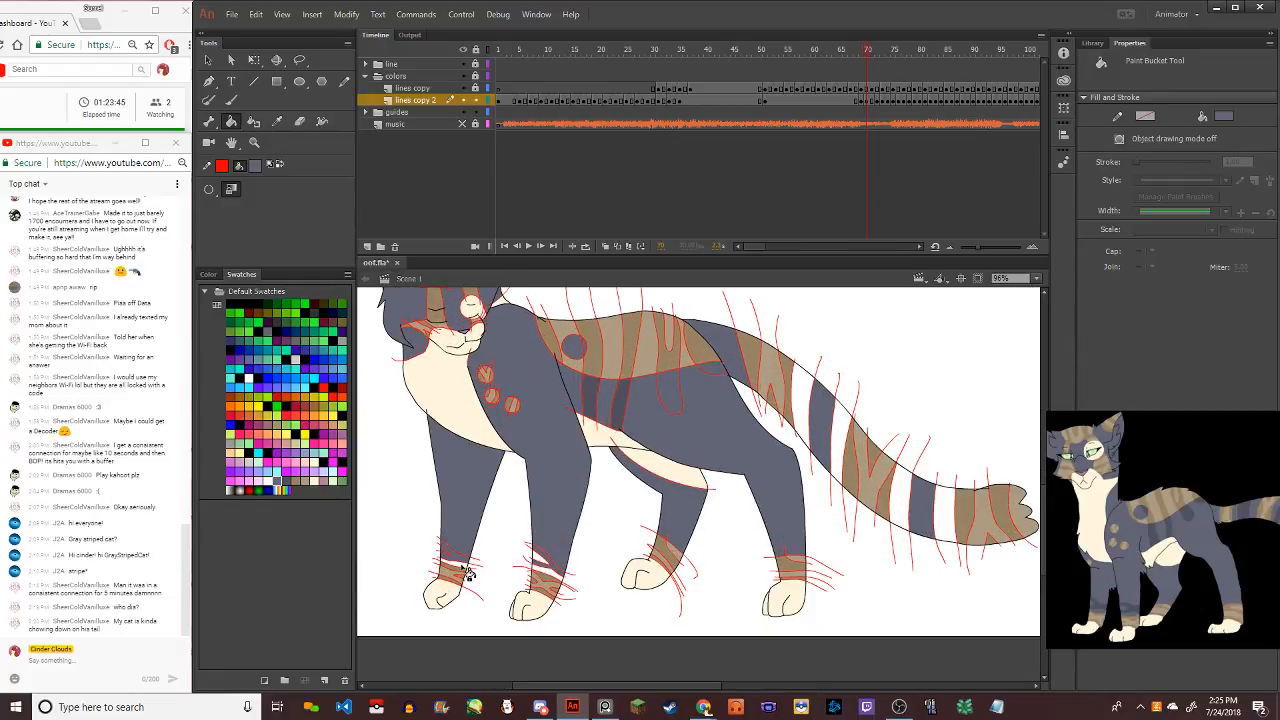
Fill the upper stripes on both front legs with the dark grey and the gap in the near leg's stripe with slate grey
scroll(490, 552, "up", 2)
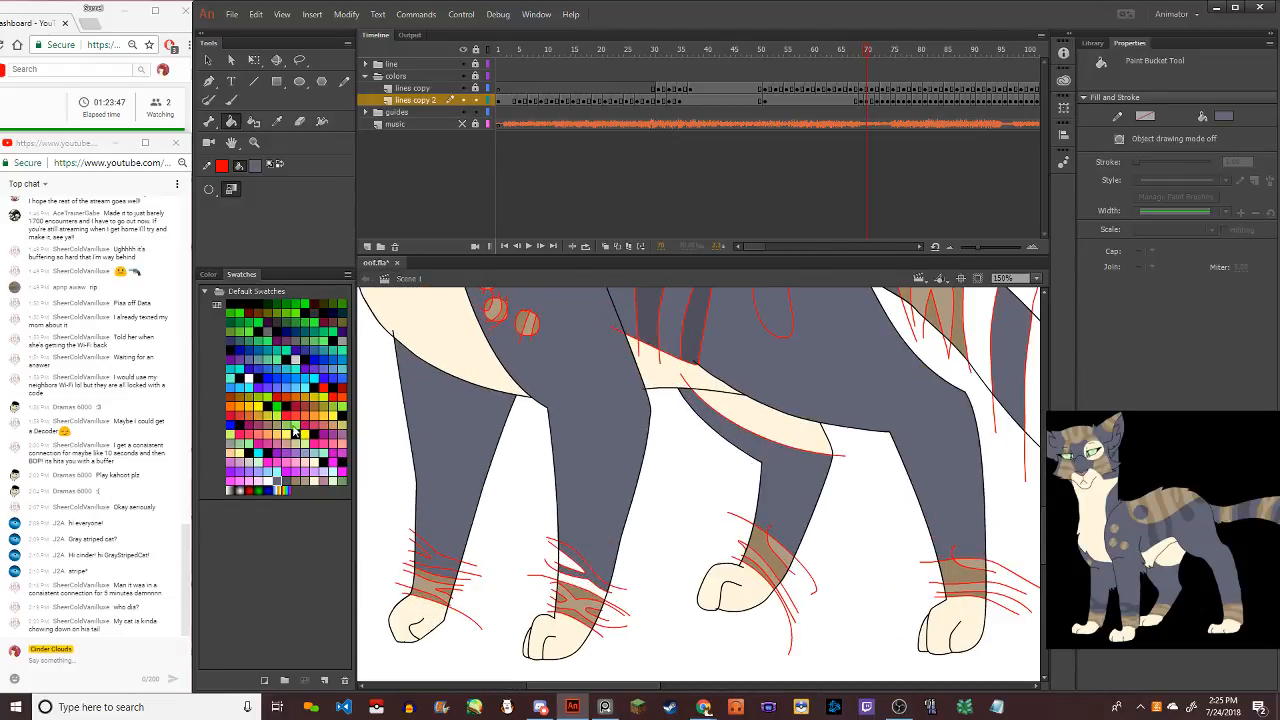
left_click(286, 481)
left_click(436, 565)
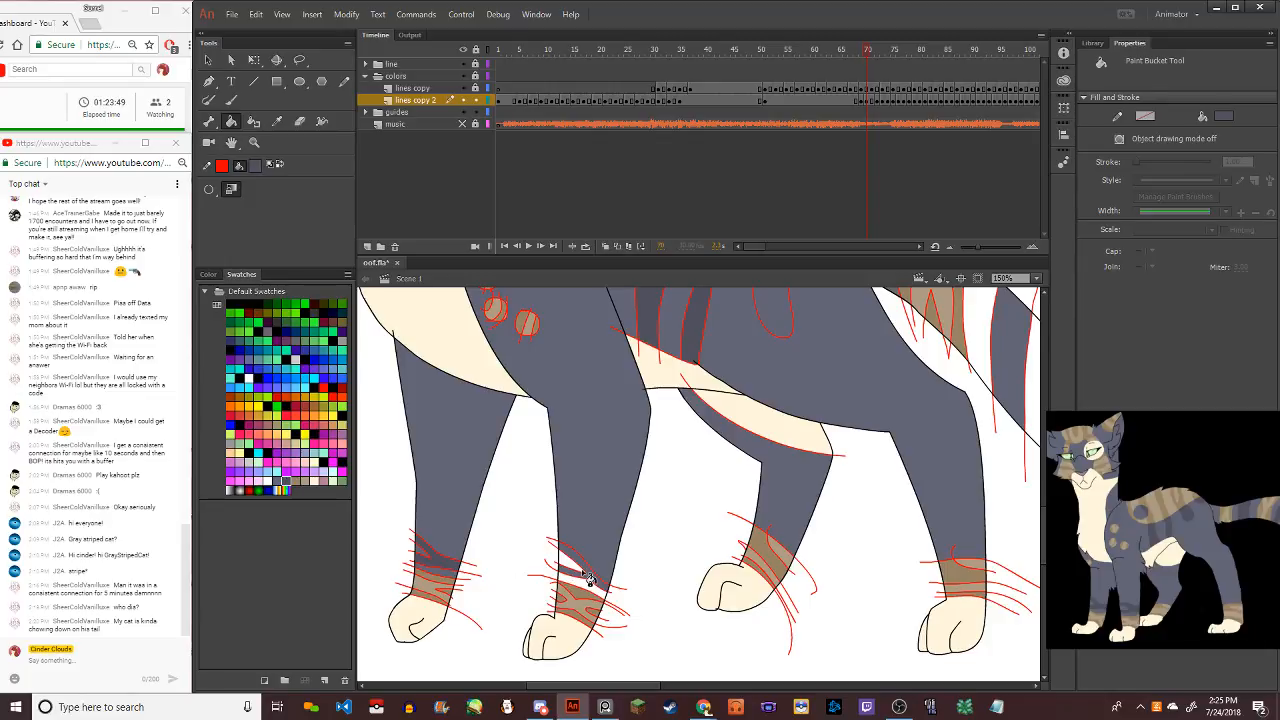
left_click(589, 577)
left_click(277, 483)
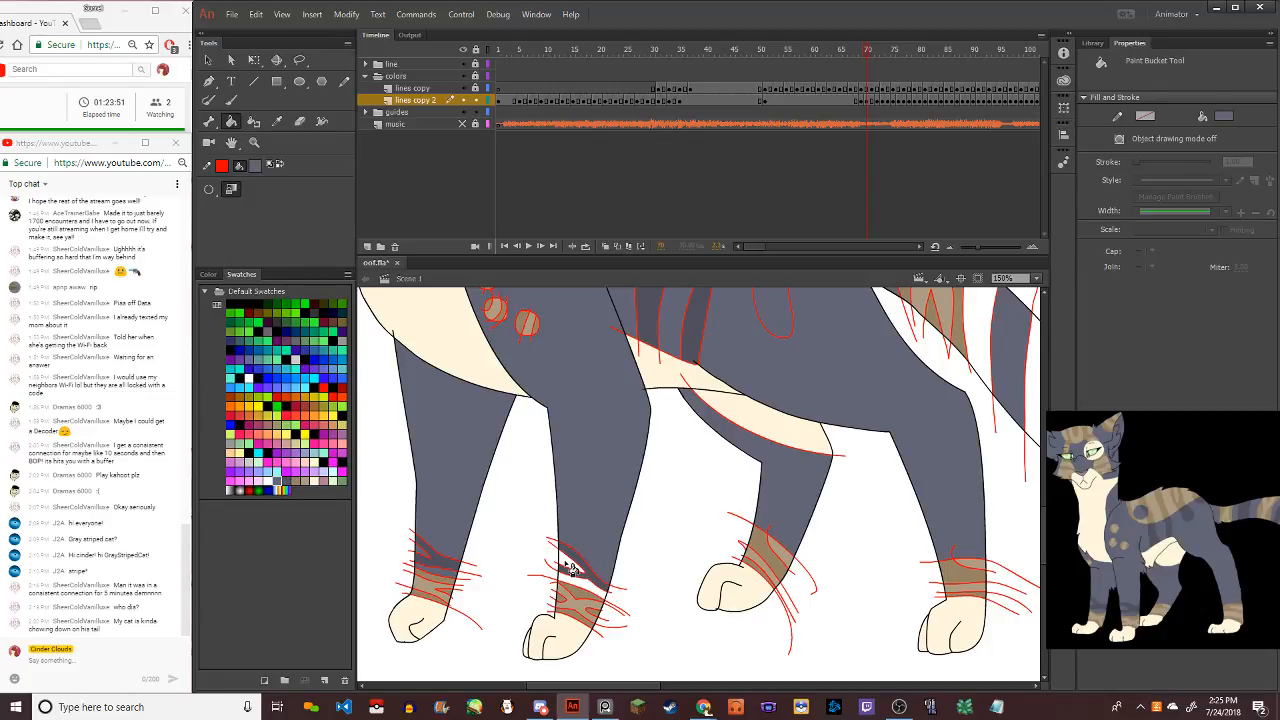
left_click(570, 568)
Fill the rounded stripe hanging below the tan back patch on the flank with the dark grey
scroll(588, 543, "up", 2)
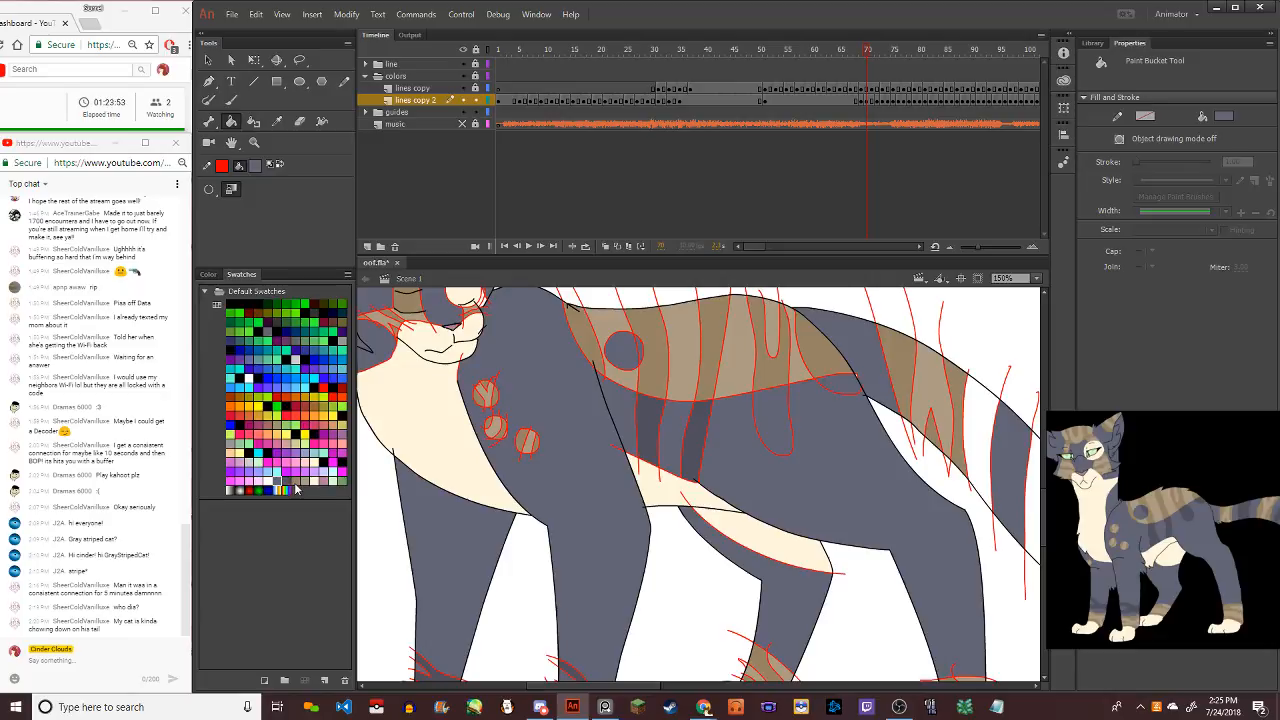
left_click(287, 489)
left_click(772, 430)
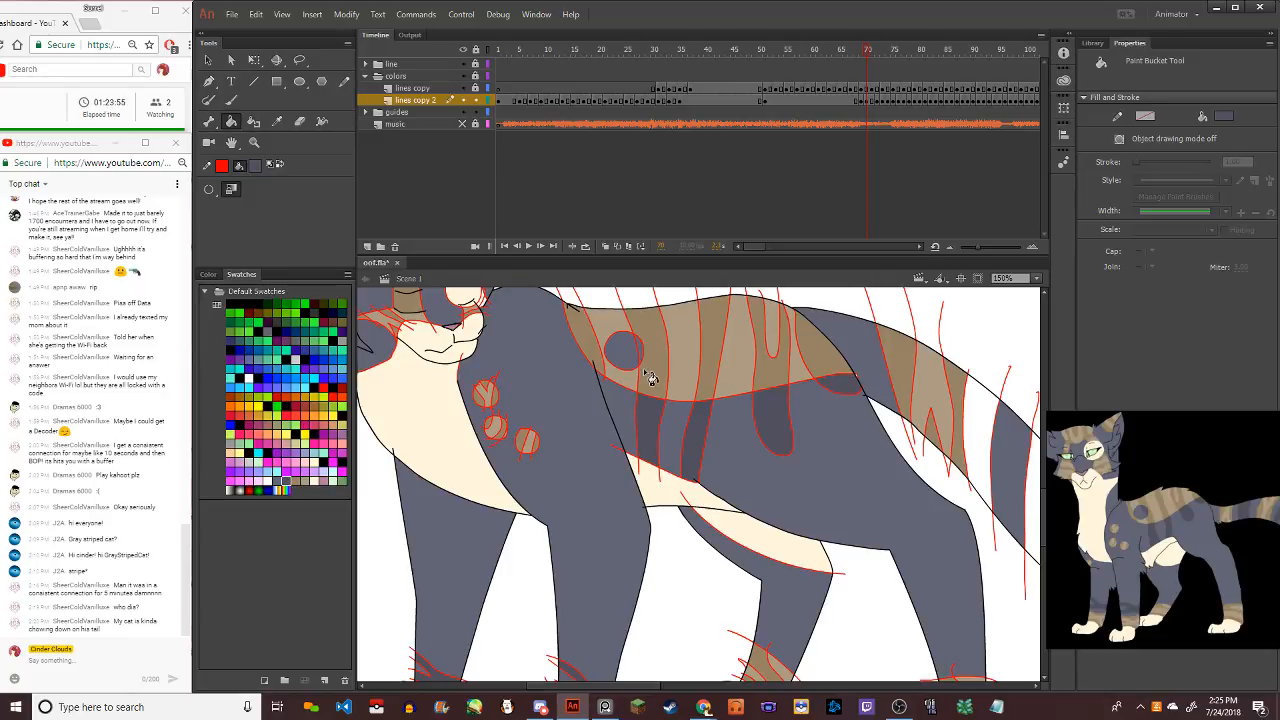
Fill the two dark bands on the tail with the dark grey
left_click(277, 121)
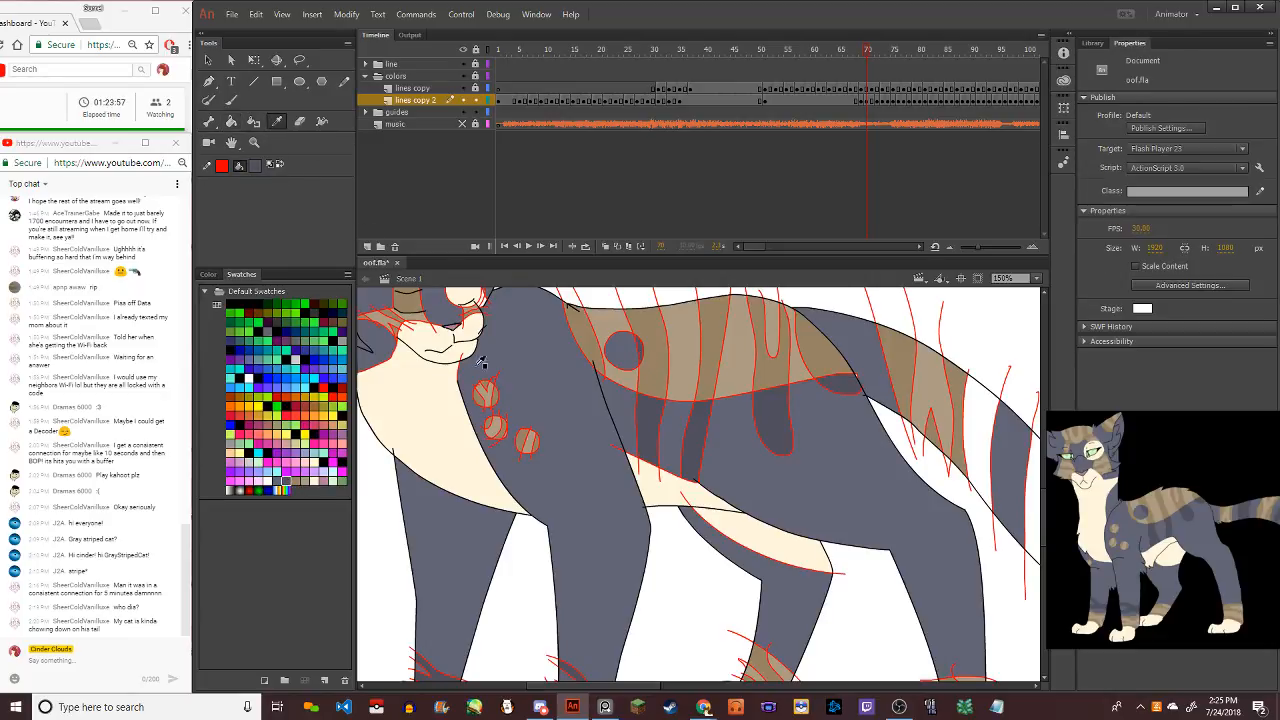
left_click(742, 438)
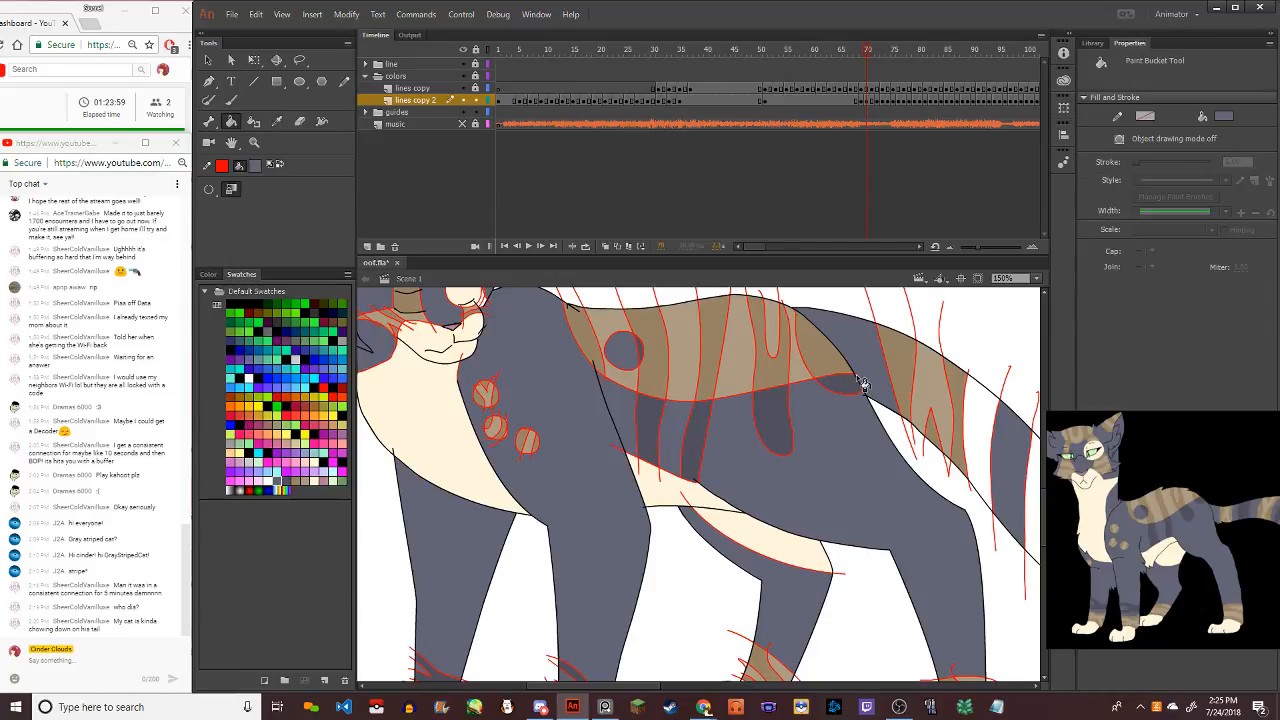
scroll(863, 384, "down", 5)
scroll(600, 606, "up", 5)
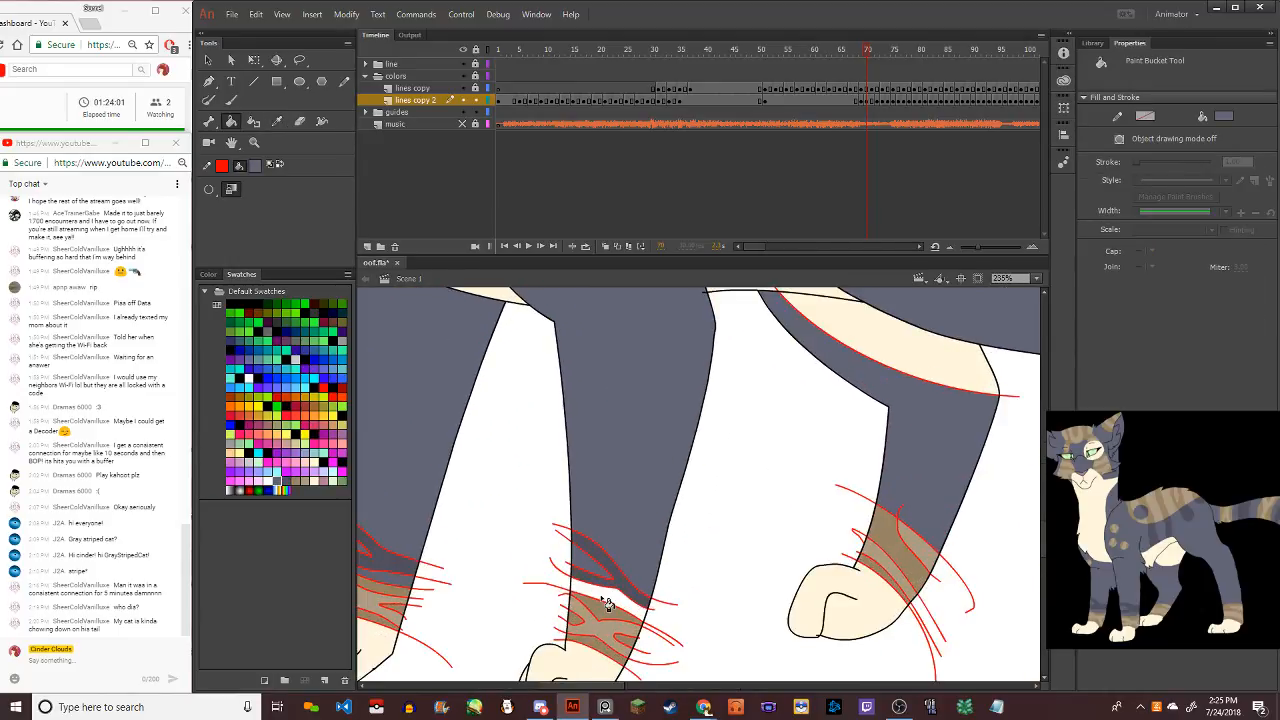
scroll(605, 600, "down", 2)
scroll(605, 603, "down", 2)
scroll(855, 586, "down", 1)
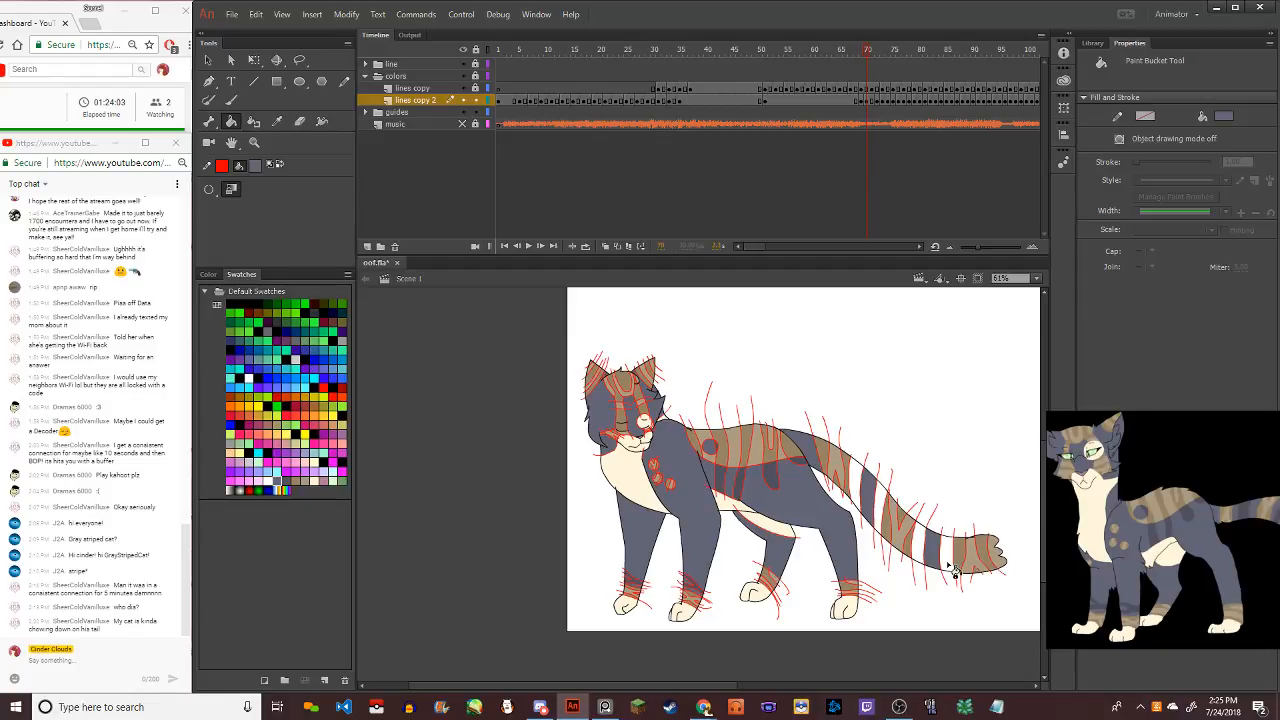
scroll(908, 537, "up", 3)
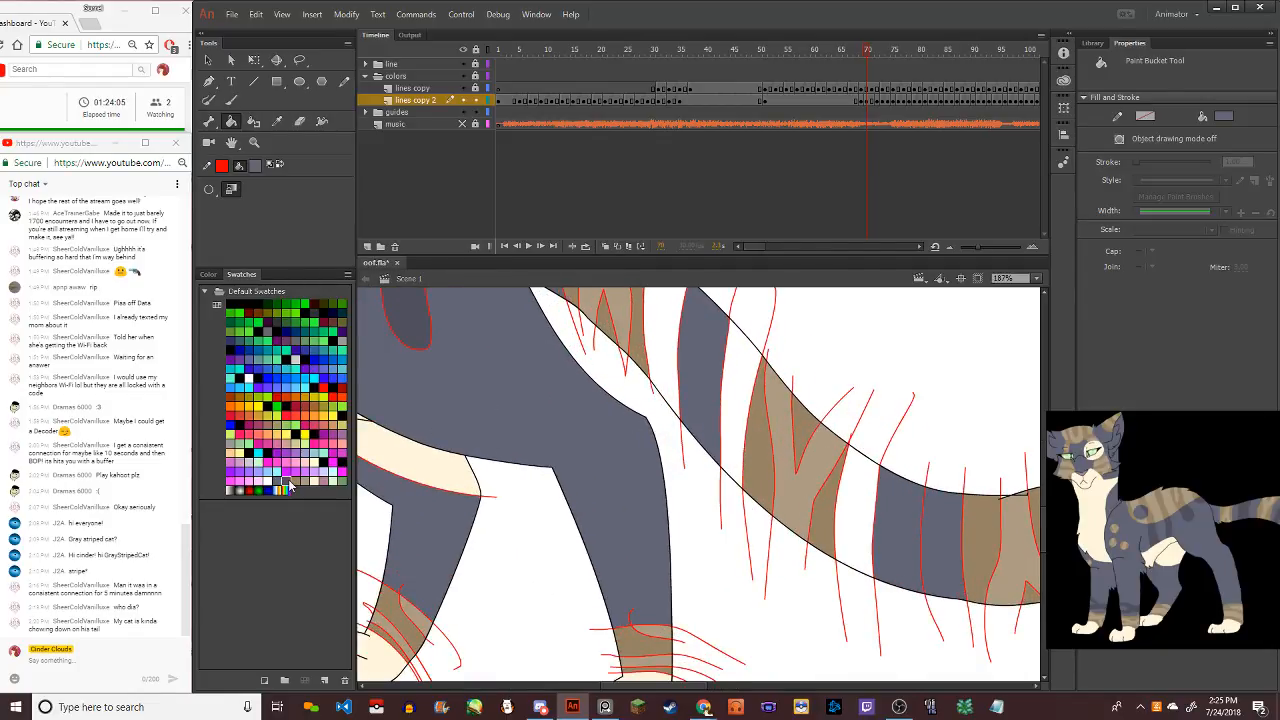
left_click(288, 487)
left_click(884, 510)
left_click(710, 403)
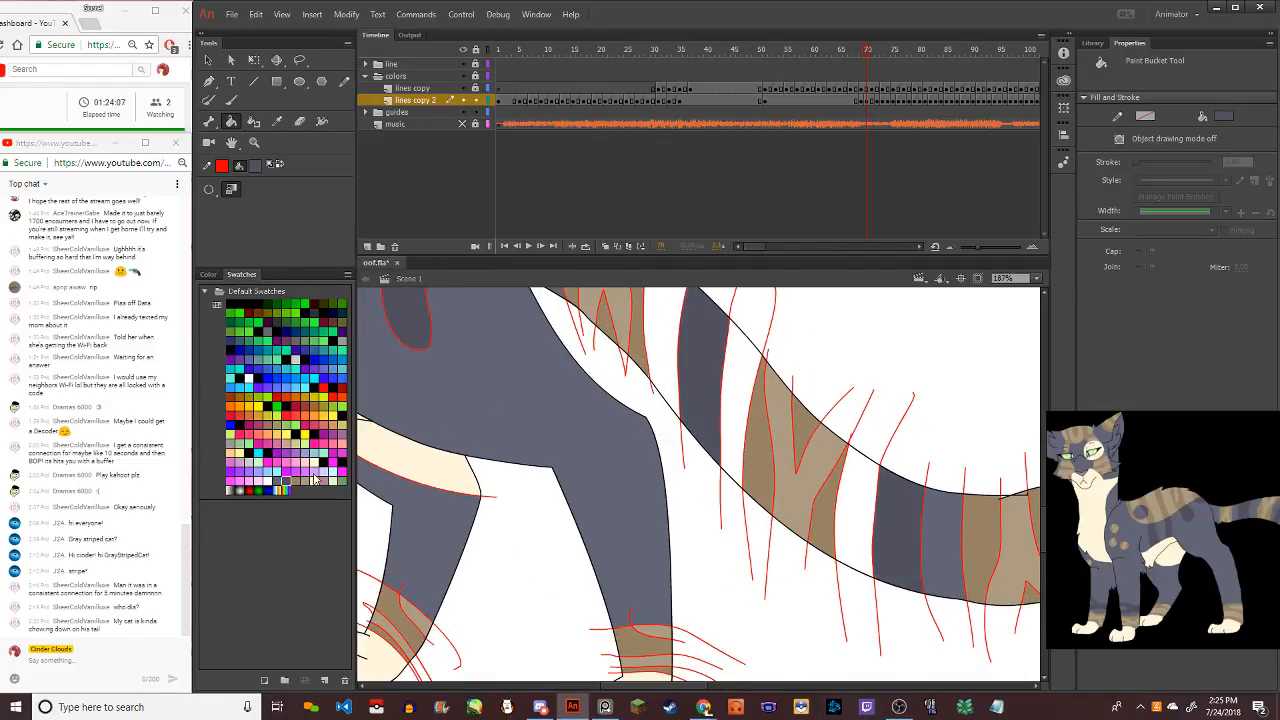
Fill the gaps beside the dark bands on the tail with the slate grey
left_click(680, 346)
left_click(745, 390)
left_click(860, 495)
scroll(857, 486, "down", 2)
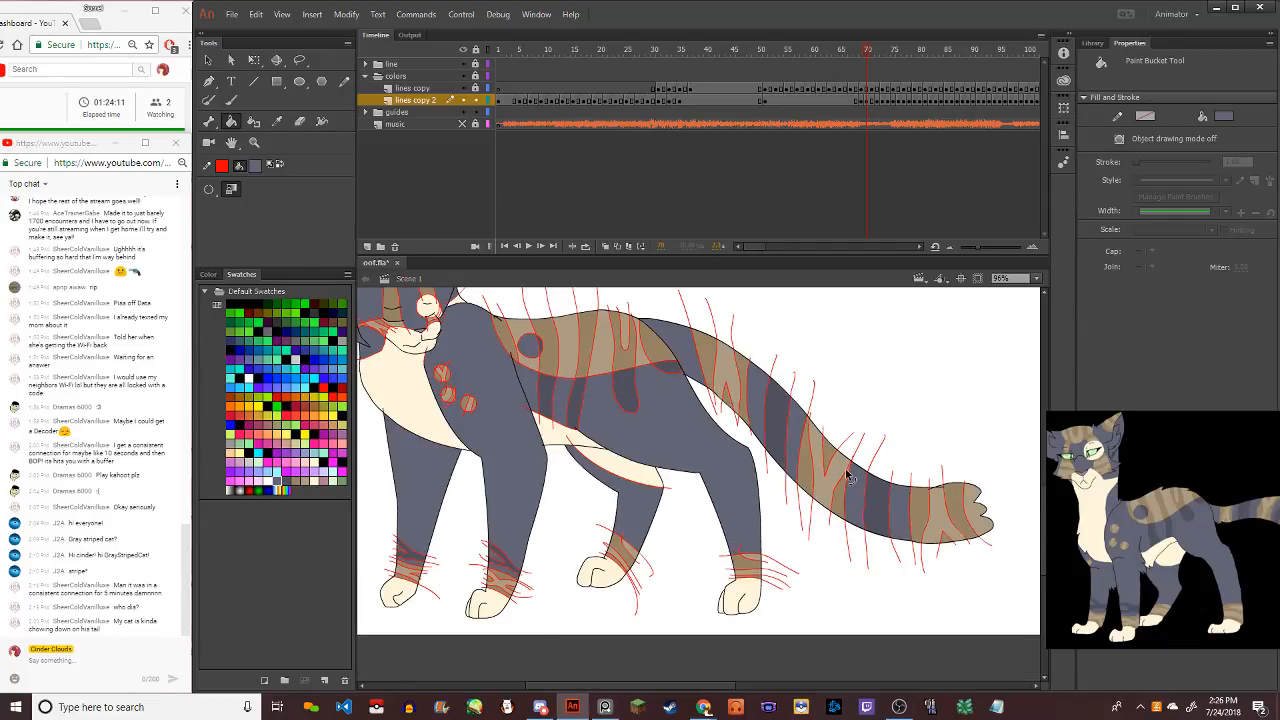
Sample the brown from the stripe near the tail's tip as the fill colour
scroll(894, 491, "up", 5)
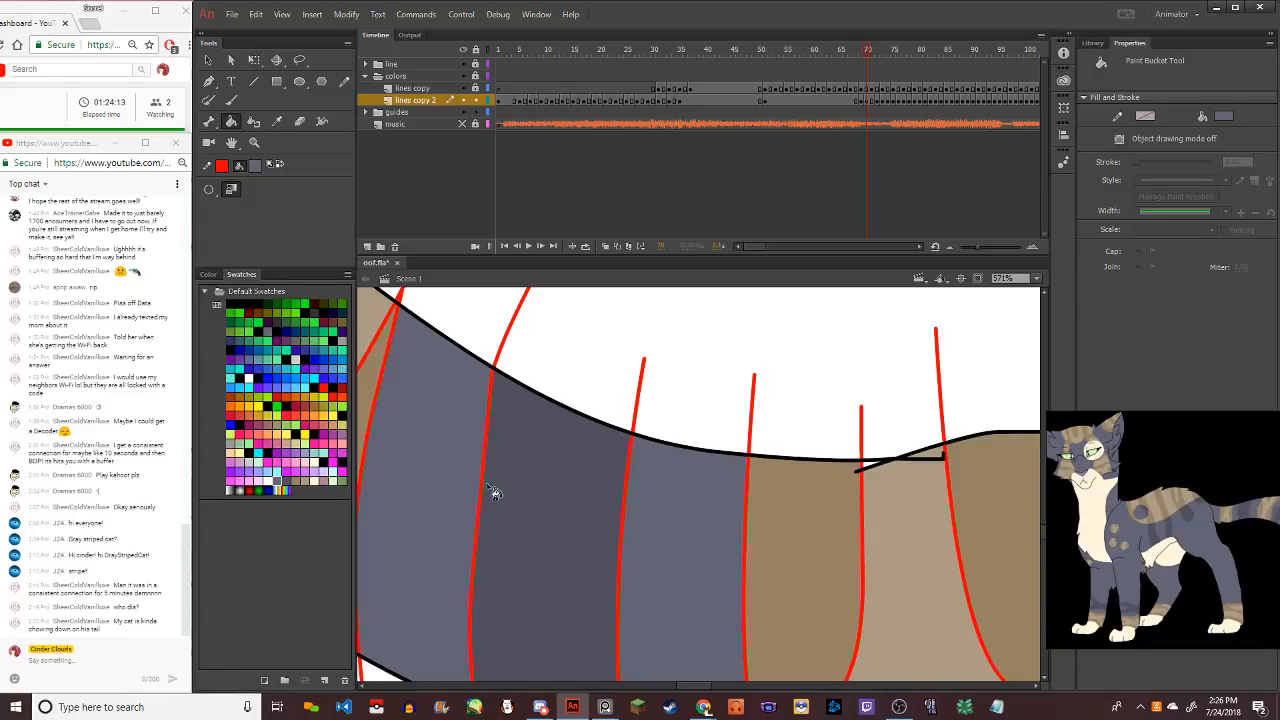
left_click(277, 121)
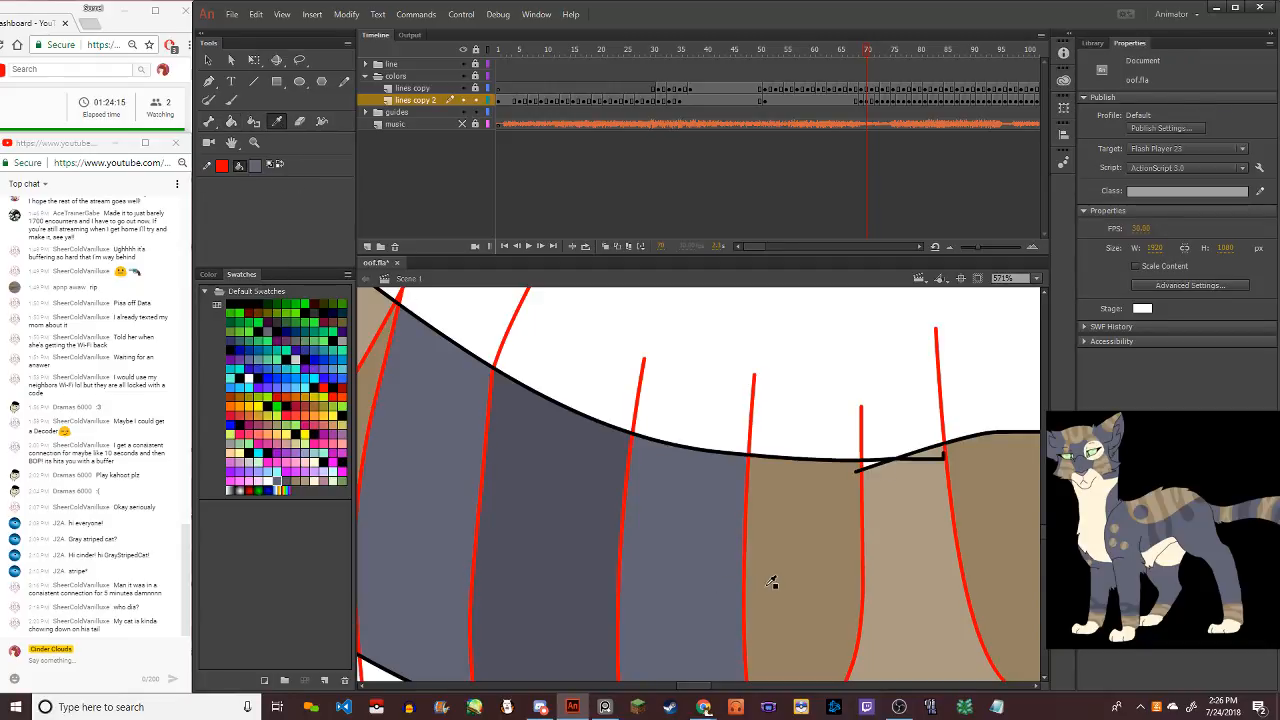
left_click(915, 500)
left_click(277, 121)
left_click(747, 500)
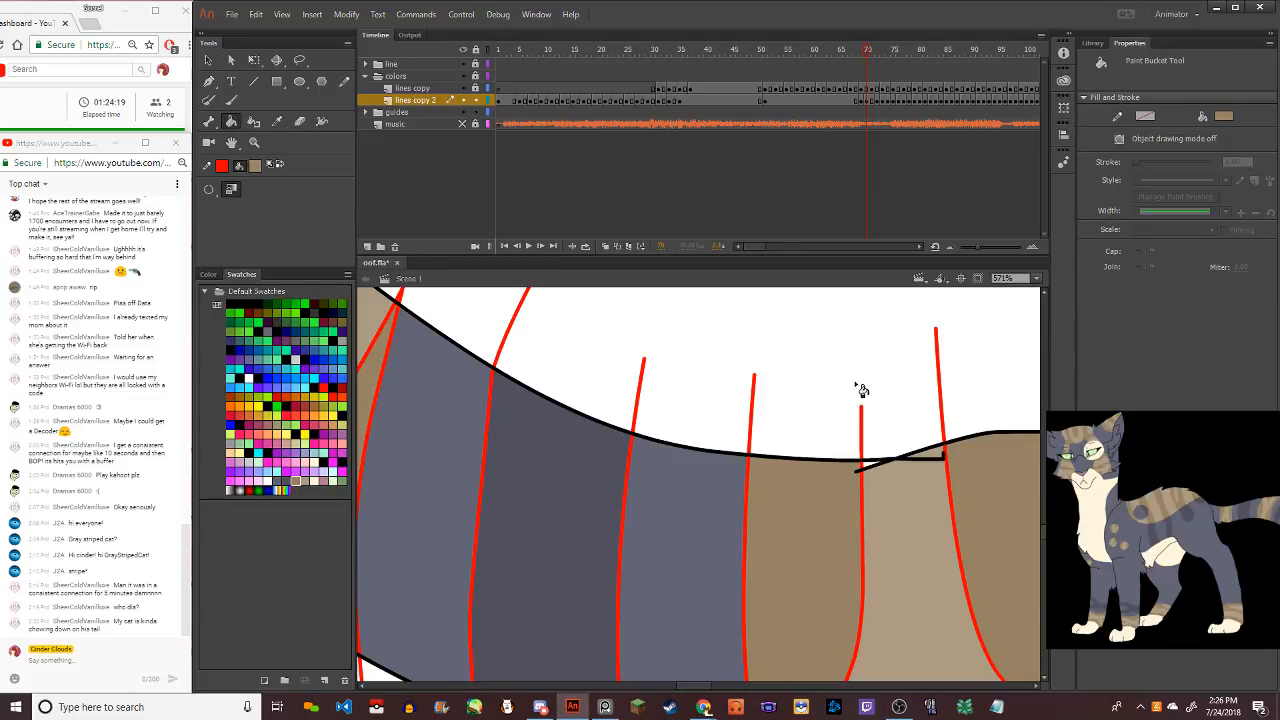
scroll(664, 384, "down", 6)
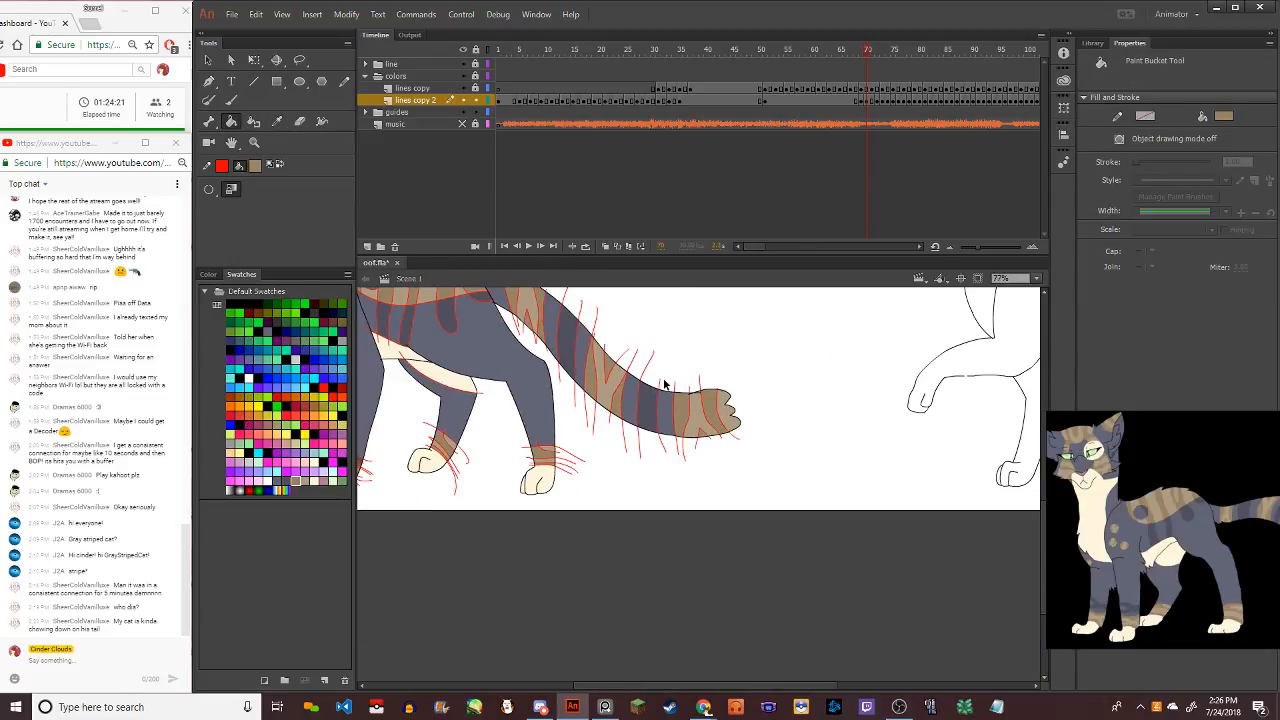
On the uncoloured cat frame just before this one, fill both eyes with pale green and their irises with the darker green
scroll(593, 448, "up", 1)
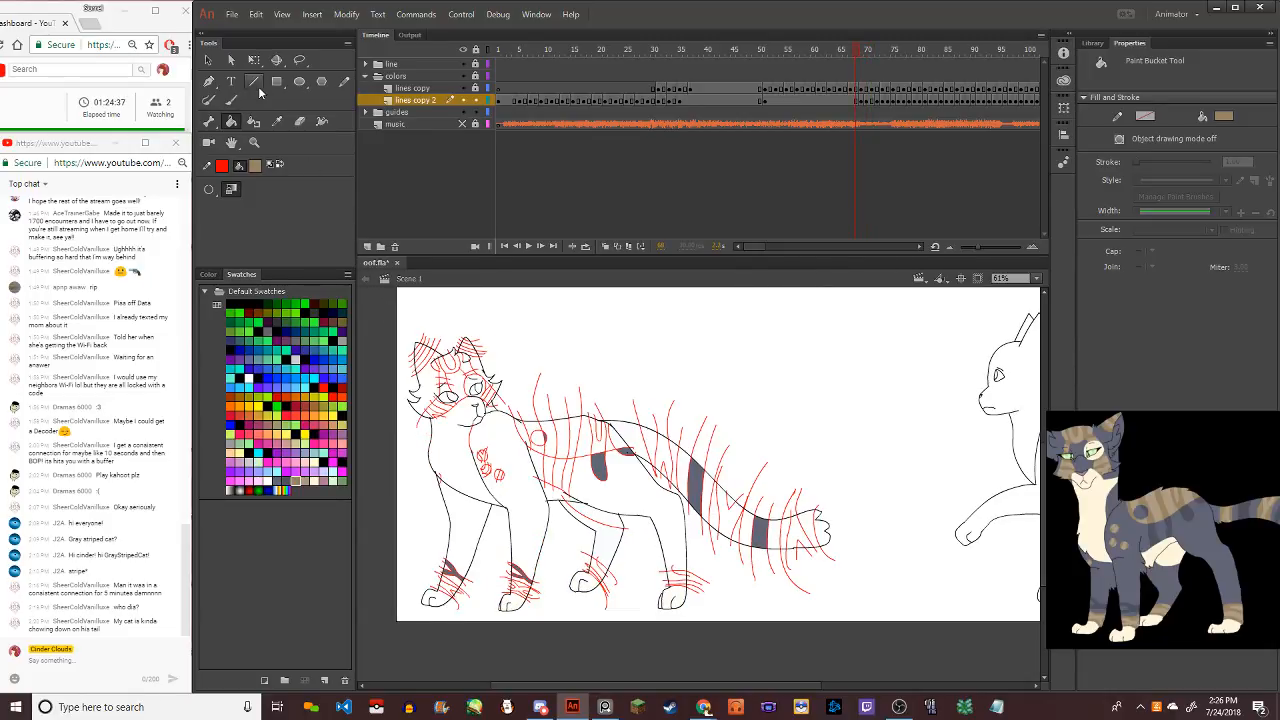
left_click(336, 484)
scroll(455, 420, "up", 4)
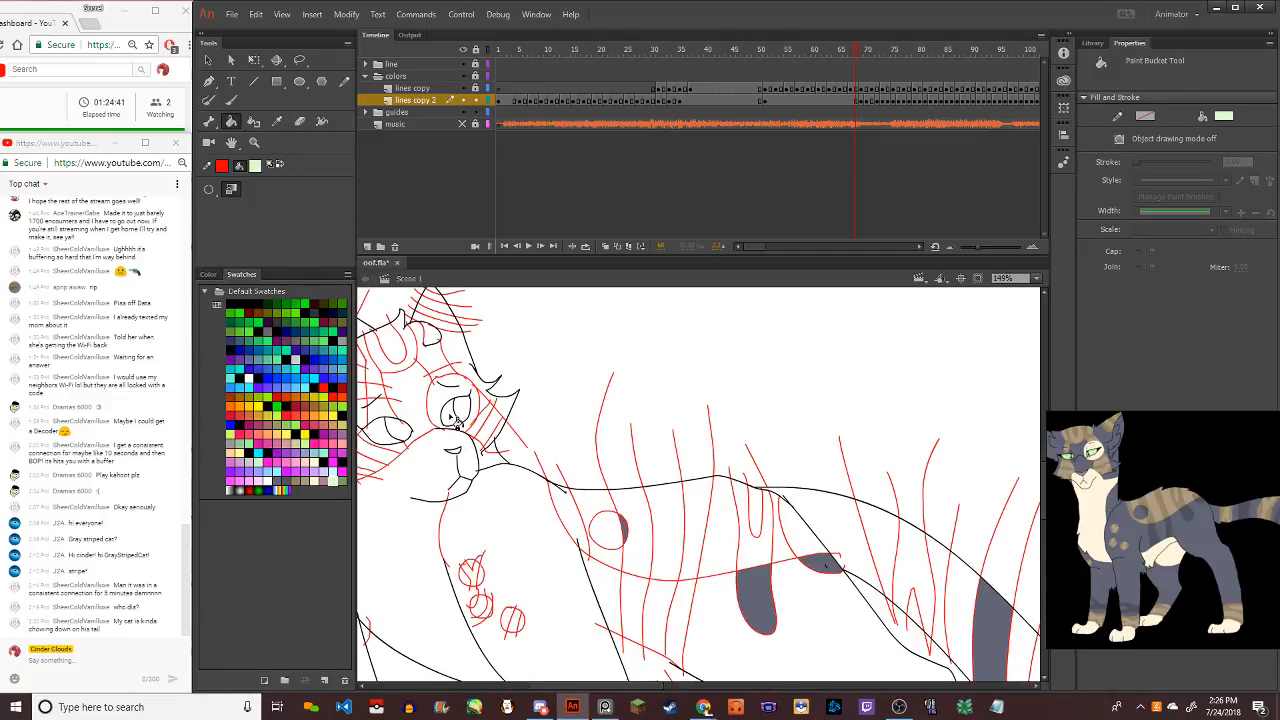
left_click(455, 418)
left_click(385, 432)
left_click(339, 484)
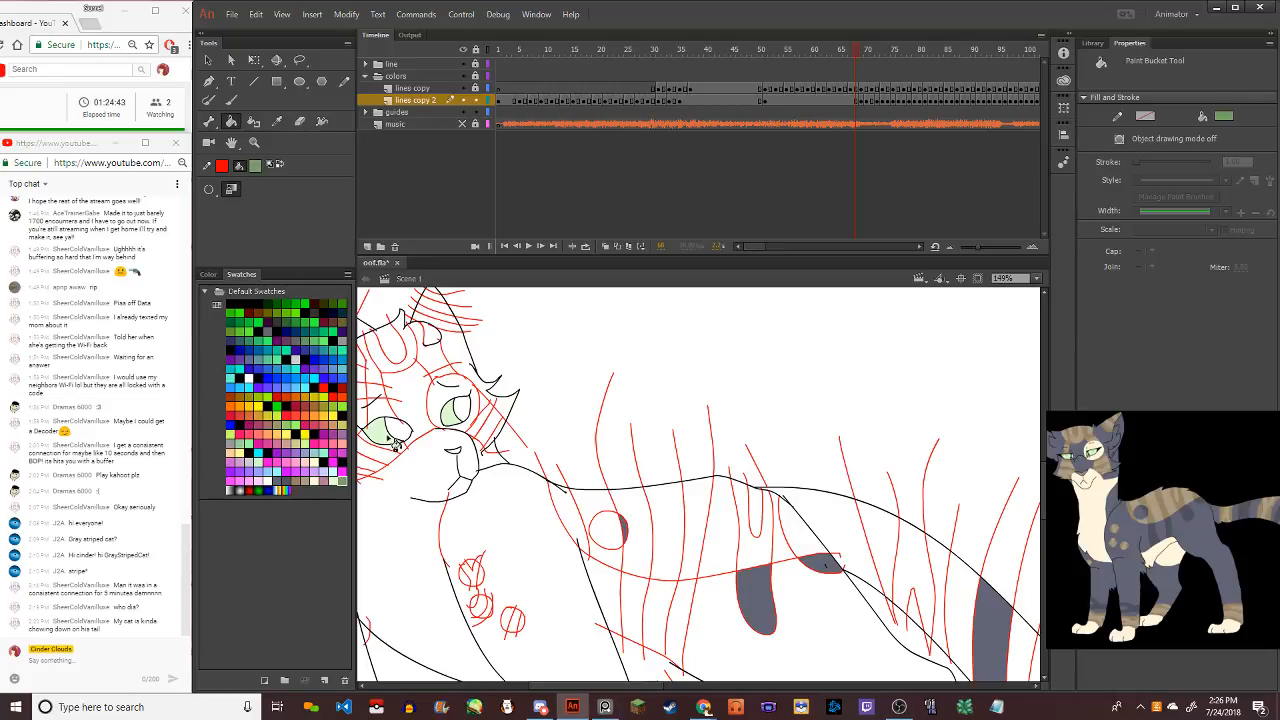
left_click(393, 432)
left_click(466, 415)
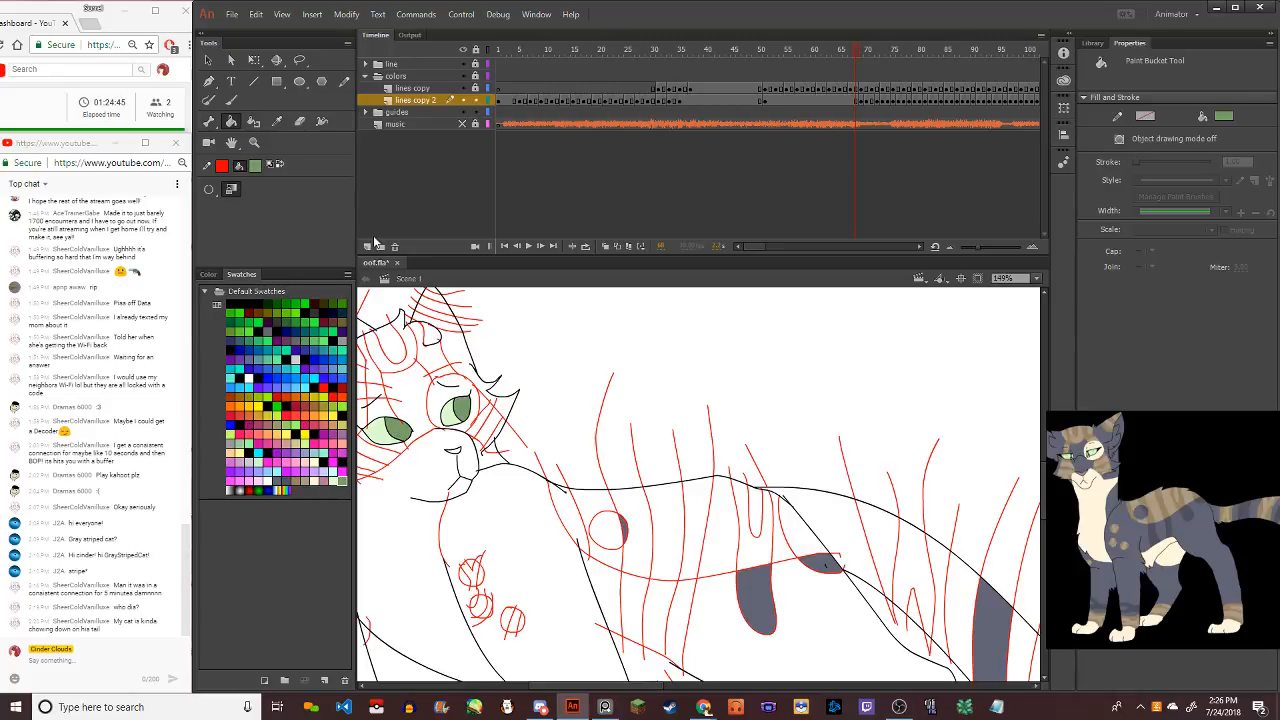
Fill the cat's nose with the dusty pink
left_click(319, 482)
left_click(455, 452)
scroll(462, 402, "down", 4)
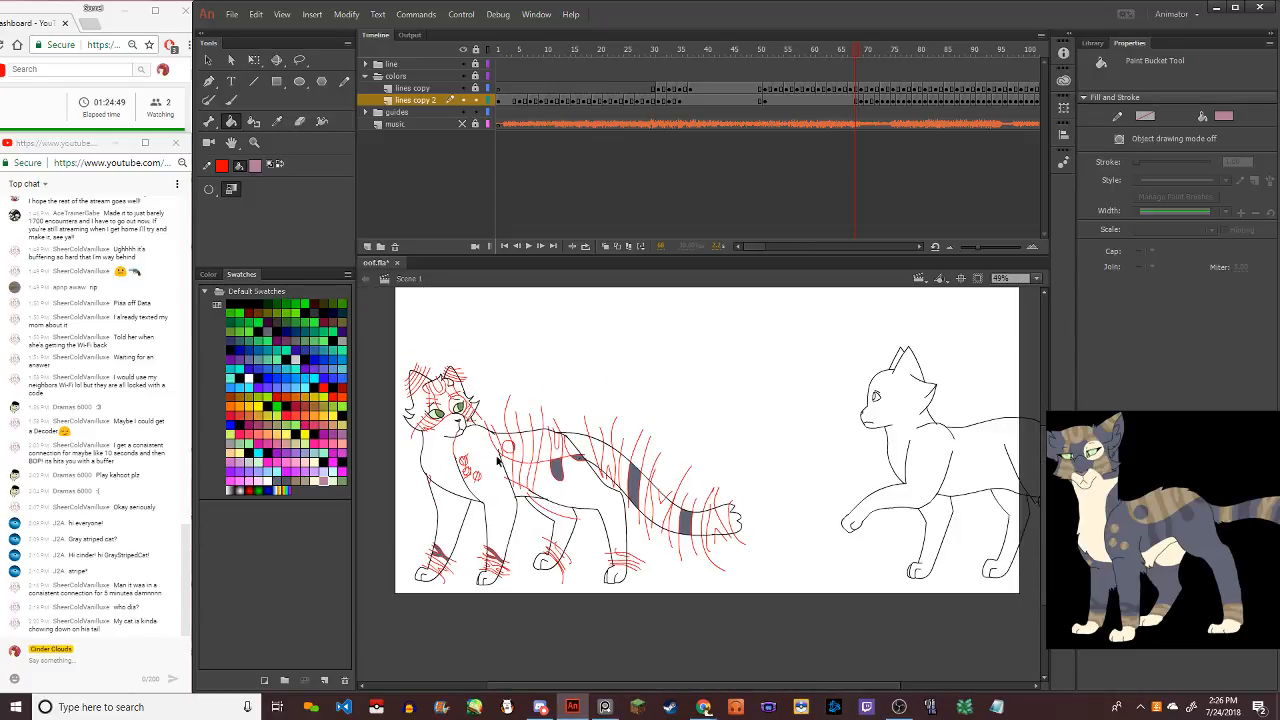
Recolour the rounded flank stripe, the hip patch, both dark tail bands and the upper front-leg stripes with the dark grey
scroll(507, 462, "up", 4)
left_click(287, 482)
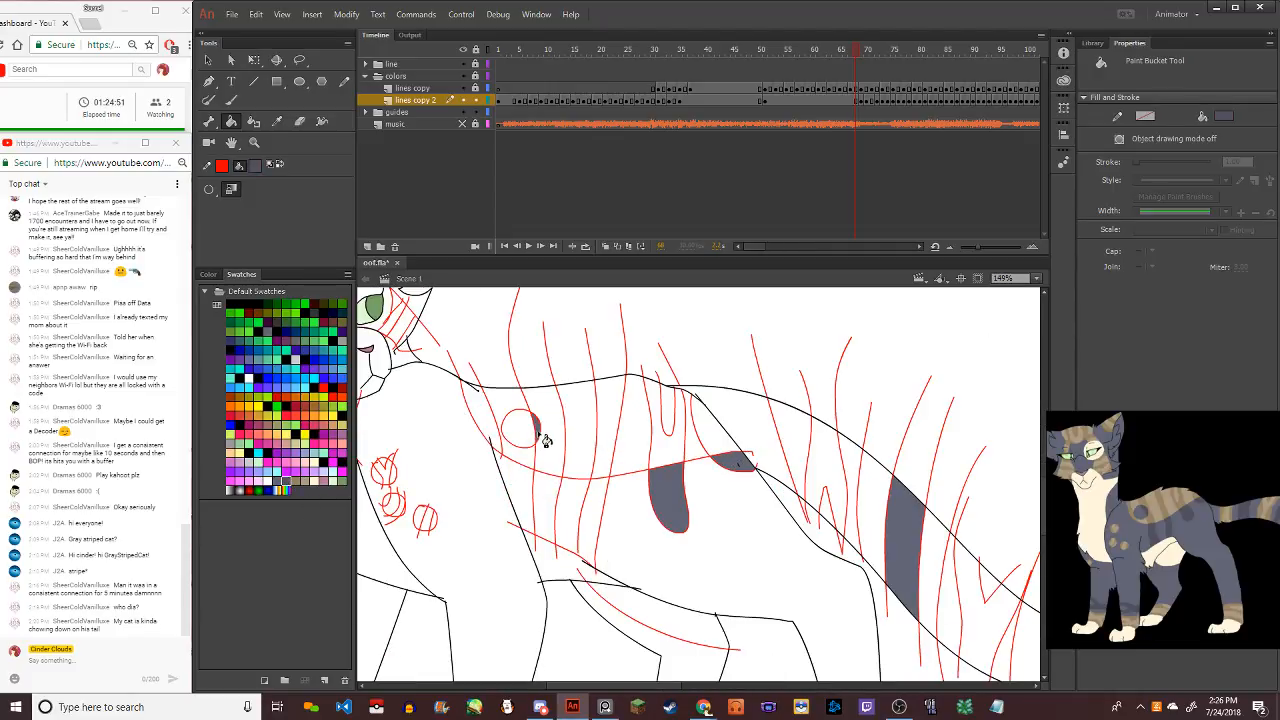
left_click(668, 500)
left_click(735, 468)
scroll(735, 475, "down", 4)
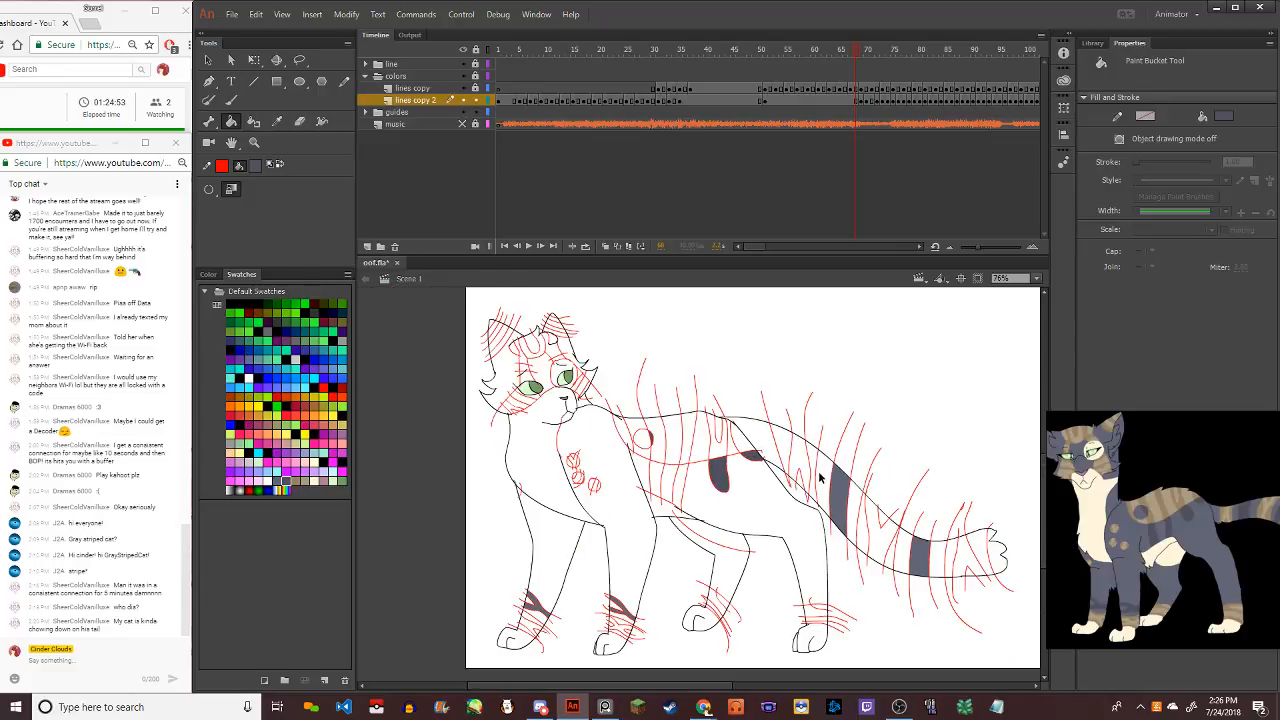
left_click(843, 500)
left_click(917, 568)
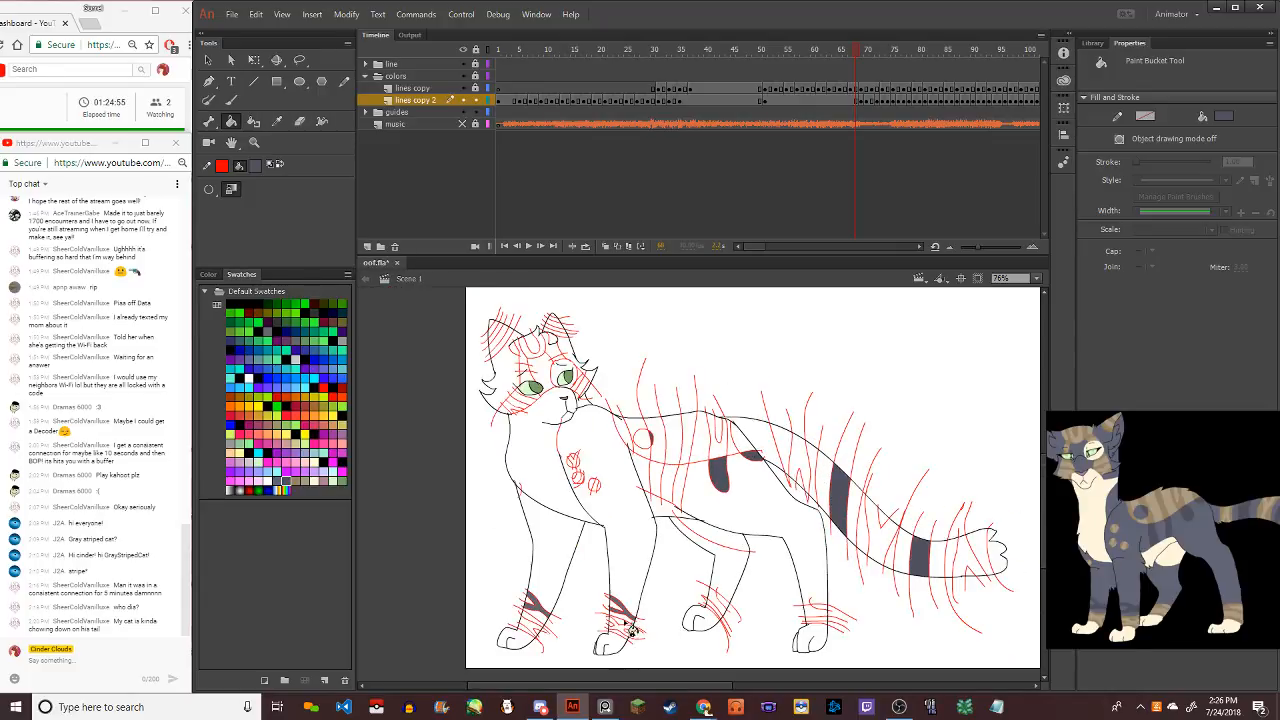
left_click(531, 601)
Fill the five stripes across the cat's back patch, from shoulder to hip, with the brown
left_click(295, 483)
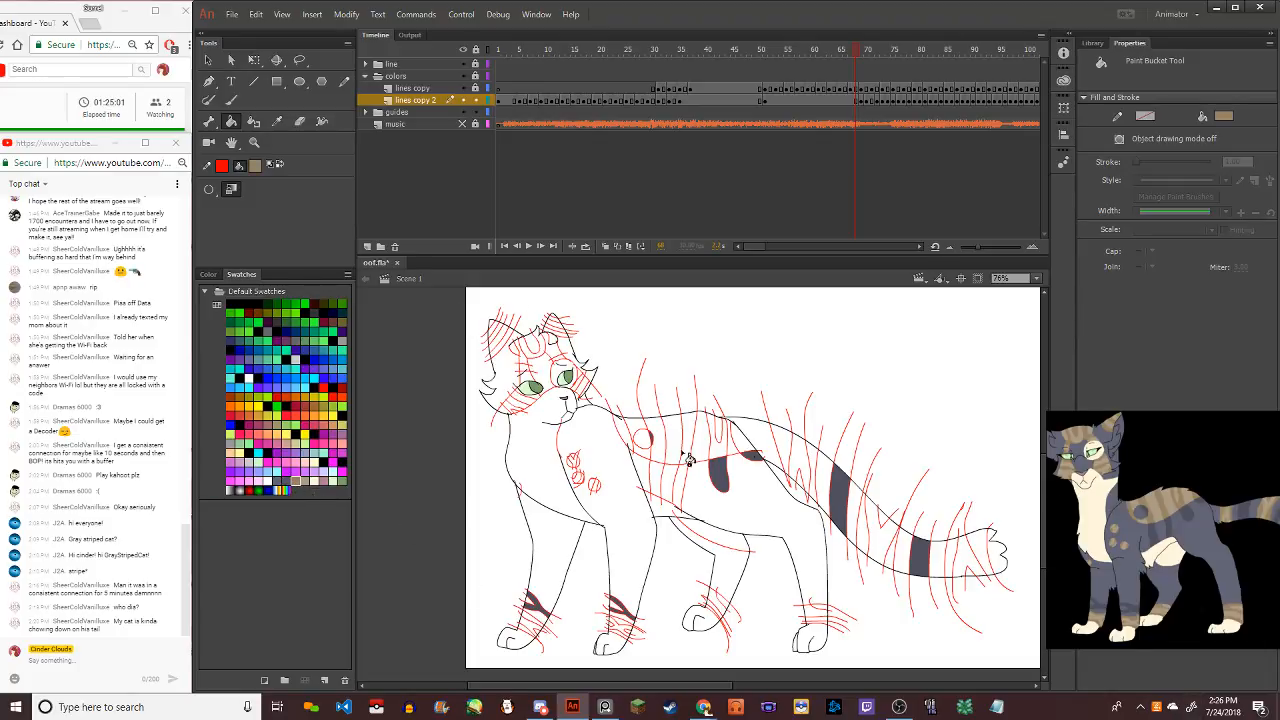
left_click(656, 456)
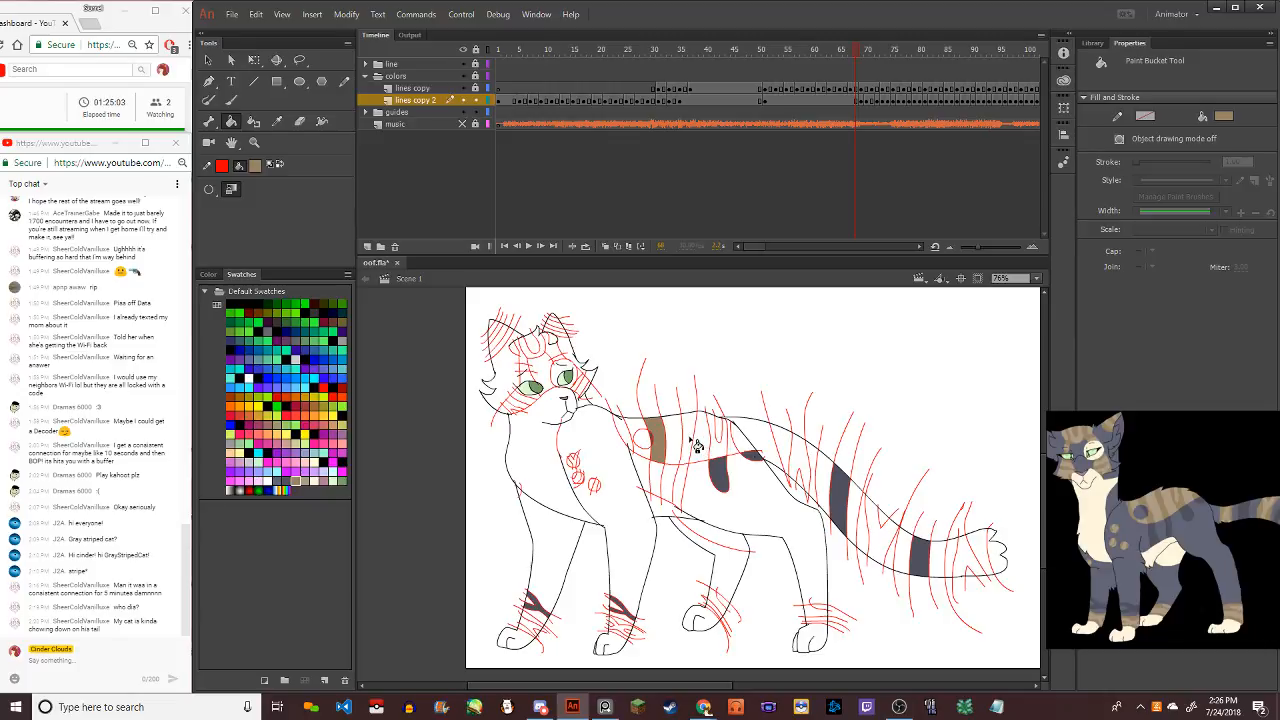
left_click(697, 444)
left_click(724, 446)
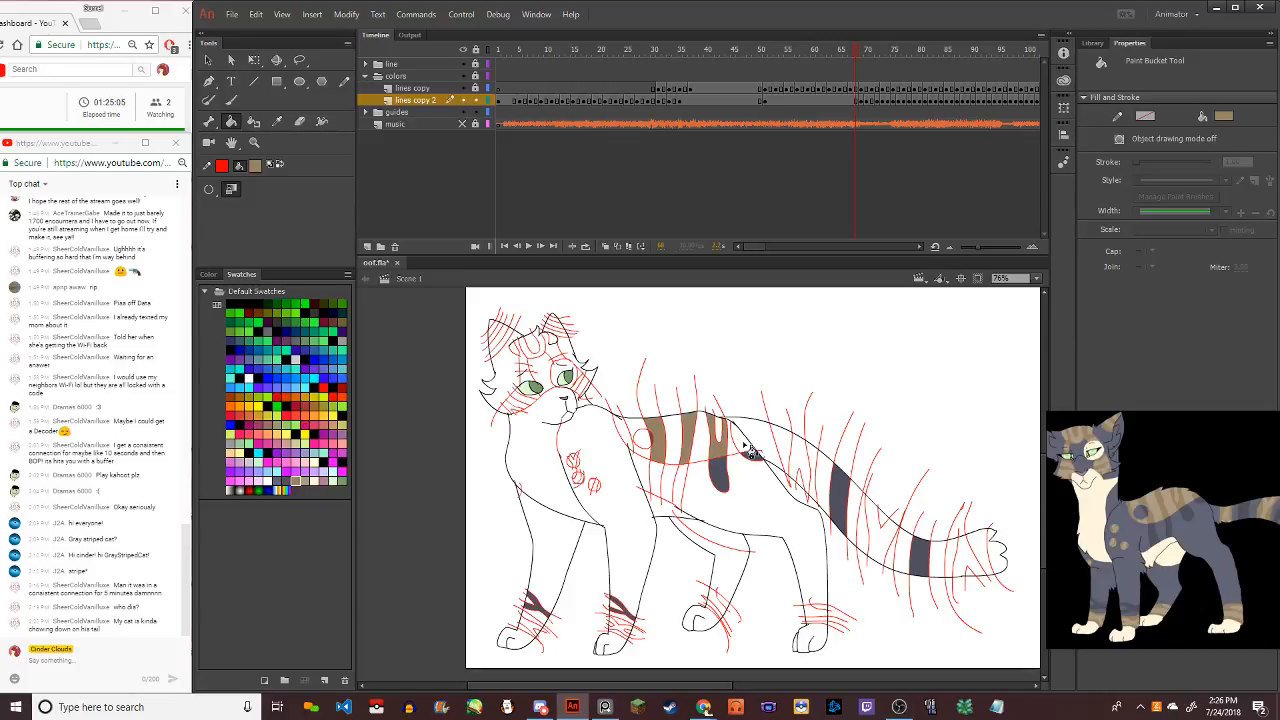
left_click(742, 440)
left_click(624, 430)
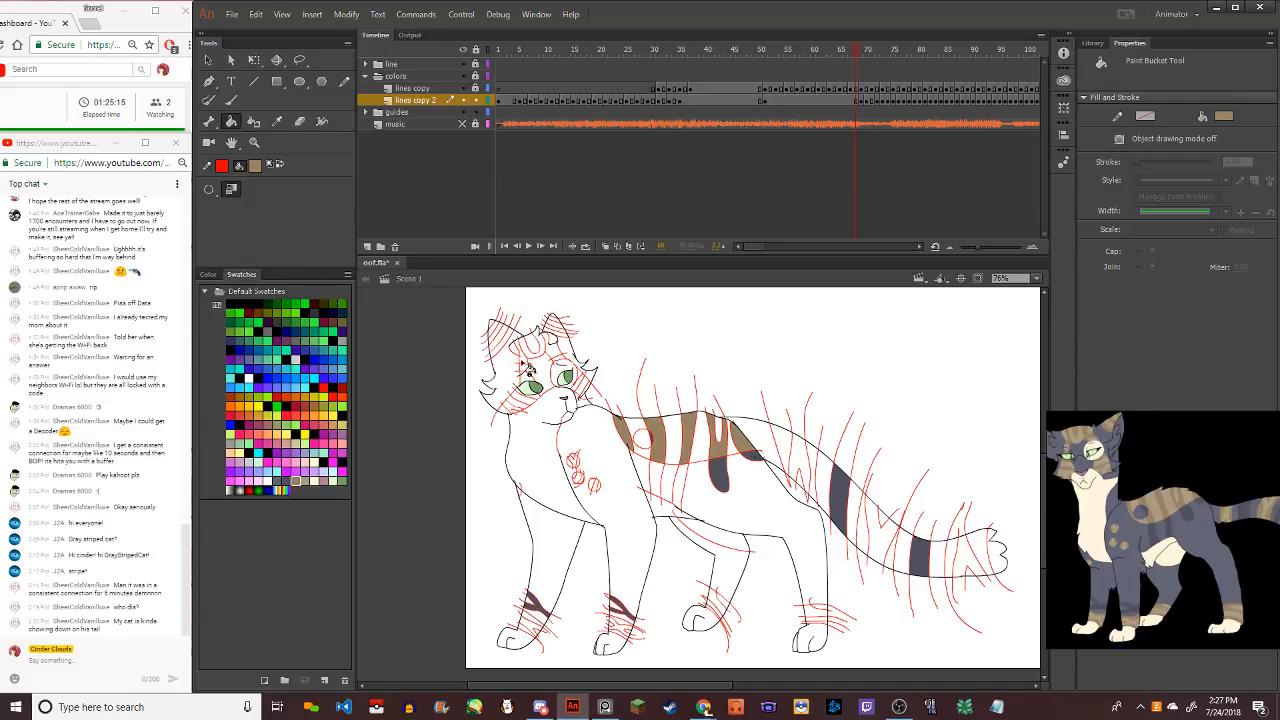
Fill the stripes along the tail, from its base to the tip, with the same brown
left_click(786, 458)
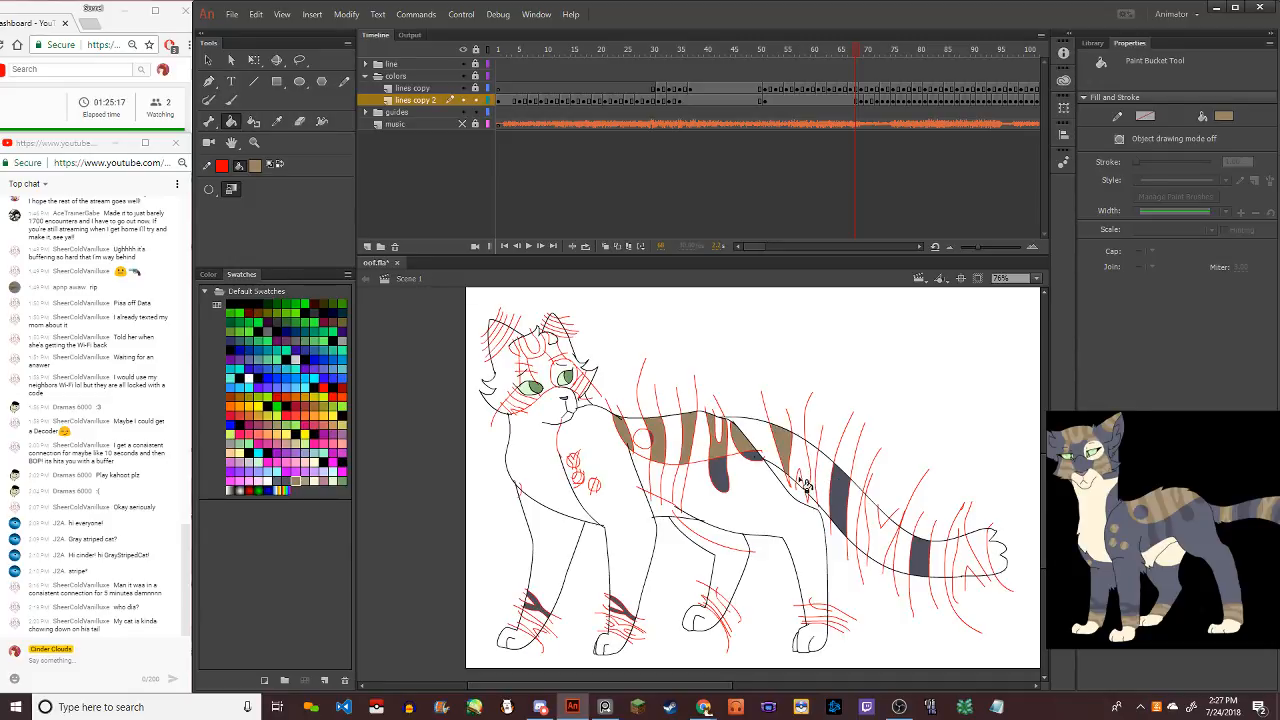
left_click(817, 467)
left_click(868, 530)
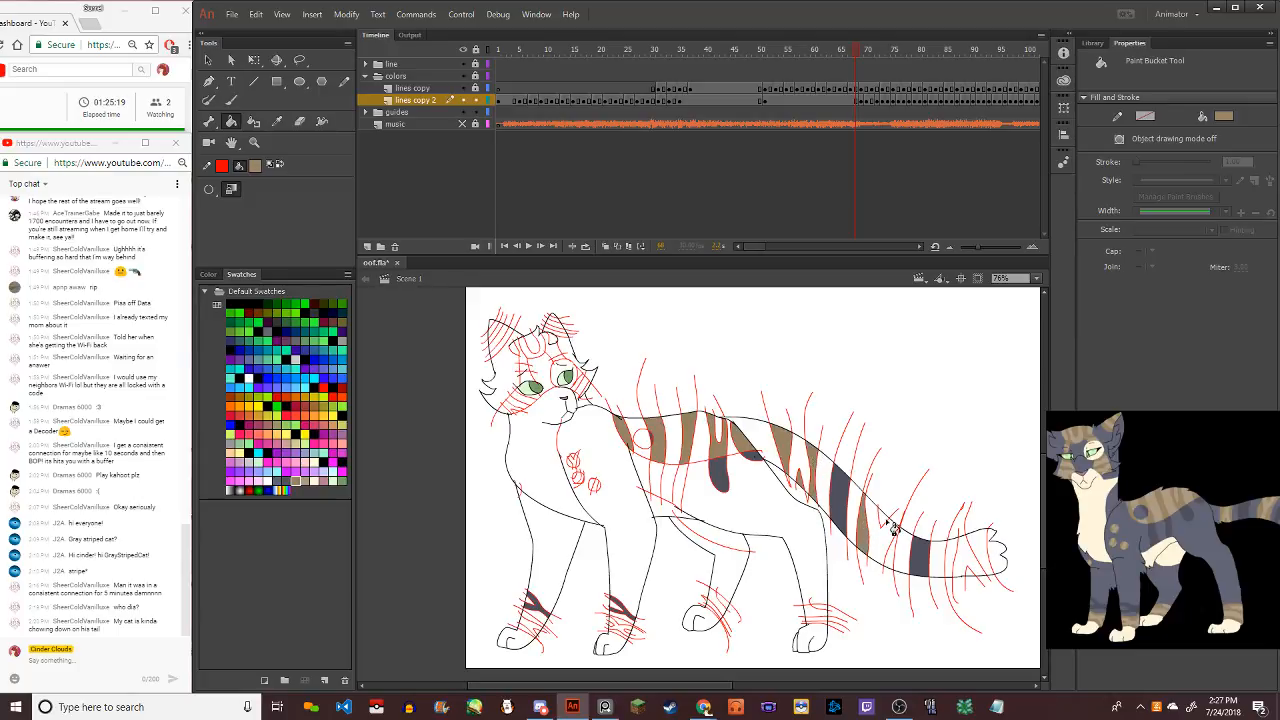
left_click(897, 553)
left_click(952, 566)
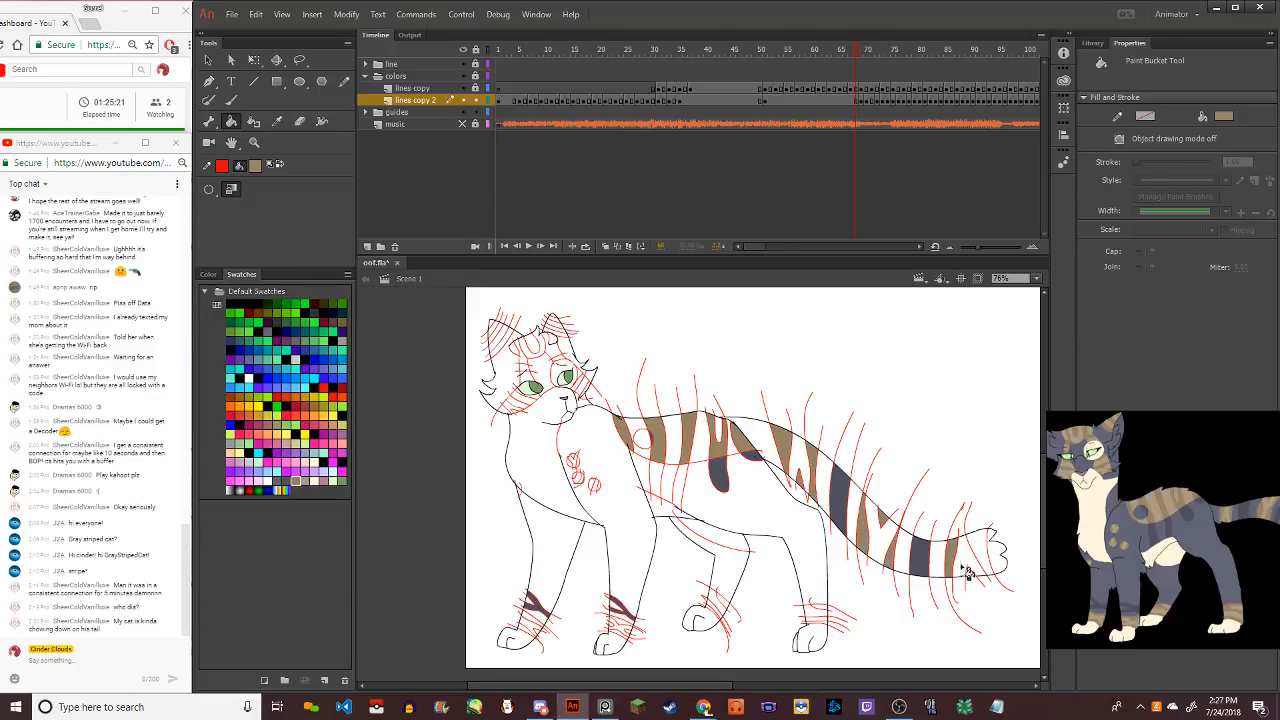
left_click(970, 570)
left_click(987, 552)
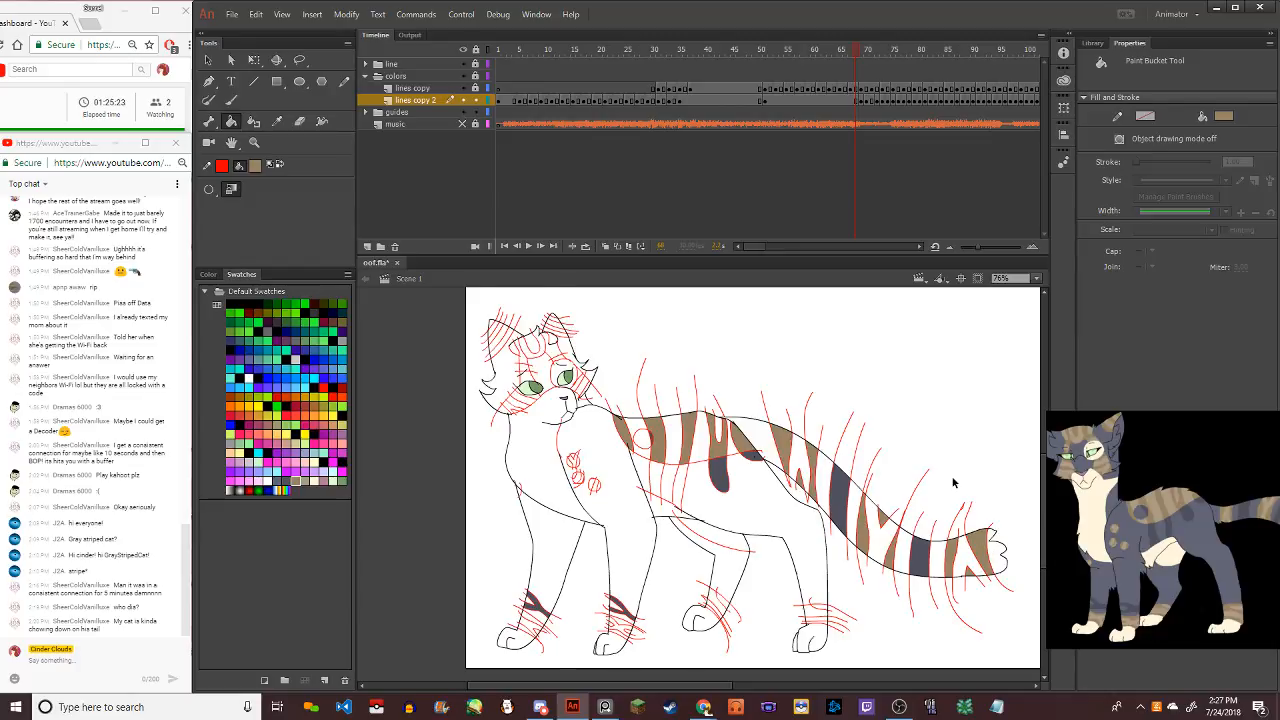
Step back and forth through the neighbouring frames to compare the cat's colouring and markings
scroll(953, 483, "down", 3)
scroll(679, 451, "up", 3)
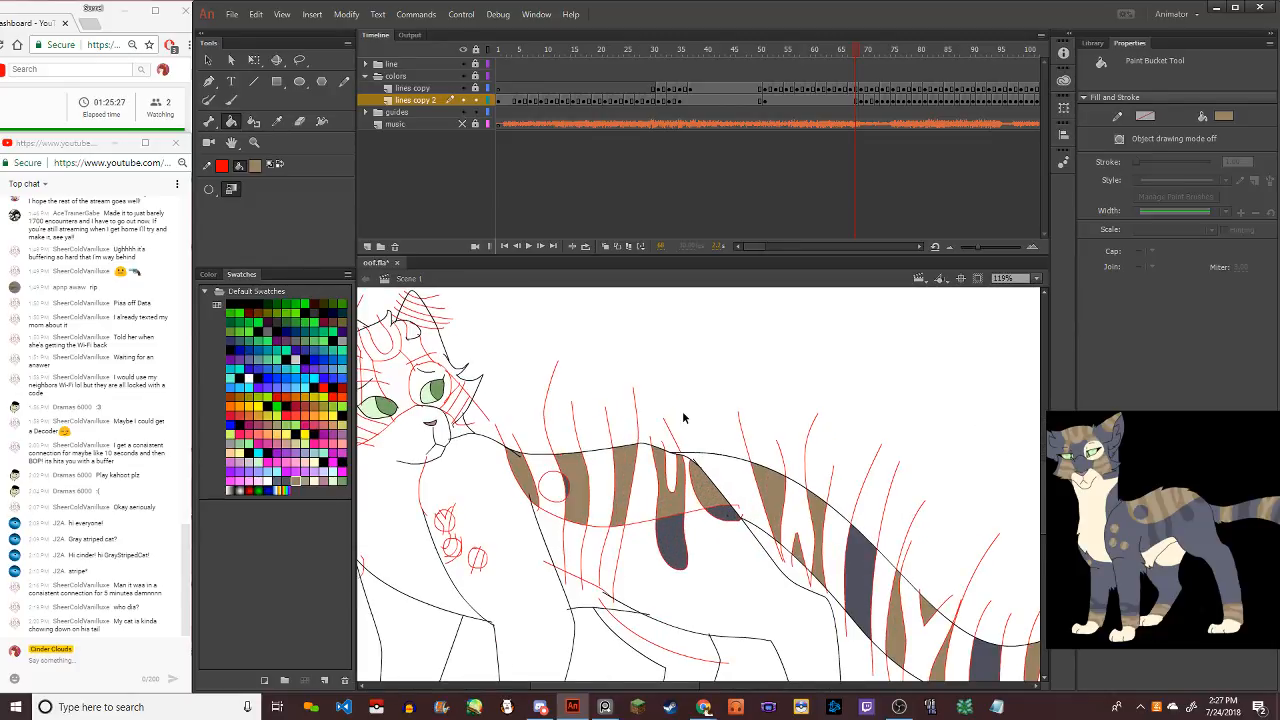
scroll(683, 418, "down", 3)
scroll(481, 417, "up", 2)
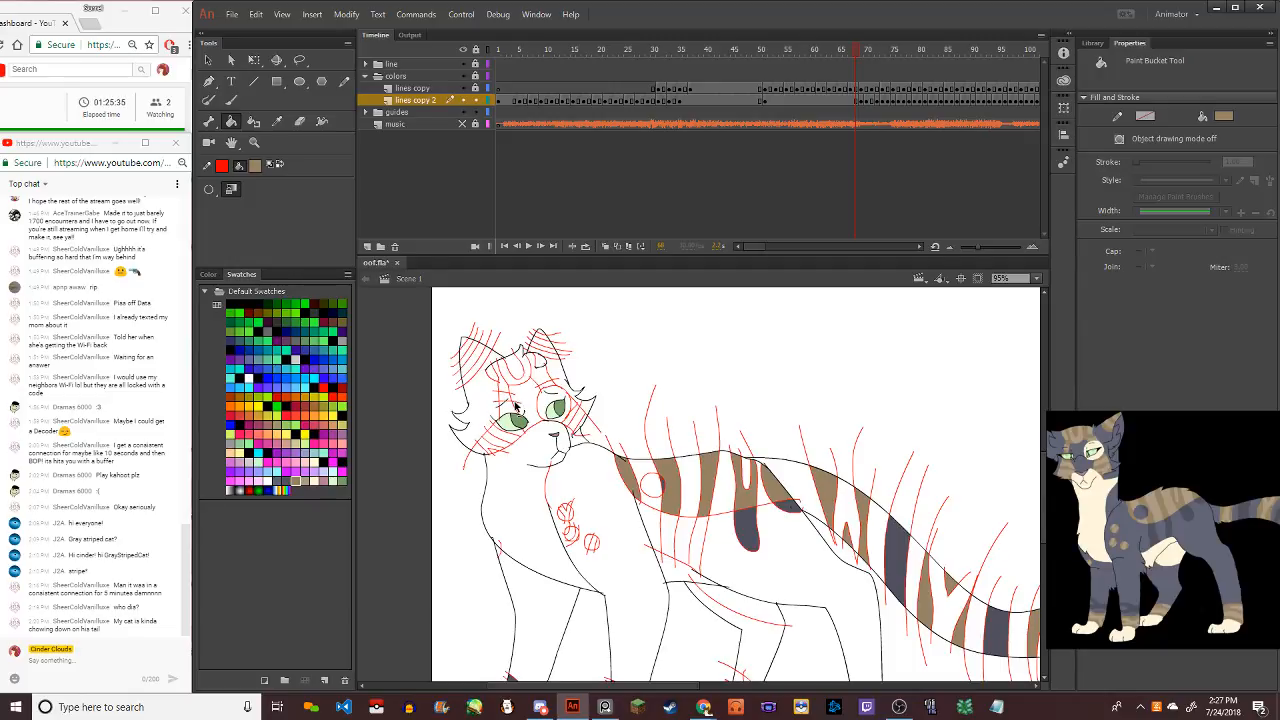
scroll(503, 443, "down", 2)
scroll(535, 515, "up", 3)
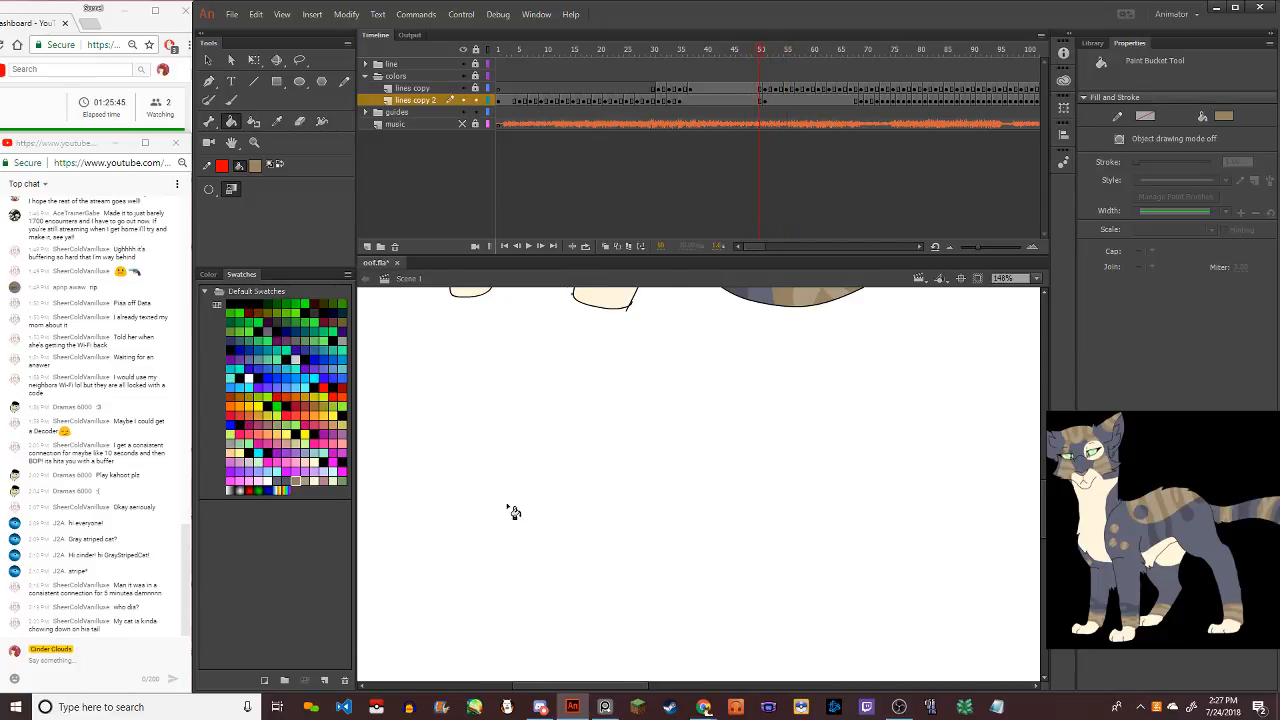
key("period")
key("period")
key("period")
key("period")
key("period")
key("period")
key("period")
key("period")
key("period")
key("period")
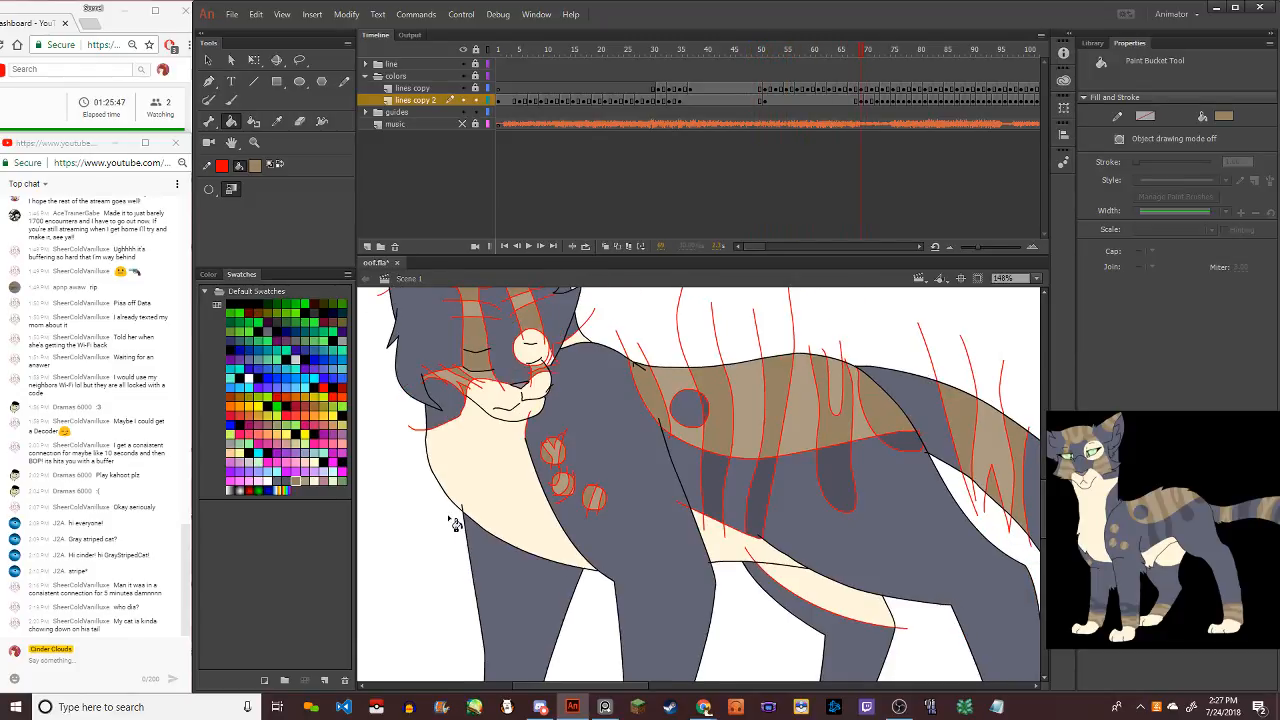
key("comma")
key("comma")
key("comma")
key("comma")
key("comma")
key("comma")
key("comma")
key("comma")
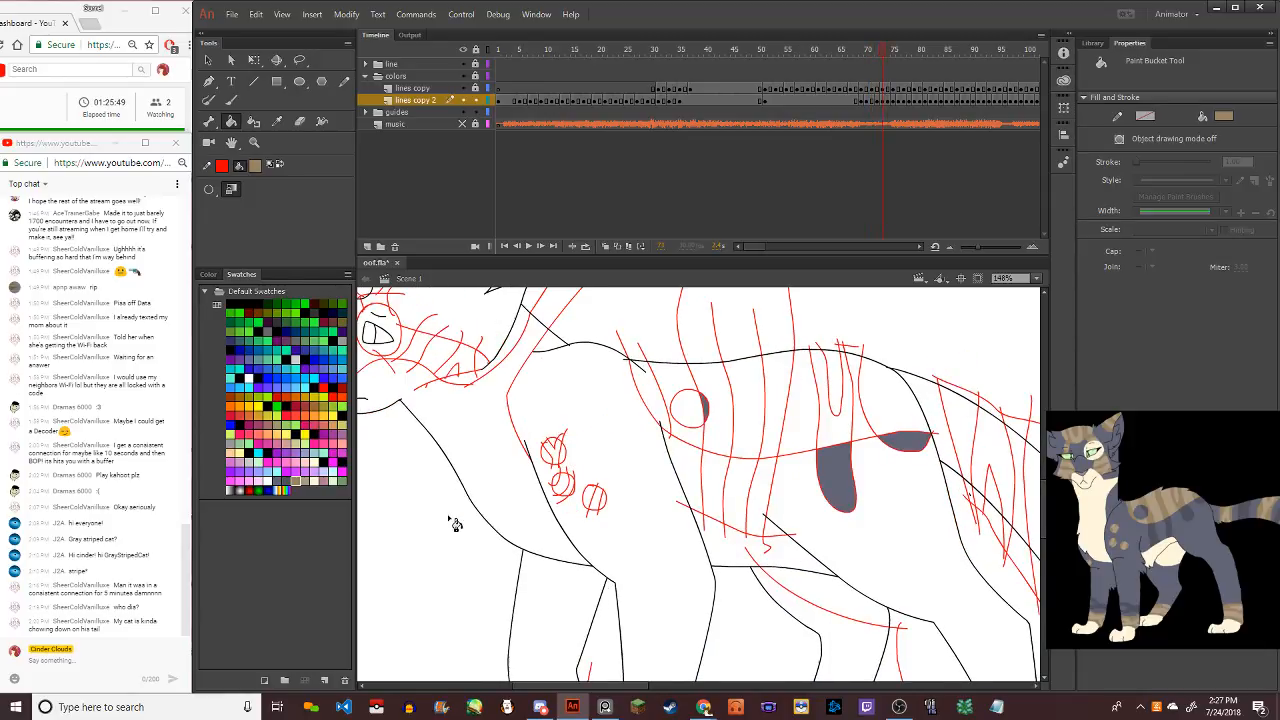
key("period")
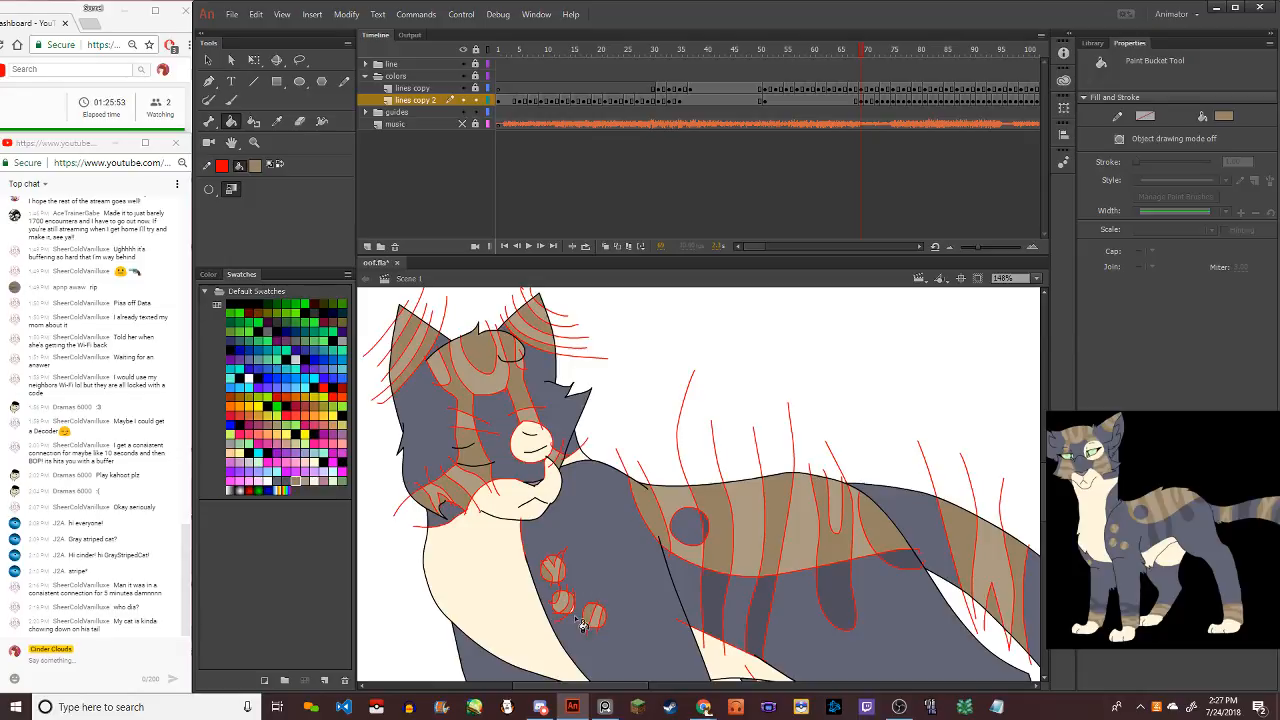
Sample the light tan from the middle chest spot and fill the white gap left at that spot's edge
scroll(580, 612, "up", 4)
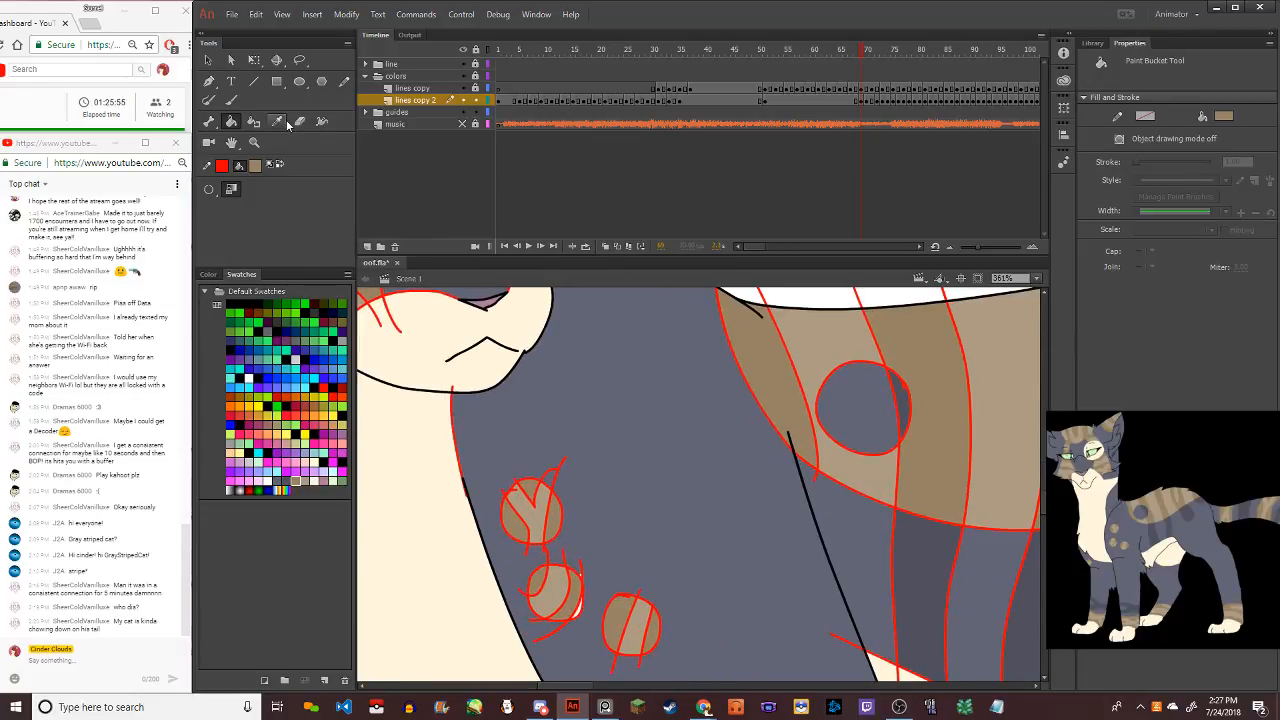
key("i")
left_click(614, 420)
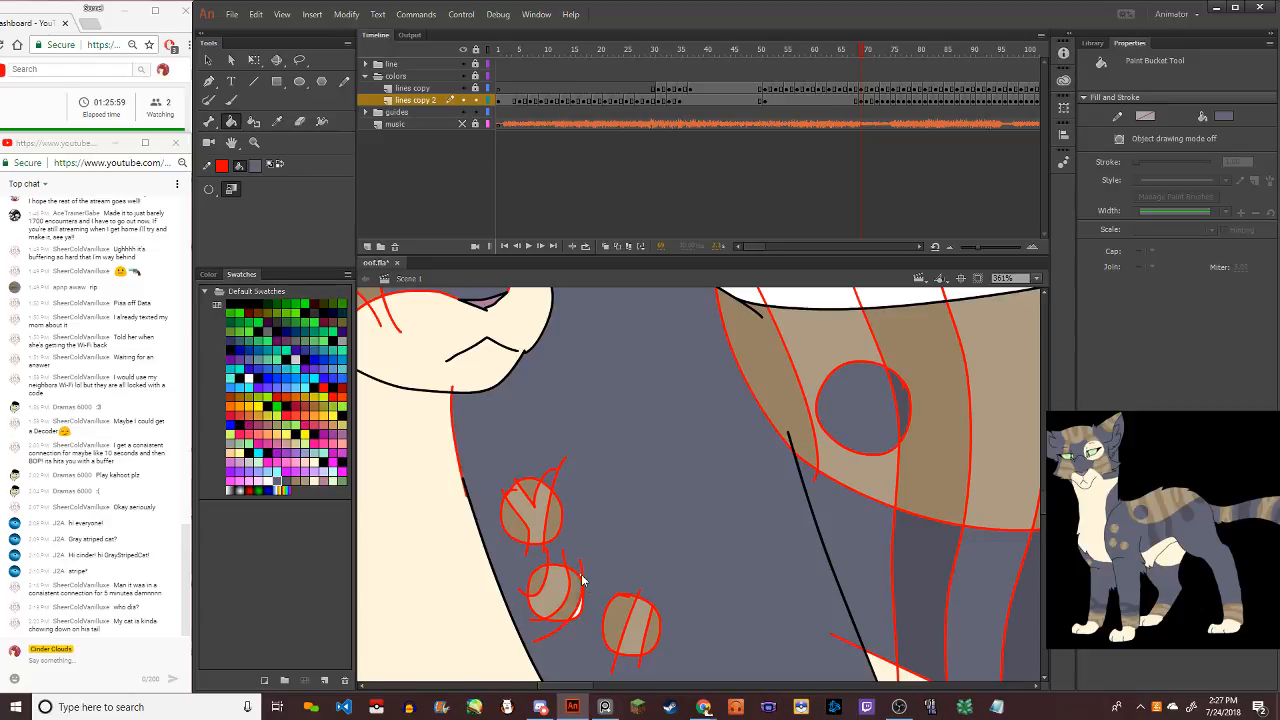
left_click(278, 122)
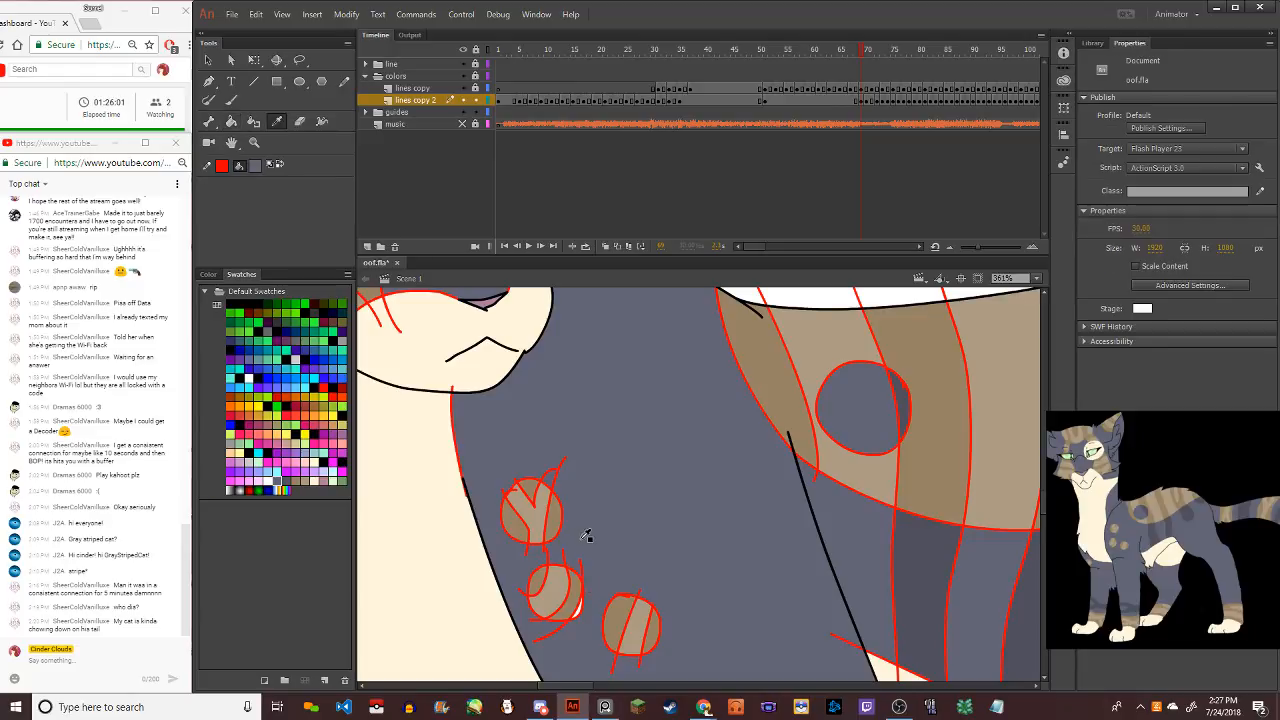
left_click(562, 596)
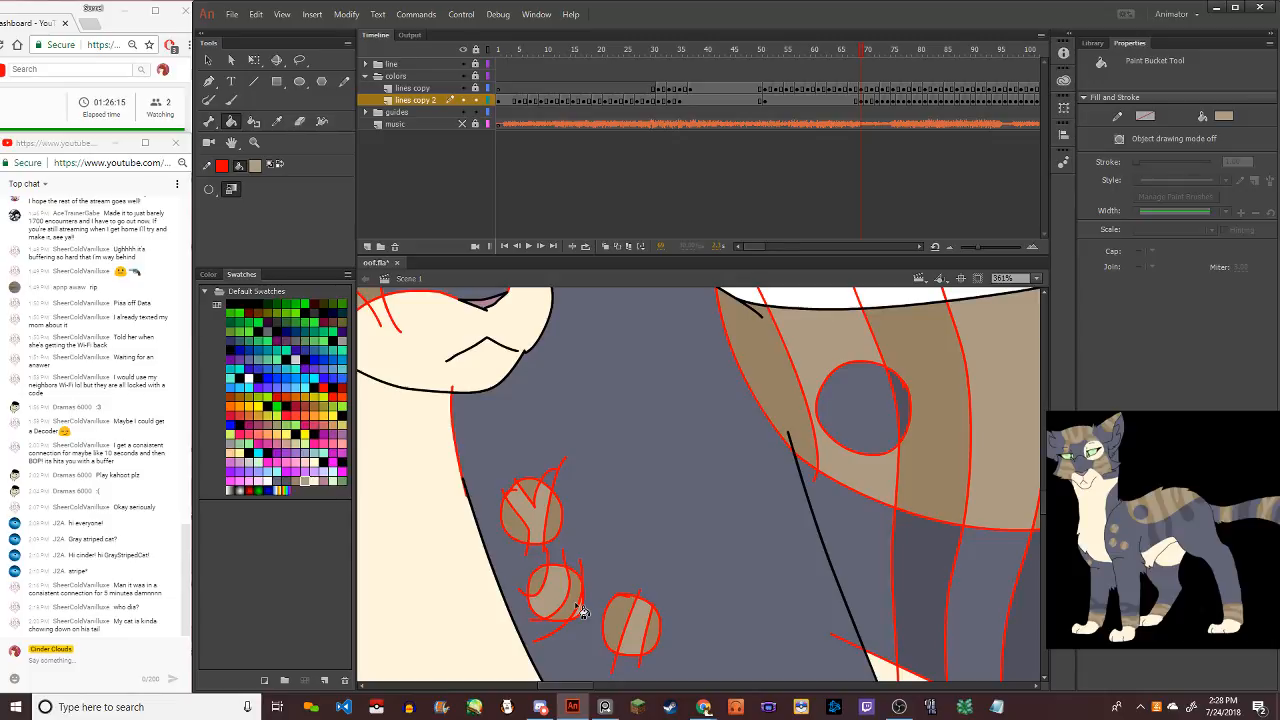
key("ctrl+2")
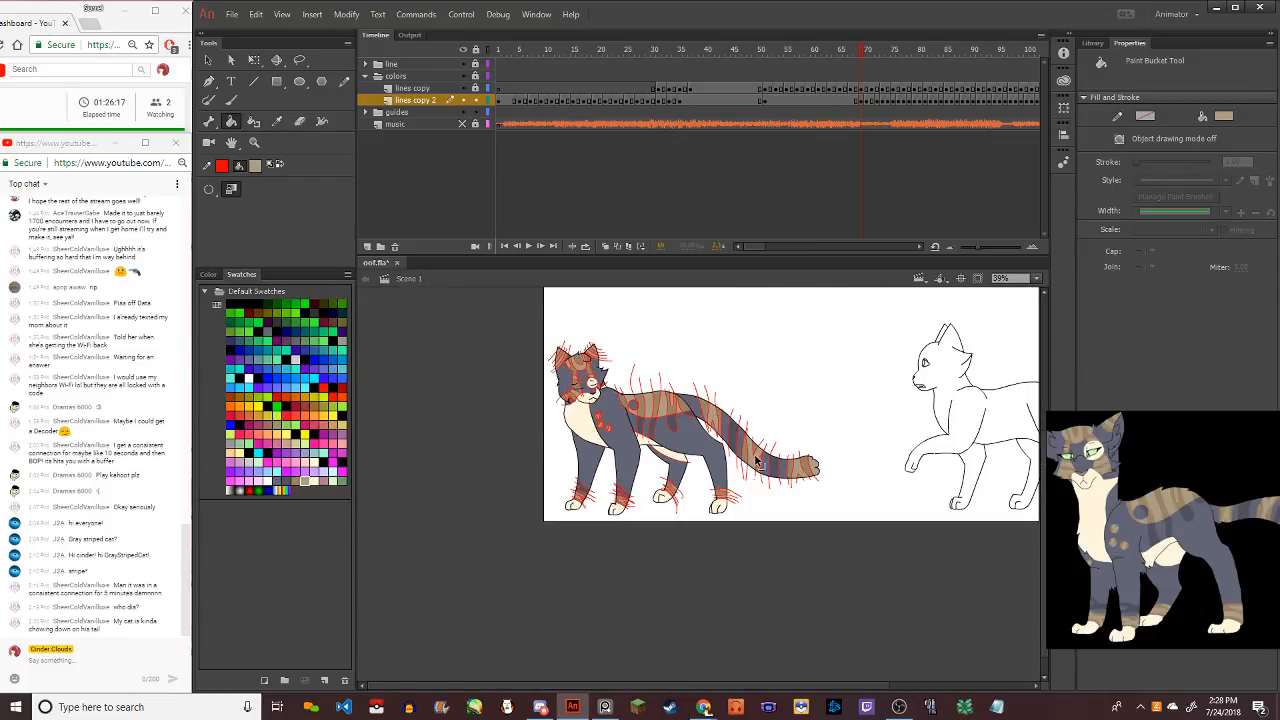
Advance past the coloured frames to the next frame whose back, head and body are still uncoloured
scroll(543, 393, "up", 5)
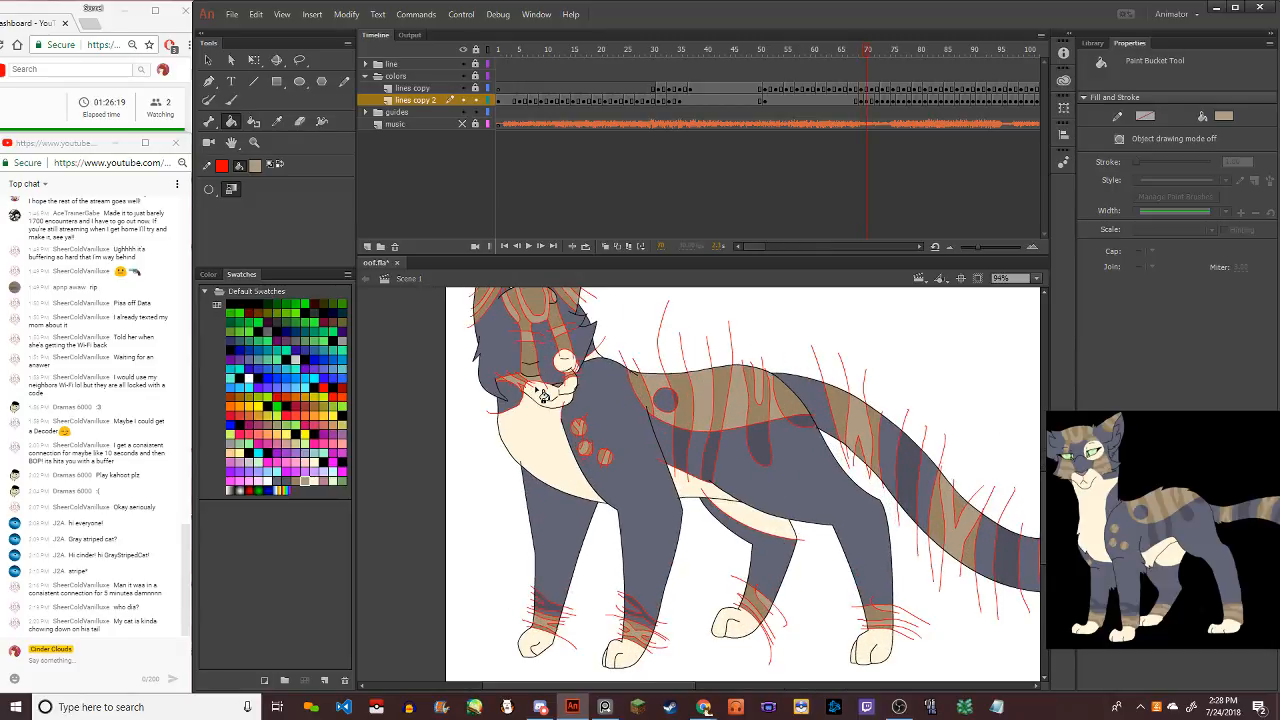
key("period")
key("period")
key("comma")
key("period")
left_click(254, 165)
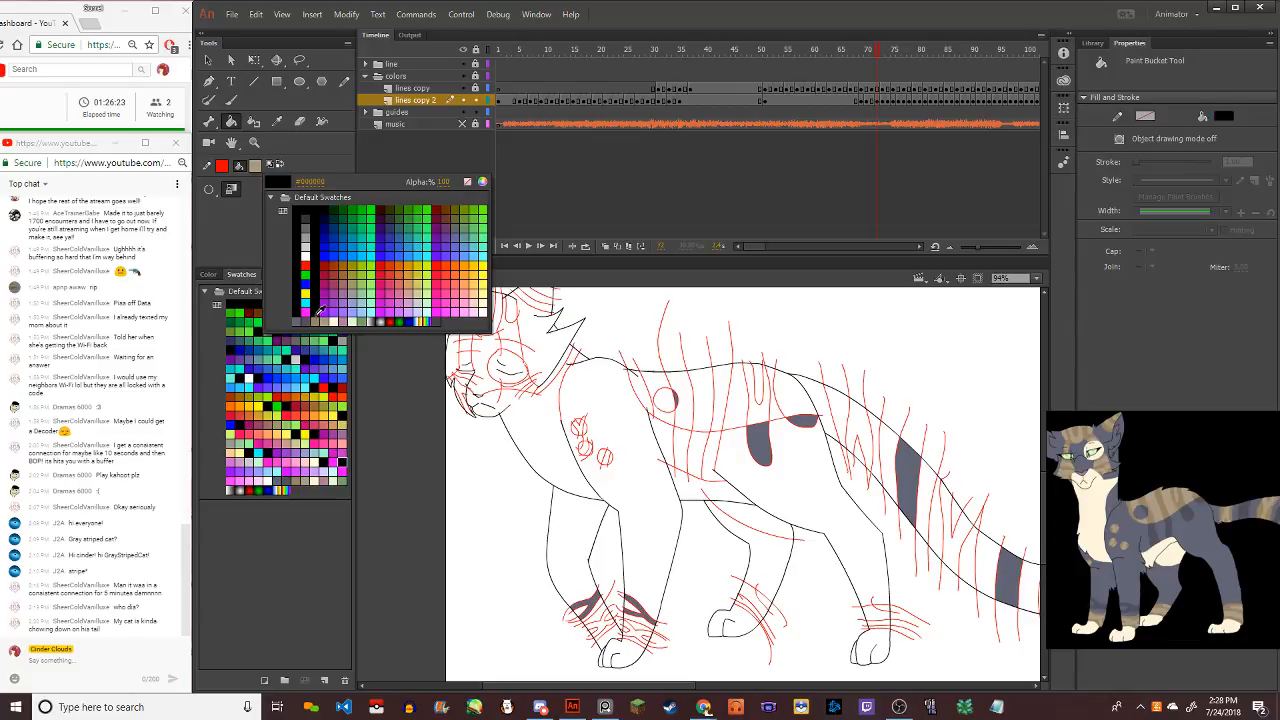
left_click(317, 317)
left_click(254, 165)
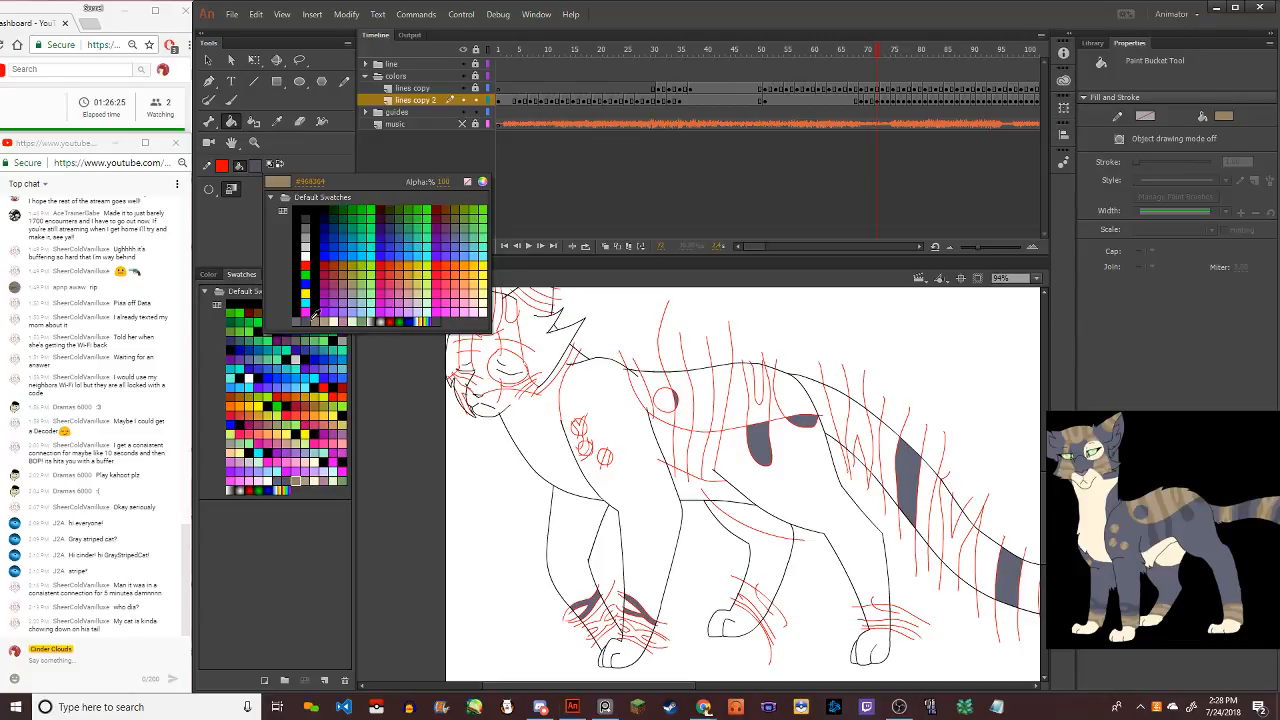
left_click(314, 315)
scroll(670, 412, "down", 2)
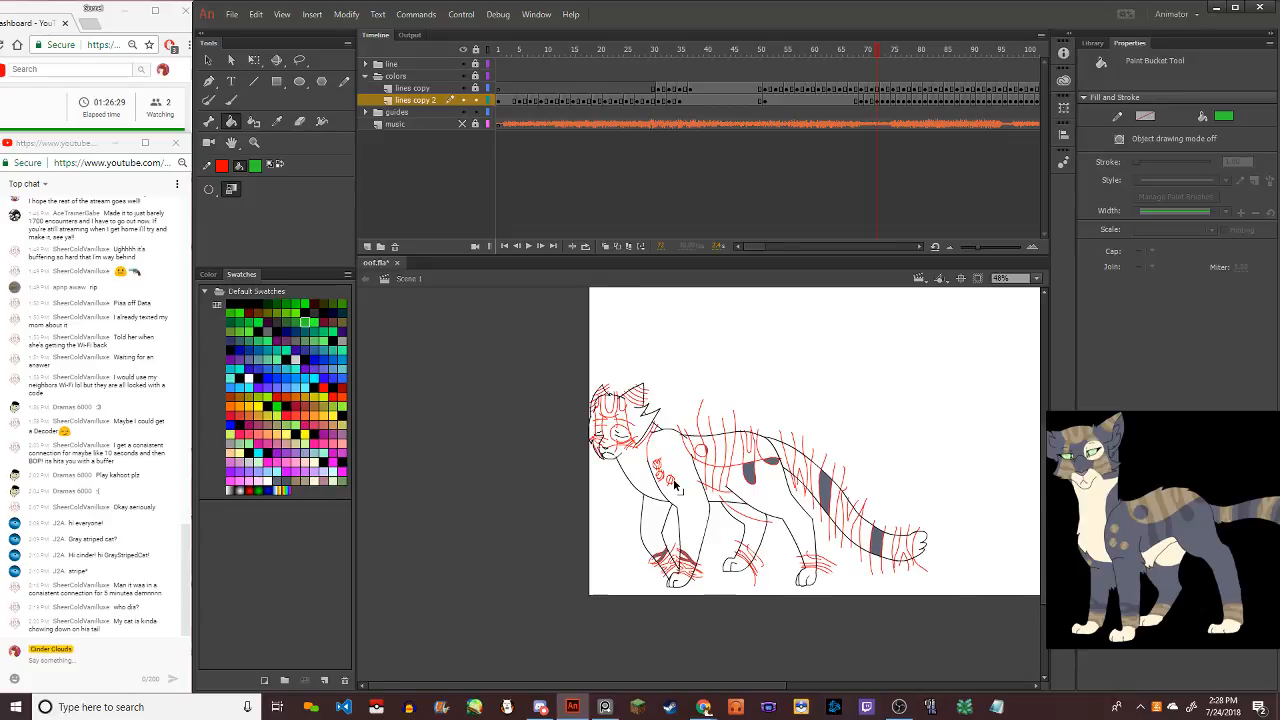
scroll(674, 484, "down", 1)
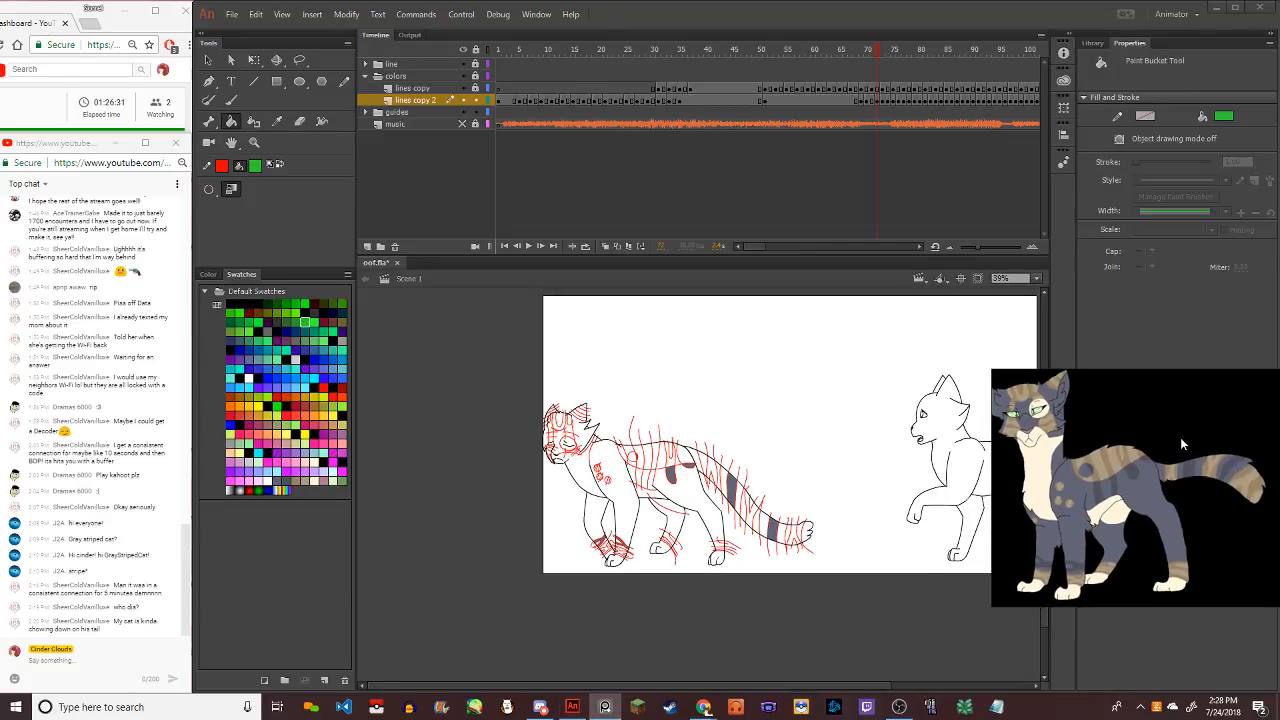
Fill the five stripes across the cat's back patch, from shoulder to hip, with the brown in this frame
left_click(297, 482)
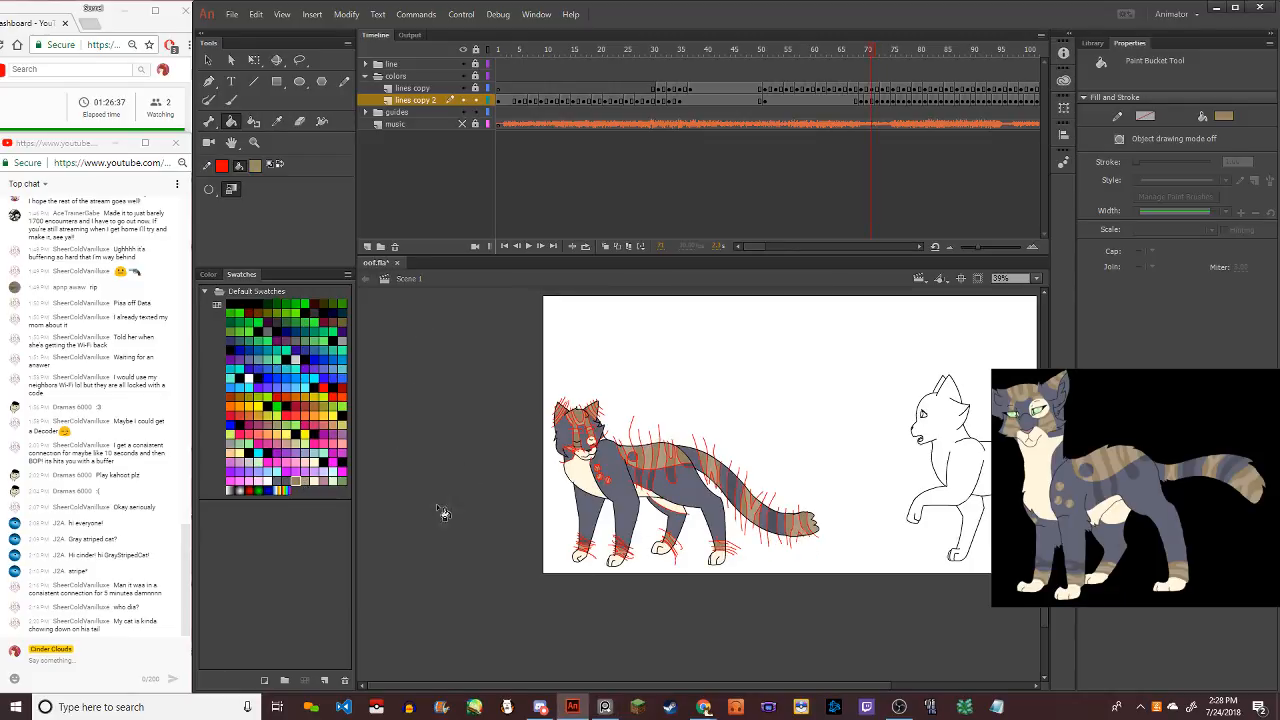
scroll(640, 457, "up", 5)
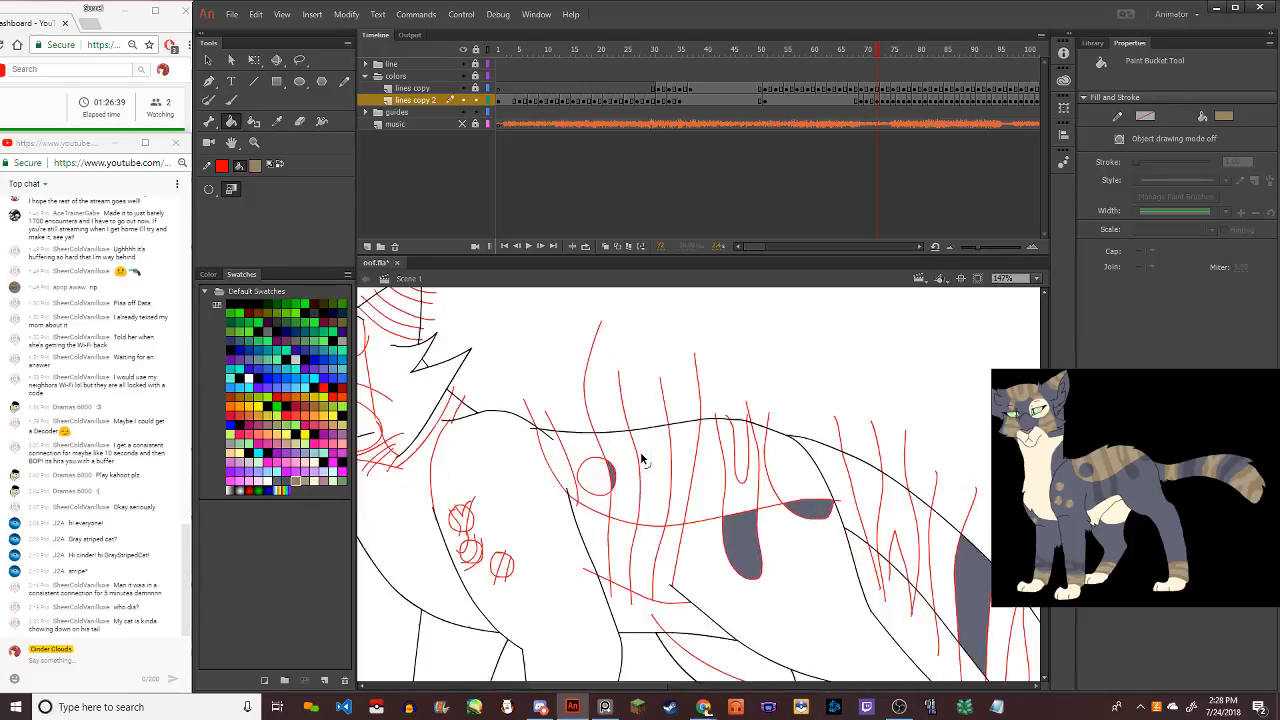
left_click(545, 468)
left_click(624, 471)
left_click(711, 450)
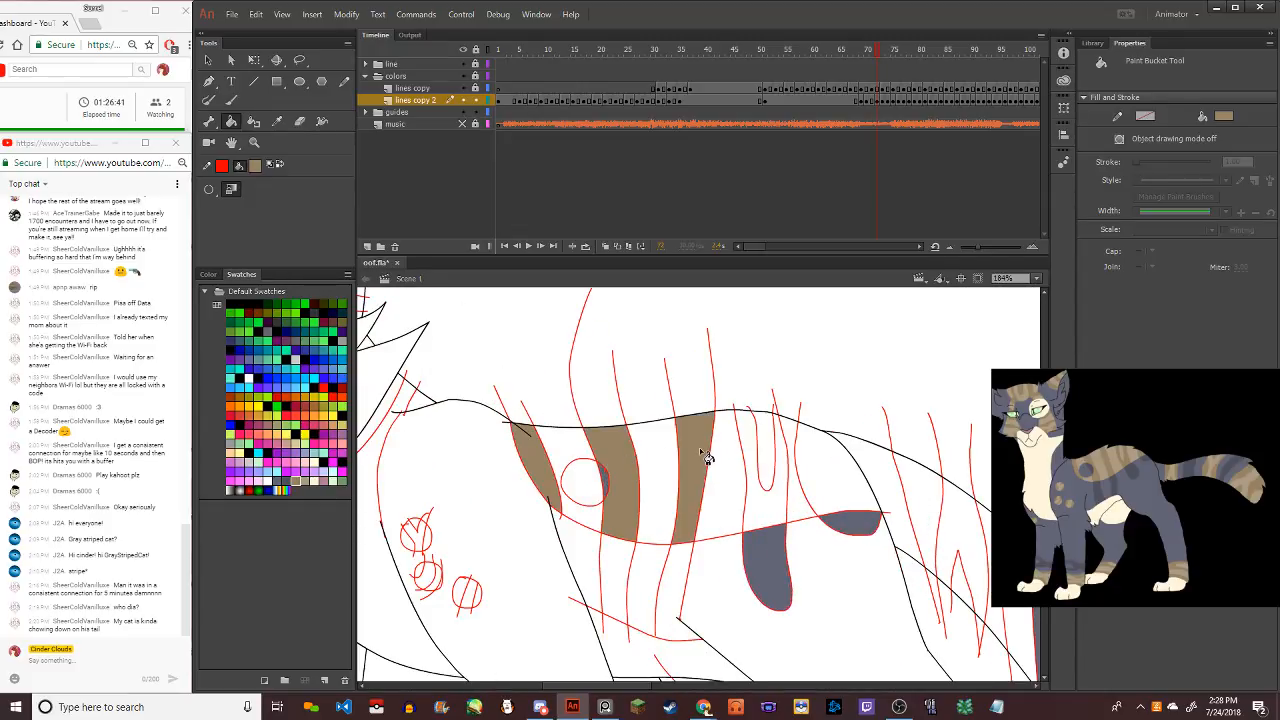
left_click(777, 516)
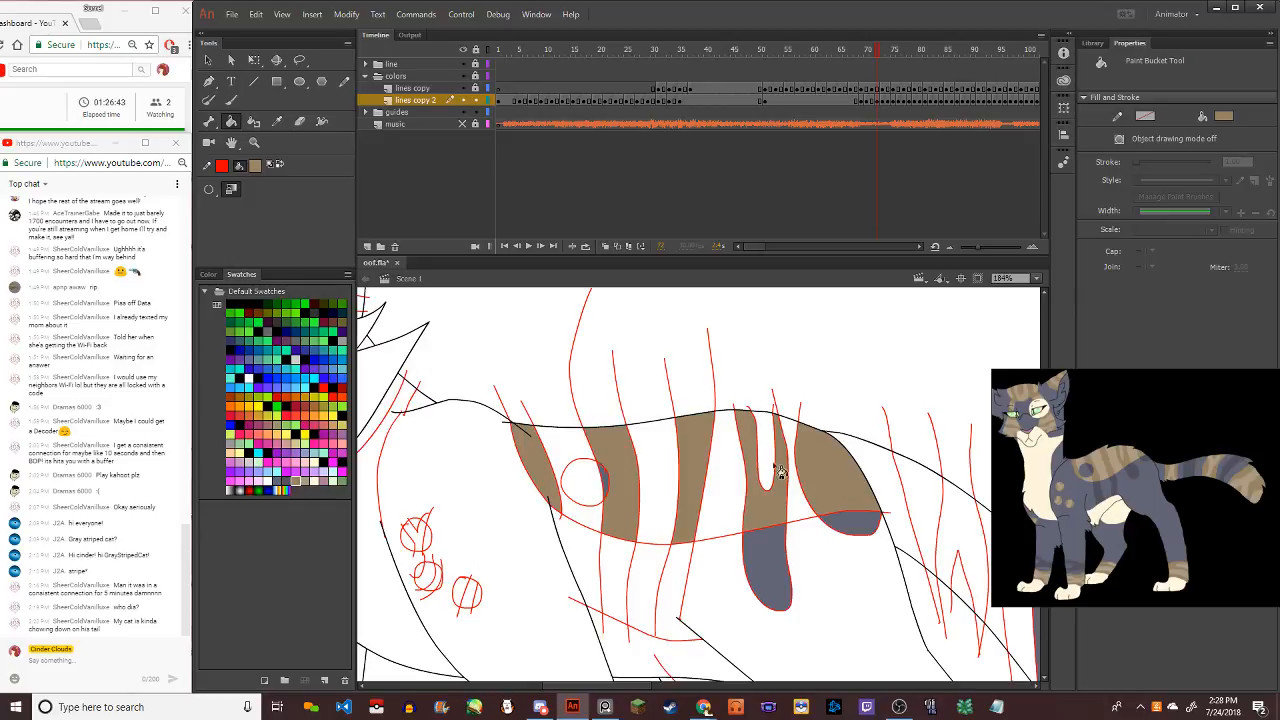
Fill the tail's narrow stripes and small triangular marks with the same brown, from the base to the tip
key("ctrl+2")
scroll(818, 484, "up", 3)
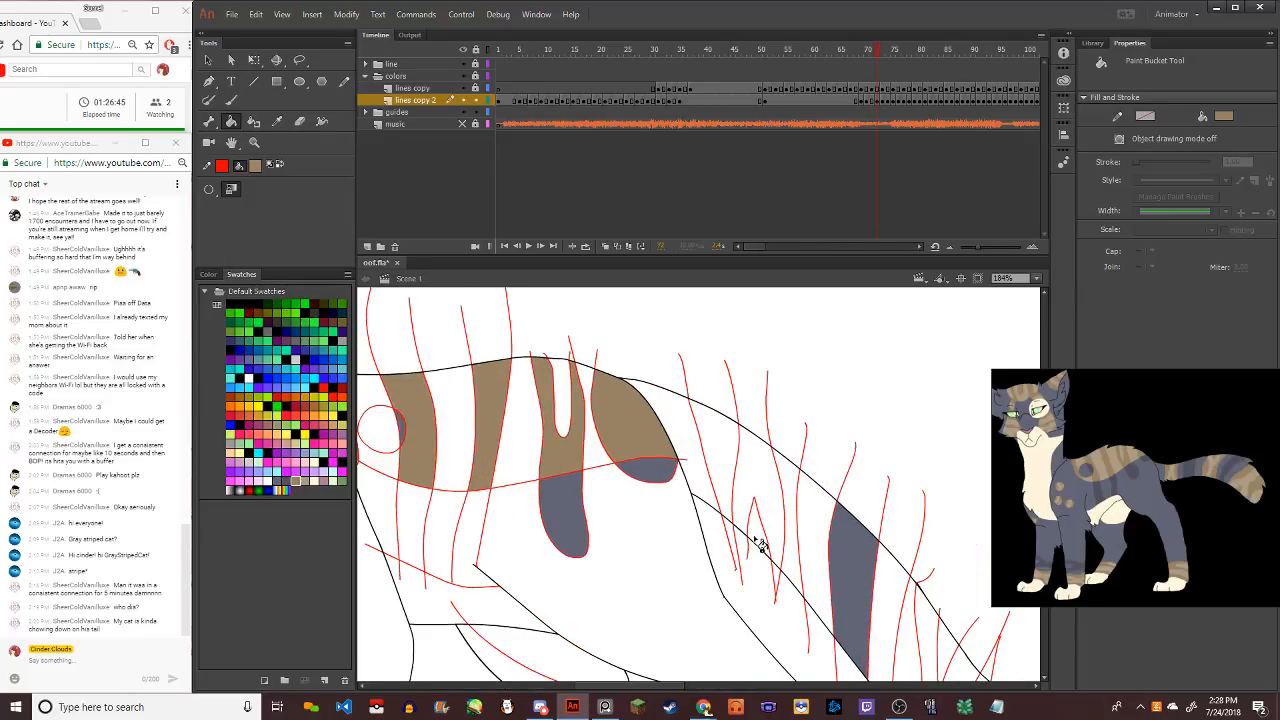
left_click(792, 488)
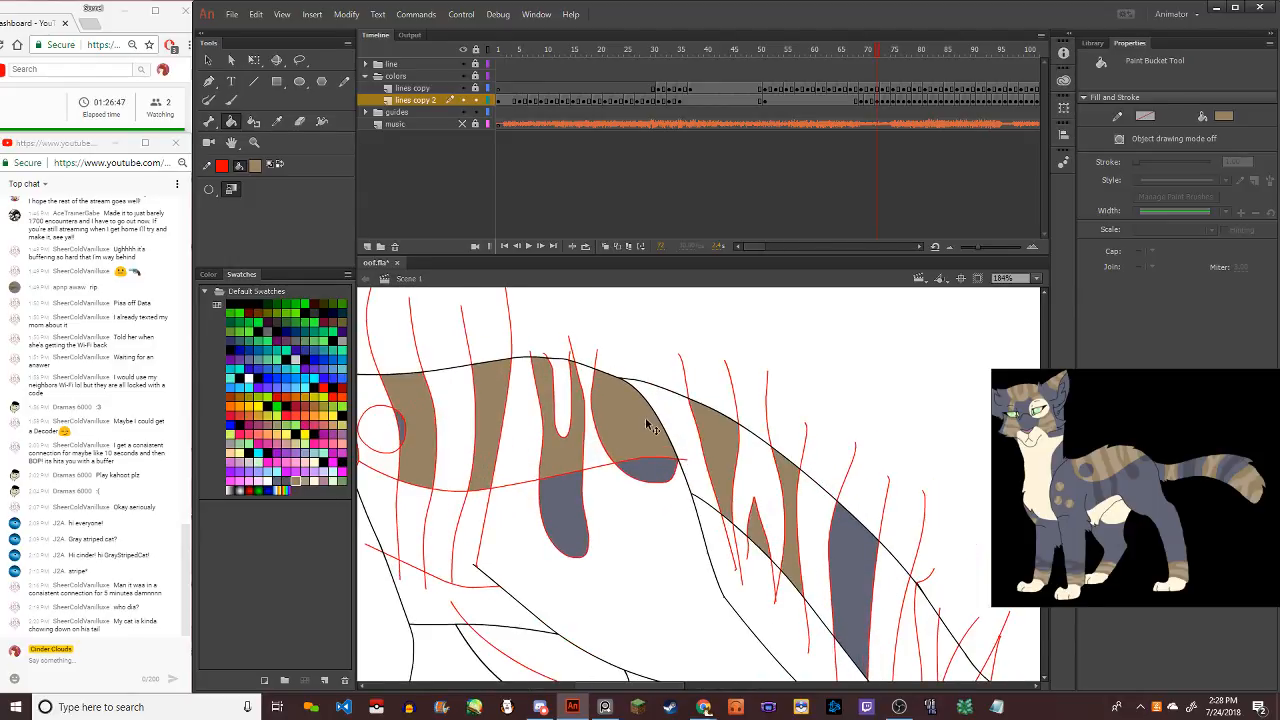
scroll(740, 513, "down", 2)
scroll(748, 512, "up", 1)
scroll(748, 512, "up", 2)
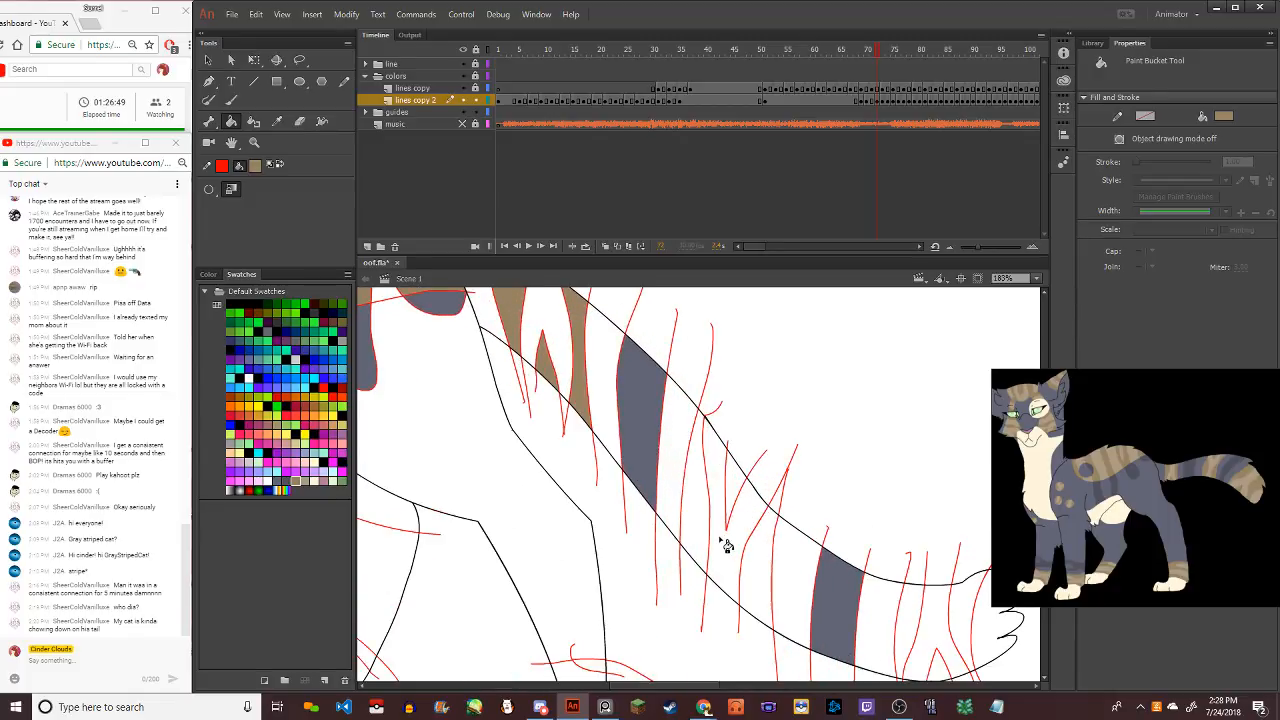
left_click(704, 541)
left_click(738, 492)
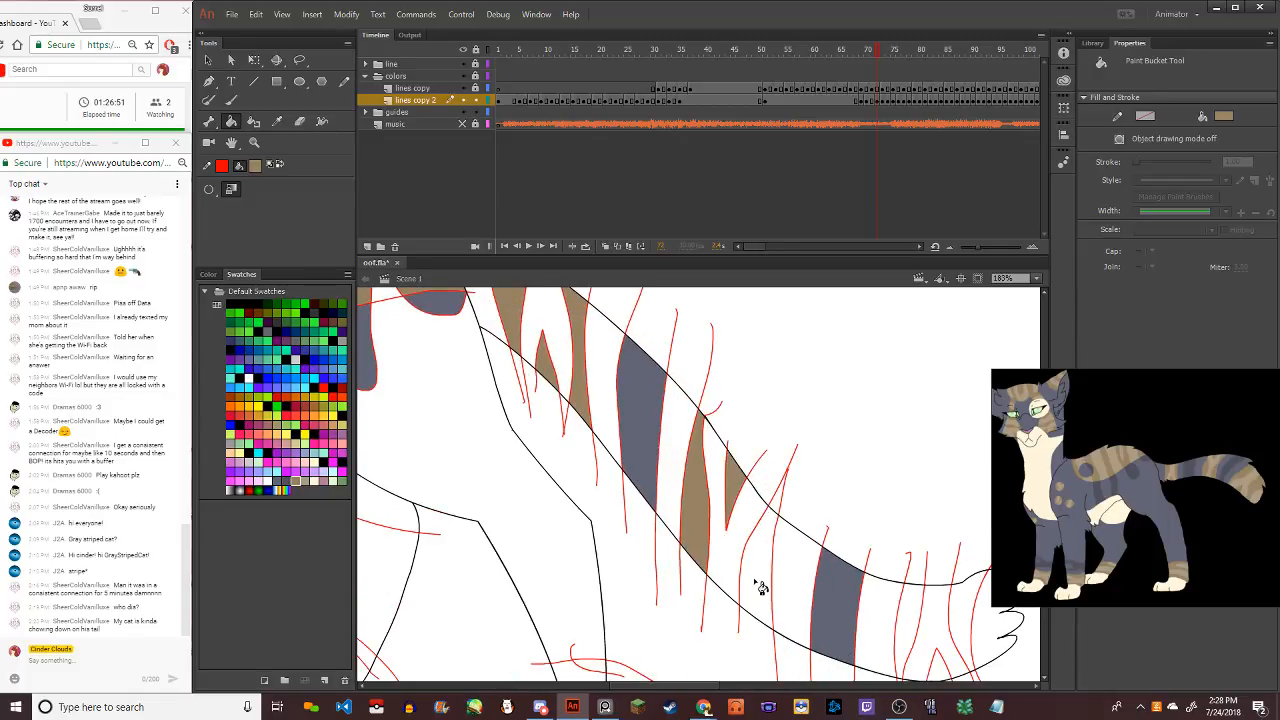
left_click(758, 589)
left_click(916, 622)
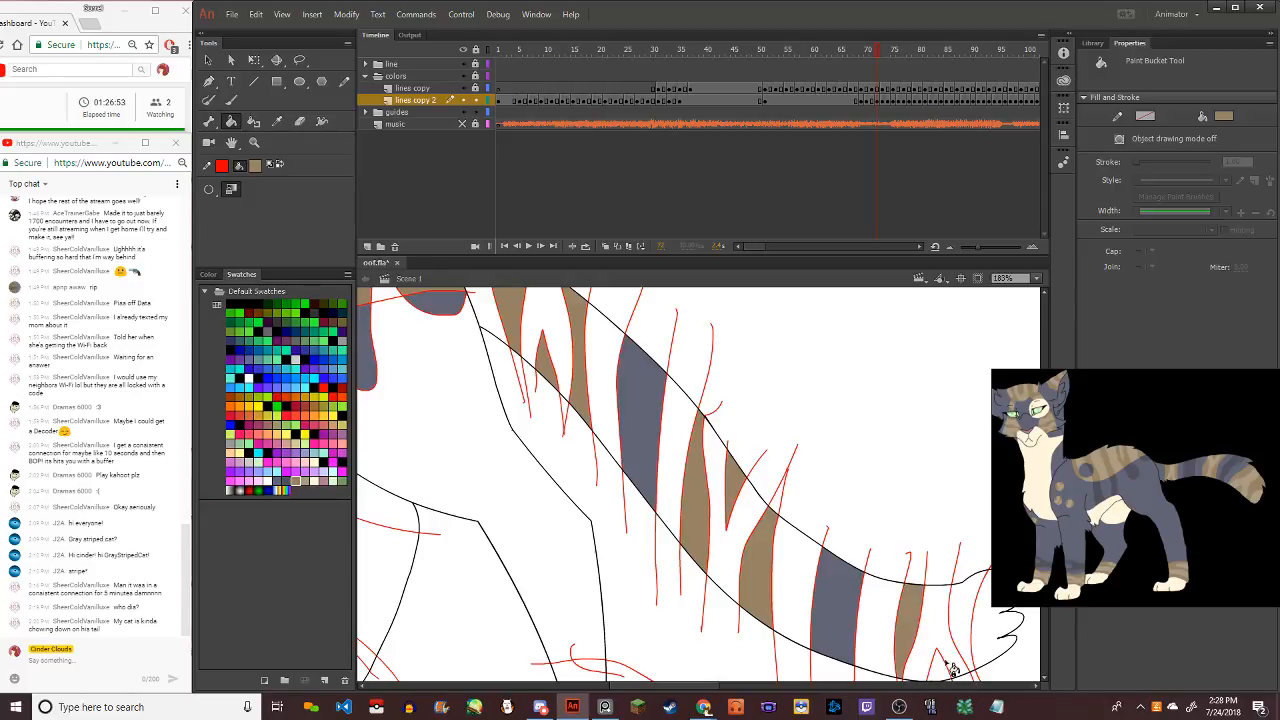
left_click(945, 668)
scroll(746, 485, "down", 8)
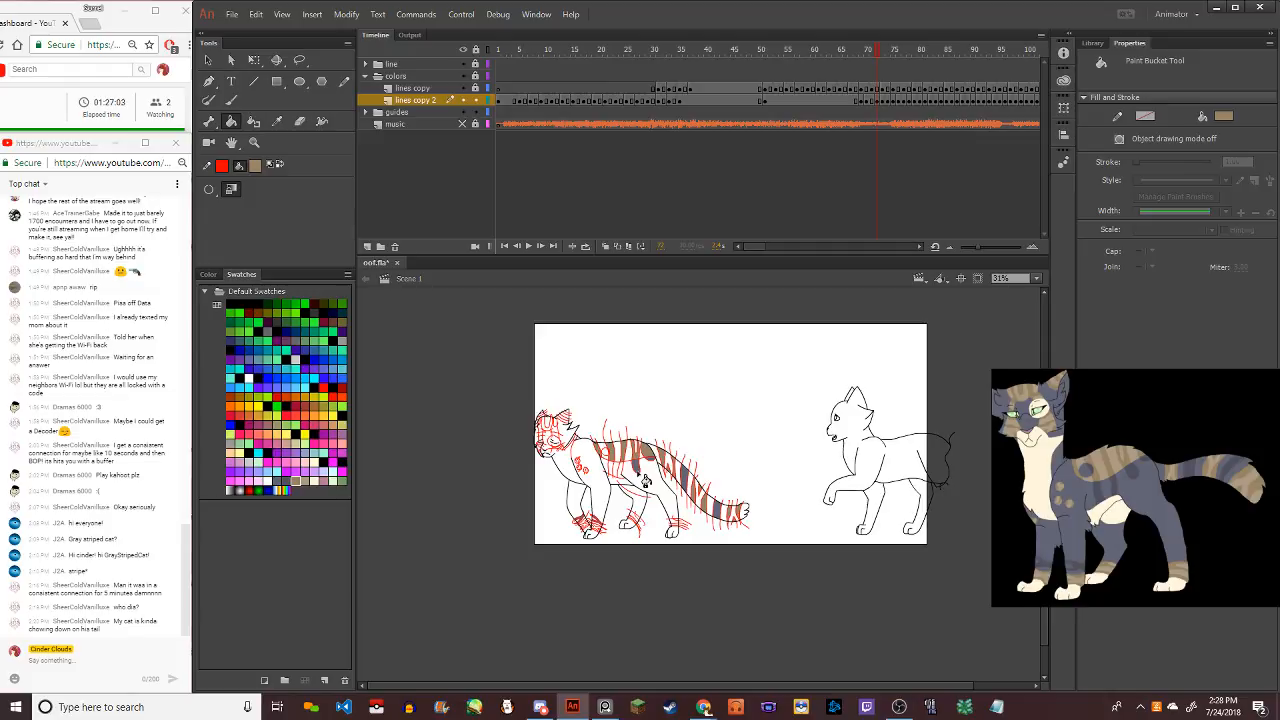
Fill the round spot at the front of the back patch with the slate grey
scroll(628, 452, "up", 9)
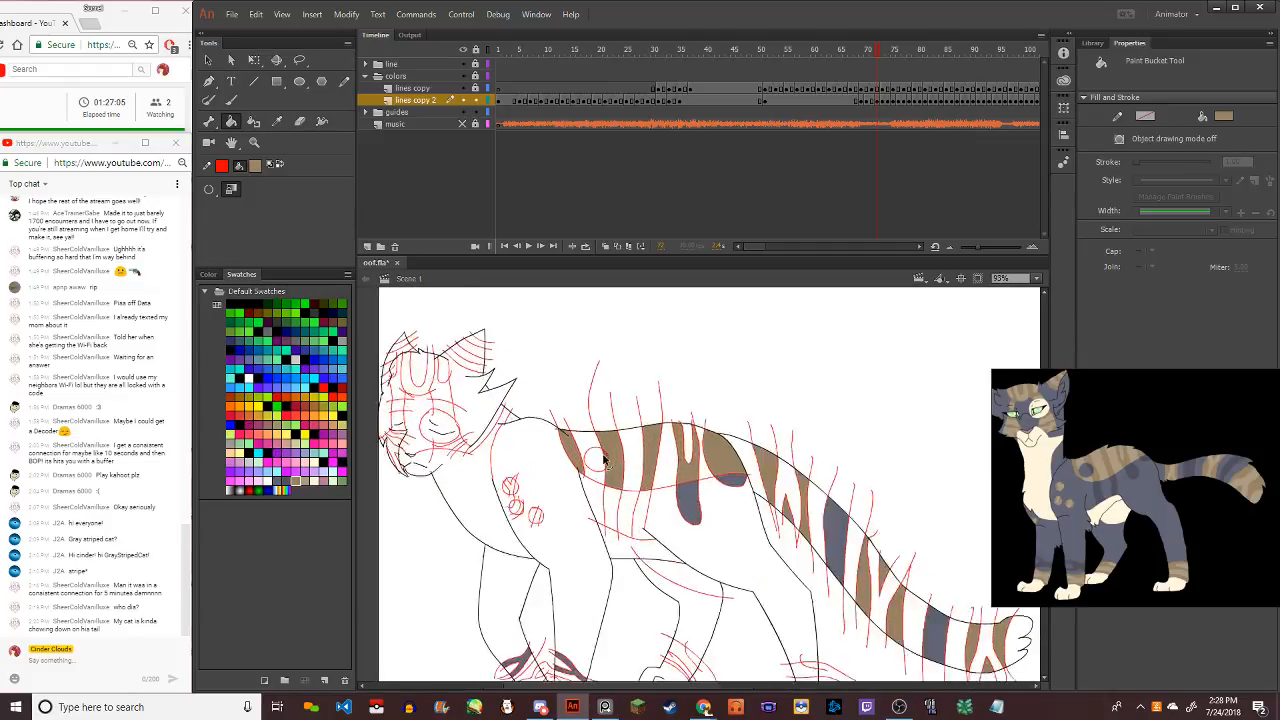
left_click(282, 489)
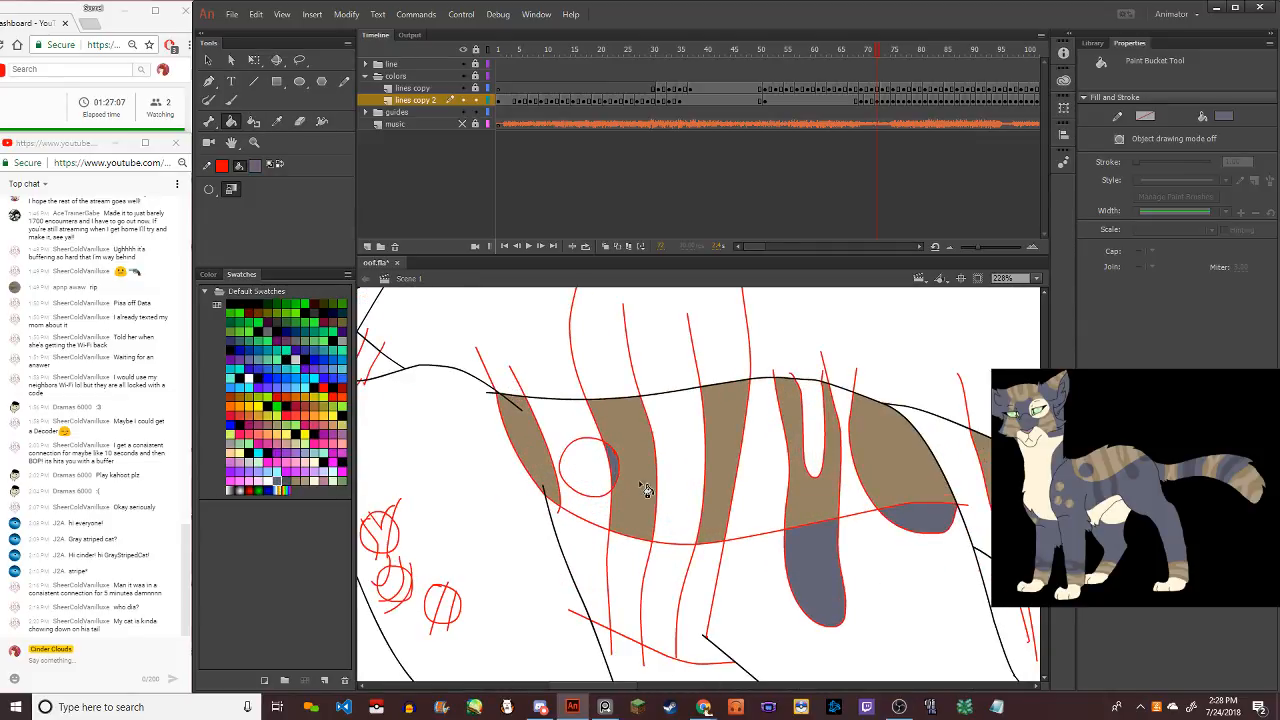
left_click(600, 480)
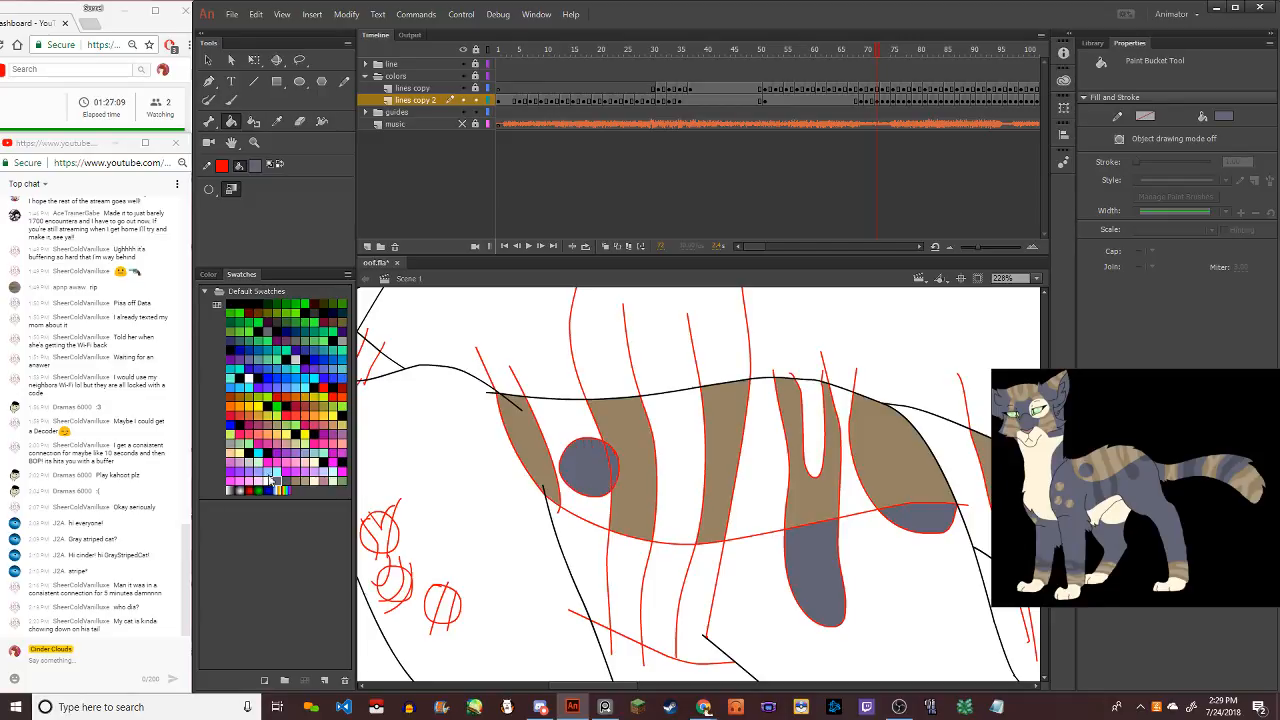
Recolour the rounded flank stripe, hip patch, upper front-leg stripes and tail bands with the darker grey
left_click(284, 484)
left_click(830, 585)
scroll(913, 521, "down", 5)
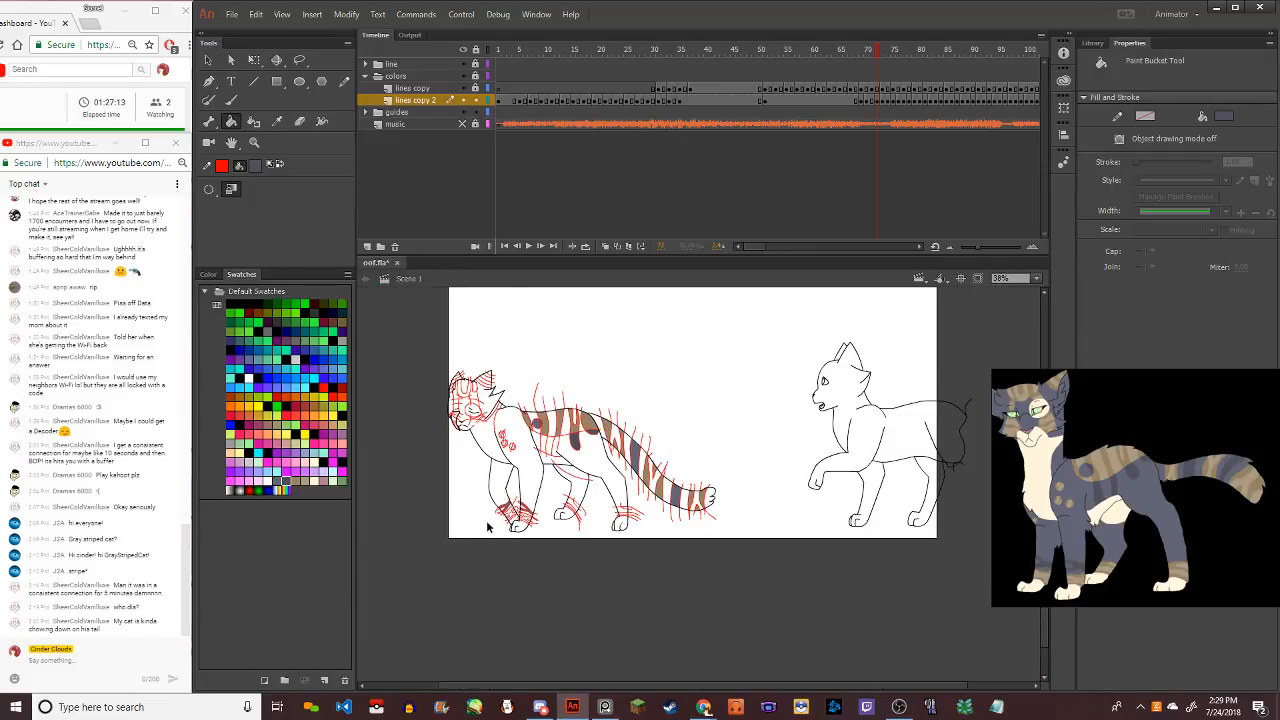
scroll(519, 489, "up", 8)
left_click(519, 489)
left_click(792, 542)
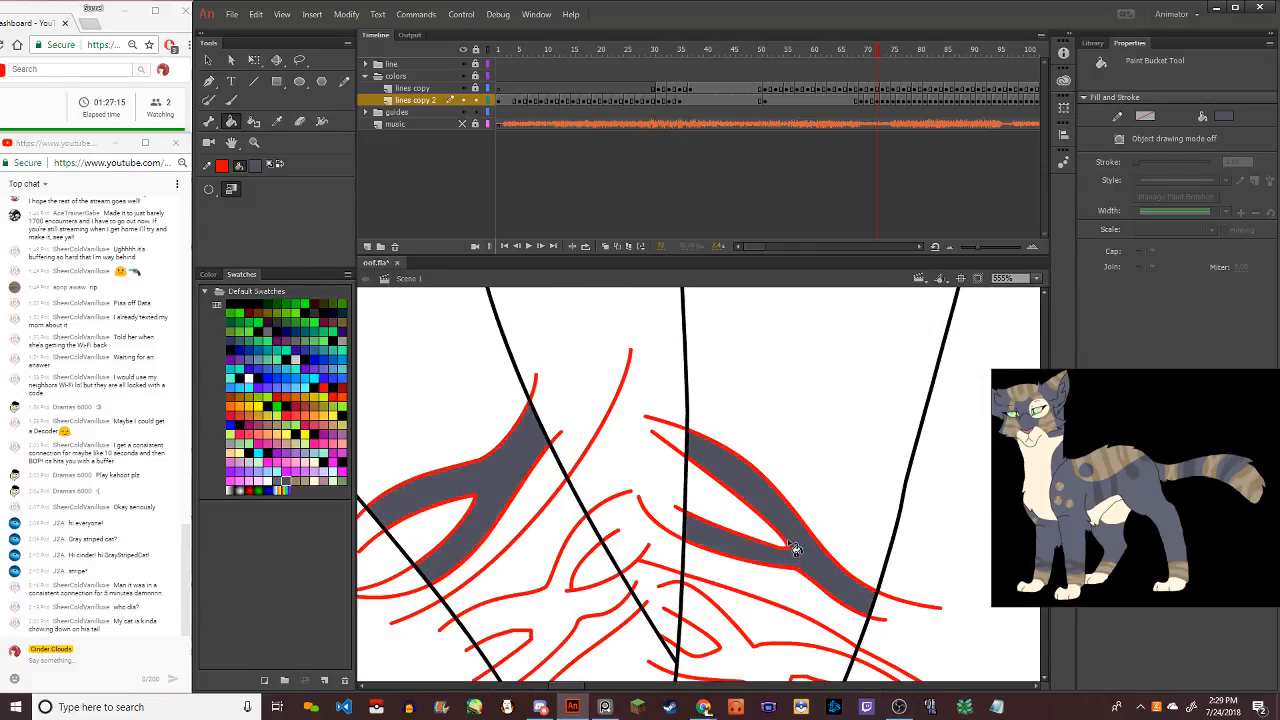
scroll(740, 500, "down", 3)
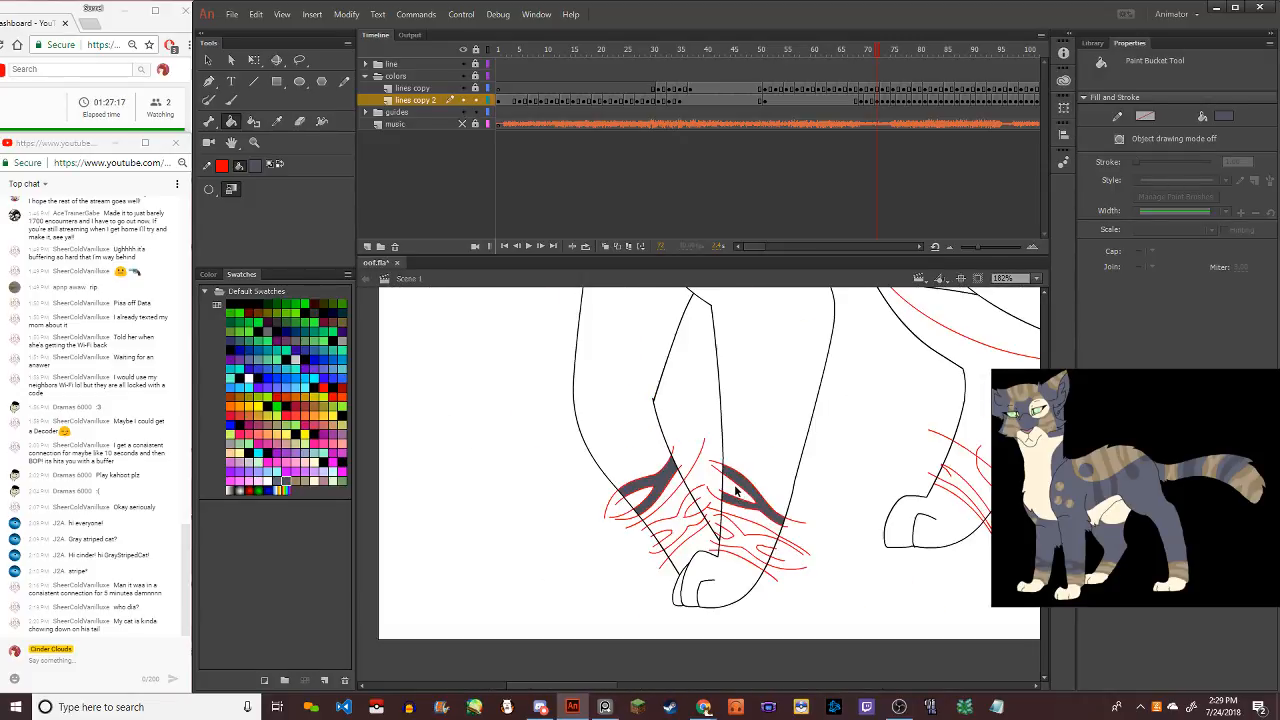
scroll(735, 490, "down", 3)
scroll(848, 462, "up", 2)
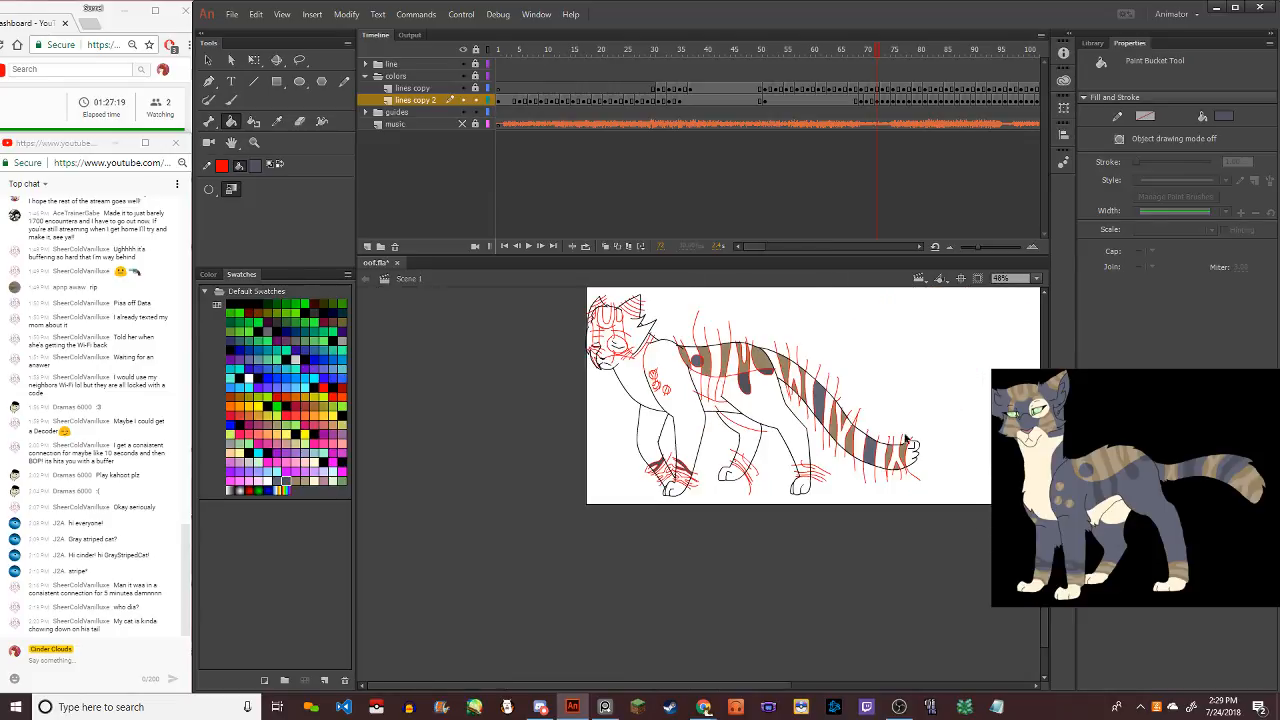
left_click(848, 462)
scroll(790, 390, "up", 3)
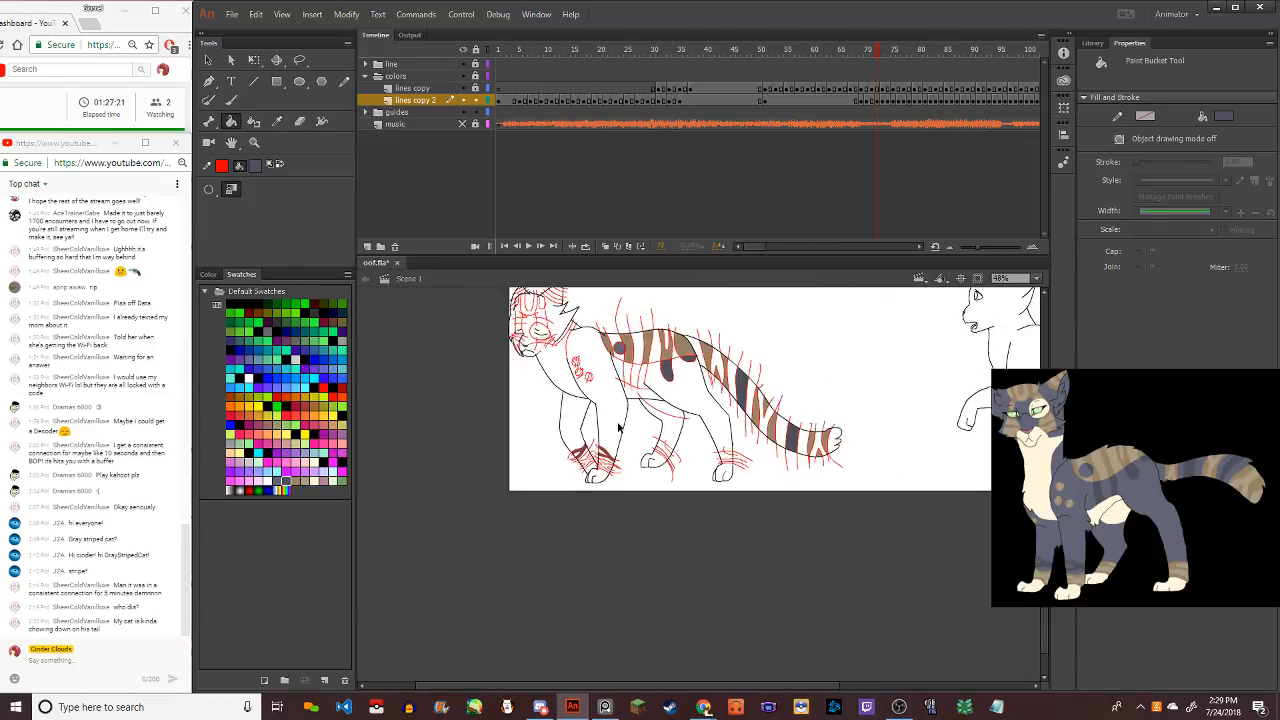
Fill the two flank stripes below the front of the back patch with the same dark grey
scroll(618, 400, "down", 3)
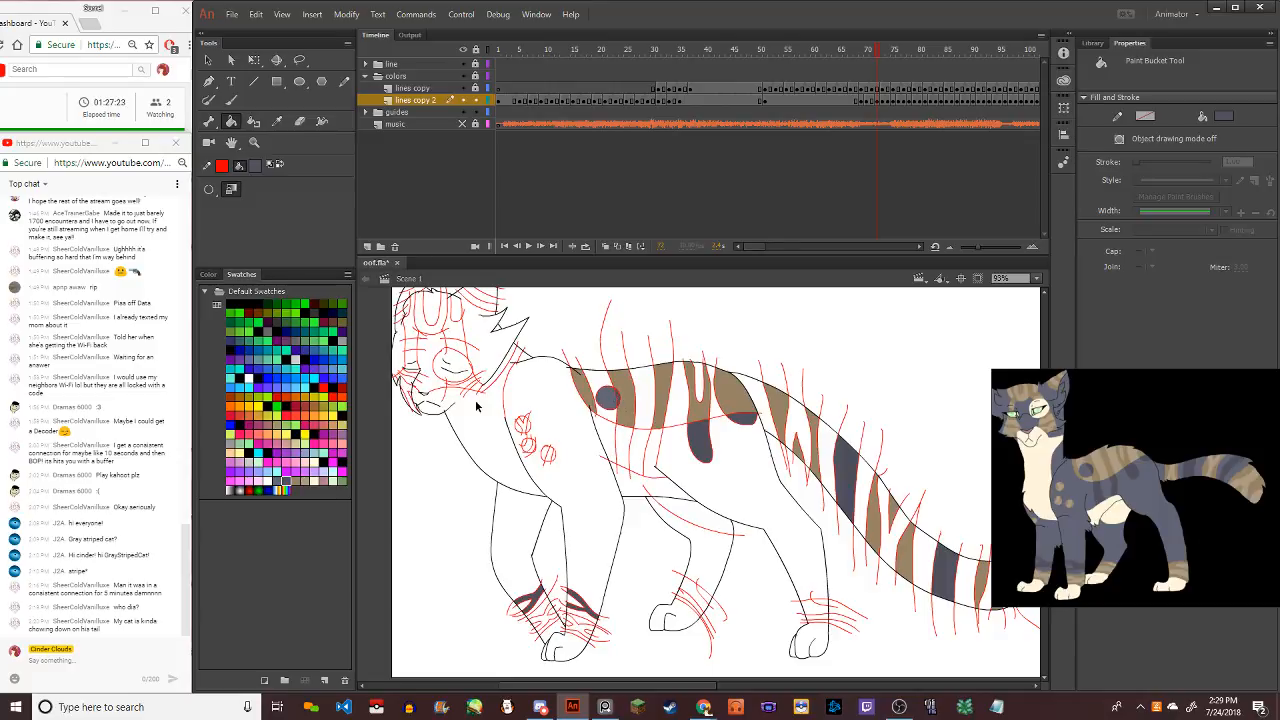
scroll(478, 403, "down", 1)
scroll(432, 395, "up", 4)
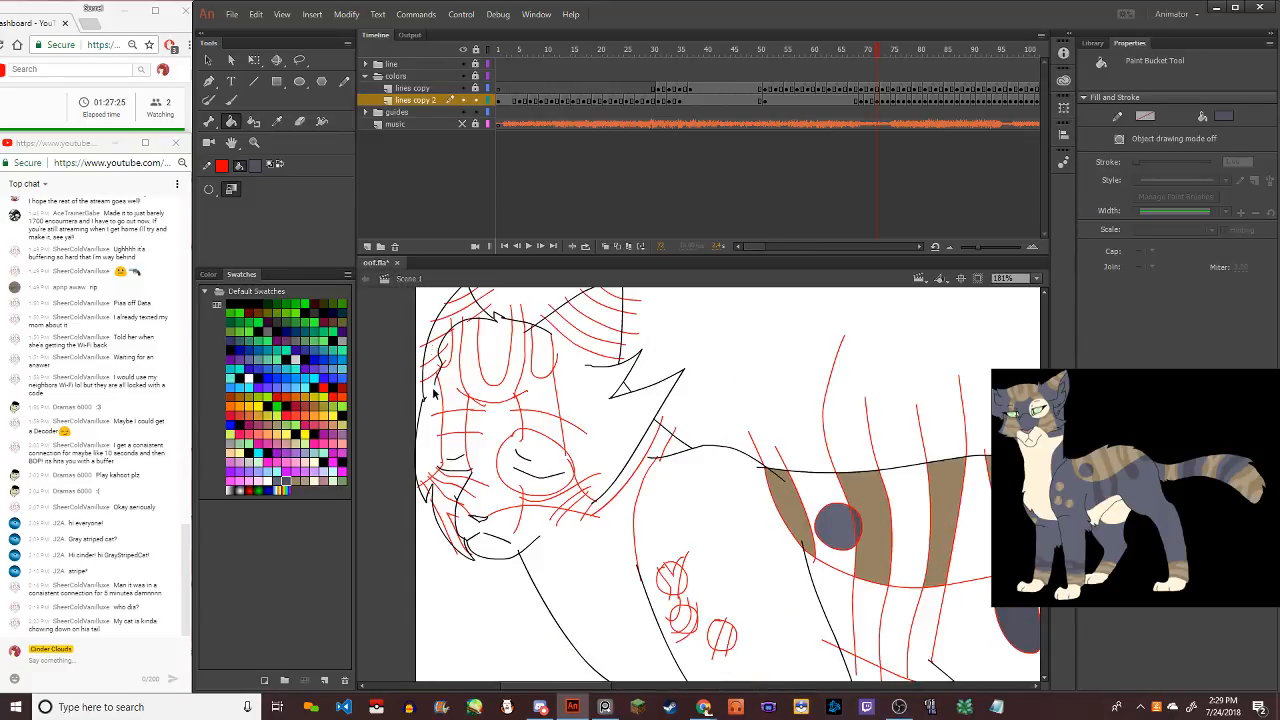
scroll(434, 400, "down", 3)
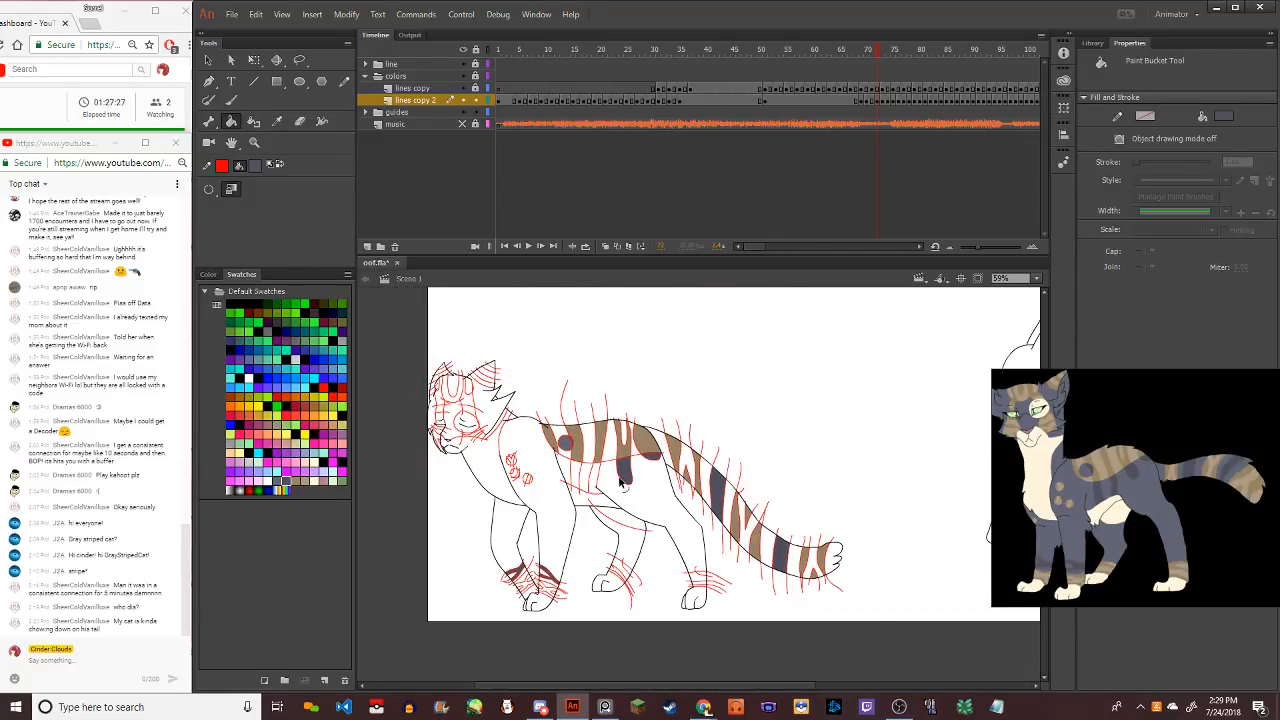
scroll(620, 482, "up", 4)
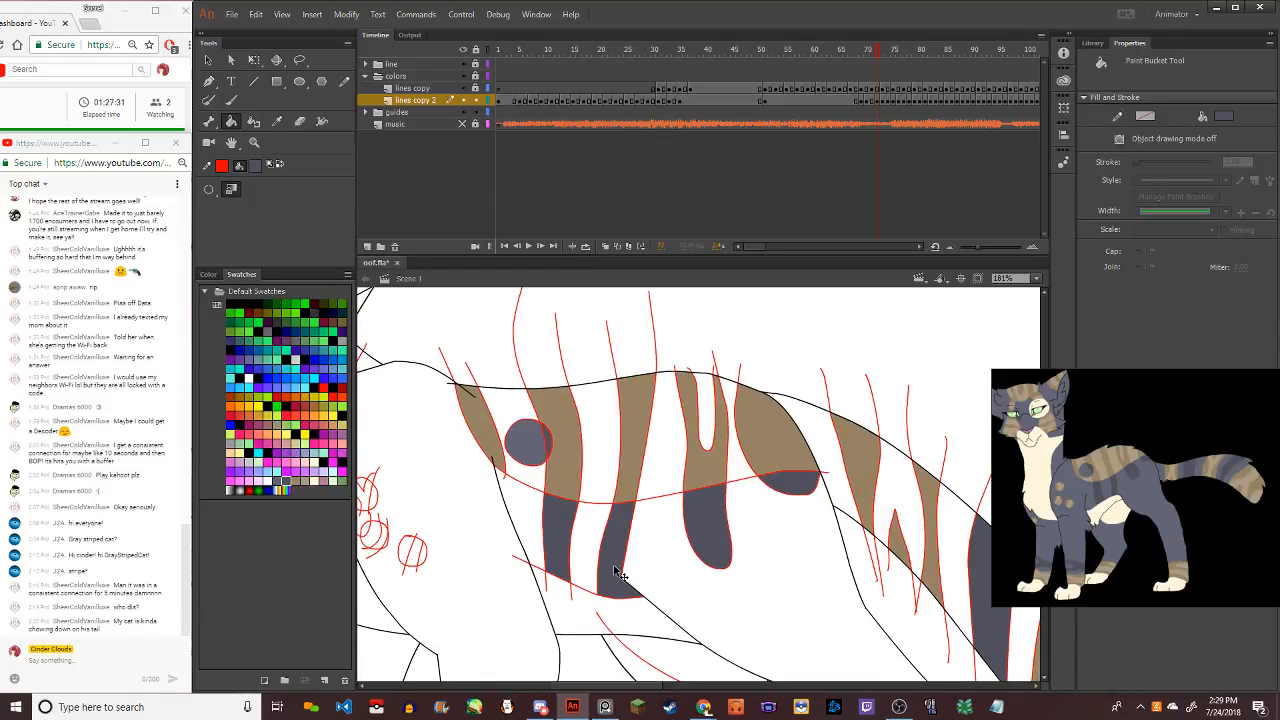
scroll(620, 572, "down", 5)
scroll(630, 603, "up", 2)
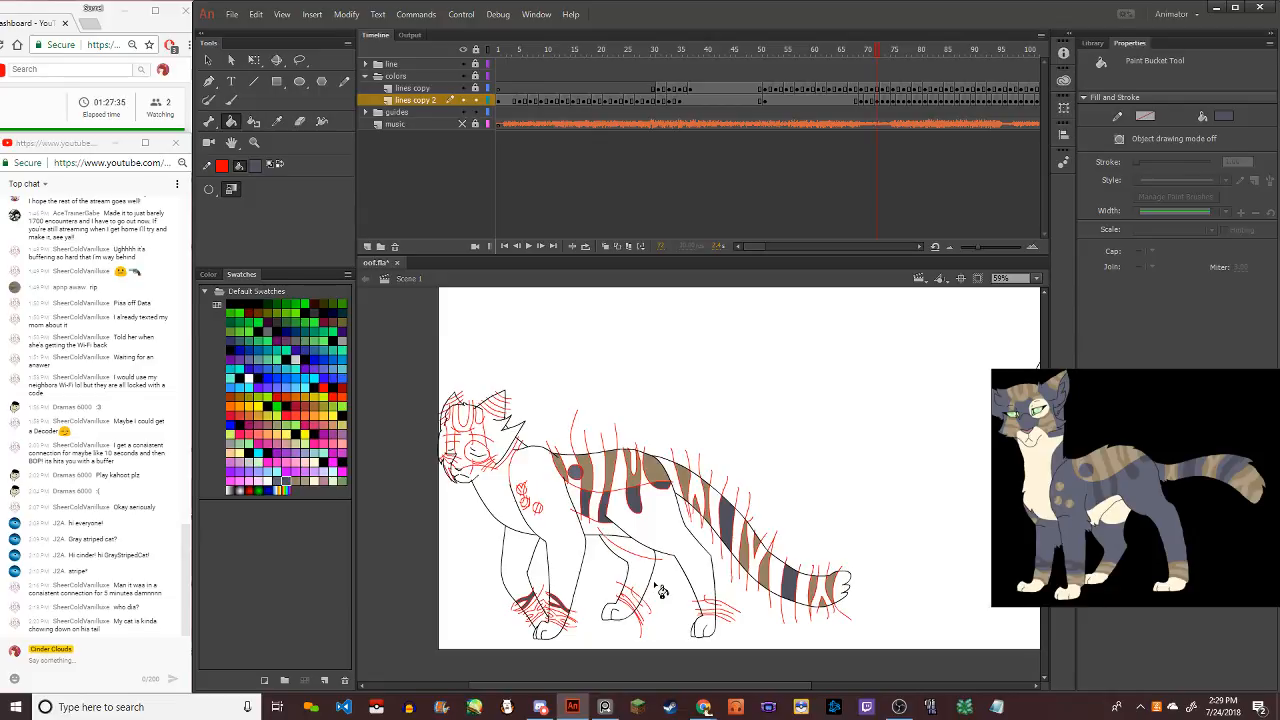
Try filling the gaps between the brown stripes of the back patch and at the tail base with tan
scroll(667, 592, "up", 2)
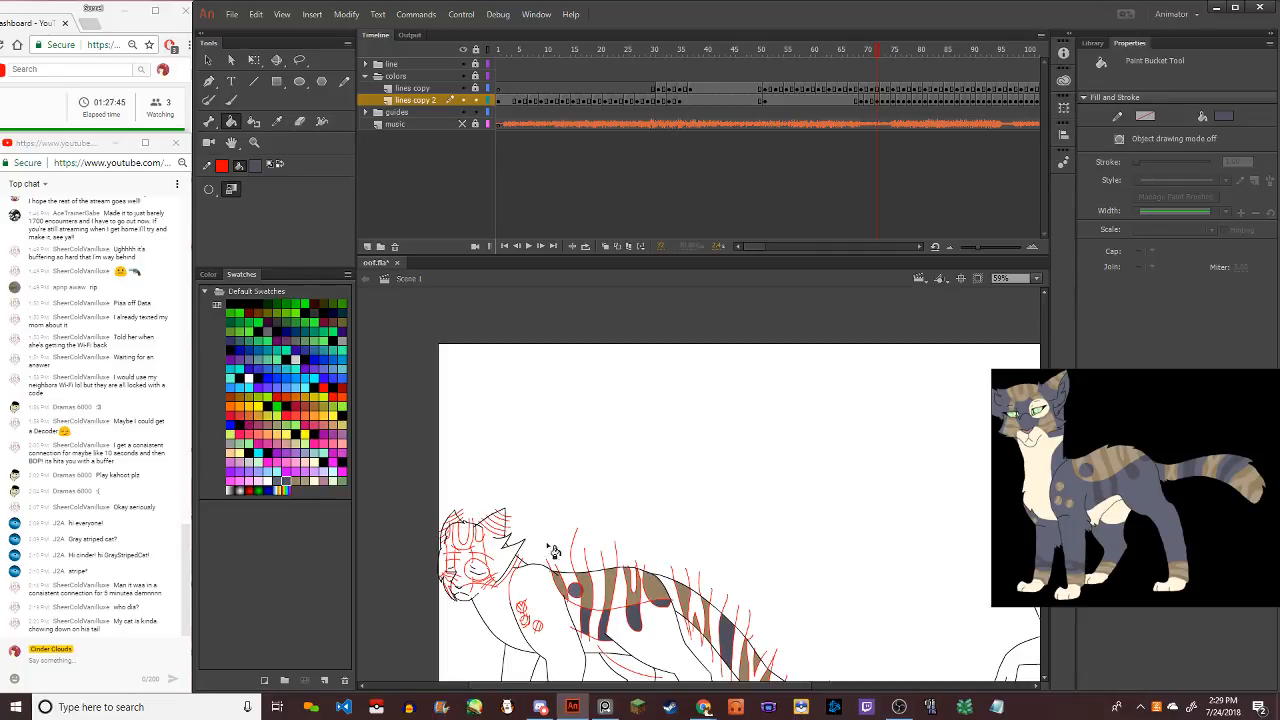
left_click(306, 482)
scroll(643, 635, "up", 3)
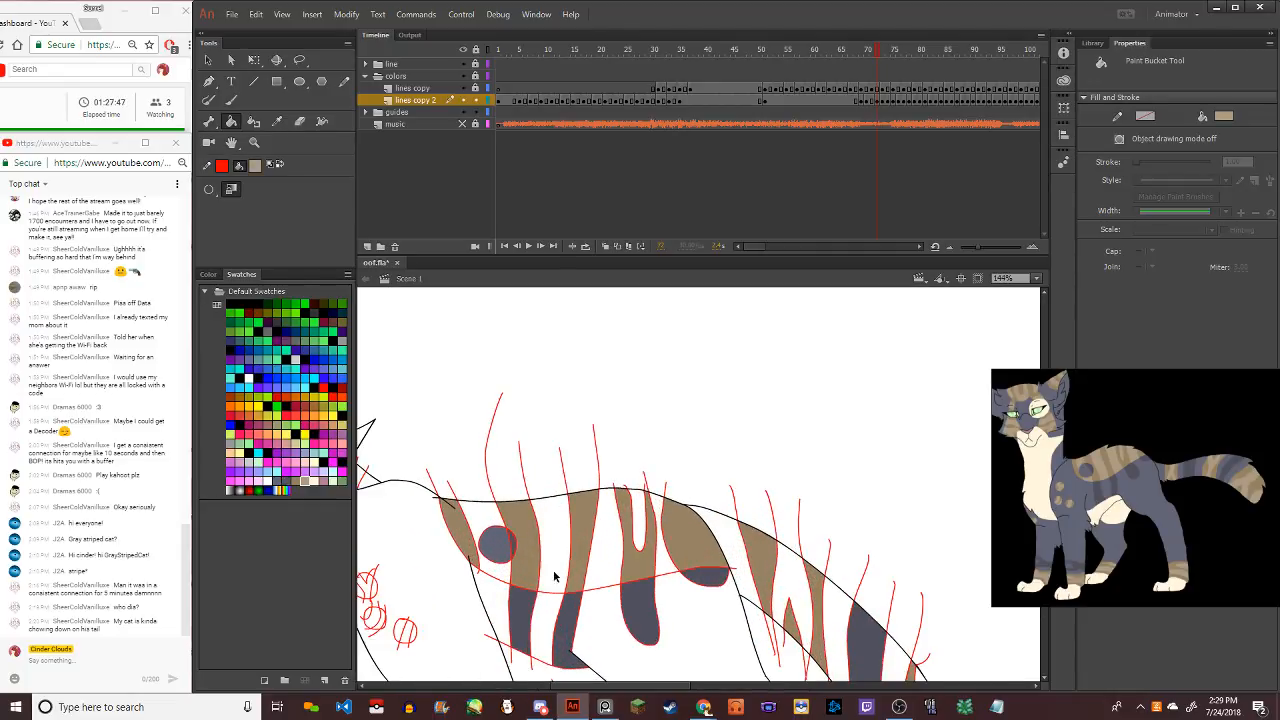
left_click(550, 575)
left_click(500, 584)
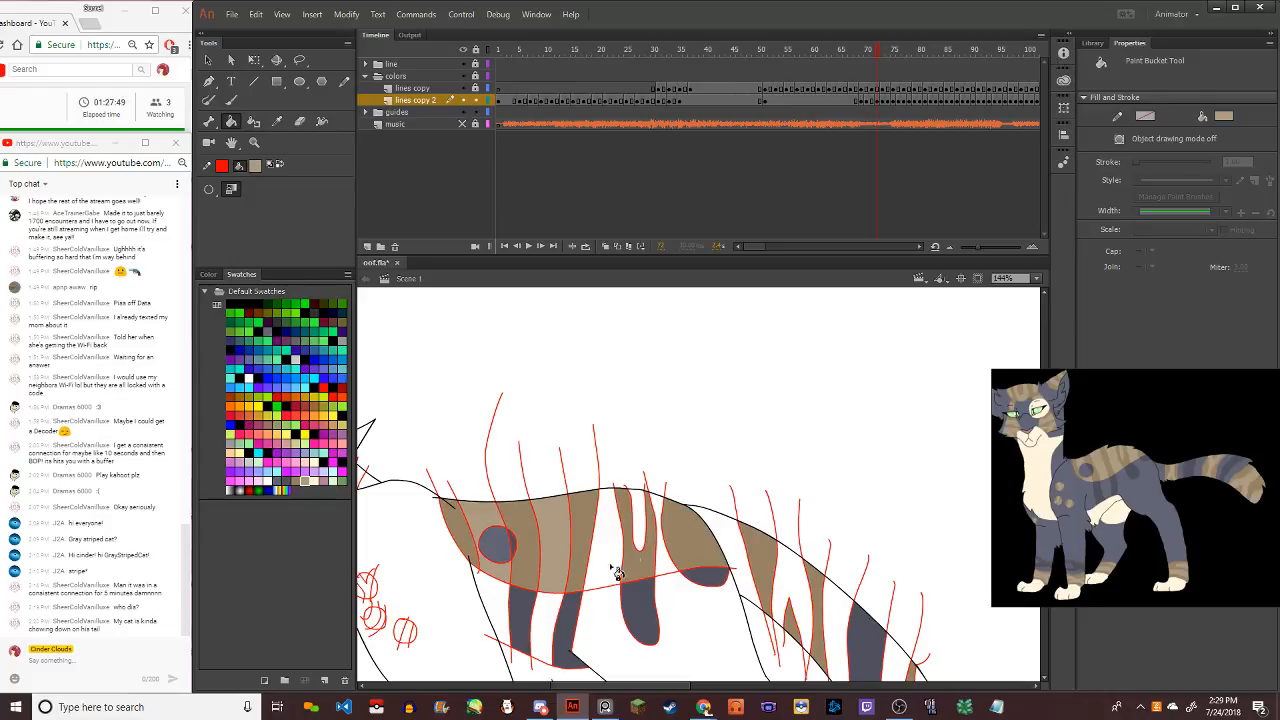
left_click(618, 575)
left_click(651, 542)
left_click(665, 514)
left_click(728, 543)
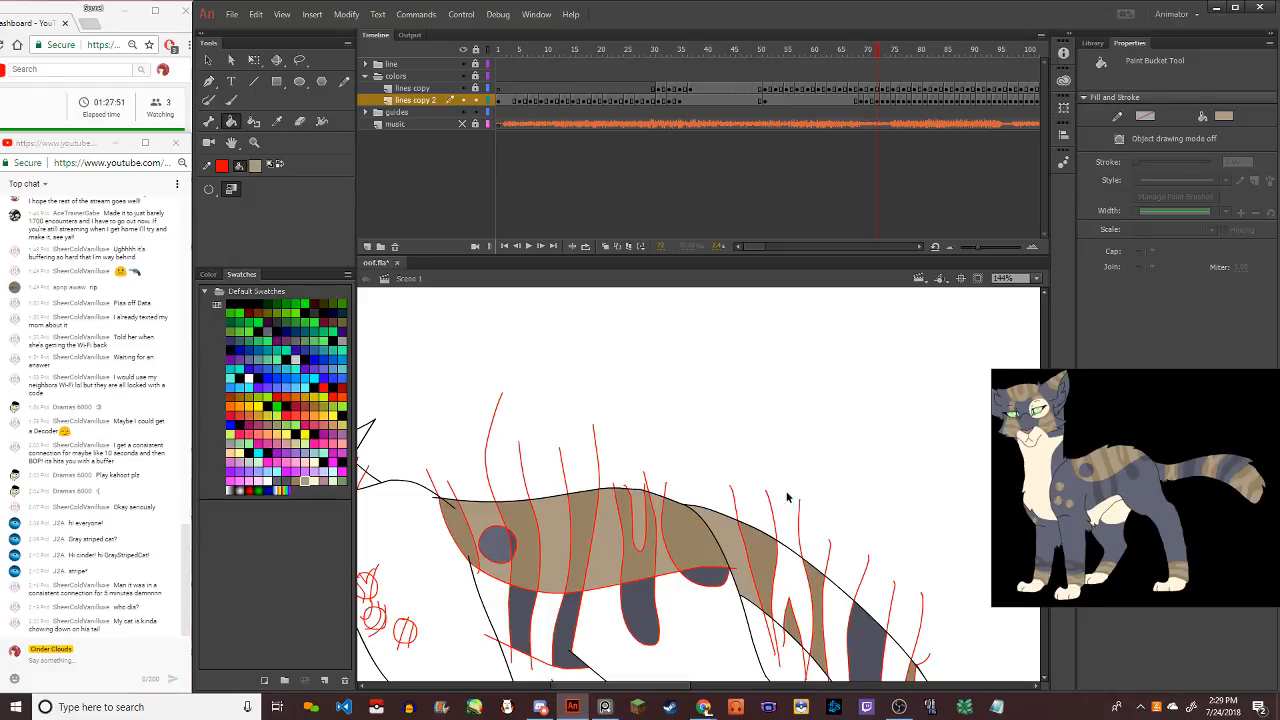
Try filling the gaps between the brown stripes and triangular mark on the upper tail with tan
scroll(700, 530, "down", 5)
scroll(666, 552, "up", 4)
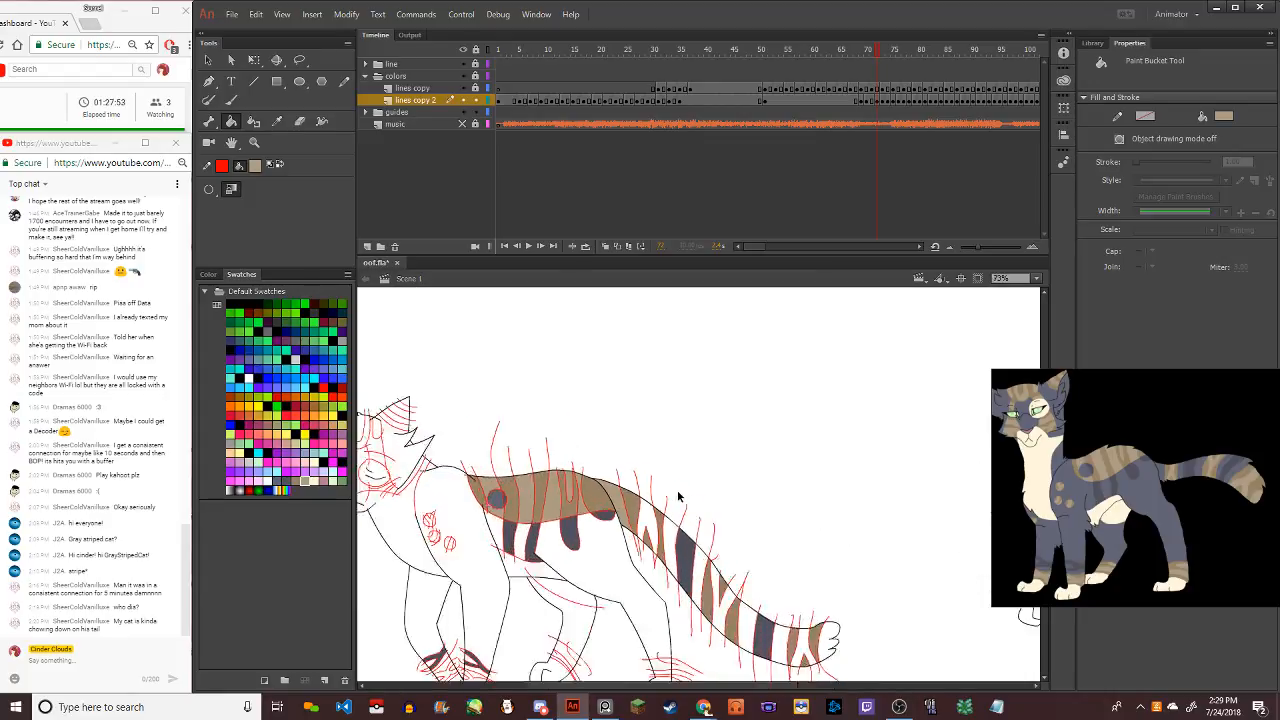
left_click(656, 550)
left_click(670, 572)
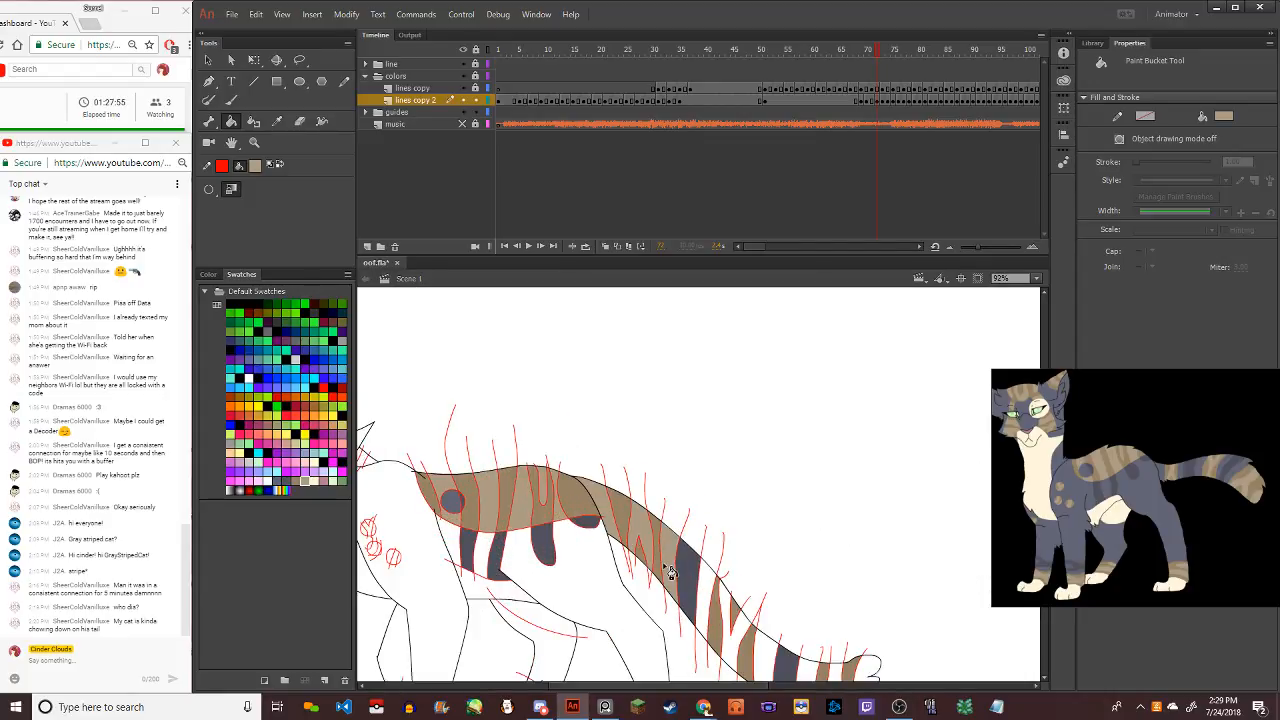
scroll(832, 606, "down", 3)
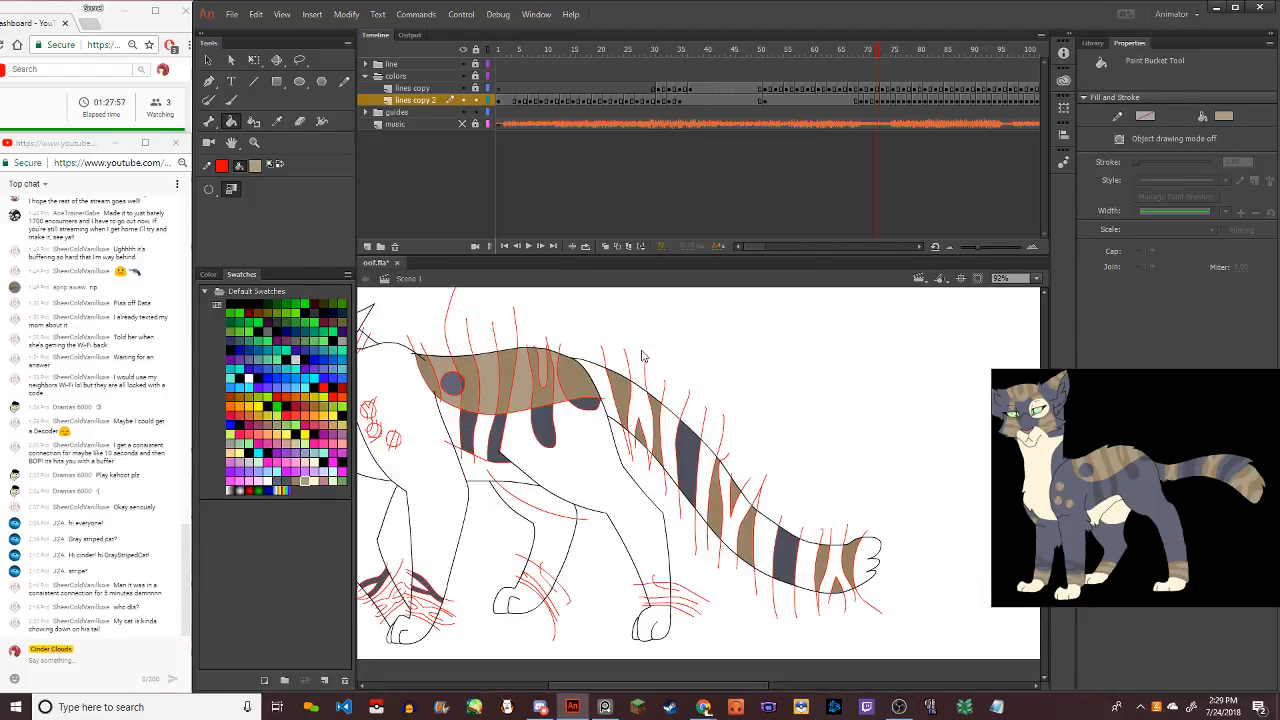
scroll(640, 416, "down", 1)
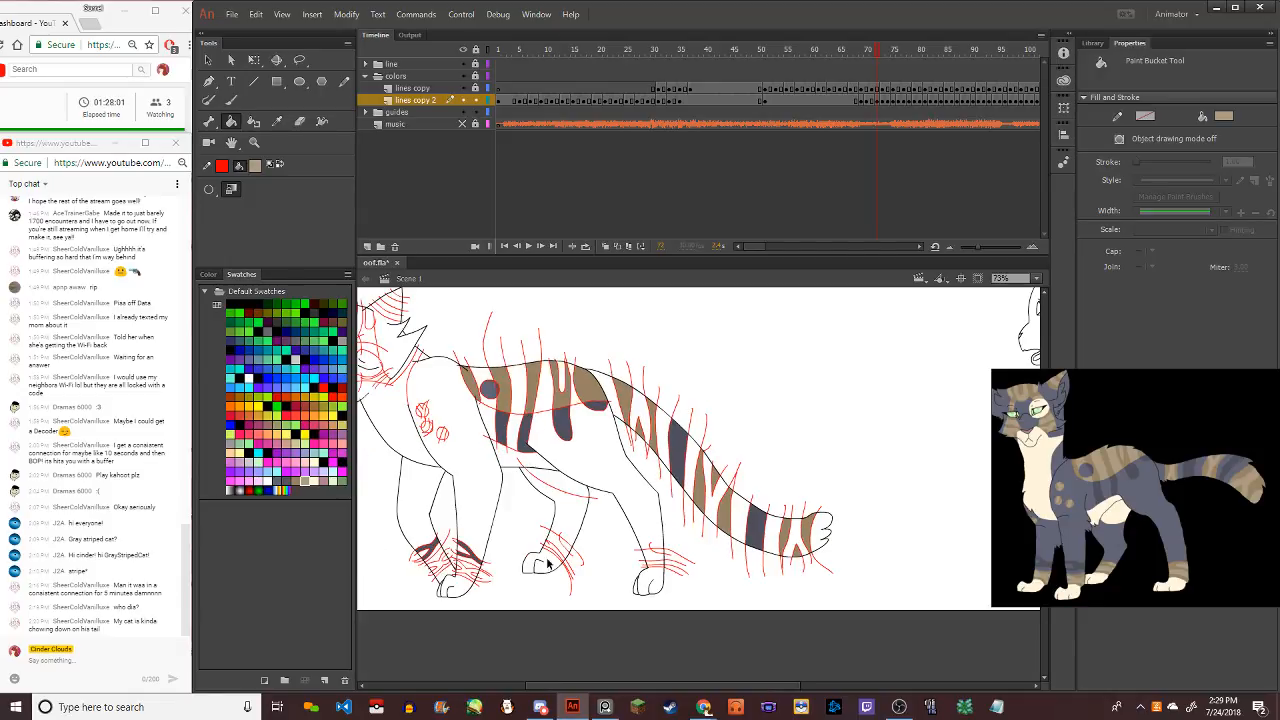
Fill the lower markings on both front legs and the band above the far hind paw with tan
scroll(547, 566, "up", 2)
scroll(445, 596, "down", 2)
scroll(437, 560, "up", 4)
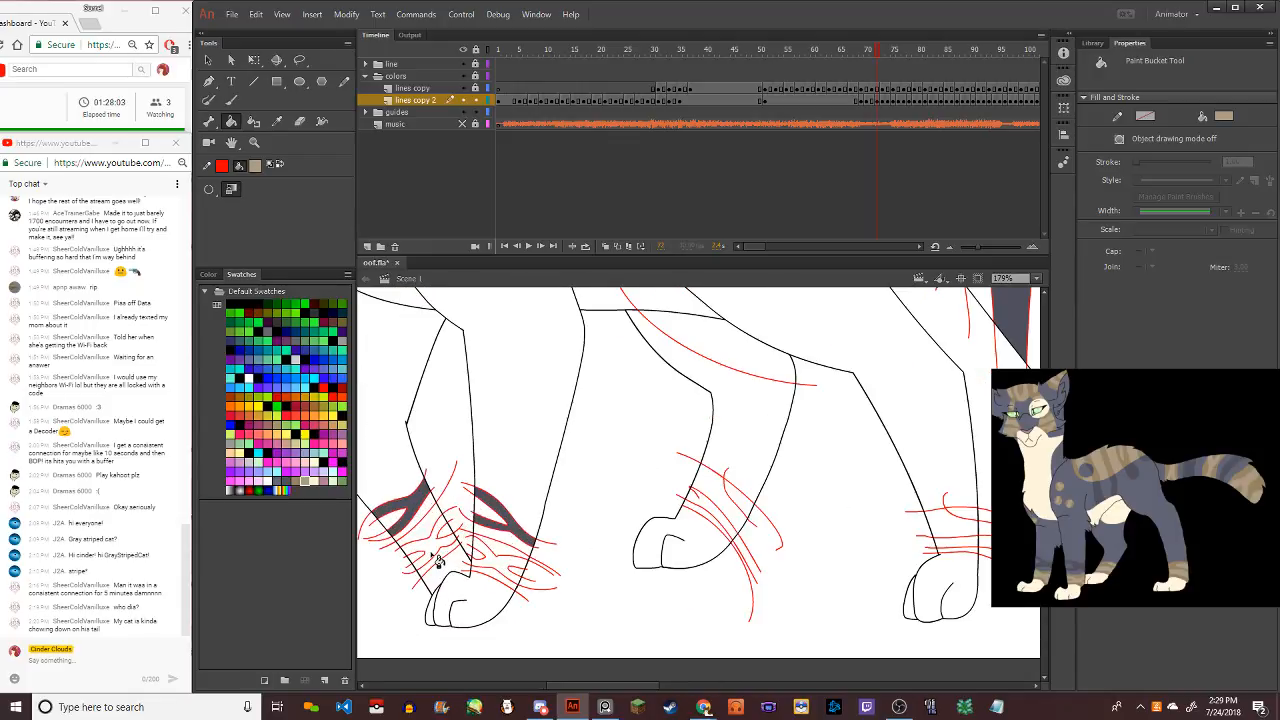
left_click(437, 560)
left_click(508, 569)
left_click(718, 512)
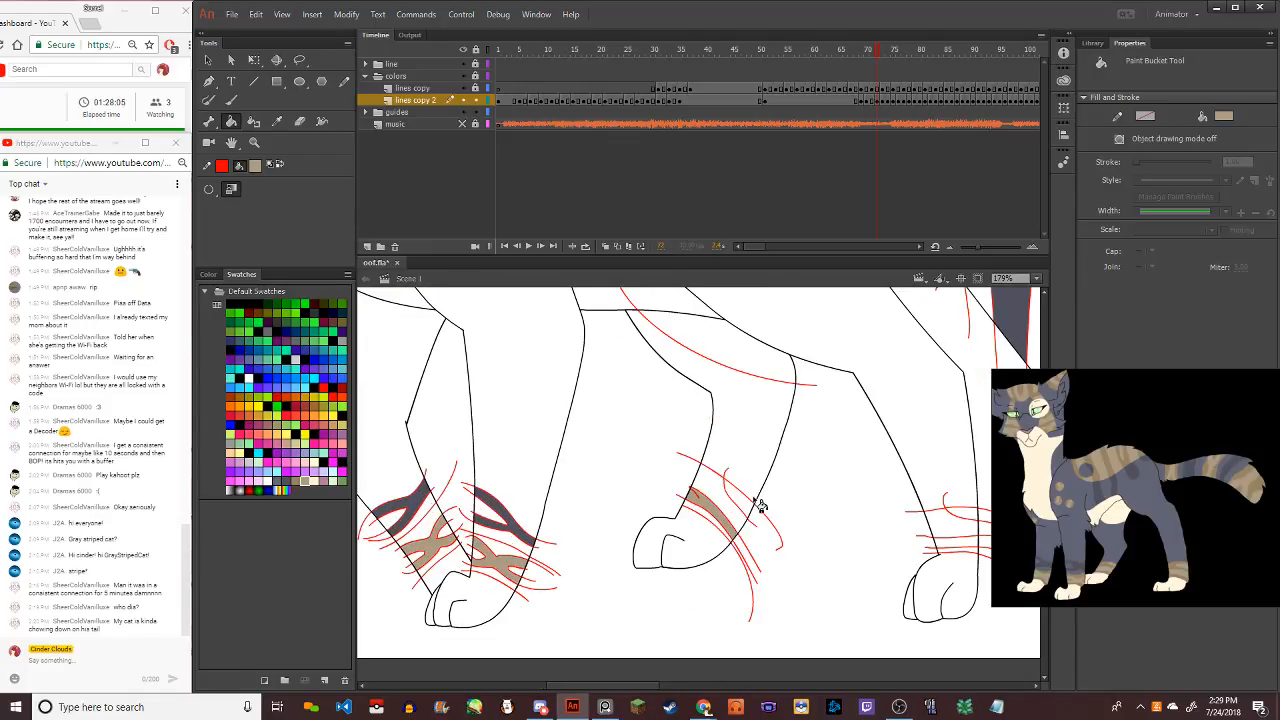
left_click(746, 506)
scroll(732, 468, "down", 3)
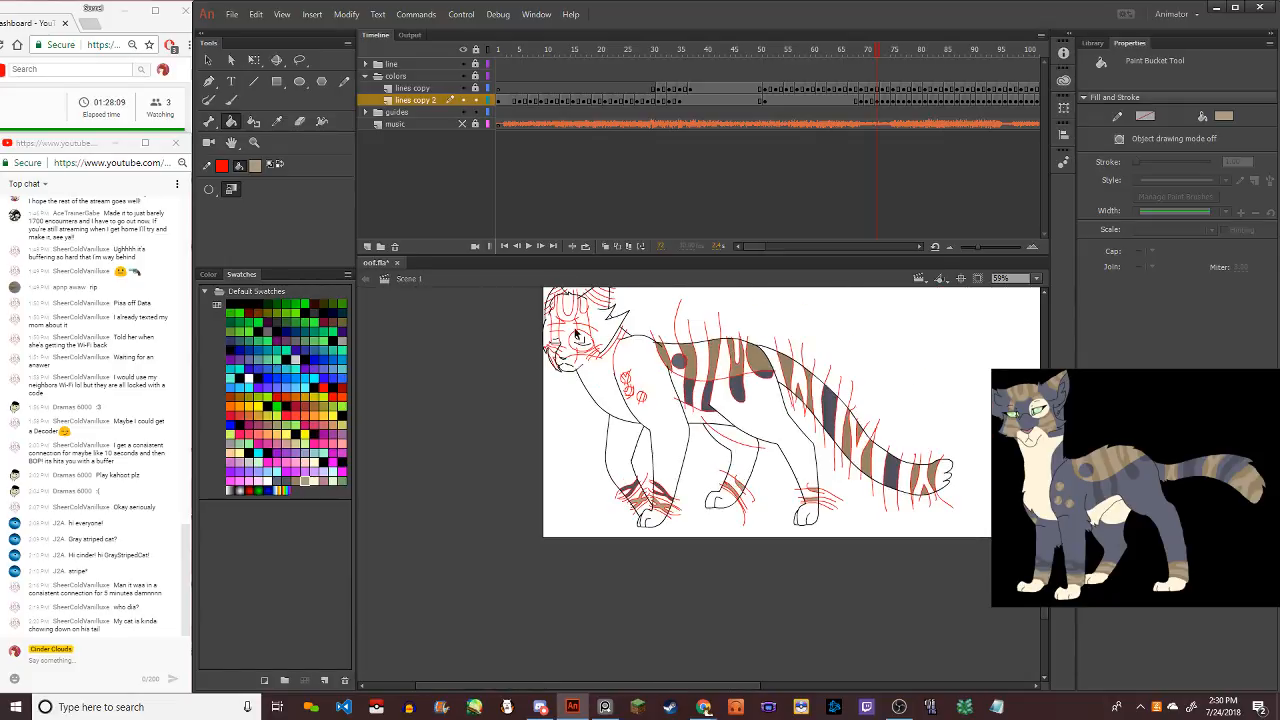
Fill the mark above the near eye, the cheek stripes and the stripes on the muzzle's far side with tan
scroll(577, 335, "up", 4)
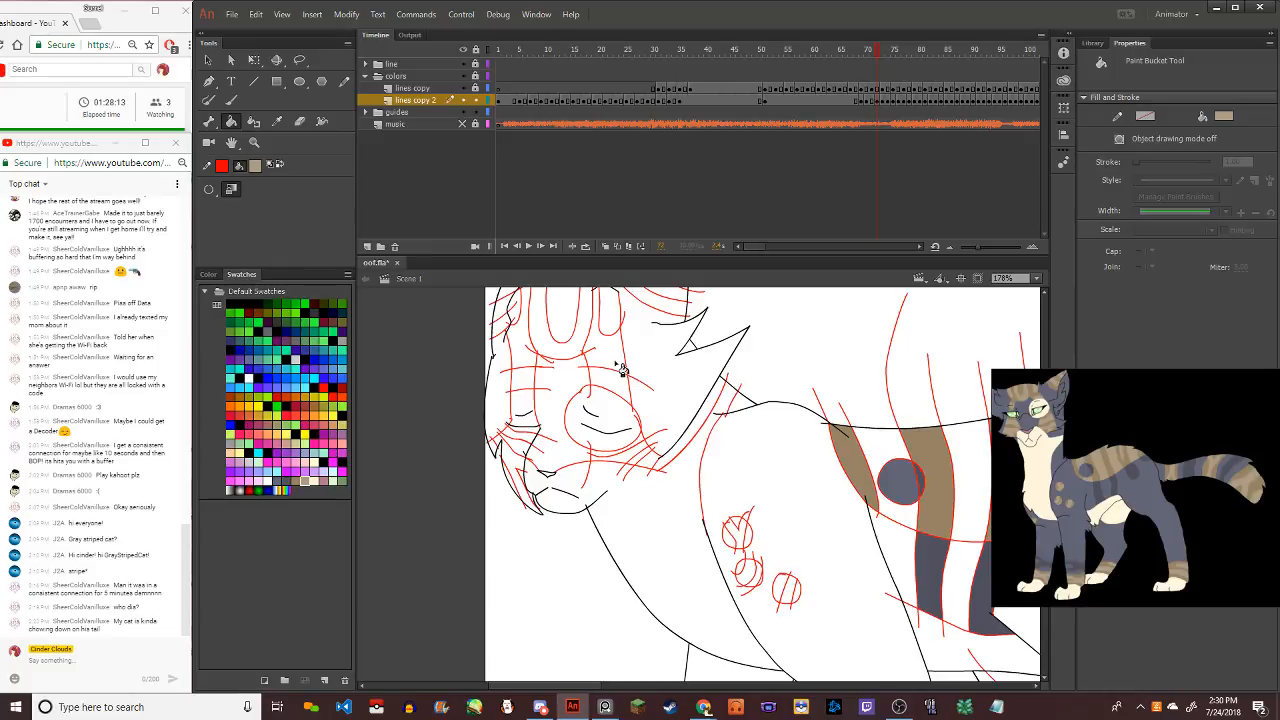
left_click(622, 382)
left_click(650, 456)
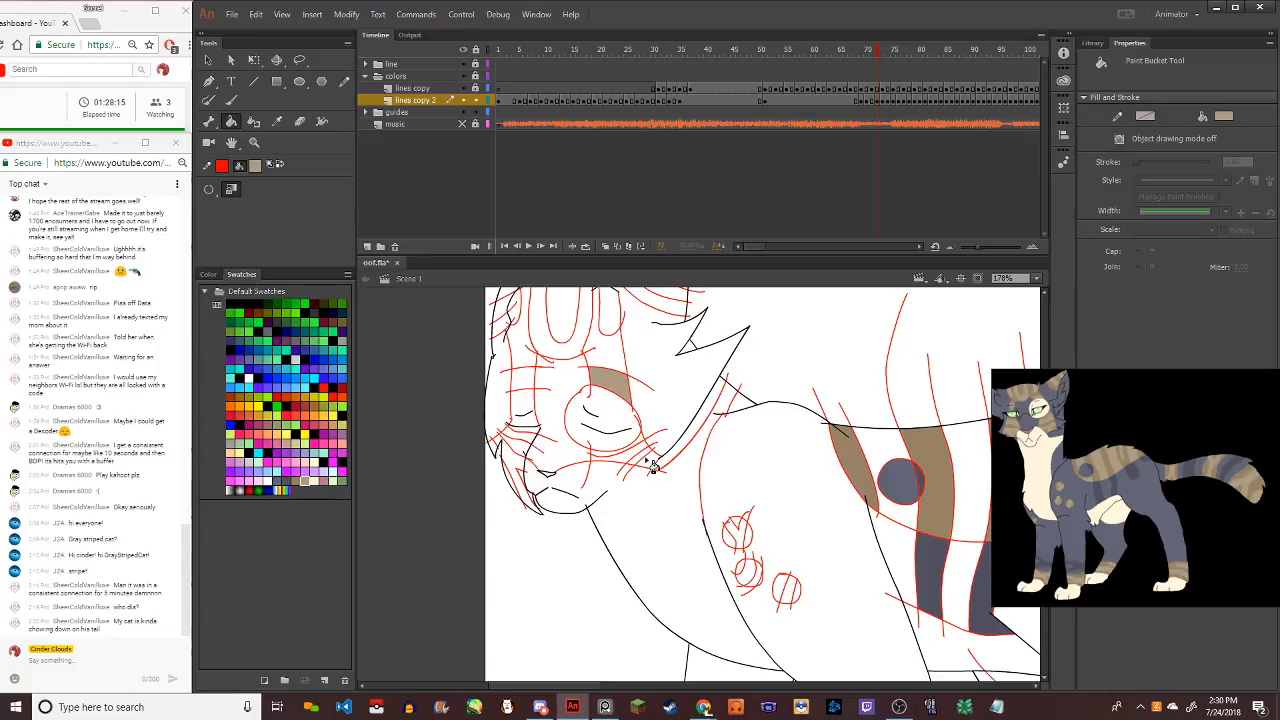
left_click(646, 463)
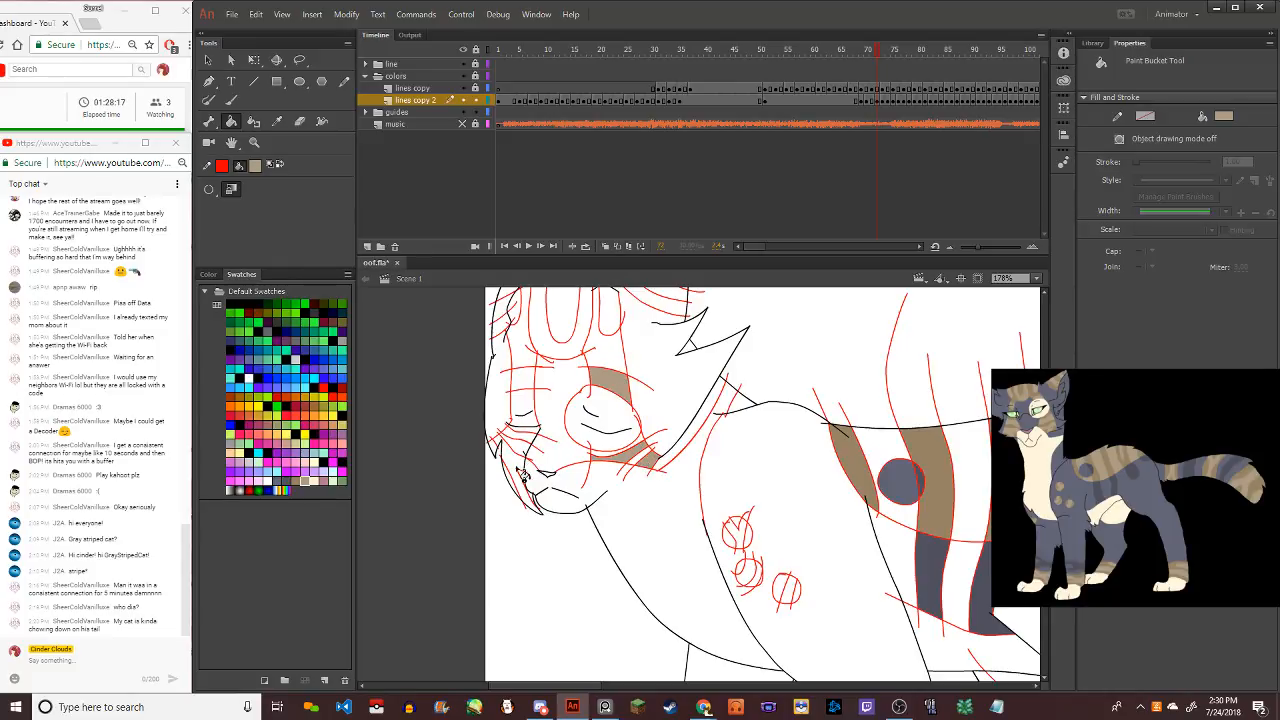
left_click(522, 476)
left_click(522, 436)
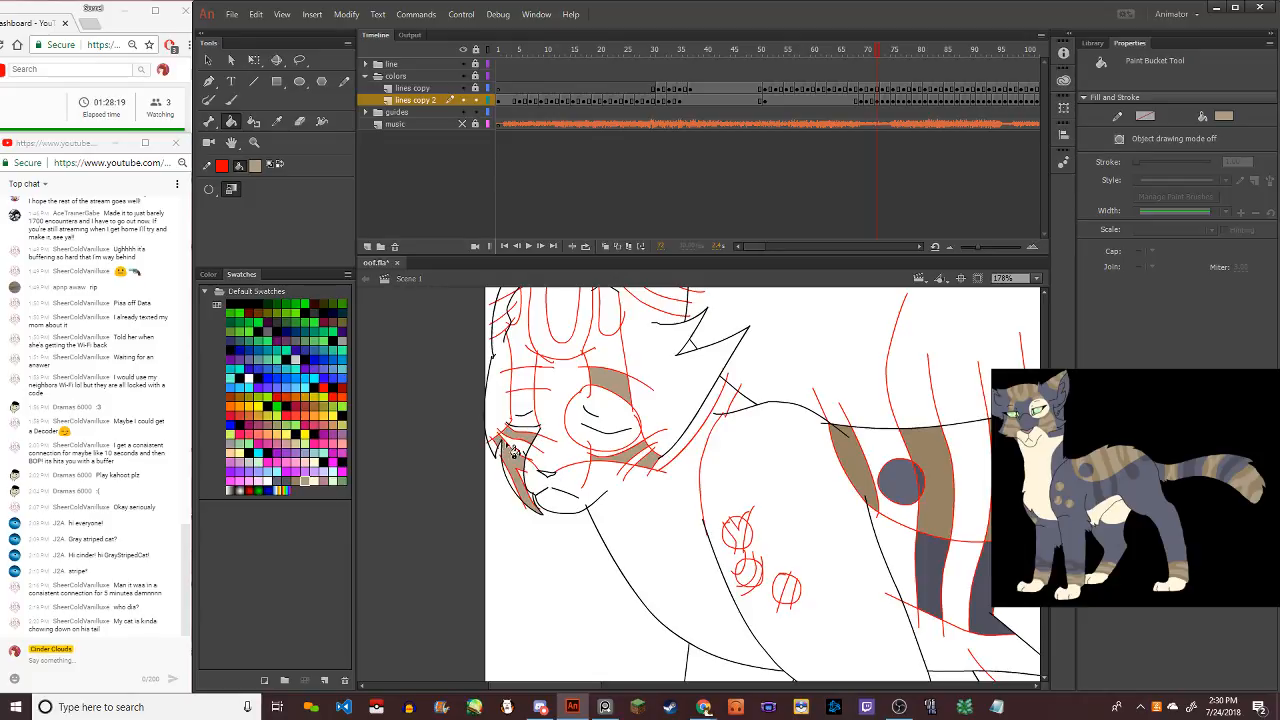
scroll(561, 485, "up", 3)
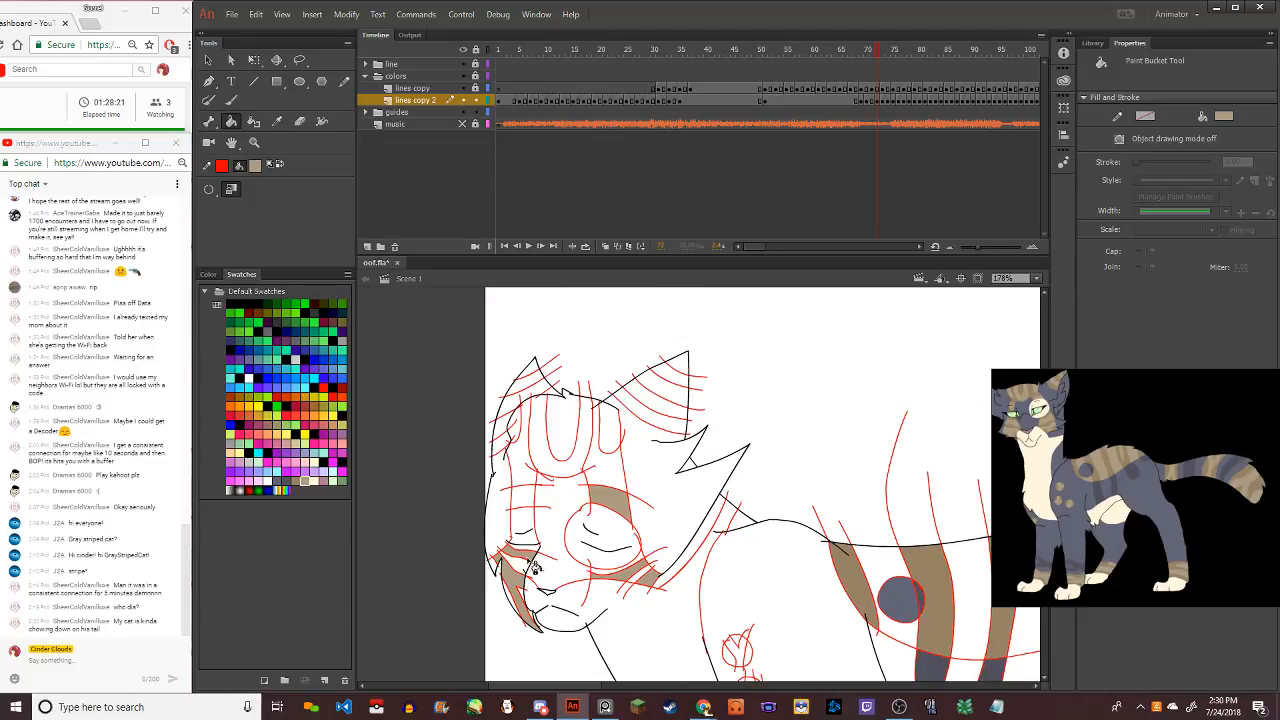
Fill the mark above the far eye, the U-shaped and rounded forehead marks and the alternating ear stripes with tan
left_click(528, 506)
left_click(550, 472)
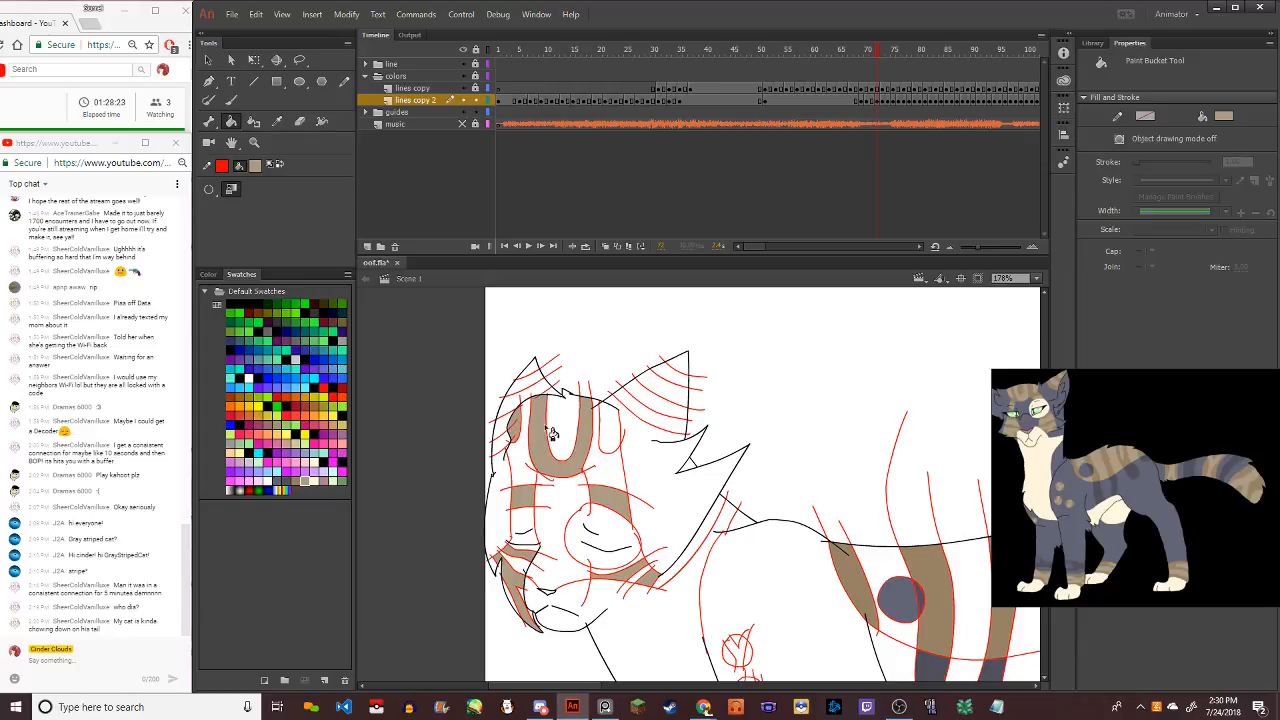
left_click(610, 440)
left_click(676, 412)
left_click(657, 397)
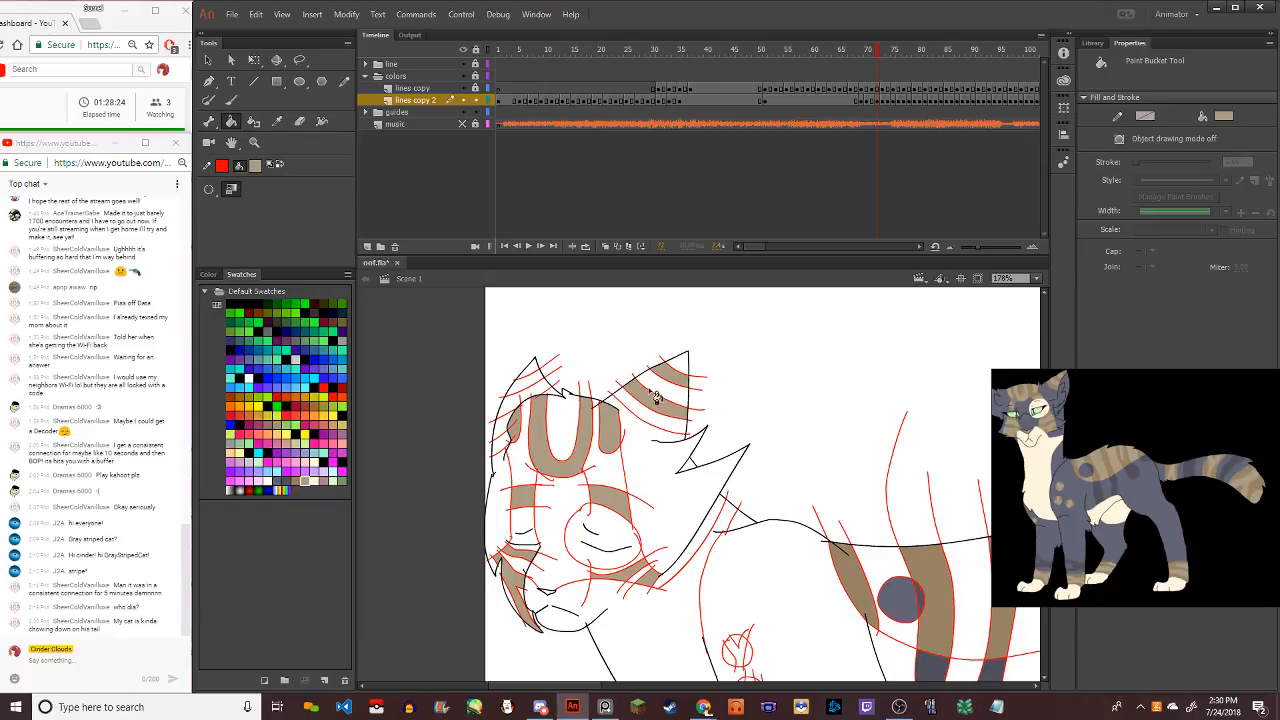
left_click(525, 398)
left_click(510, 428)
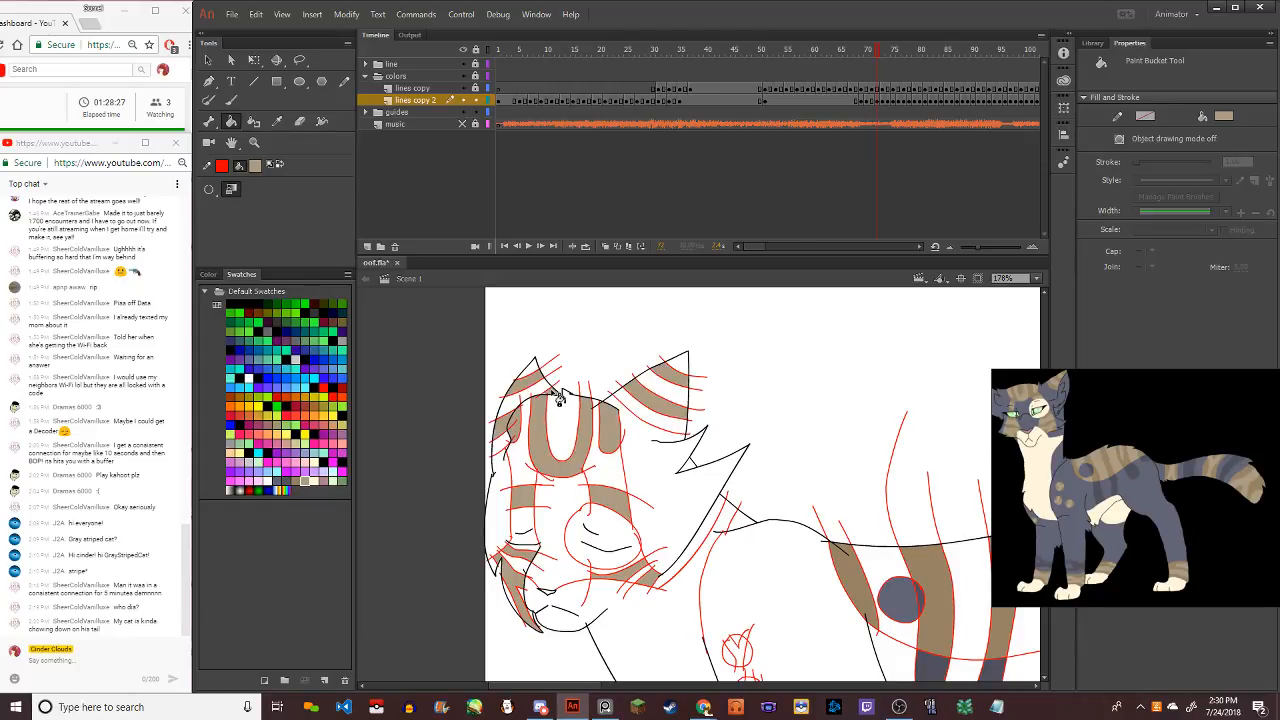
left_click(553, 402)
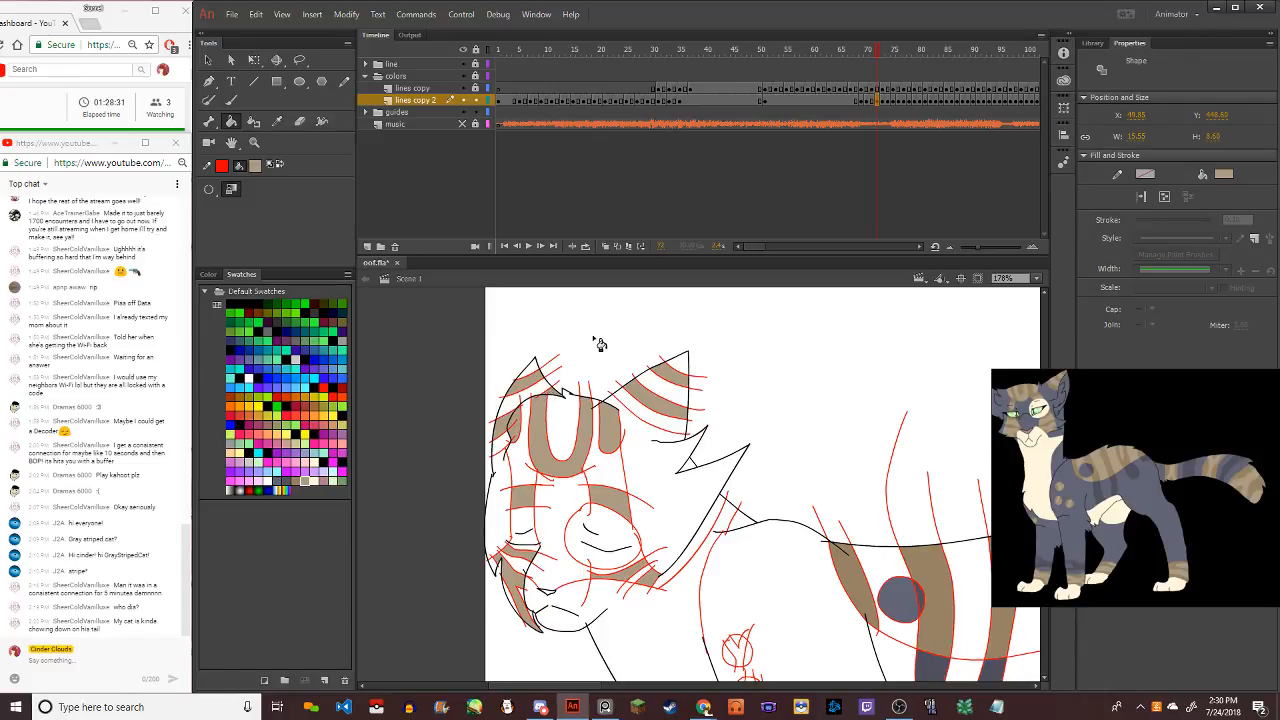
left_click(299, 121)
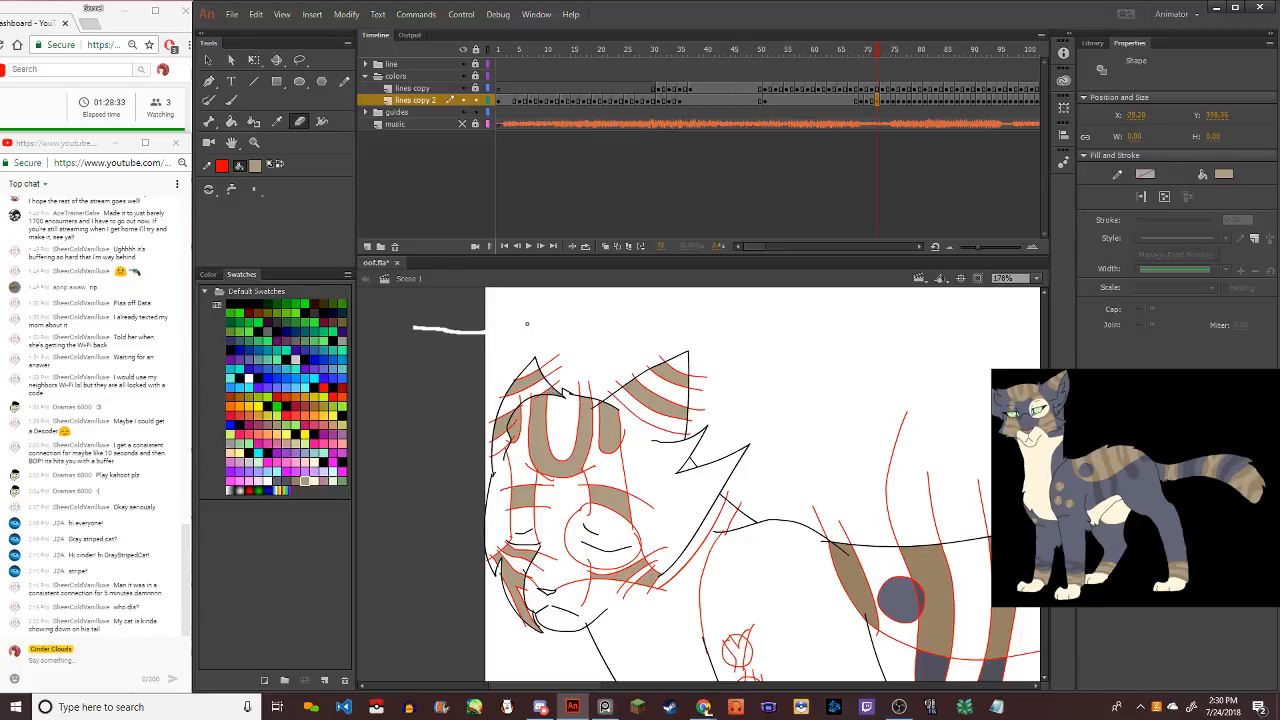
left_click(231, 121)
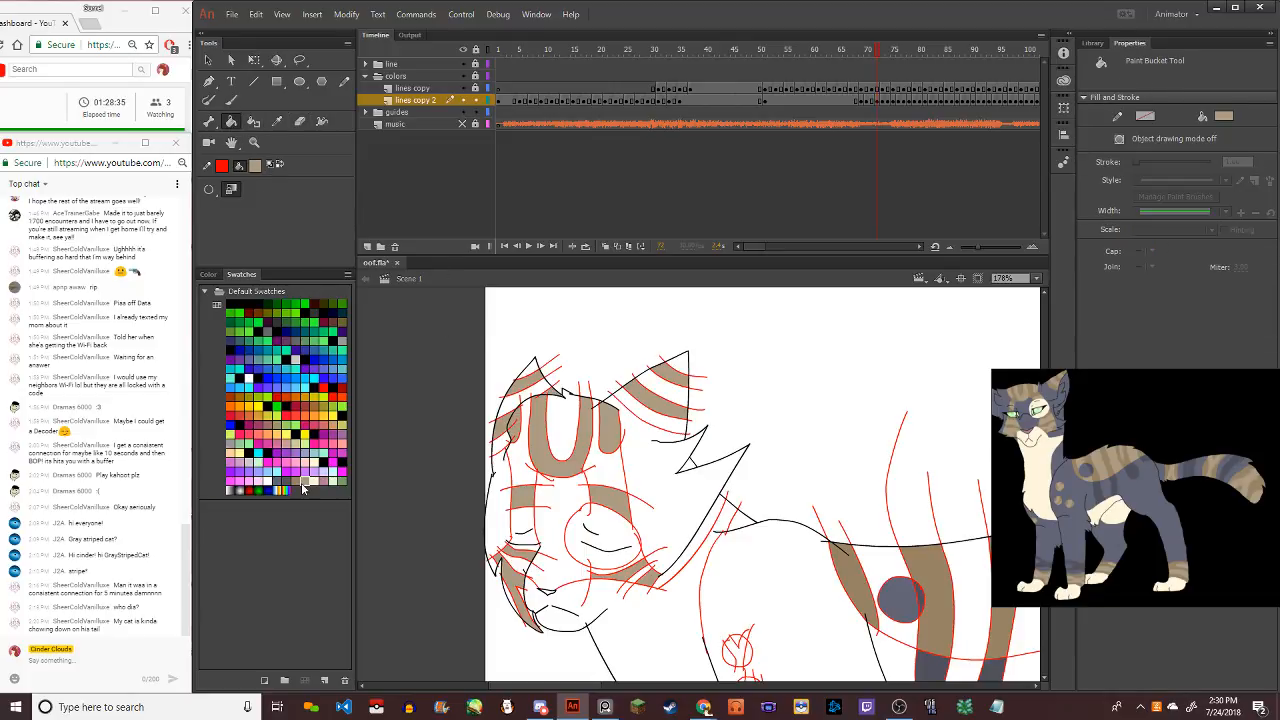
Fill the forehead areas inside and around the tan U-shaped mark with brown, down to the marks above the eyes
left_click(300, 484)
left_click(520, 490)
left_click(588, 465)
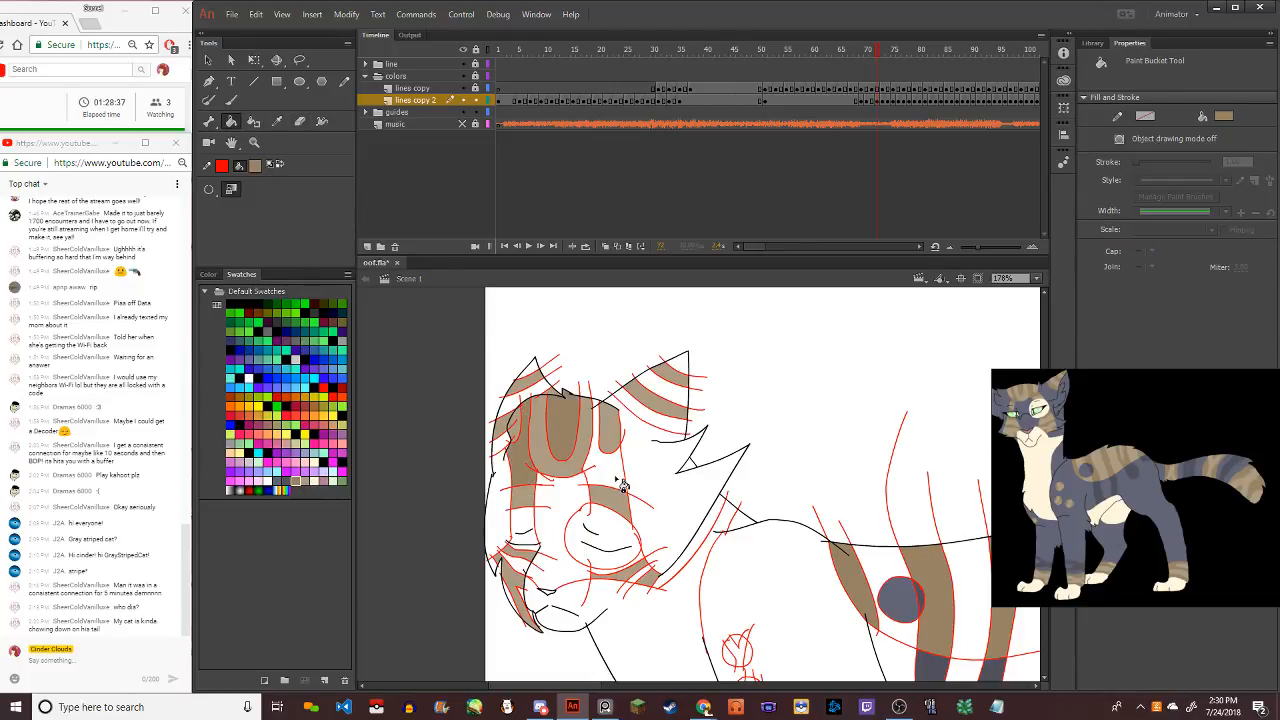
left_click(622, 485)
left_click(606, 432)
scroll(604, 410, "up", 5)
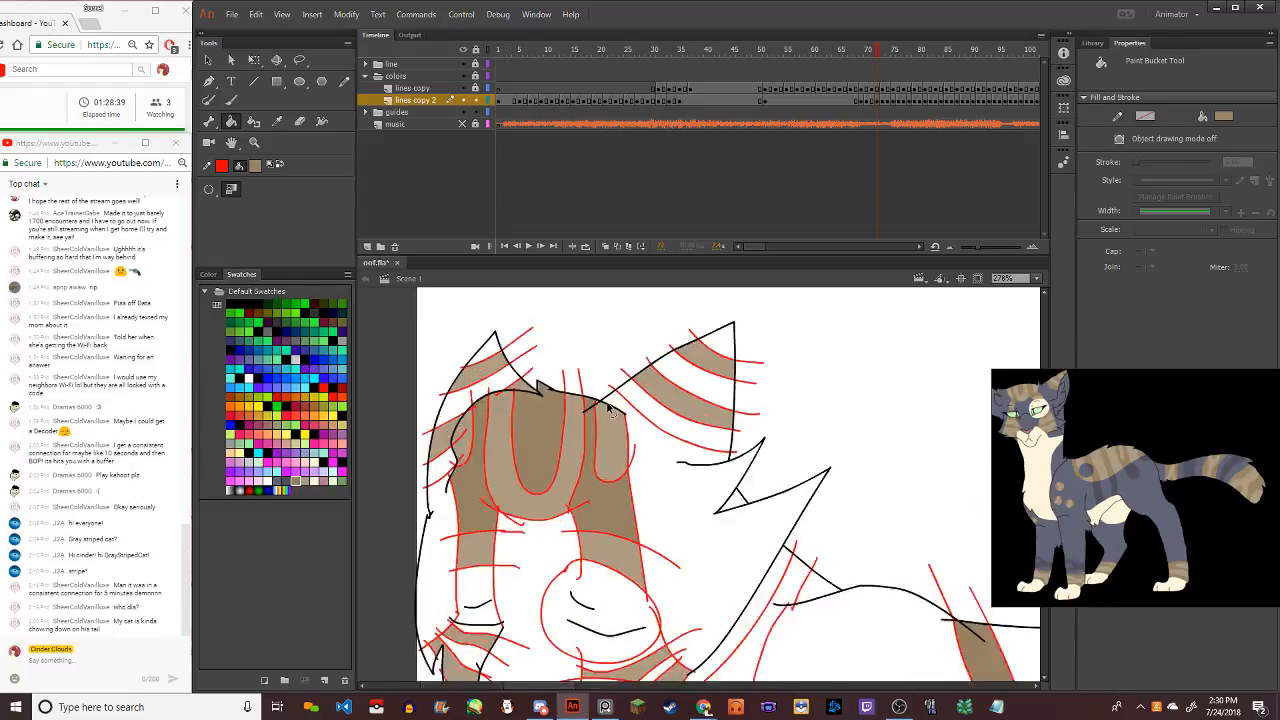
scroll(595, 410, "down", 3)
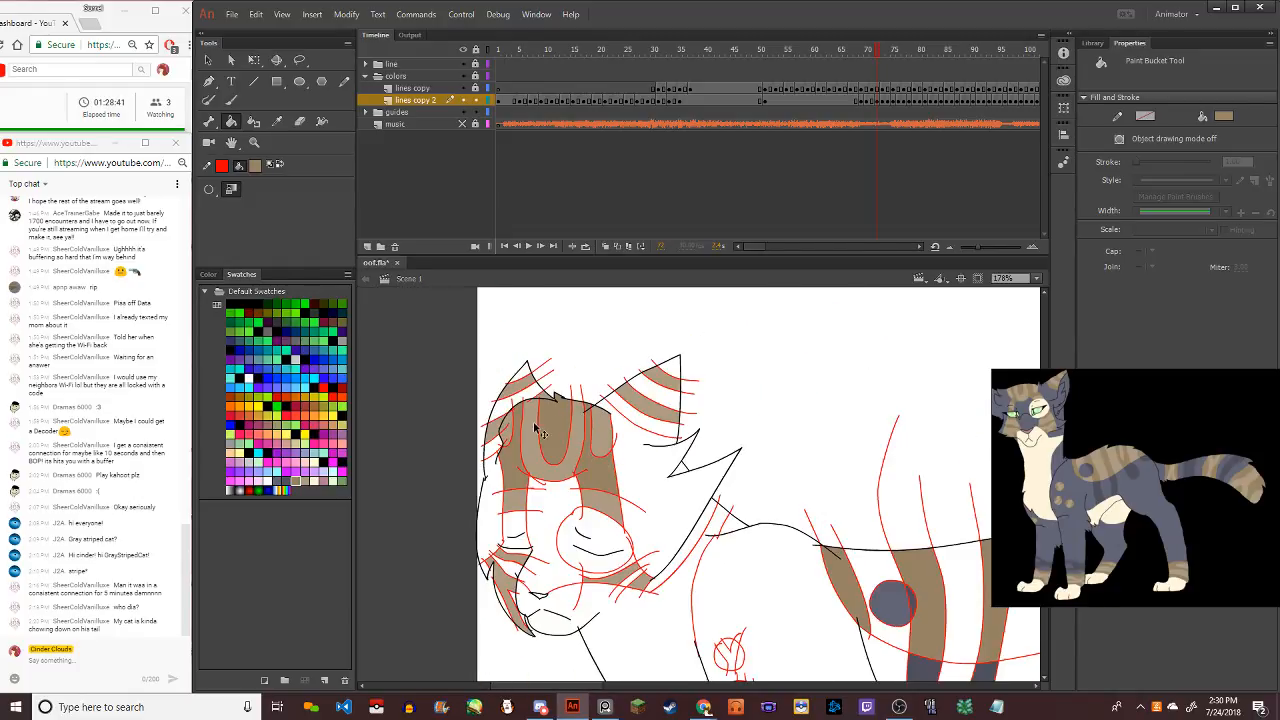
Fill the small marking at the forehead's outer edge and the gaps between the tan stripes on both ears with brown
scroll(534, 423, "up", 5)
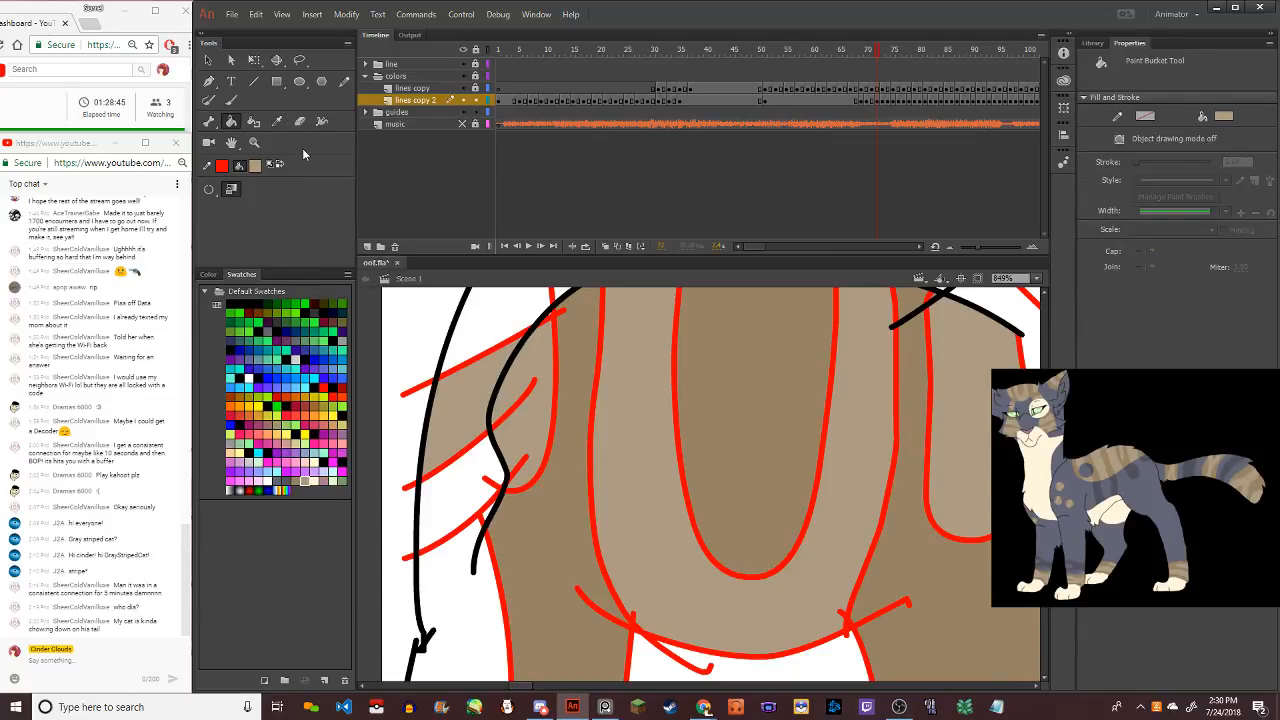
left_click(492, 491)
scroll(495, 525, "down", 5)
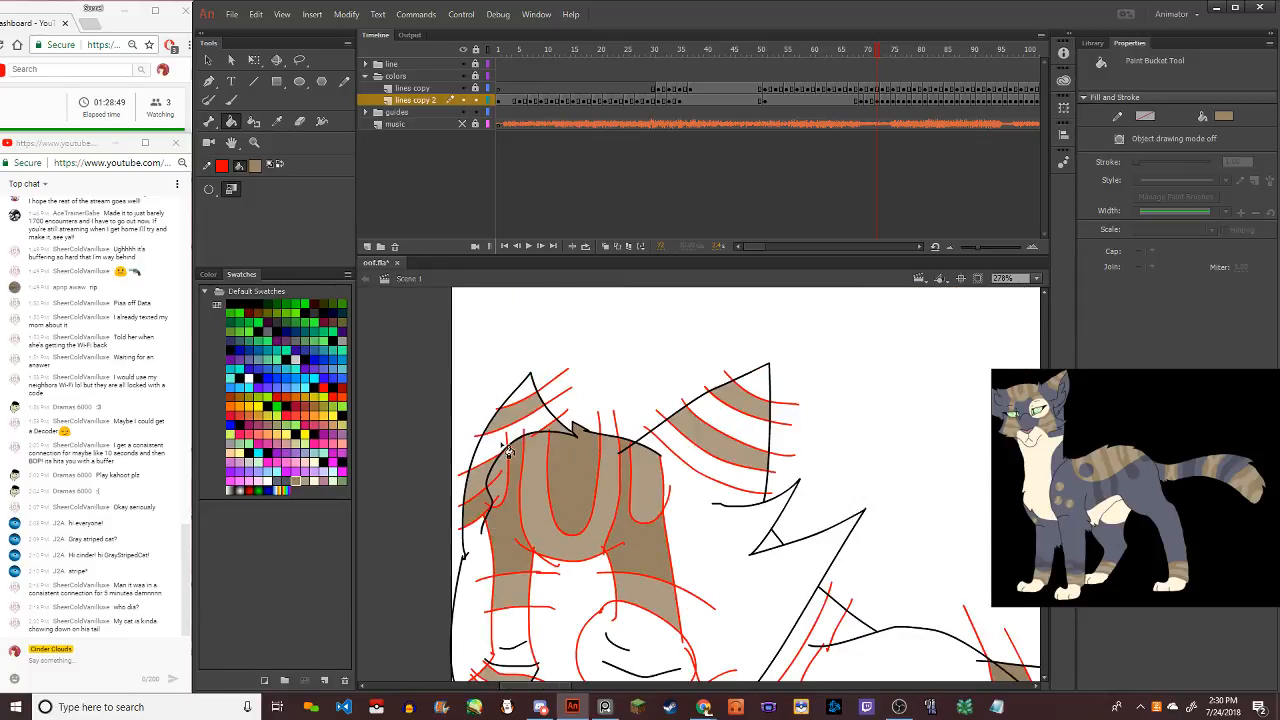
left_click(703, 458)
left_click(742, 415)
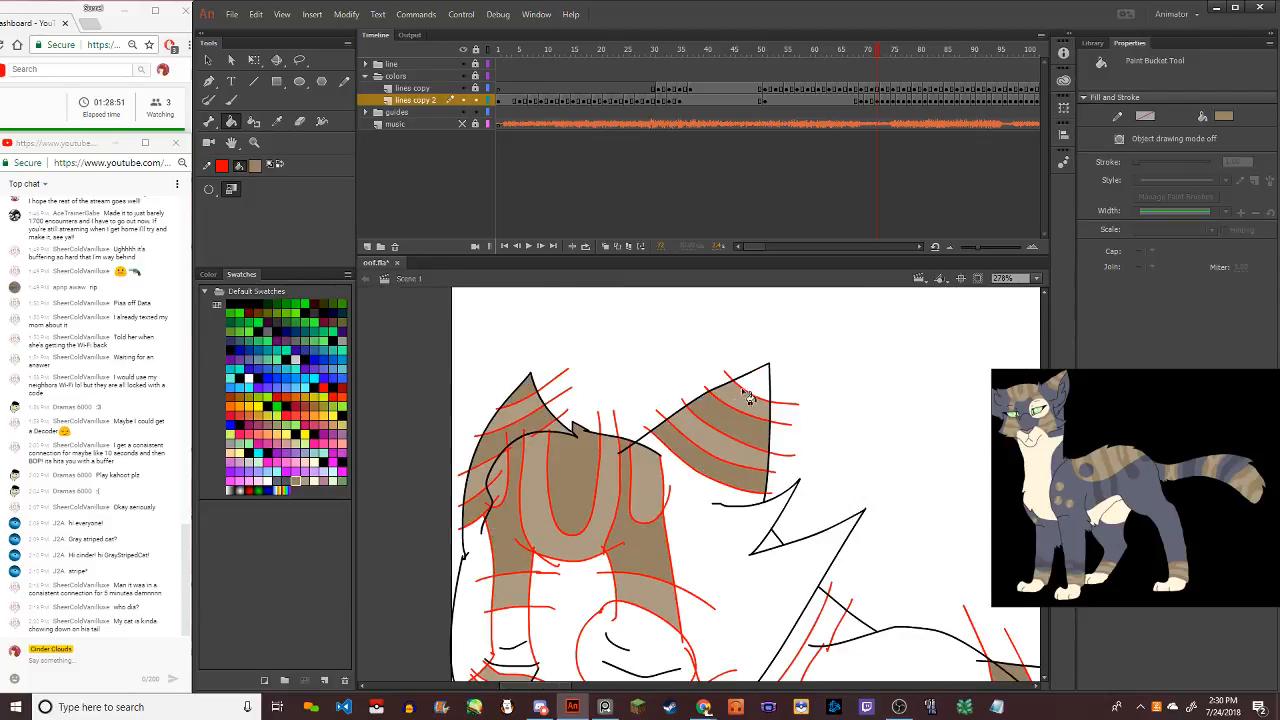
left_click(759, 394)
scroll(759, 400, "down", 4)
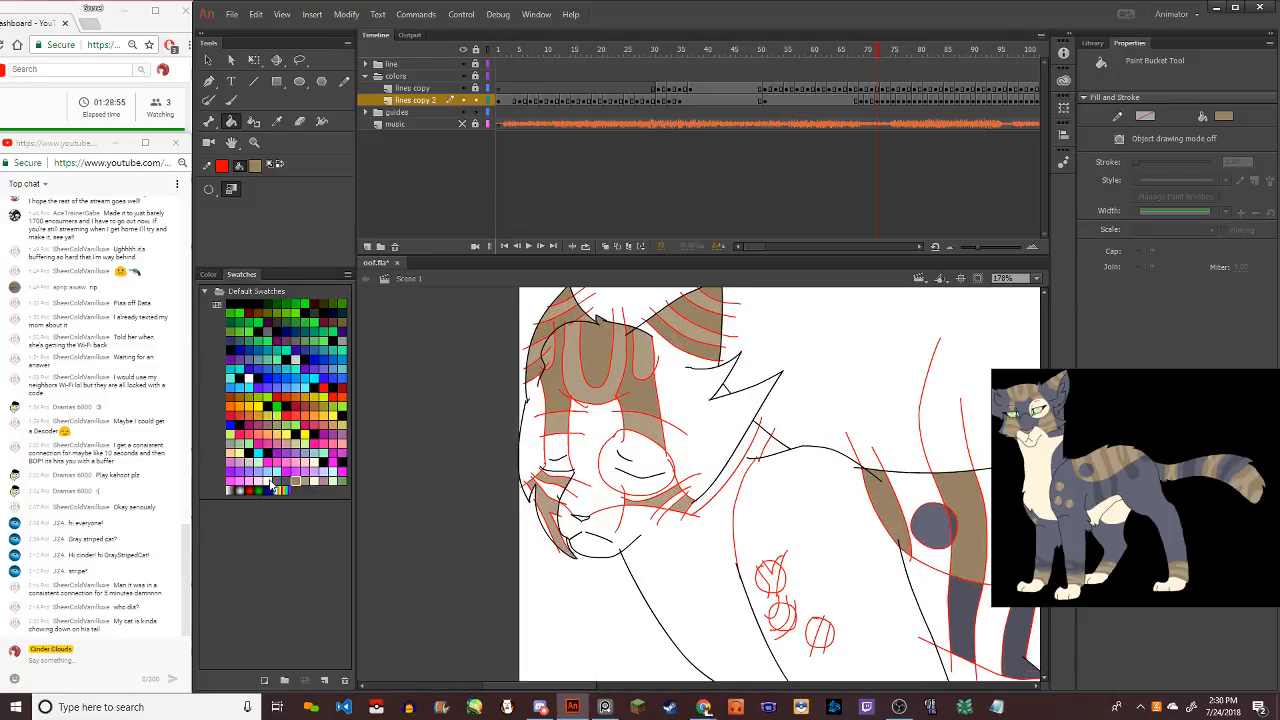
Fill the neck strip behind the cheek and the shoulder with the near front leg in slate grey, leaving the round spots empty
left_click(270, 487)
left_click(277, 489)
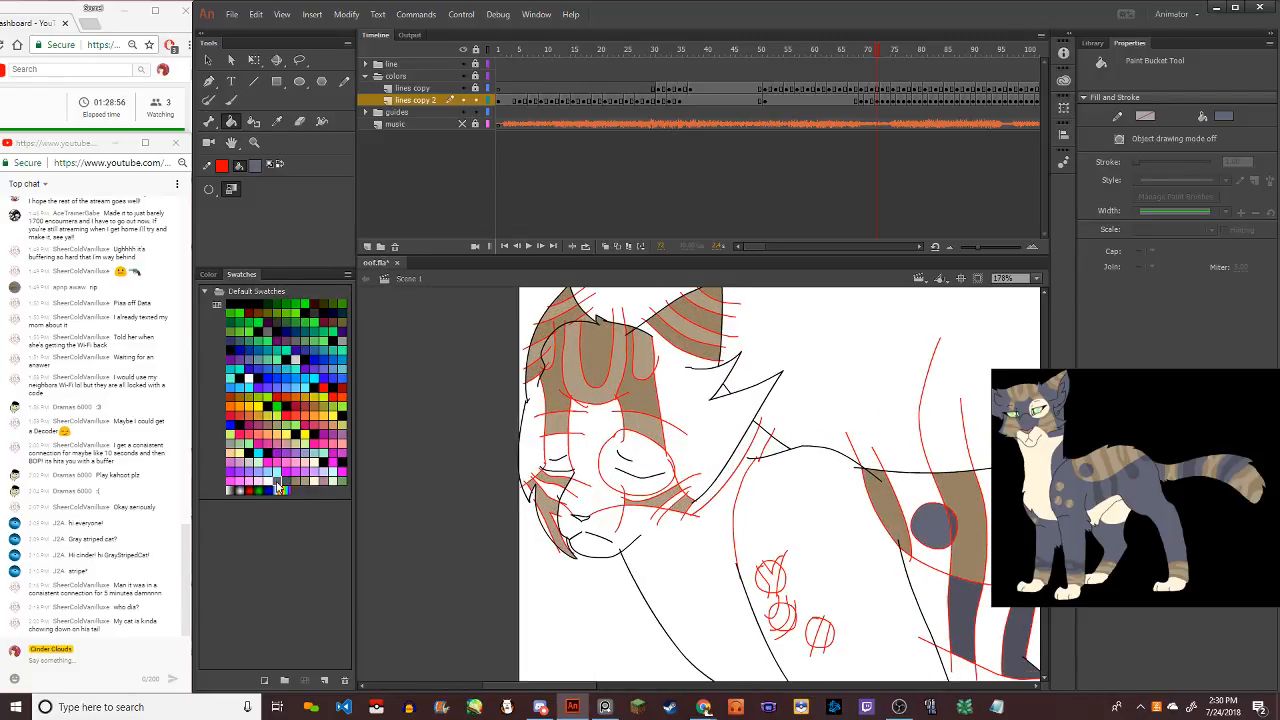
left_click(753, 465)
key("ctrl+z")
left_click(770, 460)
left_click(789, 488)
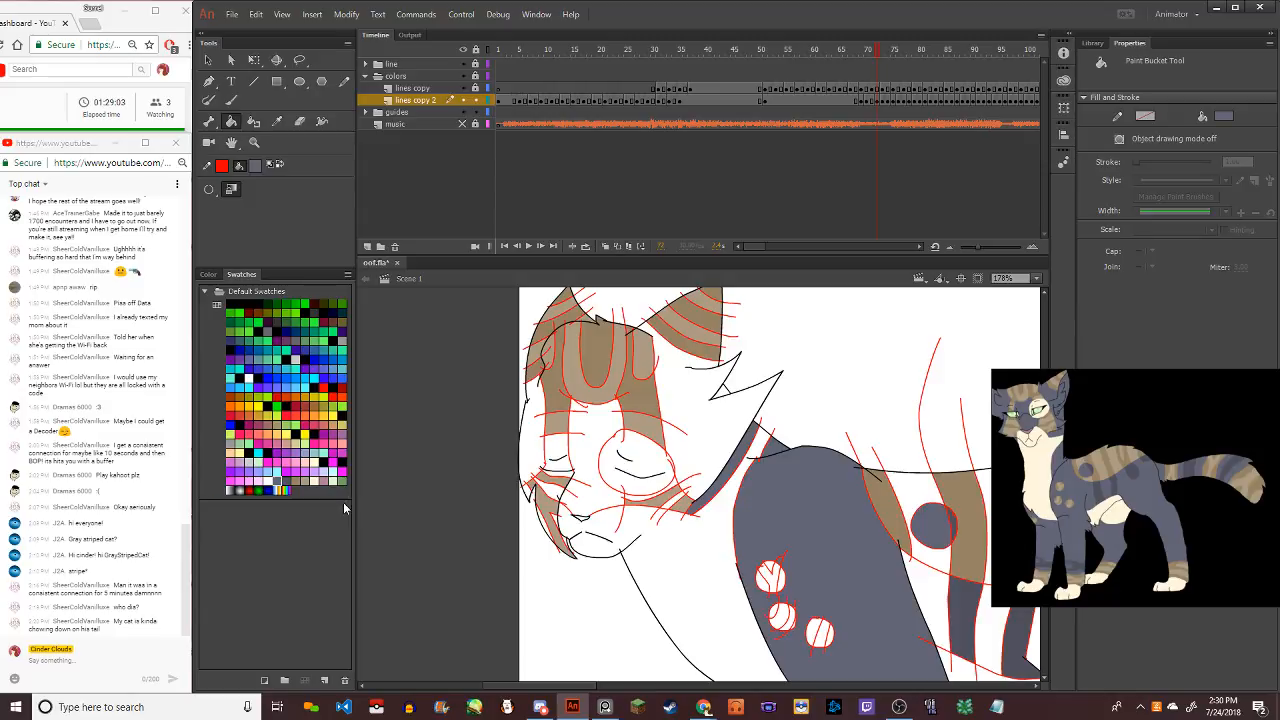
Fill the muzzle, chest, underbelly, near-eye patch and all four paws with cream
left_click(313, 482)
left_click(627, 540)
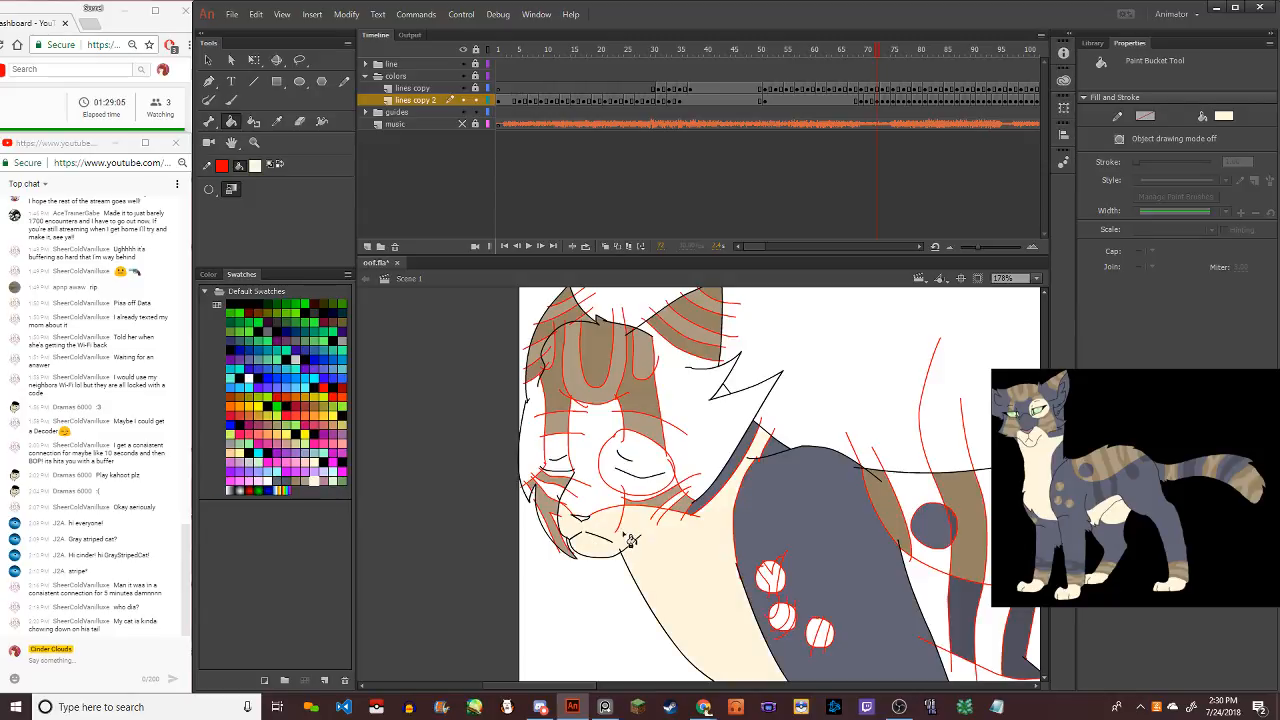
scroll(880, 540, "down", 5)
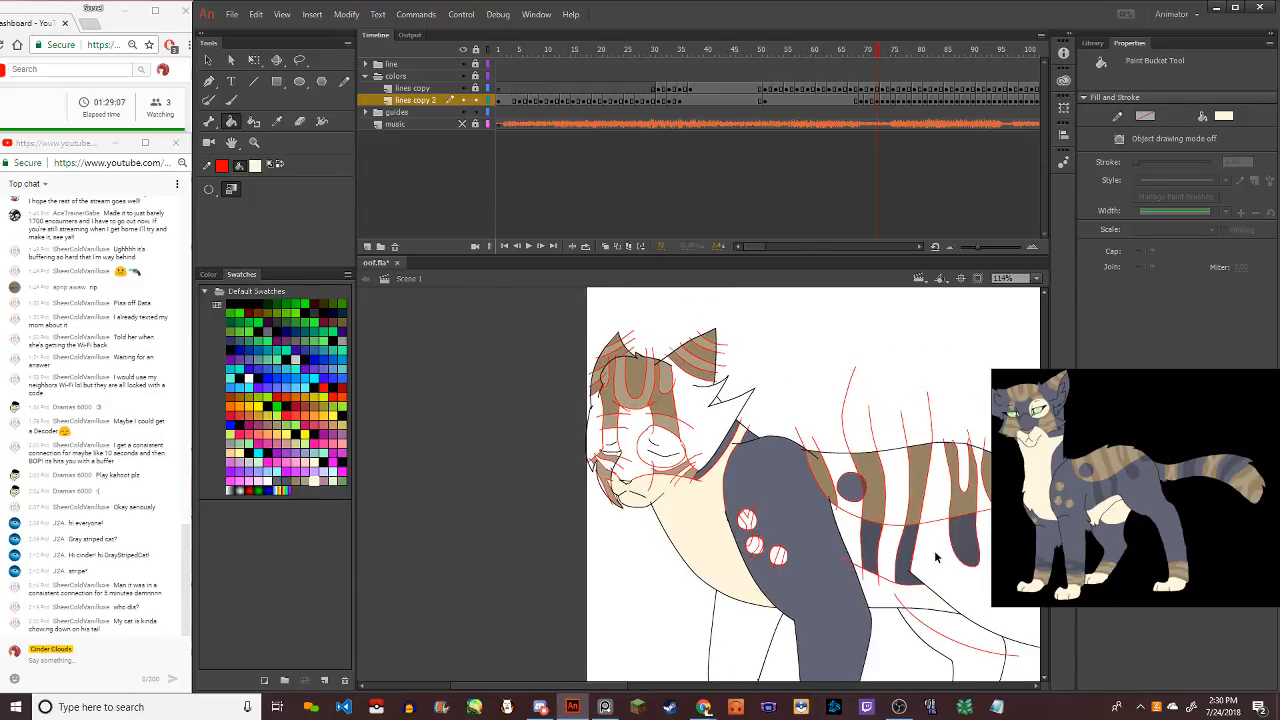
scroll(880, 540, "down", 1)
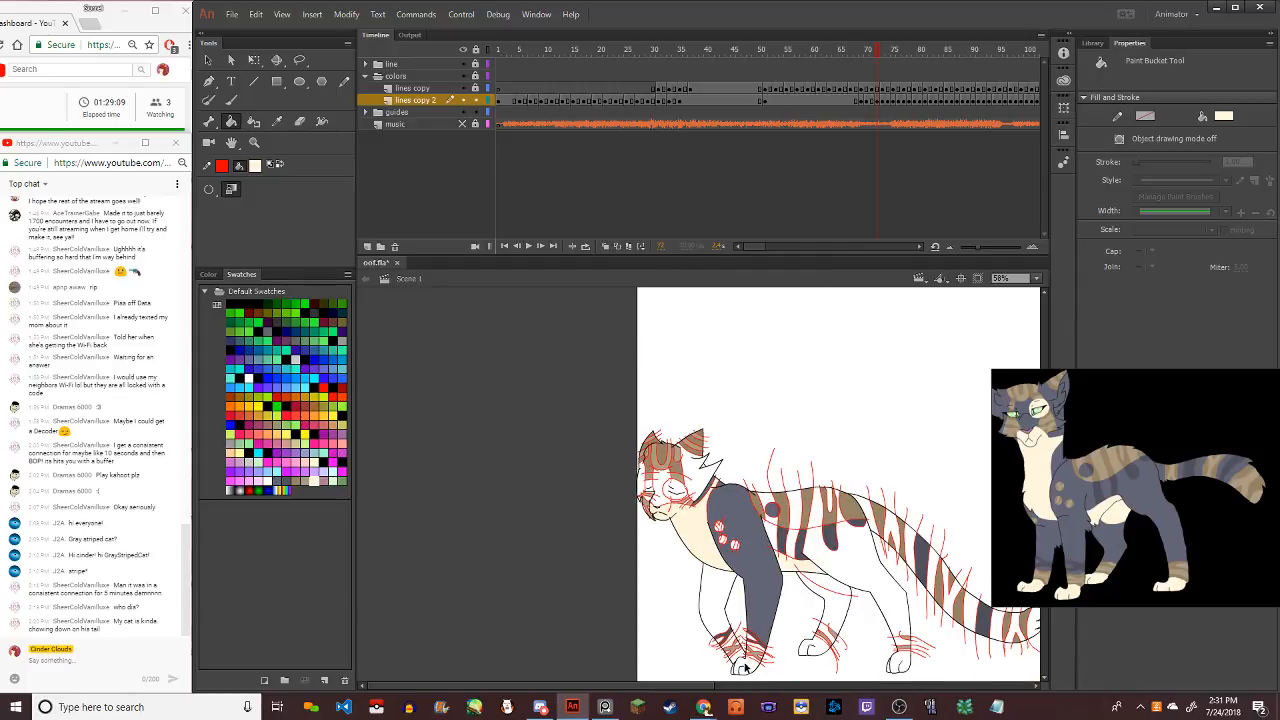
scroll(742, 665, "up", 6)
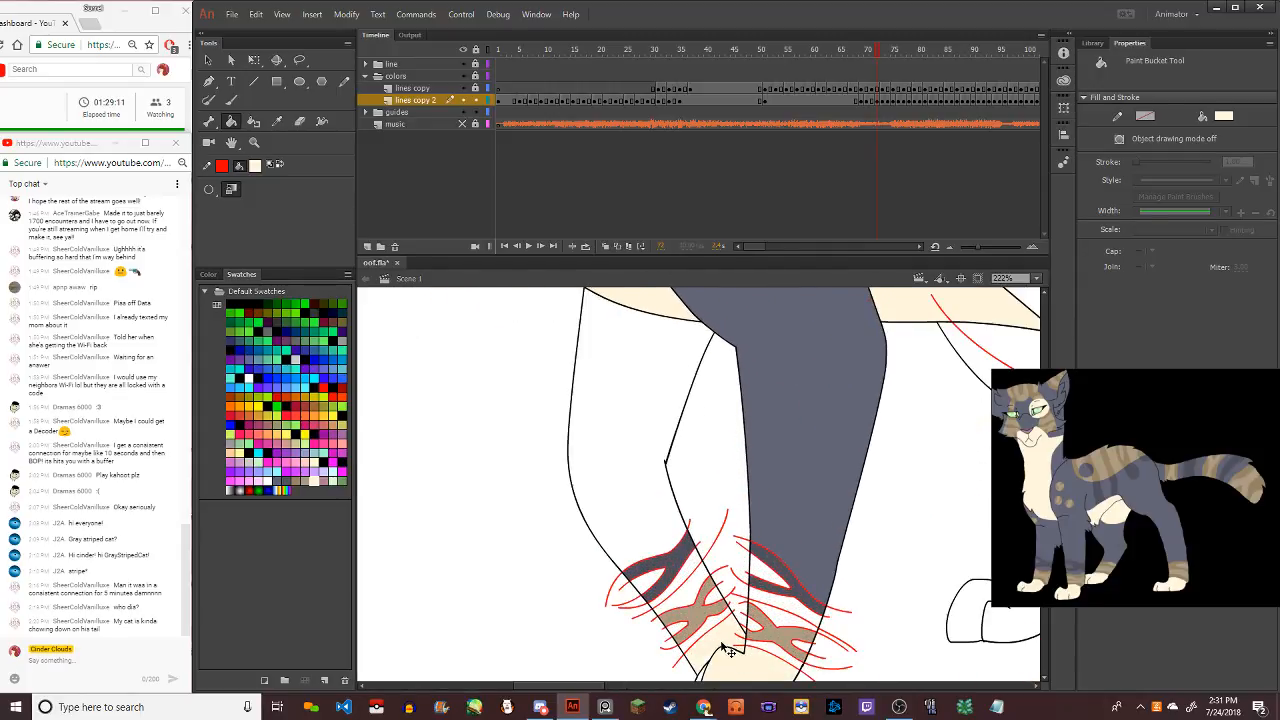
scroll(730, 652, "down", 6)
scroll(712, 662, "up", 5)
scroll(680, 645, "down", 1)
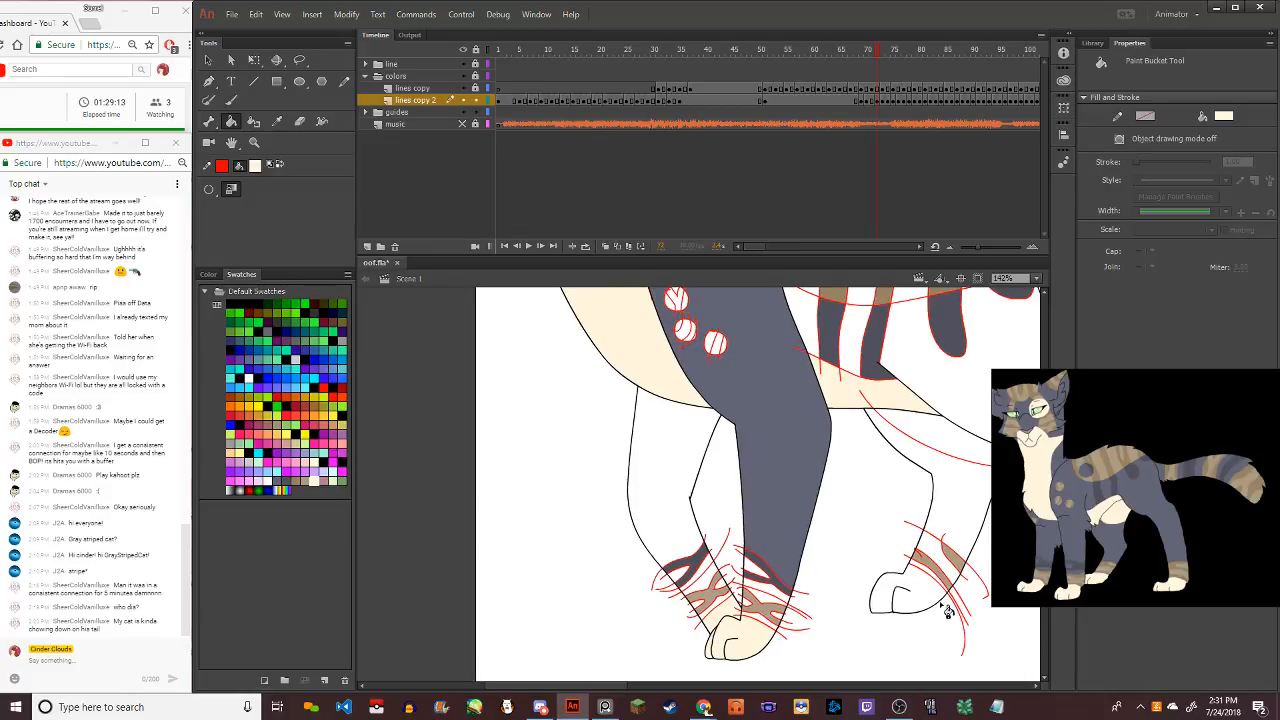
scroll(935, 595, "down", 2)
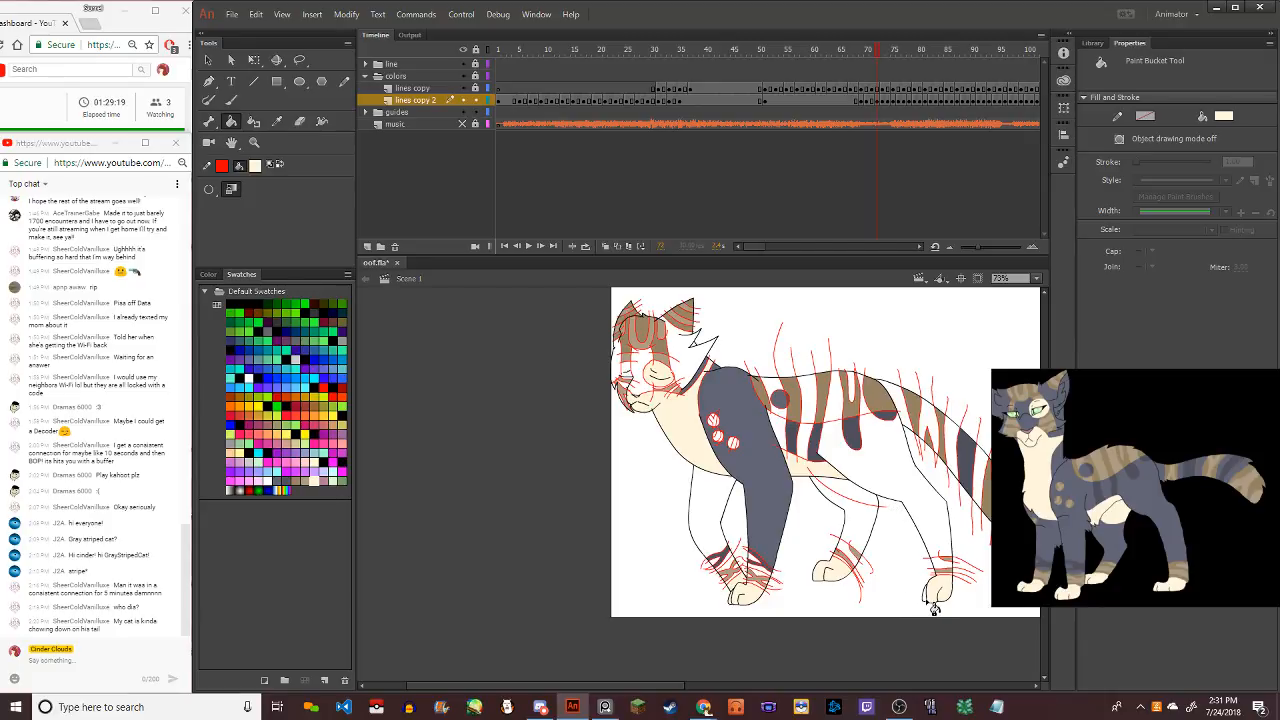
Fill the gaps around the tan crossing marks above both front paws with brown
left_click(293, 480)
scroll(757, 591, "up", 5)
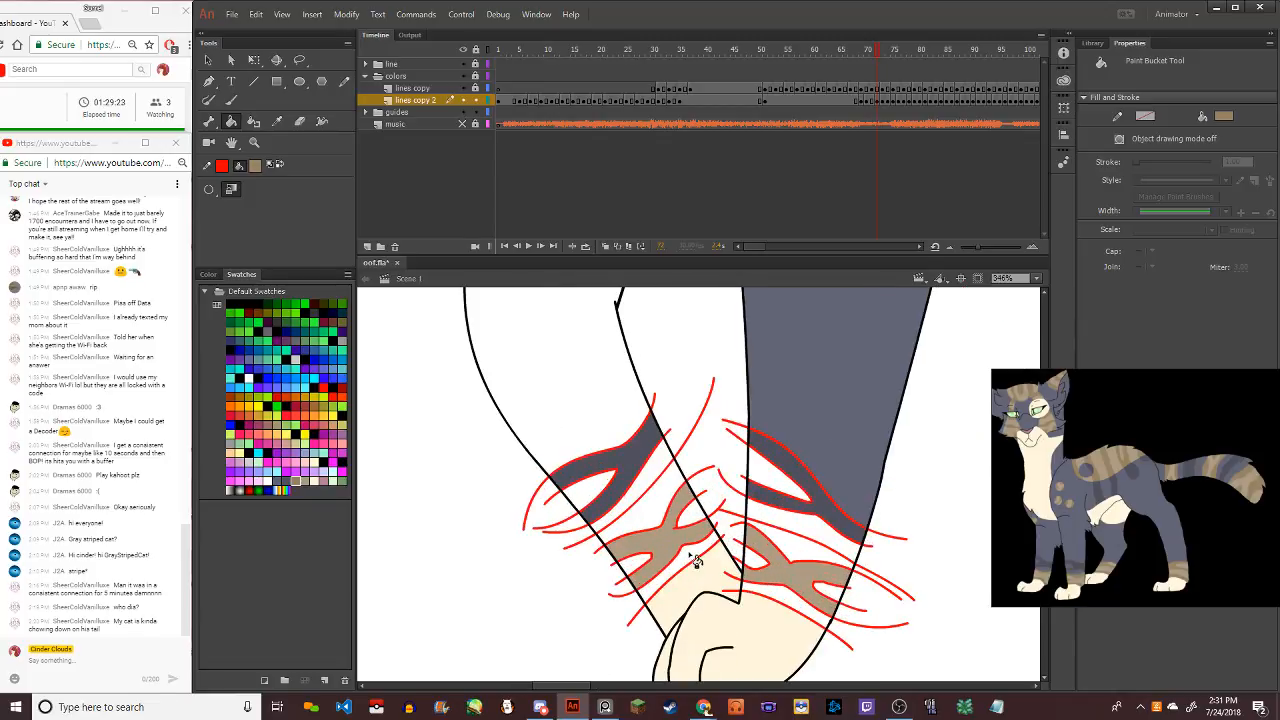
left_click(686, 518)
left_click(669, 521)
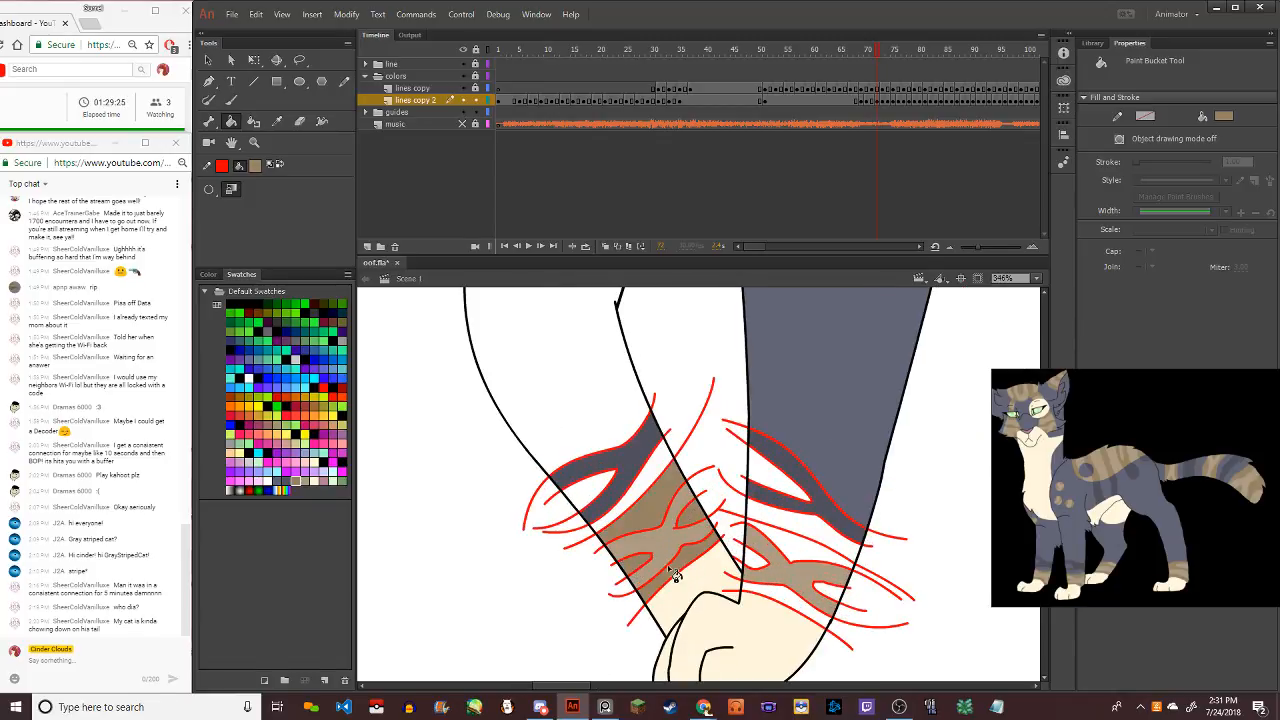
left_click(815, 557)
left_click(840, 600)
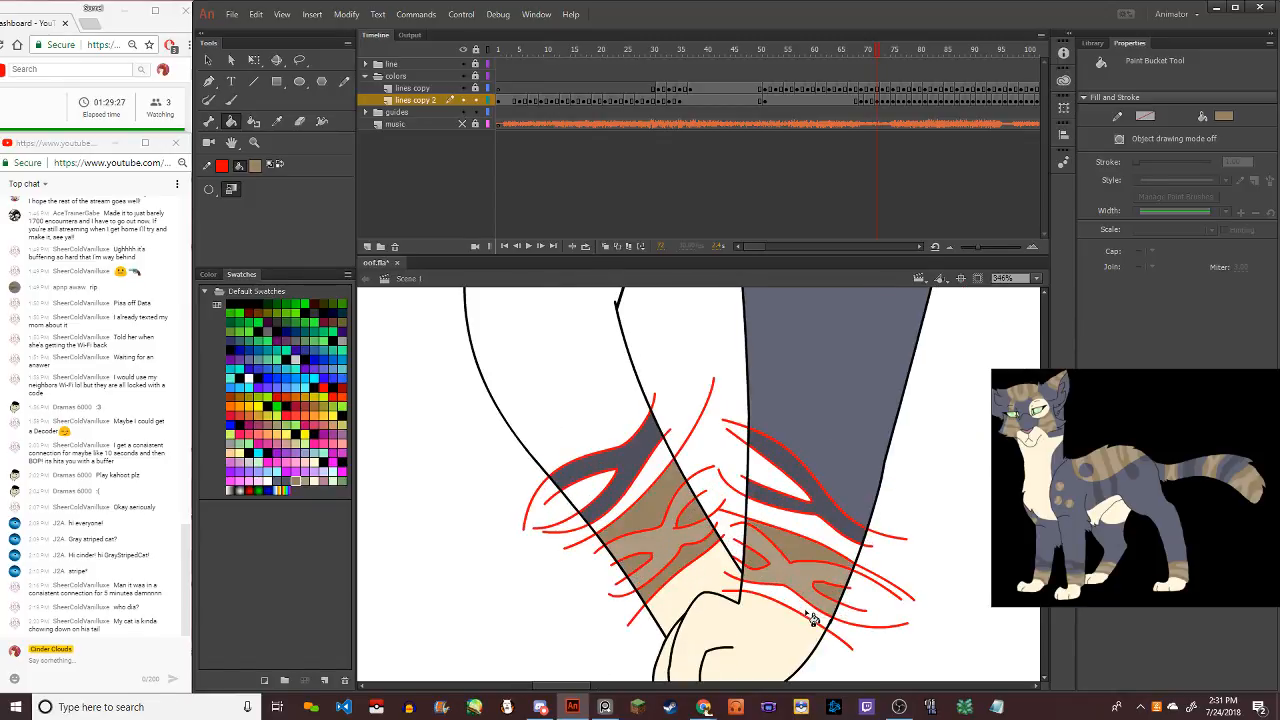
left_click(815, 615)
scroll(818, 545, "down", 3)
scroll(850, 530, "down", 3)
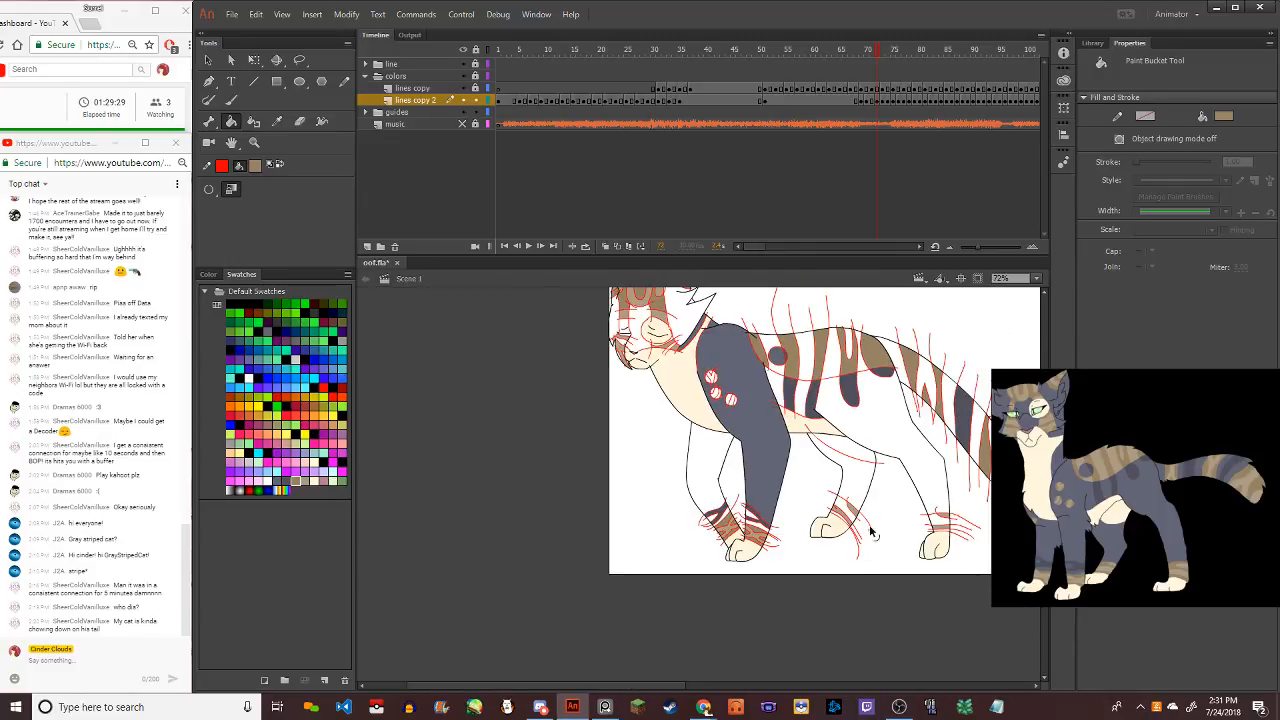
Fill the empty gaps between the stripes above both hind paws with brown
scroll(829, 523, "up", 3)
left_click(945, 512)
left_click(962, 537)
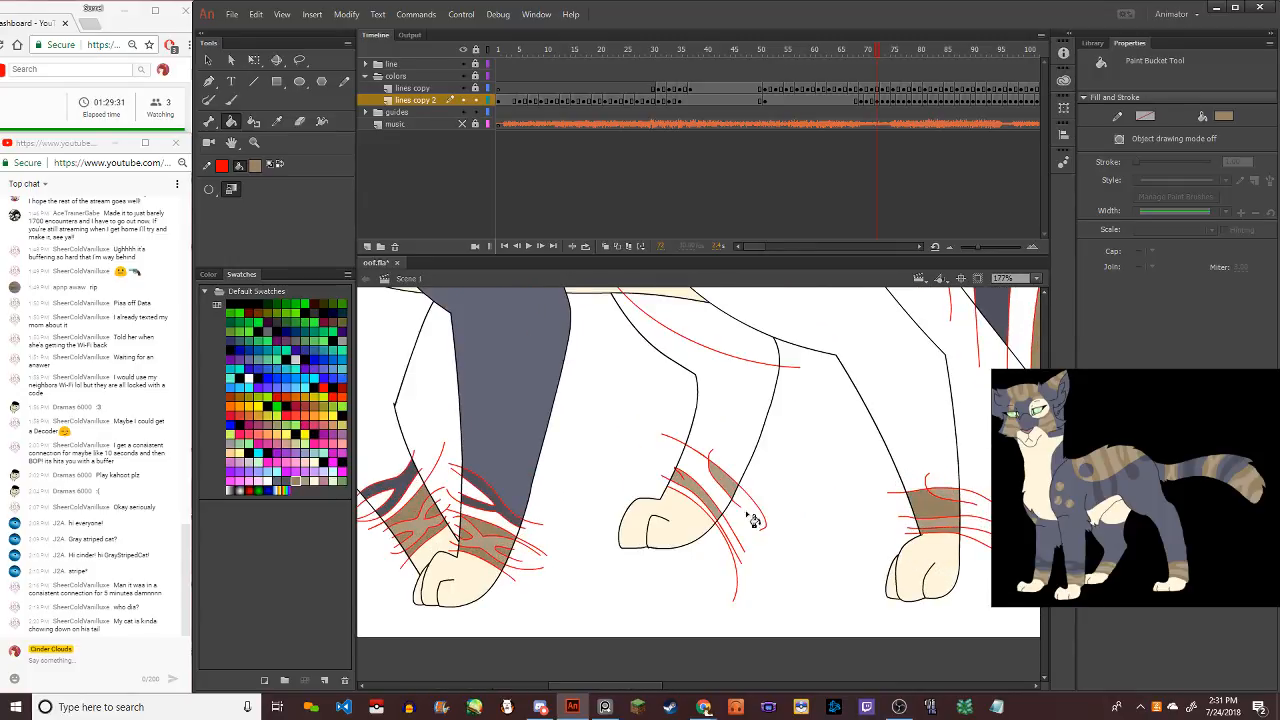
left_click(706, 508)
left_click(700, 470)
scroll(700, 466, "down", 3)
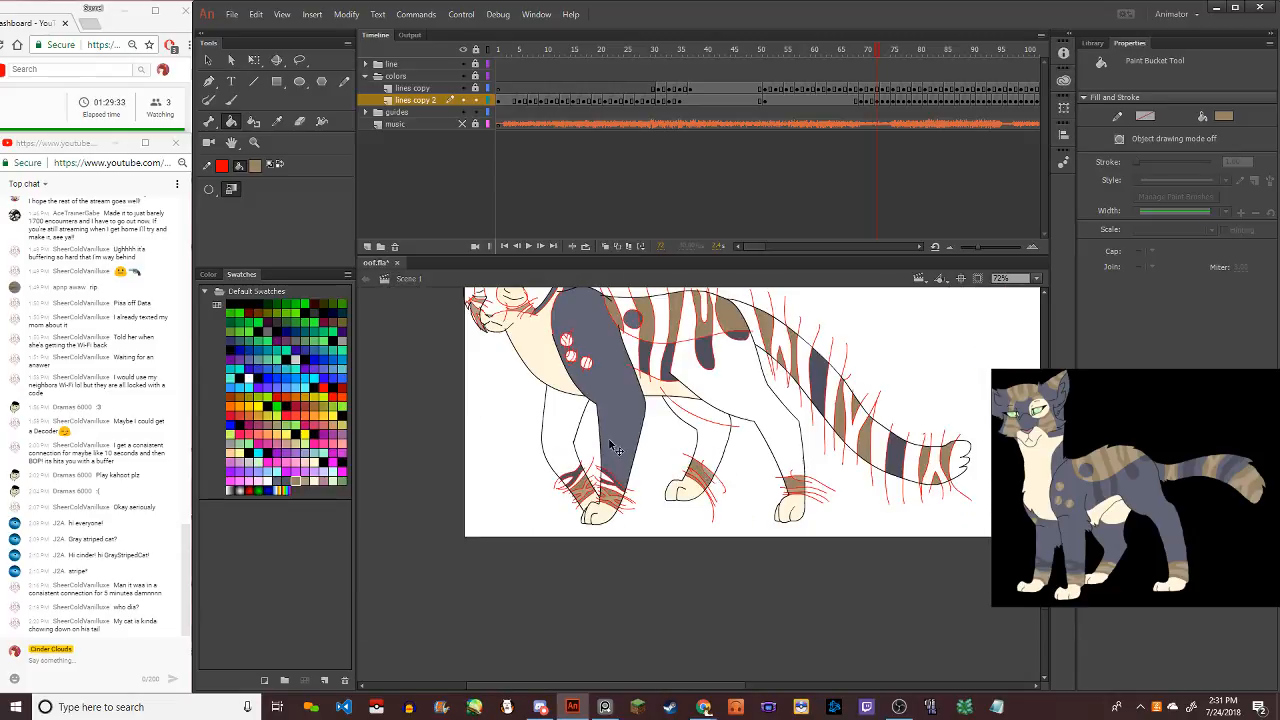
Fill the gaps around the dark grey marks on both front legs and the rest of the far front leg with slate grey
scroll(600, 470, "up", 4)
scroll(680, 522, "up", 1)
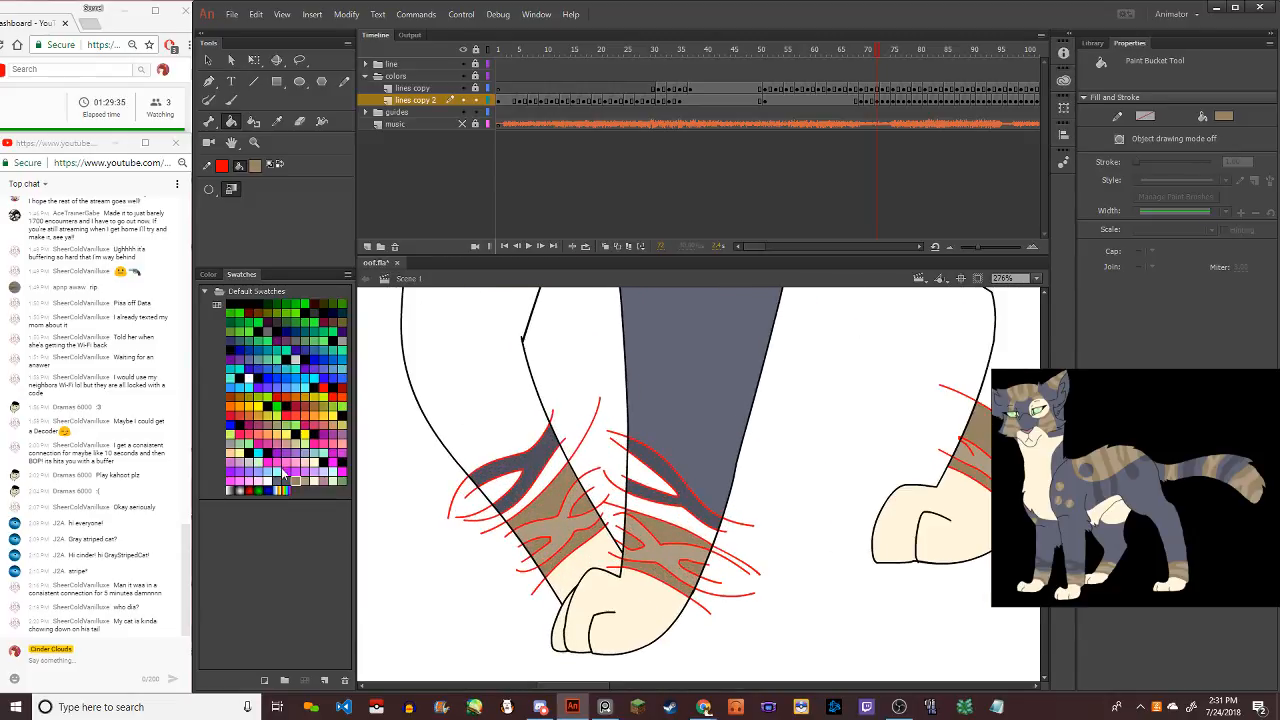
left_click(278, 481)
left_click(494, 489)
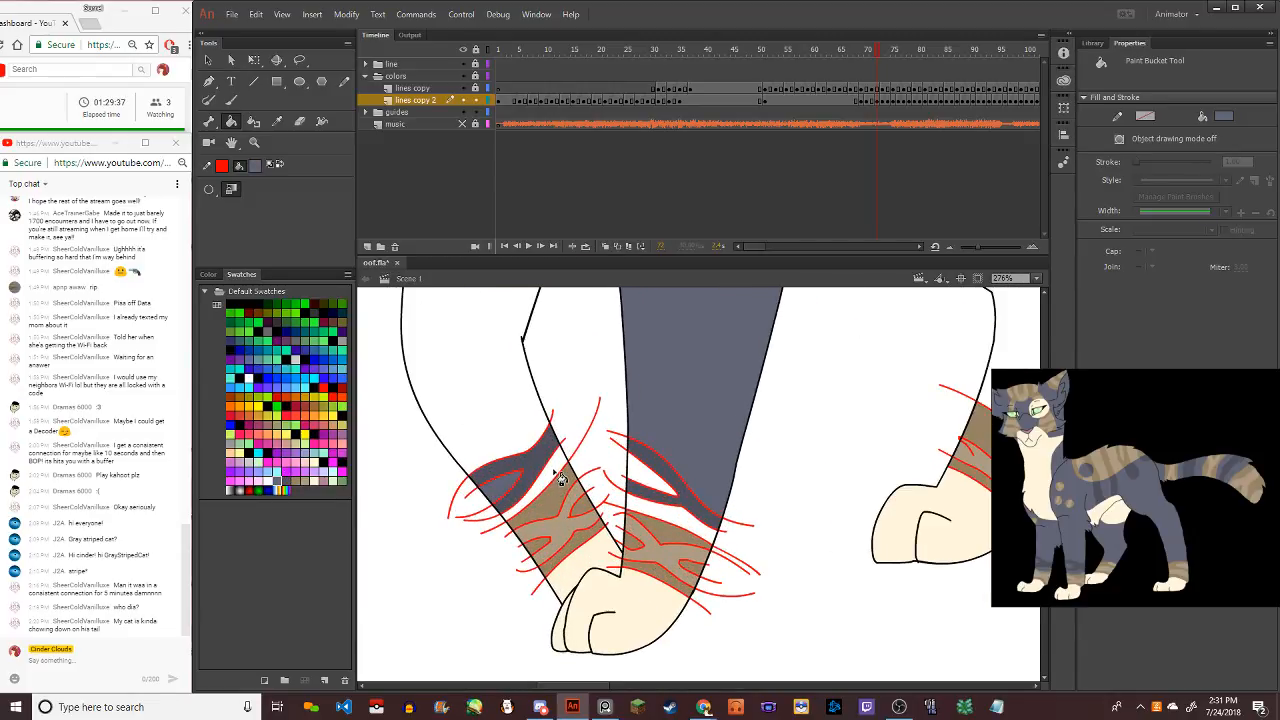
left_click(561, 479)
left_click(651, 506)
left_click(460, 397)
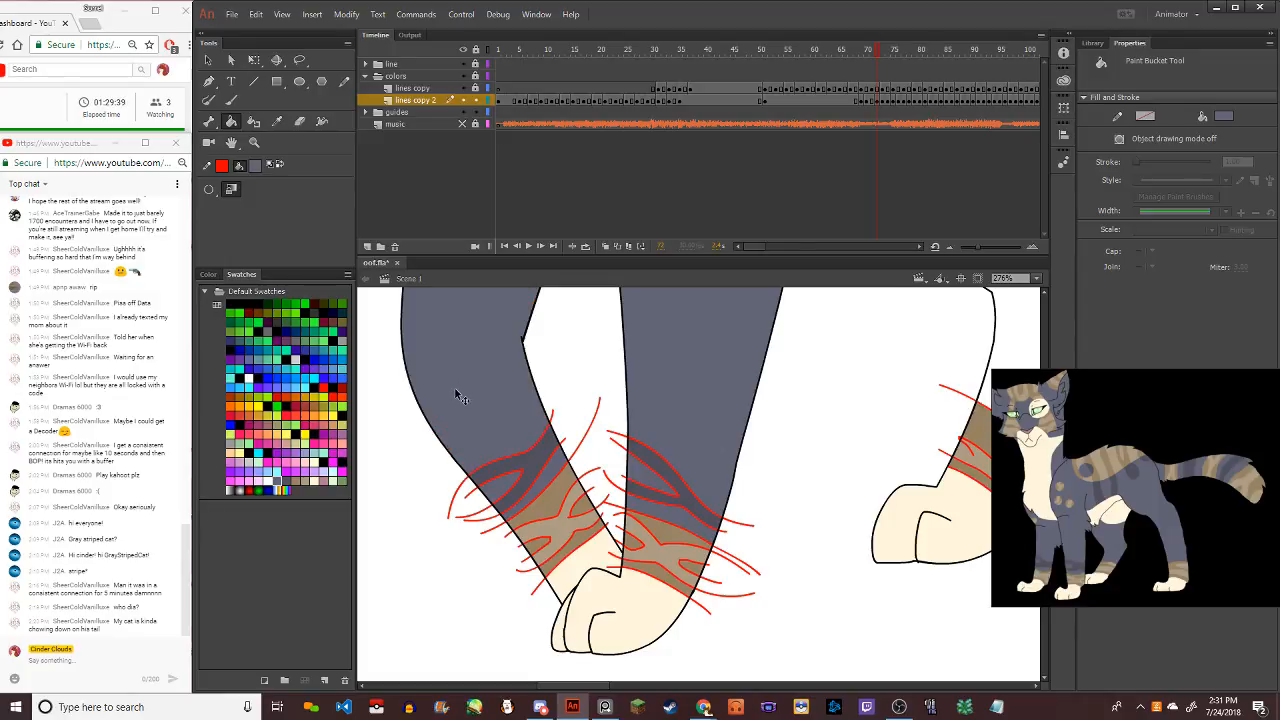
Fill the lower flank and both hind legs with slate grey
scroll(460, 397, "down", 5)
scroll(584, 449, "up", 1)
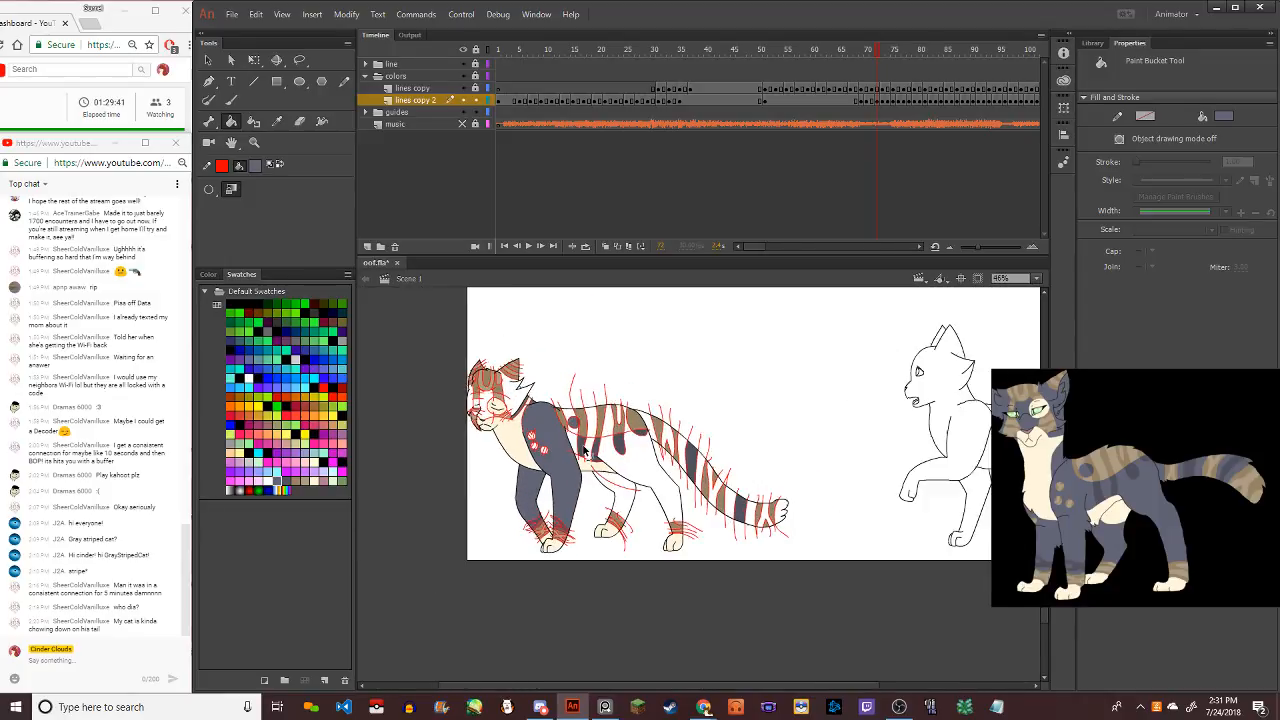
scroll(585, 451, "up", 1)
left_click(632, 497)
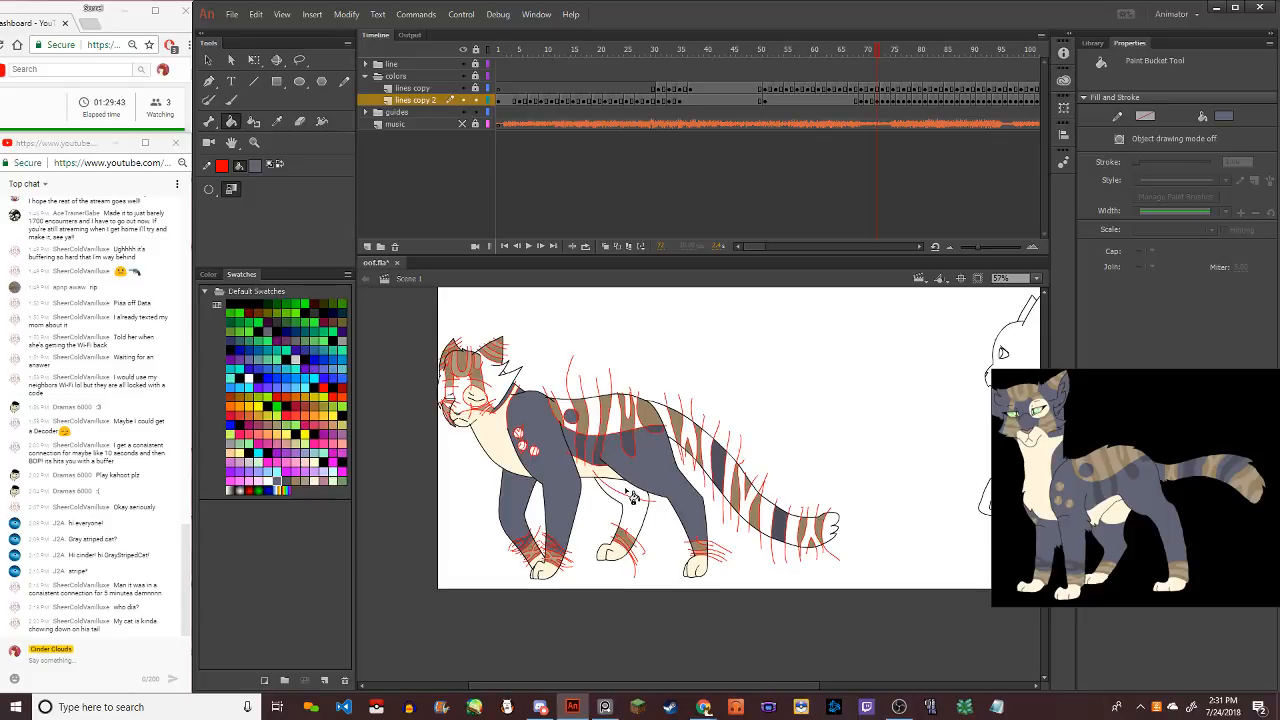
left_click(640, 518)
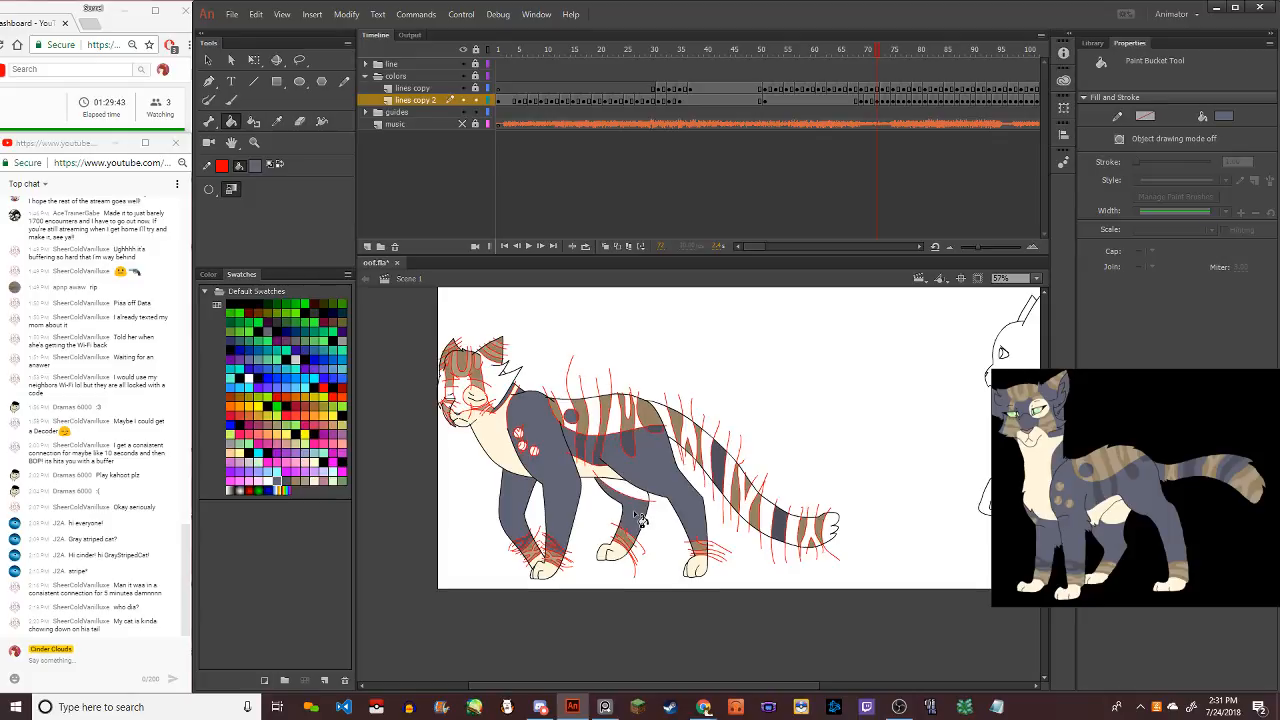
Fill the empty tail sections beside the dark grey bands with slate grey, from the tail base towards the tip
left_click(675, 428)
left_click(712, 452)
left_click(738, 482)
left_click(786, 537)
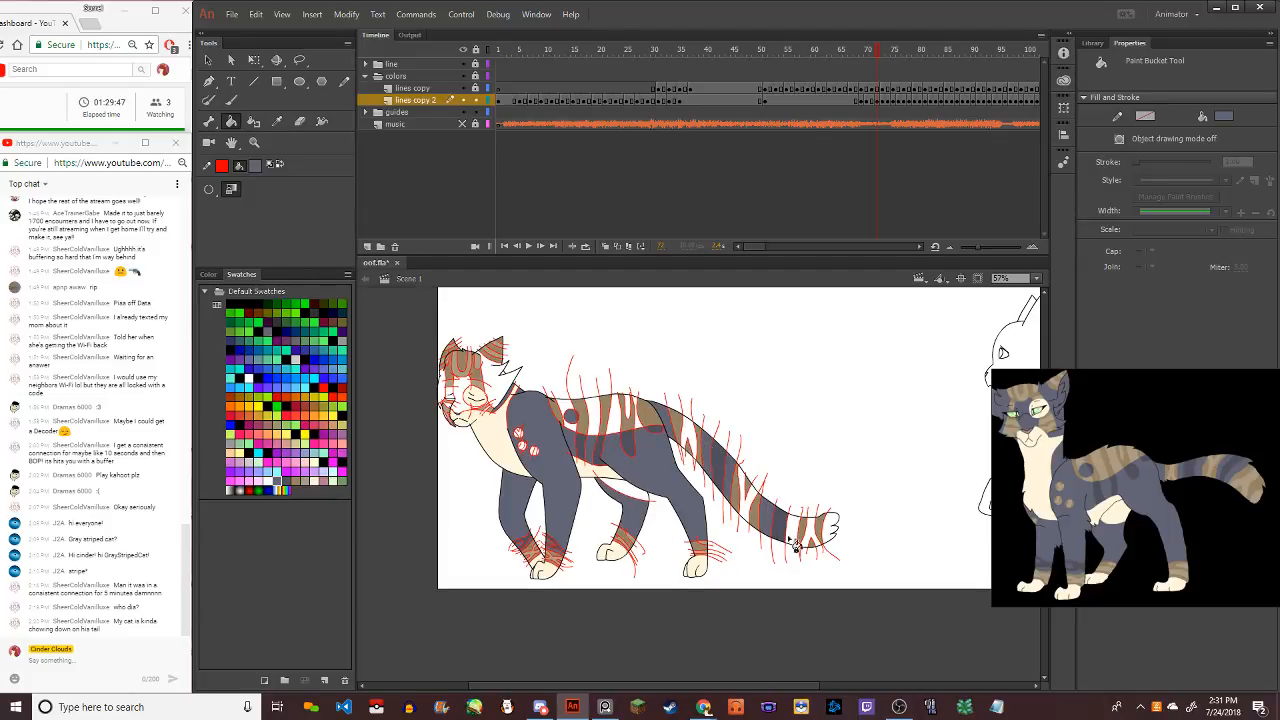
Fill the face between the eyes, its far edge, the back of the head and the cheek fur with slate grey
scroll(482, 426, "up", 3)
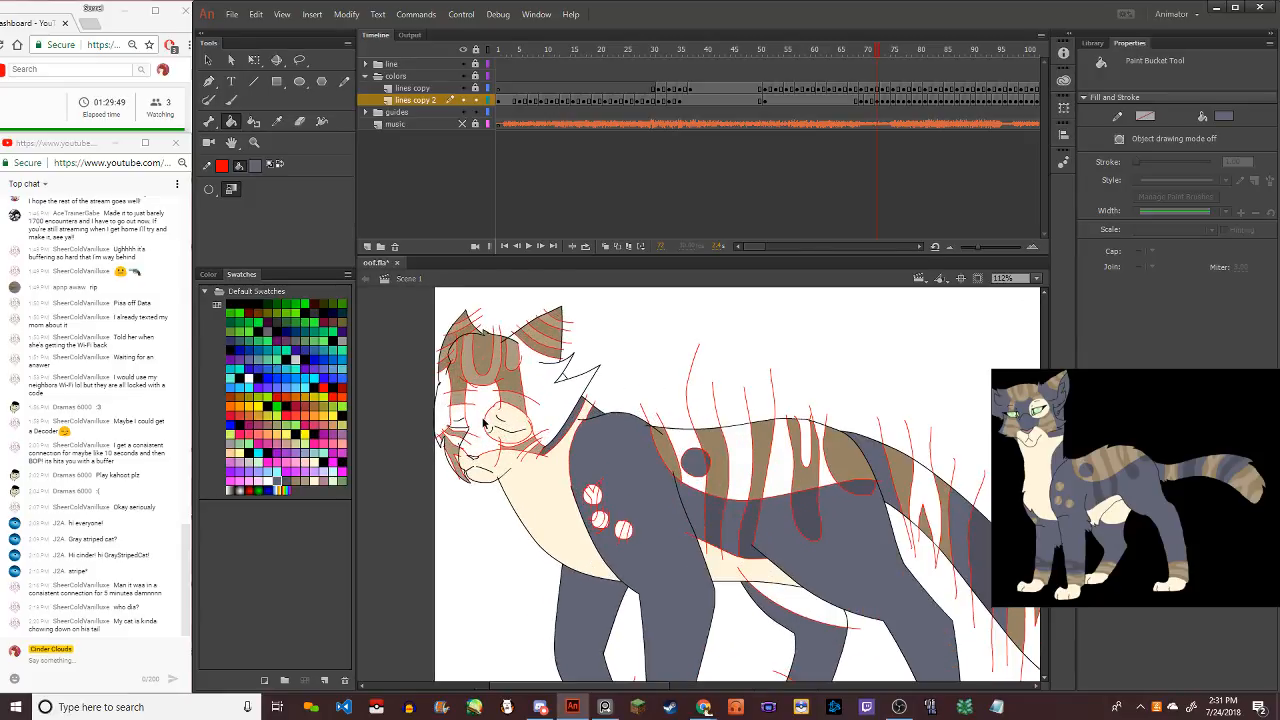
scroll(470, 425, "up", 3)
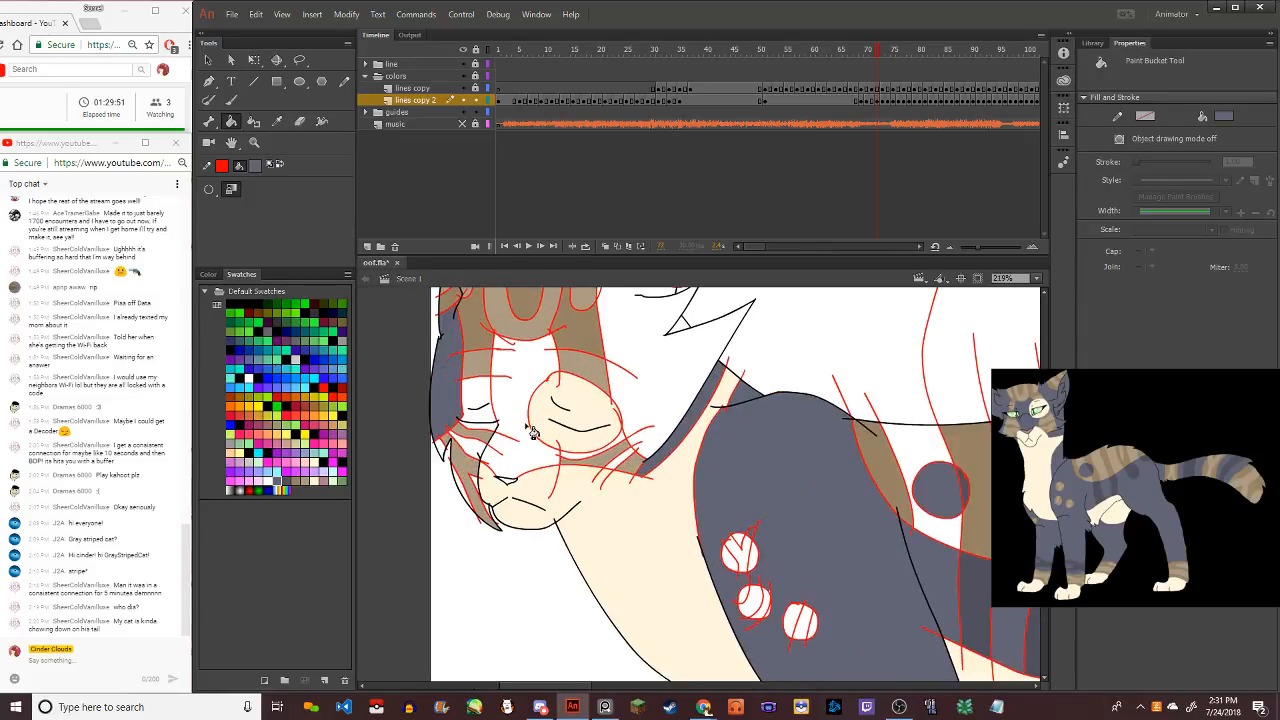
left_click(531, 431)
left_click(660, 379)
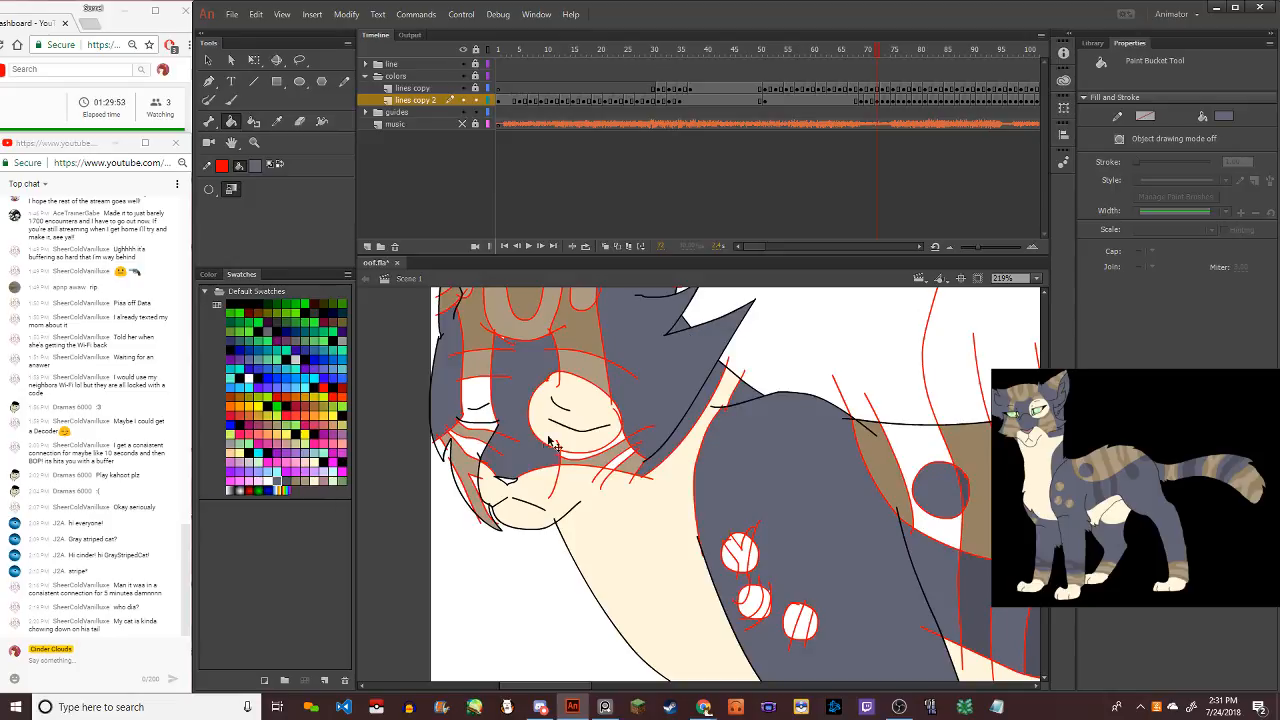
scroll(564, 468, "down", 1)
scroll(565, 464, "down", 2)
scroll(548, 428, "up", 2)
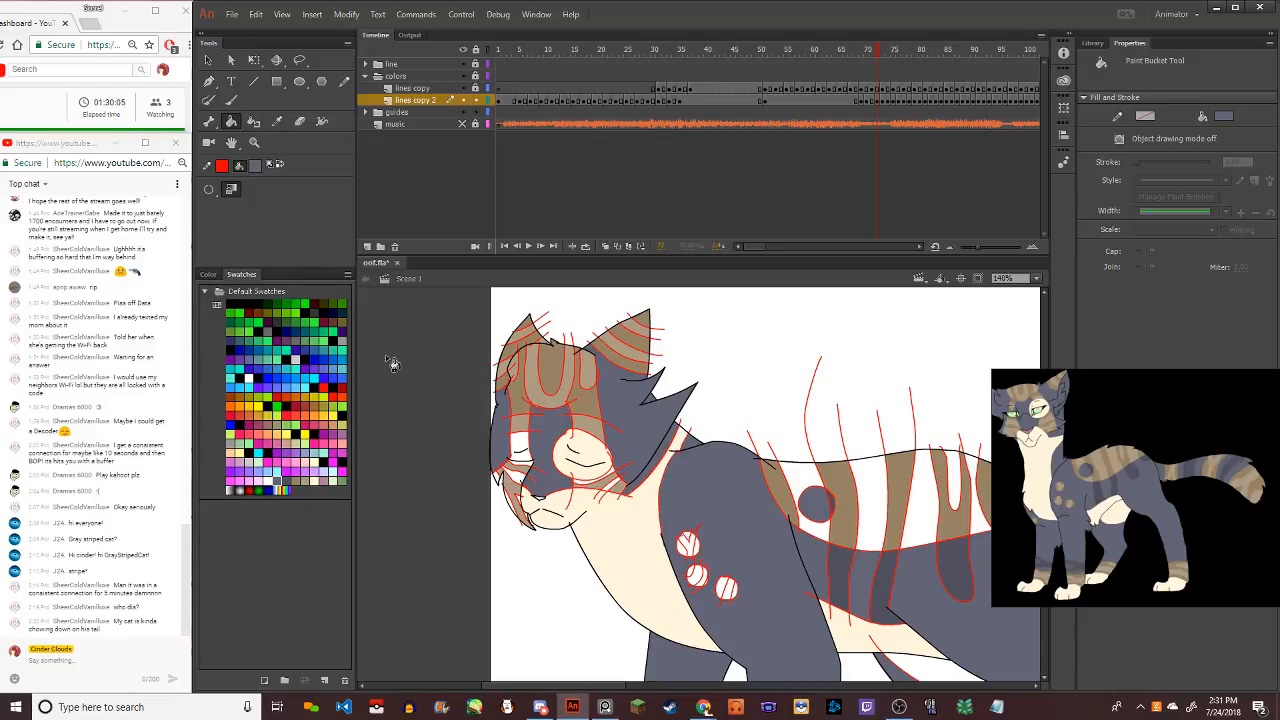
Fill the far eye area and the empty gaps in the far cheek markings and fur tip with brown
left_click(296, 482)
scroll(522, 466, "up", 3)
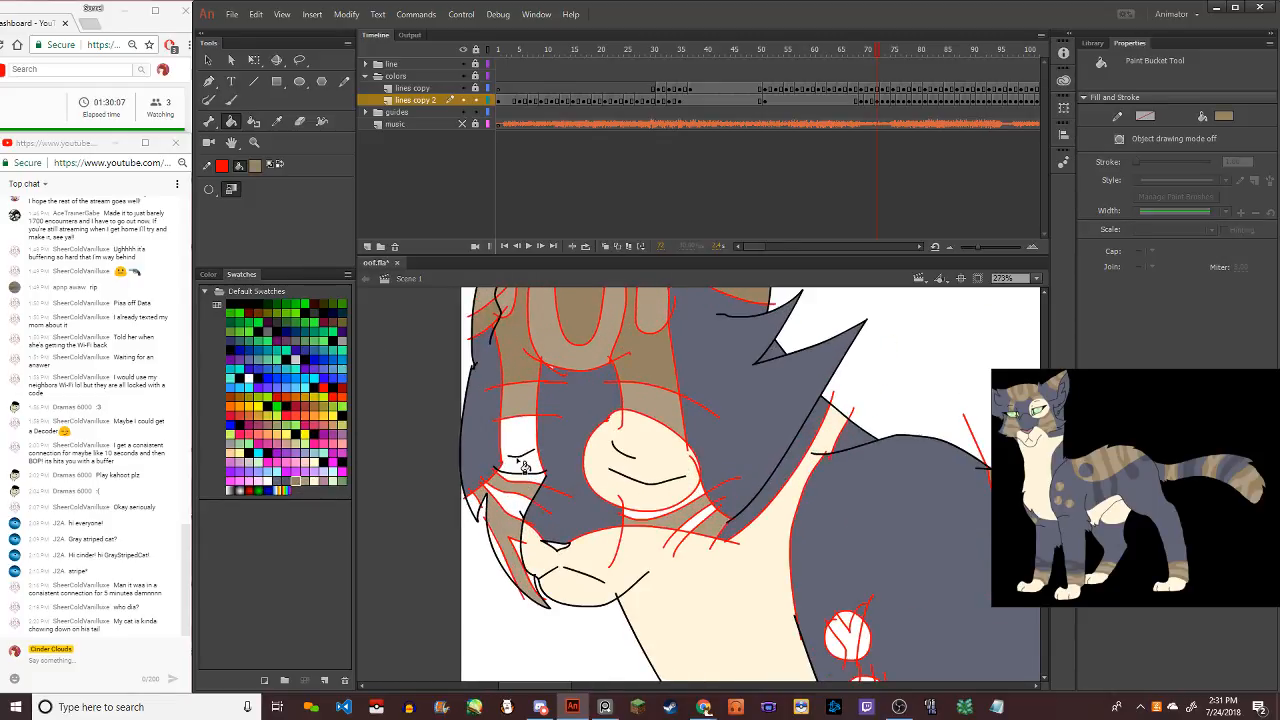
left_click(522, 466)
left_click(515, 508)
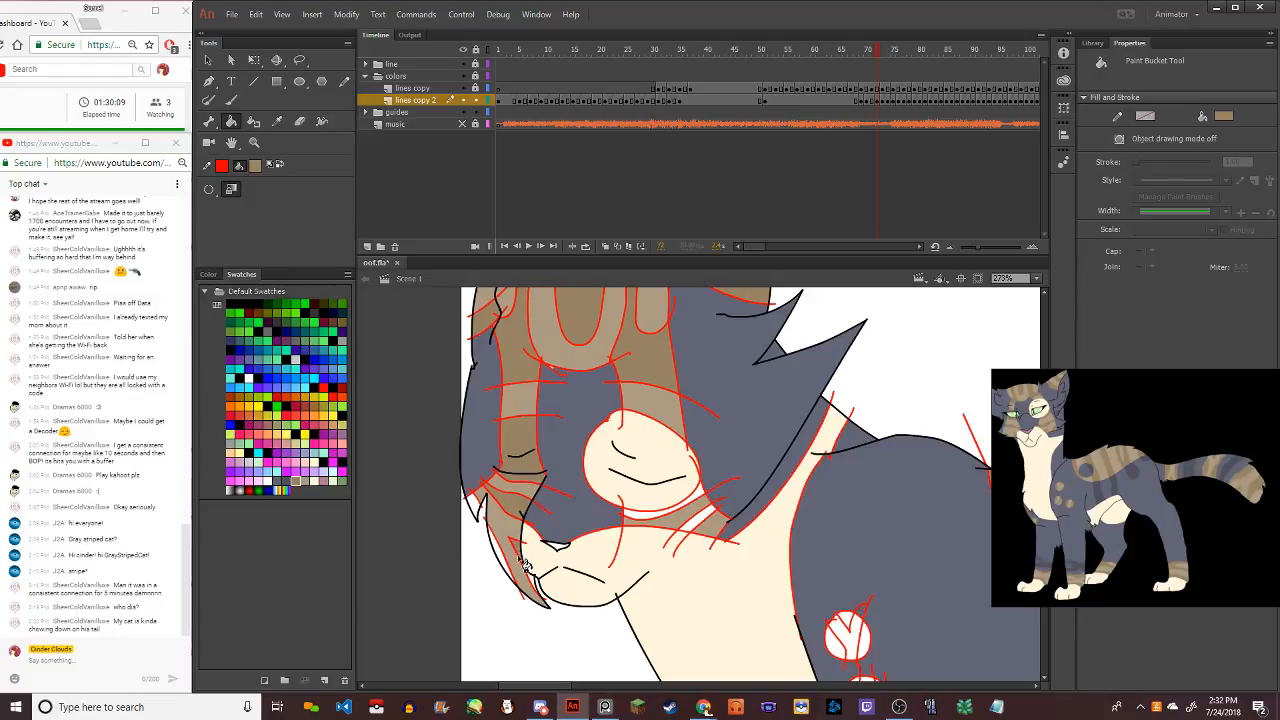
left_click(499, 561)
left_click(474, 510)
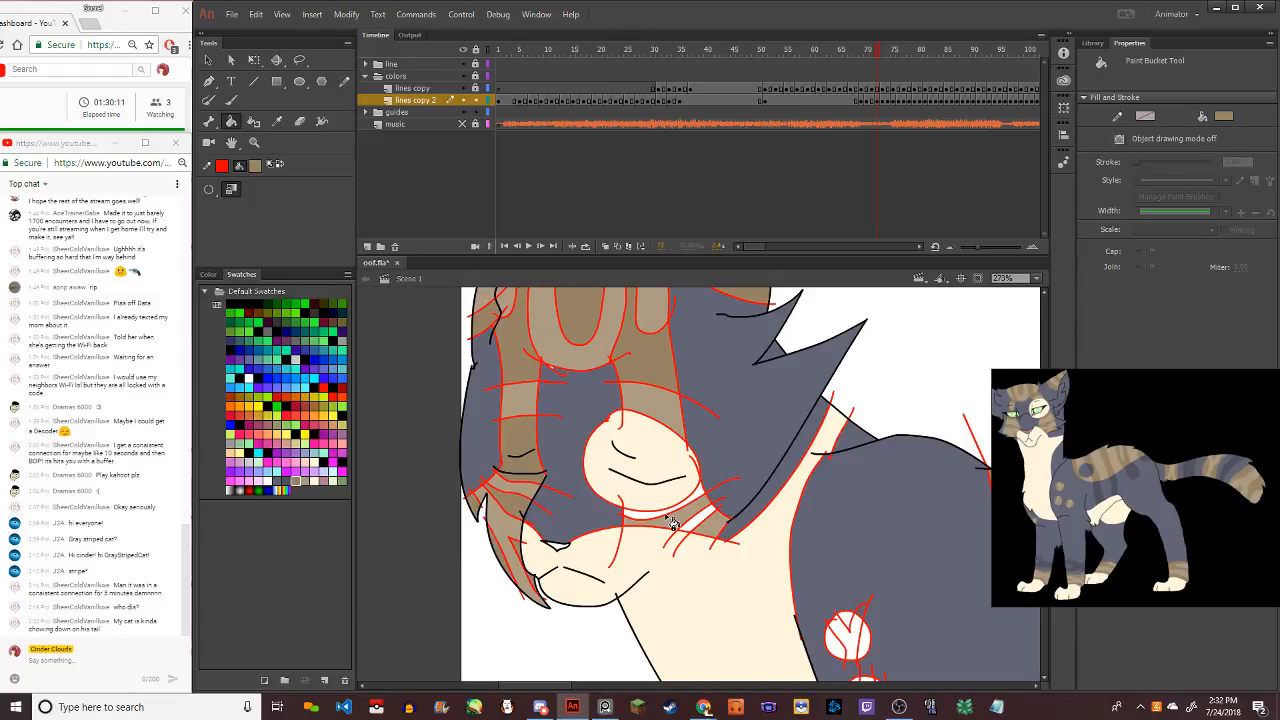
Fill the strip under the near-eye patch and the gap between the near cheek stripes with brown
left_click(690, 506)
left_click(705, 528)
scroll(703, 528, "down", 2)
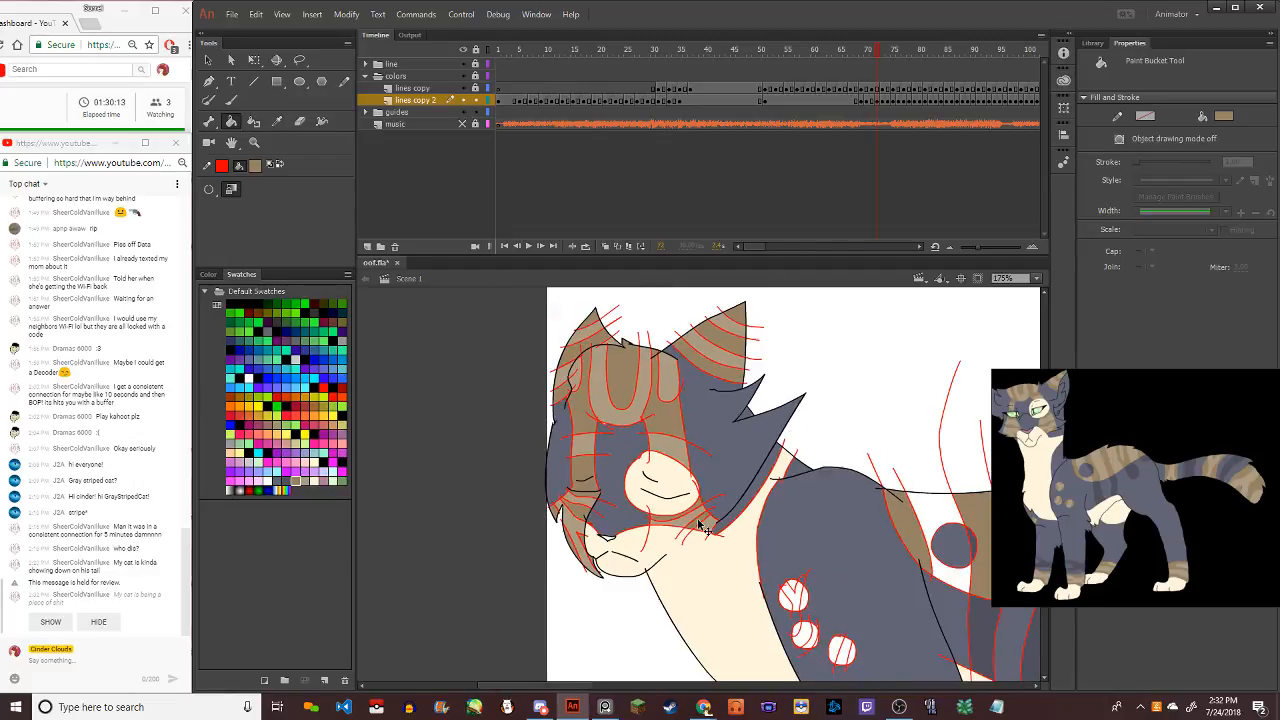
Switch to the YouTube live chat, show the message held for review, and return to the animation
left_click(50, 621)
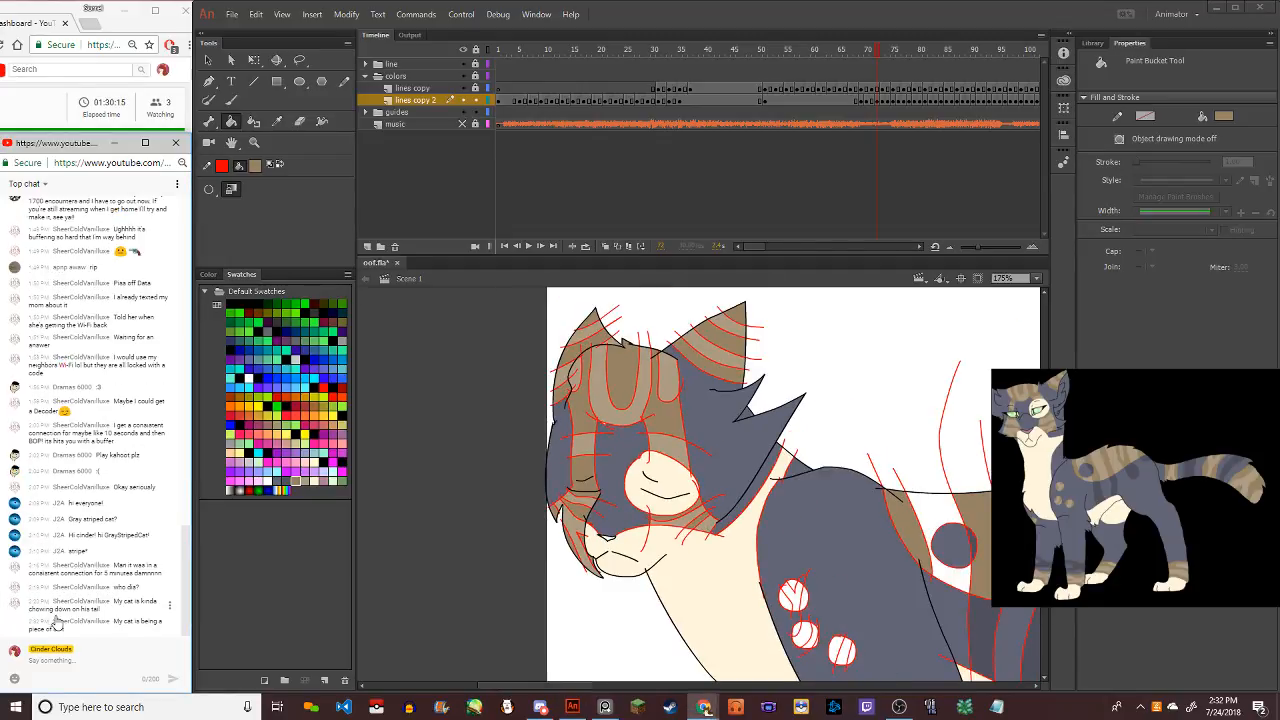
left_click(602, 494)
Fill the outer sections of the two lower round shoulder spots with brown, leaving their middle bands empty
scroll(602, 494, "down", 2)
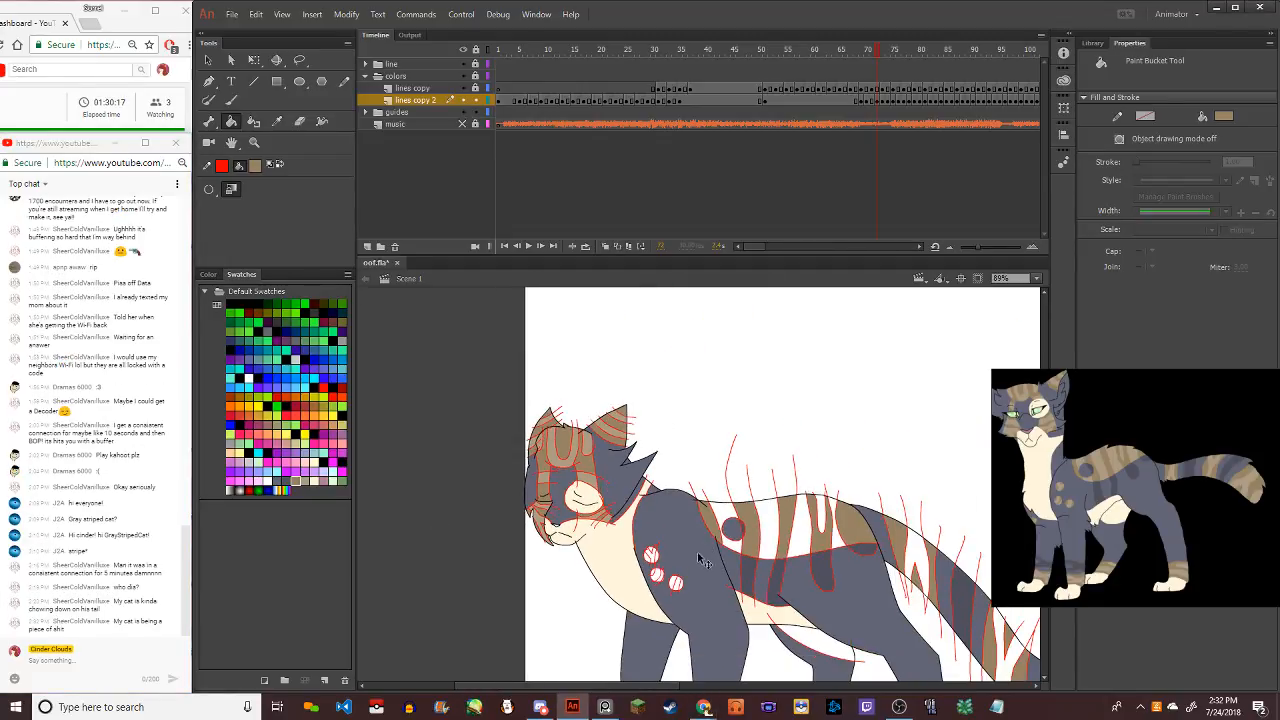
scroll(700, 558, "up", 4)
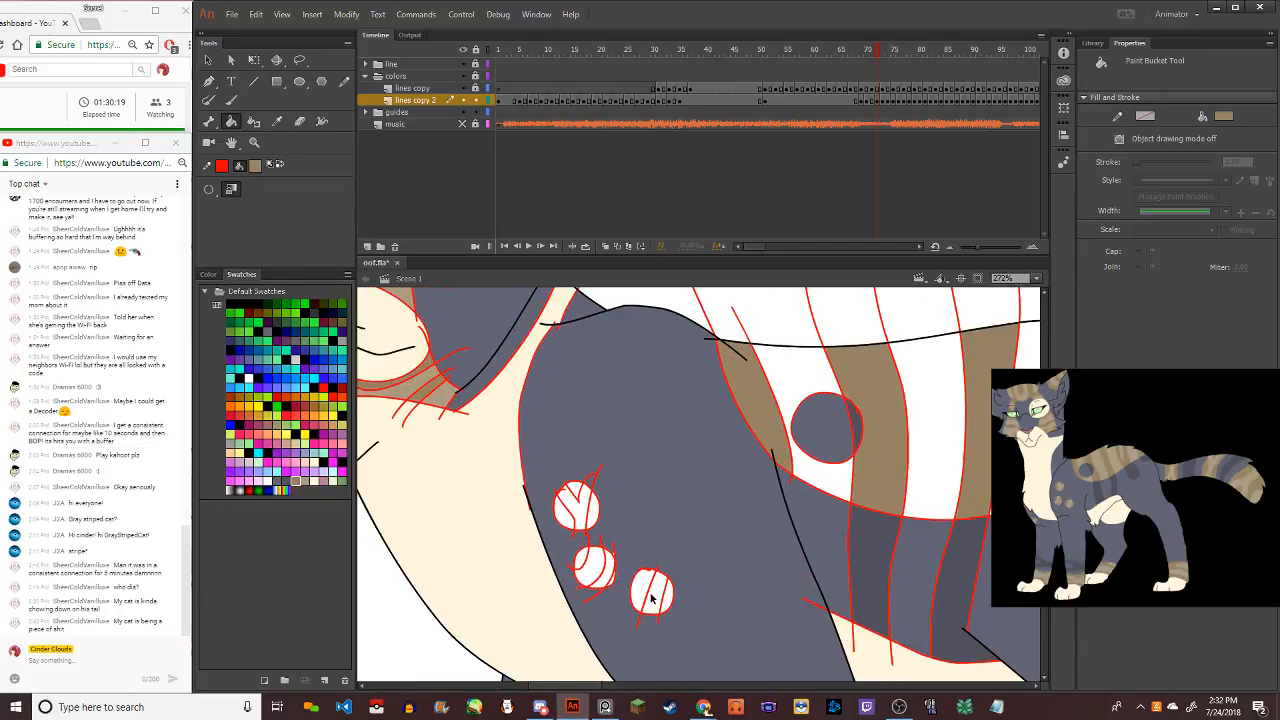
scroll(651, 598, "up", 2)
left_click(640, 608)
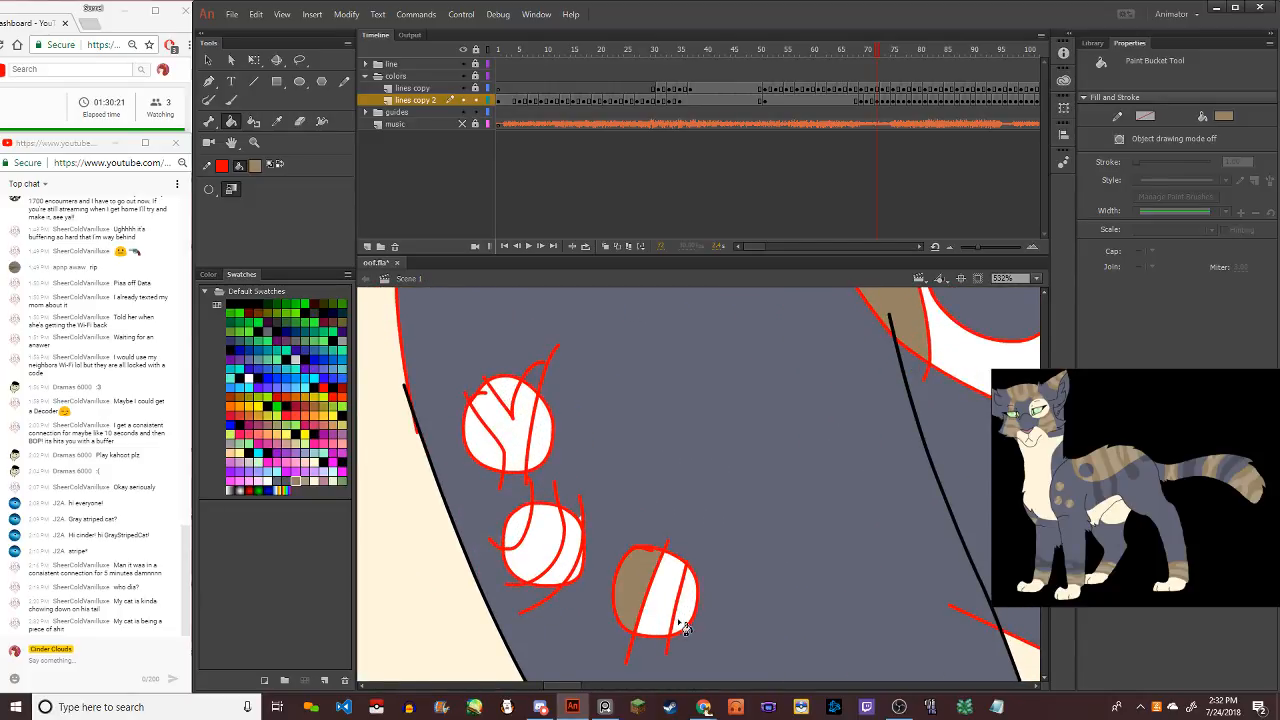
left_click(686, 624)
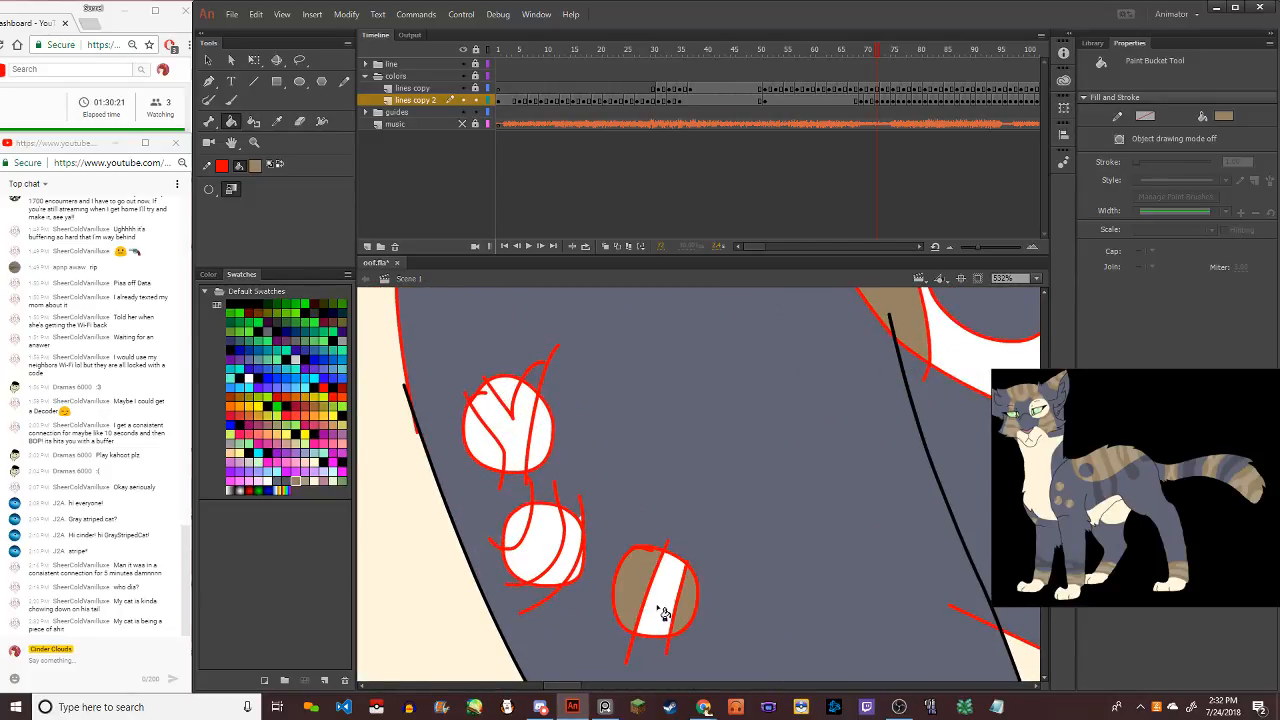
left_click(572, 577)
left_click(522, 532)
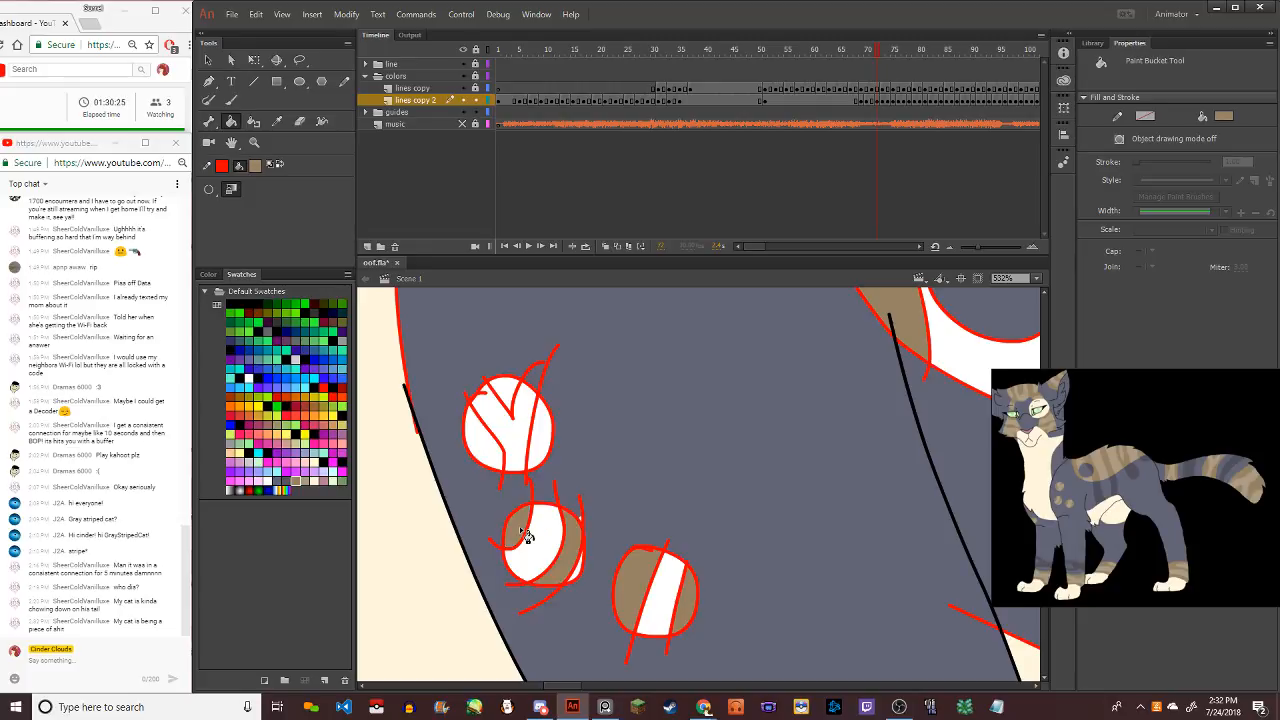
Fill the sections around the Y-shaped mark in the uppermost shoulder spot with brown, leaving the Y empty
left_click(502, 438)
key("ctrl+z")
left_click(508, 388)
left_click(486, 440)
left_click(548, 444)
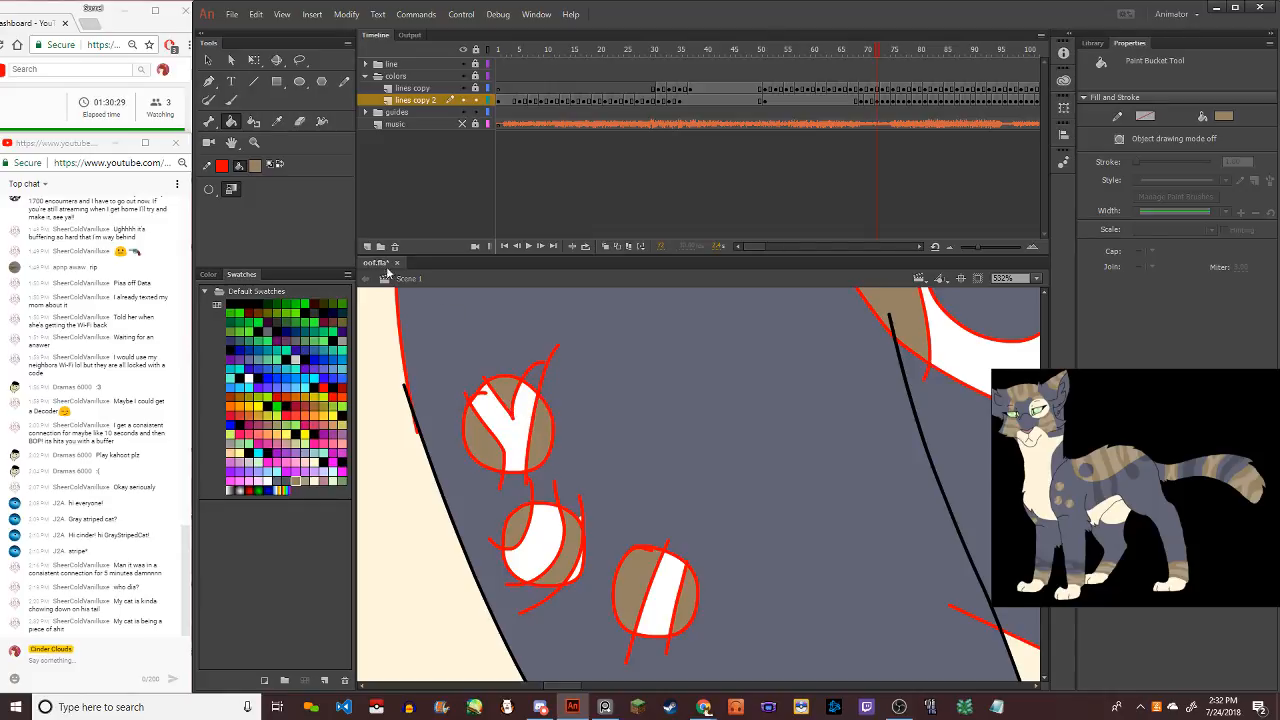
Fill the empty underbelly strip in front of the hind legs with the cream sampled from the chest
left_click(276, 121)
left_click(662, 511)
scroll(588, 527, "down", 10)
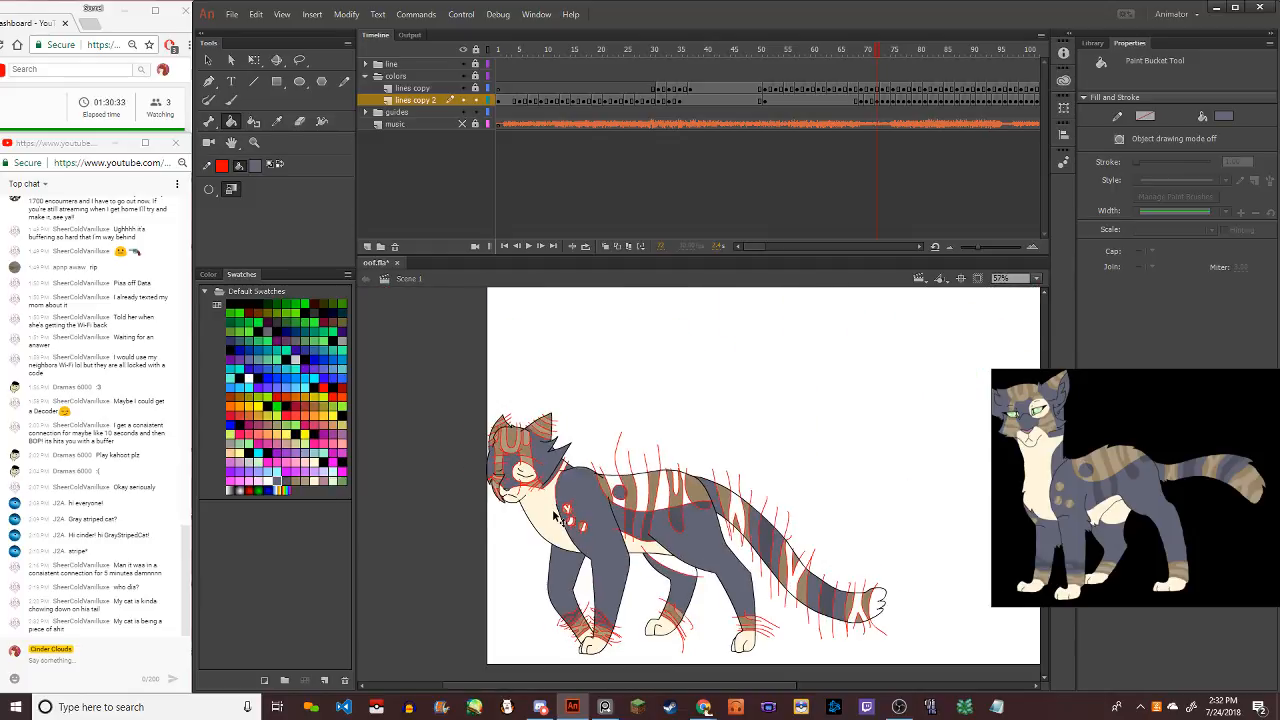
scroll(620, 538, "up", 2)
left_click(278, 121)
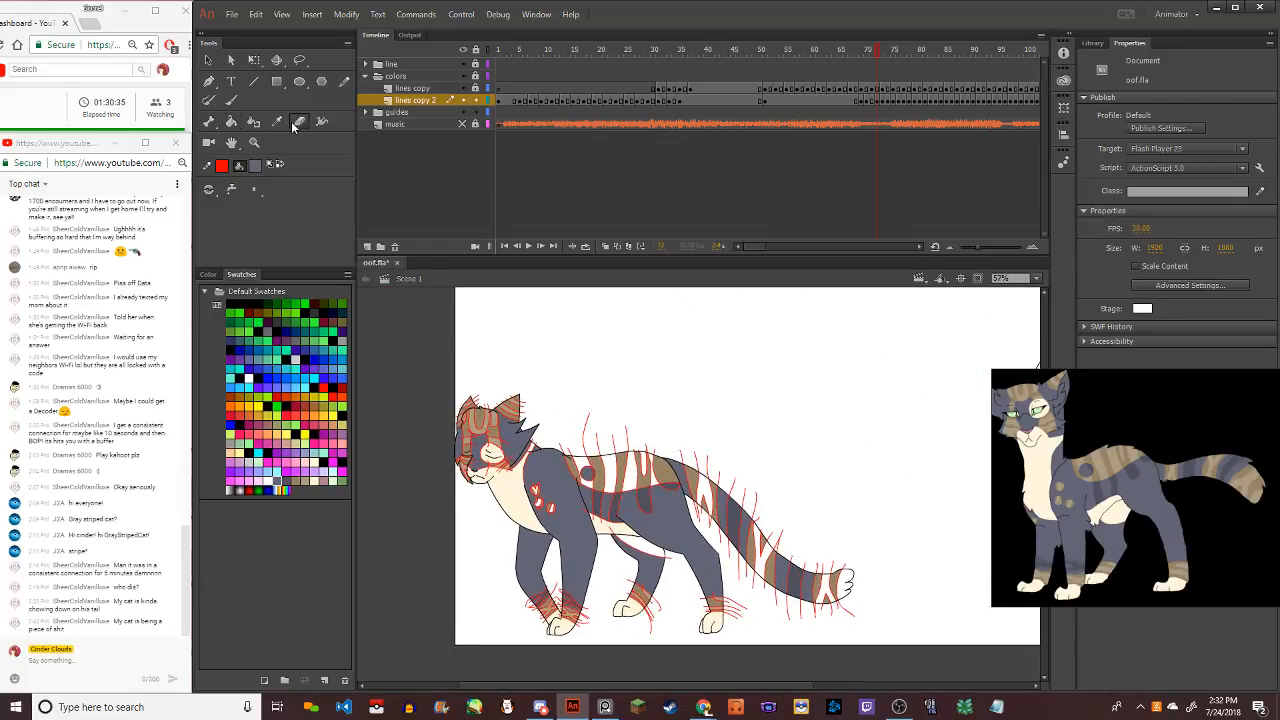
left_click(515, 502)
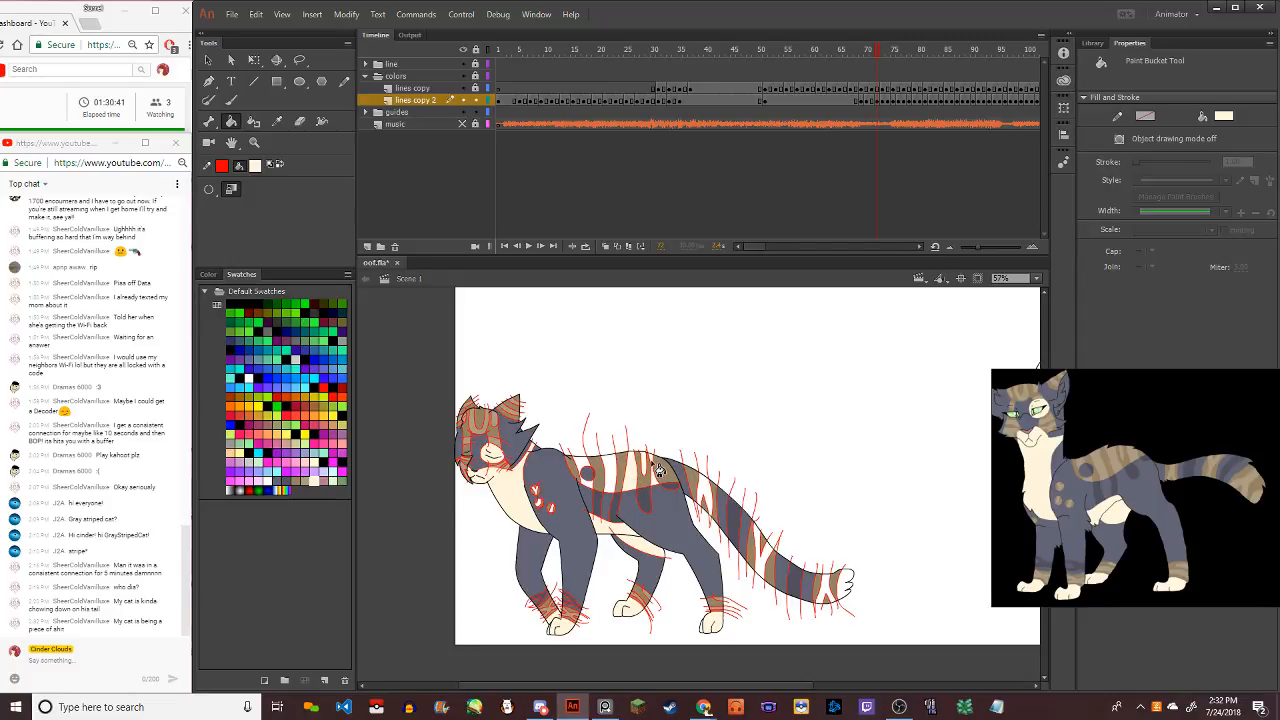
Fill the empty gaps between the brown stripes on the back with light tan, including the narrow gap near the hip
left_click(612, 482)
left_click(302, 480)
left_click(613, 479)
left_click(633, 476)
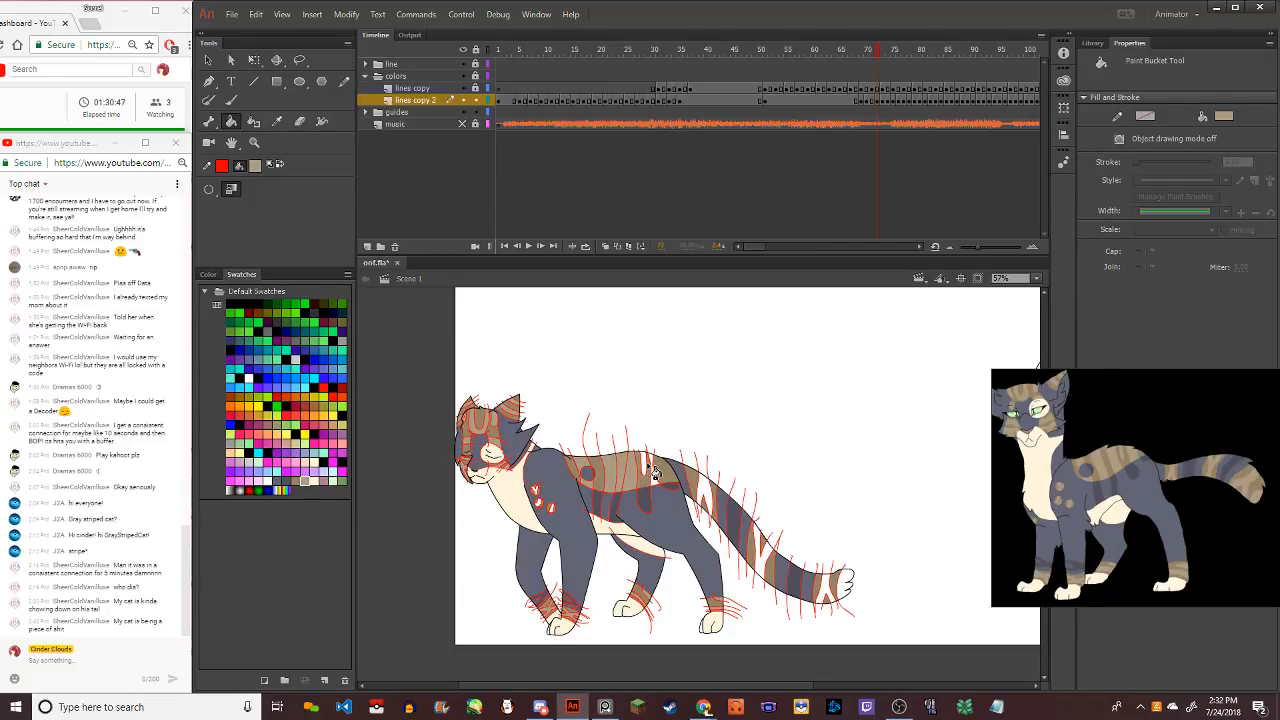
key("ctrl+z")
scroll(630, 483, "up", 5)
left_click(598, 480)
left_click(676, 438)
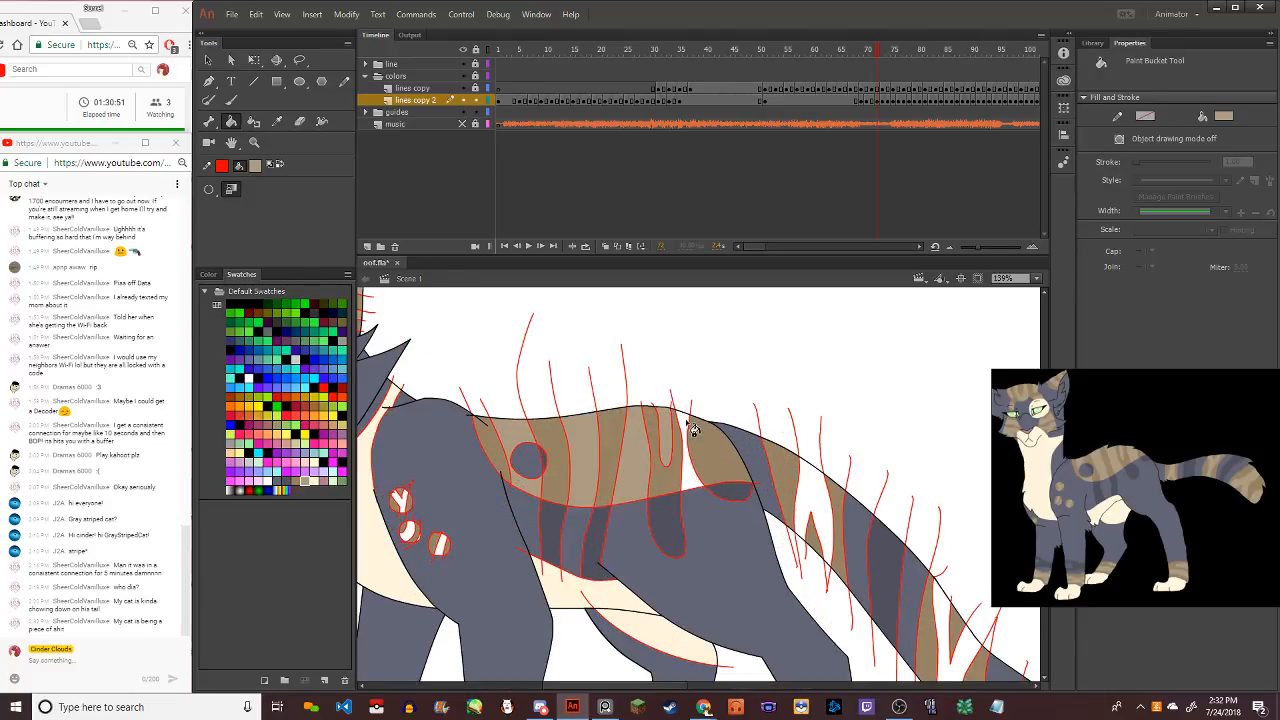
left_click(692, 428)
Fill the remaining empty gaps between the tail stripes and at the tail tip with light tan
left_click(826, 505)
scroll(826, 505, "down", 4)
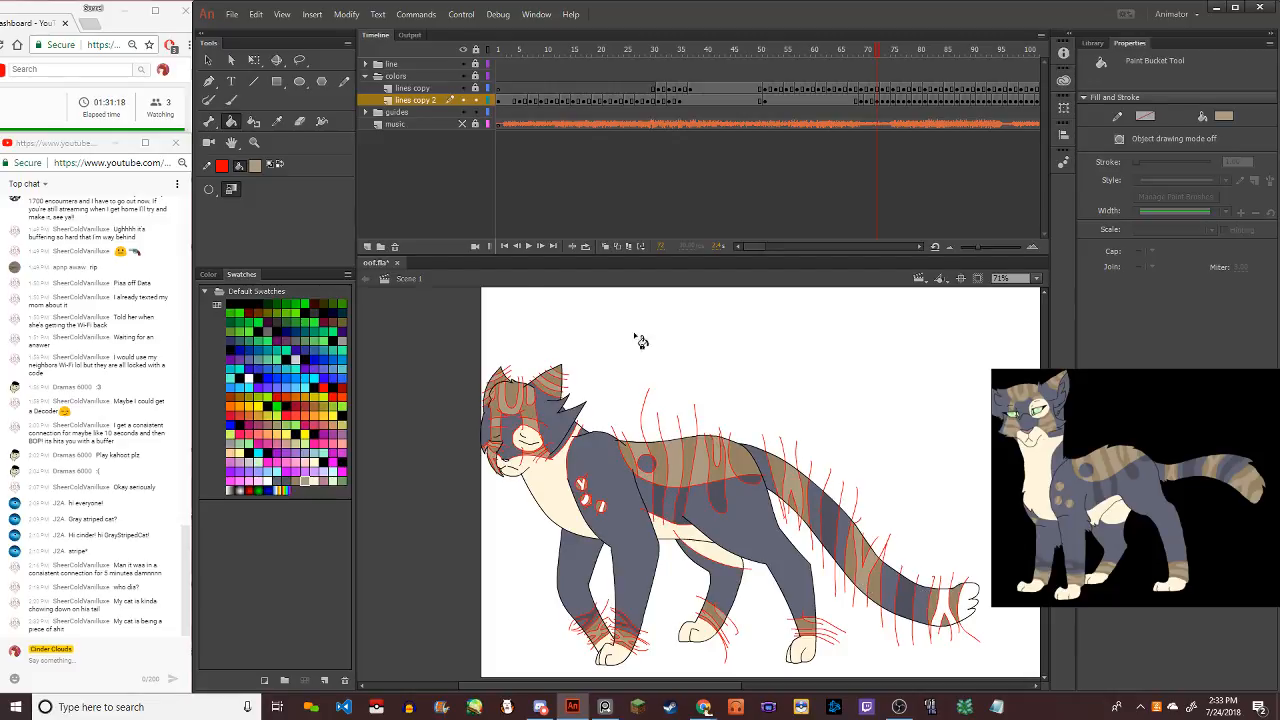
left_click(950, 604)
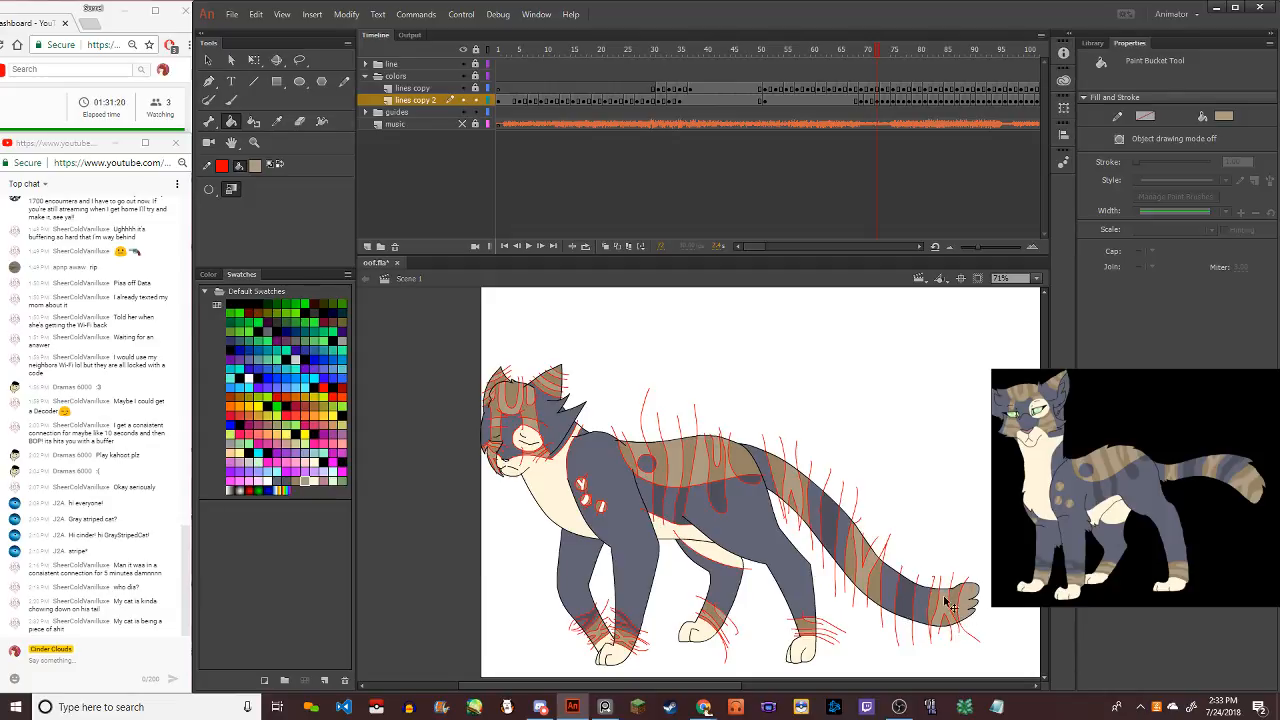
Fill the Y-shaped mark and the middle bands of the two lower shoulder spots with light tan
scroll(583, 495, "up", 3)
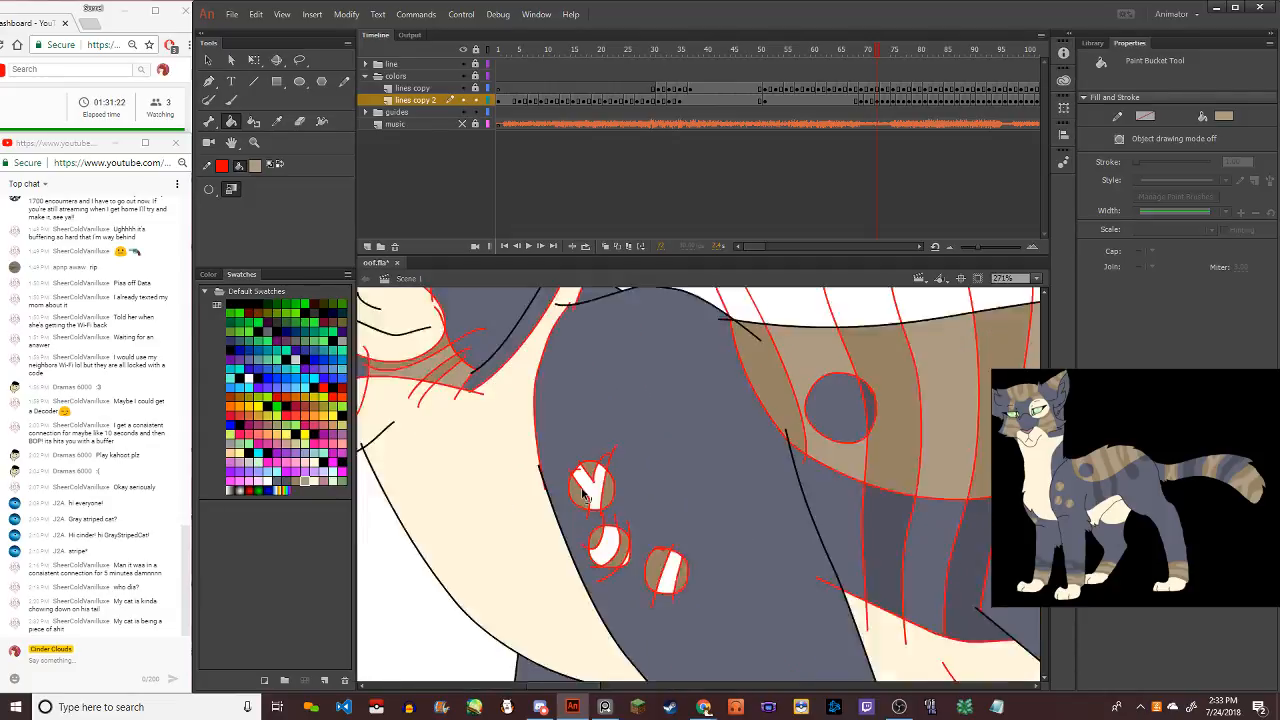
left_click(594, 500)
left_click(588, 478)
left_click(613, 541)
left_click(615, 562)
left_click(604, 545)
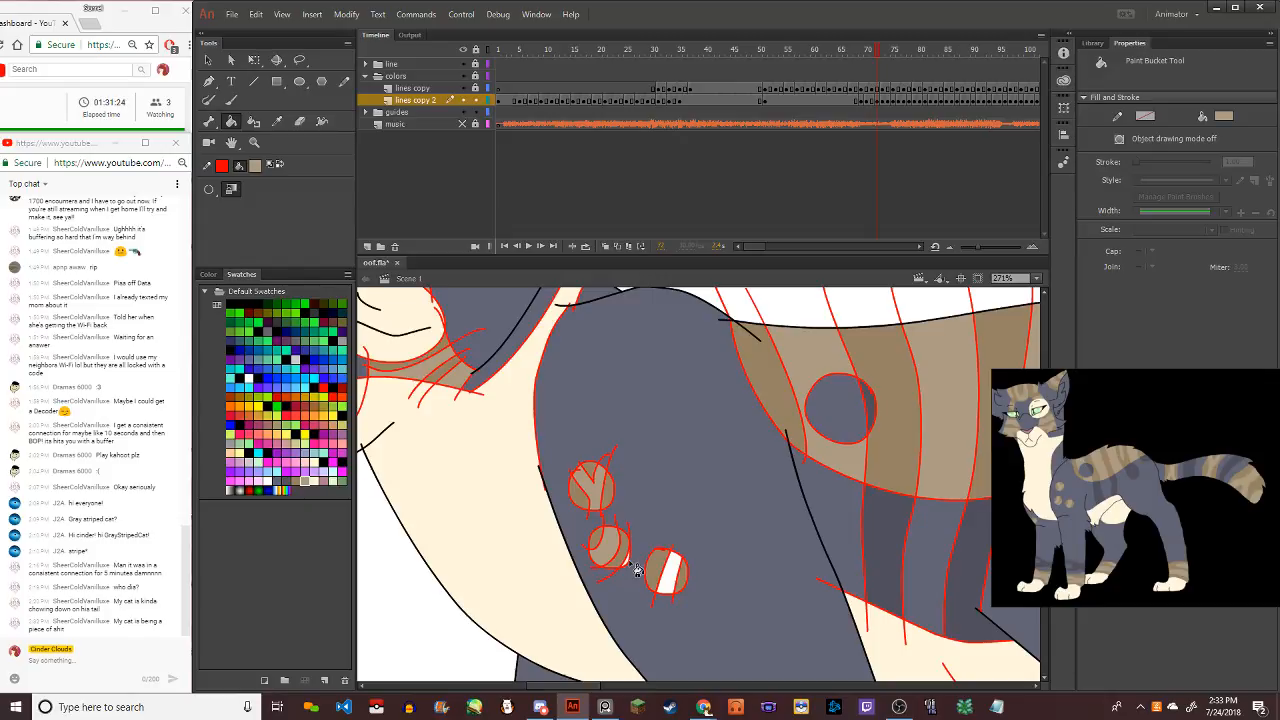
left_click(670, 575)
Go back and forth through the neighbouring frames to compare the cat's markings and colours
scroll(628, 540, "down", 3)
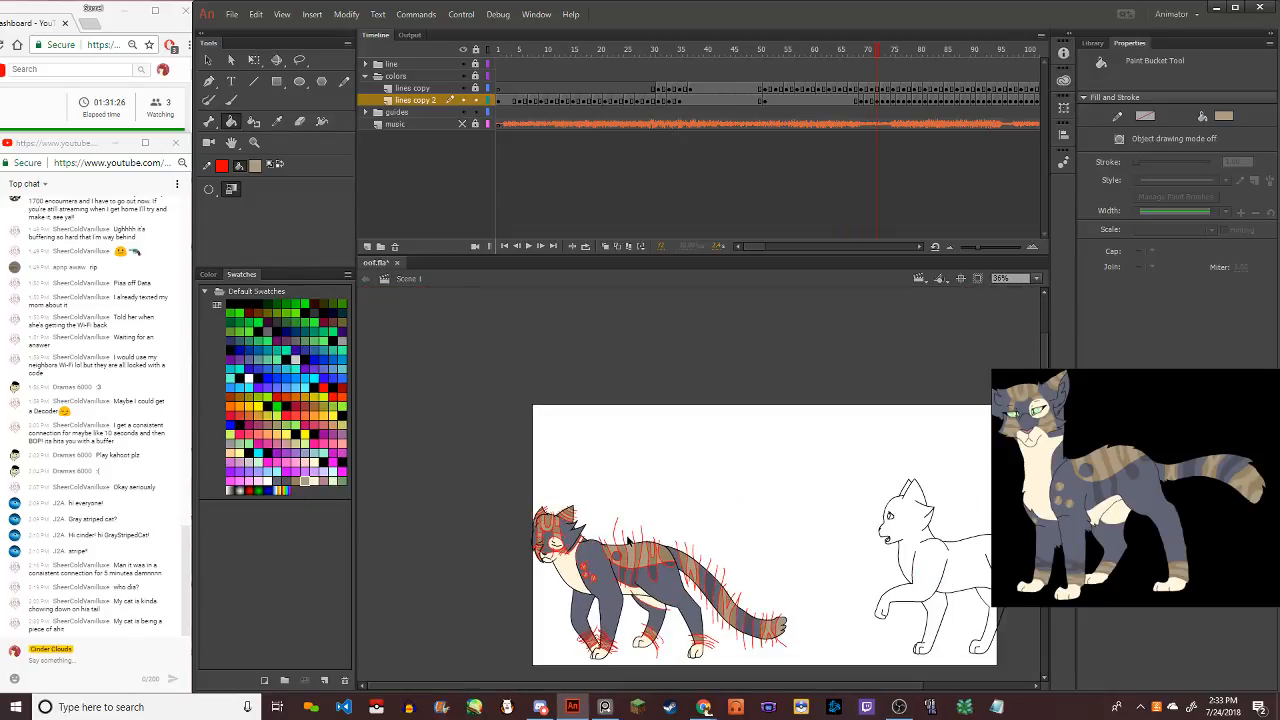
scroll(645, 668, "up", 3)
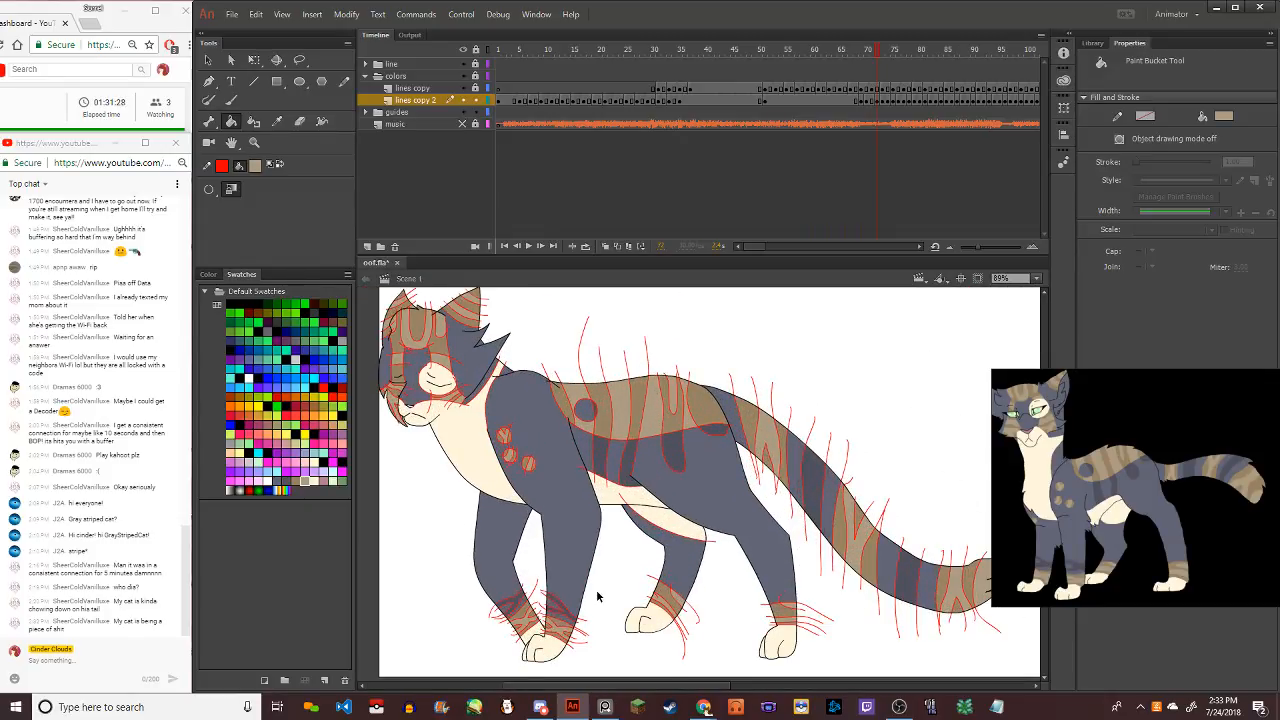
key("comma")
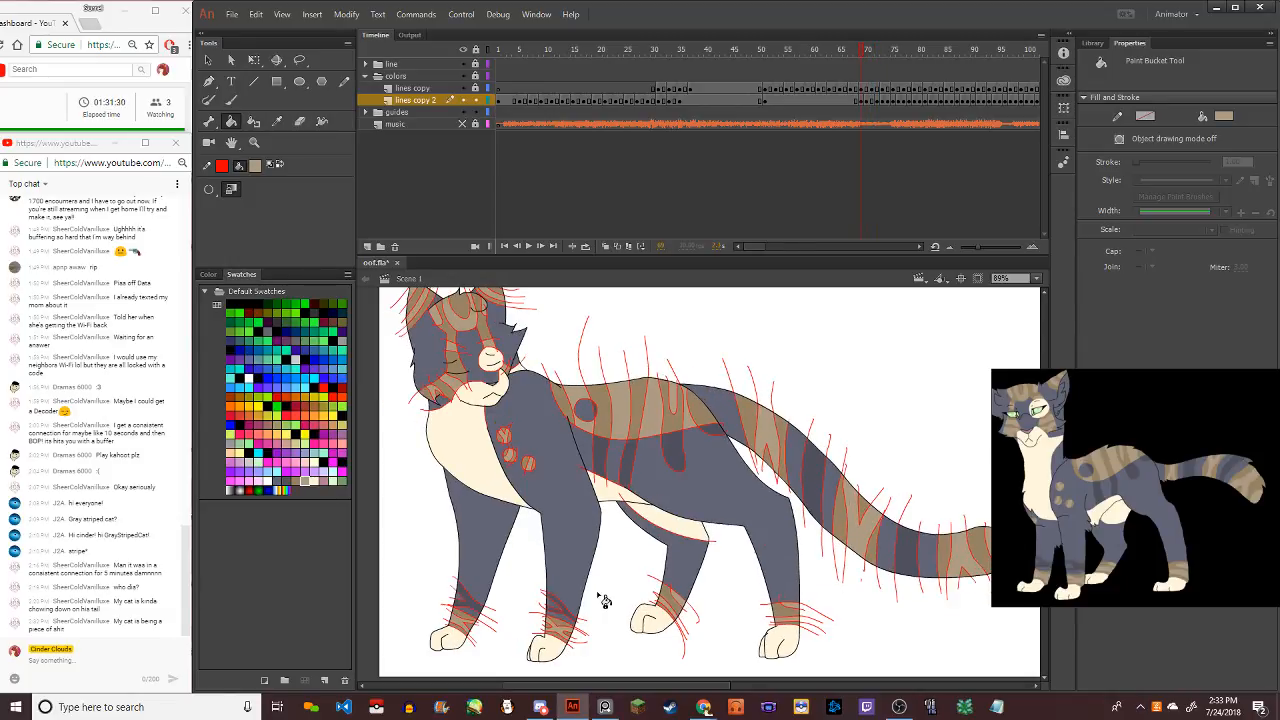
key("period")
key("period")
key("comma")
key("comma")
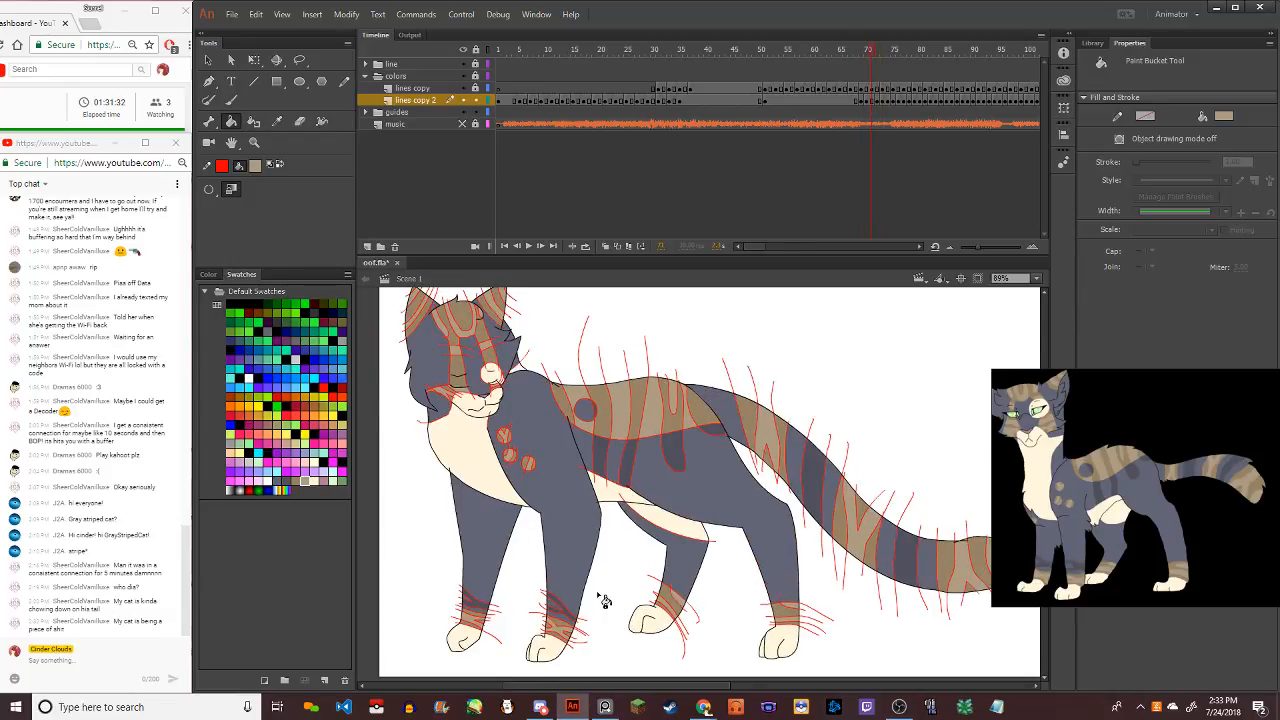
key("period")
key("period")
key("comma")
key("comma")
key("comma")
key("comma")
key("comma")
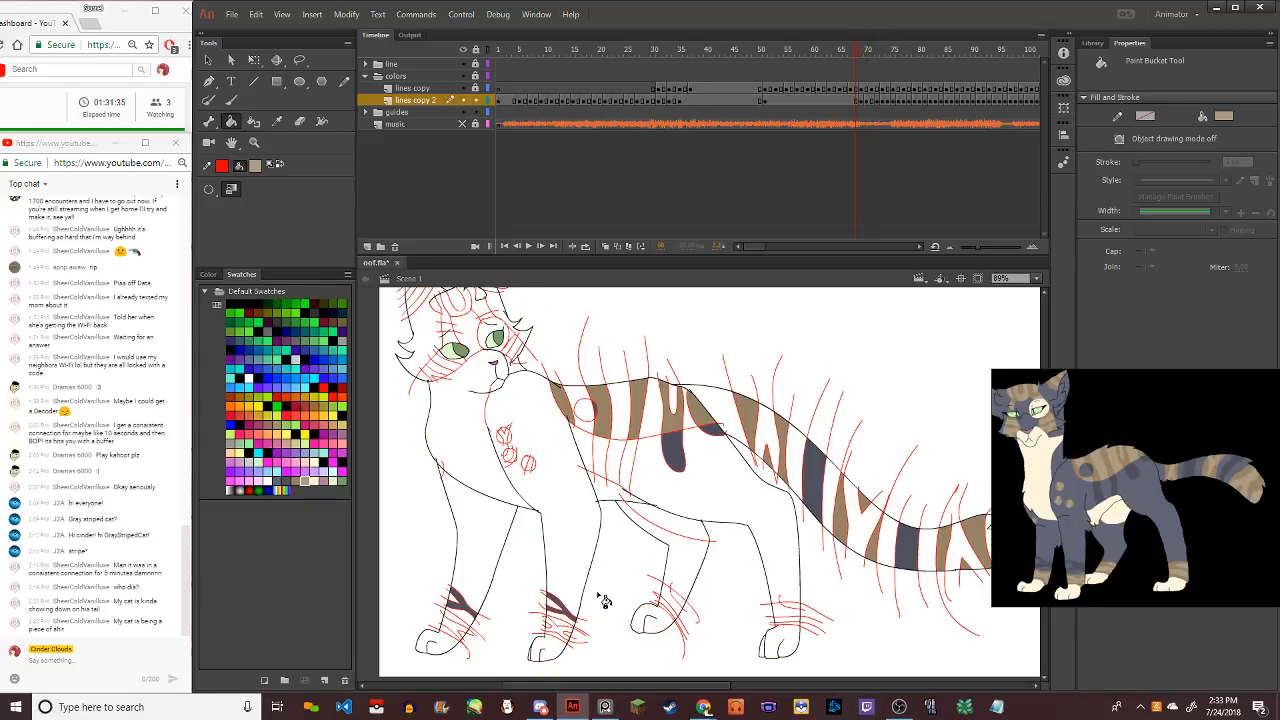
key("period")
key("comma")
key("comma")
key("period")
key("period")
key("period")
key("period")
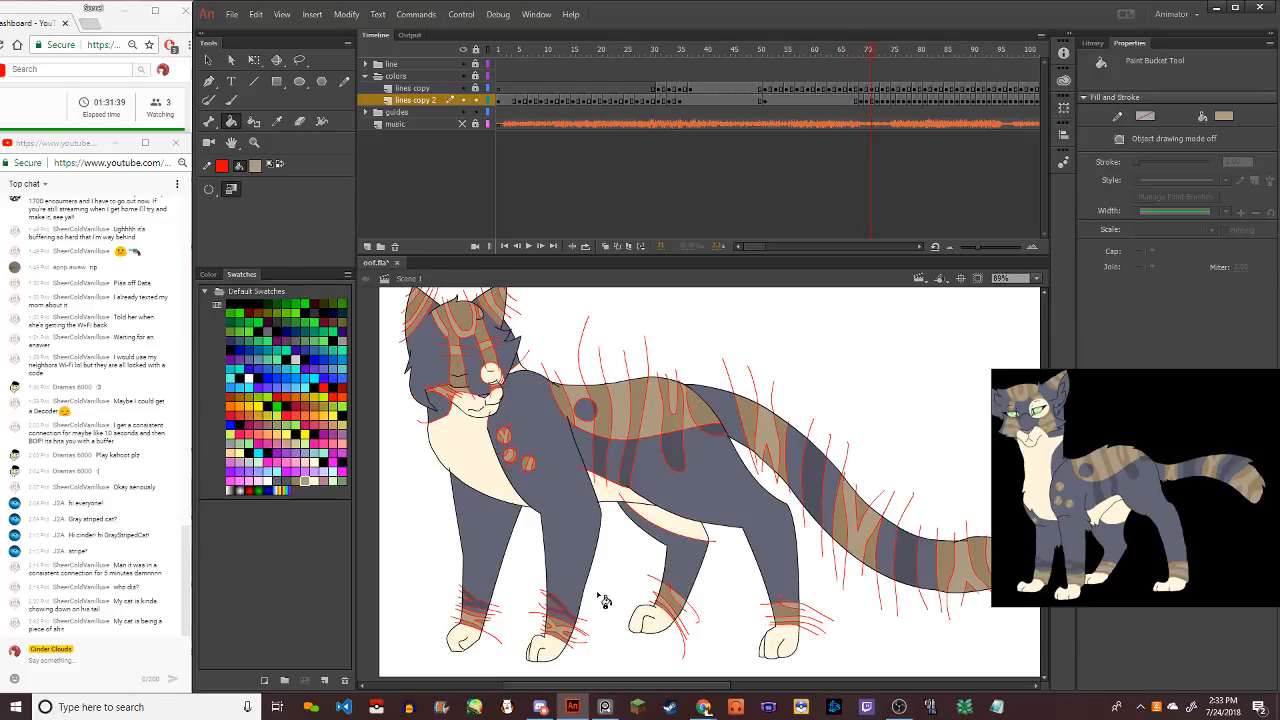
Touch up the small leftover gaps in the cheek beside the near-eye patch with brown and slate grey
scroll(486, 455, "up", 4)
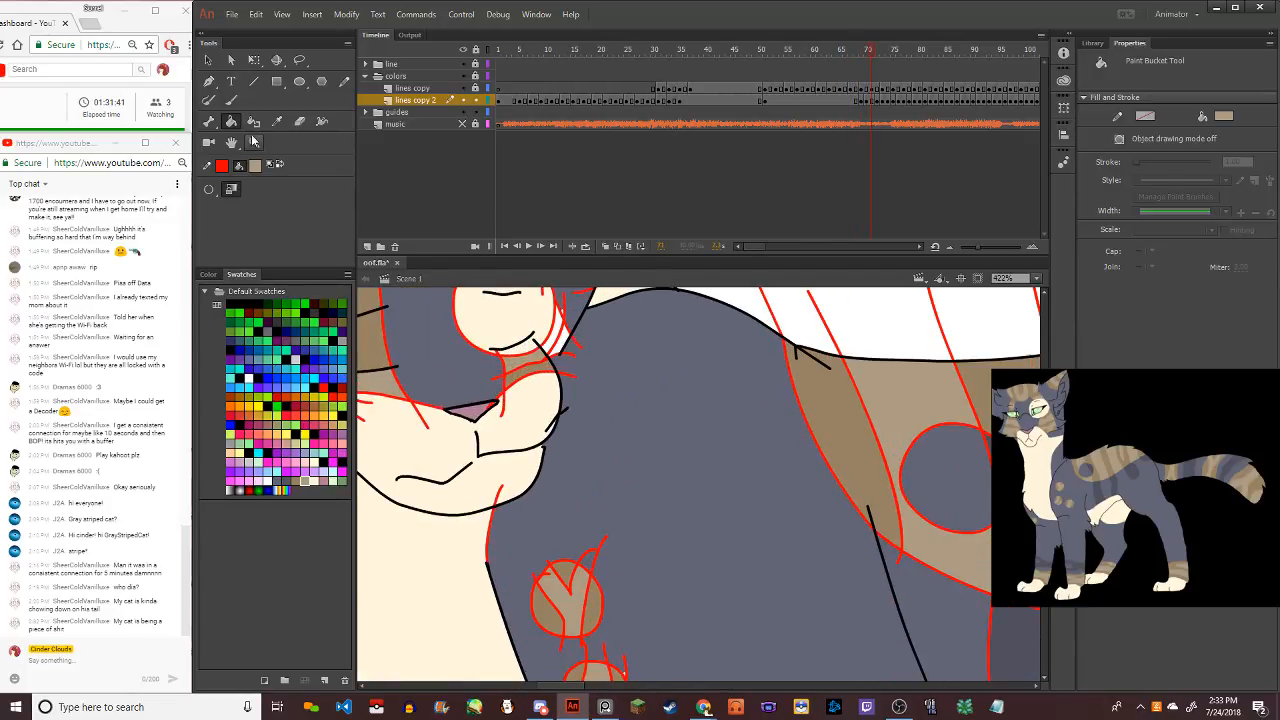
left_click(564, 352)
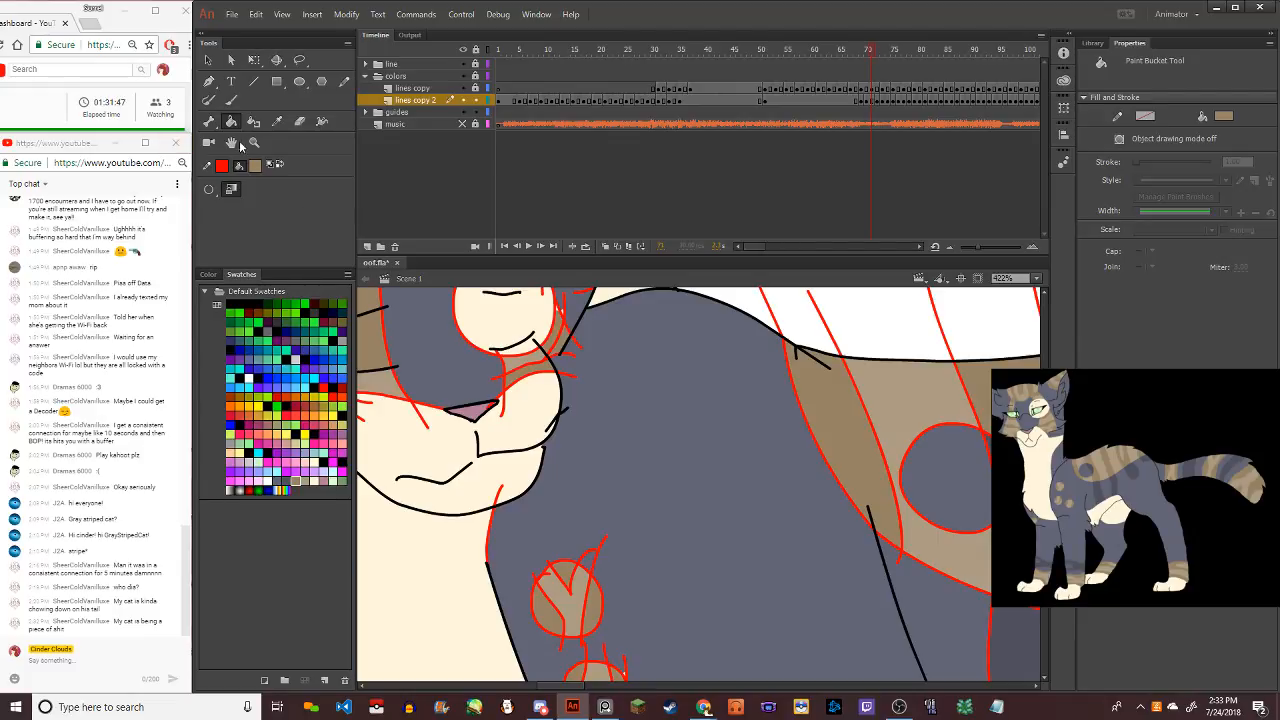
left_click(555, 354)
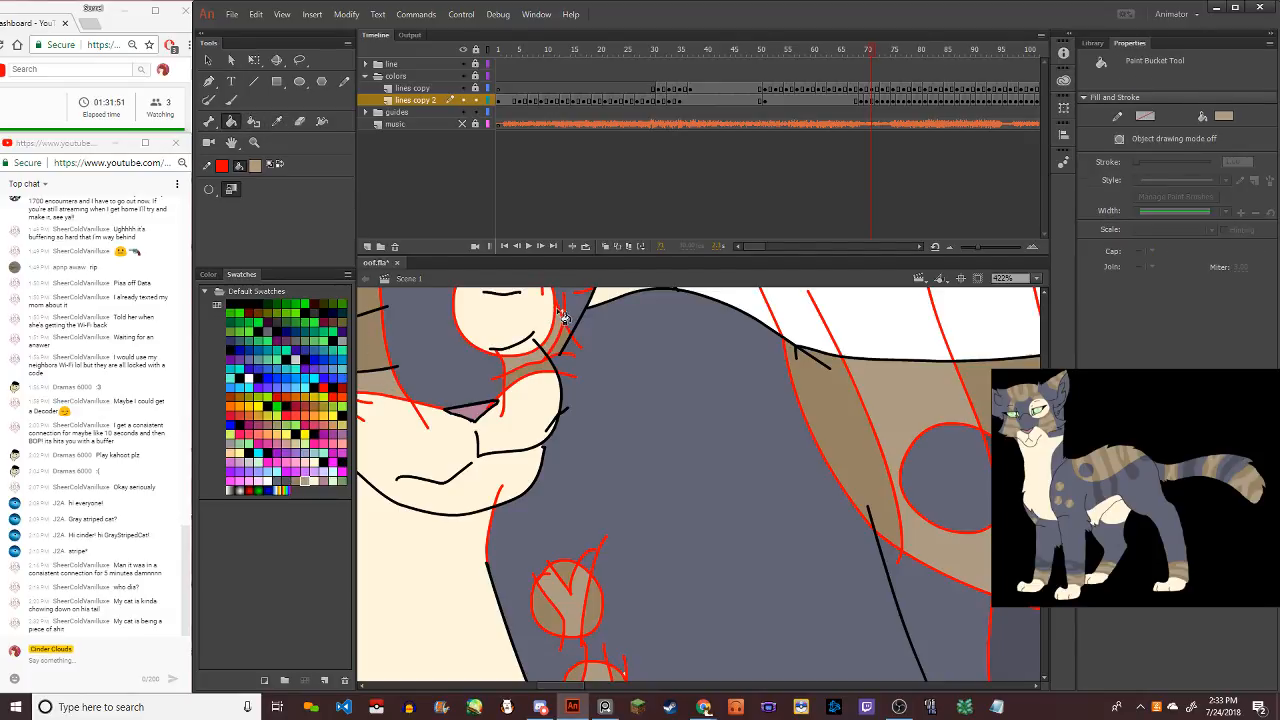
left_click(277, 121)
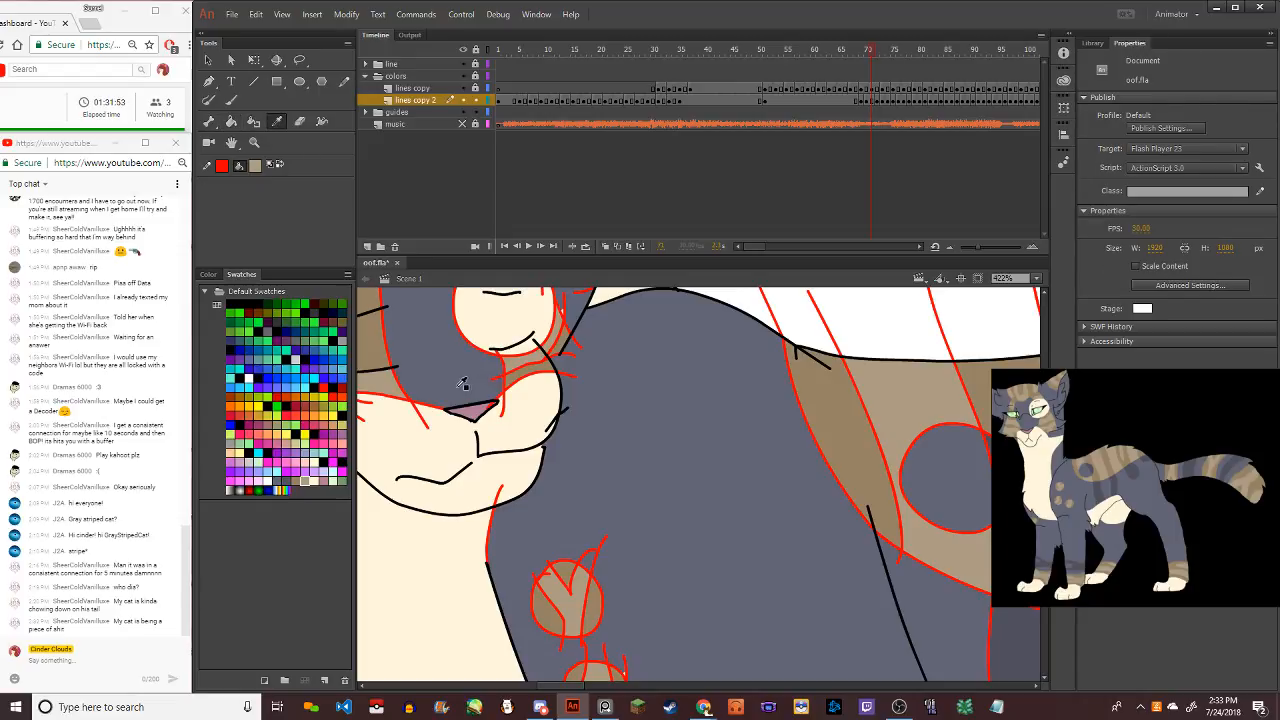
left_click(566, 318)
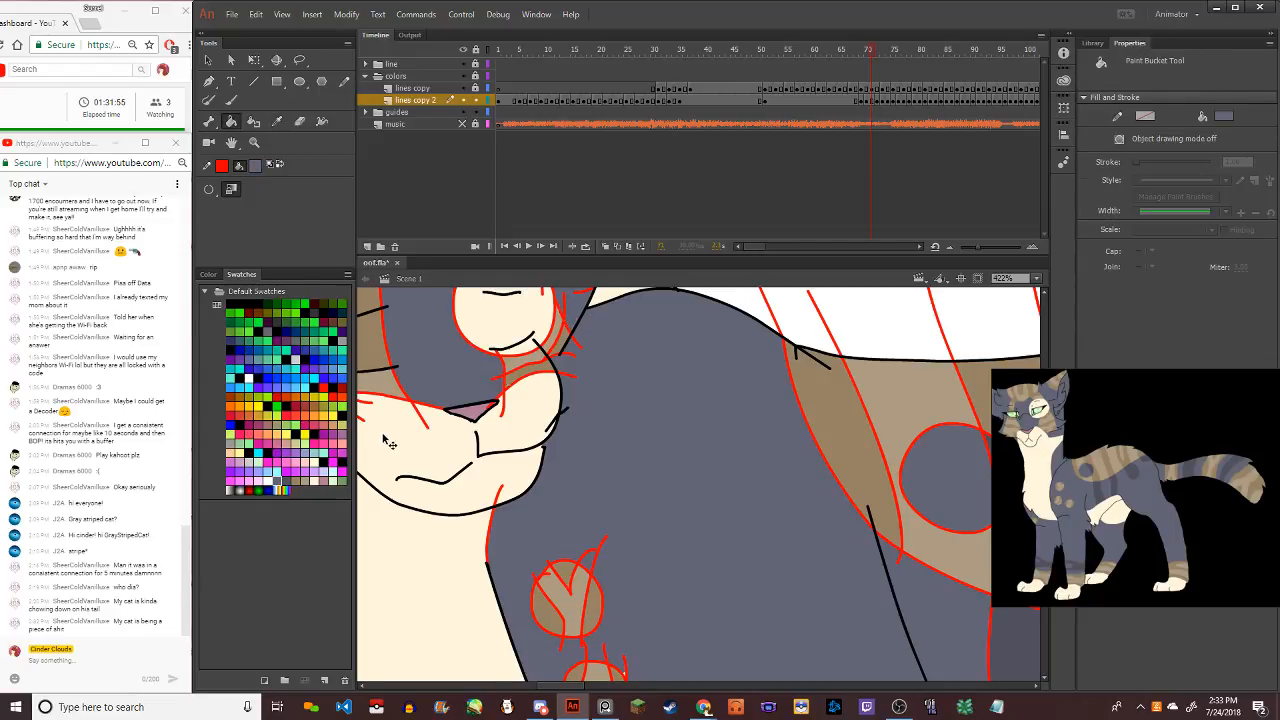
scroll(520, 462, "down", 5)
scroll(520, 462, "down", 1)
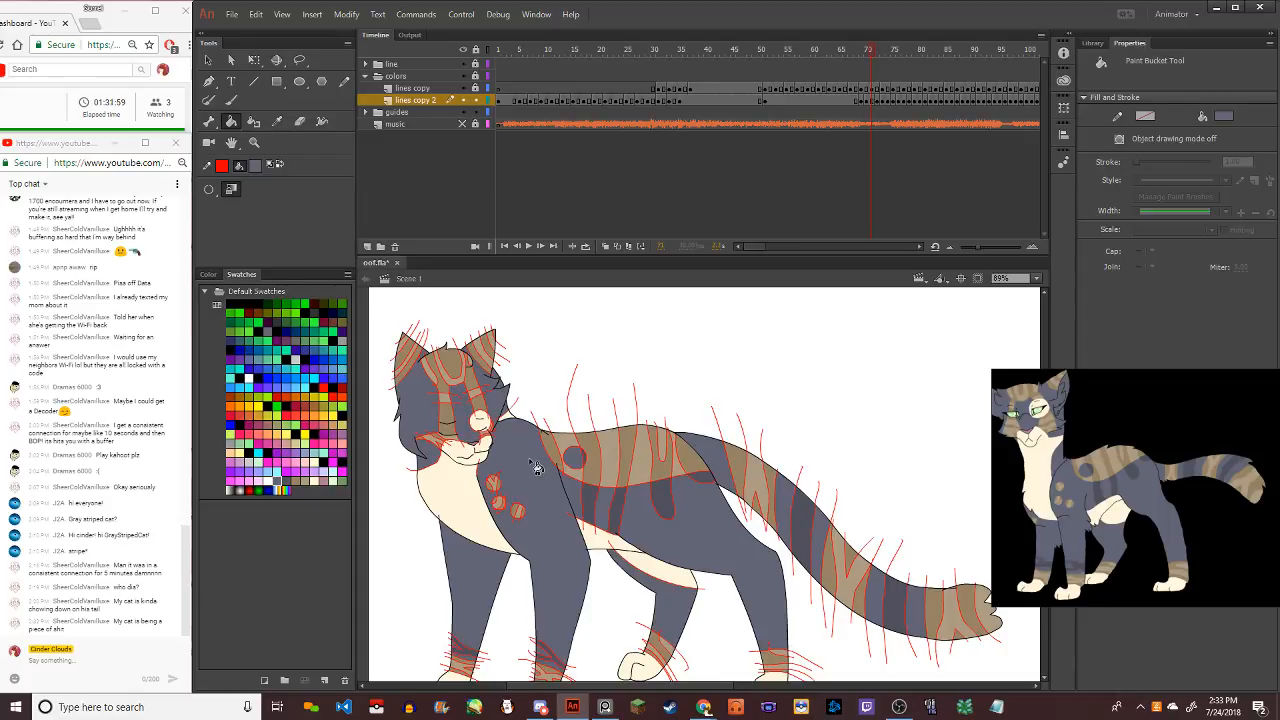
Examine the neck area, and flip through the surrounding frames to check the colouring of the head turn
scroll(503, 426, "up", 4)
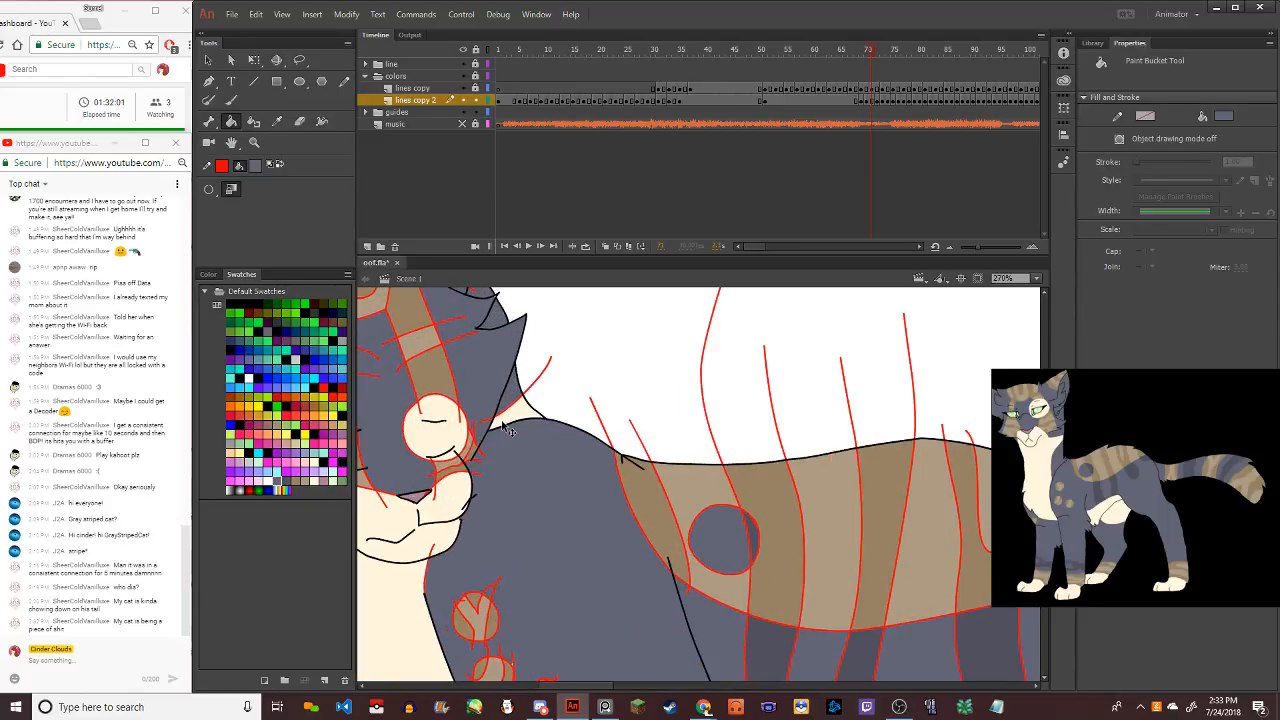
scroll(480, 440, "down", 6)
scroll(472, 444, "up", 1)
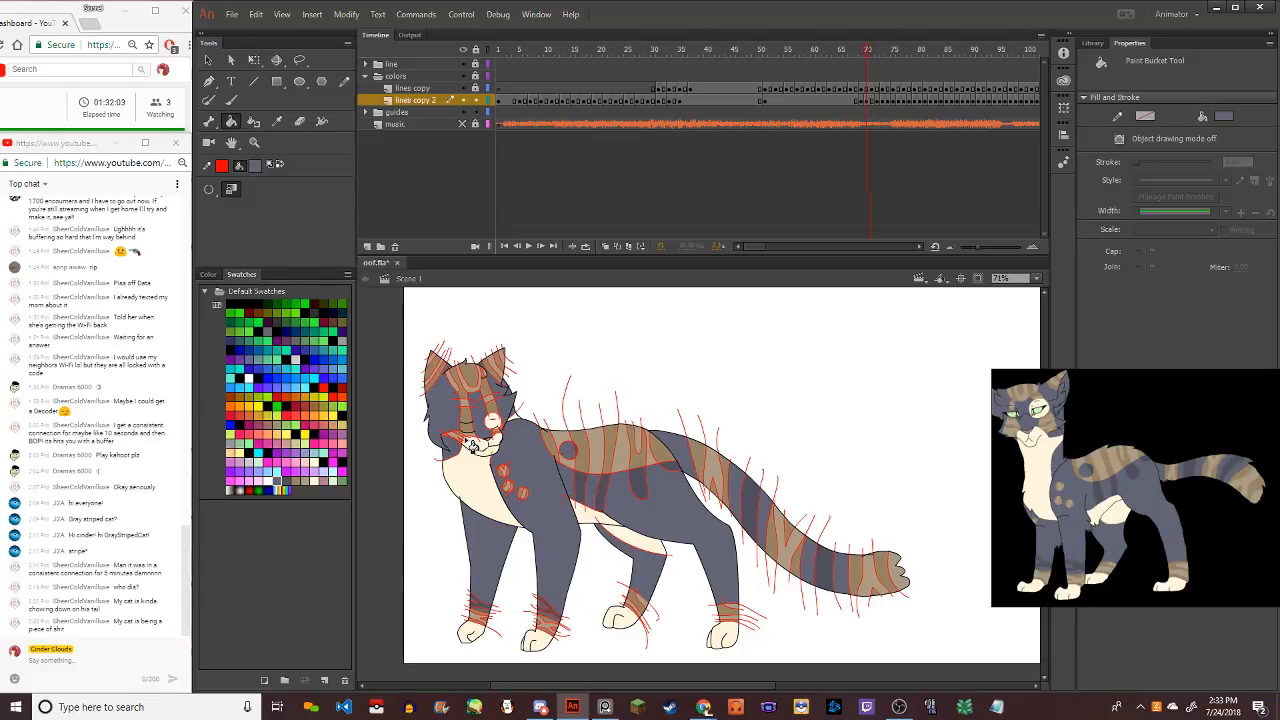
key("comma")
key("comma")
key("period")
key("period")
key("period")
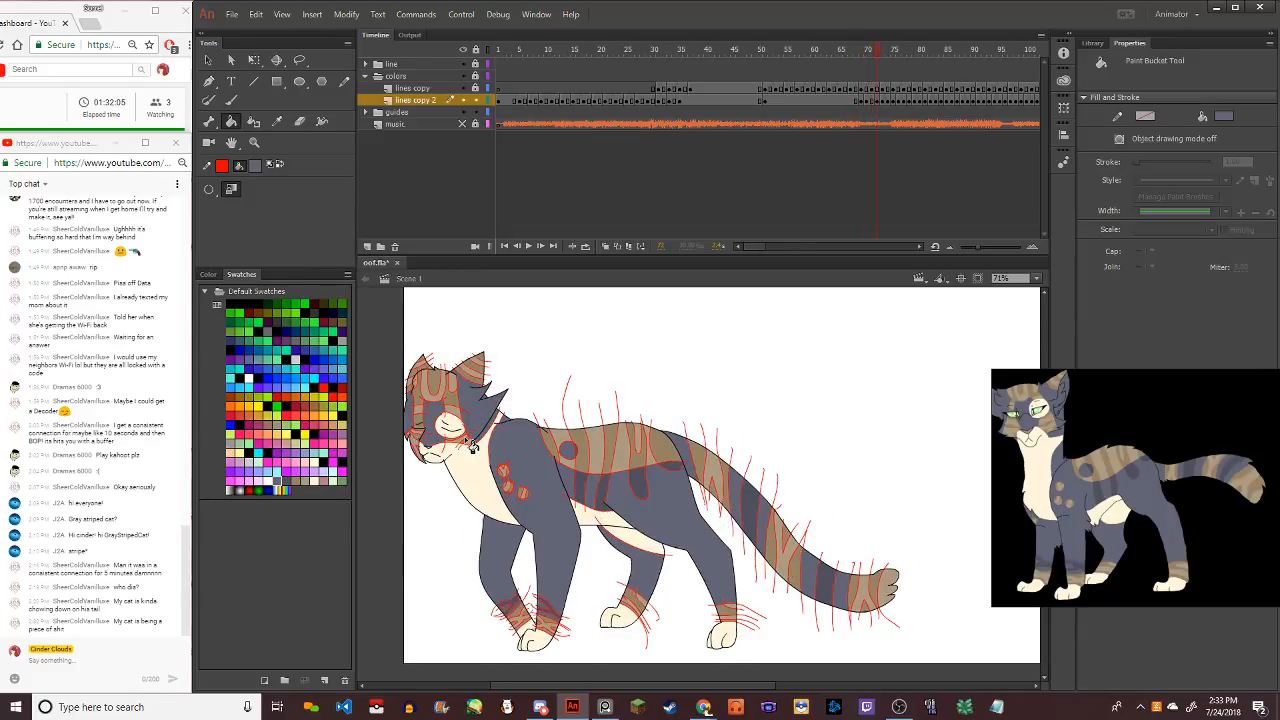
key("period")
key("comma")
key("period")
key("comma")
key("comma")
key("comma")
key("comma")
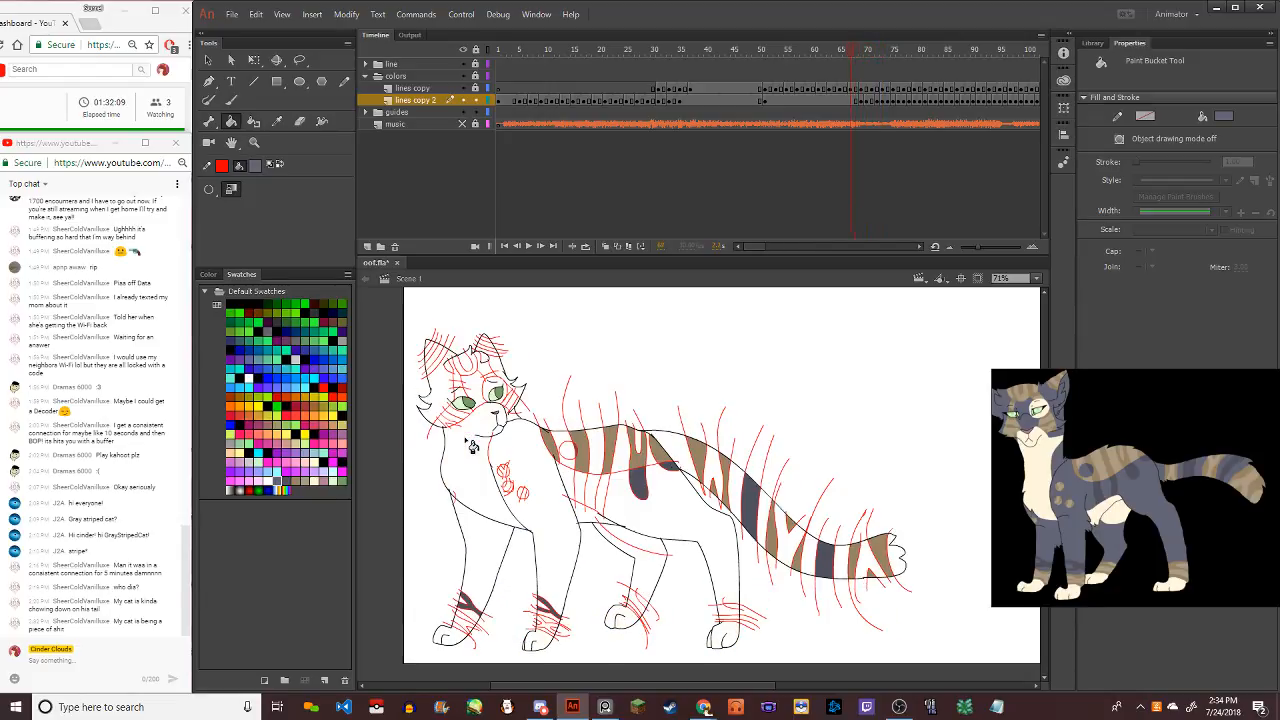
key("period")
key("period")
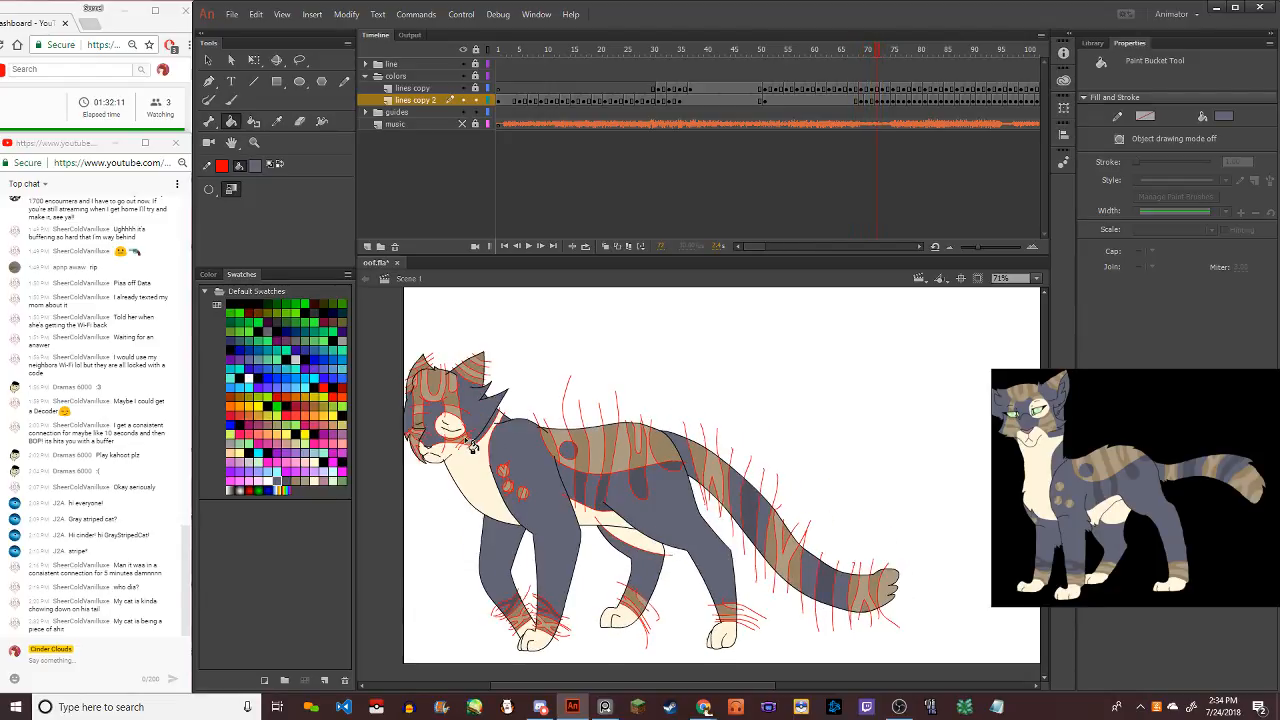
On the next uncoloured frame, fill both eyes with pale green and the near eye's iris with medium green
key("period")
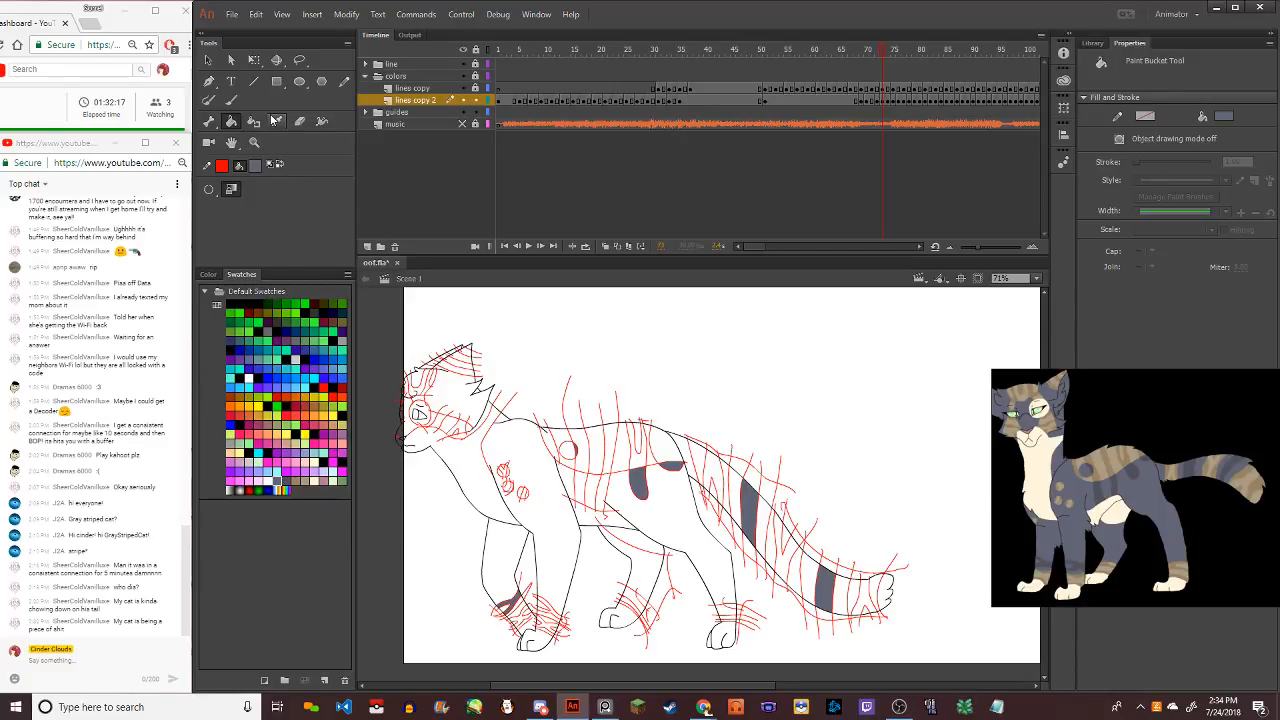
left_click(323, 482)
scroll(415, 405, "up", 5)
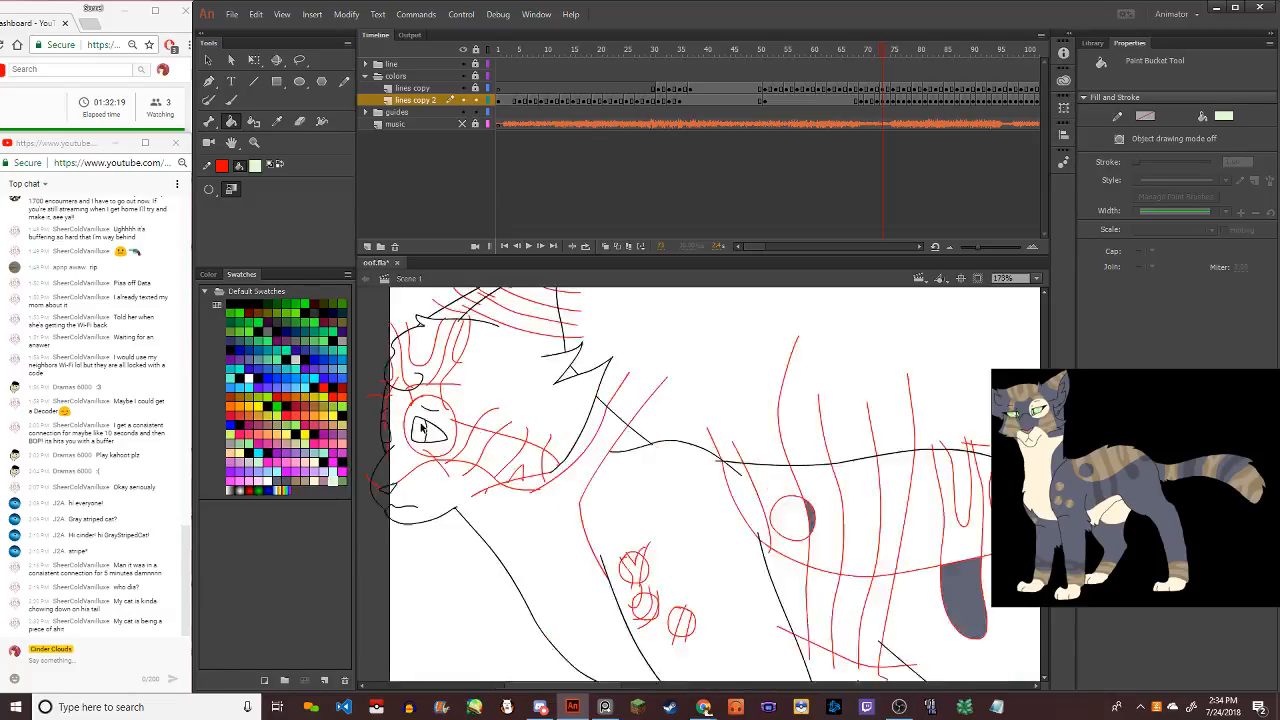
scroll(393, 452, "up", 5)
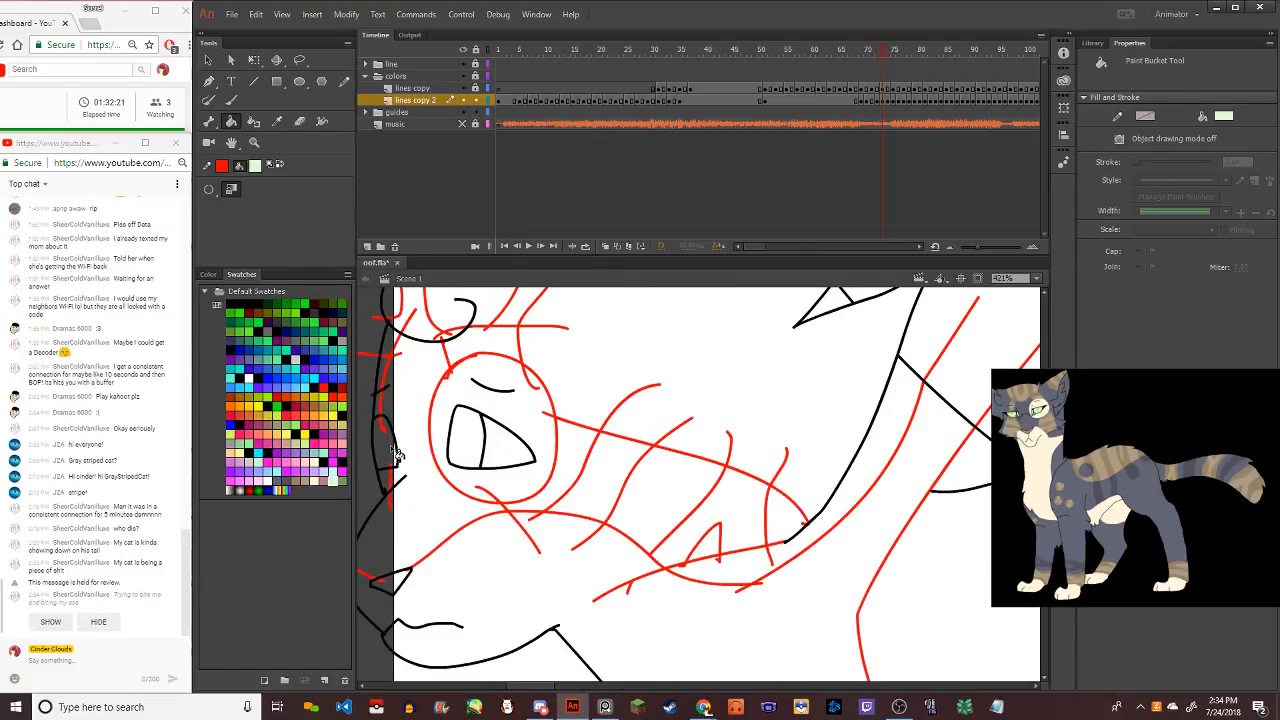
left_click(392, 452)
left_click(508, 458)
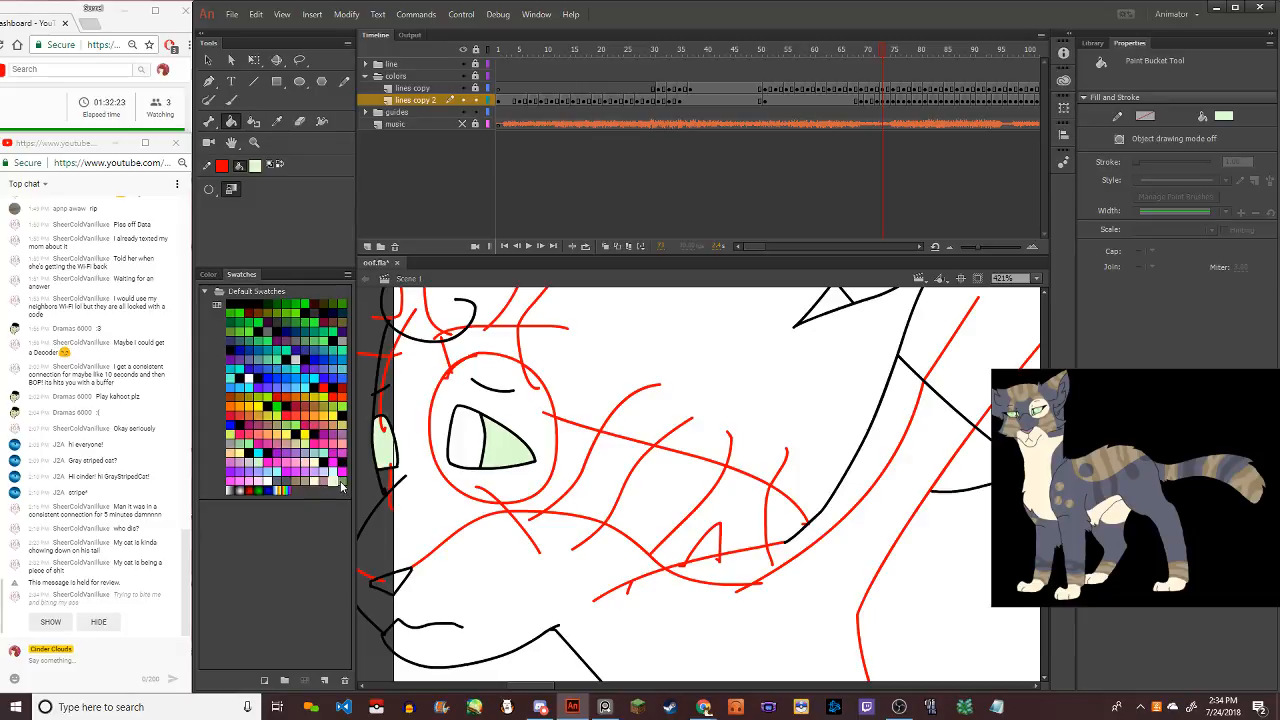
left_click(341, 486)
left_click(467, 462)
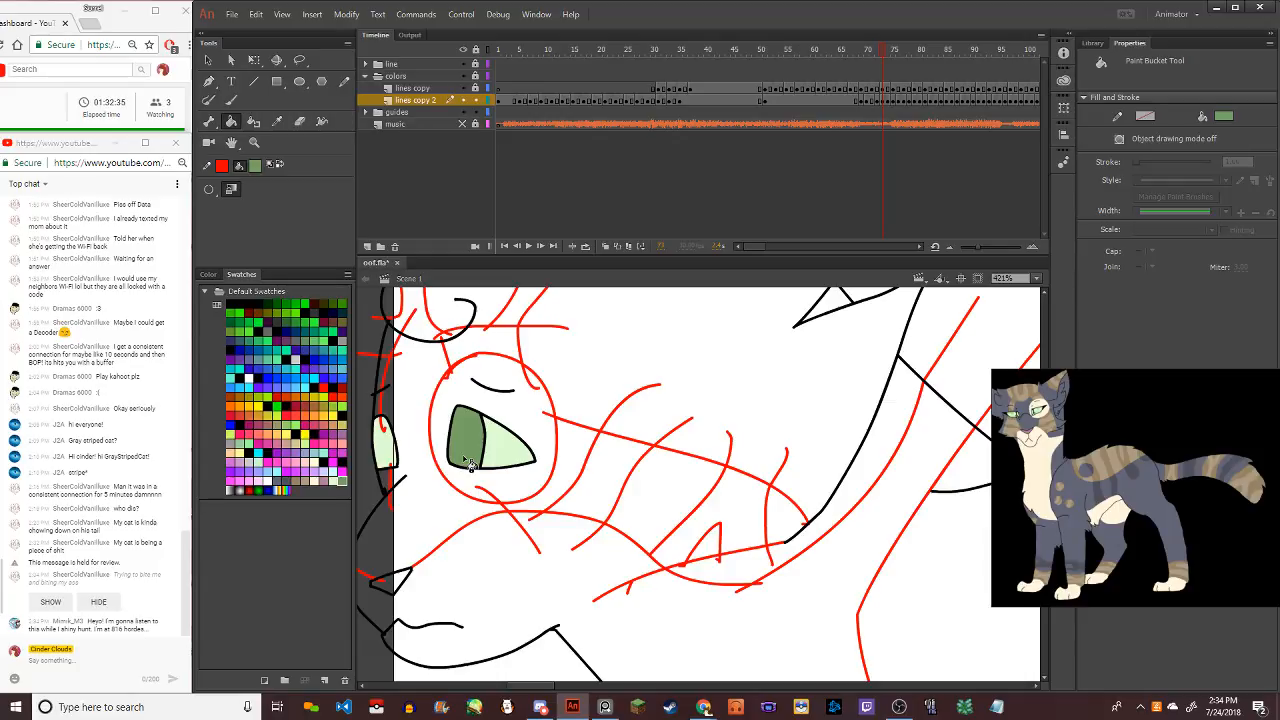
Fill the cat's nose with dusty pink
scroll(468, 462, "down", 5)
scroll(422, 530, "up", 4)
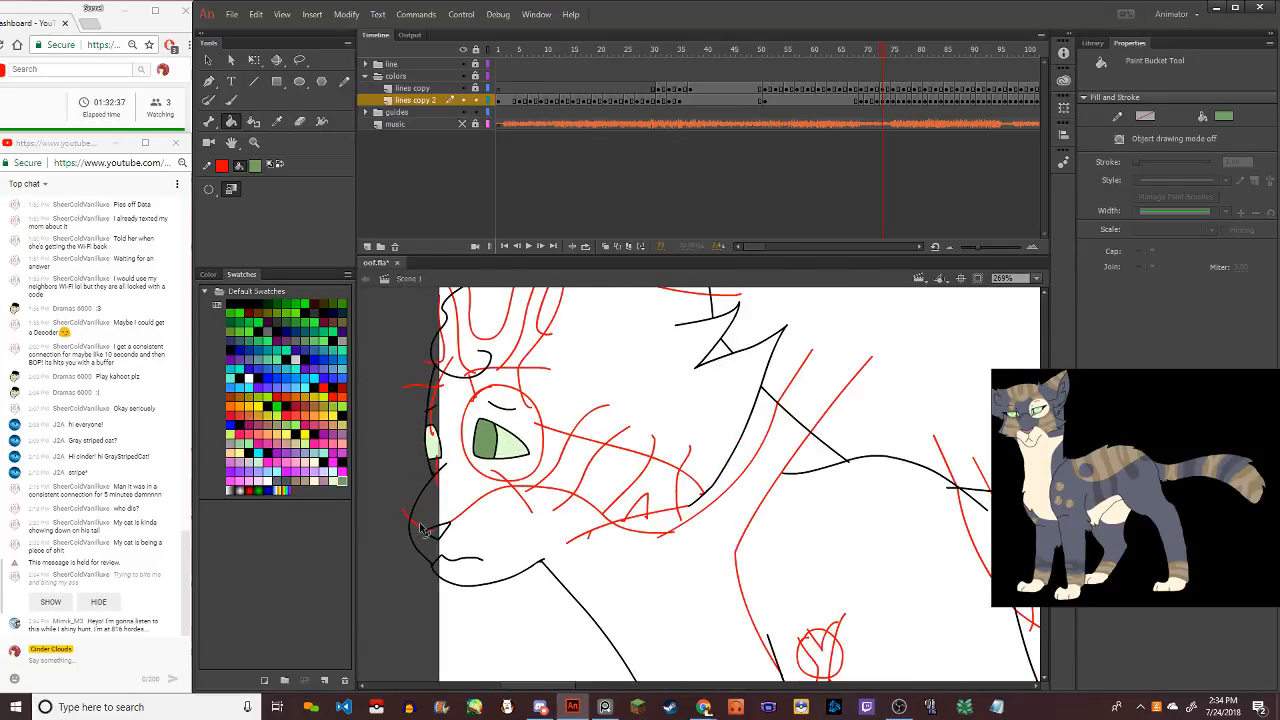
left_click(329, 482)
scroll(438, 540, "up", 2)
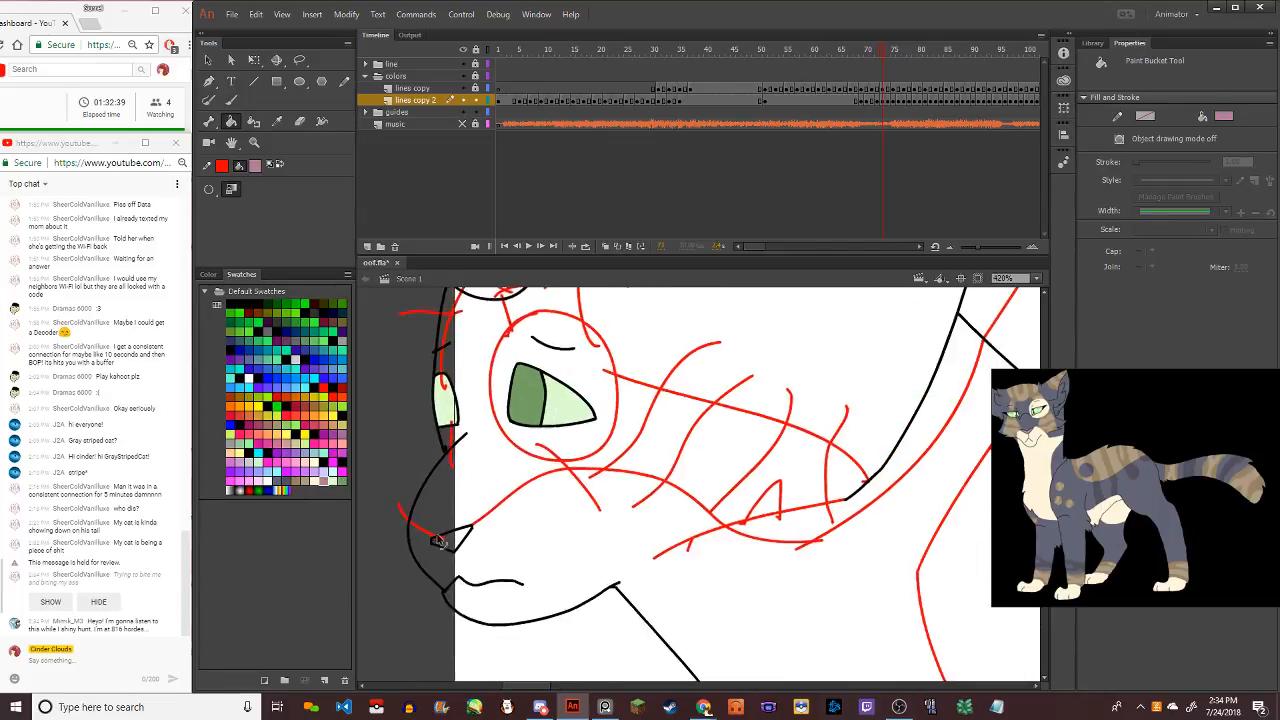
left_click(458, 541)
scroll(445, 535, "down", 3)
scroll(441, 527, "up", 1)
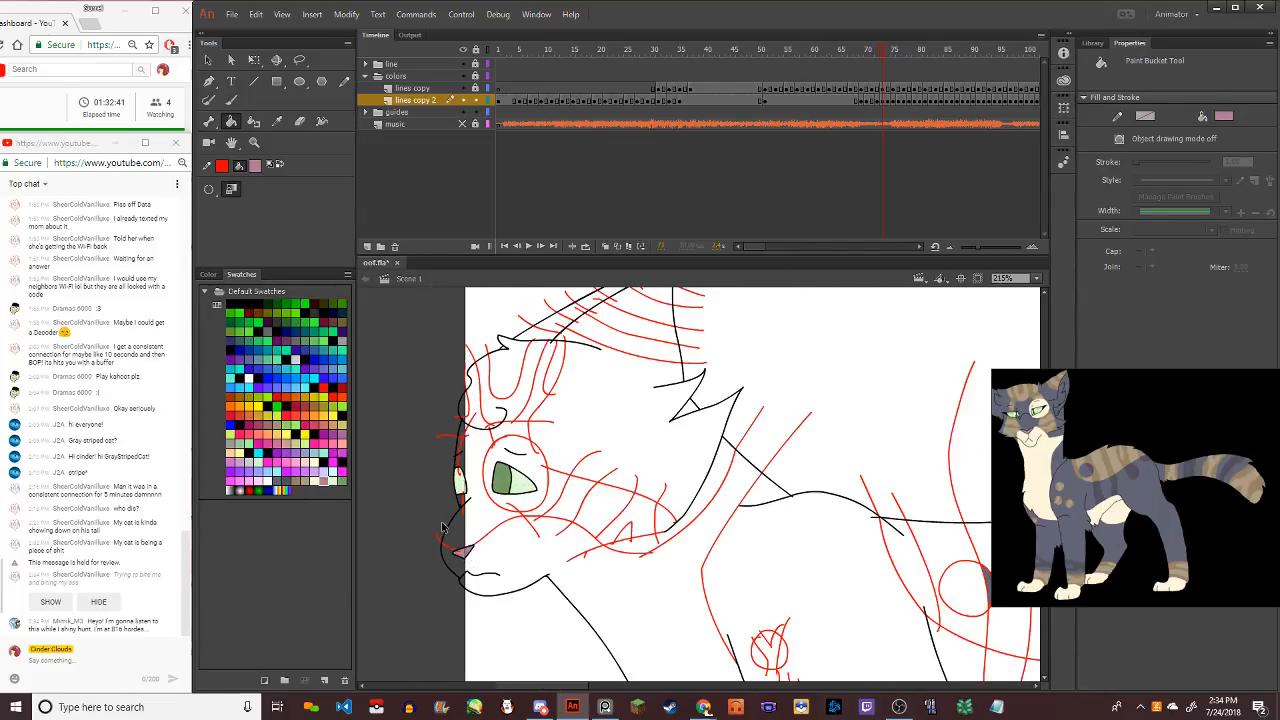
scroll(441, 527, "down", 3)
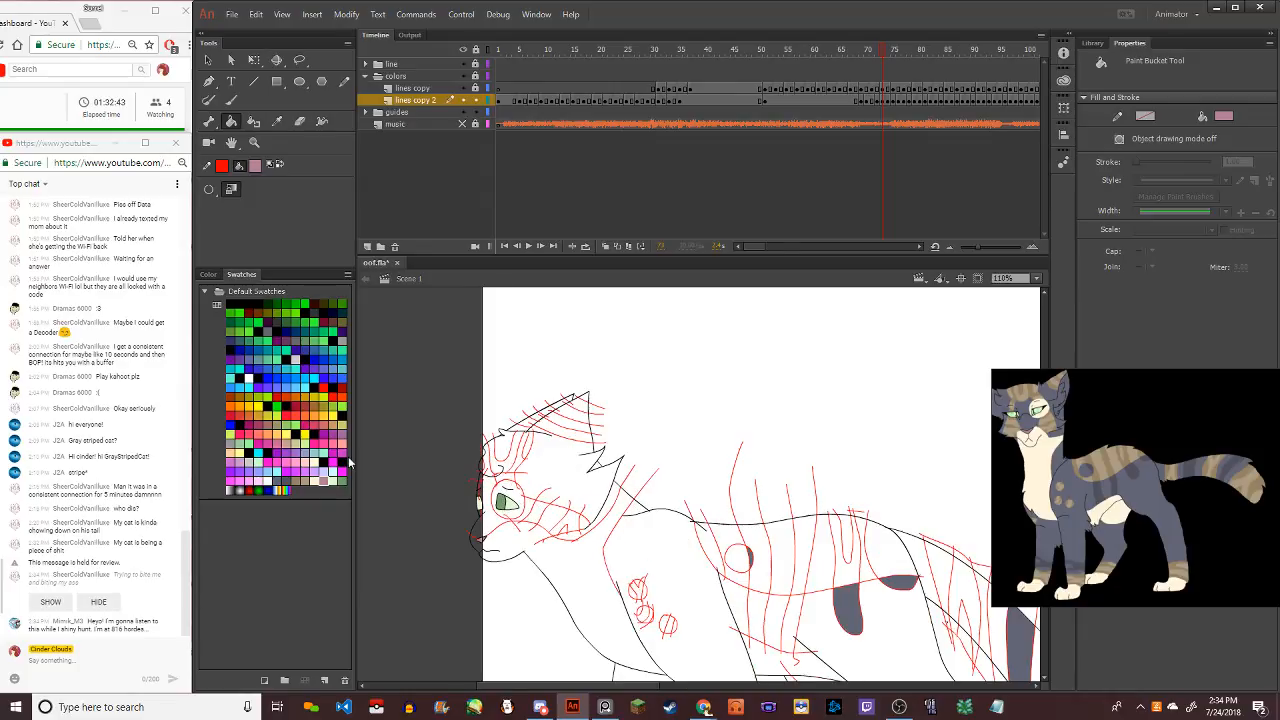
Fill the cat's muzzle, neck and chest with cream
left_click(318, 481)
scroll(549, 600, "up", 3)
scroll(549, 610, "down", 1)
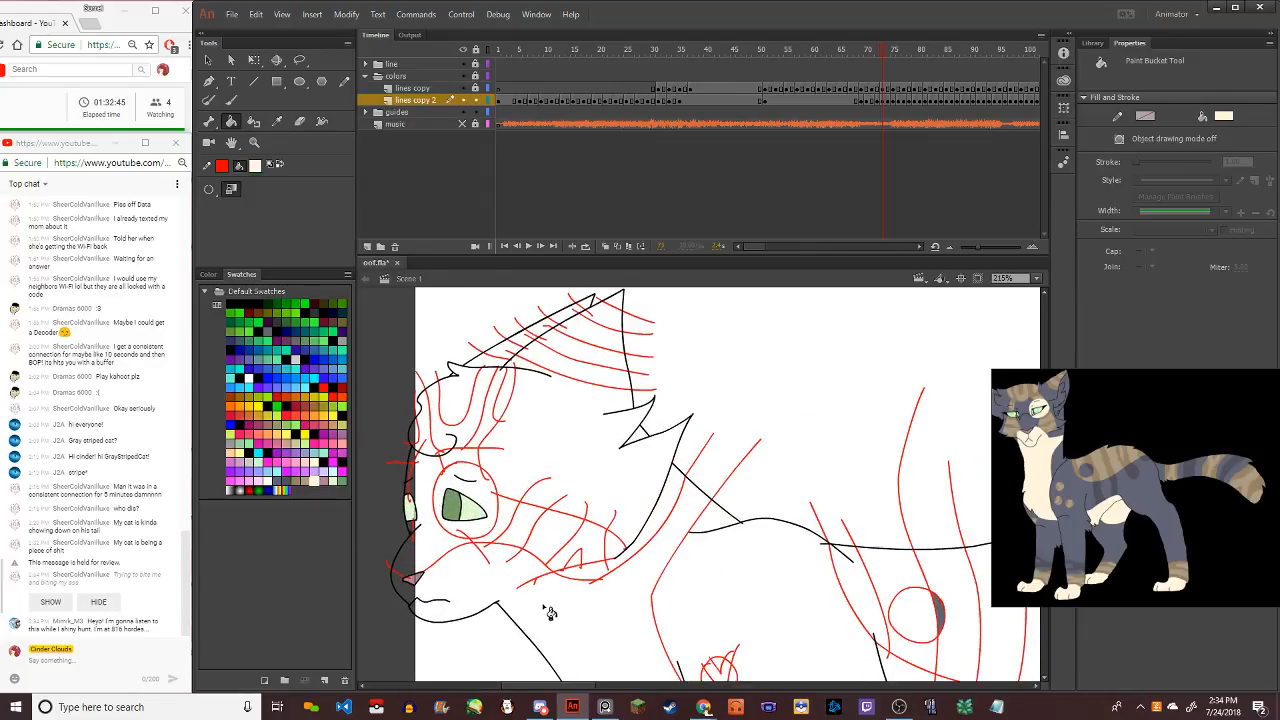
left_click(549, 612)
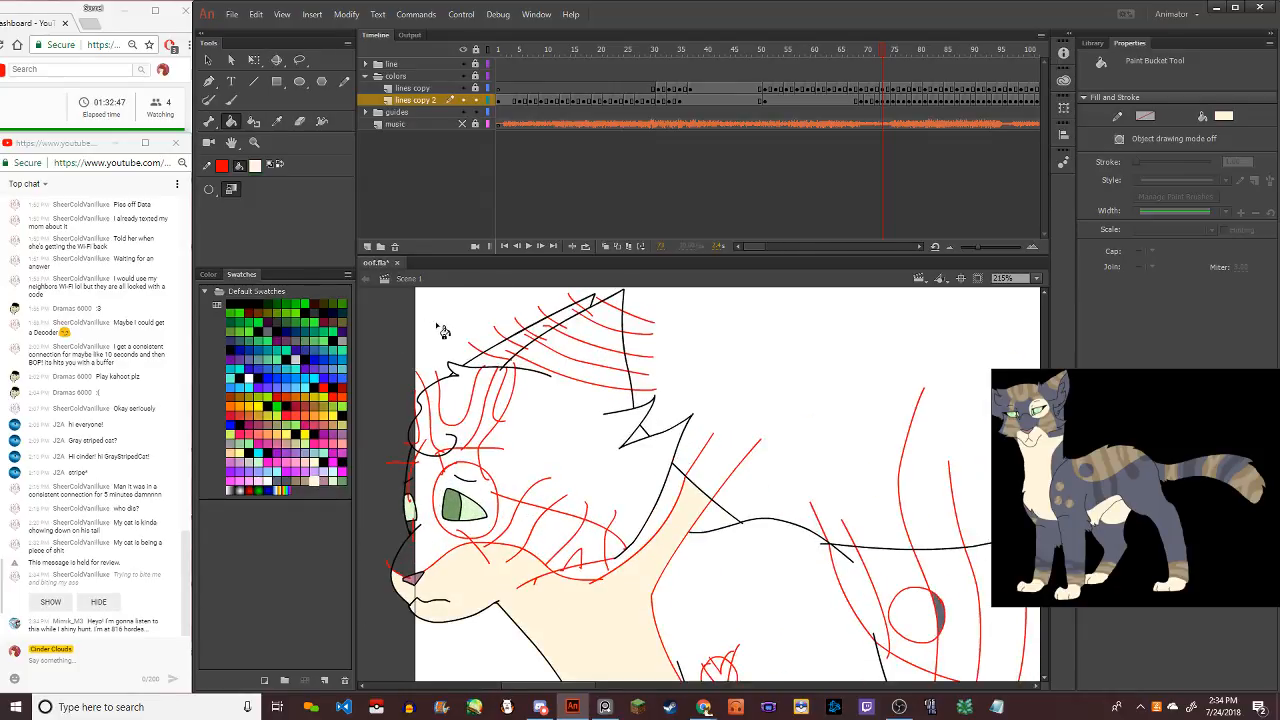
Switch to the live chat and show the message held for review
left_click(60, 602)
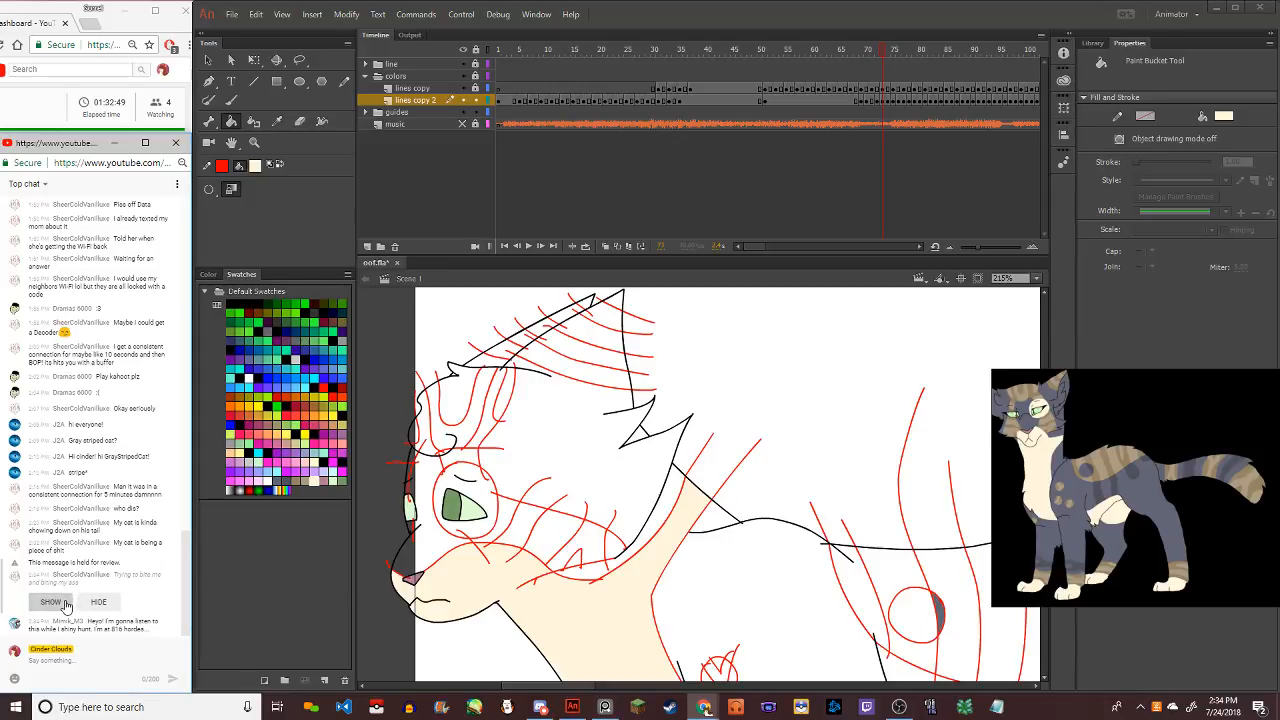
left_click(300, 548)
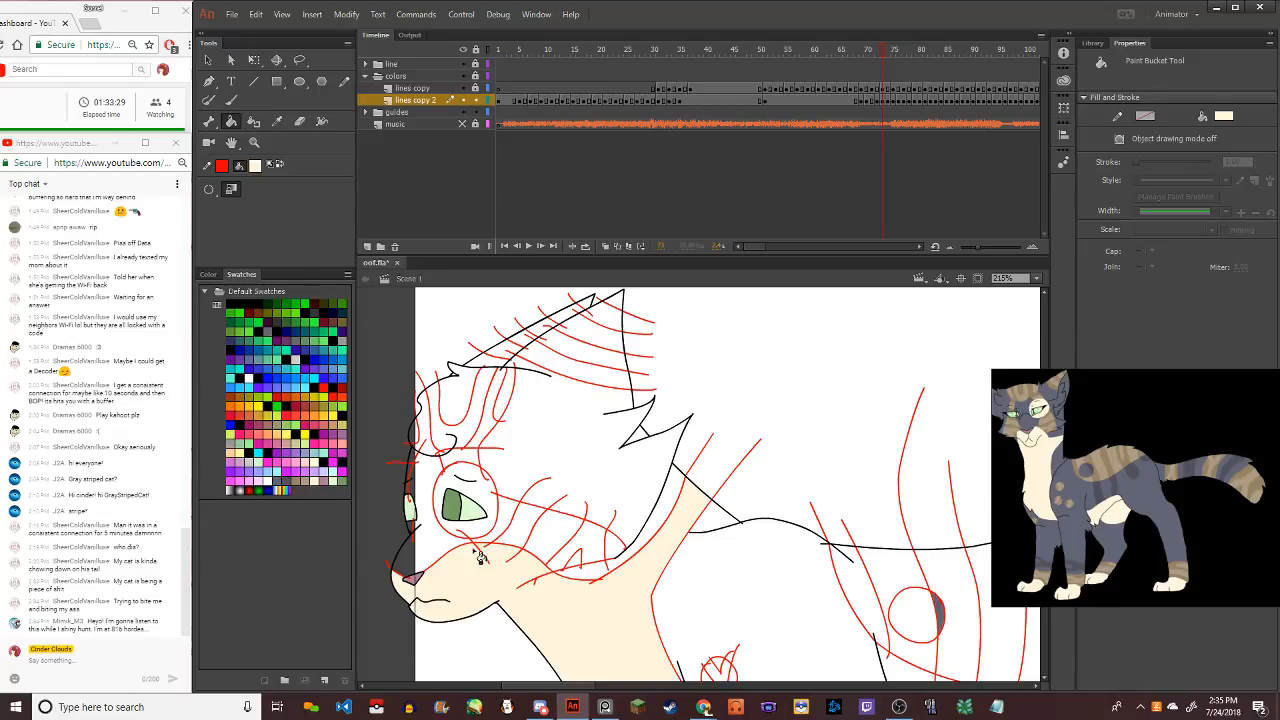
Back in the animation, fill the belly, the front paws and the hind paws with cream
scroll(502, 508, "down", 5)
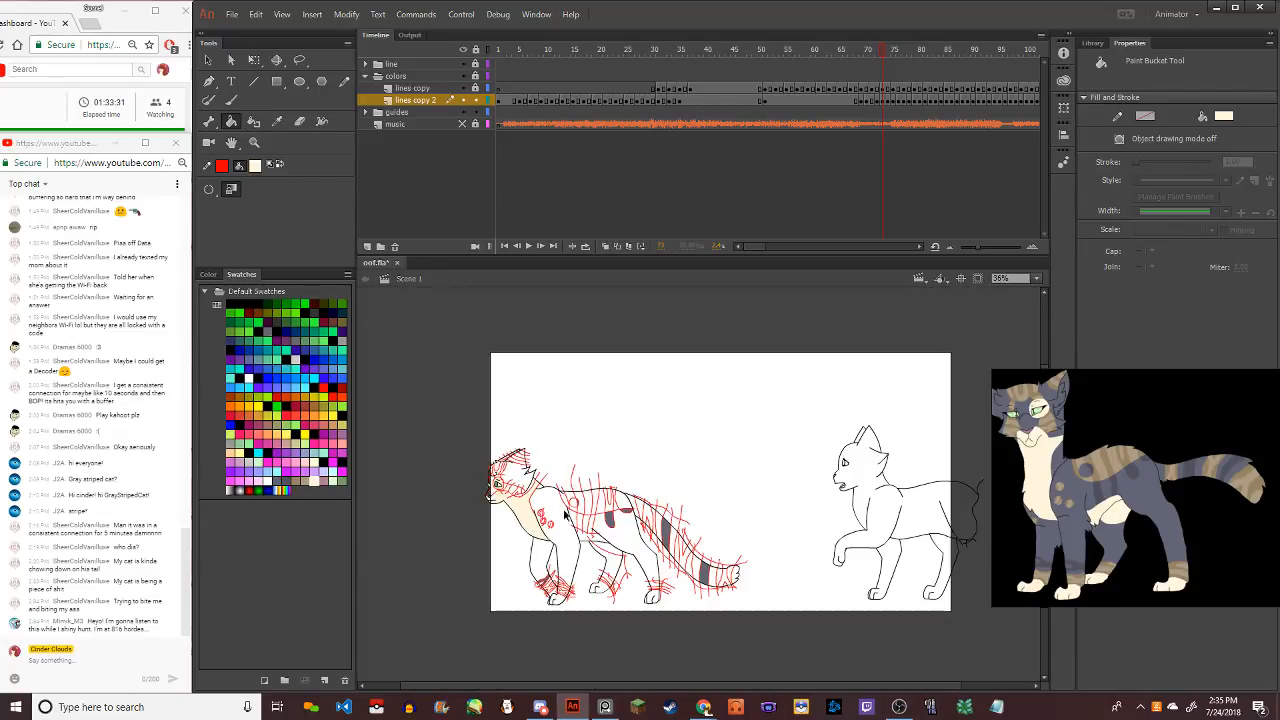
scroll(600, 588, "up", 3)
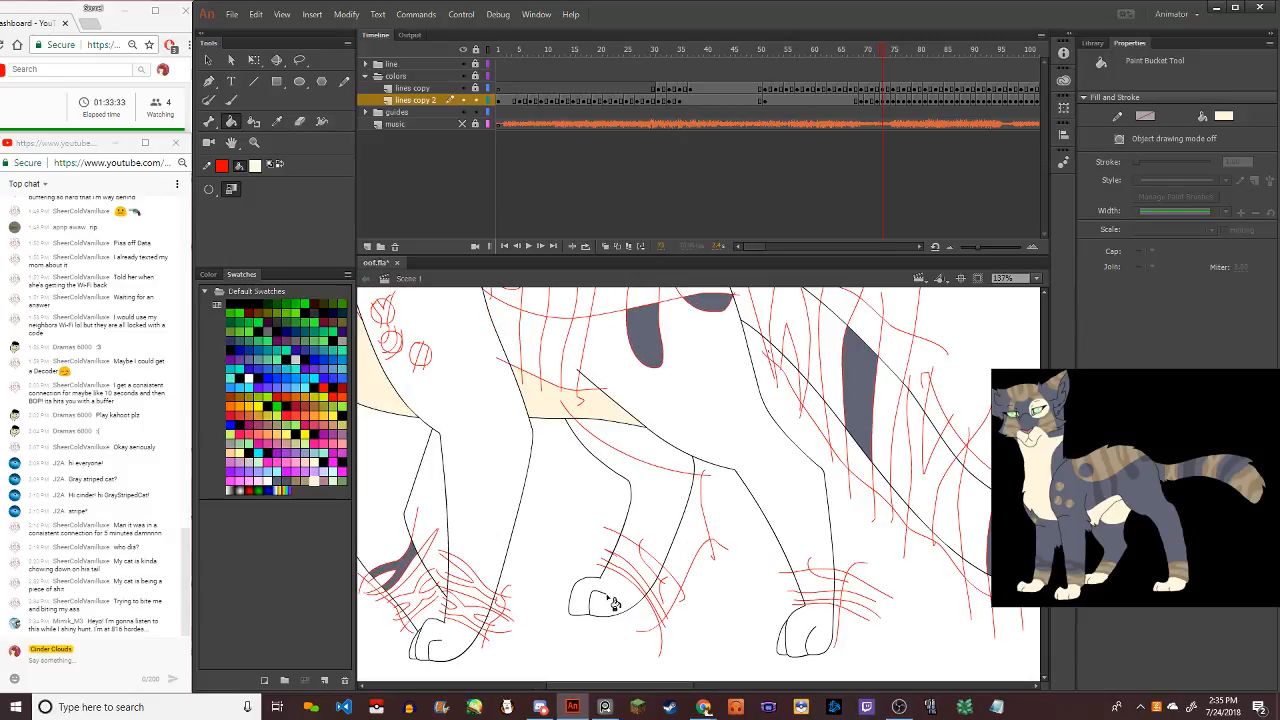
left_click(445, 652)
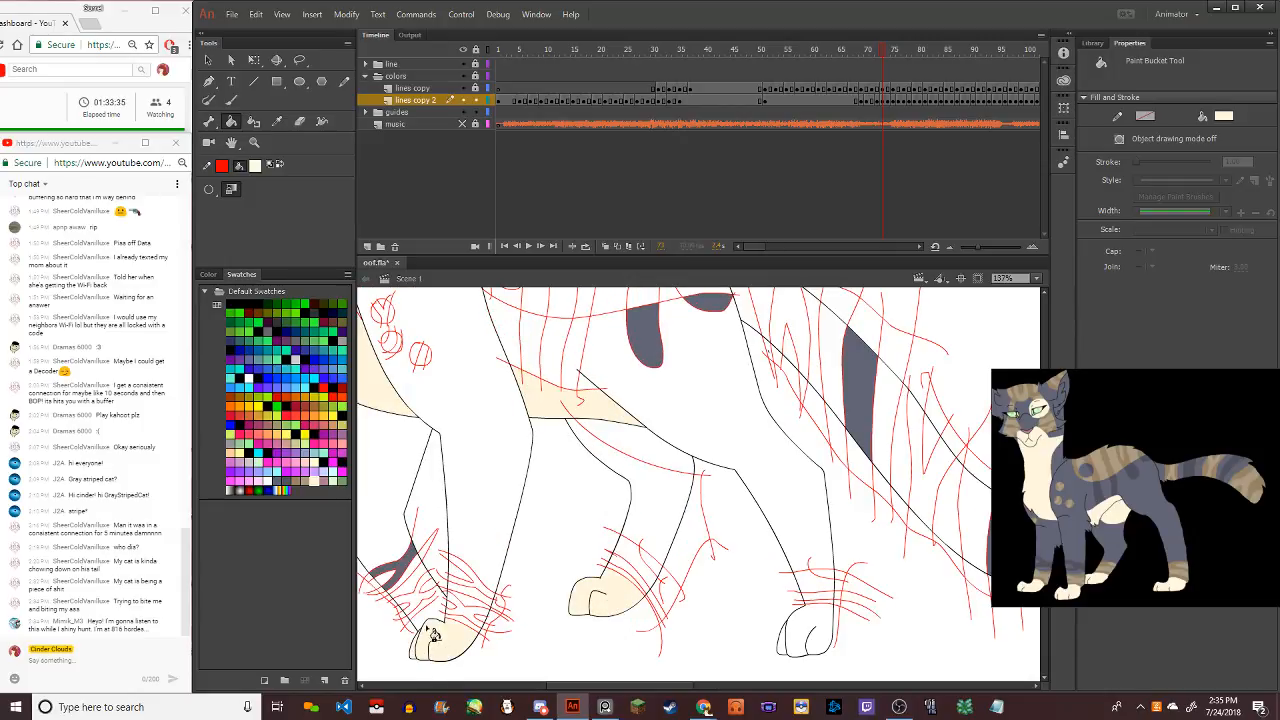
scroll(425, 634, "up", 2)
left_click(208, 60)
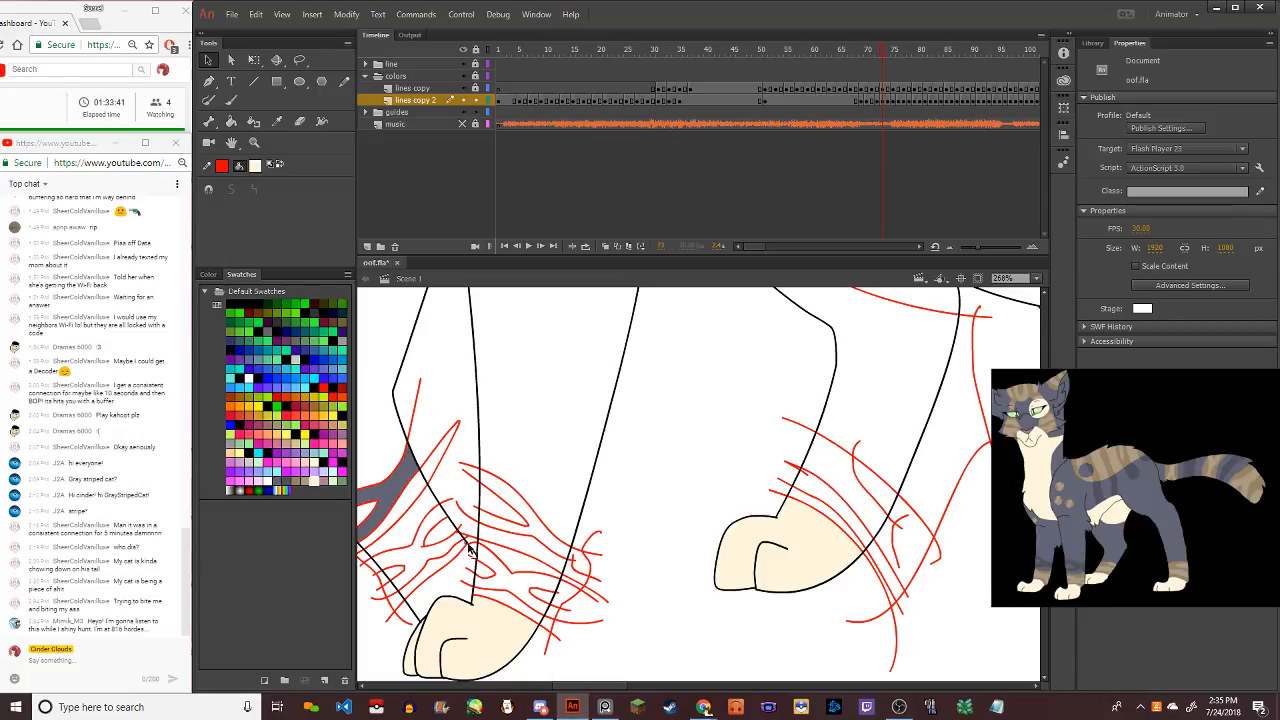
left_click(231, 121)
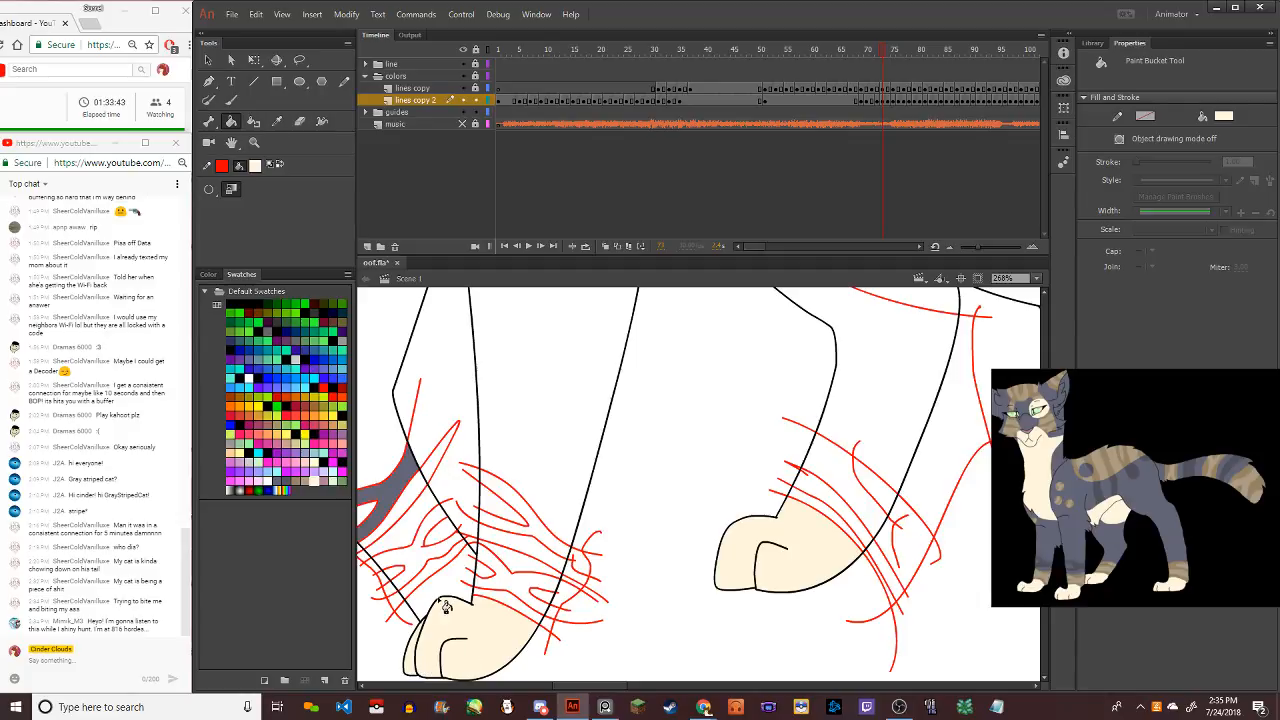
scroll(472, 588, "down", 3)
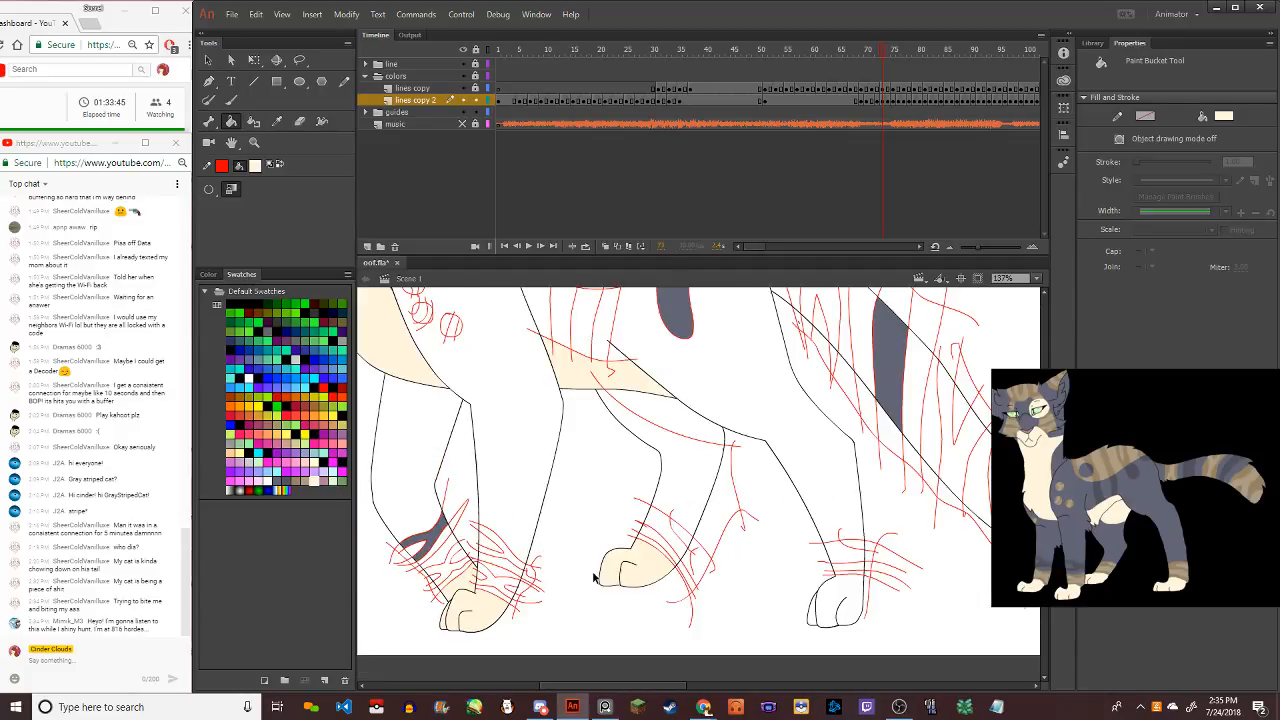
left_click(818, 619)
scroll(816, 612, "down", 3)
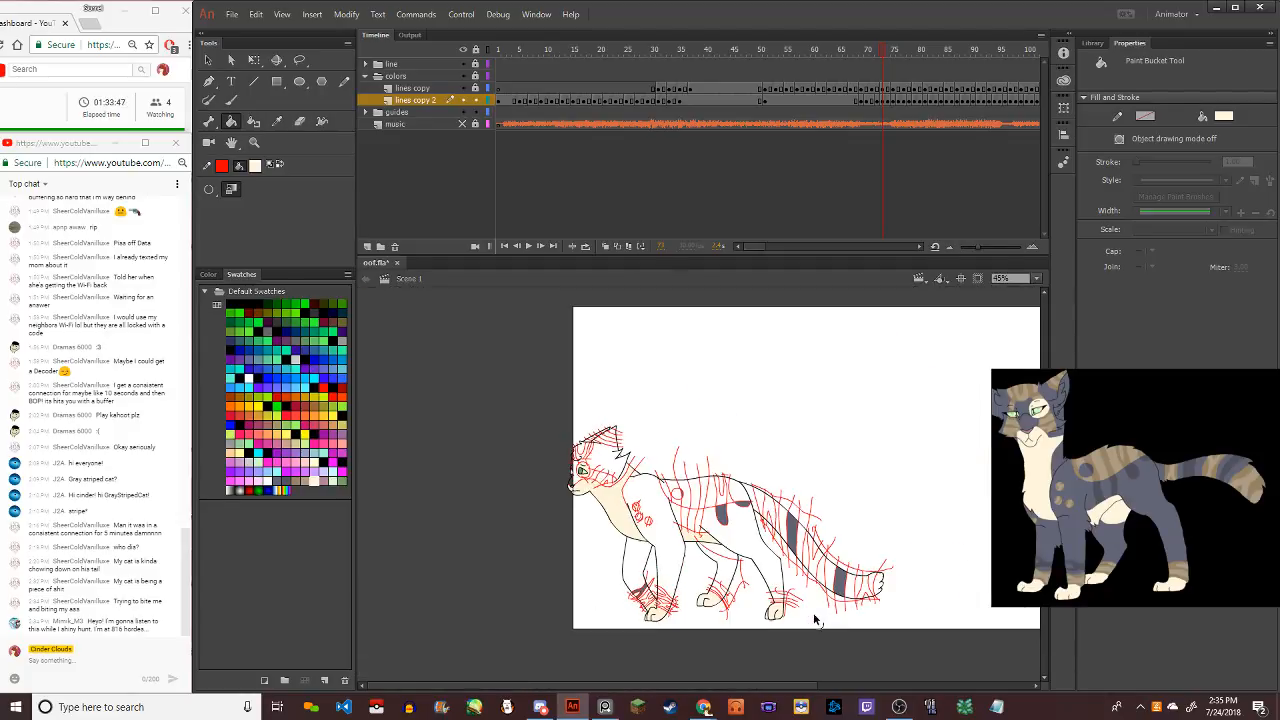
scroll(877, 598, "up", 4)
scroll(878, 600, "down", 3)
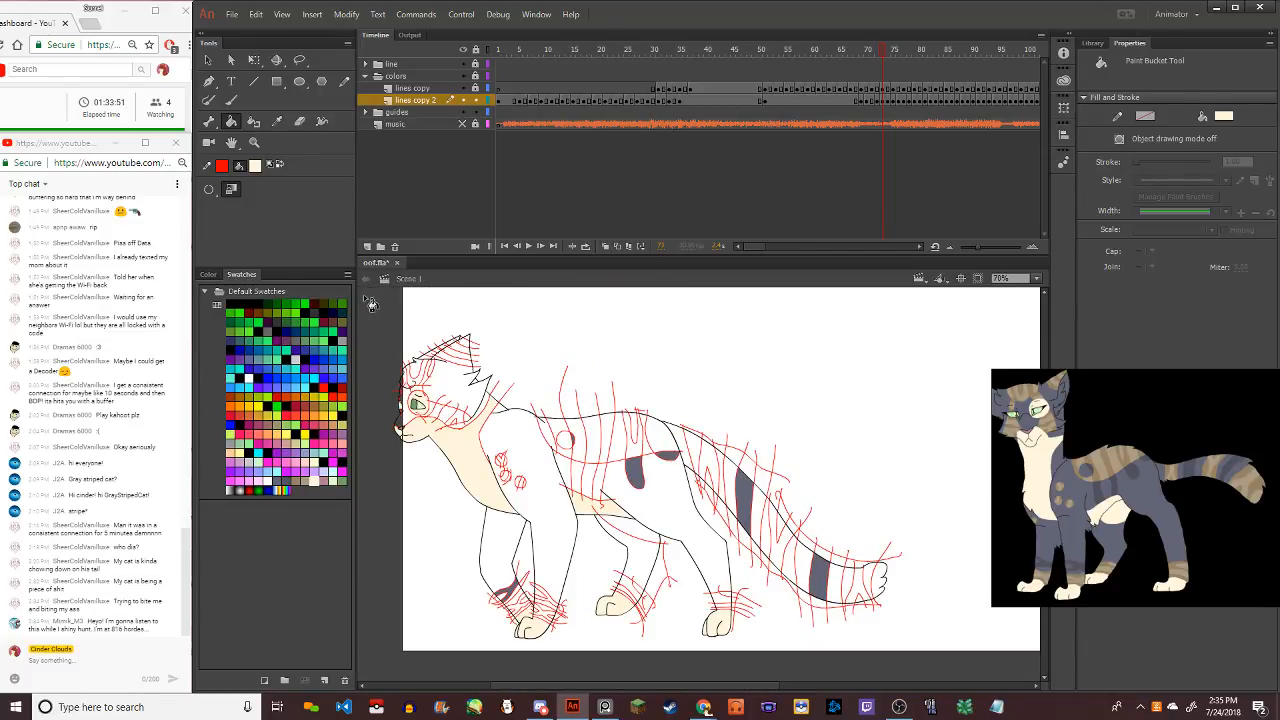
Check the previous frame, and fill the near-eye patch and inner hind leg with cream and the near foreleg's stripe with dark grey
key("comma")
key("period")
left_click(287, 488)
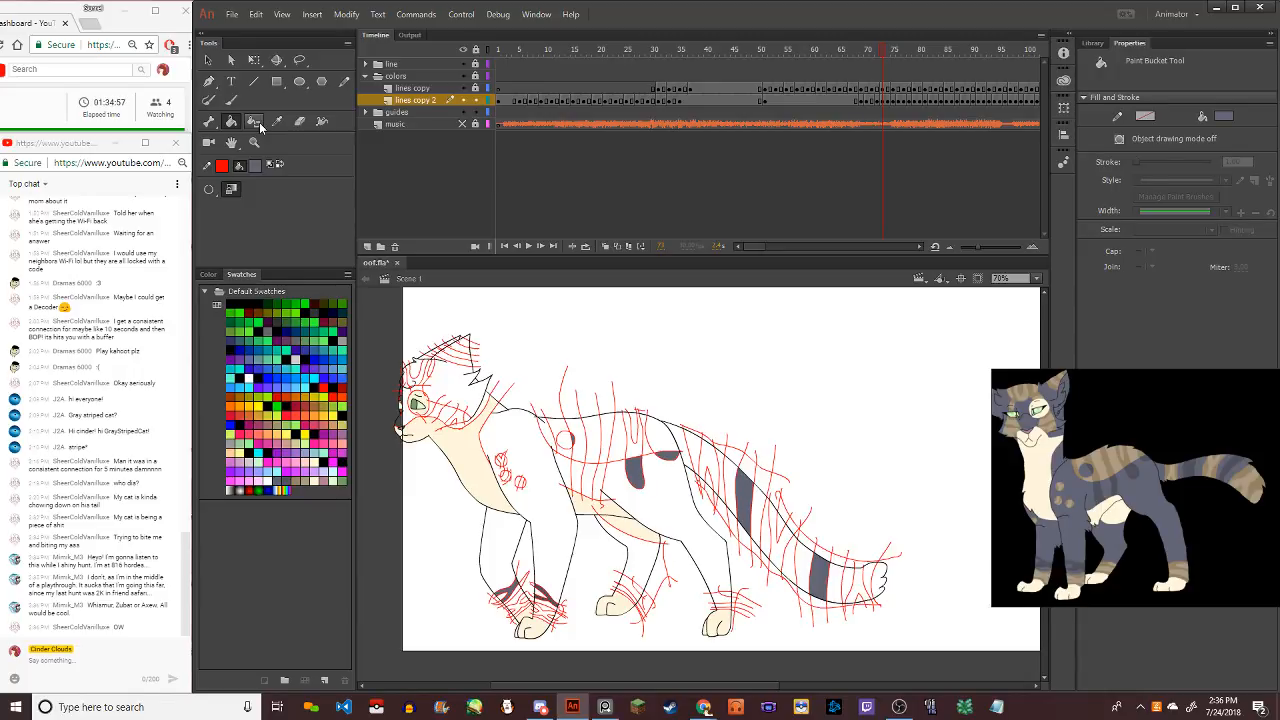
scroll(425, 395, "down", 1)
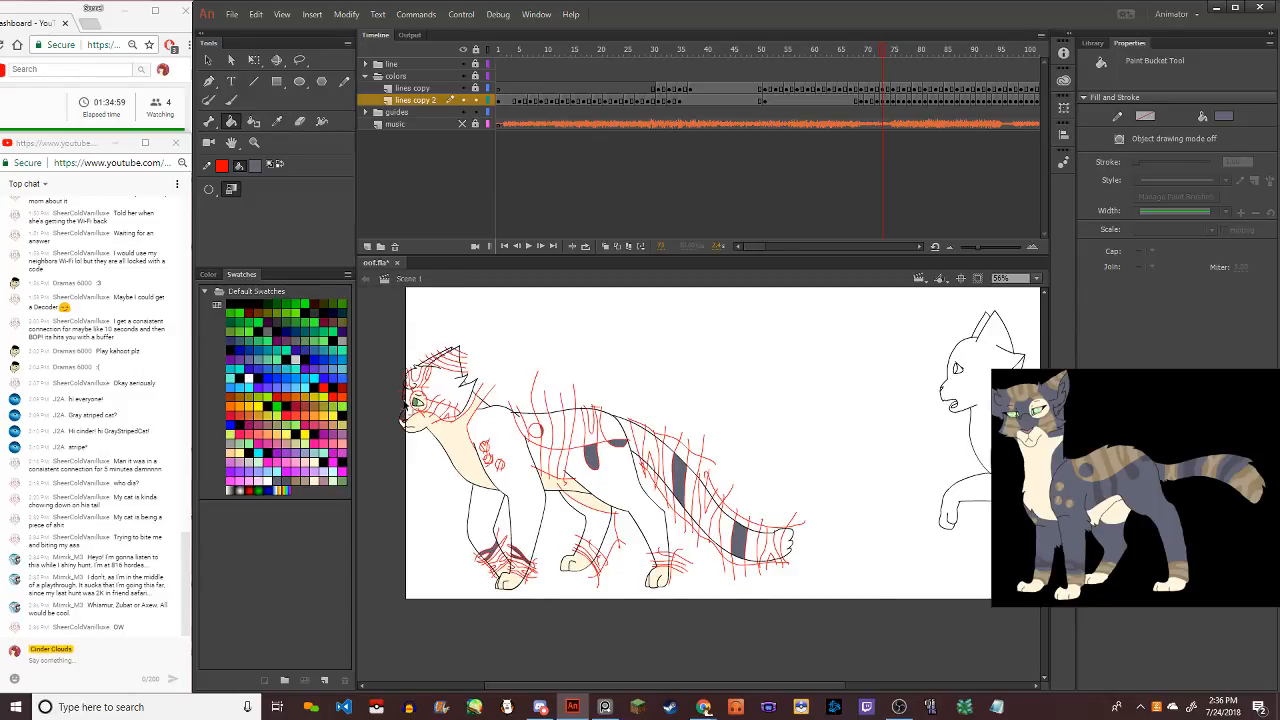
scroll(402, 398, "up", 4)
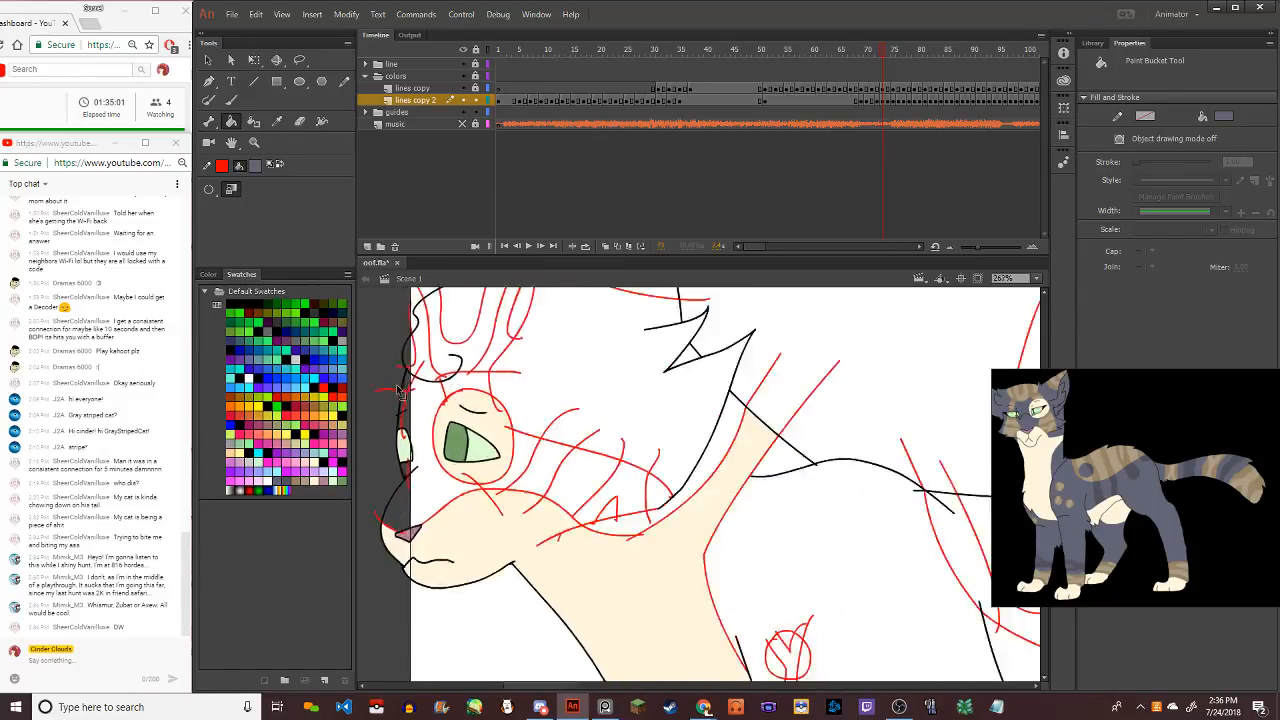
scroll(398, 390, "up", 2)
scroll(398, 390, "down", 3)
scroll(398, 390, "up", 2)
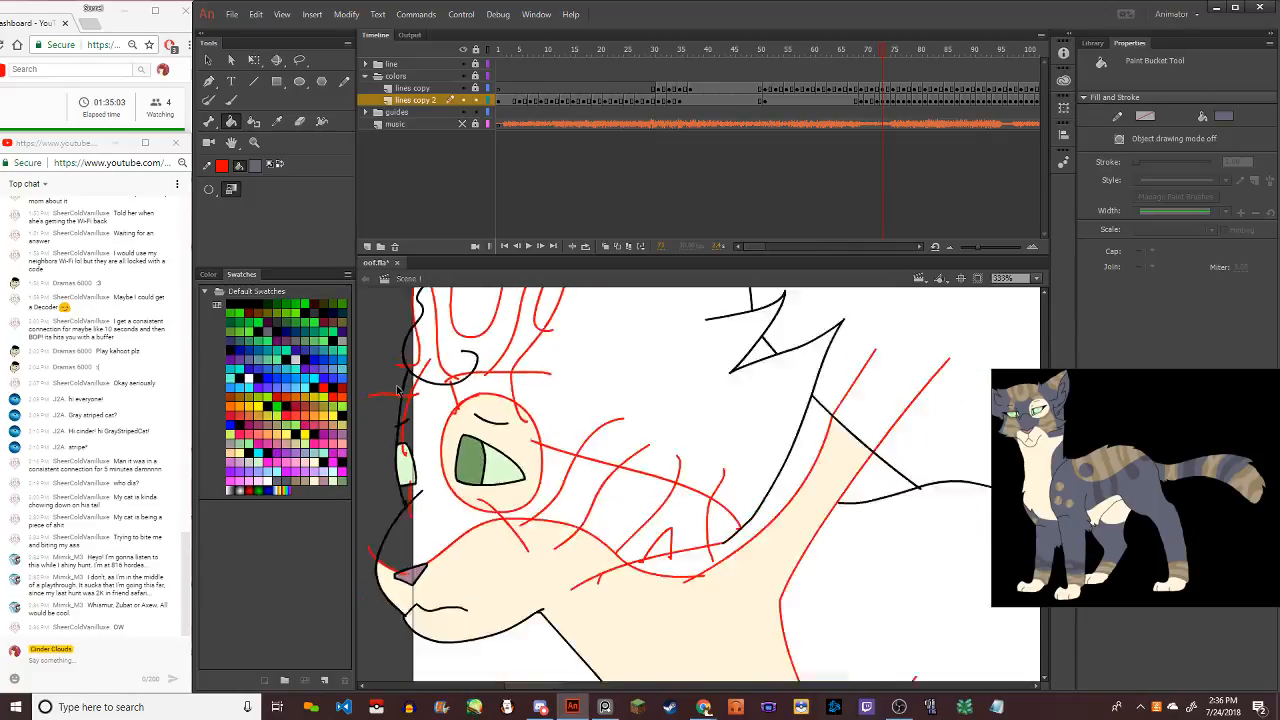
scroll(398, 390, "up", 2)
scroll(397, 390, "down", 5)
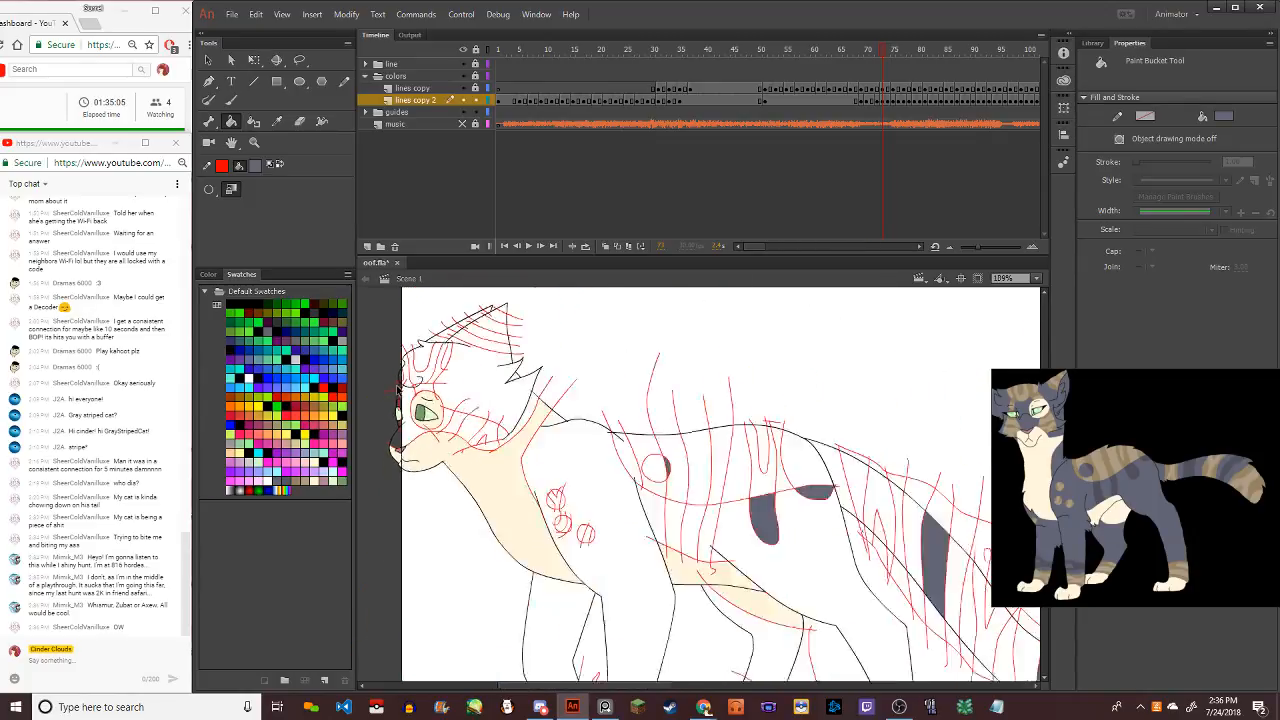
scroll(398, 390, "up", 1)
scroll(398, 390, "up", 2)
scroll(398, 390, "down", 4)
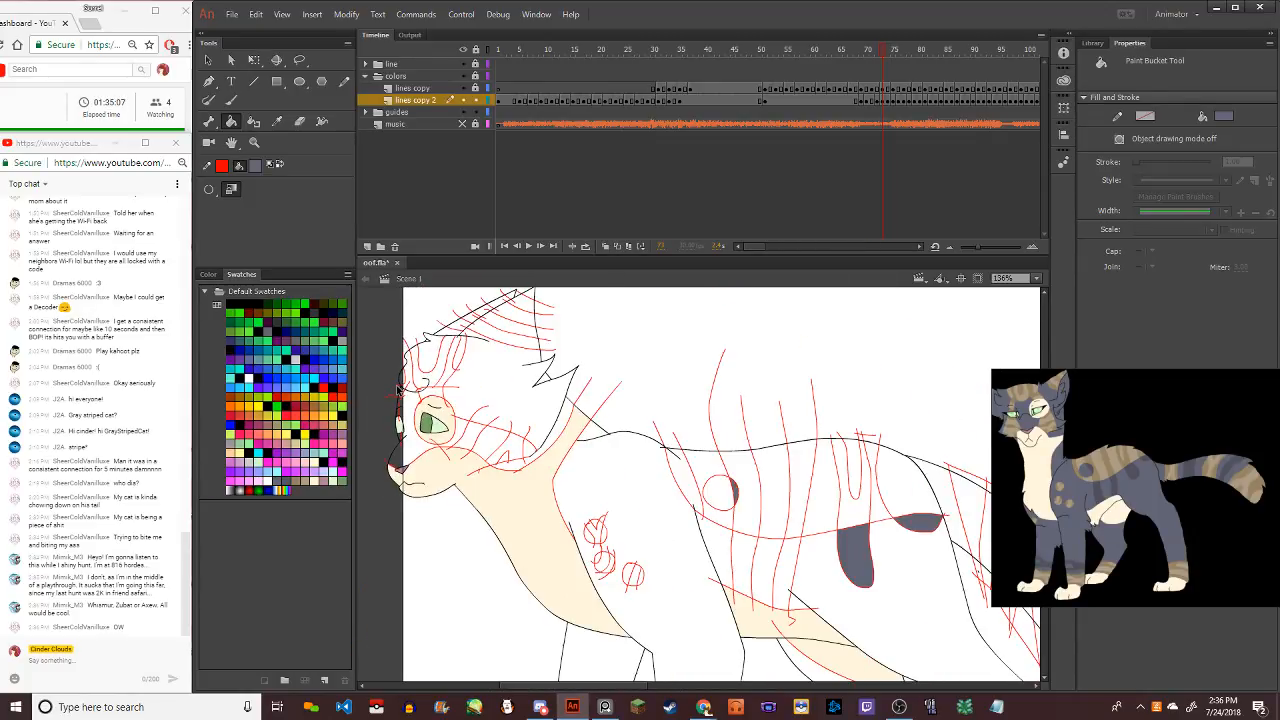
scroll(400, 342, "up", 2)
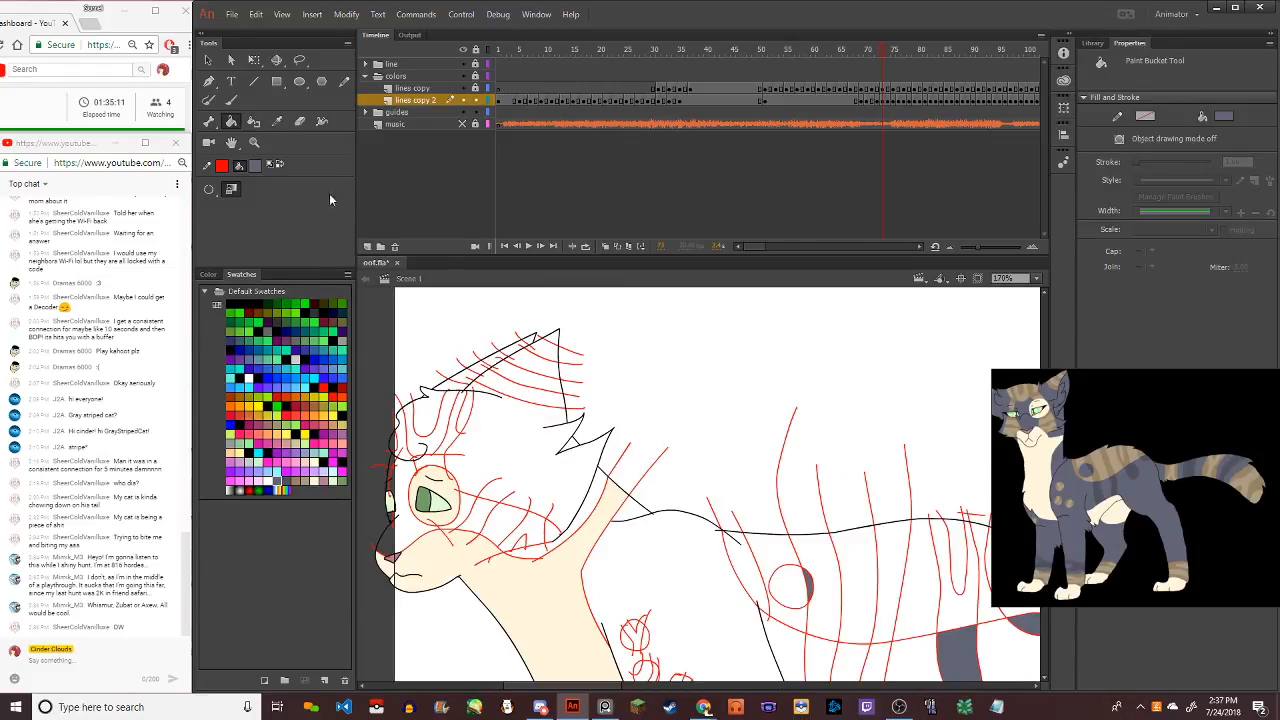
Fill alternate stripes on the cat's cheek and forehead with brown
left_click(296, 482)
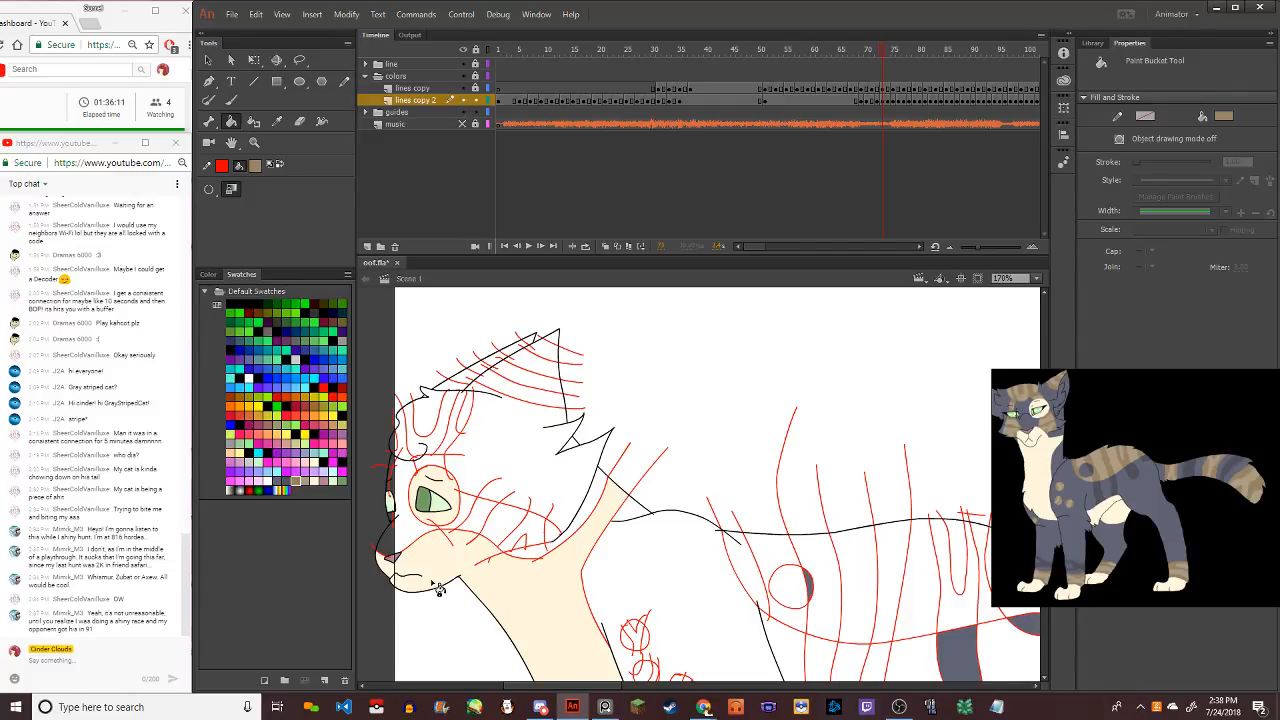
left_click(471, 522)
left_click(496, 522)
left_click(528, 548)
left_click(553, 538)
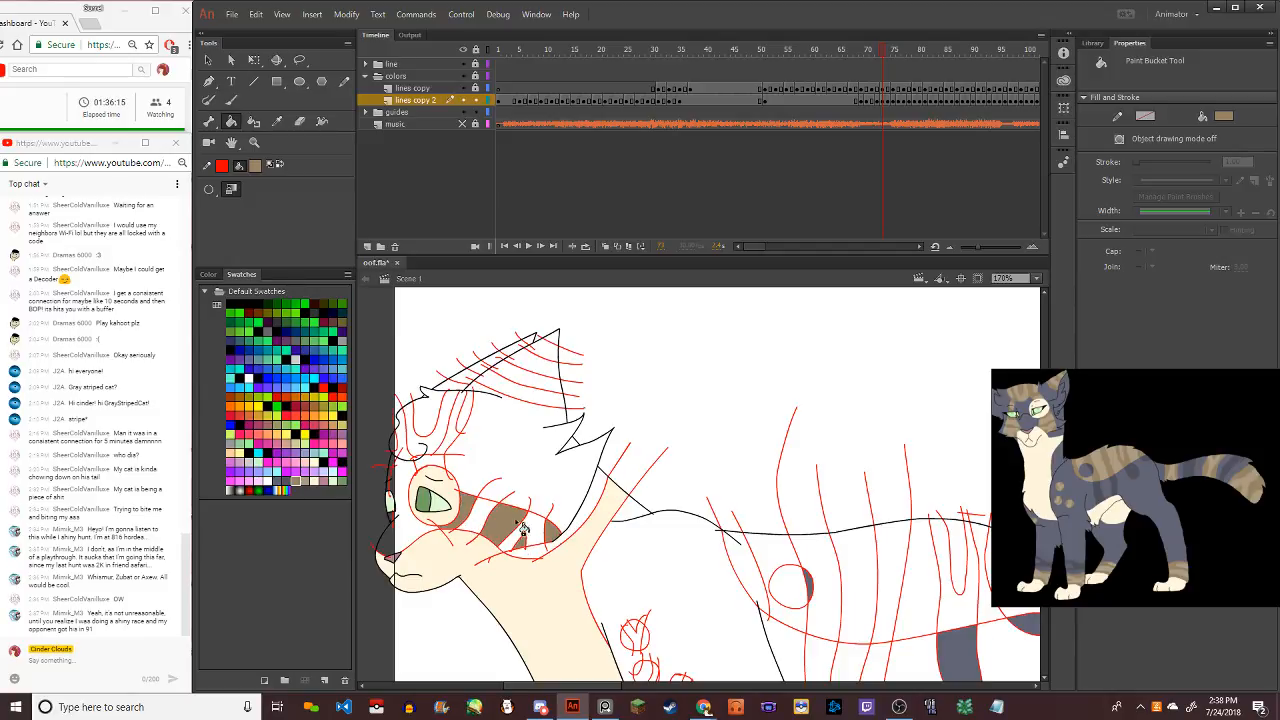
left_click(390, 519)
left_click(448, 430)
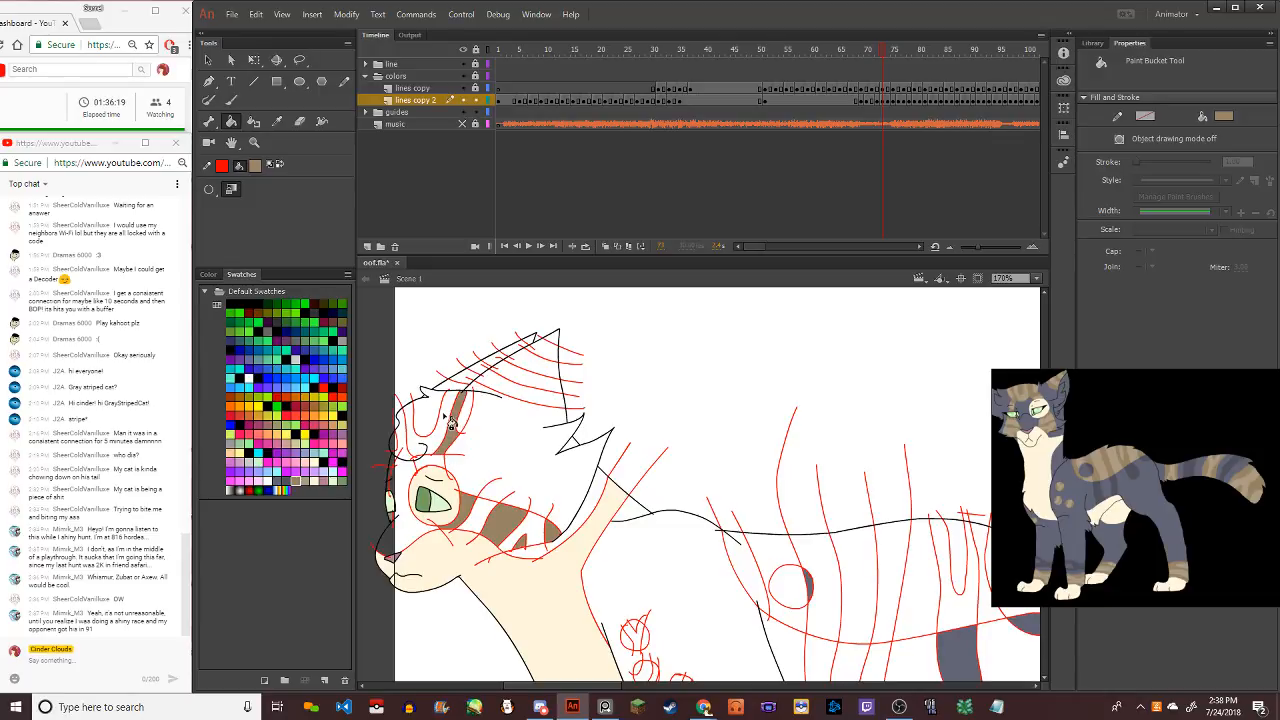
left_click(430, 408)
left_click(406, 440)
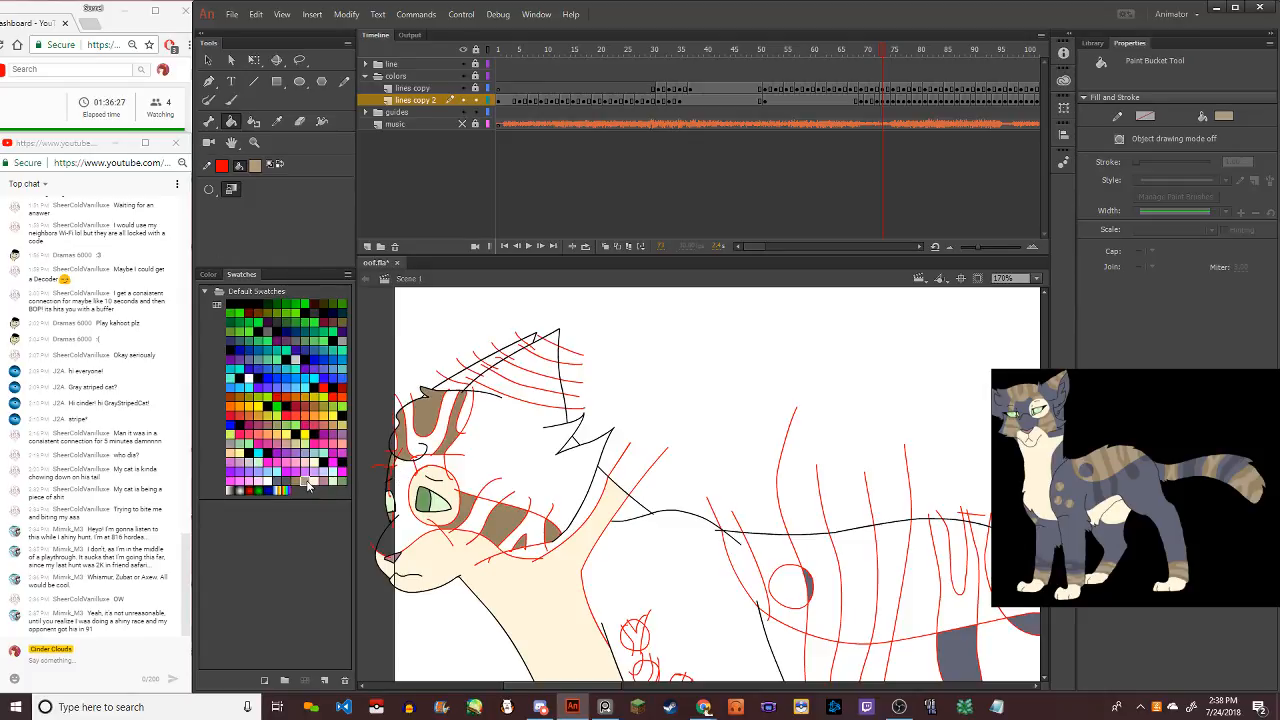
Fill the remaining forehead stripes between the brown ones with tan
left_click(304, 481)
scroll(433, 470, "up", 5)
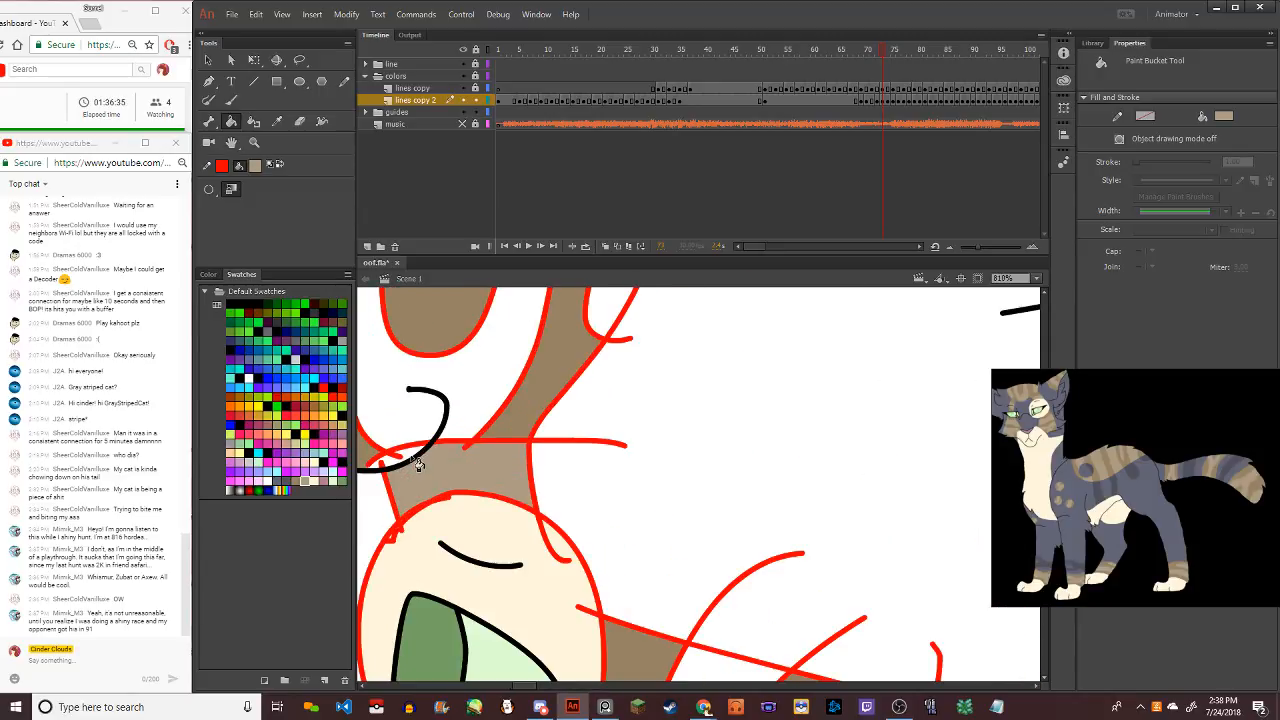
scroll(397, 465, "up", 4)
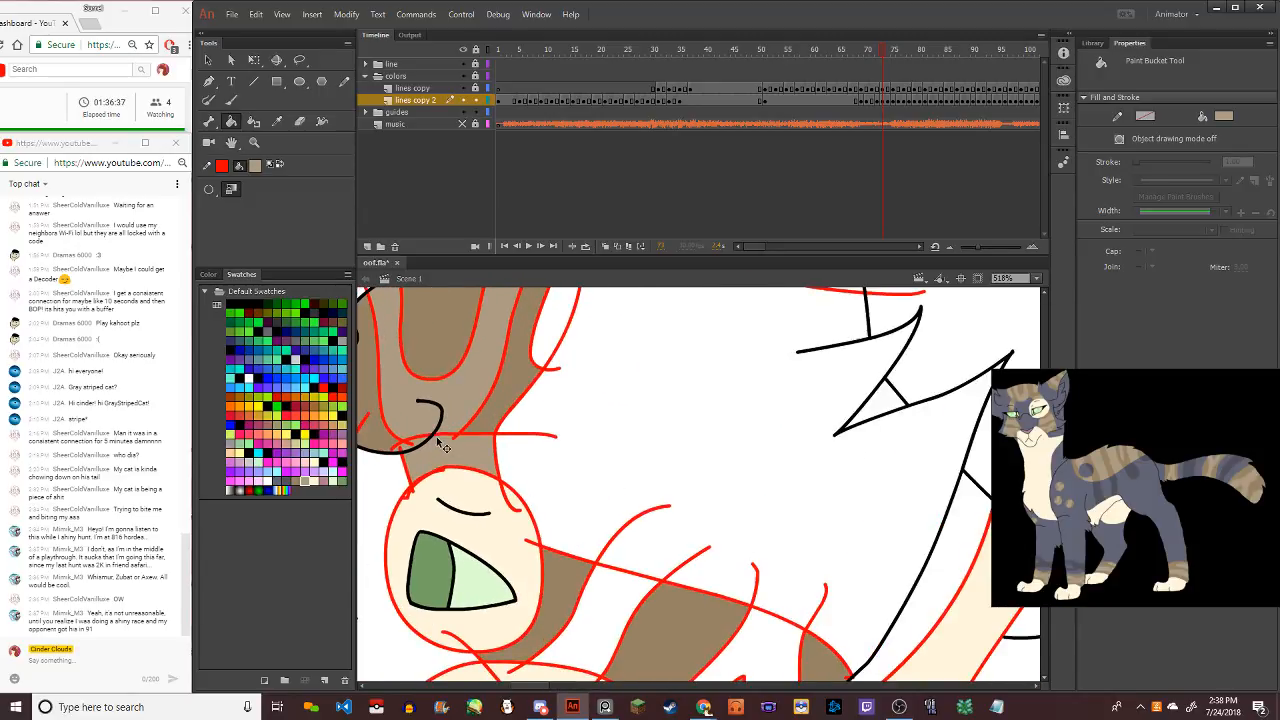
scroll(500, 443, "down", 3)
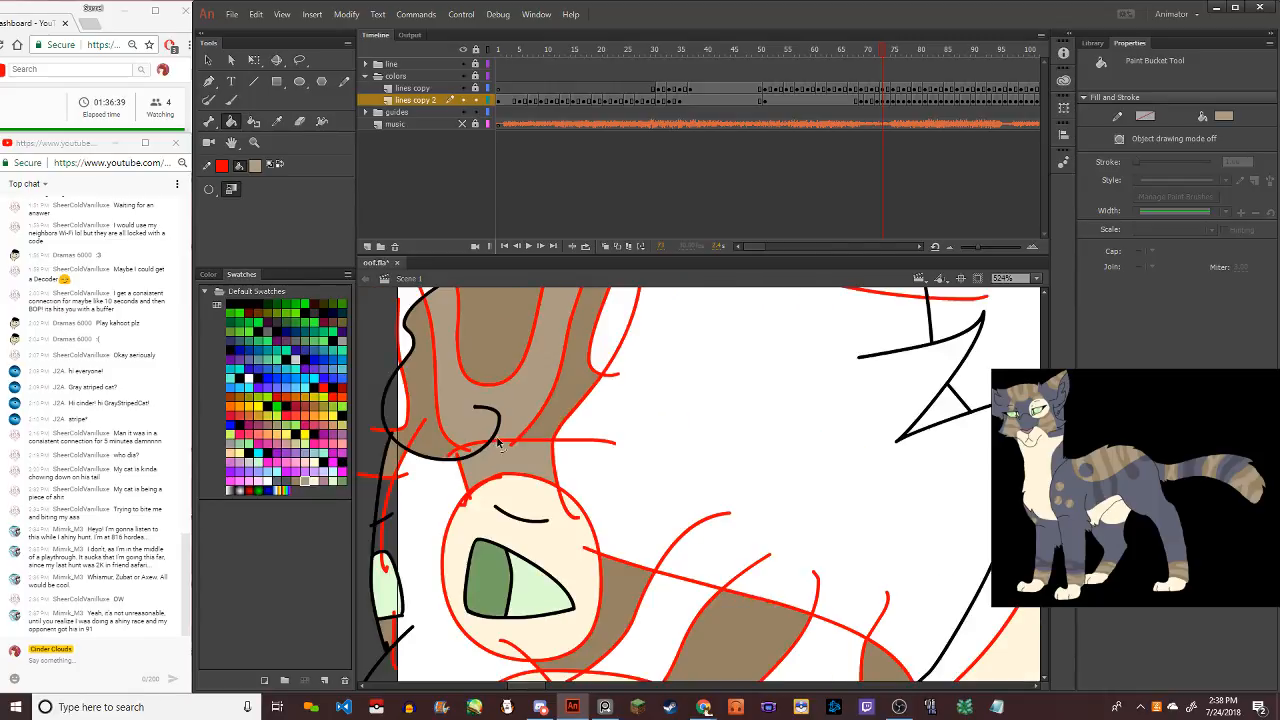
left_click(614, 370)
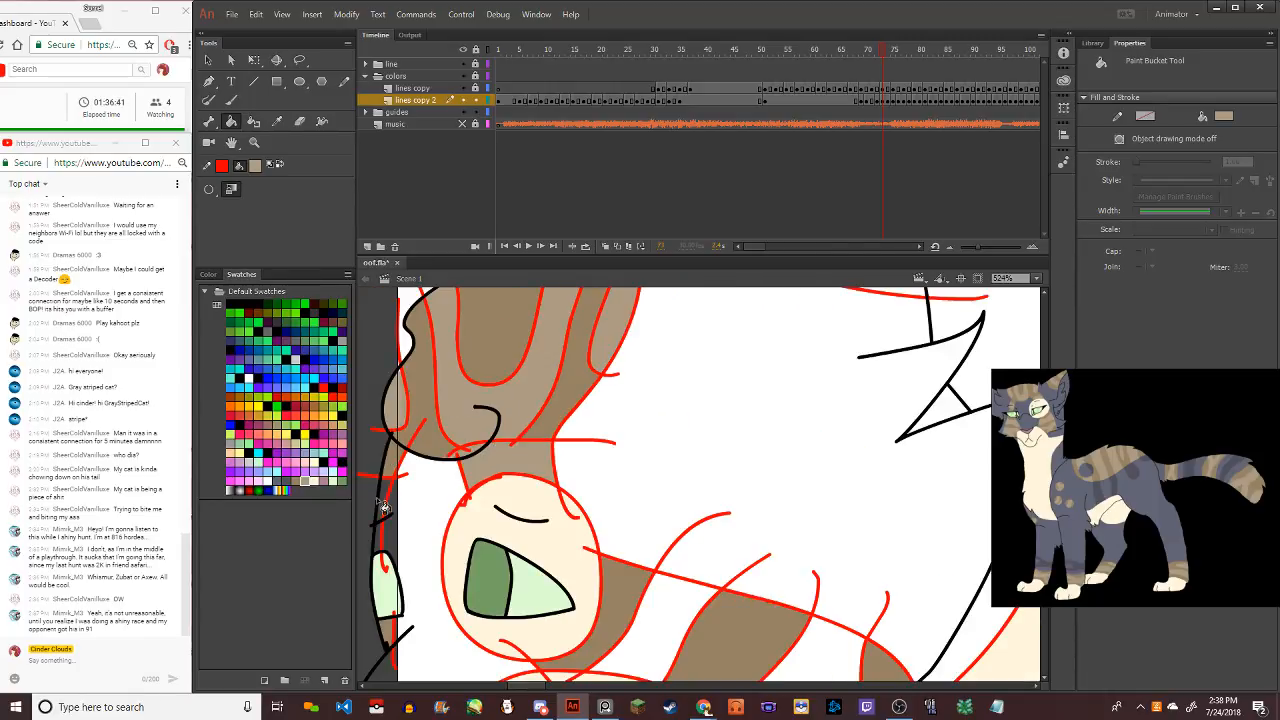
scroll(372, 462, "down", 5)
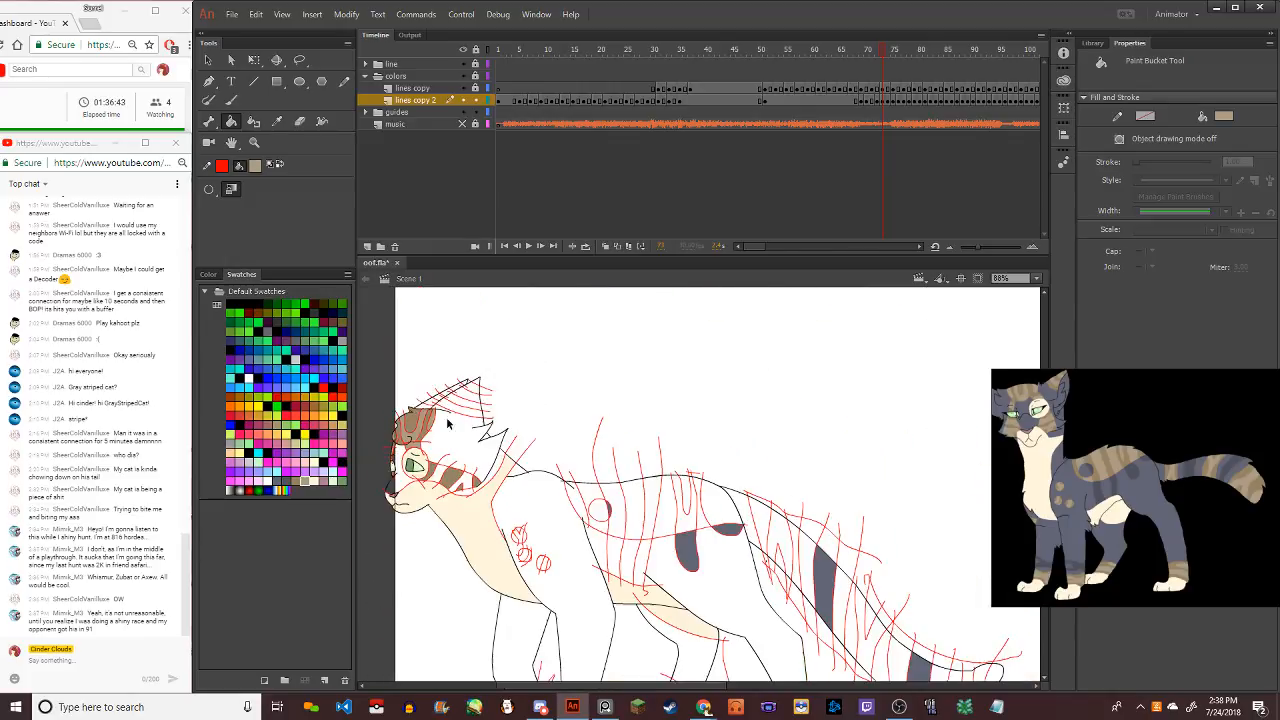
Fill two alternate bands of the near ear with tan, including the one near the tip
scroll(443, 371, "up", 6)
left_click(480, 531)
left_click(565, 463)
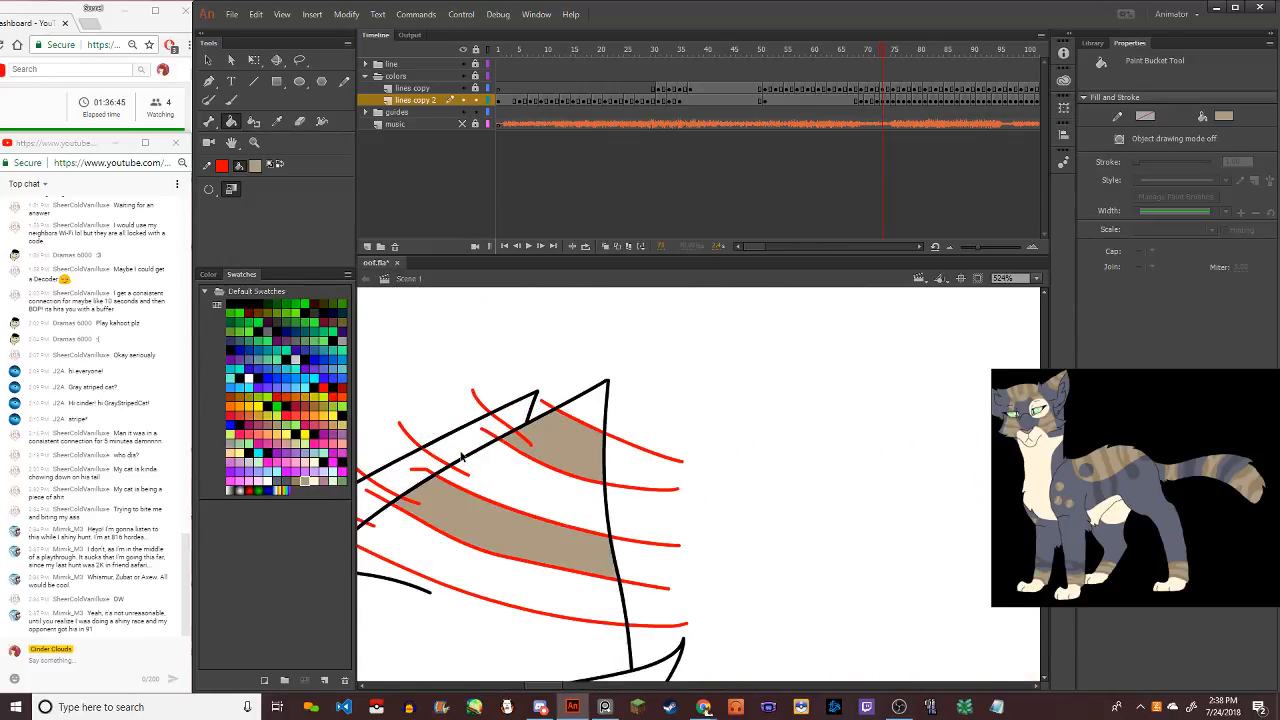
scroll(455, 460, "down", 3)
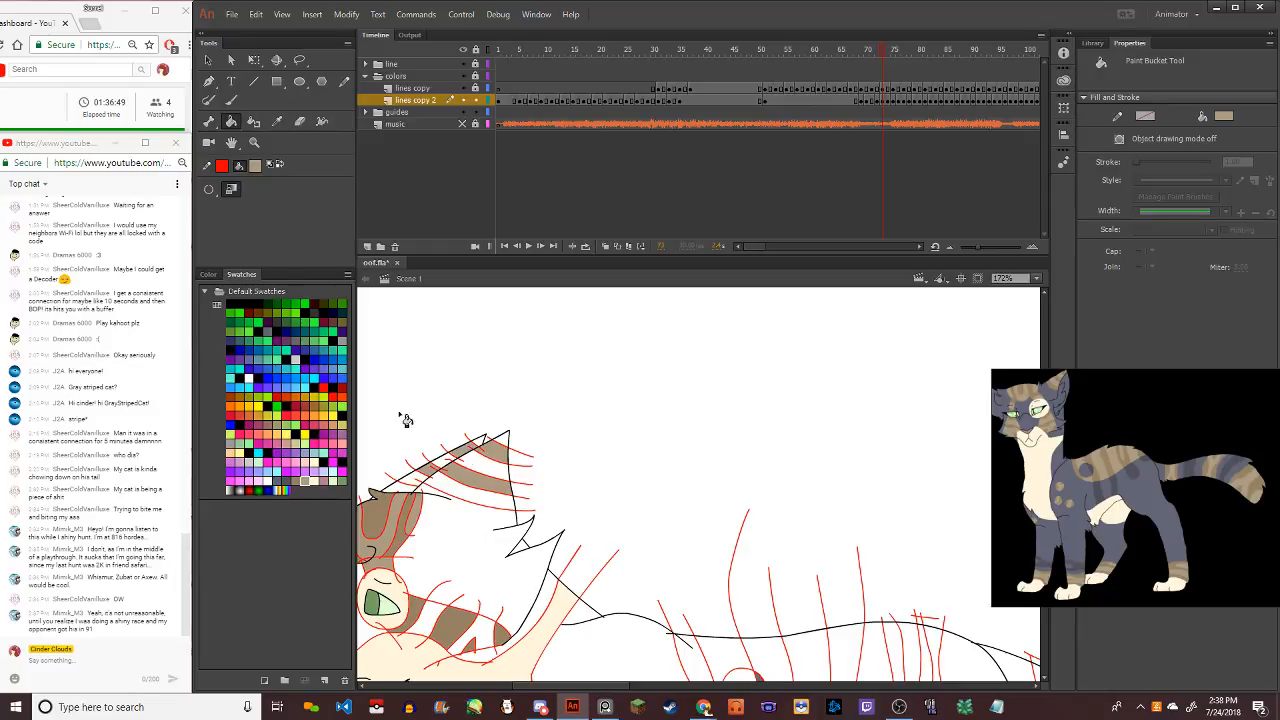
Fill the remaining bands of the ears with brown
left_click(297, 484)
left_click(443, 485)
left_click(465, 465)
left_click(483, 450)
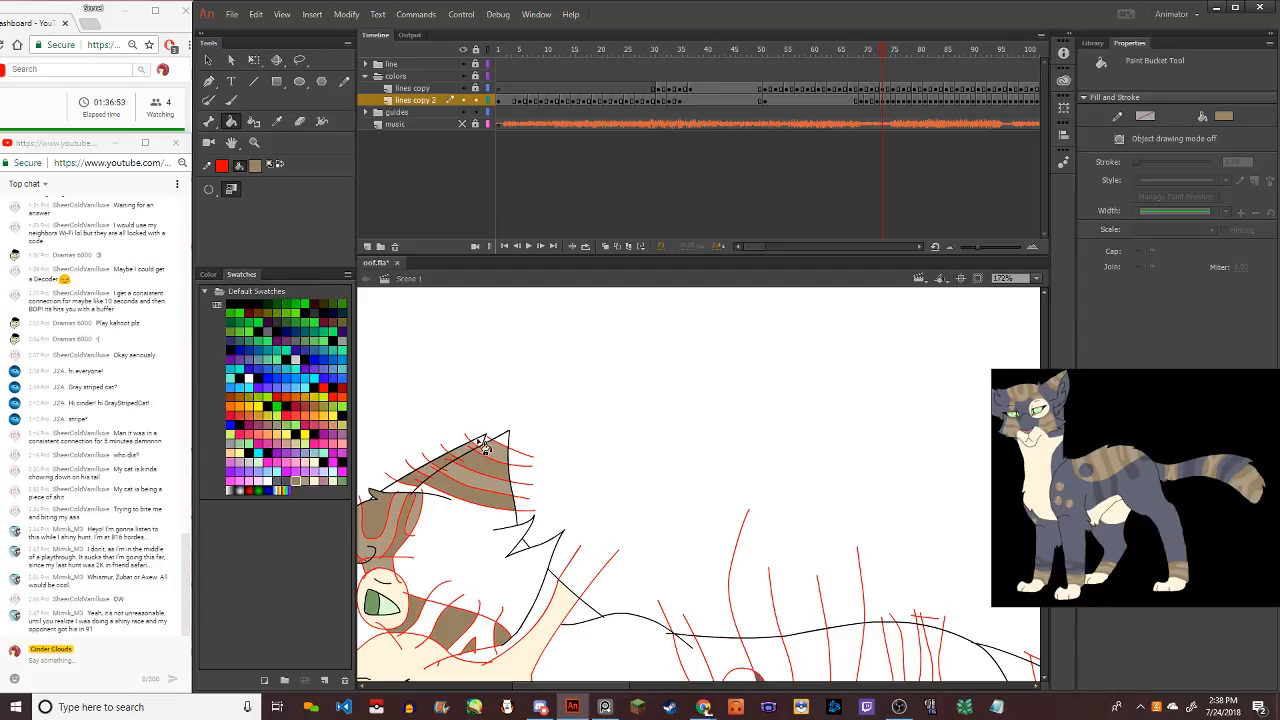
left_click(502, 447)
left_click(511, 446)
Fill the gaps between the brown cheek stripes with tan
scroll(440, 504, "up", 2)
scroll(428, 530, "up", 3)
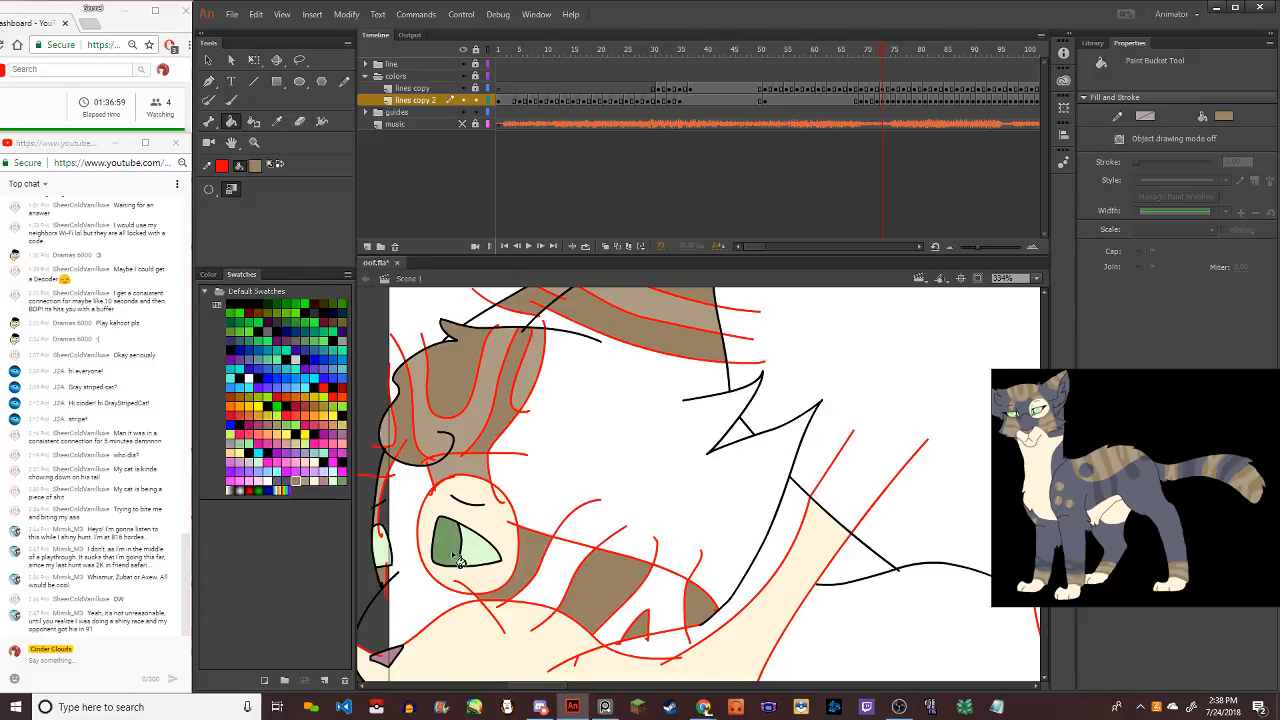
left_click(592, 607)
left_click(617, 626)
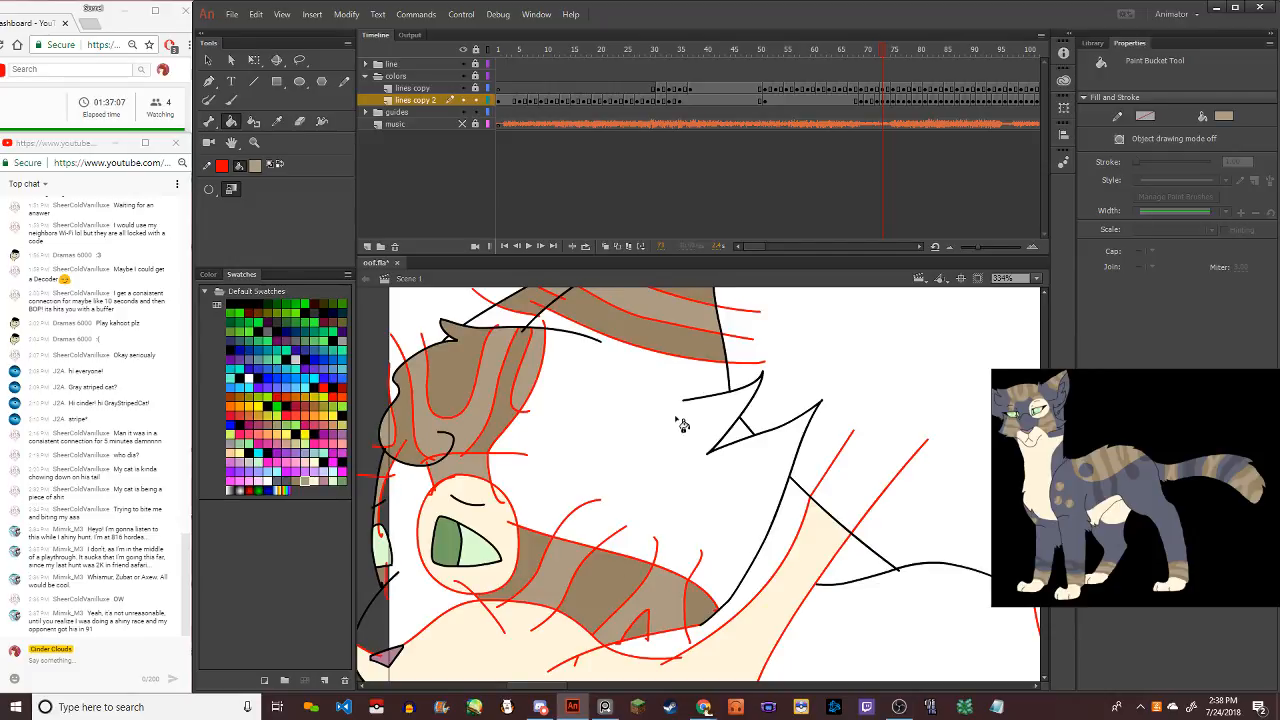
Fill alternate stripes of the back patch with tan, undoing the one misplaced fill
scroll(689, 392, "down", 3)
scroll(781, 538, "up", 4)
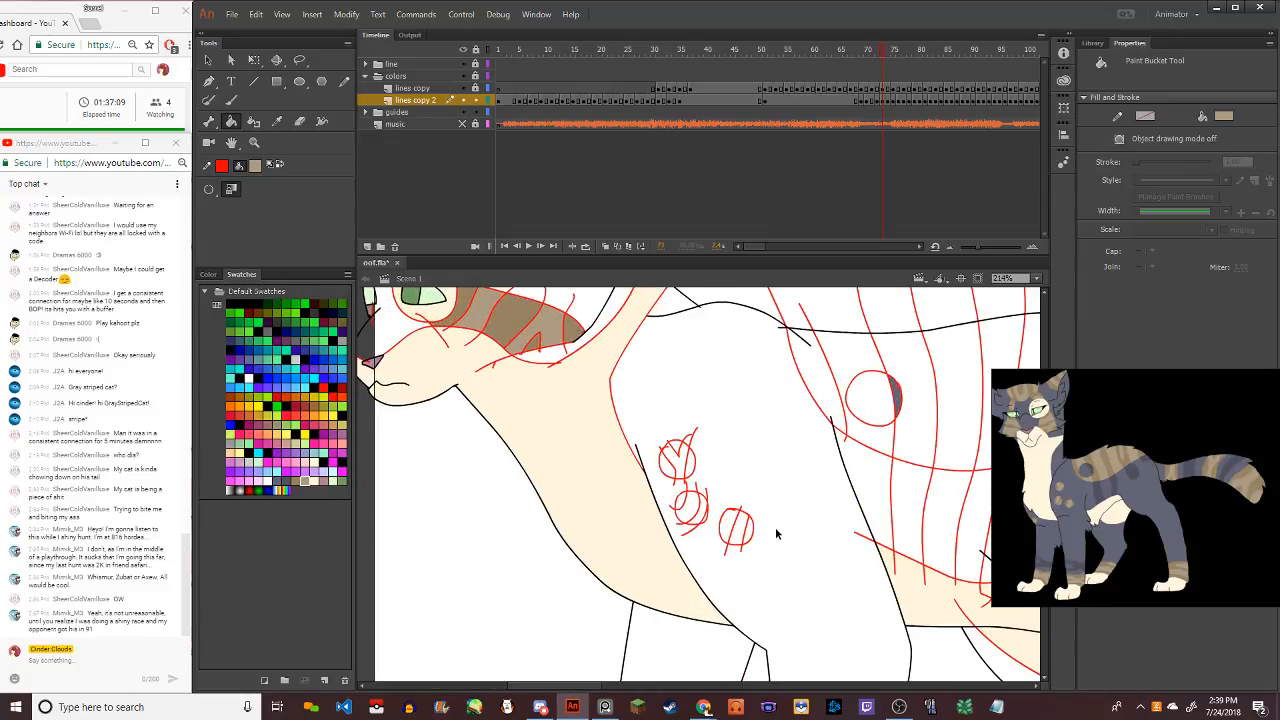
scroll(760, 462, "down", 4)
left_click(808, 462)
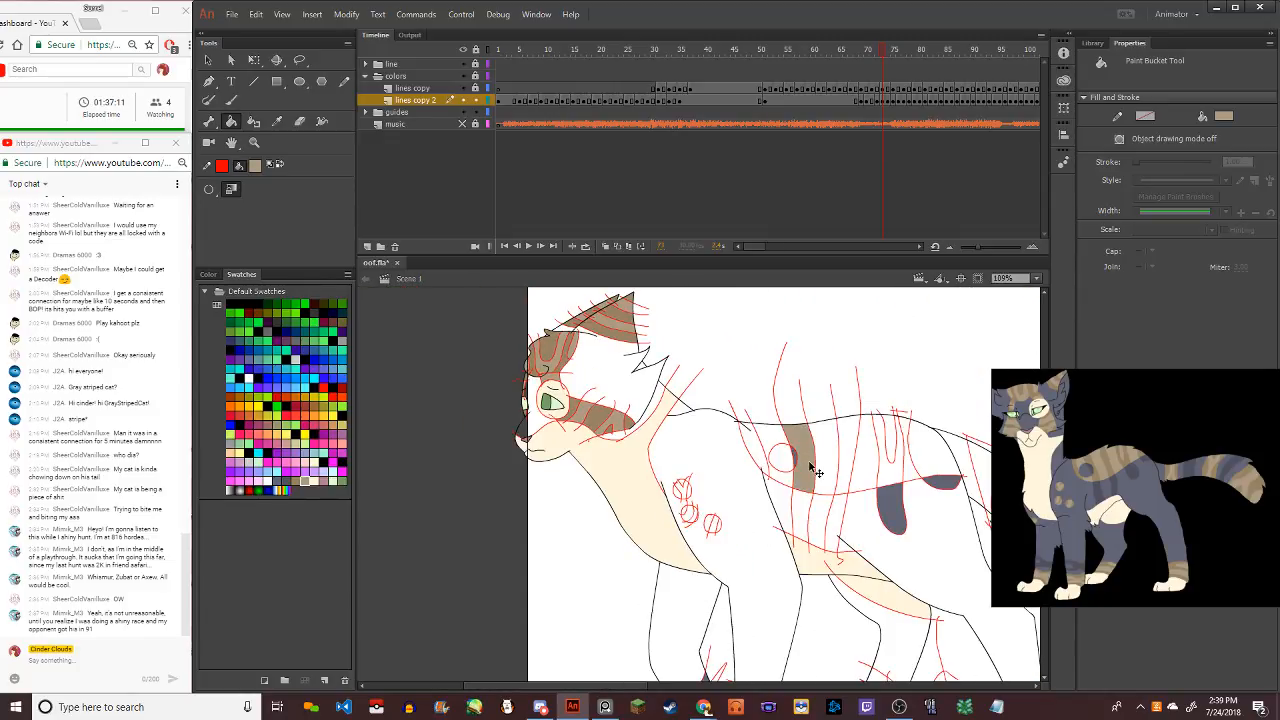
key("ctrl+z")
left_click(786, 442)
left_click(833, 453)
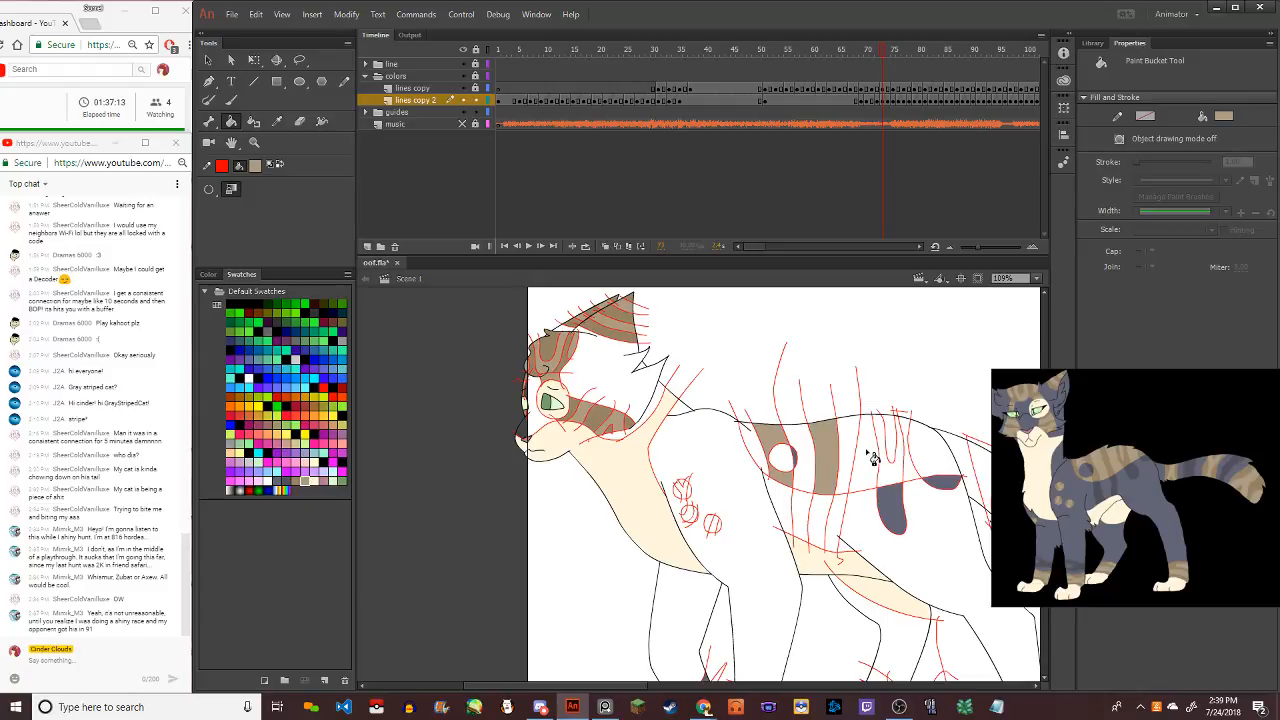
left_click(866, 452)
left_click(893, 448)
left_click(912, 452)
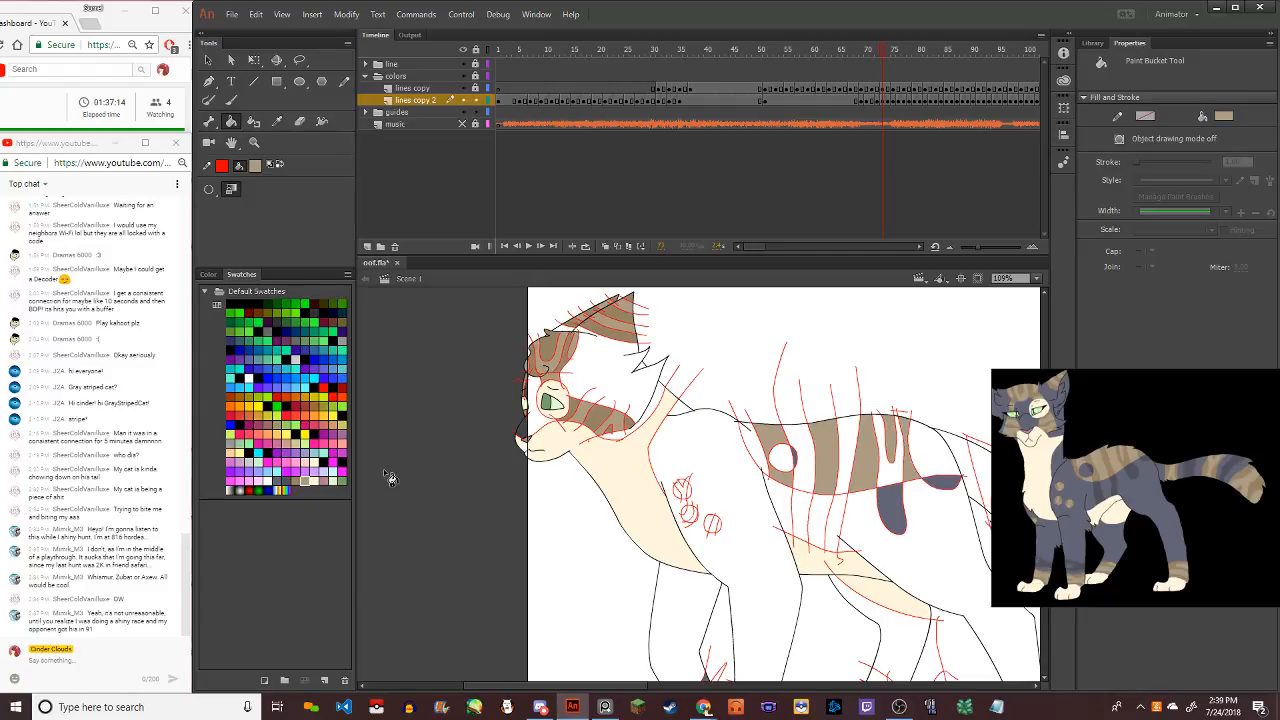
Fill the remaining stripes and the round spot of the back patch with brown
left_click(297, 481)
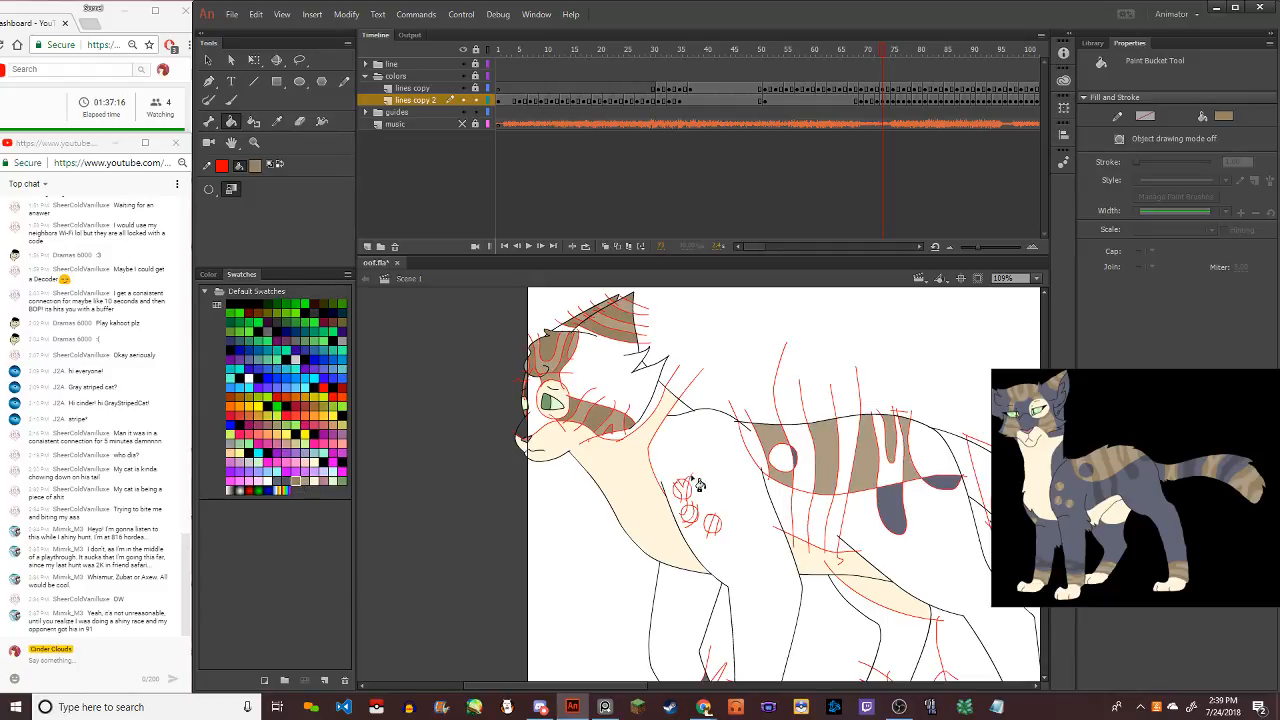
left_click(785, 460)
left_click(812, 456)
left_click(856, 446)
left_click(900, 478)
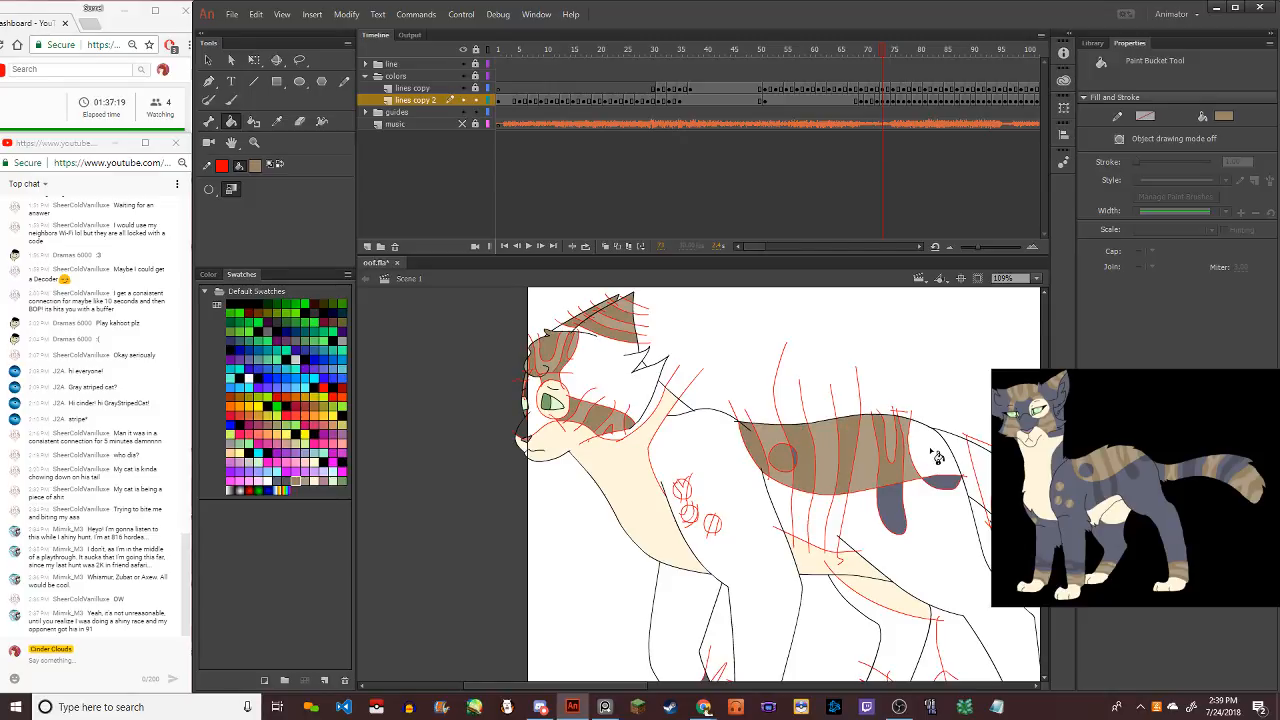
left_click(940, 458)
Fill the outer segments of the uppermost shoulder spot with brown
scroll(748, 430, "down", 1)
scroll(748, 430, "down", 1)
scroll(697, 478, "up", 1)
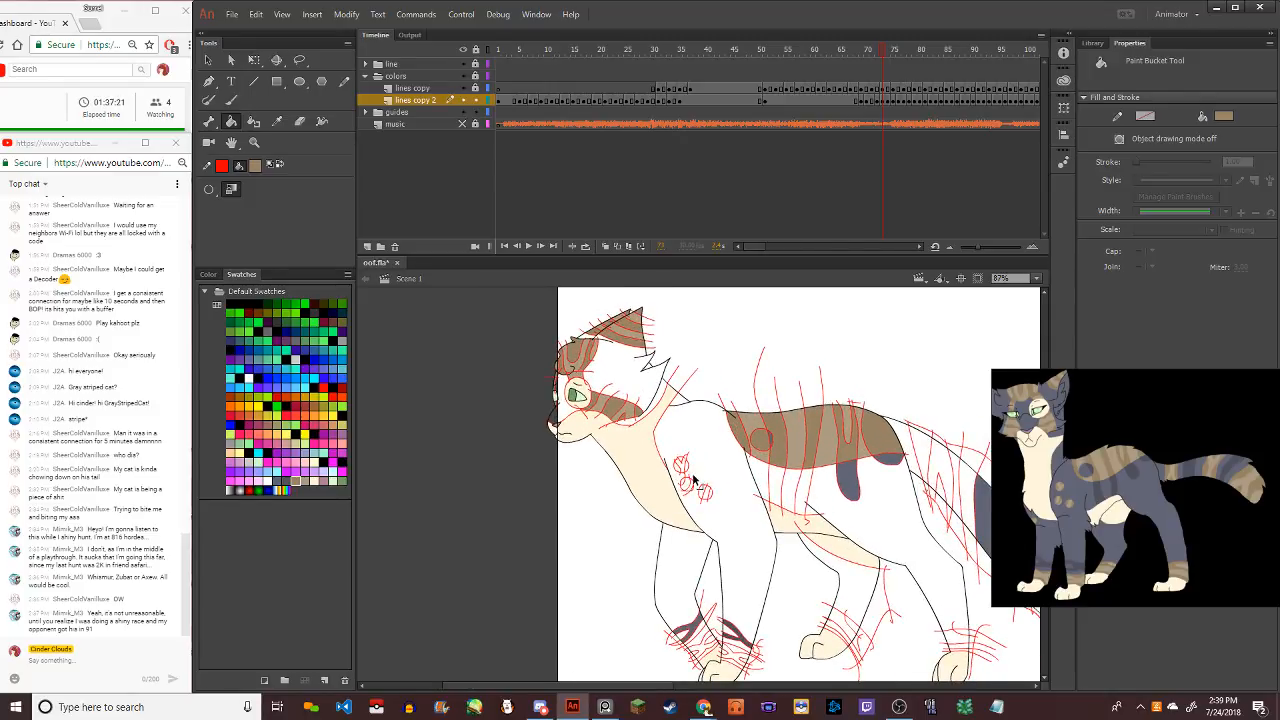
scroll(694, 480, "up", 10)
left_click(682, 514)
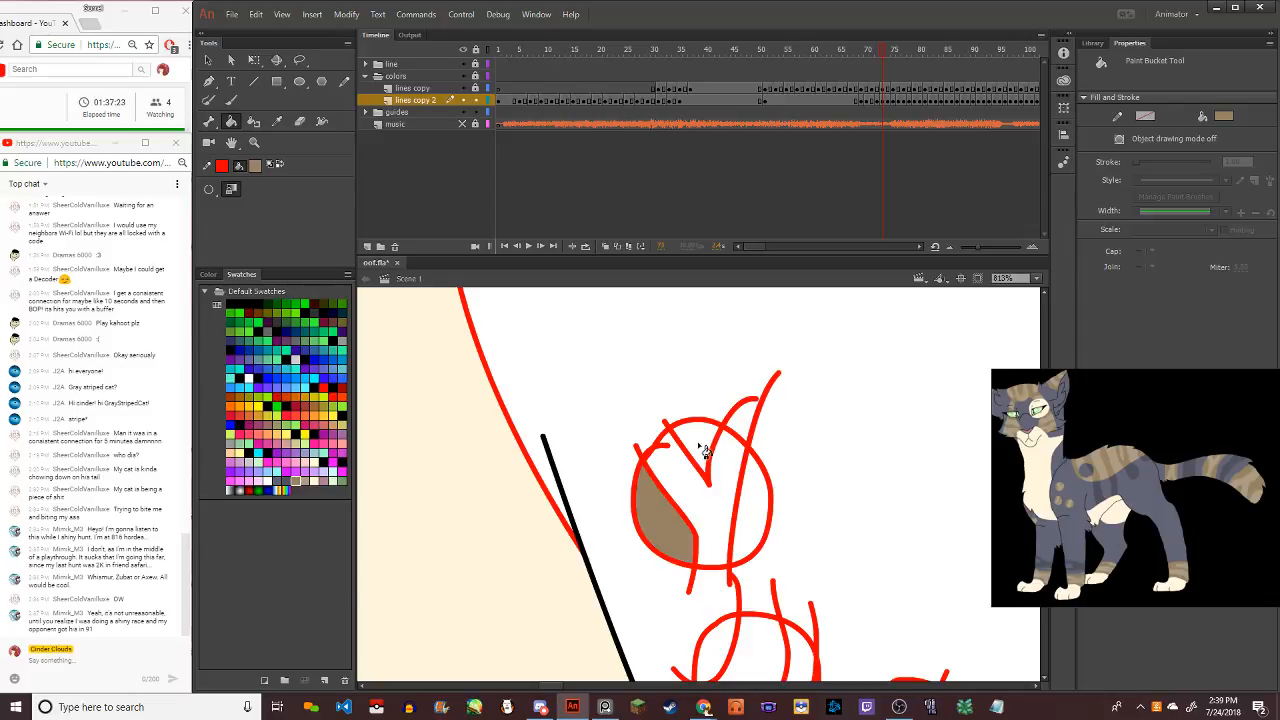
left_click(705, 452)
left_click(757, 514)
left_click(712, 482)
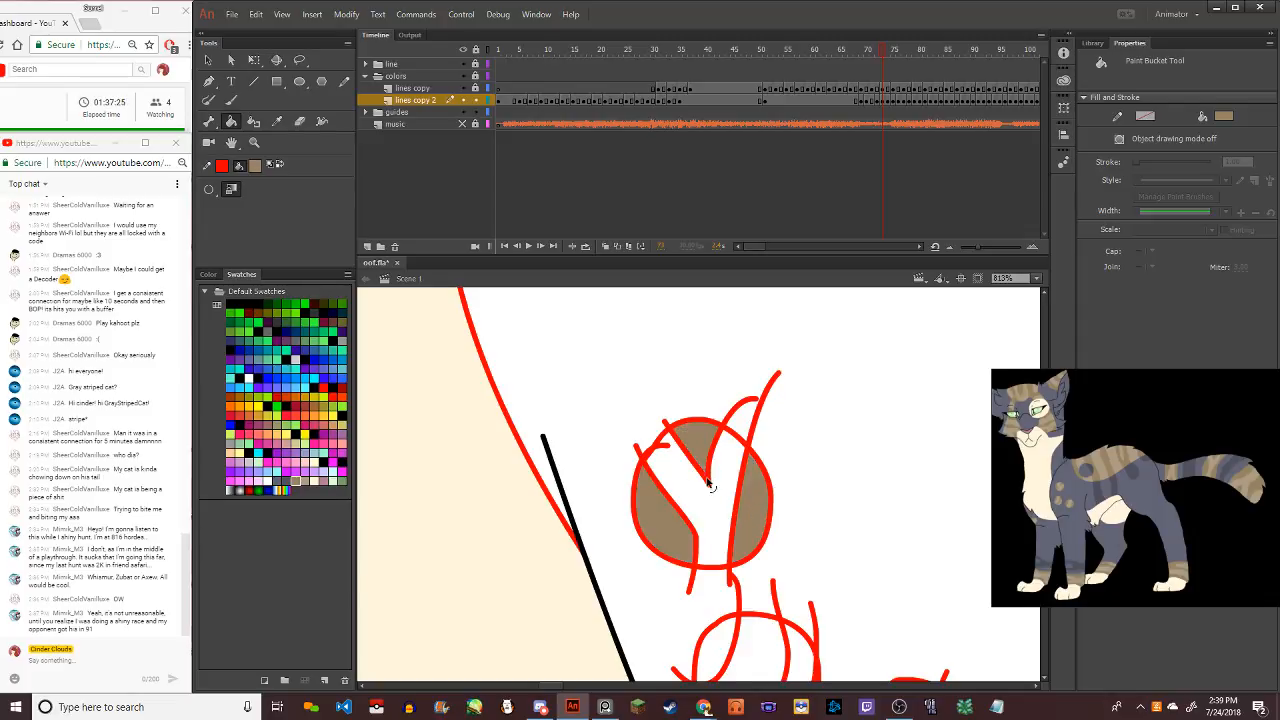
Fill the outer segments of the two lower shoulder spots with brown
scroll(708, 484, "down", 3)
left_click(710, 572)
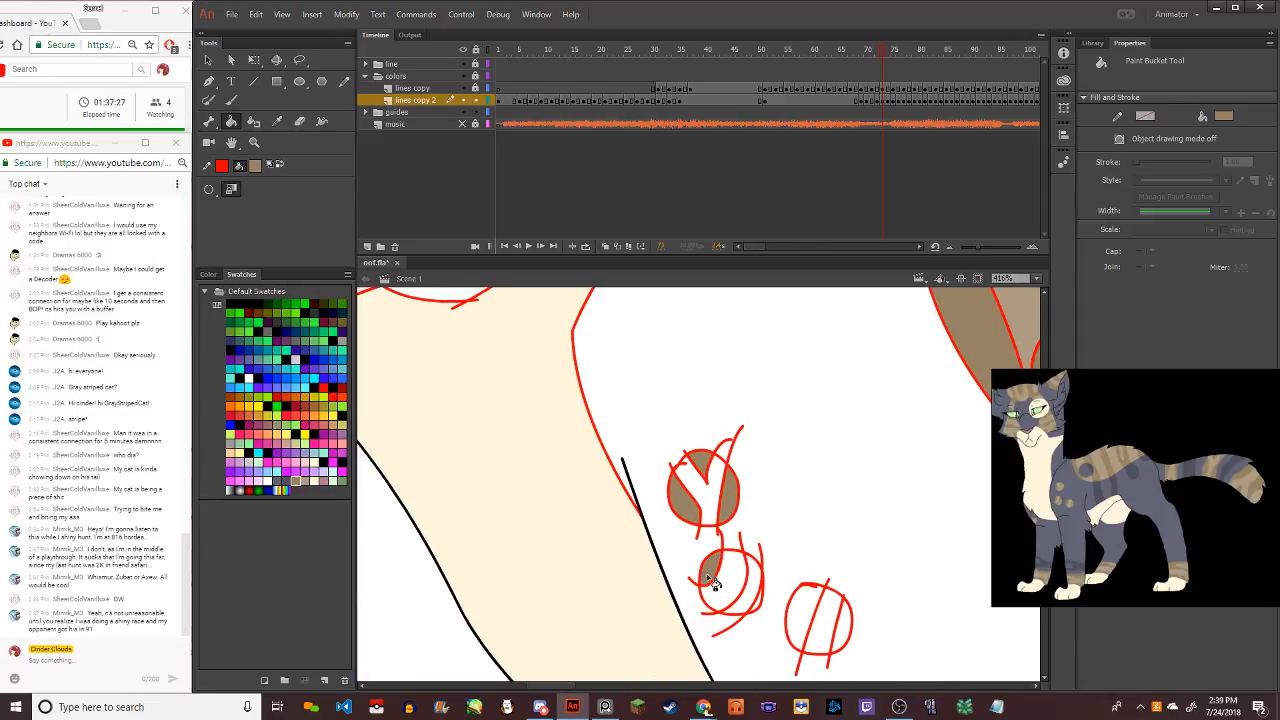
left_click(742, 598)
left_click(815, 630)
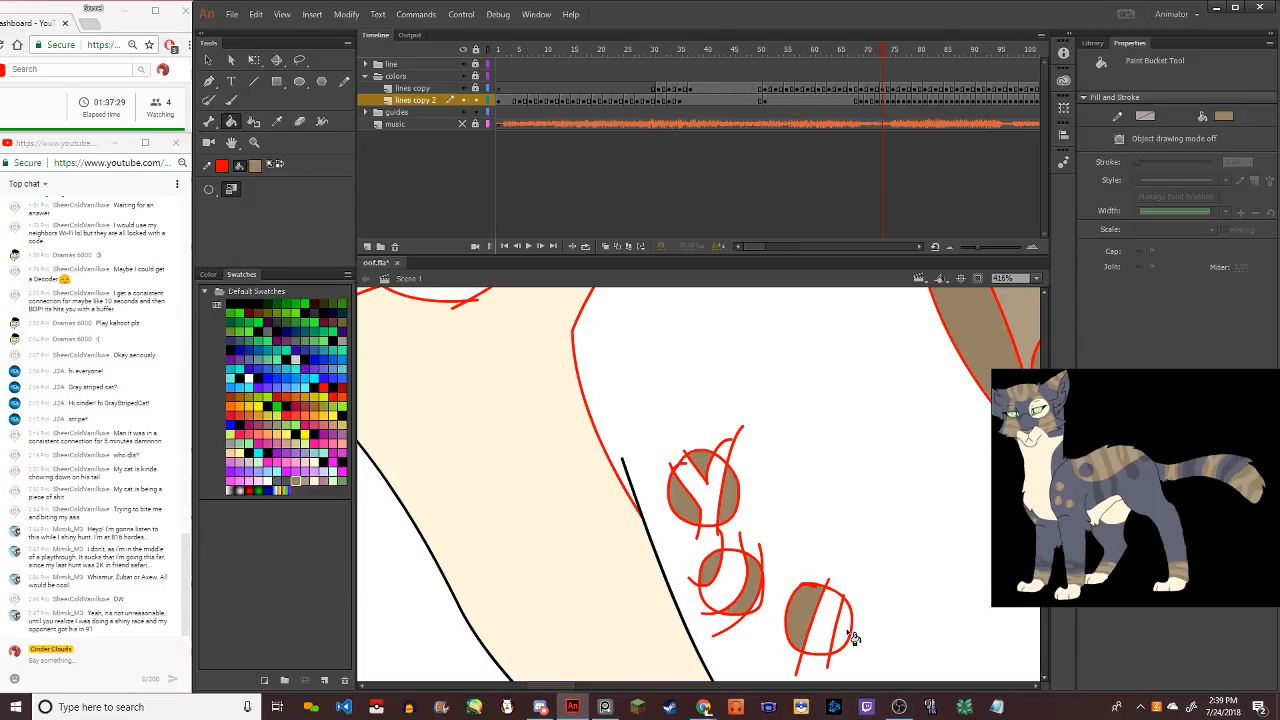
left_click(848, 632)
scroll(848, 632, "down", 8)
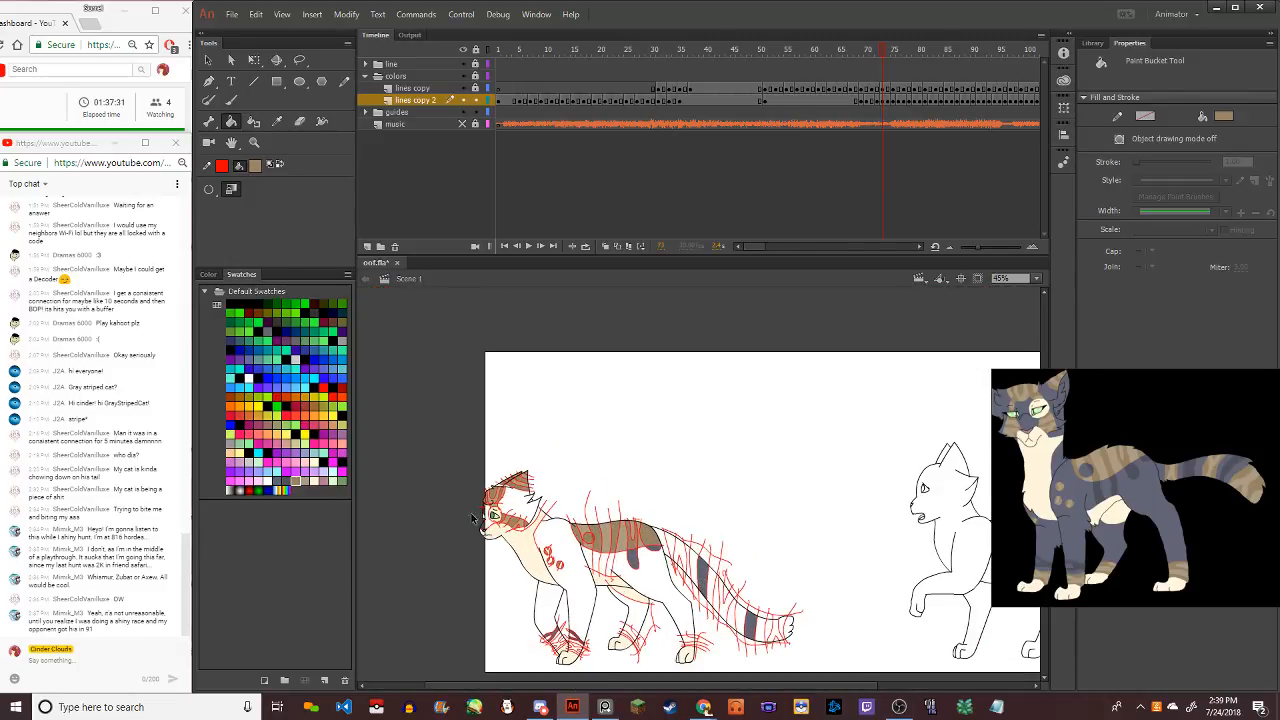
Sample slate grey from the marking on the flank and fill two stripes beneath the back patch with it
scroll(480, 508, "up", 5)
scroll(480, 508, "down", 2)
scroll(480, 508, "up", 3)
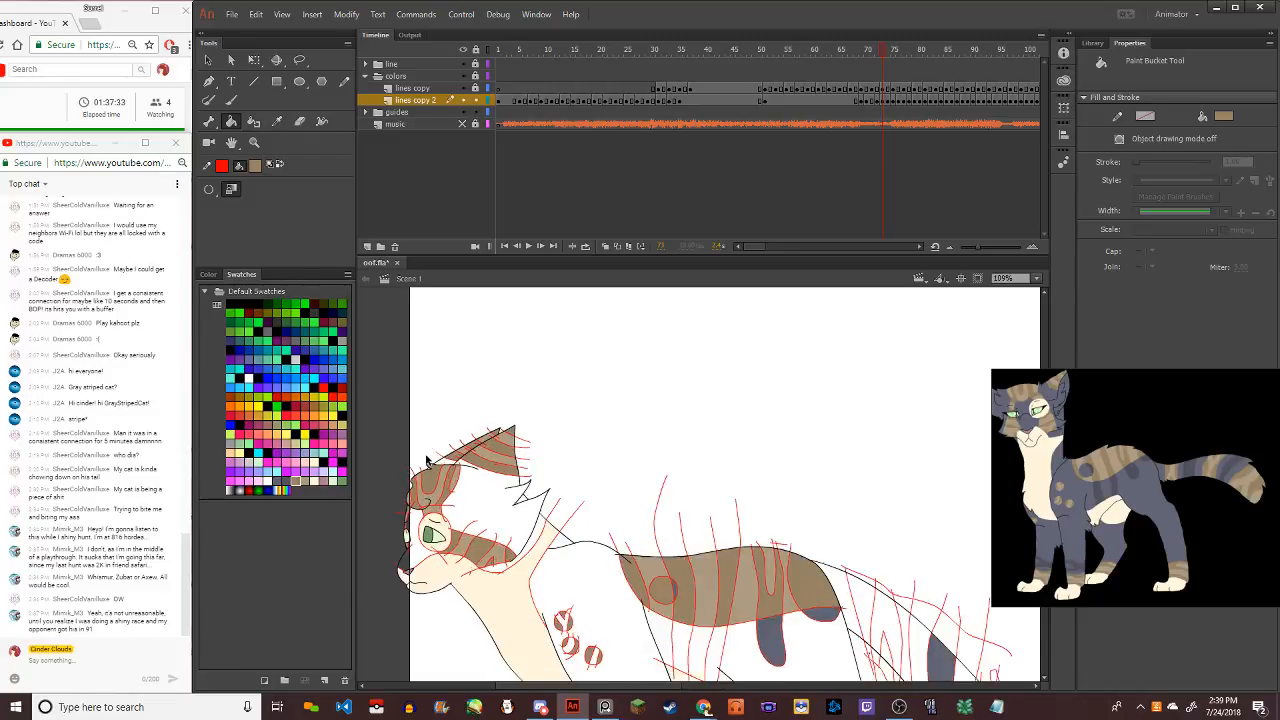
scroll(450, 505, "down", 4)
scroll(416, 502, "up", 4)
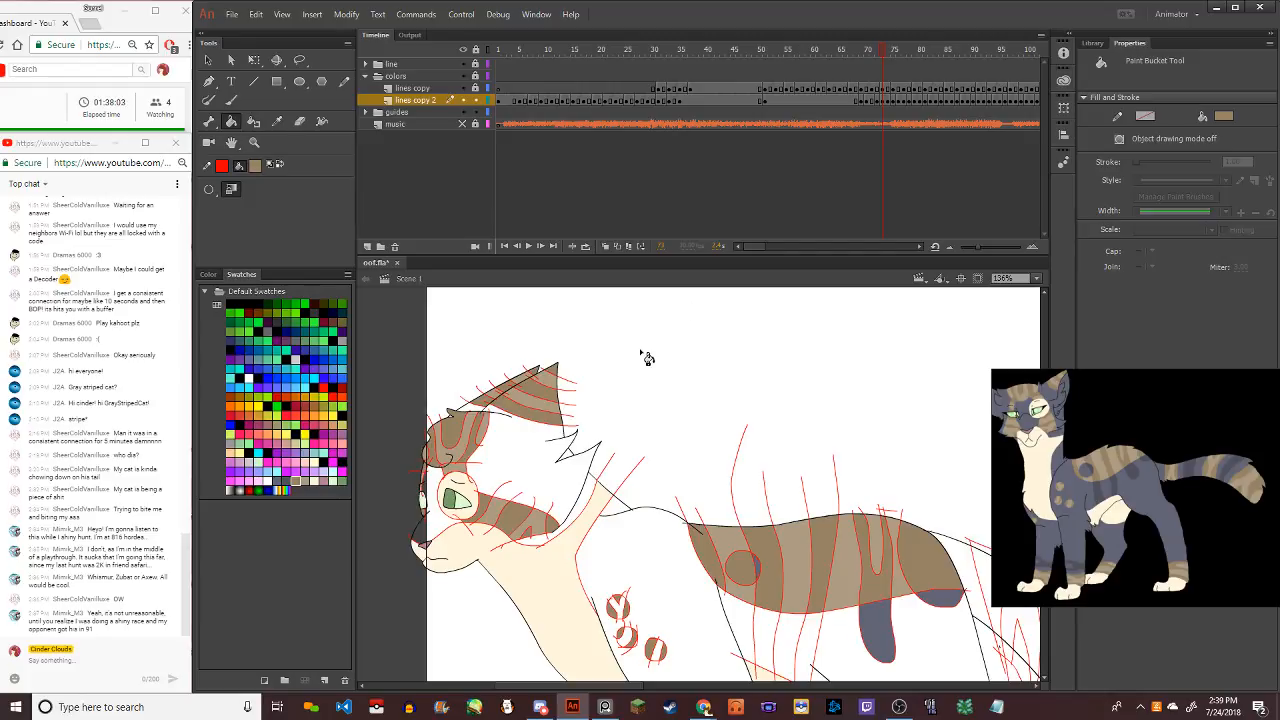
scroll(805, 540, "down", 3)
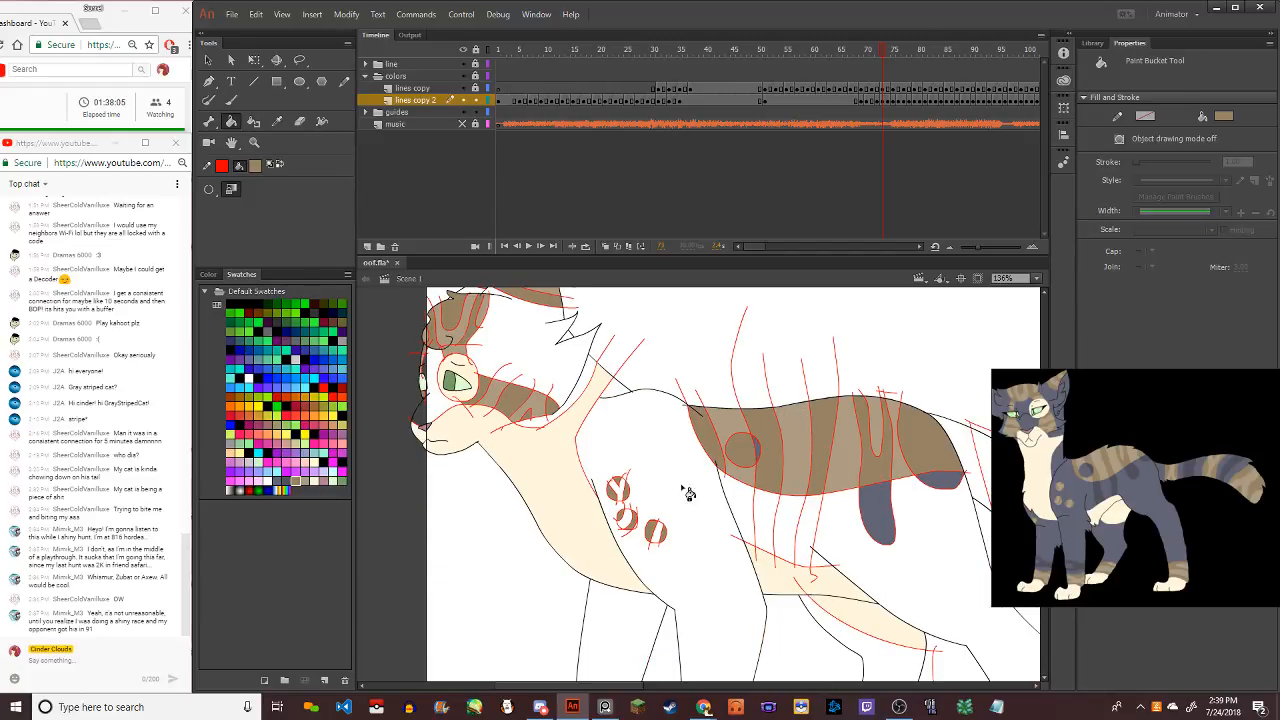
left_click(277, 121)
left_click(888, 520)
left_click(812, 530)
left_click(772, 545)
Fill the middle segments of the three shoulder spots with tan
scroll(638, 478, "down", 4)
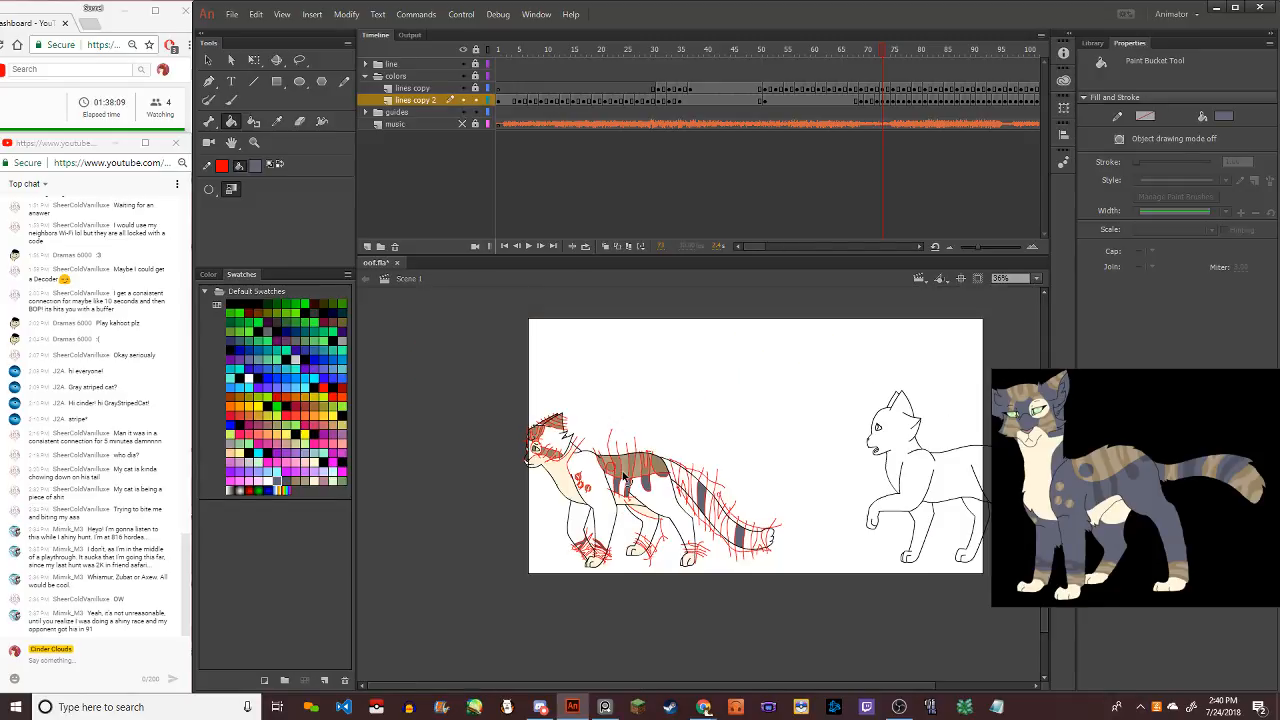
scroll(591, 513, "up", 7)
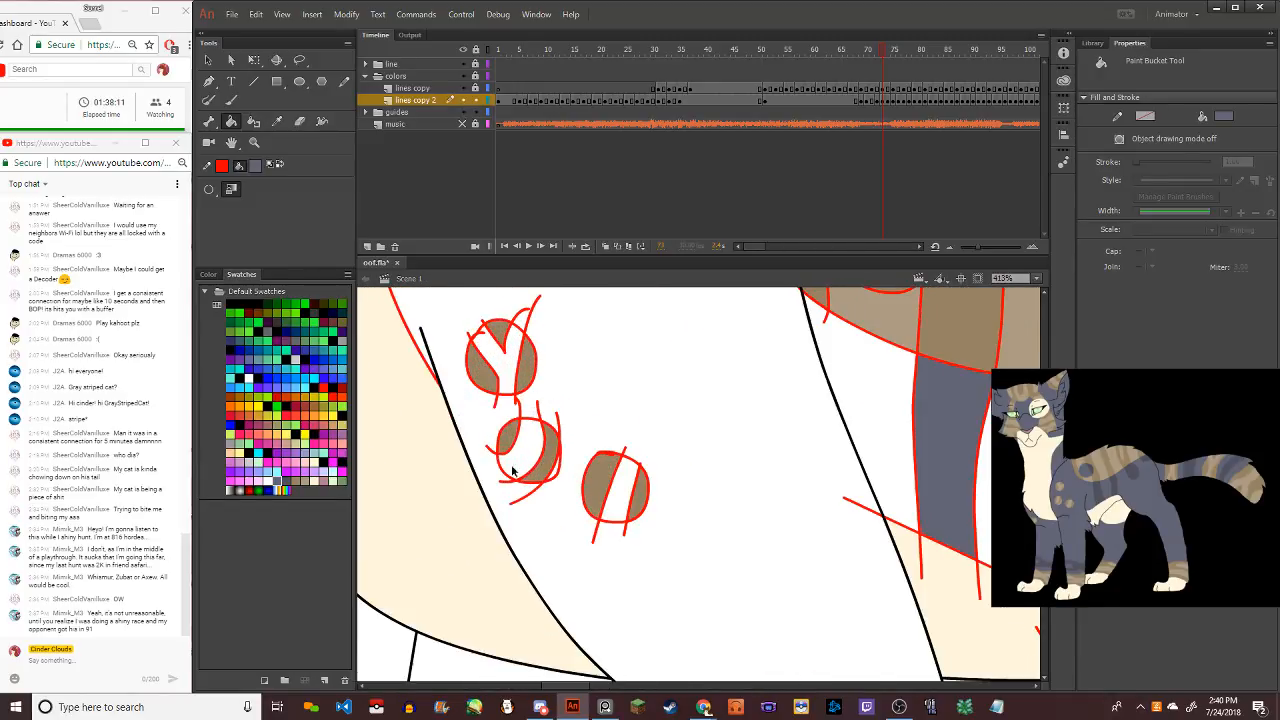
left_click(305, 483)
left_click(522, 366)
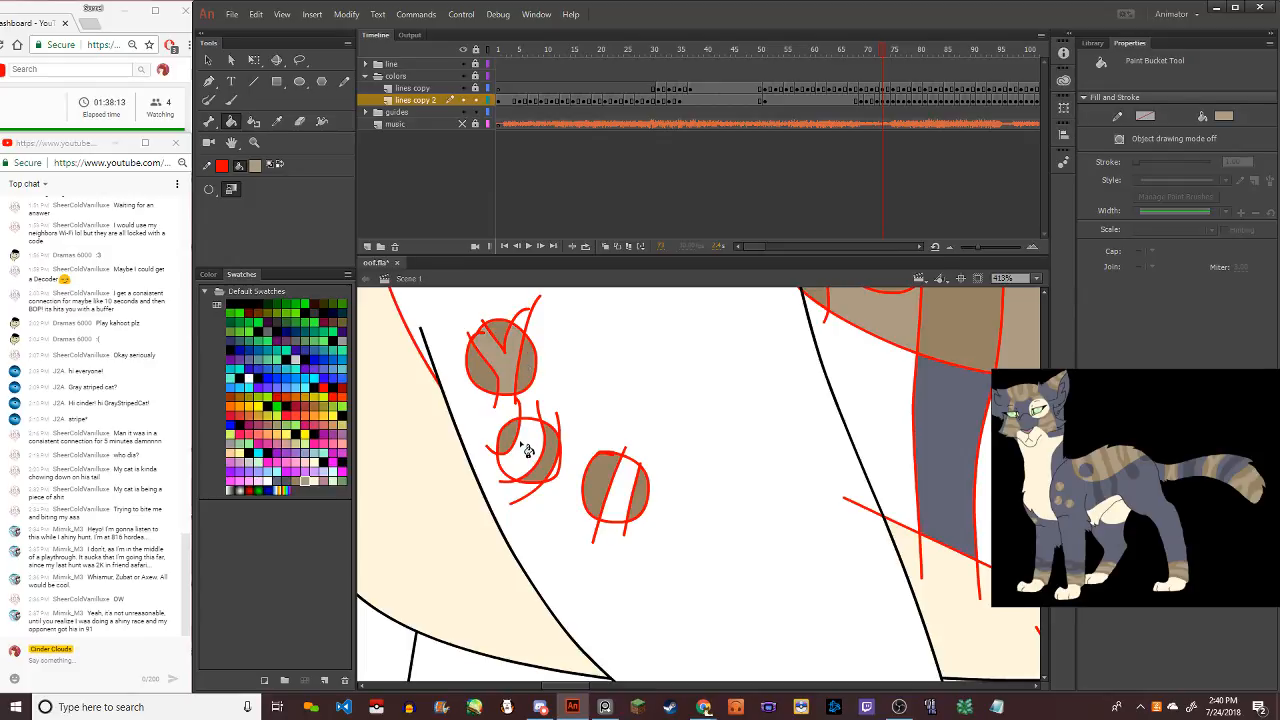
left_click(546, 473)
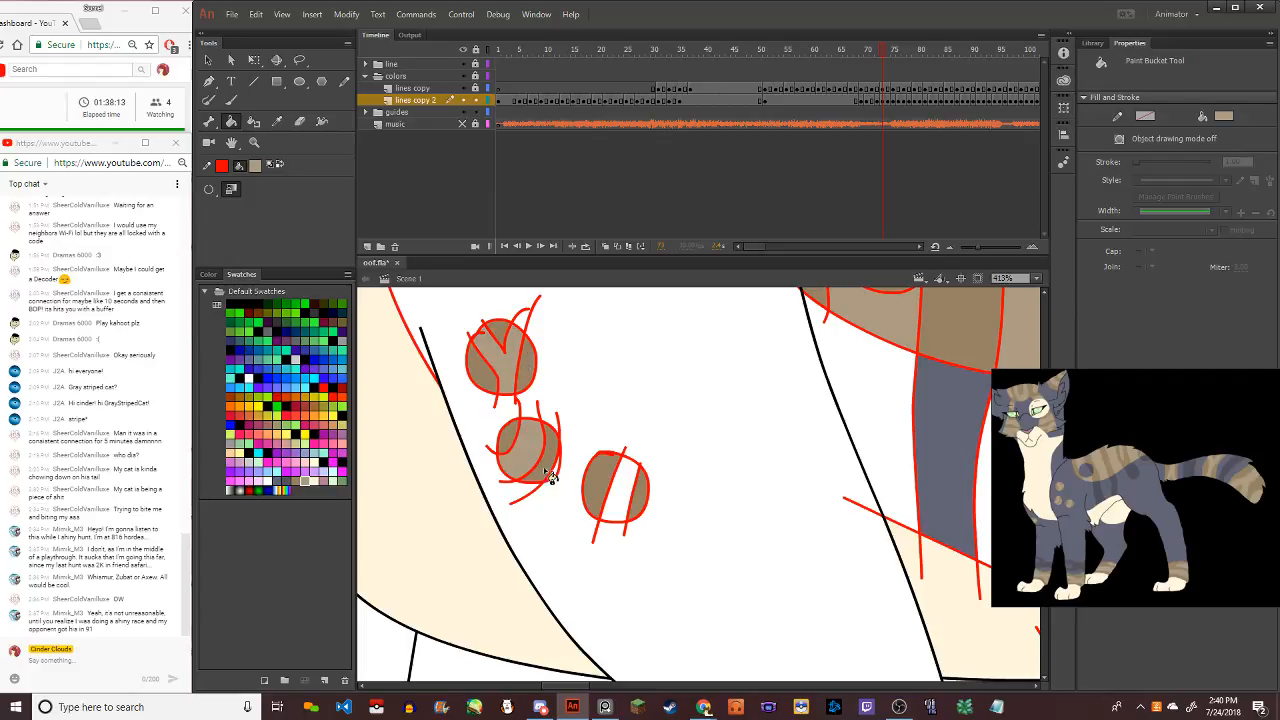
left_click(605, 494)
Fill the forked tail bands near the base, middle and end, plus the tail tip, with tan
scroll(600, 480, "down", 6)
scroll(591, 416, "down", 2)
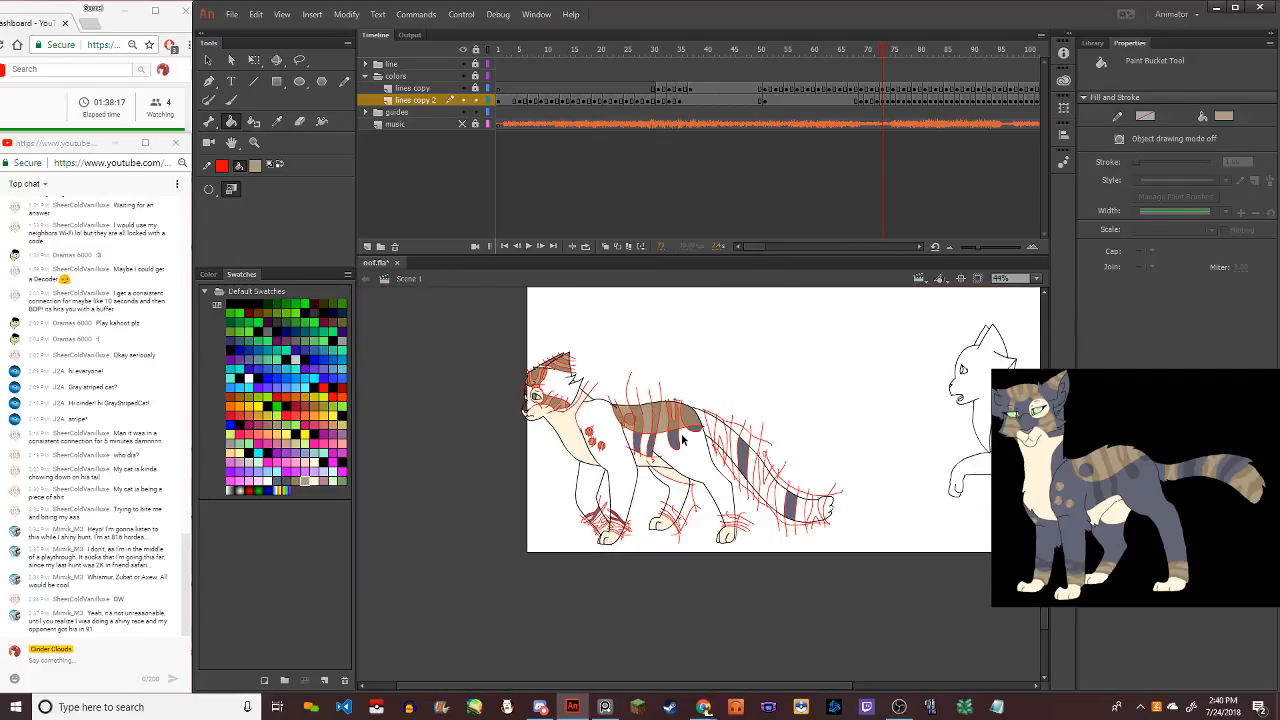
scroll(795, 463, "up", 3)
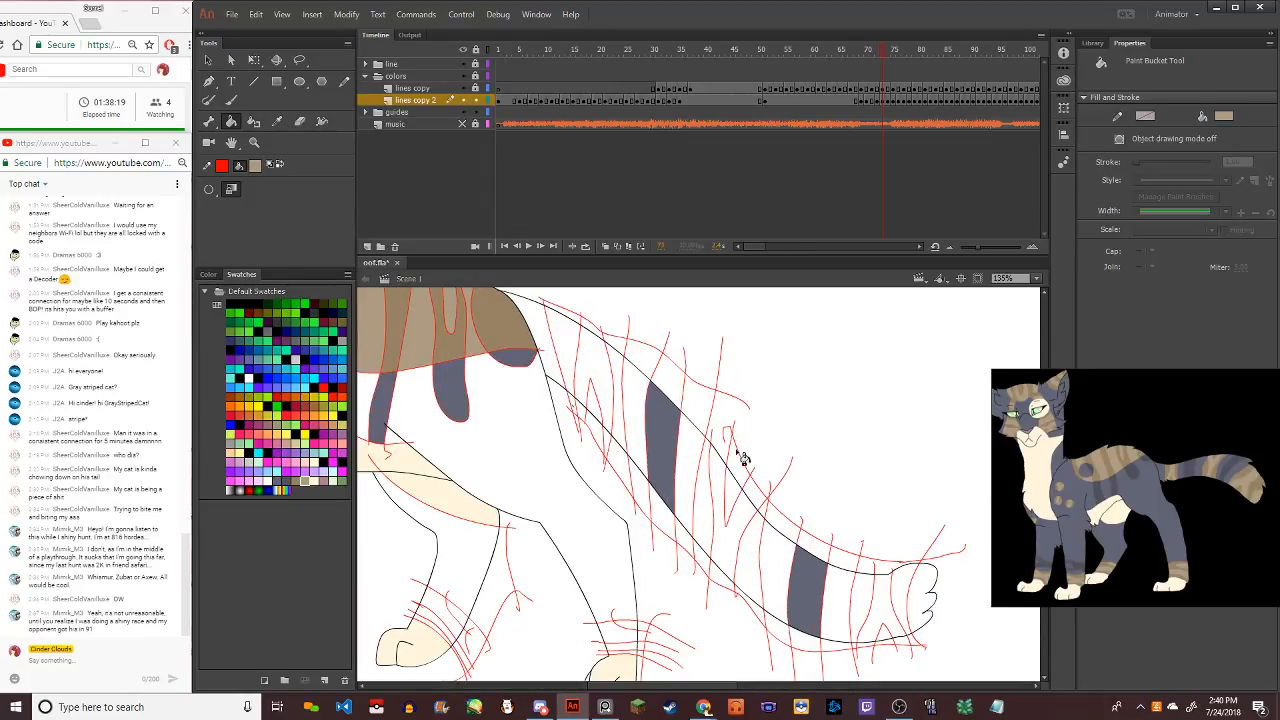
left_click(603, 375)
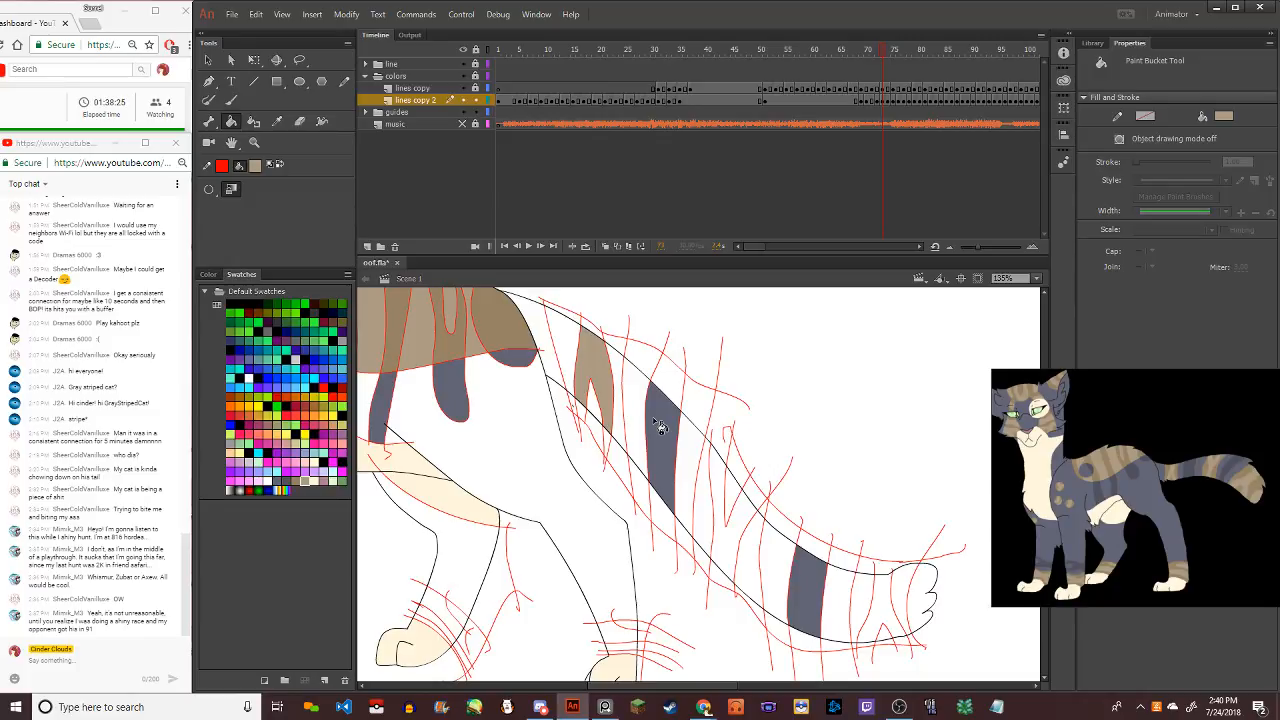
left_click(735, 575)
left_click(900, 611)
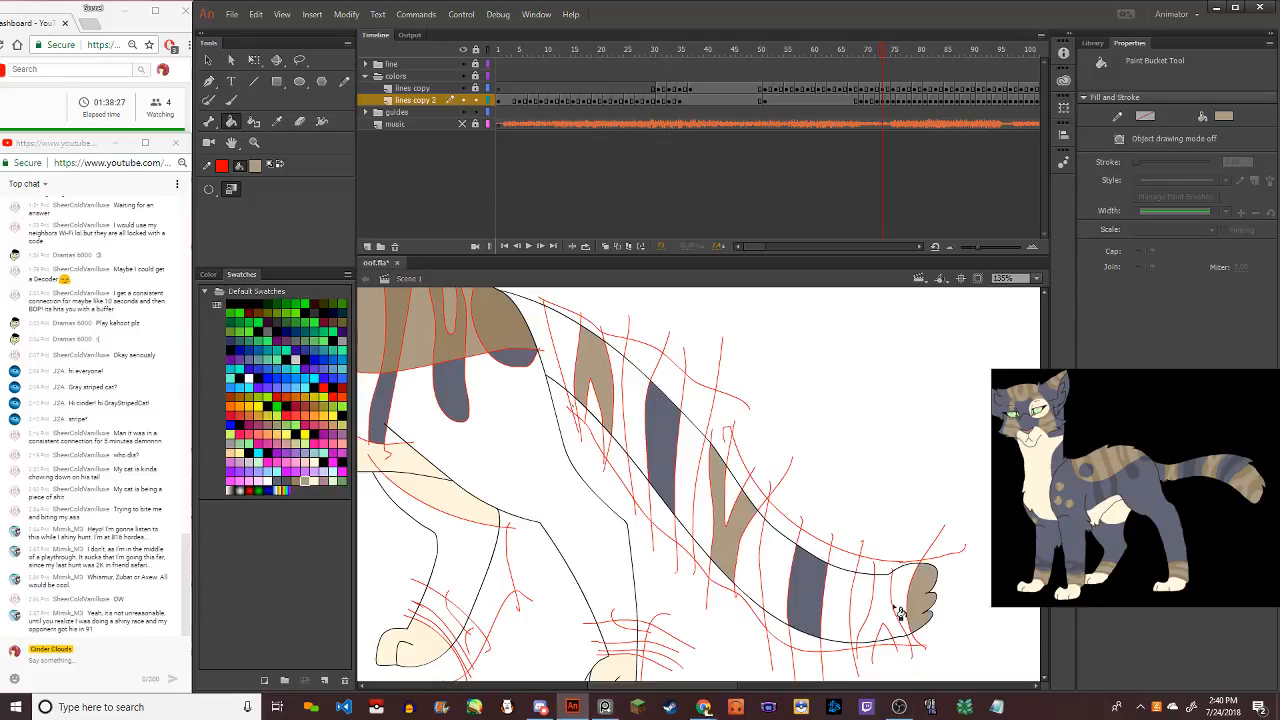
left_click(882, 624)
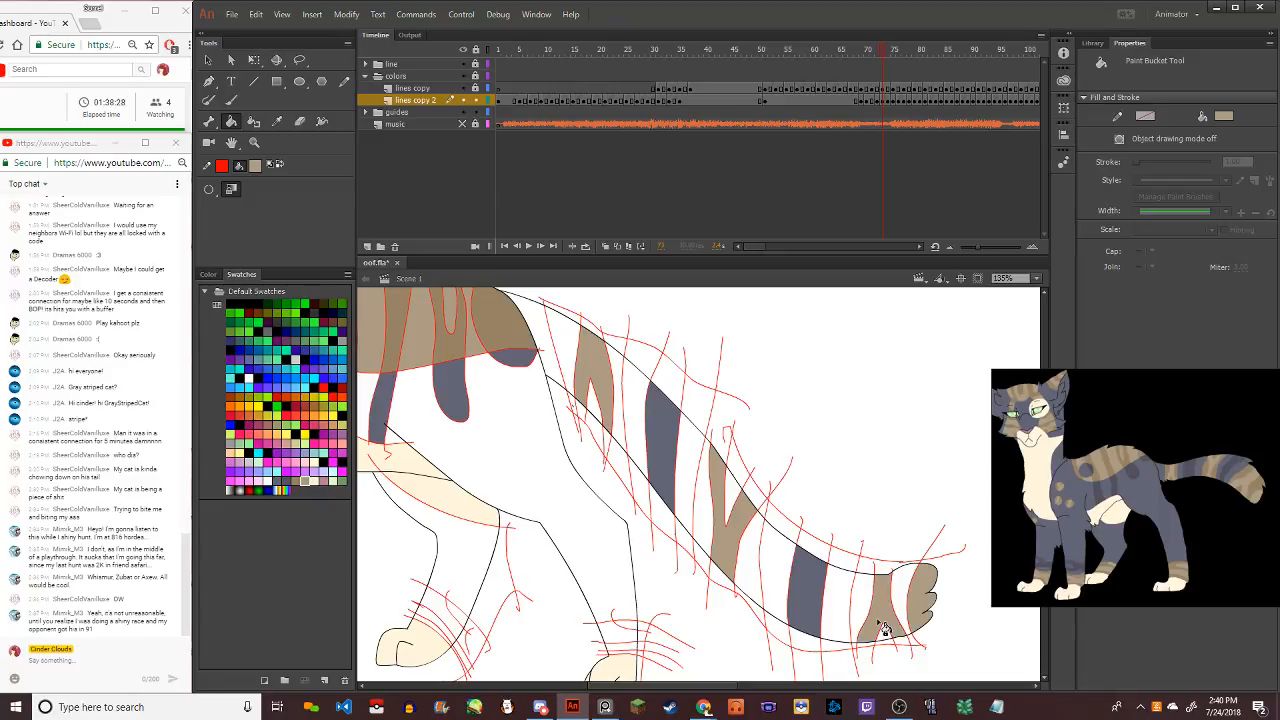
Fill the tail bands bordering the tan ones with brown, from the tip to the base
left_click(298, 484)
left_click(906, 608)
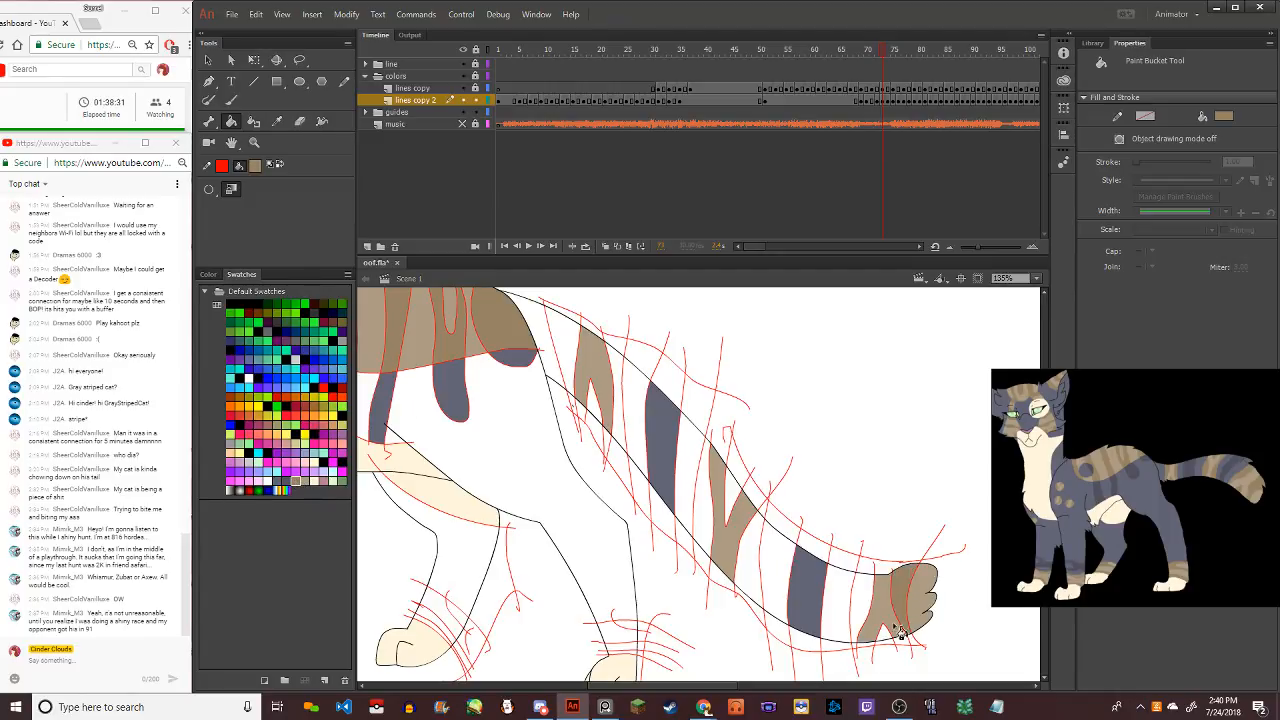
left_click(873, 616)
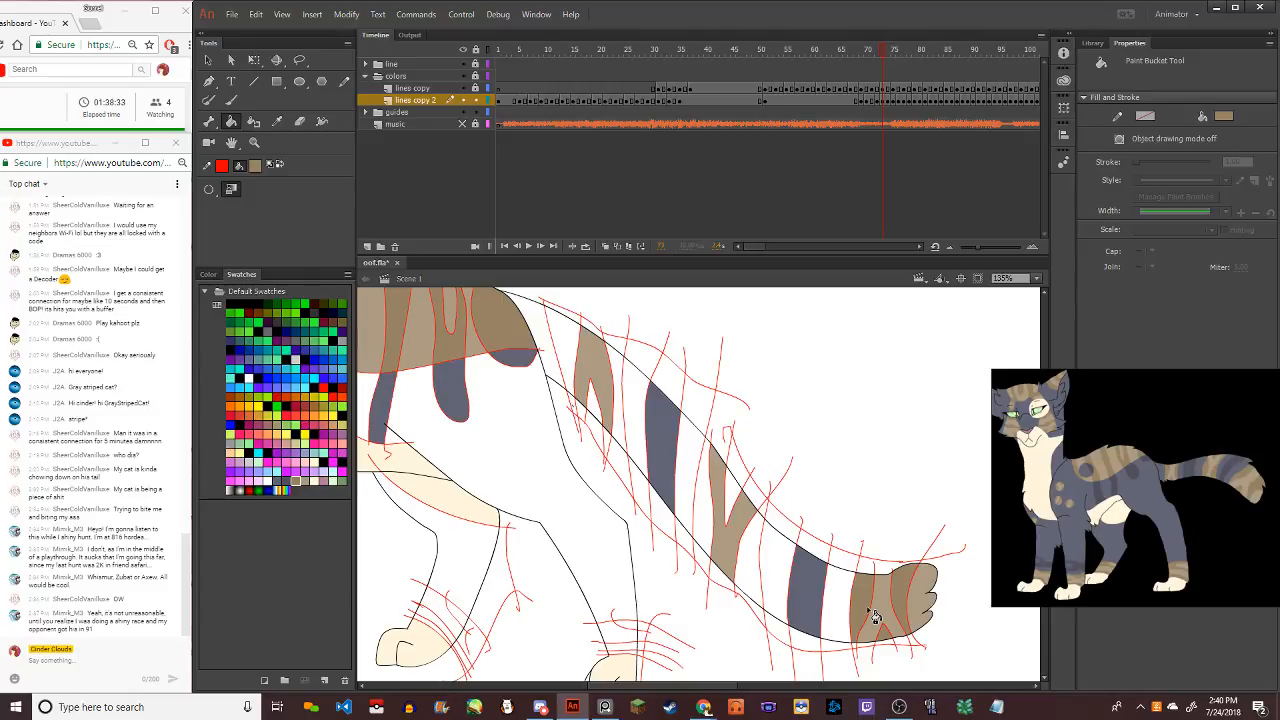
left_click(750, 568)
left_click(734, 516)
left_click(714, 528)
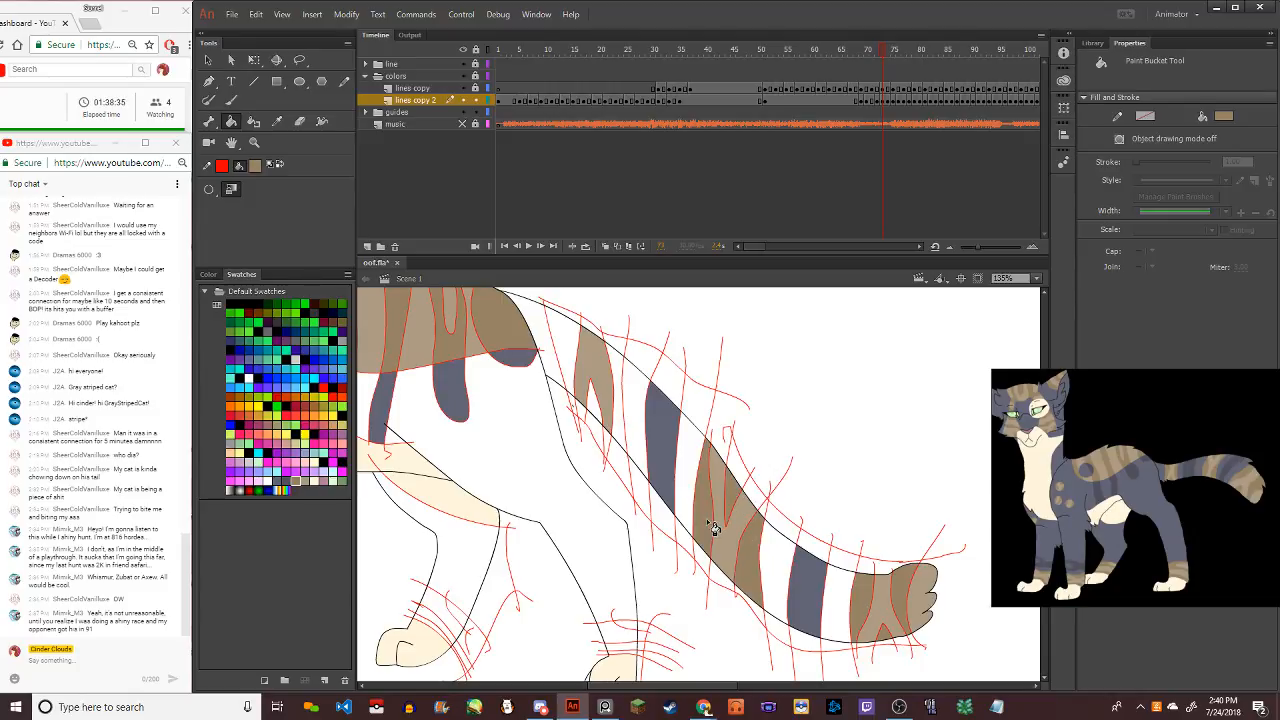
left_click(606, 420)
left_click(612, 366)
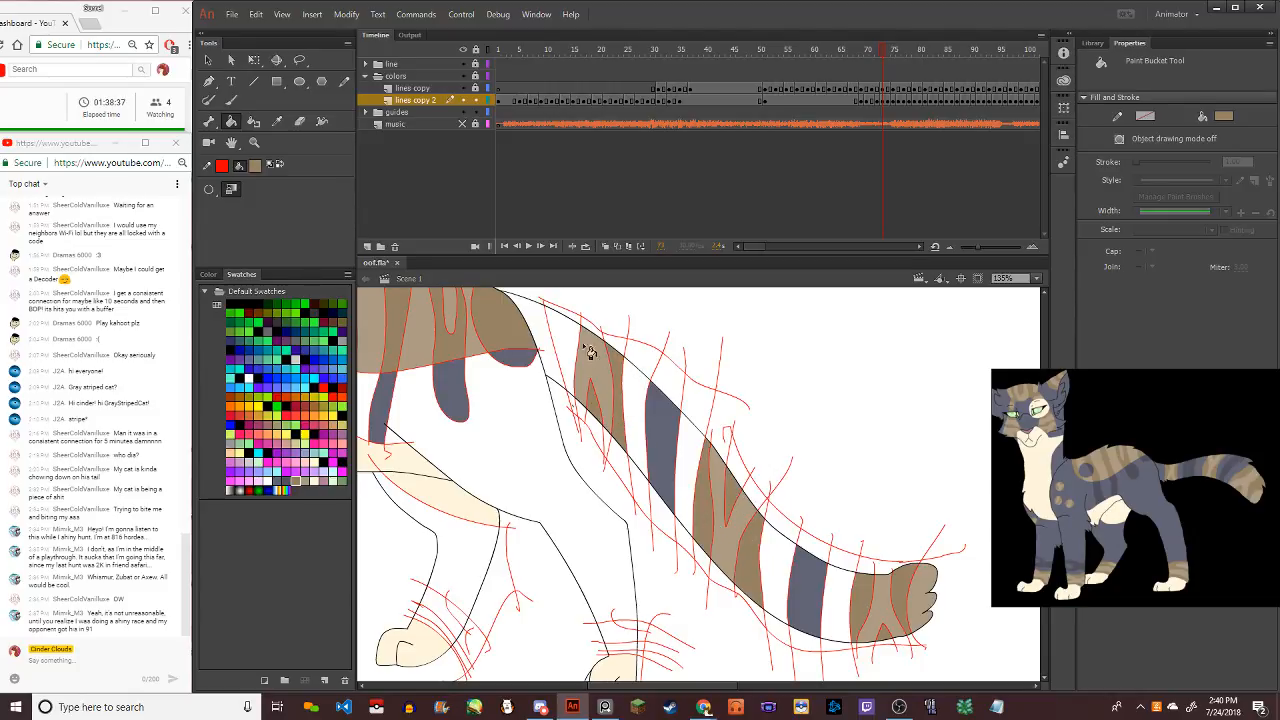
left_click(578, 349)
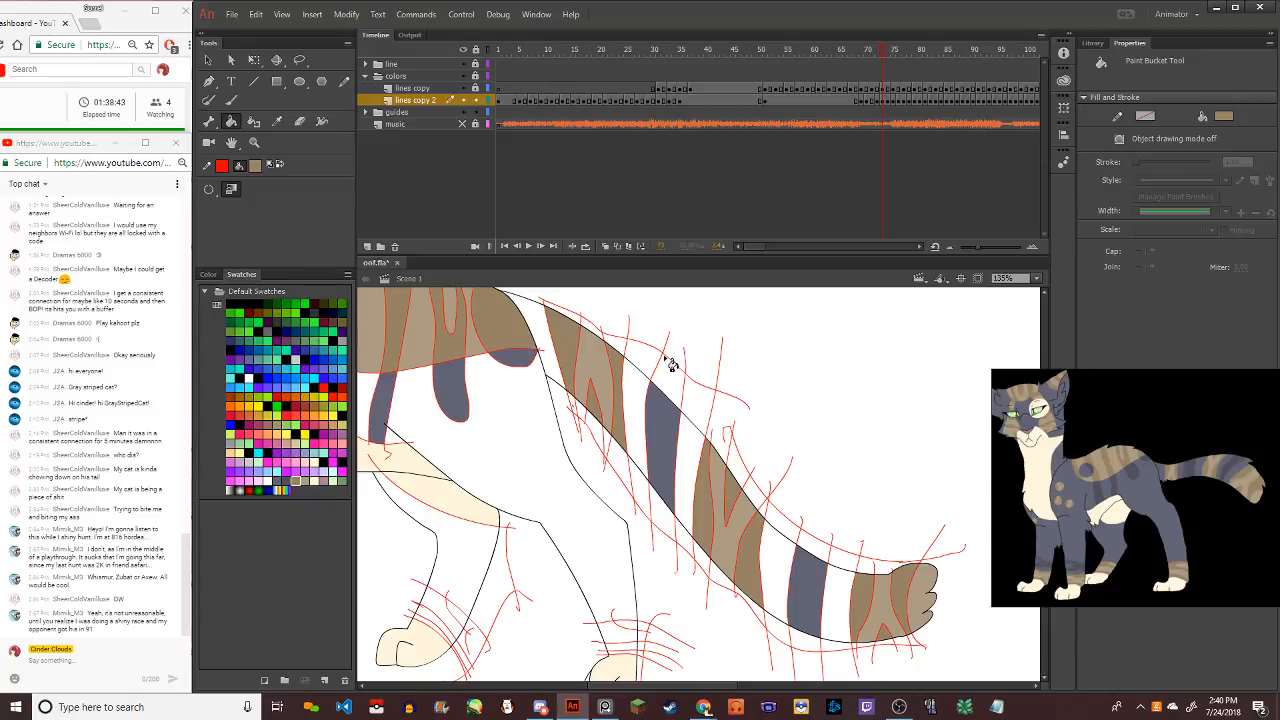
Fill the forked bands just above both front paws with brown
scroll(664, 368, "down", 2)
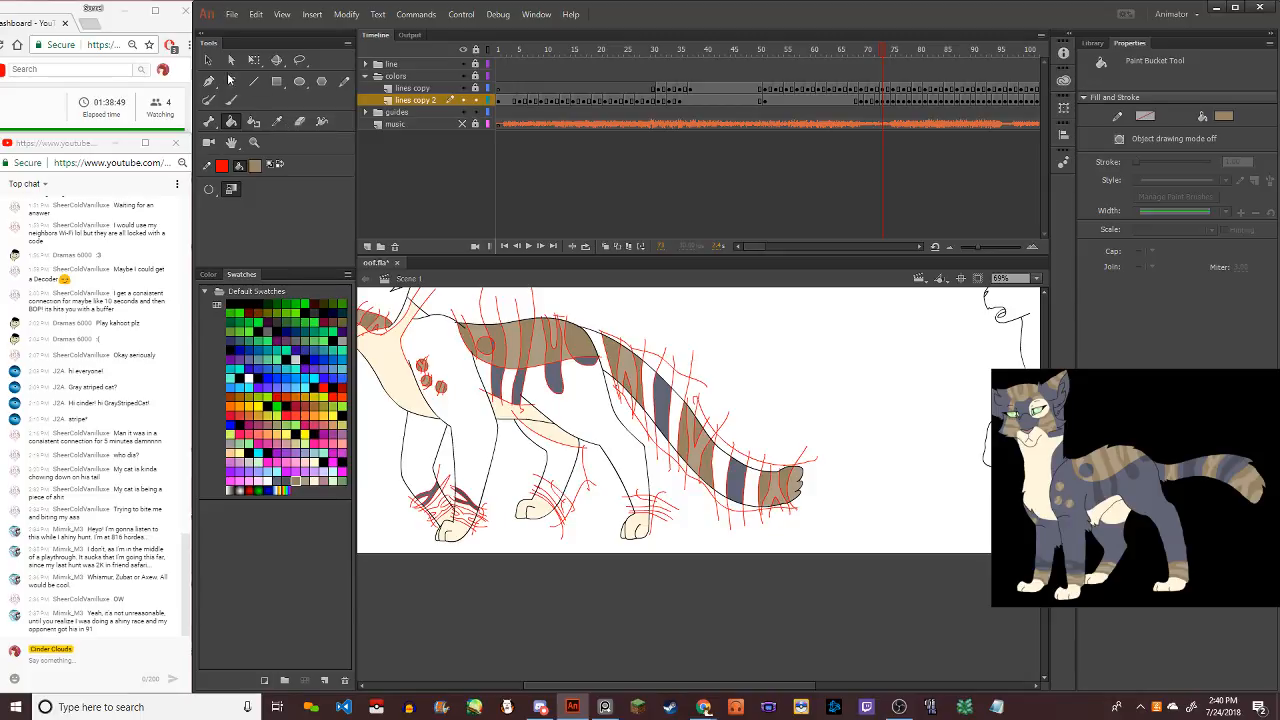
left_click(276, 124)
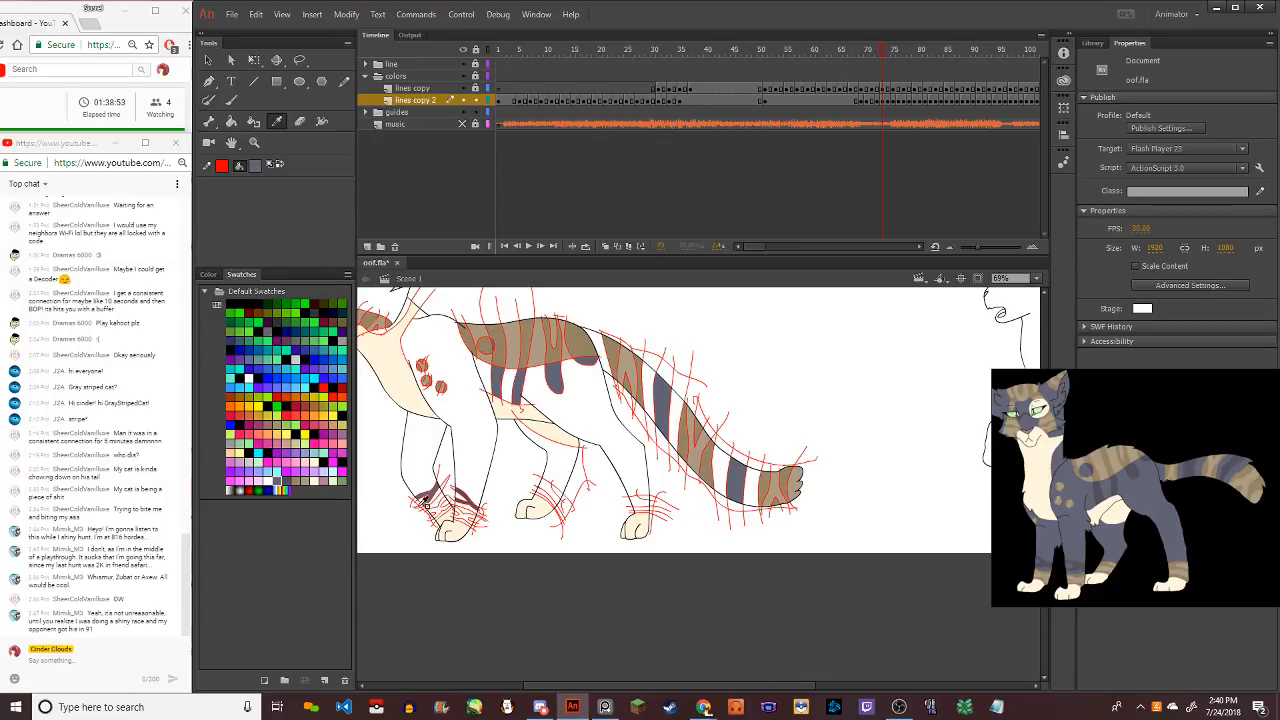
left_click(297, 483)
scroll(449, 535, "up", 3)
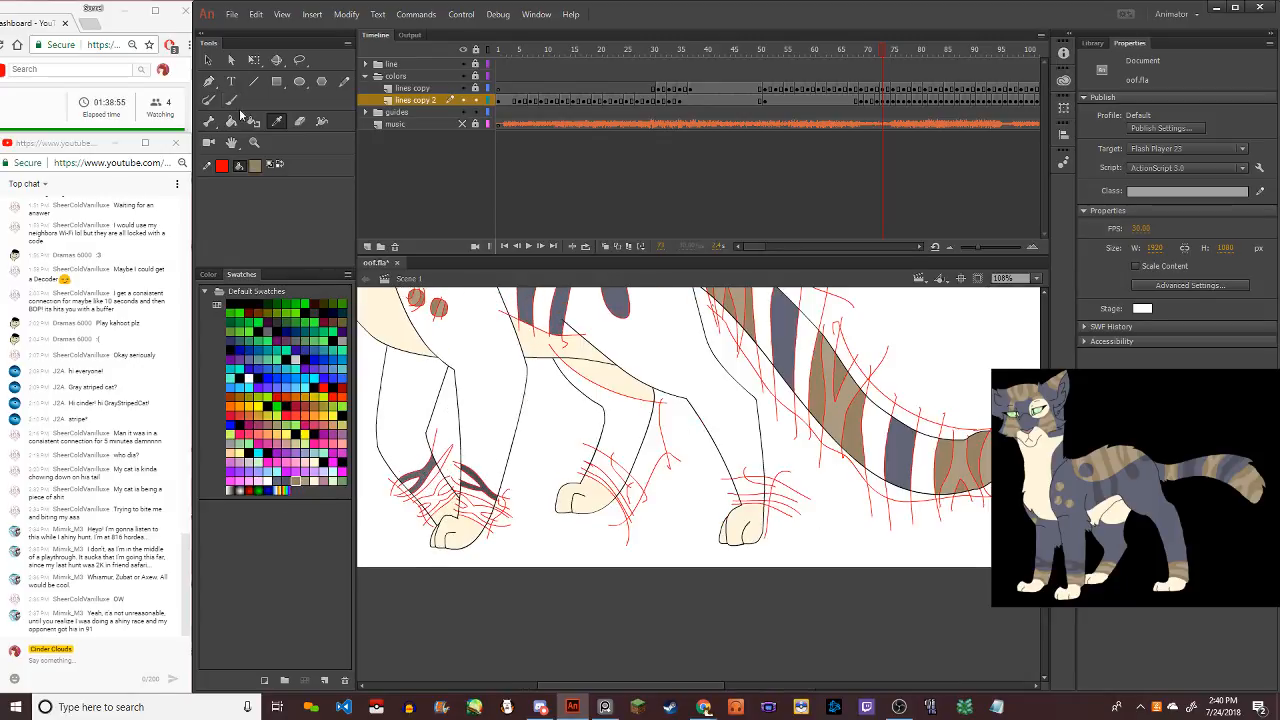
left_click(445, 525)
scroll(440, 515, "up", 2)
left_click(439, 516)
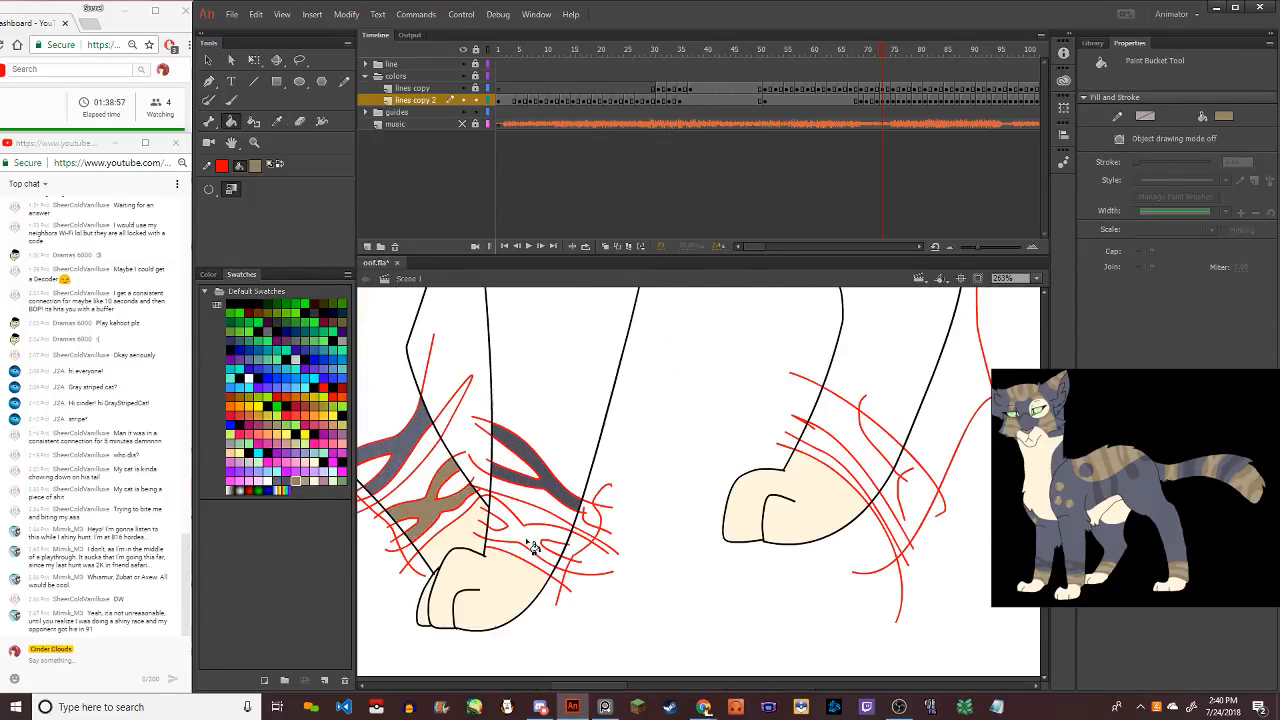
left_click(535, 548)
Fill the ankle bands above both hind paws with brown
left_click(864, 470)
scroll(896, 456, "down", 5)
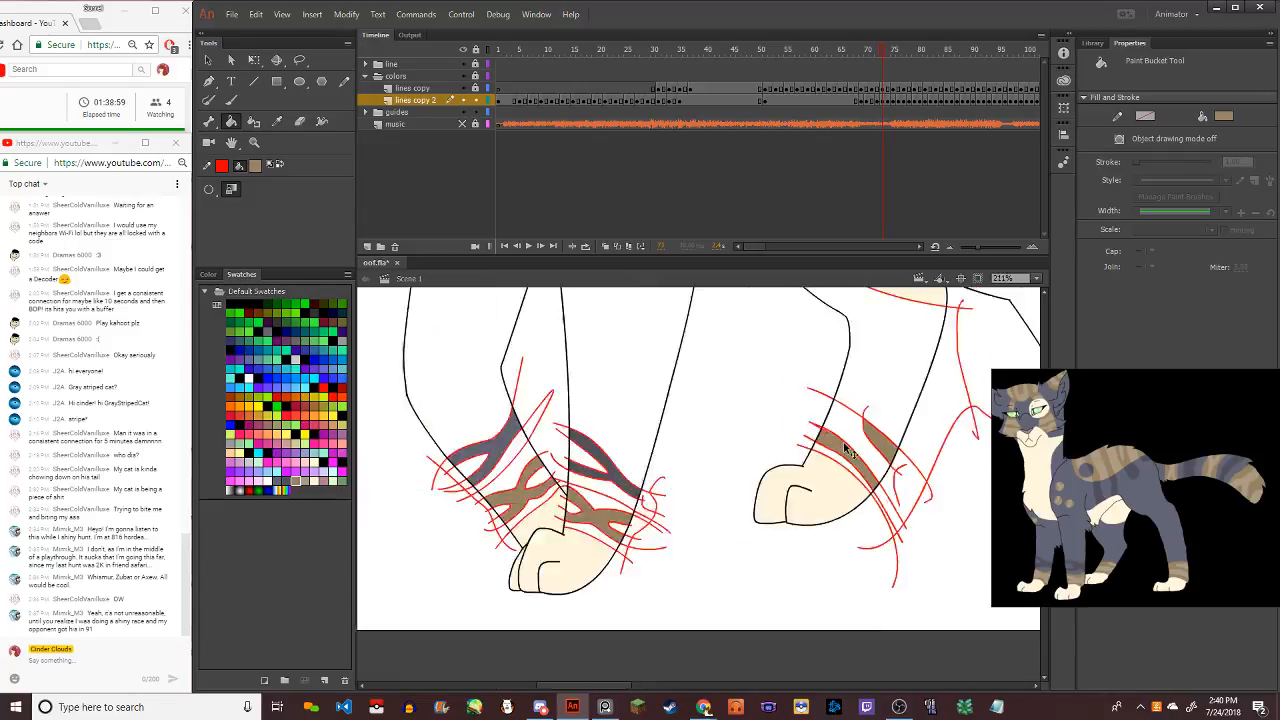
scroll(818, 464, "up", 2)
scroll(818, 464, "up", 1)
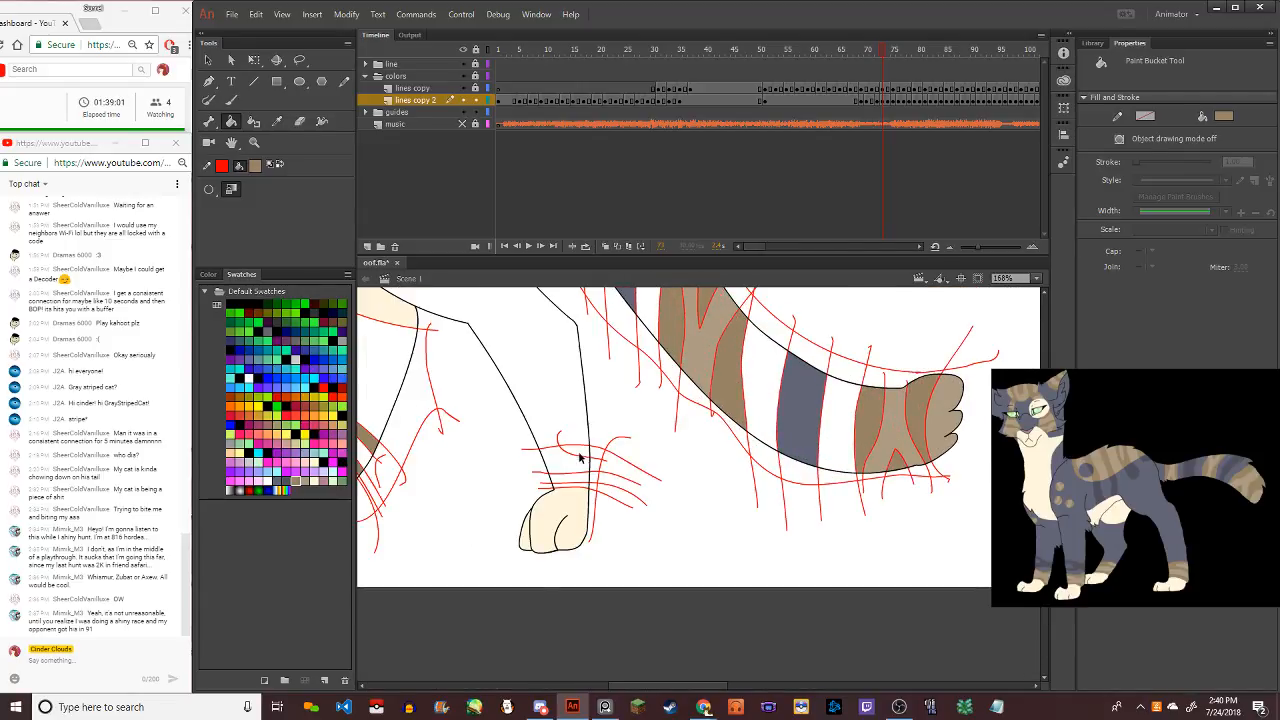
scroll(586, 457, "up", 1)
left_click(586, 457)
left_click(590, 512)
scroll(590, 513, "down", 3)
scroll(590, 513, "down", 2)
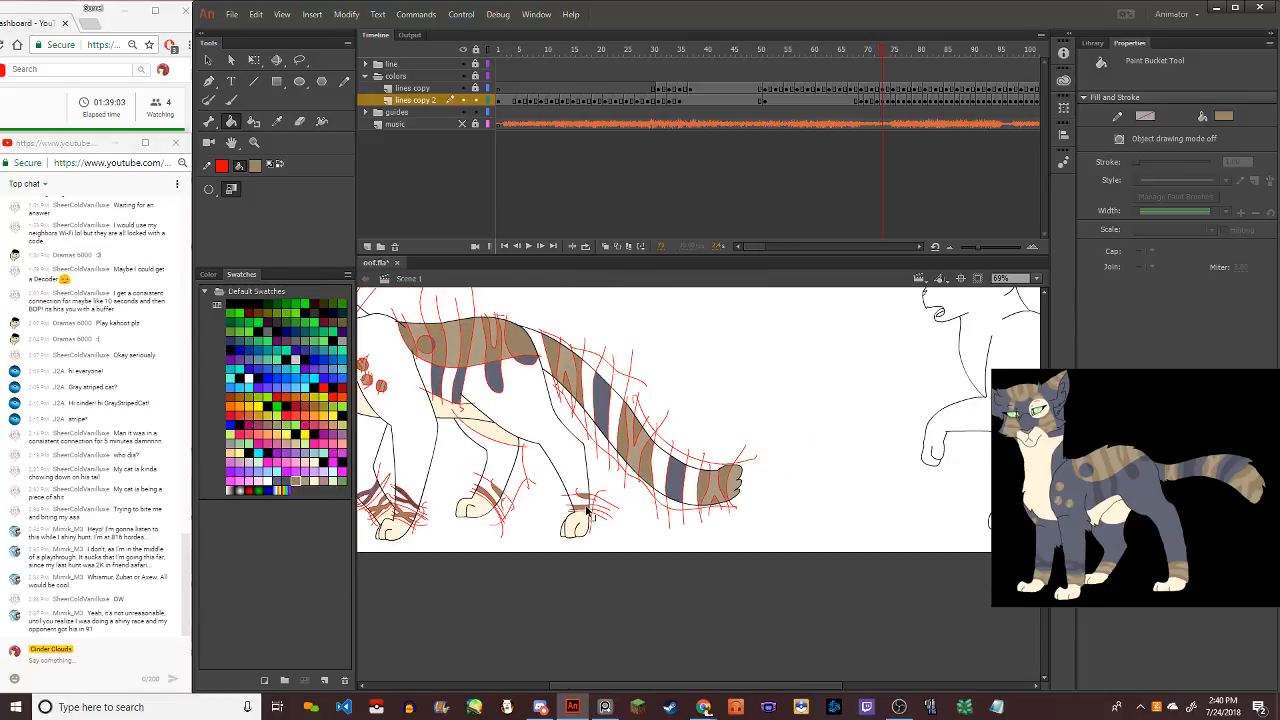
Fill the unpainted areas of the head, ear base and muzzle bridge with slate grey
scroll(418, 402, "up", 6)
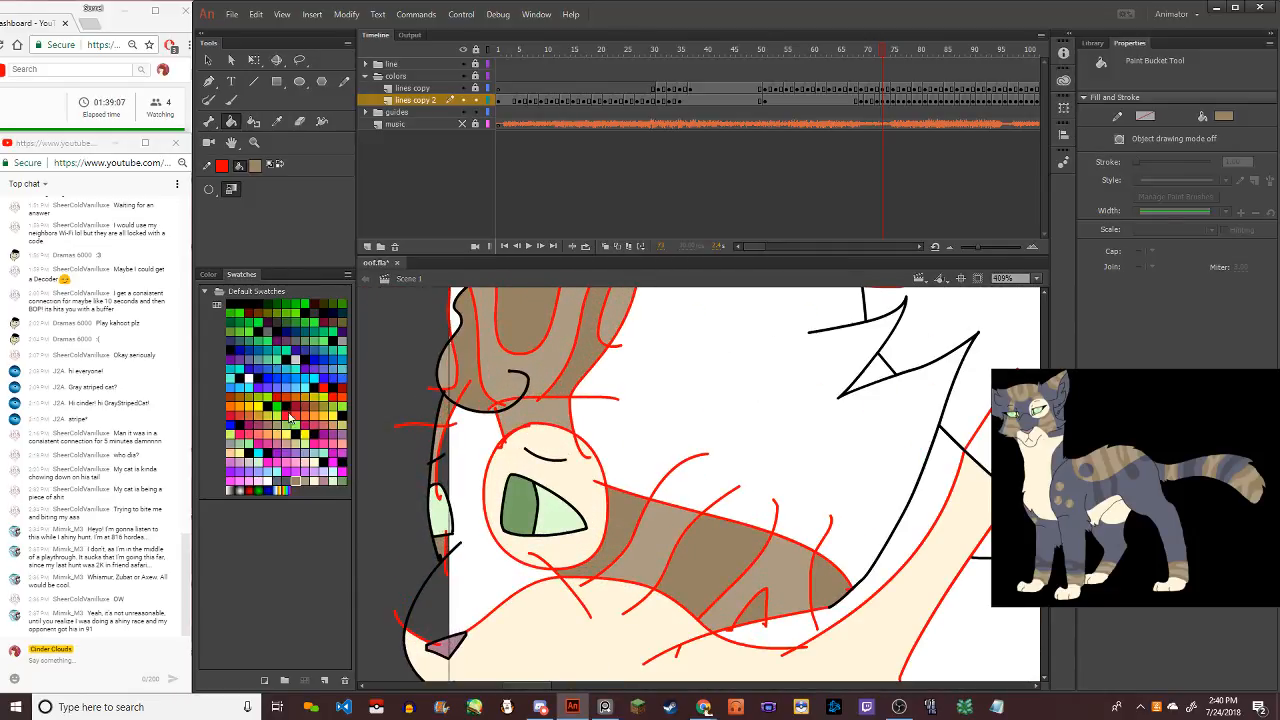
left_click(281, 487)
scroll(478, 437, "down", 2)
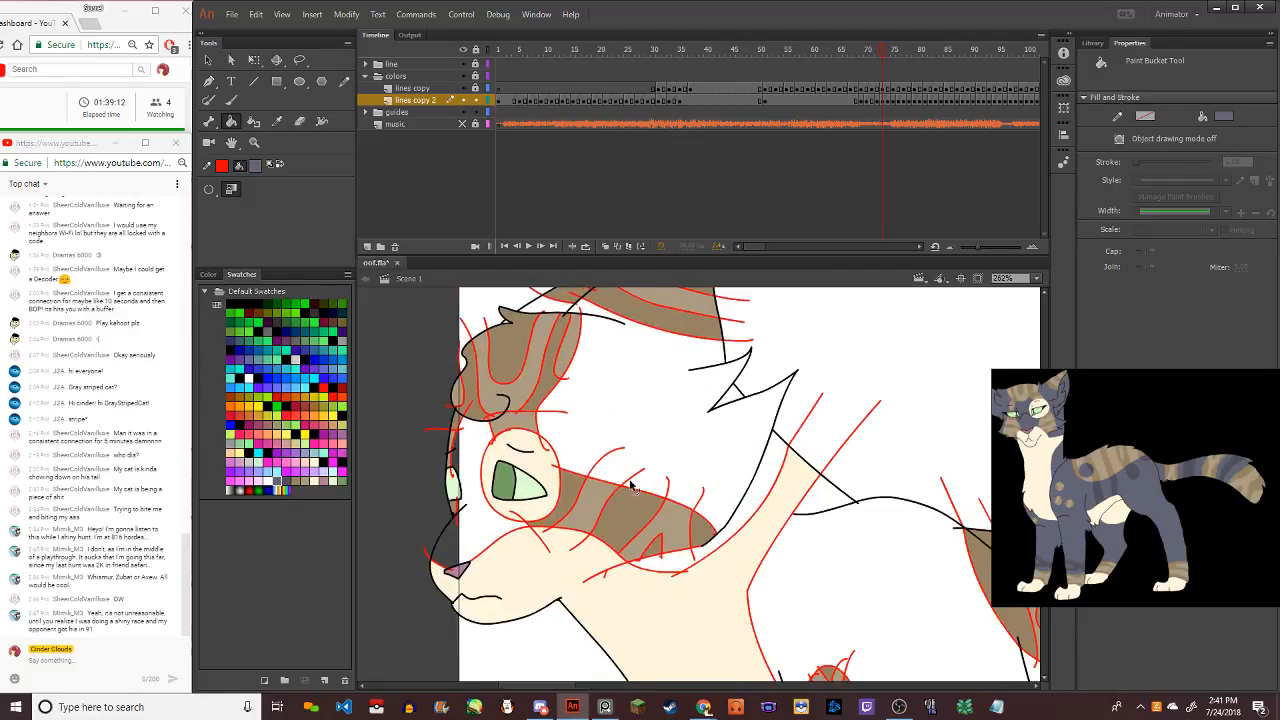
left_click(729, 446)
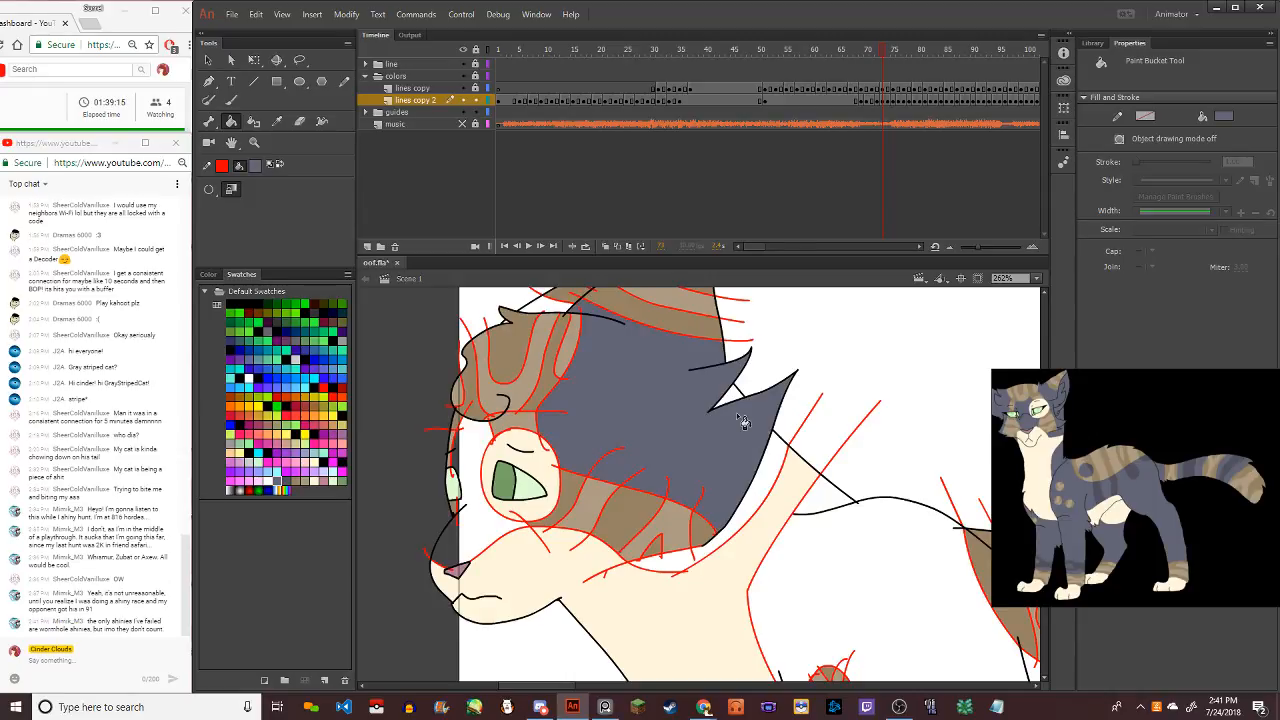
left_click(548, 308)
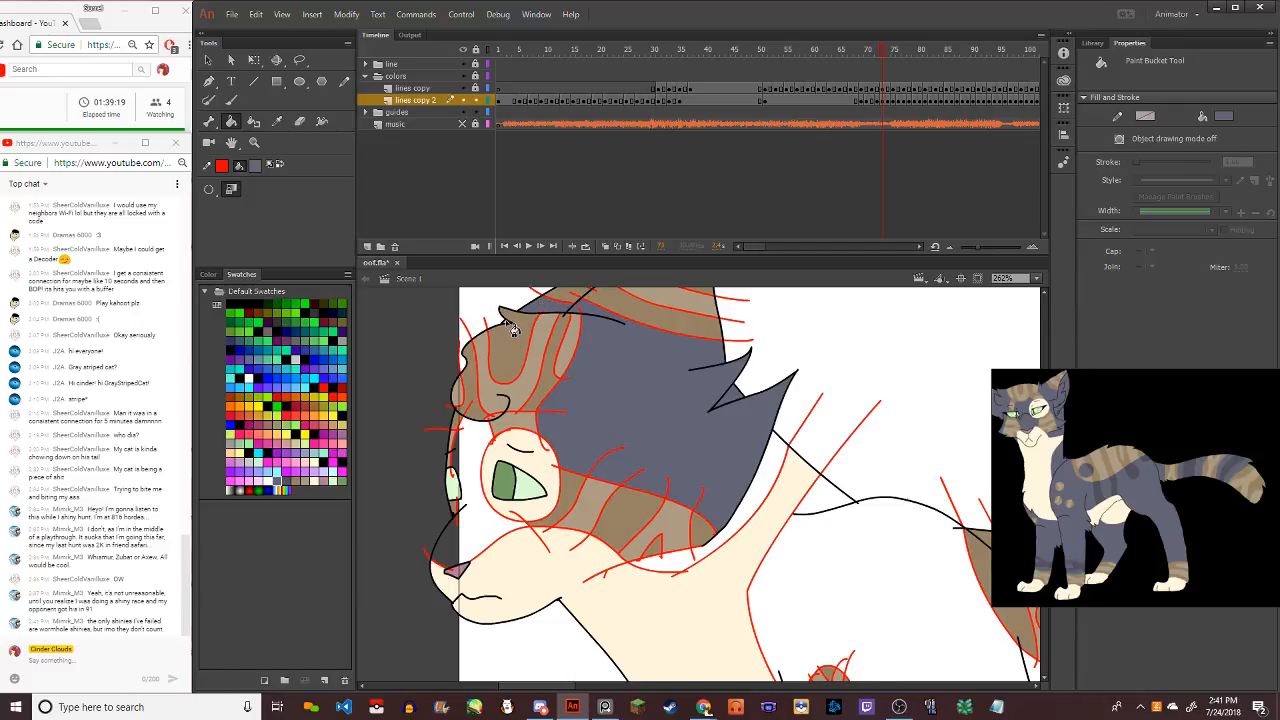
left_click(486, 526)
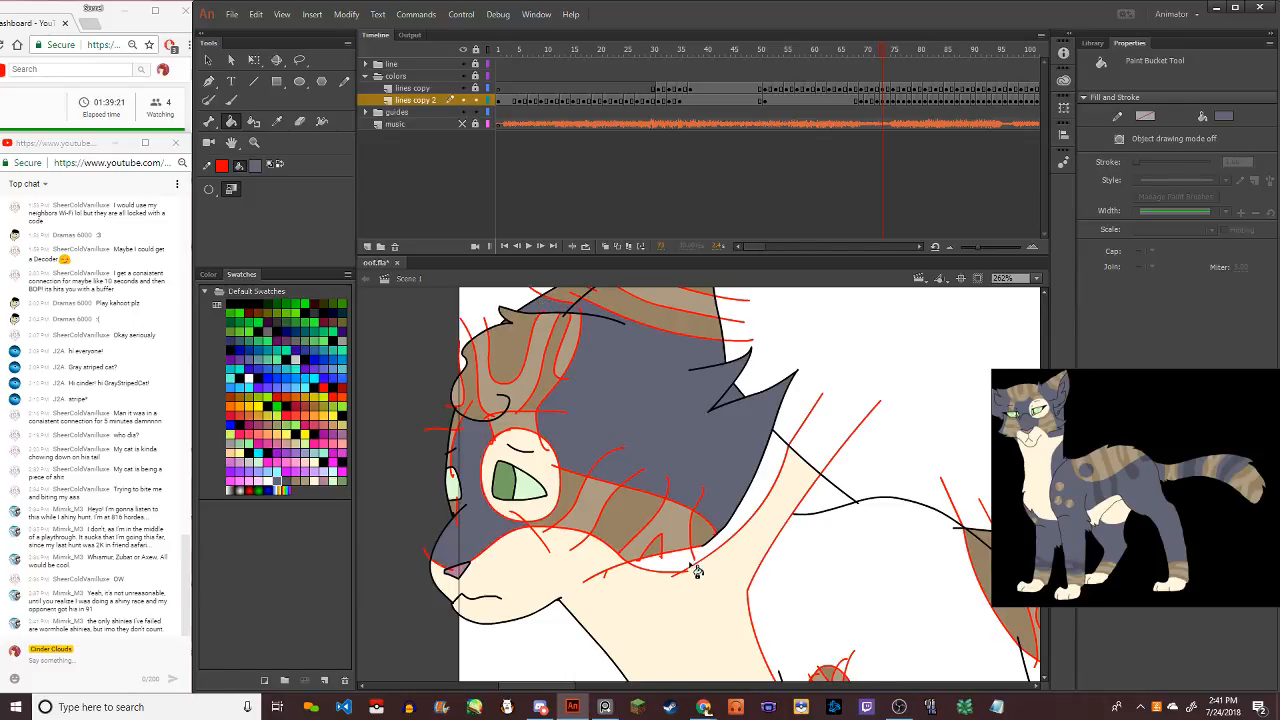
Fill the hindquarters, the shoulder with the near front leg, and the flank gap between the stripes with slate grey
scroll(697, 570, "down", 5)
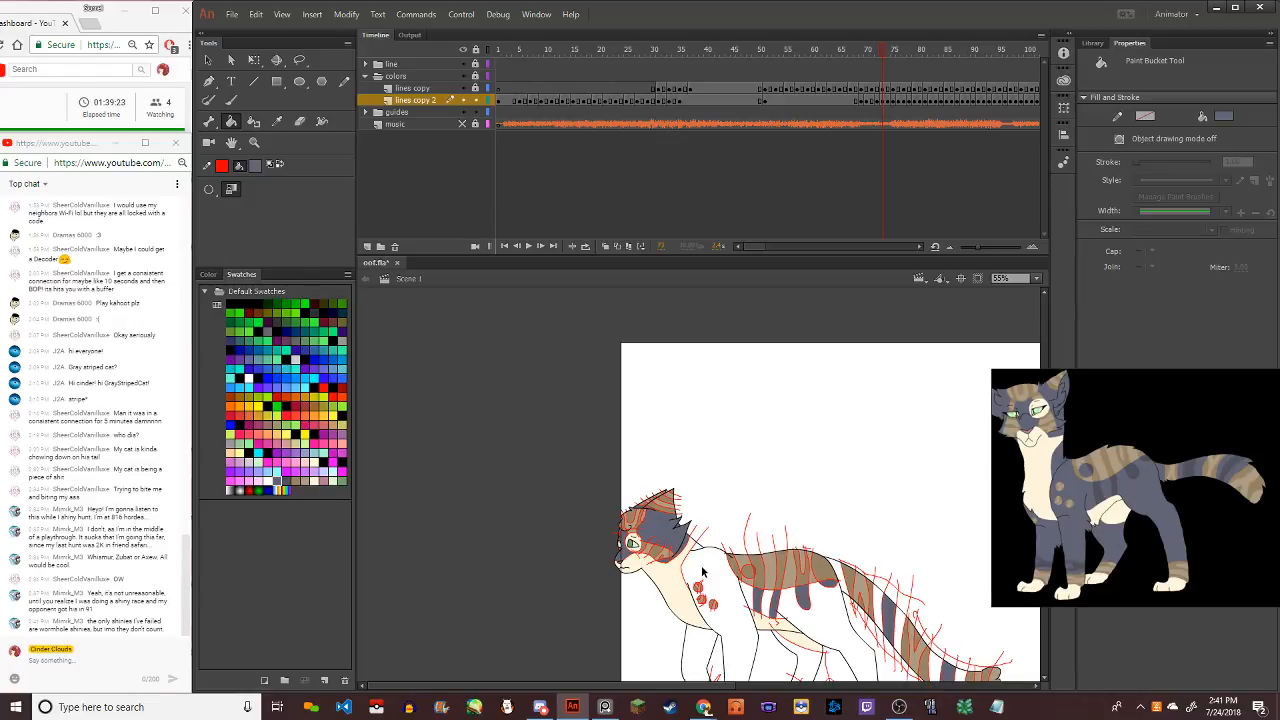
scroll(673, 540, "down", 2)
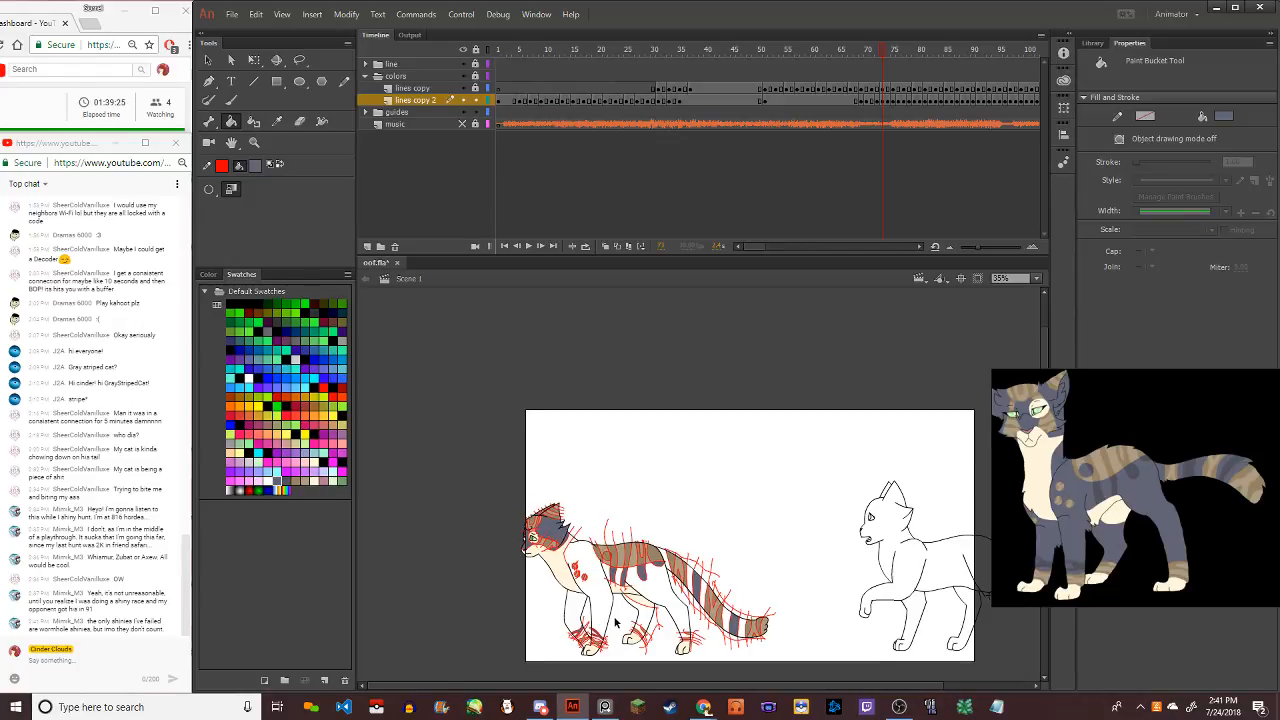
scroll(616, 622, "up", 2)
left_click(664, 590)
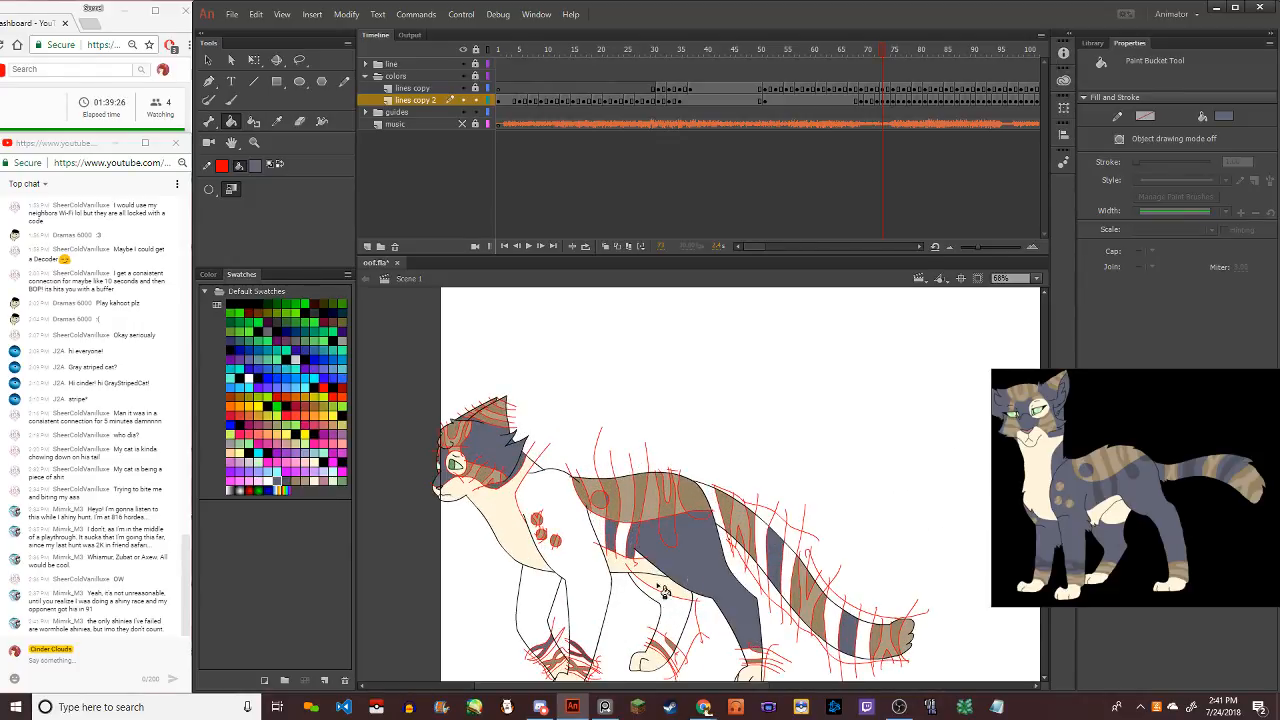
left_click(596, 622)
left_click(621, 548)
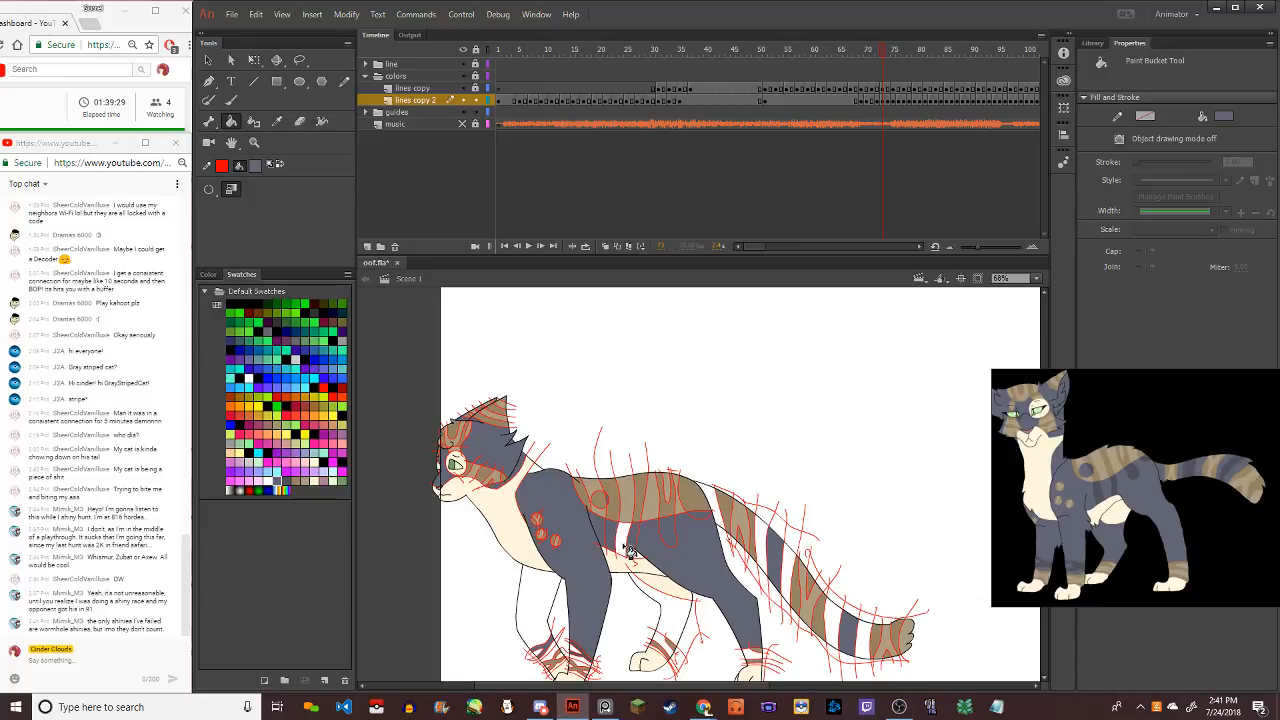
left_click(628, 549)
Recolour the flank stripes beneath the back patch with the darker grey
left_click(288, 488)
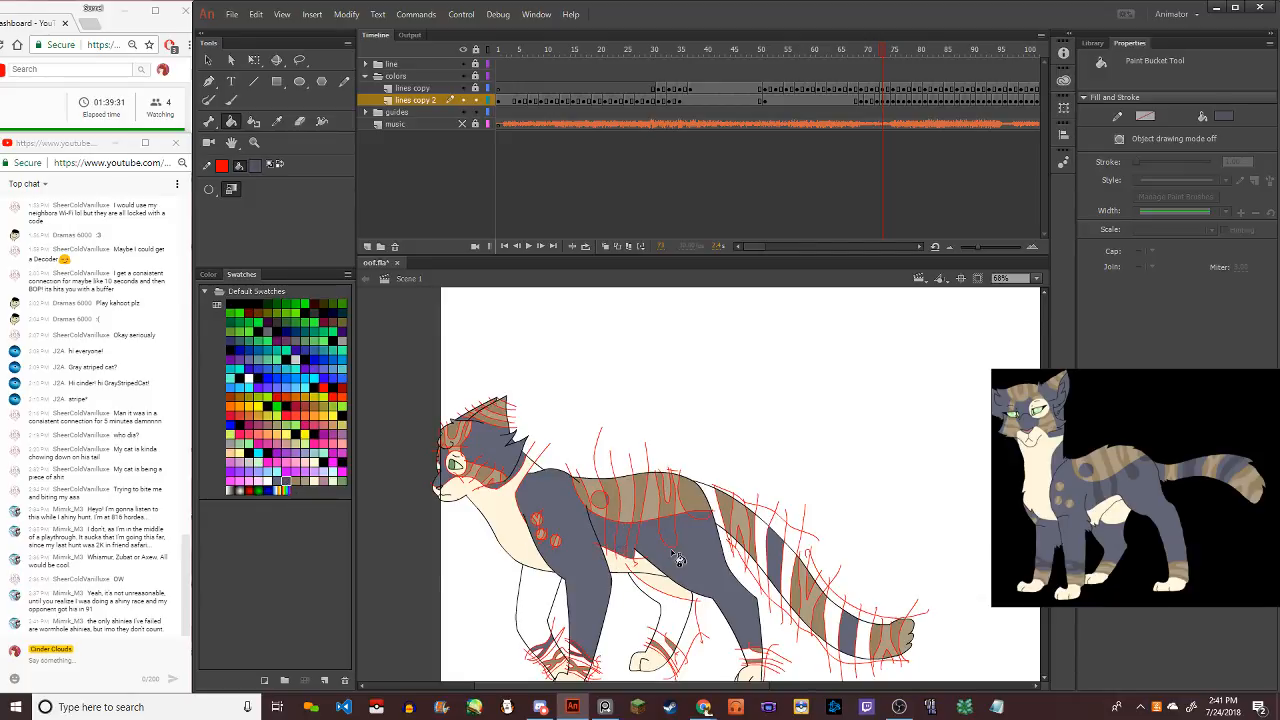
left_click(673, 530)
left_click(633, 542)
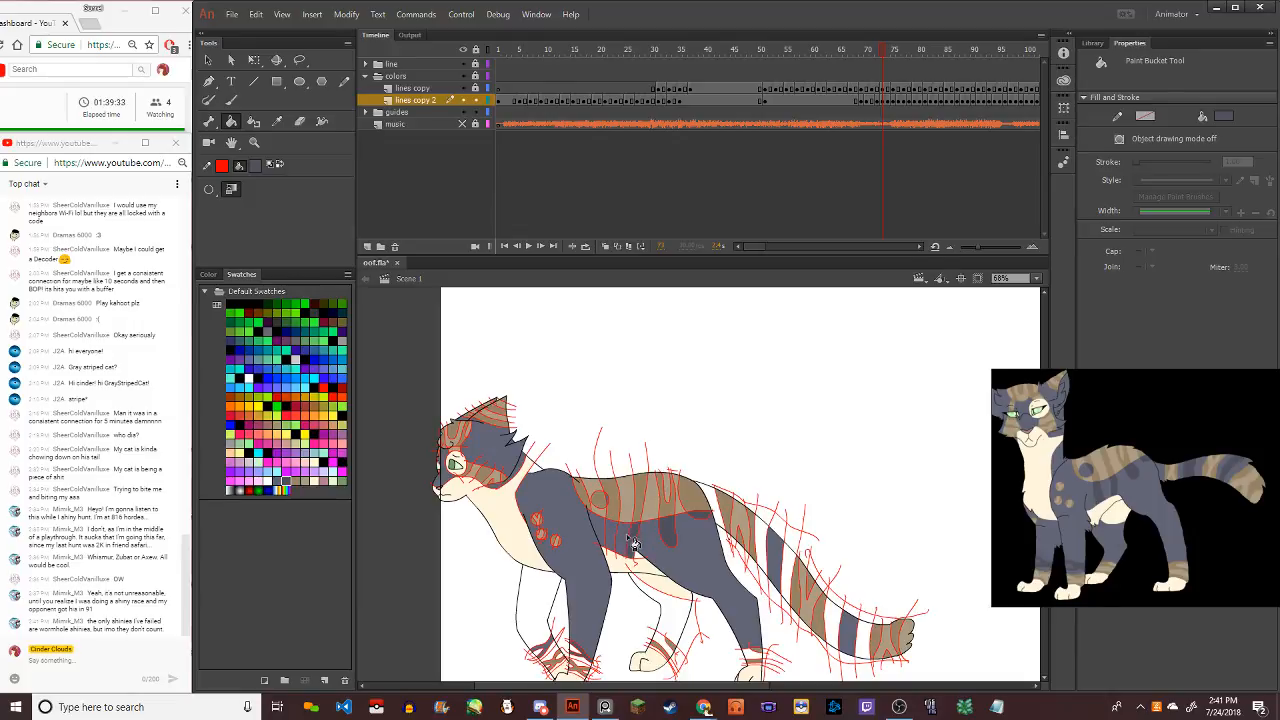
Sample slate grey from the thigh and fill the far hind leg and the front legs down to the ankle markings with it
key("i")
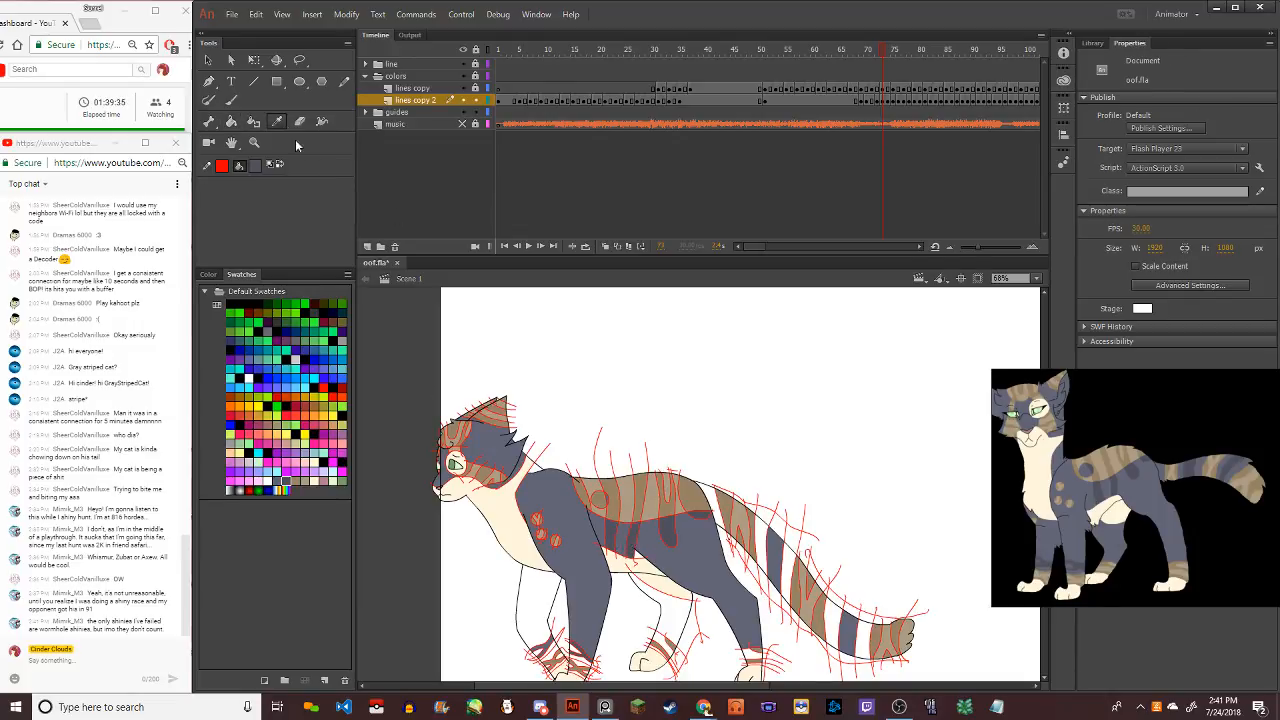
left_click(701, 563)
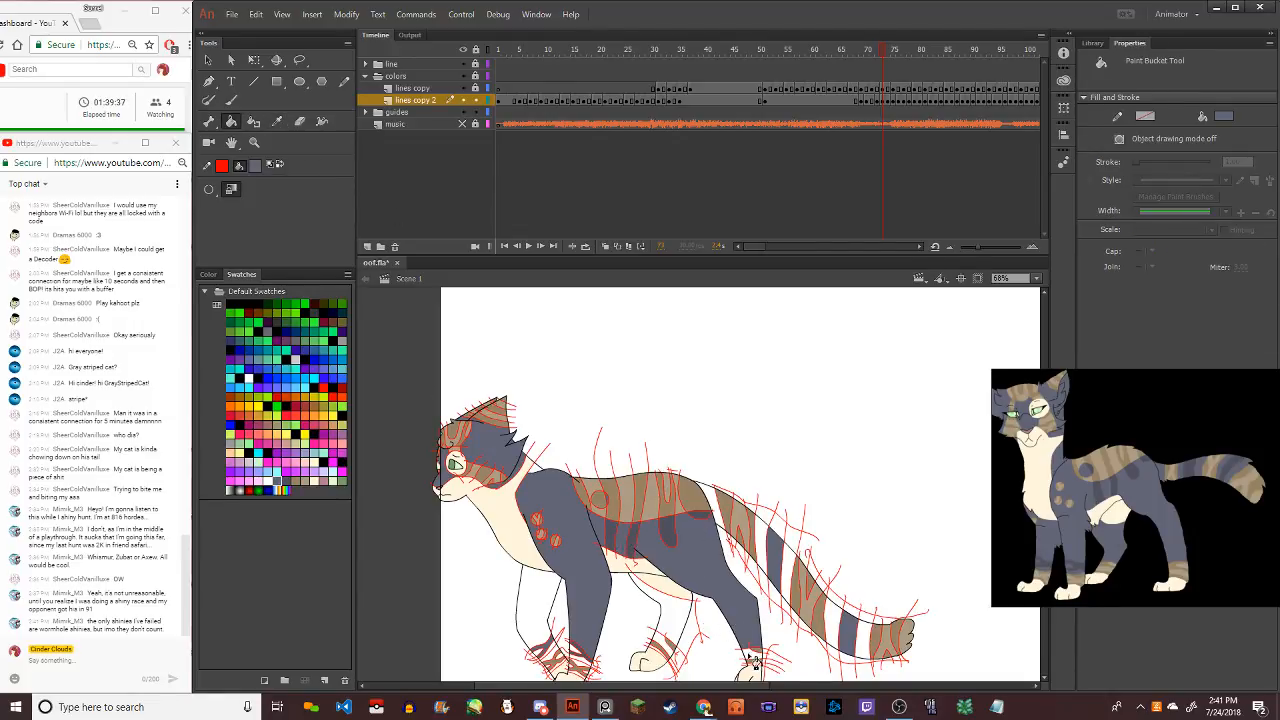
left_click(684, 630)
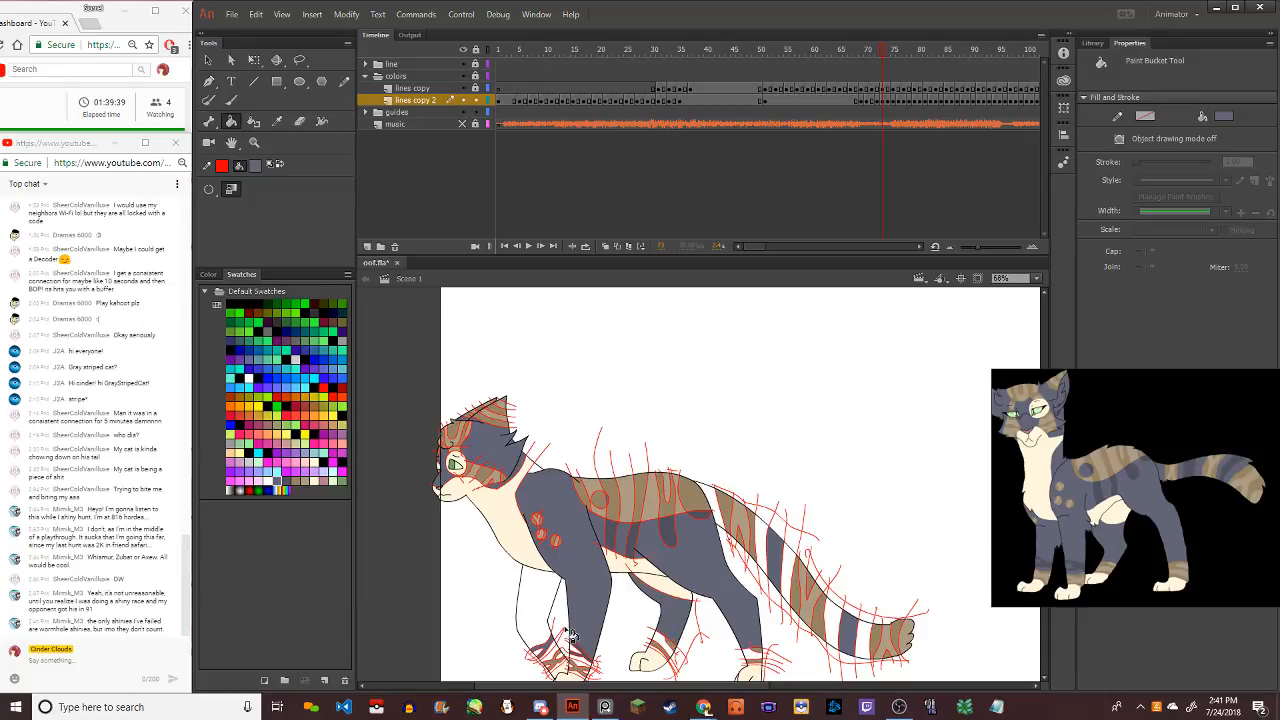
left_click(538, 614)
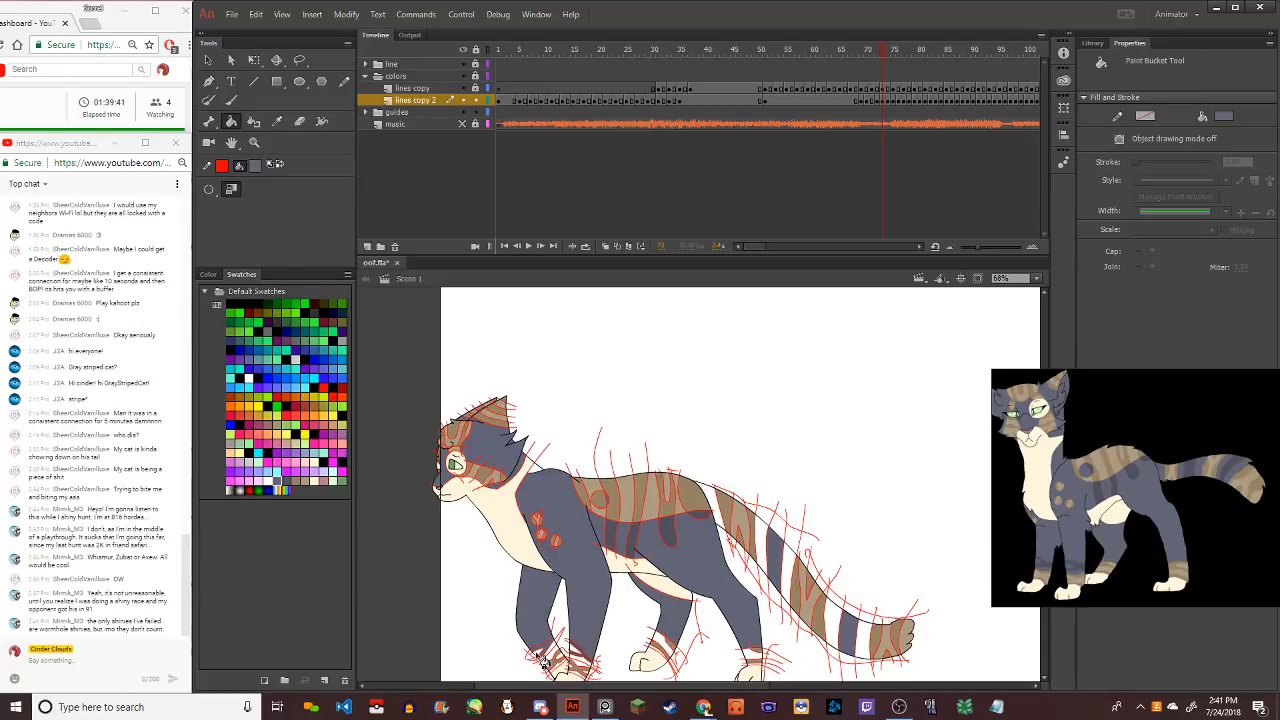
left_click(576, 658)
Recolour the two grey tail bands with the darker grey
left_click(284, 487)
left_click(773, 558)
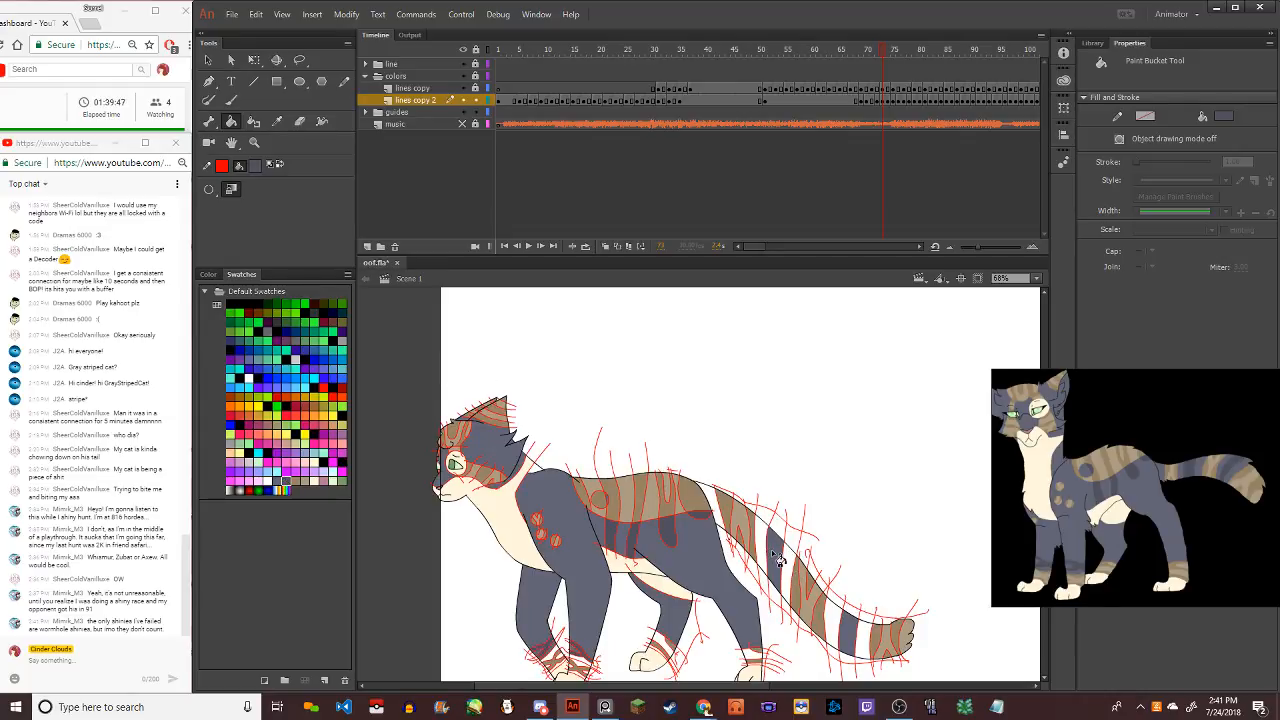
left_click(850, 628)
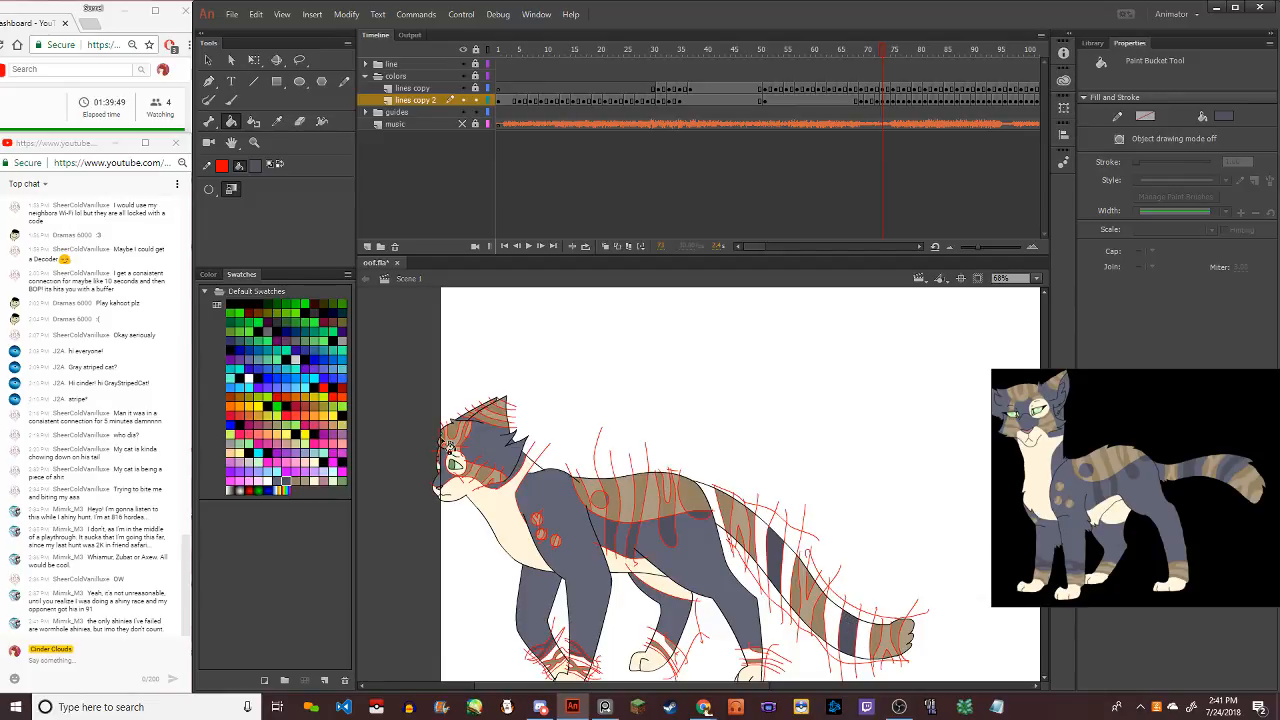
Fill the white gaps between the tail bands and around the front ankle stripes with slate grey
left_click(282, 488)
left_click(722, 520)
left_click(774, 558)
left_click(797, 577)
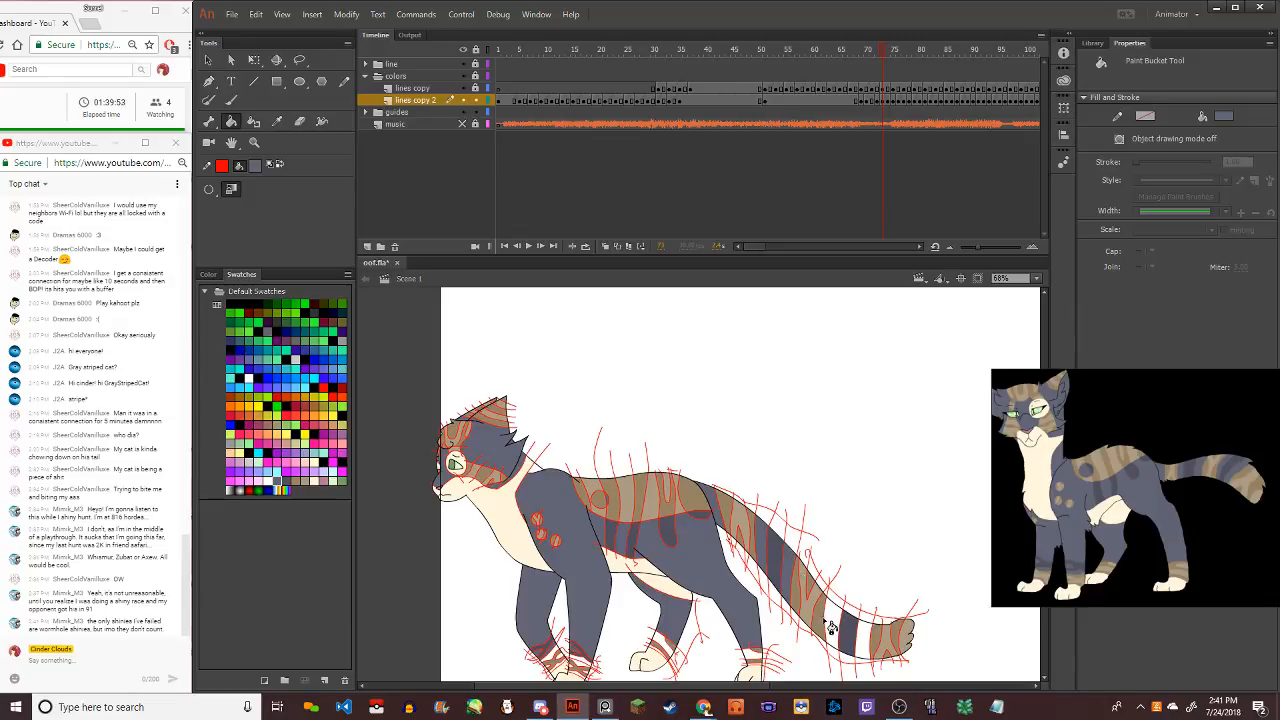
left_click(838, 622)
left_click(869, 643)
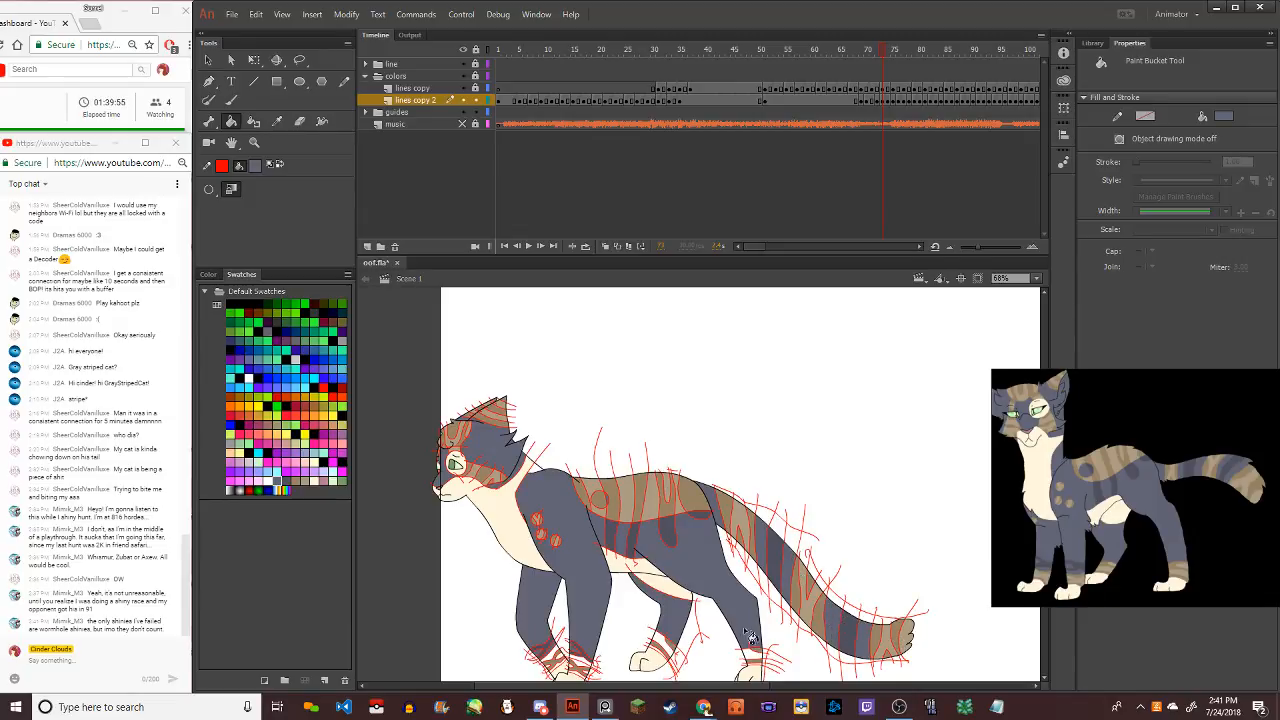
scroll(685, 650, "down", 3)
left_click(590, 551)
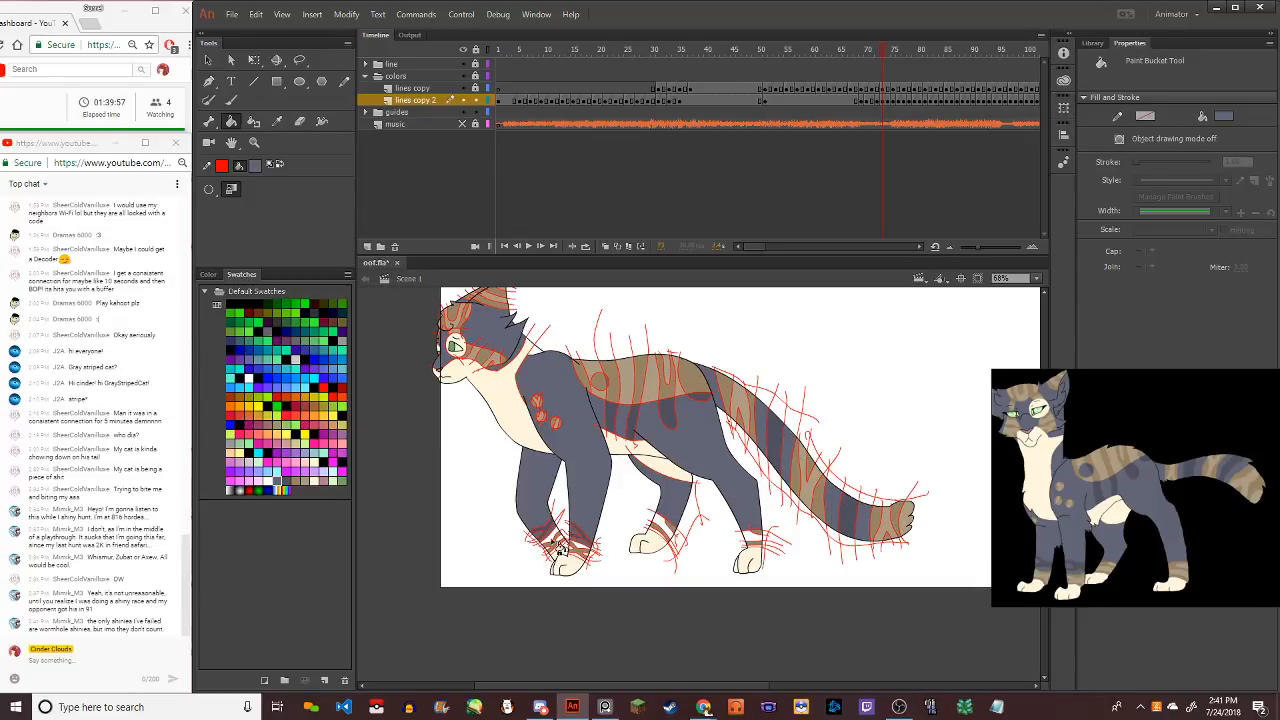
Sample tan from the back patch and fill the gaps between the brown bands above the front paws with it
left_click(272, 126)
left_click(633, 374)
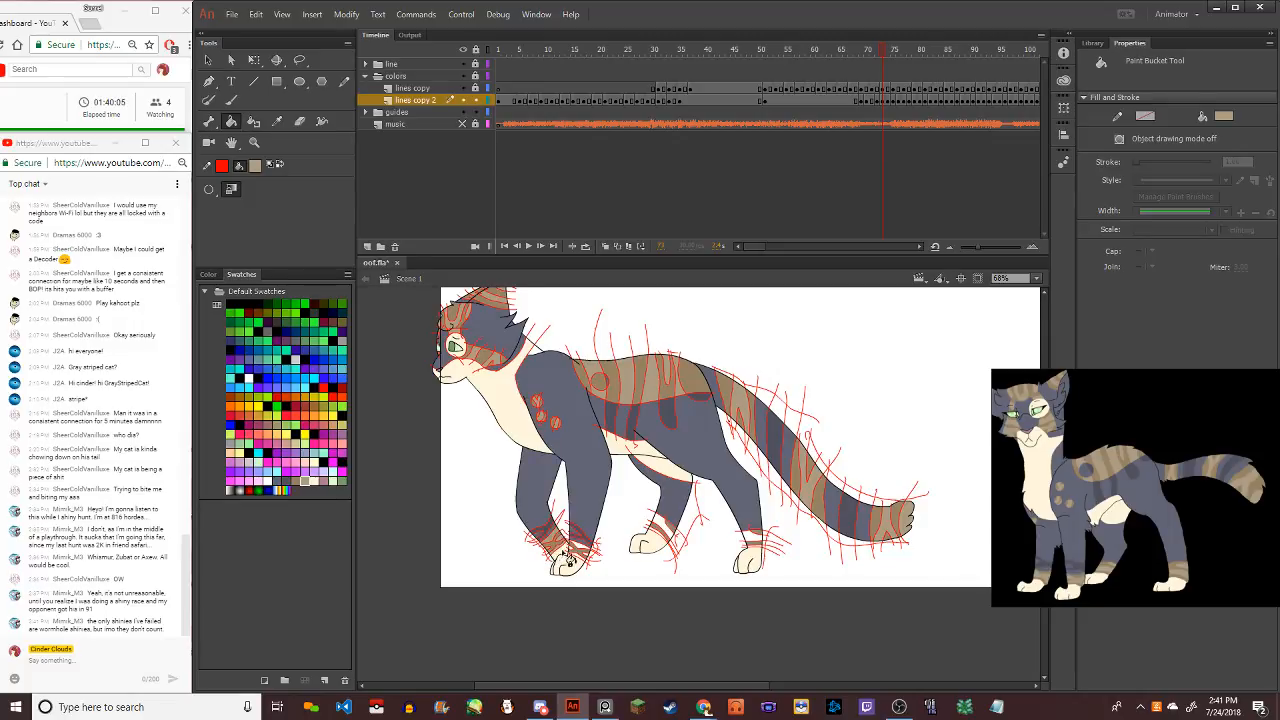
scroll(561, 560, "up", 6)
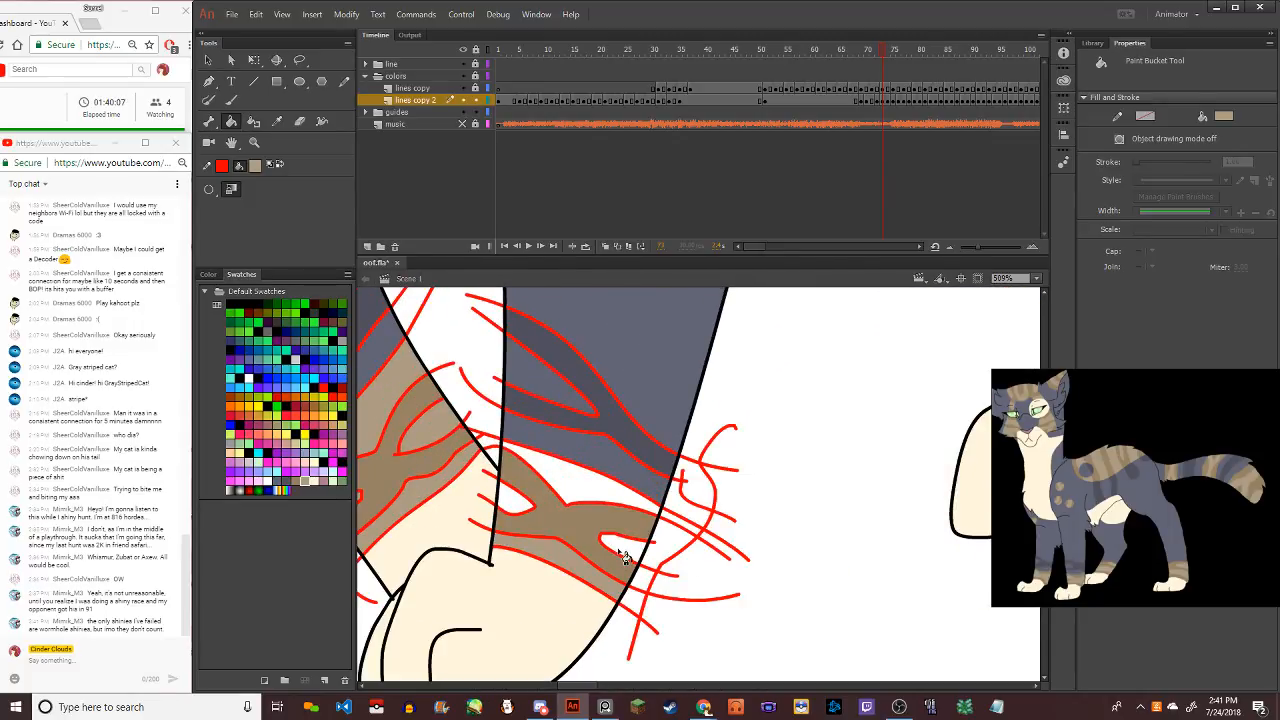
scroll(511, 512, "down", 3)
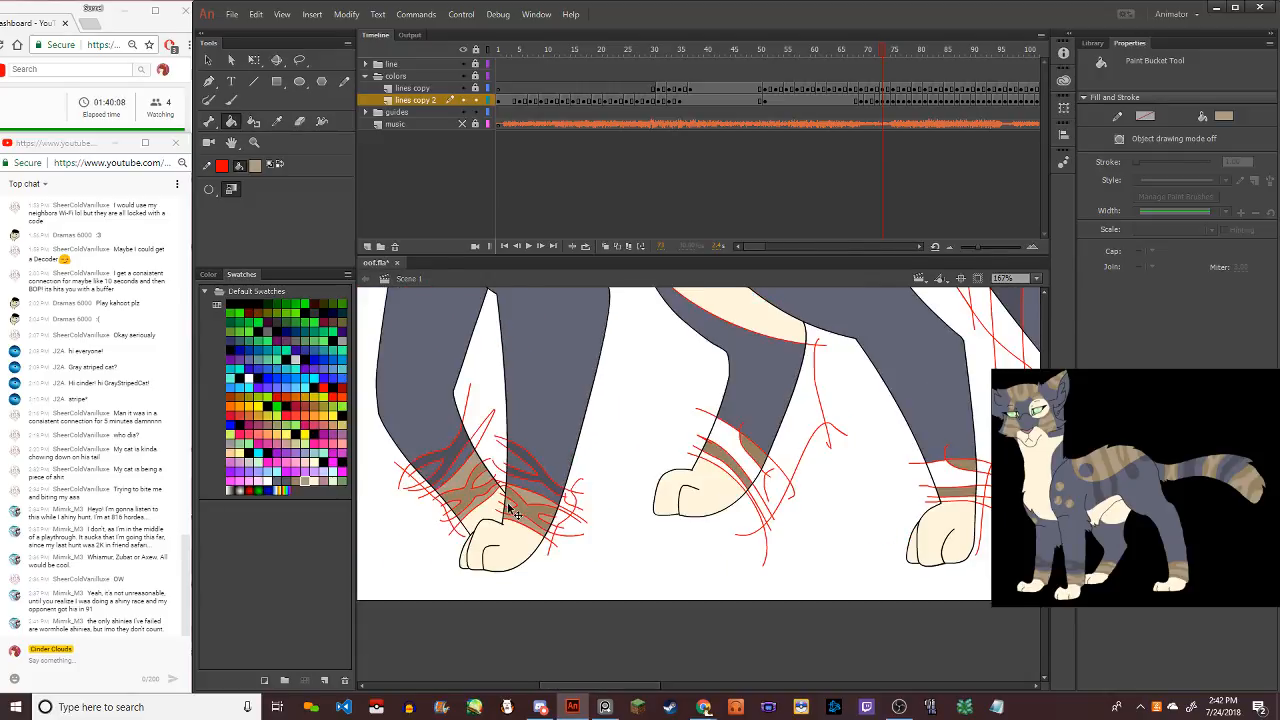
Fill the gaps between the brown ankle bands on both hind legs with tan
left_click(714, 470)
key("ctrl+z")
left_click(724, 458)
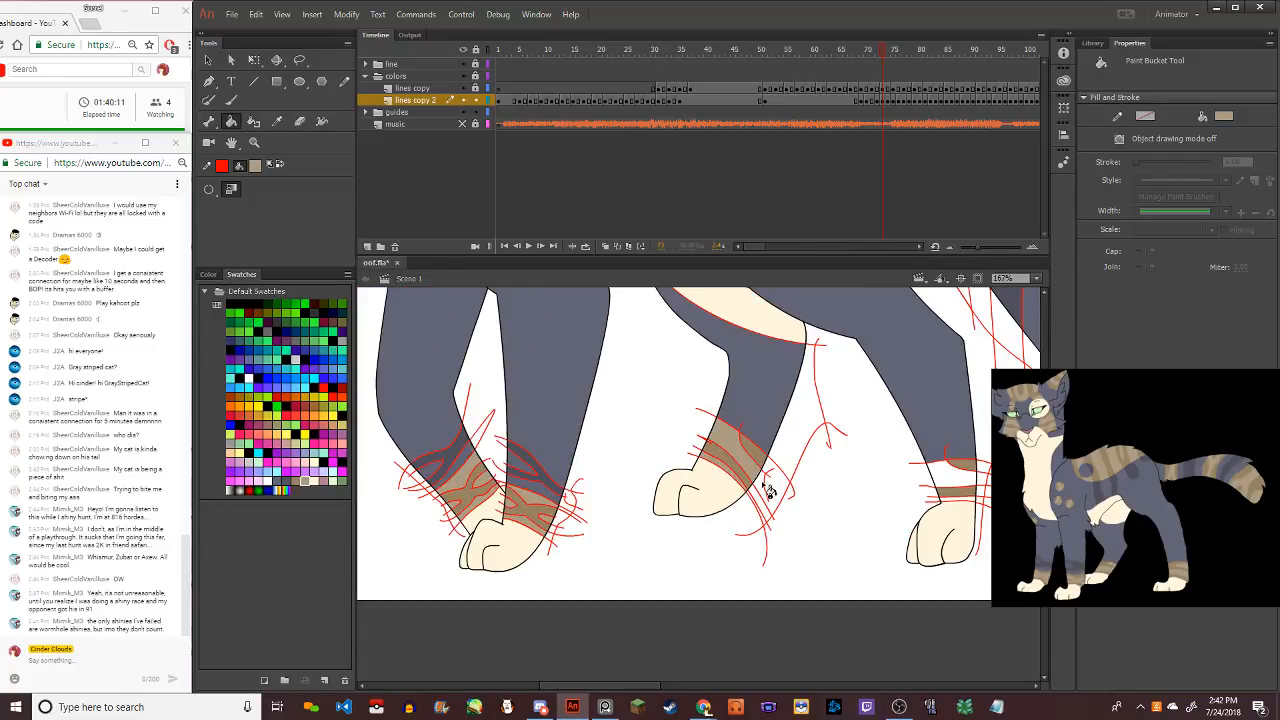
scroll(752, 487, "down", 2)
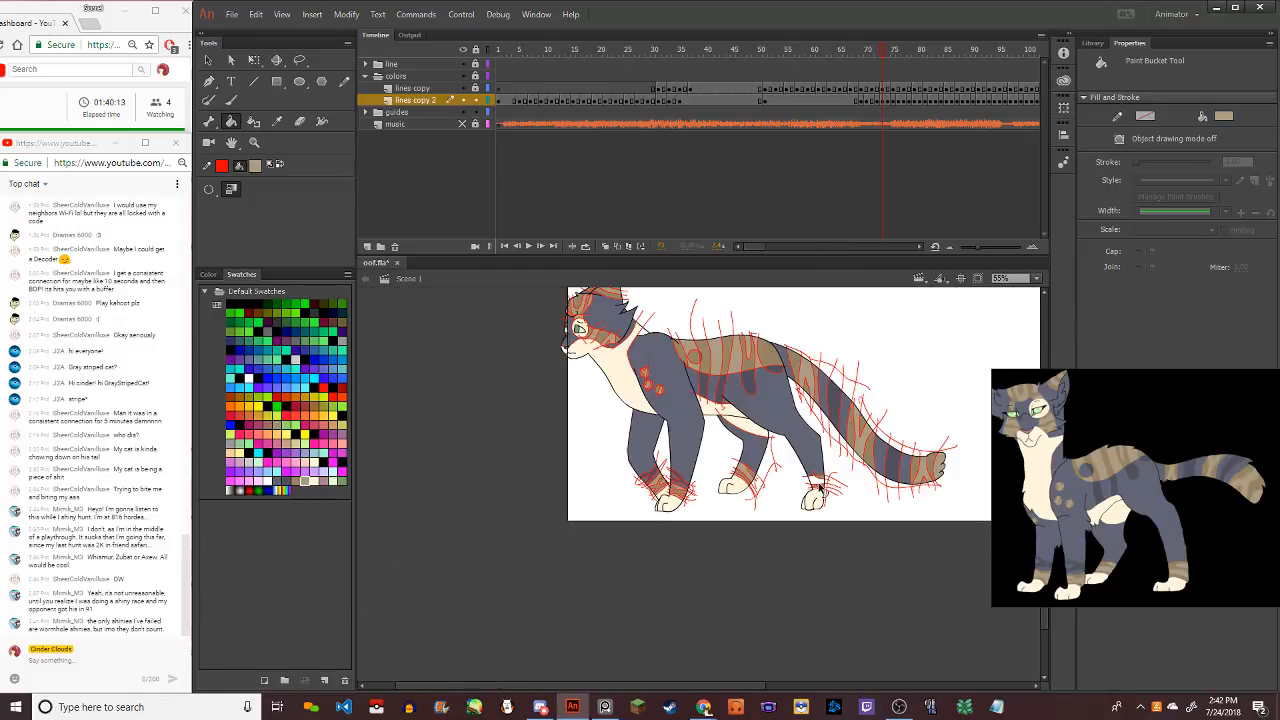
scroll(837, 510, "up", 4)
left_click(804, 446)
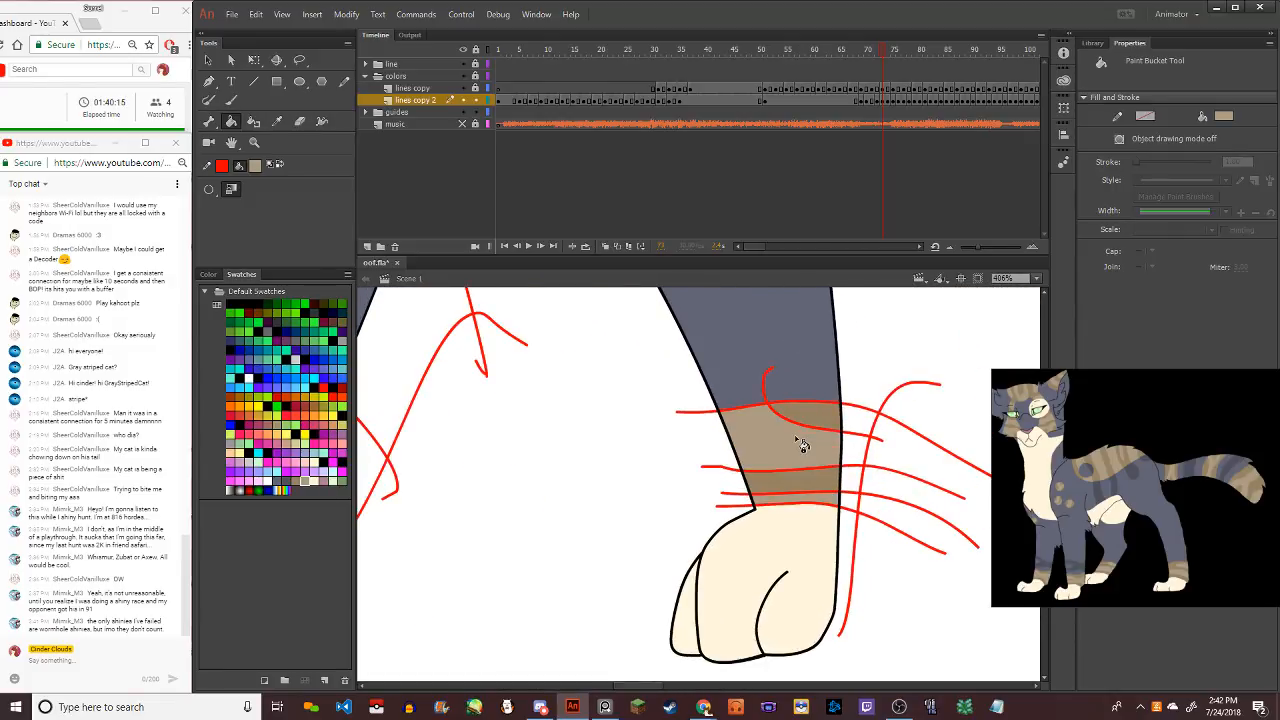
scroll(684, 458, "down", 6)
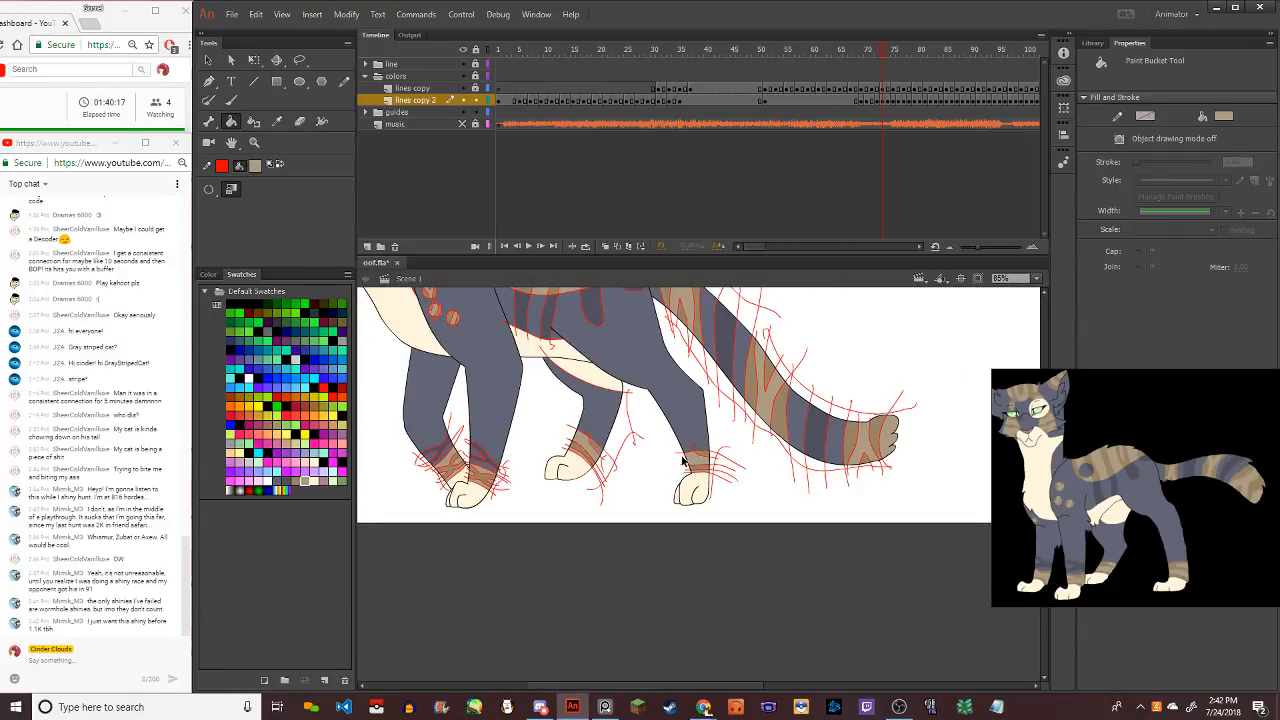
scroll(632, 430, "down", 5)
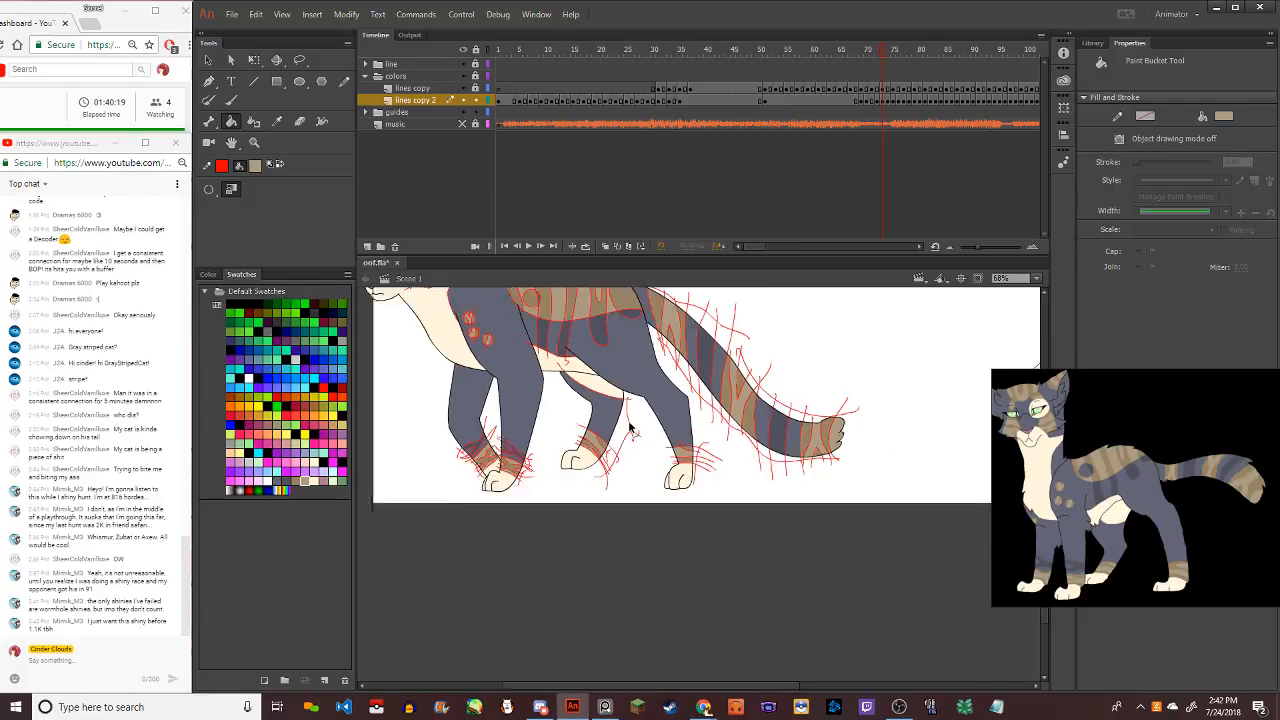
Inspect the coloured cat from head to tail and paws for areas still missing colour
scroll(533, 405, "up", 4)
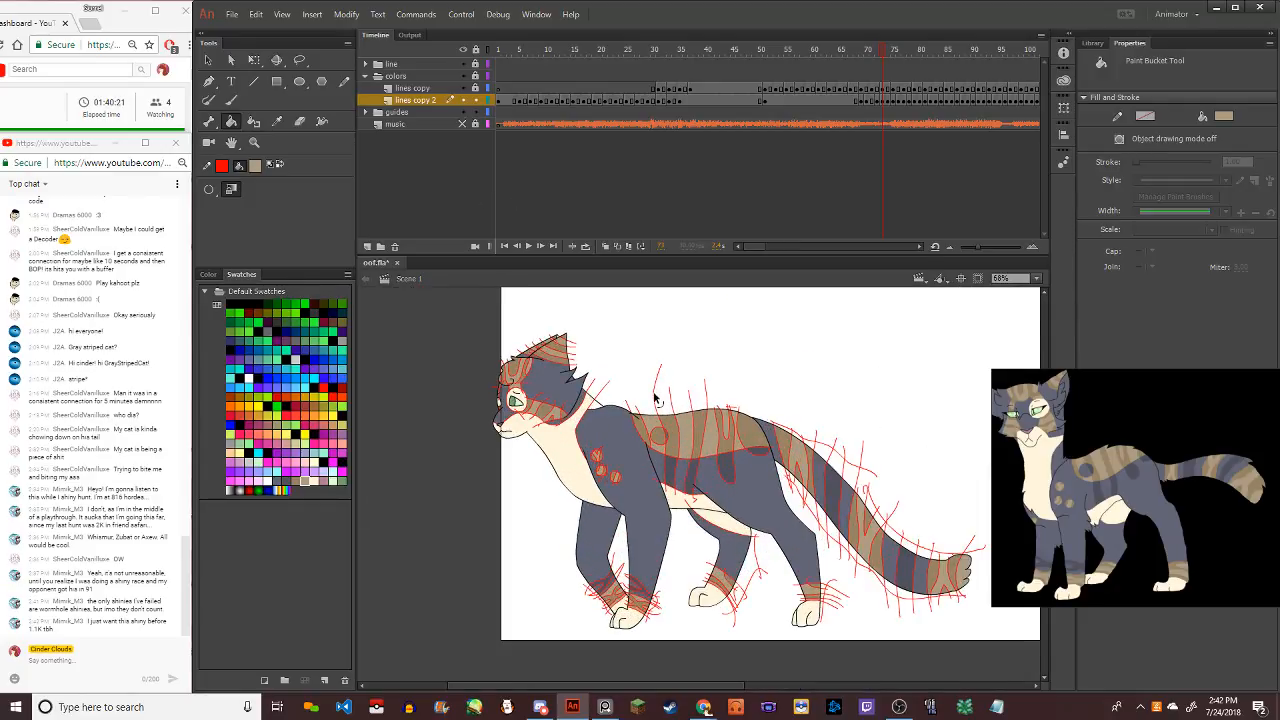
scroll(585, 399, "up", 5)
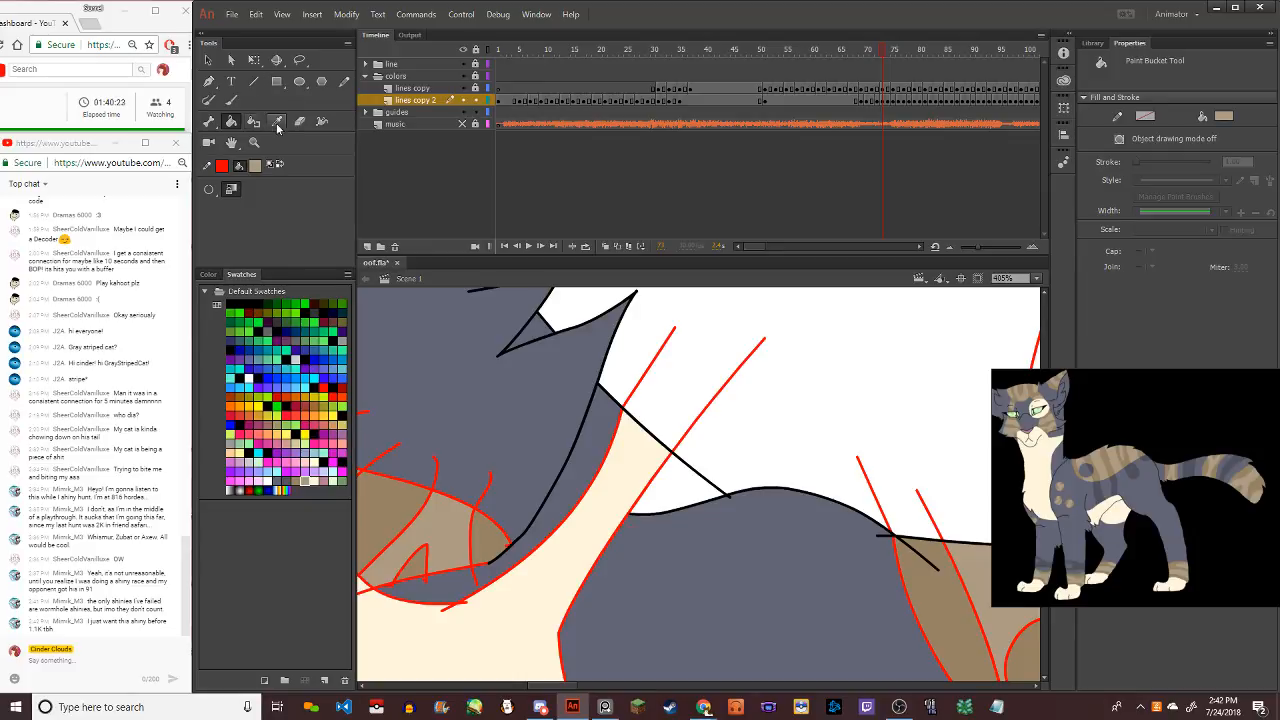
scroll(676, 490, "down", 1)
scroll(676, 490, "down", 5)
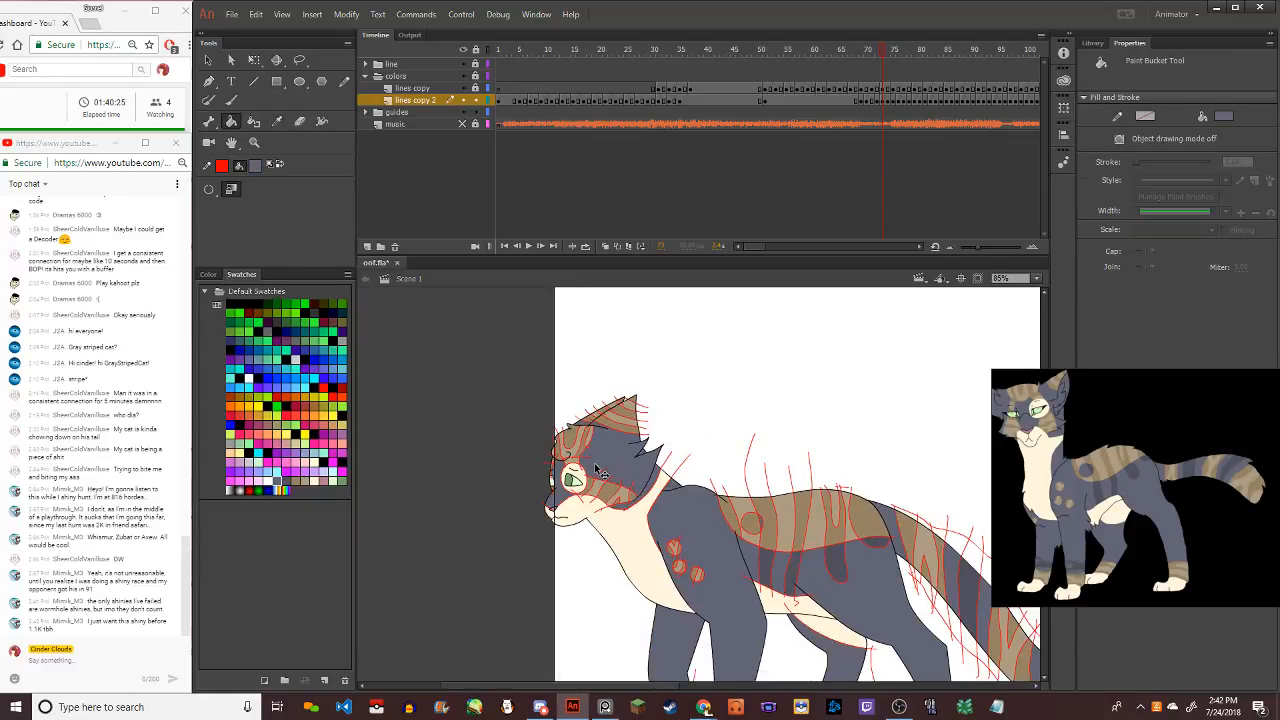
scroll(620, 520, "up", 2)
scroll(548, 522, "up", 1)
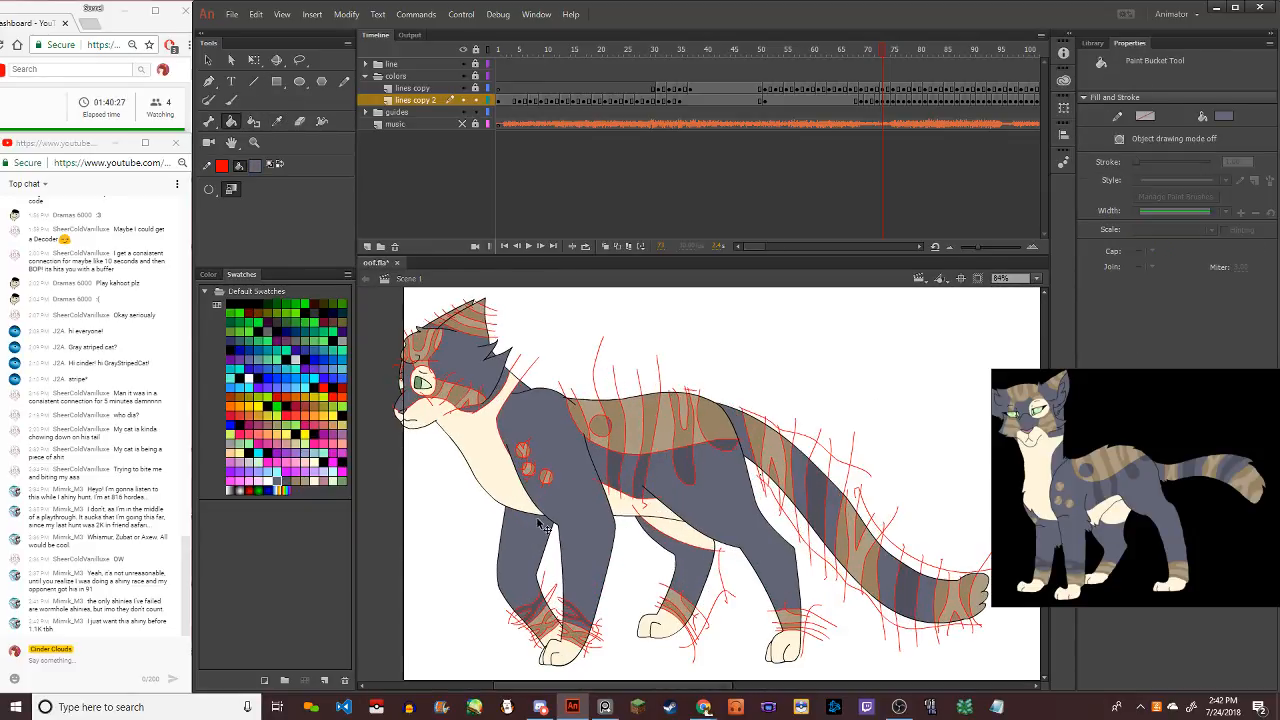
scroll(424, 376, "down", 3)
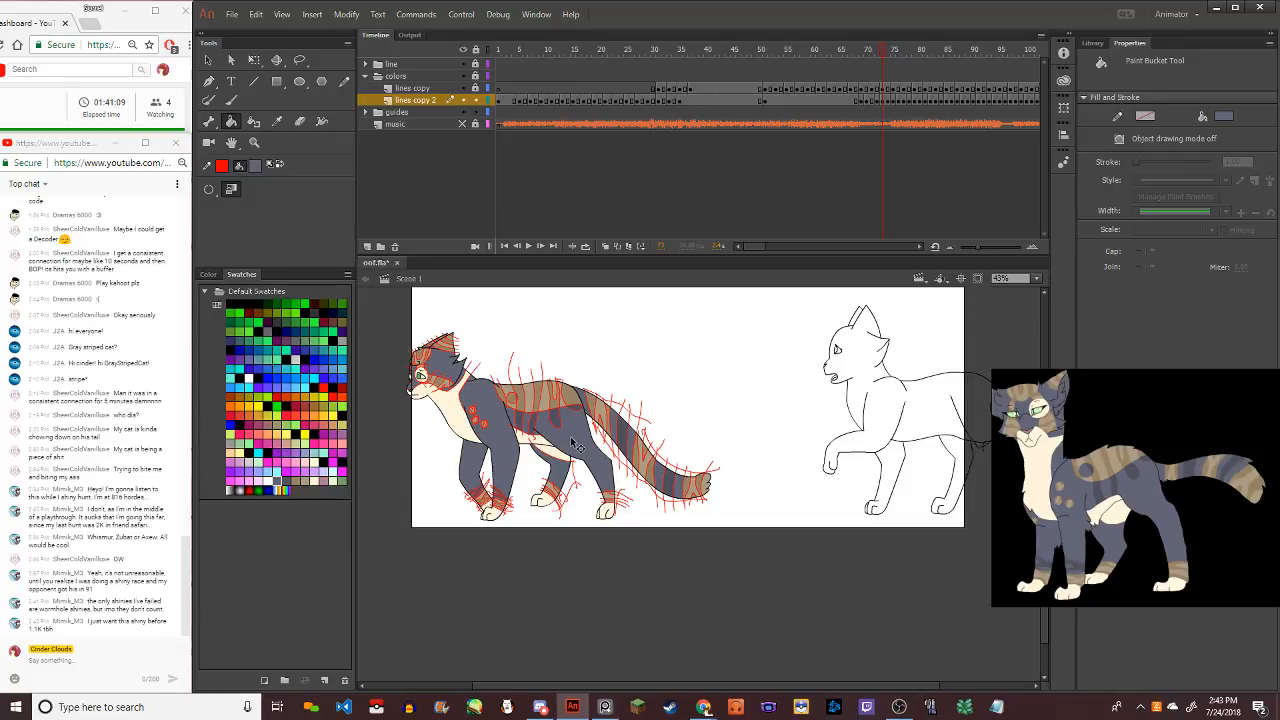
scroll(575, 443, "down", 1)
scroll(575, 443, "up", 3)
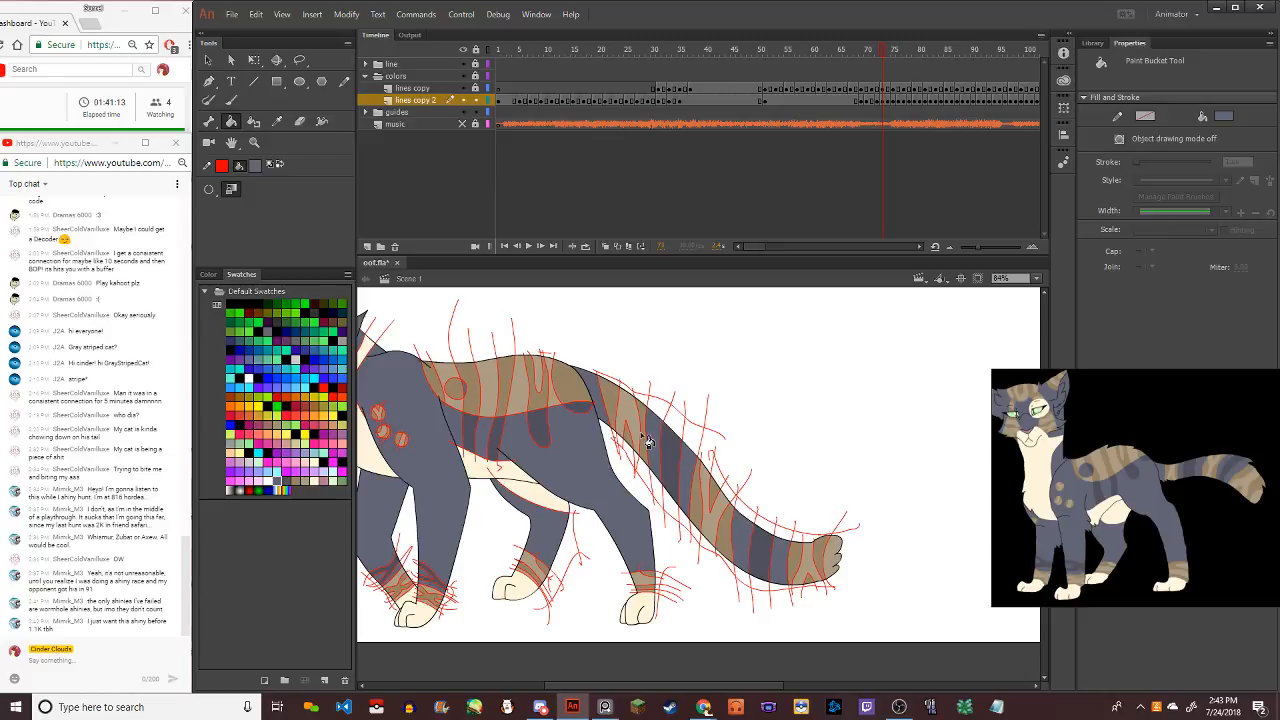
Go to the next frame and recolour the flank stripe and two tail bands with the darker grey
key("period")
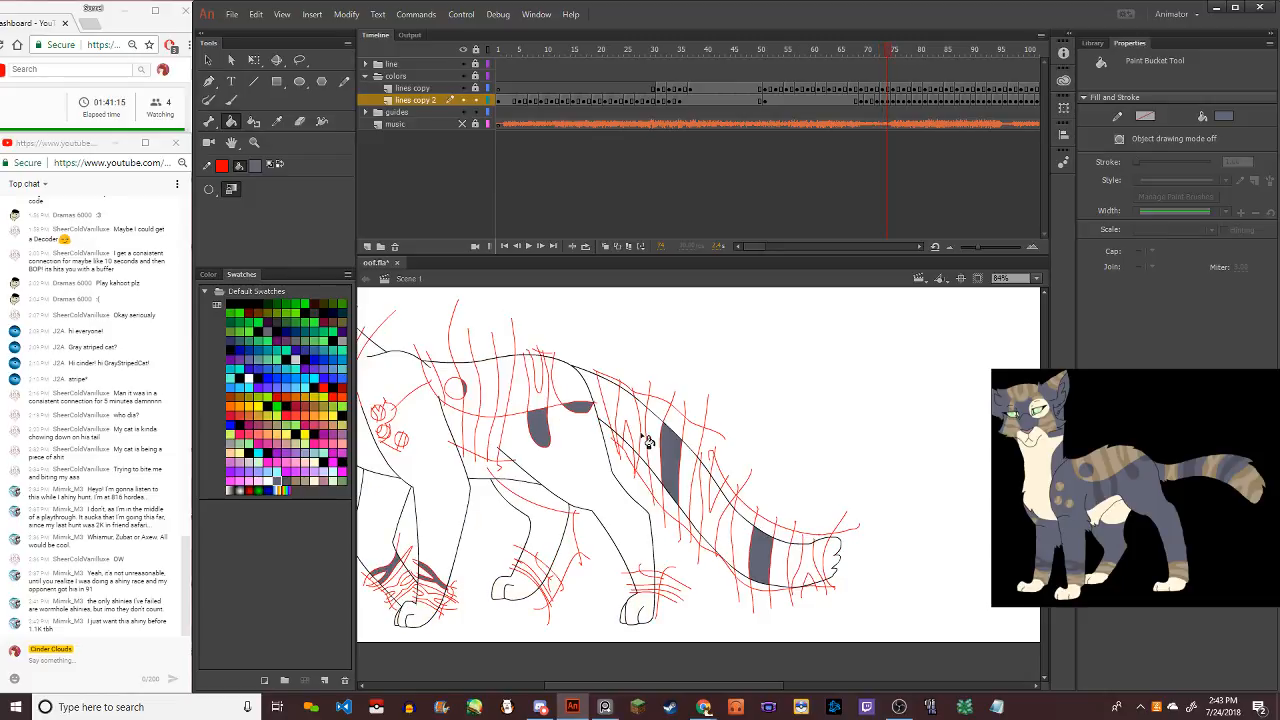
left_click(286, 482)
left_click(541, 434)
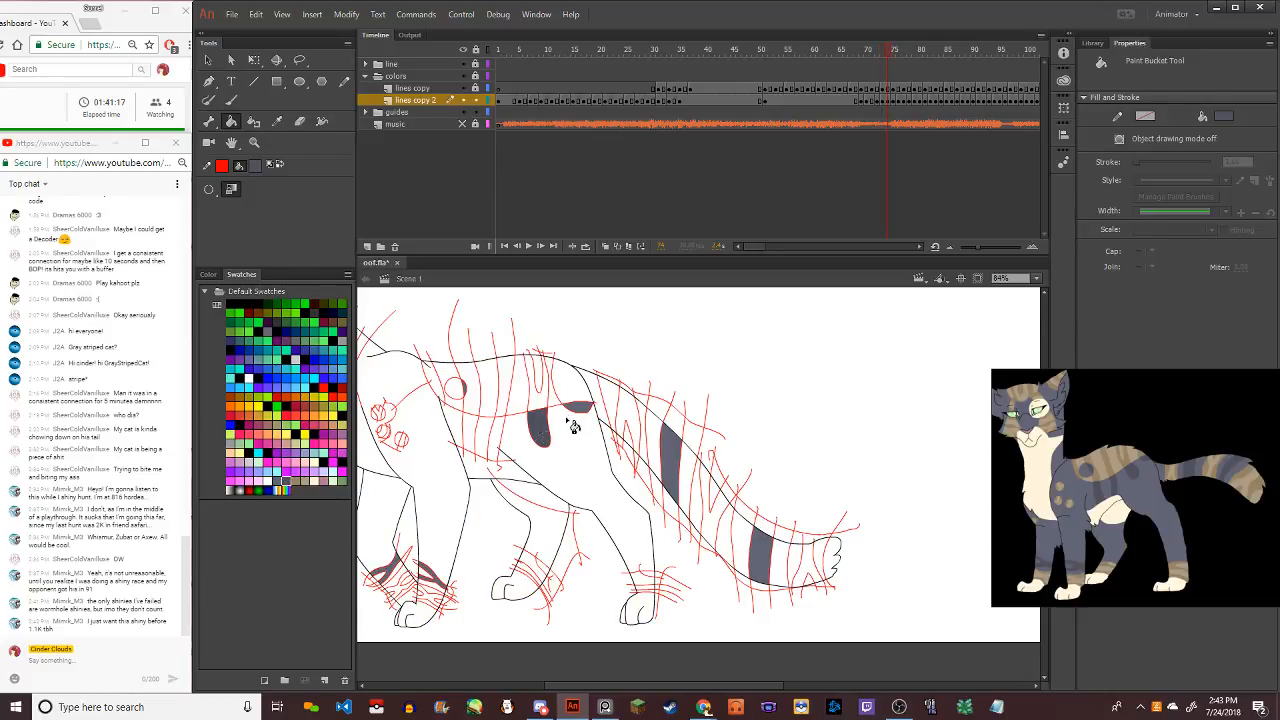
left_click(688, 468)
left_click(760, 558)
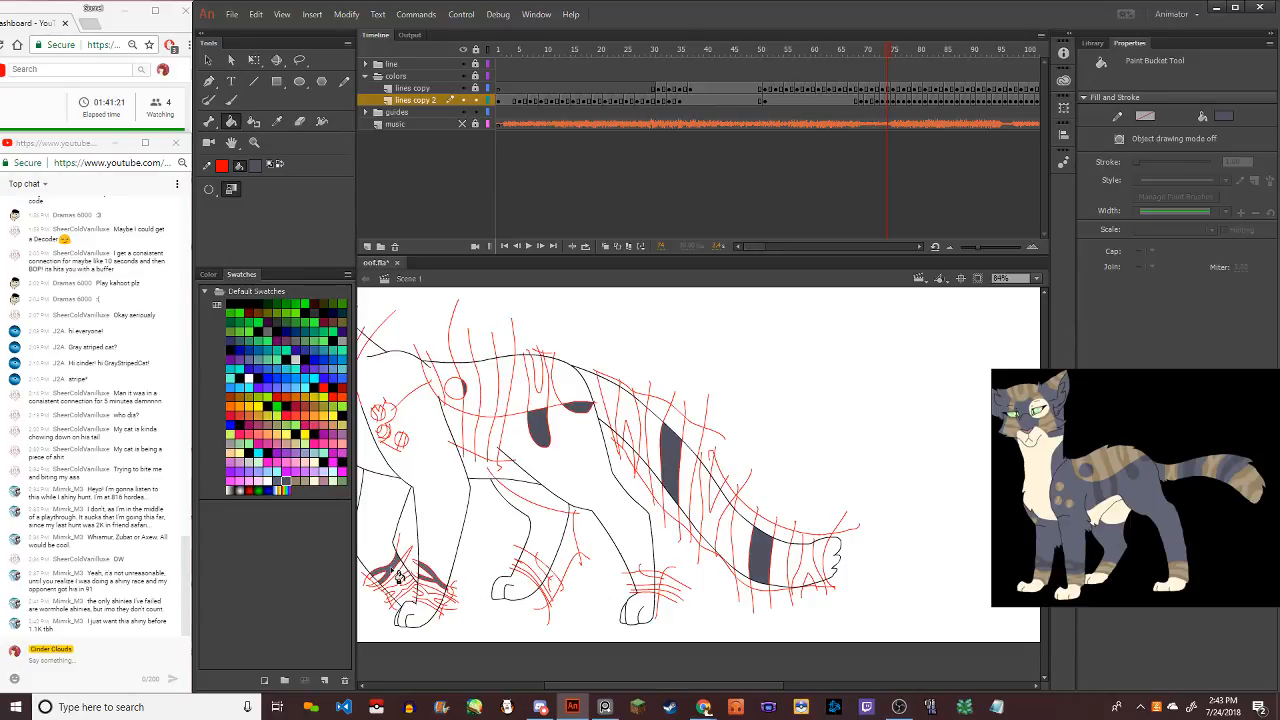
Fill the alternating stripes of the back patch, from shoulder to rump, with brown
key("ctrl+minus")
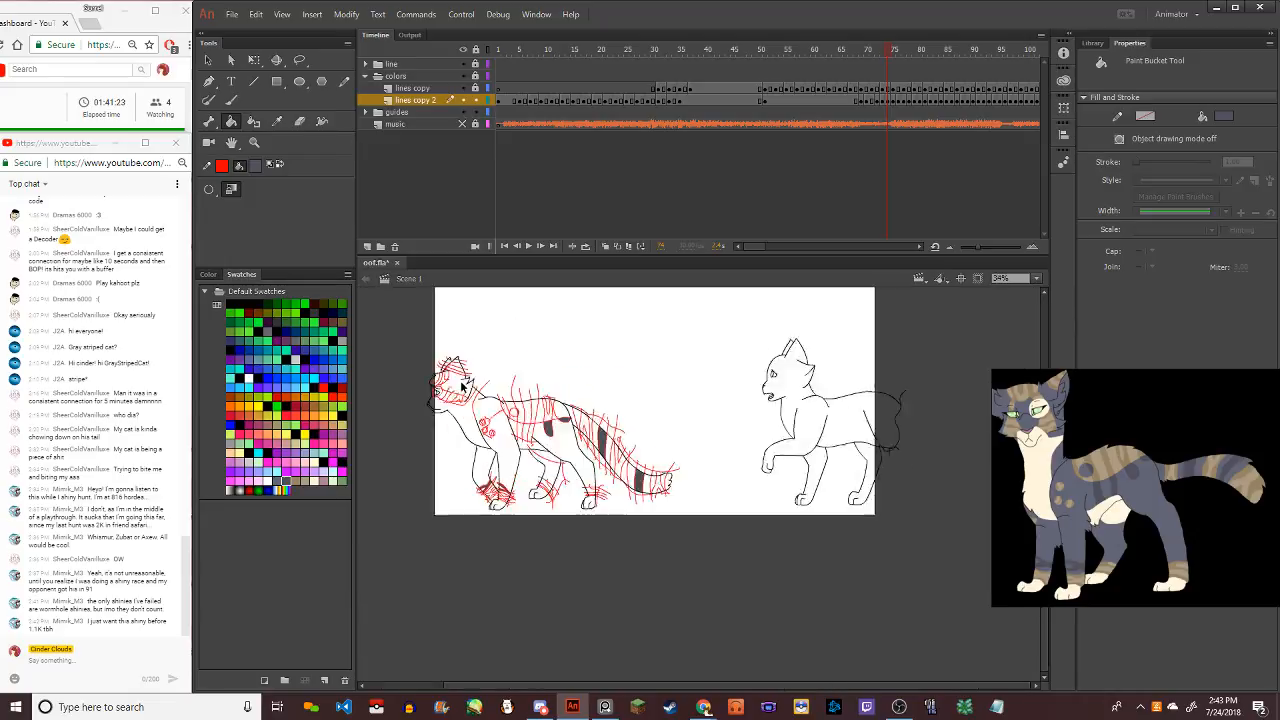
scroll(500, 430, "up", 4)
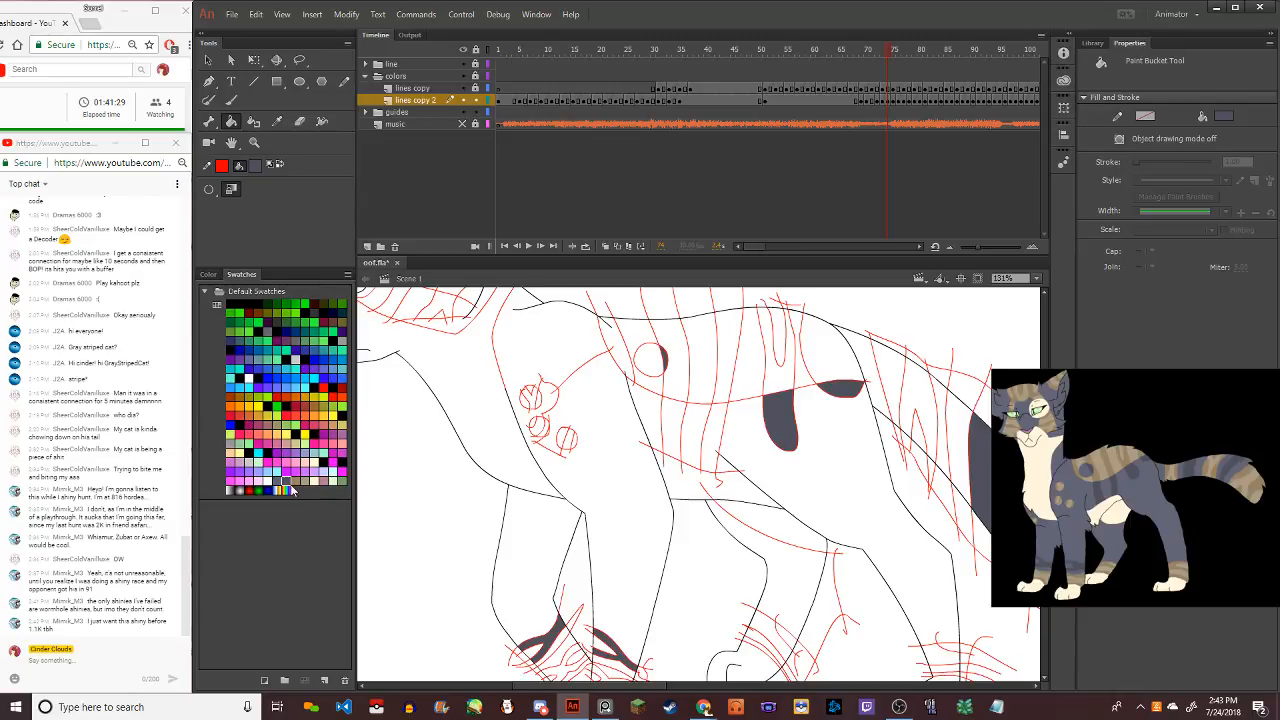
left_click(279, 487)
left_click(296, 481)
left_click(622, 356)
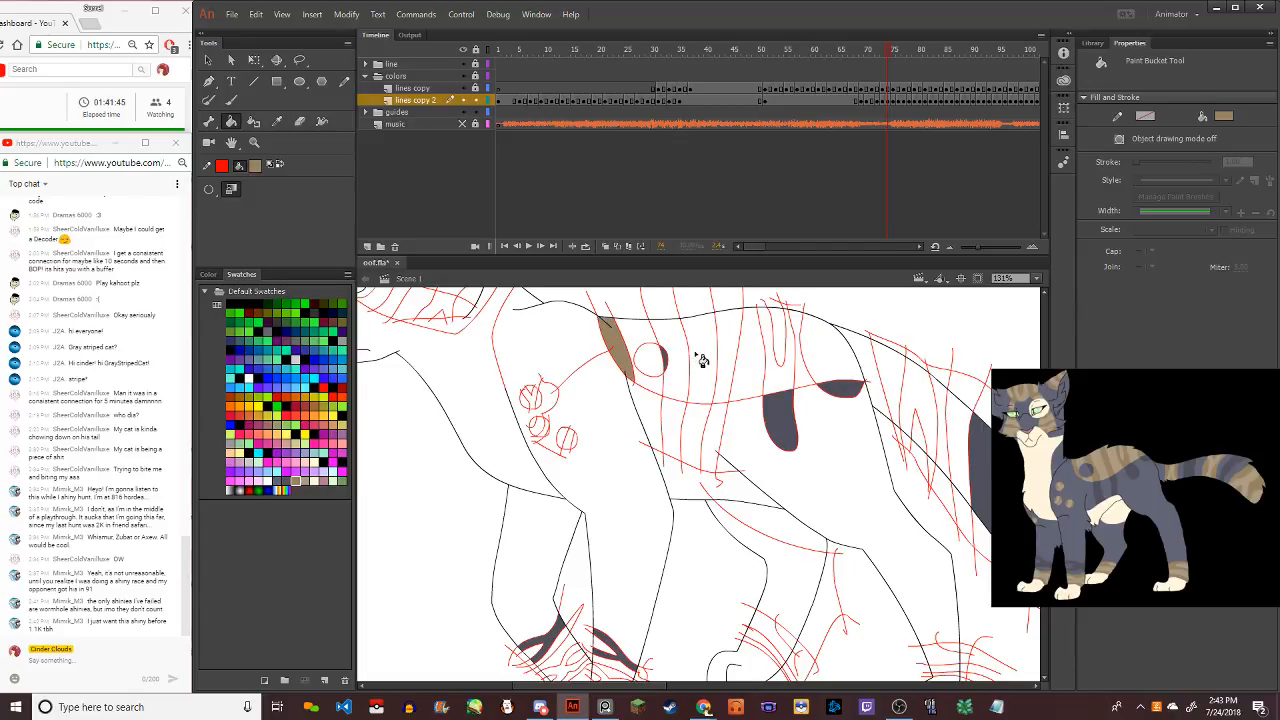
left_click(684, 363)
left_click(743, 349)
left_click(796, 390)
left_click(846, 368)
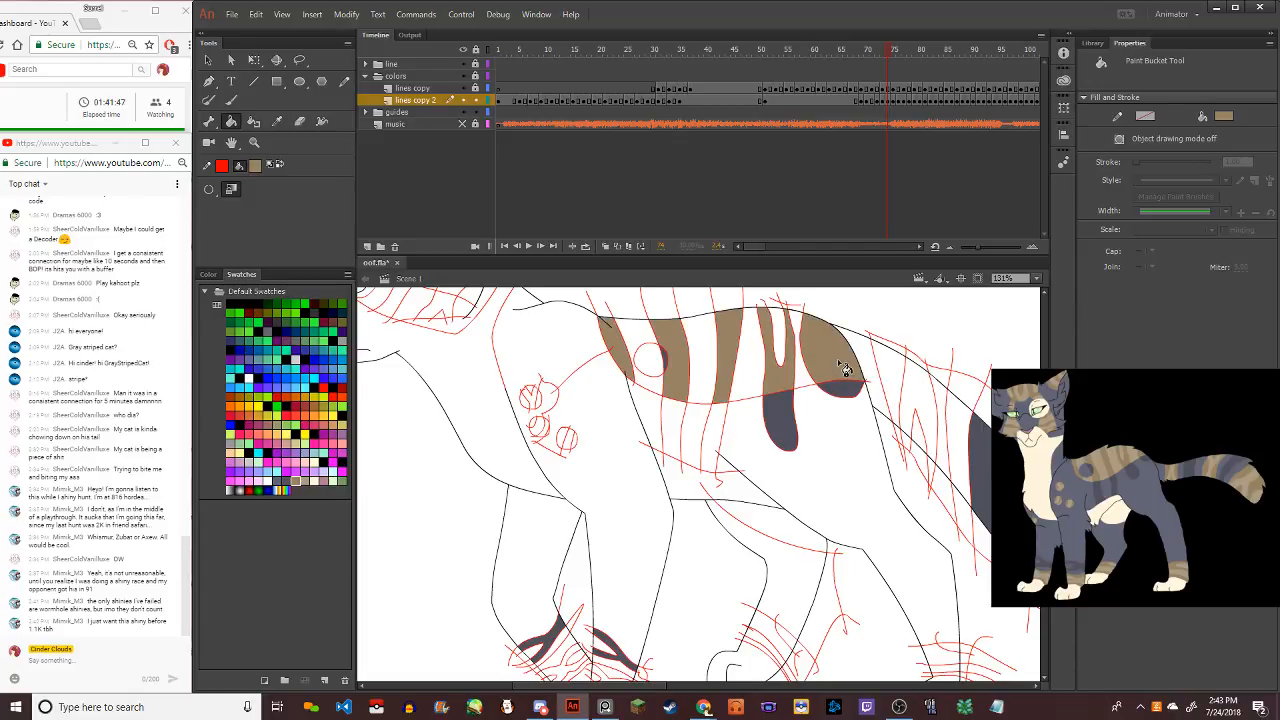
Fill the stripes at the tail tip and between the two dark grey tail bands with brown
key("ctrl+minus")
key("ctrl+minus")
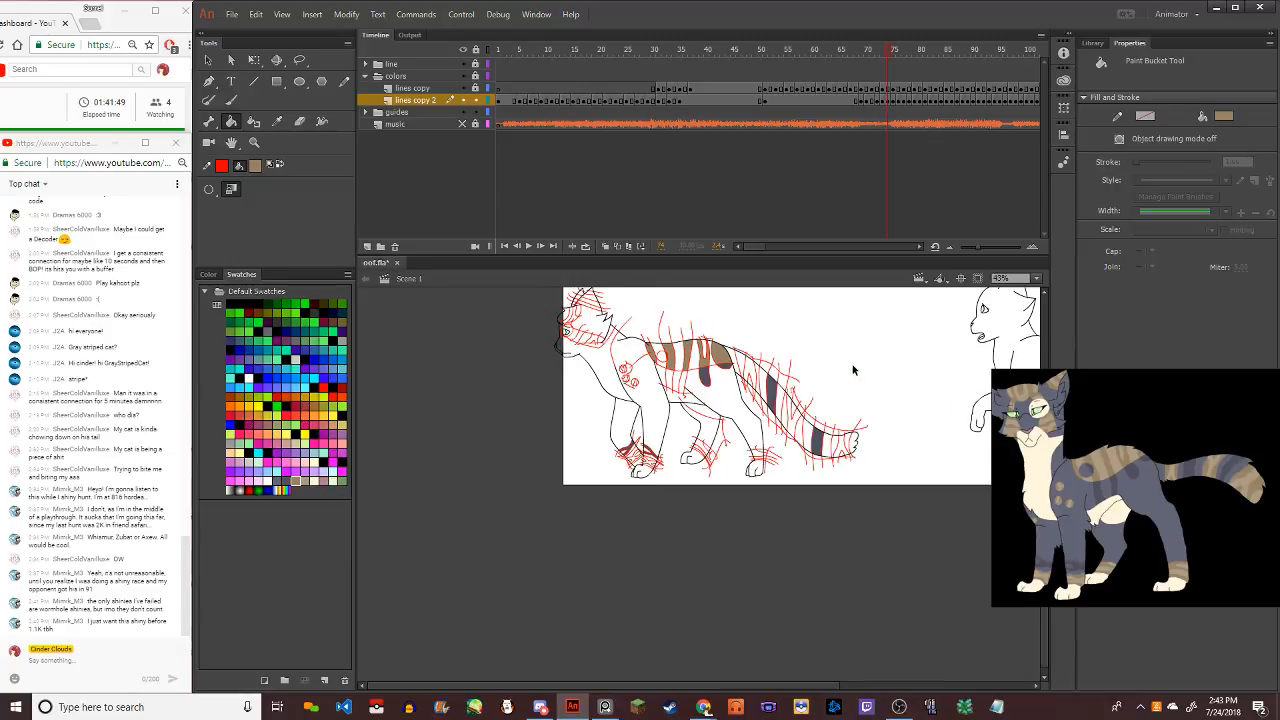
key("ctrl+equal")
key("ctrl+equal")
left_click(850, 447)
left_click(845, 453)
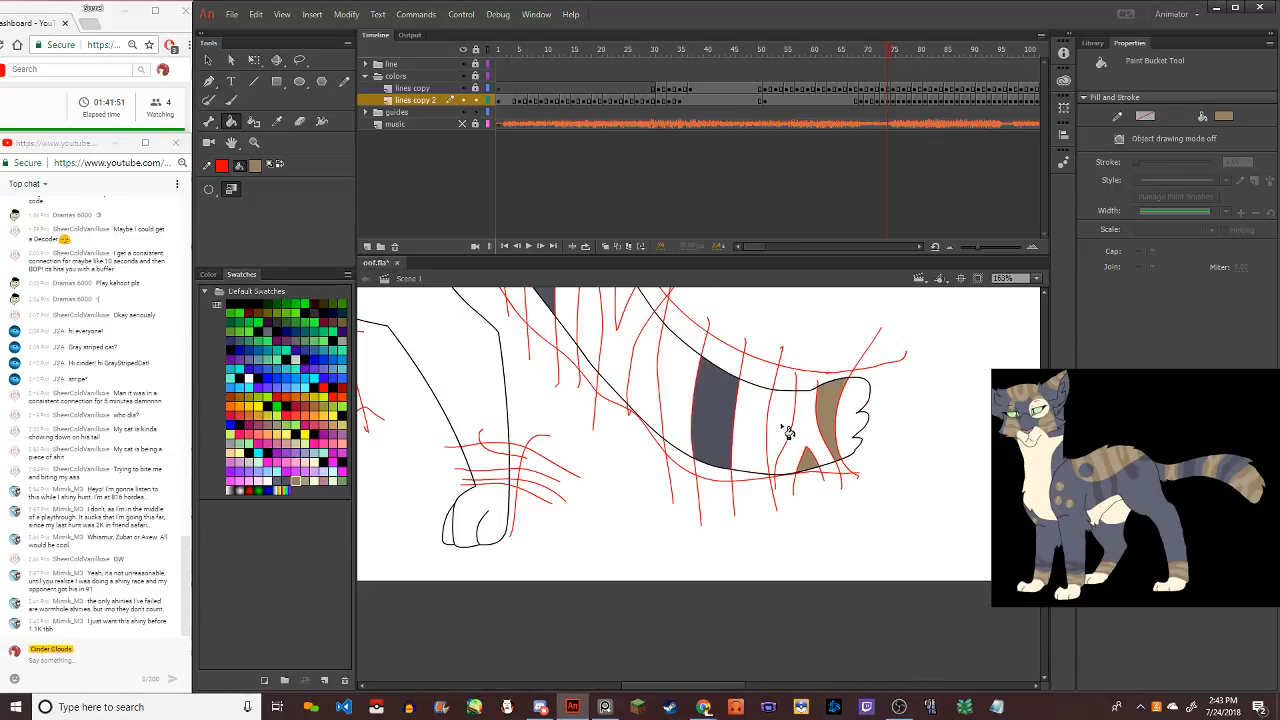
left_click(788, 432)
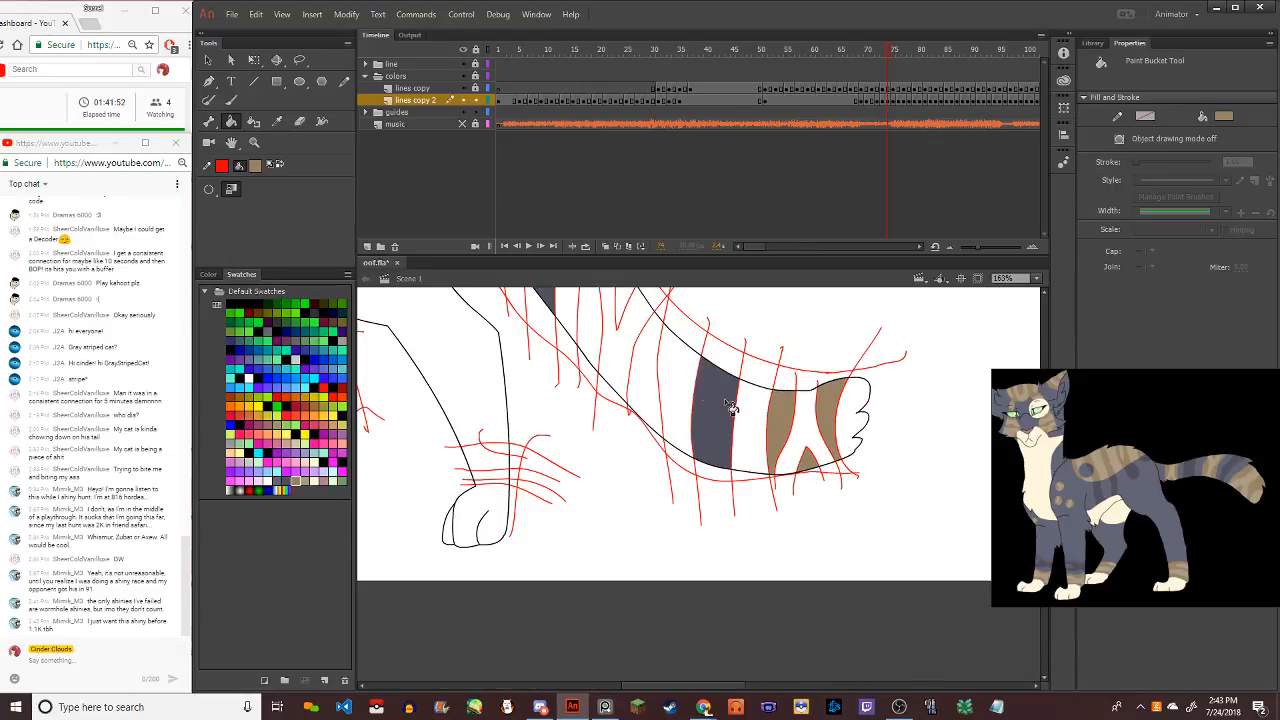
left_click(652, 390)
left_click(625, 308)
left_click(595, 366)
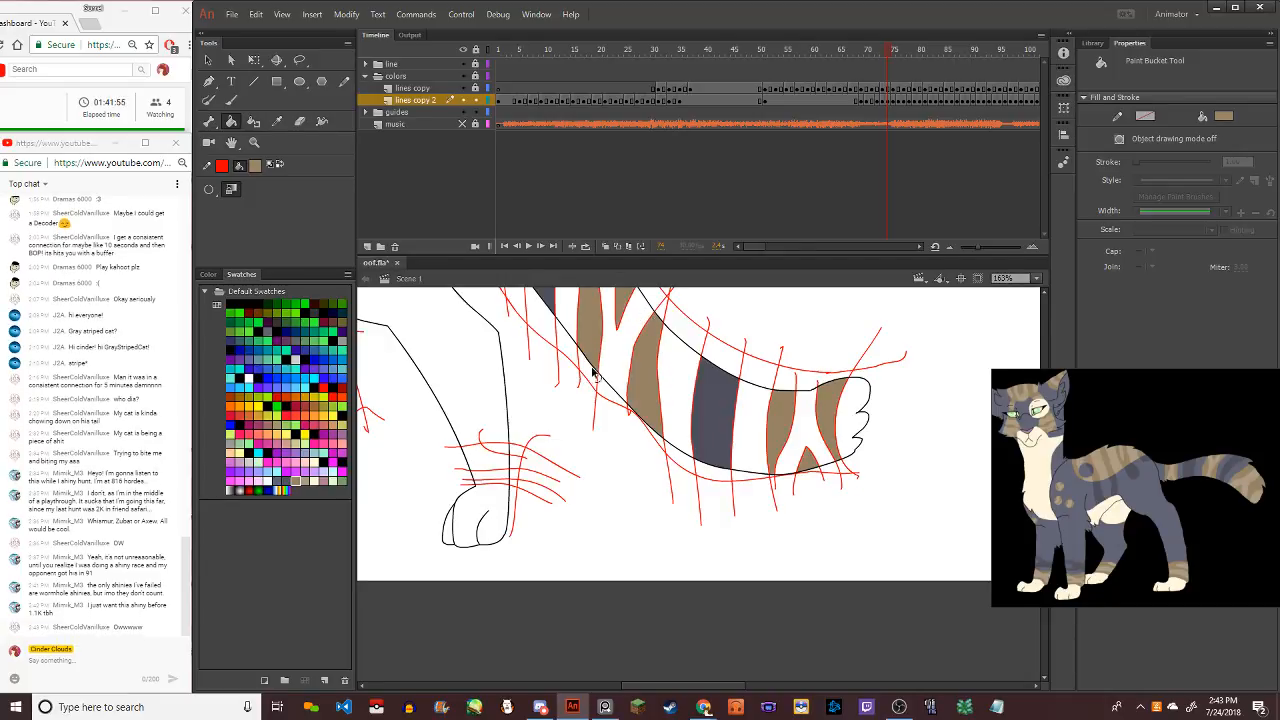
Fill the stripes at the base of the tail, above the first dark grey band, with brown
key("ctrl+minus")
key("ctrl+minus")
key("ctrl+equal")
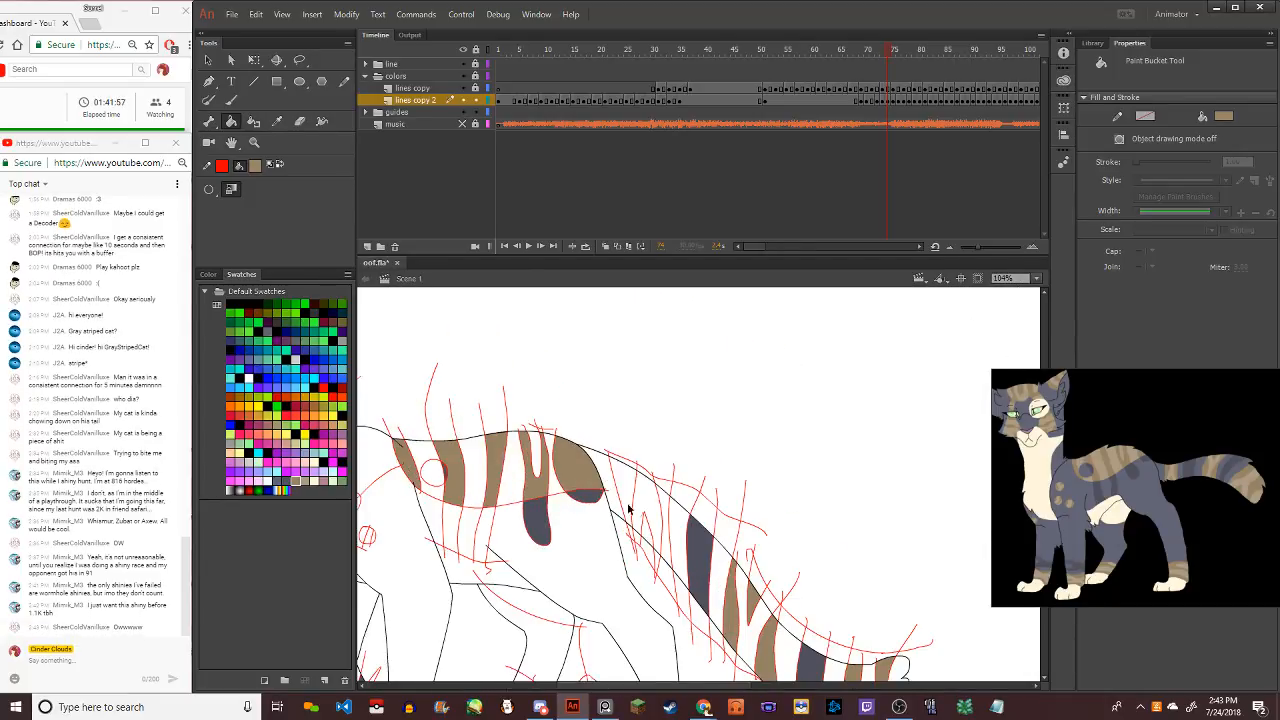
scroll(628, 510, "up", 3)
left_click(657, 548)
left_click(632, 502)
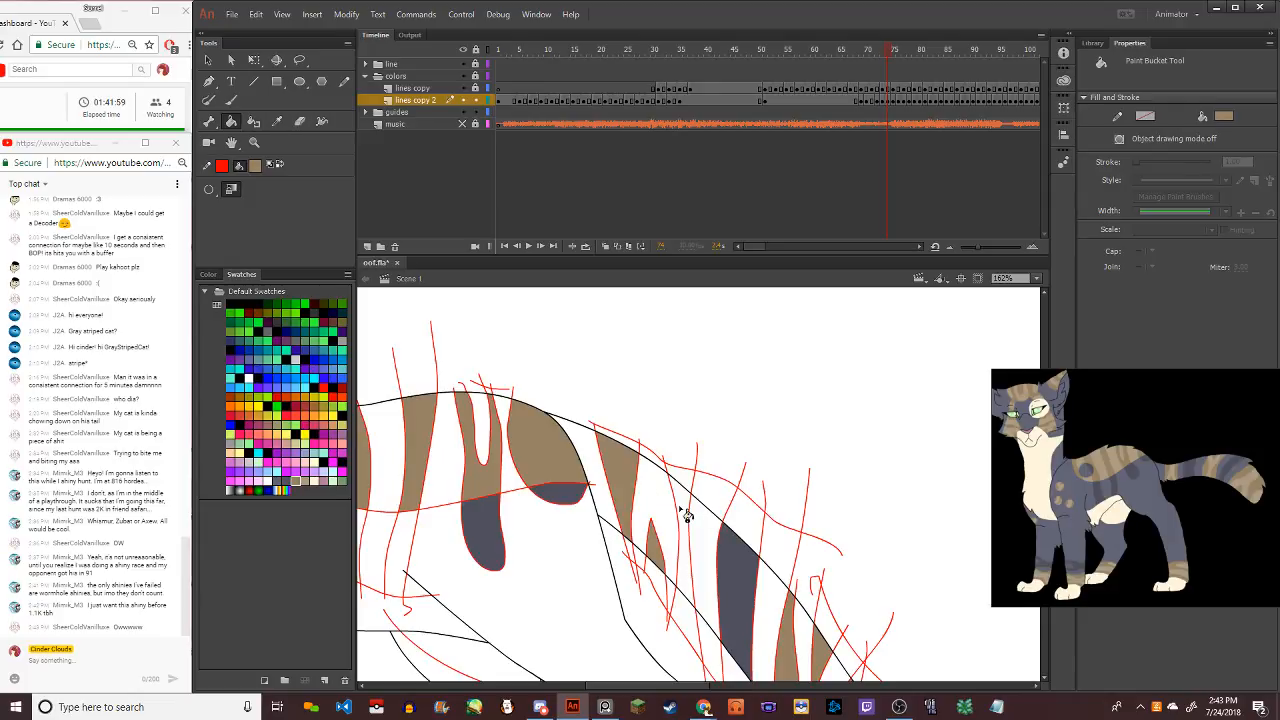
left_click(686, 515)
Fill the alternating cheek stripes behind the eye with brown, including the small triangular mark
scroll(686, 515, "down", 5)
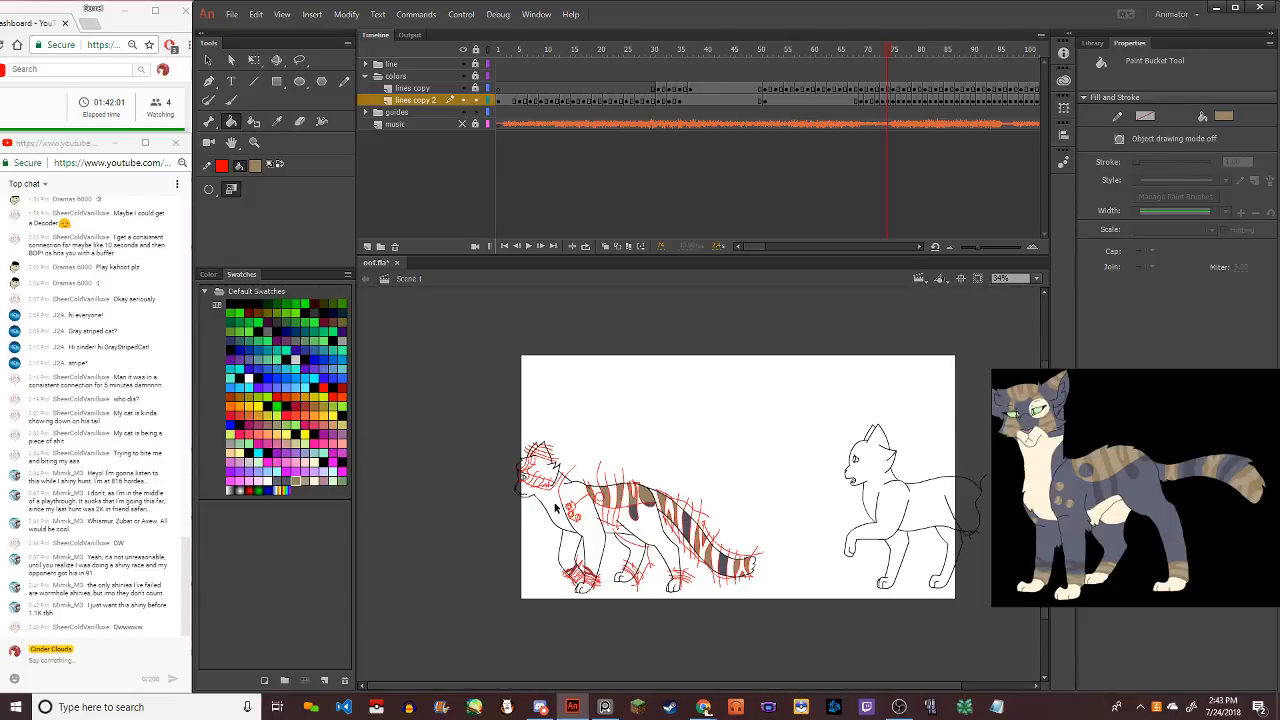
scroll(555, 506, "up", 5)
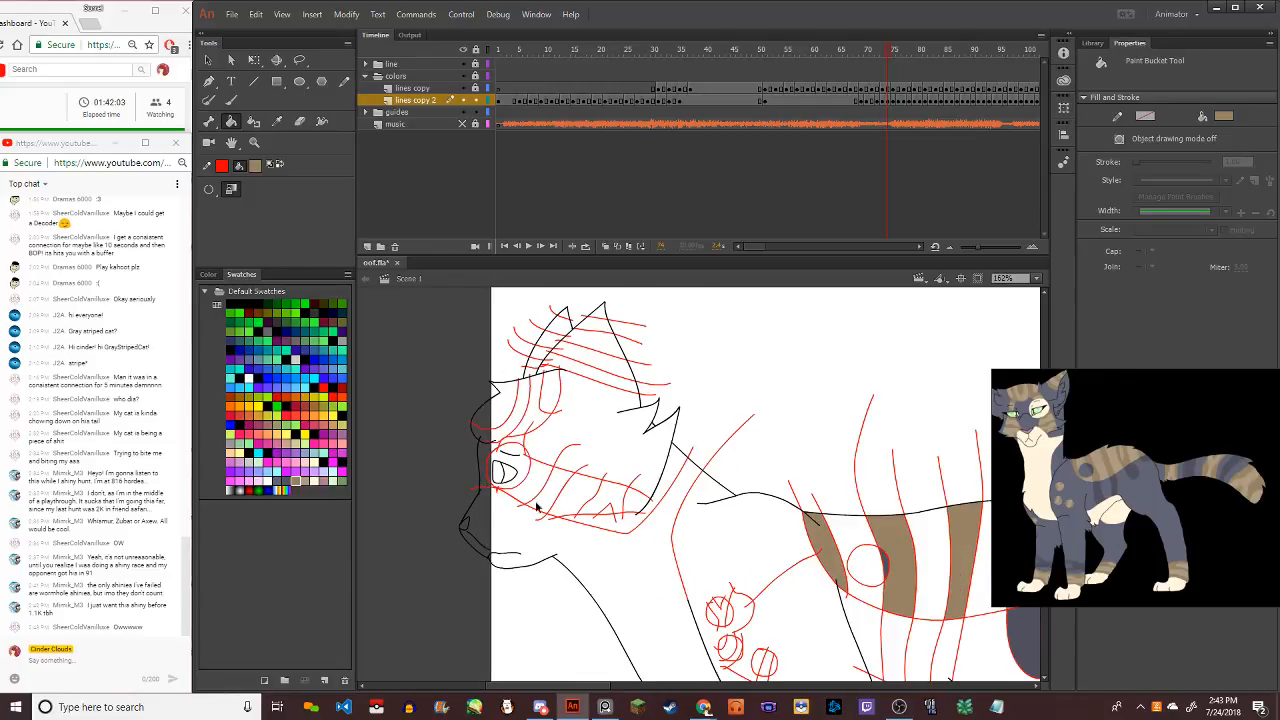
scroll(537, 508, "up", 3)
left_click(524, 492)
left_click(642, 504)
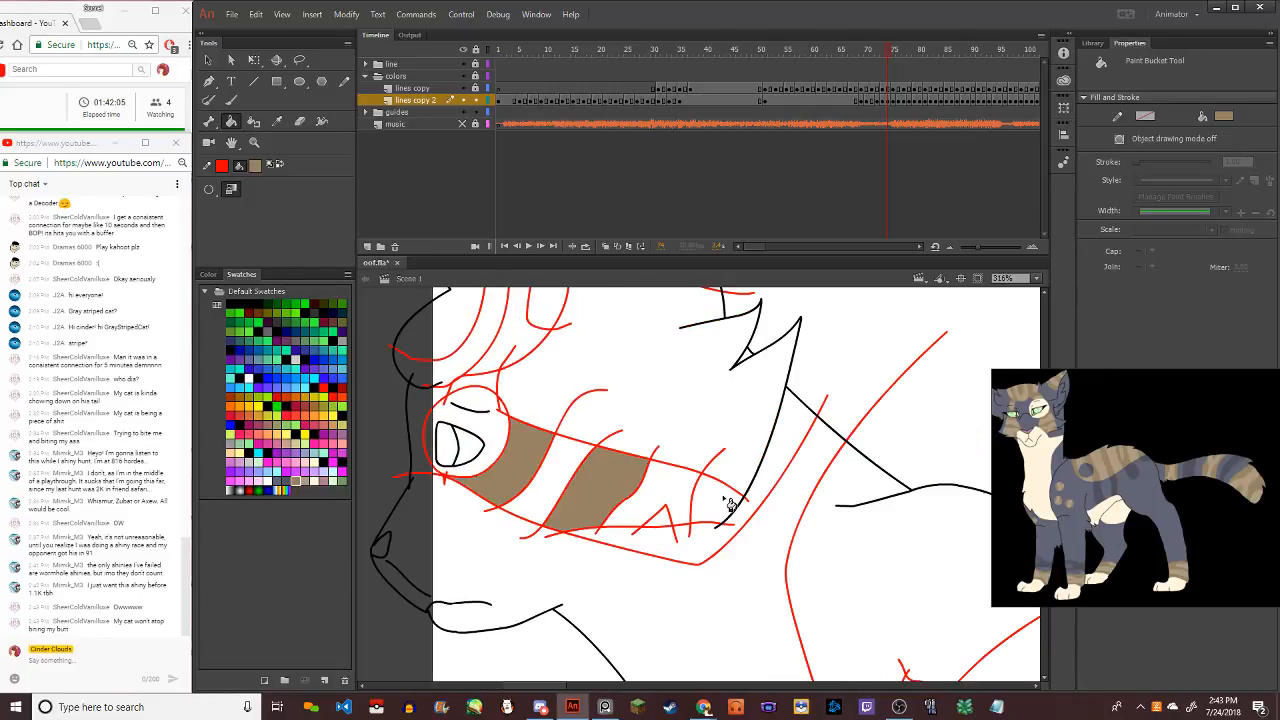
left_click(722, 502)
left_click(666, 520)
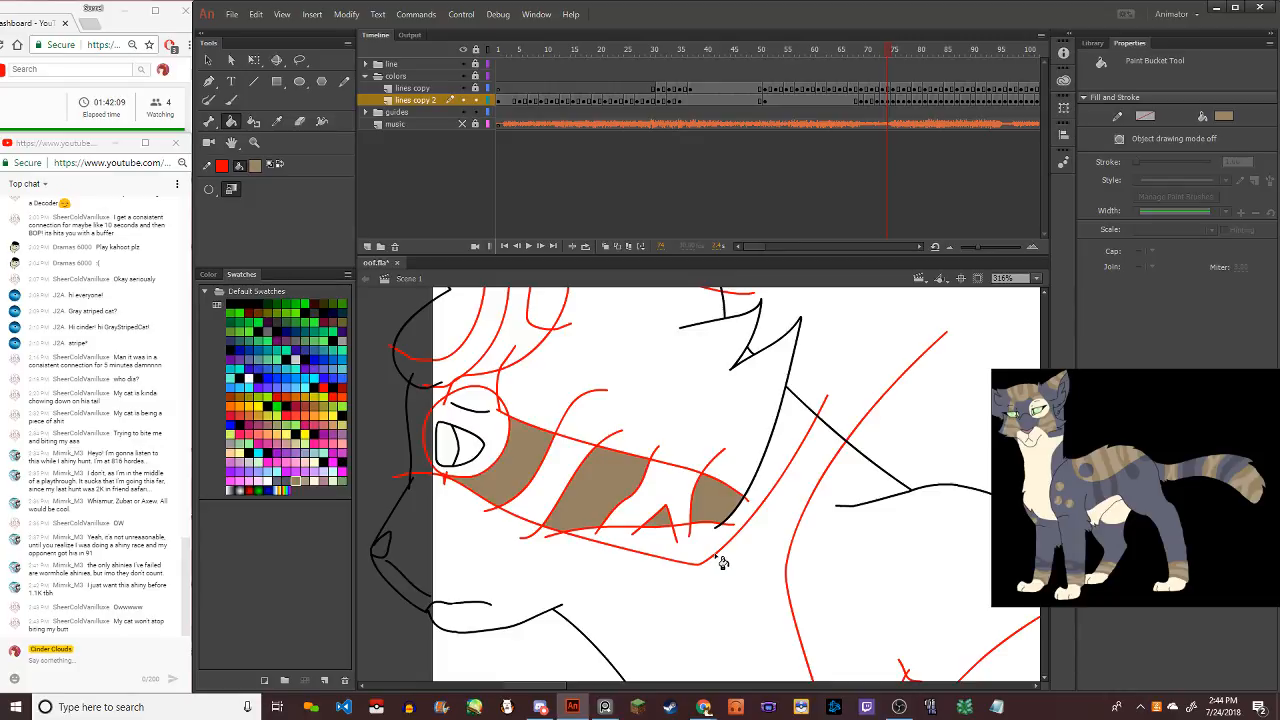
Fill the forehead stripes and the ear stripes with brown
left_click(503, 364)
left_click(452, 350)
key("ctrl+1")
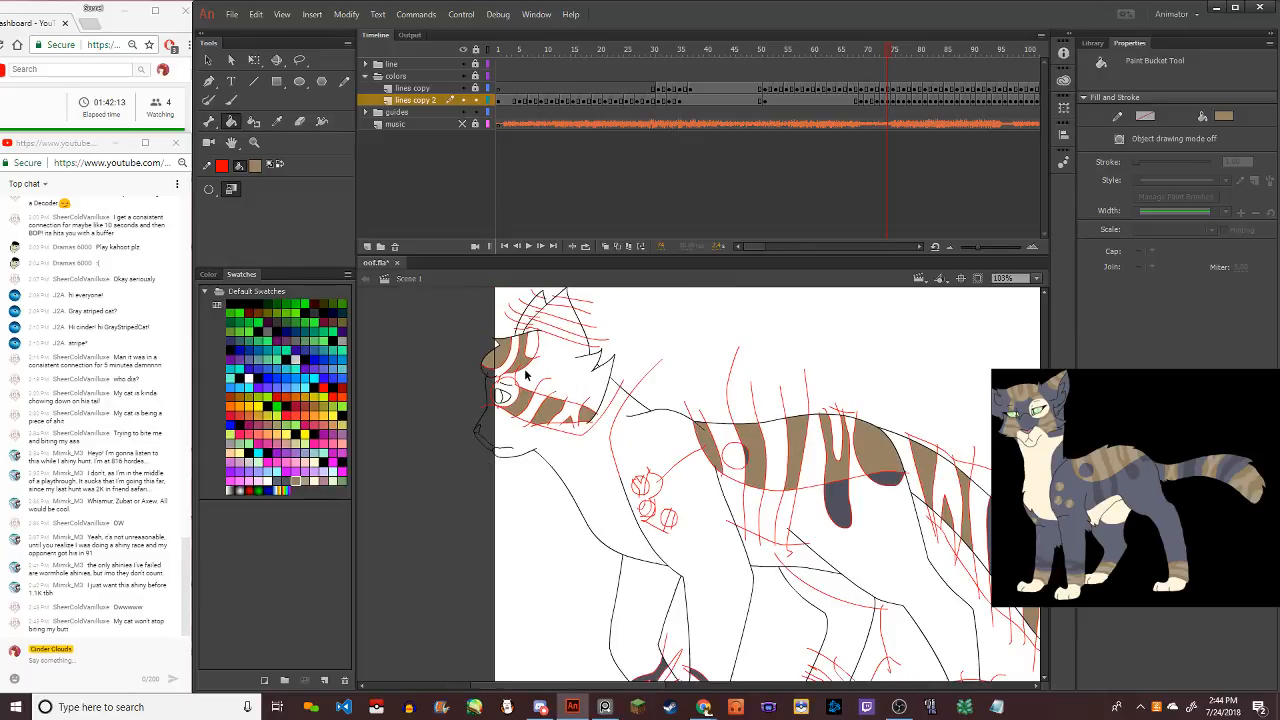
left_click(568, 338)
left_click(572, 308)
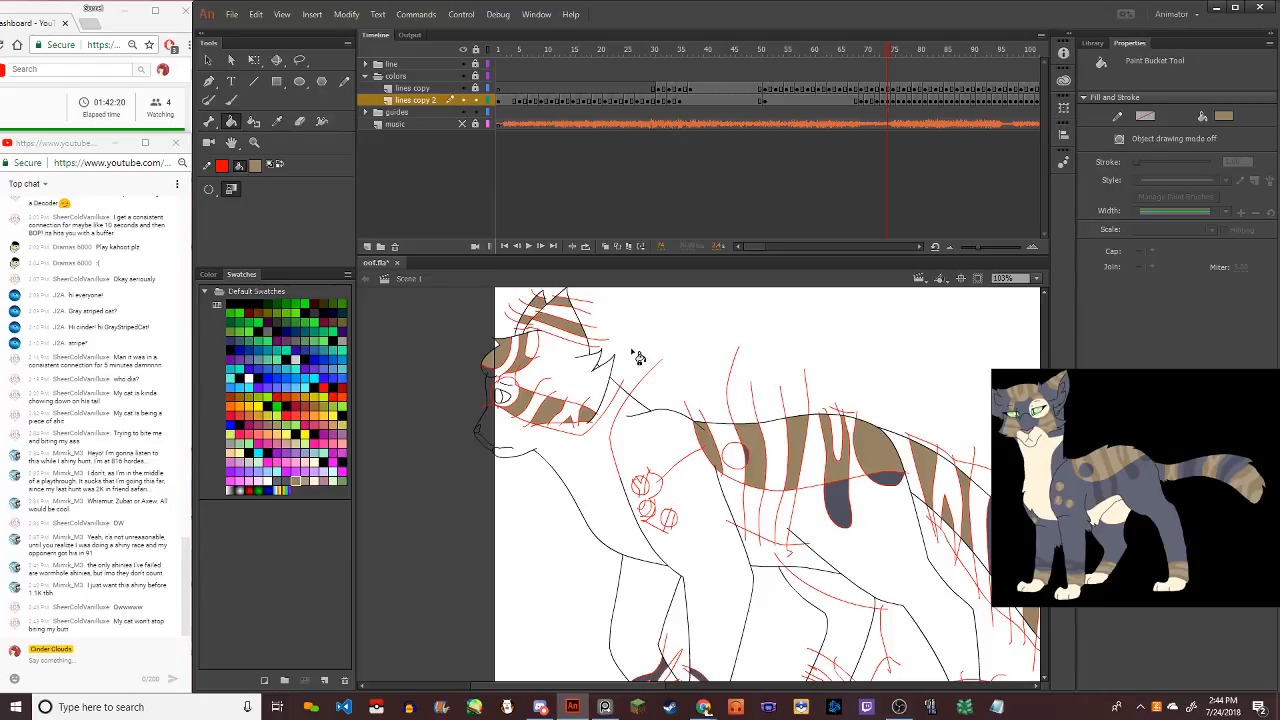
Fill the two side stripes below the front of the back patch with the darker grey
left_click(287, 487)
left_click(754, 516)
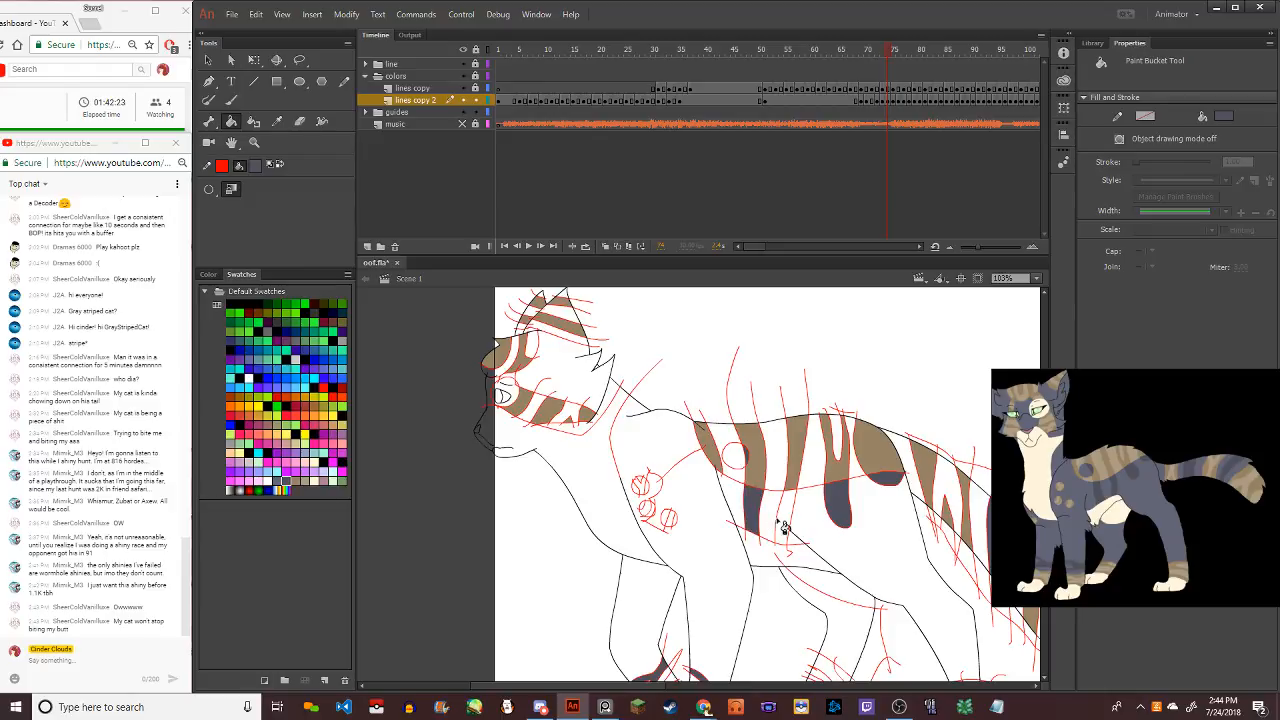
left_click(786, 518)
Sample the brown from the face markings and fill the outer segments of the three shoulder spots with it
left_click(277, 121)
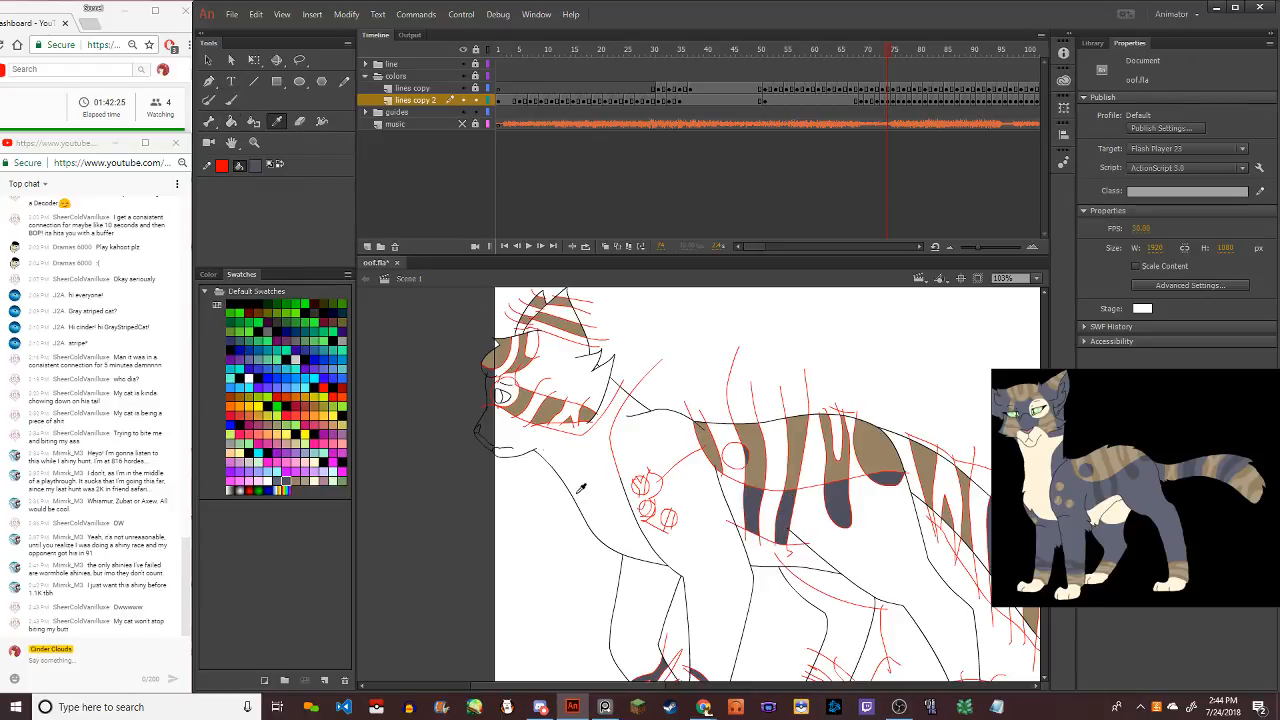
left_click(518, 445)
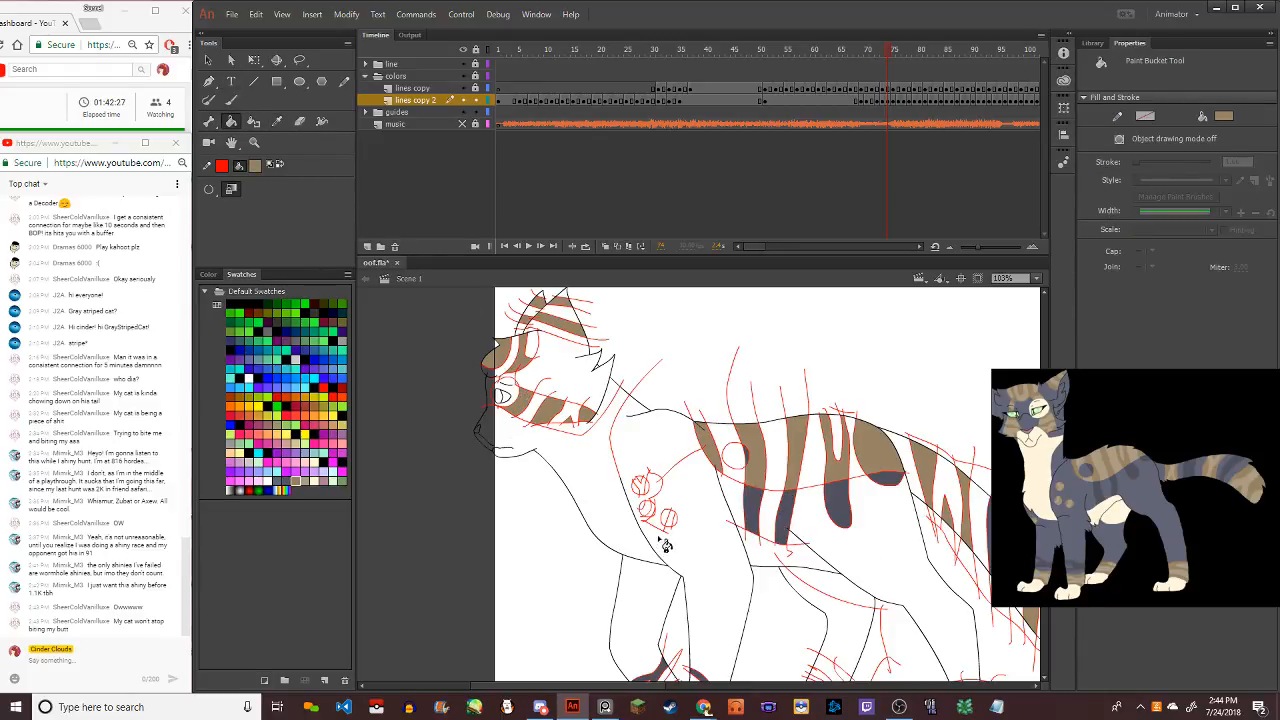
scroll(665, 518, "up", 6)
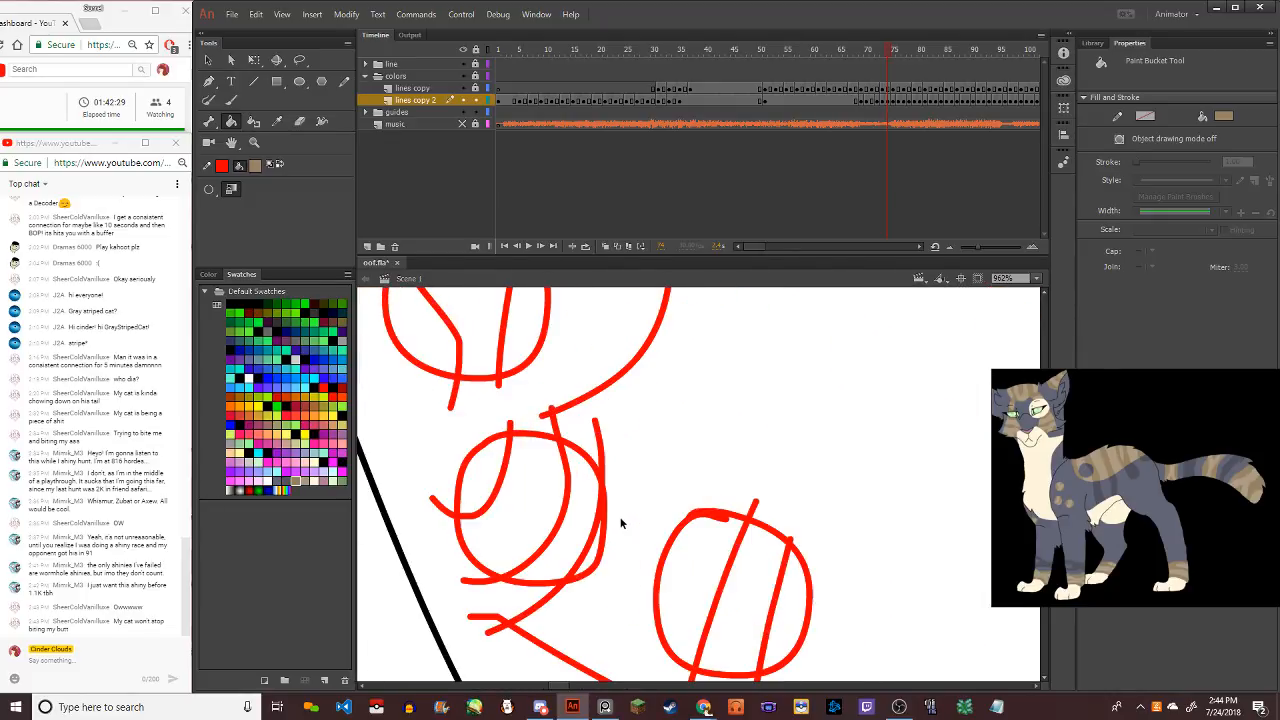
left_click(487, 466)
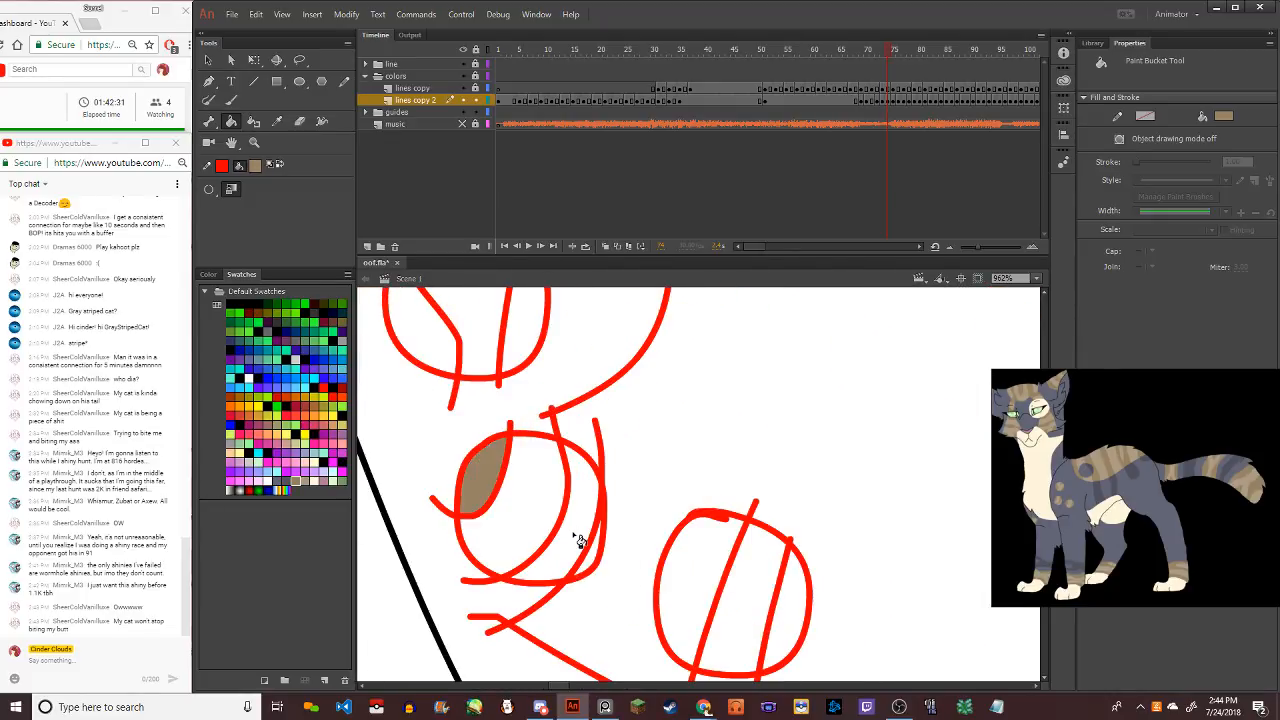
left_click(580, 538)
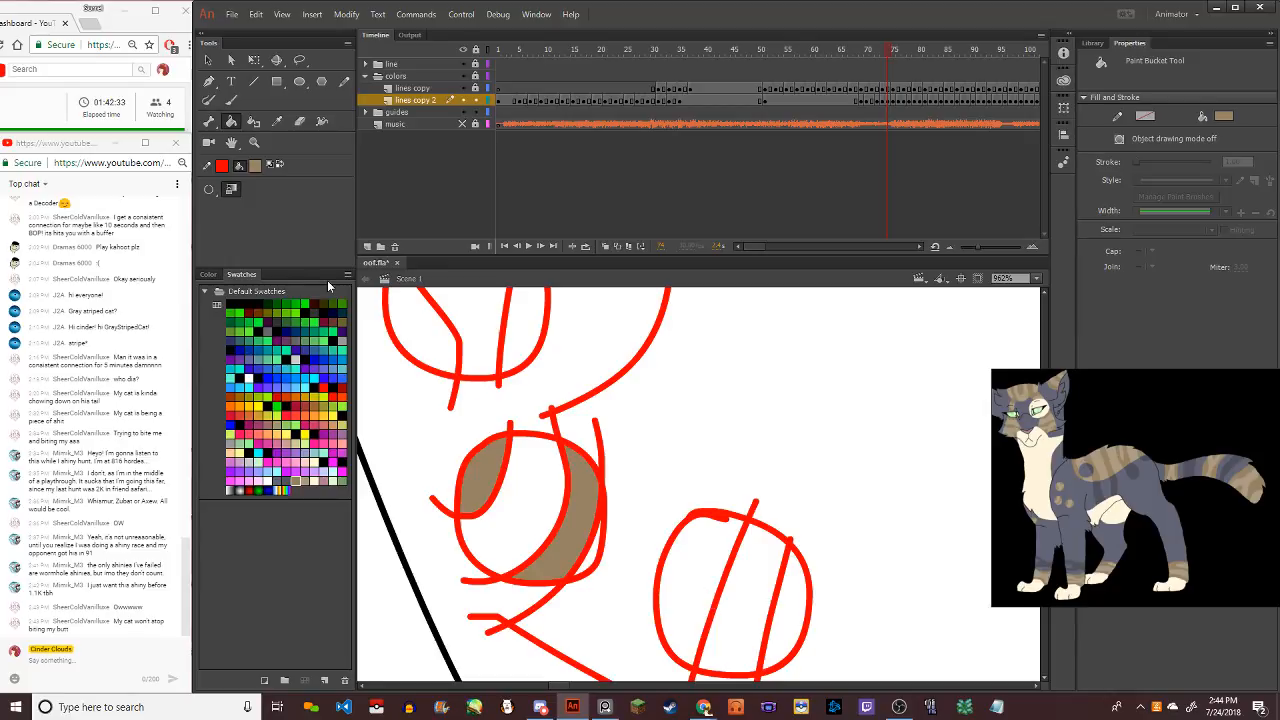
left_click(699, 601)
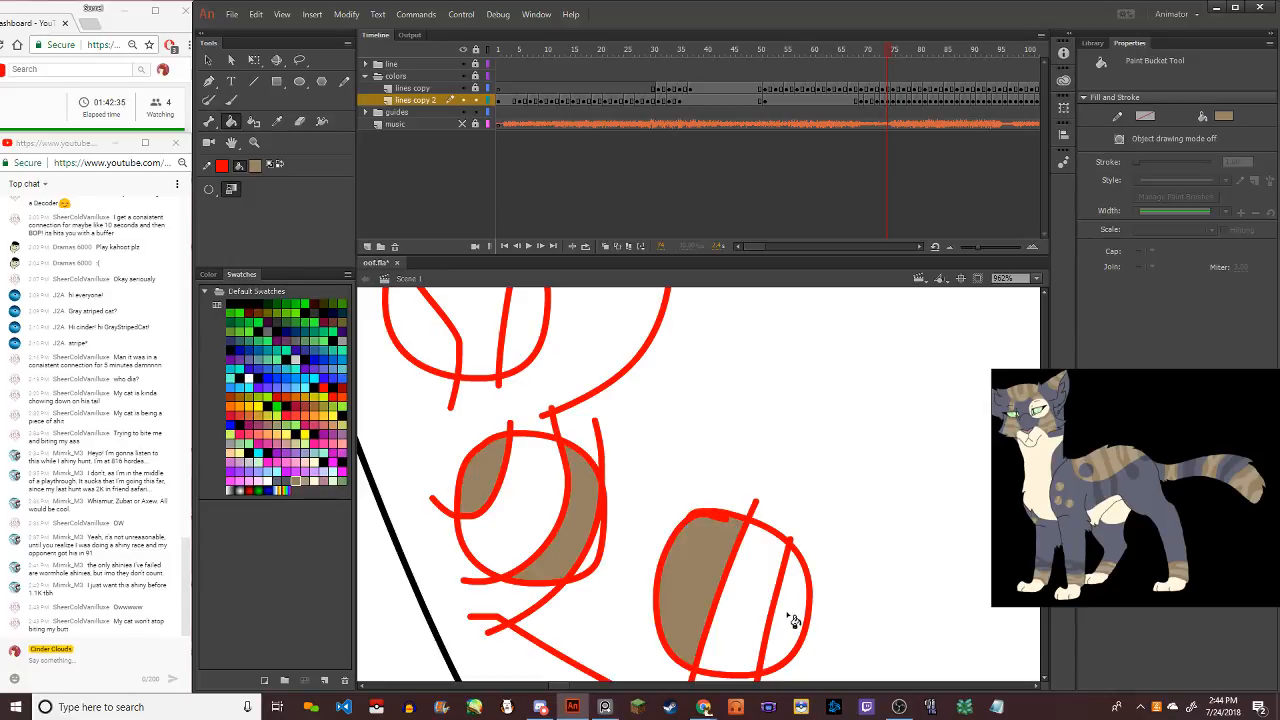
left_click(796, 620)
scroll(620, 520, "down", 2)
left_click(493, 400)
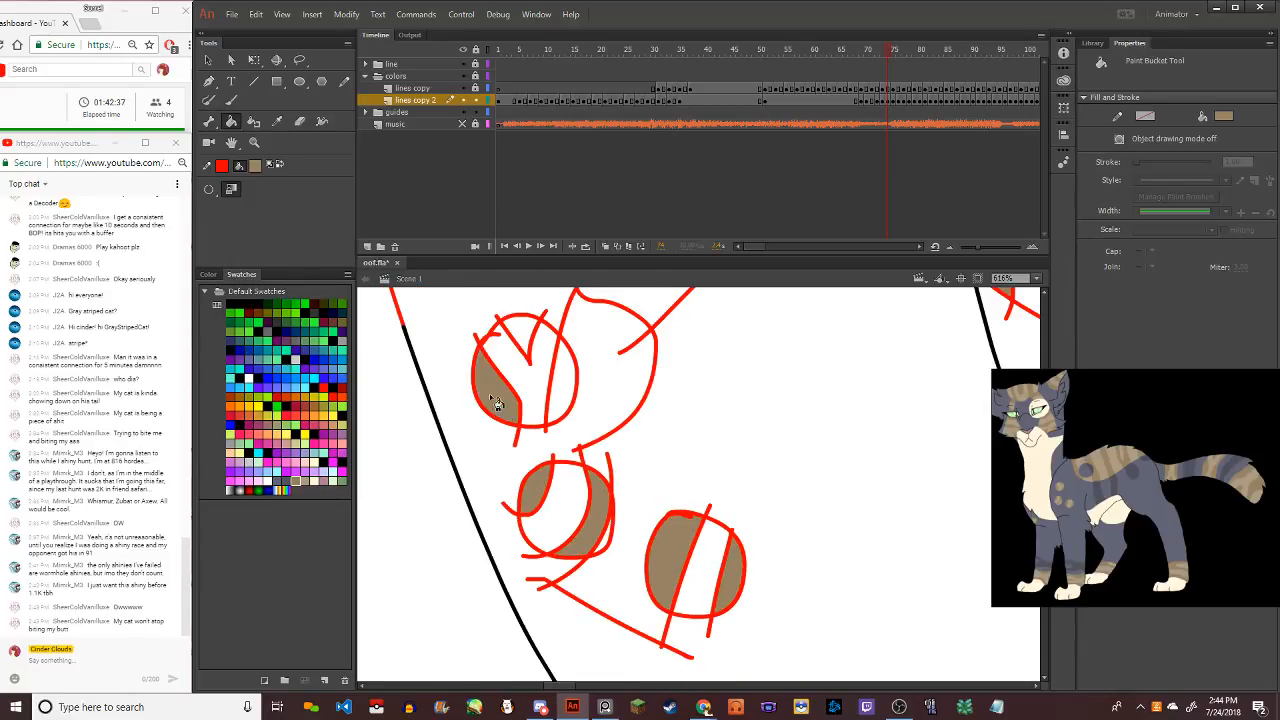
left_click(527, 338)
left_click(570, 396)
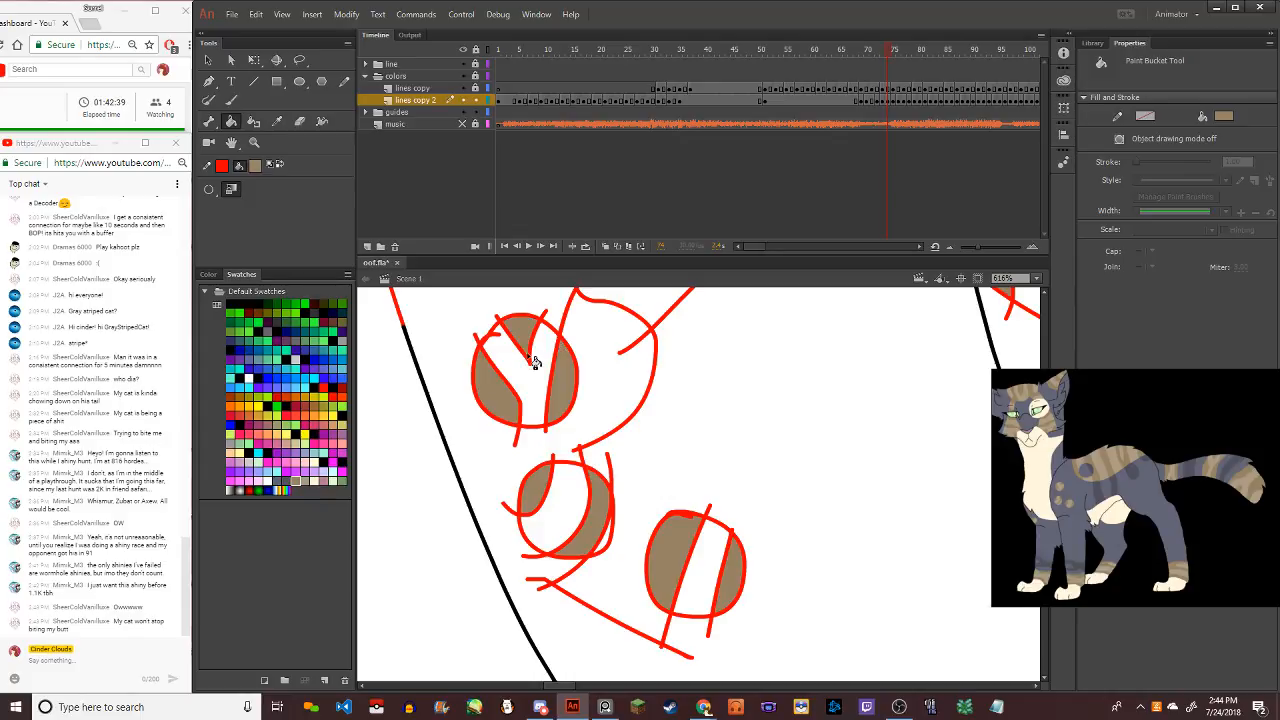
scroll(530, 360, "down", 5)
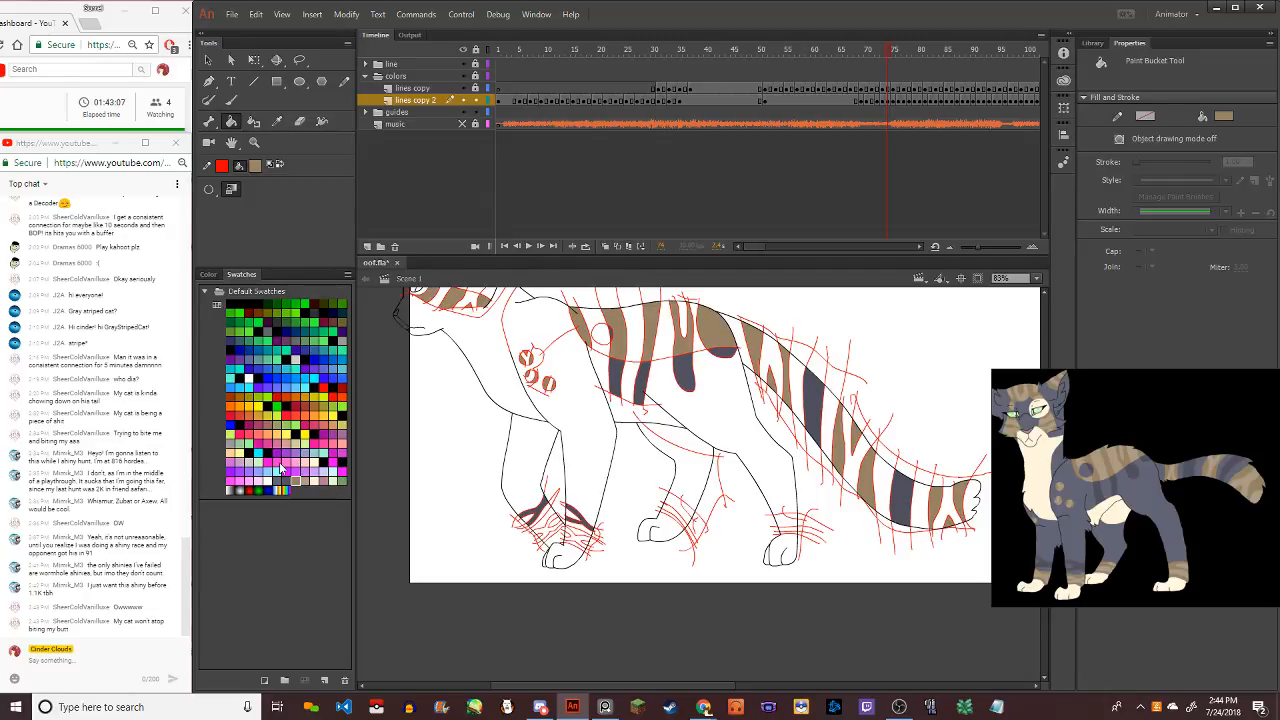
Fill the cat's nose with pink
left_click(320, 480)
scroll(402, 320, "up", 3)
left_click(398, 324)
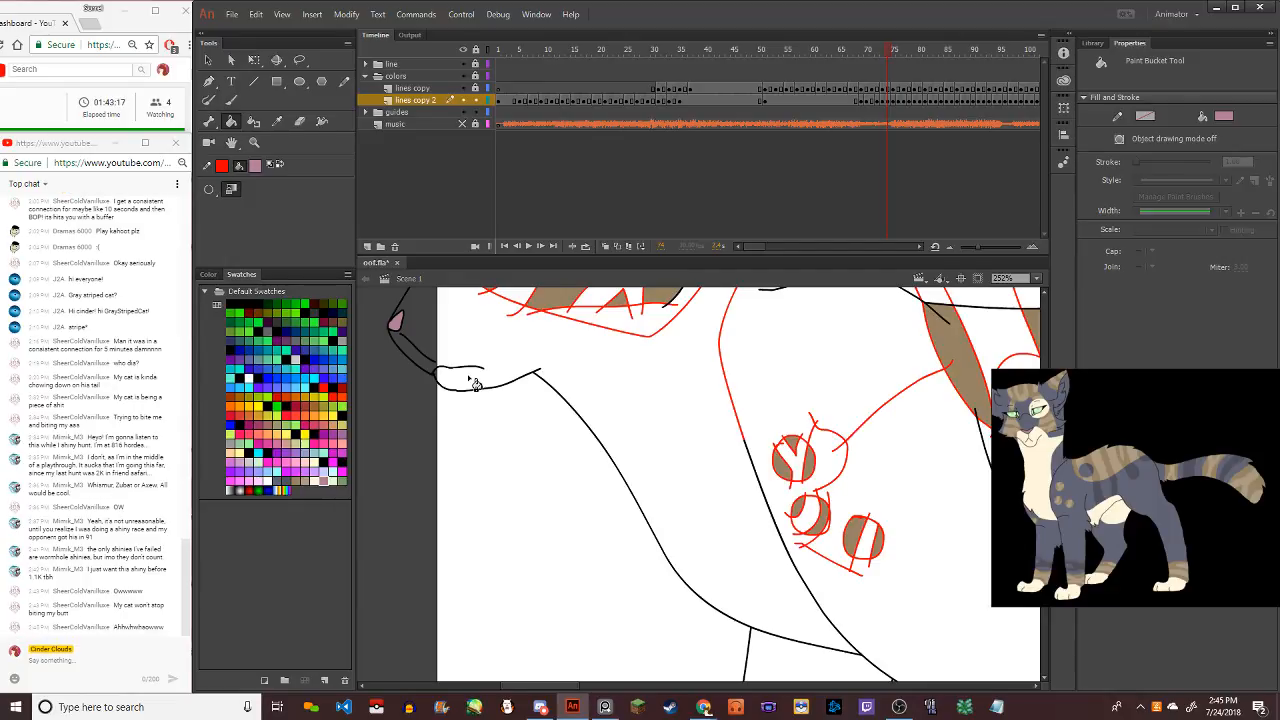
Fill the muzzle, lower cheek, throat and chest area with cream
scroll(478, 386, "down", 4)
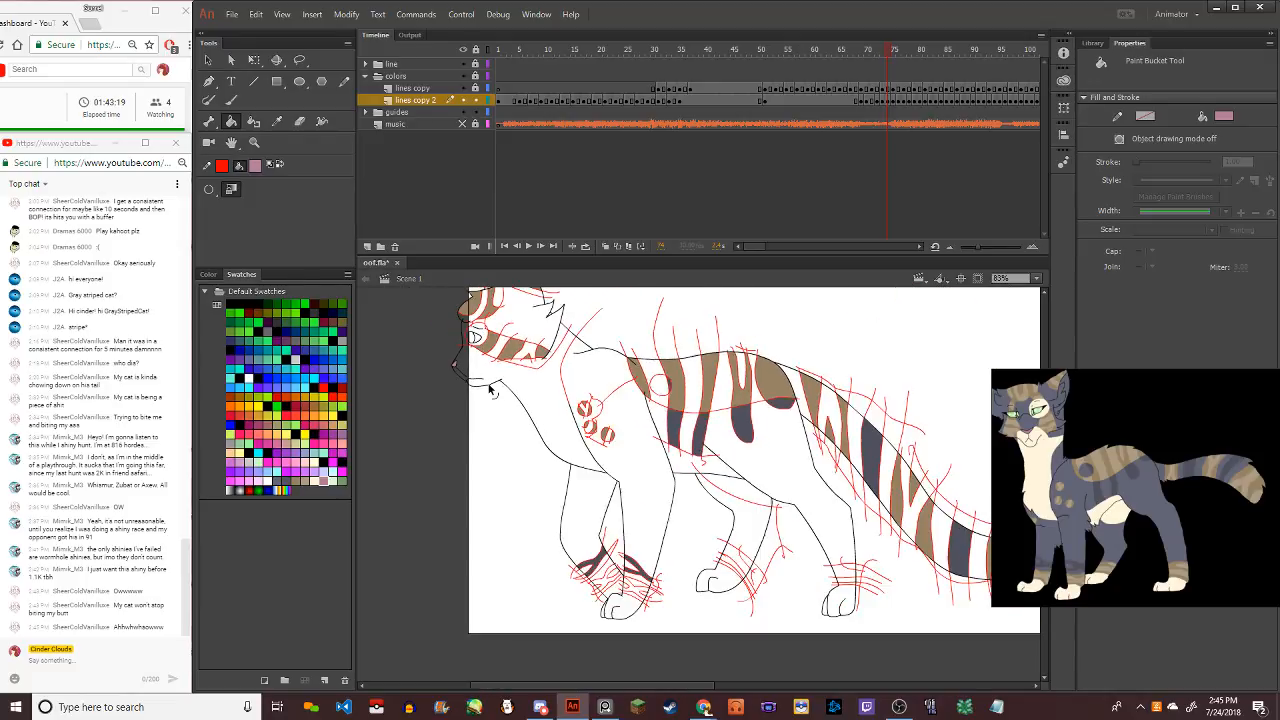
scroll(462, 358, "up", 4)
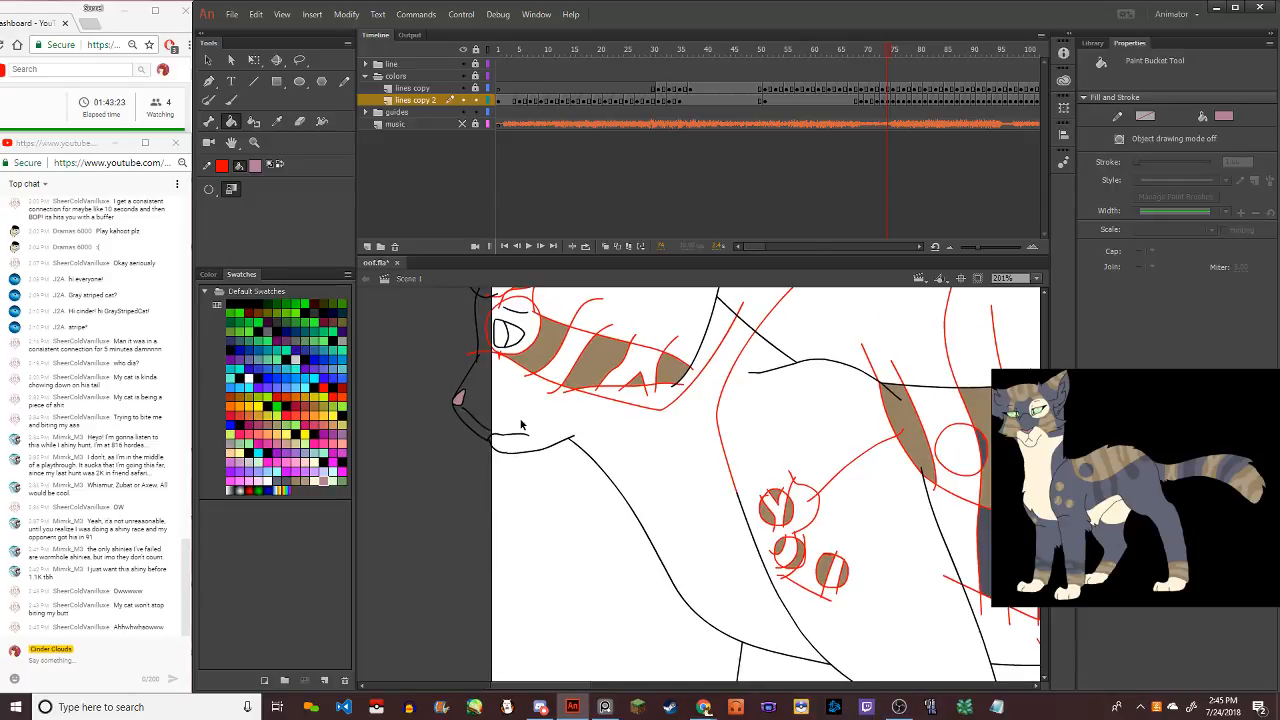
key("ctrl+2")
scroll(520, 424, "up", 4)
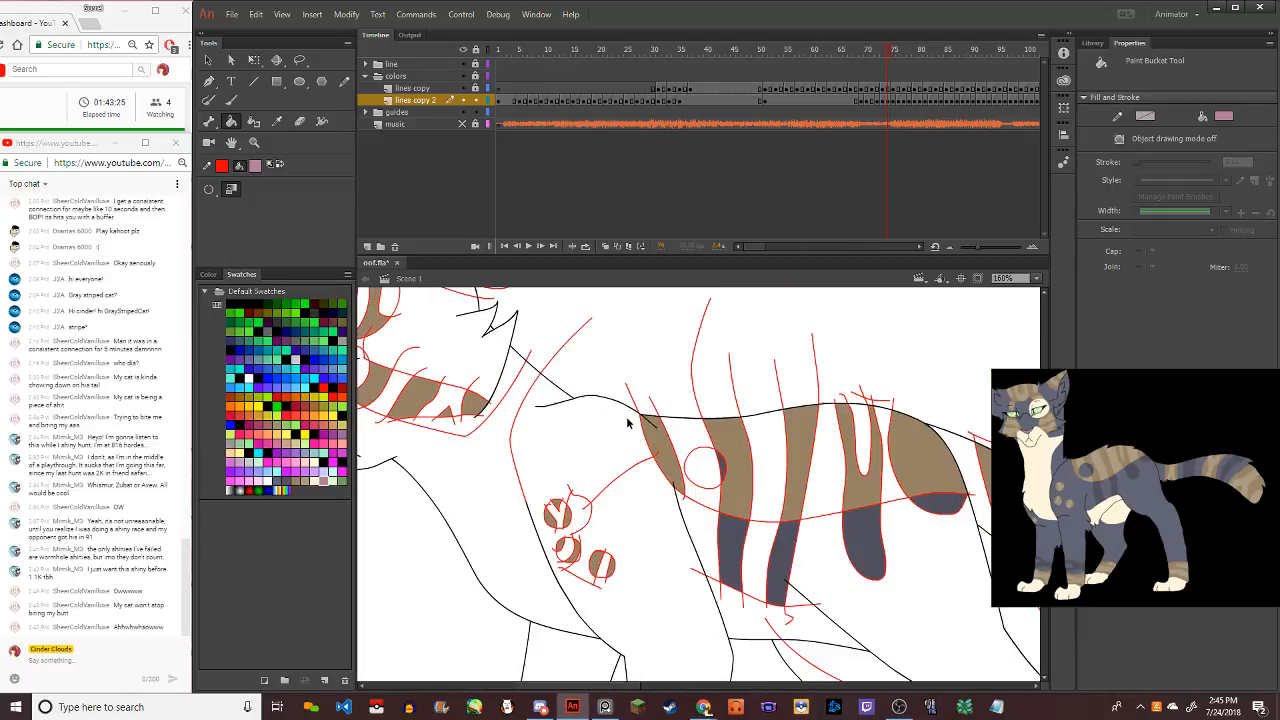
scroll(537, 397, "up", 2)
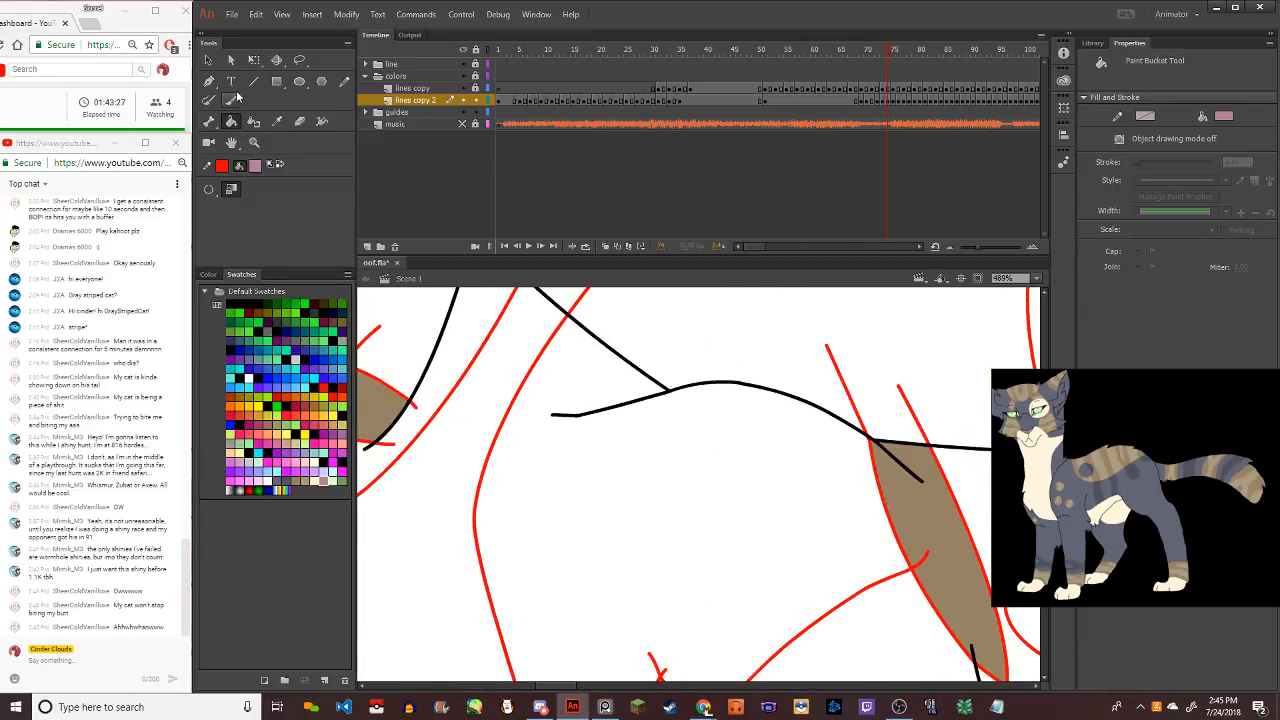
left_click(217, 63)
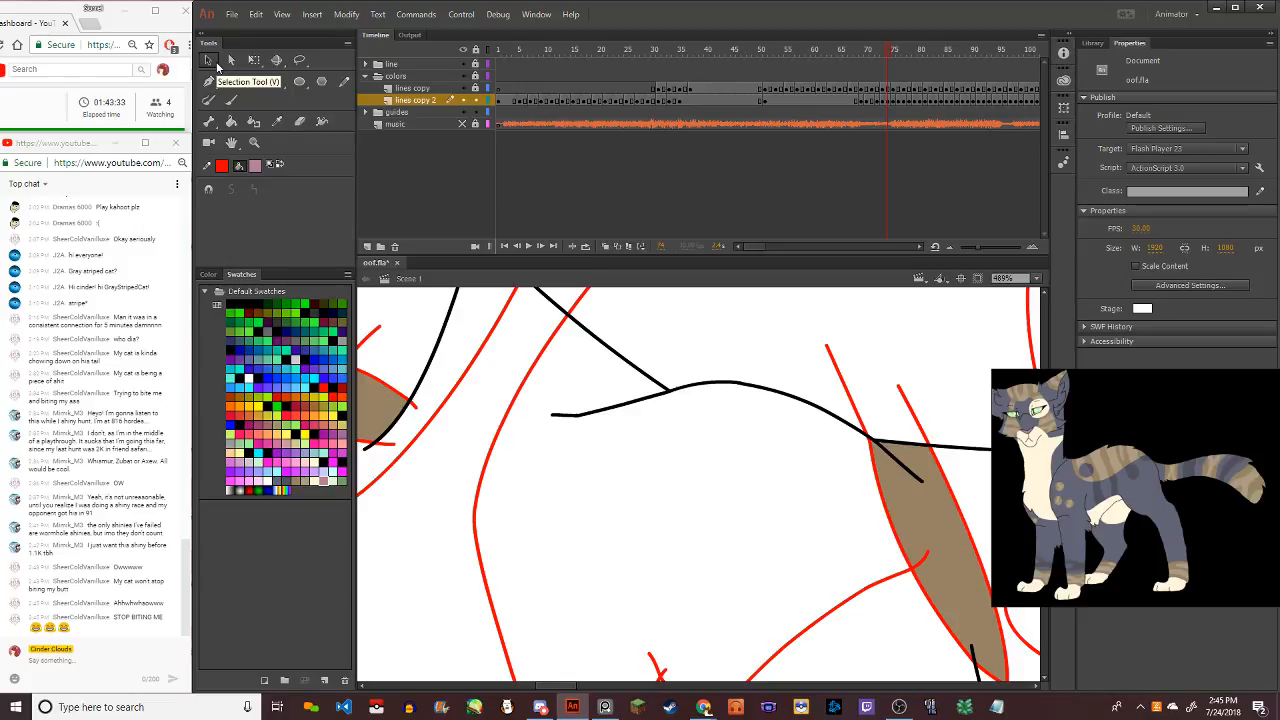
scroll(560, 445, "down", 5)
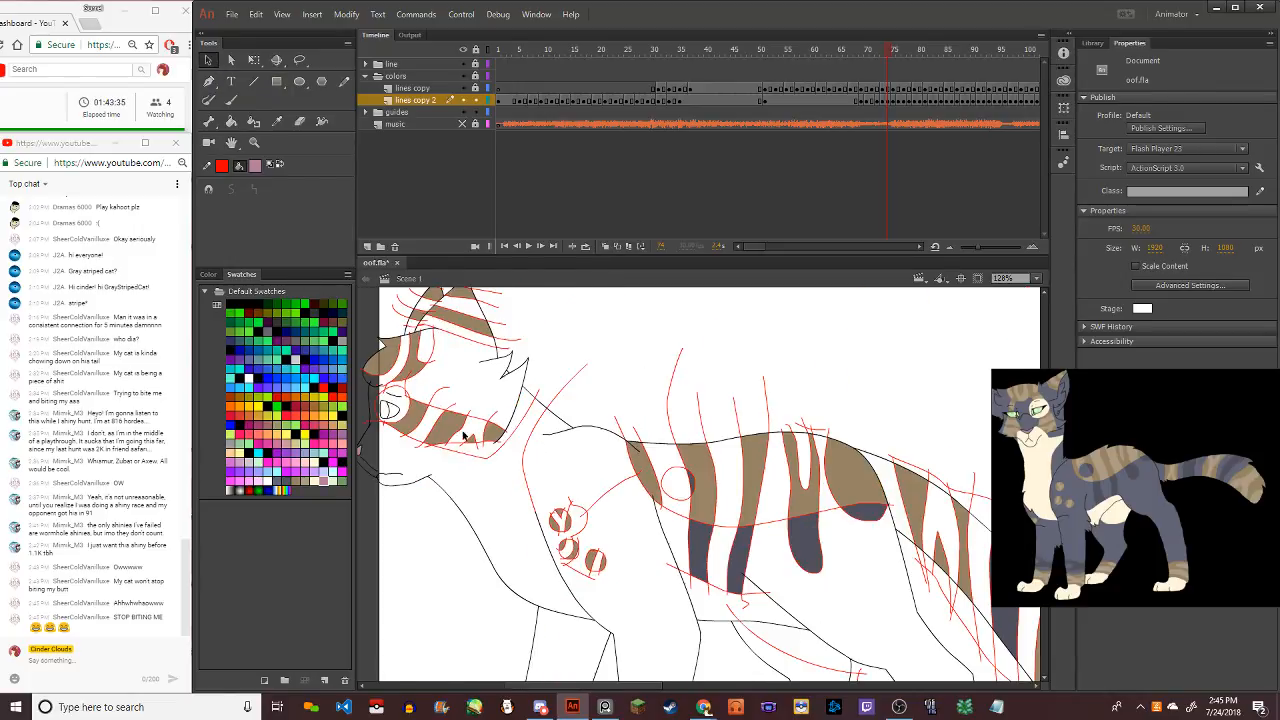
scroll(460, 435, "down", 2)
scroll(448, 432, "up", 8)
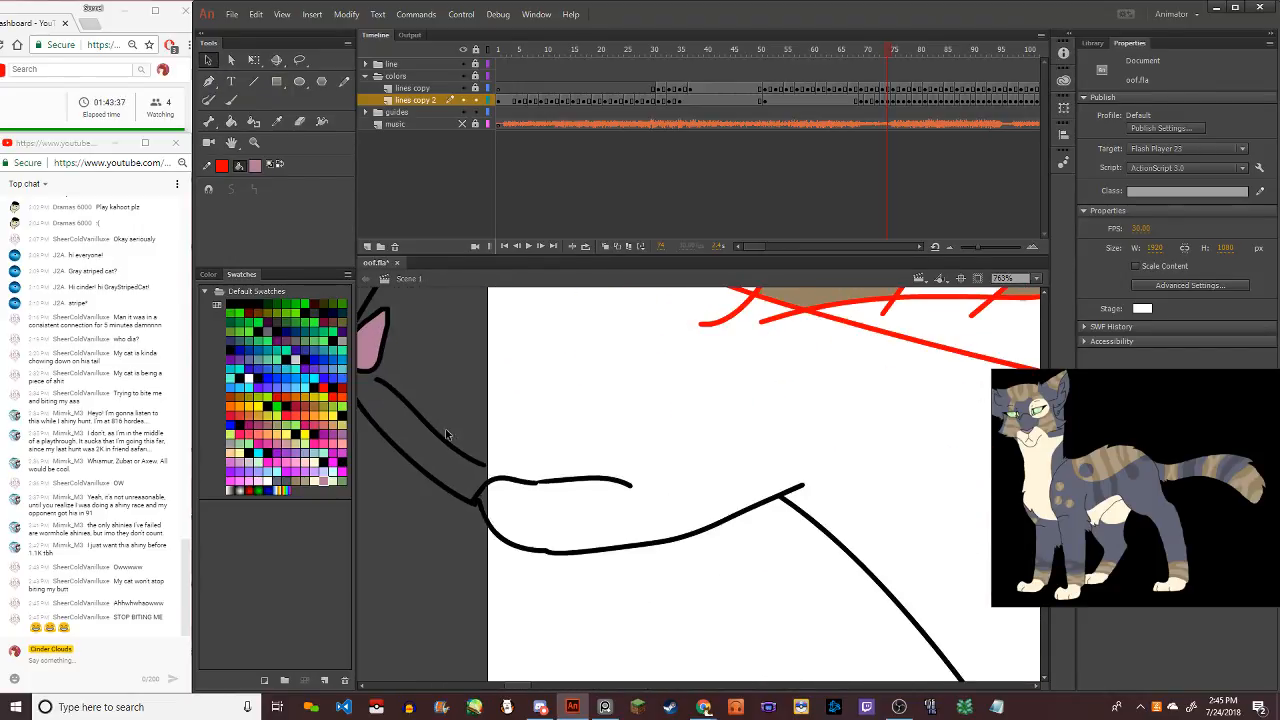
left_click(233, 123)
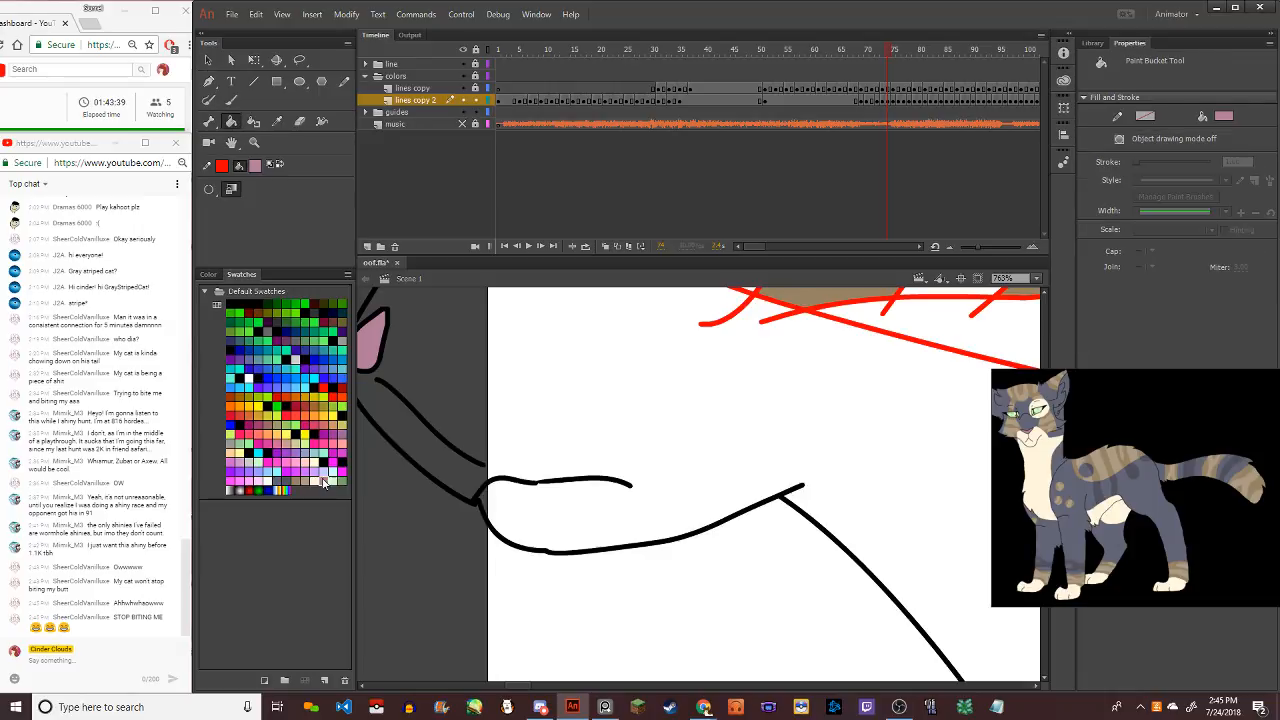
left_click(318, 482)
left_click(563, 385)
scroll(563, 385, "down", 6)
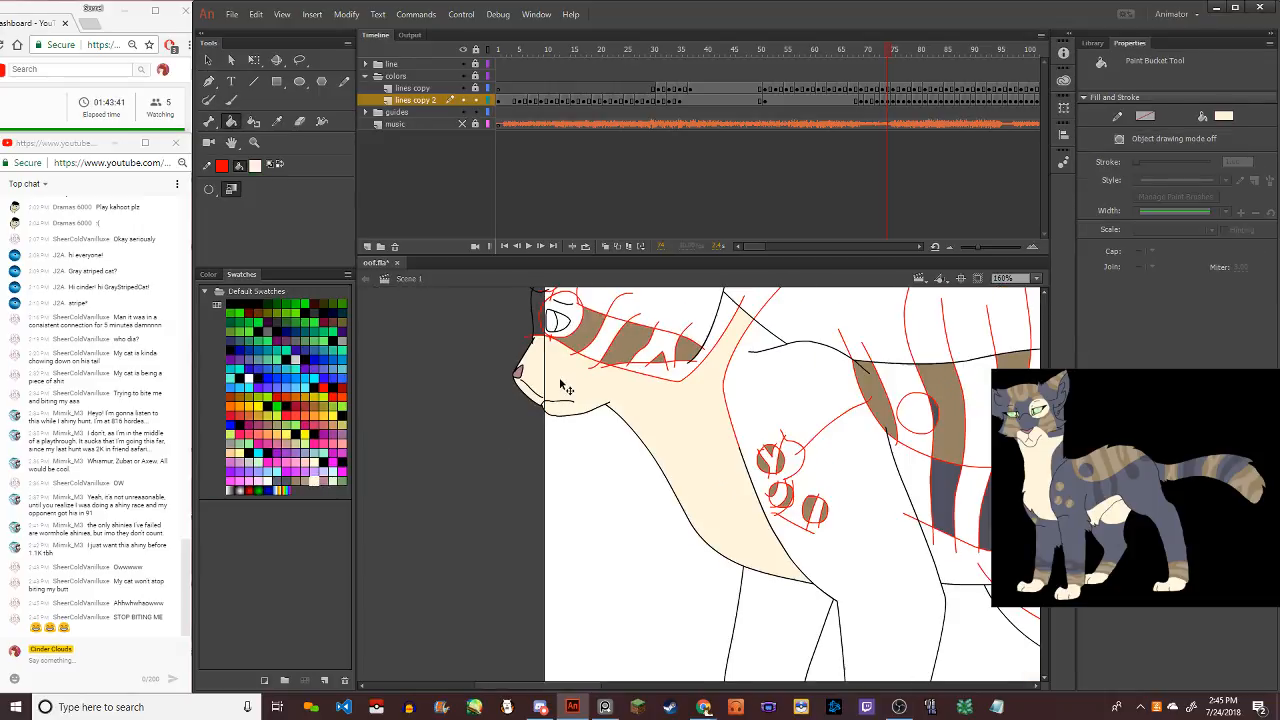
Fill the belly strip and the adjoining patch along the inner hind leg with cream
scroll(735, 462, "up", 2)
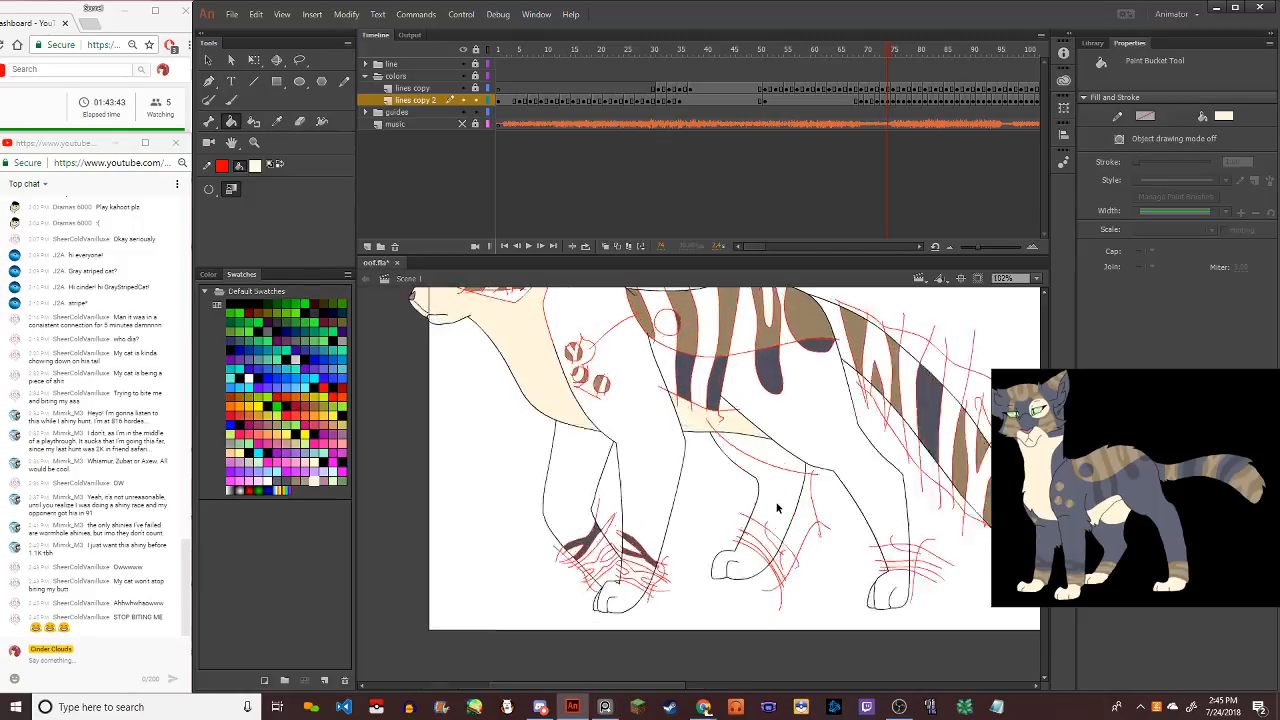
scroll(777, 509, "down", 2)
scroll(757, 420, "up", 4)
left_click(738, 383)
Fill the front paw and both hind paws with cream
scroll(551, 466, "down", 2)
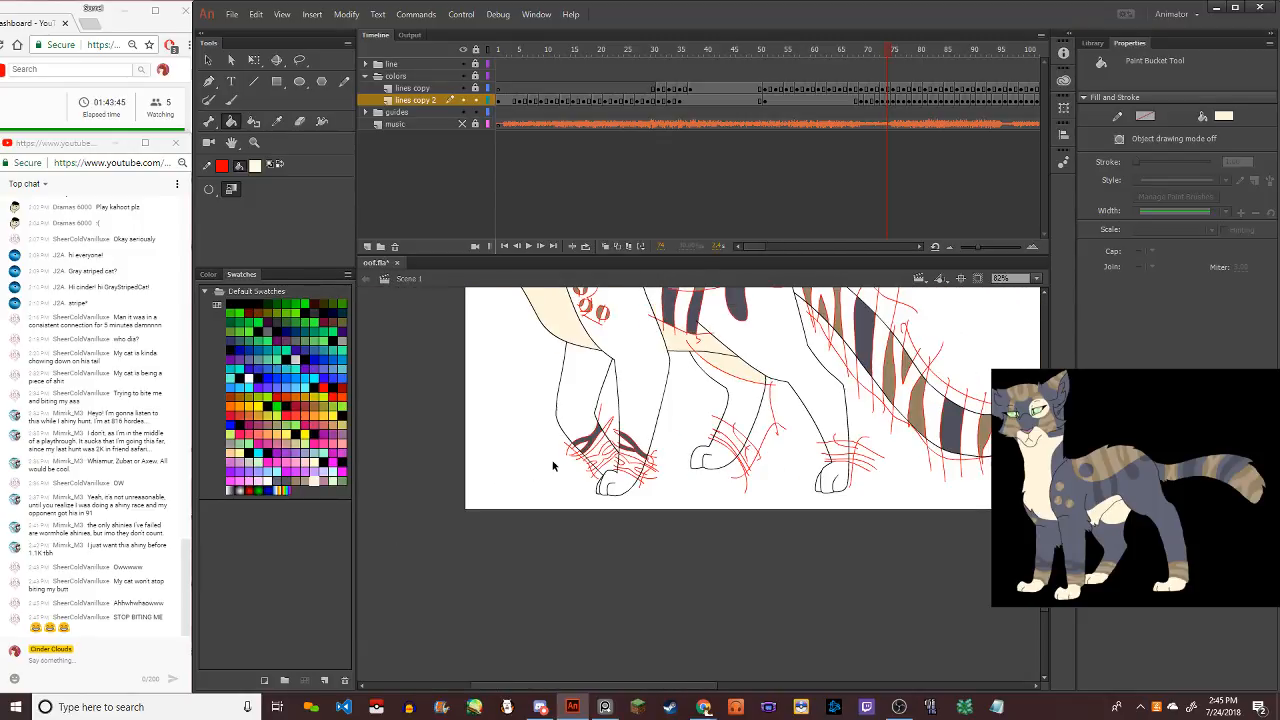
scroll(610, 490, "up", 1)
left_click(584, 499)
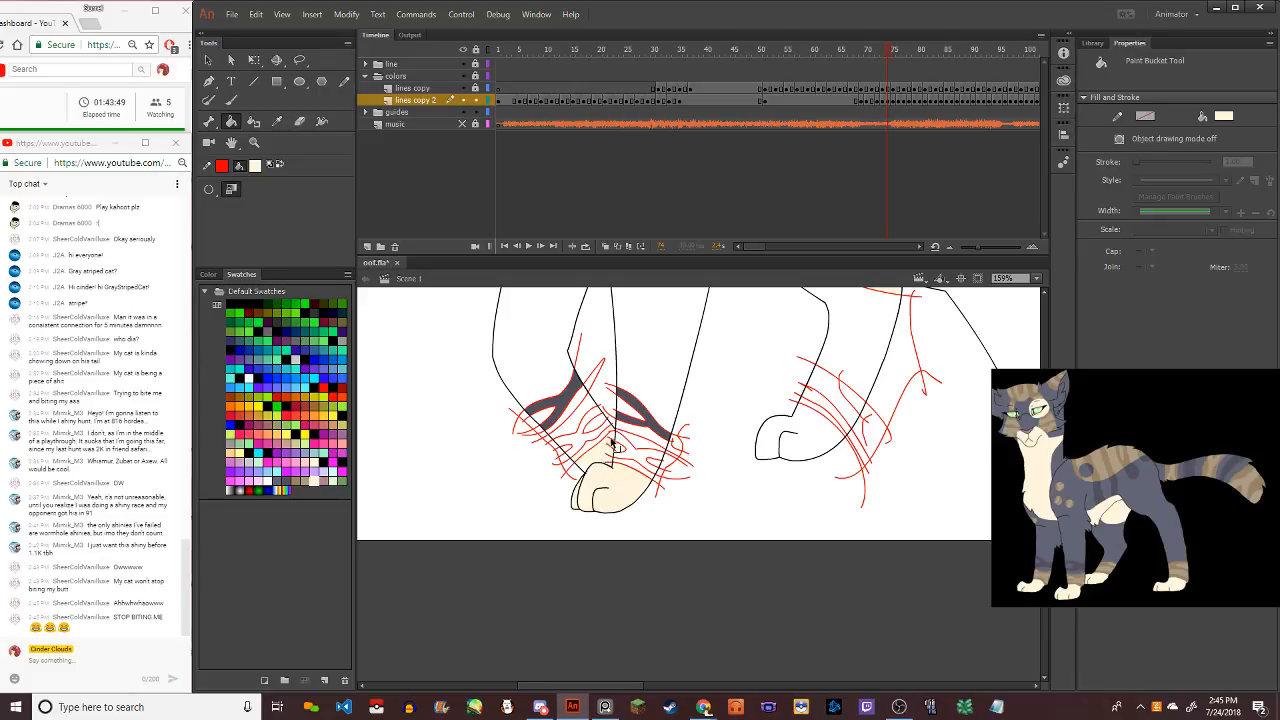
scroll(610, 462, "up", 4)
scroll(617, 453, "down", 5)
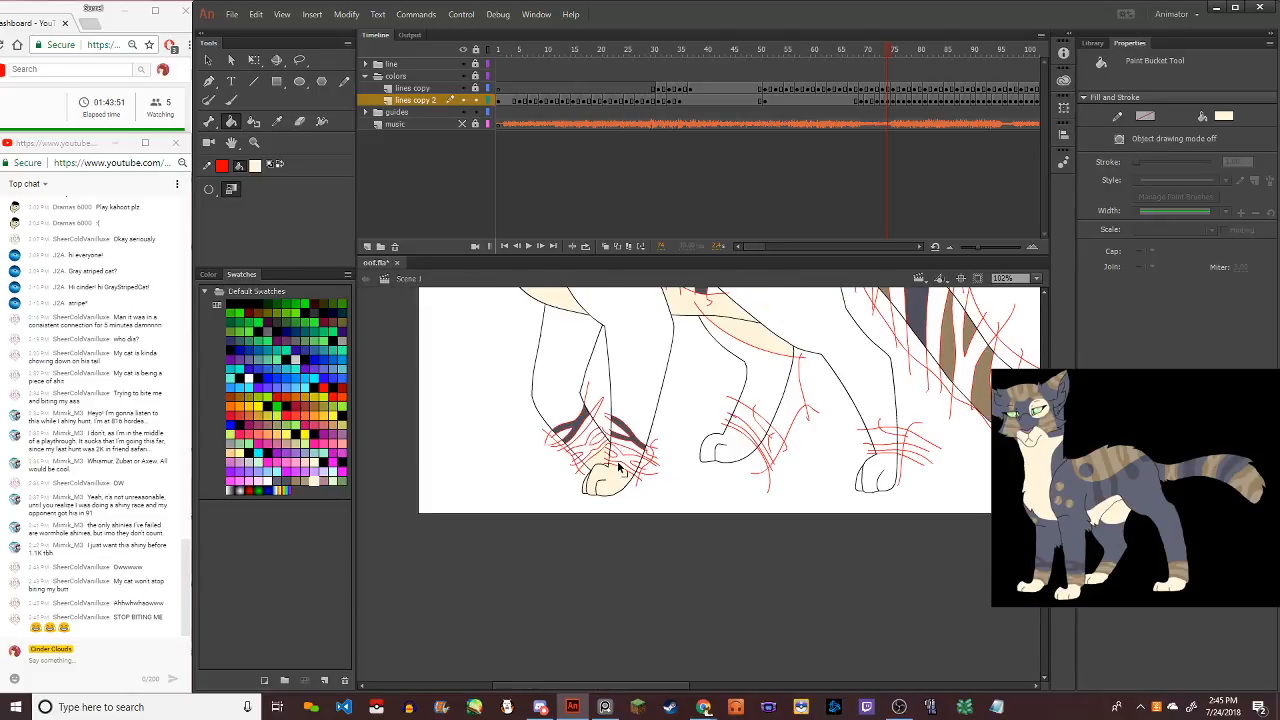
left_click(864, 492)
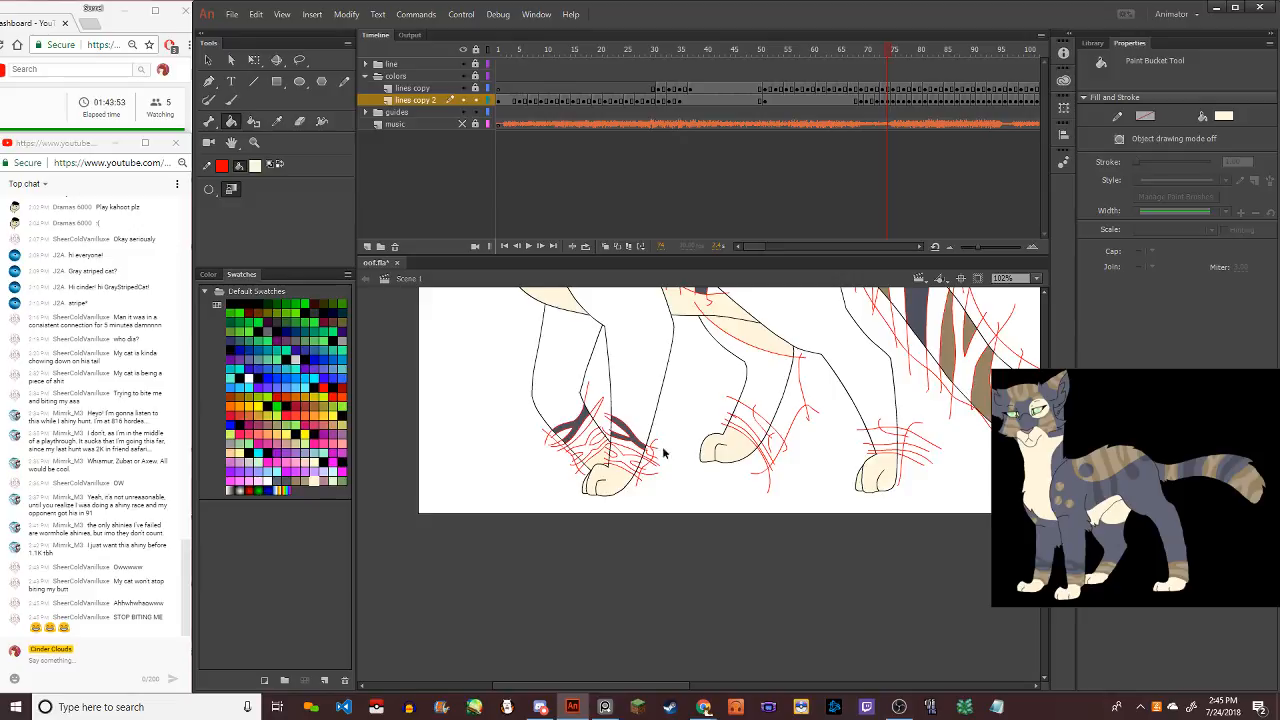
Fill the round patch surrounding the eye with cream
scroll(612, 432, "down", 2)
scroll(921, 421, "down", 2)
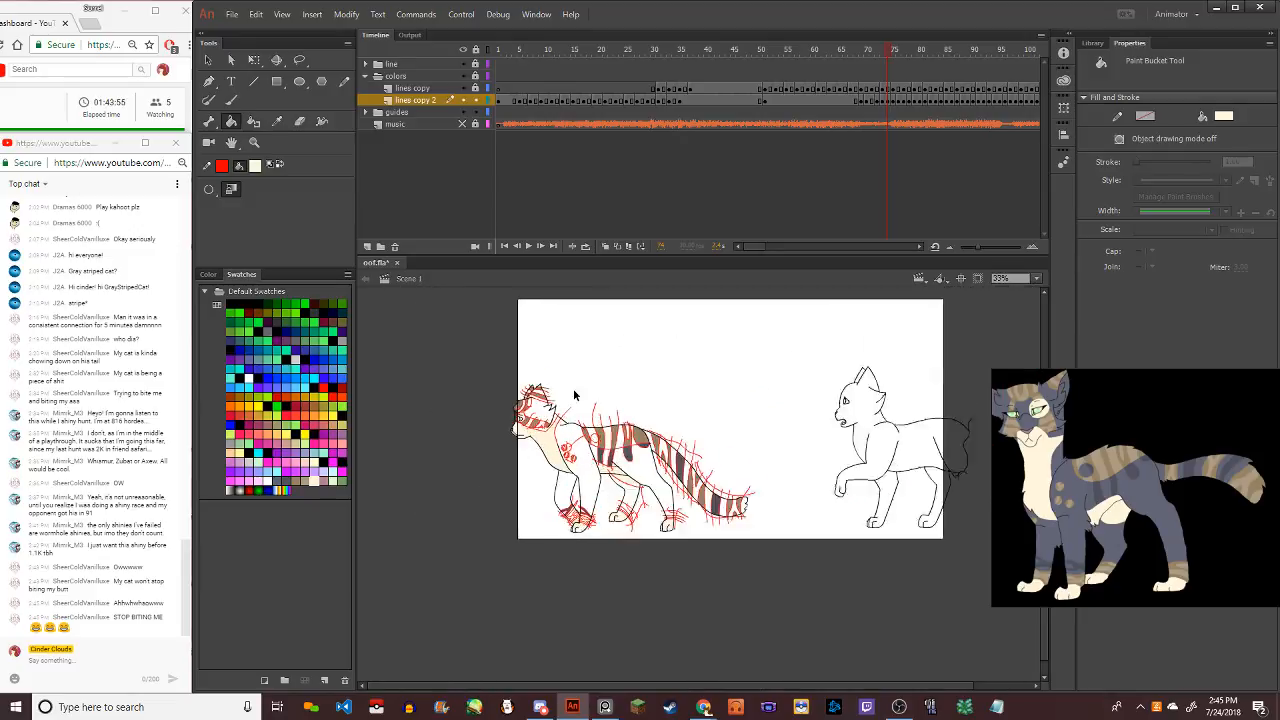
scroll(573, 388, "up", 3)
scroll(400, 490, "up", 8)
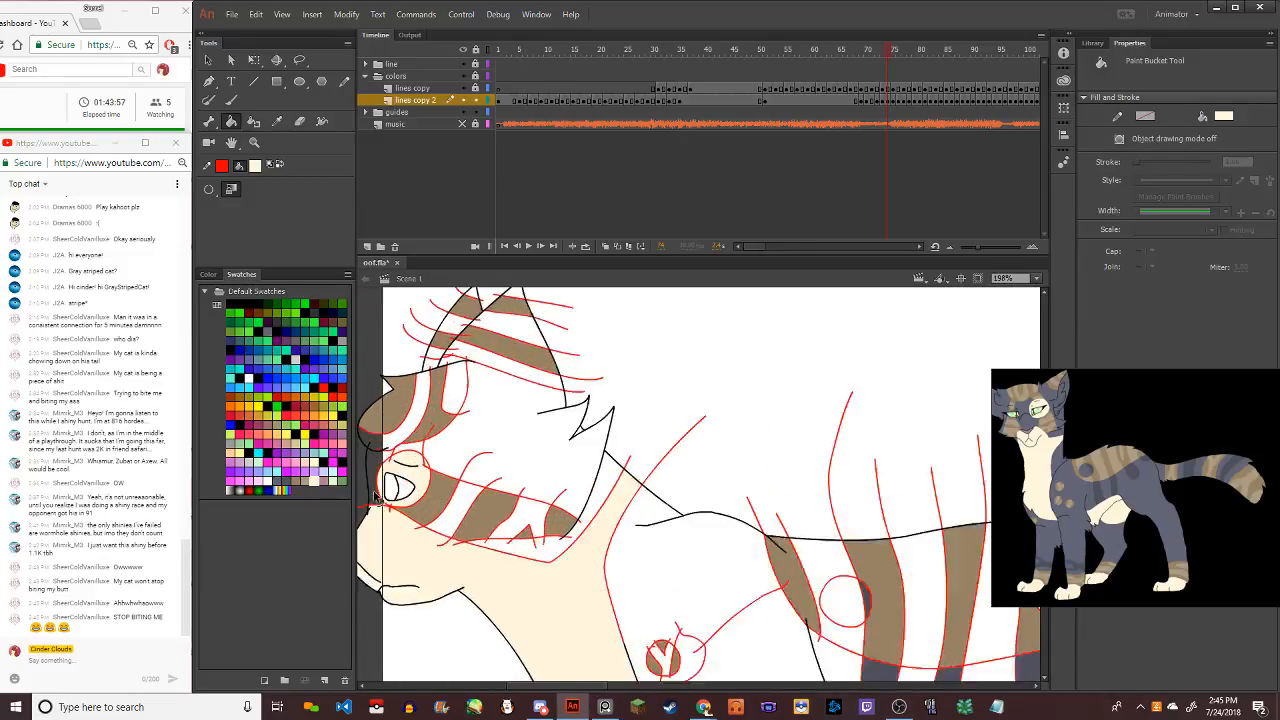
scroll(383, 511, "down", 5)
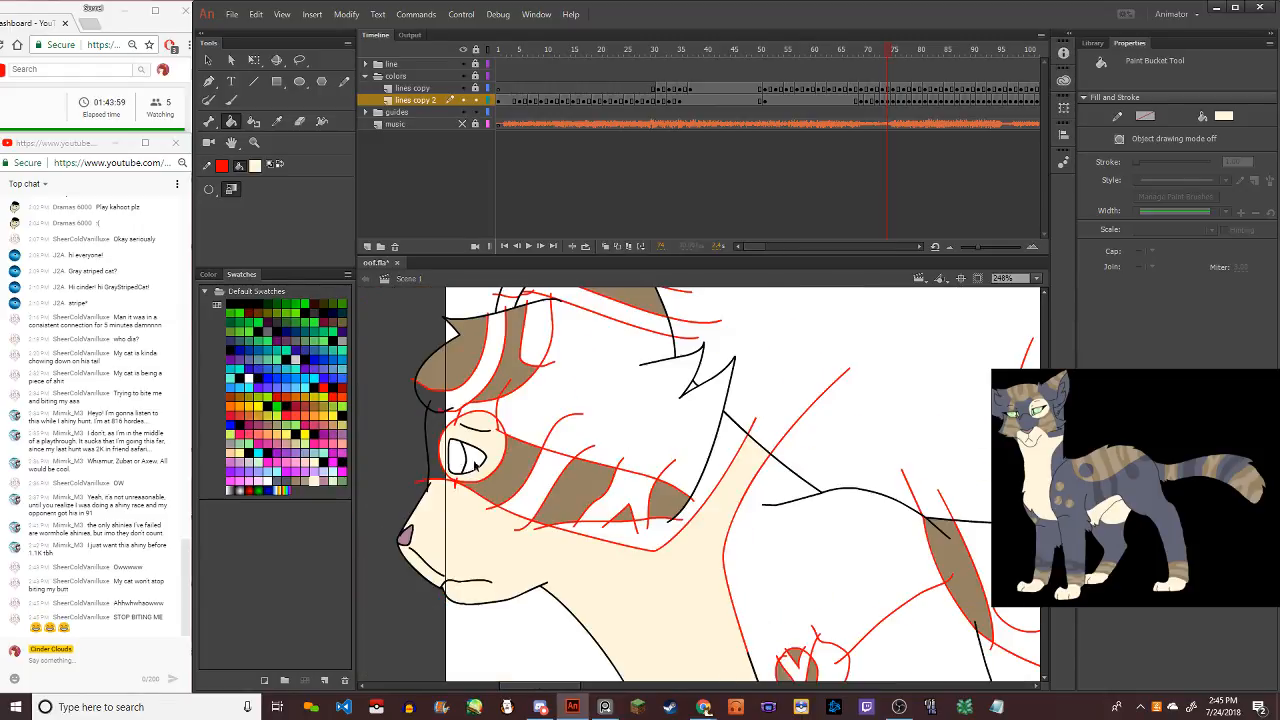
Fill the gaps between the brown cheek stripes with the lighter tan
scroll(500, 443, "down", 4)
scroll(537, 480, "down", 3)
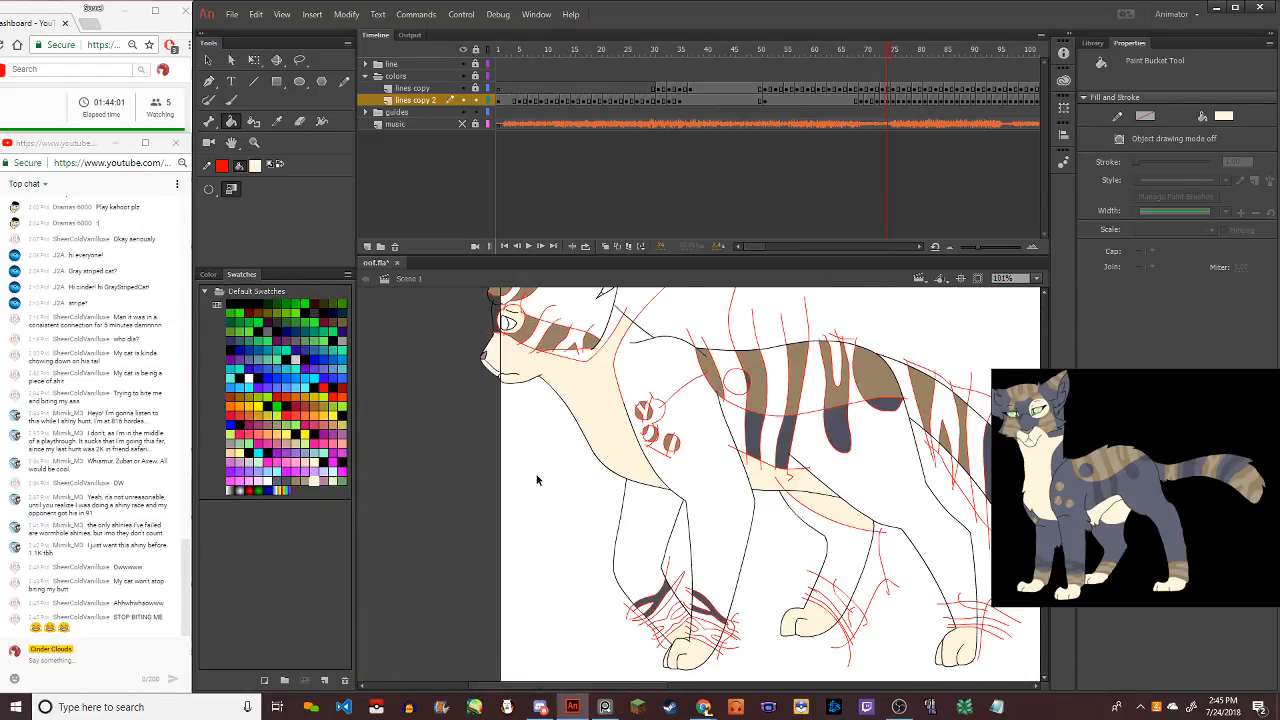
scroll(545, 308, "up", 4)
scroll(492, 338, "up", 4)
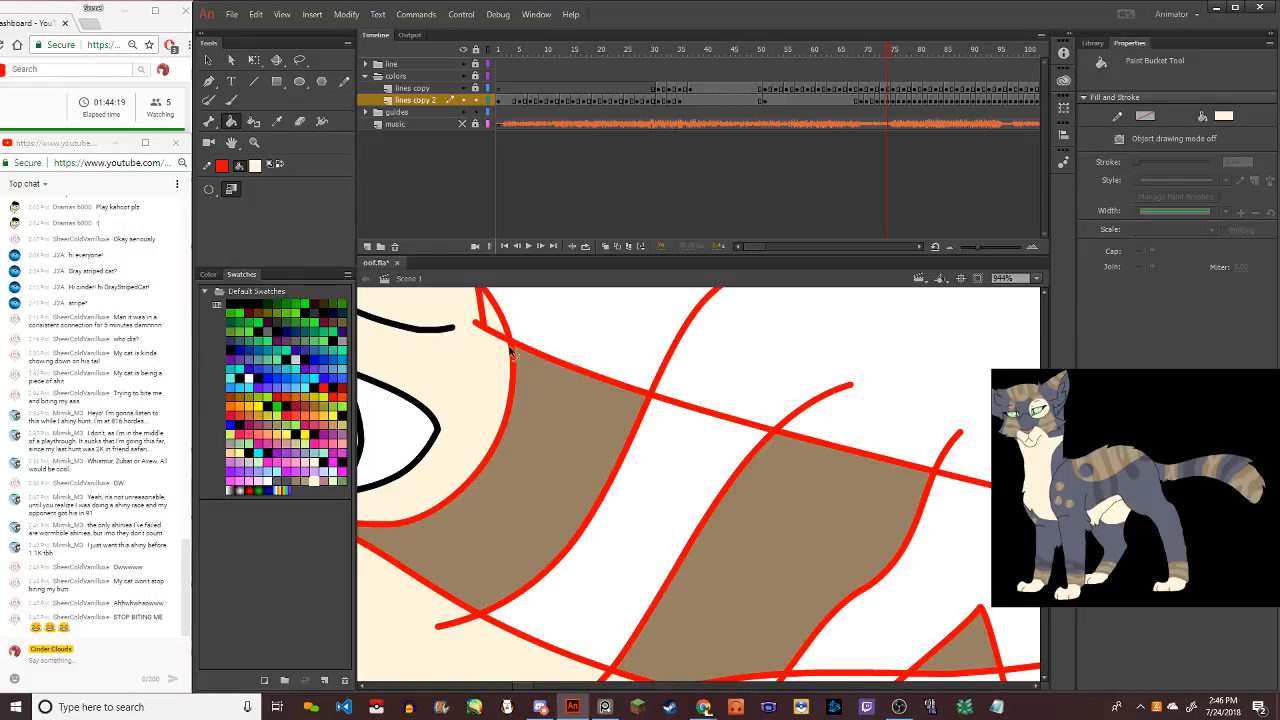
scroll(545, 395, "down", 5)
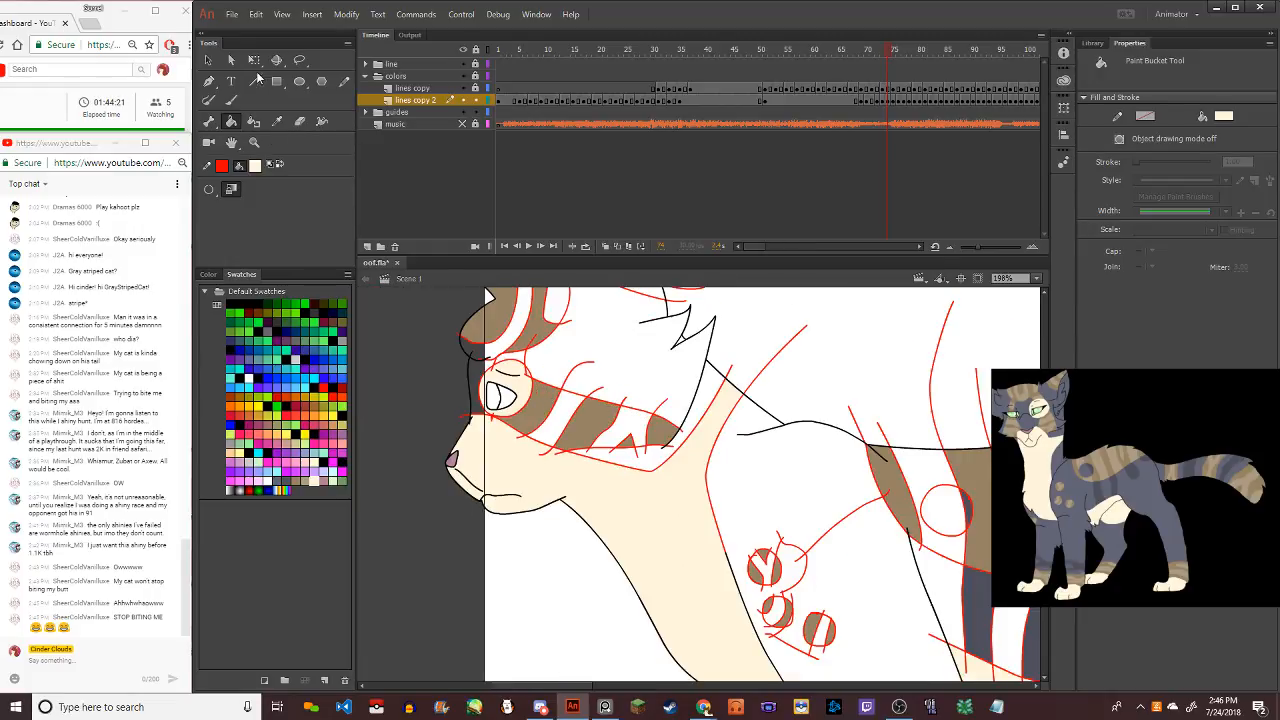
left_click(277, 121)
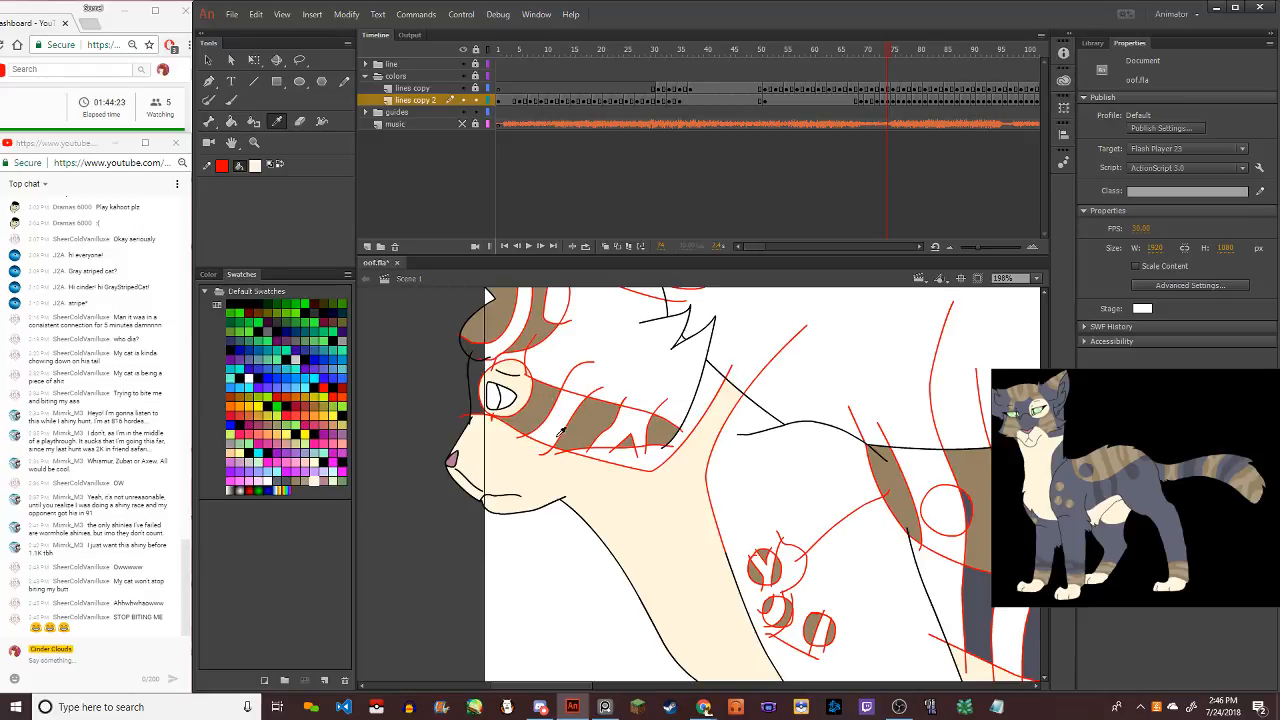
left_click(313, 482)
left_click(231, 121)
left_click(557, 436)
left_click(637, 440)
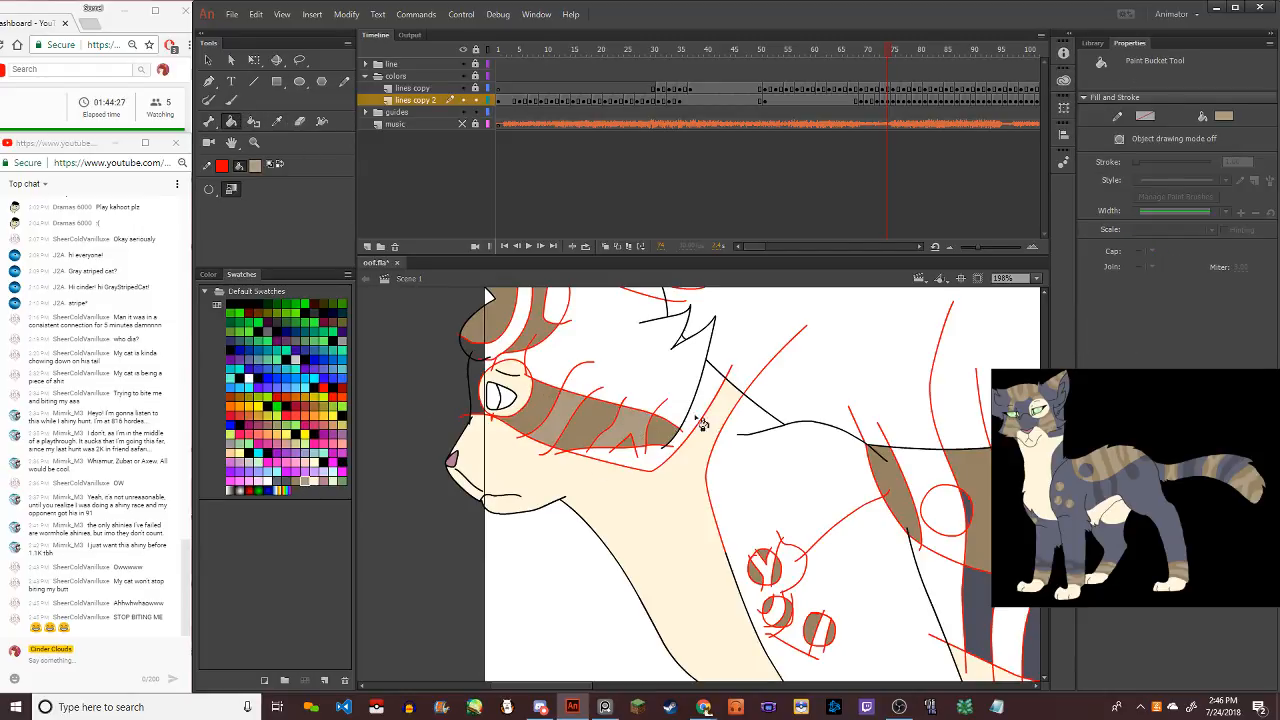
Fill the unfilled middle segments of the three shoulder spots with the lighter tan
left_click(772, 575)
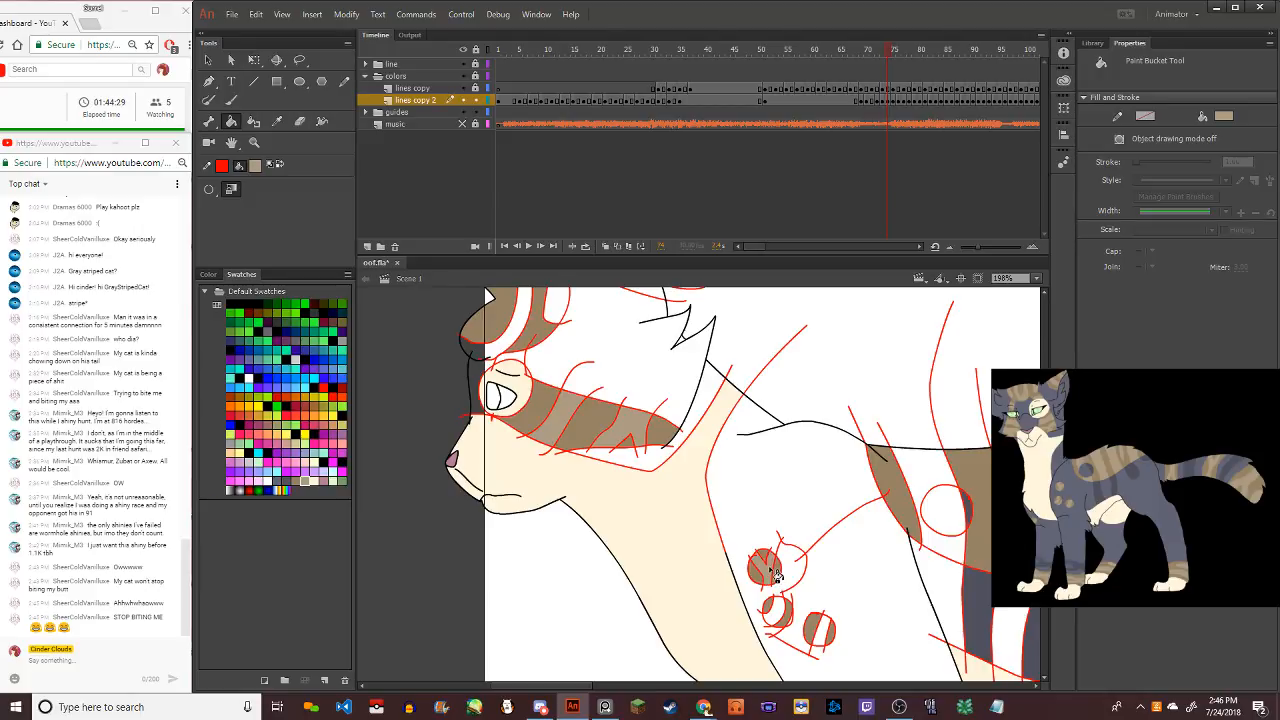
left_click(778, 618)
left_click(808, 630)
left_click(829, 635)
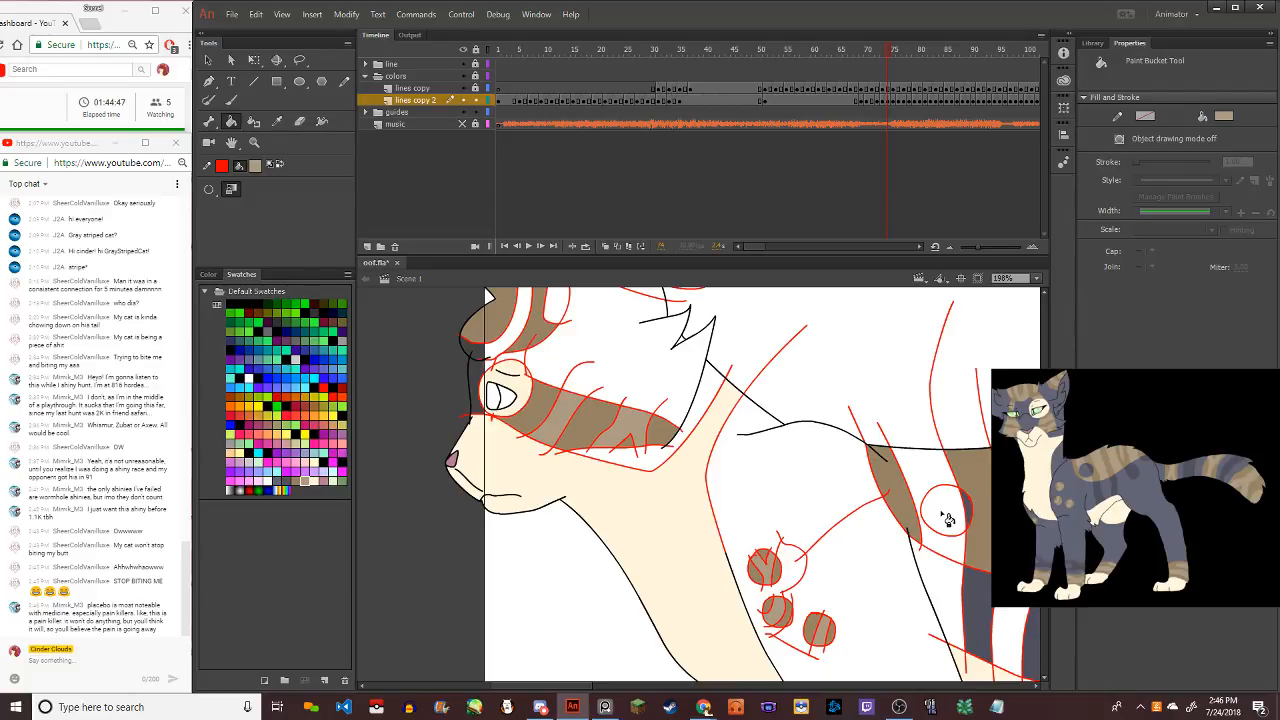
Fill the gaps between the brown stripes on the front part of the back patch with the lighter tan
scroll(651, 412, "down", 5)
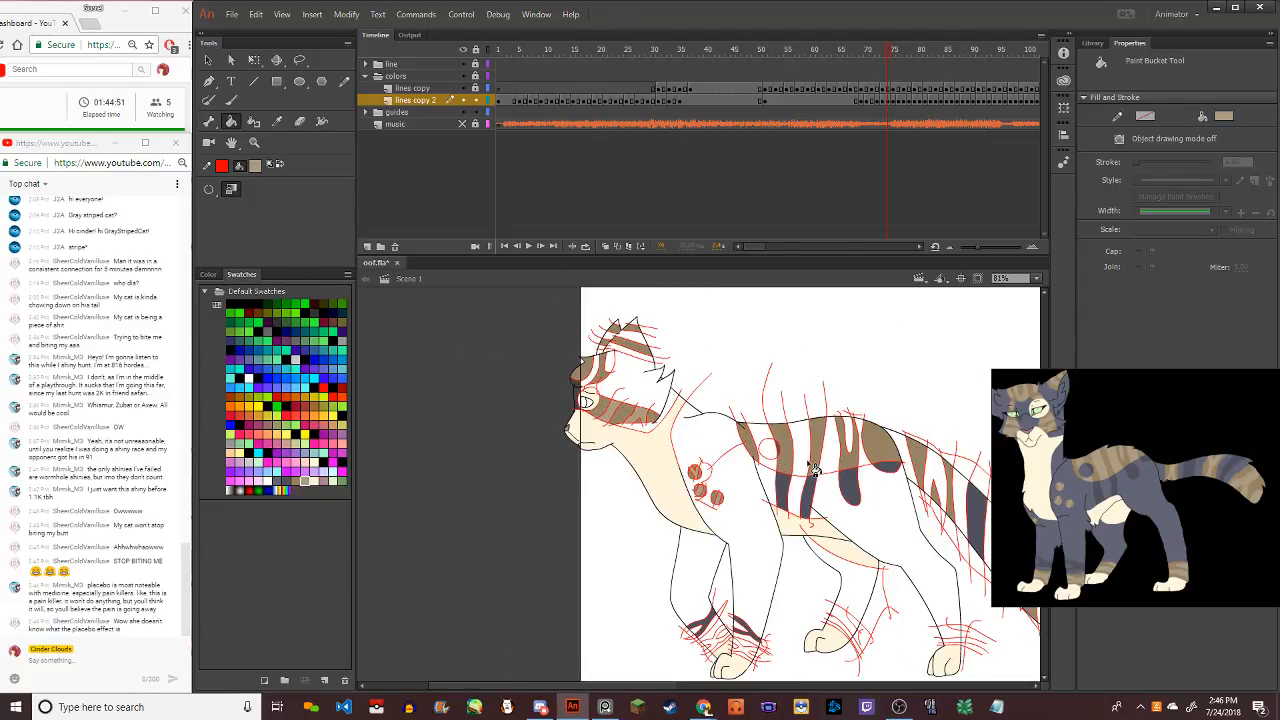
left_click(810, 462)
left_click(784, 468)
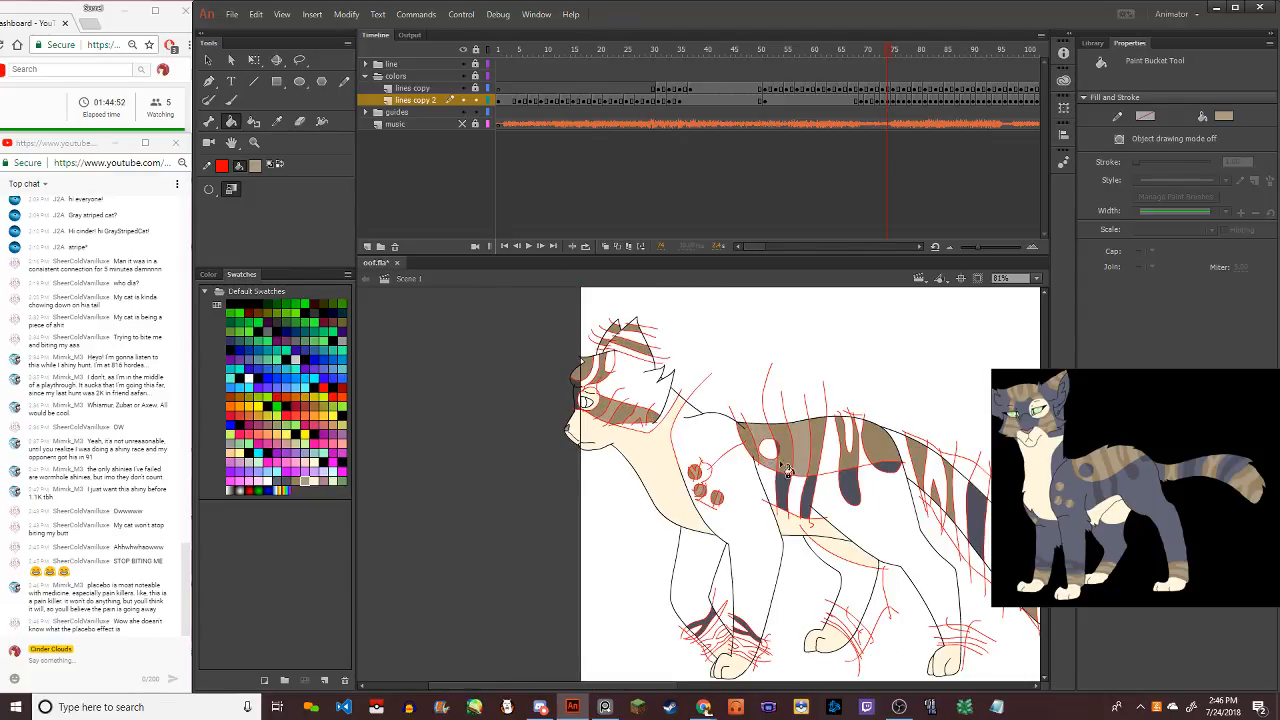
Fill the unfilled sections between the dark stripes on the walking cat's back with light tan, undoing the stray fill
left_click(851, 448)
left_click(860, 442)
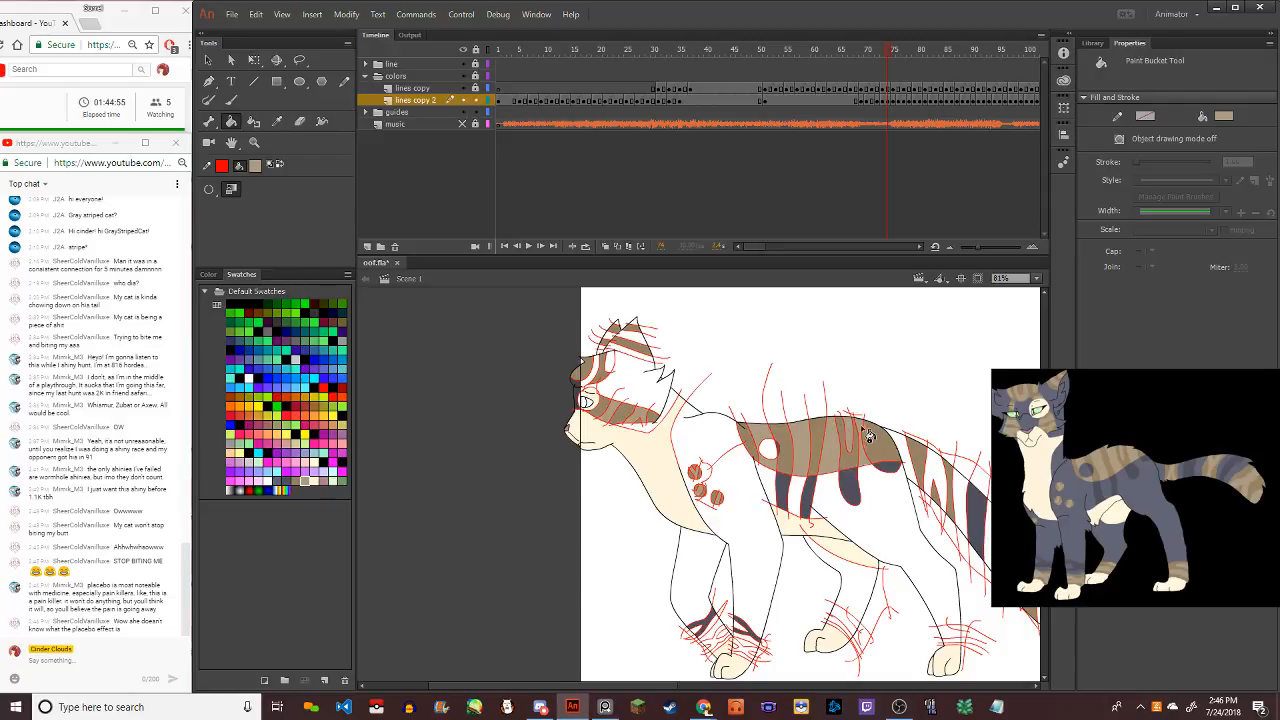
left_click(917, 470)
key("ctrl+z")
Fill the white sections inside the brown tail markings with light tan, down to the marking near the tail tip
left_click(942, 484)
scroll(944, 488, "down", 3)
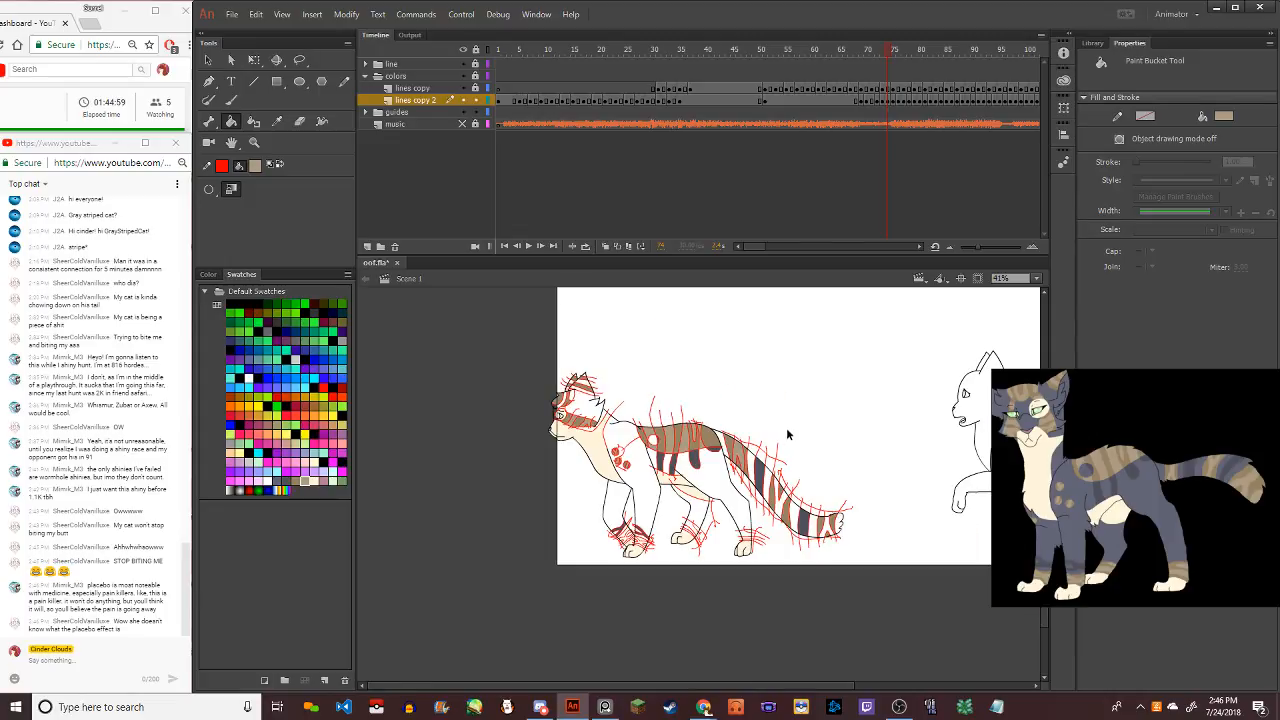
scroll(750, 492, "up", 4)
left_click(757, 528)
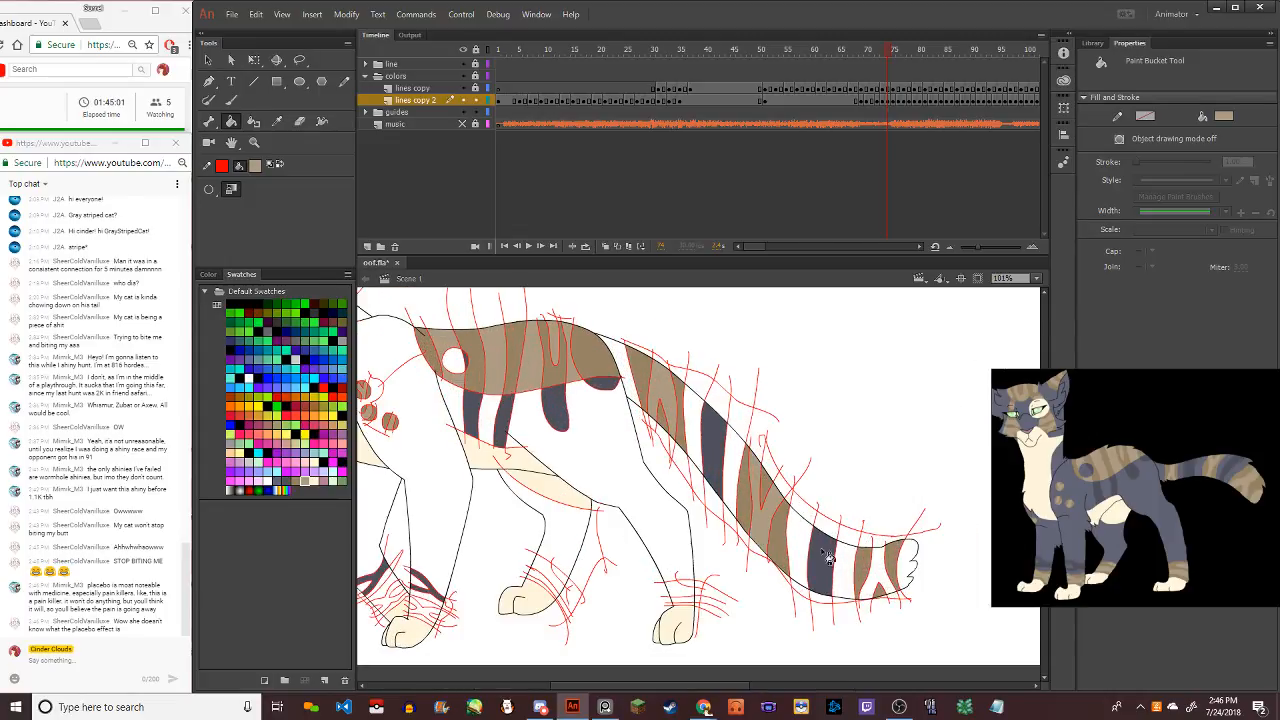
left_click(886, 572)
scroll(450, 388, "down", 3)
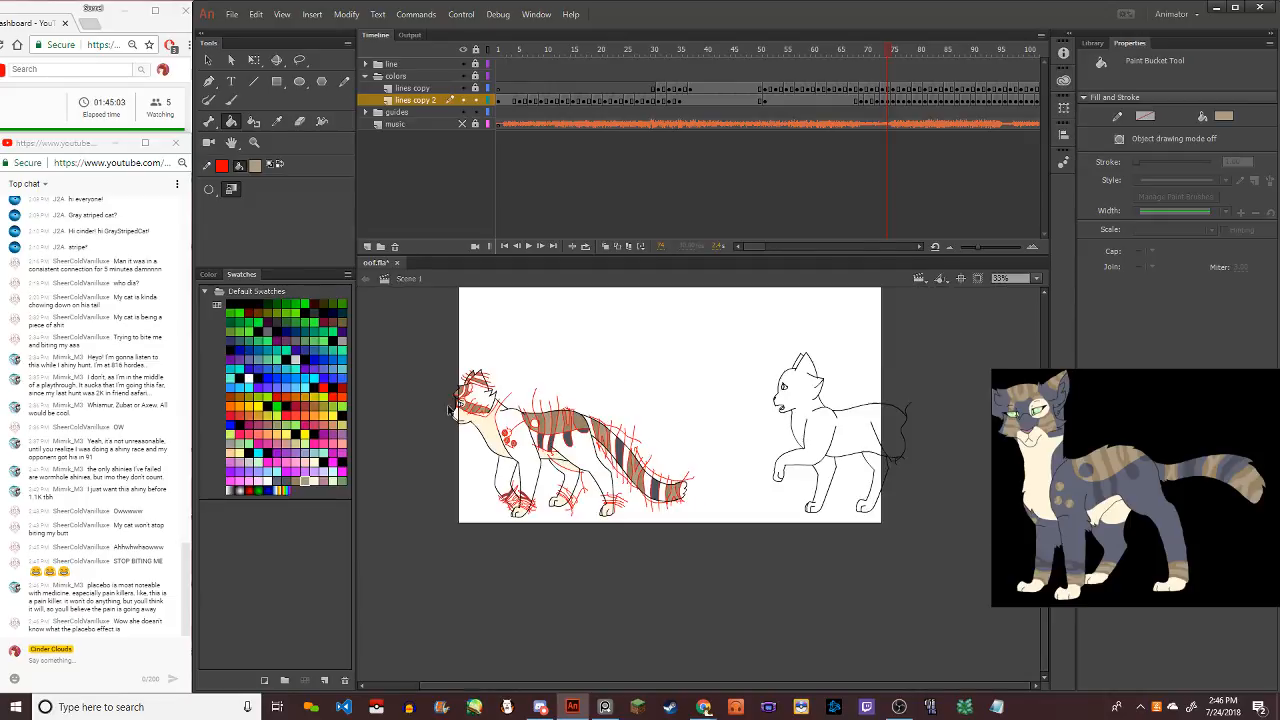
Sample the light tan from the cheek stripe and fill the remaining stripe sections of the brow marking with it
scroll(620, 440, "up", 4)
scroll(626, 440, "down", 2)
scroll(626, 440, "up", 6)
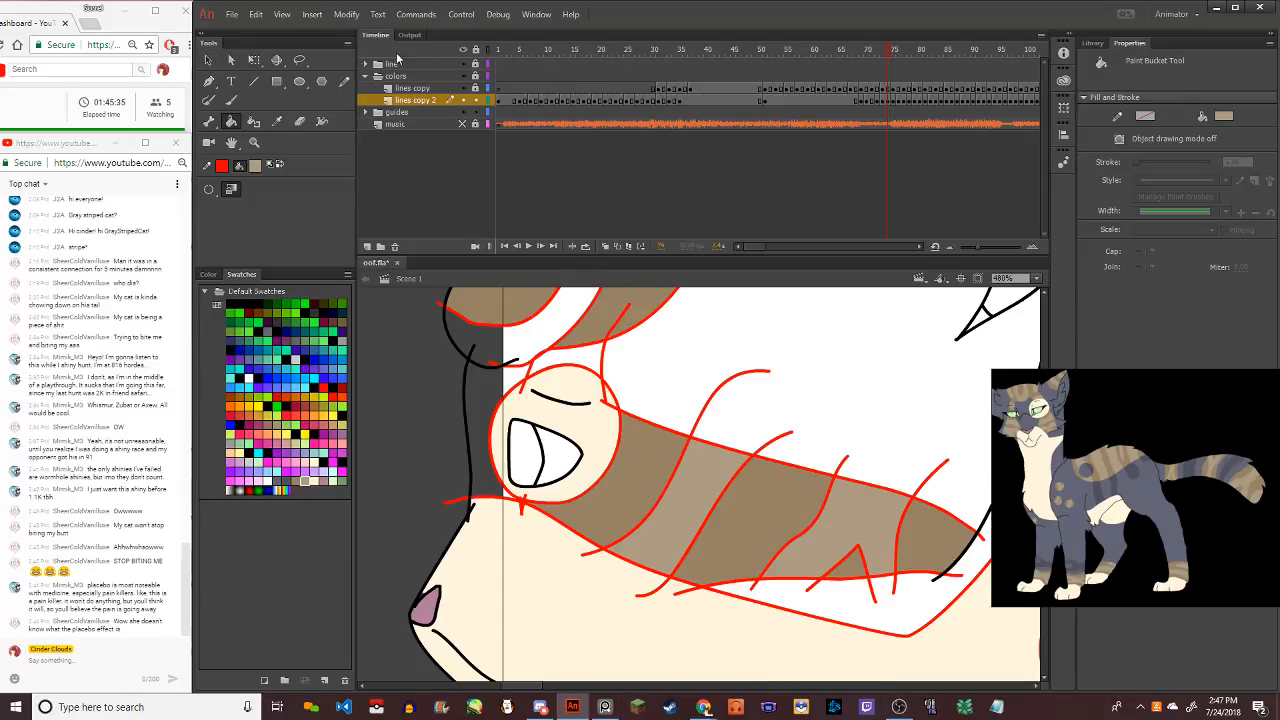
left_click(277, 121)
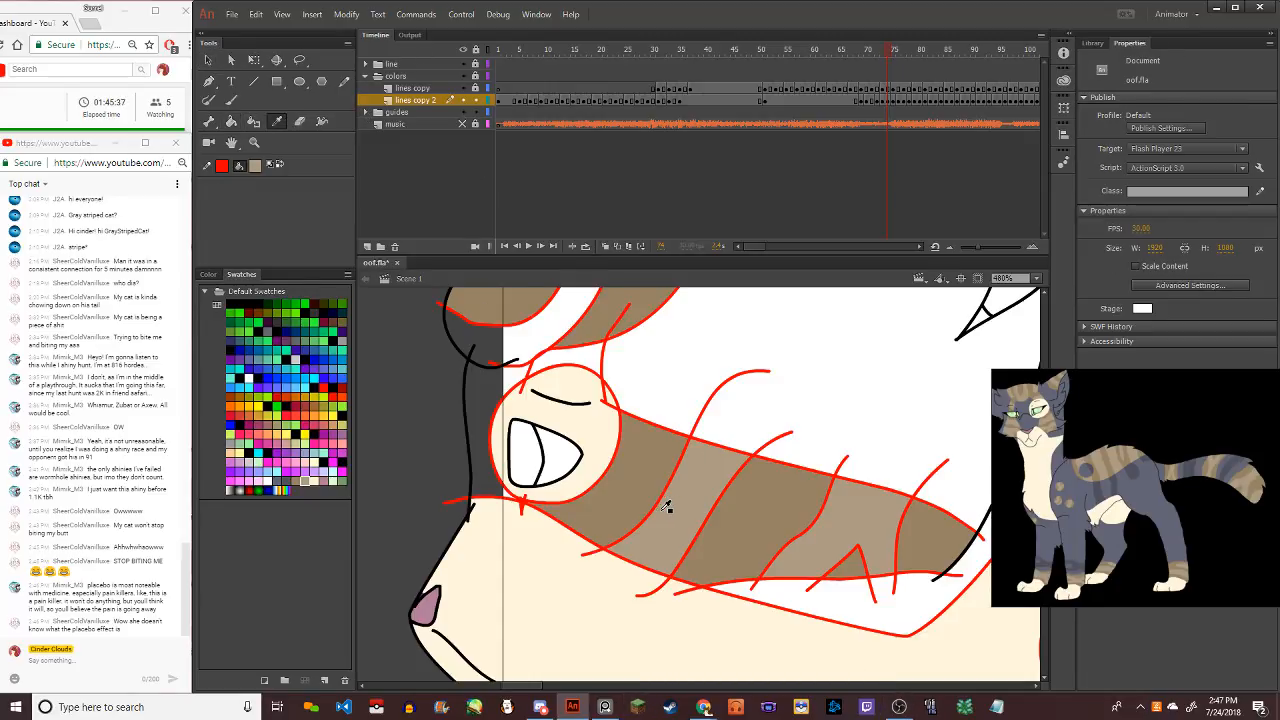
left_click(665, 507)
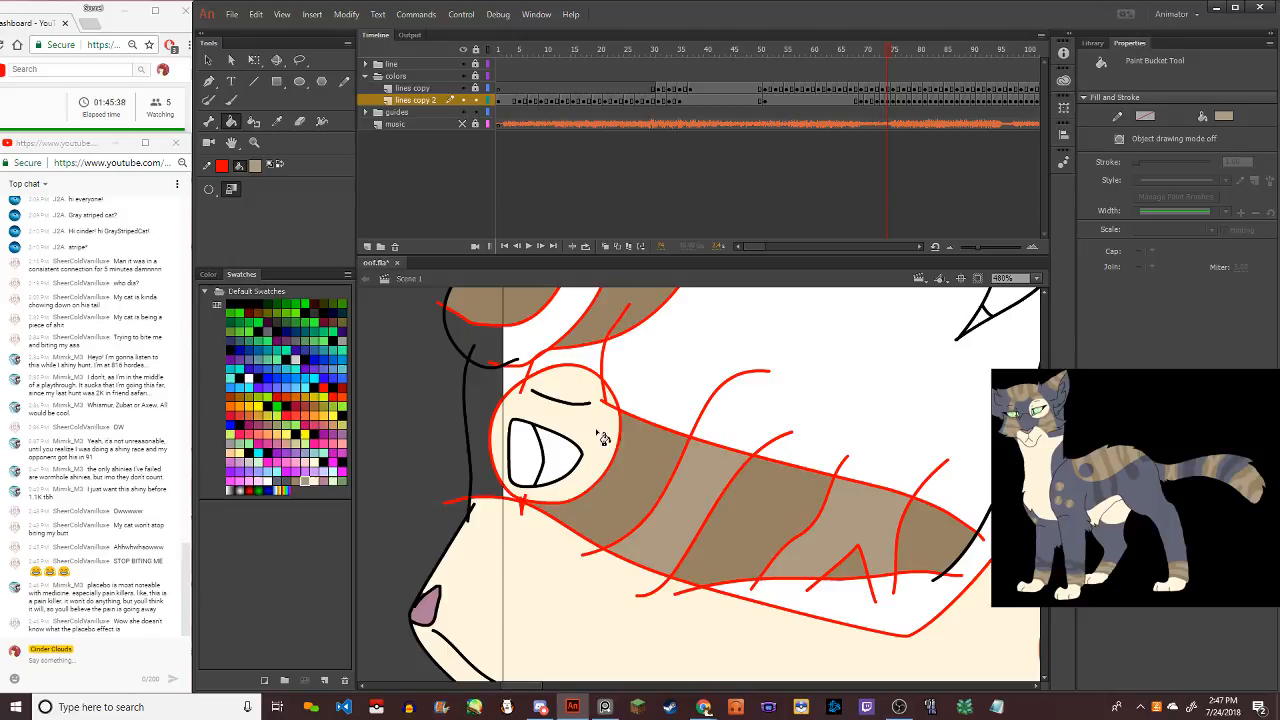
left_click(541, 362)
scroll(720, 336, "up", 4)
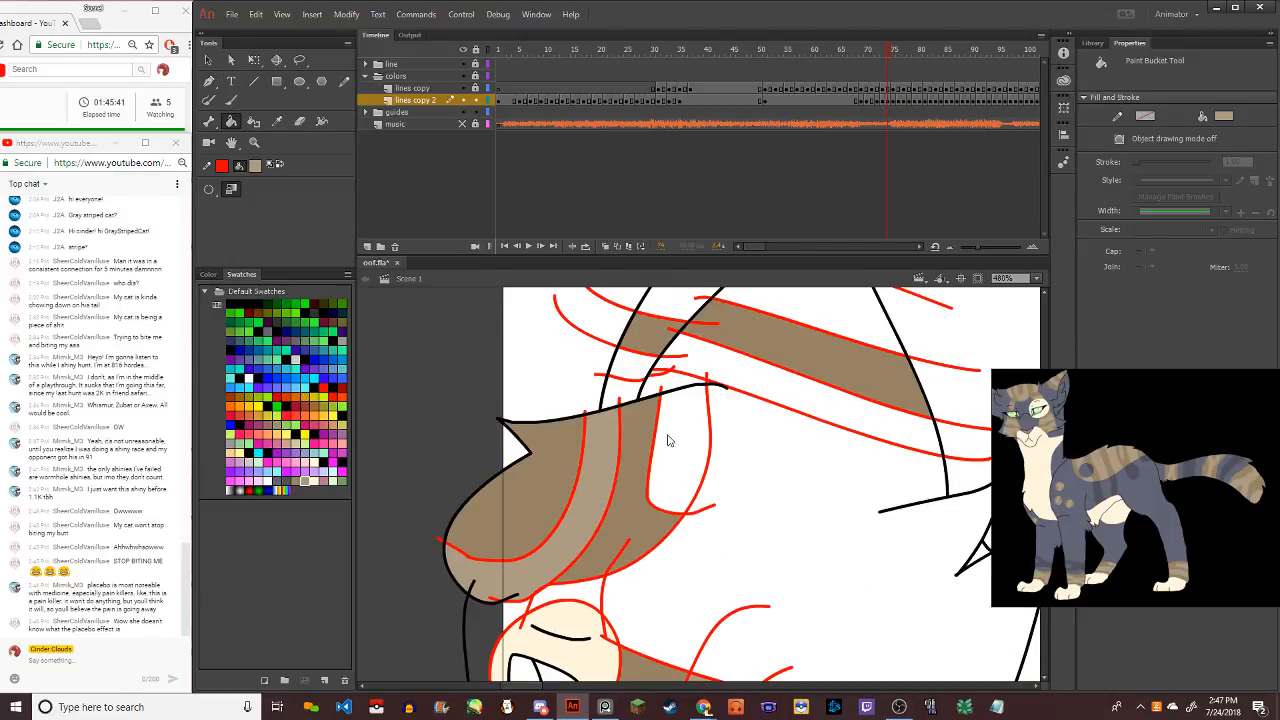
left_click(689, 451)
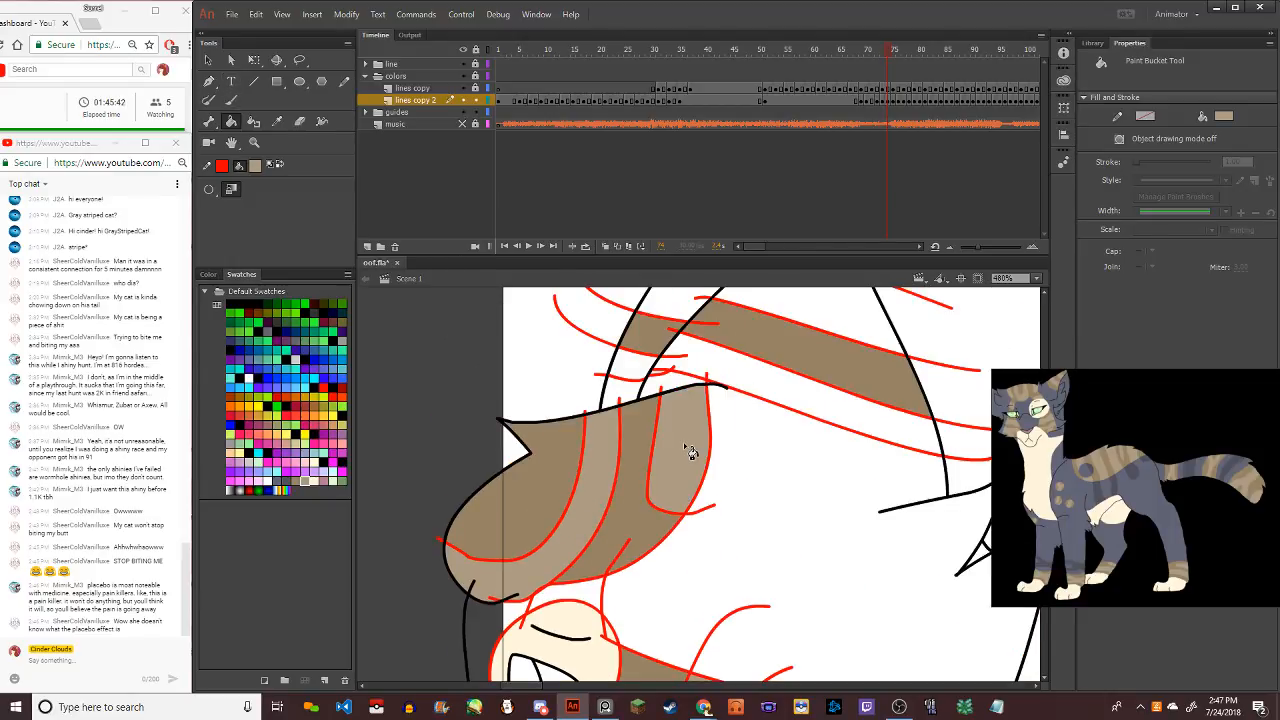
Fill the empty stripe sections on both of the cat's ears with light tan
scroll(650, 378, "down", 1)
left_click(680, 376)
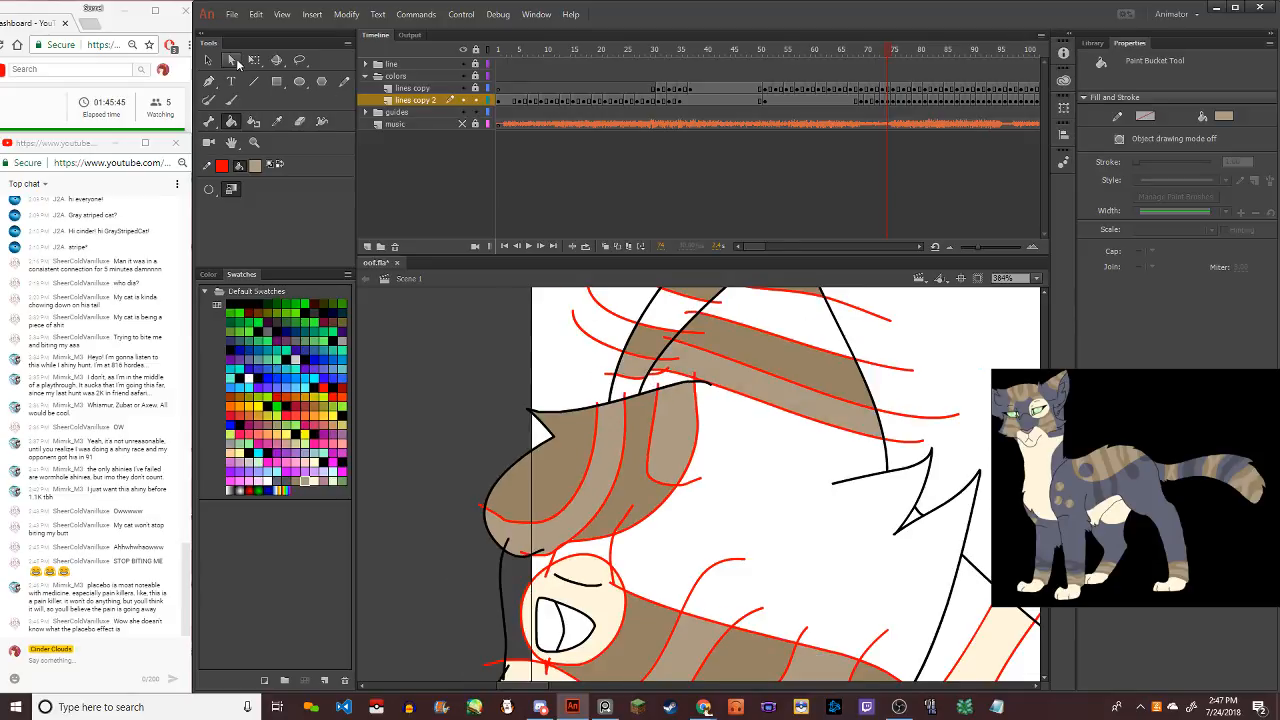
key("v")
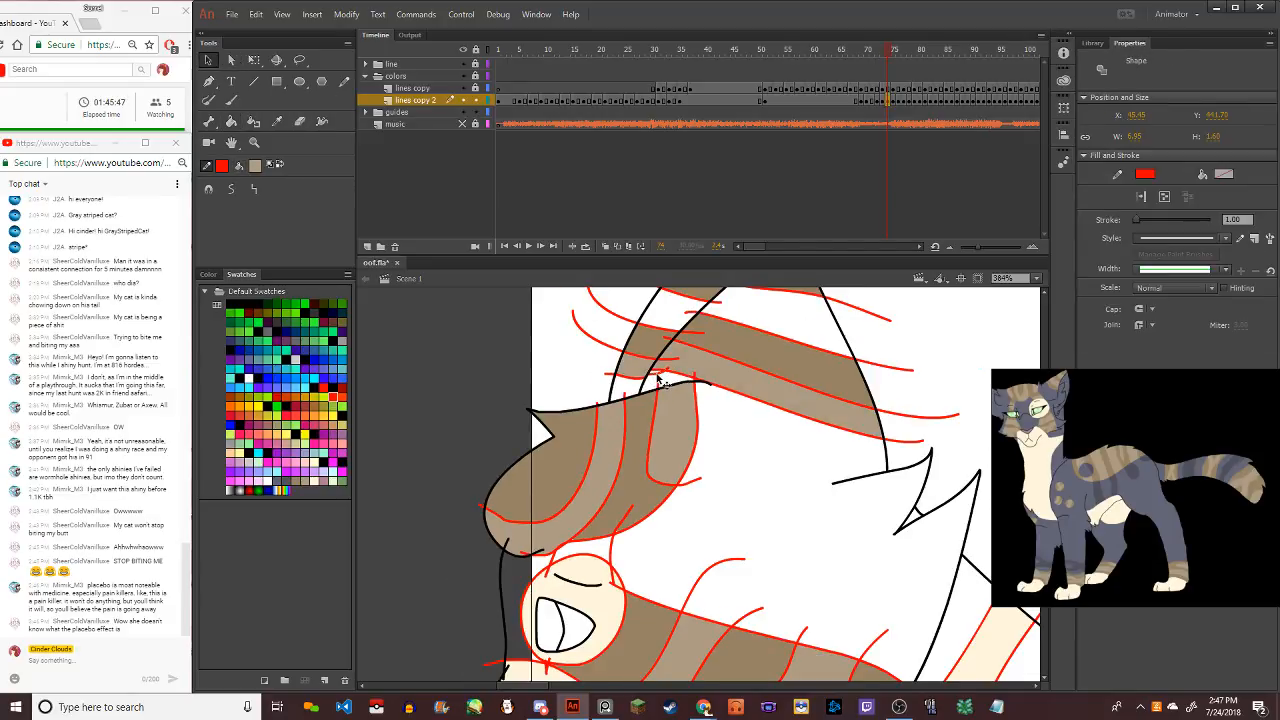
scroll(640, 383, "down", 3)
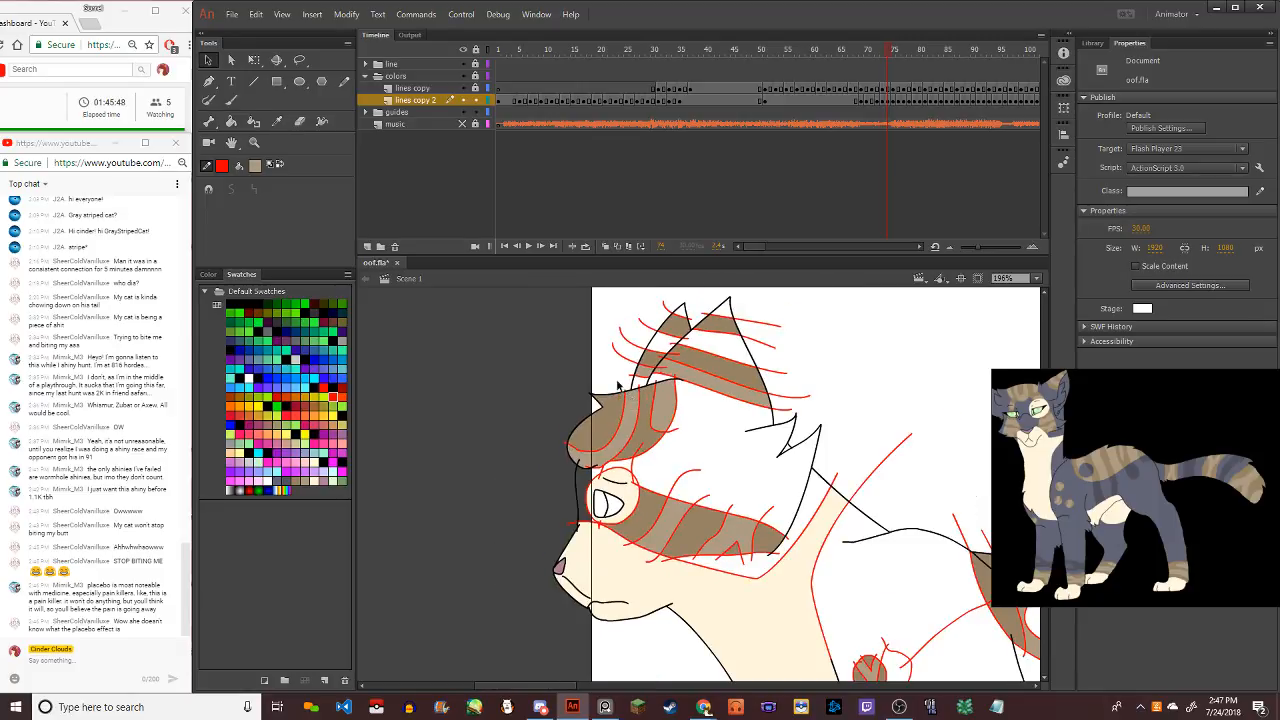
left_click(233, 121)
left_click(672, 355)
left_click(703, 318)
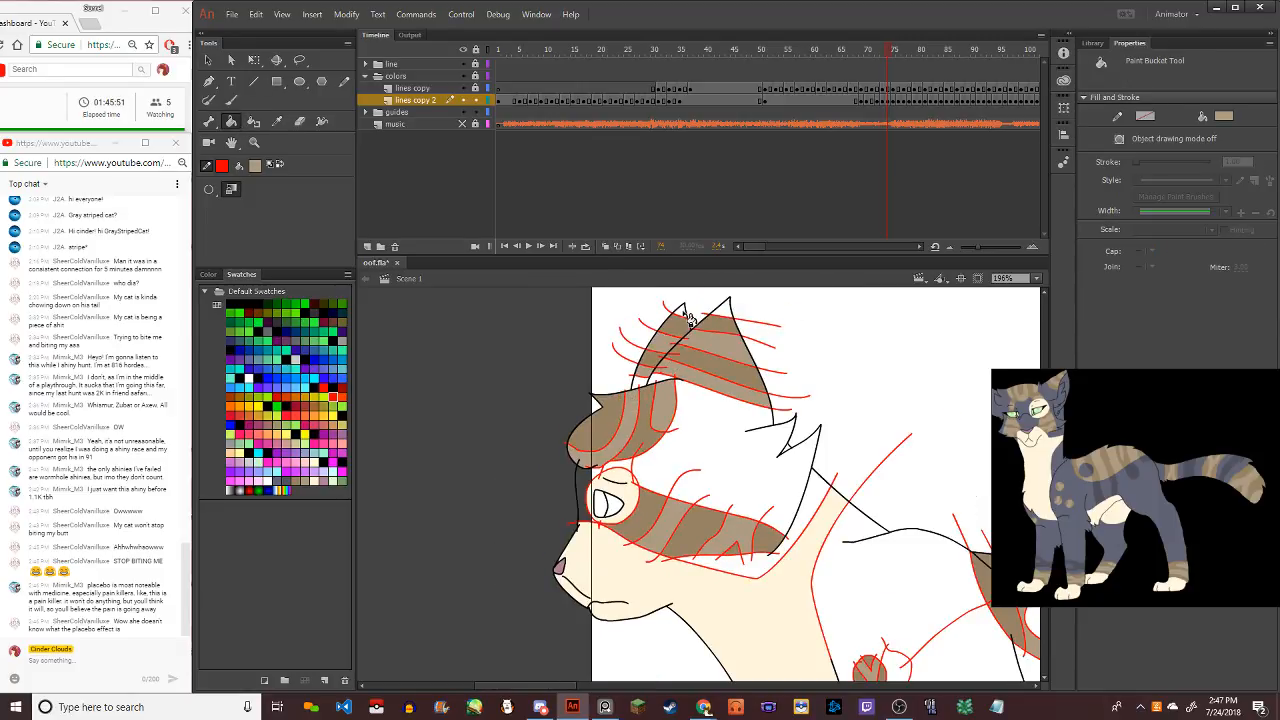
left_click(722, 308)
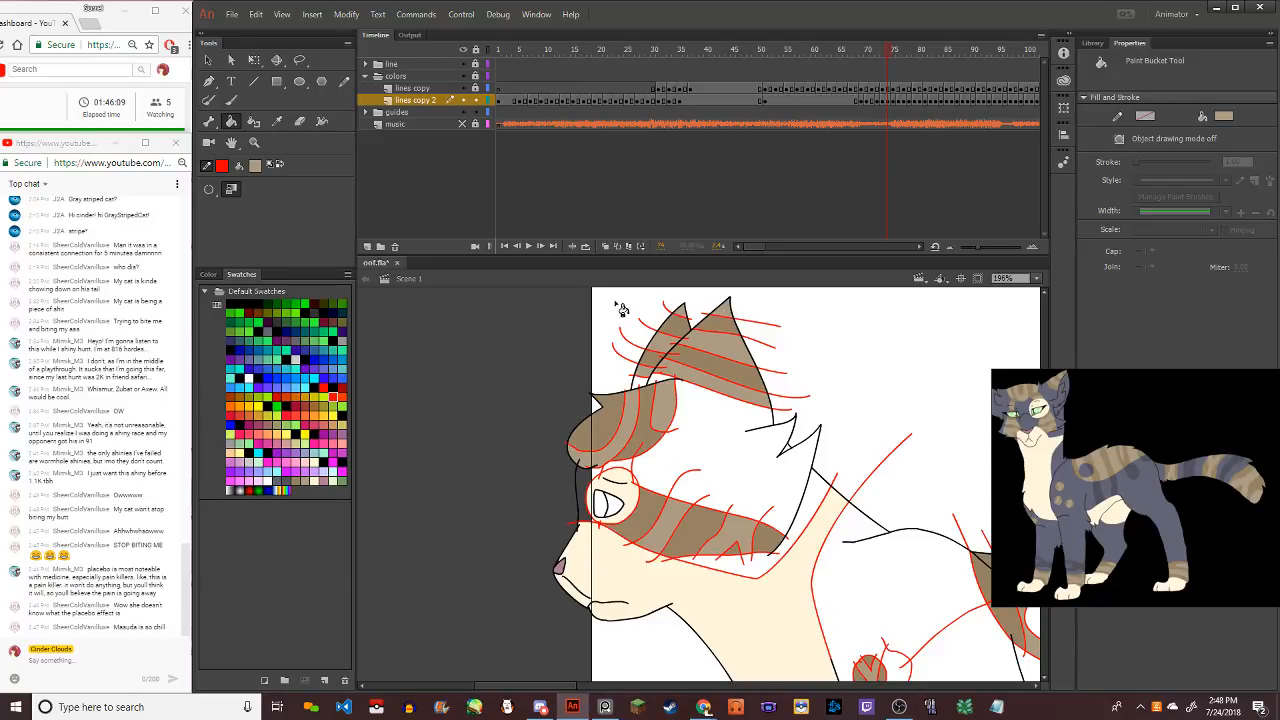
Sample the light tan from the brow marking and fill the small area between the brow and the eye
left_click(276, 123)
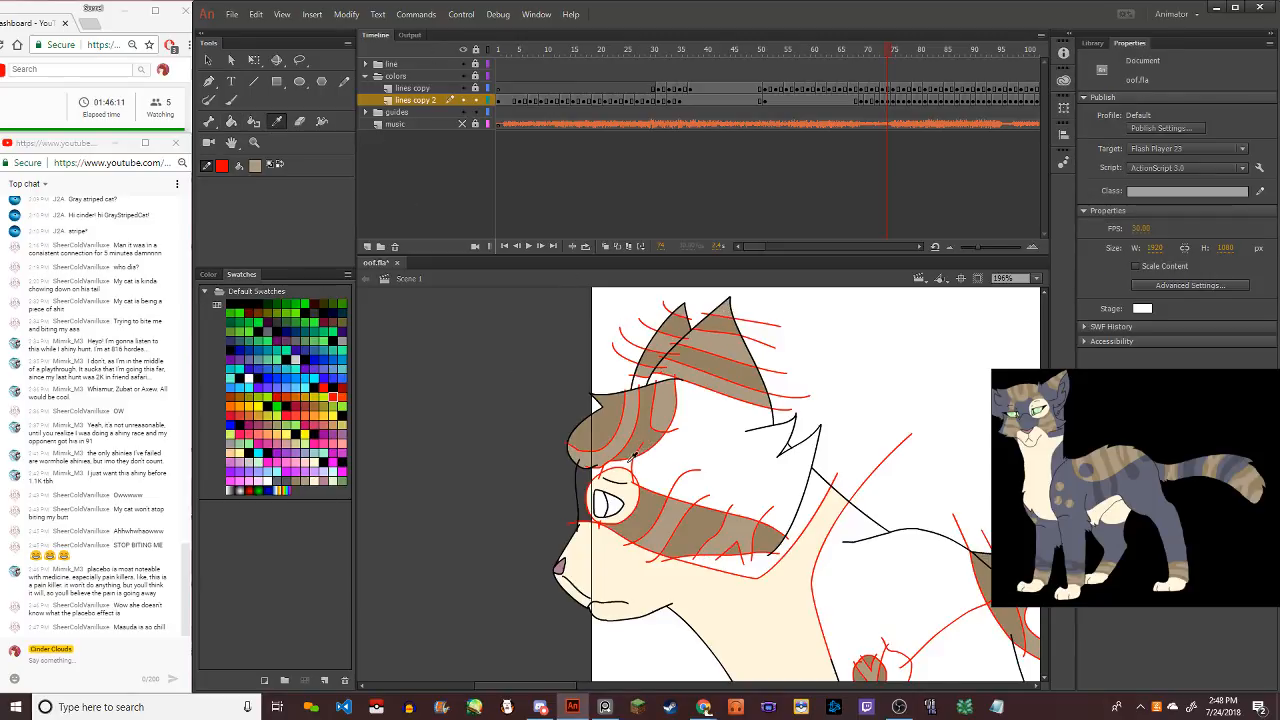
left_click(629, 455)
left_click(630, 468)
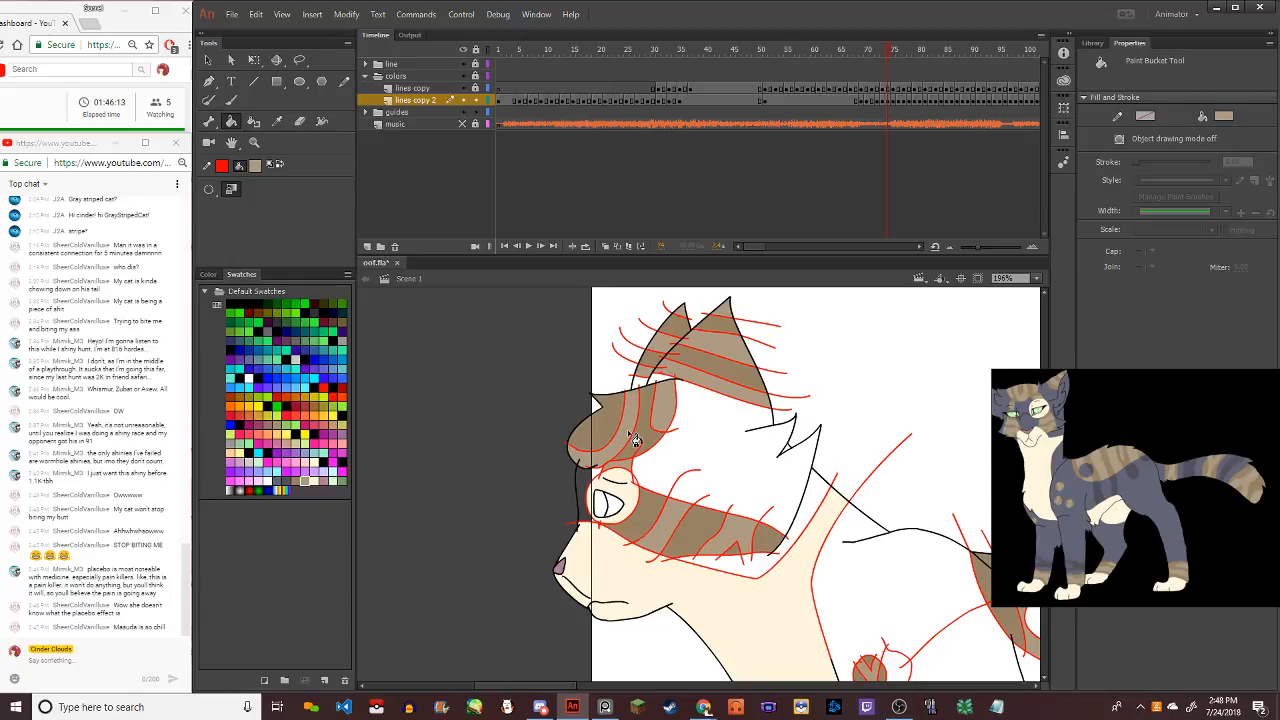
Fill the crossed bands above the front paws and the bands above the first hind paw with light tan
scroll(631, 409, "down", 4)
scroll(678, 453, "up", 2)
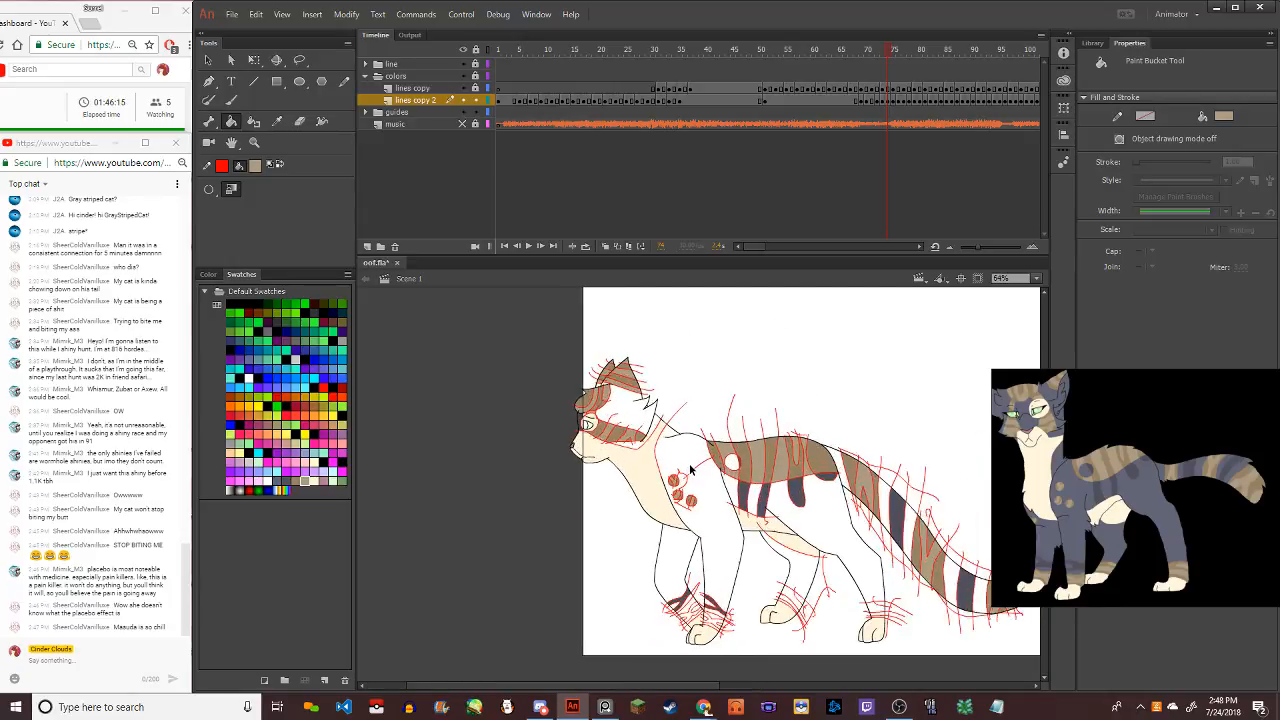
scroll(738, 457, "down", 2)
scroll(738, 457, "up", 3)
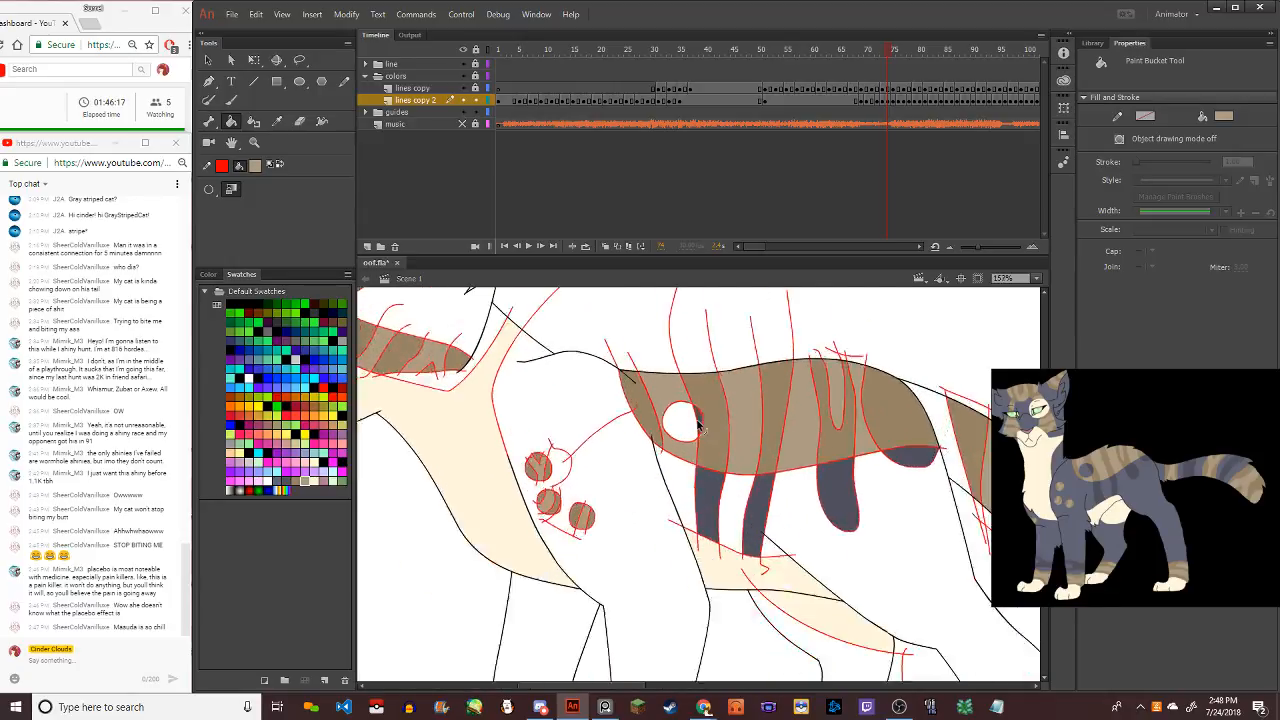
scroll(700, 432, "down", 2)
scroll(657, 602, "up", 2)
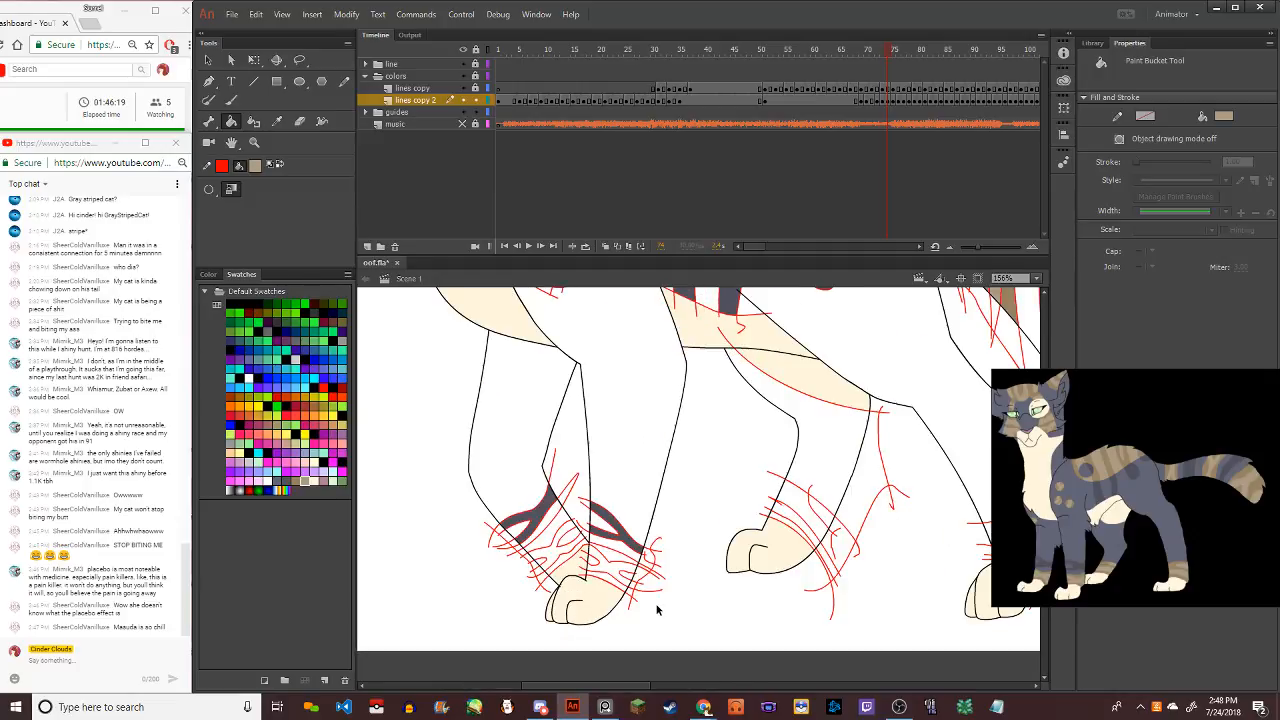
scroll(626, 603, "up", 1)
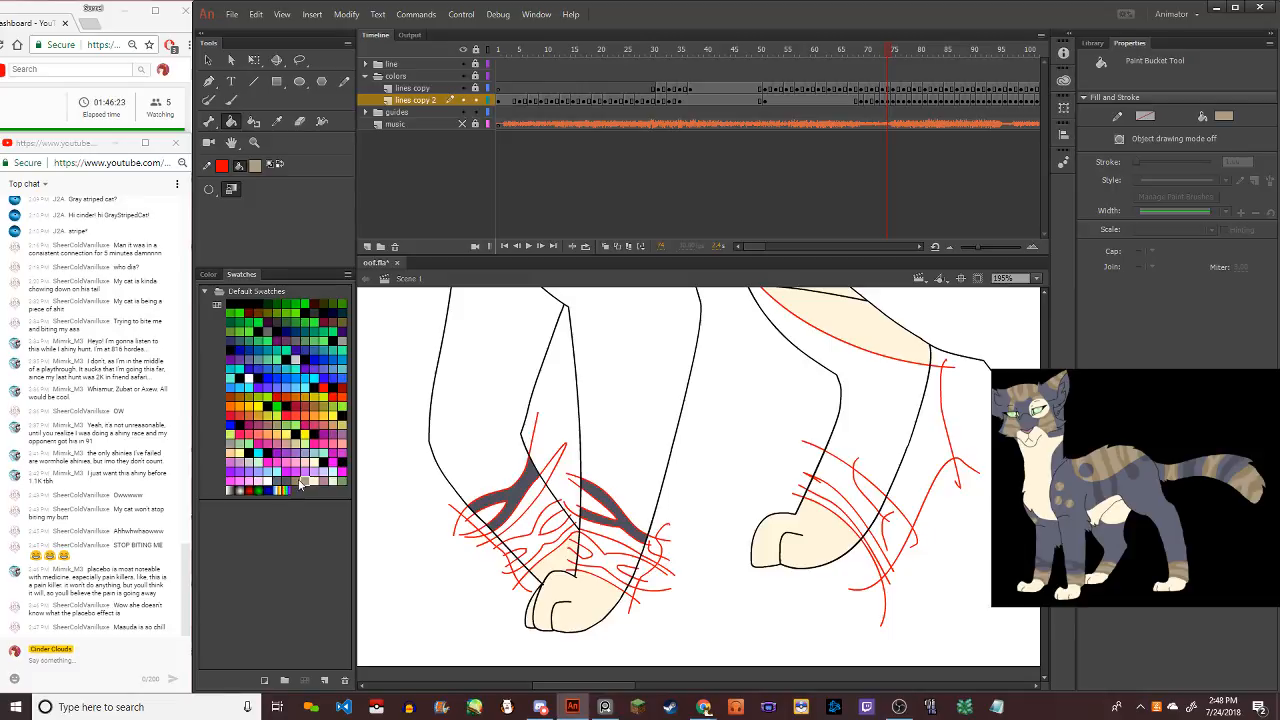
left_click(548, 538)
left_click(615, 568)
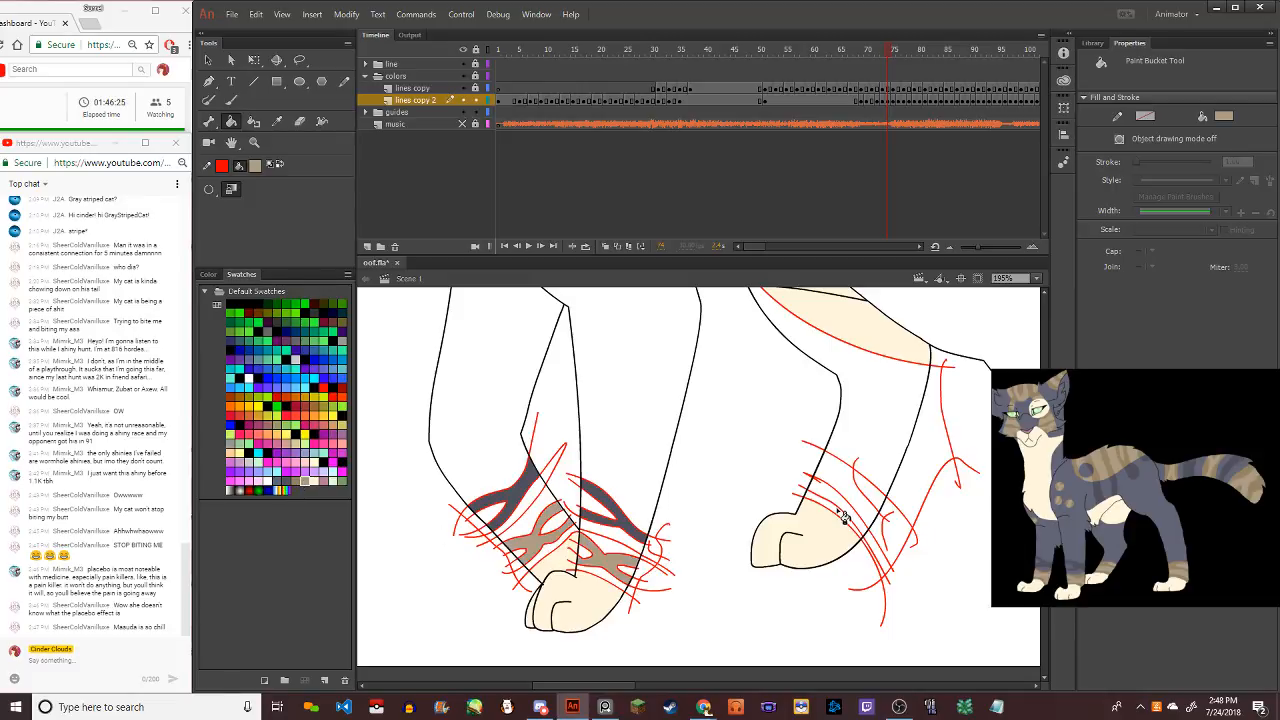
left_click(845, 512)
left_click(868, 495)
Fill the narrow band above the other hind paw and the tail tip with light tan
scroll(767, 433, "down", 5)
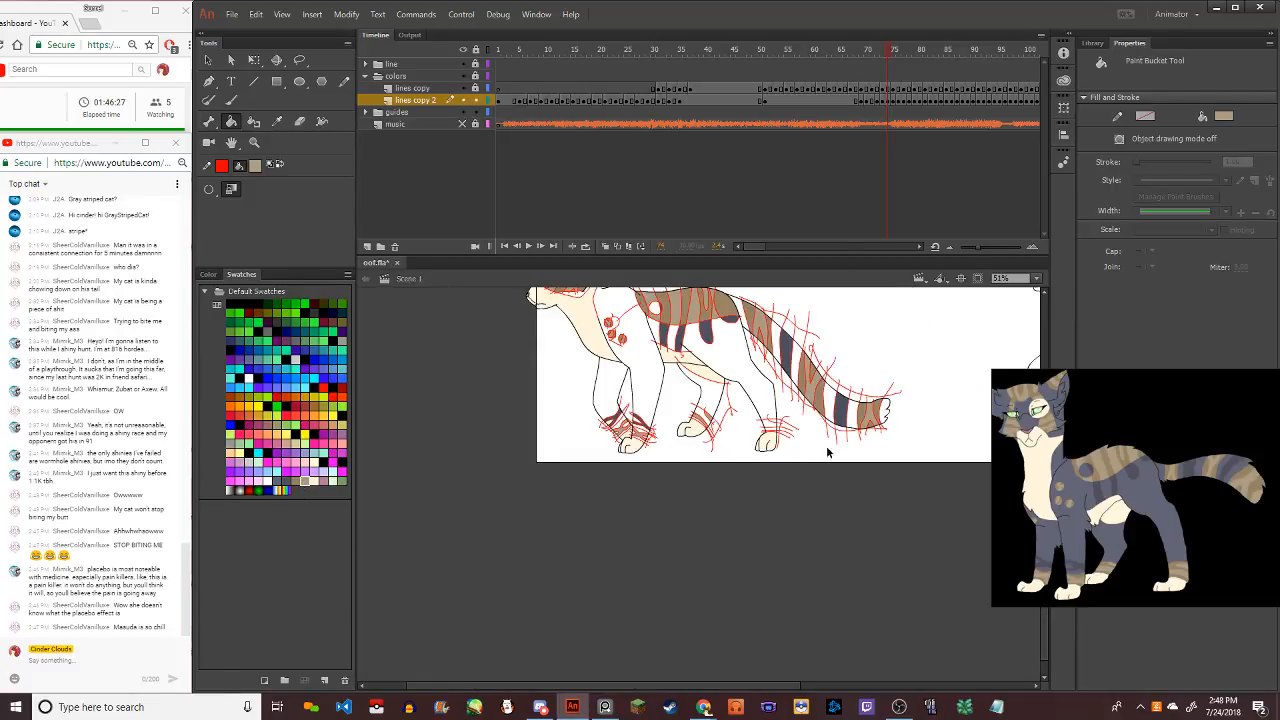
scroll(735, 428, "up", 10)
scroll(563, 369, "down", 3)
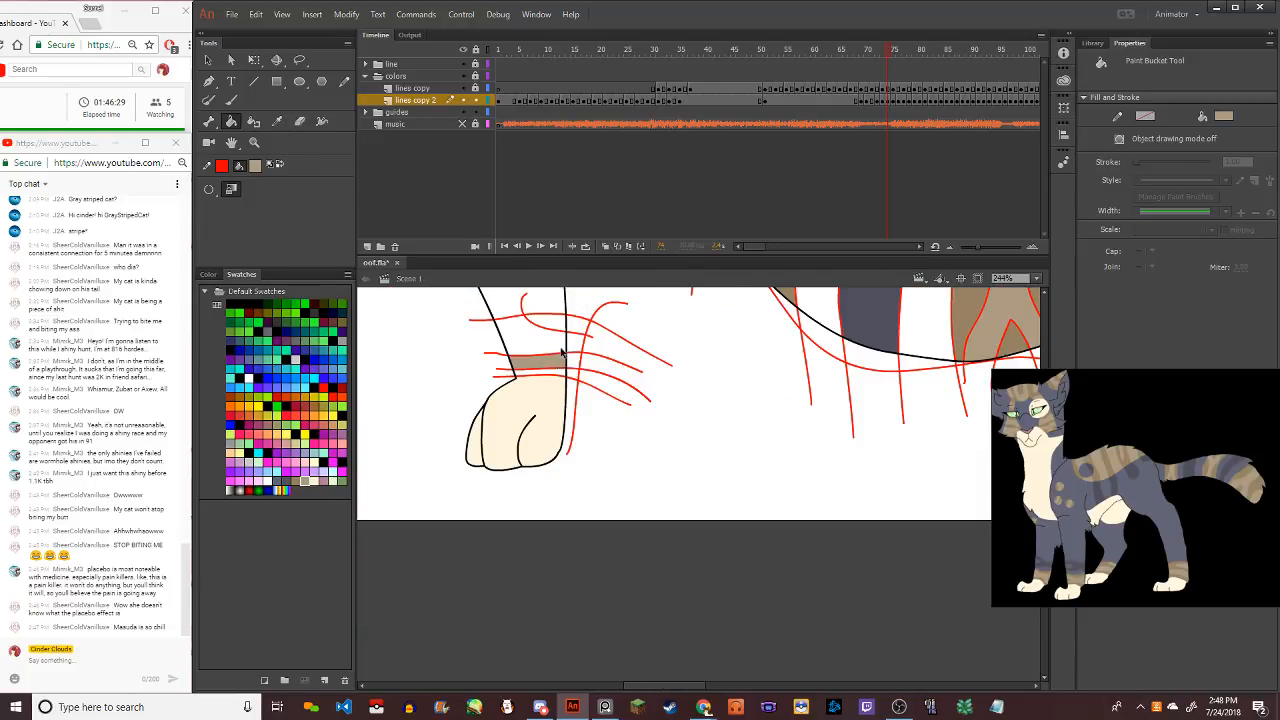
scroll(570, 373, "down", 3)
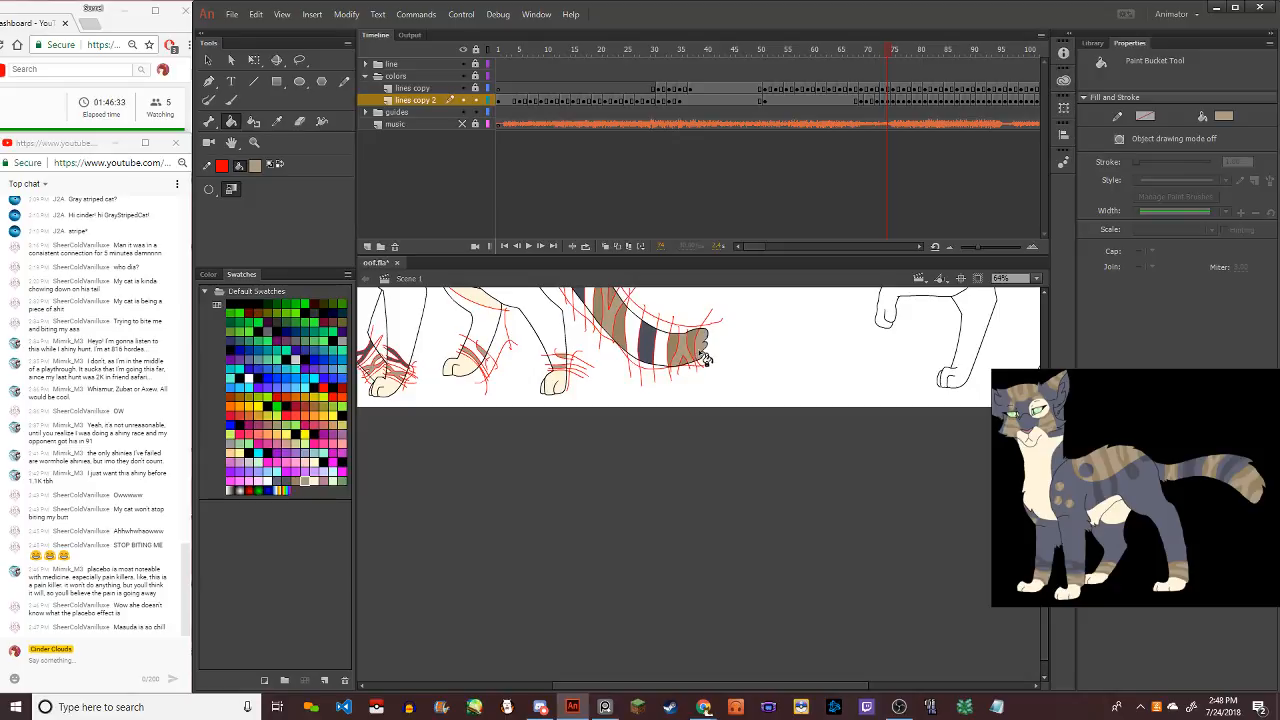
Colour the cat's eye with medium green for the iris and pale green for the rest of the eye
scroll(697, 360, "down", 3)
scroll(551, 428, "up", 2)
scroll(488, 394, "up", 4)
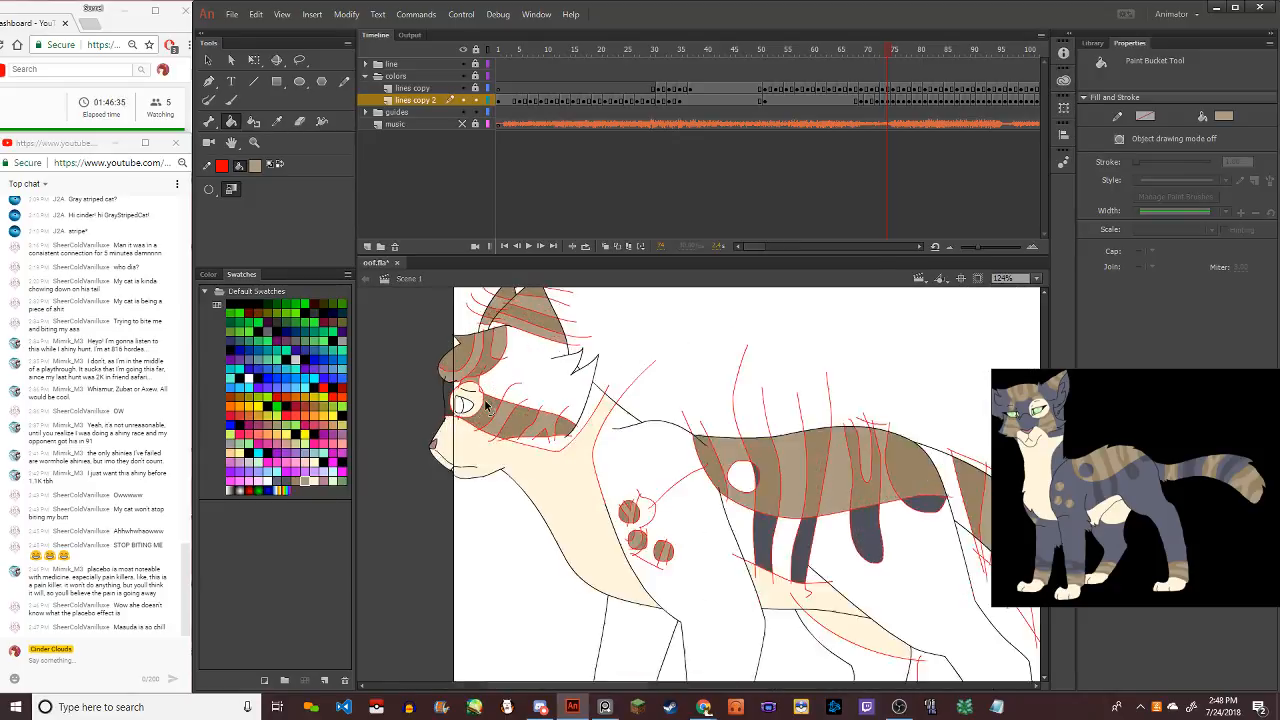
left_click(346, 484)
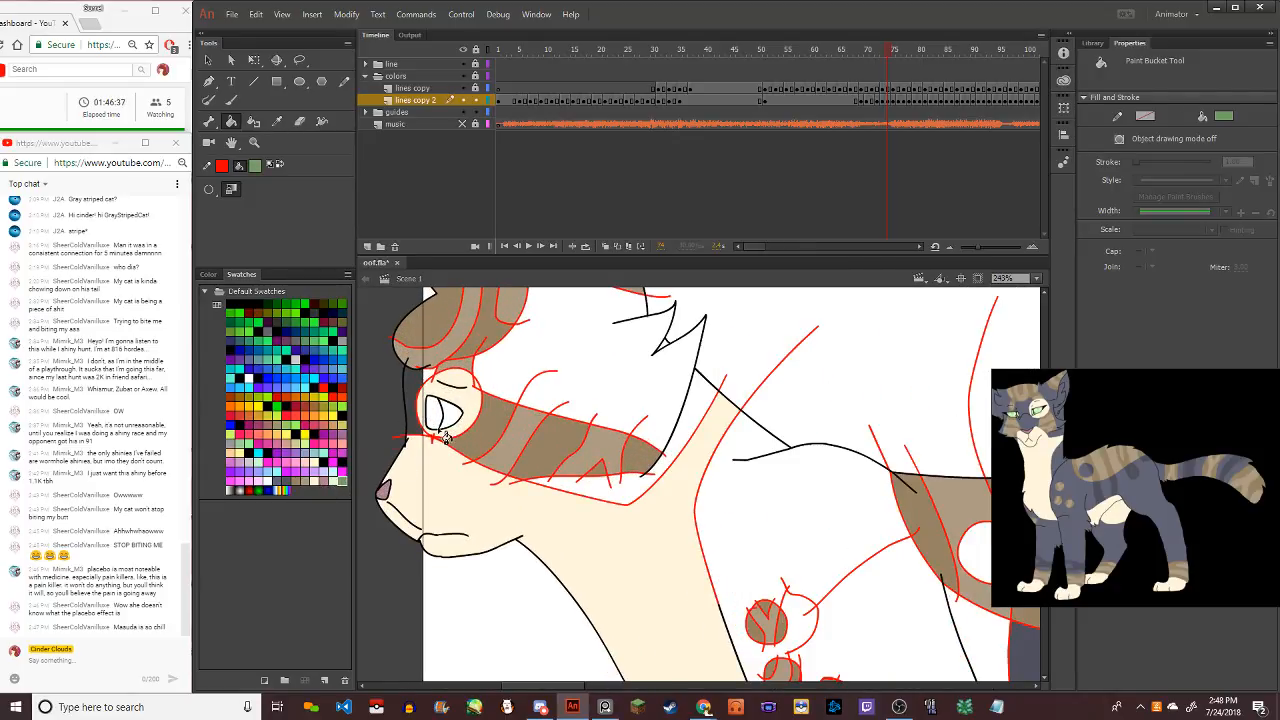
left_click(443, 428)
left_click(334, 481)
left_click(457, 428)
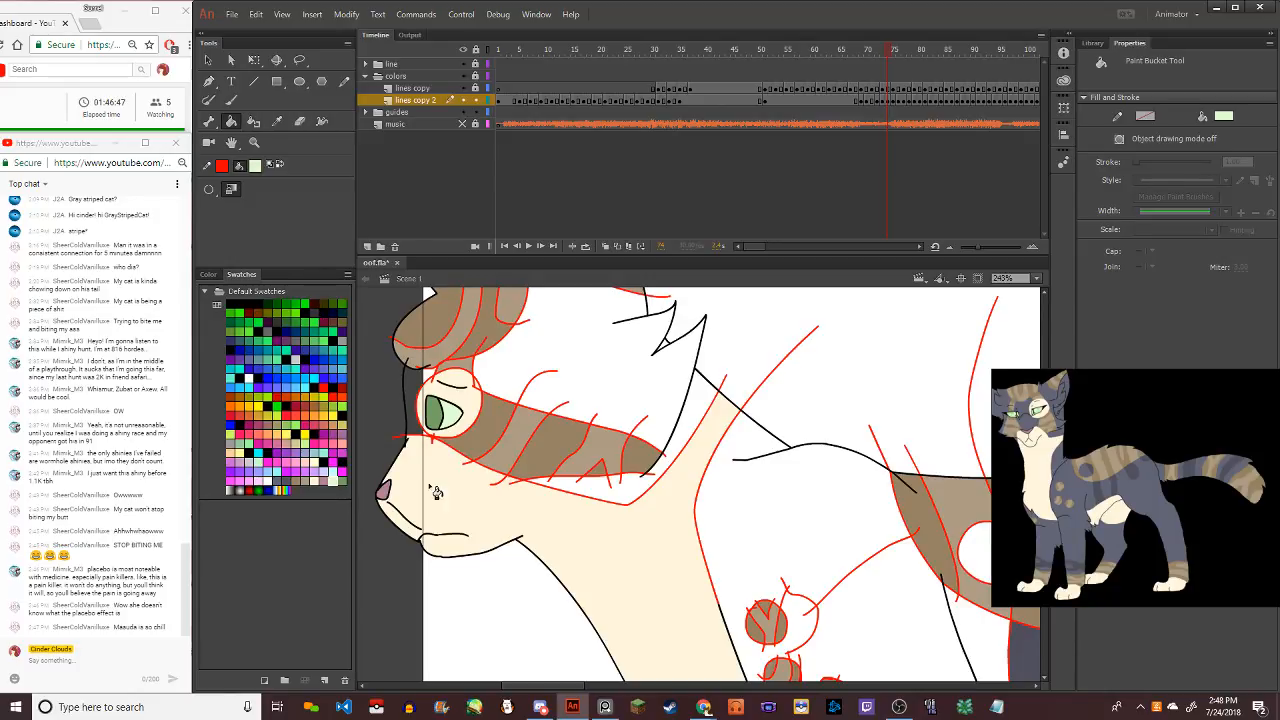
Fill the gaps around the light tan bands above both front paws with the darker brown swatch
scroll(572, 405, "up", 5)
scroll(572, 405, "down", 3)
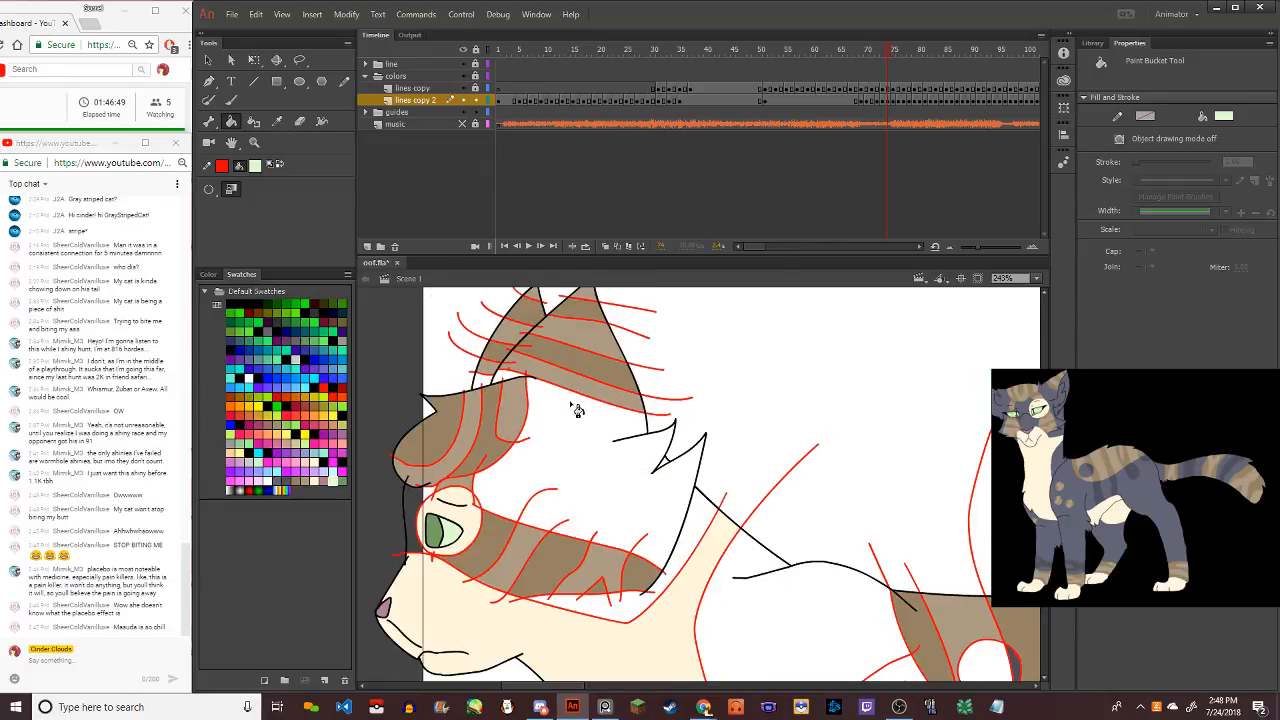
scroll(643, 423, "down", 3)
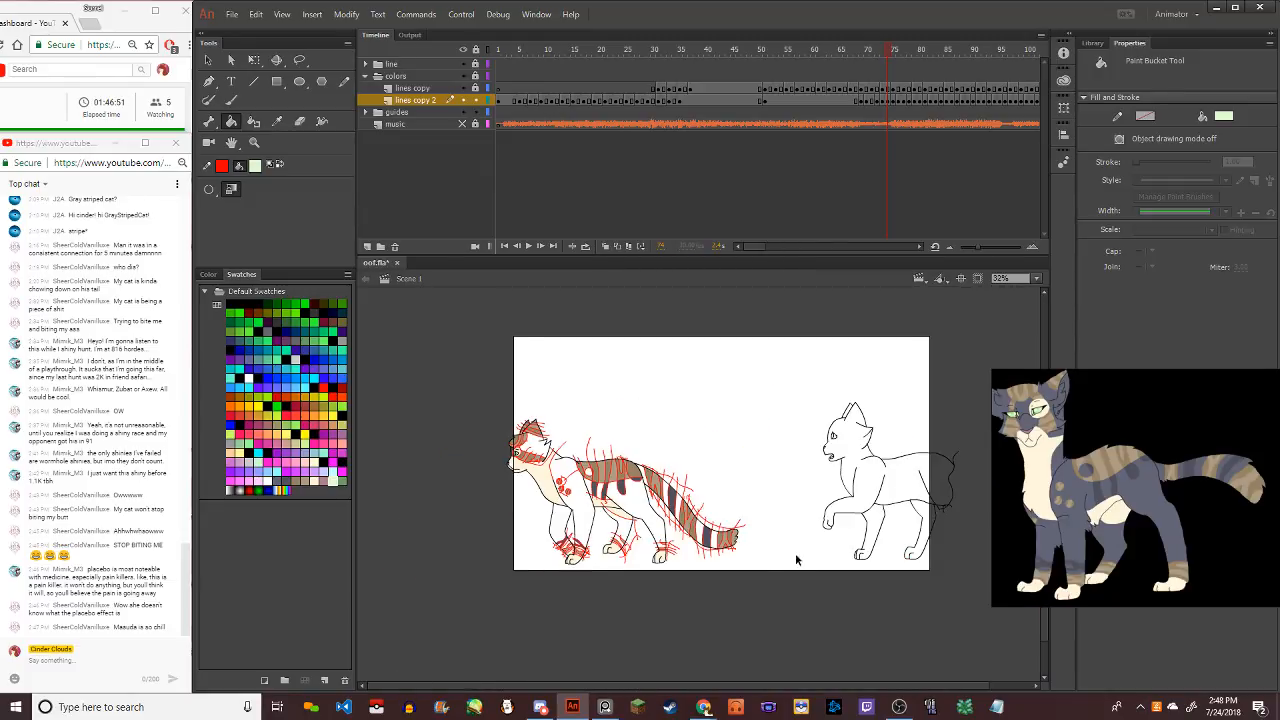
scroll(800, 561, "up", 2)
scroll(467, 518, "down", 2)
scroll(467, 518, "up", 5)
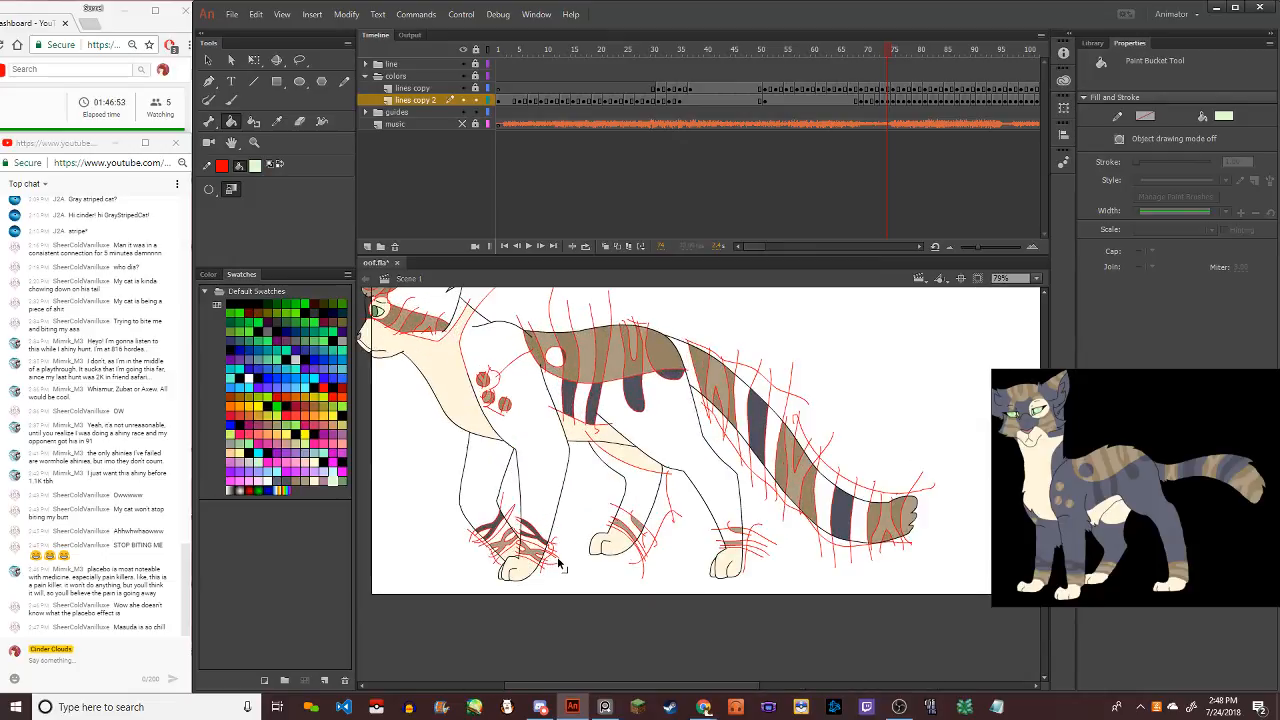
left_click(291, 484)
left_click(390, 482)
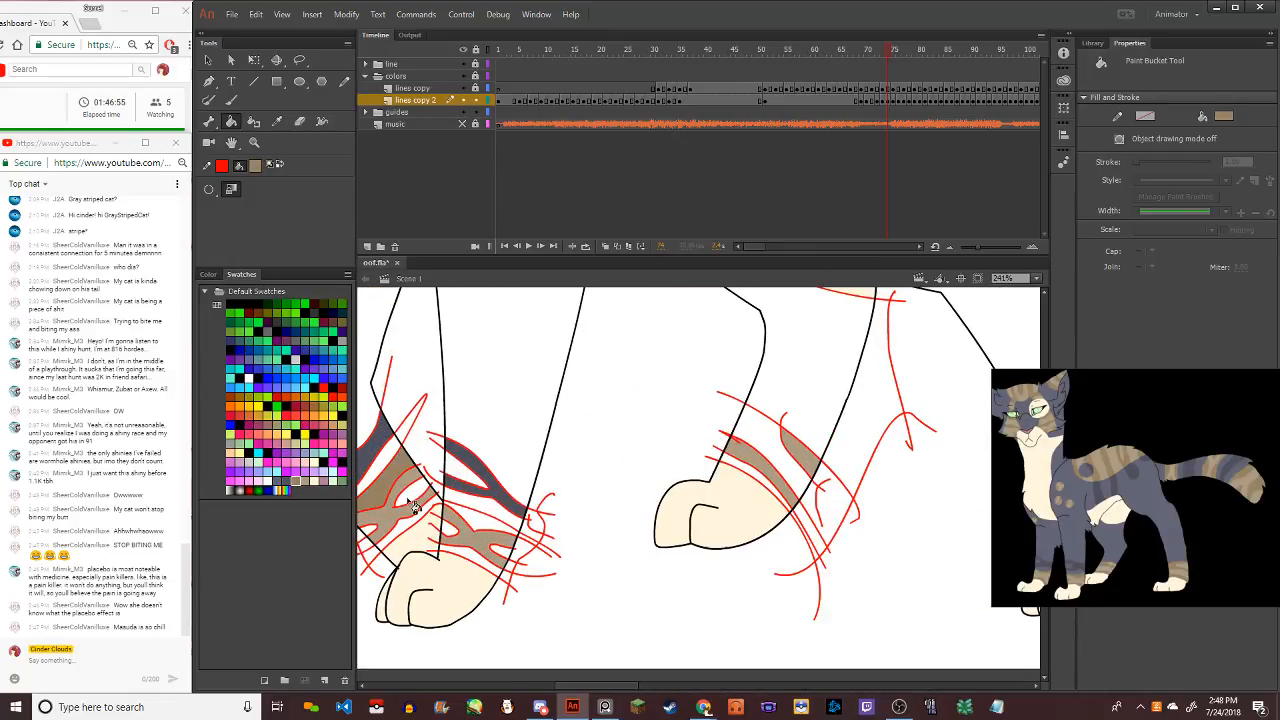
left_click(412, 506)
left_click(409, 540)
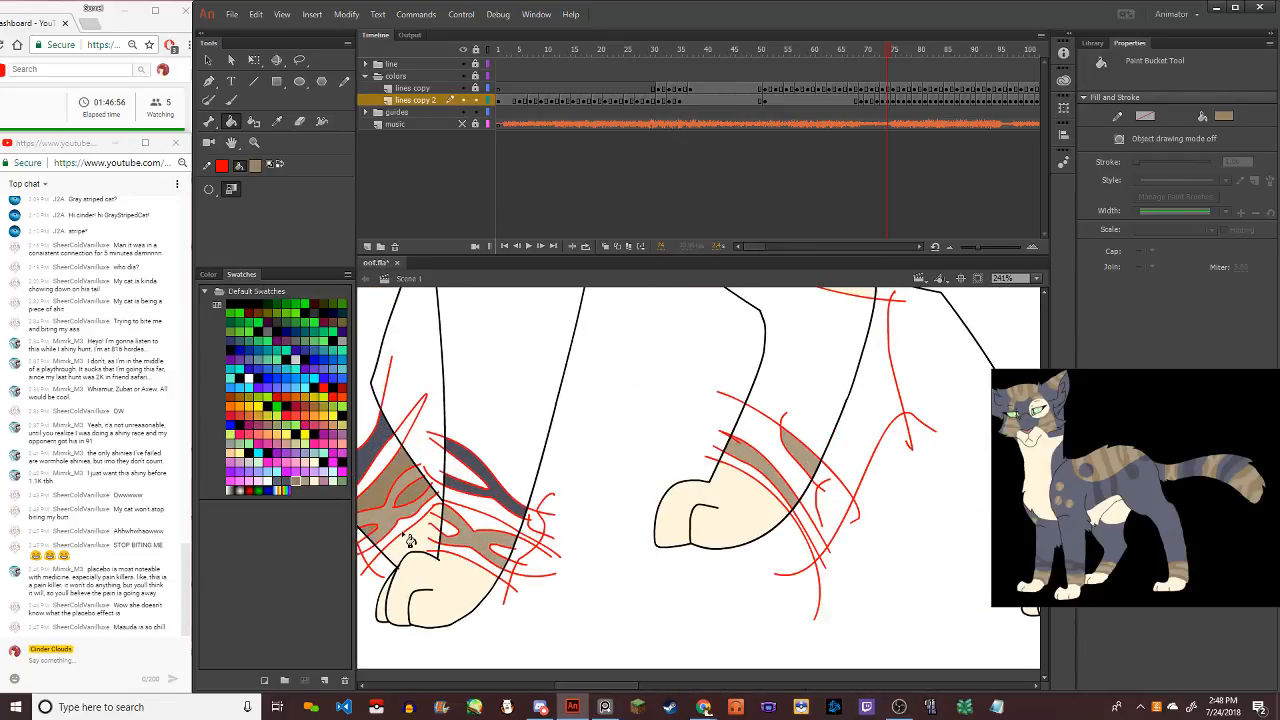
left_click(480, 523)
left_click(498, 556)
Fill the remaining gaps in the bands above the hind paws with darker brown, including the small sliver at the leg outline
left_click(757, 480)
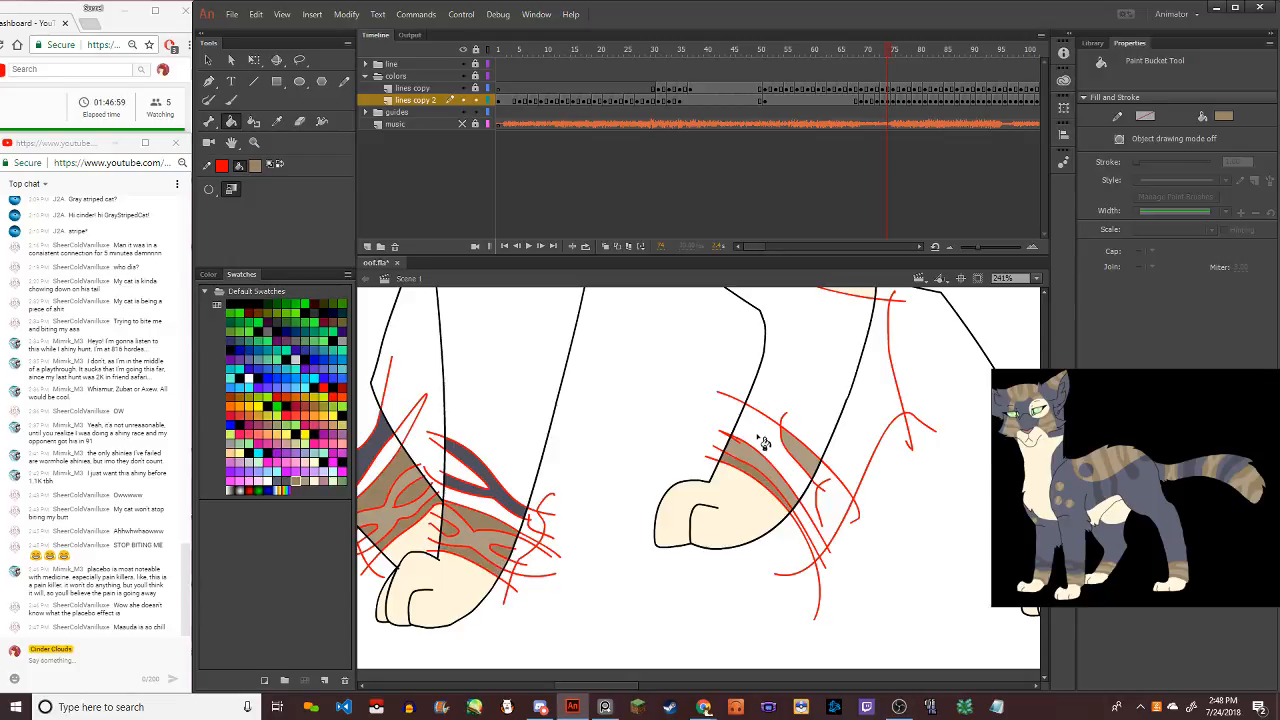
left_click(764, 443)
scroll(748, 455, "up", 3)
scroll(748, 455, "up", 3)
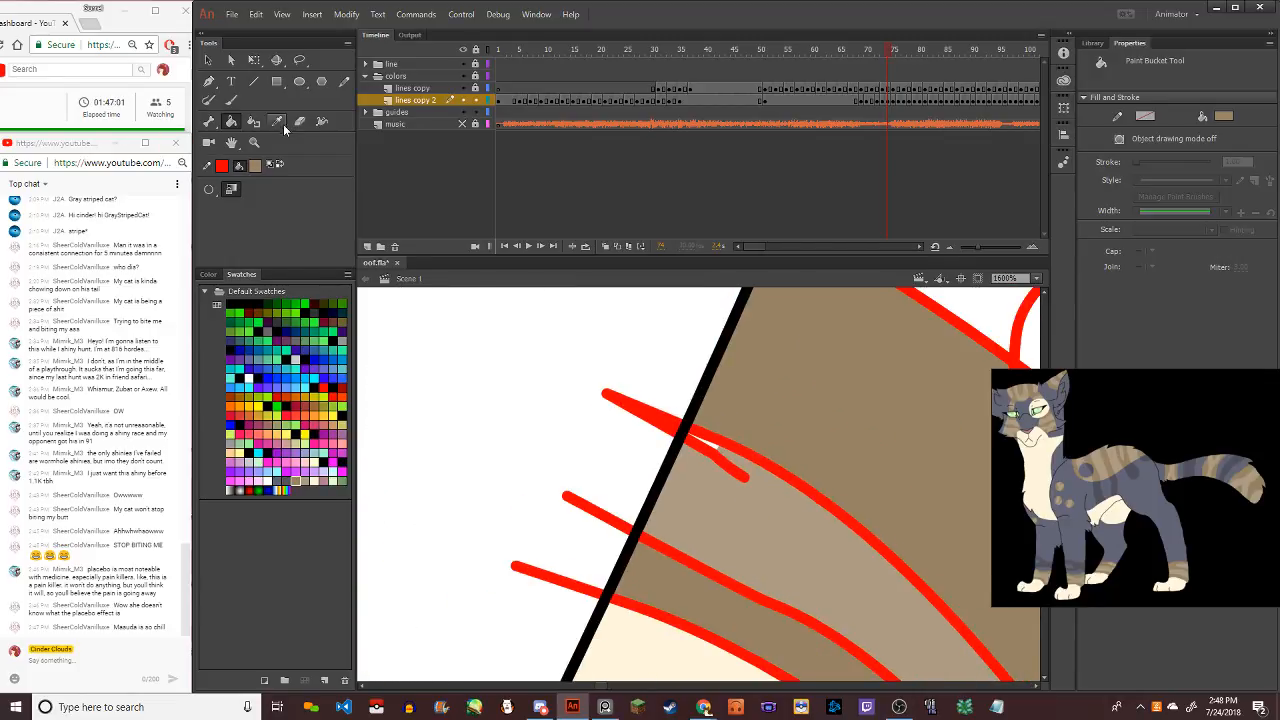
left_click(714, 446)
scroll(700, 390, "down", 1)
scroll(667, 398, "down", 4)
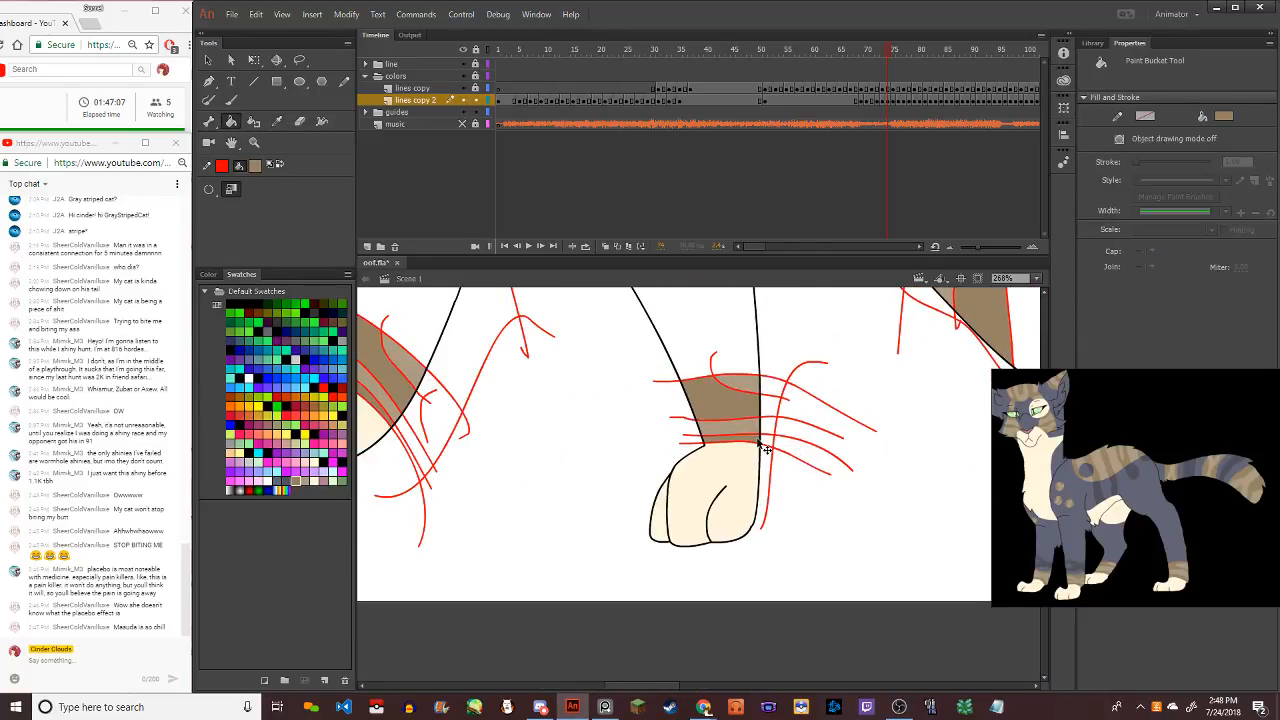
Fill the round spot on the cat's back and the uncoloured gaps between the tail stripes with slate blue
scroll(672, 409, "down", 4)
scroll(672, 409, "up", 3)
scroll(560, 430, "down", 1)
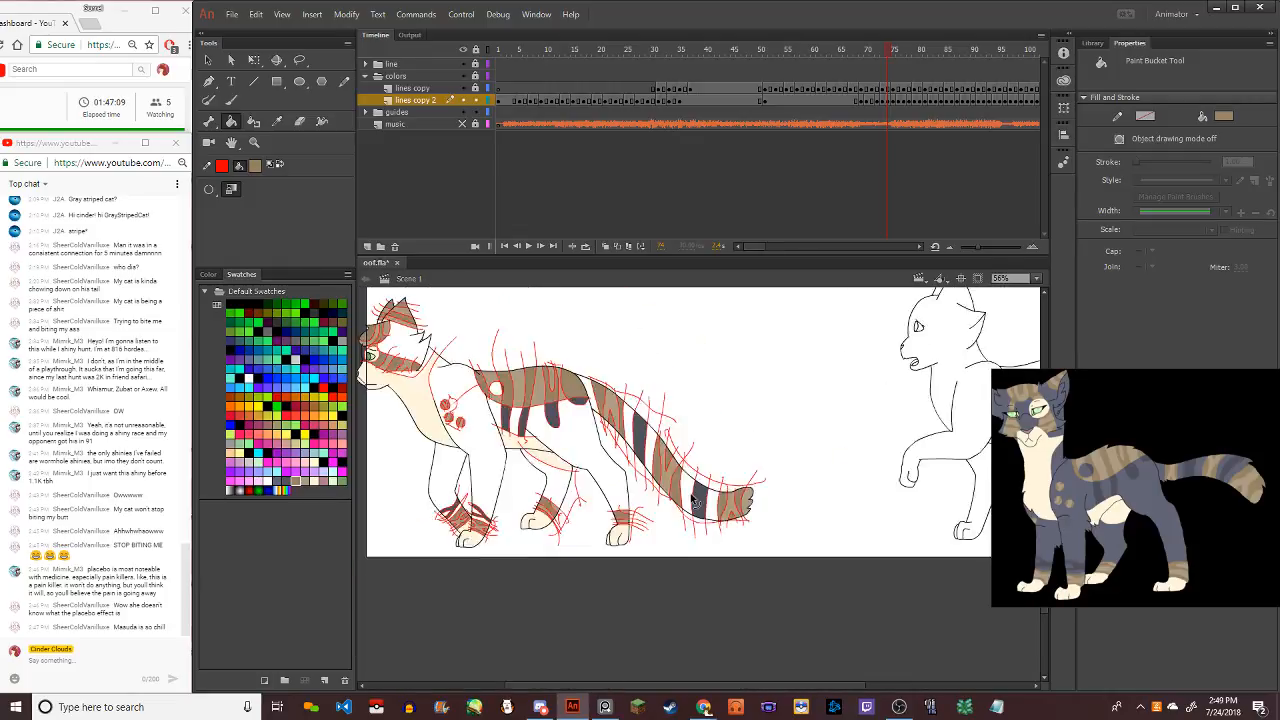
scroll(413, 460, "up", 2)
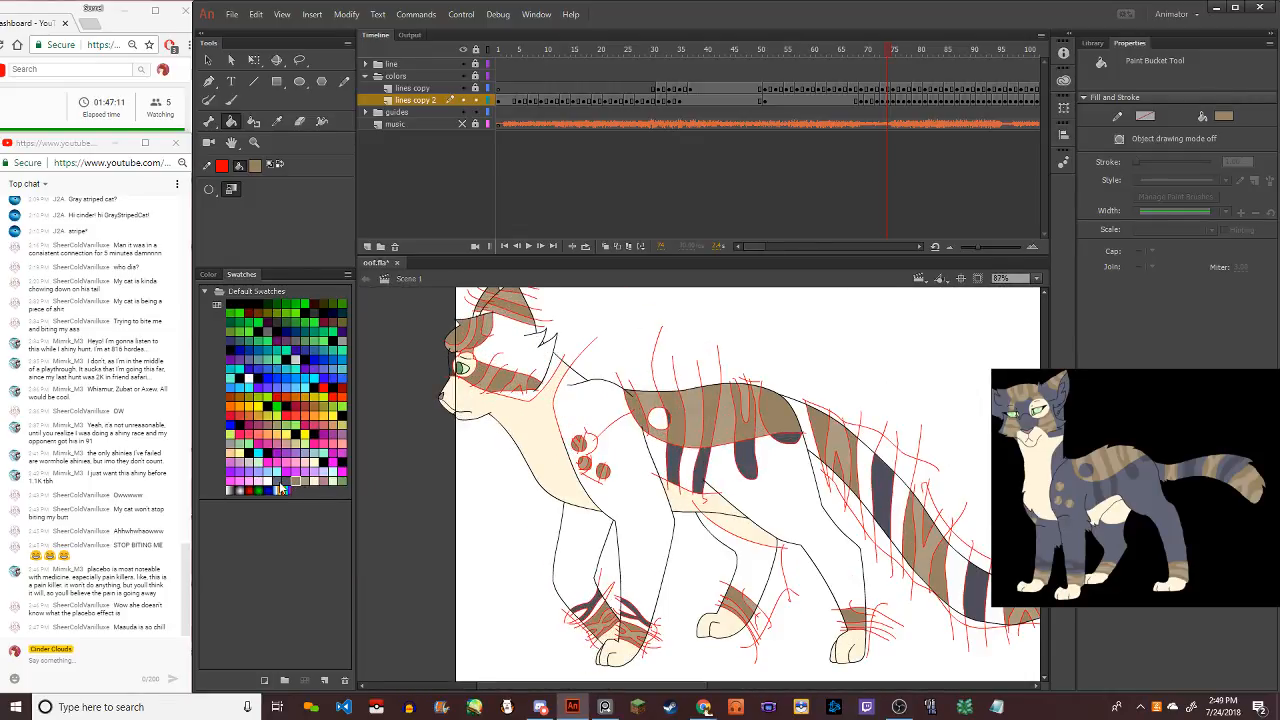
left_click(280, 488)
left_click(661, 419)
left_click(815, 425)
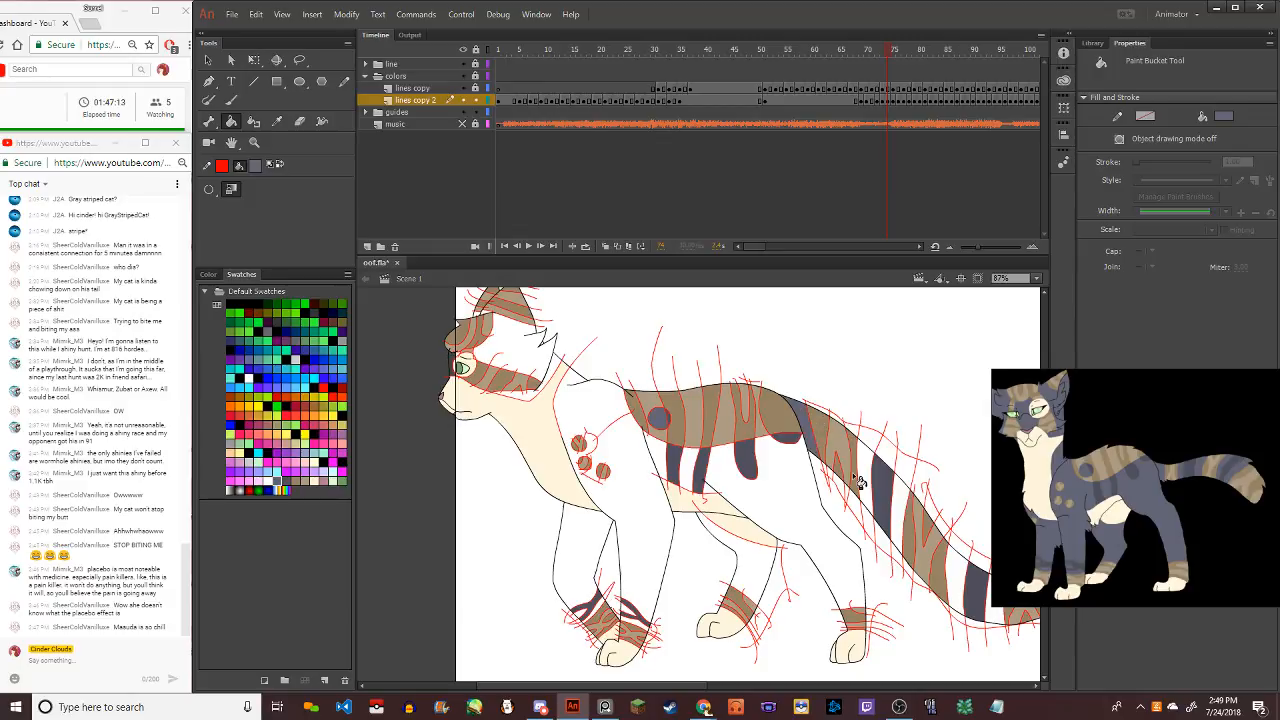
left_click(882, 500)
left_click(903, 516)
scroll(903, 516, "down", 2)
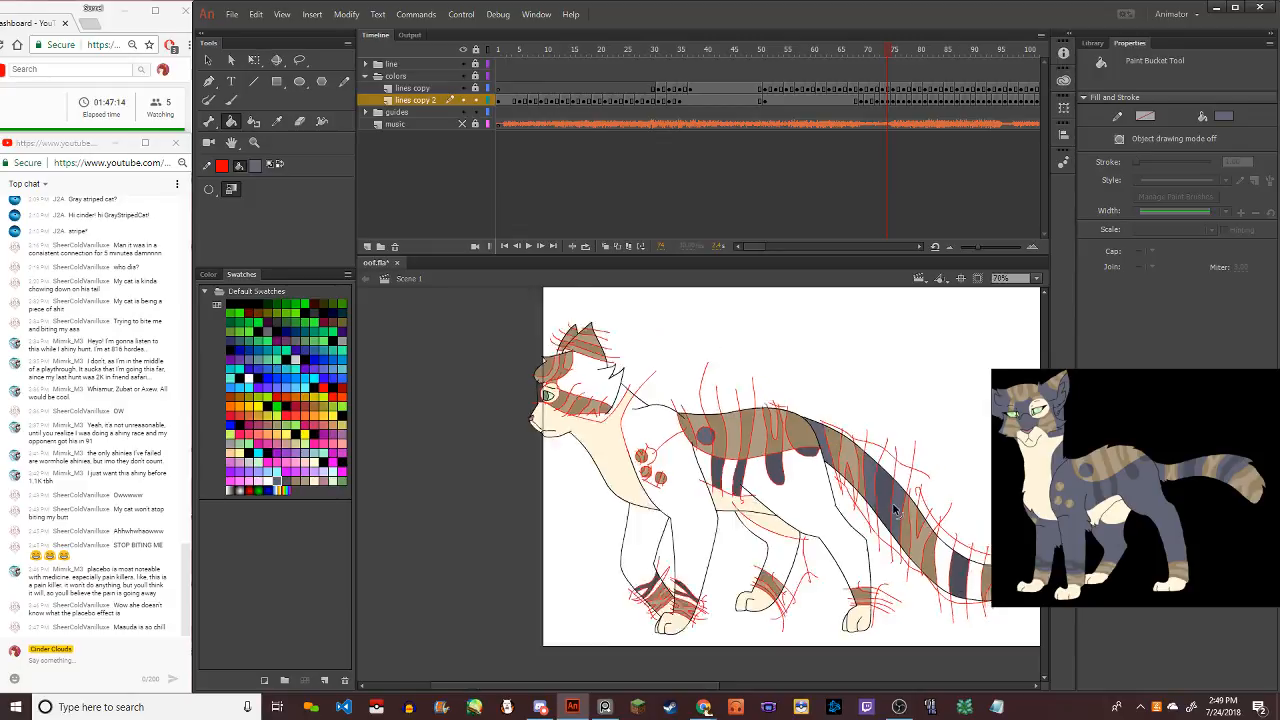
left_click(966, 572)
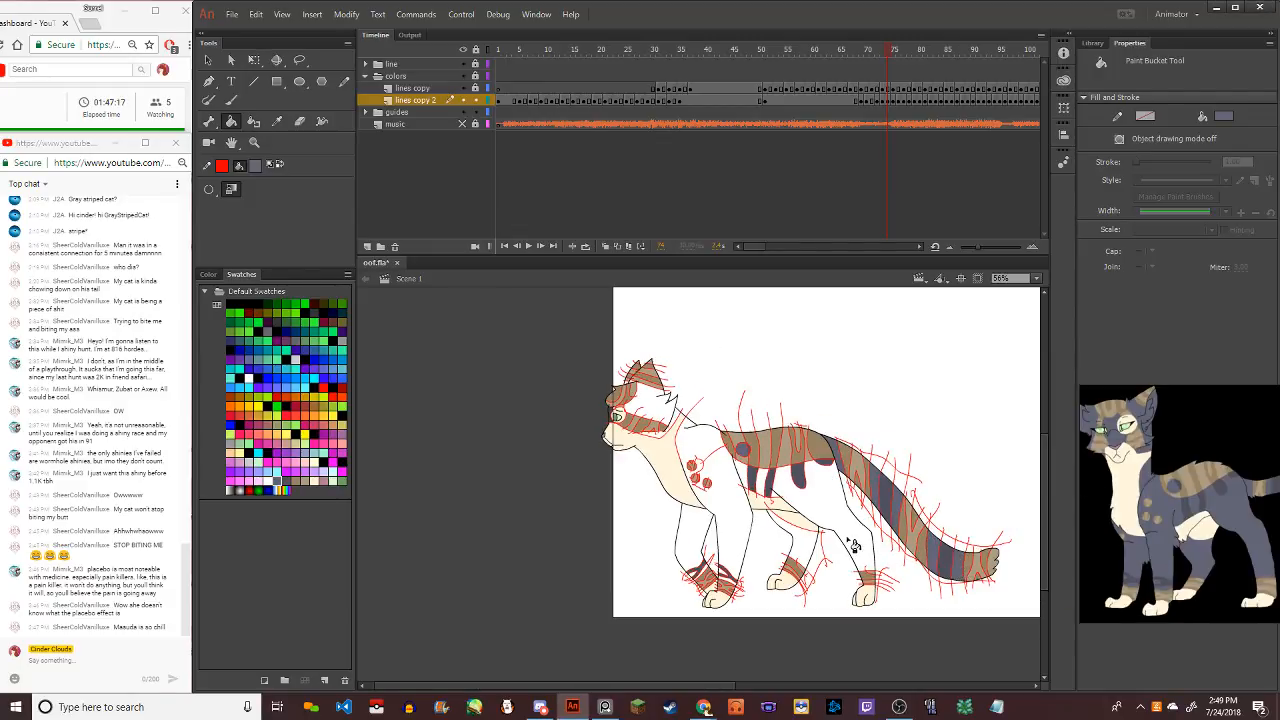
Fill the cat's body, legs and the gap between the dark stripes above the far front paw with slate blue
left_click(812, 548)
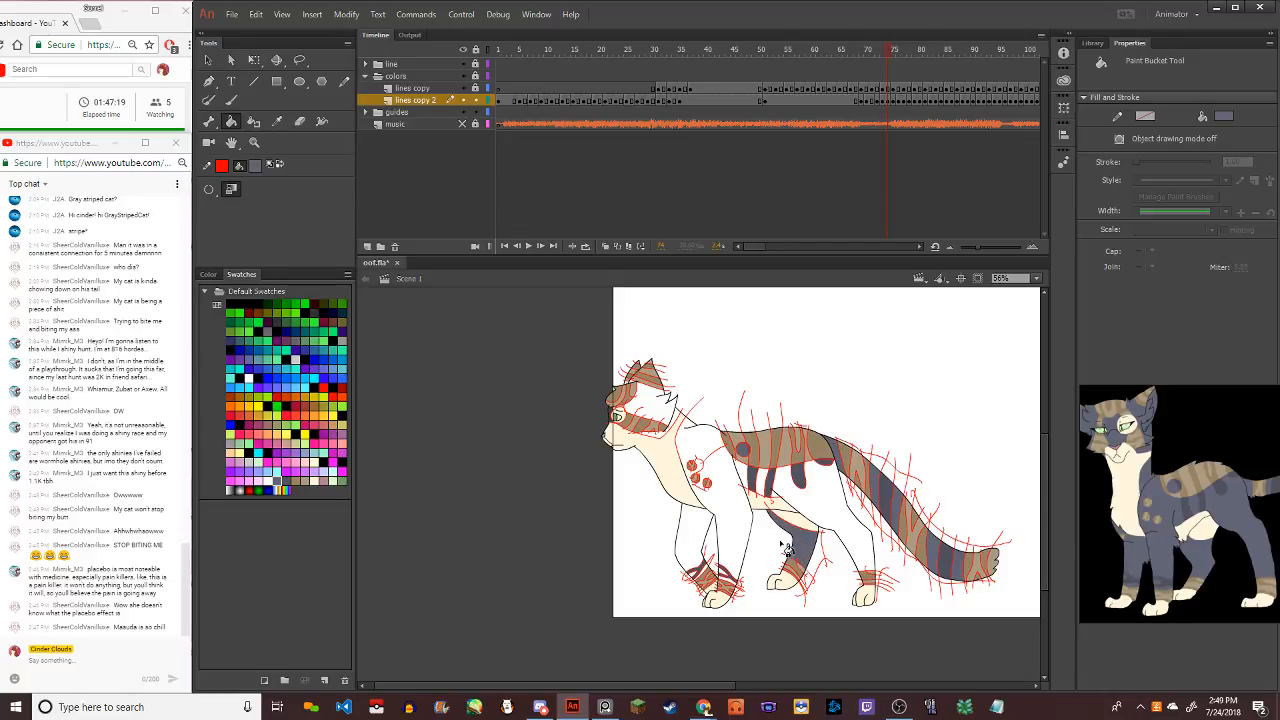
left_click(748, 545)
key("ctrl+z")
left_click(741, 484)
left_click(777, 492)
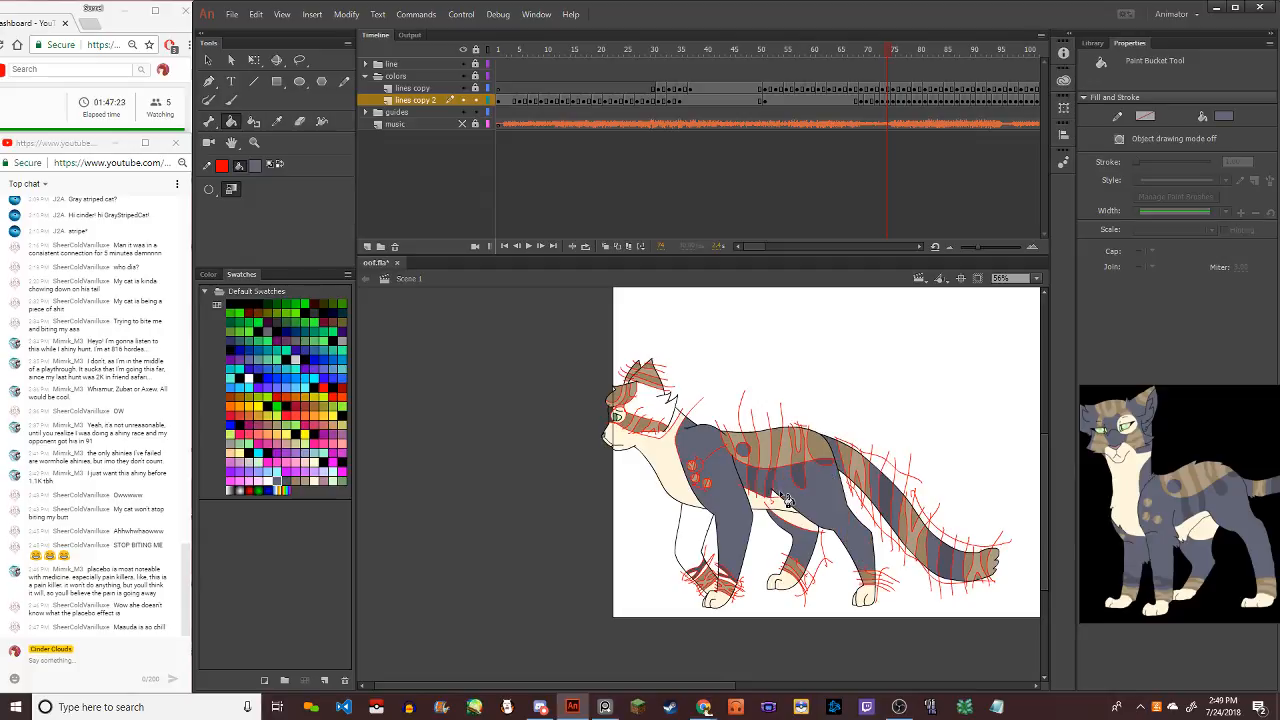
left_click(706, 542)
scroll(706, 545, "up", 6)
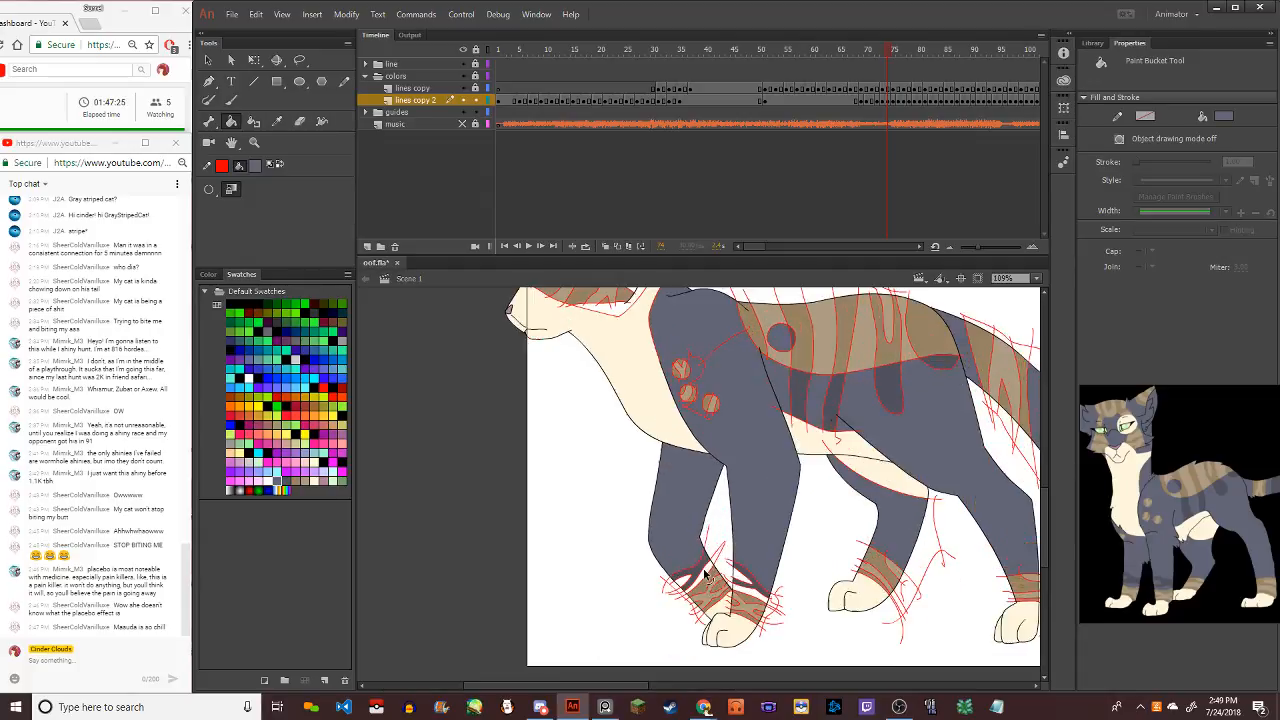
left_click(652, 610)
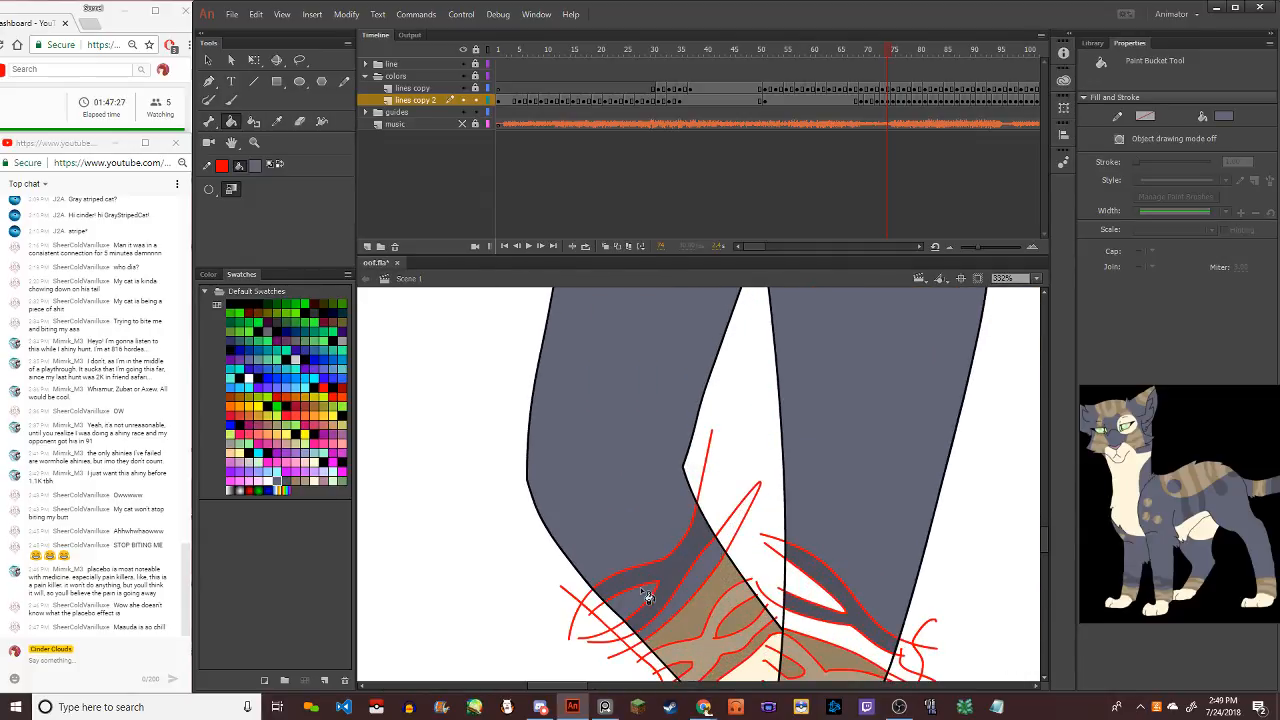
Show the message held for review in the live chat
scroll(642, 590, "down", 9)
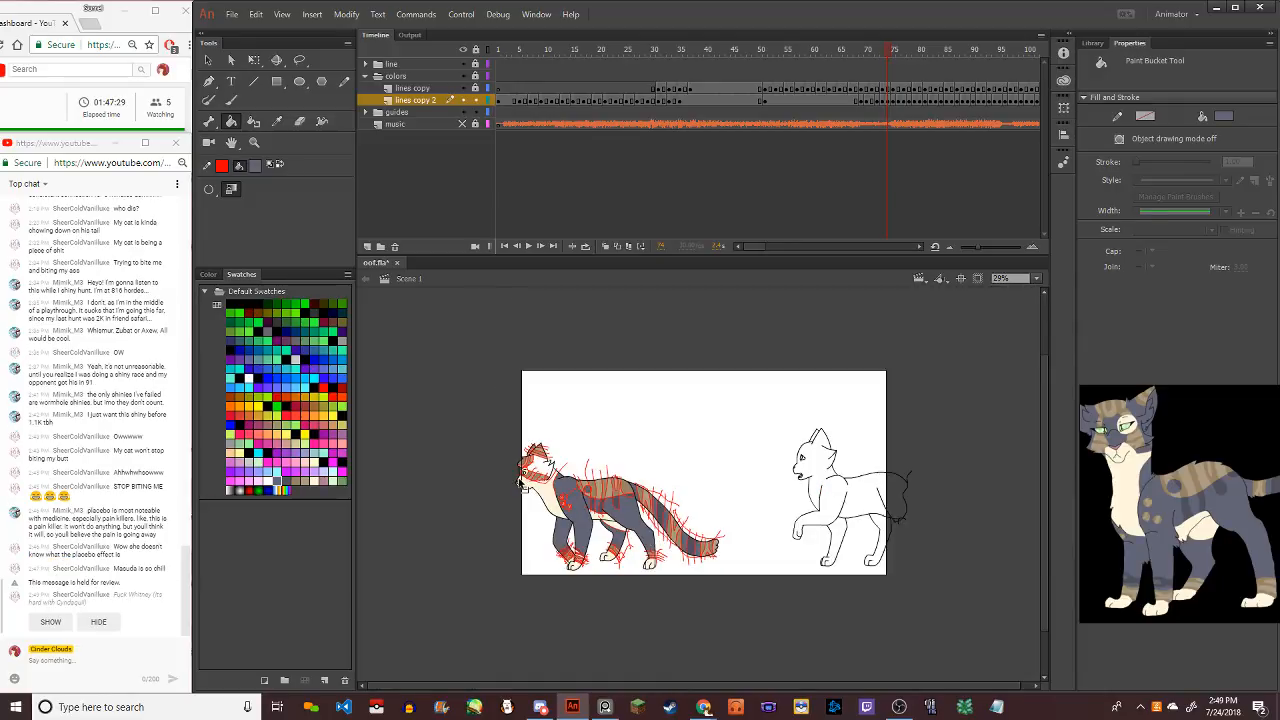
left_click(45, 622)
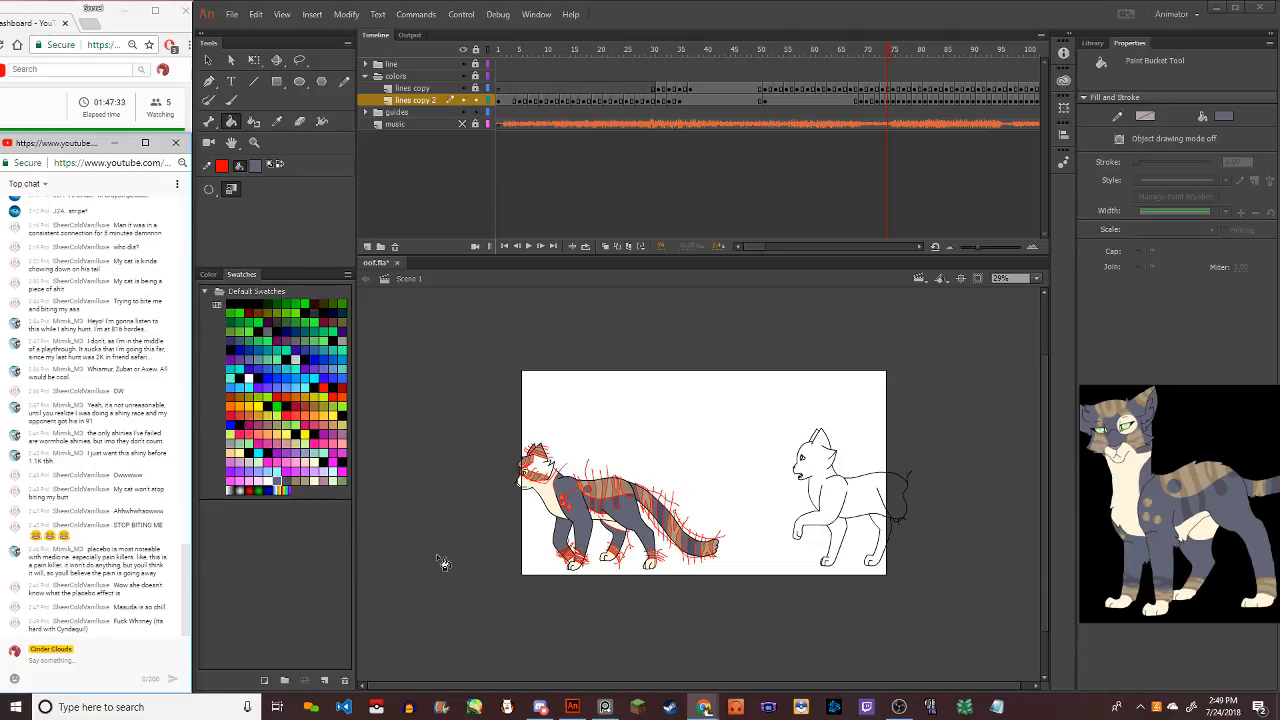
Fill the uncoloured parts of the cat's head and cheek around the brown stripes with slate blue
scroll(554, 473, "up", 6)
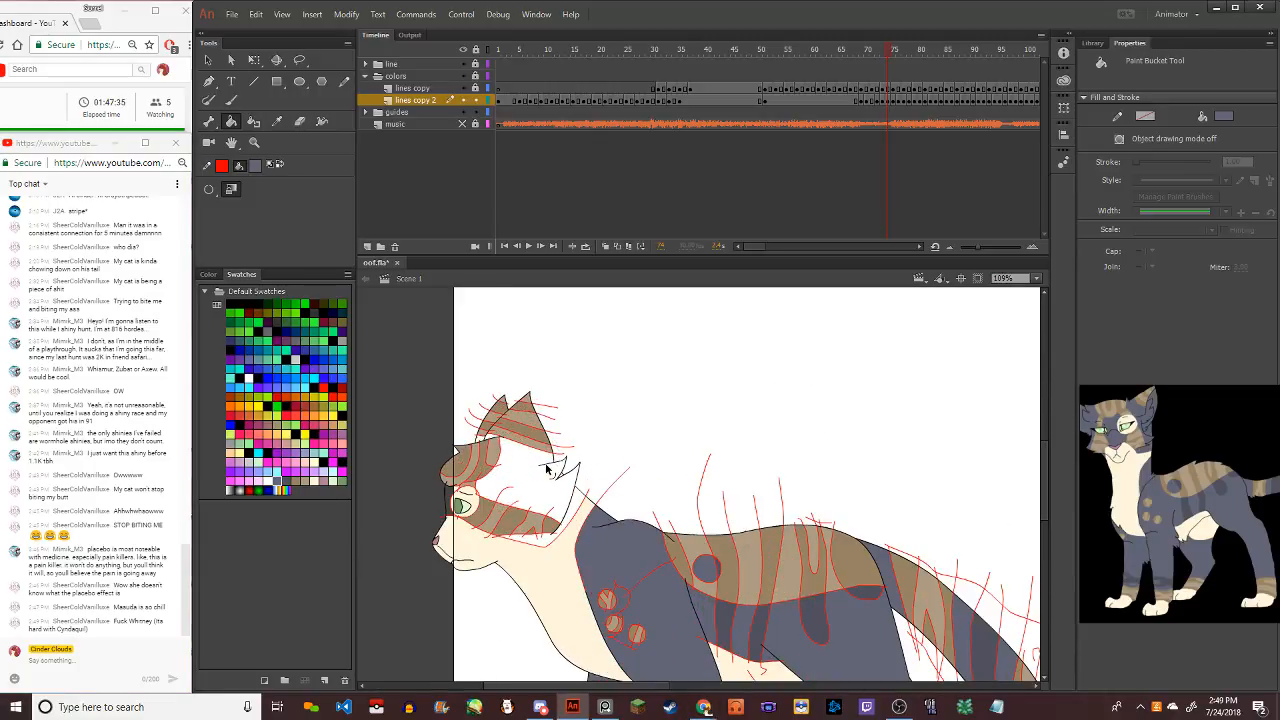
scroll(530, 505, "up", 4)
left_click(530, 505)
left_click(531, 509)
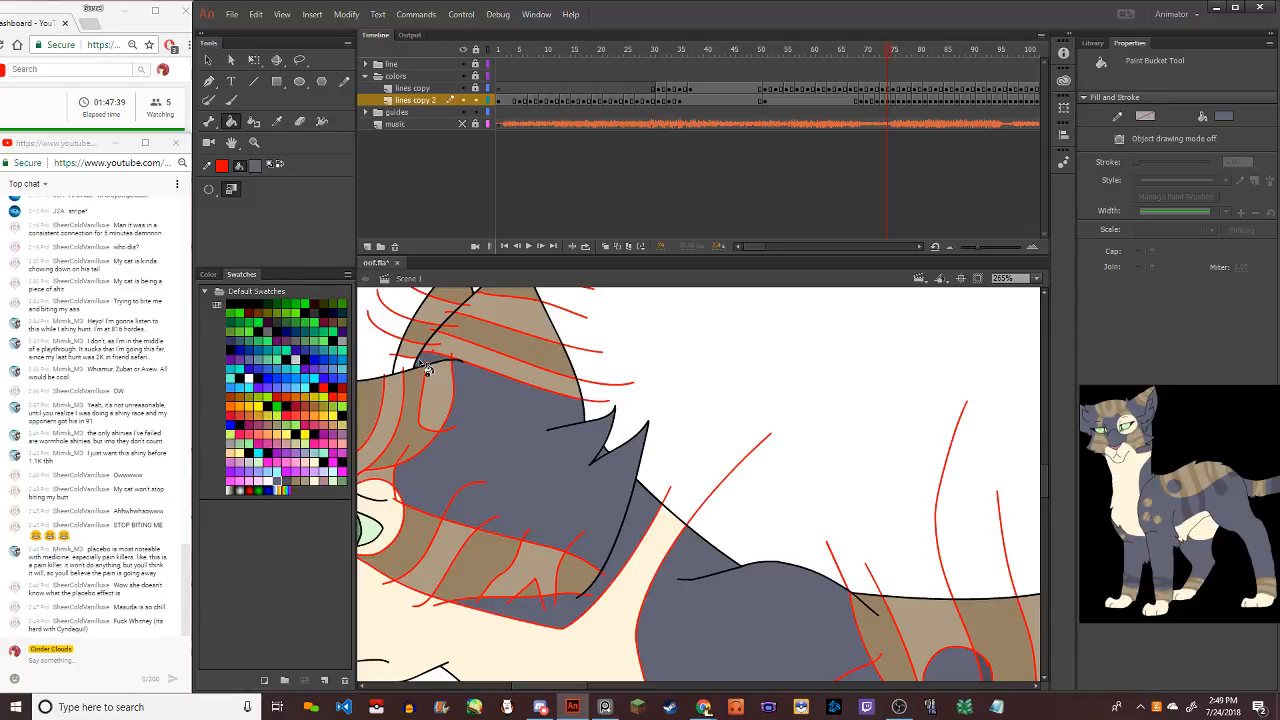
Fill the remaining white gap between the dark stripes above the near front paw with slate blue
scroll(428, 389, "down", 8)
scroll(440, 458, "up", 5)
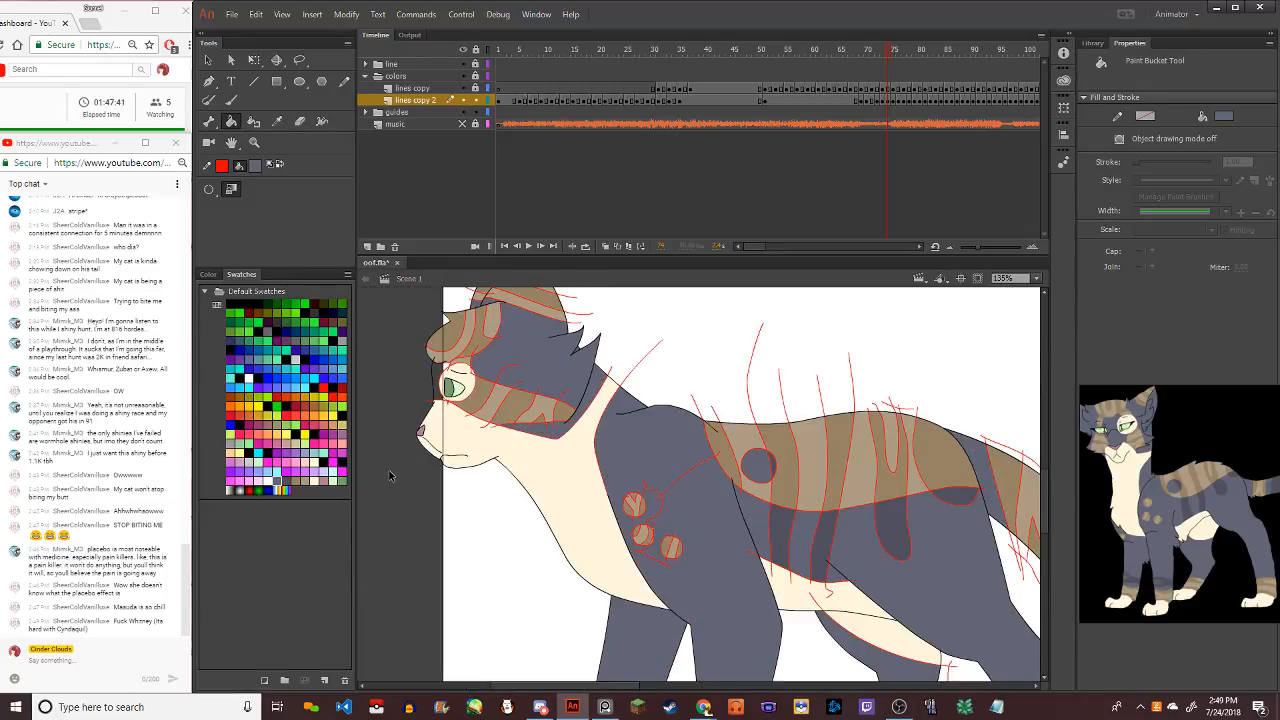
scroll(400, 474, "down", 6)
scroll(528, 573, "up", 5)
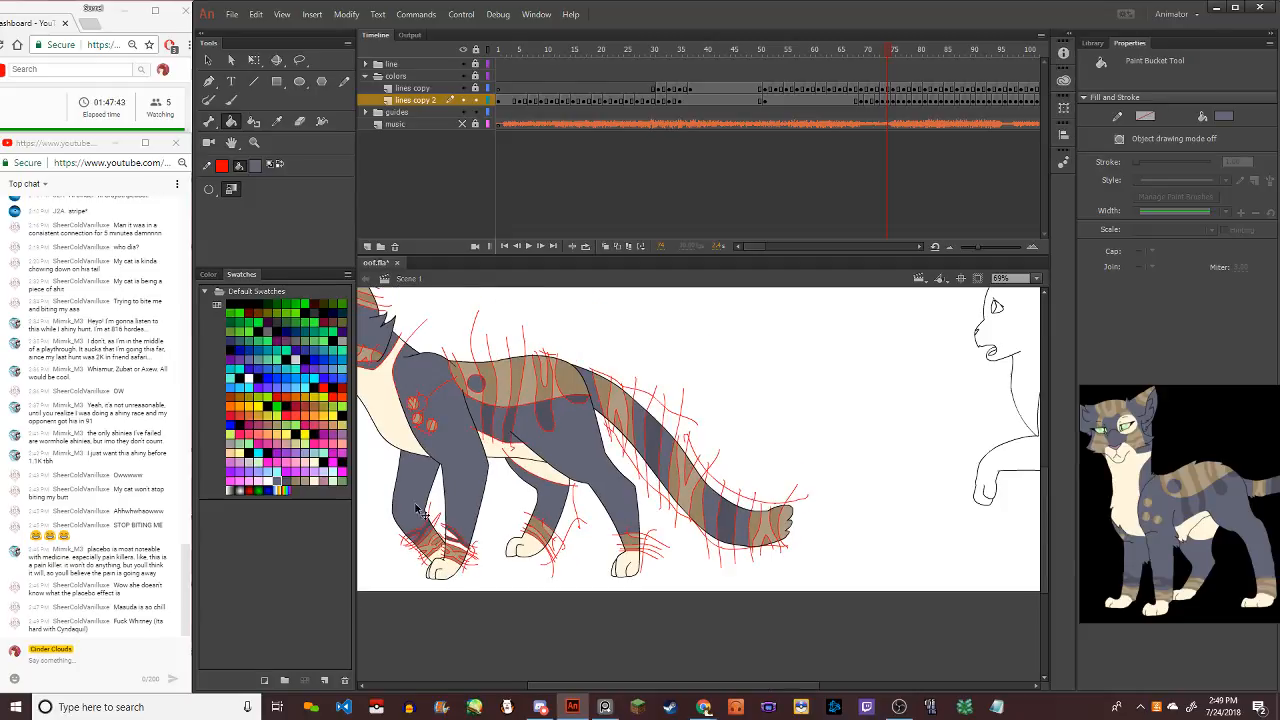
scroll(448, 530, "up", 7)
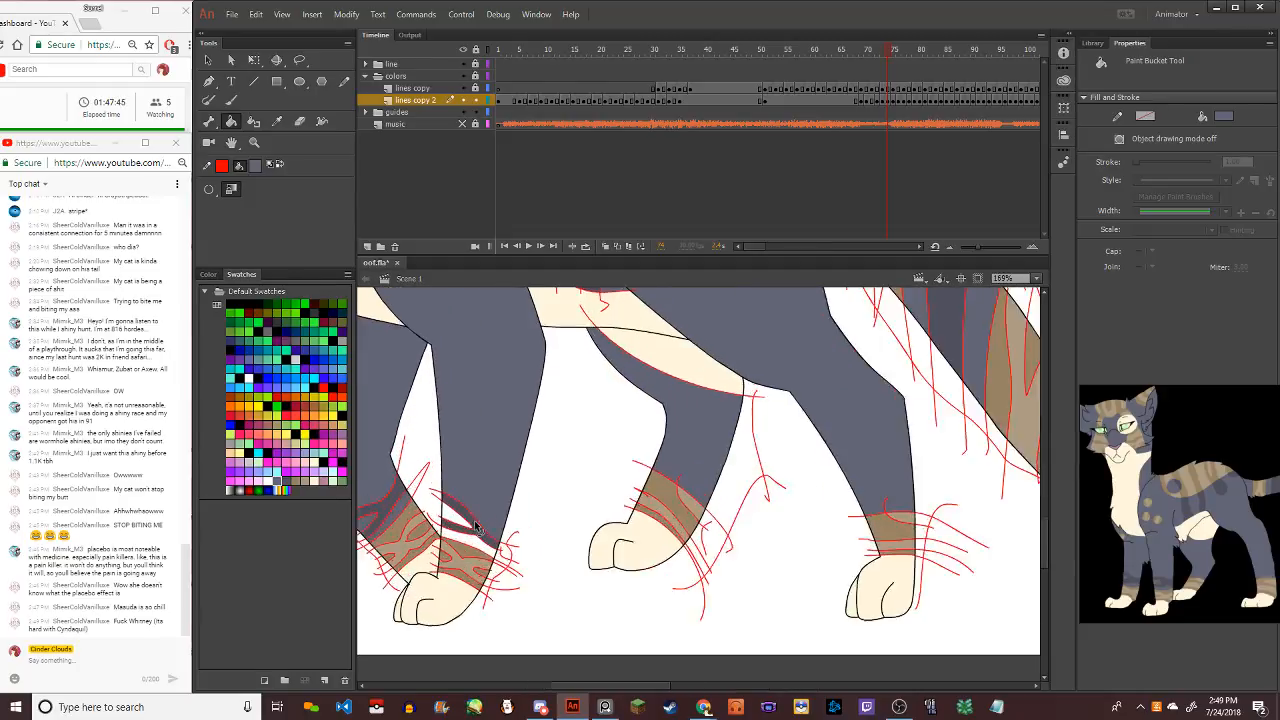
scroll(470, 570, "down", 6)
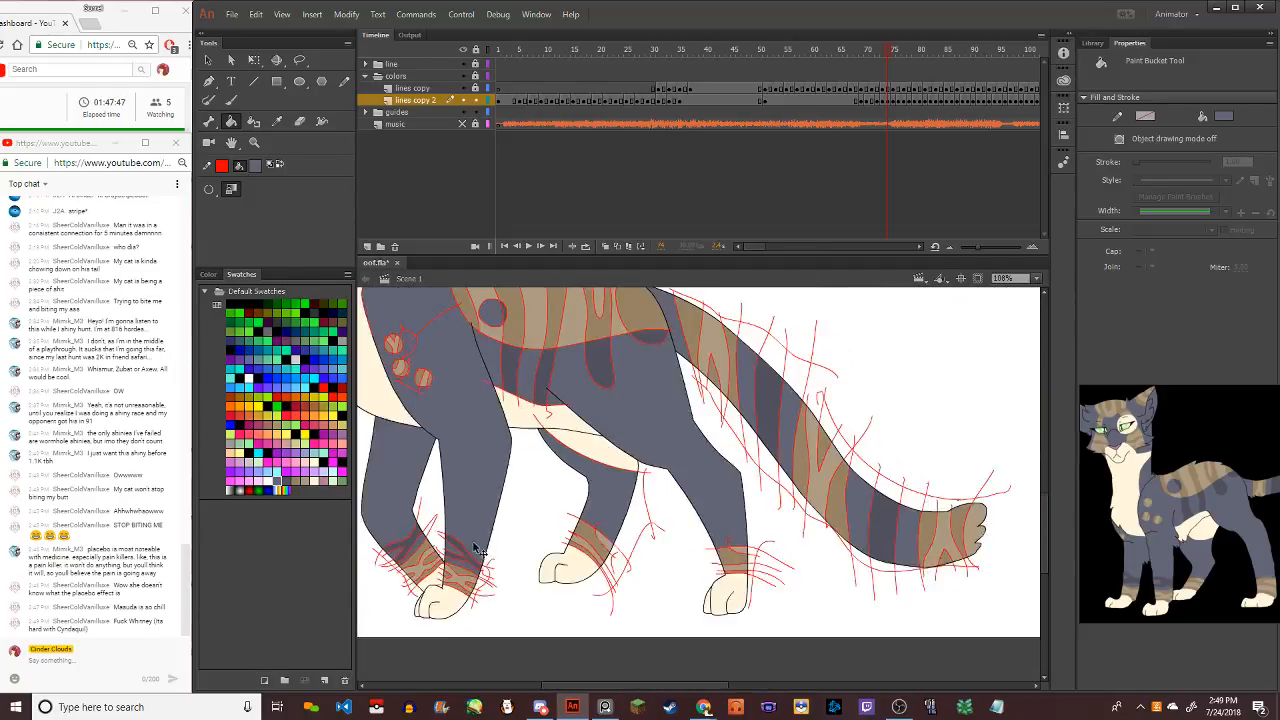
Check the cat for uncoloured gaps and show the newly held live chat message
scroll(552, 482, "down", 3)
scroll(504, 430, "up", 5)
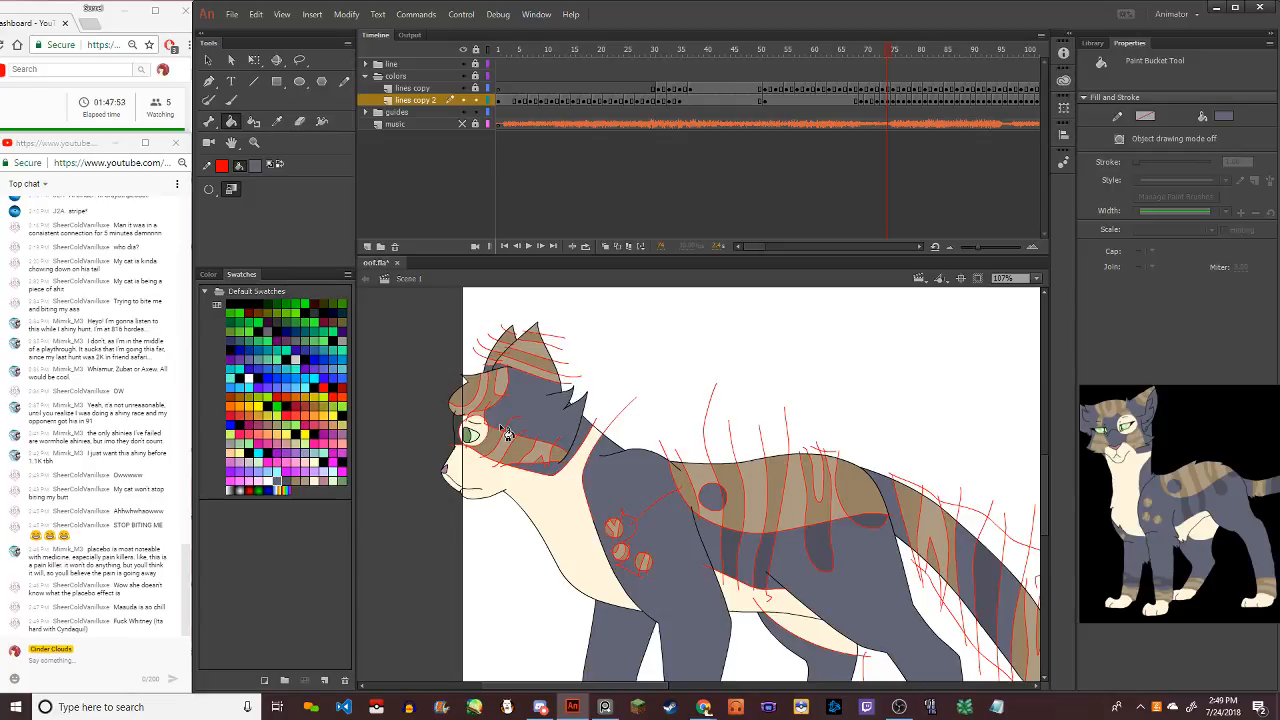
scroll(507, 432, "down", 3)
scroll(538, 492, "up", 2)
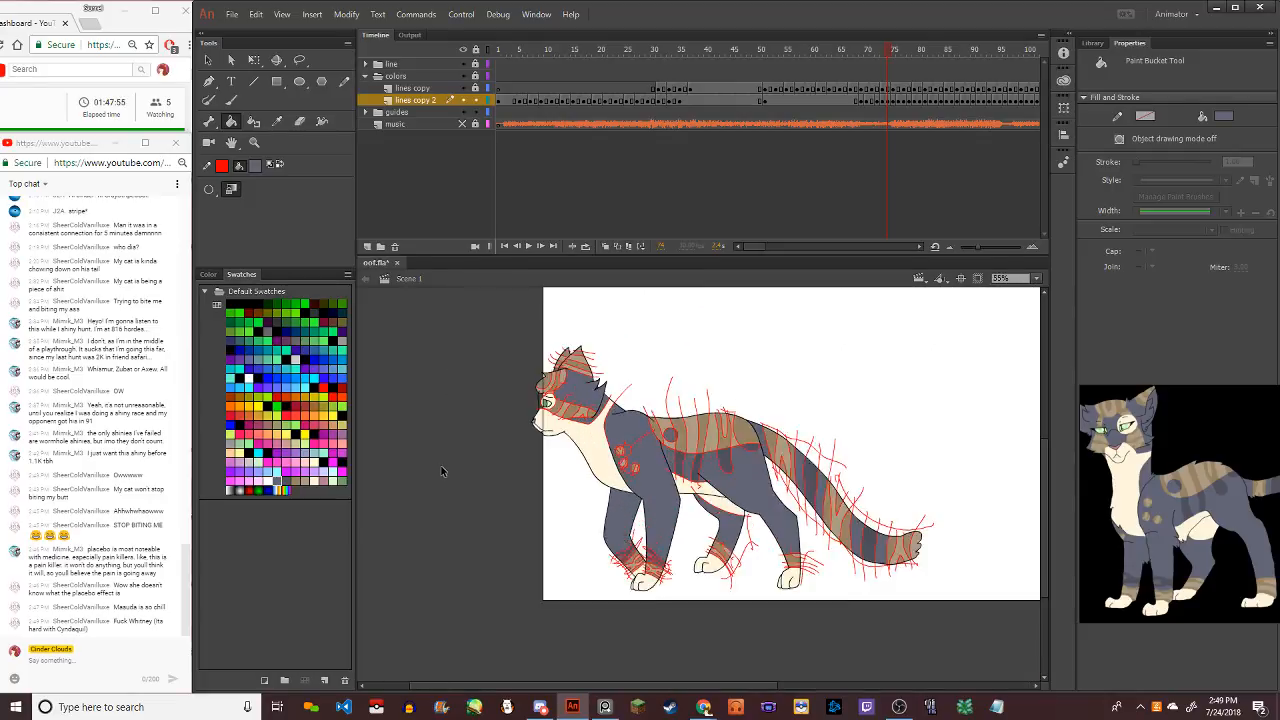
scroll(797, 539, "up", 2)
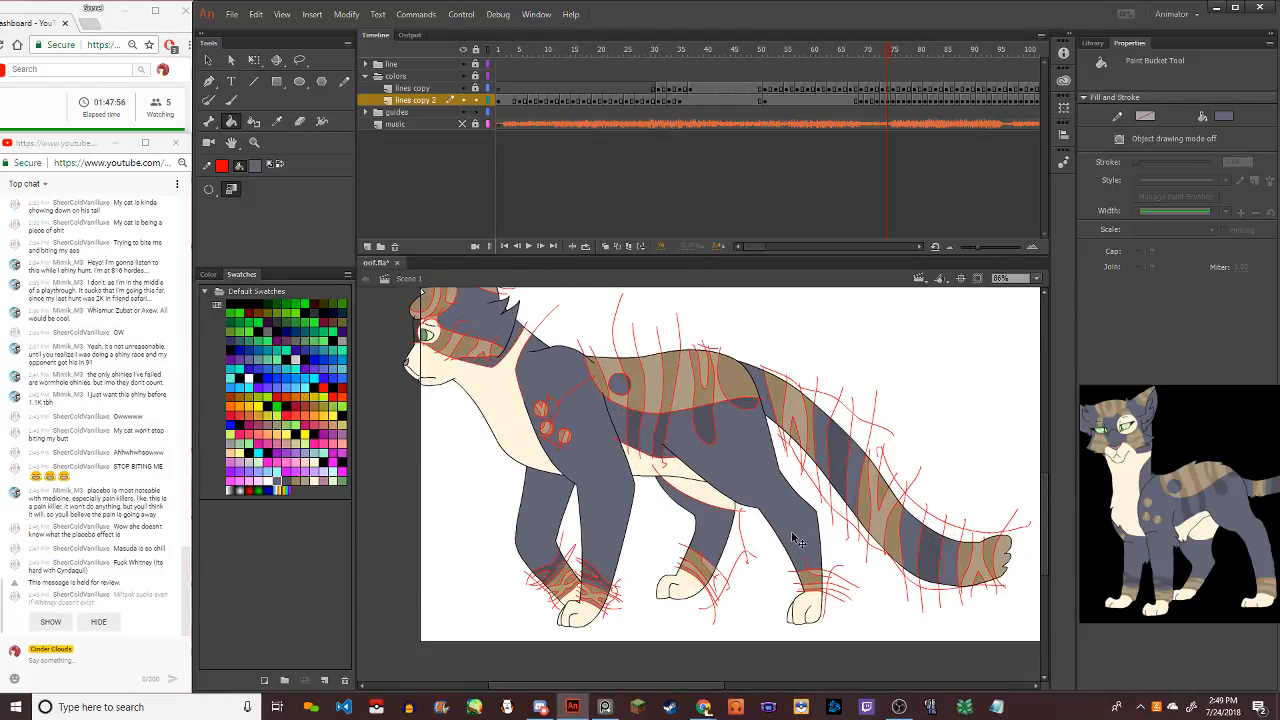
left_click(64, 626)
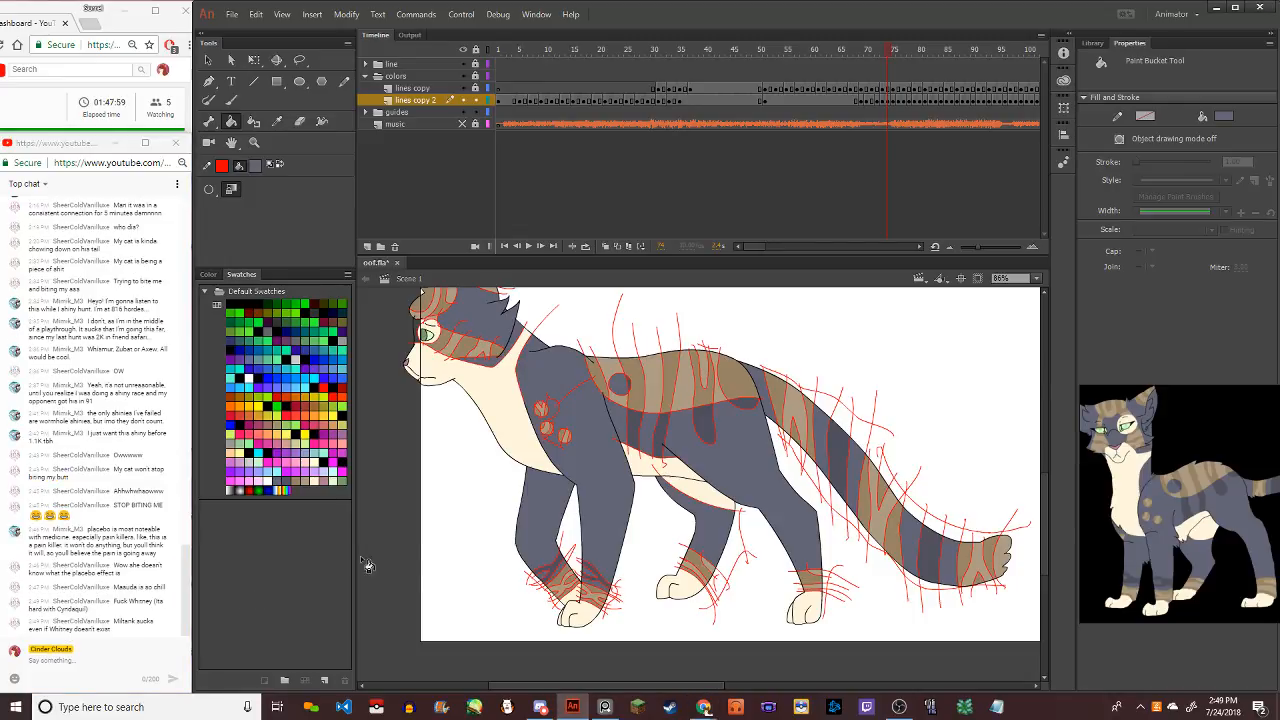
Examine the cat's paws and overall colouring, comparing this frame with the preceding animation frames
scroll(425, 533, "down", 3)
scroll(425, 533, "up", 4)
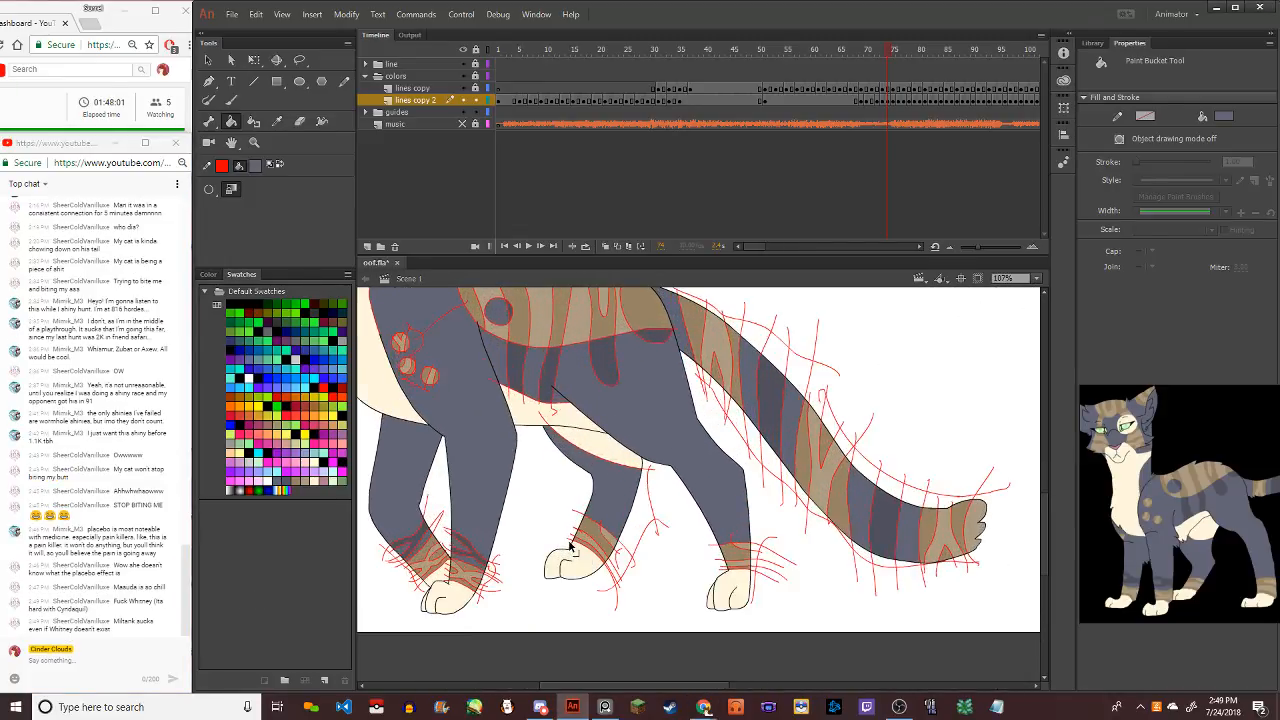
scroll(506, 437, "down", 2)
scroll(506, 437, "up", 2)
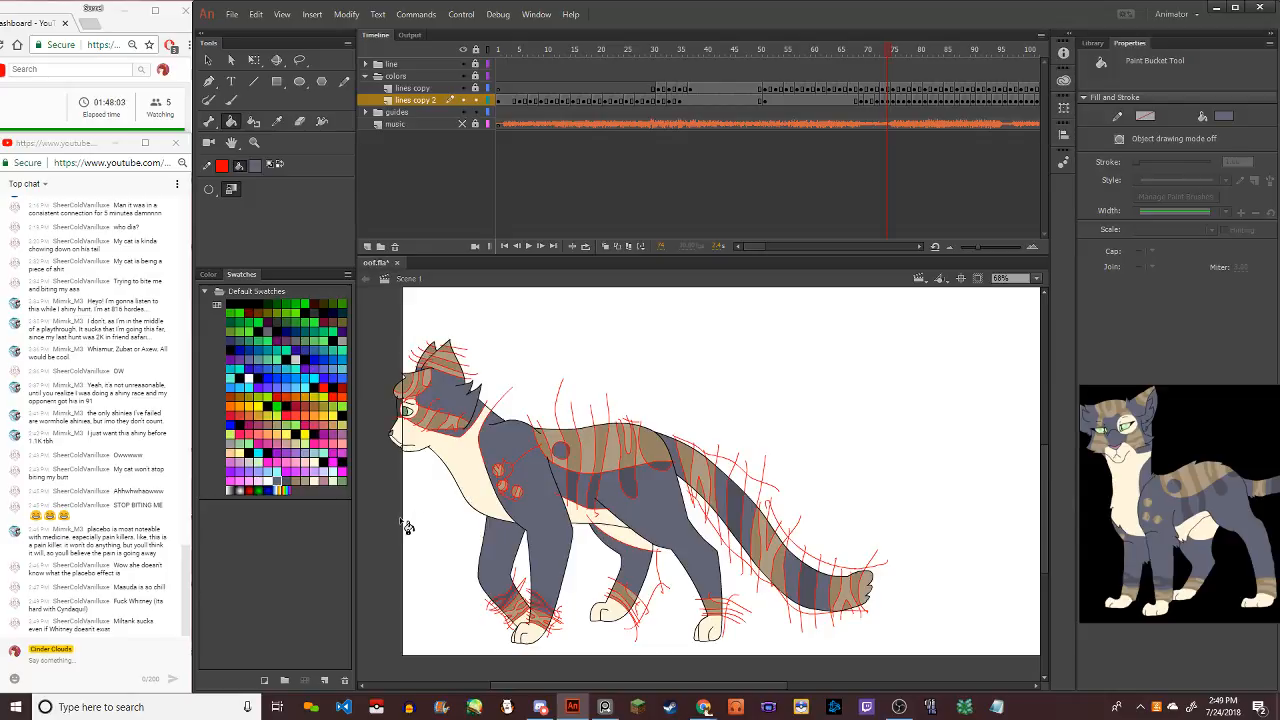
key("comma")
key("comma")
key("comma")
key("comma")
key("comma")
key("period")
key("period")
key("period")
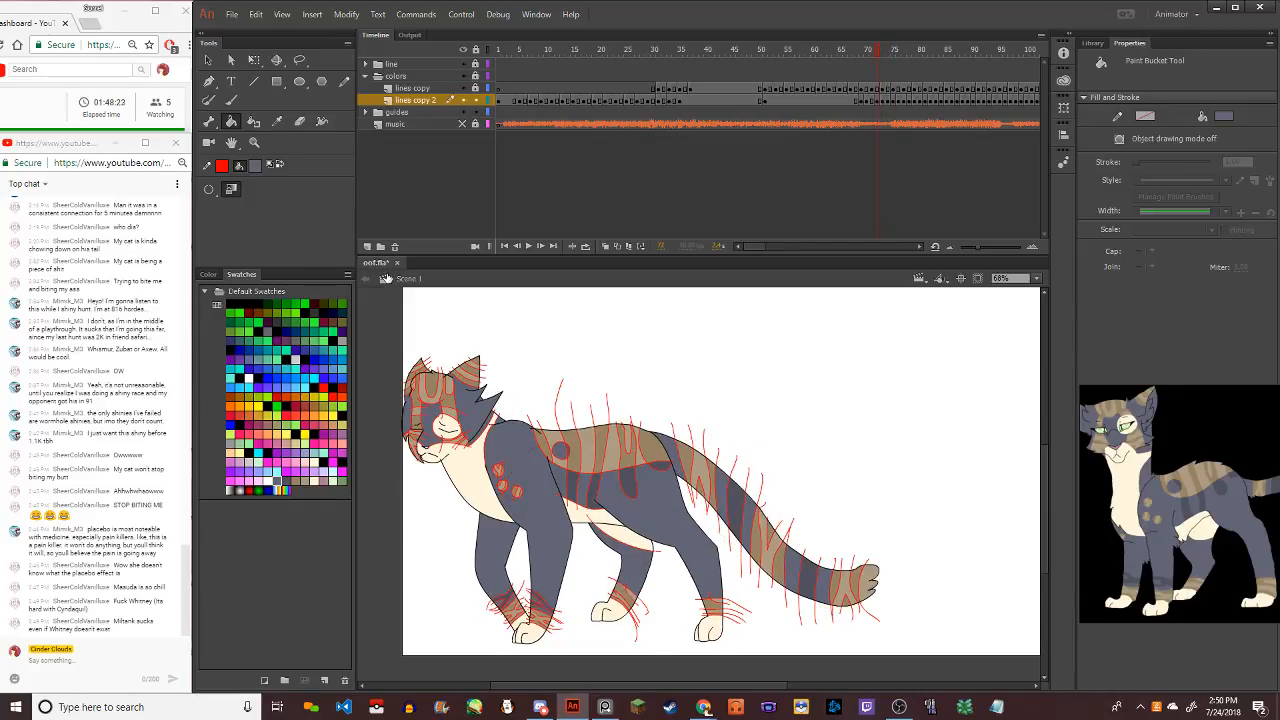
On frame 73, fill the bands above both hind paws with the darker brown swatch
left_click(296, 482)
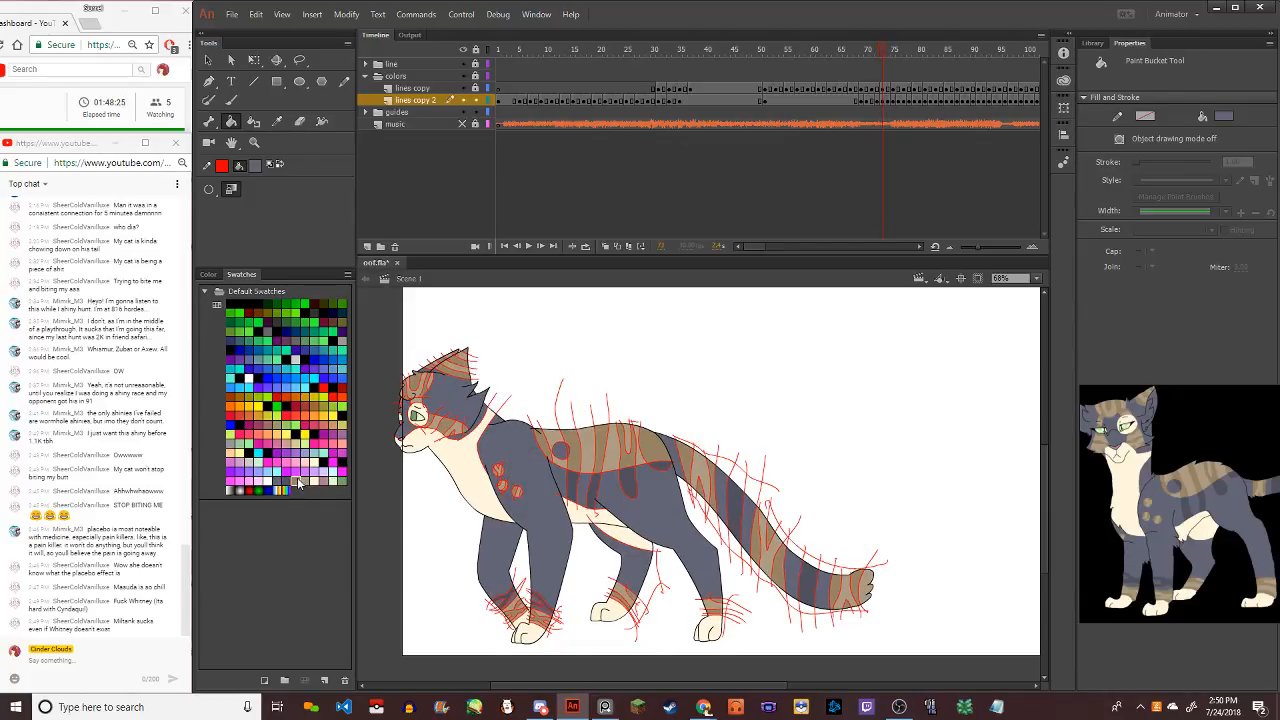
scroll(650, 635, "up", 5)
left_click(605, 595)
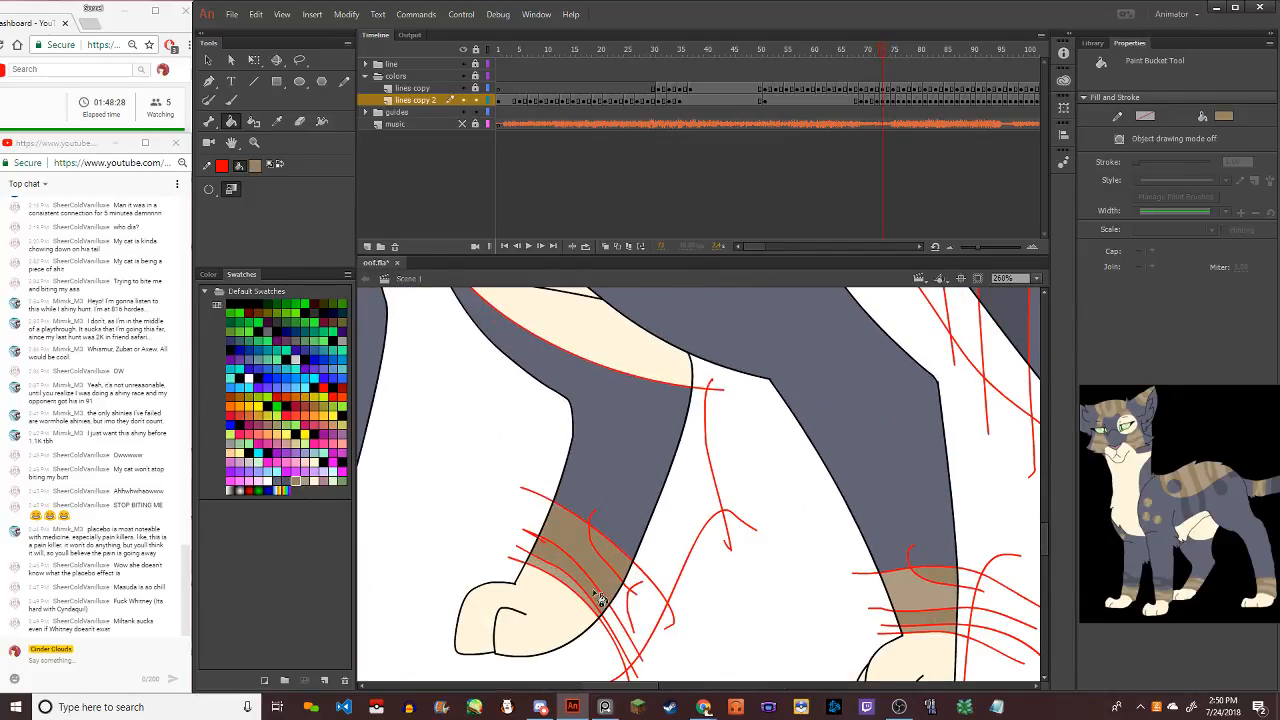
left_click(562, 586)
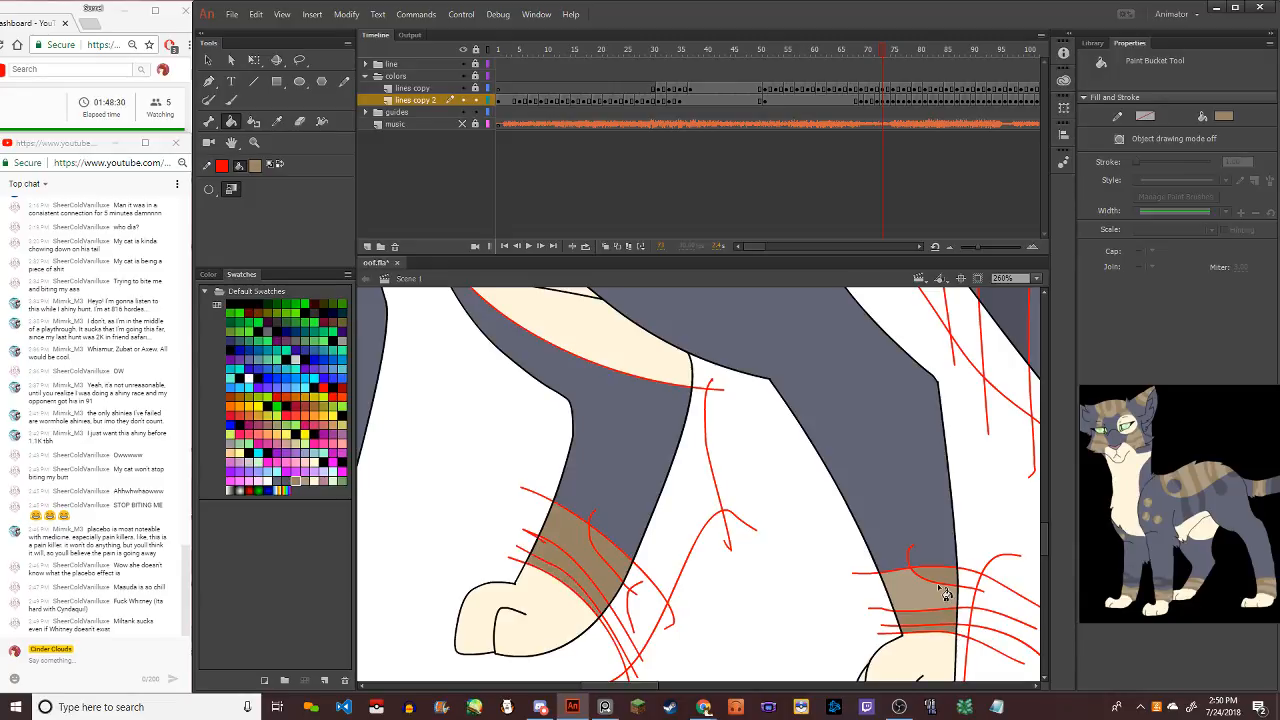
left_click(945, 593)
Fill the small patches at the upper edge of both hind-paw bands with light tan
left_click(304, 482)
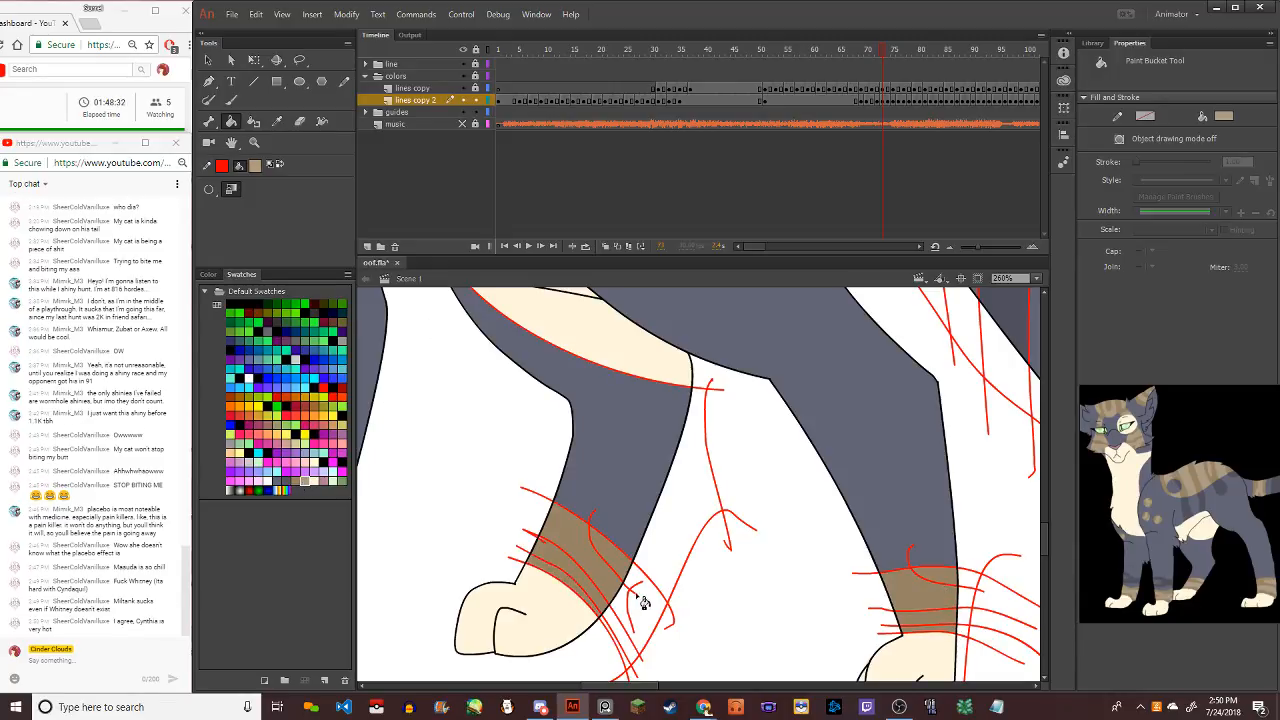
left_click(598, 604)
left_click(628, 568)
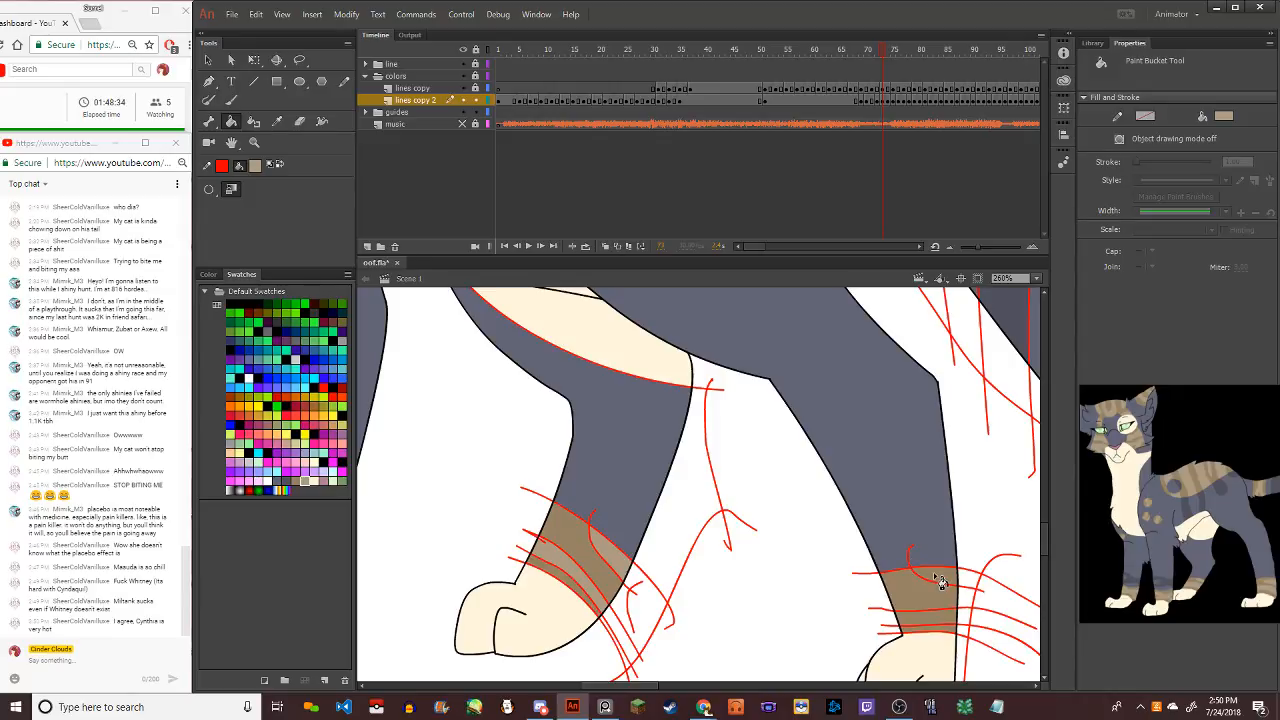
left_click(942, 582)
Check the whole cat on frame 73, and advance to frame 75 to continue colouring
scroll(527, 527, "down", 10)
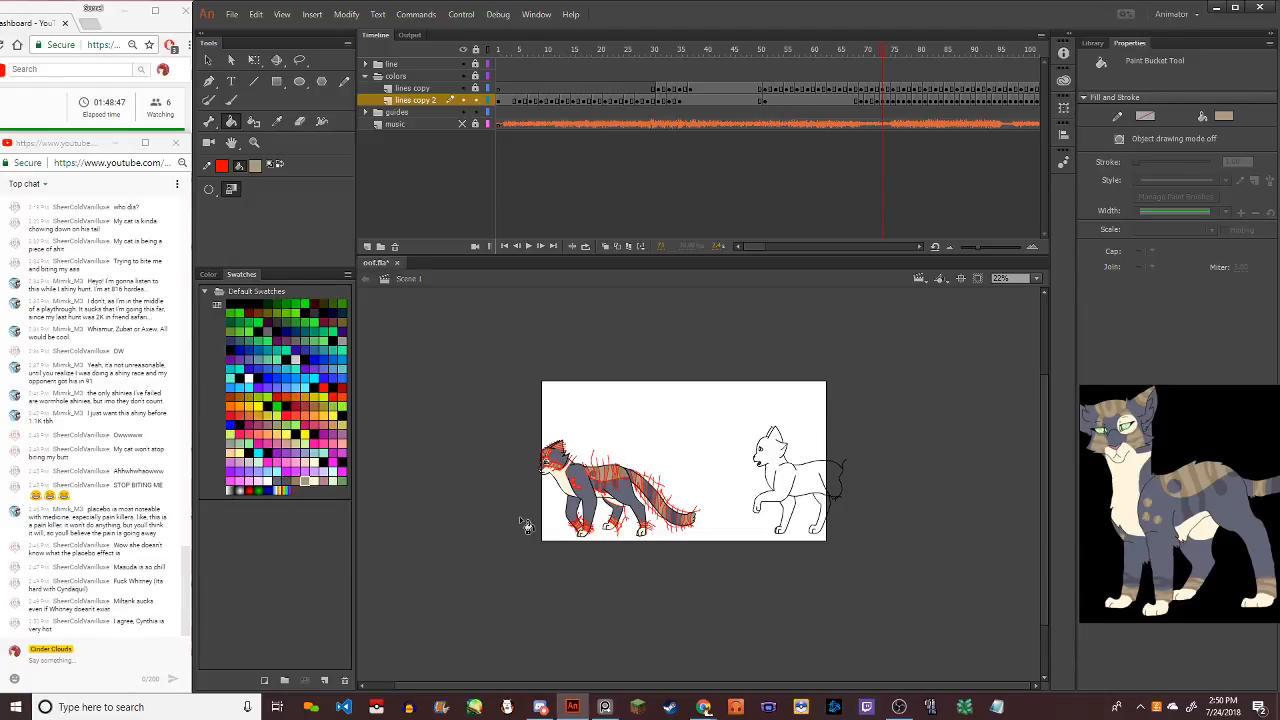
scroll(628, 446, "up", 3)
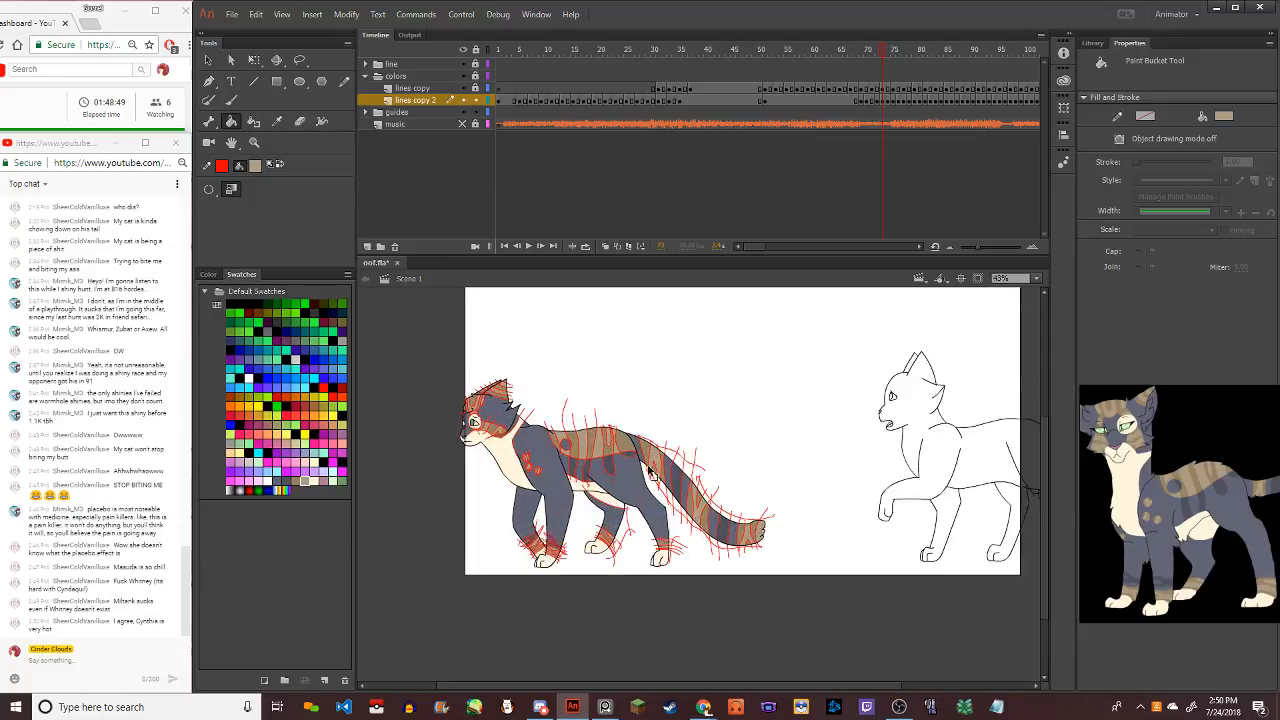
scroll(550, 475, "up", 2)
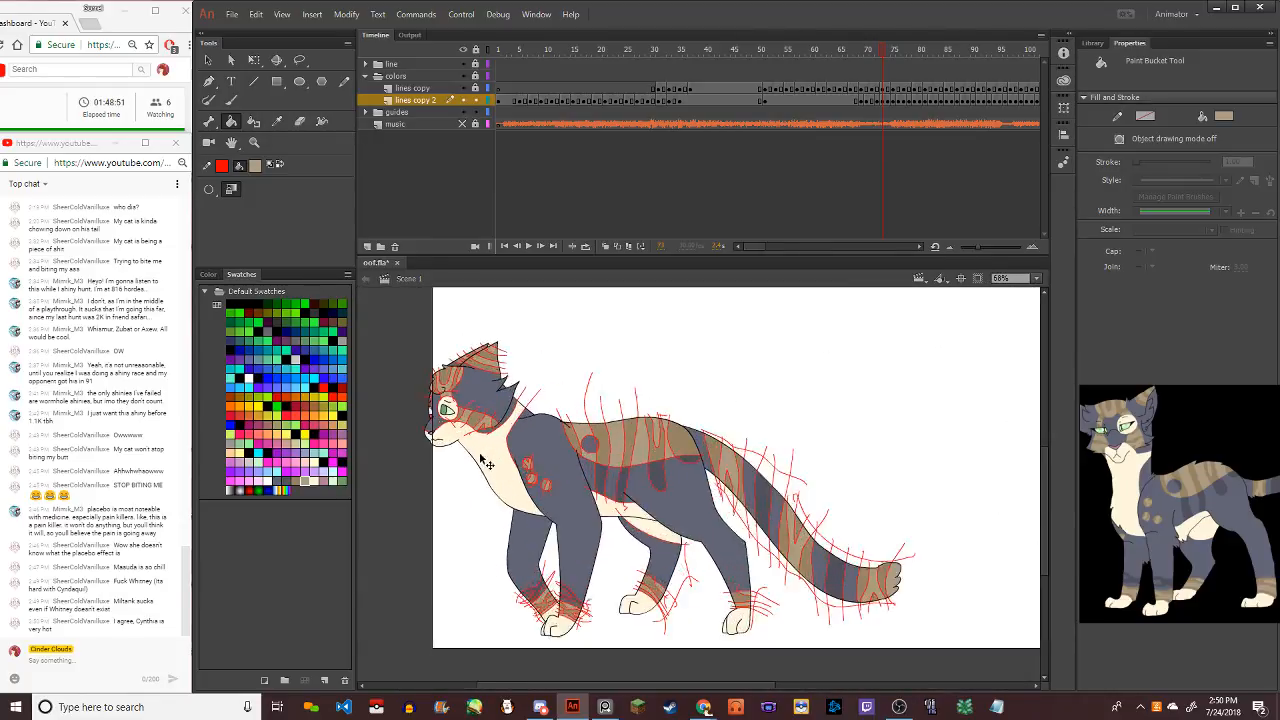
scroll(600, 515, "down", 1)
scroll(620, 612, "up", 1)
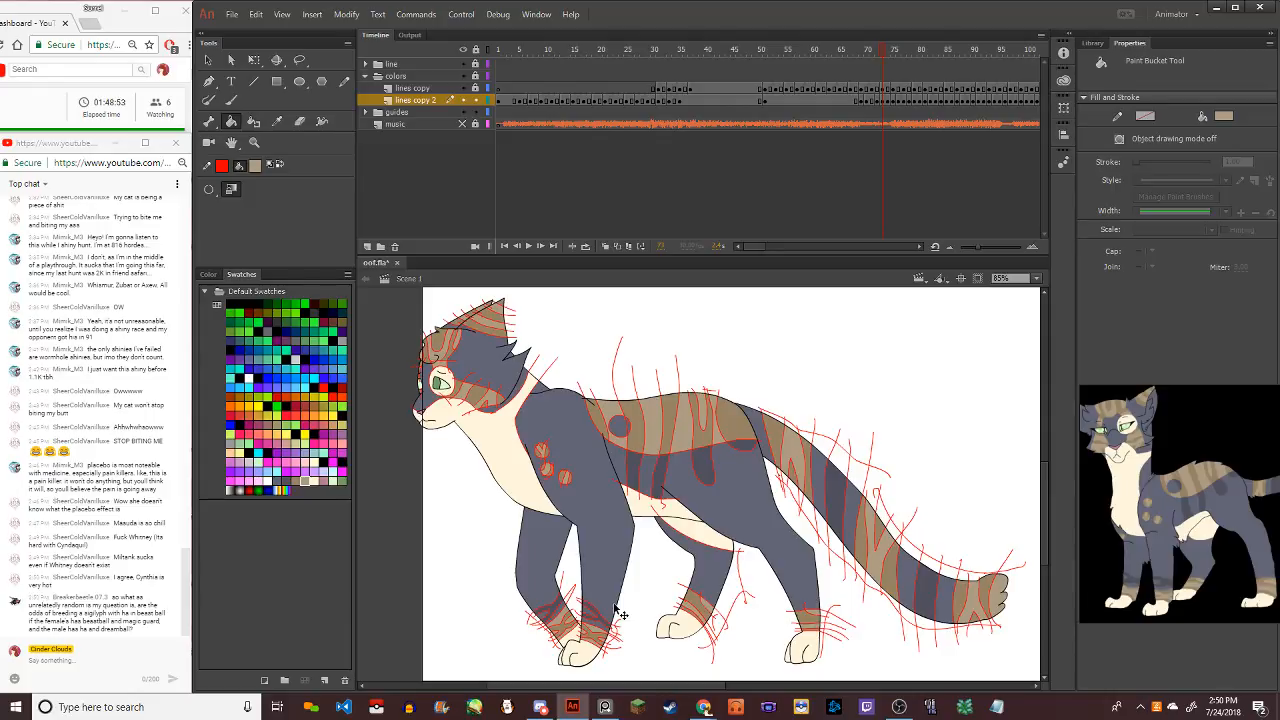
key("period")
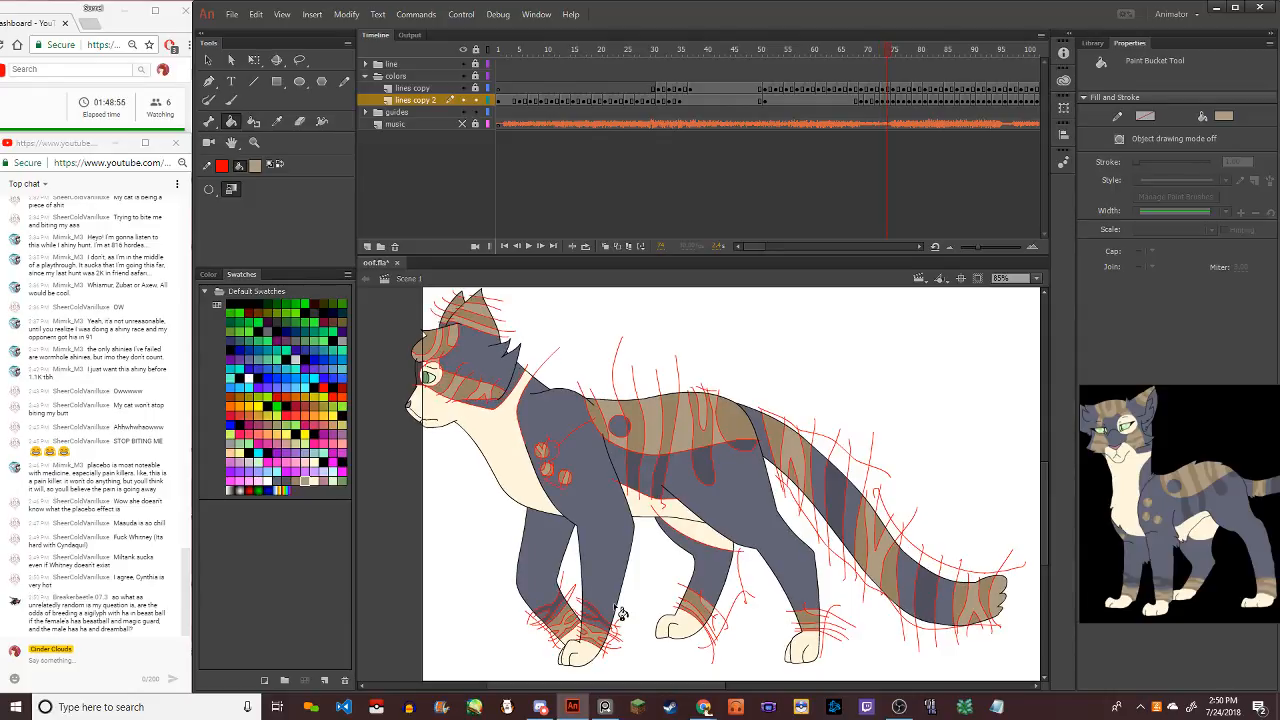
key("period")
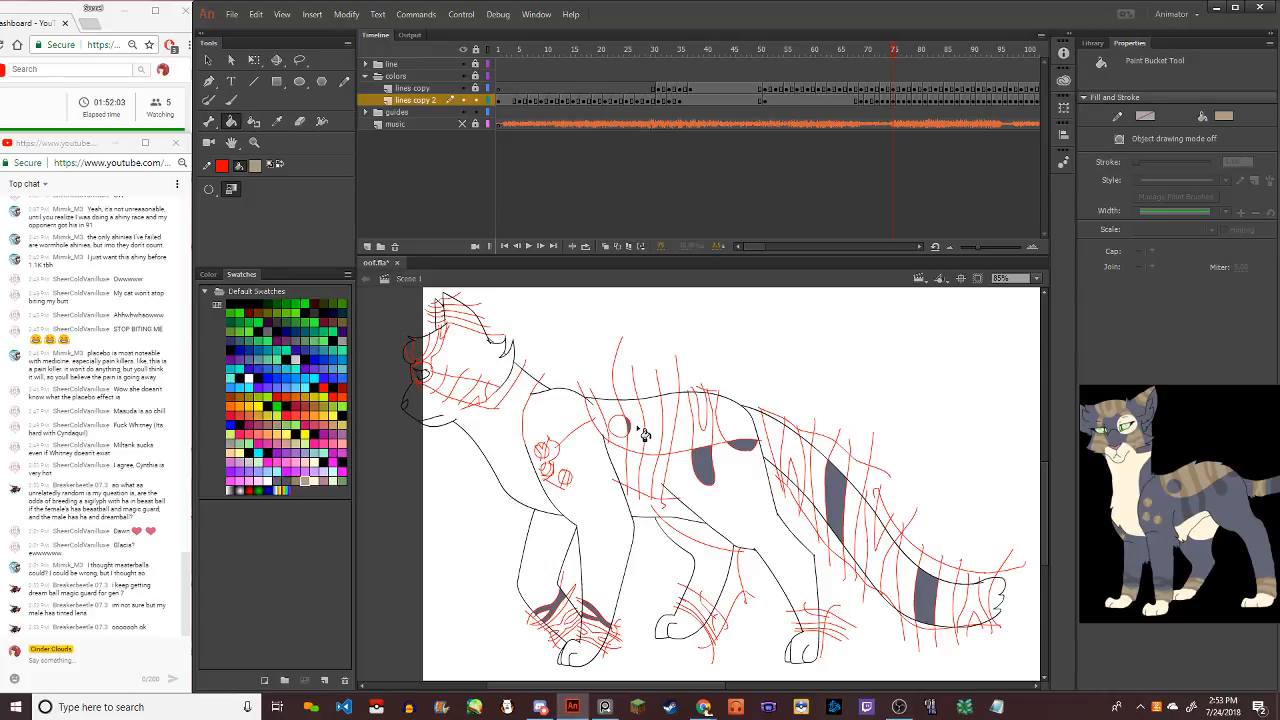
Compare frame 75 with the preceding coloured frames, and fill the cat's iris on frame 75 with medium green
left_click(297, 488)
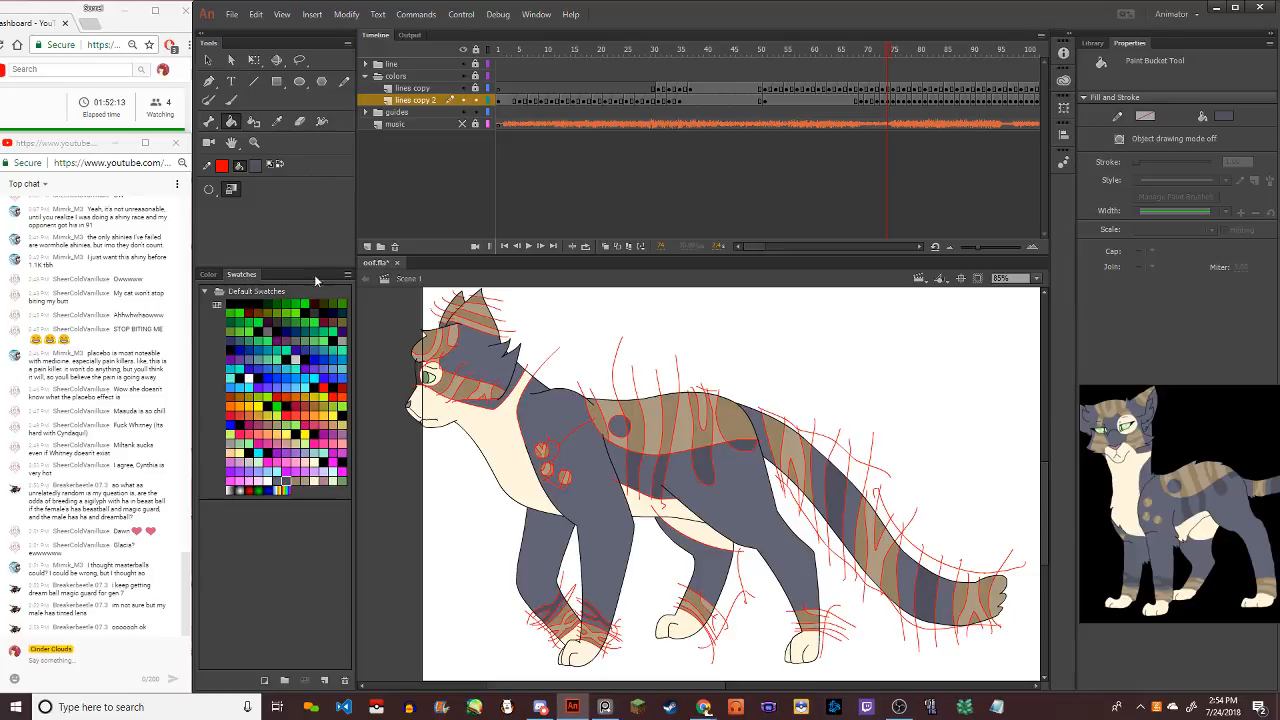
key("comma")
key("comma")
key("period")
key("period")
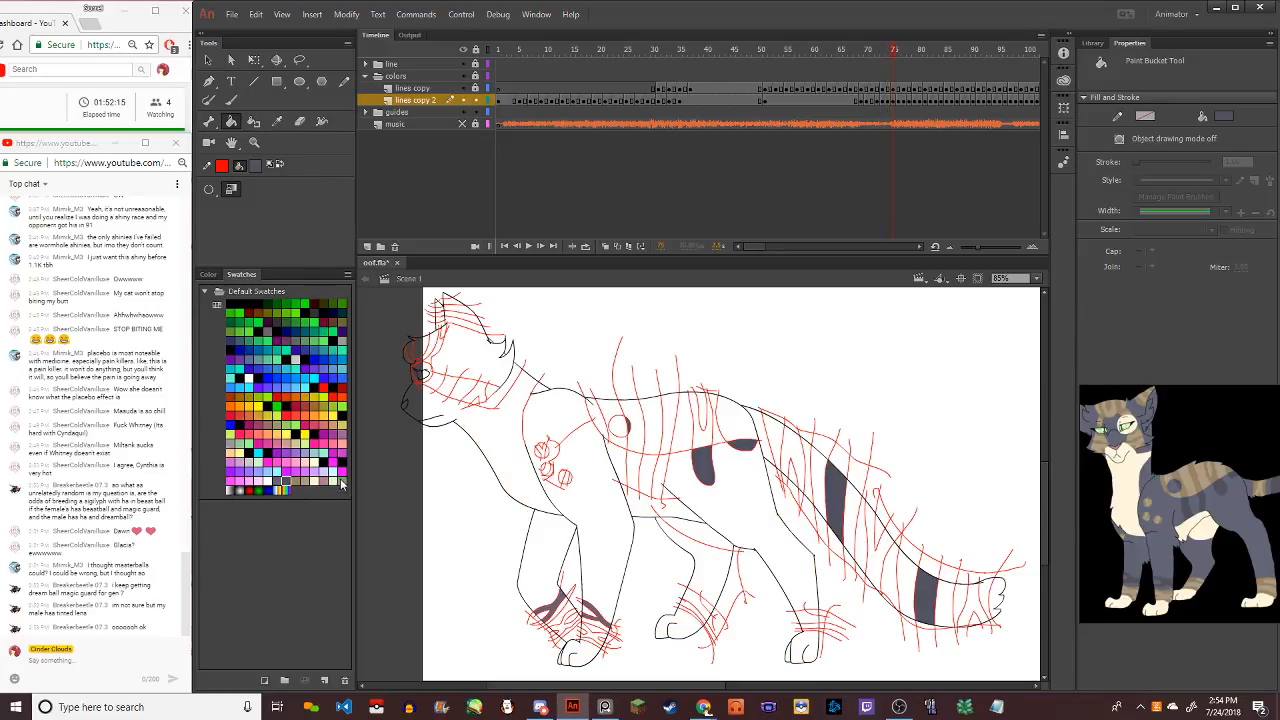
left_click(343, 482)
left_click(425, 386)
scroll(425, 386, "up", 5)
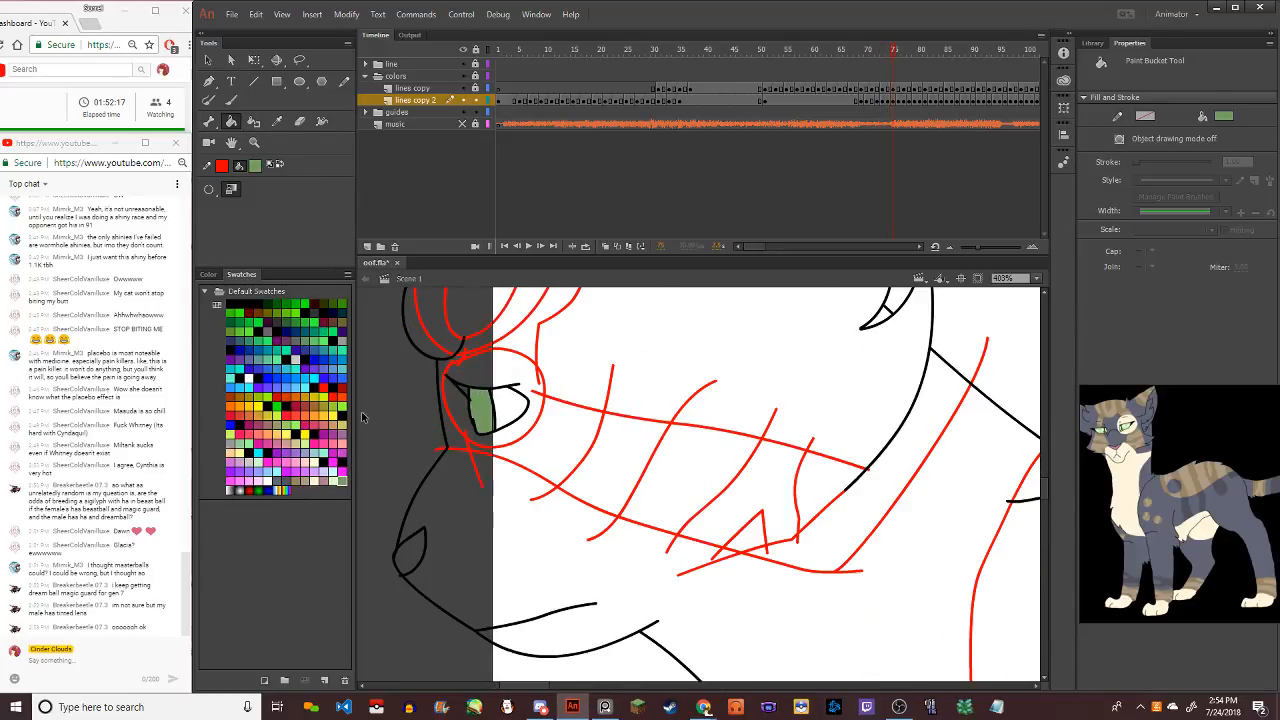
Fill the remaining part of the cat's eye with pale green
left_click(287, 406)
left_click(334, 486)
left_click(516, 410)
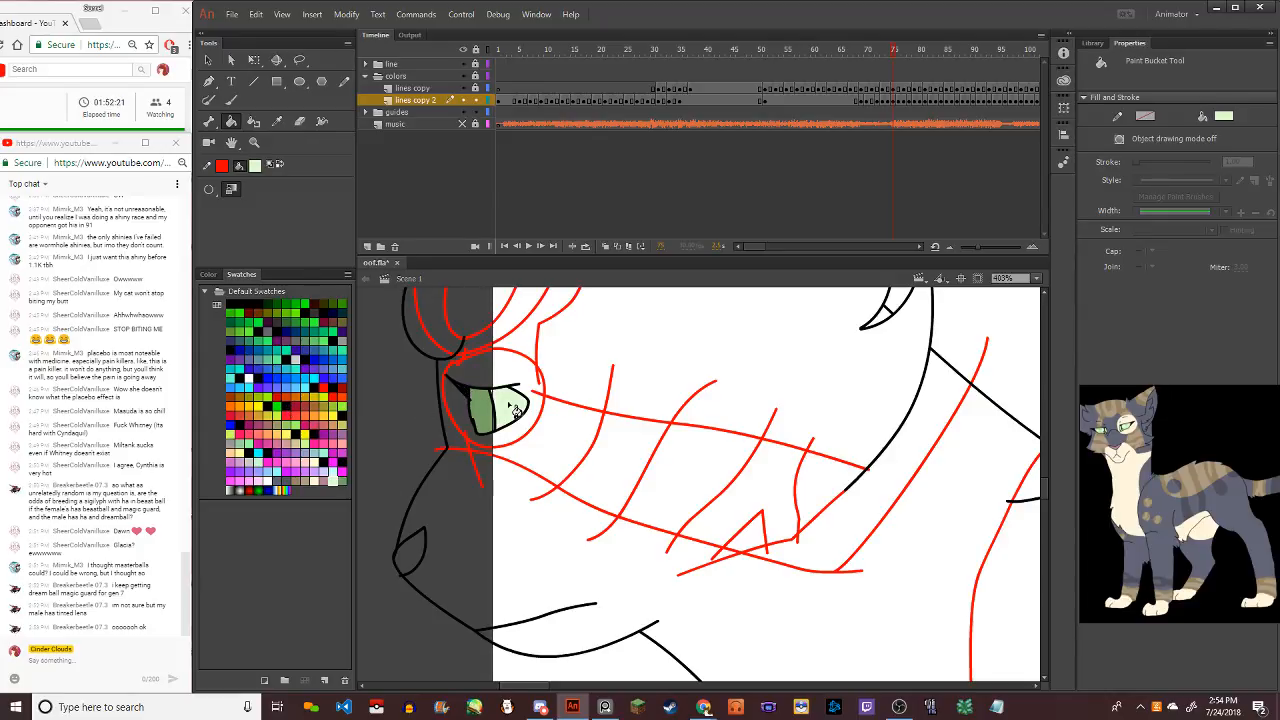
scroll(516, 410, "down", 8)
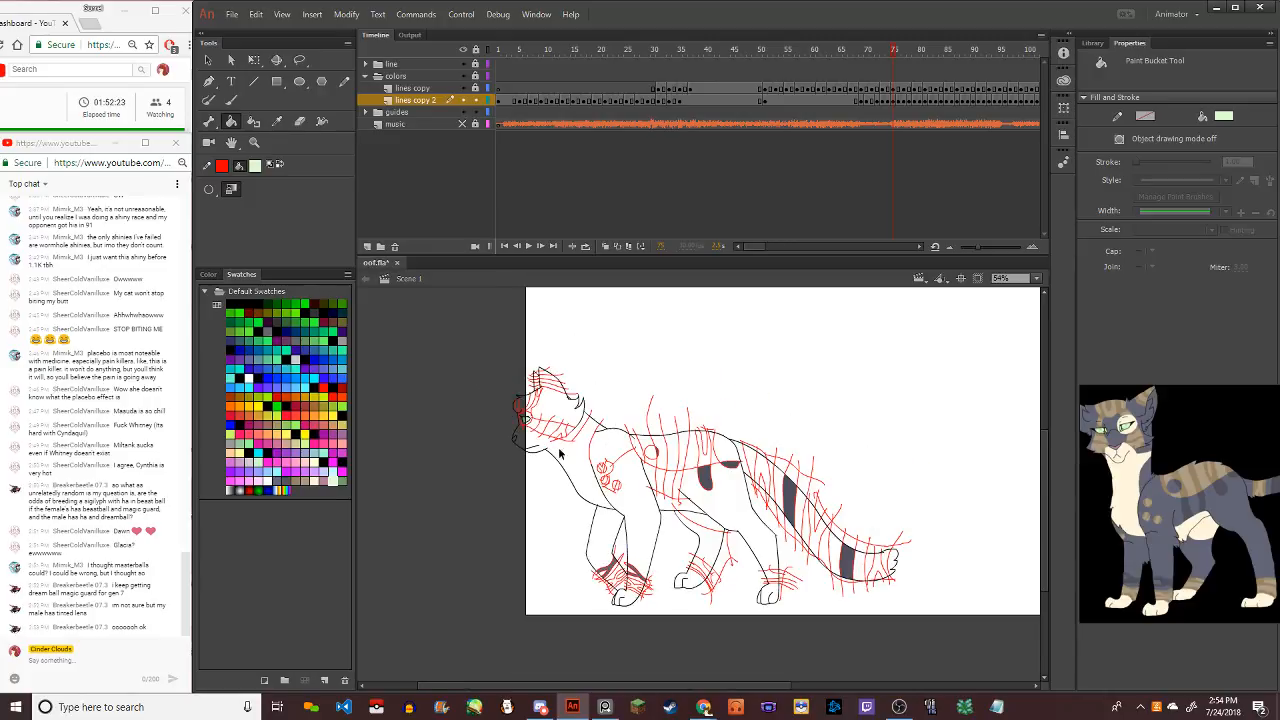
scroll(656, 516, "up", 2)
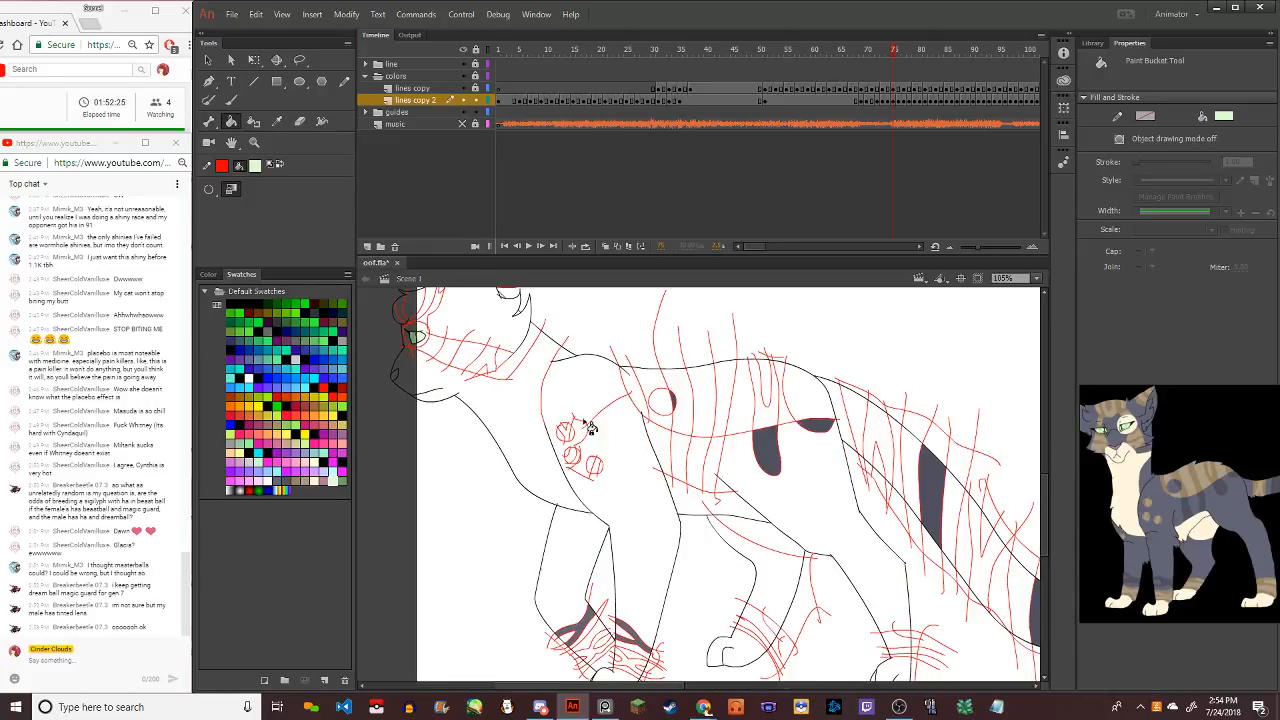
scroll(572, 432, "up", 1)
scroll(572, 432, "down", 3)
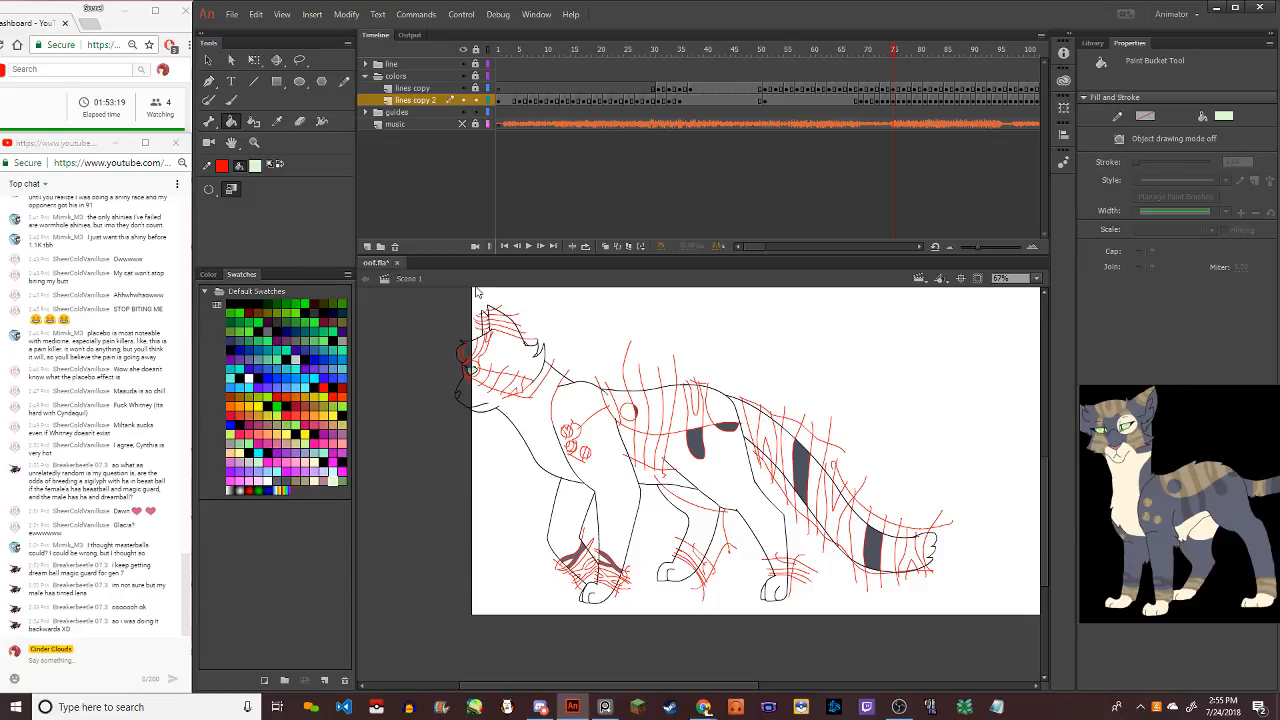
key("alt")
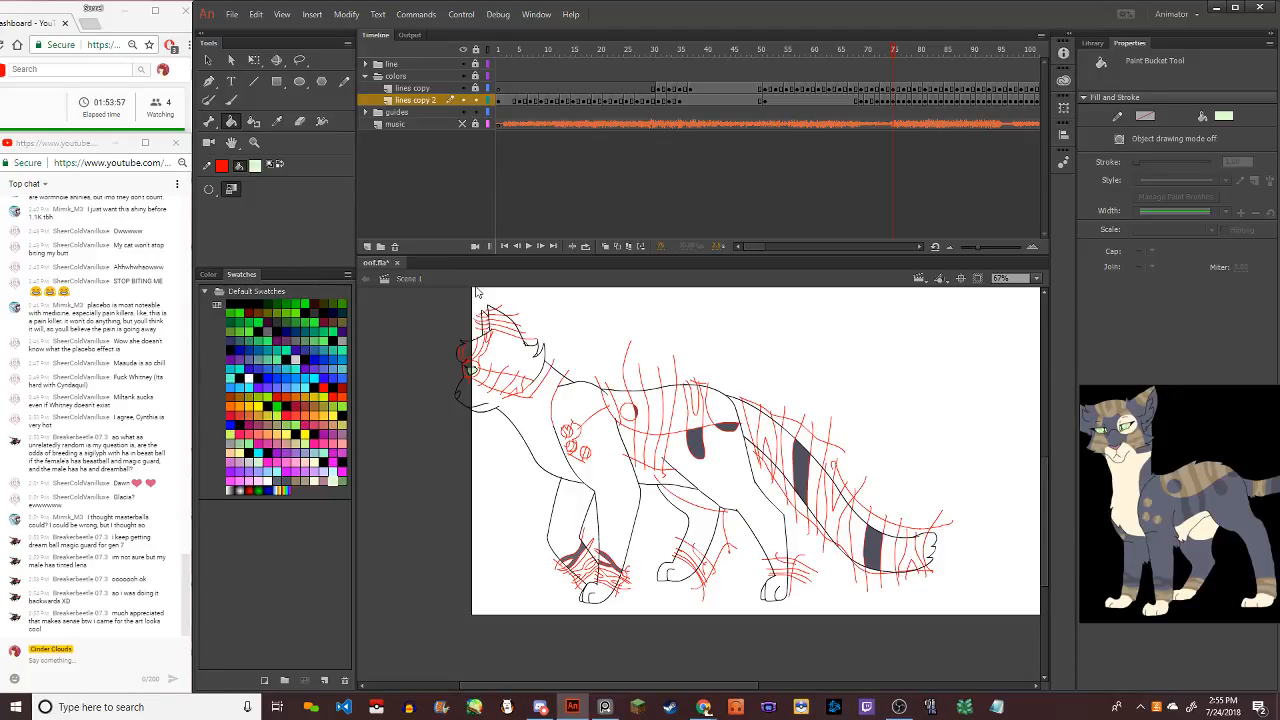
scroll(585, 565, "up", 2)
scroll(585, 565, "up", 2)
left_click(565, 555)
key("ctrl+z")
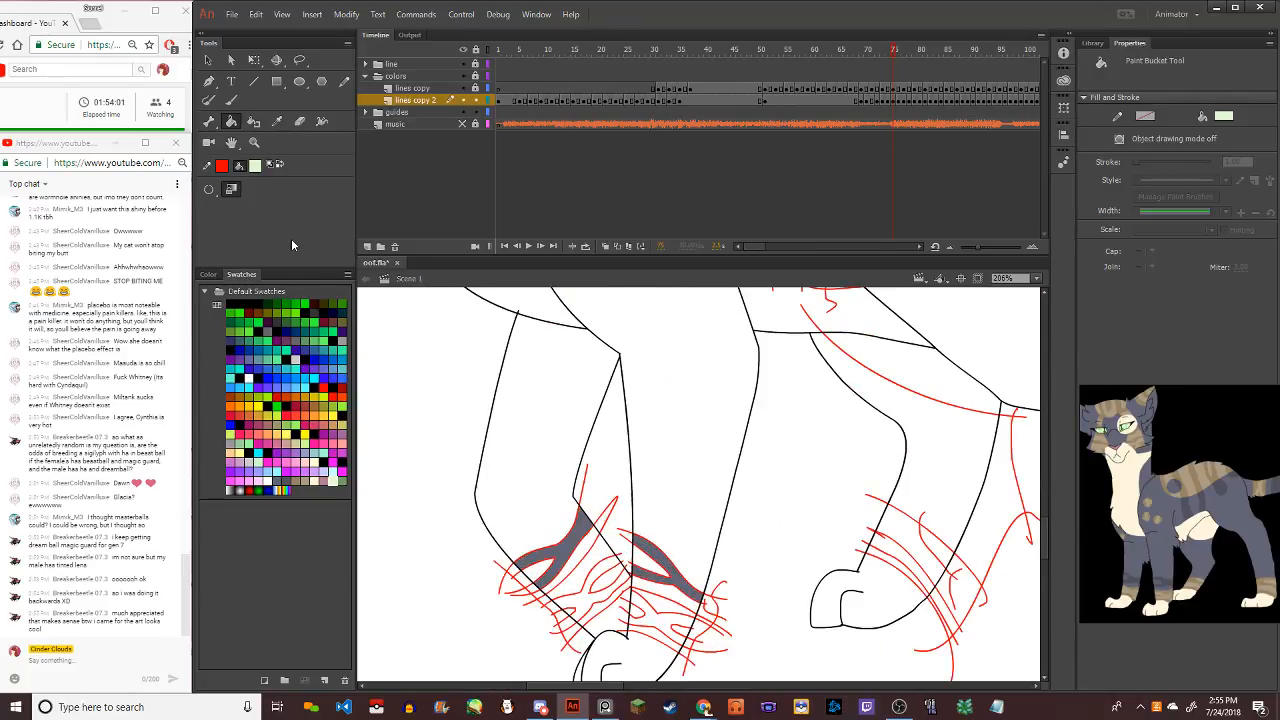
left_click(279, 123)
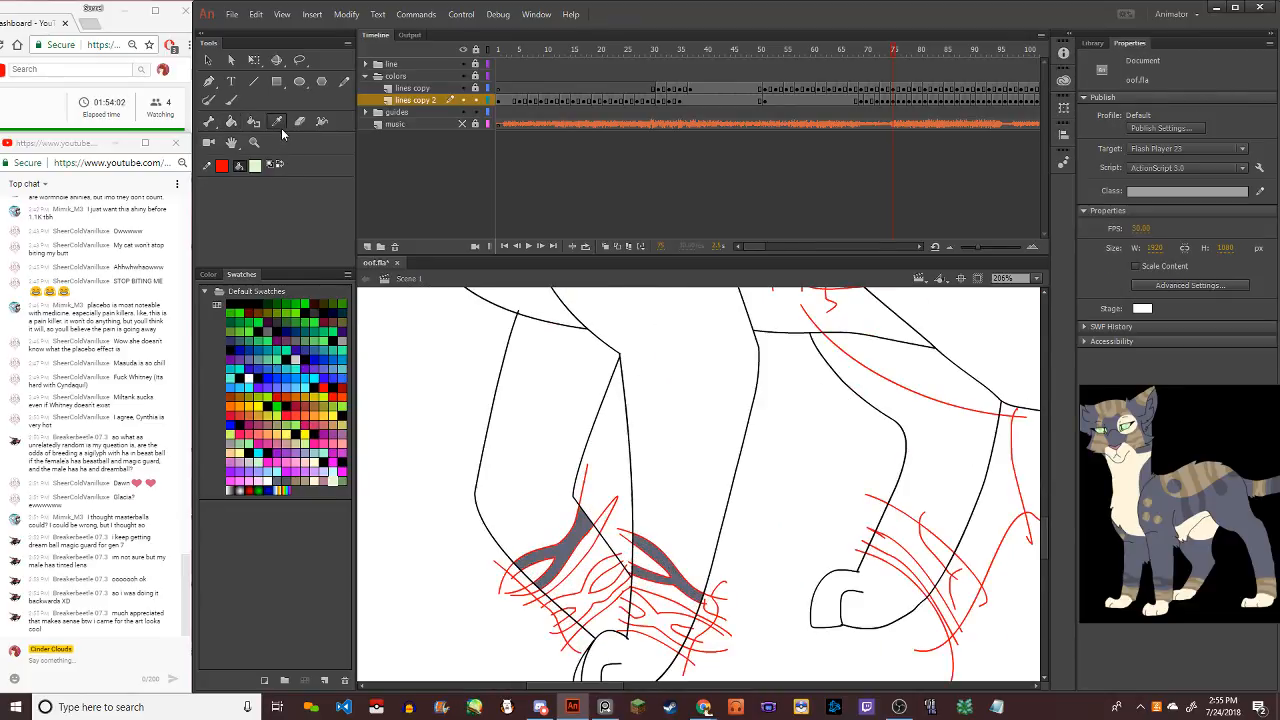
left_click(568, 558)
scroll(570, 563, "down", 3)
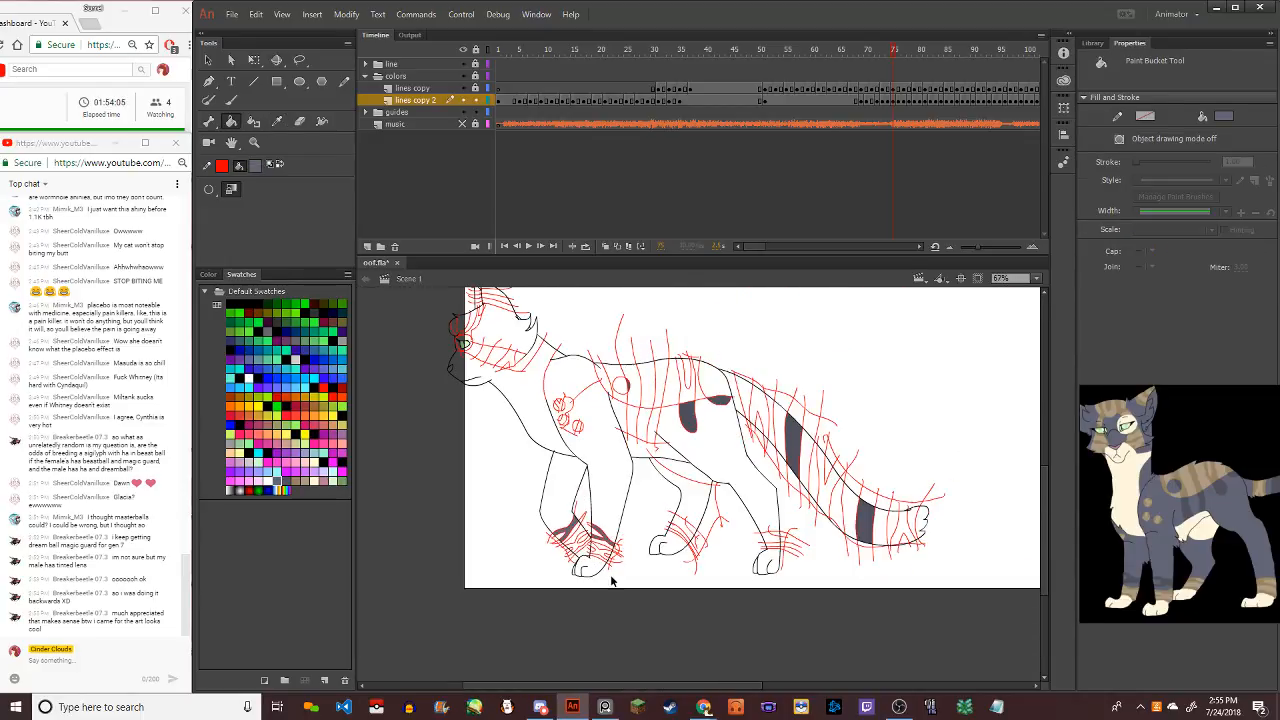
scroll(558, 540, "up", 3)
Fill the lower leg stripes above both front paws and both hind paws with the light tan swatch
left_click(304, 482)
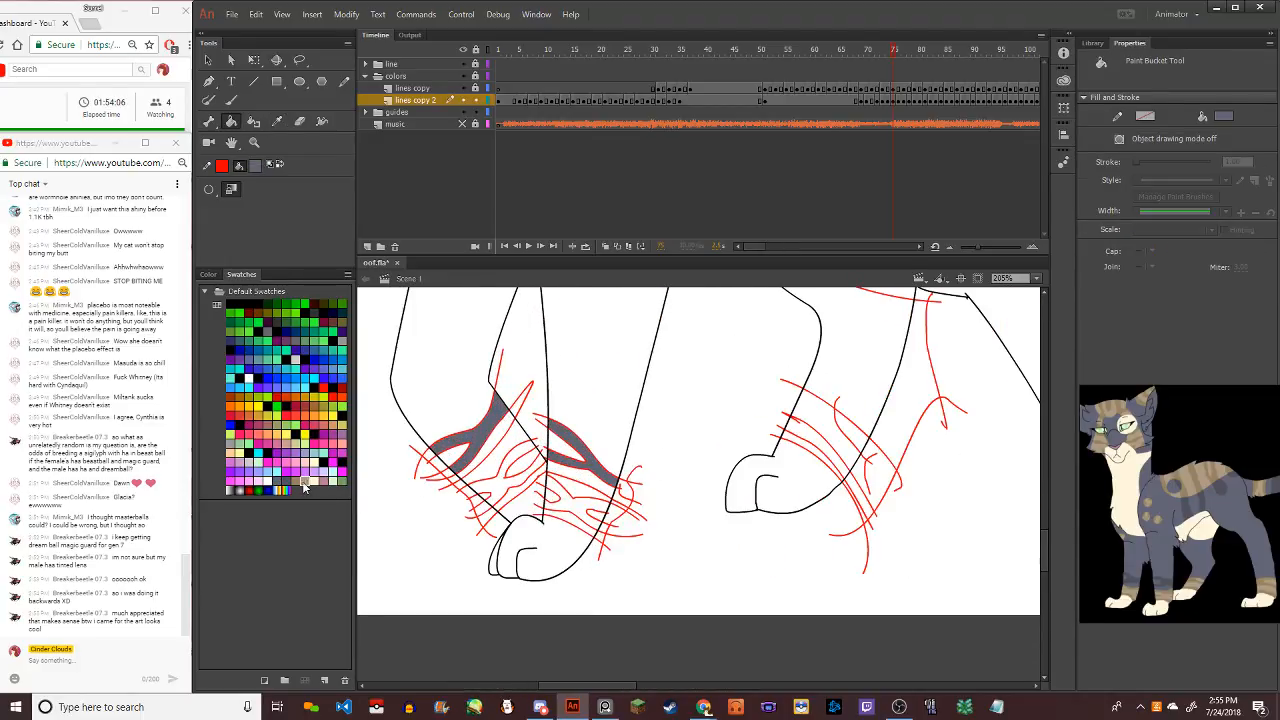
left_click(515, 490)
left_click(589, 526)
left_click(824, 456)
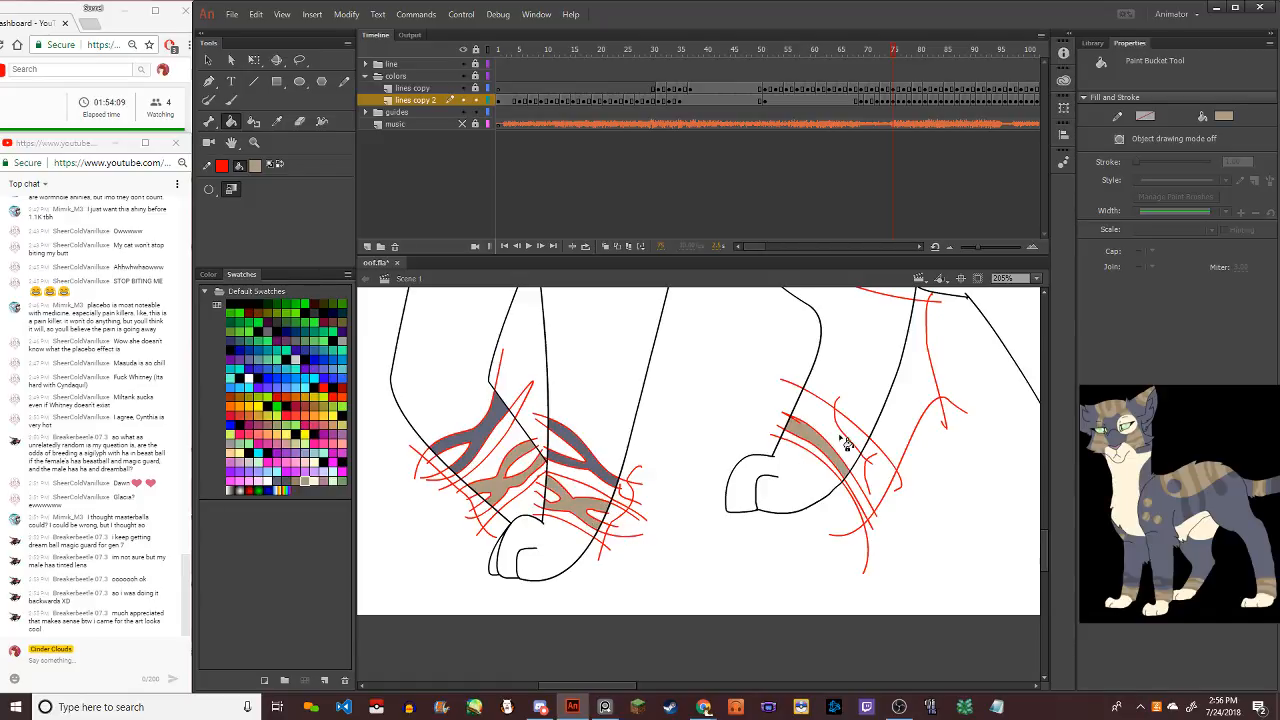
left_click(849, 442)
scroll(844, 464, "down", 2)
left_click(1012, 475)
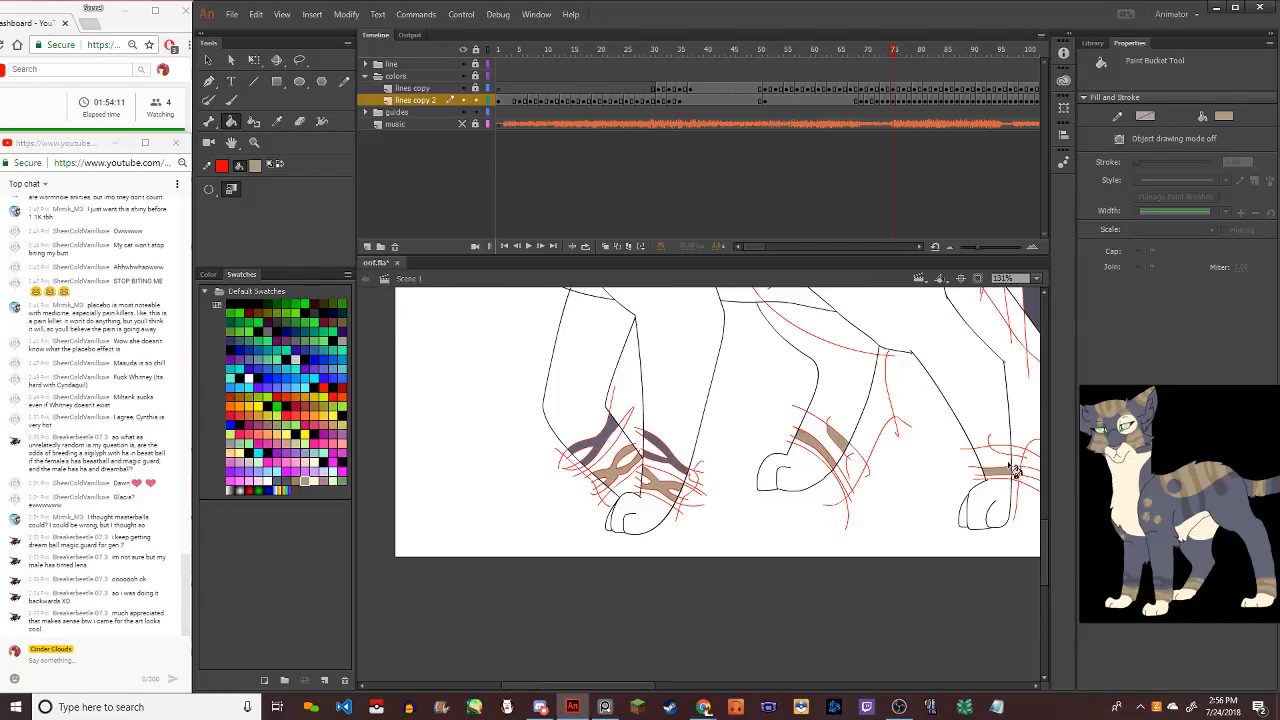
scroll(951, 458, "down", 3)
scroll(974, 360, "up", 2)
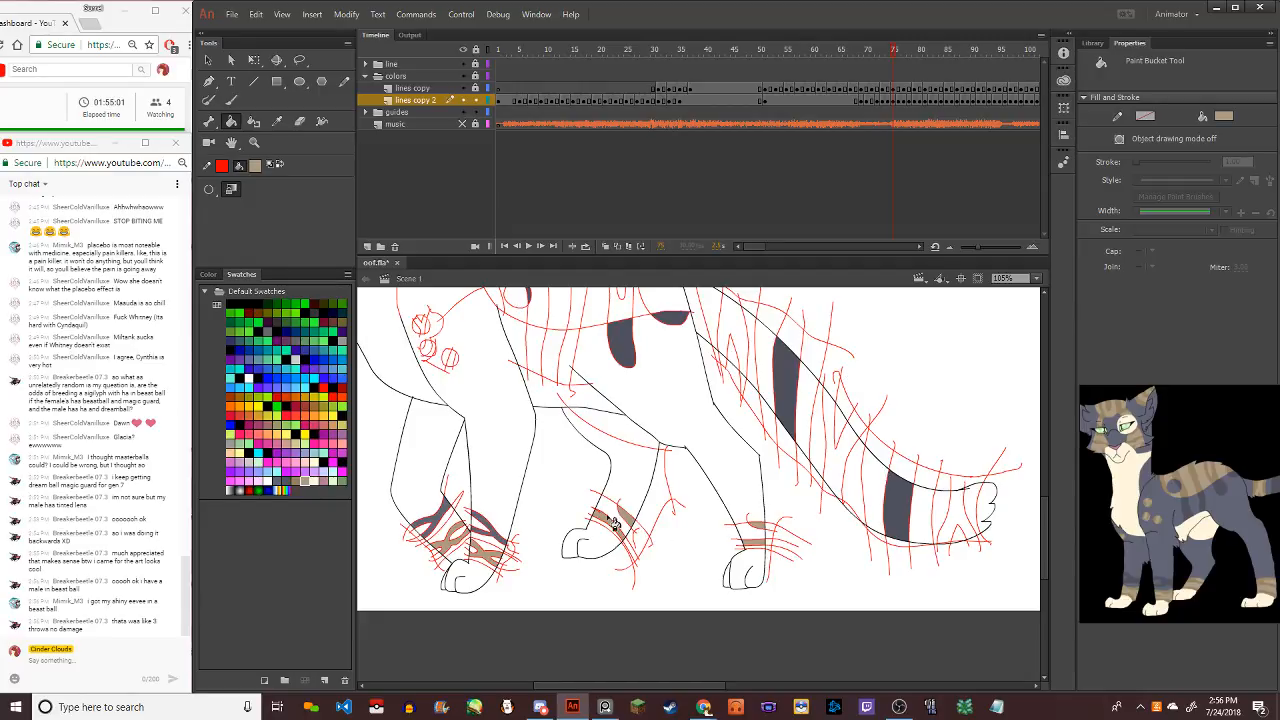
Try light tan on the forked stripe near the tail tip, and undo the fill
left_click(953, 523)
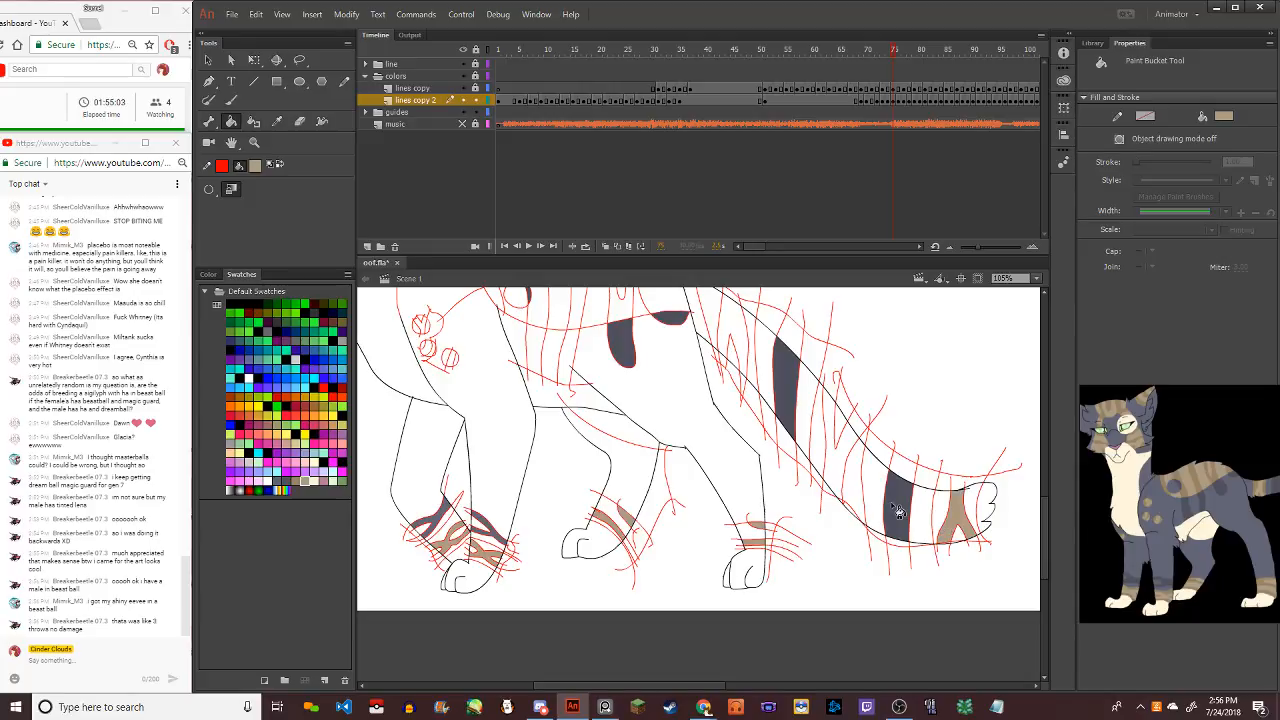
key("ctrl+z")
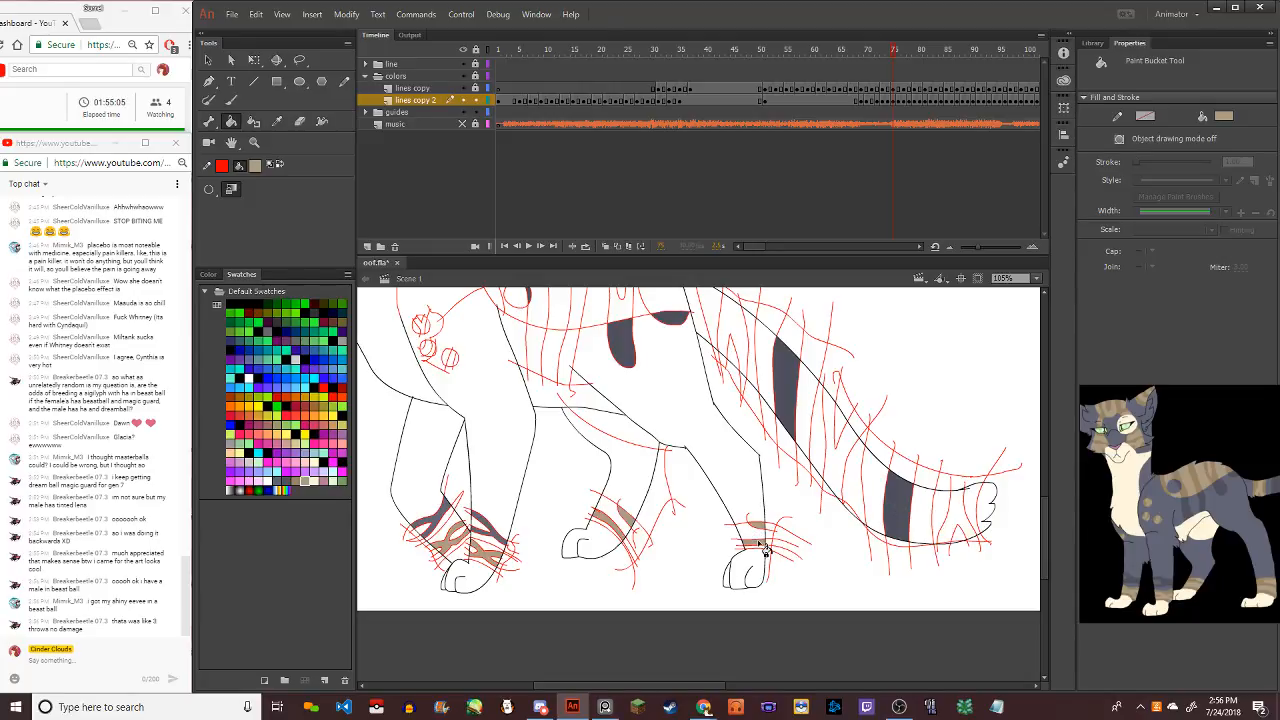
scroll(760, 548, "down", 5)
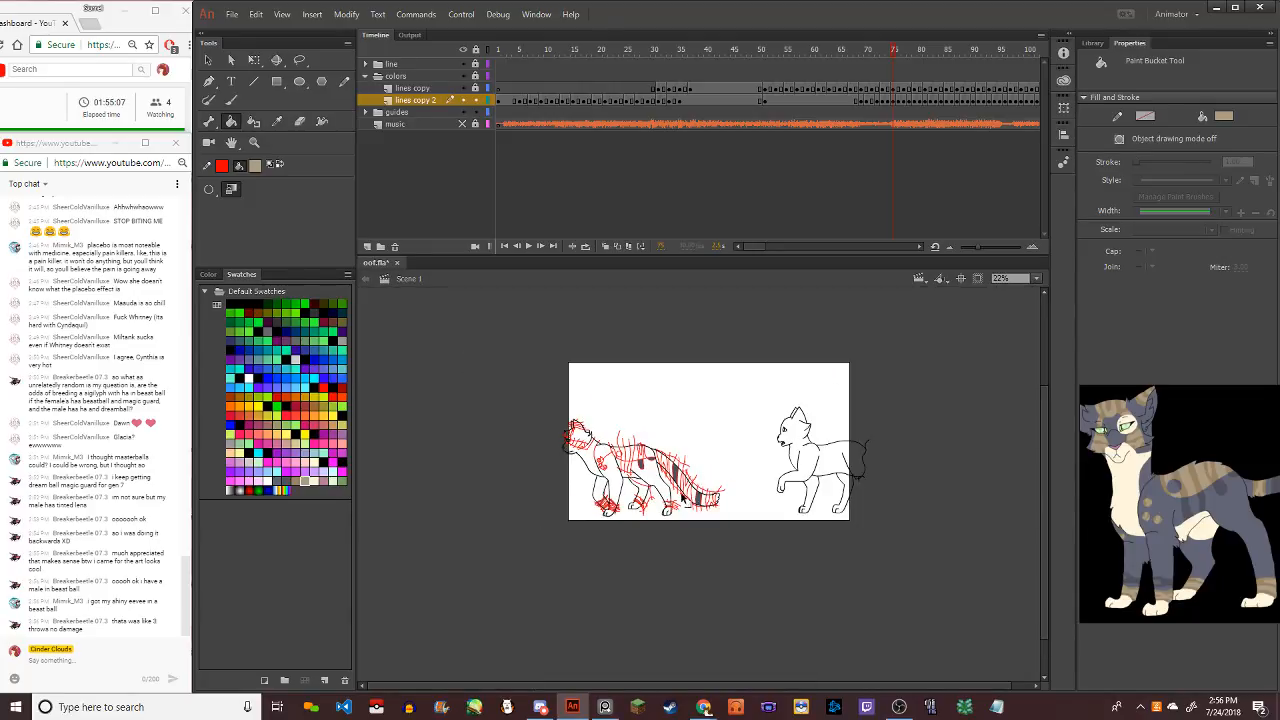
scroll(604, 465, "up", 3)
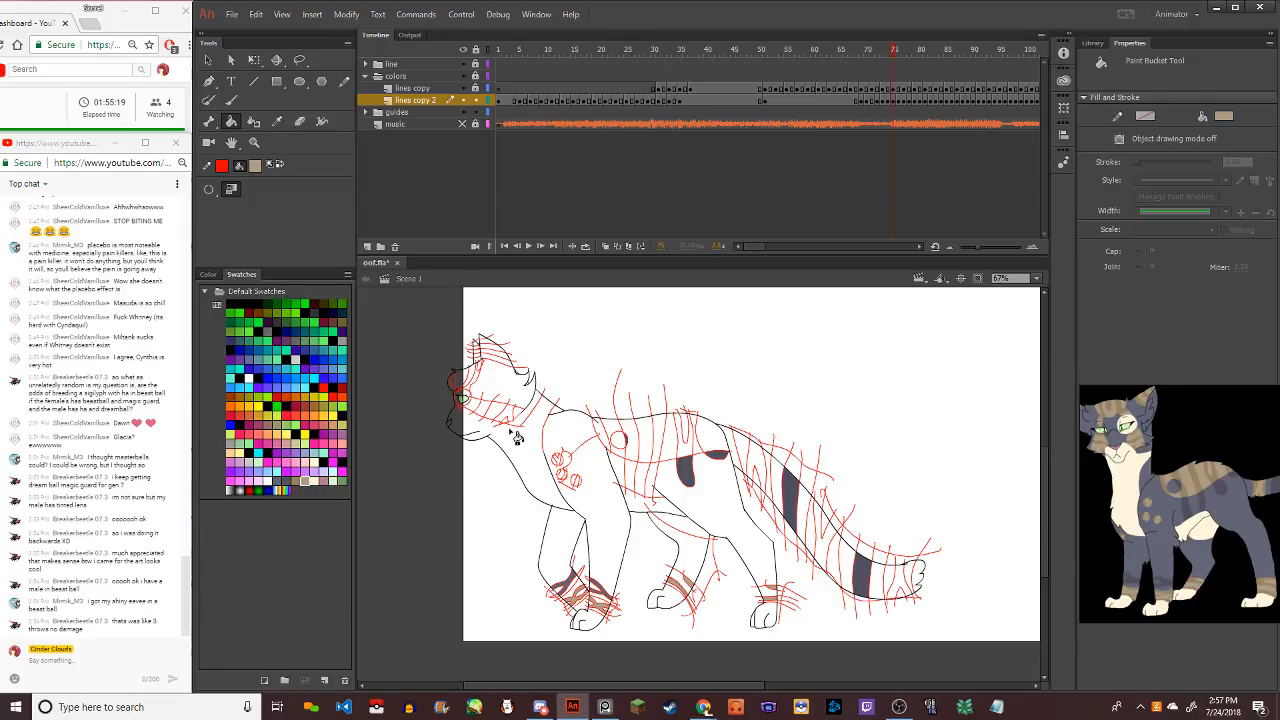
Try light tan on different sections of the cheek stripes, and undo those fills
scroll(518, 413, "up", 5)
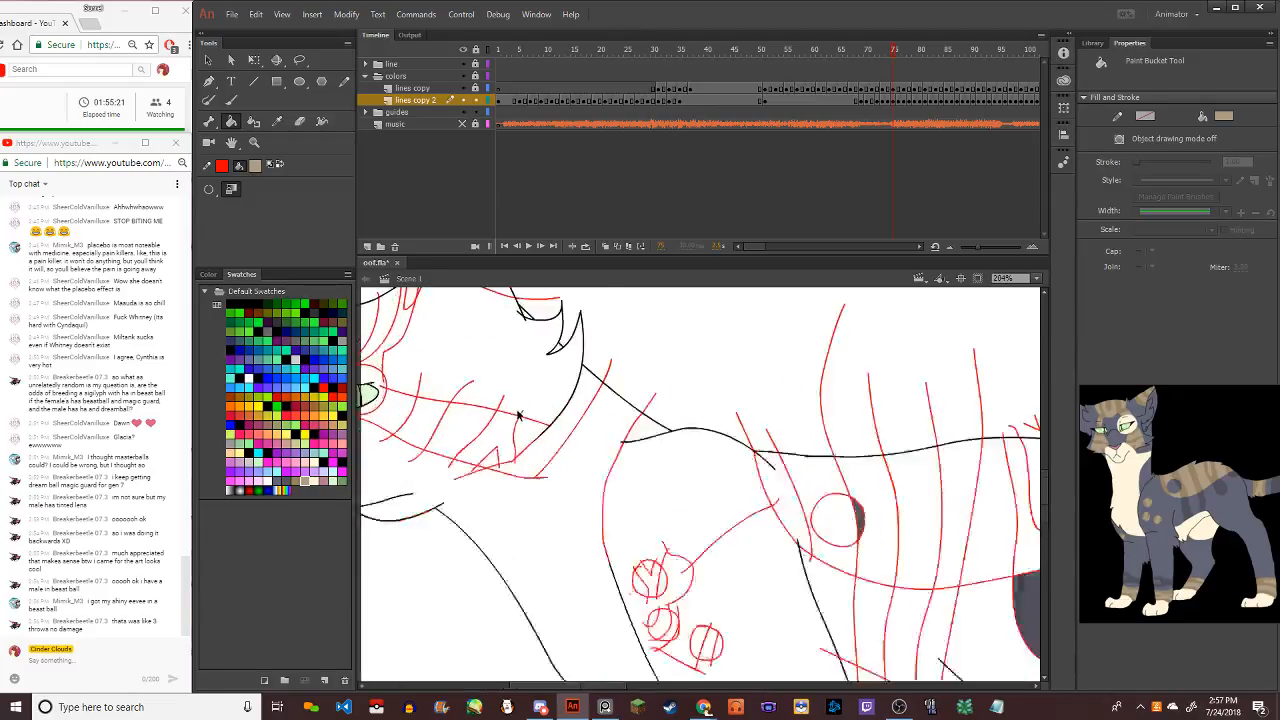
scroll(518, 413, "up", 2)
left_click(531, 450)
left_click(475, 487)
left_click(430, 451)
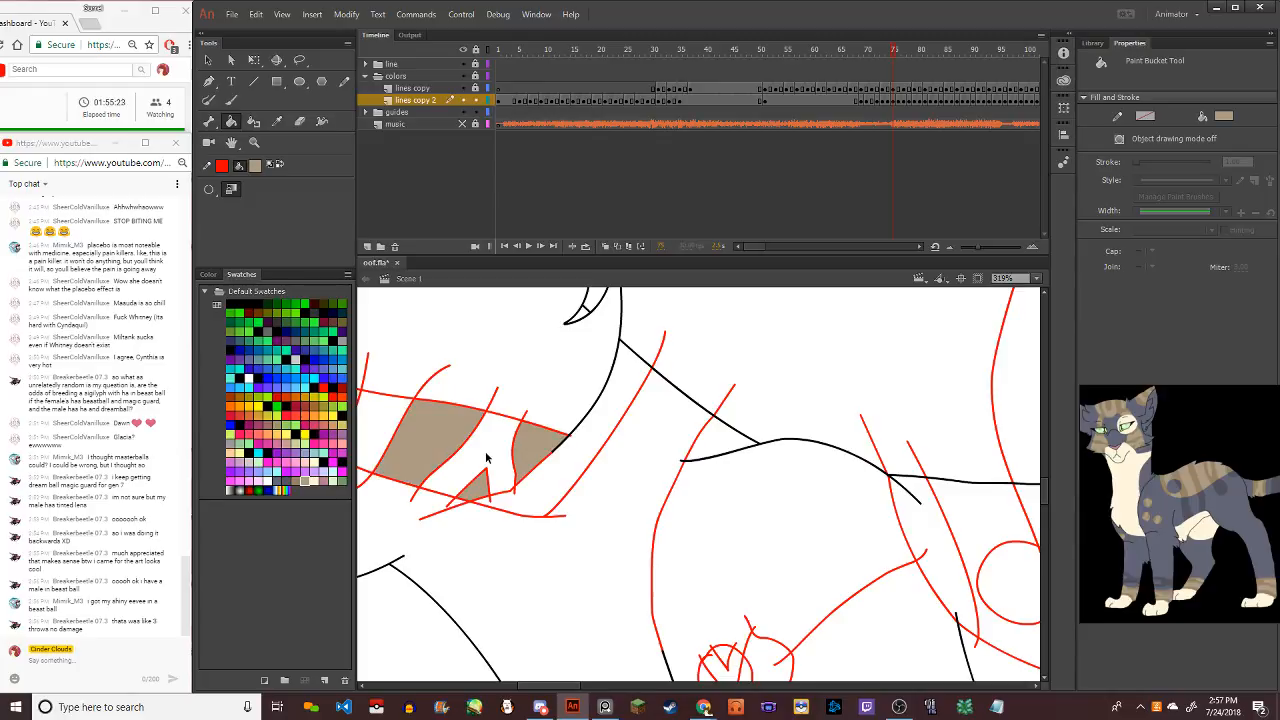
key("ctrl+z")
key("ctrl+z")
key("ctrl+z")
left_click(485, 445)
scroll(430, 440, "down", 5)
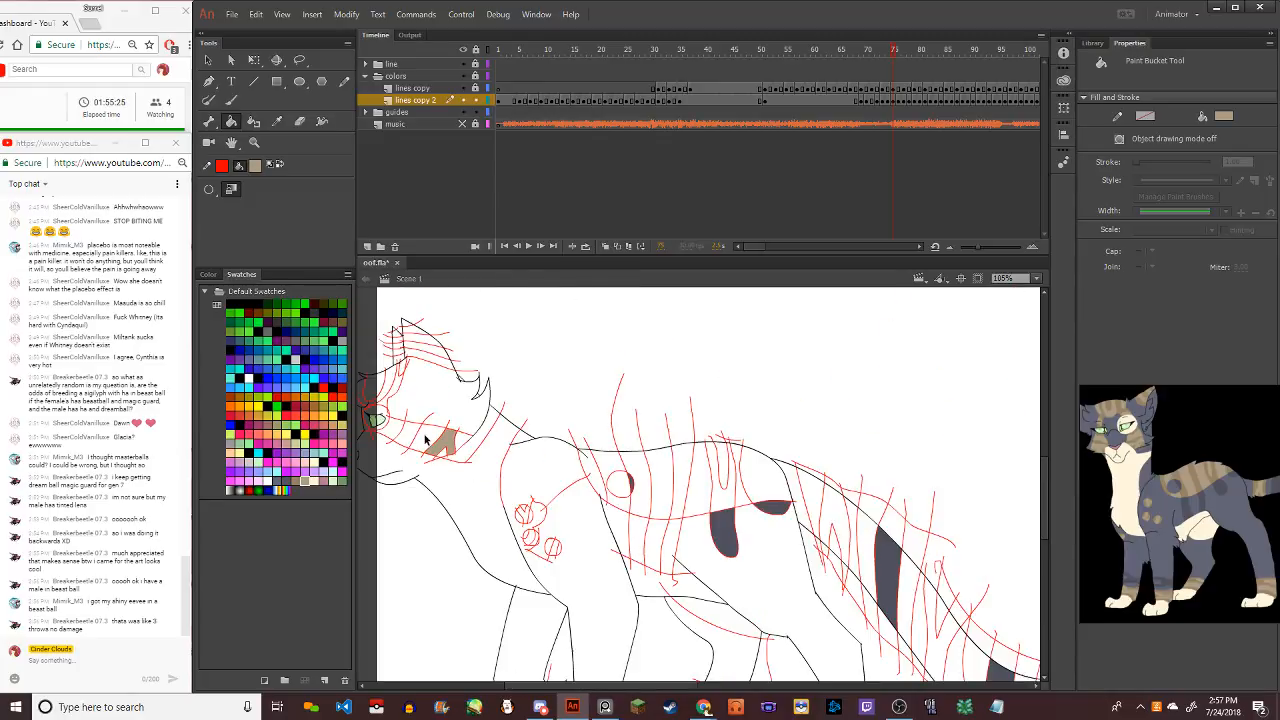
key("ctrl+z")
scroll(525, 453, "down", 2)
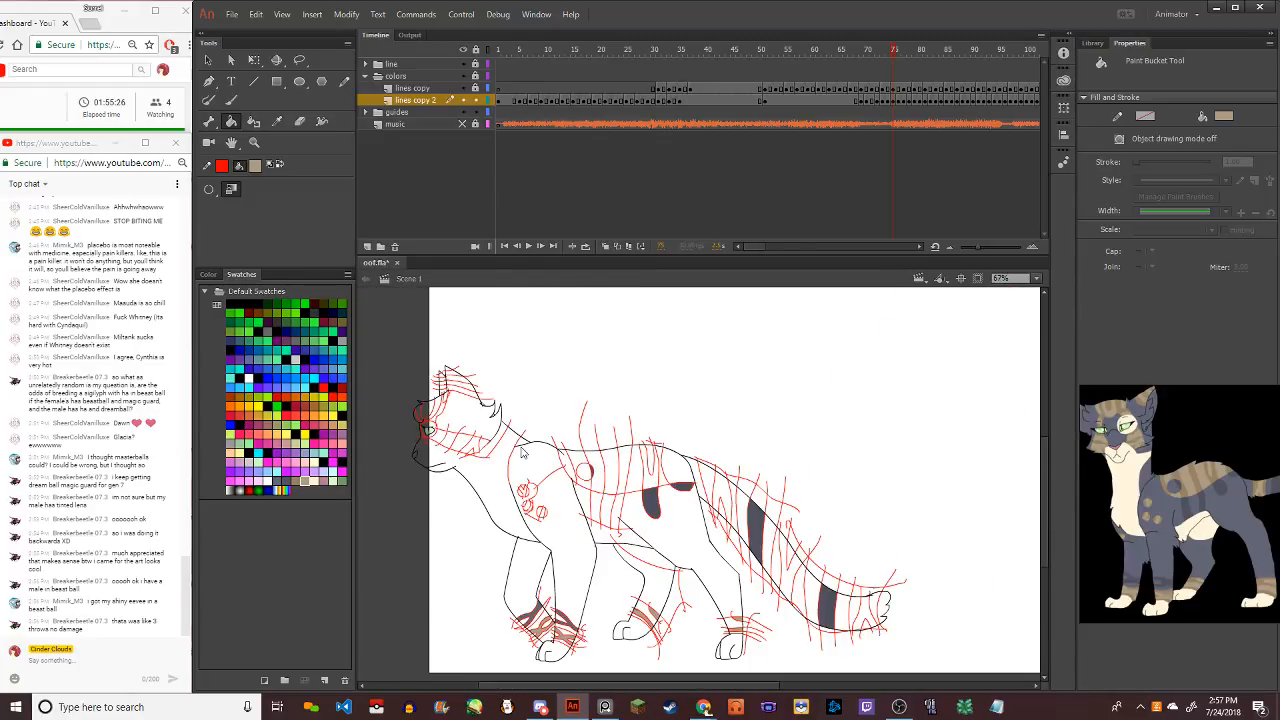
Fill the central sections of the three shoulder spots with light tan
scroll(547, 525, "up", 4)
left_click(553, 510)
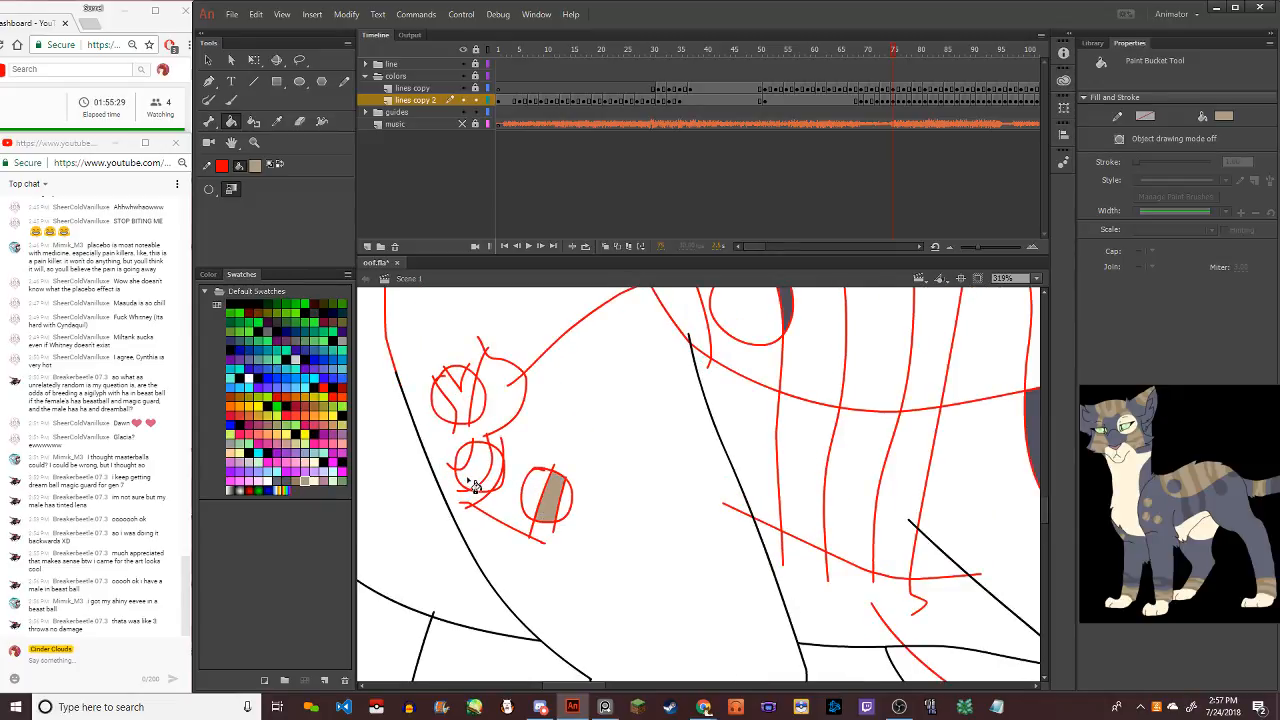
left_click(490, 482)
key("ctrl+z")
left_click(472, 468)
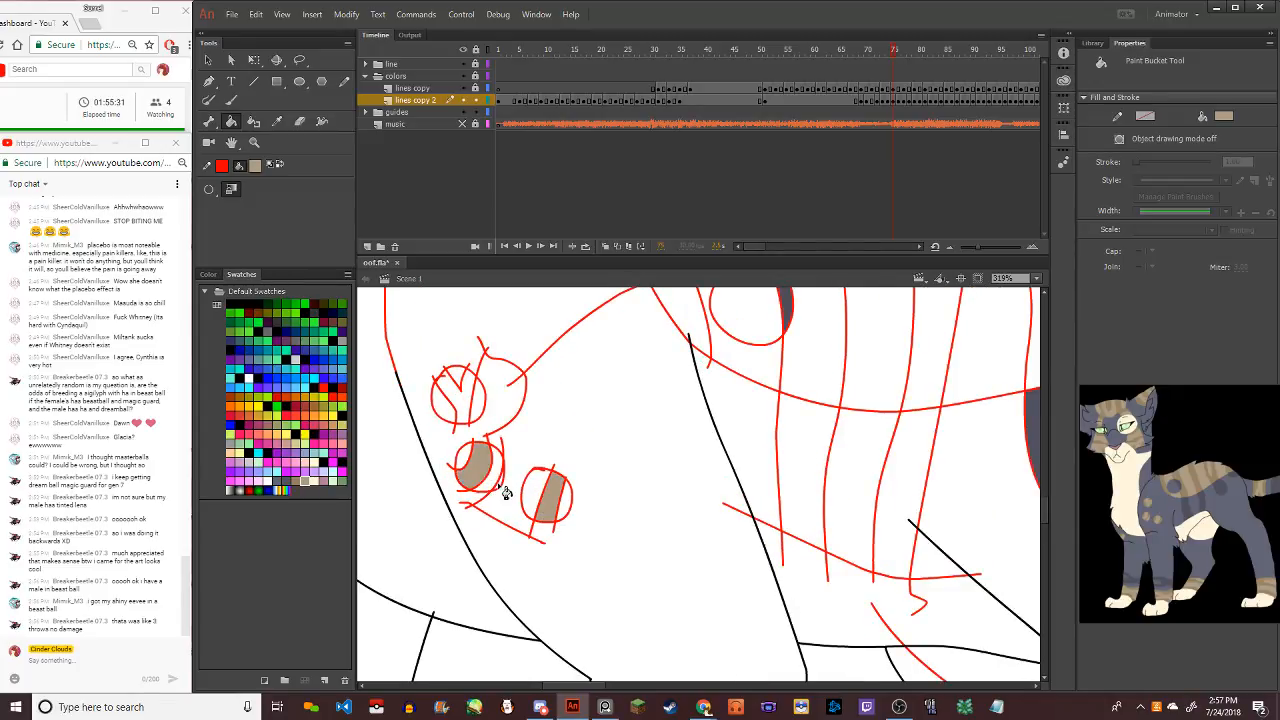
left_click(474, 400)
scroll(474, 400, "down", 3)
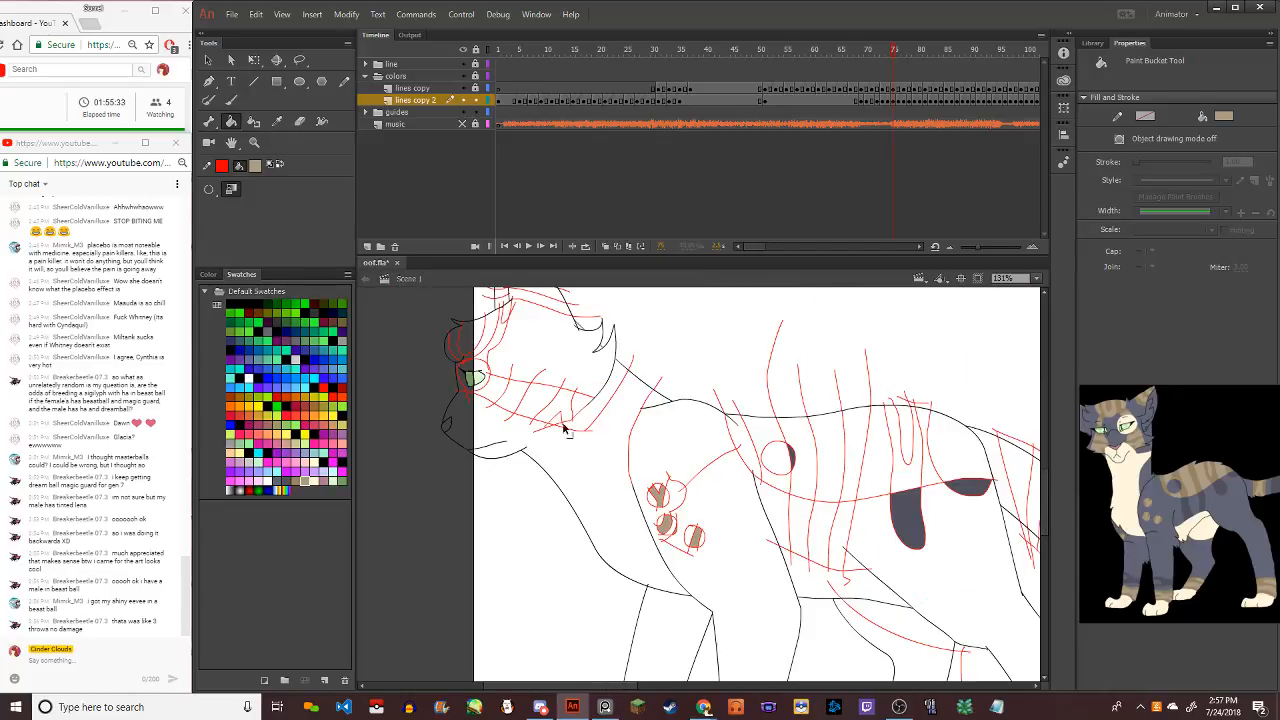
Fill two alternate cheek stripes and the forehead stripes with light tan
left_click(562, 412)
left_click(512, 398)
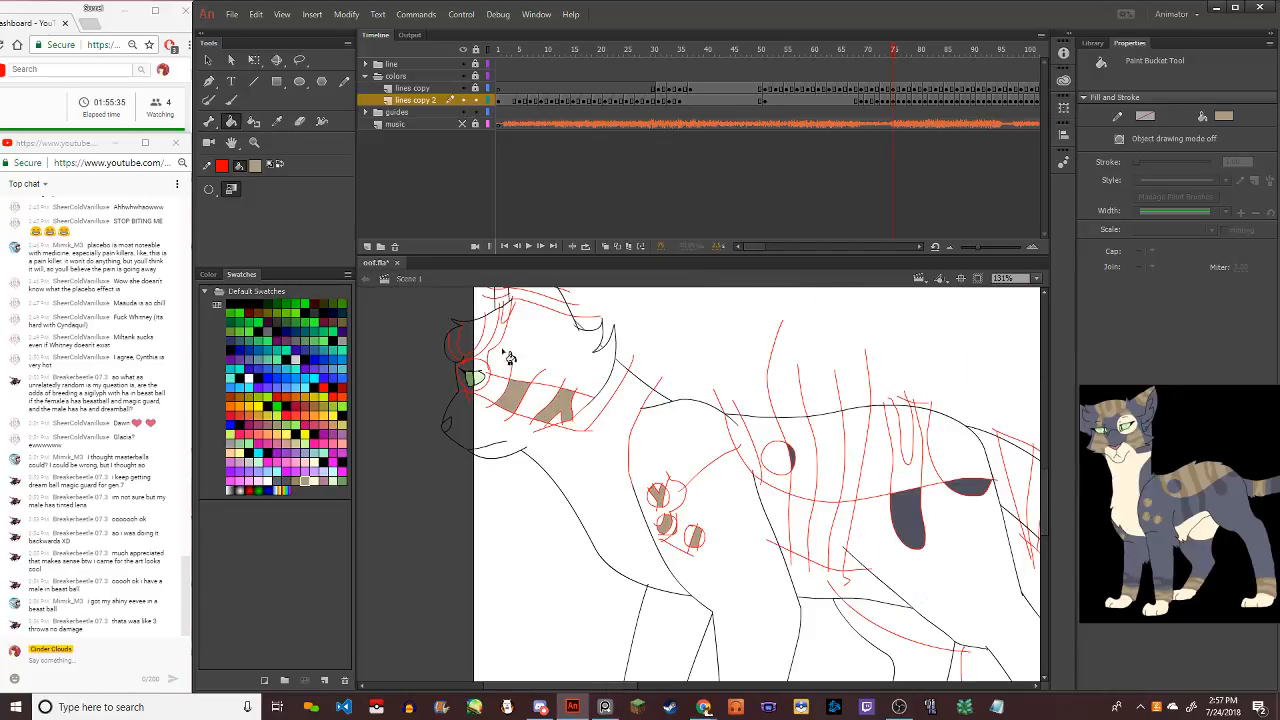
left_click(494, 345)
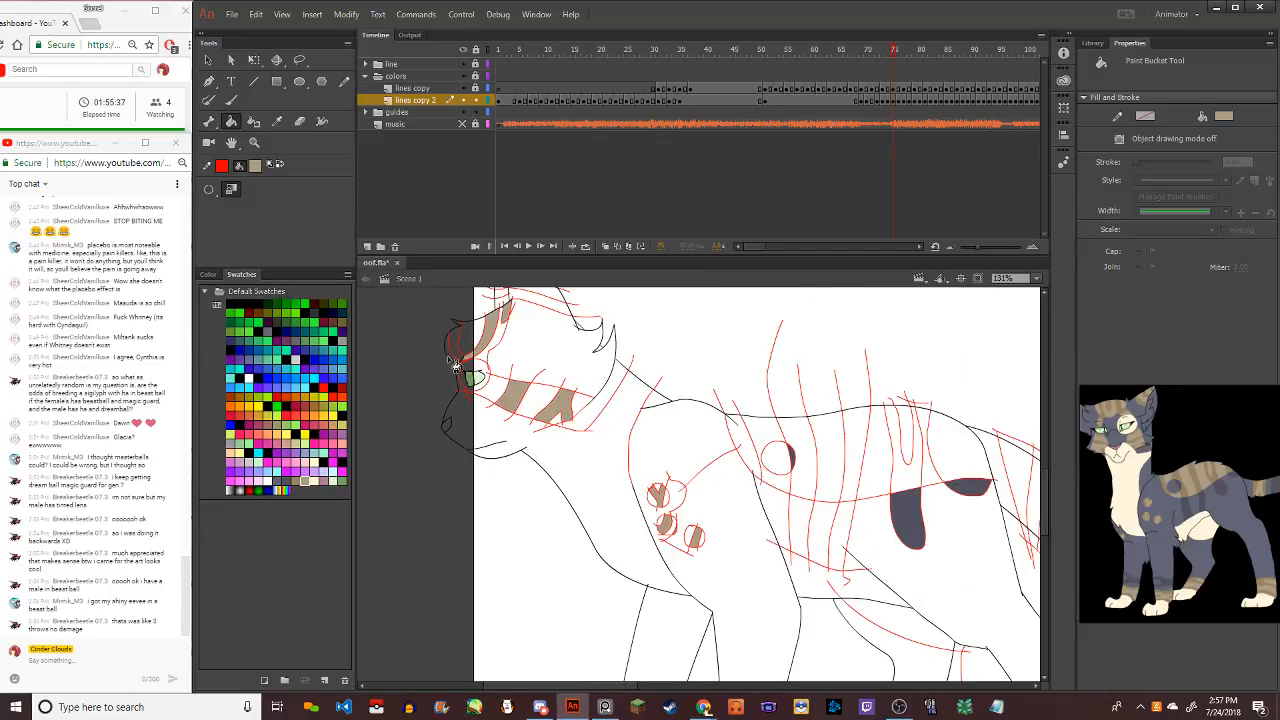
scroll(481, 373, "down", 2)
scroll(484, 375, "up", 5)
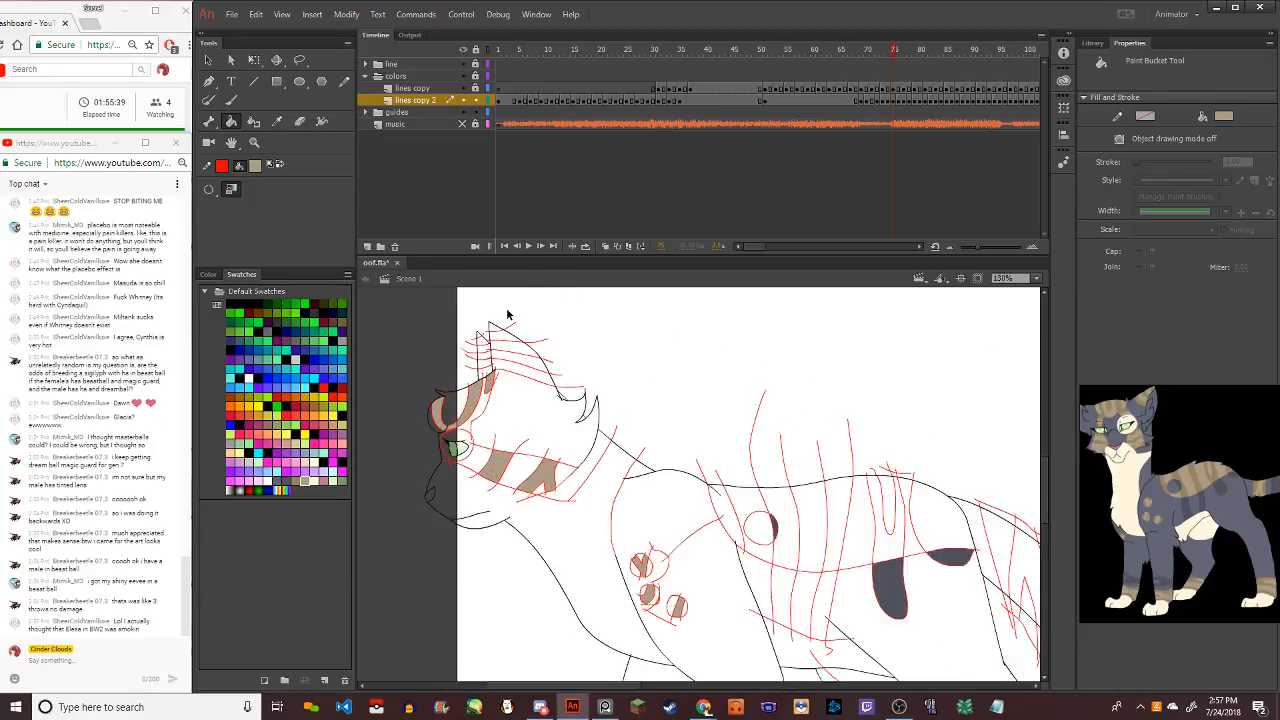
Fill alternate stripes on the cat's ears with light tan
left_click(518, 383)
left_click(512, 336)
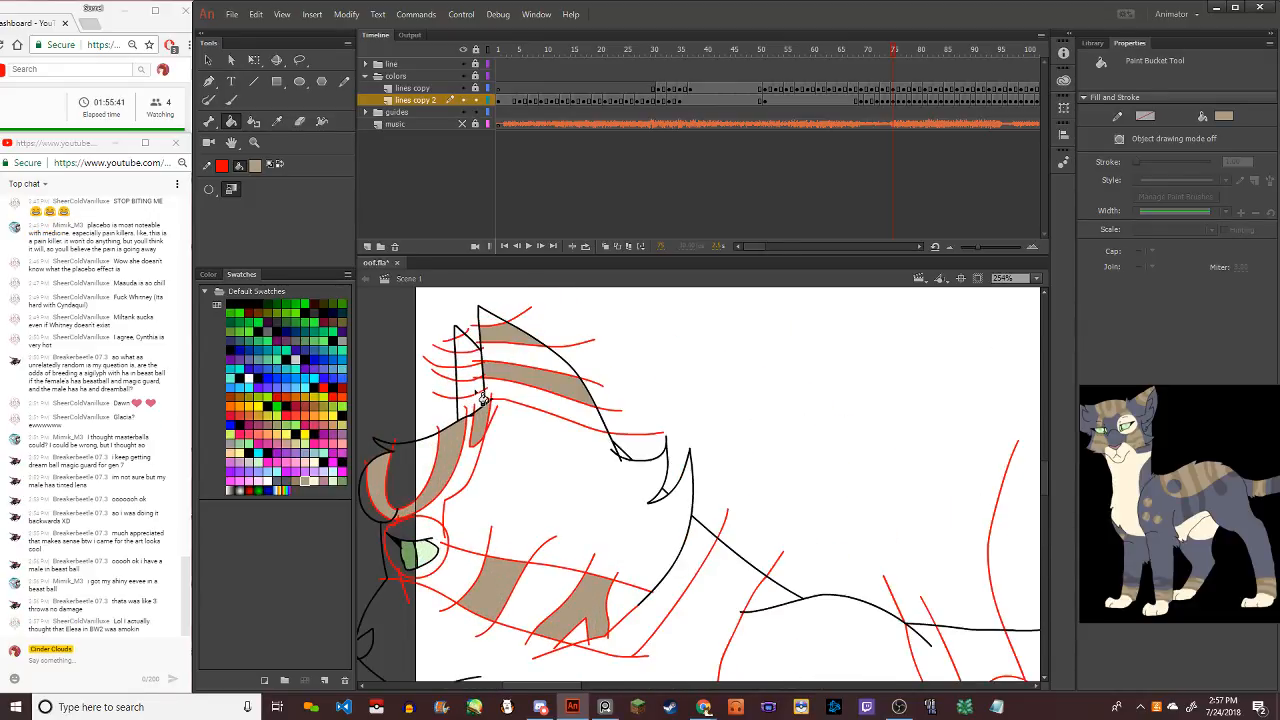
left_click(475, 395)
scroll(476, 349, "down", 5)
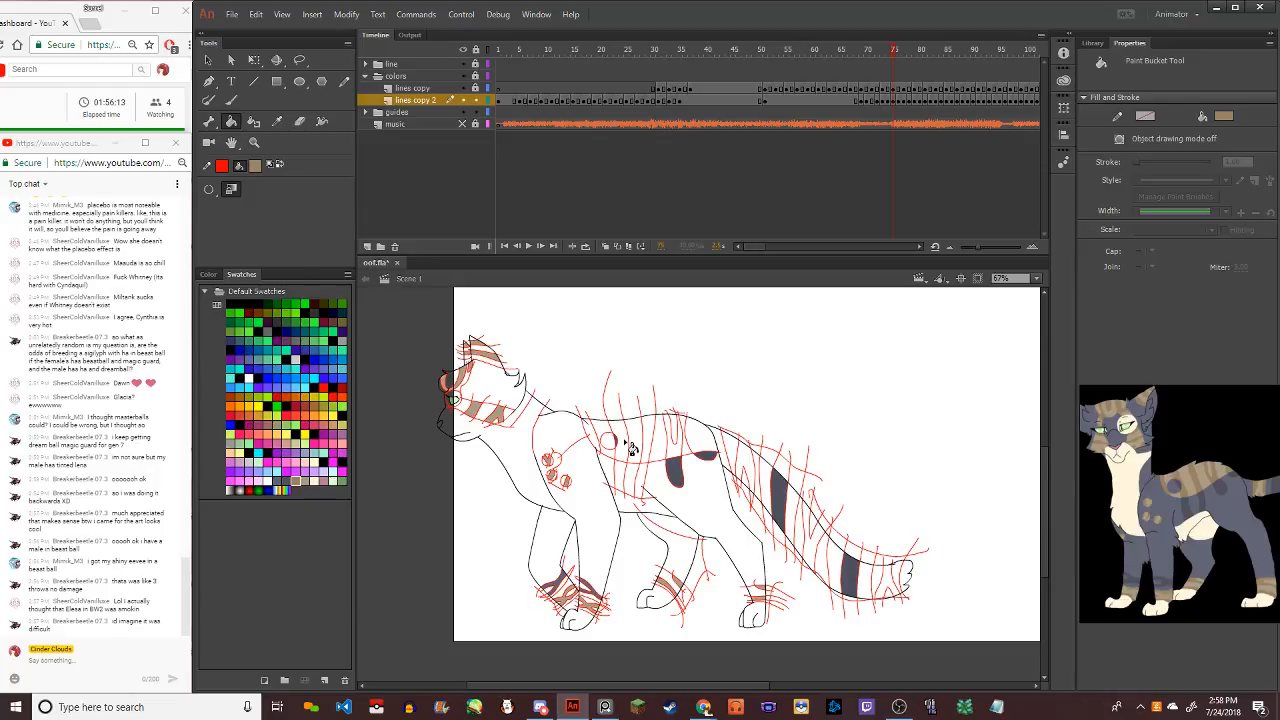
Fill alternate stripes along the back, from shoulder to rump, with the darker brown swatch
left_click(631, 449)
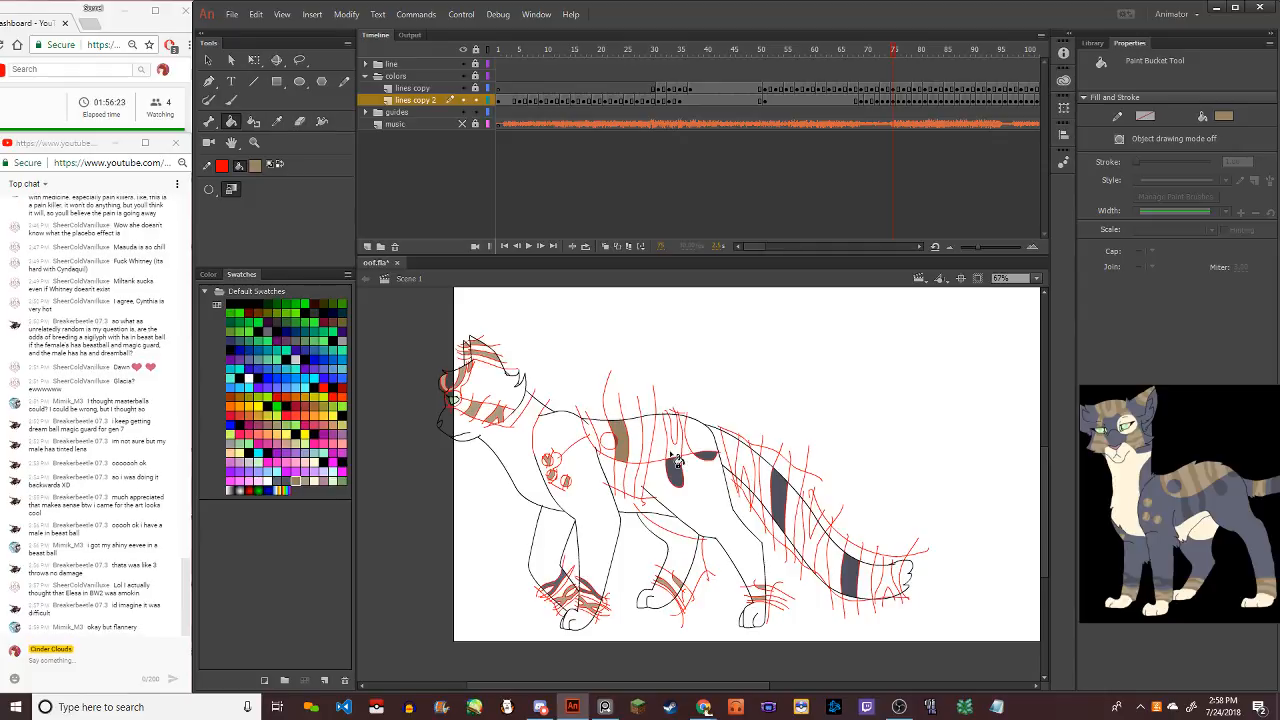
left_click(677, 450)
left_click(652, 445)
left_click(700, 440)
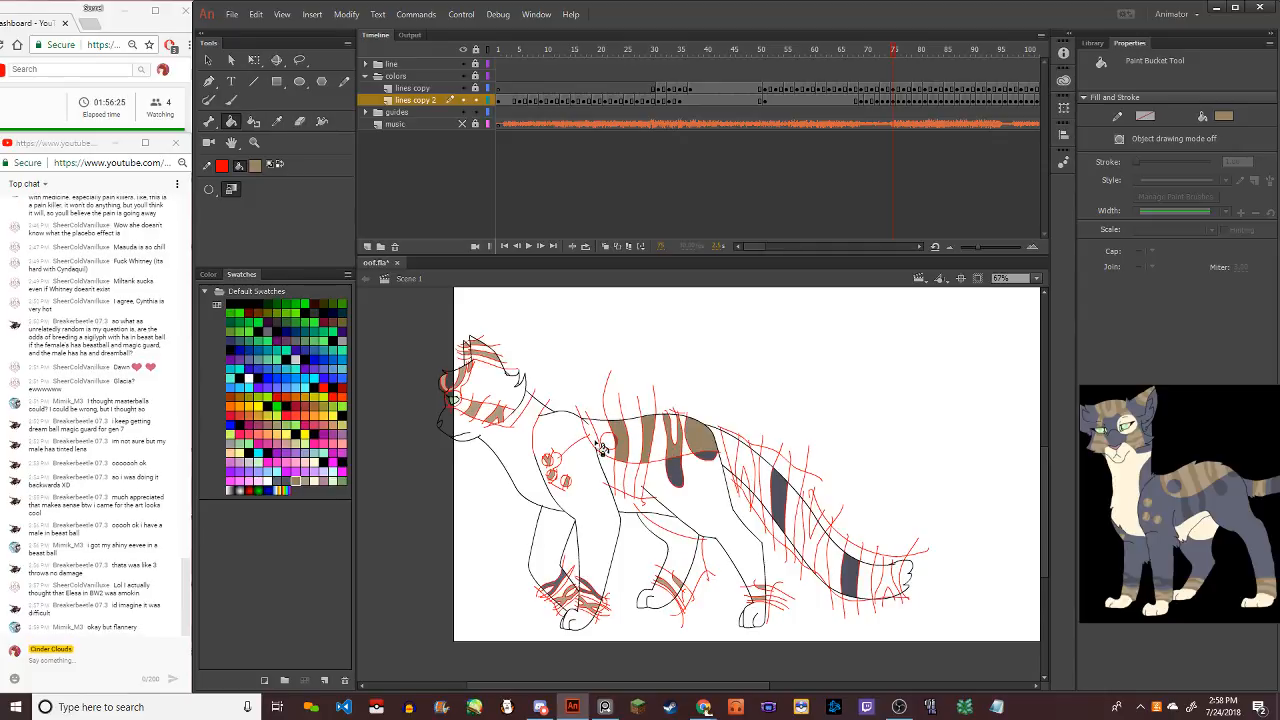
left_click(598, 446)
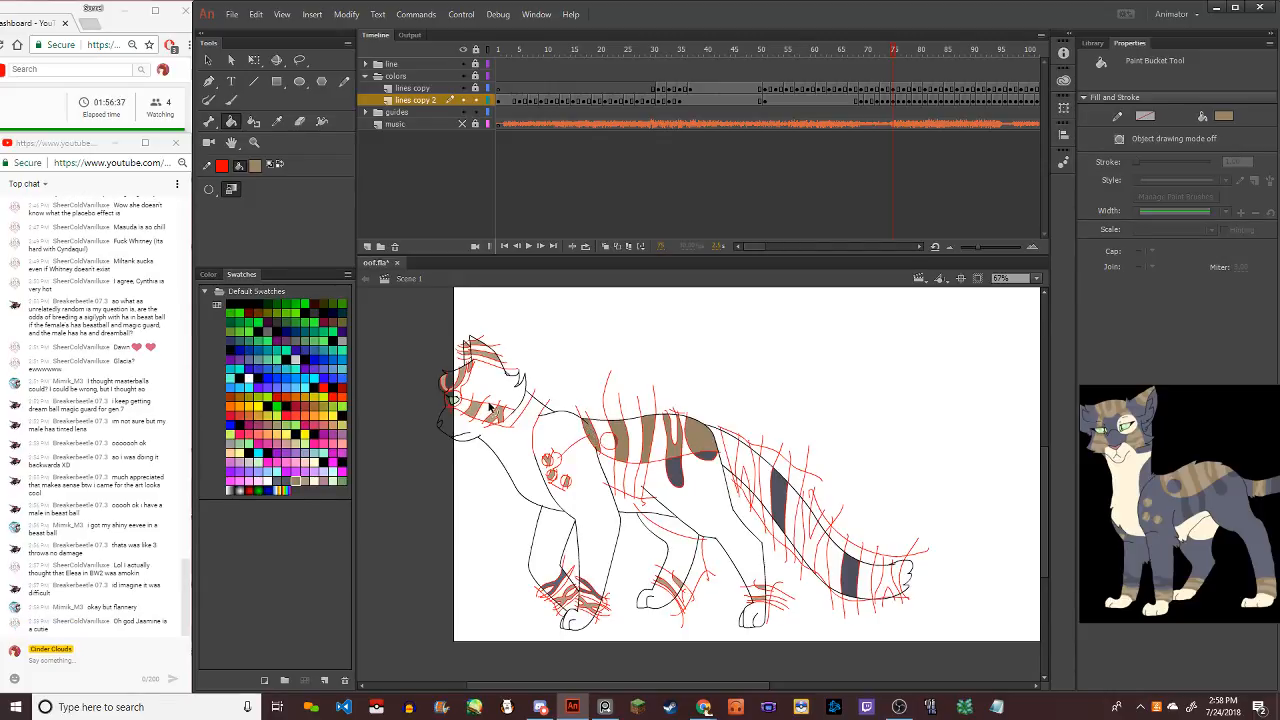
Fill the remaining unfilled cheek stripes behind the eye with the darker brown
scroll(586, 430, "up", 5)
left_click(436, 450)
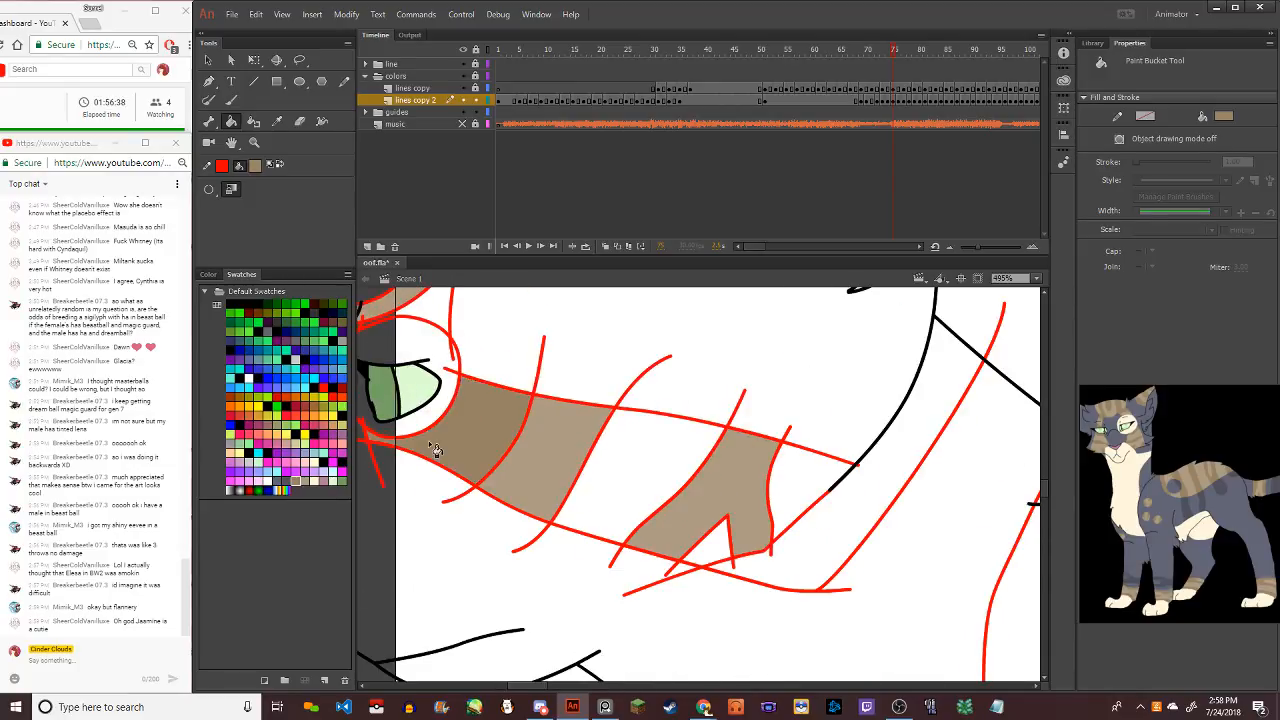
left_click(634, 491)
left_click(700, 557)
left_click(777, 514)
scroll(783, 513, "down", 5)
scroll(783, 513, "up", 1)
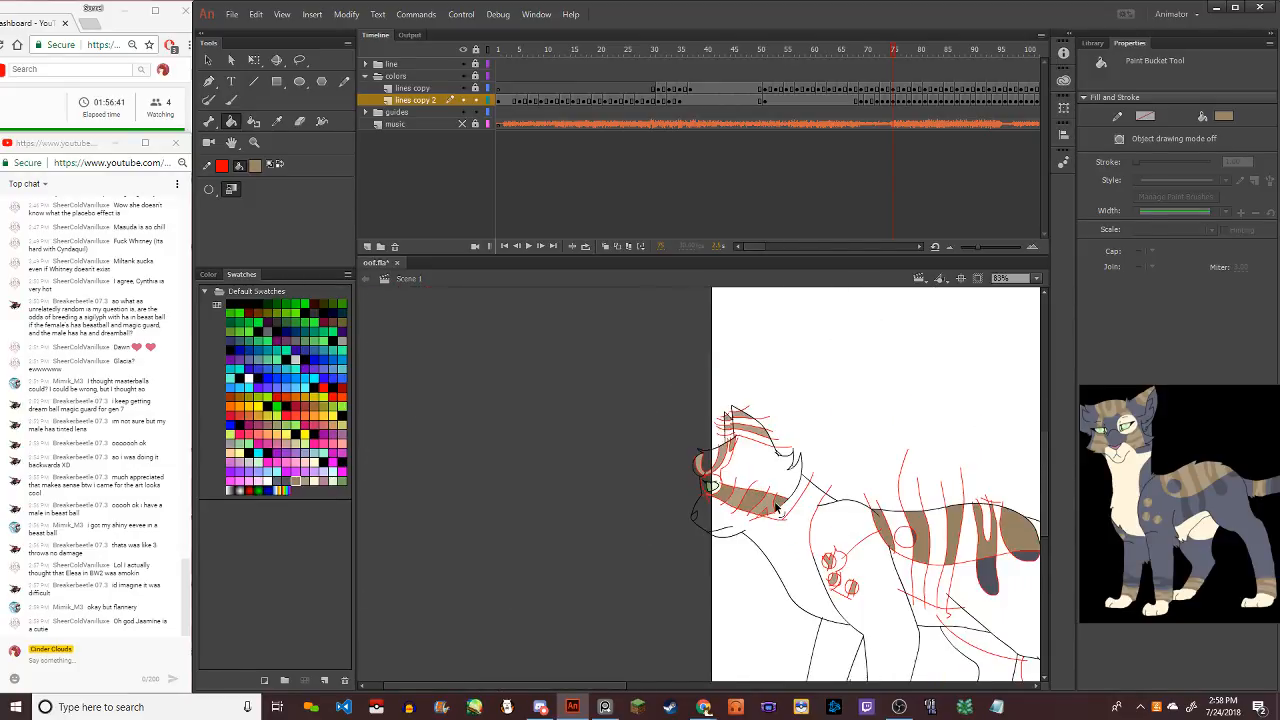
Fill the remaining forehead stripes above the eye with the darker brown
left_click(733, 460)
left_click(687, 393)
left_click(626, 457)
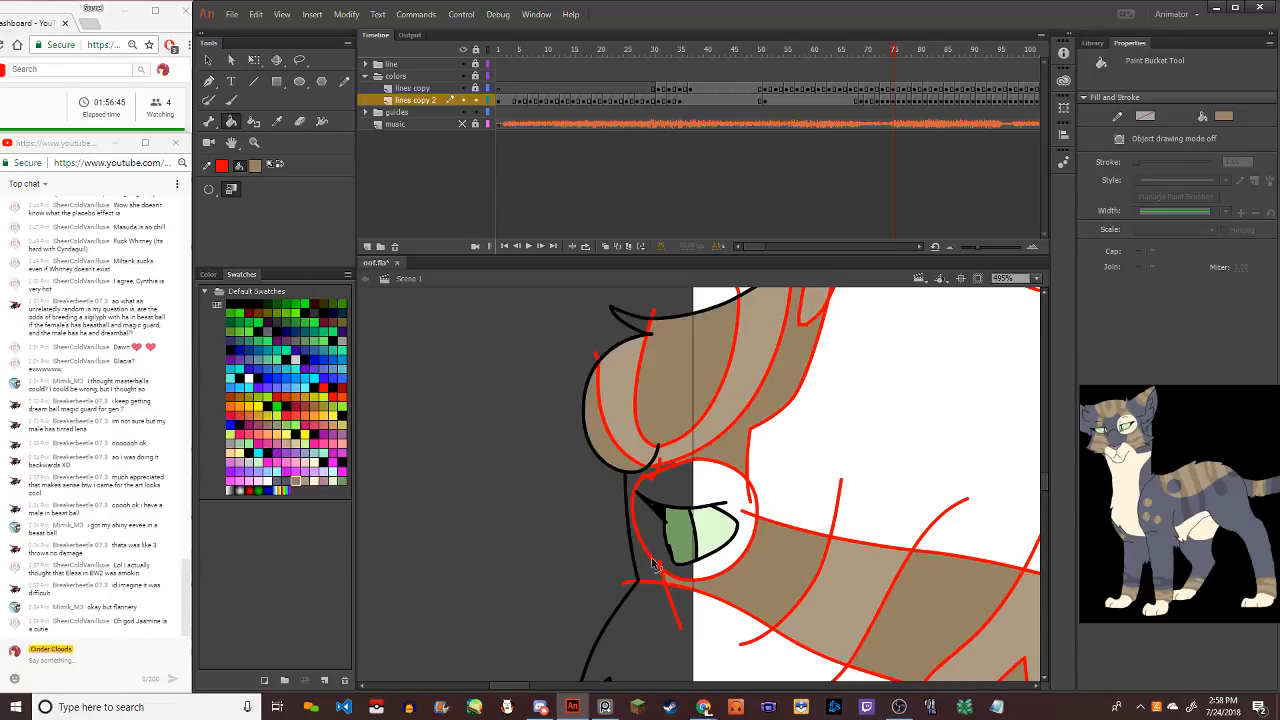
scroll(634, 536, "down", 5)
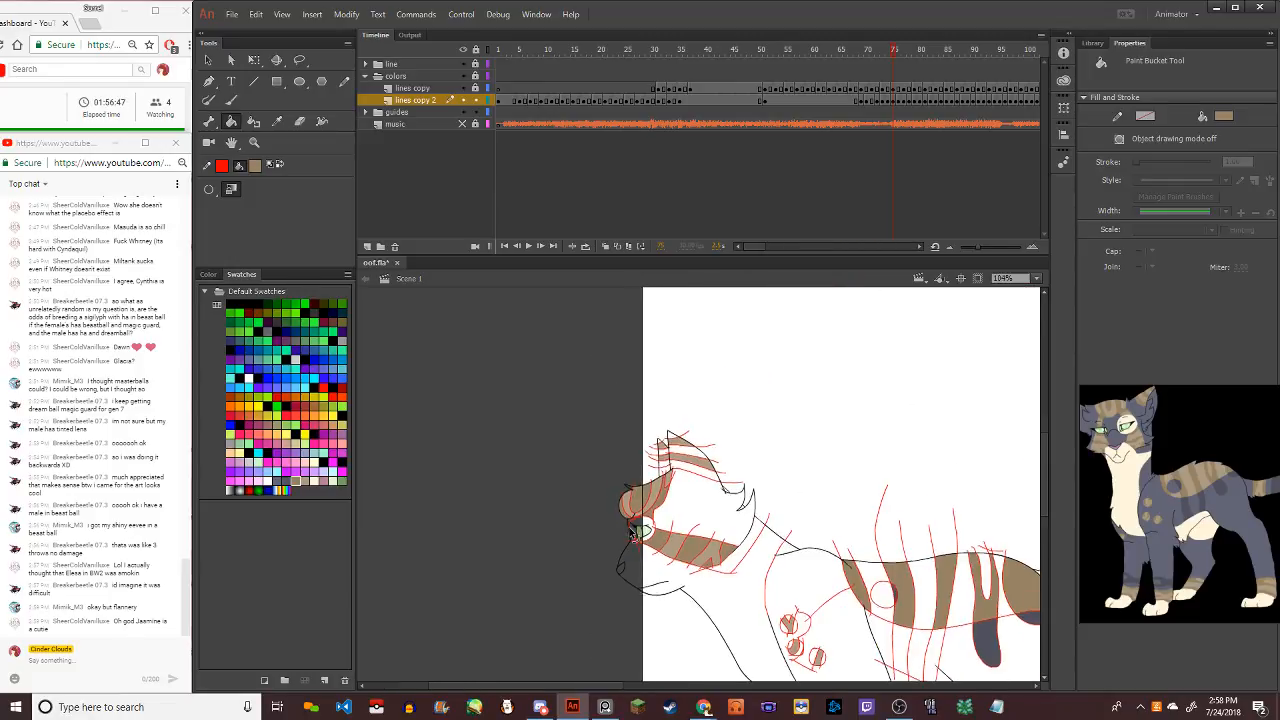
Fill the remaining gaps between the light tan stripes on both ears with the darker brown
scroll(634, 536, "up", 5)
left_click(580, 415)
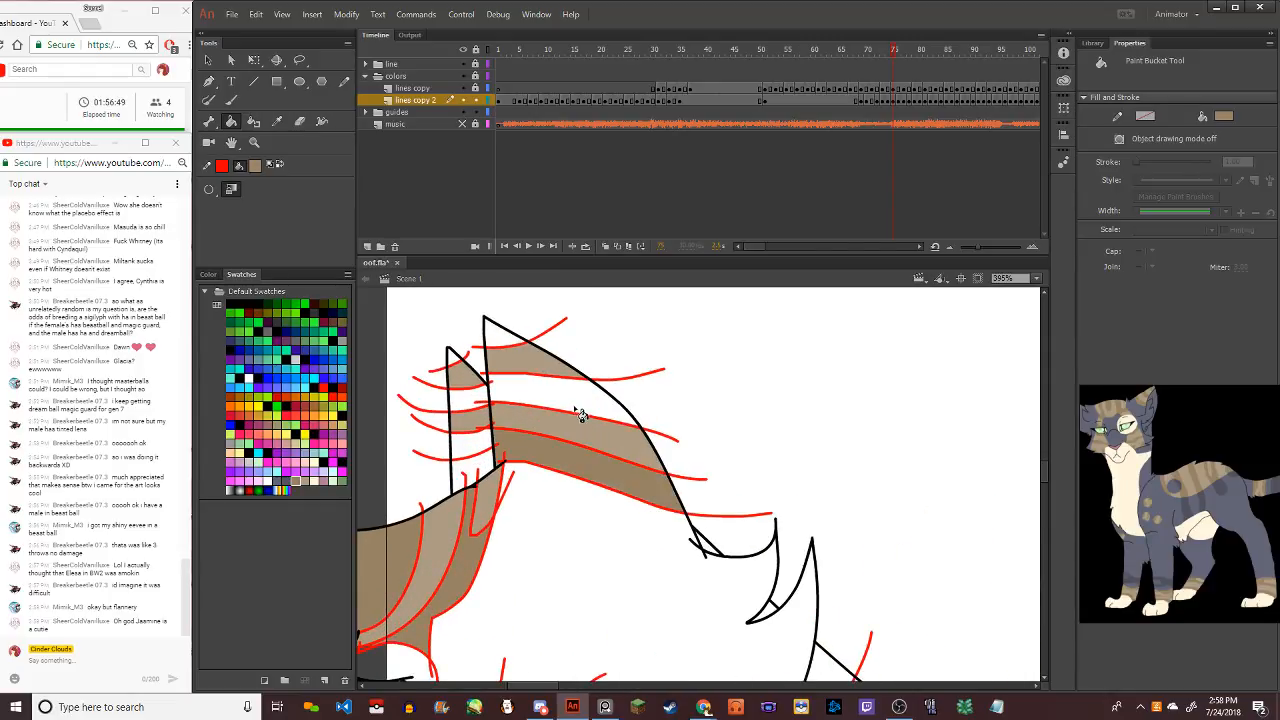
left_click(553, 390)
left_click(510, 338)
left_click(462, 405)
left_click(458, 366)
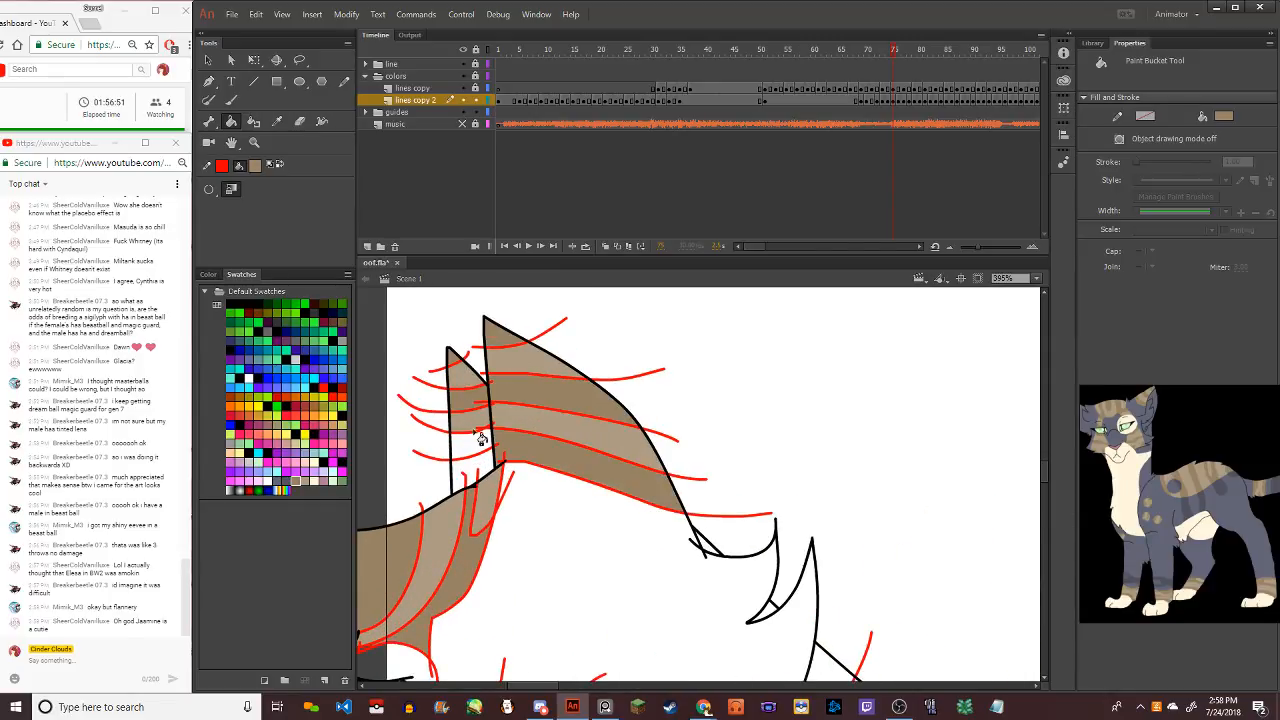
left_click(481, 451)
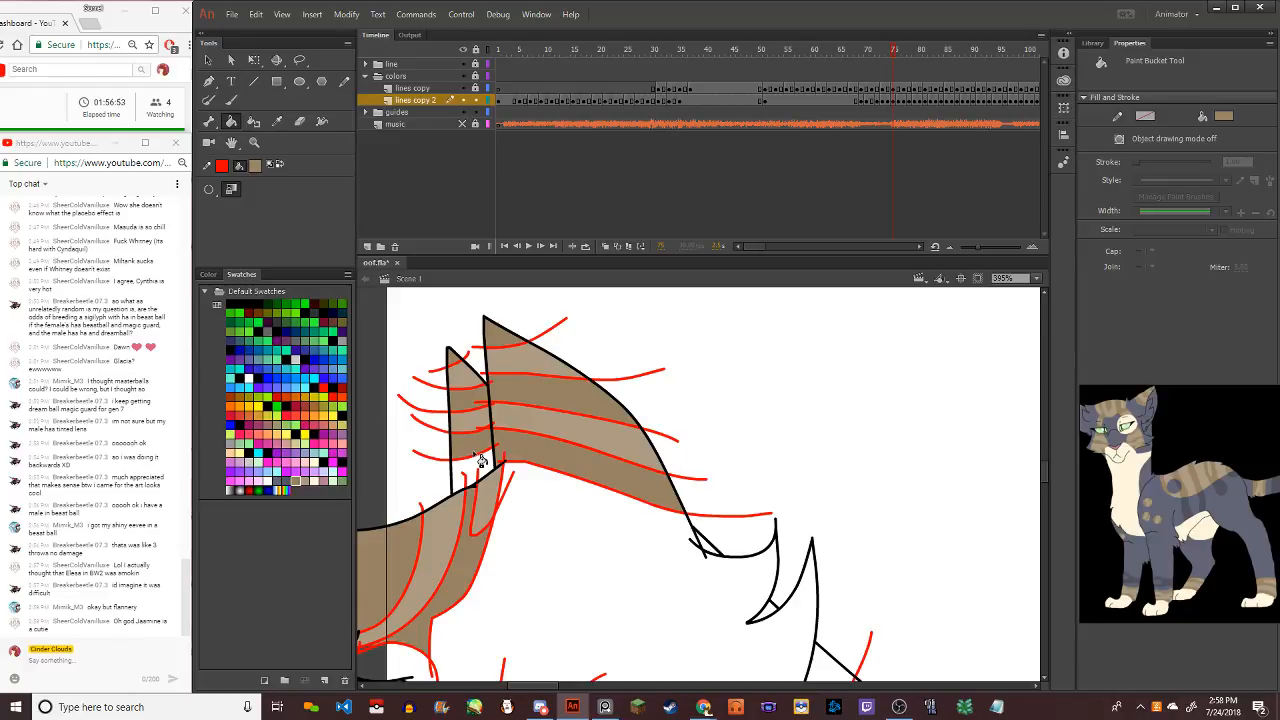
scroll(481, 459, "down", 3)
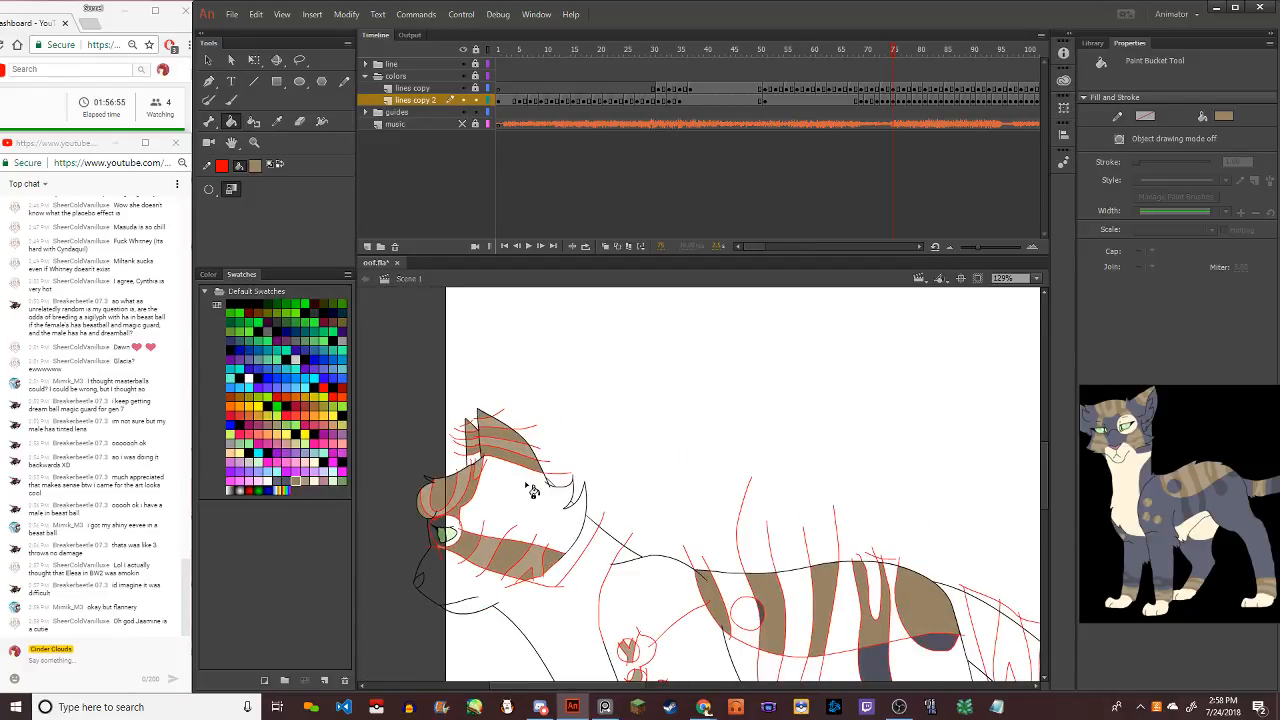
Fill alternate tail stripes from the tip to mid-tail, including the small wedges, with the darker brown
scroll(578, 568, "down", 3)
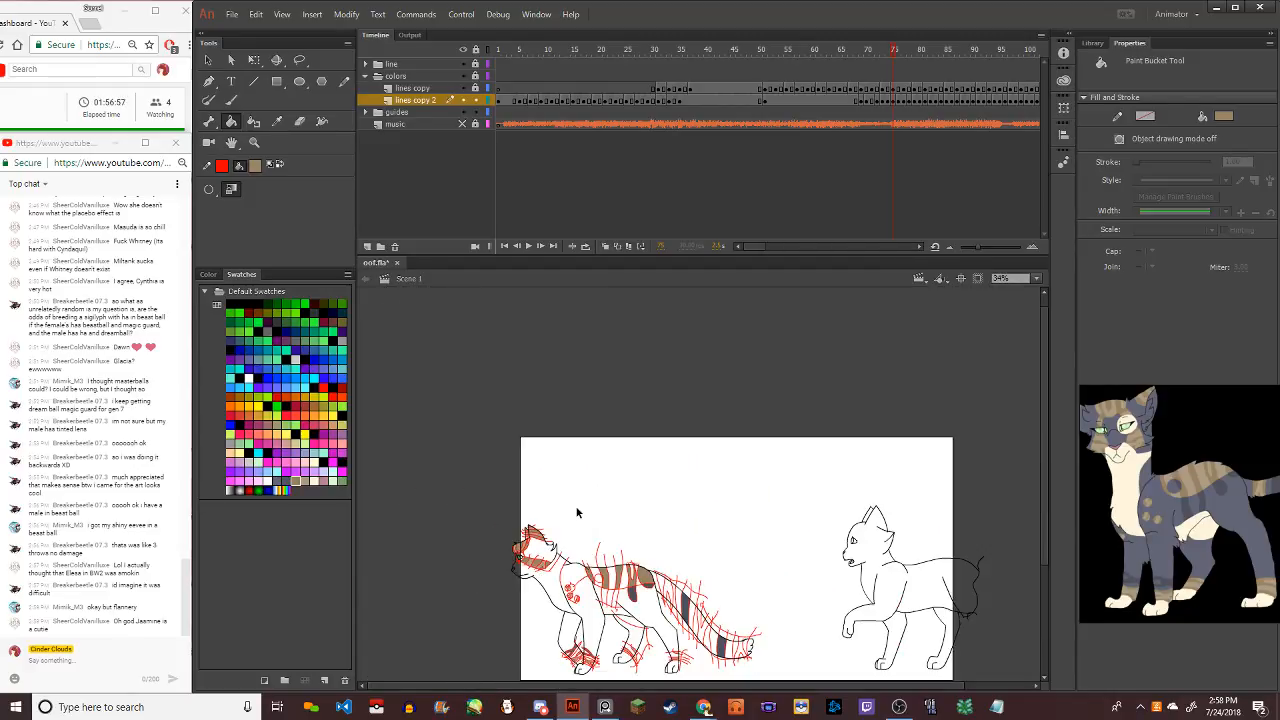
scroll(644, 602, "up", 3)
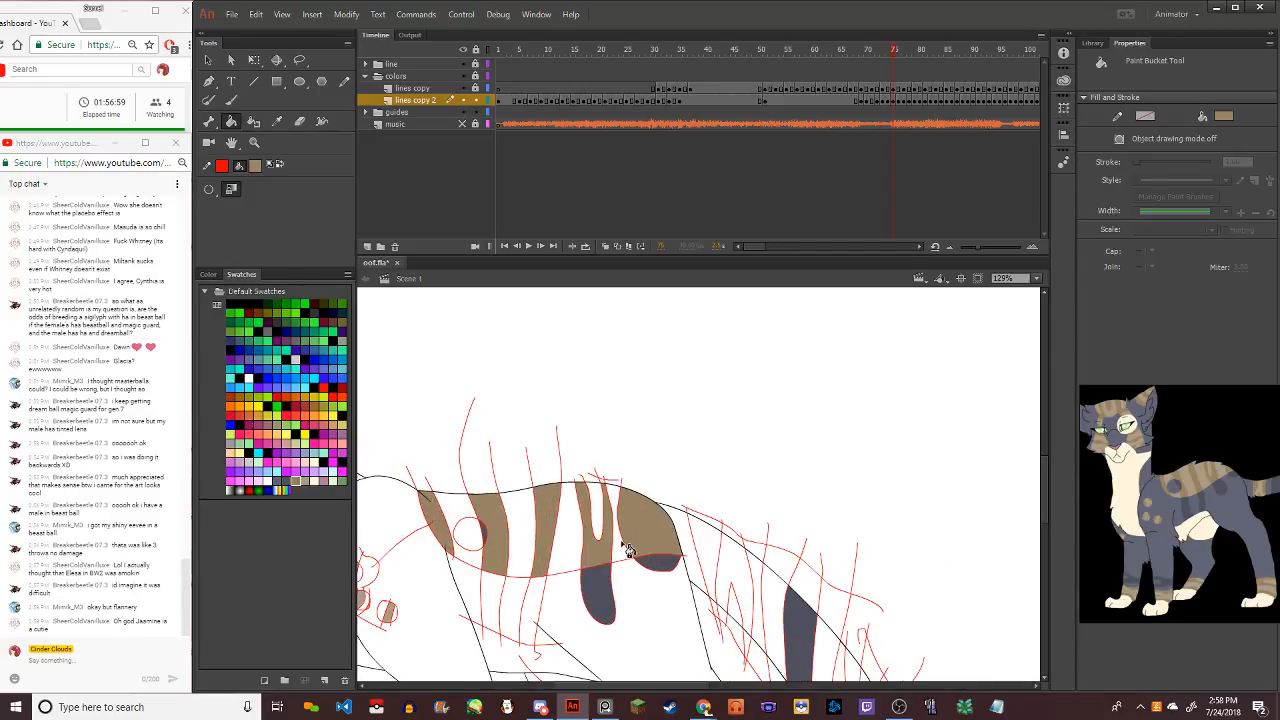
scroll(627, 546, "down", 3)
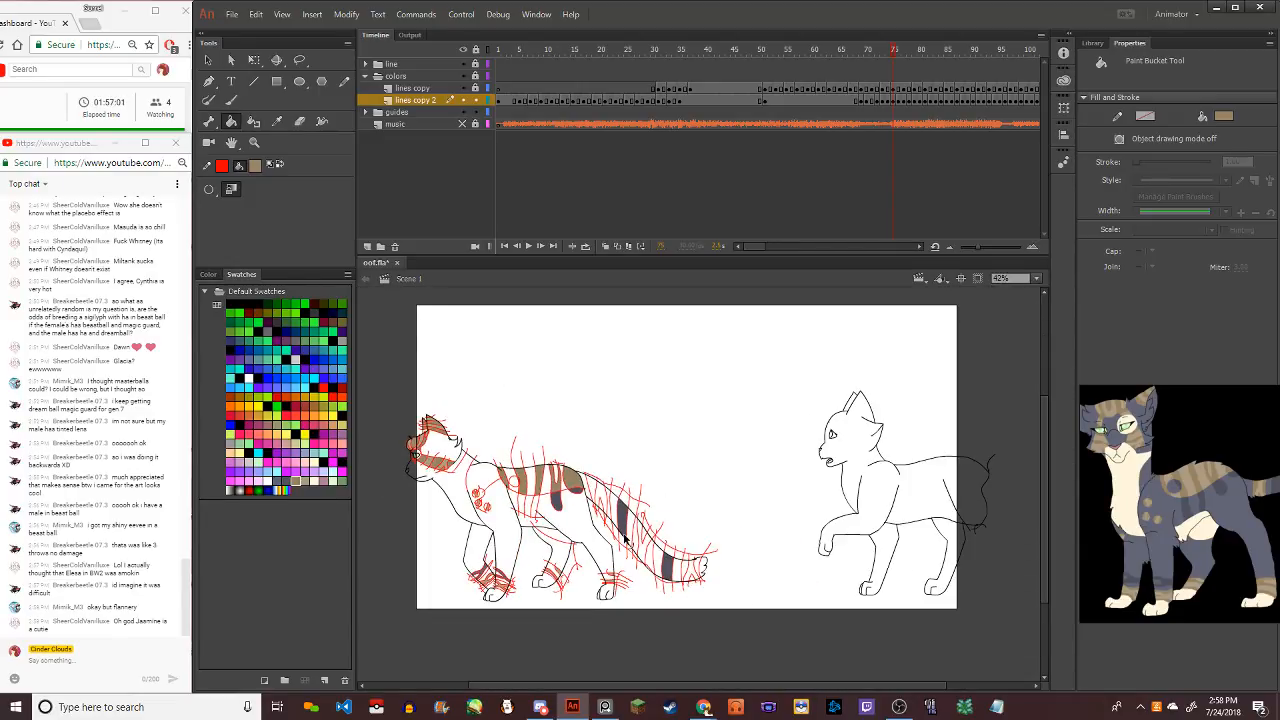
scroll(625, 538, "up", 3)
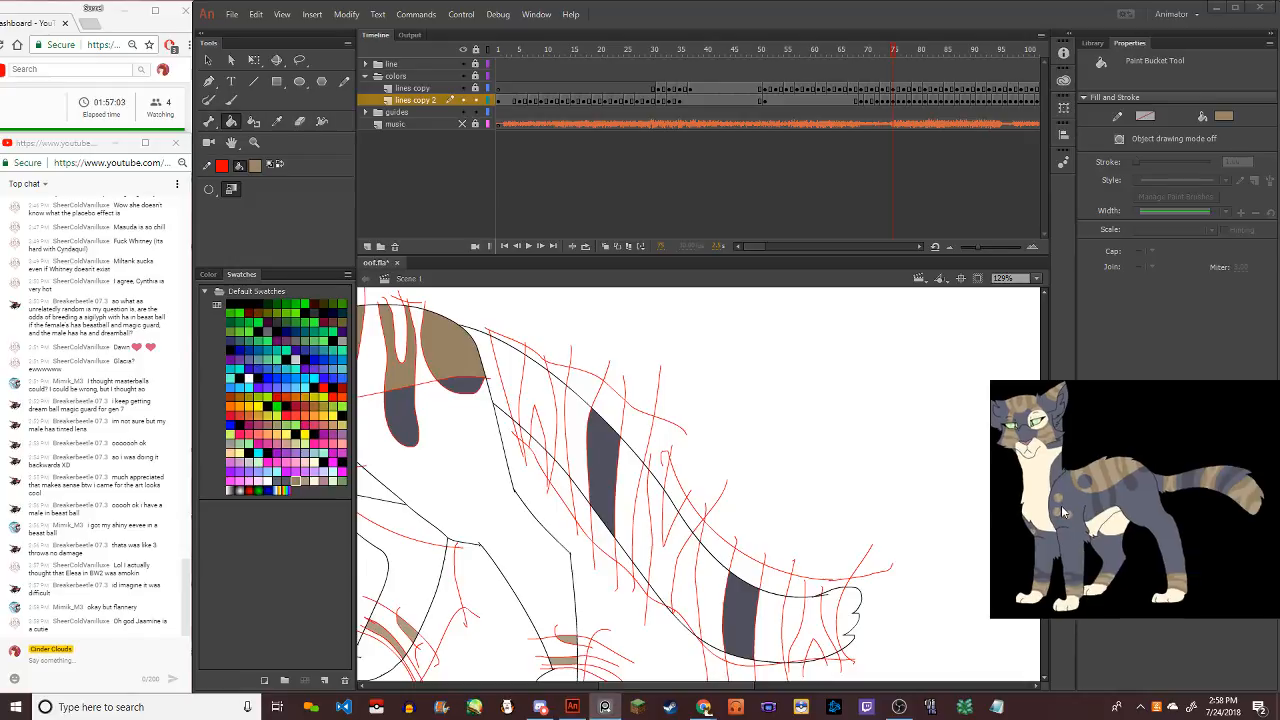
left_click(832, 628)
left_click(806, 628)
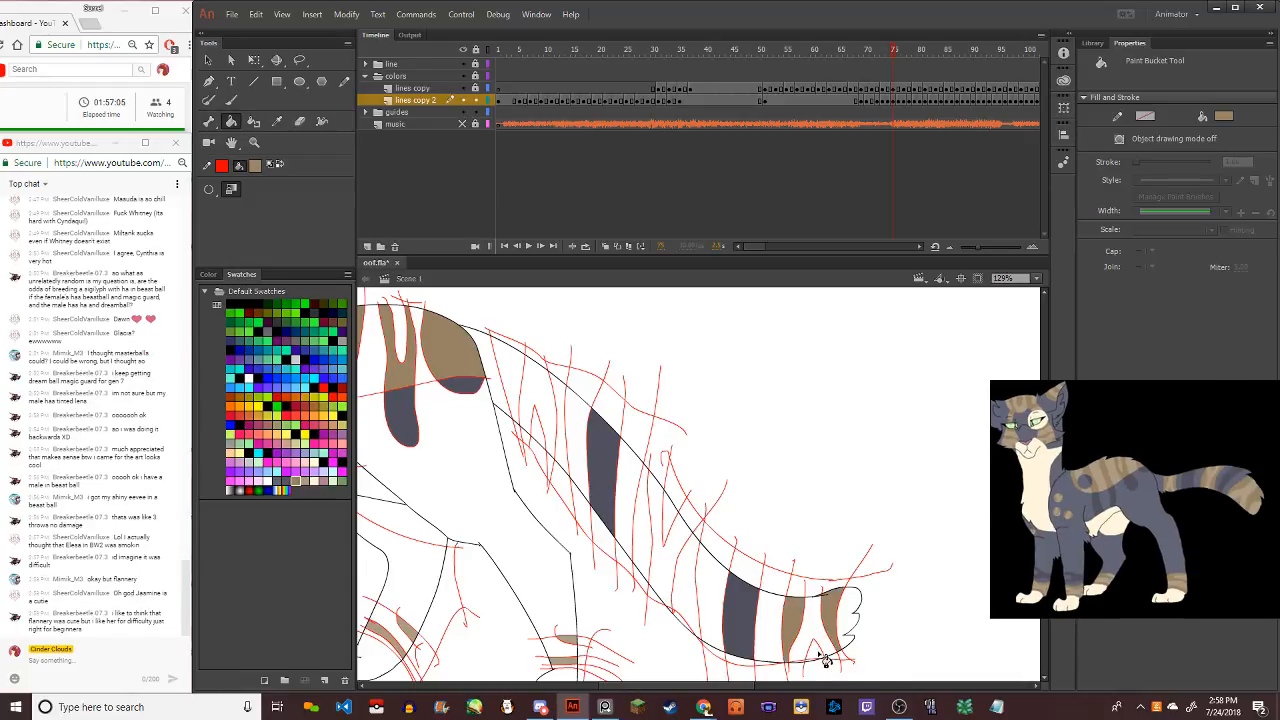
left_click(818, 652)
left_click(682, 588)
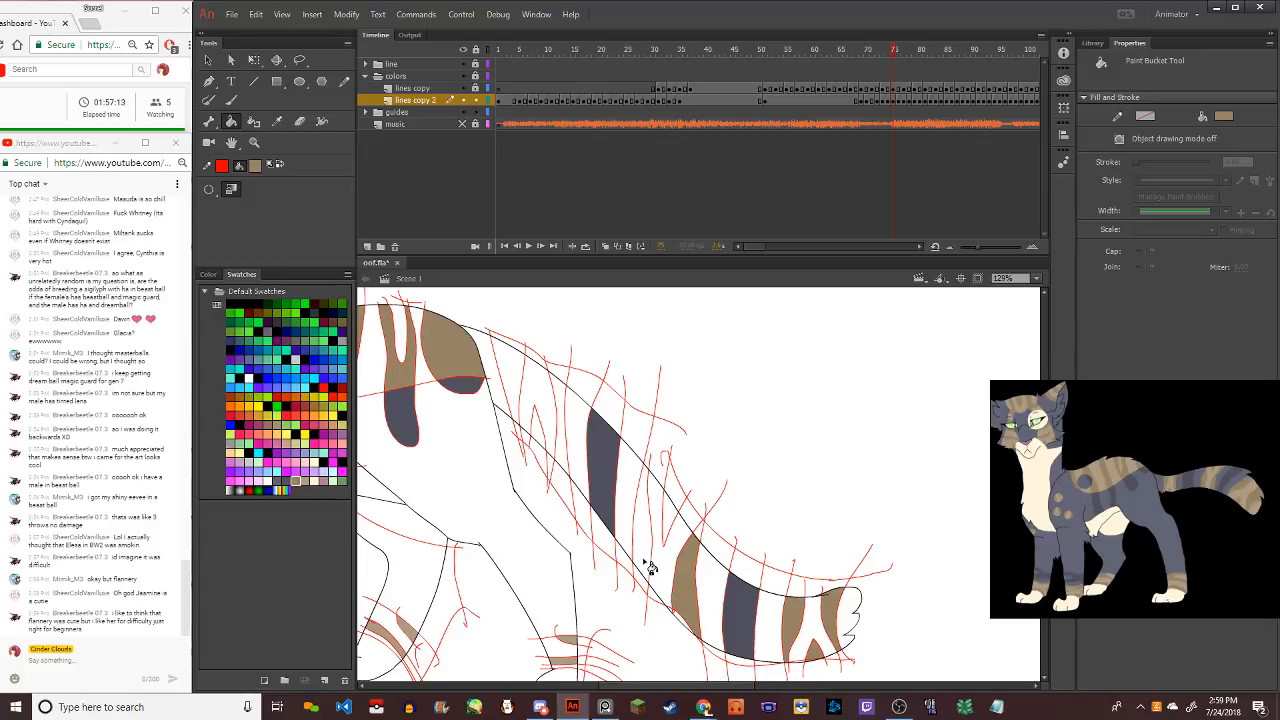
left_click(649, 563)
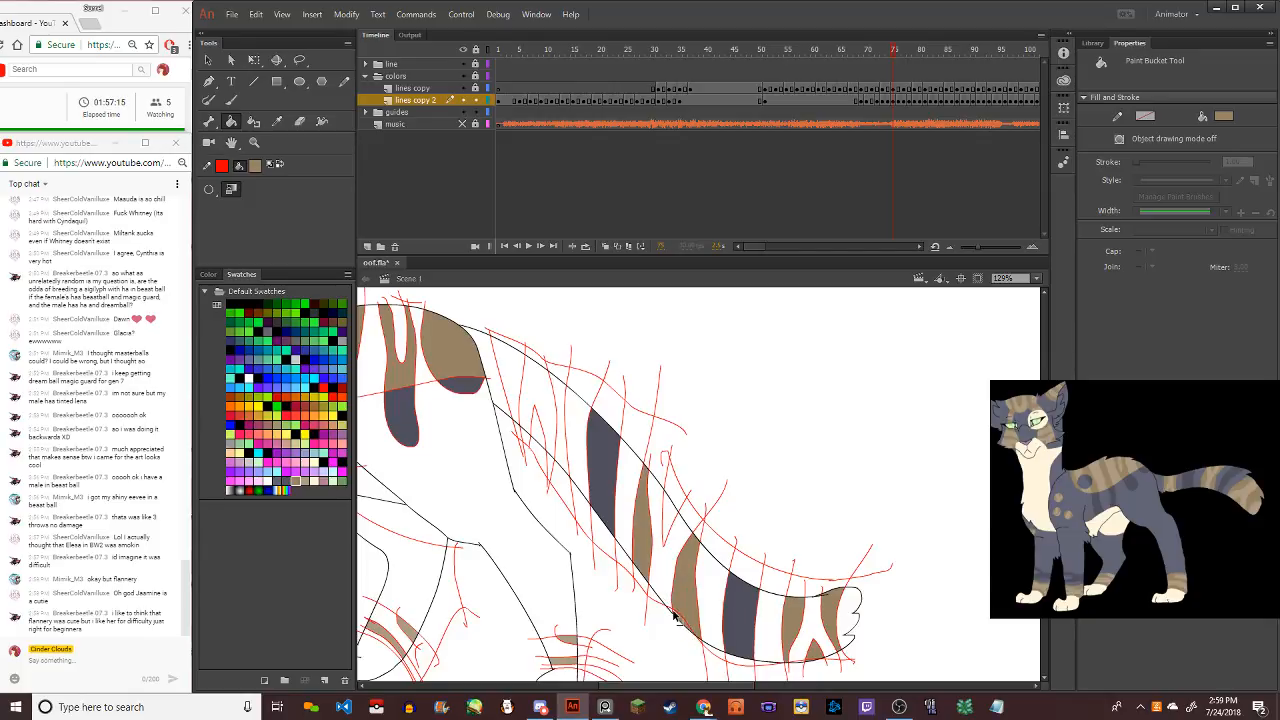
left_click(676, 617)
scroll(680, 615, "up", 6)
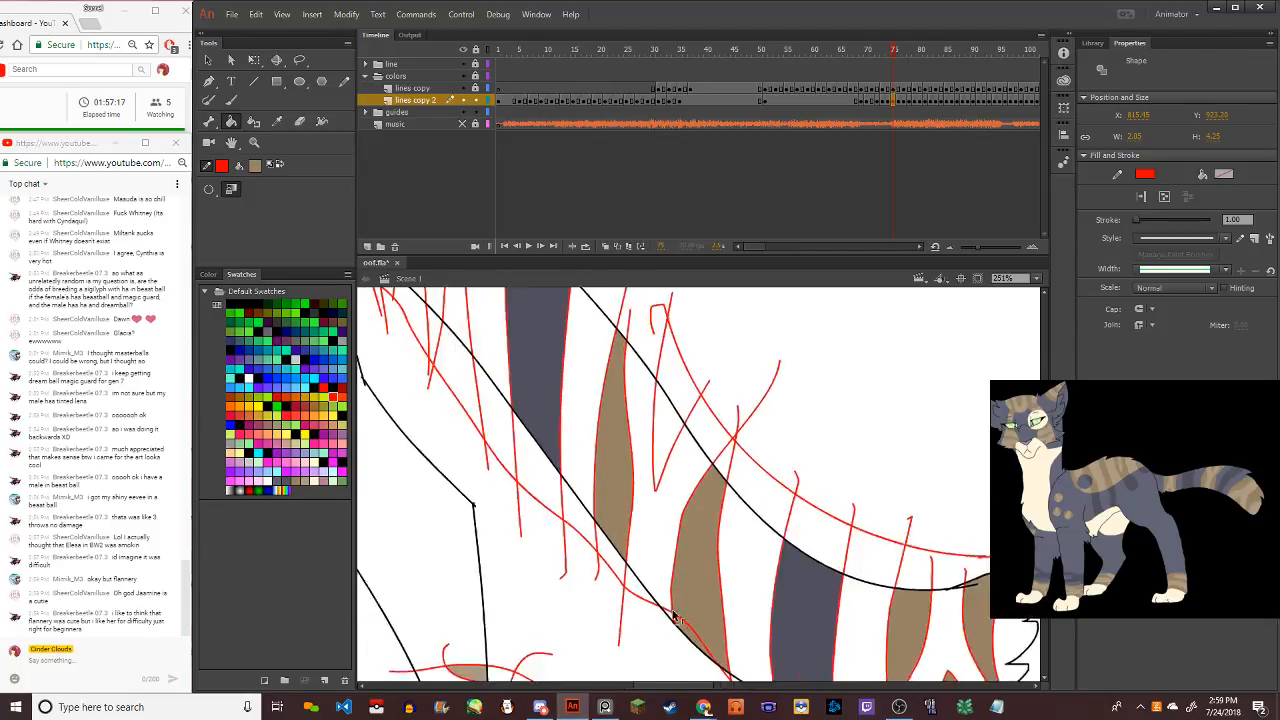
left_click(653, 343)
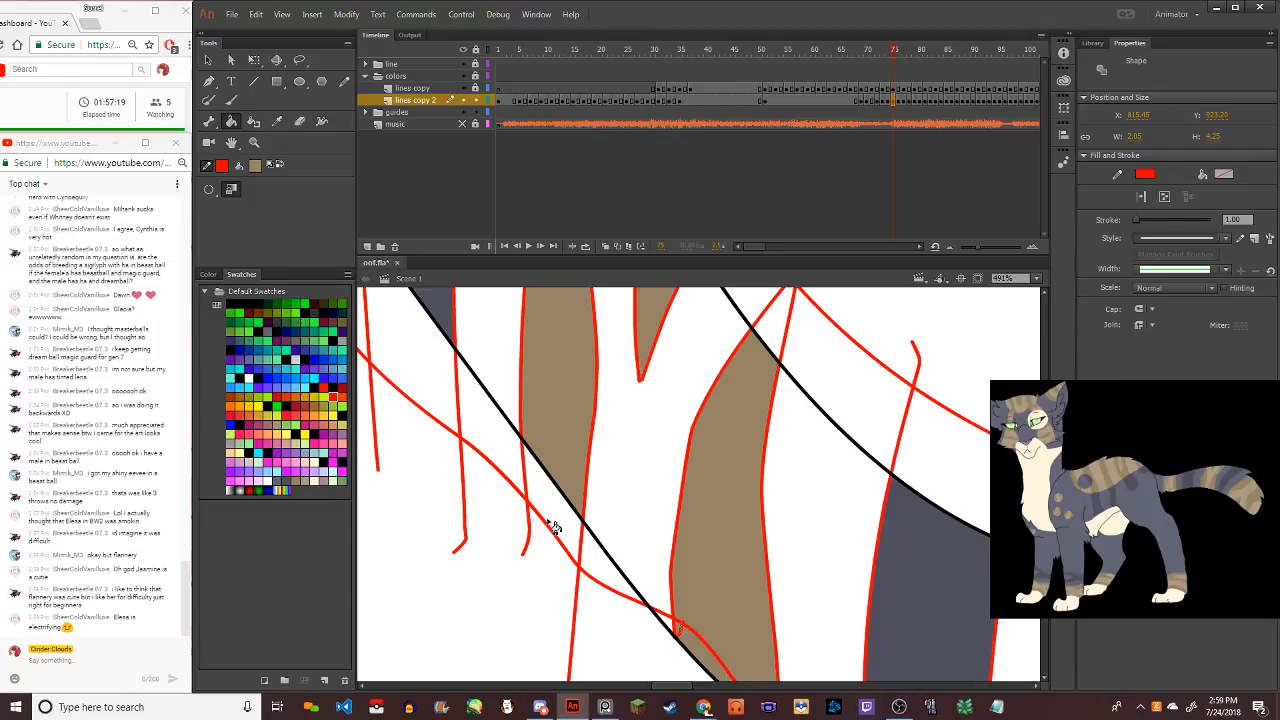
scroll(548, 539, "down", 7)
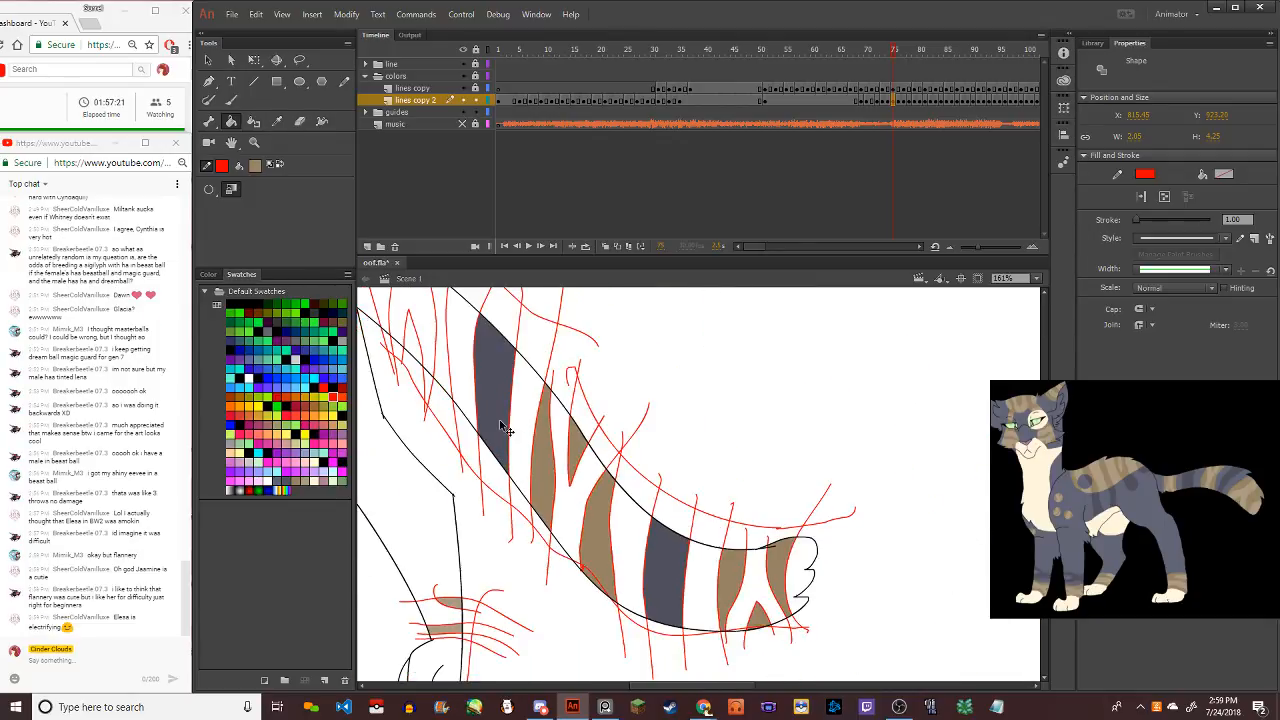
Fill alternate stripes and the small wedge at the base of the tail with the darker brown
scroll(450, 350, "up", 1)
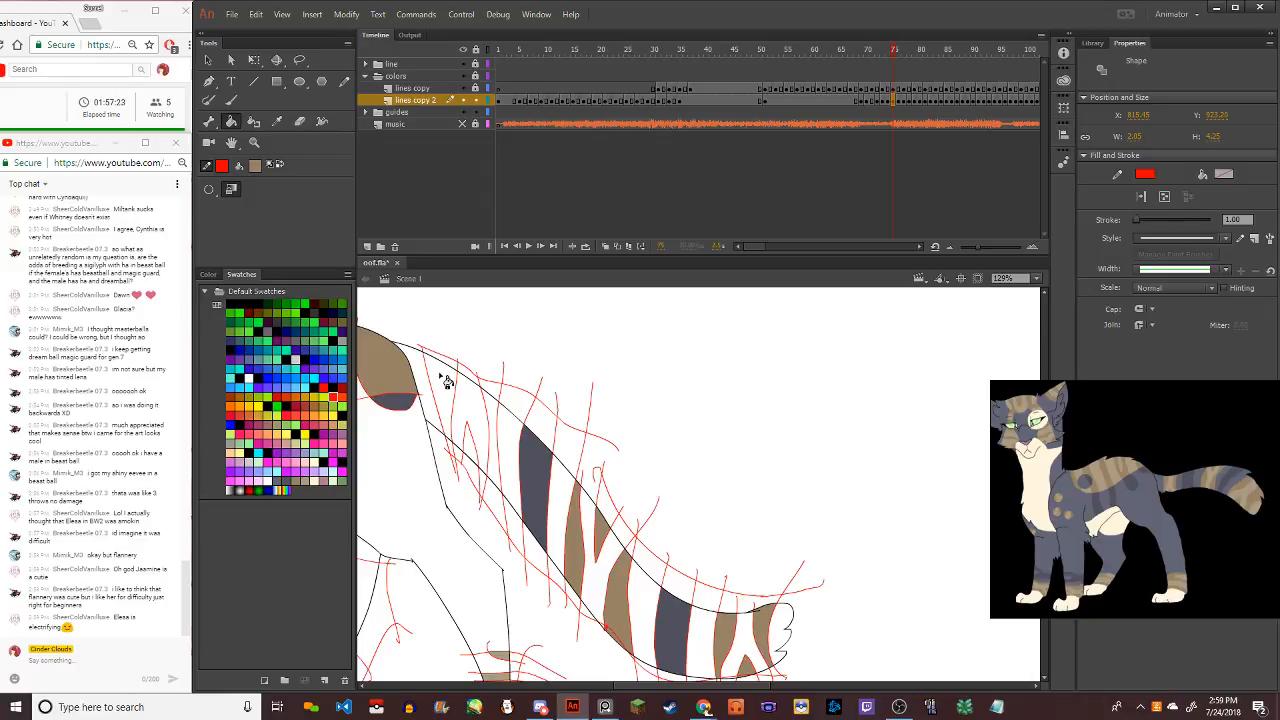
left_click(445, 390)
left_click(475, 445)
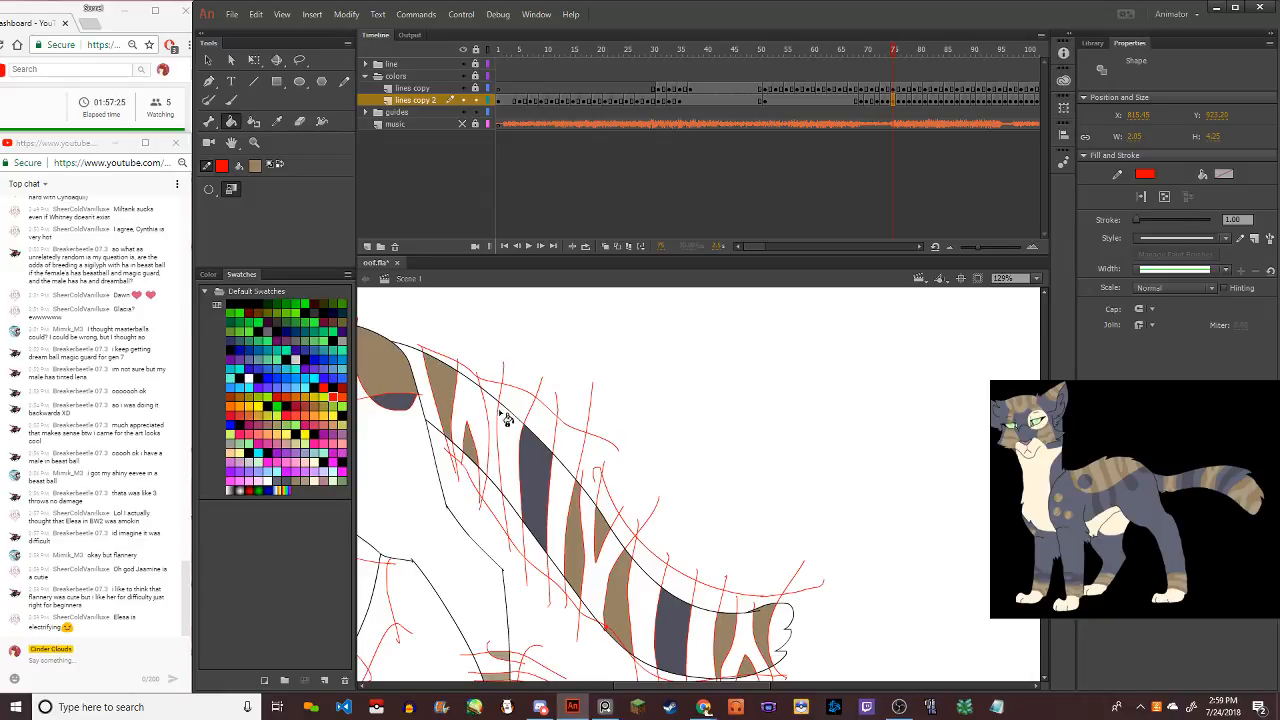
left_click(492, 420)
scroll(492, 420, "down", 3)
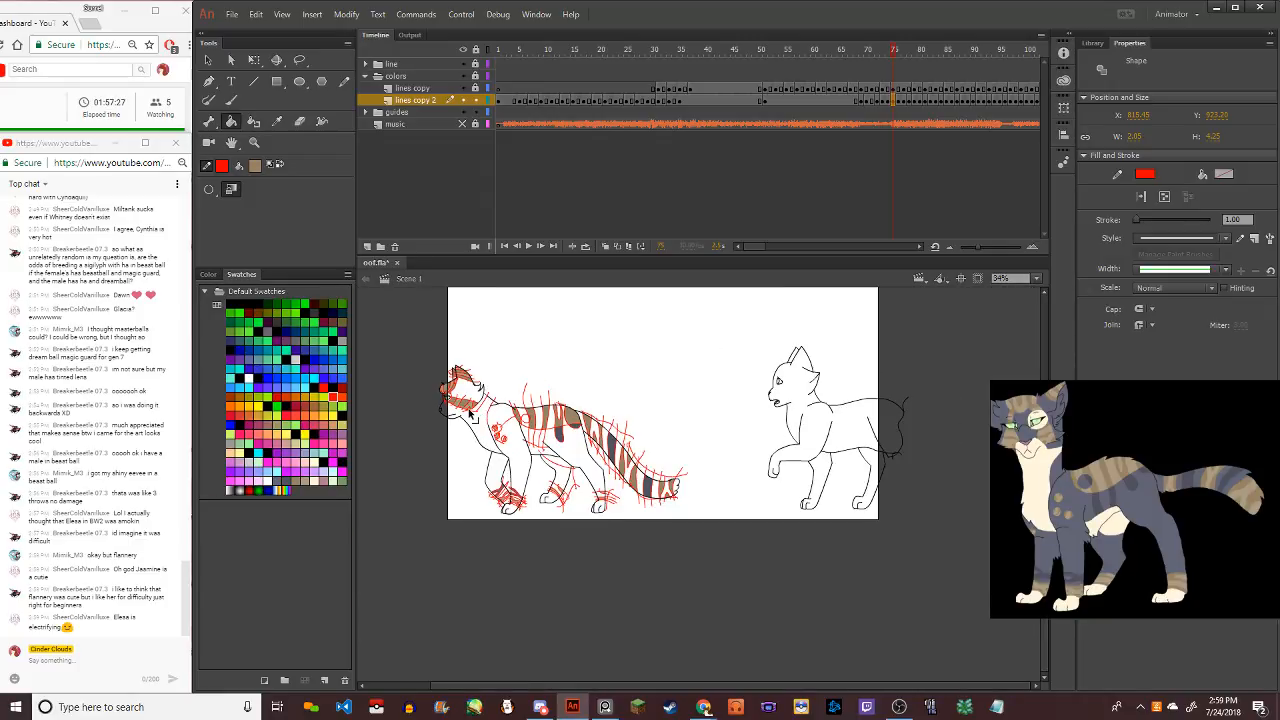
Examine the cat's head and body at different magnifications for areas still uncoloured
scroll(458, 365, "up", 3)
scroll(458, 363, "up", 5)
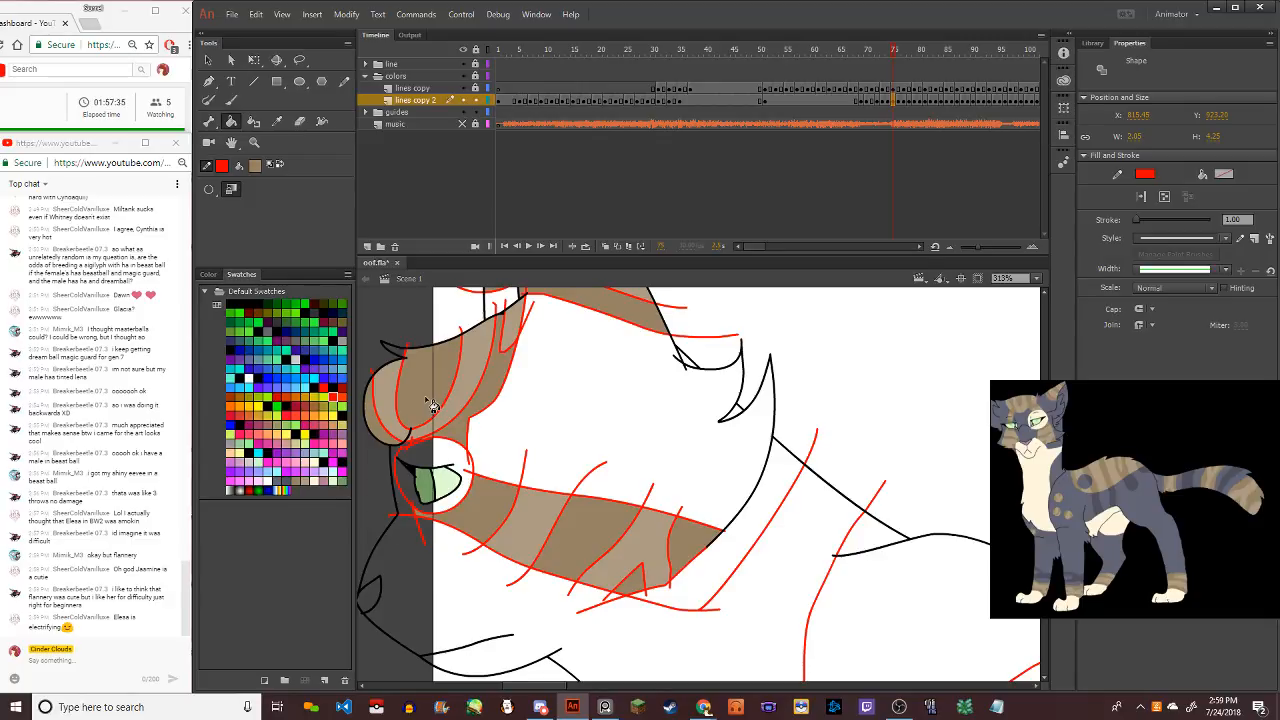
scroll(640, 545, "up", 3)
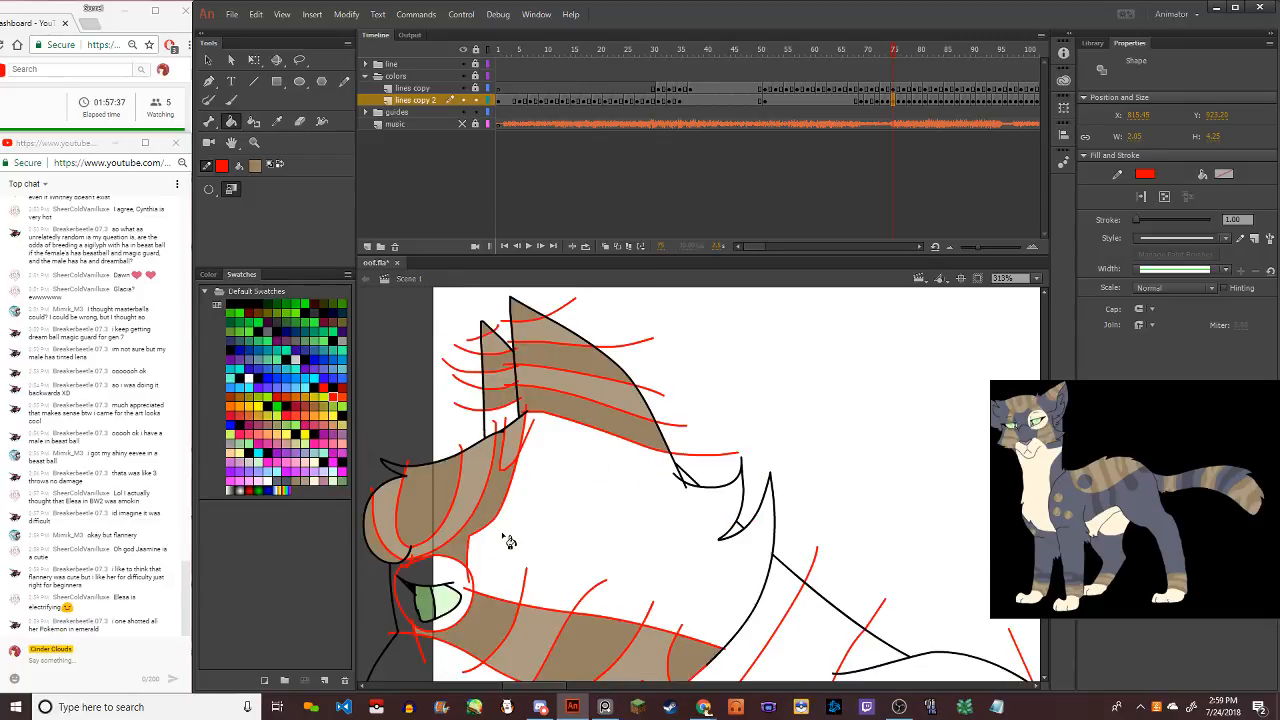
scroll(508, 541, "down", 2)
scroll(508, 541, "up", 2)
scroll(560, 468, "down", 6)
scroll(390, 463, "up", 2)
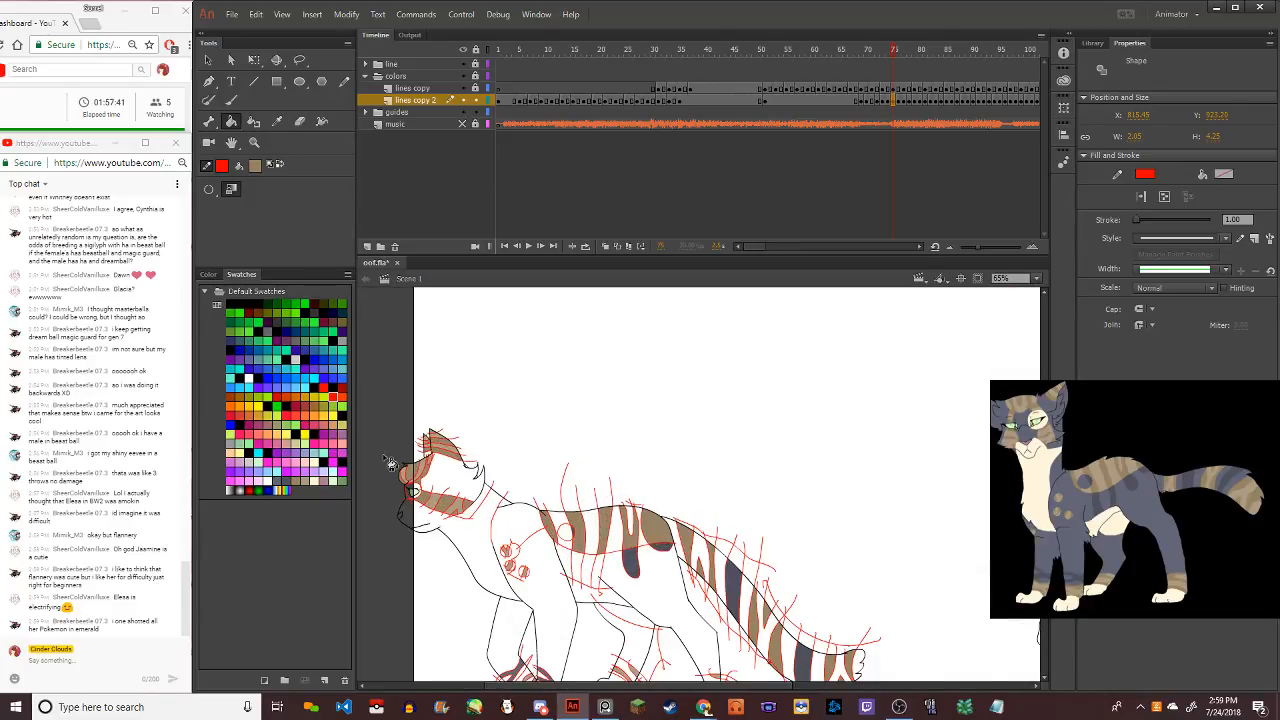
scroll(390, 463, "up", 3)
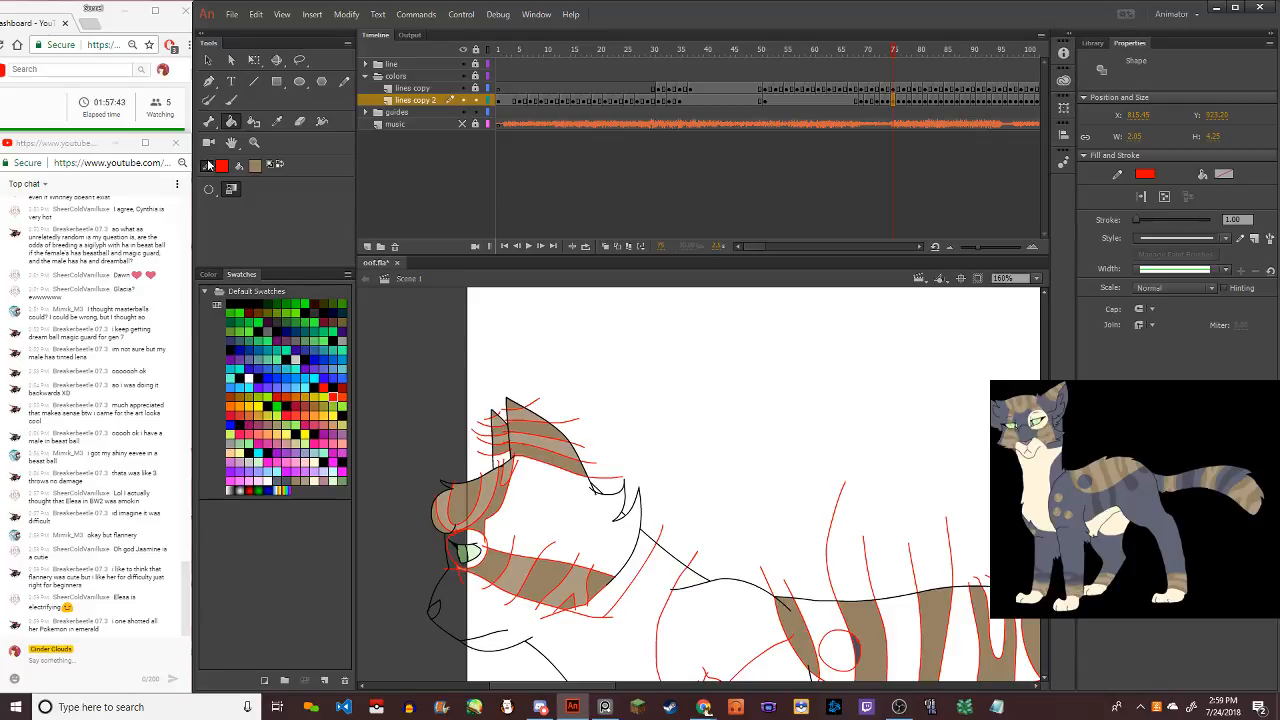
left_click(256, 166)
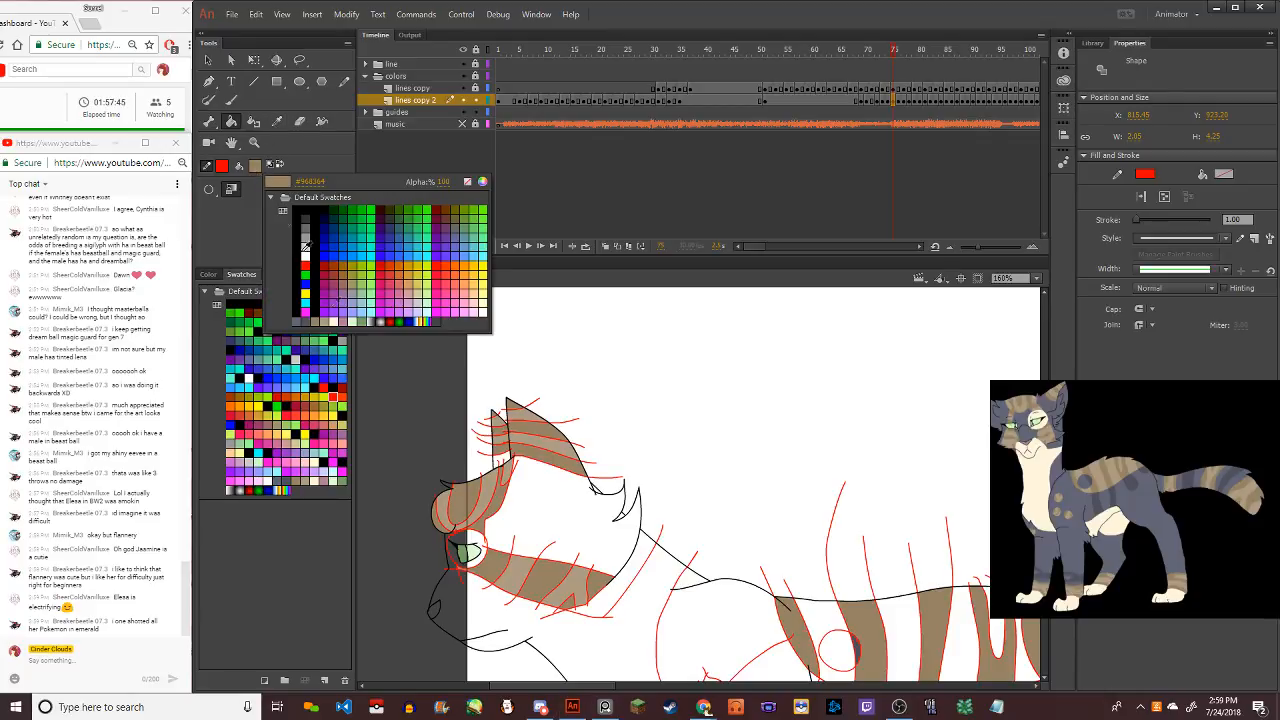
left_click(330, 315)
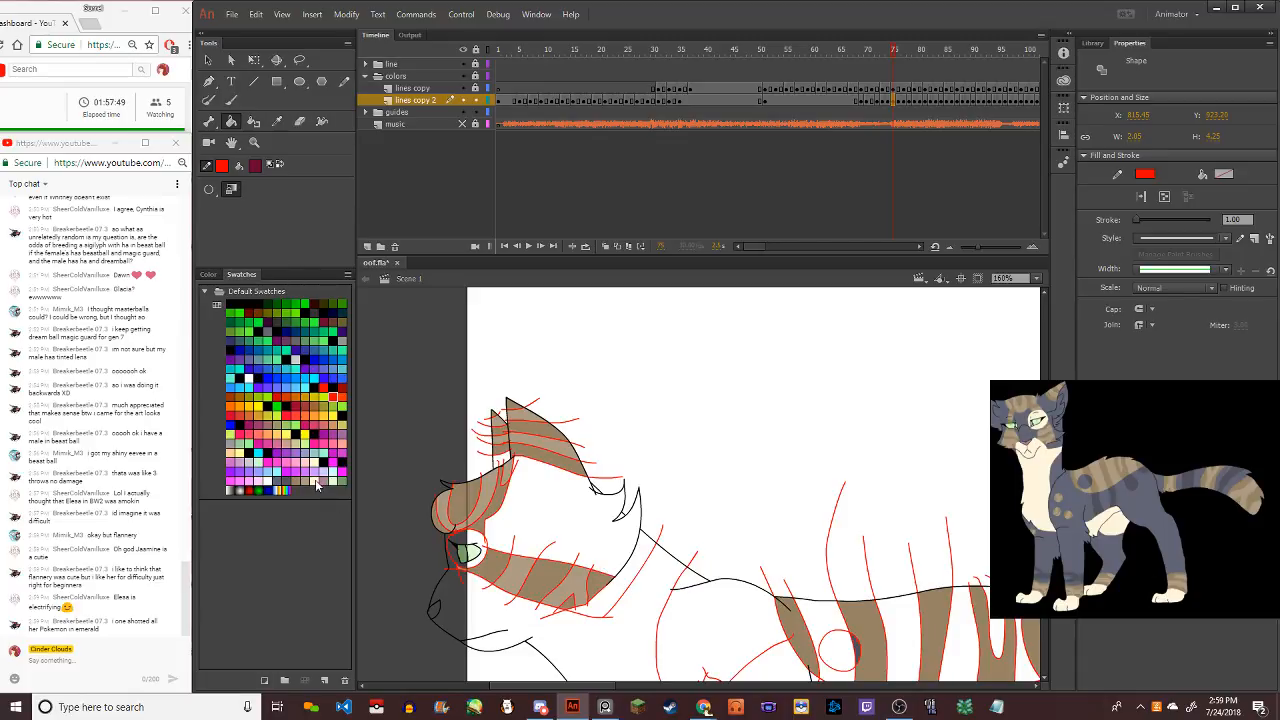
left_click(317, 485)
left_click_drag(478, 540, 487, 547)
key("ctrl+z")
Set the fill colour to cream and fill the round patch surrounding the eye
left_click(254, 166)
left_click(278, 182)
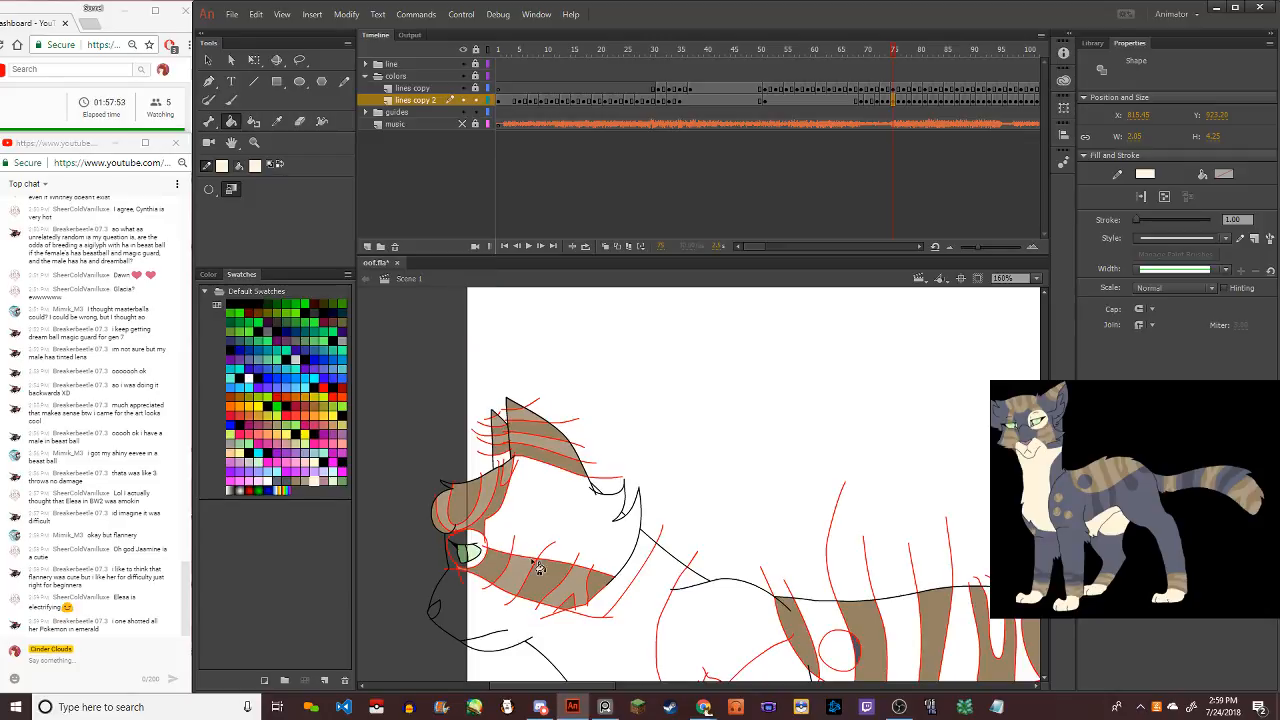
left_click(484, 553)
scroll(481, 550, "up", 4)
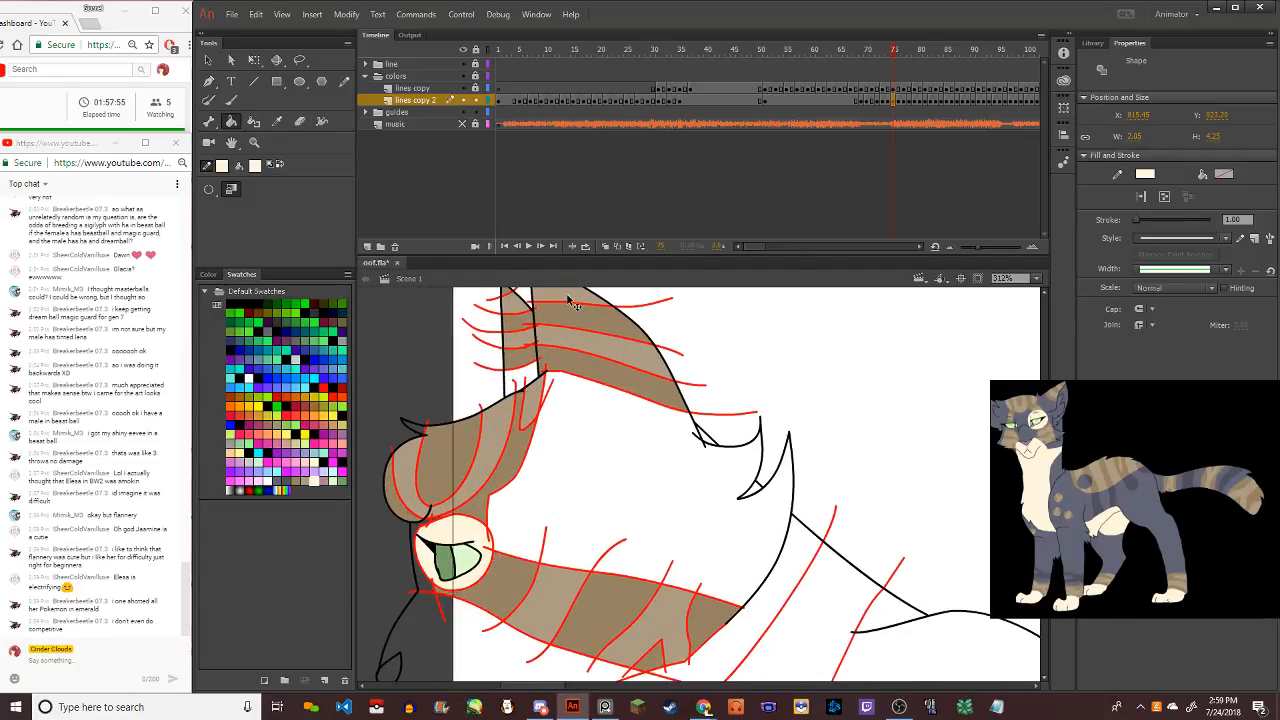
Fill the muzzle, throat and chest area and the belly with cream
scroll(540, 402, "down", 6)
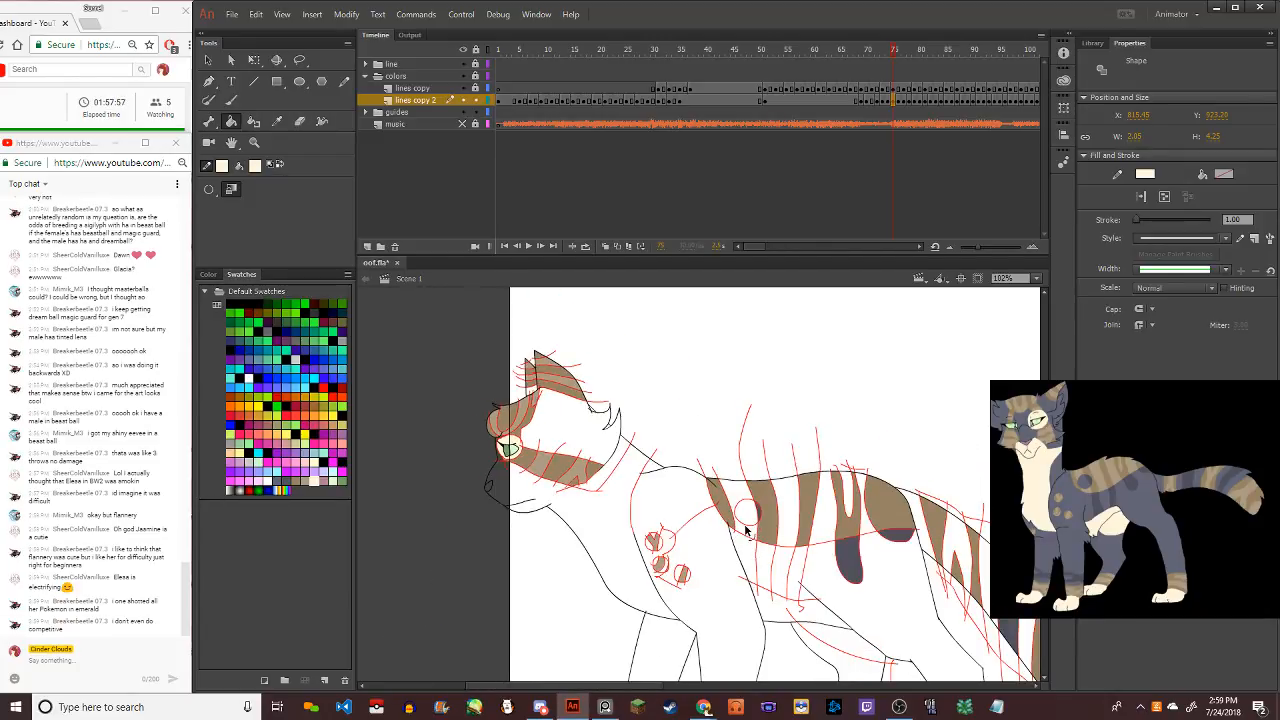
scroll(643, 527, "down", 1)
left_click(627, 535)
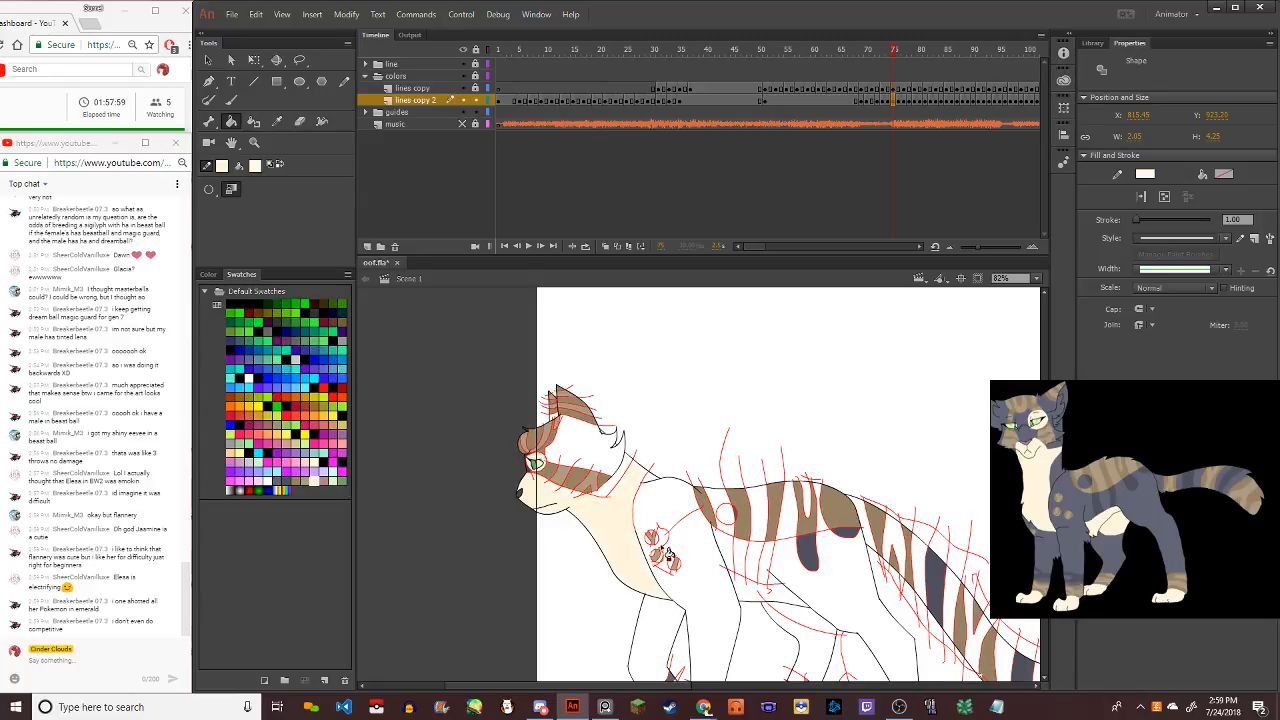
left_click(759, 597)
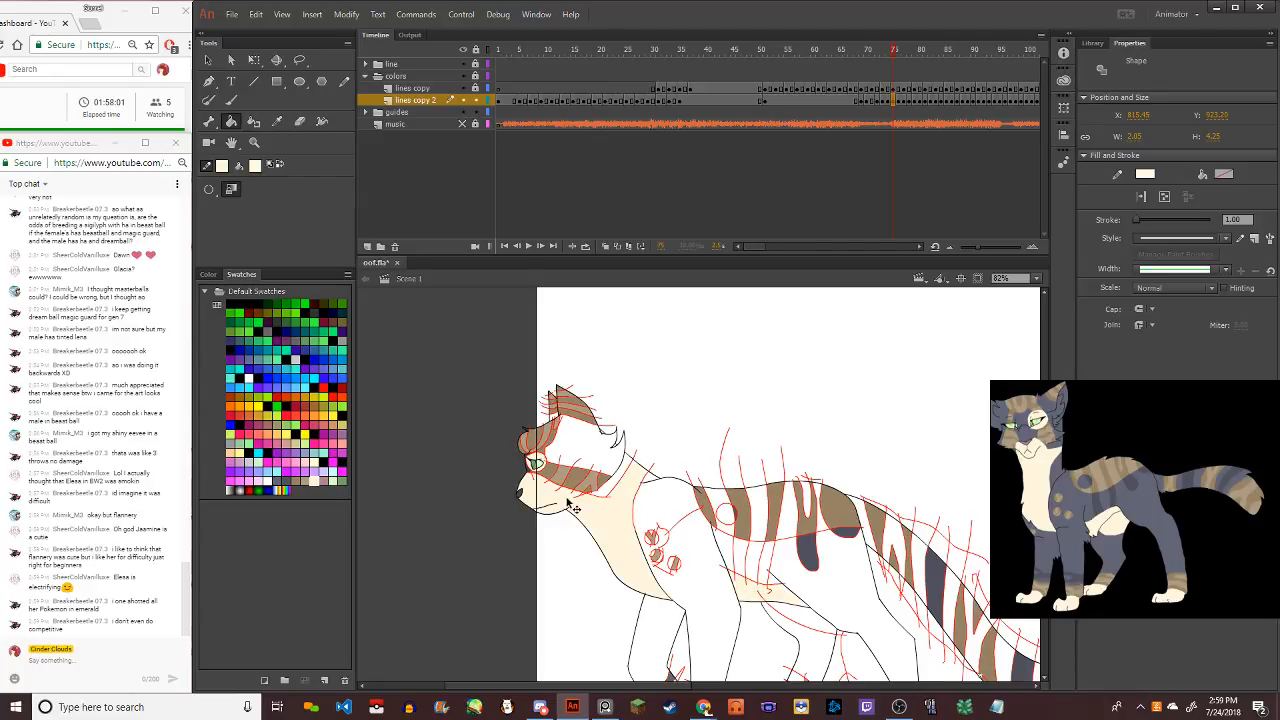
Set the fill colour to the dusty pink swatch and fill the cat's nose
left_click(326, 481)
left_click(254, 166)
left_click(293, 246)
scroll(595, 505, "up", 4)
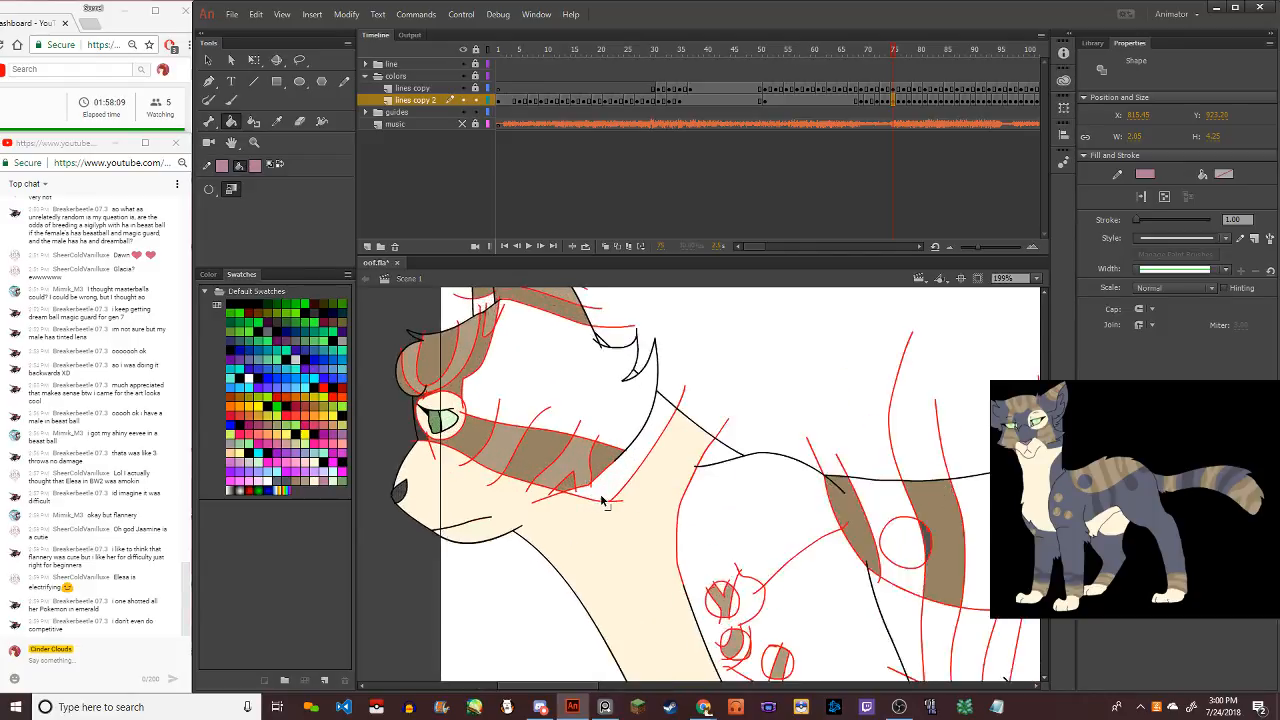
scroll(482, 490, "down", 4)
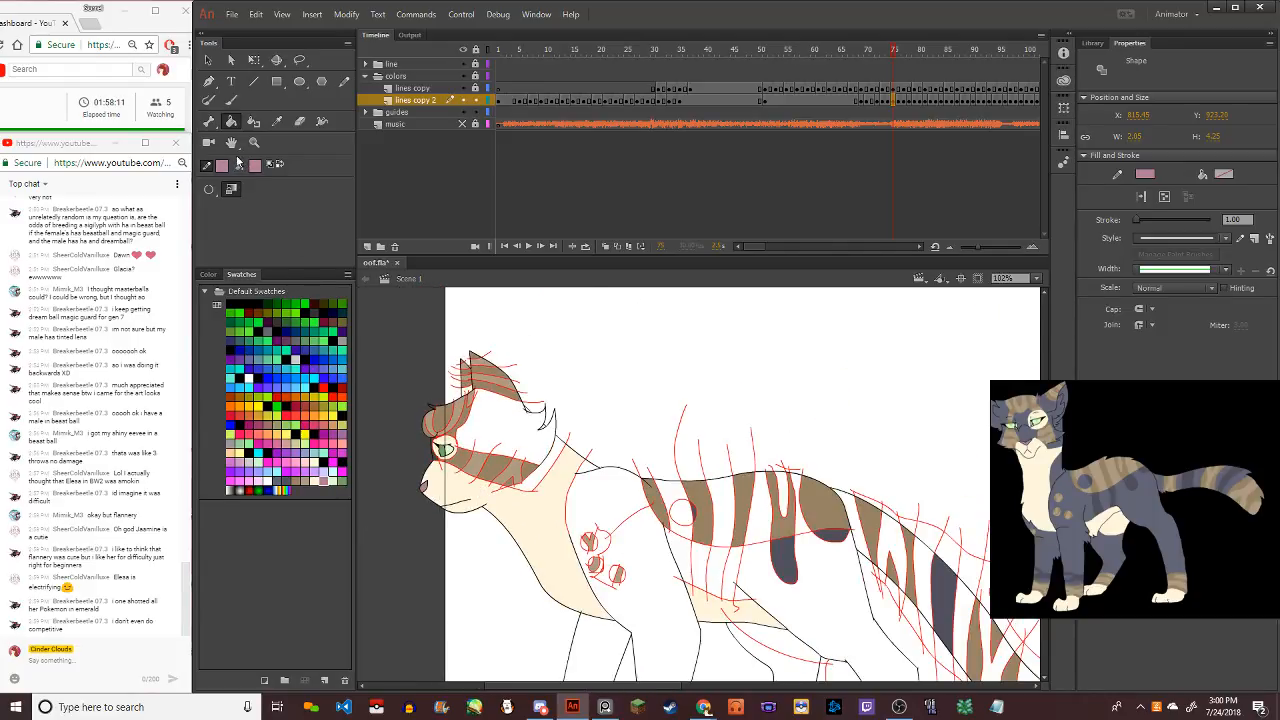
Sample the cream from the cat's muzzle as the fill colour
left_click(277, 121)
left_click(470, 489)
scroll(478, 486, "up", 5)
scroll(470, 482, "down", 6)
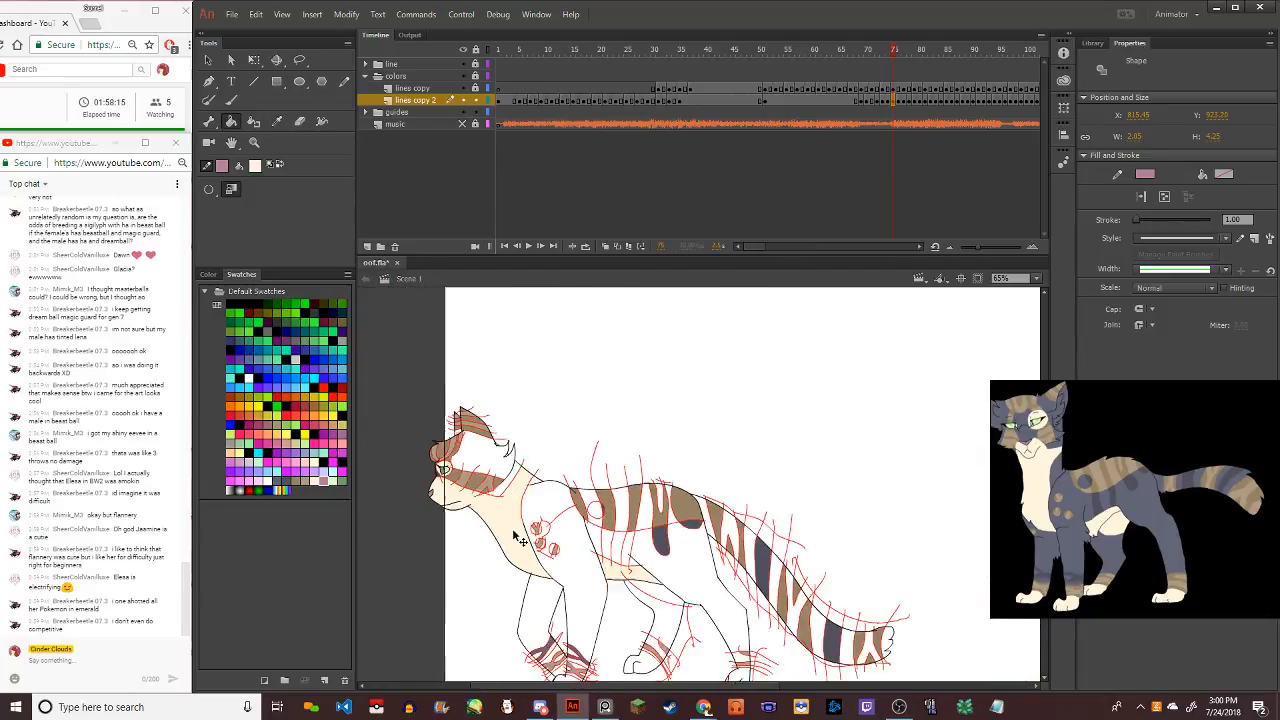
Sample the darker brown from a back stripe and fill the unfilled parts of the three shoulder spots with it
key("i")
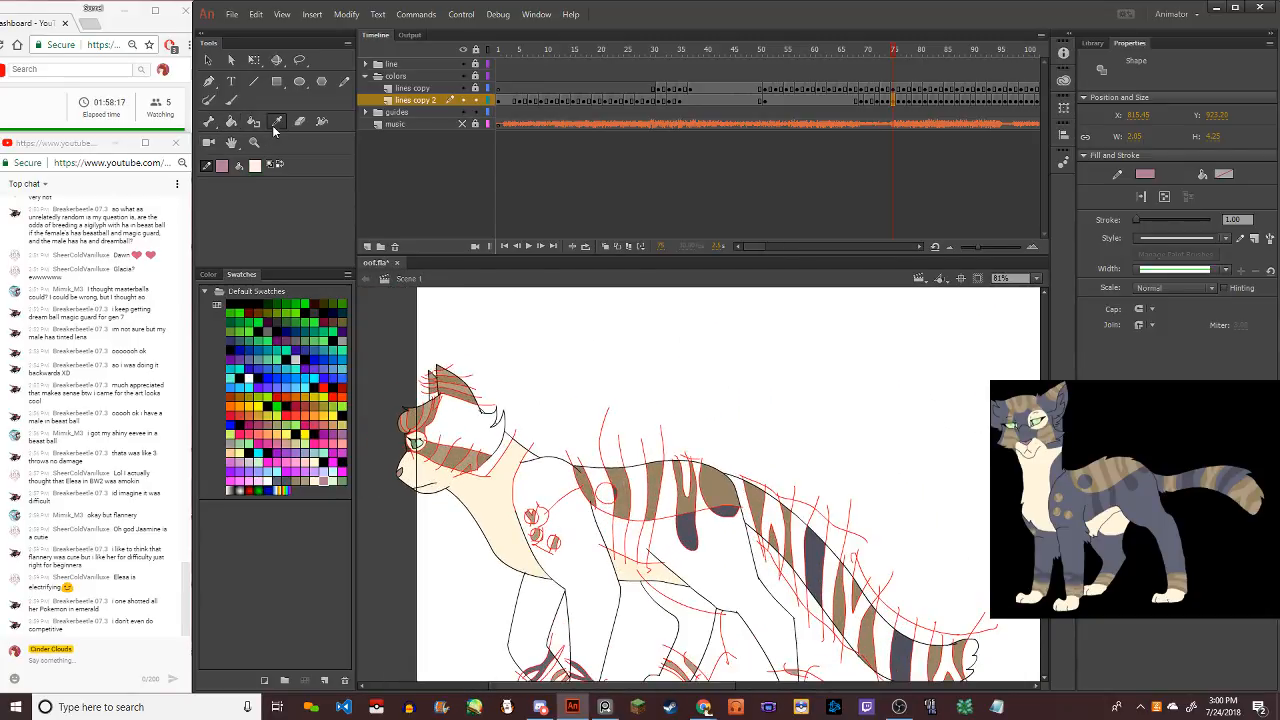
left_click(491, 452)
scroll(545, 495, "up", 1)
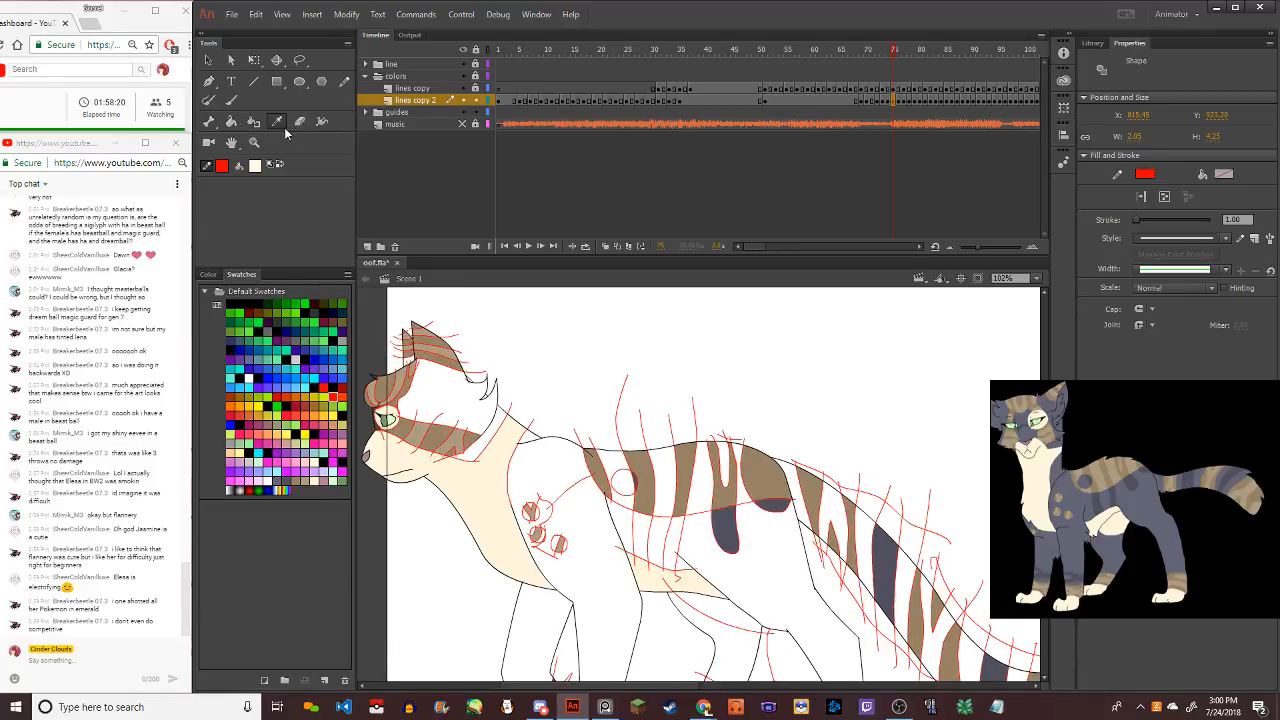
left_click(643, 458)
scroll(540, 530, "up", 1)
scroll(540, 530, "up", 1)
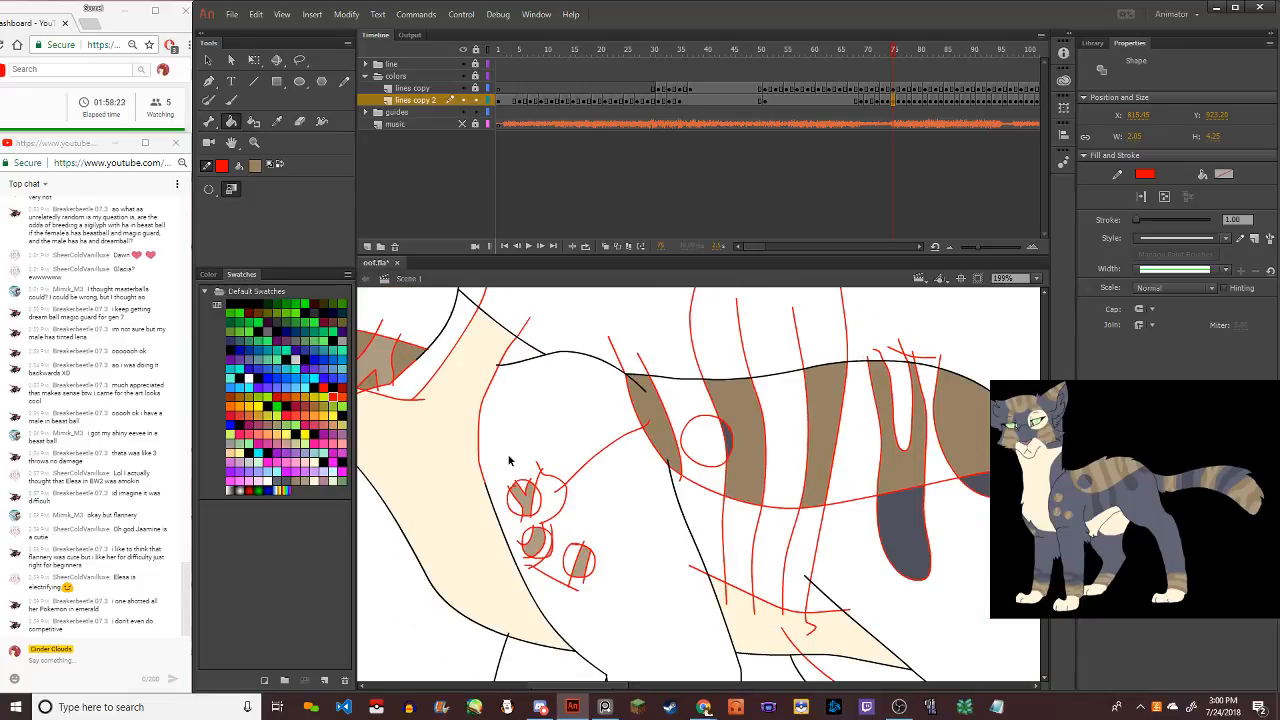
scroll(509, 466, "up", 1)
left_click(525, 550)
left_click(540, 520)
left_click(565, 545)
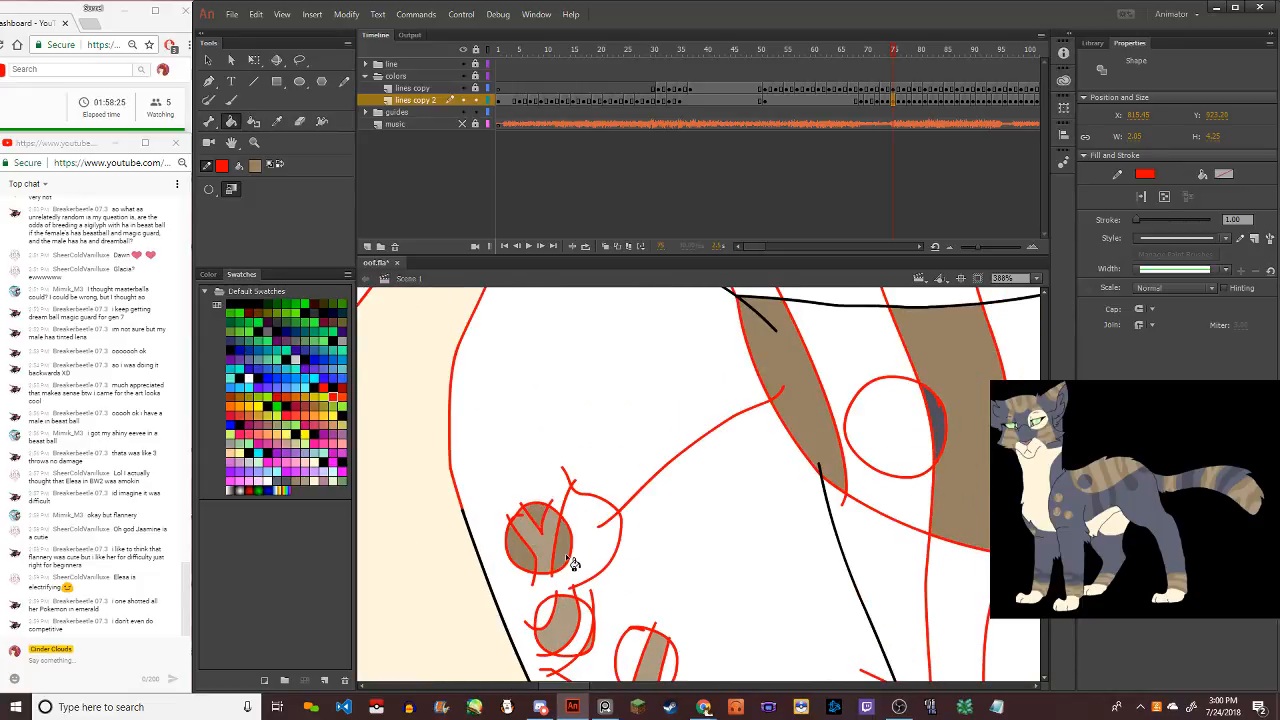
scroll(560, 545, "up", 1)
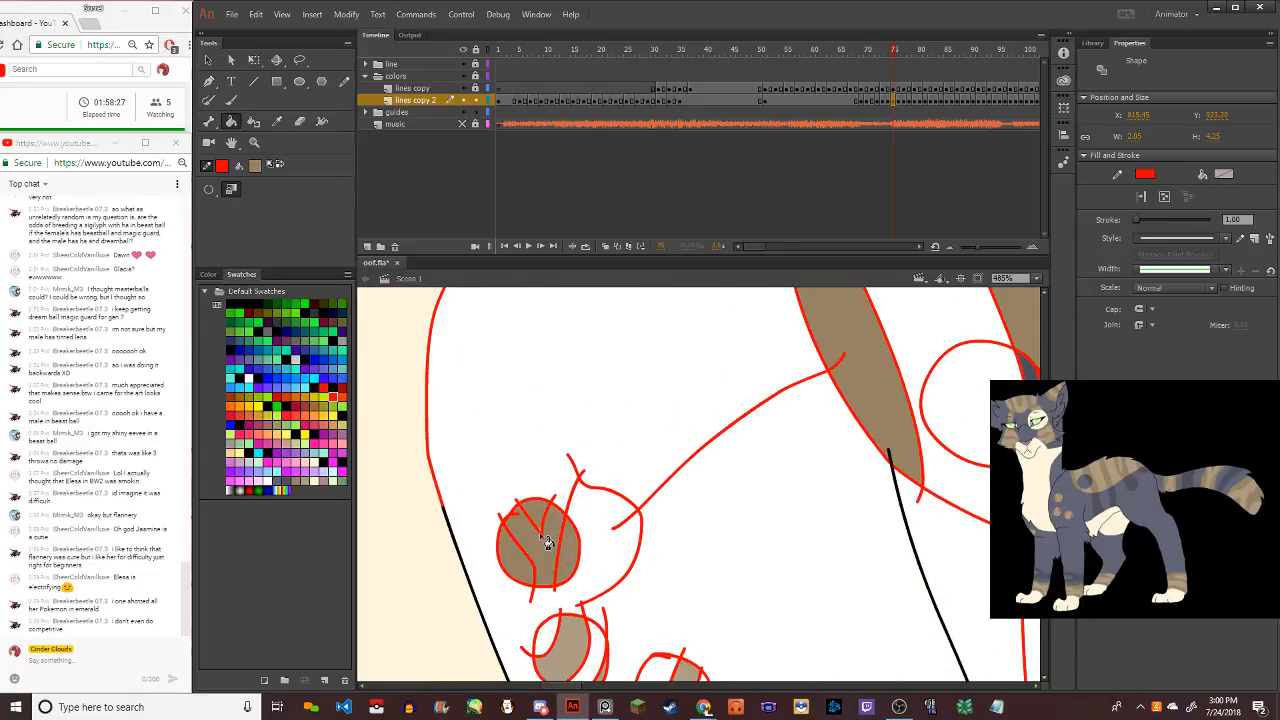
scroll(540, 537, "down", 2)
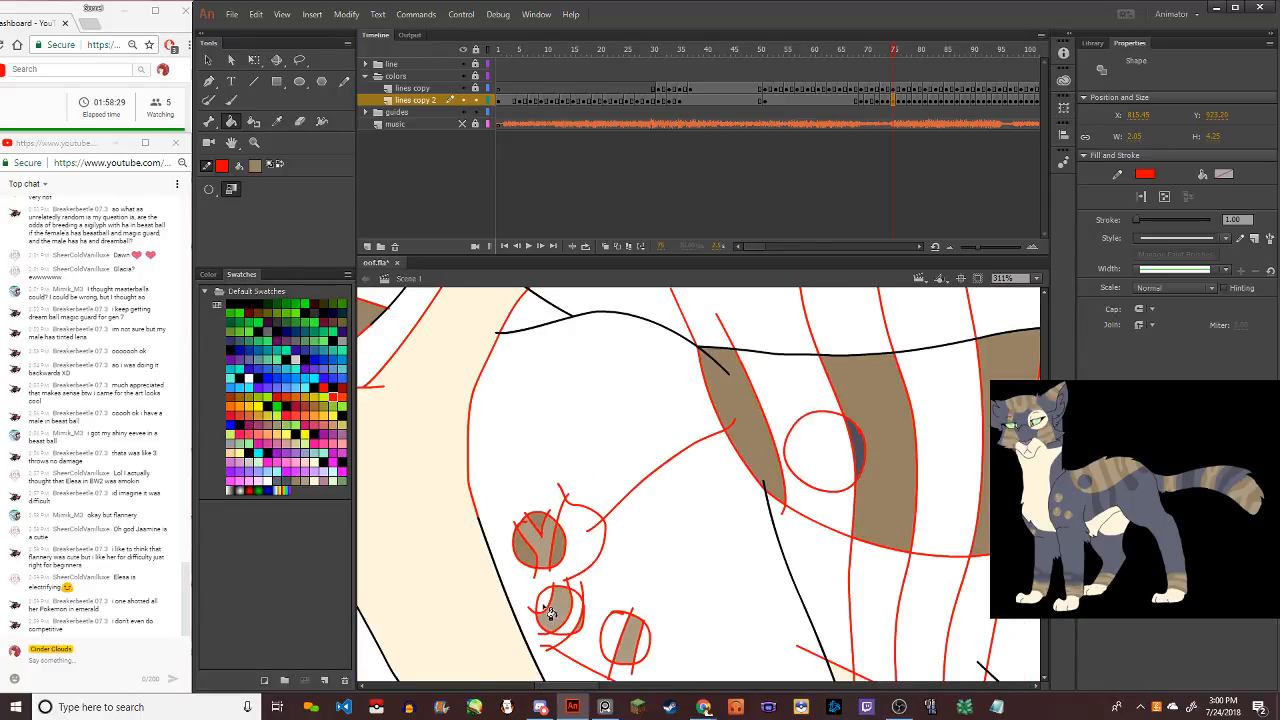
left_click(623, 645)
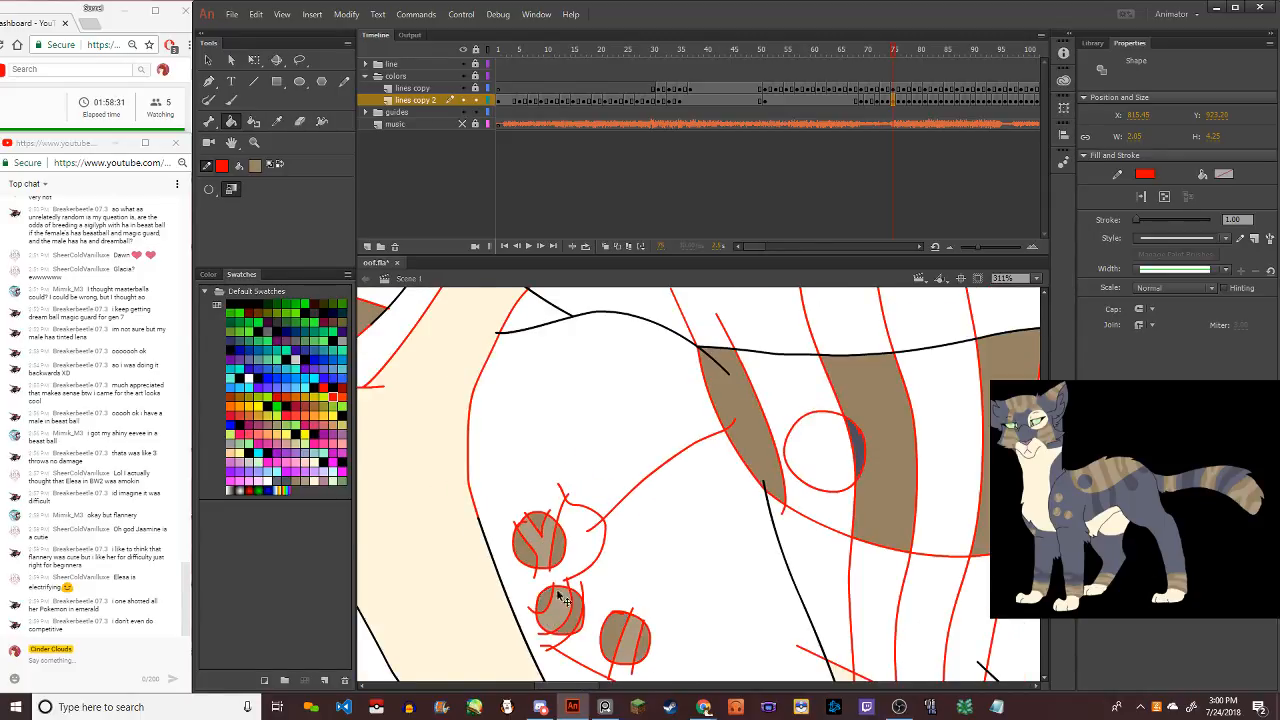
Set the fill colour to the light tan swatch and fill the gaps between the brown stripes near the tail tip
scroll(600, 610, "down", 5)
scroll(590, 636, "up", 2)
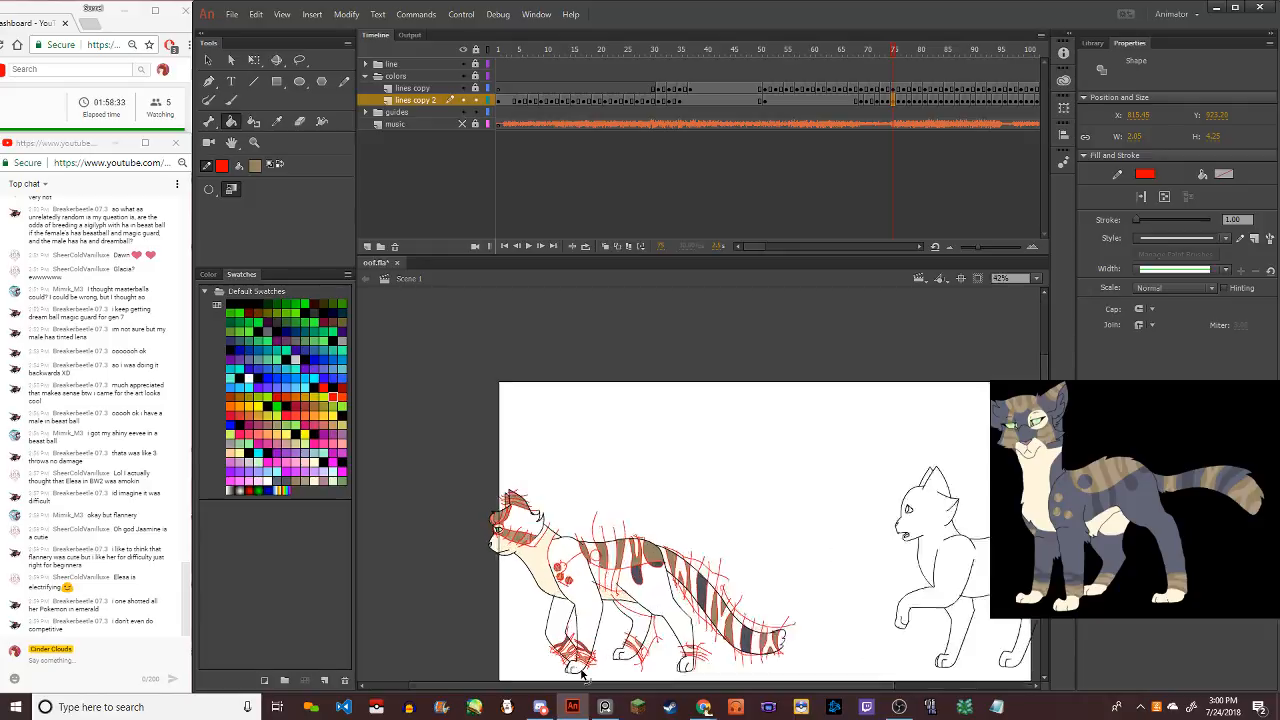
scroll(680, 638, "down", 1)
scroll(746, 640, "up", 1)
scroll(746, 633, "up", 5)
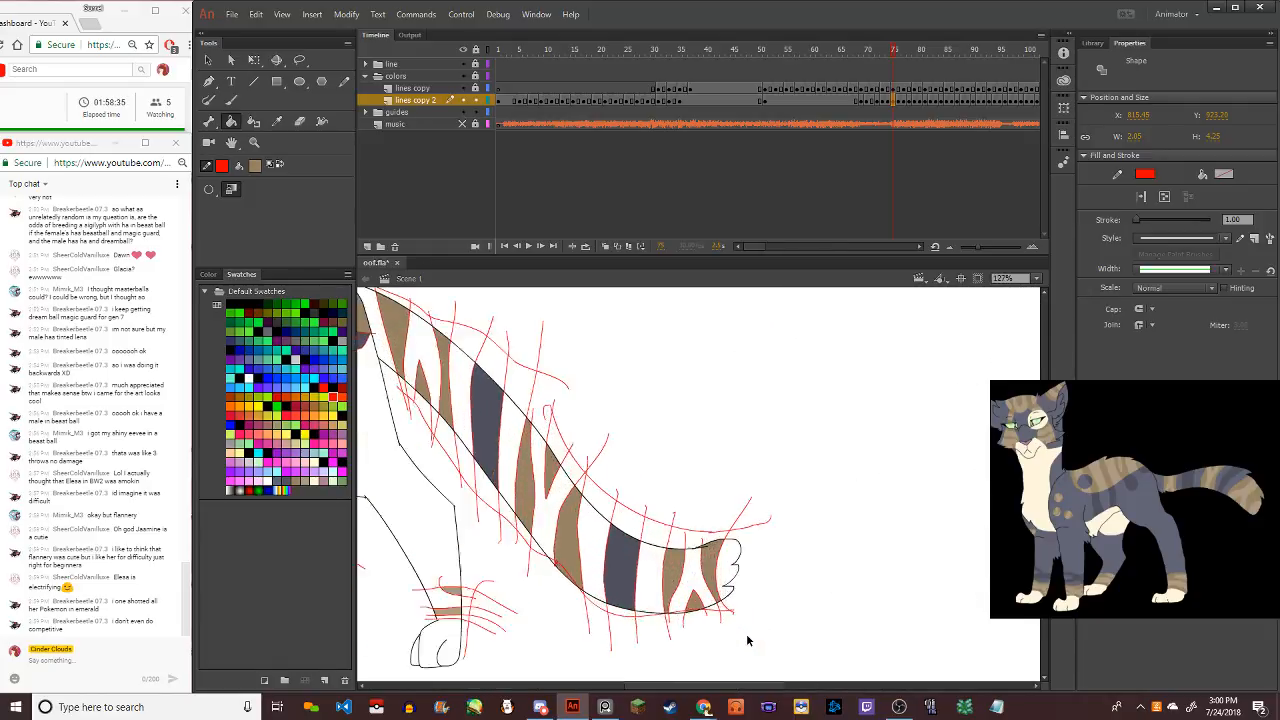
left_click(705, 458)
key("ctrl+z")
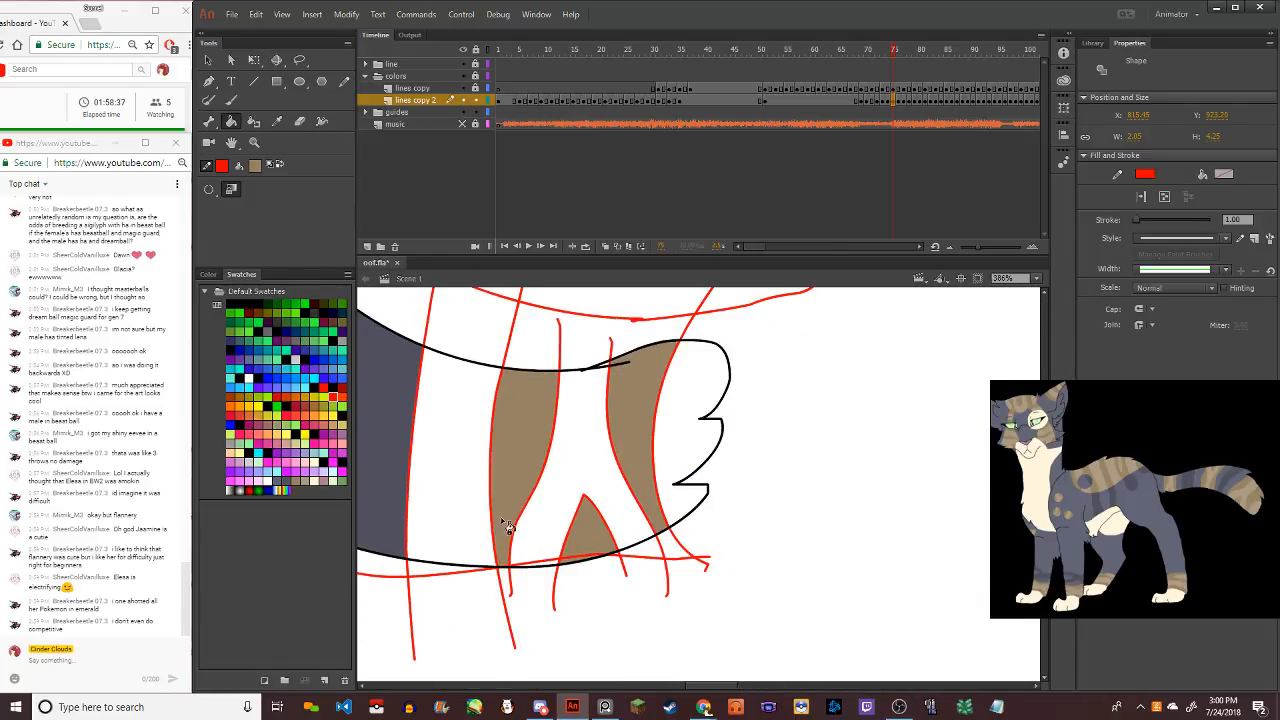
left_click(305, 482)
left_click(530, 544)
key("ctrl+z")
left_click(303, 481)
left_click(302, 484)
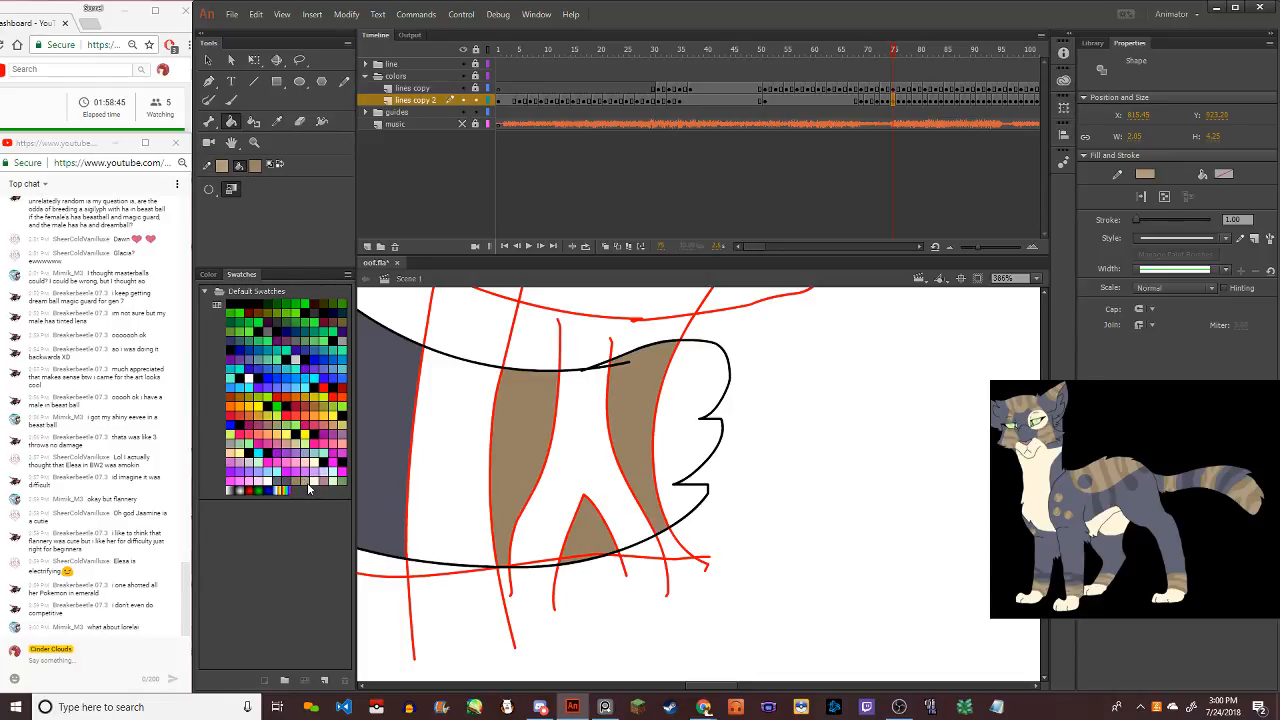
left_click(571, 508)
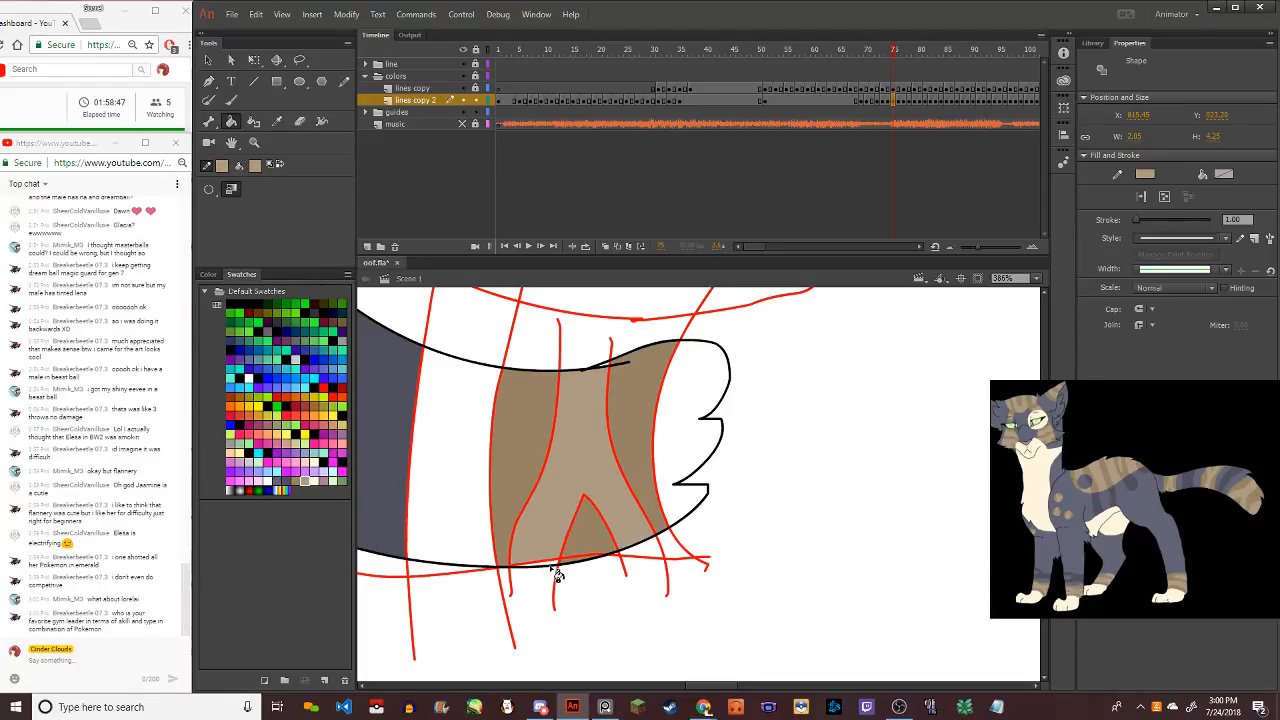
Fill the tuft at the tail's end and the gap inside the mid-tail brown band with light tan
scroll(560, 560, "down", 3)
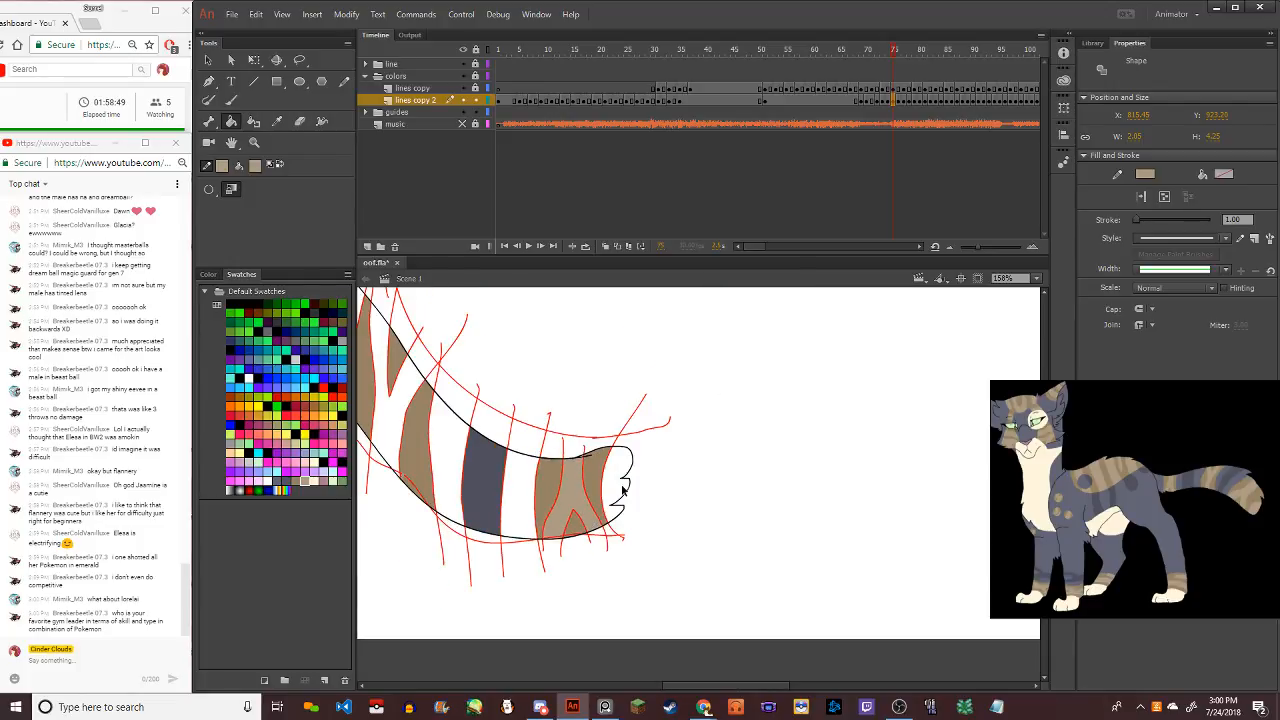
left_click(624, 488)
scroll(624, 488, "down", 2)
left_click(488, 452)
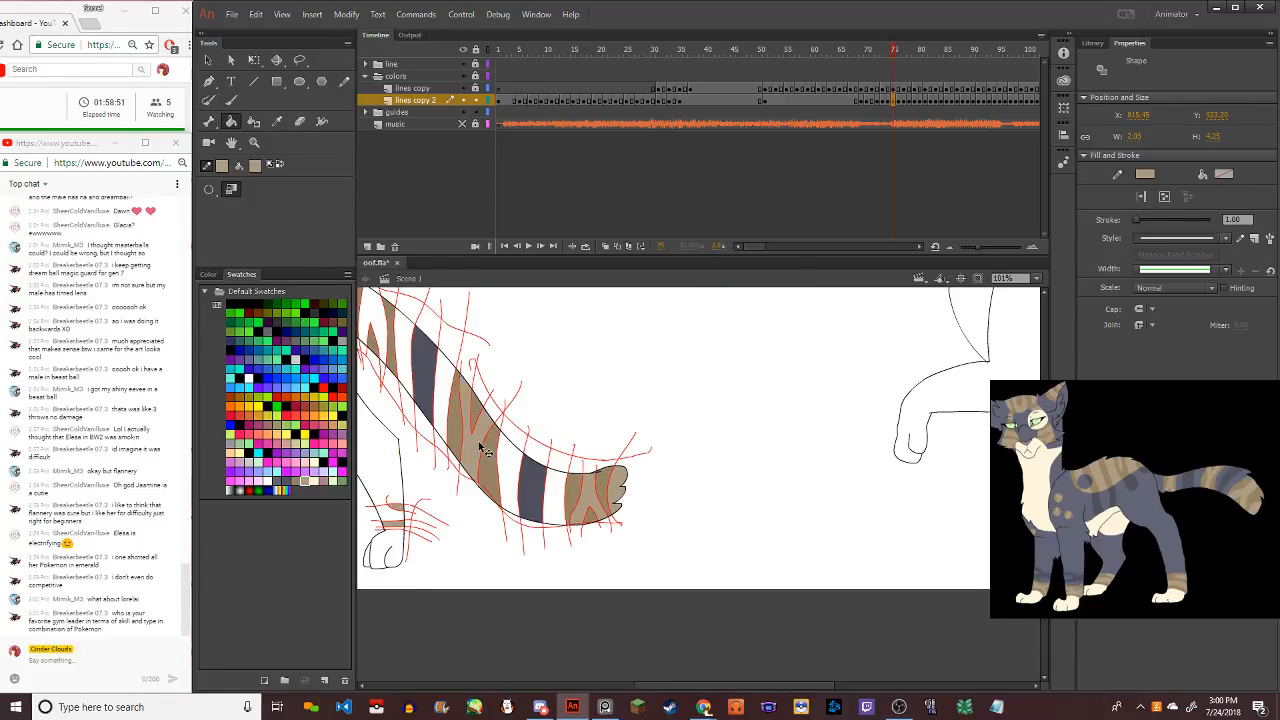
scroll(493, 480, "down", 2)
scroll(493, 480, "up", 7)
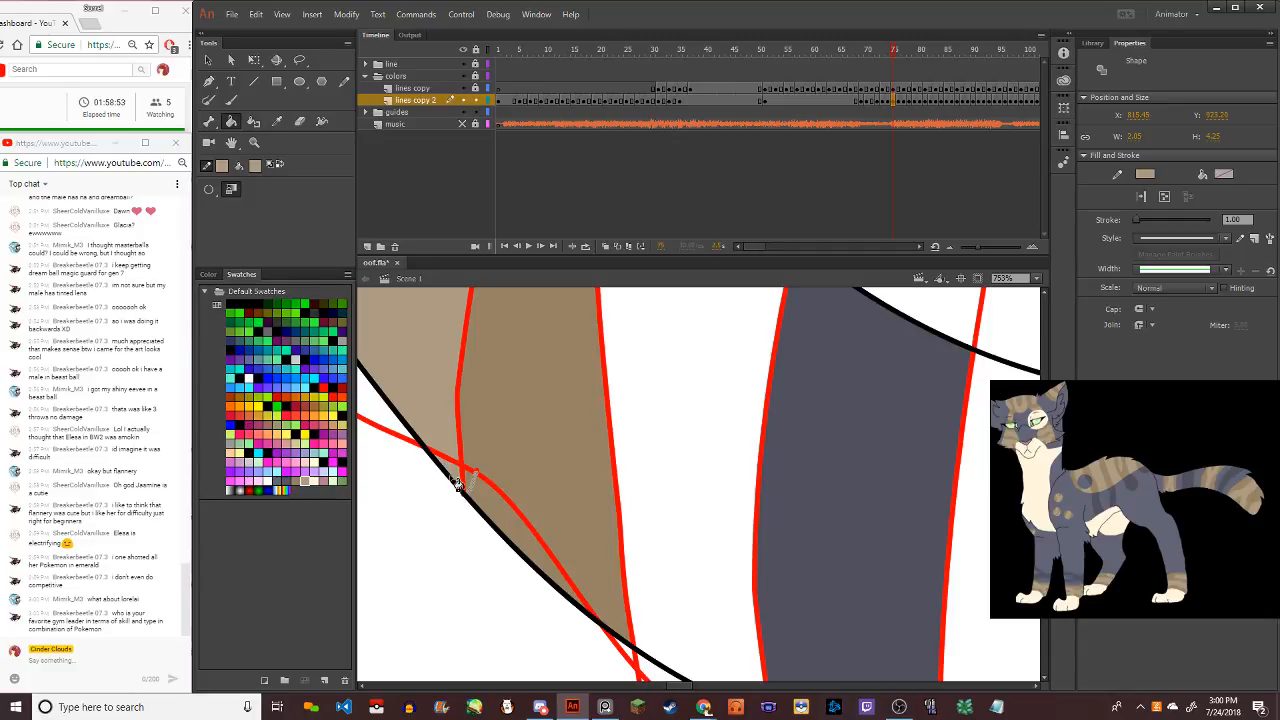
left_click(285, 126)
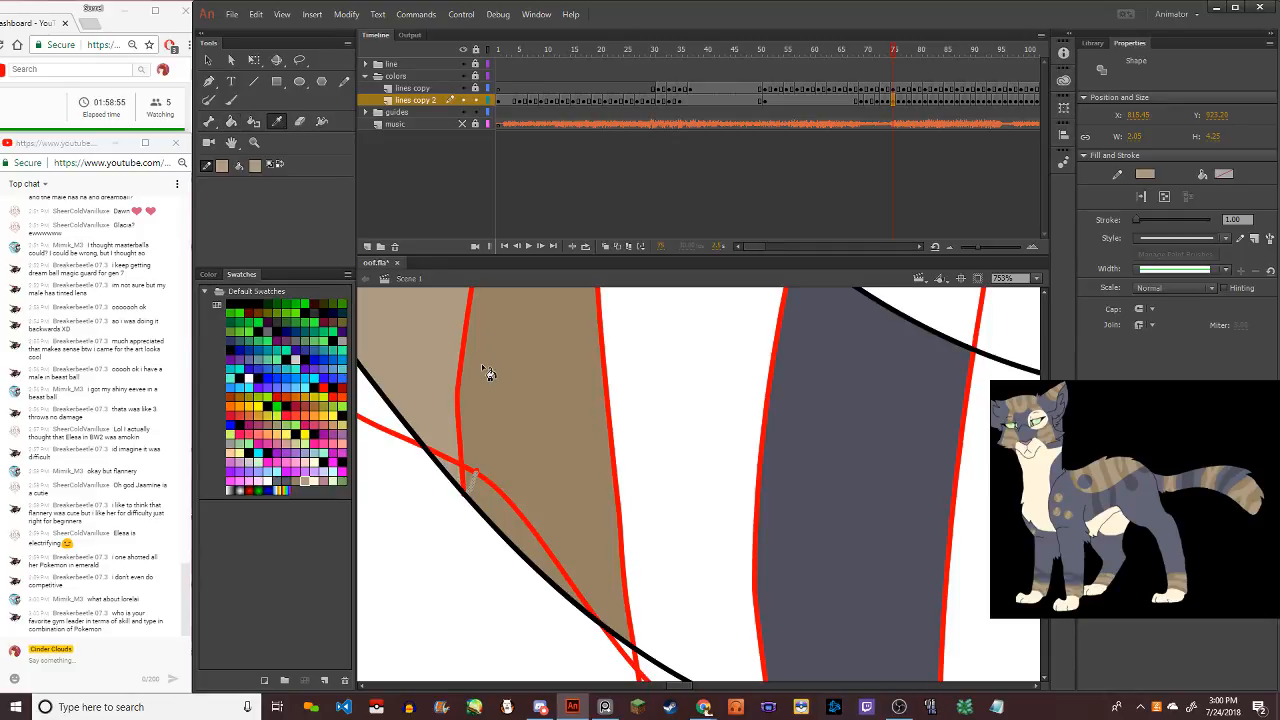
left_click(481, 364)
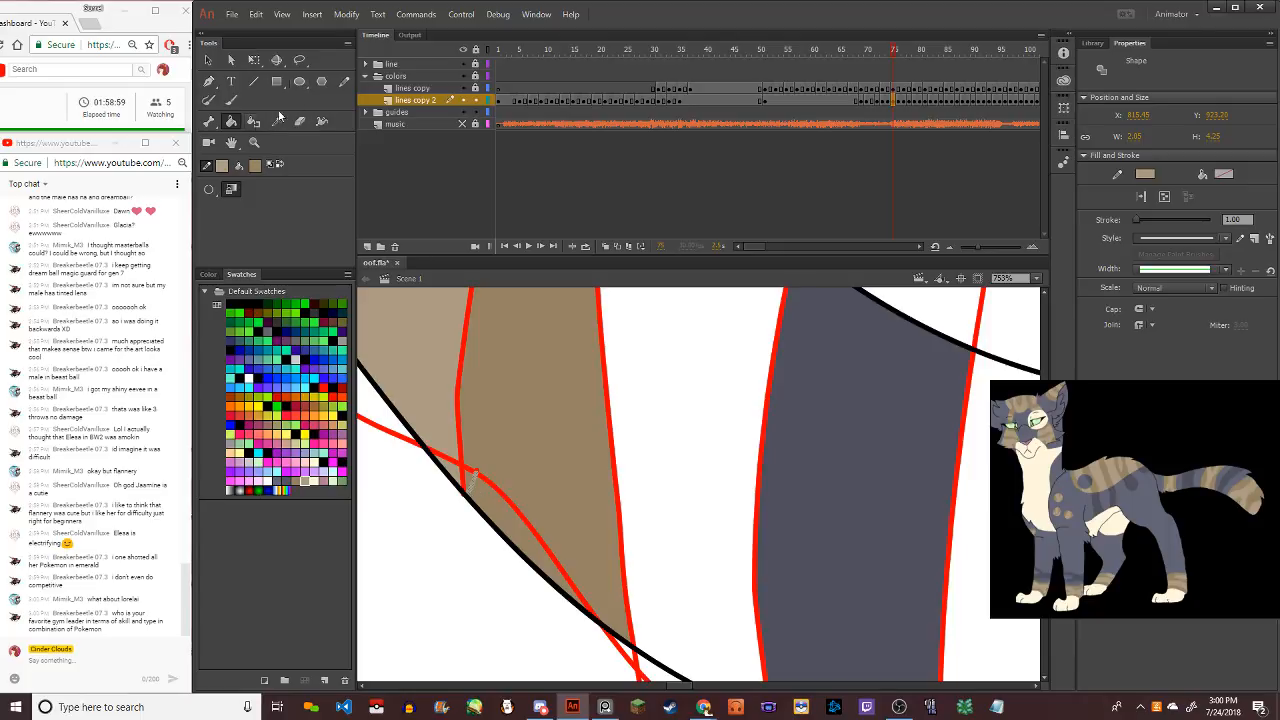
left_click(231, 100)
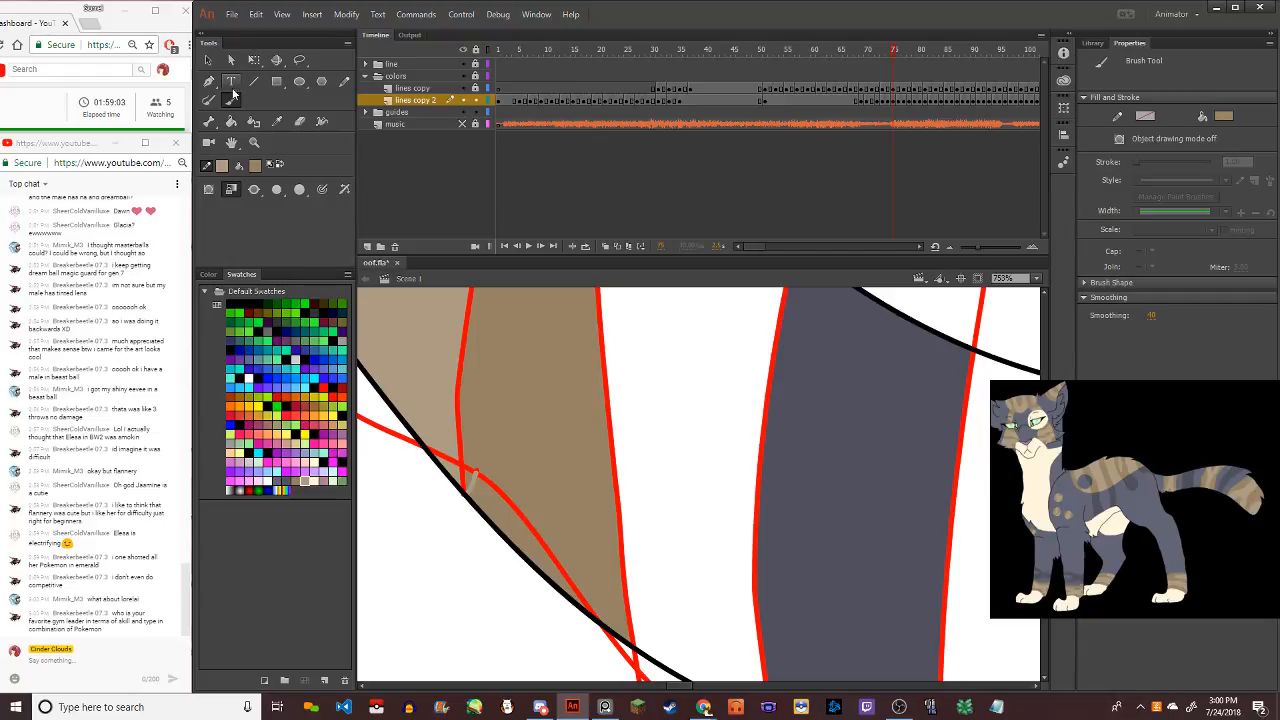
scroll(463, 409, "down", 10)
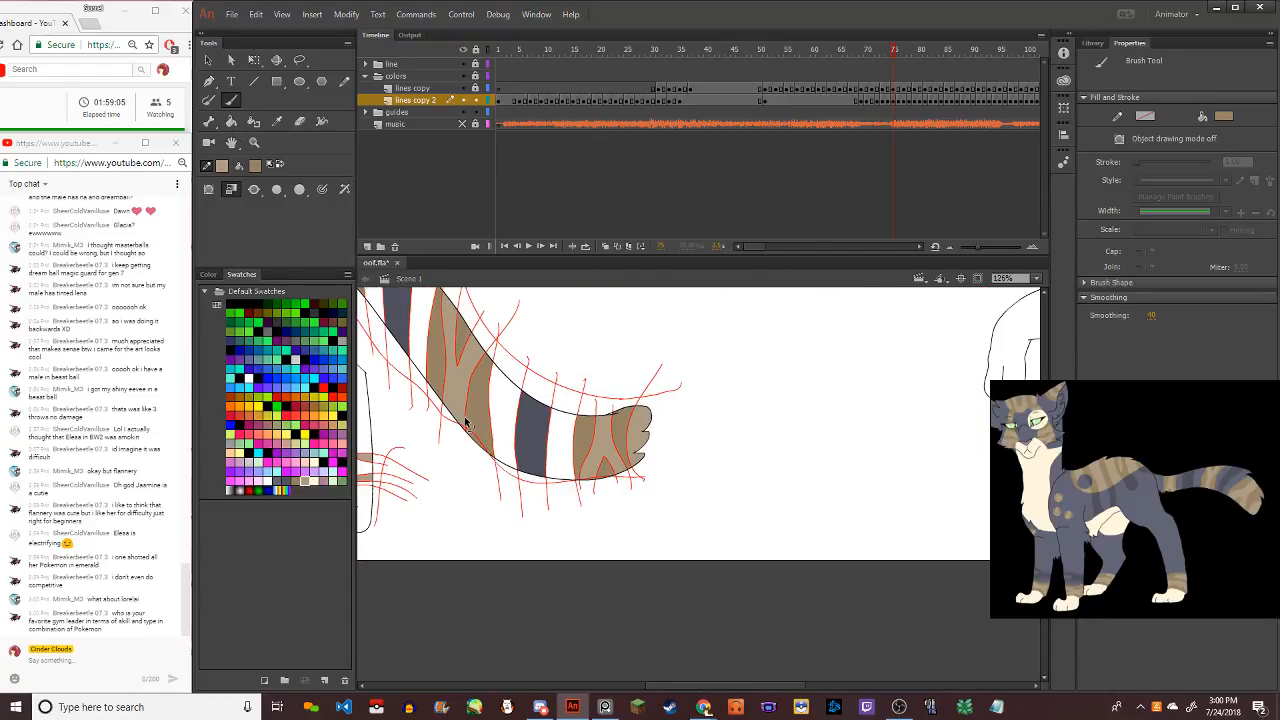
Switch back to the Paint Bucket and set its fill colour to the light tan swatch
scroll(437, 358, "up", 5)
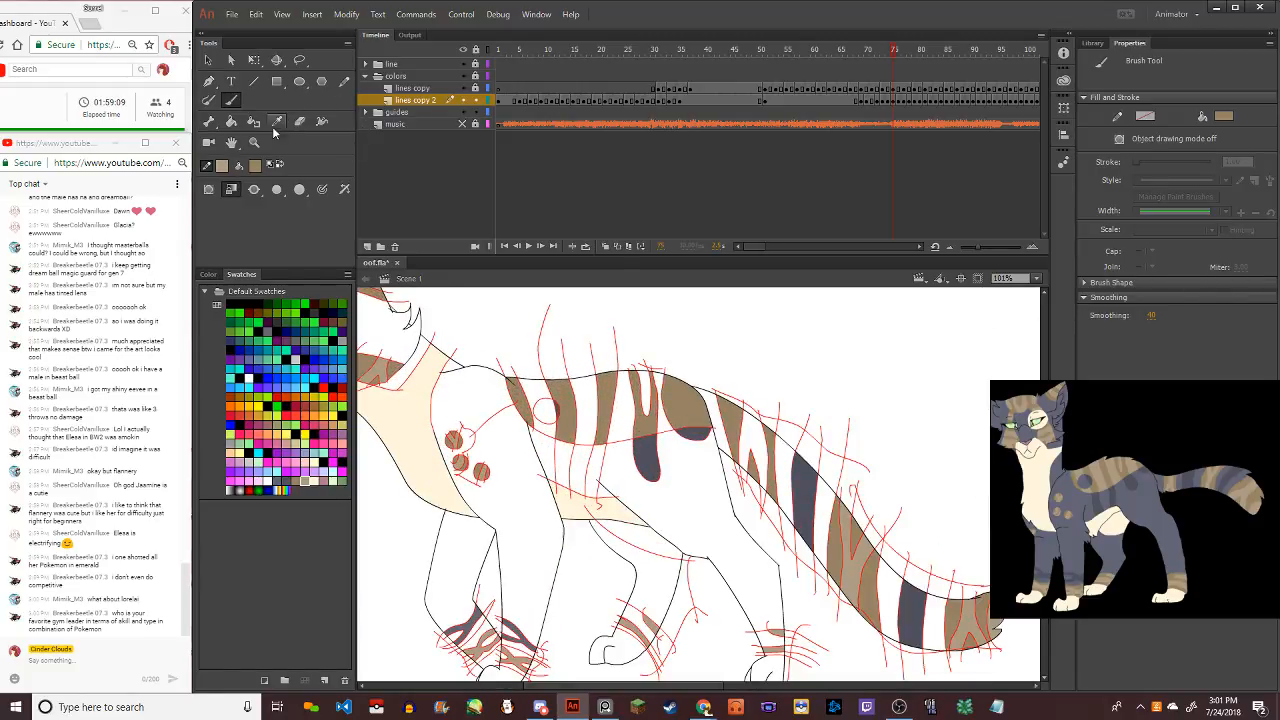
left_click(231, 121)
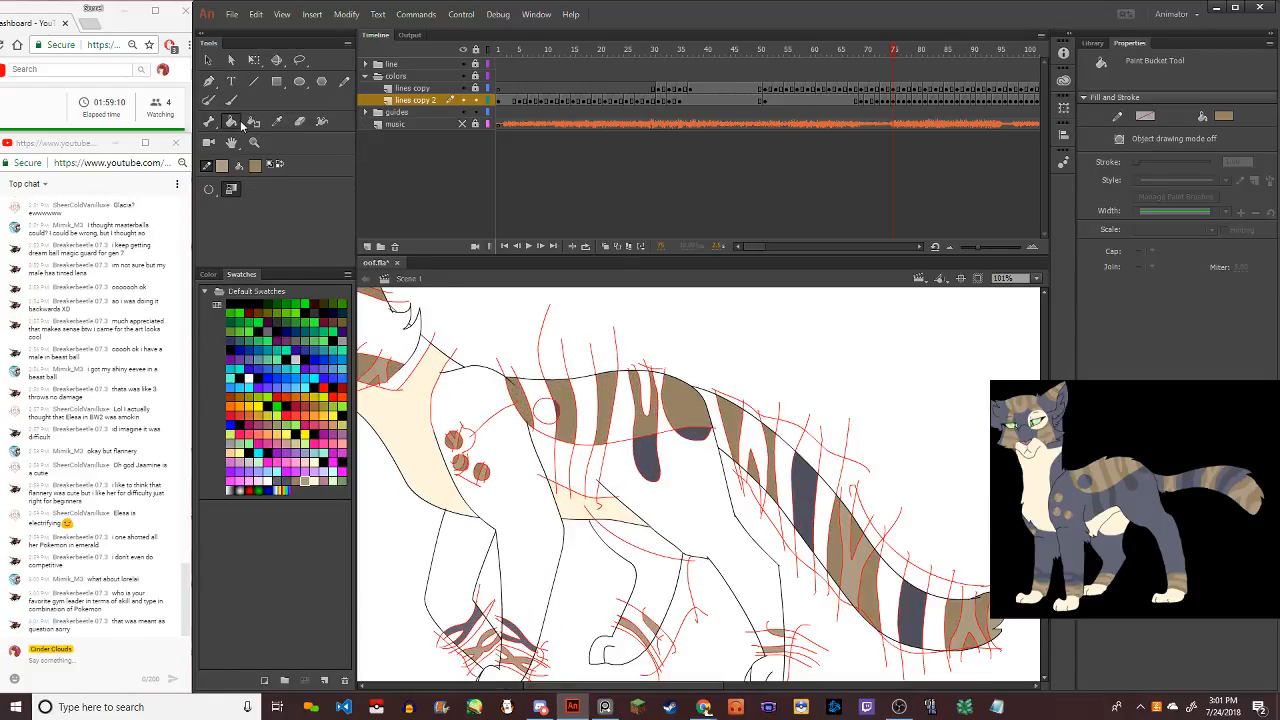
left_click(537, 400)
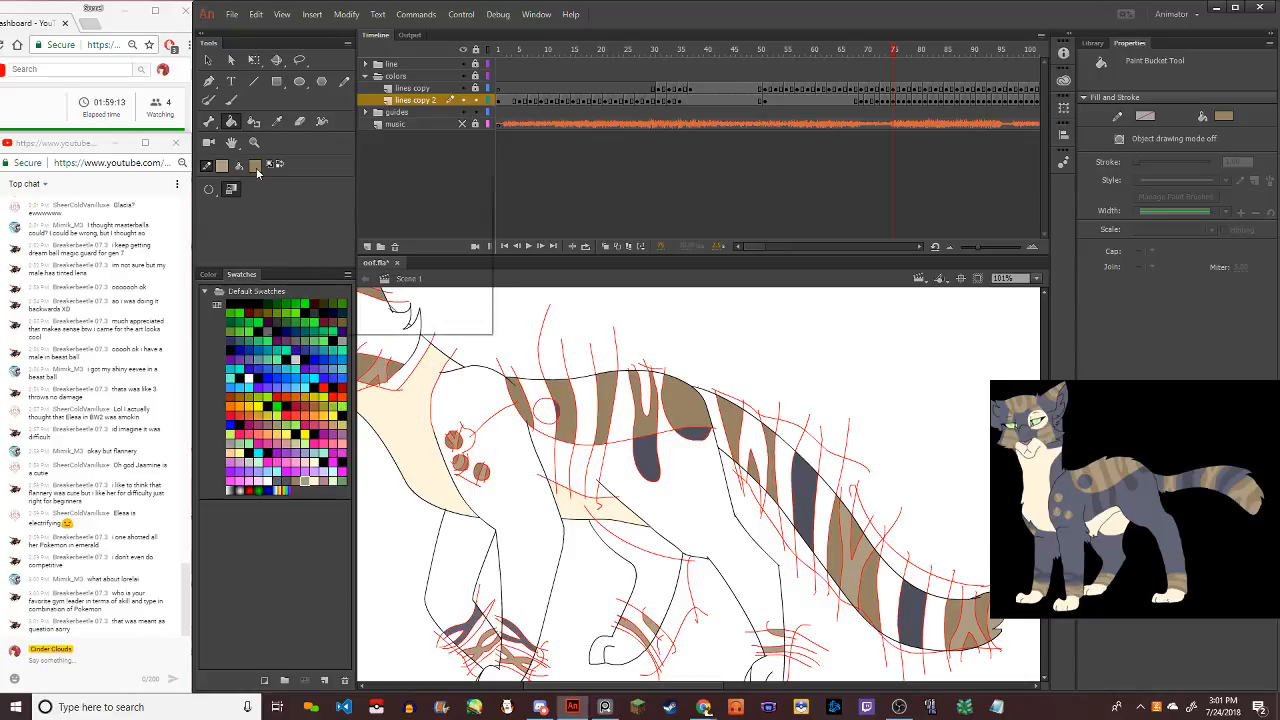
left_click(254, 165)
left_click(290, 280)
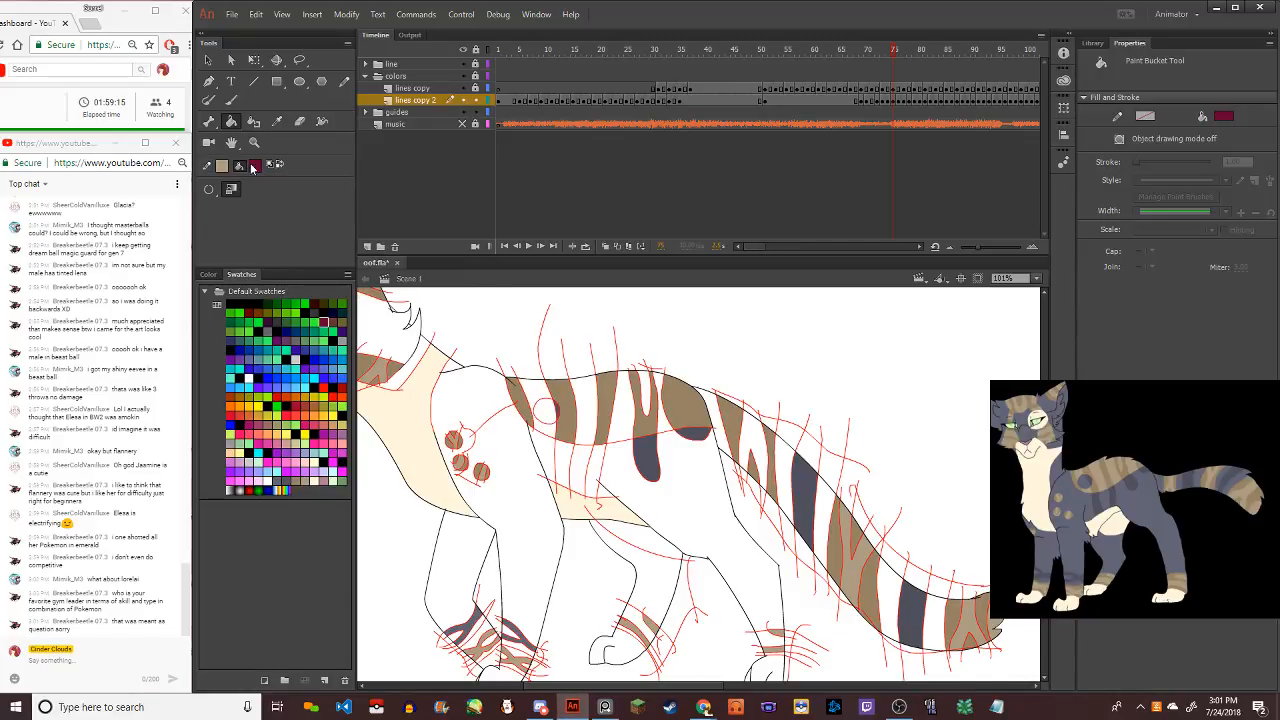
left_click(254, 165)
left_click(300, 300)
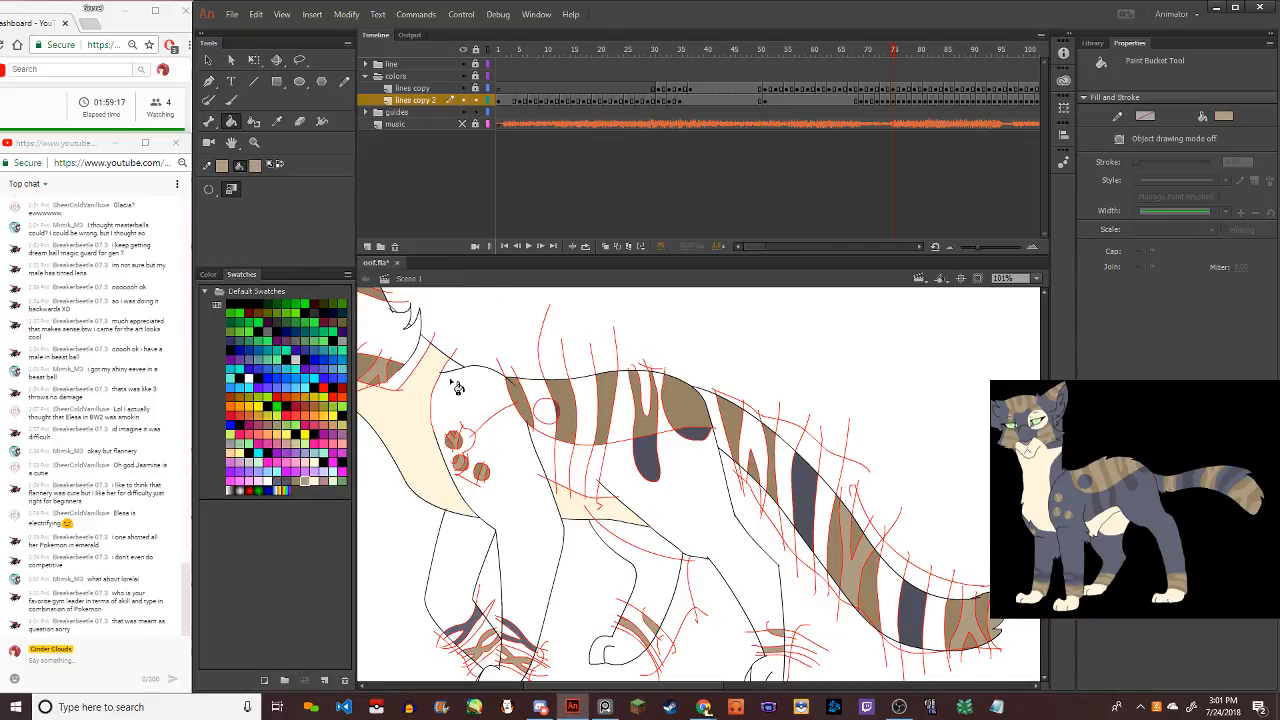
Fill the gaps between the brown stripes along the back and at the base of the tail with light tan
left_click(543, 398)
left_click(591, 414)
left_click(629, 432)
left_click(659, 398)
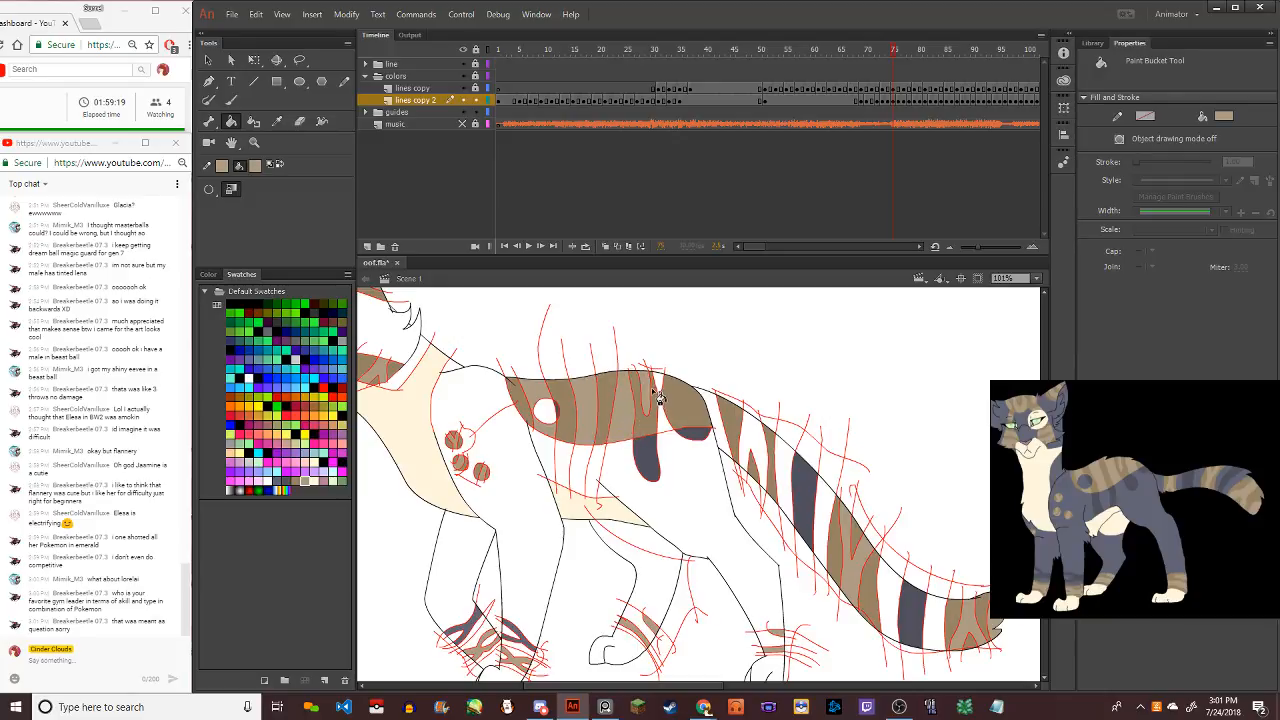
left_click(663, 400)
left_click(722, 425)
left_click(754, 452)
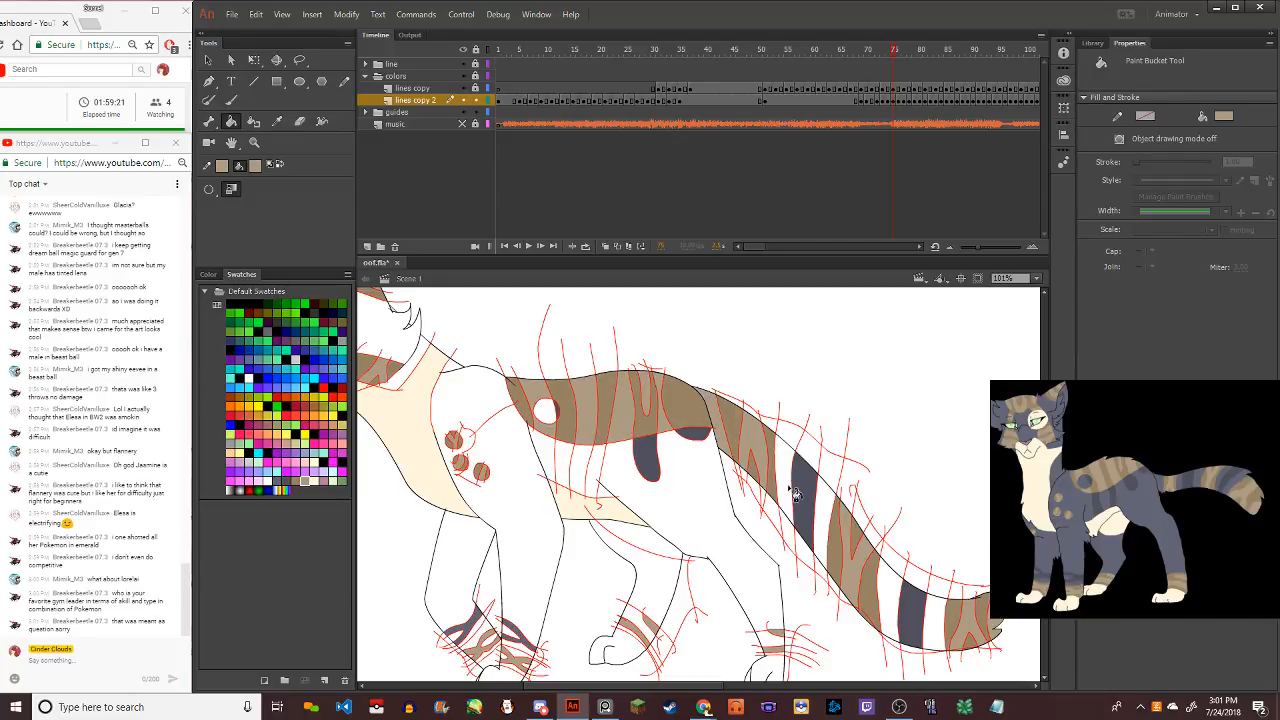
left_click(790, 490)
left_click(822, 521)
key("ctrl+z")
key("ctrl+z")
Set the fill colour to the darker brown swatch and fill the remaining parts of the bands above both hind paws
scroll(730, 504, "down", 2)
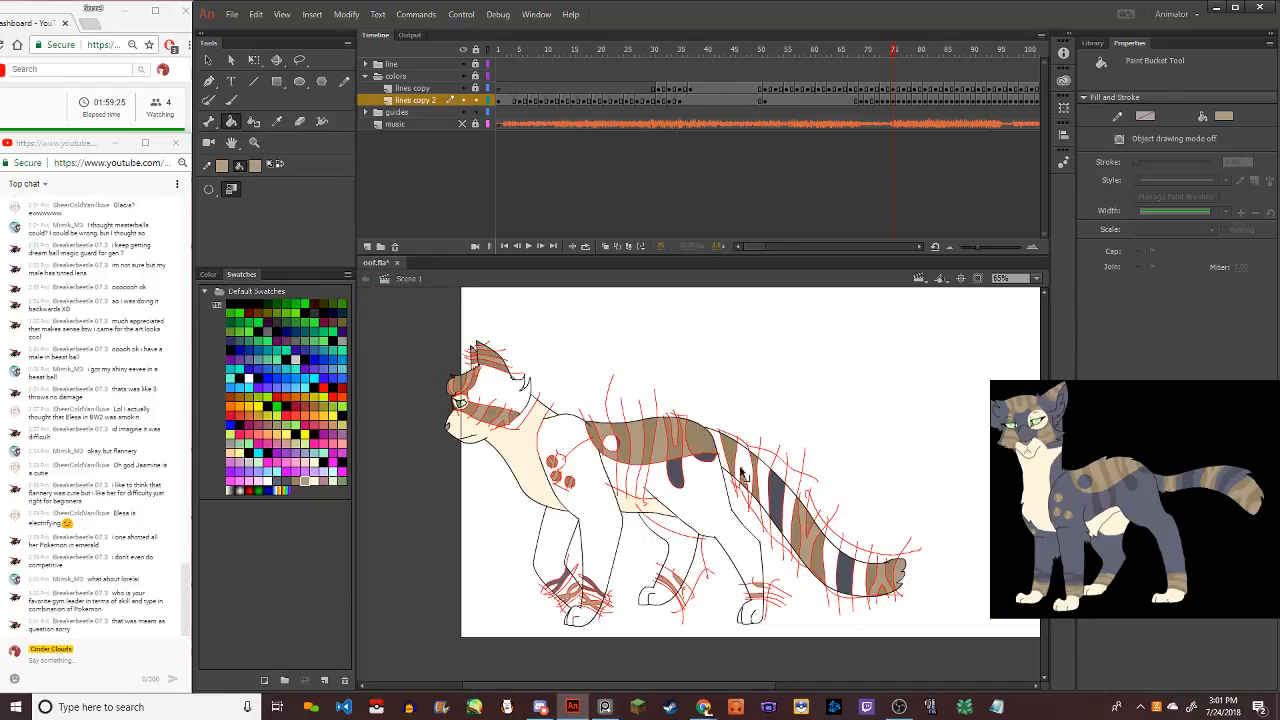
scroll(757, 600, "up", 2)
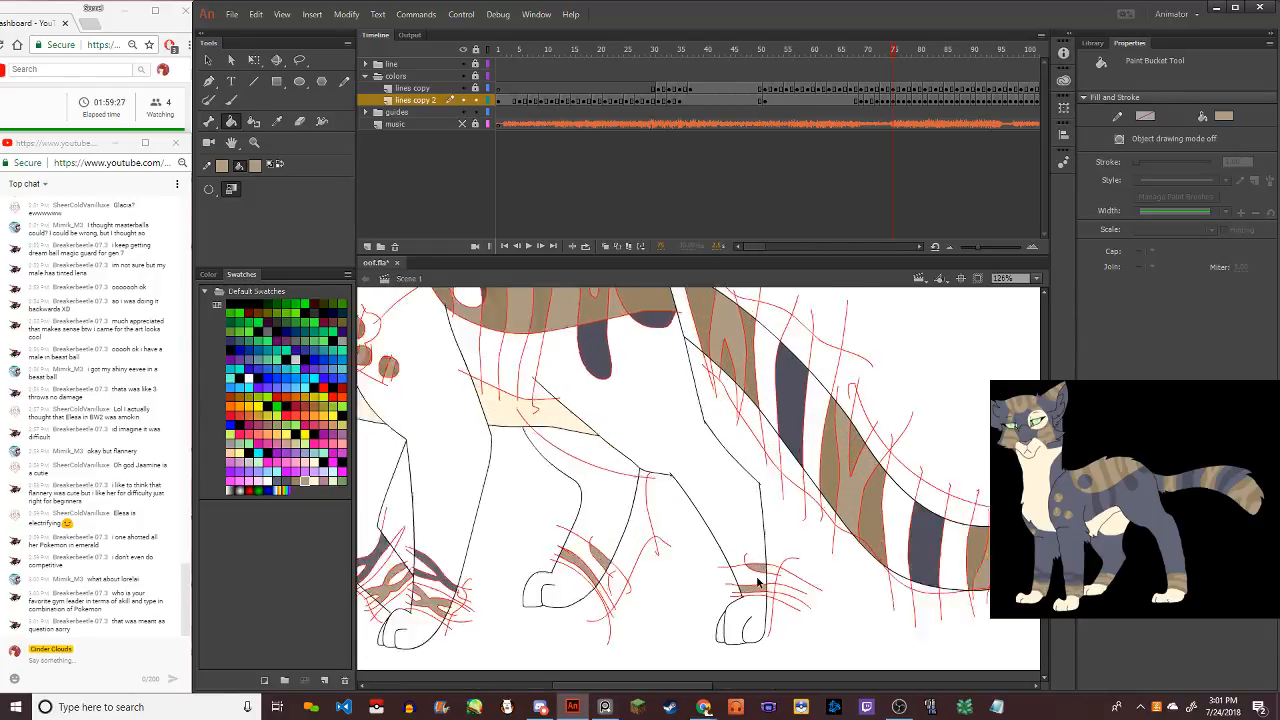
scroll(757, 582, "up", 4)
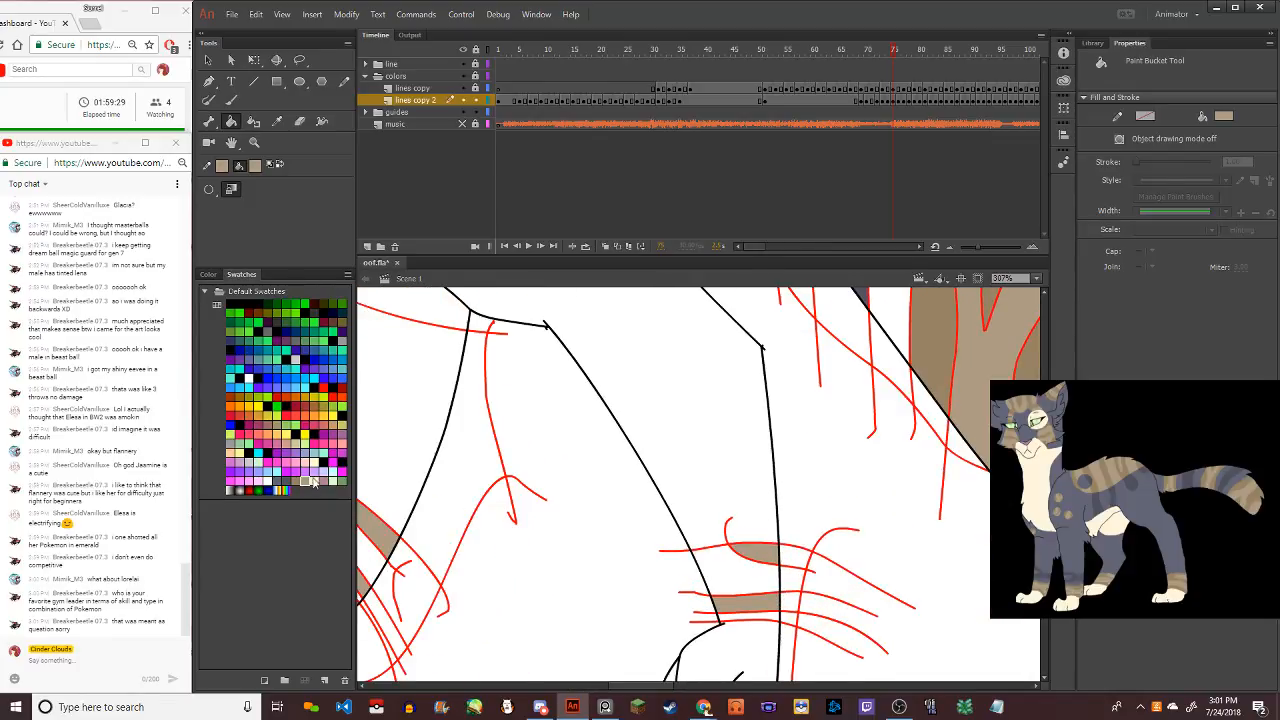
left_click(295, 482)
scroll(451, 529, "down", 2)
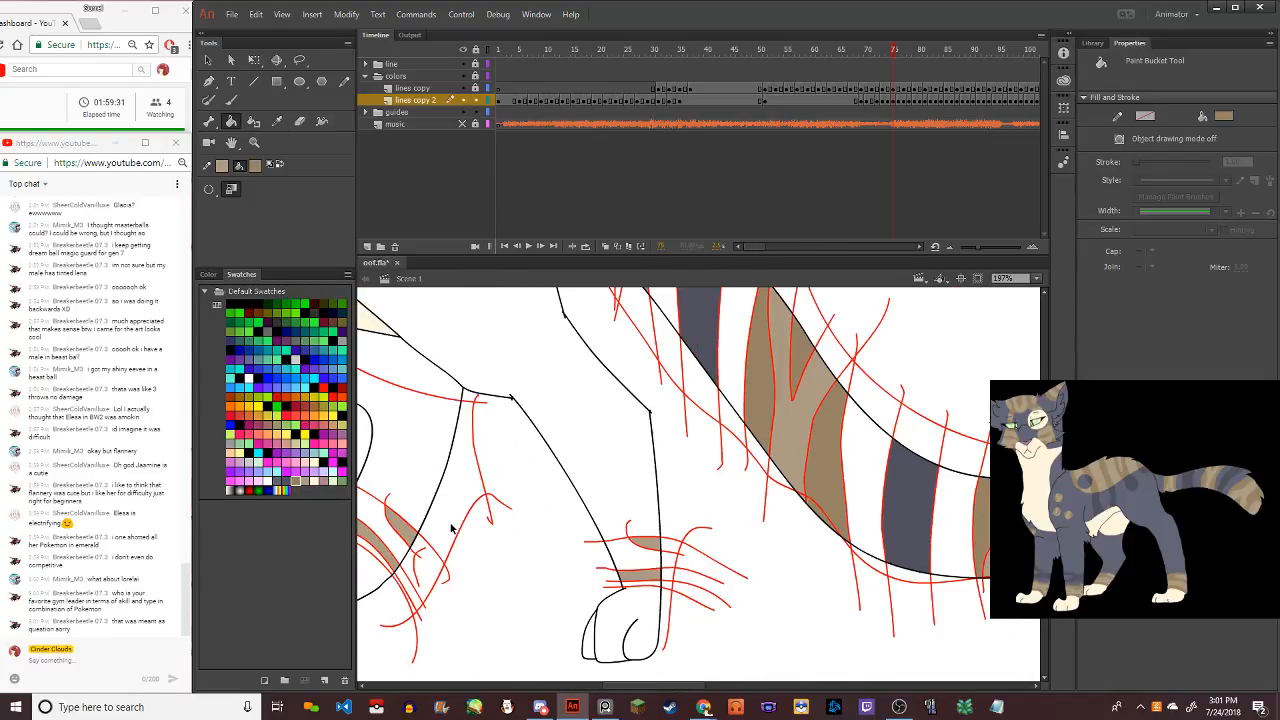
left_click(393, 545)
left_click(379, 559)
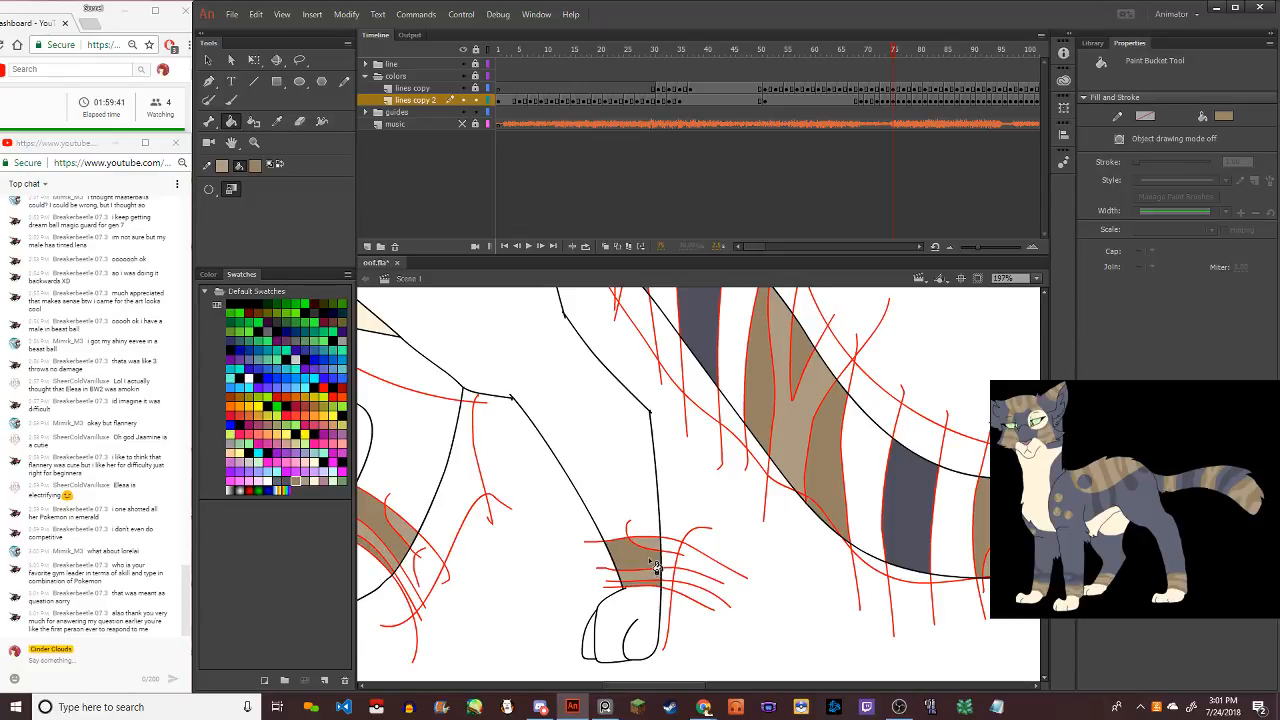
Set the fill colour to the slate grey swatch and fill the small gap between the forehead tuft and the eye patch
key("ctrl+2")
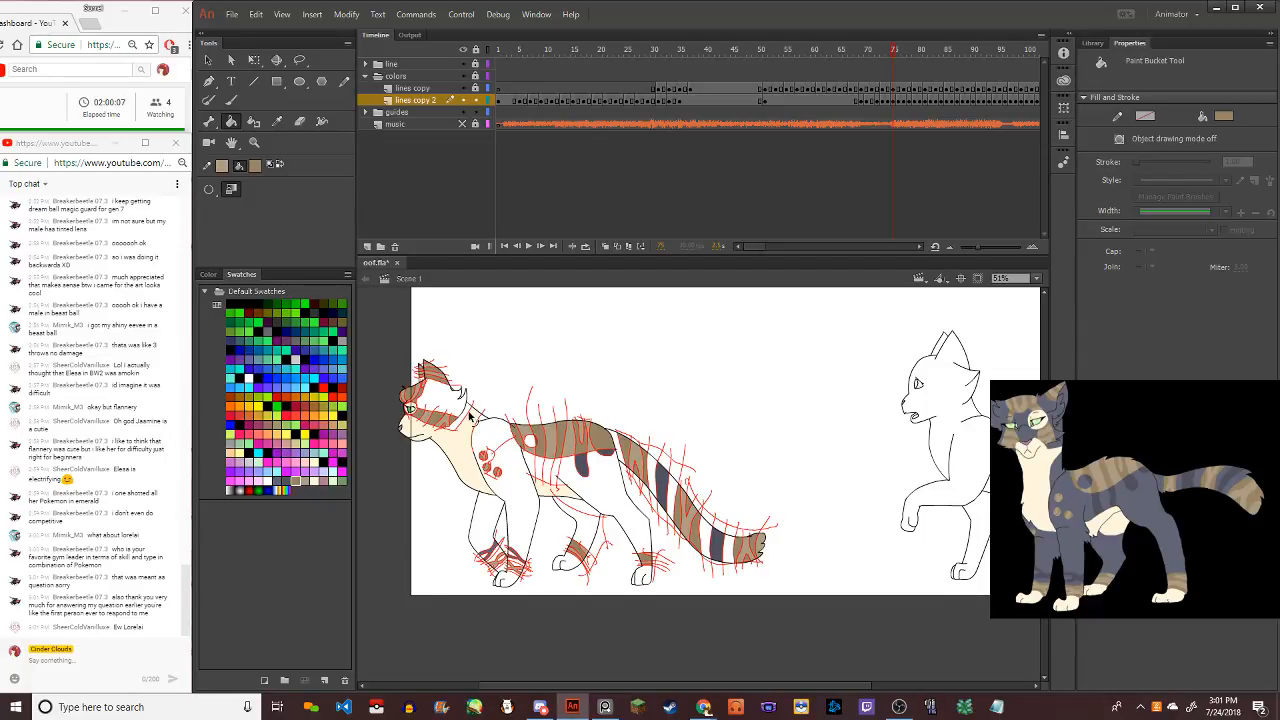
scroll(462, 420, "up", 2)
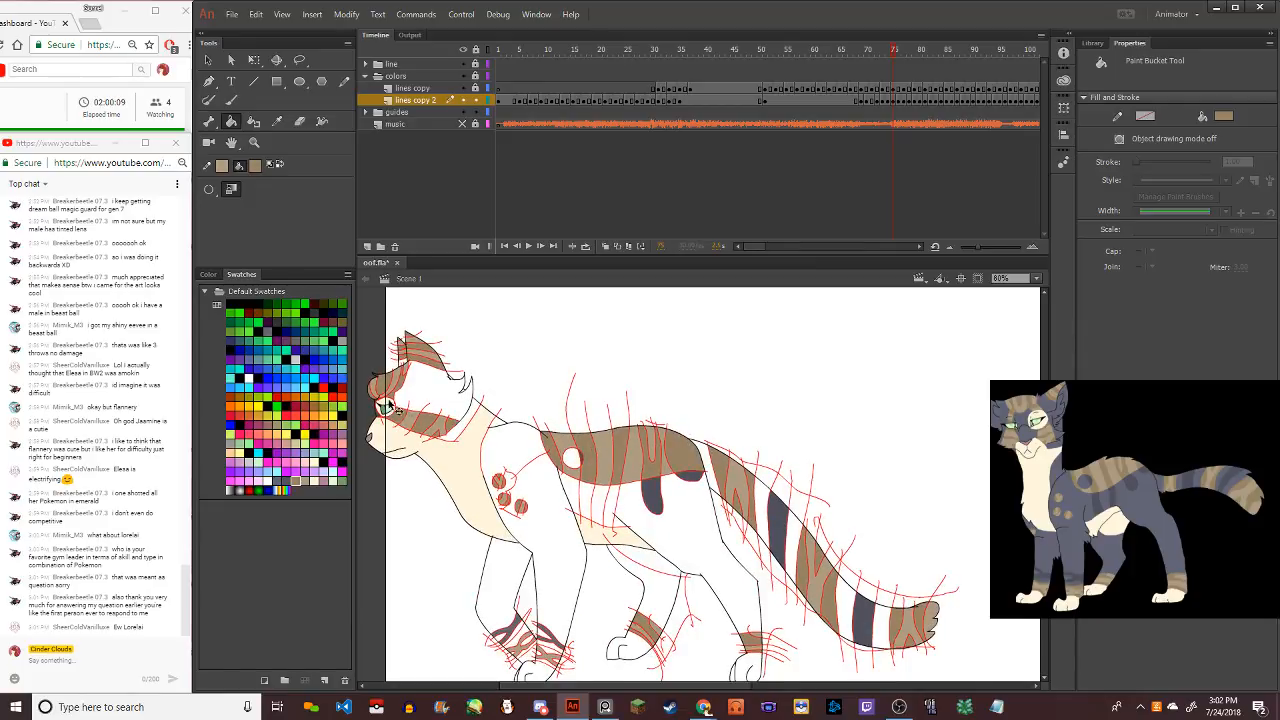
scroll(390, 405, "up", 3)
left_click(283, 489)
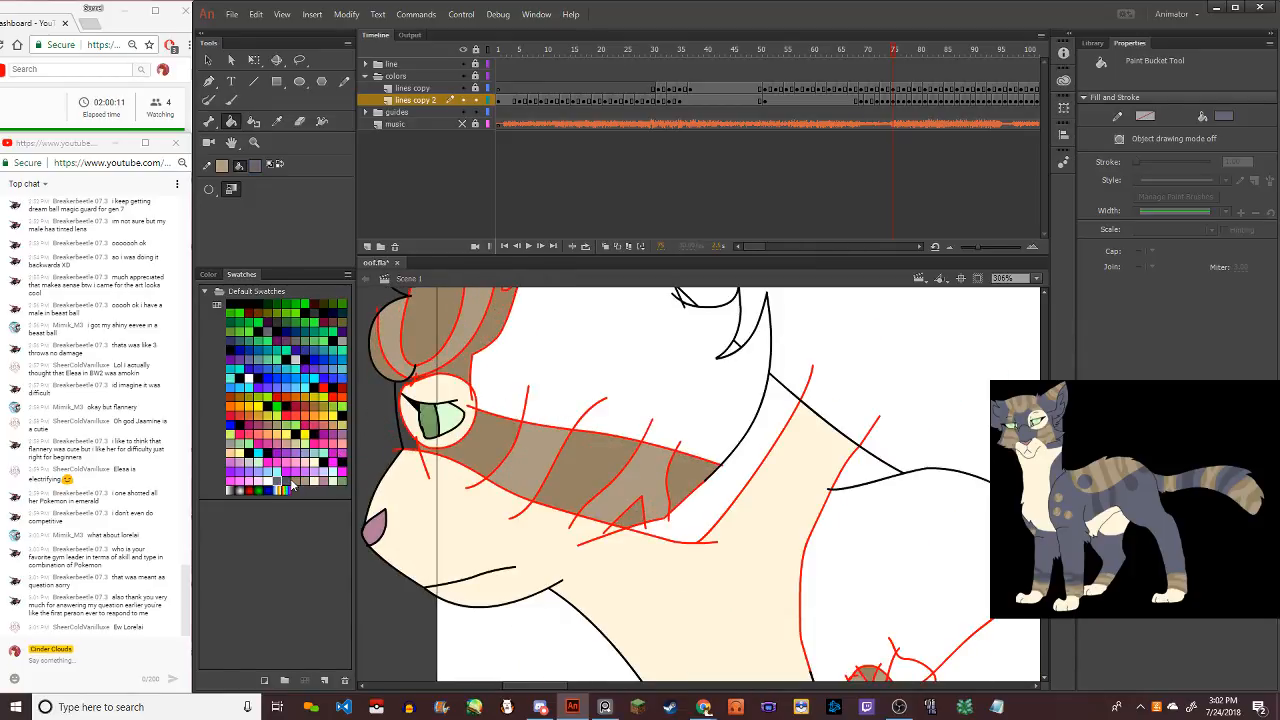
scroll(408, 393, "up", 1)
left_click(412, 392)
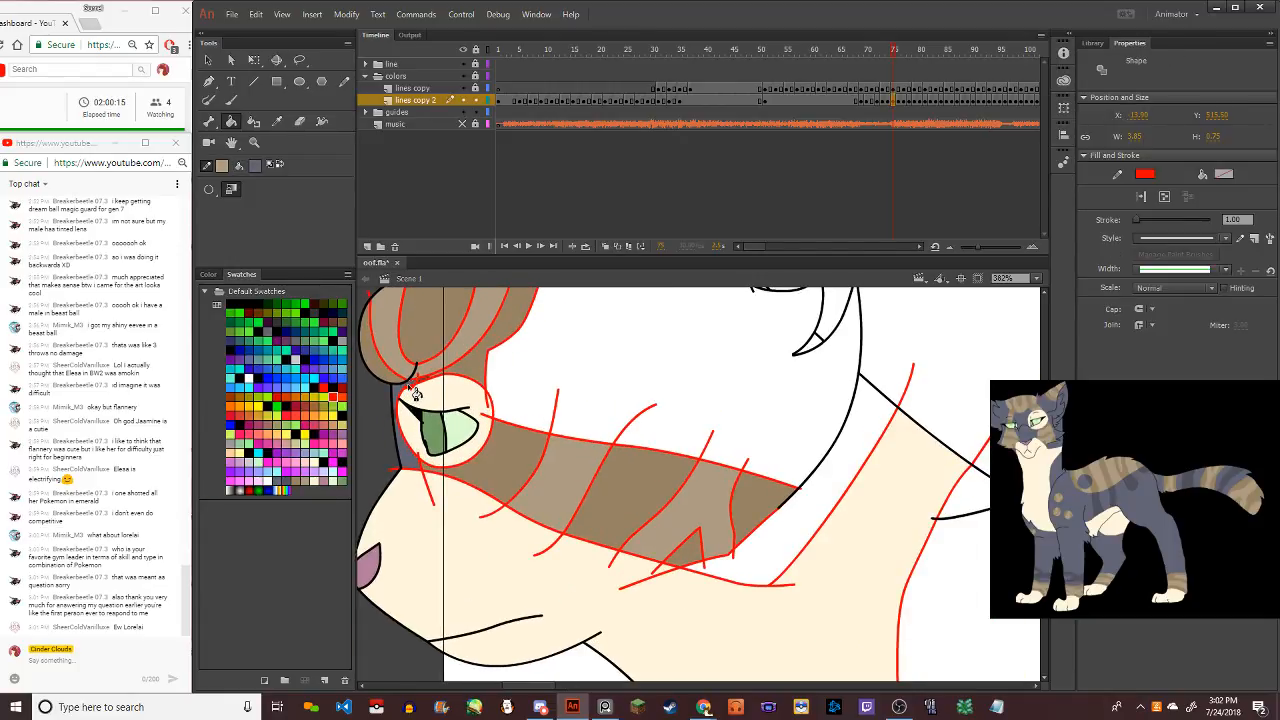
Sample the brown beside the eye patch and recolour the small slate sliver above the eye with it
scroll(412, 391, "up", 3)
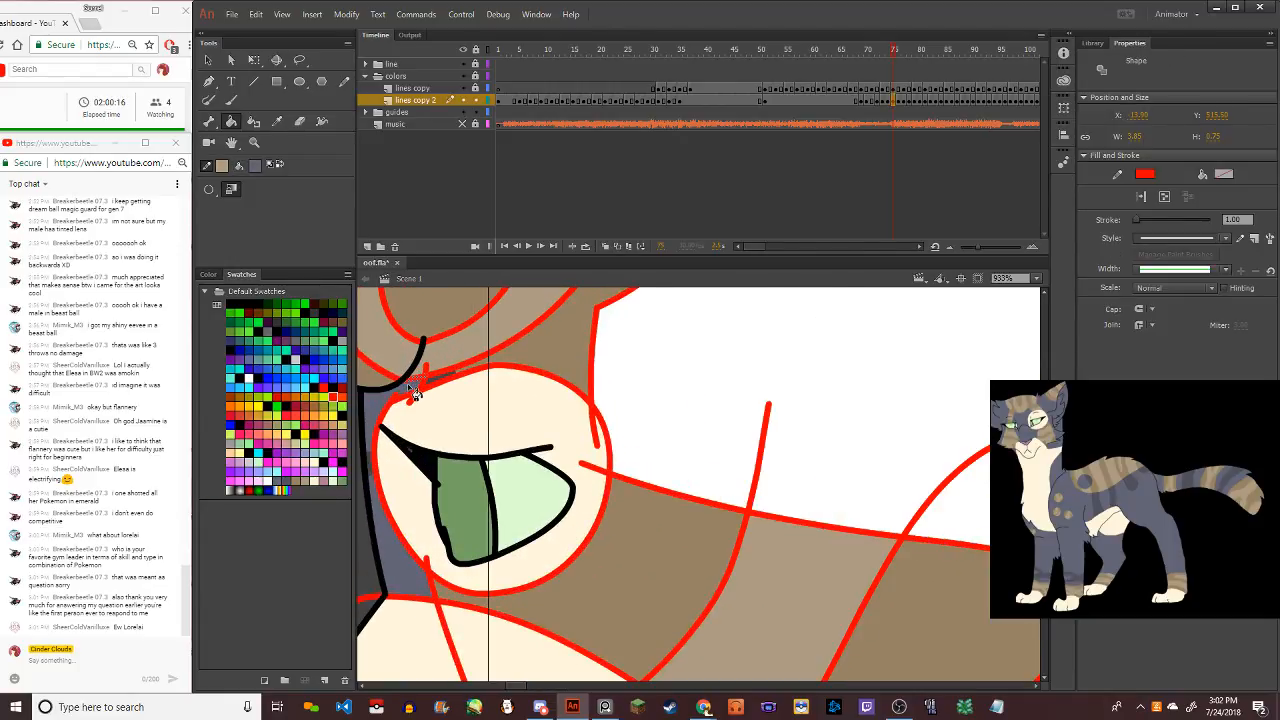
left_click(277, 121)
left_click(554, 347)
scroll(443, 388, "down", 4)
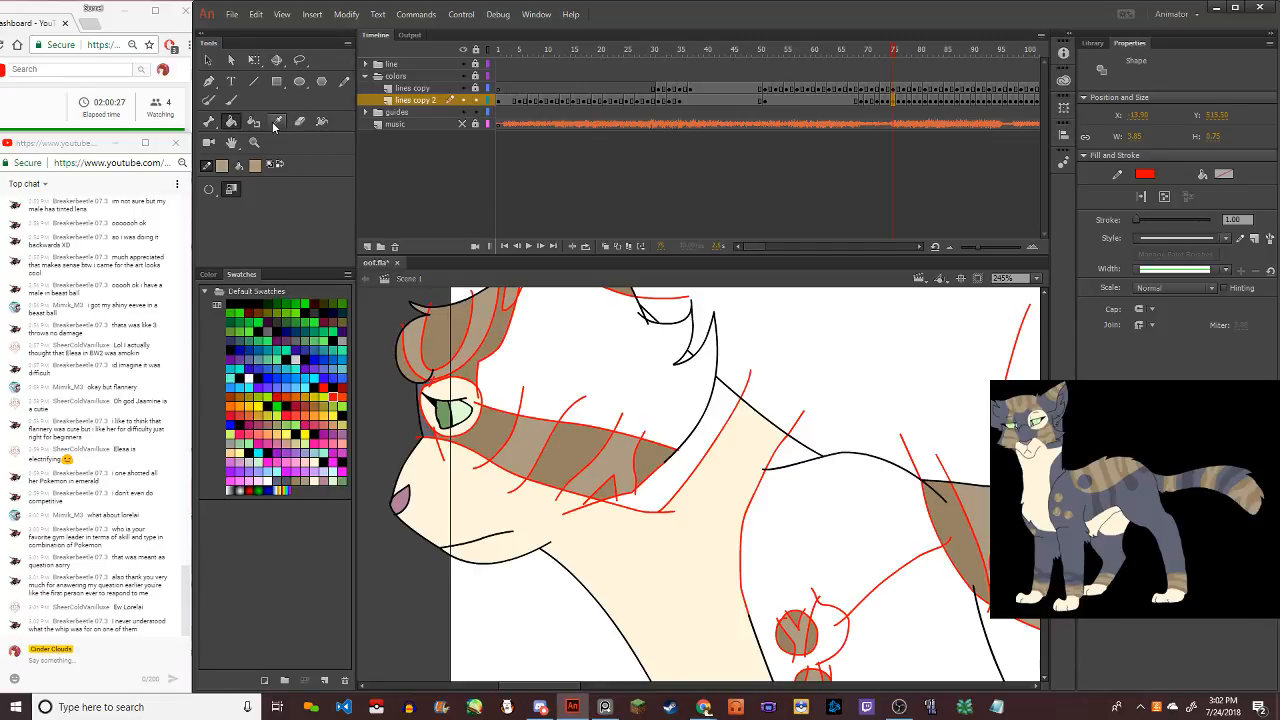
Sample the cream of the muzzle as the fill colour
left_click(277, 121)
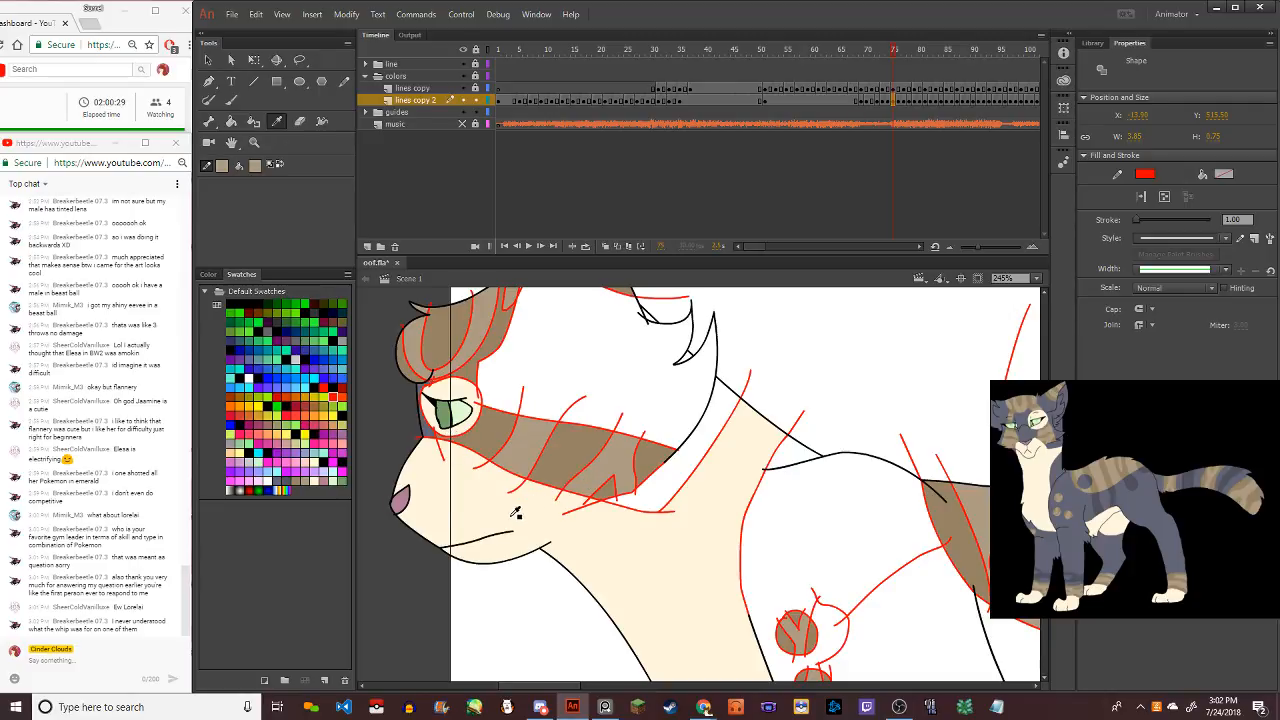
left_click(469, 510)
scroll(469, 512, "down", 6)
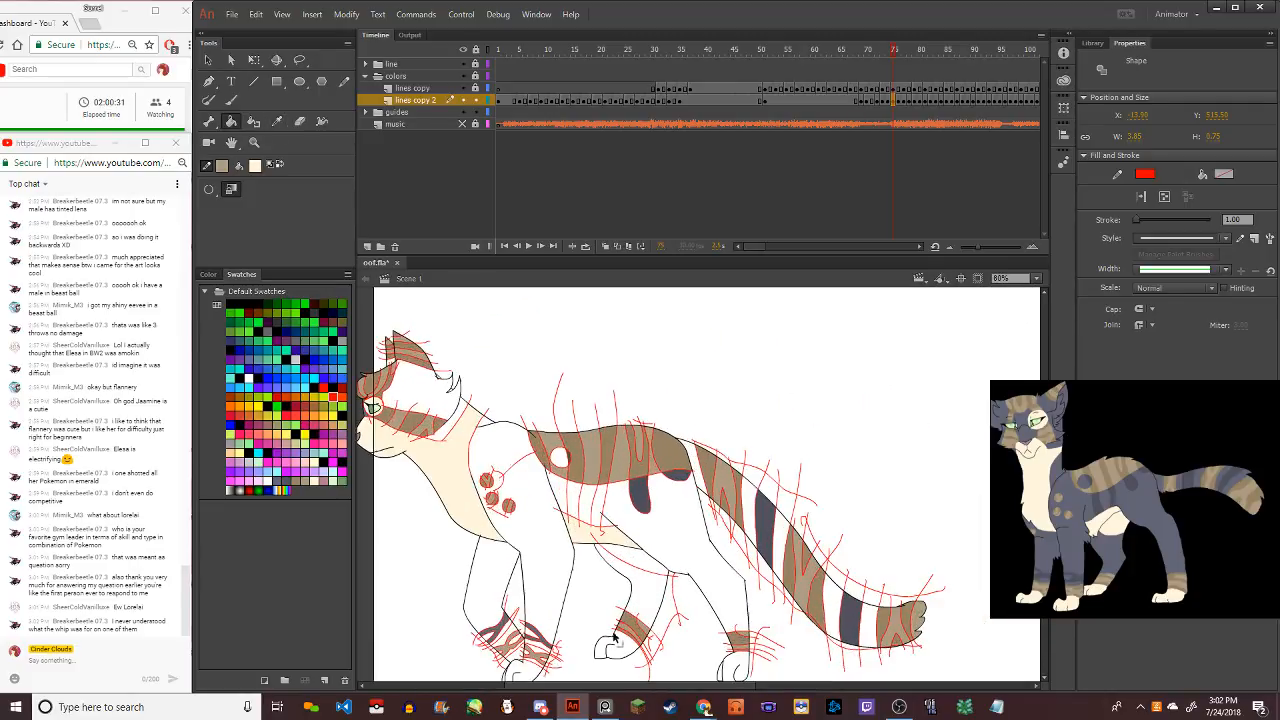
Set the stroke and fill colours to the slate grey swatch and fill the round back spot and the gaps between the tail stripes
left_click(278, 121)
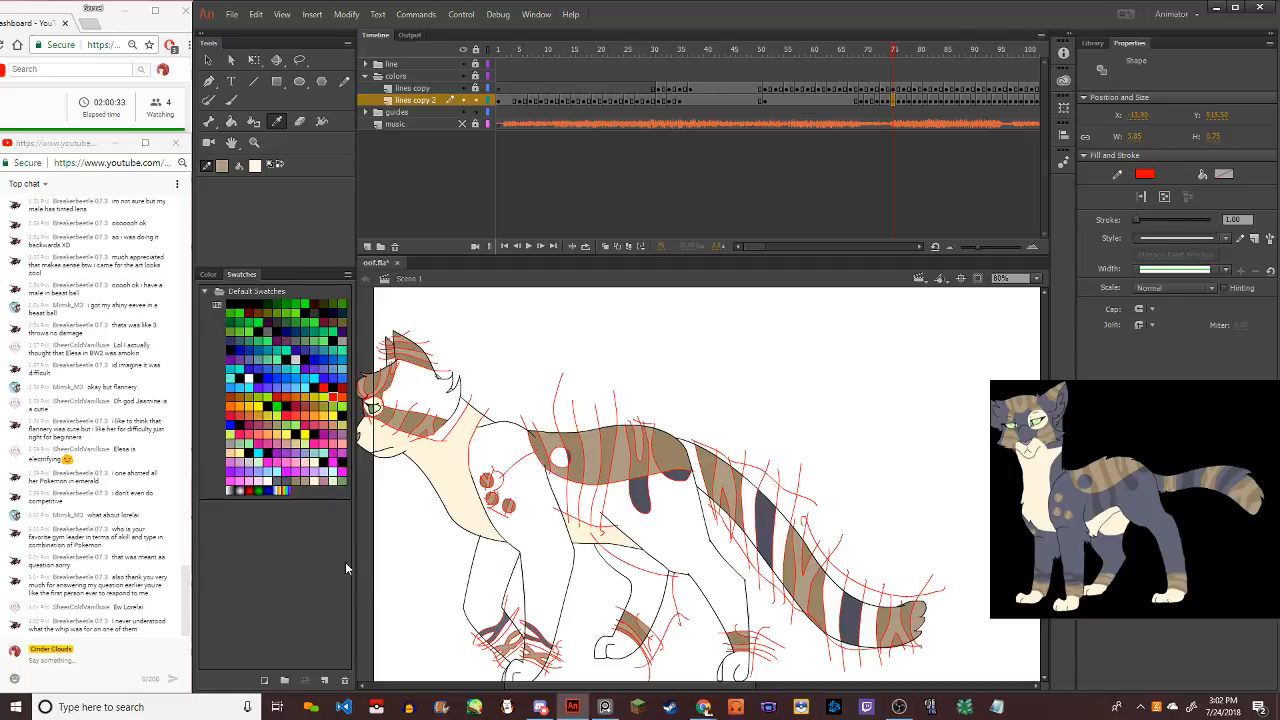
left_click(281, 486)
left_click(239, 166)
left_click(279, 489)
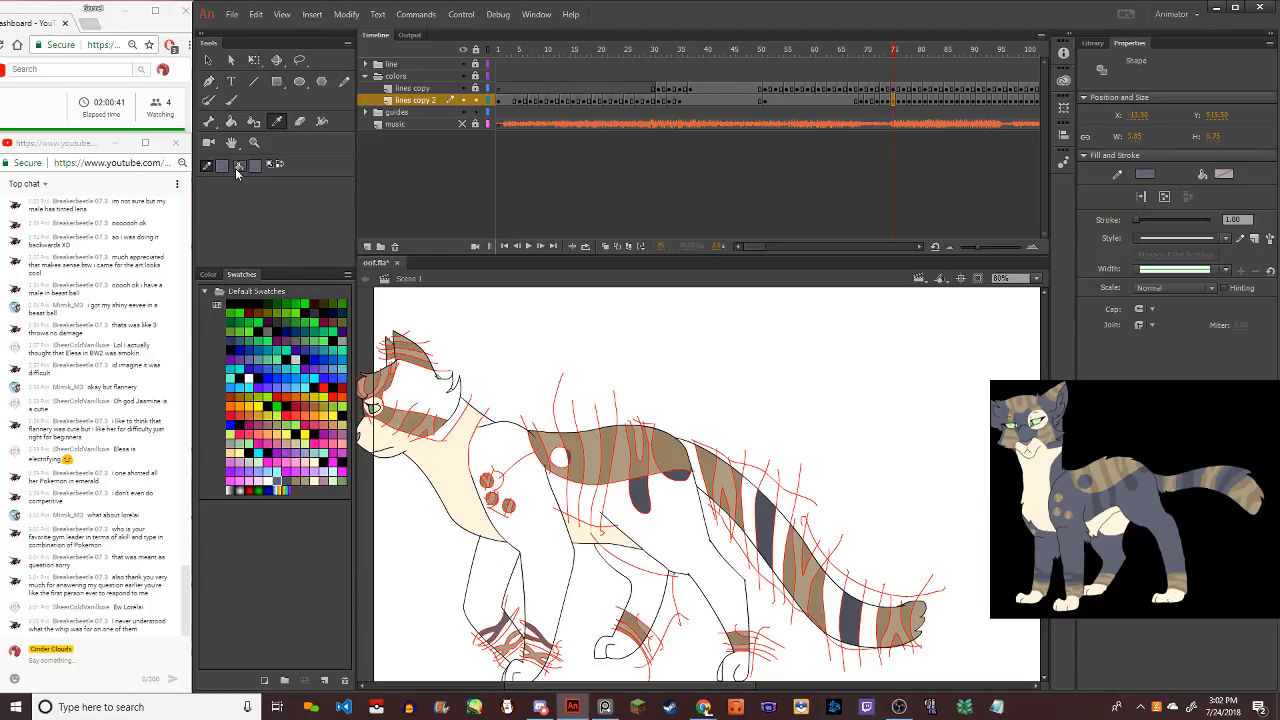
left_click(231, 121)
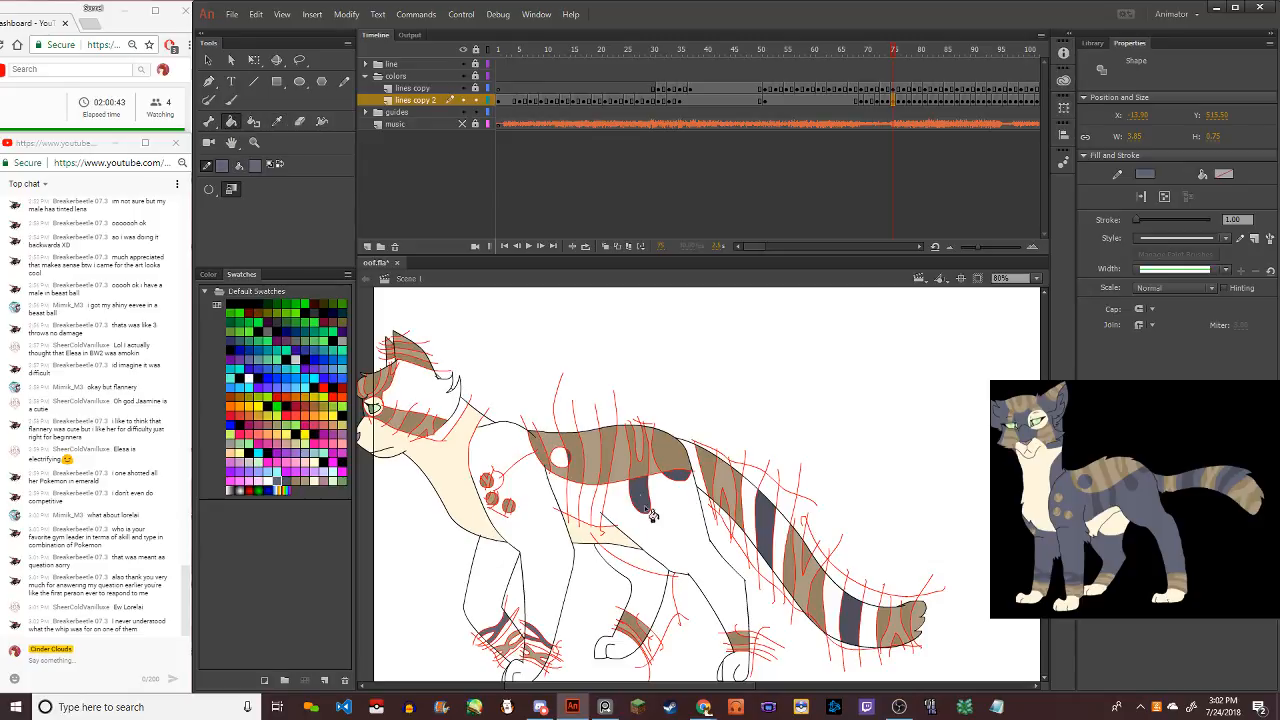
scroll(760, 510, "up", 3)
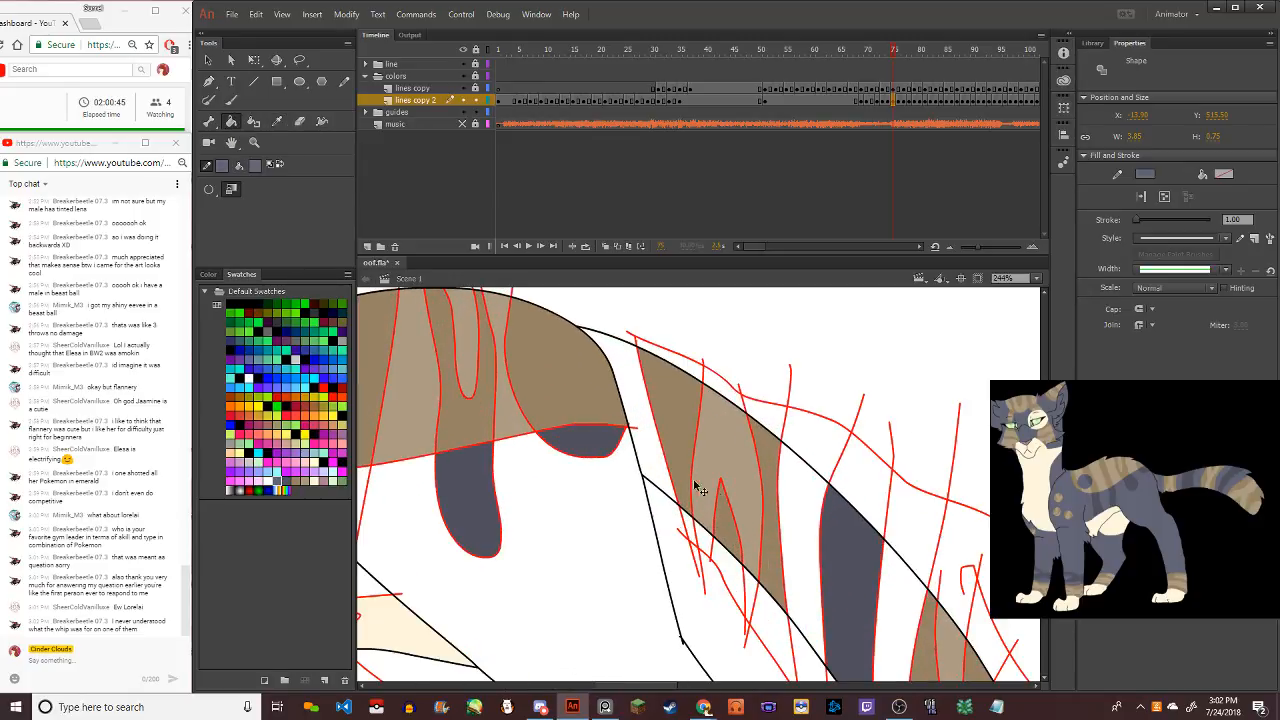
left_click(676, 481)
left_click(800, 537)
scroll(760, 527, "down", 1)
scroll(760, 527, "down", 2)
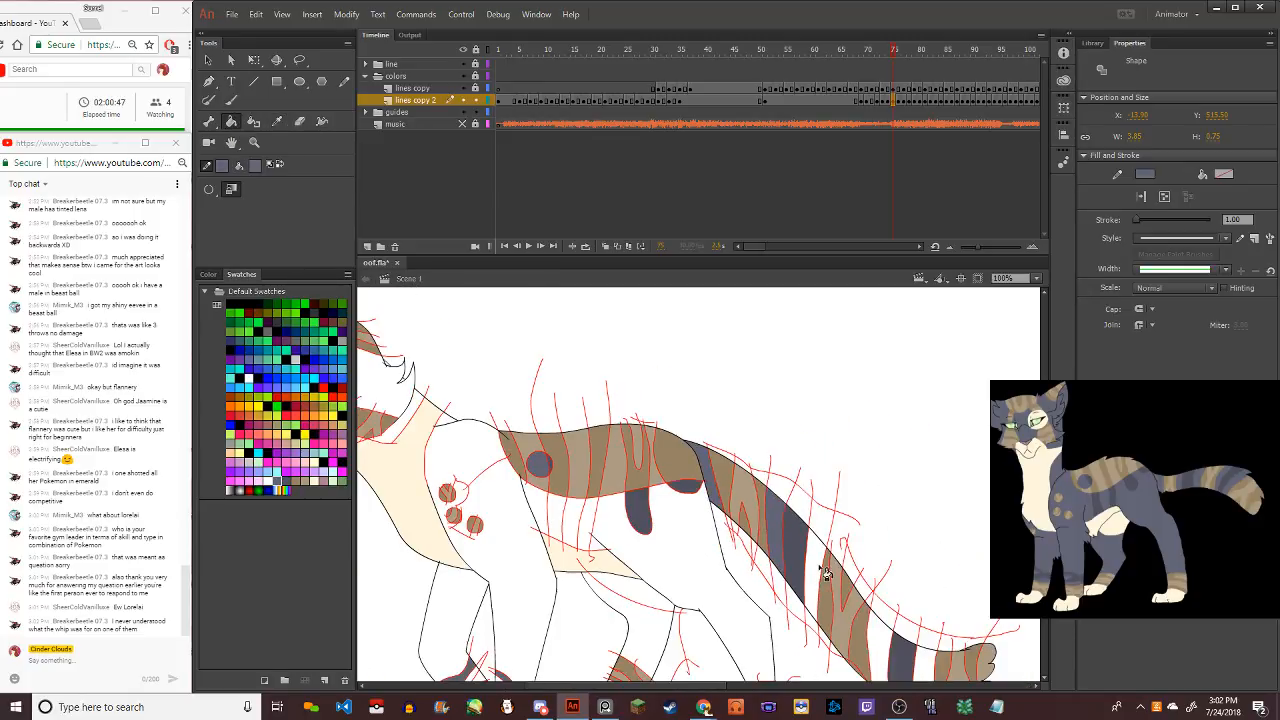
scroll(885, 655, "down", 1)
scroll(905, 662, "down", 2)
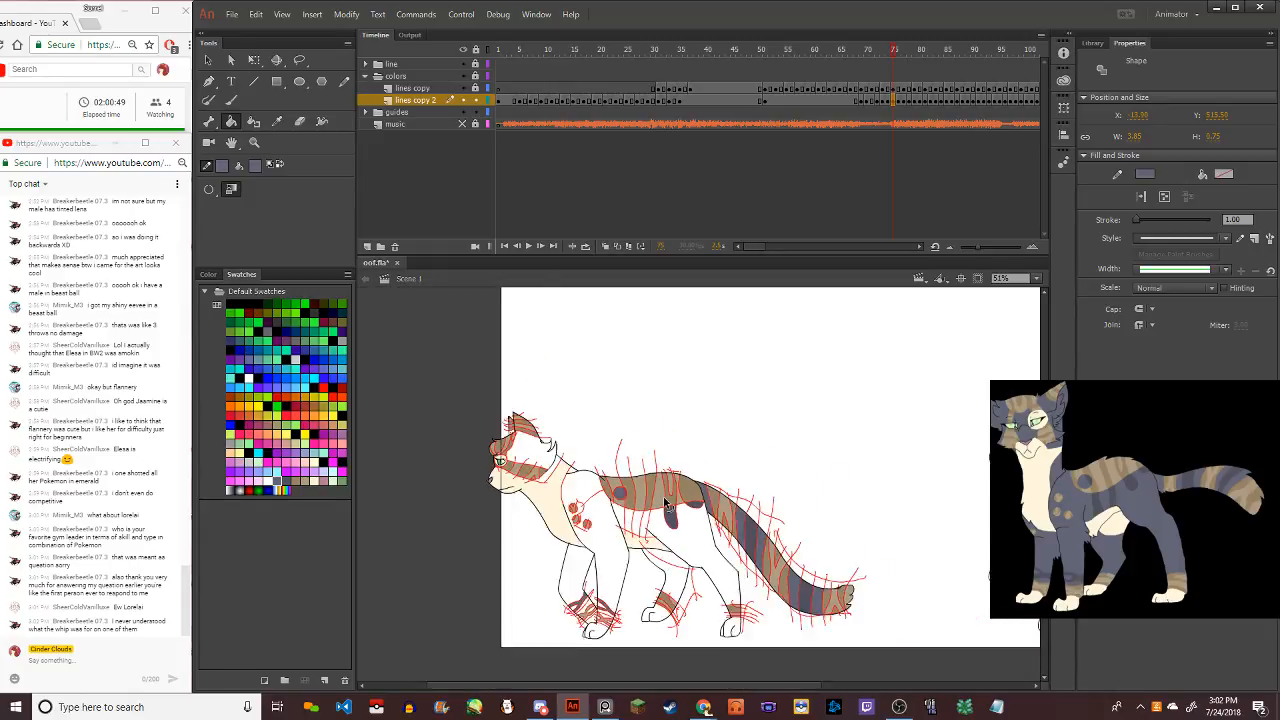
Sample the belly's cream and fill the near front paw and both hind paws with the Paint Bucket
scroll(600, 560, "up", 3)
scroll(573, 566, "down", 2)
scroll(494, 560, "down", 1)
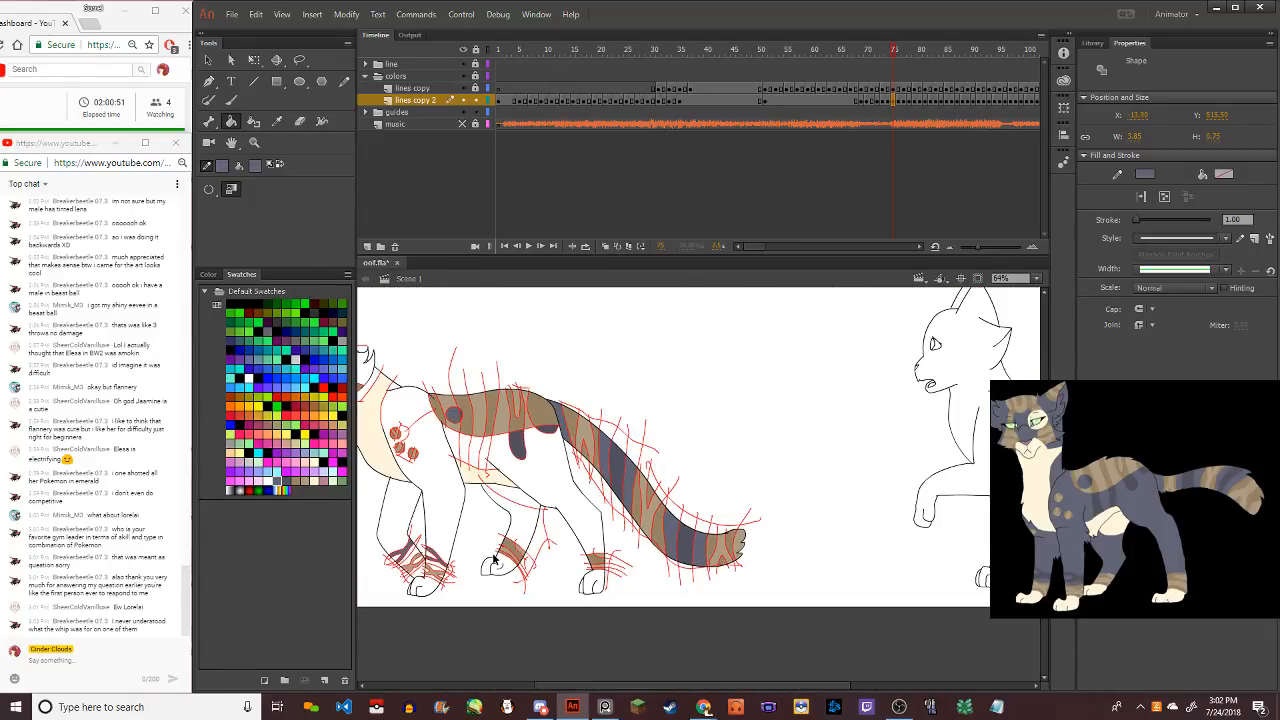
left_click(277, 122)
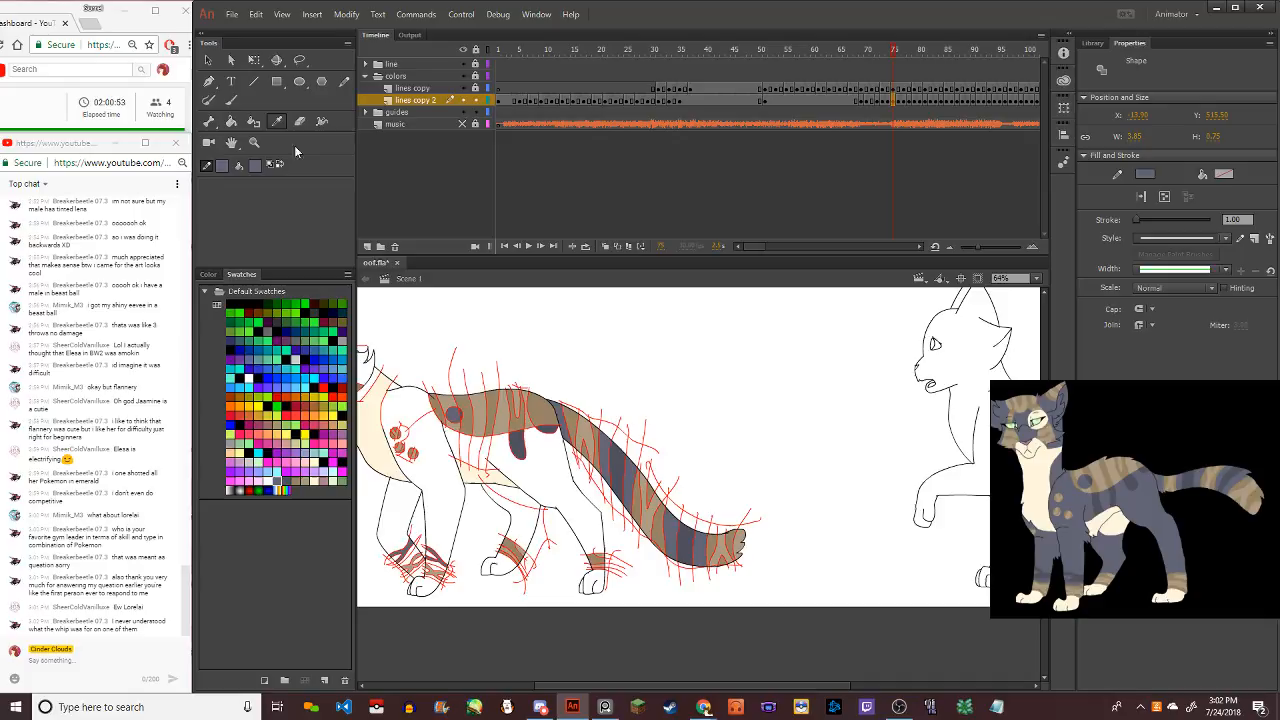
left_click(474, 481)
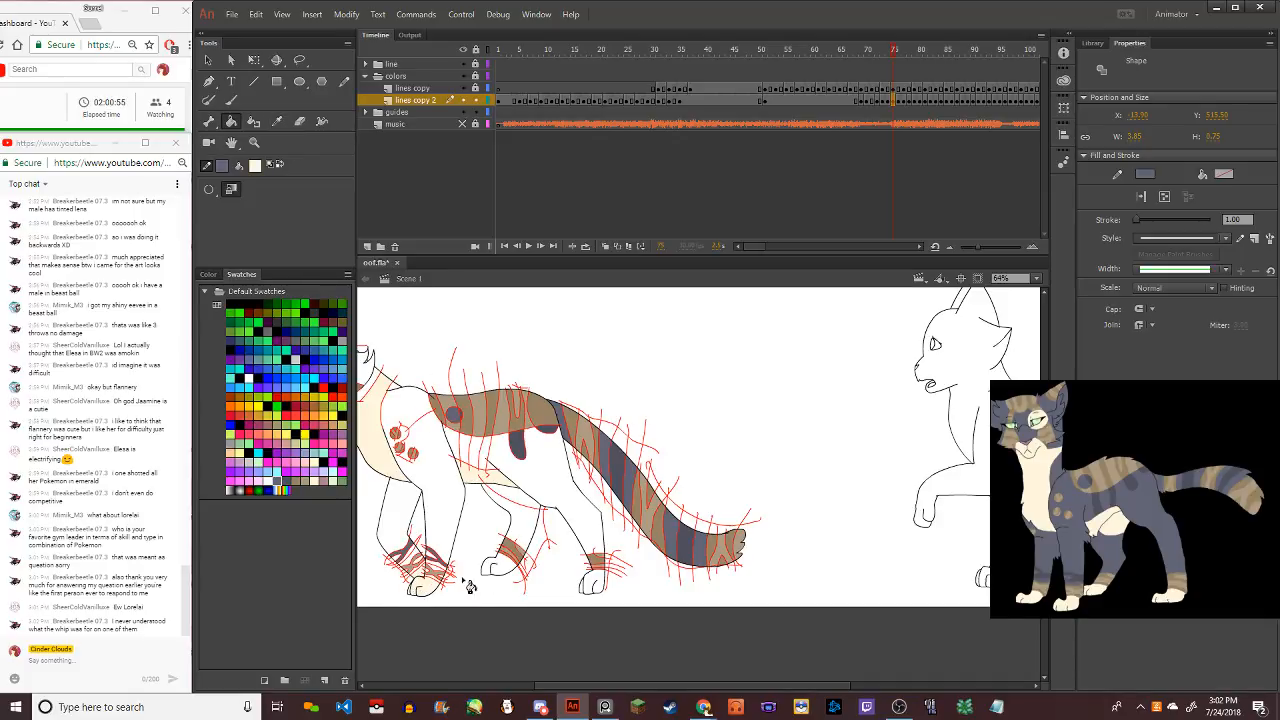
scroll(420, 592, "up", 3)
left_click(745, 508)
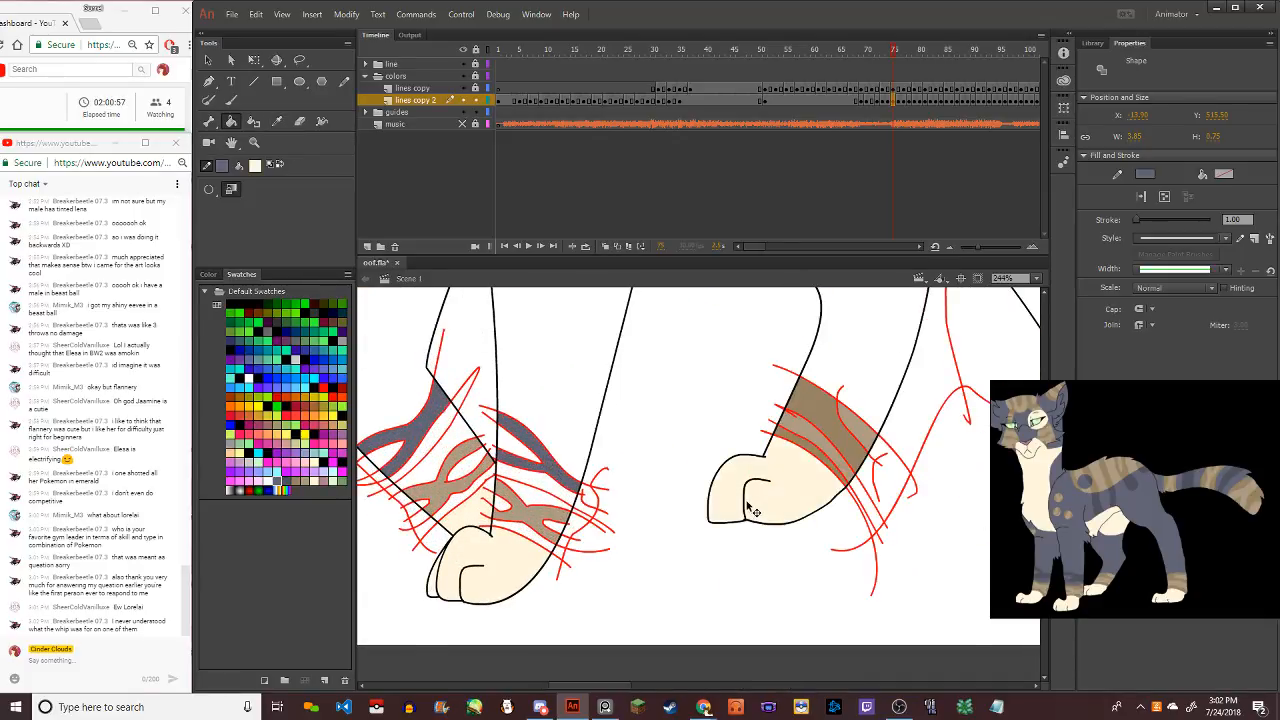
scroll(828, 520, "down", 3)
scroll(851, 530, "up", 2)
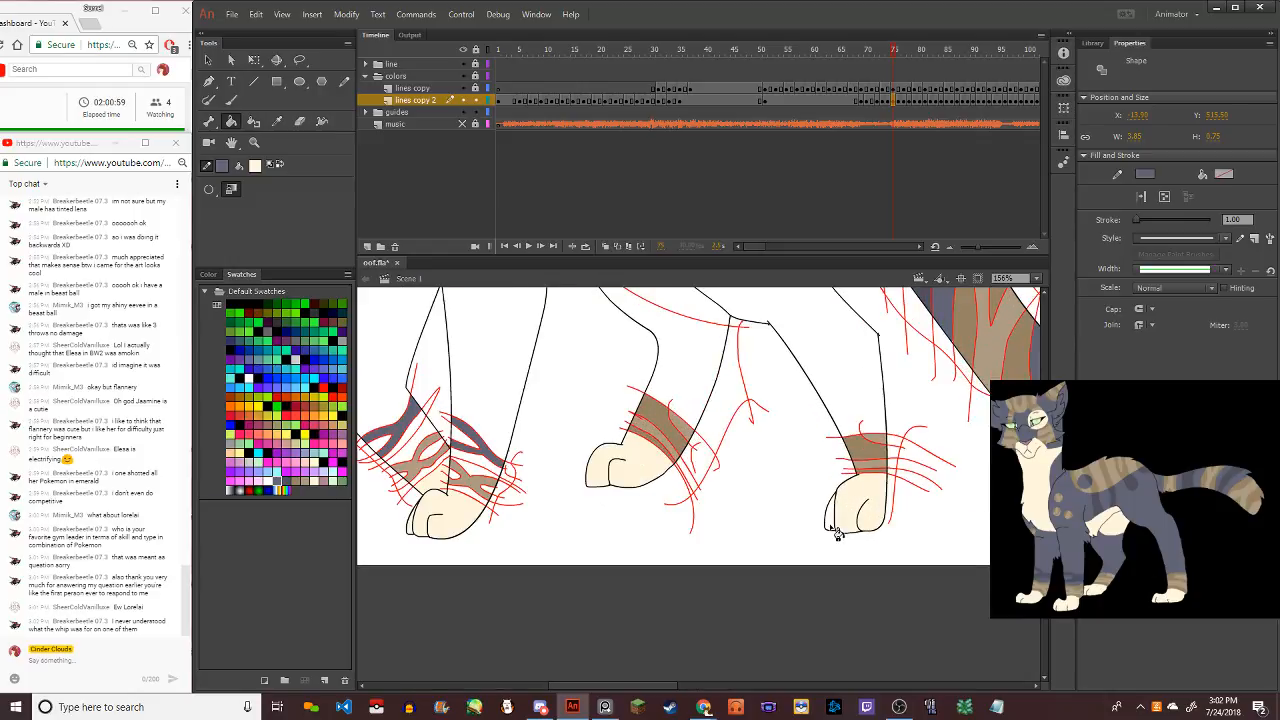
scroll(834, 523, "down", 3)
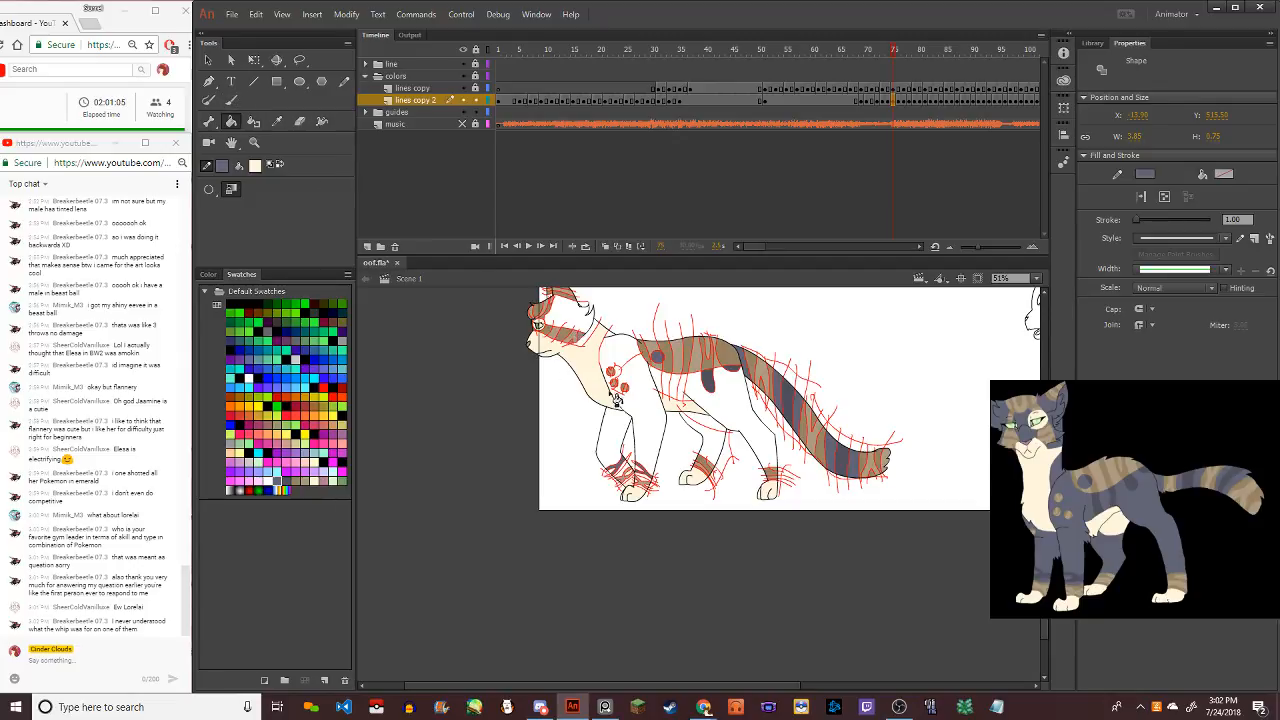
left_click(256, 166)
left_click(298, 322)
left_click(208, 274)
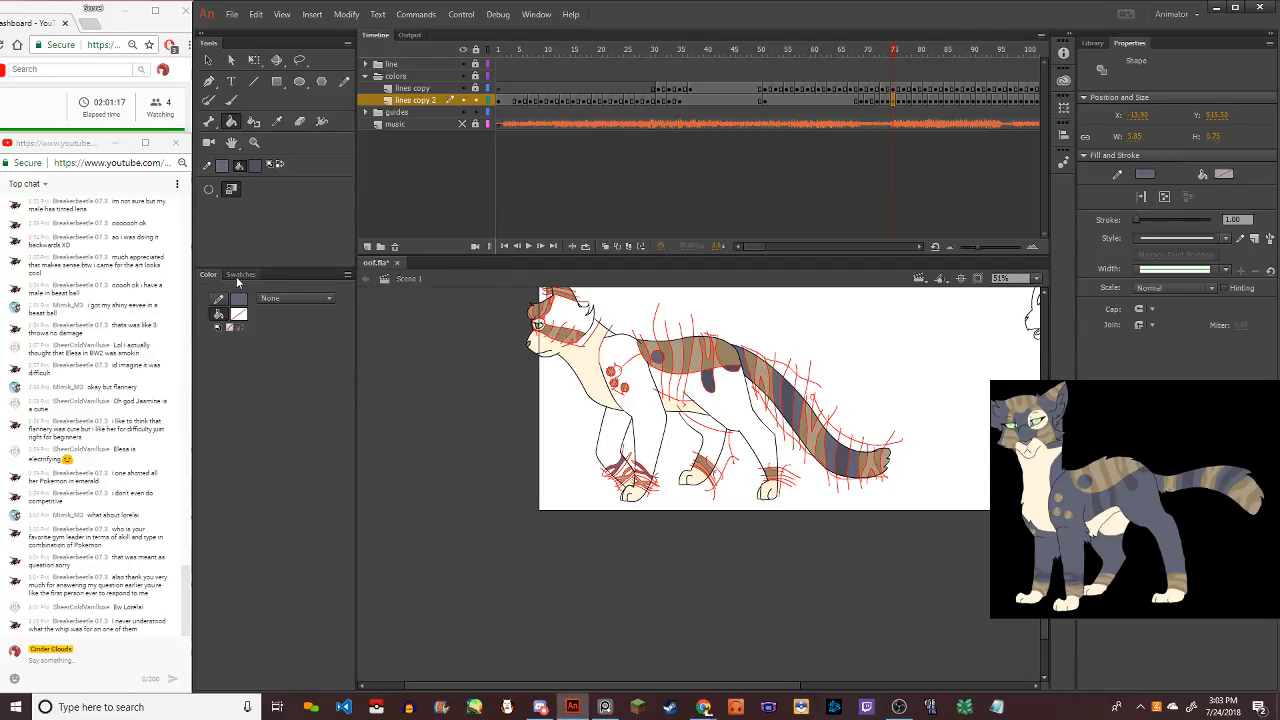
left_click(240, 274)
left_click(261, 368)
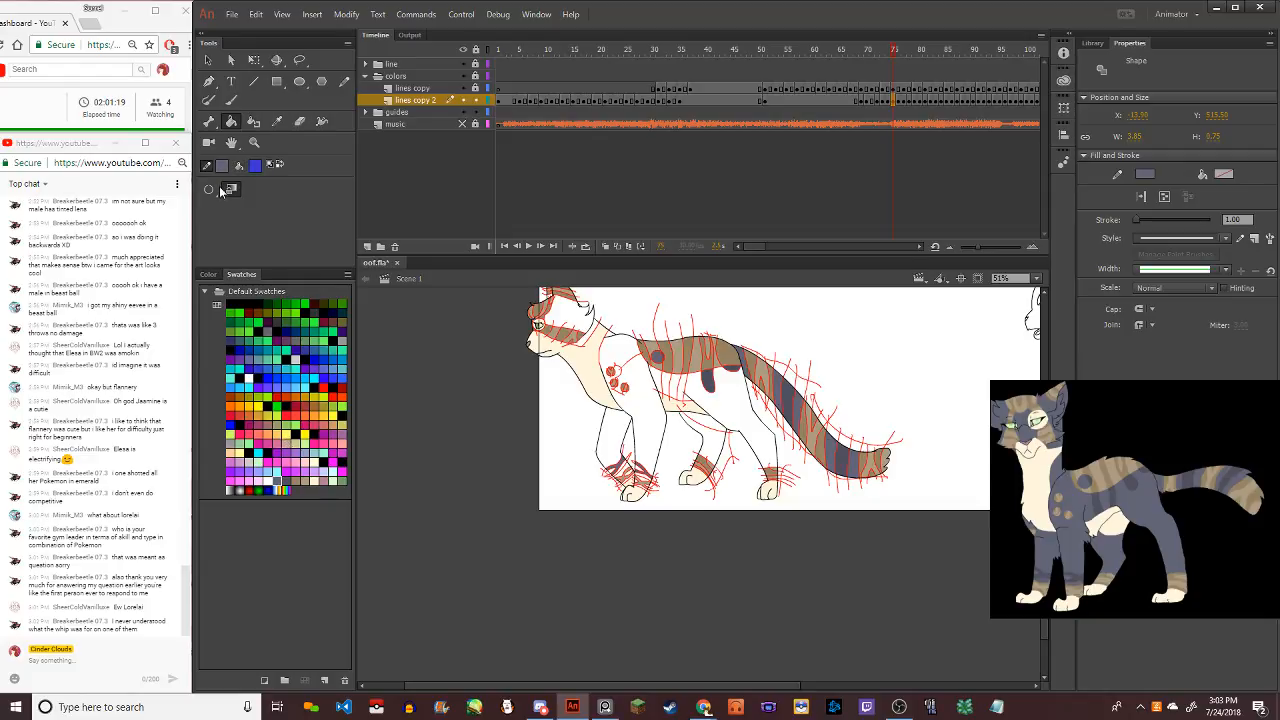
left_click(208, 274)
left_click(218, 316)
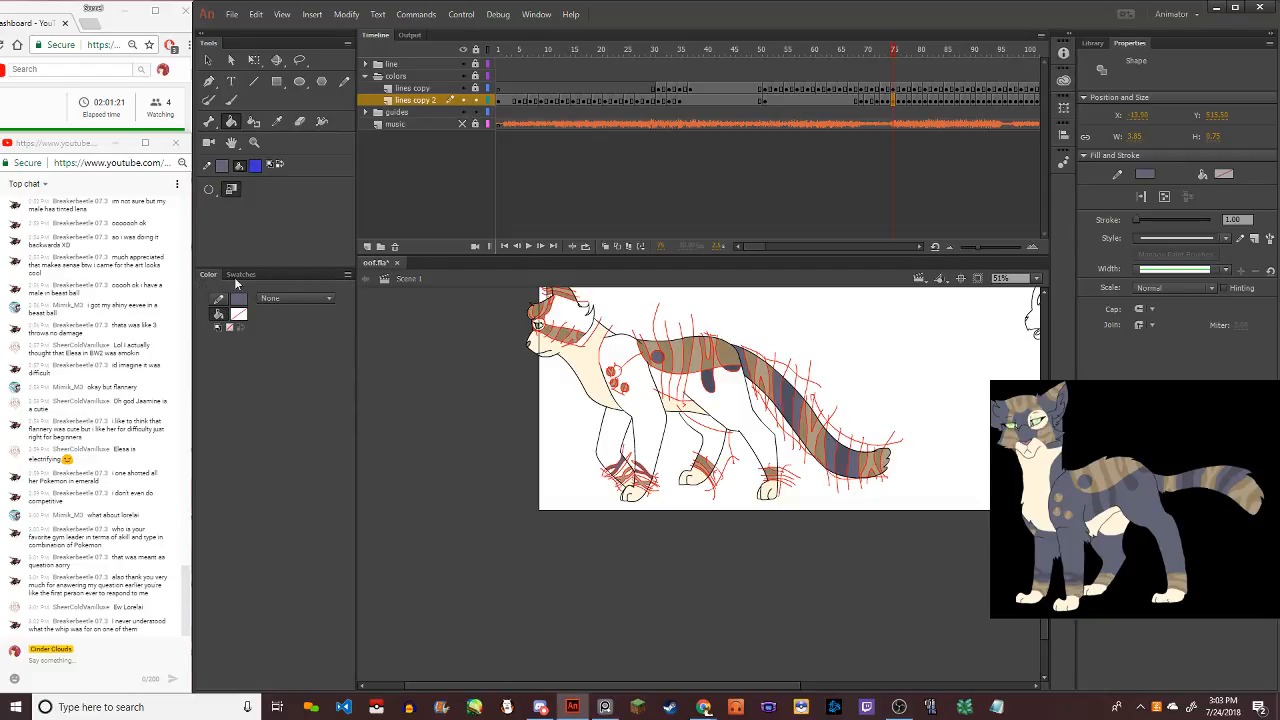
Set the fill colour to the lighter slate grey swatch and fill the haunch, both hind legs and the near front leg
left_click(257, 170)
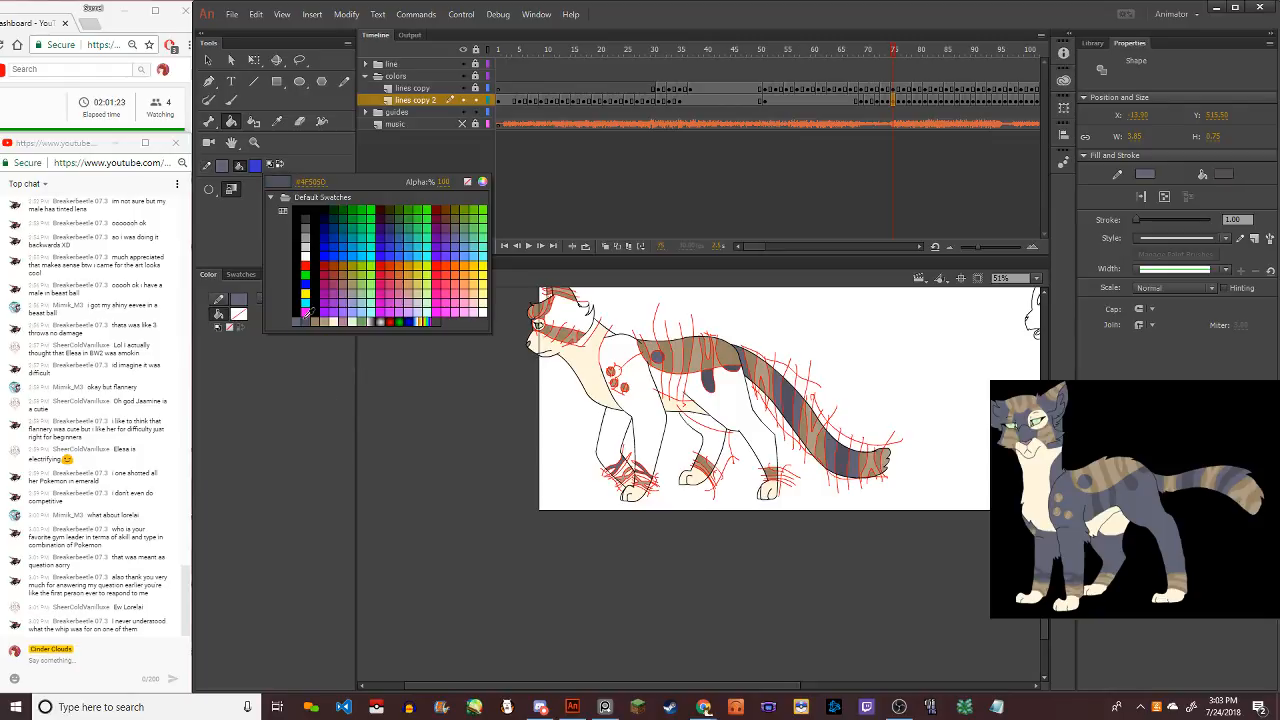
left_click(645, 365)
left_click(740, 402)
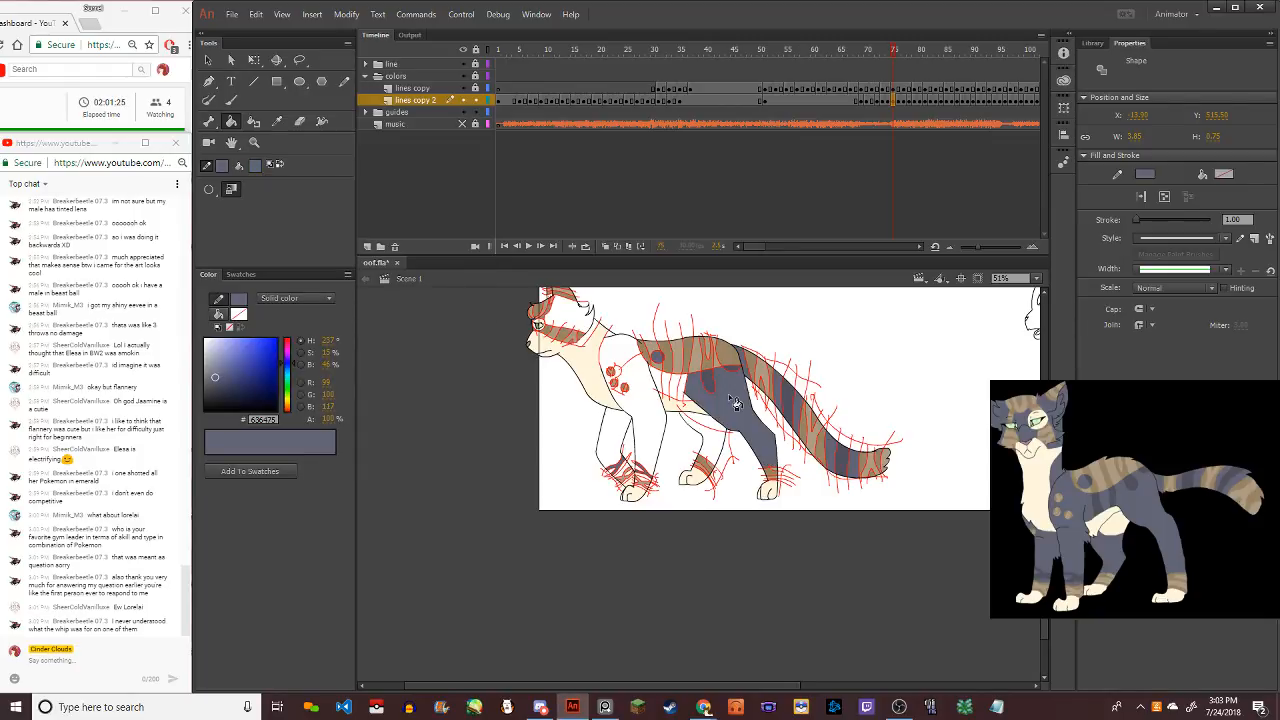
scroll(717, 455, "up", 5)
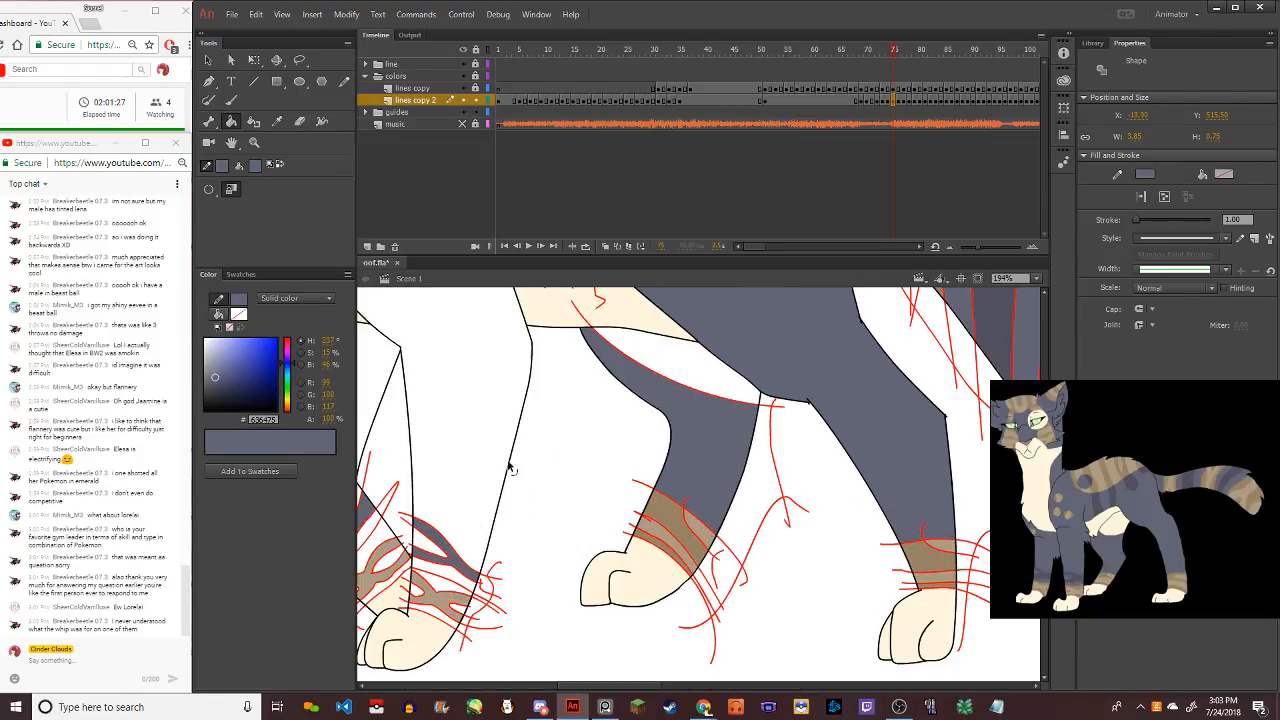
left_click(445, 578)
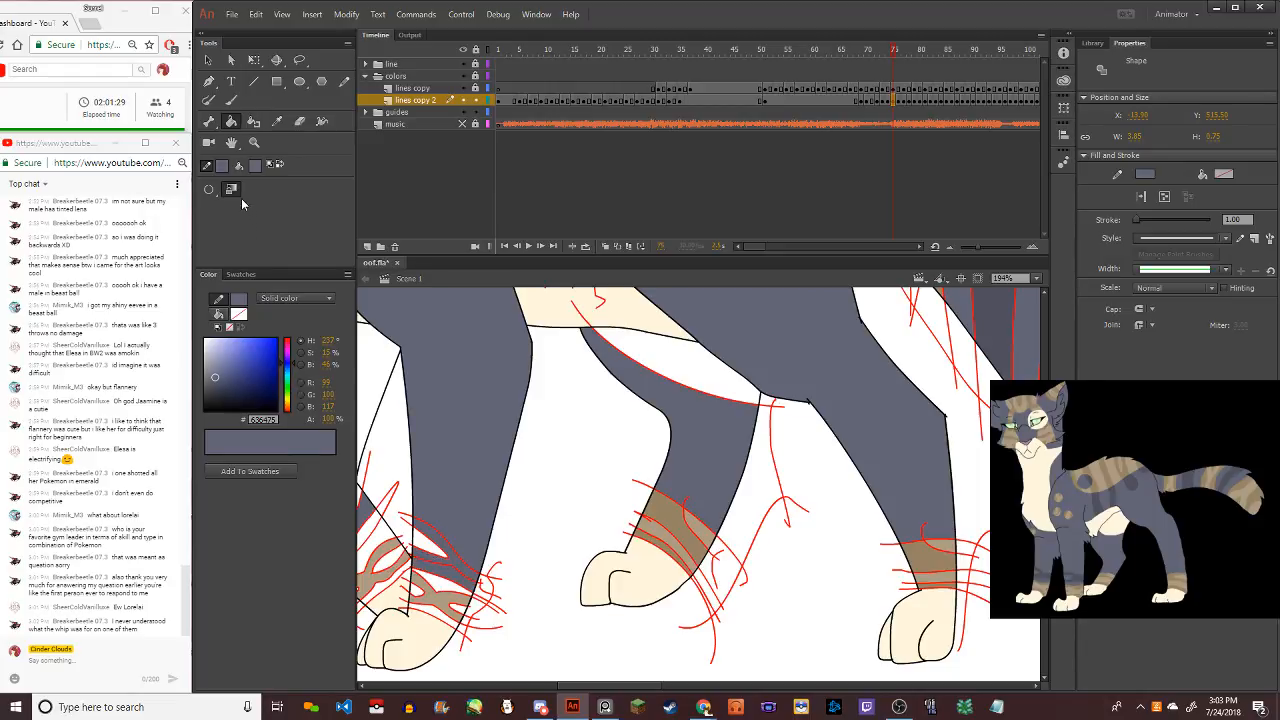
Set the fill colour to the darker slate swatch and fill the upper band of stripes on the near front leg
left_click(254, 166)
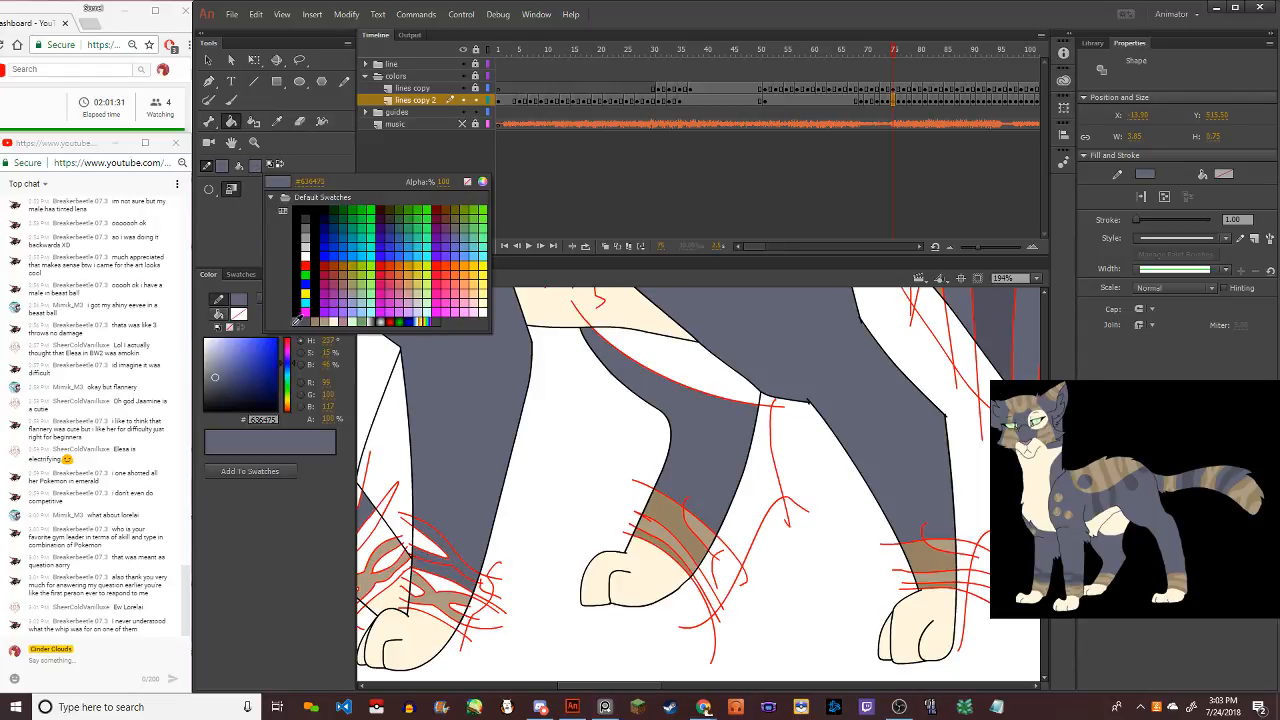
left_click(297, 322)
left_click(254, 165)
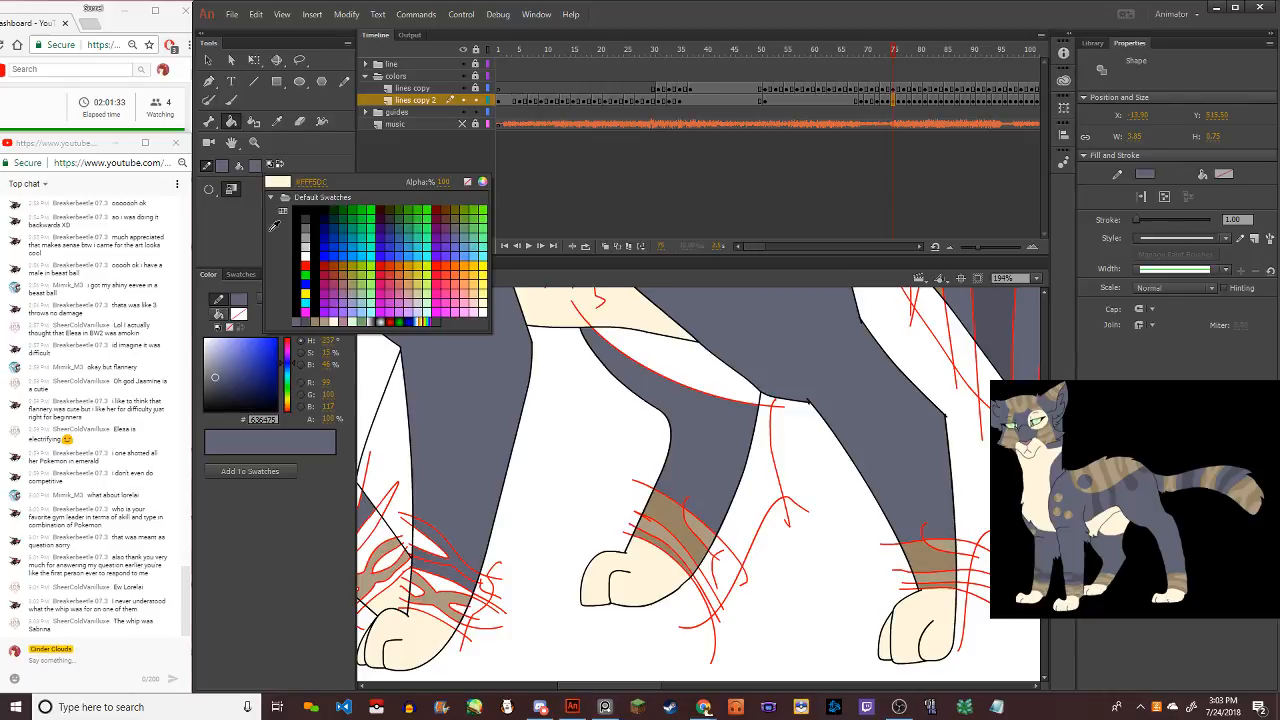
left_click(306, 334)
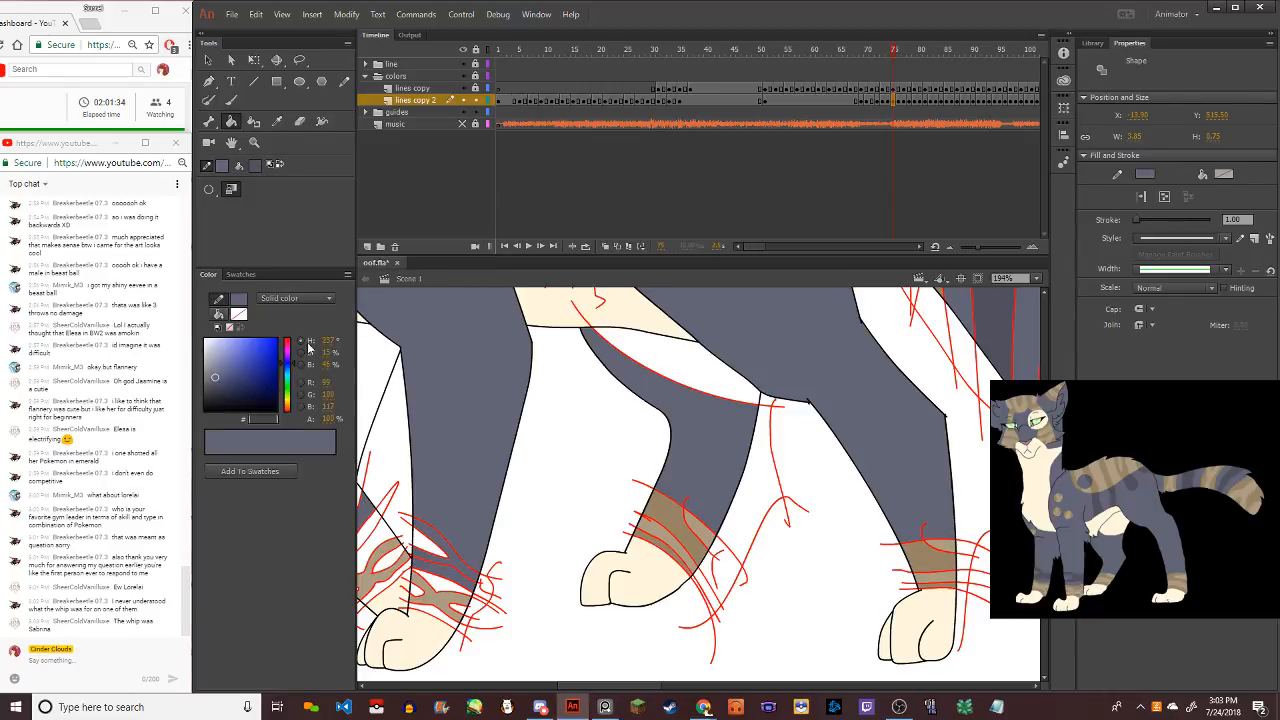
left_click(472, 585)
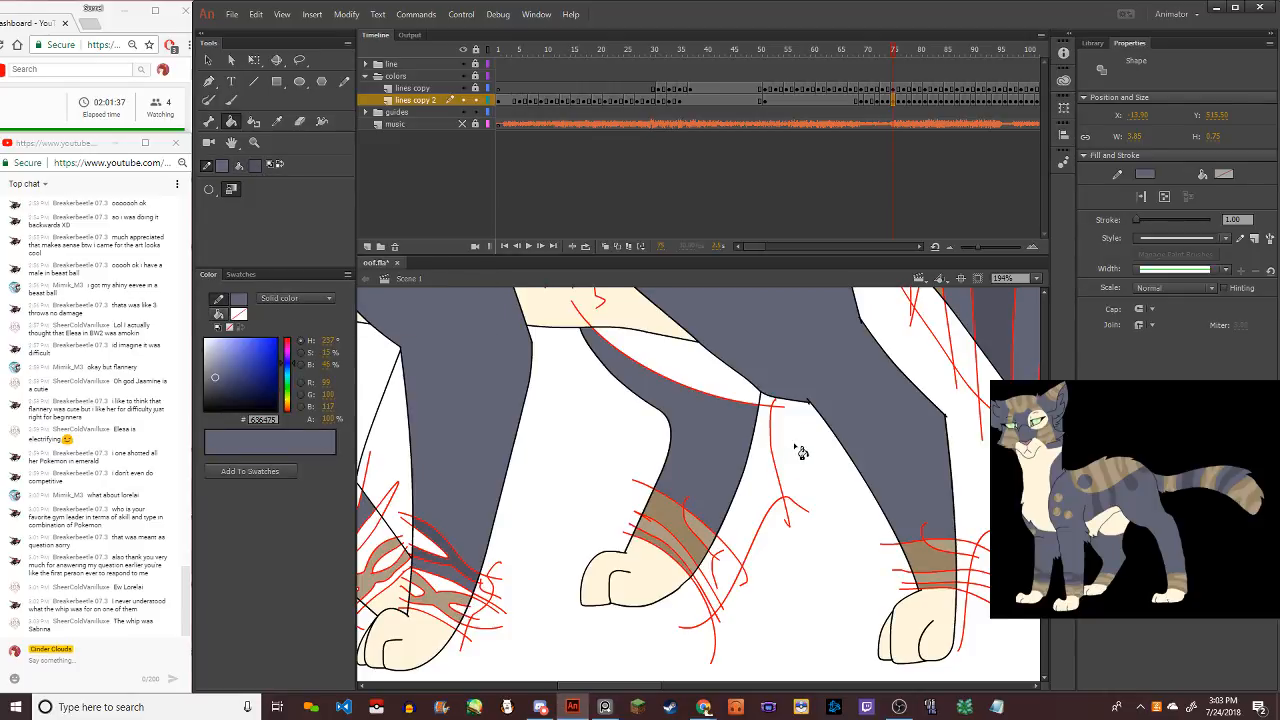
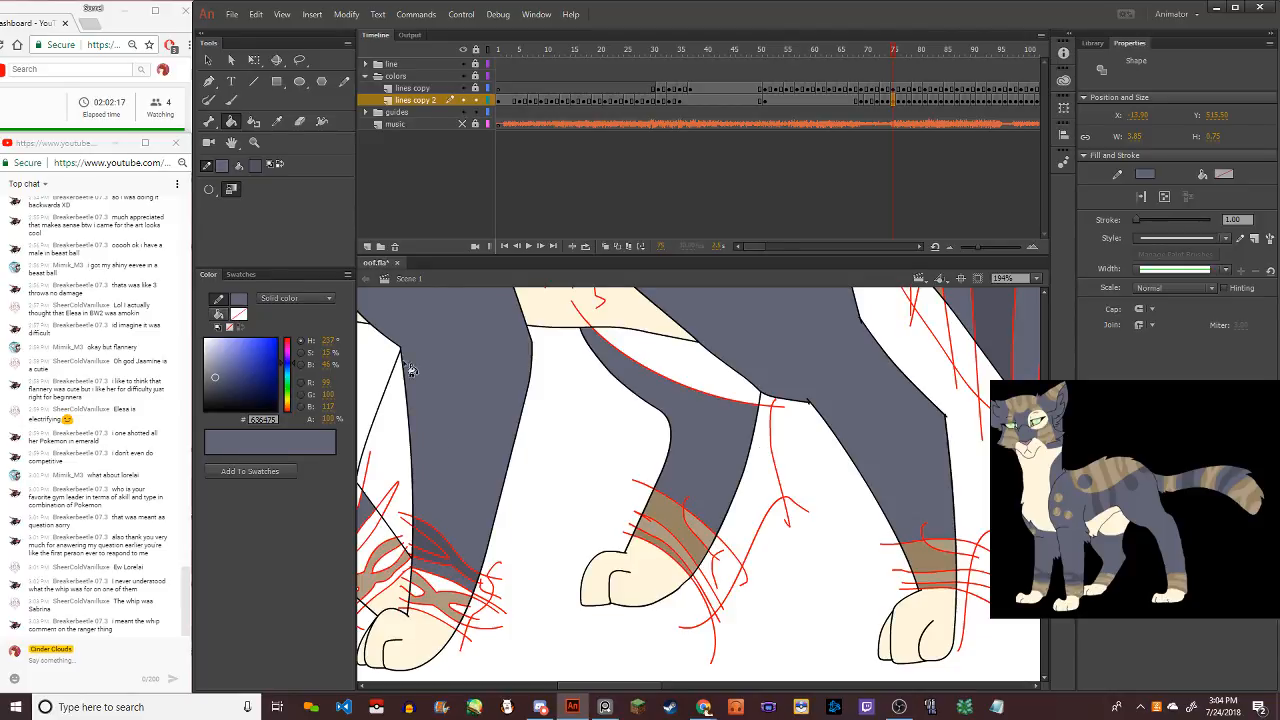
Set the fill colour to the darker brown swatch and fill the gaps in the lower bands above the front paws
left_click(254, 165)
left_click(451, 443)
left_click(277, 120)
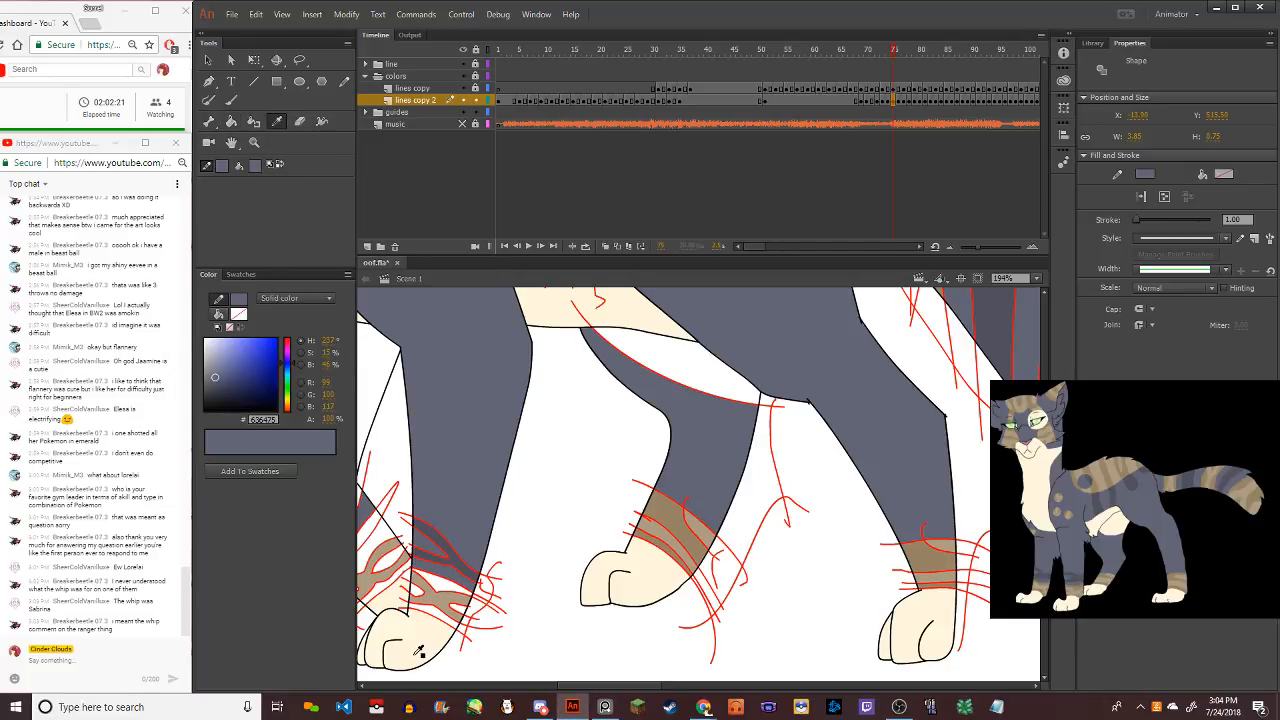
left_click(239, 315)
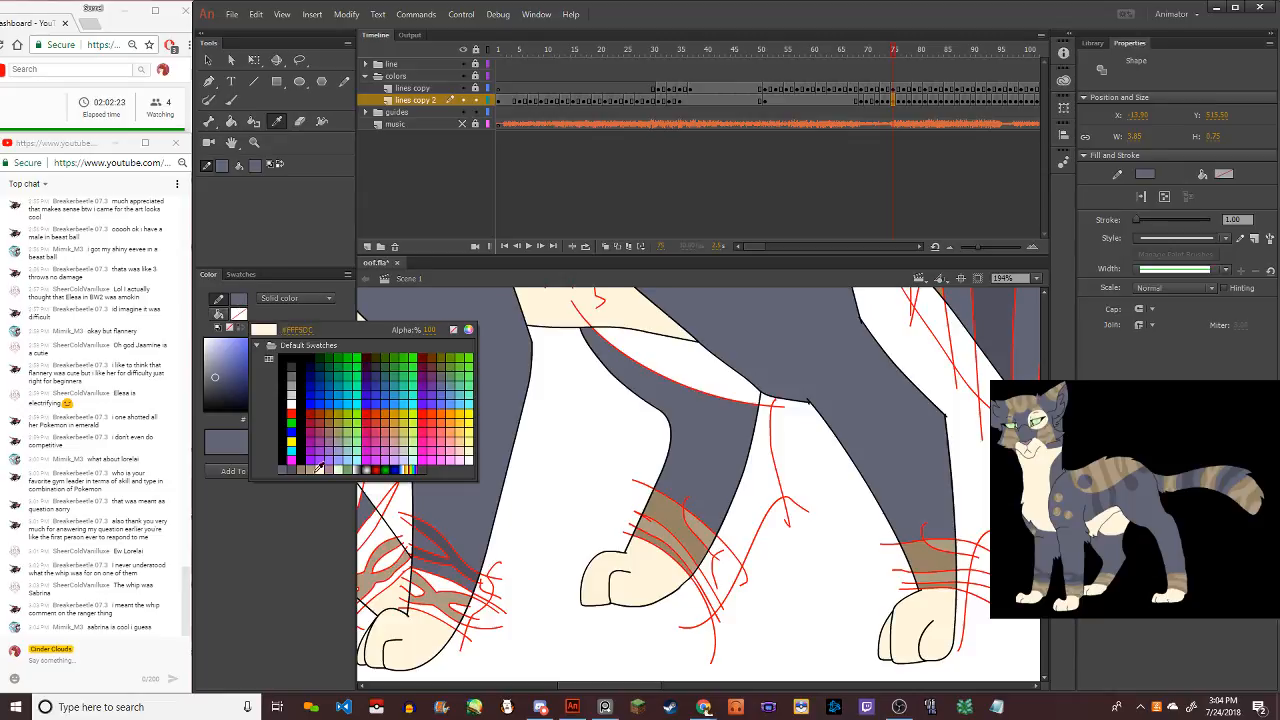
left_click(311, 463)
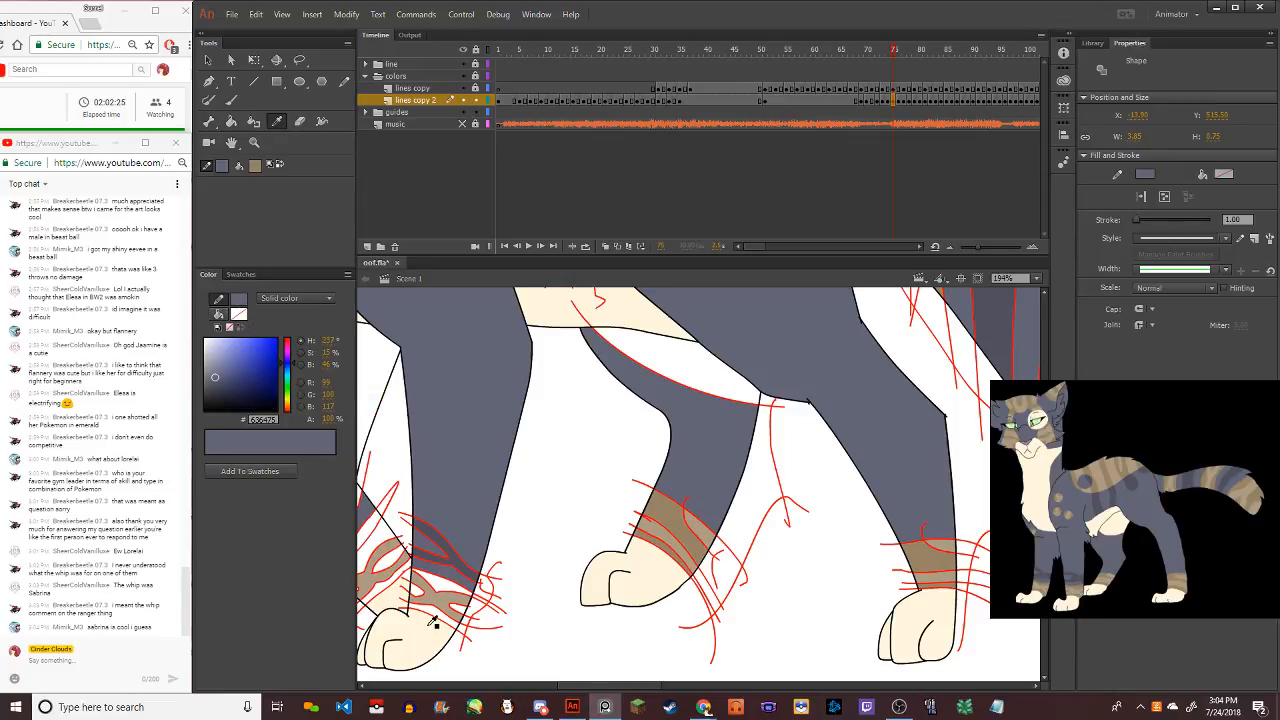
left_click(232, 121)
left_click(463, 606)
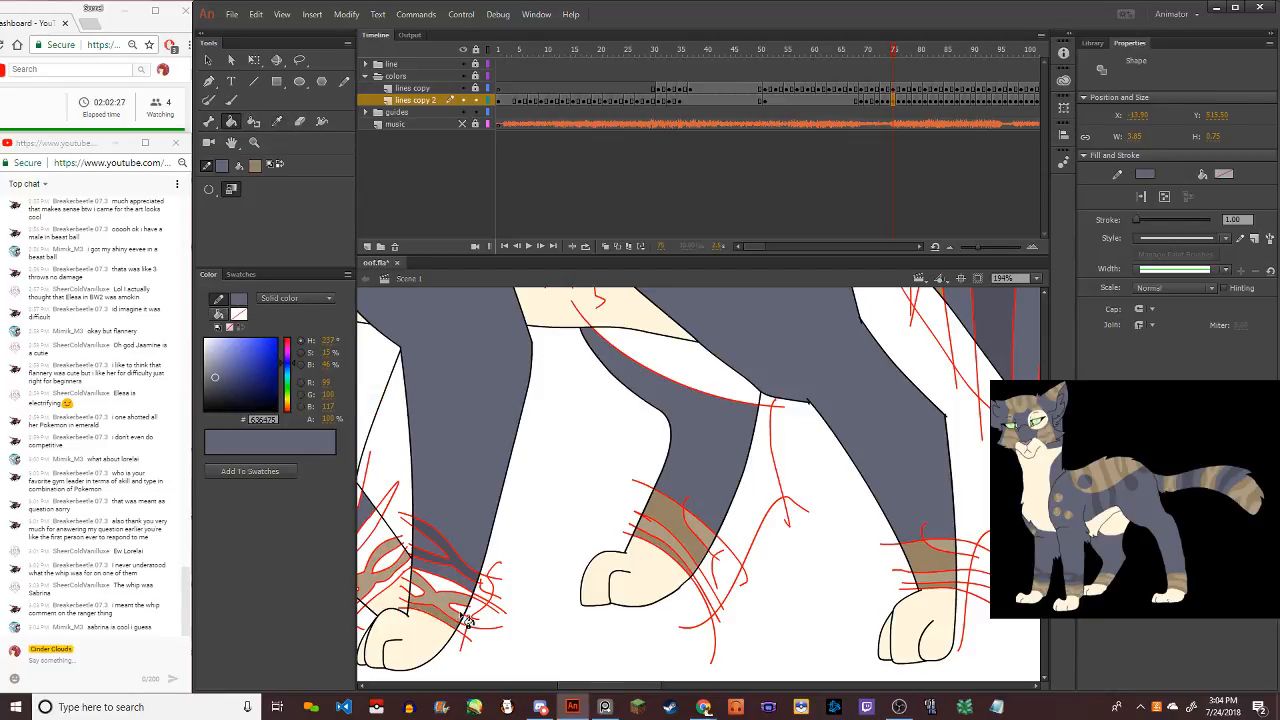
left_click(445, 598)
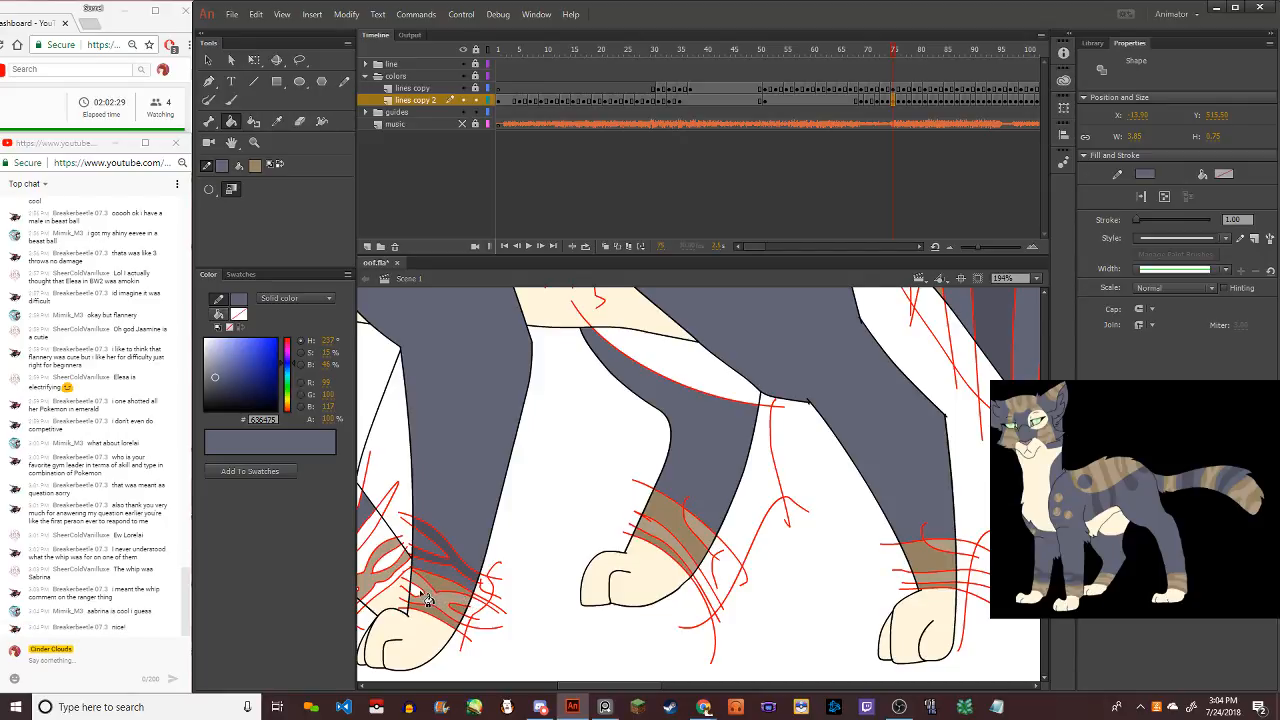
left_click(420, 598)
left_click(395, 585)
left_click(380, 550)
scroll(362, 580, "down", 2)
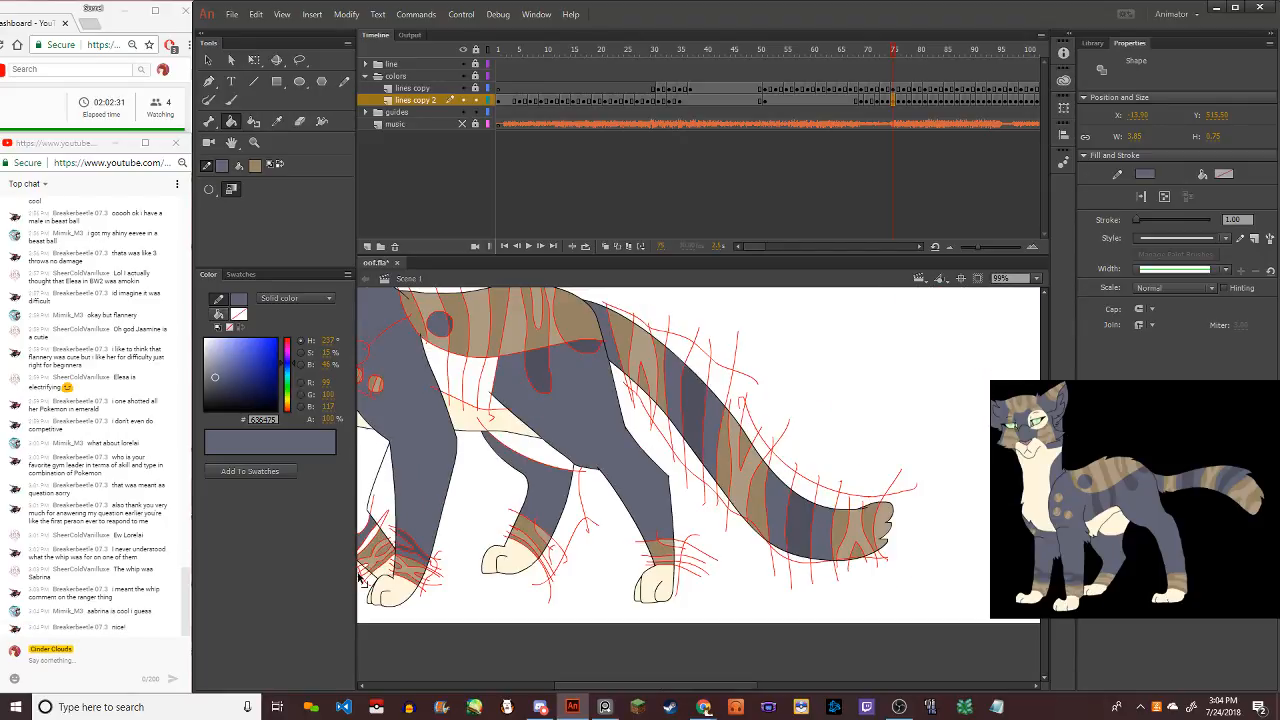
scroll(370, 575, "down", 3)
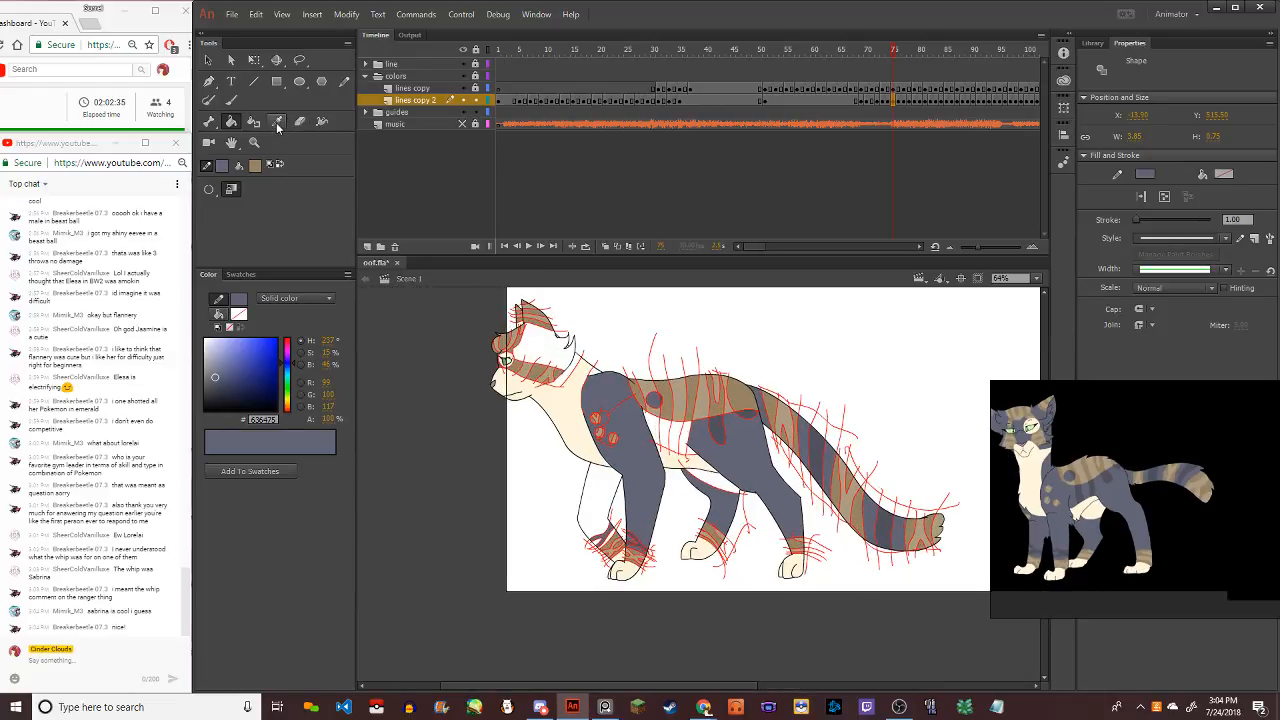
Fill the belly patch beside the hind leg with the sampled cream and the far front leg with the sampled lighter slate
left_click(277, 121)
left_click(686, 456)
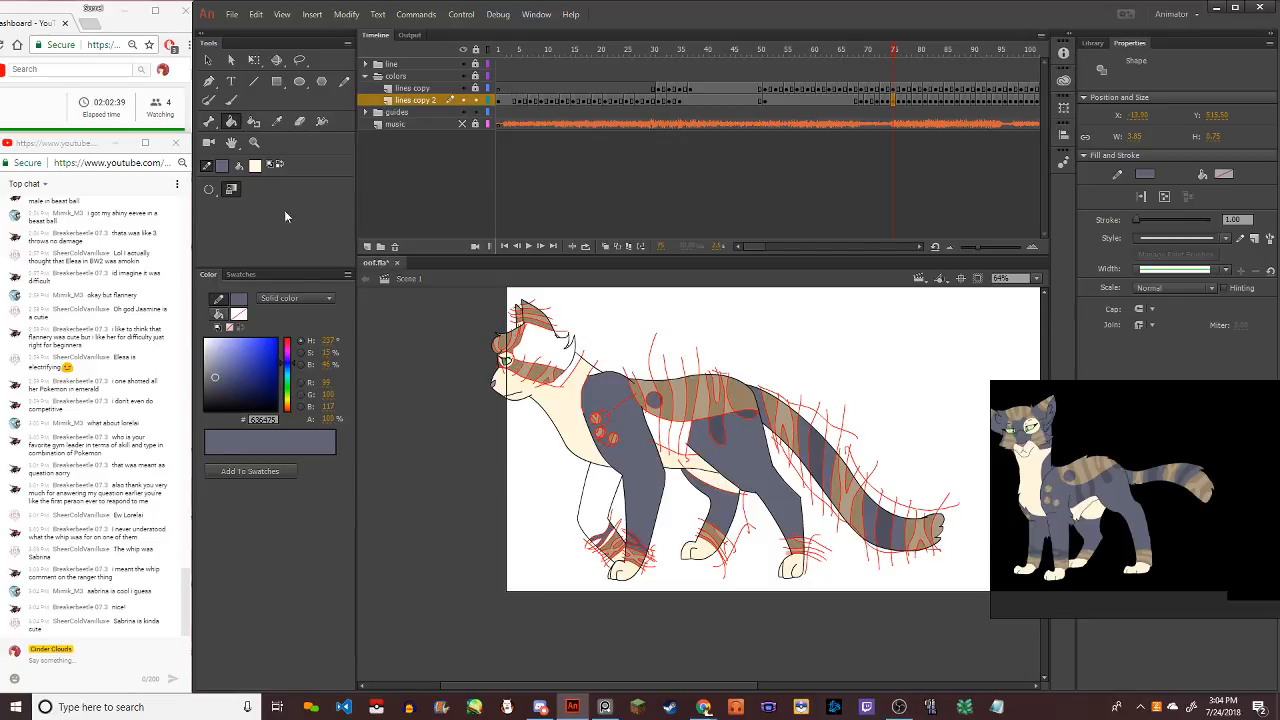
left_click(277, 121)
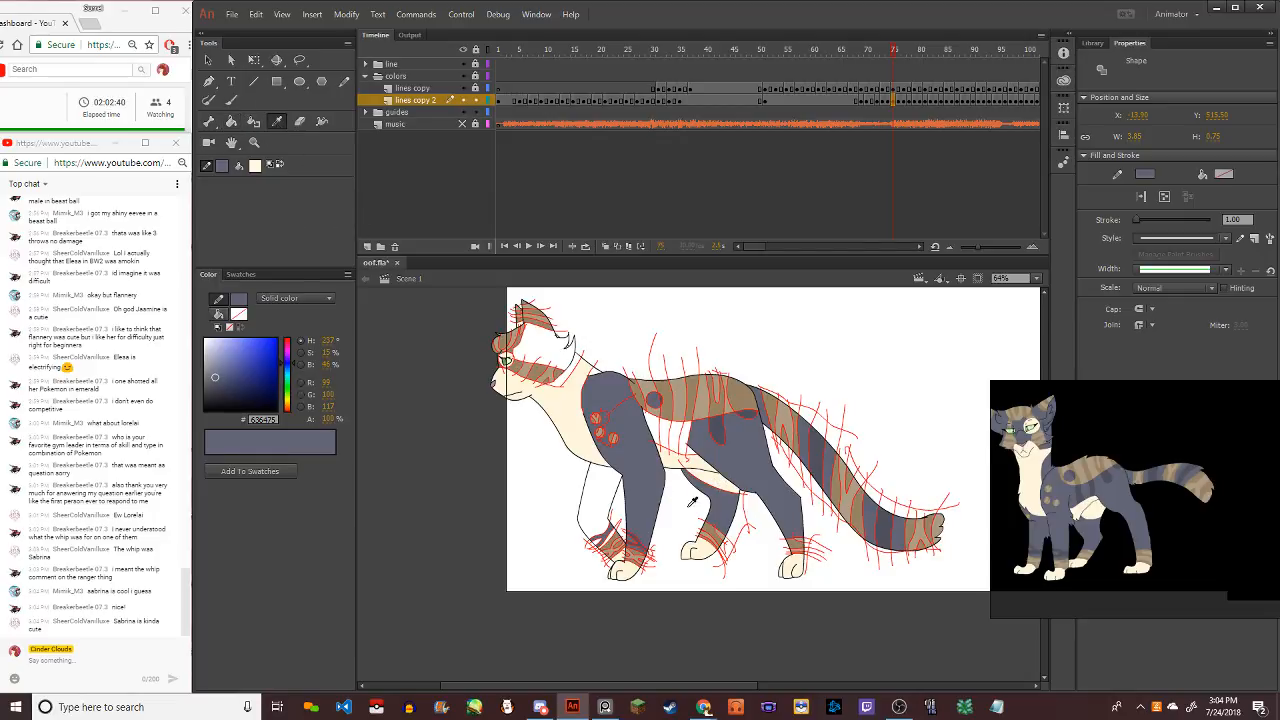
left_click(644, 495)
left_click(610, 519)
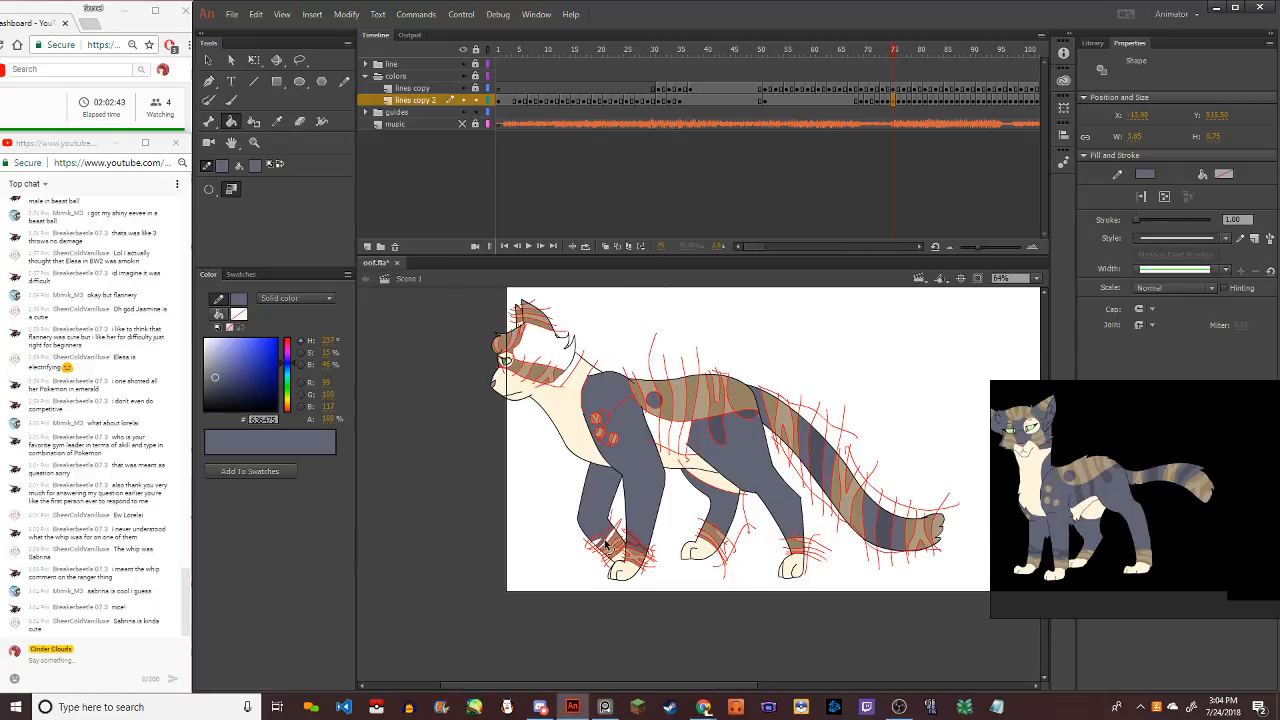
Set the fill colour to the darker slate swatch and fill the upper stripes above the far front paw with the Paint Bucket
scroll(605, 545, "up", 4)
key("i")
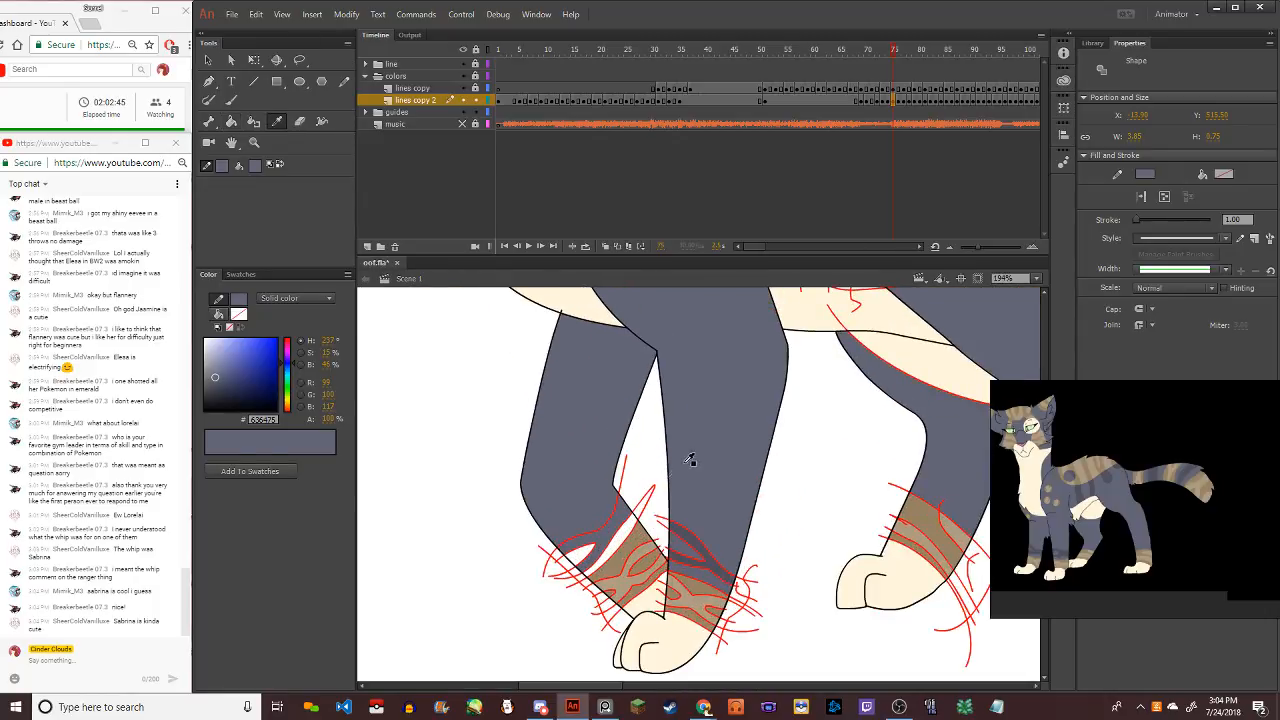
left_click(644, 555)
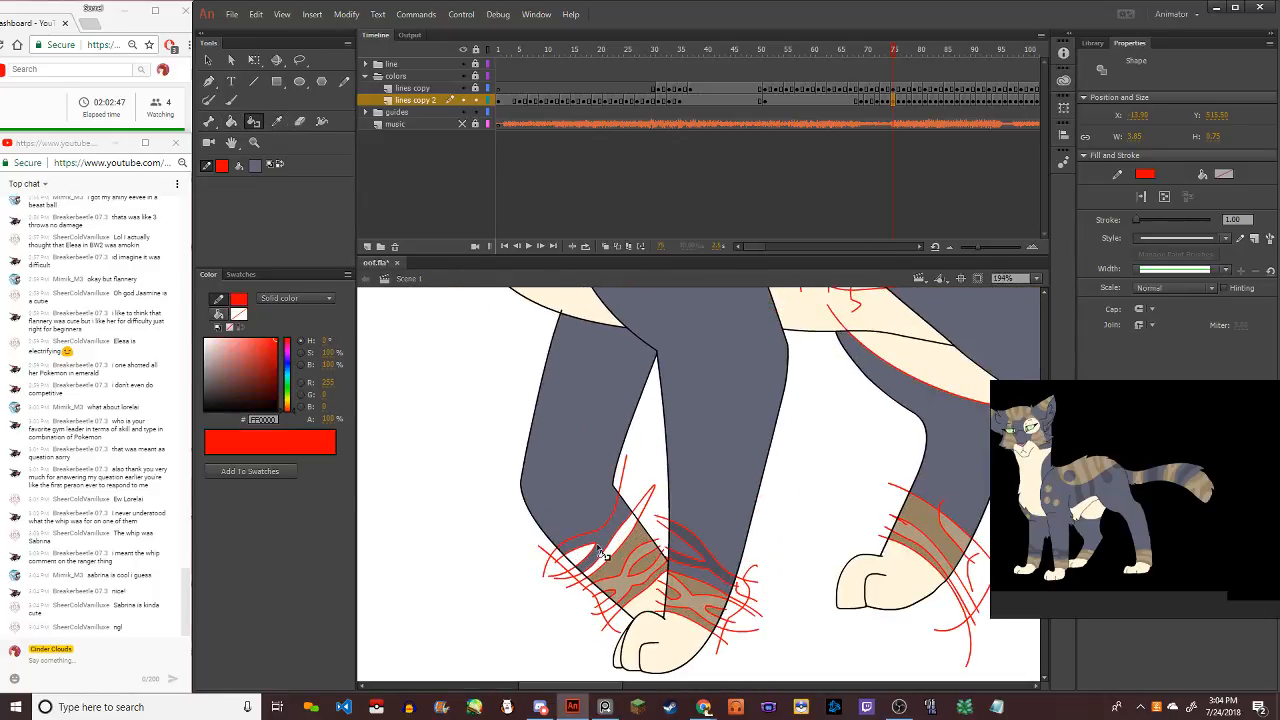
left_click(254, 165)
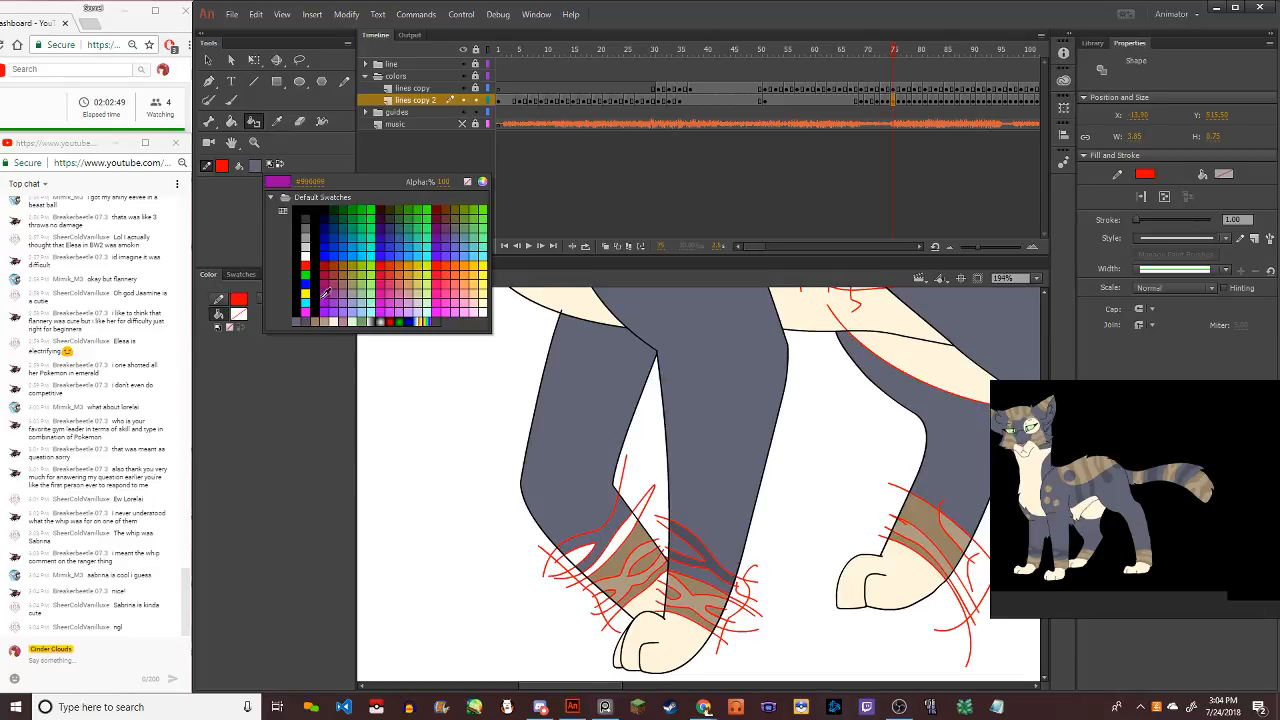
left_click(240, 167)
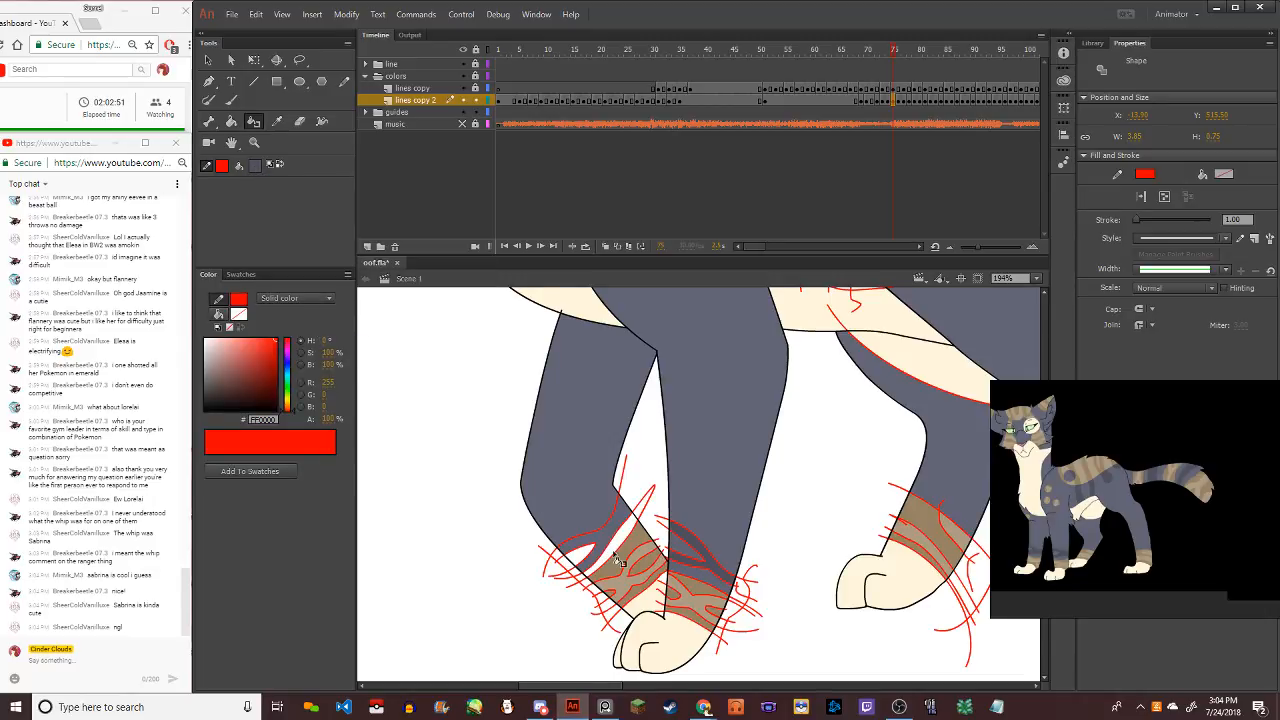
left_click(254, 165)
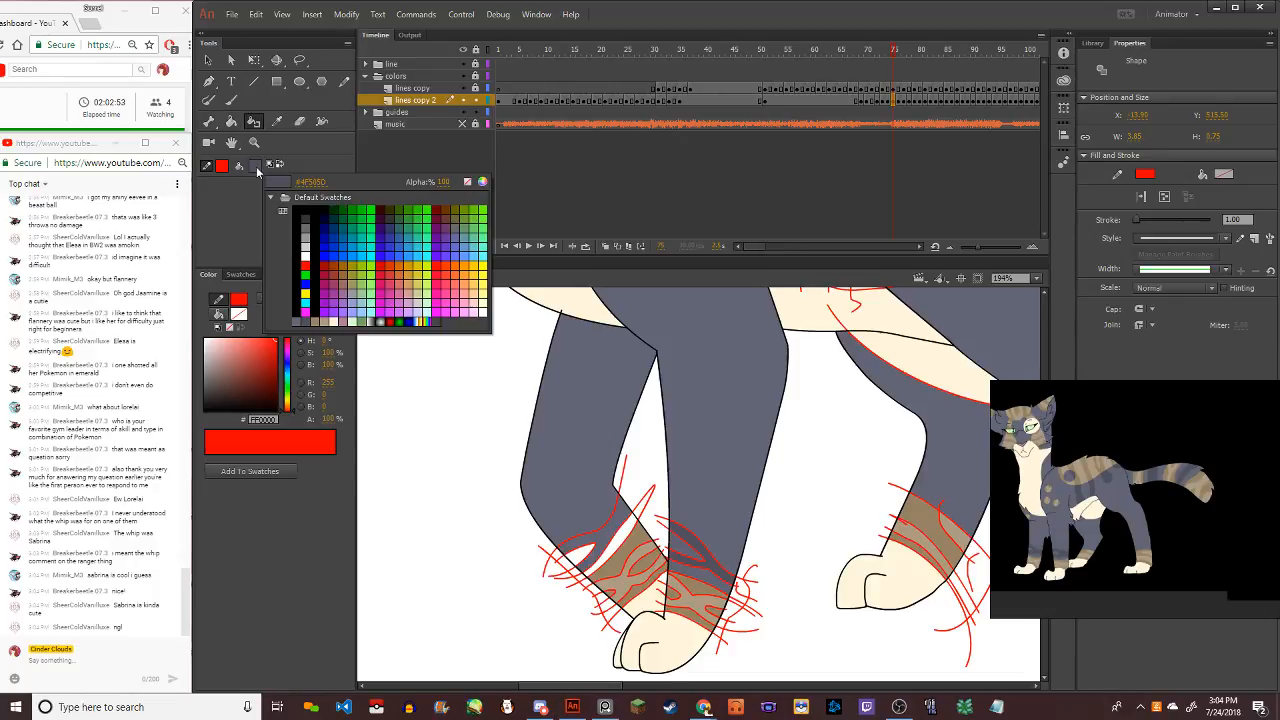
left_click(309, 312)
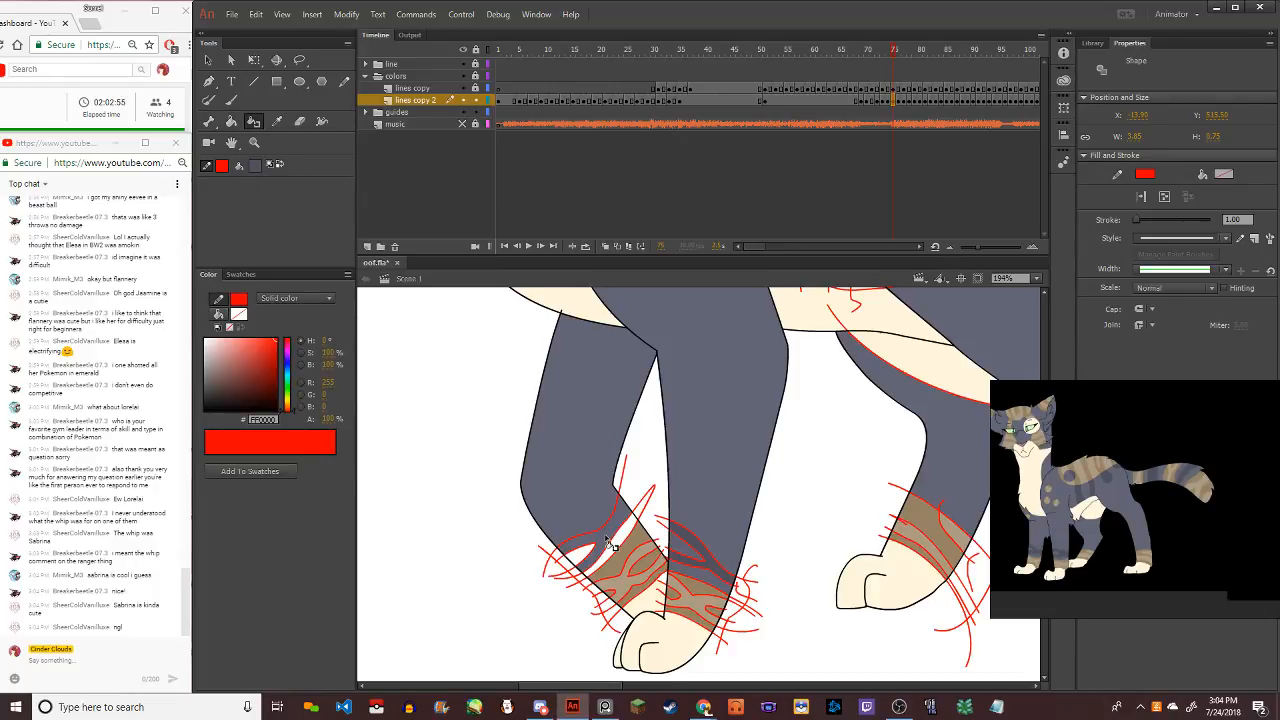
left_click(256, 167)
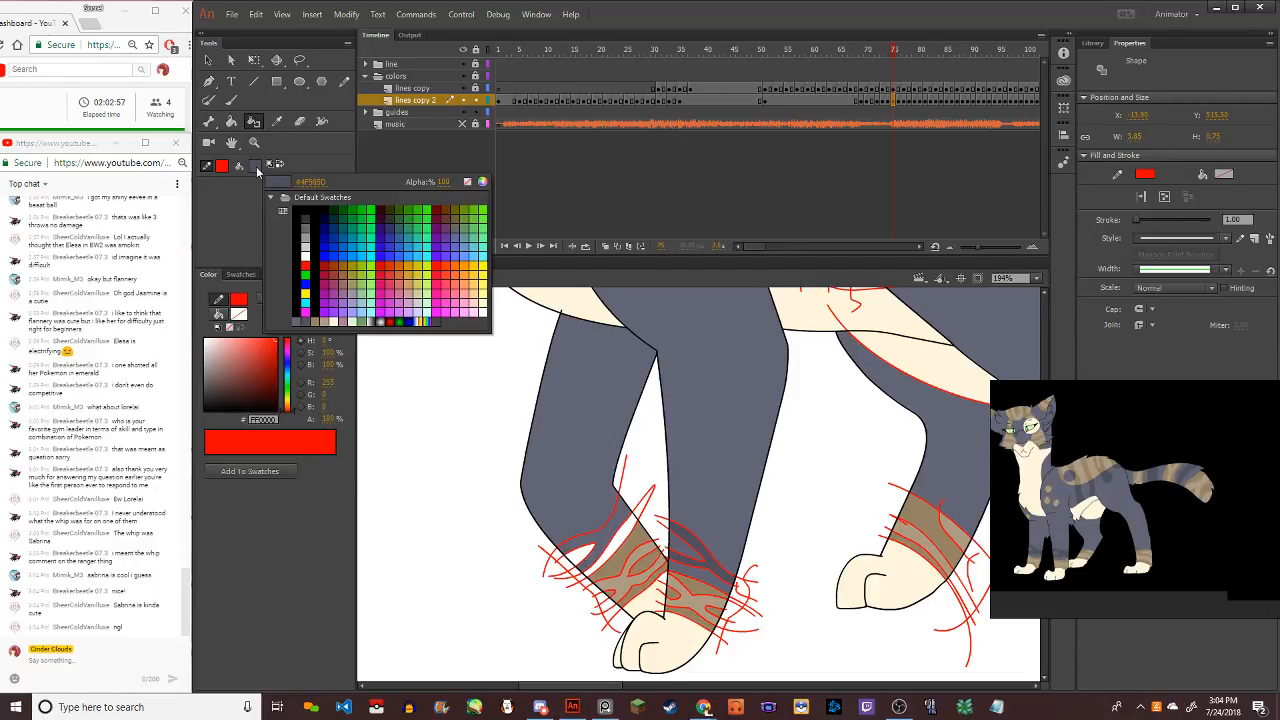
left_click(308, 316)
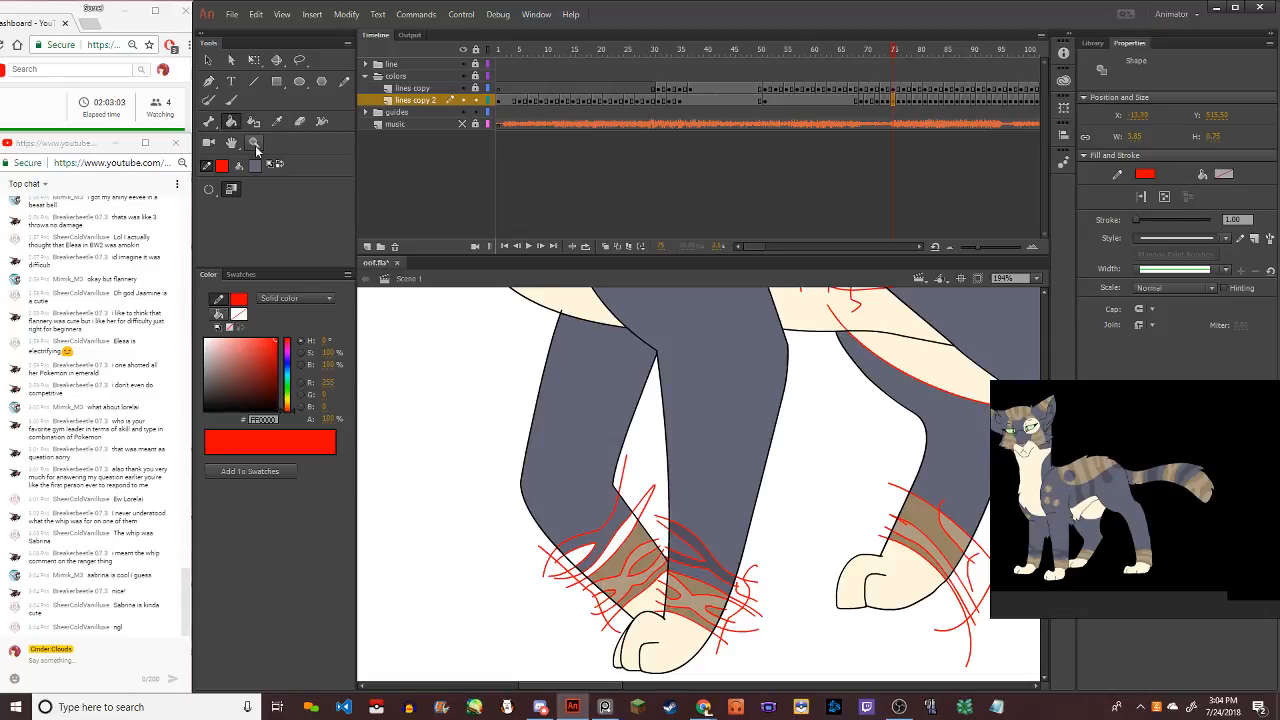
left_click(277, 121)
key("k")
left_click(255, 166)
key("Escape")
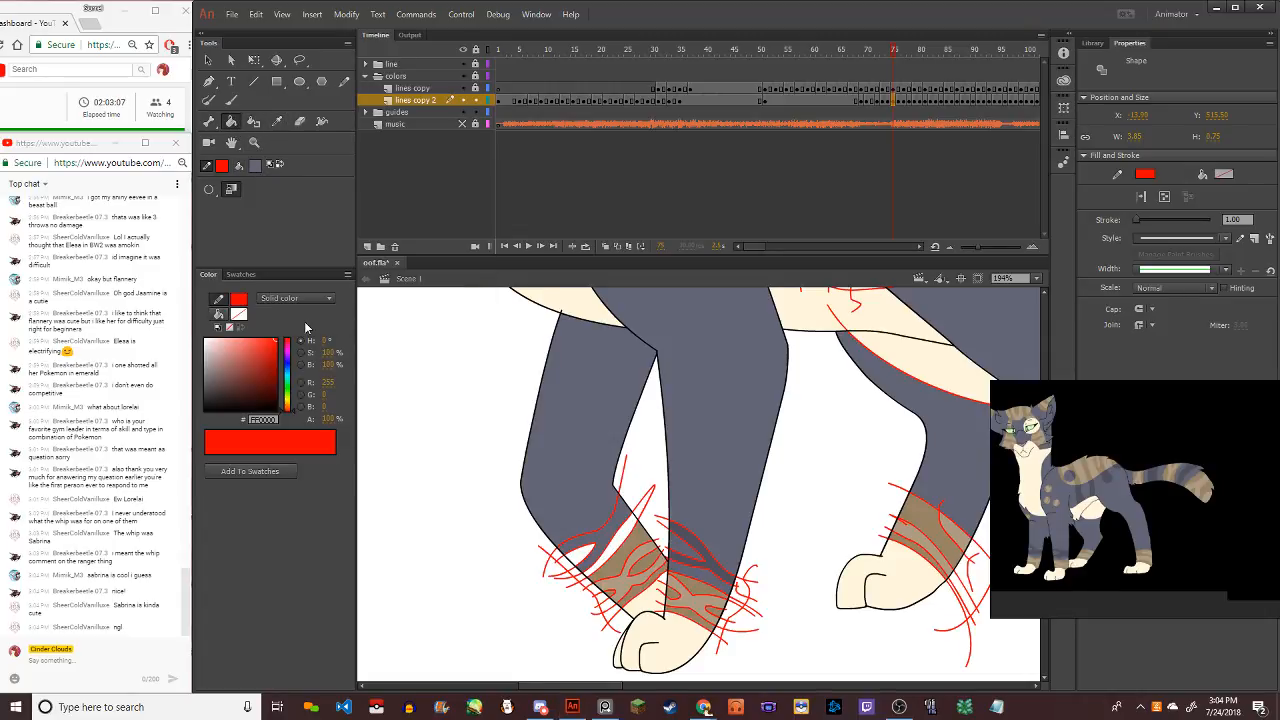
Set the fill colour to the lighter slate swatch and fill the white gaps between the far front leg's upper stripes
left_click(259, 166)
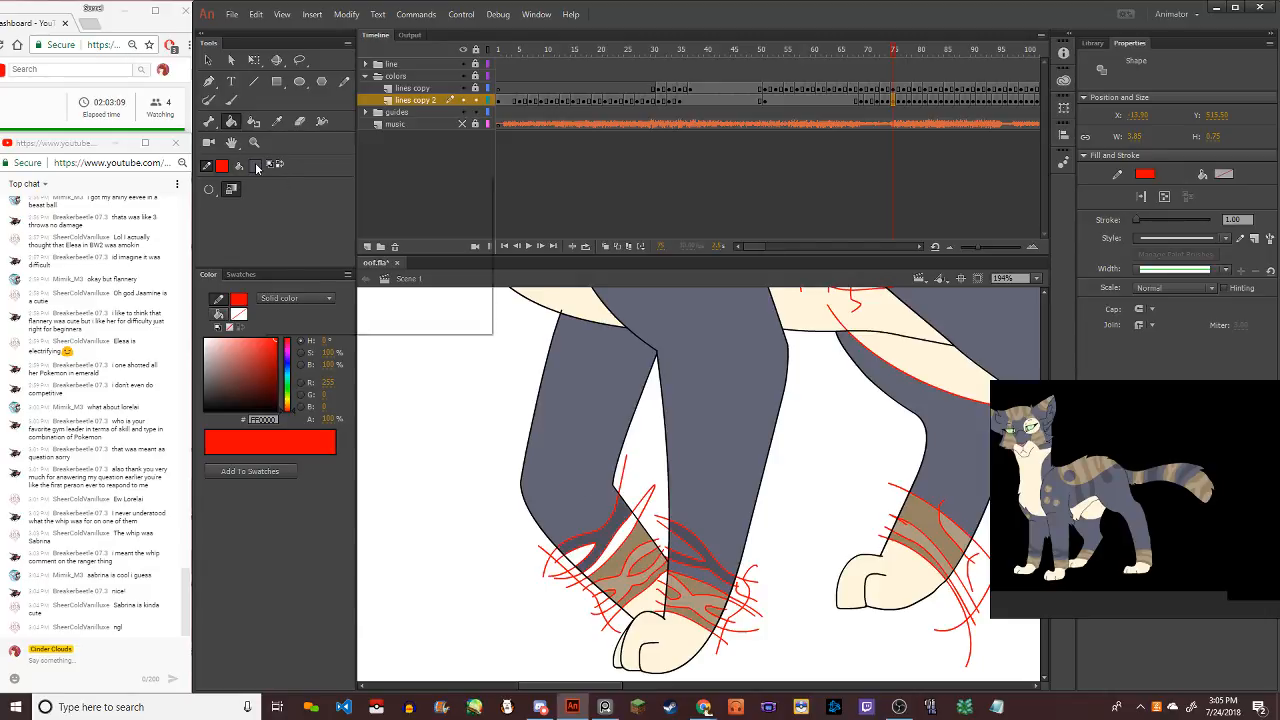
left_click(408, 183)
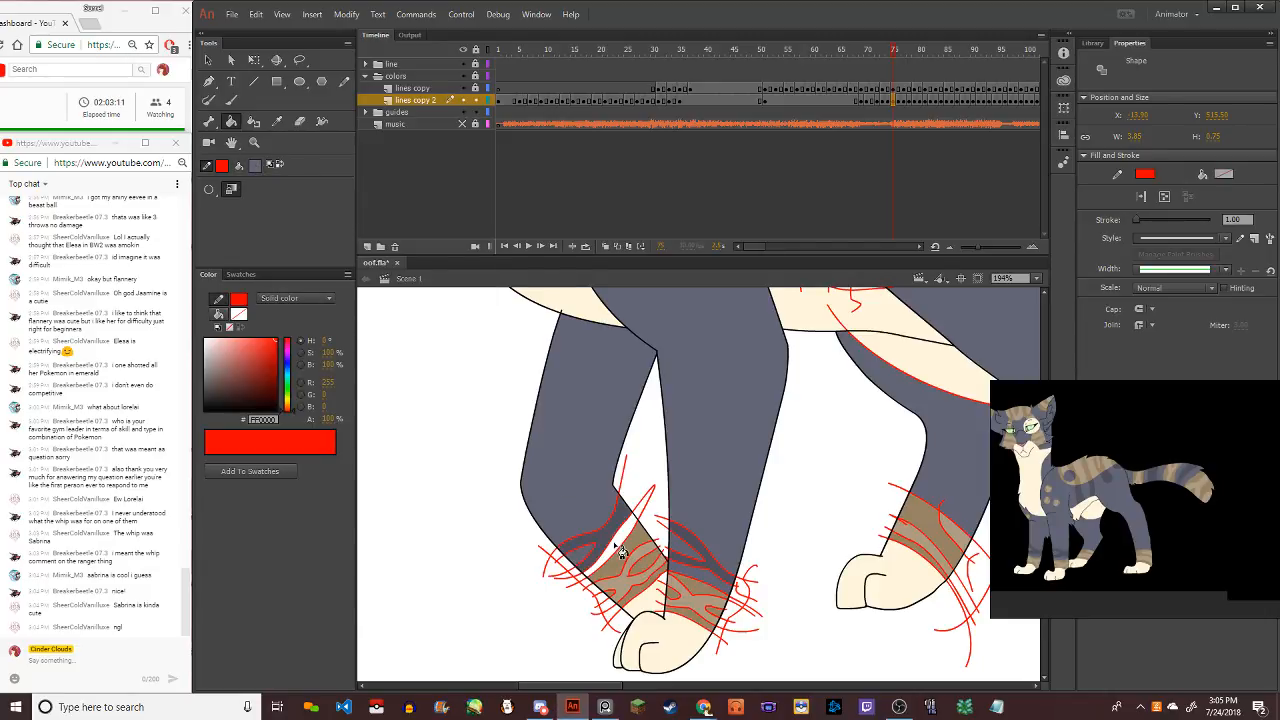
scroll(652, 628, "up", 2)
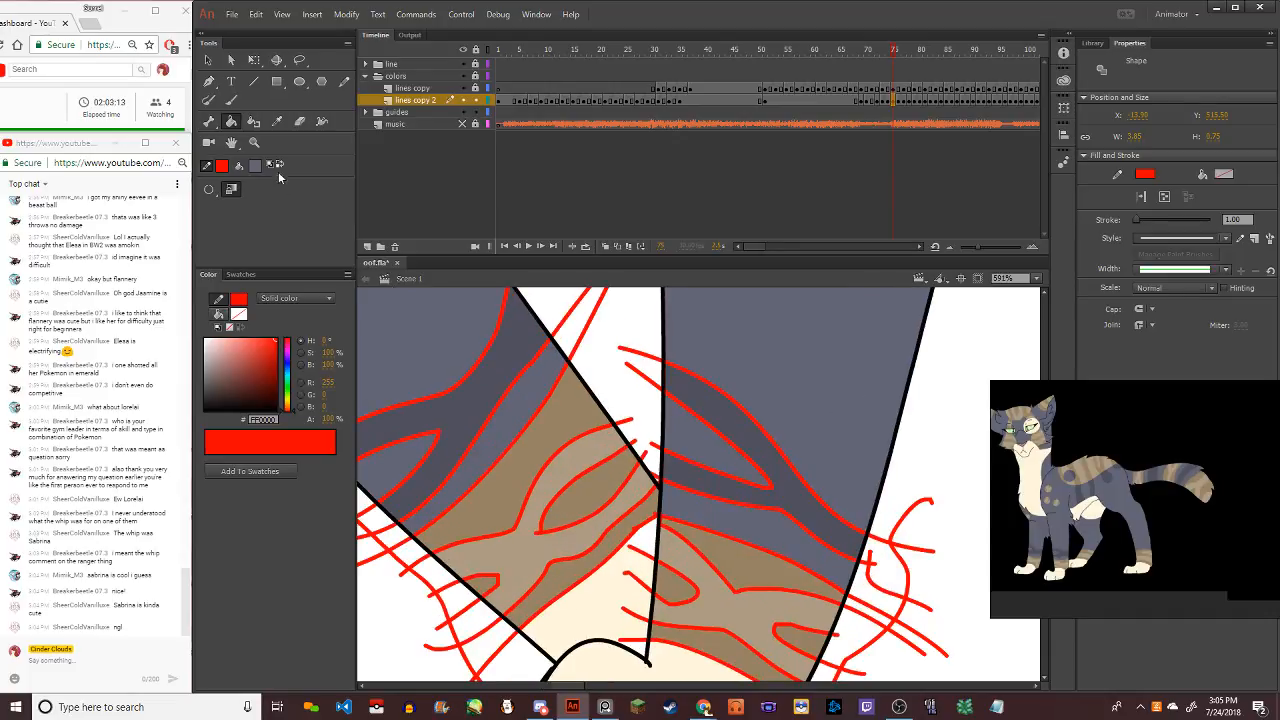
Sample the darker slate from the haunch stripe and fill the two flank stripes between the front leg and the haunch
left_click(276, 127)
left_click(606, 605)
scroll(617, 634, "down", 4)
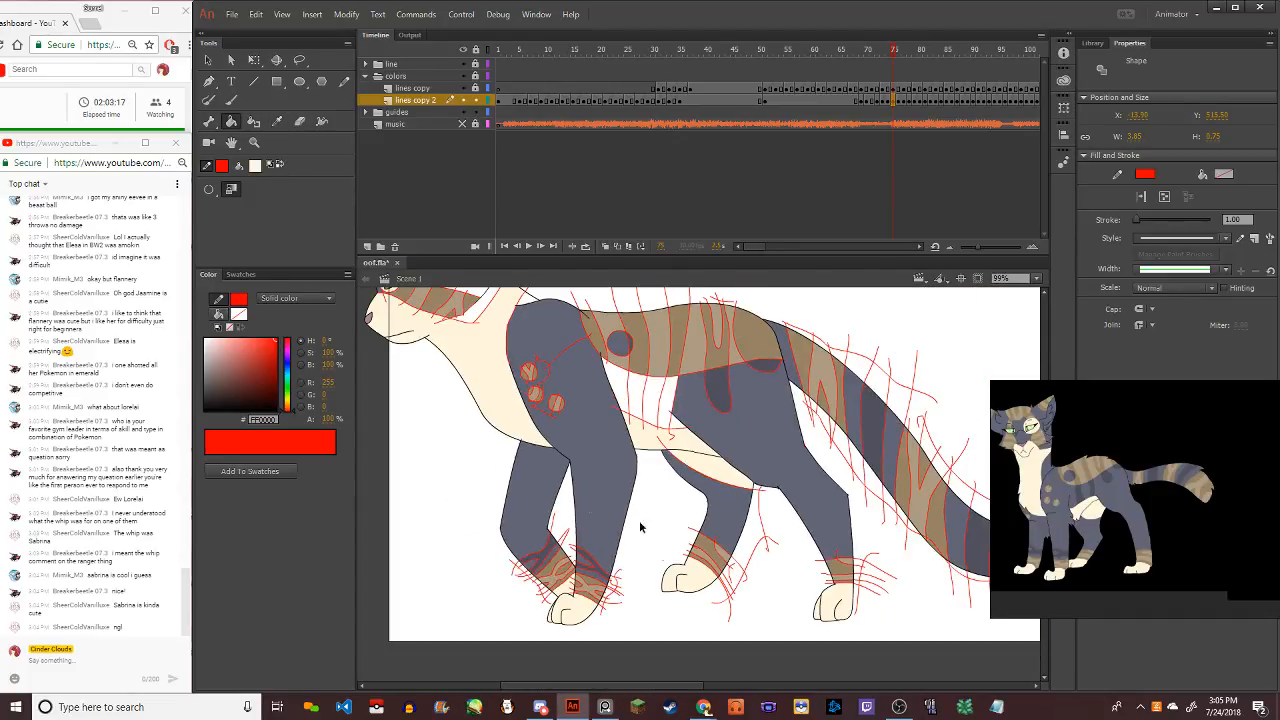
scroll(600, 428, "up", 1)
left_click(277, 121)
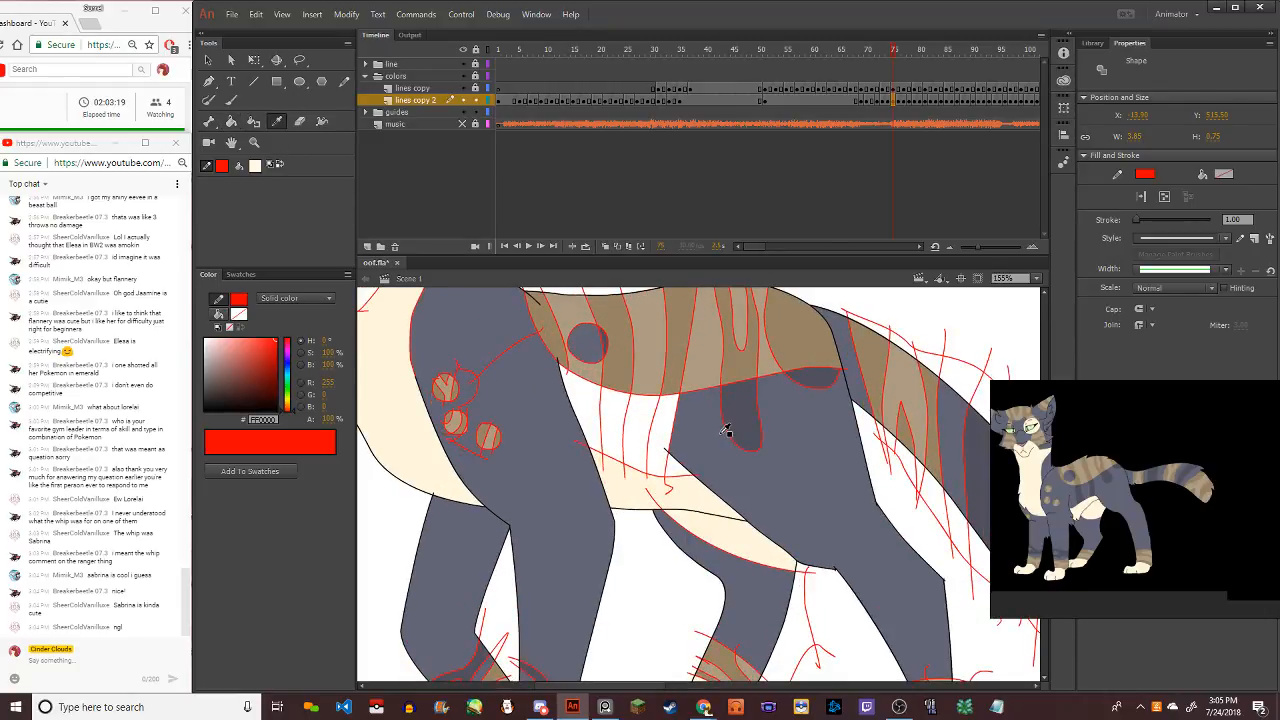
left_click(748, 418)
left_click(668, 440)
left_click(622, 442)
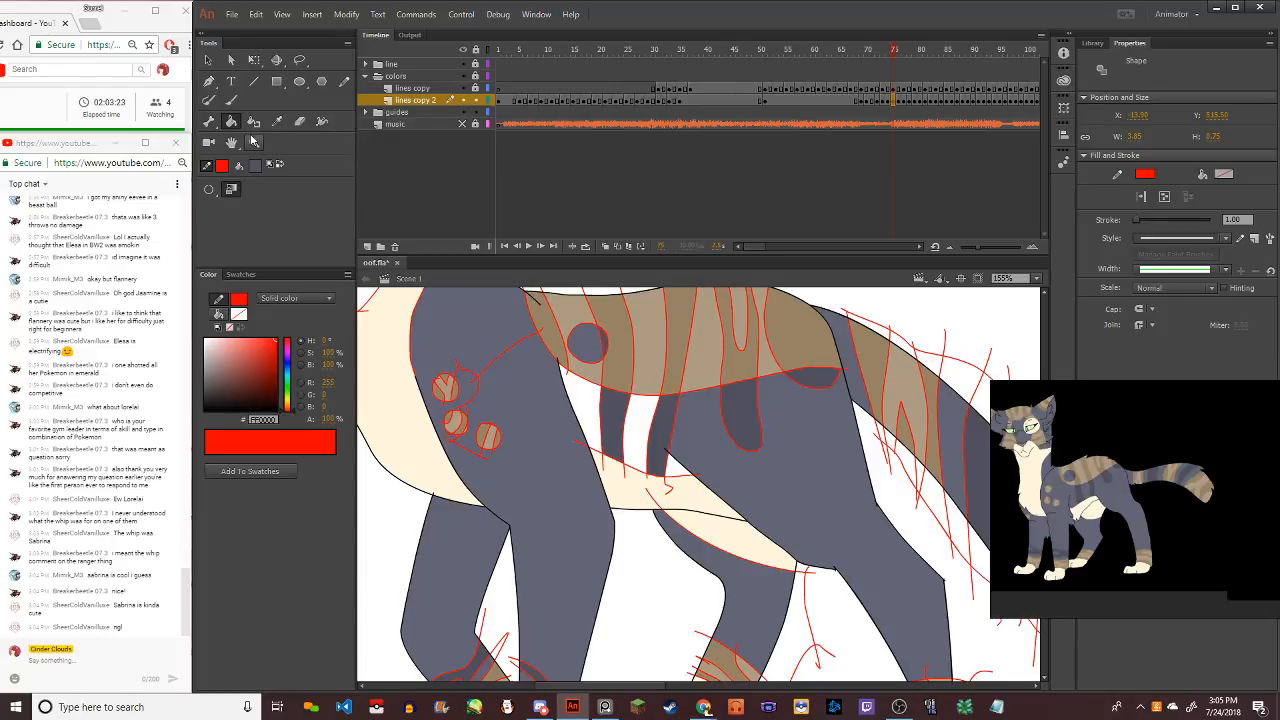
Sample the front leg's lighter slate and fill the remaining gaps between the flank stripes and beside the haunch
left_click(278, 121)
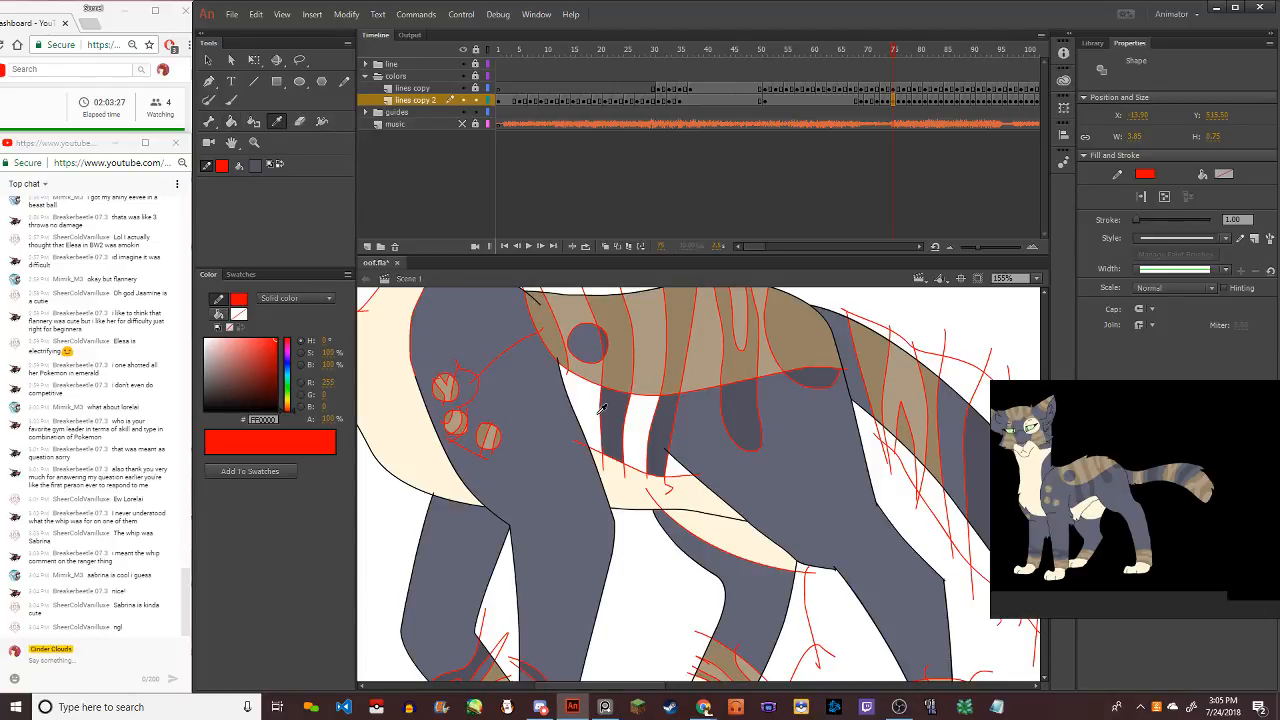
left_click(555, 420)
left_click(585, 405)
left_click(628, 425)
left_click(650, 440)
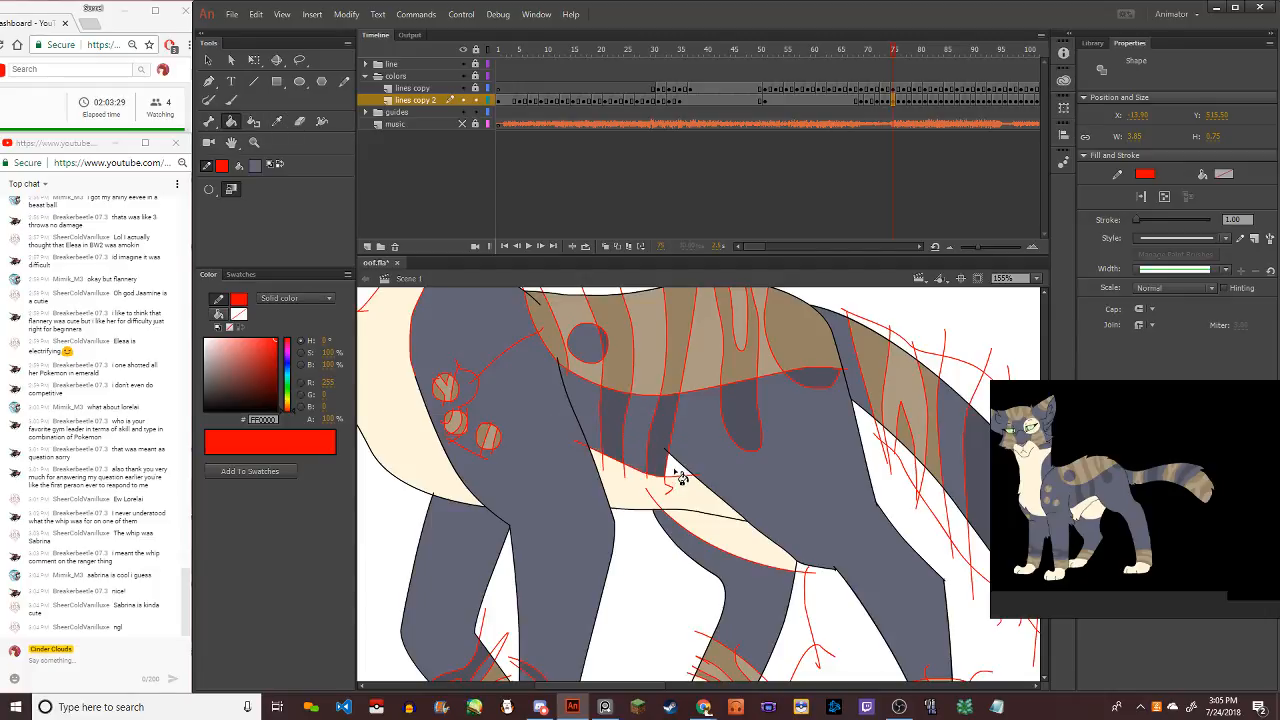
left_click(676, 470)
scroll(453, 452, "down", 3)
scroll(448, 372, "up", 3)
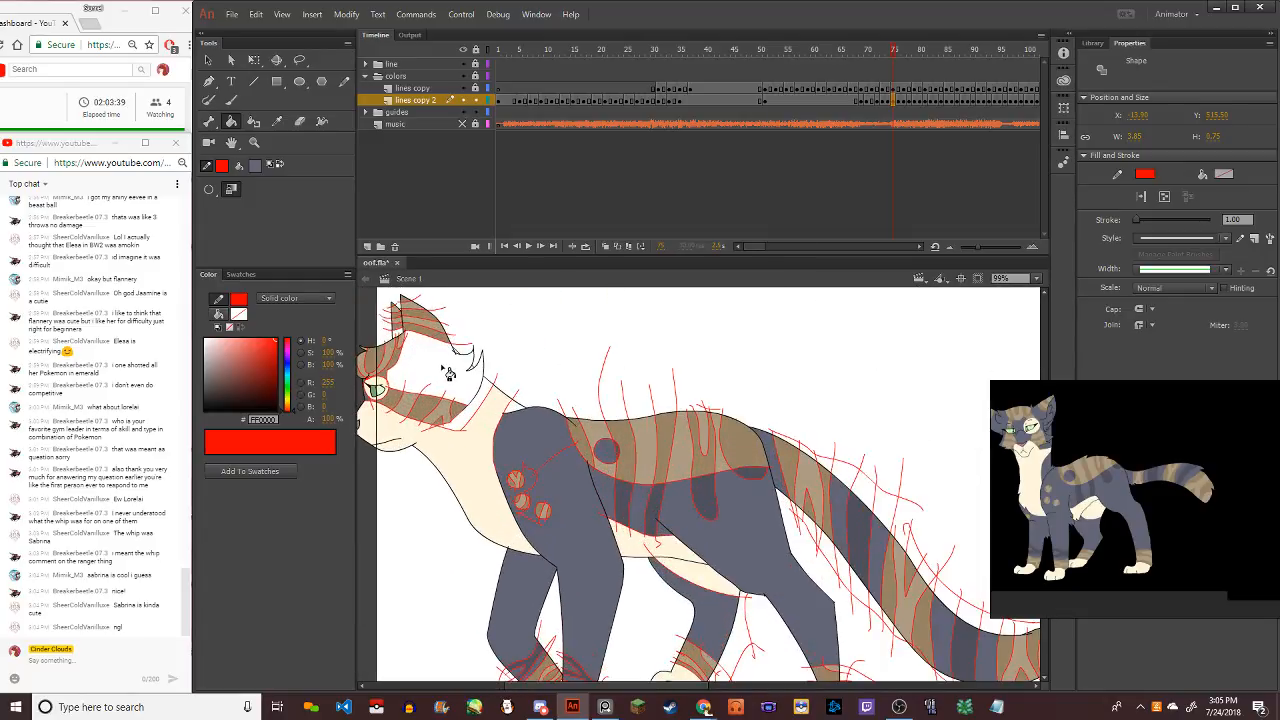
Fill the unpainted areas of the head and cheek tufts with the lighter slate
scroll(455, 370, "up", 4)
left_click(462, 365, "alt")
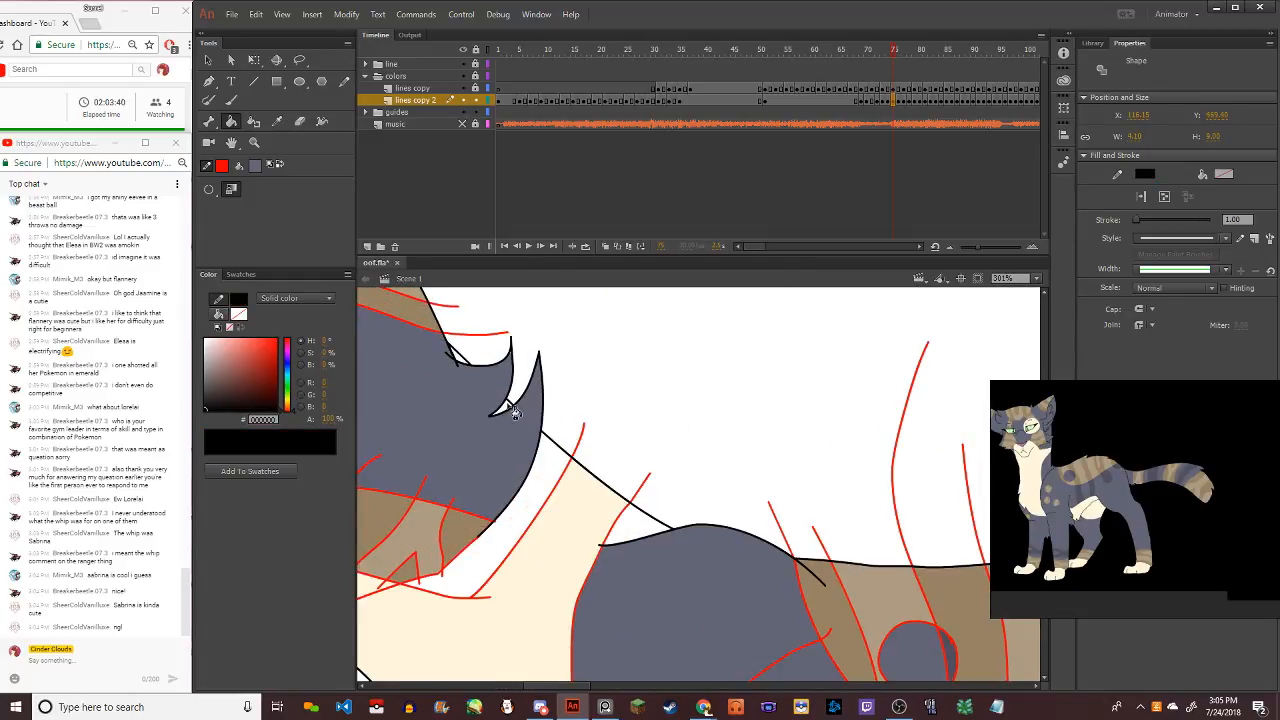
left_click(399, 318)
scroll(460, 364, "up", 3)
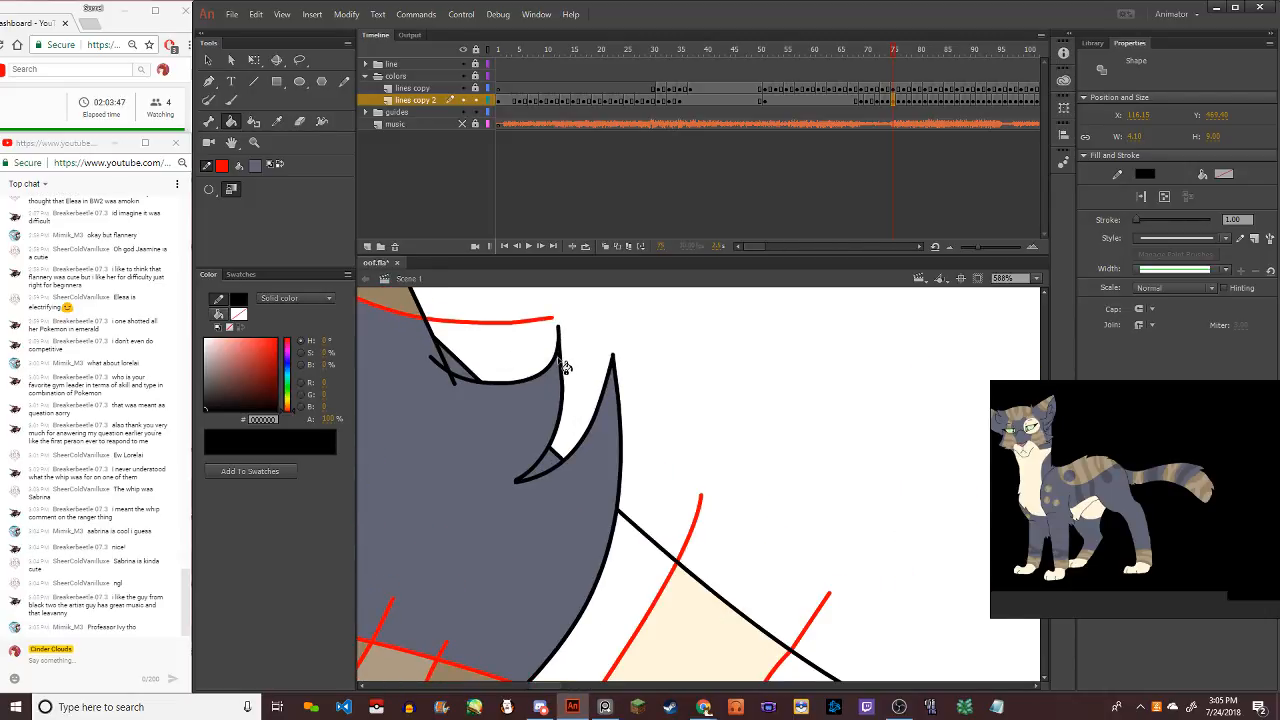
scroll(634, 617, "down", 4)
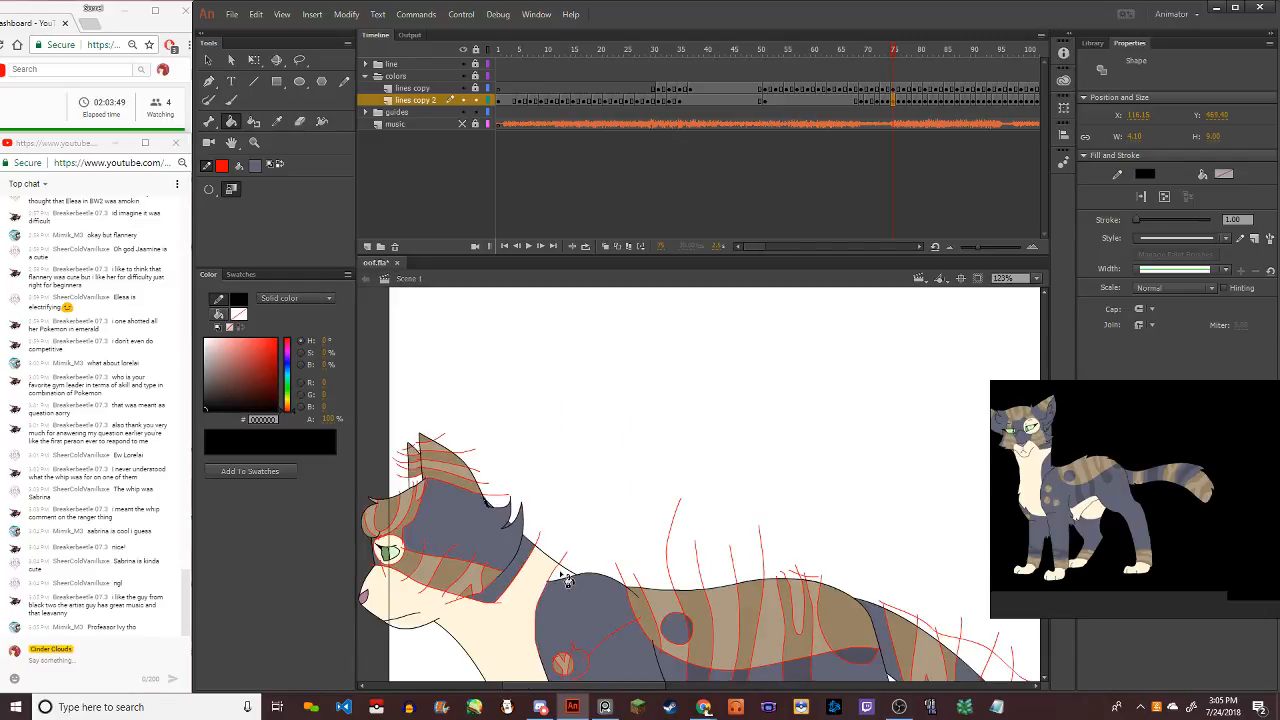
scroll(463, 522, "down", 3)
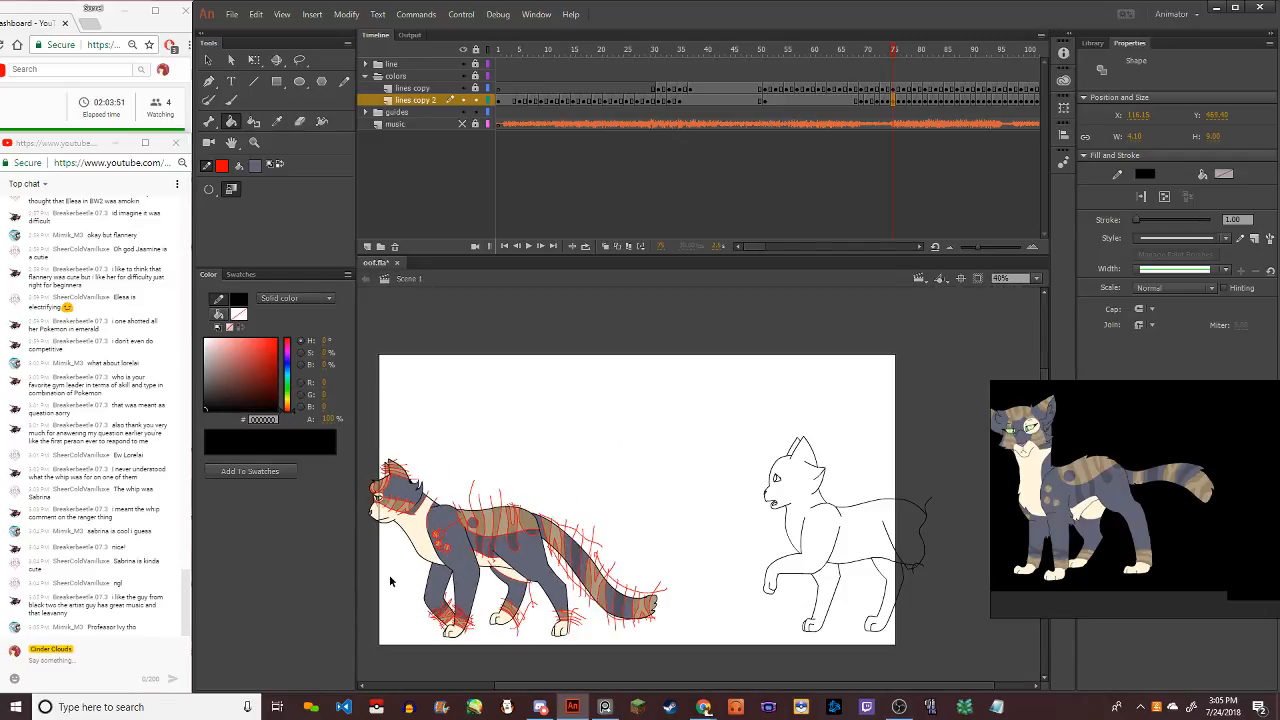
Check the finished colouring on frame 75 for gaps and compare it with the neighbouring frames back to frame 73
scroll(374, 546, "up", 3)
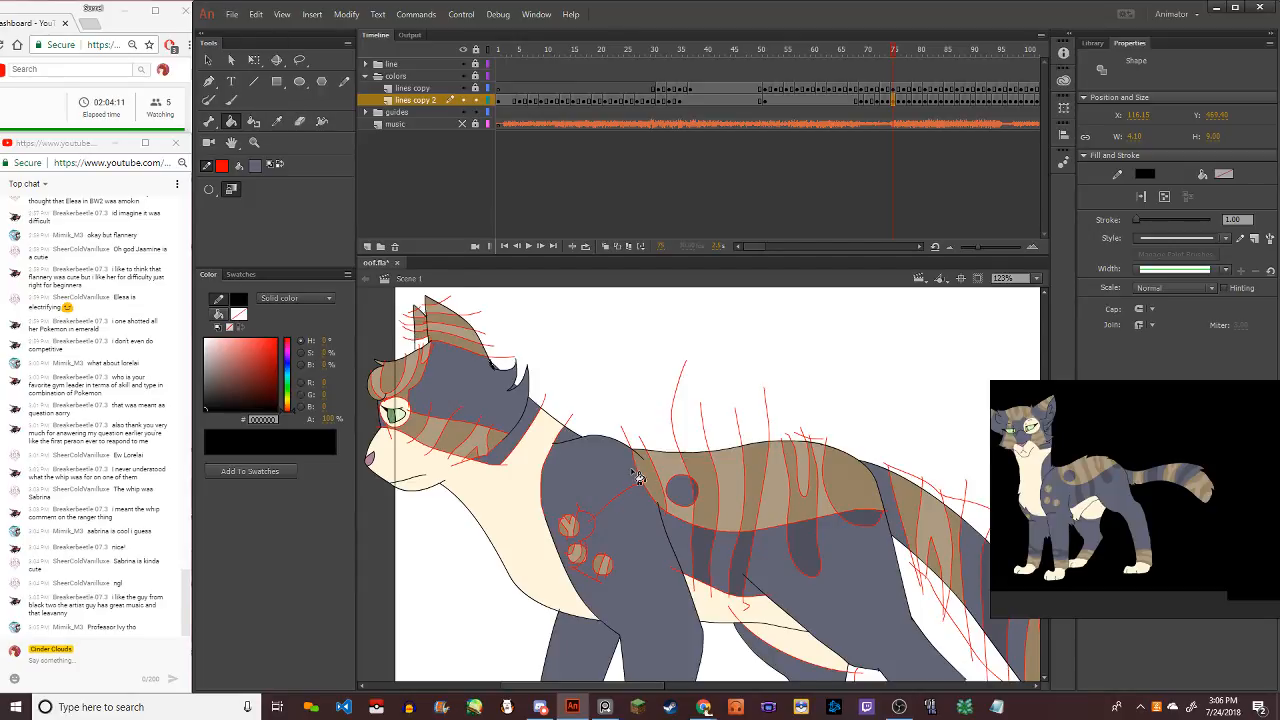
scroll(640, 478, "down", 3)
scroll(644, 549, "up", 3)
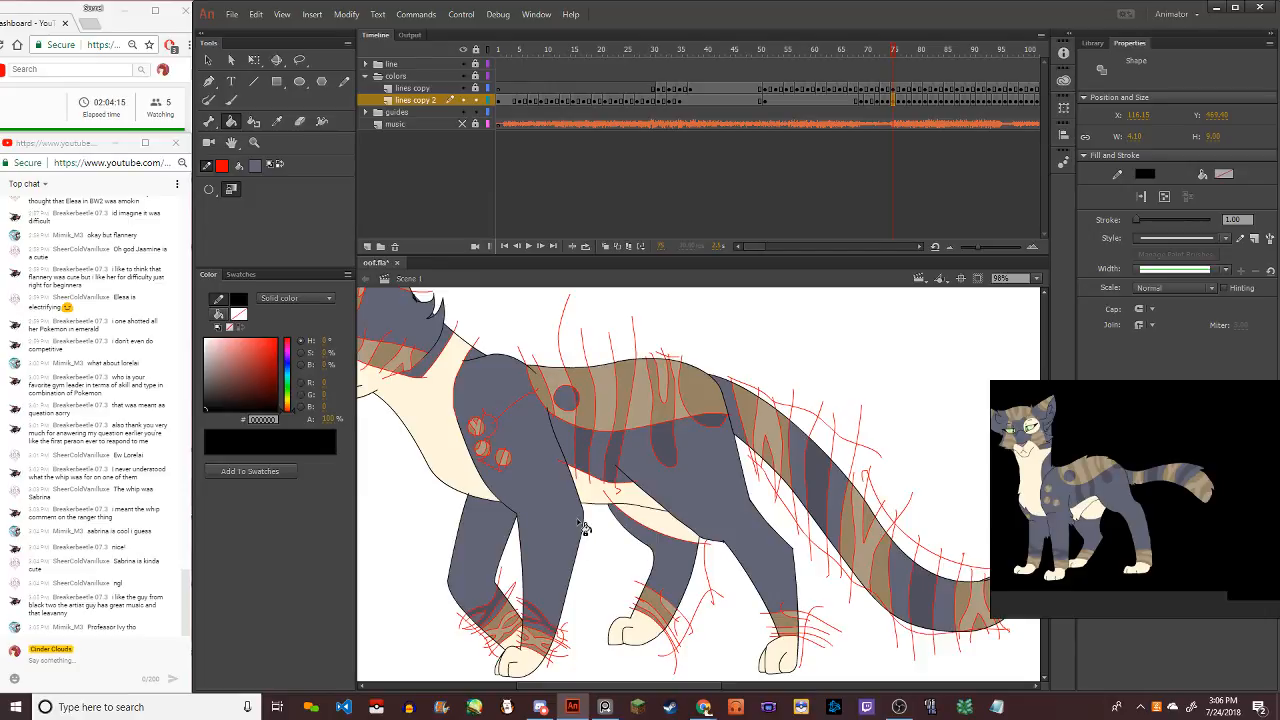
key("period")
key("comma")
scroll(580, 515, "down", 3)
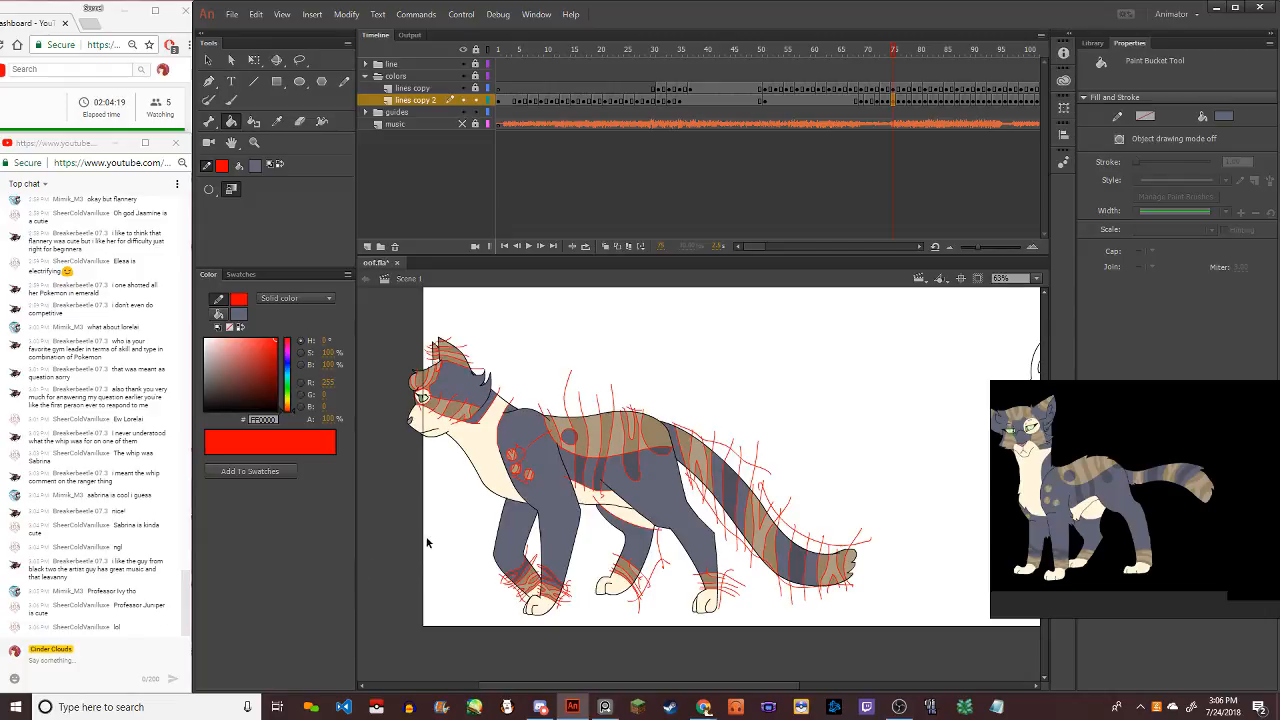
key("period")
key("comma")
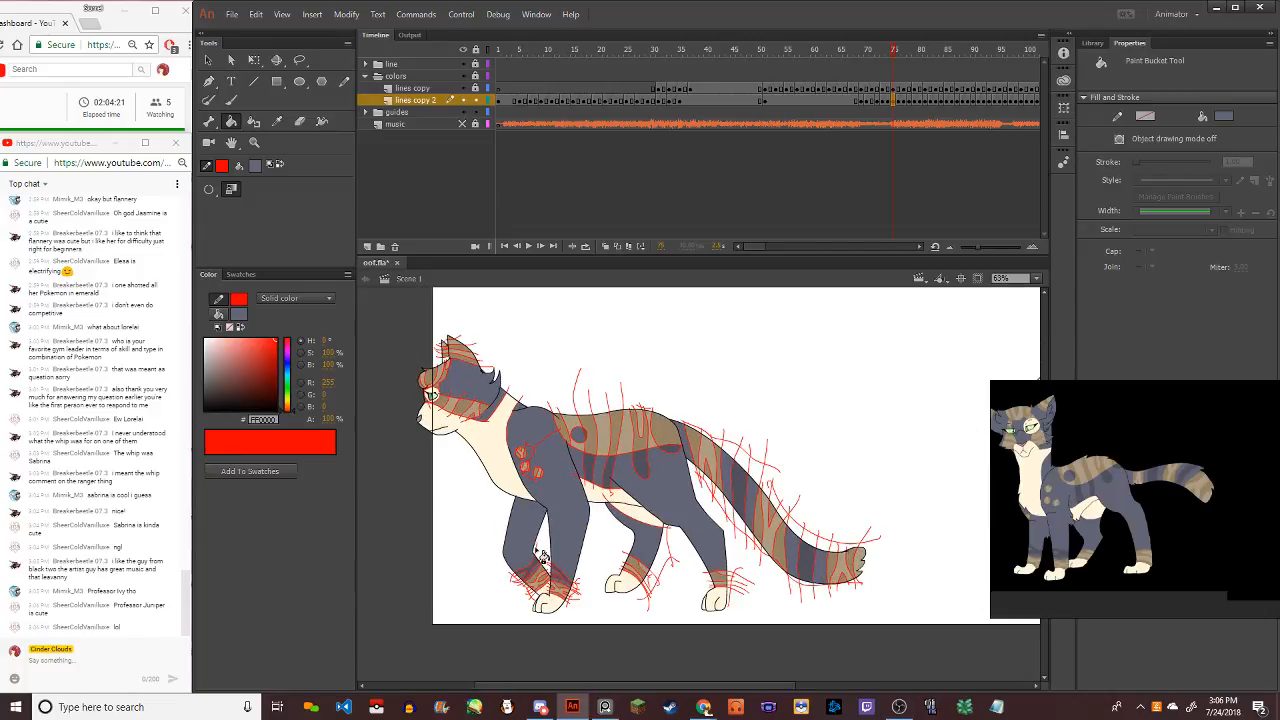
key("comma")
key("comma")
key("comma")
key("comma")
key("period")
key("period")
key("period")
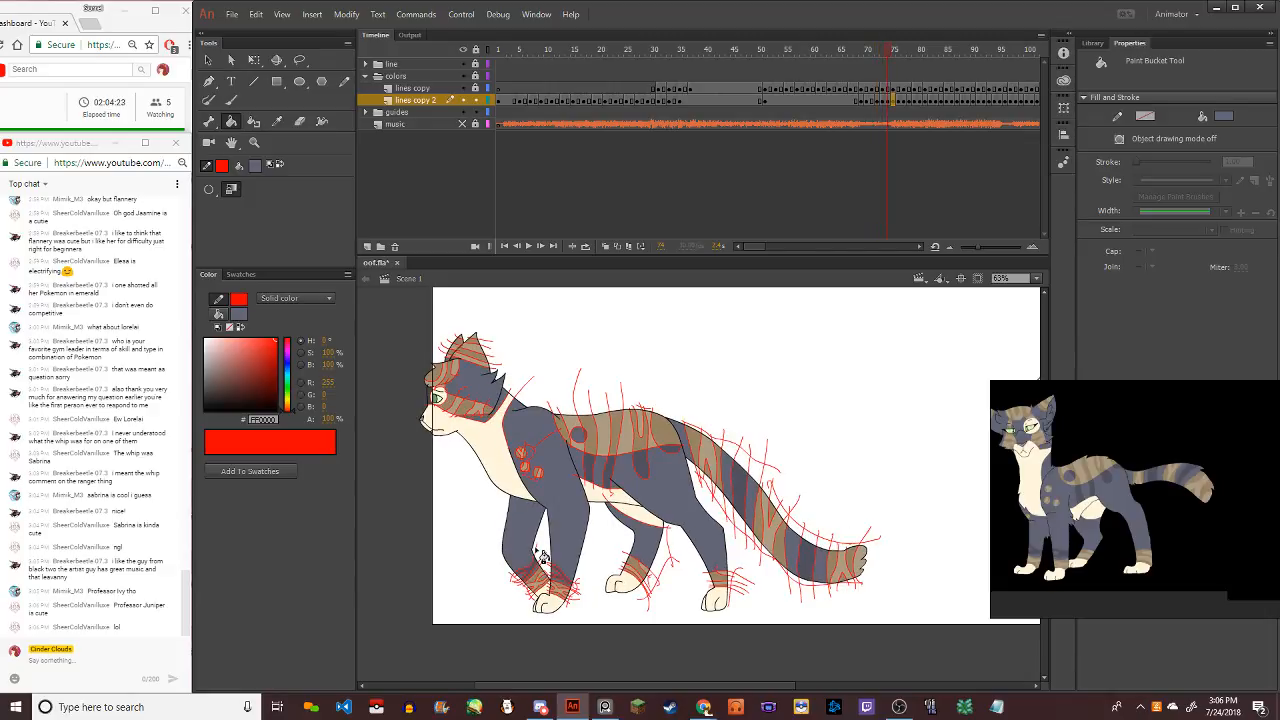
key("comma")
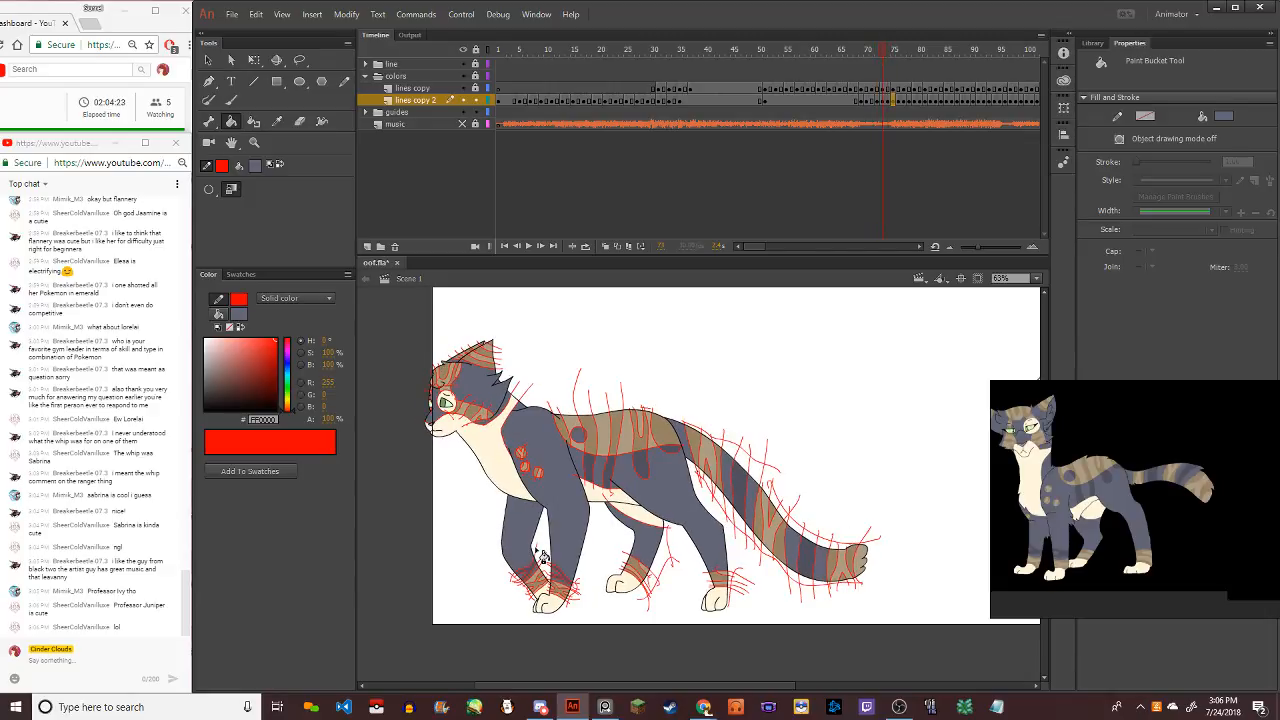
Examine the two-tone spot on the cat's back up close and compare it across the earlier frames
left_click(253, 170)
left_click(600, 518)
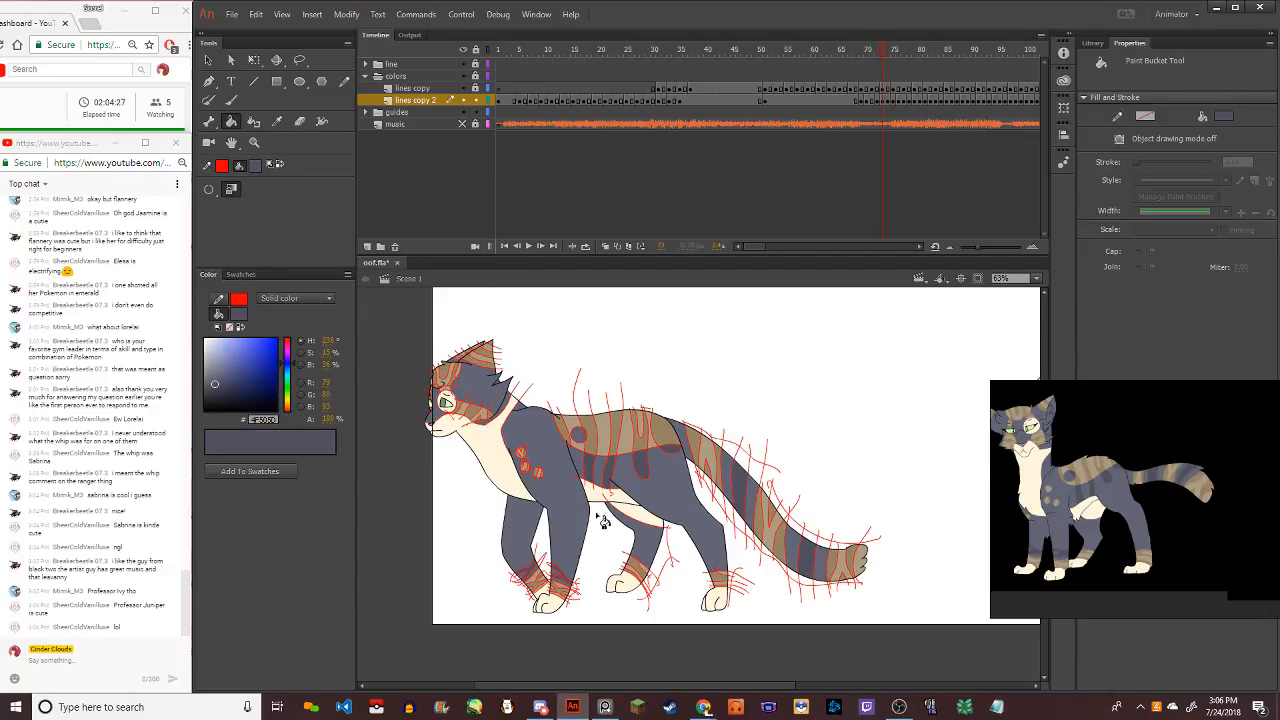
key("ctrl+equal")
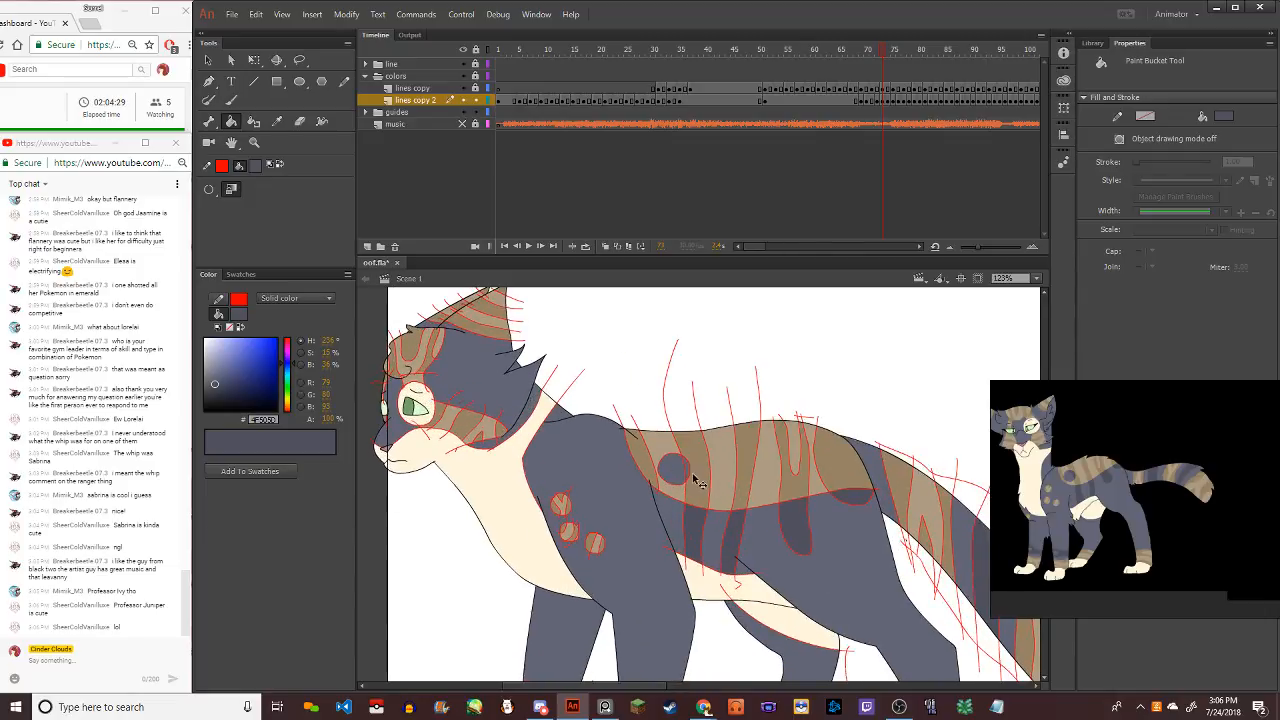
scroll(697, 481, "up", 3)
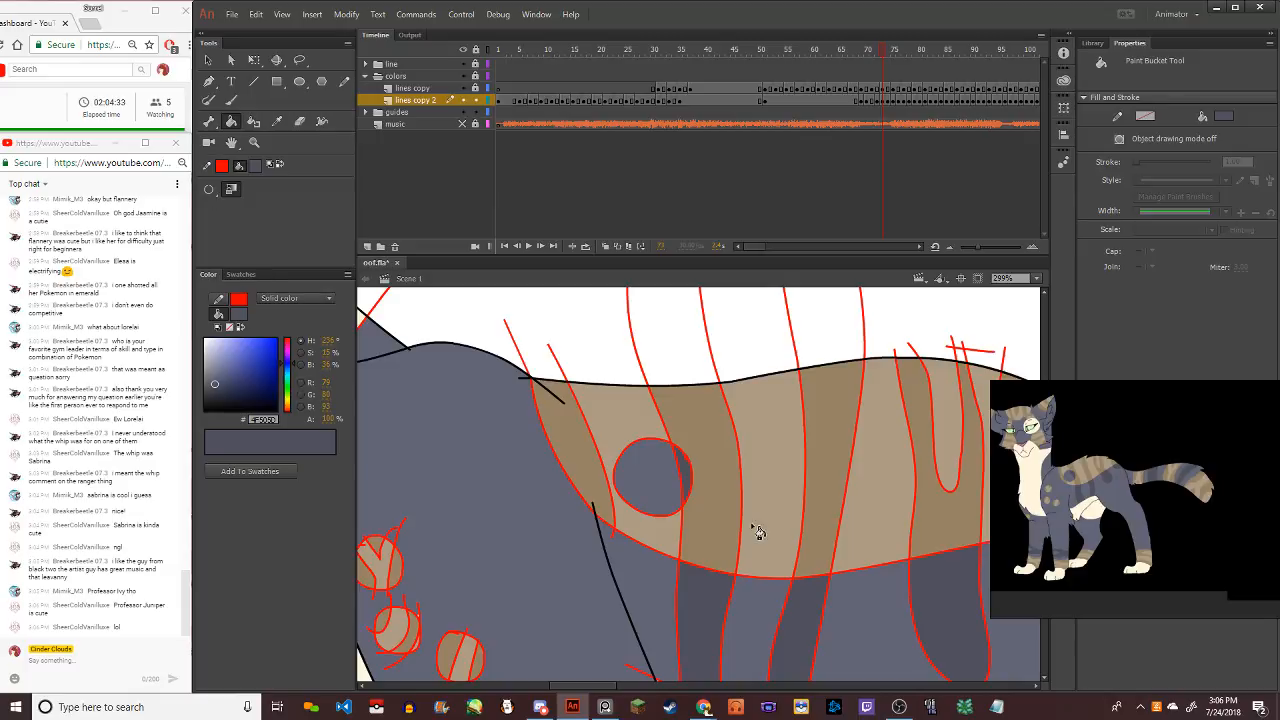
scroll(681, 476, "up", 4)
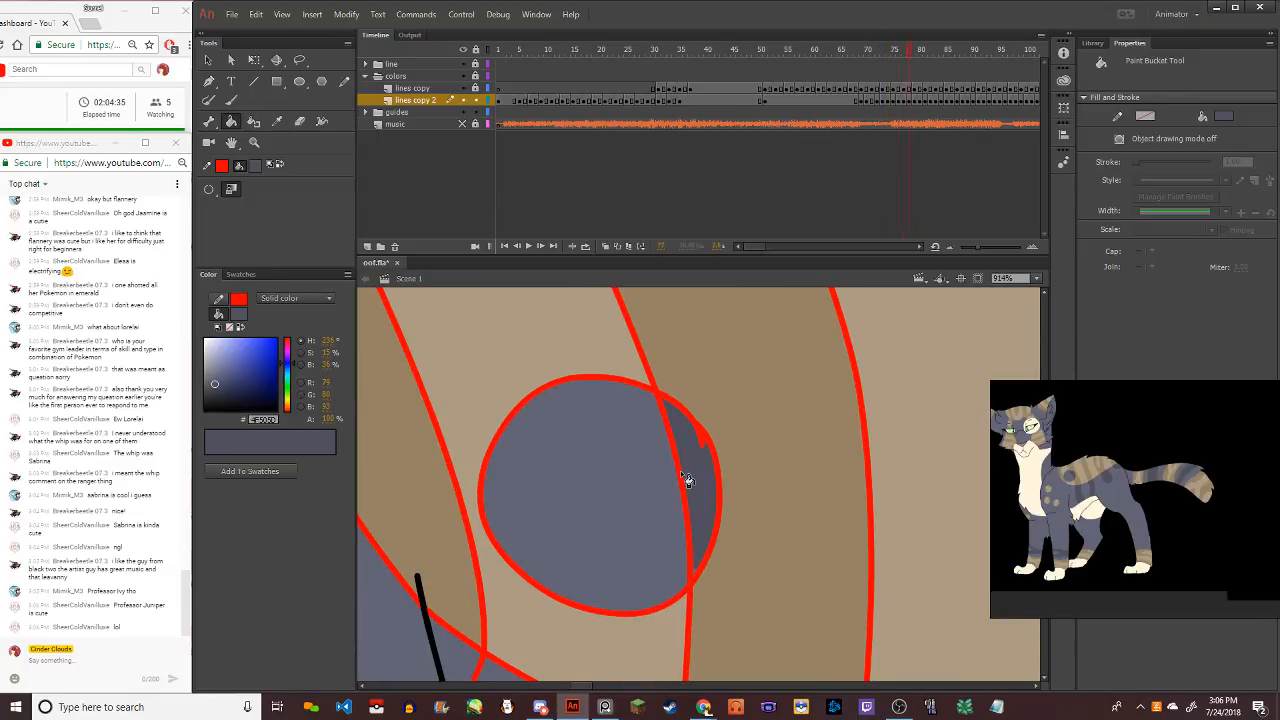
key("comma")
key("comma")
key("comma")
key("comma")
key("comma")
key("comma")
key("comma")
key("comma")
key("comma")
key("comma")
key("comma")
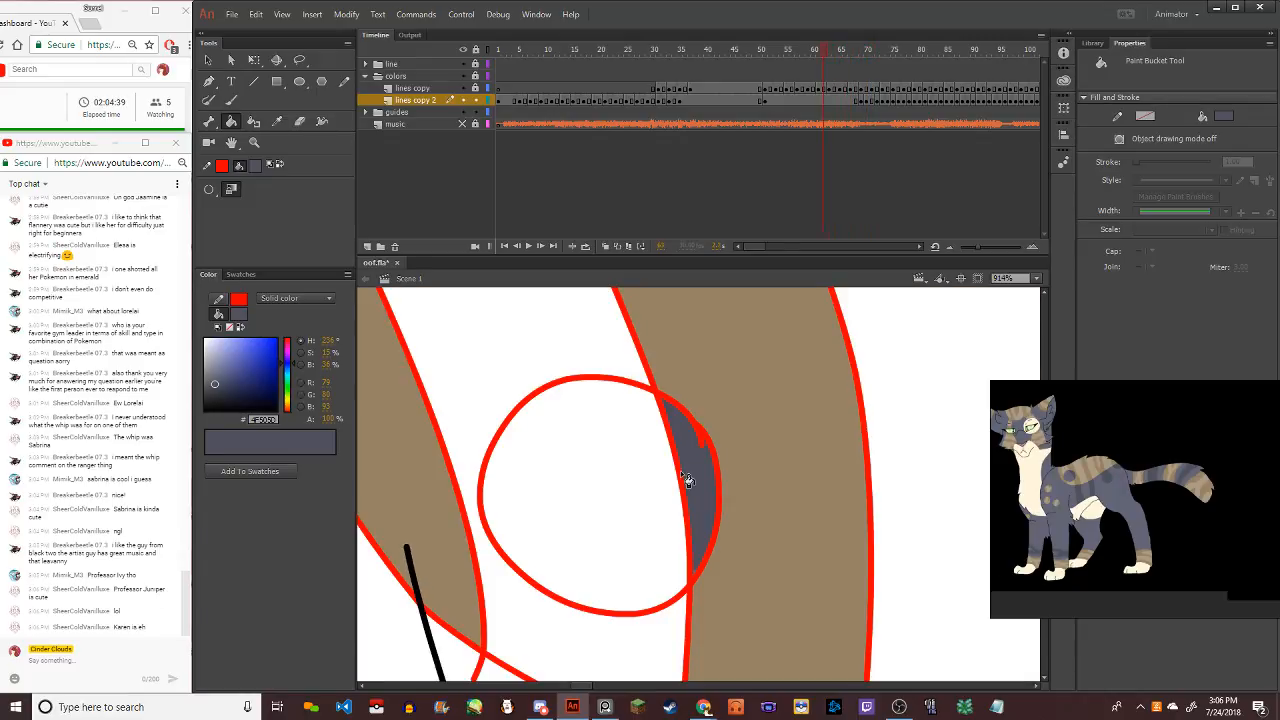
On frame 68, fill the light bands on the cat's lower legs with the lighter tan #AB9B83
scroll(687, 480, "down", 10)
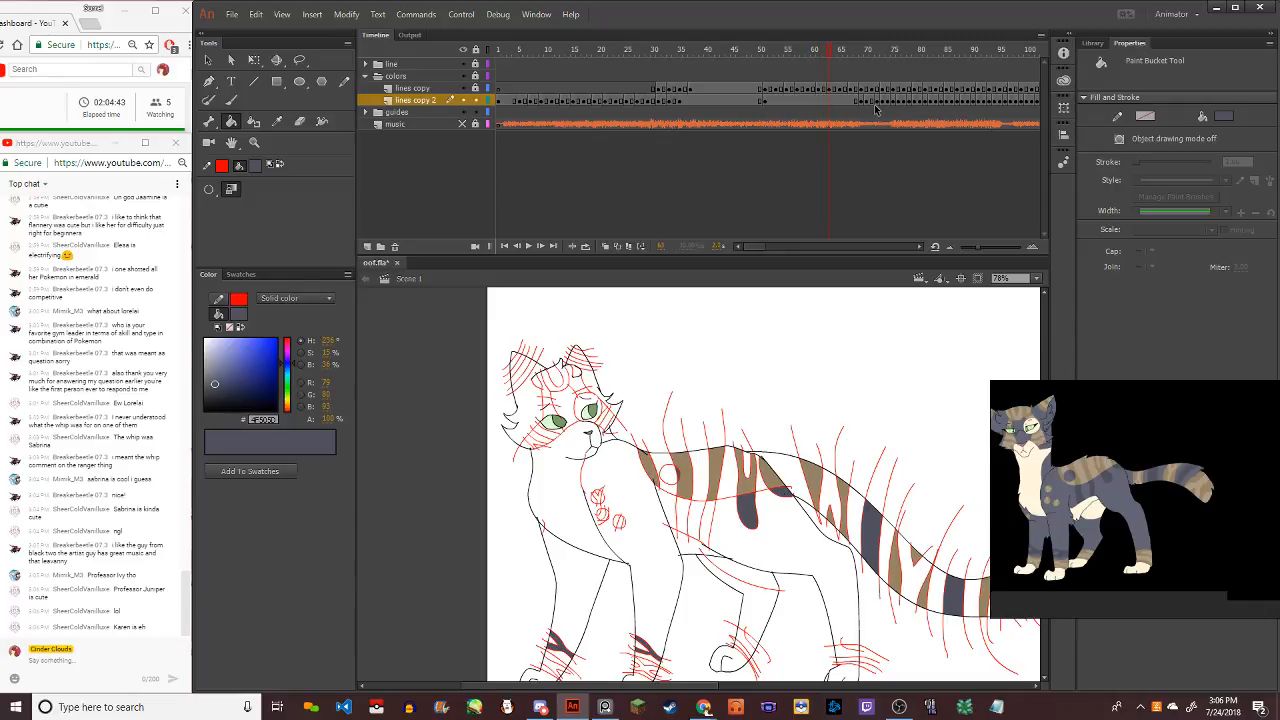
key("period")
key("period")
key("comma")
scroll(463, 408, "down", 3)
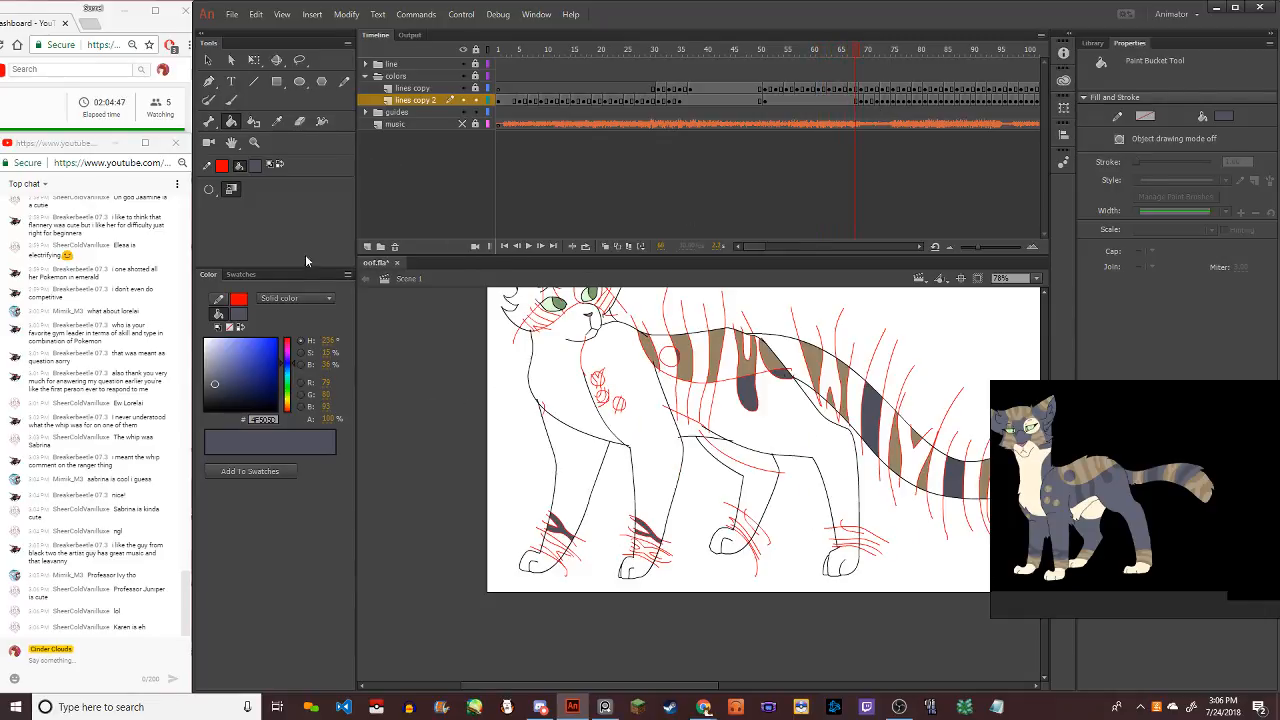
left_click(257, 168)
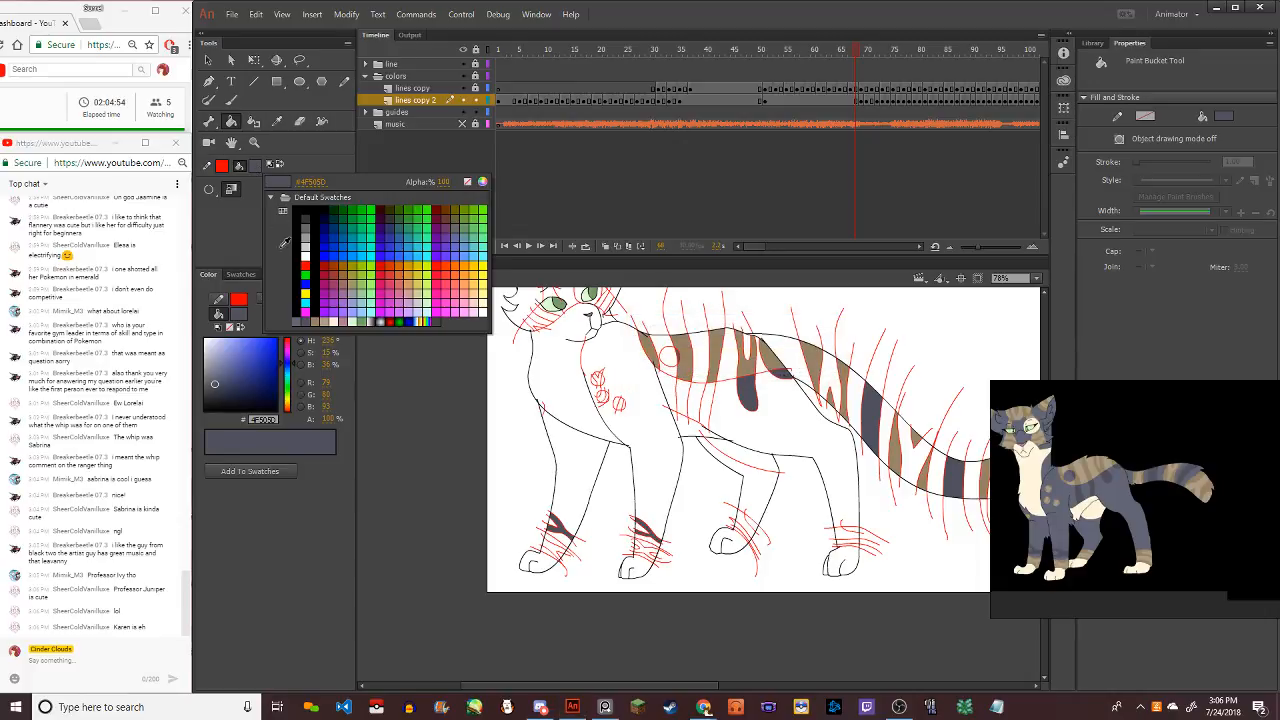
left_click(326, 318)
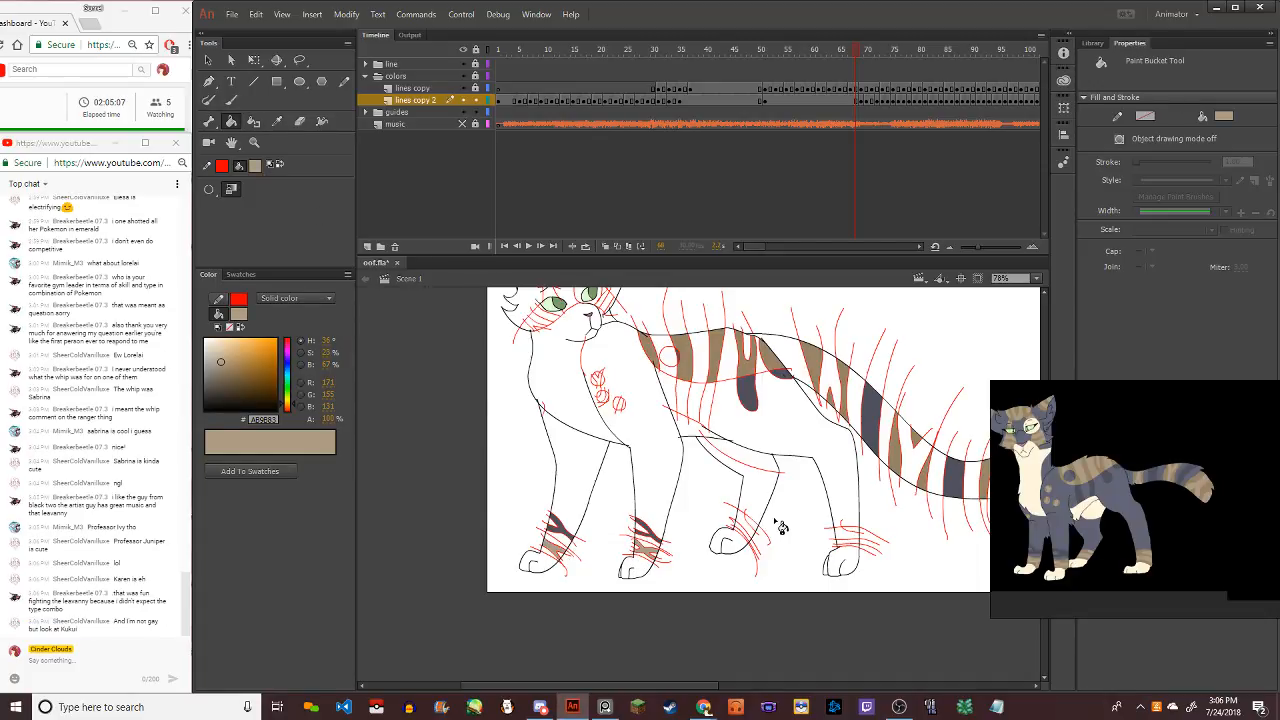
scroll(745, 537, "up", 1)
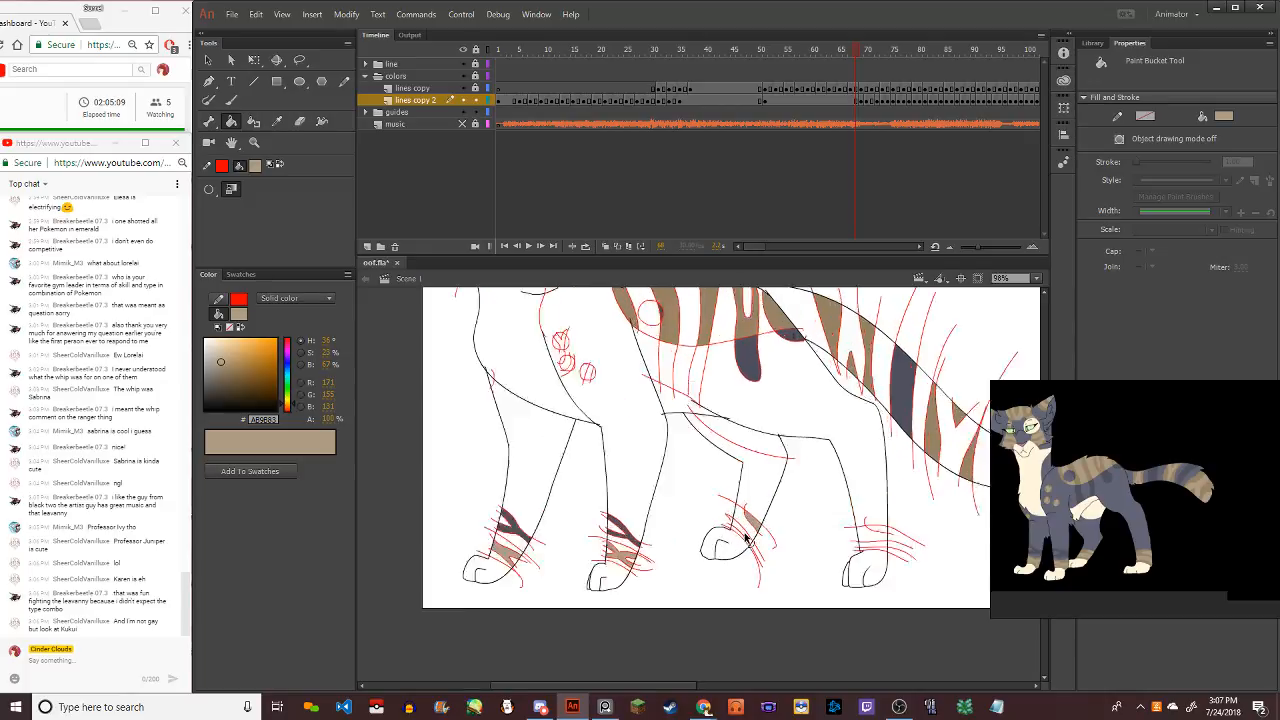
scroll(745, 537, "up", 4)
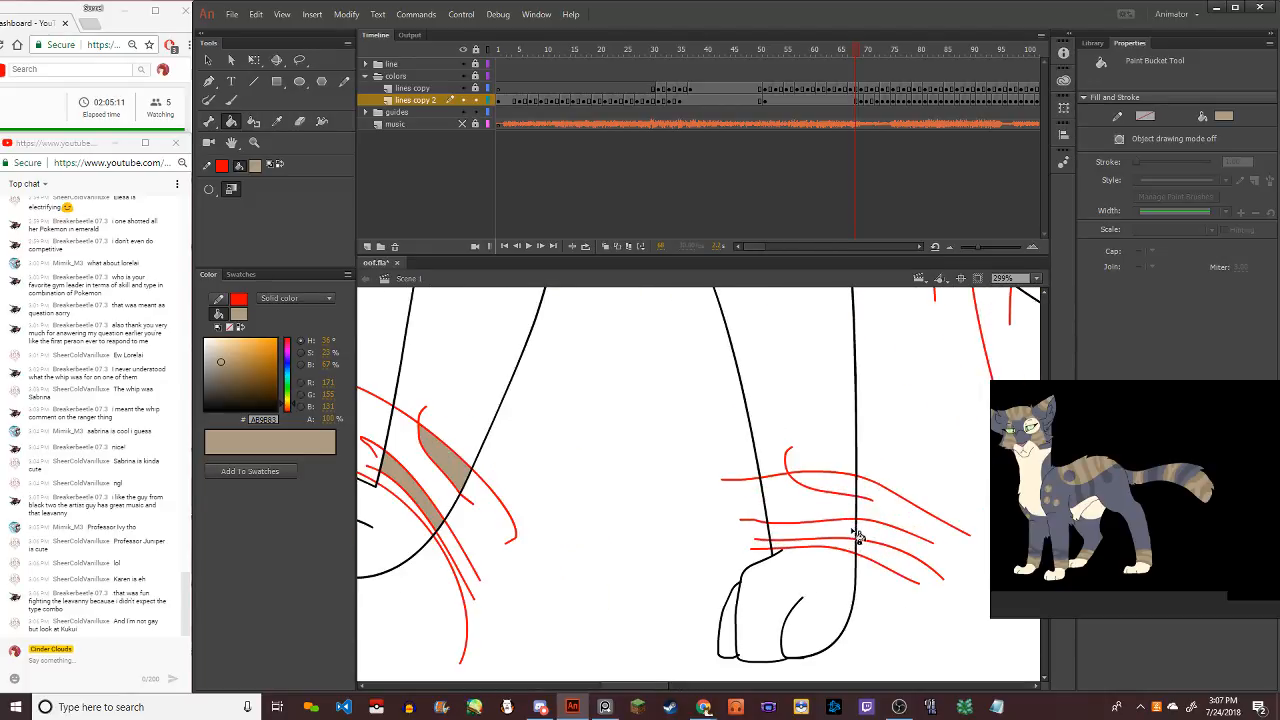
left_click(857, 535)
left_click(845, 494)
scroll(845, 494, "down", 5)
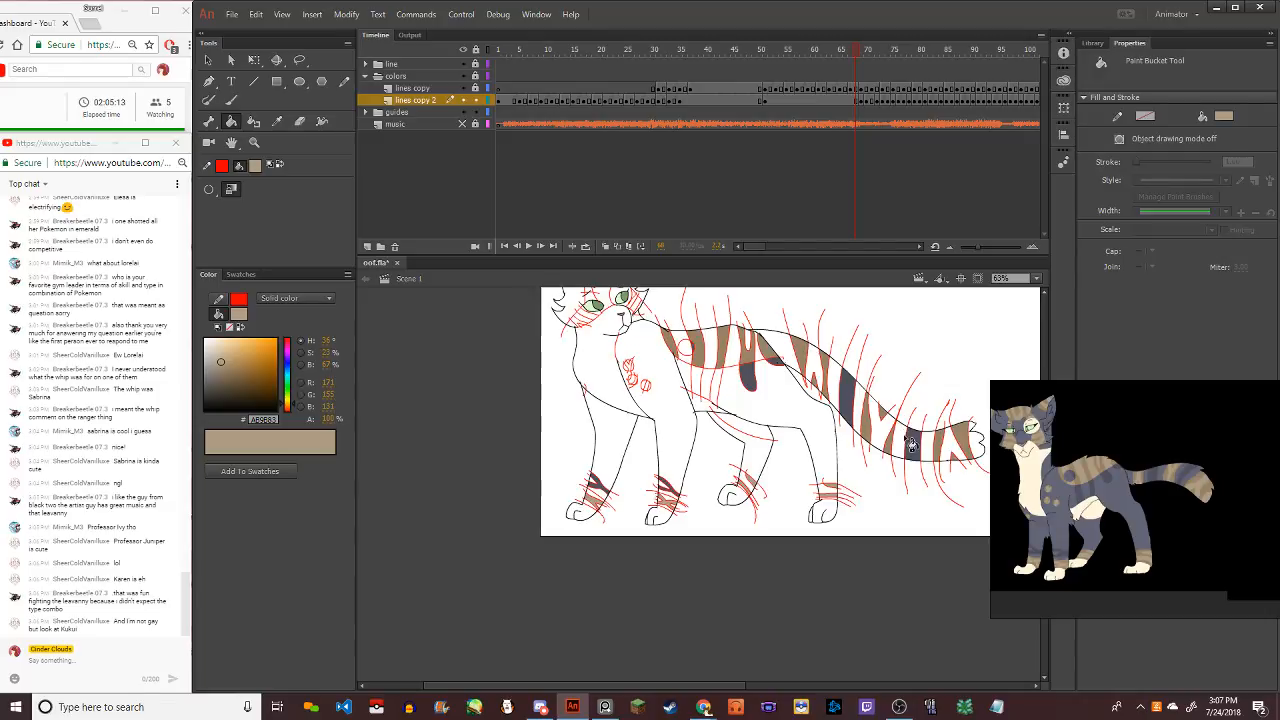
Fill the tail tip, the light gaps between the tan tail stripes, and the back patch with the lighter tan
left_click(955, 450)
left_click(976, 442)
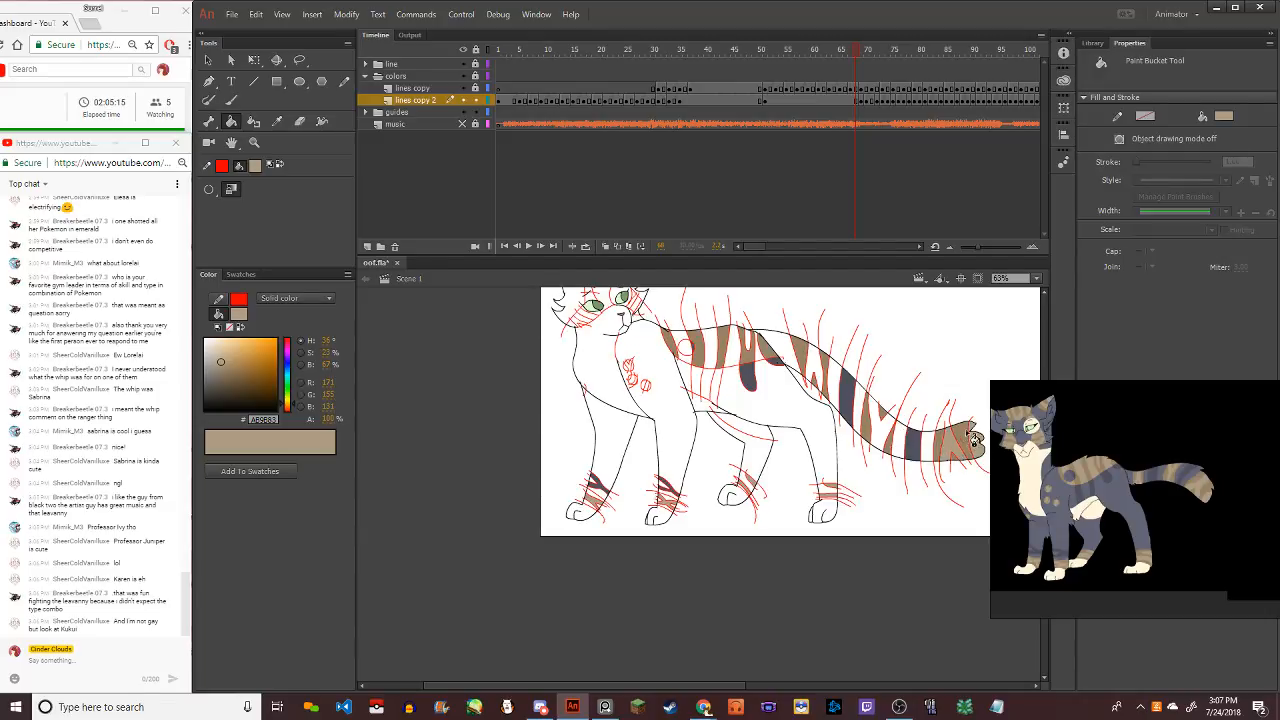
left_click(873, 414)
left_click(812, 360)
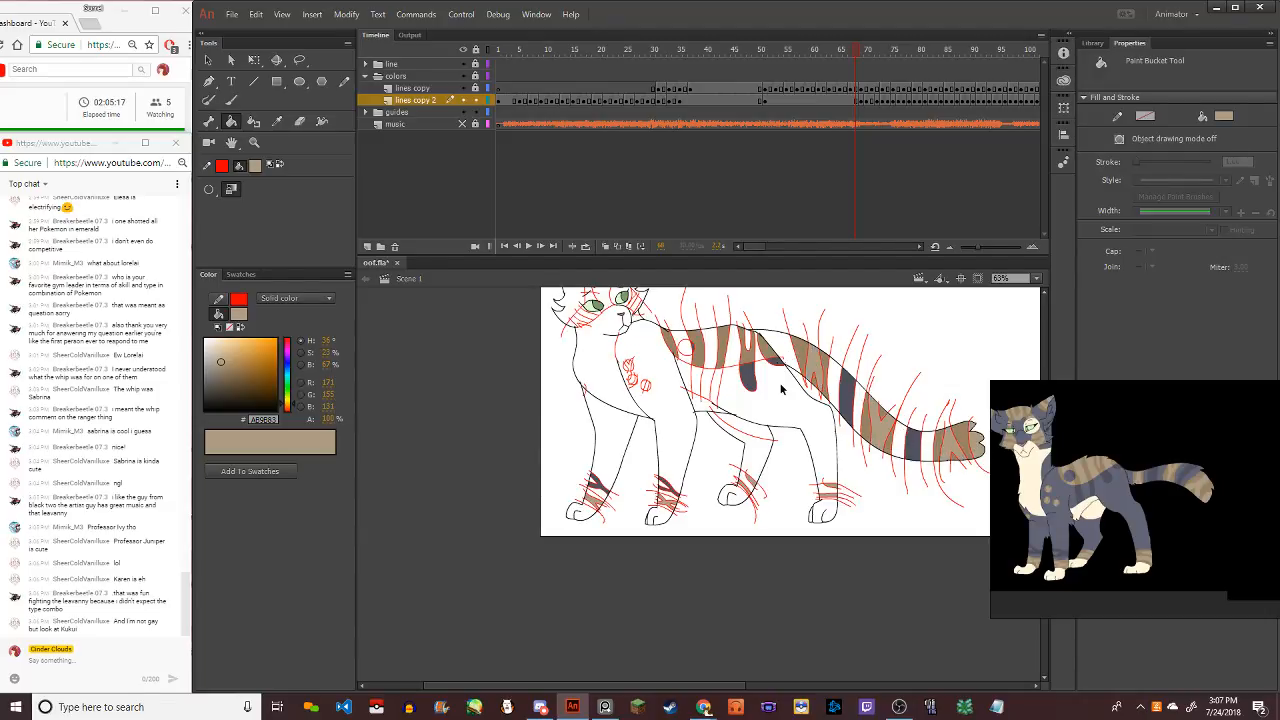
left_click(769, 362)
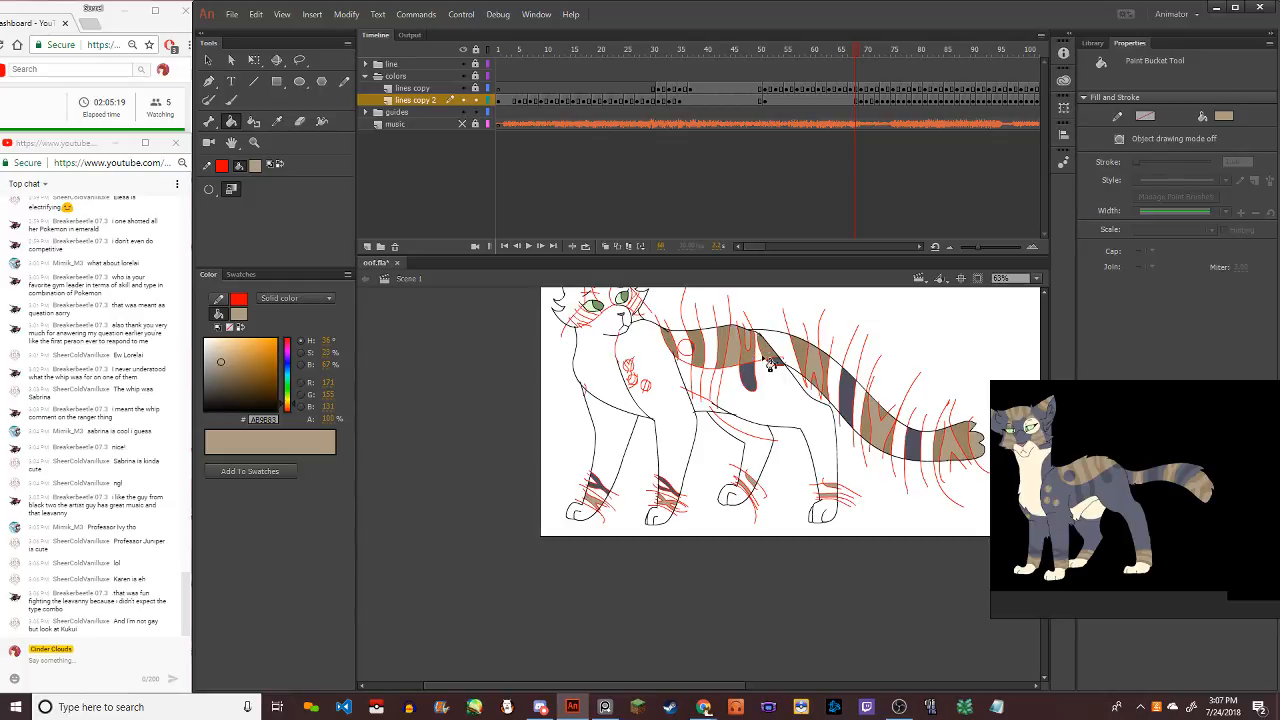
left_click(706, 358)
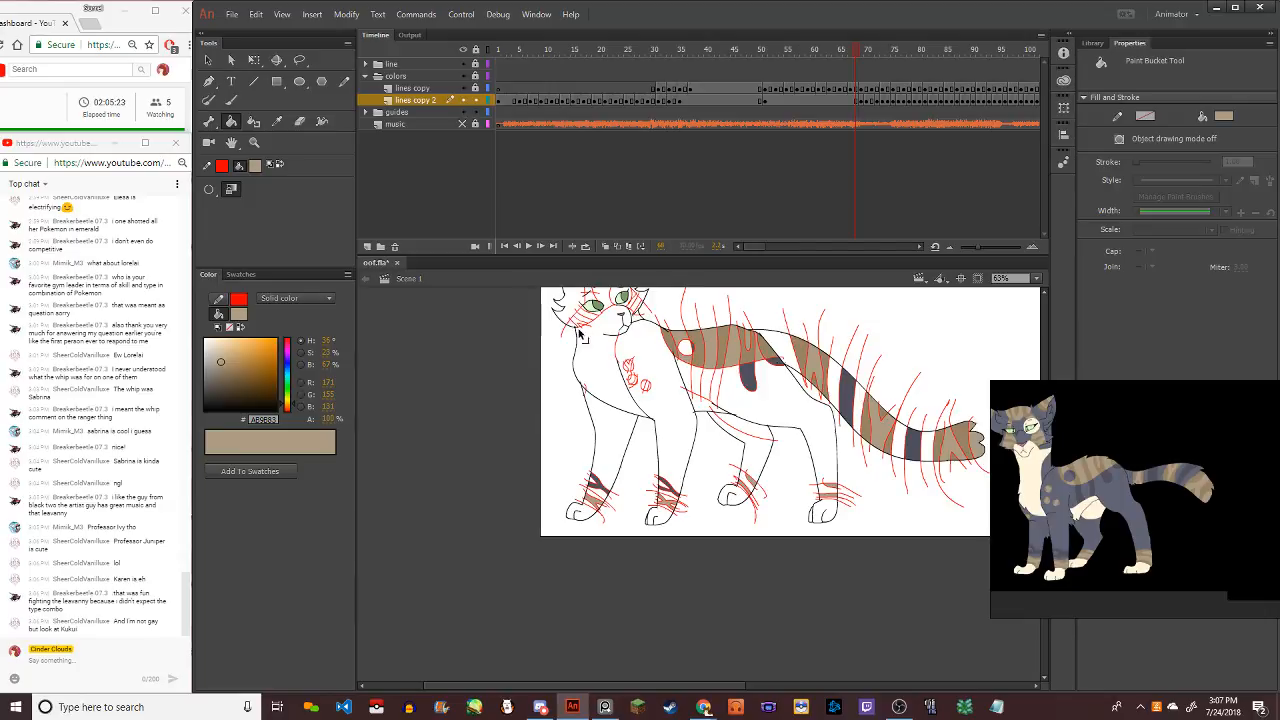
Fill the light stripes on both cheeks with the lighter tan
scroll(603, 386, "up", 5)
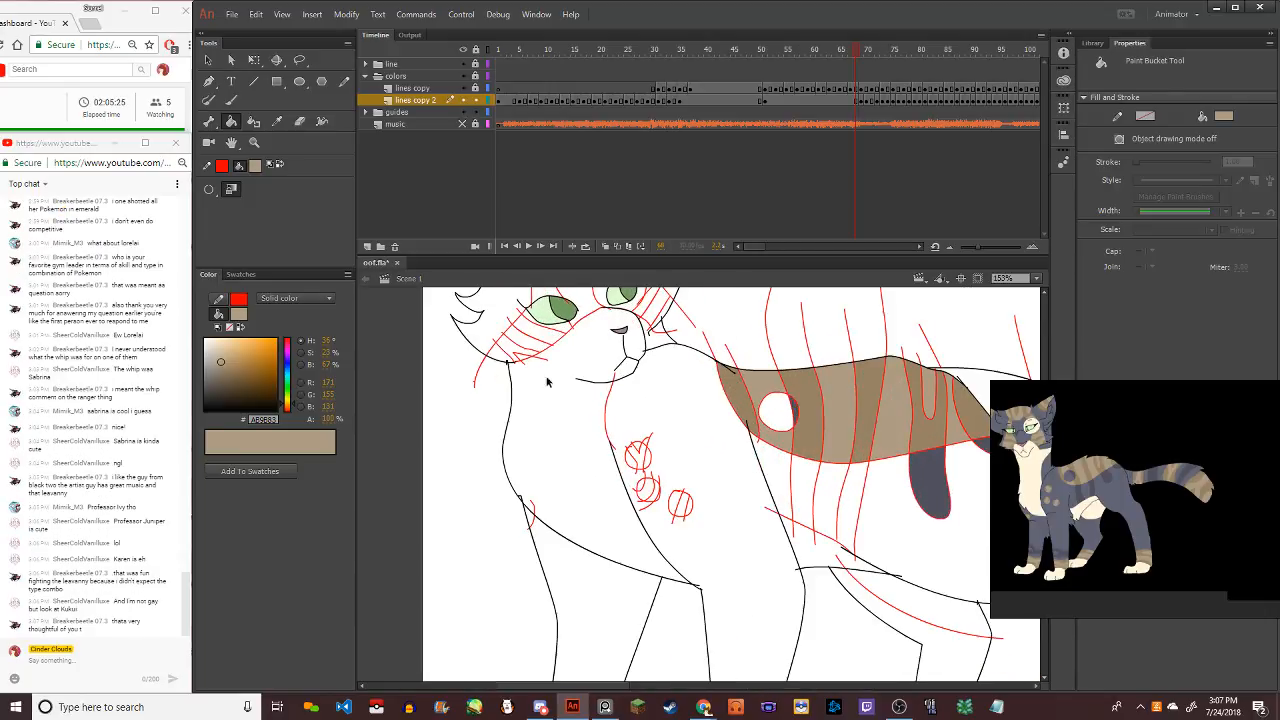
left_click(516, 356)
left_click(540, 336)
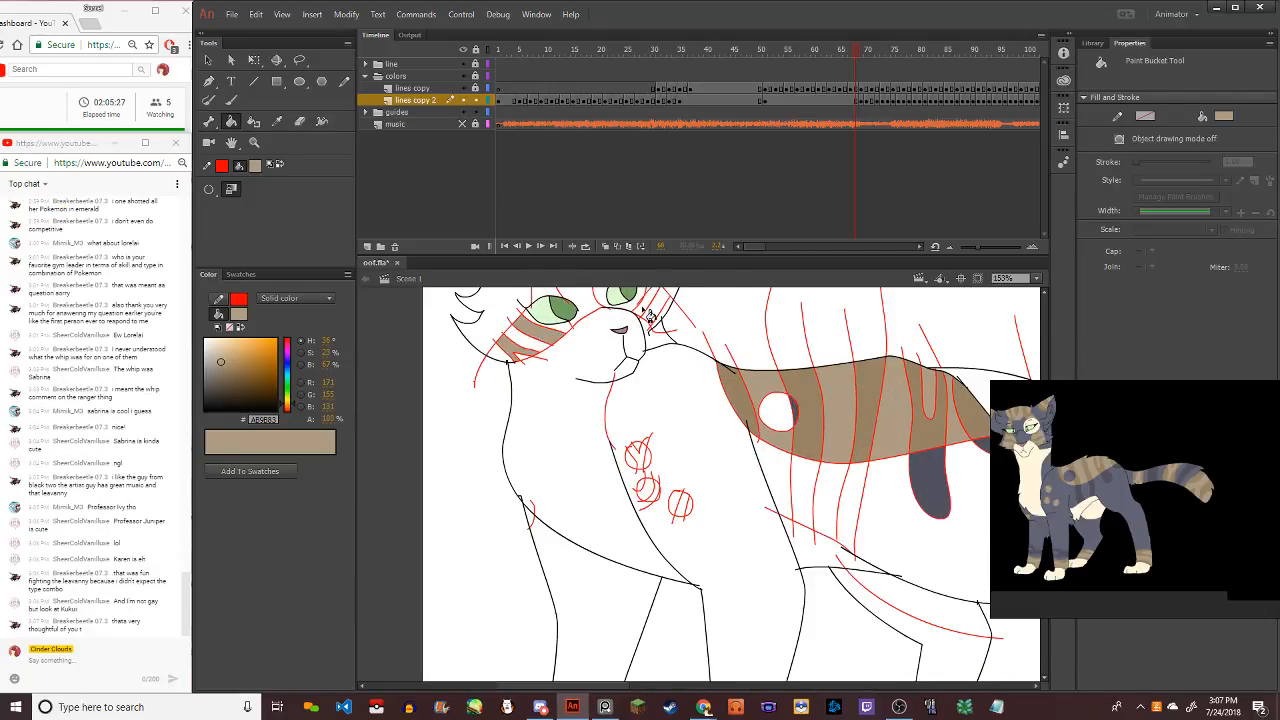
left_click(650, 315)
scroll(657, 332, "up", 2)
scroll(657, 332, "down", 3)
scroll(658, 340, "up", 5)
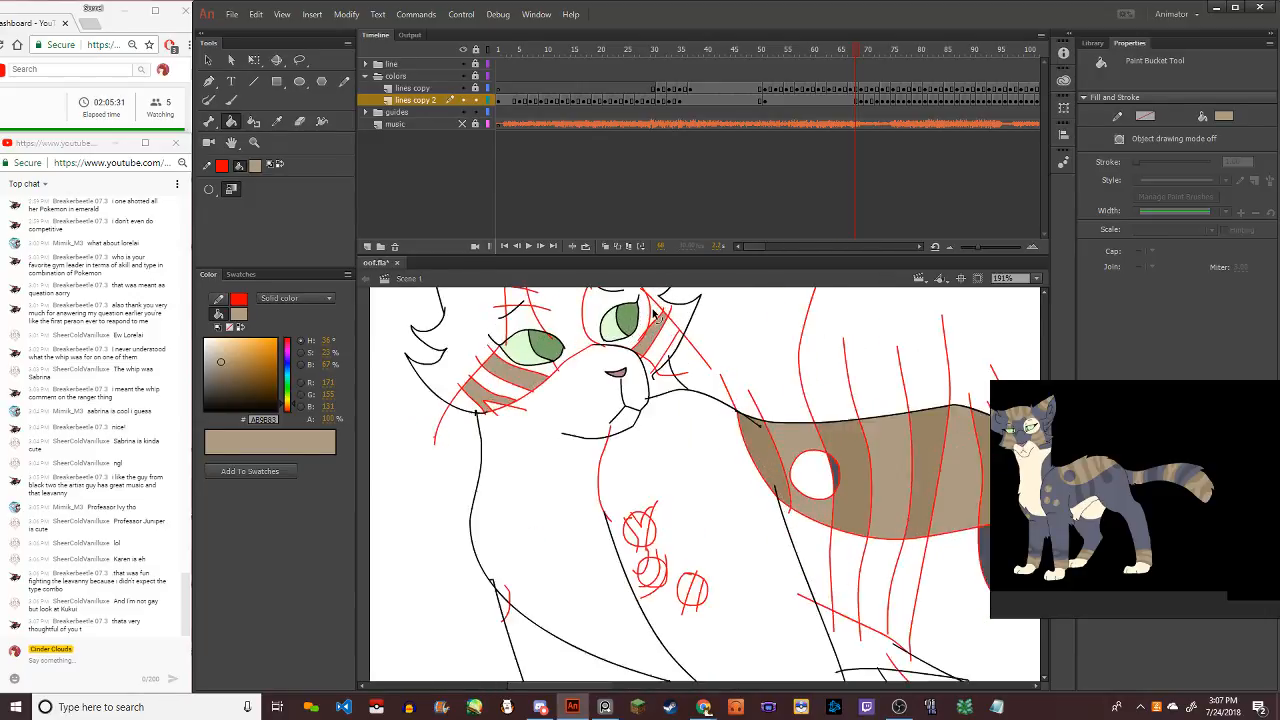
scroll(661, 353, "down", 1)
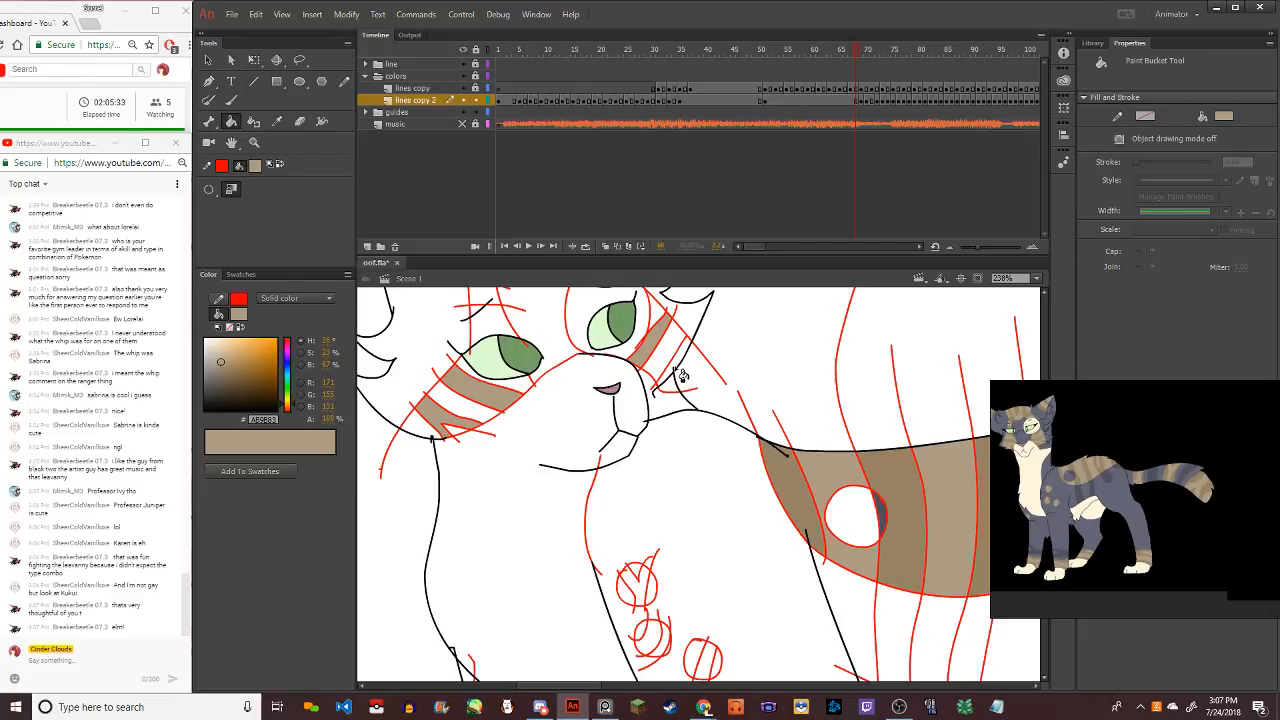
left_click(679, 372)
scroll(645, 380, "up", 1)
Fill the forehead and brow markings with the lighter tan
scroll(645, 380, "down", 5)
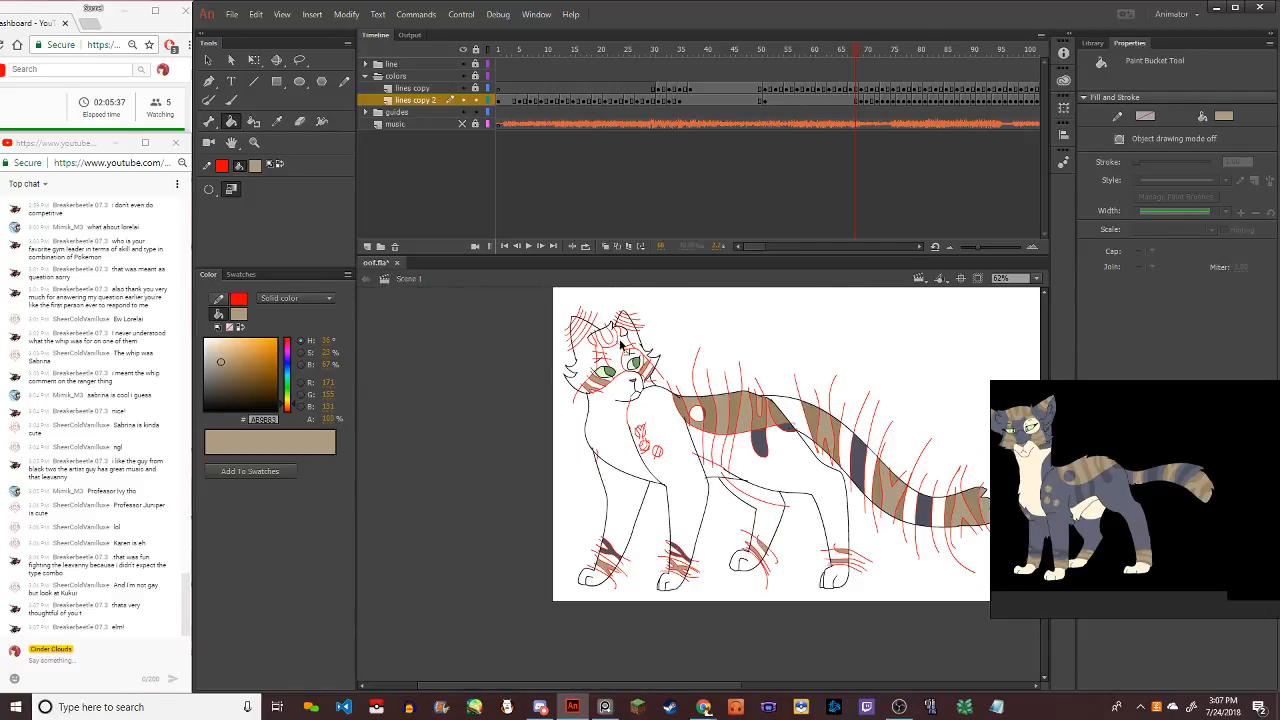
scroll(621, 345, "up", 3)
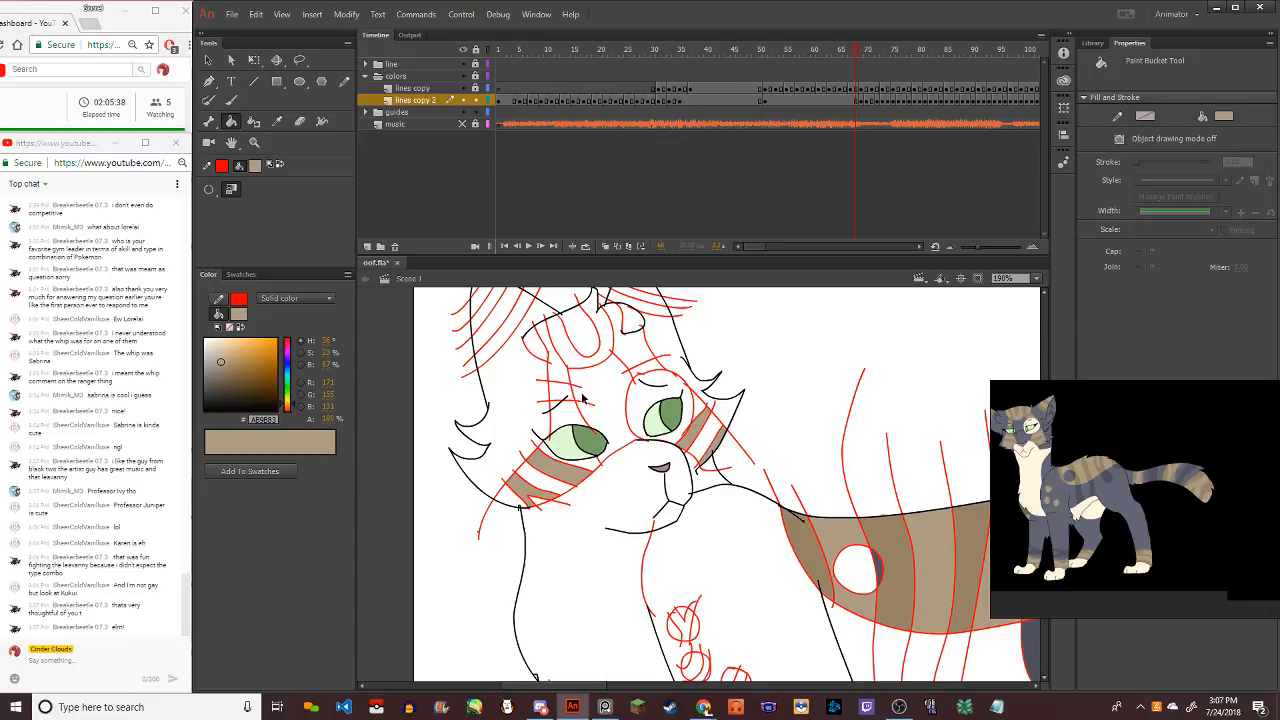
left_click(646, 368)
left_click(614, 345)
left_click(636, 328)
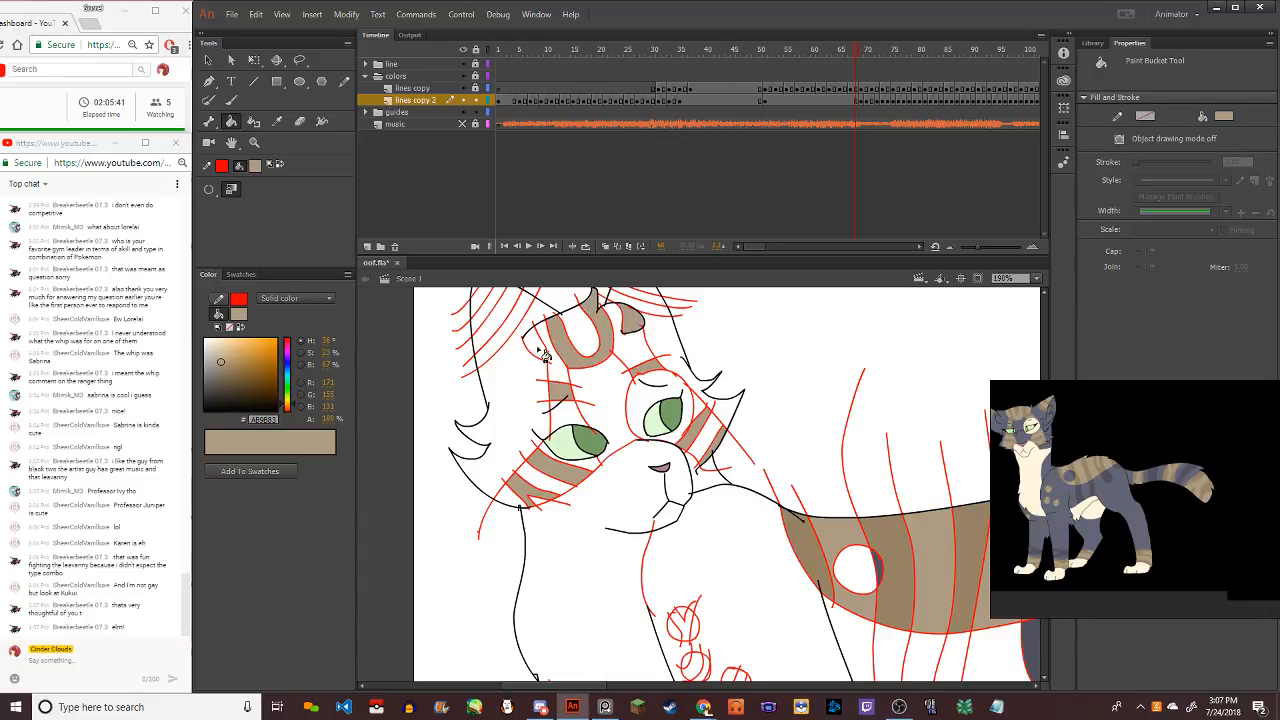
Fill the alternating stripes on both ears with the lighter tan
scroll(540, 368, "down", 3)
scroll(588, 347, "up", 3)
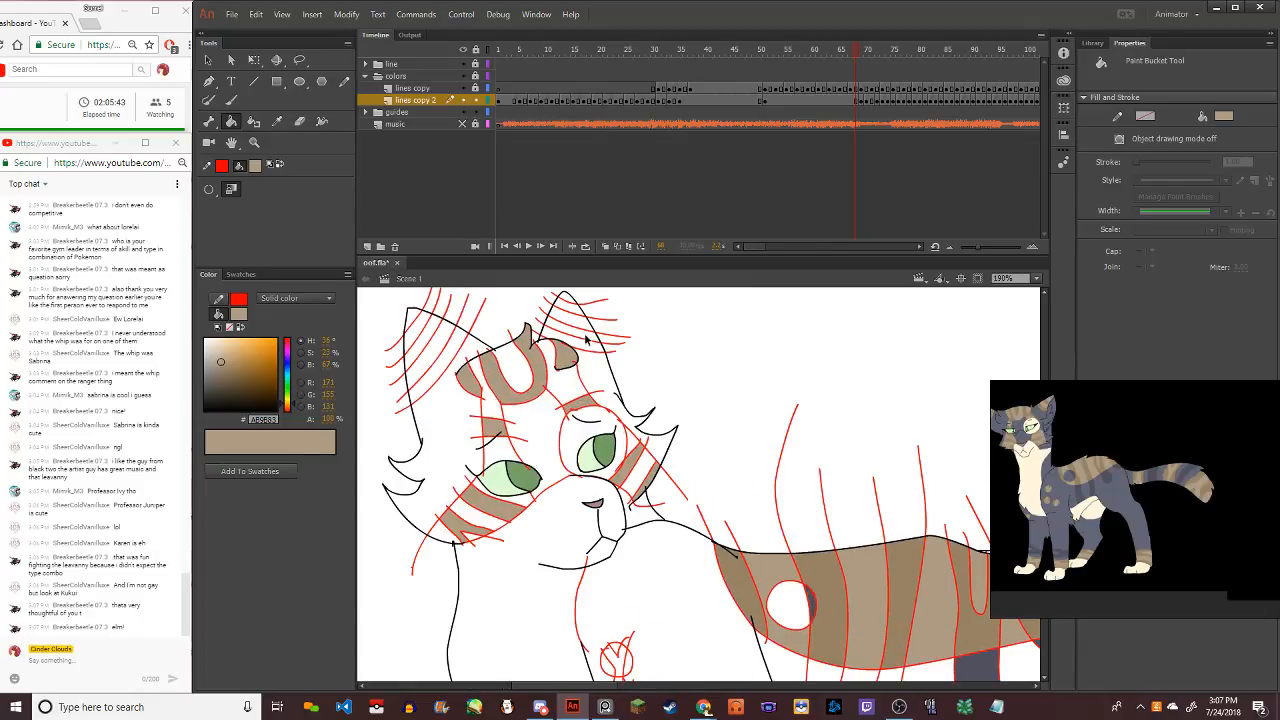
left_click(430, 358)
left_click(418, 332)
scroll(478, 410, "down", 3)
scroll(478, 410, "down", 2)
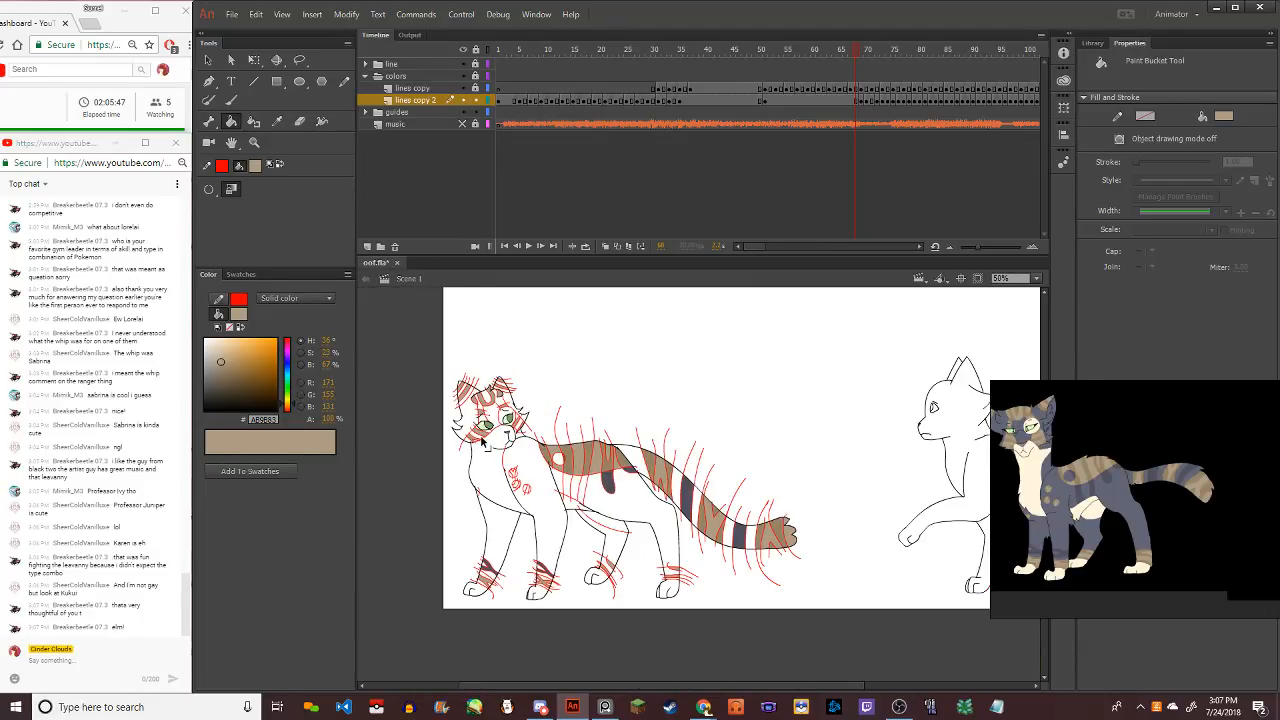
Switch the fill to cream and colour the eye patch, muzzle, neck and chest
scroll(484, 442, "up", 2)
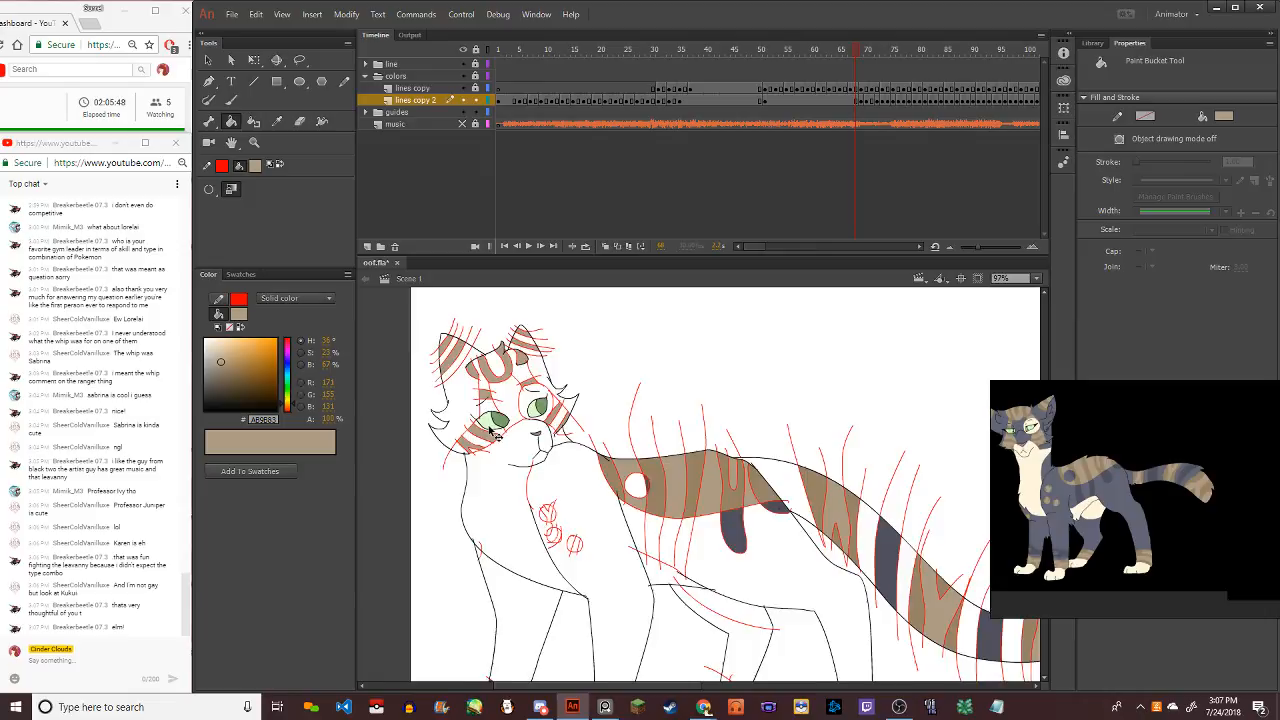
left_click(254, 165)
left_click(380, 276)
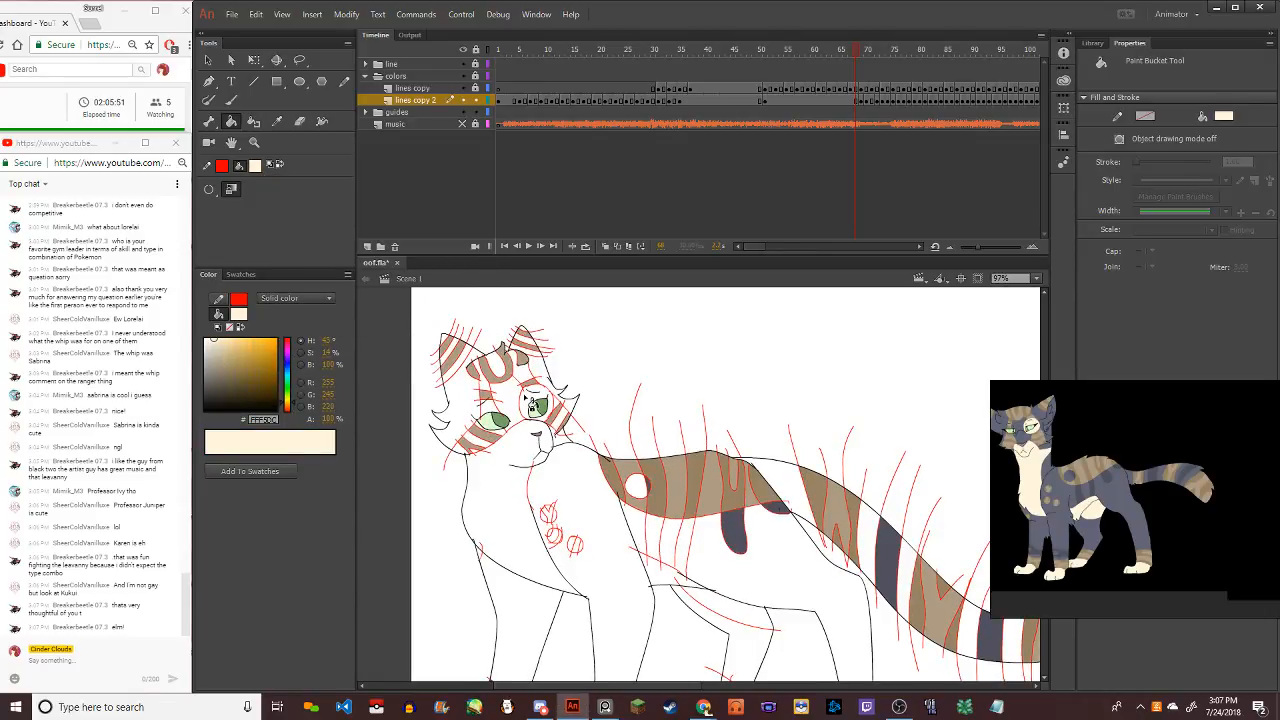
left_click(526, 456)
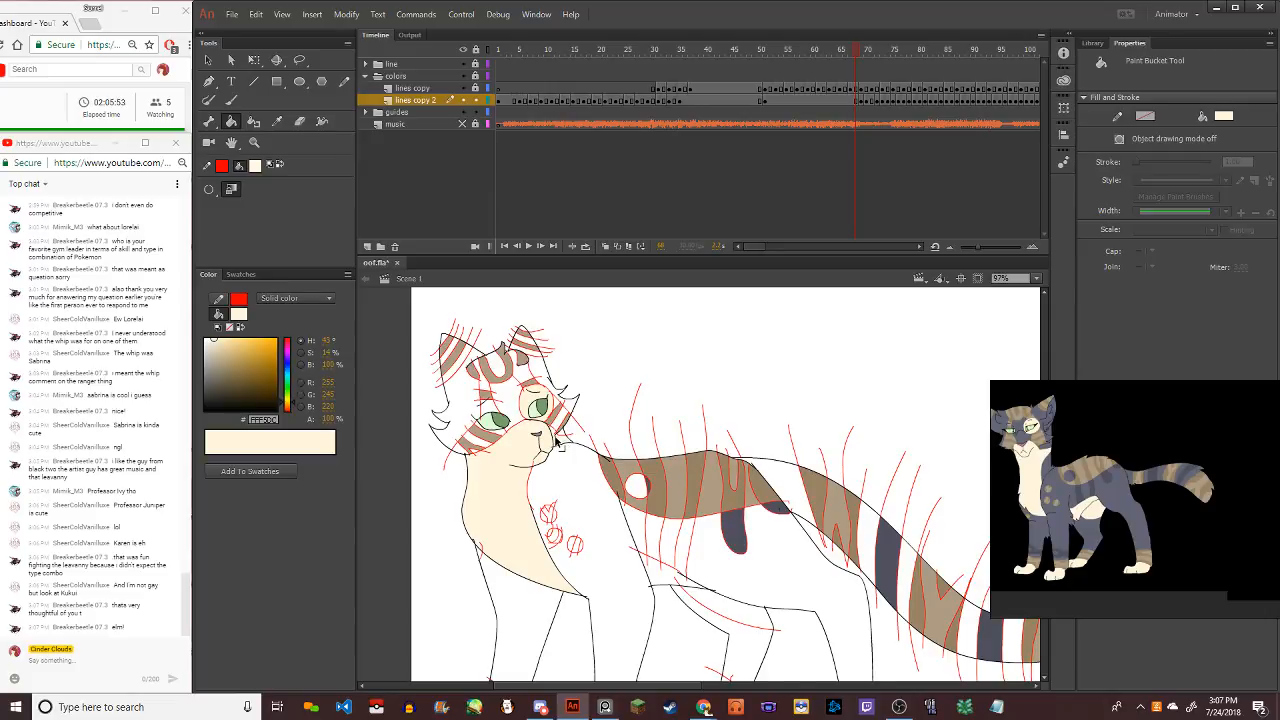
scroll(558, 440, "up", 1)
scroll(528, 525, "down", 2)
scroll(490, 525, "up", 2)
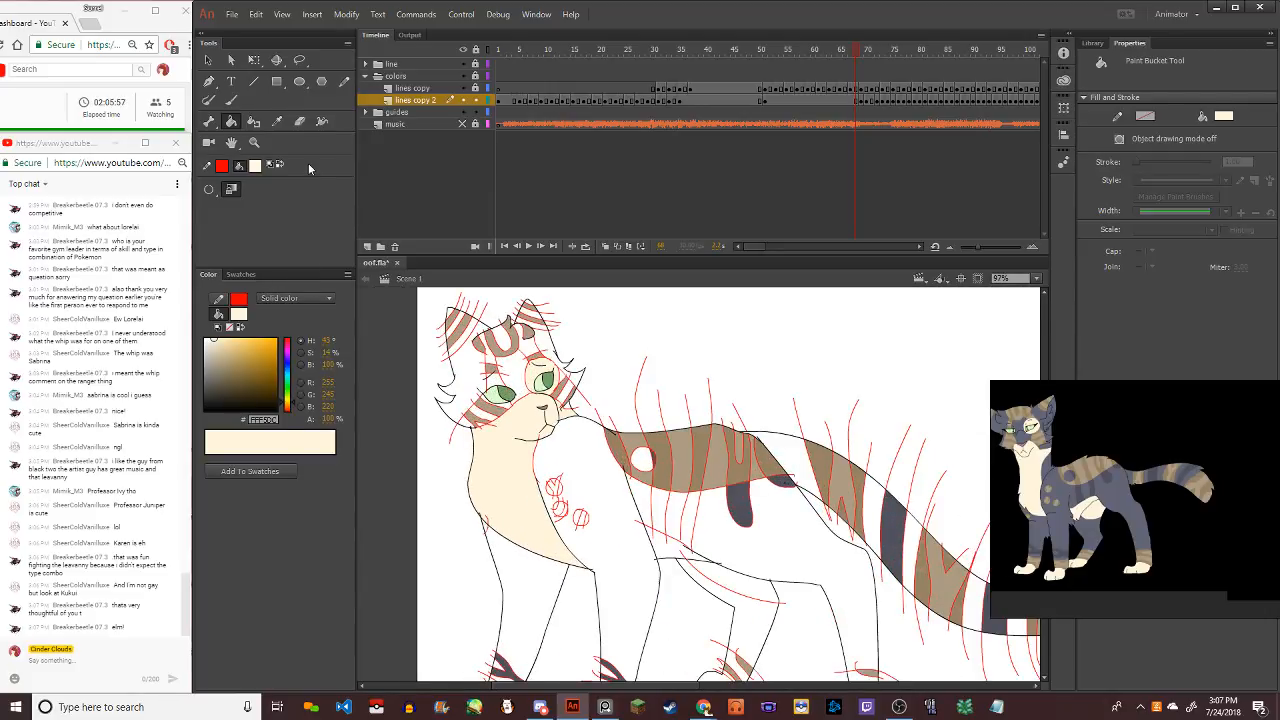
Switch the fill to the darker tan (#968364) and colour the outer segments of the three shoulder spots
left_click(255, 167)
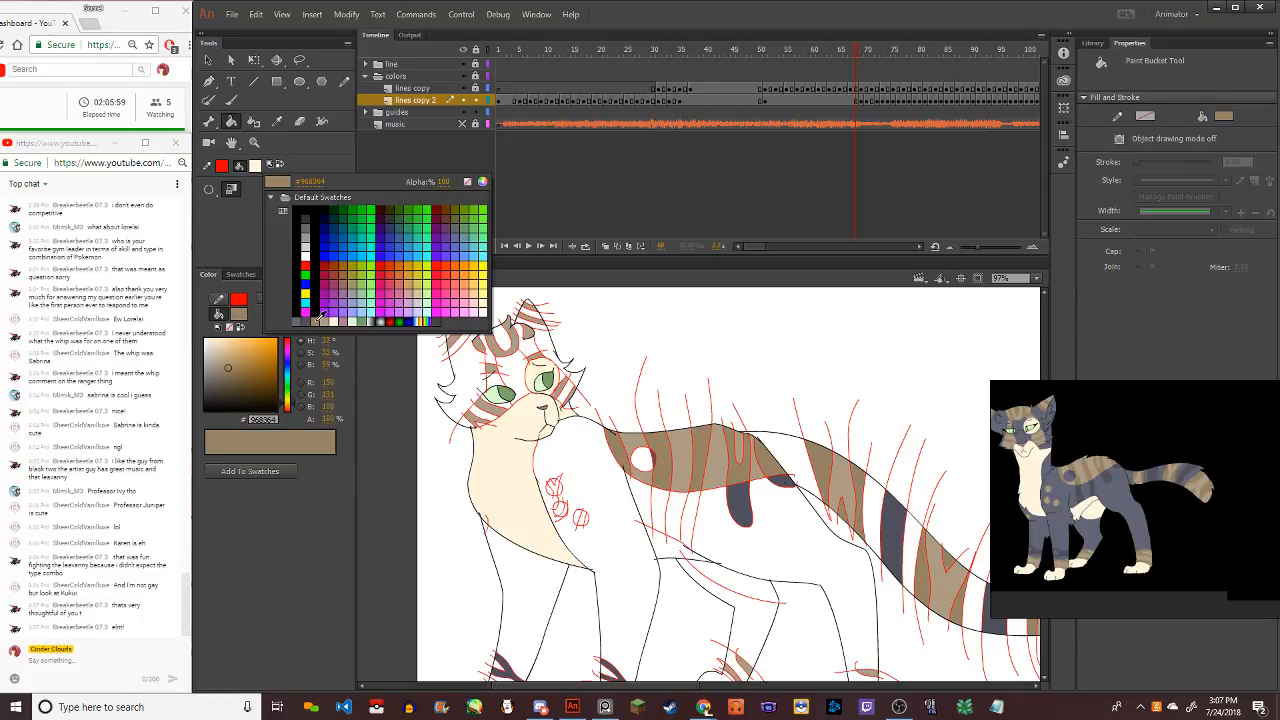
left_click(316, 319)
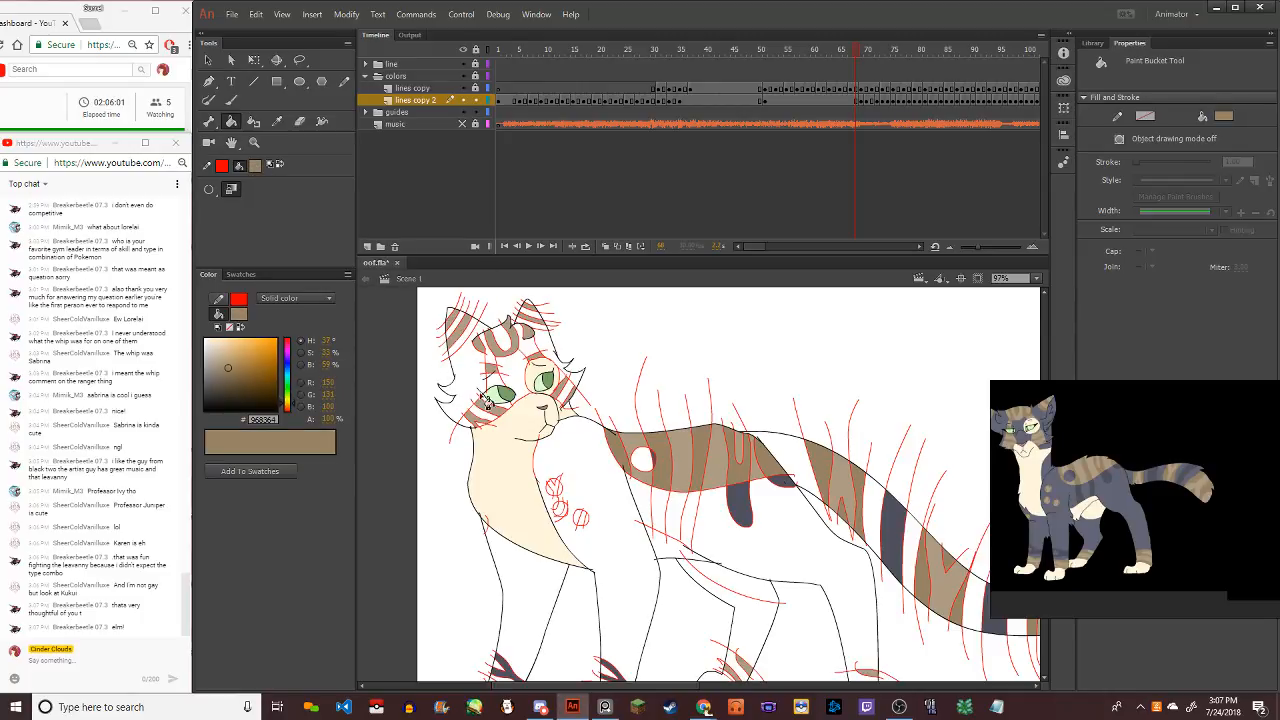
scroll(477, 531, "up", 5)
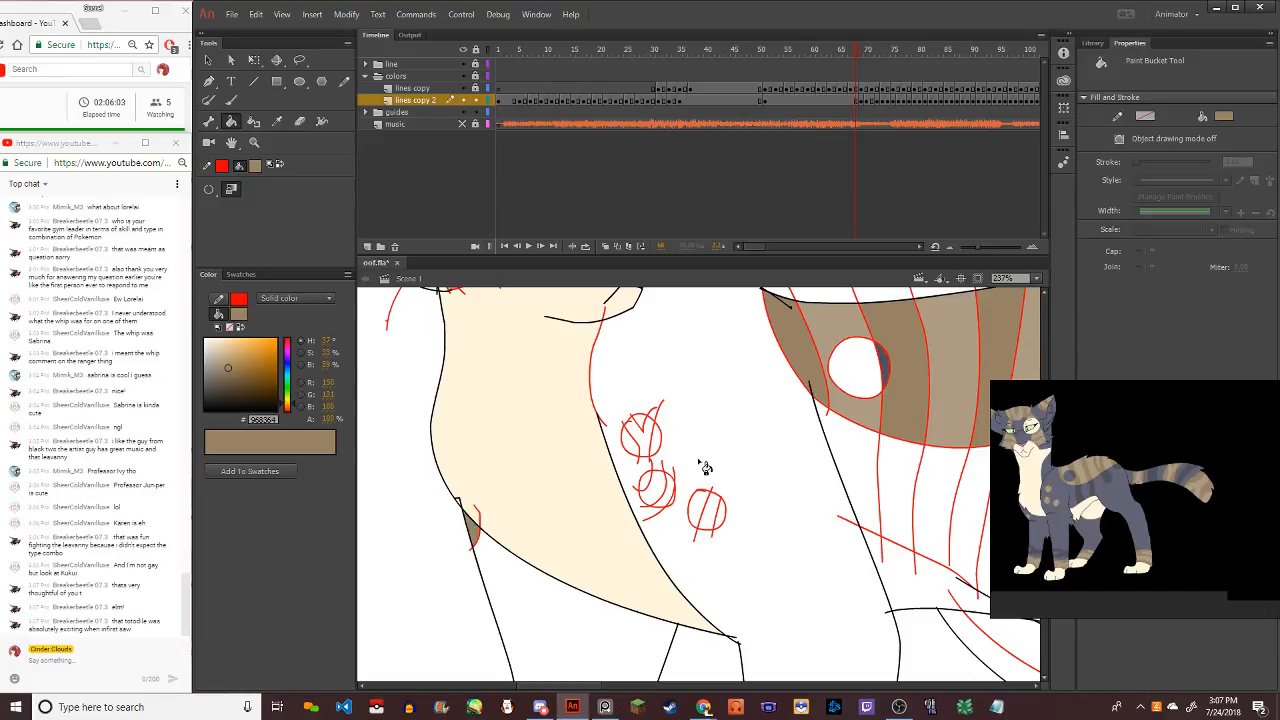
left_click(640, 458)
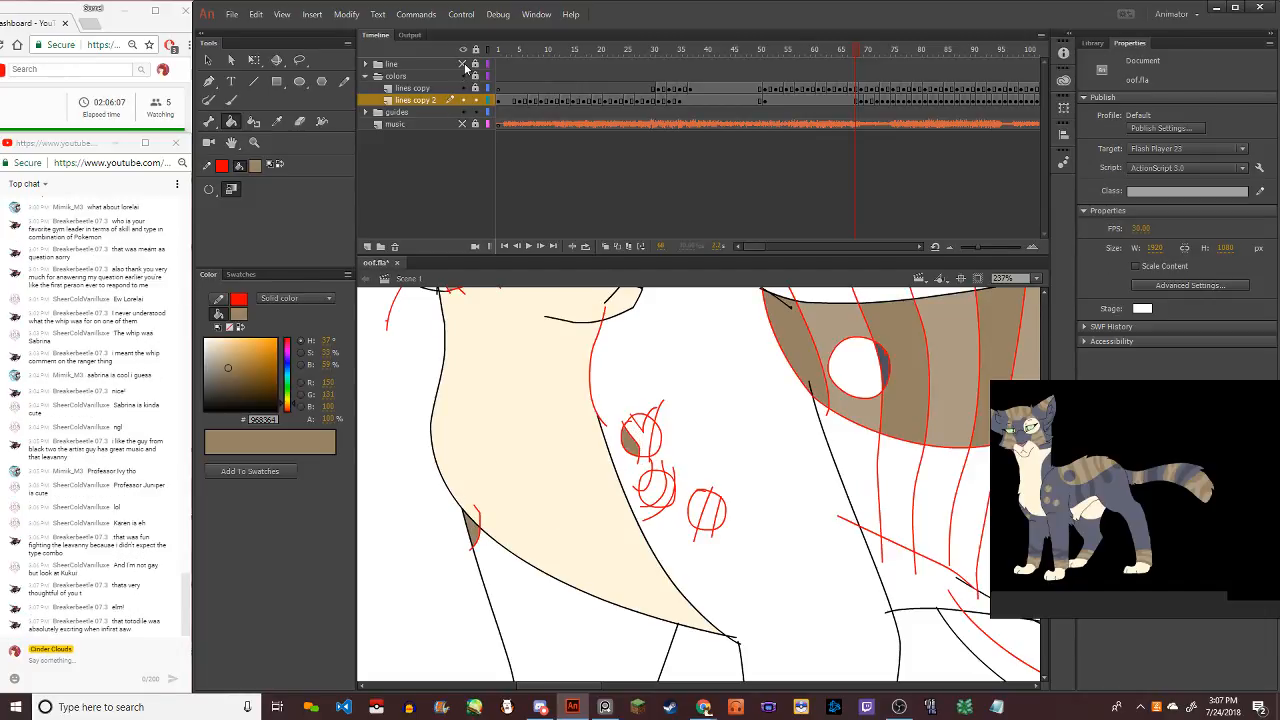
left_click(658, 449)
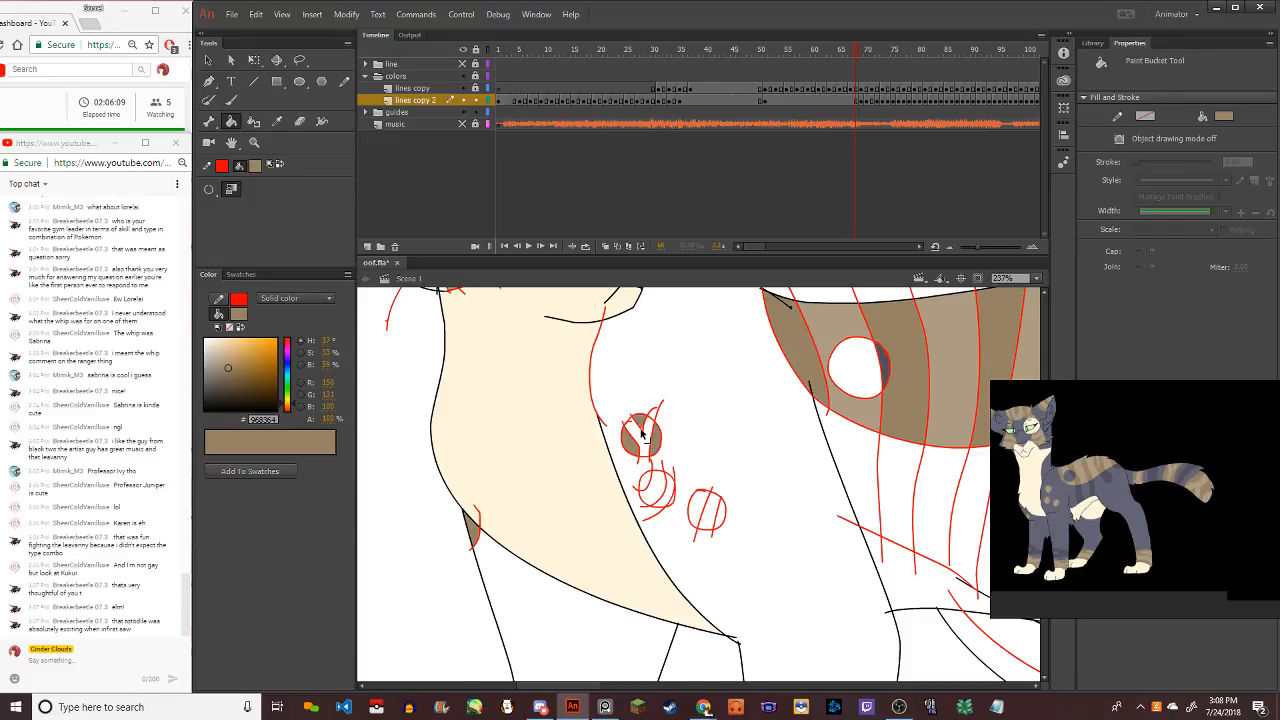
scroll(658, 449, "up", 3)
left_click(676, 626)
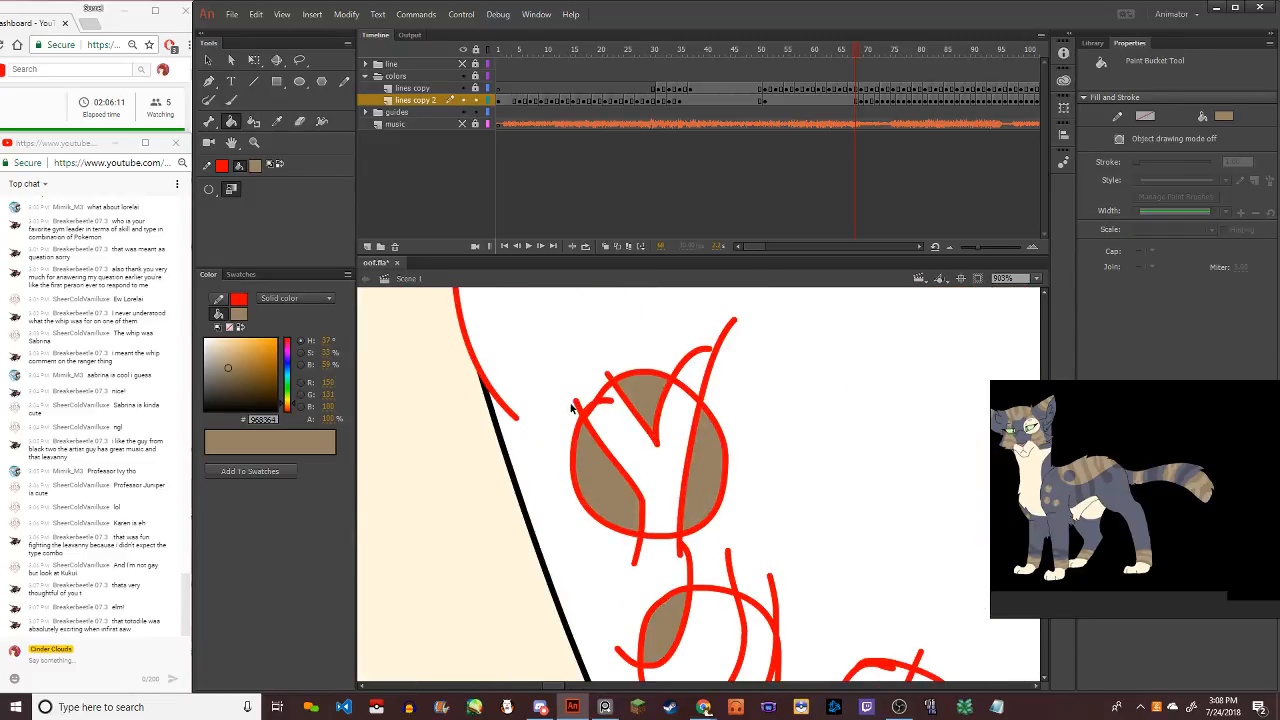
scroll(764, 520, "down", 2)
left_click(750, 612)
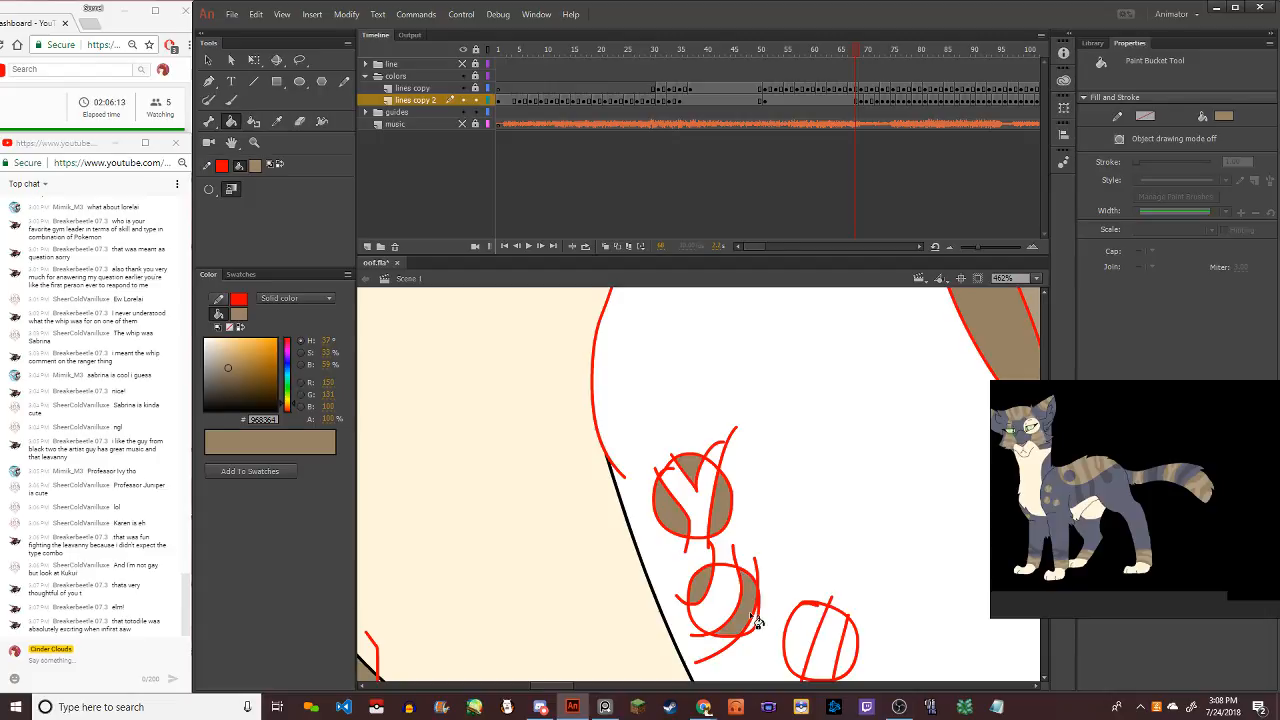
left_click(806, 651)
left_click(845, 650)
Fill the remaining unfilled stripes on both cheeks with the darker tan
scroll(840, 650, "down", 5)
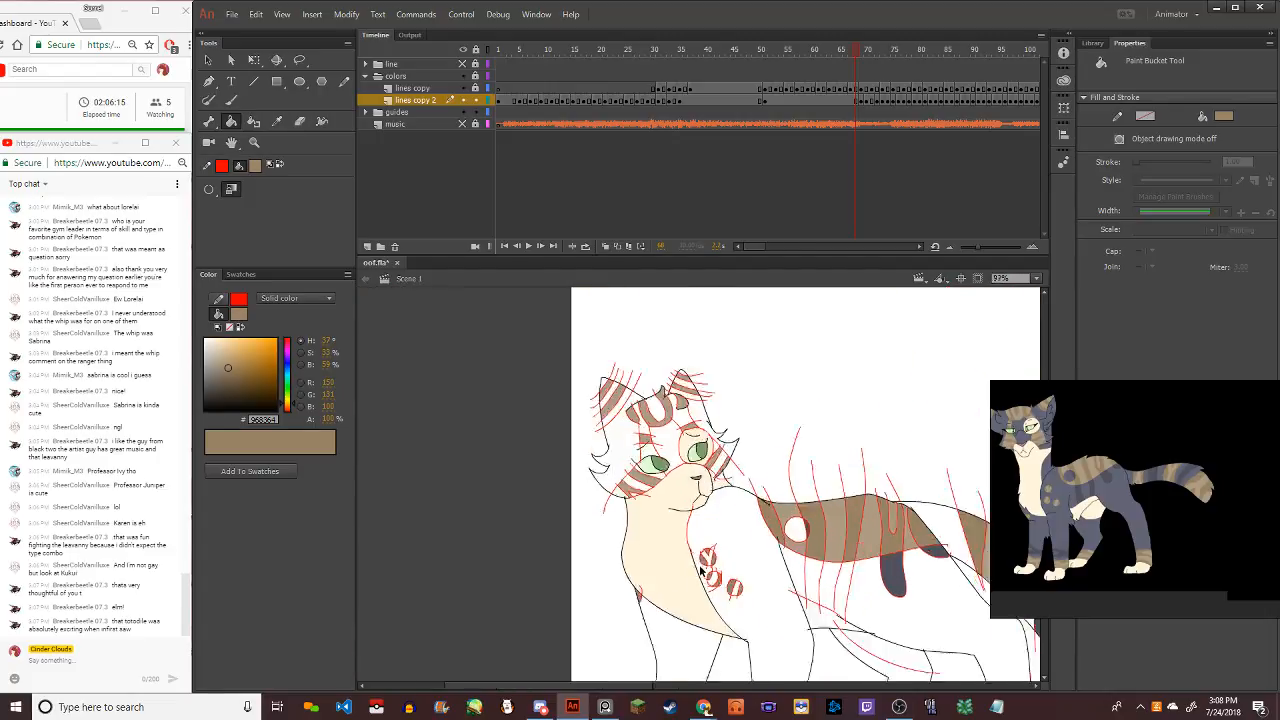
scroll(561, 657, "up", 2)
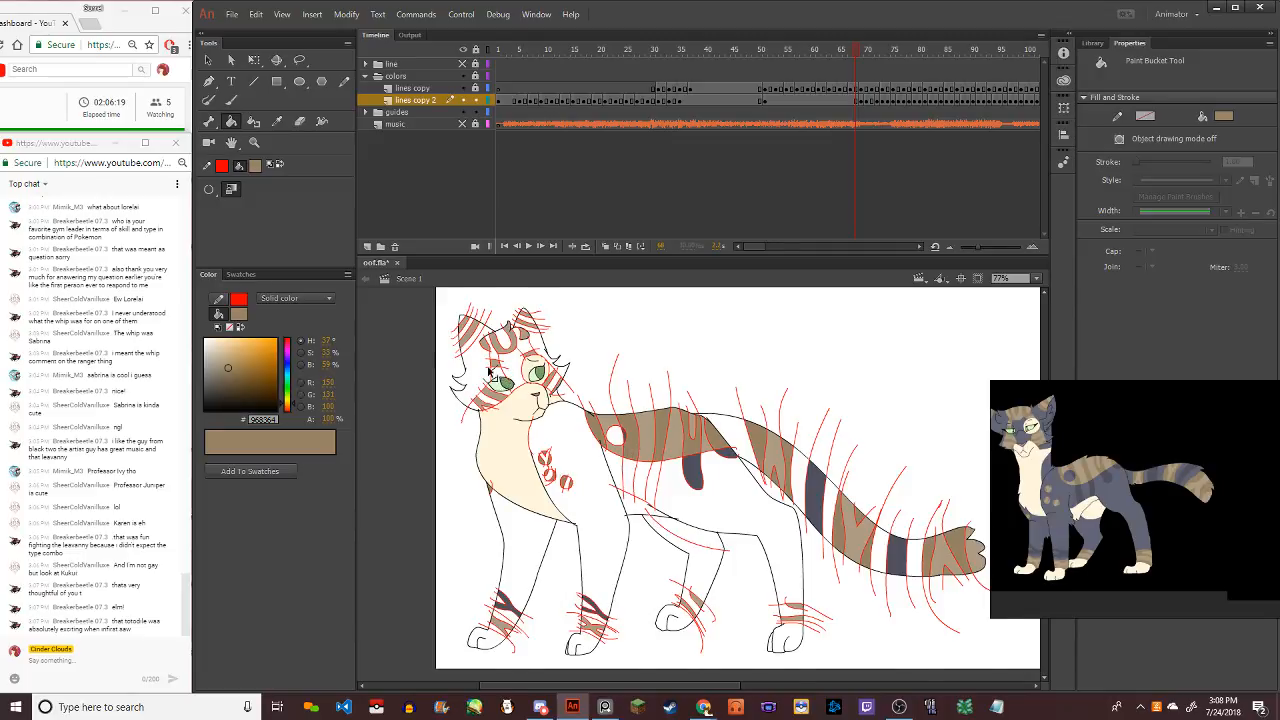
scroll(503, 377, "up", 2)
scroll(492, 374, "up", 3)
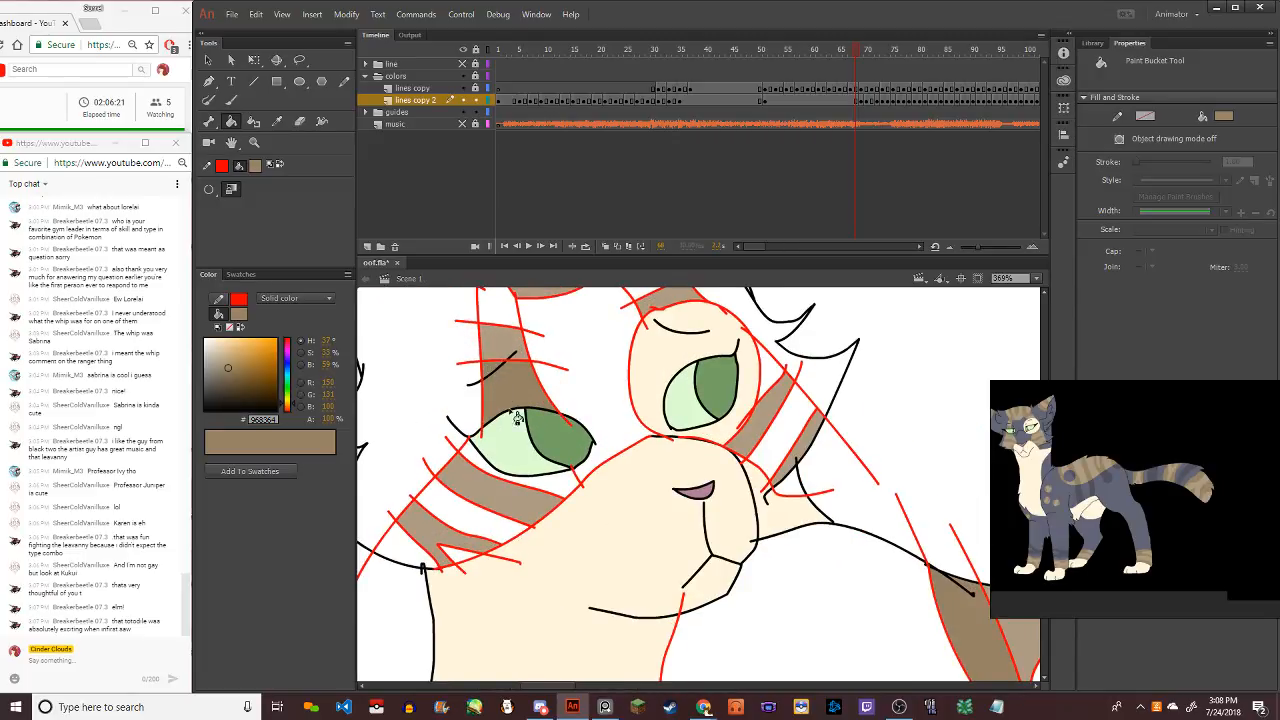
left_click(562, 488)
left_click(502, 532)
left_click(465, 558)
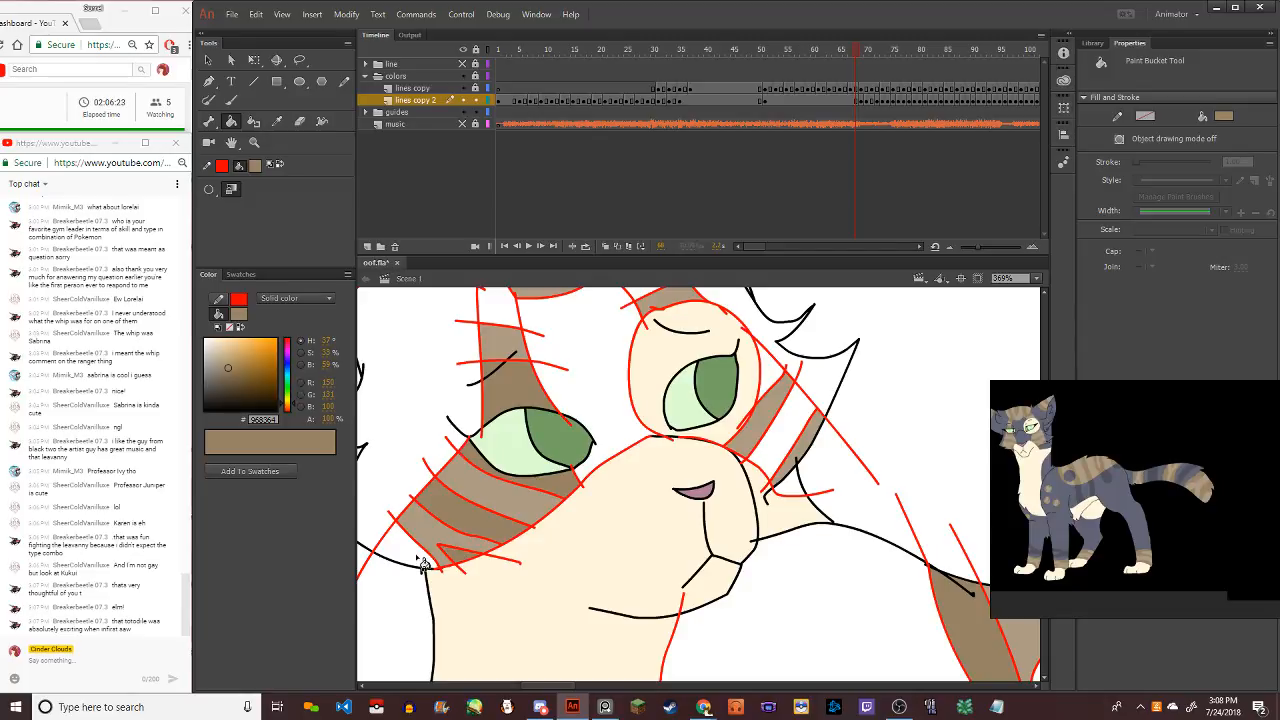
left_click(420, 550)
left_click(768, 455)
left_click(745, 405)
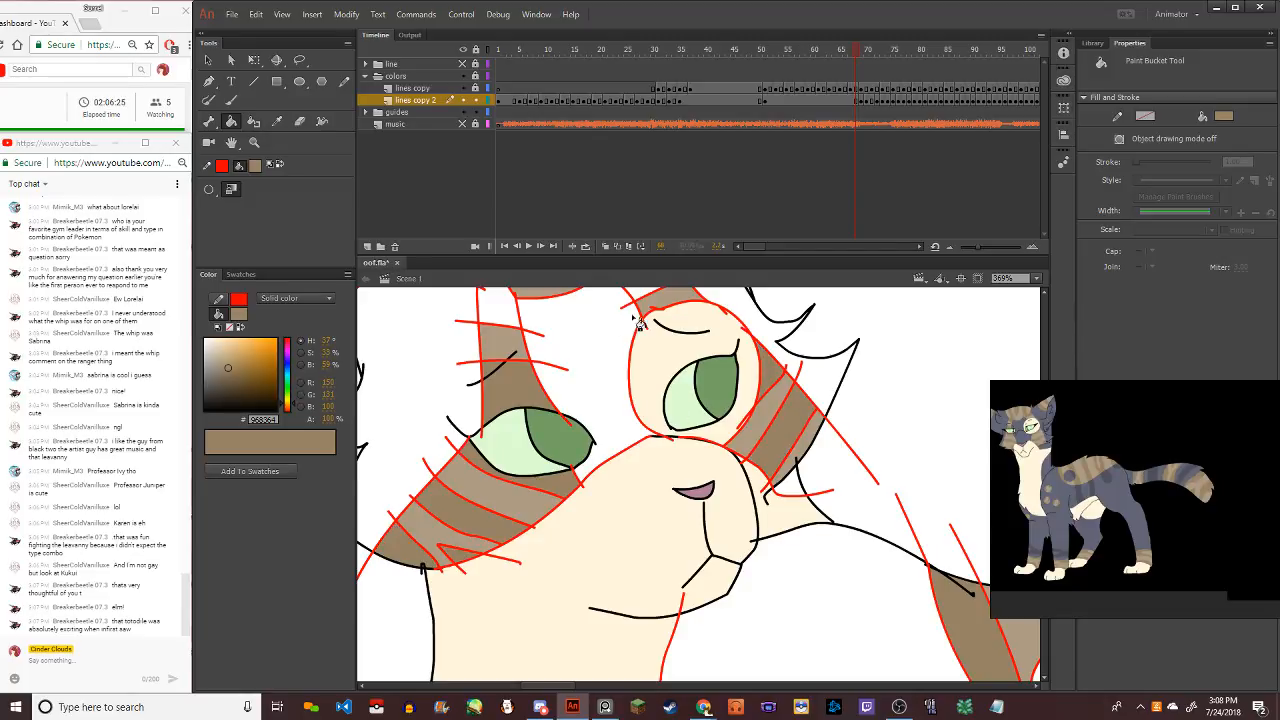
Fill the remaining gaps in the forehead marking and both ears with the darker tan, then clear the selection
scroll(530, 385, "down", 4)
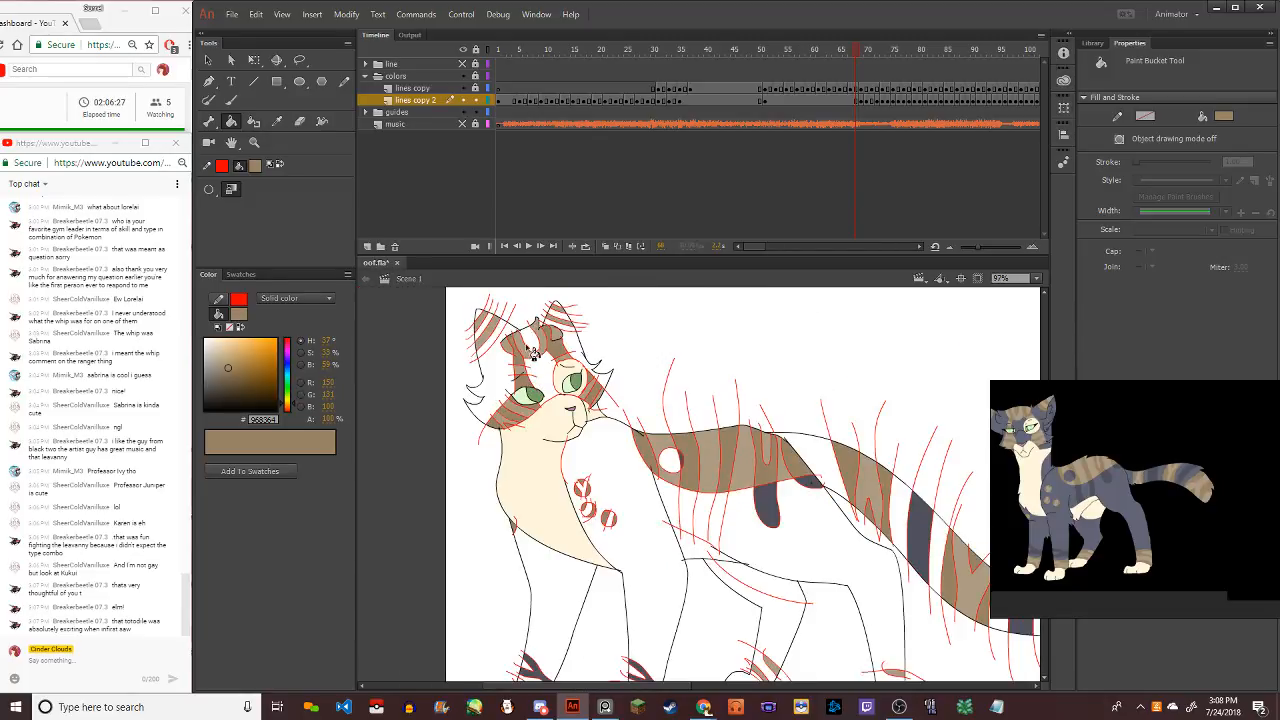
left_click(536, 342)
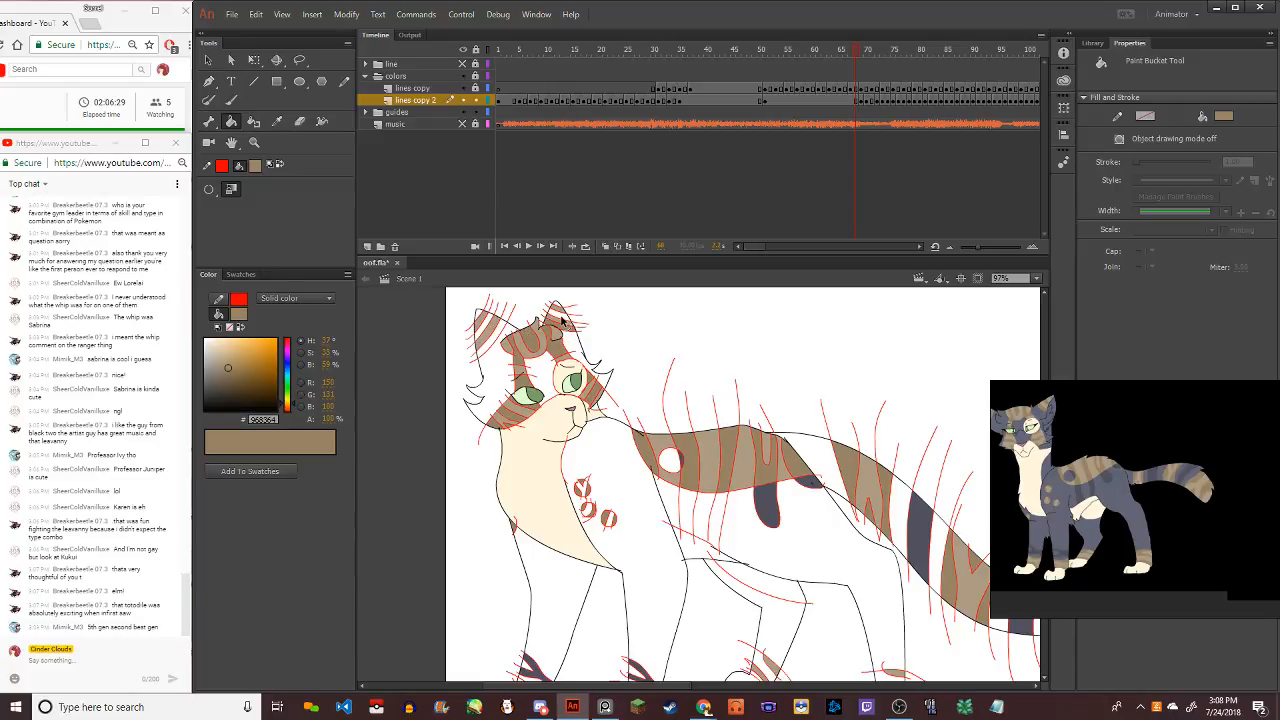
left_click(565, 322, "ctrl")
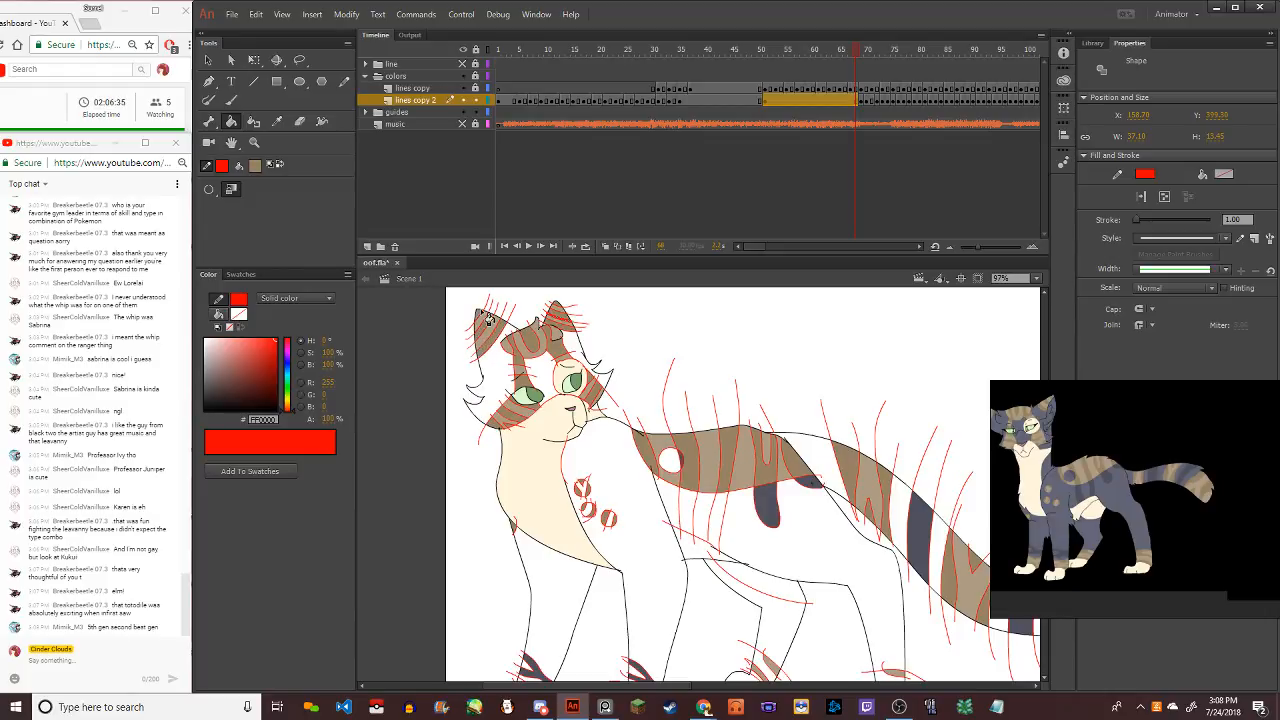
left_click(208, 61)
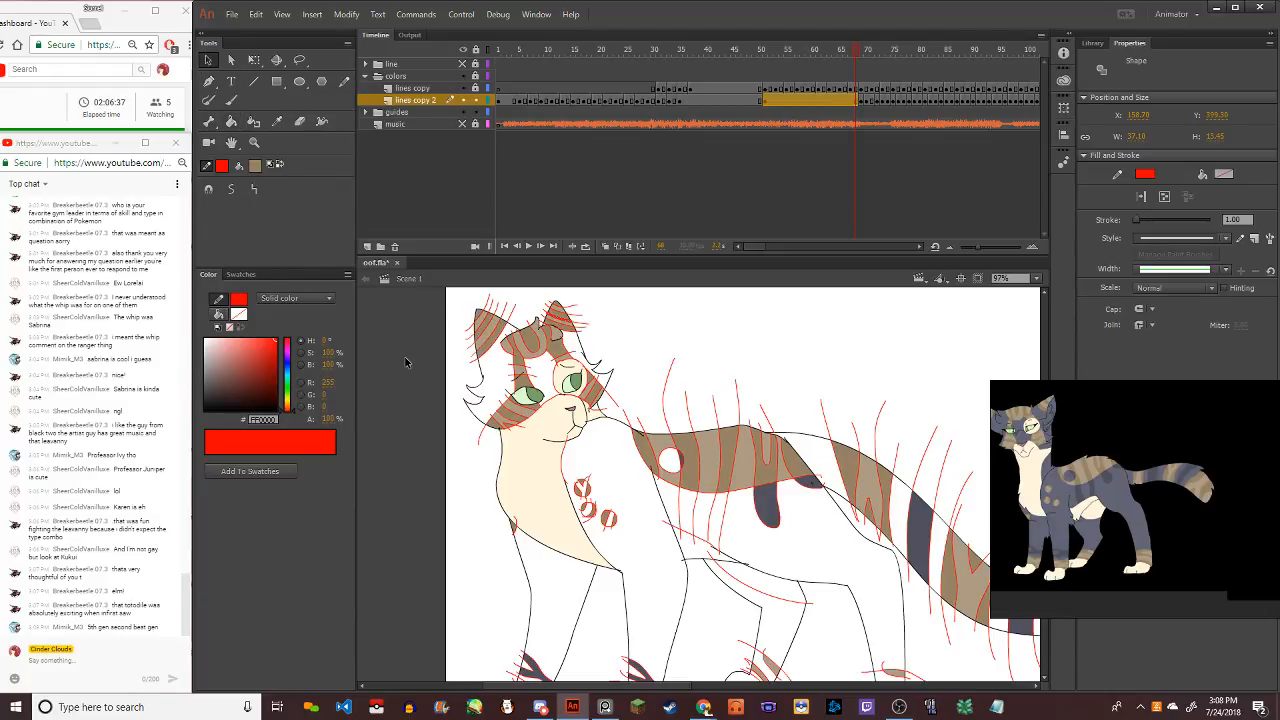
left_click(406, 362)
scroll(541, 464, "down", 1)
scroll(563, 446, "up", 1)
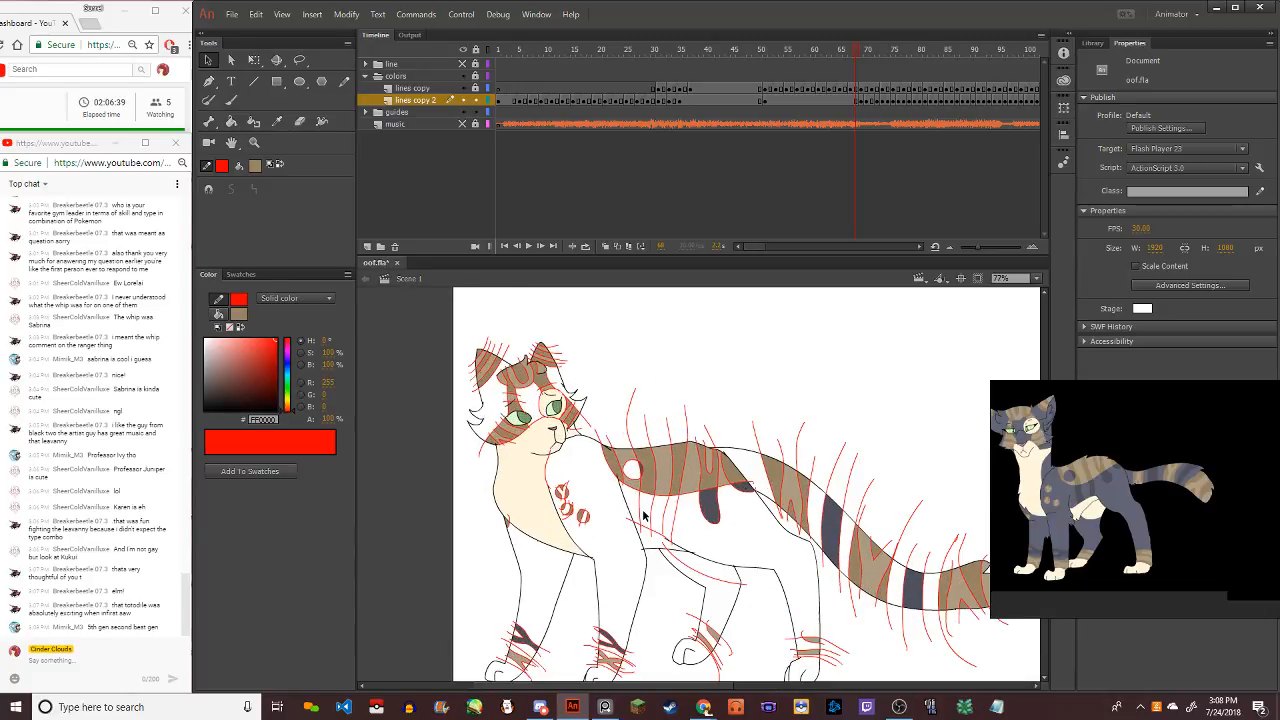
key("i")
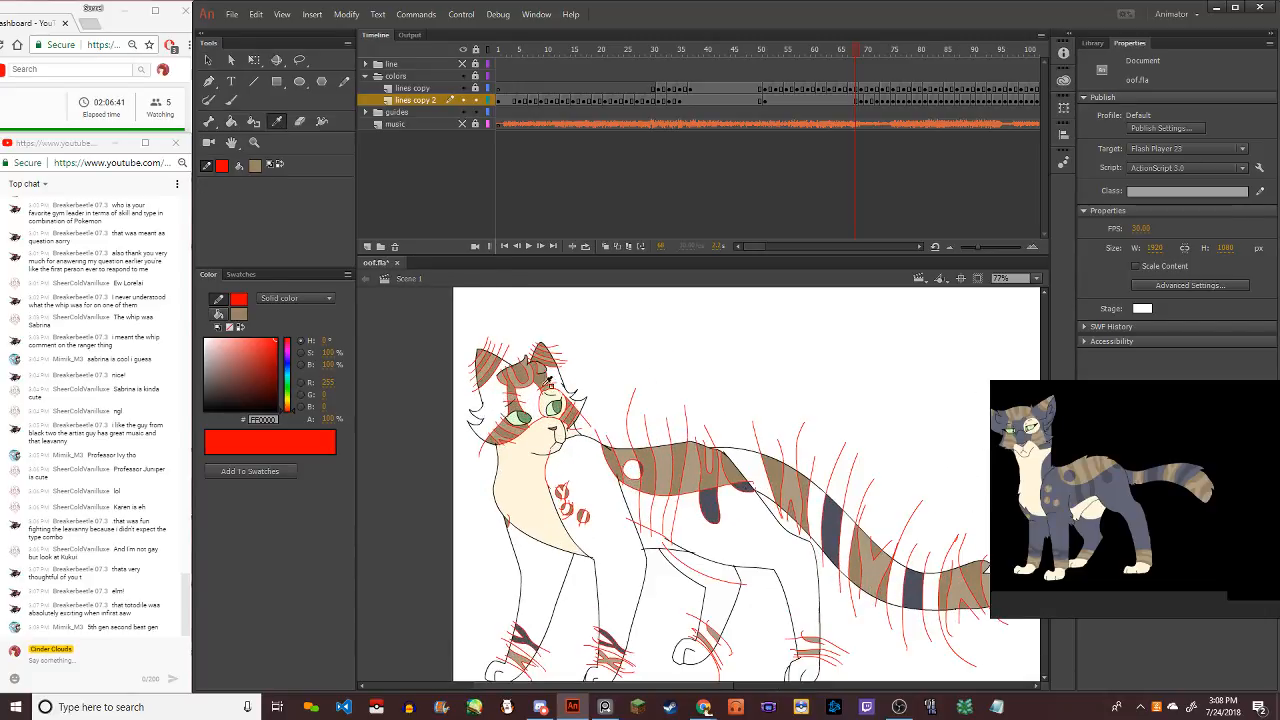
left_click(643, 485)
left_click_drag(605, 507, 602, 507)
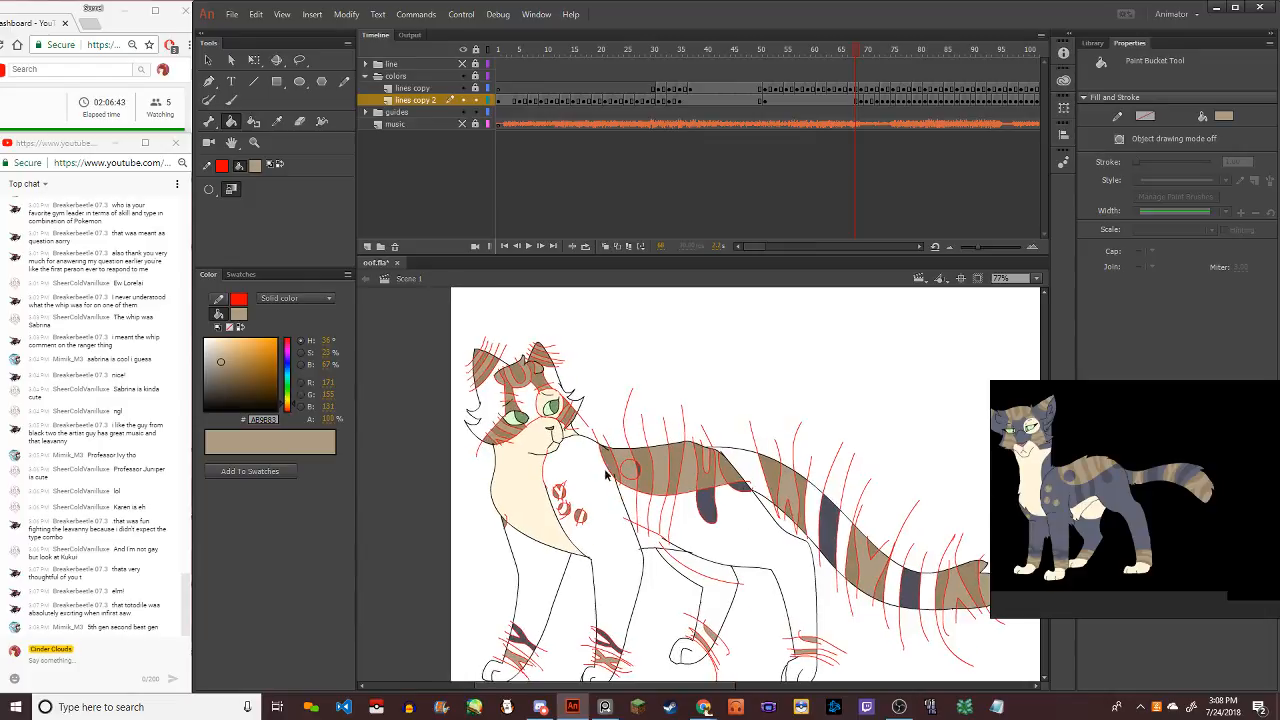
key("ctrl+z")
Switch the fill to slate grey-blue (#636475) and colour the round spot on the back
left_click(254, 166)
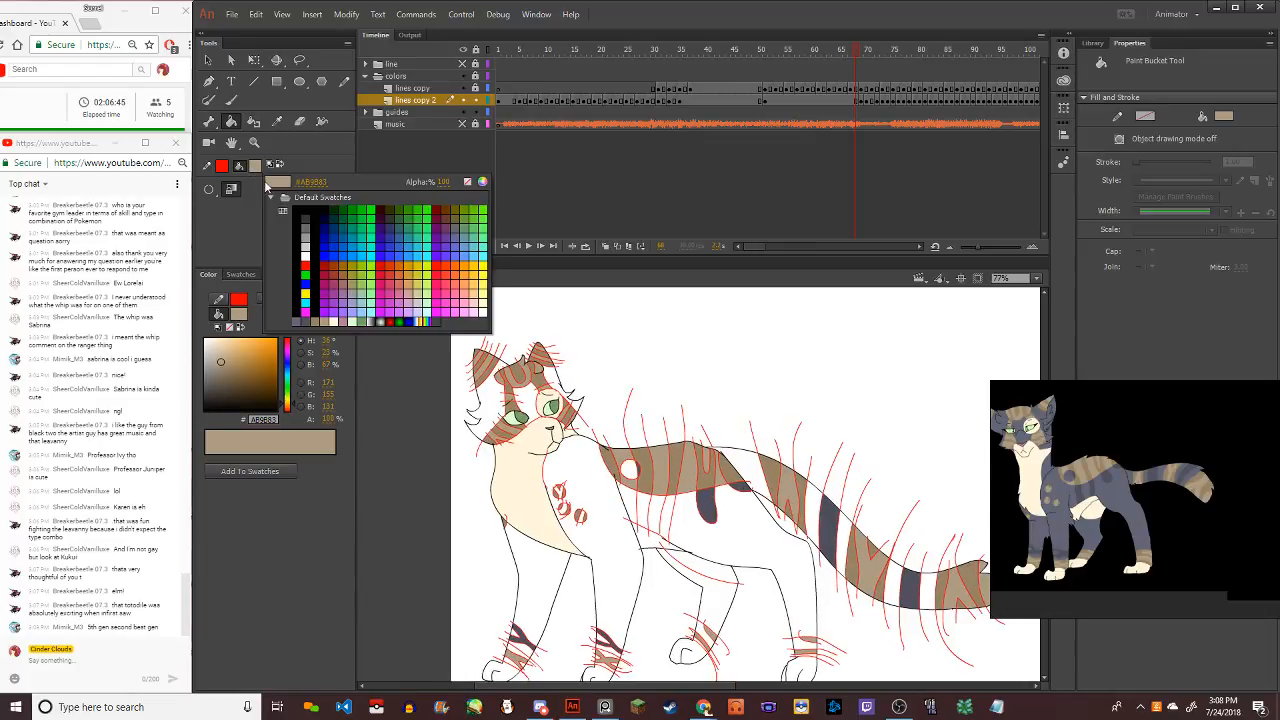
left_click(290, 332)
left_click(628, 478)
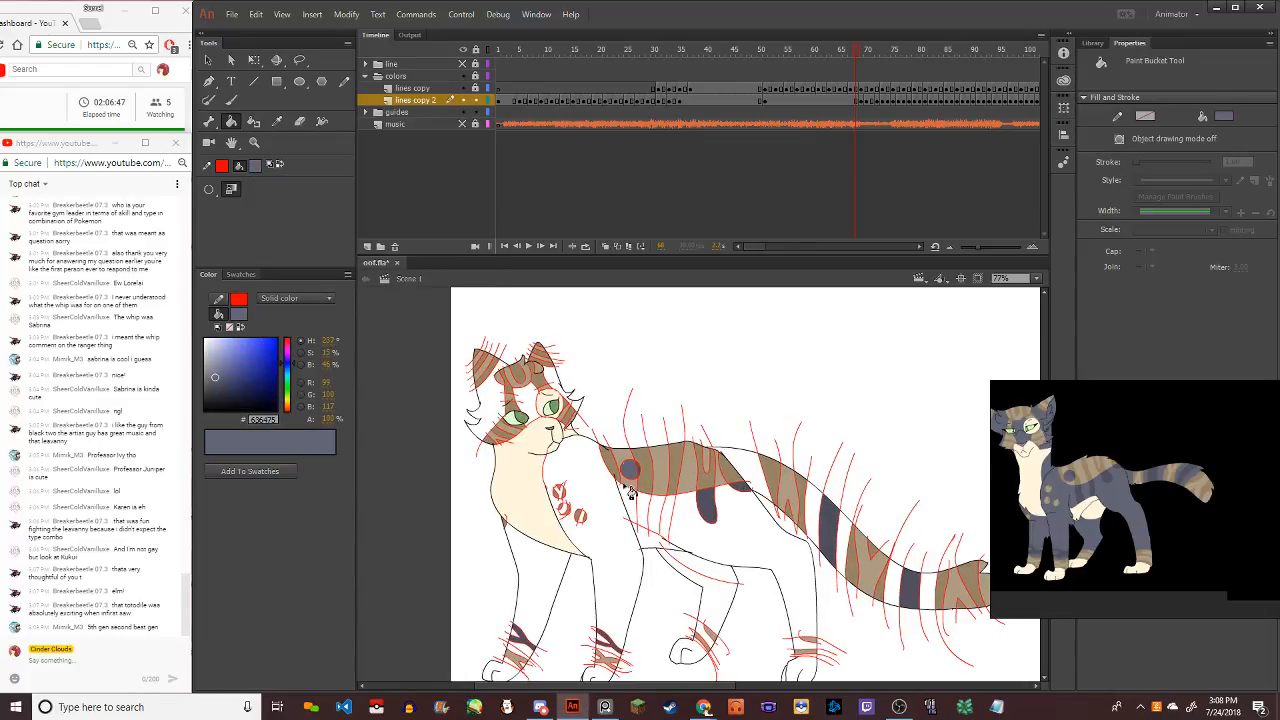
Switch the fill back to the darker tan (#968364) and colour the remaining ankle stripes on both front legs
scroll(650, 530, "up", 5)
scroll(432, 455, "down", 5)
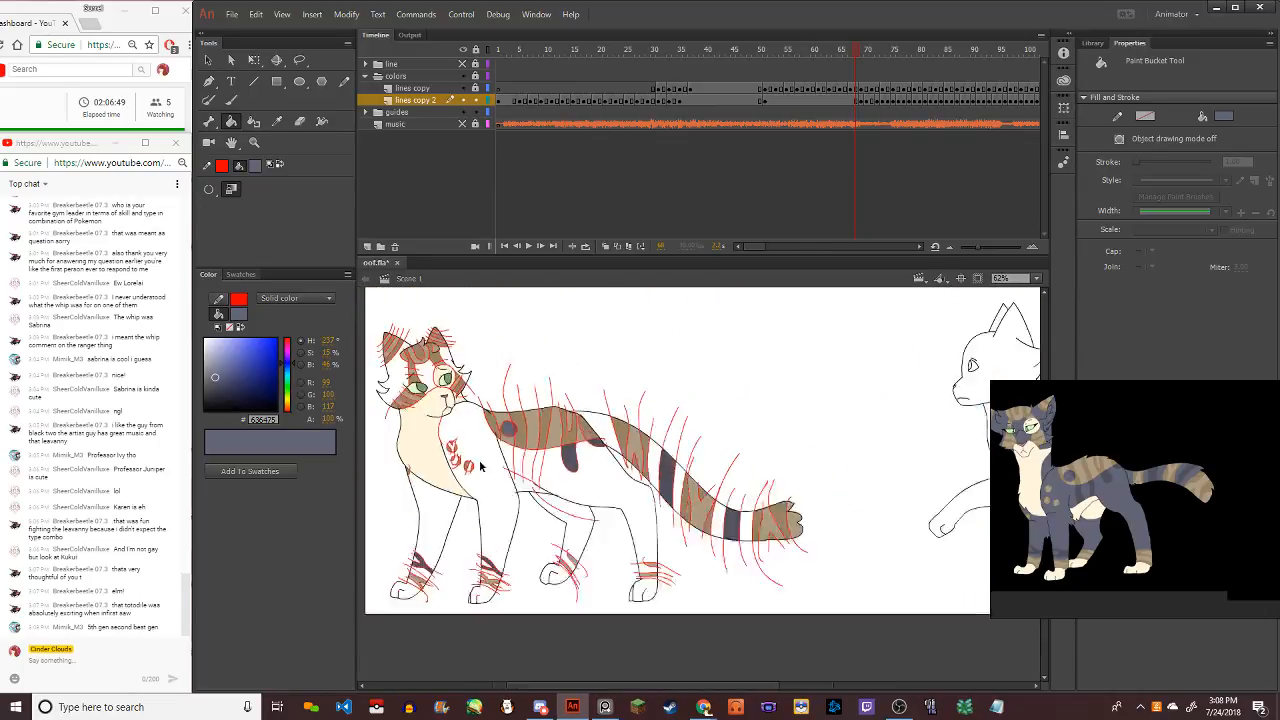
scroll(402, 560, "up", 5)
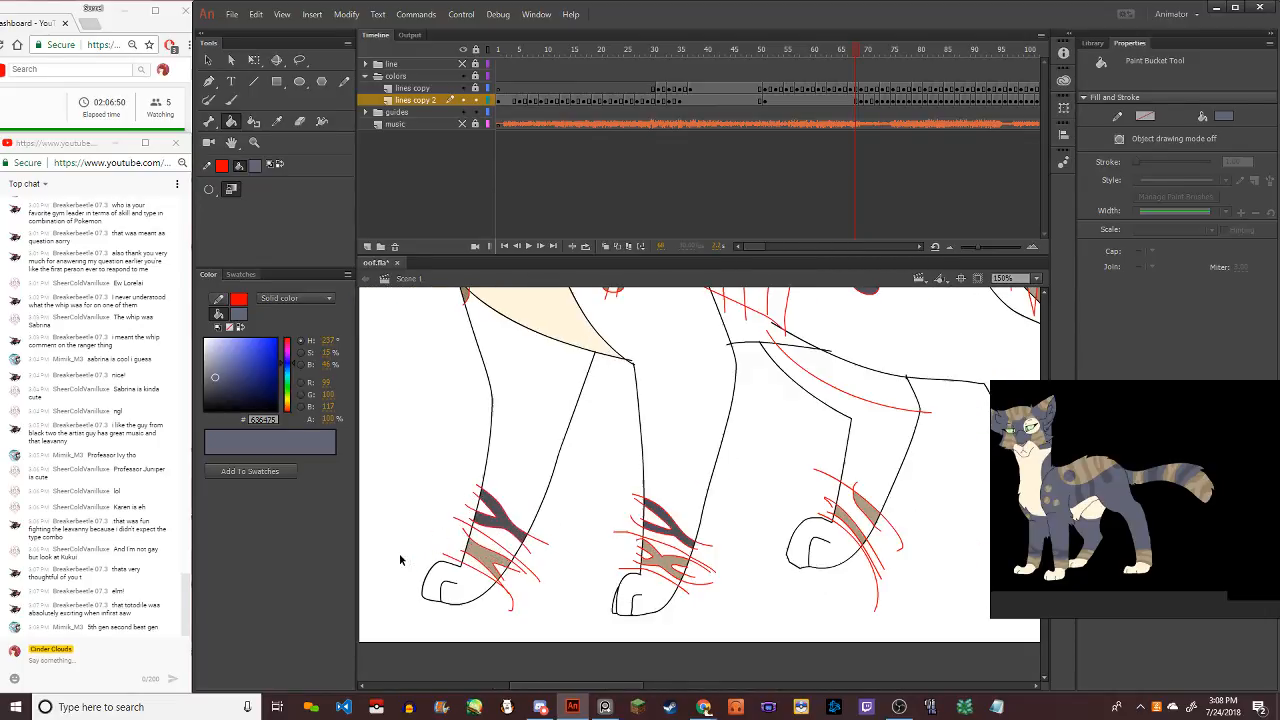
left_click(254, 165)
left_click(497, 553)
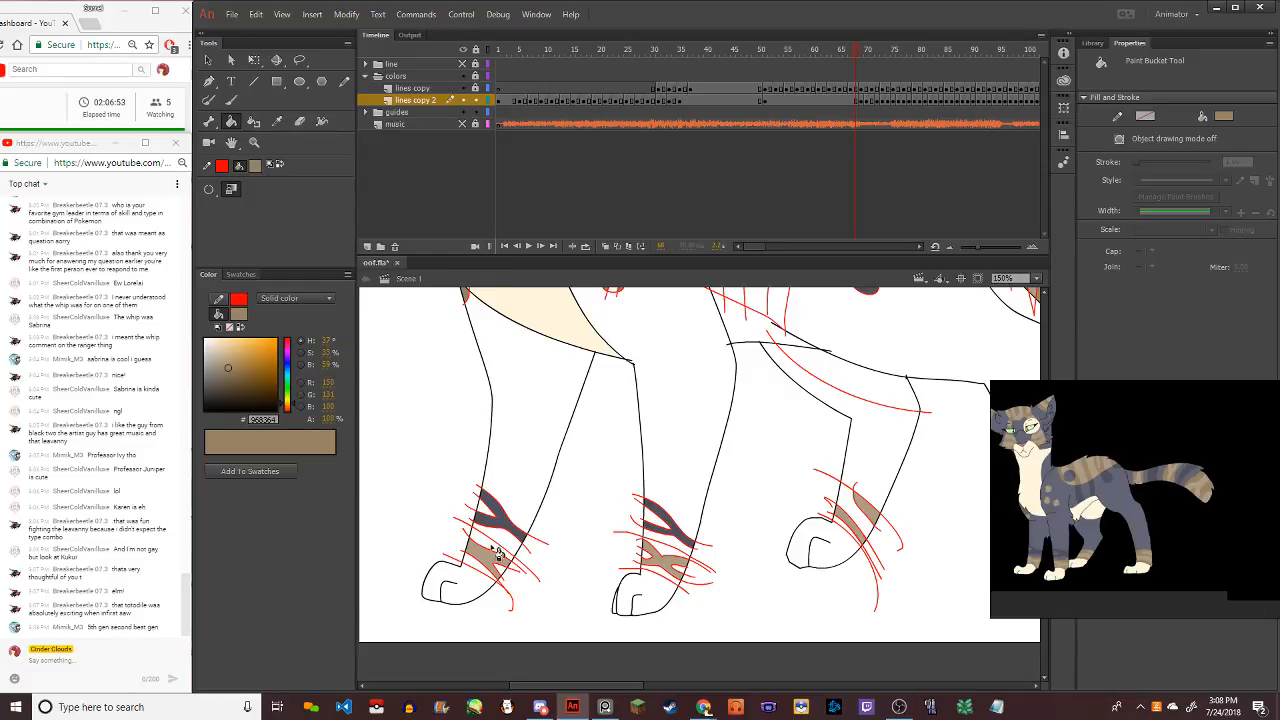
left_click(492, 548)
left_click(484, 572)
left_click(503, 578)
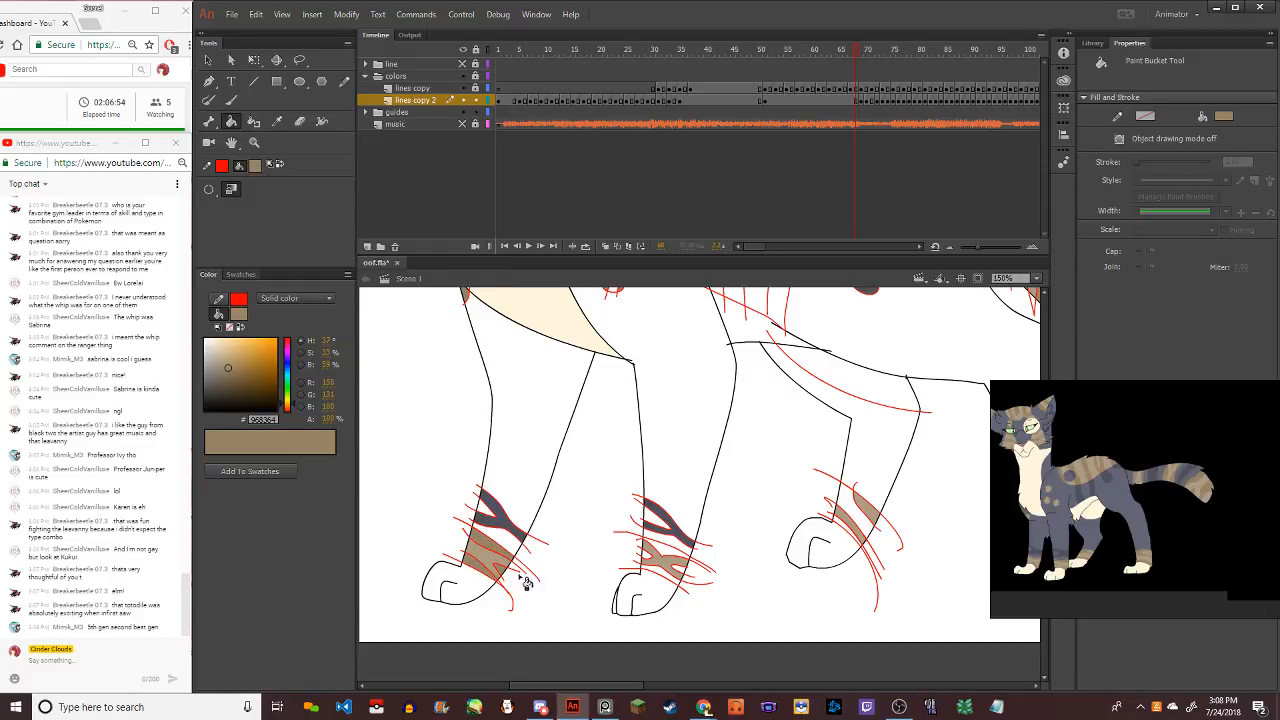
left_click(660, 575)
left_click(672, 556)
left_click(686, 568)
left_click(684, 571)
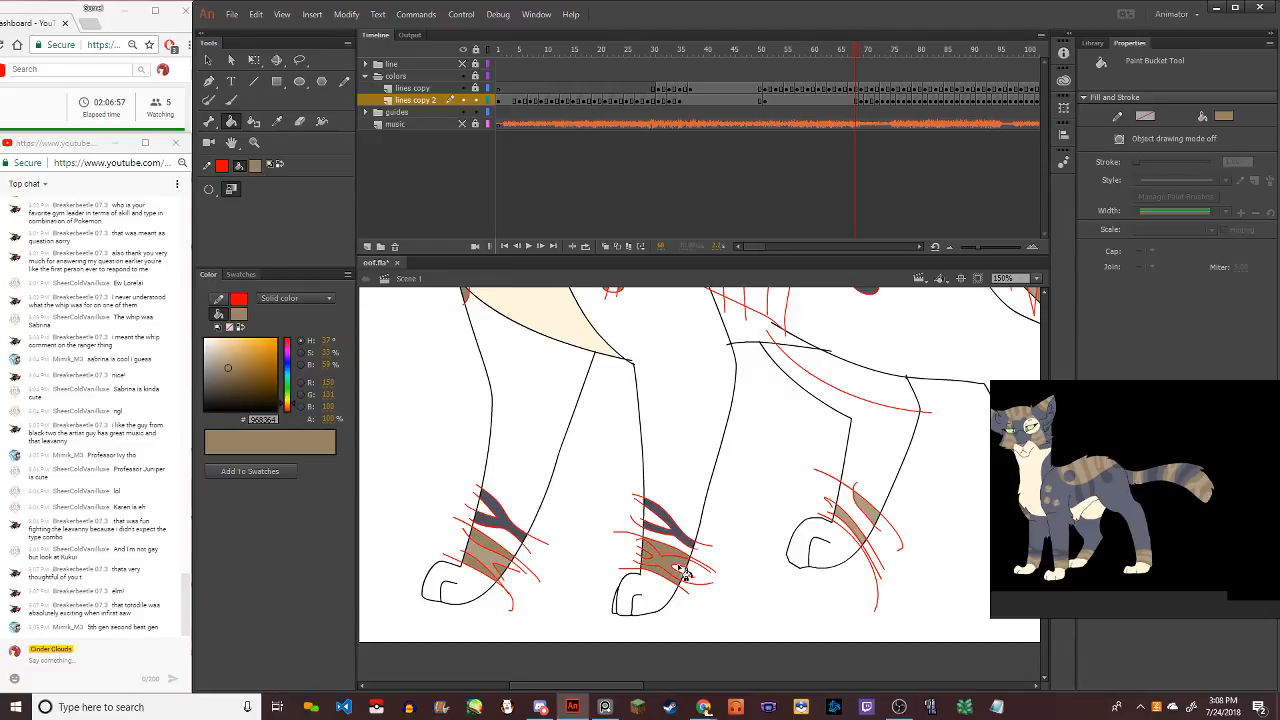
Fill the remaining ankle stripes on both hind legs with the darker tan
left_click(866, 524)
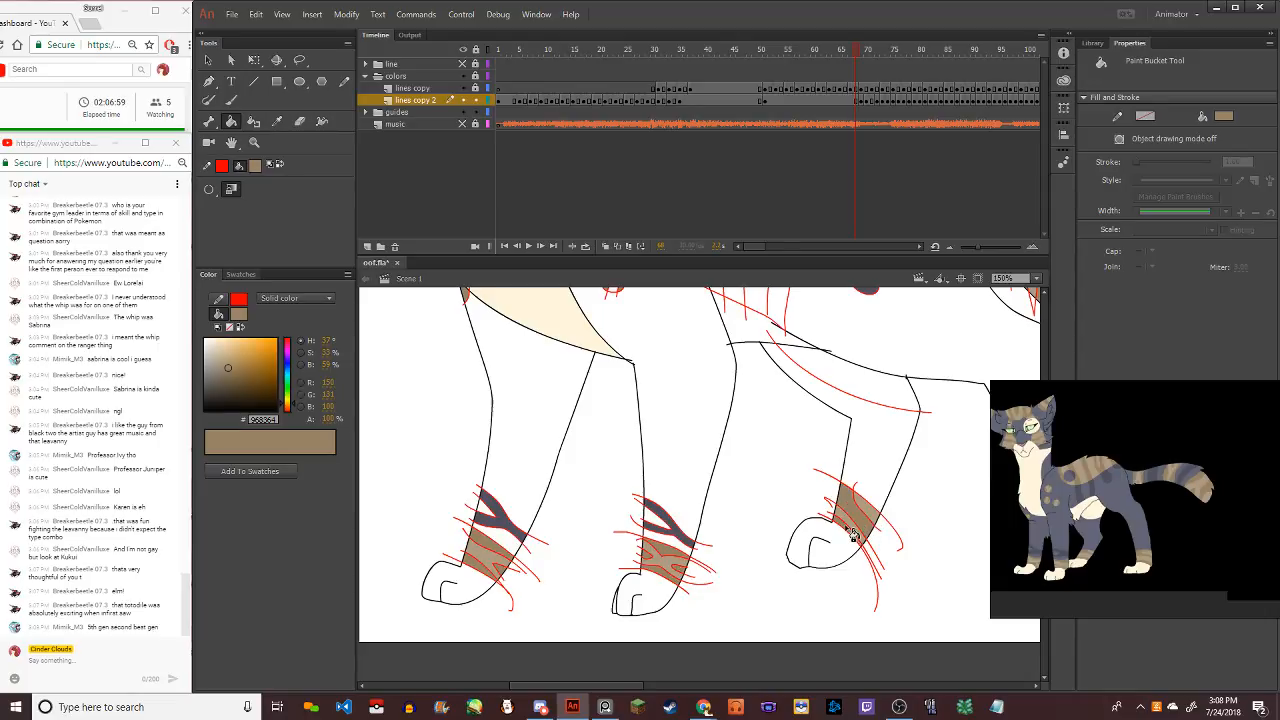
scroll(852, 535, "down", 3)
scroll(808, 514, "up", 6)
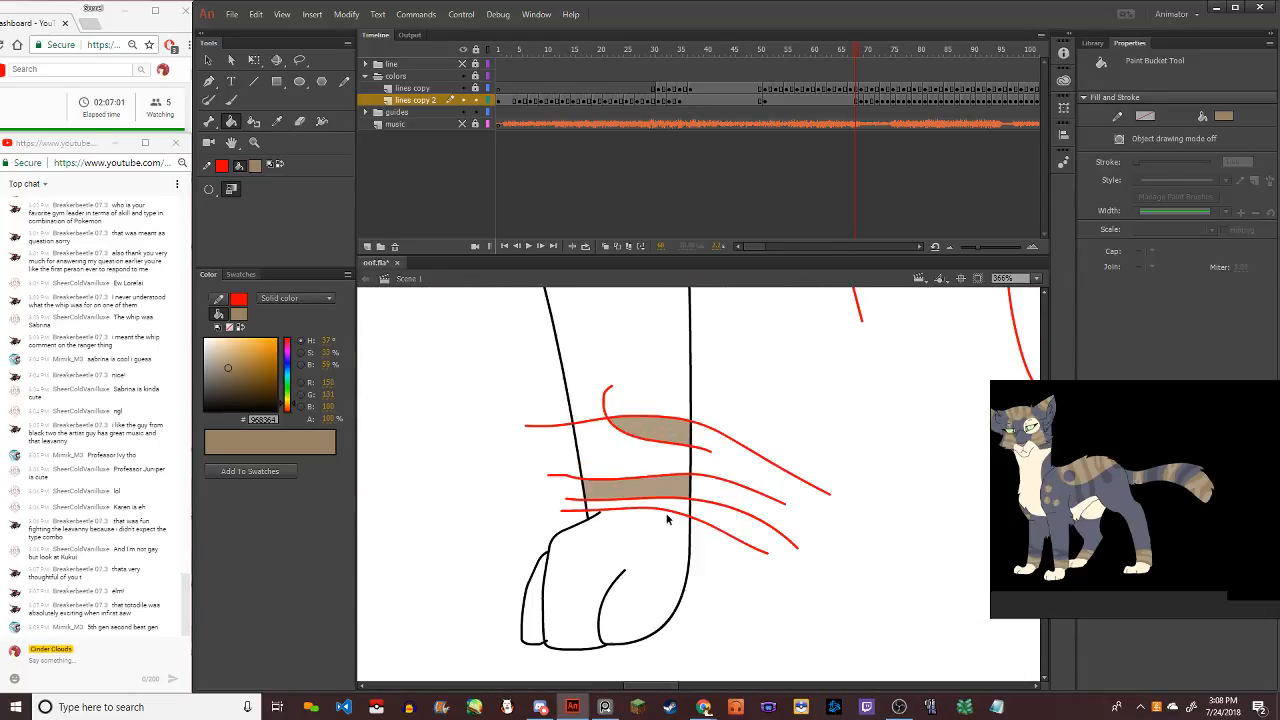
left_click(688, 515)
scroll(634, 449, "down", 4)
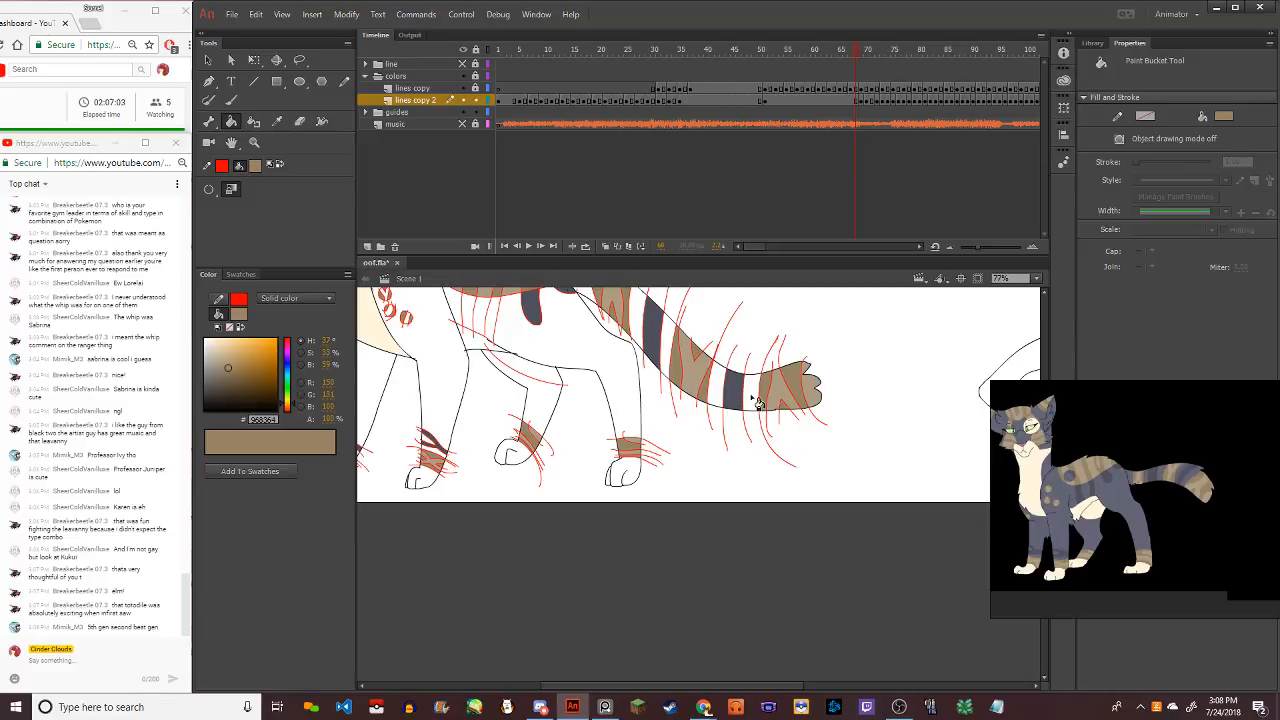
Switch the fill to the lighter tan (#AB9B83) and colour the centre segments of the shoulder spots
scroll(634, 437, "down", 2)
scroll(410, 316, "up", 4)
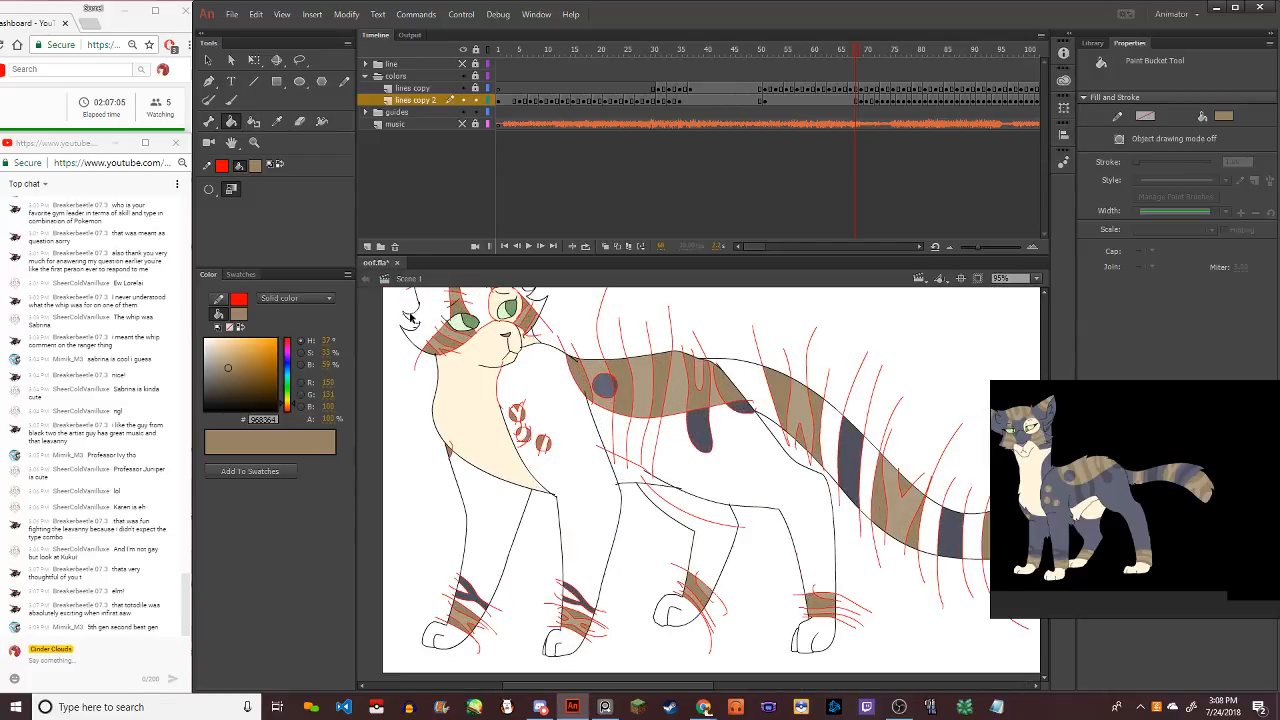
left_click(240, 322)
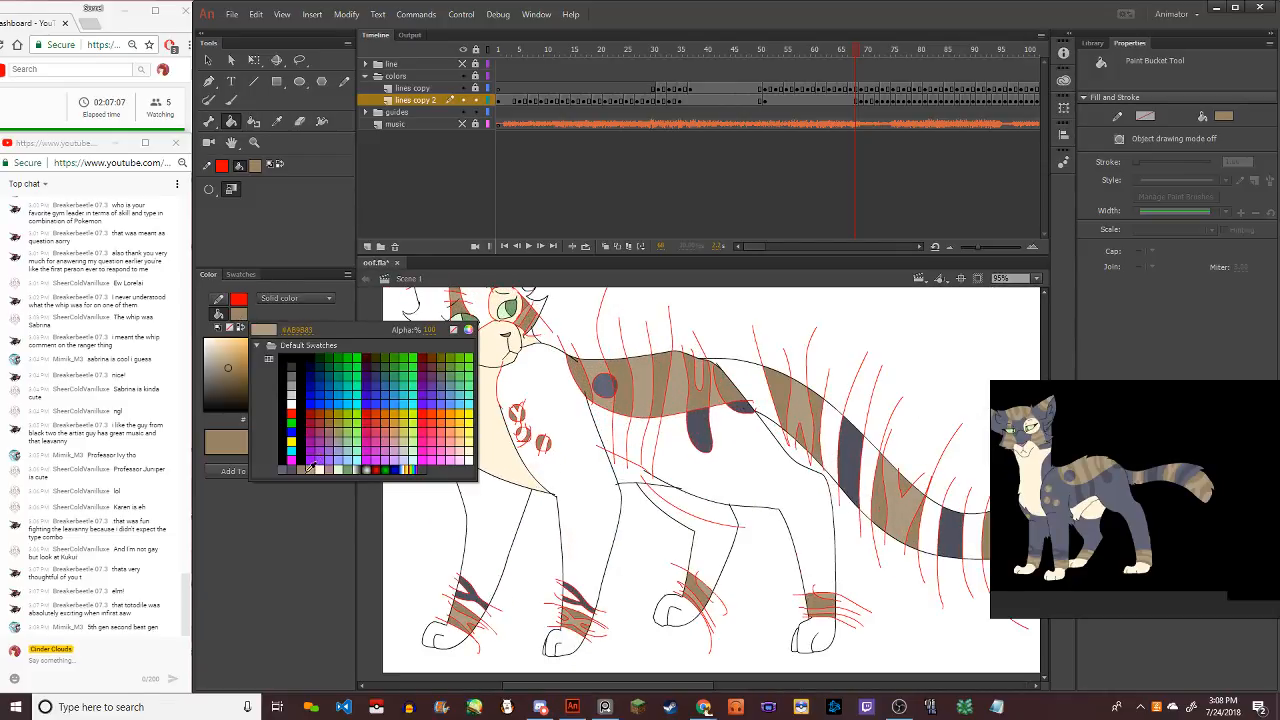
left_click(314, 466)
scroll(522, 438, "up", 3)
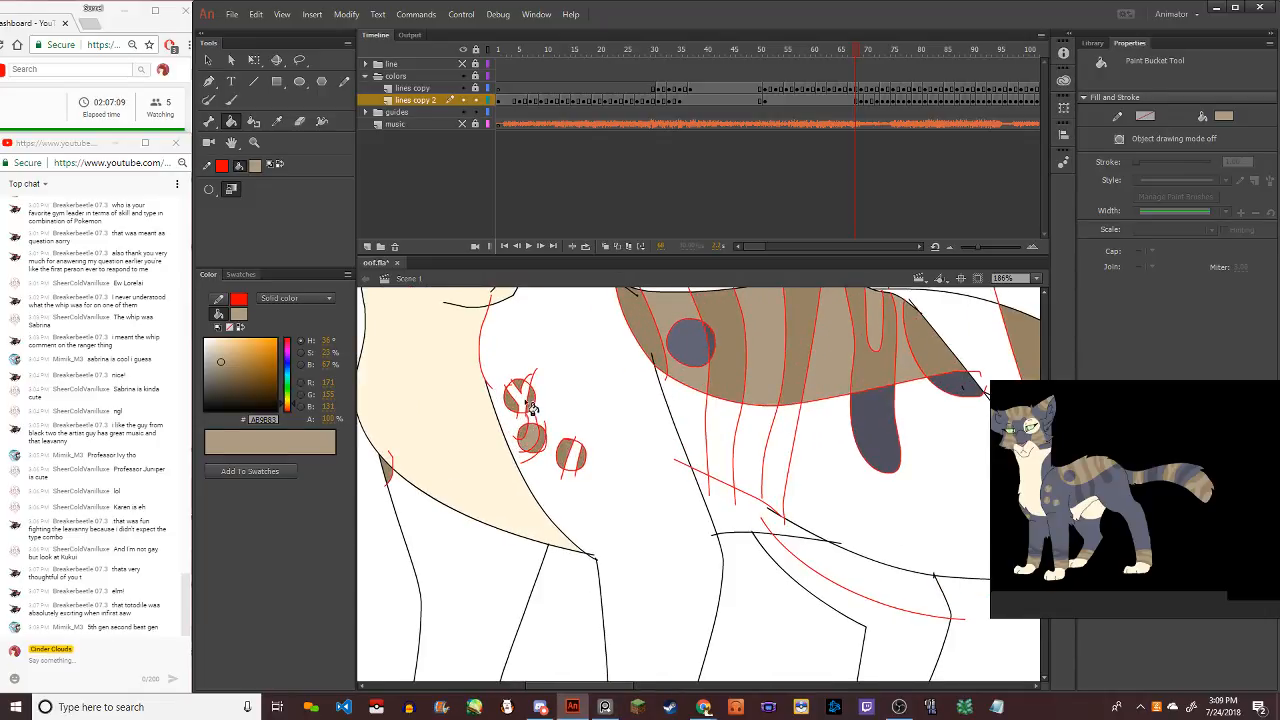
left_click(522, 400)
left_click(566, 455)
scroll(557, 440, "up", 2)
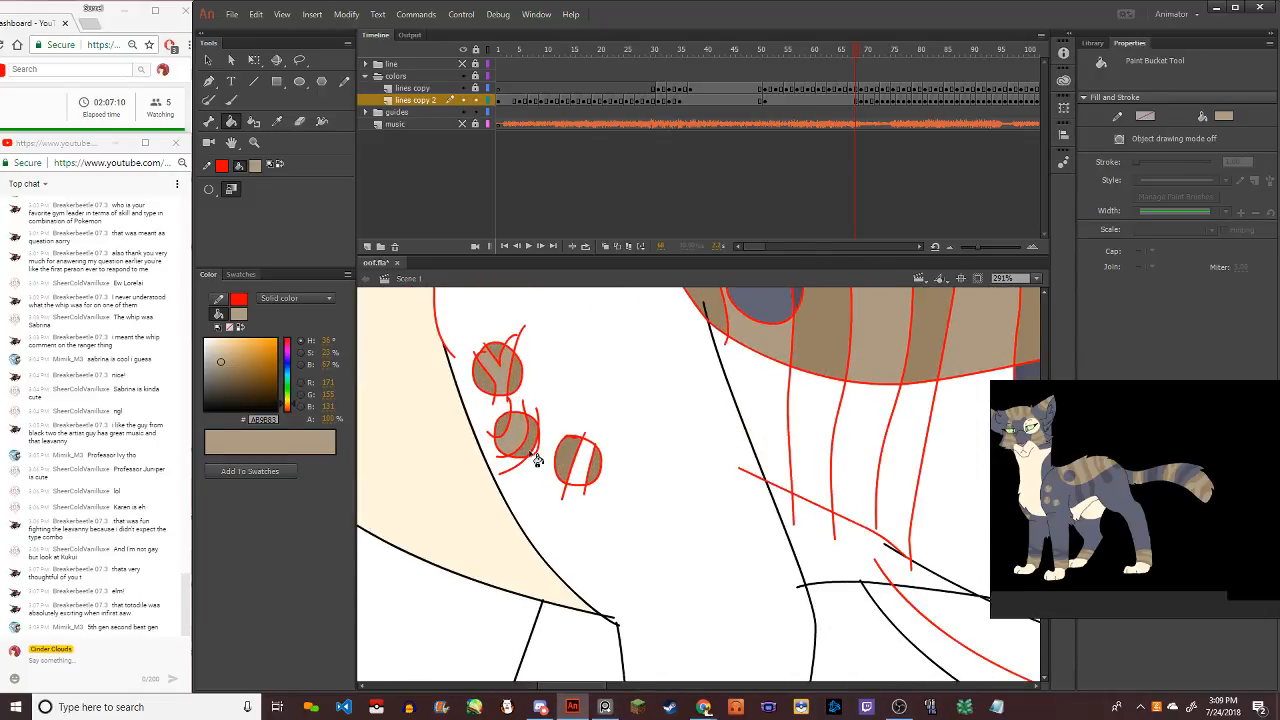
left_click(586, 468)
scroll(586, 468, "down", 4)
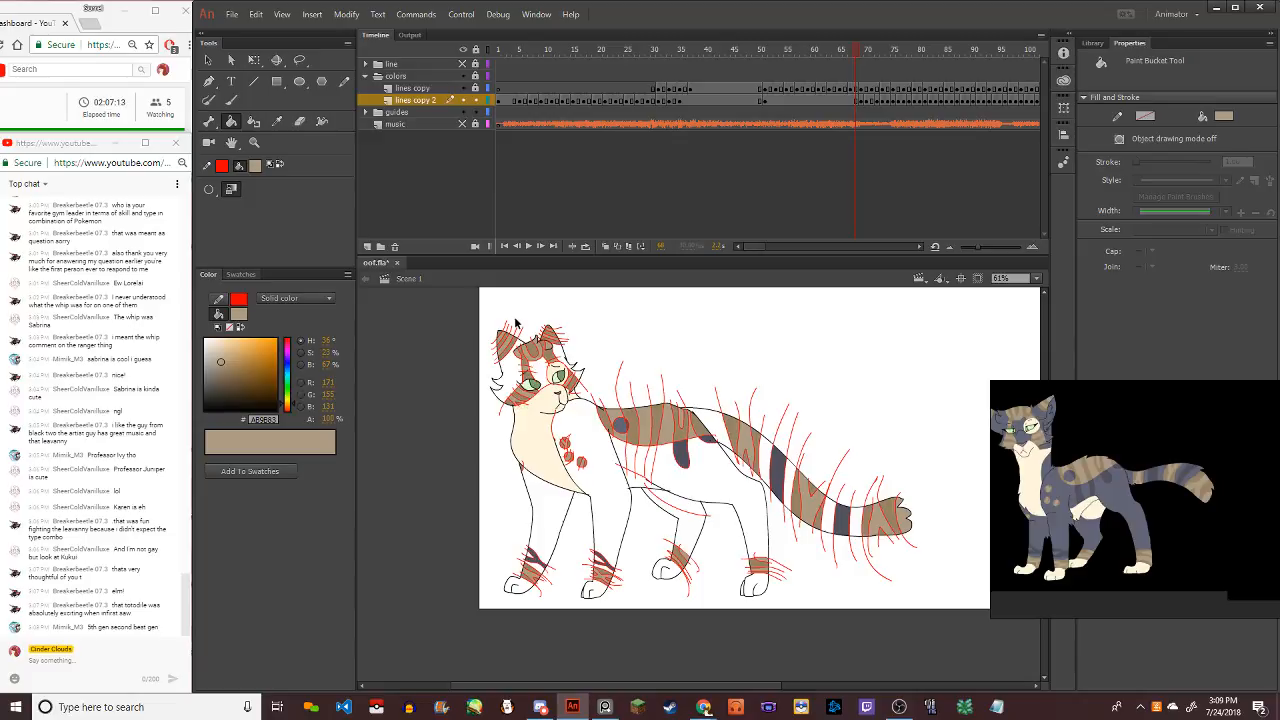
Switch the fill to slate grey-blue (#636475) and colour both front legs, the shoulder and the flank strip just behind it
left_click(240, 314)
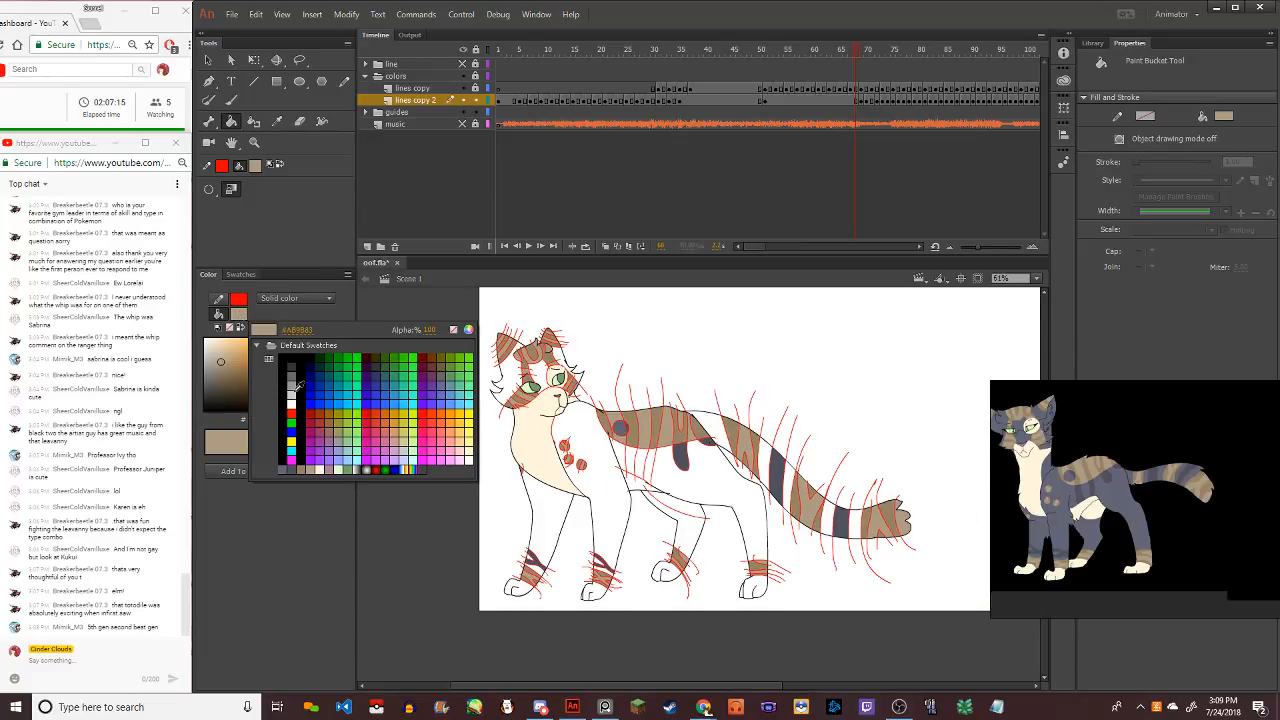
left_click(288, 469)
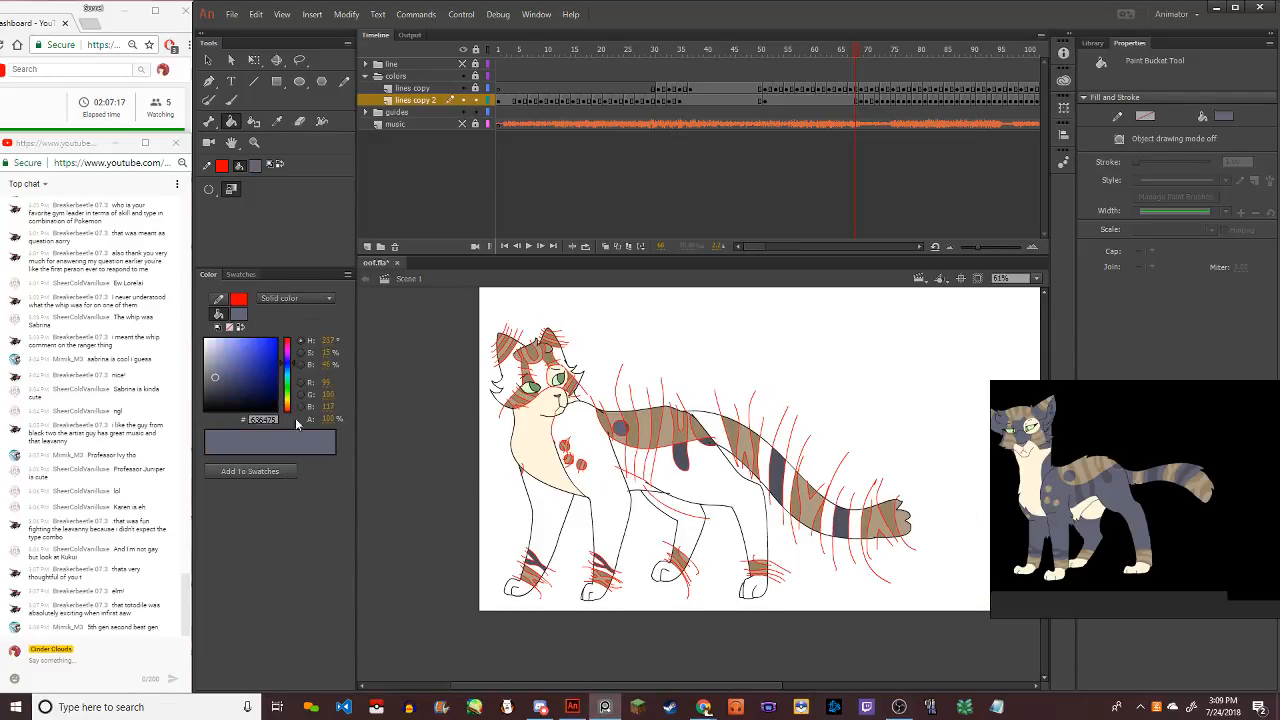
left_click(260, 168)
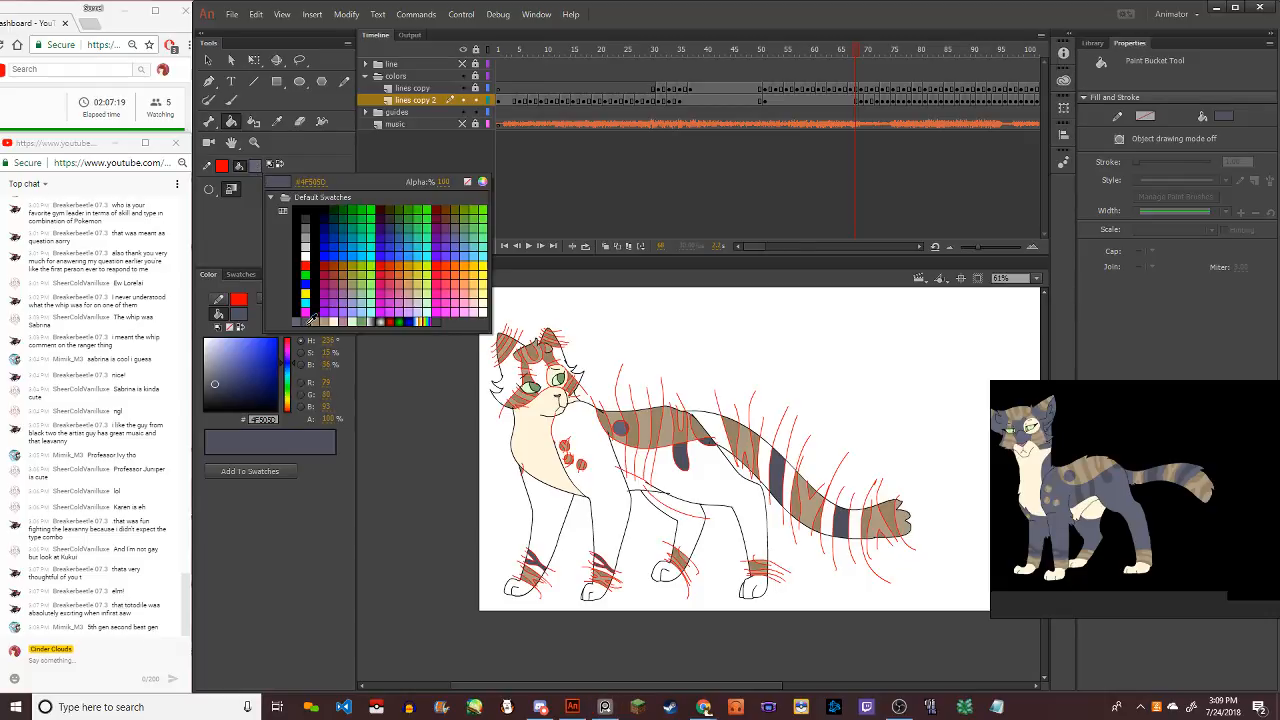
key("Escape")
left_click(545, 530)
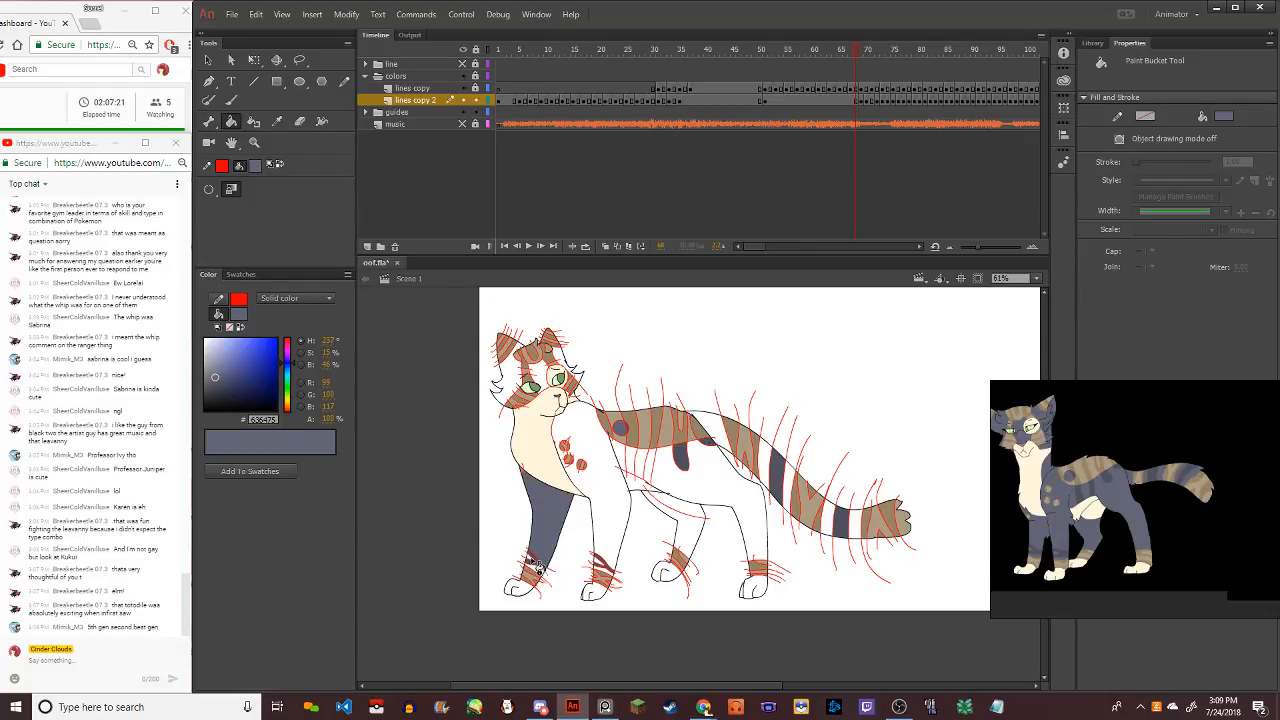
left_click(611, 550)
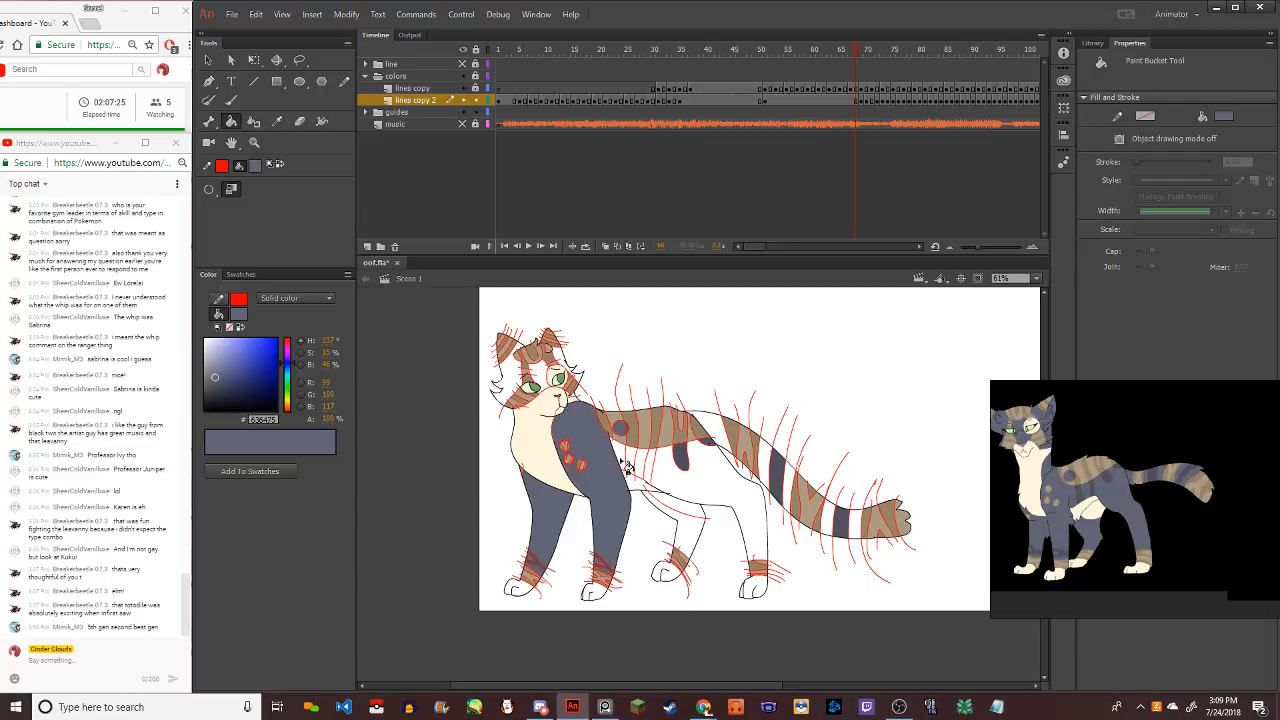
left_click(629, 470)
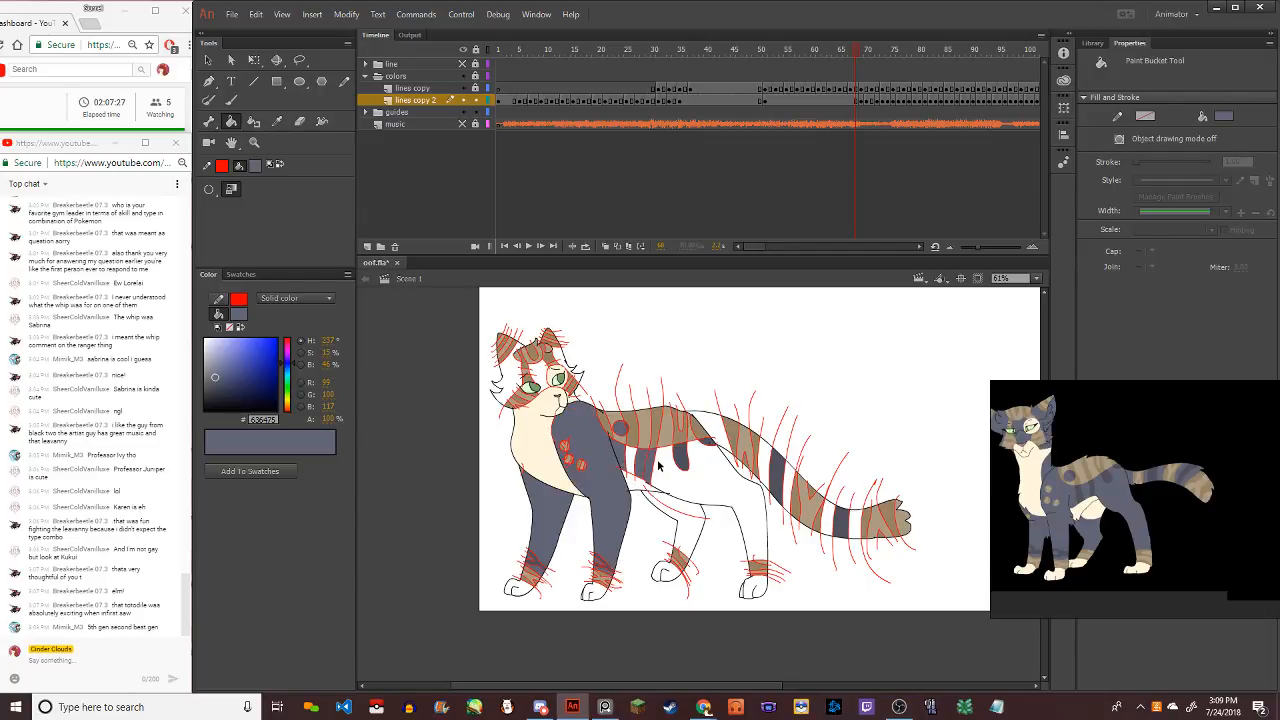
Adjust the fill's gap-closing setting and colour the flank area between the side stripes, the haunch and the near hind leg slate grey-blue
scroll(640, 470, "up", 3)
scroll(645, 478, "up", 5)
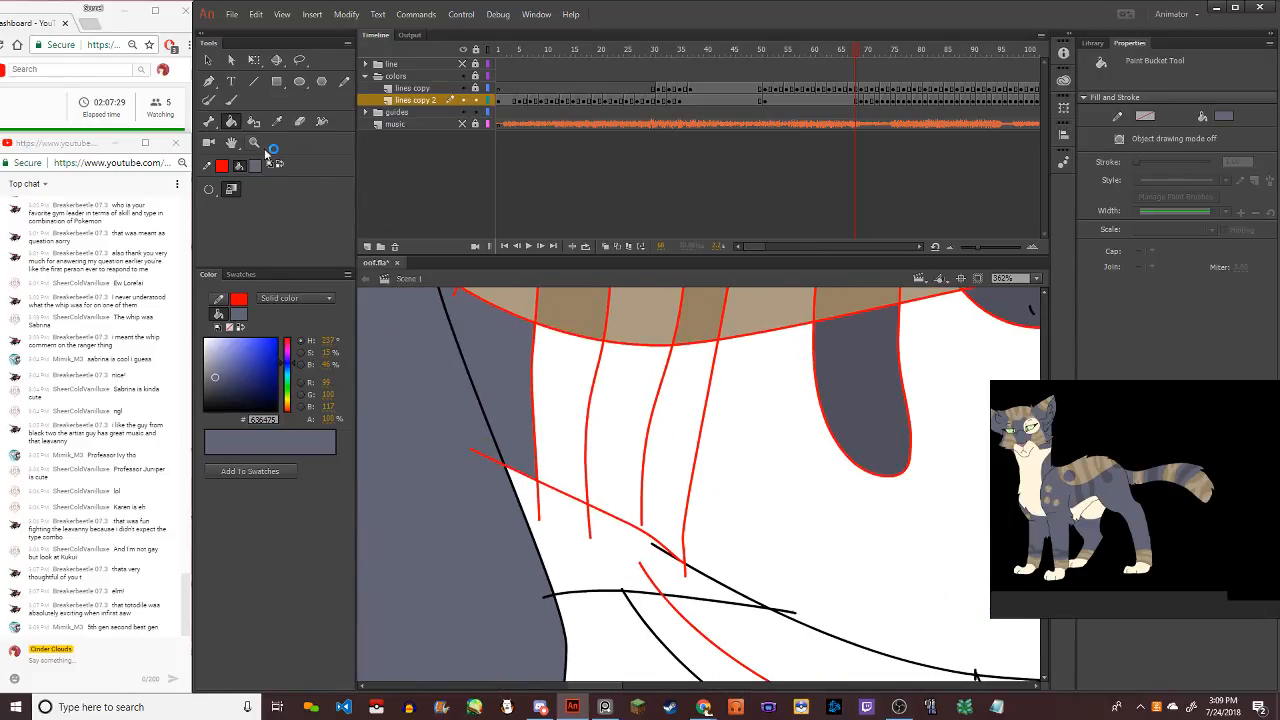
left_click(208, 189)
left_click(238, 232)
left_click(600, 423)
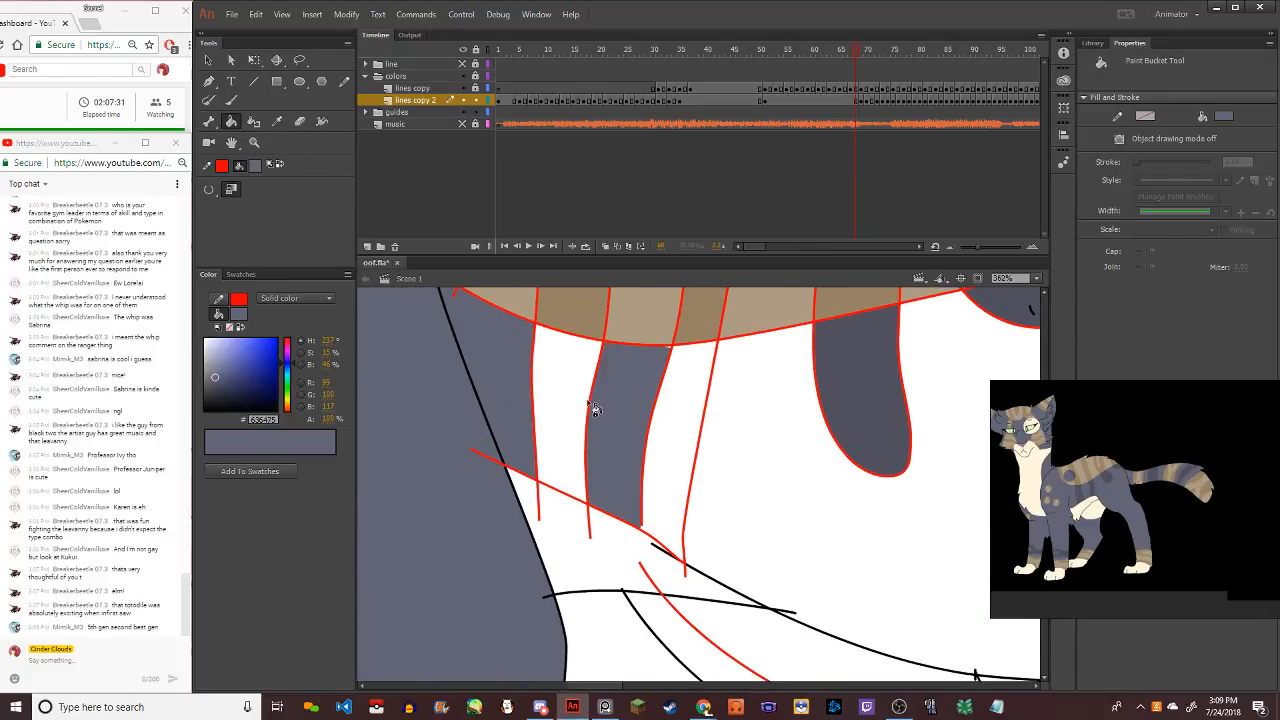
left_click(226, 196)
left_click(240, 232)
left_click(776, 474)
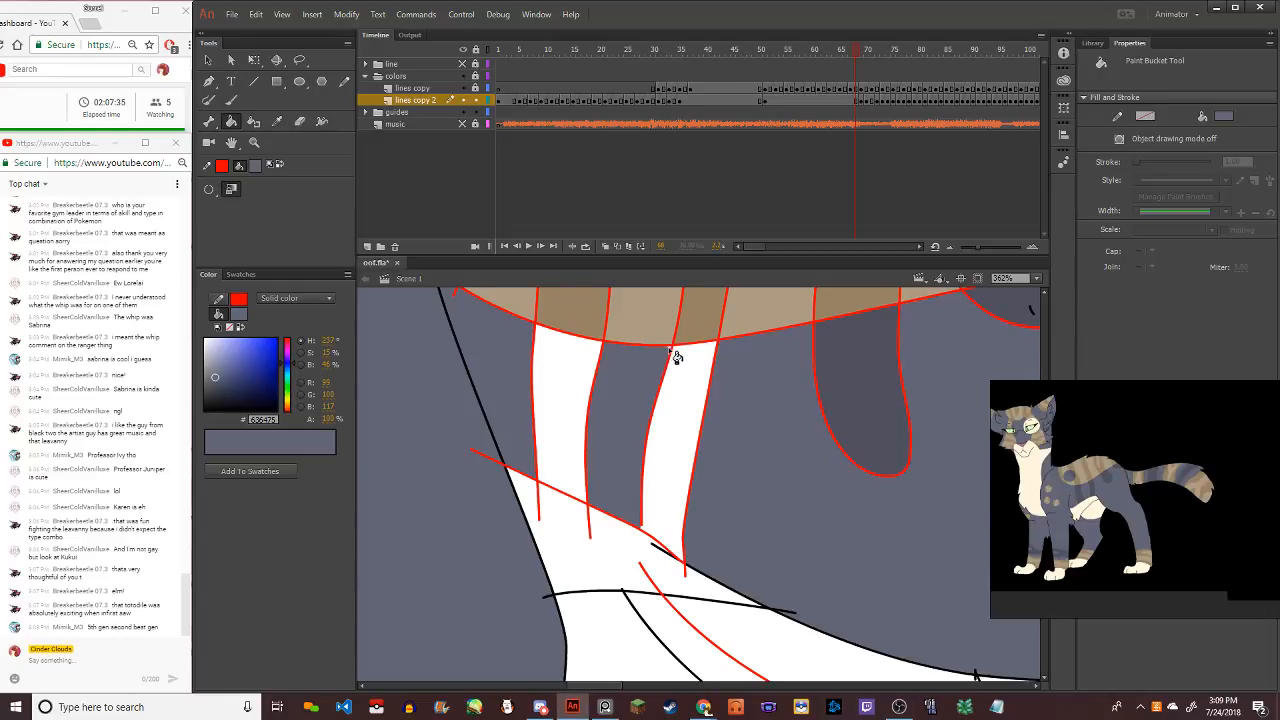
Fill the far hind leg, the rump and the unfilled tail sections between the stripes with slate grey-blue
scroll(675, 355, "down", 3)
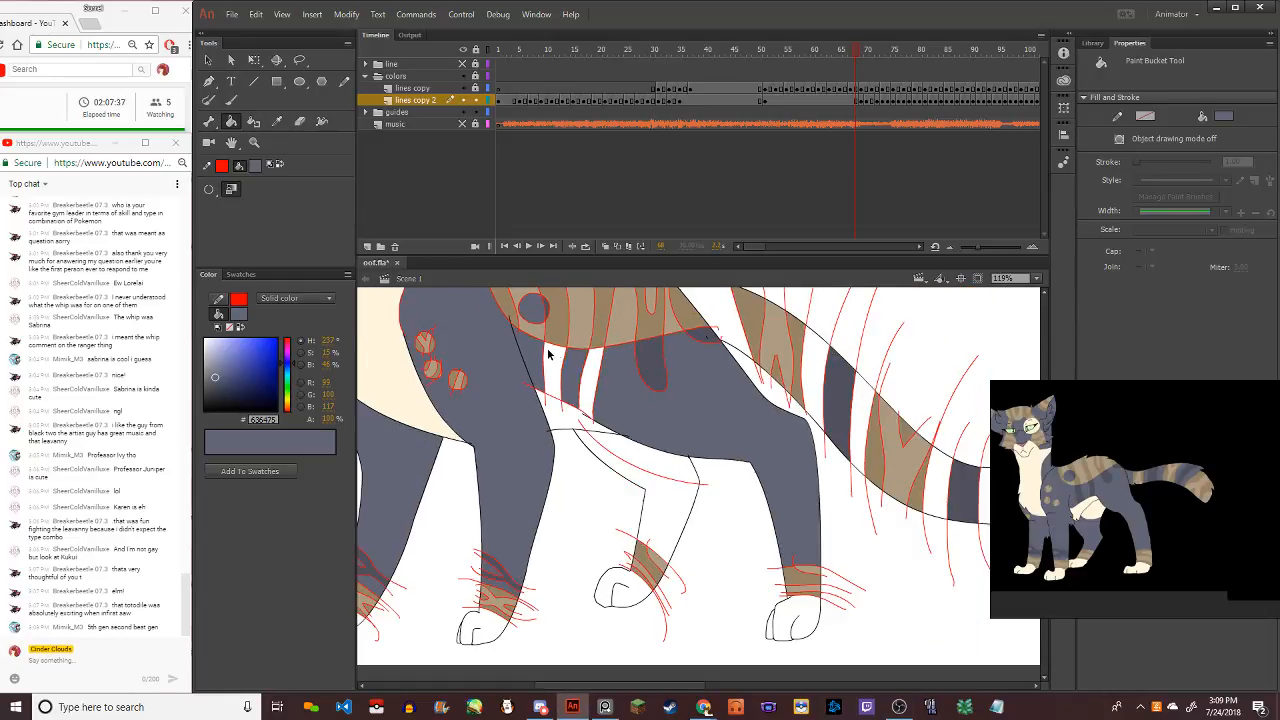
left_click(663, 514)
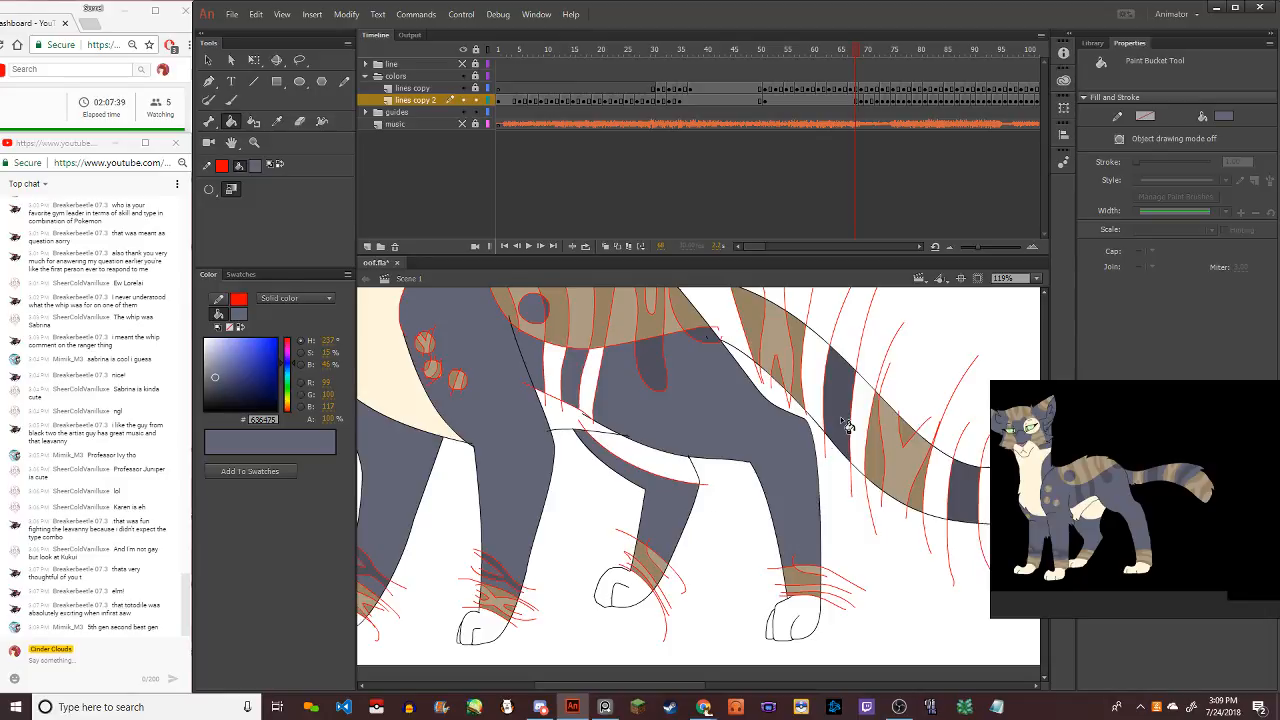
scroll(730, 350, "down", 2)
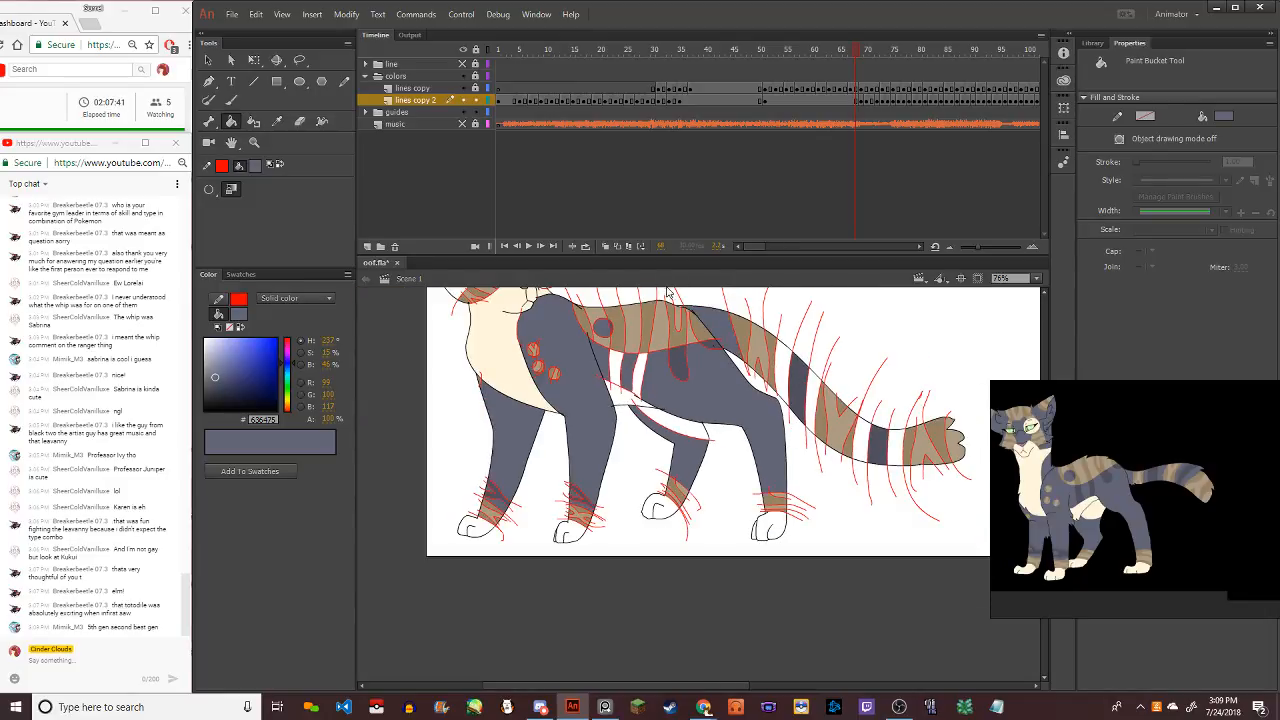
scroll(690, 325, "up", 6)
scroll(702, 346, "down", 6)
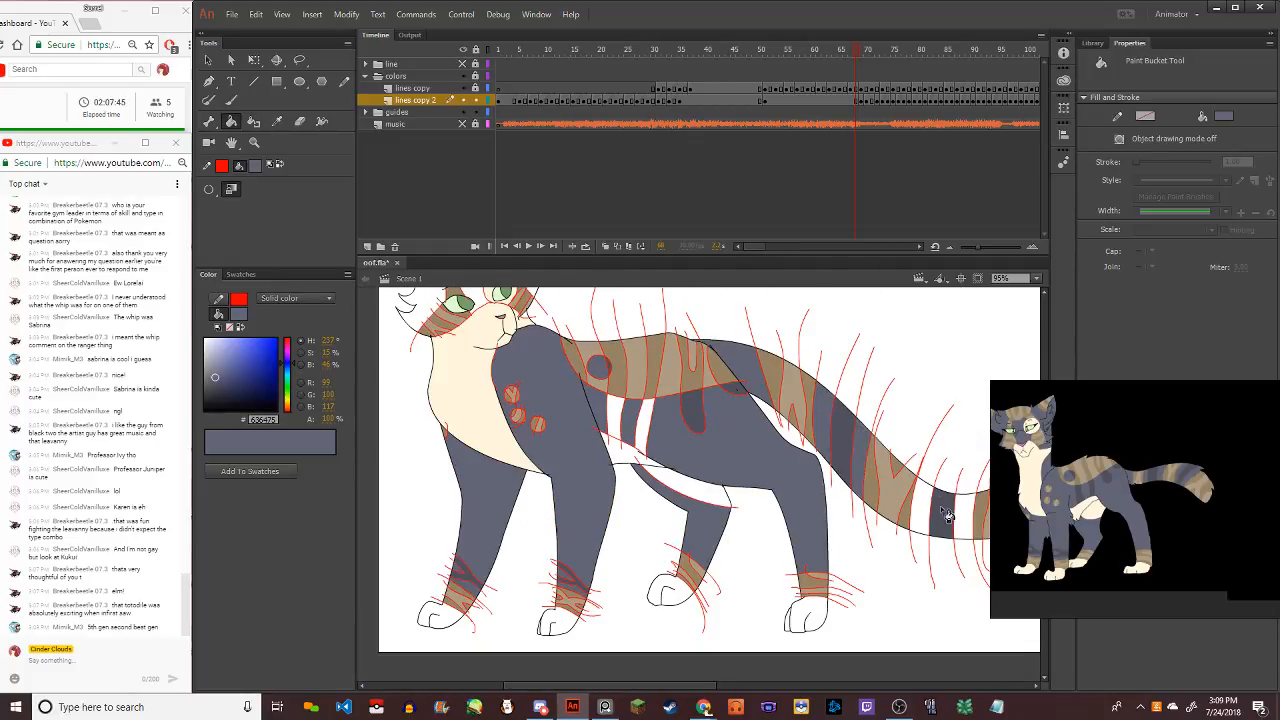
Fill the base fur of the head, including the ears and cheek tufts, with slate grey-blue
scroll(676, 424, "down", 3)
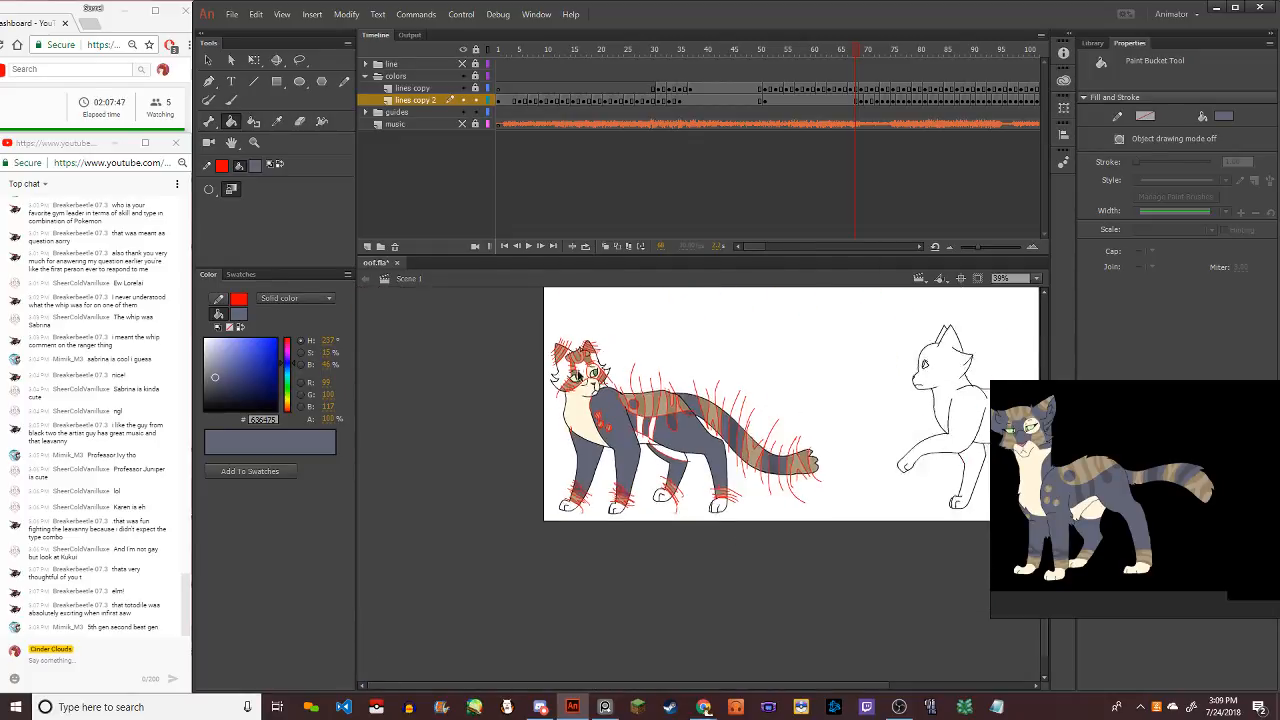
scroll(588, 358, "up", 2)
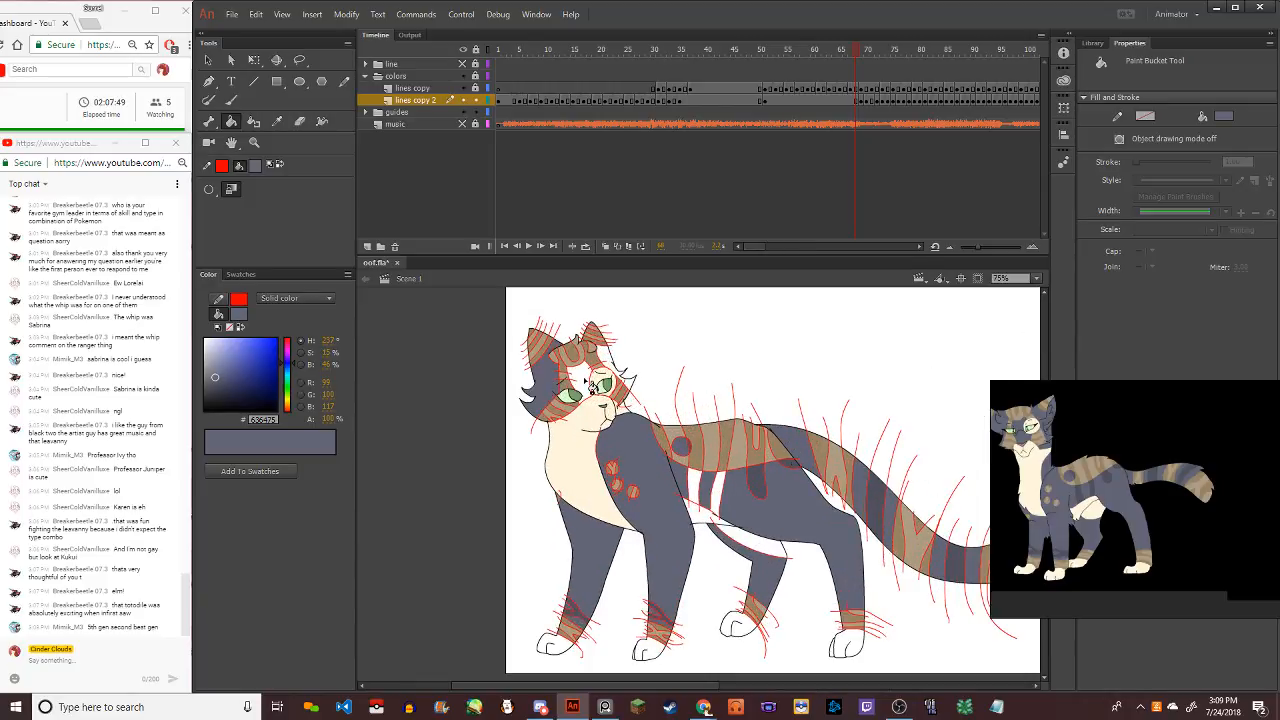
scroll(623, 386, "up", 3)
scroll(623, 386, "up", 1)
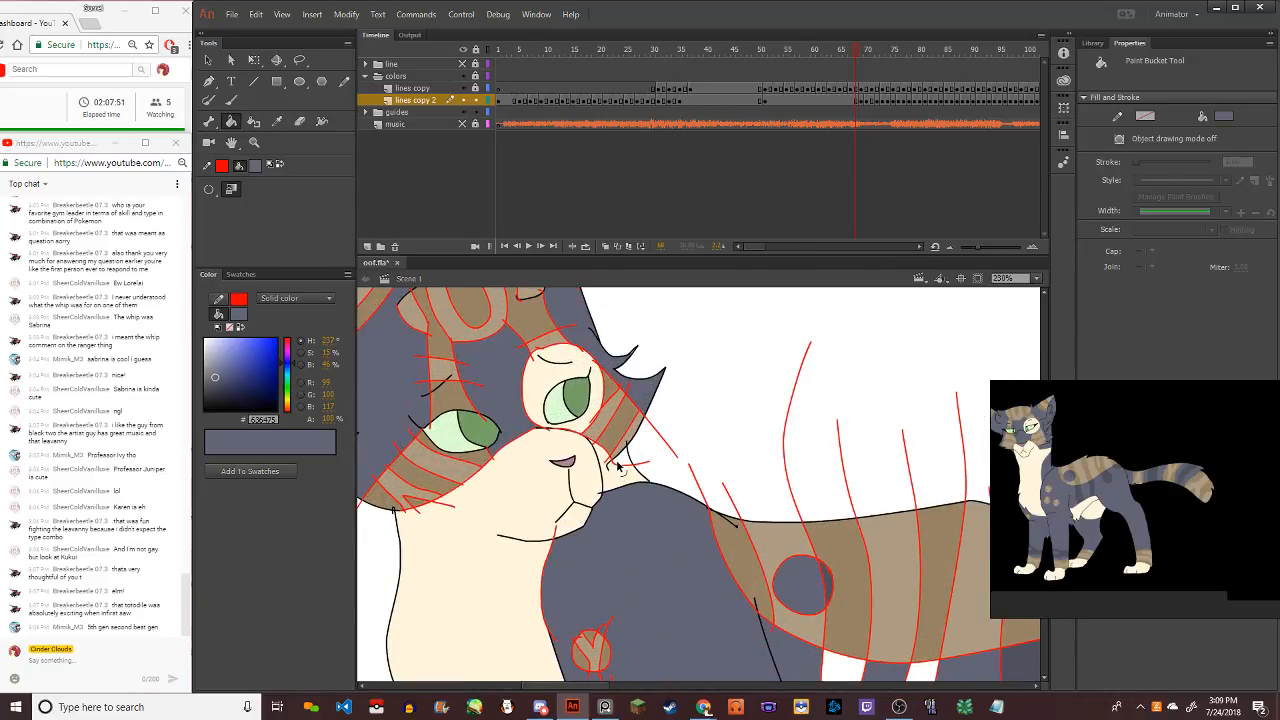
scroll(607, 455, "up", 1)
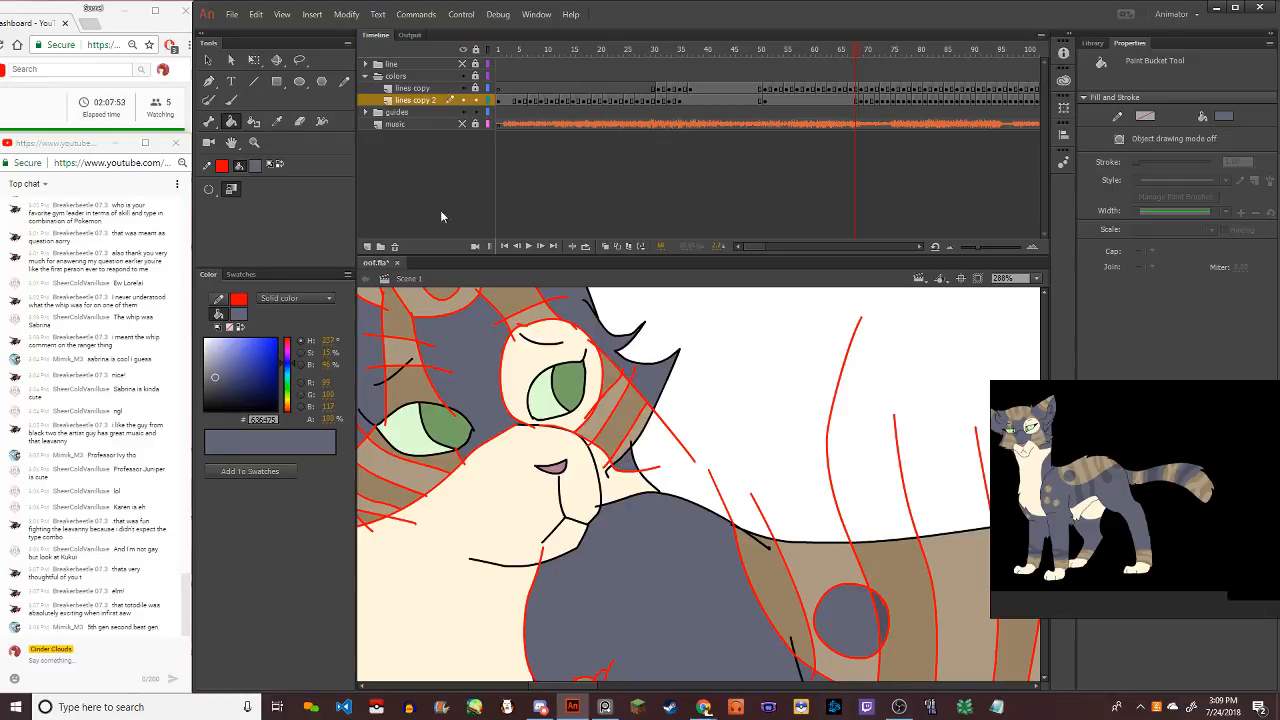
scroll(470, 352, "down", 4)
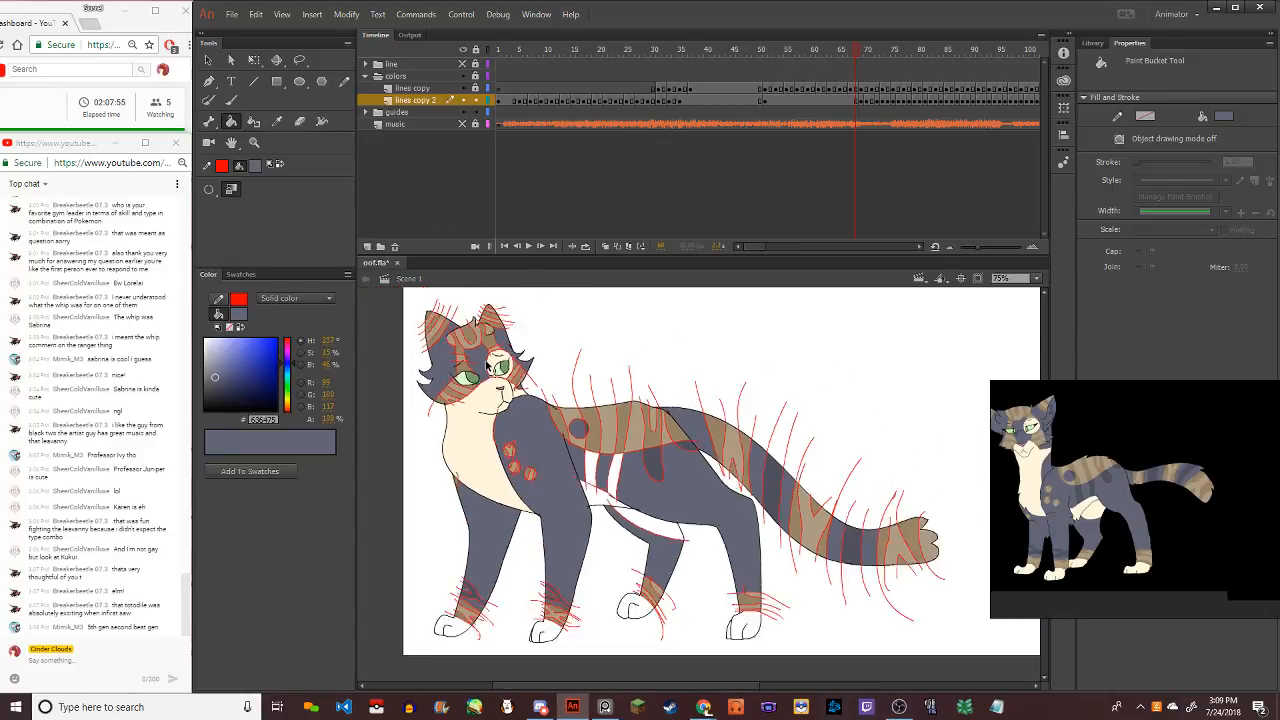
scroll(490, 368, "down", 1)
scroll(615, 497, "up", 3)
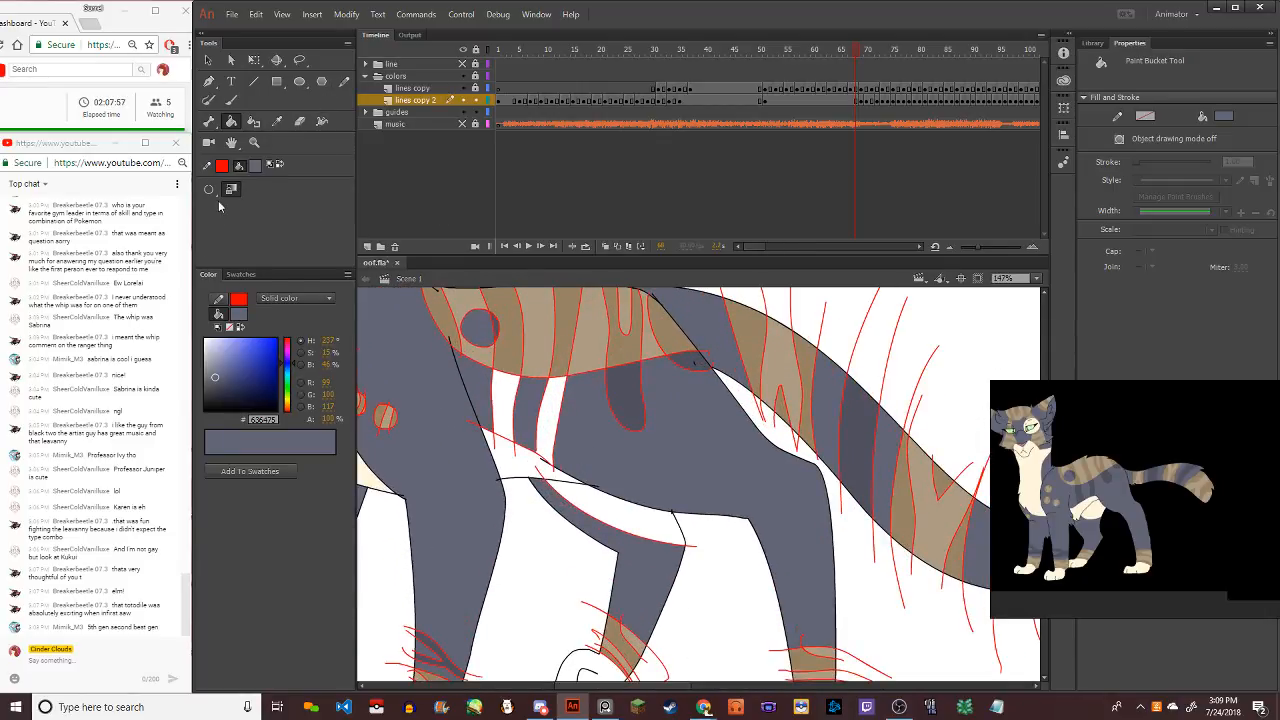
left_click(255, 166)
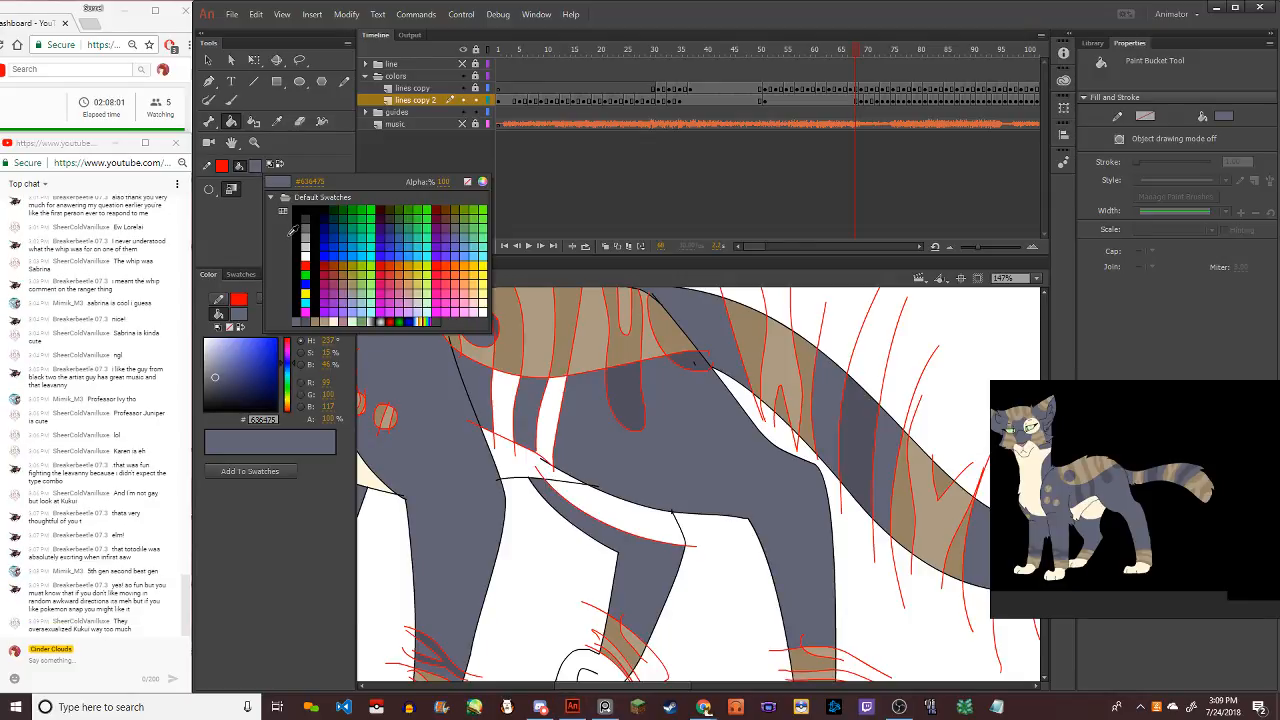
left_click(325, 328)
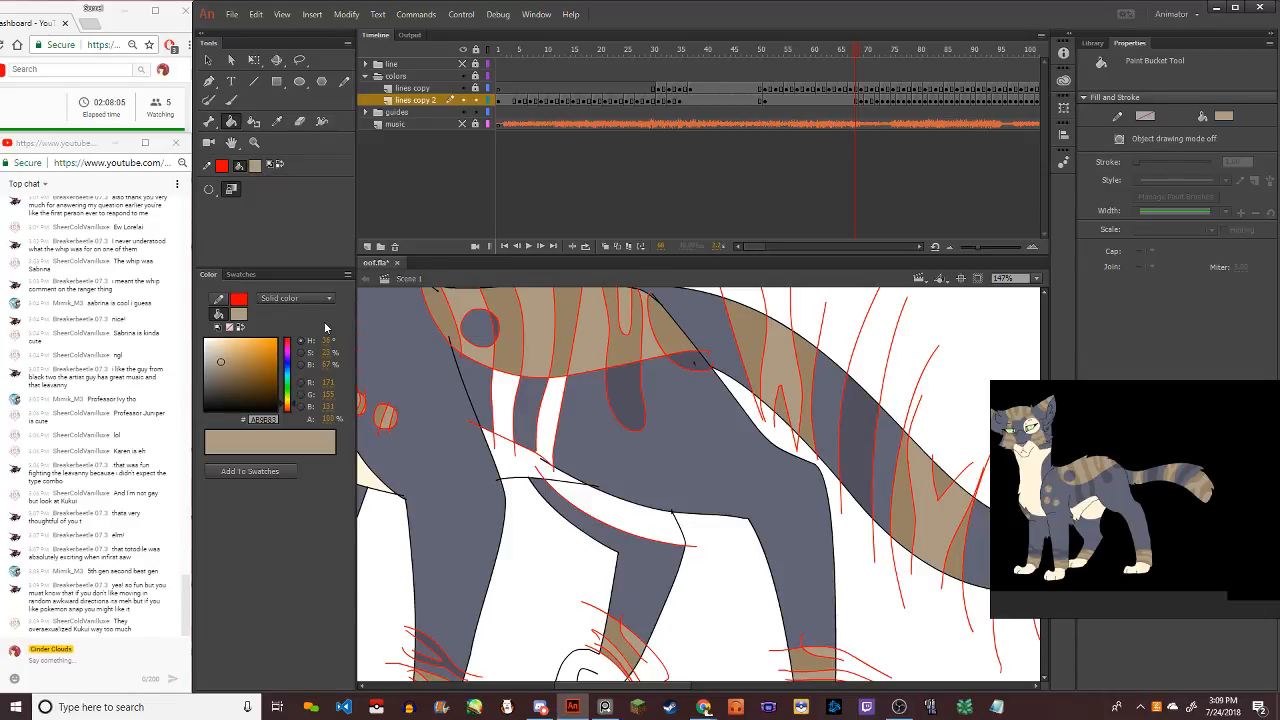
left_click(618, 515)
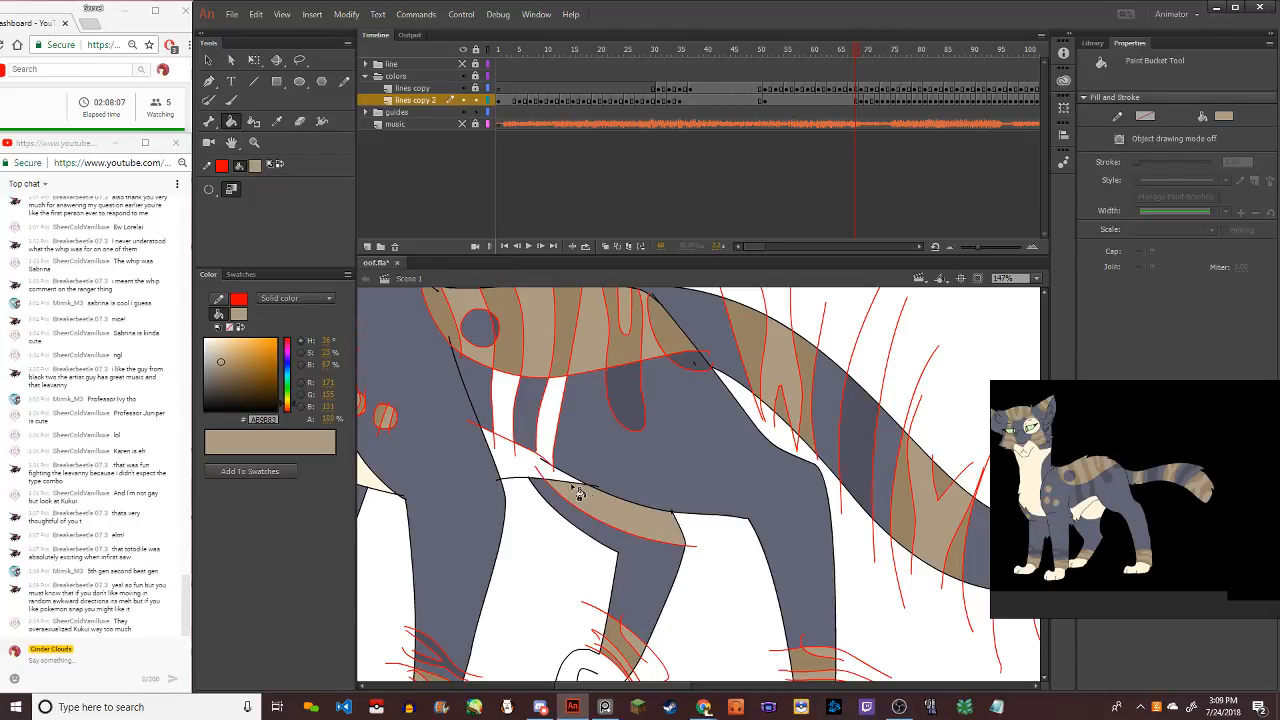
Switch the fill to cream (#FFF5DC) and colour the belly and the inner thigh of the far hind leg
left_click(241, 314)
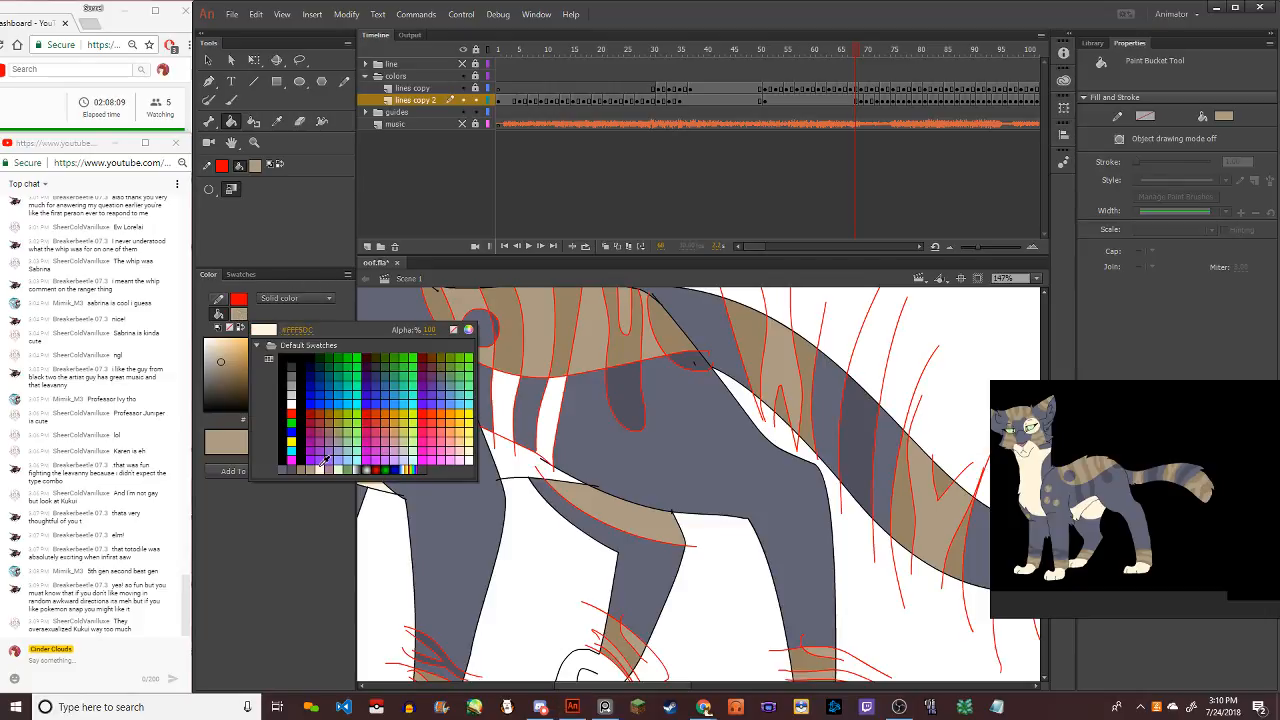
left_click(318, 468)
left_click(520, 460)
left_click(592, 505)
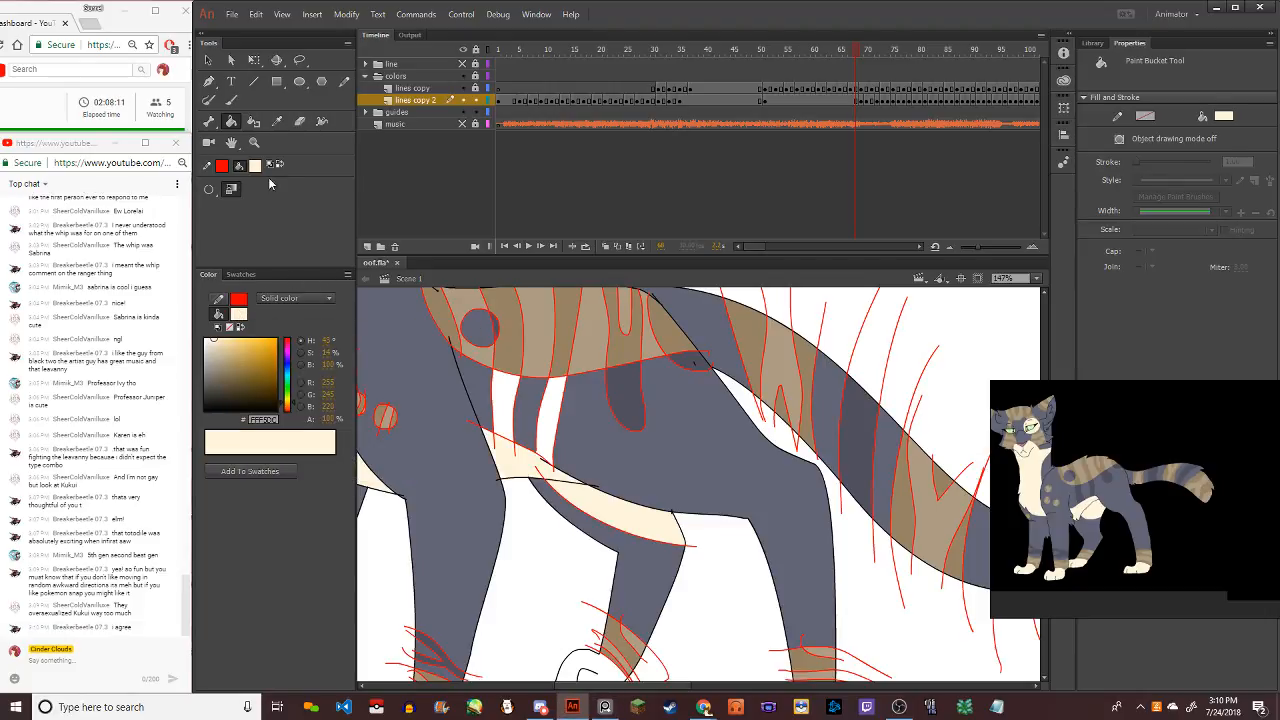
Switch the fill to dark slate (#4F505D) and colour the two remaining white flank stripes
left_click(241, 314)
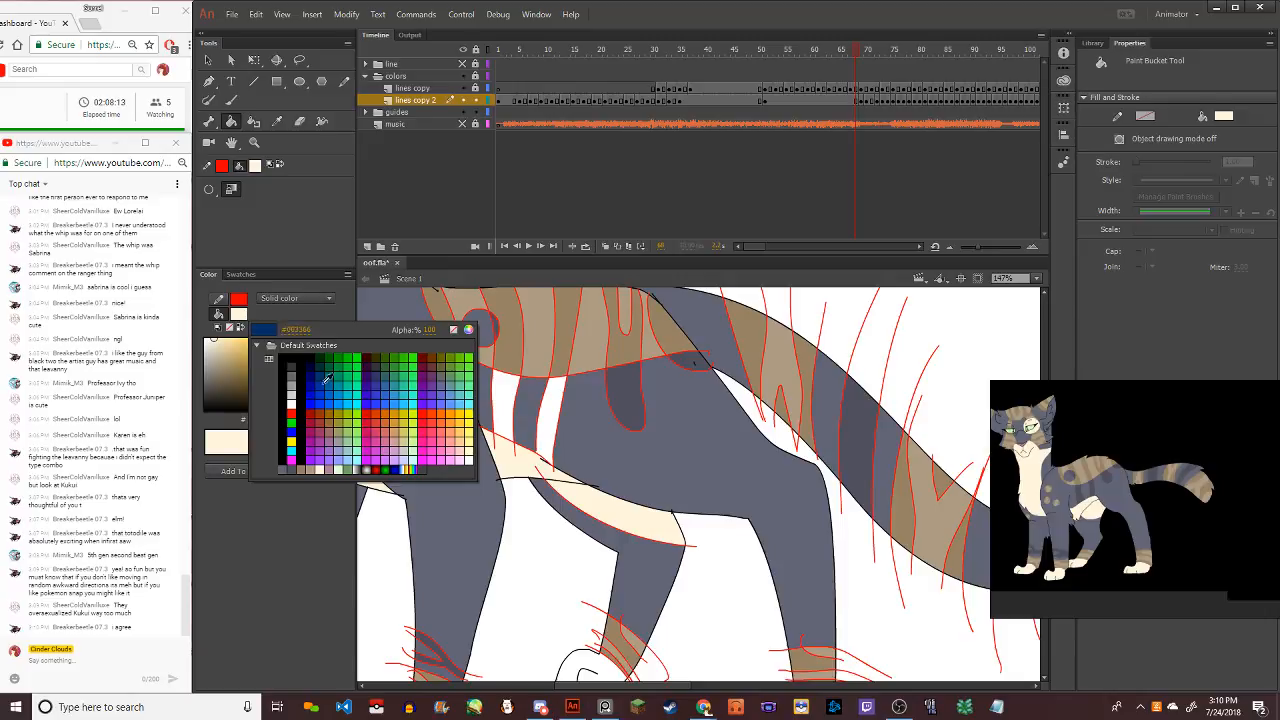
left_click(296, 467)
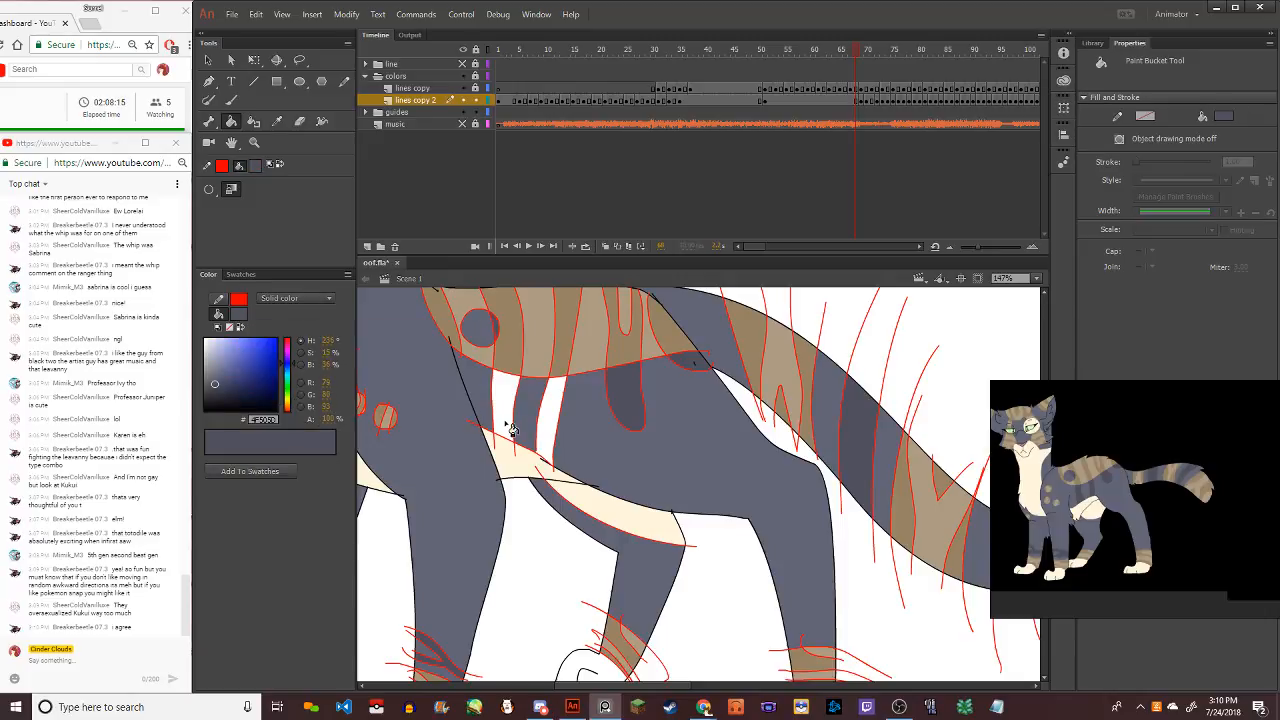
left_click(508, 428)
left_click(552, 428)
scroll(500, 425, "down", 5)
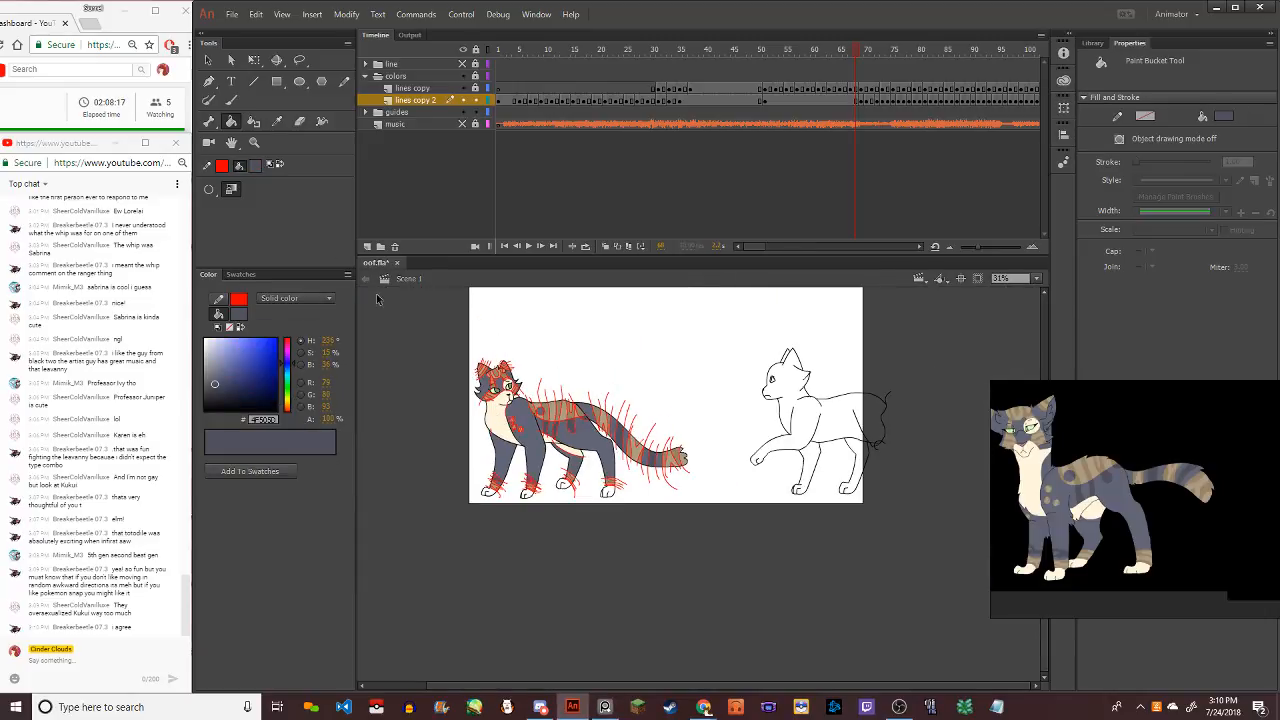
Switch the fill back to cream (#FFF5DC) and colour both hind paws
left_click(241, 305)
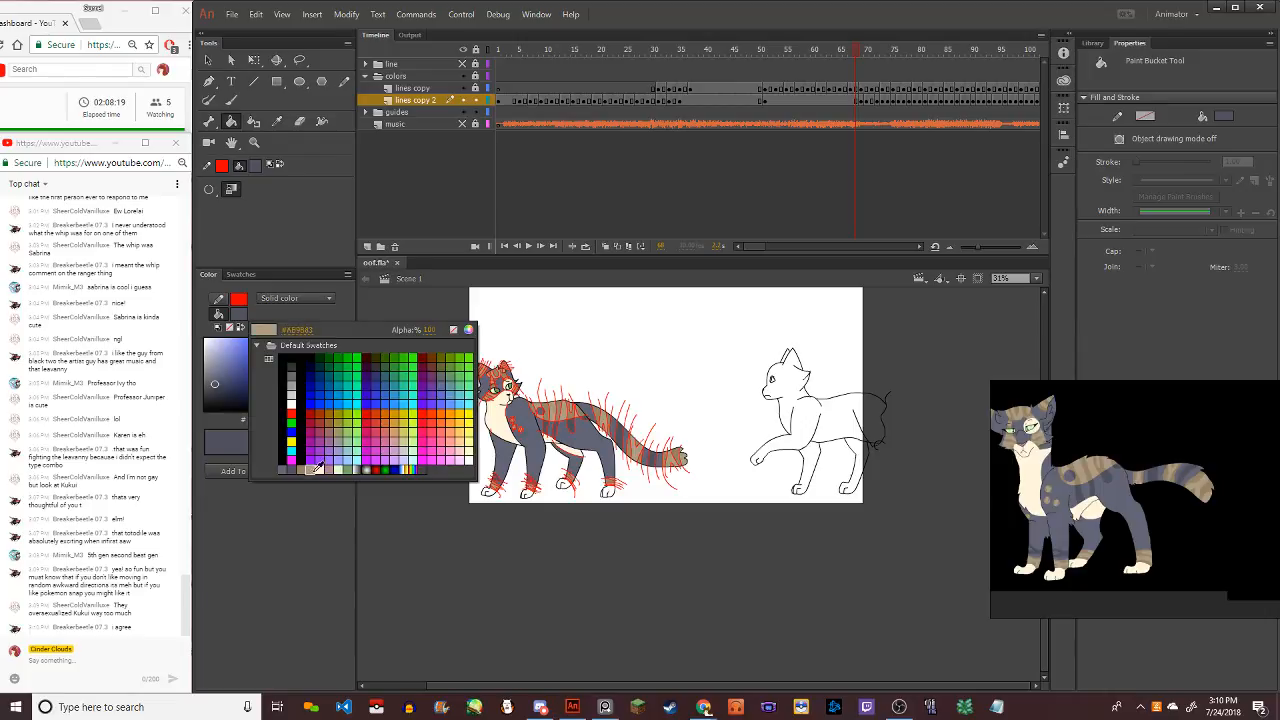
left_click(318, 468)
left_click(236, 310)
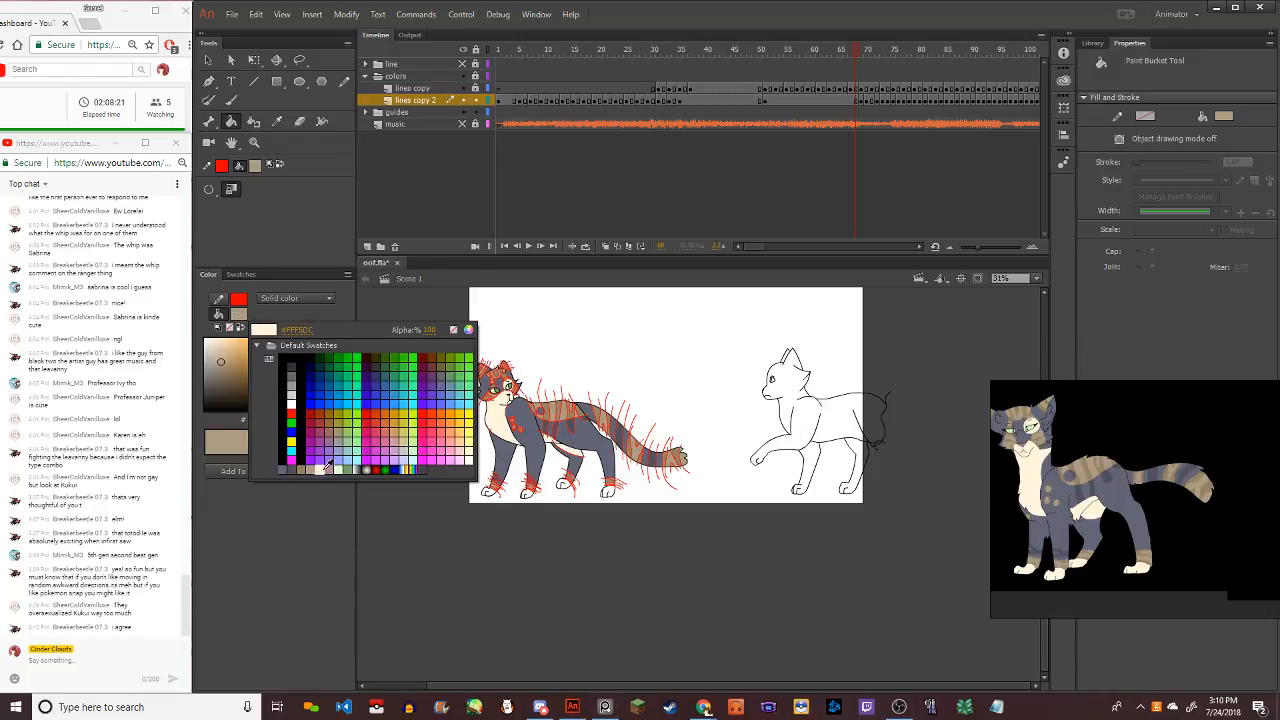
left_click(316, 462)
scroll(508, 494, "down", 1)
scroll(508, 494, "up", 3)
scroll(865, 533, "up", 2)
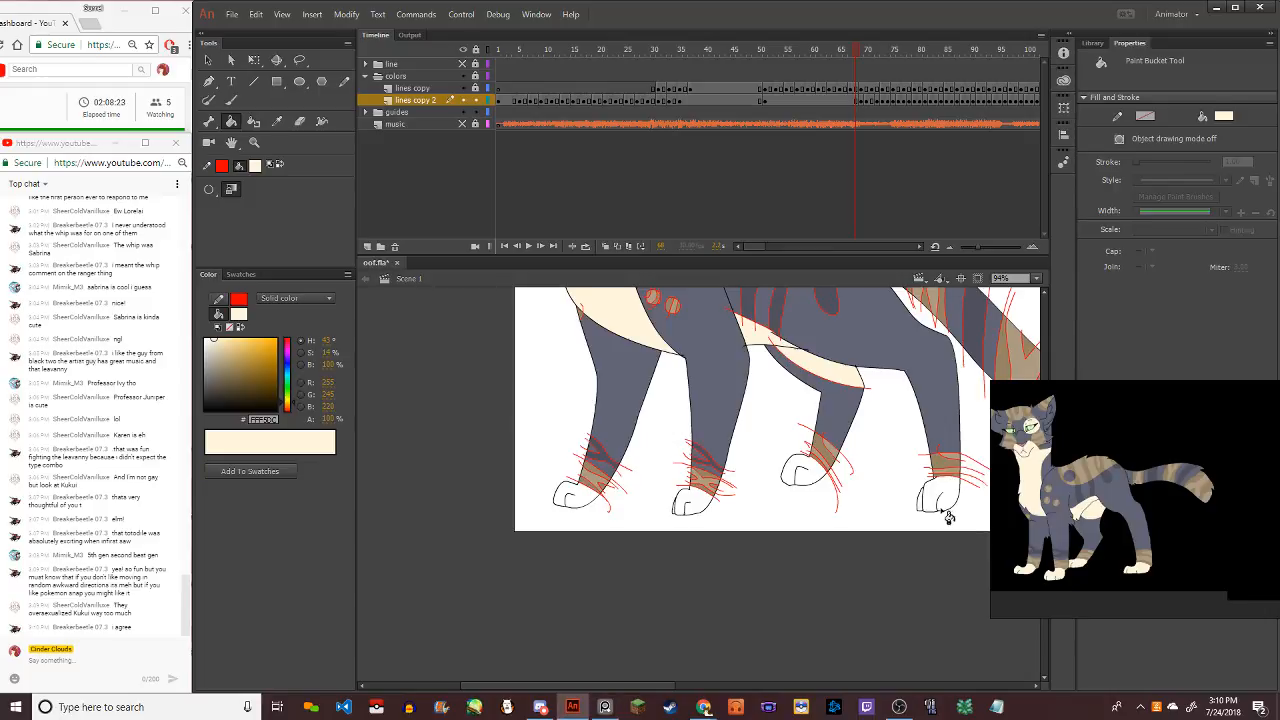
scroll(928, 502, "up", 2)
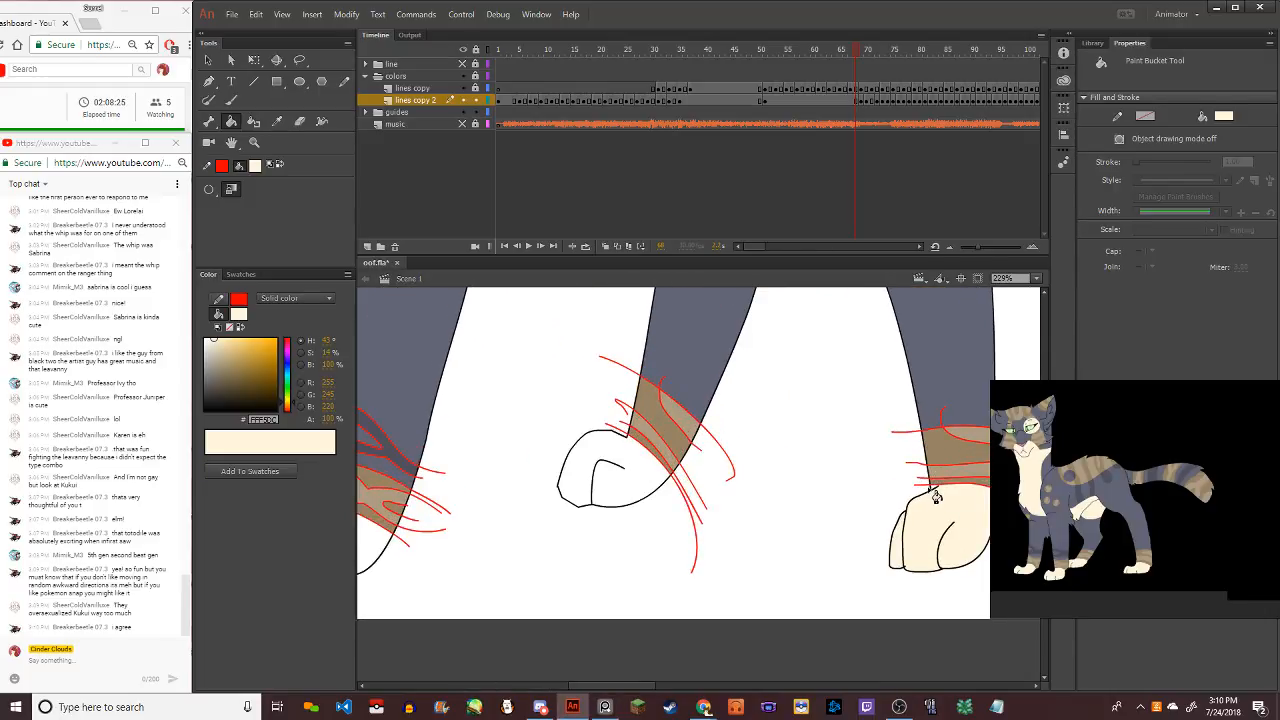
left_click(626, 497)
scroll(589, 496, "down", 2)
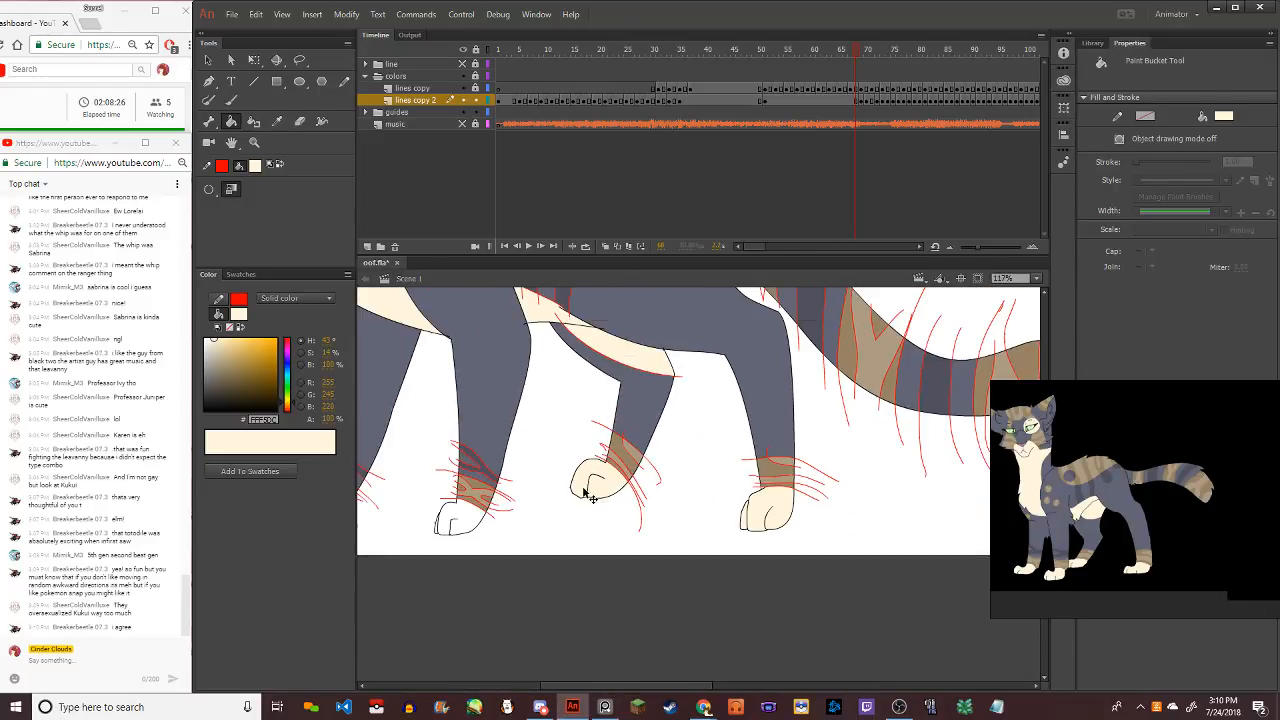
Fill both front paws with cream
left_click(467, 529)
scroll(463, 495, "down", 2)
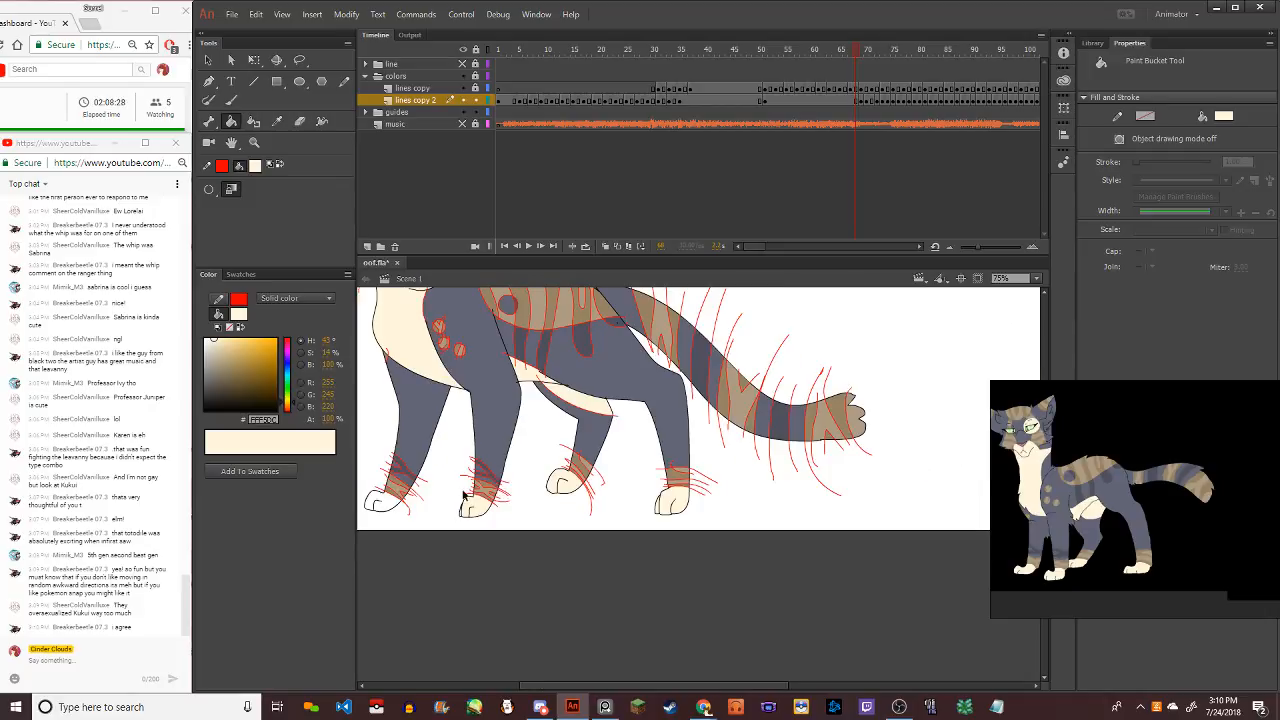
scroll(375, 510, "up", 3)
left_click(374, 507)
scroll(378, 508, "down", 4)
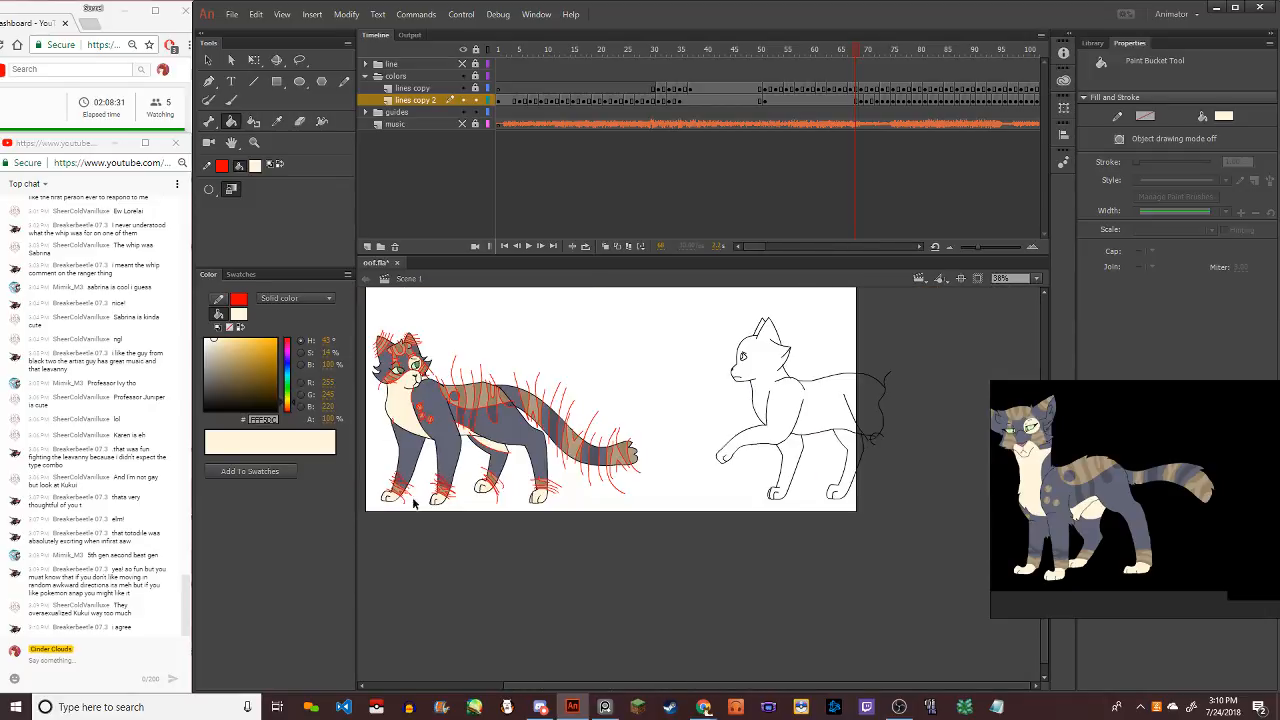
scroll(362, 395, "up", 1)
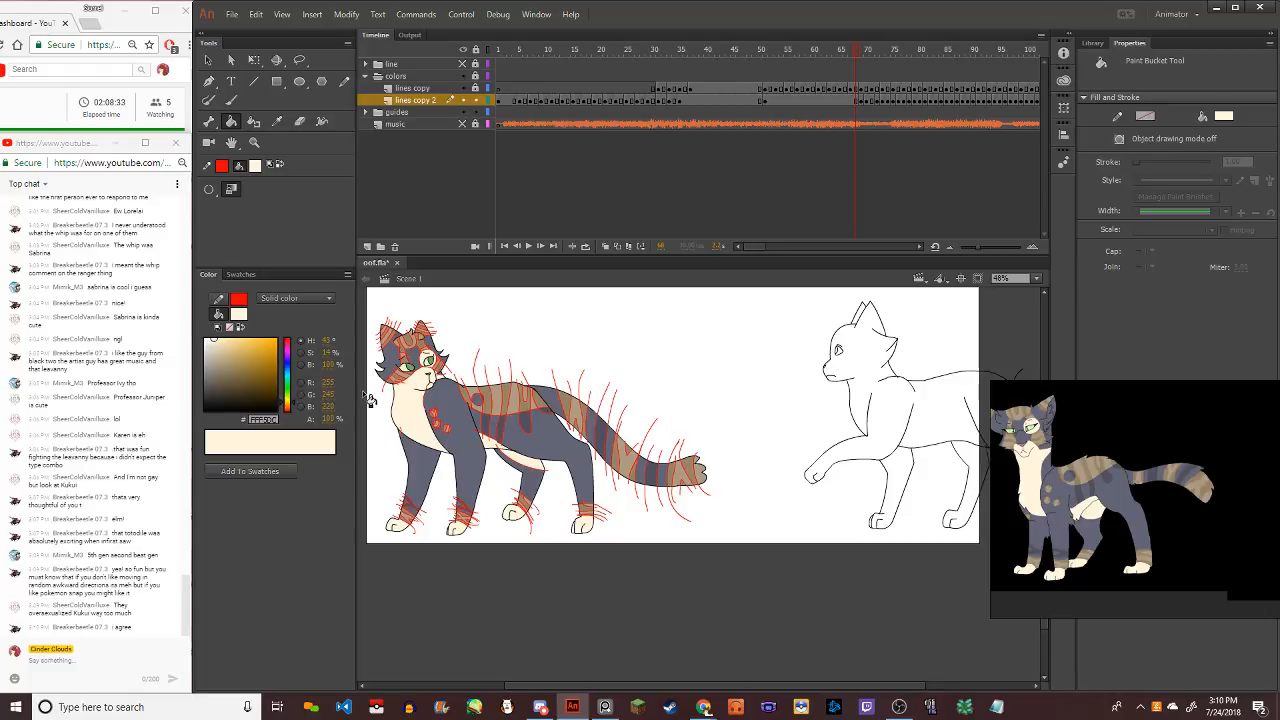
Step back and forth through the frames around frame 68 to check the colouring of the walking cat
key("period")
key("period")
key("period")
key("period")
key("period")
key("period")
key("period")
key("period")
key("period")
key("period")
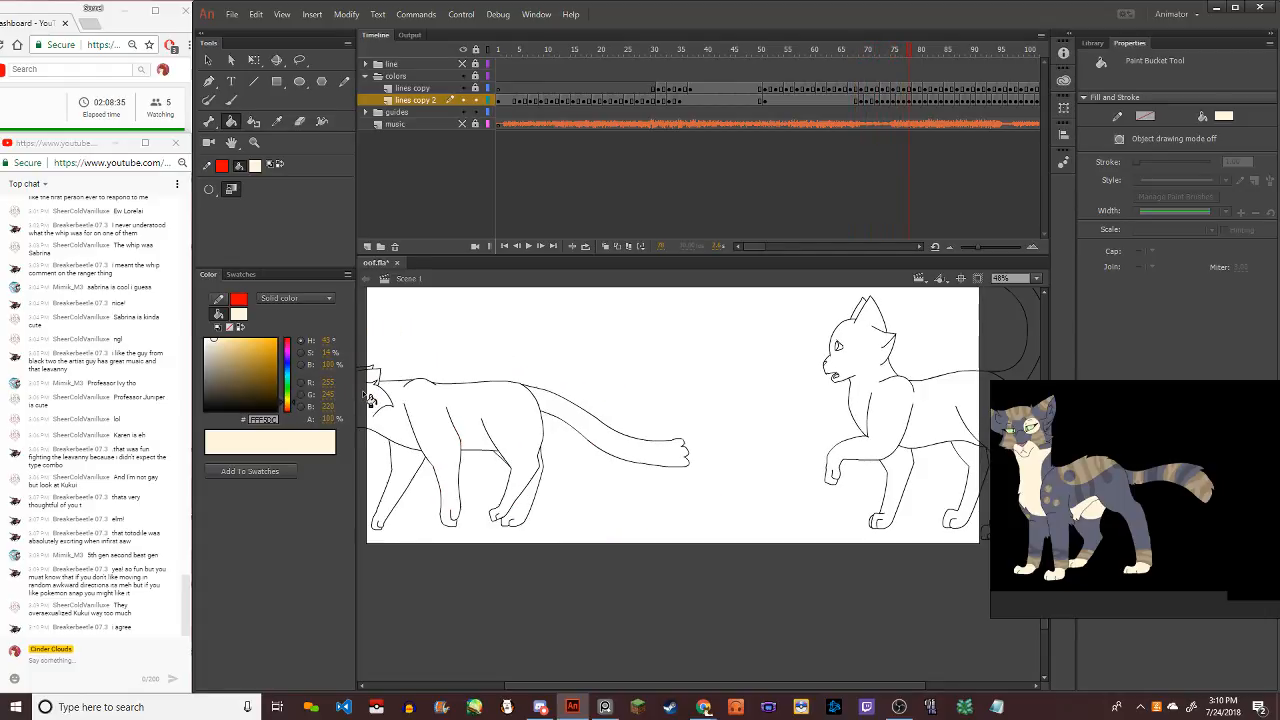
key("comma")
key("comma")
key("comma")
key("comma")
key("comma")
key("comma")
key("comma")
key("comma")
key("comma")
key("comma")
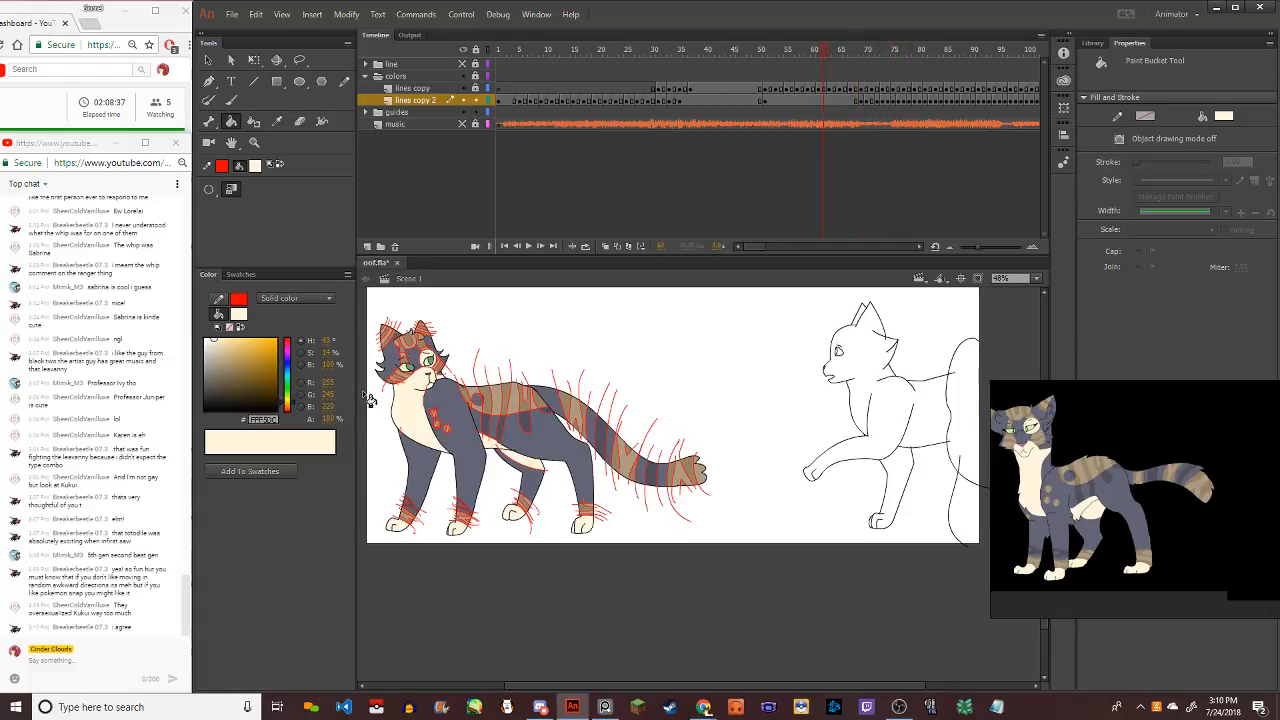
key("period")
key("period")
key("period")
key("period")
key("period")
Turn on multiple-frame editing with its range covering about frames 60 to 75, and put the playhead on frame 60
left_click_drag(826, 50, 876, 50)
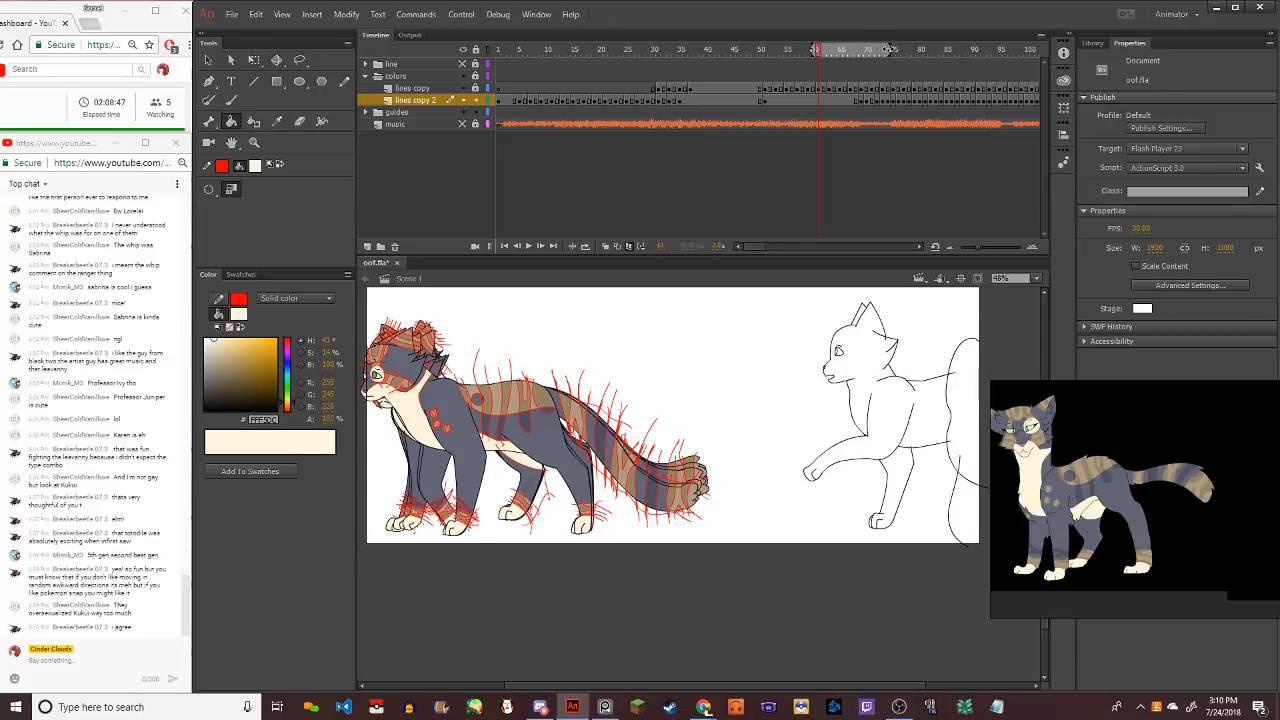
left_click_drag(887, 50, 892, 50)
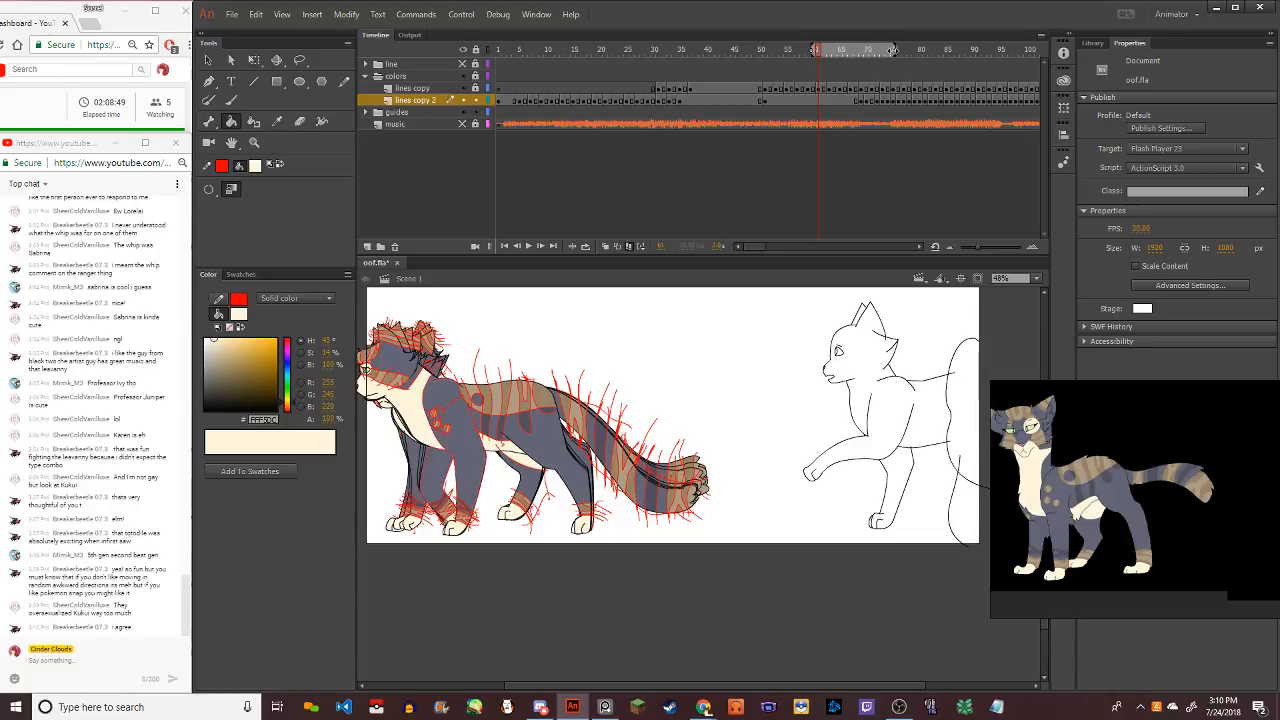
left_click(895, 50)
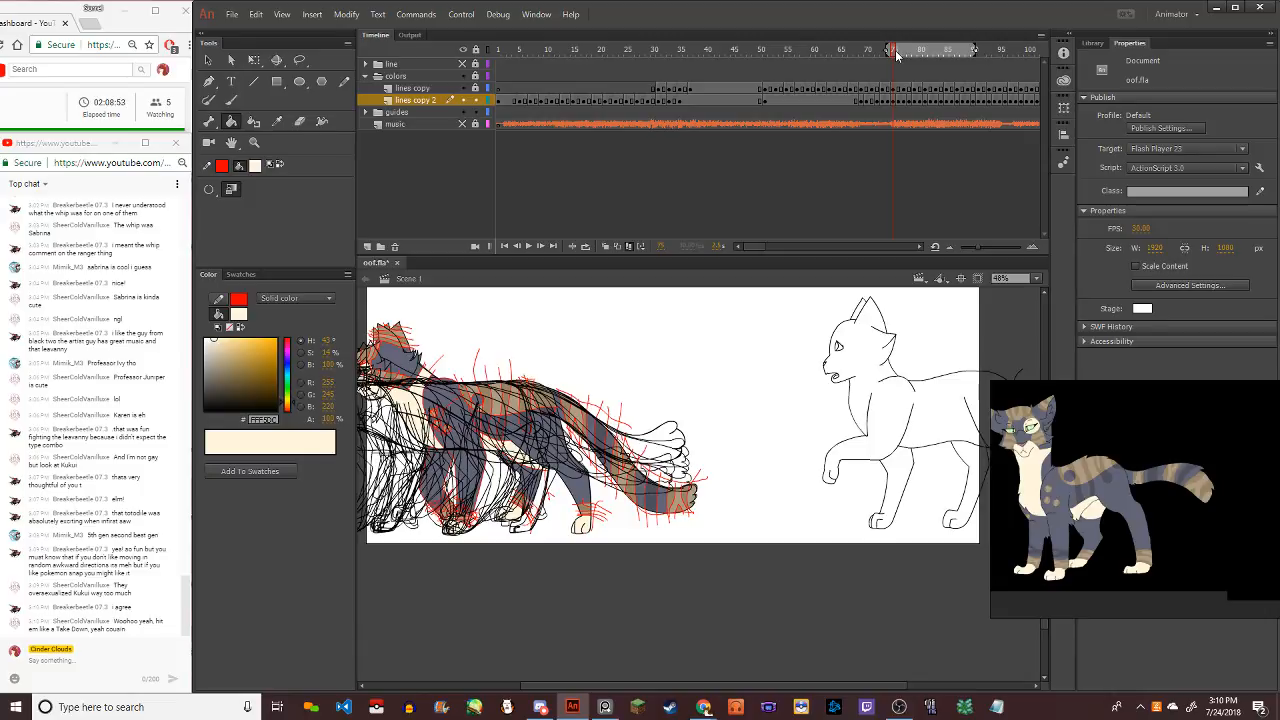
key("comma")
key("comma")
key("comma")
key("comma")
key("comma")
key("comma")
key("comma")
key("comma")
key("comma")
key("comma")
key("comma")
key("comma")
key("comma")
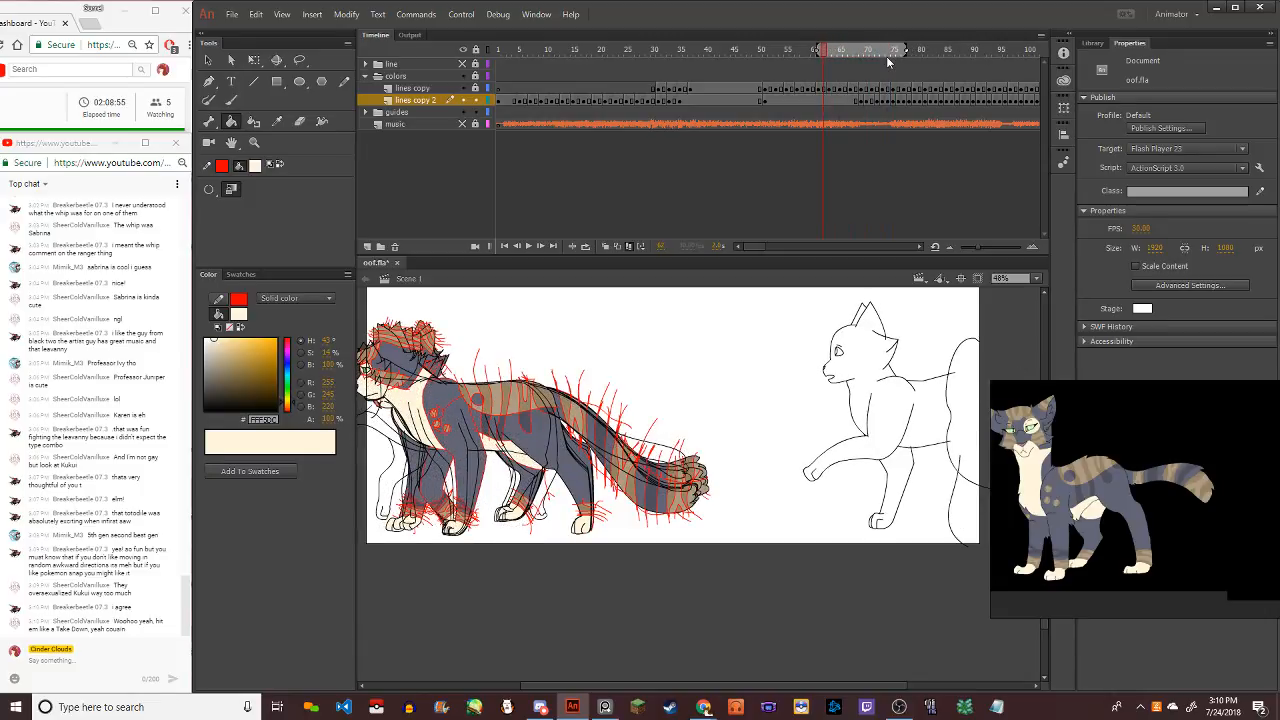
key("comma")
key("comma")
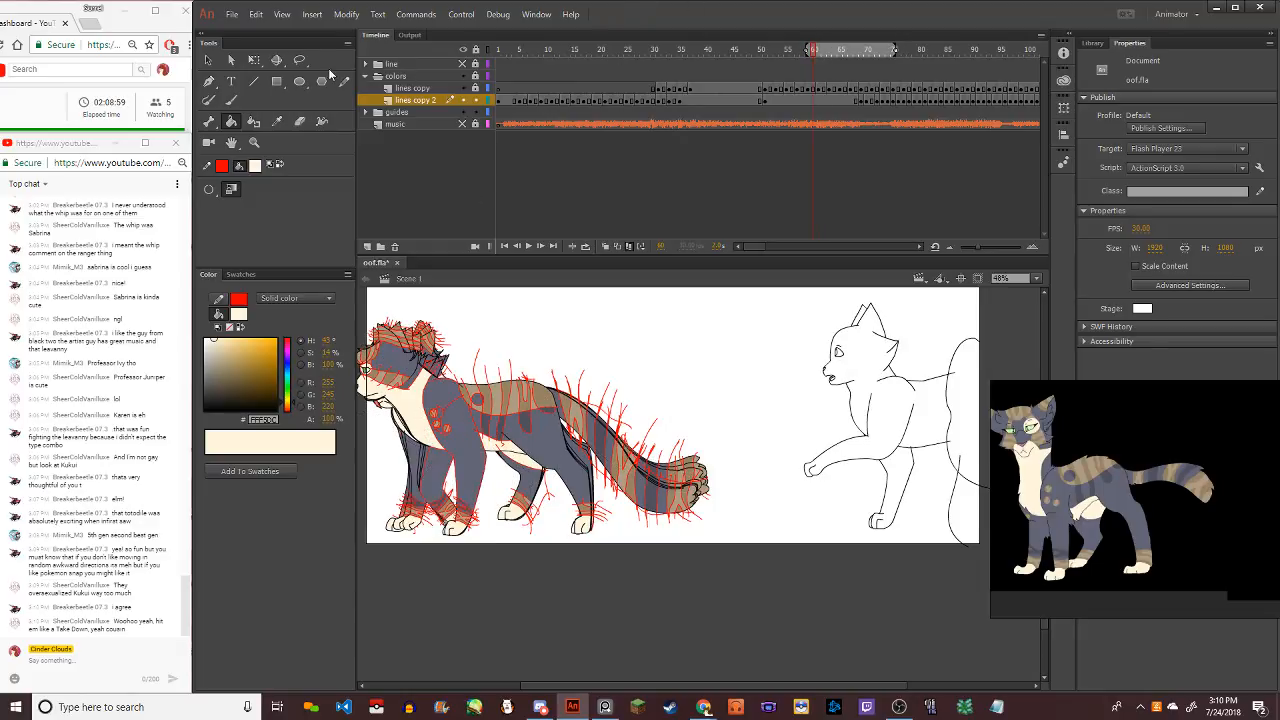
Lasso the whole cat across the multi-frame range and remove its stroke colour, keeping the fills, then deselect it
left_click(299, 60)
mouse_move(333, 567)
left_mouse_down()
mouse_move(591, 649)
mouse_move(645, 620)
mouse_move(708, 580)
mouse_move(745, 459)
mouse_move(691, 337)
left_mouse_up()
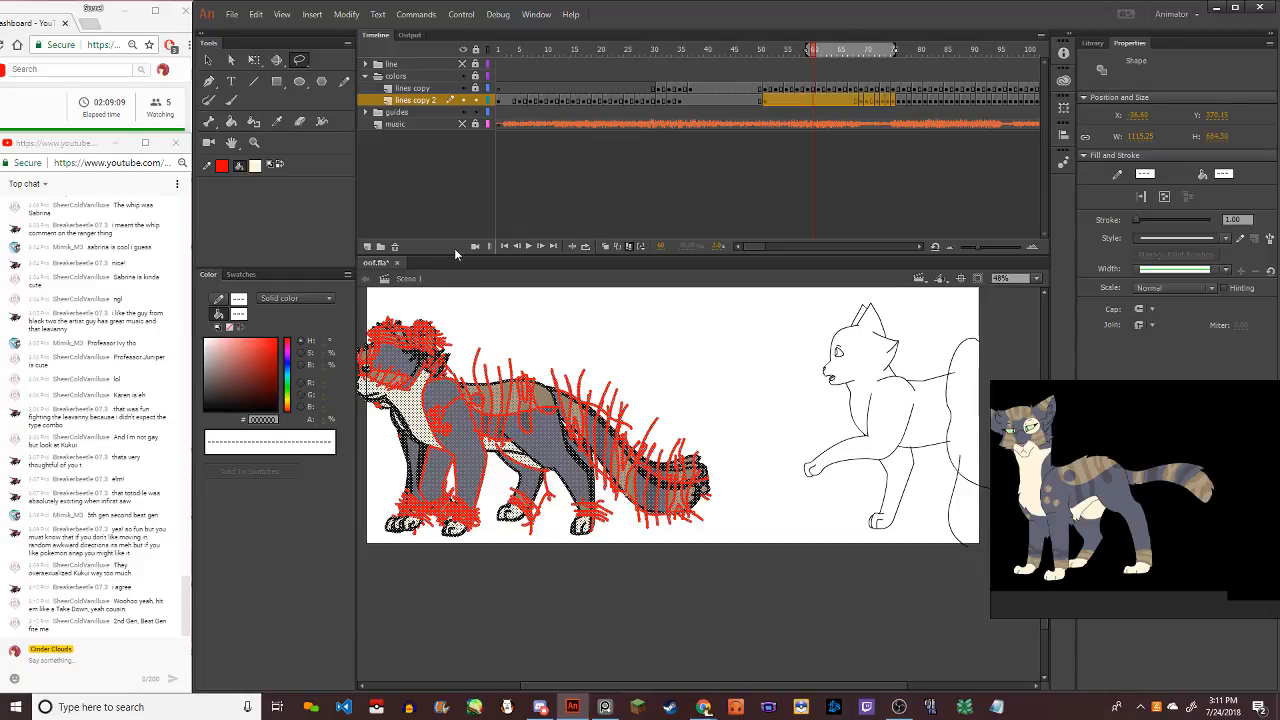
left_click(229, 329)
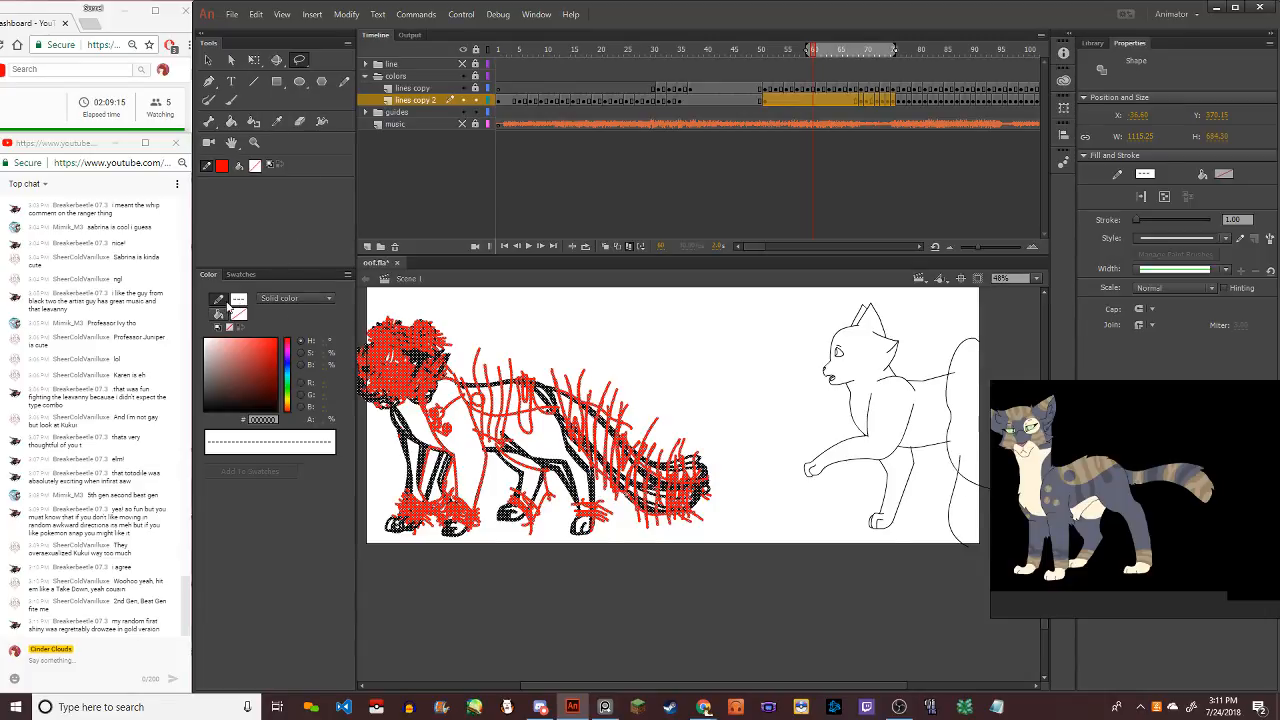
key("ctrl+z")
left_click(221, 167)
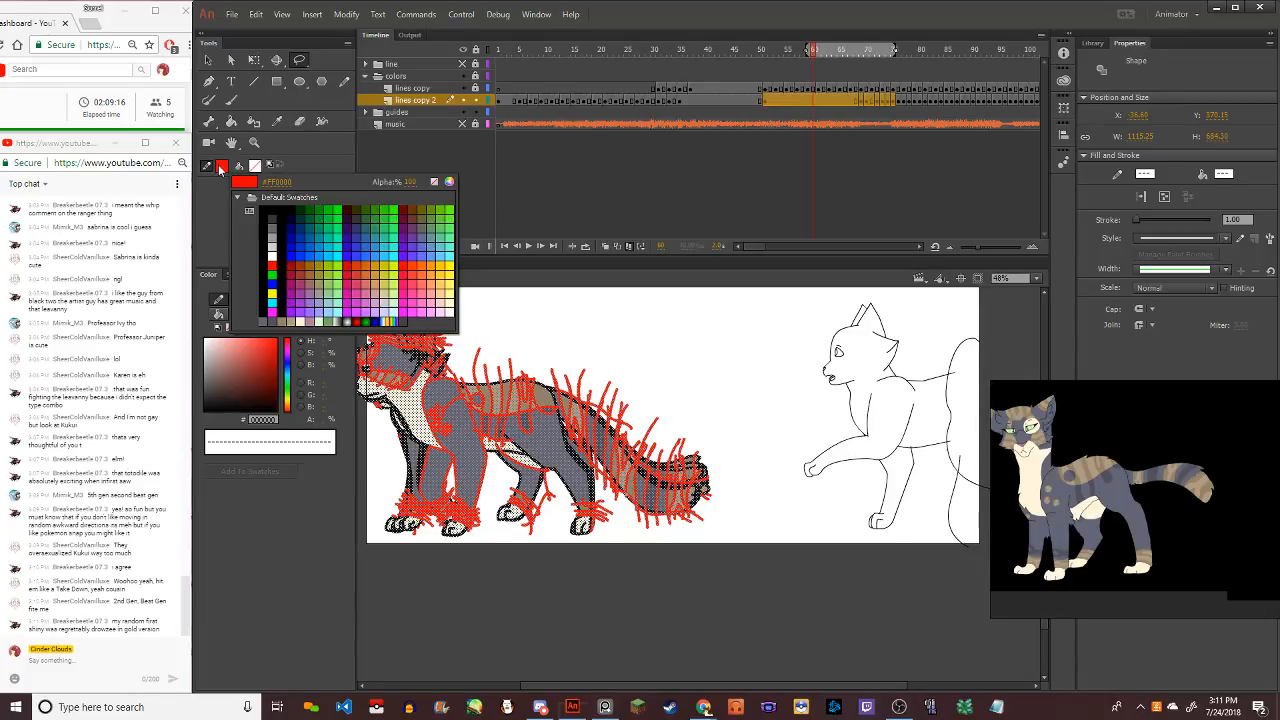
left_click(433, 181)
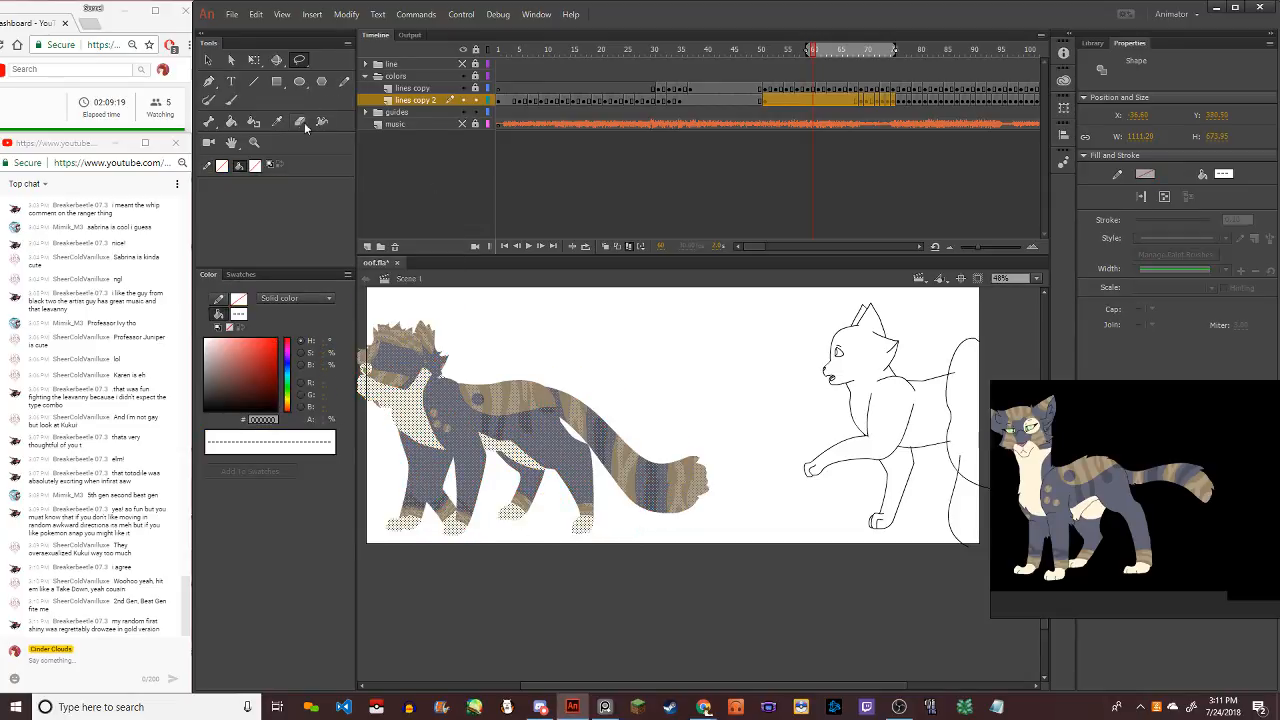
key("v")
left_click(712, 184)
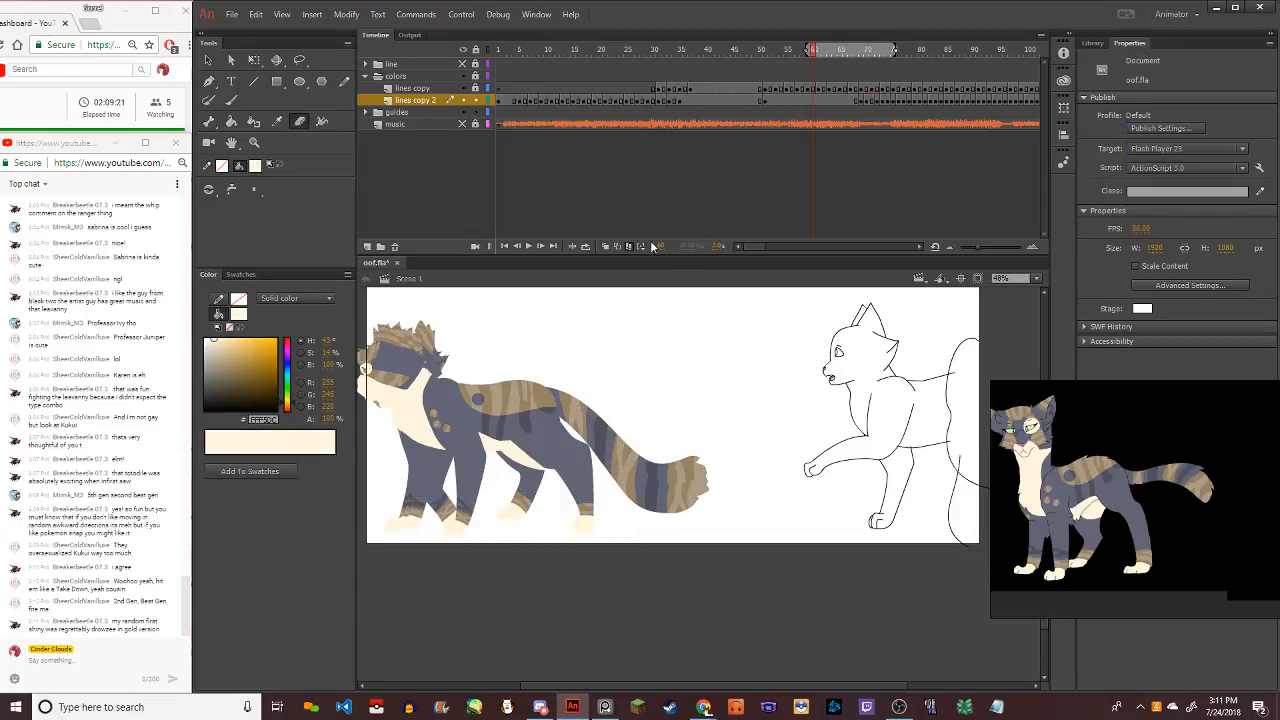
Return to frame 1 and turn off multiple-frame editing
left_click(506, 246)
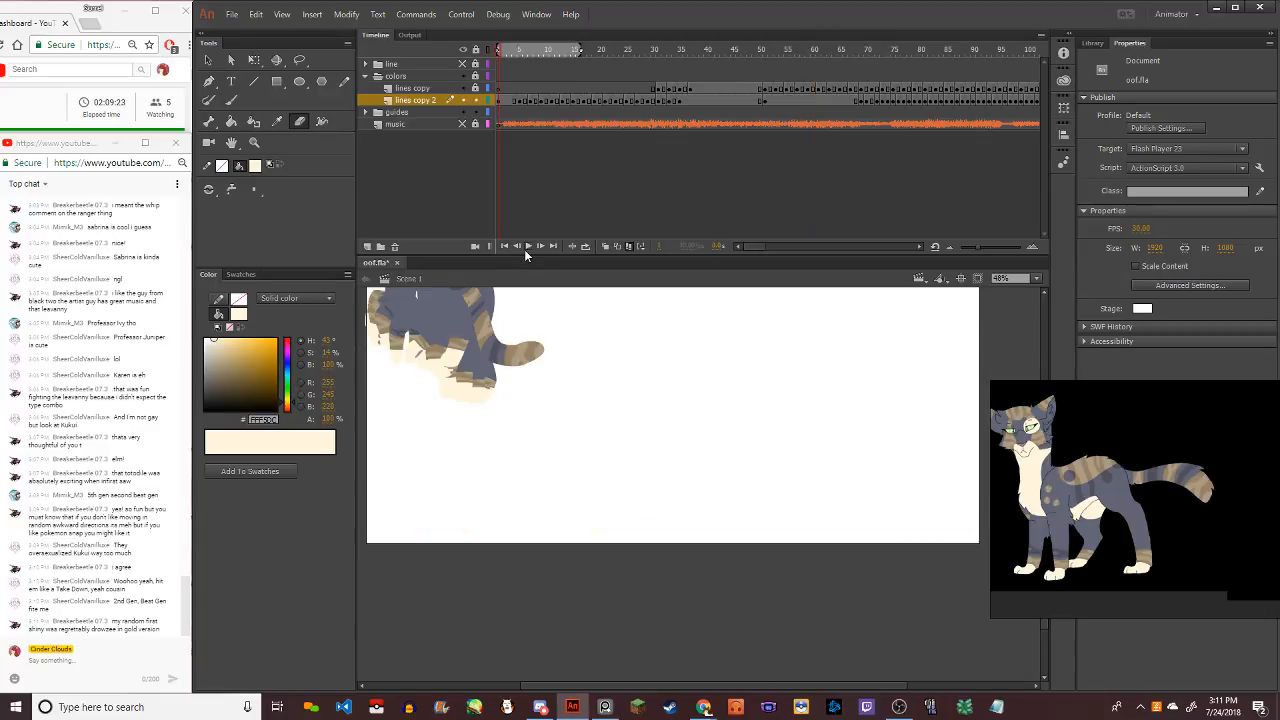
left_click(628, 246)
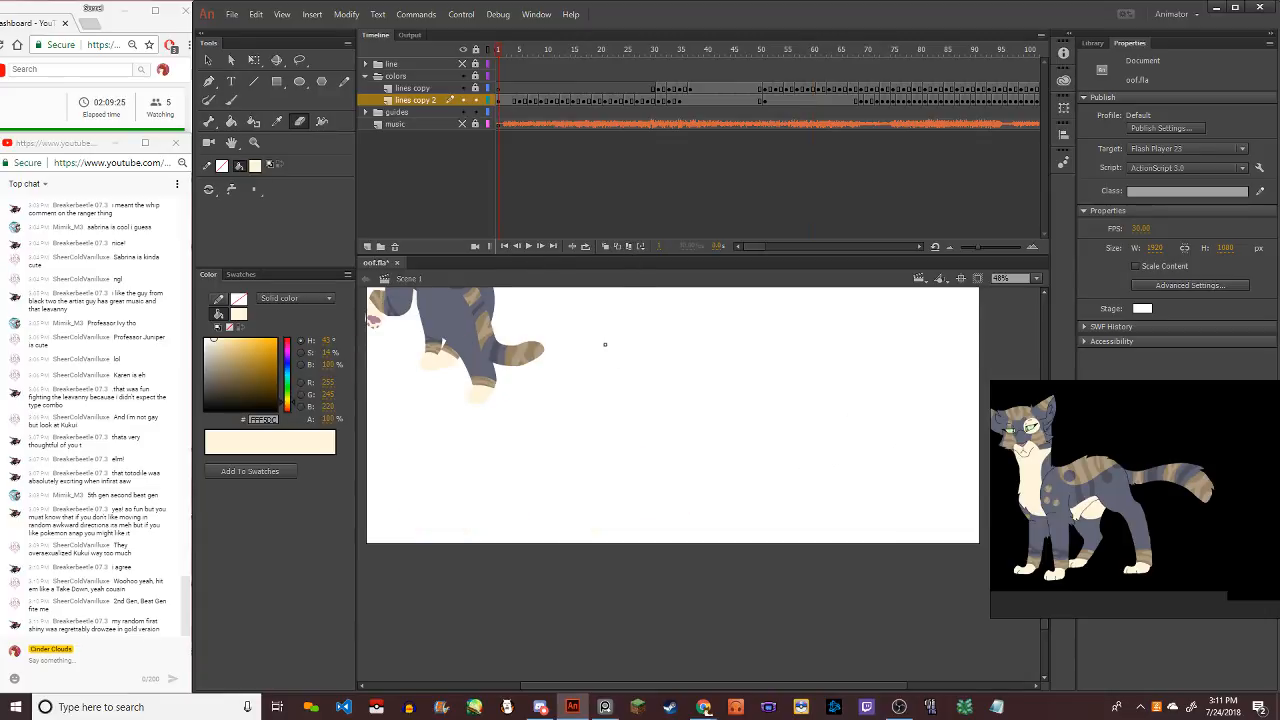
scroll(604, 344, "up", 3)
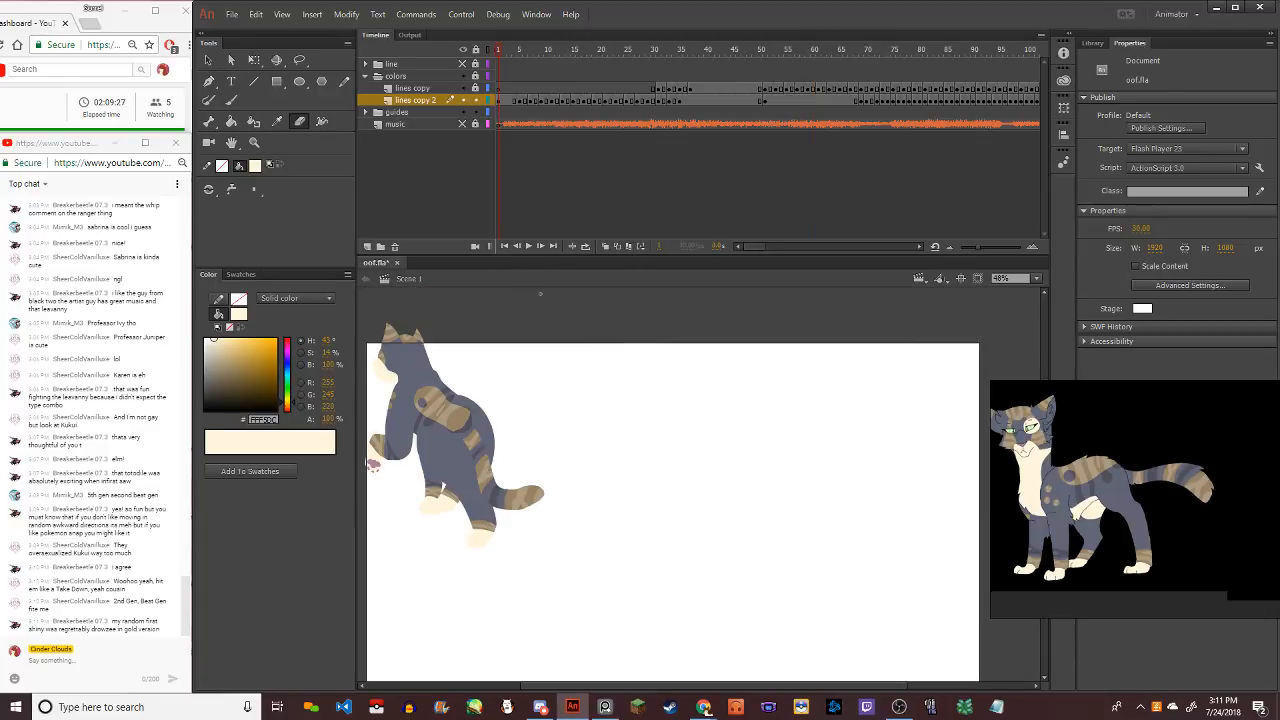
Play the animation from the first frame several times to check the coloured frames without their outlines
left_click(528, 246)
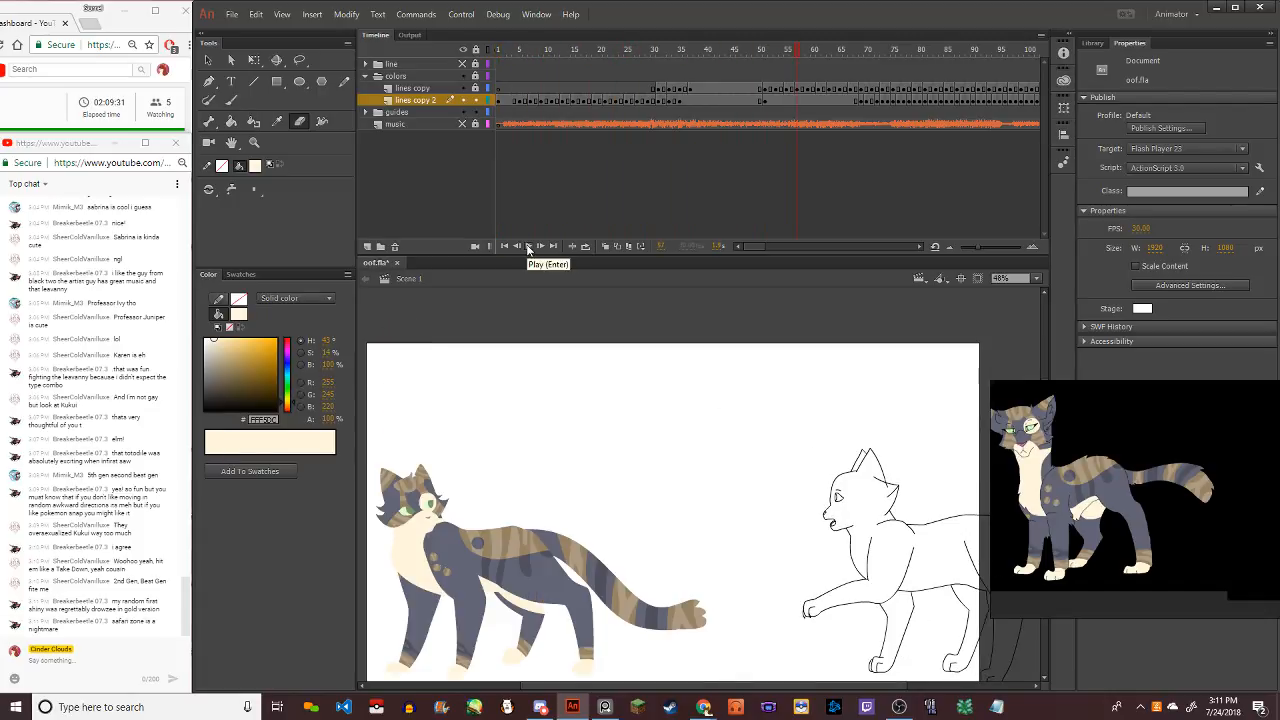
left_click(528, 247)
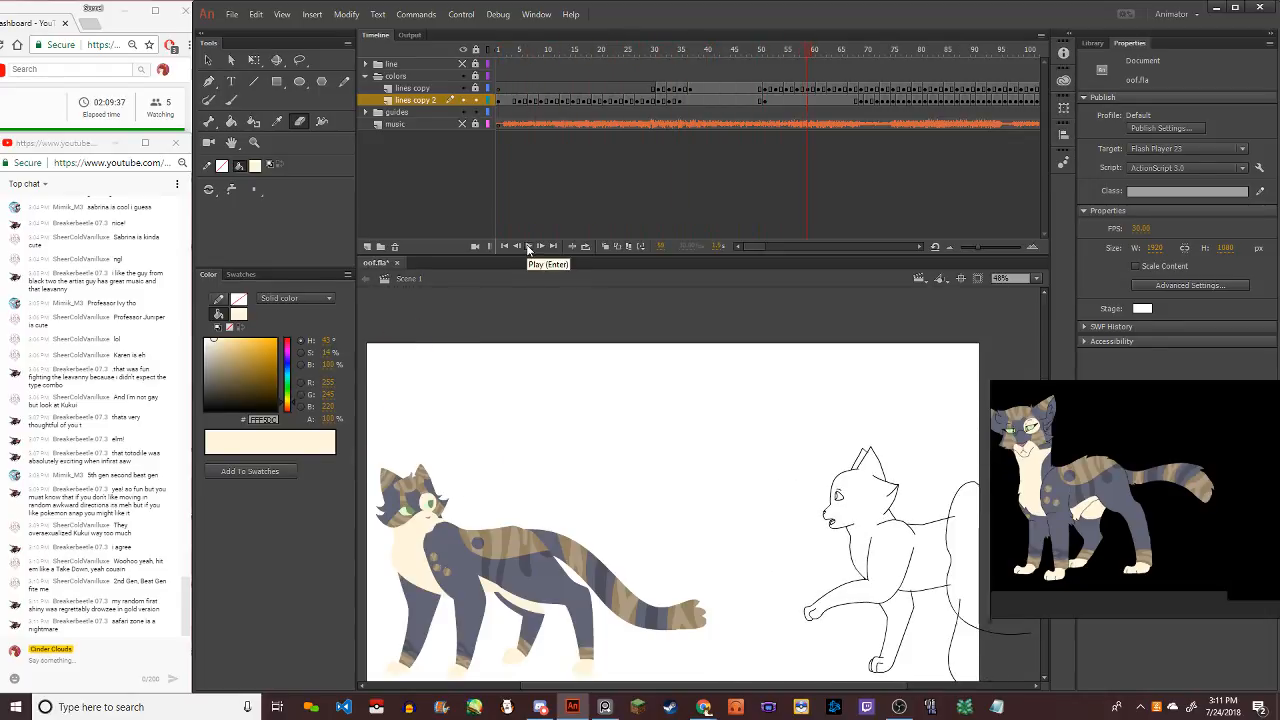
left_click(528, 247)
key("period")
key("period")
key("period")
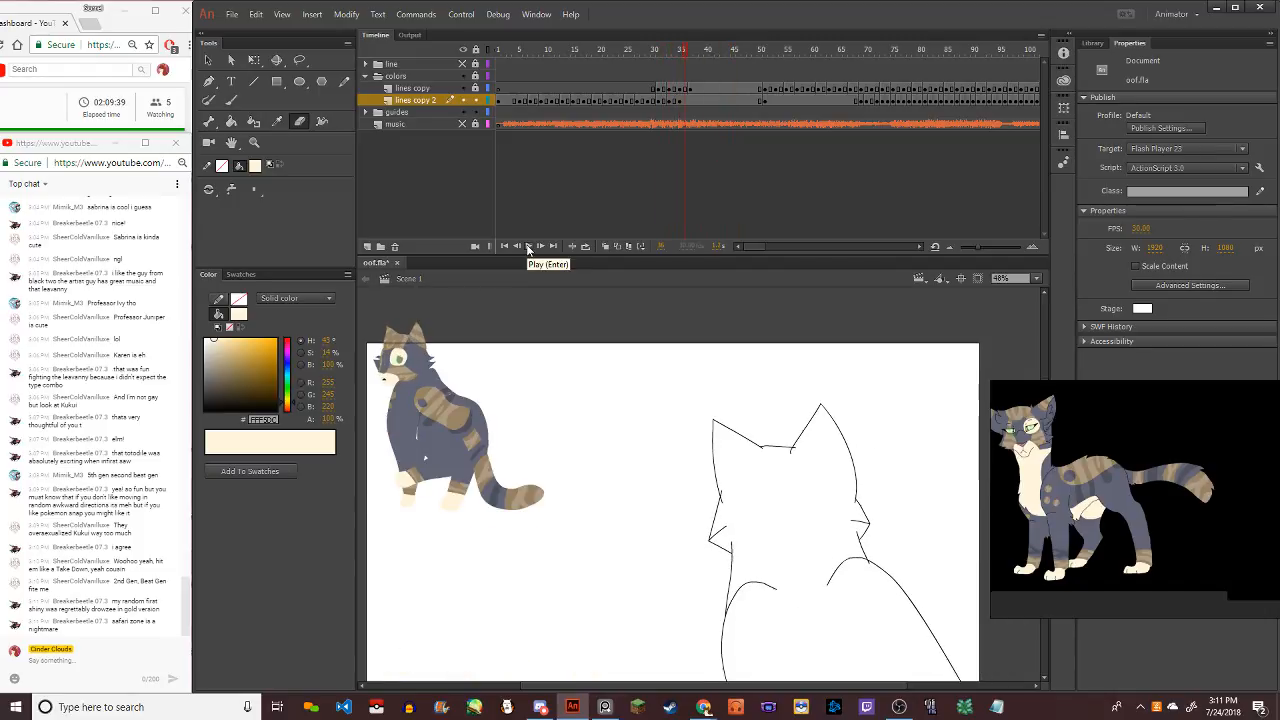
left_click(528, 247)
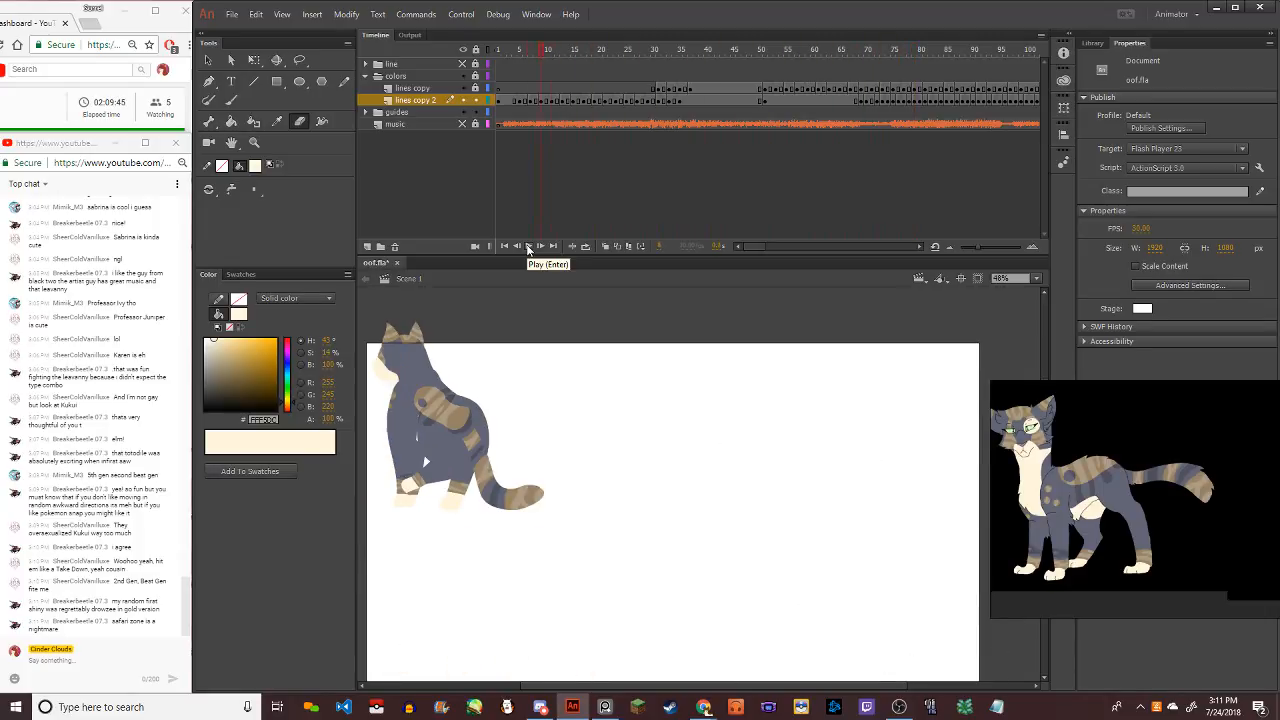
left_click(528, 247)
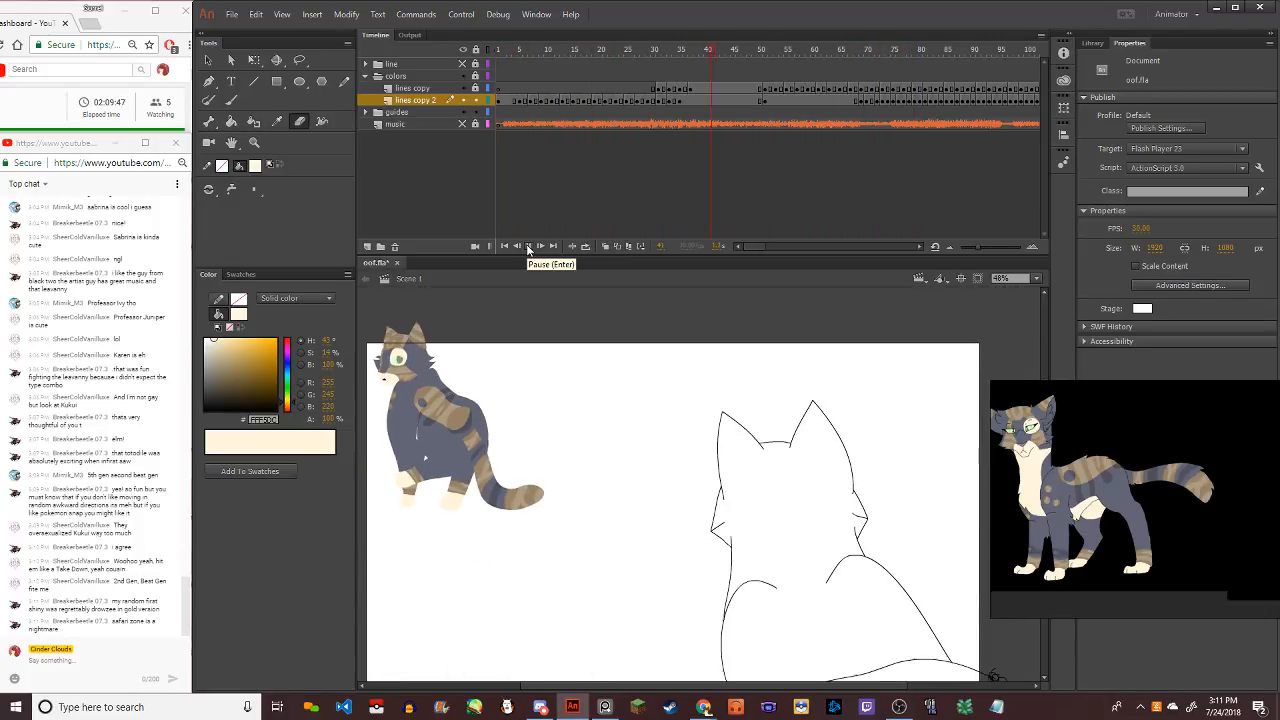
left_click(528, 247)
key("comma")
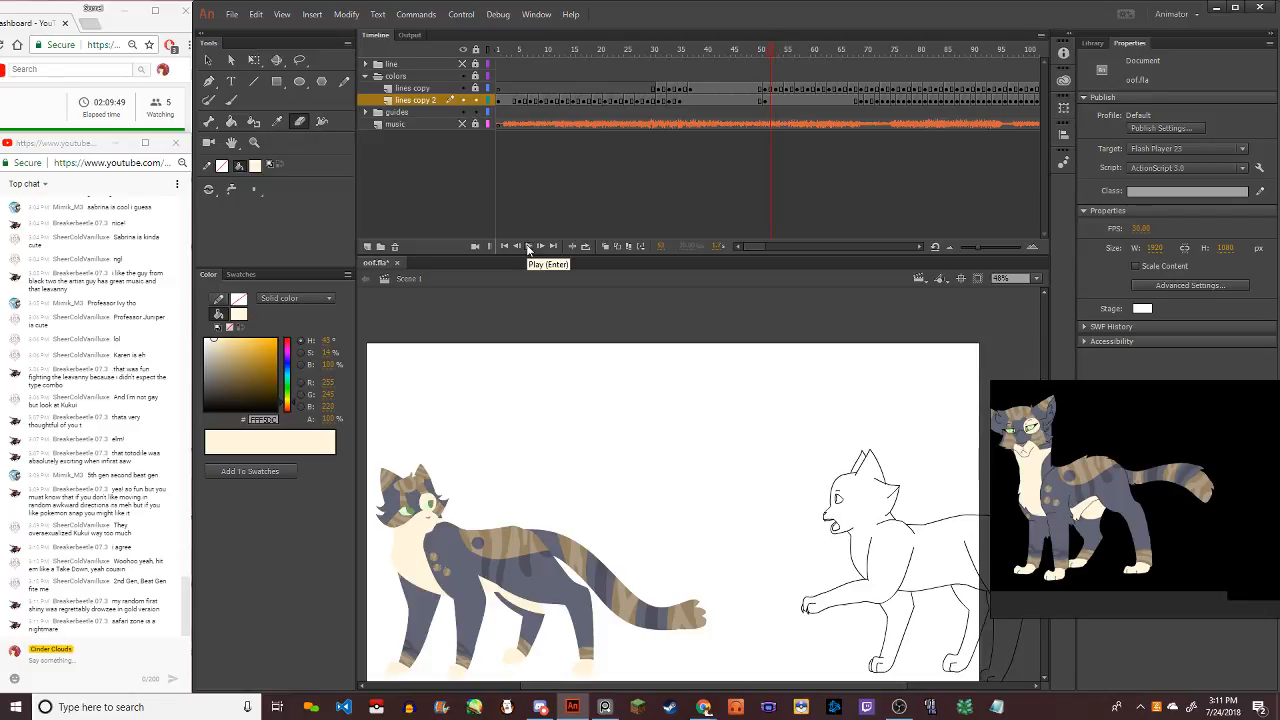
key("shift+comma")
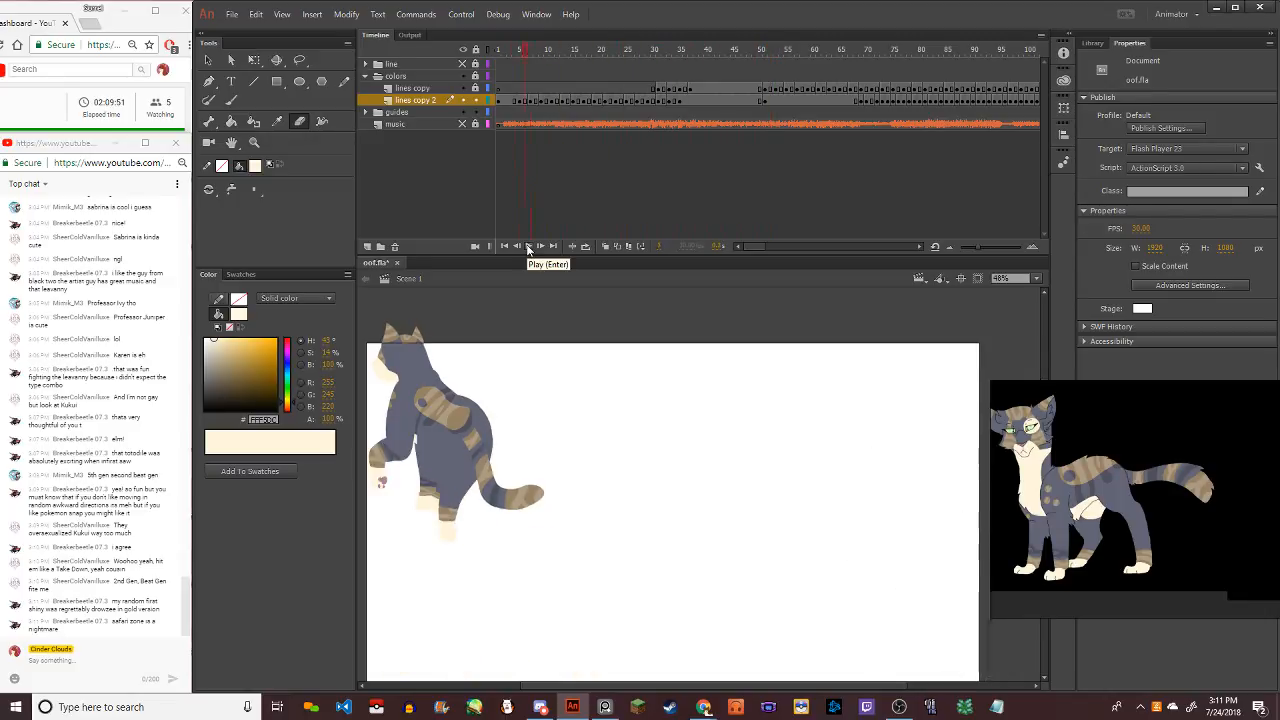
left_click(528, 247)
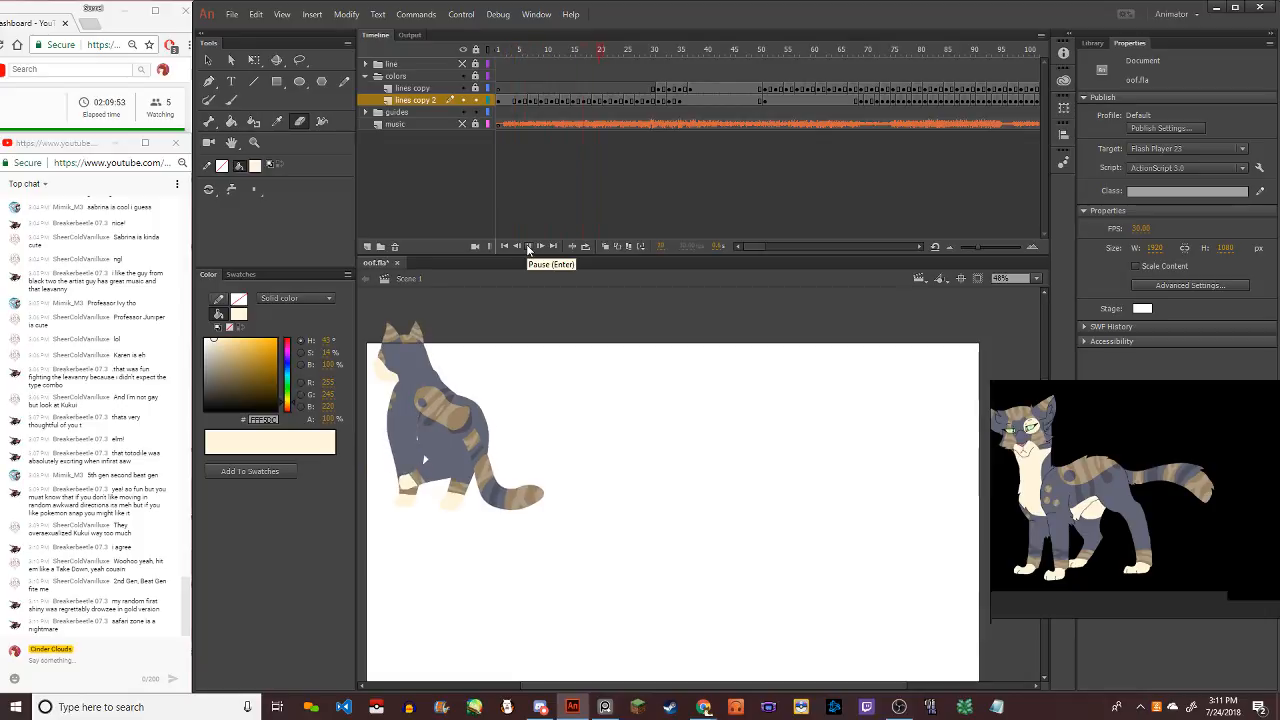
left_click(528, 249)
key("comma")
key("comma")
key("comma")
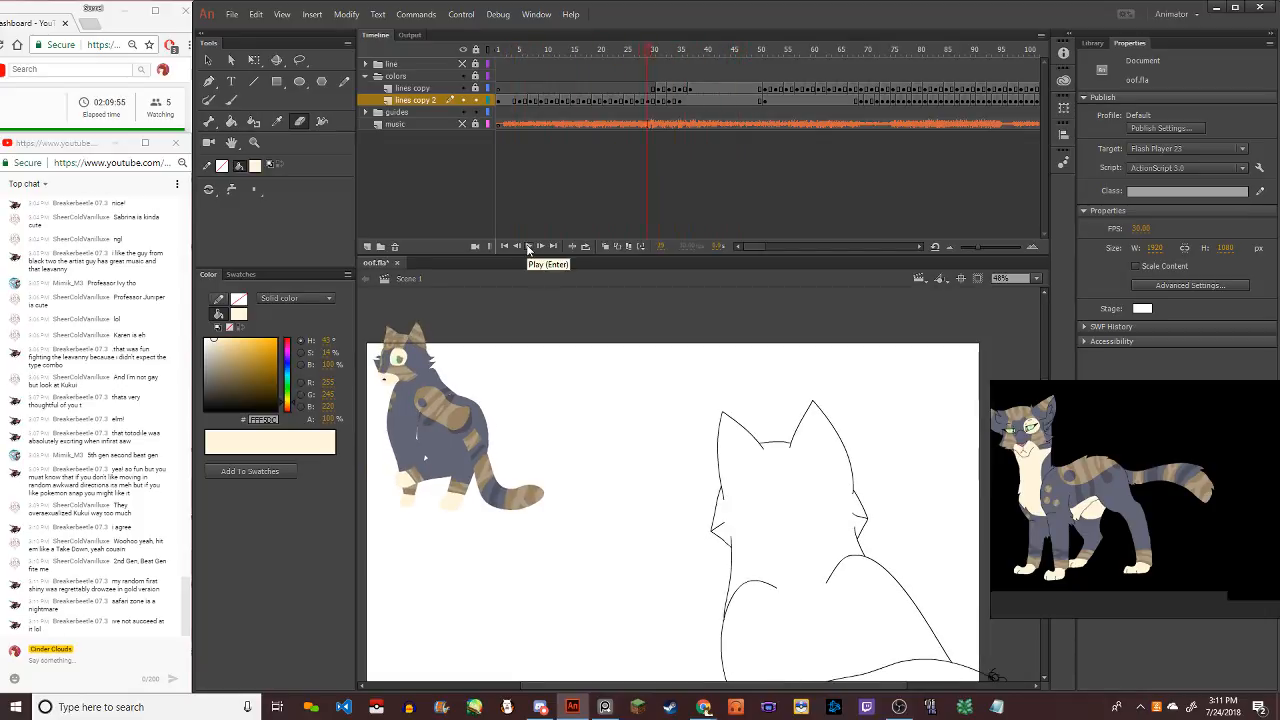
key("shift+comma")
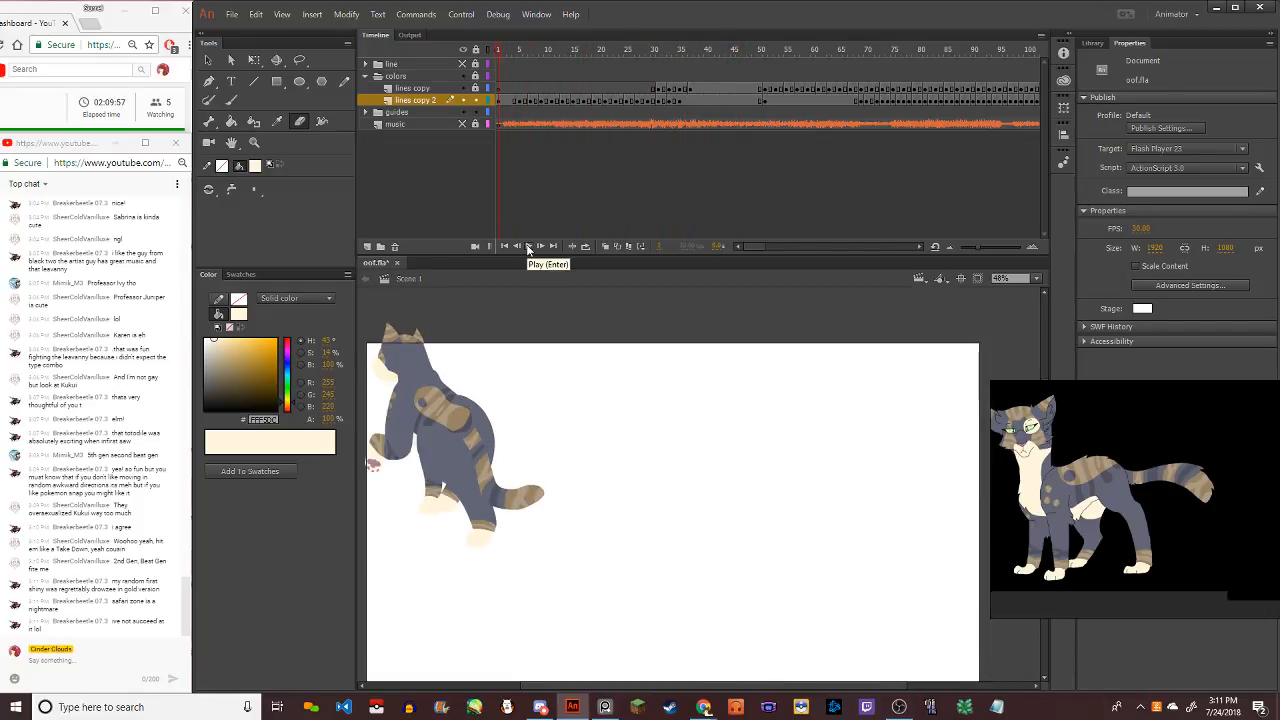
left_click(528, 247)
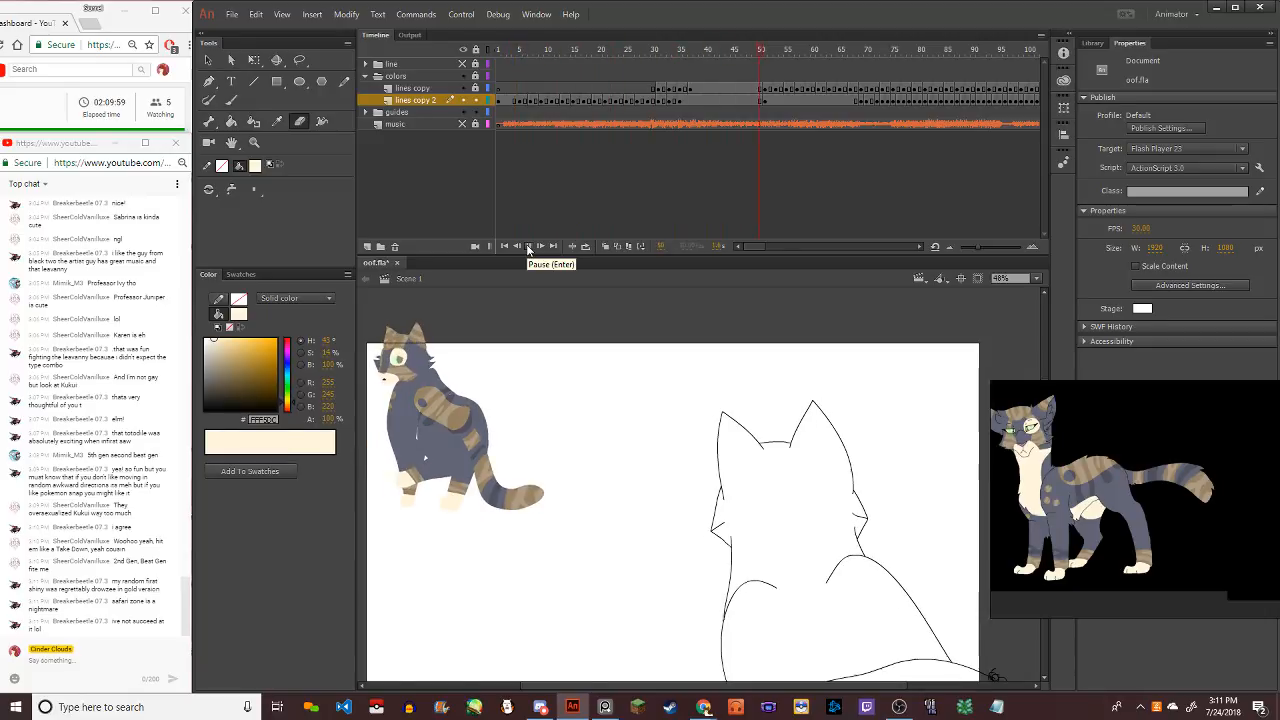
left_click(528, 249)
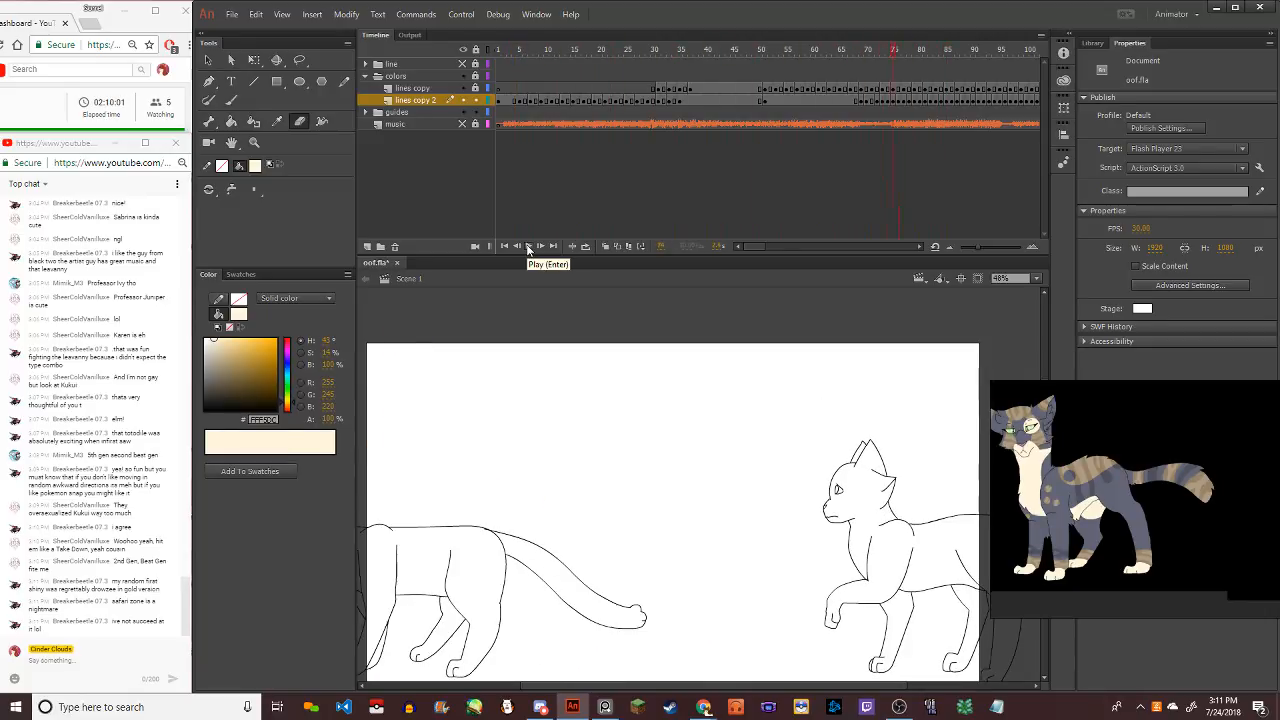
Make the line folder visible and play the animation from frame 1 with the outlines shown
key("comma")
key("comma")
key("comma")
key("comma")
key("comma")
key("comma")
key("comma")
key("comma")
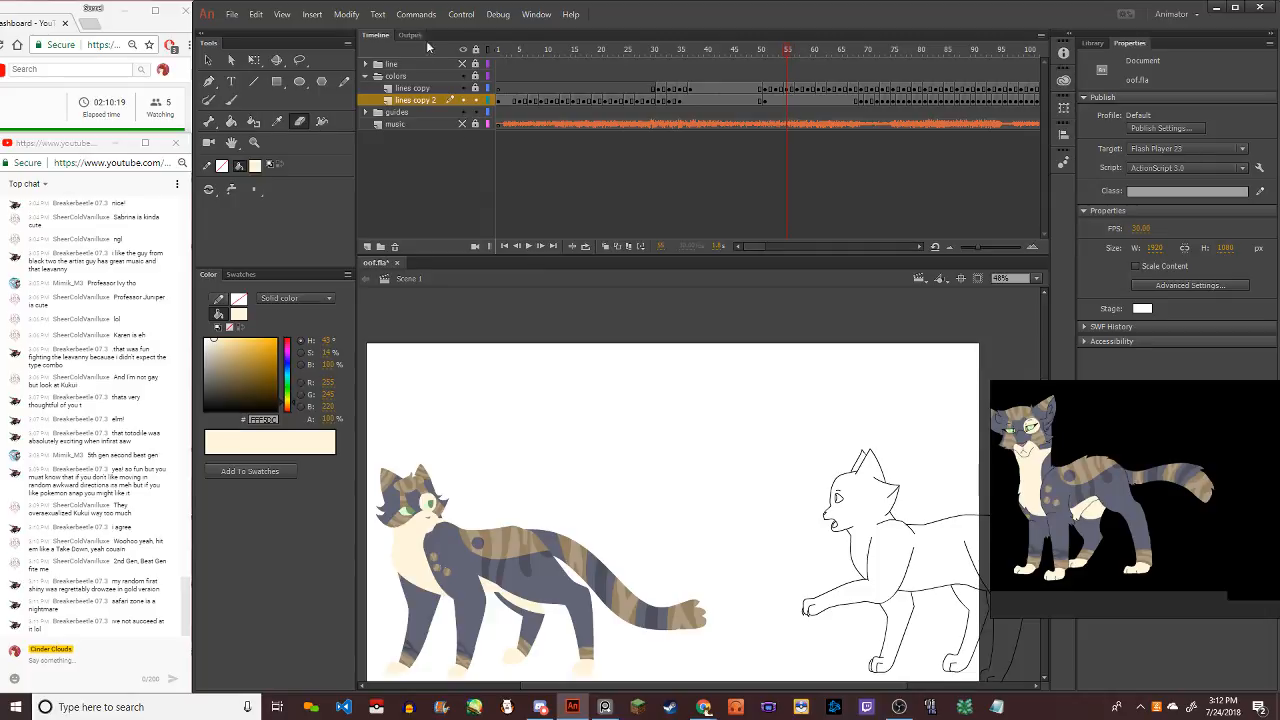
left_click(463, 63)
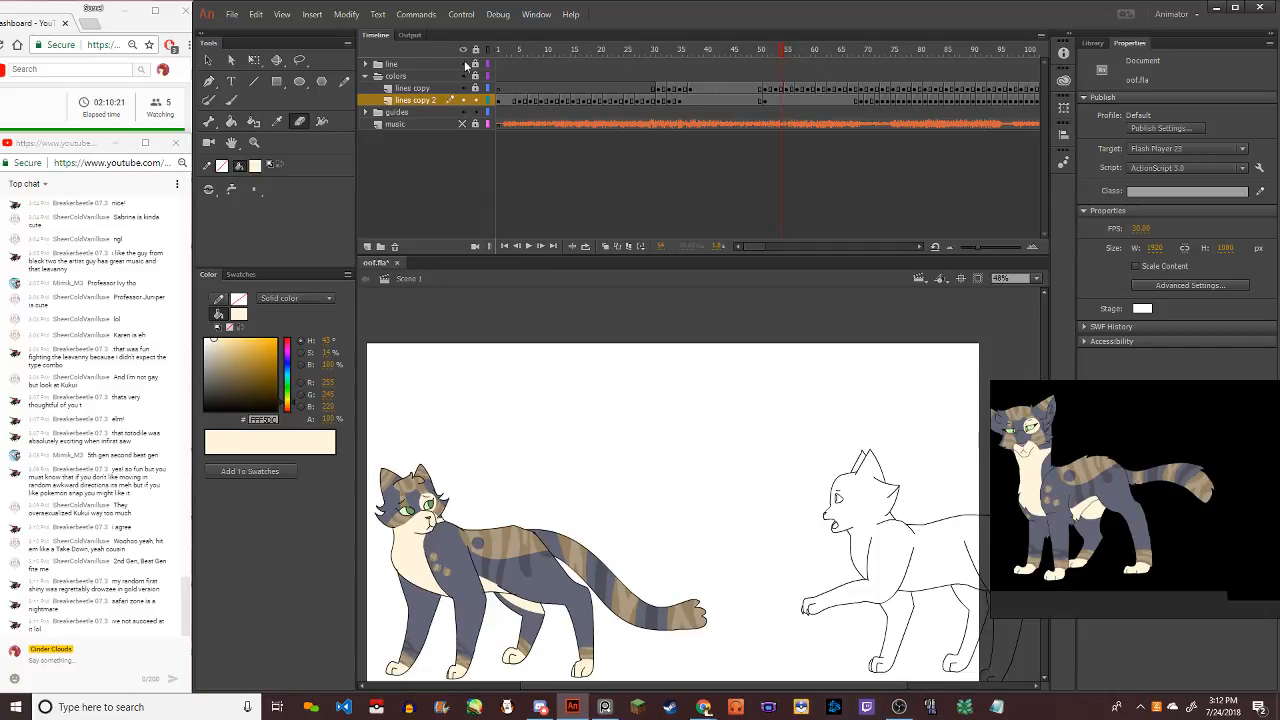
key("comma")
key("comma")
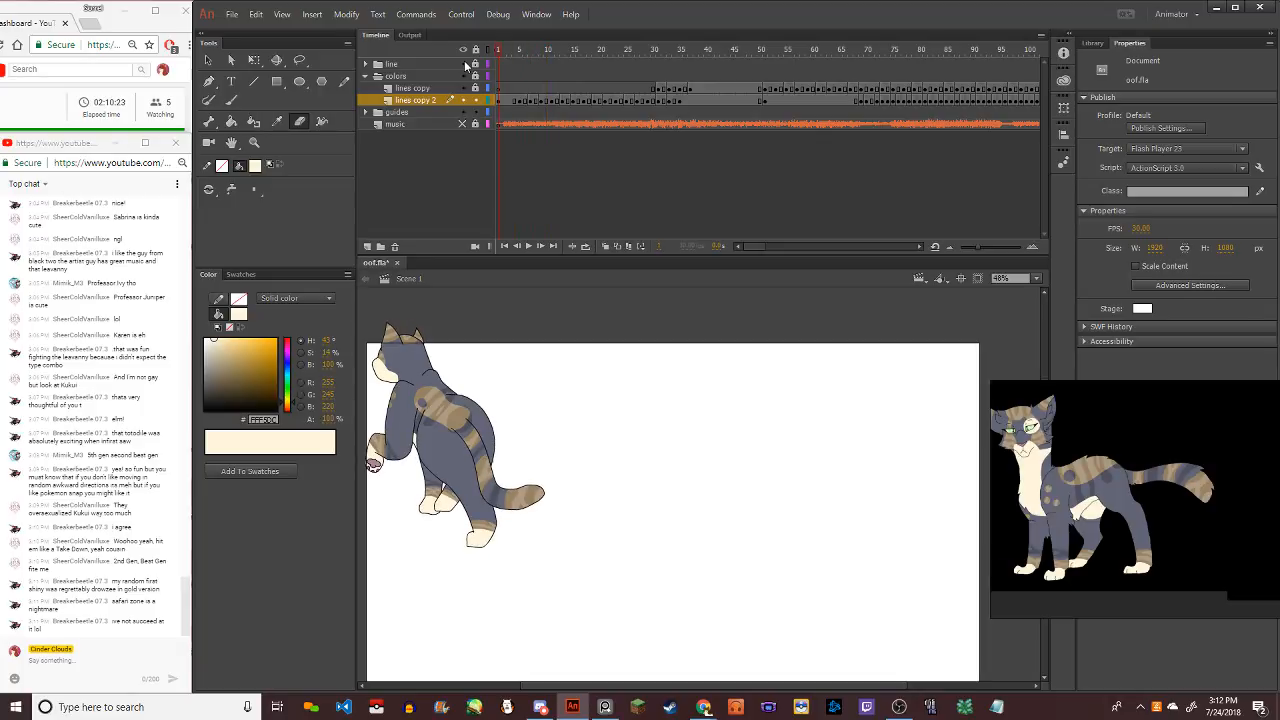
key("Return")
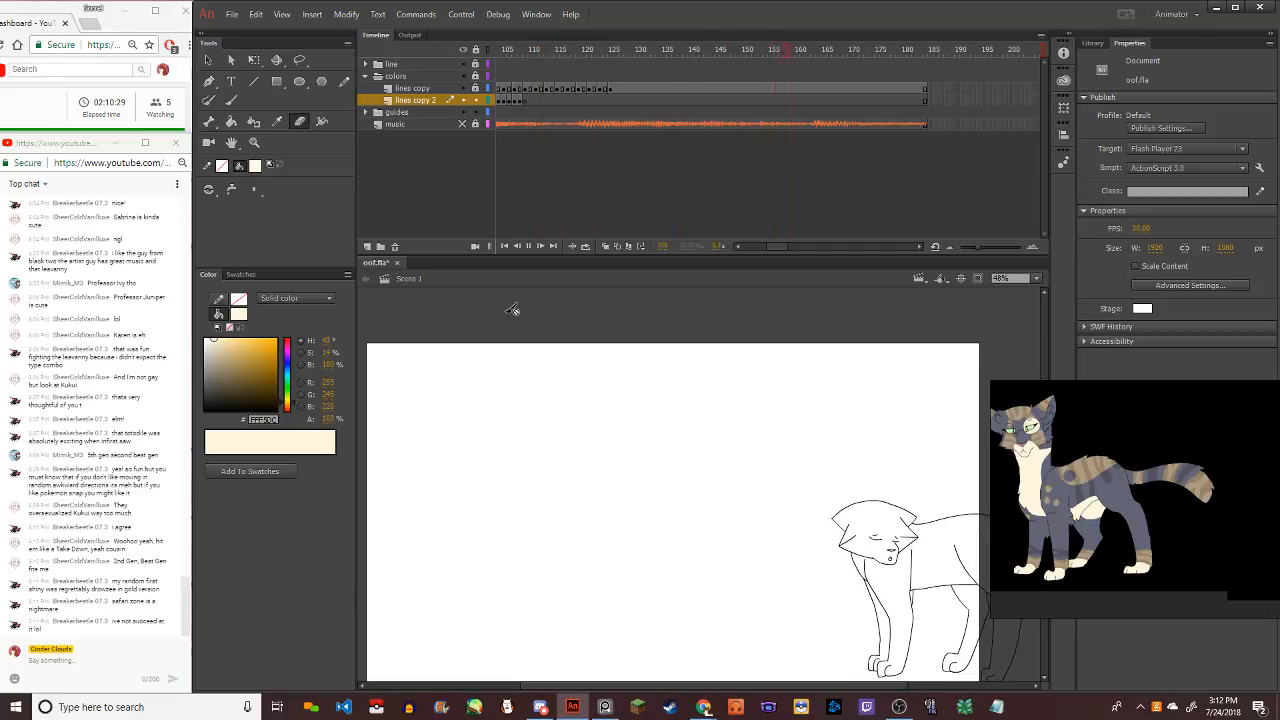
Turn on the camera and step back from the last frame to just past frame 100 to check the camera framing
left_click(474, 246)
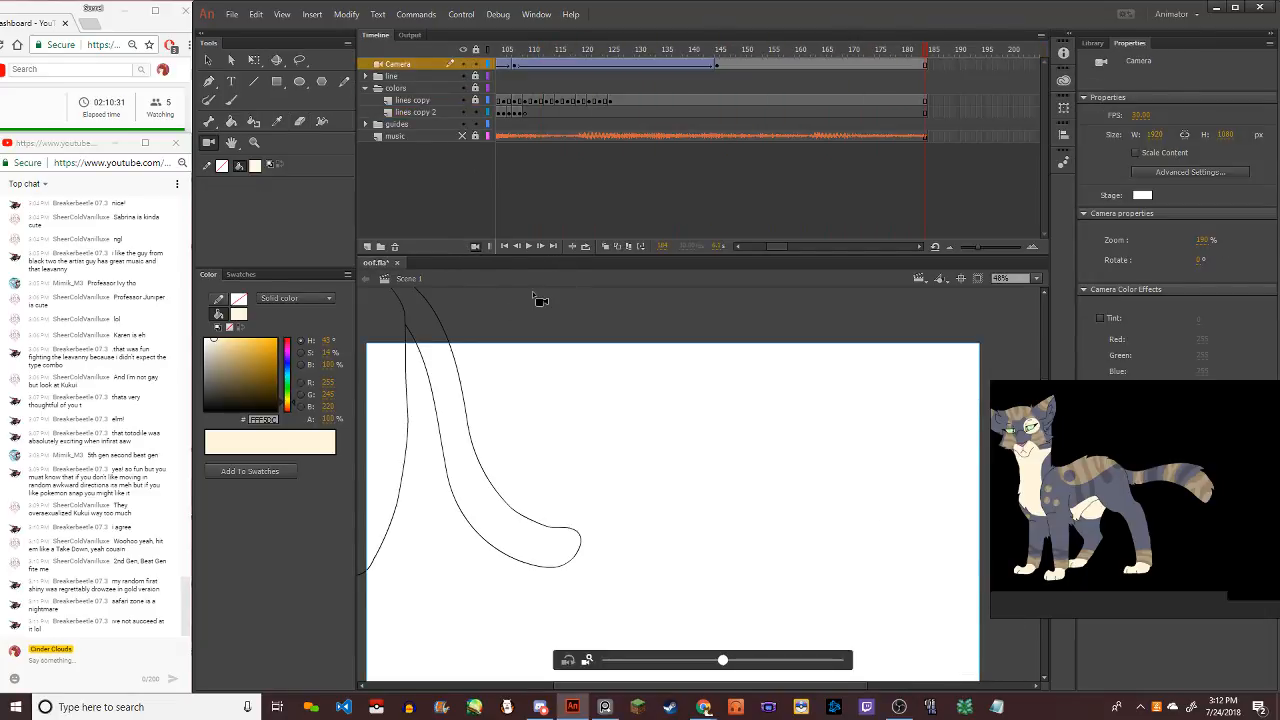
scroll(531, 429, "down", 5)
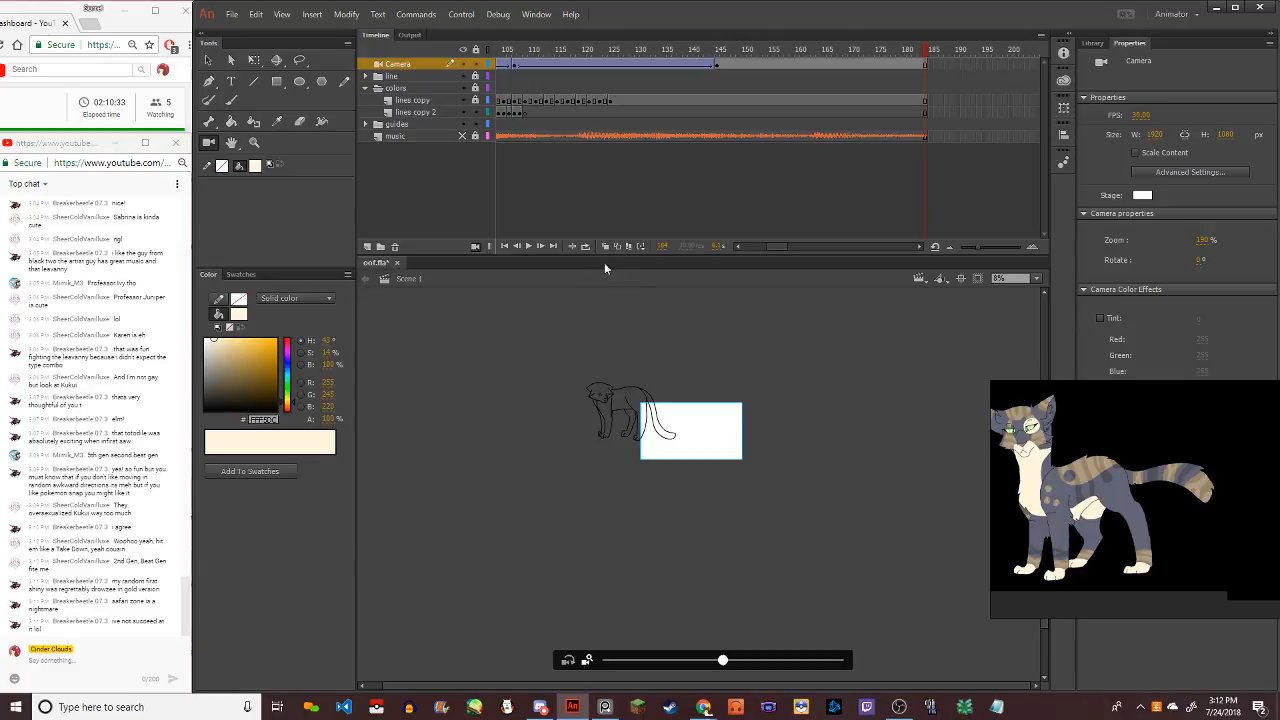
key("comma")
key("comma")
key("comma")
key("comma")
key("comma")
key("comma")
key("comma")
key("comma")
key("comma")
key("comma")
key("comma")
key("comma")
key("comma")
key("comma")
key("comma")
key("comma")
key("comma")
key("comma")
key("comma")
key("comma")
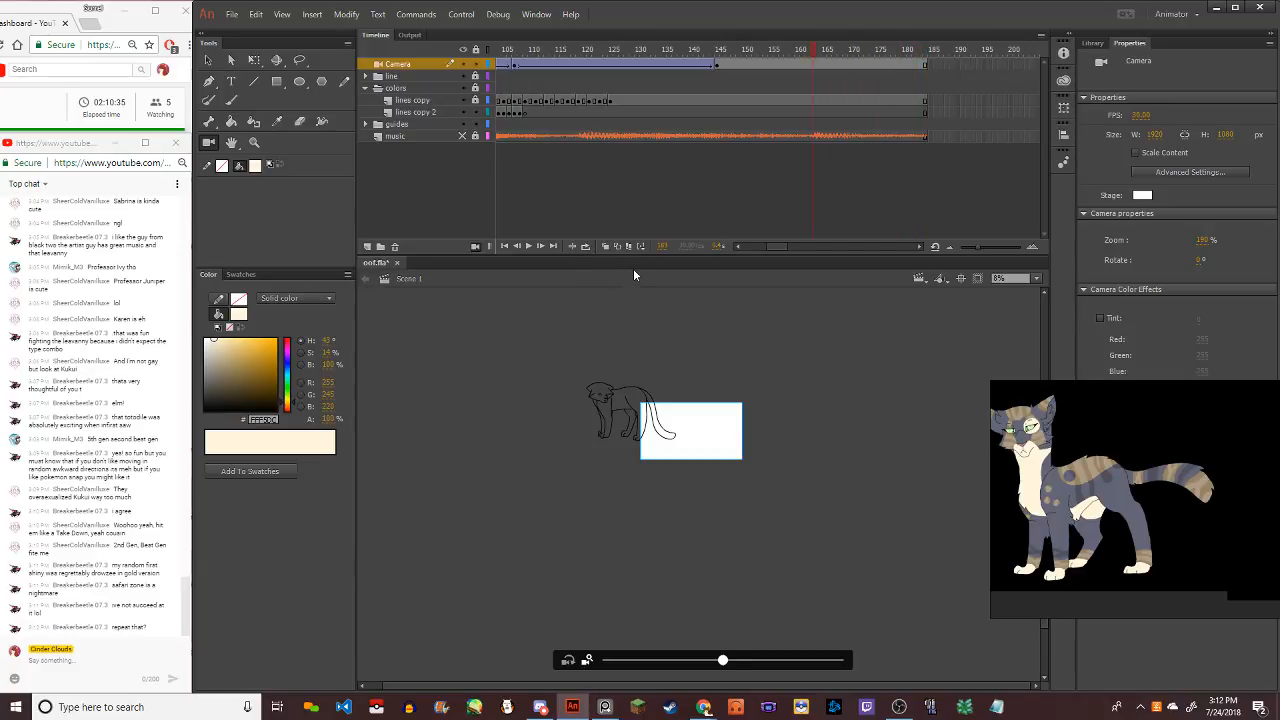
key("comma")
key("comma")
key("comma")
key("comma")
key("comma")
key("comma")
key("comma")
key("comma")
key("comma")
key("comma")
key("comma")
key("comma")
key("comma")
key("comma")
key("comma")
key("comma")
key("comma")
key("comma")
key("comma")
key("comma")
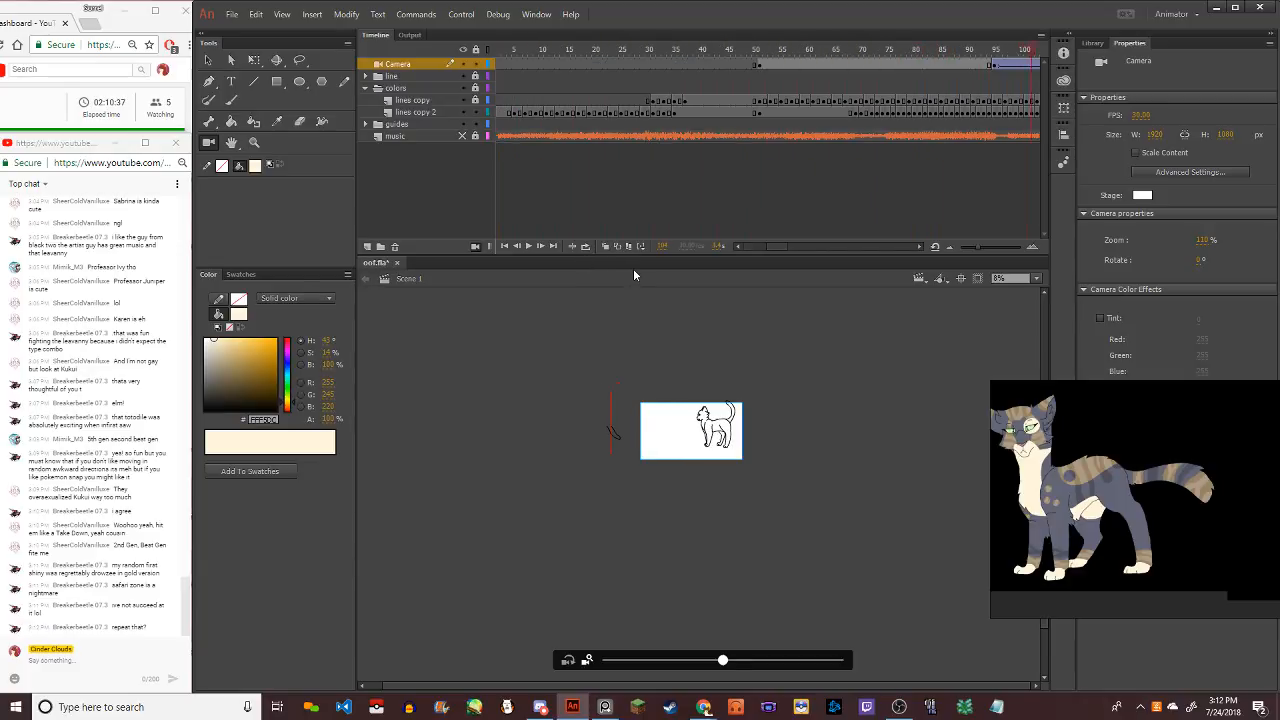
Play the camera move from just past frame 100, stop it, and step back to about frame 84
key("Return")
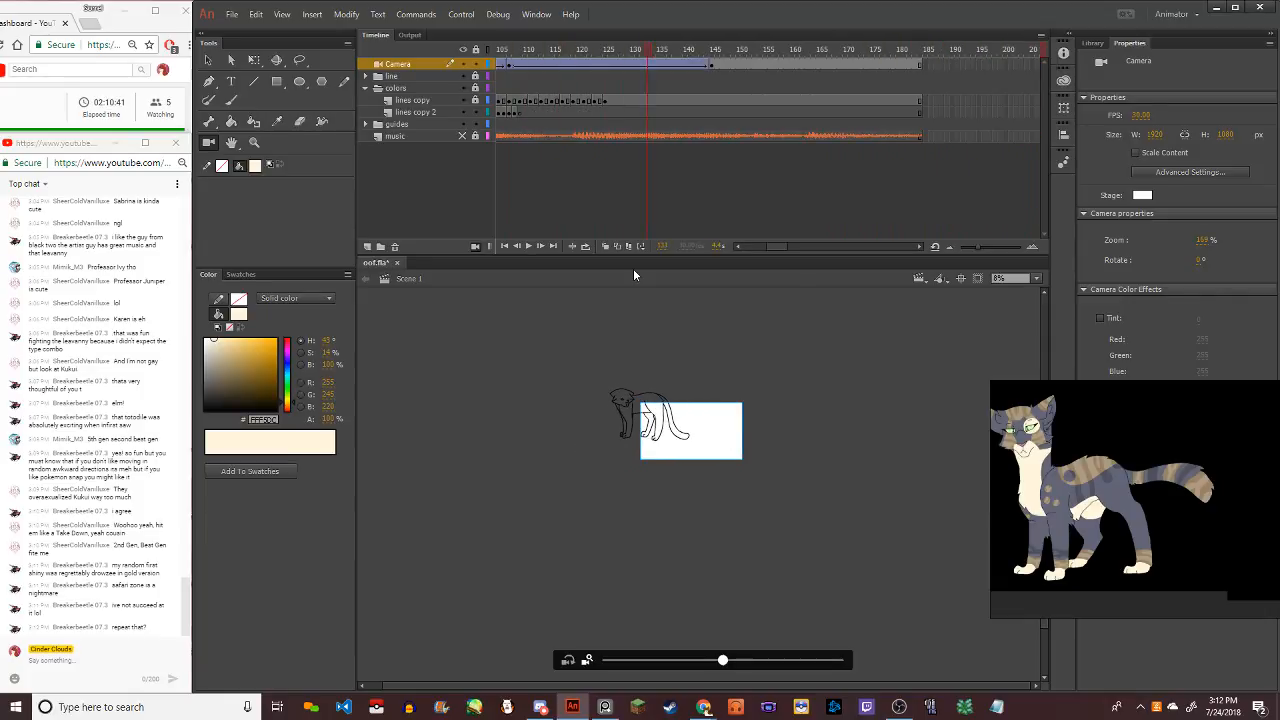
key("comma")
key("comma")
key("comma")
key("comma")
key("comma")
key("comma")
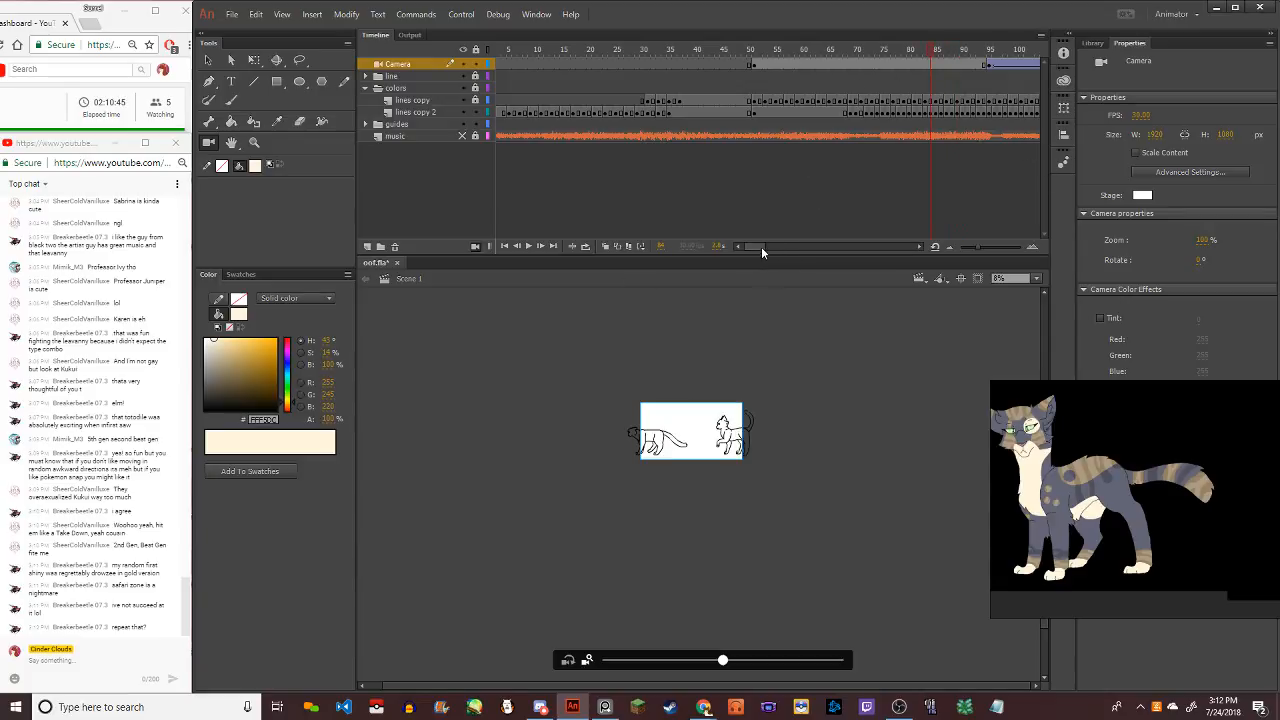
Fit the stage frame in the view and play the animation through the camera, restarting from frame 1
left_click(680, 64)
left_click(1036, 278)
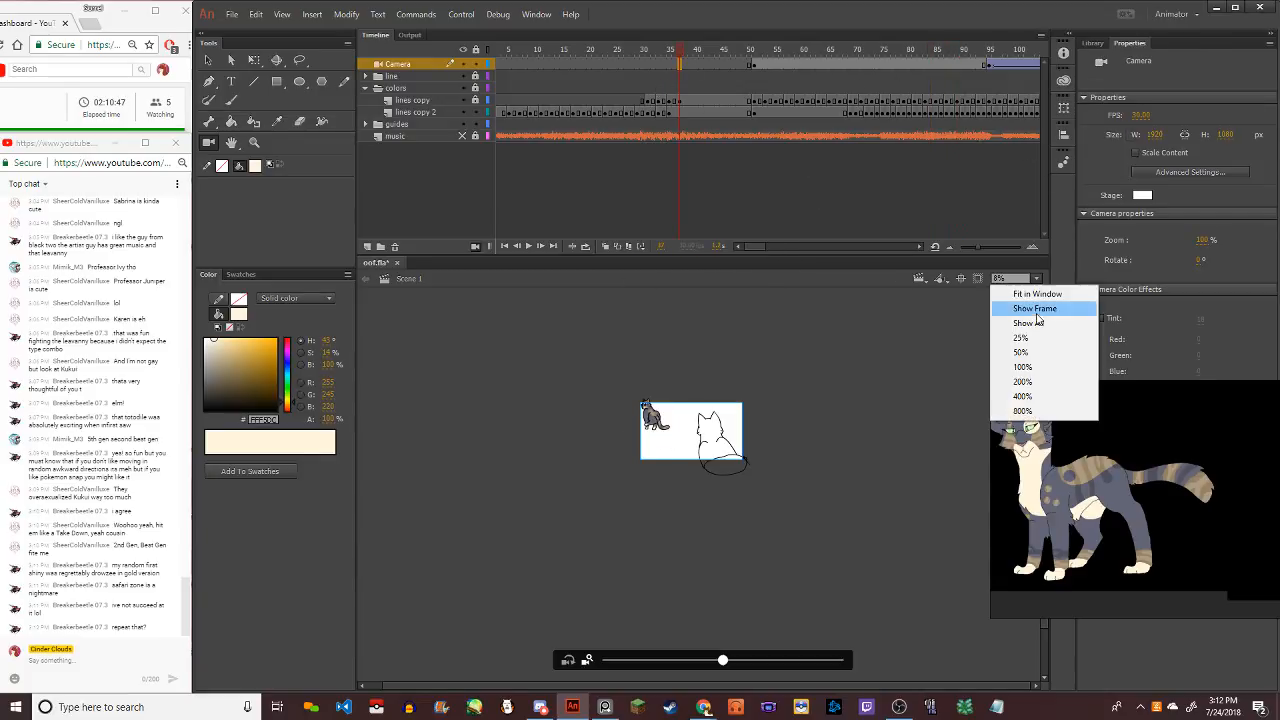
left_click(1036, 312)
left_click(528, 246)
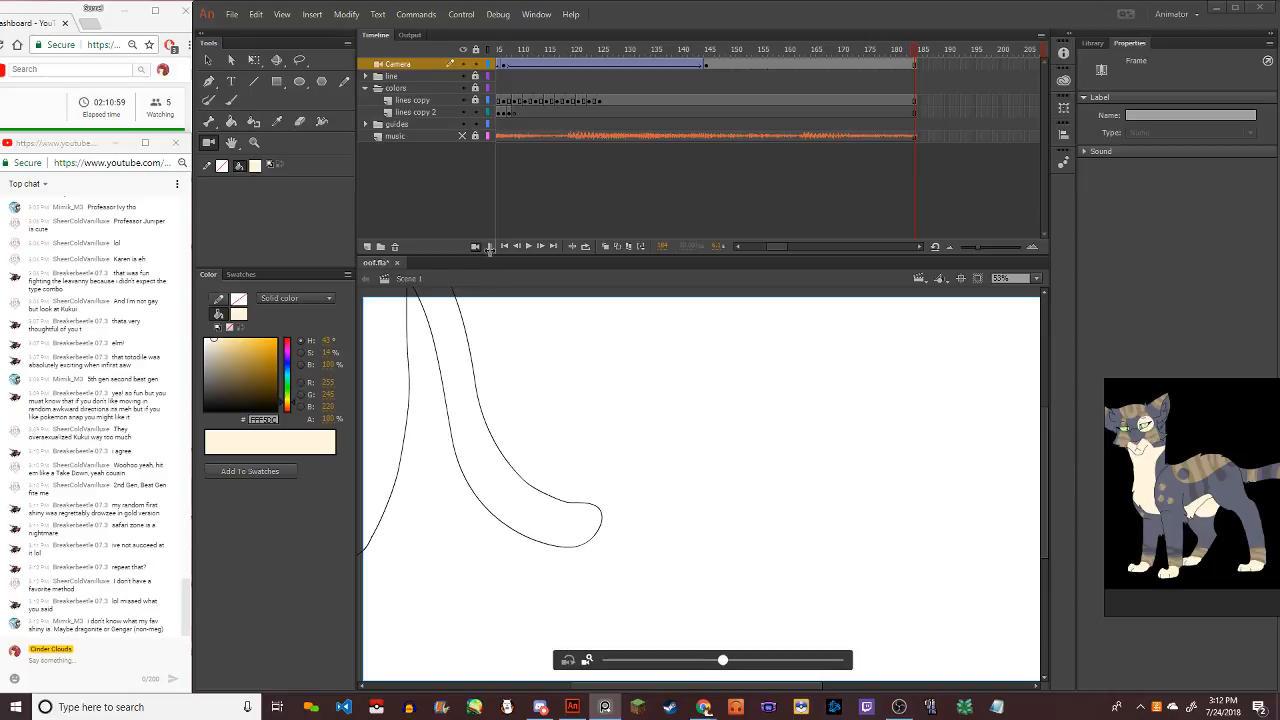
left_click(507, 246)
left_click(527, 246)
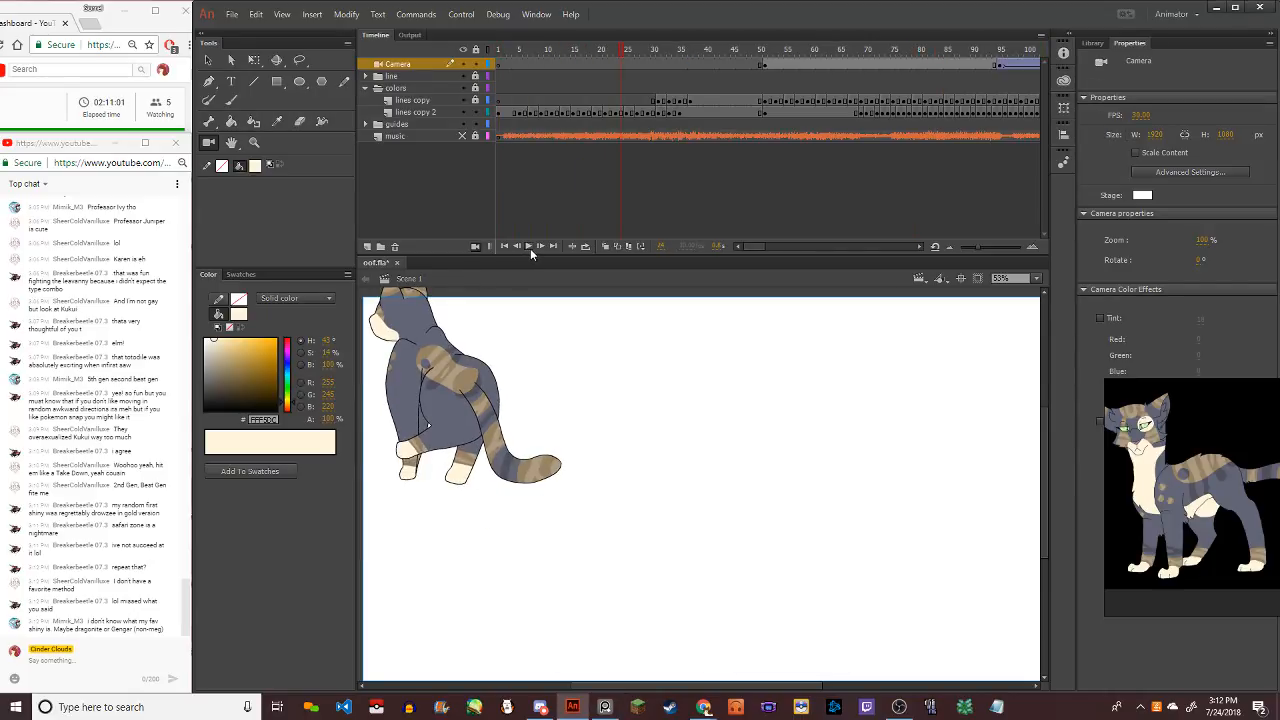
Switch to the YouTube live chat and post a message telling a viewer they are super behind on the stream, then return to Animate
left_click(81, 664)
type("Vani")
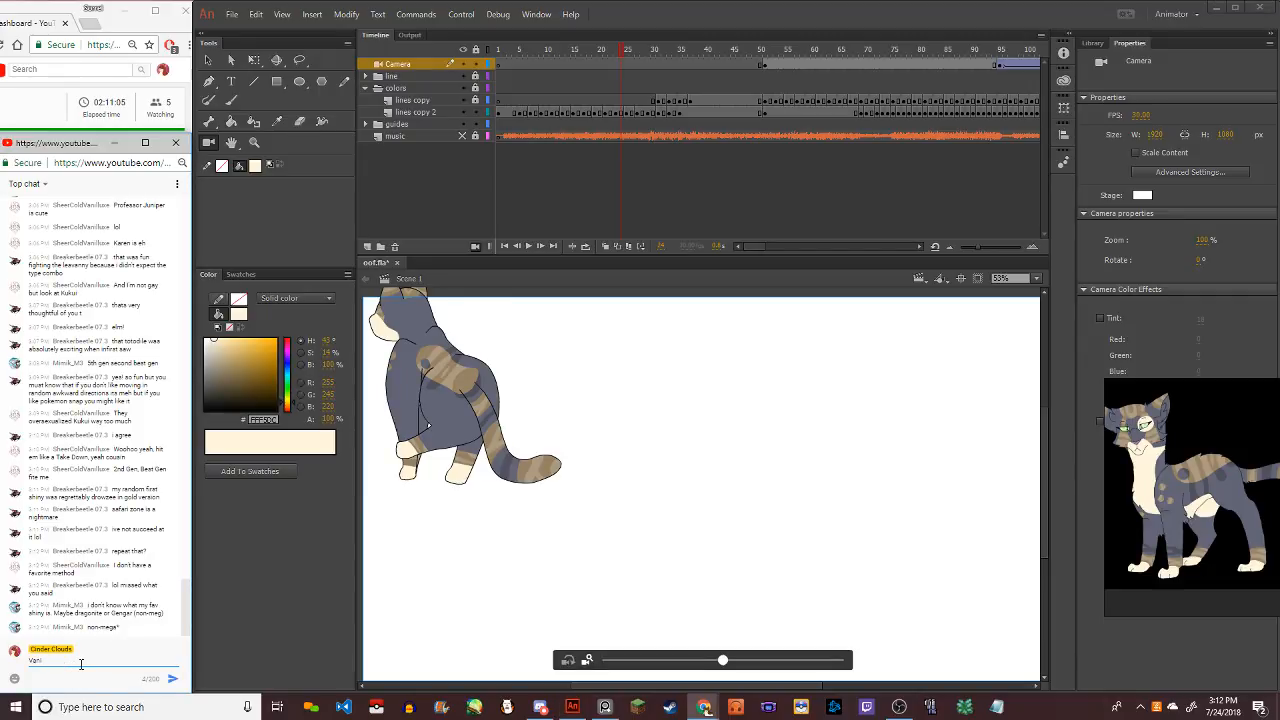
type("lluxe i think you're super behind!")
key("BackSpace")
type("on the stream!")
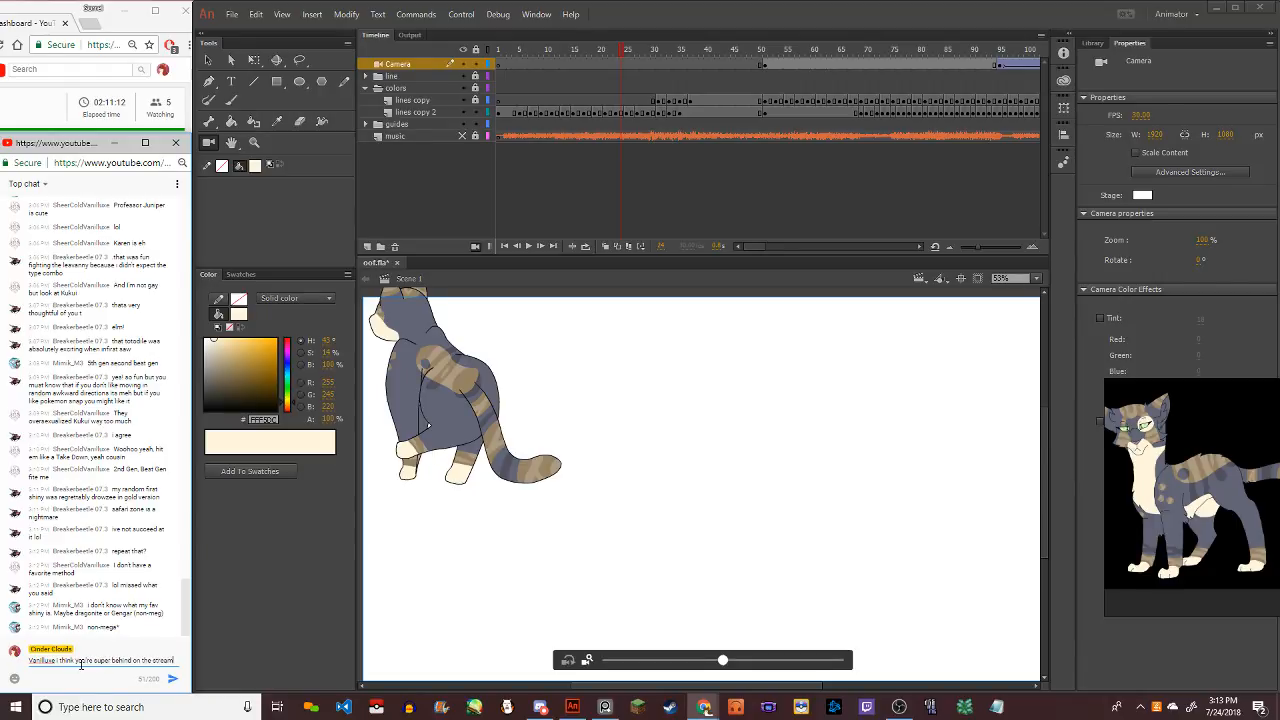
key("Return")
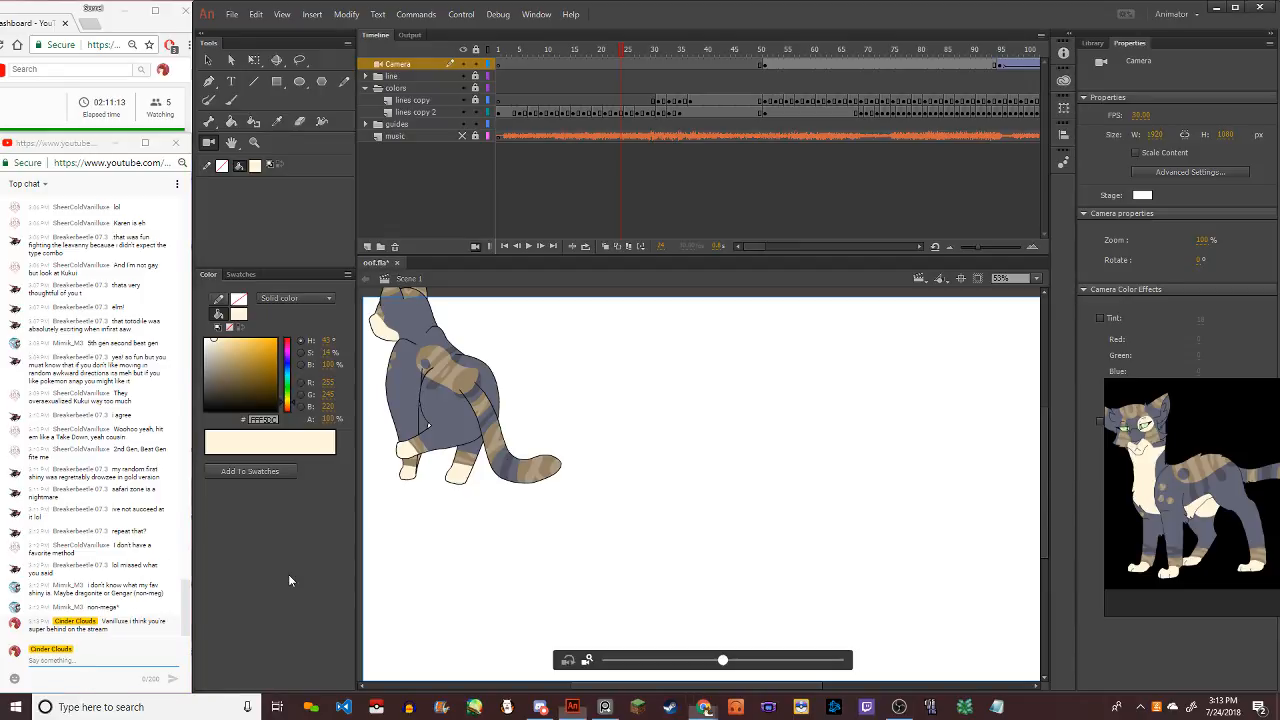
left_click(288, 574)
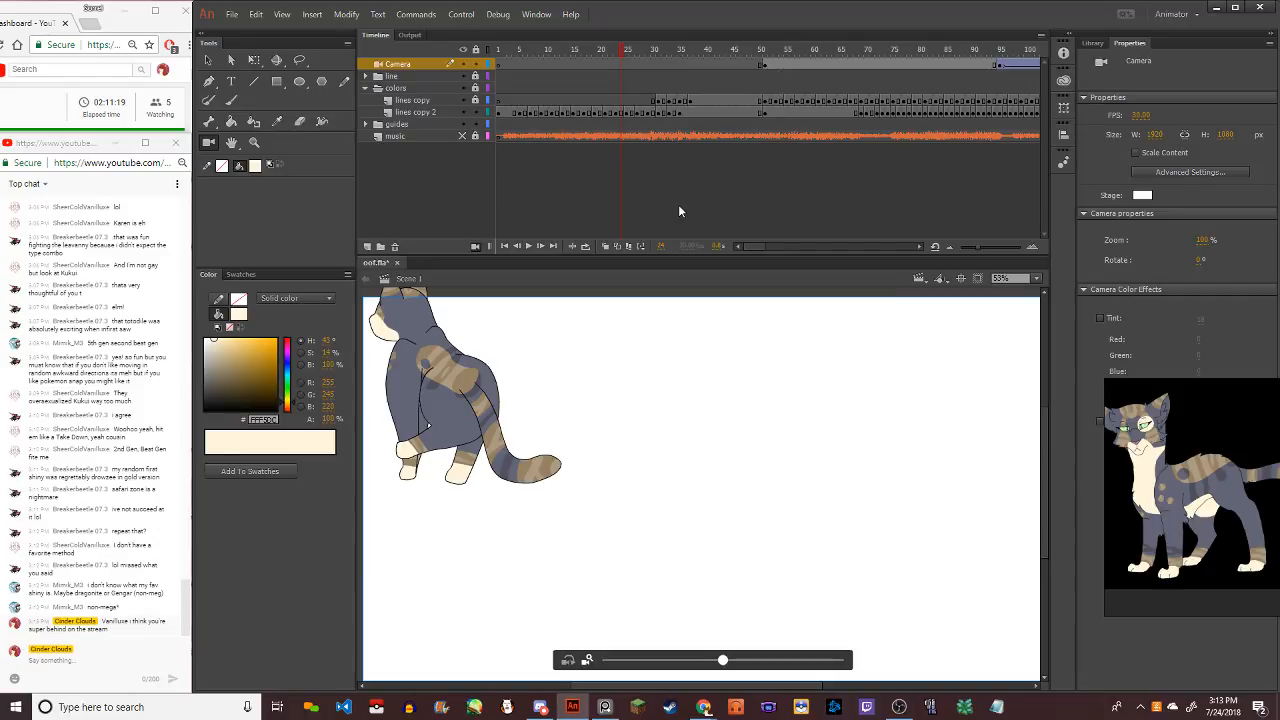
Remove the camera and play the animation on from frame 85 to check the cats' movement without it
left_click(509, 247)
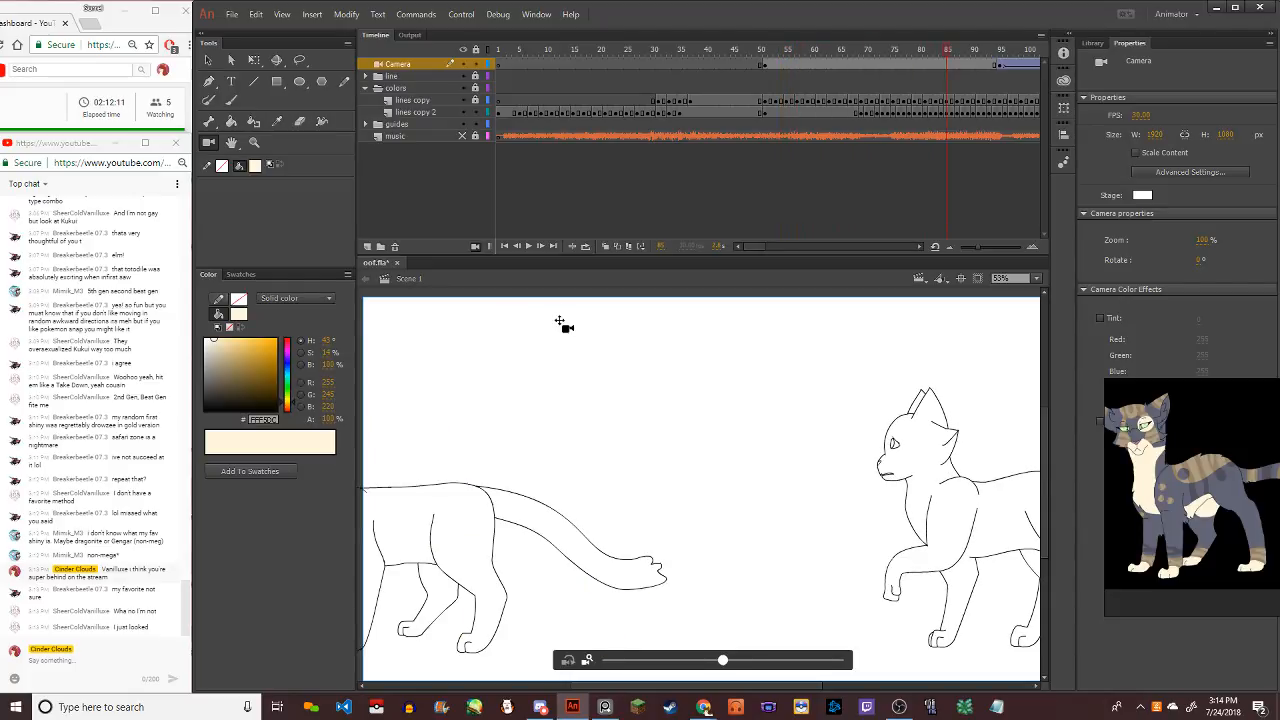
left_click(476, 250)
left_click(476, 250)
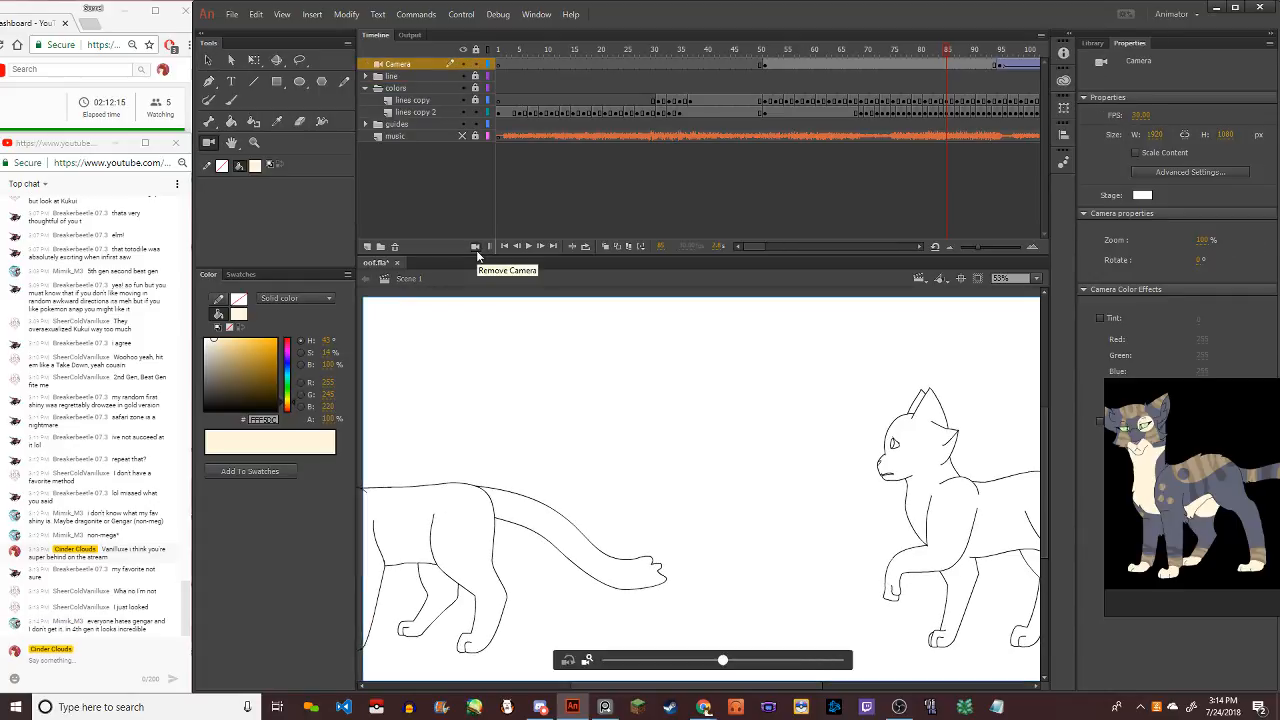
left_click(476, 251)
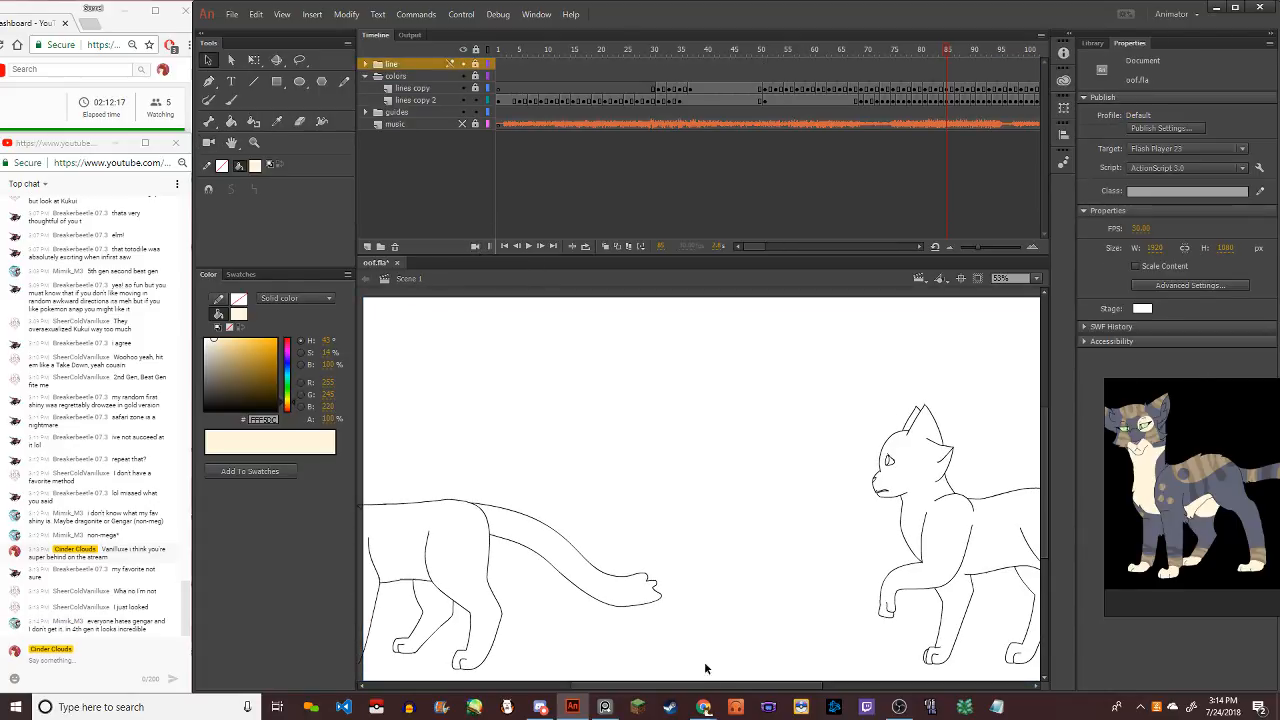
left_click_drag(768, 683, 684, 686)
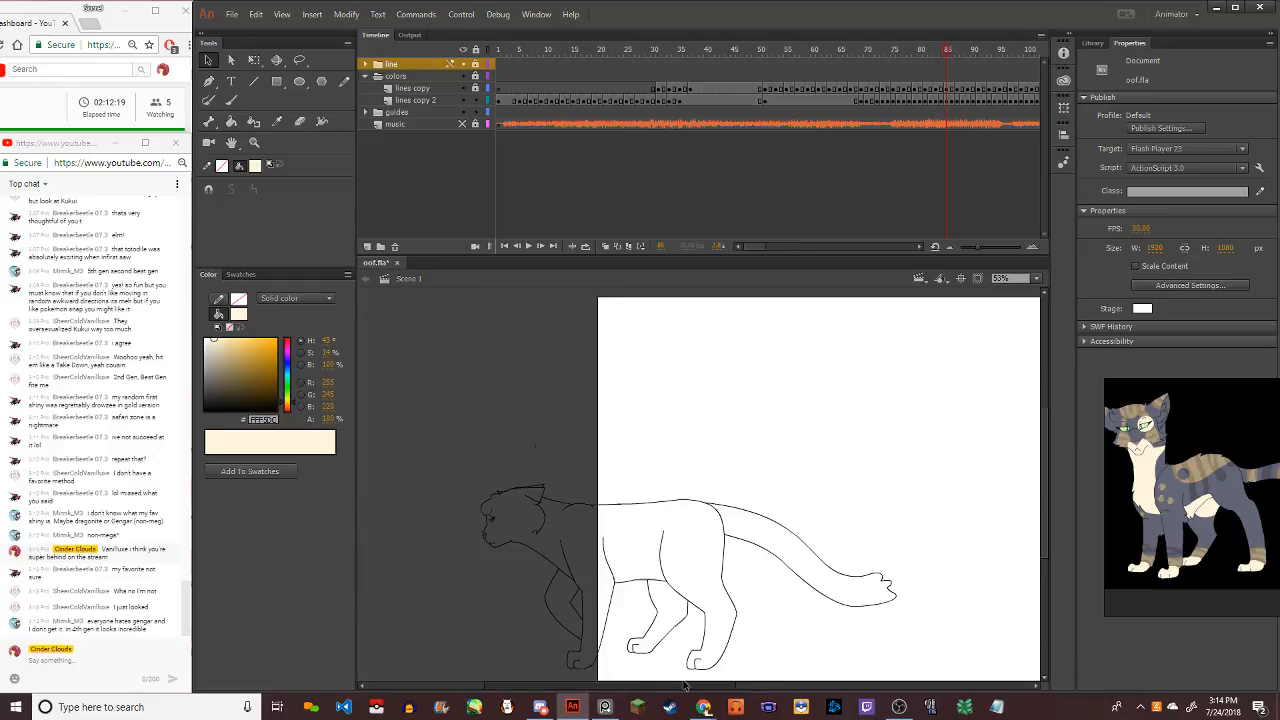
key("Return")
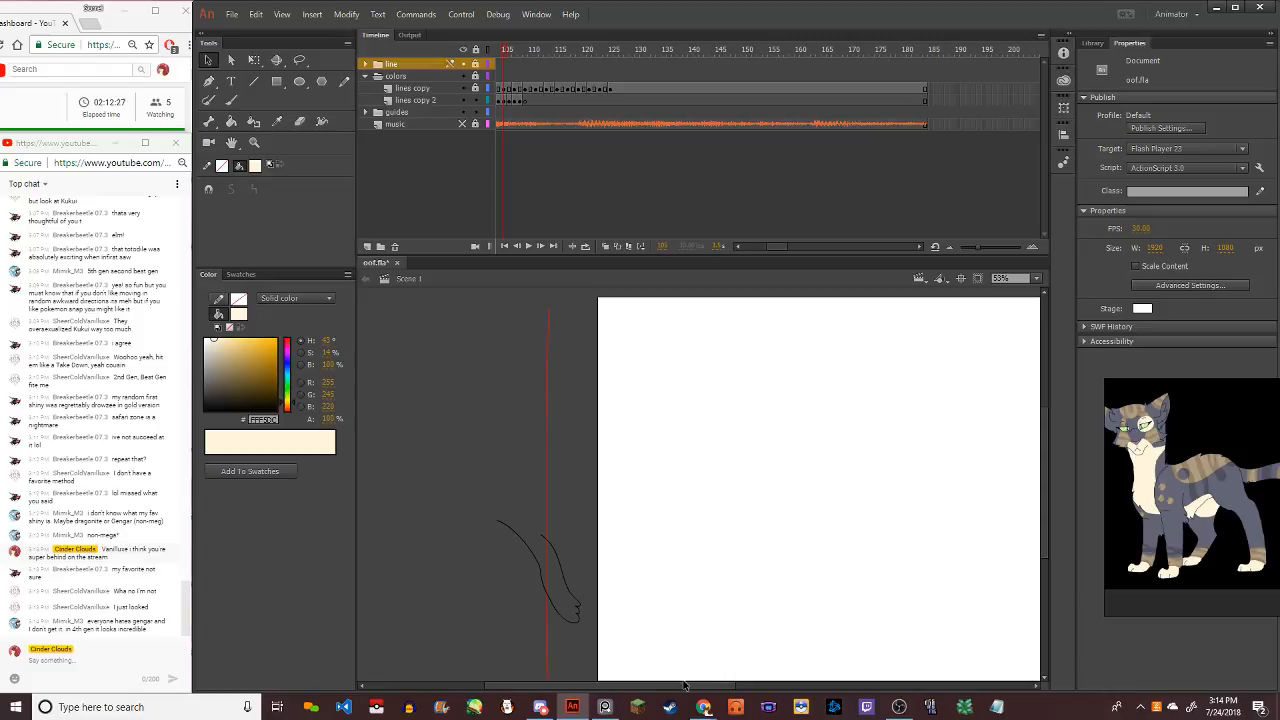
Set the stage magnification to 25% and turn the camera back on
left_click(1037, 278)
left_click(1020, 337)
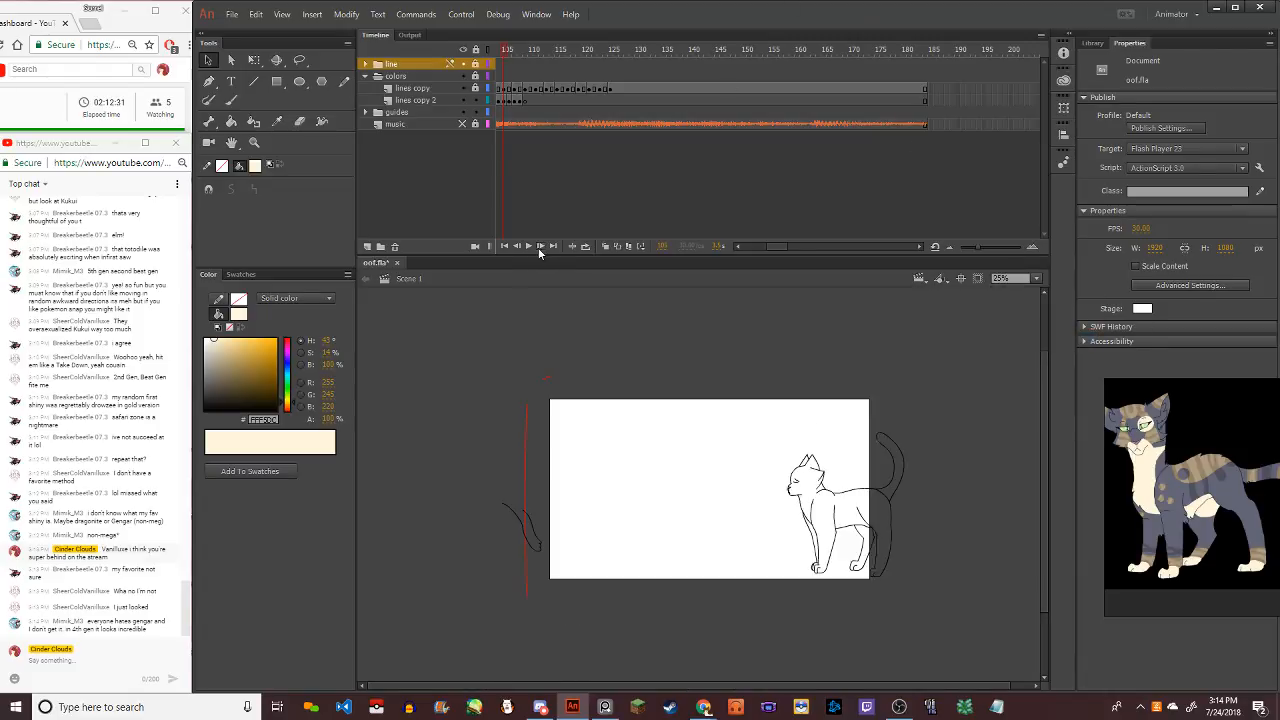
left_click(473, 248)
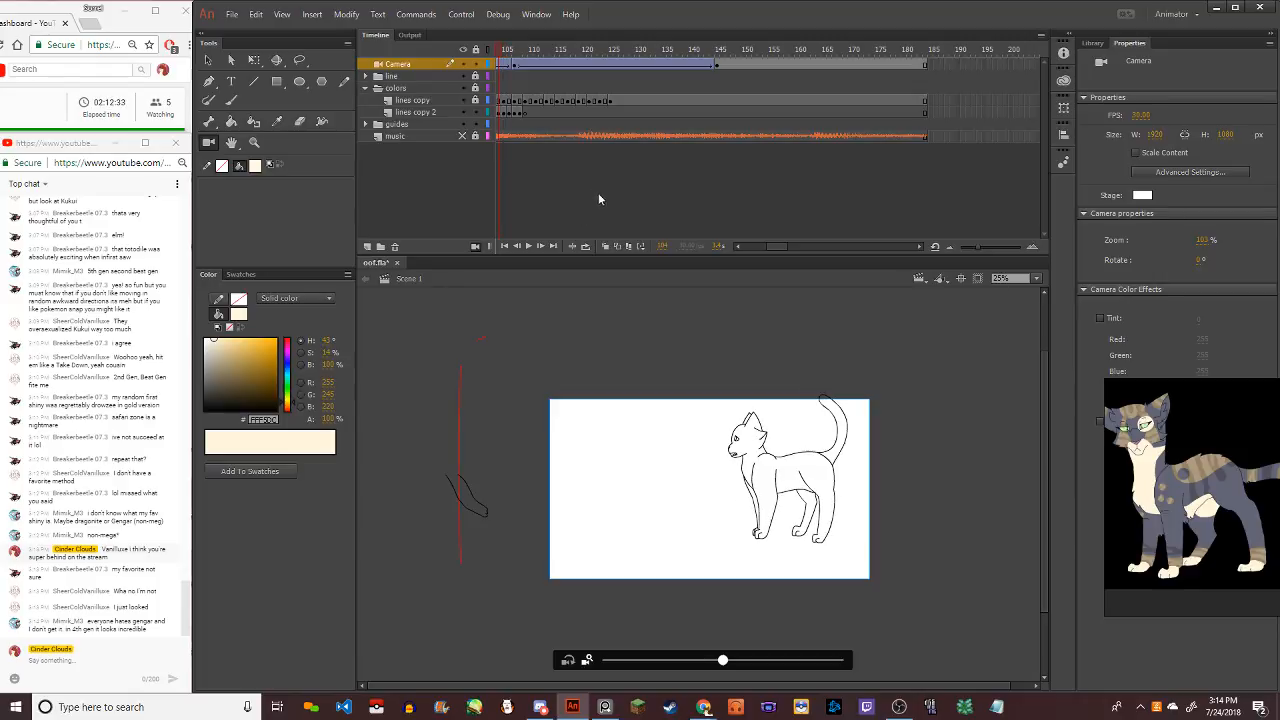
Clear the camera keyframe at frame 75 on the Camera layer
mouse_move(738, 60)
left_mouse_down()
mouse_move(520, 62)
mouse_move(752, 65)
left_mouse_up()
right_click(748, 64)
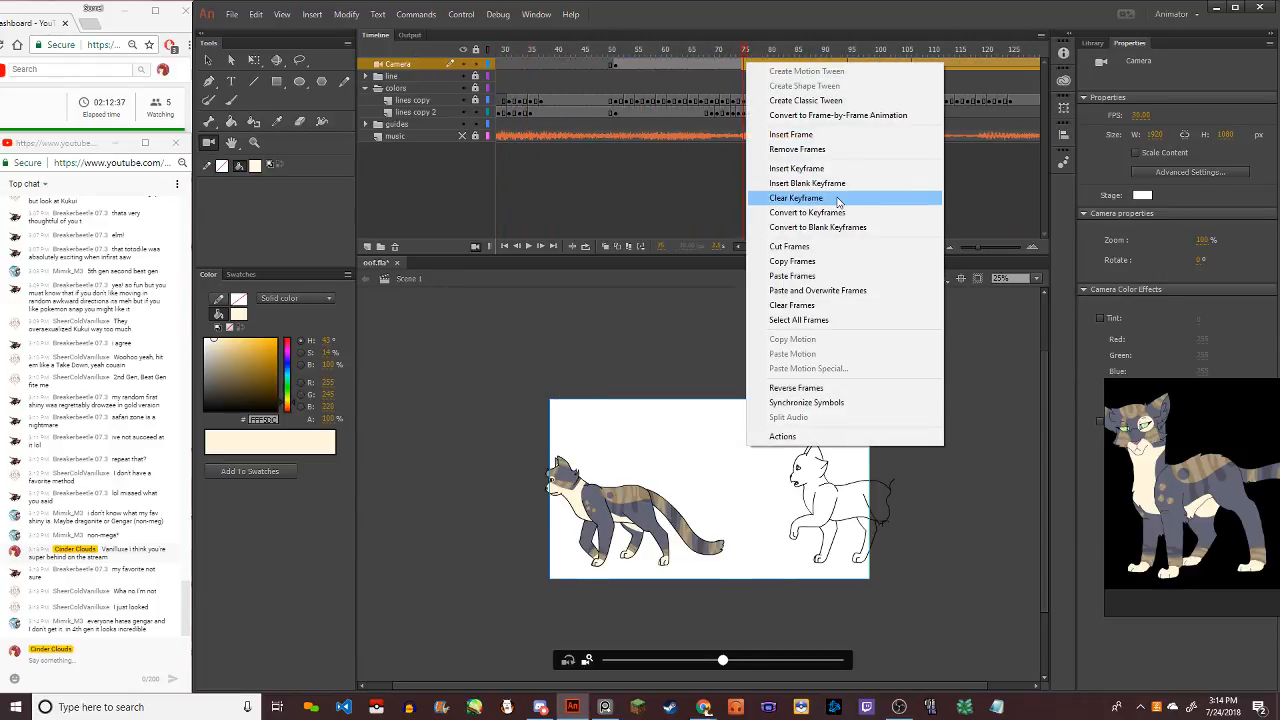
left_click(836, 198)
left_click(678, 66)
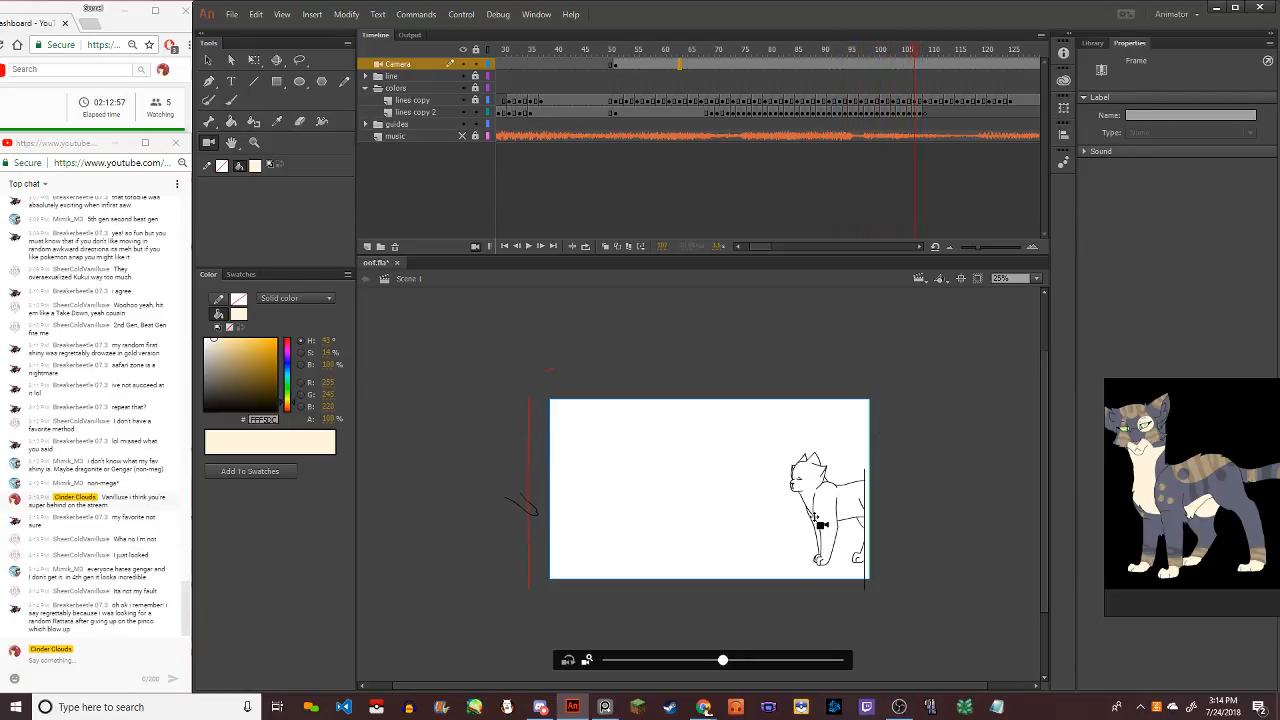
Pan the camera slightly at frame 64 so that both cats sit a little farther right in the shot
key("comma")
key("comma")
key("comma")
key("comma")
key("comma")
key("comma")
key("comma")
key("comma")
key("comma")
key("comma")
key("comma")
key("comma")
key("comma")
key("comma")
key("comma")
key("comma")
key("comma")
key("comma")
key("comma")
key("comma")
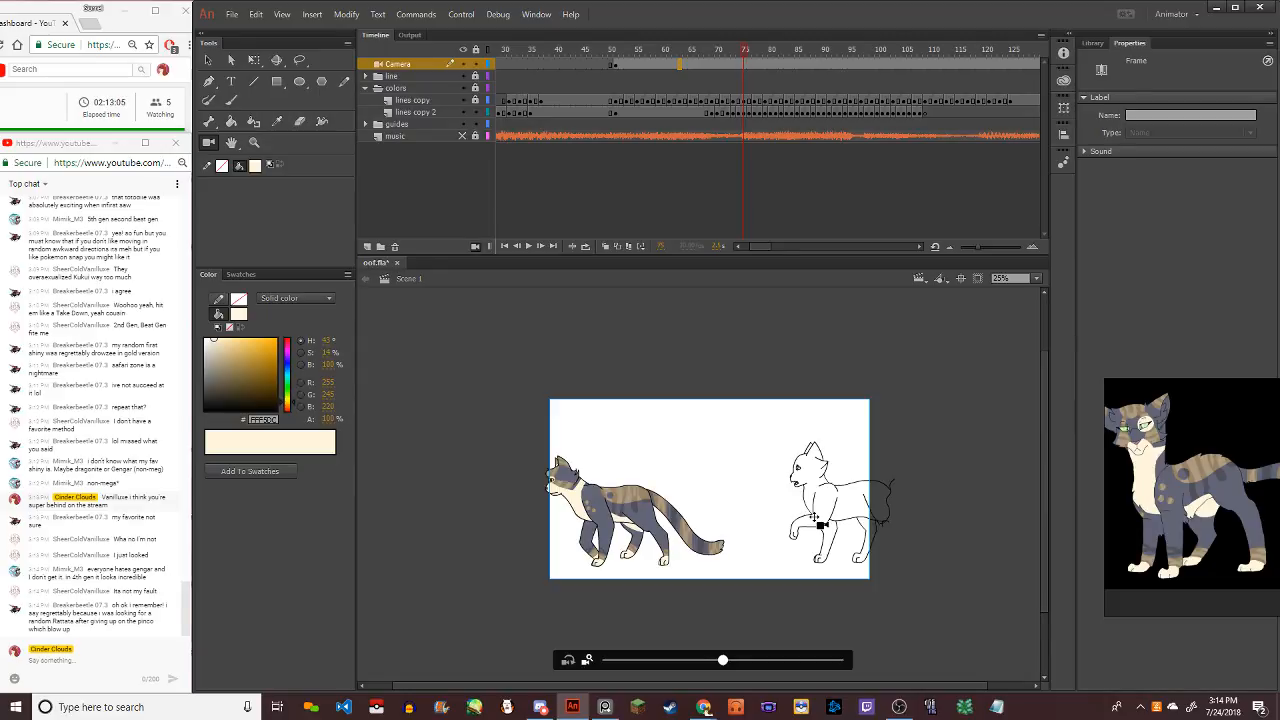
key("comma")
key("comma")
key("comma")
key("comma")
key("comma")
key("comma")
key("comma")
key("comma")
key("comma")
key("comma")
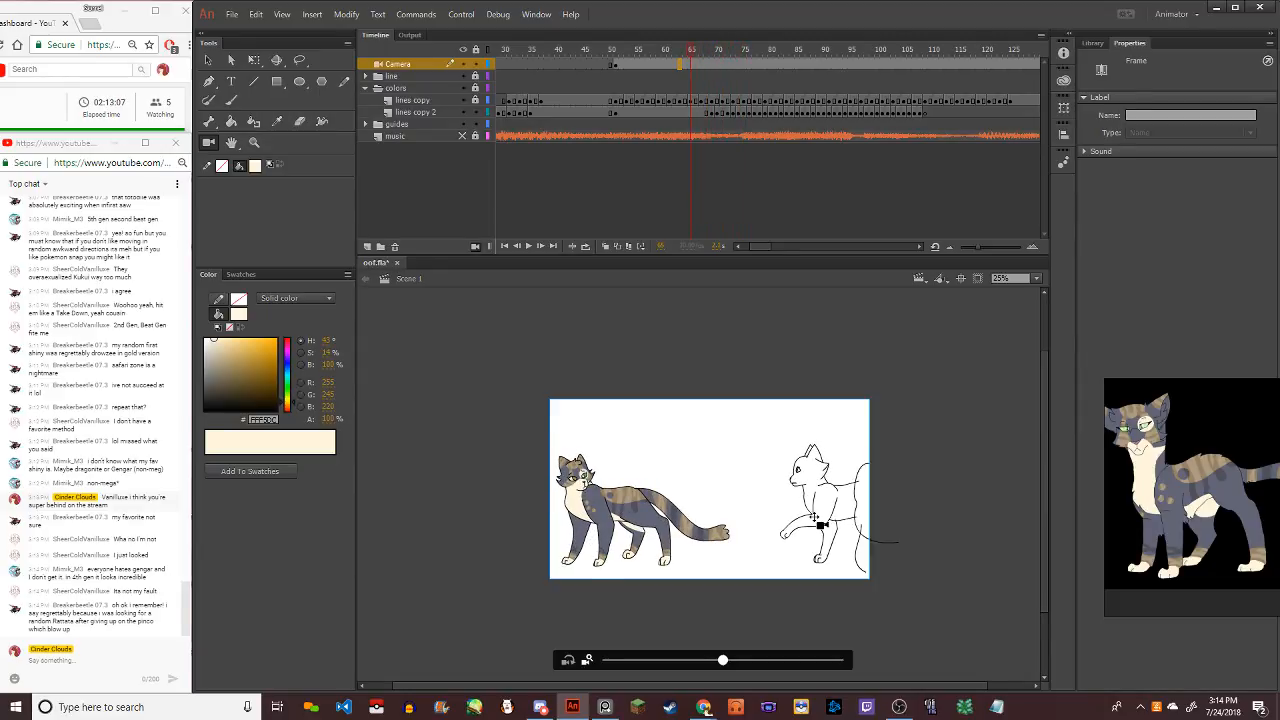
key("comma")
left_click_drag(815, 516, 794, 512)
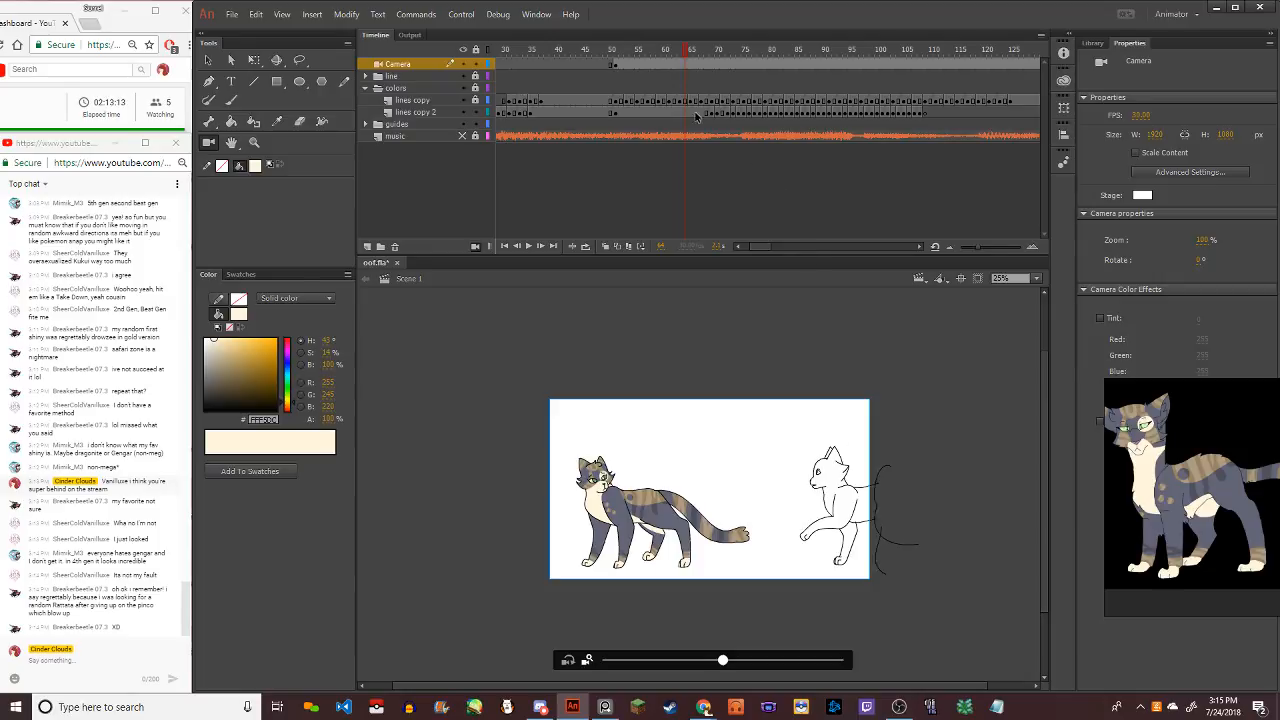
Review the walk from frame 50 and insert a camera keyframe at frame 85
left_click(615, 66)
key("Return")
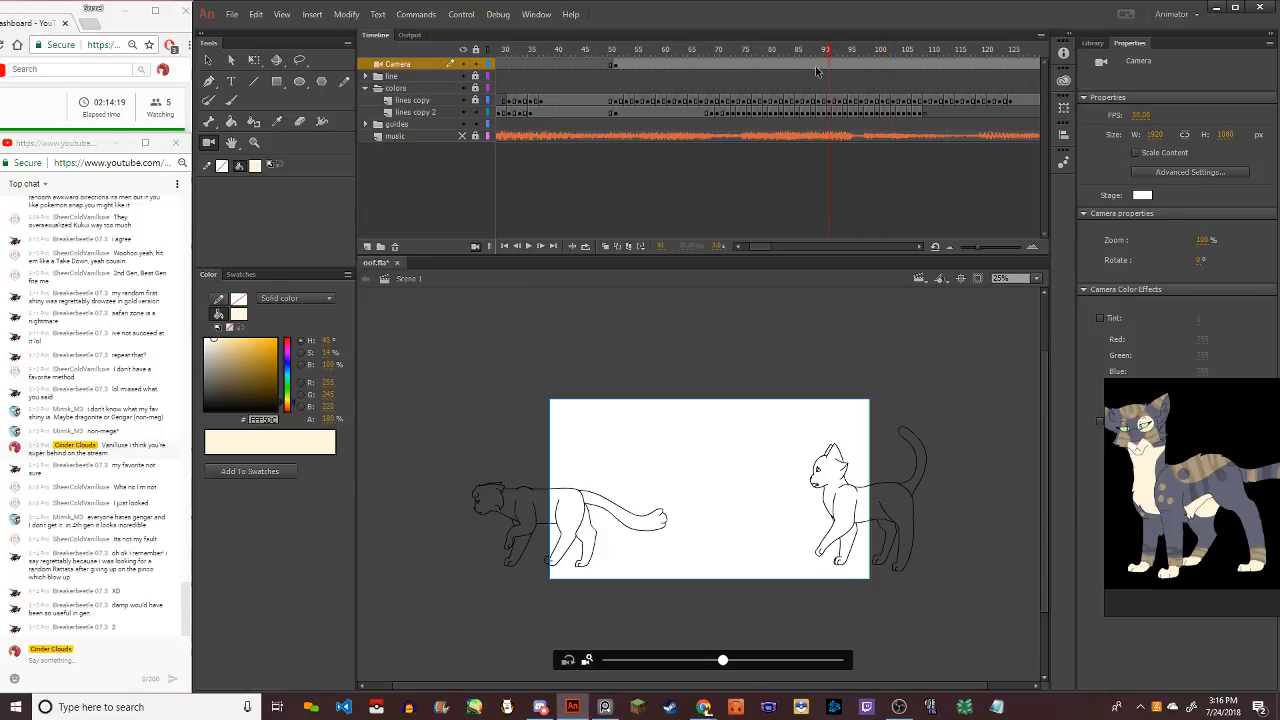
left_click(815, 70)
left_click(817, 70)
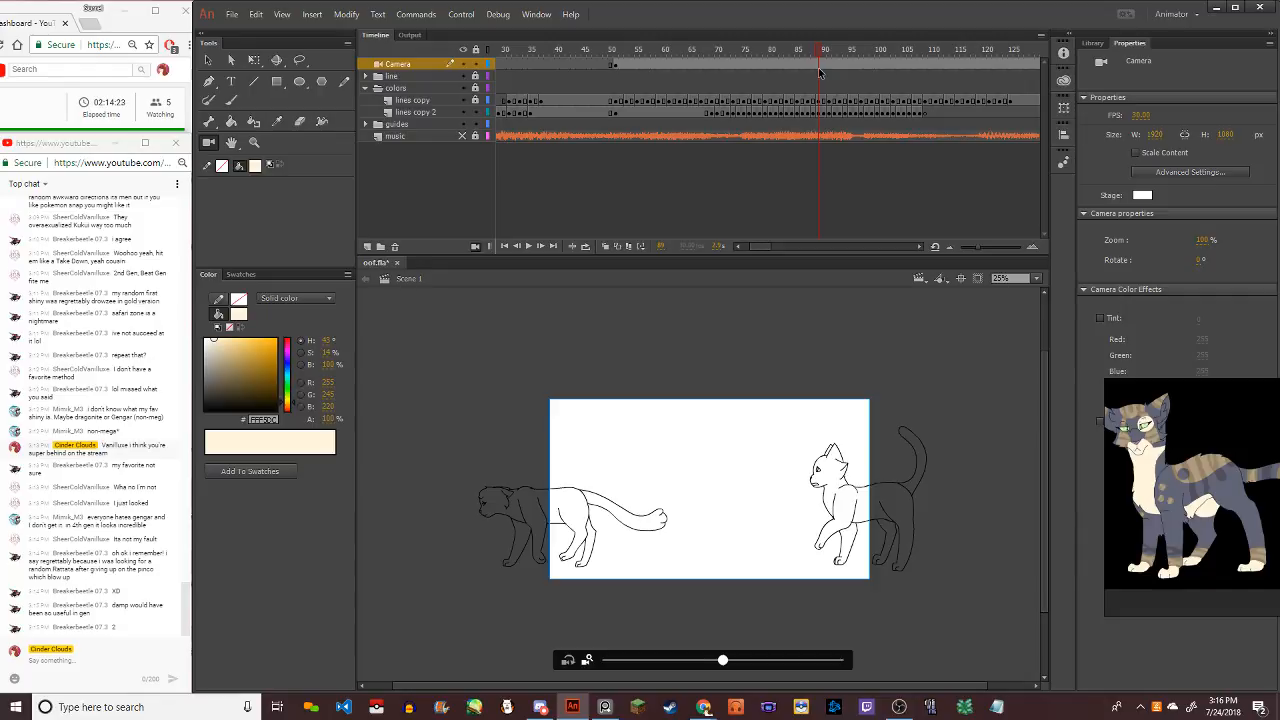
key("comma")
key("comma")
key("comma")
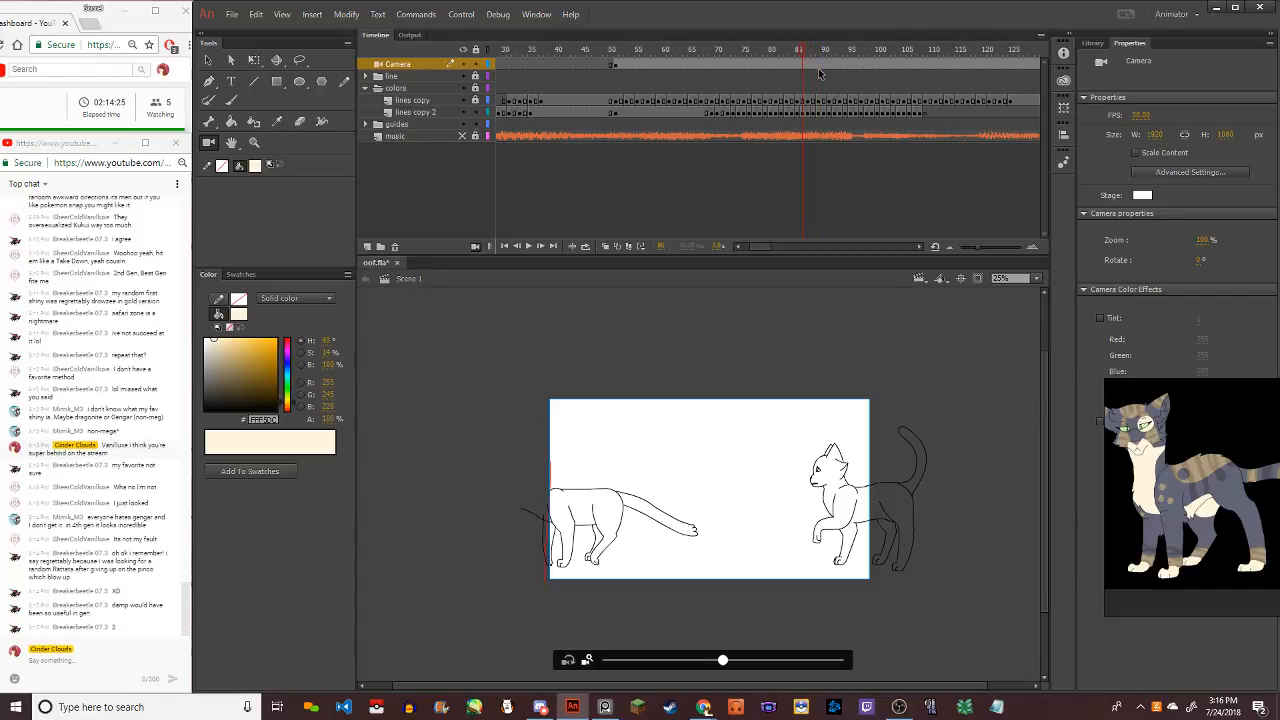
key("period")
key("period")
key("comma")
key("comma")
key("comma")
key("comma")
key("comma")
key("comma")
key("comma")
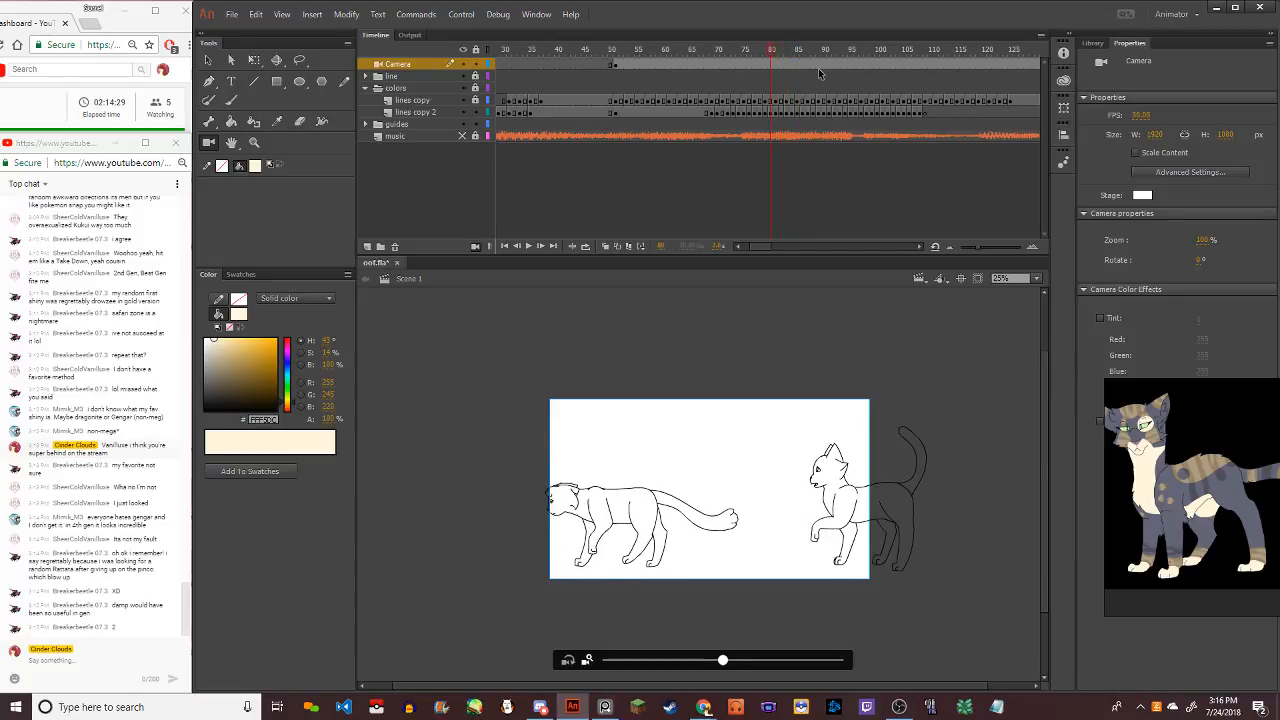
key("period")
key("period")
key("period")
key("period")
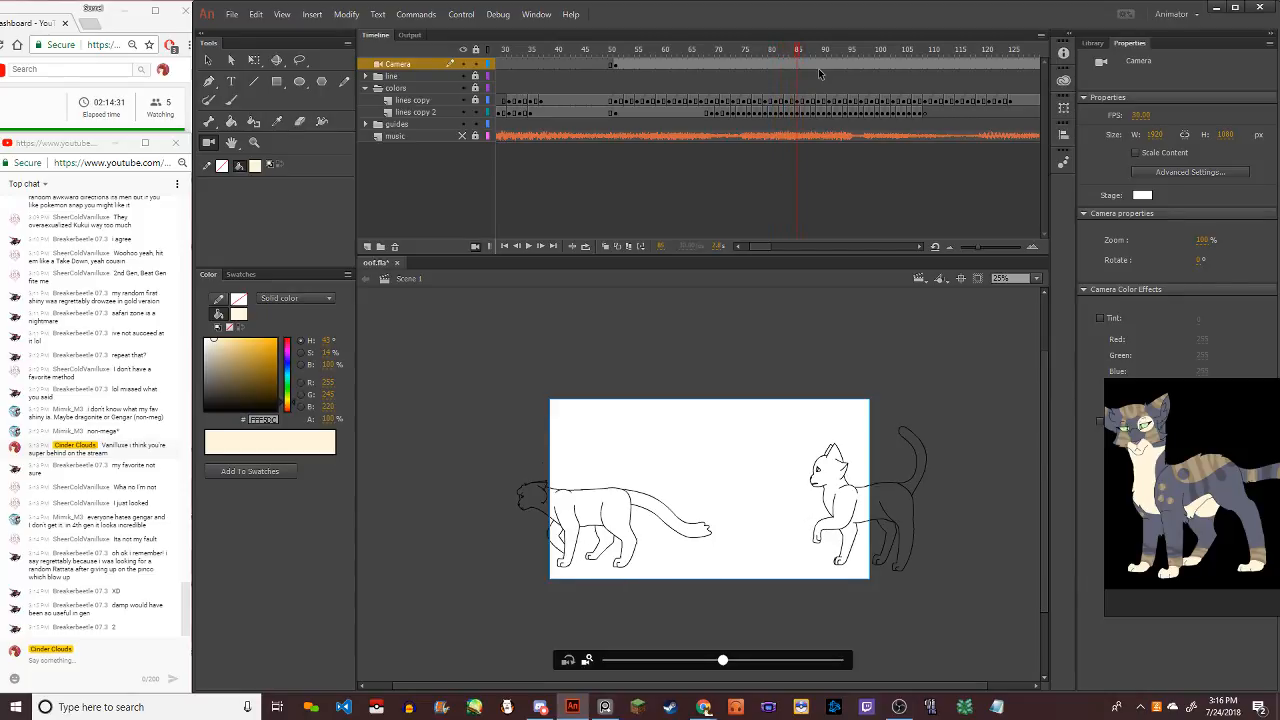
key("period")
left_click(797, 66)
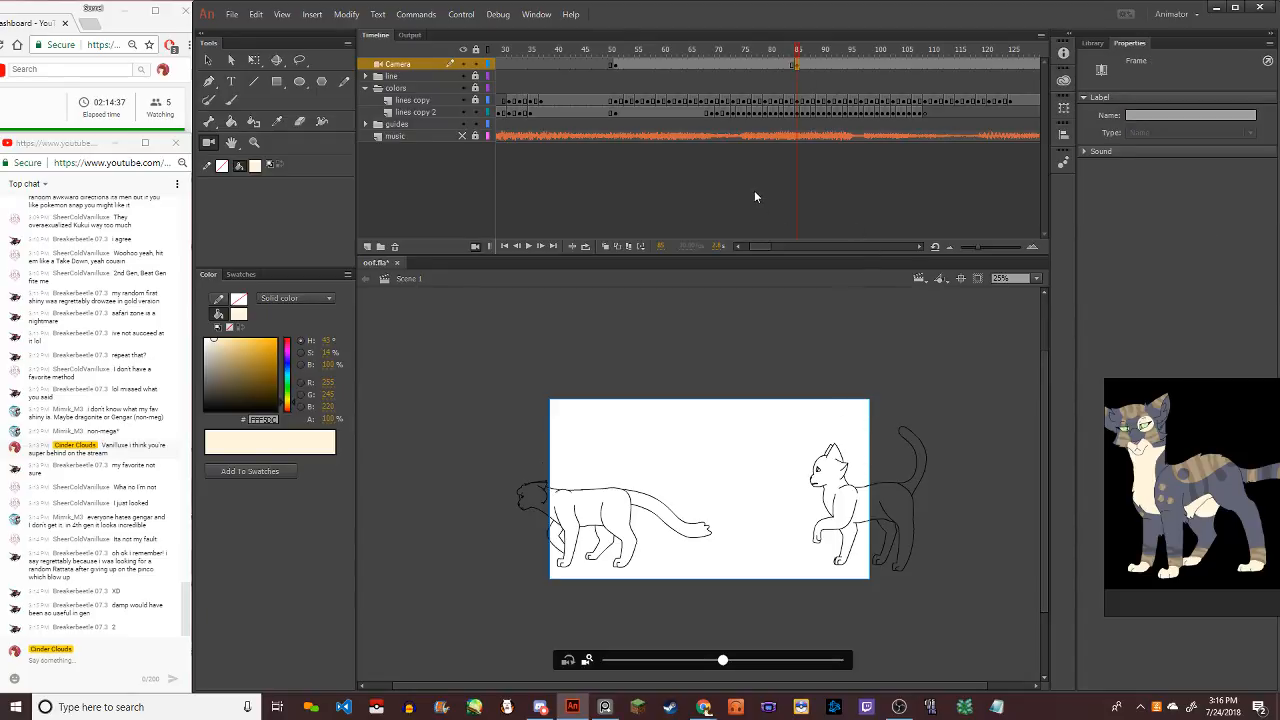
Key the camera at frame 125, zoomed to 200% and panned so the standing cat's head and body fill the shot
key("Return")
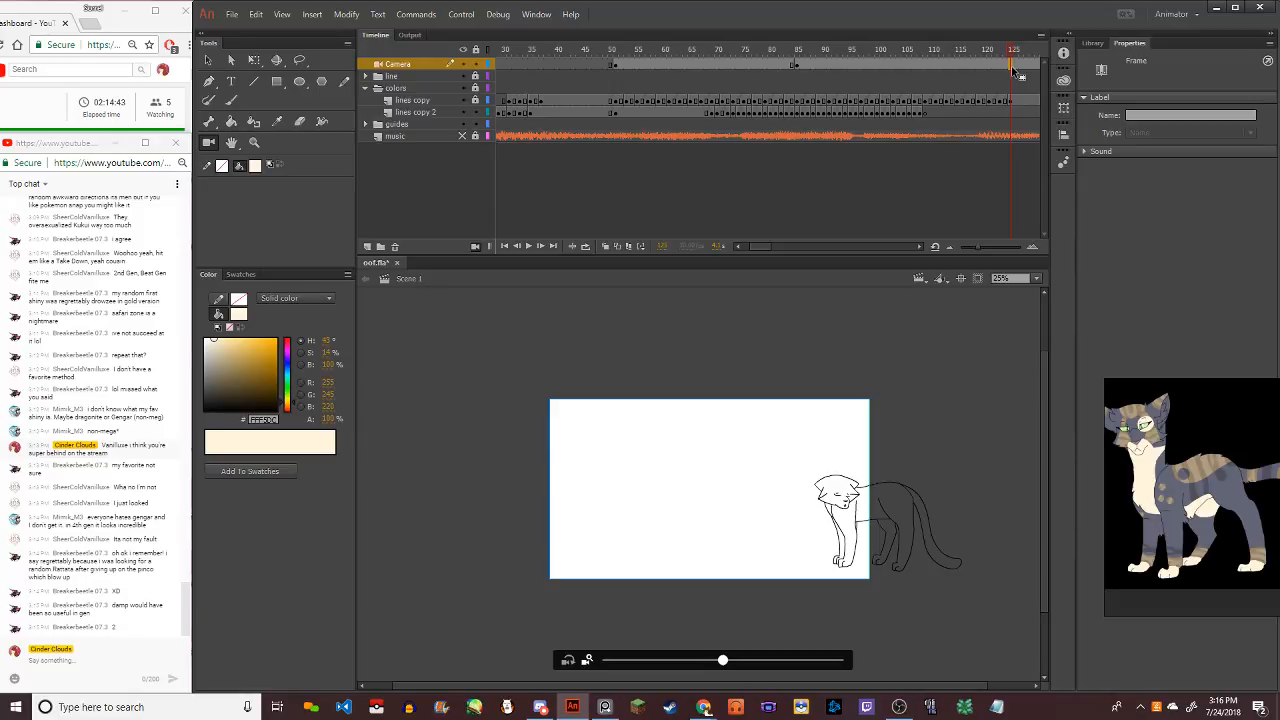
mouse_move(785, 537)
left_mouse_down()
mouse_move(763, 543)
mouse_move(766, 531)
mouse_move(905, 540)
left_mouse_up()
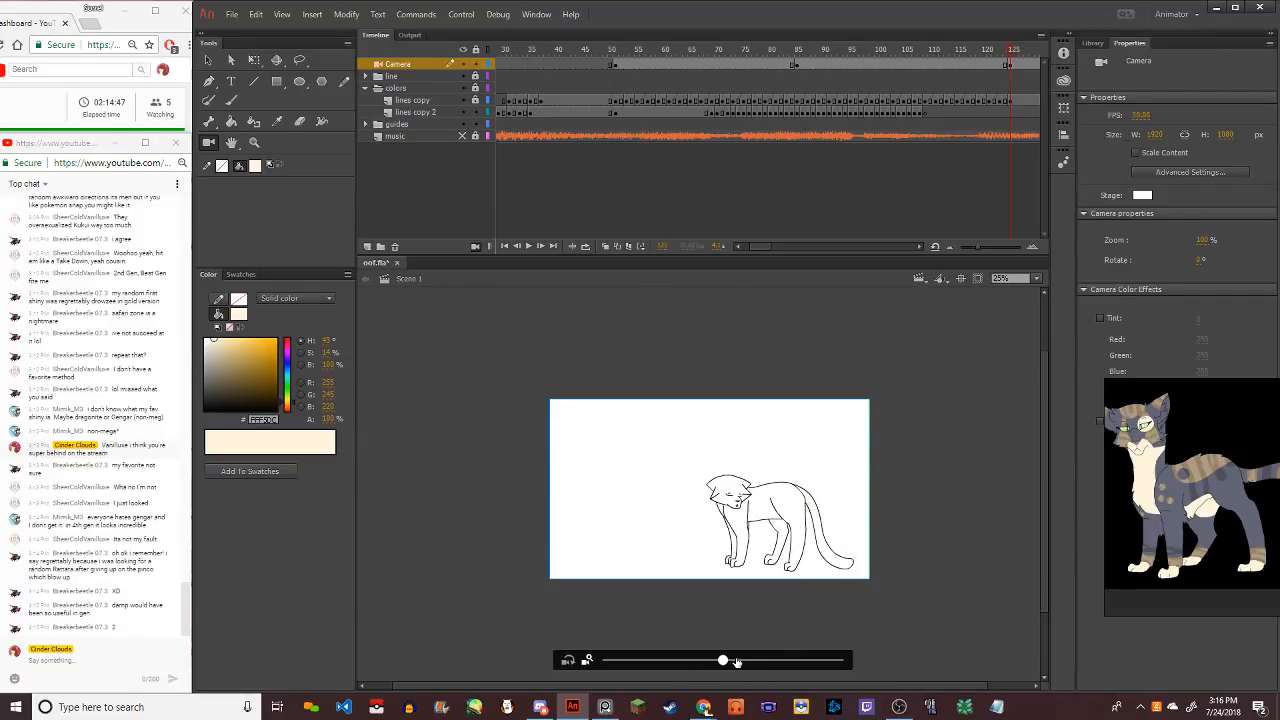
left_click_drag(736, 662, 830, 662)
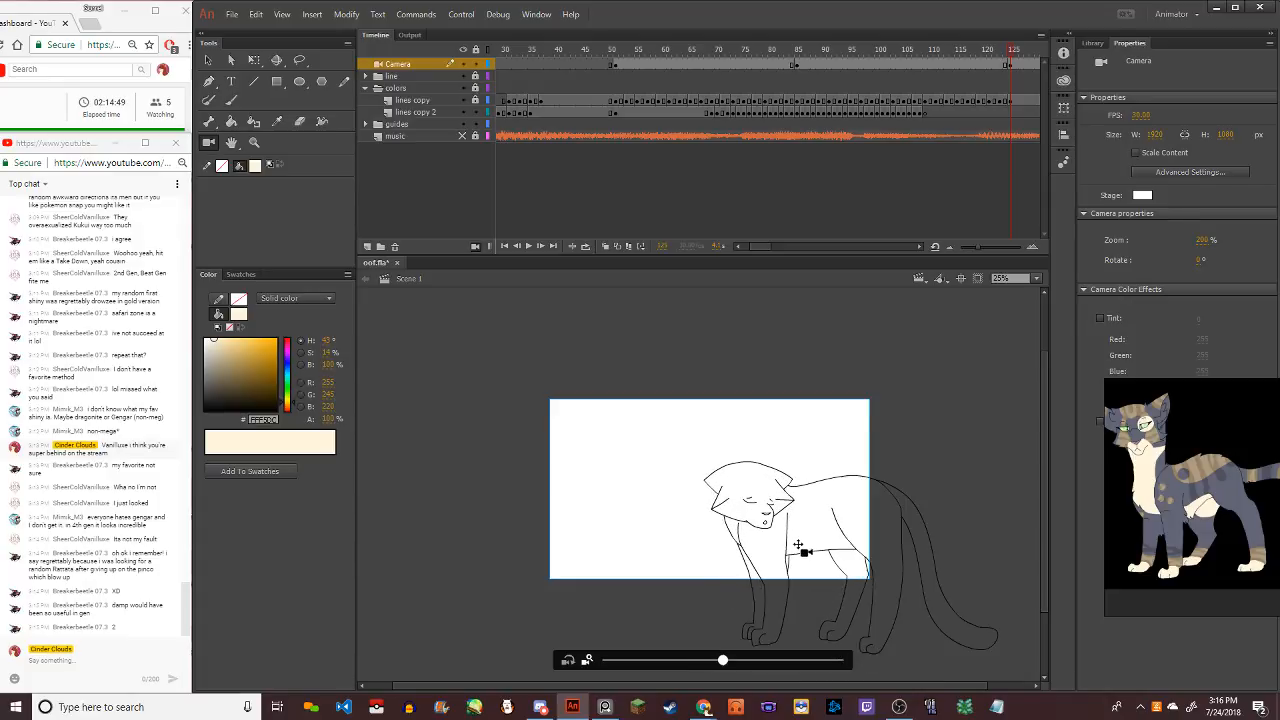
mouse_move(798, 545)
left_mouse_down()
mouse_move(820, 552)
mouse_move(833, 589)
left_mouse_up()
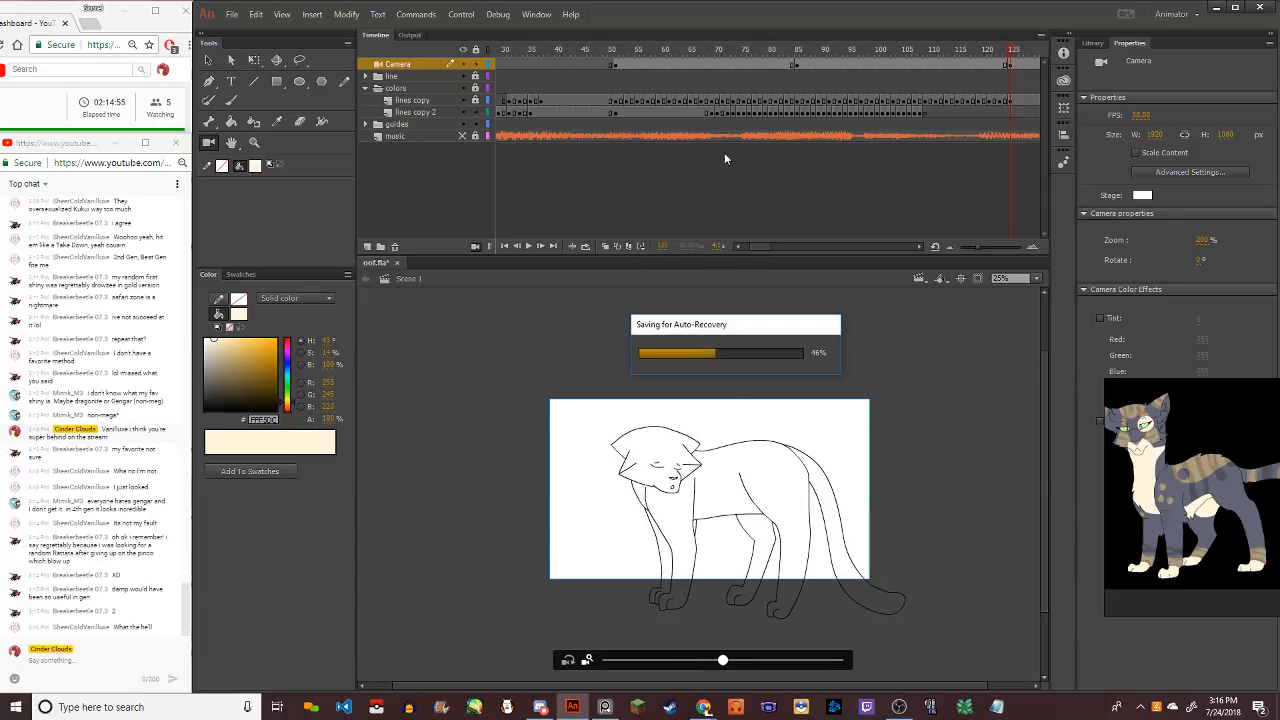
Create a classic tween for the camera between frames 85 and 125 with a custom S-curve ease, slow at both ends
right_click(830, 63)
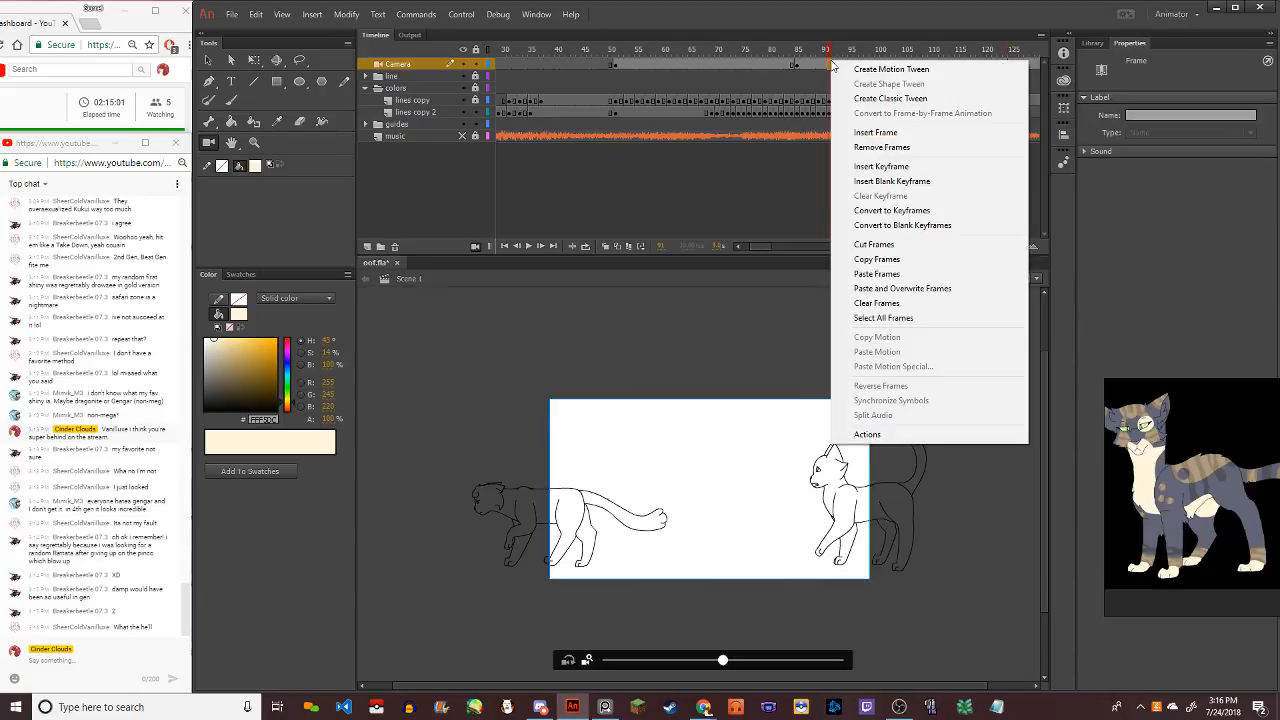
left_click(873, 98)
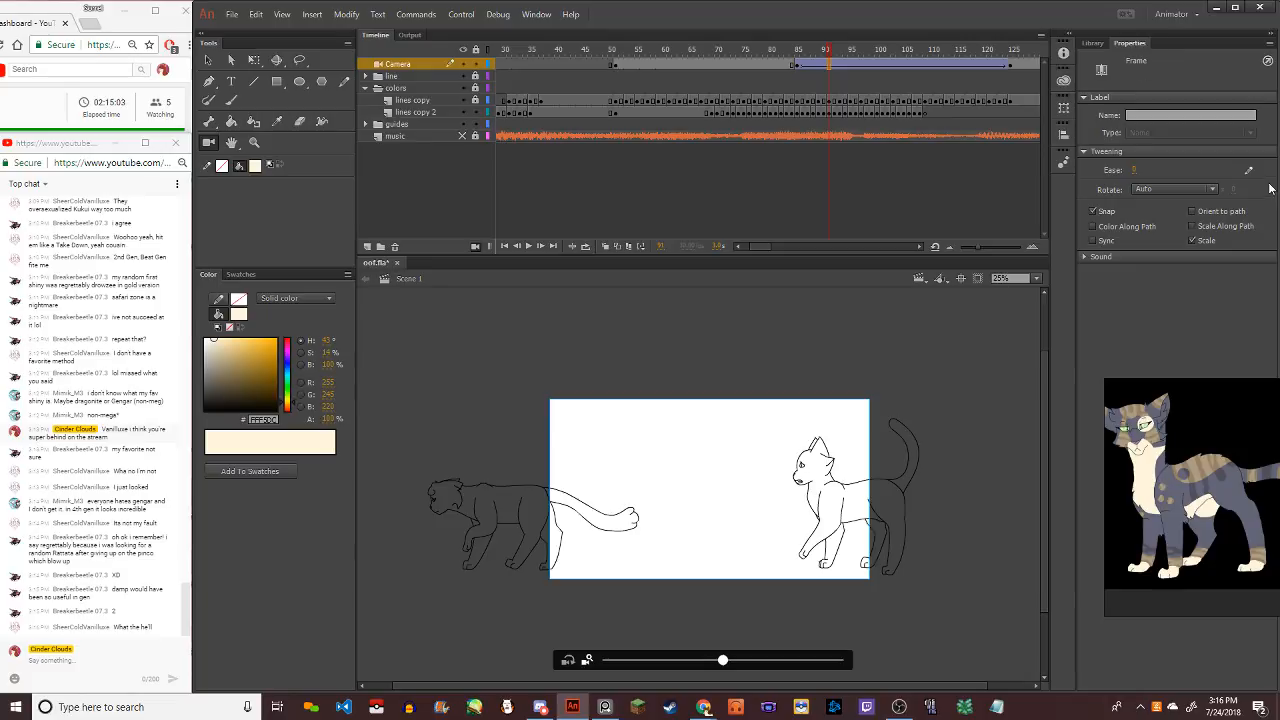
left_click(1248, 170)
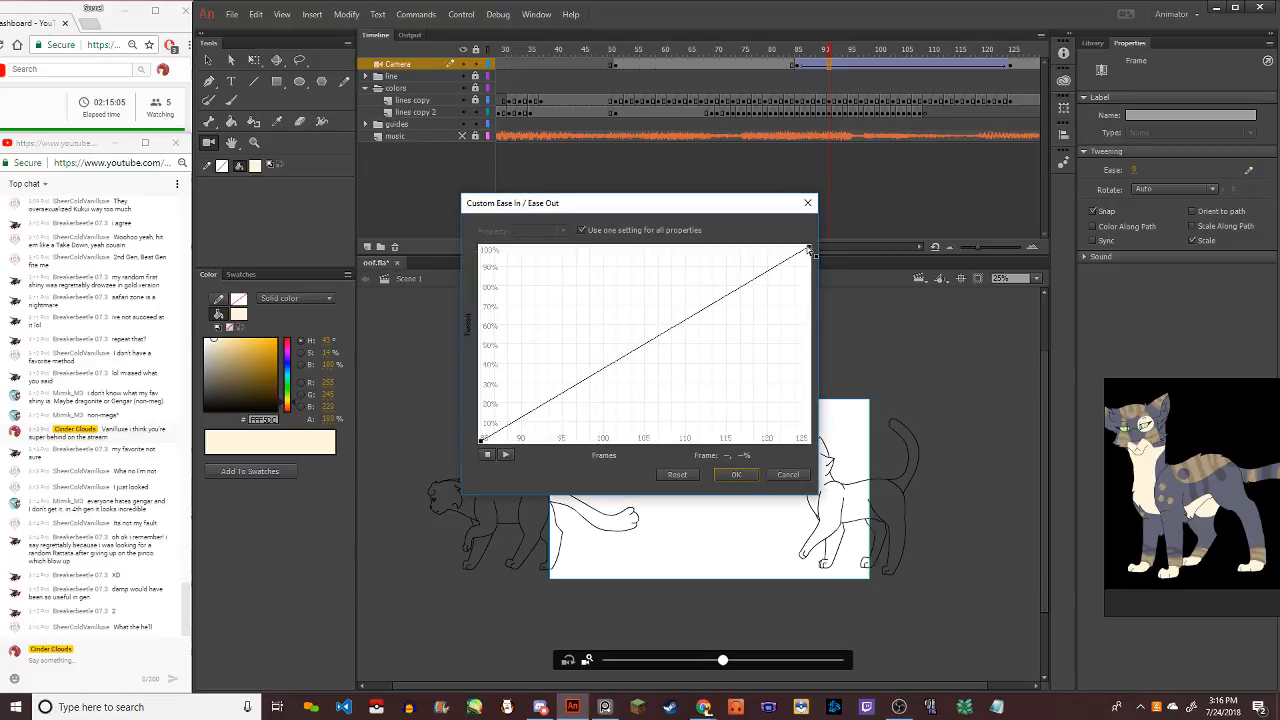
left_click_drag(810, 251, 645, 234)
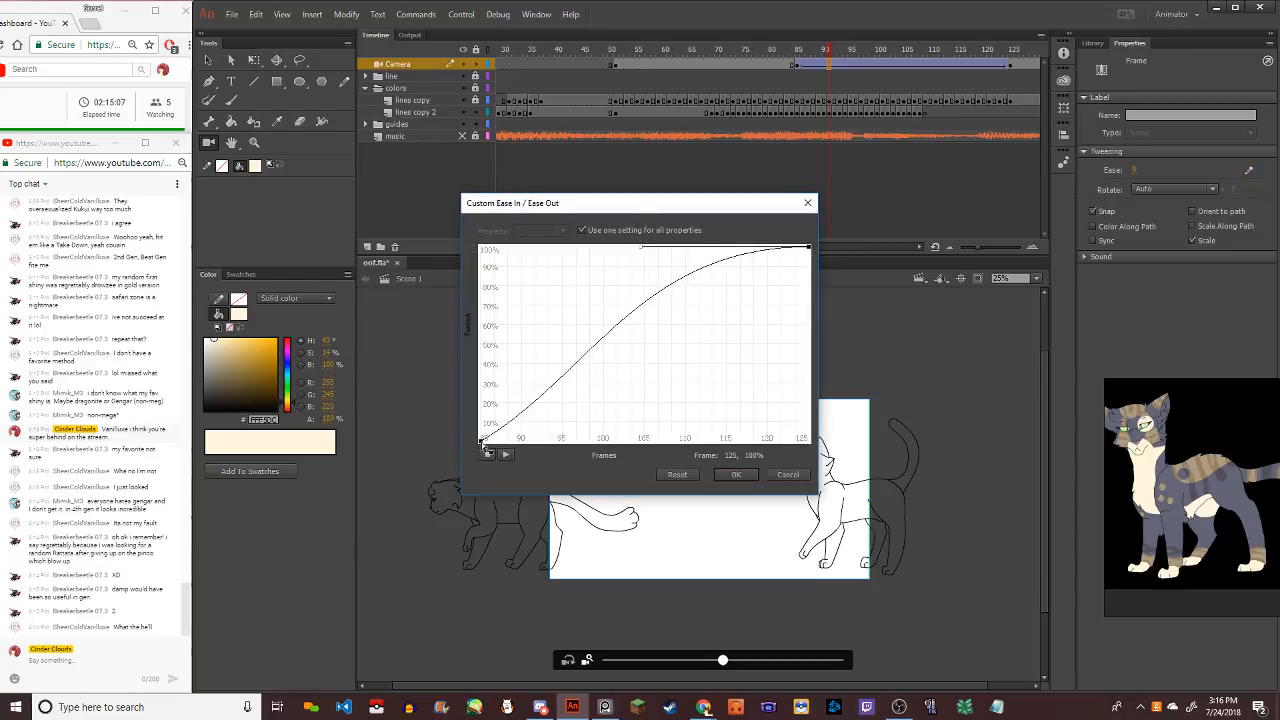
left_click_drag(481, 441, 670, 460)
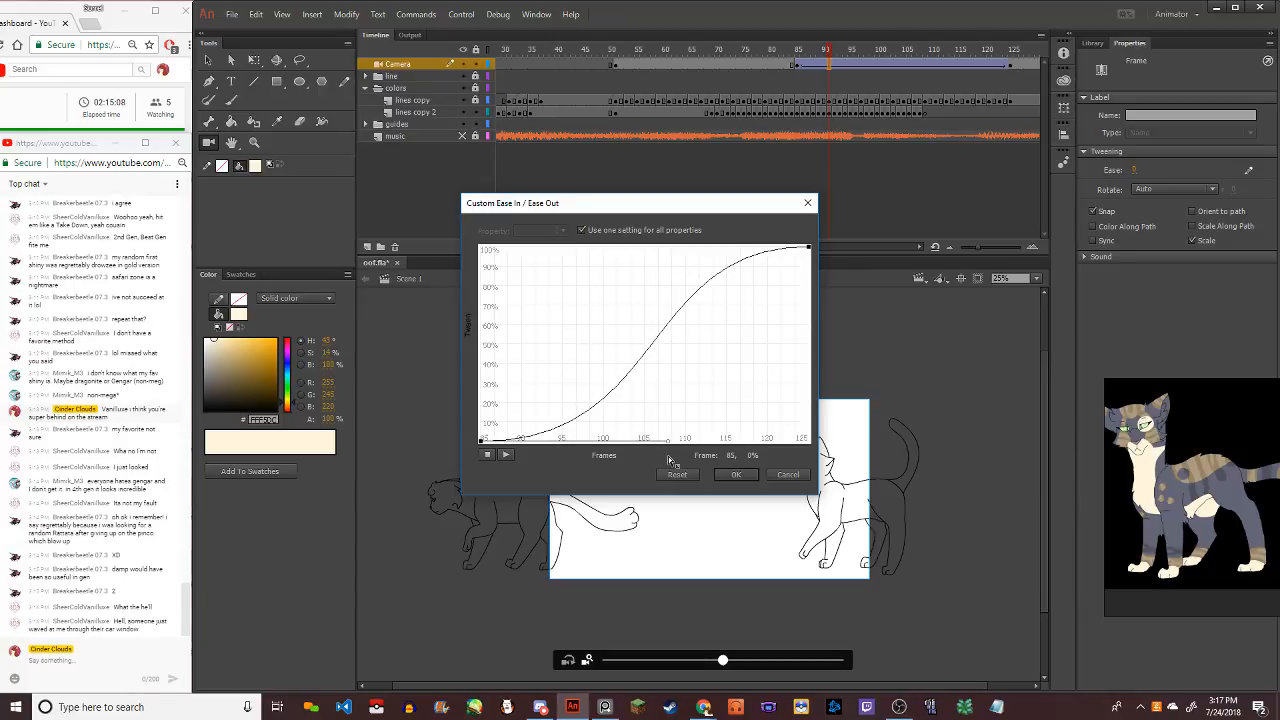
left_click(505, 455)
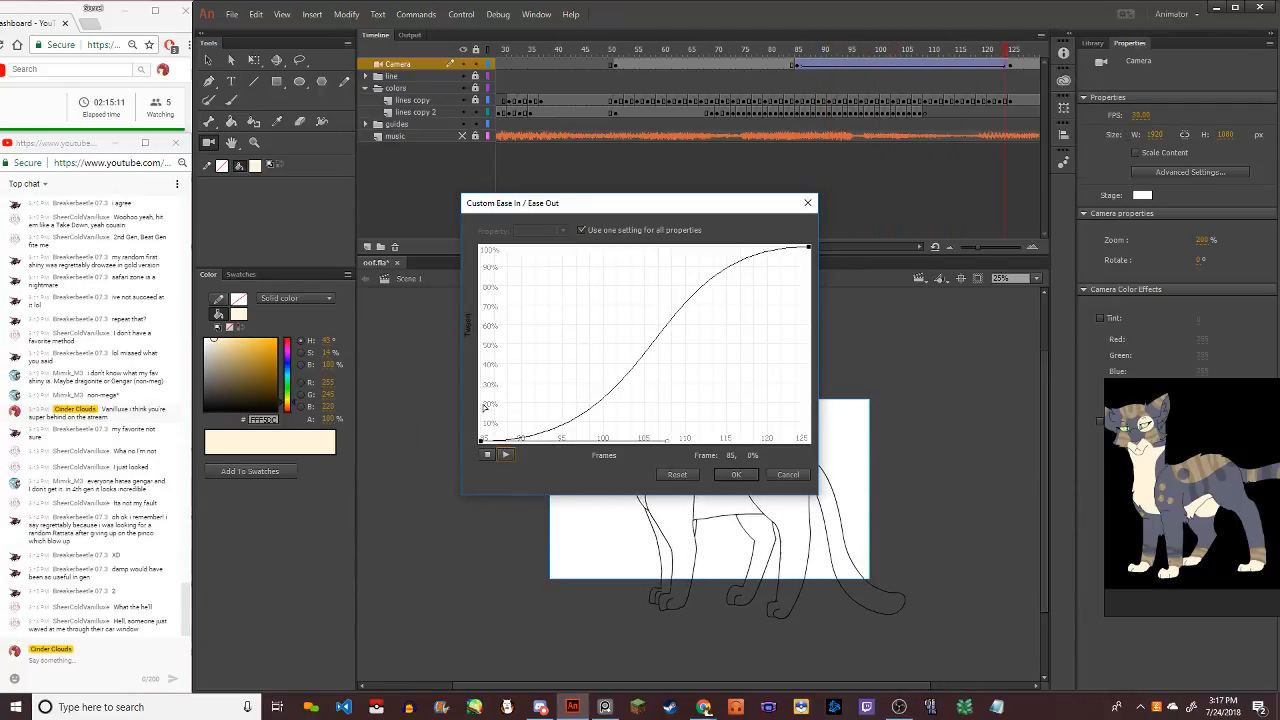
left_click(738, 474)
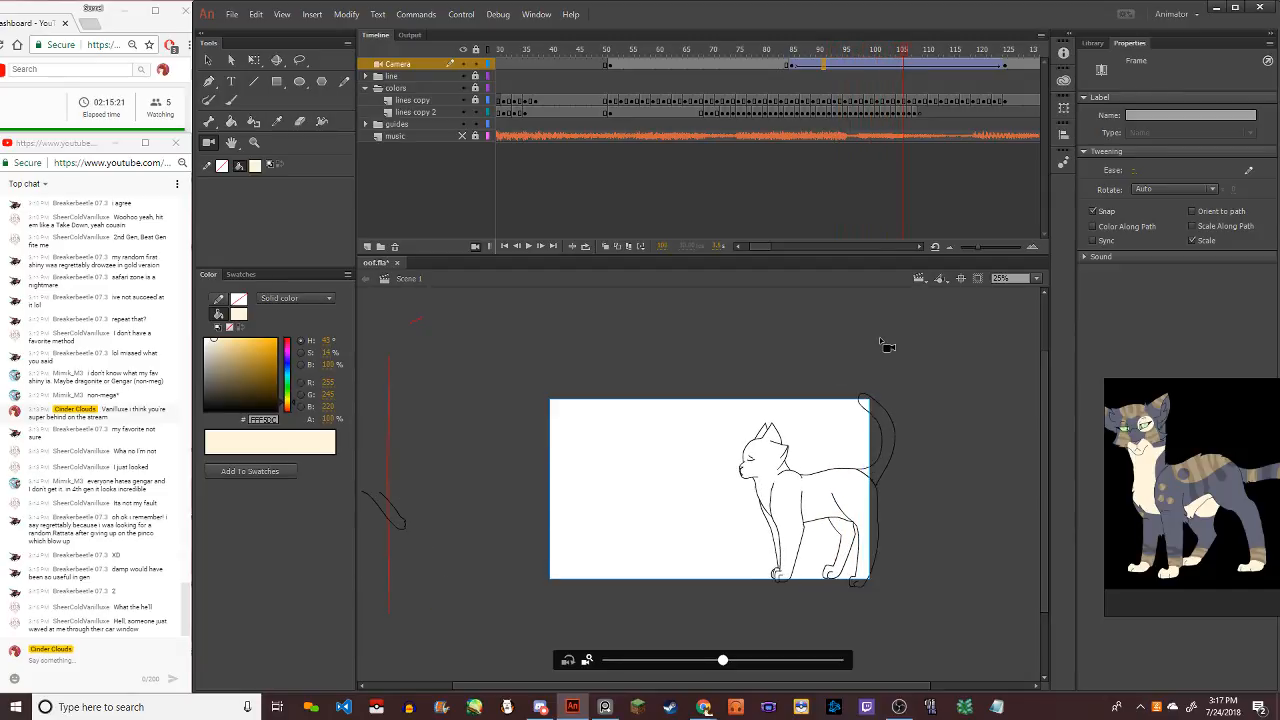
Try an extra camera keyframe at several points within the tween between frames 85 and 125
left_click(908, 68)
left_click(908, 68)
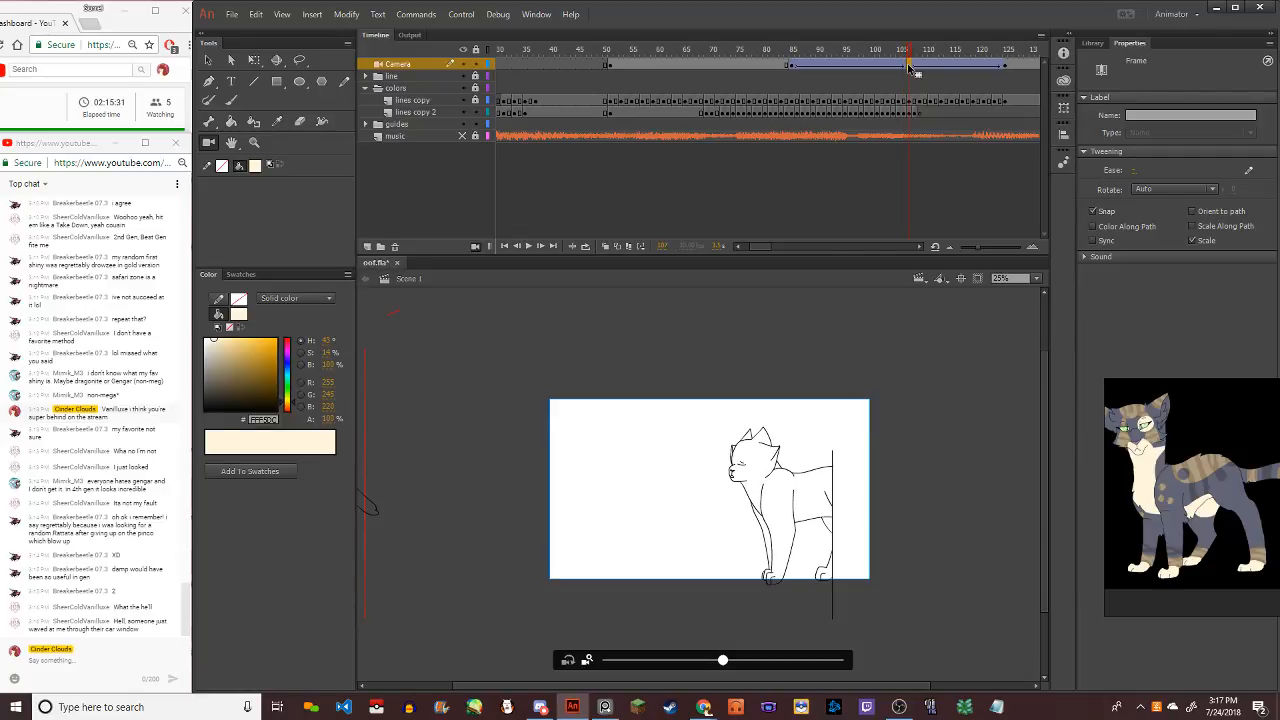
left_click(877, 66)
key("Return")
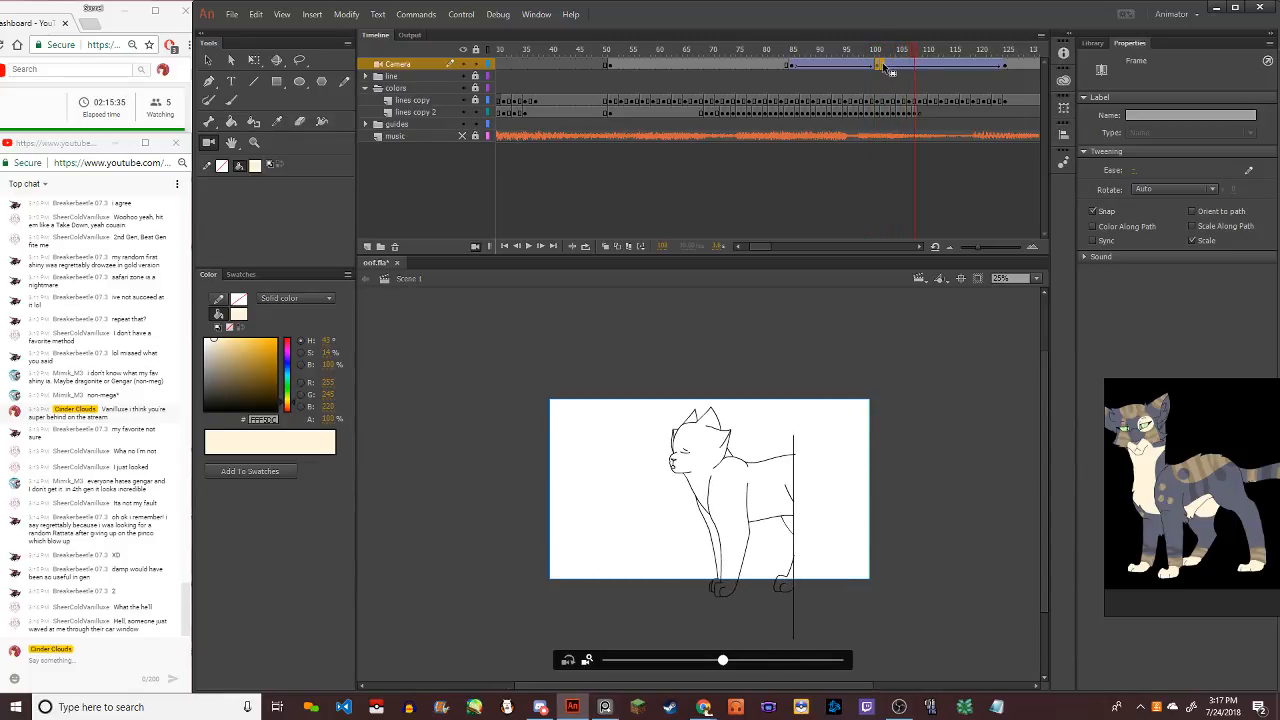
left_click(843, 66)
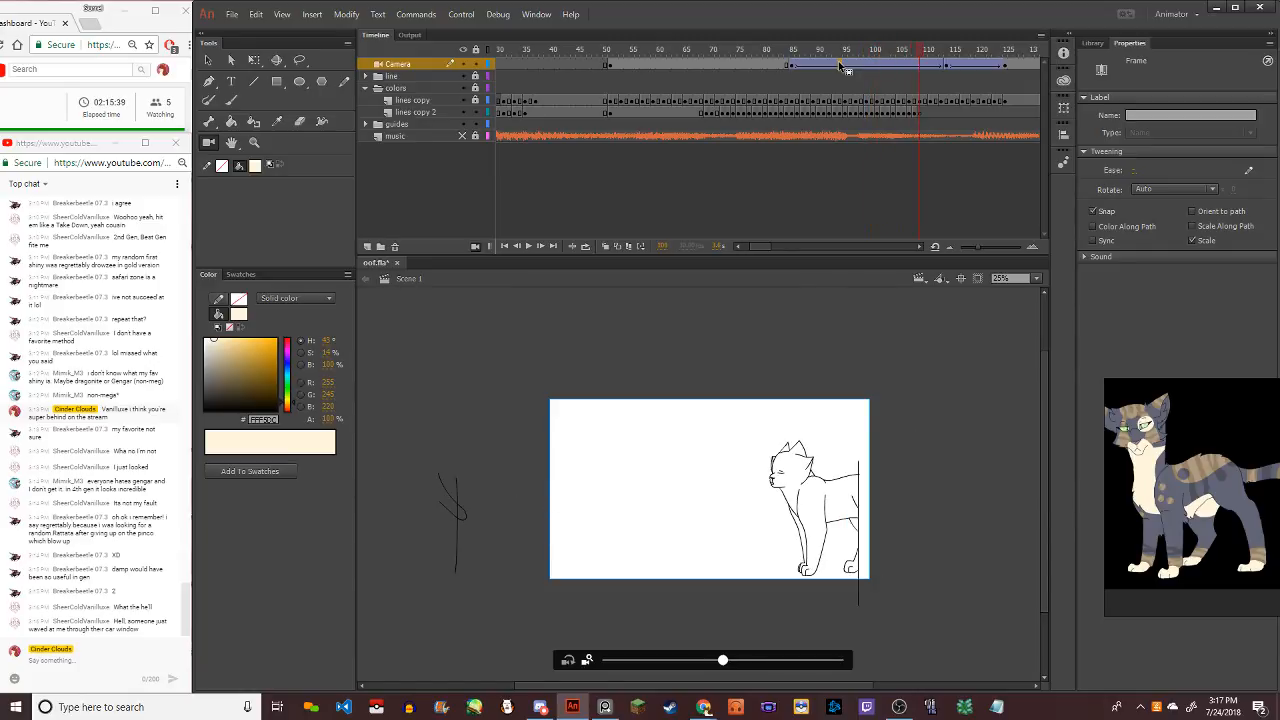
left_click(948, 66)
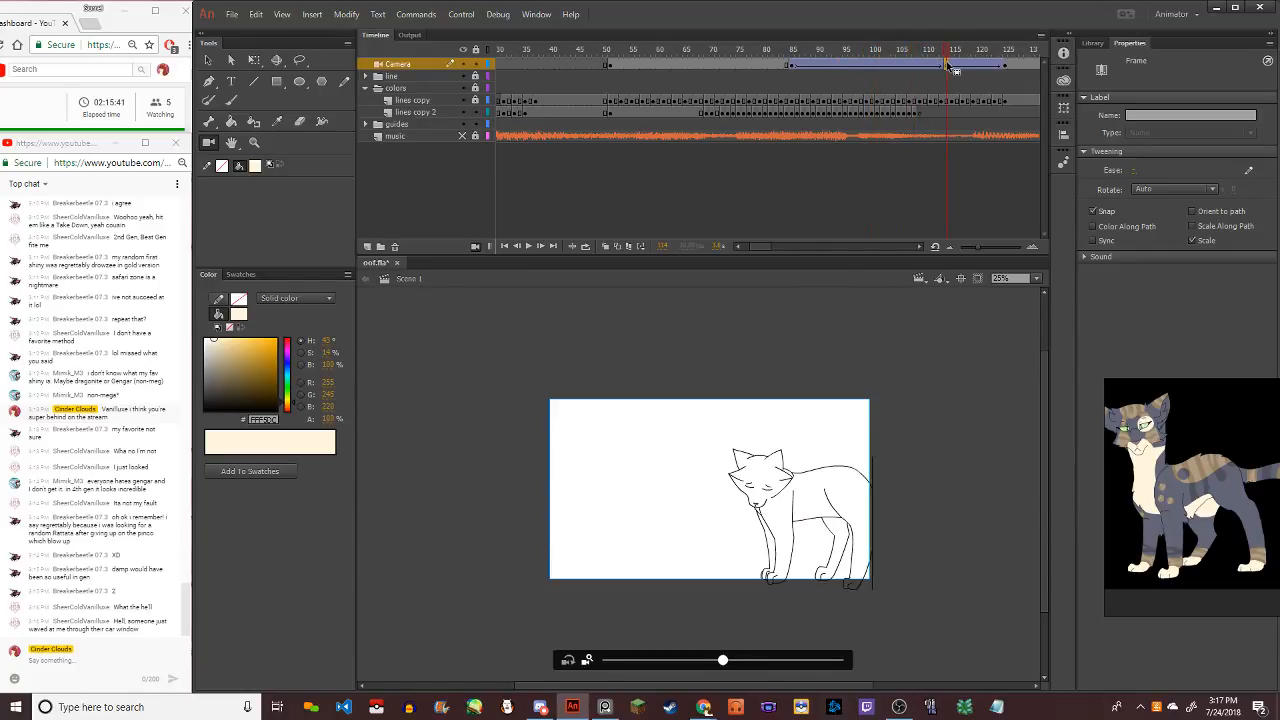
left_click(900, 67)
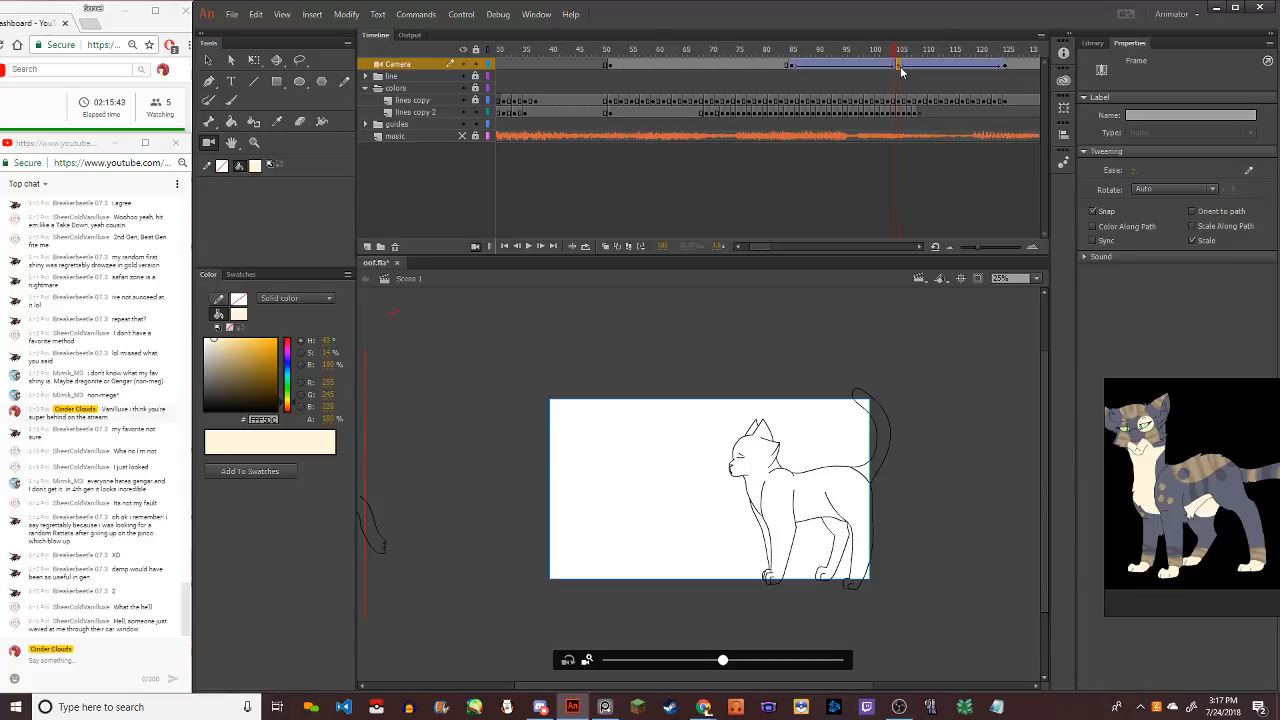
Move the camera tween's starting keyframe to about frame 93 and clear the extra keyframe at about frame 105
left_click_drag(900, 70, 836, 70)
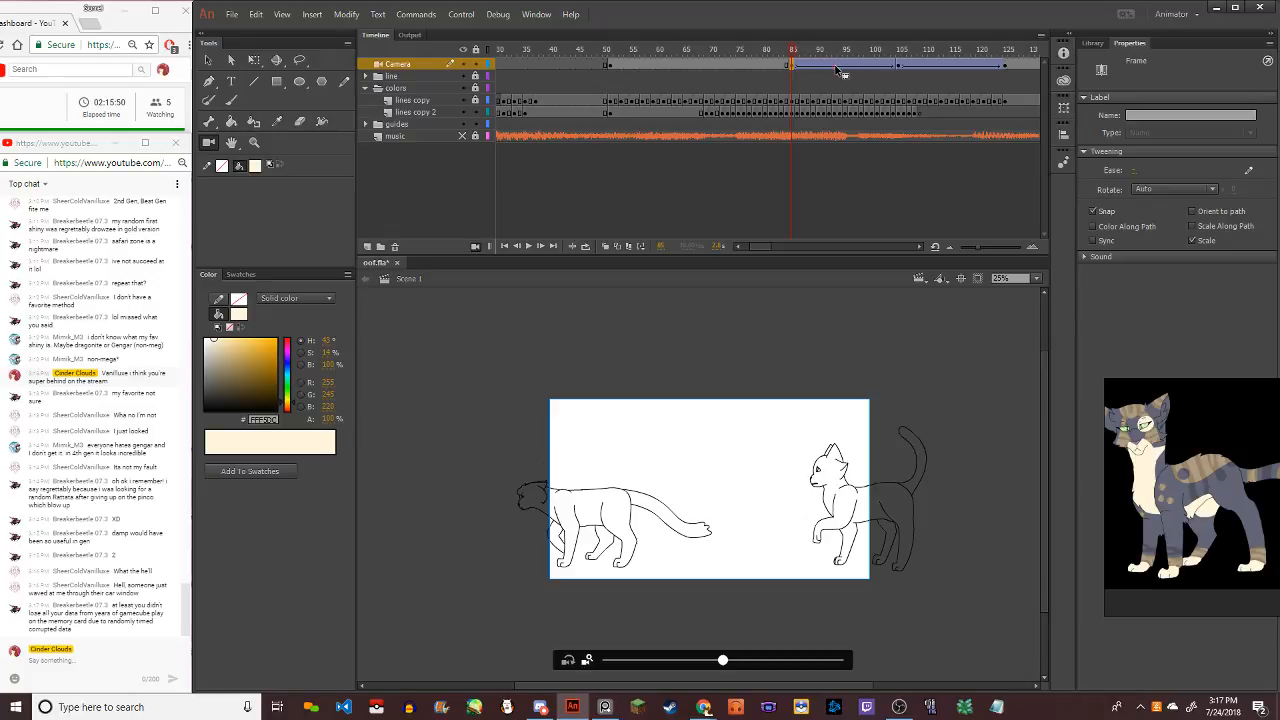
left_click(838, 70)
right_click(901, 68)
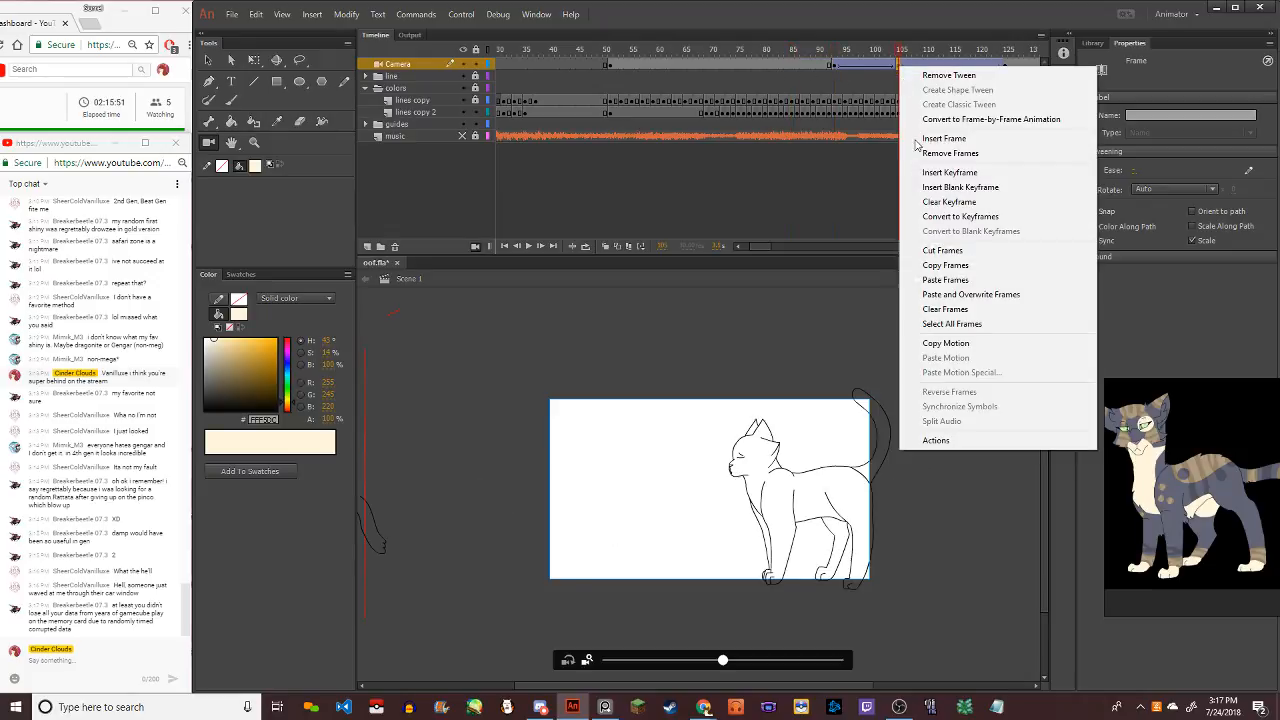
left_click(945, 200)
left_click(793, 70)
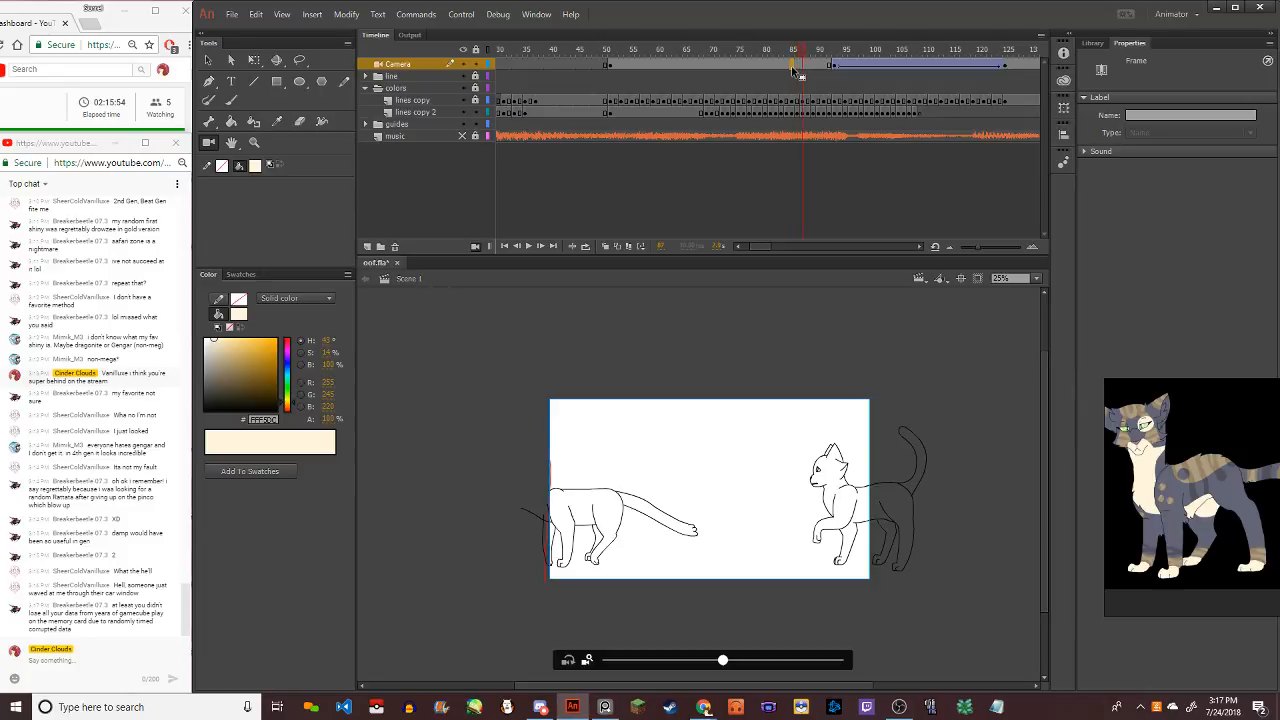
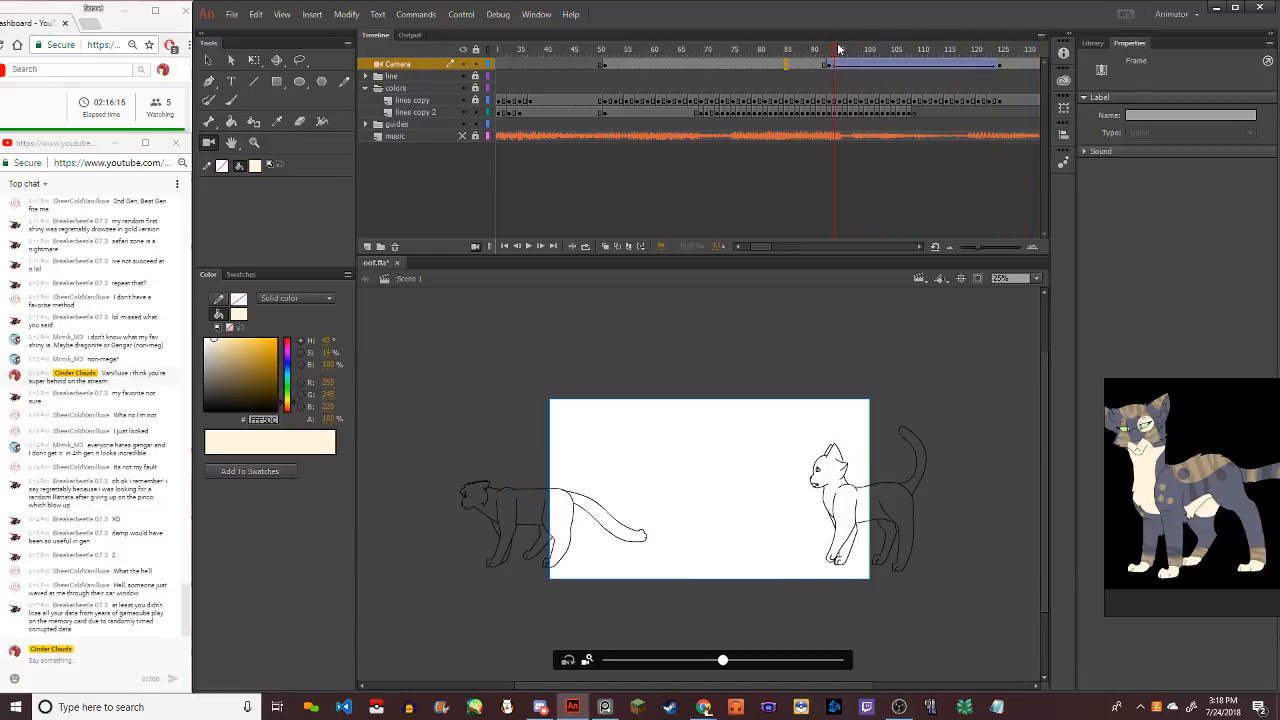
Play the animation from frame 70 past the end of the camera tween to examine the zoom's timing
left_click_drag(839, 49, 829, 43)
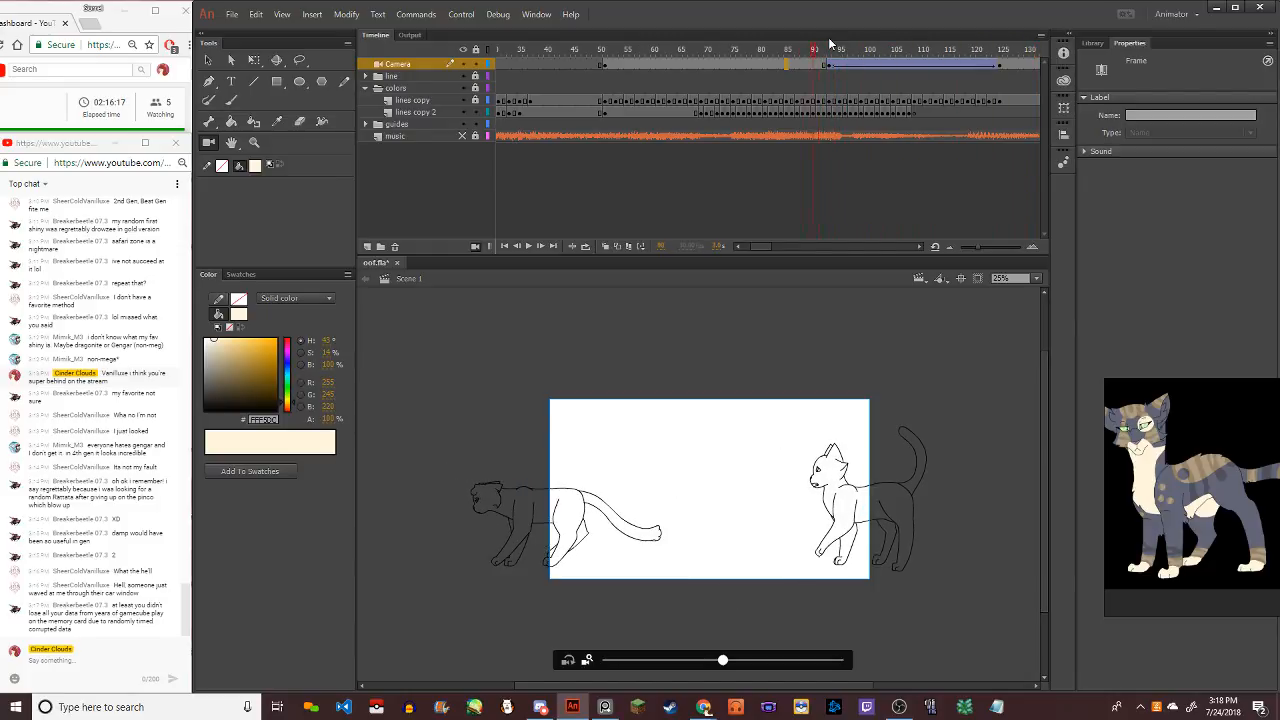
key("comma")
key("comma")
key("comma")
key("comma")
key("comma")
key("comma")
key("comma")
key("comma")
key("comma")
key("comma")
key("comma")
key("comma")
key("comma")
key("comma")
key("comma")
key("comma")
key("comma")
key("comma")
key("comma")
key("comma")
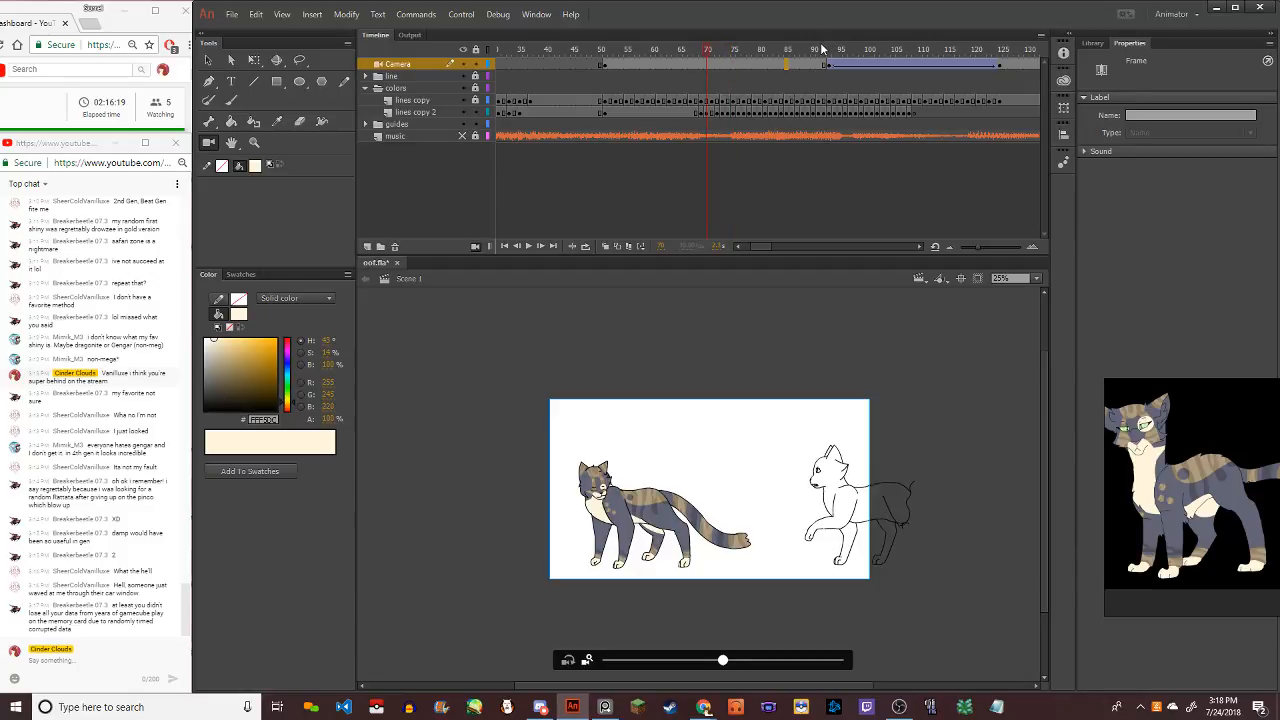
key("Return")
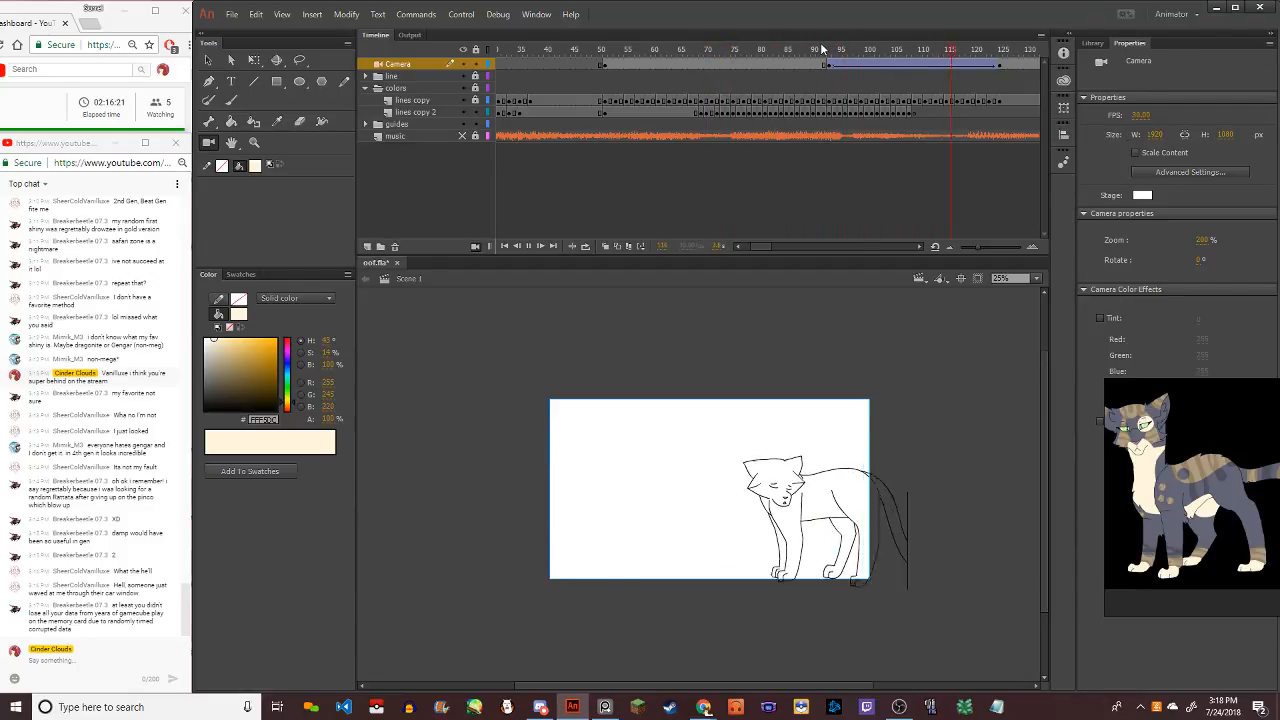
key("Return")
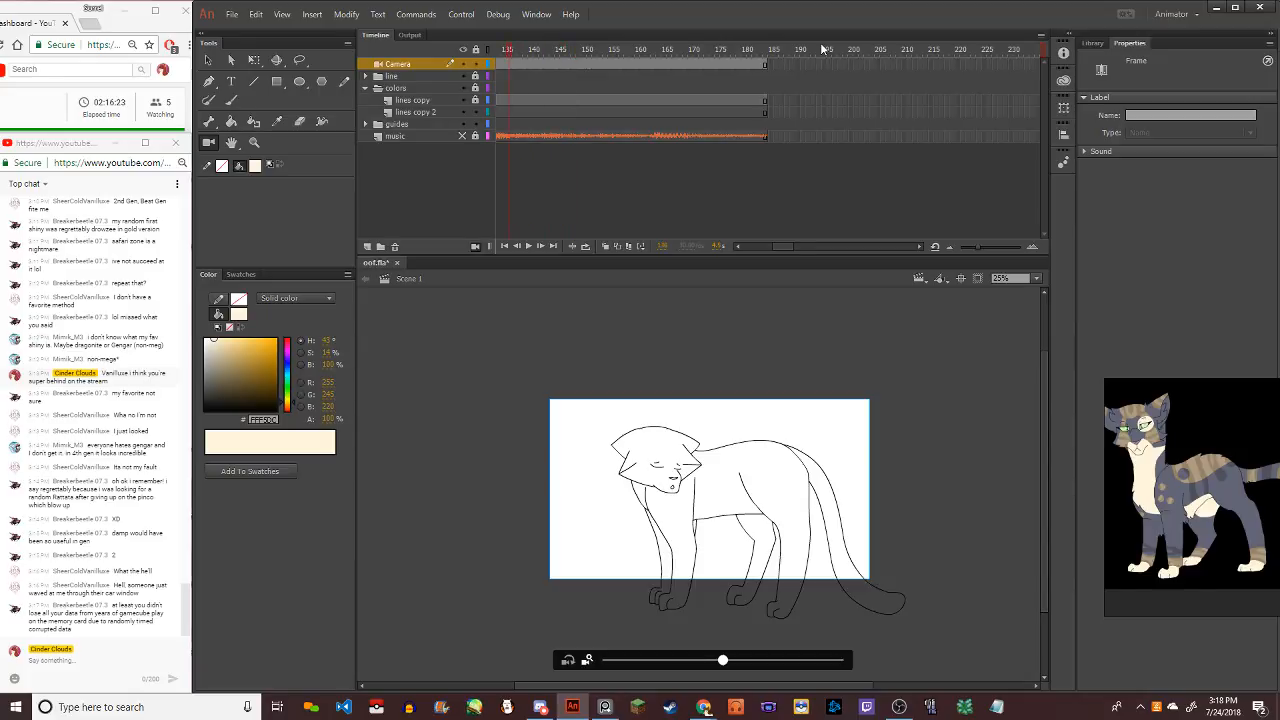
Return to about frame 88 and try to draw on the stage with a red Pencil stroke
key("comma")
key("comma")
key("comma")
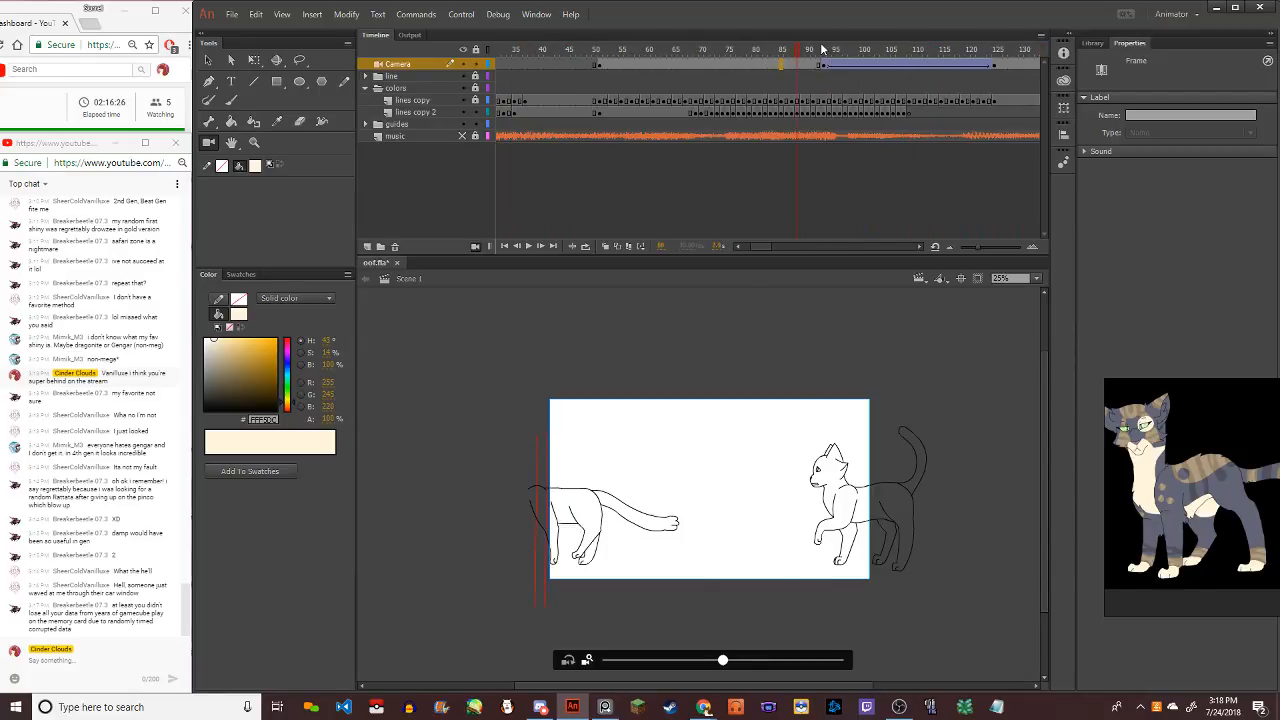
left_click(344, 80)
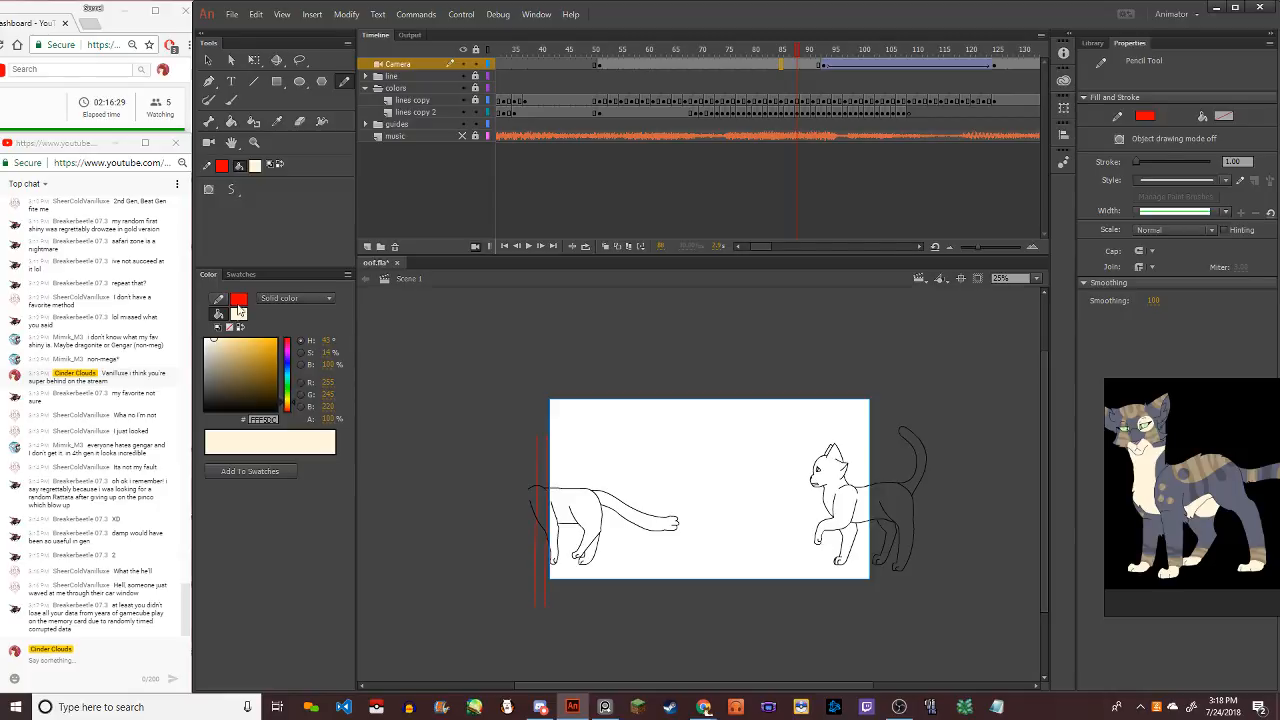
left_click(239, 312)
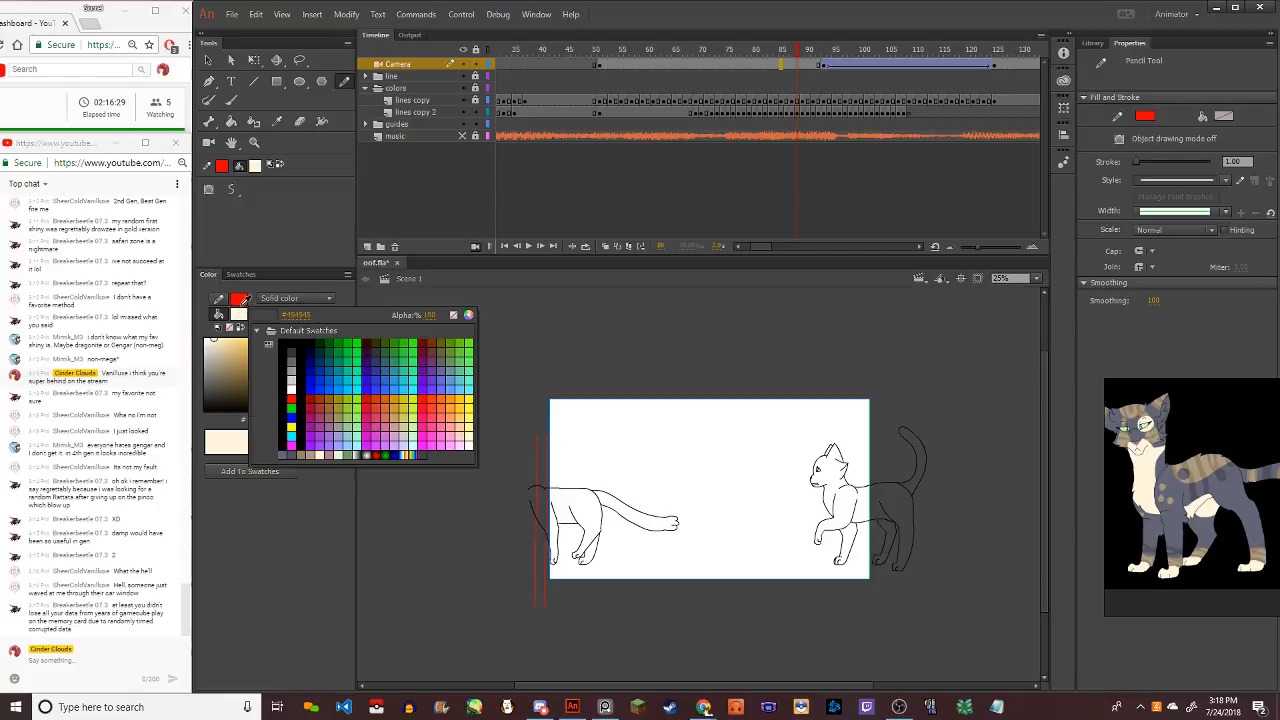
key("Escape")
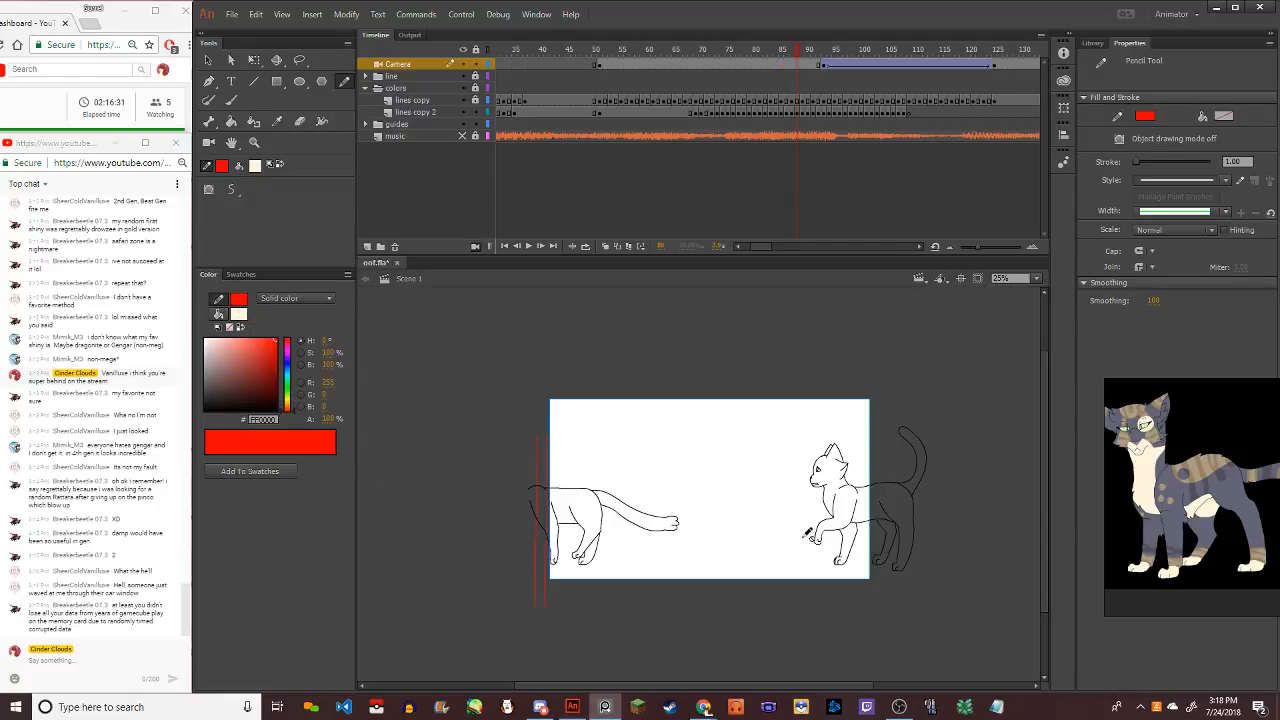
left_click(580, 343)
left_click(858, 368)
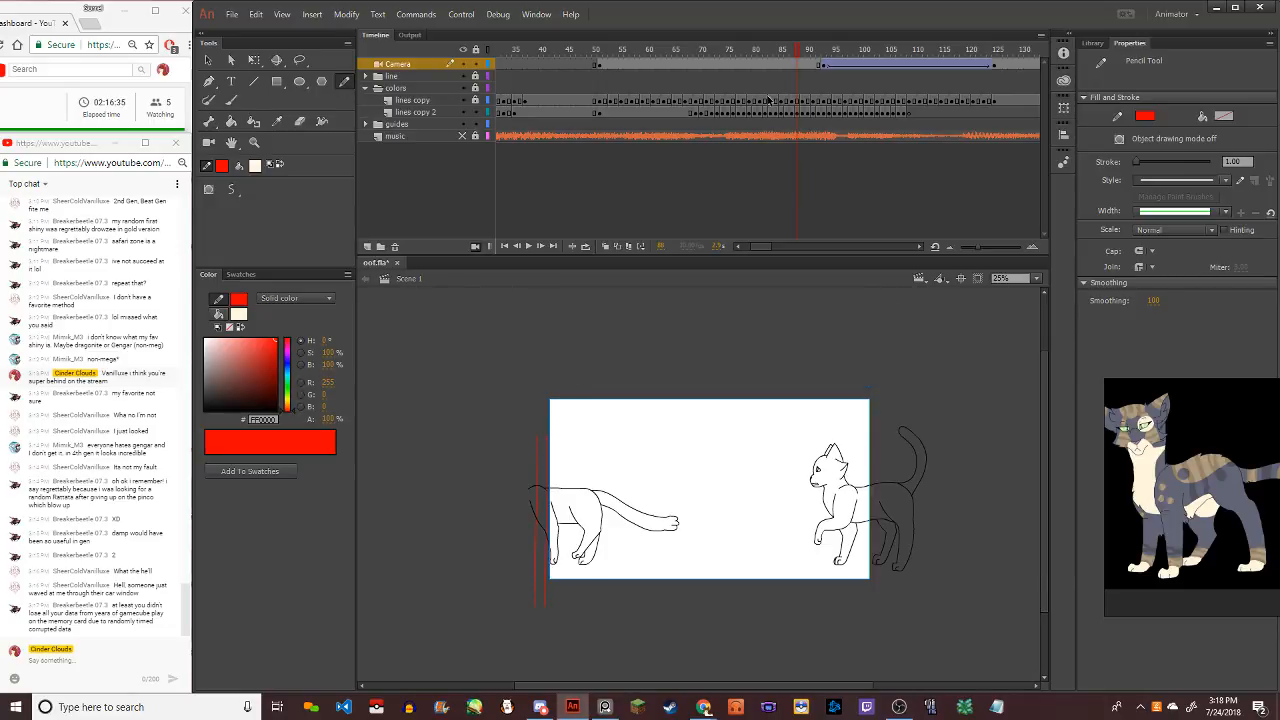
Step through the walk frames between about 67 and 58 on the lines copy layer to examine the cats' poses
left_click(766, 101)
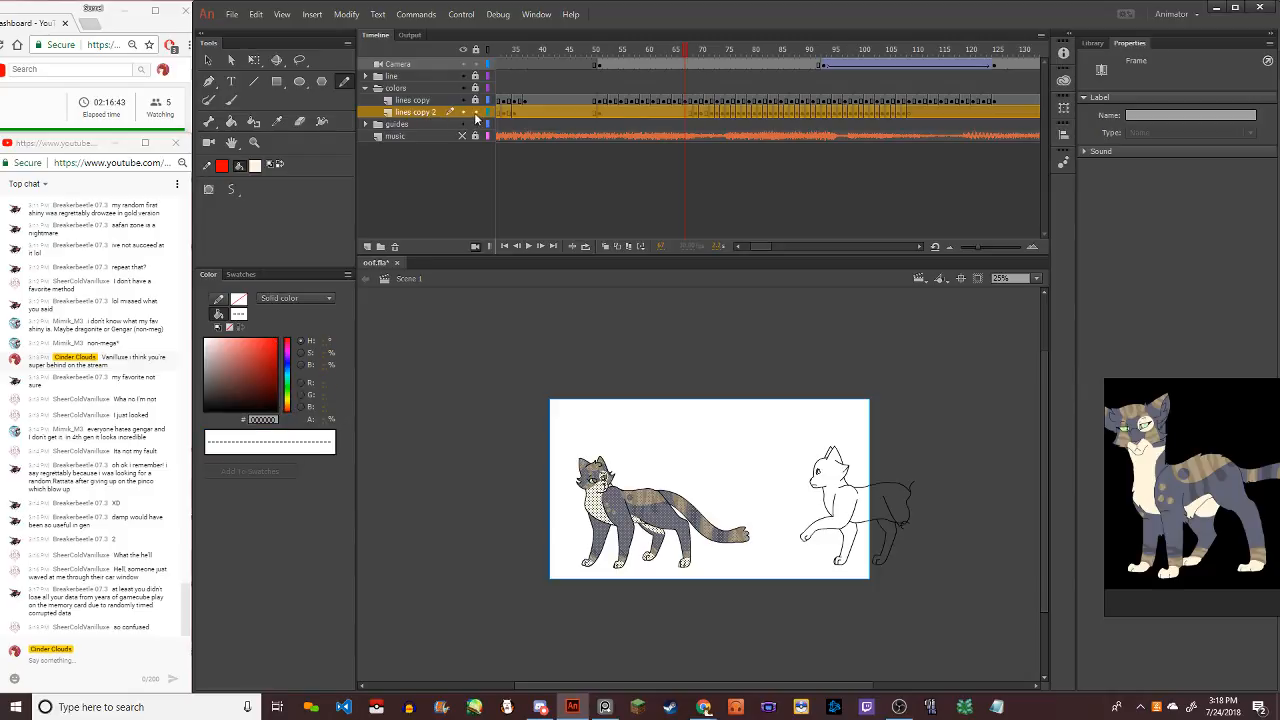
left_click(519, 103)
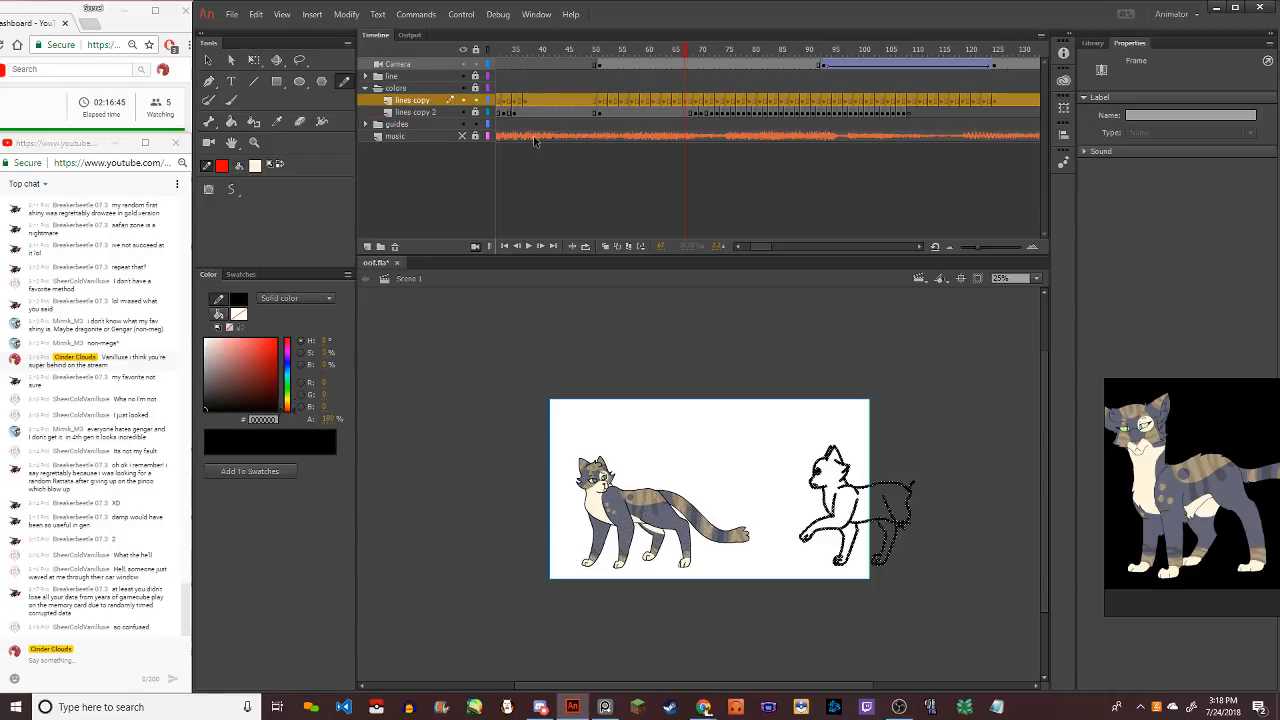
left_click(728, 222)
key("comma")
key("comma")
key("comma")
key("comma")
key("comma")
key("comma")
key("comma")
key("comma")
key("comma")
key("comma")
key("comma")
key("comma")
key("period")
key("period")
key("period")
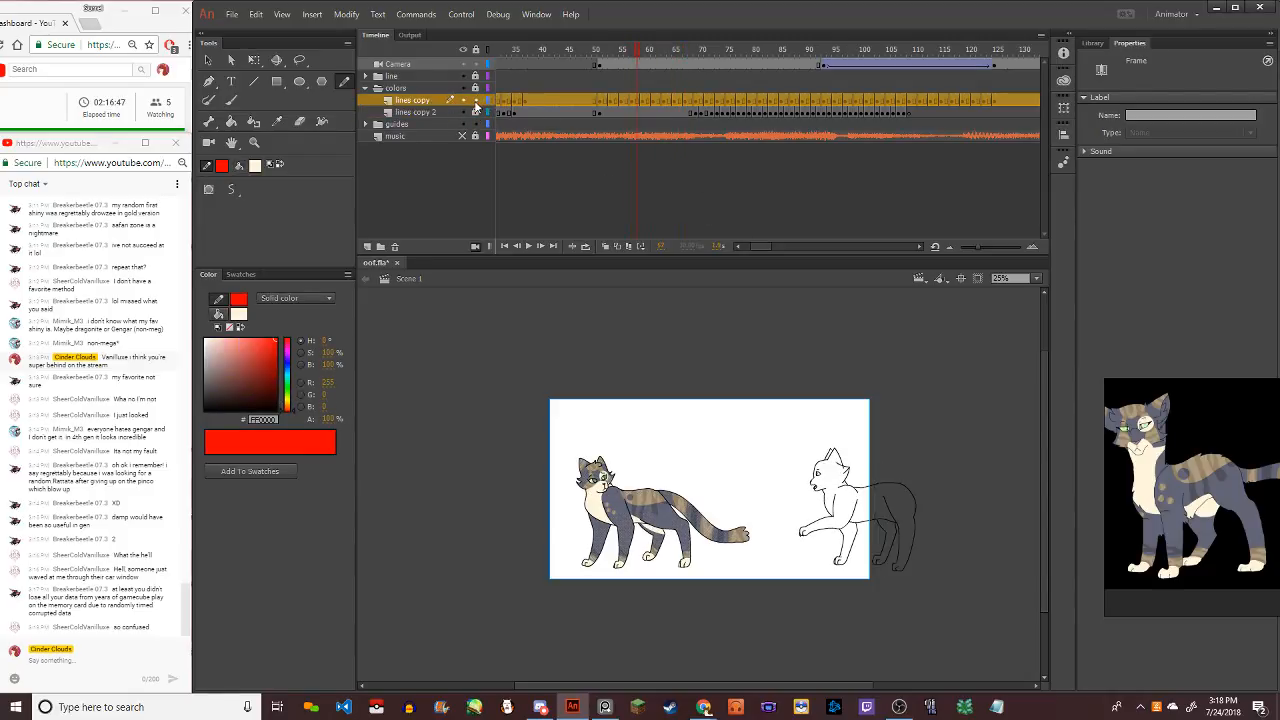
Try to draw with the Pencil tool on the locked lines copy 2 layer at about frame 63
left_click(441, 111)
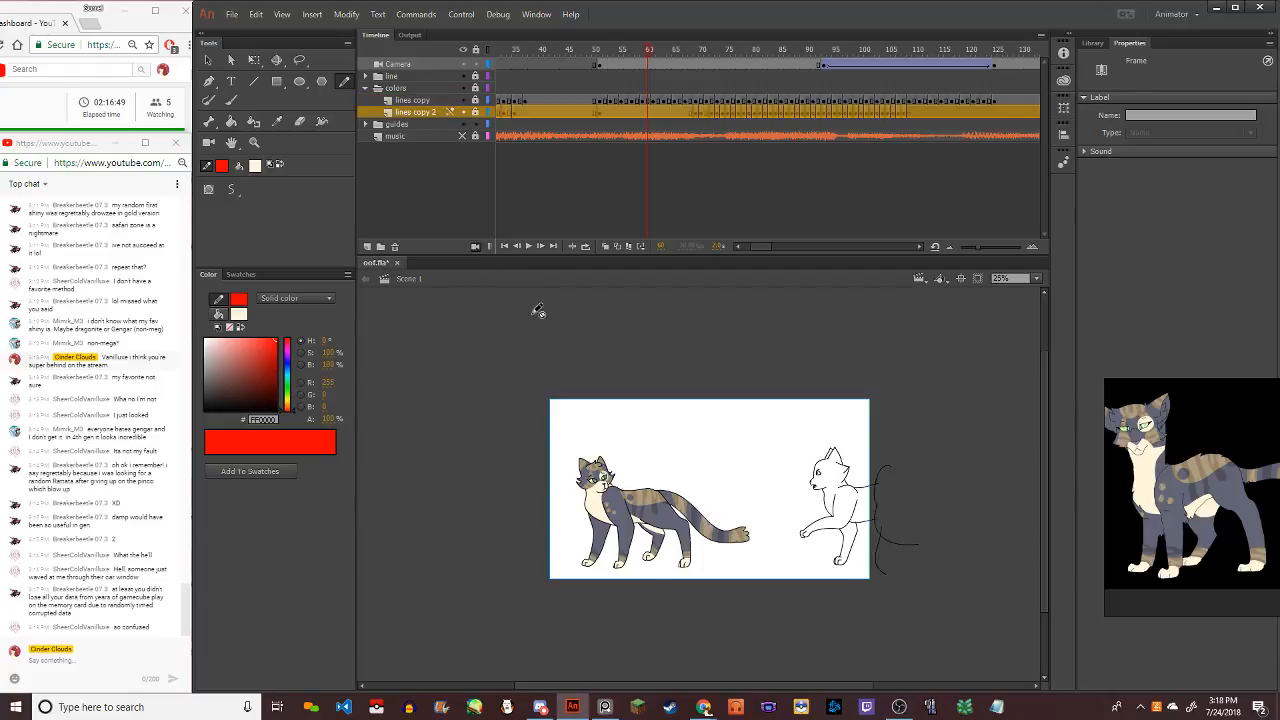
key("period")
key("period")
key("period")
left_click(656, 338)
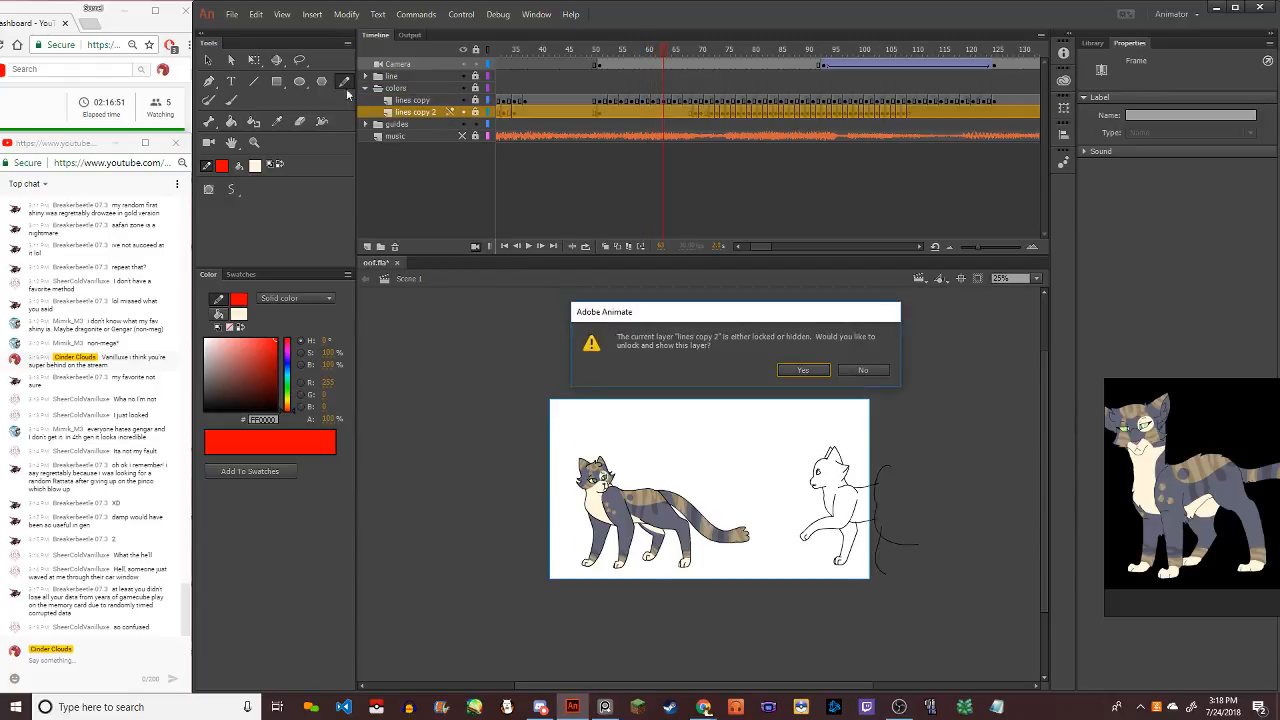
left_click(862, 372)
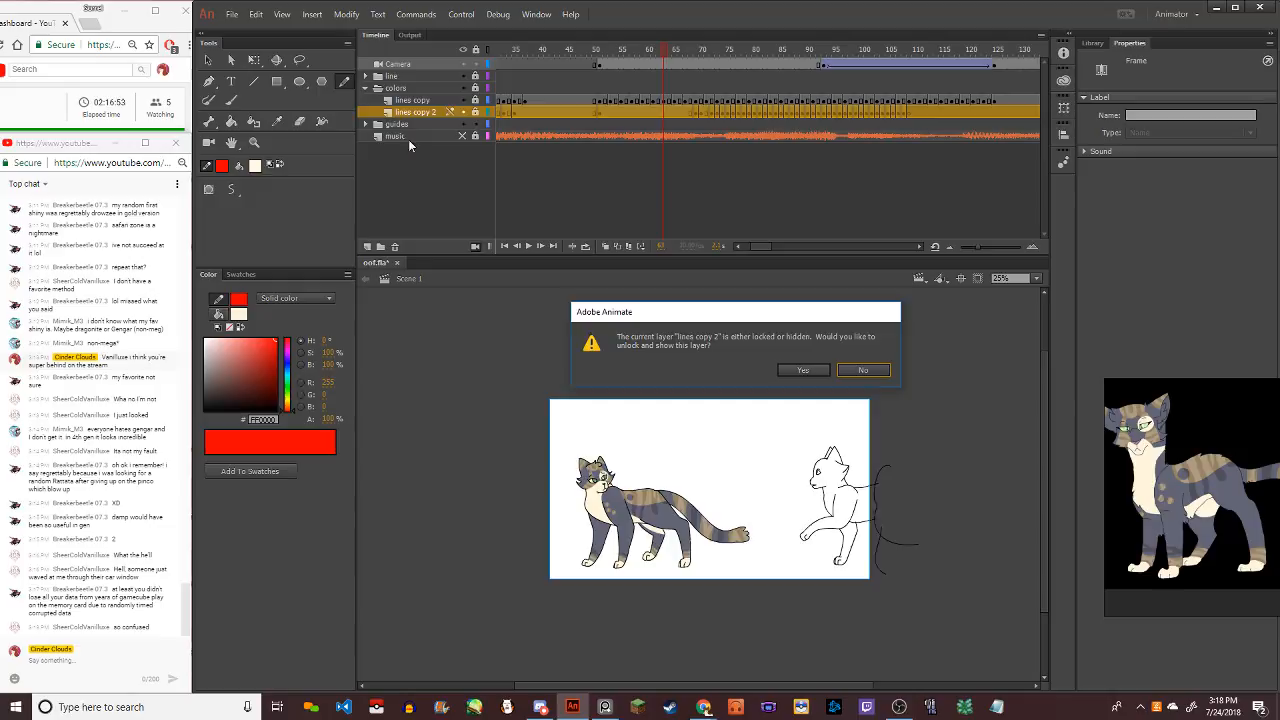
left_click(862, 370)
Play the animation from about frame 64 to examine the walking cat leaving the shot
left_click(204, 62)
left_click(454, 345)
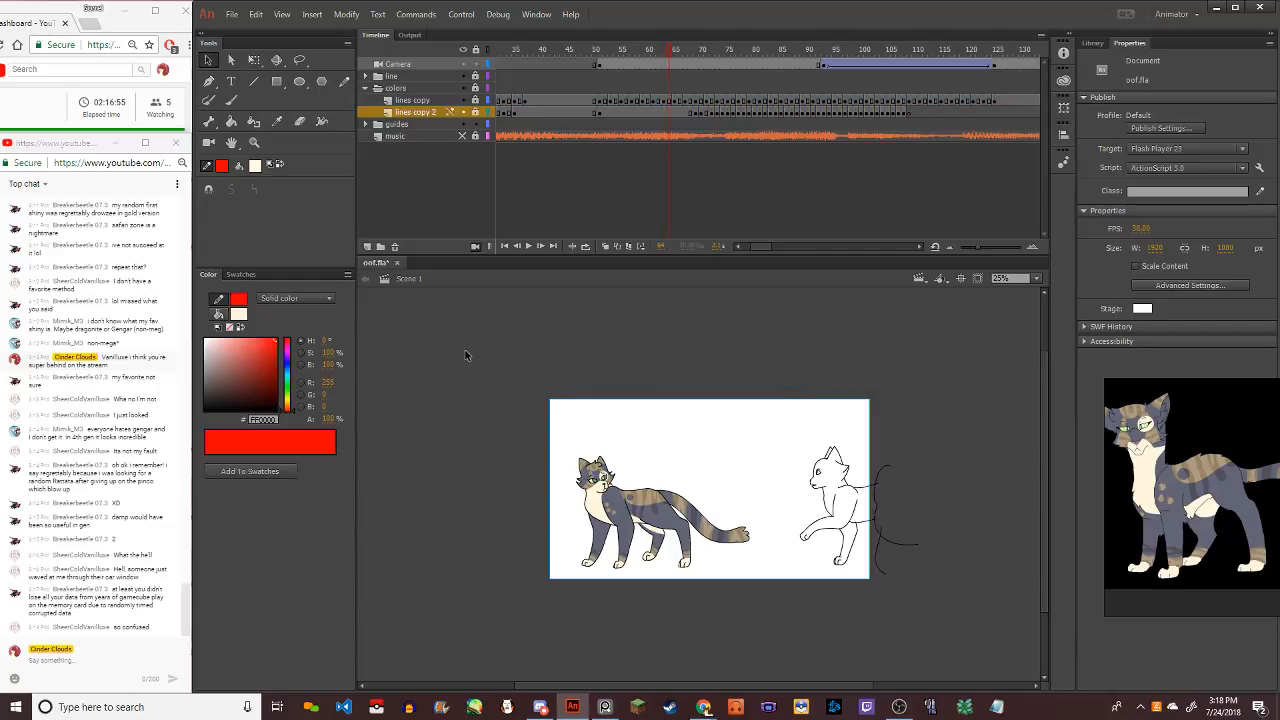
key("Return")
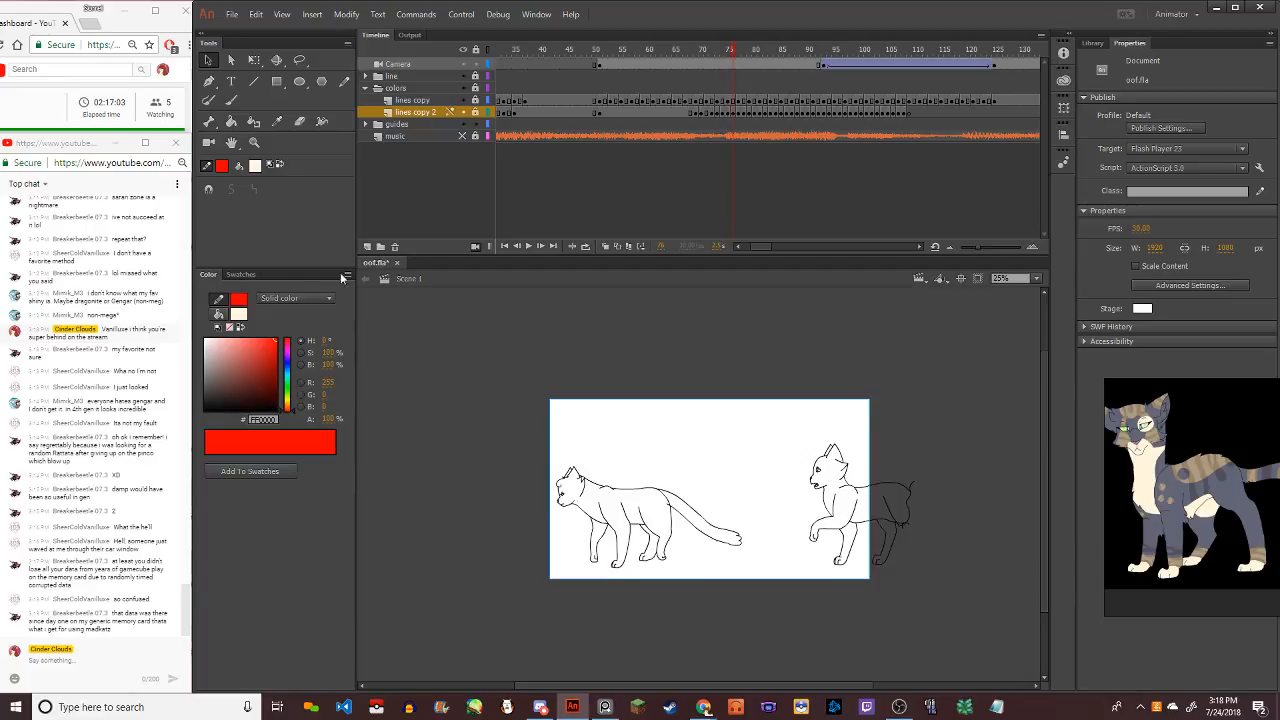
Unlock the lines copy 2 layer at about frame 84 for drawing with the red Pencil
left_click(346, 82)
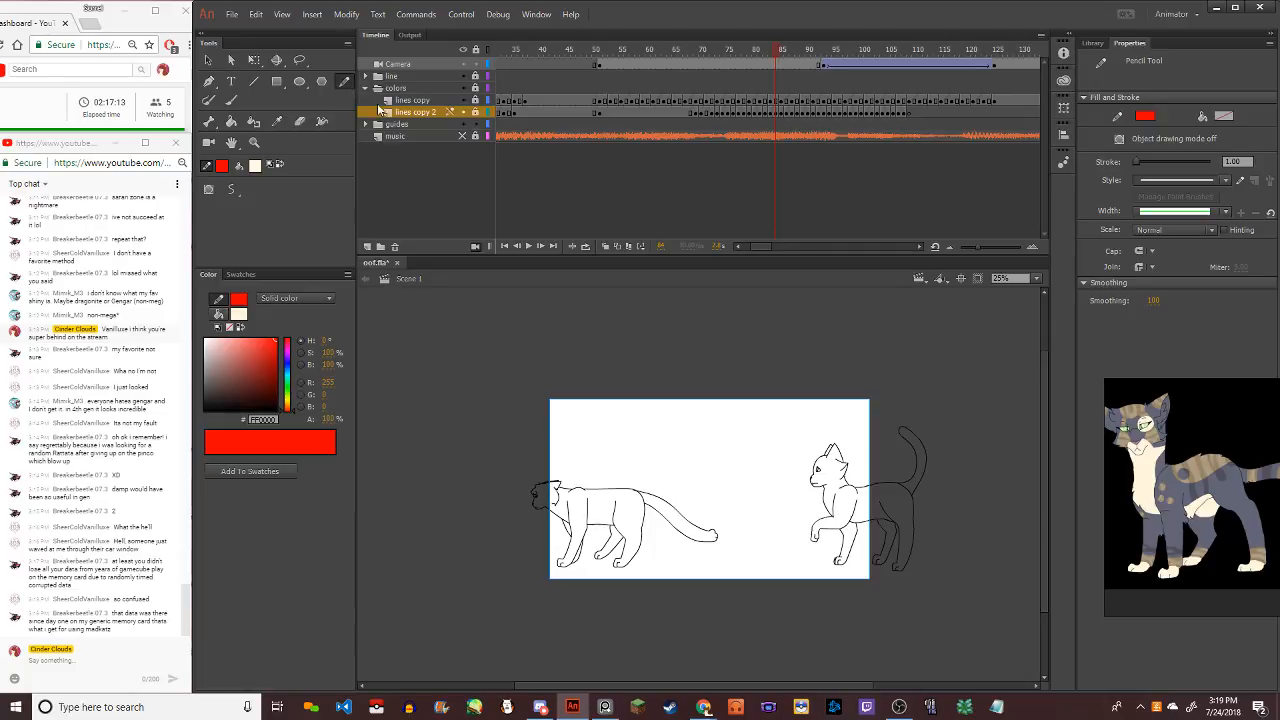
left_click(476, 113)
left_click_drag(572, 539, 564, 527)
scroll(563, 525, "up", 2)
scroll(448, 466, "up", 3)
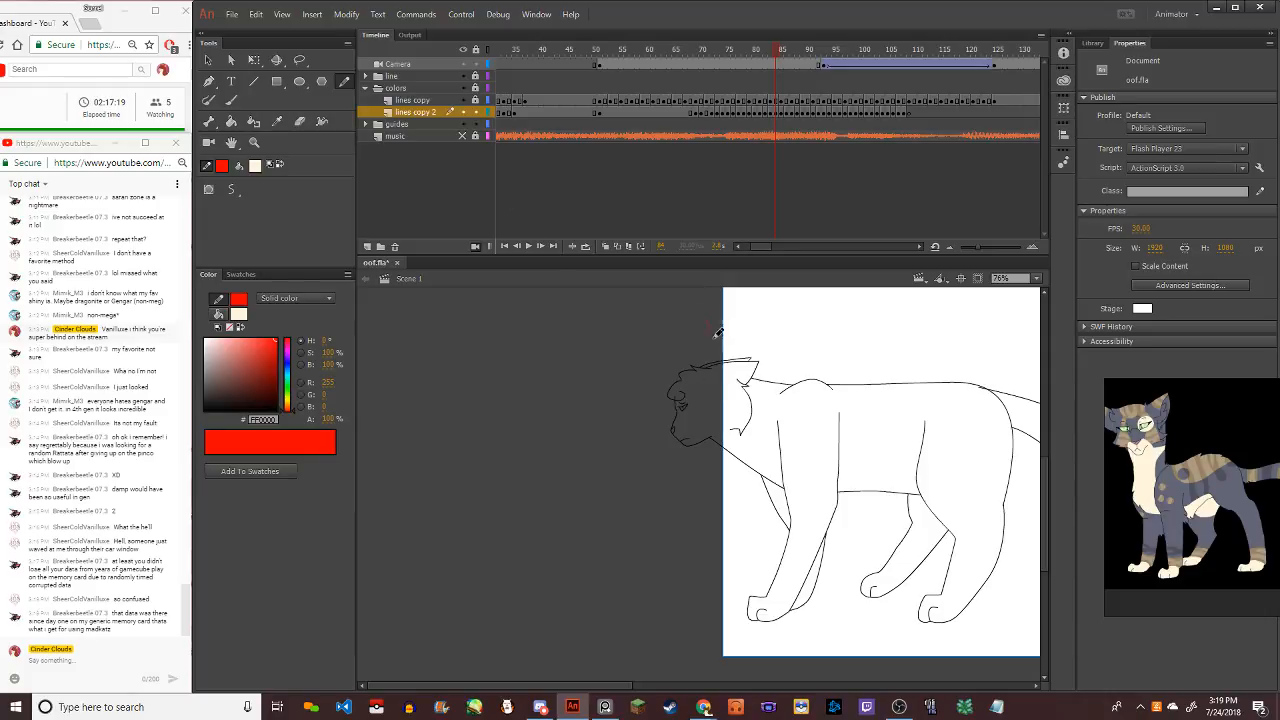
Try a vertical red pencil line across the walking cat's head, just outside the stage's left edge
left_click_drag(712, 322, 714, 525)
key("comma")
key("comma")
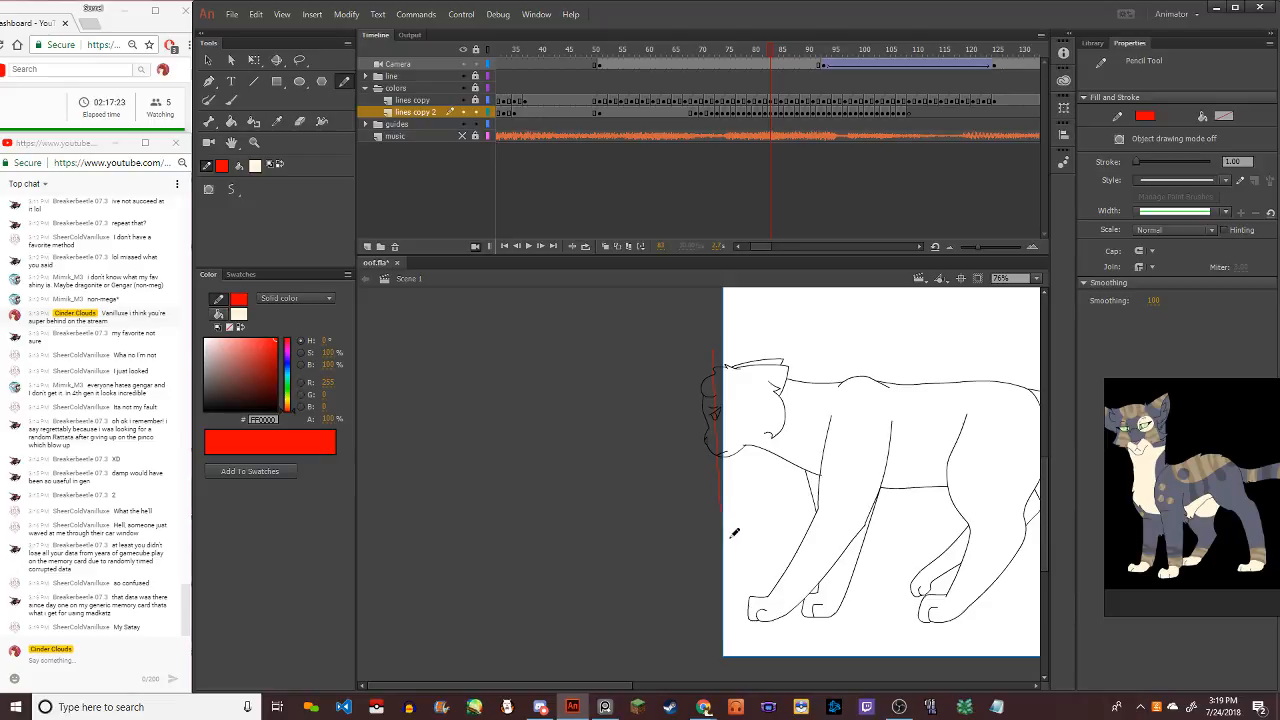
key("ctrl+z")
Draw a red vertical pencil line beside the stage's left edge at about frame 85
key("period")
key("period")
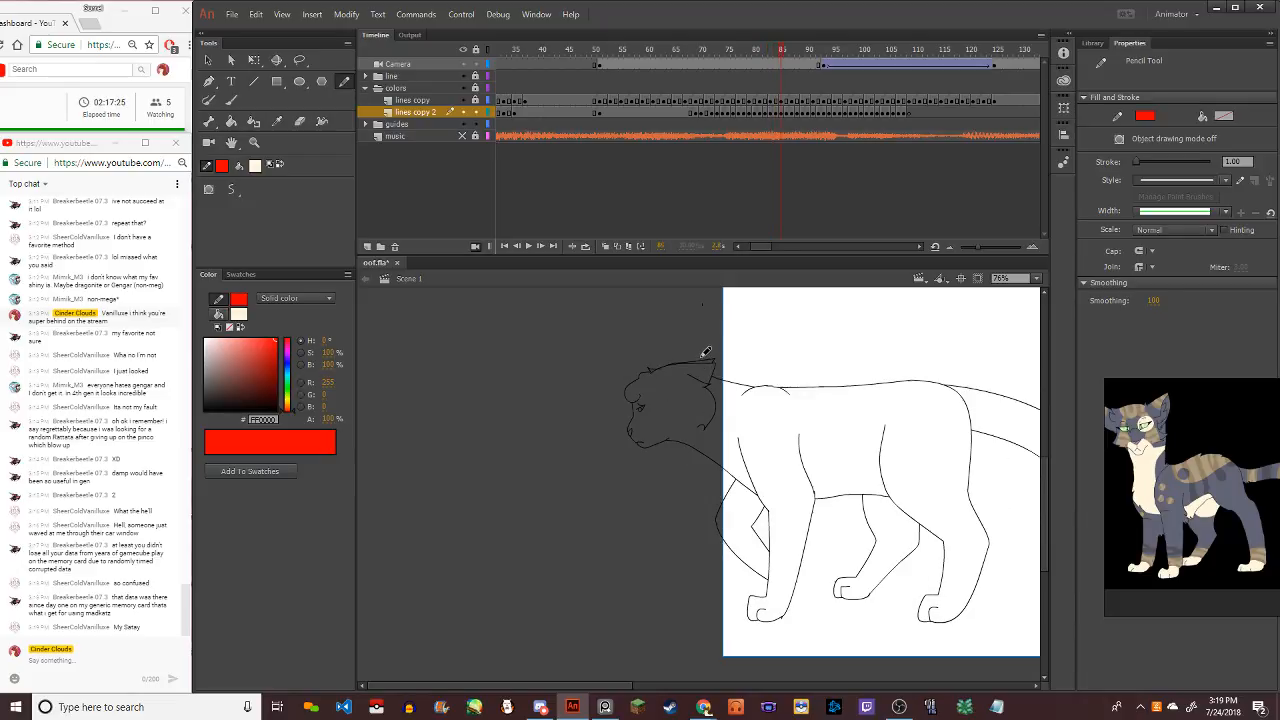
left_click_drag(713, 343, 717, 397)
key("period")
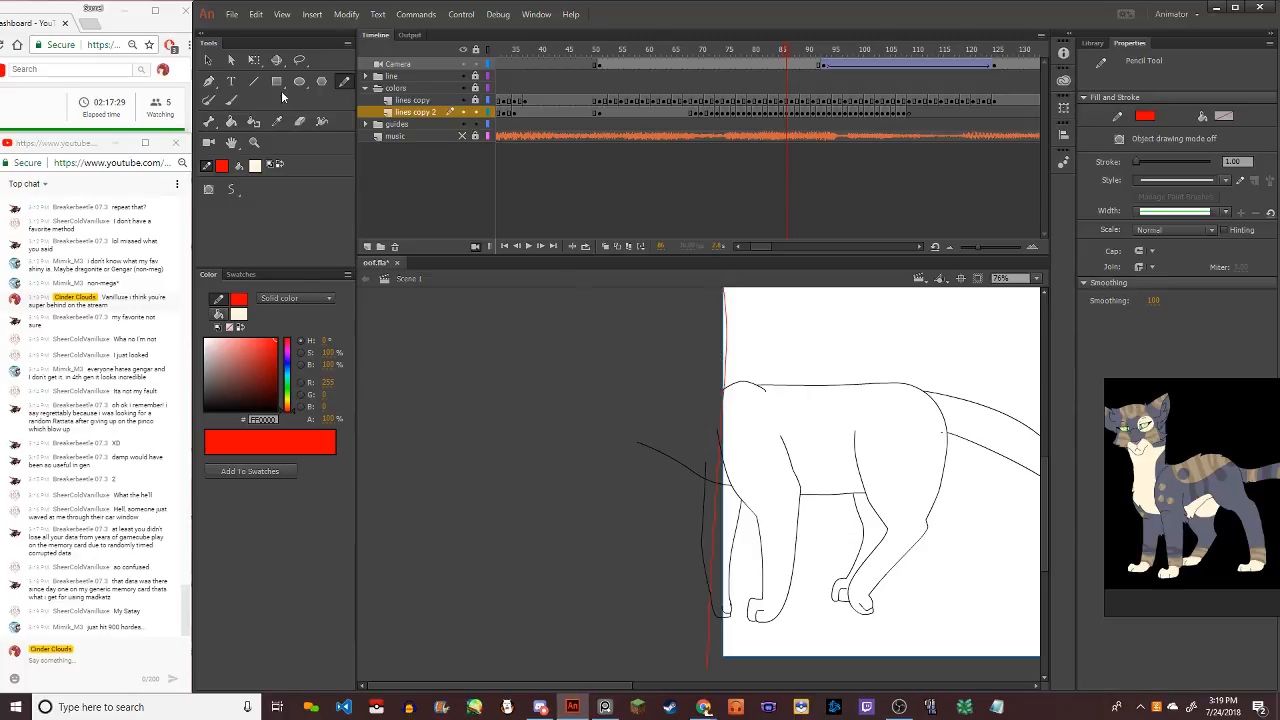
Play the animation through the start of the camera tween to examine when the zoom begins
left_click(208, 62)
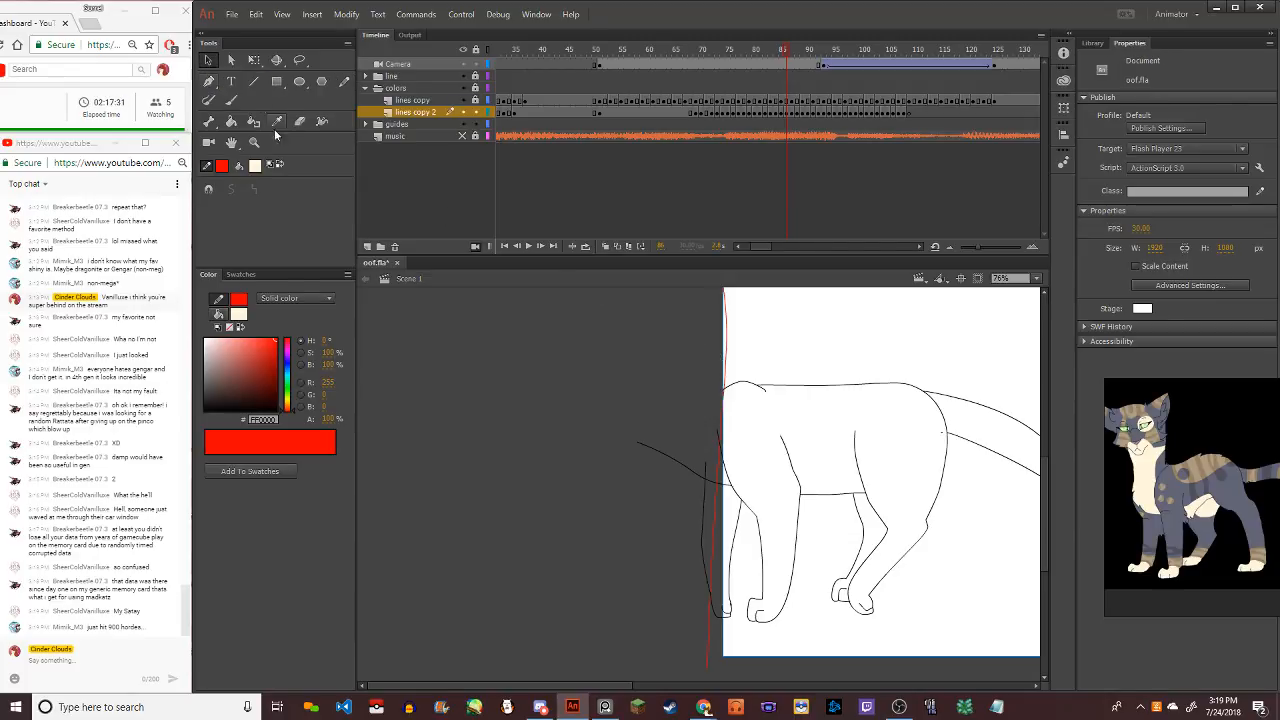
scroll(576, 391, "down", 5)
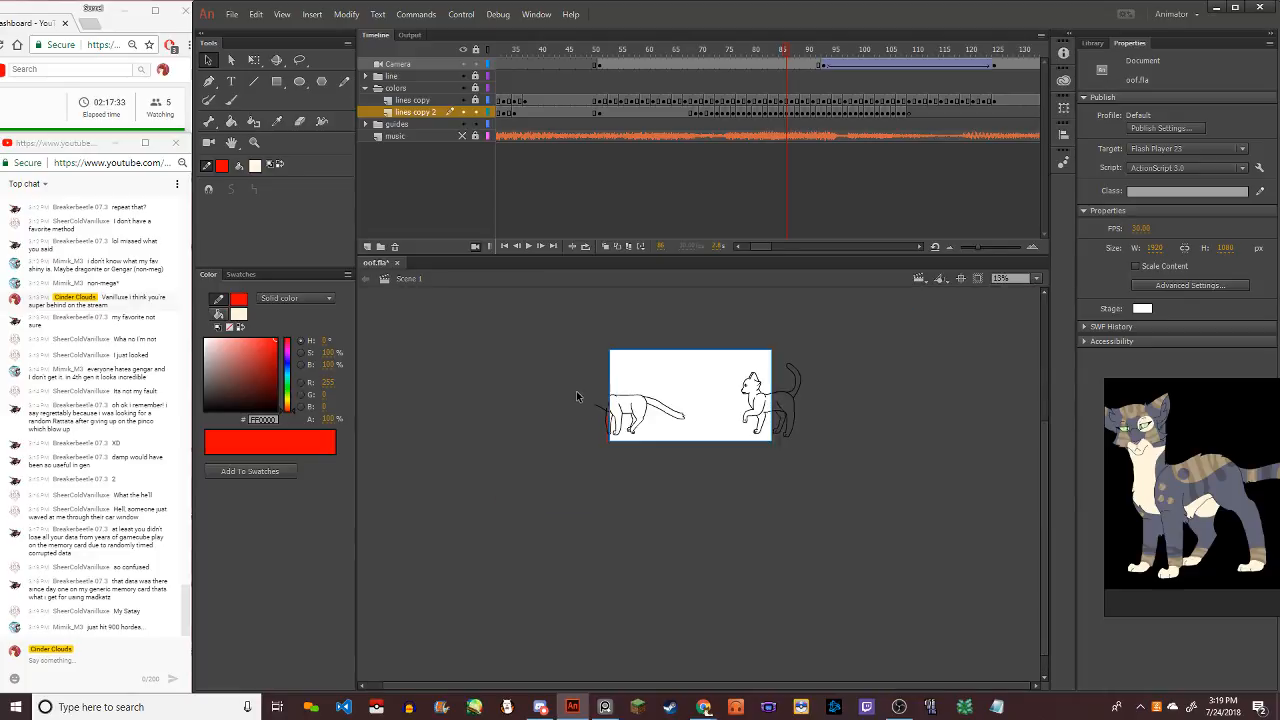
scroll(576, 391, "up", 3)
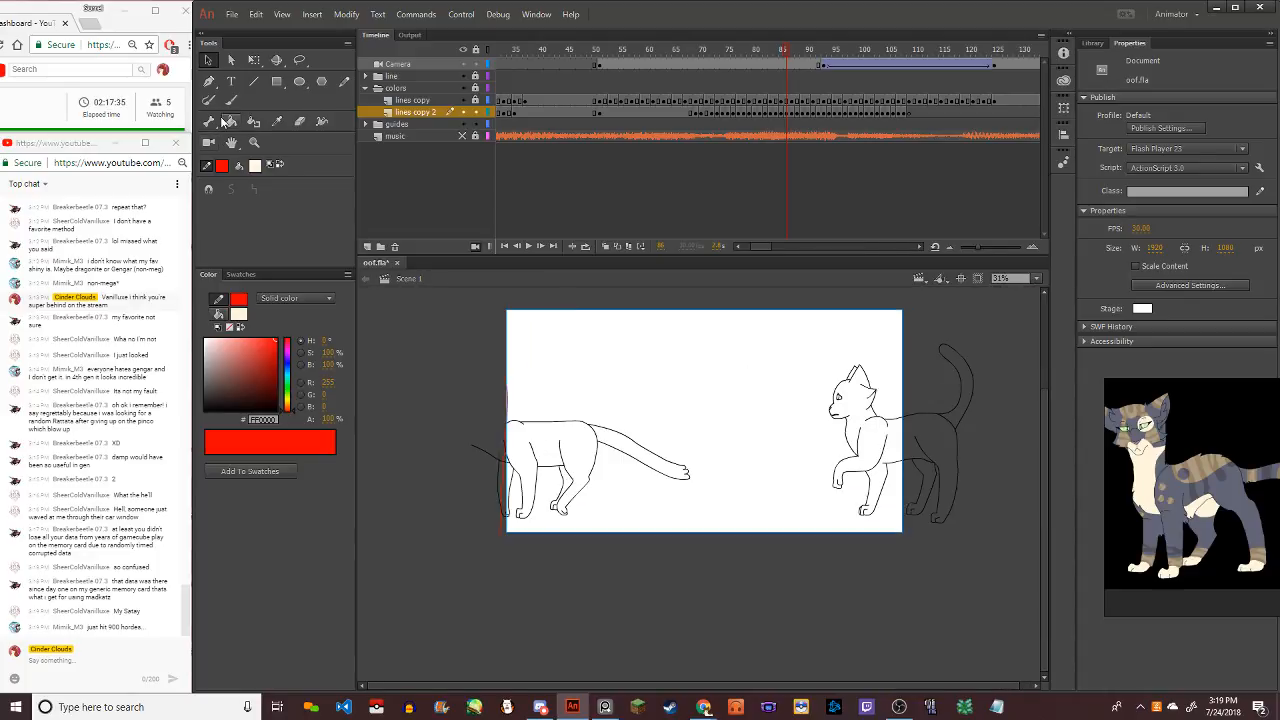
left_click(208, 142)
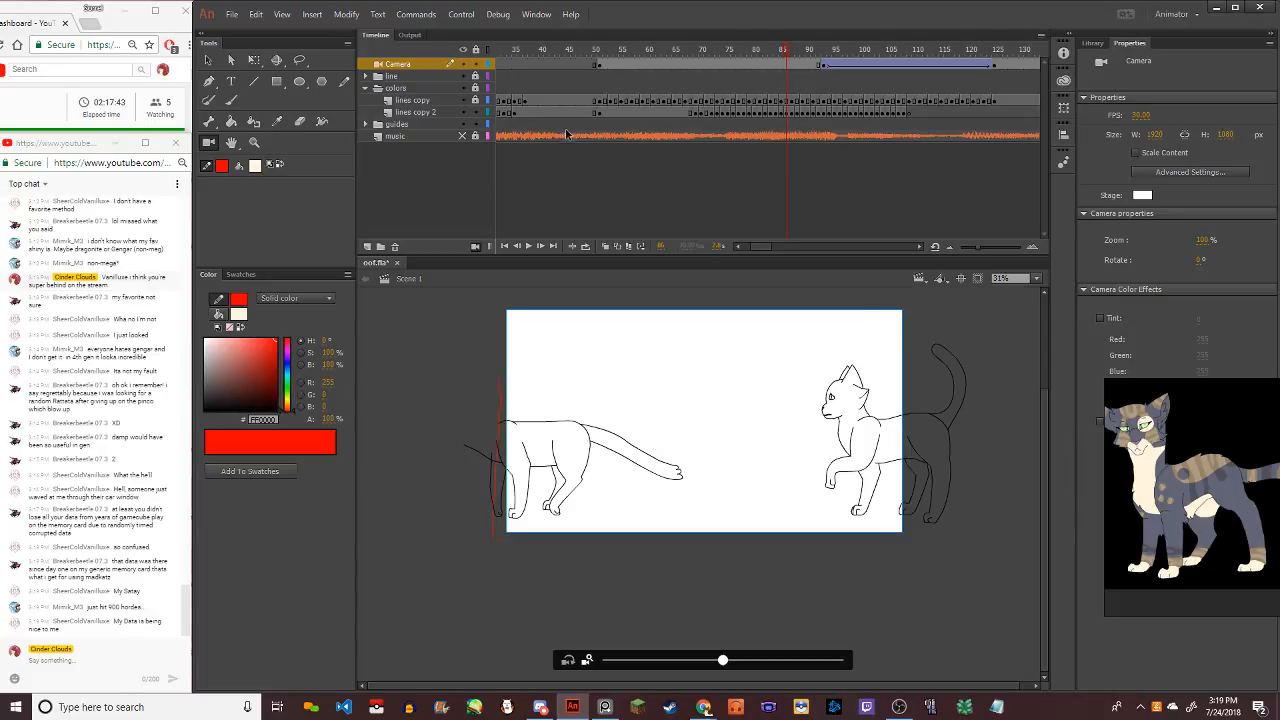
left_click(558, 92)
key("Return")
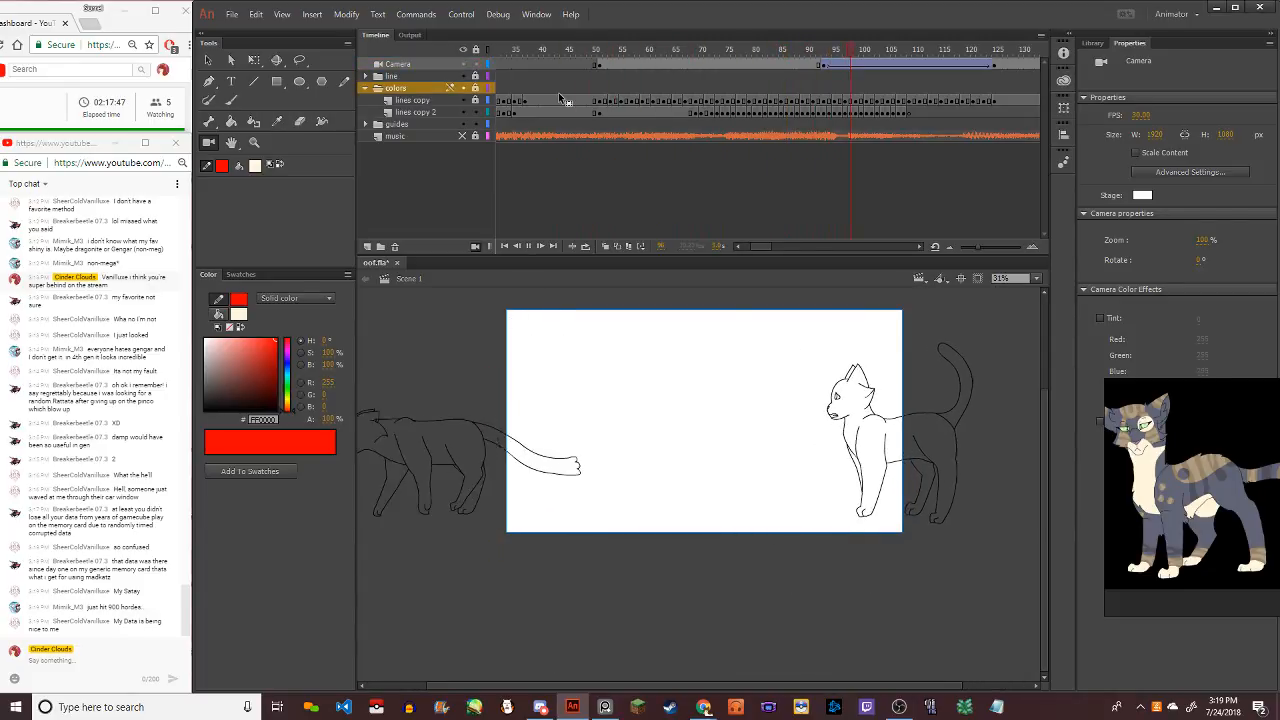
left_click(583, 77)
key("Return")
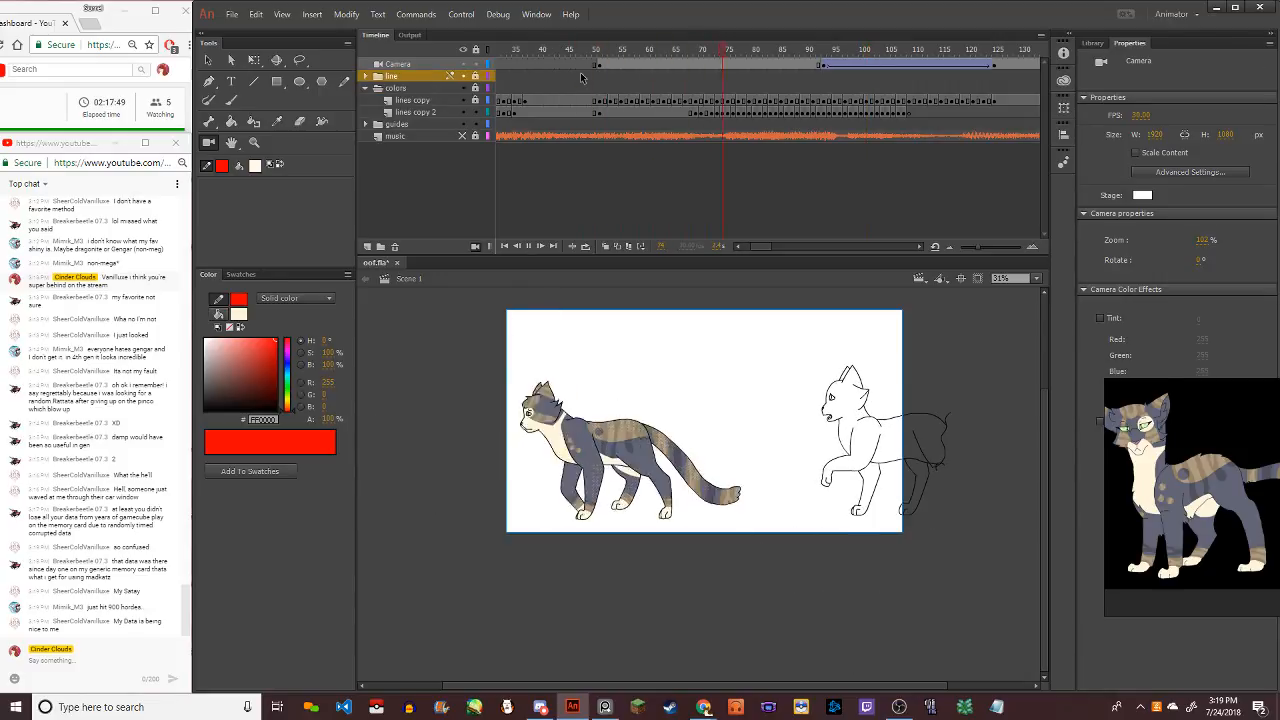
Remove the camera tween that starts at frame 93 and create a new classic tween up to frame 125
right_click(822, 66)
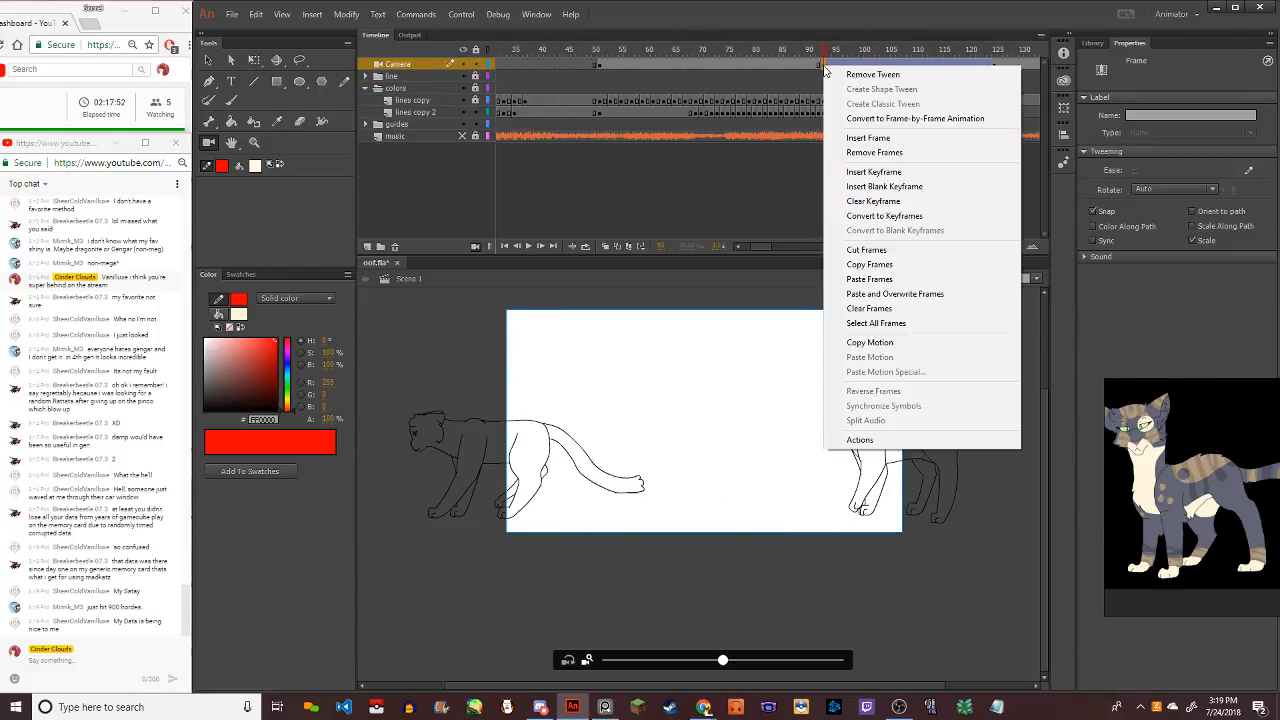
left_click(858, 203)
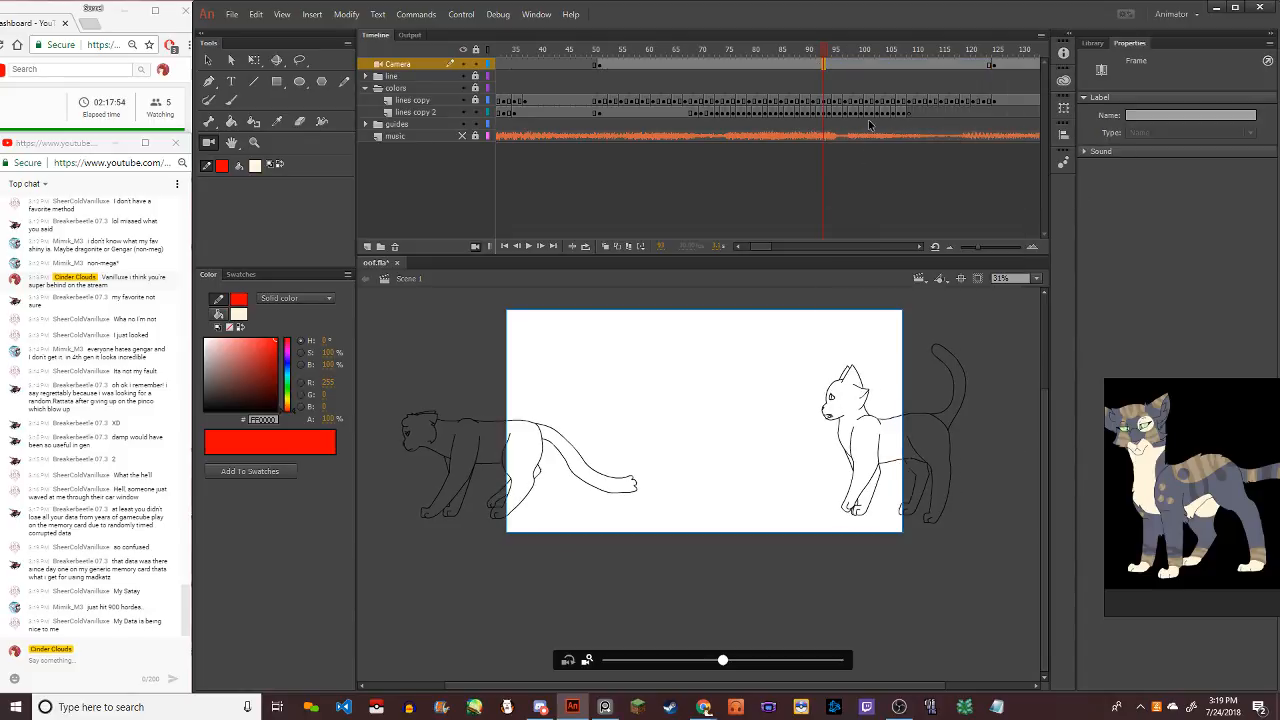
right_click(906, 66)
left_click(963, 99)
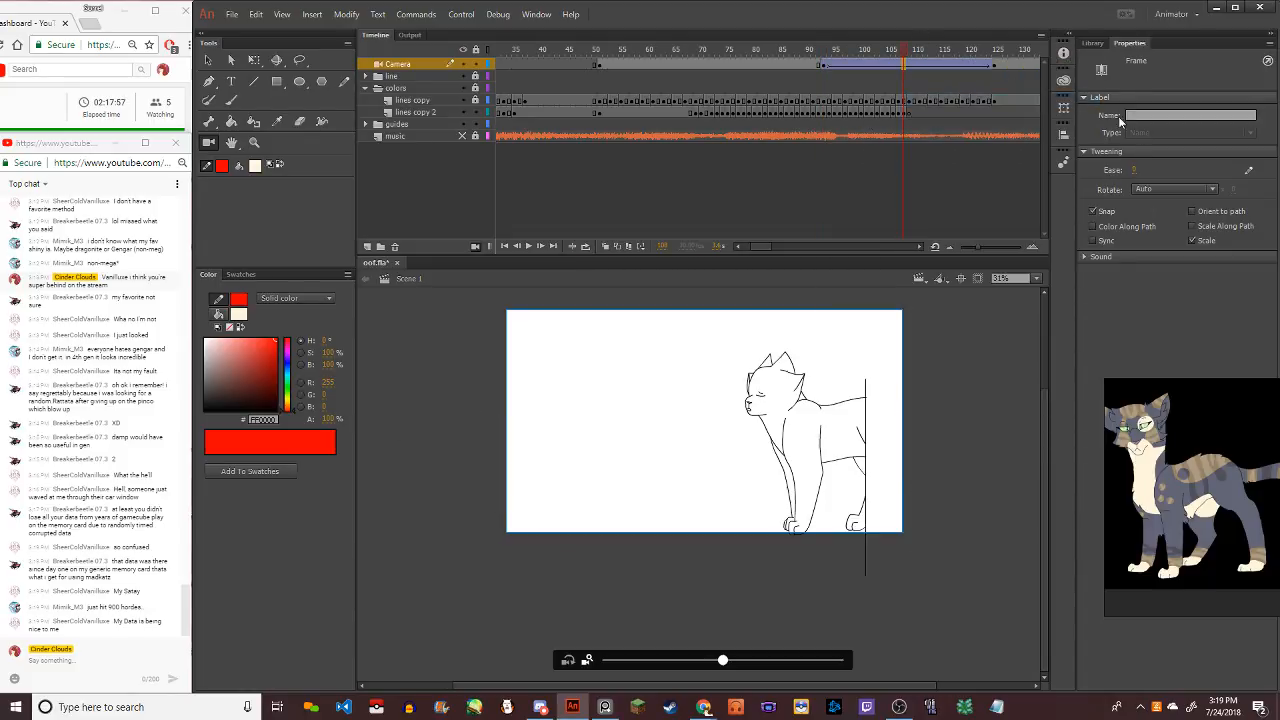
Give the camera tween a custom S-curve ease, slow at both ends, with one setting for all properties
left_click(1248, 171)
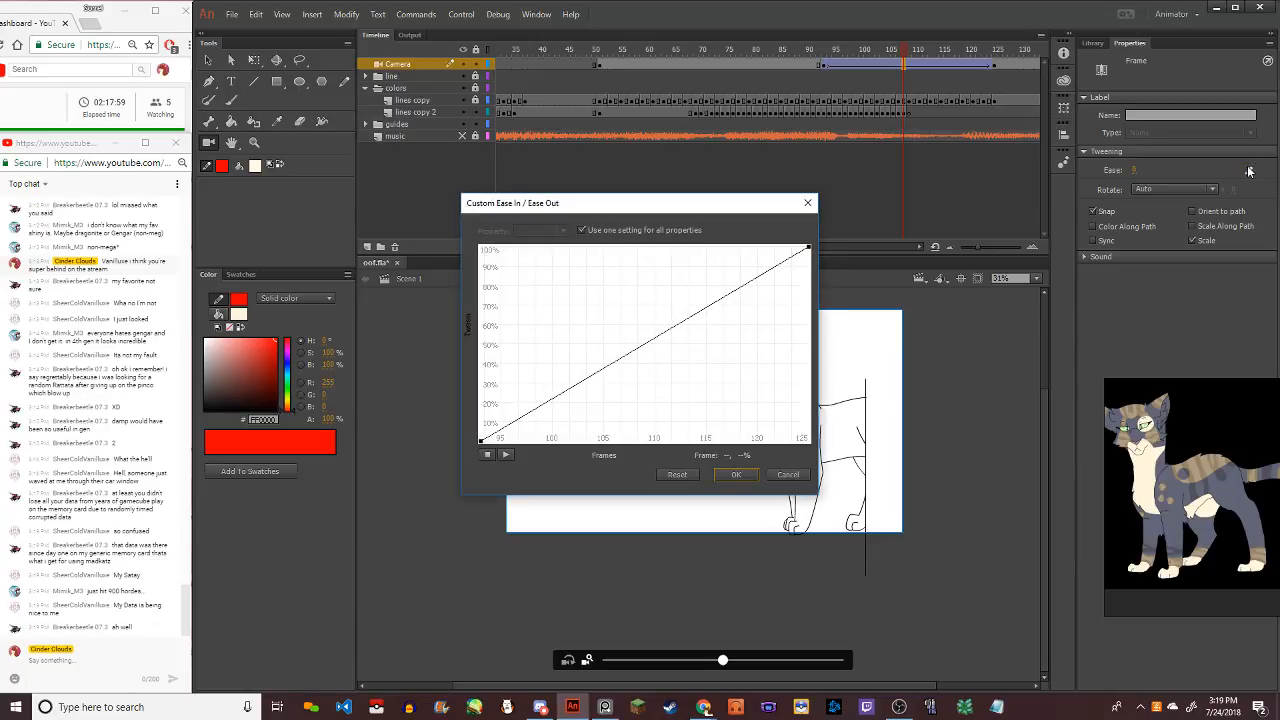
left_click(808, 248)
left_click_drag(705, 315, 634, 246)
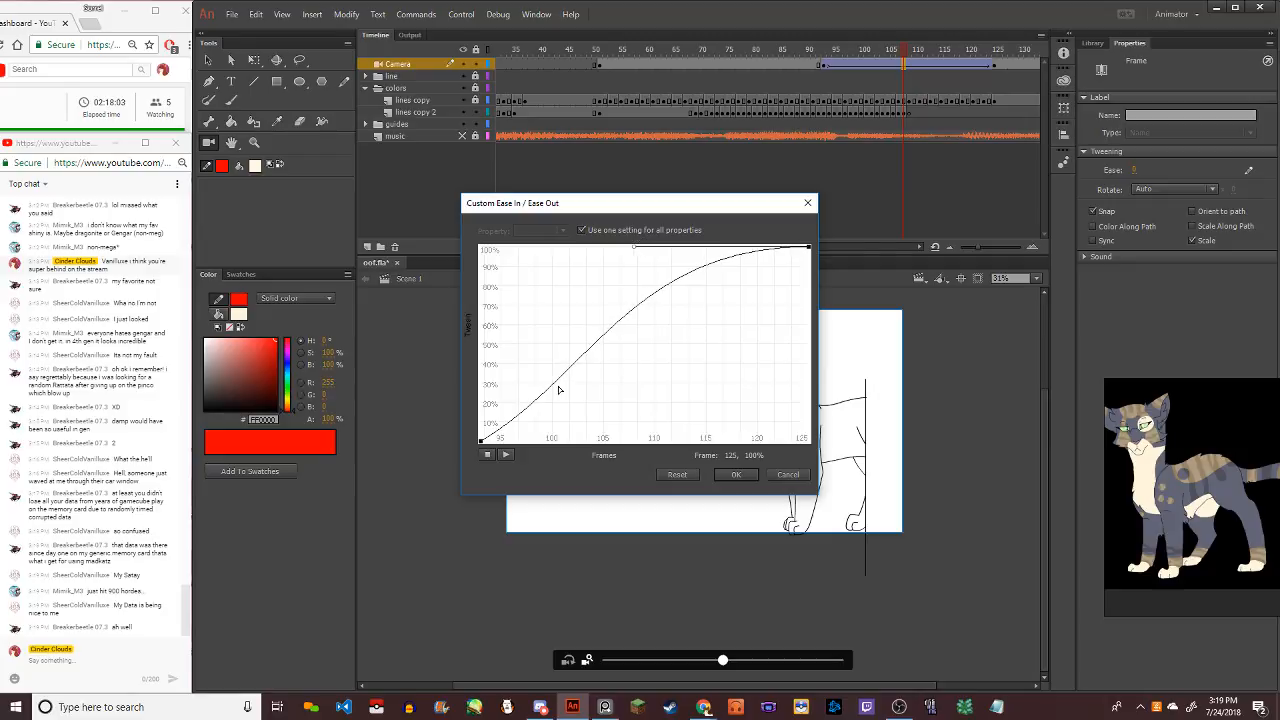
left_click(481, 443)
left_click_drag(598, 380, 652, 440)
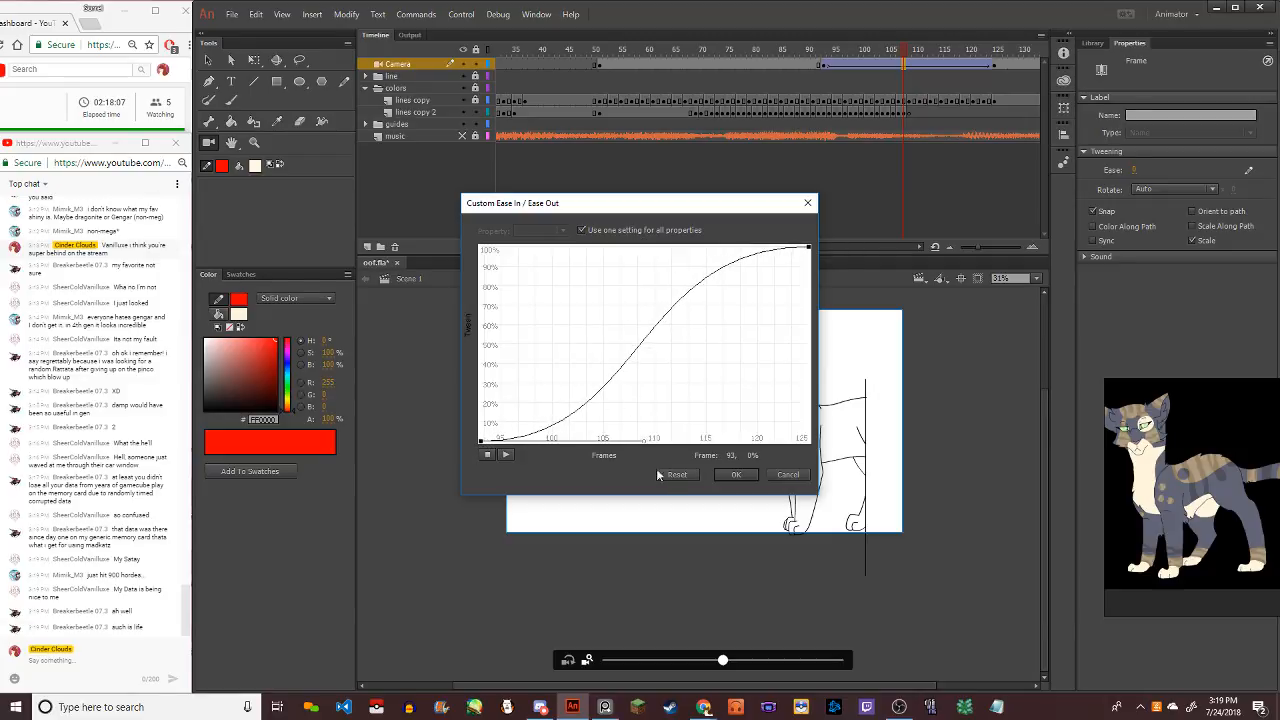
left_click(736, 474)
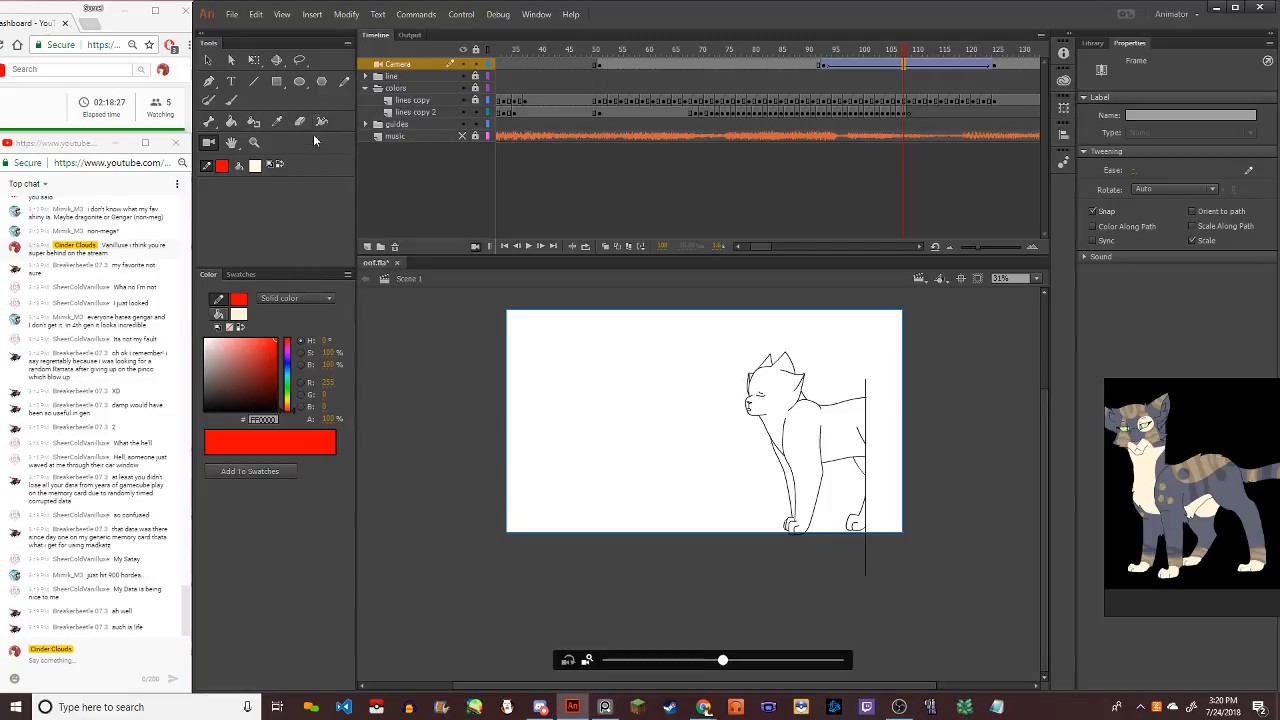
Move the camera tween's starting keyframe to about frame 90
left_click(344, 82)
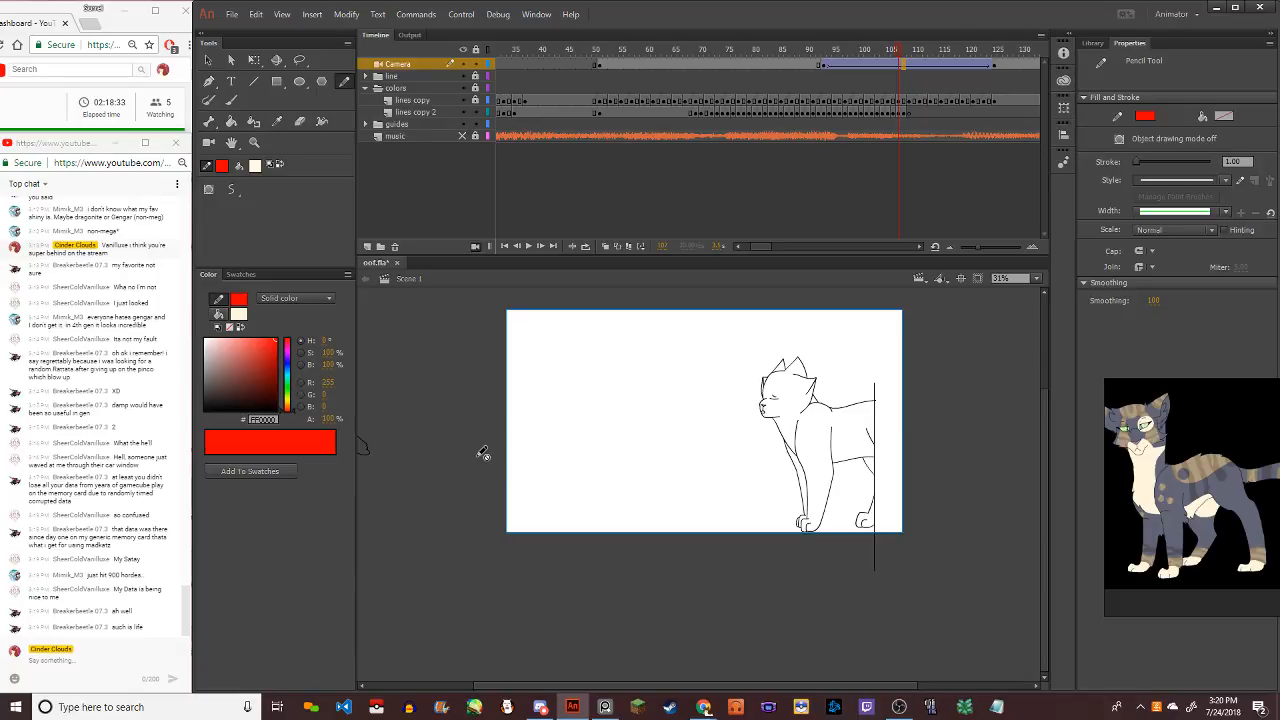
left_click(823, 65)
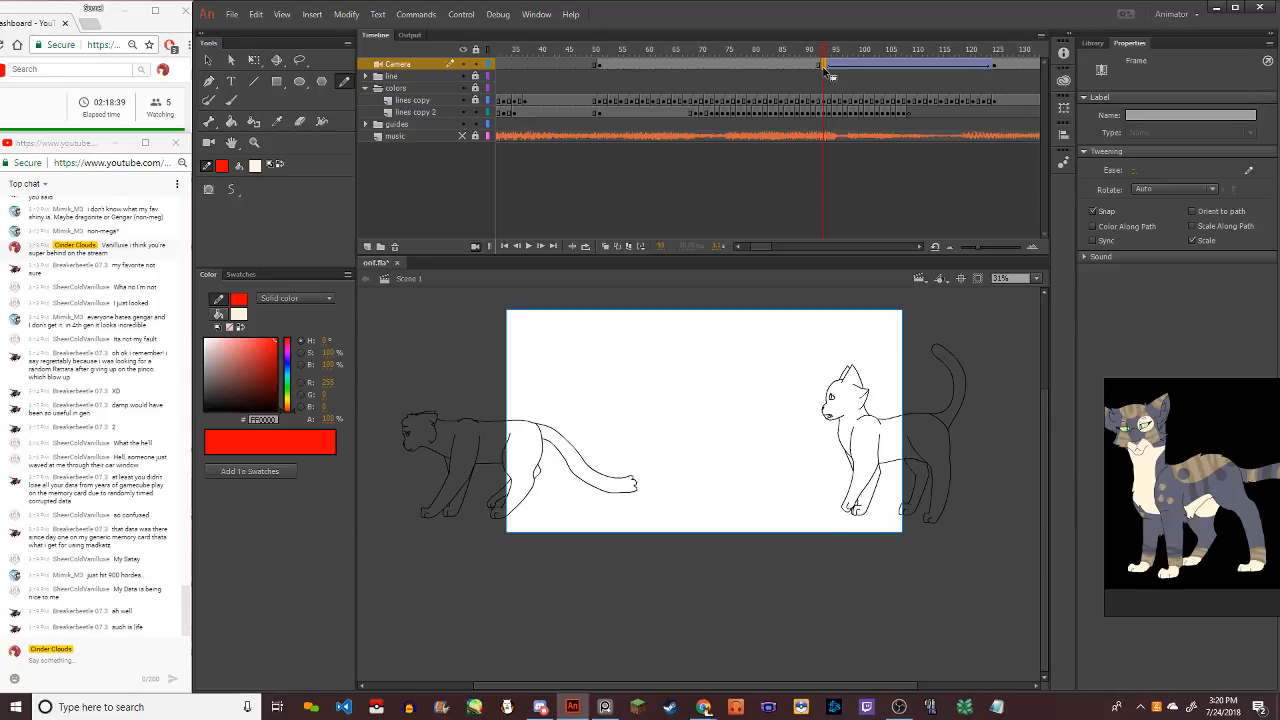
left_click_drag(824, 68, 809, 67)
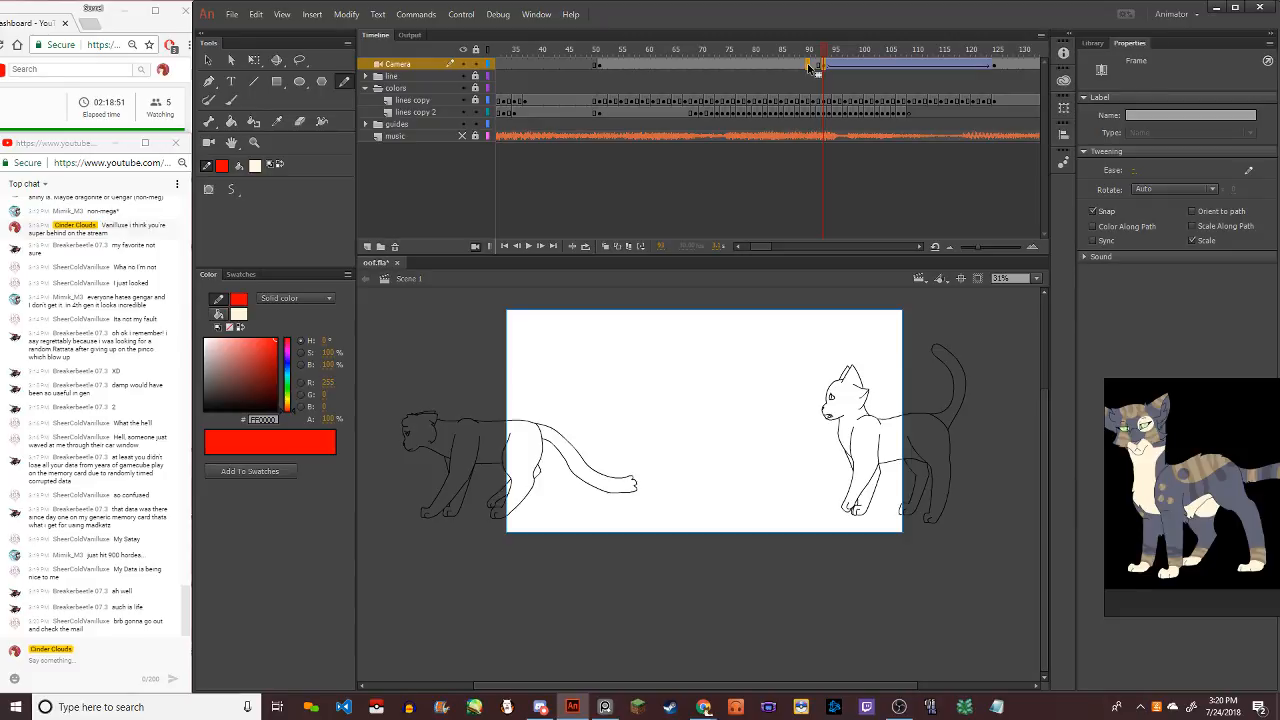
left_click(809, 67)
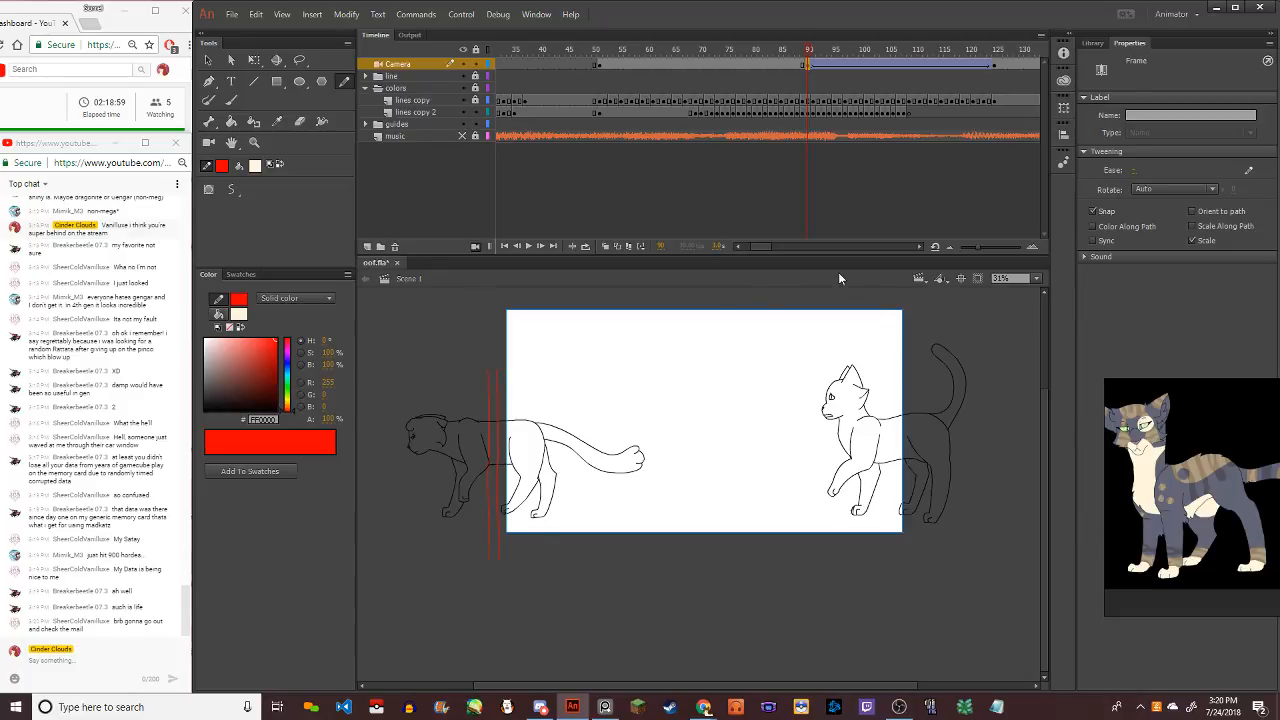
Play the camera zoom and move the tween's starting keyframe to about frame 98
key("Return")
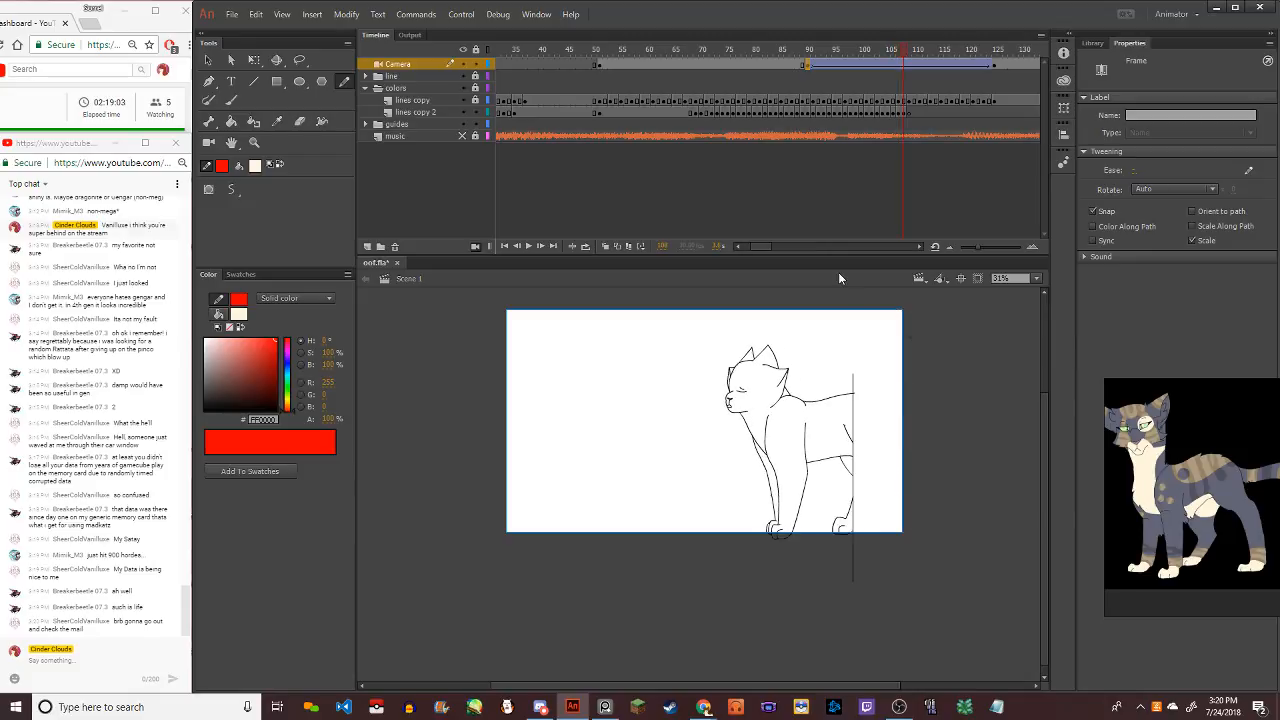
left_click(810, 66)
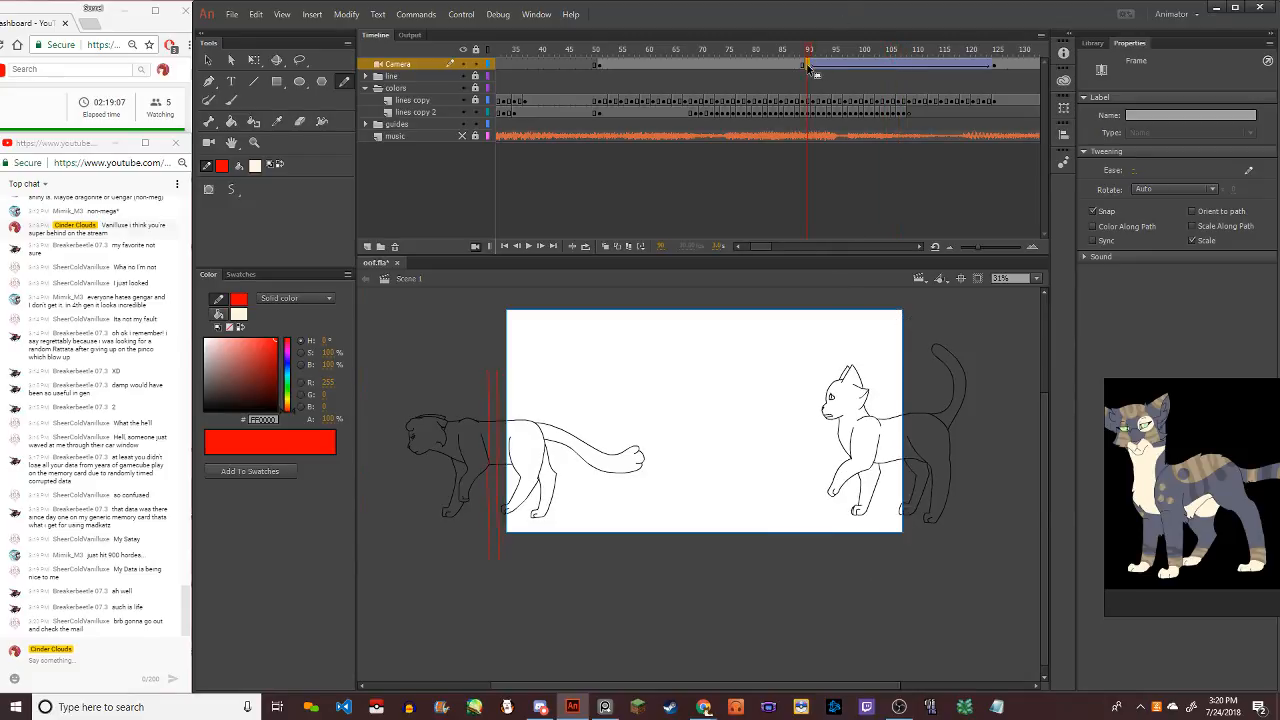
left_click(851, 68)
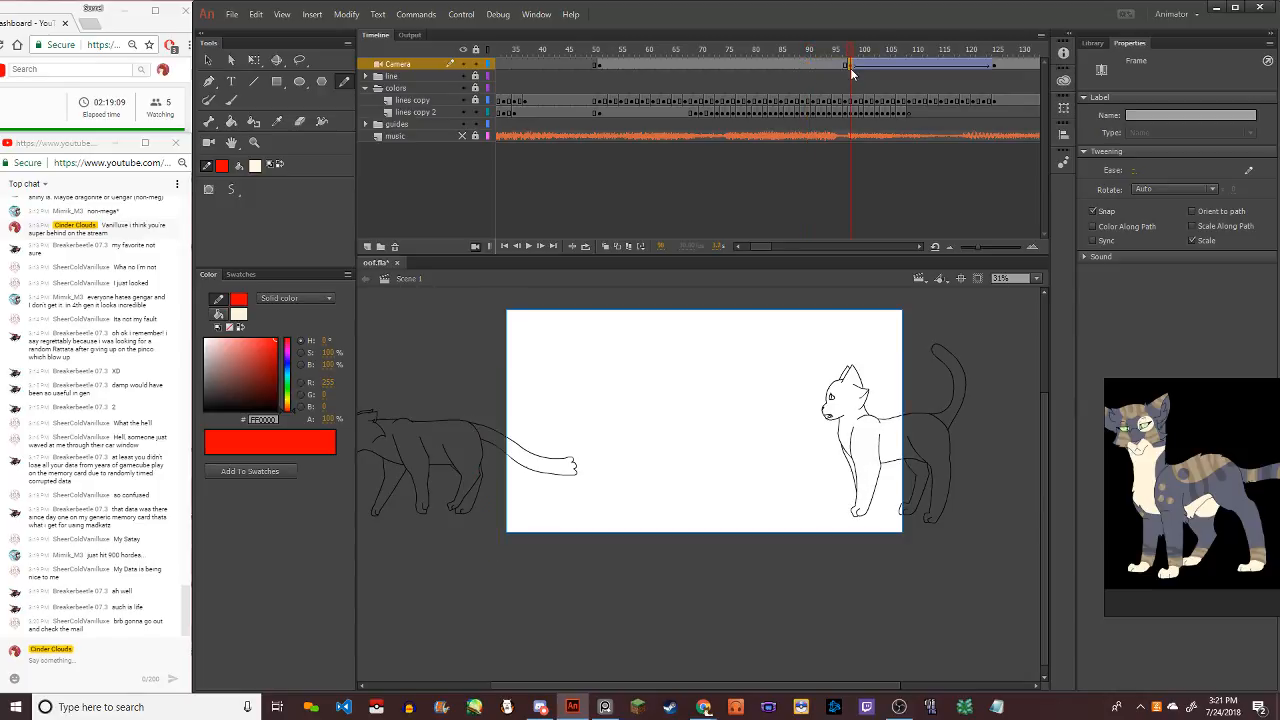
Step back and forth around the camera tween's starting keyframe to examine the walking cat's exit
key("comma")
key("comma")
key("comma")
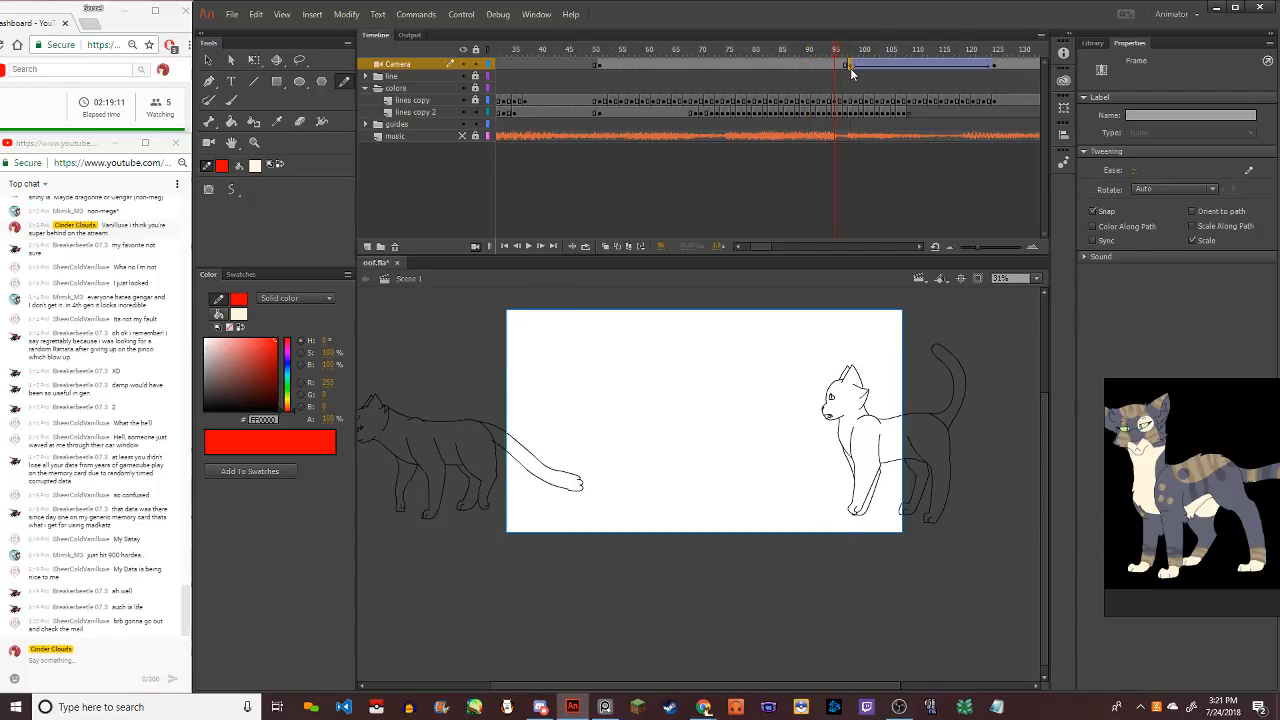
key("period")
key("period")
key("period")
key("comma")
key("period")
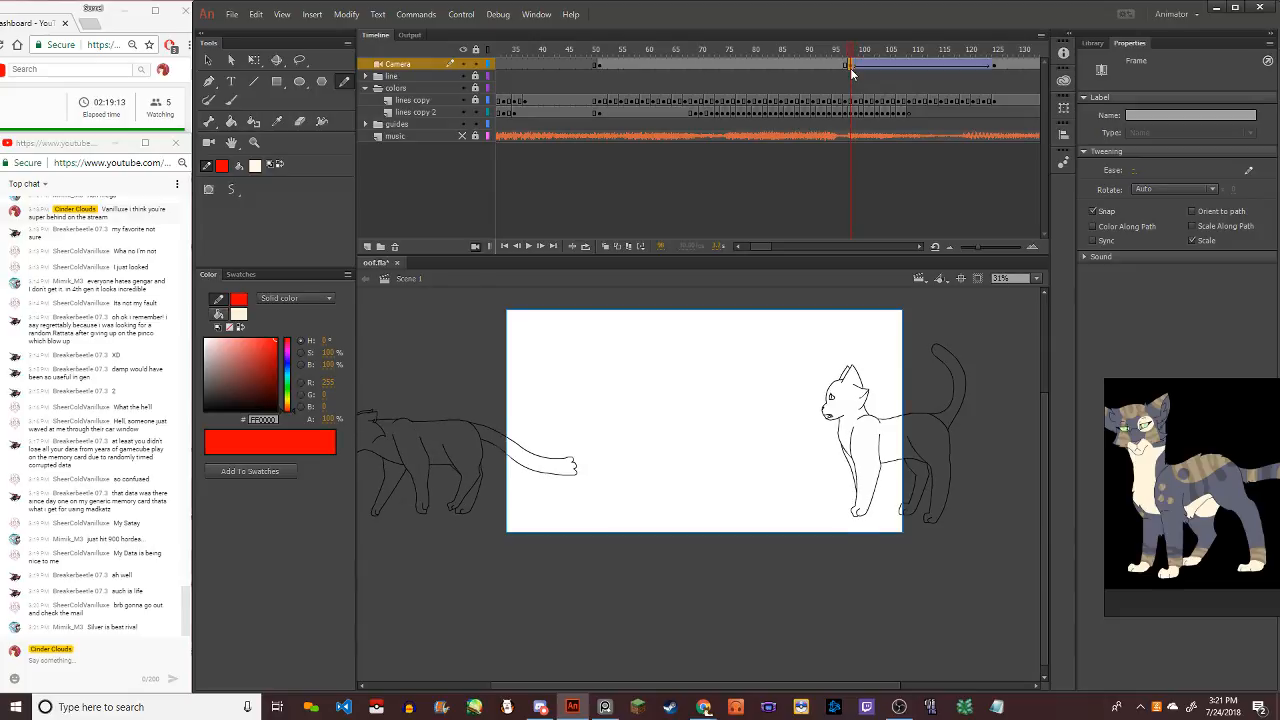
key("comma")
key("period")
Play the zoom and step through the frames around 105 to 108 to examine the standing cat's cut-off edge
key("Return")
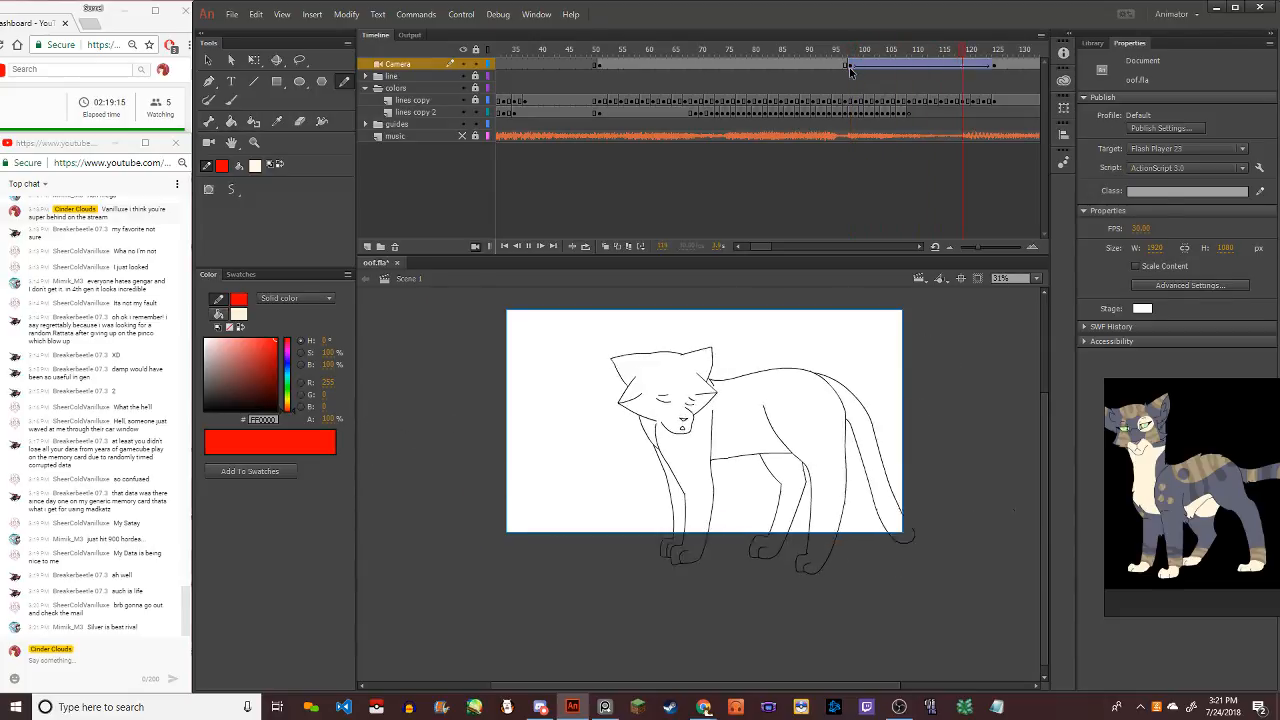
key("period")
key("period")
key("period")
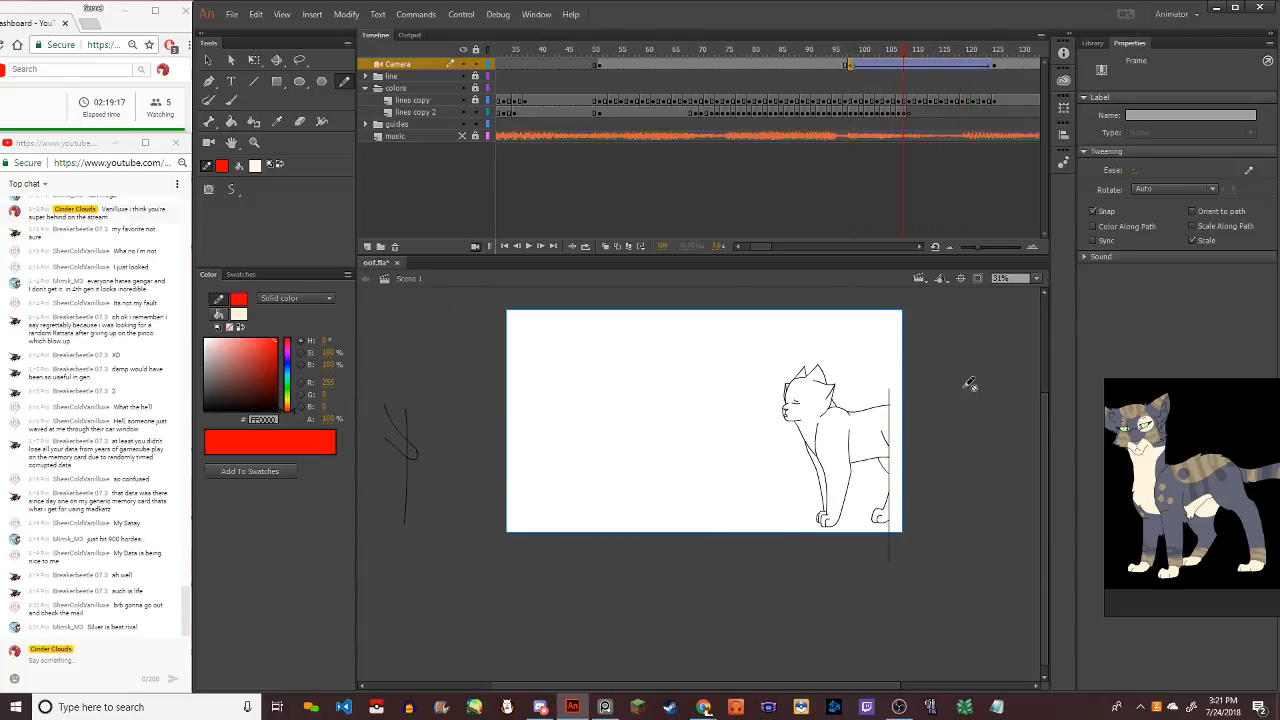
key("period")
key("comma")
key("comma")
key("comma")
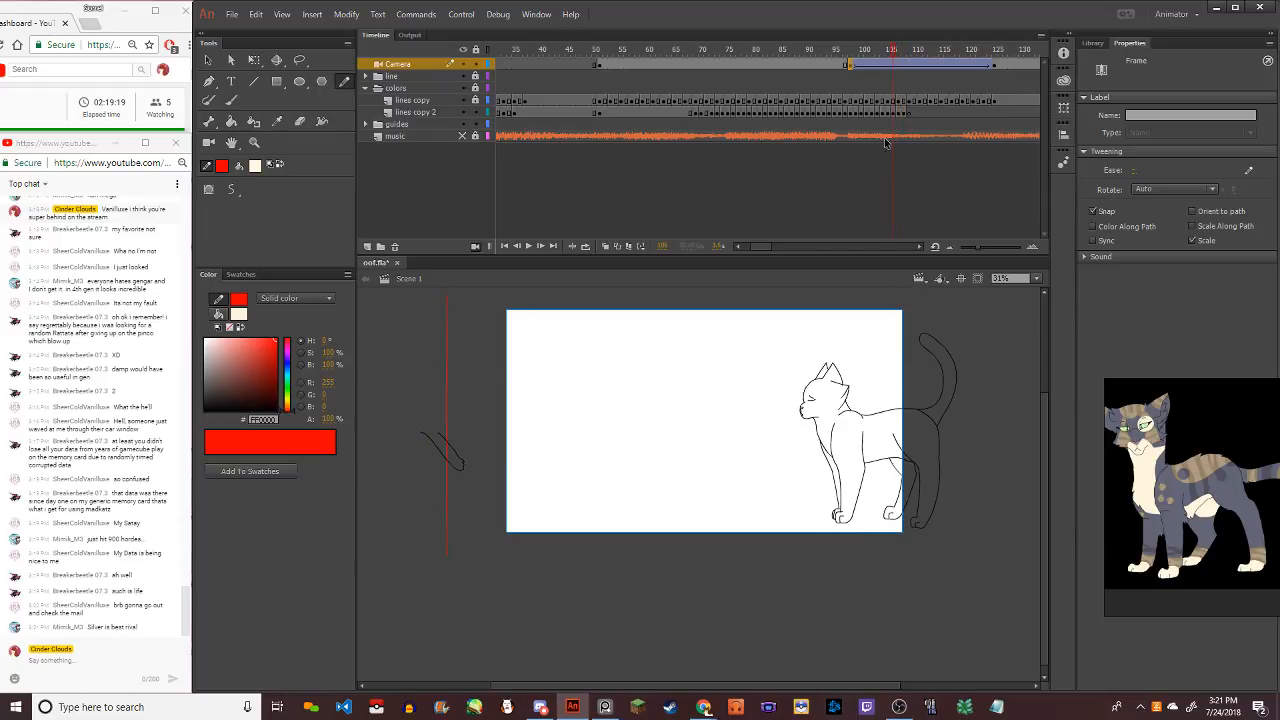
Add a camera keyframe at about frame 107 and shift the camera slightly left so the cat's cut-off edge nears the stage border
left_click(897, 67)
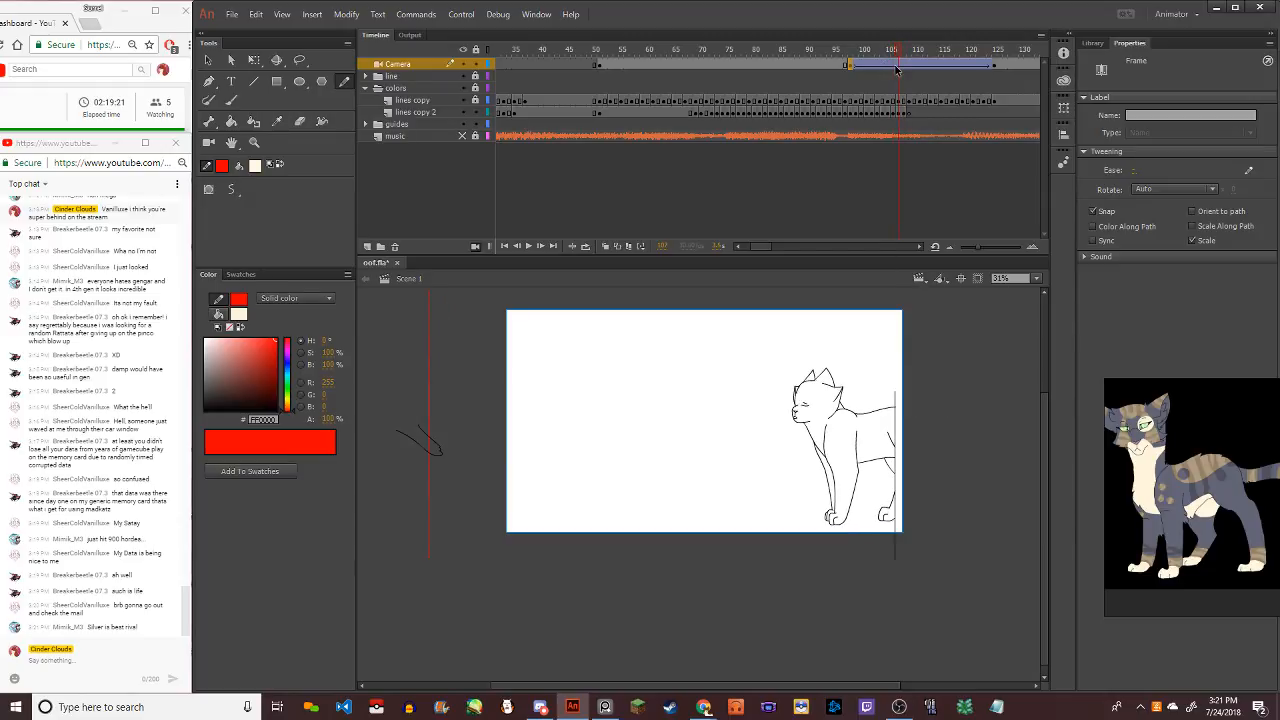
left_click(829, 431)
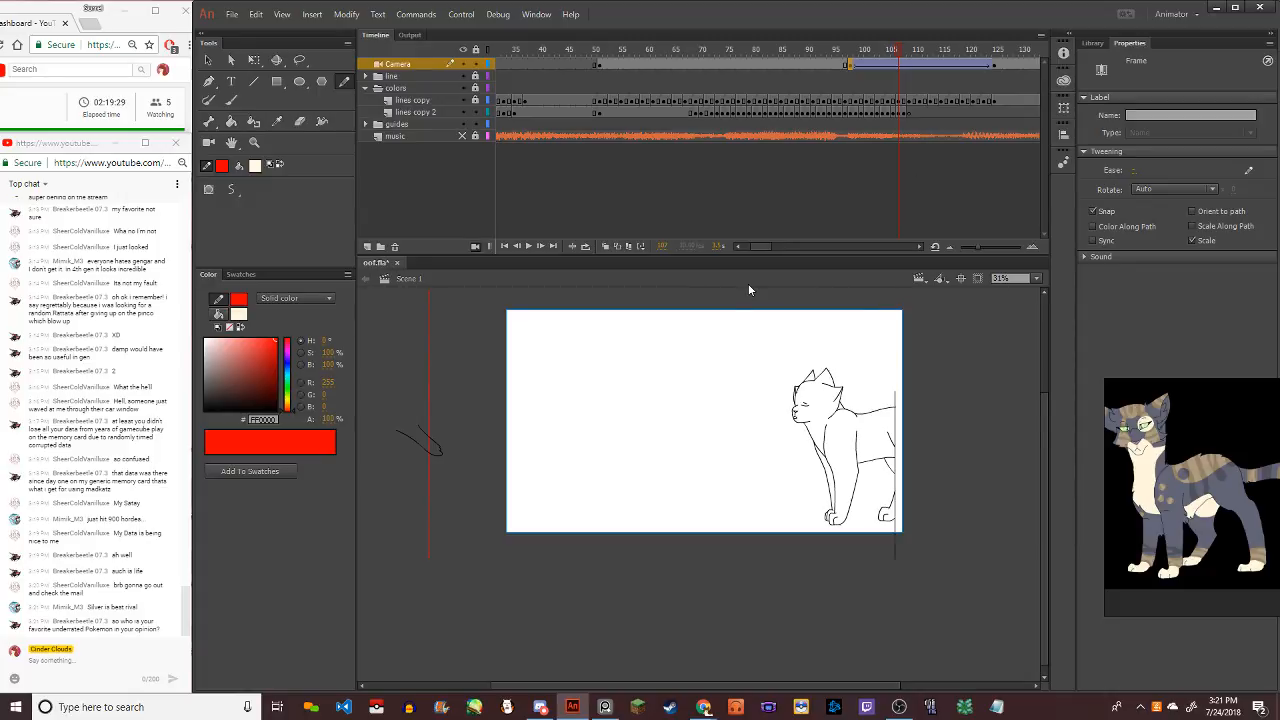
key("Return")
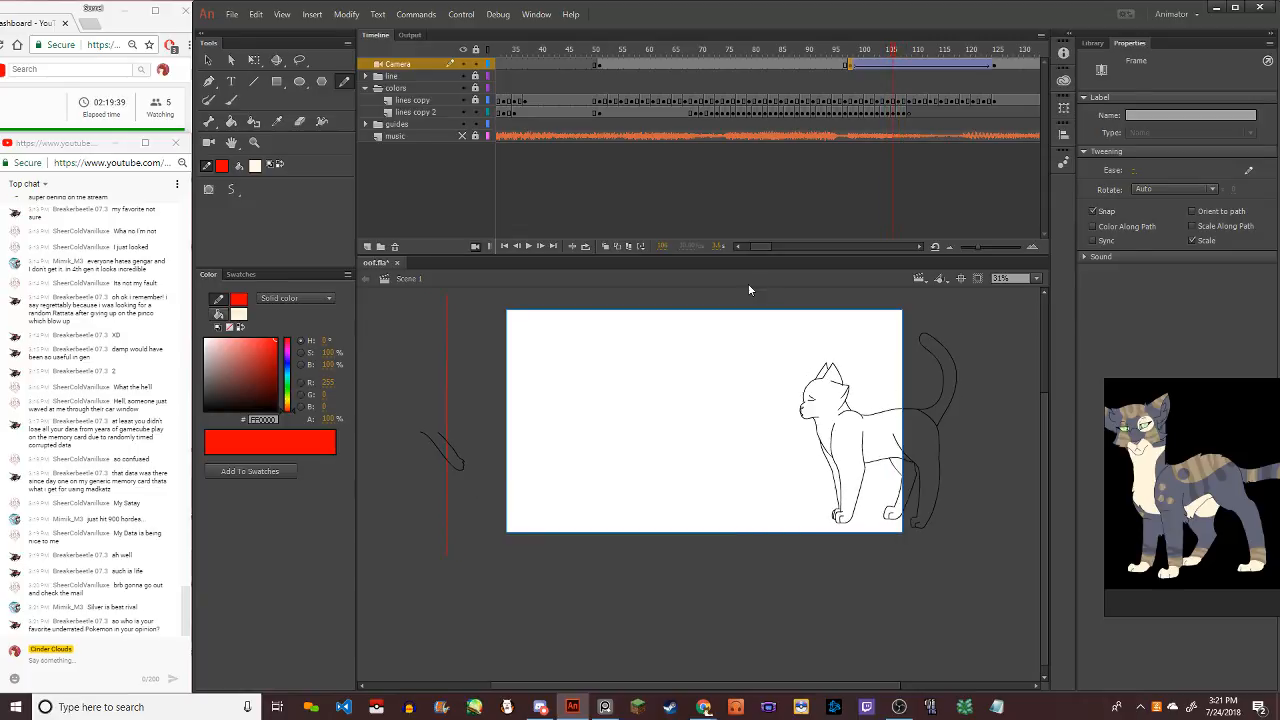
left_click(899, 66)
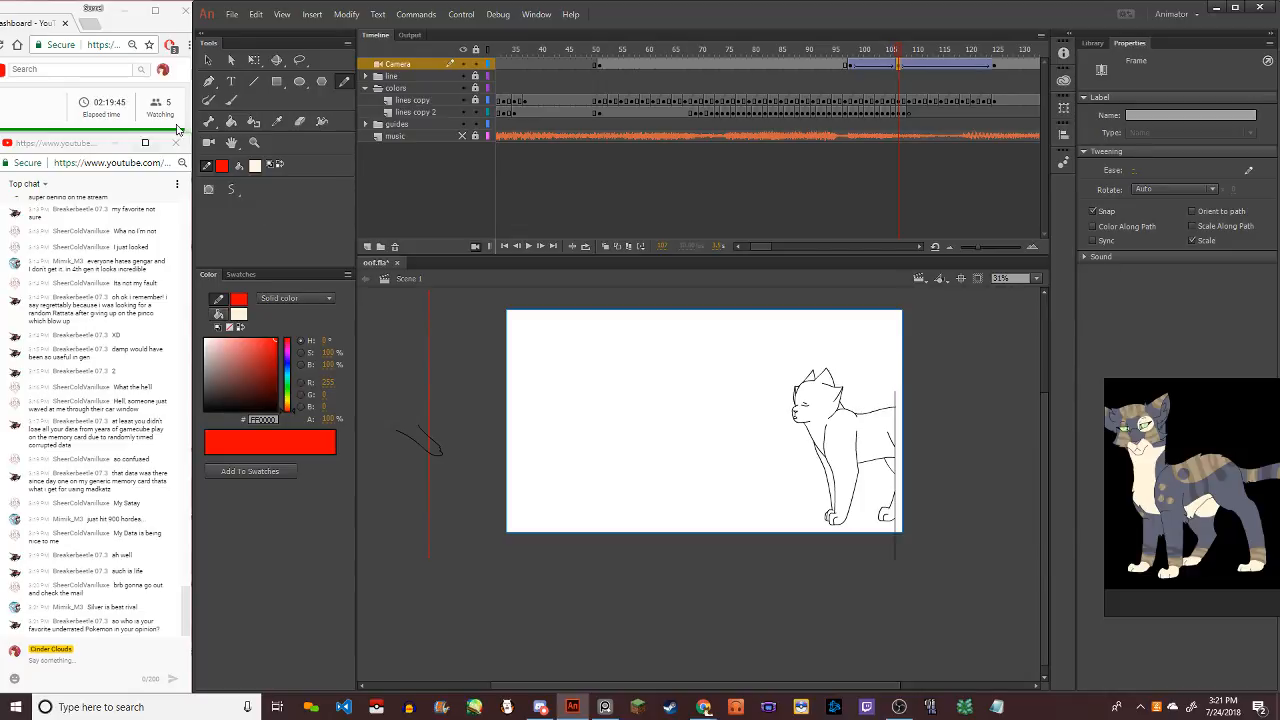
left_click(213, 57)
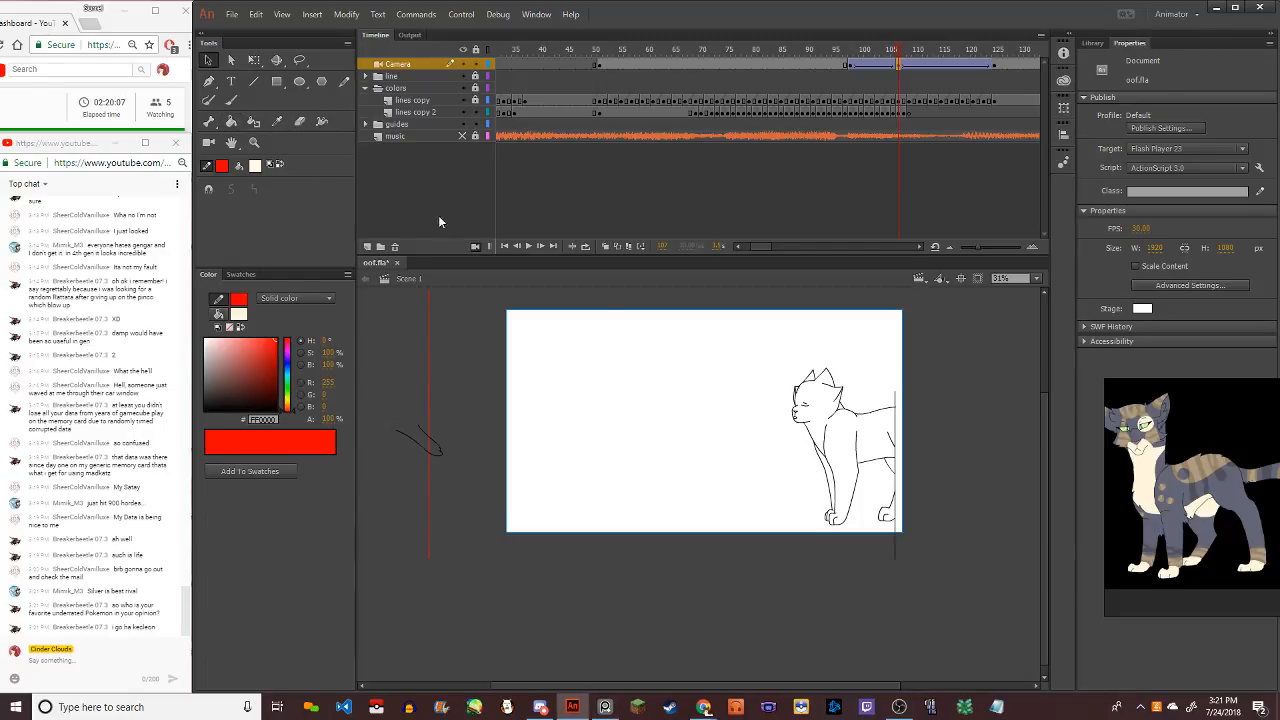
left_click(208, 142)
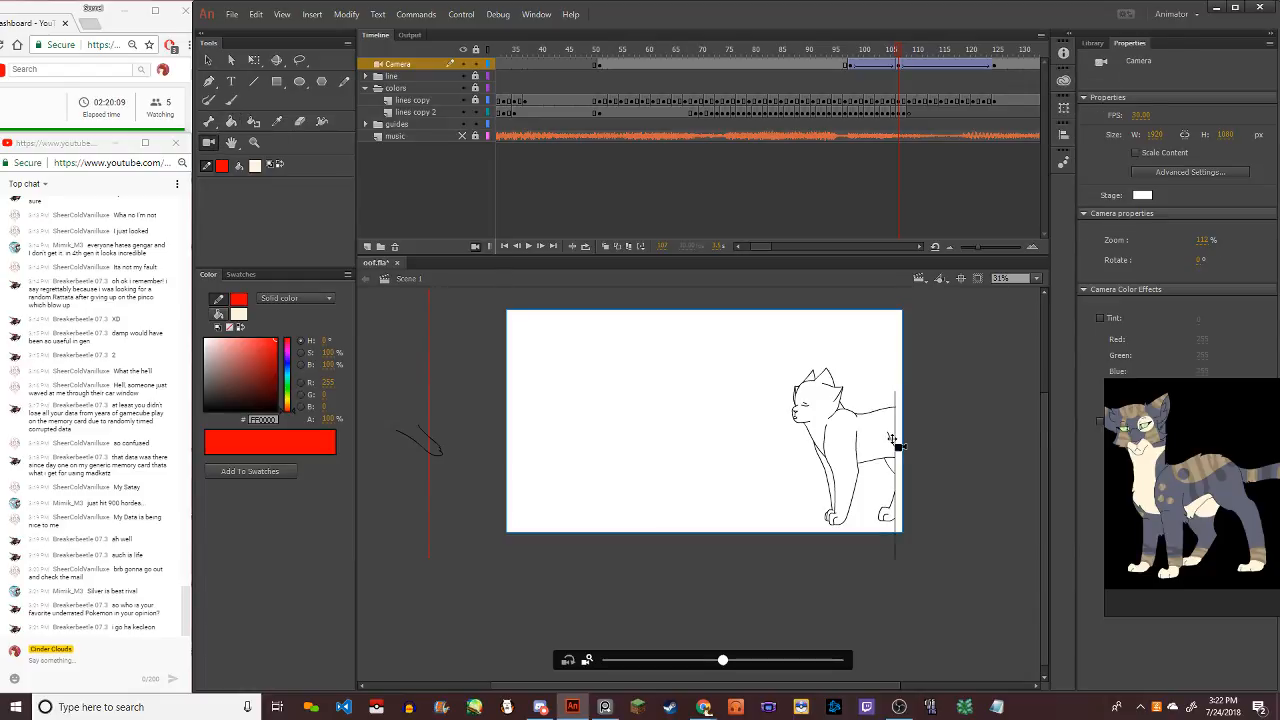
mouse_move(877, 441)
left_mouse_down()
mouse_move(890, 447)
mouse_move(888, 434)
mouse_move(885, 452)
mouse_move(864, 452)
left_mouse_up()
Step back through the frames and play the camera move to check the framing around the frame 107 keyframe
key("comma")
key("comma")
key("comma")
key("comma")
key("comma")
key("comma")
key("comma")
key("comma")
key("comma")
key("comma")
key("comma")
key("comma")
key("comma")
key("comma")
key("comma")
key("comma")
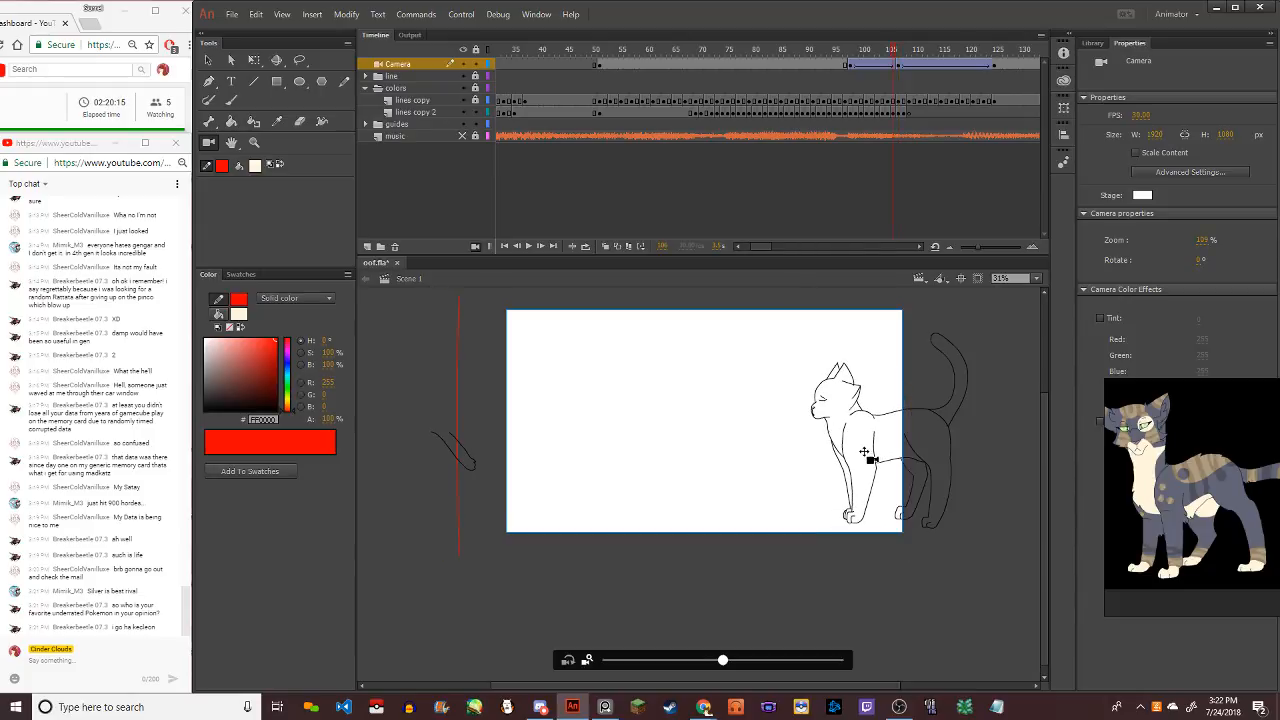
key("Return")
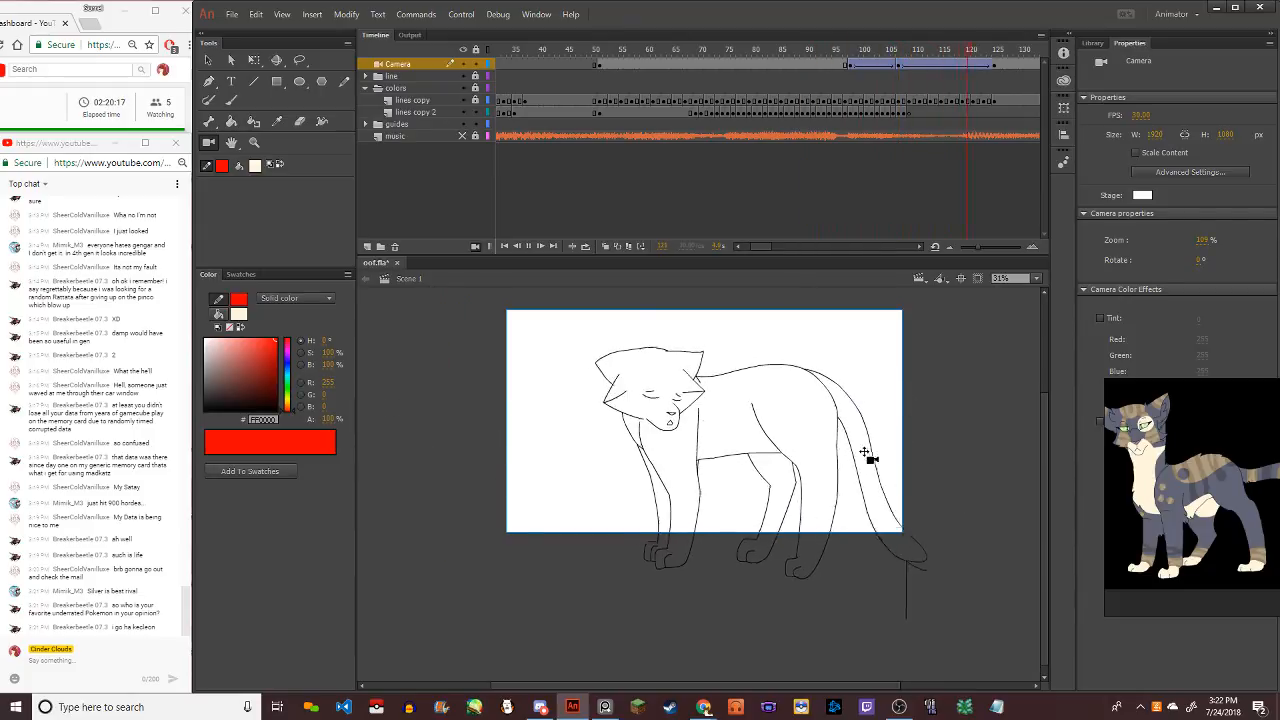
key("Return")
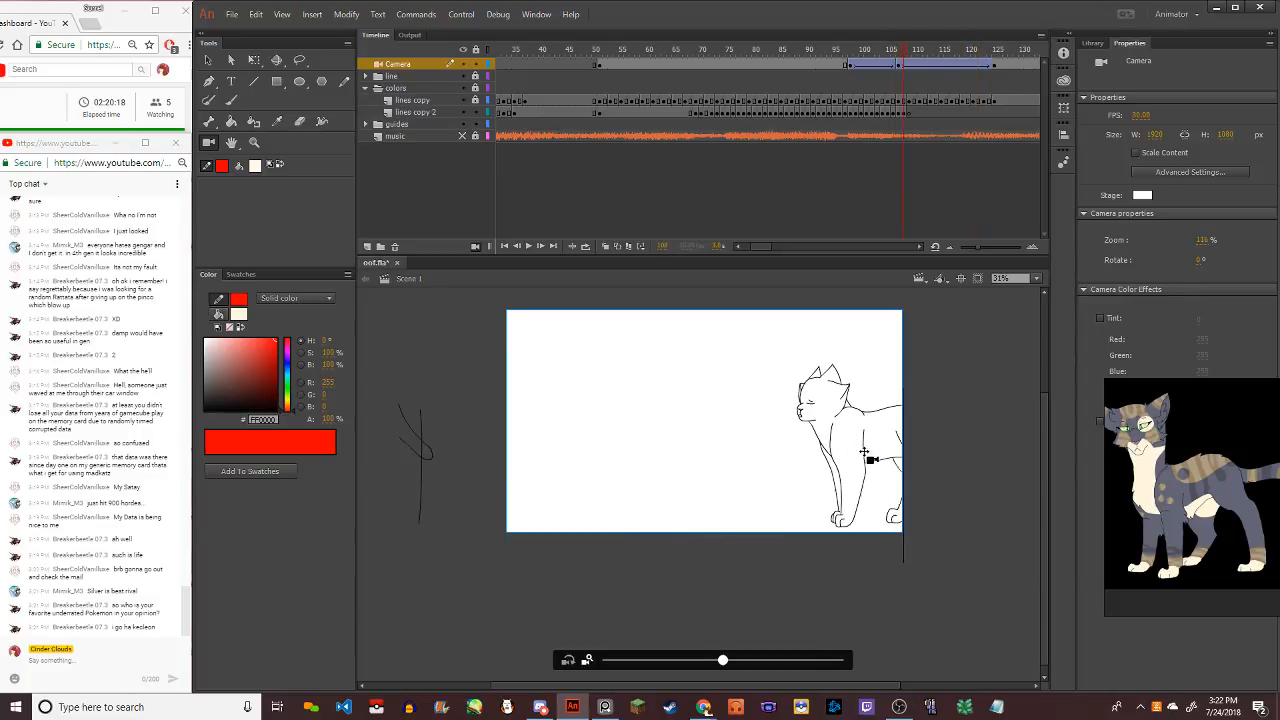
Add a camera keyframe at about frame 110 and shift the camera left to push the cat's cut-off edge out of shot
key("period")
key("period")
key("period")
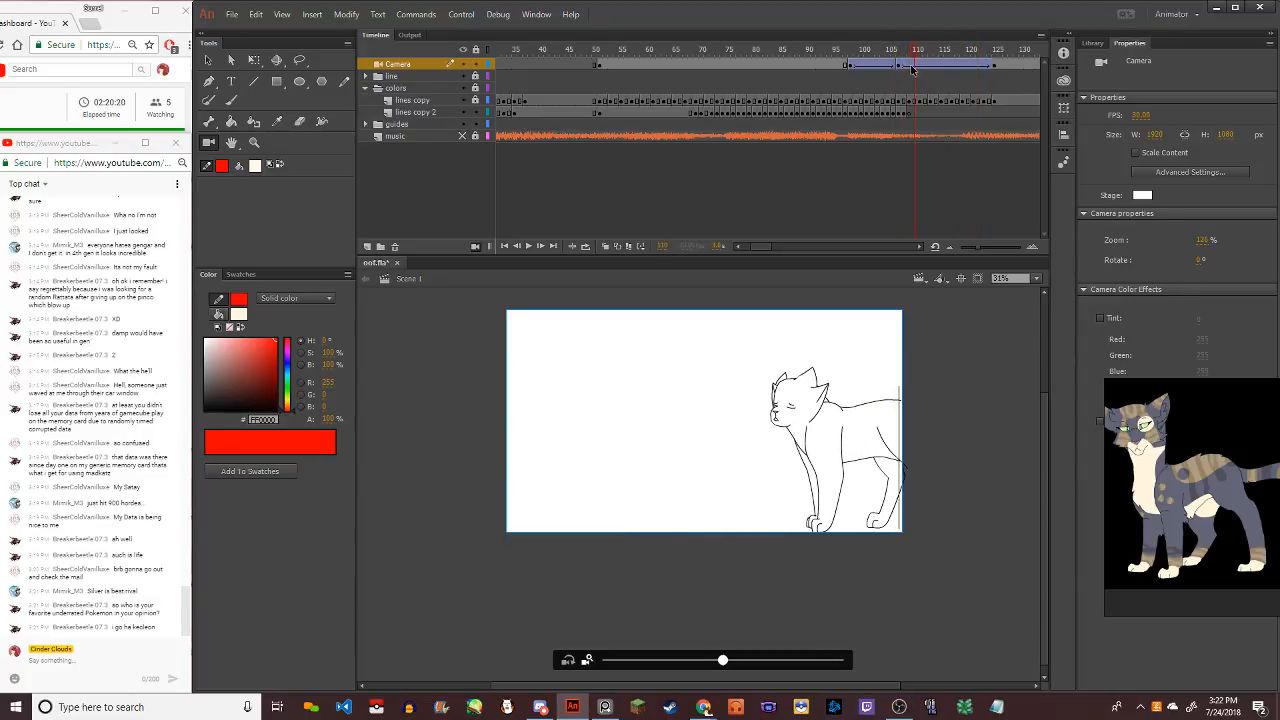
left_click(912, 66)
left_click_drag(827, 473, 803, 463)
Add a camera keyframe at about frame 114 and shift the camera slightly left, moving the cat's cut-off edge past the stage border
key("period")
key("period")
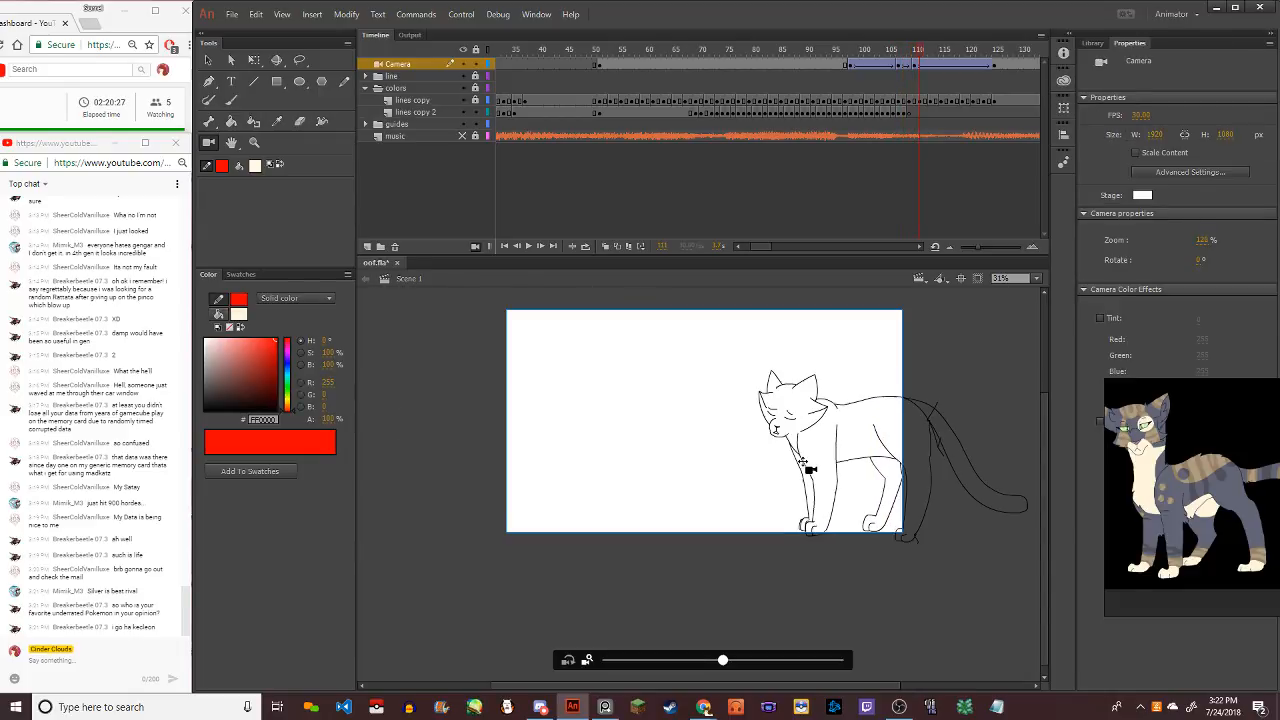
key("period")
key("period")
key("period")
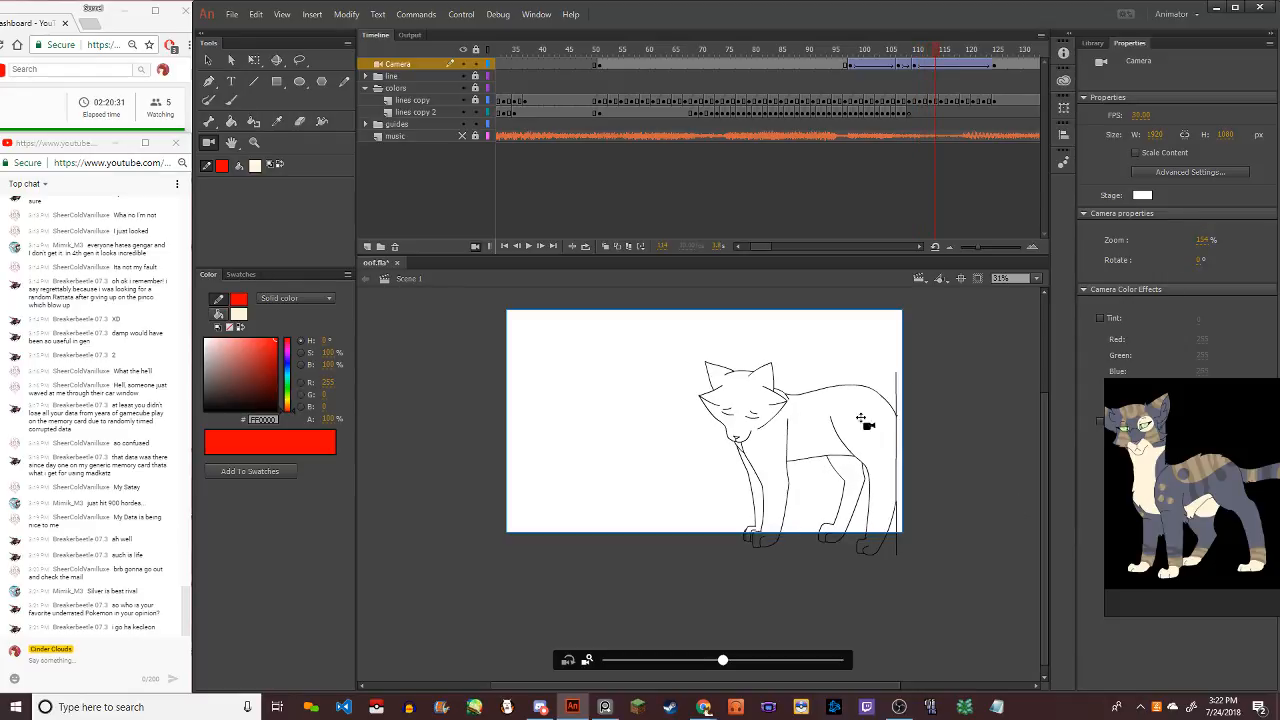
left_click(936, 66)
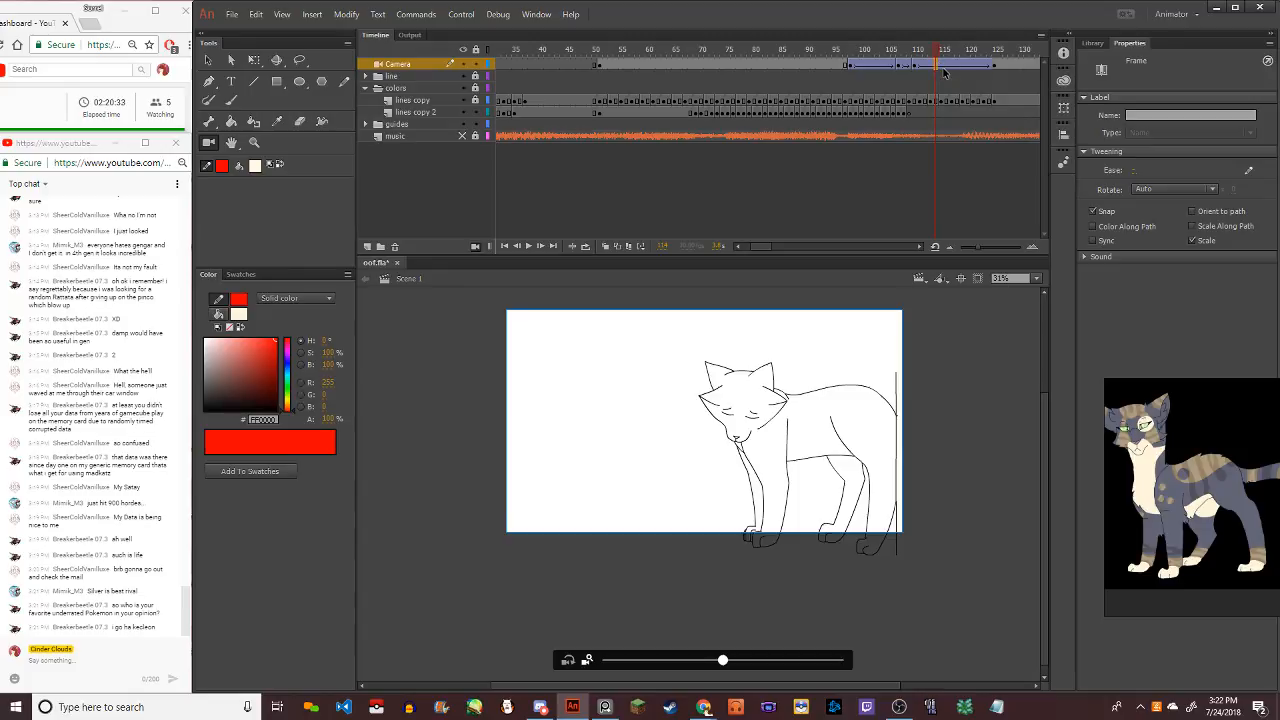
left_click_drag(829, 470, 816, 468)
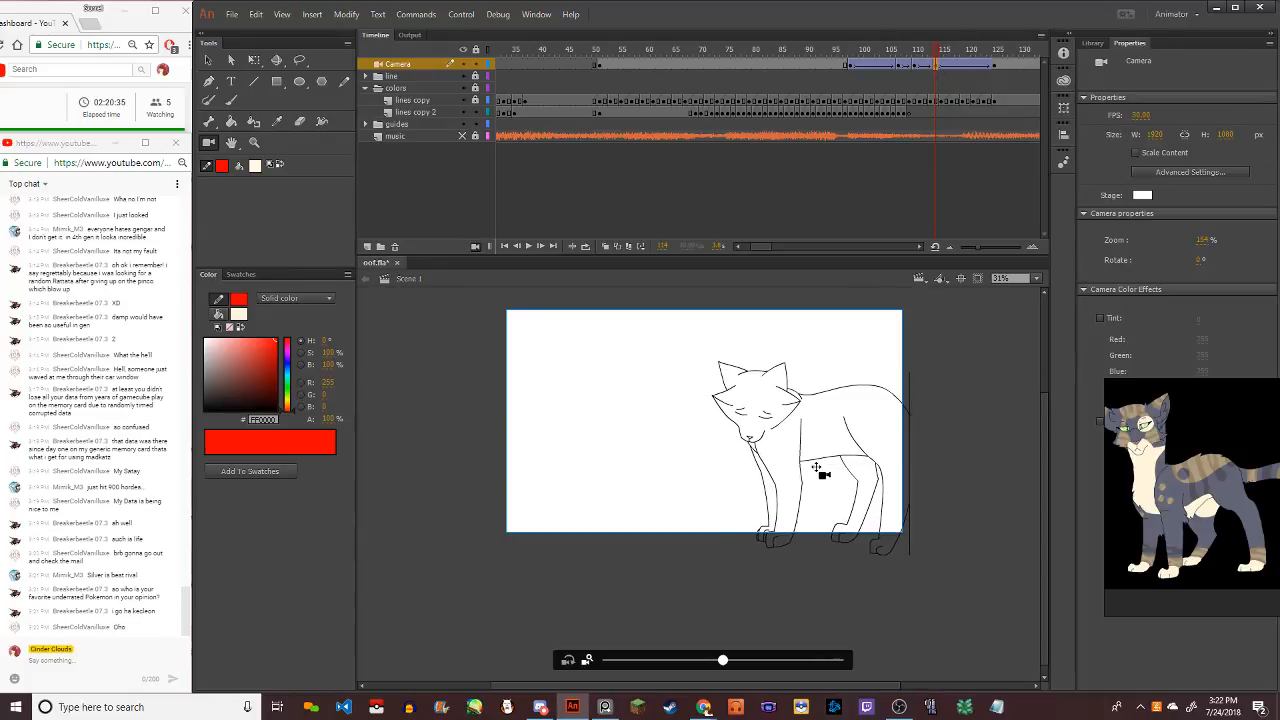
Step forward through the rest of the camera tween to frame 125 to check the standing cat's framing
key("period")
key("period")
key("period")
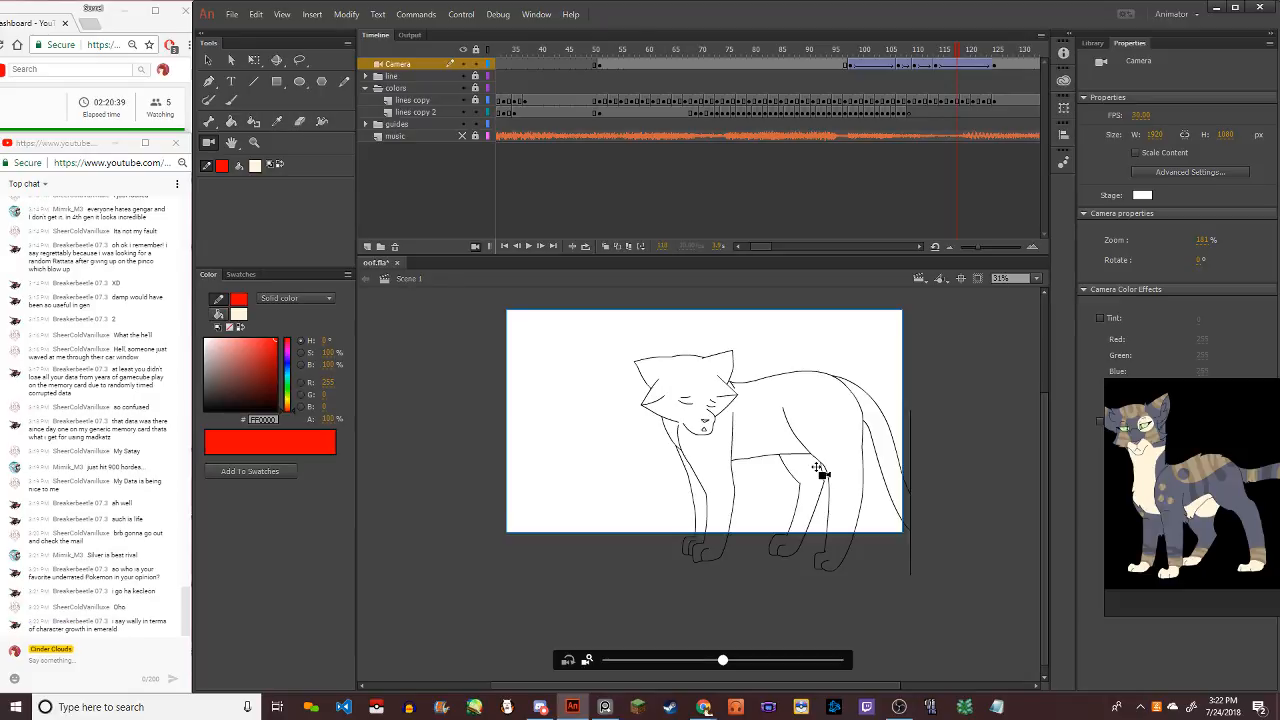
key("period")
key("period")
key("period")
key("period")
key("period")
key("period")
key("period")
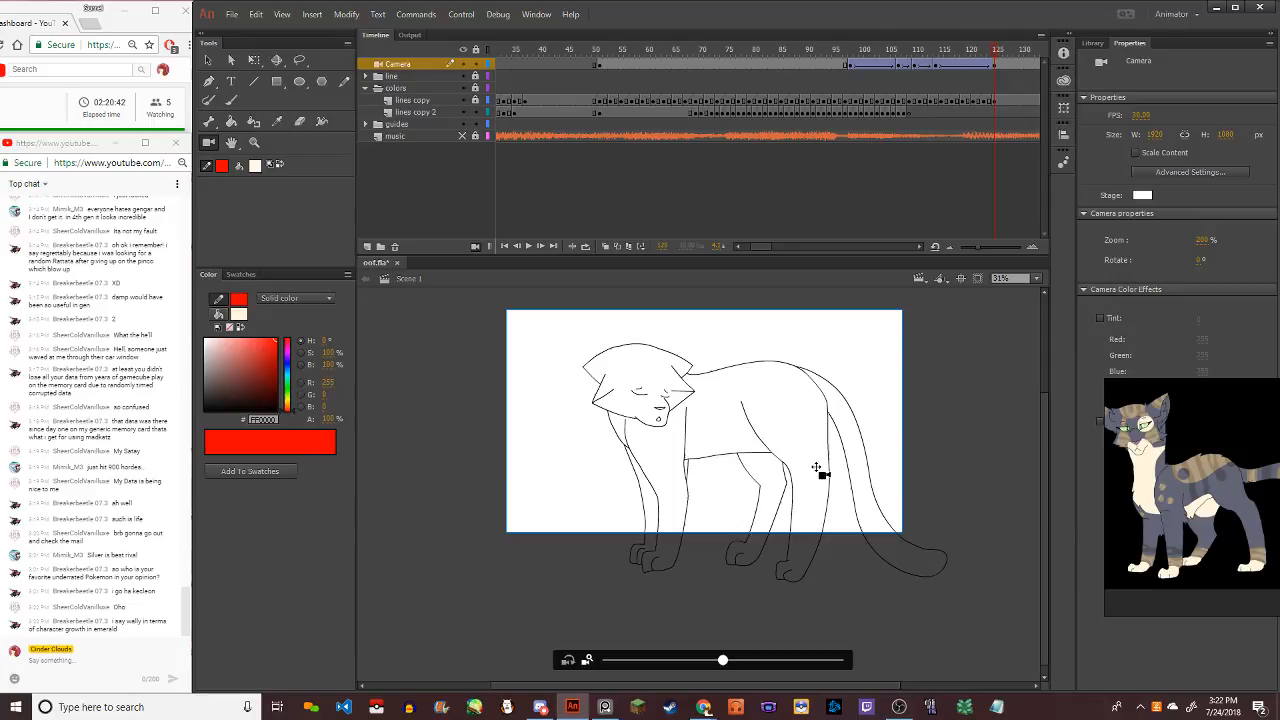
Run back and forth through the frames of the whole zoom to examine how smoothly the adjusted camera moves
key("comma")
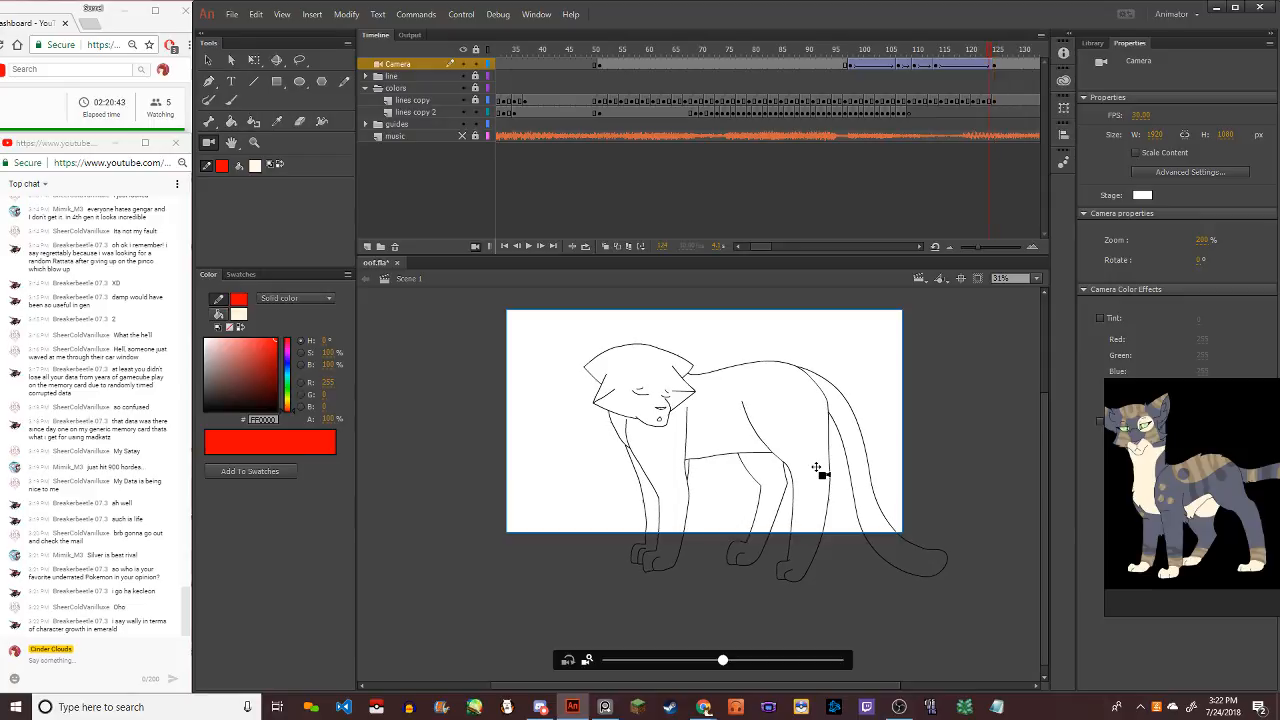
key("comma")
key("comma")
key("comma")
key("comma")
key("comma")
key("comma")
key("comma")
key("comma")
key("comma")
key("comma")
key("comma")
key("comma")
key("comma")
key("comma")
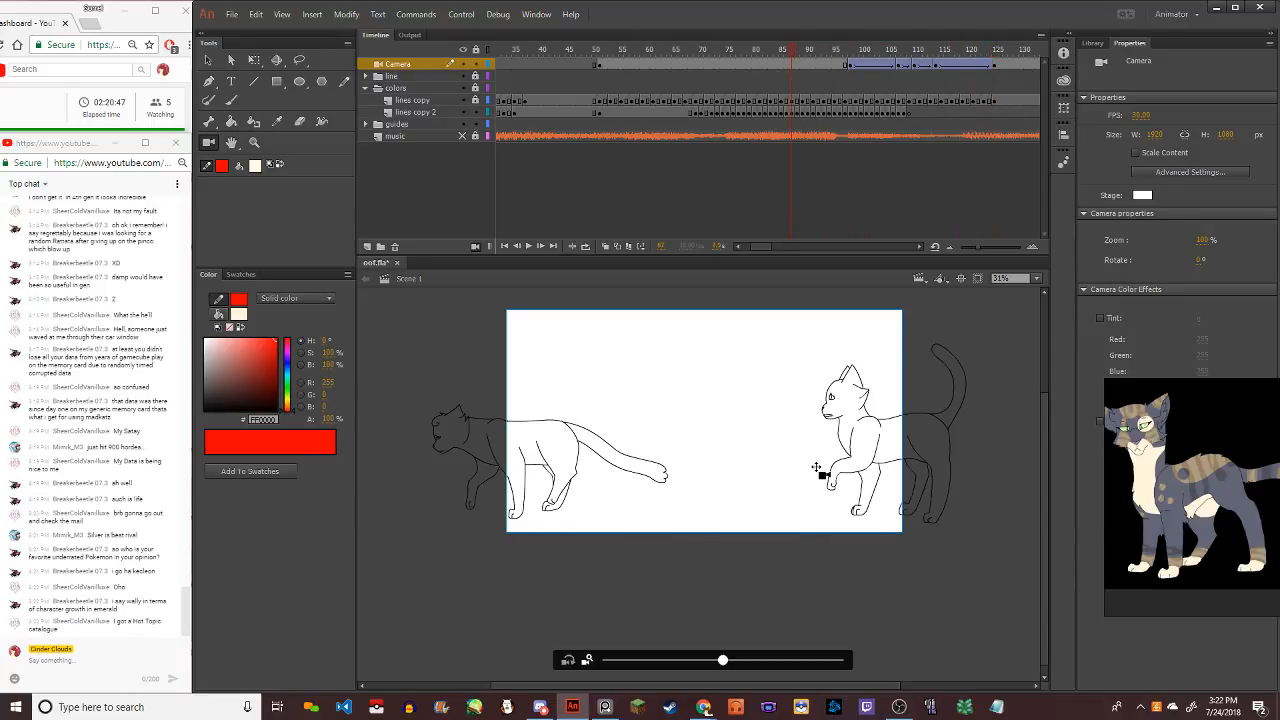
key("period")
key("period")
key("period")
key("period")
key("period")
key("period")
key("period")
key("period")
key("period")
key("period")
key("period")
key("period")
key("period")
key("period")
key("period")
key("period")
key("period")
key("period")
key("period")
key("period")
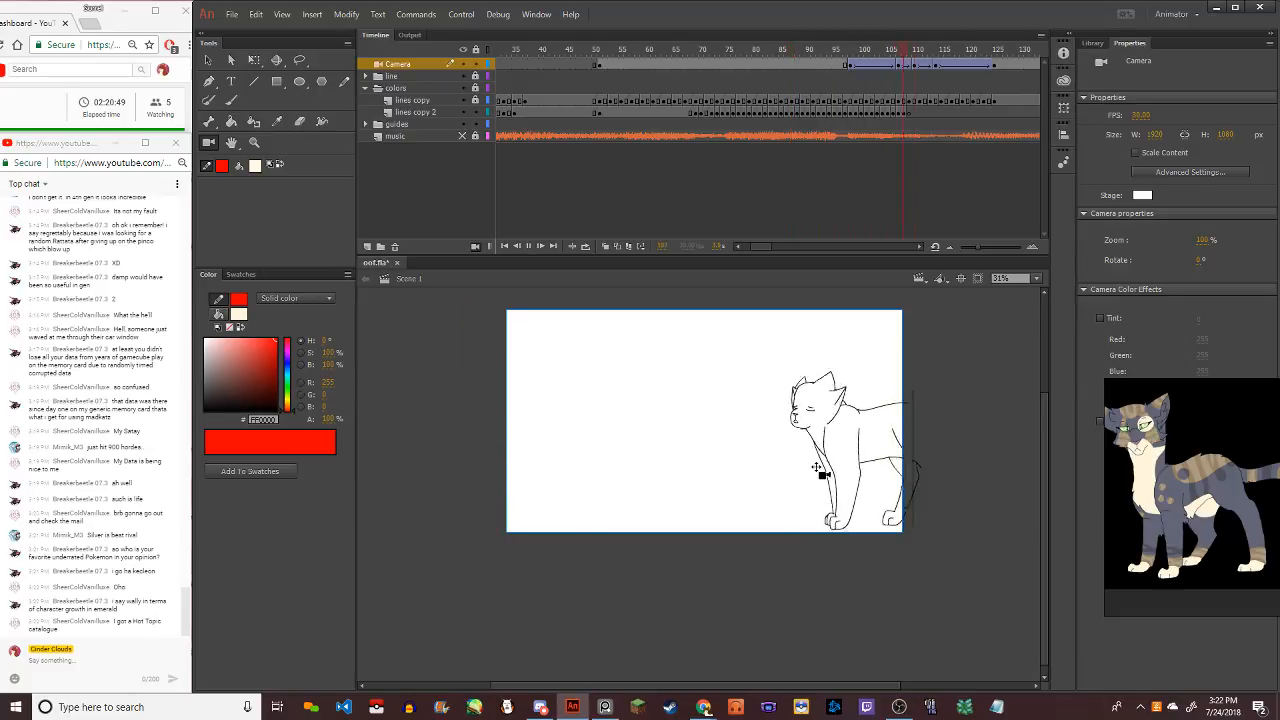
key("period")
key("period")
key("period")
key("period")
key("period")
key("period")
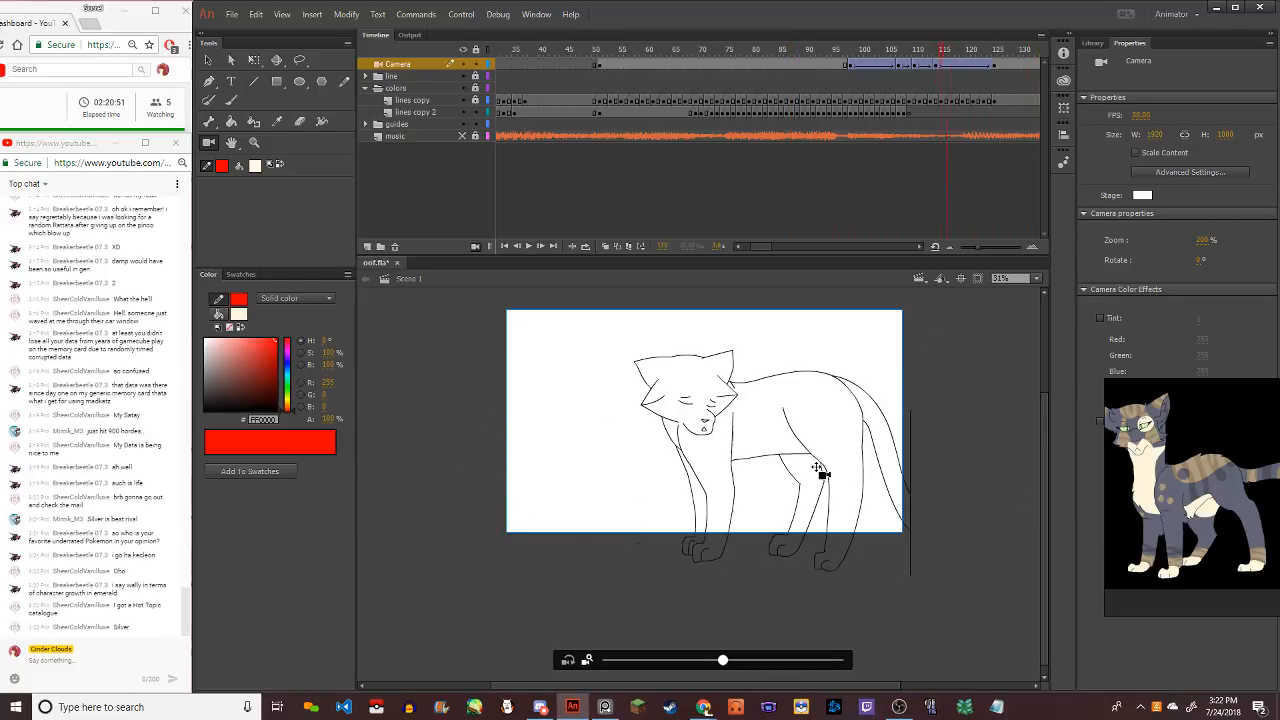
key("comma")
key("comma")
key("comma")
key("comma")
key("comma")
key("comma")
key("comma")
key("comma")
key("comma")
key("comma")
key("comma")
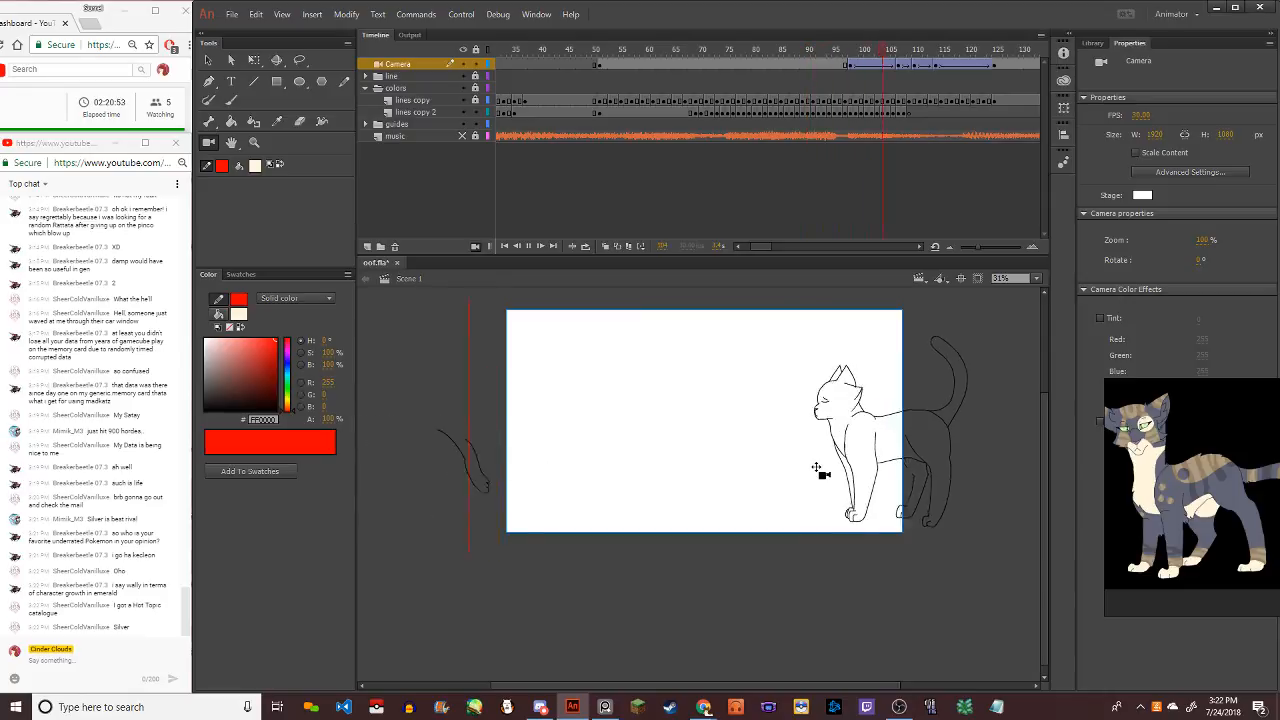
key("period")
key("period")
key("period")
key("period")
key("period")
key("period")
key("period")
key("period")
key("period")
key("period")
key("period")
key("period")
key("period")
key("period")
key("period")
key("period")
key("period")
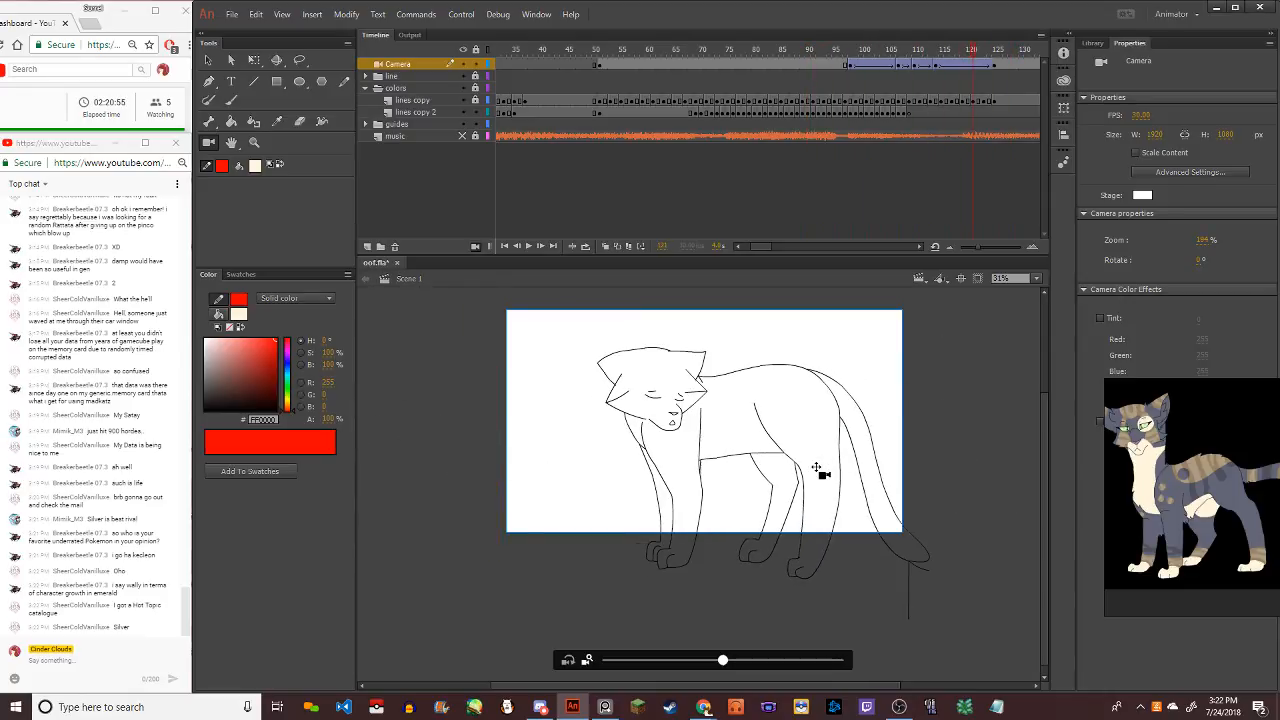
Replay the camera zoom from about frame 91 at 53% stage magnification to examine the move up close
left_click(1035, 278)
left_click(1027, 304)
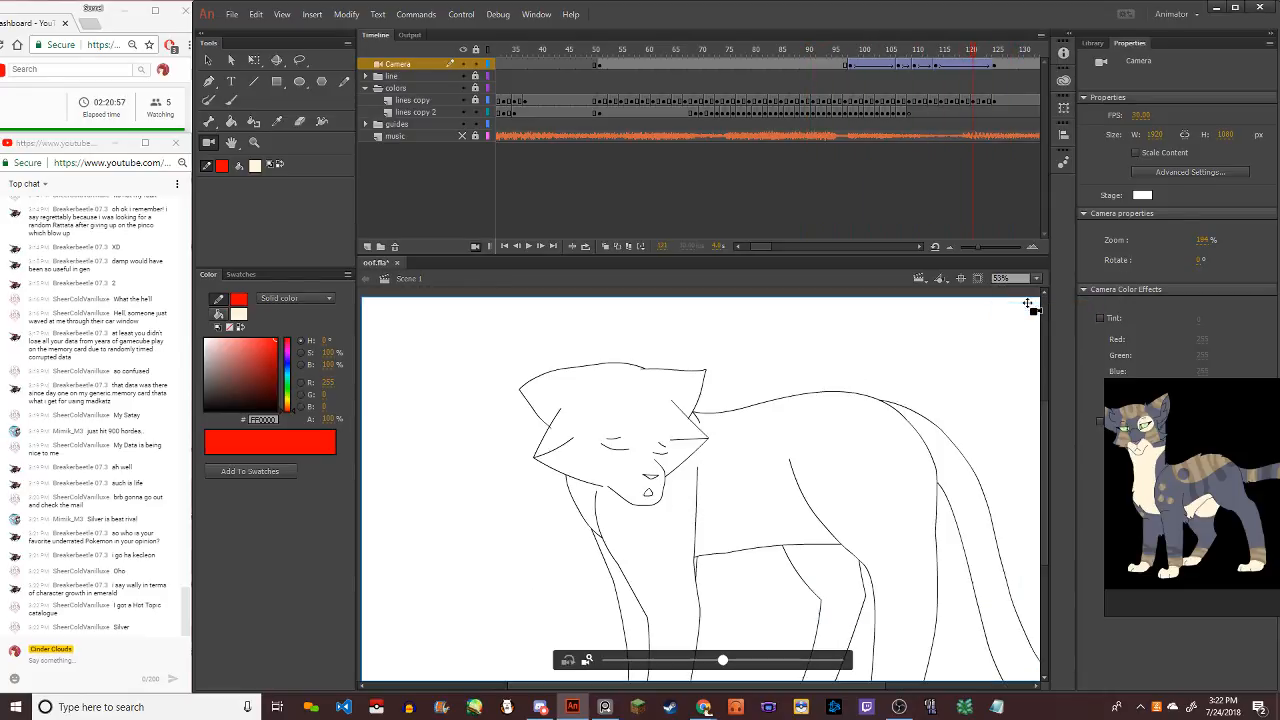
key("comma")
key("comma")
key("comma")
key("comma")
key("comma")
key("comma")
key("comma")
key("comma")
key("comma")
key("comma")
key("comma")
key("comma")
key("comma")
key("comma")
key("comma")
key("comma")
key("comma")
key("comma")
key("comma")
key("comma")
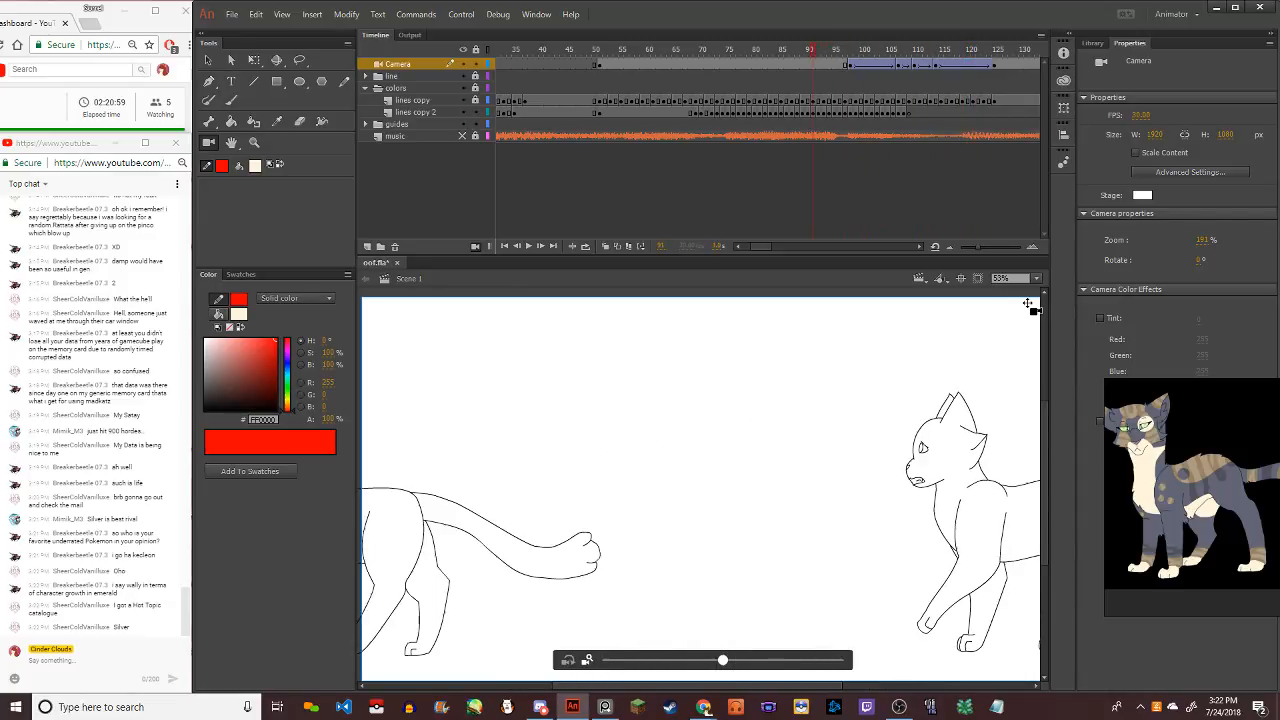
key("Return")
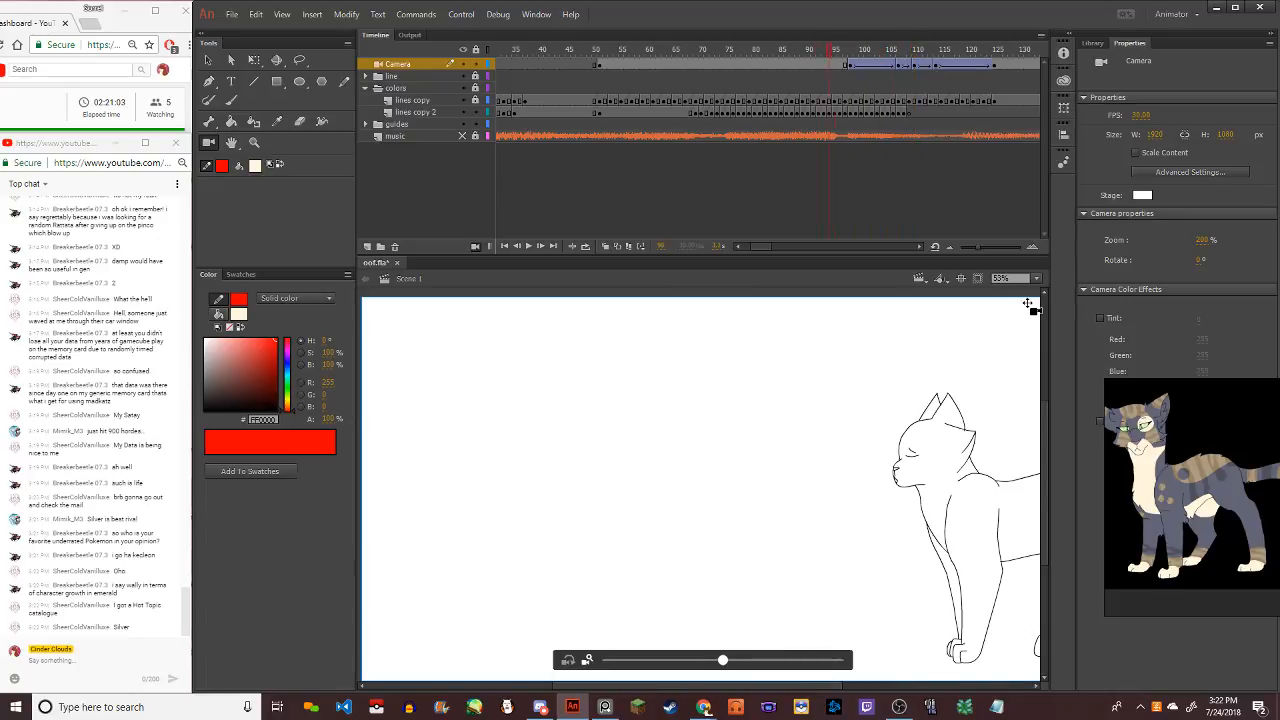
Replay the two-cat walk from about frame 38 to examine the motion, stopping near frame 86, and show the full frame
left_click(606, 112)
left_click(532, 49)
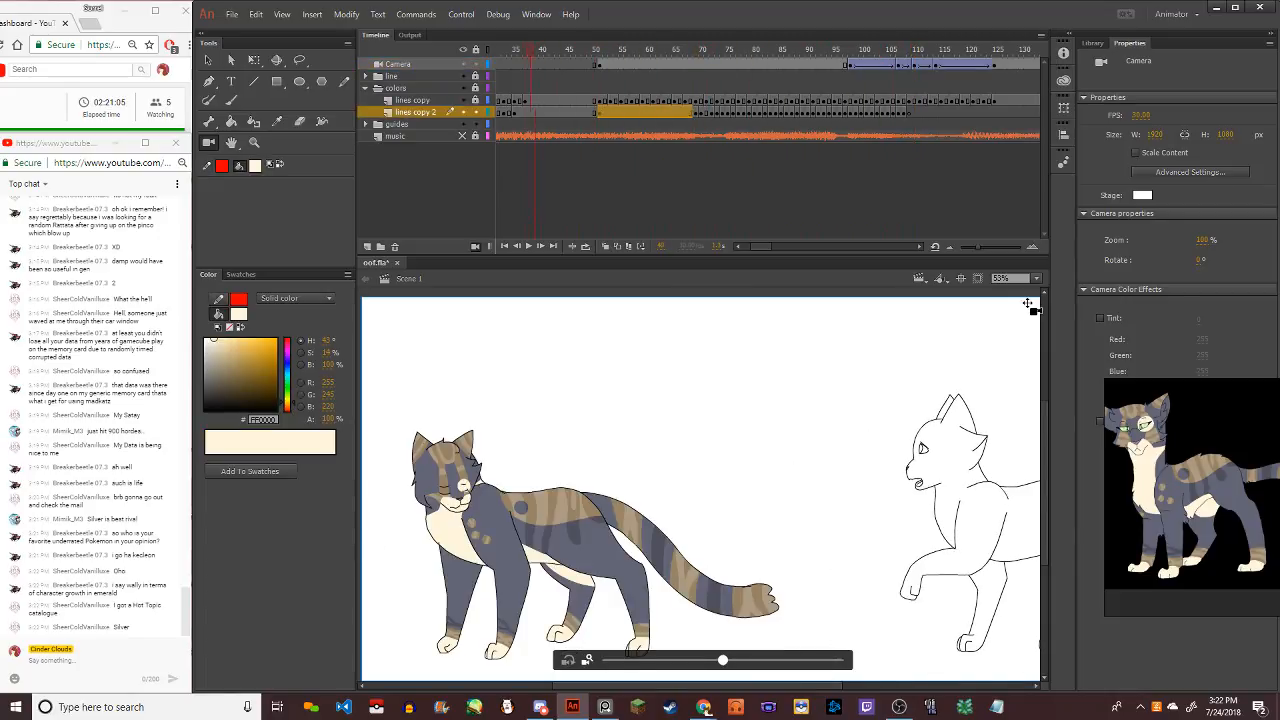
key("Return")
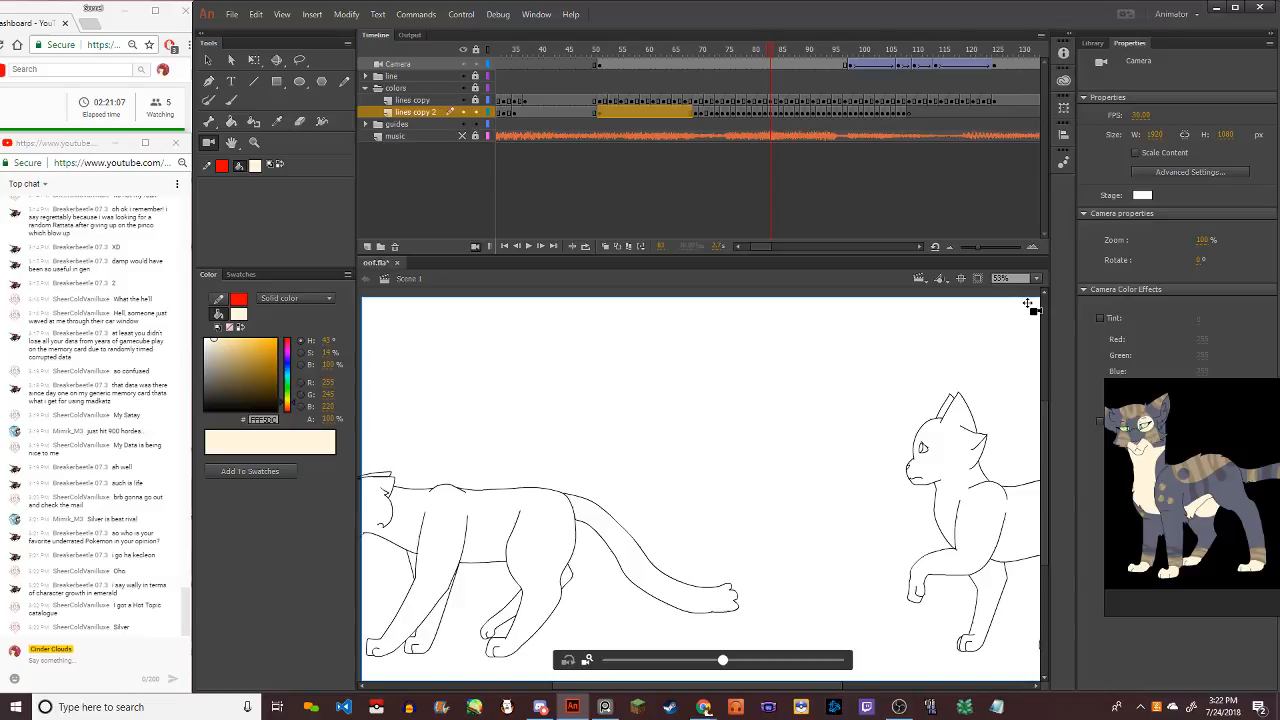
key("Return")
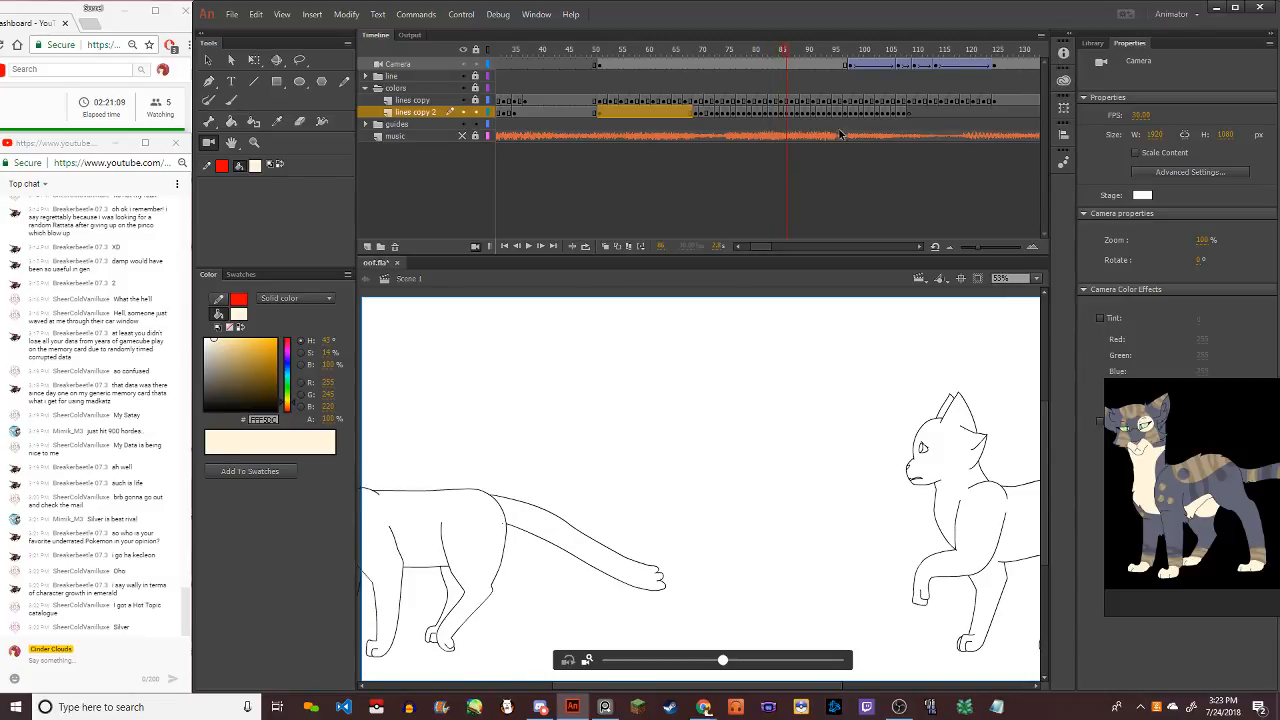
left_click(1037, 278)
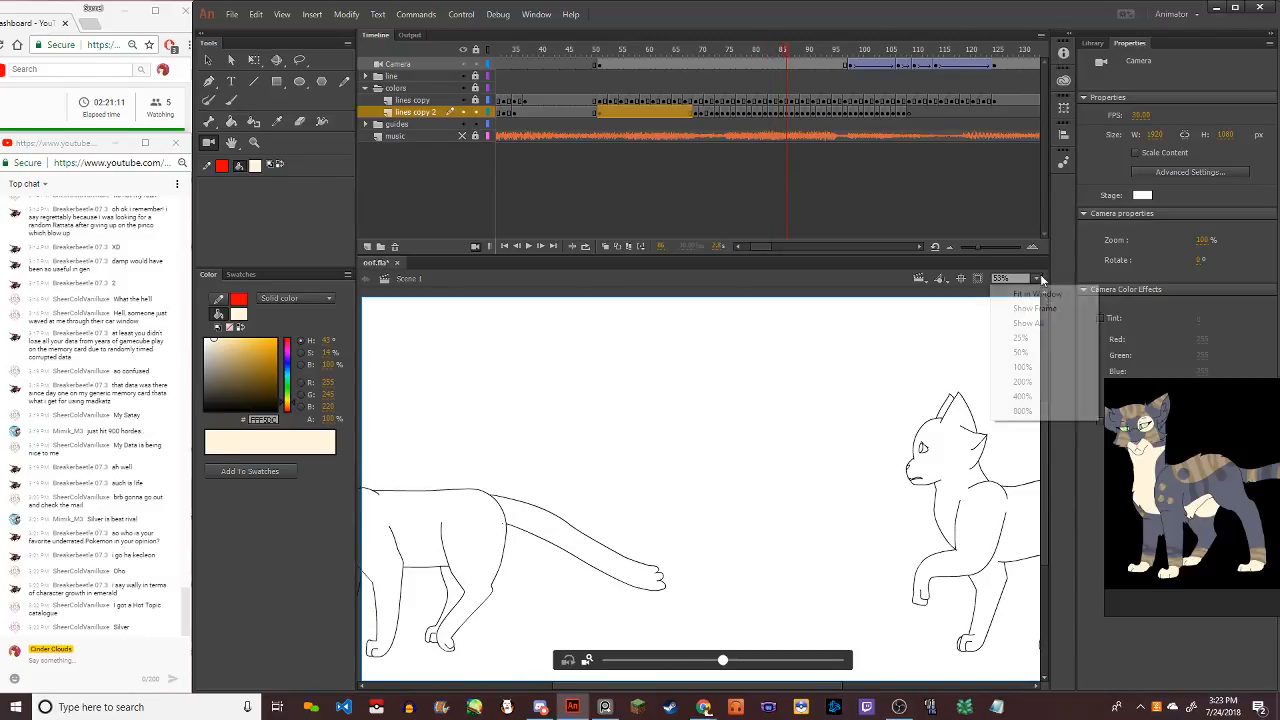
left_click(1036, 308)
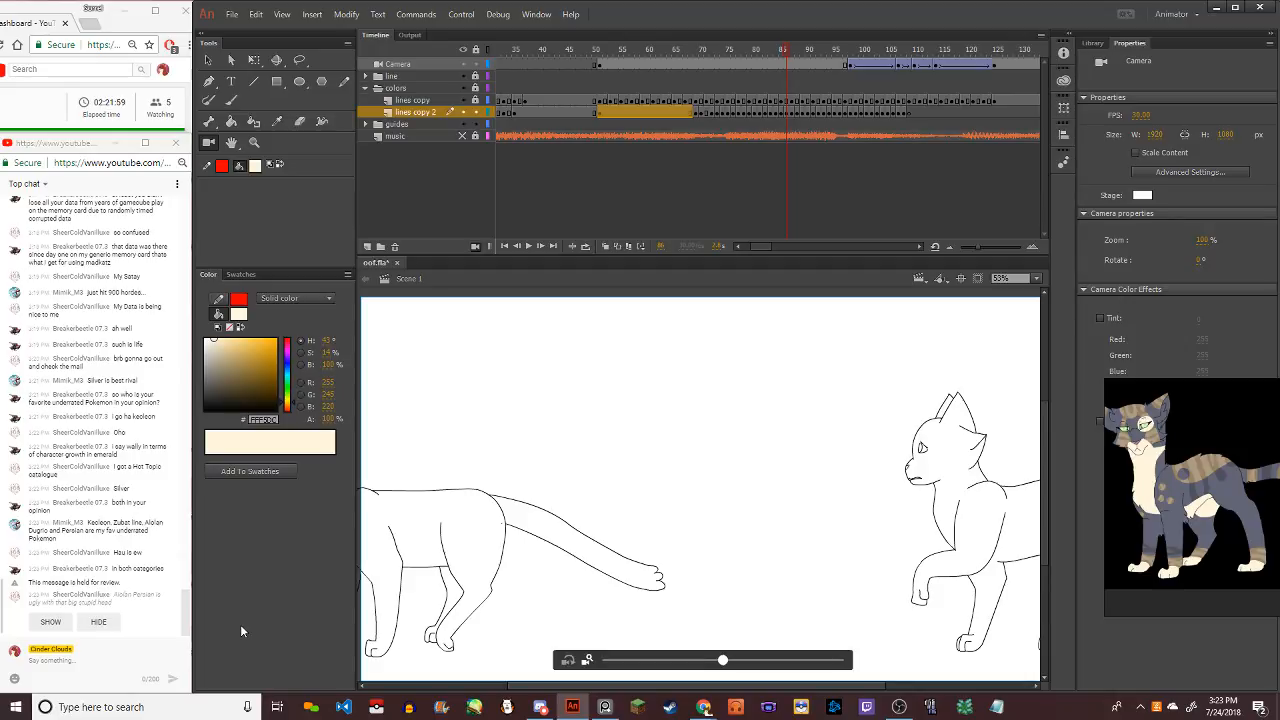
Approve the message held for review in the YouTube live chat and return to the animation in Adobe Animate
left_click(50, 621)
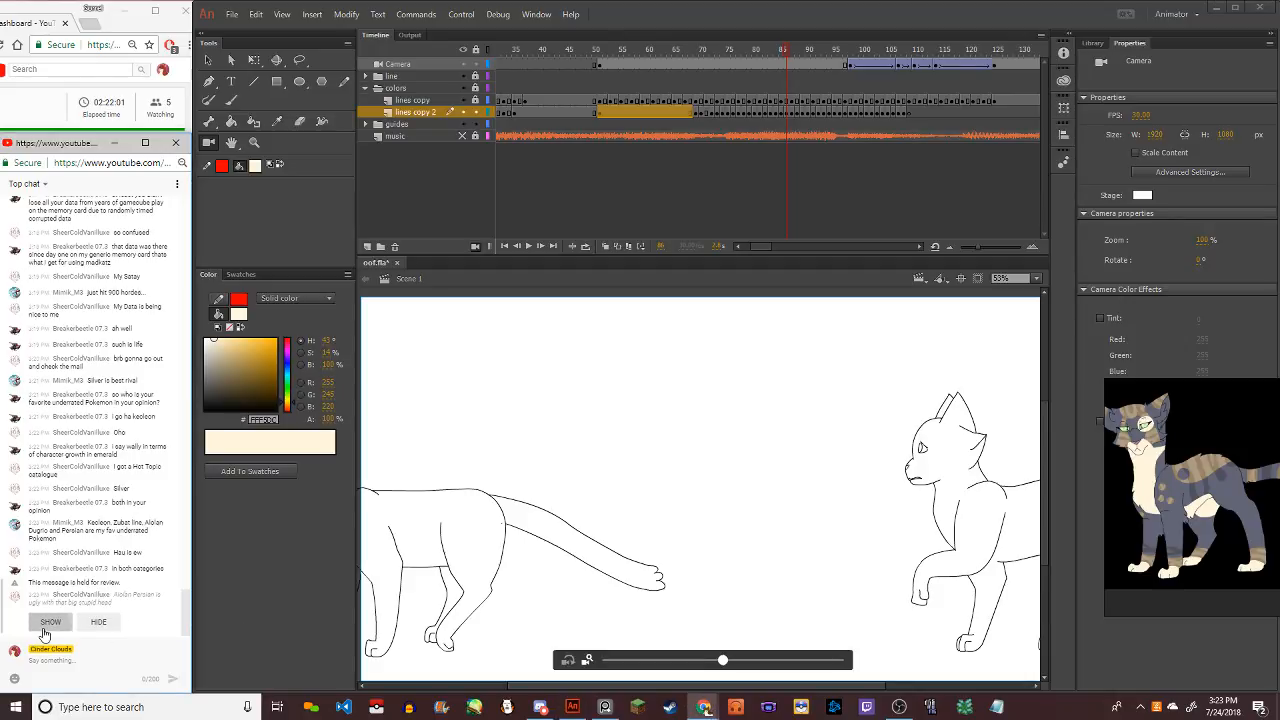
left_click(299, 618)
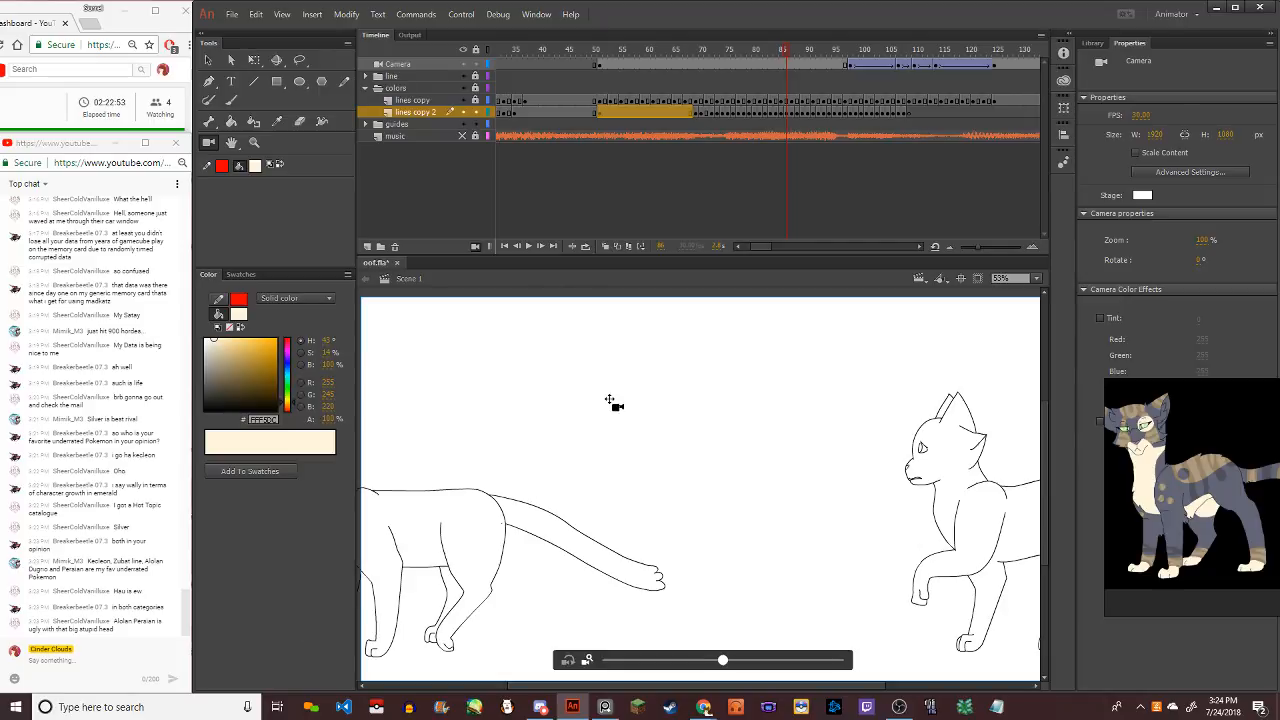
Pencil red vertical closing lines through the walking cat just outside the stage's left edge on frames about 87 to 92 of lines copy 2
scroll(608, 403, "down", 4)
scroll(551, 436, "up", 4)
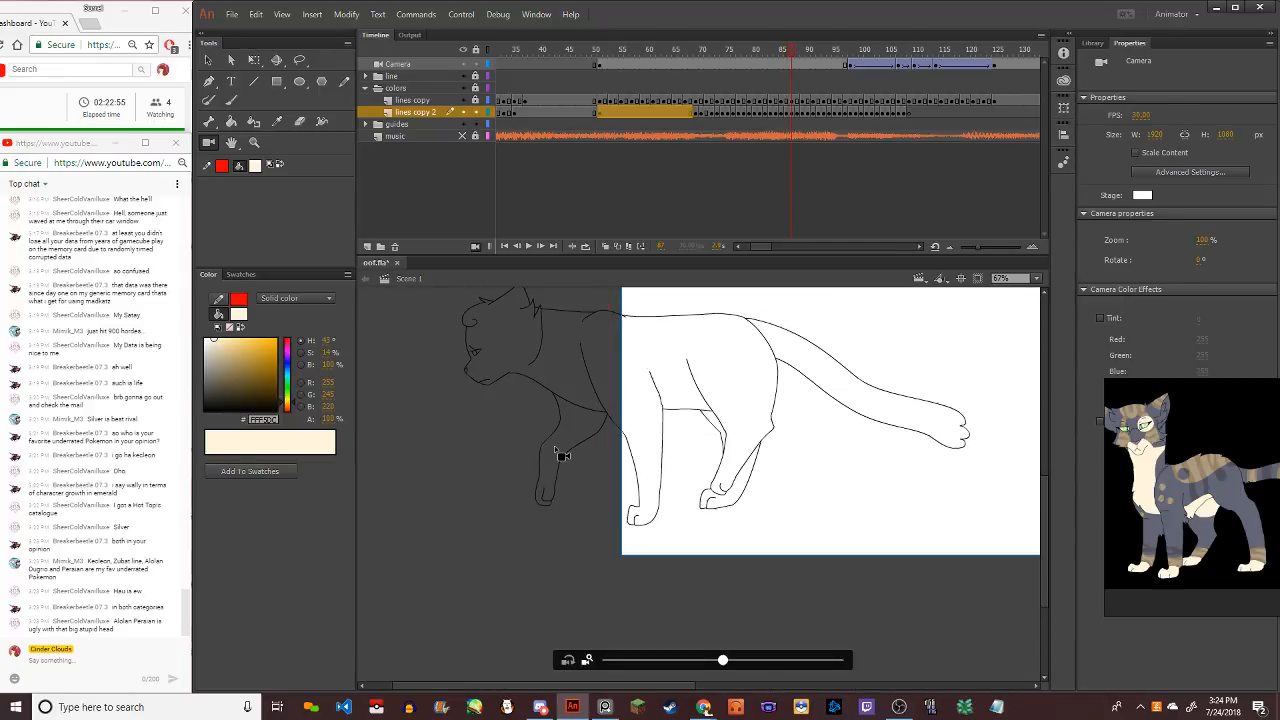
left_click(345, 81)
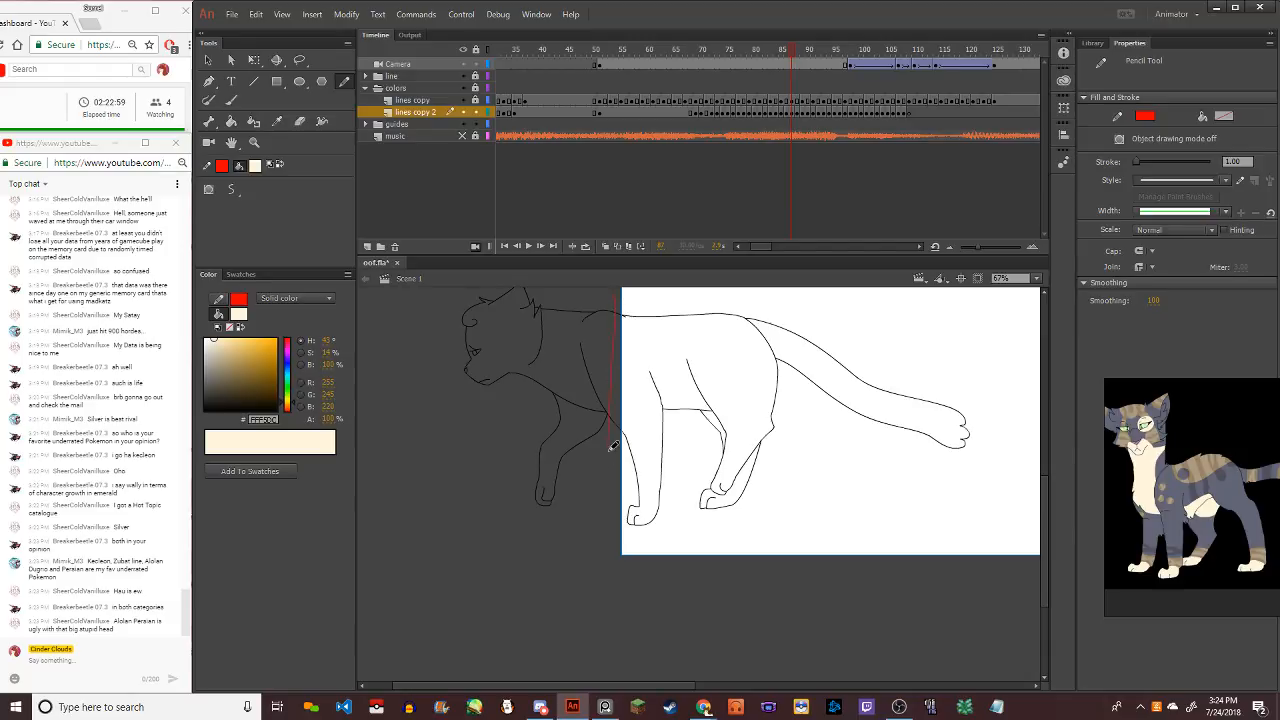
key("period")
key("period")
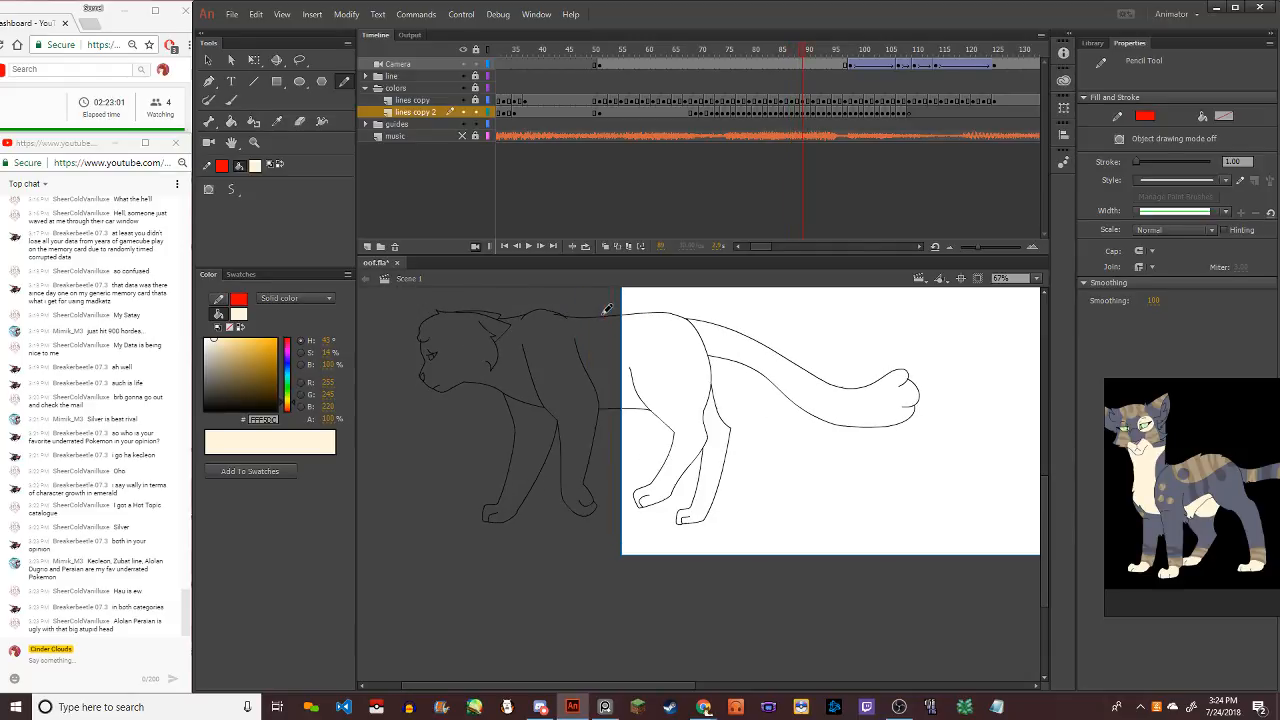
left_click_drag(607, 297, 613, 386)
key("period")
key("period")
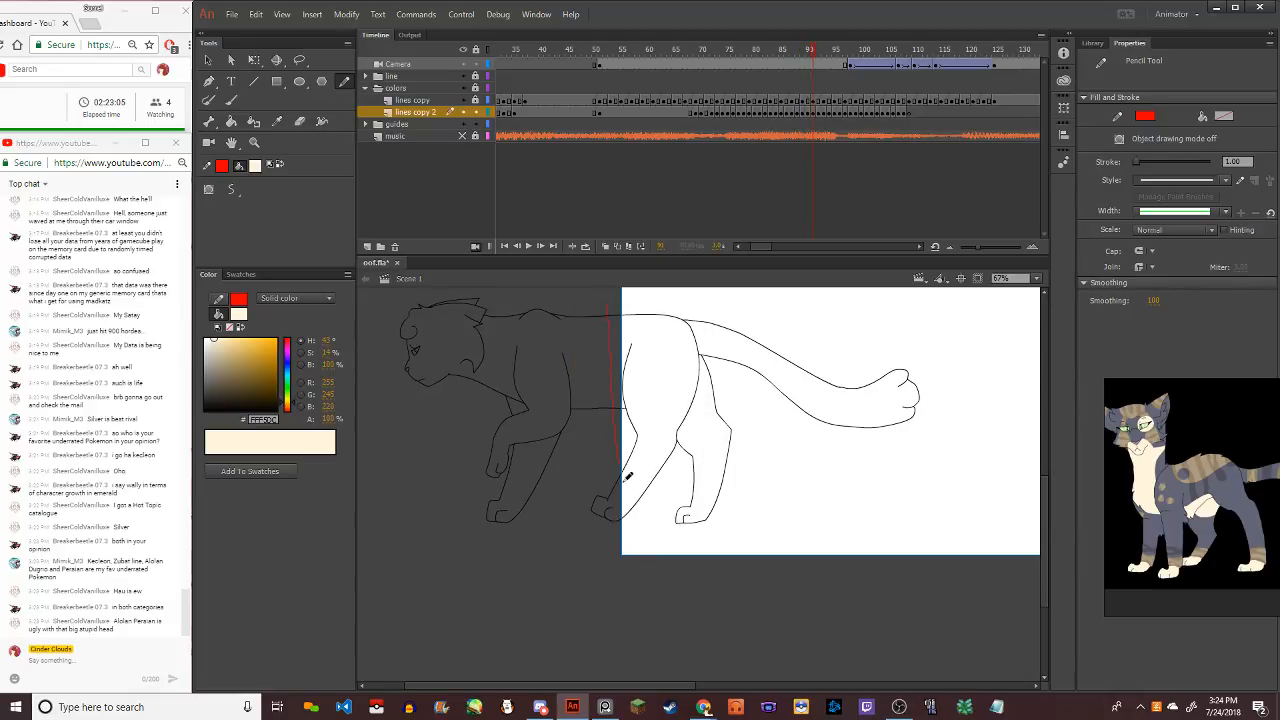
key("period")
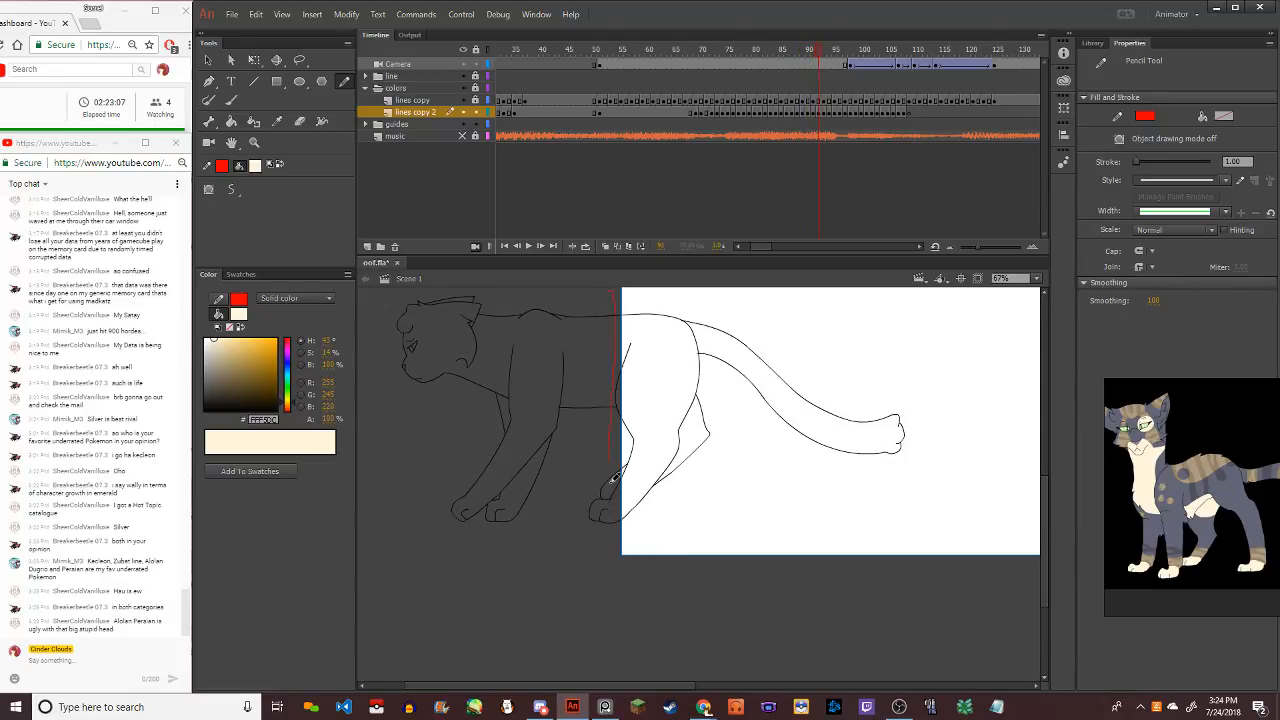
Continue the red vertical closing lines outside the stage's left edge on the walking cat's frames from about 93 to 98
key("period")
left_click_drag(613, 297, 616, 470)
key("period")
key("period")
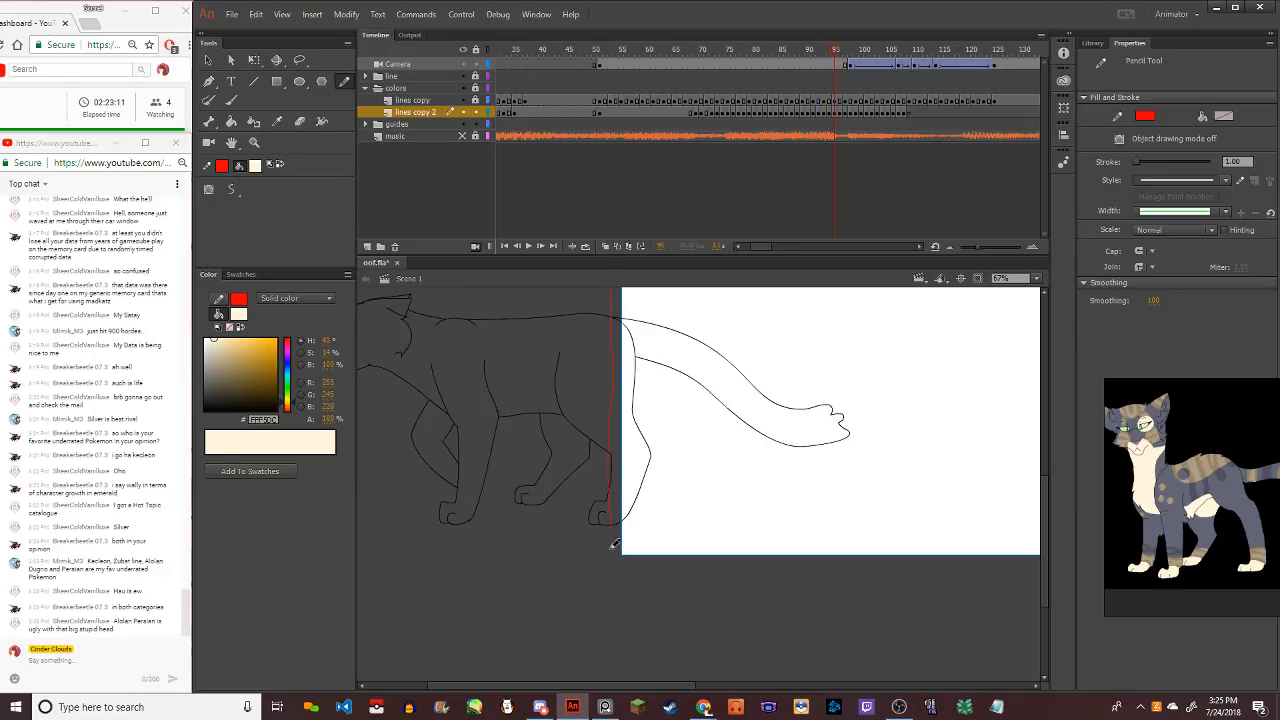
key("period")
left_click_drag(611, 292, 614, 340)
key("period")
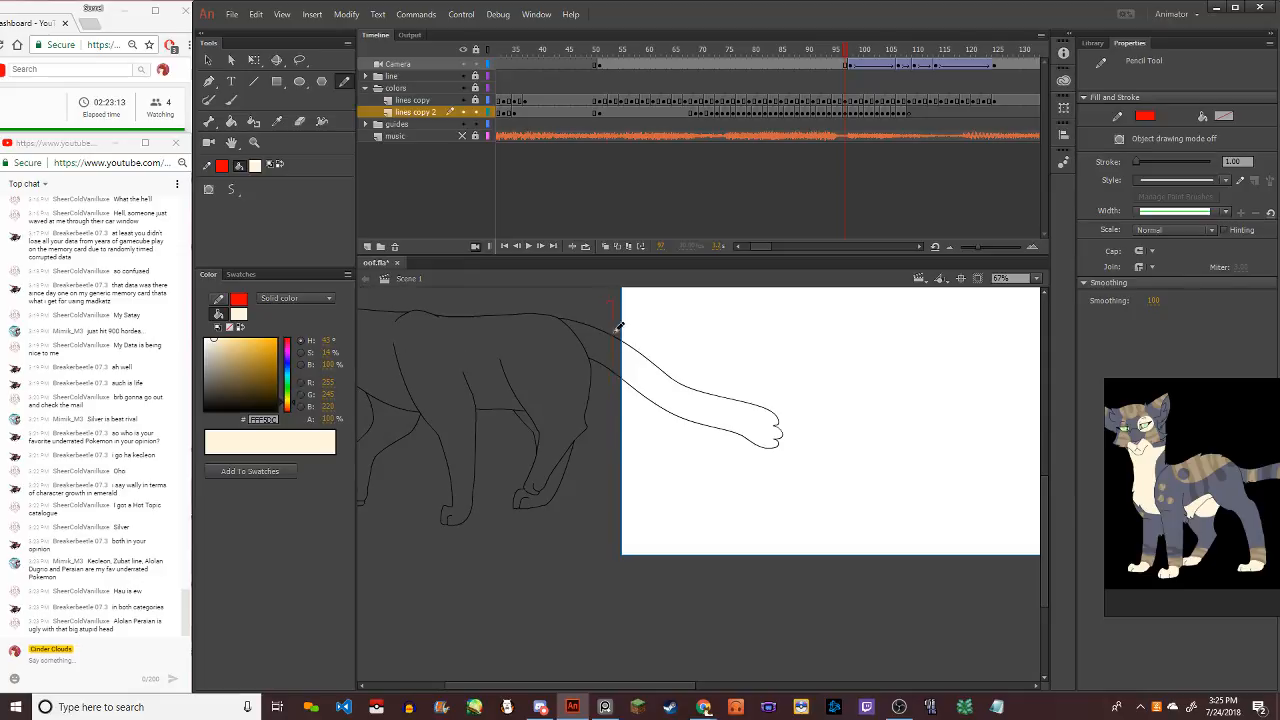
key("period")
left_click_drag(609, 296, 605, 427)
Close off the walking cat's tail with red vertical lines outside the stage through about frame 104, undoing the last stroke
key("period")
key("period")
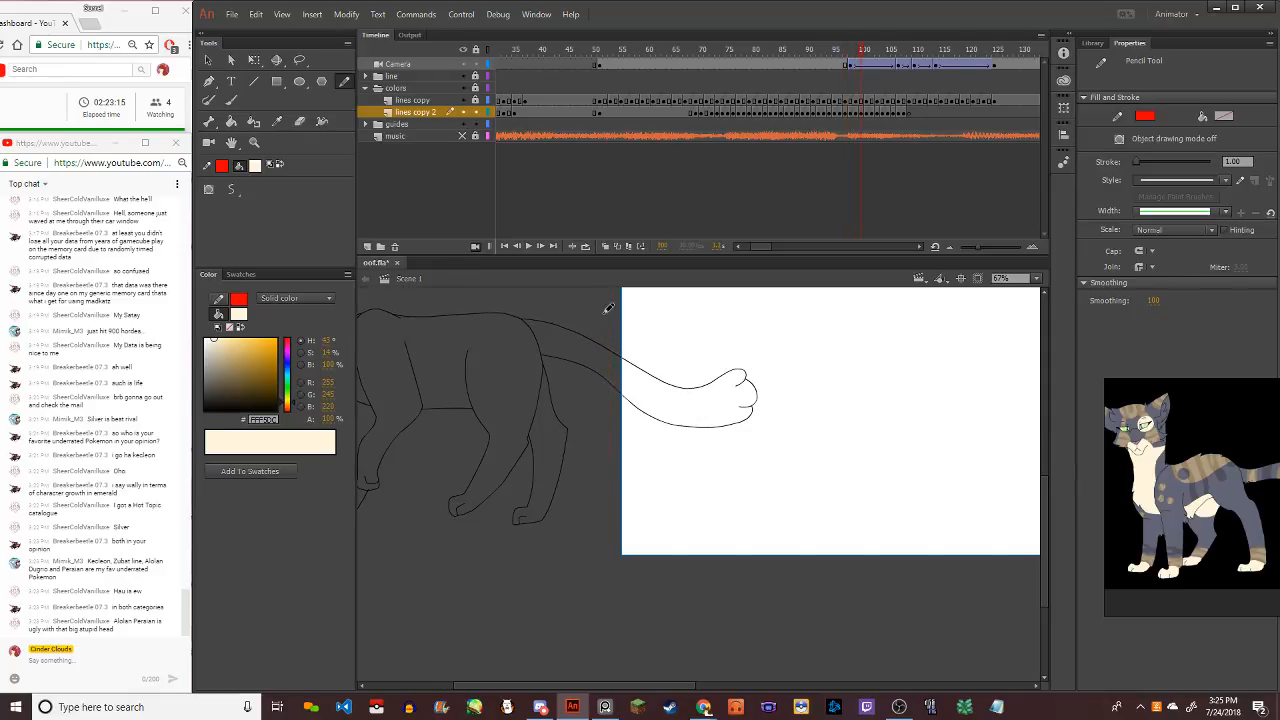
key("period")
left_click_drag(606, 318, 605, 456)
key("period")
key("period")
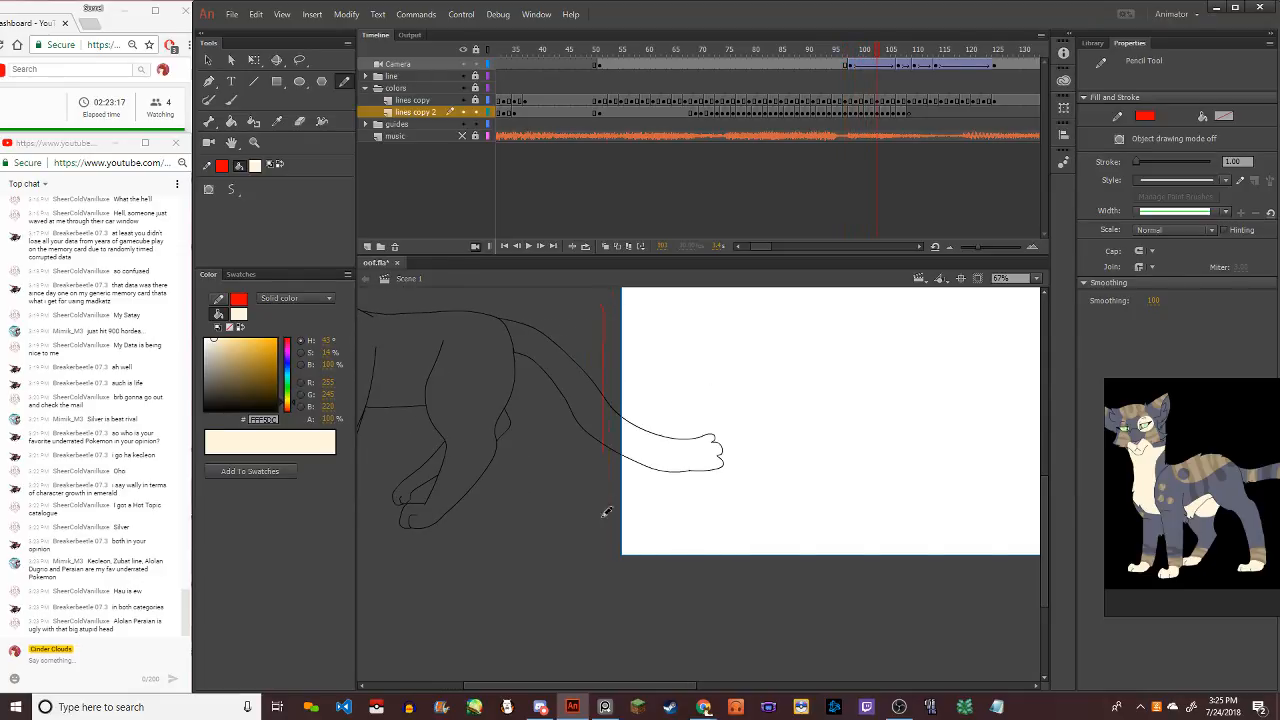
key("period")
left_click_drag(600, 307, 600, 525)
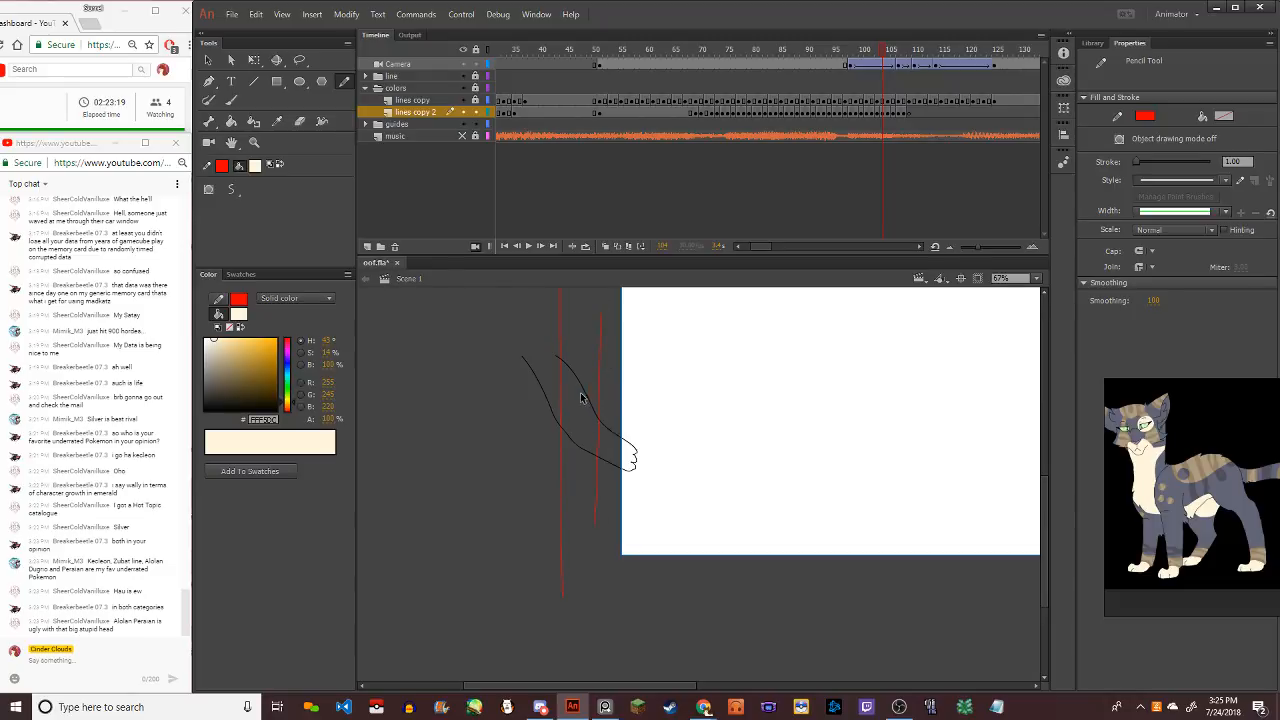
key("ctrl+z")
Show the full frame on stage and play the whole animation from the first frame to review it
scroll(642, 351, "down", 3)
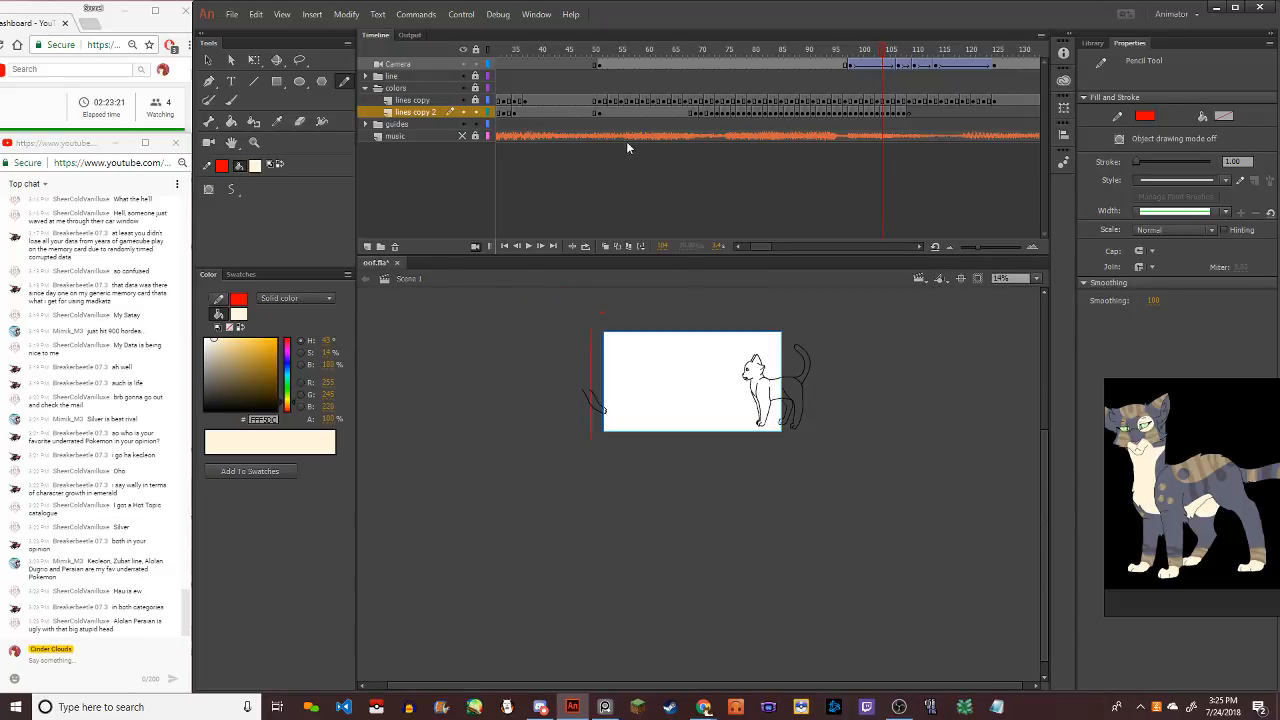
left_click(616, 88)
left_click(1036, 278)
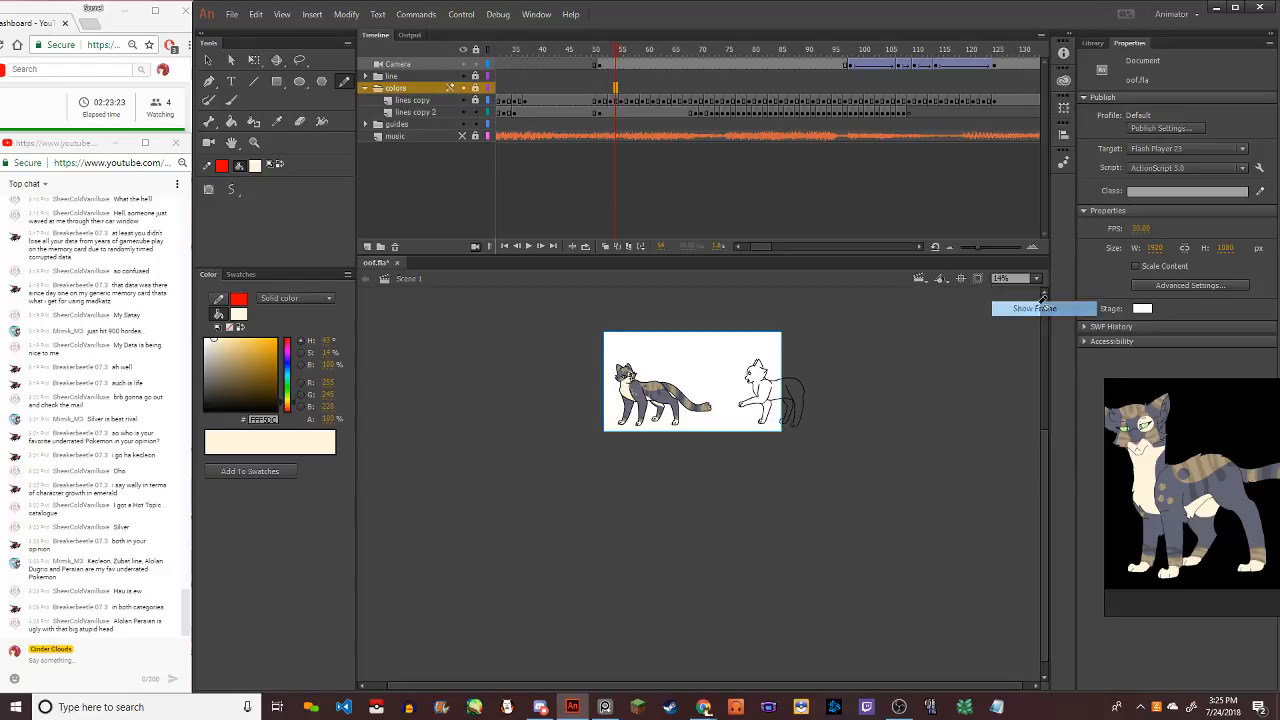
left_click(1010, 298)
left_click(504, 246)
left_click(533, 246)
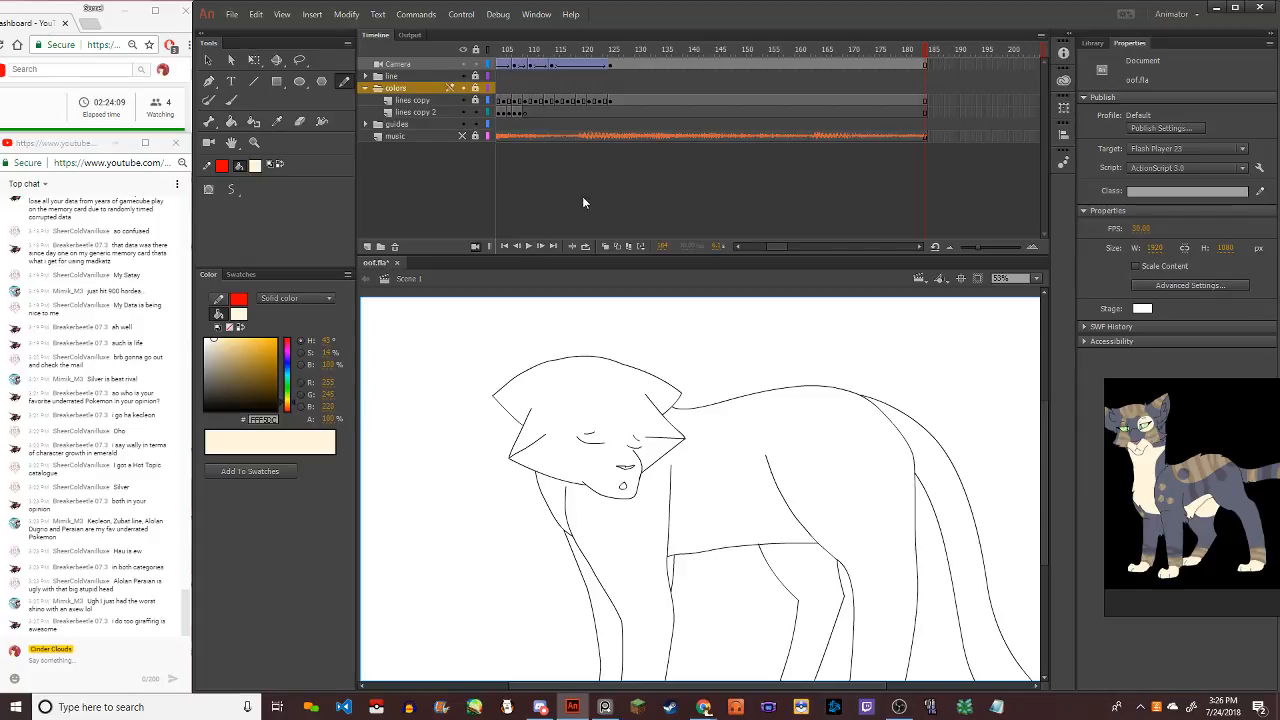
Step back from the end of the animation to about frame 108 to examine the camera zoom in reverse
key("comma")
key("comma")
key("comma")
key("comma")
key("comma")
key("comma")
key("comma")
key("comma")
key("comma")
key("comma")
key("comma")
key("comma")
key("comma")
key("comma")
key("comma")
key("comma")
key("comma")
key("comma")
key("comma")
key("comma")
key("comma")
key("comma")
key("comma")
key("comma")
key("comma")
key("comma")
key("comma")
key("comma")
key("comma")
key("comma")
key("comma")
key("comma")
key("comma")
key("comma")
key("comma")
key("comma")
key("comma")
key("comma")
key("comma")
key("comma")
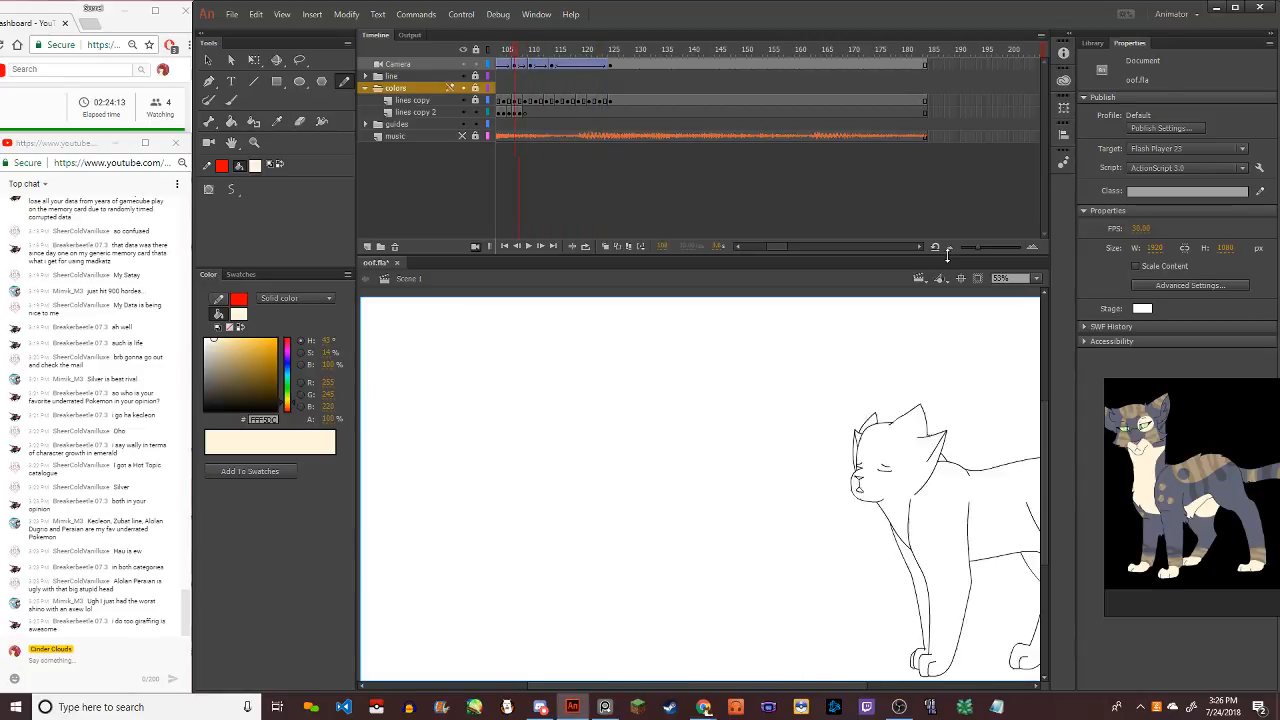
Step forward through the camera zoom to about frame 124 and back to about frame 114 to check the standing cat's framing
key("period")
key("period")
key("period")
key("period")
key("period")
key("period")
key("period")
key("period")
key("period")
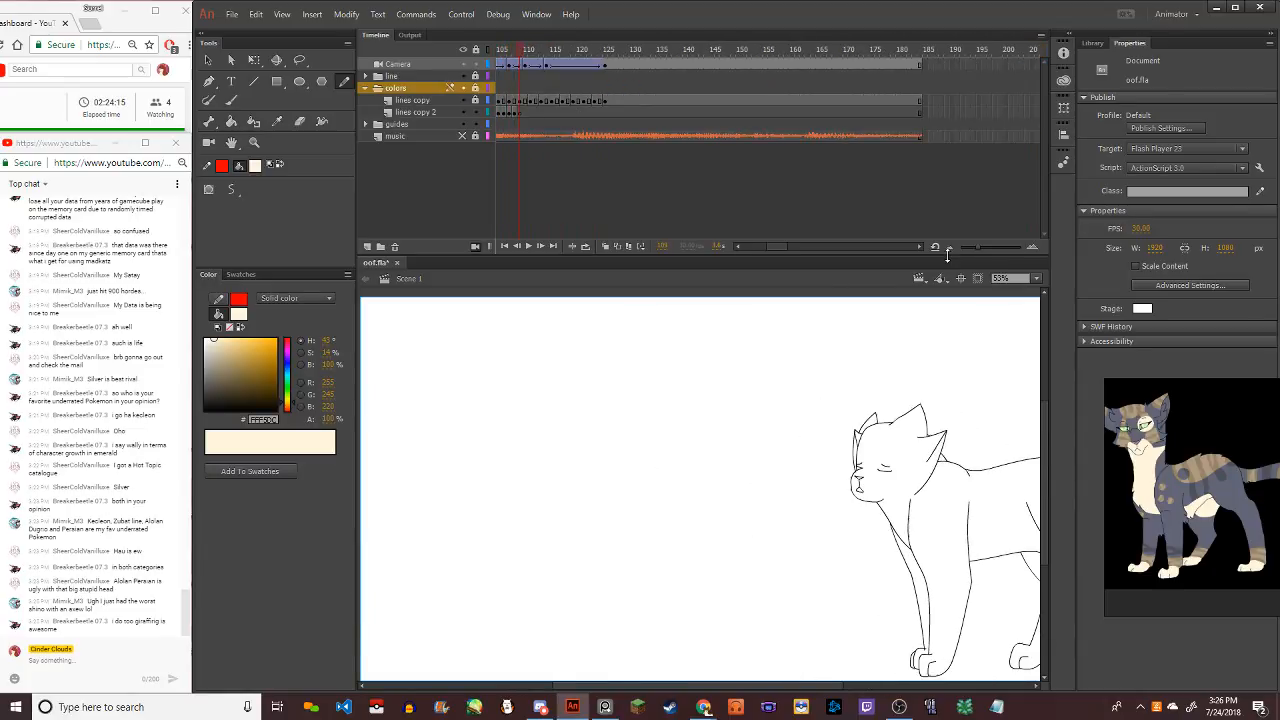
key("period")
key("period")
key("period")
key("period")
key("period")
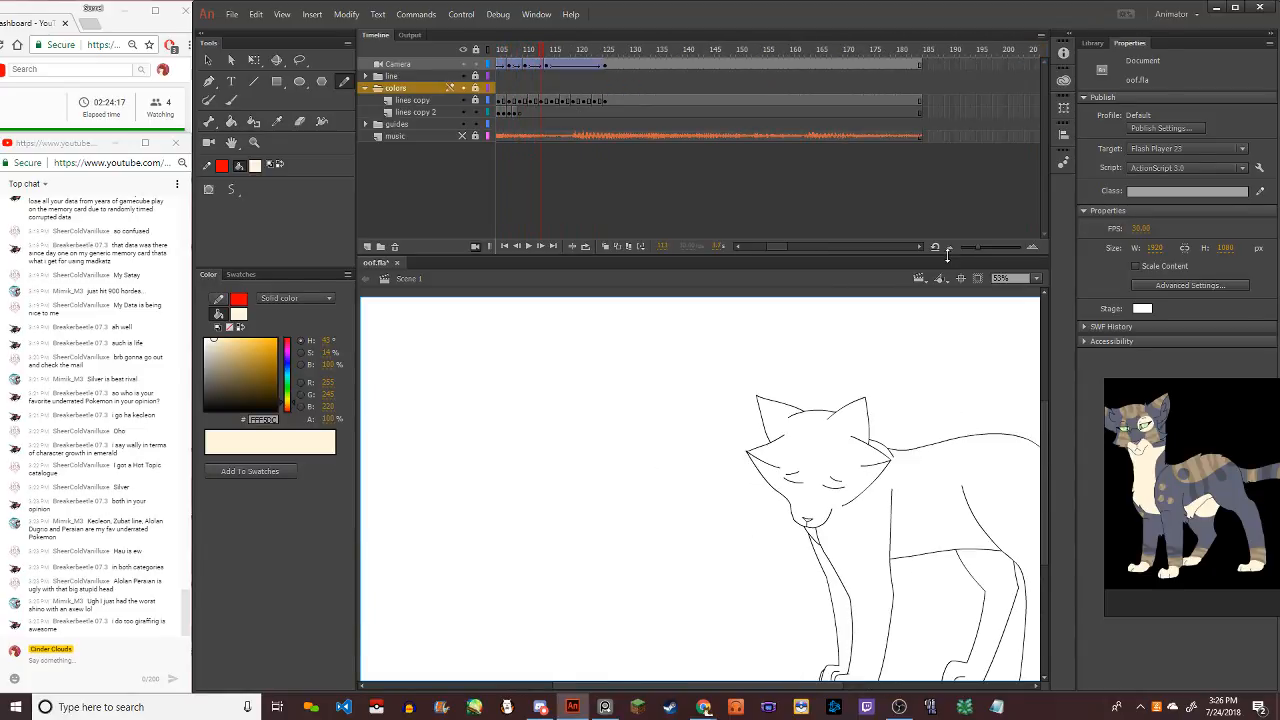
key("period")
key("period")
key("period")
key("period")
key("period")
key("period")
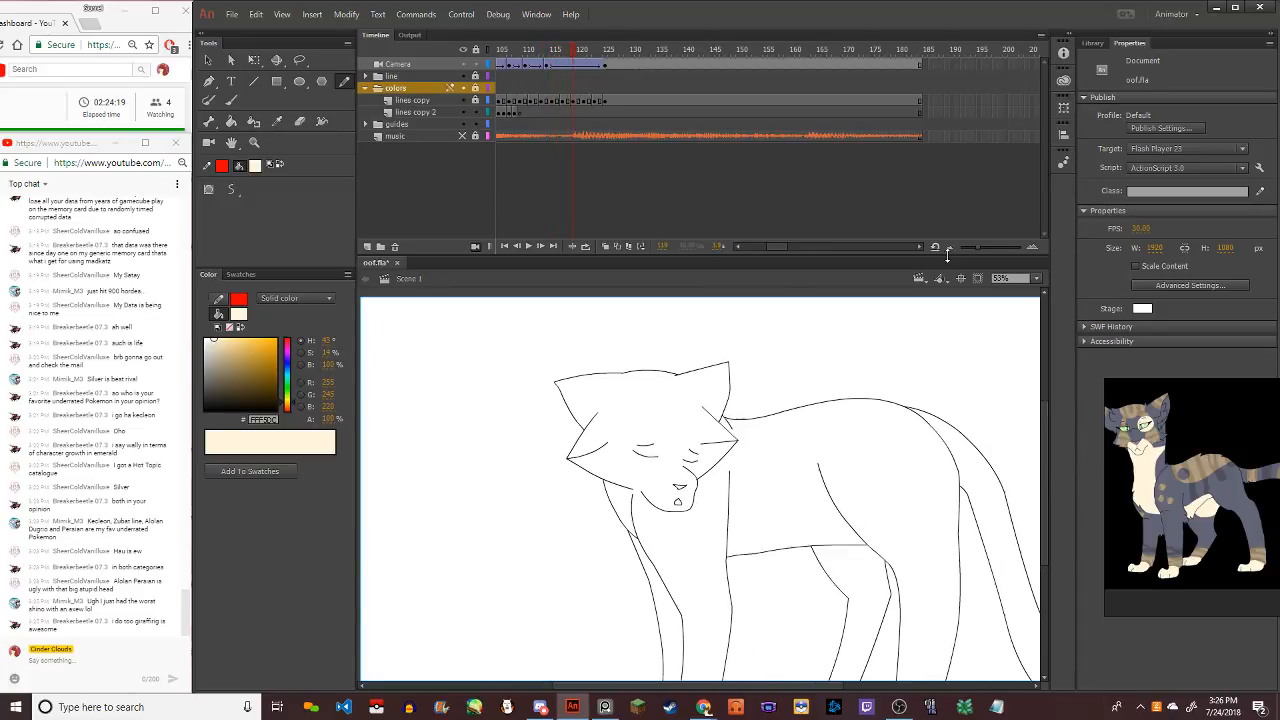
key("period")
key("period")
key("period")
key("period")
key("period")
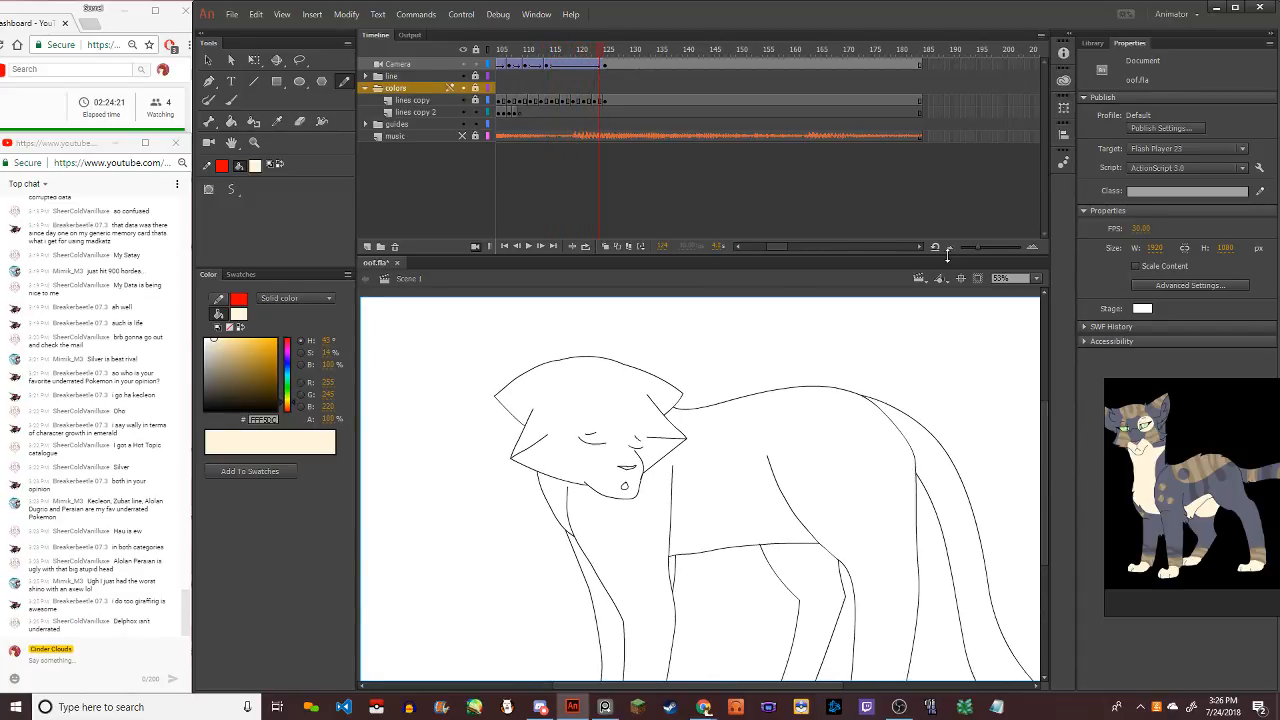
key("comma")
key("comma")
key("comma")
key("comma")
key("comma")
key("comma")
key("comma")
key("comma")
key("comma")
key("comma")
key("comma")
key("comma")
key("comma")
key("comma")
key("comma")
key("comma")
key("comma")
key("comma")
key("comma")
key("comma")
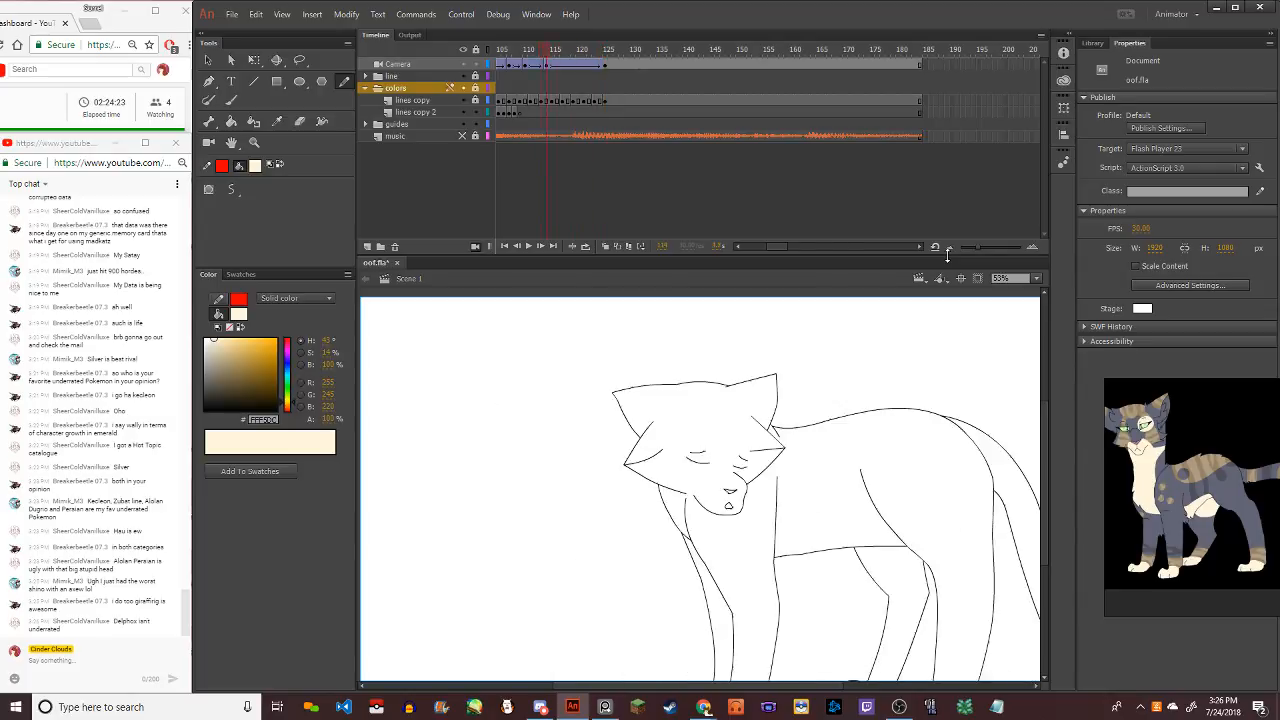
Enable outline onion skinning at about frame 76 and narrow its range to the immediately neighbouring frames
left_click(508, 246)
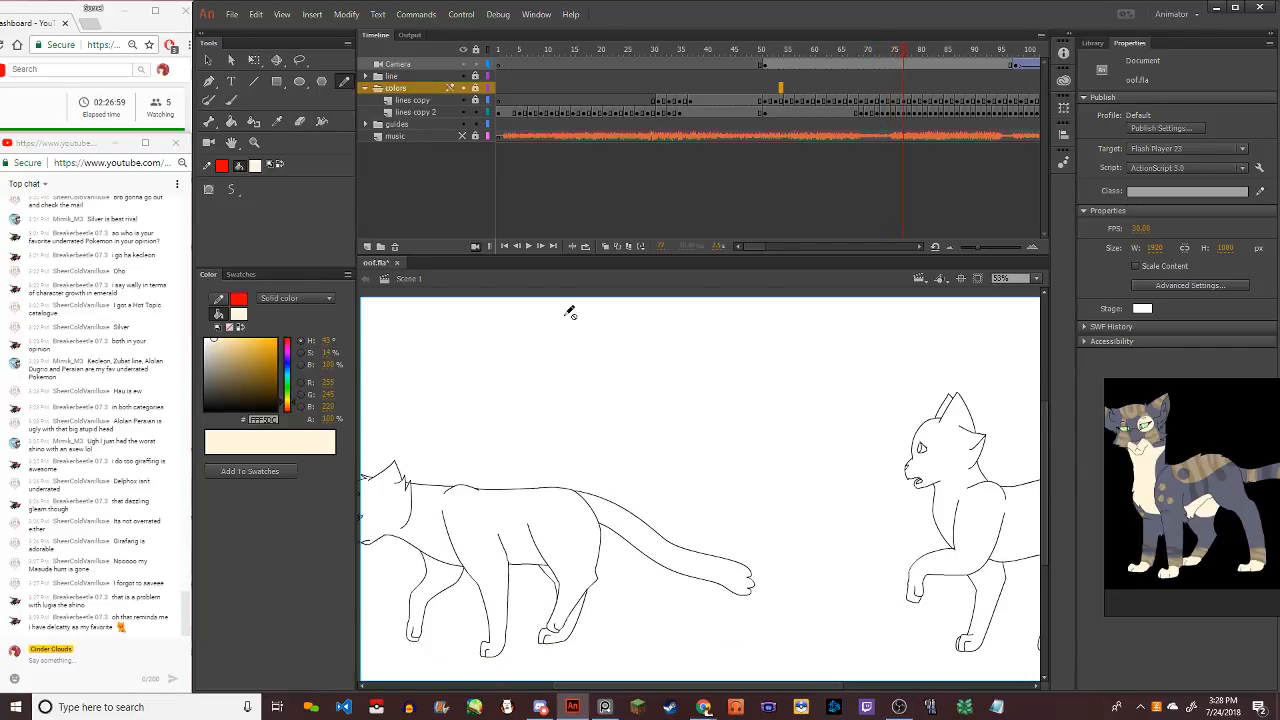
left_click(606, 246)
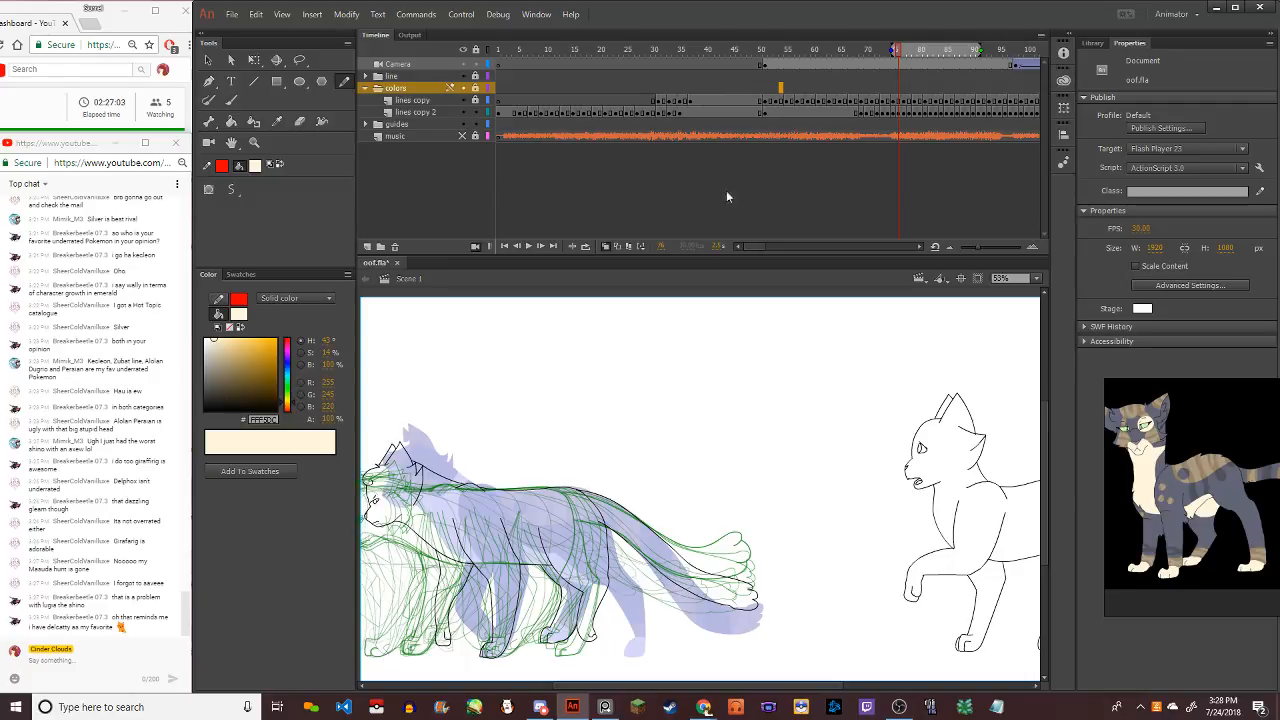
left_click_drag(978, 50, 906, 52)
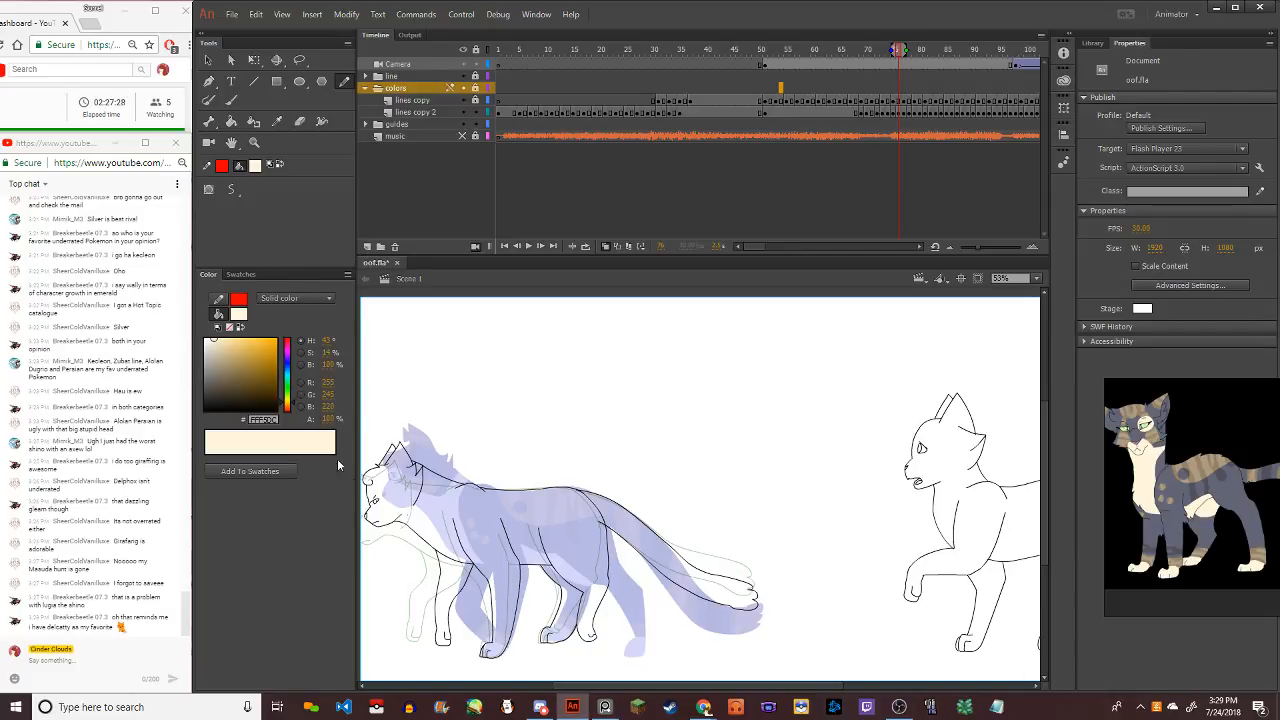
left_click(619, 247)
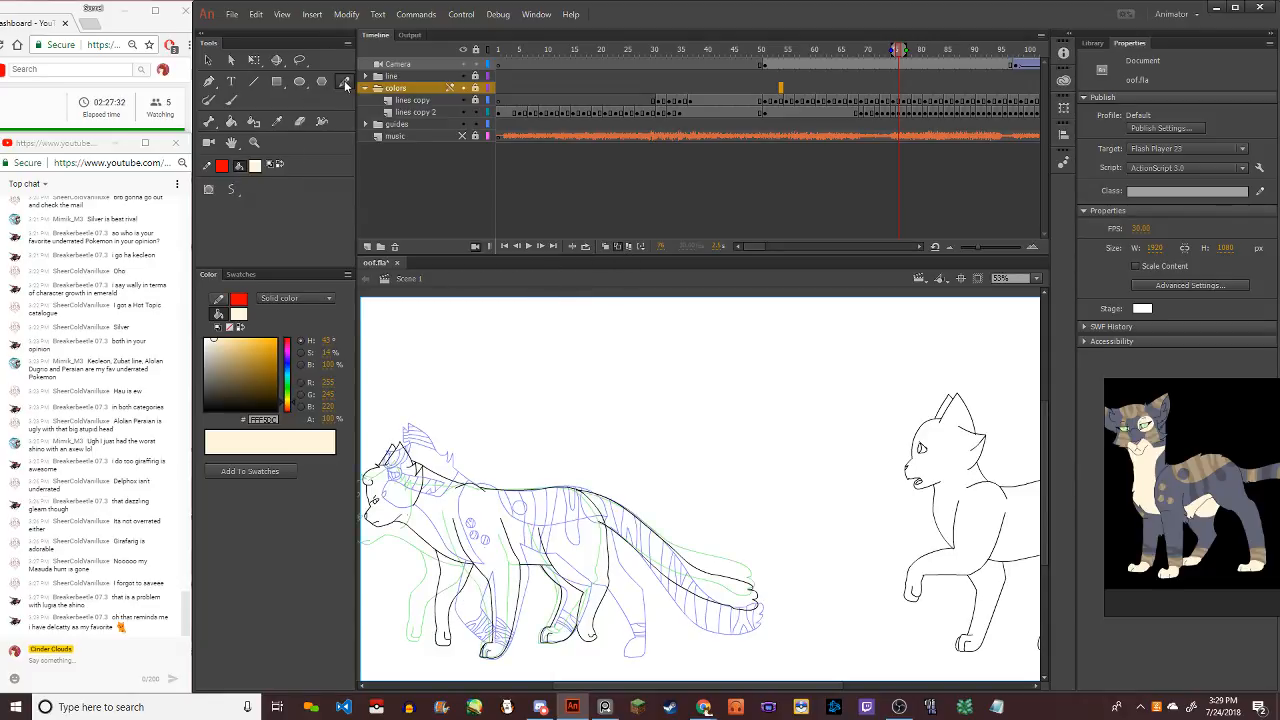
Draw a red pencil line across the walking cat's raised front leg just above the paw, on lines copy 2 at about frame 76
left_click(420, 112)
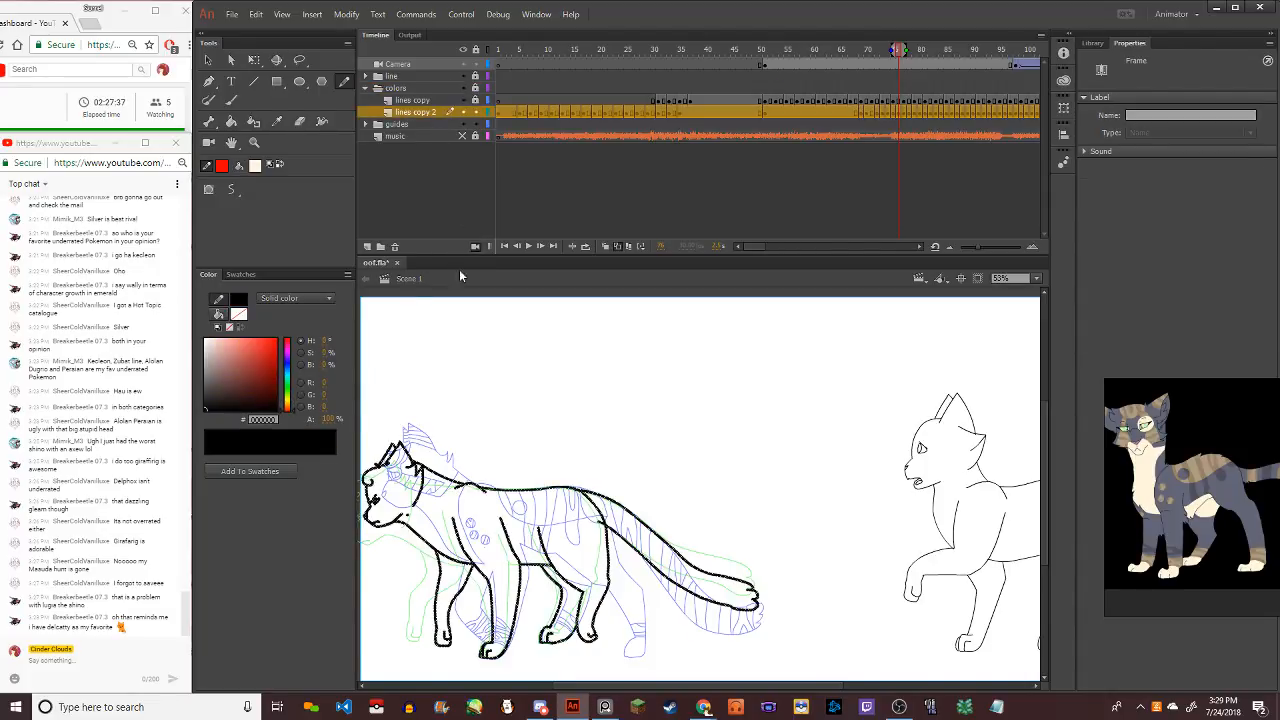
key("ctrl+equal")
key("ctrl+equal")
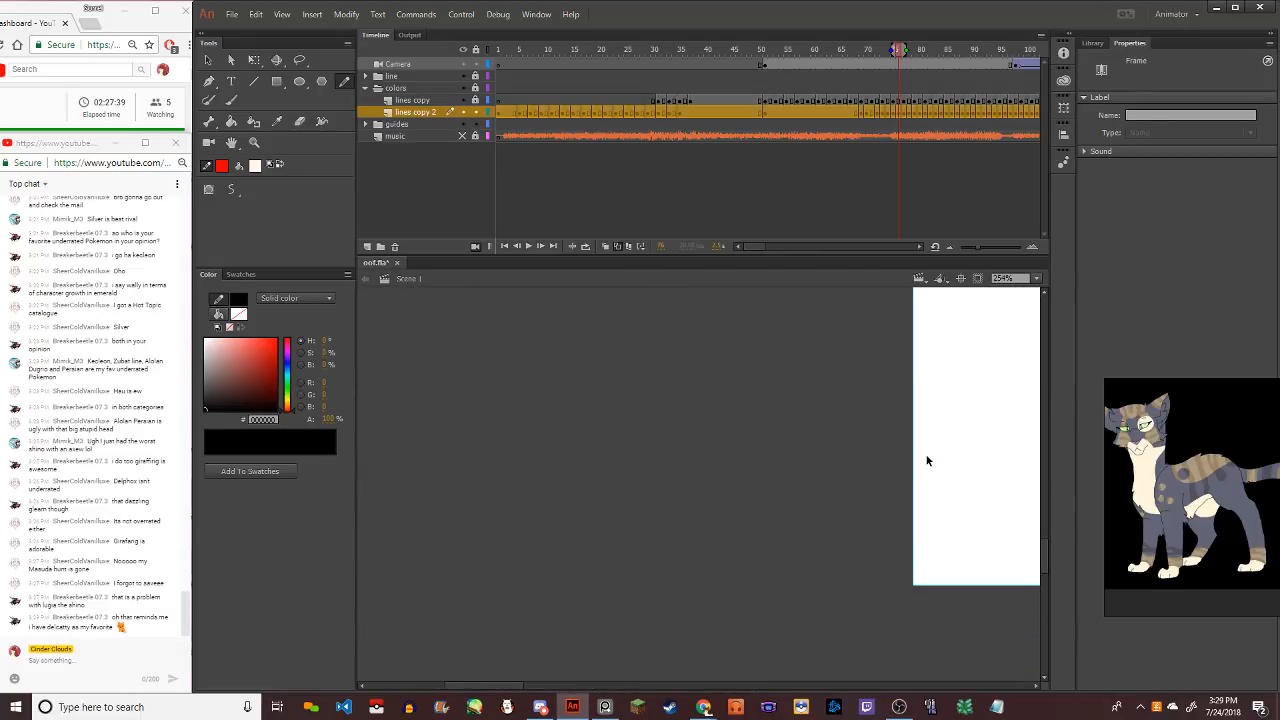
left_click_drag(553, 687, 586, 686)
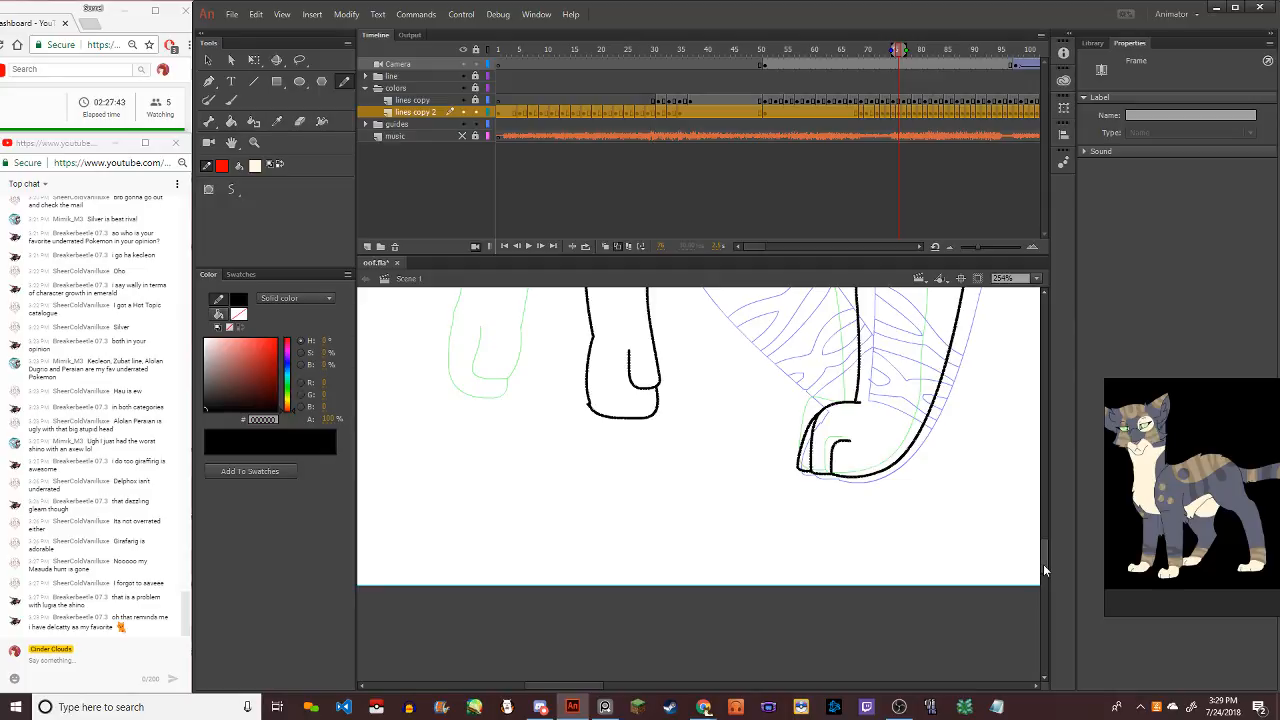
left_click_drag(1043, 564, 1044, 544)
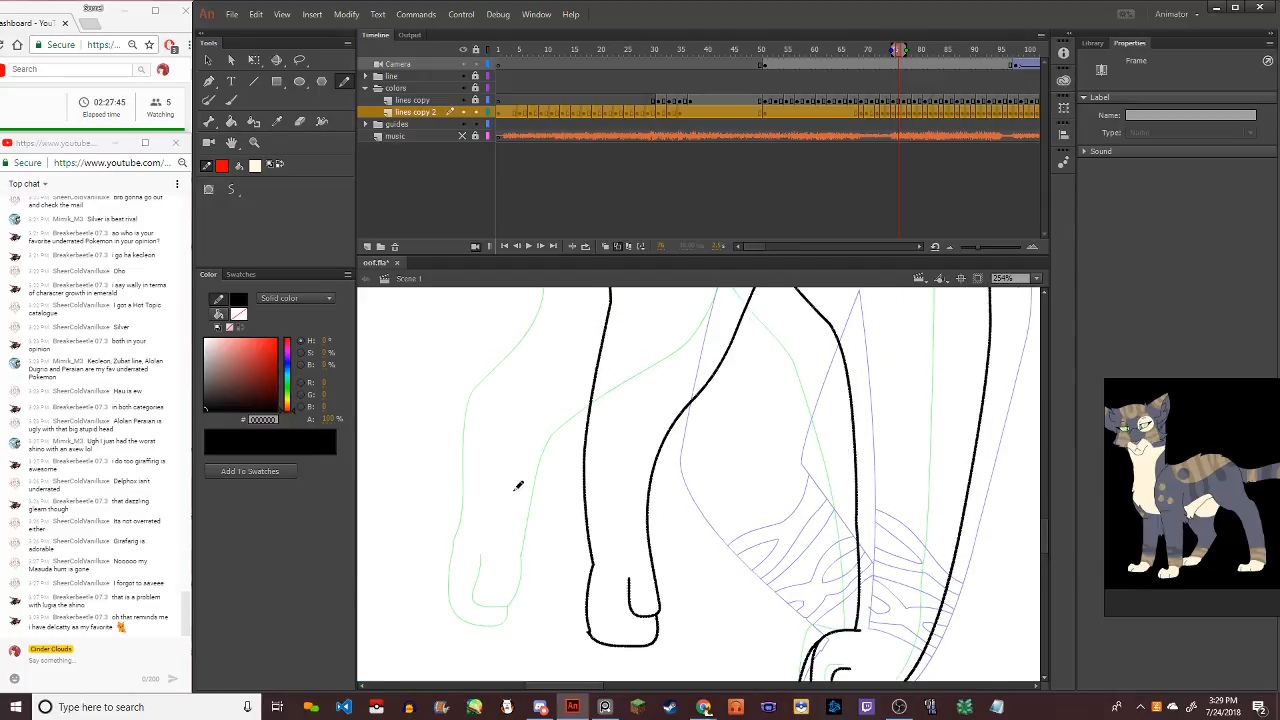
left_click_drag(580, 563, 691, 563)
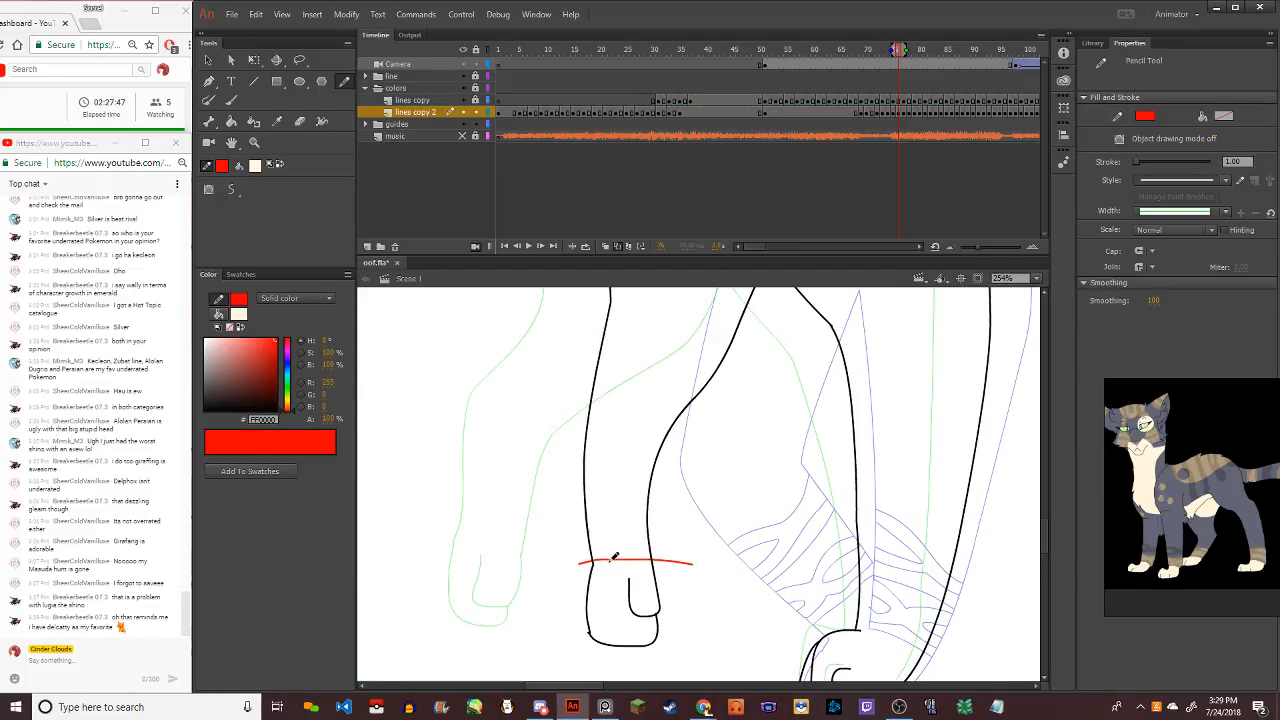
Draw the lower red stripes, including the pointed pair, above the paw line on the walking cat's raised front leg
mouse_move(568, 541)
left_mouse_down()
mouse_move(670, 547)
mouse_move(632, 529)
mouse_move(678, 504)
left_mouse_up()
mouse_move(576, 513)
left_mouse_down()
mouse_move(605, 525)
mouse_move(569, 535)
left_mouse_up()
mouse_move(572, 491)
left_mouse_down()
mouse_move(602, 508)
mouse_move(693, 513)
mouse_move(608, 511)
mouse_move(692, 494)
left_mouse_up()
key("ctrl+z")
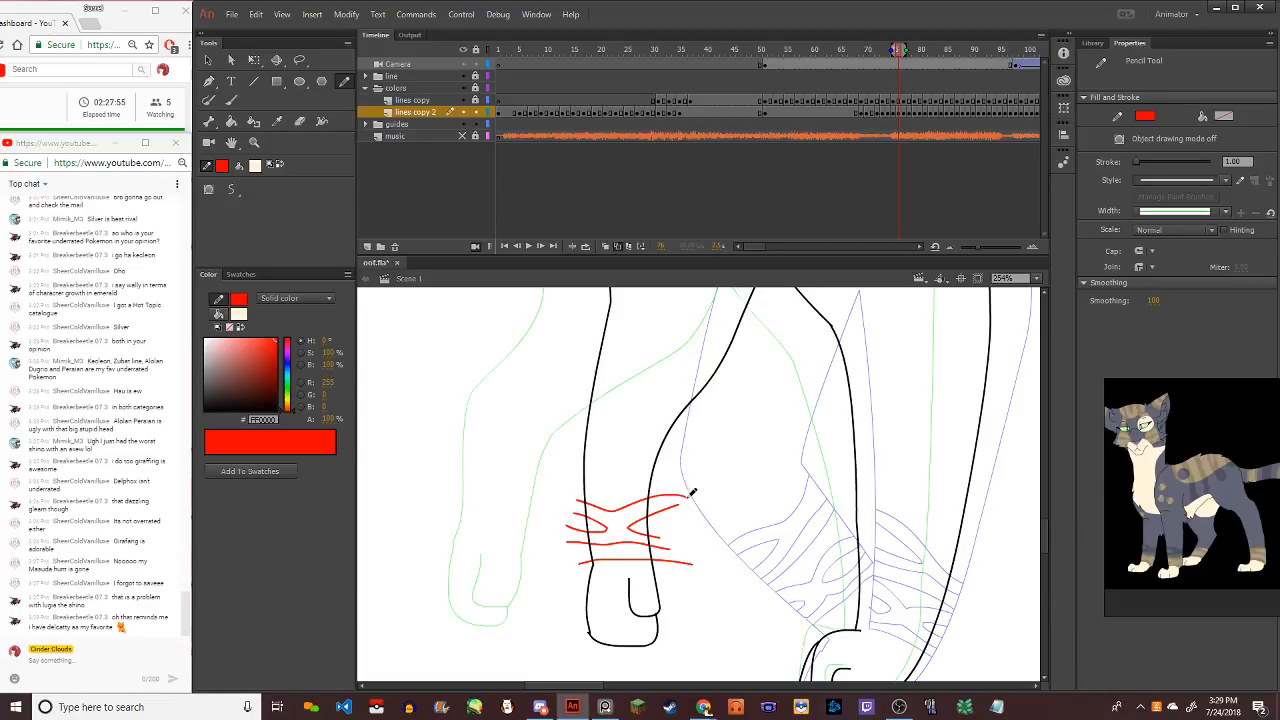
key("ctrl+z")
mouse_move(576, 501)
left_mouse_down()
mouse_move(605, 512)
mouse_move(669, 502)
mouse_move(571, 493)
mouse_move(631, 505)
mouse_move(684, 494)
left_mouse_up()
key("ctrl+z")
key("ctrl+z")
key("ctrl+z")
left_click_drag(578, 478, 672, 478)
key("ctrl+z")
left_click_drag(582, 486, 682, 486)
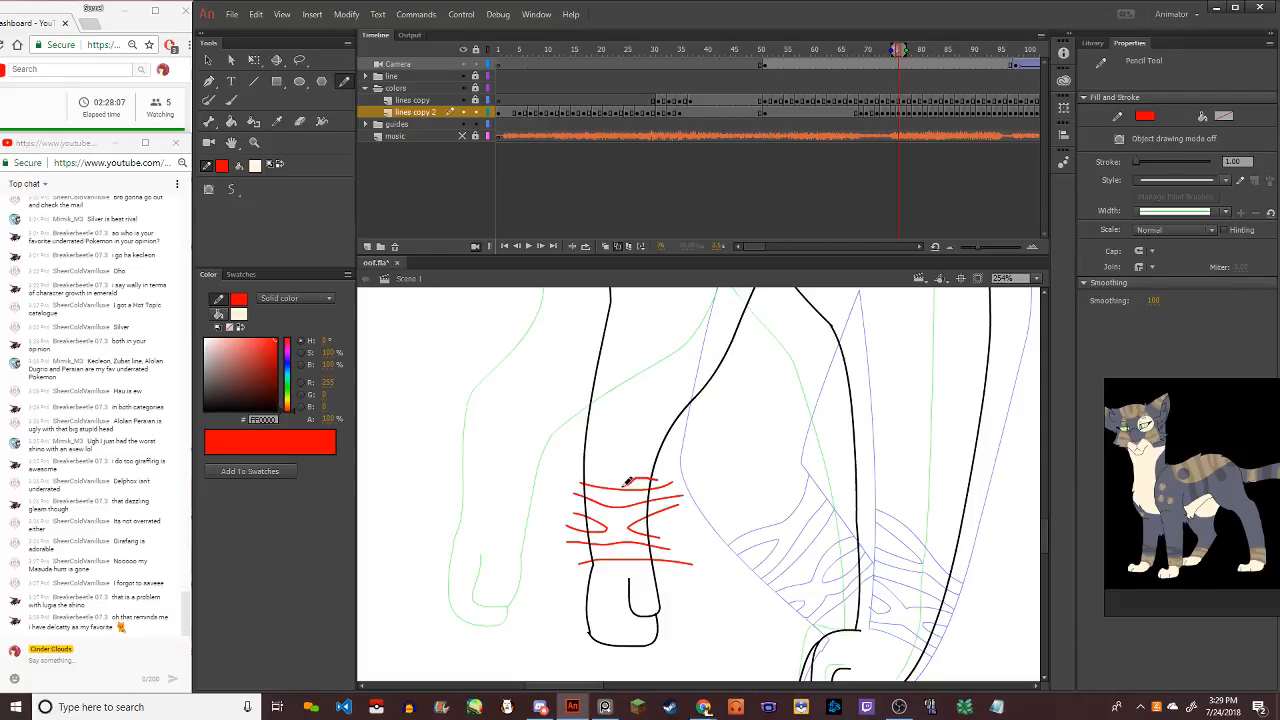
Draw the upper group of red stripes on the raised front leg, with a V-shaped top edge and inner points
mouse_move(571, 470)
left_mouse_down()
mouse_move(660, 472)
mouse_move(664, 460)
mouse_move(626, 457)
mouse_move(578, 421)
mouse_move(618, 453)
mouse_move(670, 455)
left_mouse_up()
key("ctrl+z")
key("ctrl+z")
left_click_drag(574, 481, 696, 471)
key("ctrl+z")
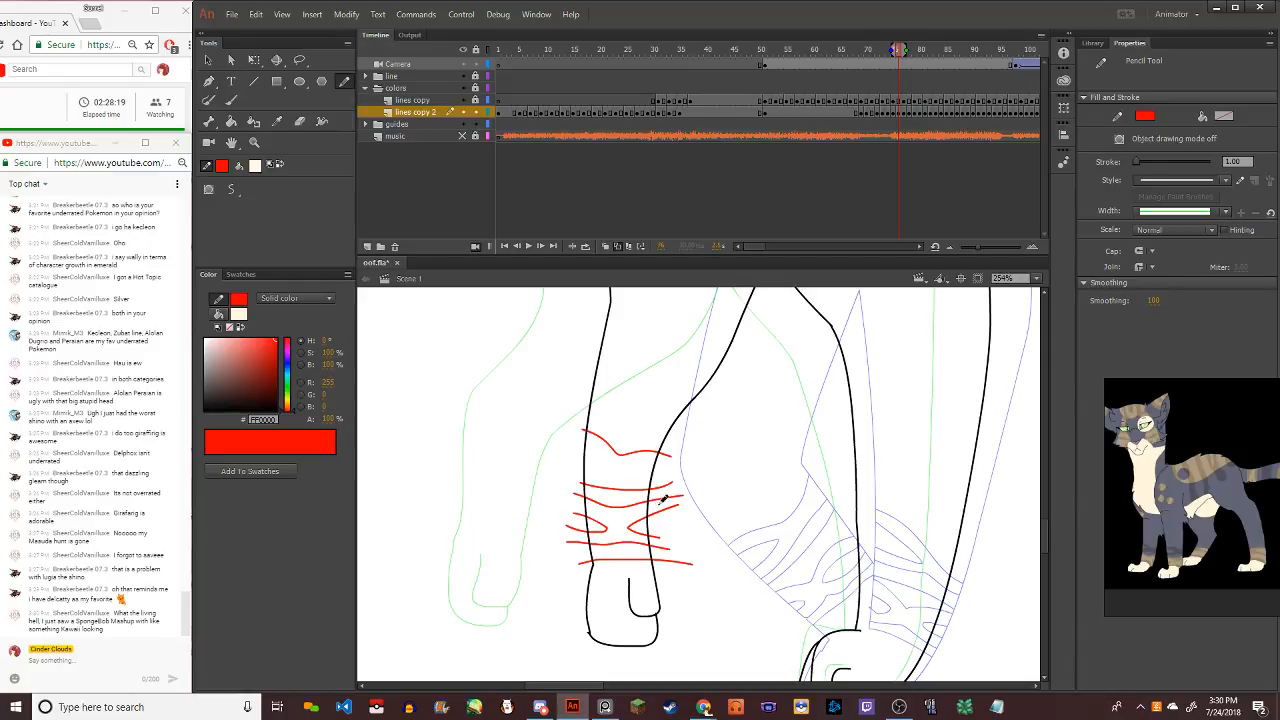
mouse_move(652, 480)
left_mouse_down()
mouse_move(577, 469)
mouse_move(580, 440)
mouse_move(601, 464)
mouse_move(566, 466)
mouse_move(657, 472)
mouse_move(562, 464)
left_mouse_up()
key("ctrl+z")
mouse_move(645, 478)
left_mouse_down()
mouse_move(648, 460)
mouse_move(635, 467)
mouse_move(660, 475)
left_mouse_up()
key("ctrl+z")
key("ctrl+z")
key("ctrl+z")
mouse_move(574, 460)
left_mouse_down()
mouse_move(607, 464)
mouse_move(596, 443)
mouse_move(633, 468)
mouse_move(665, 467)
mouse_move(637, 462)
mouse_move(654, 480)
mouse_move(639, 464)
mouse_move(661, 459)
mouse_move(633, 464)
mouse_move(667, 475)
left_mouse_up()
key("ctrl+z")
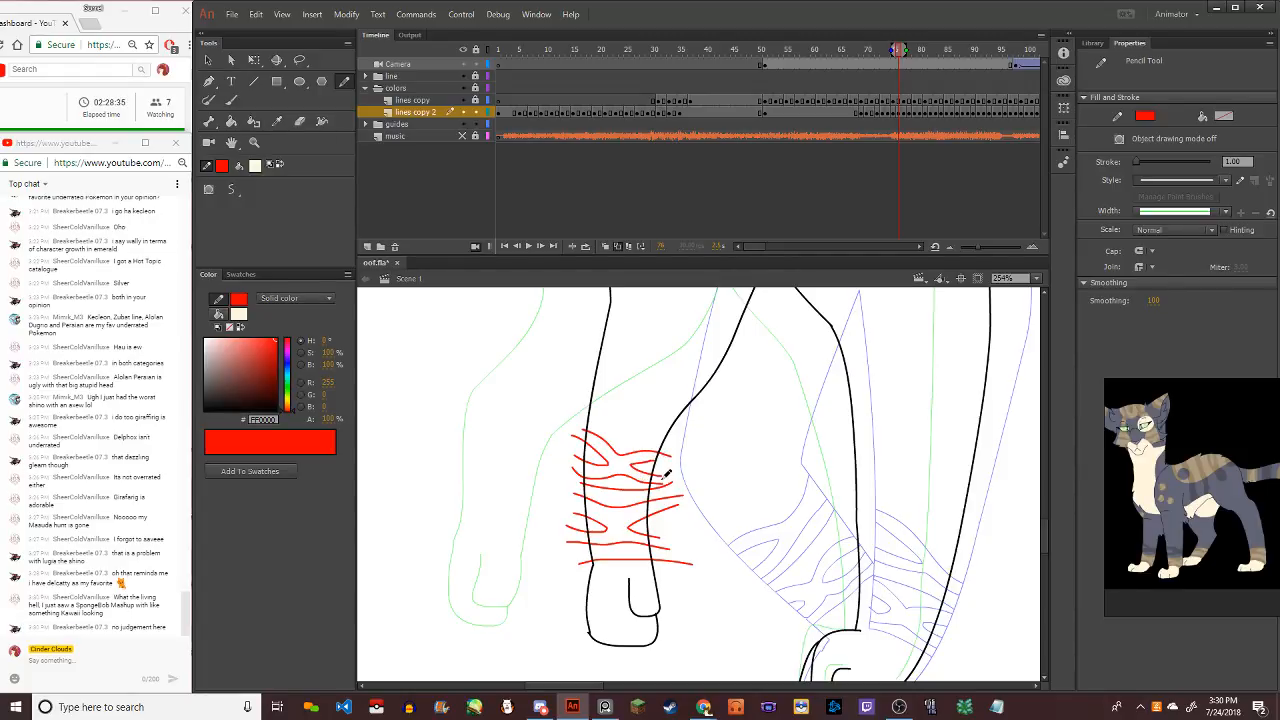
Draw a curved red pencil line across the walking cat's other front leg just above the paw
left_click(209, 60)
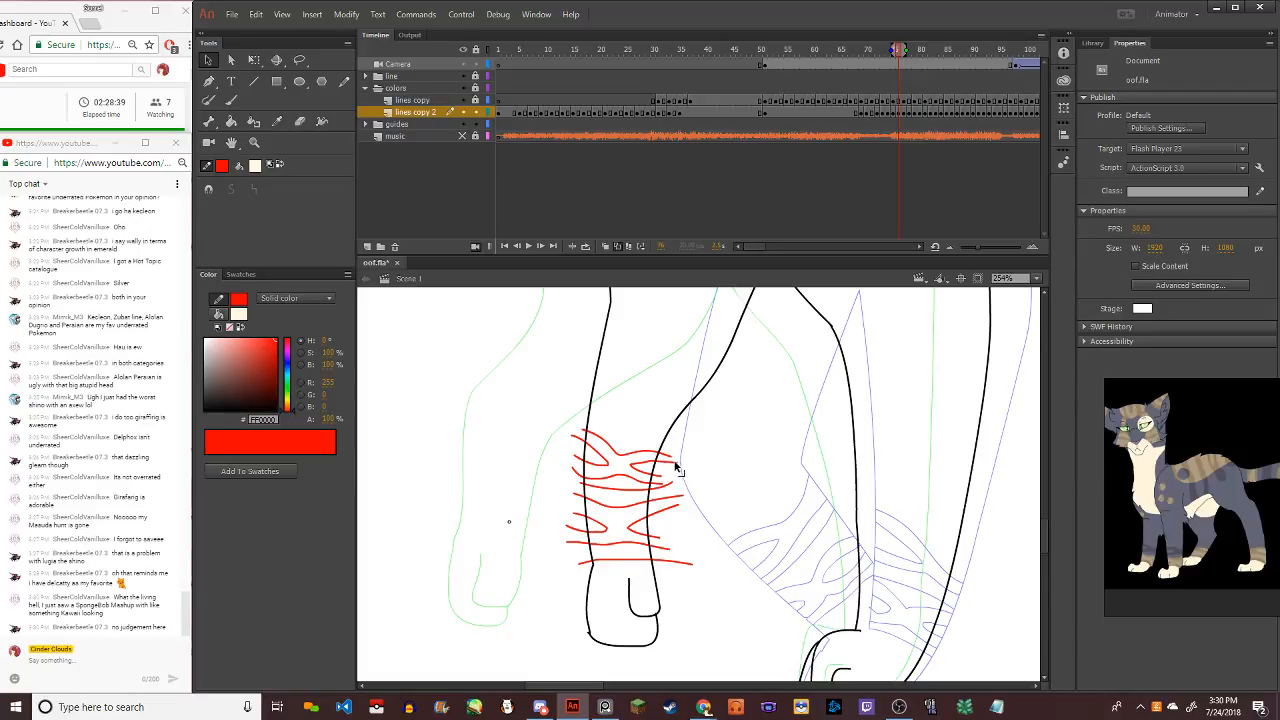
key("ctrl+minus")
scroll(664, 453, "down", 5)
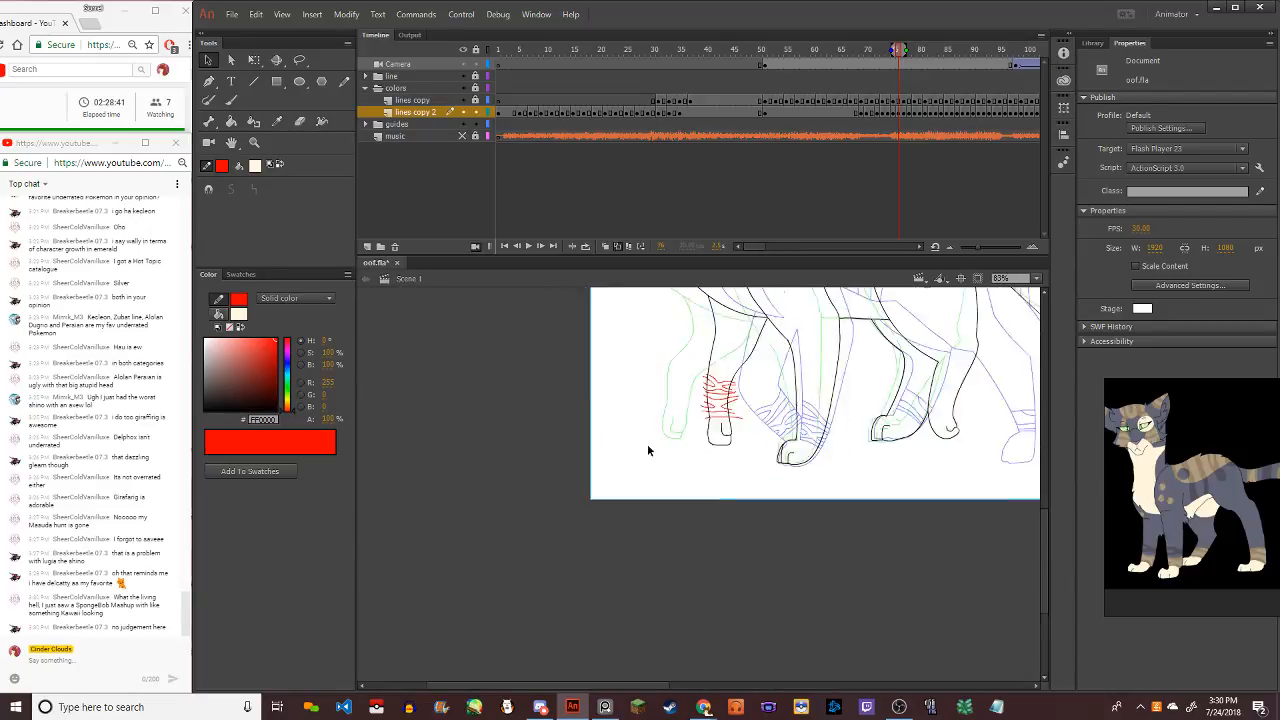
scroll(846, 334, "up", 3)
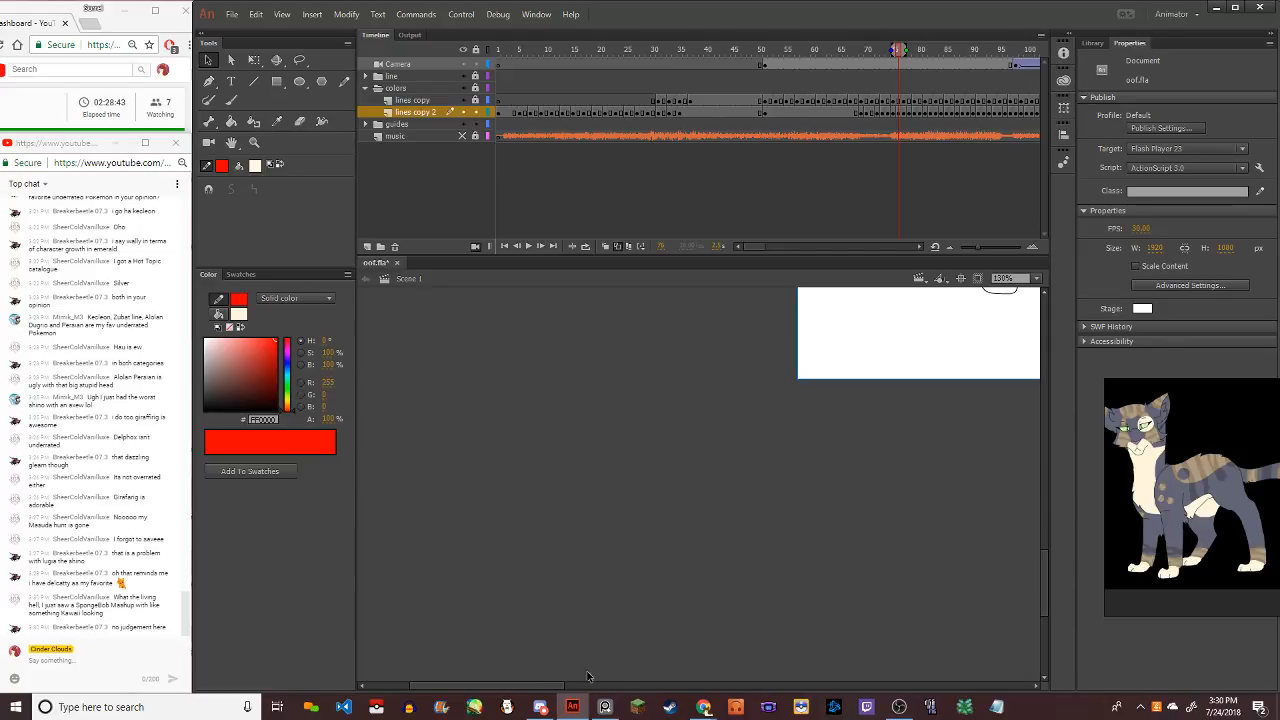
left_click_drag(588, 684, 676, 684)
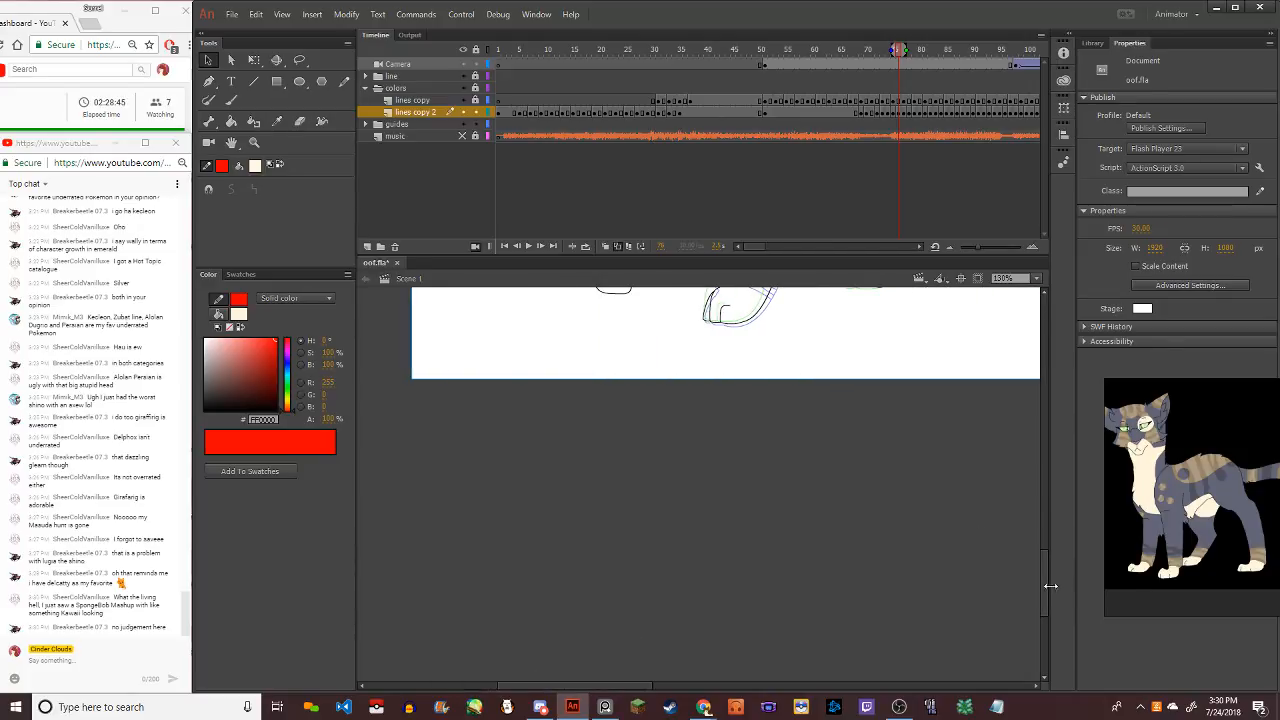
scroll(1042, 546, "up", 3)
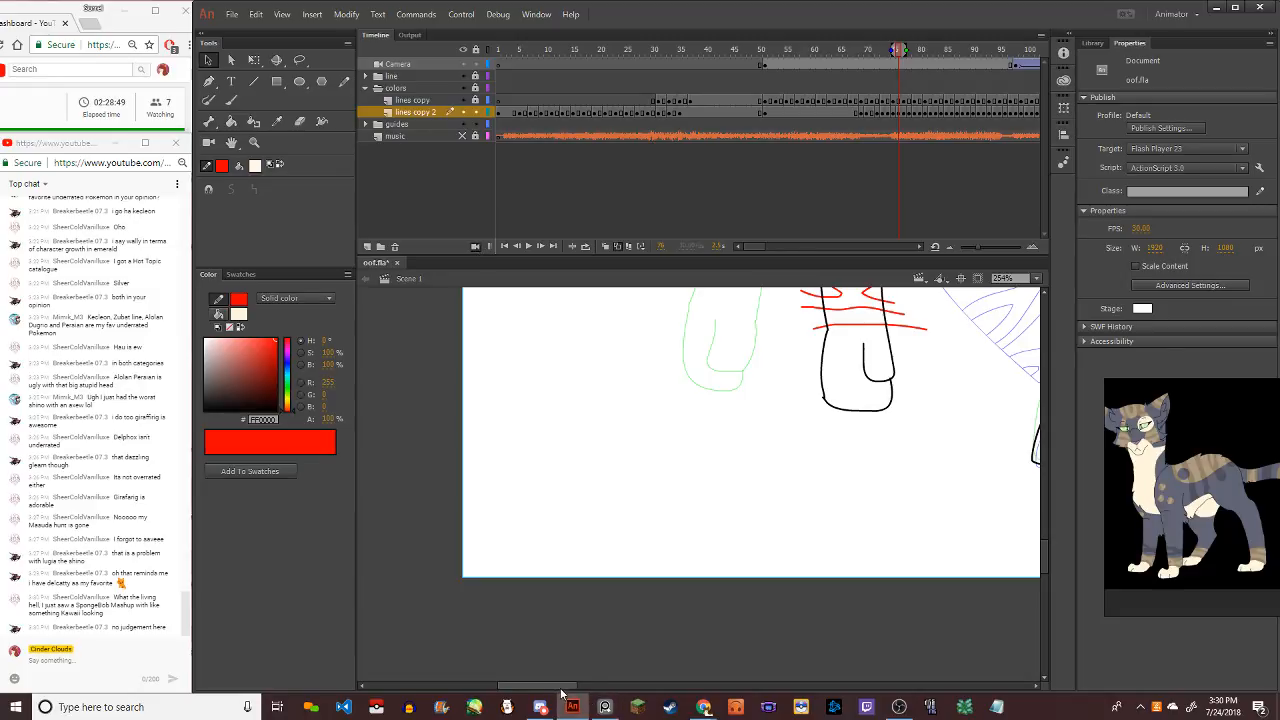
left_click_drag(560, 684, 625, 684)
left_click_drag(1044, 557, 1034, 544)
left_click(345, 82)
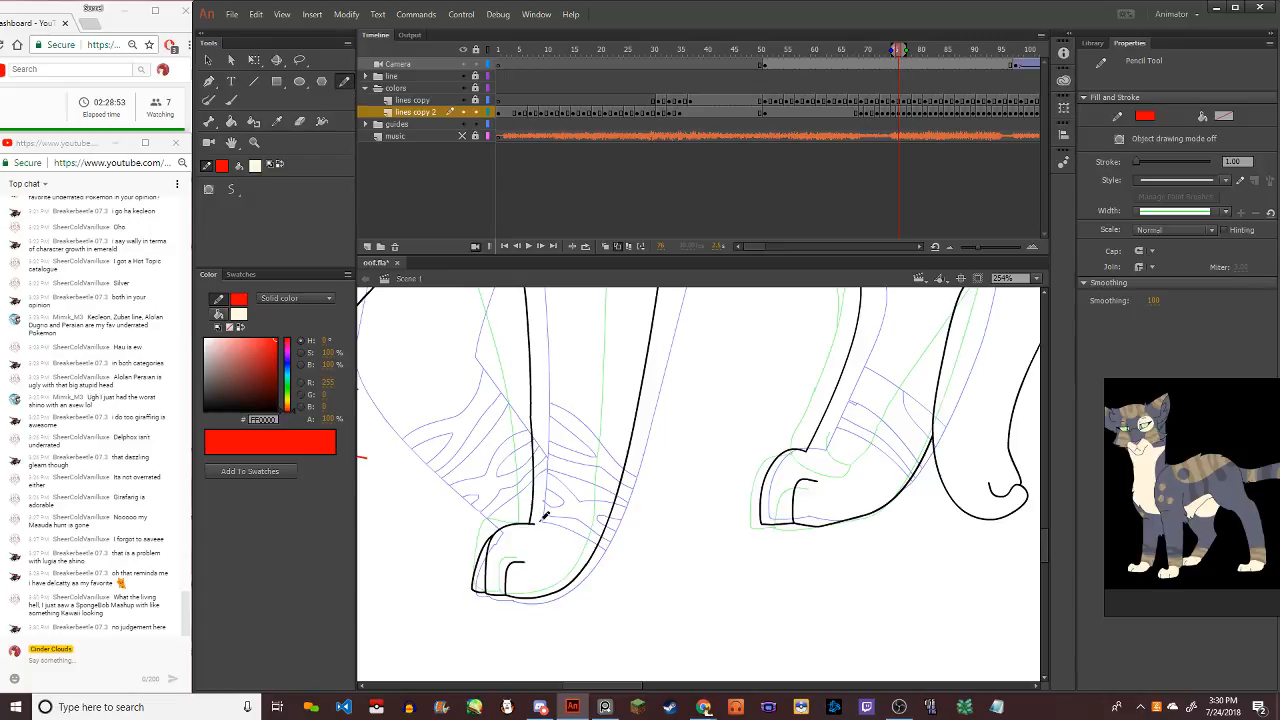
left_click_drag(523, 520, 630, 550)
key("ctrl+z")
left_click_drag(524, 520, 650, 603)
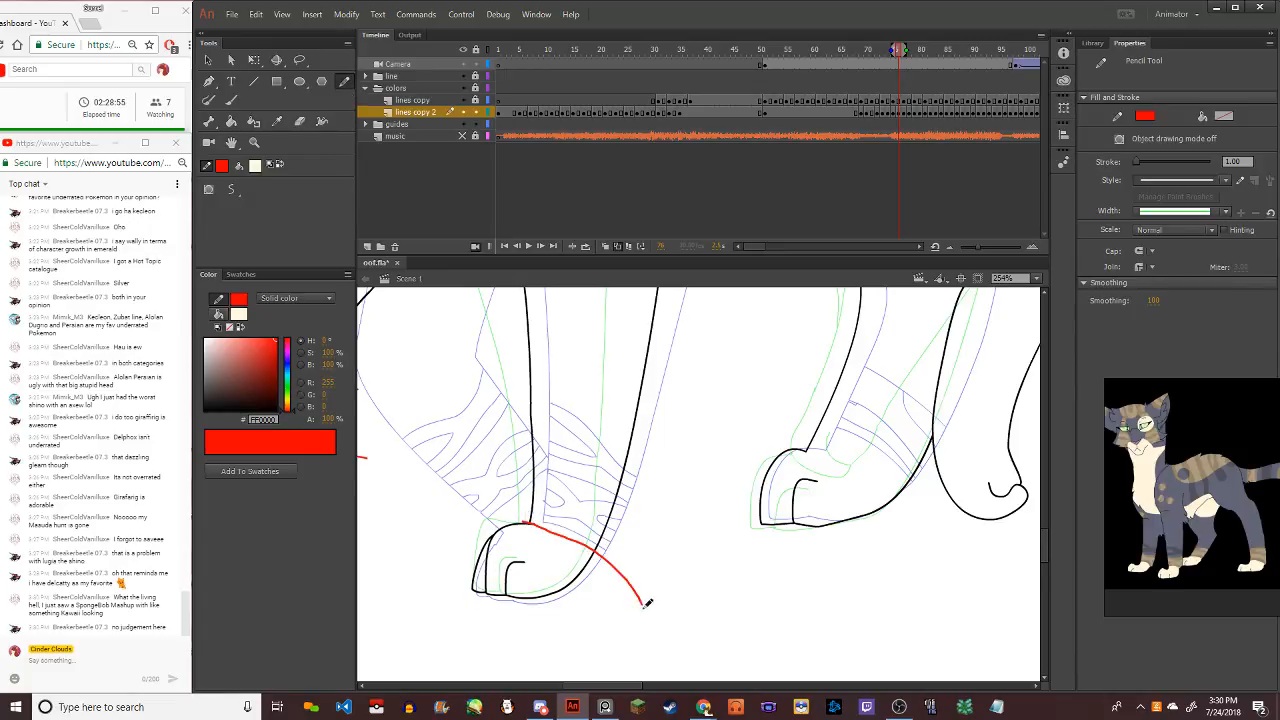
key("ctrl+z")
left_click_drag(527, 517, 625, 585)
key("ctrl+z")
mouse_move(527, 517)
left_mouse_down()
mouse_move(567, 535)
mouse_move(646, 603)
left_mouse_up()
Draw the middle and upper slanted red stripes across that planted front leg, following its previous-frame markings
left_click_drag(532, 456, 650, 540)
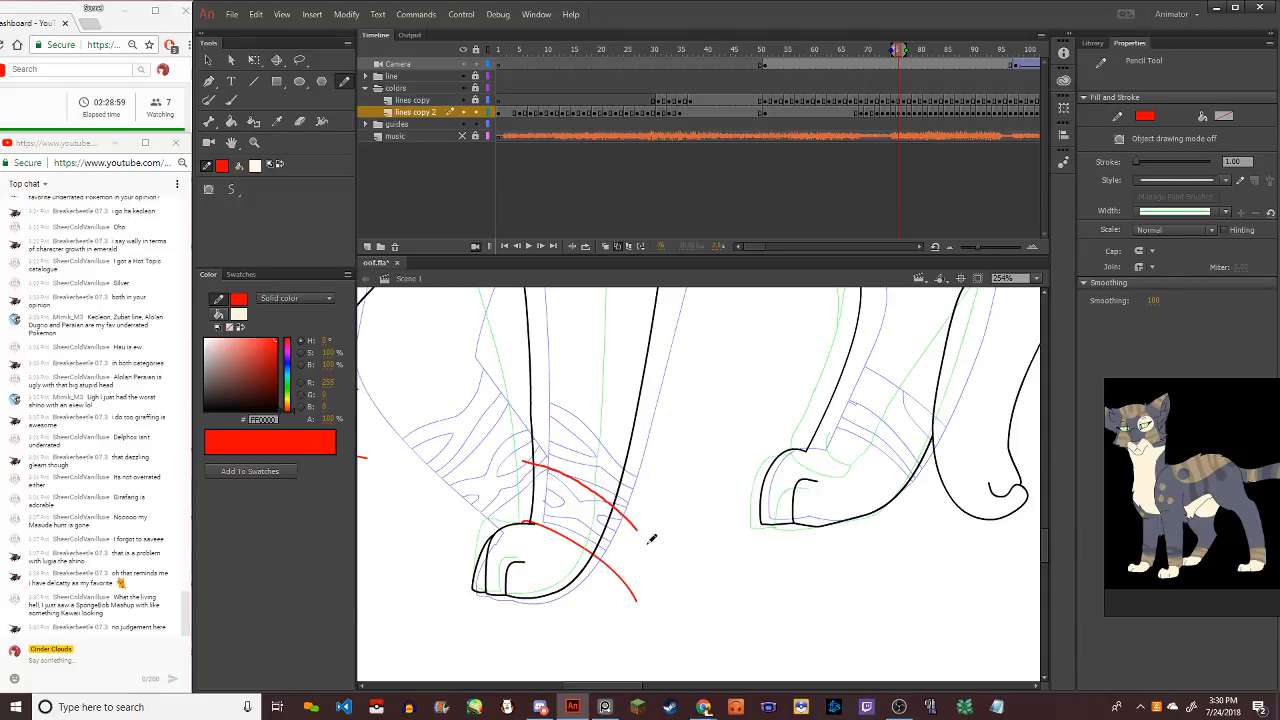
key("ctrl+z")
left_click_drag(520, 466, 655, 555)
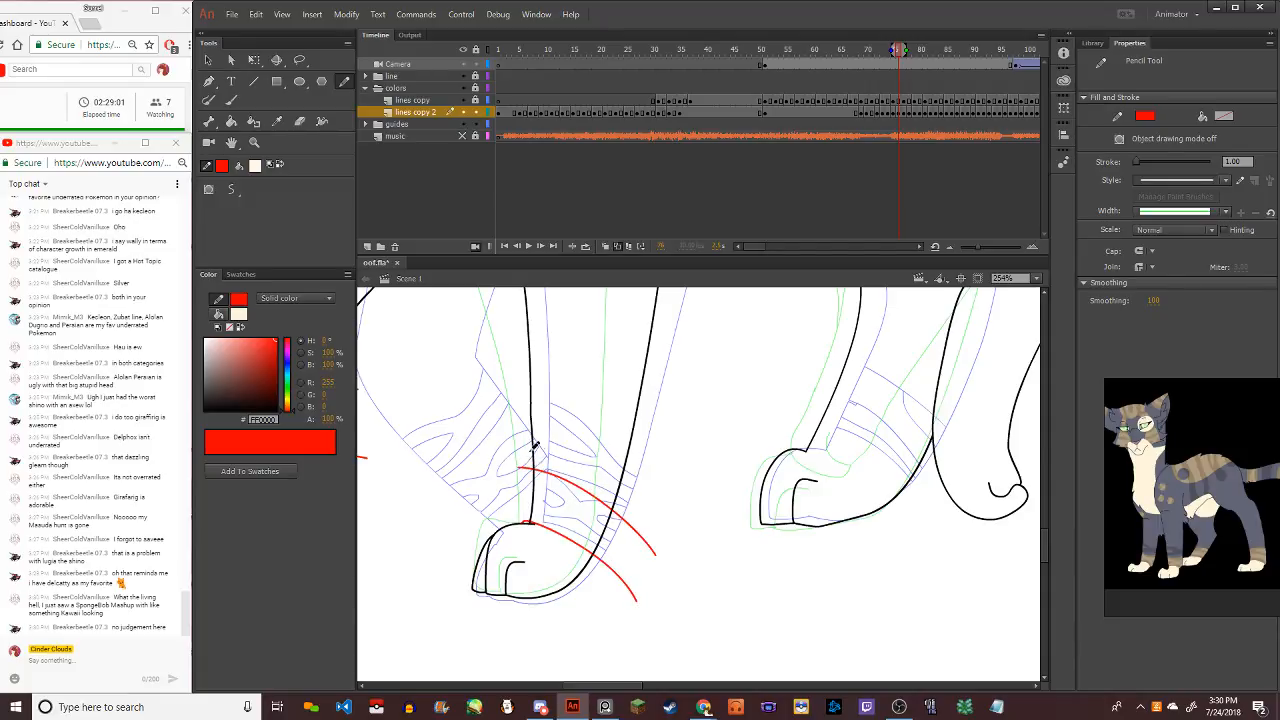
mouse_move(520, 448)
left_mouse_down()
mouse_move(580, 460)
mouse_move(638, 495)
left_mouse_up()
mouse_move(508, 378)
left_mouse_down()
mouse_move(634, 470)
mouse_move(570, 450)
left_mouse_up()
mouse_move(510, 406)
left_mouse_down()
mouse_move(562, 435)
mouse_move(512, 399)
left_mouse_up()
key("ctrl+z")
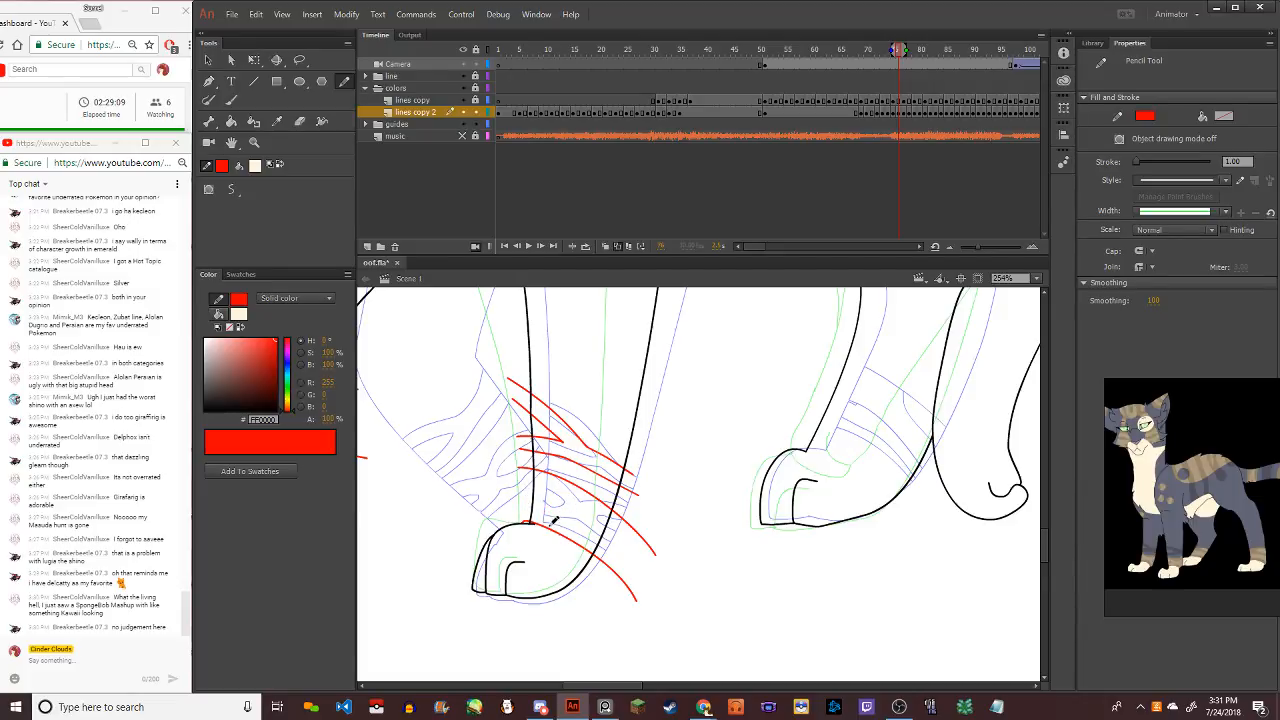
Fill the gap above the planted front paw with slanted red stripes and a pointed inner marking
left_click_drag(527, 505, 626, 554)
left_click_drag(525, 476, 640, 546)
key("ctrl+z")
left_click_drag(561, 490, 618, 526)
key("ctrl+z")
left_click_drag(530, 468, 648, 542)
key("ctrl+z")
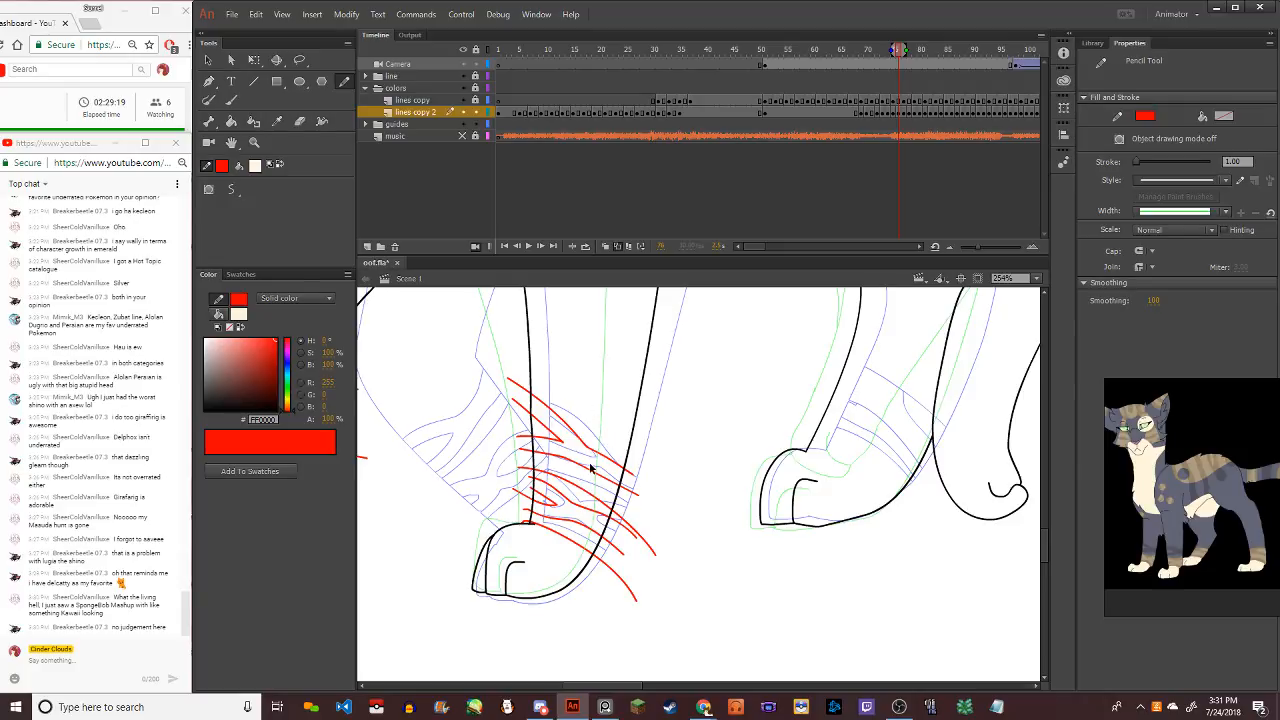
Draw the lower slanted red stripes across the walking cat's forward hind leg just above the paw
scroll(591, 468, "down", 5)
scroll(761, 381, "down", 3)
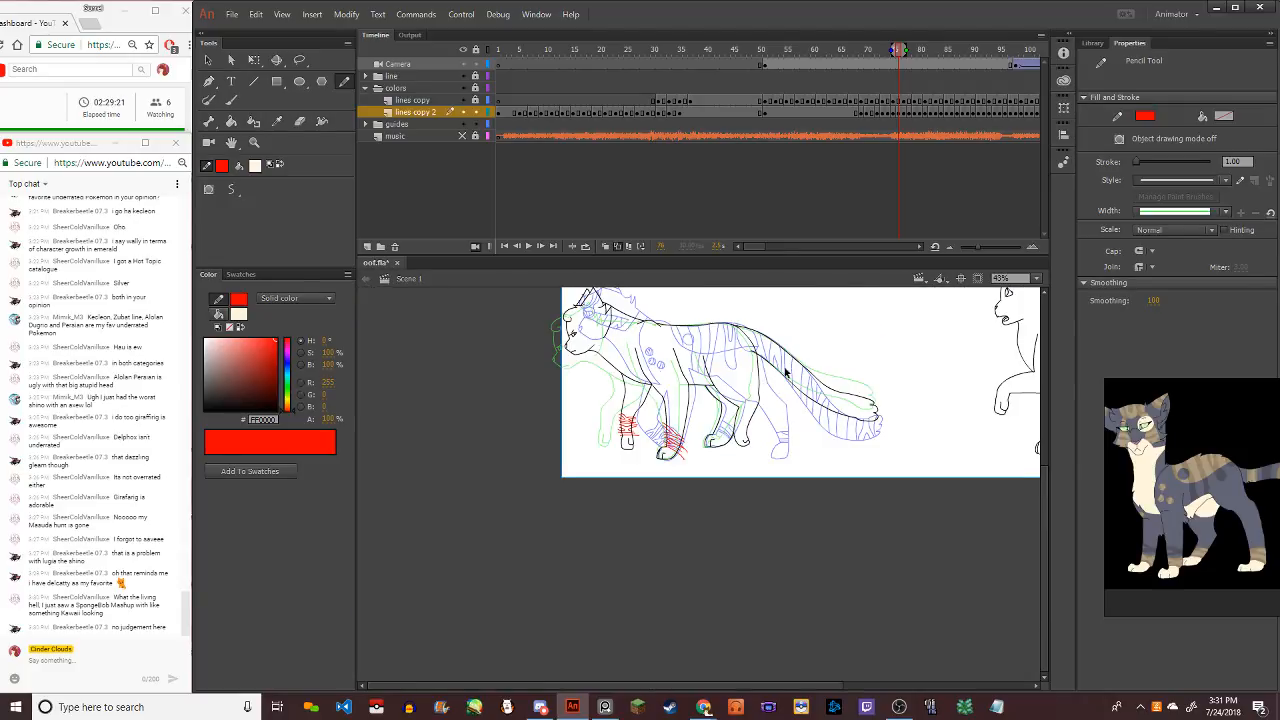
scroll(650, 470, "up", 5)
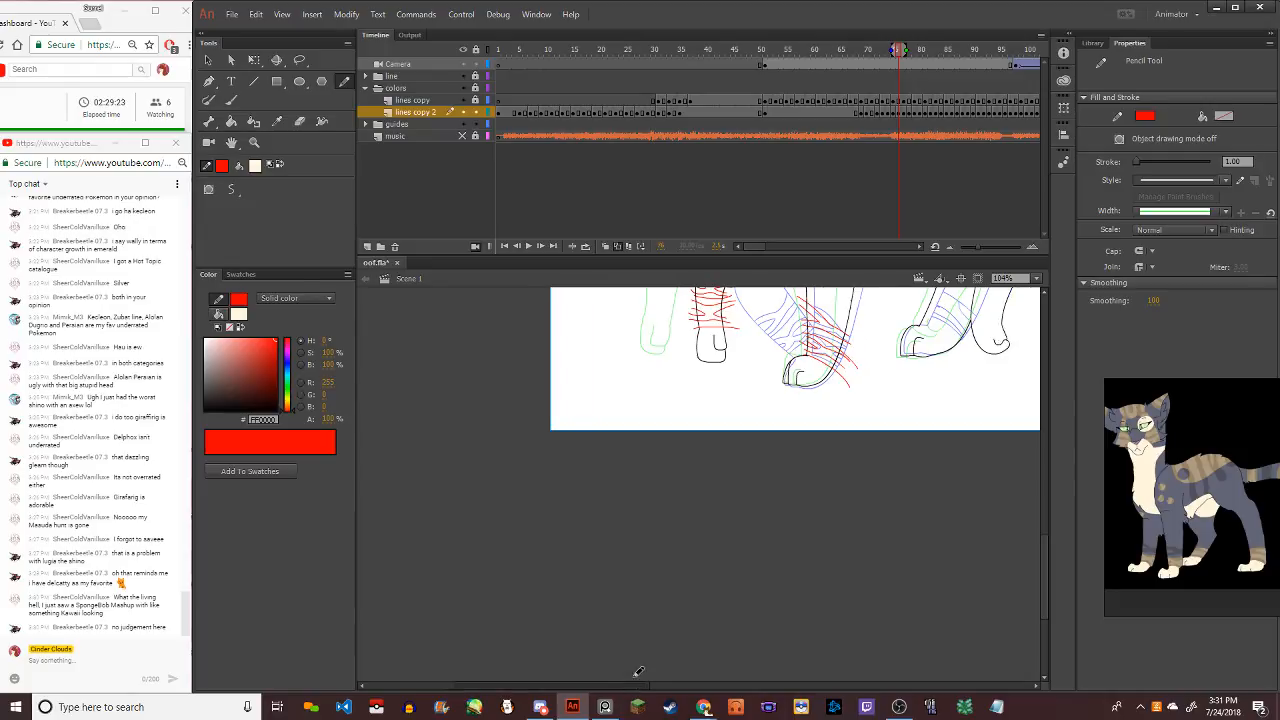
left_click_drag(638, 675, 734, 652)
key("ctrl+z")
left_click_drag(639, 686, 739, 684)
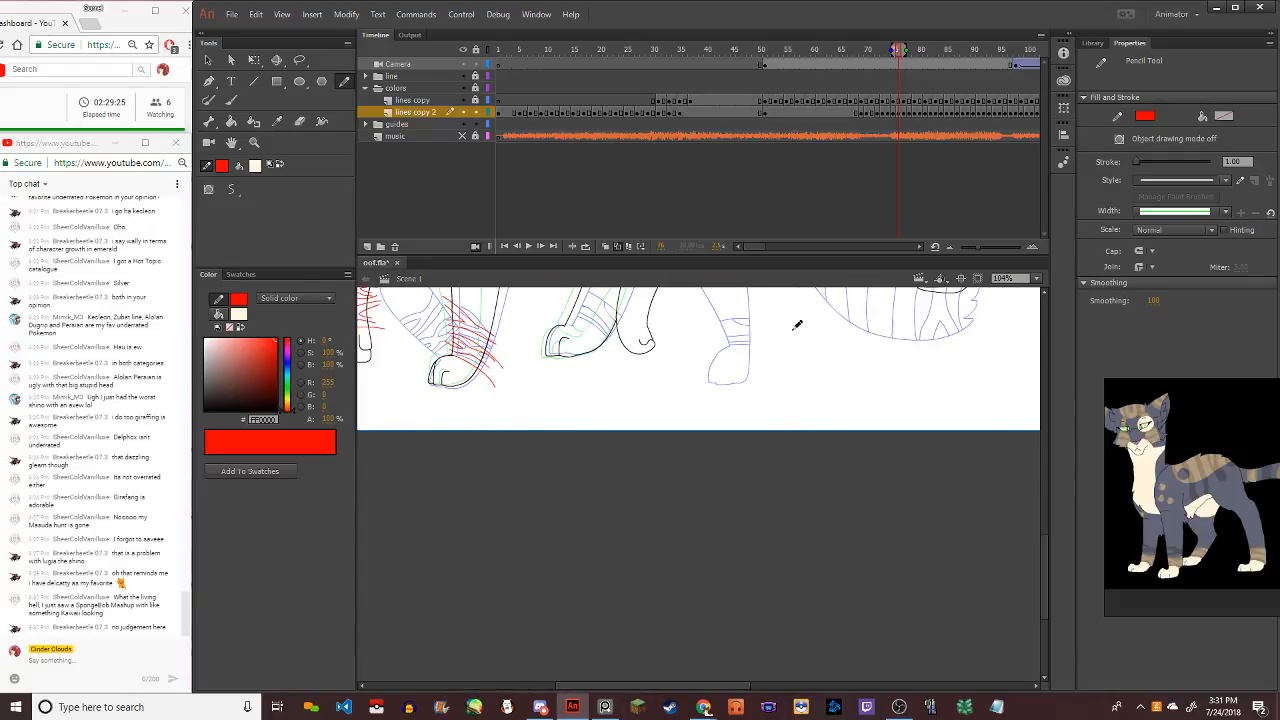
scroll(680, 296, "up", 2)
left_click_drag(1043, 585, 1044, 538)
left_click_drag(601, 687, 659, 689)
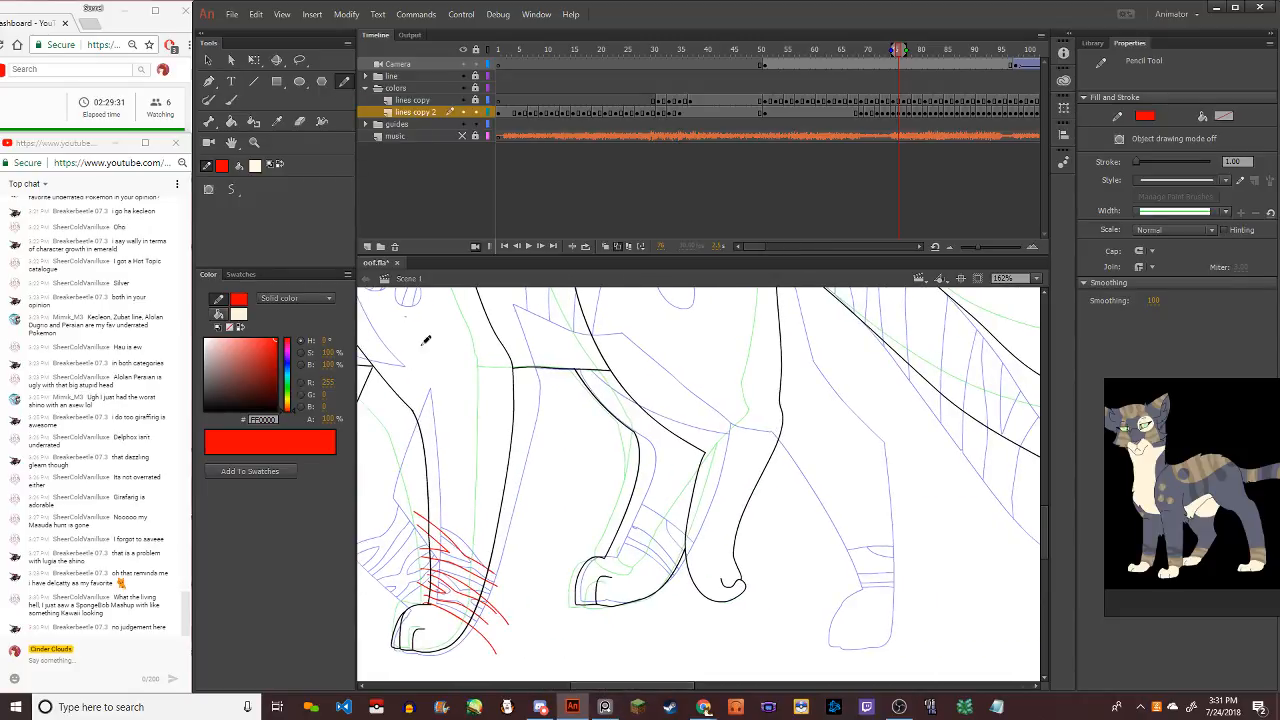
mouse_move(606, 546)
left_mouse_down()
mouse_move(688, 582)
mouse_move(696, 602)
left_mouse_up()
mouse_move(614, 540)
left_mouse_down()
mouse_move(711, 589)
mouse_move(651, 559)
mouse_move(686, 584)
left_mouse_up()
key("ctrl+z")
left_click_drag(614, 522, 692, 588)
key("ctrl+z")
Draw the top red stripes and pointed marking of the forward hind leg's band
mouse_move(613, 516)
left_mouse_down()
mouse_move(688, 568)
mouse_move(638, 494)
mouse_move(703, 535)
left_mouse_up()
key("ctrl+z")
key("ctrl+z")
left_click_drag(620, 496, 705, 548)
key("ctrl+z")
key("ctrl+z")
left_click_drag(655, 502, 694, 545)
key("ctrl+z")
Delete the red line ends that extend past the back edge of the forward hind leg
key("v")
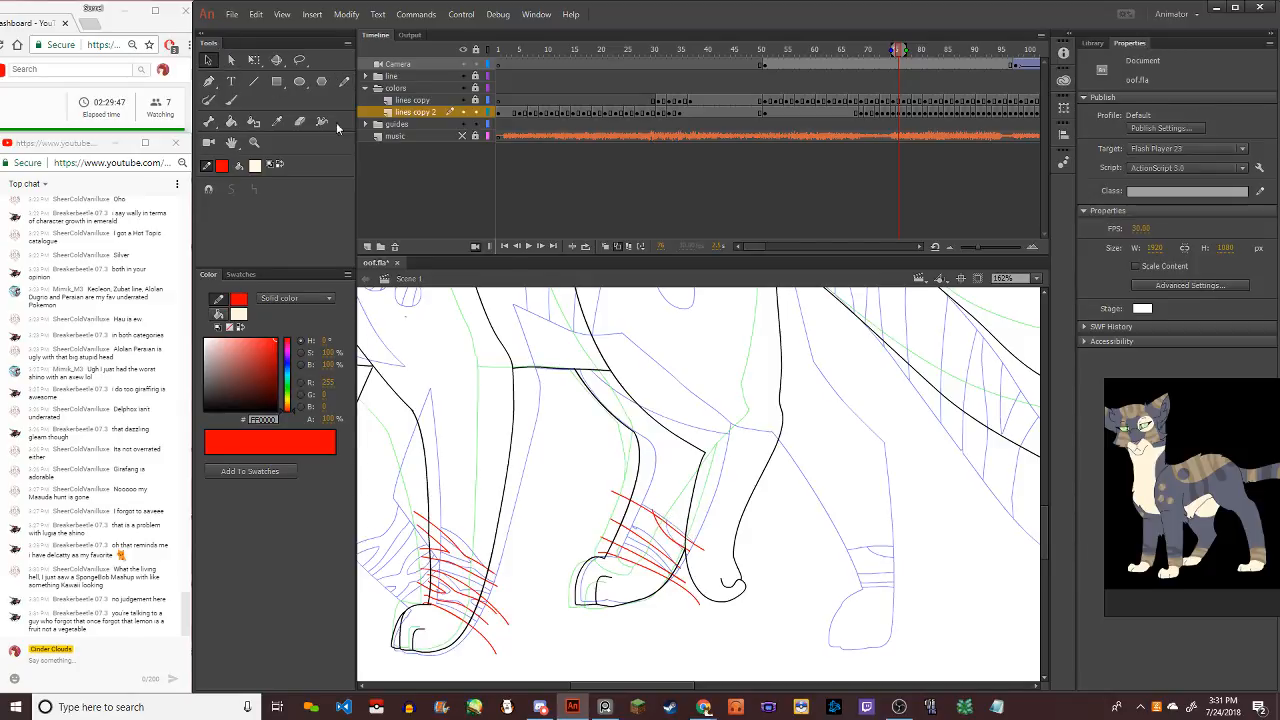
left_click(697, 558)
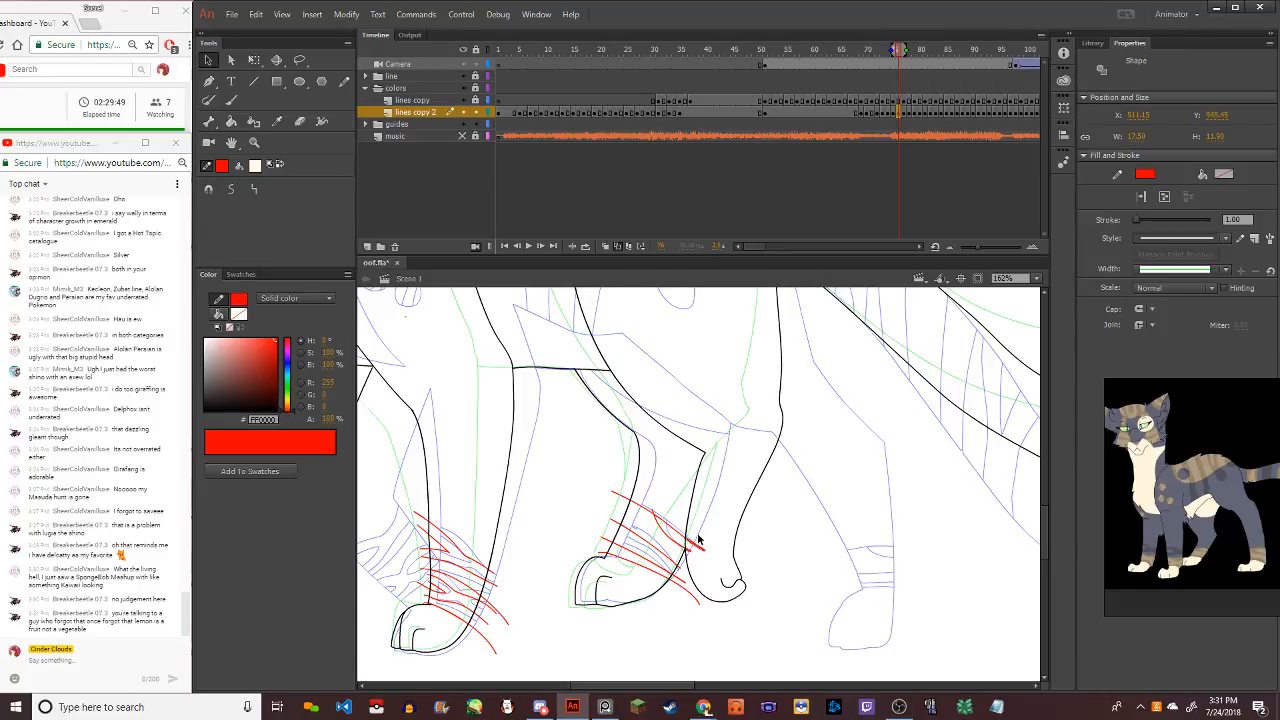
left_click(698, 540)
Draw curved red stripes across the walking cat's rear hind leg above the paw
left_click(343, 82)
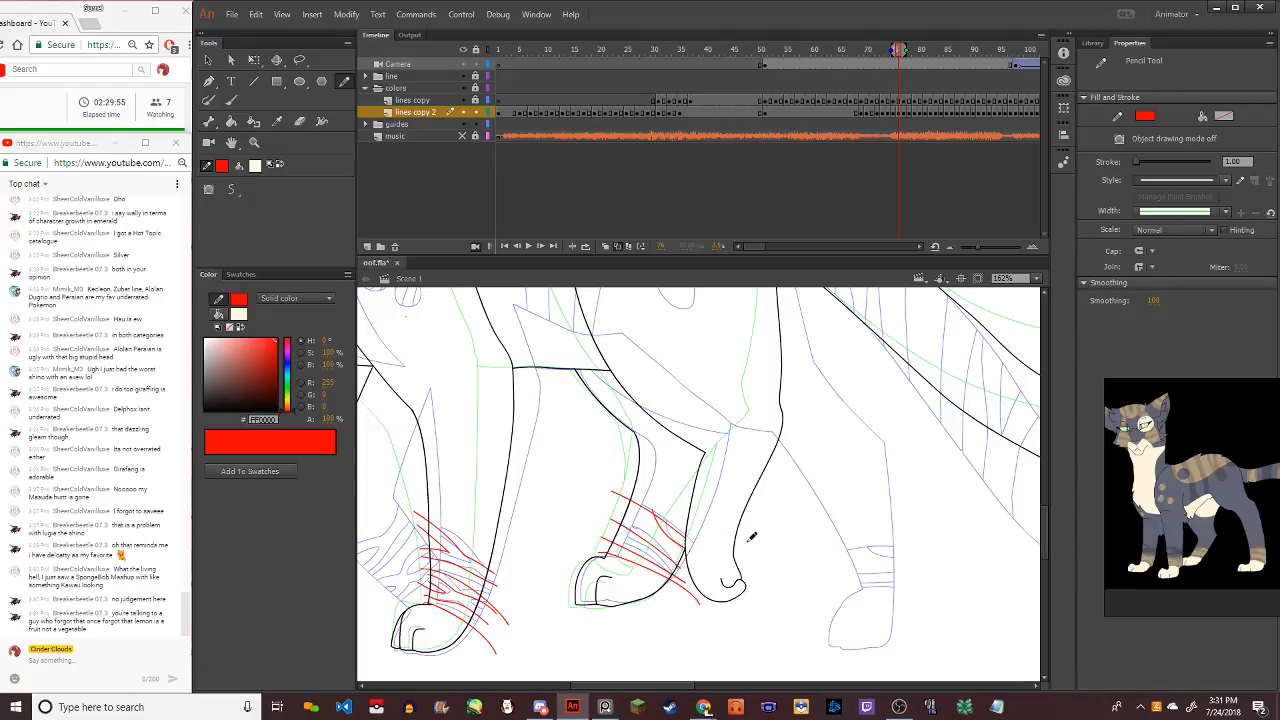
mouse_move(742, 537)
left_mouse_down()
mouse_move(671, 566)
mouse_move(736, 531)
mouse_move(780, 532)
left_mouse_up()
key("ctrl+z")
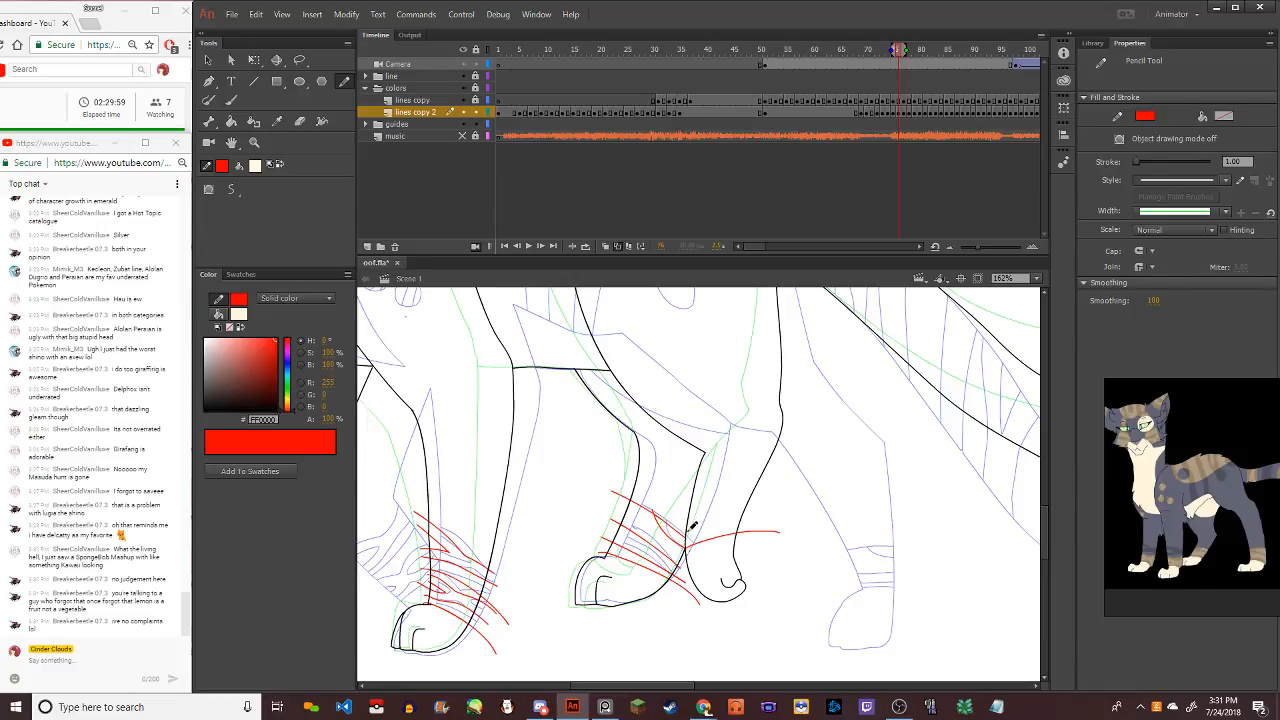
key("ctrl+z")
left_click_drag(685, 547, 782, 524)
left_click_drag(688, 530, 775, 517)
left_click_drag(688, 518, 770, 505)
mouse_move(680, 491)
left_mouse_down()
mouse_move(772, 500)
mouse_move(714, 491)
mouse_move(766, 501)
mouse_move(721, 483)
mouse_move(739, 501)
mouse_move(782, 502)
left_mouse_up()
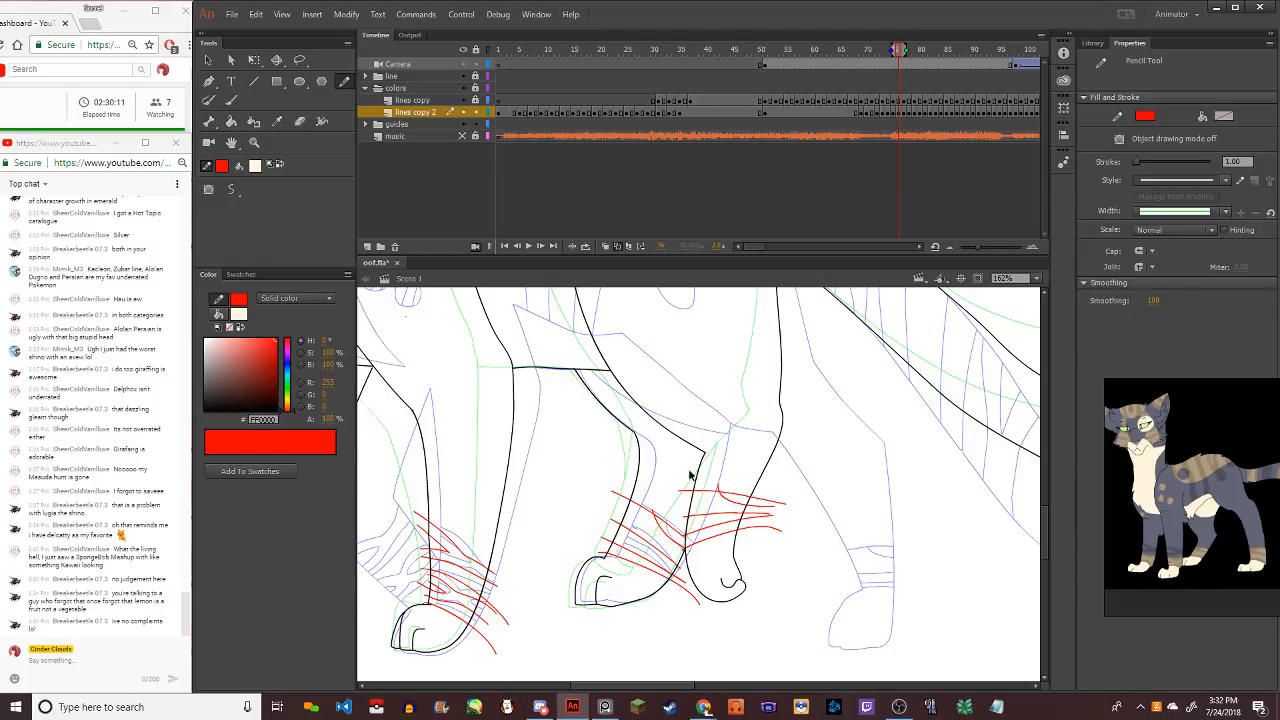
Turn off the camera and switch from outline to full-colour onion skinning at about frame 76
scroll(690, 476, "down", 5)
scroll(634, 403, "up", 2)
scroll(469, 397, "up", 1)
scroll(643, 385, "down", 1)
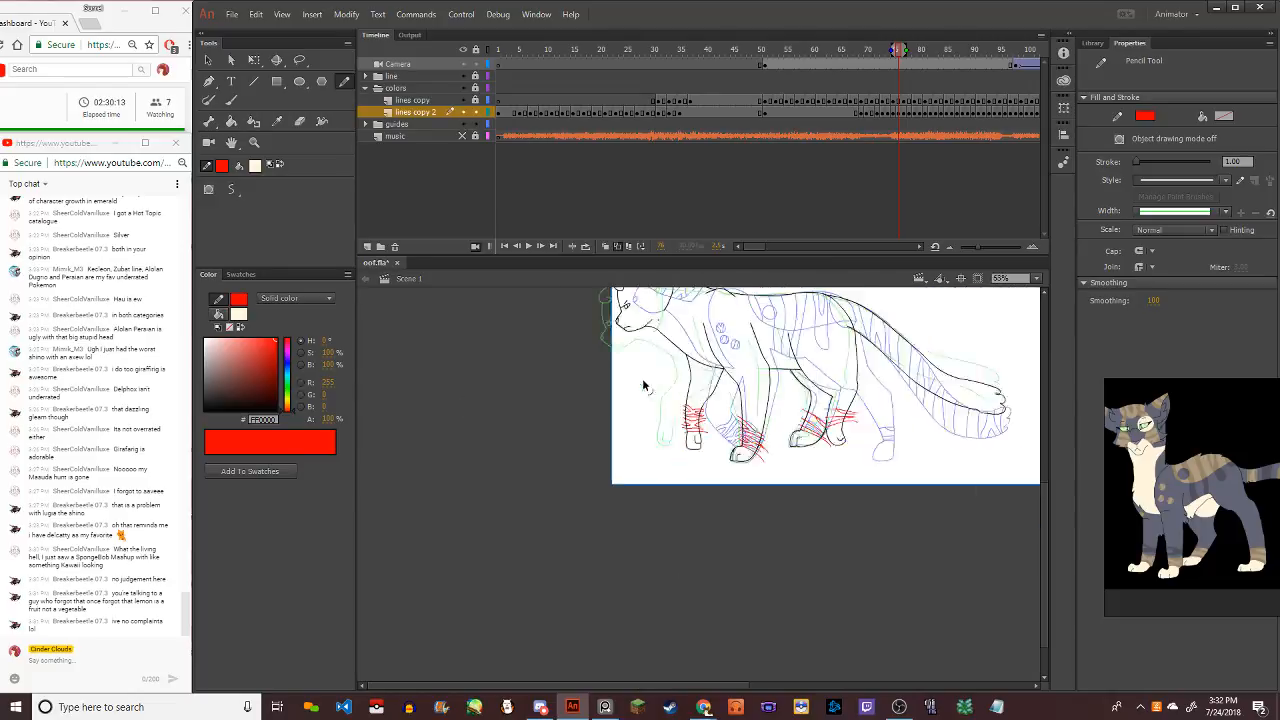
scroll(721, 294, "up", 3)
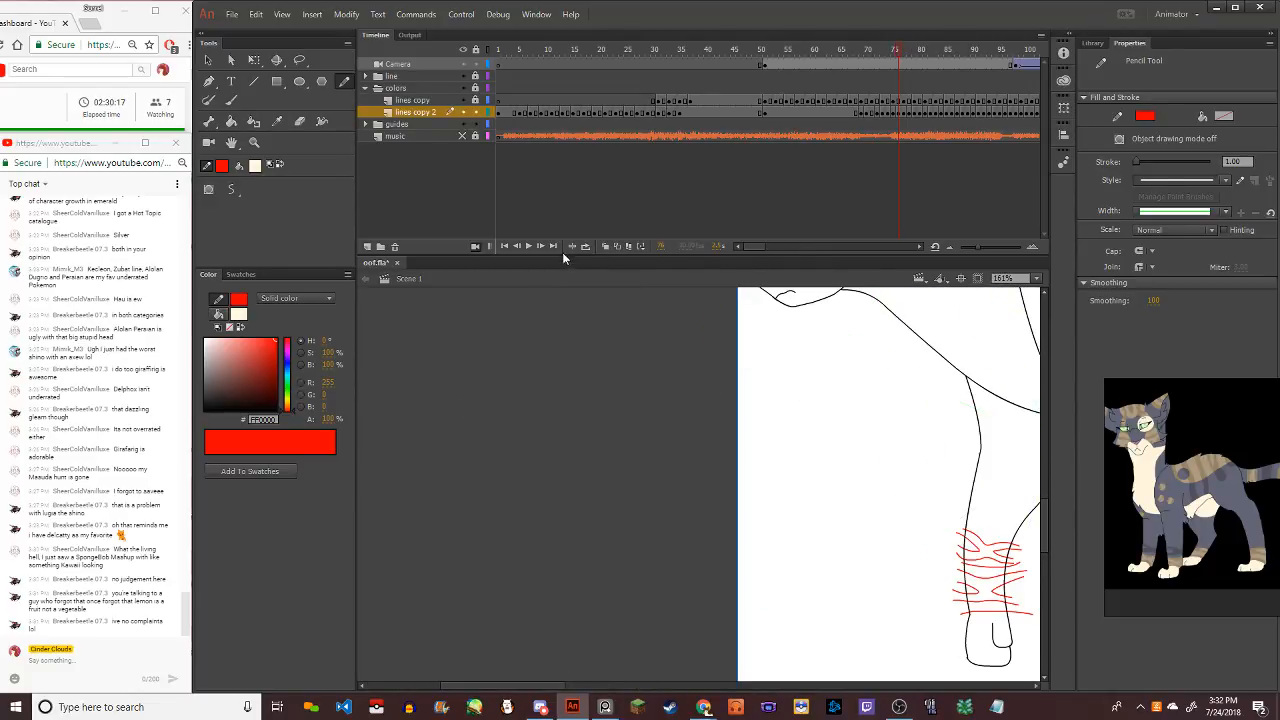
scroll(550, 385, "down", 4)
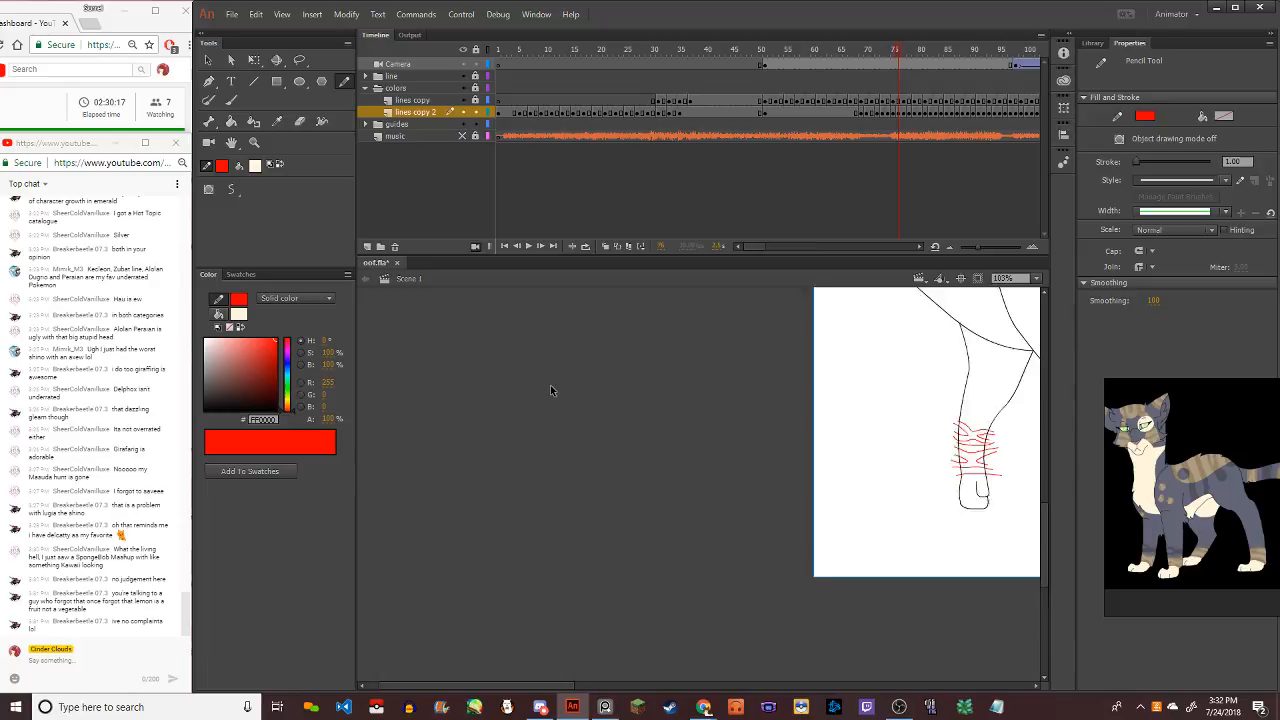
left_click(477, 246)
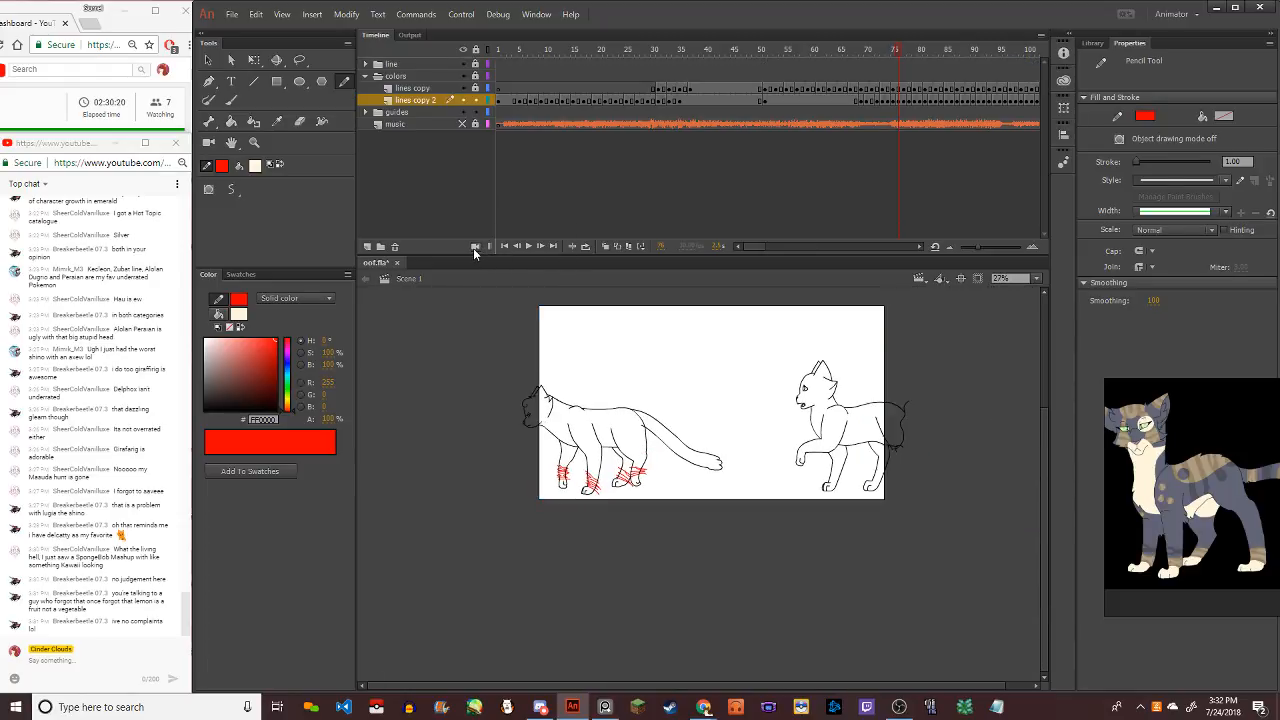
left_click(606, 248)
Draw three red circles for the walking cat's shoulder spots, offset forward from the previous frame's spots
scroll(600, 422, "up", 2)
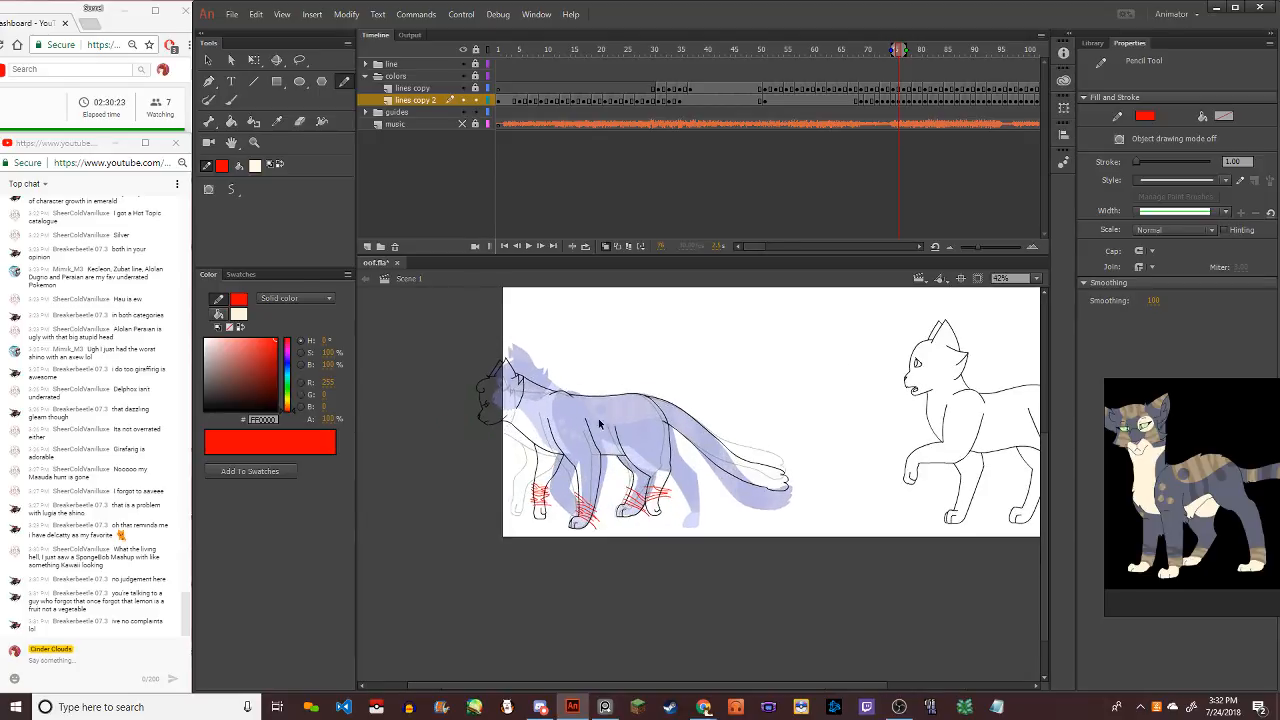
scroll(534, 420, "up", 3)
scroll(536, 428, "up", 2)
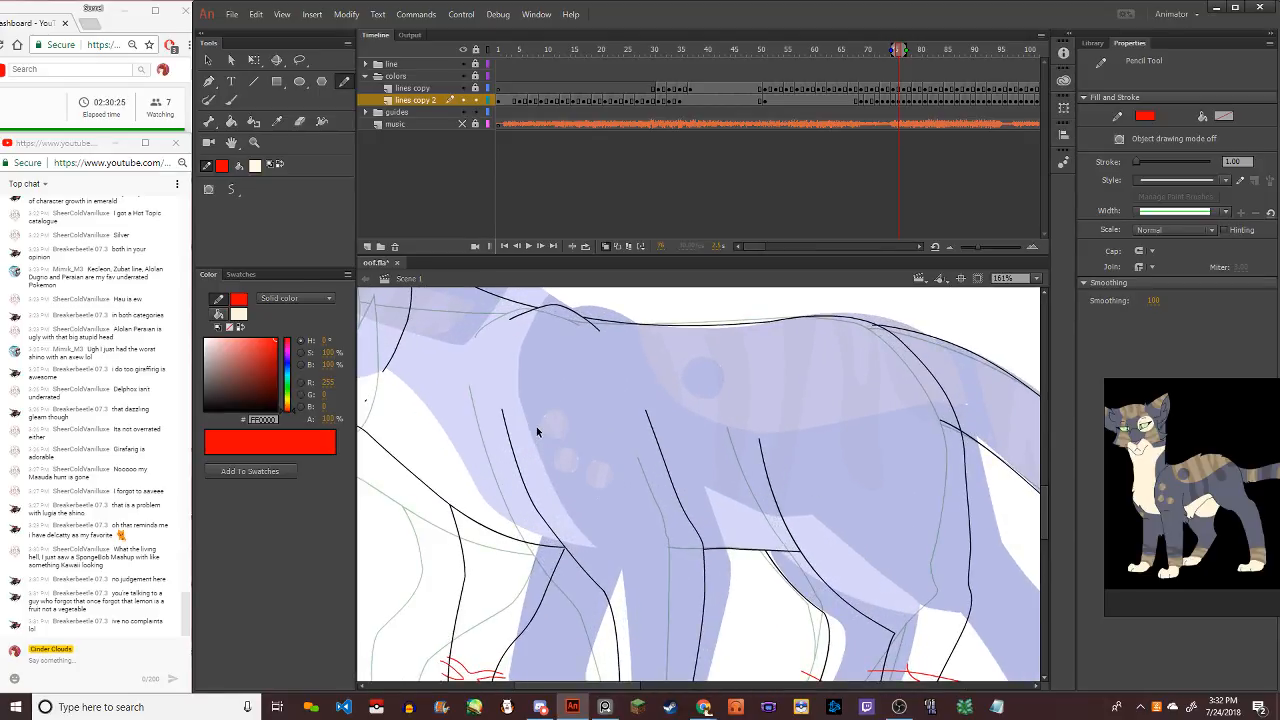
scroll(562, 427, "up", 2)
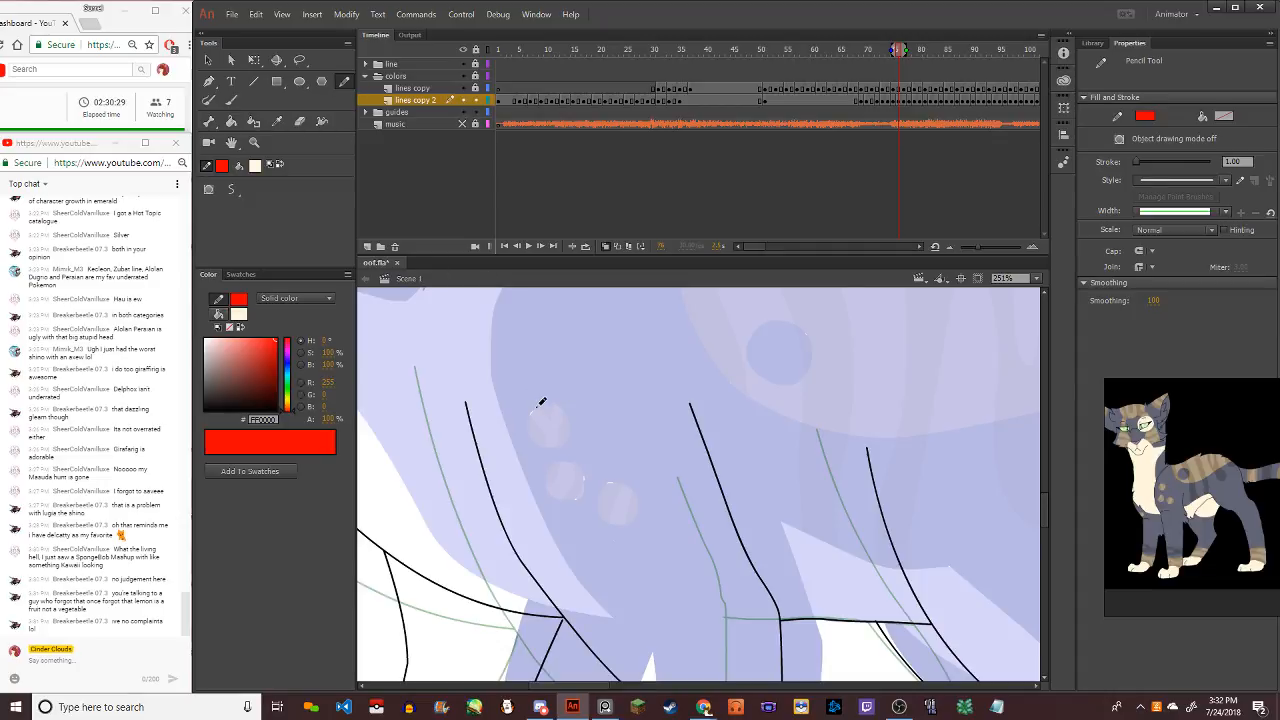
scroll(577, 500, "up", 2)
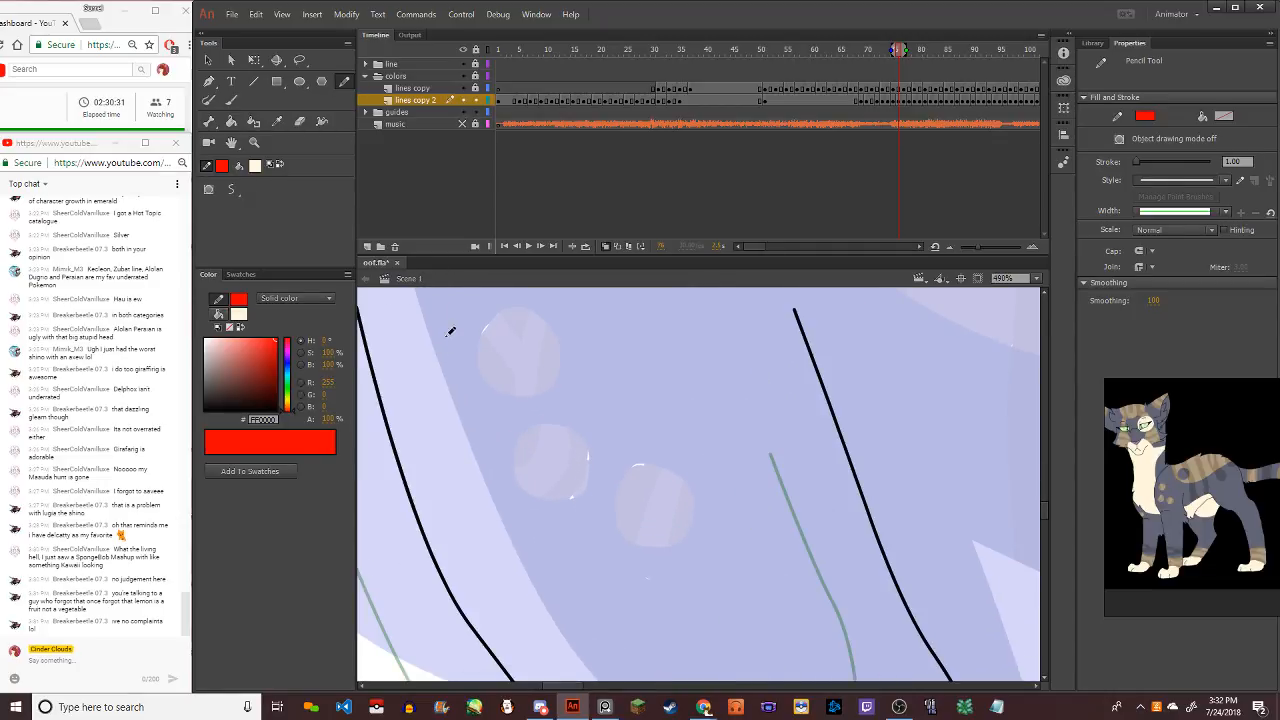
mouse_move(435, 332)
left_mouse_down()
mouse_move(506, 358)
mouse_move(478, 322)
mouse_move(446, 323)
left_mouse_up()
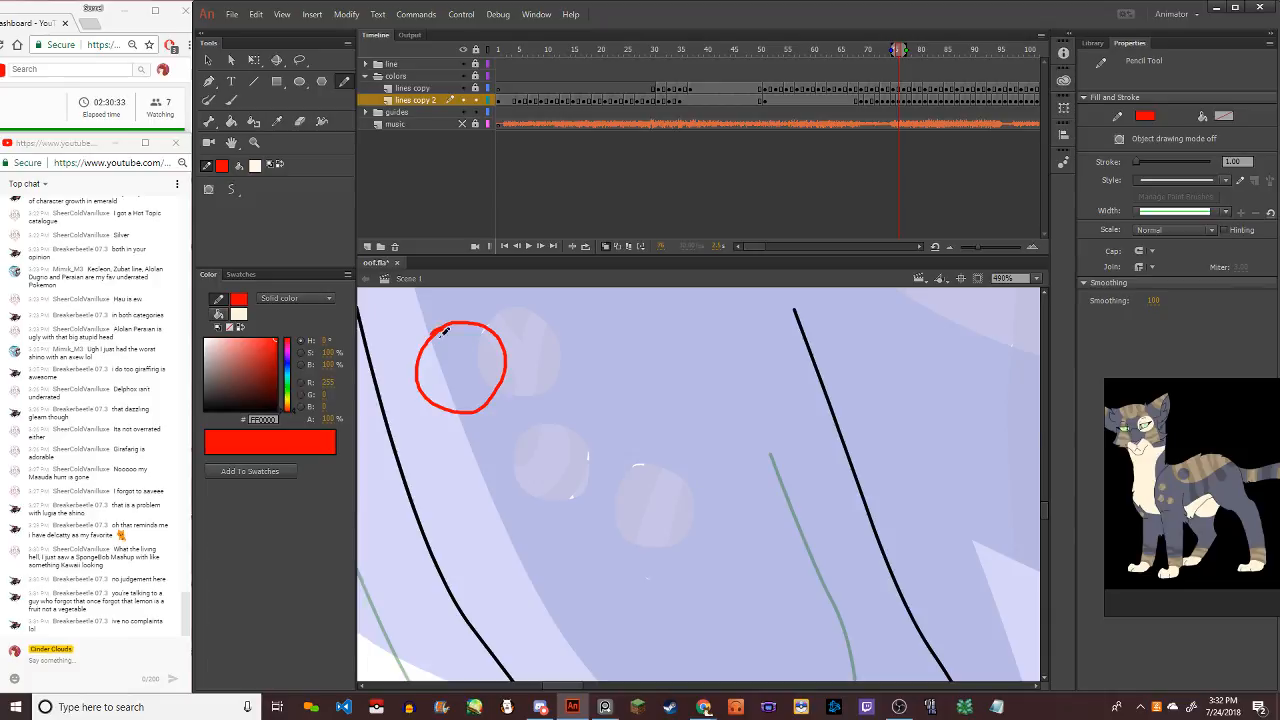
mouse_move(494, 474)
left_mouse_down()
mouse_move(475, 538)
mouse_move(537, 527)
mouse_move(521, 475)
mouse_move(488, 480)
left_mouse_up()
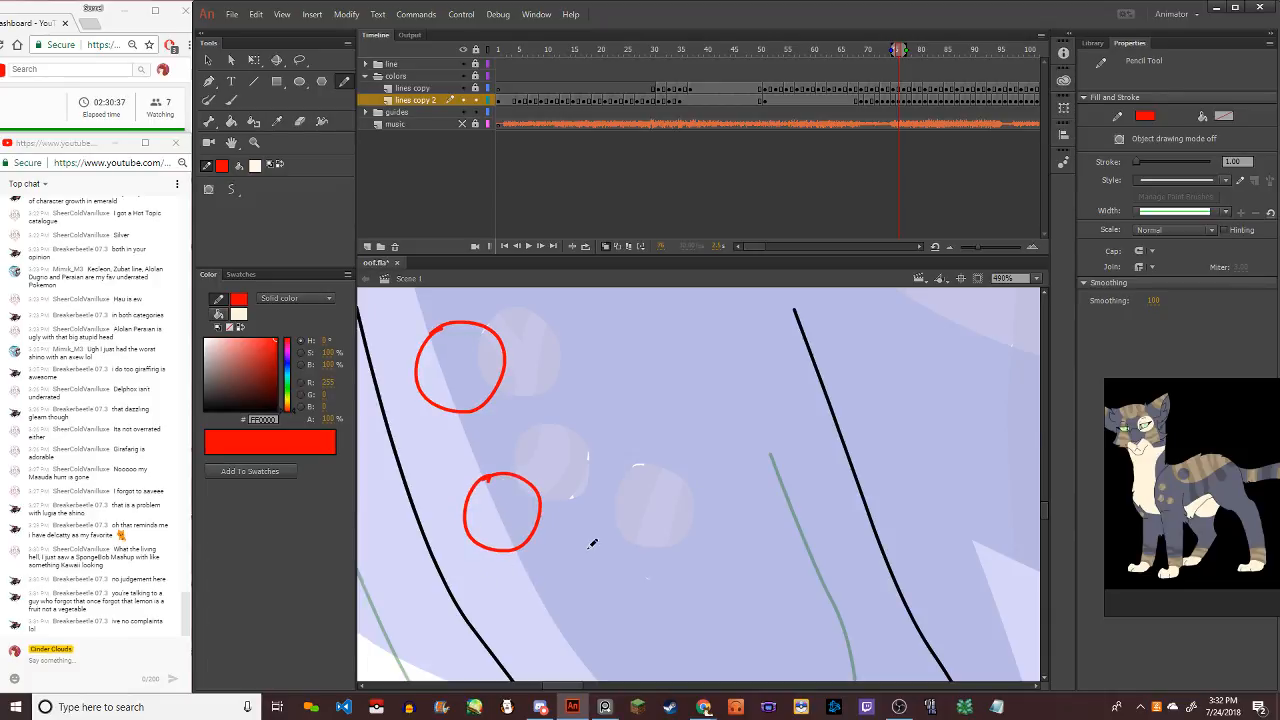
mouse_move(618, 533)
left_mouse_down()
mouse_move(649, 572)
mouse_move(641, 520)
mouse_move(588, 549)
left_mouse_up()
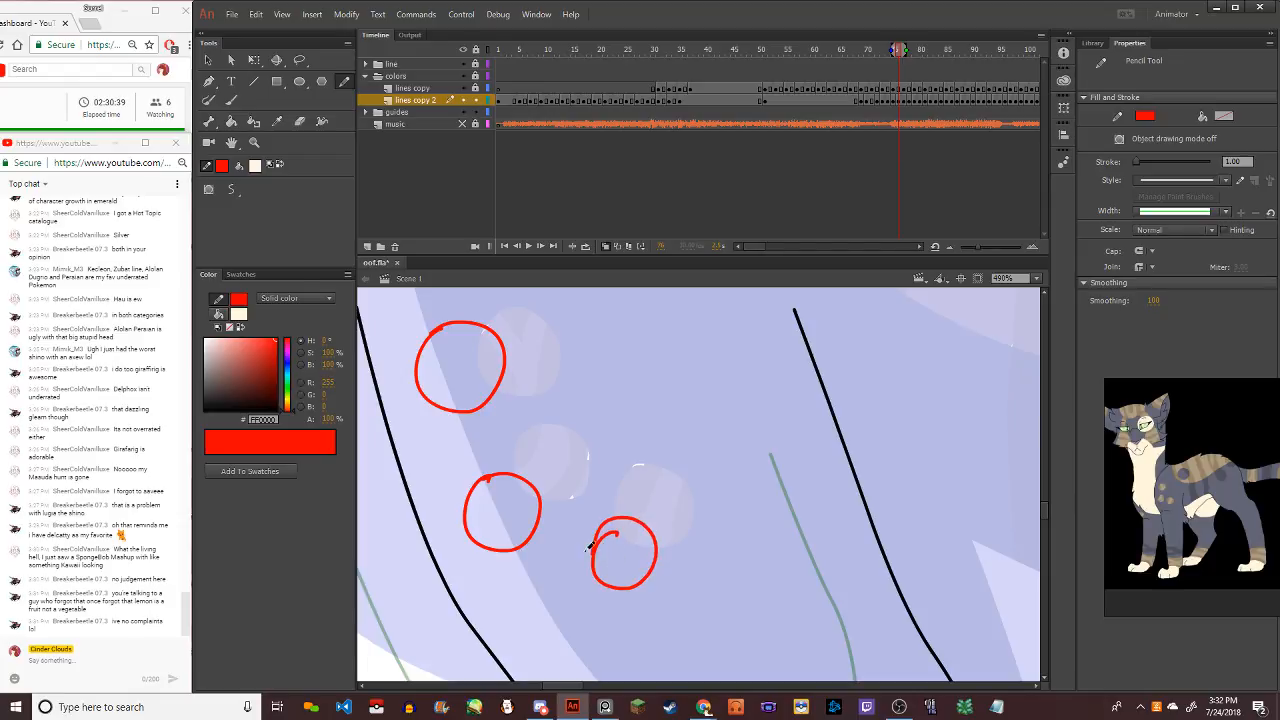
Replace the lowest red shoulder spot with a larger circle slightly lower on the walking cat's shoulder
key("ctrl+z")
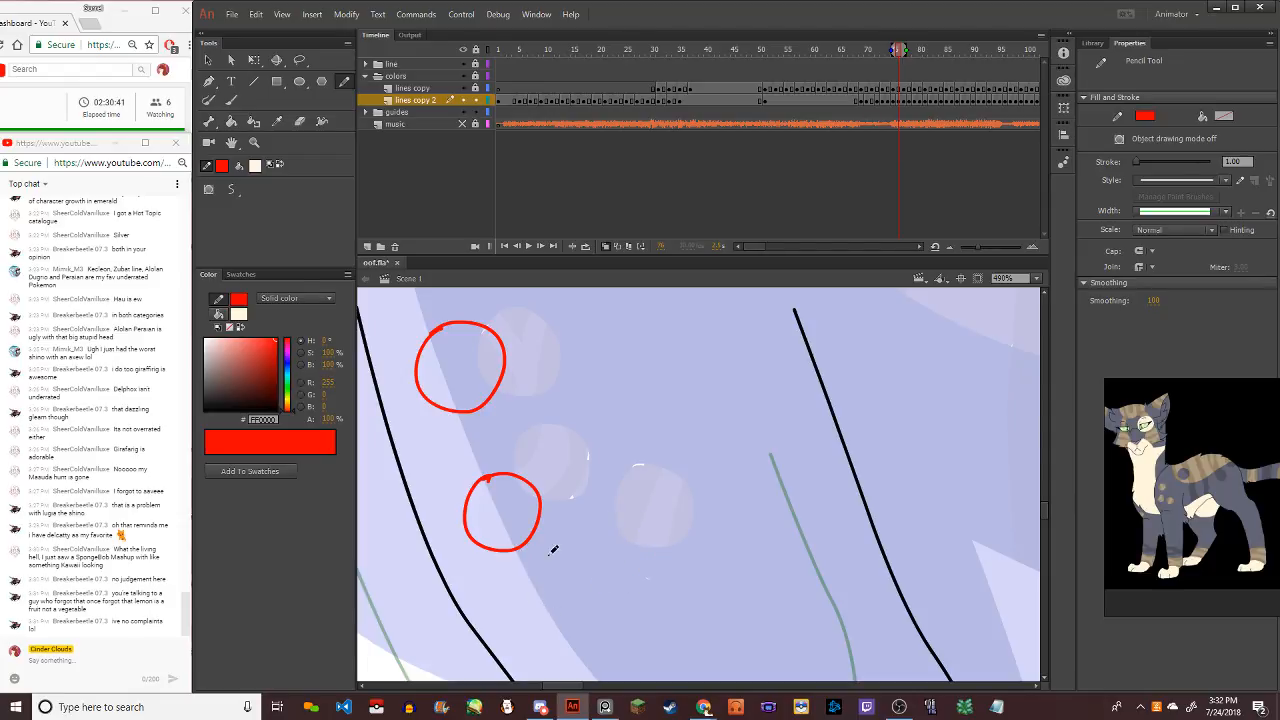
mouse_move(600, 523)
left_mouse_down()
mouse_move(641, 585)
mouse_move(634, 523)
mouse_move(603, 531)
mouse_move(638, 593)
mouse_move(658, 528)
mouse_move(586, 526)
mouse_move(624, 563)
mouse_move(640, 522)
mouse_move(582, 565)
mouse_move(635, 585)
mouse_move(657, 549)
mouse_move(631, 525)
mouse_move(590, 530)
mouse_move(590, 597)
mouse_move(657, 593)
mouse_move(652, 528)
mouse_move(589, 543)
left_mouse_up()
key("ctrl+z")
key("ctrl+z")
key("ctrl+z")
key("ctrl+z")
key("ctrl+z")
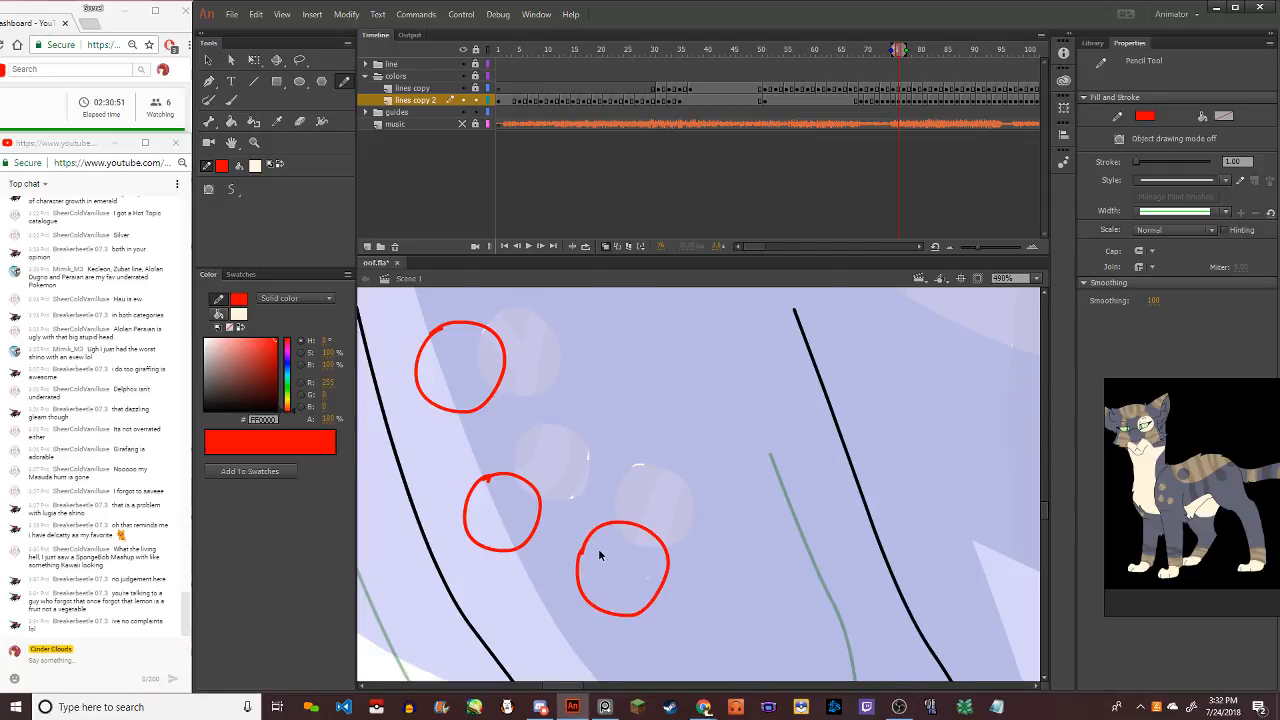
scroll(600, 555, "down", 6)
scroll(593, 571, "down", 2)
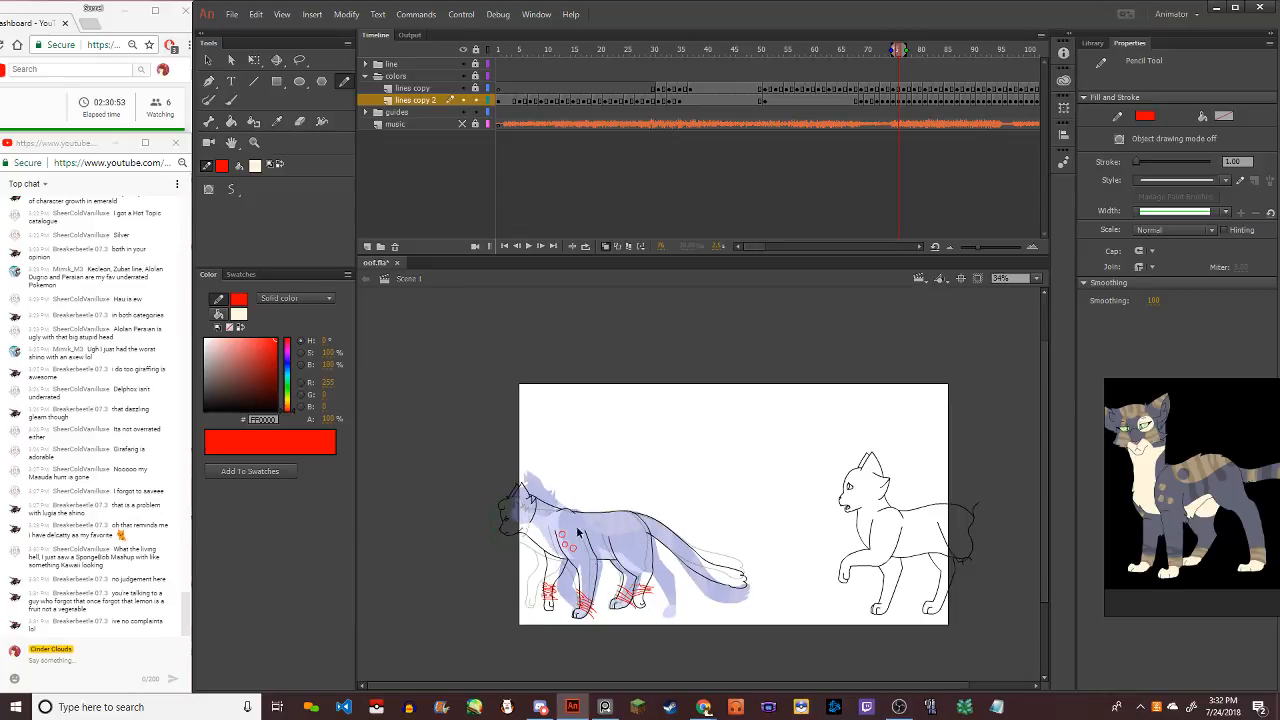
Scale the middle red shoulder spot to 115% and move it slightly upward
scroll(570, 543, "up", 3)
scroll(572, 614, "up", 5)
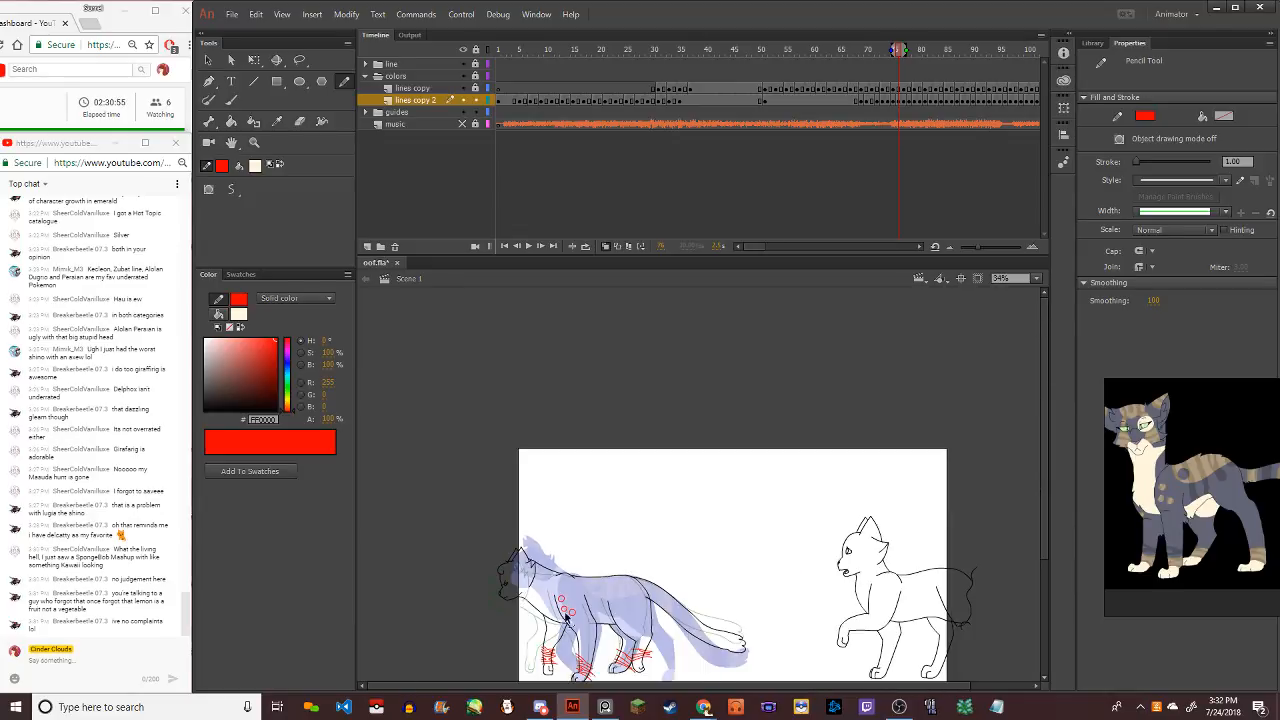
scroll(579, 606, "up", 1)
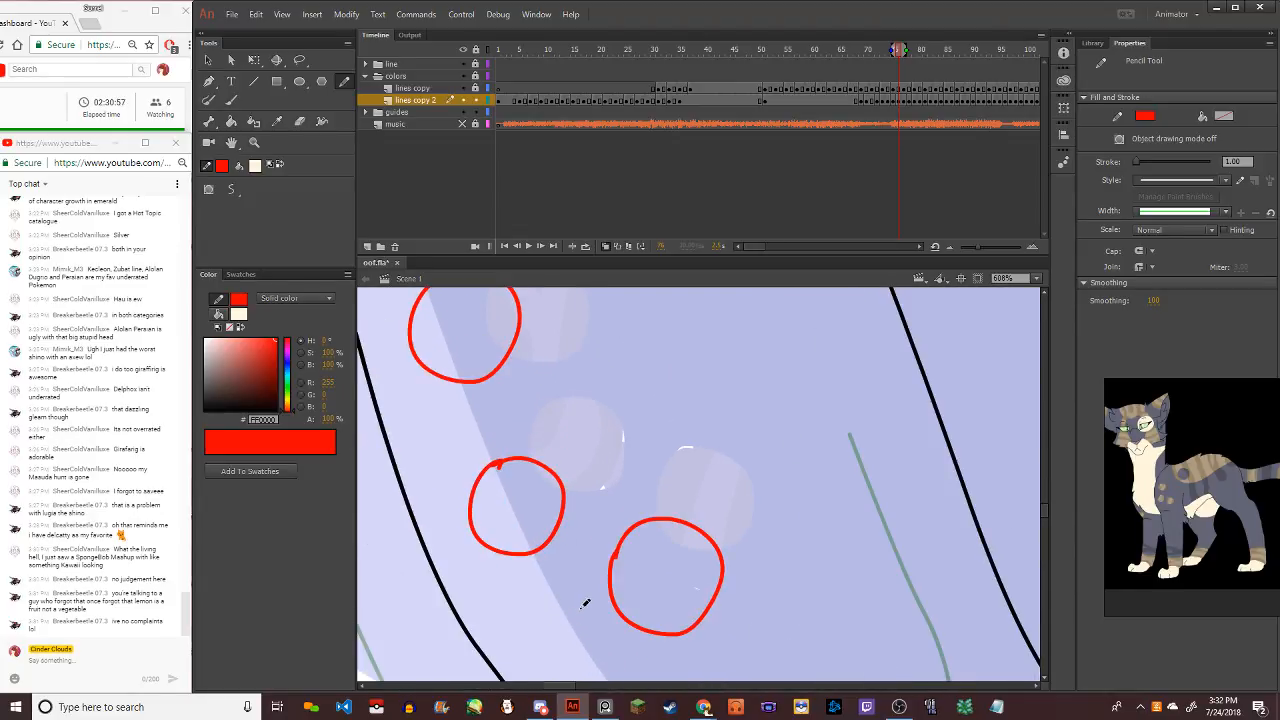
key("v")
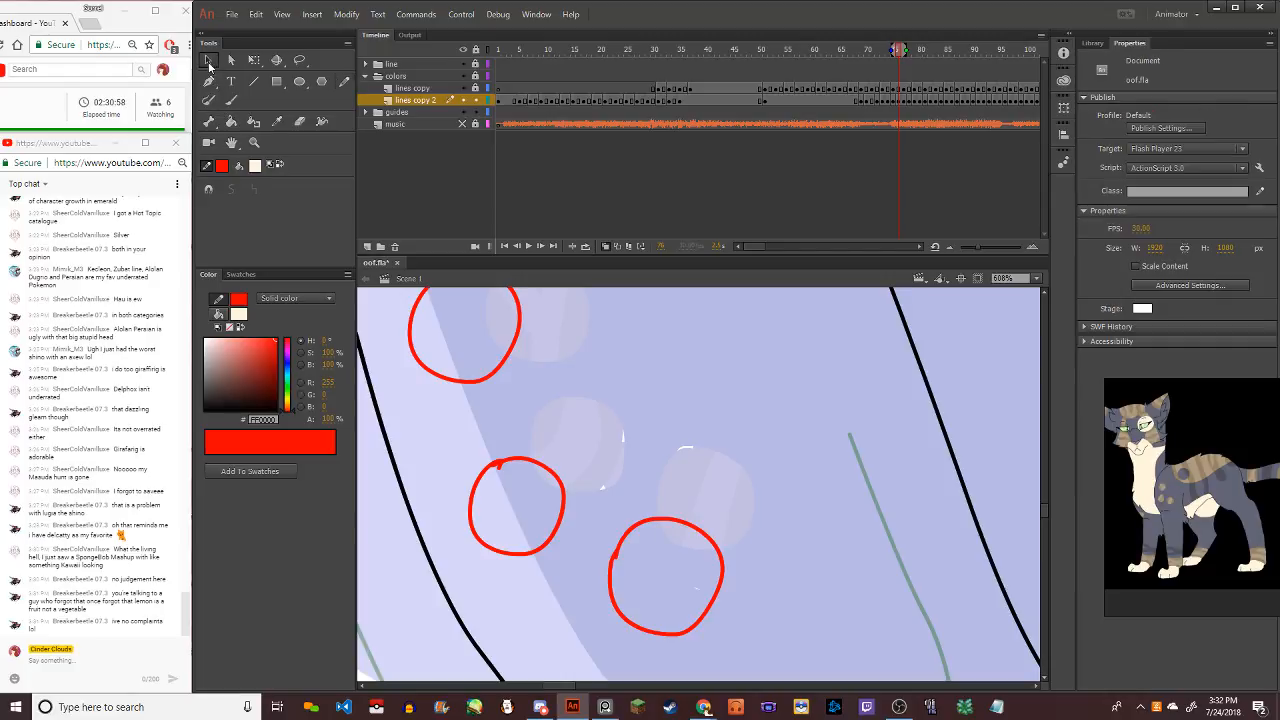
left_click(533, 464)
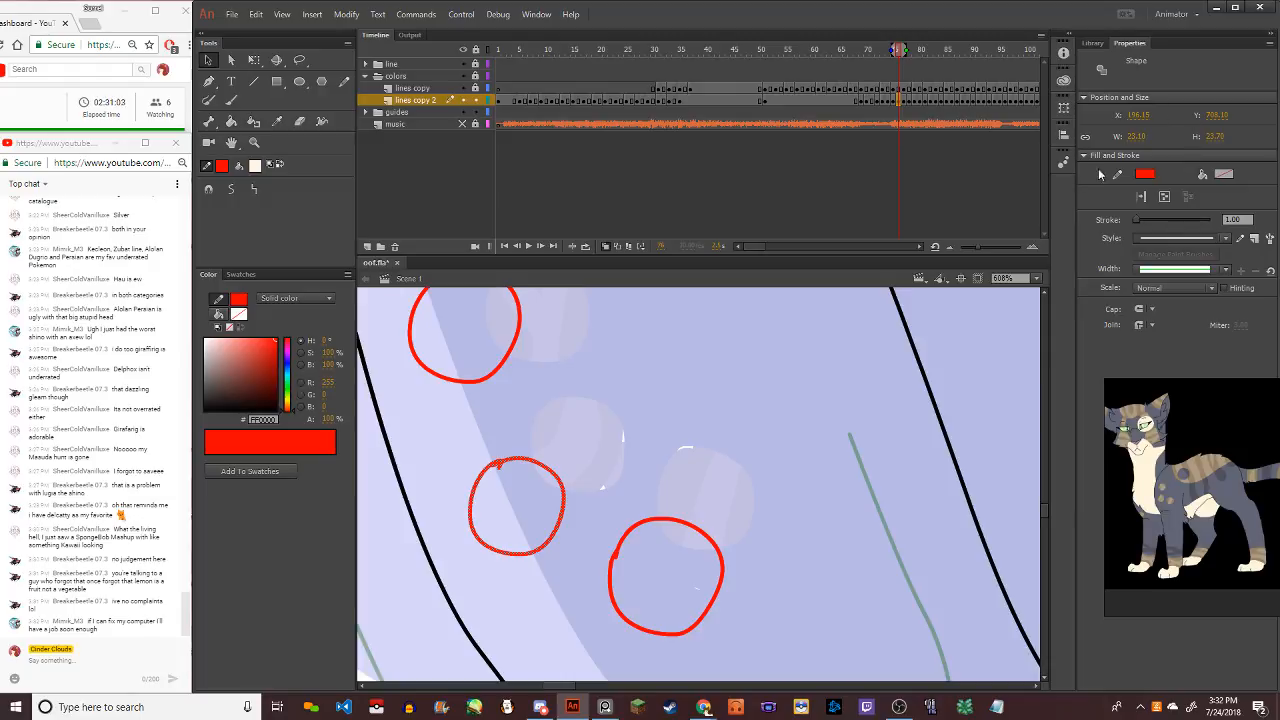
left_click(1063, 108)
left_click_drag(963, 114, 979, 113)
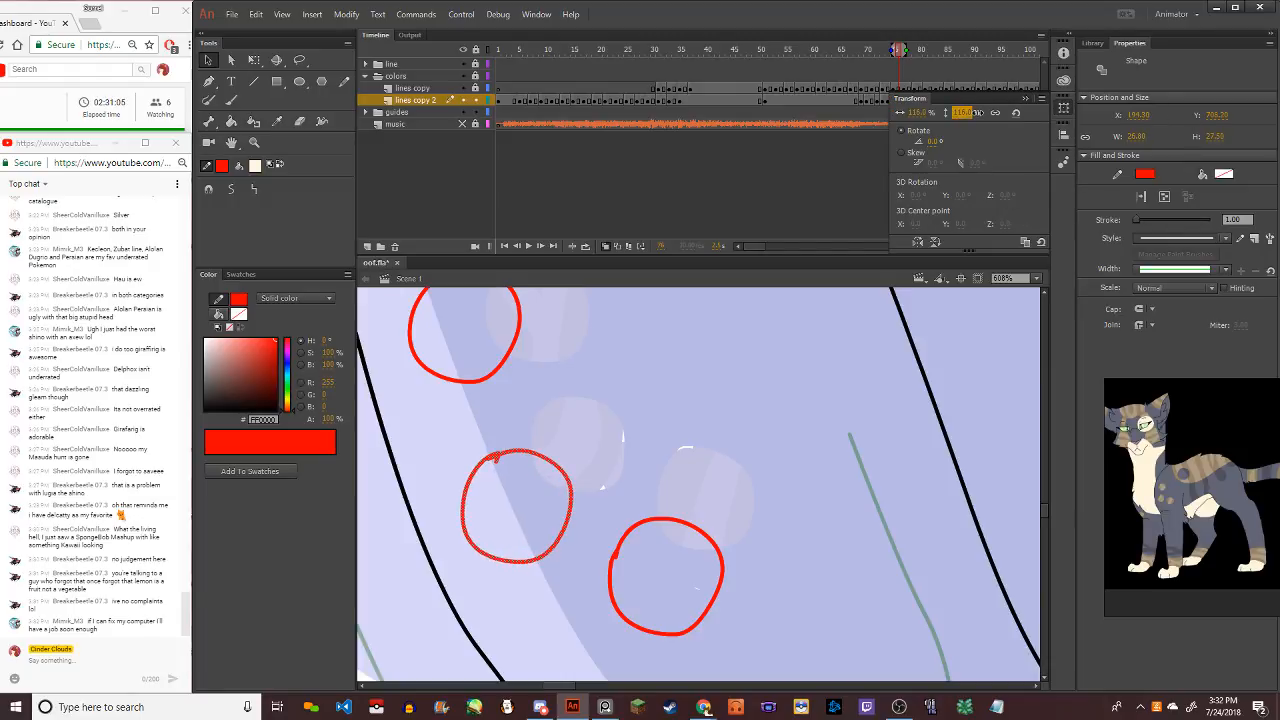
left_click_drag(565, 471, 563, 456)
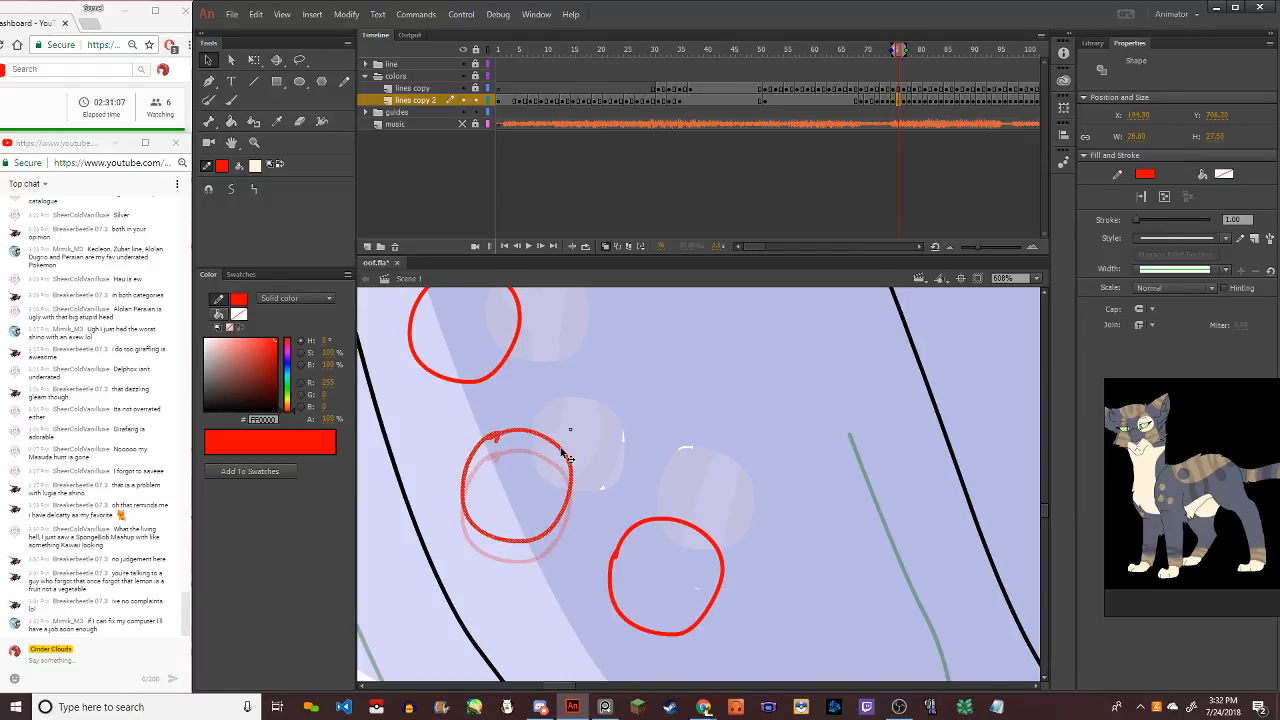
left_click(607, 431)
Draw a red circle around the walking cat's eye for its eye patch
scroll(607, 431, "down", 4)
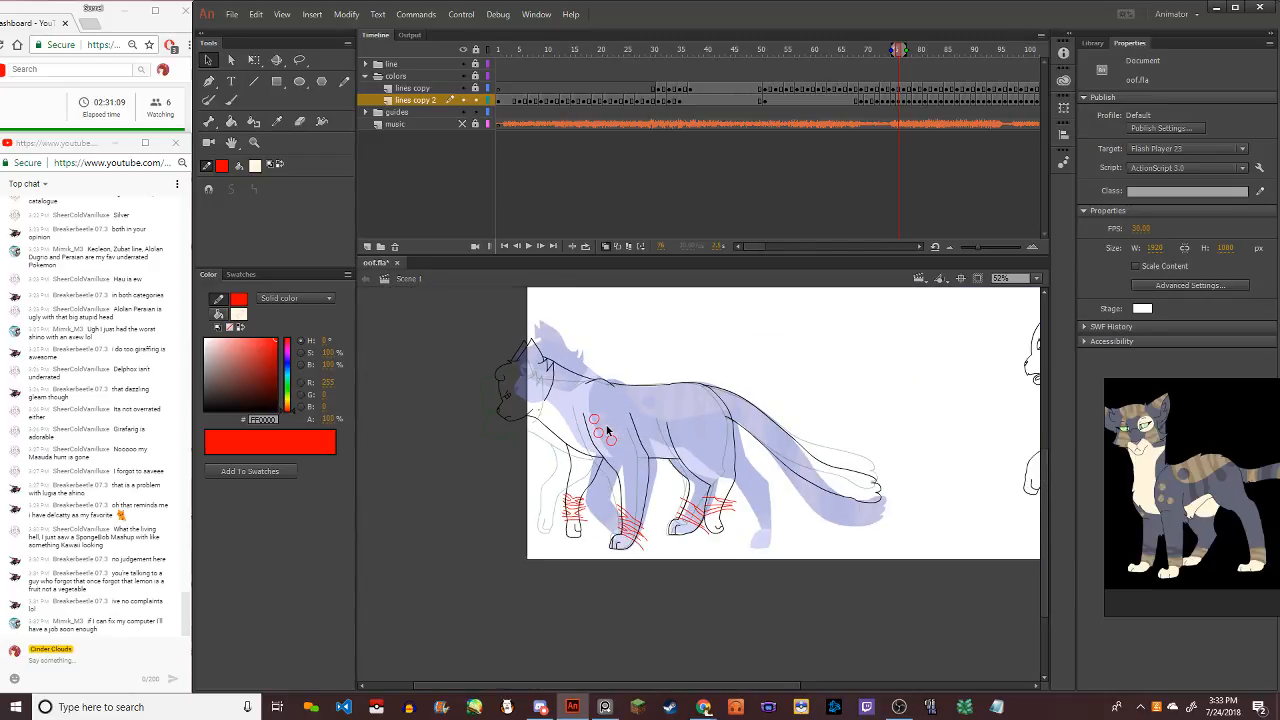
scroll(508, 376, "up", 4)
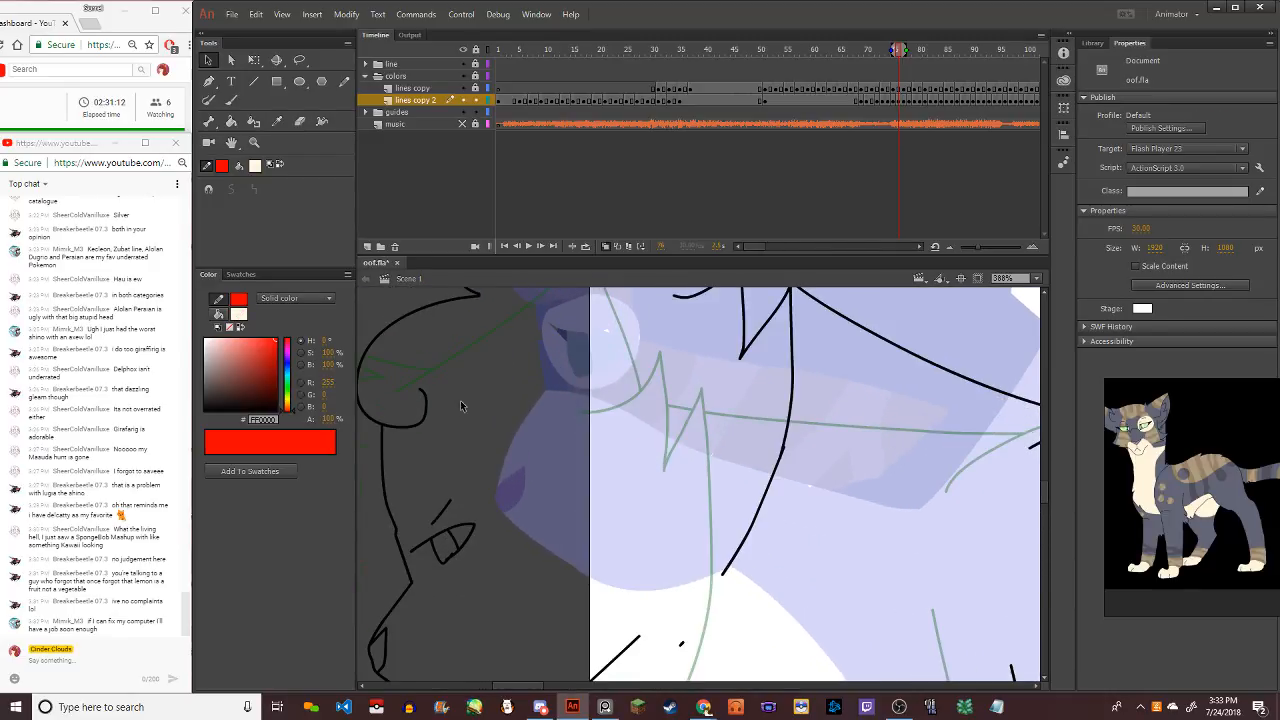
left_click(344, 81)
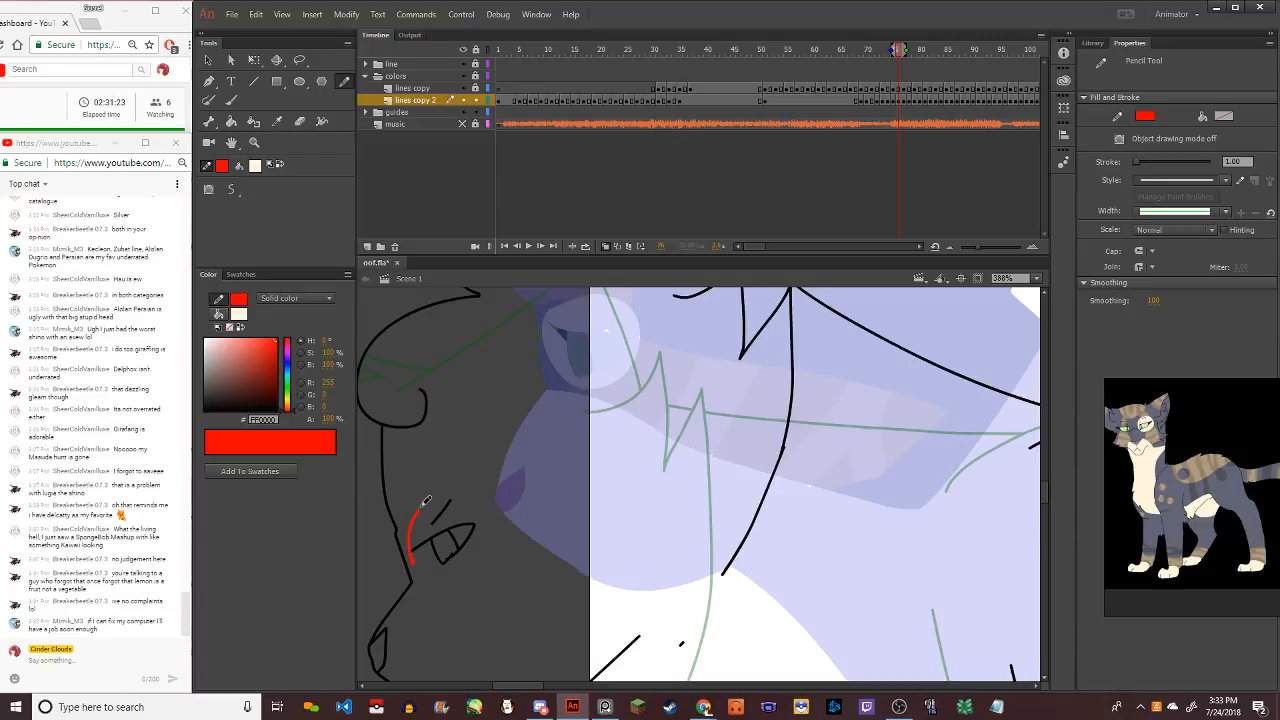
mouse_move(485, 510)
left_mouse_down()
mouse_move(485, 546)
mouse_move(427, 562)
left_mouse_up()
mouse_move(423, 563)
left_mouse_down()
mouse_move(453, 479)
mouse_move(497, 528)
mouse_move(460, 580)
mouse_move(418, 560)
mouse_move(433, 499)
mouse_move(465, 567)
left_mouse_up()
key("ctrl+z")
key("ctrl+z")
mouse_move(418, 548)
left_mouse_down()
mouse_move(429, 481)
mouse_move(502, 510)
mouse_move(495, 578)
mouse_move(444, 582)
mouse_move(423, 560)
left_mouse_up()
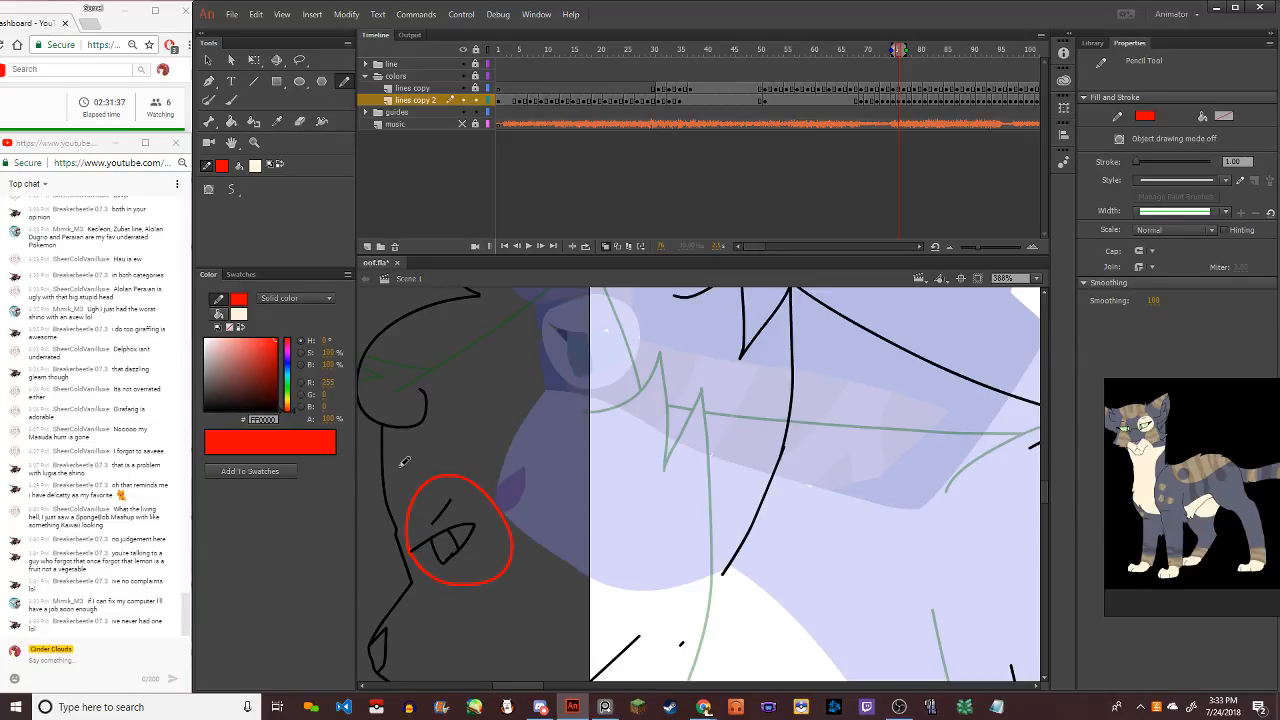
Reshape the lower back edge of the eye patch circle inward to make it narrower and rounder
scroll(465, 410, "down", 5)
scroll(463, 450, "up", 2)
scroll(463, 450, "up", 4)
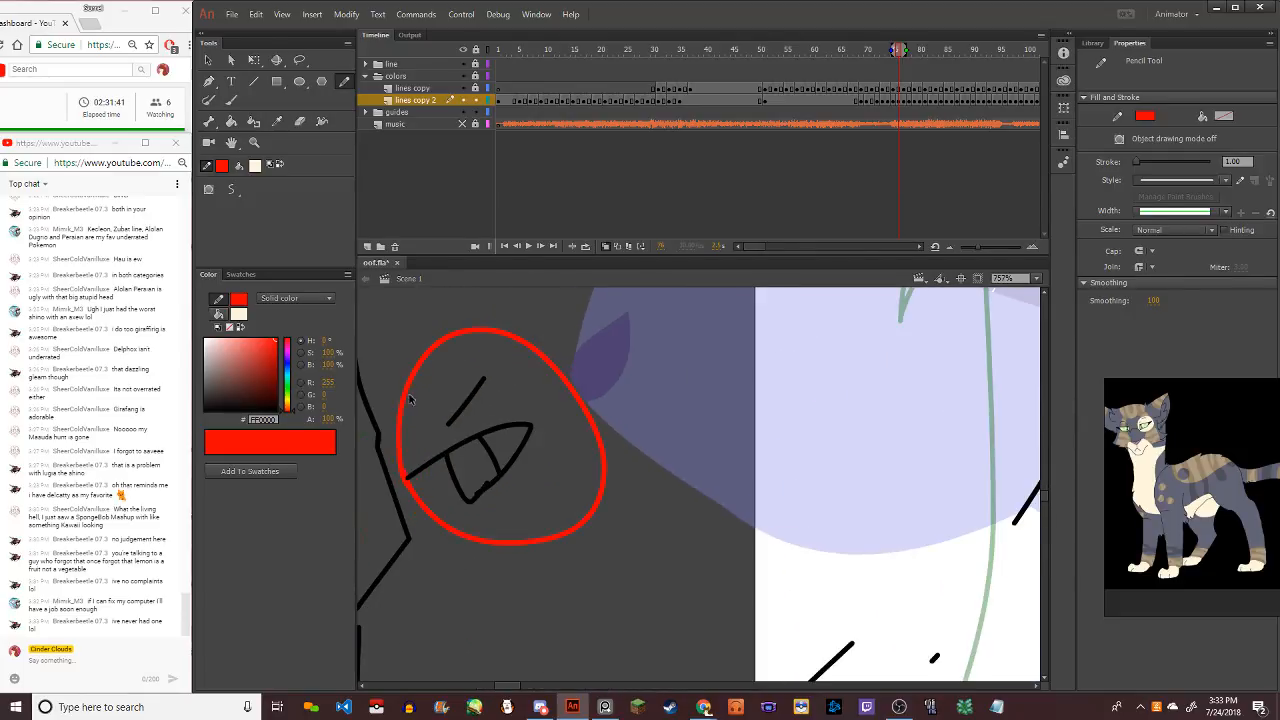
left_click(208, 59)
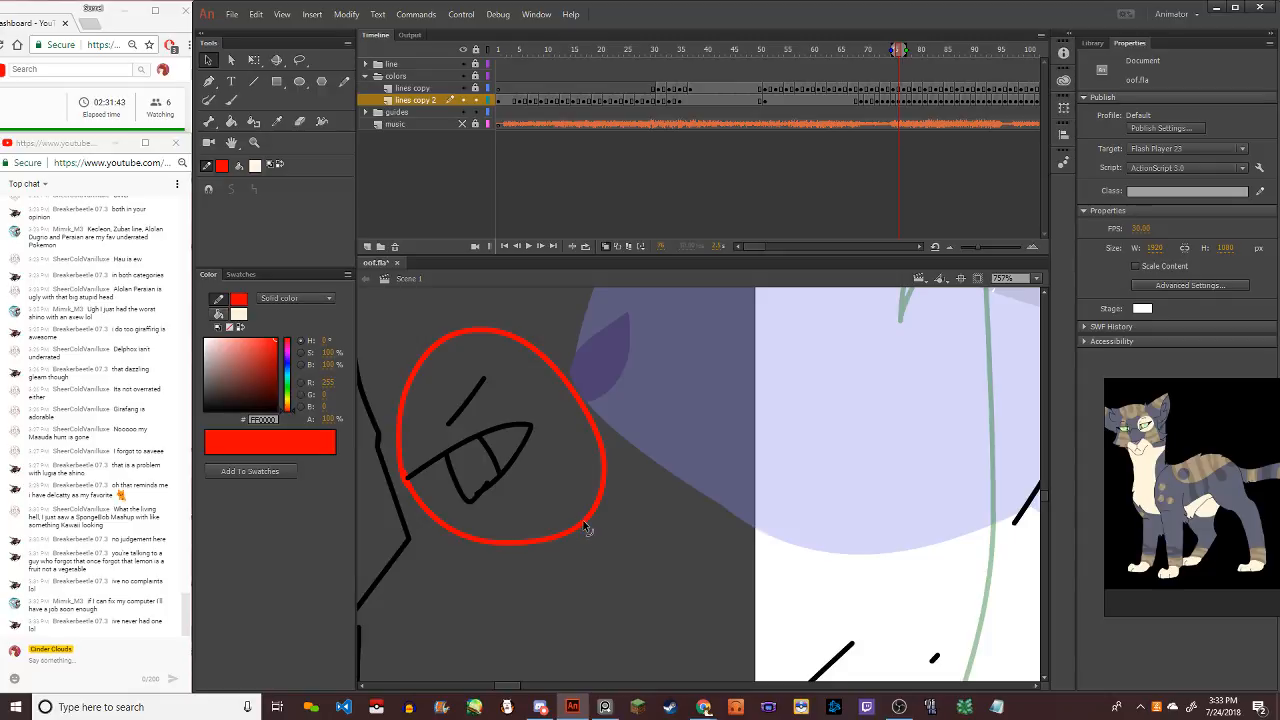
left_click_drag(584, 522, 565, 511)
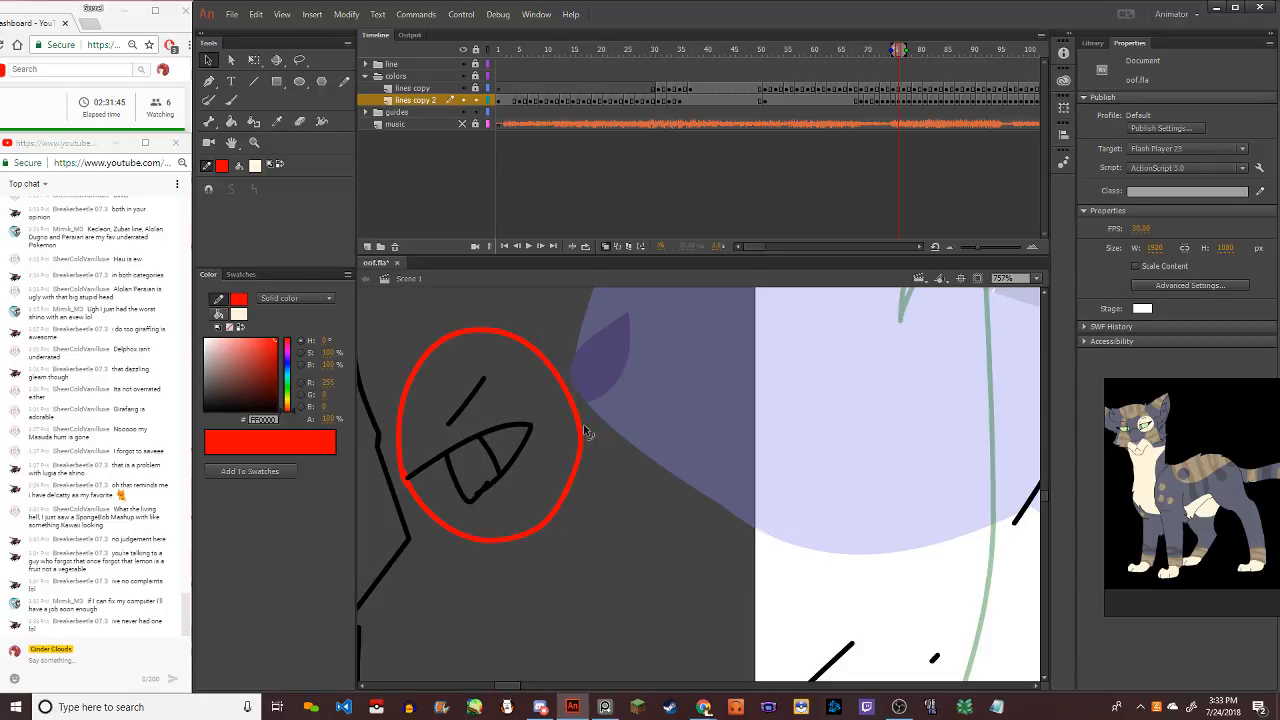
scroll(540, 523, "down", 4)
scroll(492, 519, "up", 3)
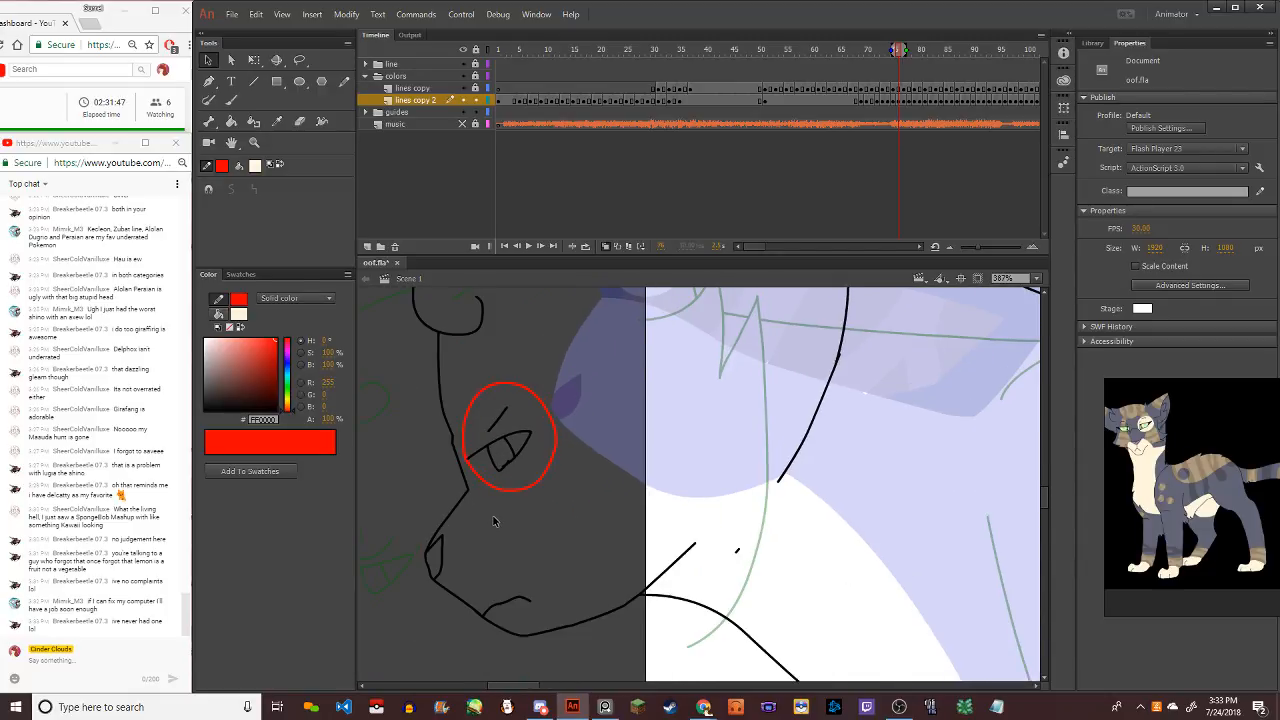
Draw a red line from the top of the cat's nose across the cheek, ending just behind the jaw
left_click(345, 82)
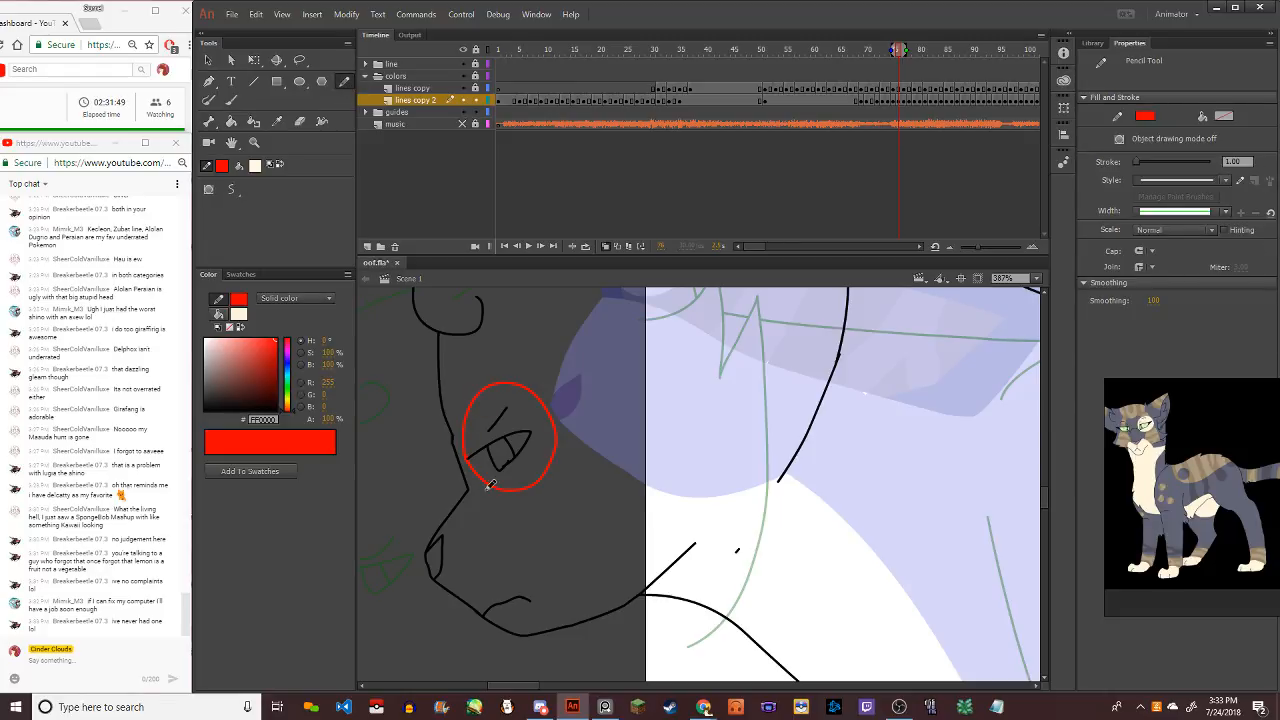
mouse_move(442, 533)
left_mouse_down()
mouse_move(522, 503)
mouse_move(632, 499)
mouse_move(770, 548)
left_mouse_up()
scroll(846, 547, "down", 4)
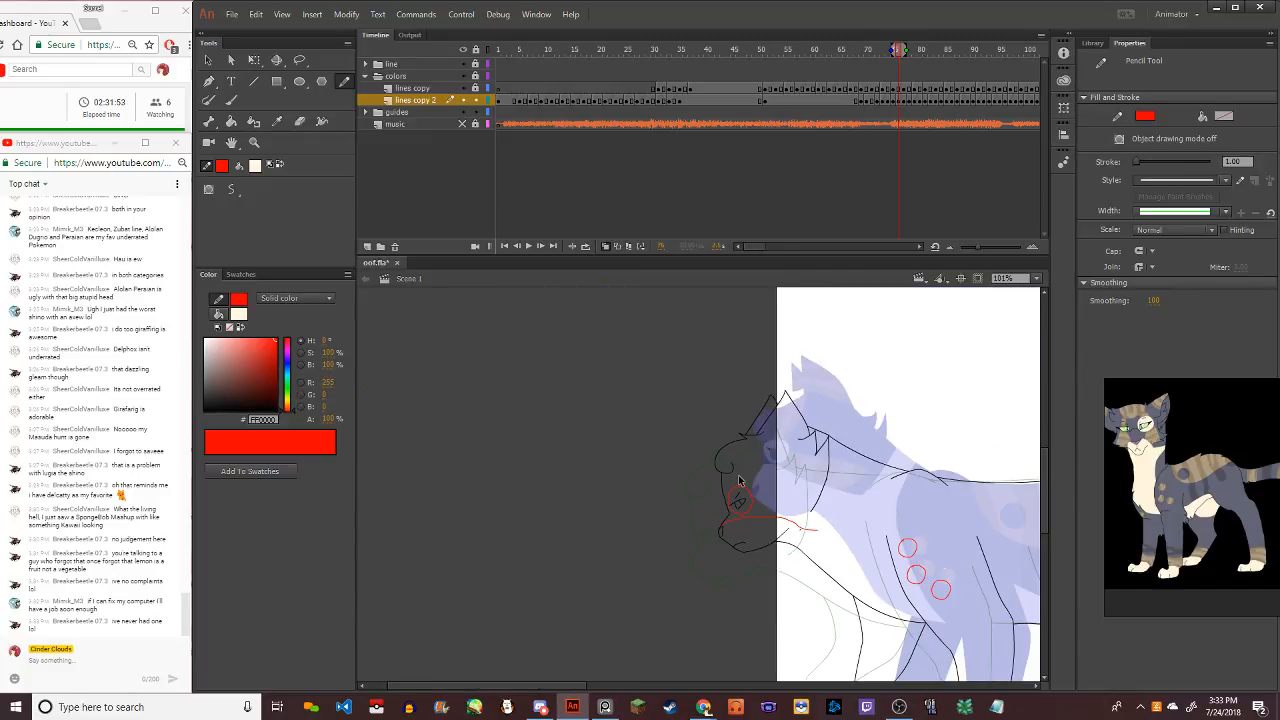
scroll(655, 424, "up", 2)
scroll(785, 485, "down", 2)
scroll(723, 392, "up", 3)
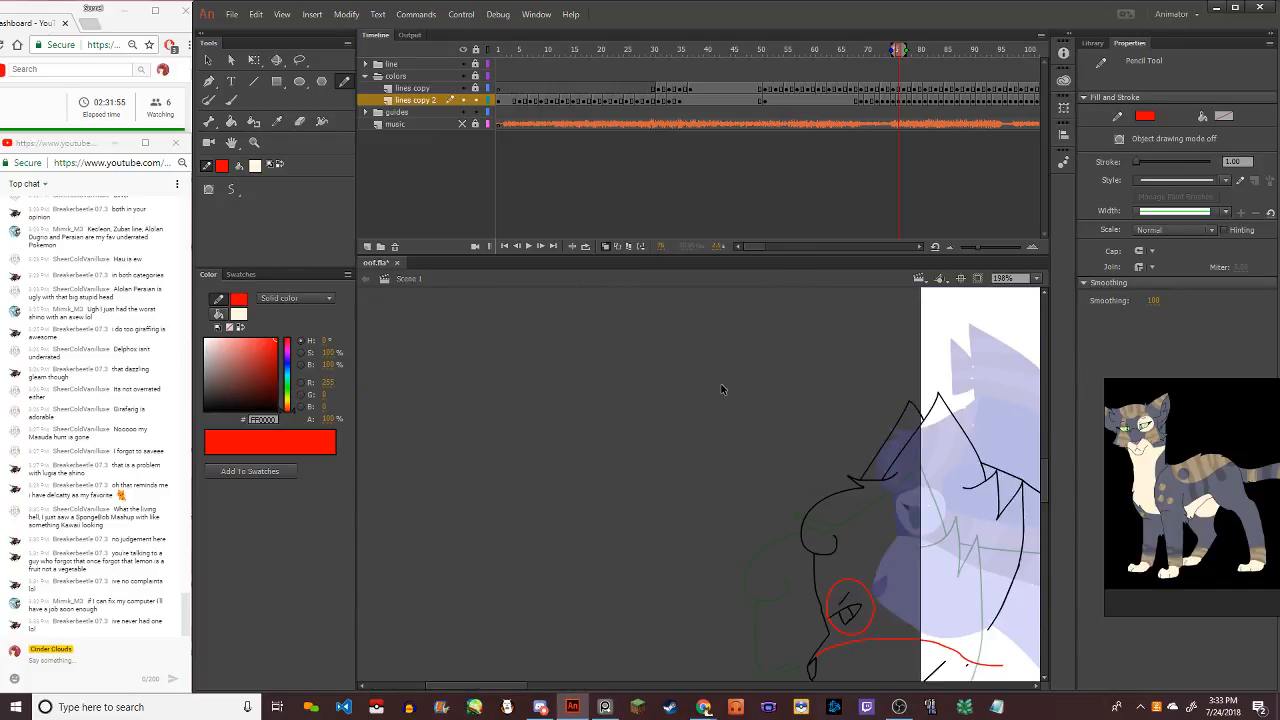
scroll(725, 400, "down", 4)
scroll(872, 518, "up", 3)
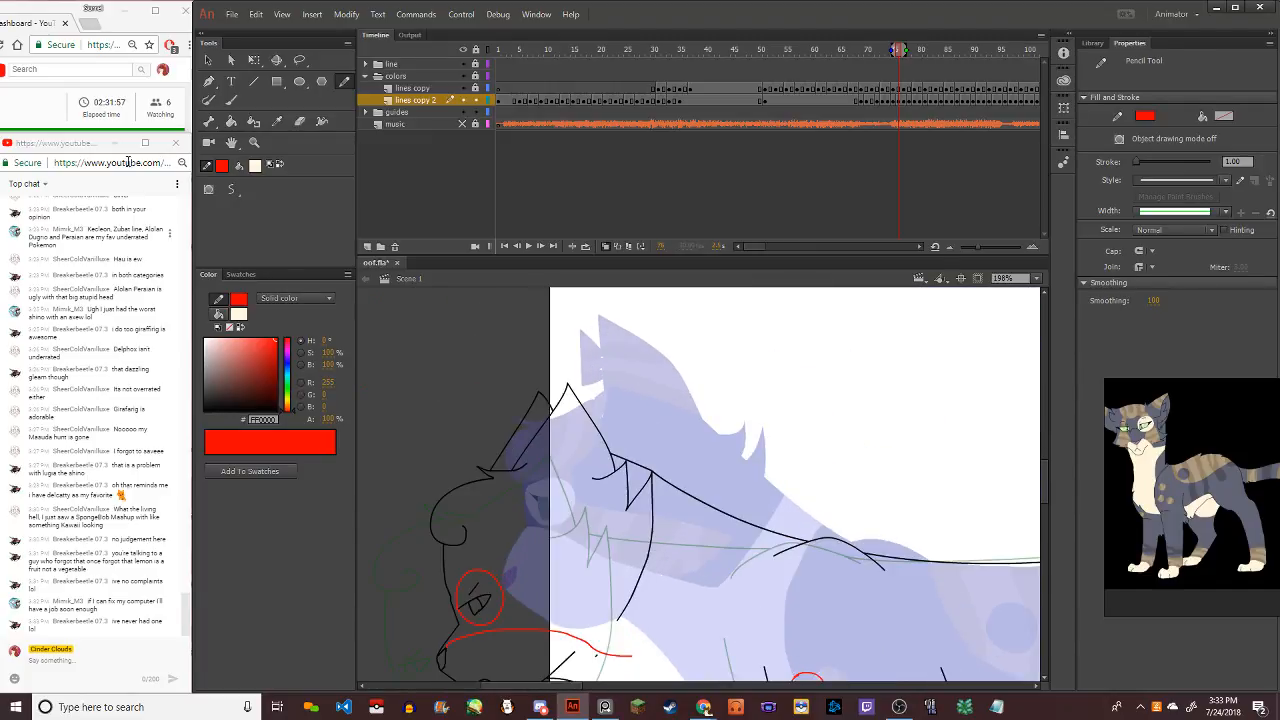
Bend the end of the red cheek line up to the back of the neck and shift its corner slightly backward
left_click(210, 61)
left_click_drag(630, 660, 728, 505)
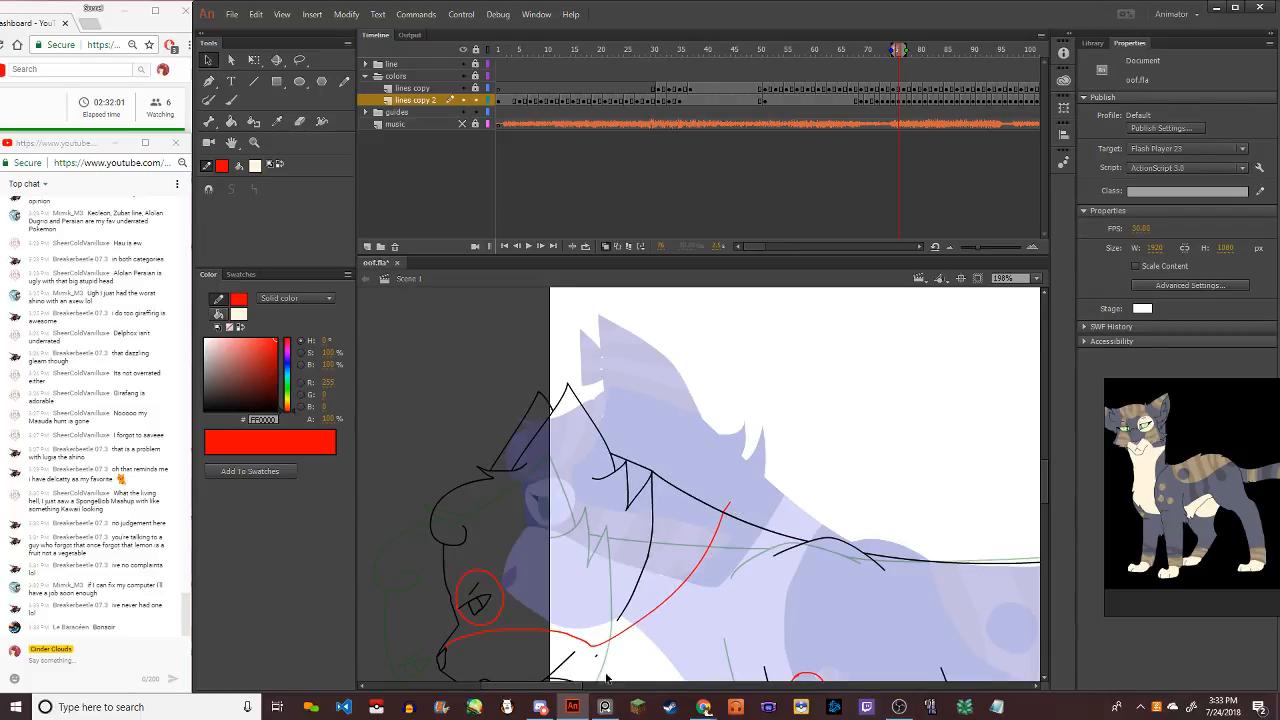
left_click_drag(591, 645, 614, 645)
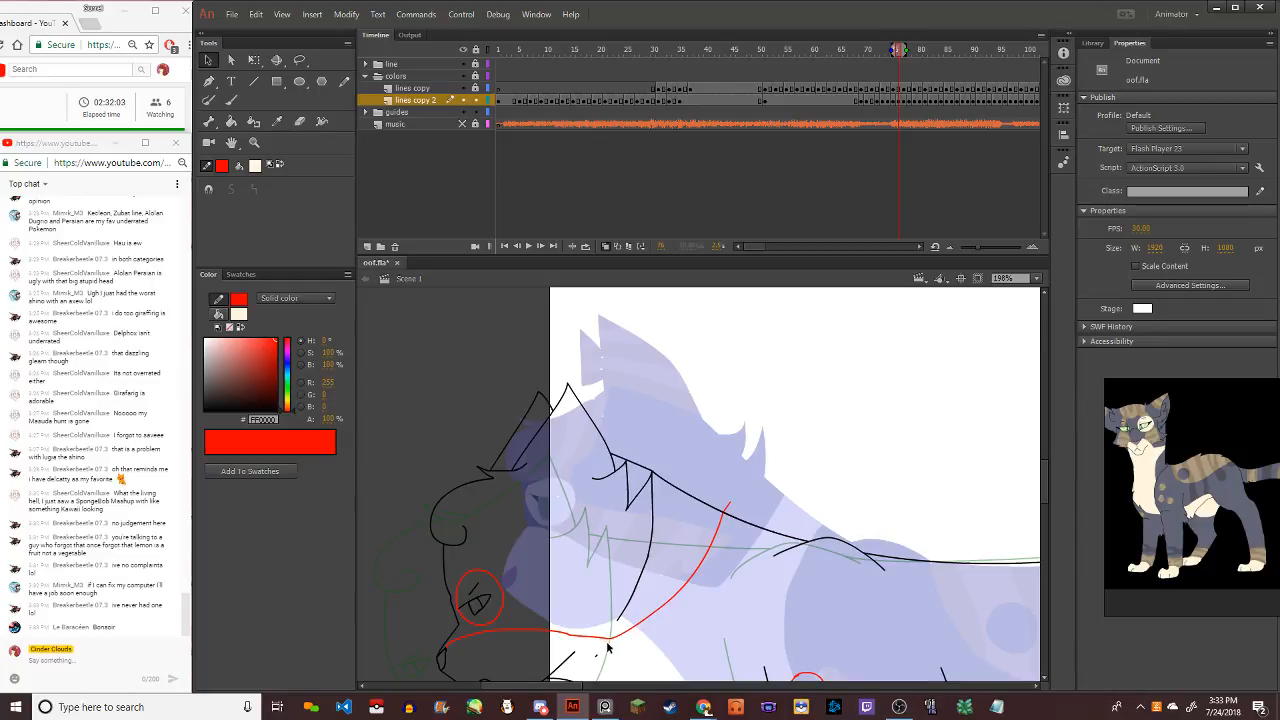
scroll(556, 596, "down", 6)
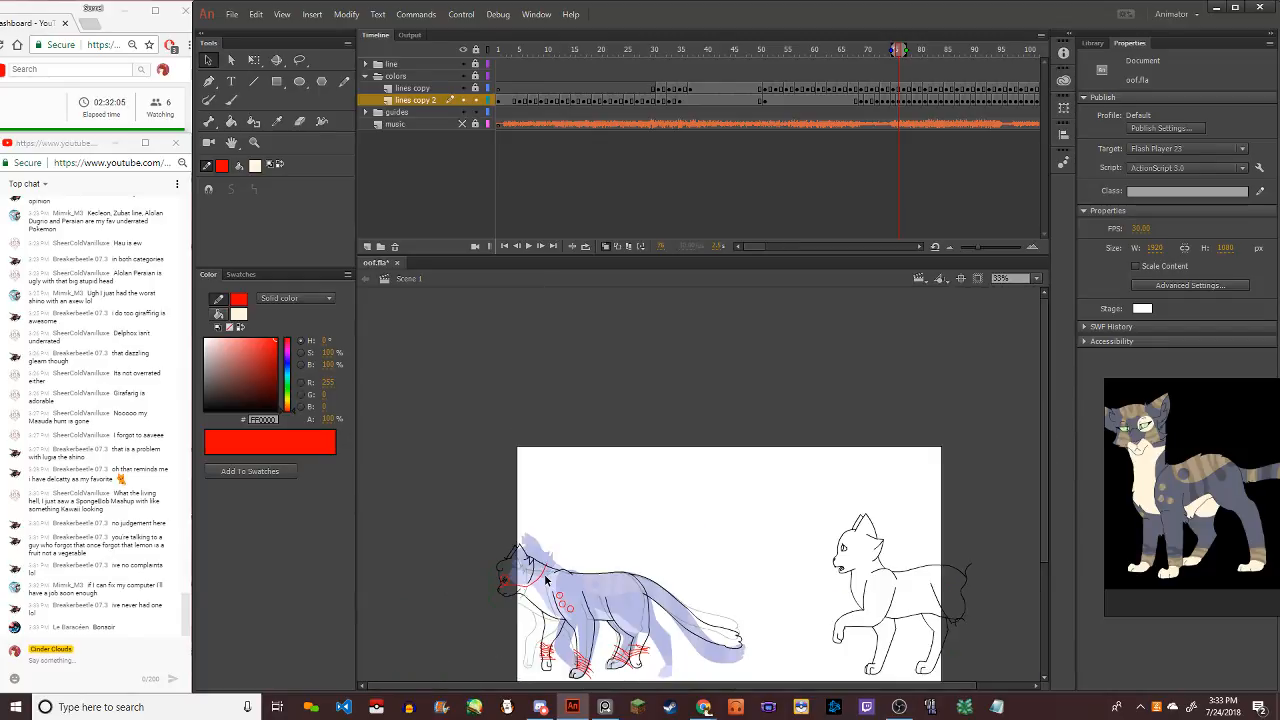
Draw red head markings: cheek stripe lines behind the eye patch, a line from the patch up to the ear, and forehead stripes
scroll(560, 608, "up", 4)
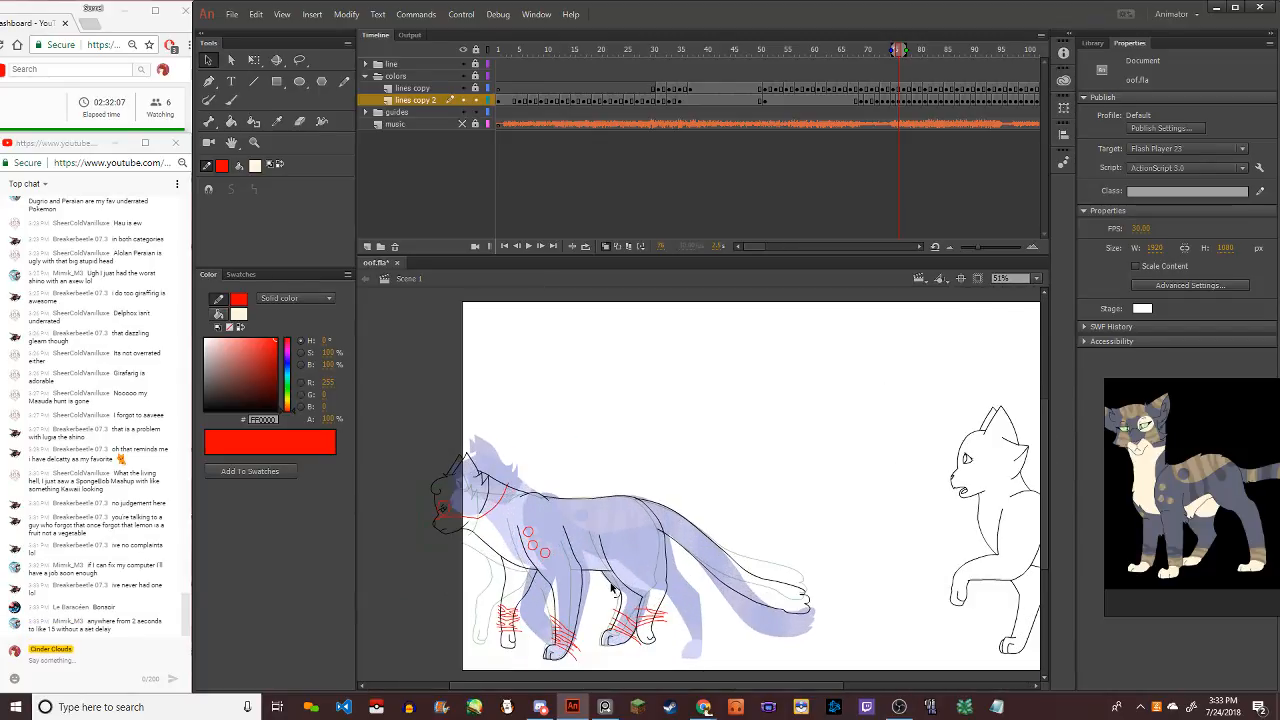
scroll(507, 596, "down", 1)
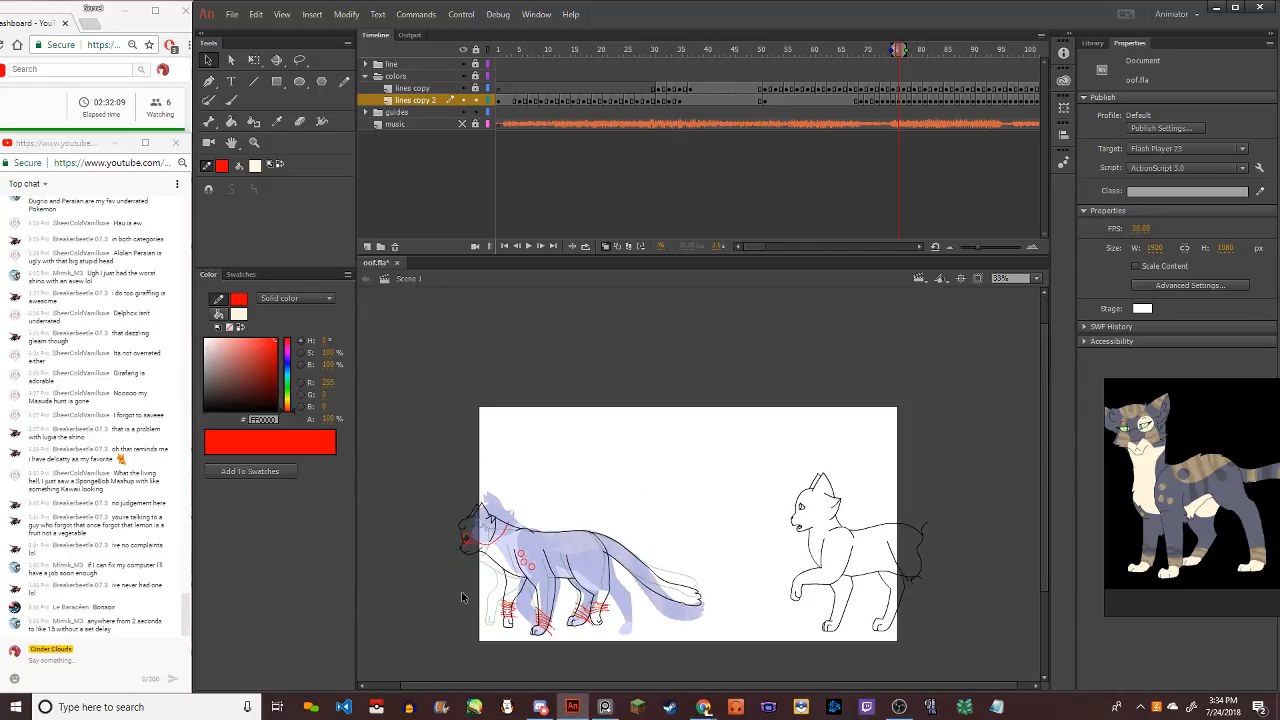
scroll(457, 591, "up", 2)
scroll(439, 530, "up", 1)
scroll(439, 530, "up", 3)
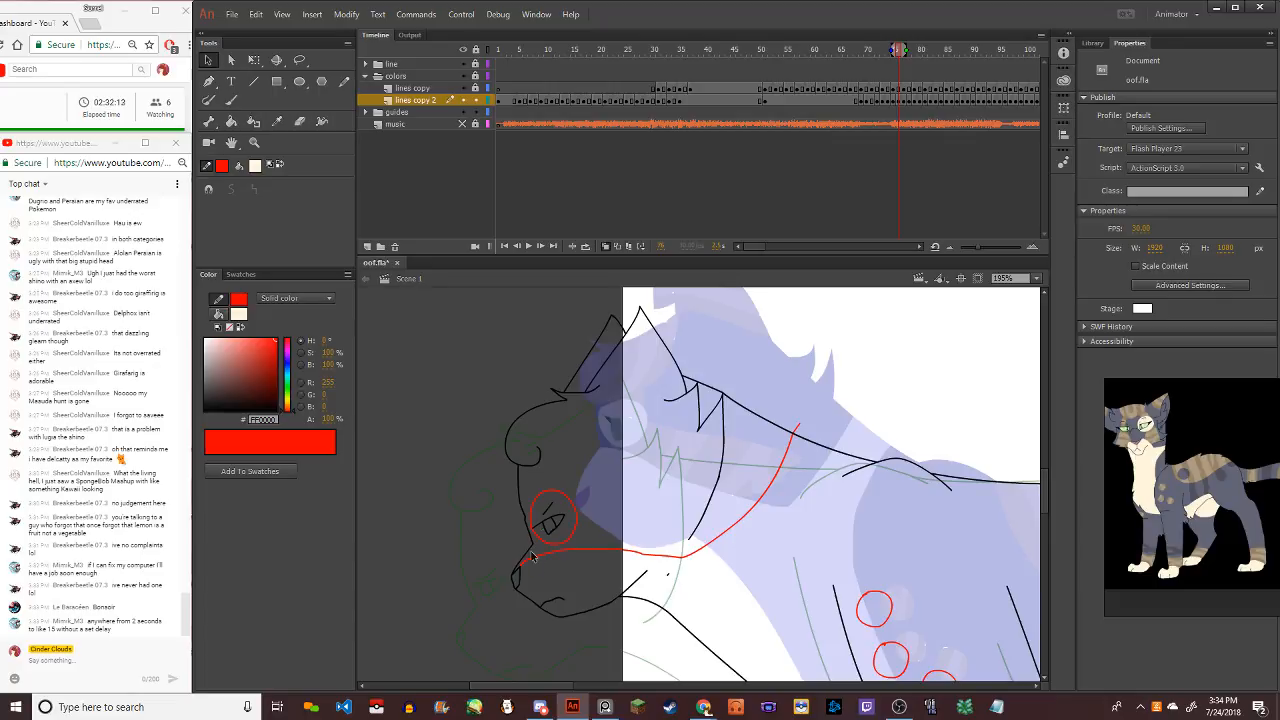
key("y")
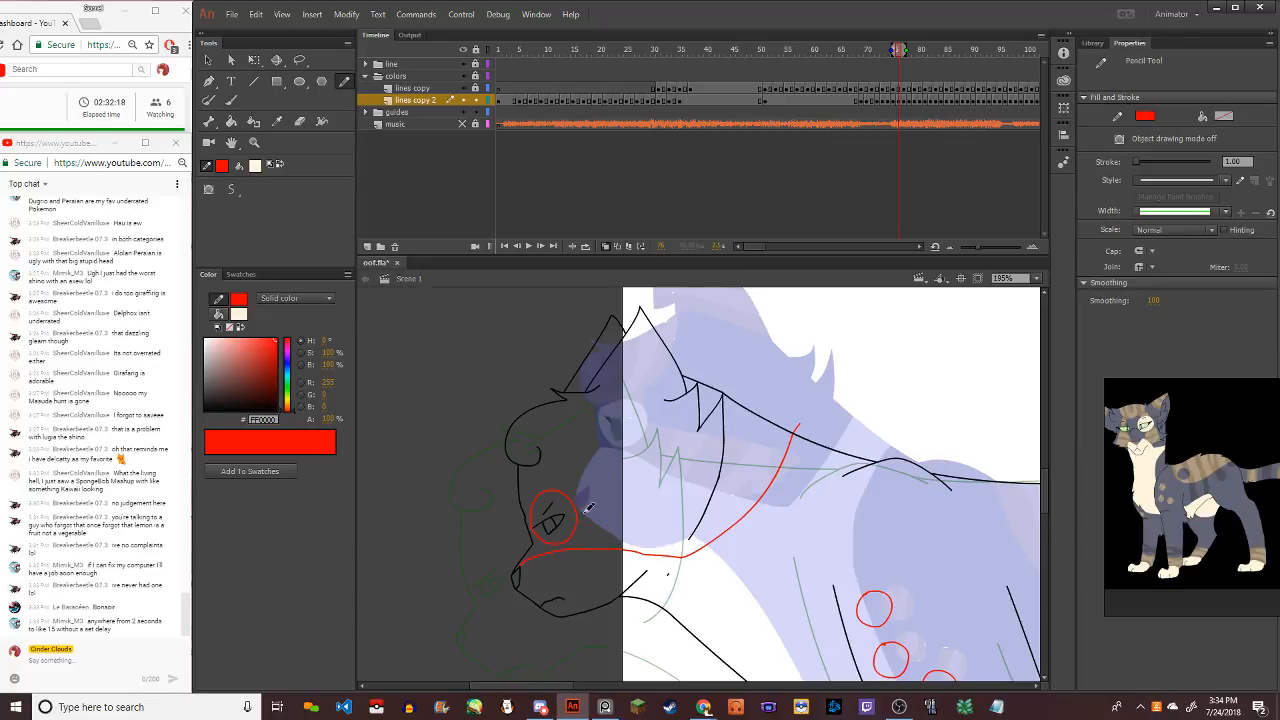
mouse_move(577, 512)
left_mouse_down()
mouse_move(711, 509)
mouse_move(670, 577)
left_mouse_up()
mouse_move(600, 380)
left_mouse_down()
mouse_move(612, 402)
mouse_move(568, 453)
left_mouse_up()
key("ctrl+z")
mouse_move(562, 488)
left_mouse_down()
mouse_move(603, 433)
mouse_move(606, 403)
left_mouse_up()
mouse_move(551, 458)
left_mouse_down()
mouse_move(555, 416)
mouse_move(543, 375)
mouse_move(536, 444)
left_mouse_up()
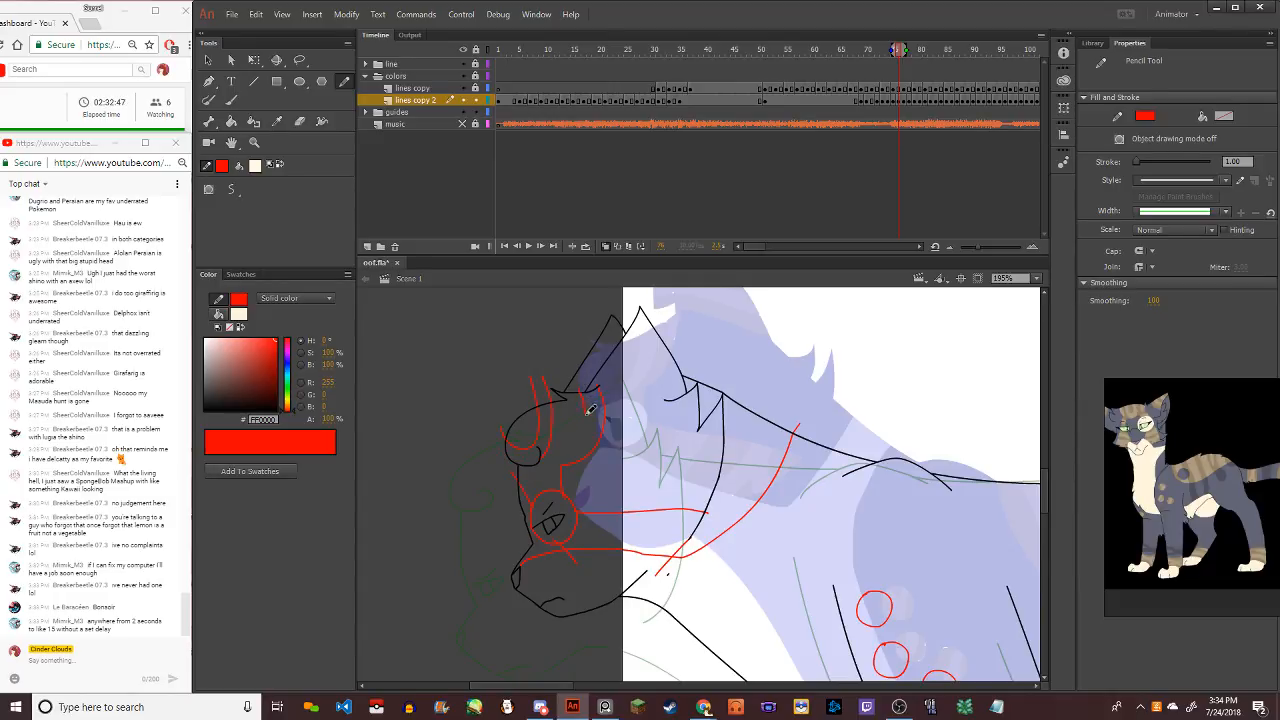
mouse_move(585, 416)
left_mouse_down()
mouse_move(603, 441)
mouse_move(617, 406)
mouse_move(589, 399)
mouse_move(601, 433)
mouse_move(623, 416)
left_mouse_up()
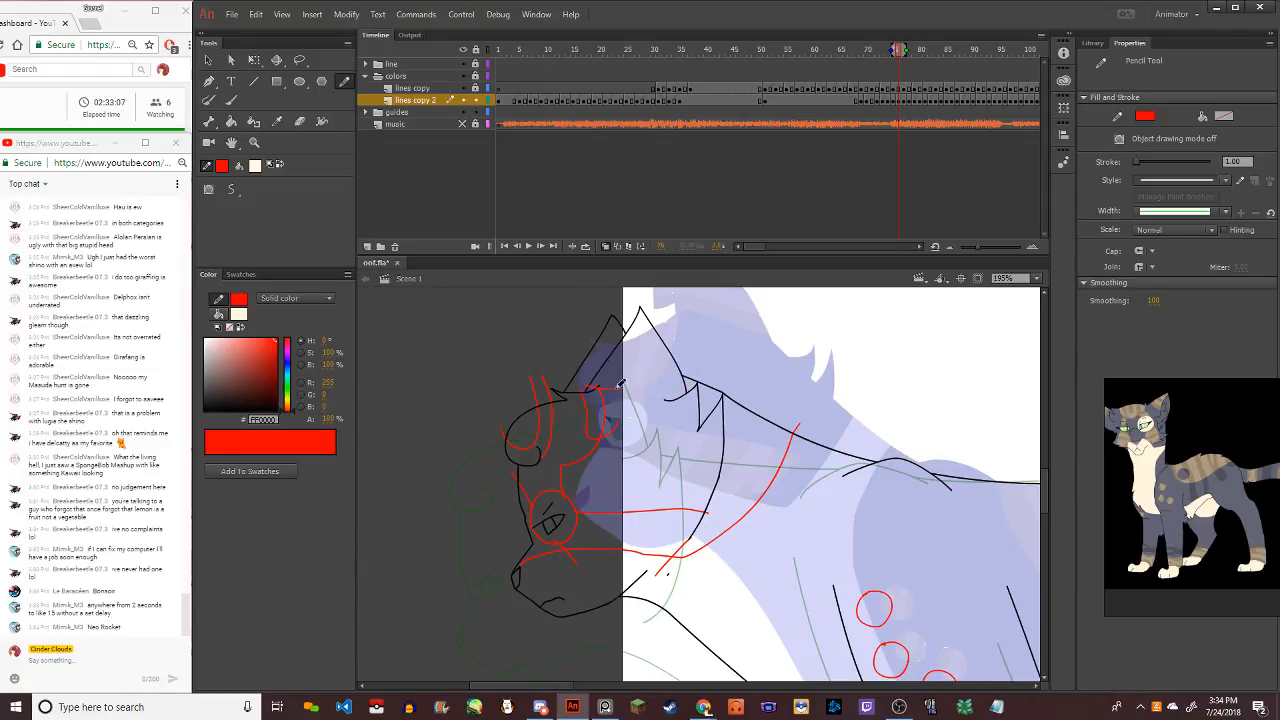
Draw a stack of roughly horizontal red stripe lines across both of the walking cat's ears
left_click_drag(620, 384, 698, 387)
left_click_drag(593, 370, 695, 367)
left_click_drag(596, 377, 692, 373)
mouse_move(600, 359)
left_mouse_down()
mouse_move(690, 357)
mouse_move(698, 338)
left_mouse_up()
key("ctrl+z")
mouse_move(620, 340)
left_mouse_down()
mouse_move(698, 337)
mouse_move(690, 325)
left_mouse_up()
left_click_drag(547, 378, 617, 352)
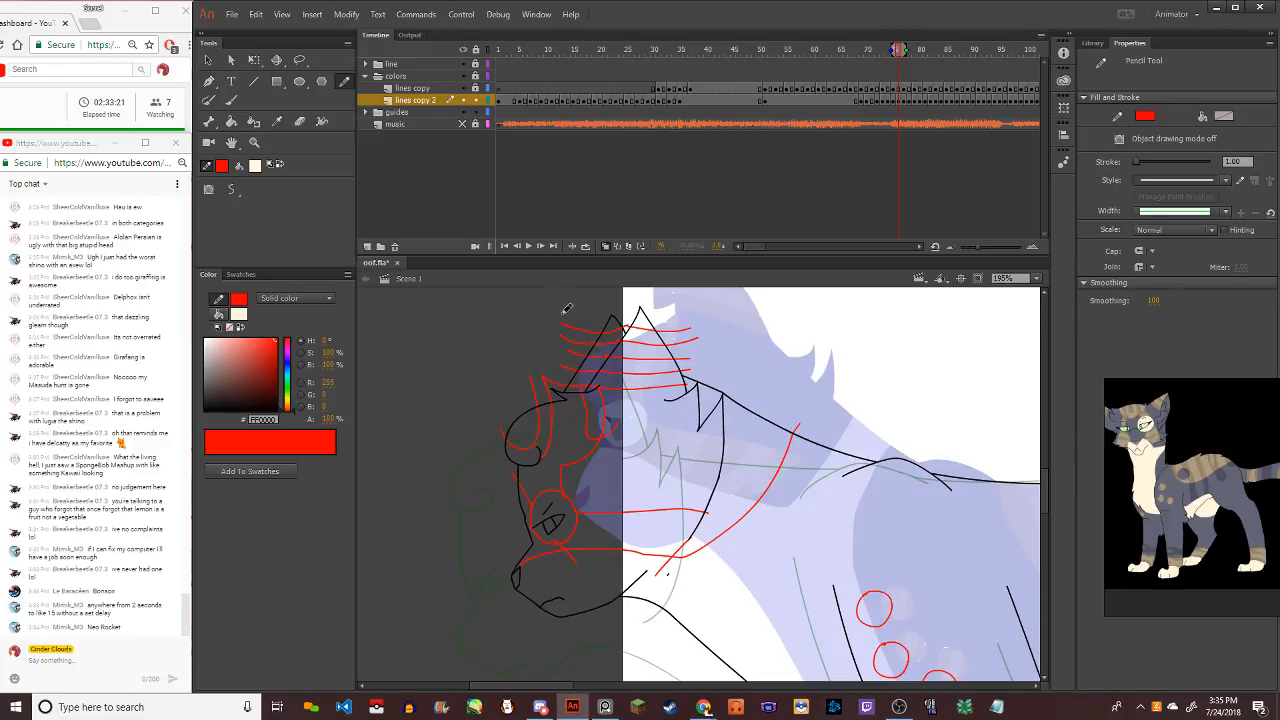
Draw a curved red line from above the base of the neck down the front of the shoulder near the spots
scroll(728, 477, "up", 3)
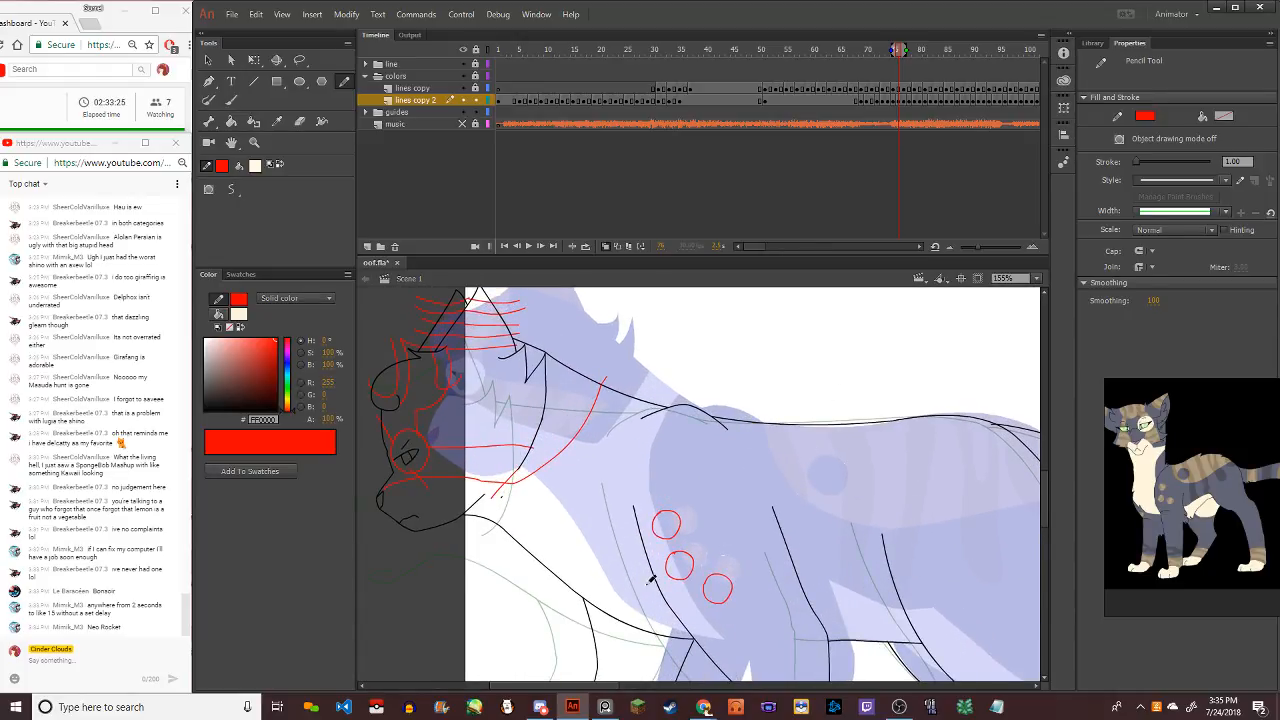
mouse_move(636, 508)
left_mouse_down()
mouse_move(623, 435)
mouse_move(650, 382)
left_mouse_up()
scroll(671, 400, "down", 3)
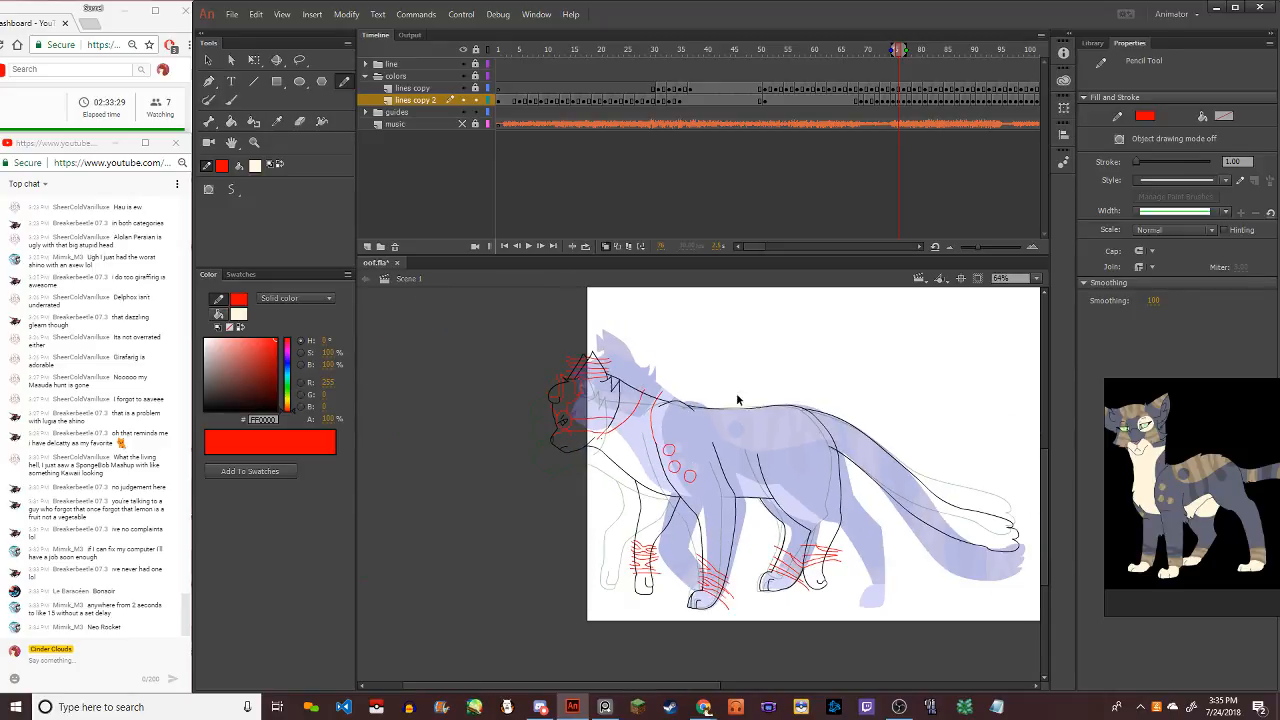
Draw a red curve for the lower edge of the back marking, from behind the shoulders along the flank to the tail base
scroll(737, 400, "up", 2)
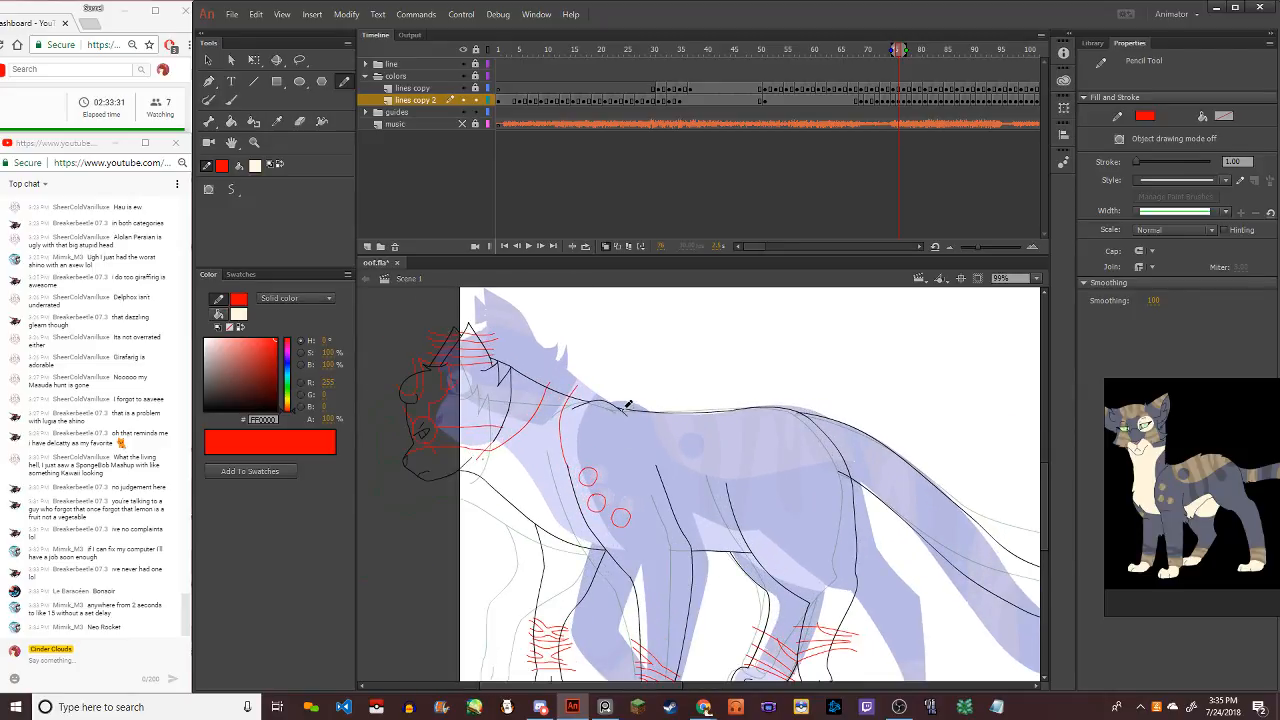
mouse_move(628, 403)
left_mouse_down()
mouse_move(640, 454)
mouse_move(668, 477)
mouse_move(854, 478)
left_mouse_up()
key("ctrl+z")
mouse_move(630, 405)
left_mouse_down()
mouse_move(645, 475)
mouse_move(680, 487)
mouse_move(777, 482)
mouse_move(857, 498)
mouse_move(837, 481)
mouse_move(720, 493)
mouse_move(660, 470)
left_mouse_up()
key("ctrl+z")
key("ctrl+z")
mouse_move(633, 421)
left_mouse_down()
mouse_move(652, 465)
mouse_move(697, 485)
mouse_move(842, 478)
left_mouse_up()
key("v")
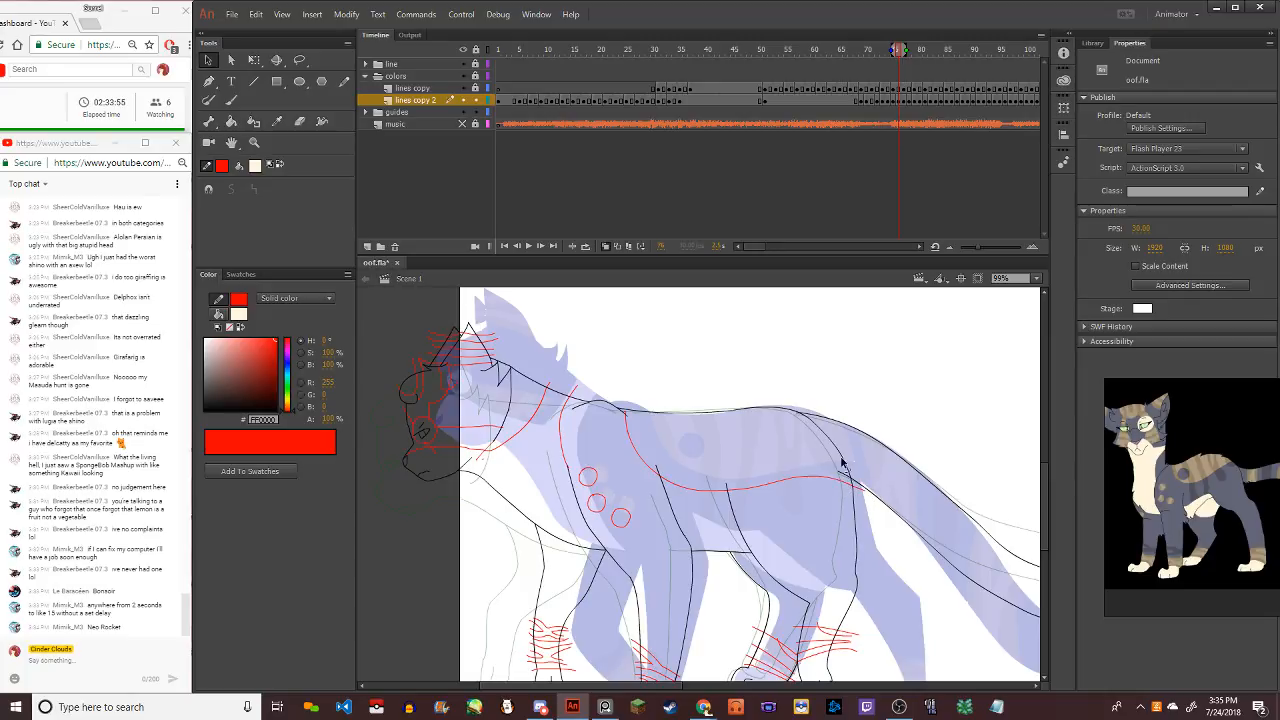
Pick the Pencil tool and move the coloured cat reference image beside the walking cat
left_click(344, 81)
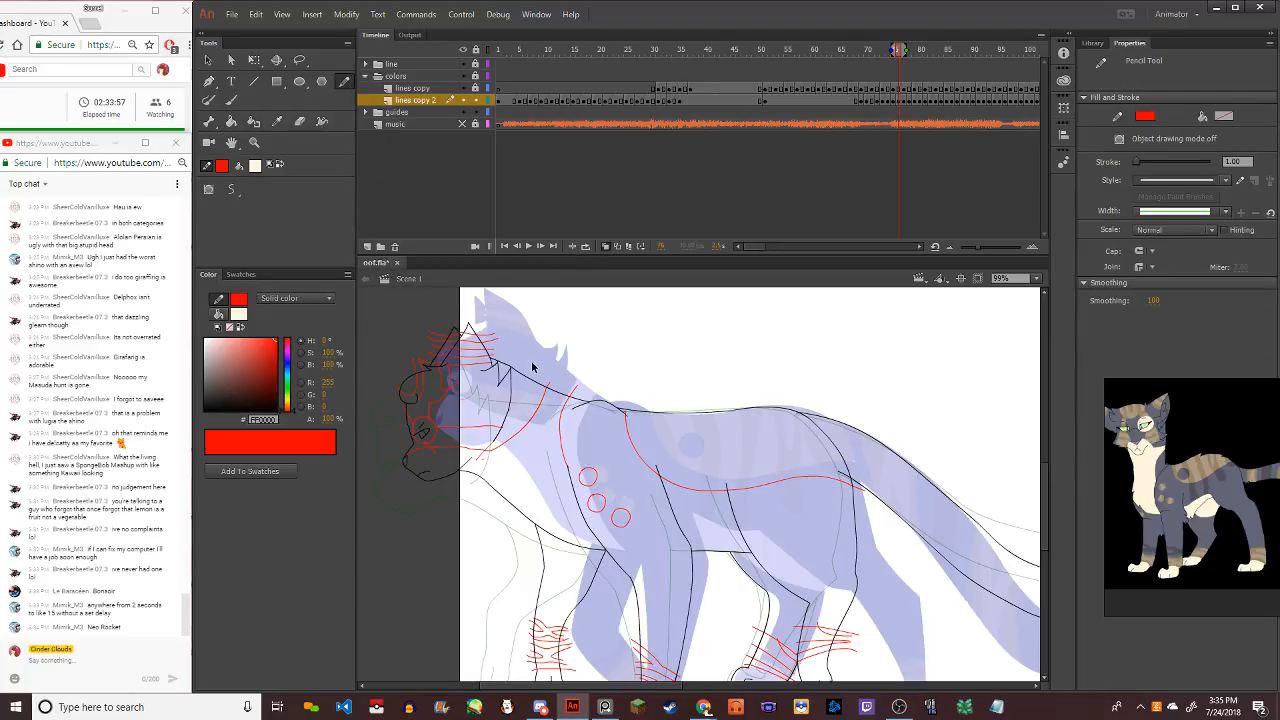
scroll(533, 368, "down", 4)
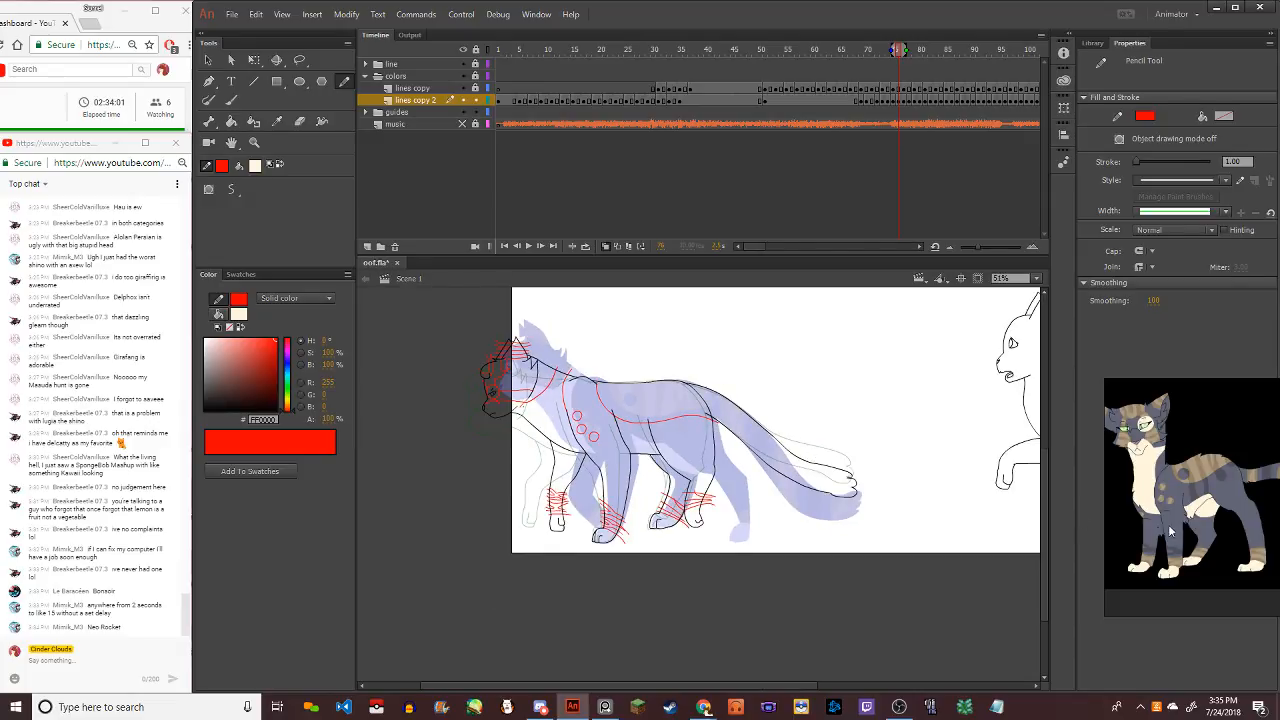
left_click_drag(1170, 530, 997, 538)
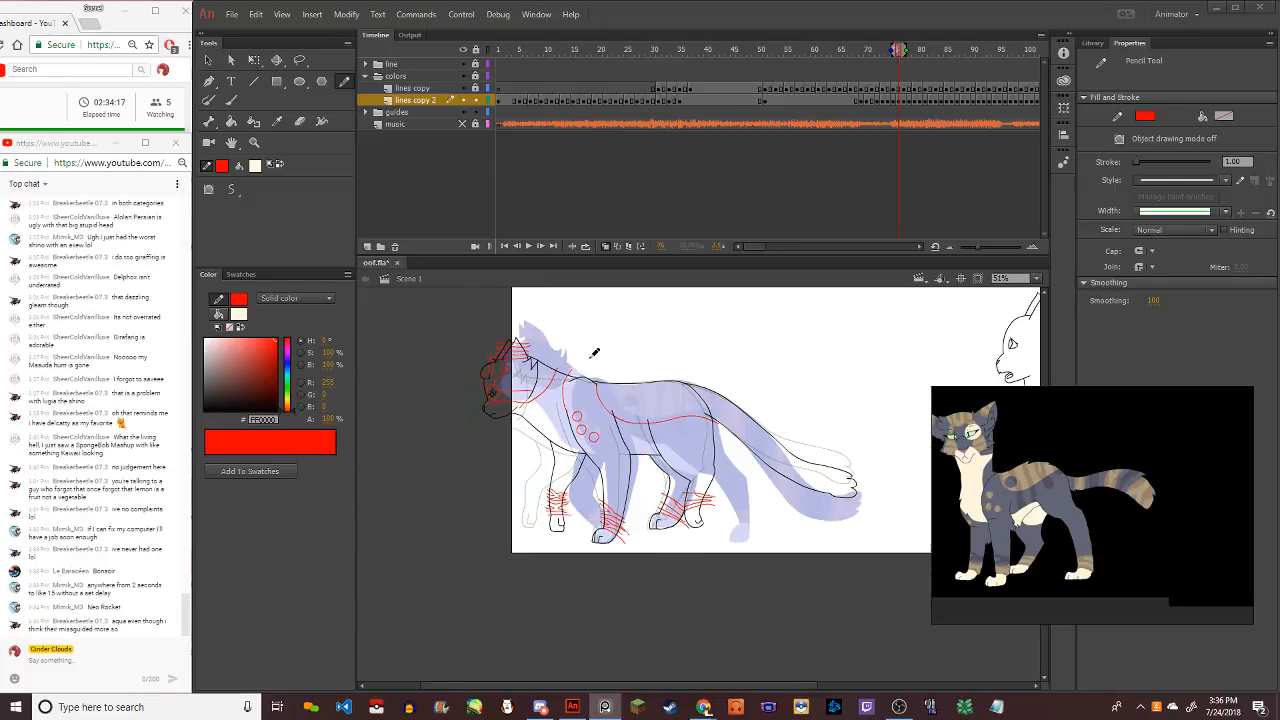
Draw a short, nearly horizontal red curve on the walking cat's lower flank, beneath the back marking's edge
scroll(601, 404, "up", 5)
scroll(601, 404, "up", 1)
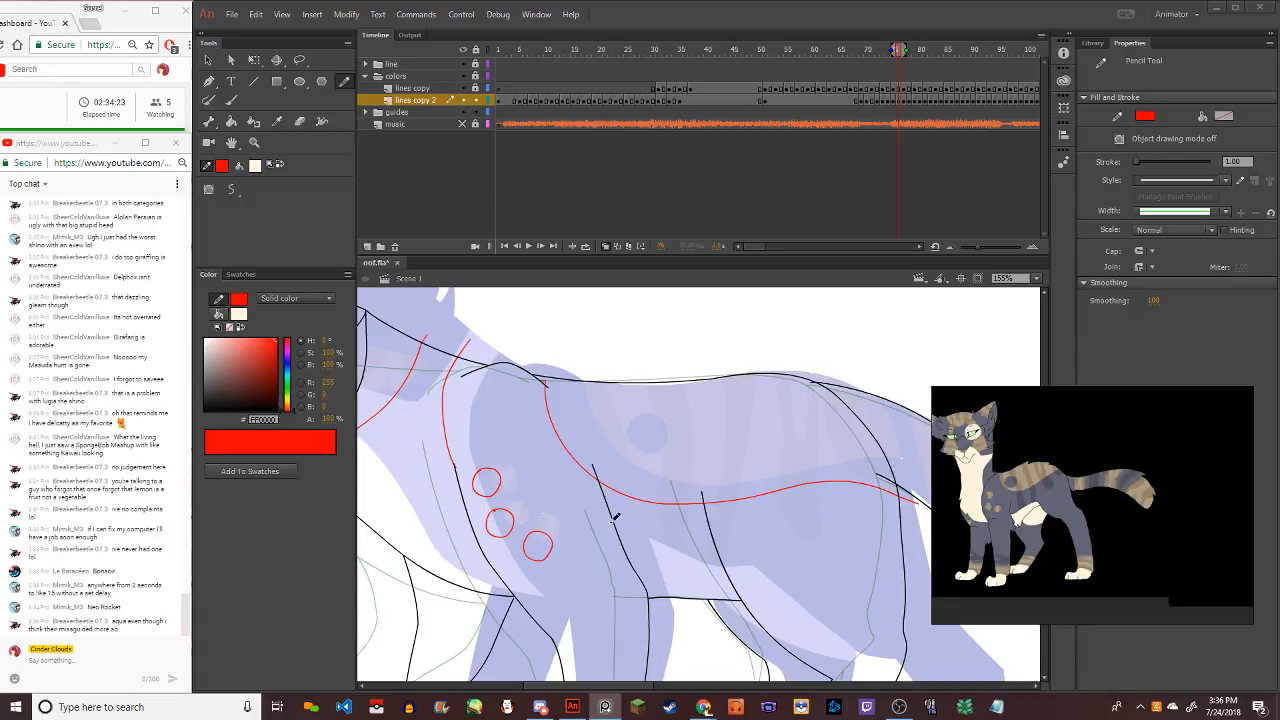
mouse_move(605, 524)
left_mouse_down()
mouse_move(678, 541)
mouse_move(748, 537)
left_mouse_up()
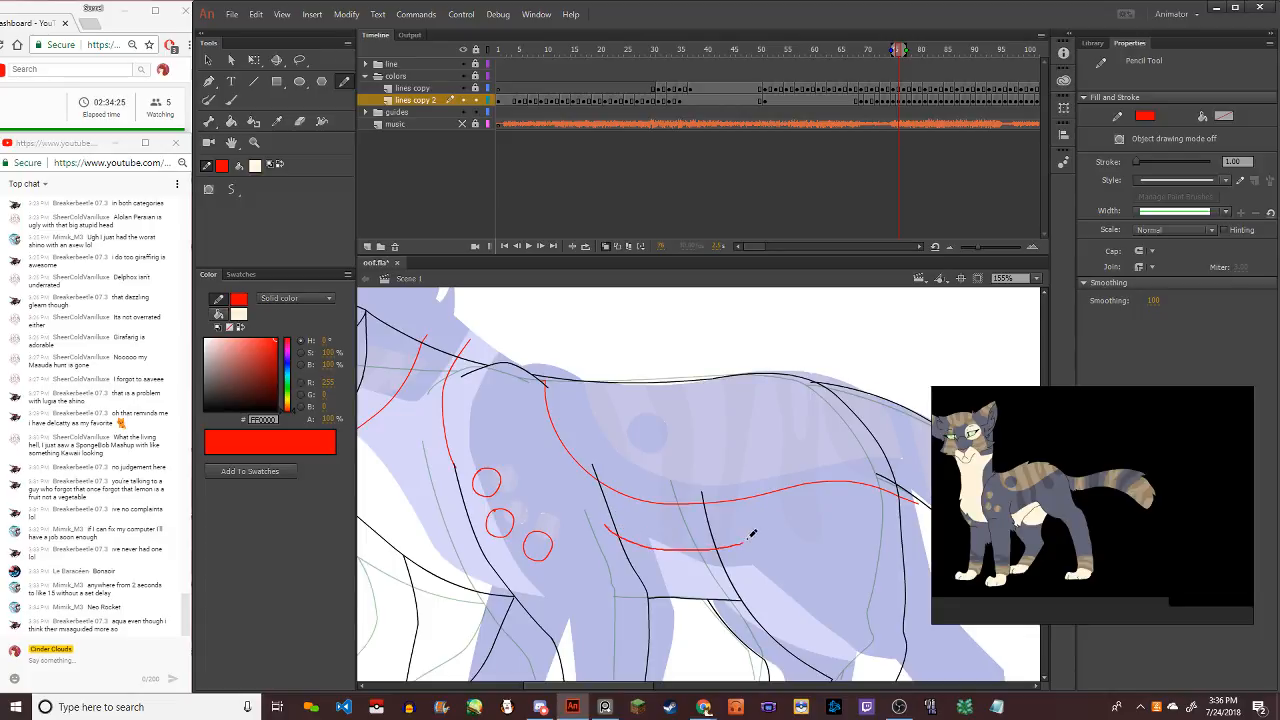
key("ctrl+z")
mouse_move(606, 524)
left_mouse_down()
mouse_move(726, 549)
mouse_move(756, 539)
mouse_move(690, 549)
mouse_move(755, 549)
left_mouse_up()
key("ctrl+z")
key("ctrl+z")
mouse_move(614, 528)
left_mouse_down()
mouse_move(734, 552)
mouse_move(773, 548)
left_mouse_up()
key("ctrl+z")
left_click_drag(621, 531, 746, 545)
Draw two long, roughly vertical red stripe lines down the front part of the back marking to the lower flank curve
mouse_move(615, 360)
left_mouse_down()
mouse_move(632, 526)
mouse_move(654, 582)
mouse_move(672, 419)
mouse_move(660, 348)
left_mouse_up()
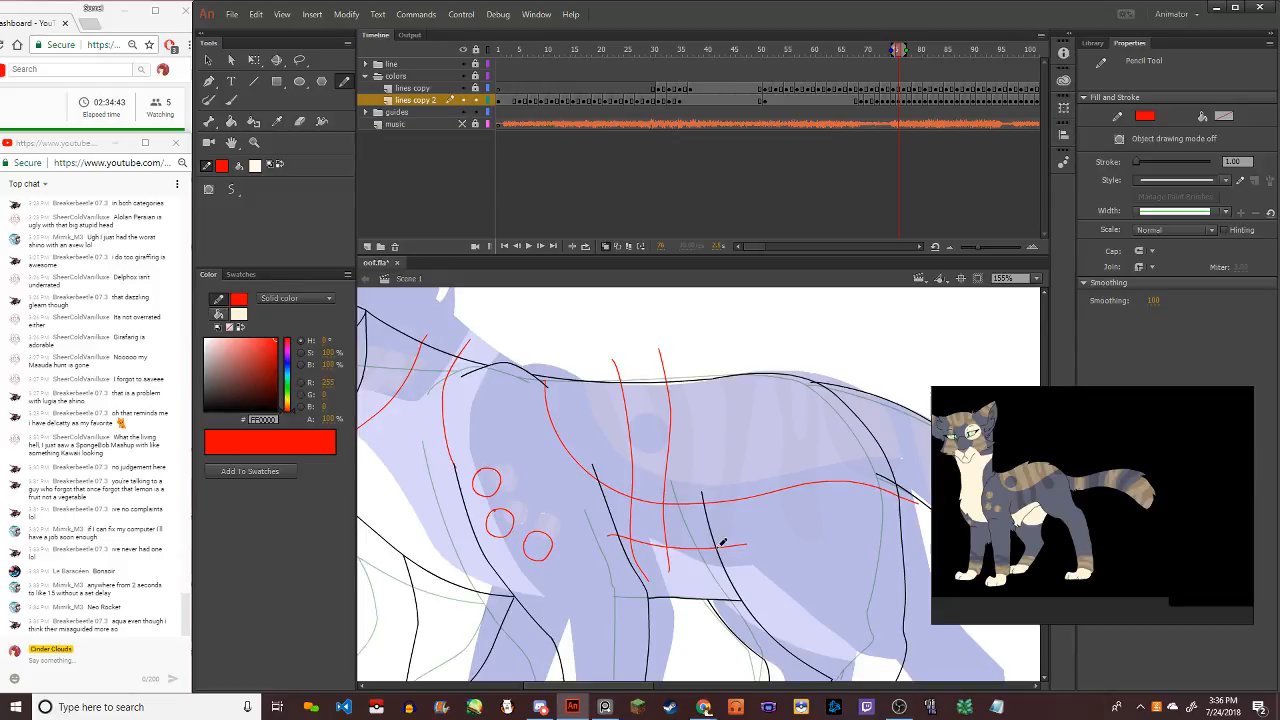
key("ctrl+z")
left_click_drag(670, 570, 660, 340)
mouse_move(710, 558)
left_mouse_down()
mouse_move(692, 474)
mouse_move(706, 394)
mouse_move(750, 320)
left_mouse_up()
key("ctrl+z")
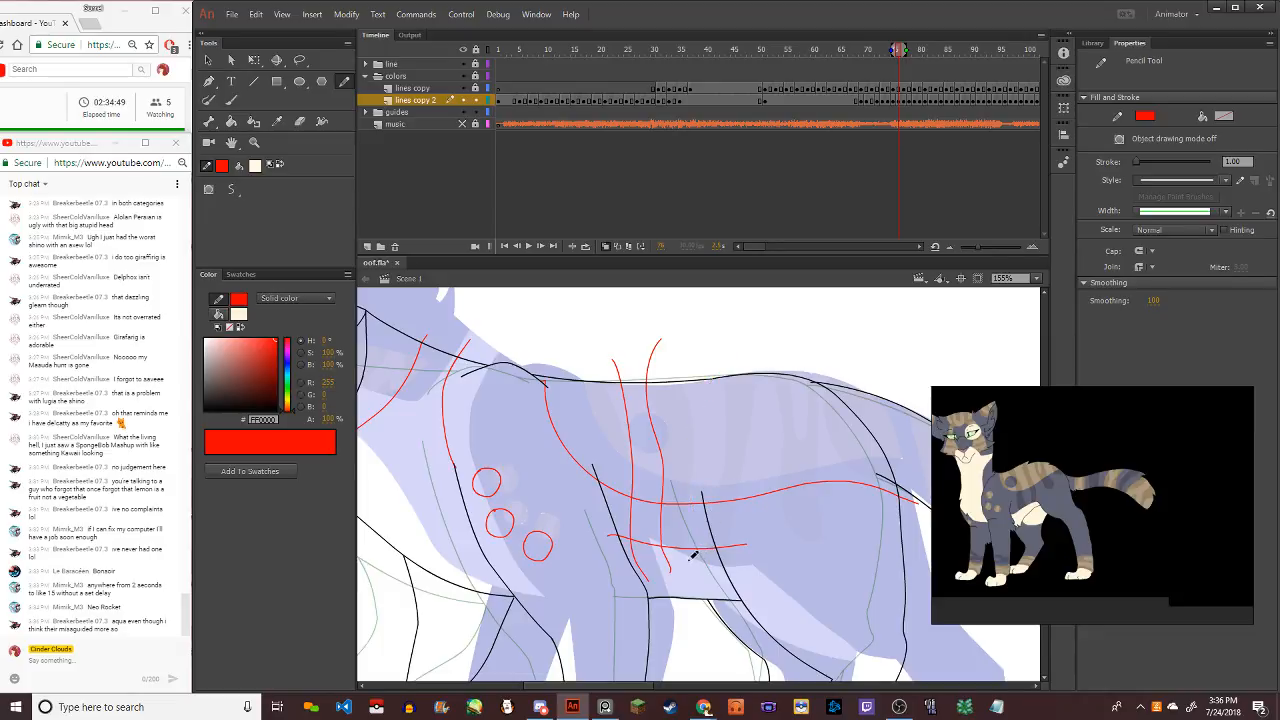
Continue the red back stripes toward the hips with long lines and nested U shapes, ending with a curve over the haunch
mouse_move(693, 556)
left_mouse_down()
mouse_move(691, 386)
mouse_move(716, 325)
left_mouse_up()
key("ctrl+z")
mouse_move(718, 499)
left_mouse_down()
mouse_move(762, 337)
mouse_move(729, 410)
mouse_move(713, 516)
left_mouse_up()
key("ctrl+z")
mouse_move(772, 365)
left_mouse_down()
mouse_move(771, 512)
mouse_move(797, 536)
mouse_move(809, 505)
mouse_move(806, 367)
mouse_move(786, 380)
mouse_move(787, 444)
mouse_move(802, 340)
left_mouse_up()
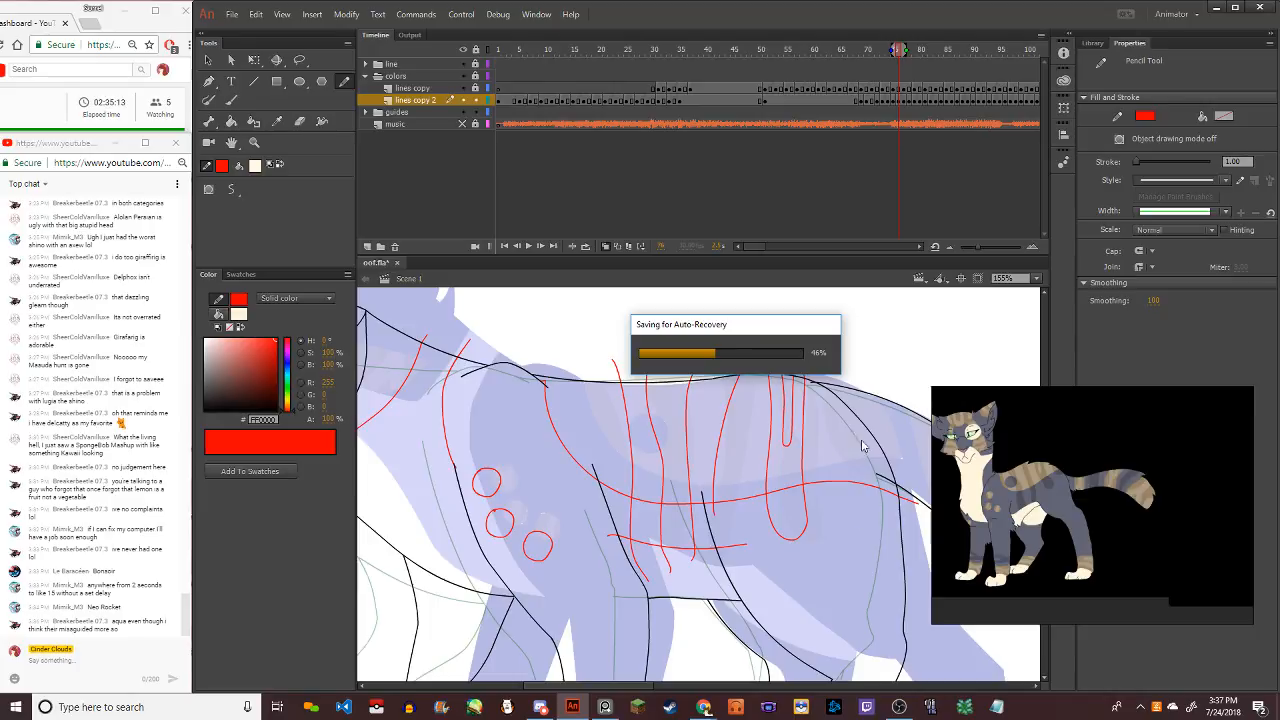
mouse_move(841, 390)
left_mouse_down()
mouse_move(852, 489)
mouse_move(922, 527)
left_mouse_up()
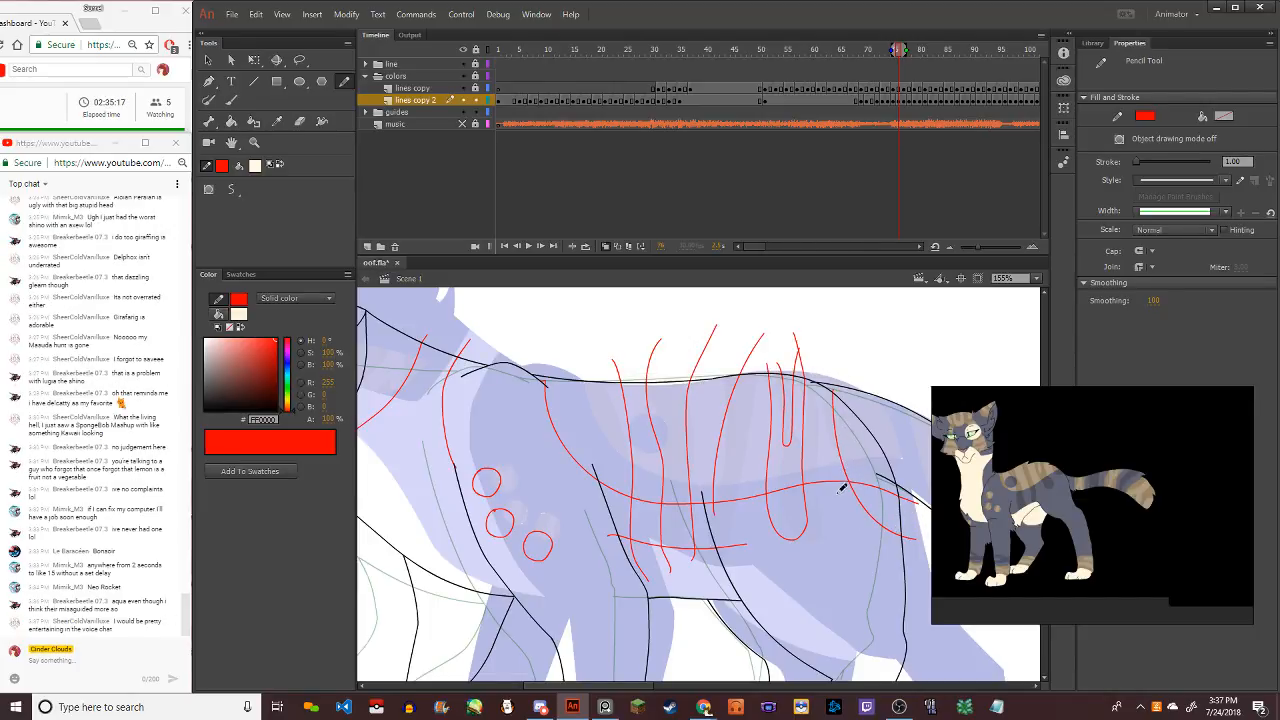
Draw a red line from the rear of the belly down along the front of the hind thigh
scroll(543, 510, "down", 3)
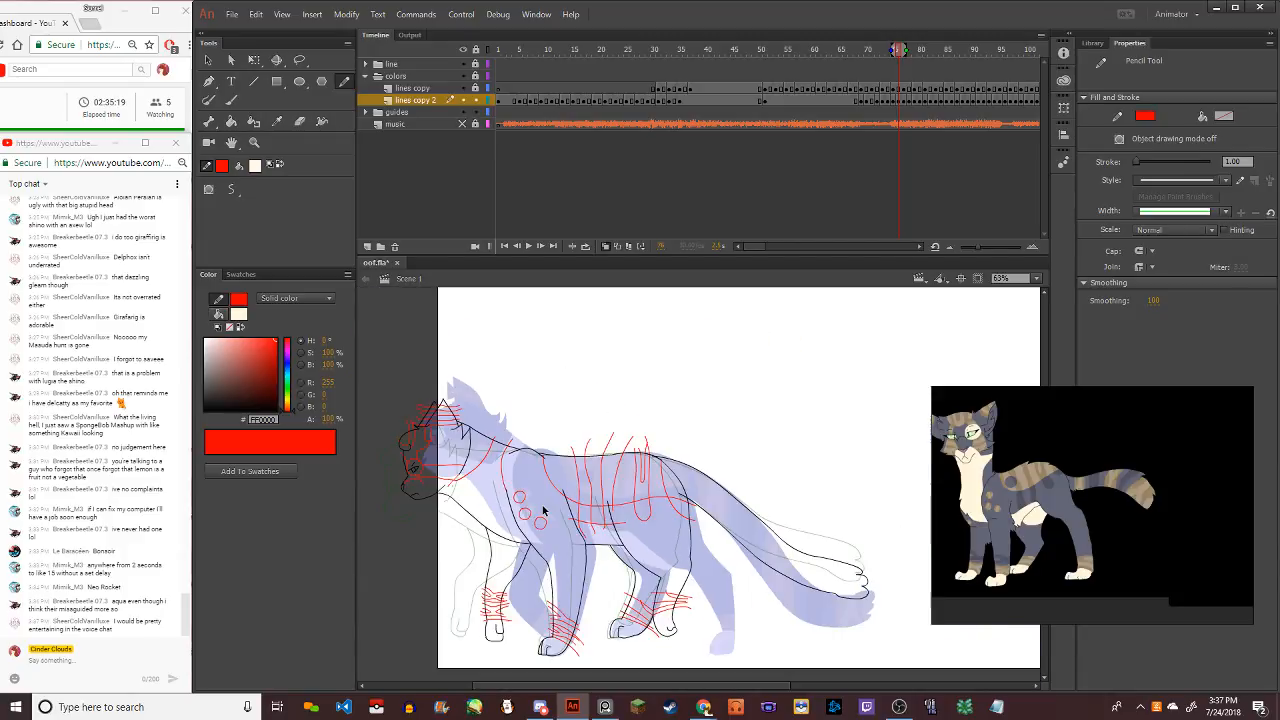
scroll(640, 571, "up", 3)
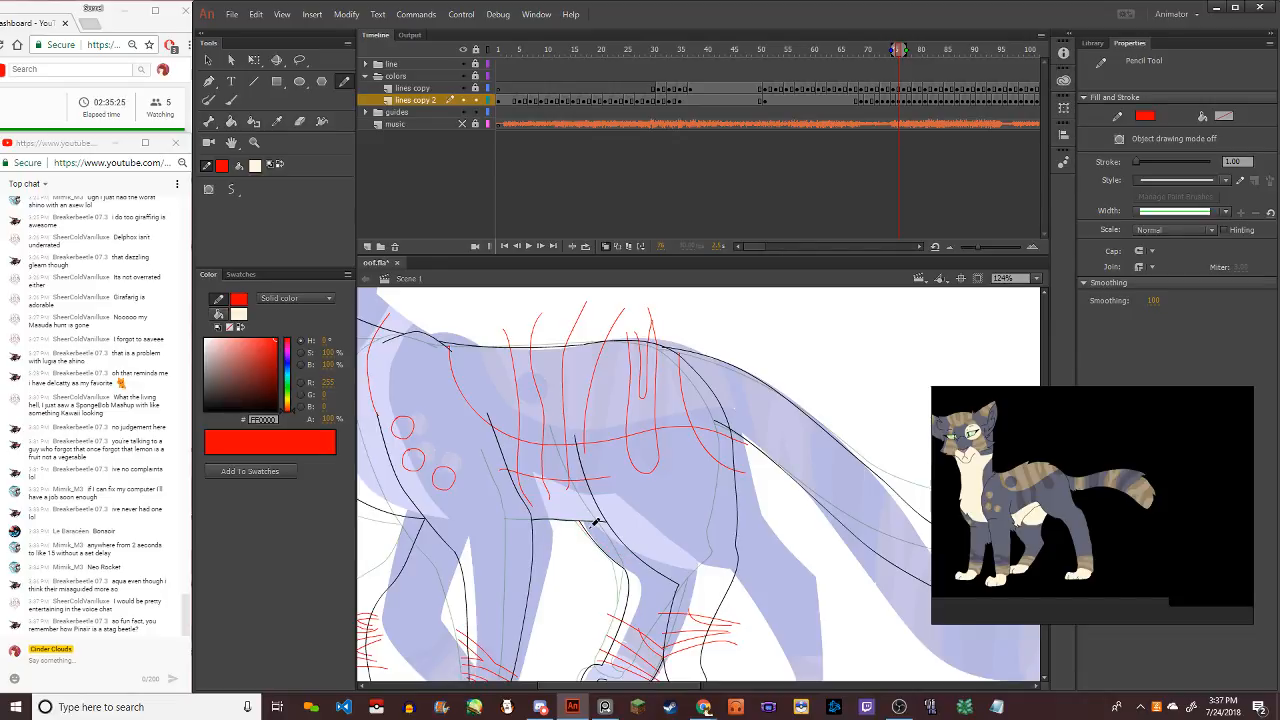
mouse_move(590, 522)
left_mouse_down()
mouse_move(619, 554)
mouse_move(700, 582)
left_mouse_up()
scroll(571, 409, "down", 2)
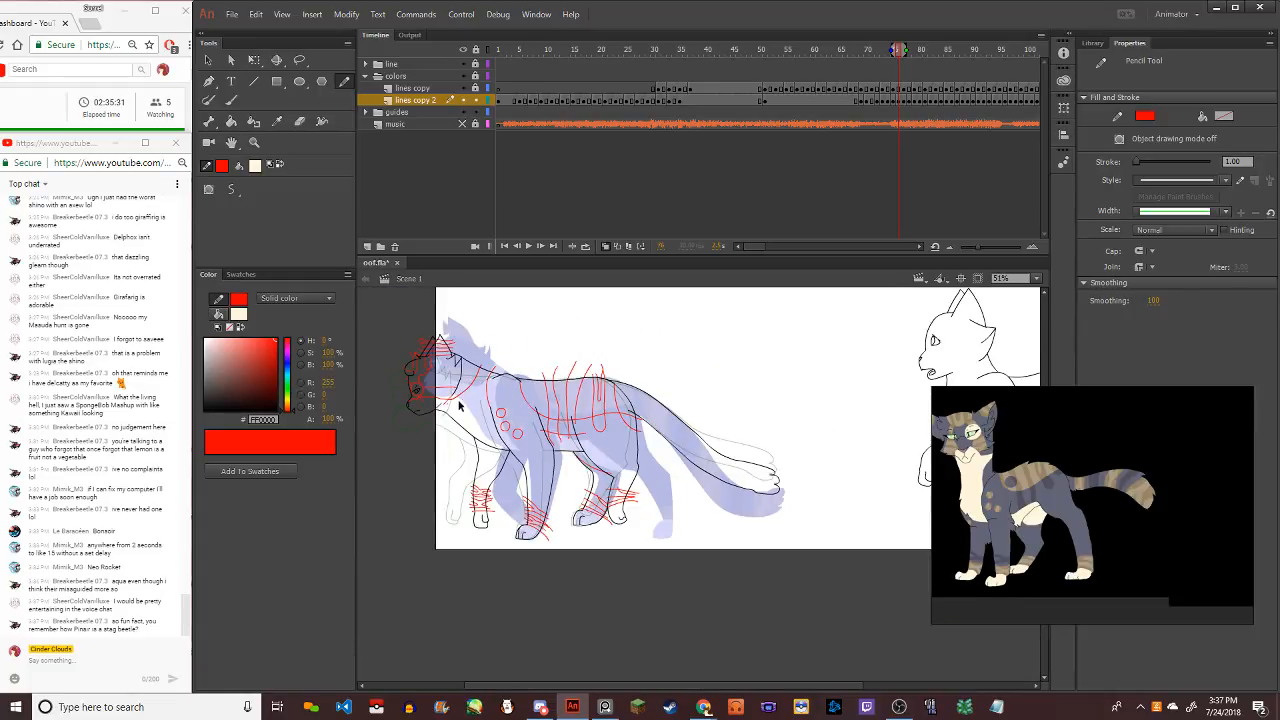
Draw short, roughly vertical red stripe lines across the cheek, from behind the eye patch to the jaw
scroll(460, 404, "up", 2)
scroll(466, 396, "down", 3)
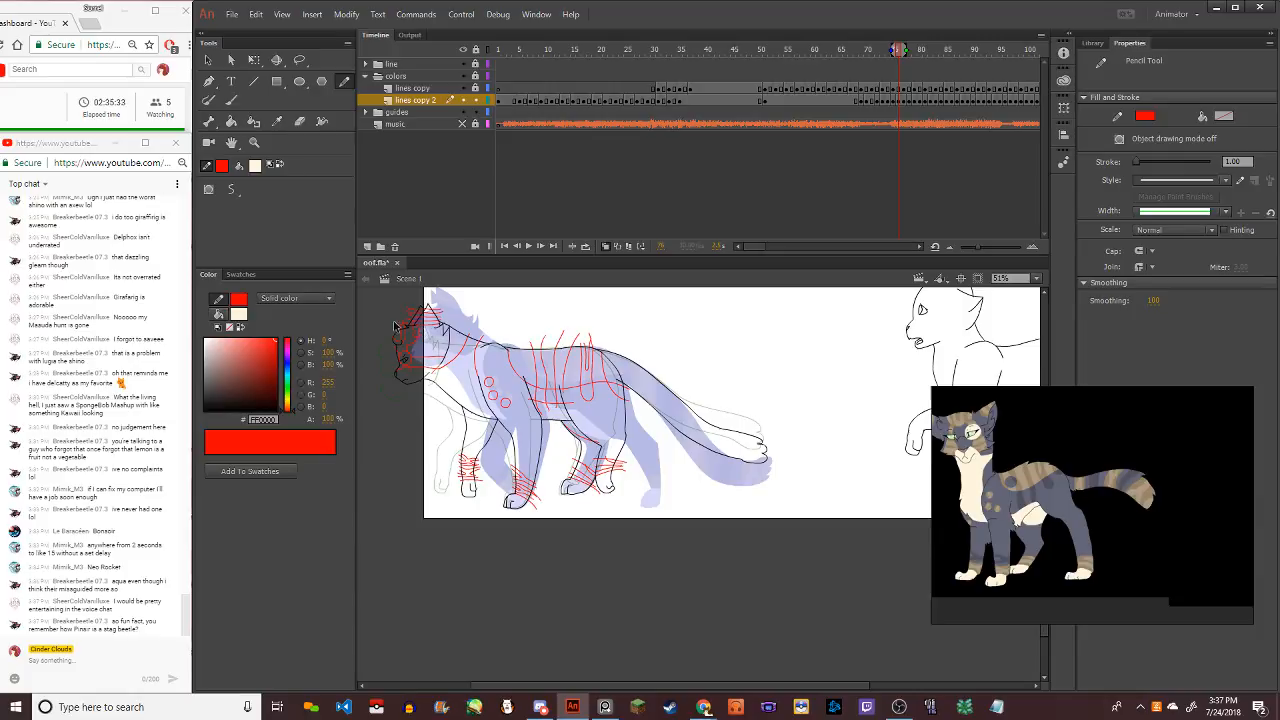
scroll(395, 326, "up", 4)
scroll(385, 420, "down", 2)
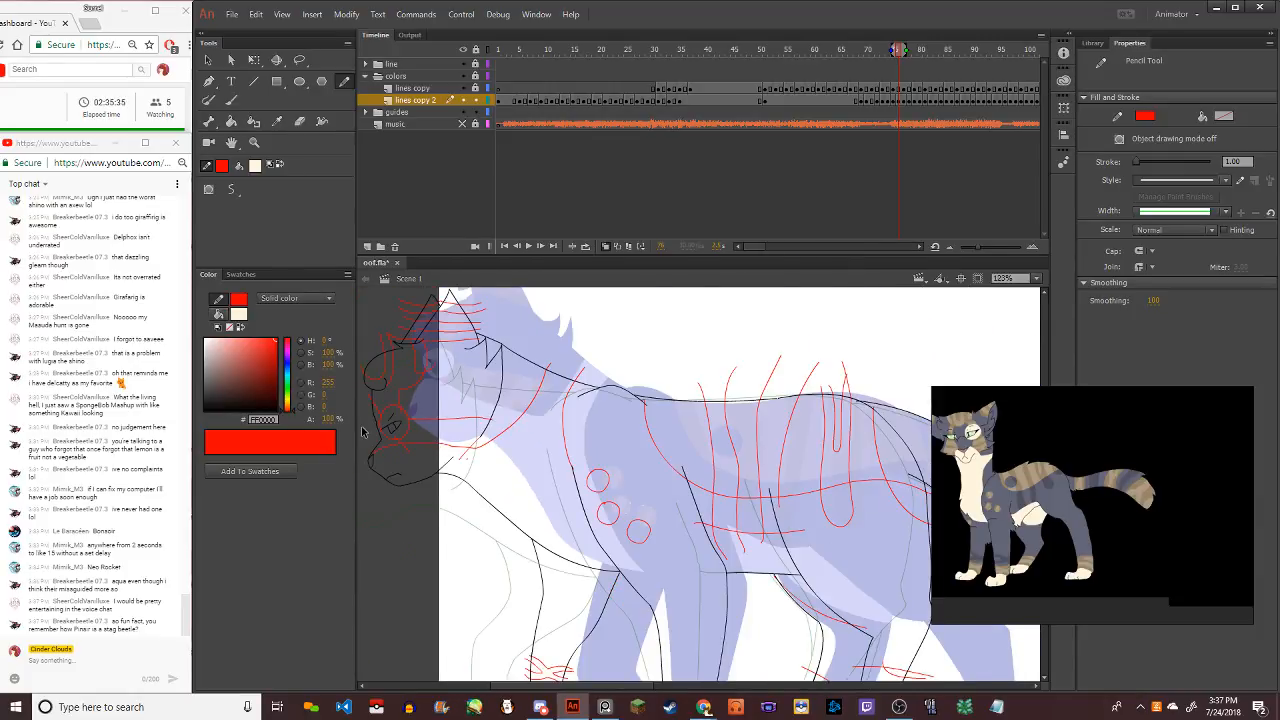
scroll(364, 431, "up", 3)
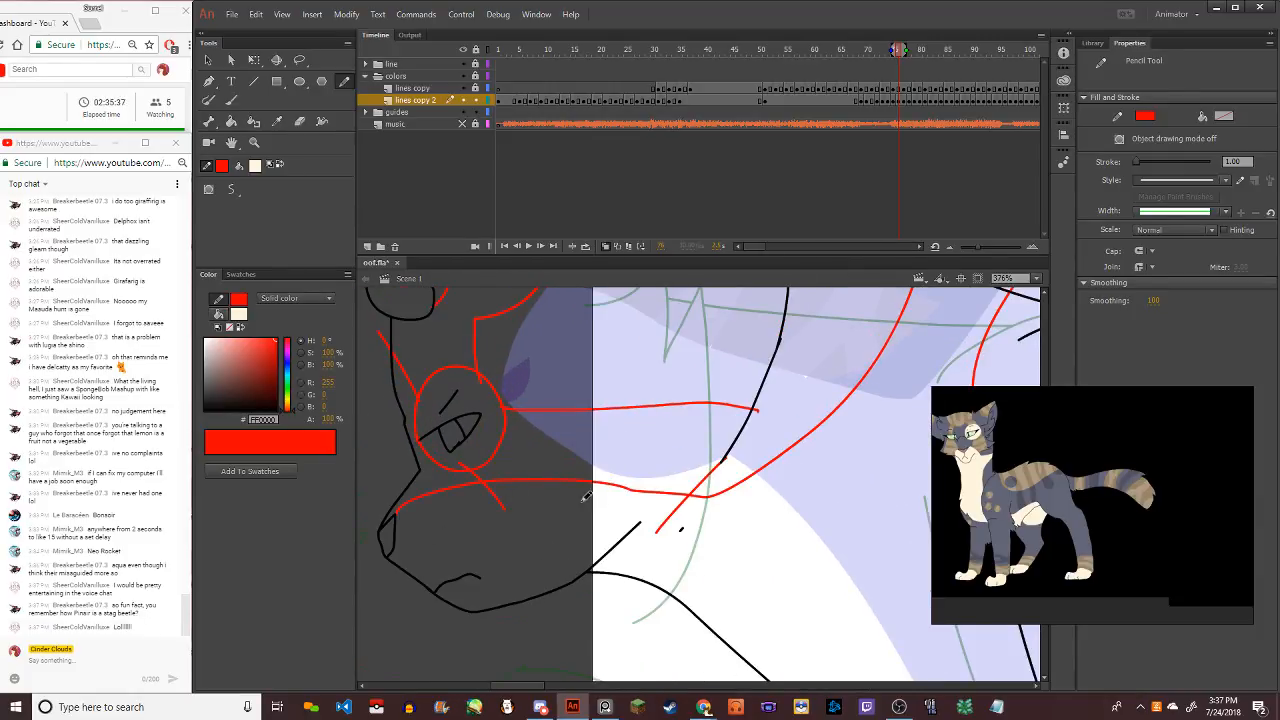
left_click_drag(522, 457, 540, 367)
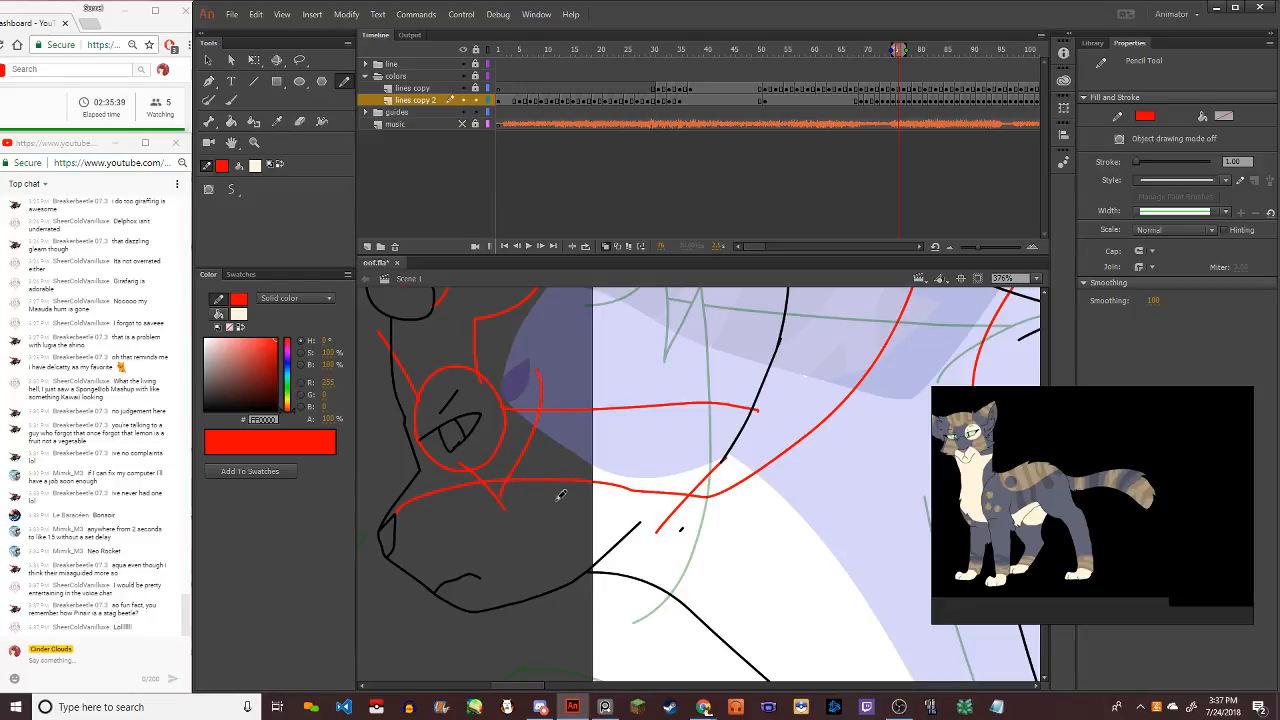
left_click_drag(556, 502, 571, 458)
mouse_move(578, 366)
left_mouse_down()
mouse_move(583, 399)
mouse_move(630, 460)
left_mouse_up()
mouse_move(609, 520)
left_mouse_down()
mouse_move(648, 456)
mouse_move(681, 497)
mouse_move(640, 504)
mouse_move(653, 452)
mouse_move(674, 498)
left_mouse_up()
key("ctrl+z")
mouse_move(678, 377)
left_mouse_down()
mouse_move(686, 450)
mouse_move(706, 482)
left_mouse_up()
Draw a short red line across the bridge of the nose above the eye patch
scroll(728, 480, "down", 3)
scroll(555, 320, "up", 4)
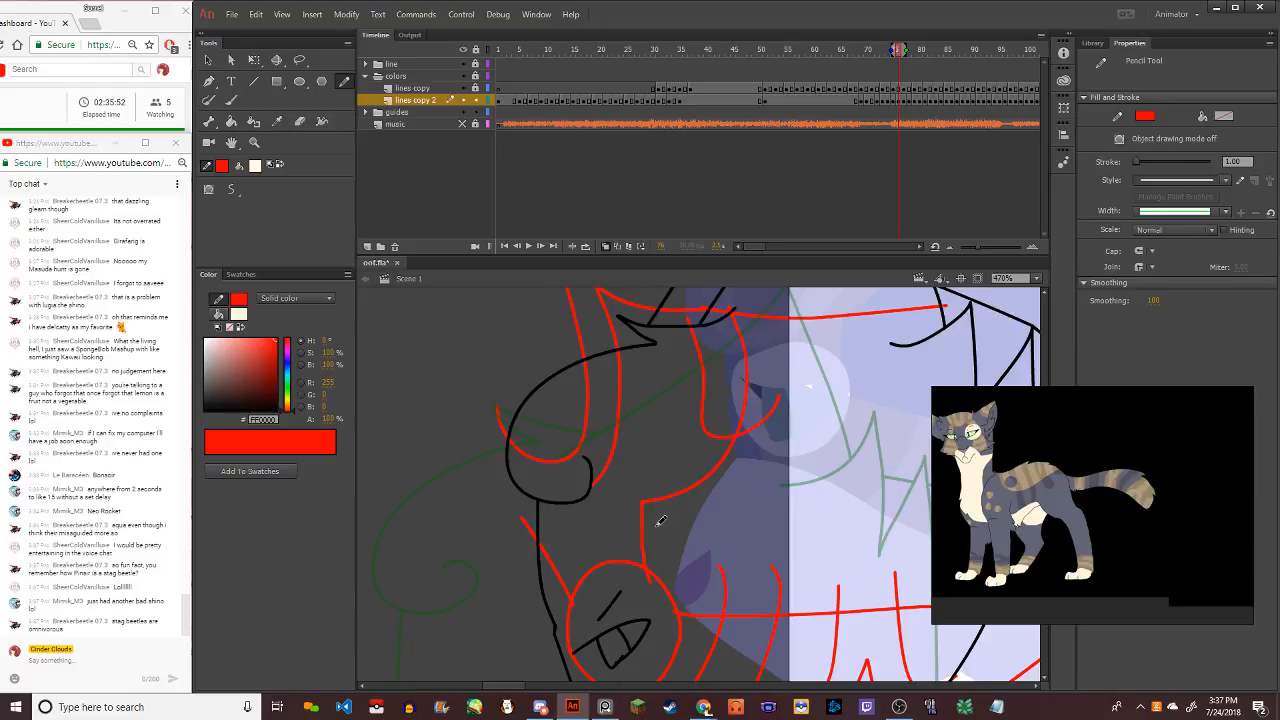
left_click_drag(657, 522, 552, 534)
scroll(495, 475, "down", 10)
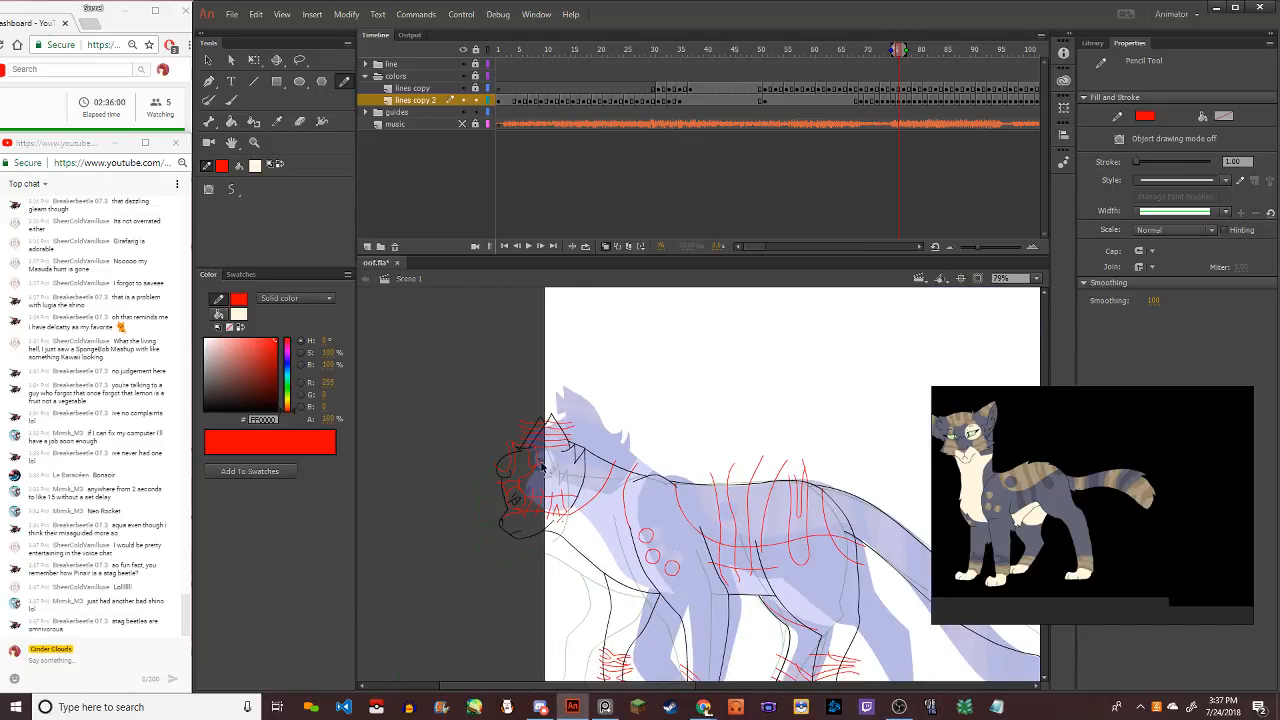
scroll(625, 414, "down", 1)
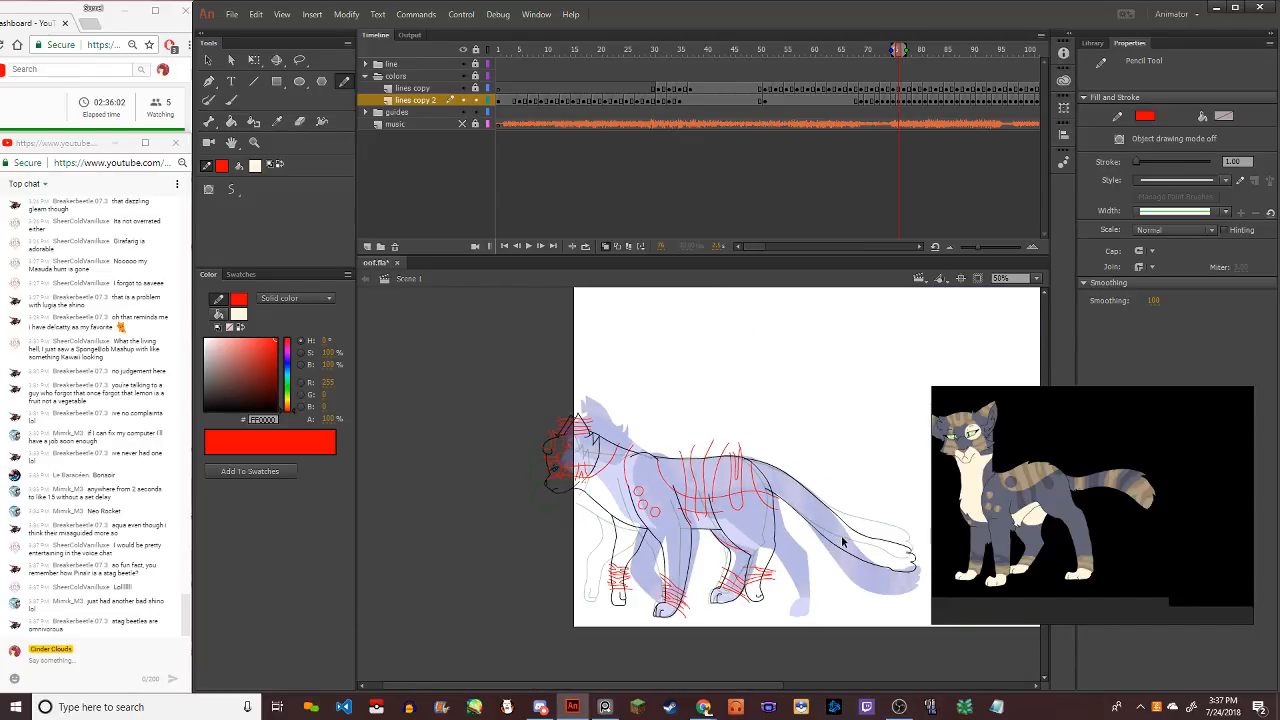
scroll(782, 500, "up", 3)
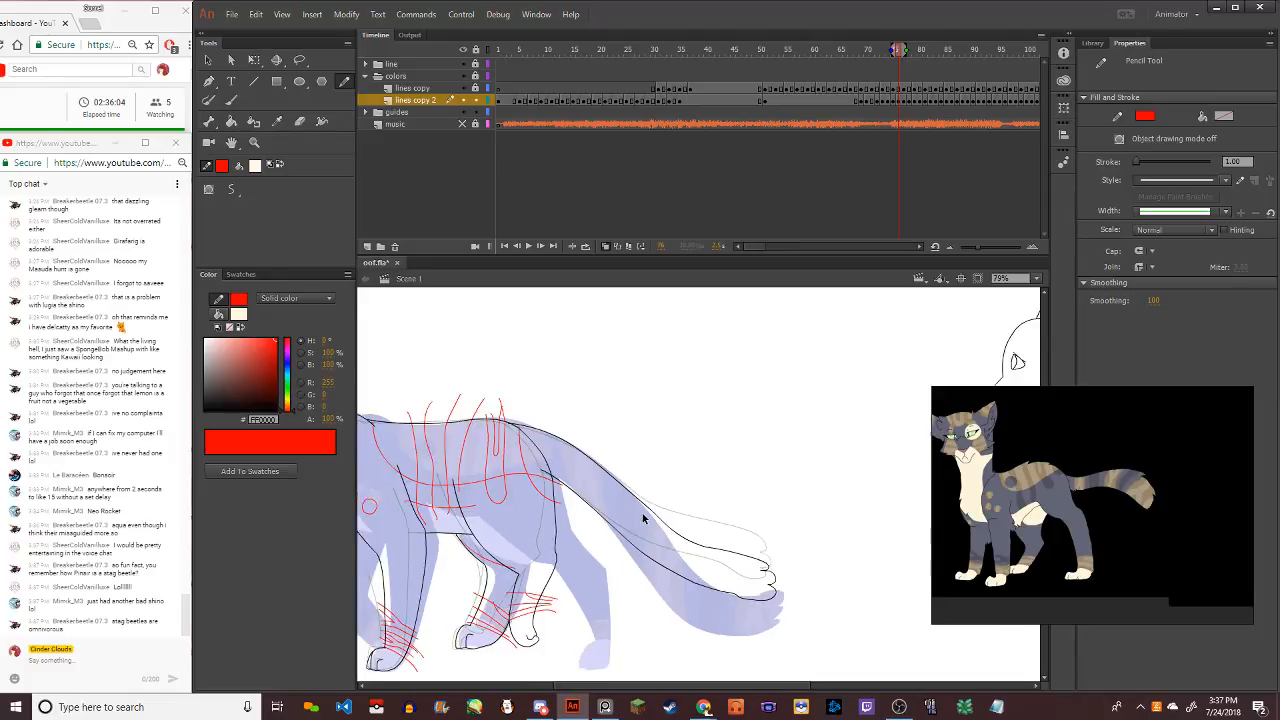
scroll(643, 518, "down", 2)
scroll(643, 518, "up", 2)
scroll(643, 518, "down", 3)
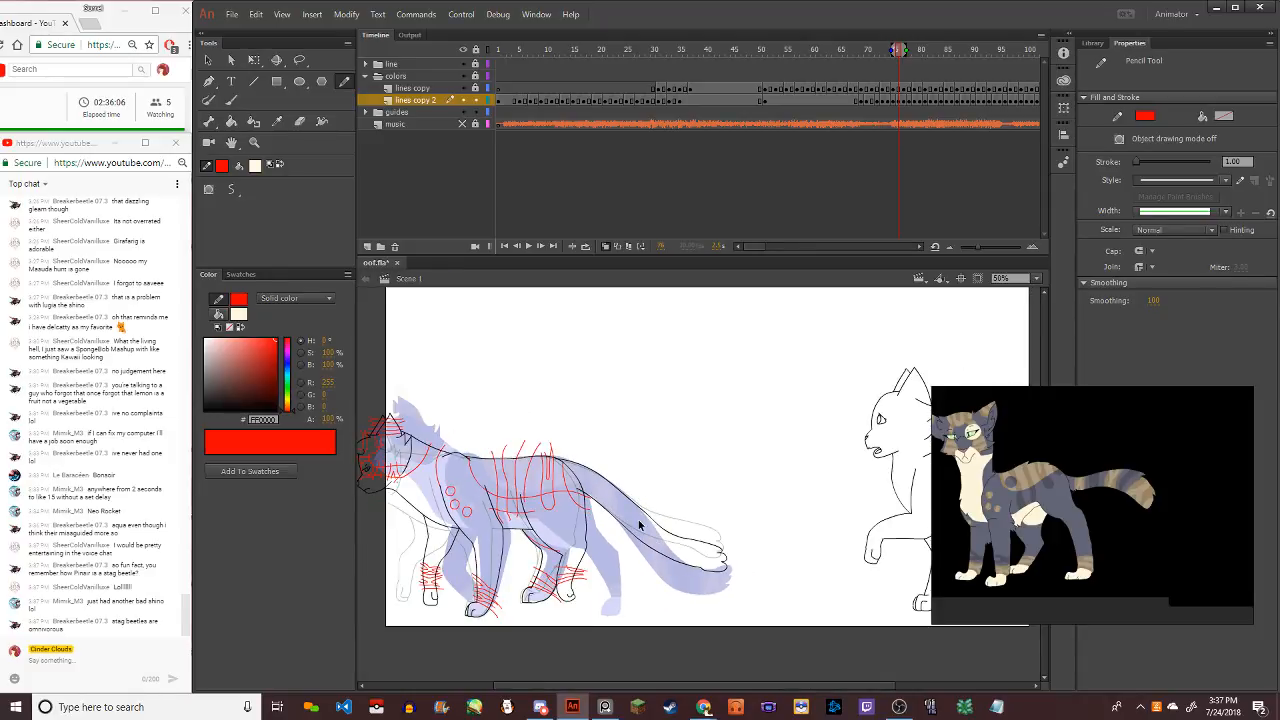
scroll(670, 500, "up", 1)
scroll(675, 530, "up", 2)
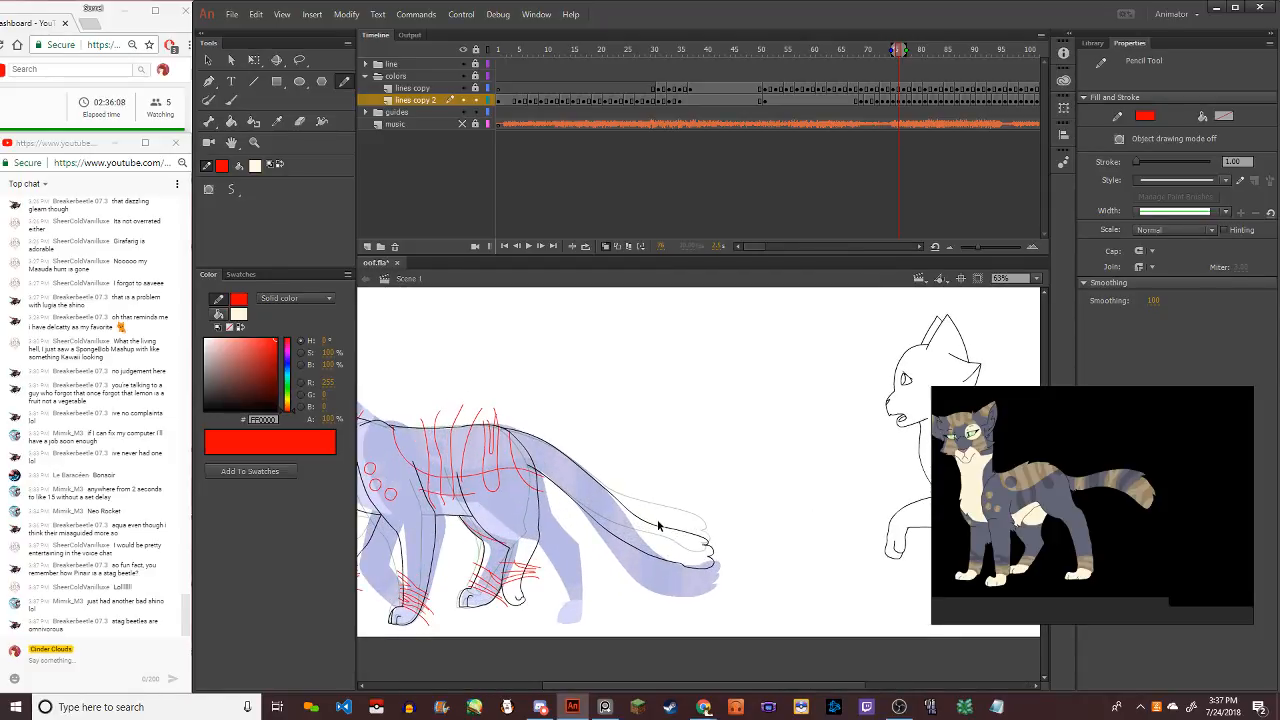
scroll(661, 526, "down", 1)
scroll(555, 450, "up", 1)
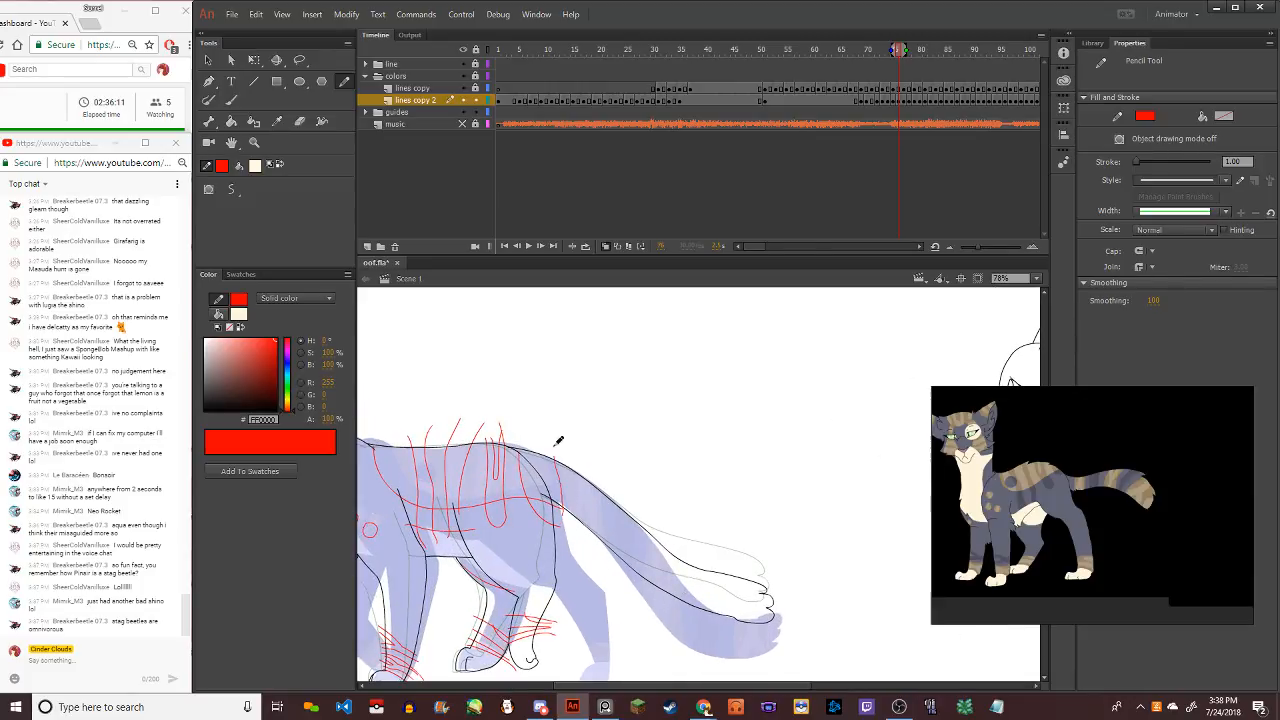
left_click_drag(556, 444, 572, 395)
left_click_drag(586, 528, 597, 391)
key("ctrl+z")
left_click_drag(589, 530, 624, 408)
left_click_drag(610, 558, 629, 443)
left_click_drag(634, 598, 654, 448)
key("ctrl+z")
key("ctrl+z")
key("ctrl+z")
Show the neighbouring frames as onion skin outlines and draw the first red stripe lines across the tail tip
left_click(618, 246)
key("ctrl+z")
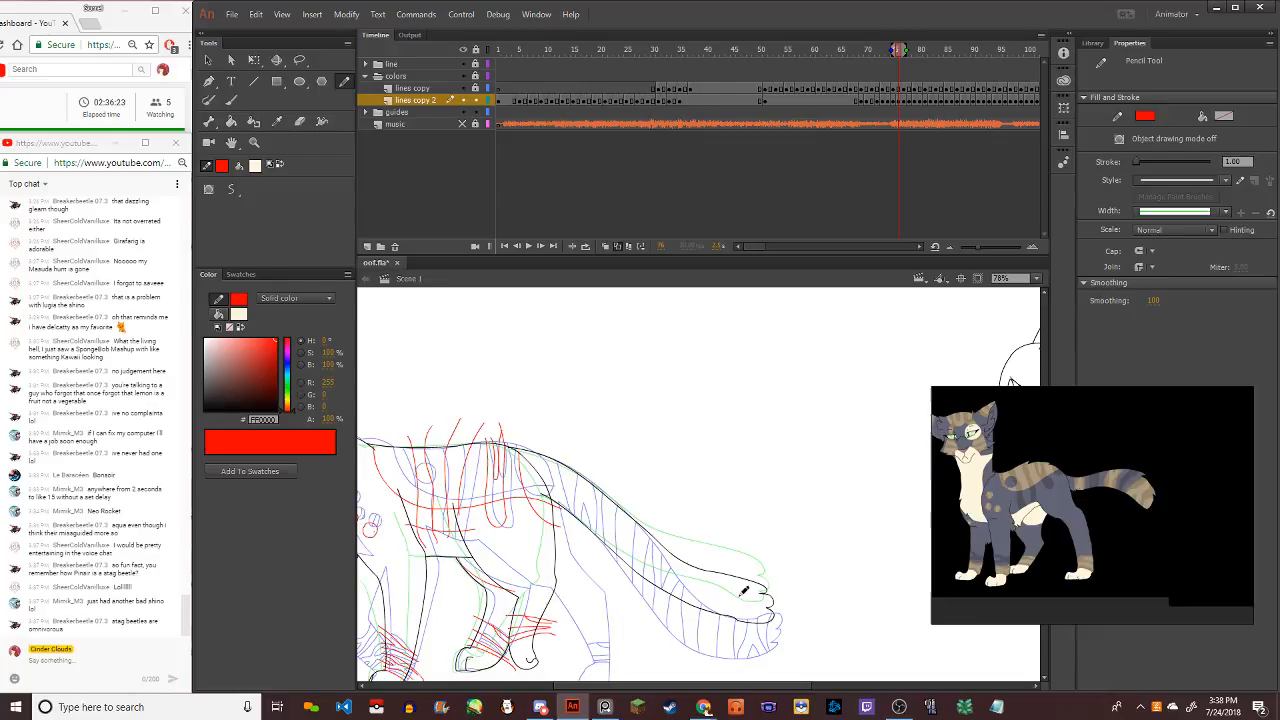
left_click_drag(740, 548, 730, 648)
key("ctrl+z")
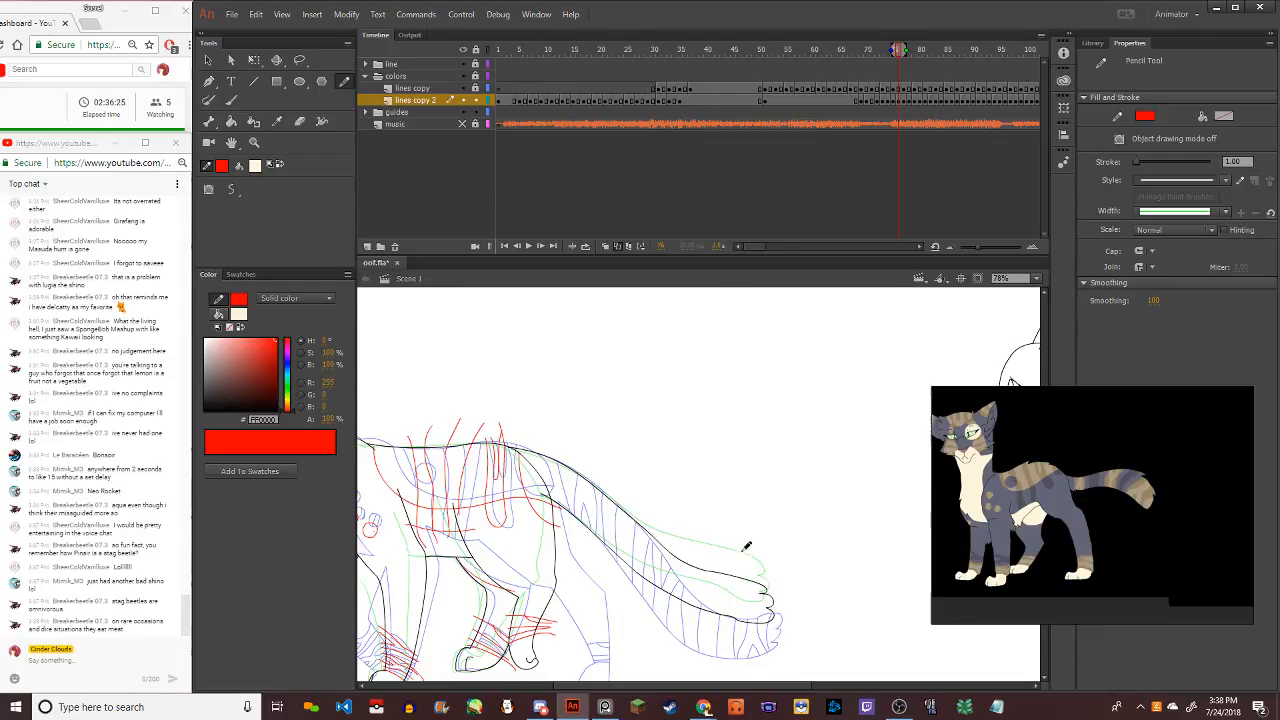
left_click_drag(745, 542, 738, 652)
left_click_drag(762, 592, 773, 626)
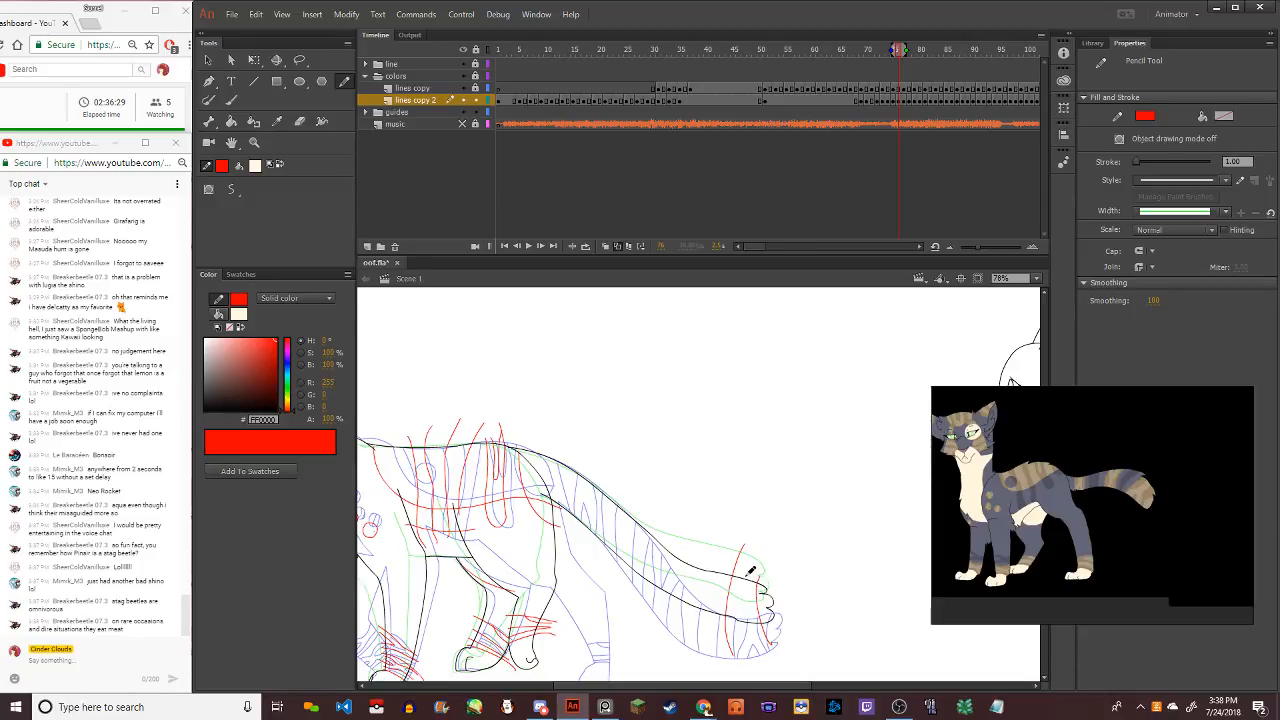
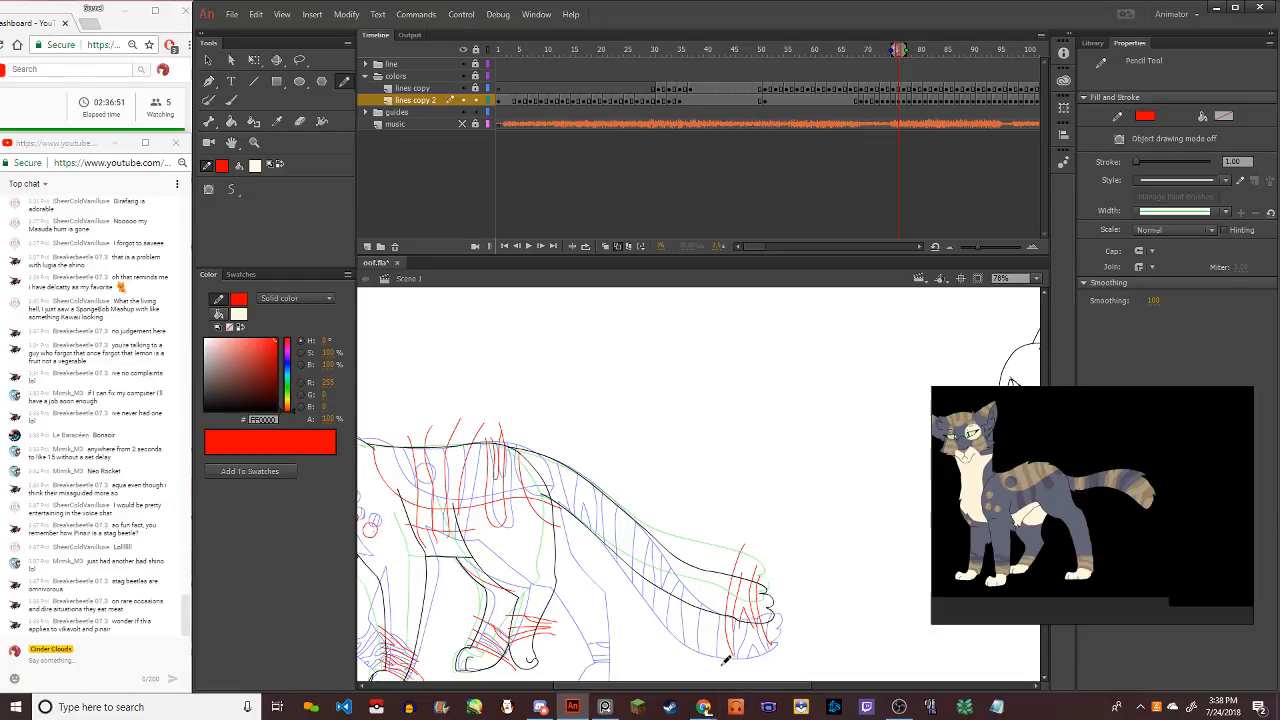
Add more slanted red stripe lines from the tail tip toward the middle of the tail
mouse_move(720, 633)
left_mouse_down()
mouse_move(747, 527)
mouse_move(714, 648)
mouse_move(735, 543)
mouse_move(698, 640)
mouse_move(720, 538)
mouse_move(681, 639)
mouse_move(708, 510)
left_mouse_up()
left_click_drag(678, 638, 670, 610)
key("ctrl+z")
key("ctrl+z")
key("ctrl+z")
key("ctrl+z")
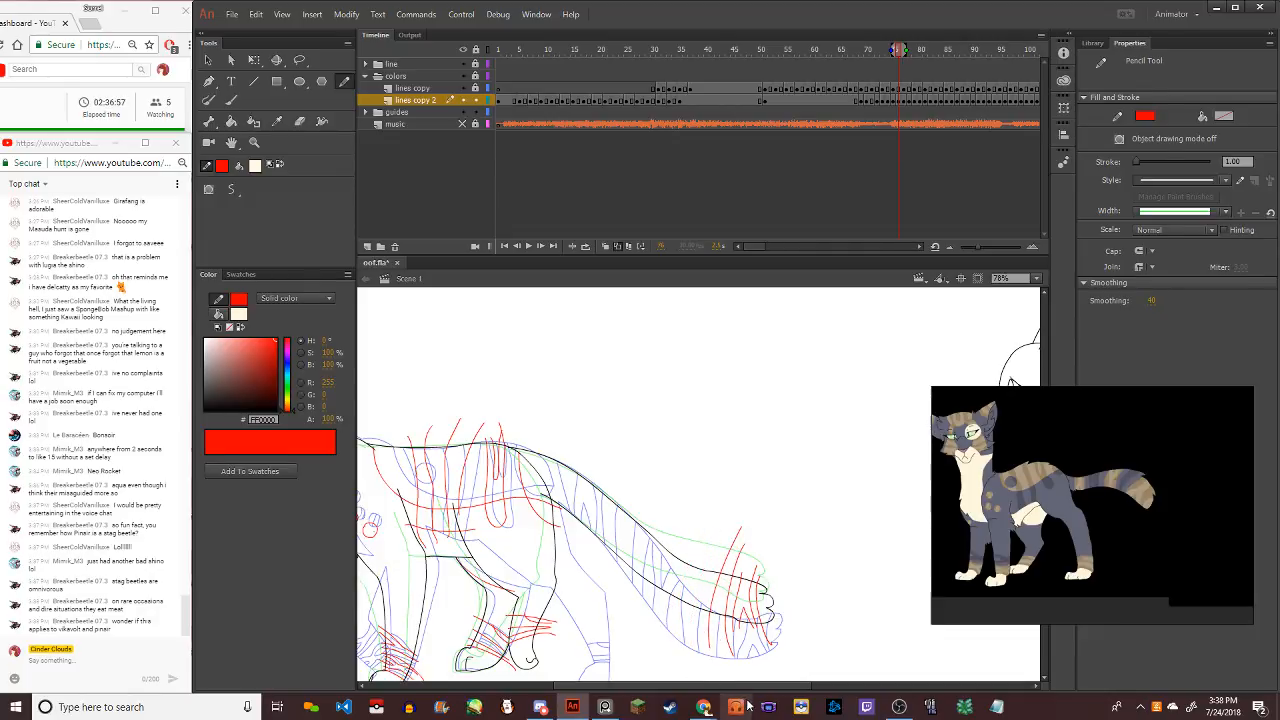
key("ctrl+y")
key("ctrl+y")
key("ctrl+y")
key("ctrl+y")
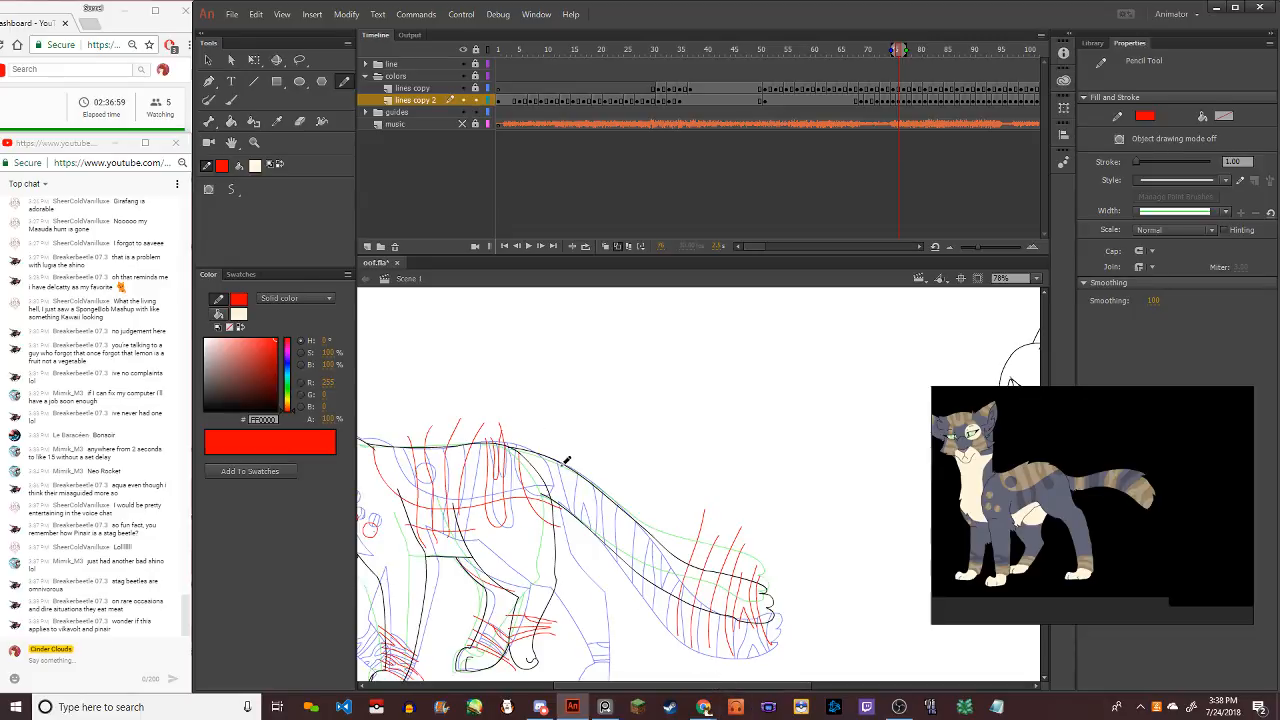
Draw red stripe lines across the tail from its base to the existing stripes near the tip
left_click_drag(558, 446, 560, 508)
left_click_drag(584, 447, 588, 530)
left_click_drag(598, 425, 616, 533)
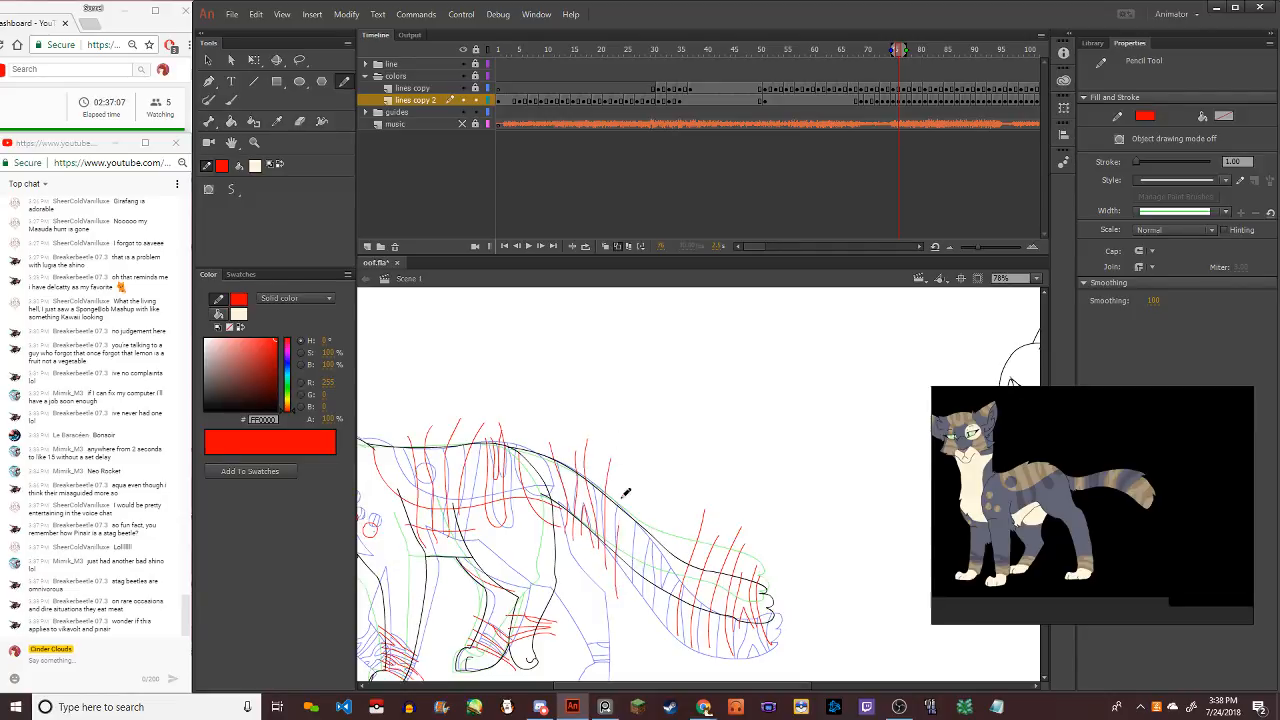
mouse_move(634, 586)
left_mouse_down()
mouse_move(648, 470)
mouse_move(664, 603)
mouse_move(664, 500)
left_mouse_up()
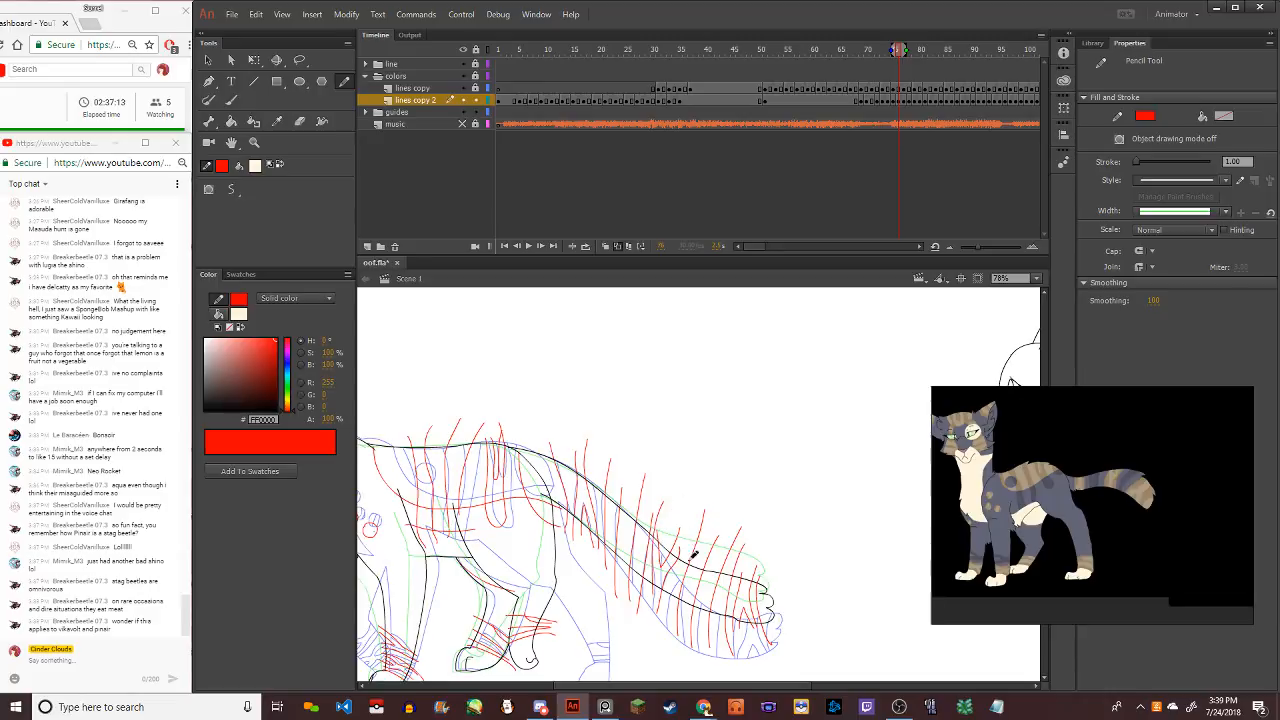
key("ctrl+z")
key("ctrl+z")
key("ctrl+z")
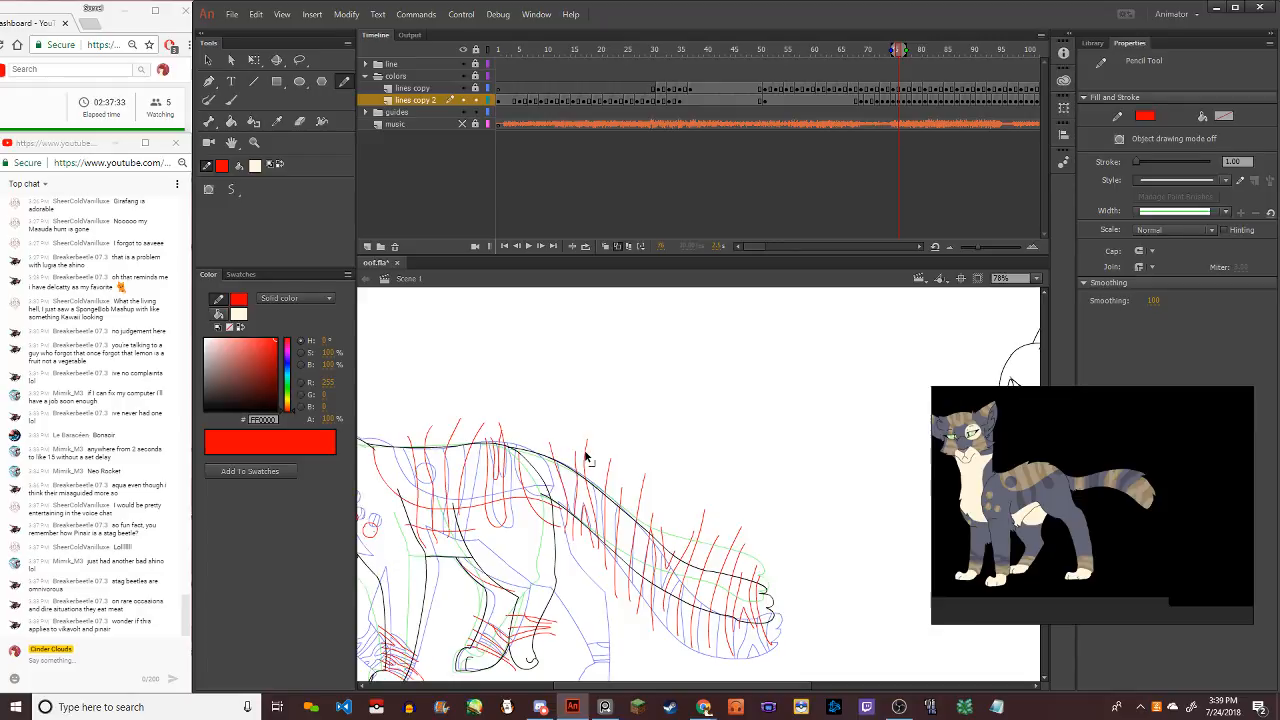
Turn off the onion skin outlines so only the current frame shows, and bring the head into close view
scroll(555, 500, "down", 3)
scroll(503, 485, "up", 2)
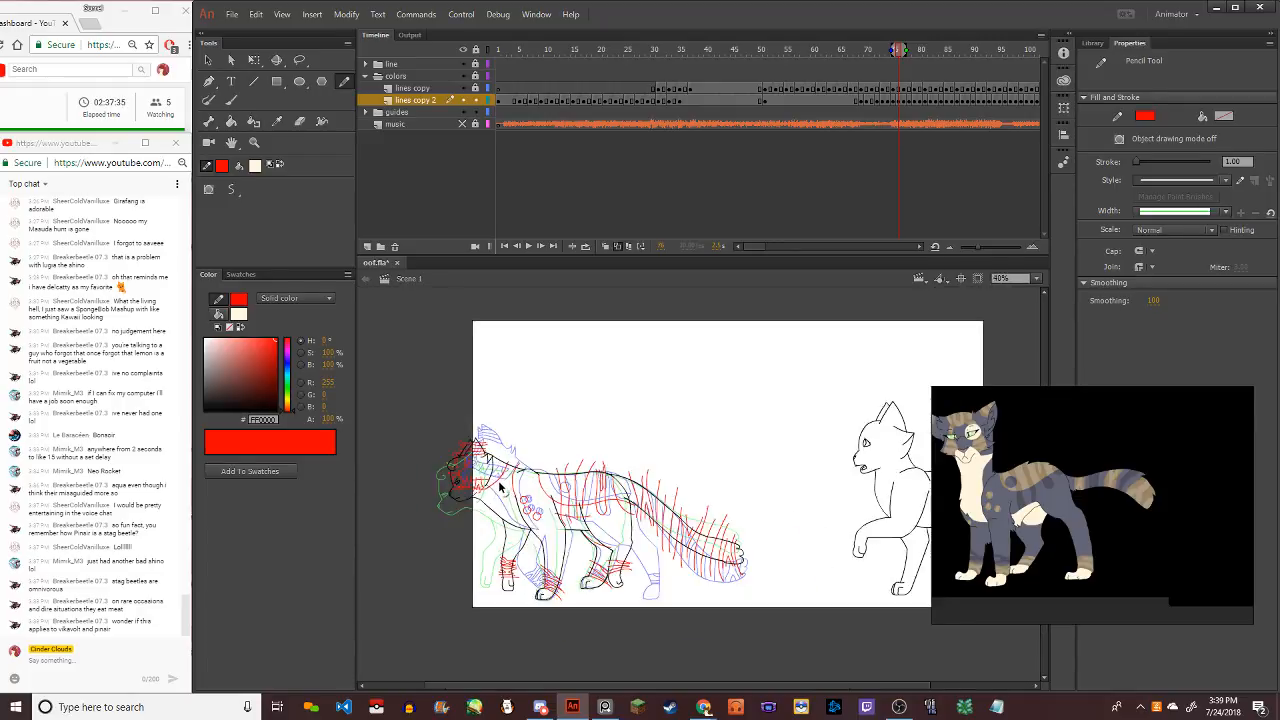
left_click(619, 247)
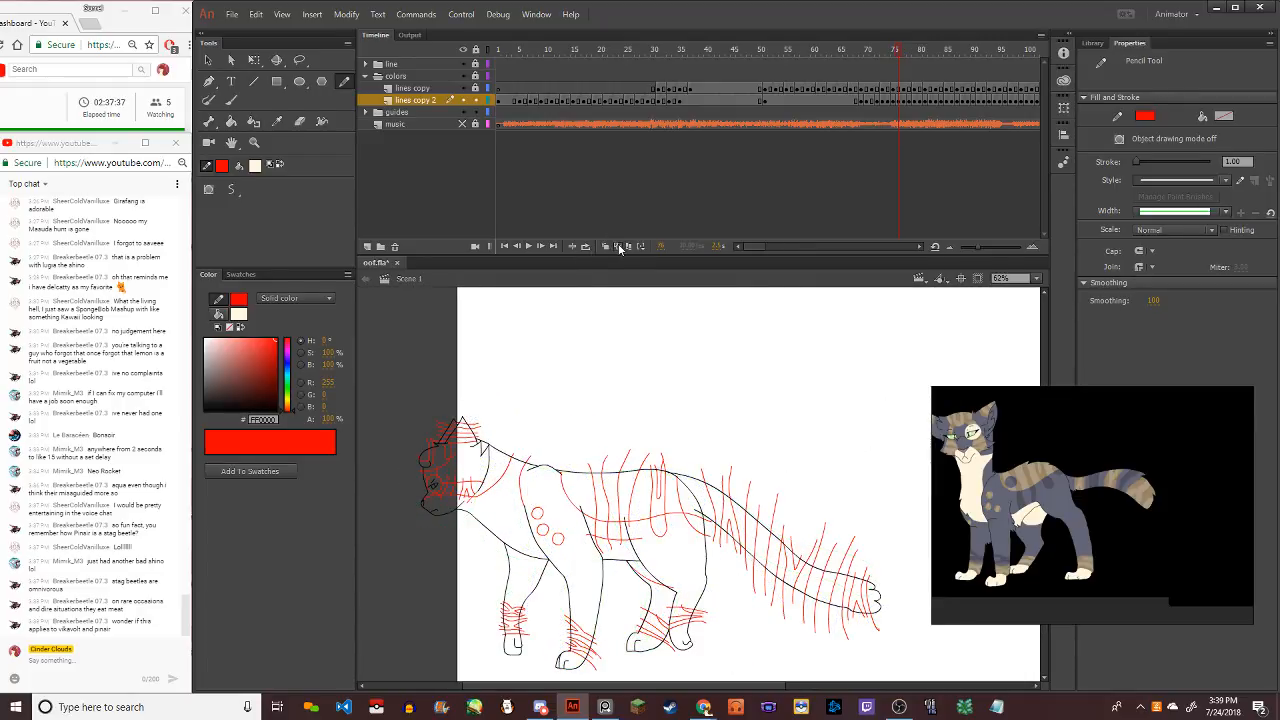
scroll(433, 490, "up", 4)
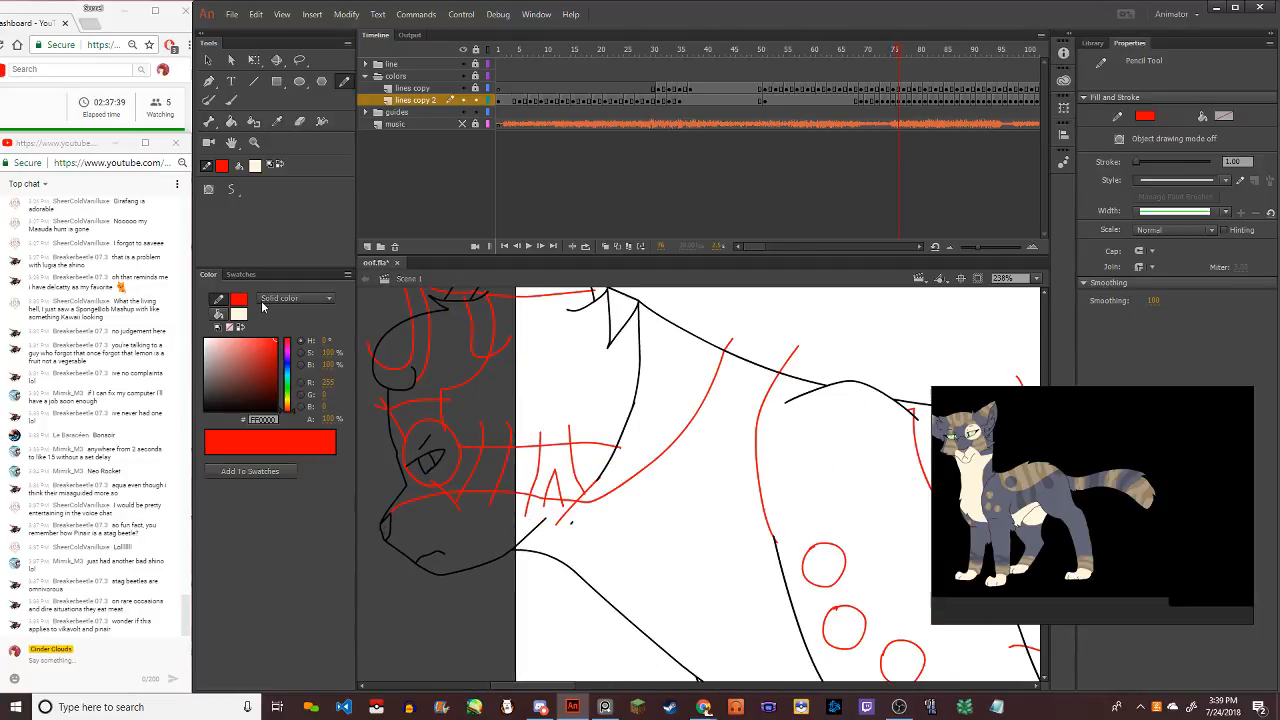
Choose the tan fill colour #AB9B83 for the Paint Bucket
left_click(240, 314)
left_click(316, 466)
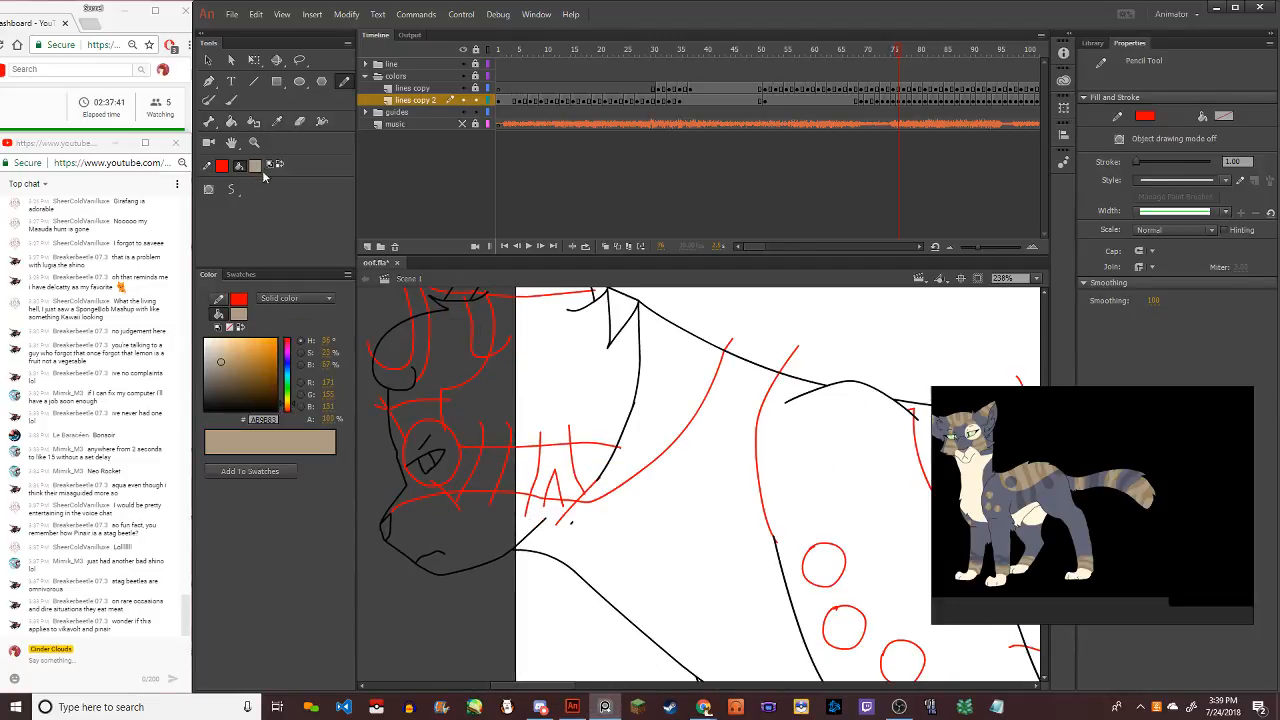
left_click(231, 121)
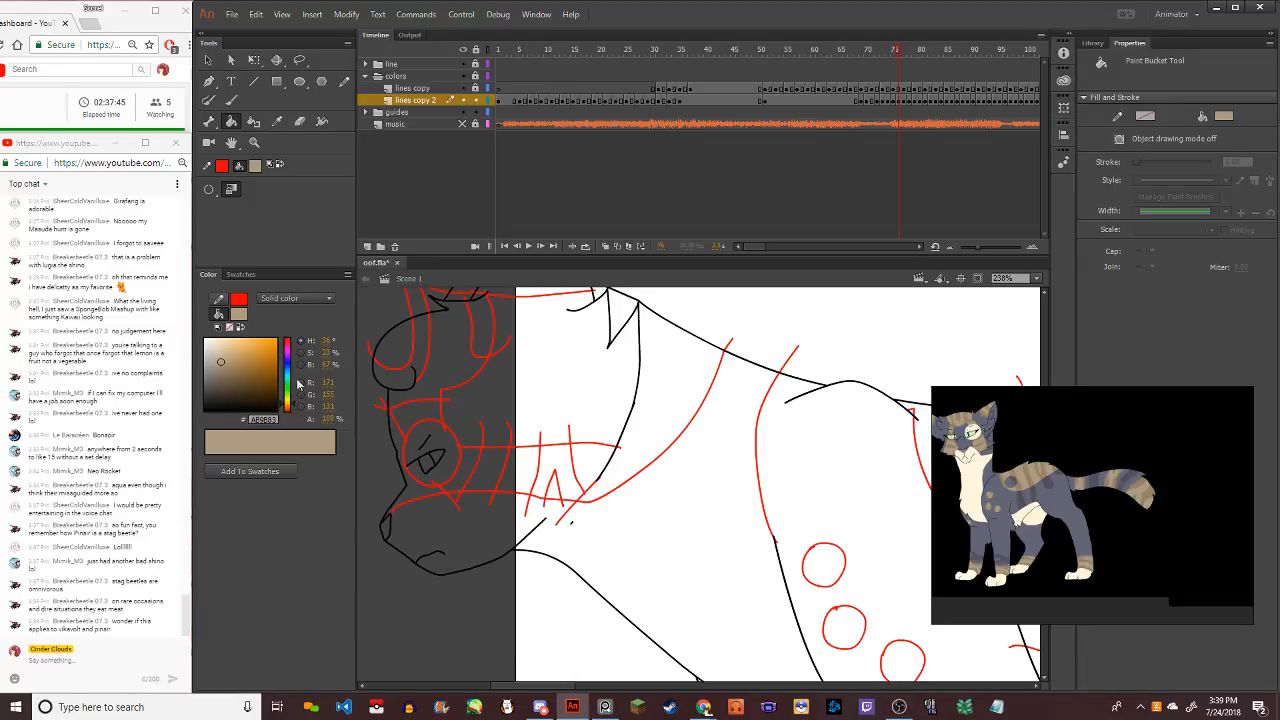
scroll(372, 400, "down", 3)
scroll(769, 426, "up", 4)
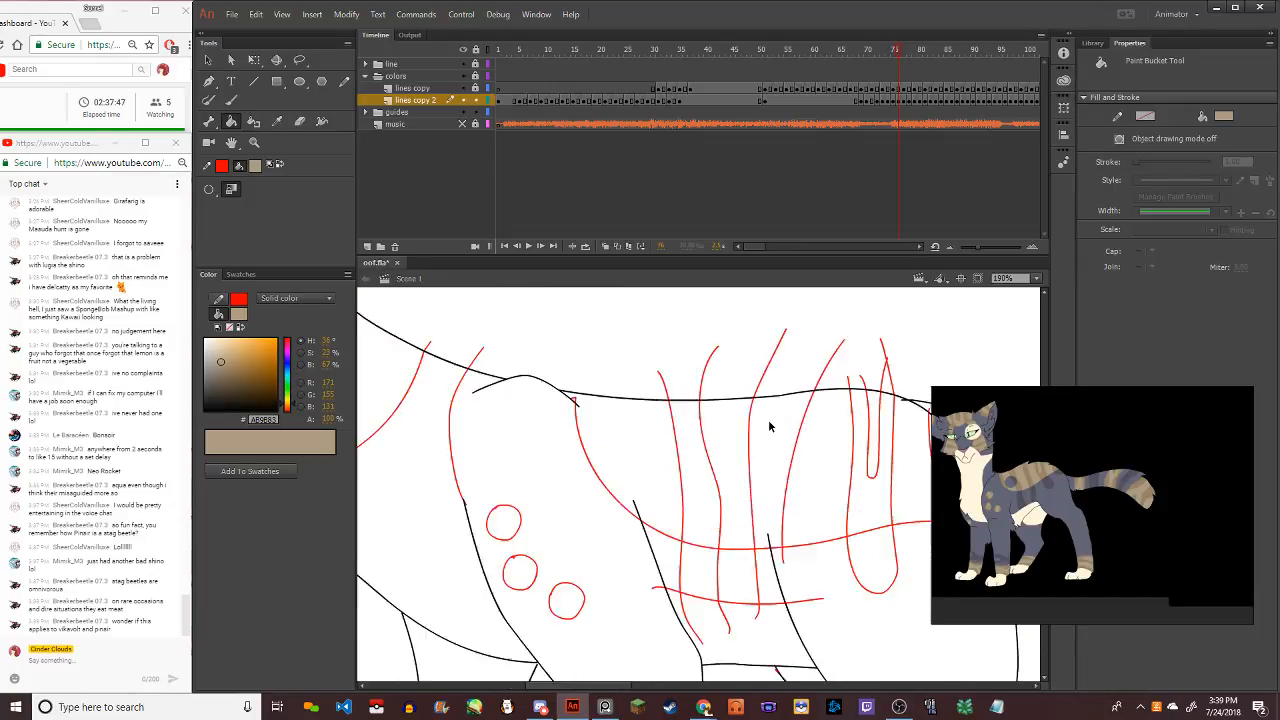
Show the neighbouring frames as onion skin outlines and draw a red stripe line across the front of the back patch
left_click(616, 247)
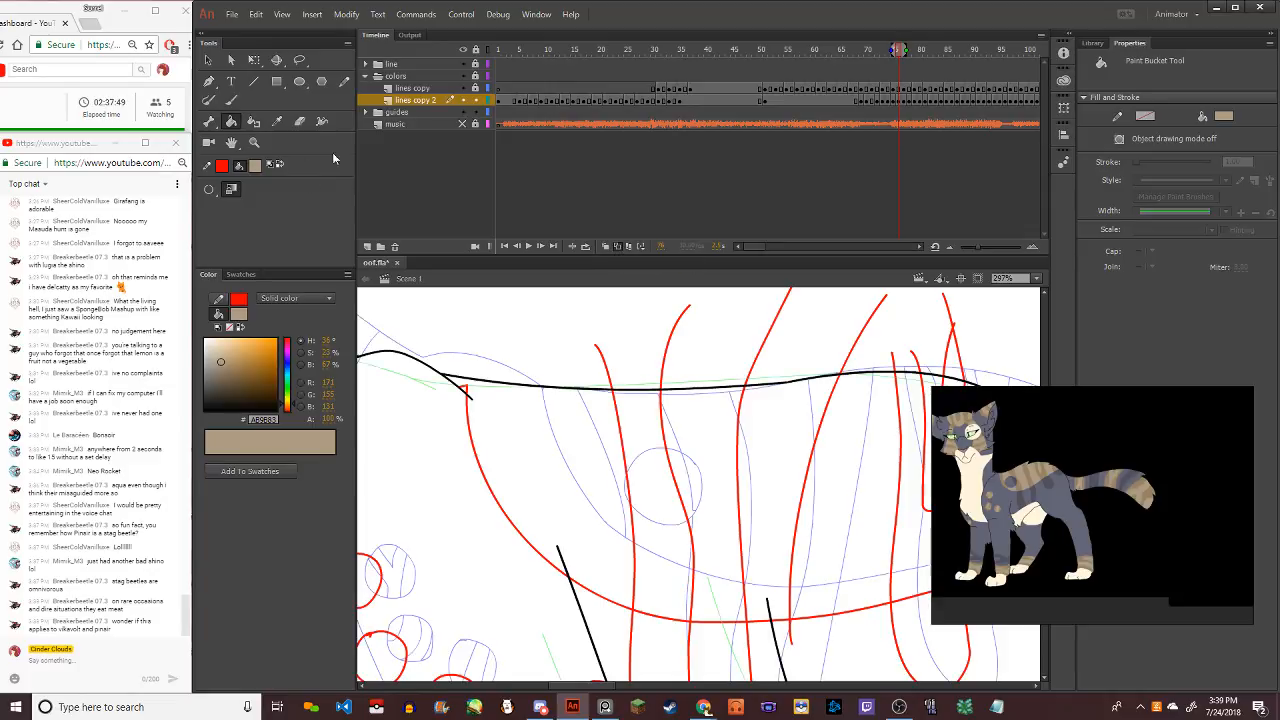
key("y")
mouse_move(569, 582)
left_mouse_down()
mouse_move(536, 427)
mouse_move(480, 350)
left_mouse_up()
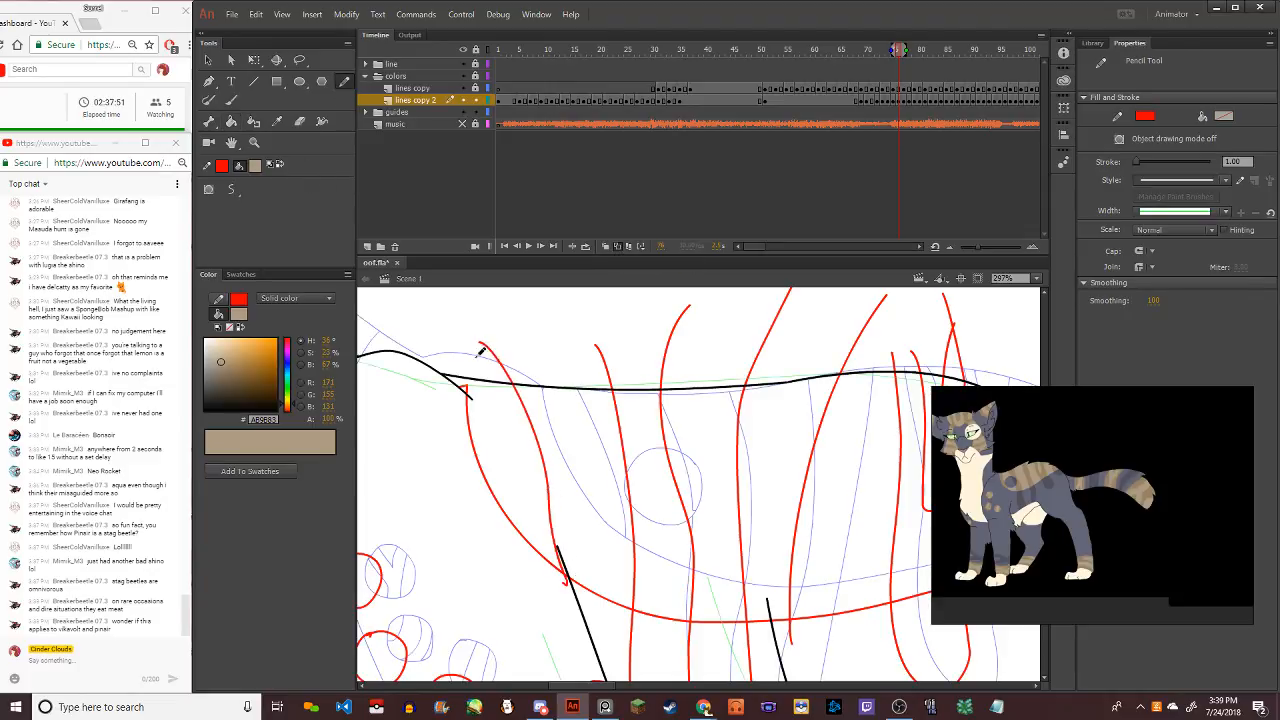
Draw a round red spot outline over the second back stripe line and reshape its edge
mouse_move(636, 448)
left_mouse_down()
mouse_move(582, 483)
mouse_move(643, 506)
left_mouse_up()
key("ctrl+z")
mouse_move(634, 448)
left_mouse_down()
mouse_move(618, 507)
mouse_move(651, 489)
mouse_move(638, 447)
left_mouse_up()
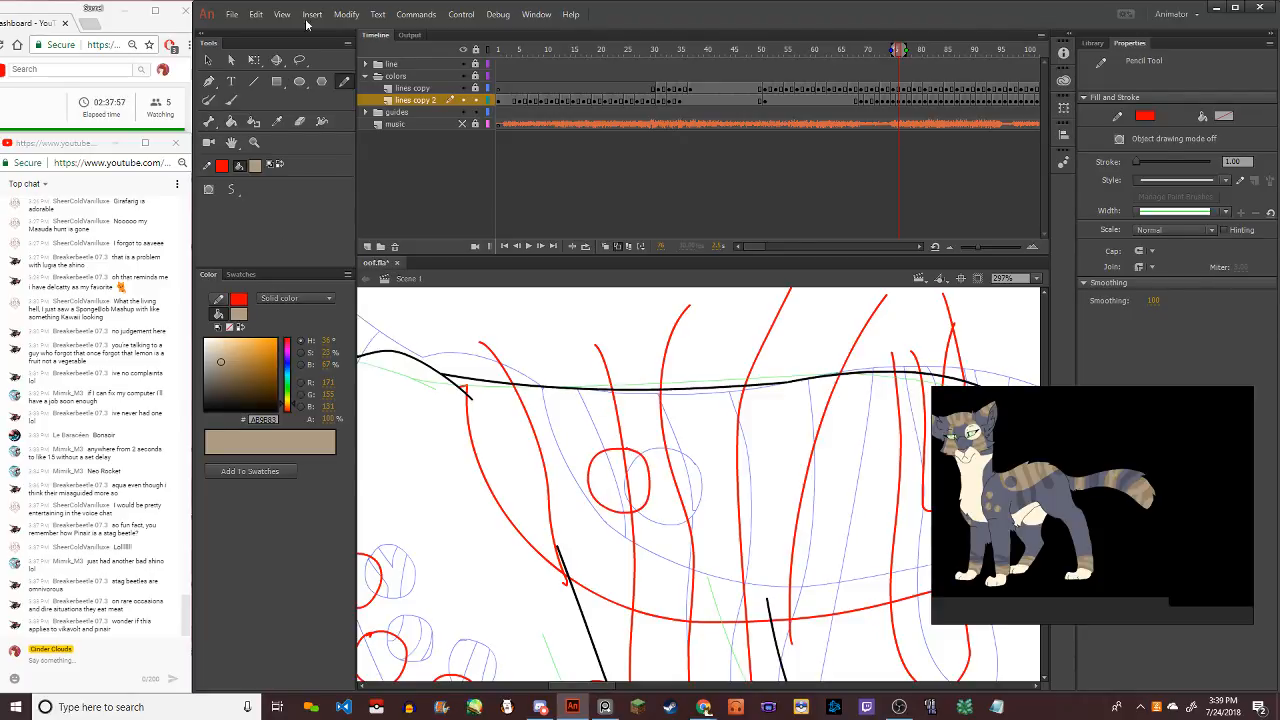
key("v")
left_click_drag(591, 494, 620, 520)
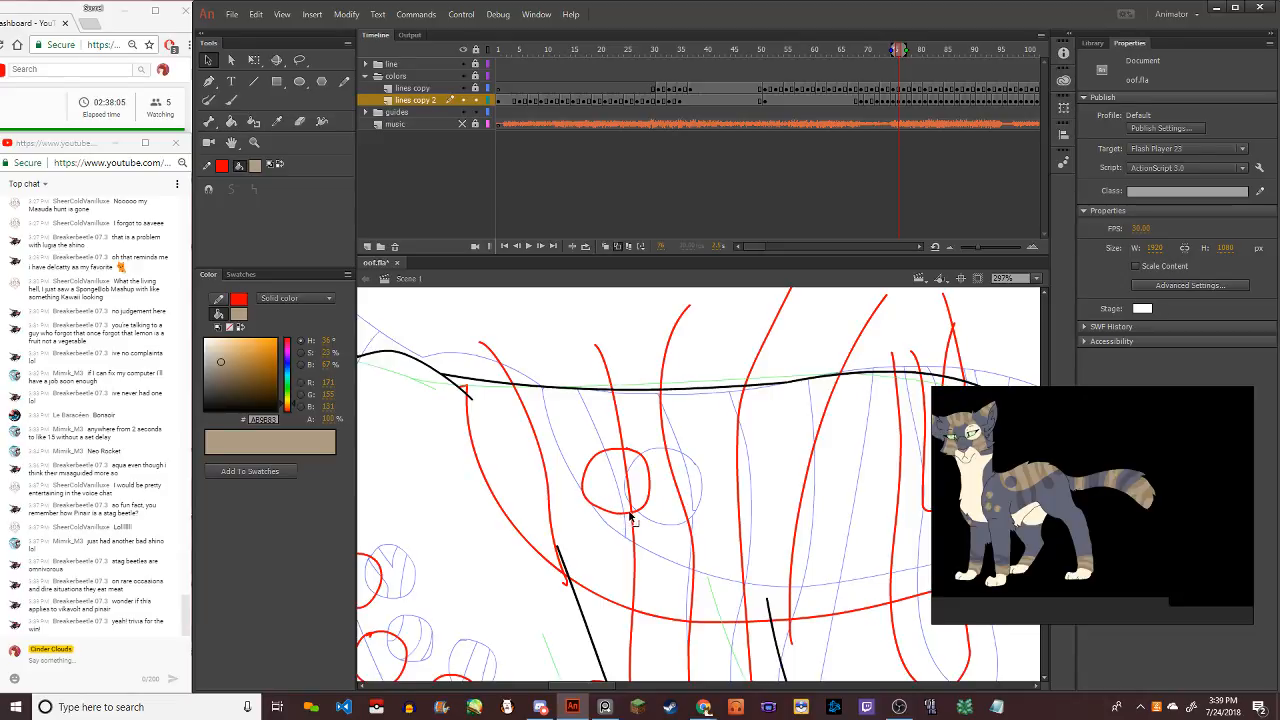
Fill the part of the back spot that lies inside the stripe with dark slate #4F505D
left_click(238, 313)
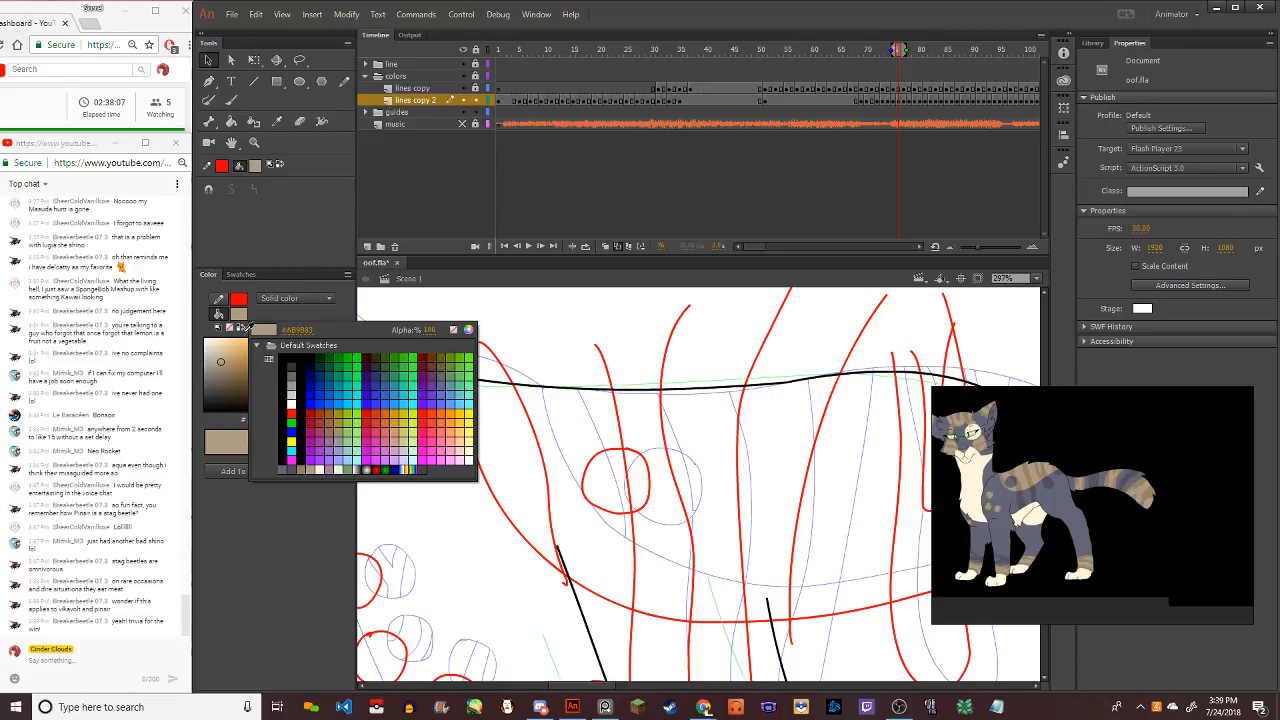
left_click(303, 466)
left_click(232, 124)
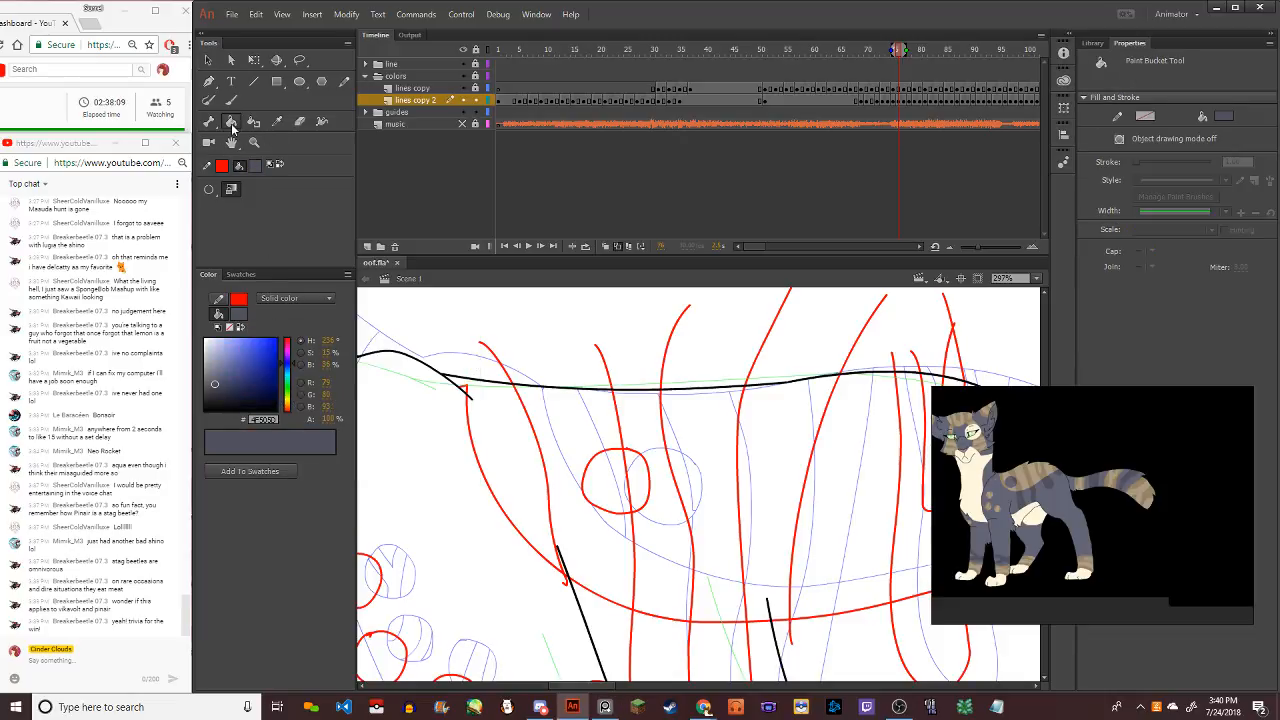
left_click(641, 493)
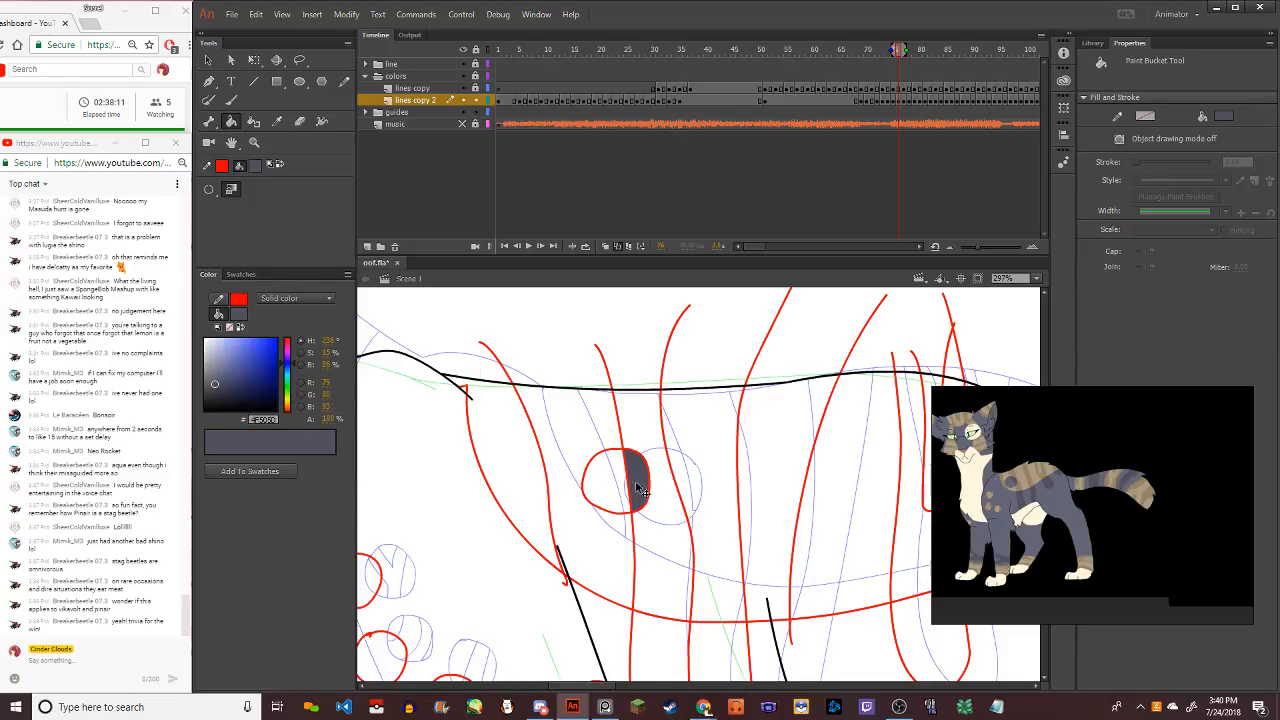
Draw red stripe lines through each of the three round spots on the shoulder, following the previous frame's pattern
scroll(641, 492, "down", 5)
scroll(594, 543, "up", 5)
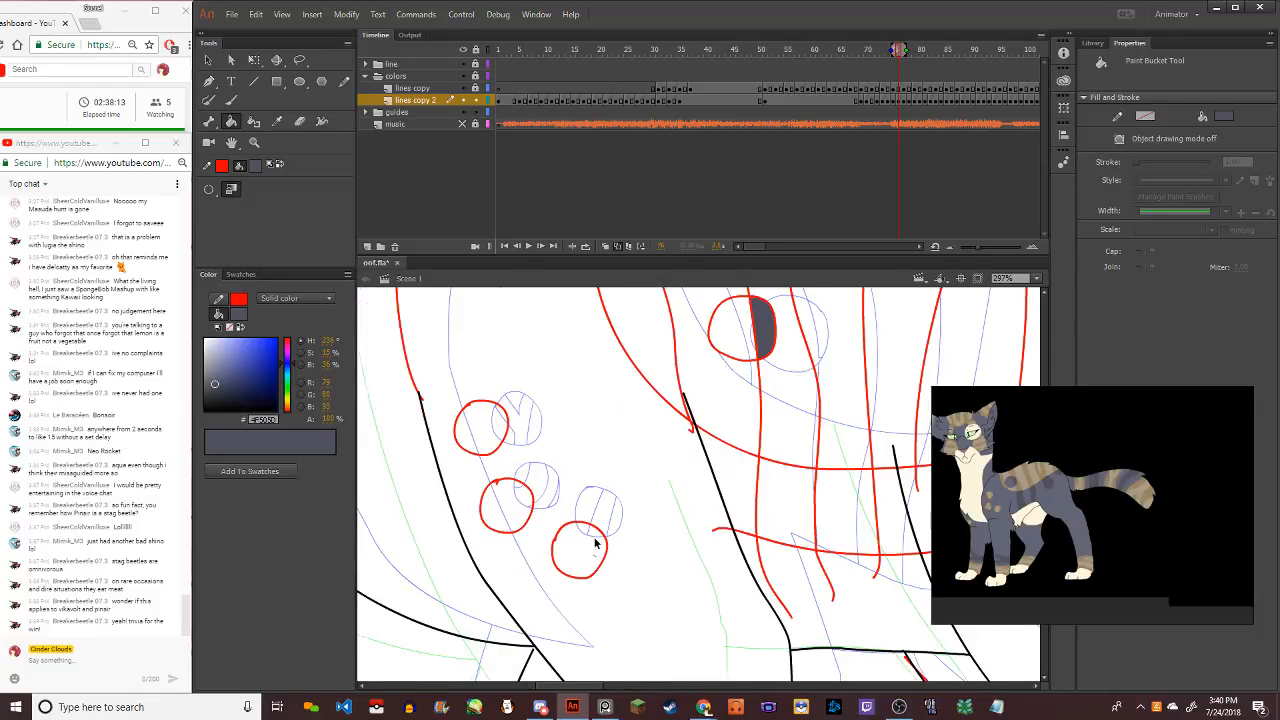
left_click(342, 84)
mouse_move(442, 382)
left_mouse_down()
mouse_move(486, 418)
mouse_move(506, 365)
mouse_move(480, 474)
left_mouse_up()
key("ctrl+z")
key("ctrl+z")
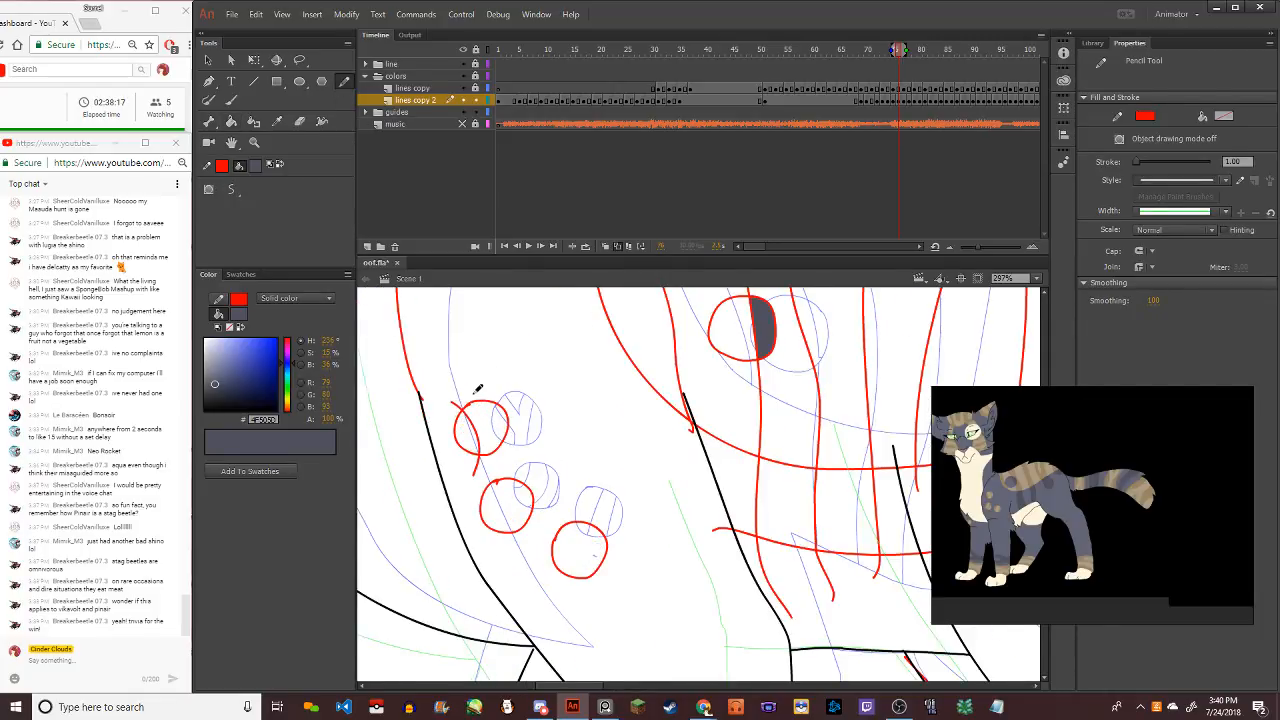
mouse_move(477, 391)
left_mouse_down()
mouse_move(509, 386)
mouse_move(508, 467)
mouse_move(484, 500)
mouse_move(510, 516)
left_mouse_up()
key("ctrl+z")
left_click_drag(538, 458, 496, 530)
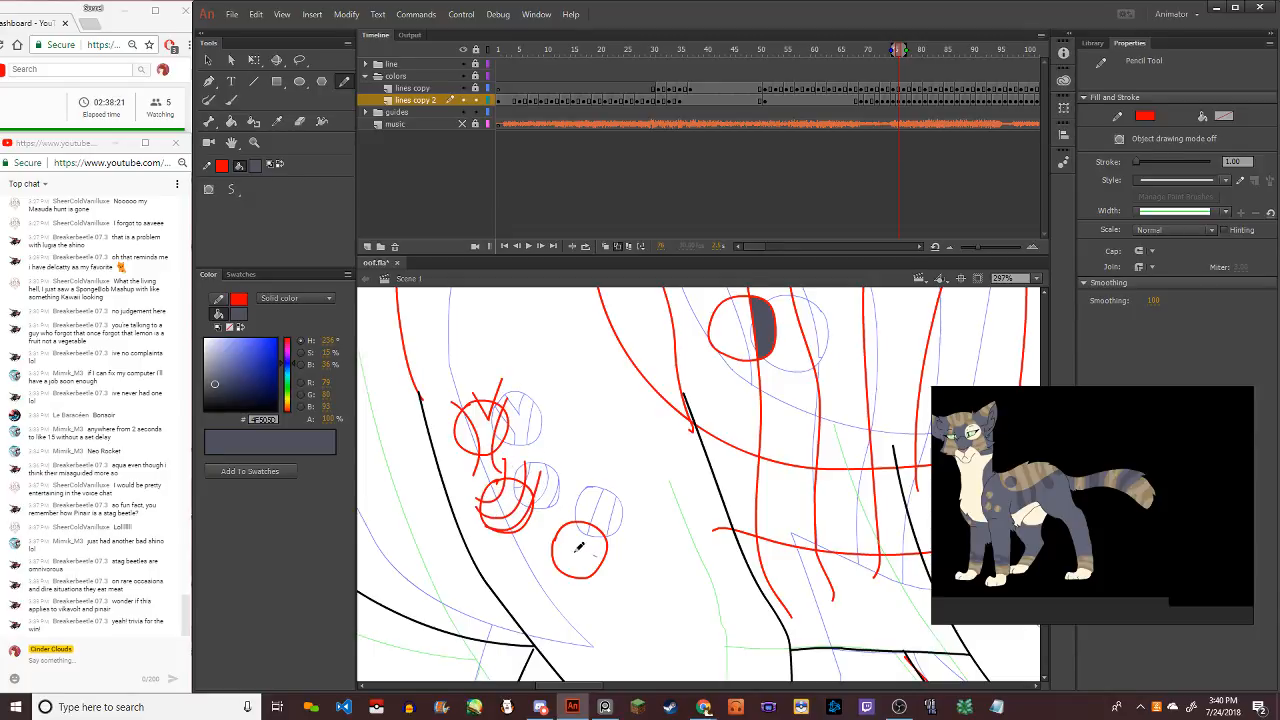
left_click_drag(553, 577, 605, 472)
key("ctrl+z")
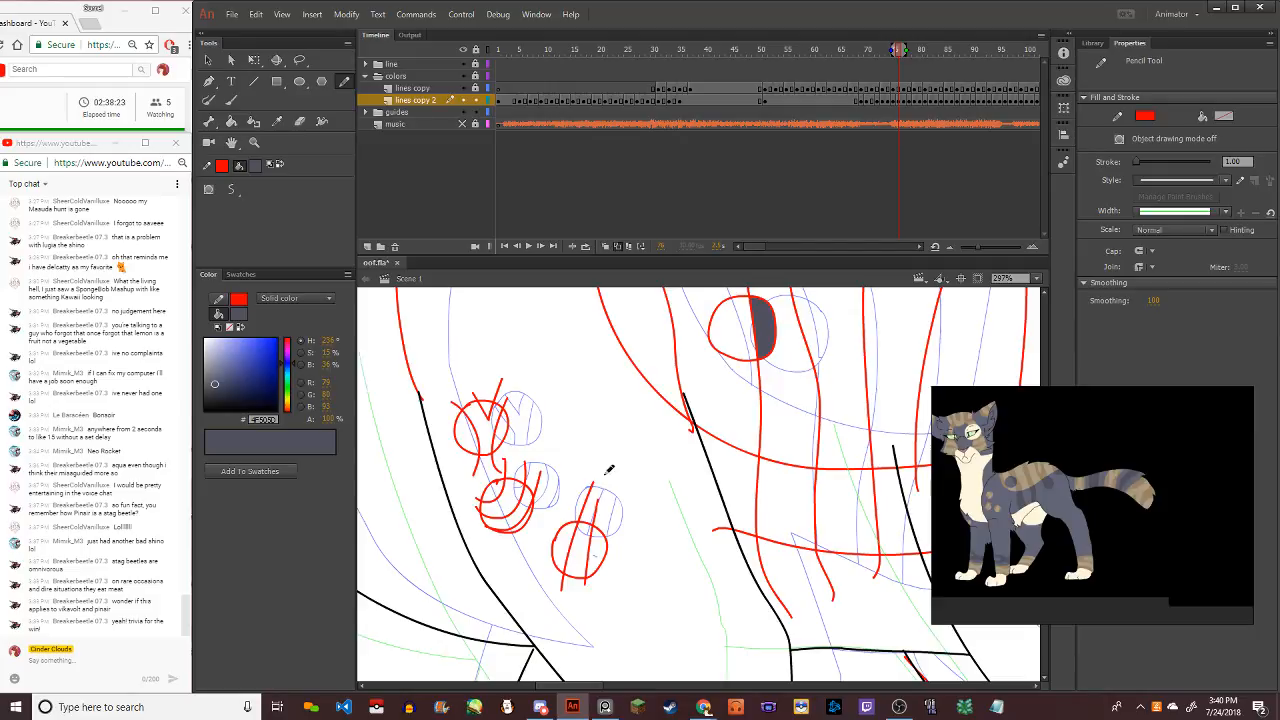
Fill the stripe markings on the front legs with dark slate #4F505D
scroll(634, 444, "down", 3)
left_click(232, 120)
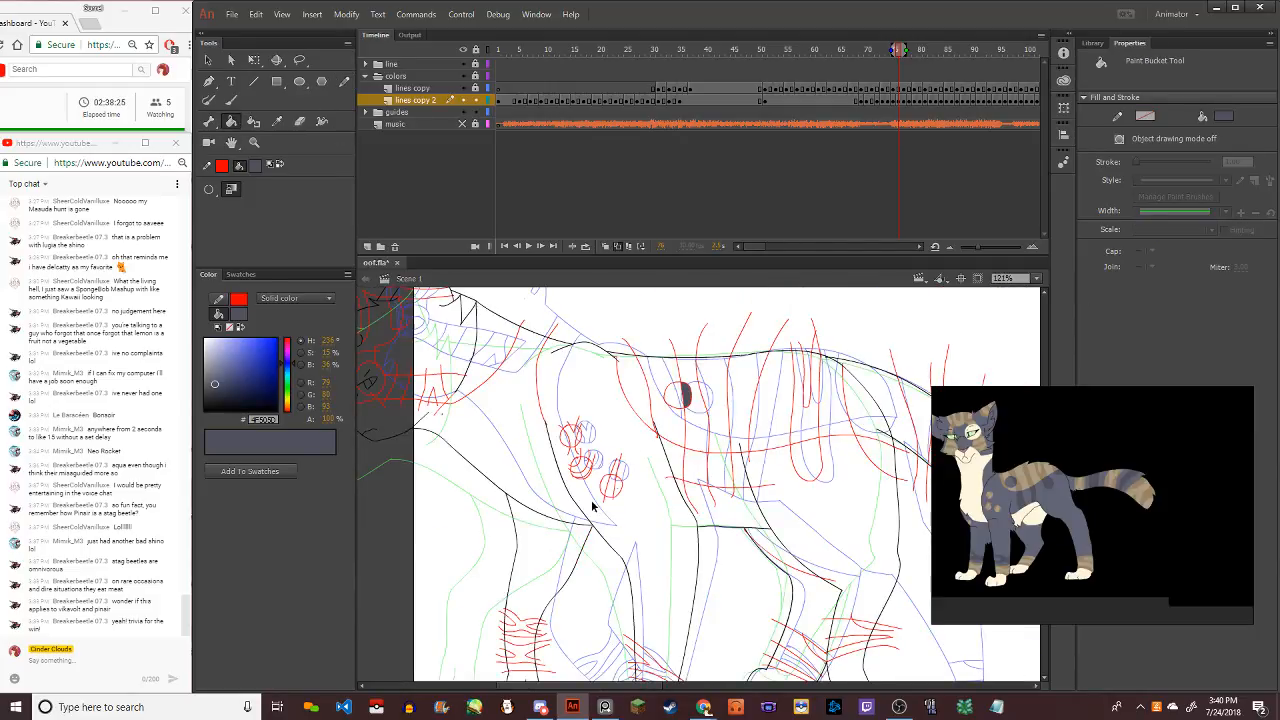
scroll(660, 556, "down", 1)
scroll(672, 654, "down", 1)
scroll(644, 685, "up", 4)
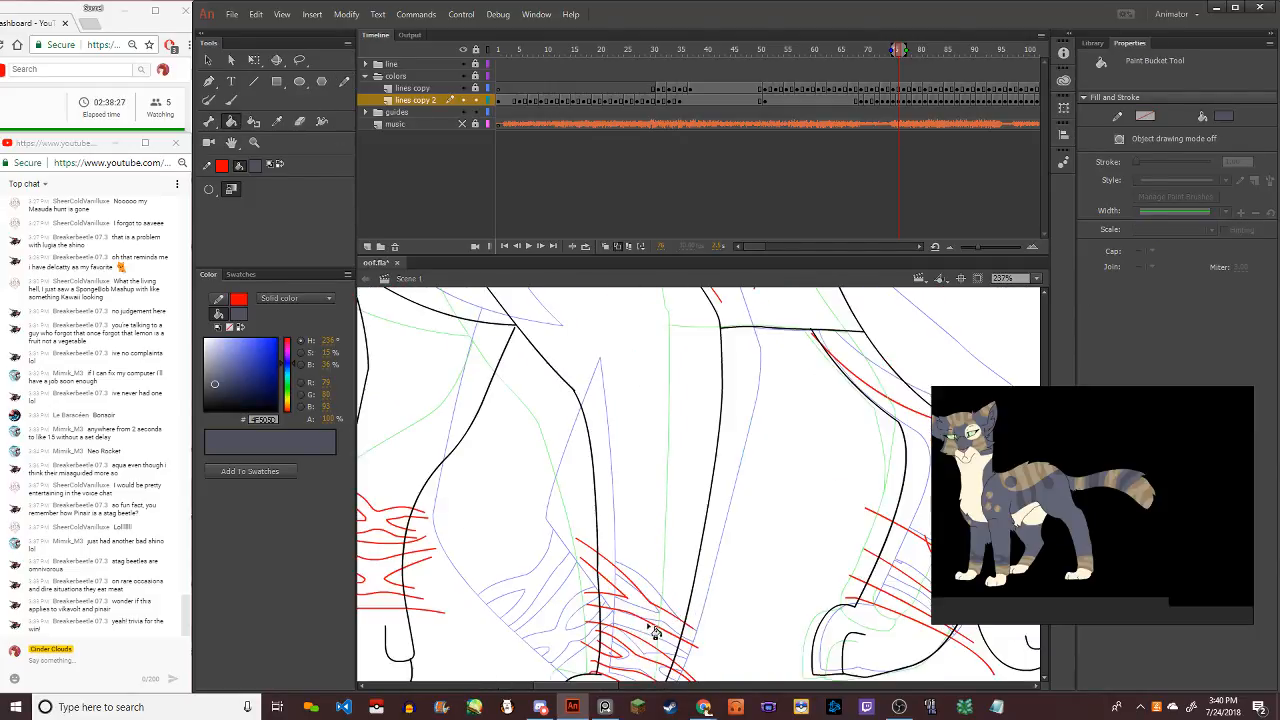
left_click(654, 625)
Fill two tail stripes, one near the tip and one nearer the base, with dark slate #4F505D
scroll(684, 537, "down", 4)
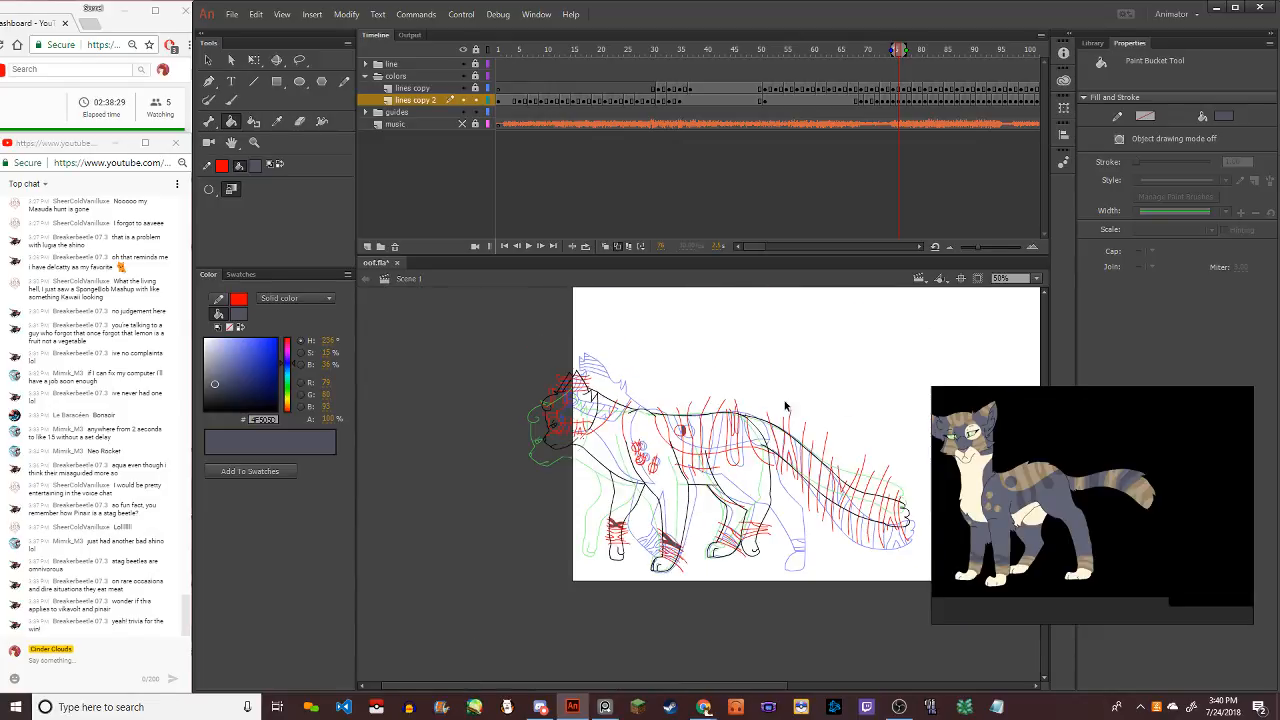
scroll(918, 512, "up", 1)
scroll(918, 512, "up", 3)
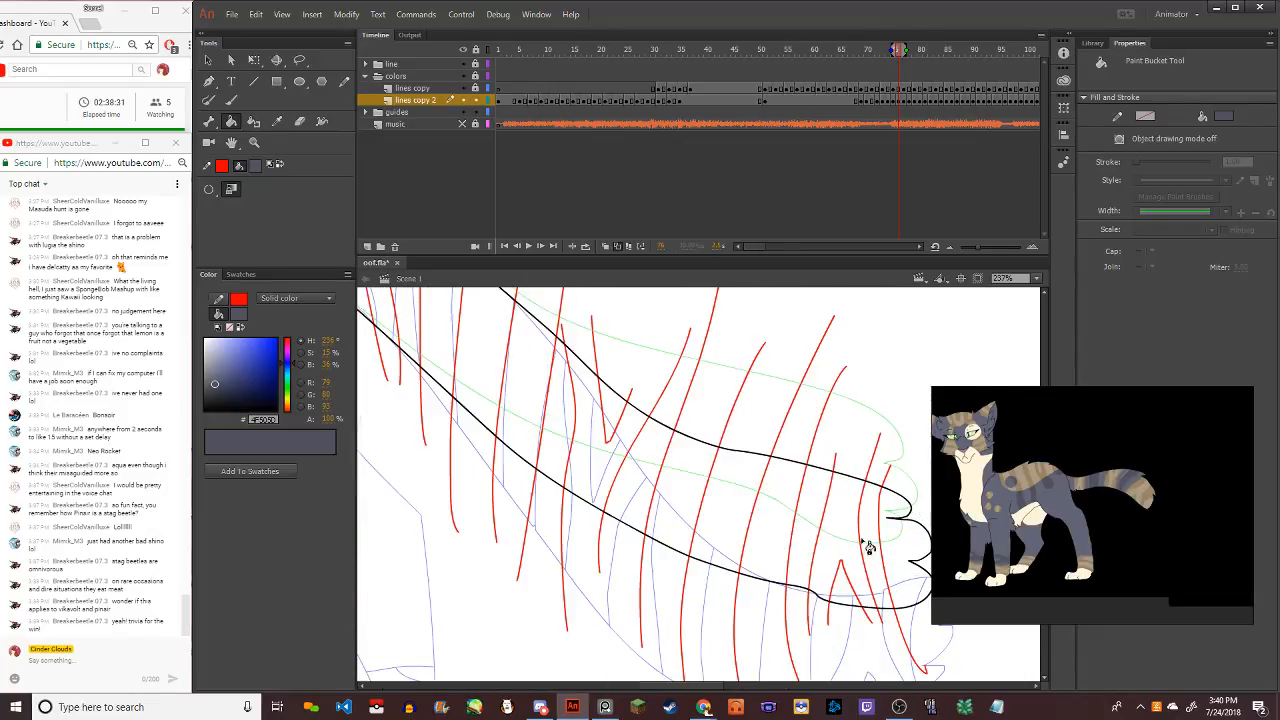
left_click(684, 510)
scroll(680, 509, "down", 2)
left_click(556, 425)
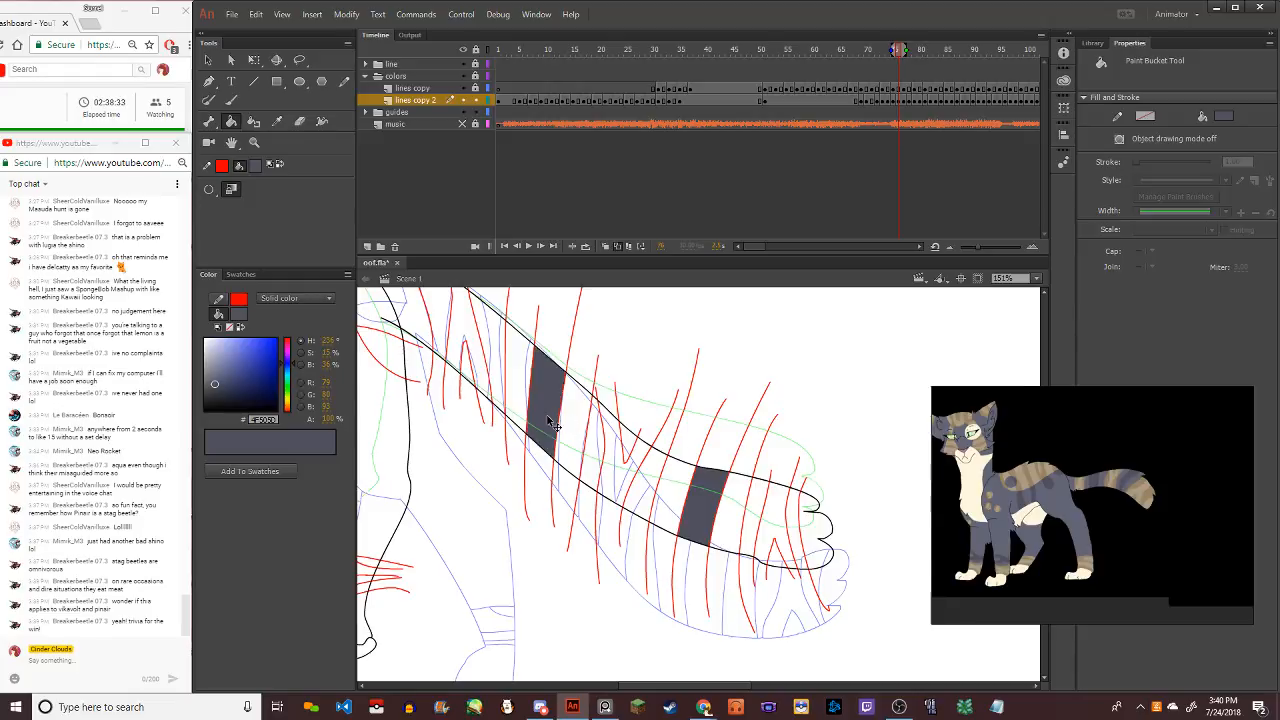
Fill the back stripe that crosses the round spot with brown #968364
scroll(555, 428, "down", 3)
scroll(511, 411, "up", 1)
scroll(511, 411, "up", 3)
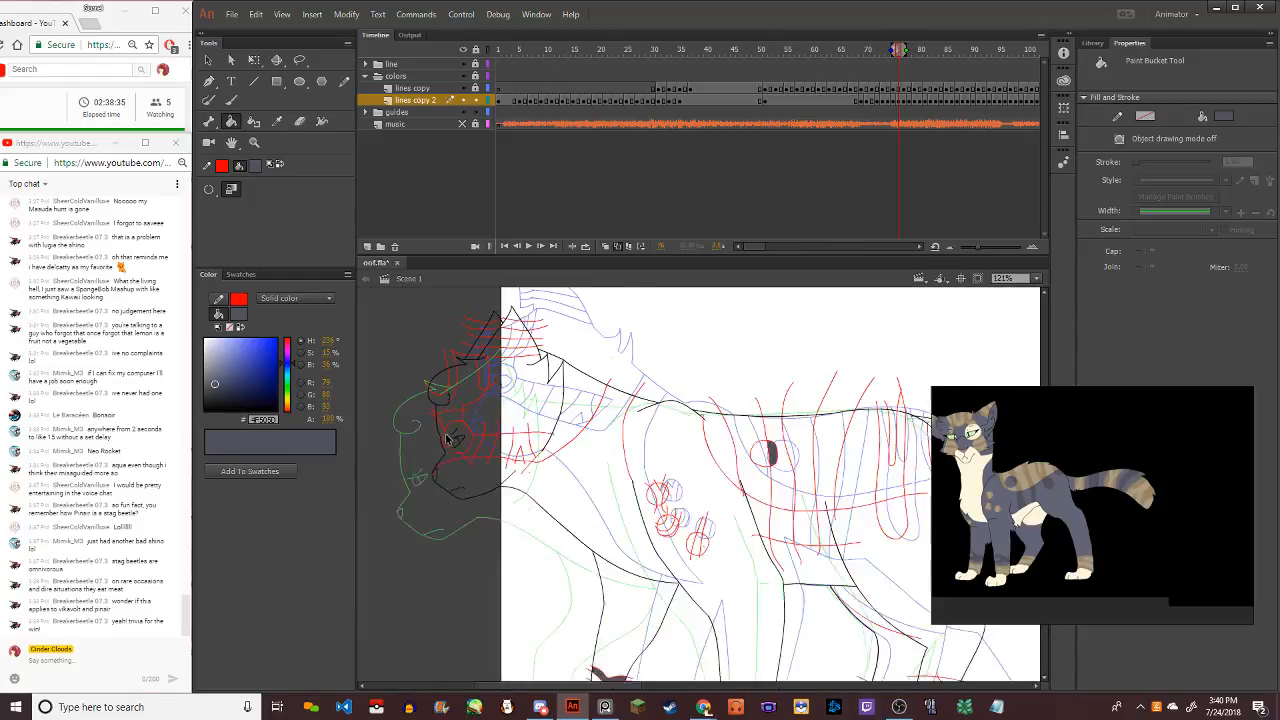
left_click(239, 316)
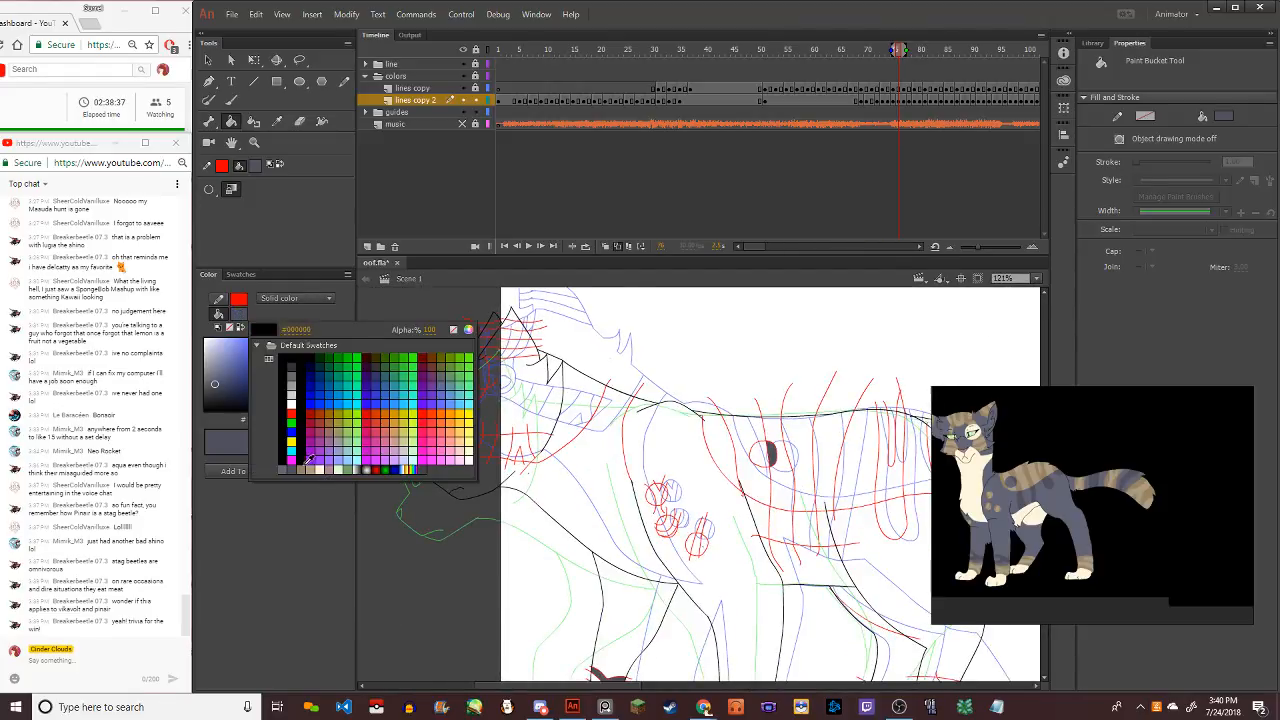
left_click(308, 460)
scroll(610, 422, "down", 1)
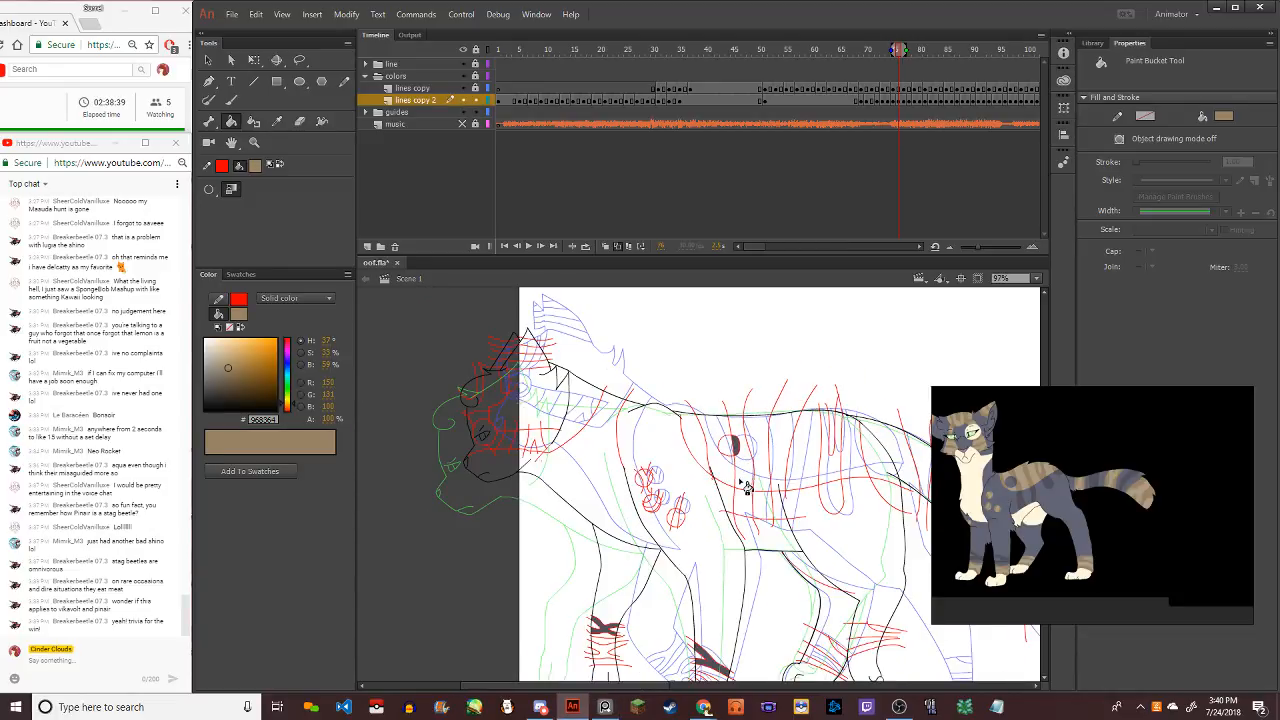
left_click(744, 458)
Fill the lower ends of the side and haunch stripes, below the back patch line, with dark slate #4F505D
left_click(240, 314)
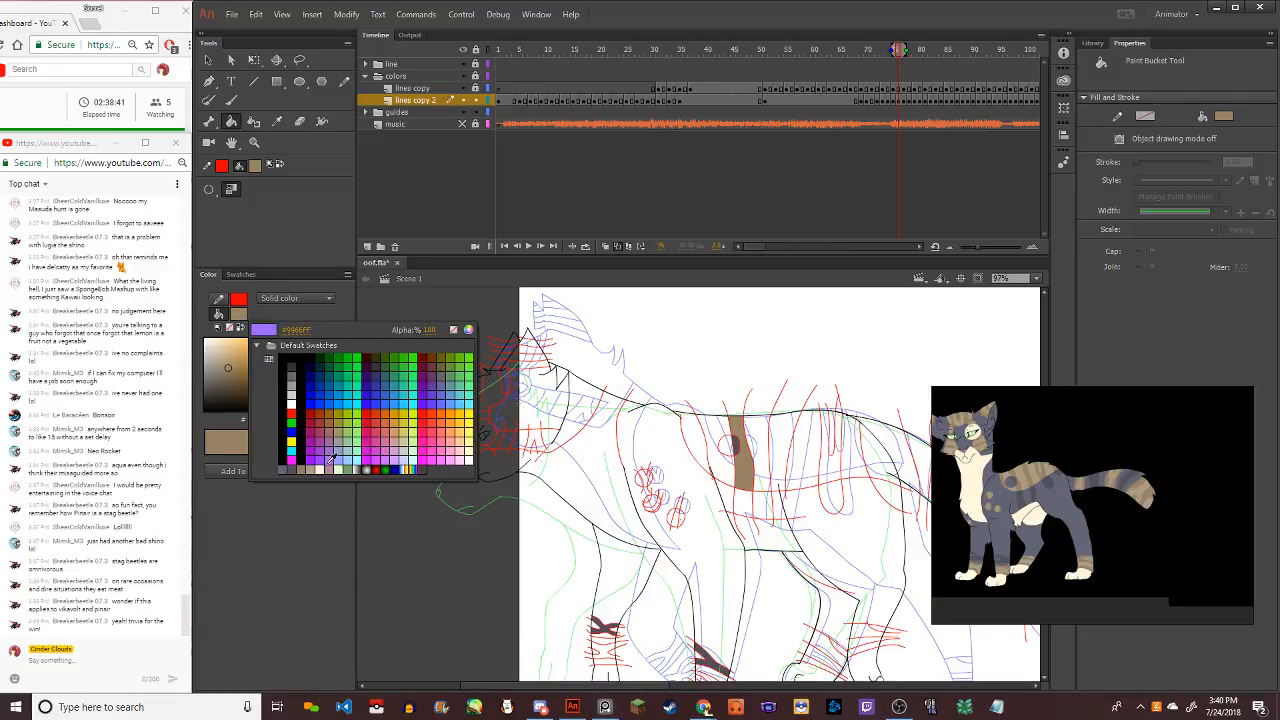
left_click(304, 463)
left_click(745, 508)
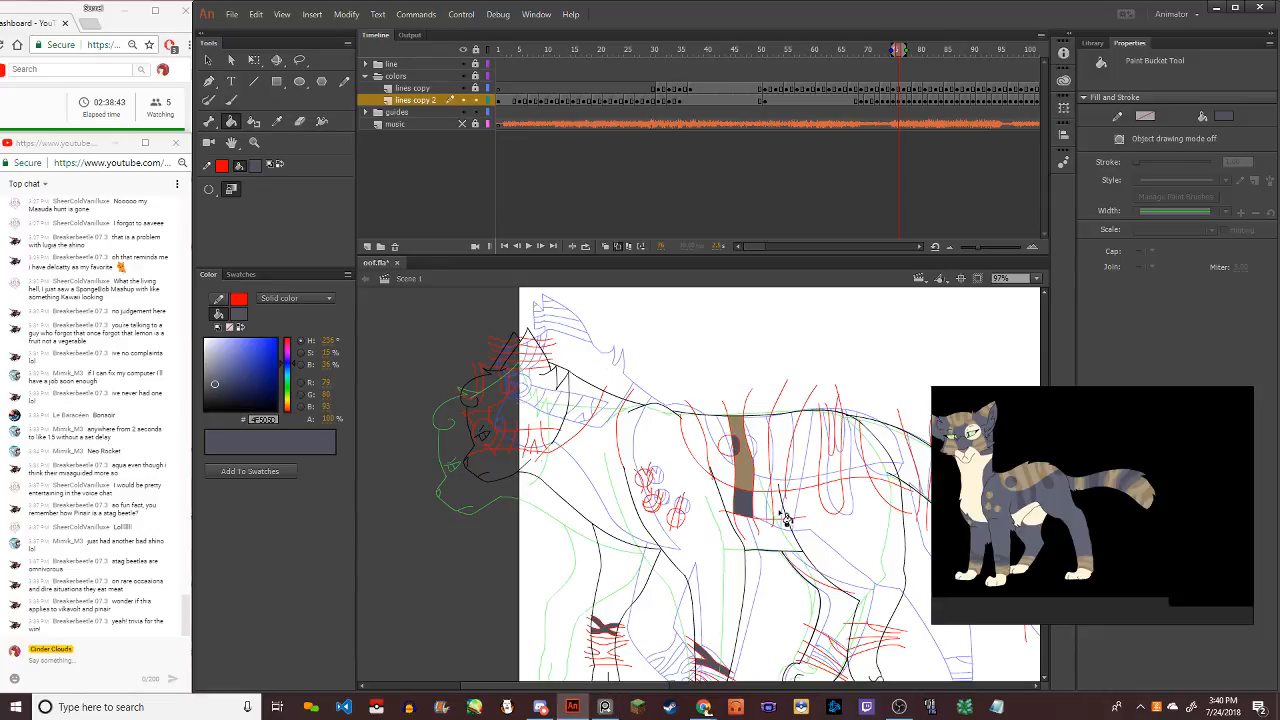
left_click(779, 510)
left_click(836, 502)
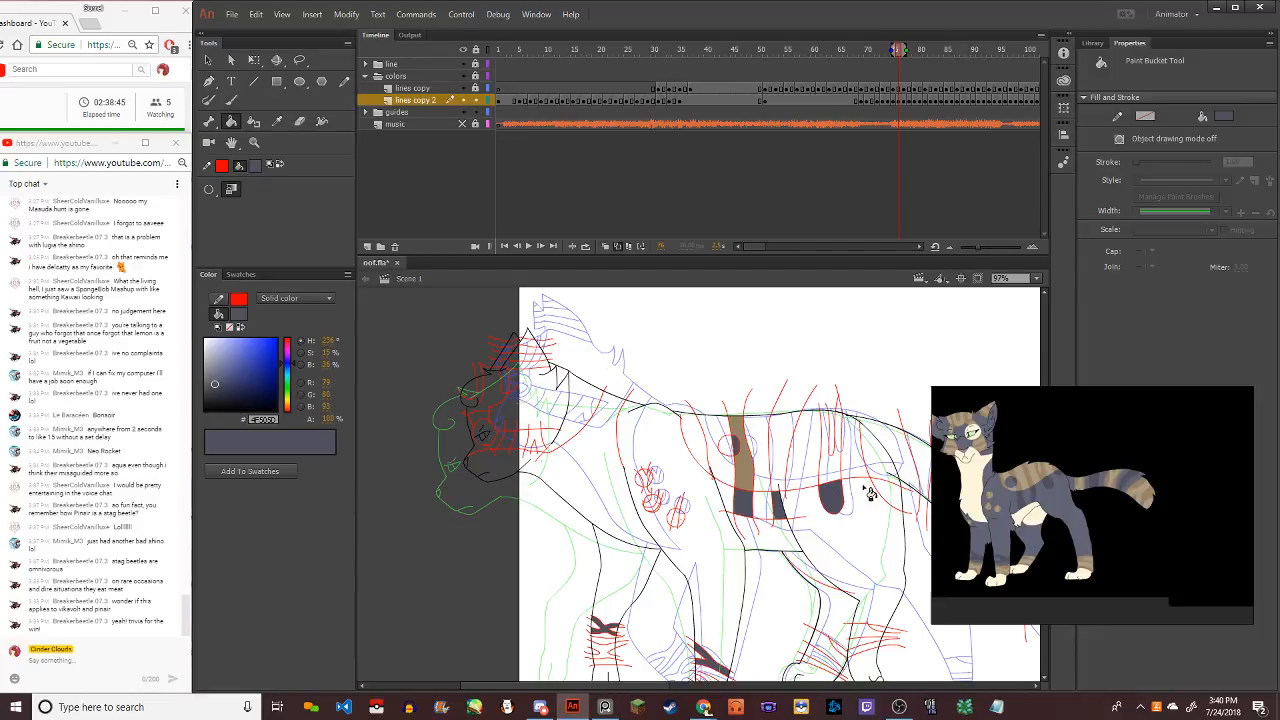
left_click(895, 495)
Fill the forked tail stripe and the tail tip markings with tan #AB9B83
scroll(776, 458, "down", 4)
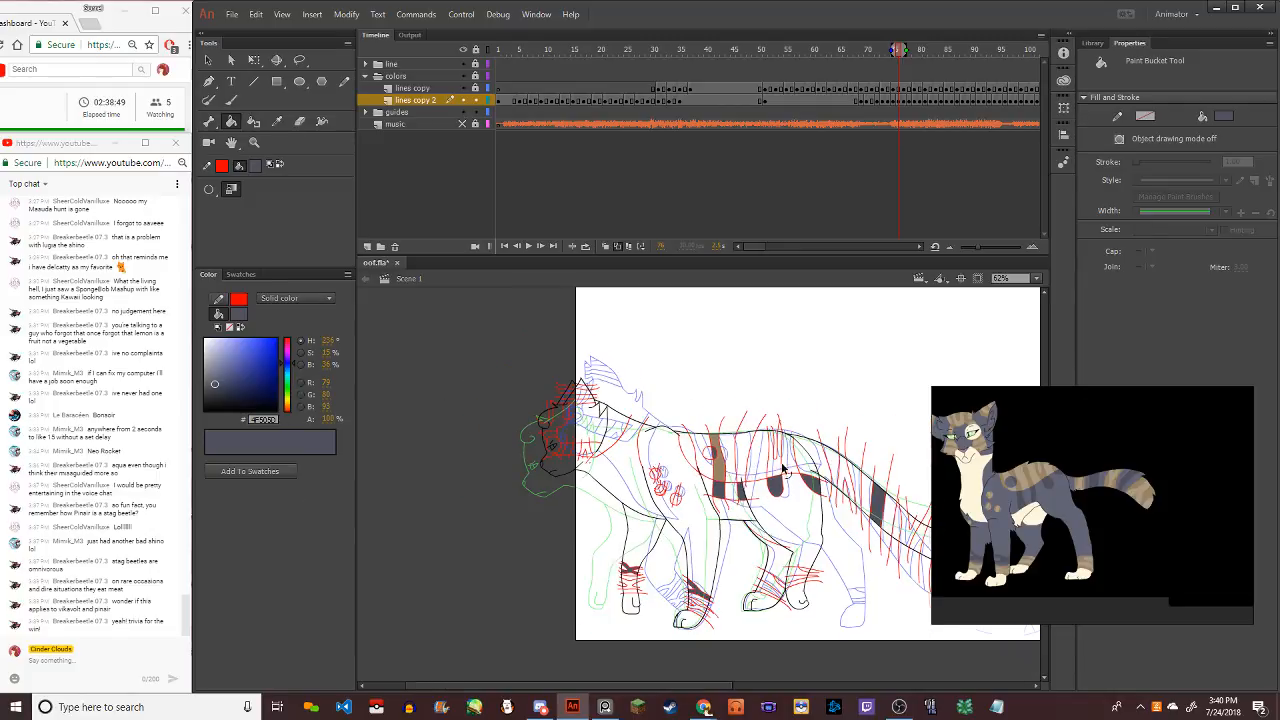
scroll(775, 451, "up", 4)
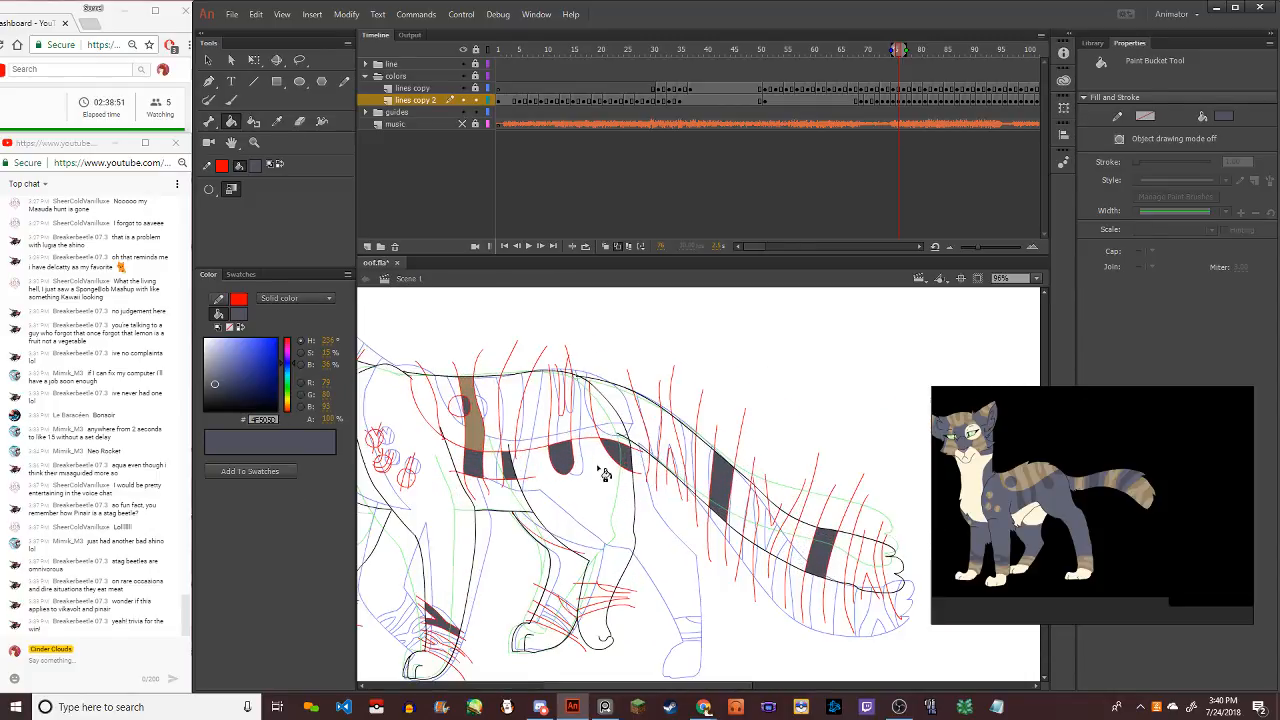
left_click(238, 315)
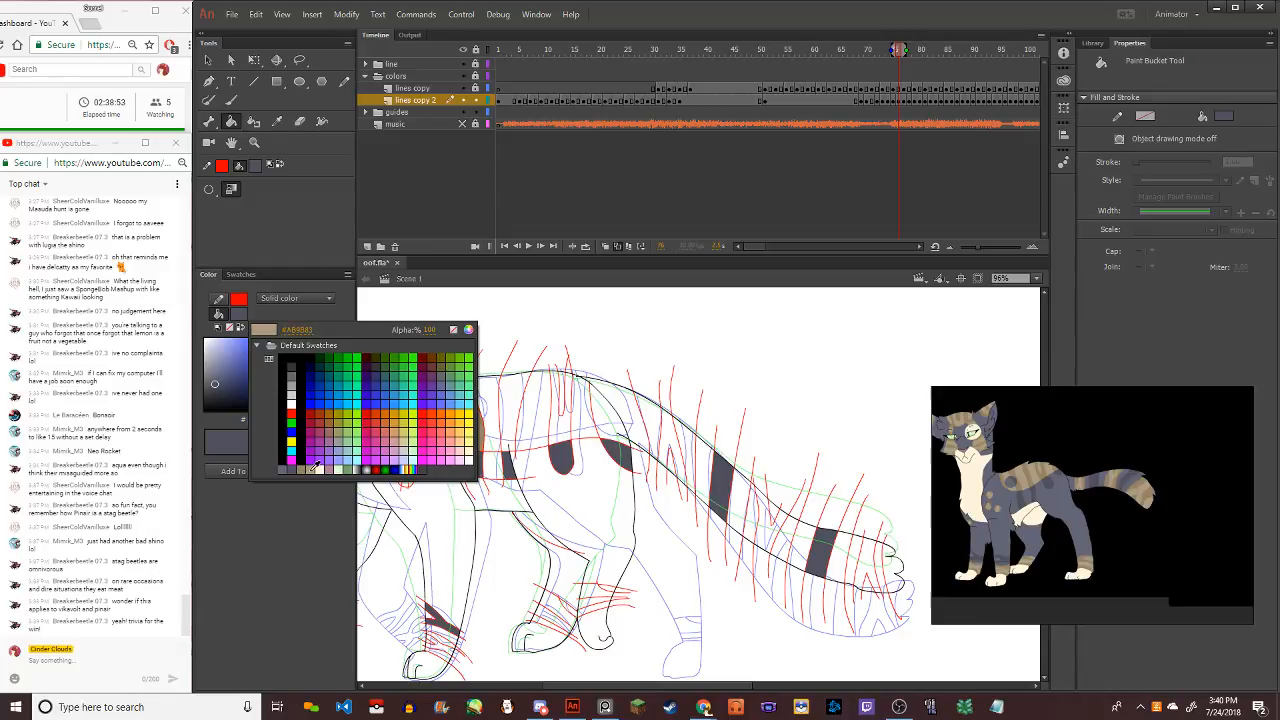
left_click(311, 469)
left_click(776, 541)
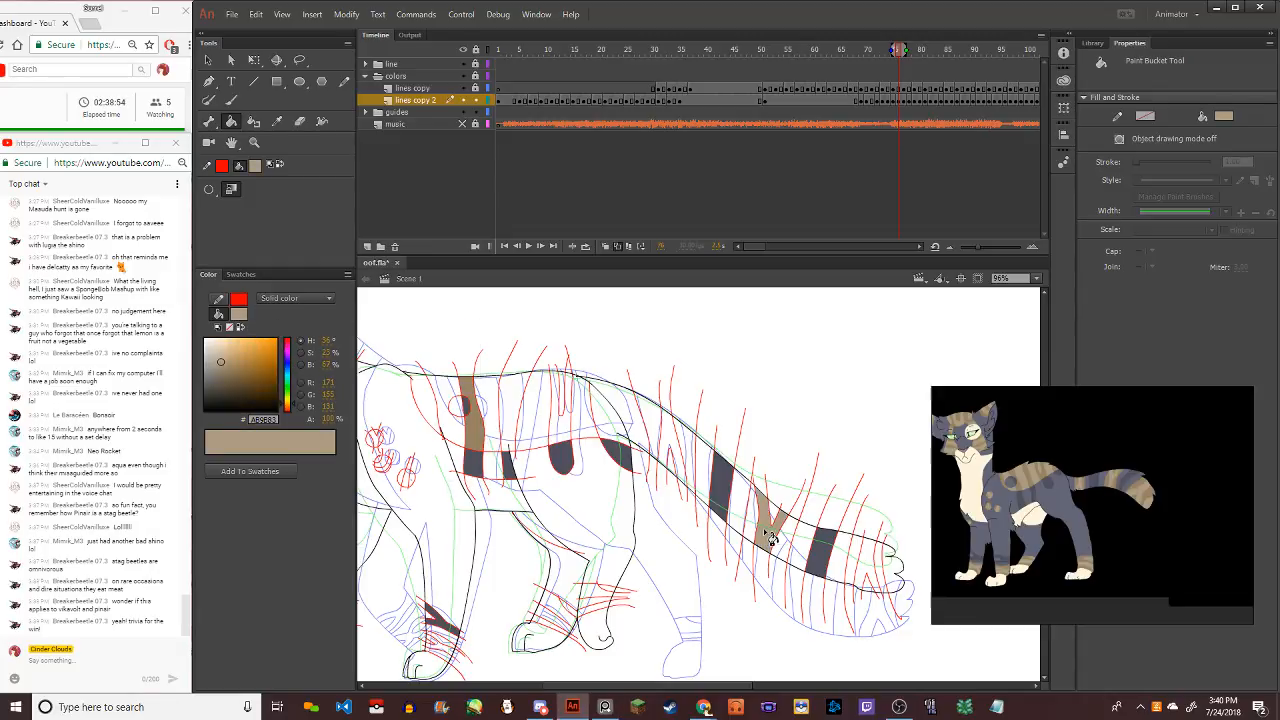
left_click(876, 584)
left_click(897, 586)
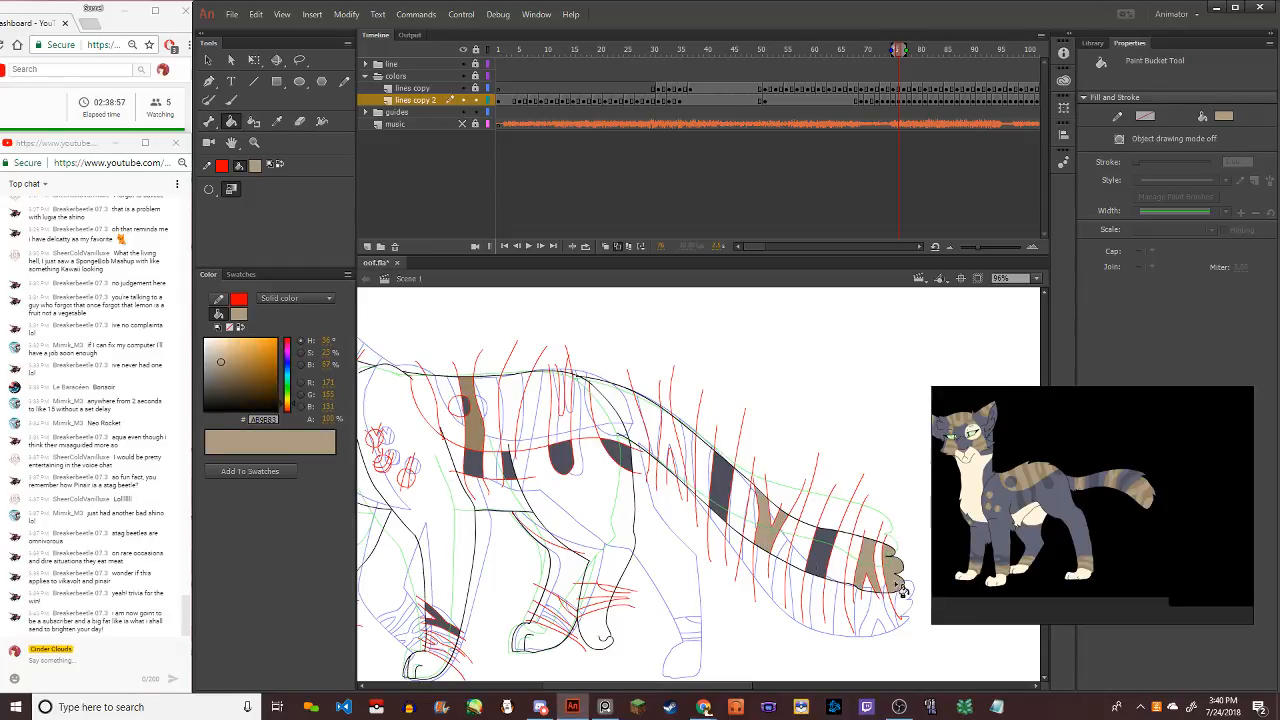
Show the held live chat message and fill the remaining upper back stripes toward the tail base with brown #968364
left_click(240, 314)
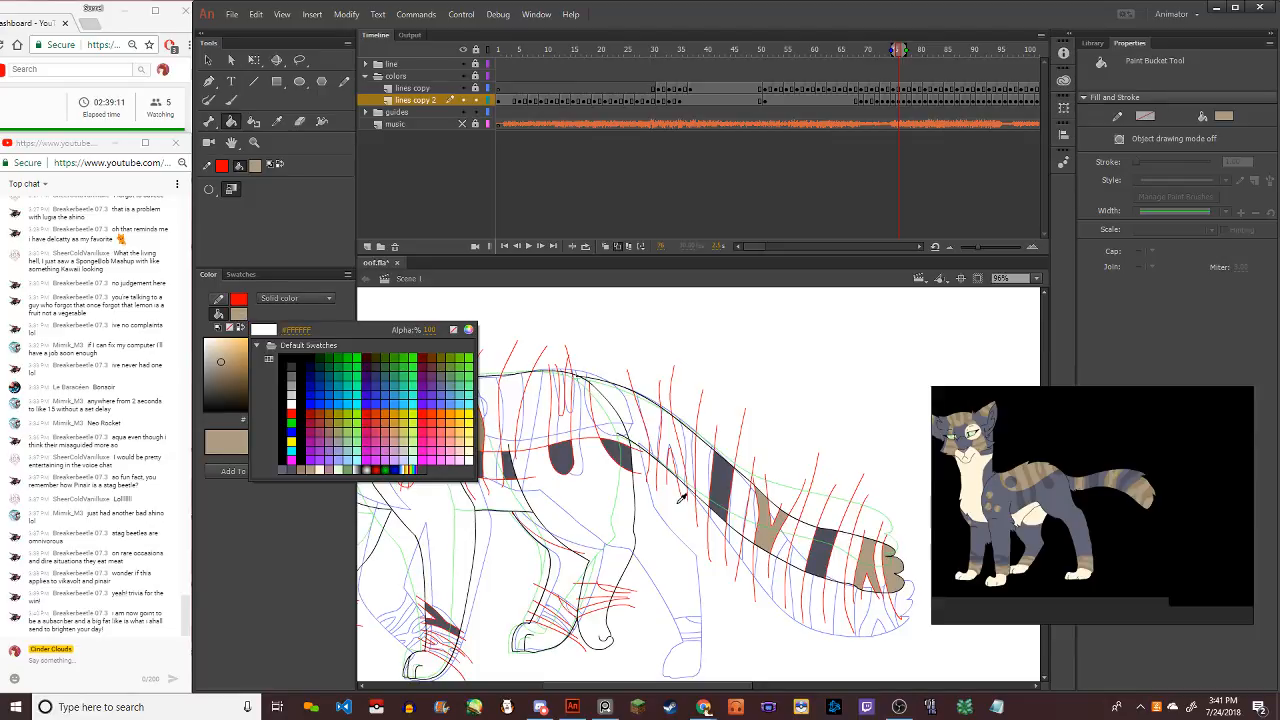
left_click(270, 508)
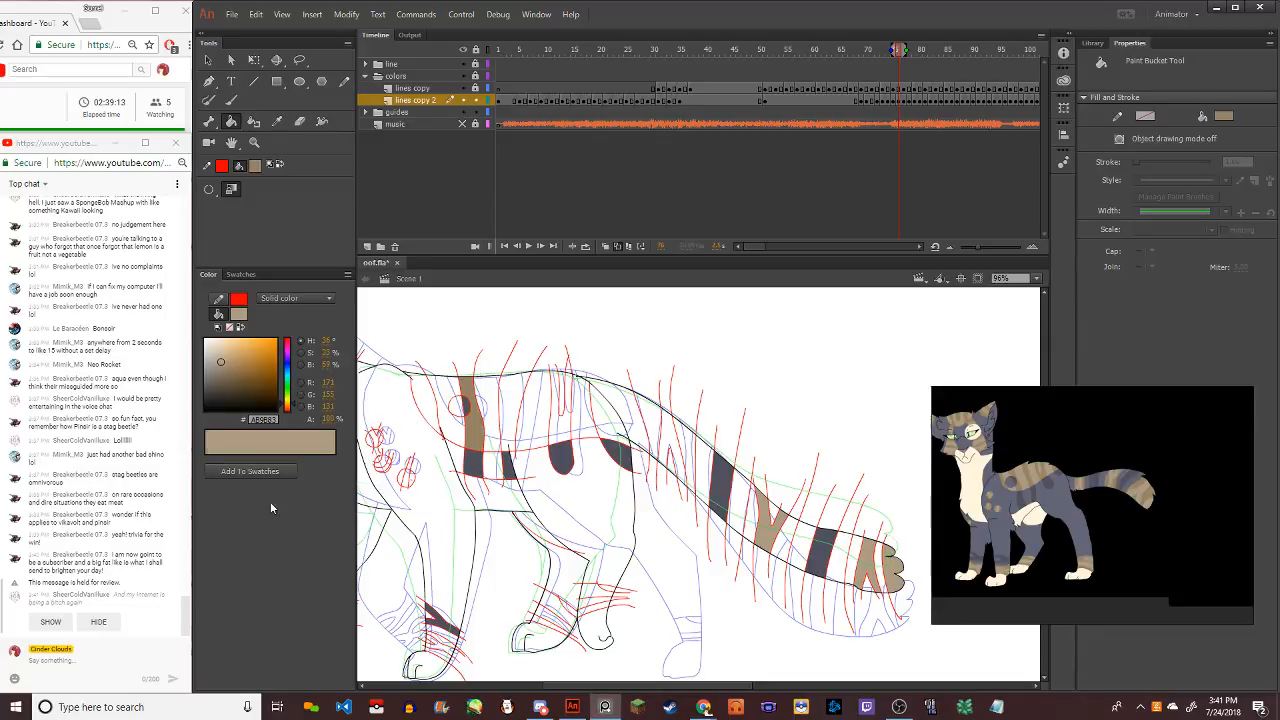
left_click(50, 621)
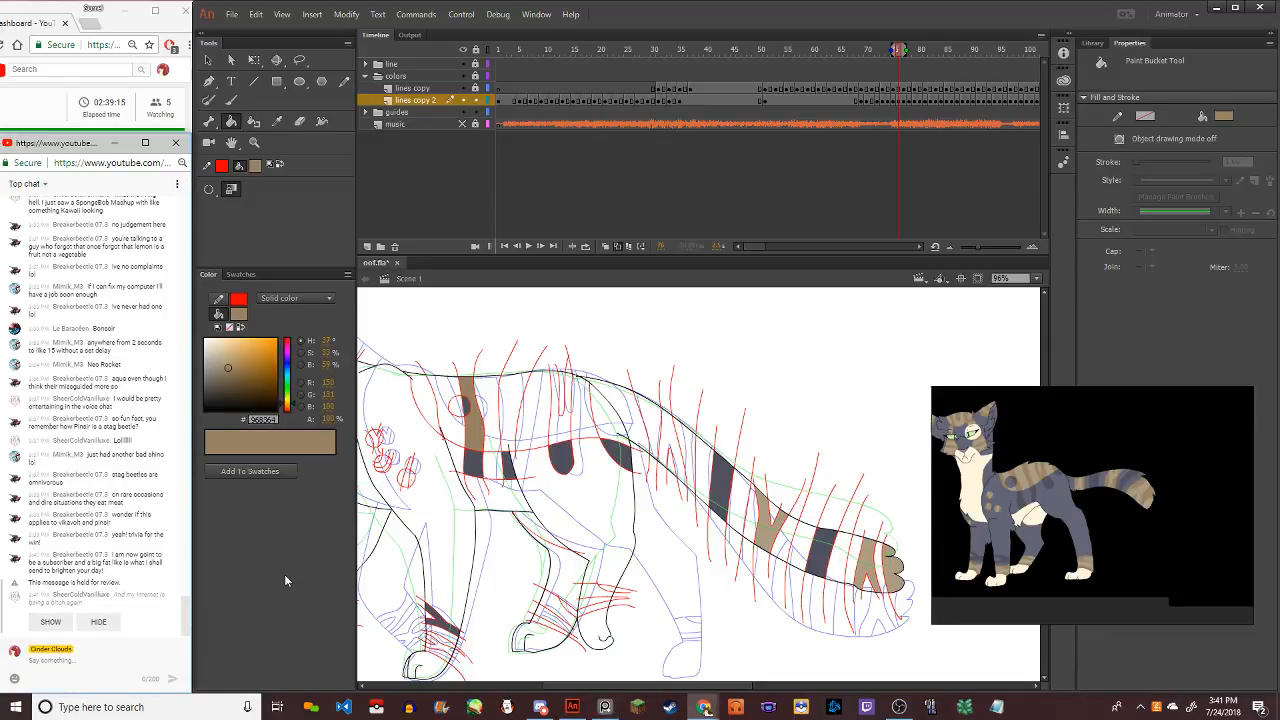
left_click(285, 580)
left_click(518, 420)
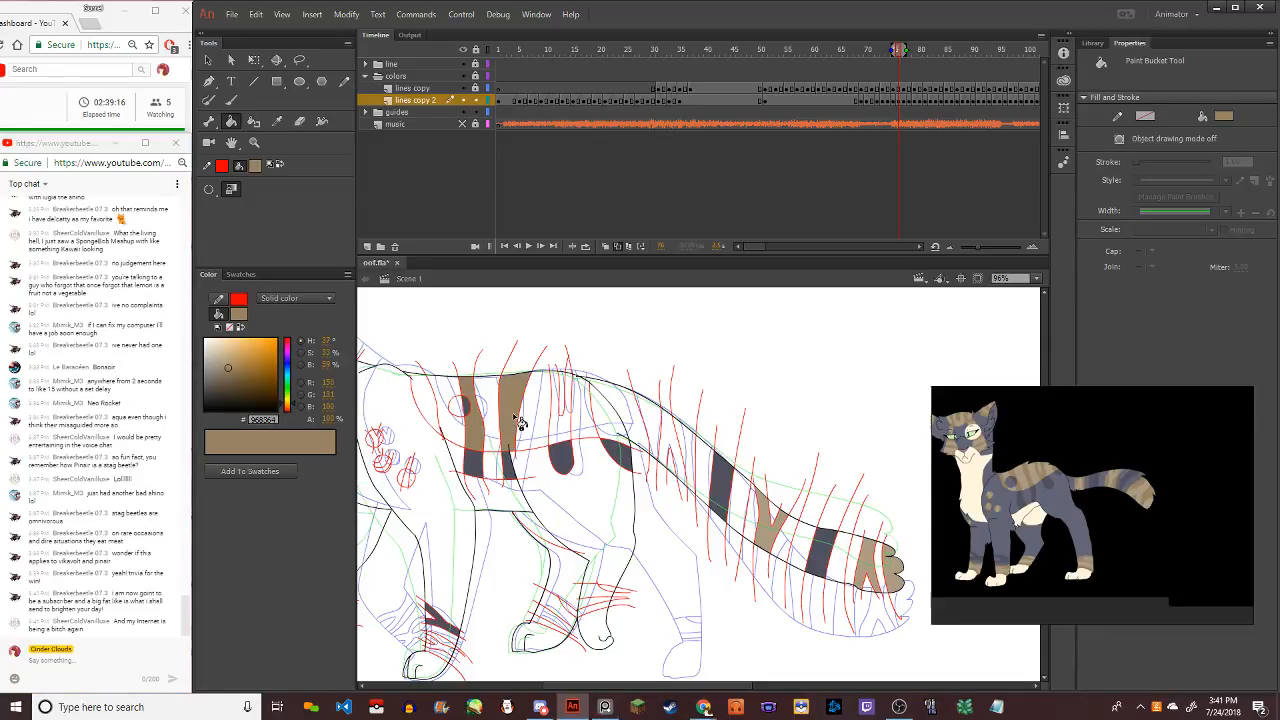
left_click(564, 421)
left_click(612, 425)
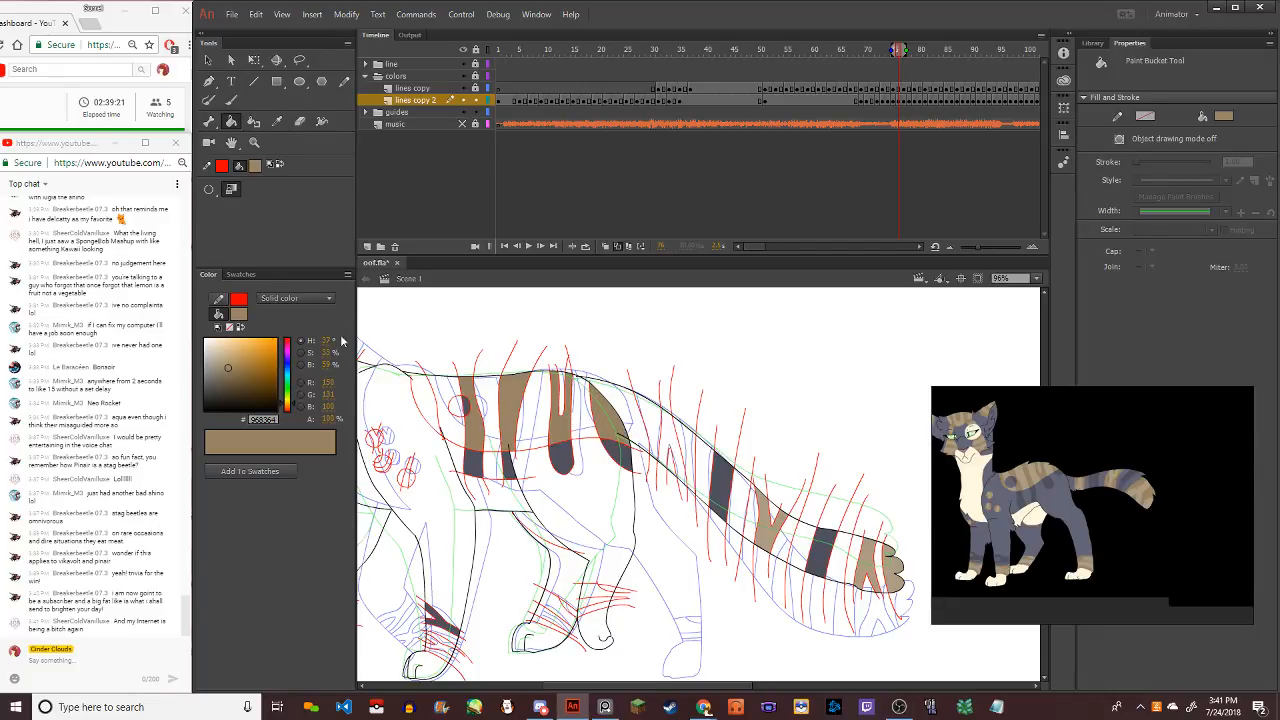
Fill the foremost back stripe, just behind the shoulder, with brown #968364
left_click(236, 314)
left_click(312, 466)
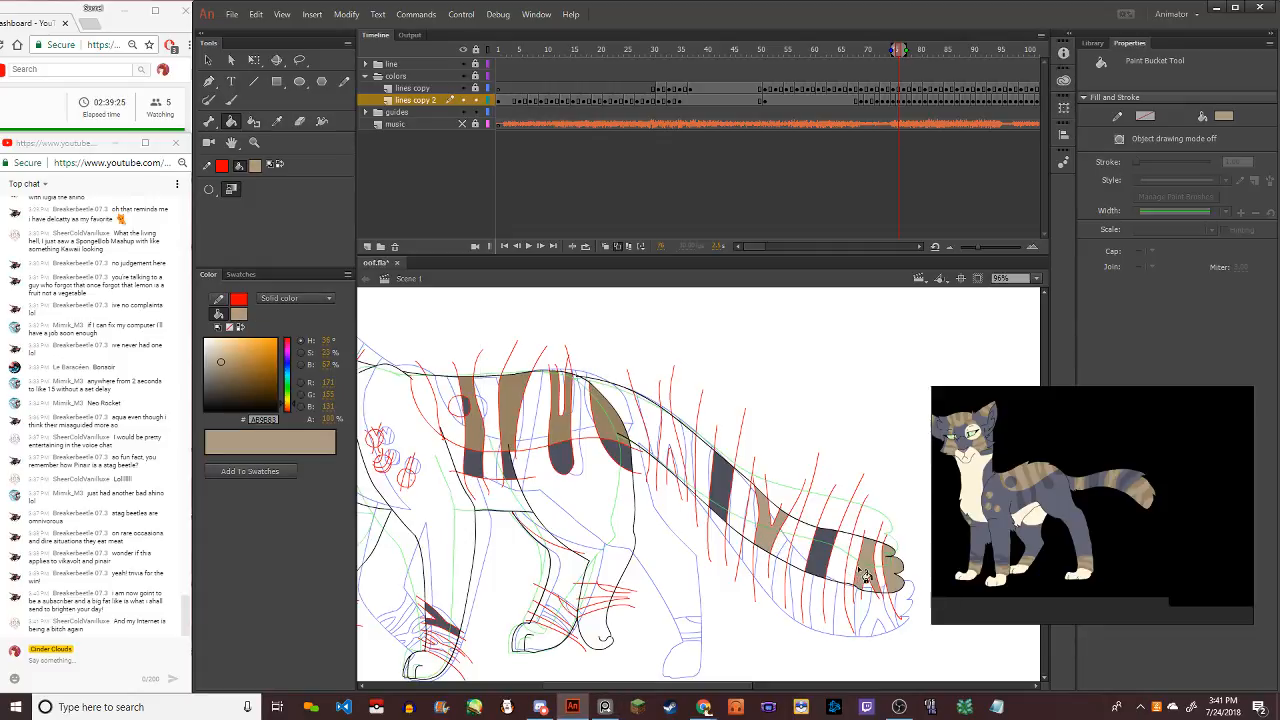
left_click(238, 314)
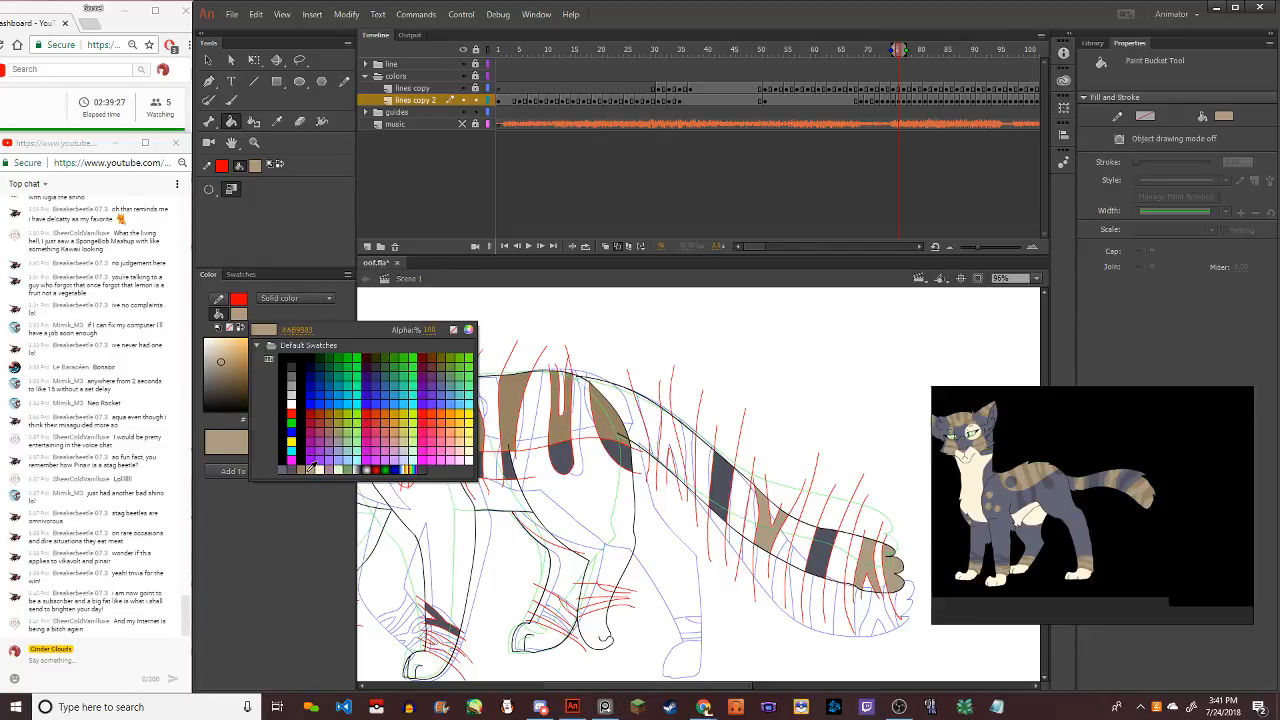
left_click(311, 467)
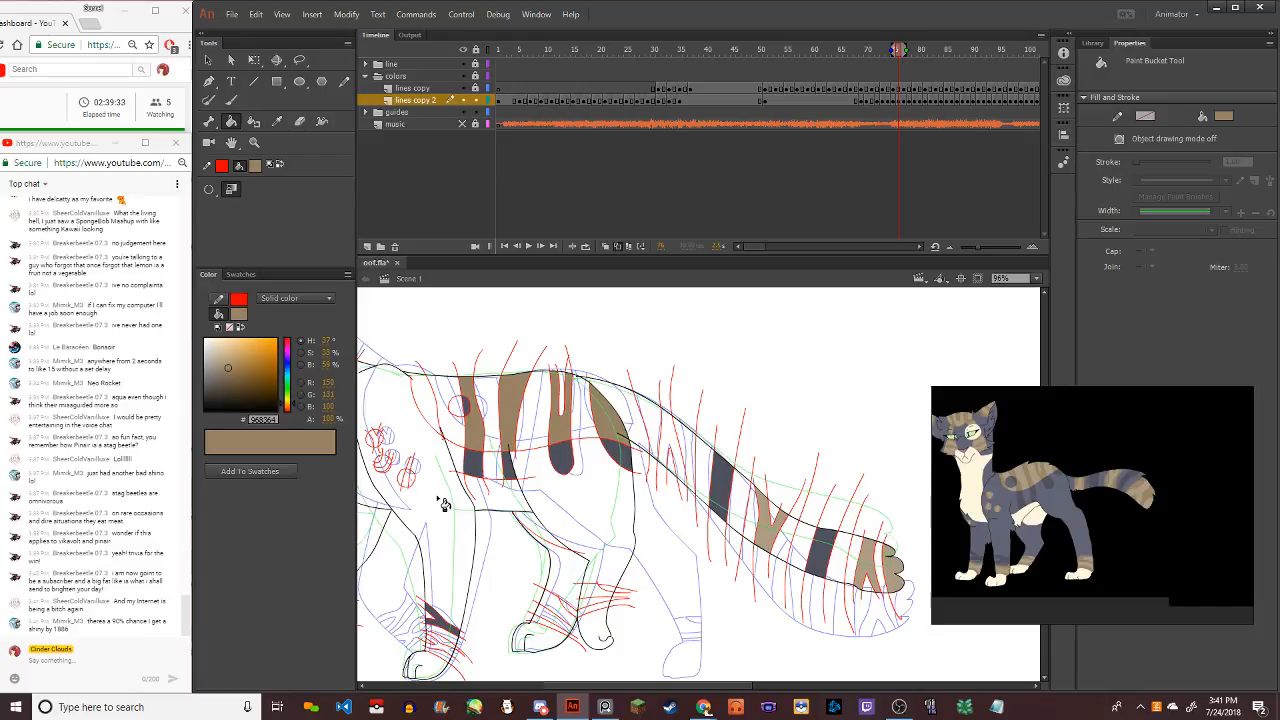
scroll(443, 495, "down", 3)
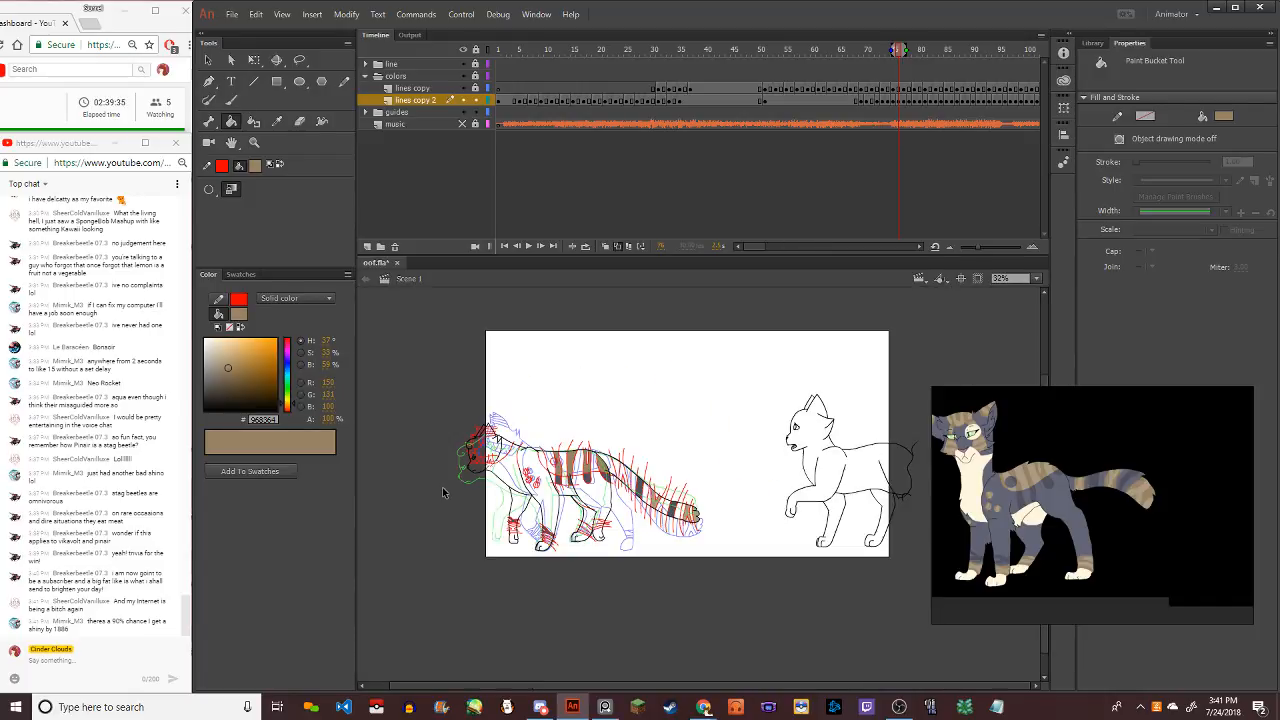
scroll(480, 494, "up", 3)
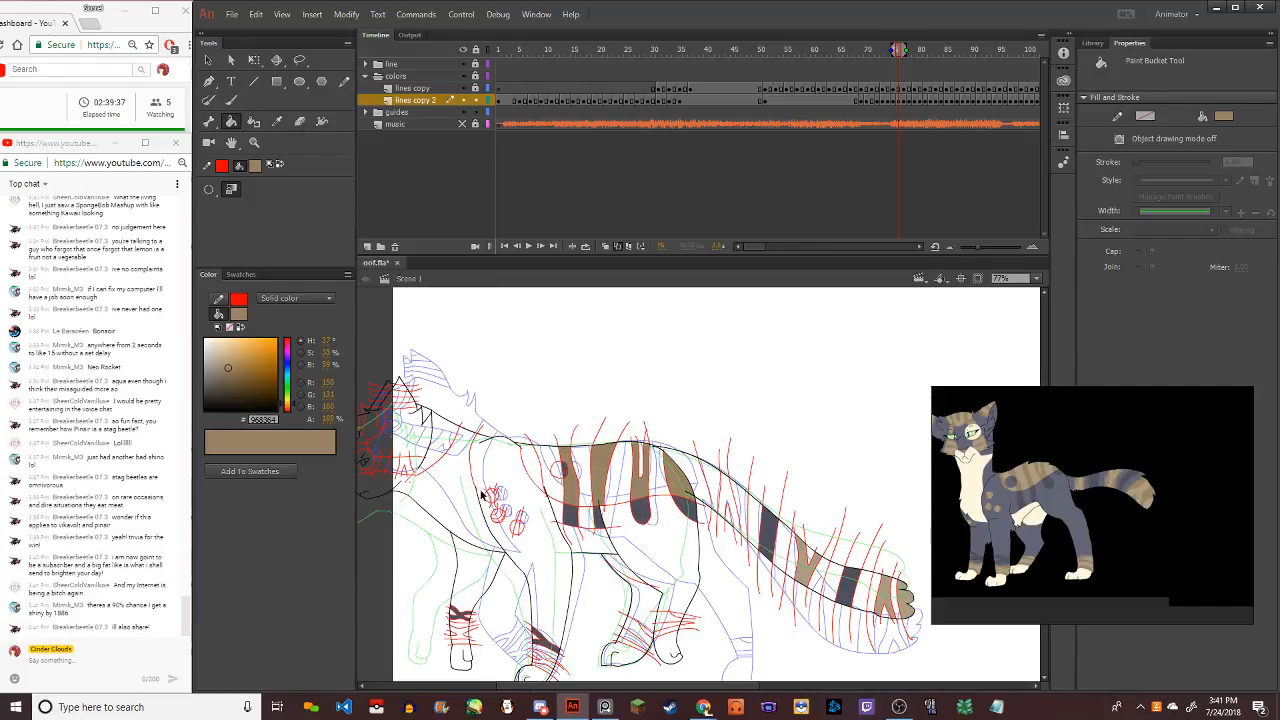
scroll(481, 494, "up", 3)
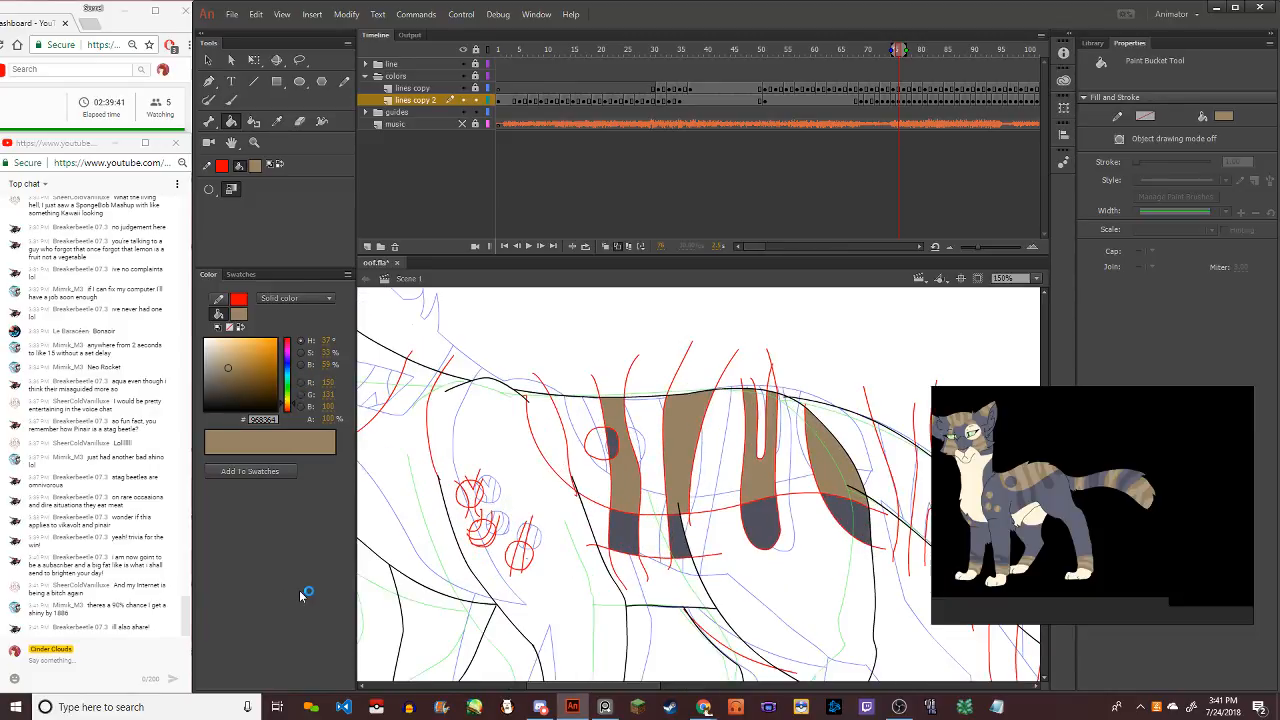
left_click(559, 466)
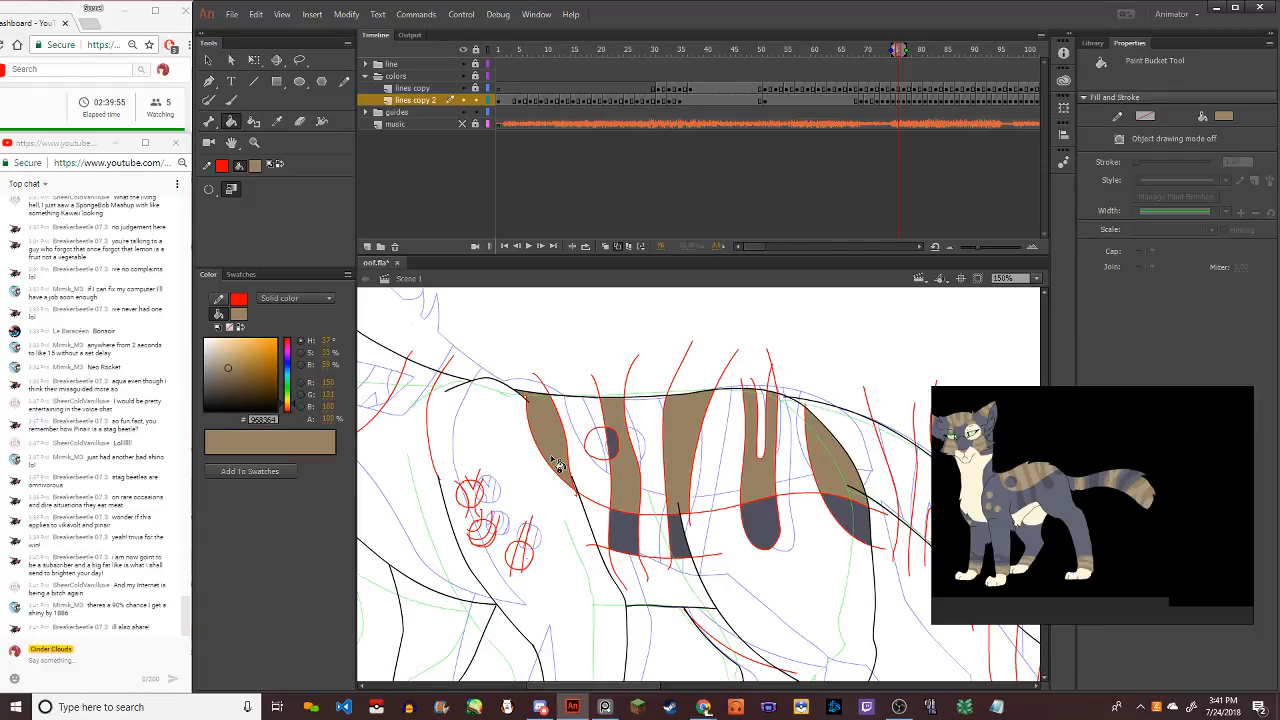
Fill the forked stripe at the base of the tail with tan #AB9B83
scroll(745, 434, "down", 3)
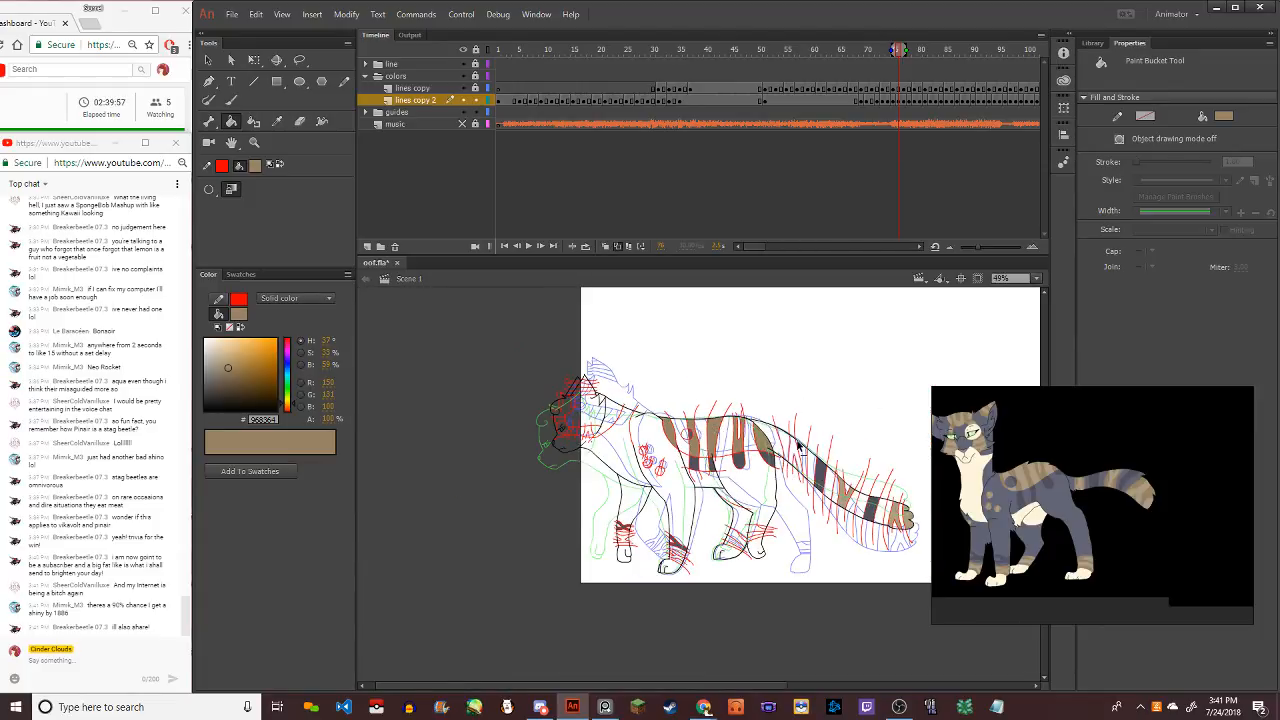
scroll(855, 483, "up", 1)
scroll(855, 483, "up", 1)
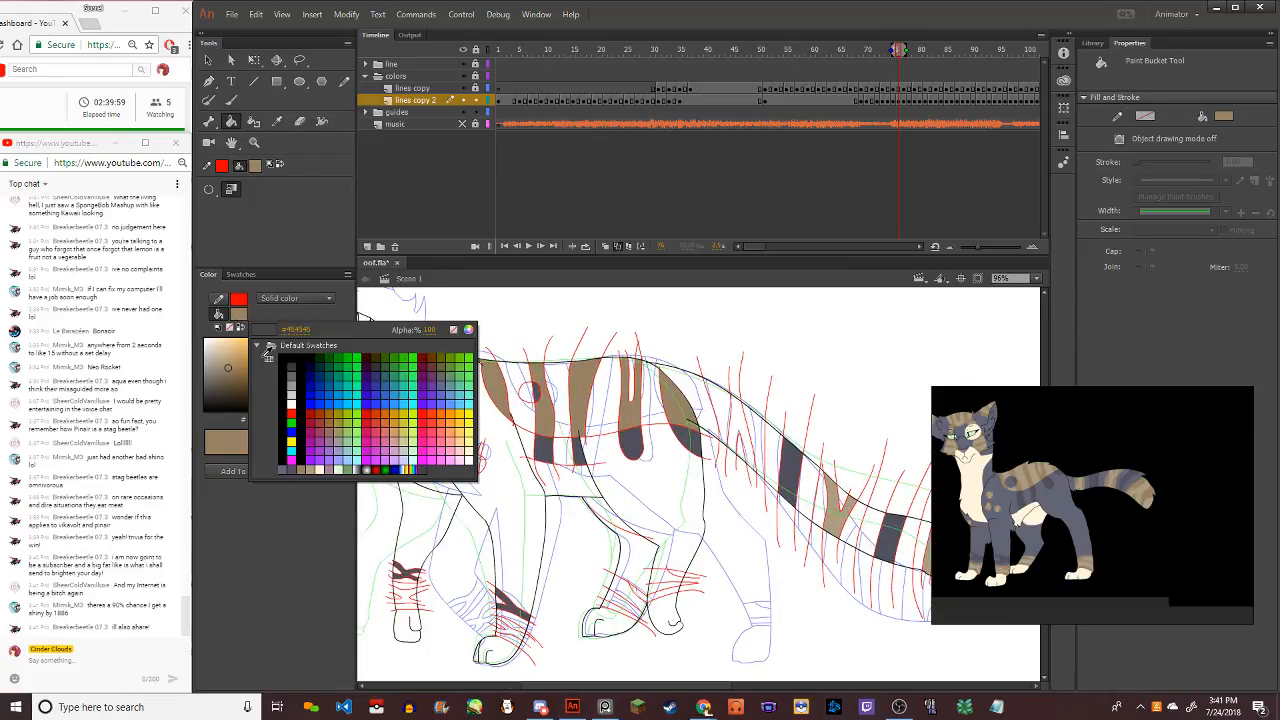
left_click(239, 314)
left_click(317, 468)
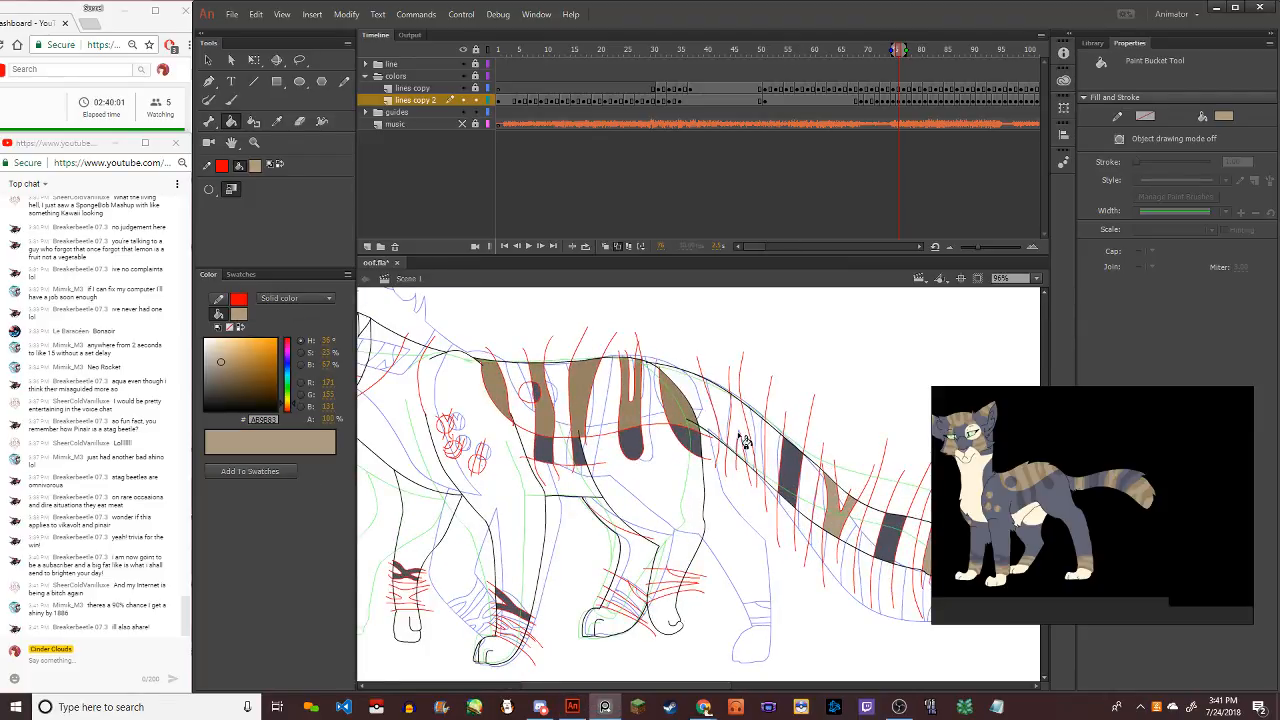
left_click(745, 437)
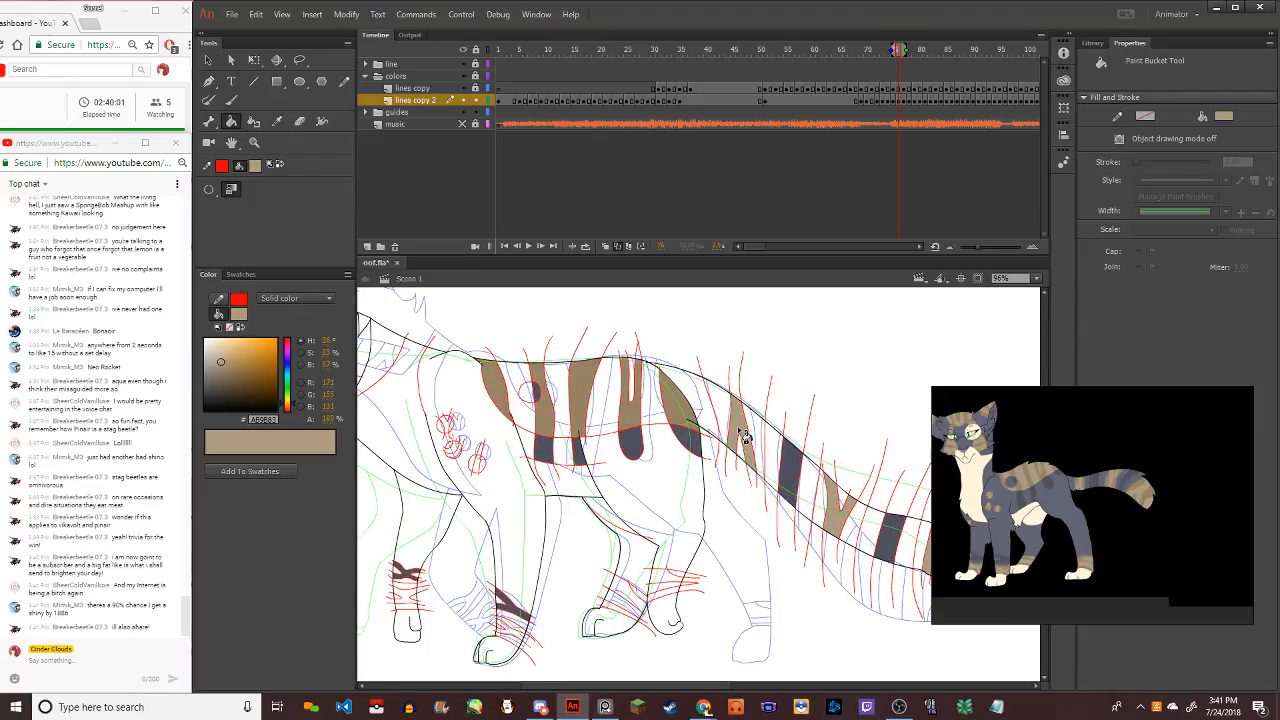
Fill the gaps between the brown stripes across the whole back patch with tan #AB9B83, leaving the round spot empty
left_click(602, 431)
left_click(571, 429)
left_click(534, 429)
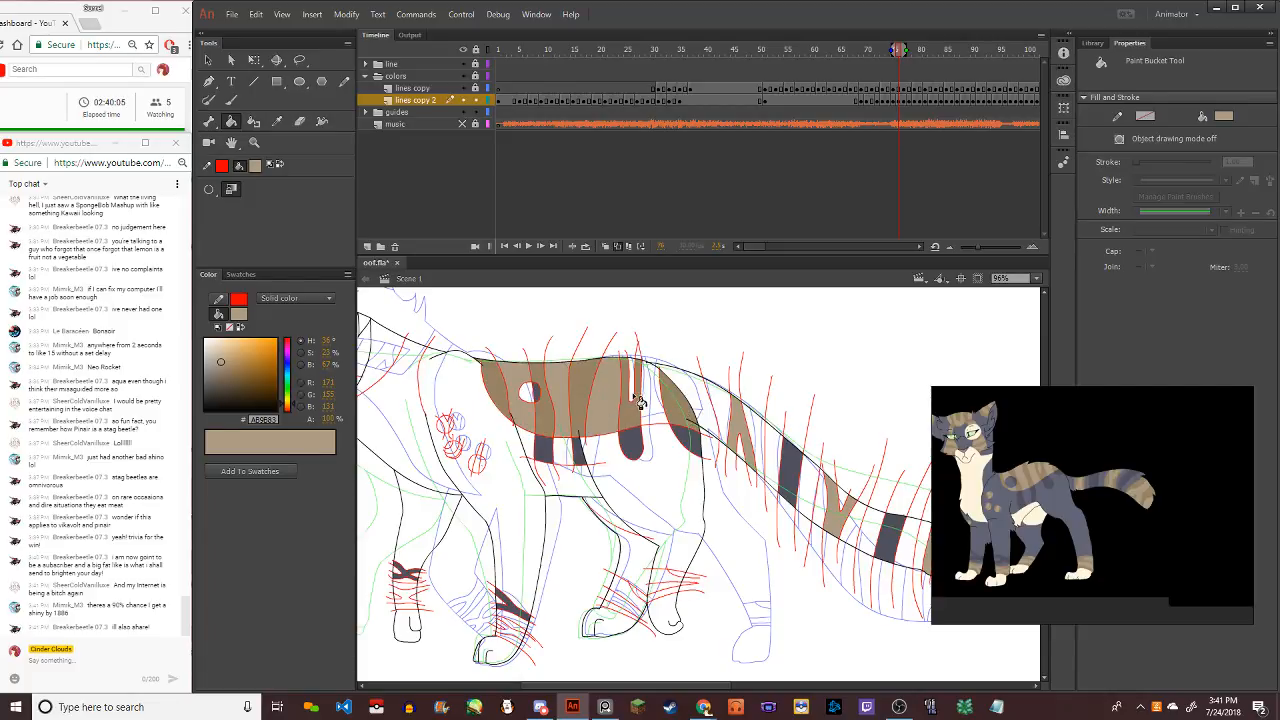
left_click(640, 400)
left_click(662, 412)
left_click(720, 420)
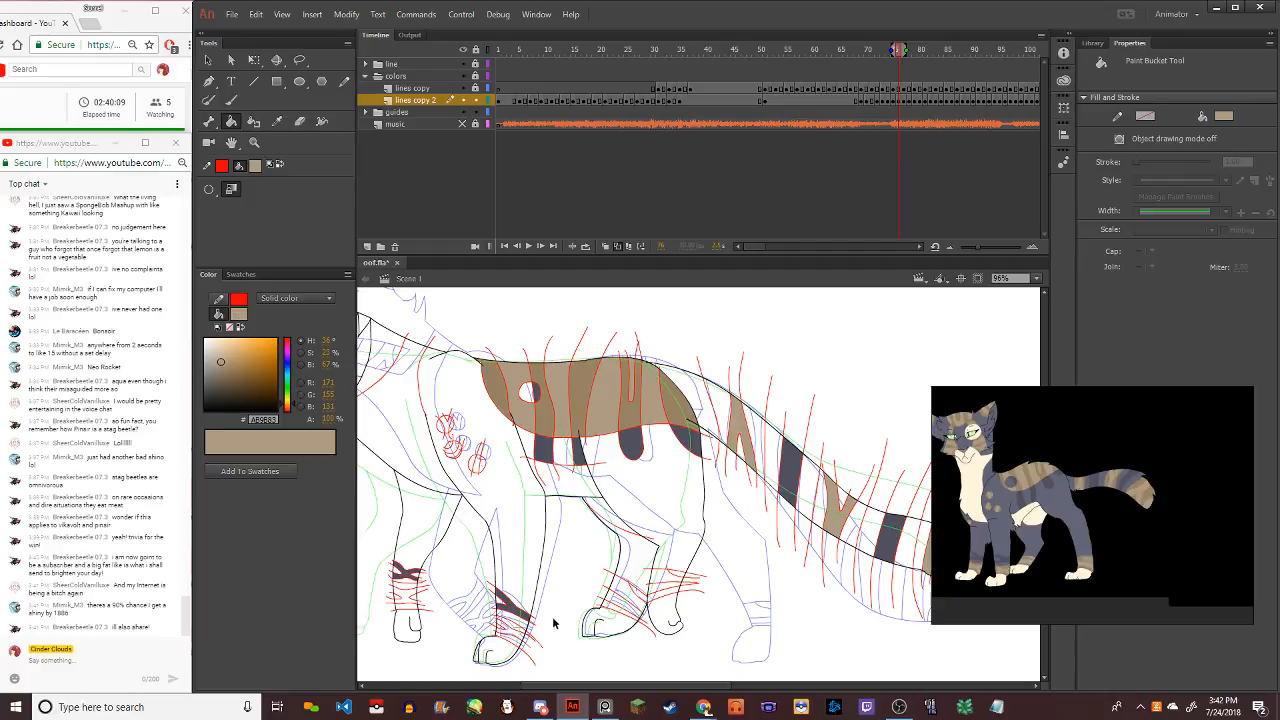
Fill the forked lower stripes on both forelegs and the stripes on both hind legs with tan #AB9B83
scroll(553, 623, "up", 4)
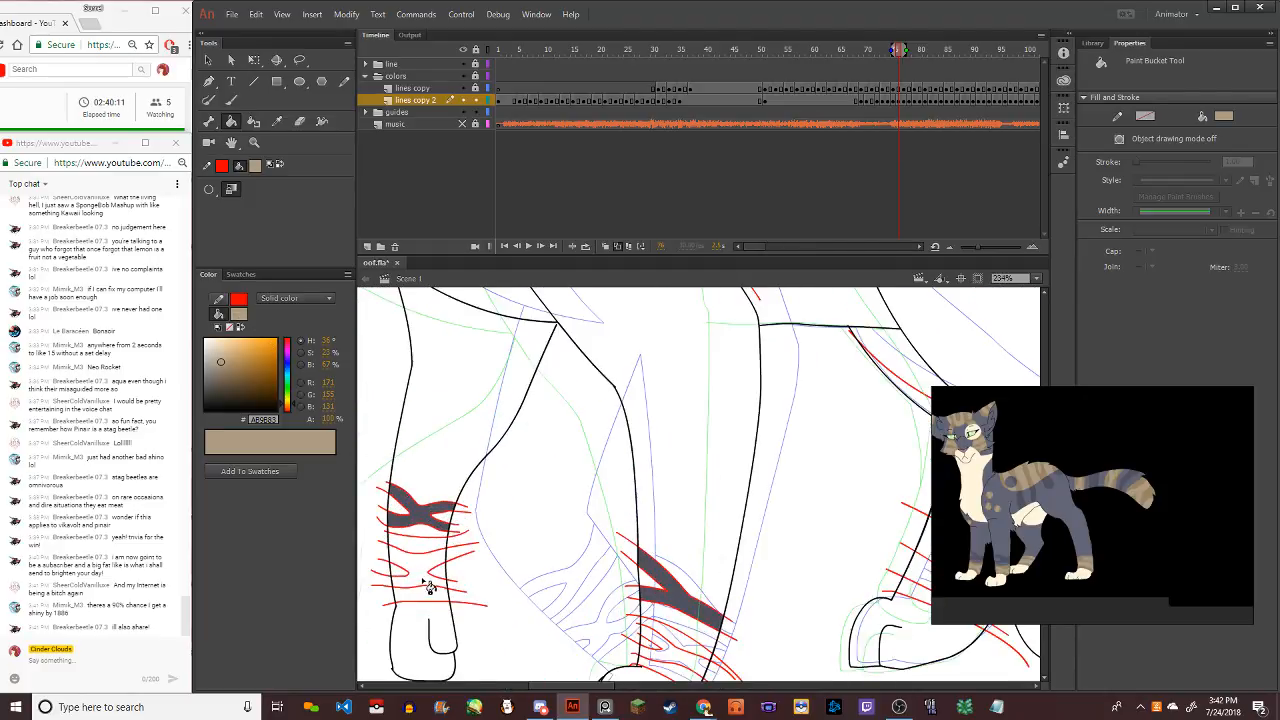
left_click(428, 587)
left_click(680, 658)
scroll(655, 615, "down", 2)
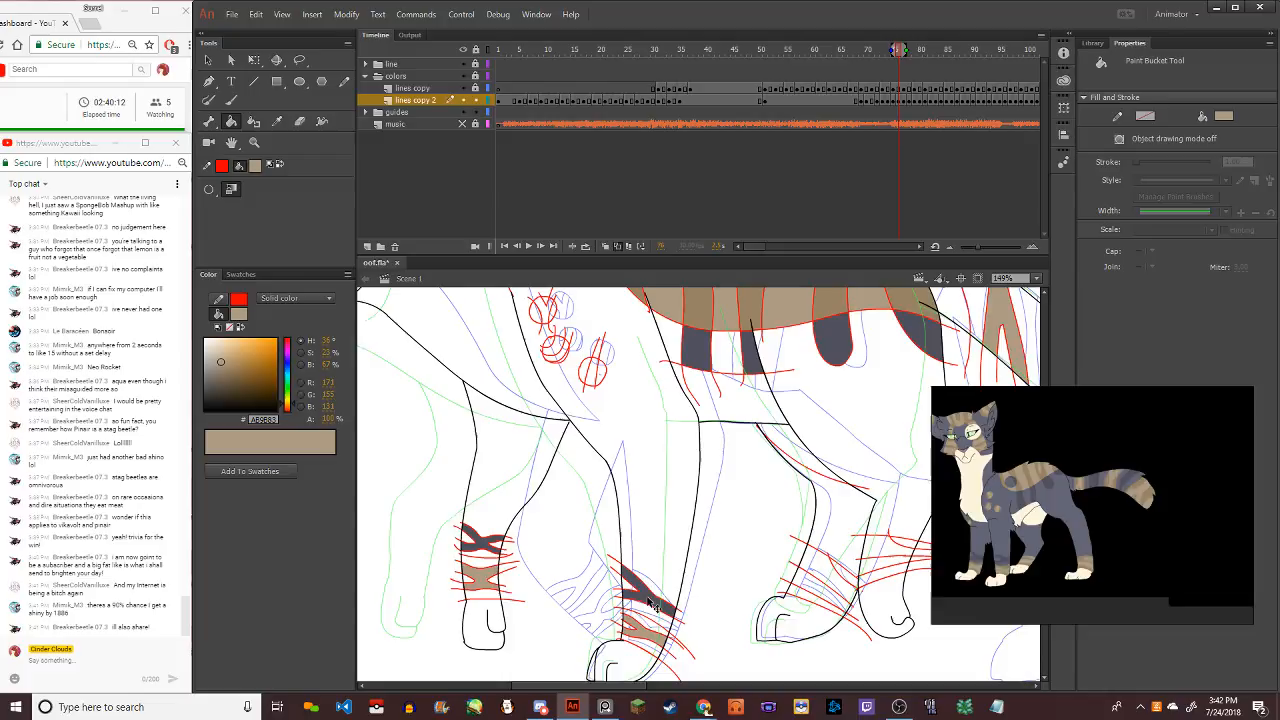
left_click(822, 588)
scroll(845, 582, "down", 2)
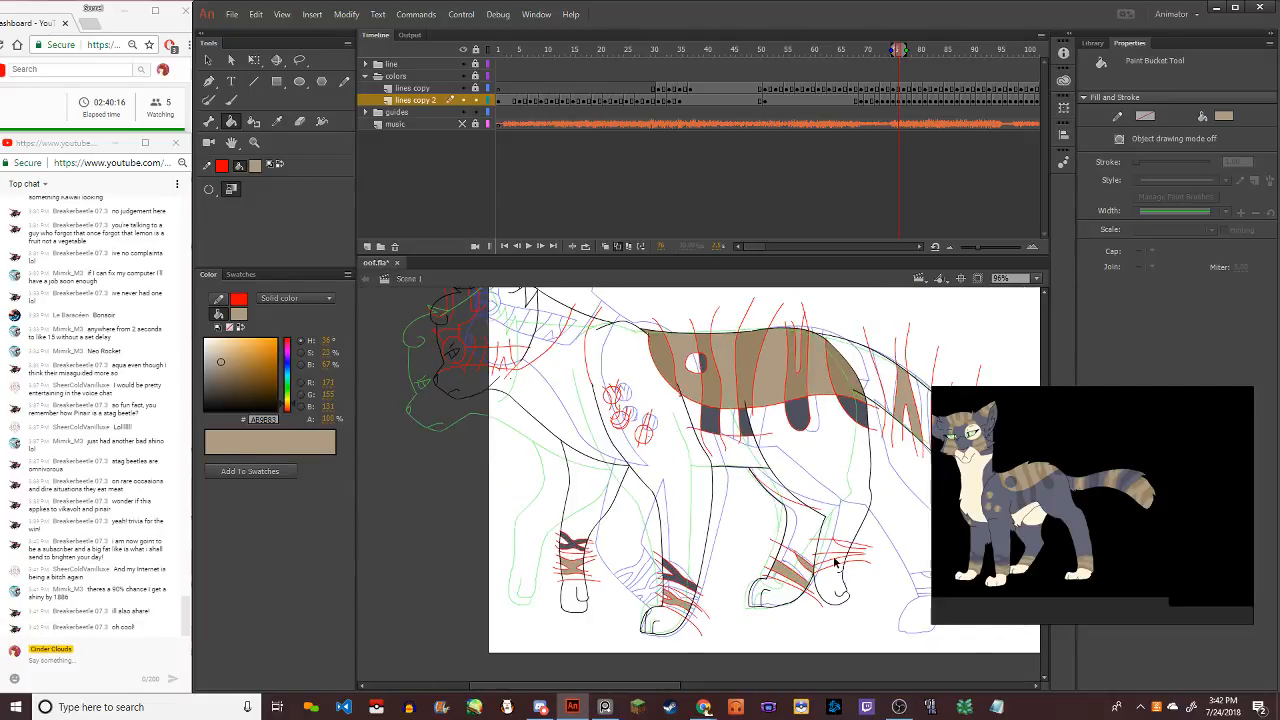
scroll(835, 565, "up", 2)
left_click(836, 558)
left_click(850, 545)
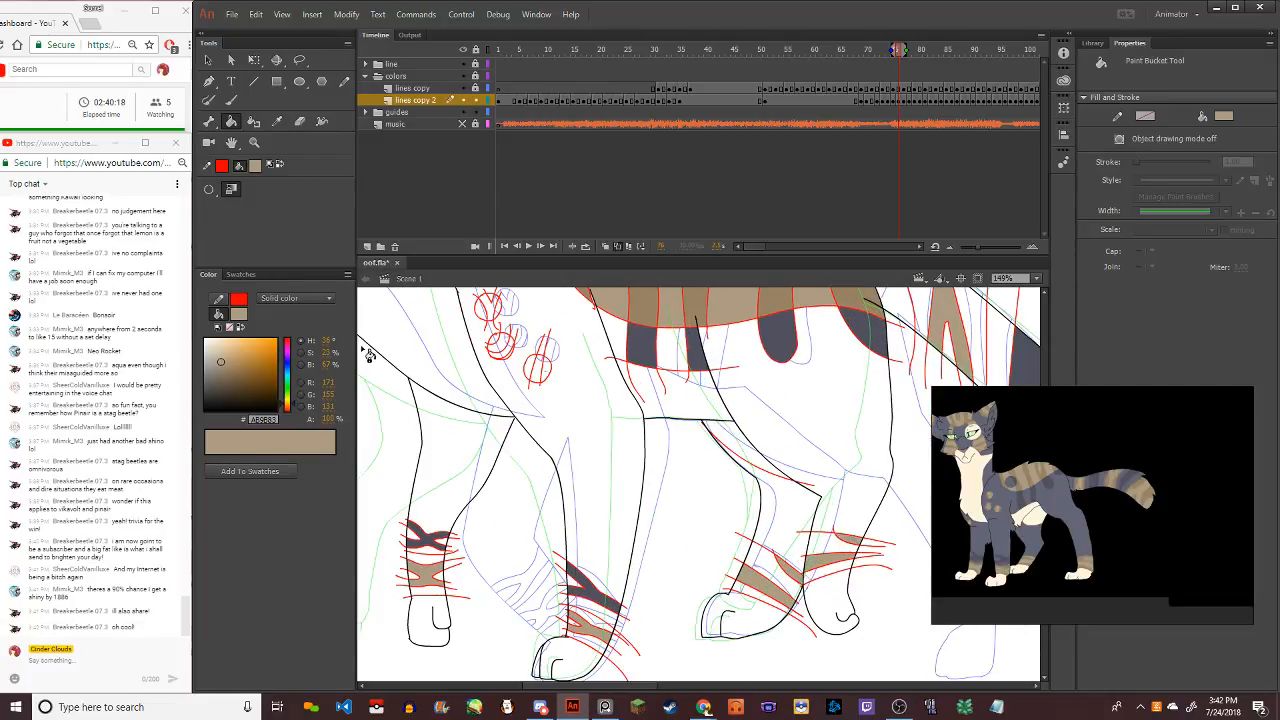
Fill the areas above and below the tan marking on the foremost leg with brown #968364
left_click(239, 316)
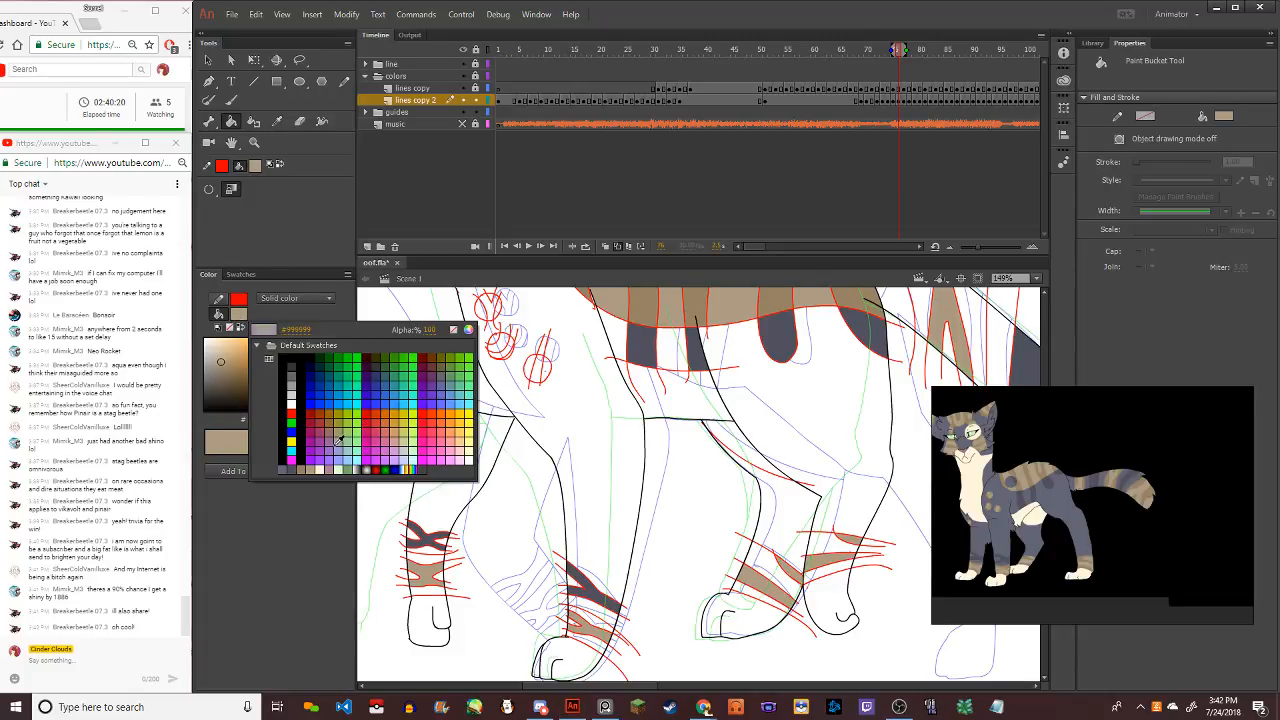
left_click(341, 452)
scroll(426, 585, "up", 3)
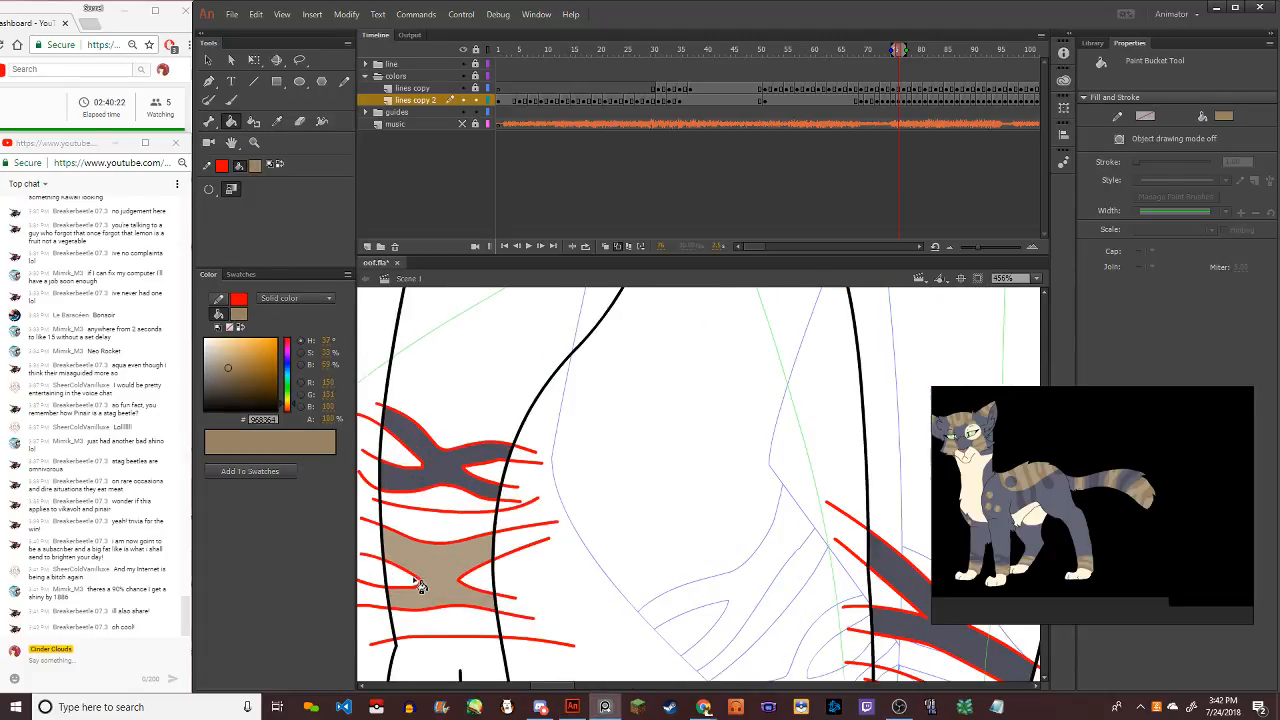
left_click(422, 586)
left_click(484, 612)
left_click(462, 528)
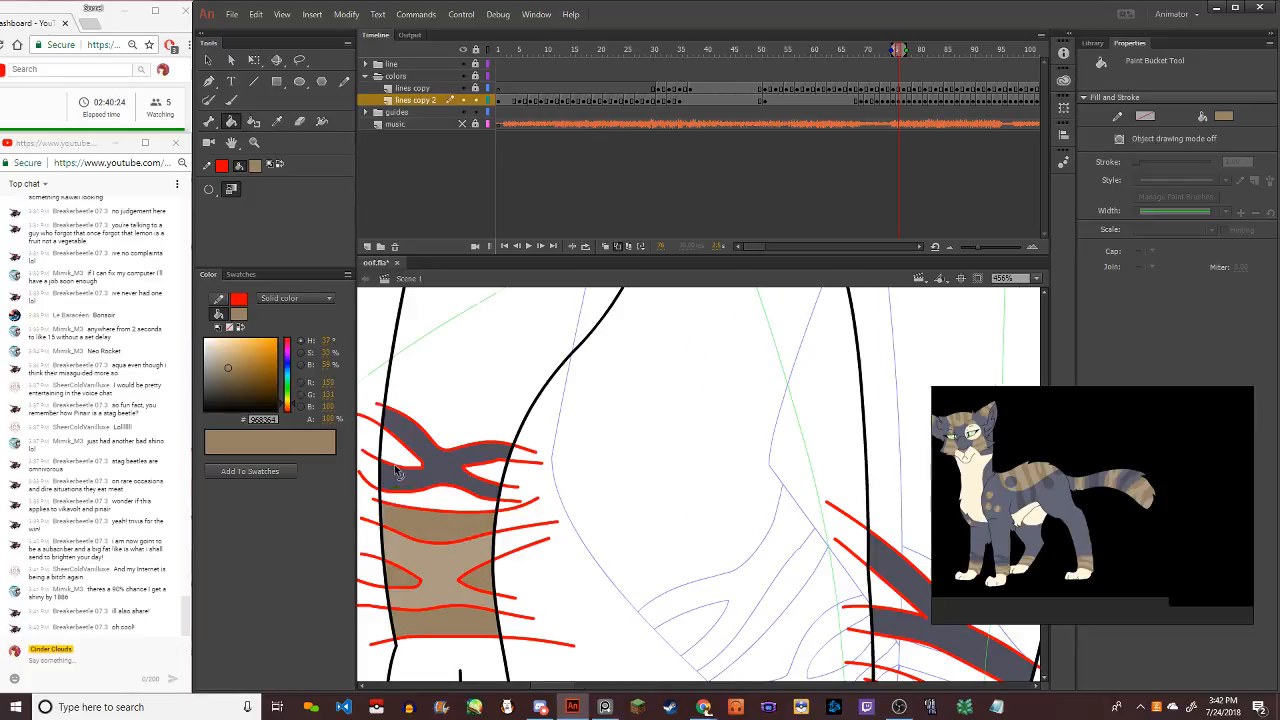
Fill the gaps around the tan marking on the second foreleg, just above the paw, with brown #968364
scroll(463, 530, "down", 2)
left_click(606, 582)
left_click(628, 578)
left_click(620, 556)
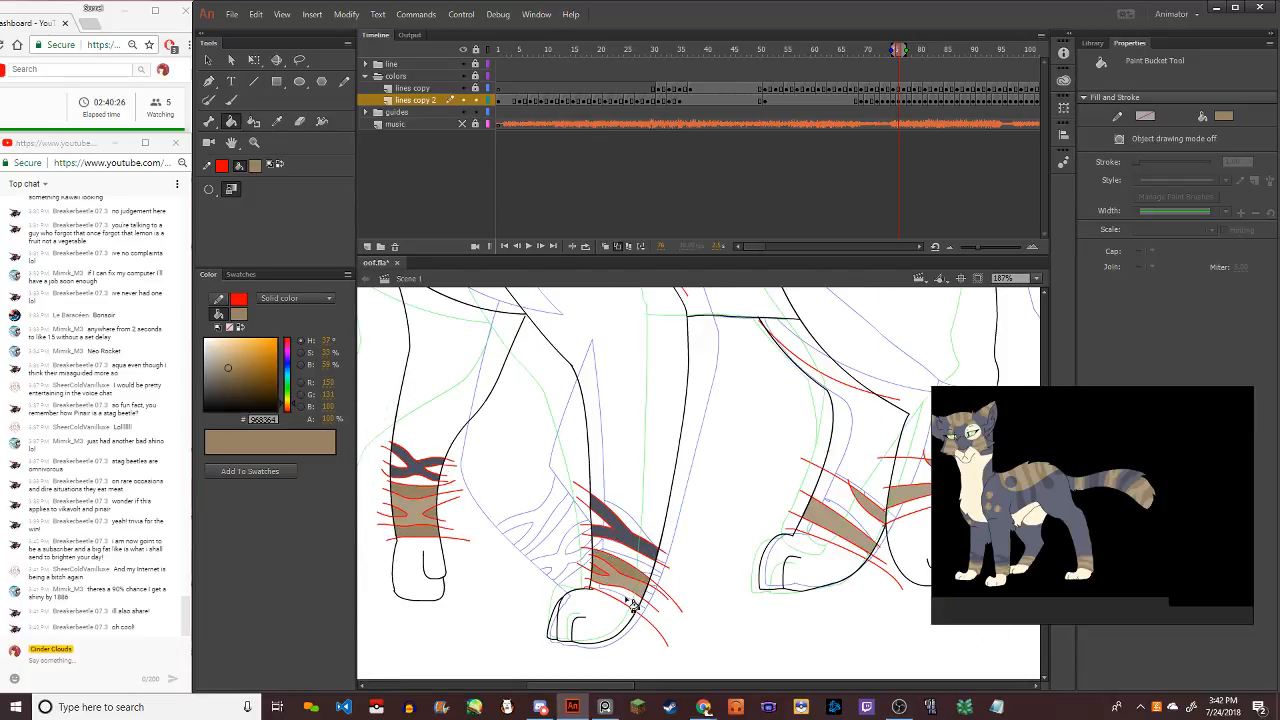
left_click(612, 596)
Fill the gaps around the tan stripes on both hind legs with brown #968364
left_click(826, 546)
left_click(846, 506)
scroll(760, 470, "down", 2)
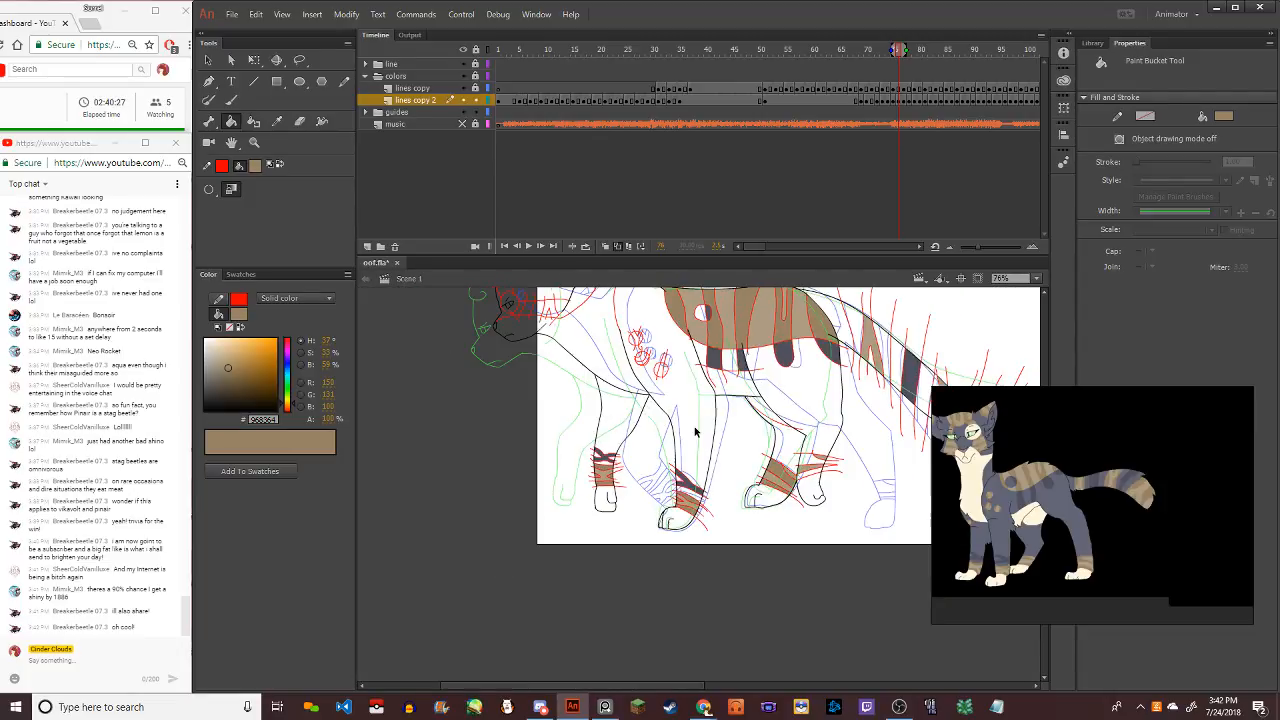
scroll(745, 455, "up", 2)
left_click(745, 453)
left_click(745, 455)
left_click(748, 480)
scroll(729, 483, "down", 3)
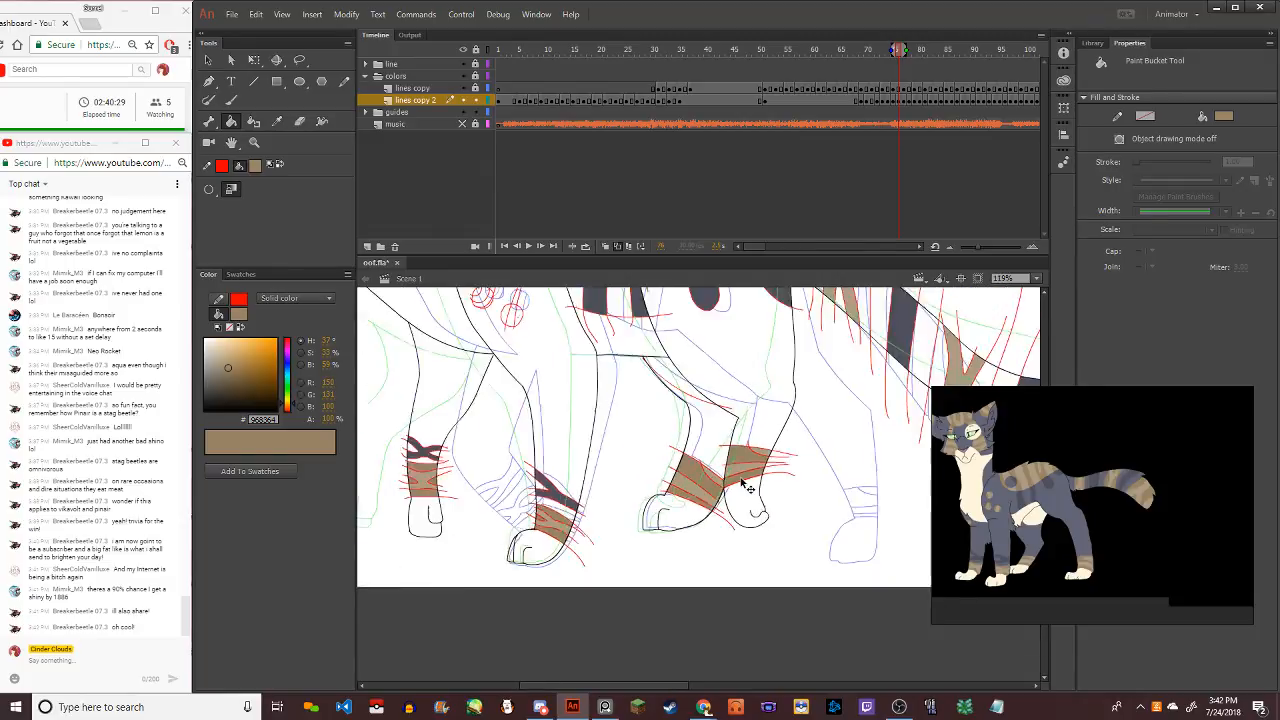
Fill the gaps around the forked tan stripes at the tail's tip, middle and base with brown #968364
scroll(598, 422, "down", 1)
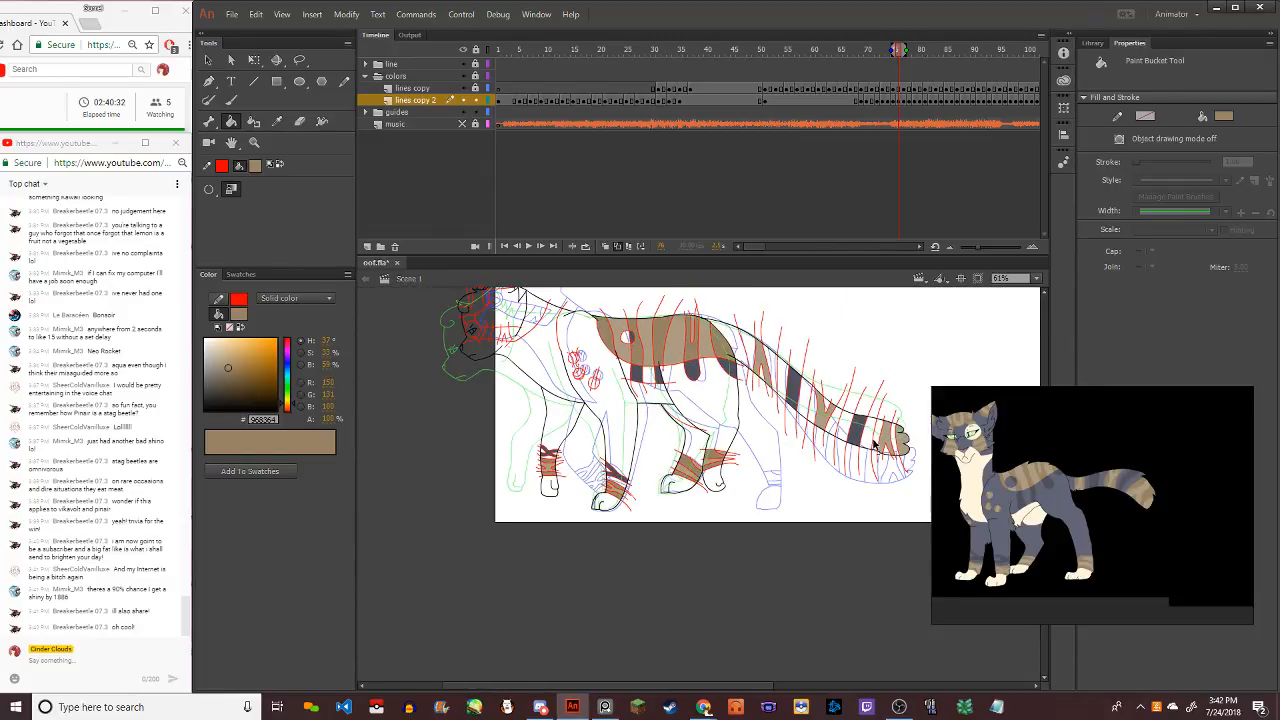
scroll(876, 446, "up", 4)
left_click(898, 448)
left_click(857, 442)
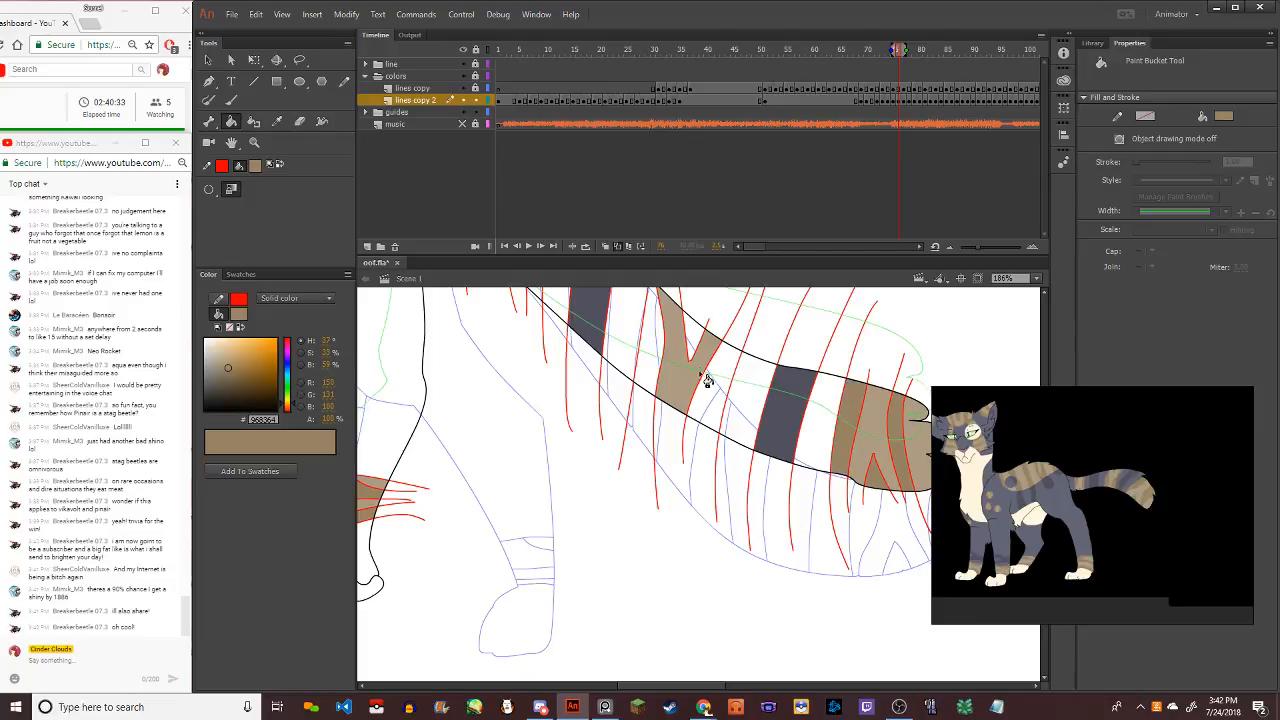
left_click(706, 380)
left_click(694, 349)
scroll(660, 368, "down", 3)
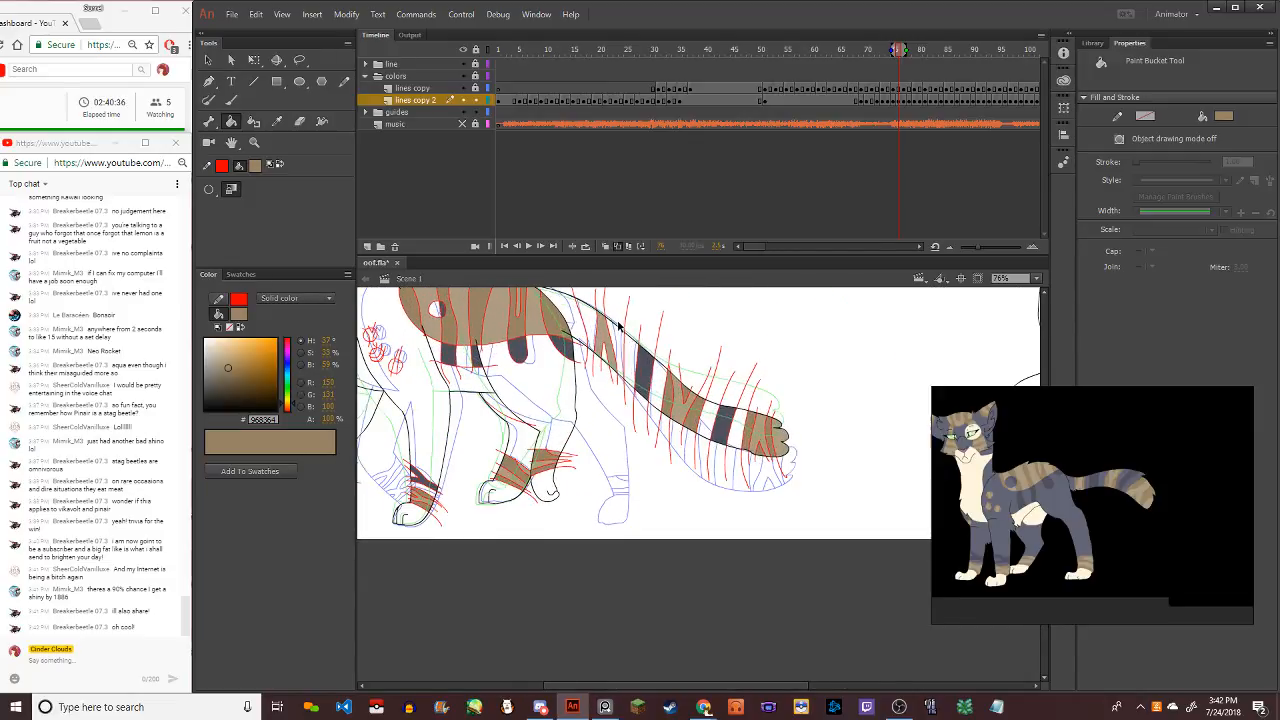
scroll(618, 325, "up", 2)
left_click(578, 363)
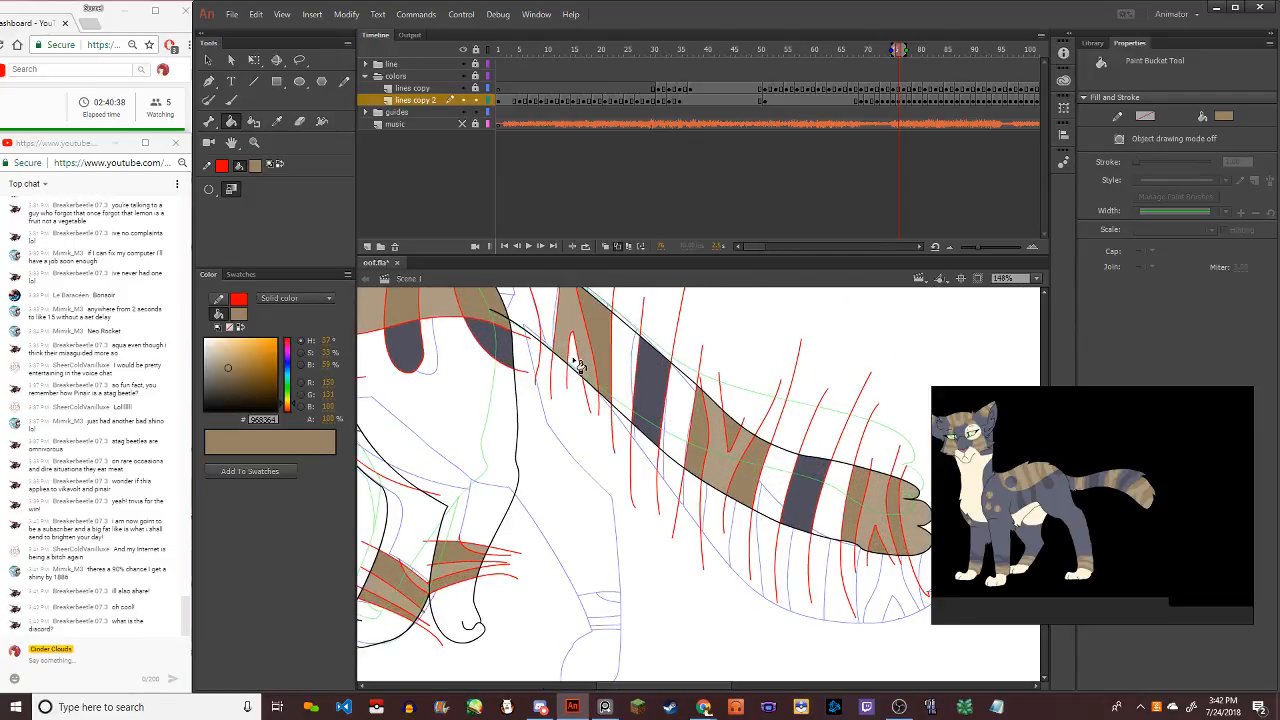
Fill the forehead patch areas above the eye and beside the hair tuft with brown #968364
scroll(545, 350, "down", 3)
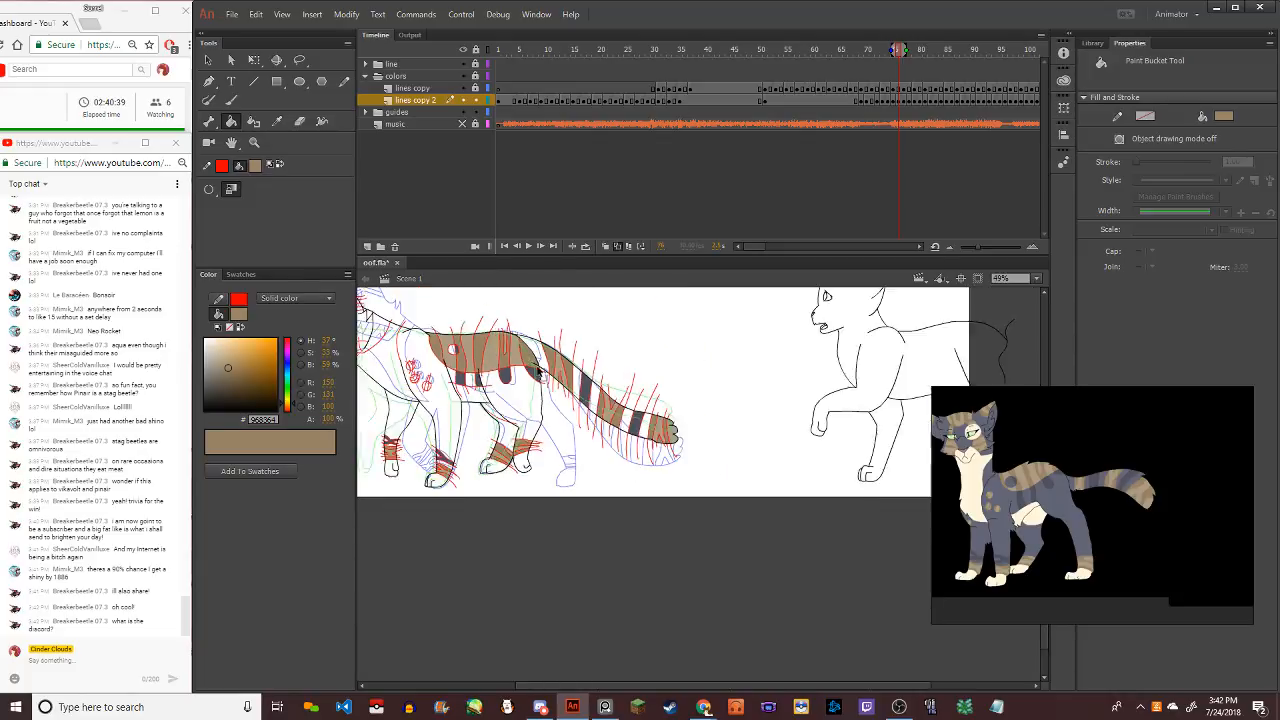
scroll(532, 416, "up", 4)
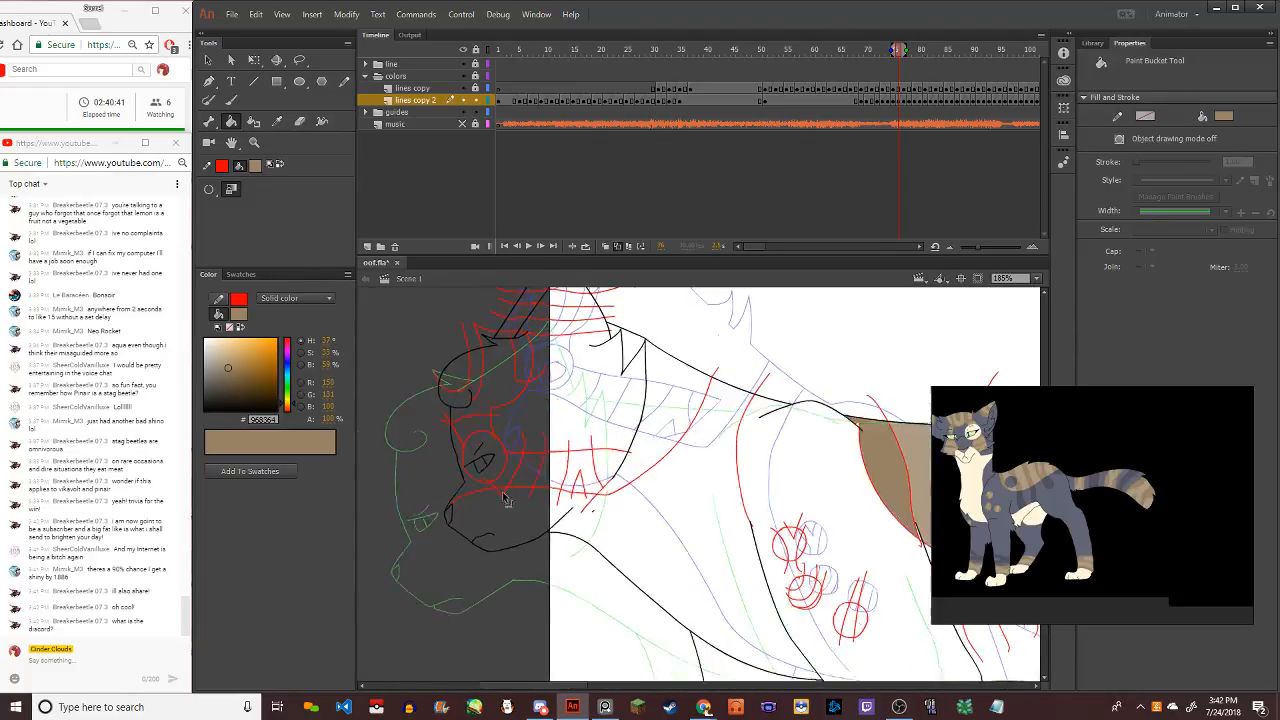
scroll(505, 499, "up", 1)
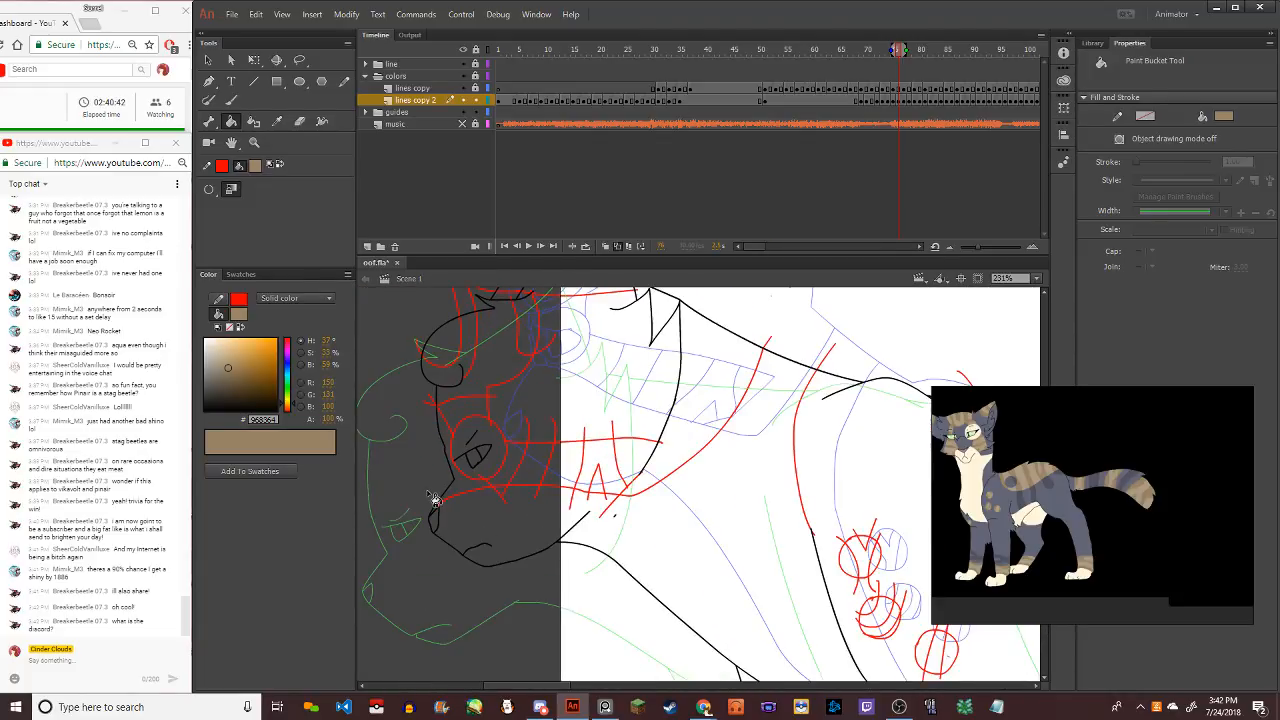
left_click(472, 398)
left_click(465, 355)
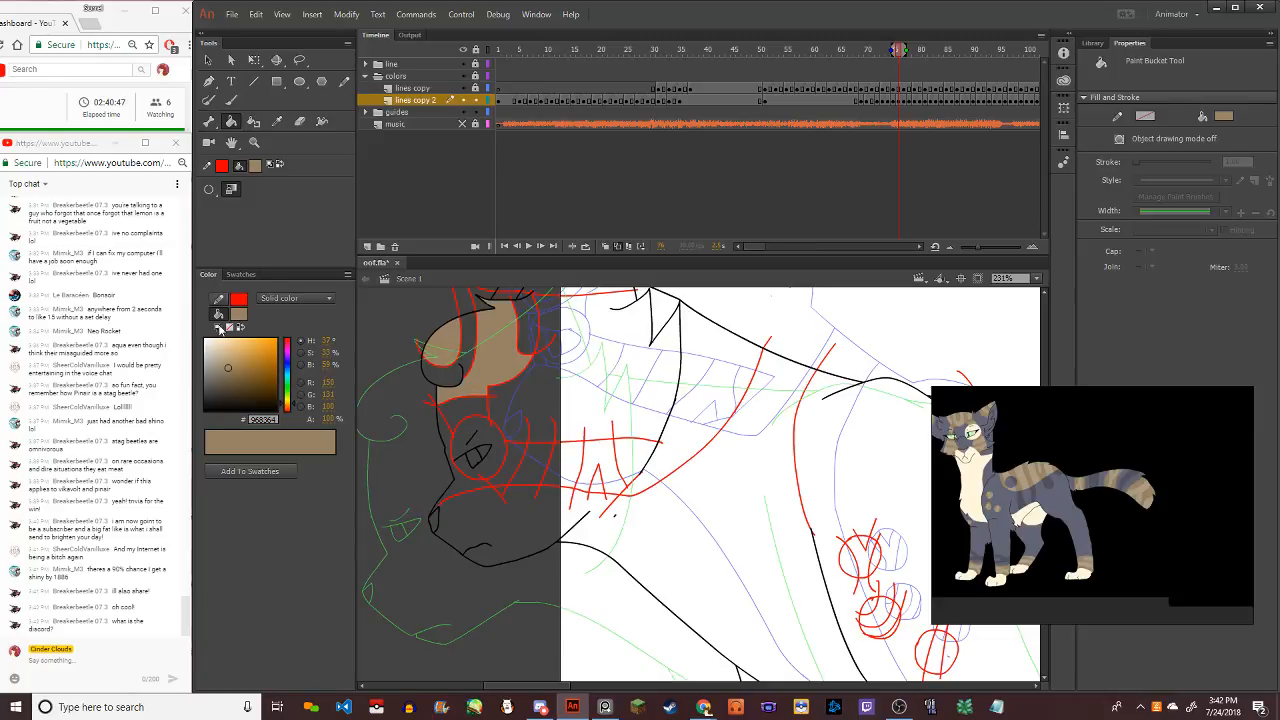
Fill alternating sections of the cheek band behind the eye, including the small triangular notch, with brown #968364
left_click(510, 478)
left_click(575, 462)
left_click(597, 483)
left_click(638, 466)
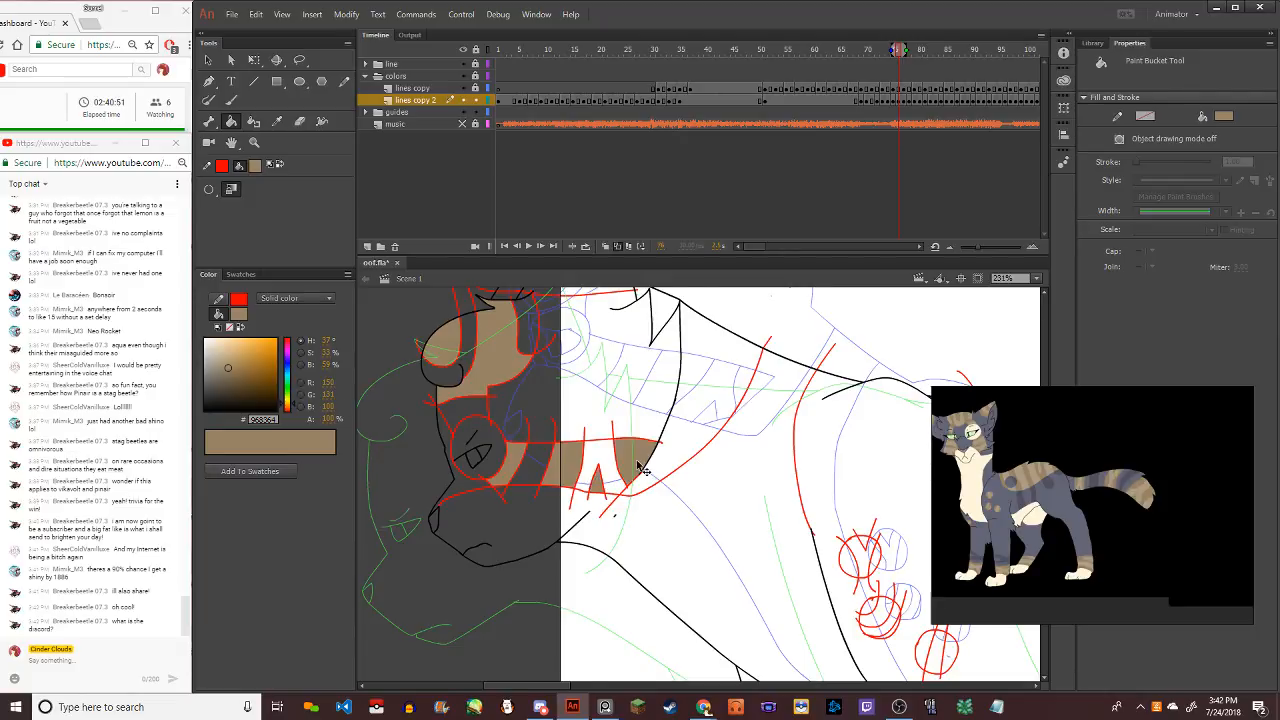
Fill the outer sections of the three striped shoulder spots with brown #968364
scroll(640, 470, "down", 5)
scroll(769, 552, "up", 4)
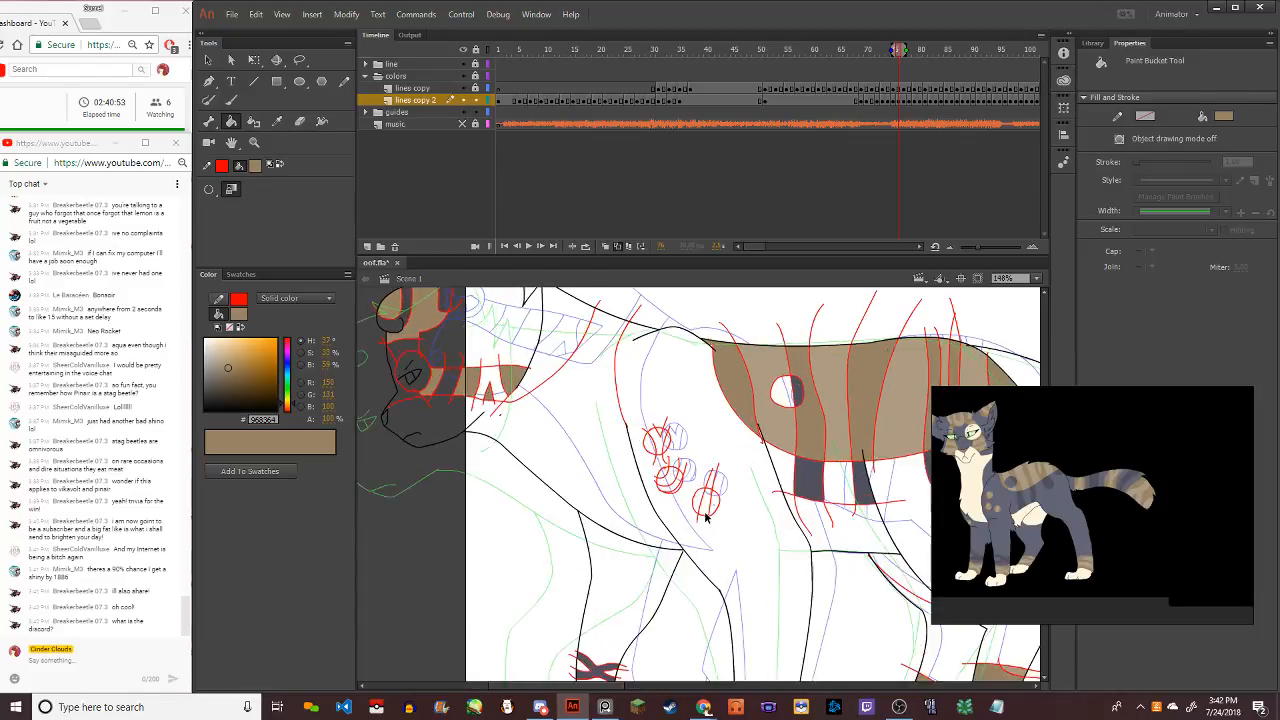
scroll(705, 517, "up", 3)
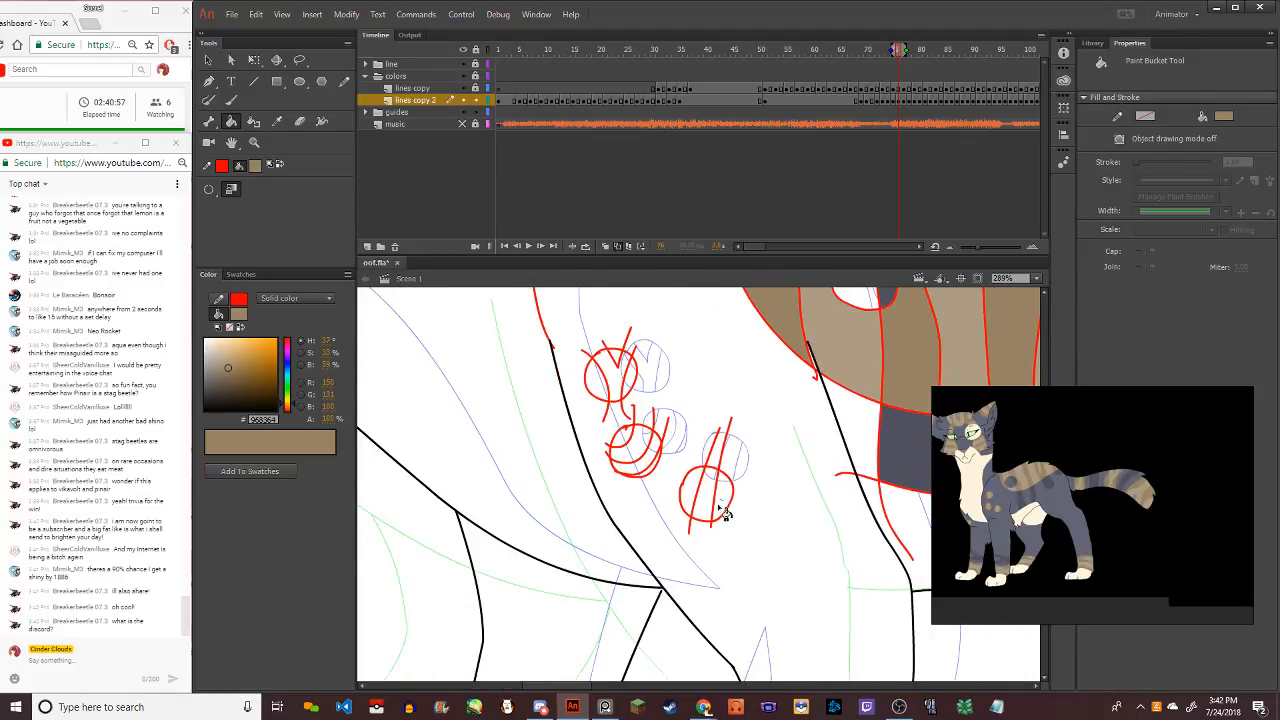
left_click(693, 500)
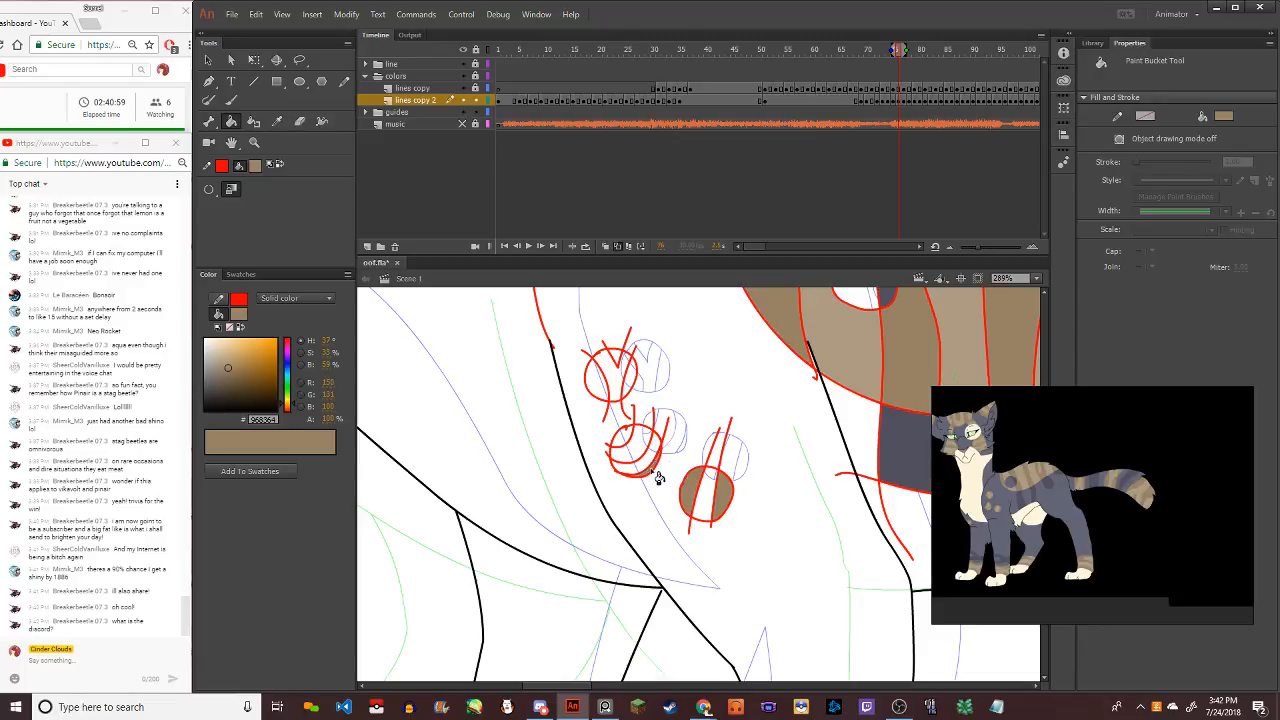
left_click(647, 459)
left_click(630, 443)
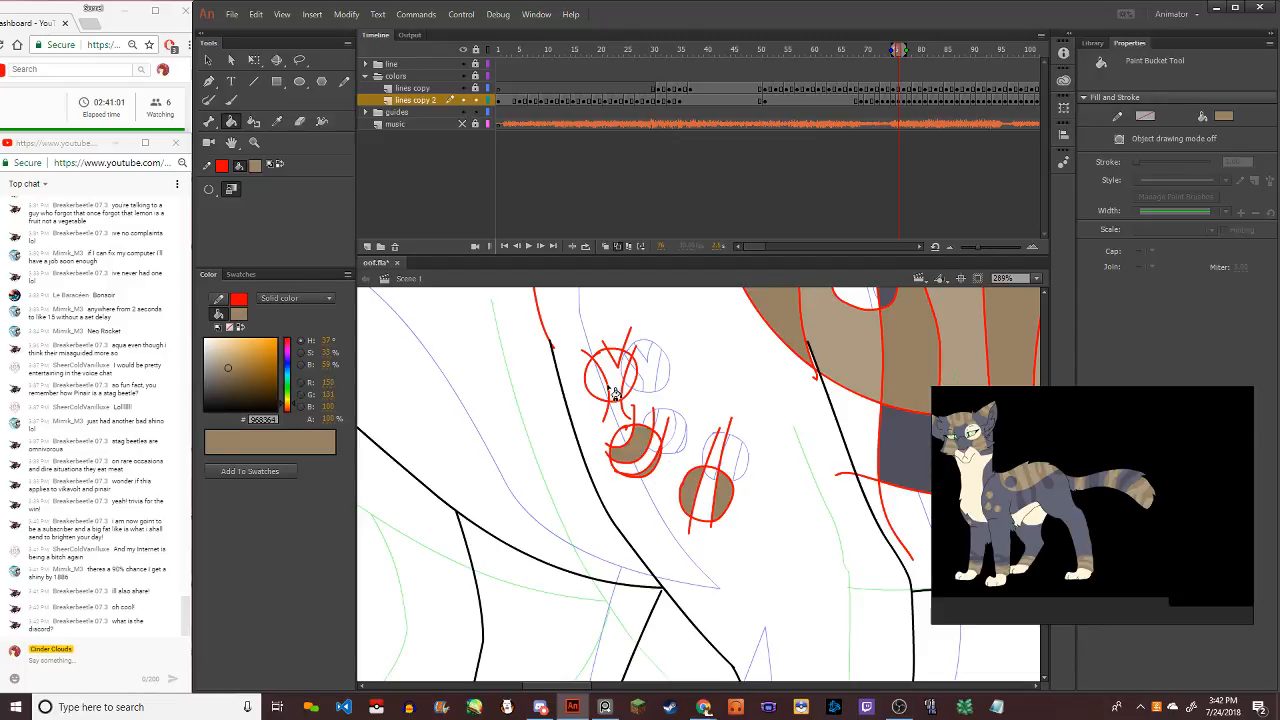
left_click(604, 390)
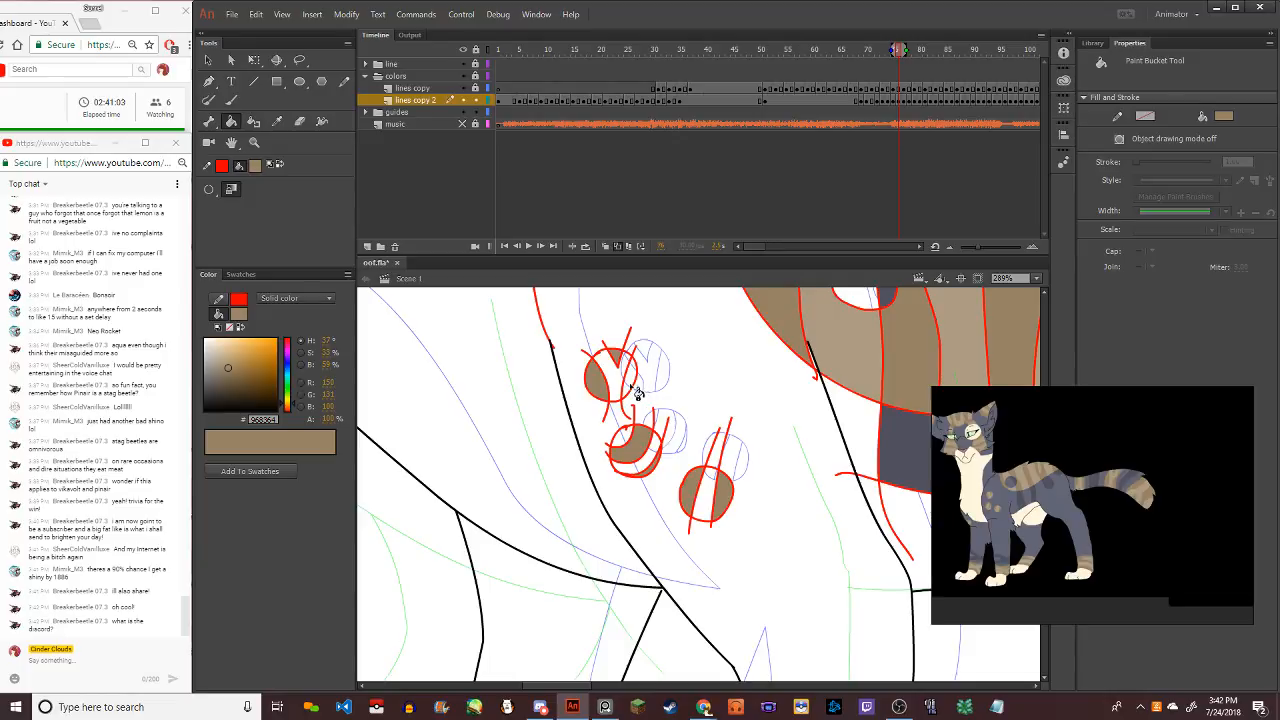
left_click(630, 386)
Fill the remaining cheek band sections and the forehead stripes above the eye with tan #AB9B83
scroll(628, 425, "down", 5)
scroll(683, 415, "up", 1)
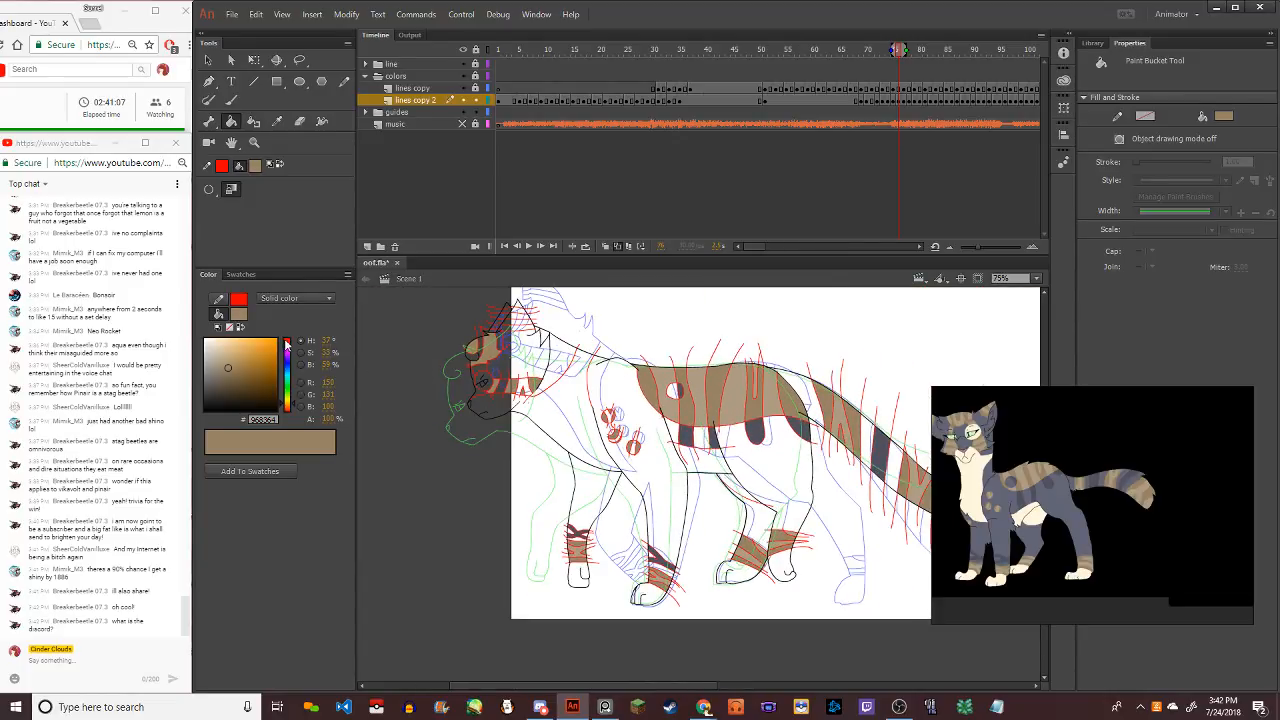
scroll(510, 382, "up", 2)
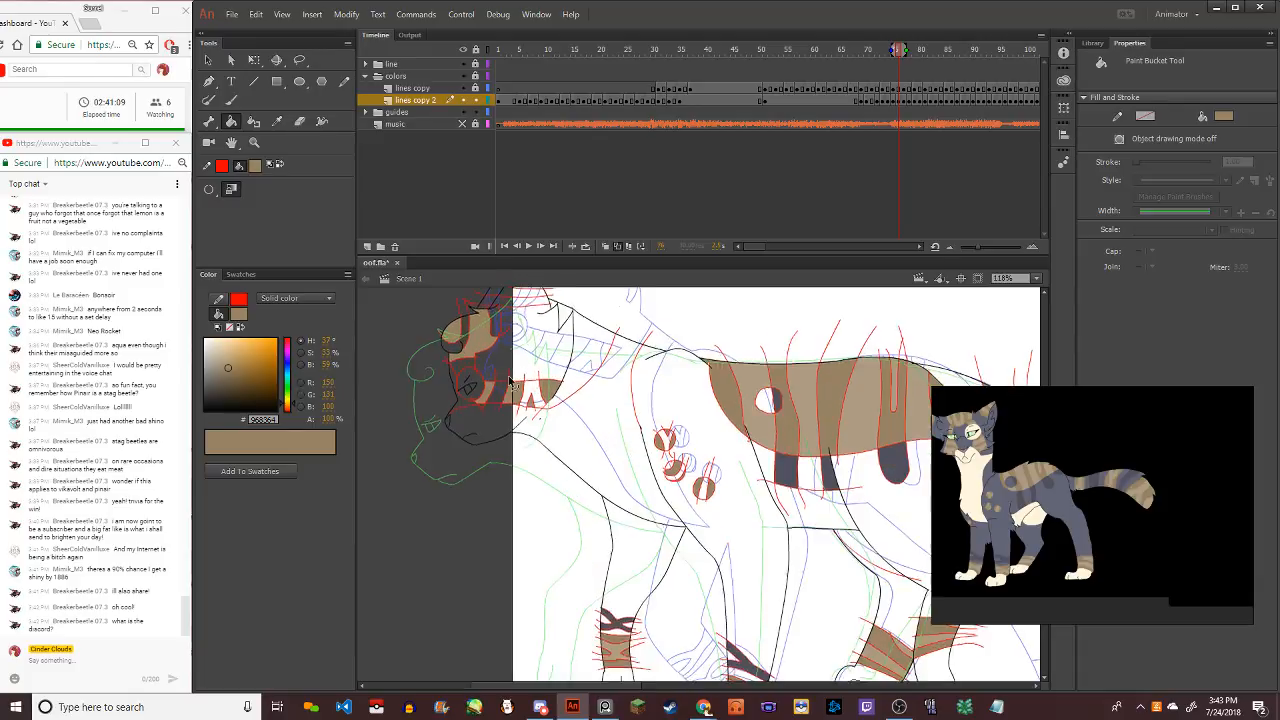
scroll(462, 352, "up", 3)
left_click(239, 317)
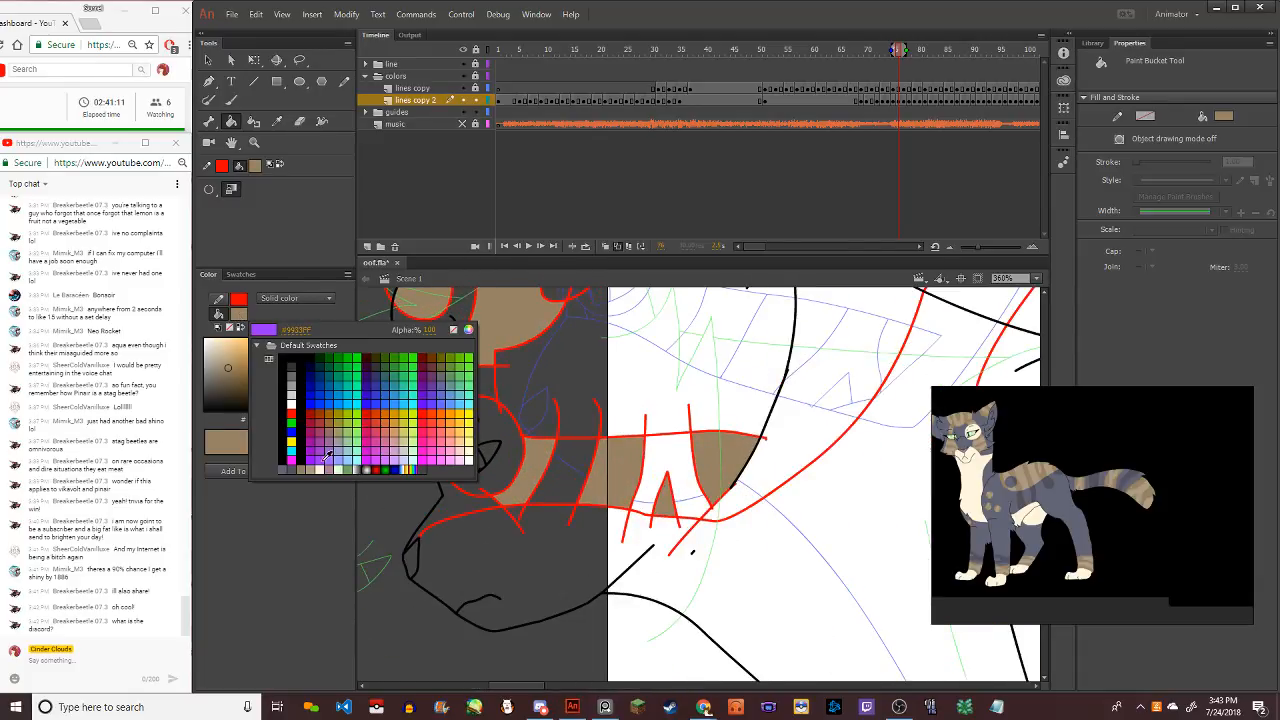
left_click(320, 464)
left_click(600, 484)
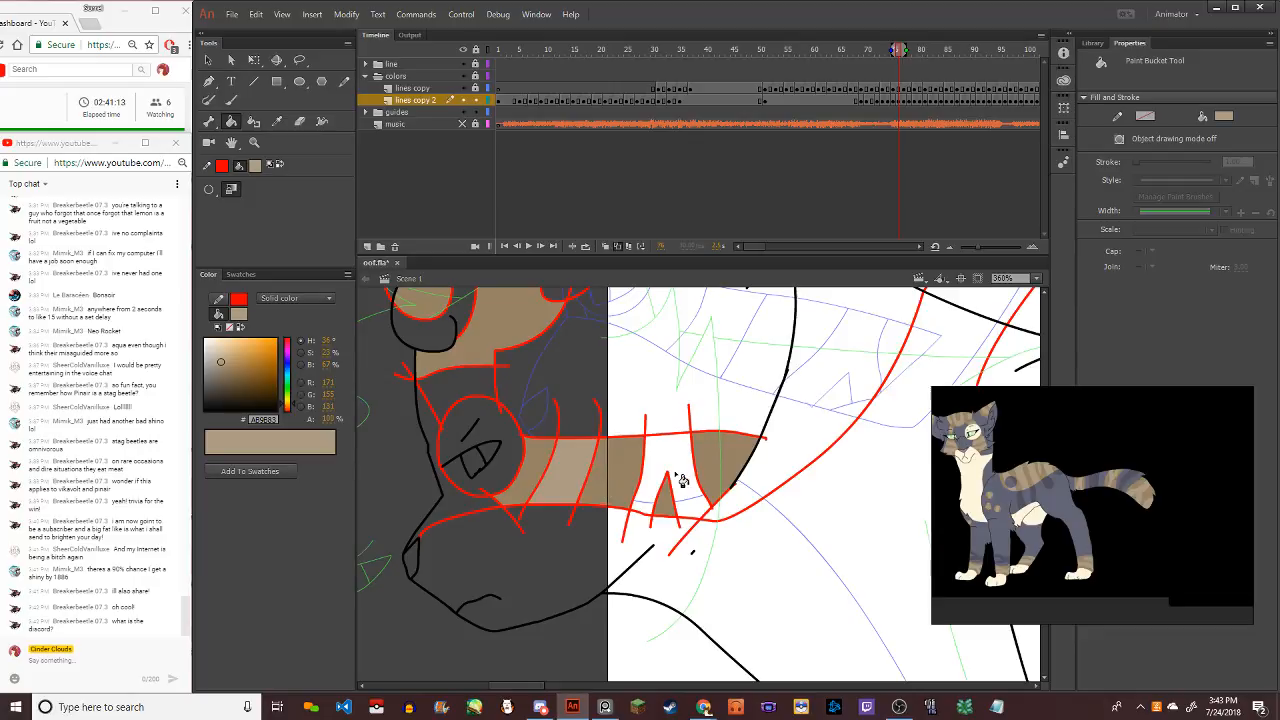
left_click(660, 470)
left_click(451, 382)
left_click(445, 340)
Fill alternating stripes on the ears and the stripe beside the forehead patch with tan #AB9B83
scroll(451, 345, "down", 2)
scroll(451, 345, "down", 2)
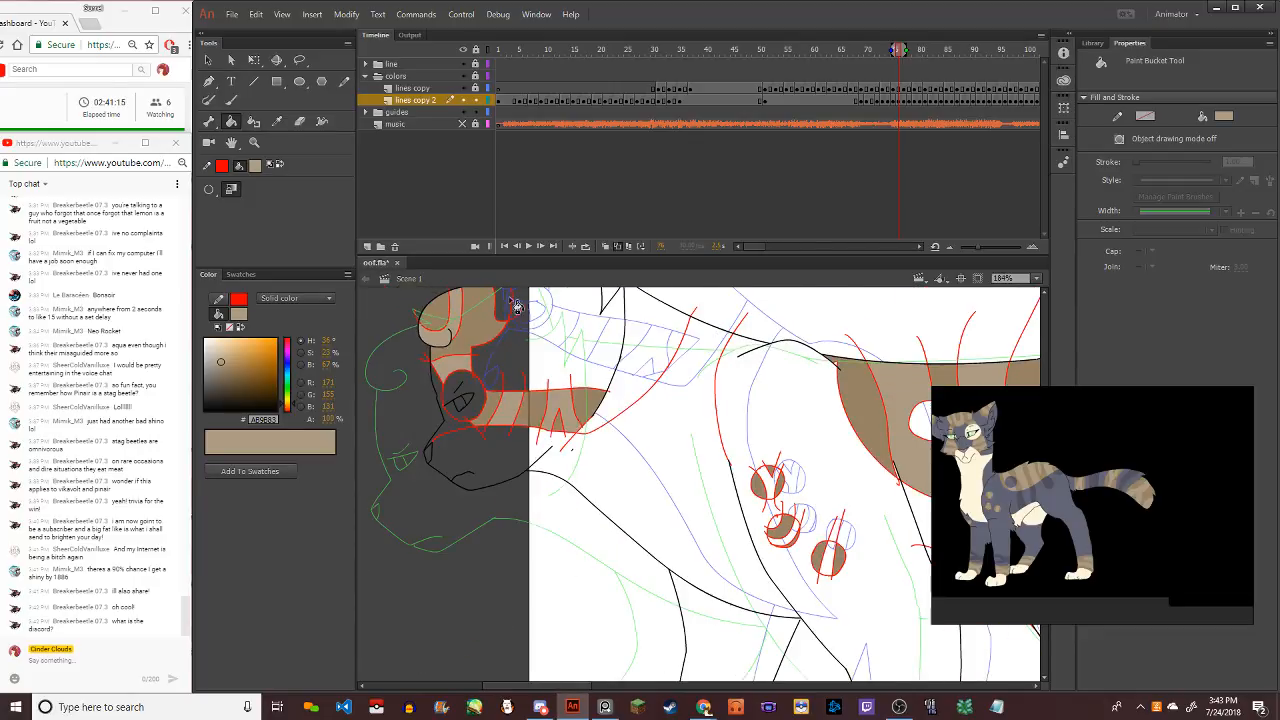
scroll(525, 375, "down", 3)
scroll(530, 378, "up", 5)
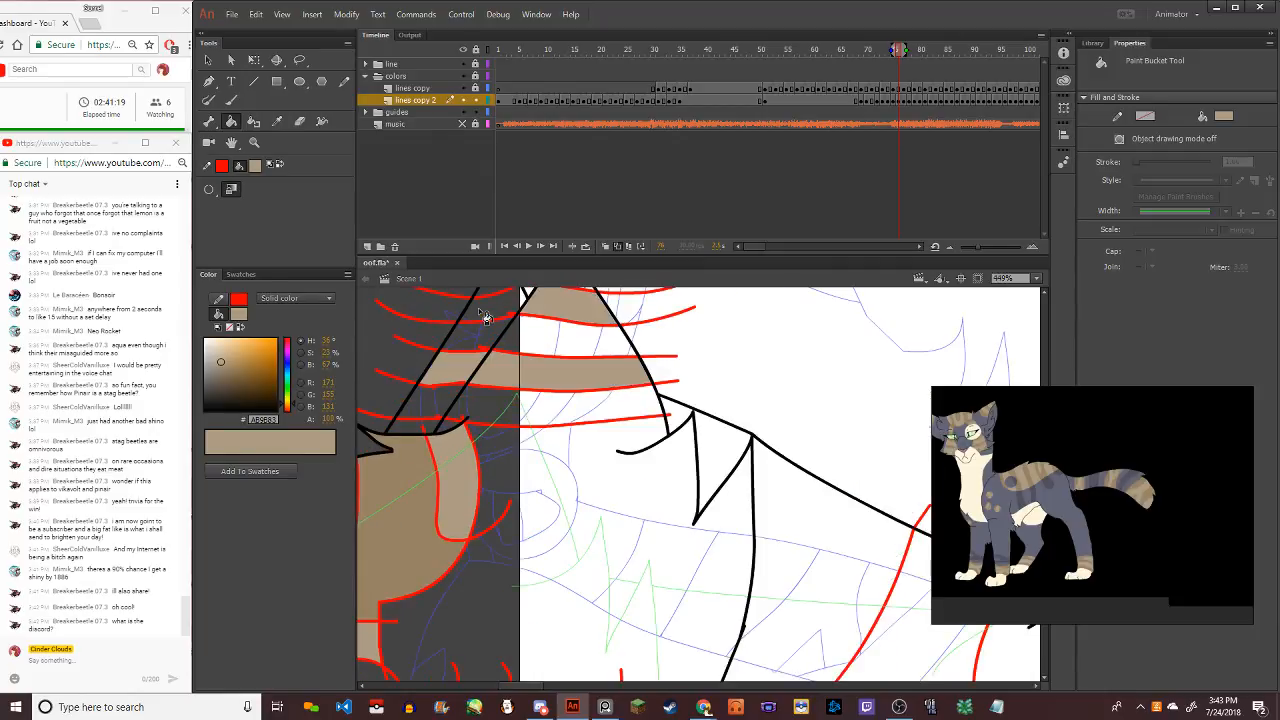
Fill the remaining ear sections between the tan stripes, including the tips, with brown #968364
scroll(470, 375, "down", 3)
left_click(238, 314)
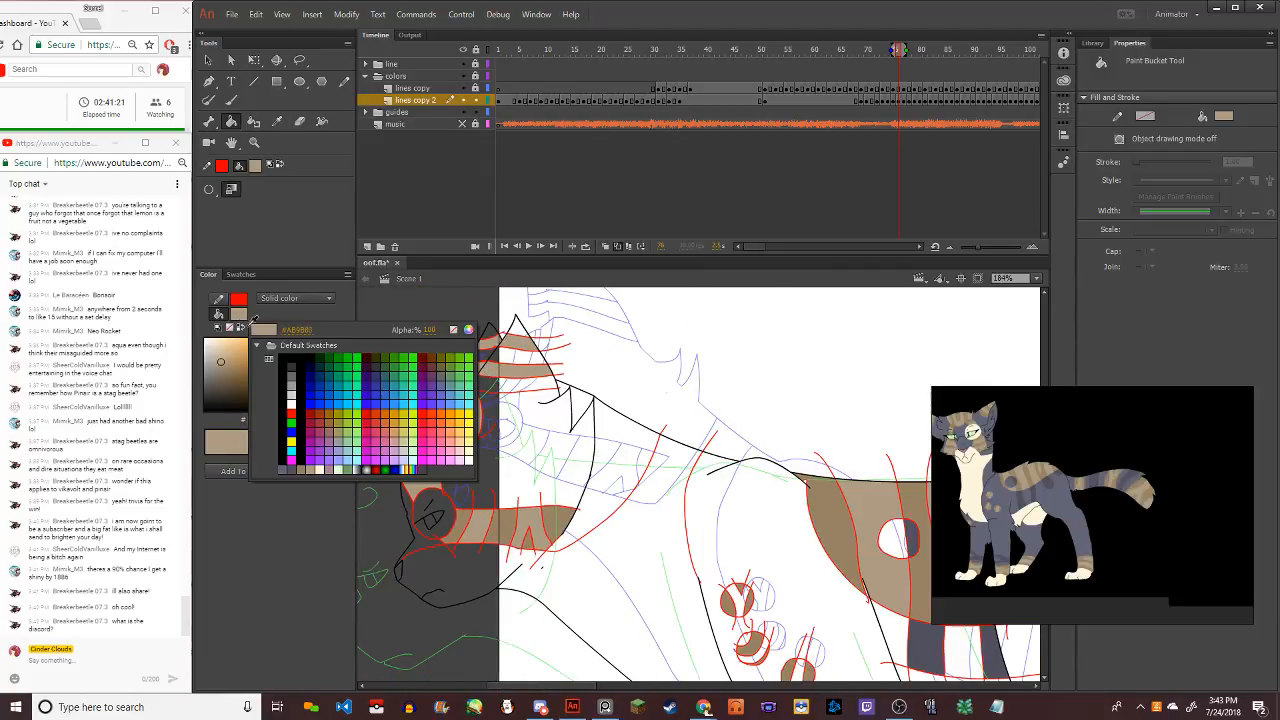
left_click(465, 430)
left_click(502, 398)
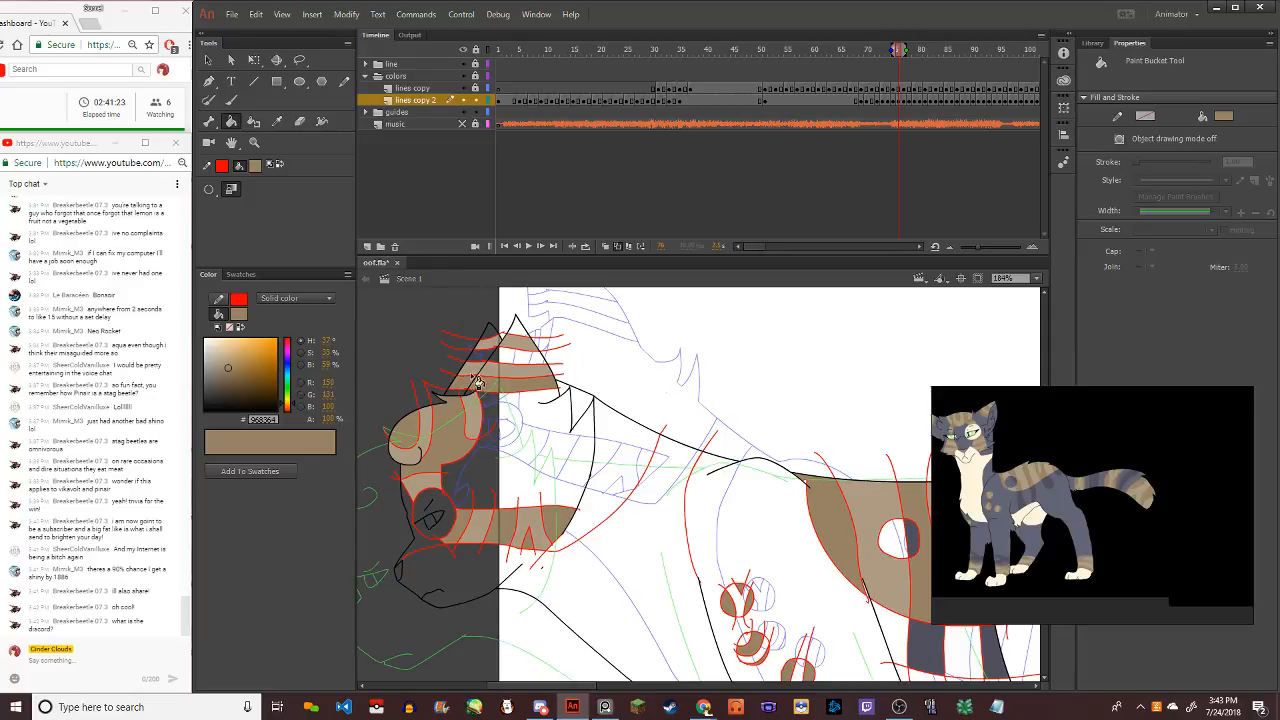
left_click(506, 362)
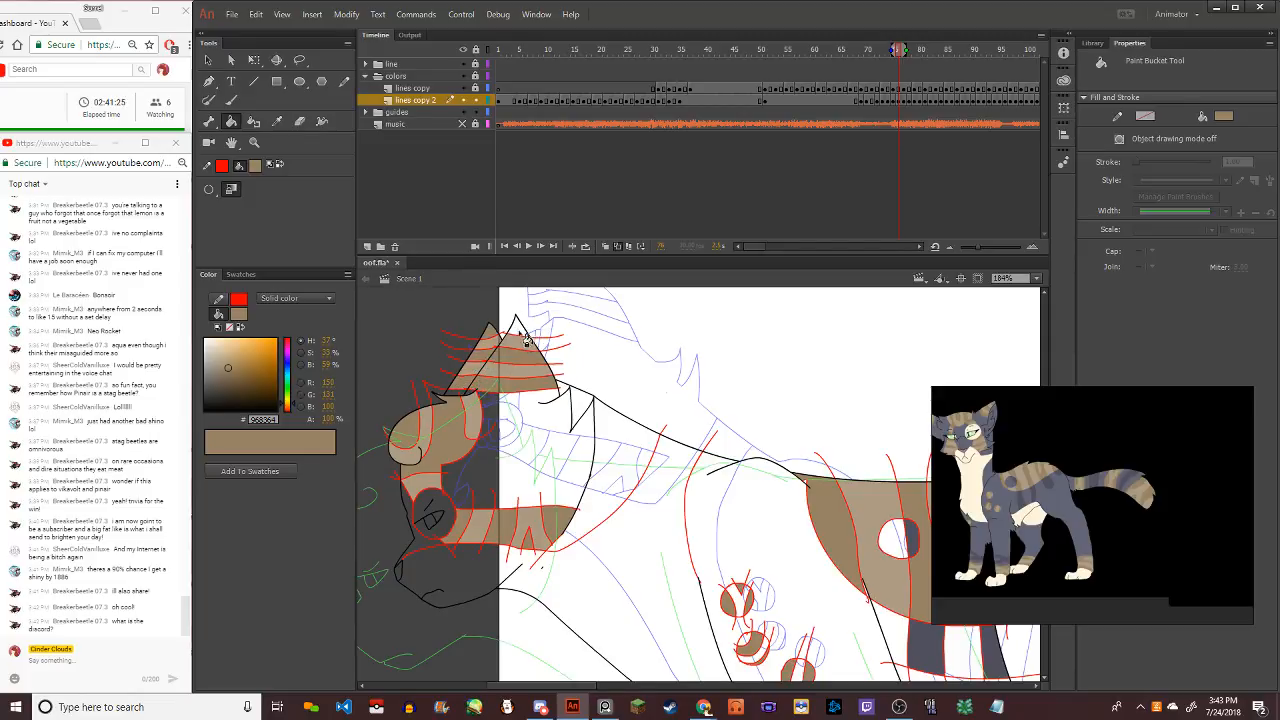
left_click(514, 334)
Fill the eye's iris with green #75A164 and the rest of the eye with pale green
left_click(240, 315)
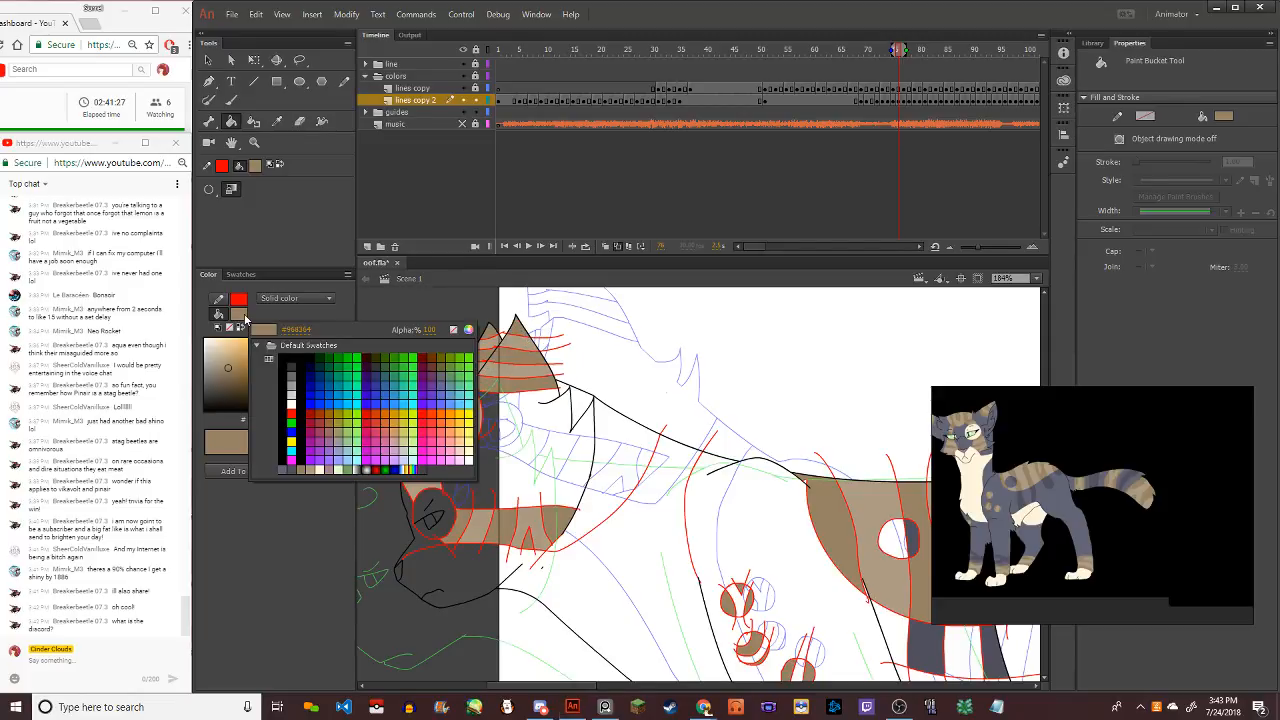
left_click(312, 462)
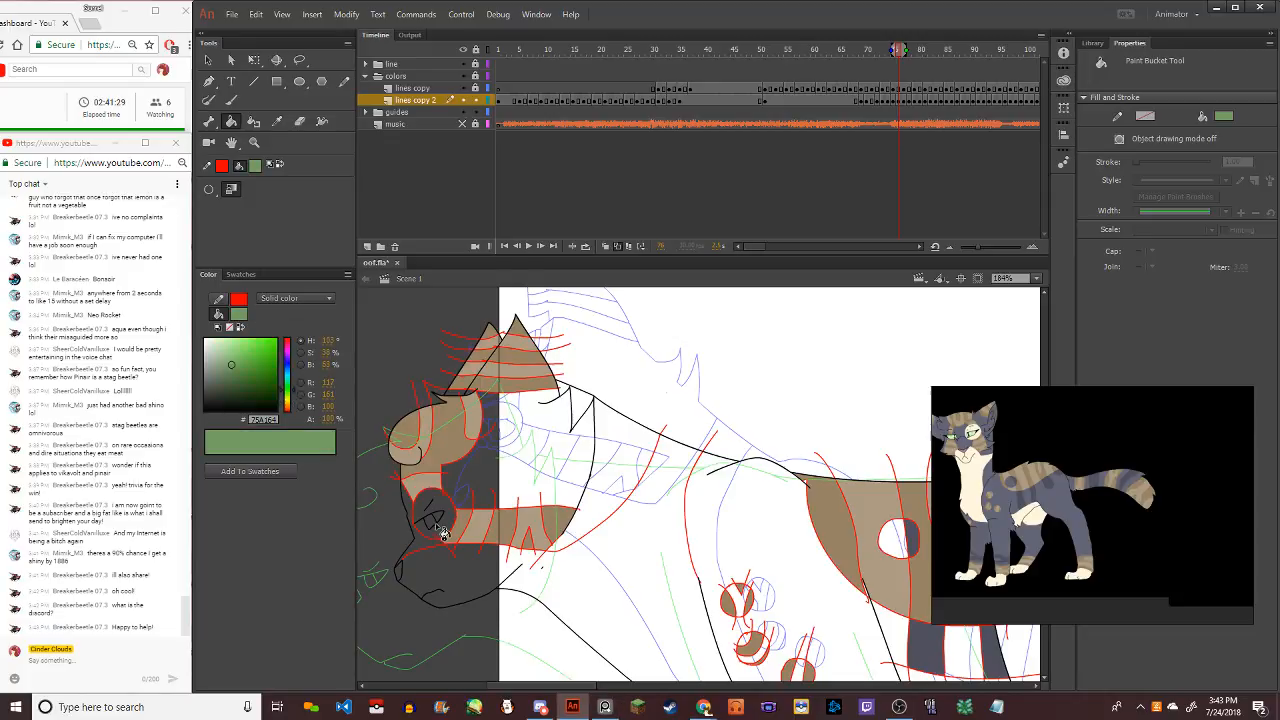
left_click(432, 523)
left_click(237, 325)
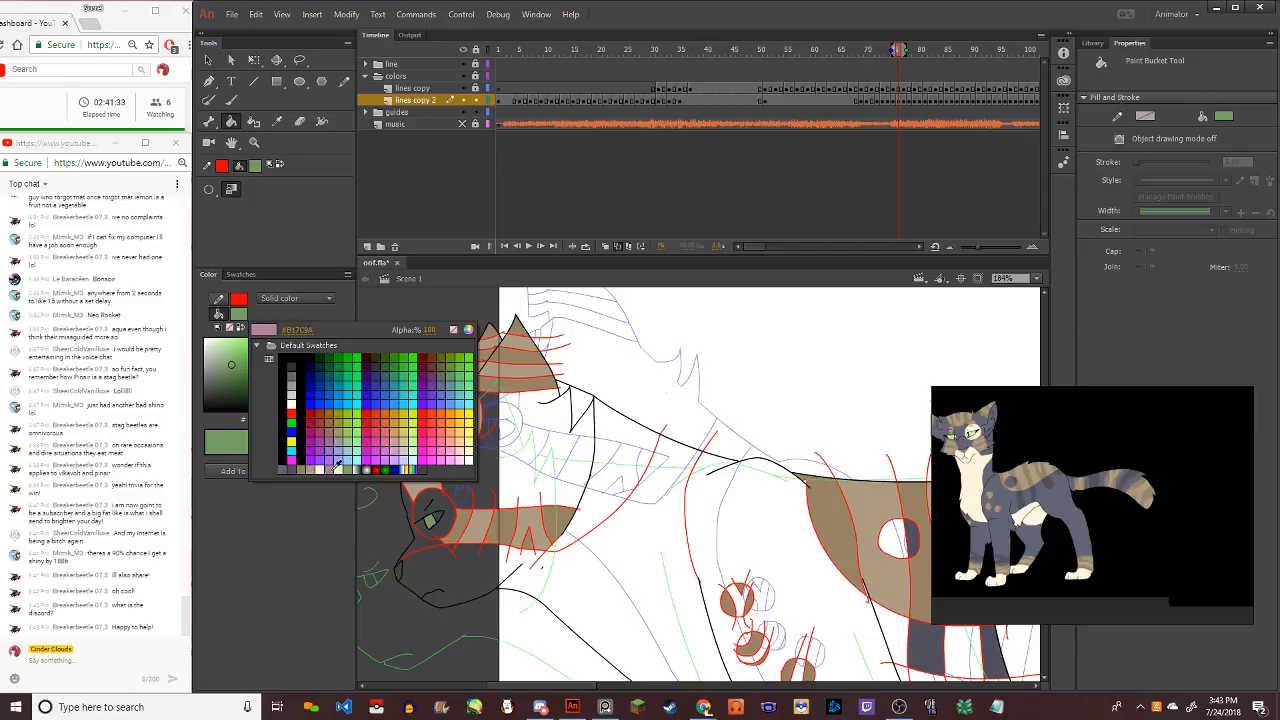
key("Escape")
left_click(214, 340)
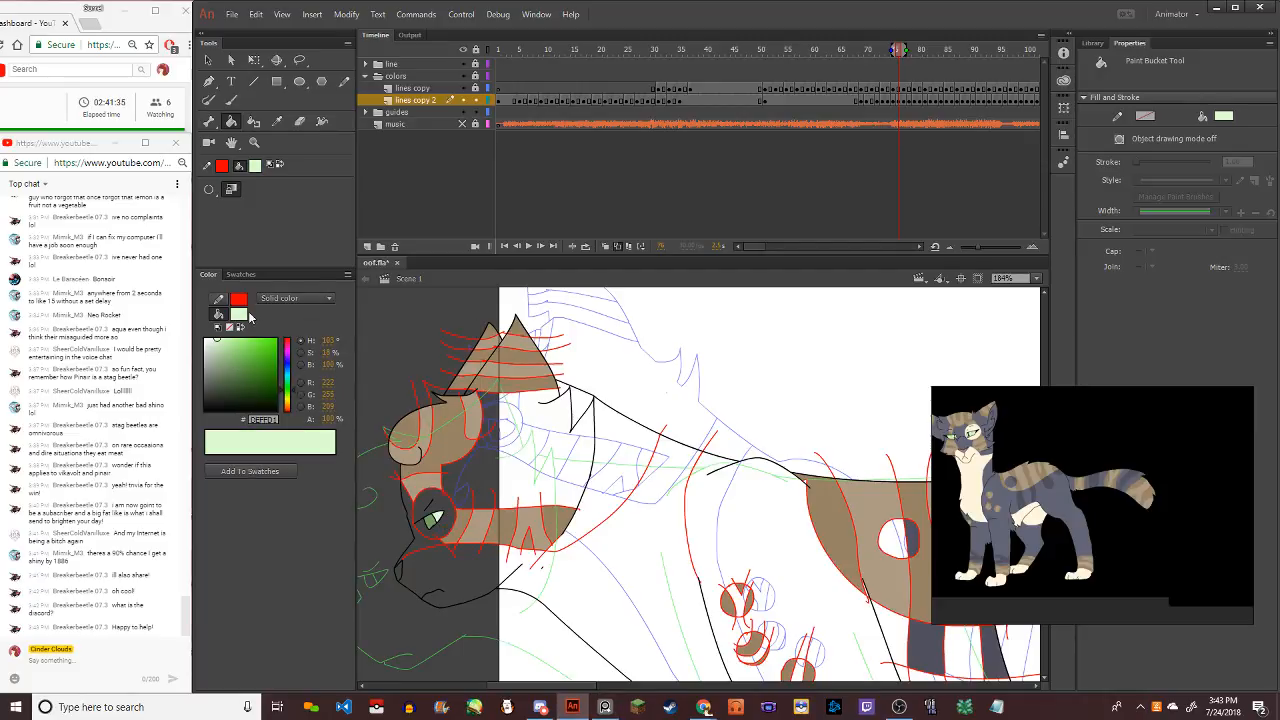
Fill the round eye patch, muzzle, chest and belly with cream #FFF5DC
left_click(245, 314)
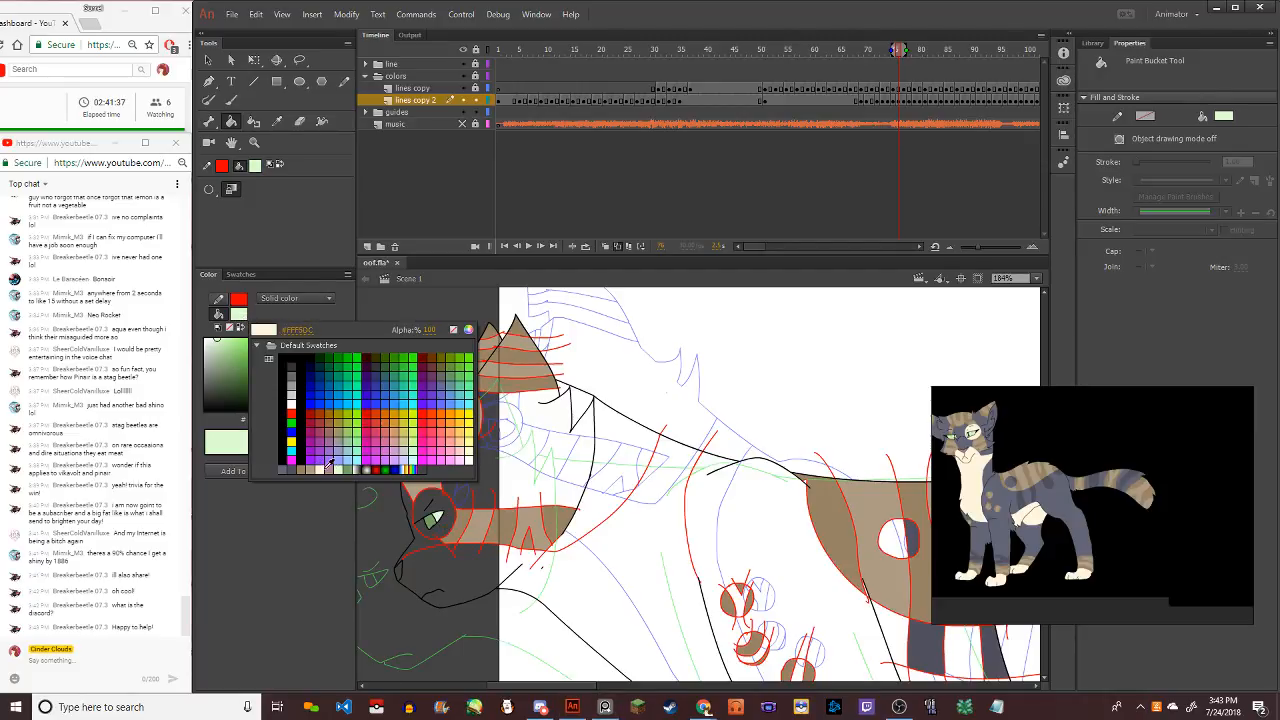
left_click(330, 465)
left_click(450, 524)
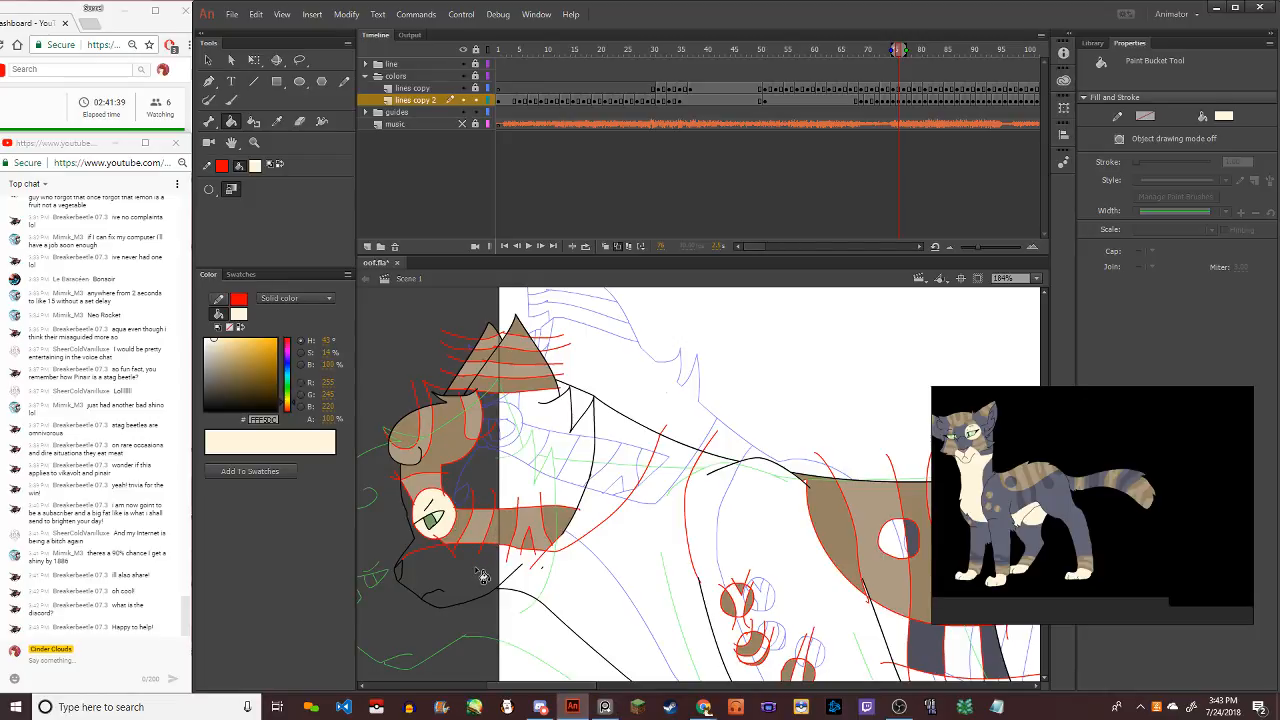
scroll(440, 555, "down", 3)
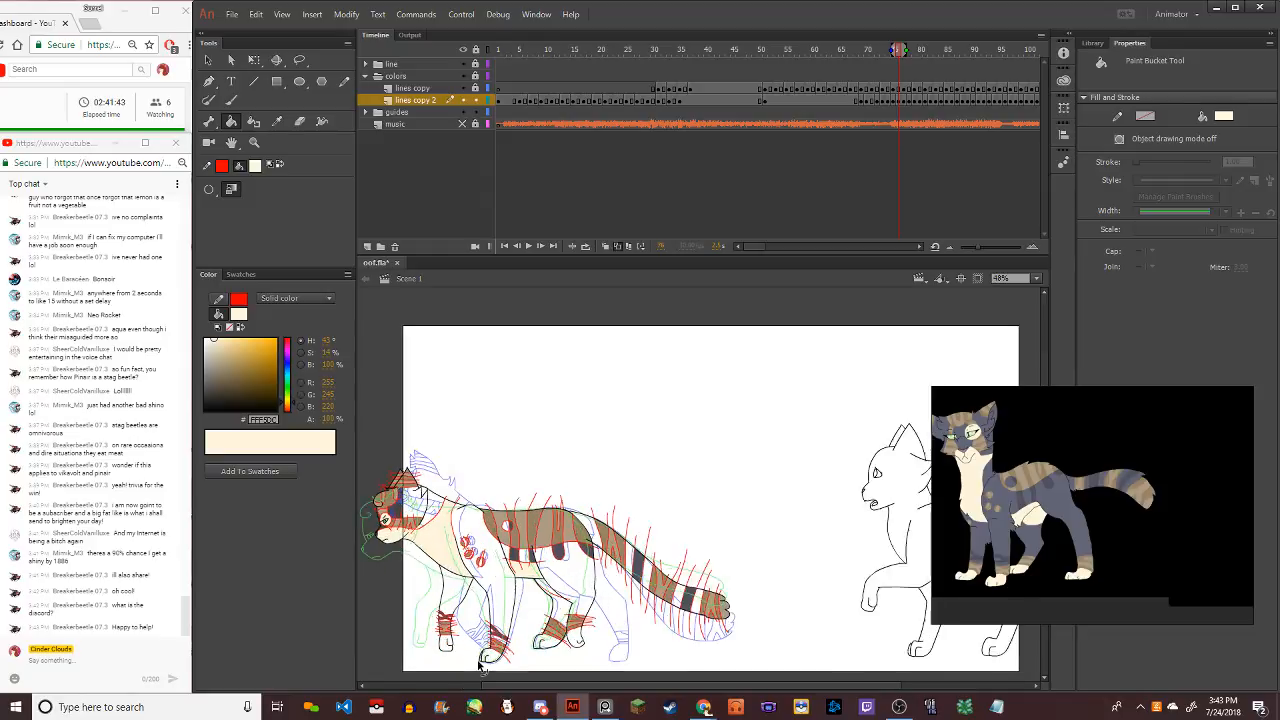
Fill all four paws with cream #FFF5DC
scroll(488, 662, "up", 2)
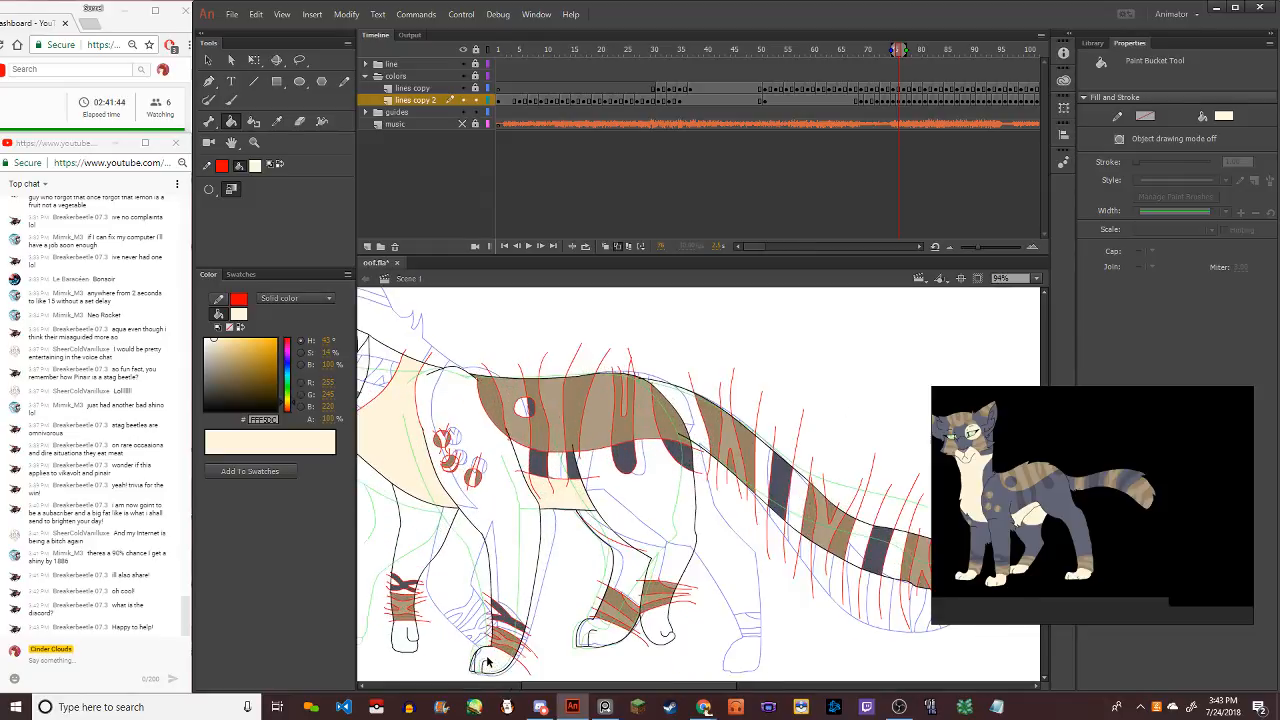
left_click(408, 640)
left_click(608, 638)
left_click(660, 632)
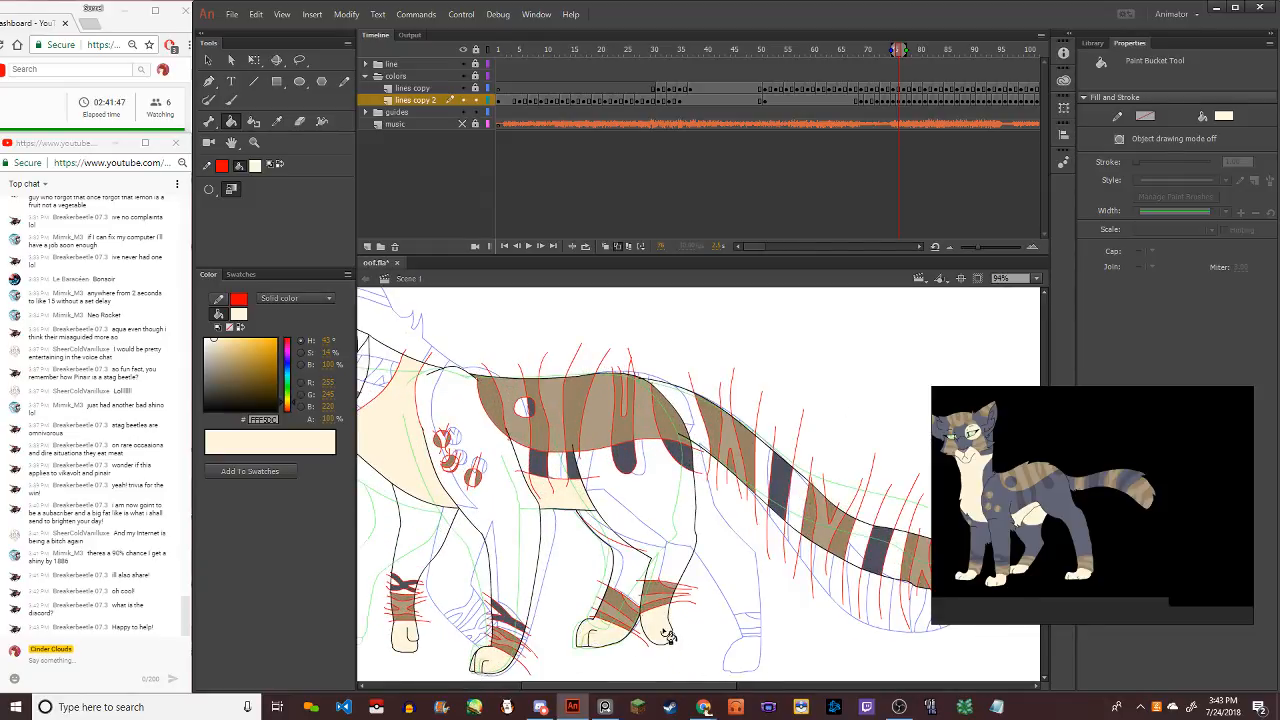
Fill the shoulder and near foreleg, back spot, flank and both hind legs with slate #636475
left_click(239, 314)
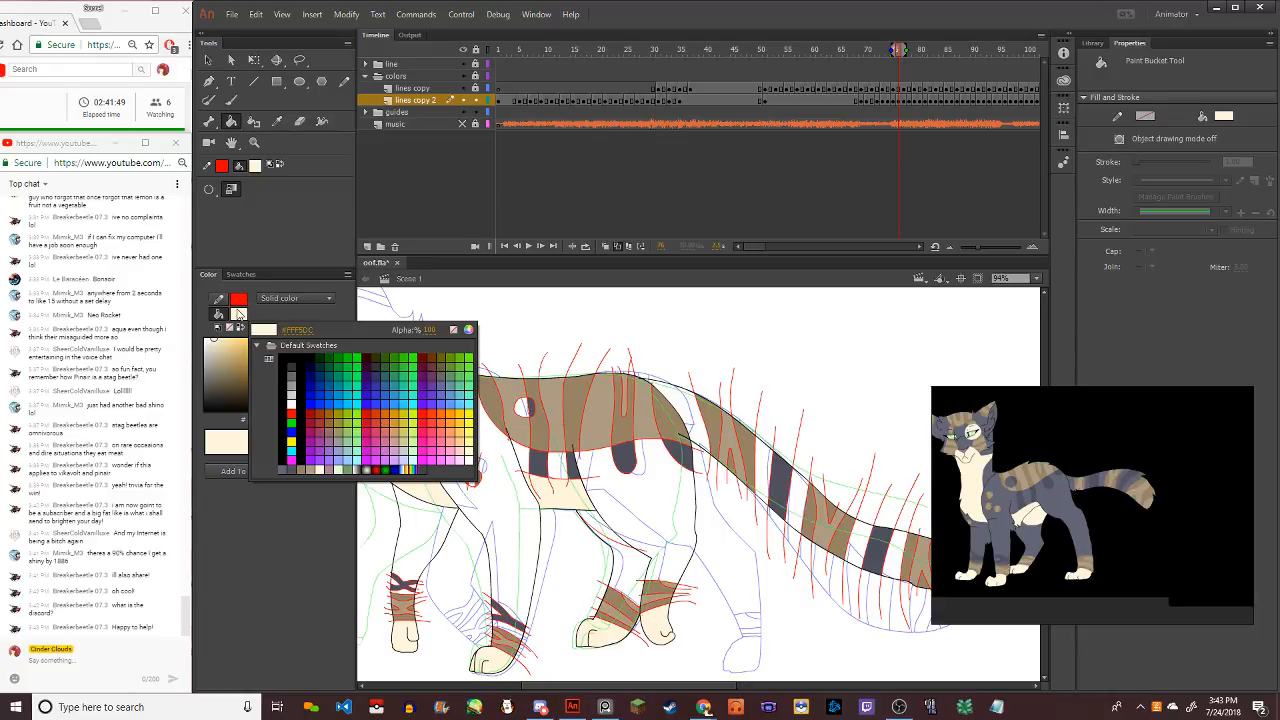
left_click(288, 466)
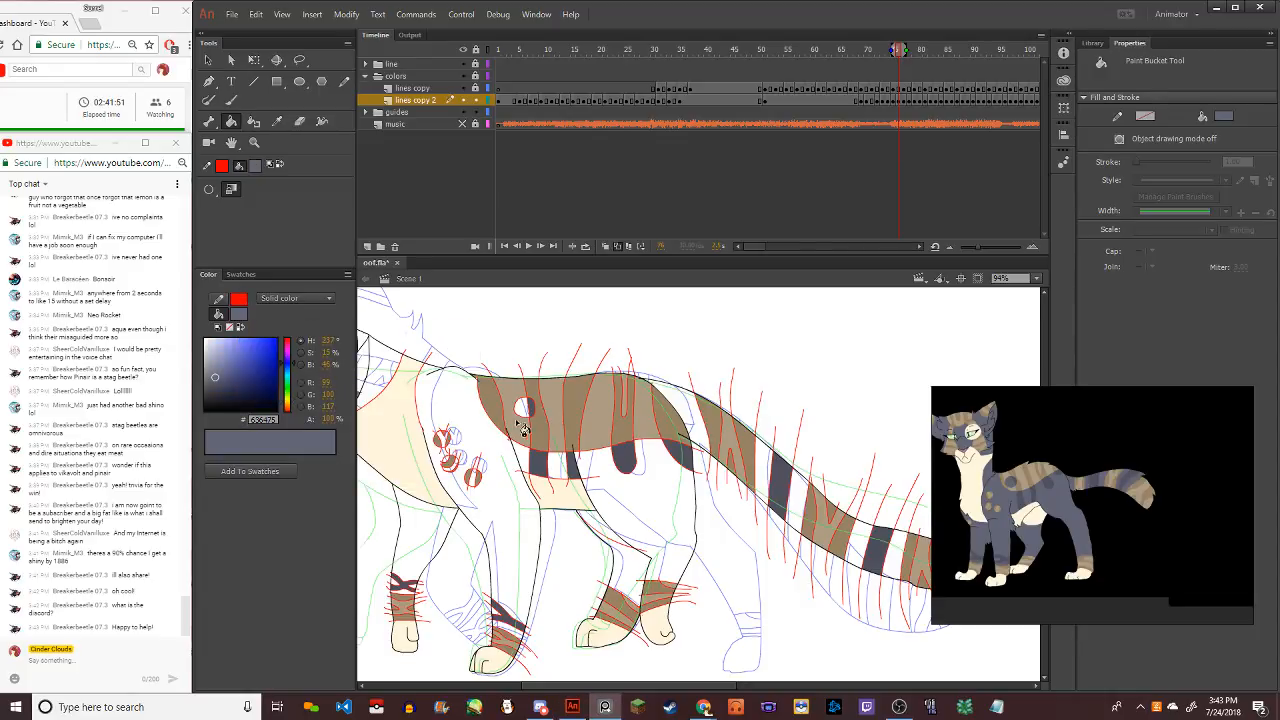
left_click(518, 455)
left_click(524, 408)
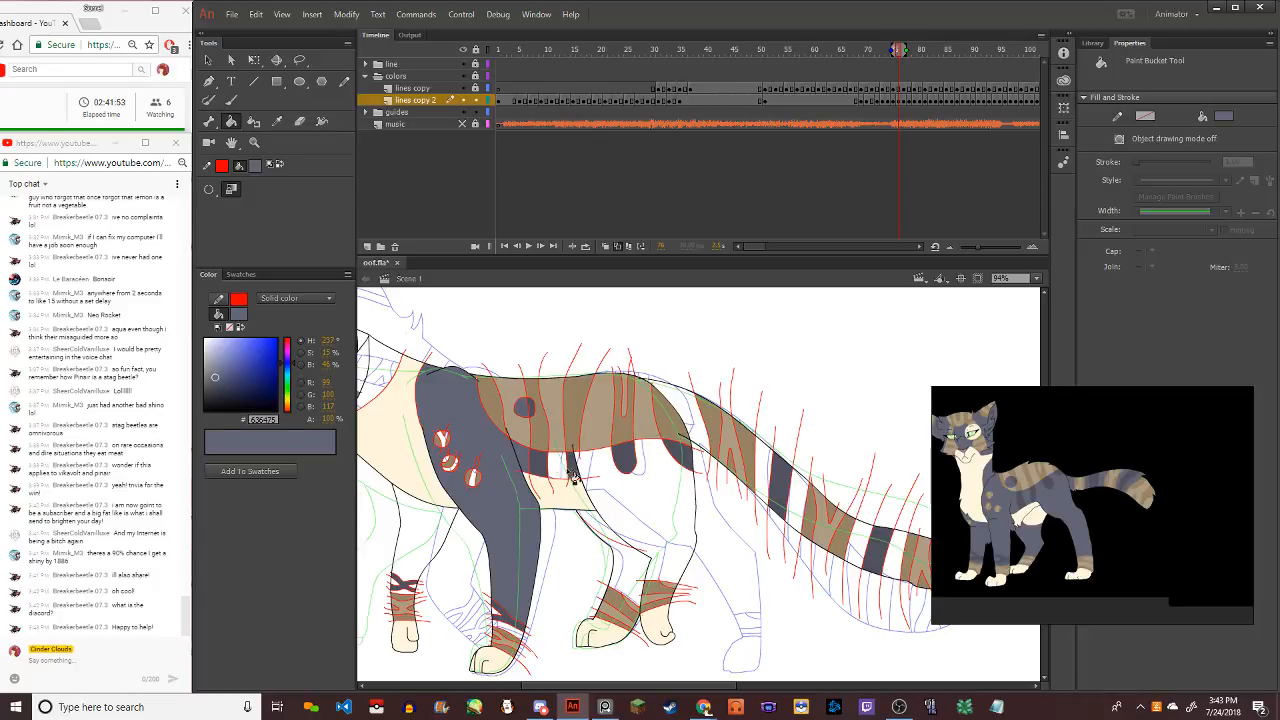
left_click(565, 470)
left_click(630, 505)
left_click(631, 571)
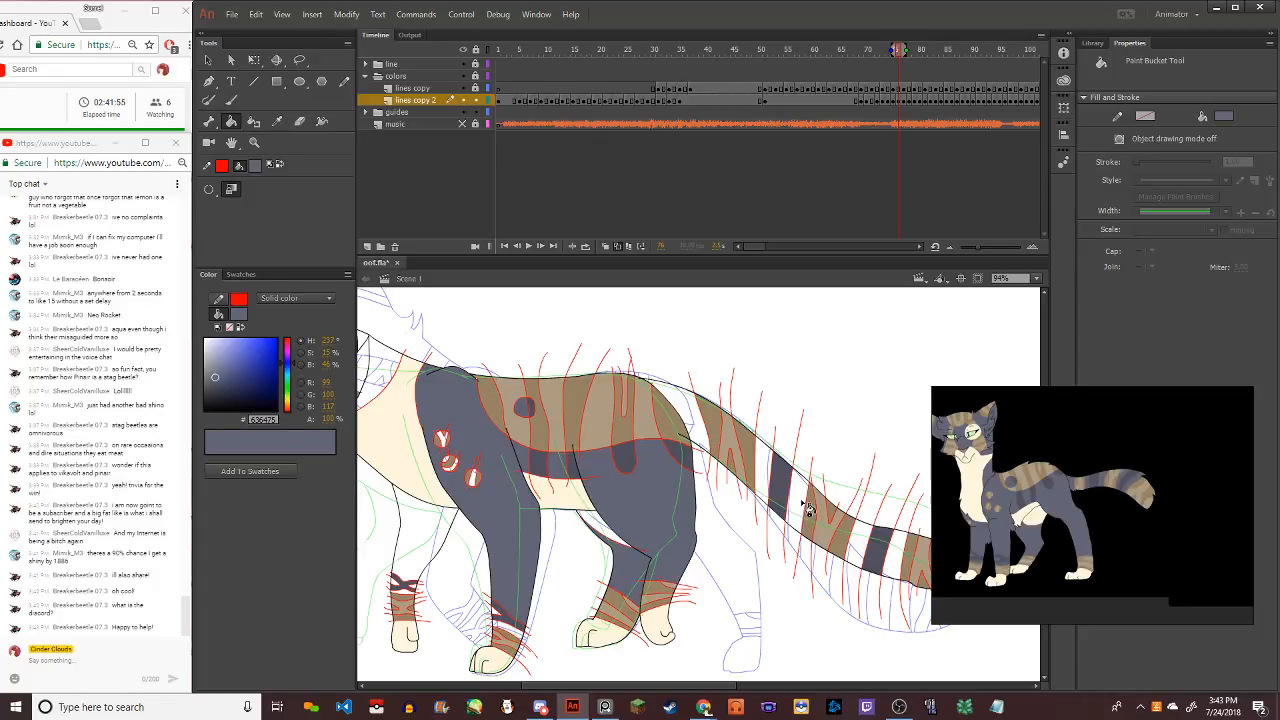
Fill the unfilled sections between the tail's stripes with slate #636475
left_click(805, 515)
left_click(764, 480)
left_click(700, 420)
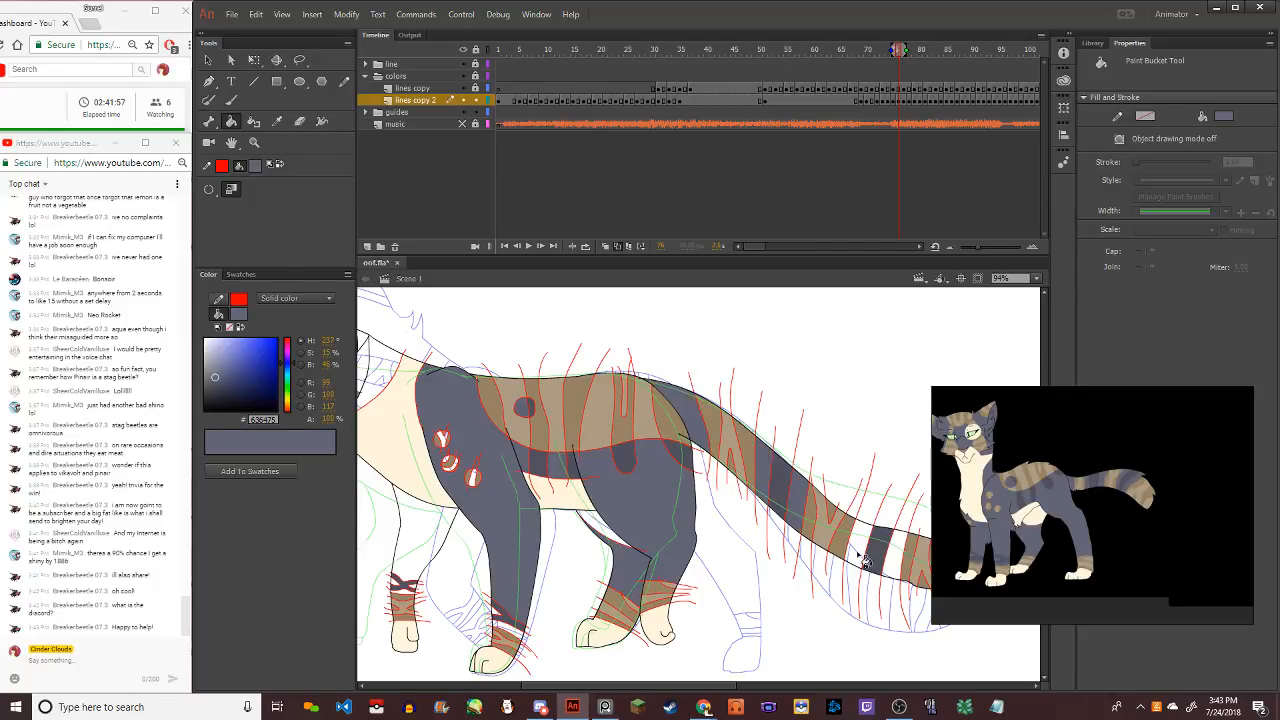
left_click(865, 562)
Fill the far foreleg, the gaps around the foreleg markings, and the head and neck with slate #636475
scroll(700, 500, "left", 5)
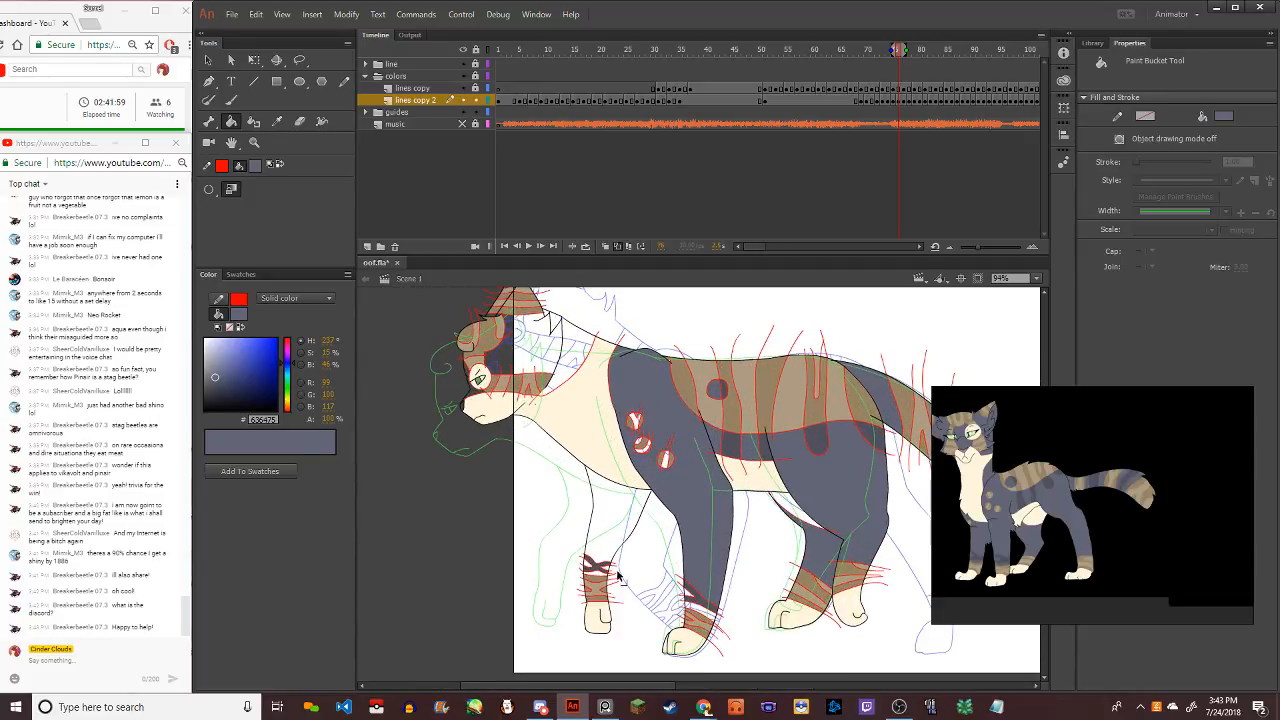
scroll(620, 577, "up", 3)
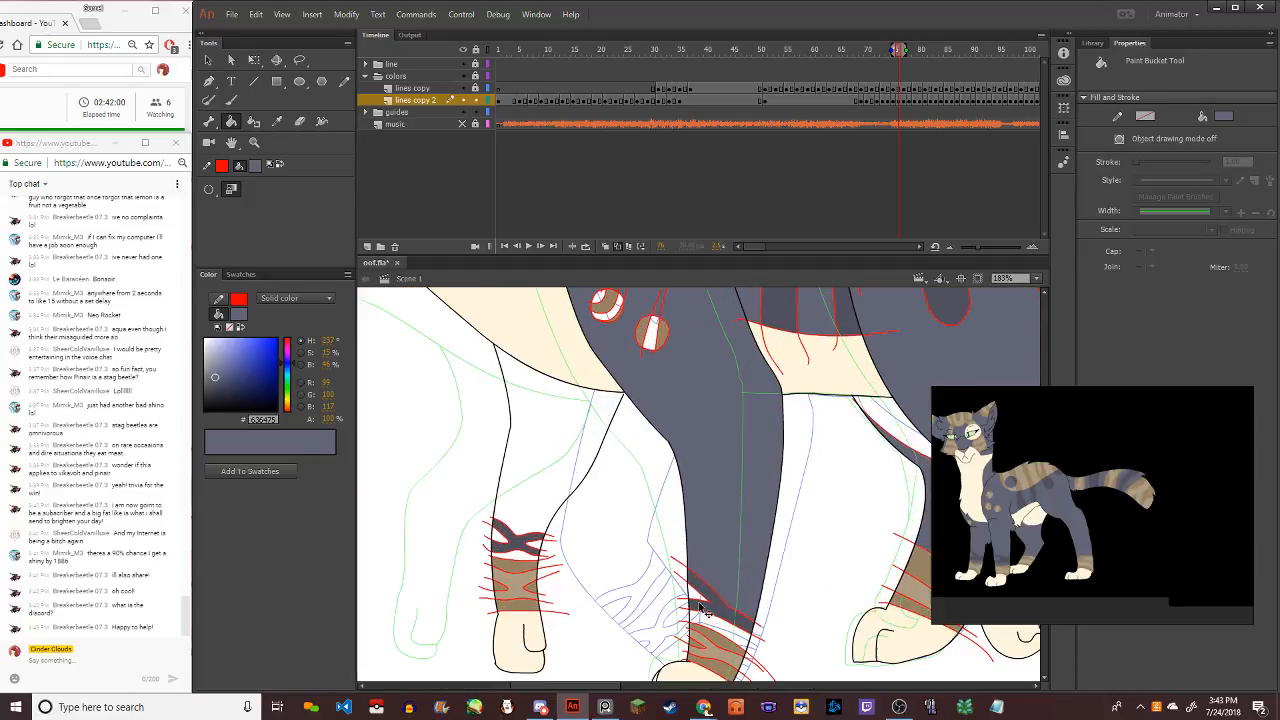
left_click(510, 530)
scroll(506, 545, "down", 3)
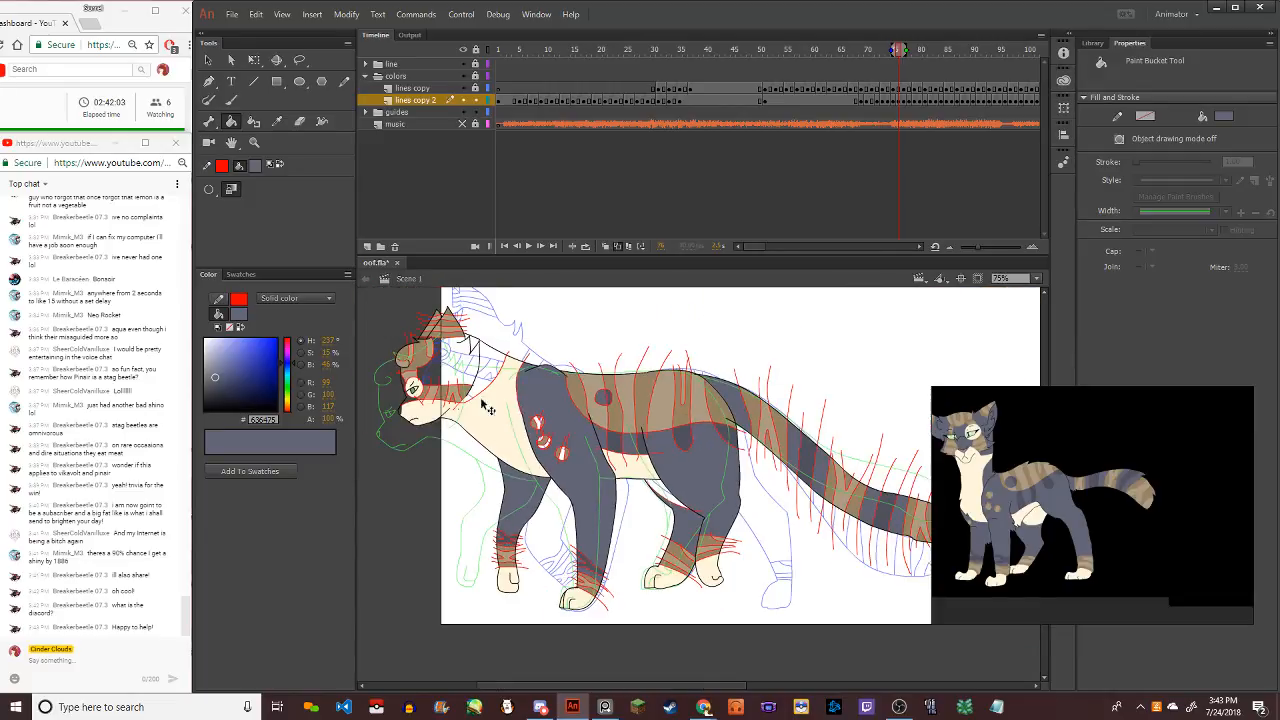
left_click(484, 388)
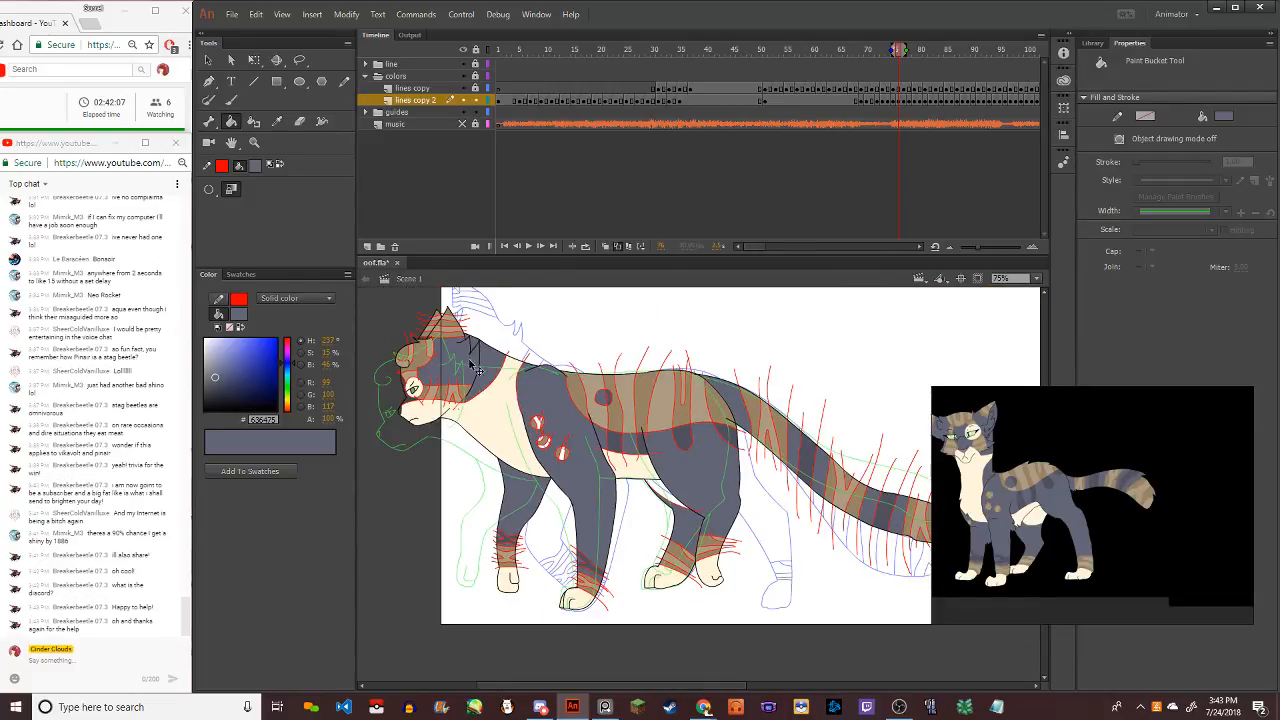
scroll(455, 387, "down", 3)
scroll(590, 400, "up", 4)
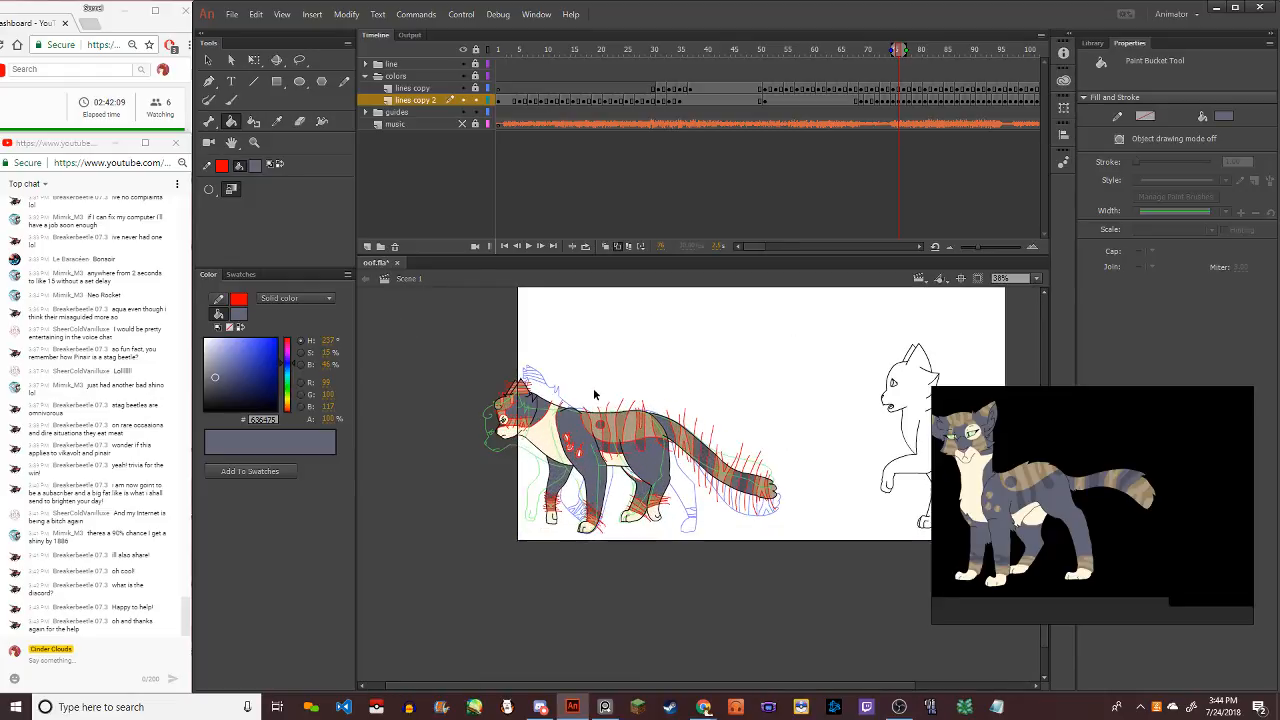
scroll(425, 385, "up", 5)
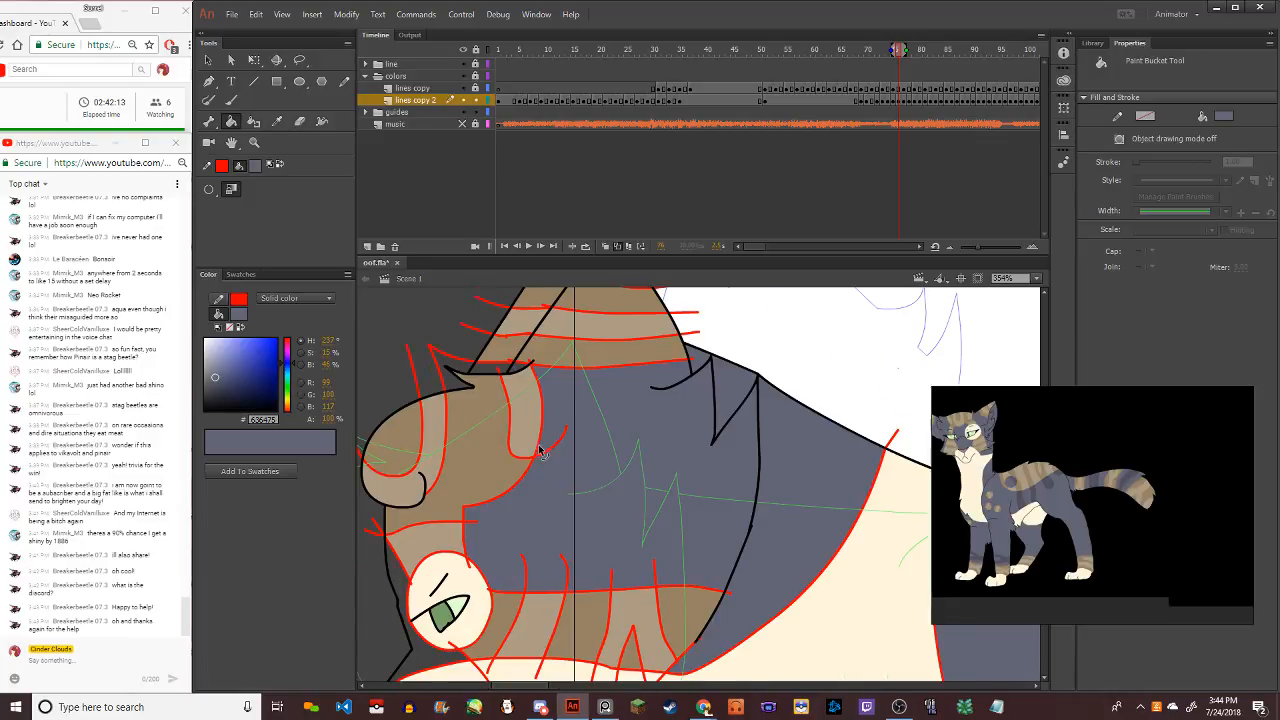
scroll(540, 450, "down", 3)
scroll(525, 515, "up", 2)
scroll(520, 525, "up", 3)
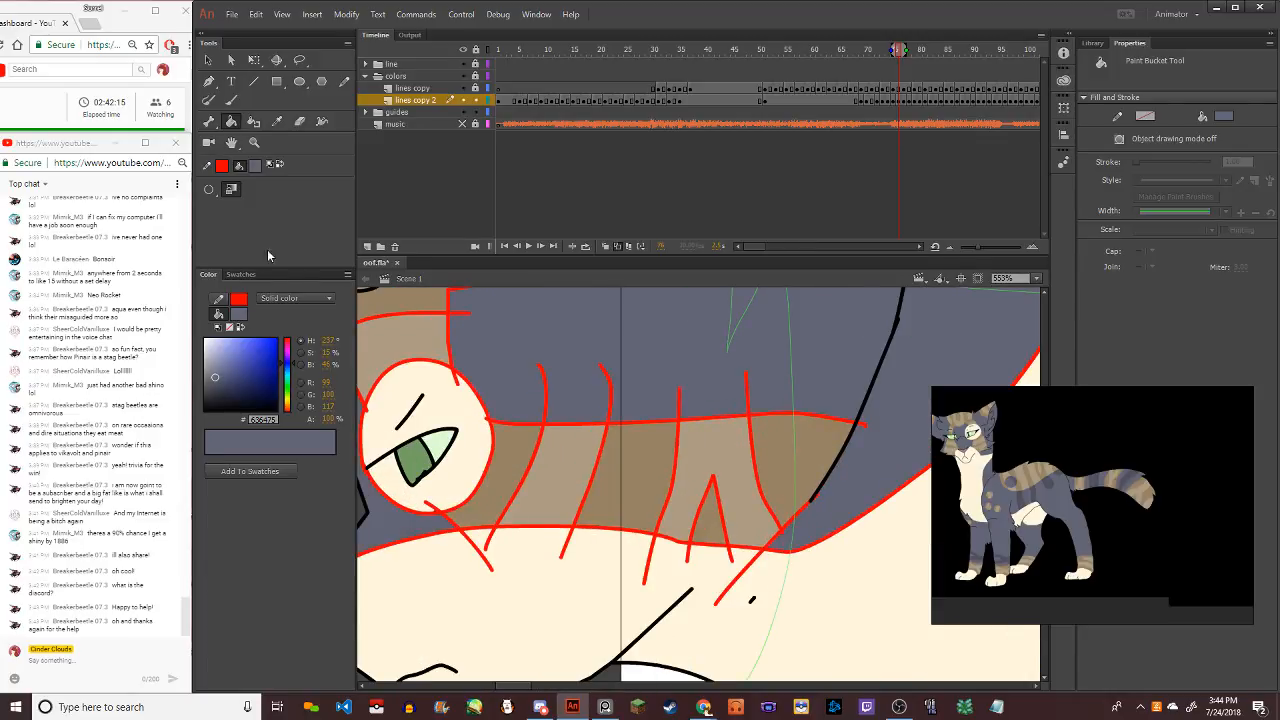
Try to fill the cat's nose with pink #B17C9A
left_click(238, 314)
left_click(298, 330)
scroll(415, 530, "down", 3)
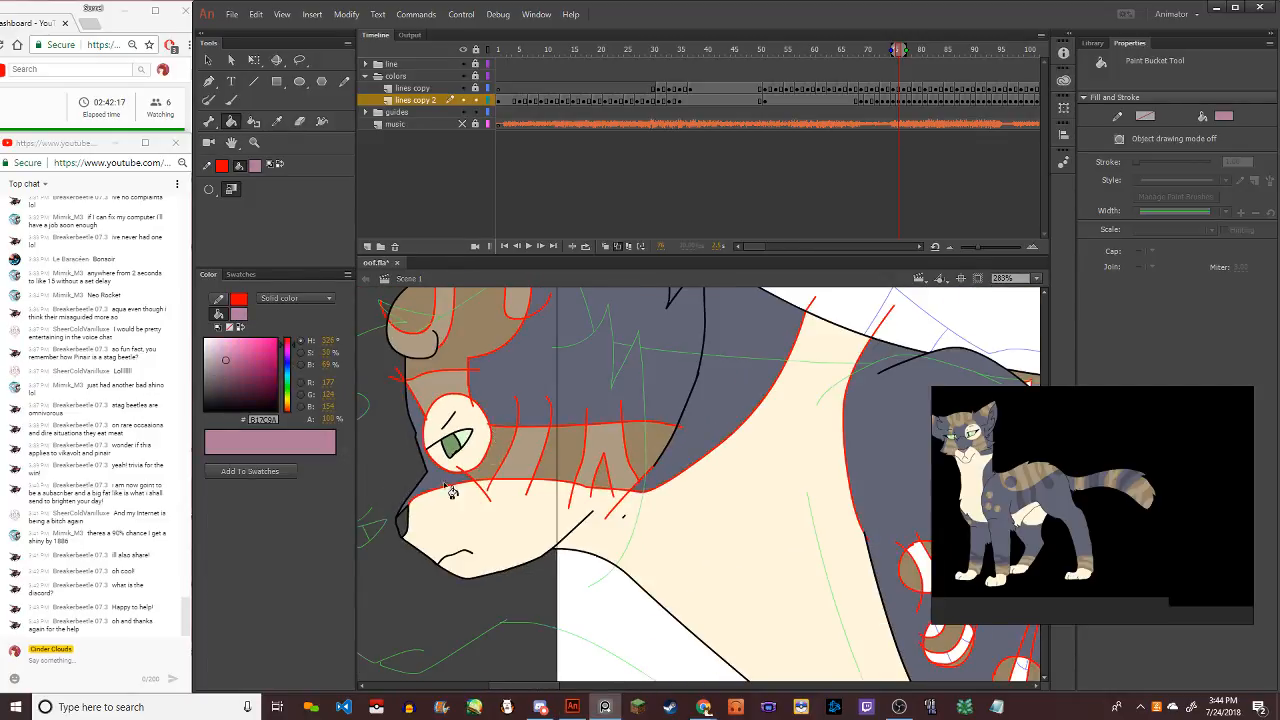
left_click(414, 529)
key("ctrl+z")
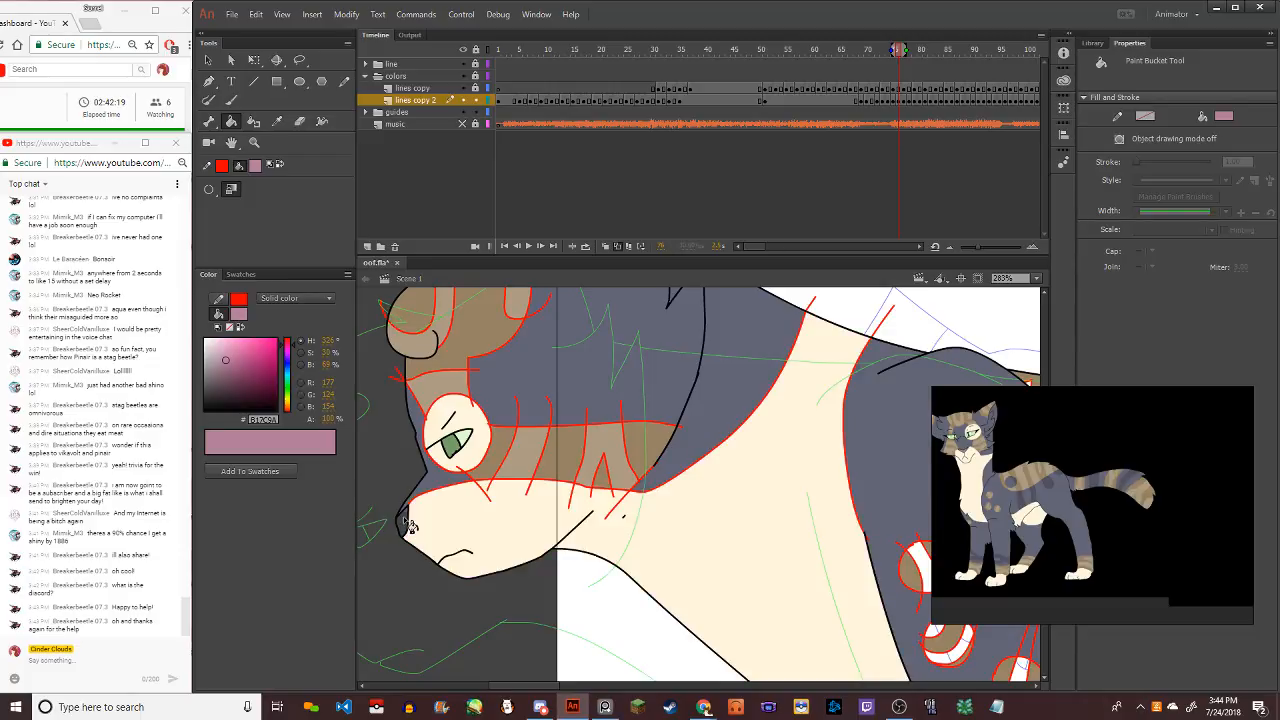
Fill the white stripes inside the three shoulder spots with light tan #AB9B83
scroll(498, 390, "down", 5)
scroll(604, 418, "up", 3)
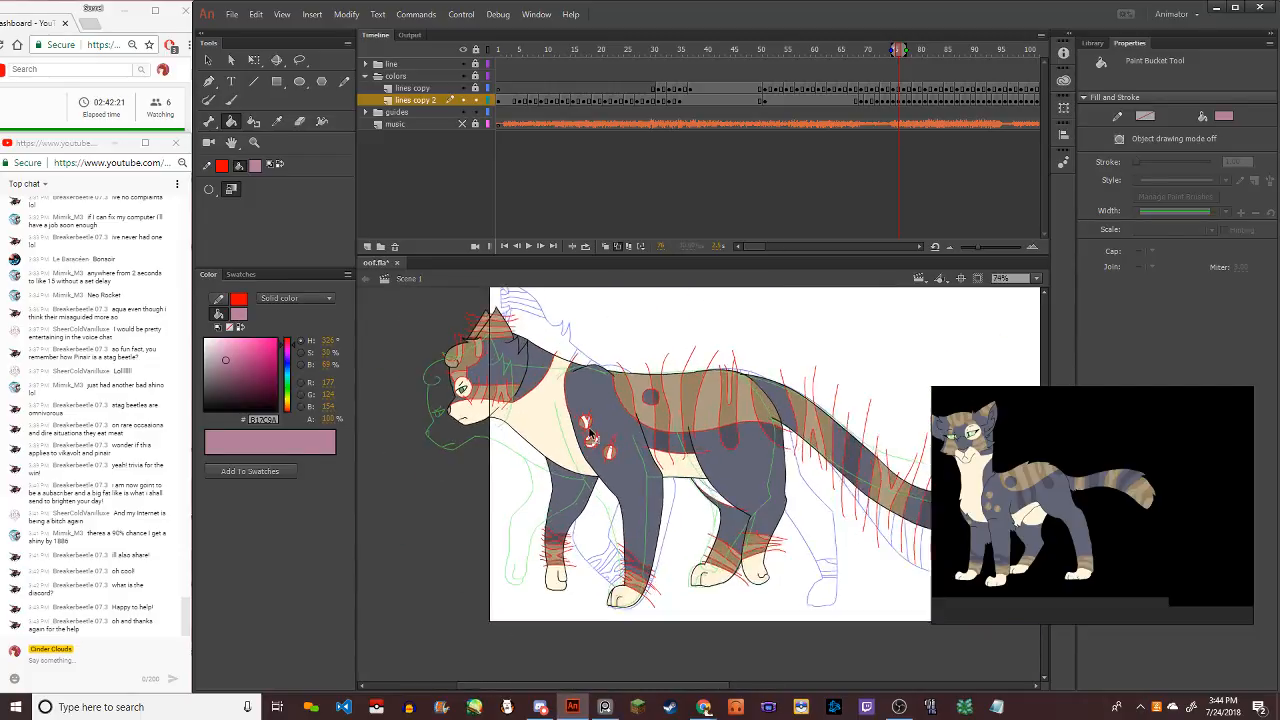
left_click(277, 121)
left_click(698, 397)
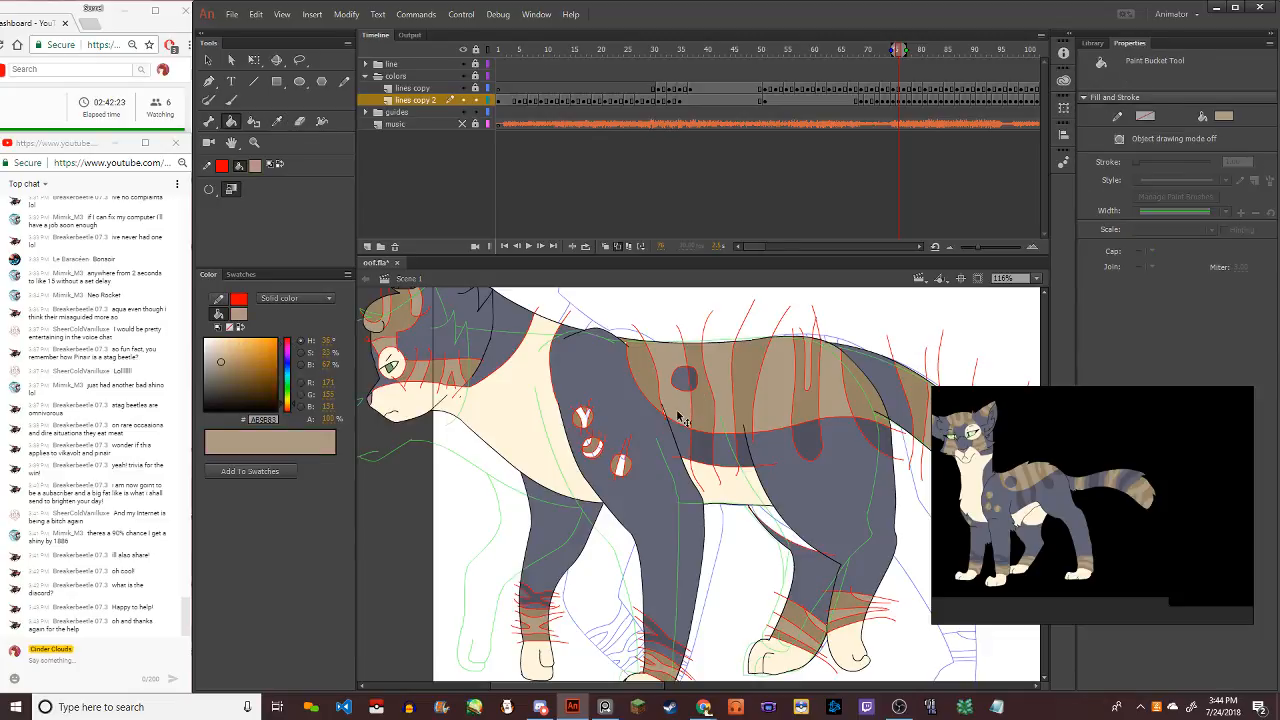
scroll(672, 420, "up", 5)
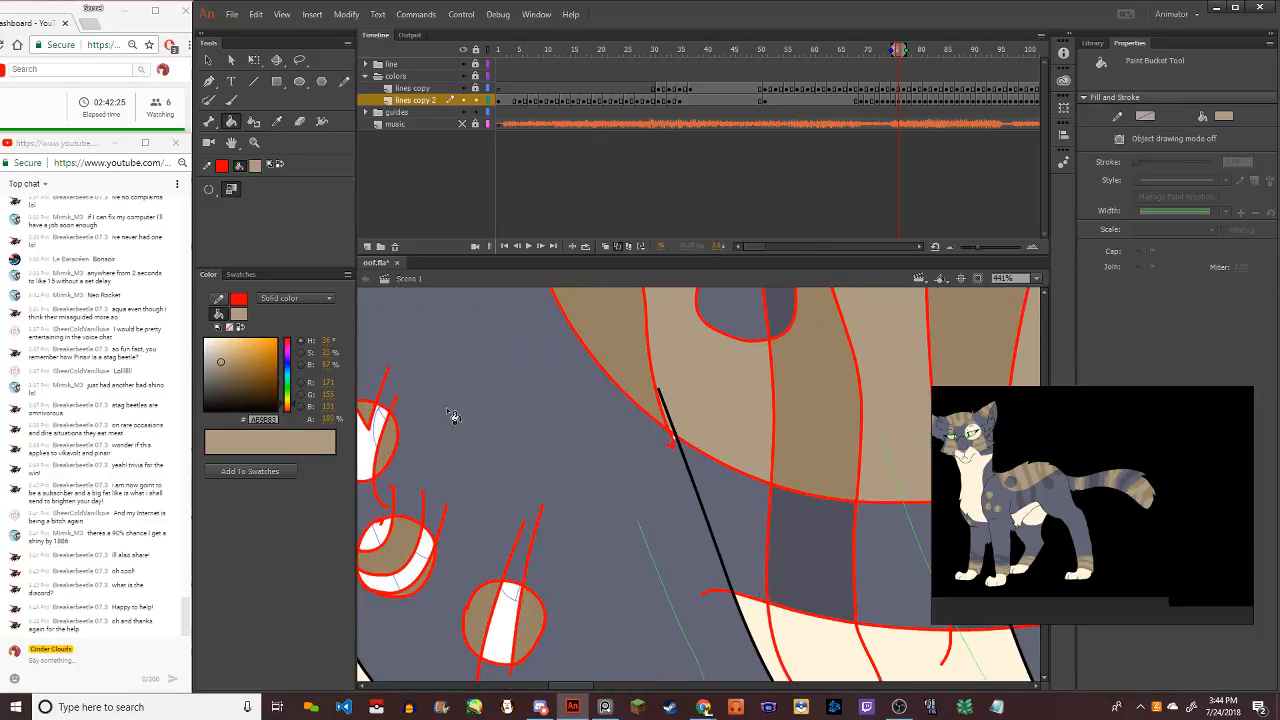
left_click(375, 466)
left_click(390, 550)
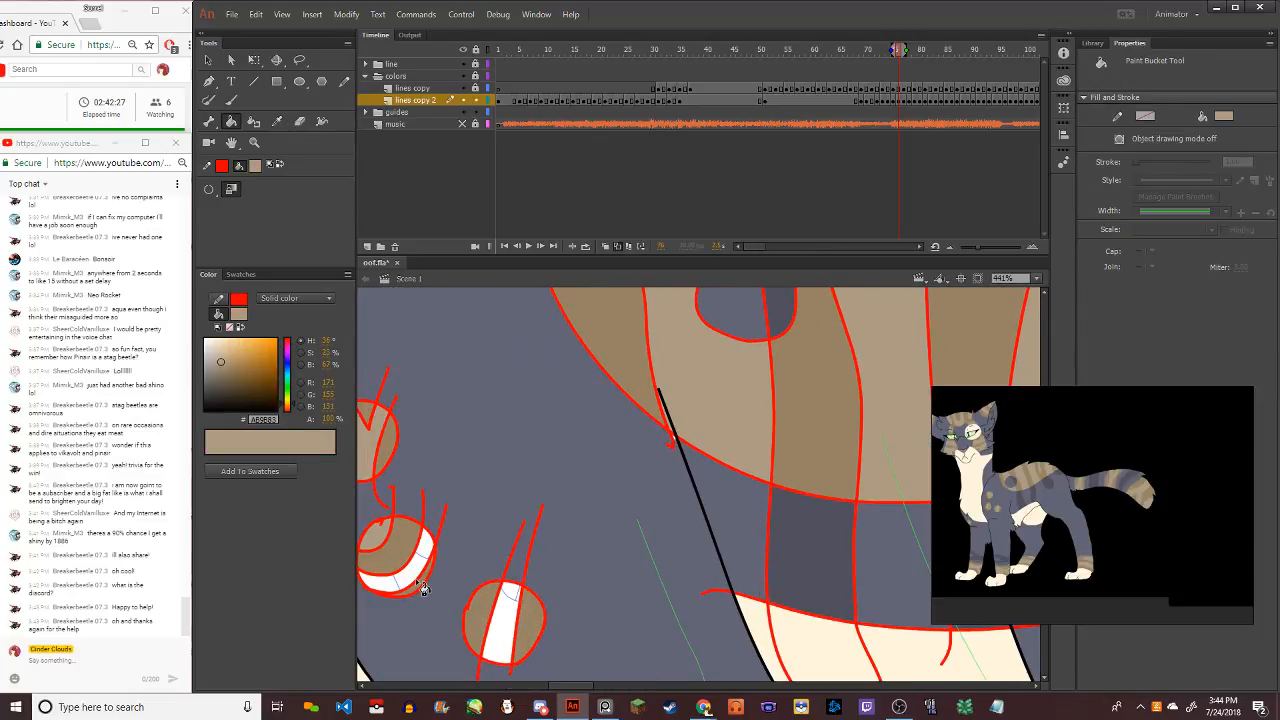
left_click(422, 588)
left_click(498, 648)
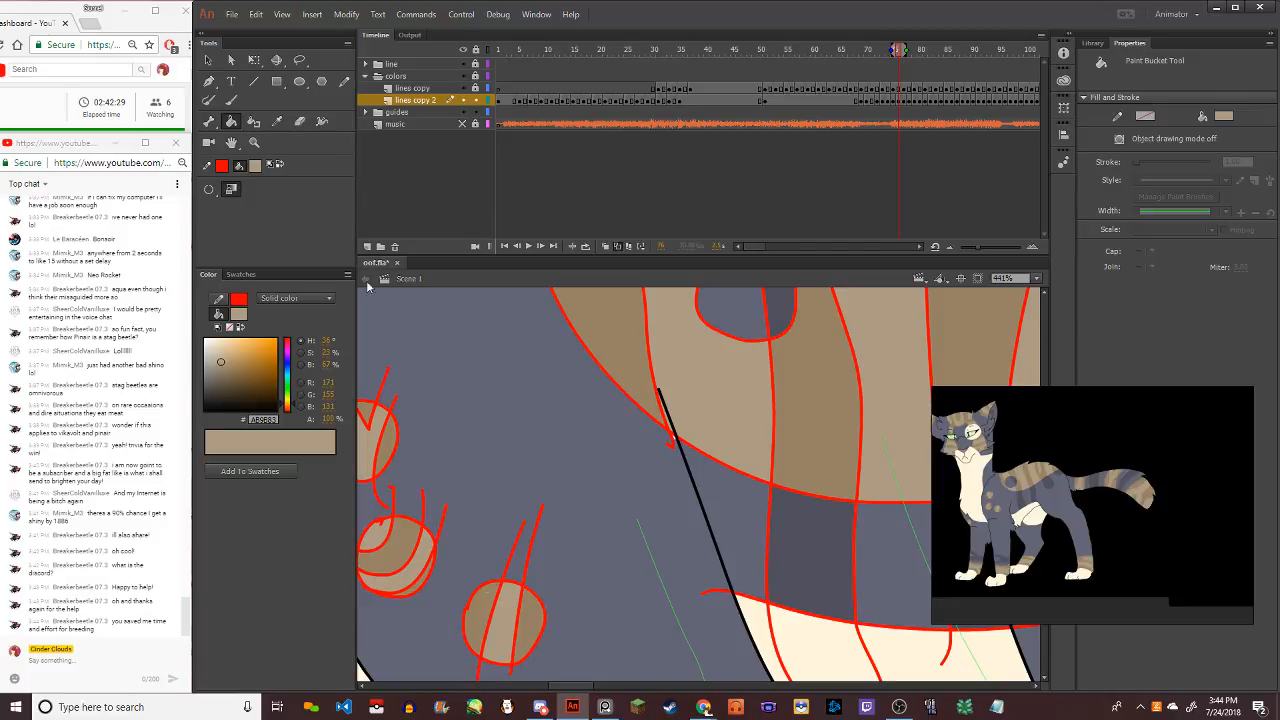
Fill the sliver behind the near foreleg's line with slate #636475 and the inner-thigh strip of the hind leg with cream #FFF5DC
left_click(277, 121)
left_click(687, 455)
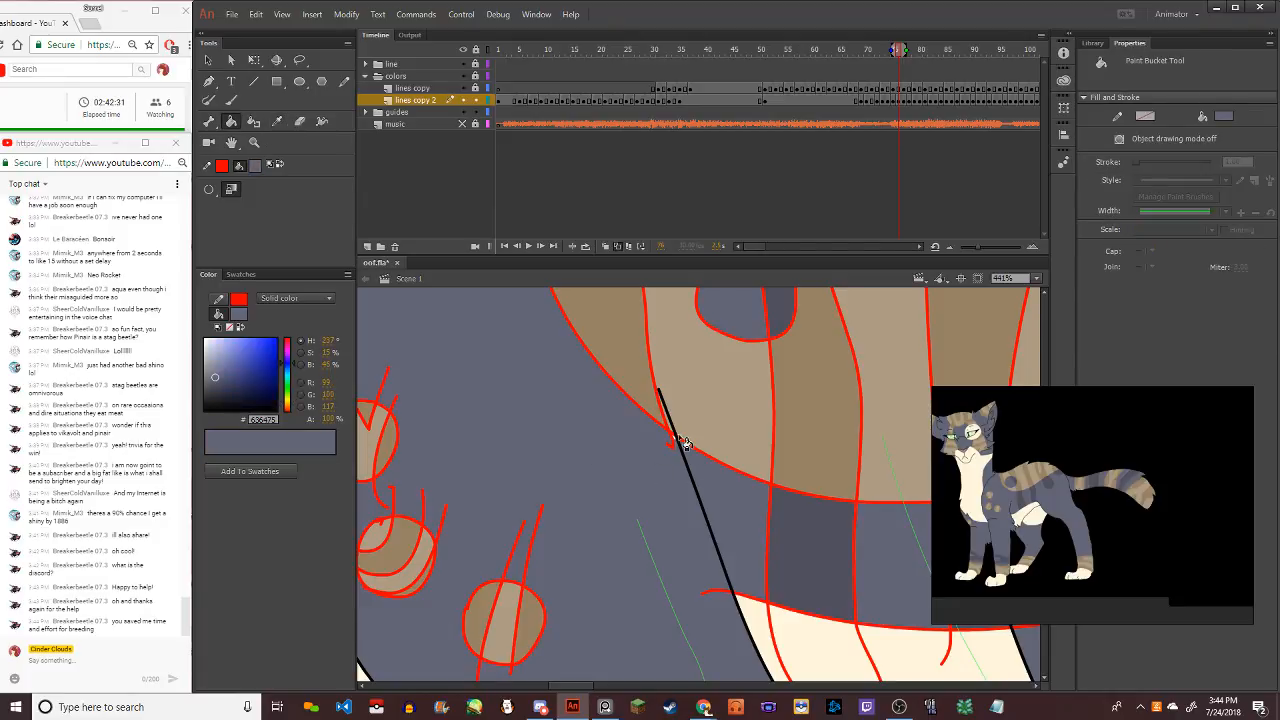
scroll(668, 443, "down", 7)
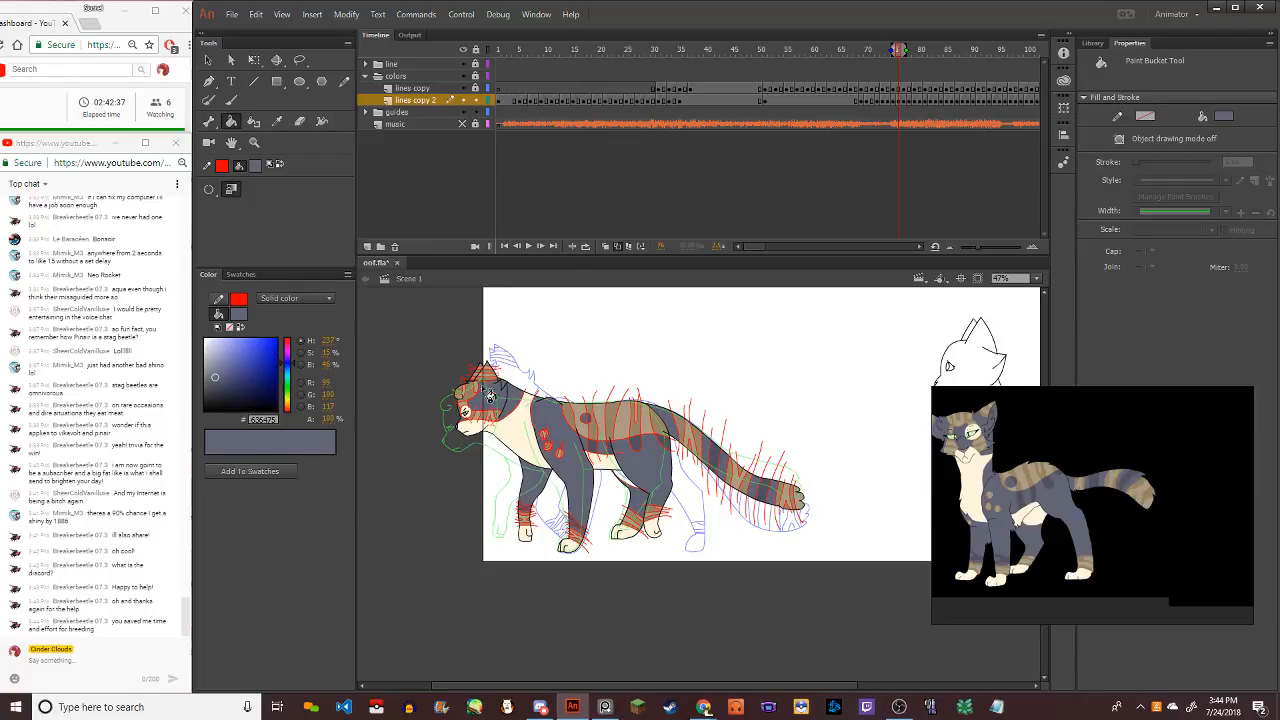
scroll(596, 473, "up", 4)
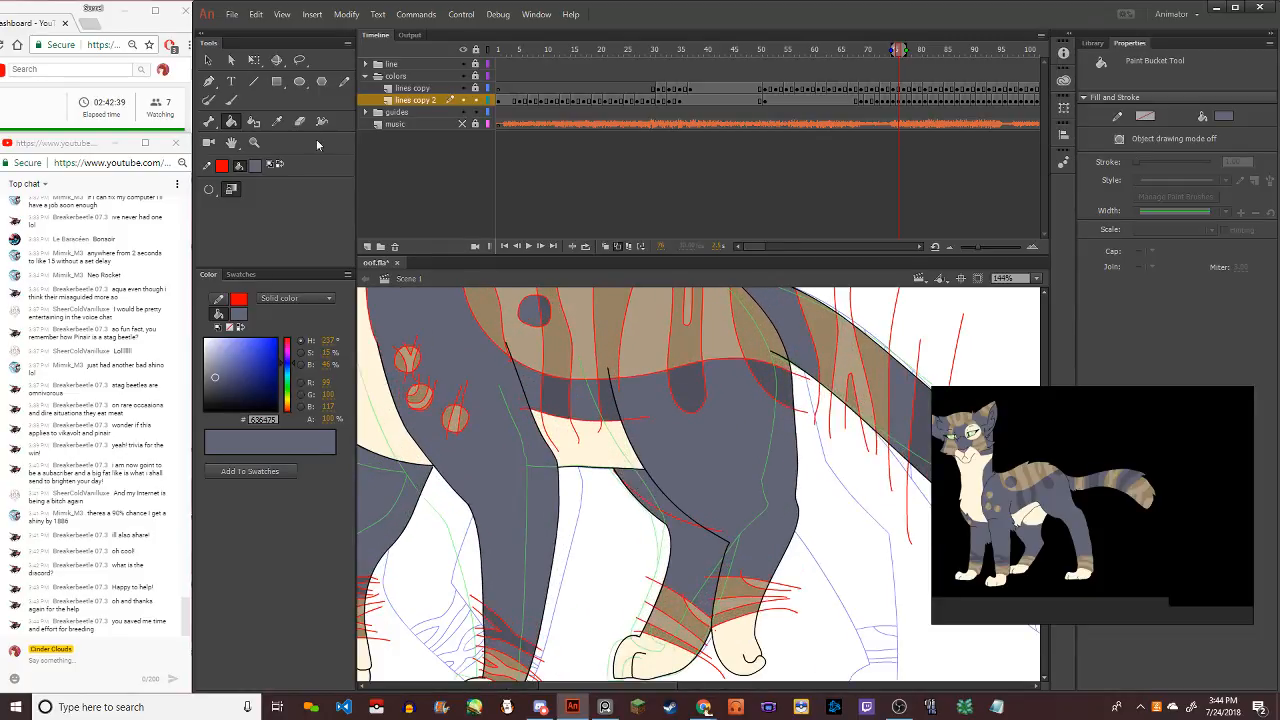
left_click(278, 121)
left_click(393, 420)
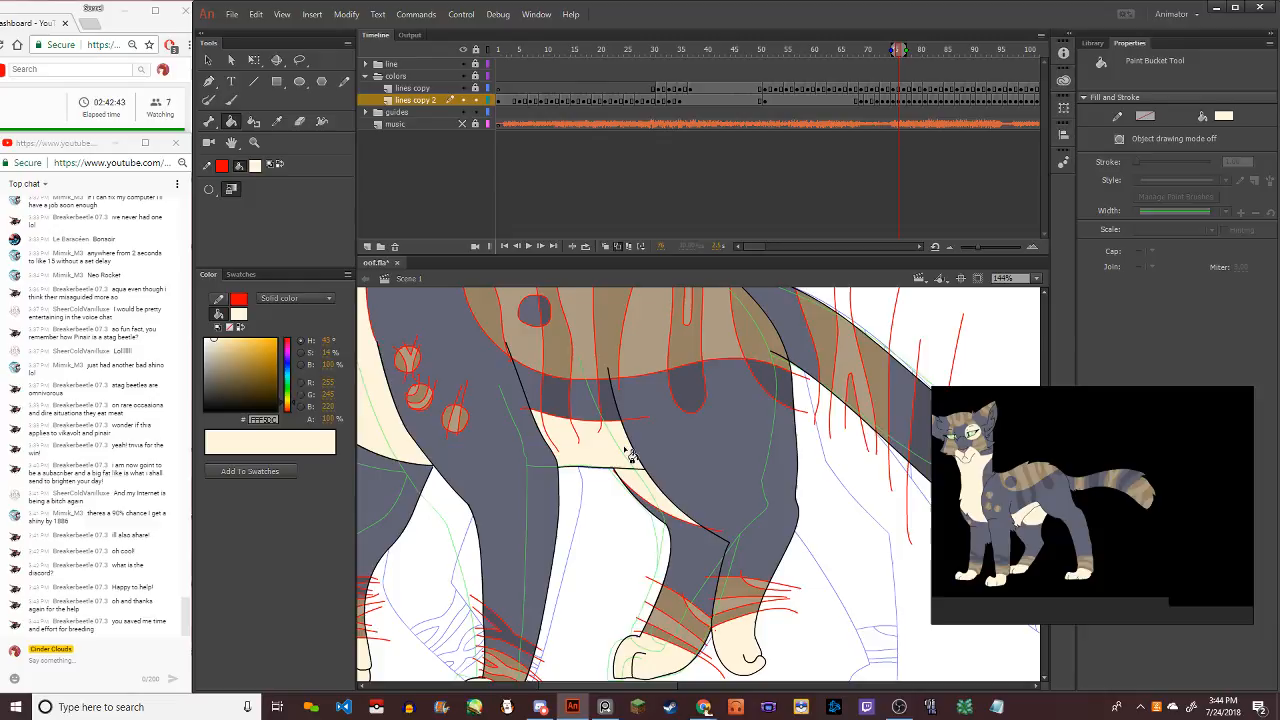
Select the whole coloured cat with the Lasso tool and set its stroke to none to remove the red marking outlines
left_click(1036, 278)
left_click(1040, 310)
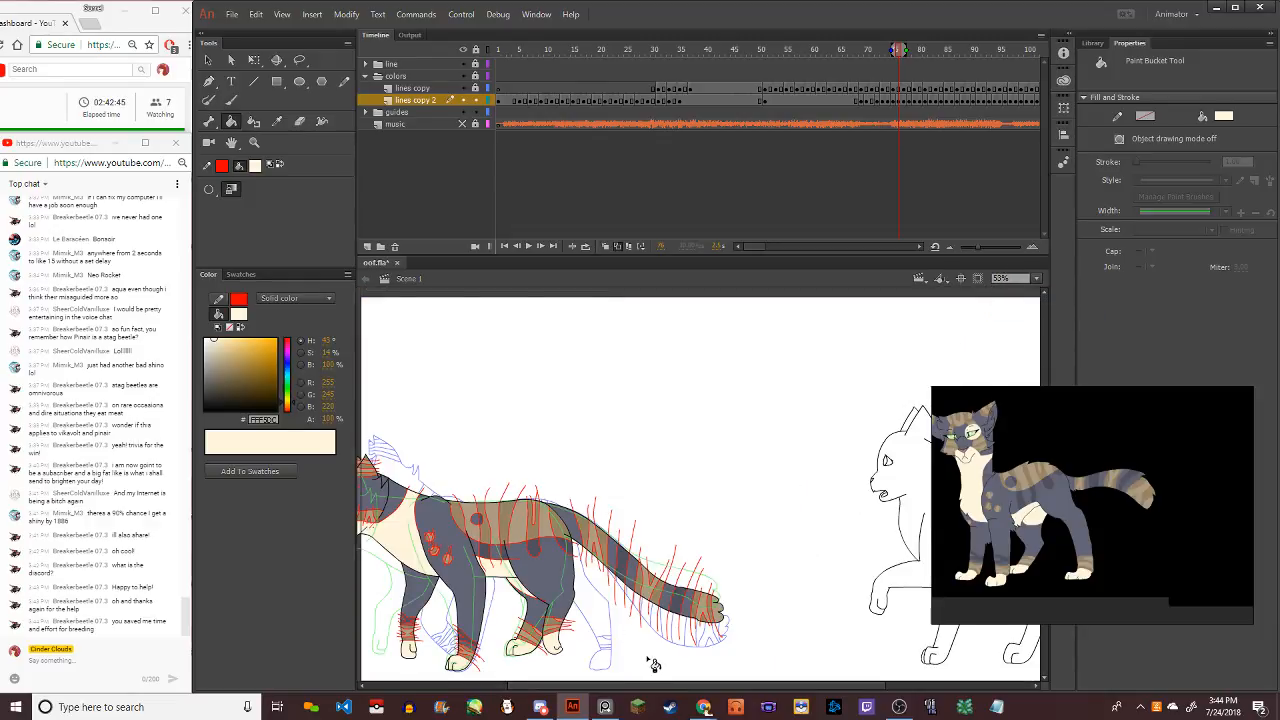
left_click_drag(709, 682, 676, 683)
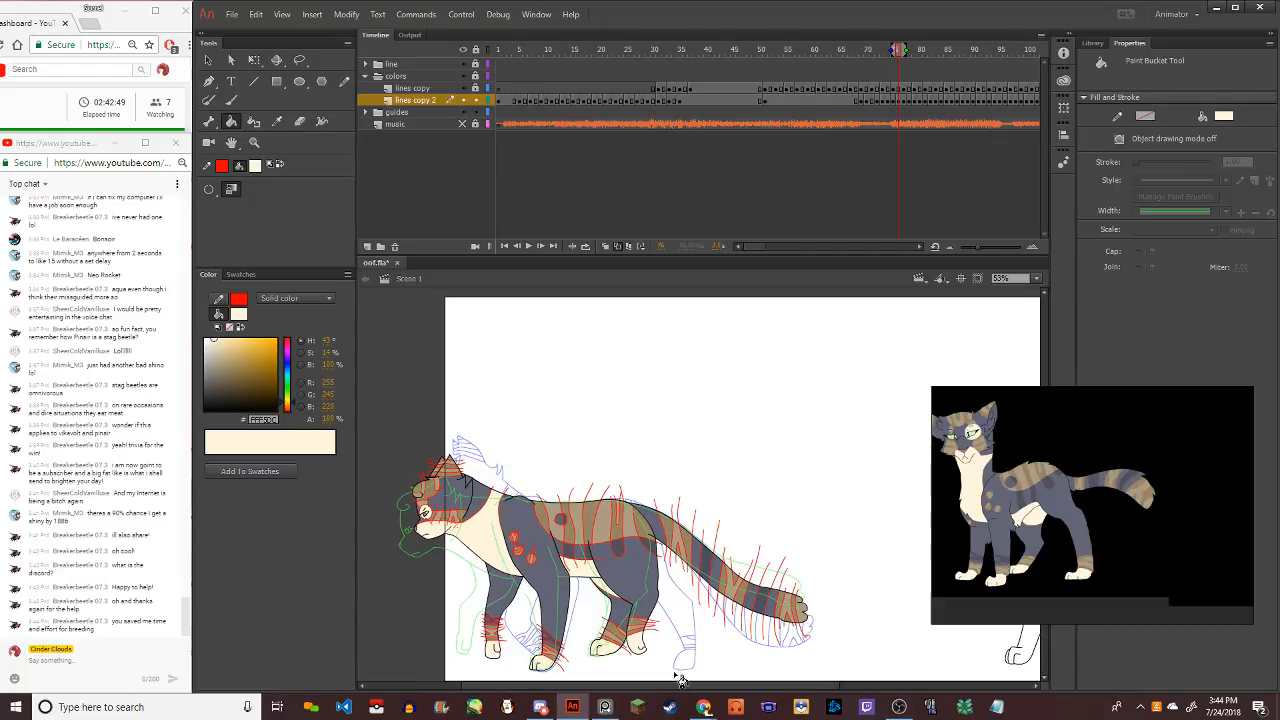
left_click(299, 59)
mouse_move(446, 367)
left_mouse_down()
mouse_move(405, 386)
mouse_move(360, 647)
mouse_move(705, 711)
mouse_move(913, 547)
mouse_move(511, 397)
mouse_move(378, 459)
left_mouse_up()
left_click(222, 165)
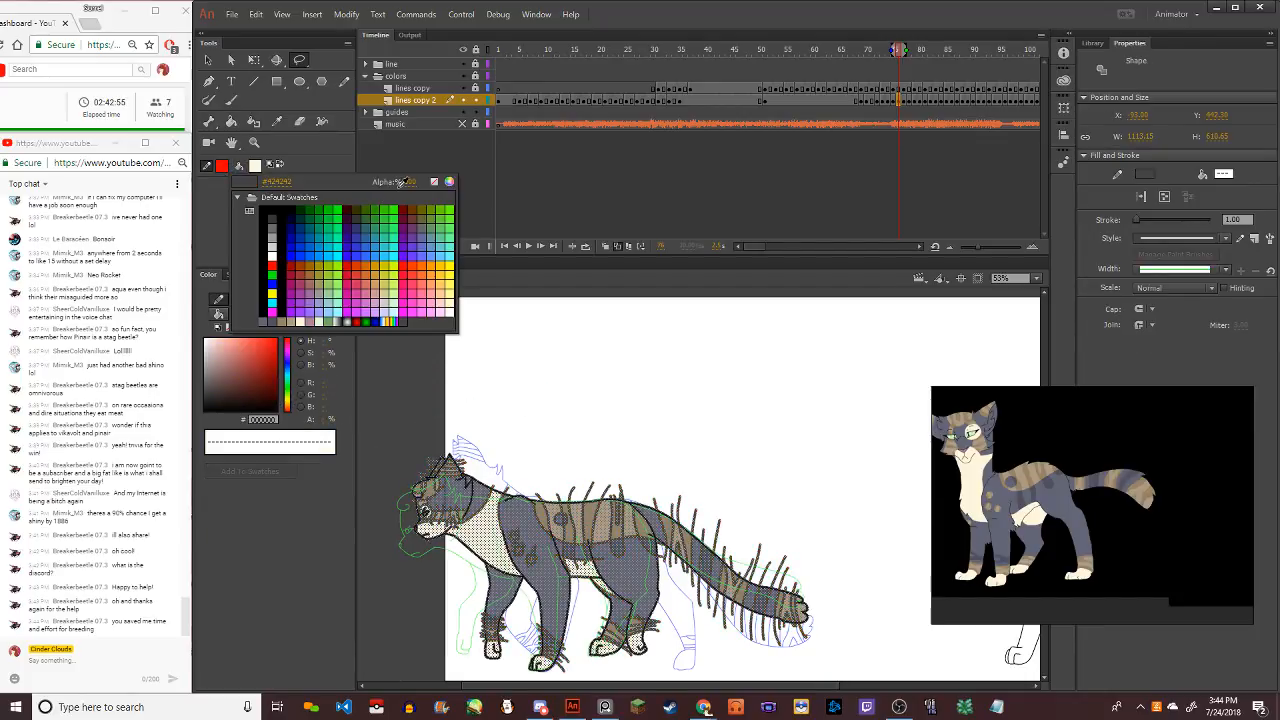
left_click(432, 184)
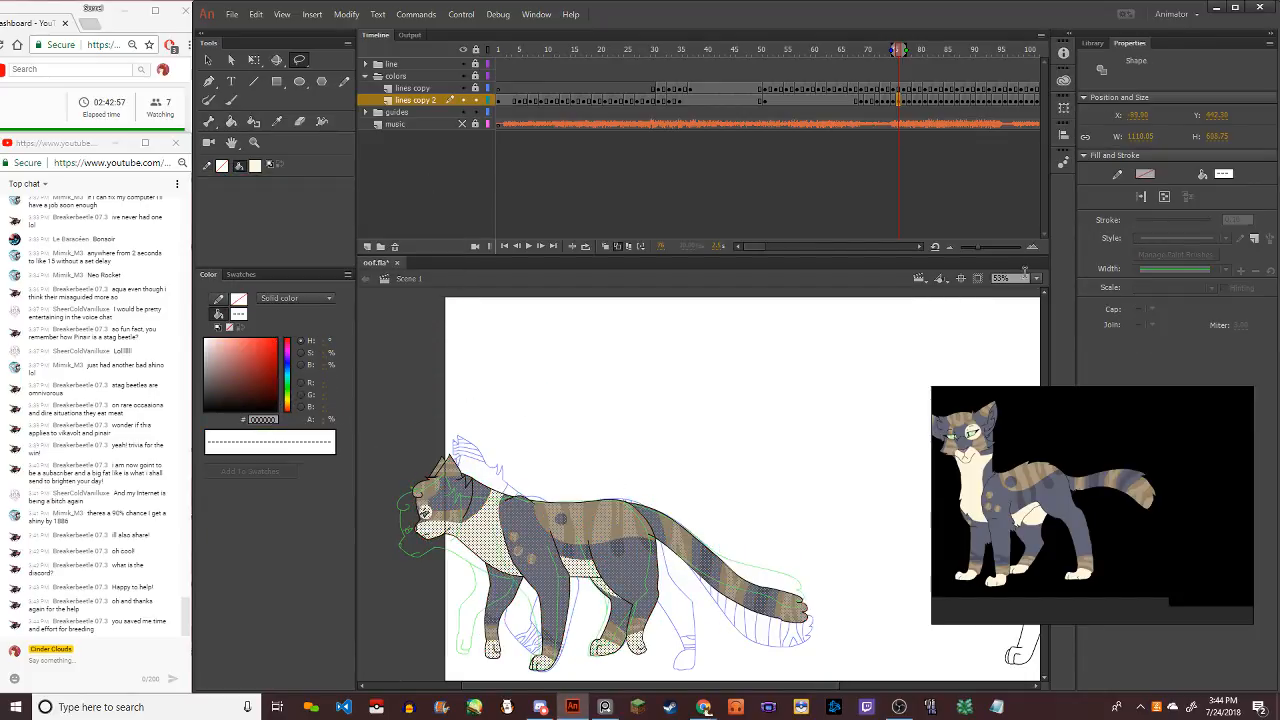
Play the animation from the first frame to check the coloured frames in motion
left_click(1024, 277)
left_click(1020, 305)
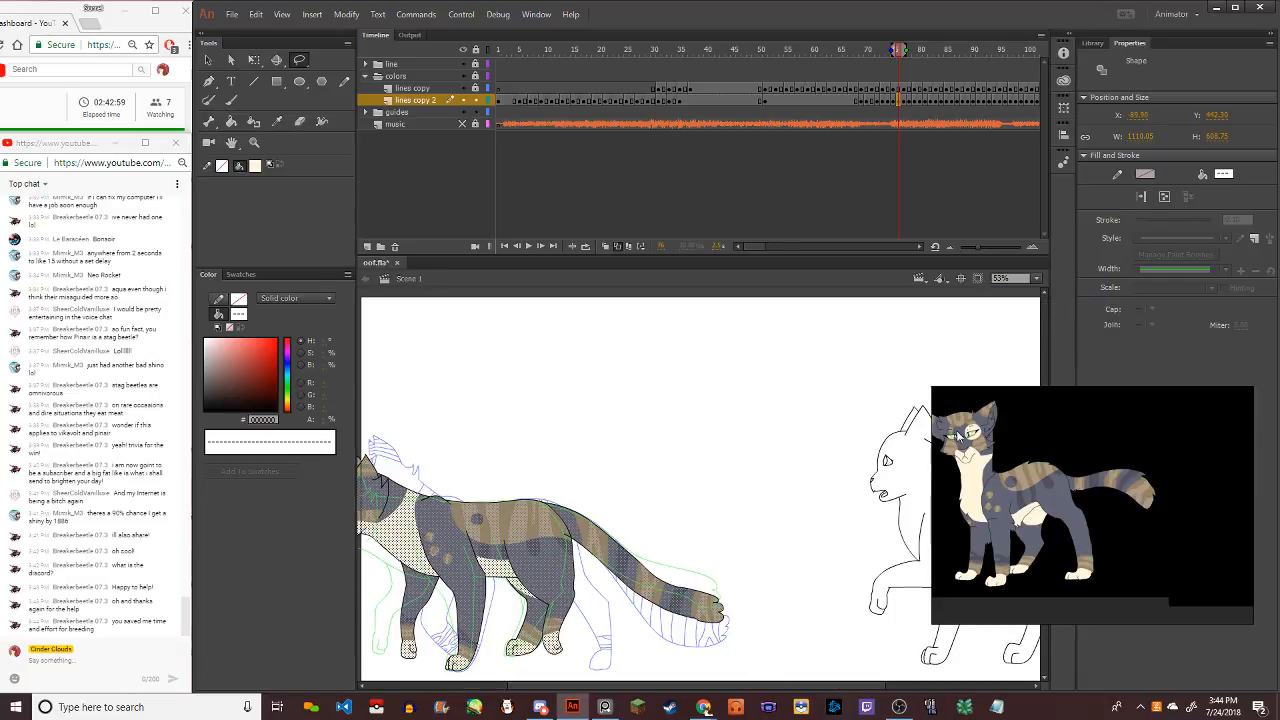
left_click(504, 245)
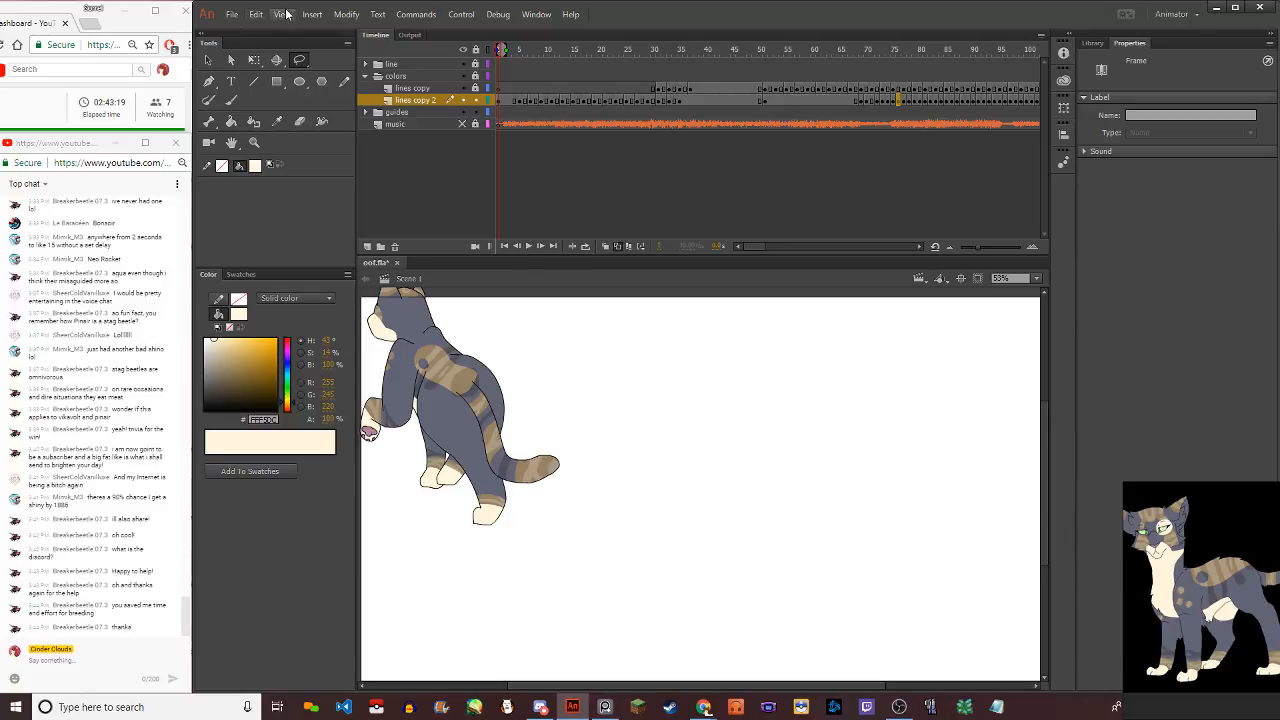
left_click(530, 247)
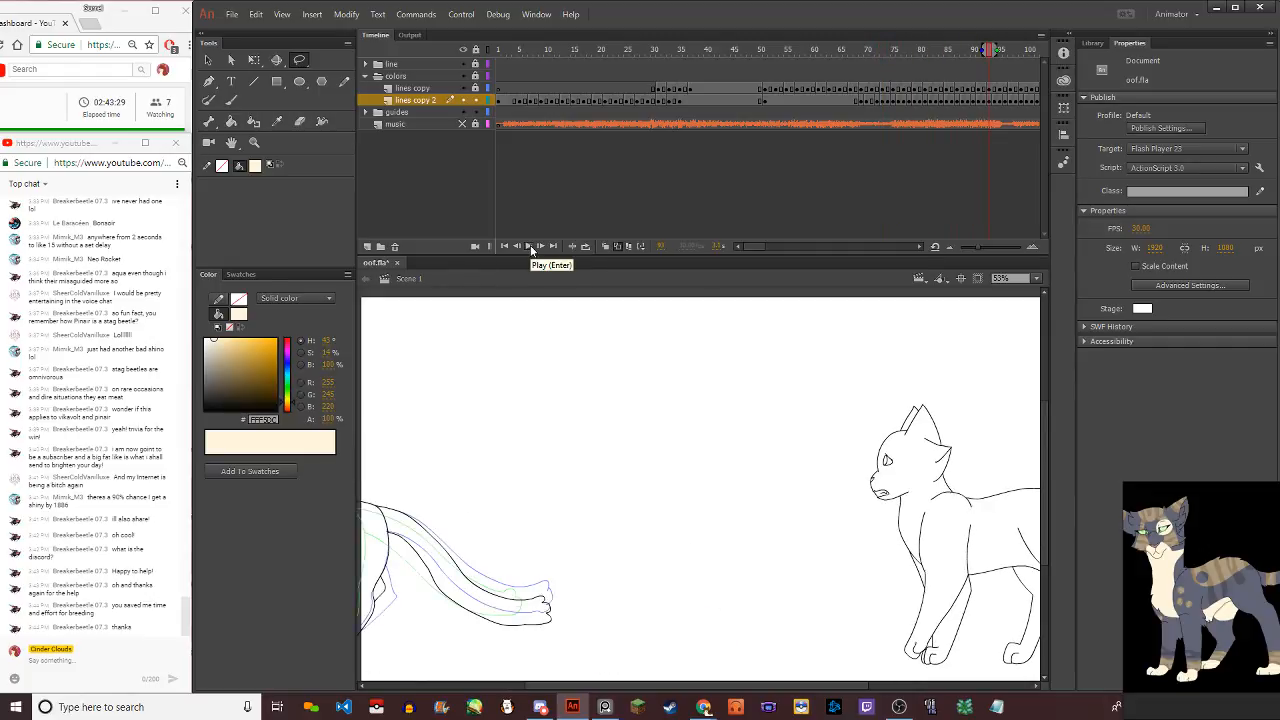
left_click(1037, 278)
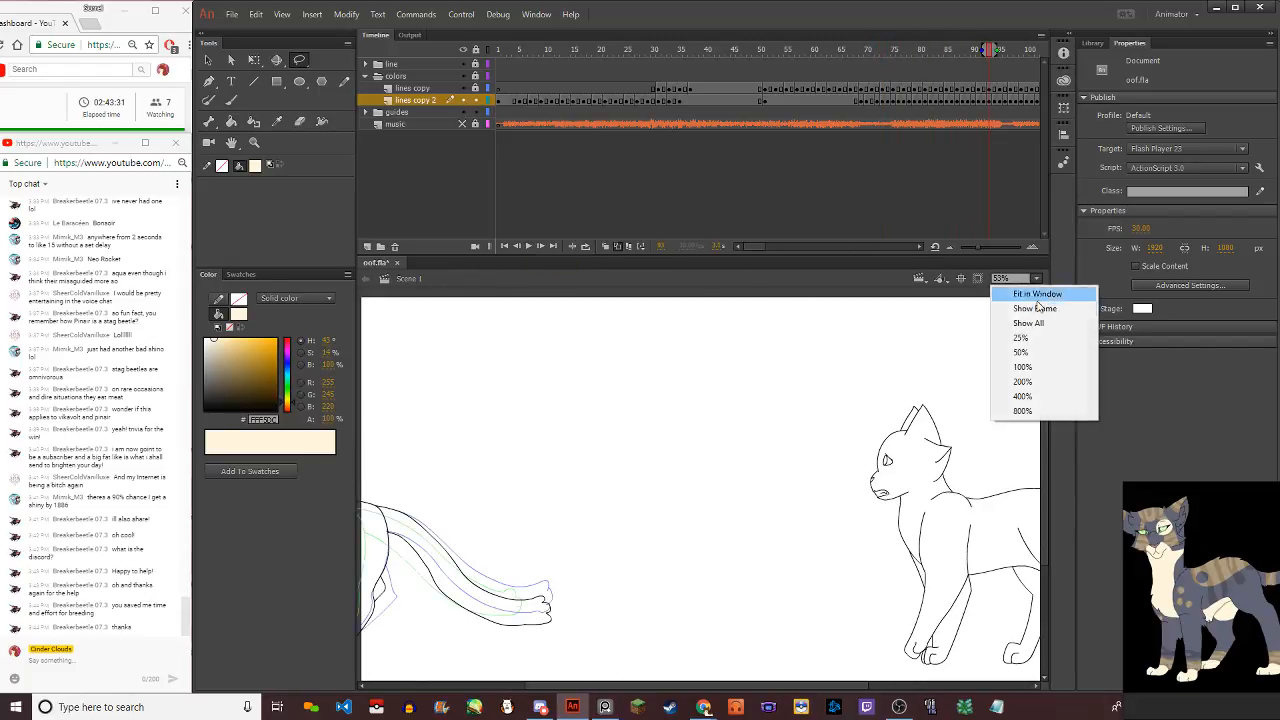
left_click(1025, 290)
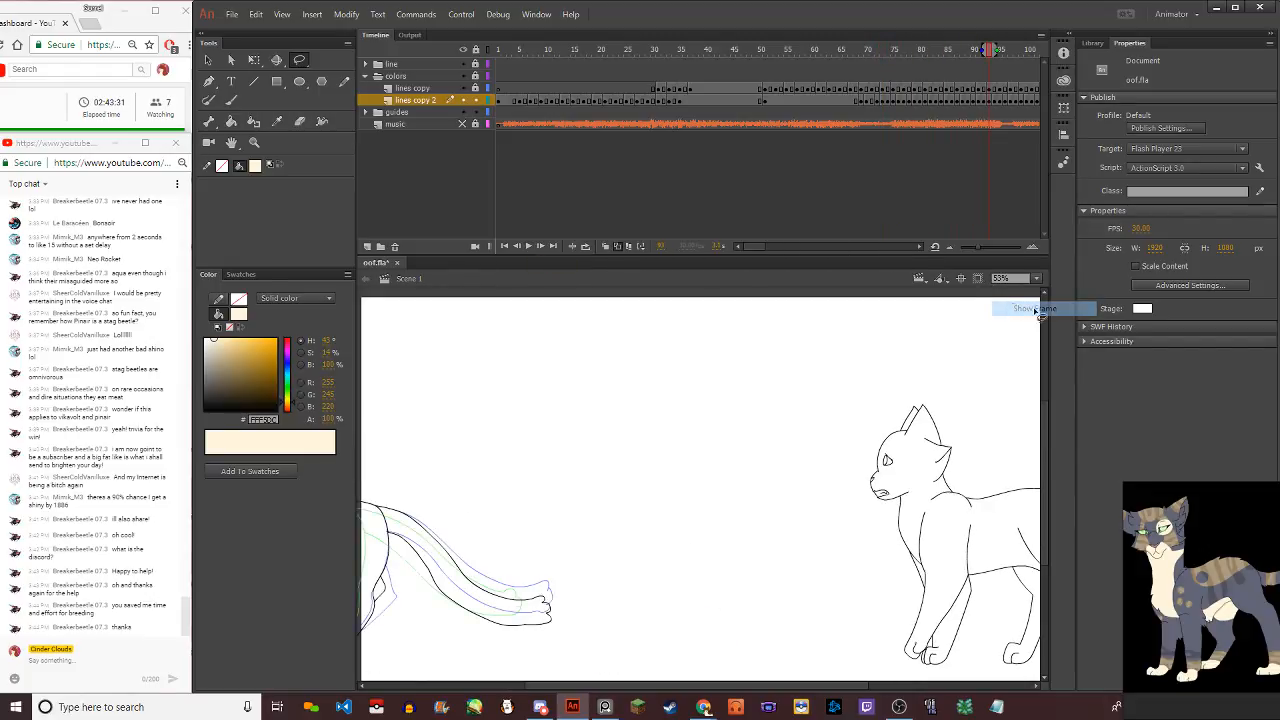
Step backwards frame by frame from the uncoloured walk frames to the coloured standing pose around frame 65
left_click(483, 246)
key("comma")
key("comma")
key("comma")
key("comma")
key("comma")
key("comma")
key("comma")
key("comma")
key("comma")
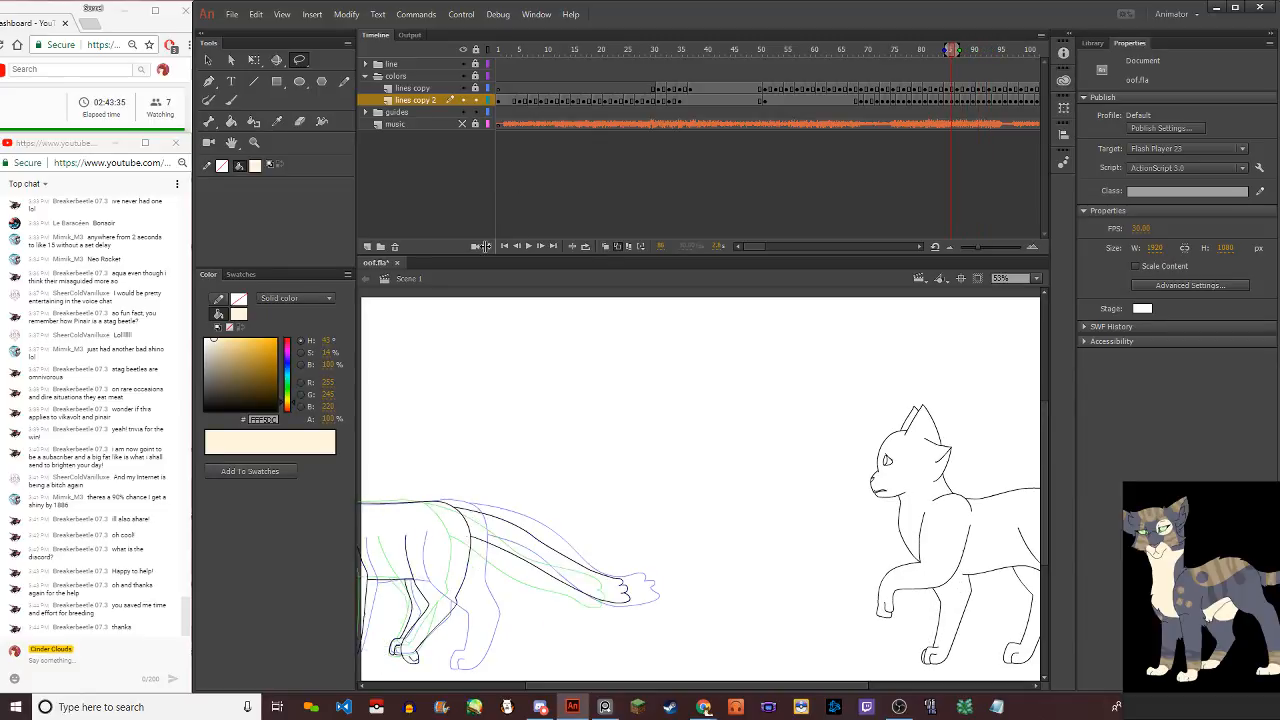
key("comma")
key("comma")
key("comma")
key("comma")
key("comma")
key("comma")
key("comma")
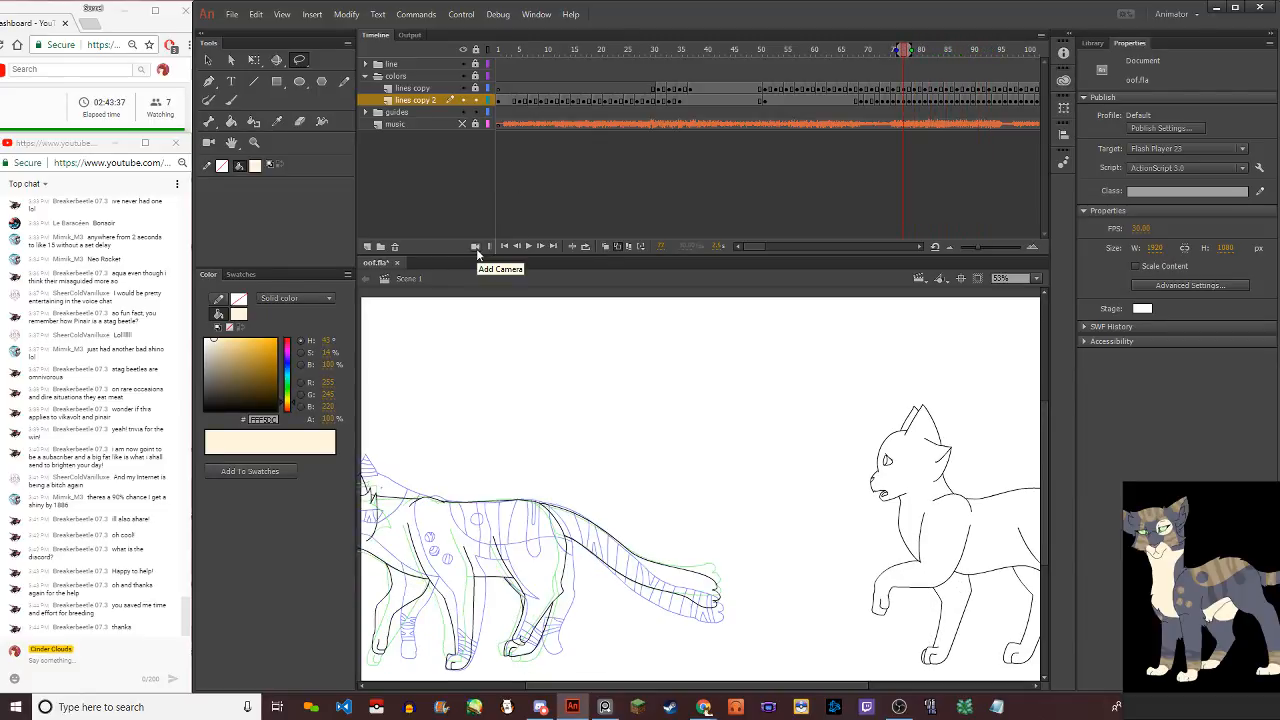
key("comma")
key("comma")
key("comma")
key("comma")
key("comma")
key("comma")
key("comma")
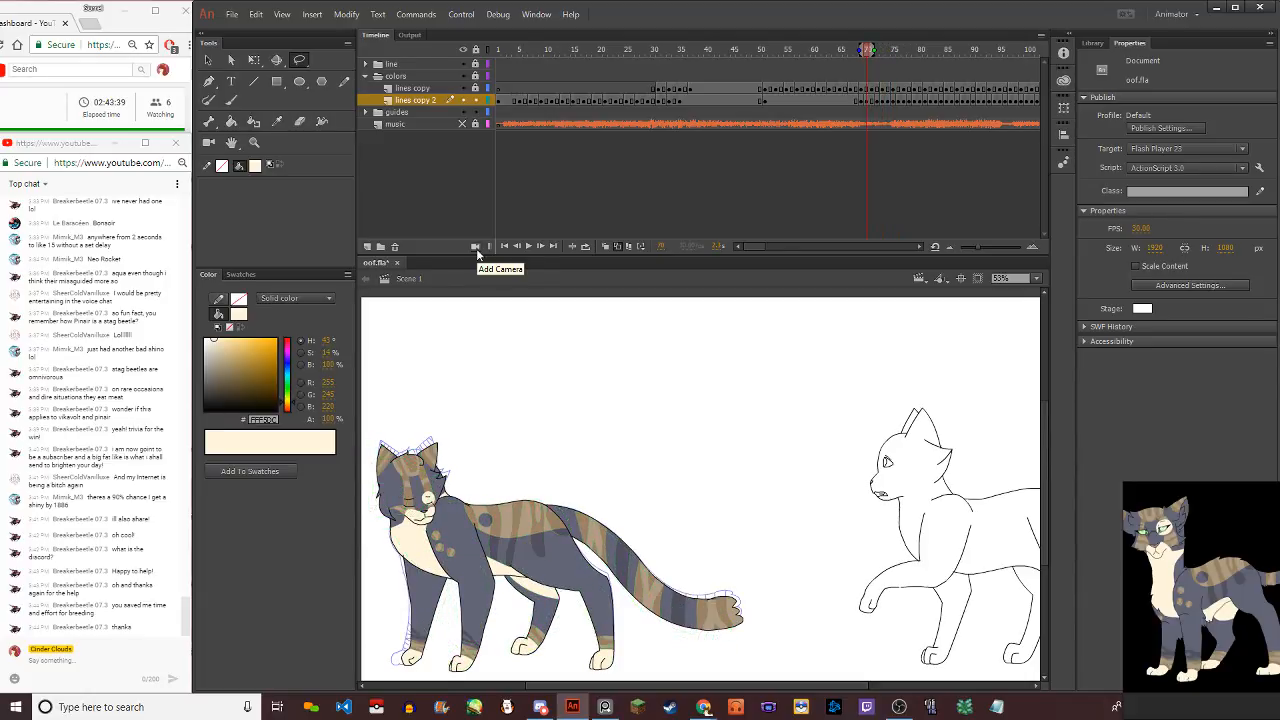
Show the camera layer, try shifting the camera view slightly, and step through the neighbouring frames
left_click(476, 248)
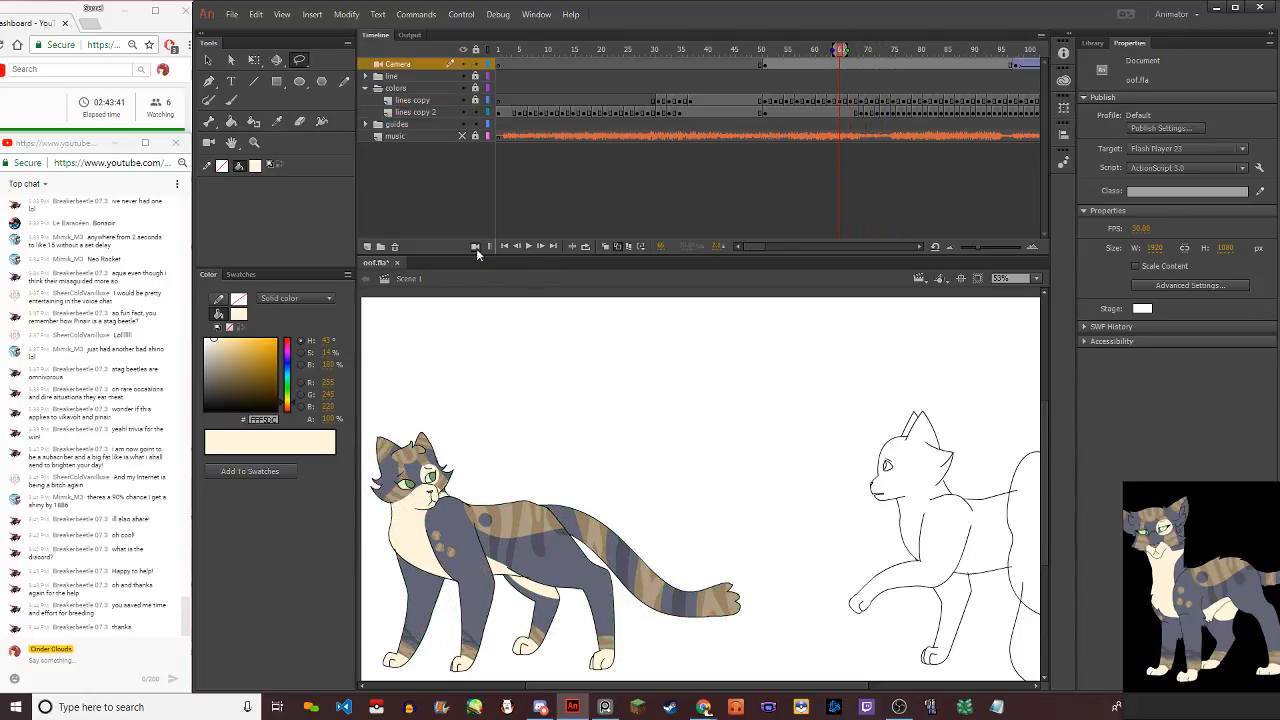
mouse_move(886, 443)
left_mouse_down()
mouse_move(871, 449)
mouse_move(885, 443)
left_mouse_up()
key("period")
key("period")
key("period")
key("period")
key("period")
key("period")
key("period")
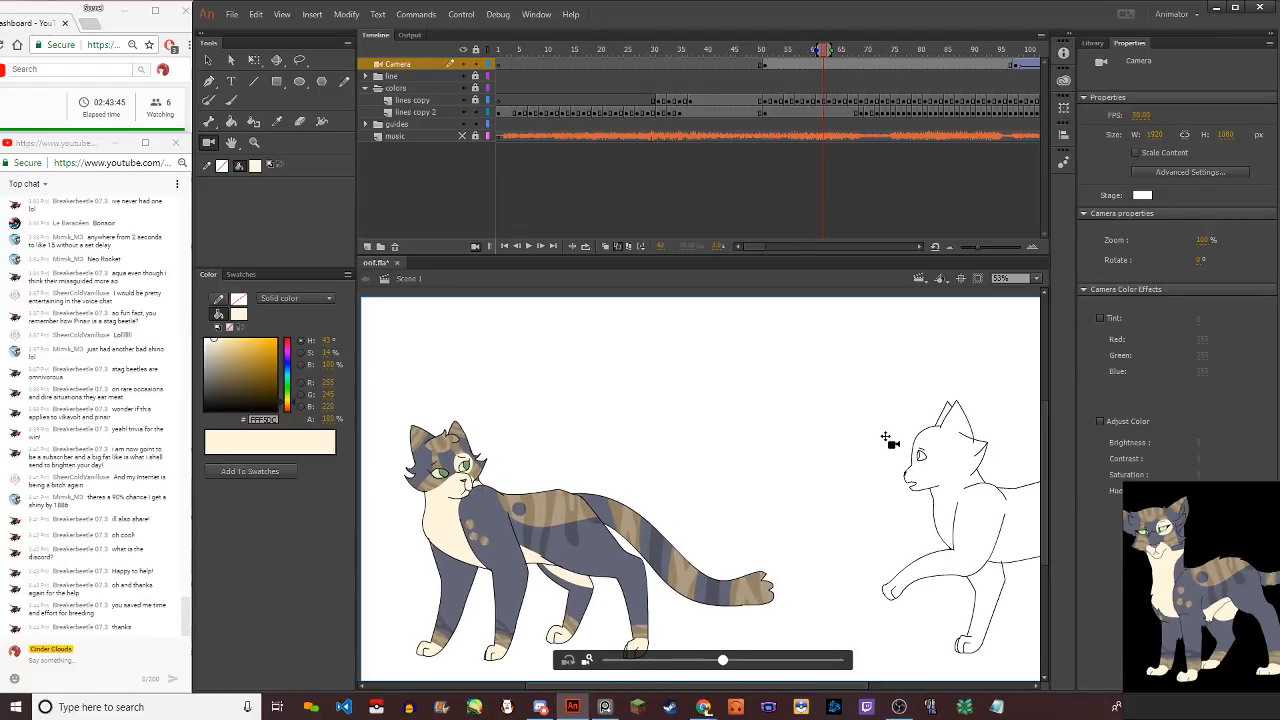
key("comma")
key("comma")
key("comma")
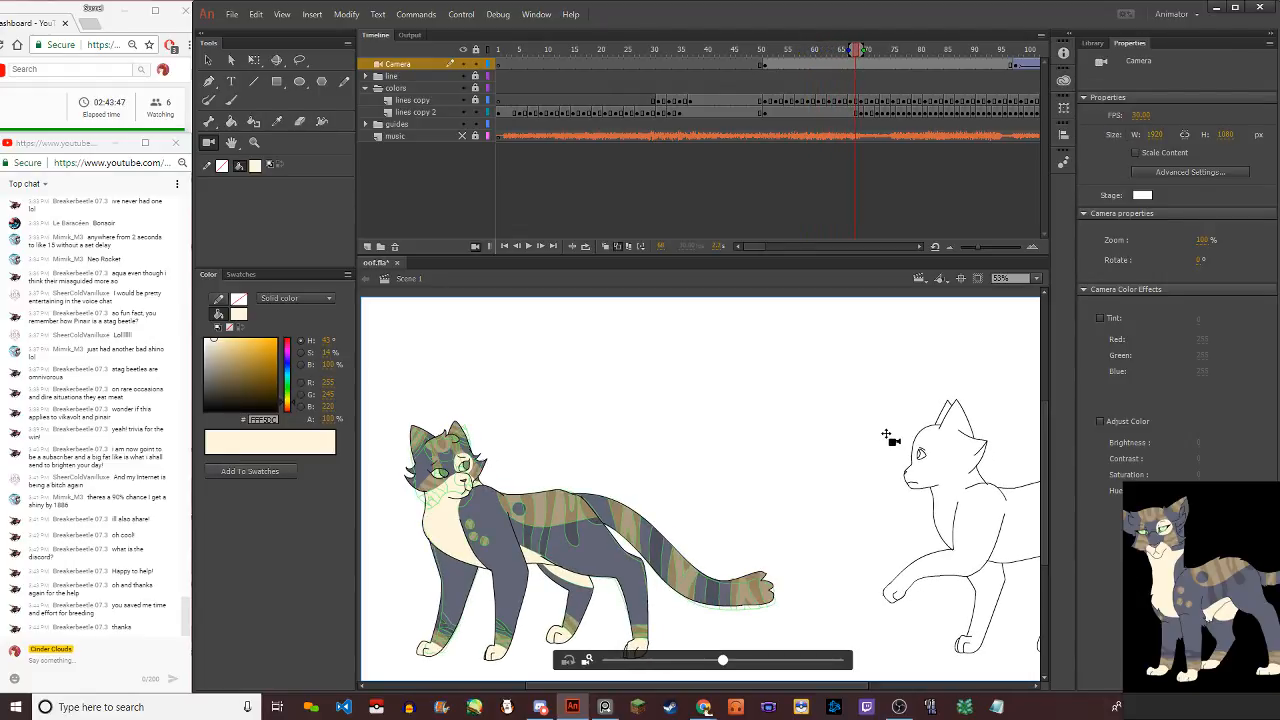
Play the animation again from the first frame with the camera layer enabled
left_click(1036, 278)
key("comma")
left_click(1030, 308)
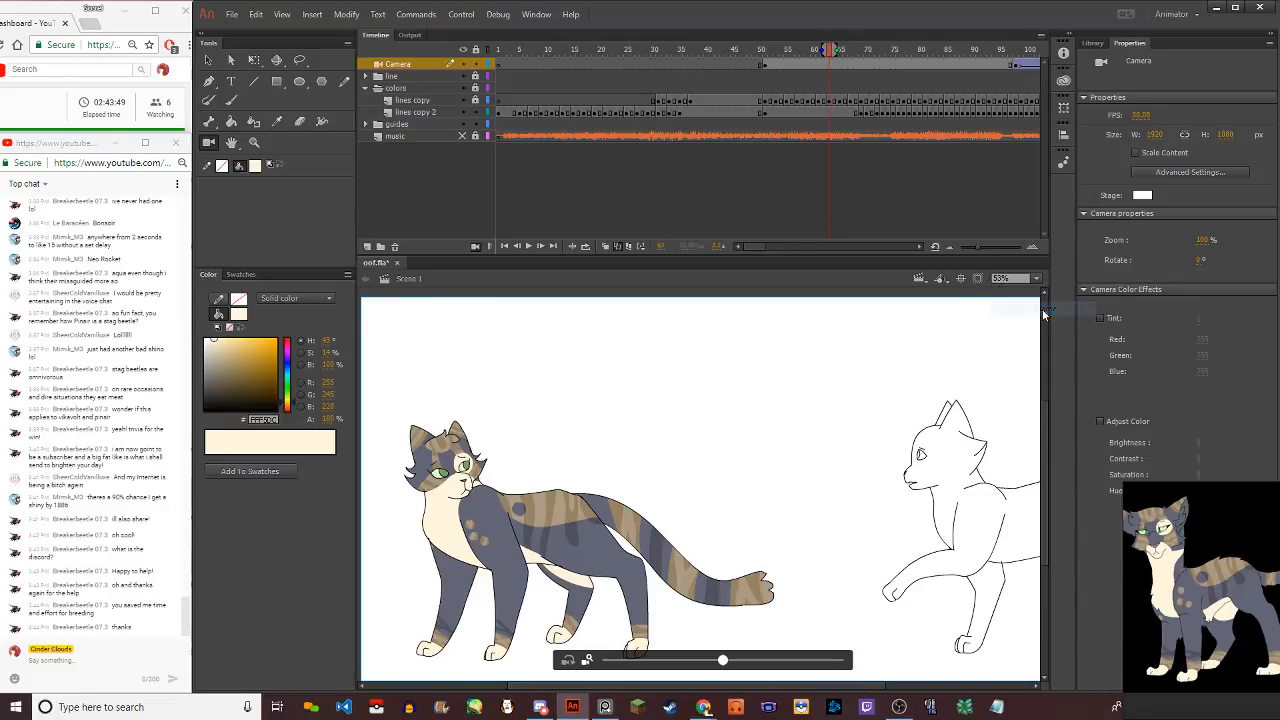
left_click(505, 246)
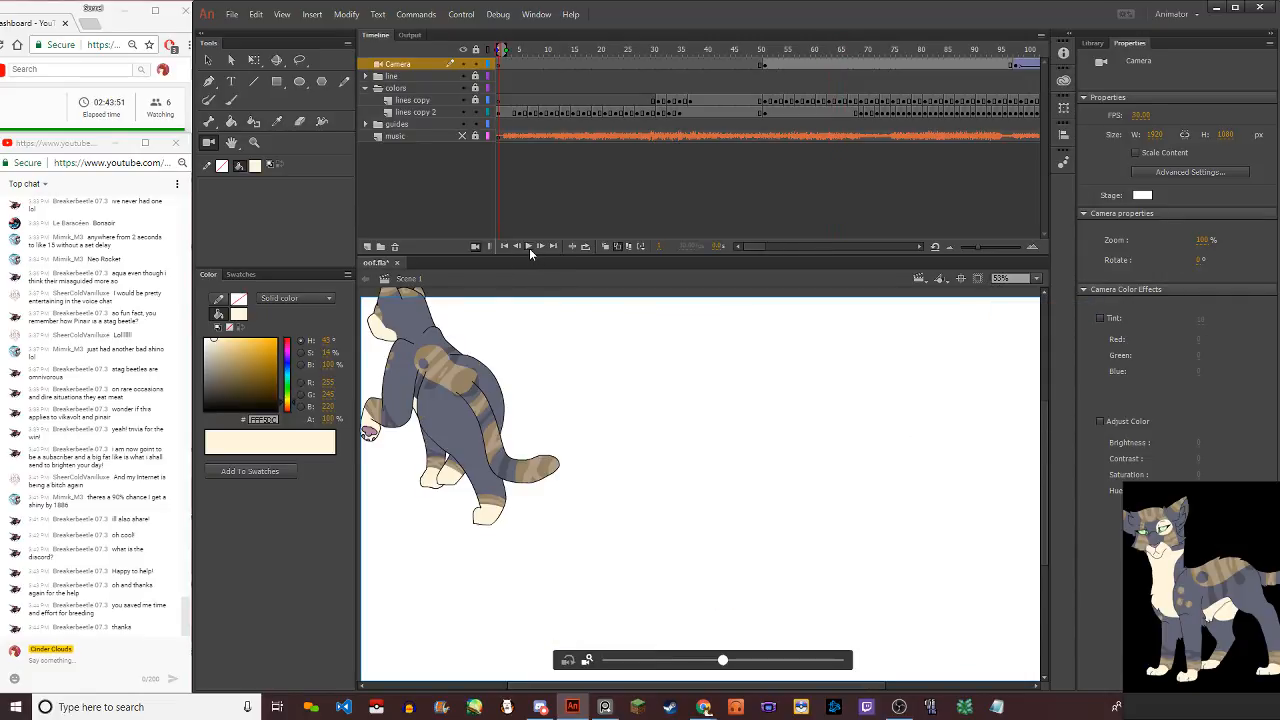
left_click(529, 246)
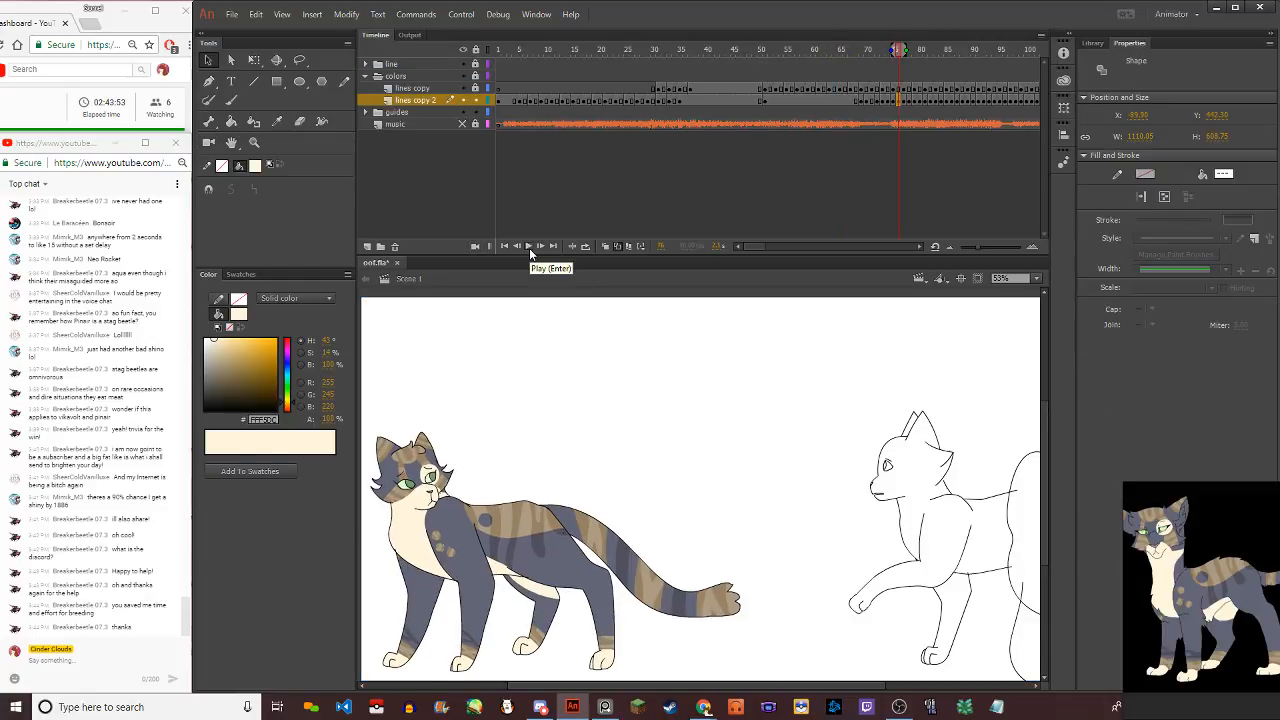
Show the camera layer again, collapse the colors folder, and switch to the Selection tool
left_click(476, 247)
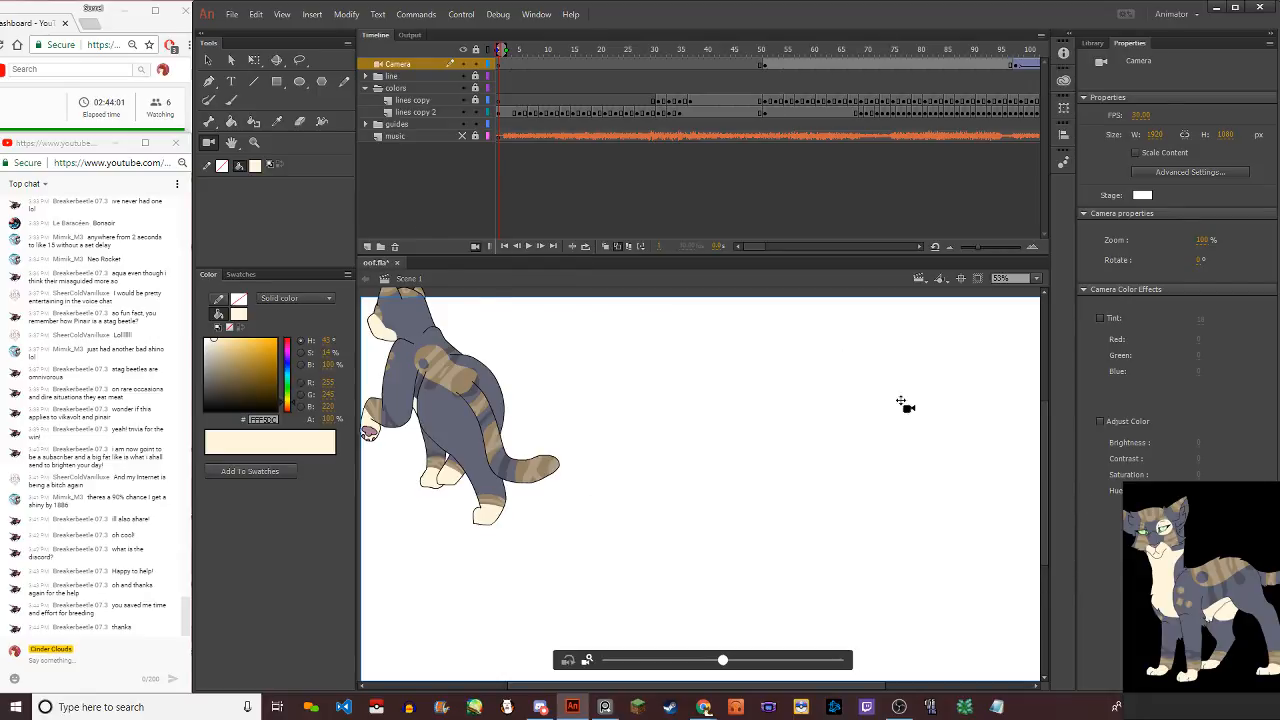
left_click(366, 88)
left_click(405, 87)
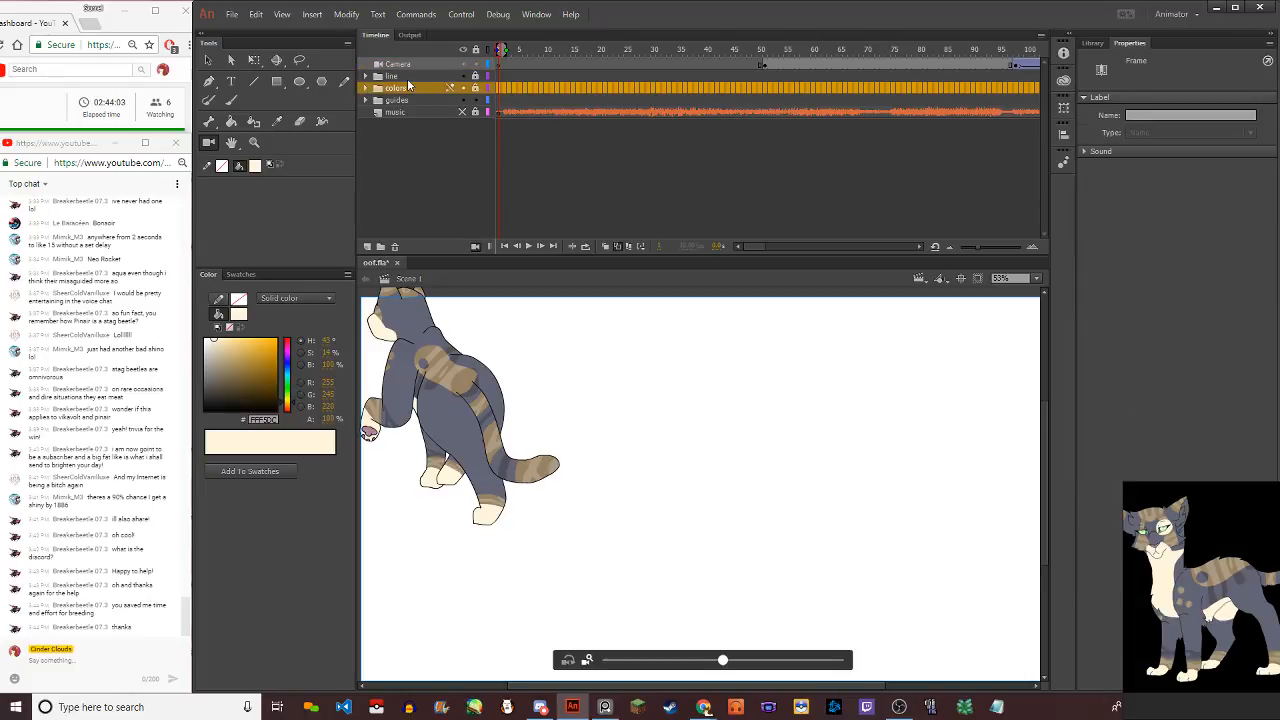
left_click(466, 79)
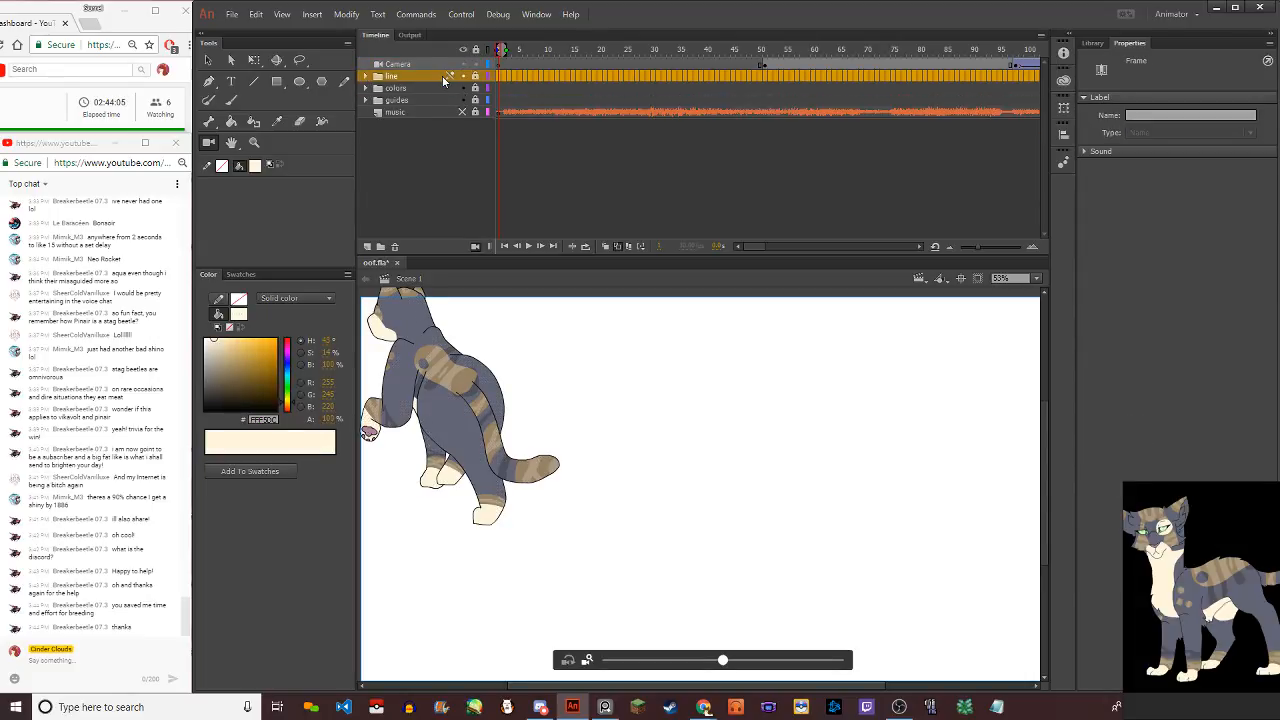
left_click(474, 247)
left_click(208, 60)
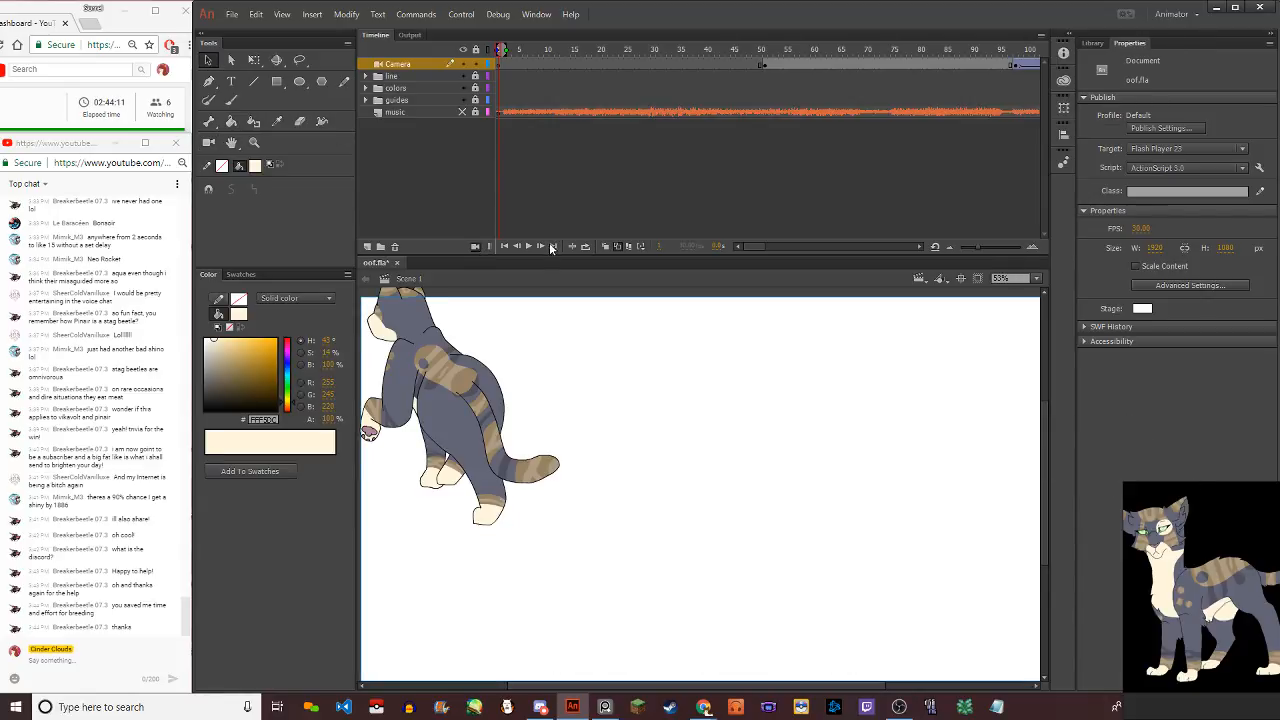
left_click(1045, 680)
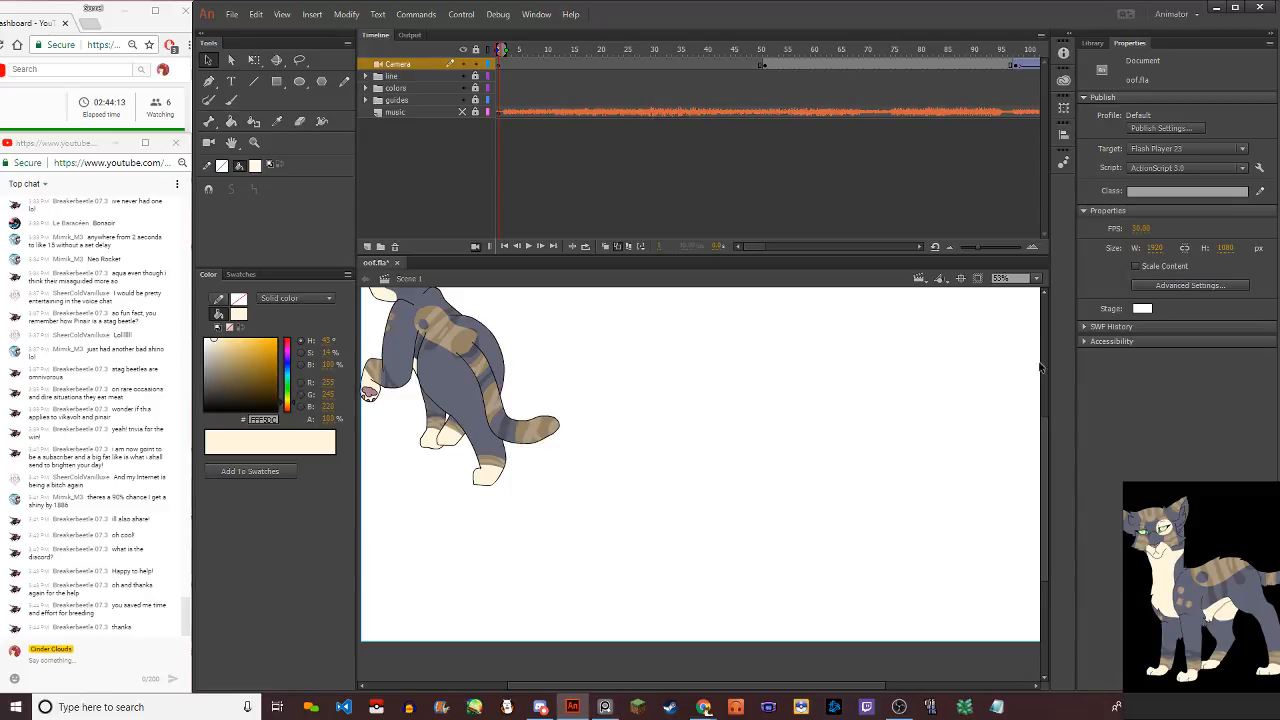
left_click(1046, 294)
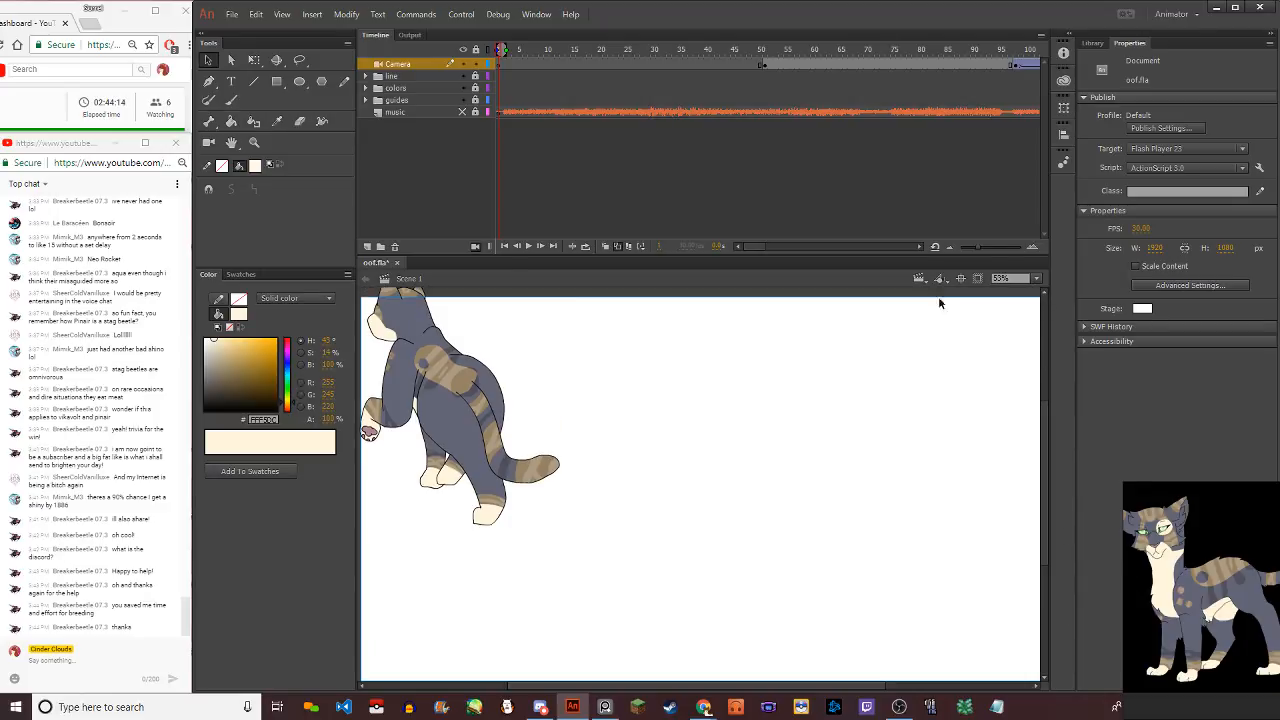
Try extending the final camera tween by moving its last keyframe to about frame 145, checking playback from the first frame
left_click(529, 246)
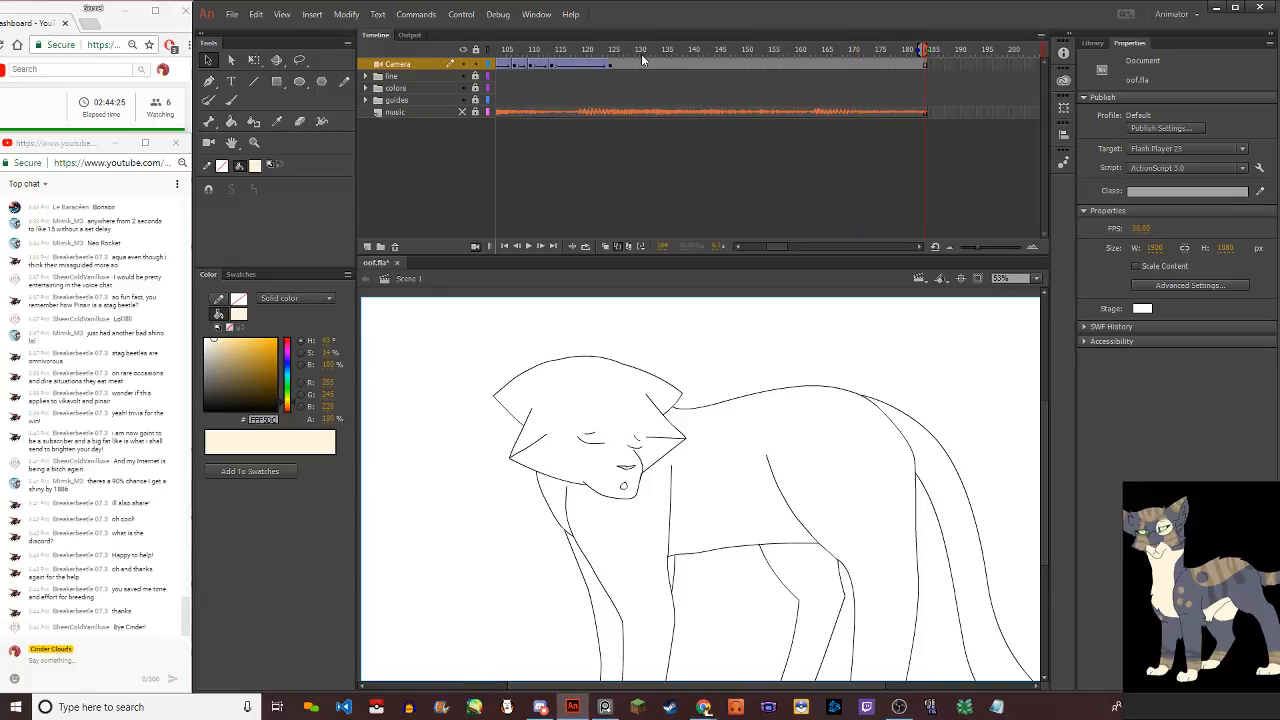
left_click(611, 65)
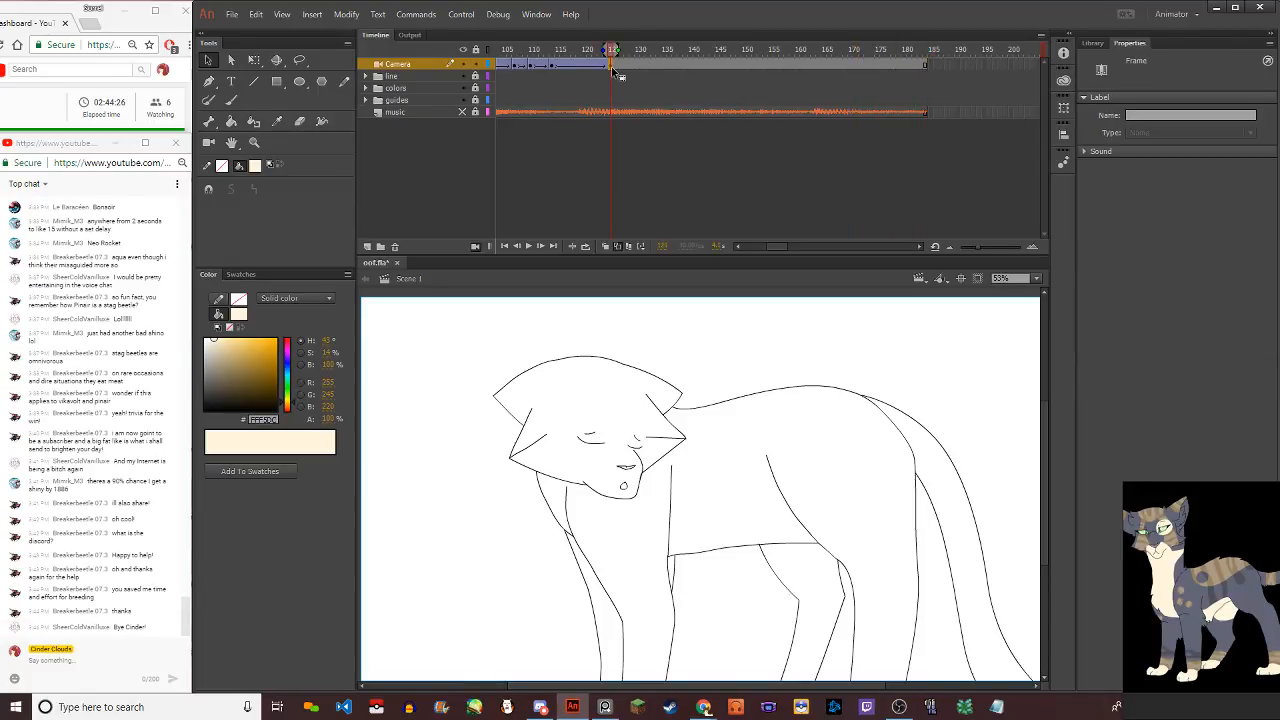
left_click(724, 64)
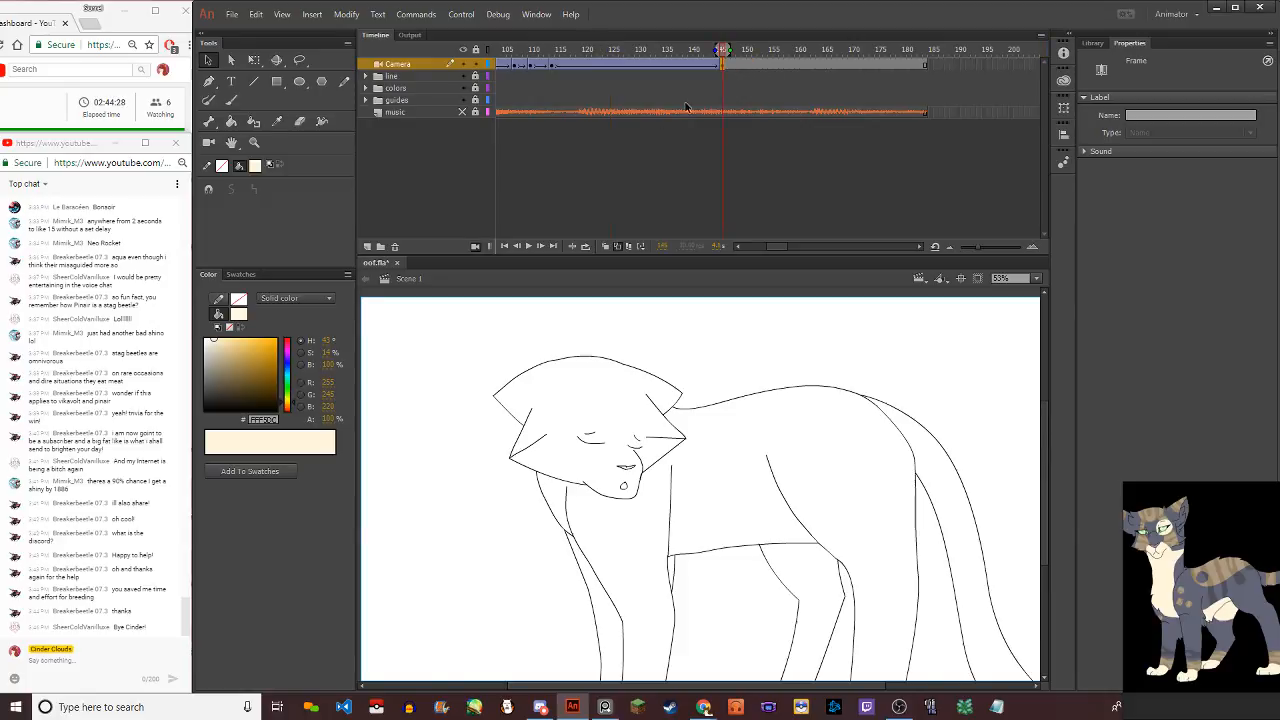
left_click(504, 246)
left_click(528, 246)
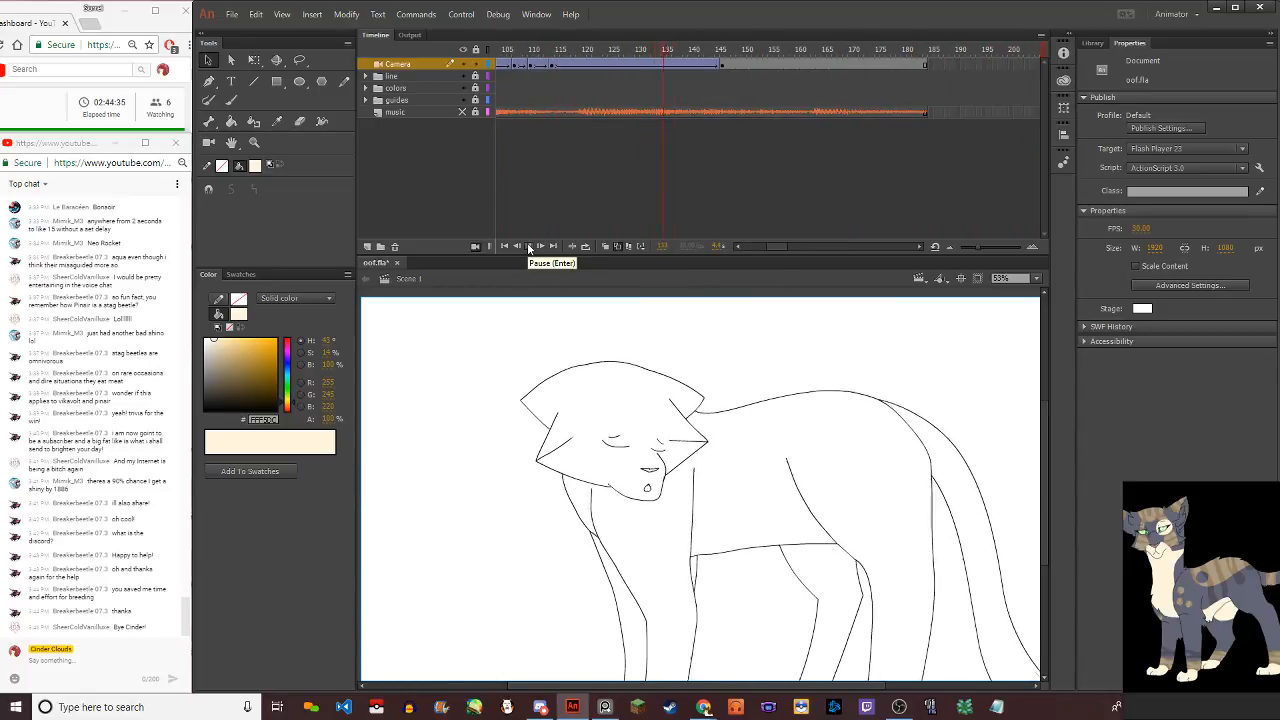
Shorten the final camera tween by moving its last keyframe to about frame 130, and replay the animation from the first frame
left_click(723, 65)
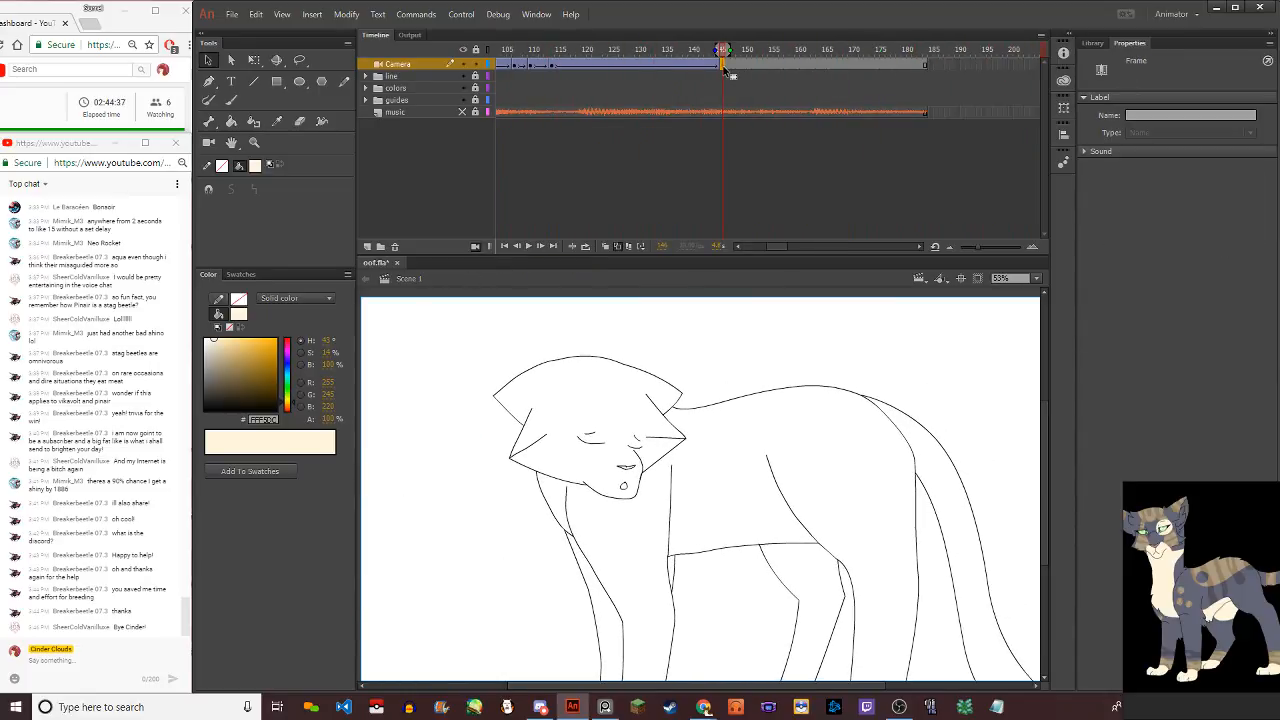
left_click(504, 246)
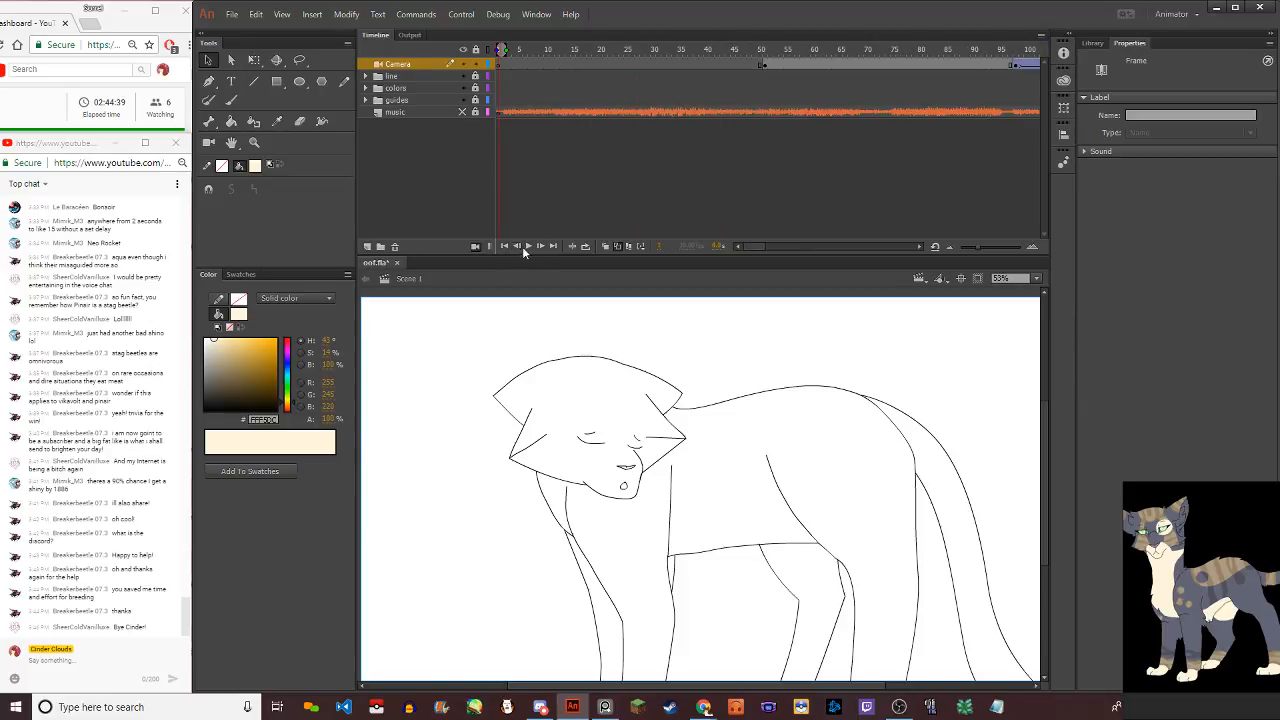
left_click(526, 246)
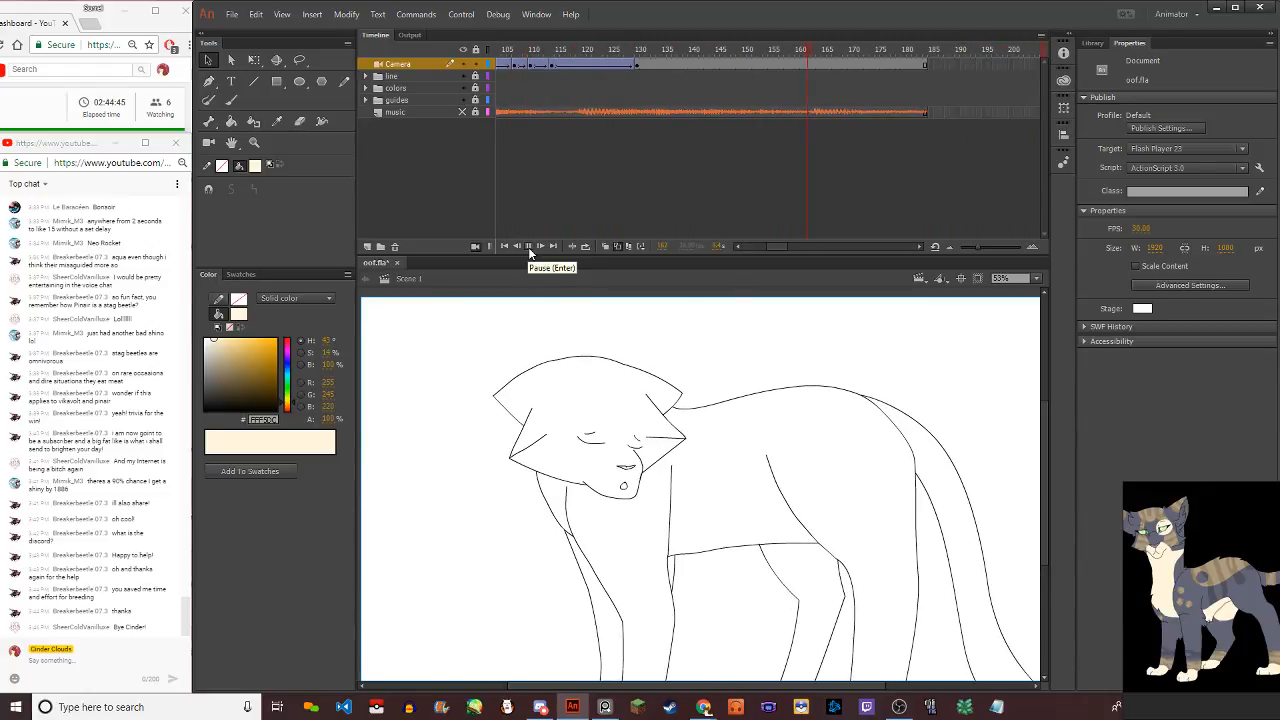
Save the animation document with the adjusted camera timing
left_click(232, 14)
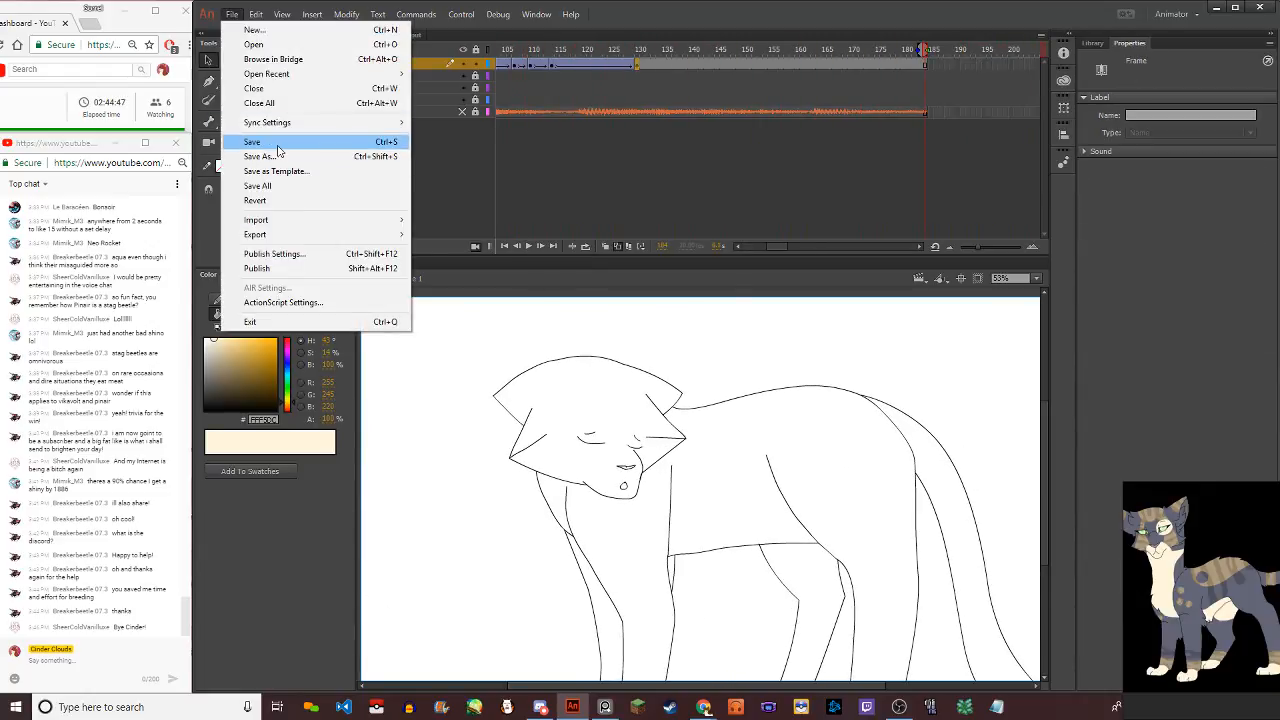
left_click(280, 148)
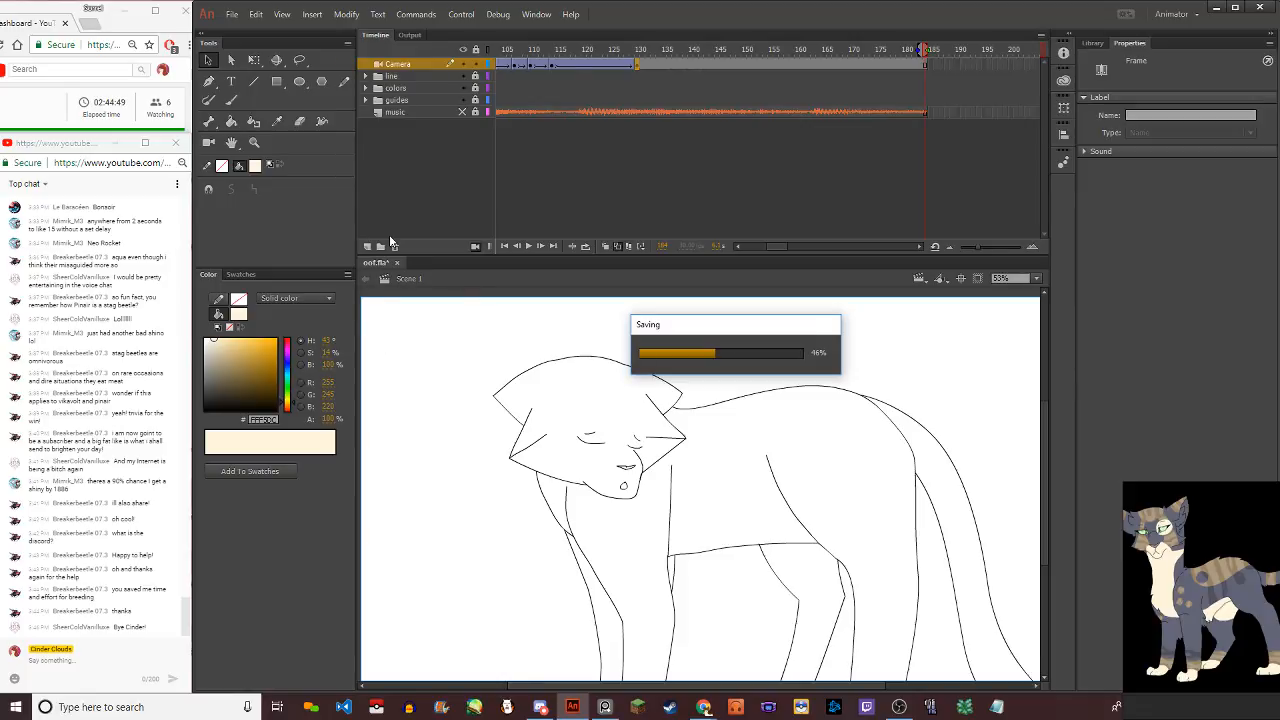